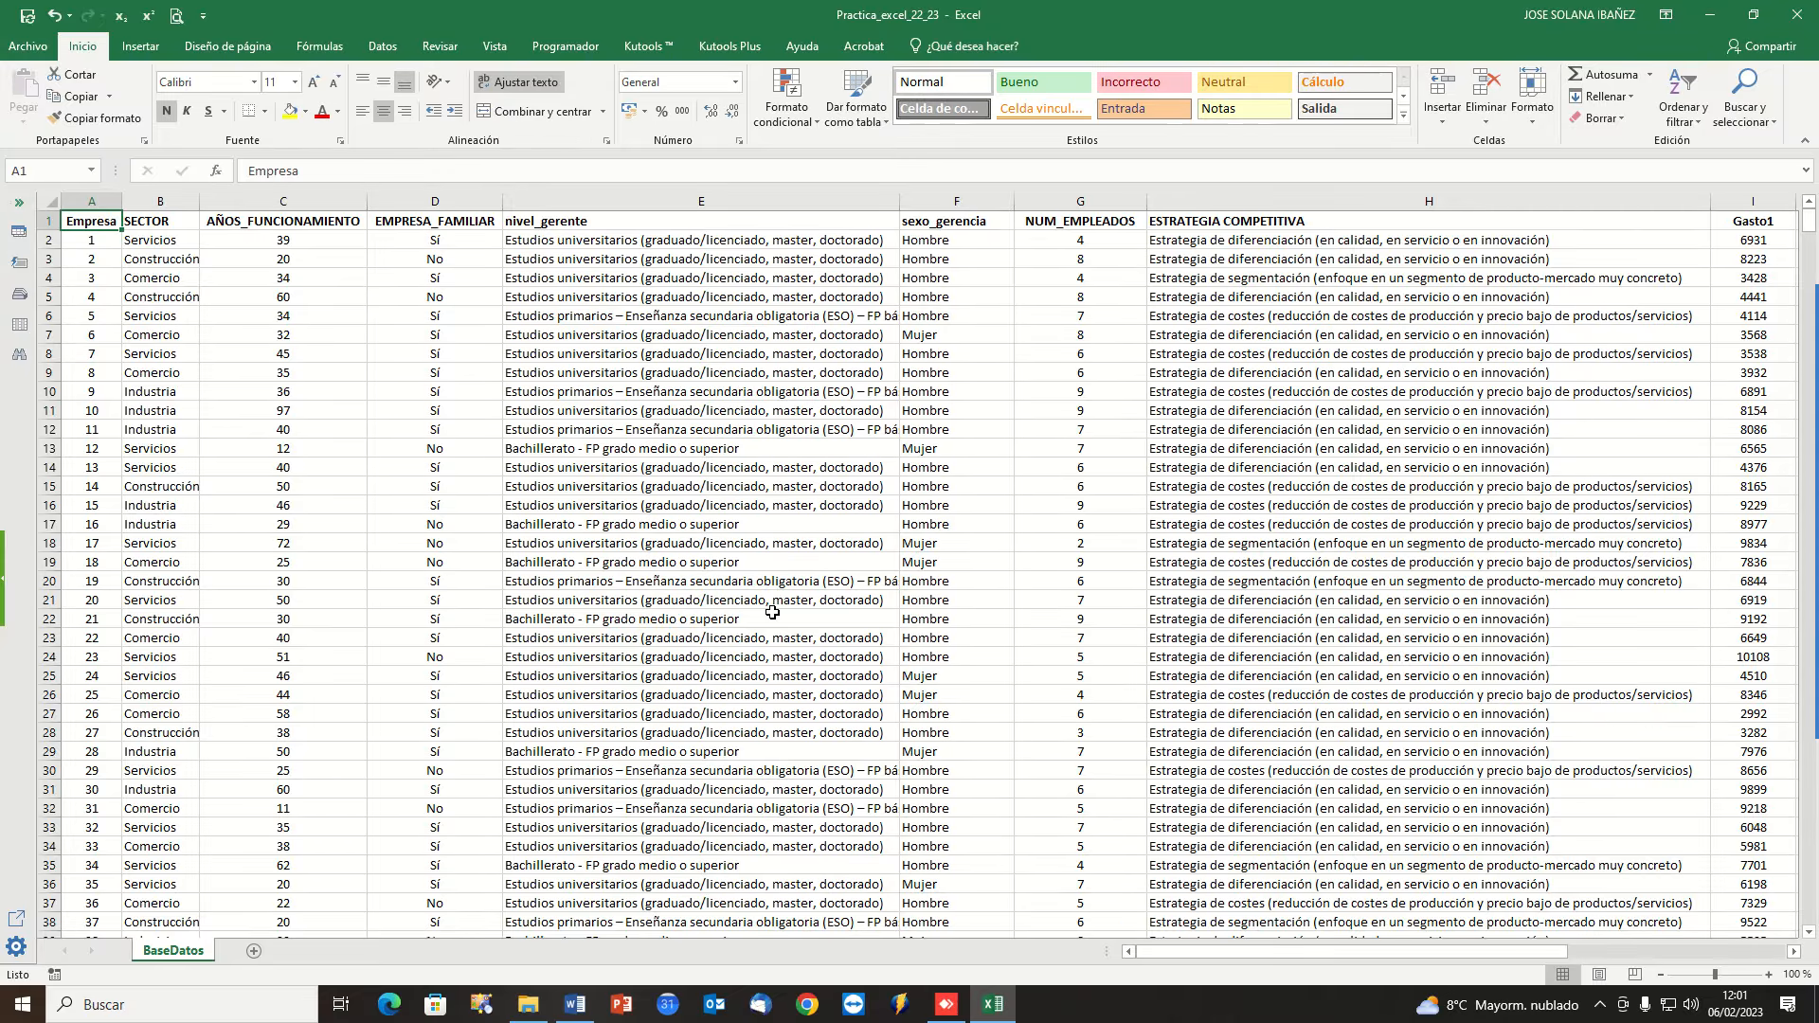
Examine the company records down to the last row of the BaseDatos sheet and return to the header row.
{"action": "key", "text": "ctrl+Down"}
{"action": "key", "text": "Down"}
{"action": "key", "text": "Down"}
{"action": "key", "text": "Down"}
{"action": "key", "text": "Down"}
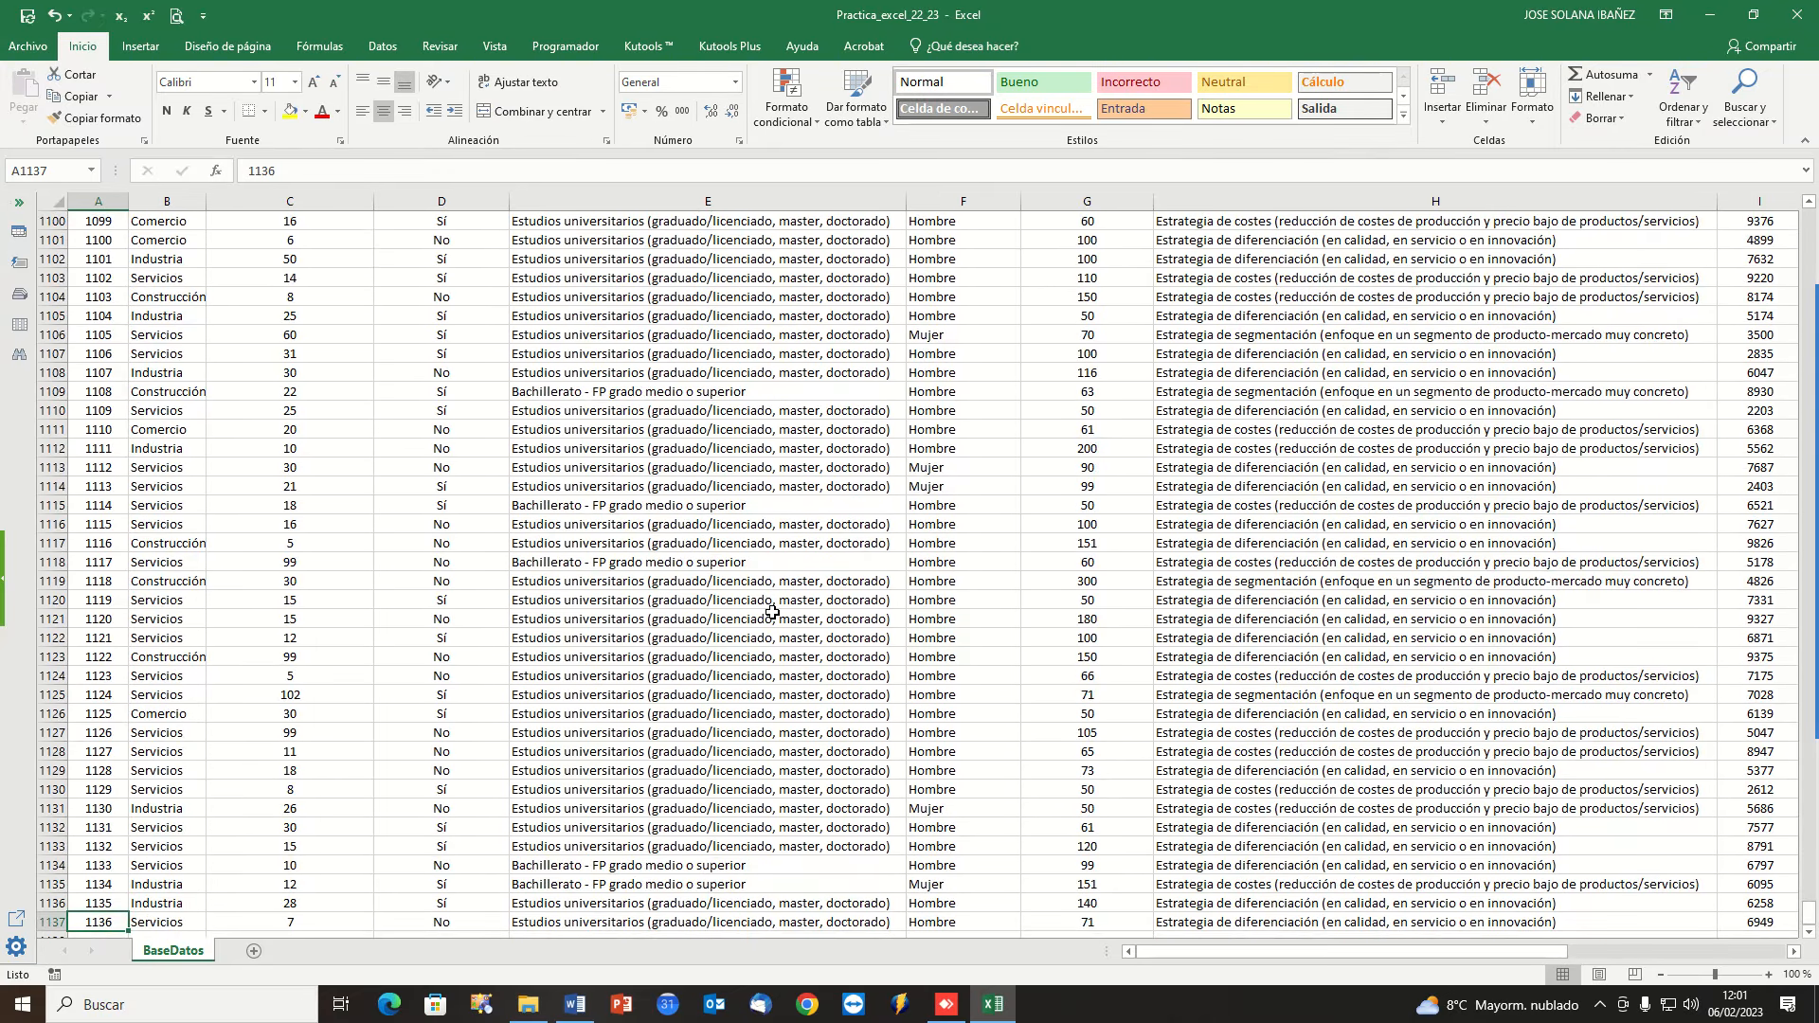
{"action": "key", "text": "Up"}
{"action": "key", "text": "Up"}
{"action": "key", "text": "Up"}
{"action": "key", "text": "Up"}
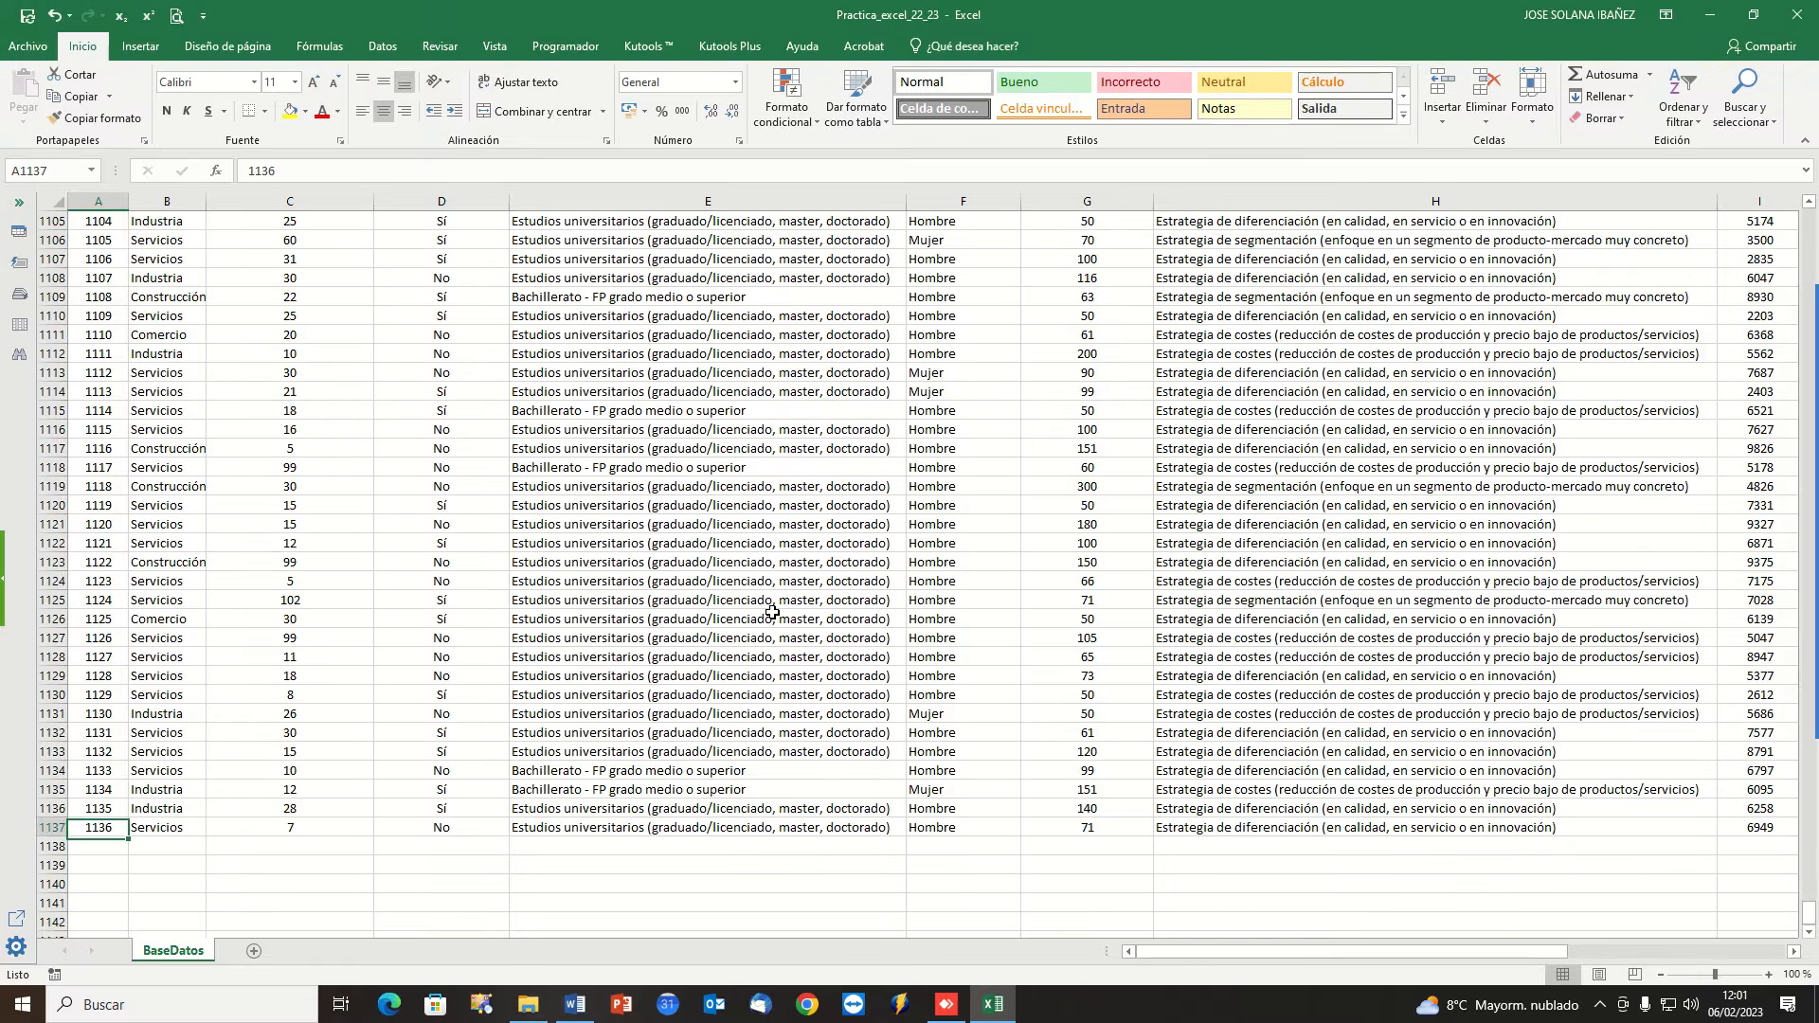
{"action": "key", "text": "ctrl+Up"}
Look through the variable headings in row 1, from SECTOR past the Gasto5 column.
{"action": "key", "text": "Right"}
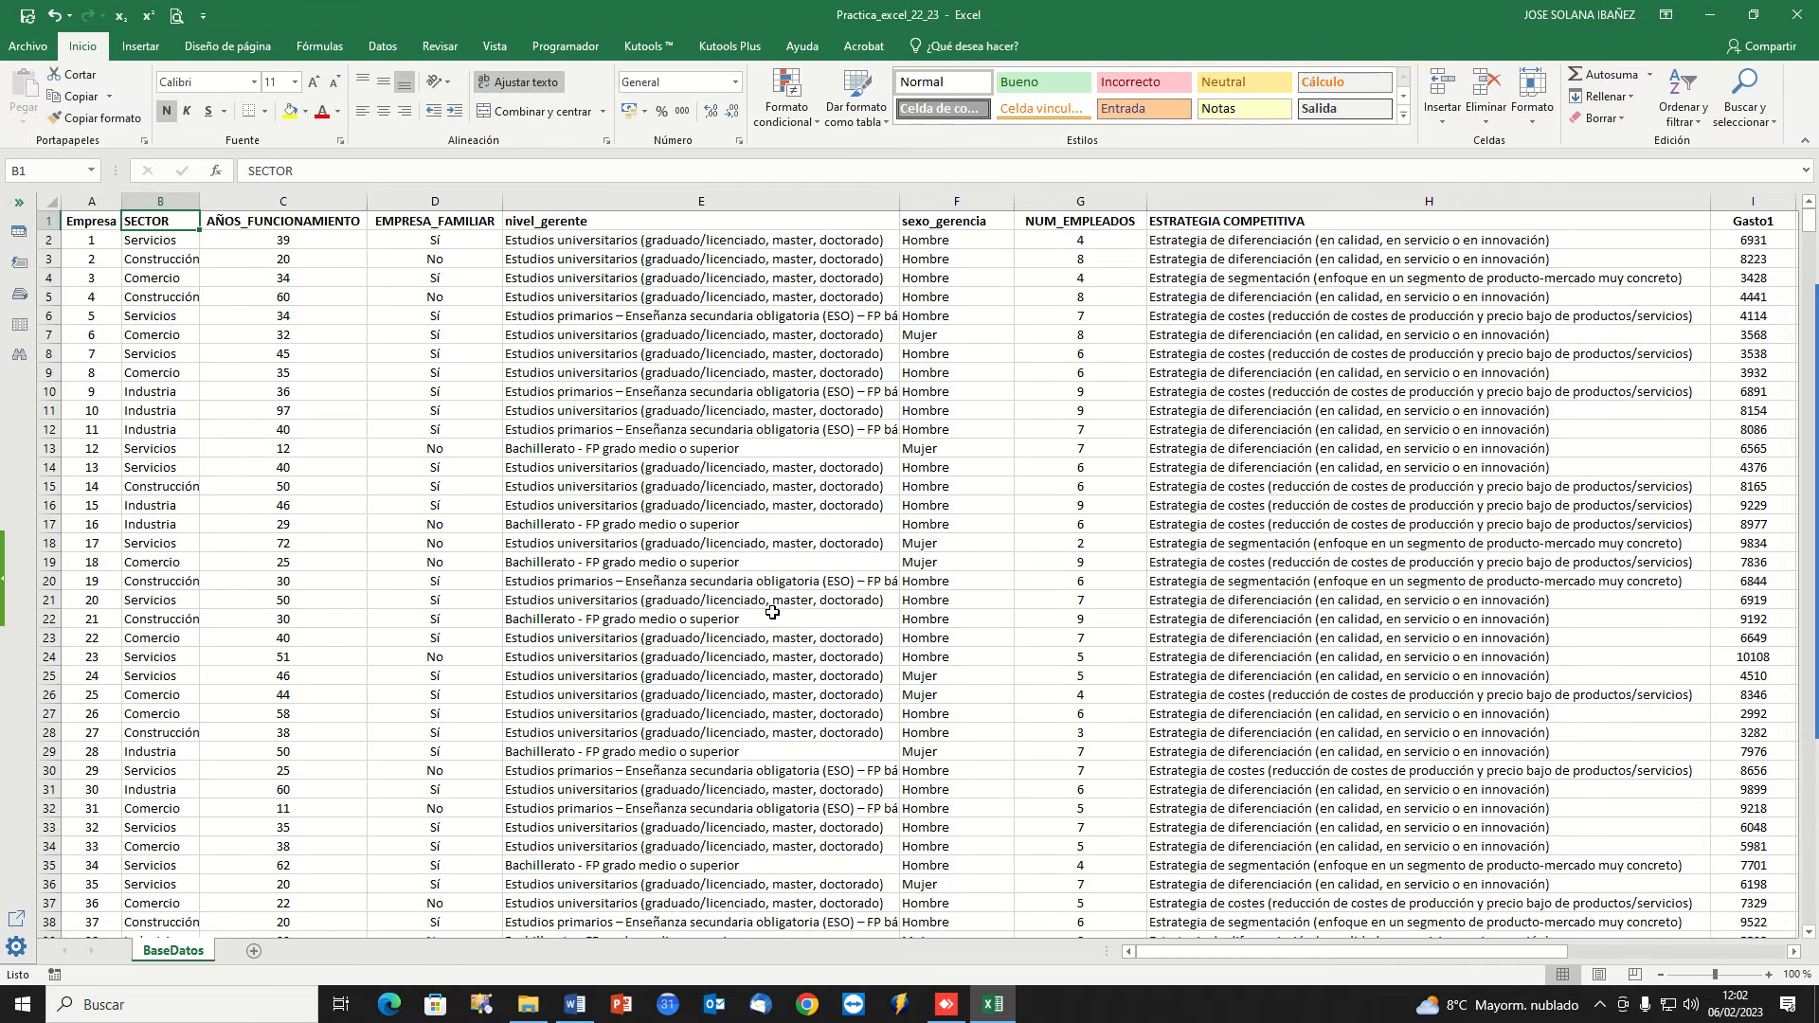
{"action": "key", "text": "Right"}
{"action": "key", "text": "Right"}
{"action": "key", "text": "Right"}
{"action": "key", "text": "Right"}
{"action": "key", "text": "Right"}
{"action": "key", "text": "Right"}
{"action": "key", "text": "Right"}
{"action": "key", "text": "Right"}
{"action": "key", "text": "Right"}
{"action": "key", "text": "Right"}
{"action": "key", "text": "Right"}
{"action": "key", "text": "Right"}
{"action": "key", "text": "Right"}
{"action": "key", "text": "Right"}
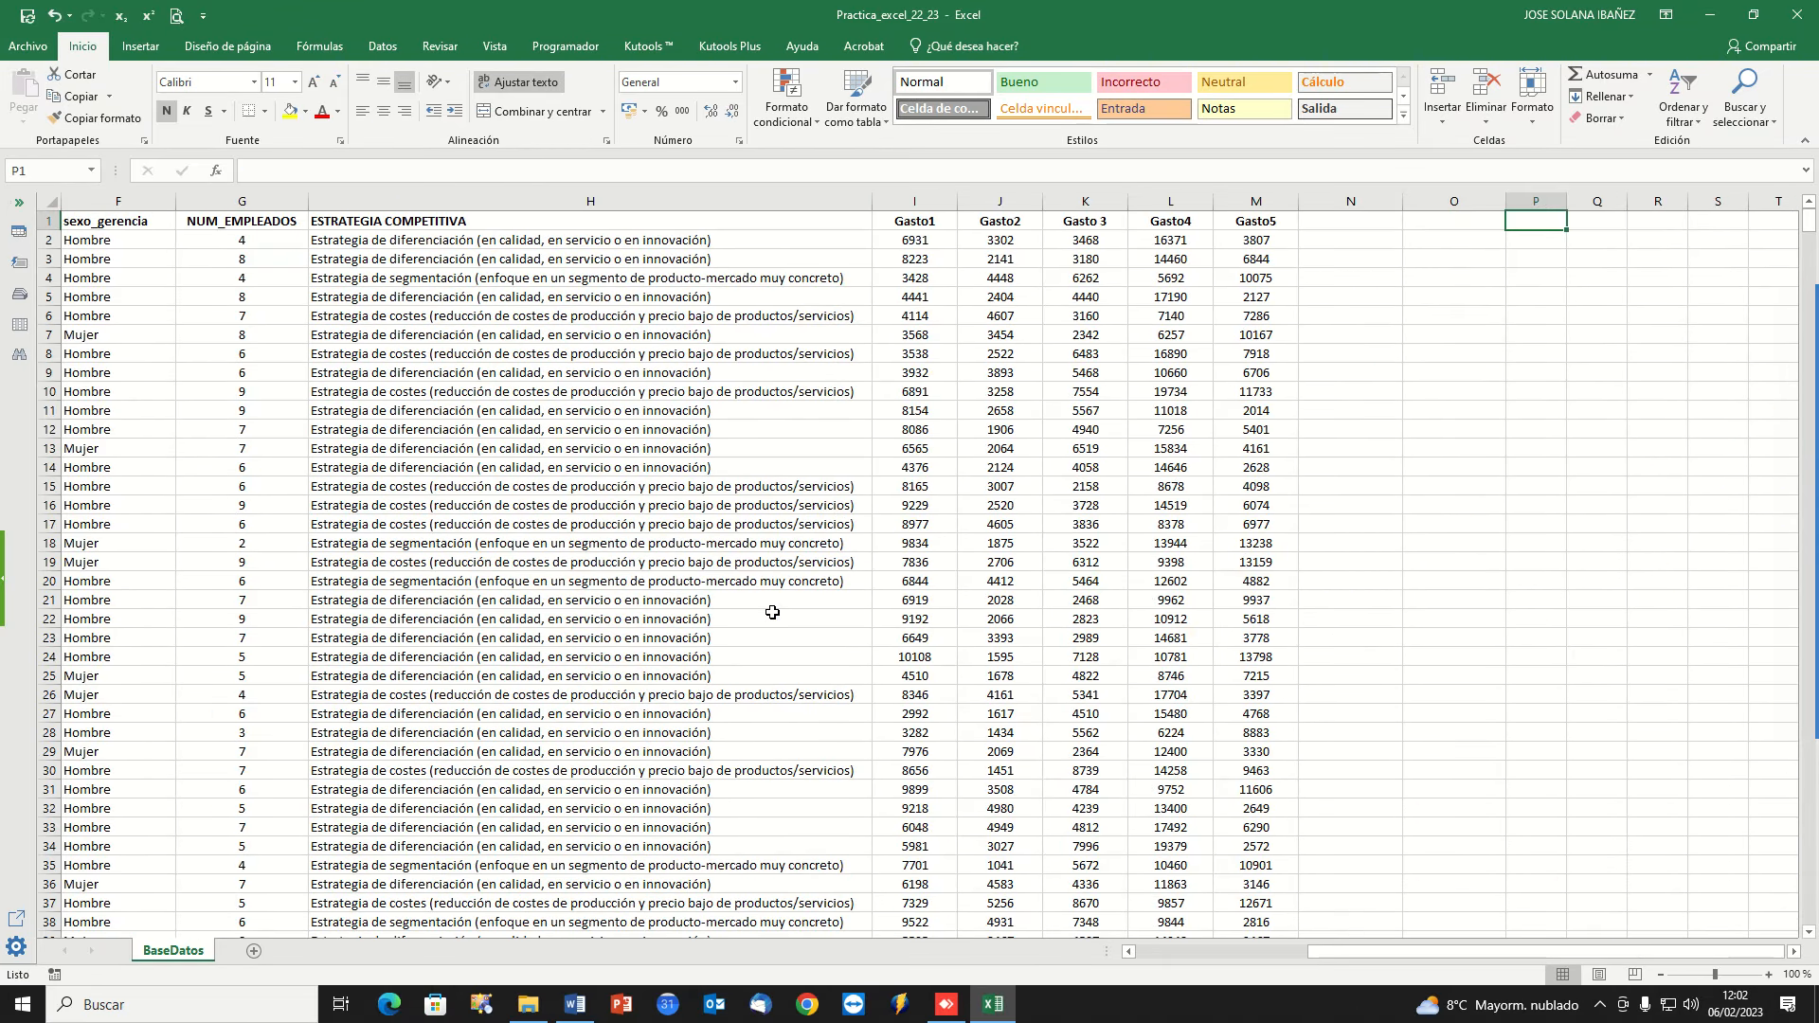
Examine the five expense columns, Gasto1 to Gasto5, and the neighbouring ESTRATEGIA COMPETITIVA column.
{"action": "key", "text": "Left"}
{"action": "key", "text": "Left"}
{"action": "key", "text": "Left"}
{"action": "key", "text": "Left"}
{"action": "key", "text": "Left"}
{"action": "key", "text": "Left"}
{"action": "key", "text": "Left"}
{"action": "key", "text": "shift+Right"}
{"action": "key", "text": "shift+Right"}
{"action": "key", "text": "shift+Right"}
{"action": "key", "text": "shift+Right"}
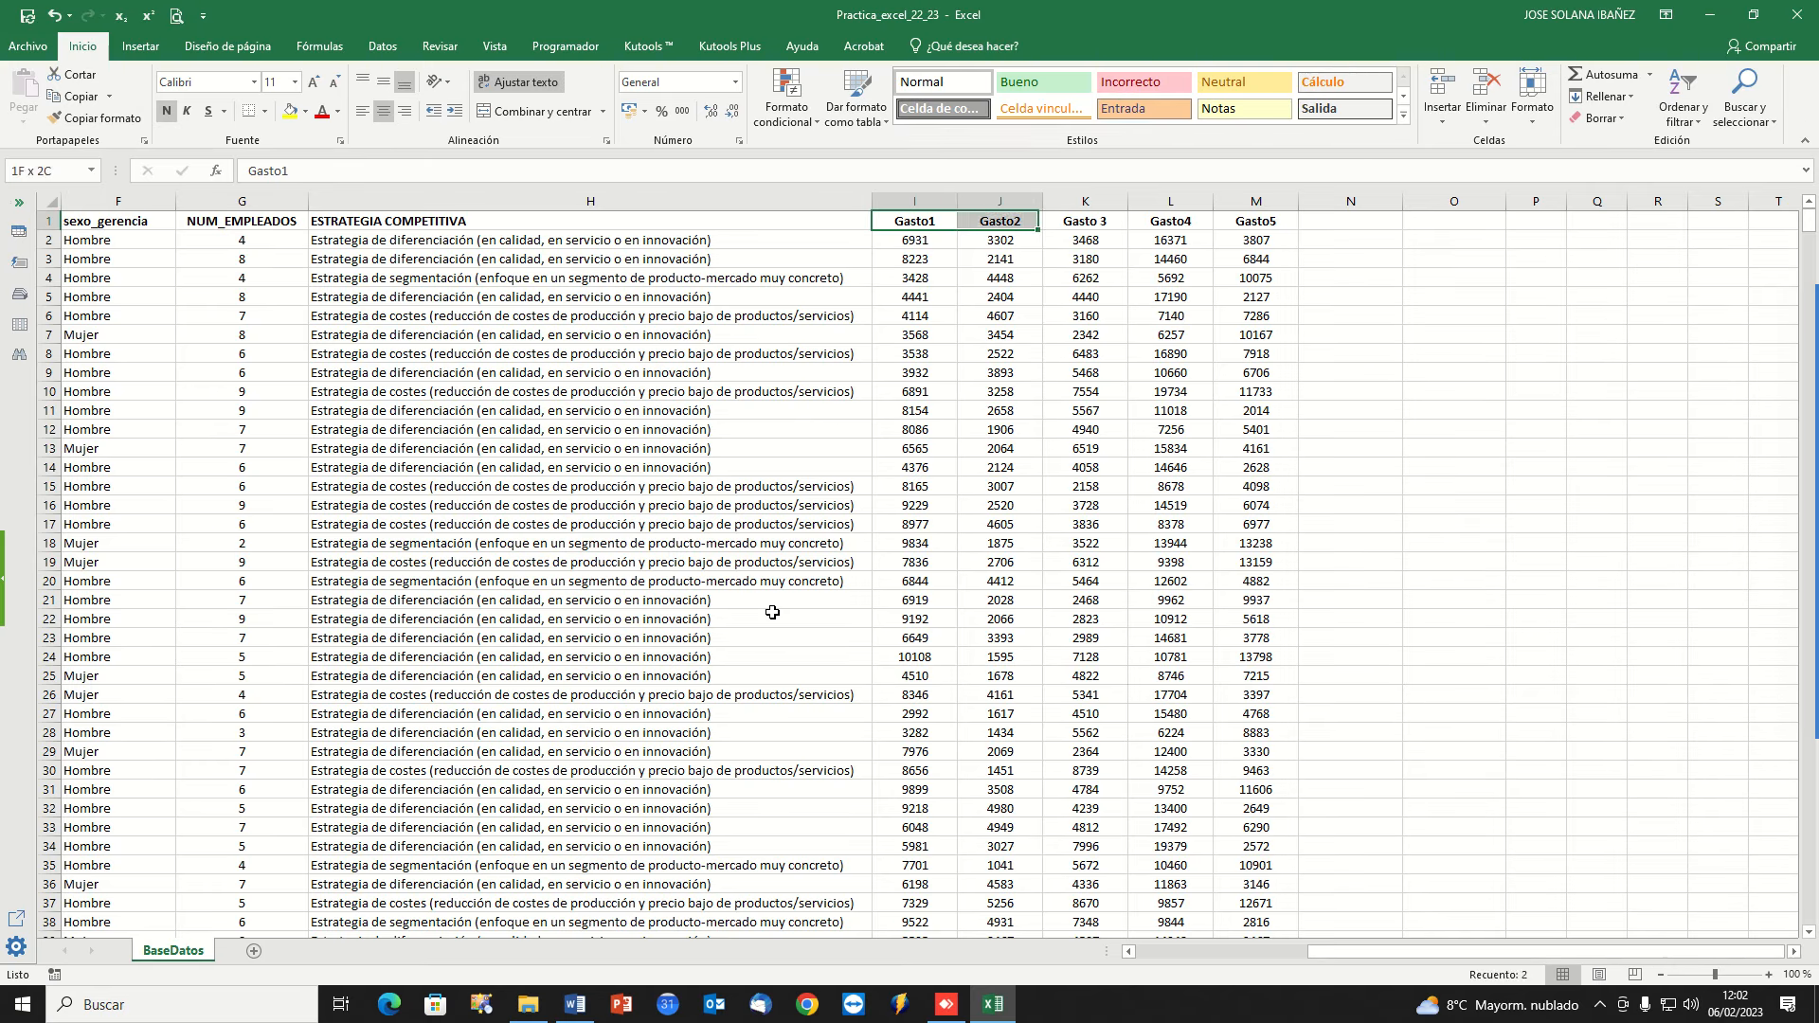
{"action": "key", "text": "Left"}
{"action": "key", "text": "Right"}
{"action": "key", "text": "Right"}
{"action": "key", "text": "Right"}
{"action": "key", "text": "Right"}
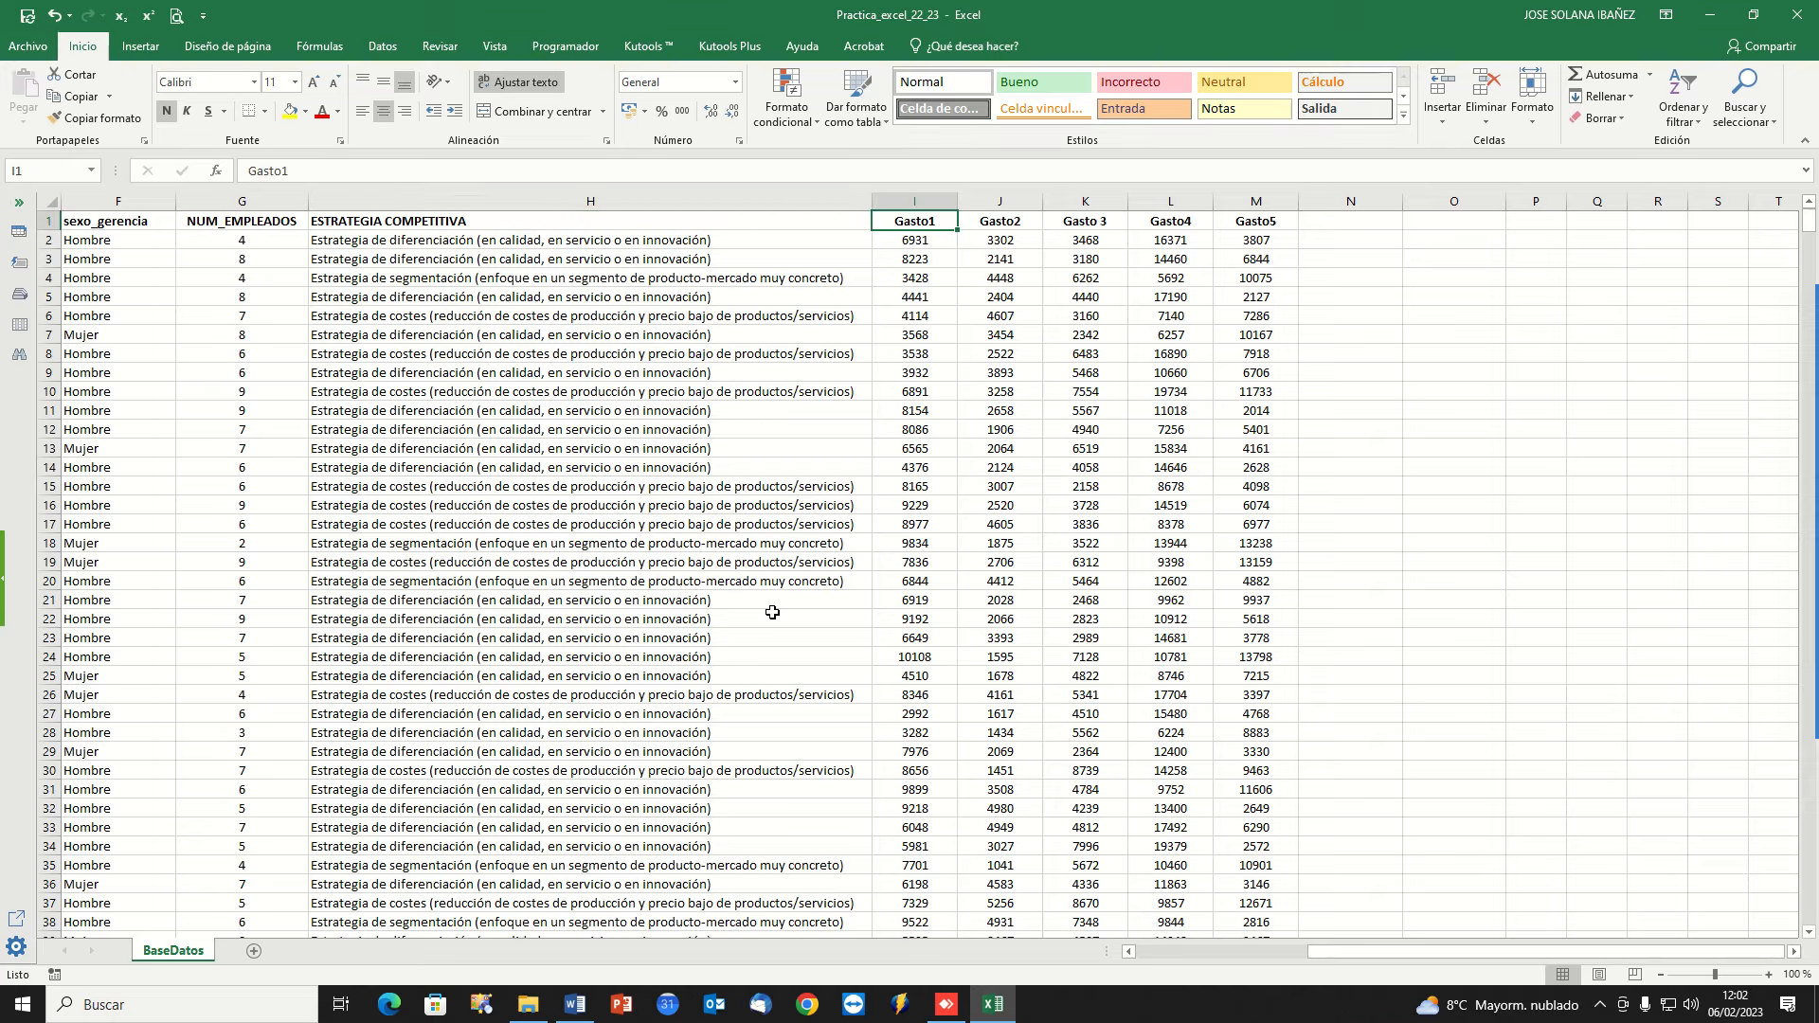
{"action": "key", "text": "Right"}
{"action": "key", "text": "Left"}
{"action": "key", "text": "Left"}
{"action": "key", "text": "Left"}
{"action": "key", "text": "Left"}
{"action": "left_click", "coordinate": [512, 386]}
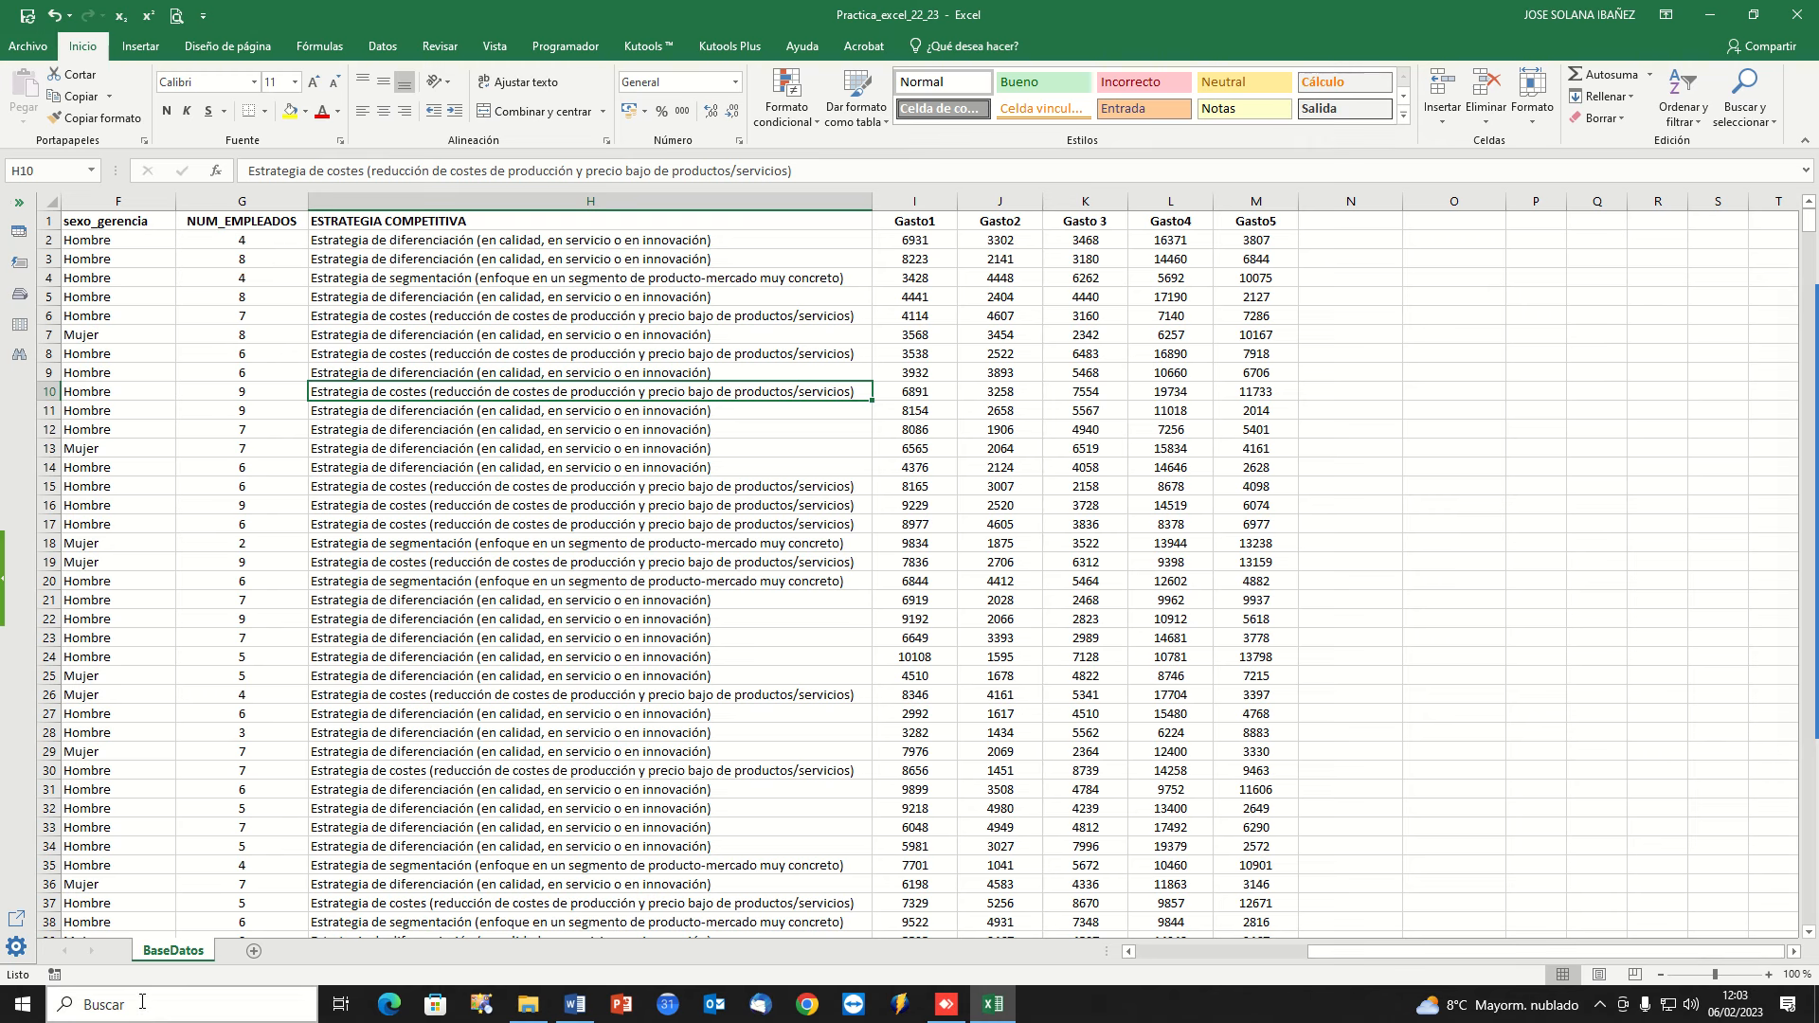
Duplicate the BaseDatos sheet after the original and rename the copy BaseDatos (TABLA).
{"action": "left_click_drag", "start_coordinate": [187, 953], "coordinate": [238, 952]}
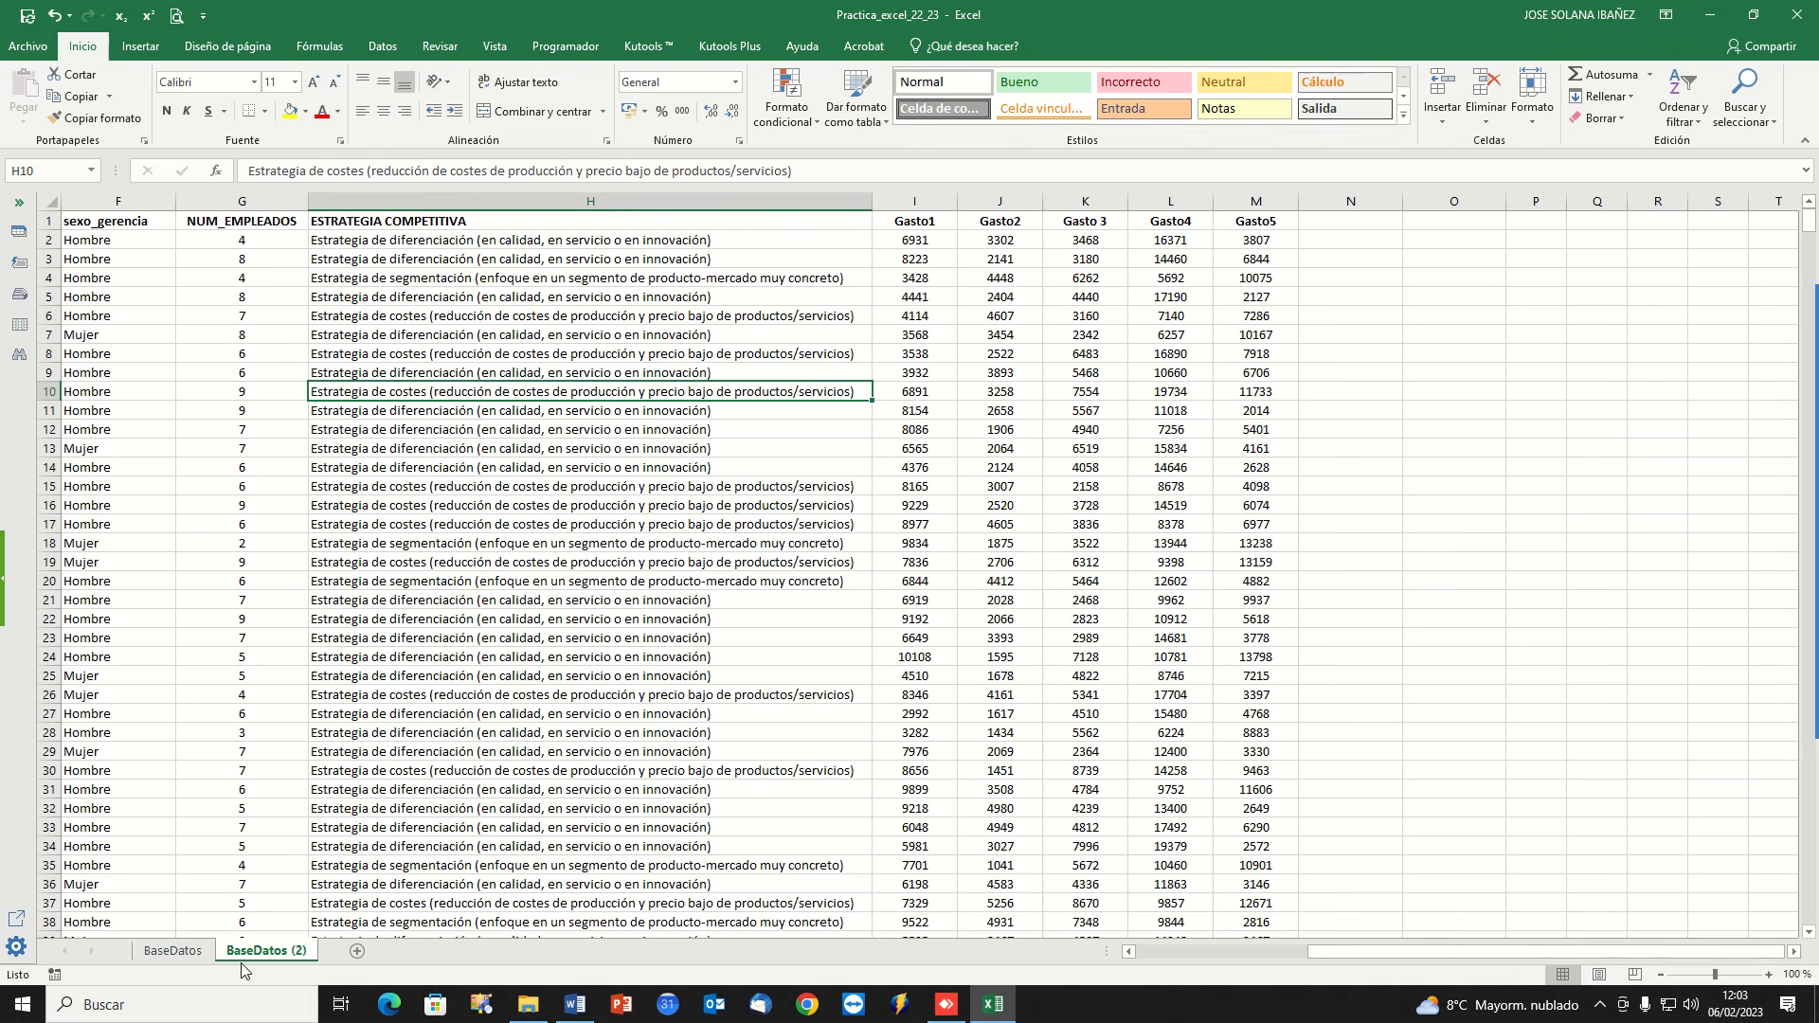
{"action": "double_click", "coordinate": [301, 951]}
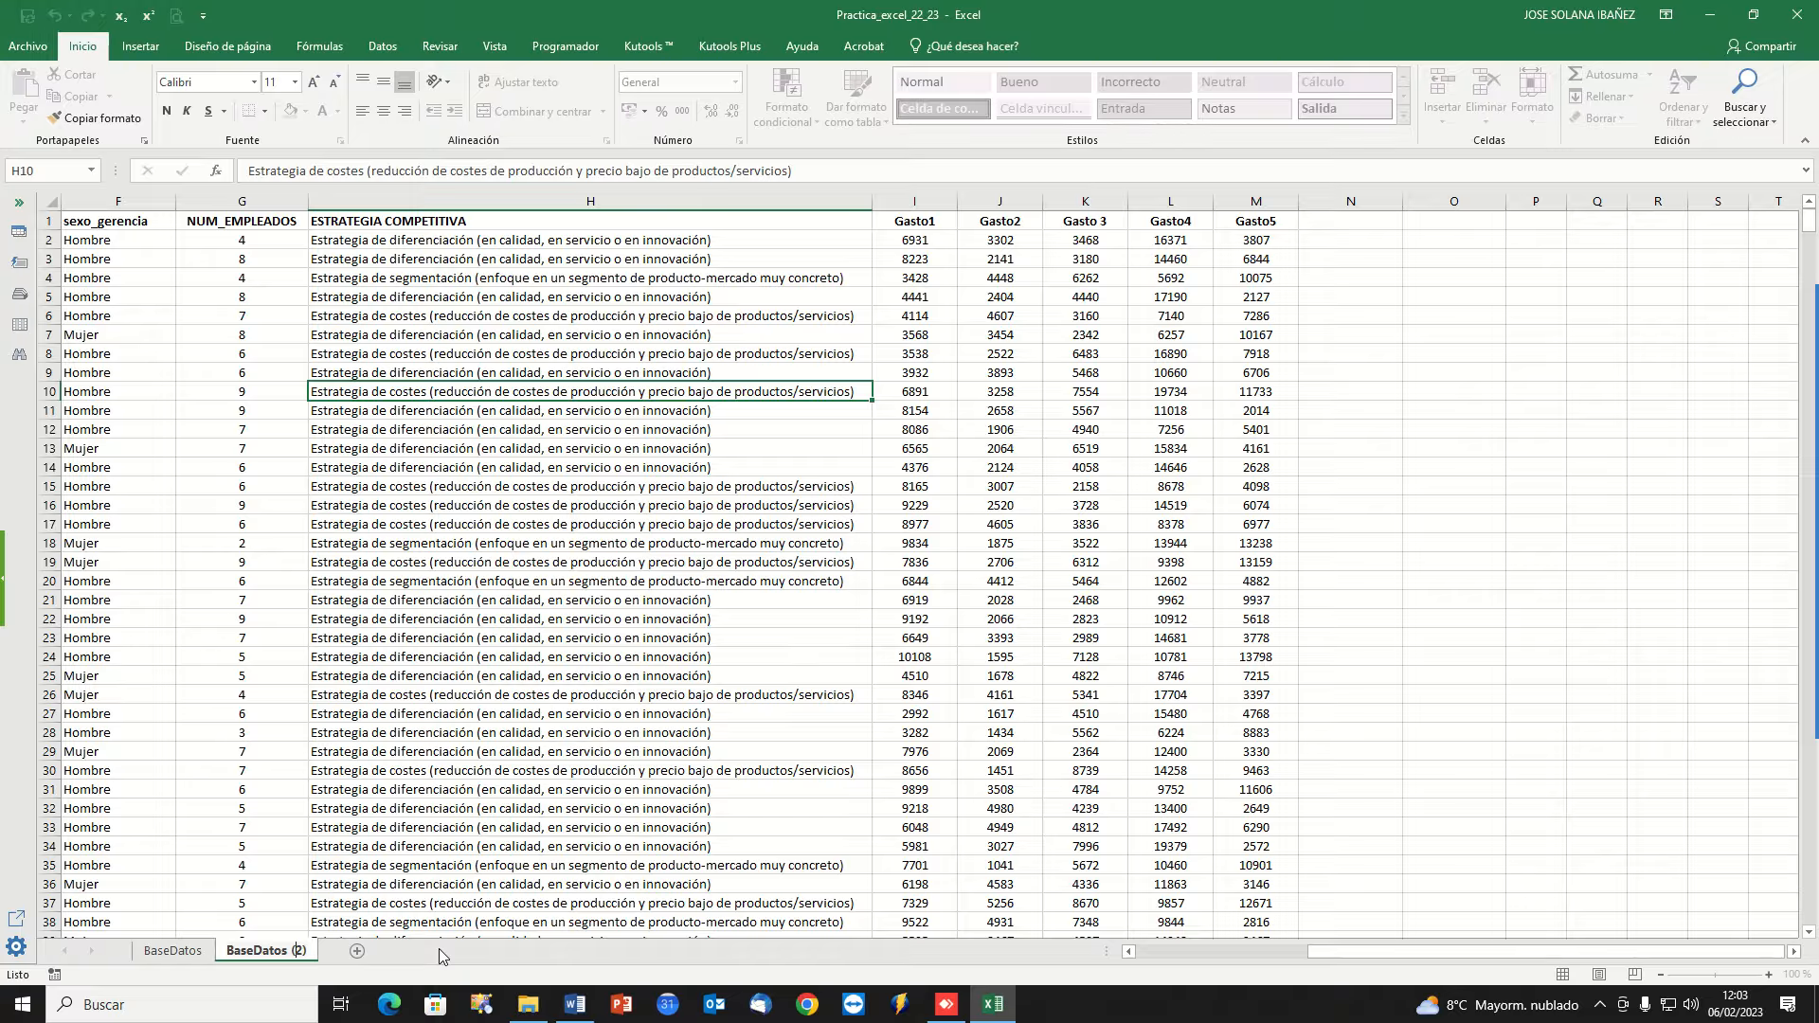
{"action": "type", "text": "TABLA"}
{"action": "key", "text": "Delete"}
{"action": "left_click", "coordinate": [545, 787]}
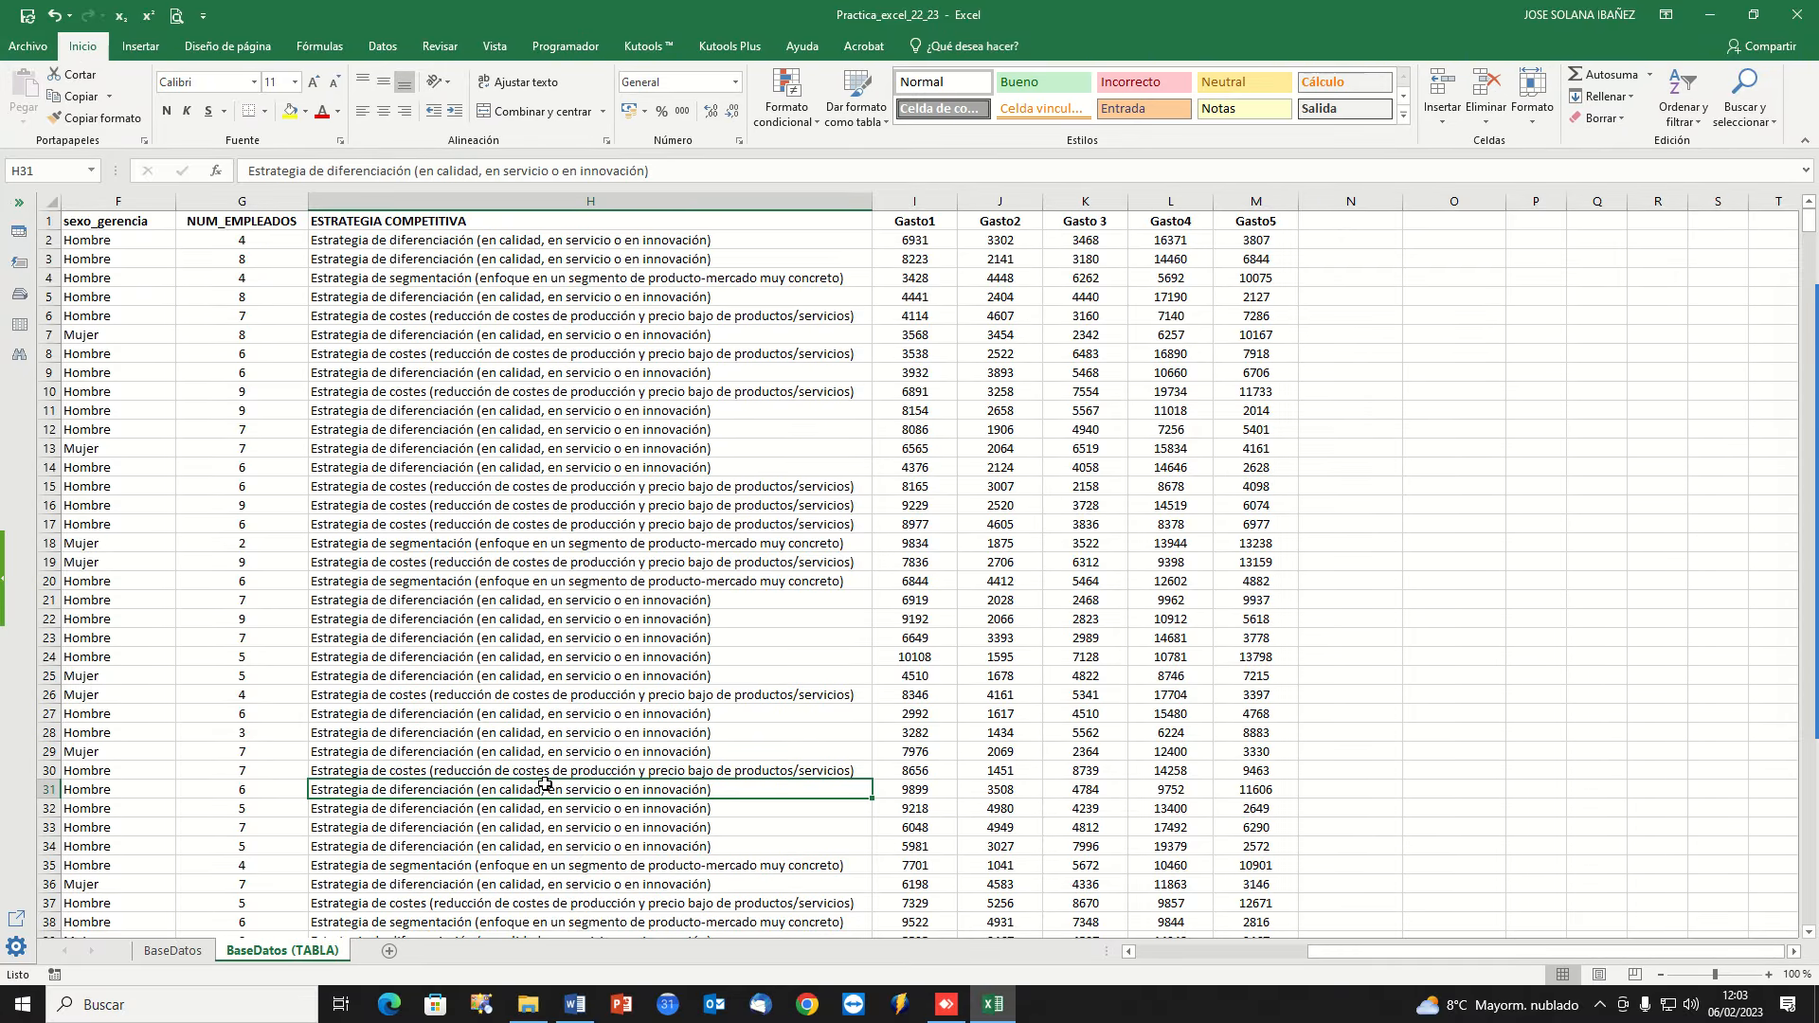
Convert the full data range A1:M1137 on the BaseDatos (TABLA) sheet into a table with headers.
{"action": "key", "text": "ctrl+Home"}
{"action": "key", "text": "ctrl+shift+Right"}
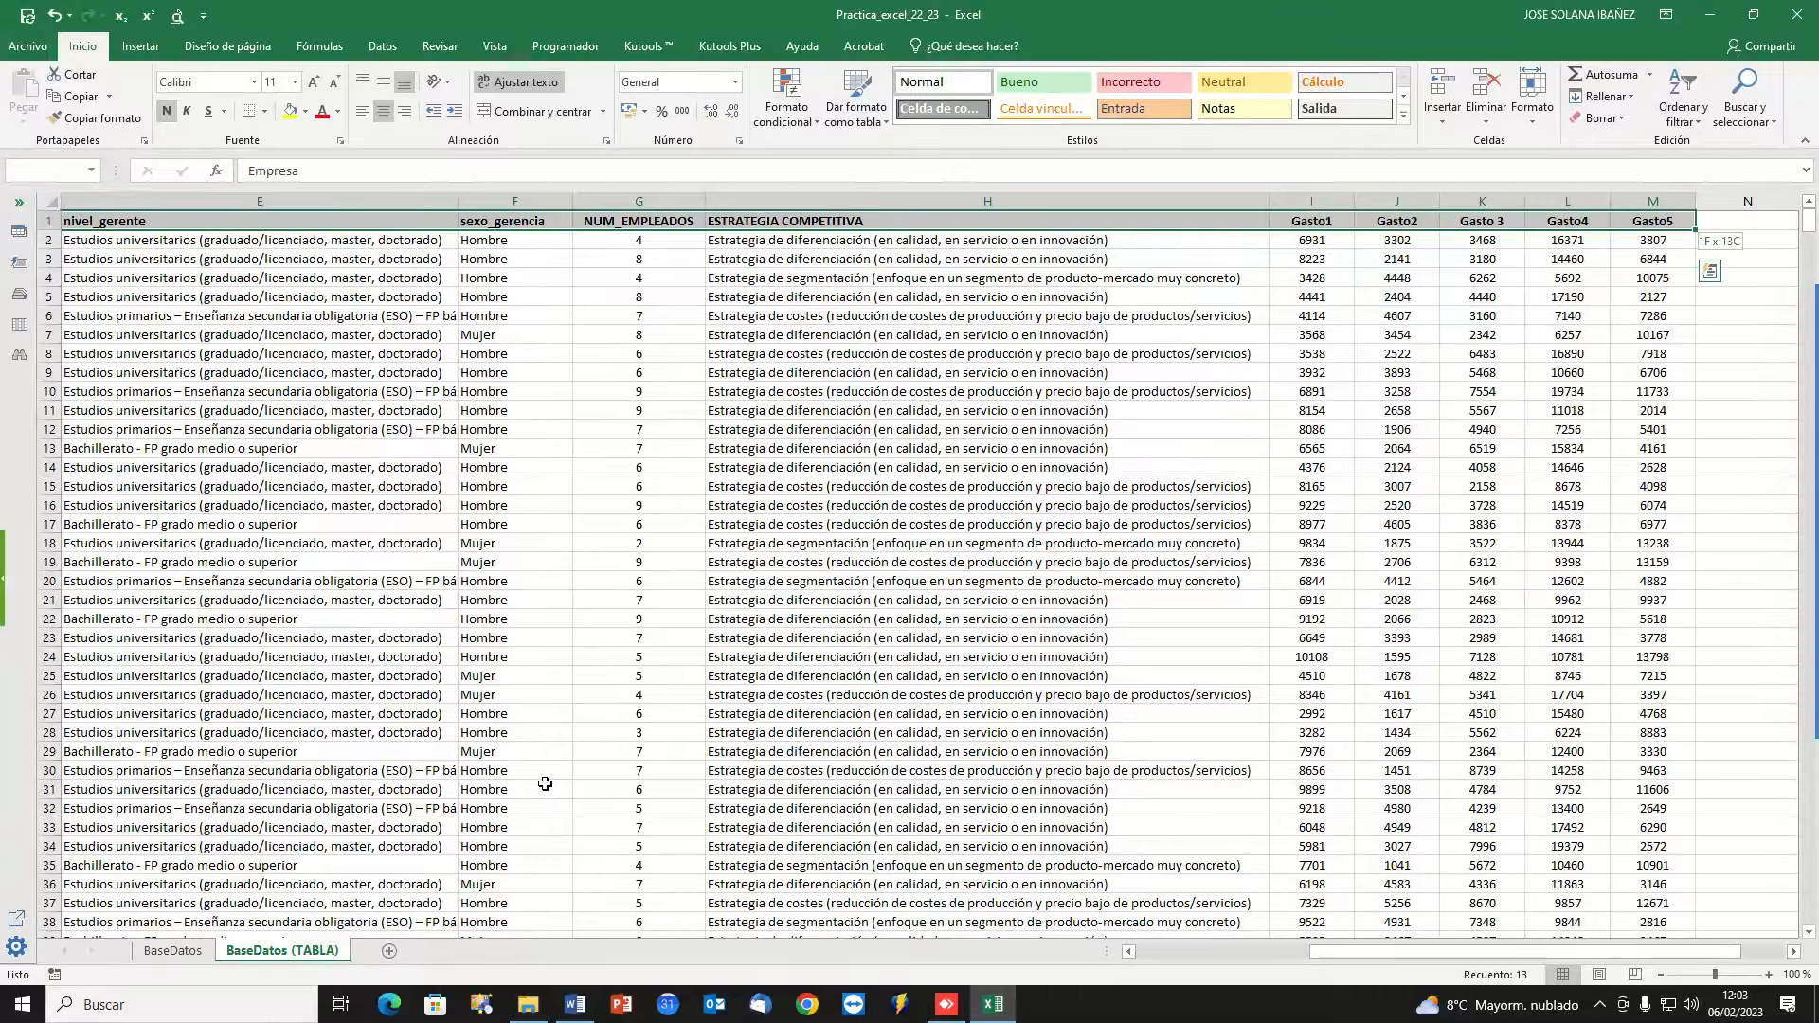
{"action": "key", "text": "ctrl+shift+Down"}
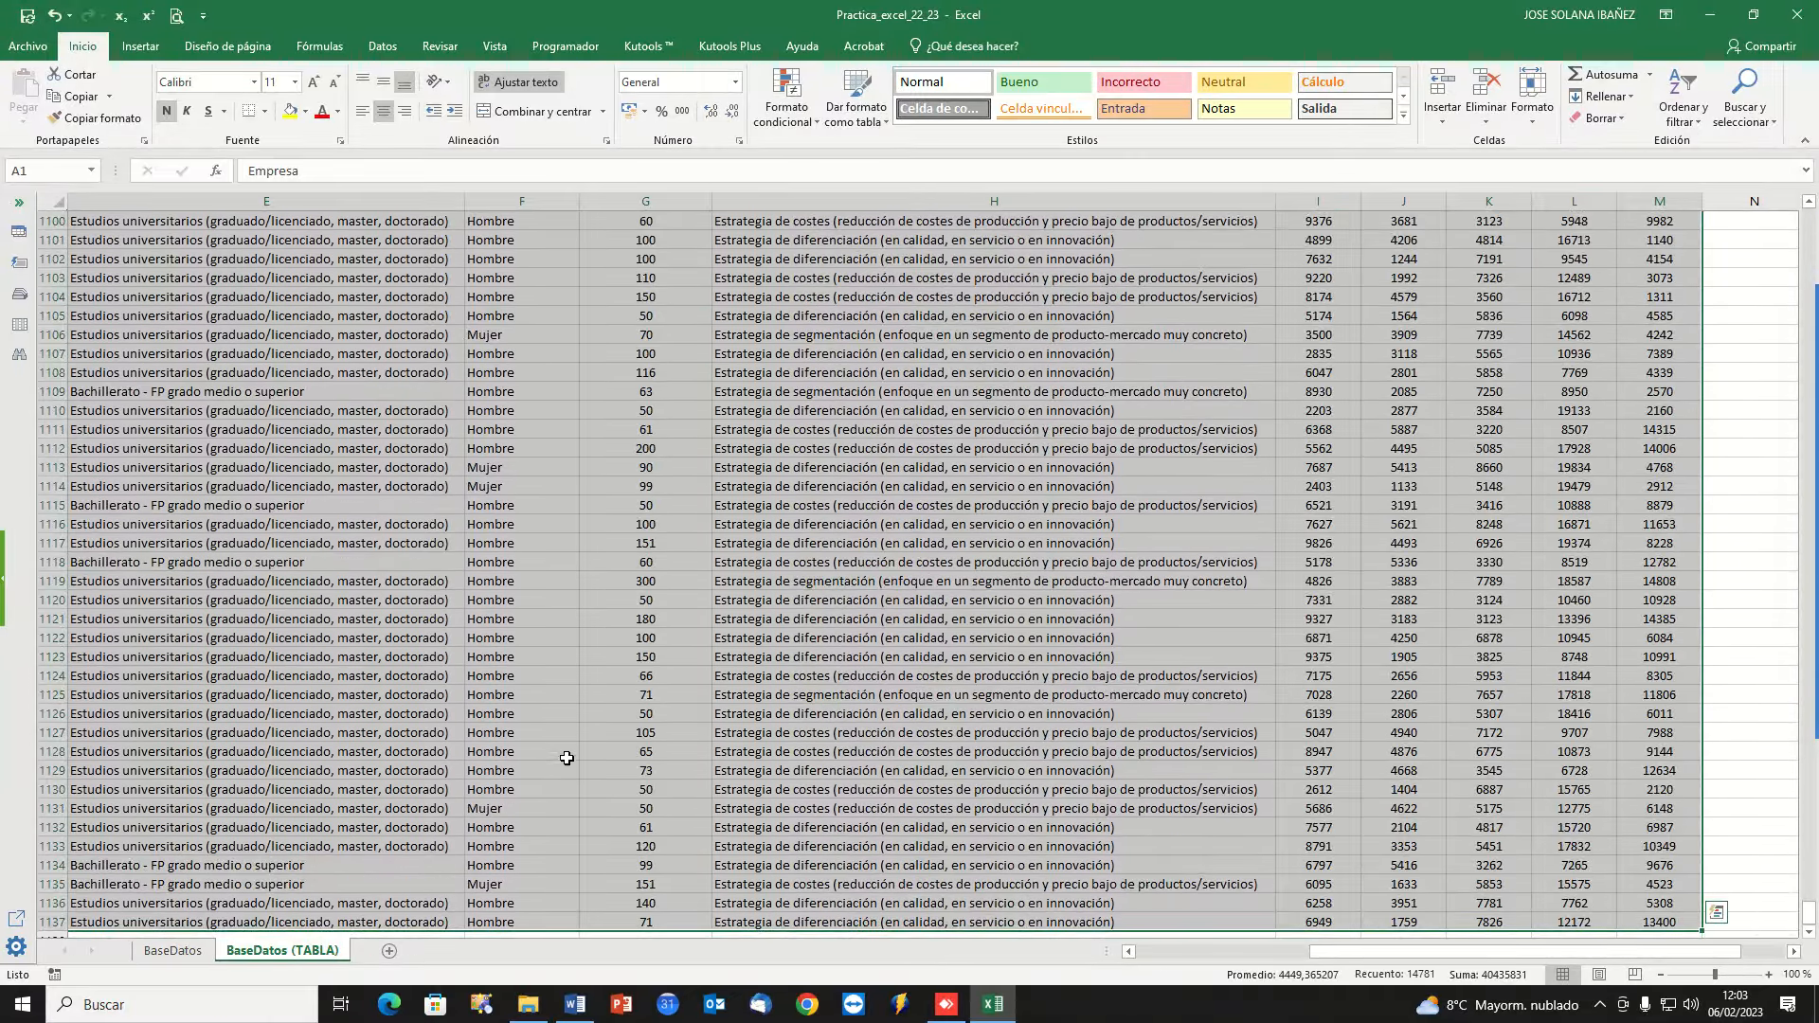
{"action": "scroll", "coordinate": [559, 803], "scroll_direction": "down", "scroll_amount": 3}
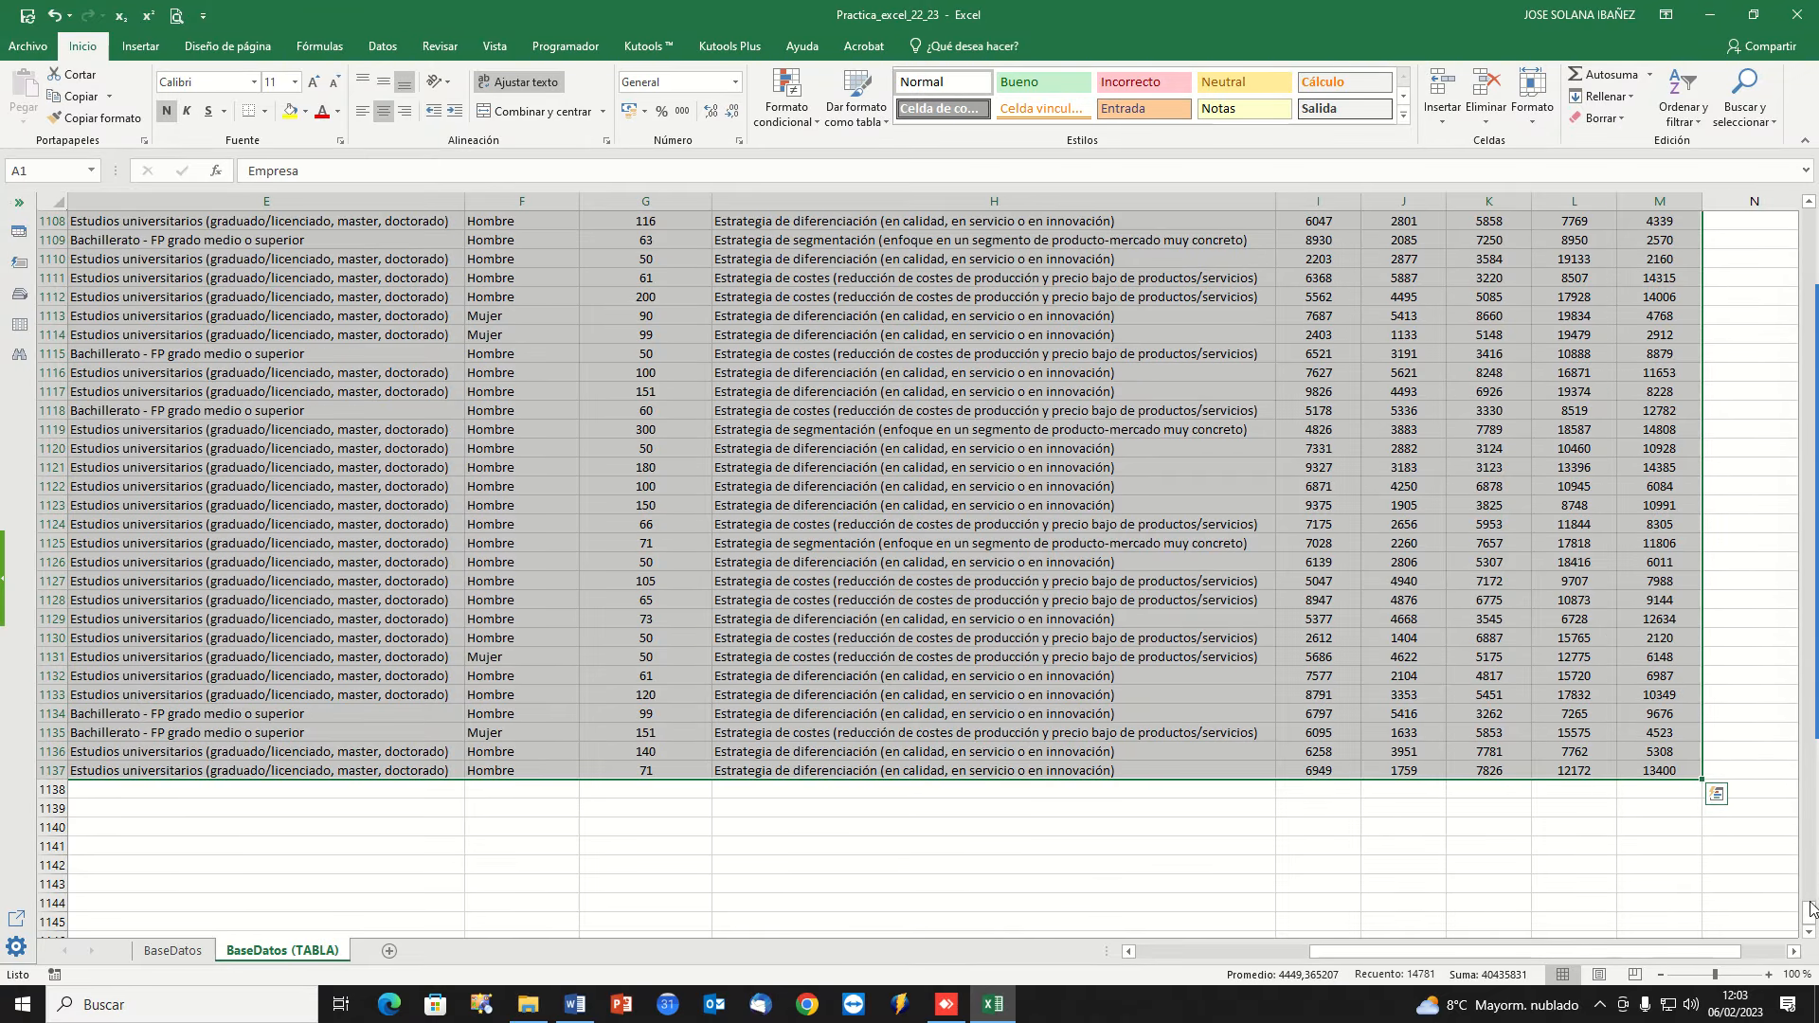
{"action": "left_click_drag", "start_coordinate": [1810, 907], "coordinate": [1810, 405]}
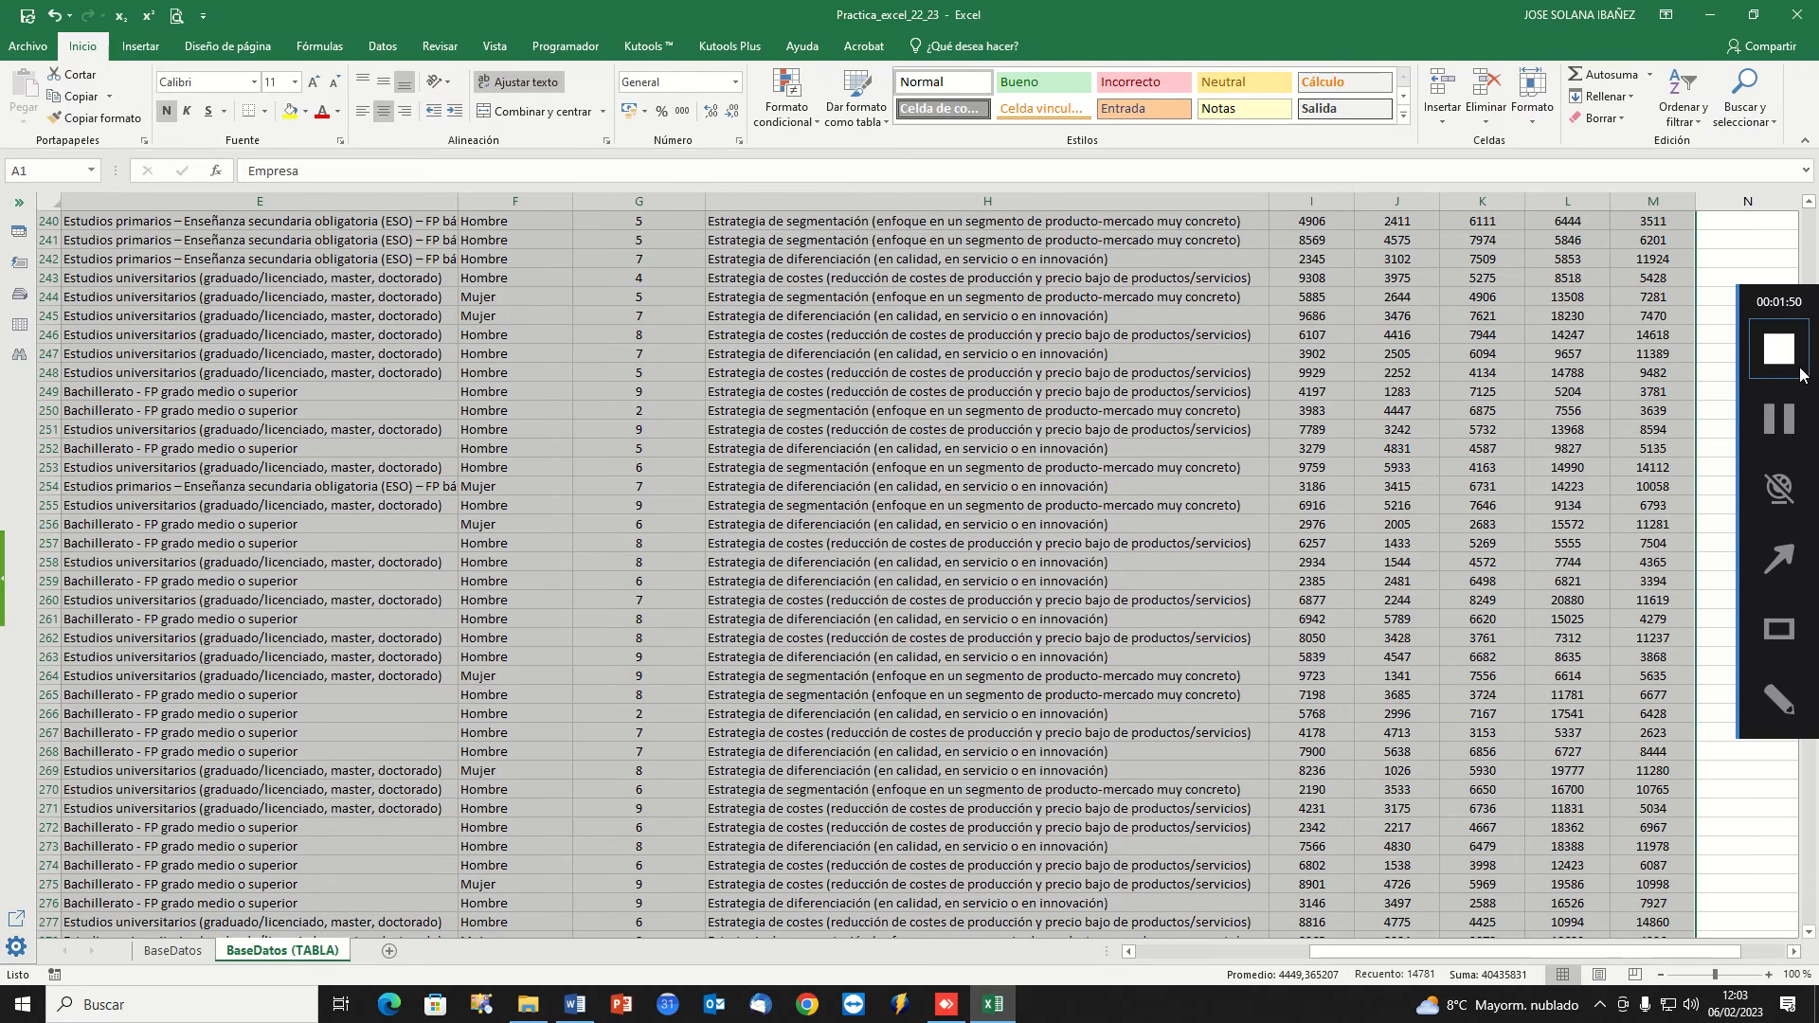
{"action": "left_click", "coordinate": [1810, 232]}
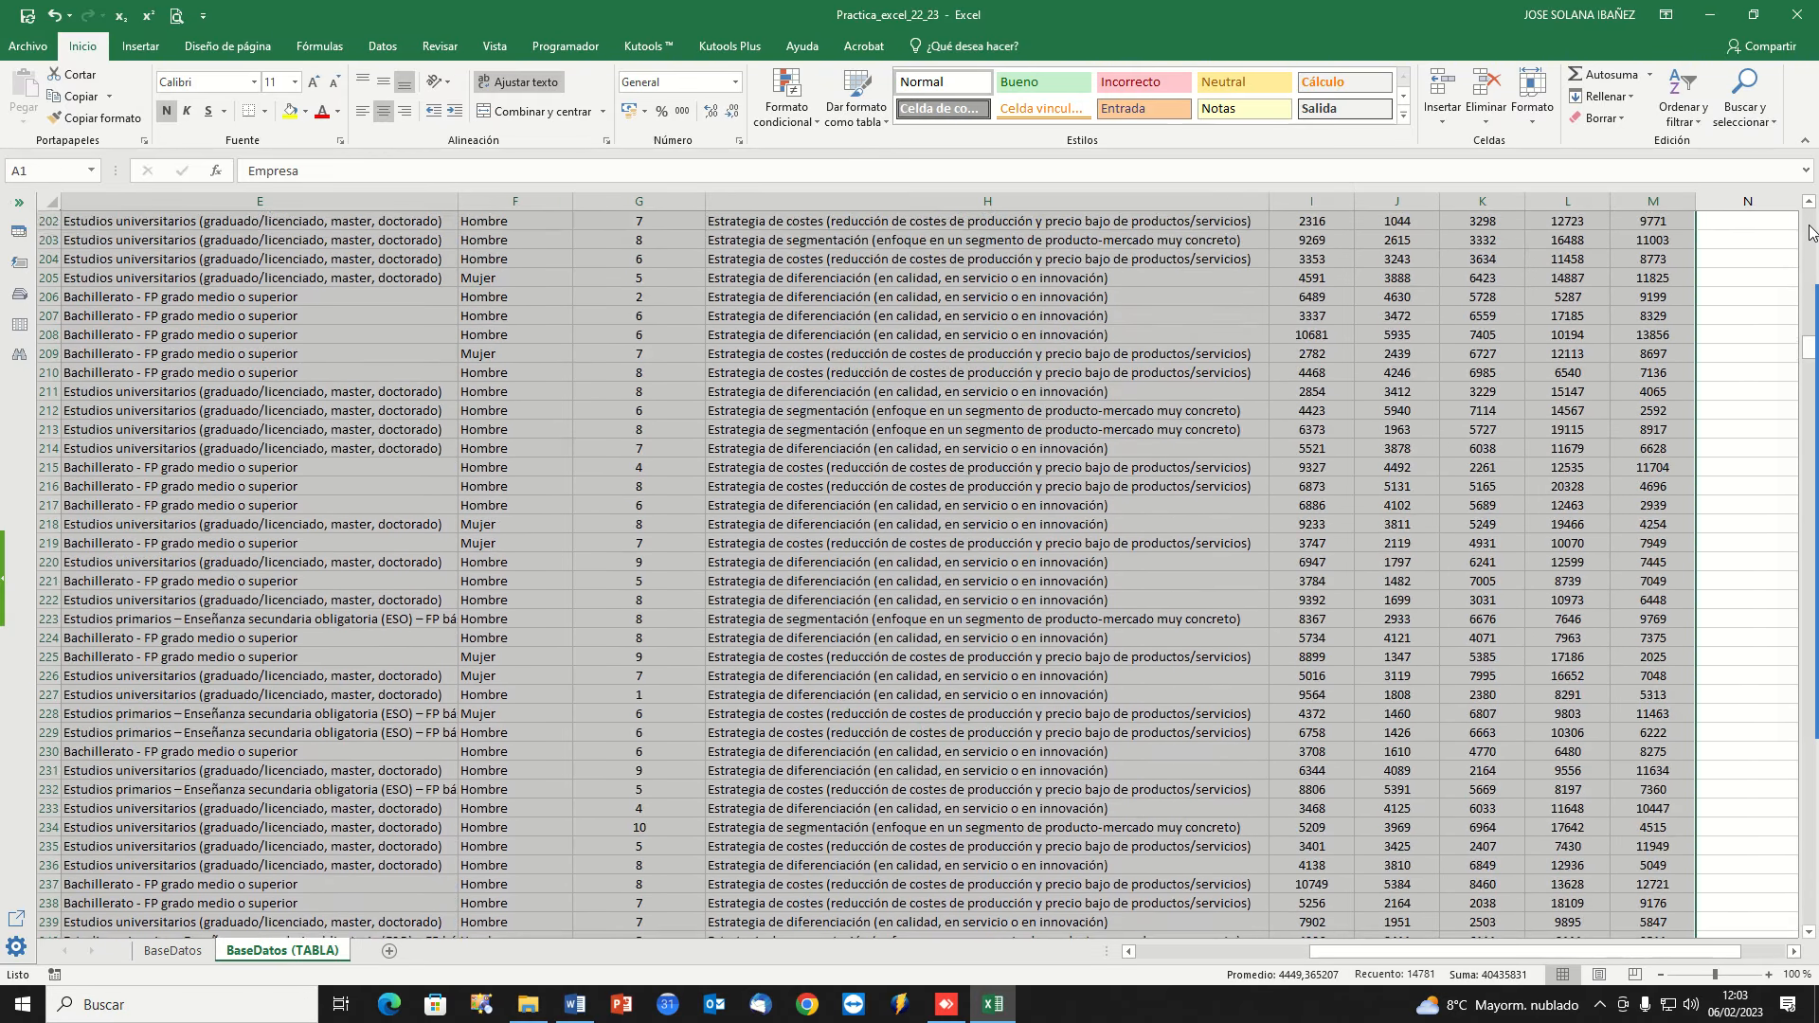
{"action": "left_click_drag", "start_coordinate": [1810, 232], "coordinate": [1810, 232]}
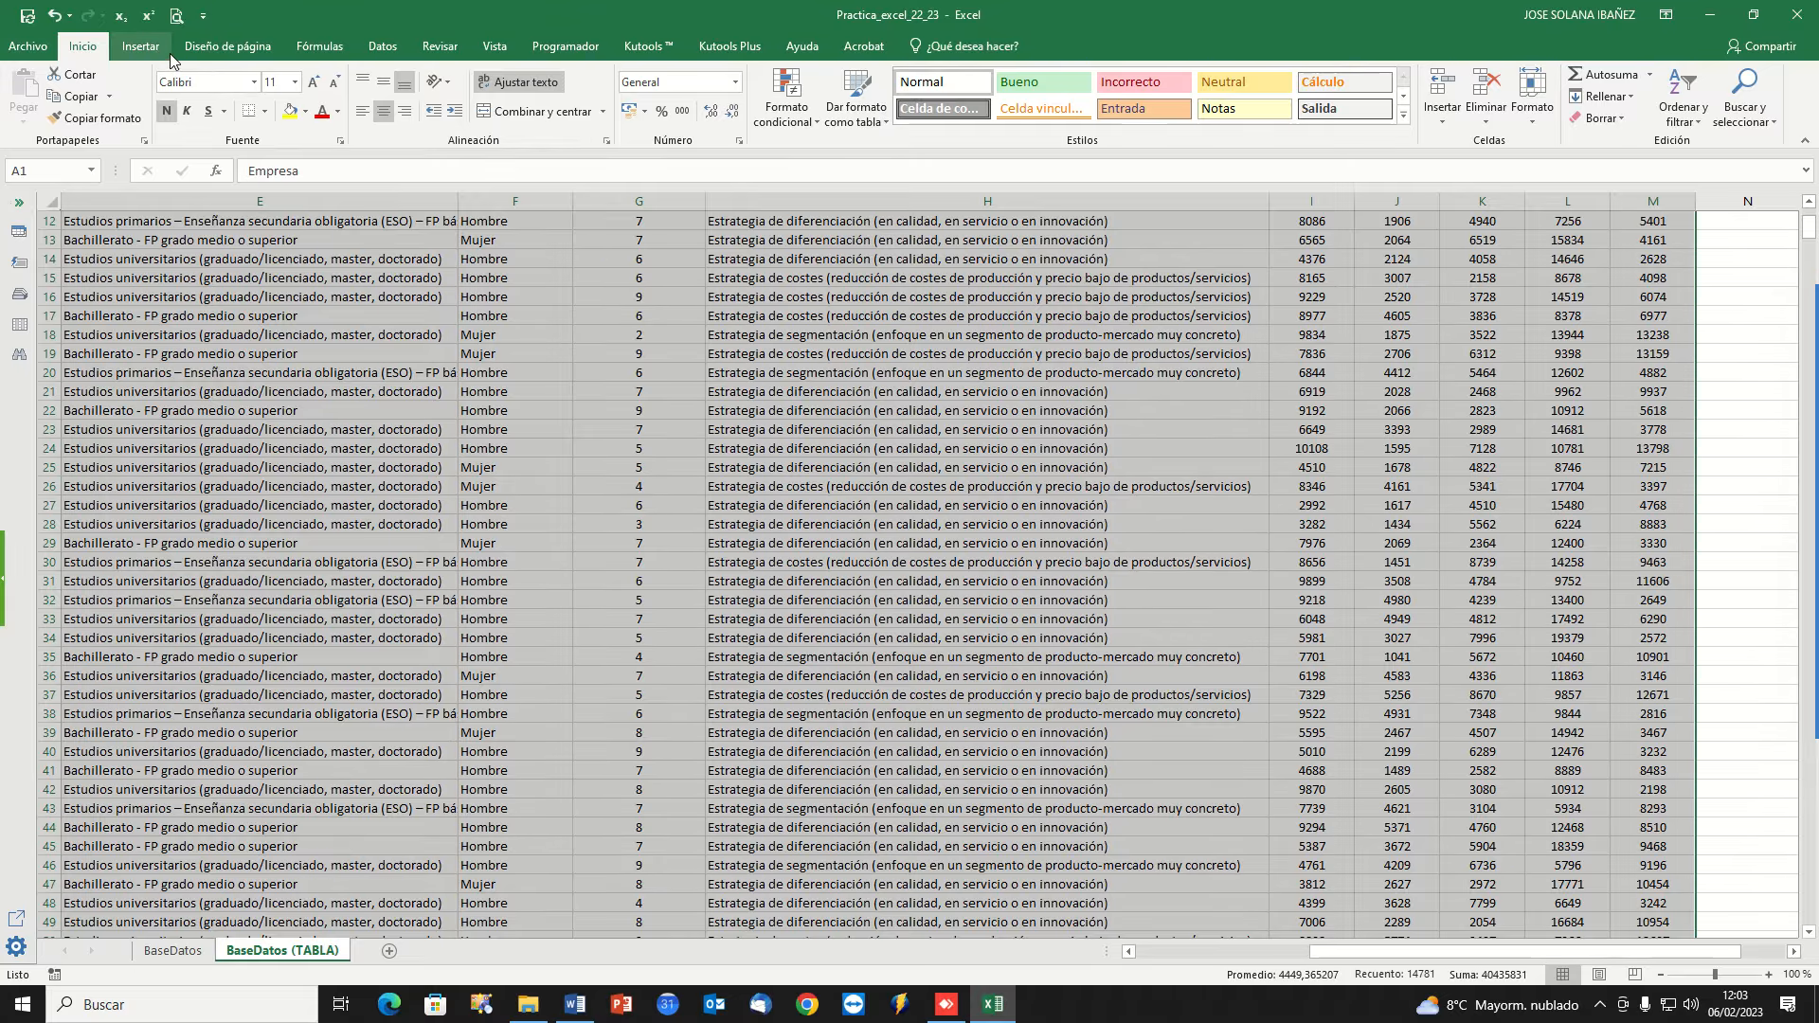
{"action": "left_click", "coordinate": [141, 45]}
{"action": "left_click", "coordinate": [161, 93]}
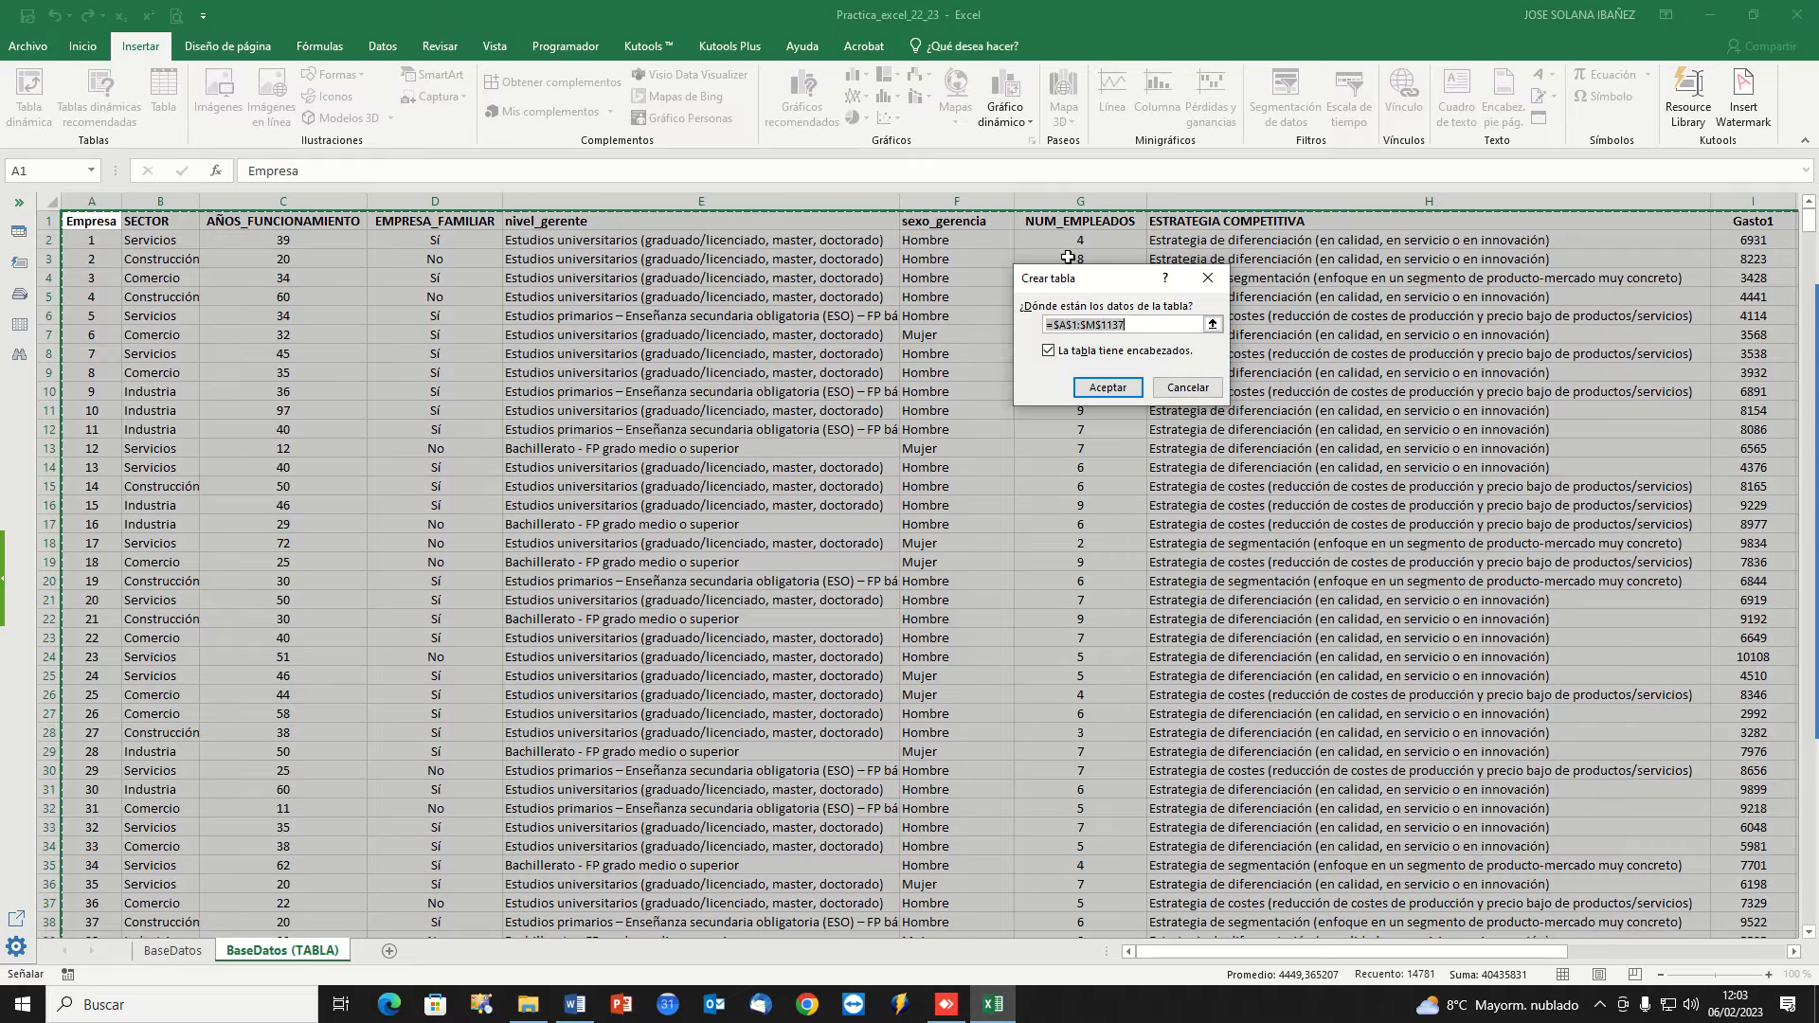
{"action": "left_click", "coordinate": [1102, 389]}
{"action": "left_click", "coordinate": [834, 378]}
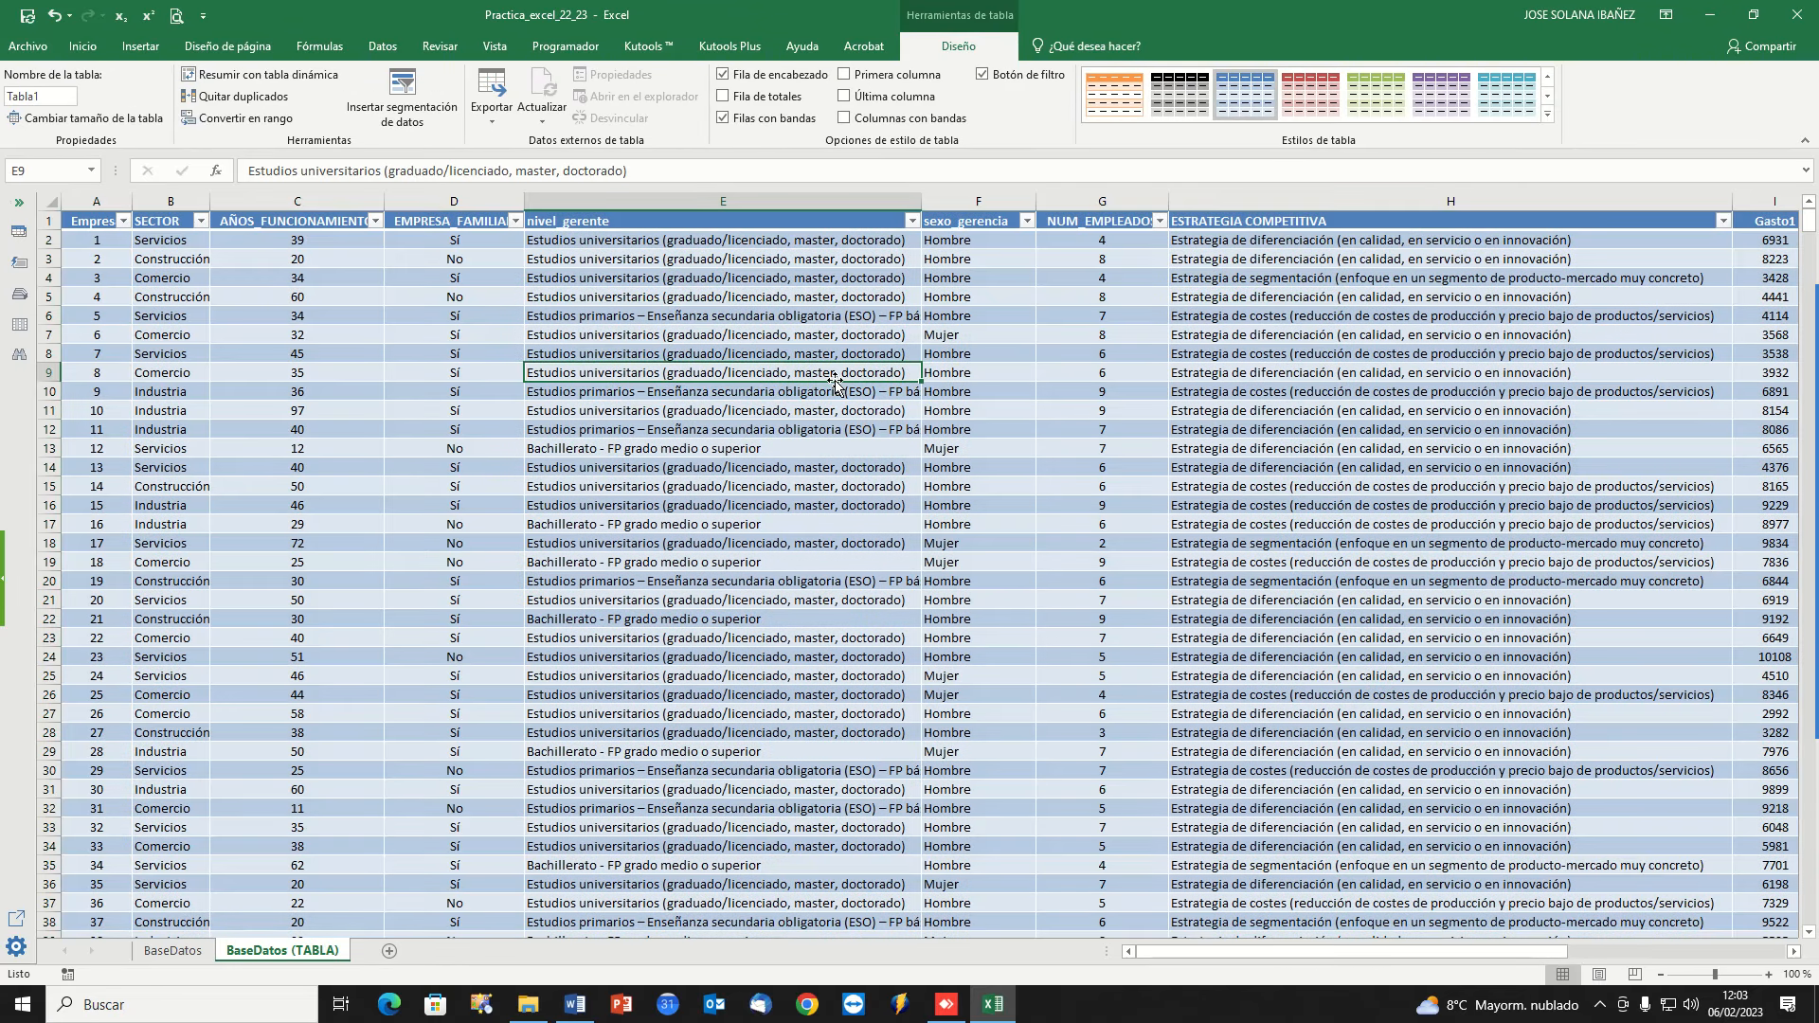
Look across the new table's header row and its filter controls, then return to the Empresa heading.
{"action": "key", "text": "Up"}
{"action": "key", "text": "Up"}
{"action": "key", "text": "Up"}
{"action": "key", "text": "Up"}
{"action": "key", "text": "Up"}
{"action": "key", "text": "Up"}
{"action": "key", "text": "Up"}
{"action": "key", "text": "Up"}
{"action": "key", "text": "Right"}
{"action": "key", "text": "Right"}
{"action": "key", "text": "Right"}
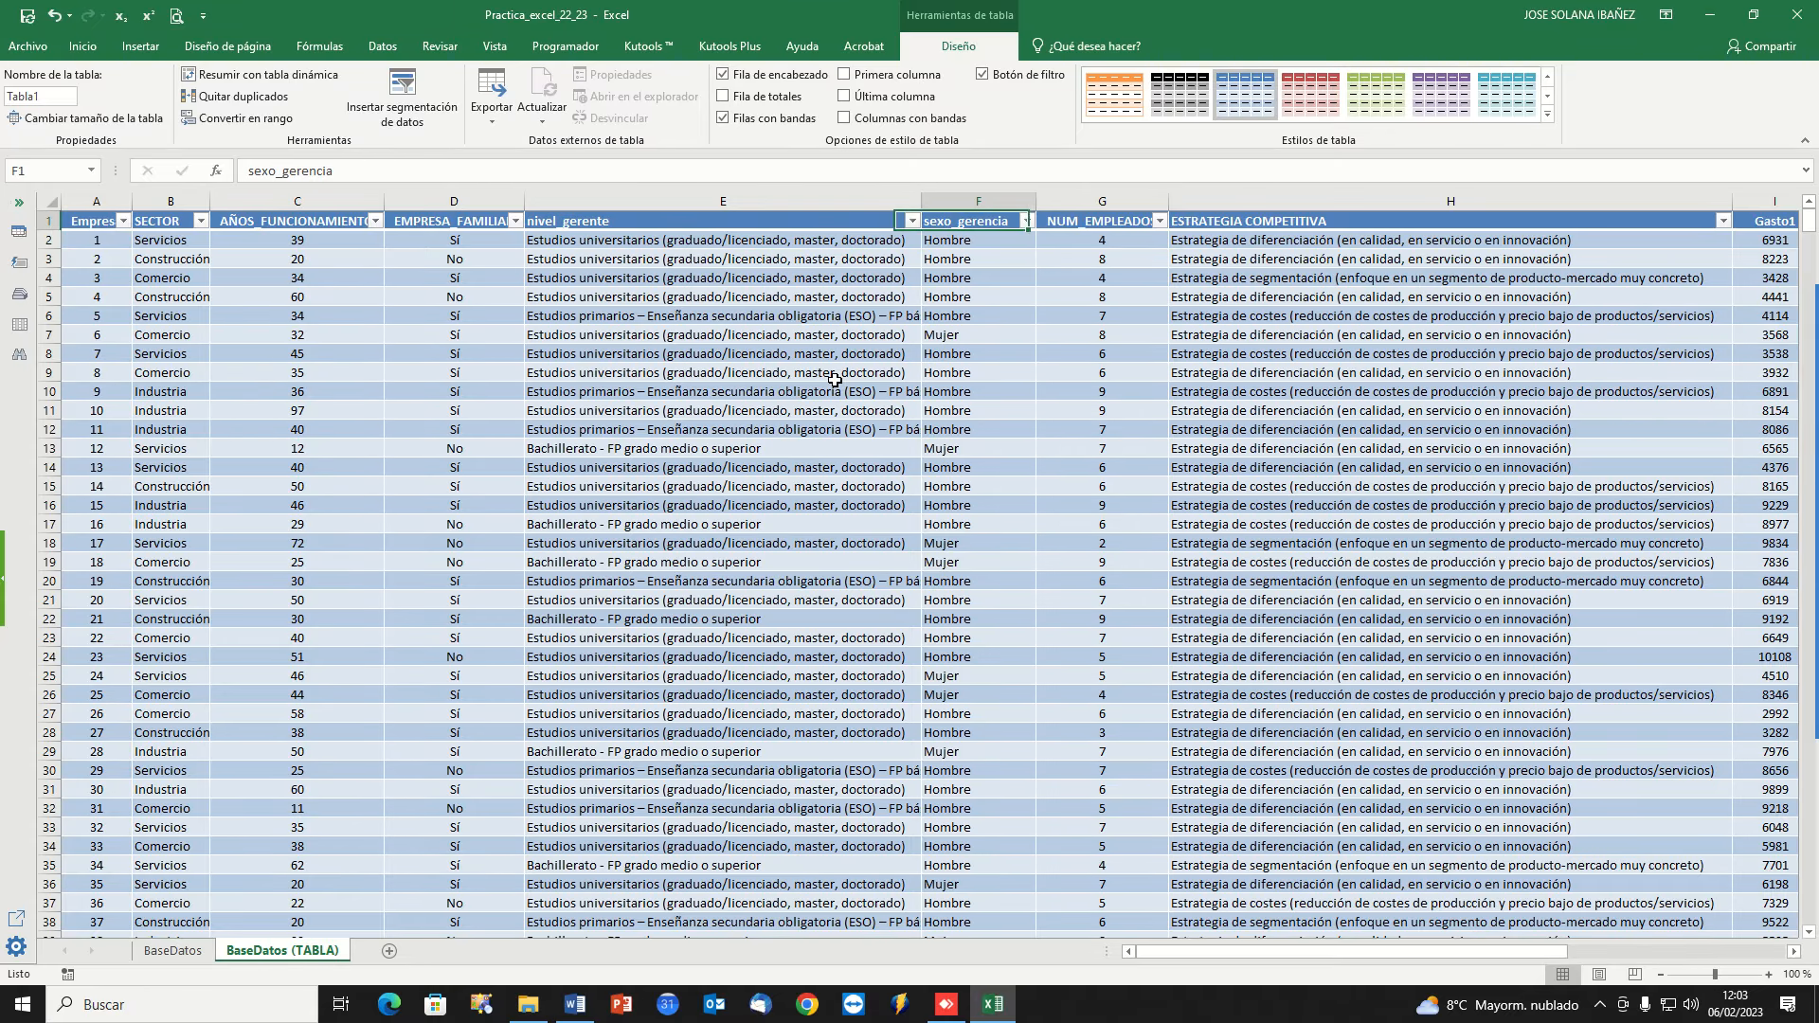
{"action": "key", "text": "Right"}
{"action": "key", "text": "Right"}
{"action": "key", "text": "Right"}
{"action": "key", "text": "Right"}
{"action": "key", "text": "Right"}
{"action": "key", "text": "Right"}
{"action": "key", "text": "Right"}
{"action": "key", "text": "Right"}
{"action": "key", "text": "Left"}
{"action": "key", "text": "Left"}
{"action": "key", "text": "Left"}
{"action": "key", "text": "Left"}
{"action": "key", "text": "Left"}
{"action": "key", "text": "Left"}
{"action": "key", "text": "Left"}
{"action": "key", "text": "Left"}
{"action": "key", "text": "Left"}
{"action": "key", "text": "Left"}
{"action": "key", "text": "Left"}
{"action": "key", "text": "Left"}
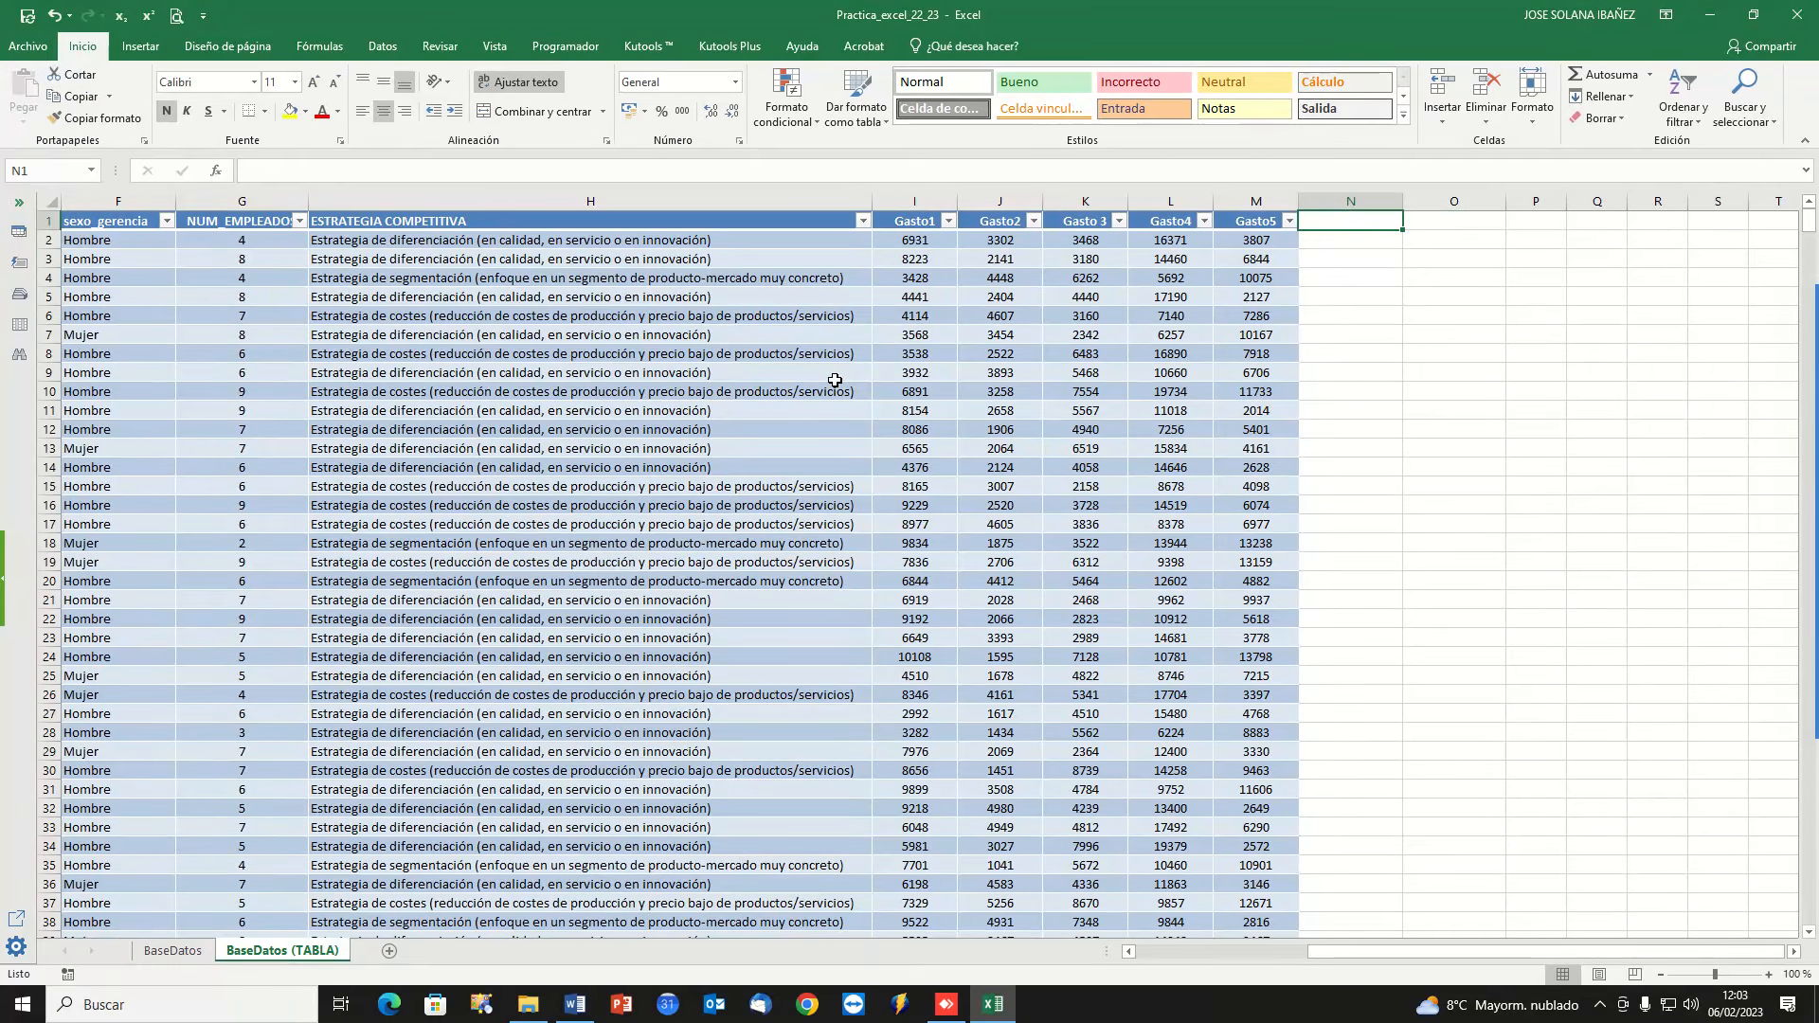
{"action": "key", "text": "Left"}
{"action": "key", "text": "Left"}
{"action": "key", "text": "Left"}
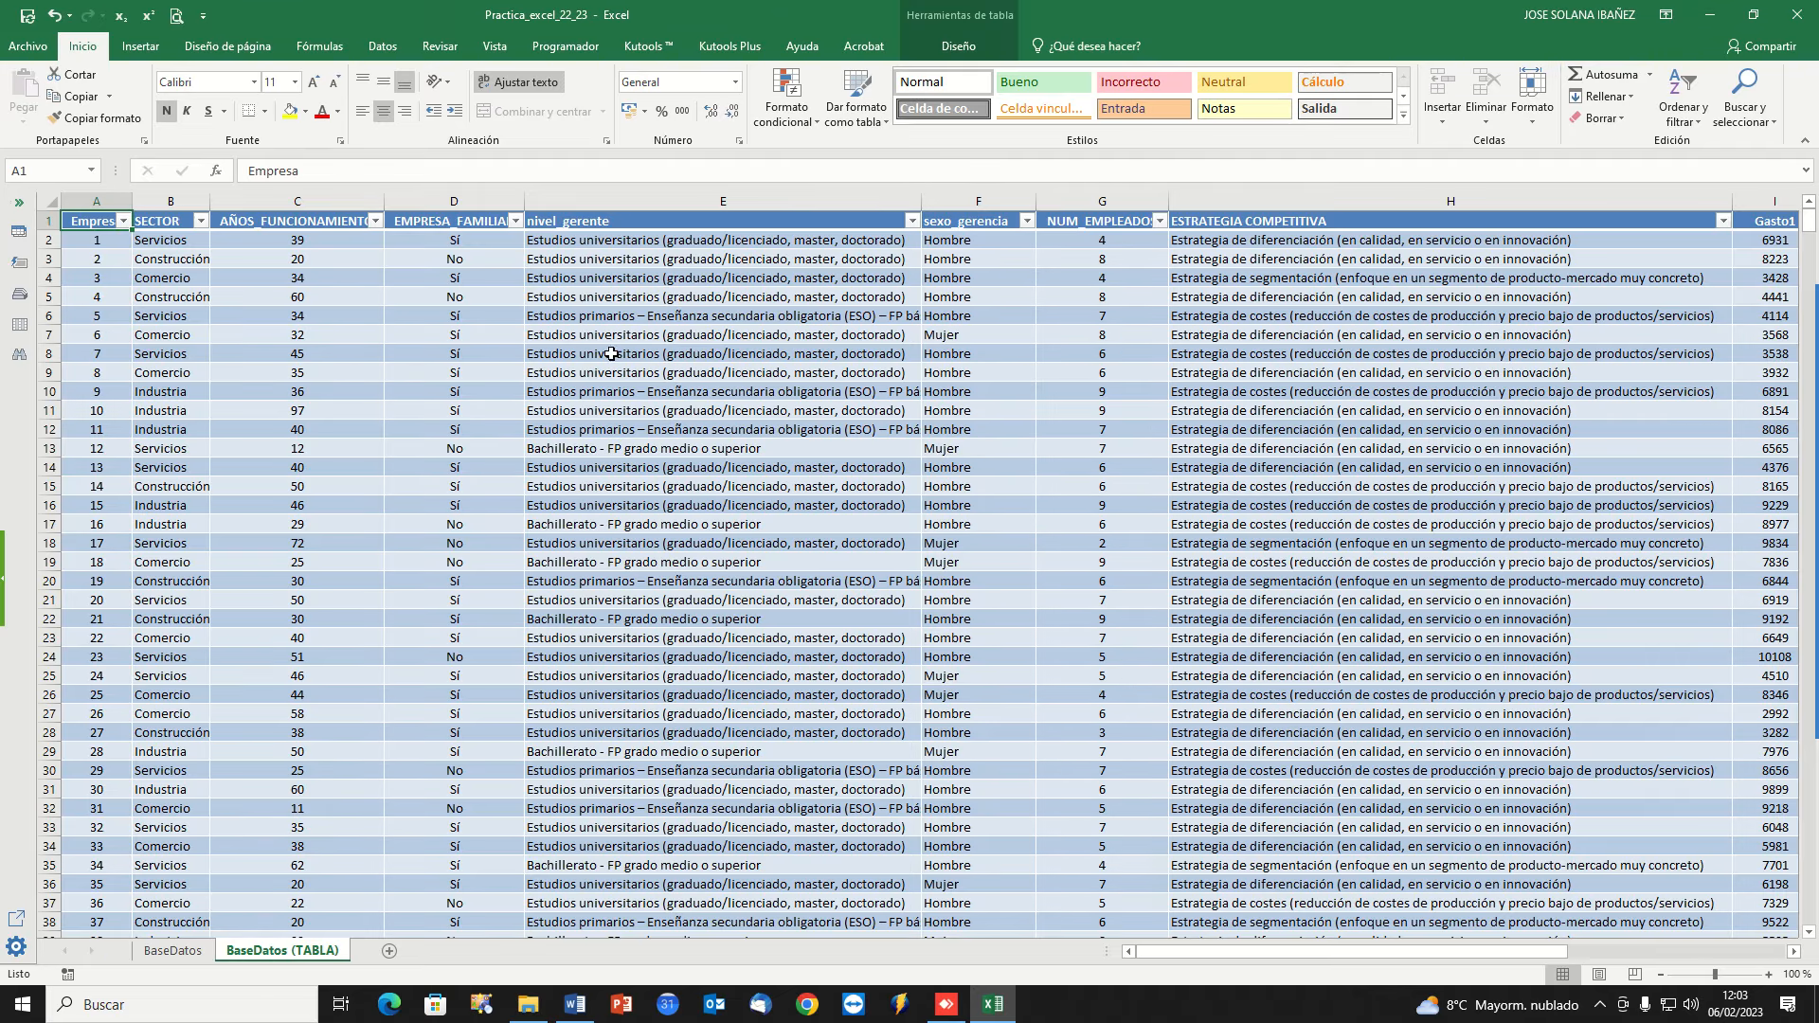
Switch to the Practica_excel_22_23 document in Word and read exercise 1 about the variable GASTO TOTAL.
{"action": "left_click", "coordinate": [575, 1006]}
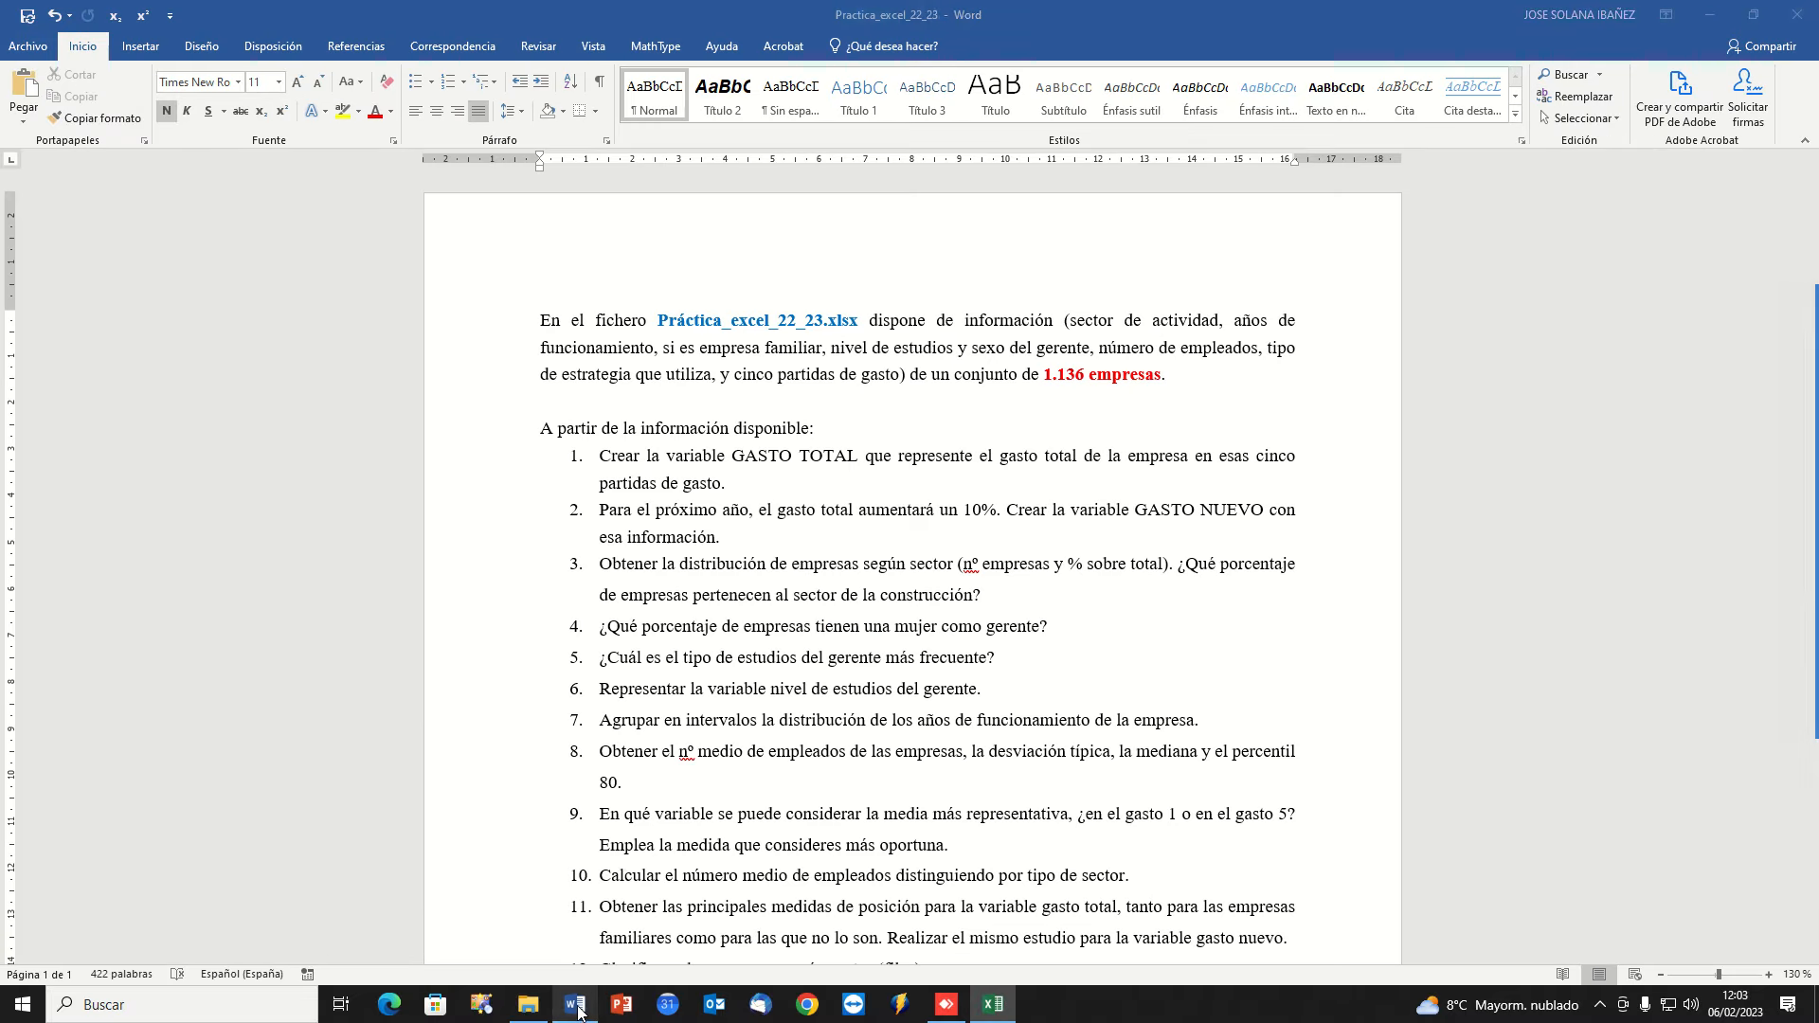
{"action": "left_click_drag", "start_coordinate": [603, 457], "coordinate": [820, 456]}
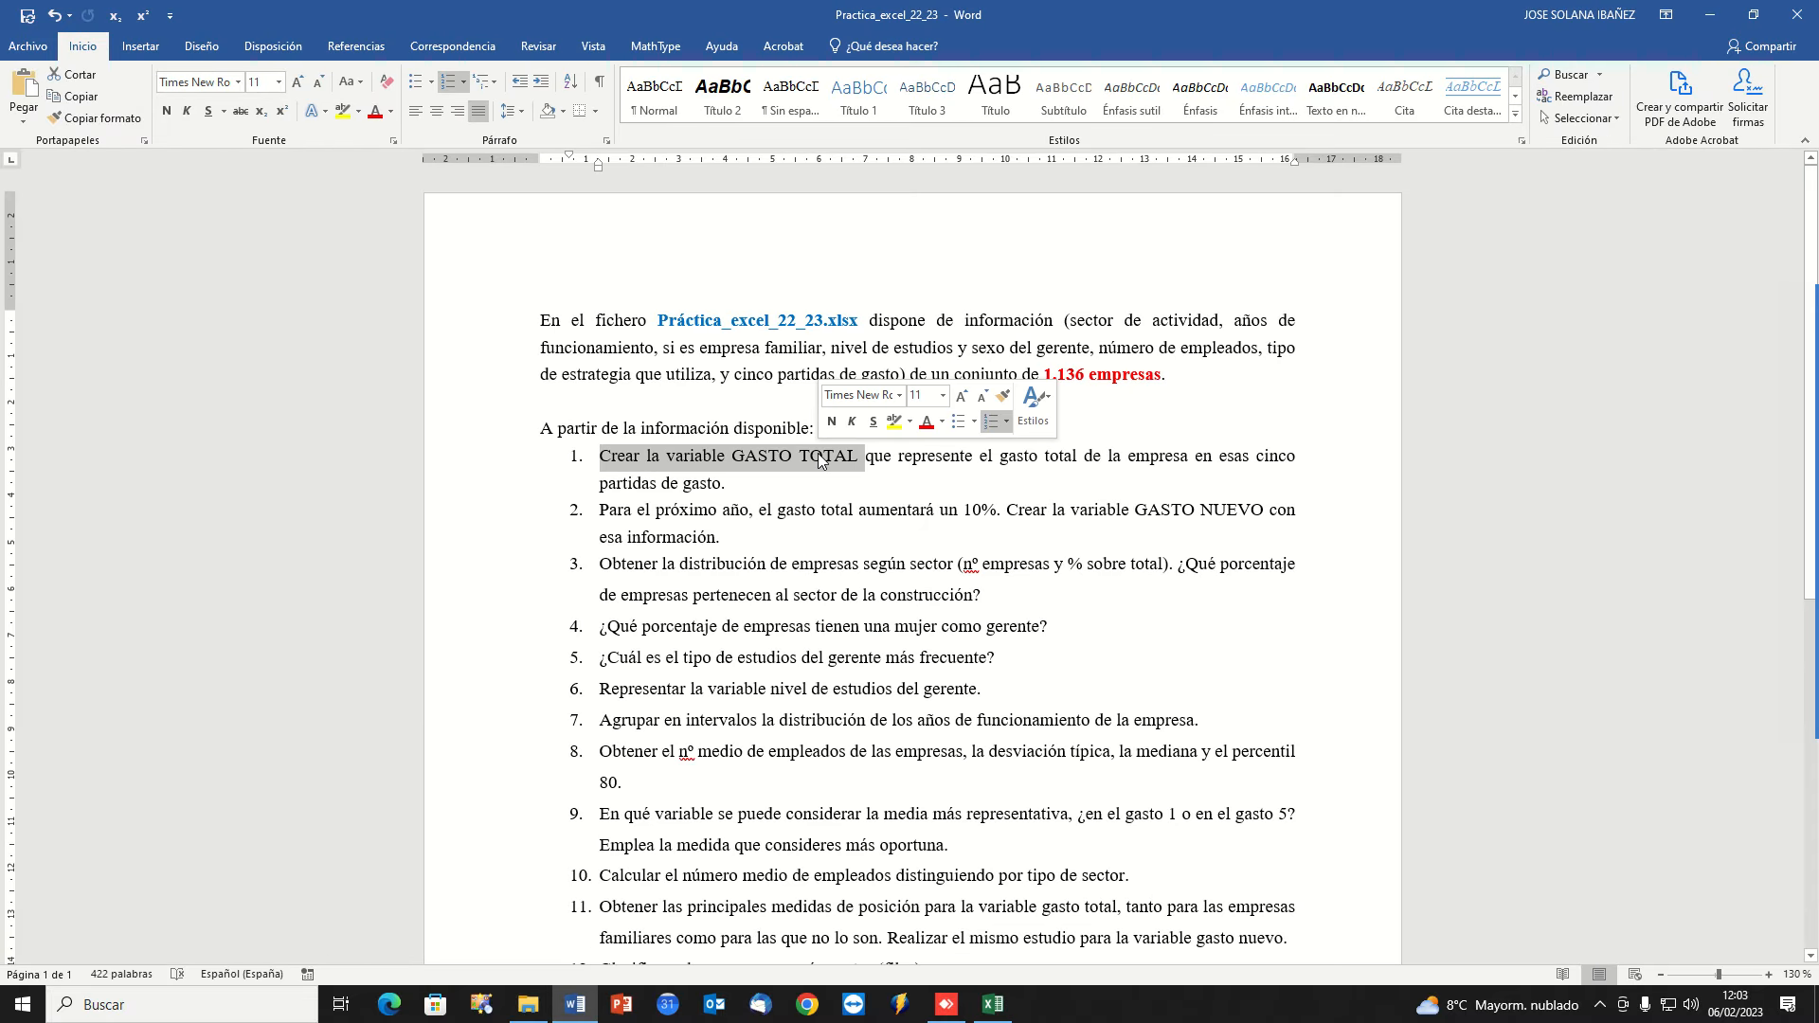
{"action": "left_click", "coordinate": [1006, 475]}
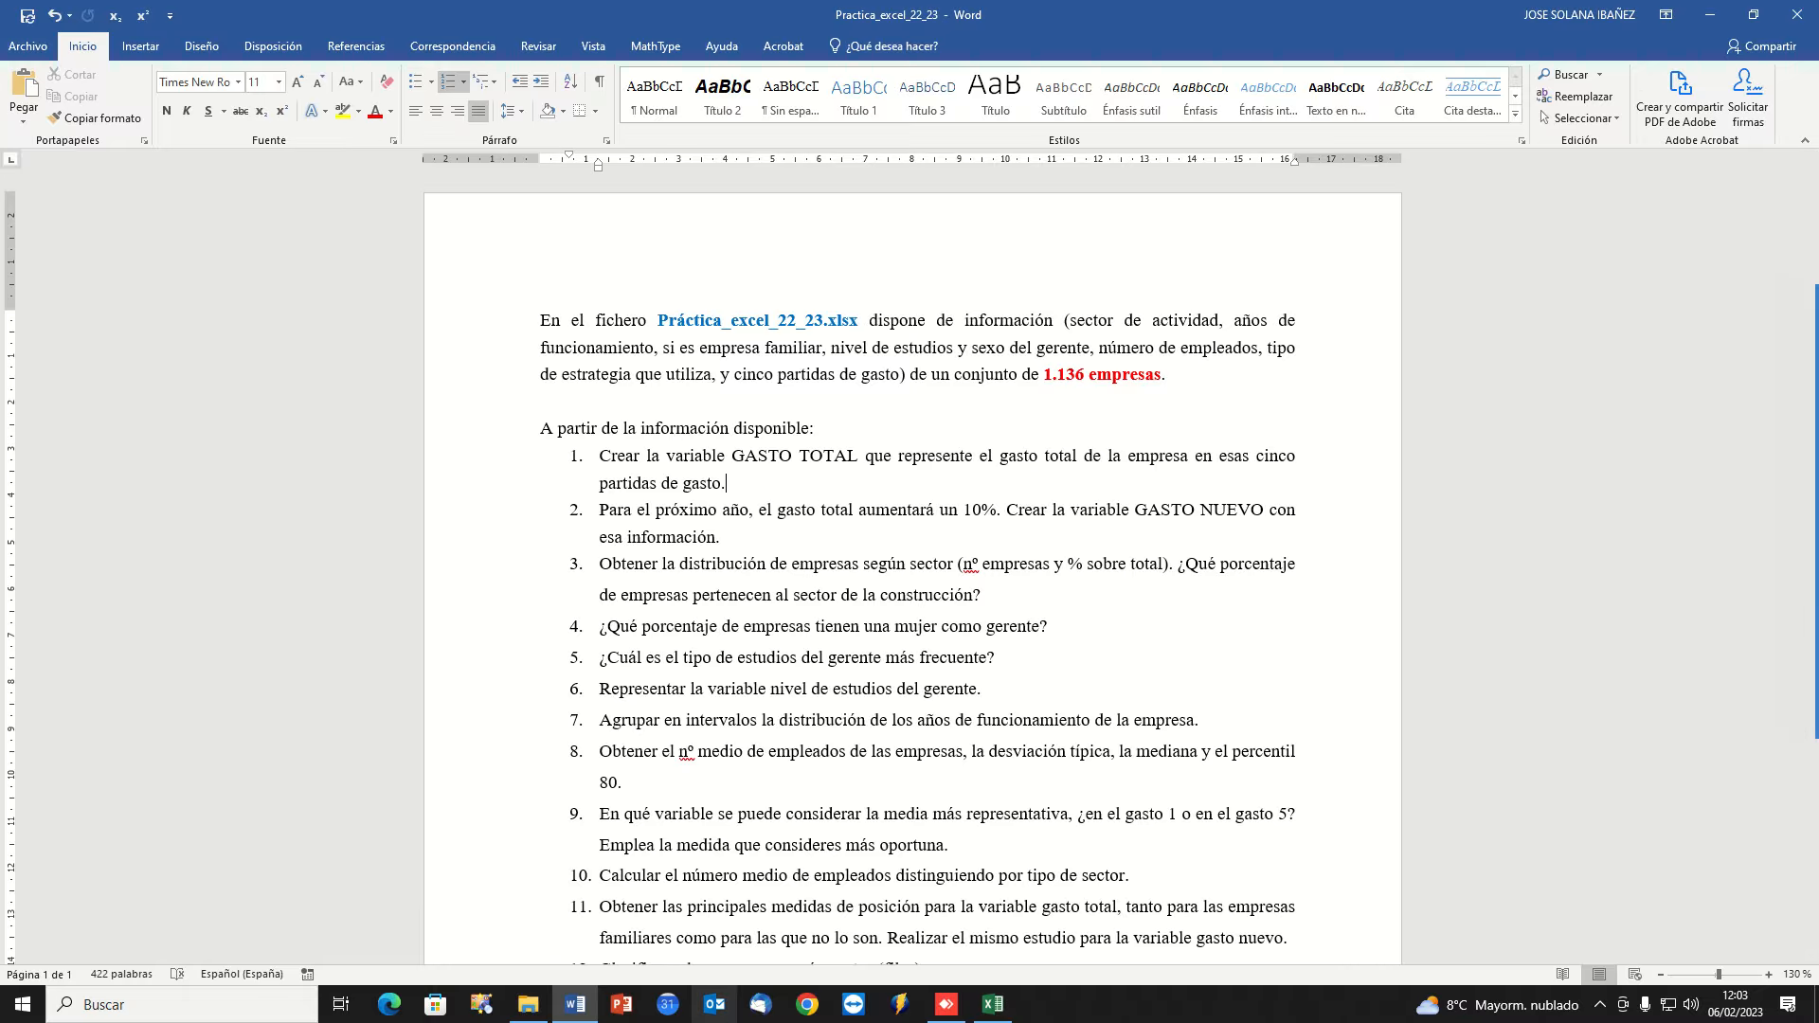
Switch back to Excel and enter the heading GASTOTOTAL in cell N1 of the BaseDatos sheet.
{"action": "left_click", "coordinate": [992, 1005]}
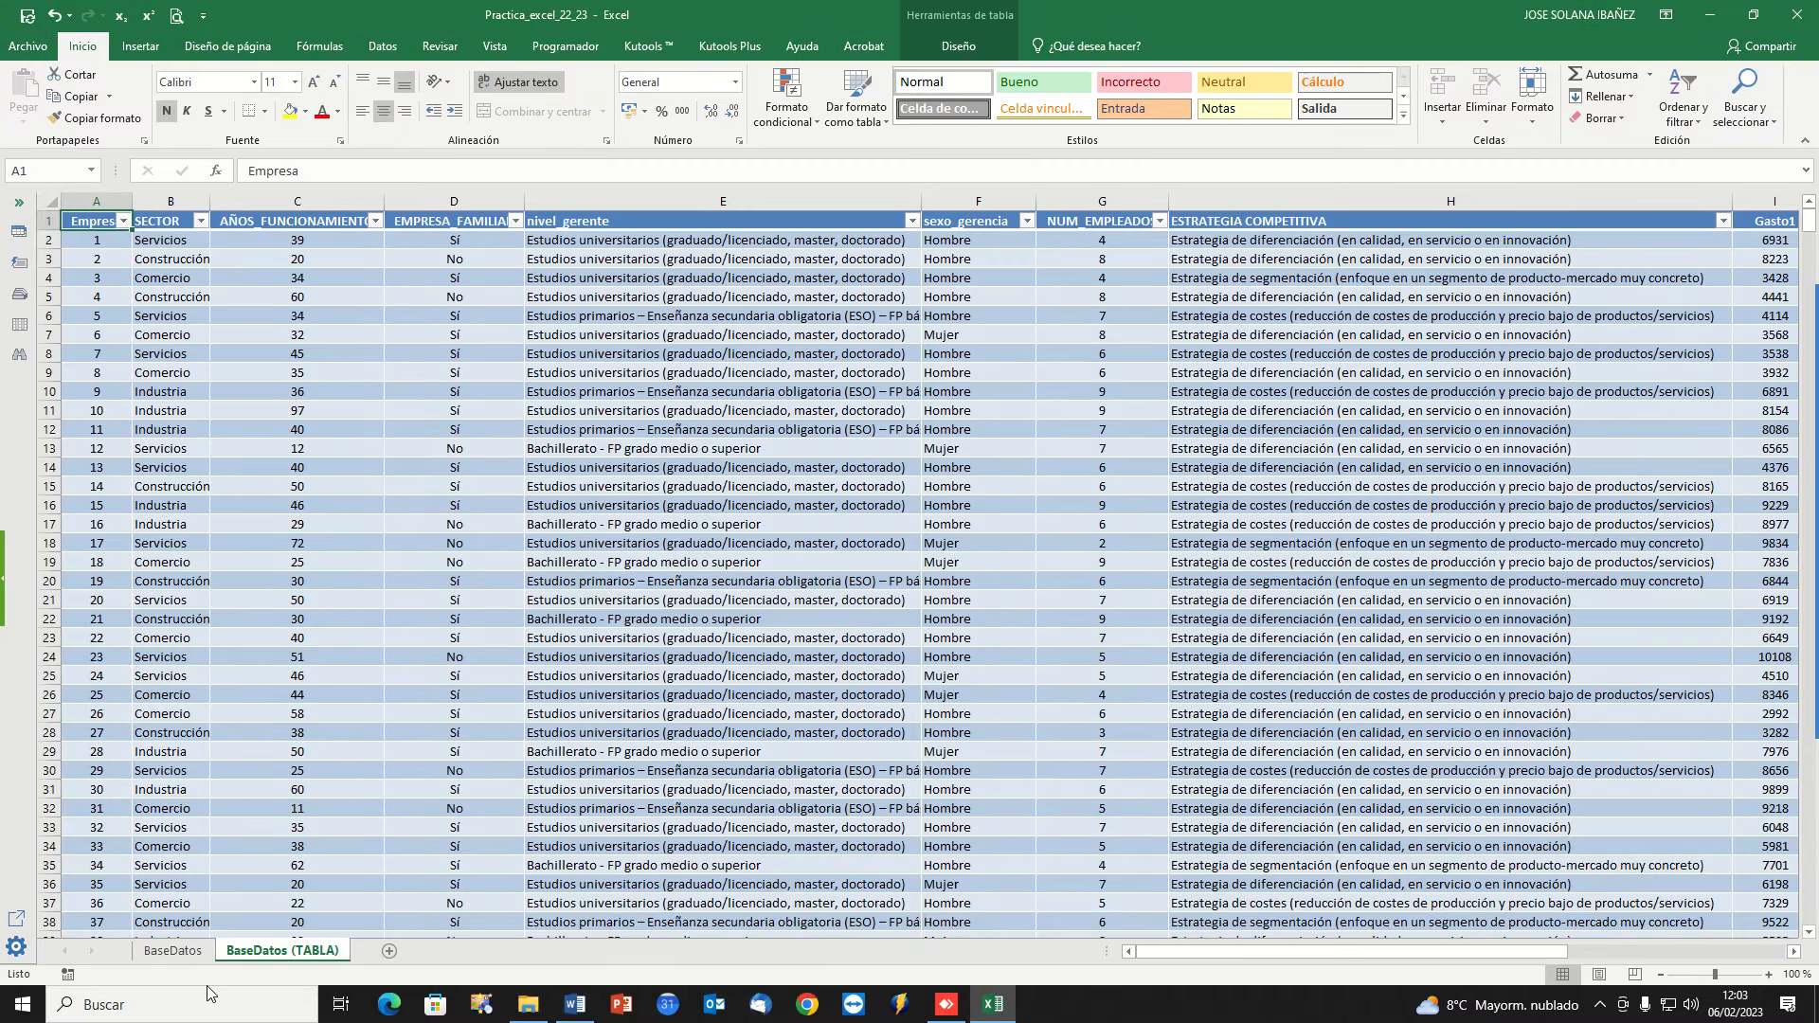
{"action": "left_click", "coordinate": [174, 952]}
{"action": "key", "text": "Up"}
{"action": "key", "text": "Up"}
{"action": "key", "text": "Up"}
{"action": "key", "text": "Up"}
{"action": "key", "text": "Up"}
{"action": "key", "text": "Up"}
{"action": "key", "text": "Up"}
{"action": "key", "text": "Up"}
{"action": "key", "text": "Up"}
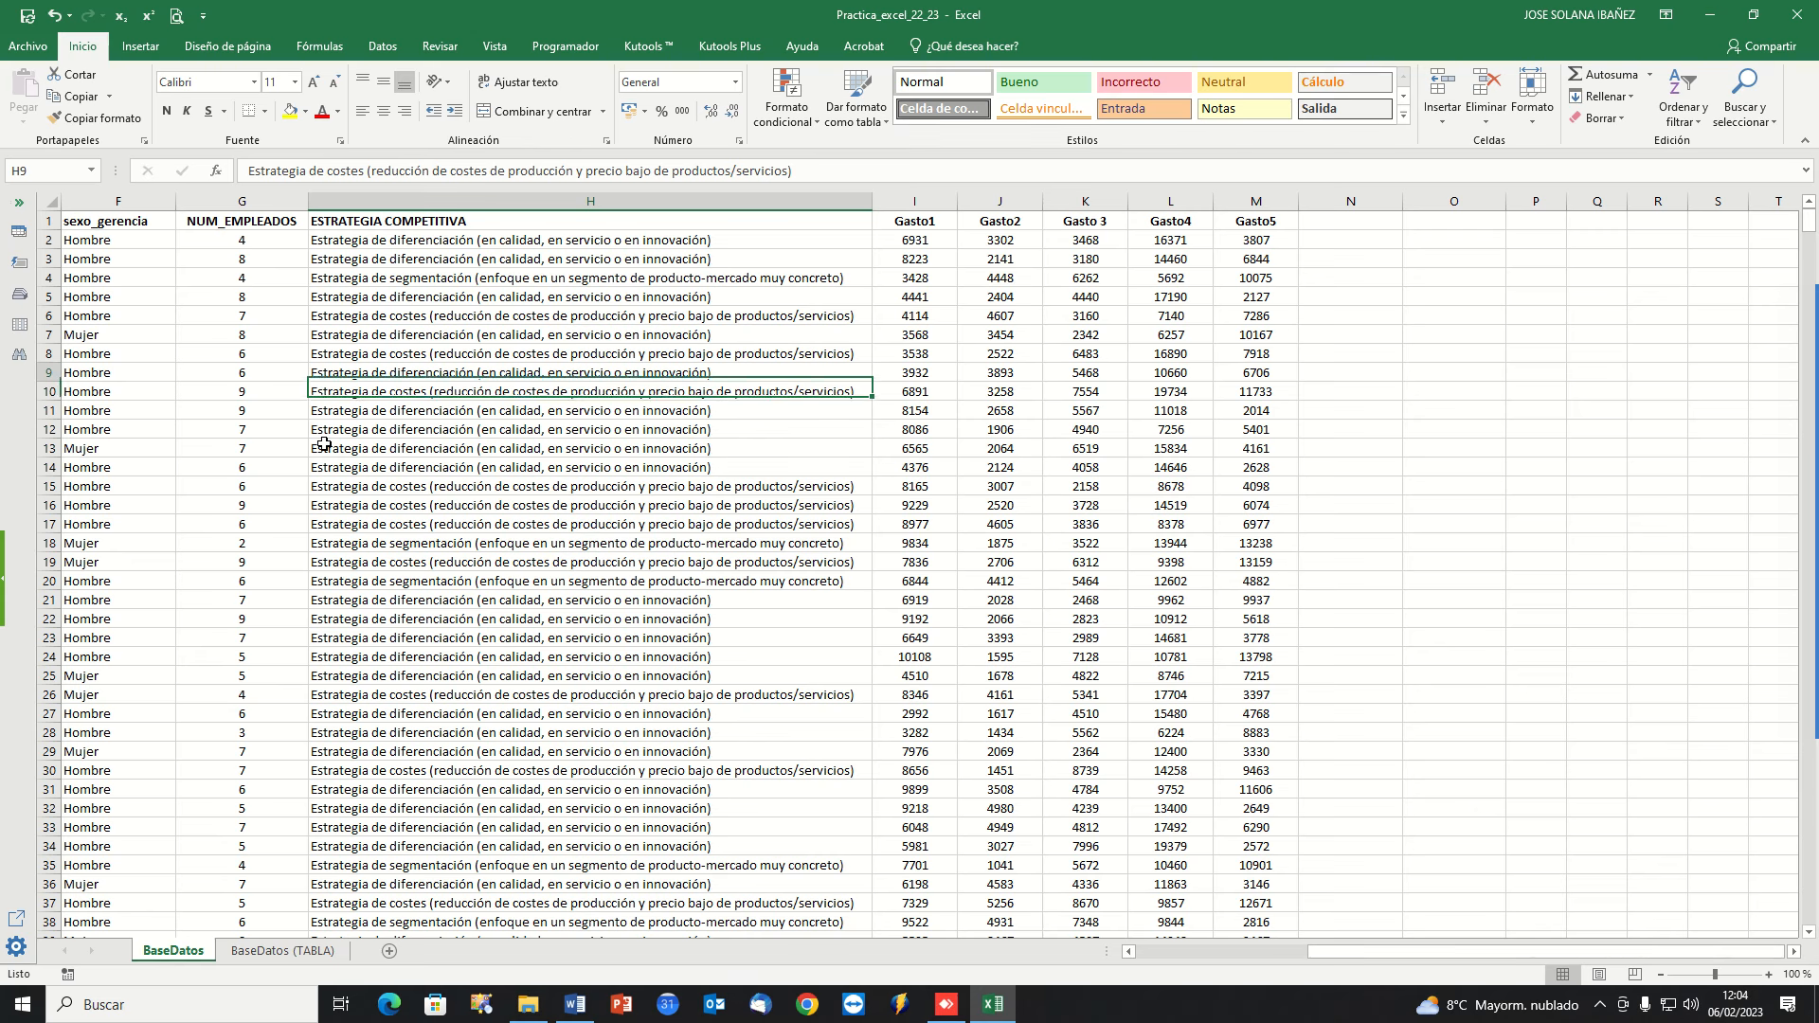
{"action": "key", "text": "Right"}
{"action": "key", "text": "Right"}
{"action": "key", "text": "Right"}
{"action": "key", "text": "Right"}
{"action": "key", "text": "Right"}
{"action": "key", "text": "Right"}
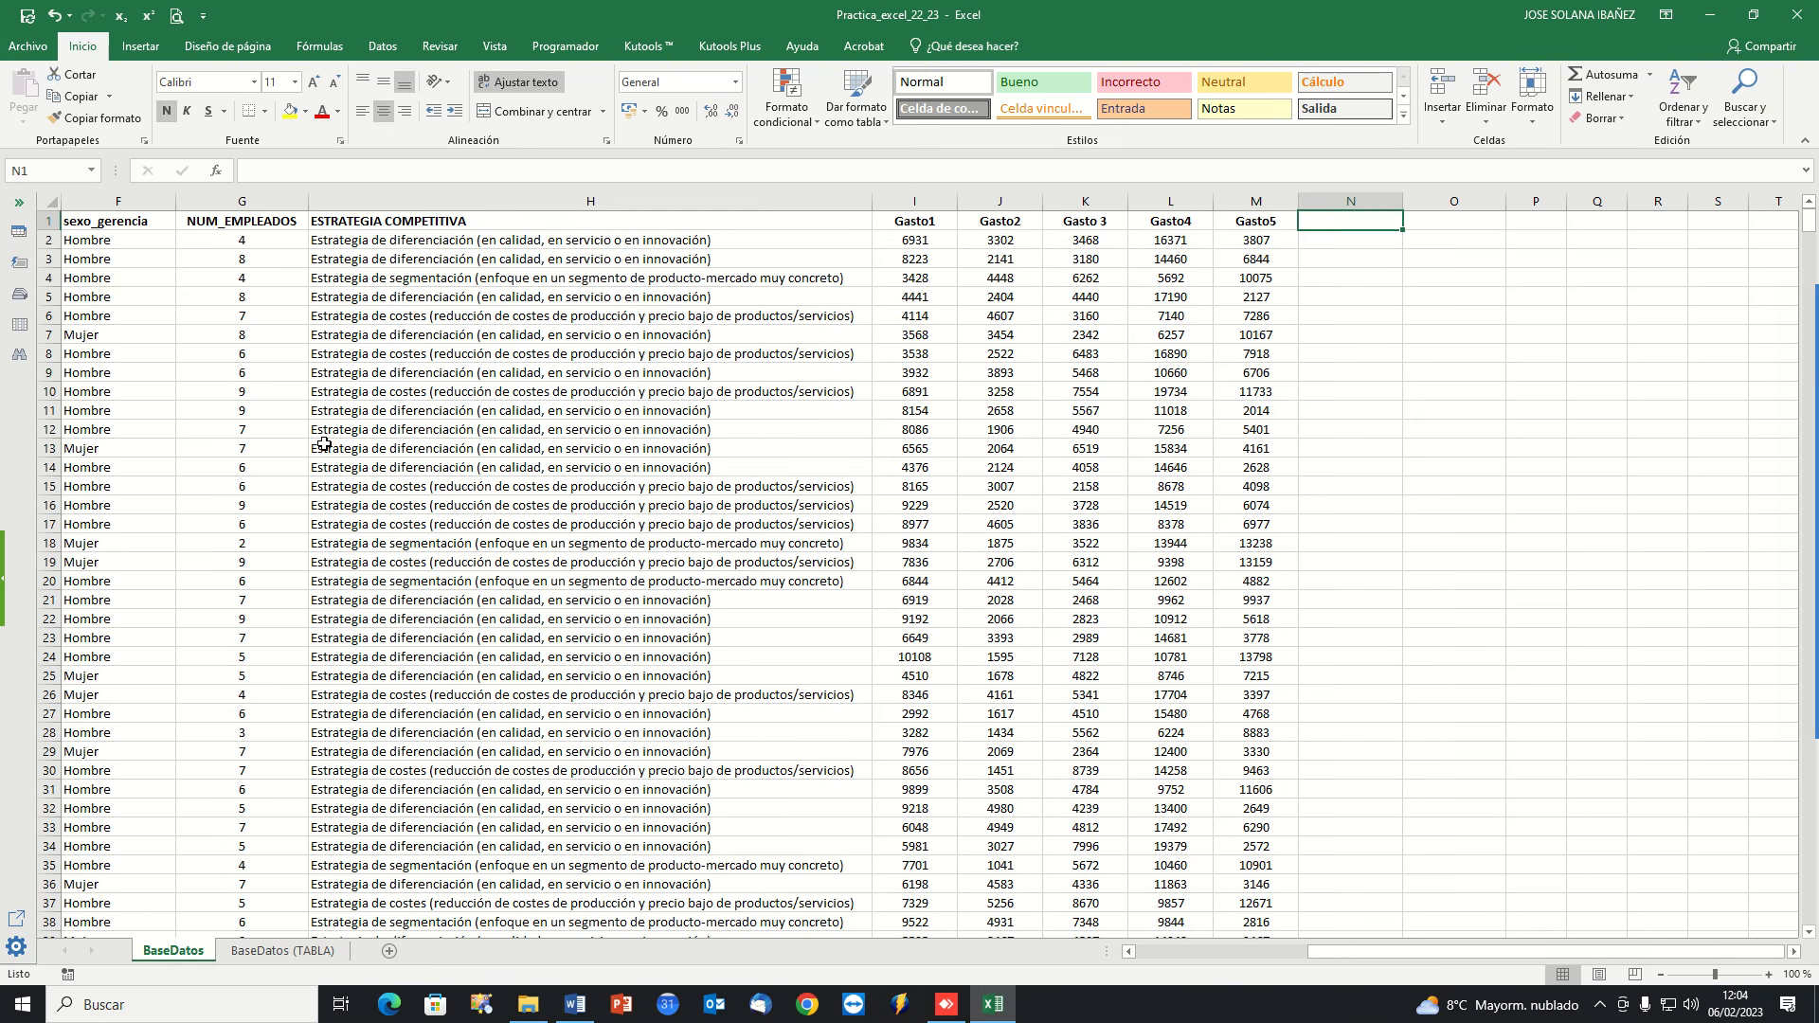
{"action": "type", "text": "GA"}
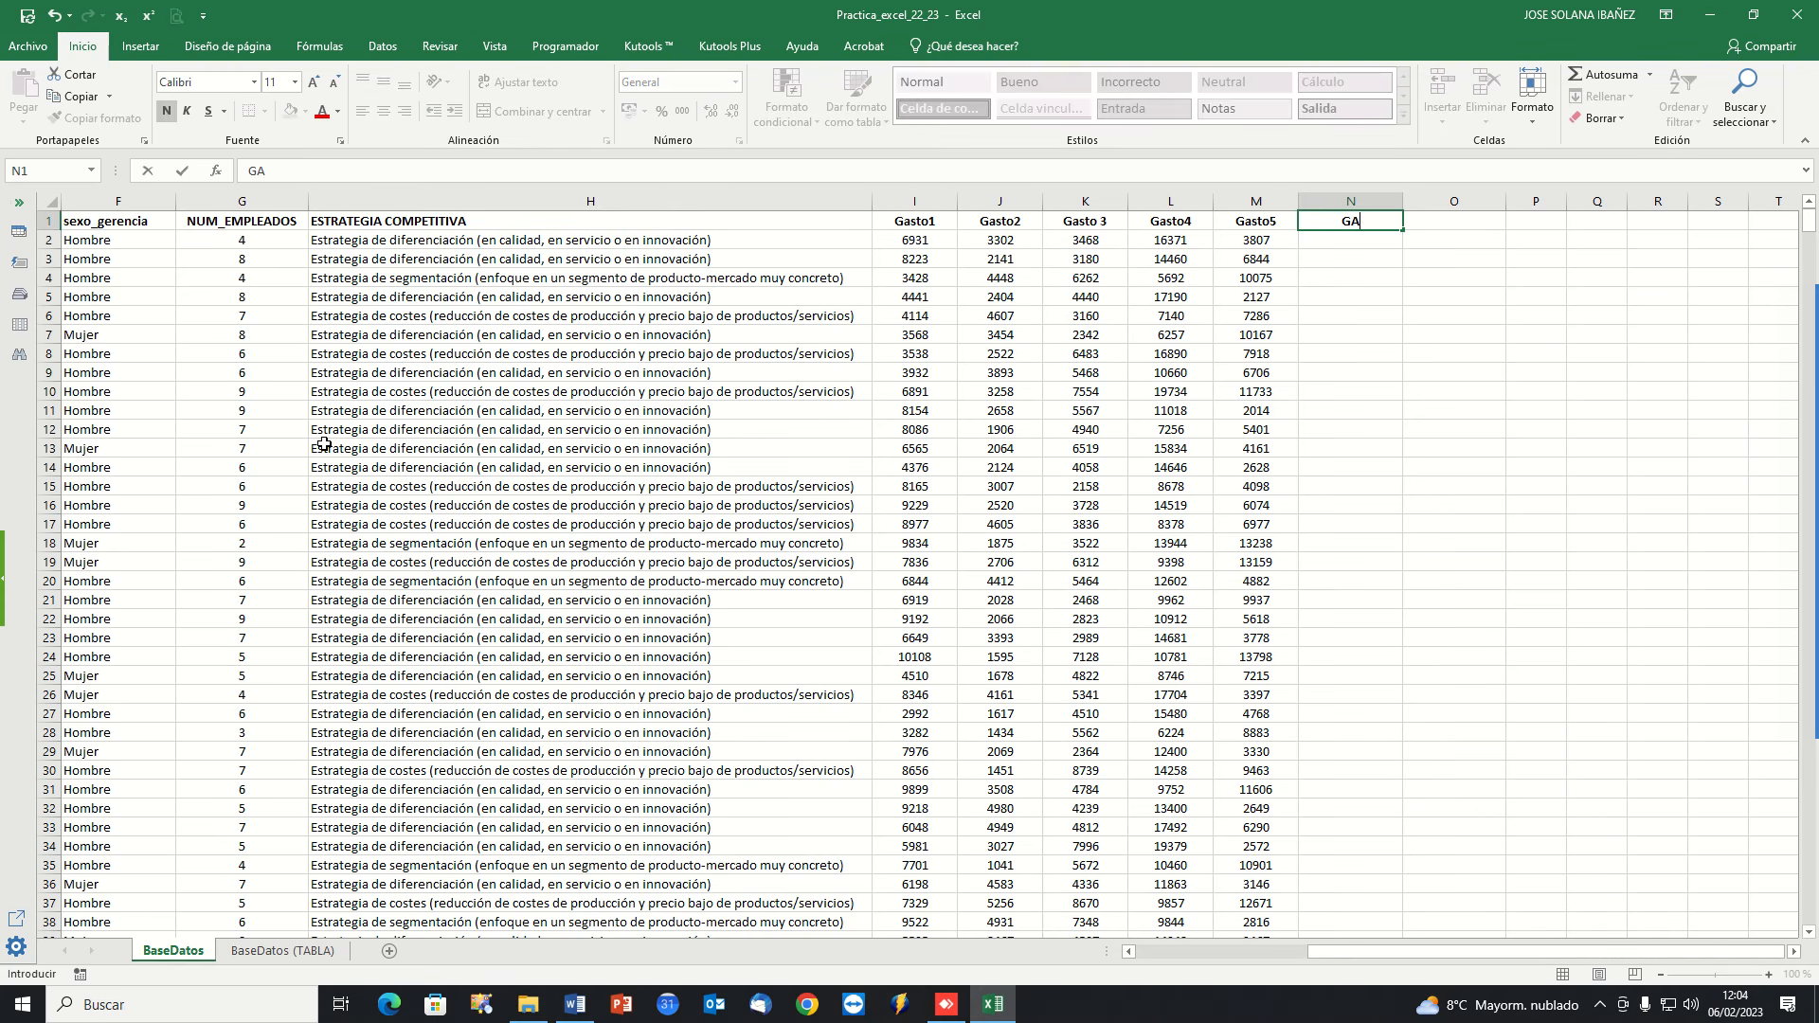
{"action": "type", "text": "STOTOTAL"}
{"action": "key", "text": "Return"}
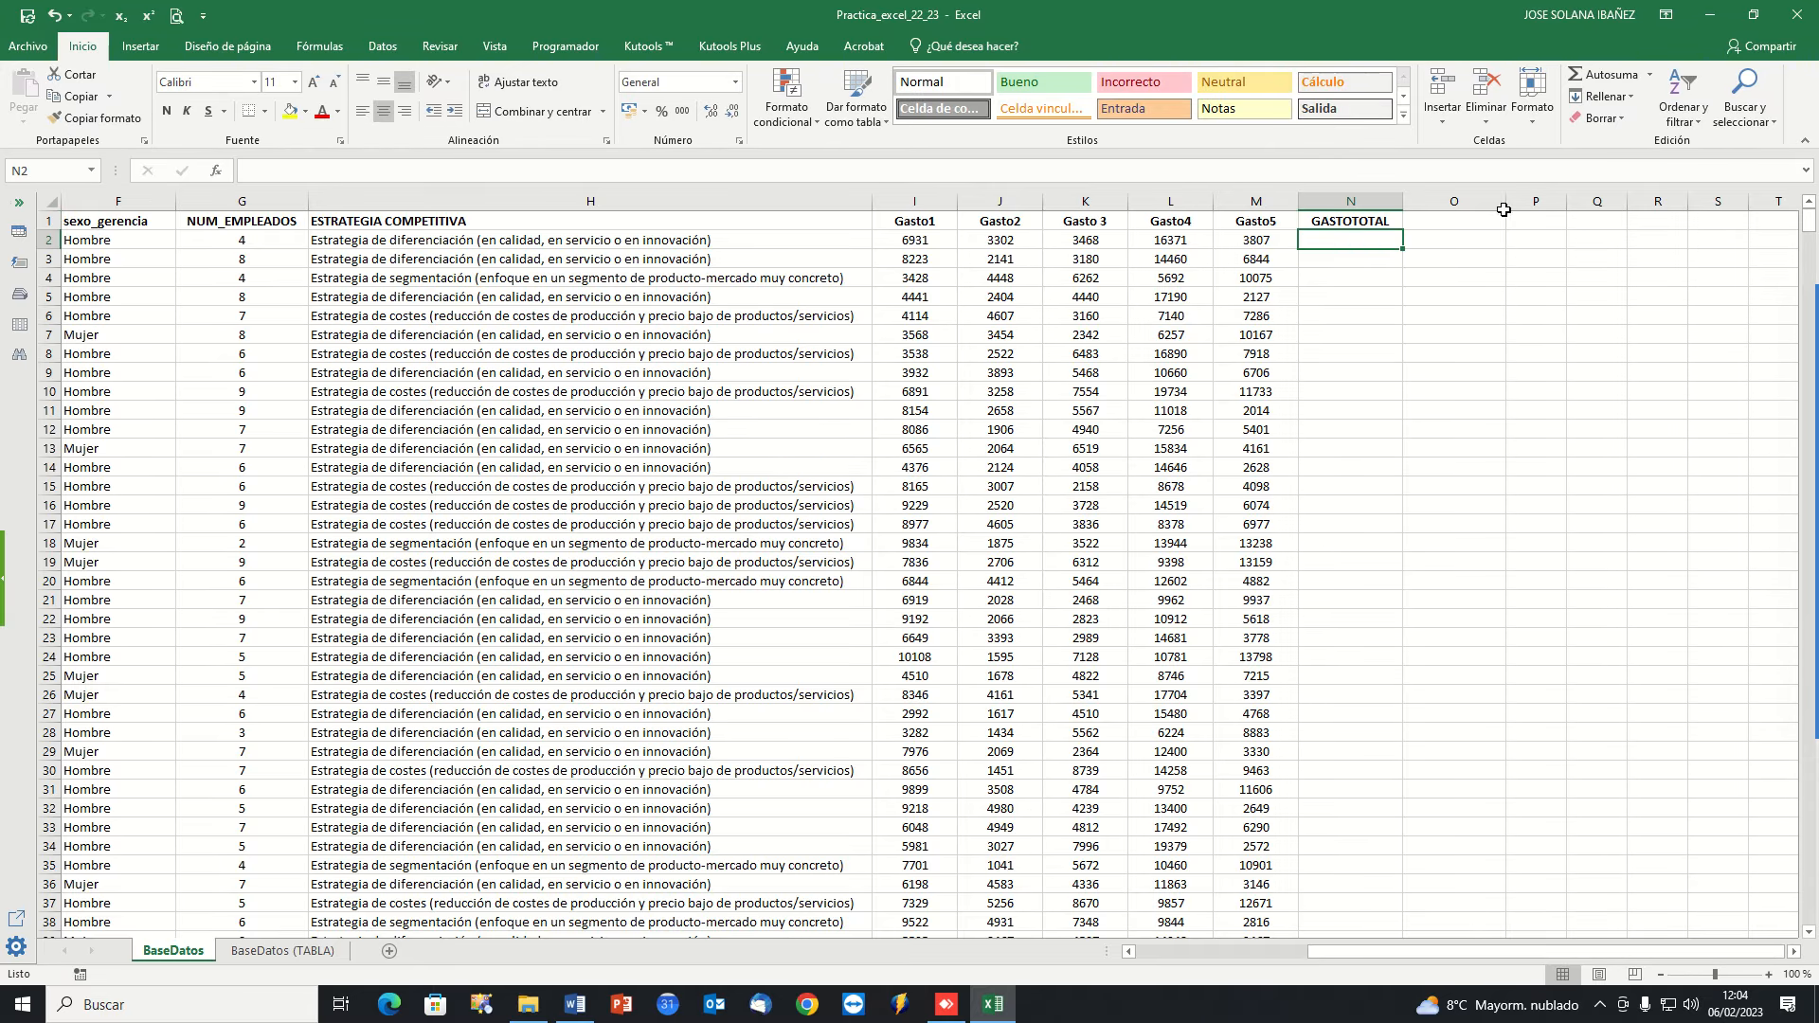
Sum the five expenses in N2 with =SUMA(I2:M2) and fill the formula down to row 1137.
{"action": "left_click", "coordinate": [1587, 76]}
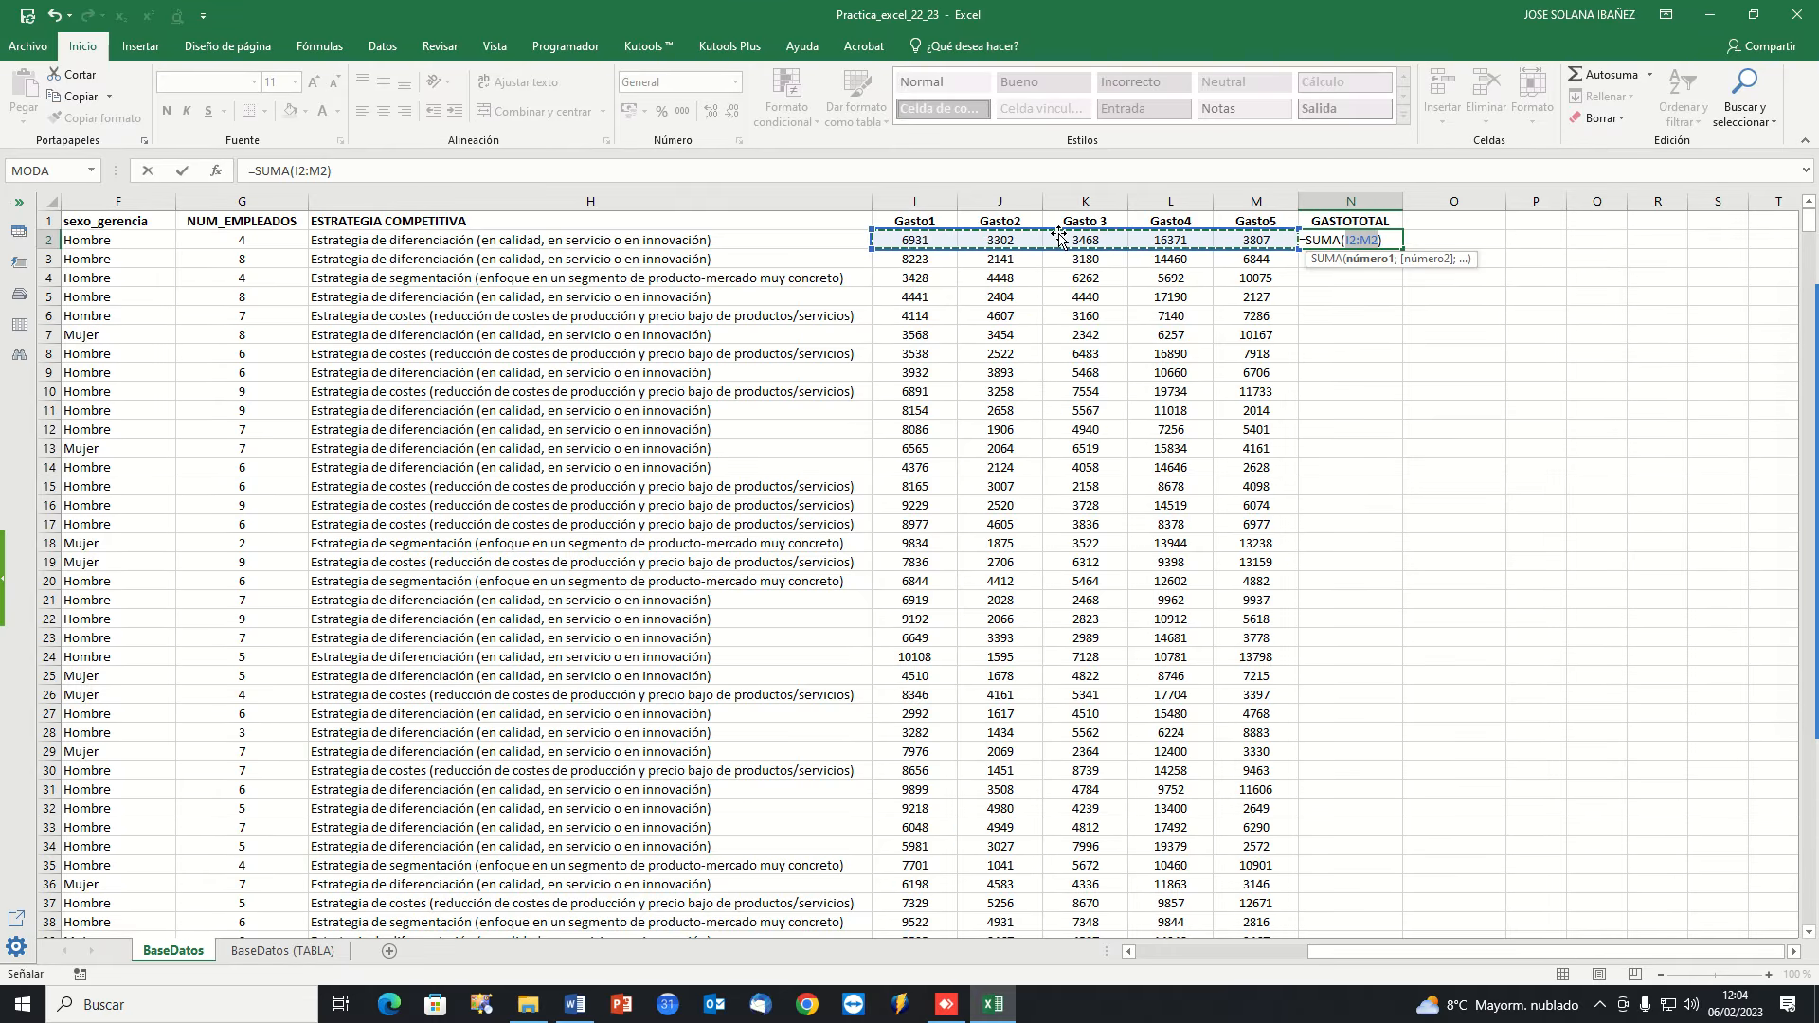
{"action": "key", "text": "Return"}
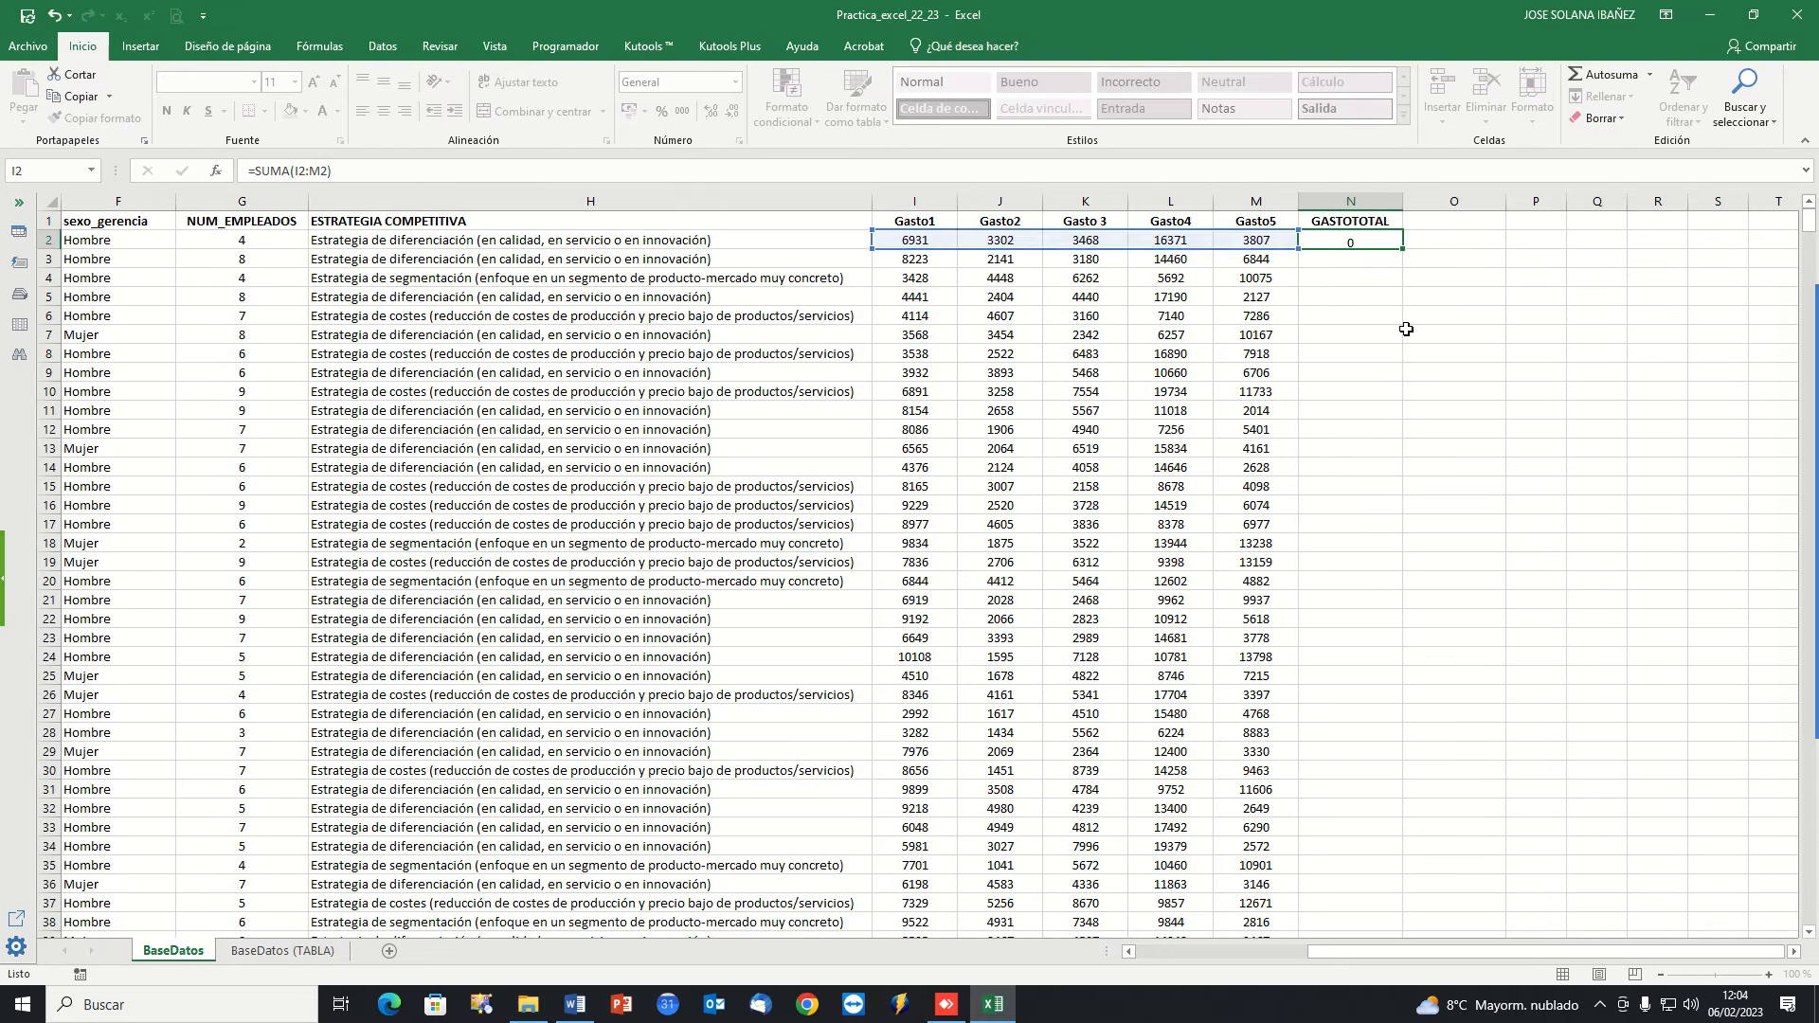
{"action": "left_click", "coordinate": [1391, 242]}
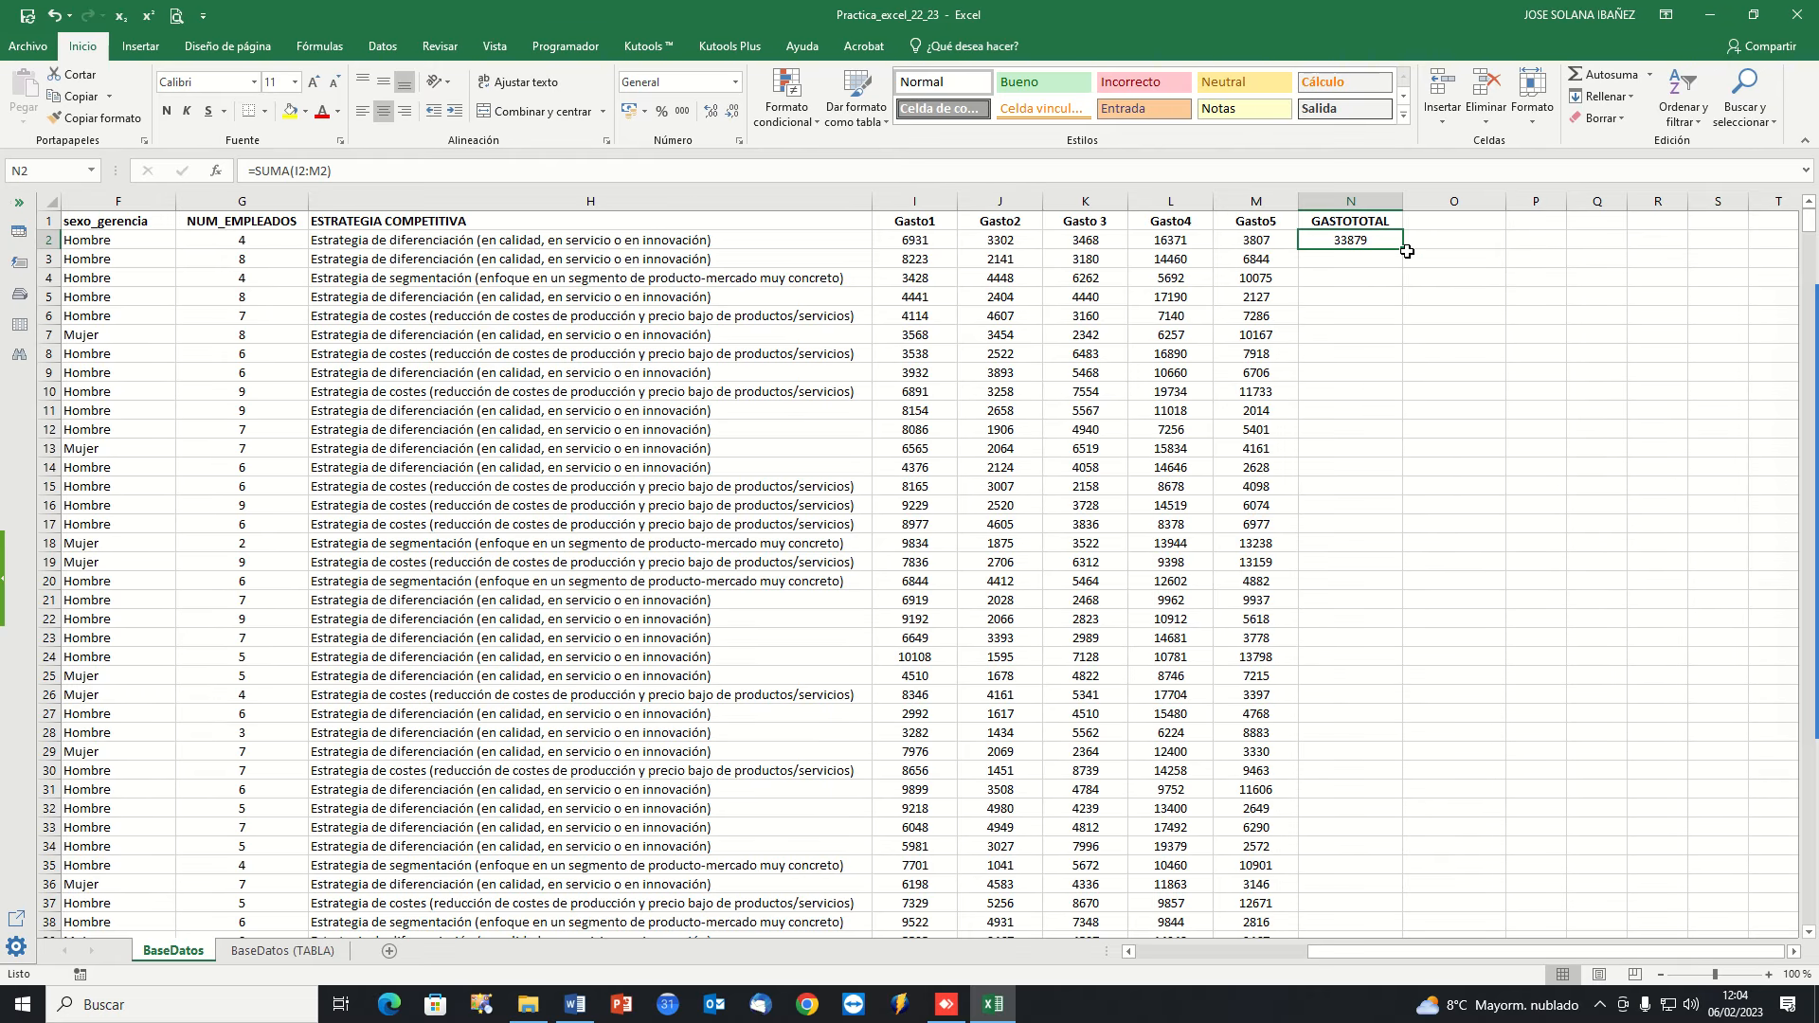
{"action": "left_click_drag", "start_coordinate": [1402, 249], "coordinate": [1419, 864]}
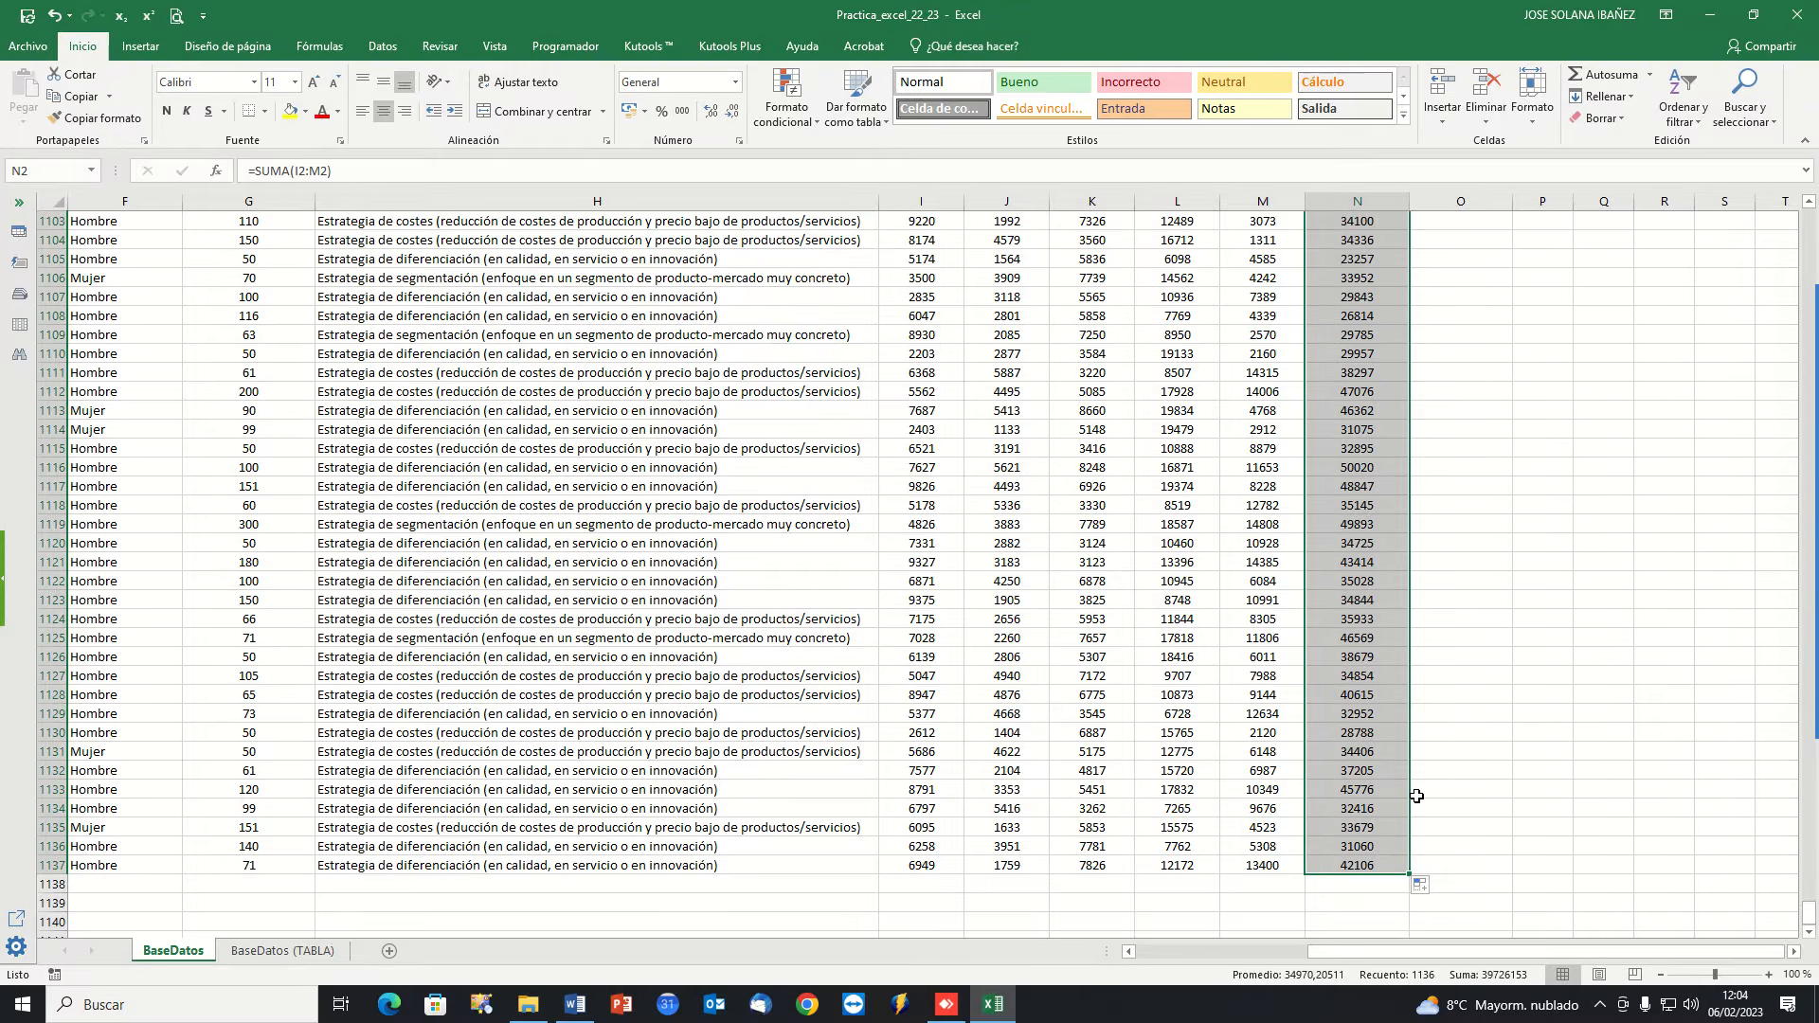
Switch to the Practica_excel_22_23 document in Word and read exercise 2 about the variable GASTO NUEVO.
{"action": "key", "text": "ctrl+Up"}
{"action": "key", "text": "Right"}
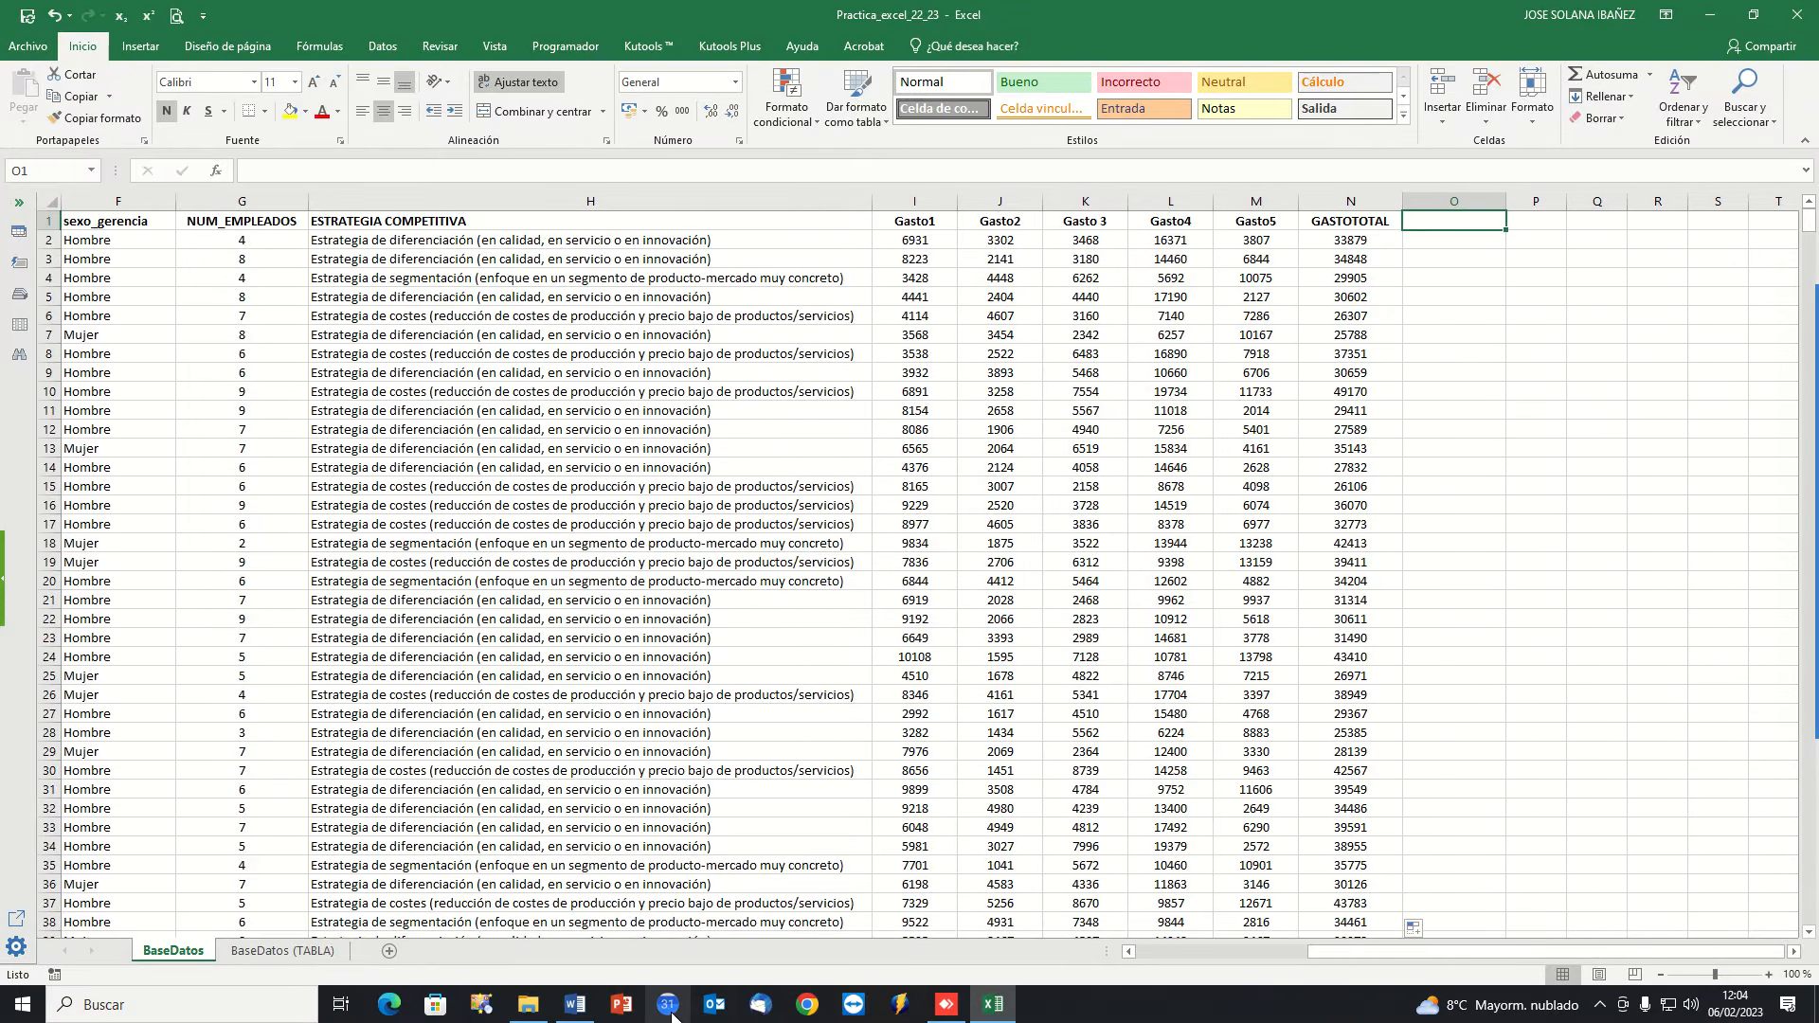
{"action": "left_click", "coordinate": [586, 1008]}
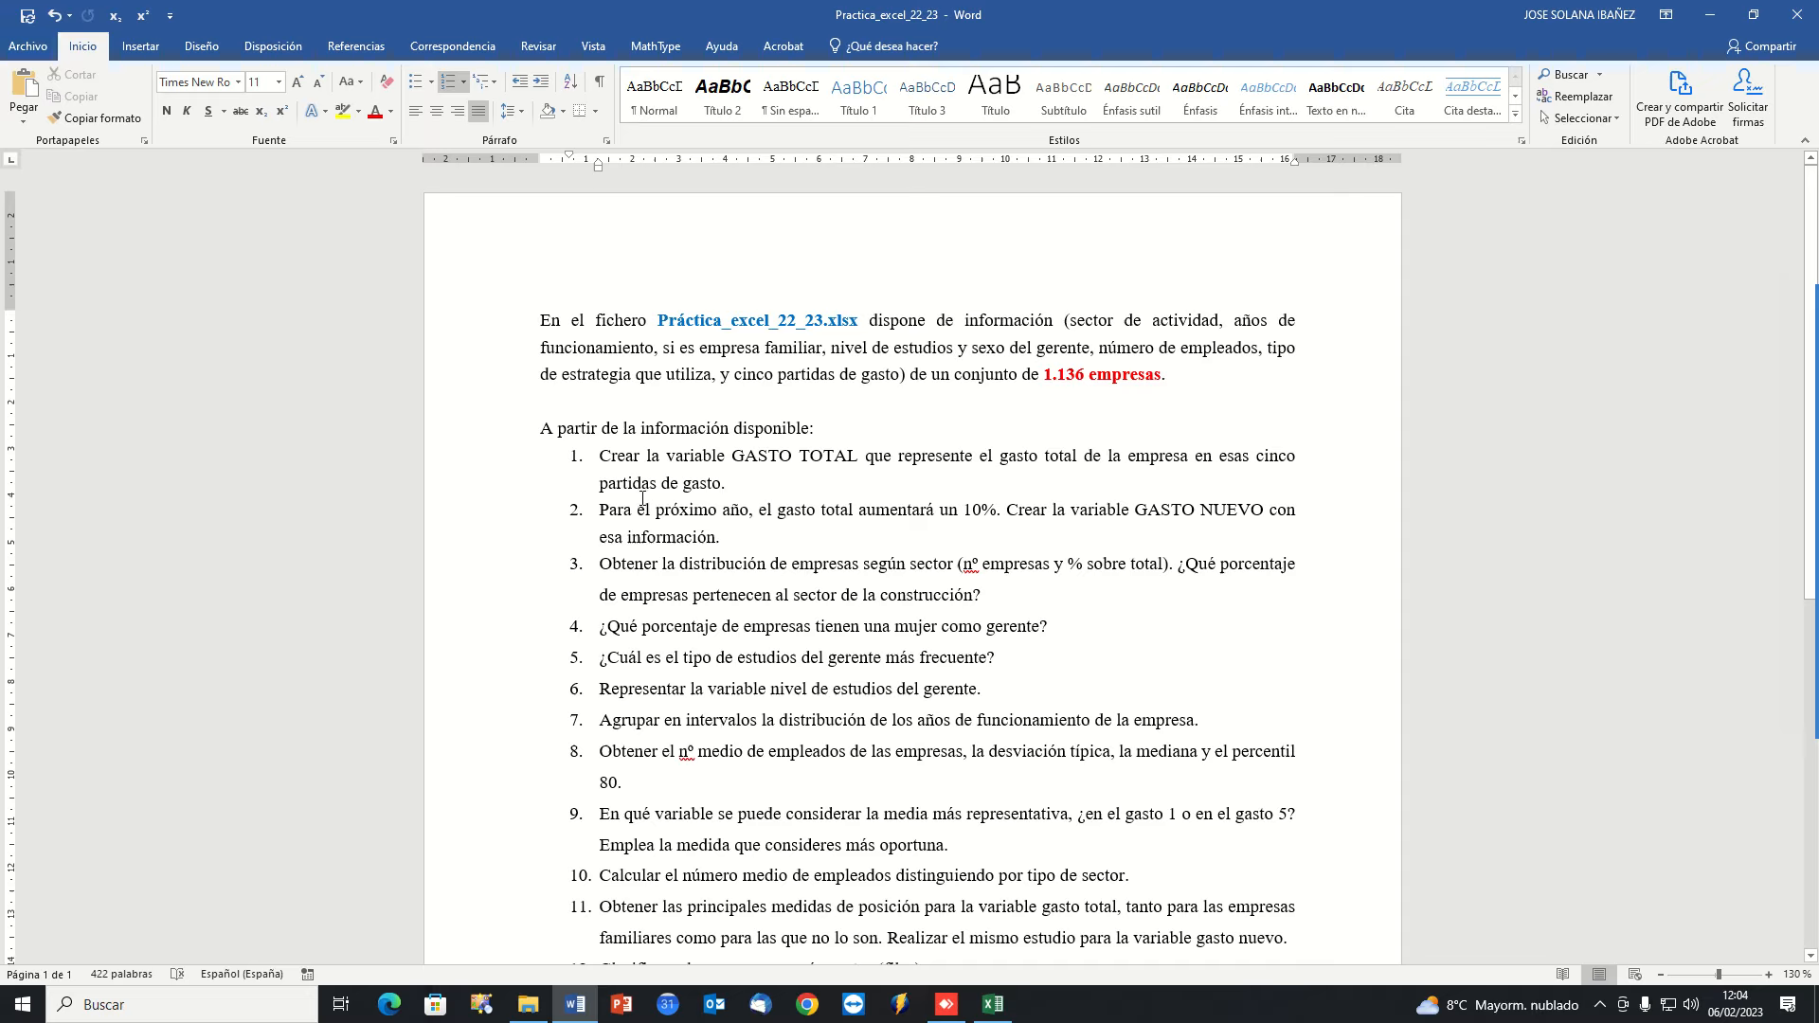
{"action": "left_click_drag", "start_coordinate": [761, 512], "coordinate": [1308, 512]}
{"action": "left_click", "coordinate": [850, 534]}
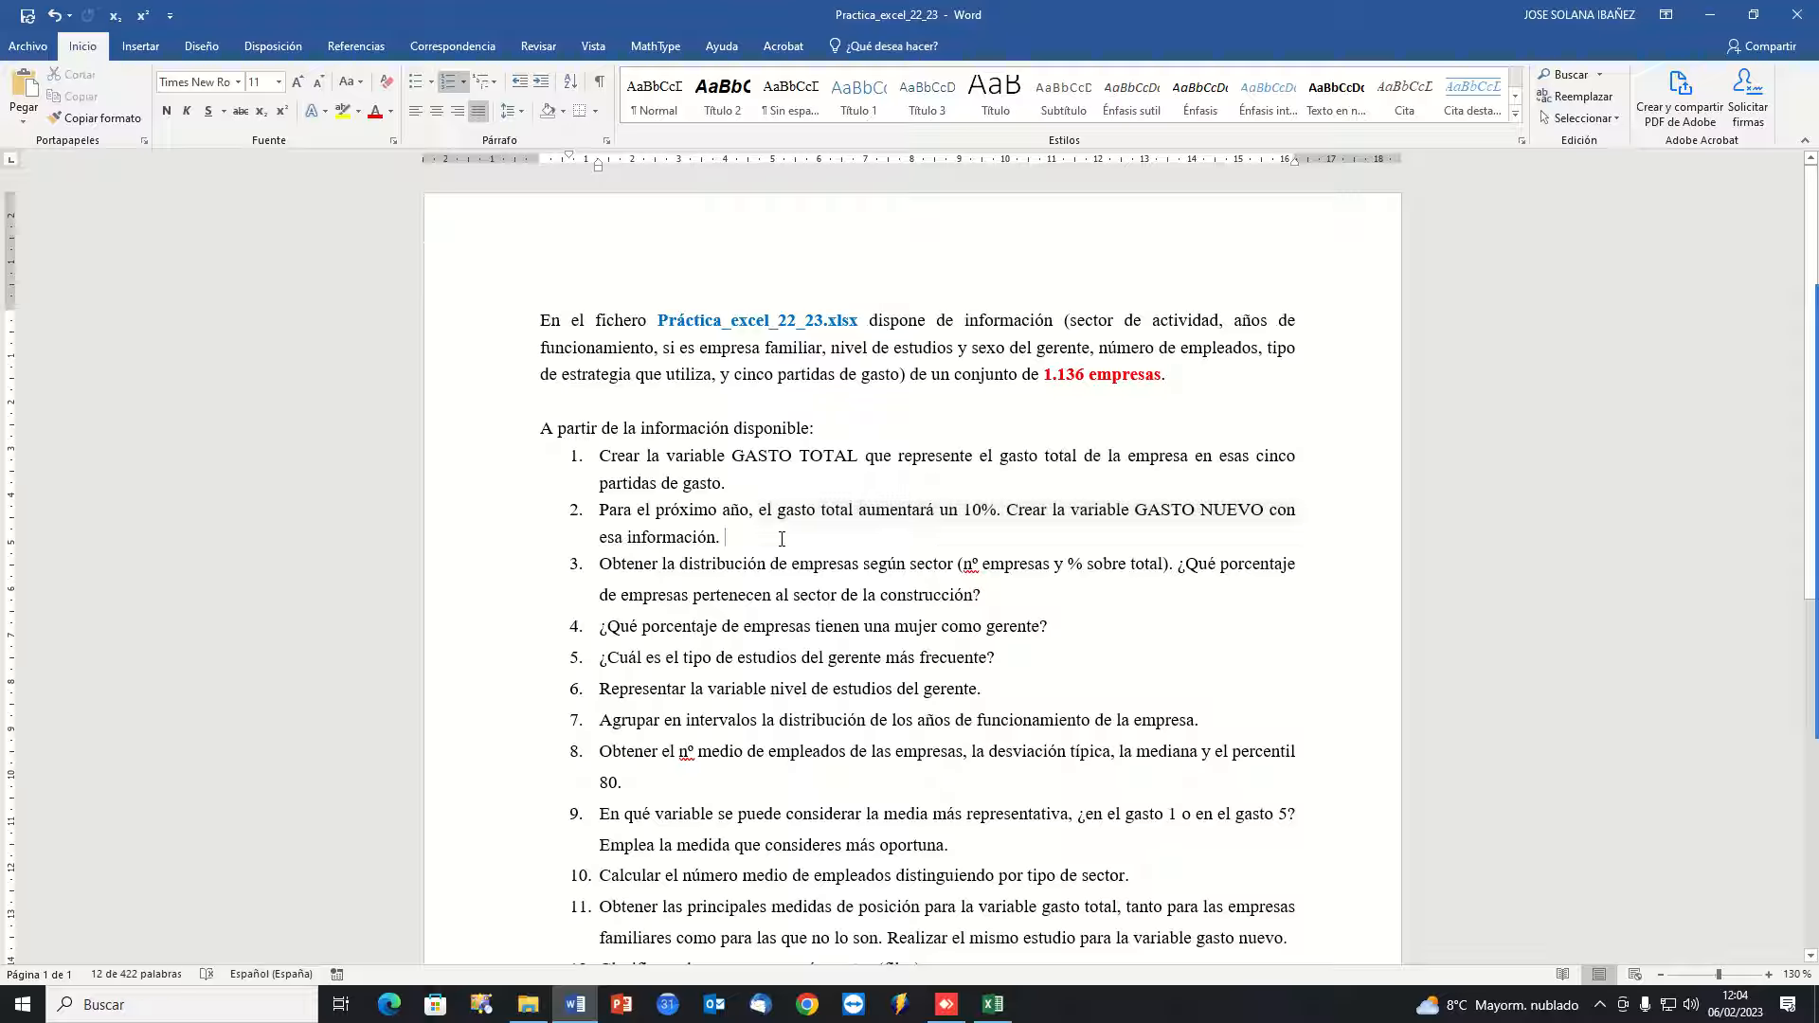
Switch back to Excel and enter the heading GASTONUEVO in cell O1 of the BaseDatos sheet.
{"action": "left_click", "coordinate": [995, 1006]}
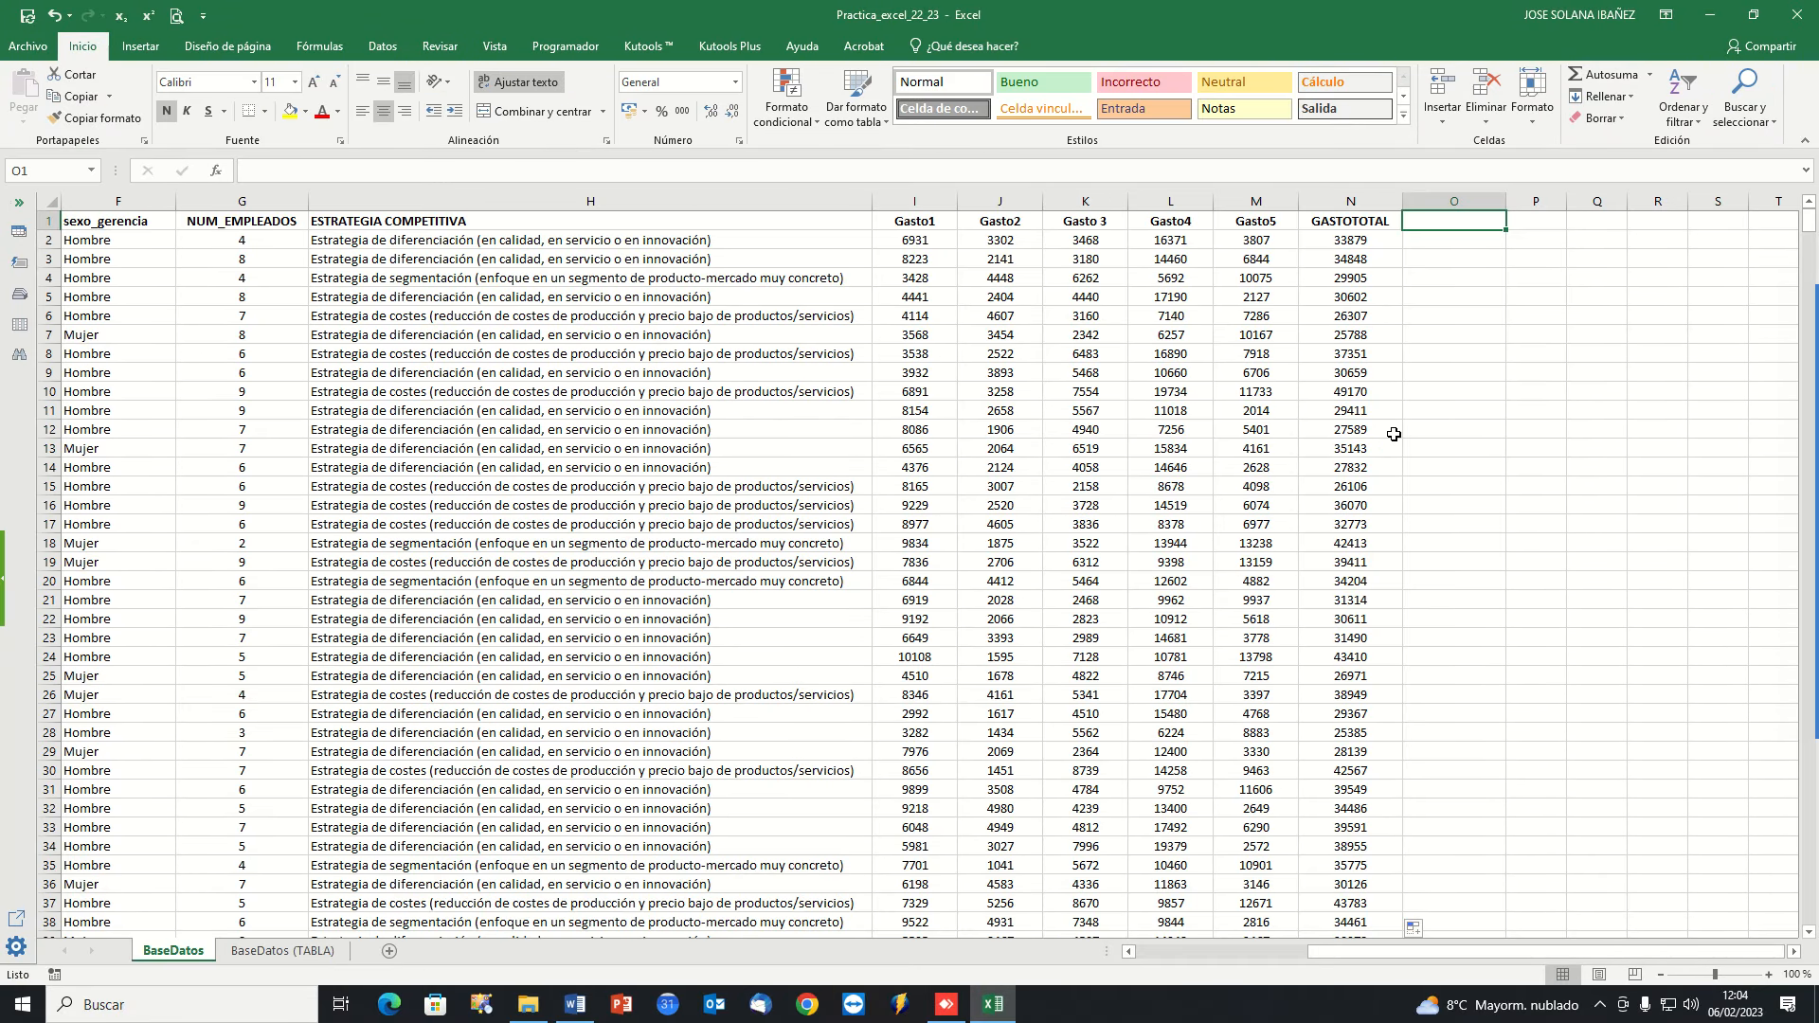
{"action": "type", "text": "GASTONUEVO"}
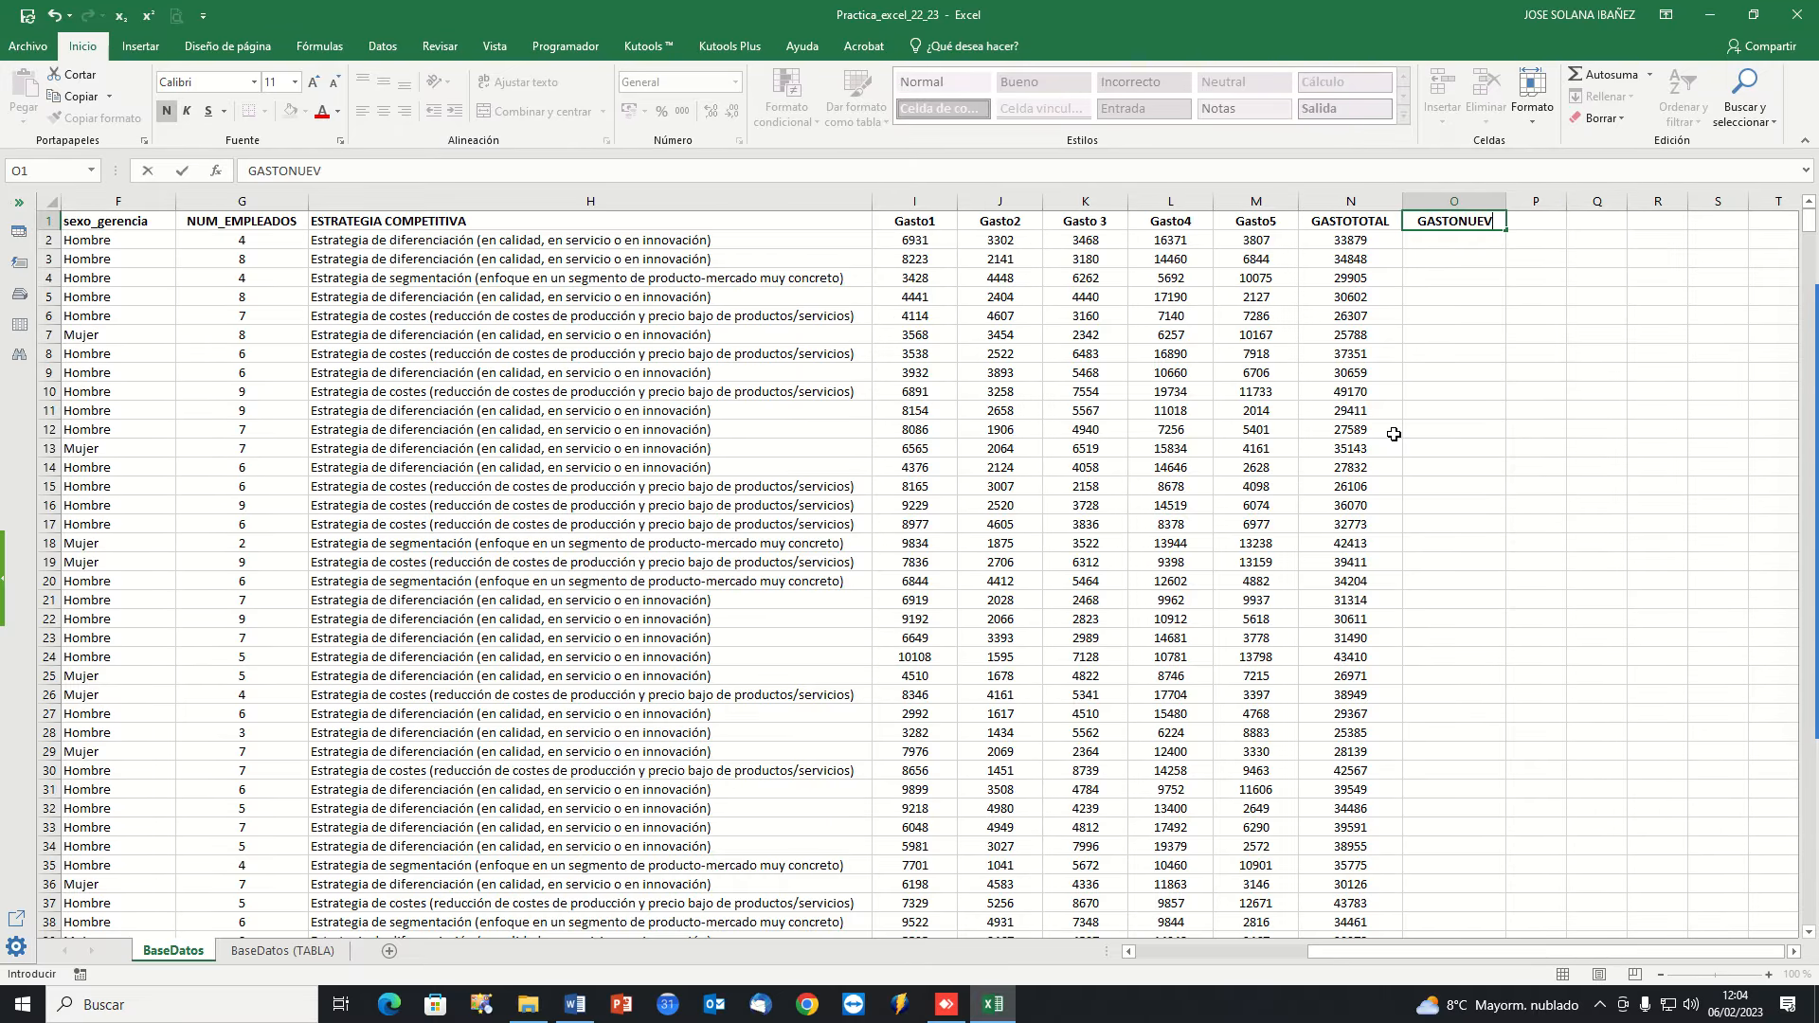
{"action": "key", "text": "Return"}
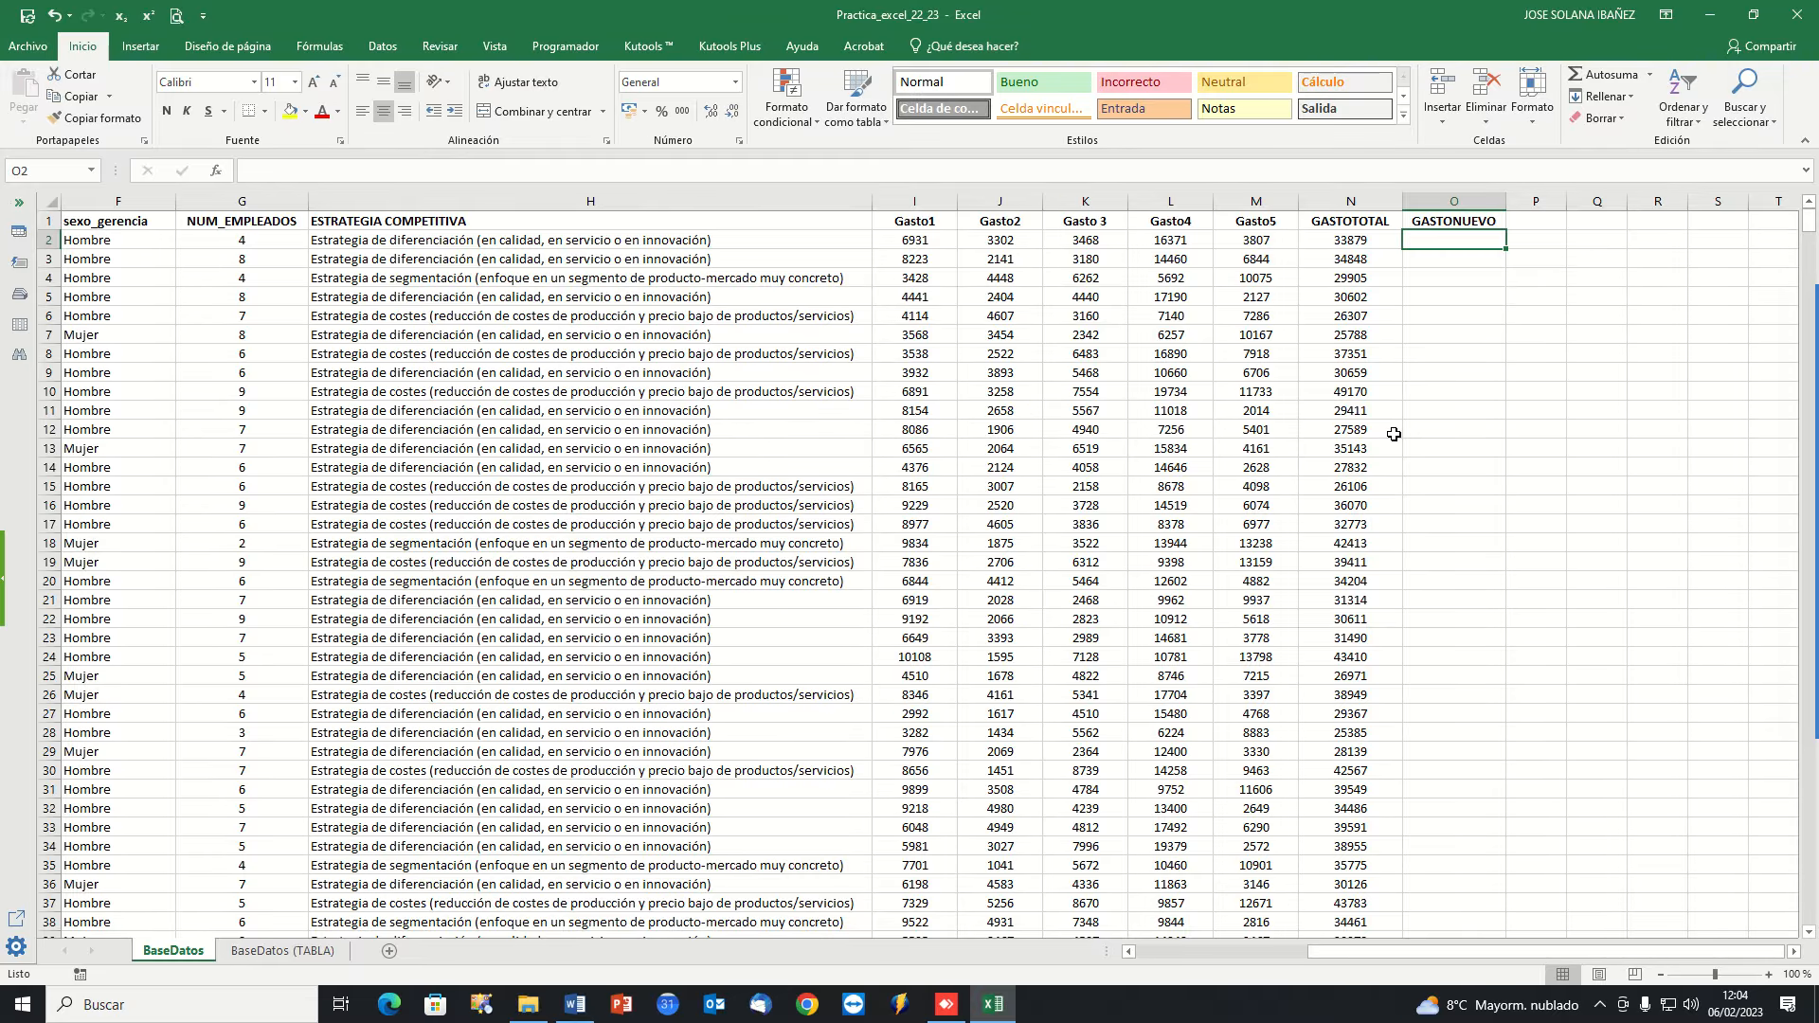
Calculate the 10% increase in O2 with =1,1*N2, fill the formula down to row 1137, and return to the headings.
{"action": "type", "text": "="}
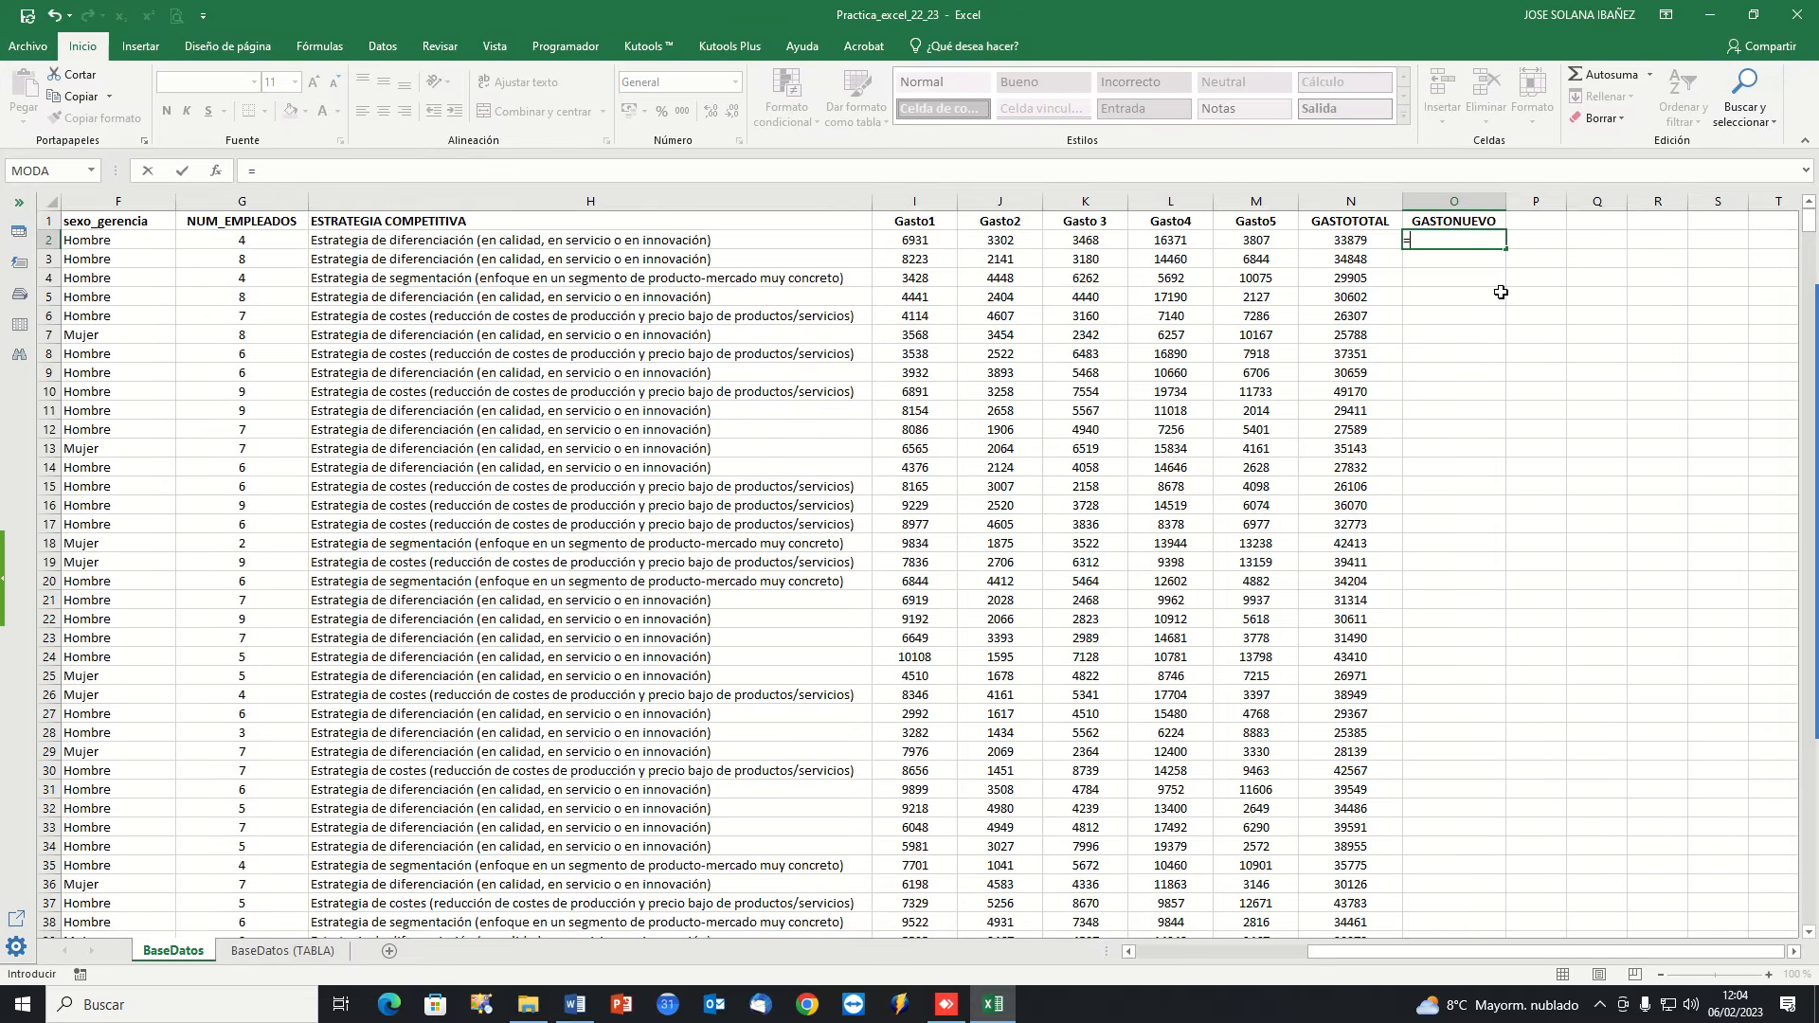
{"action": "key", "text": "Escape"}
{"action": "scroll", "coordinate": [1477, 327], "scroll_direction": "up", "scroll_amount": 3, "text": "ctrl"}
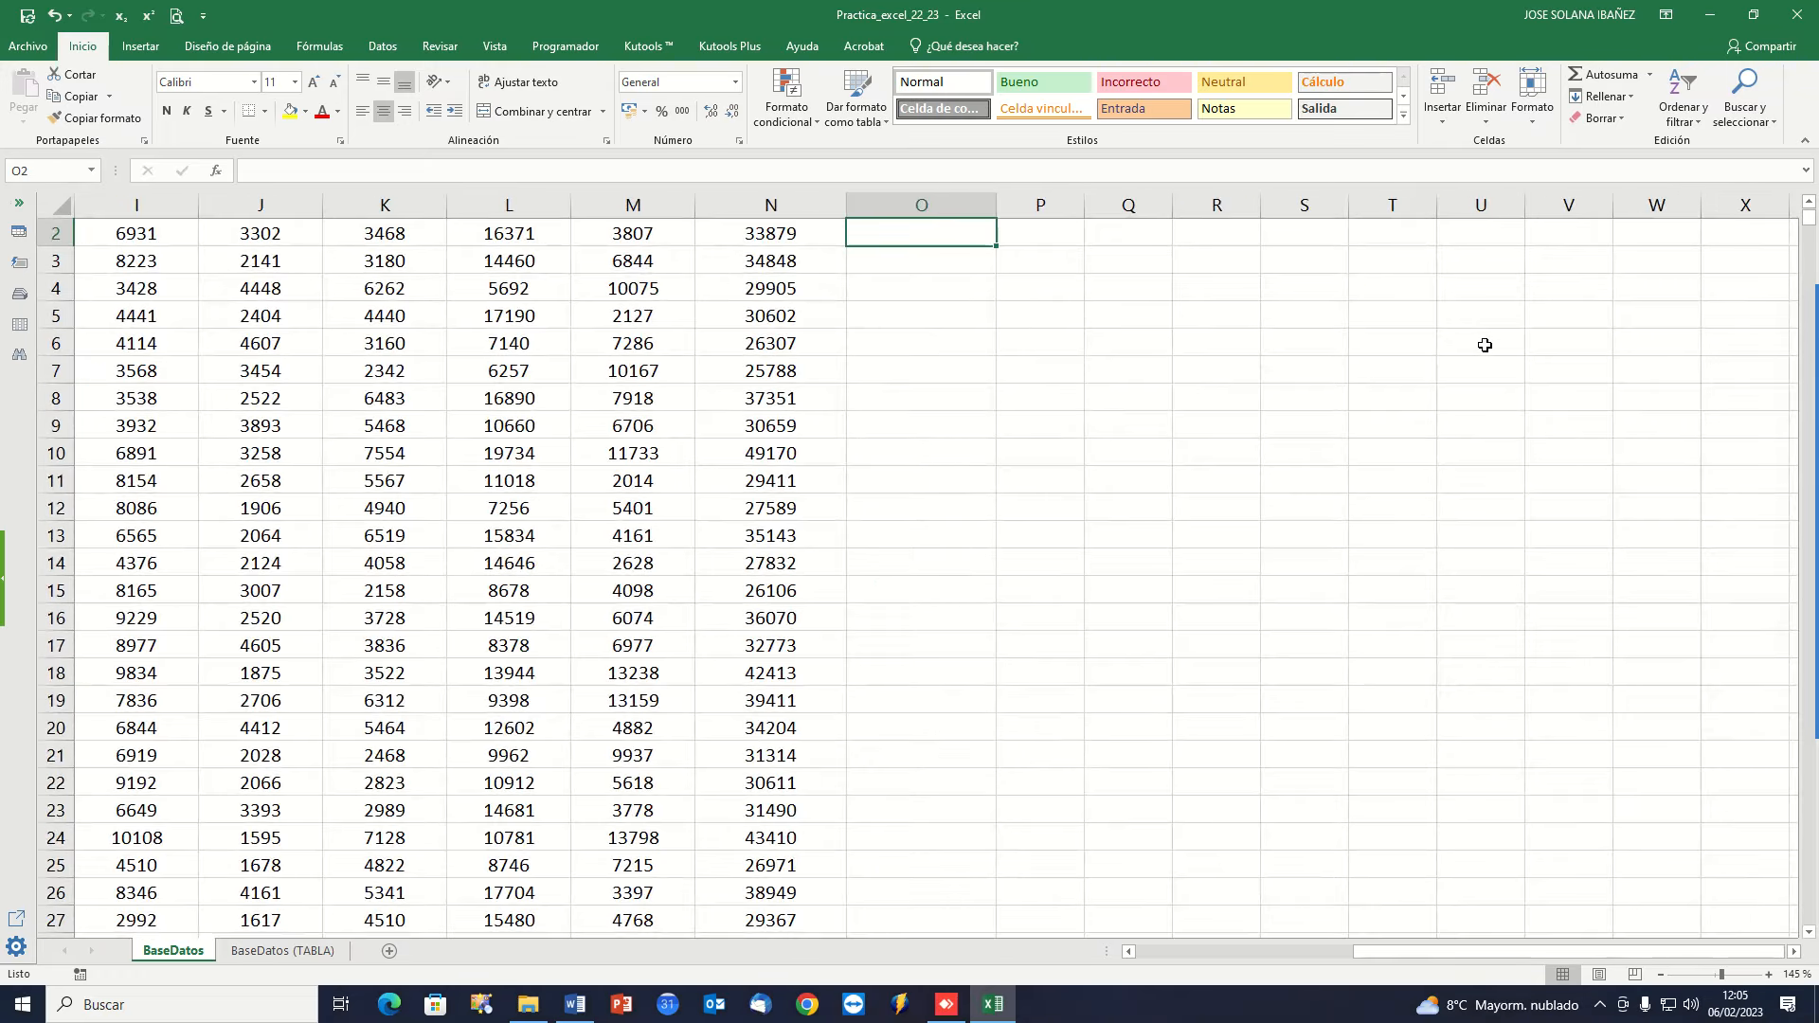
{"action": "type", "text": "=1,1*"}
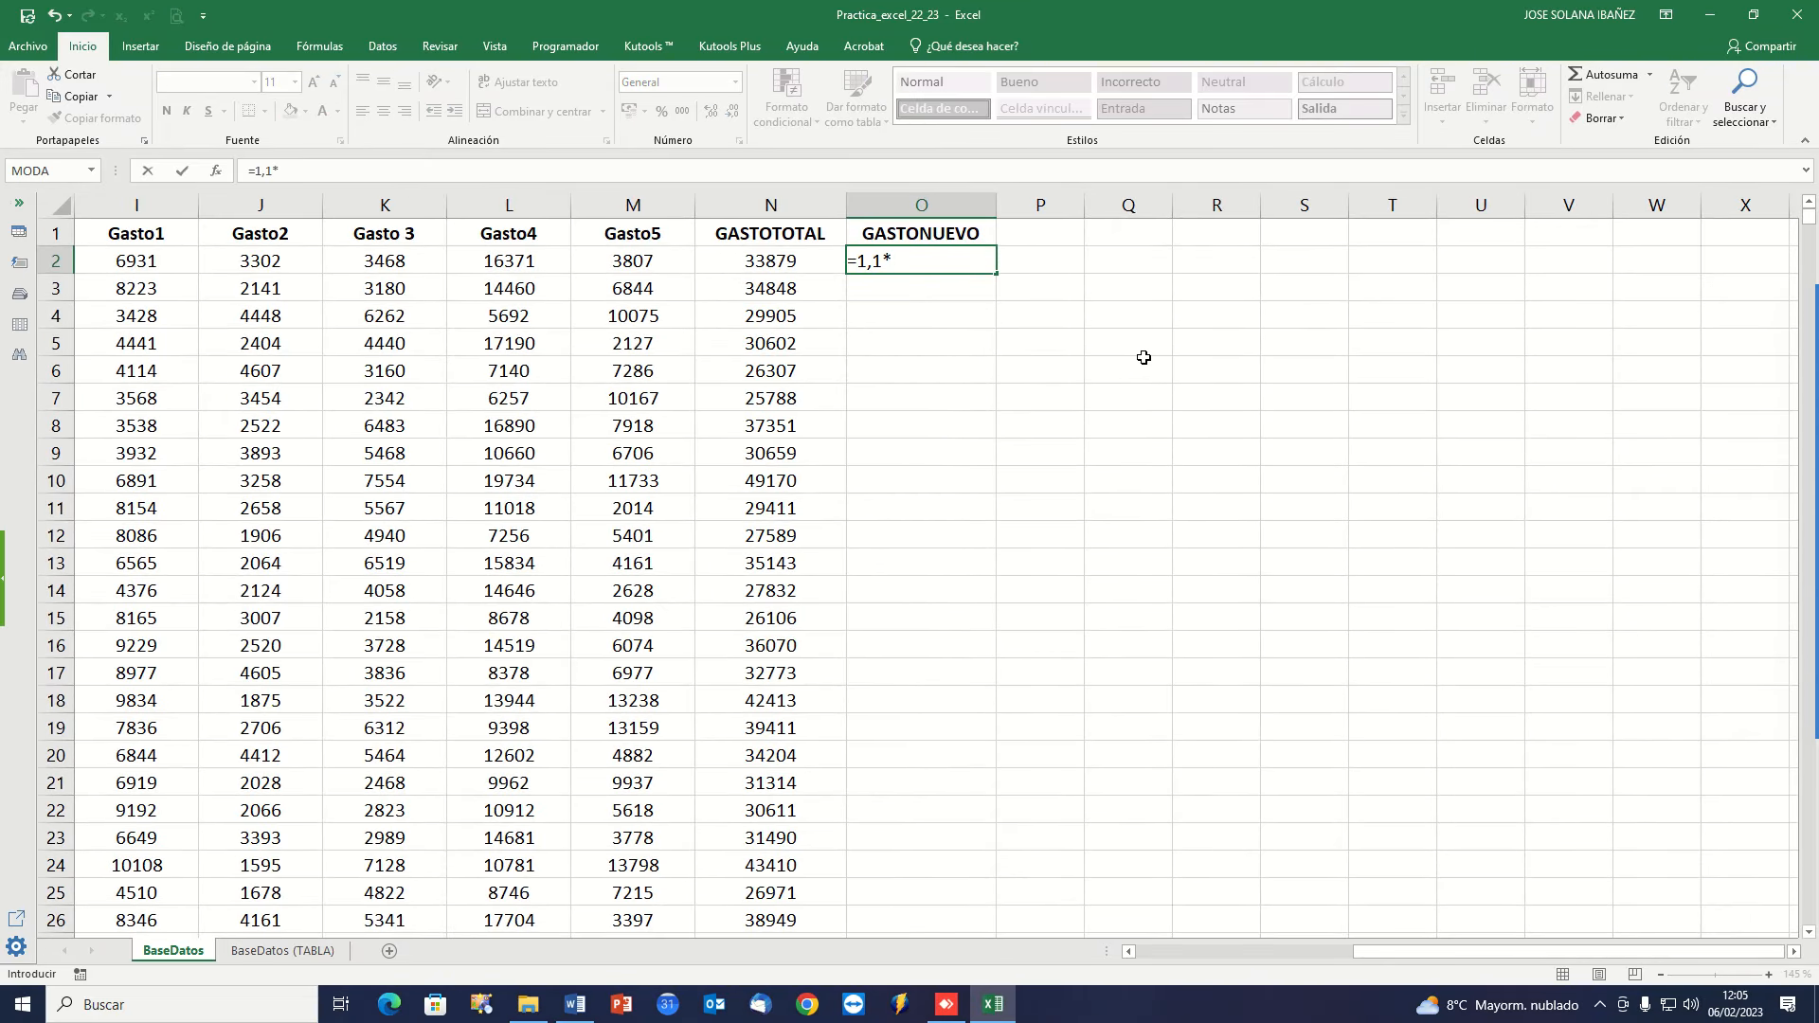
{"action": "left_click", "coordinate": [785, 259]}
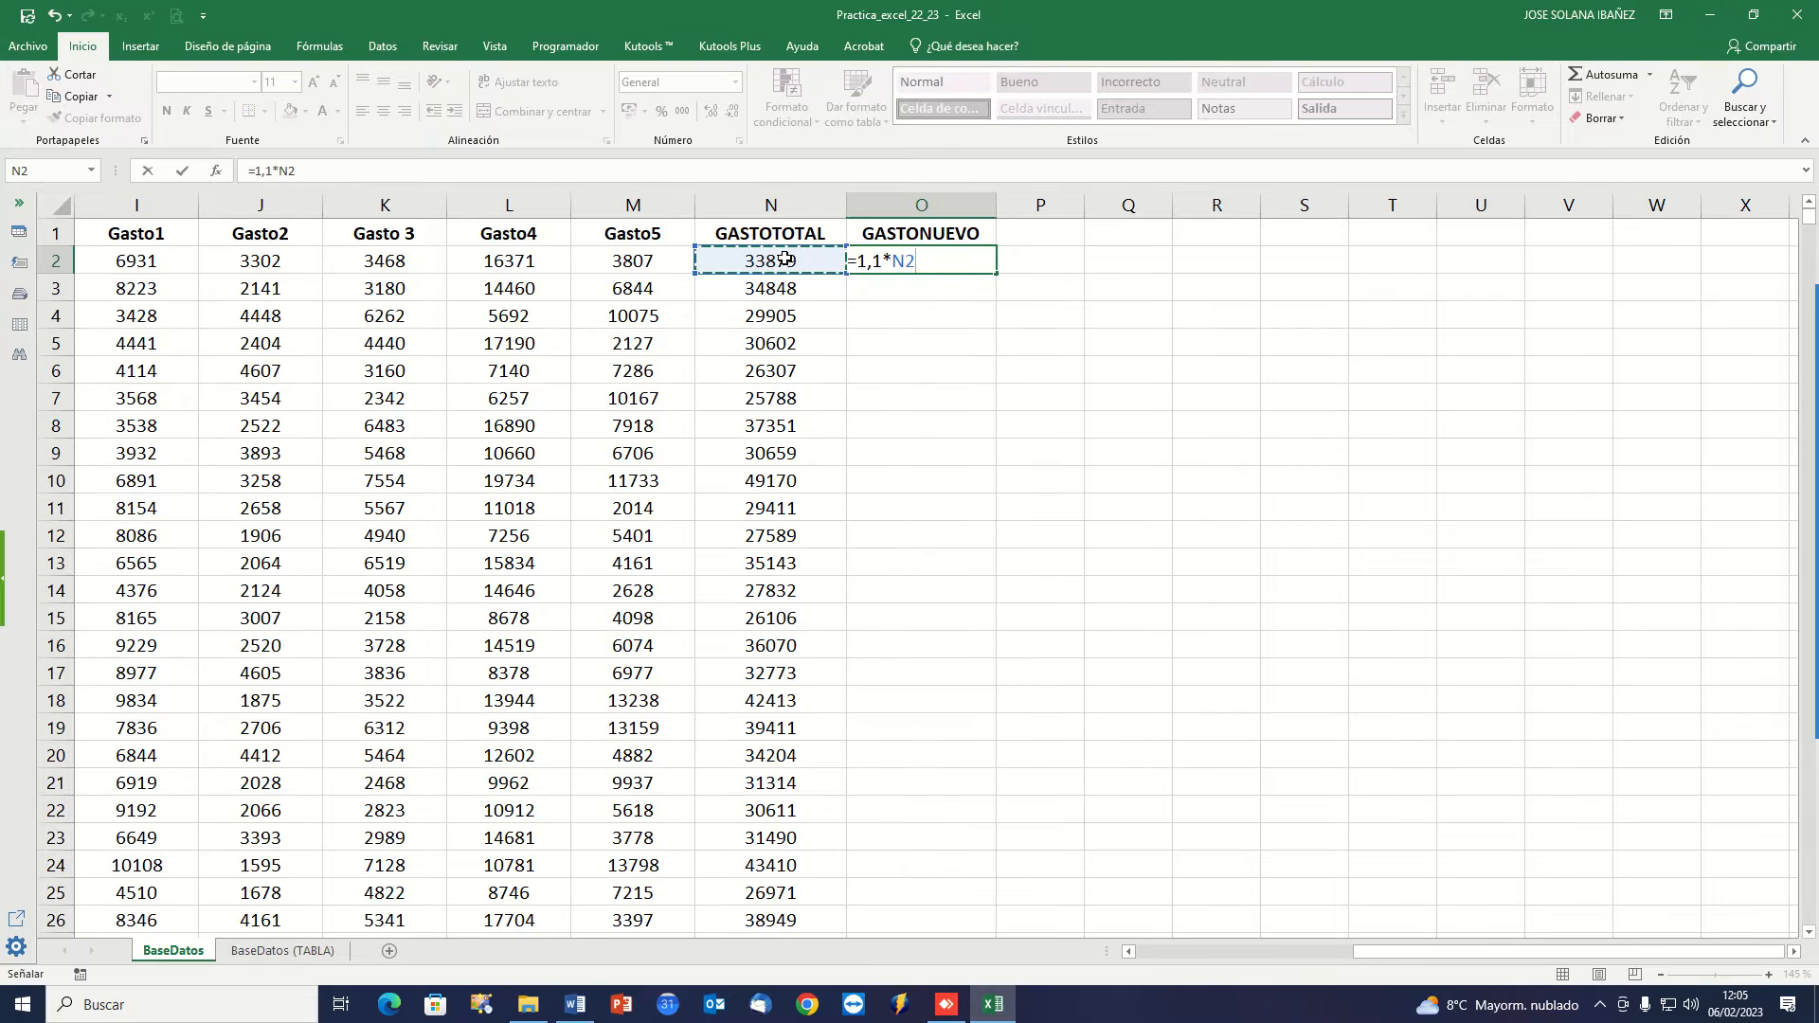
{"action": "key", "text": "Return"}
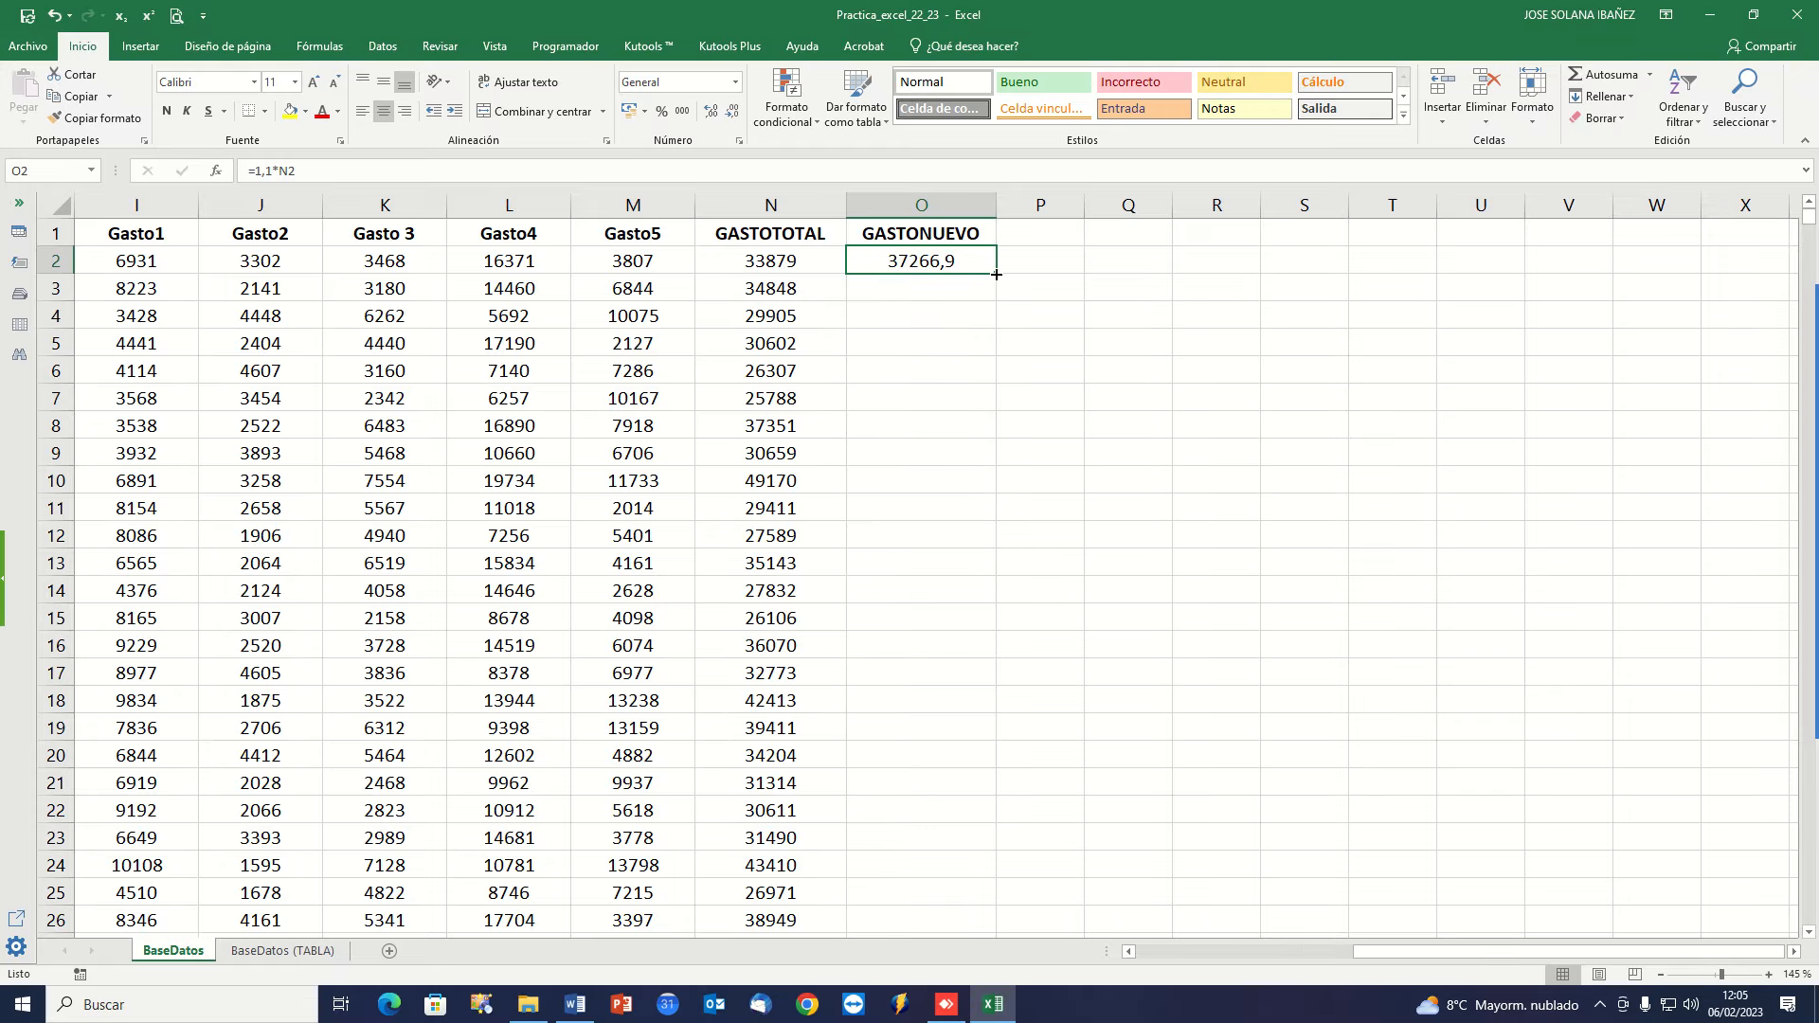
{"action": "left_click_drag", "start_coordinate": [996, 281], "coordinate": [1024, 824]}
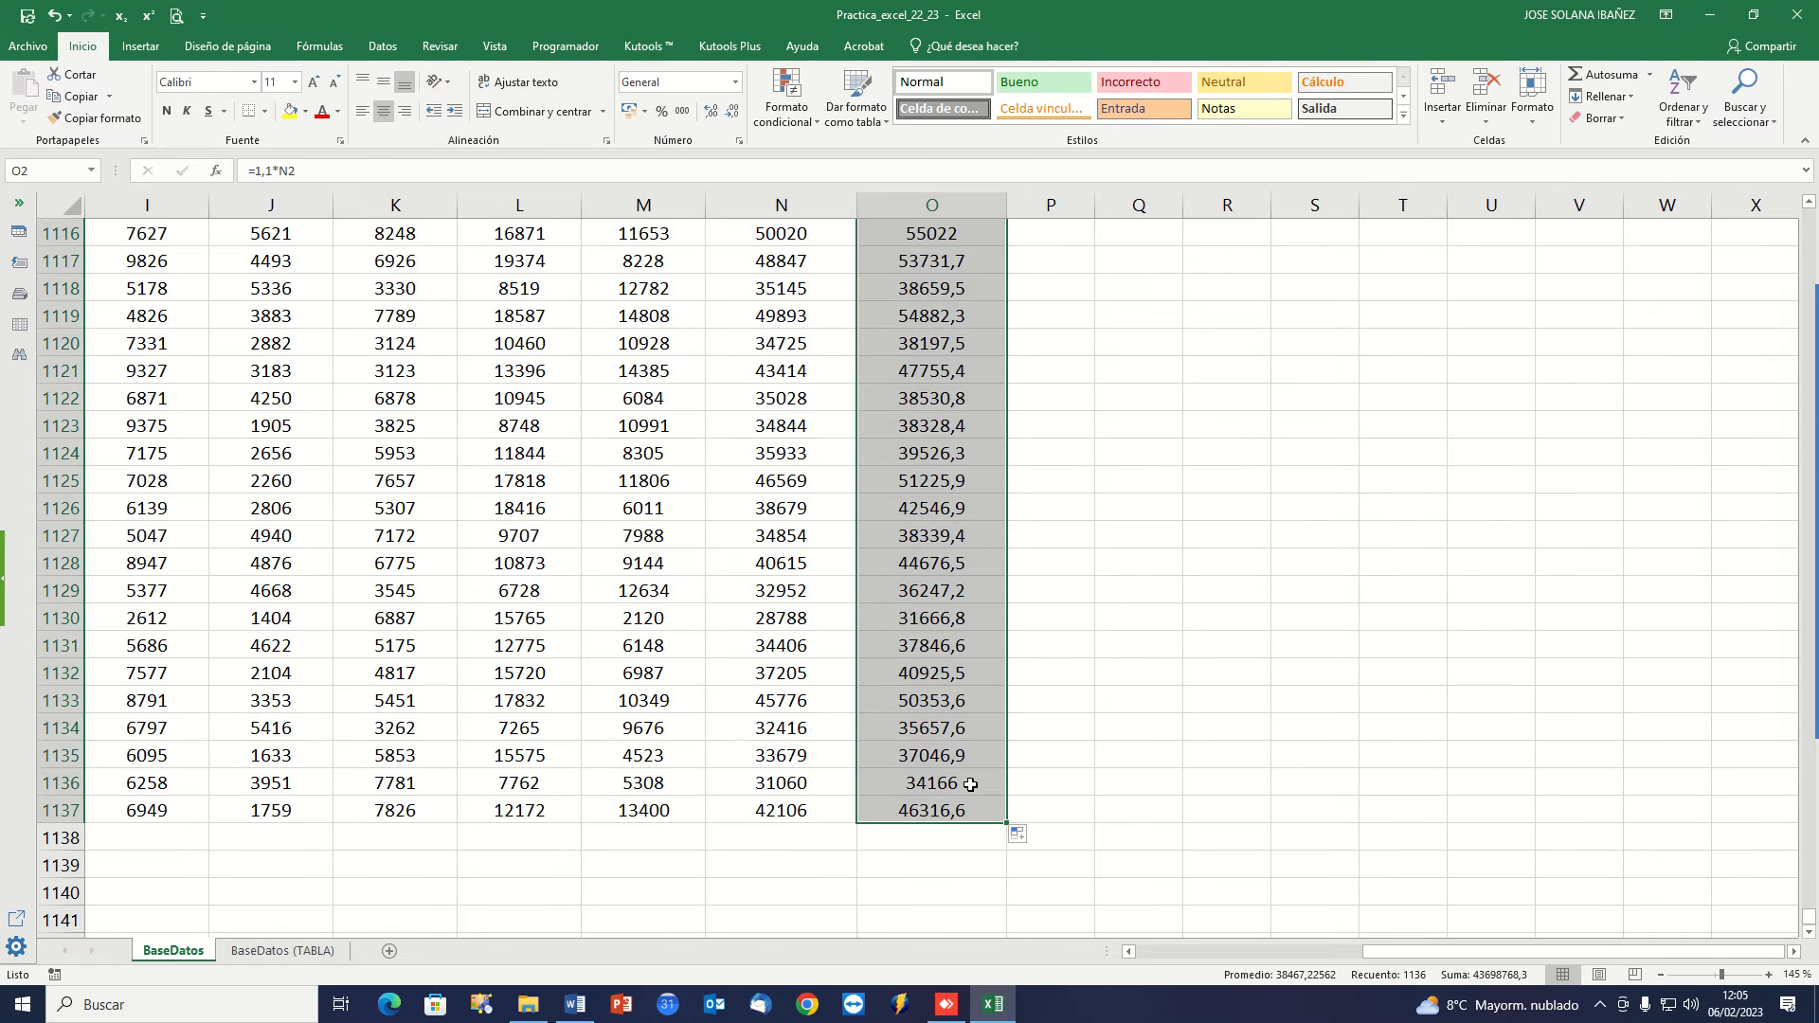
{"action": "key", "text": "ctrl+Up"}
{"action": "key", "text": "Left"}
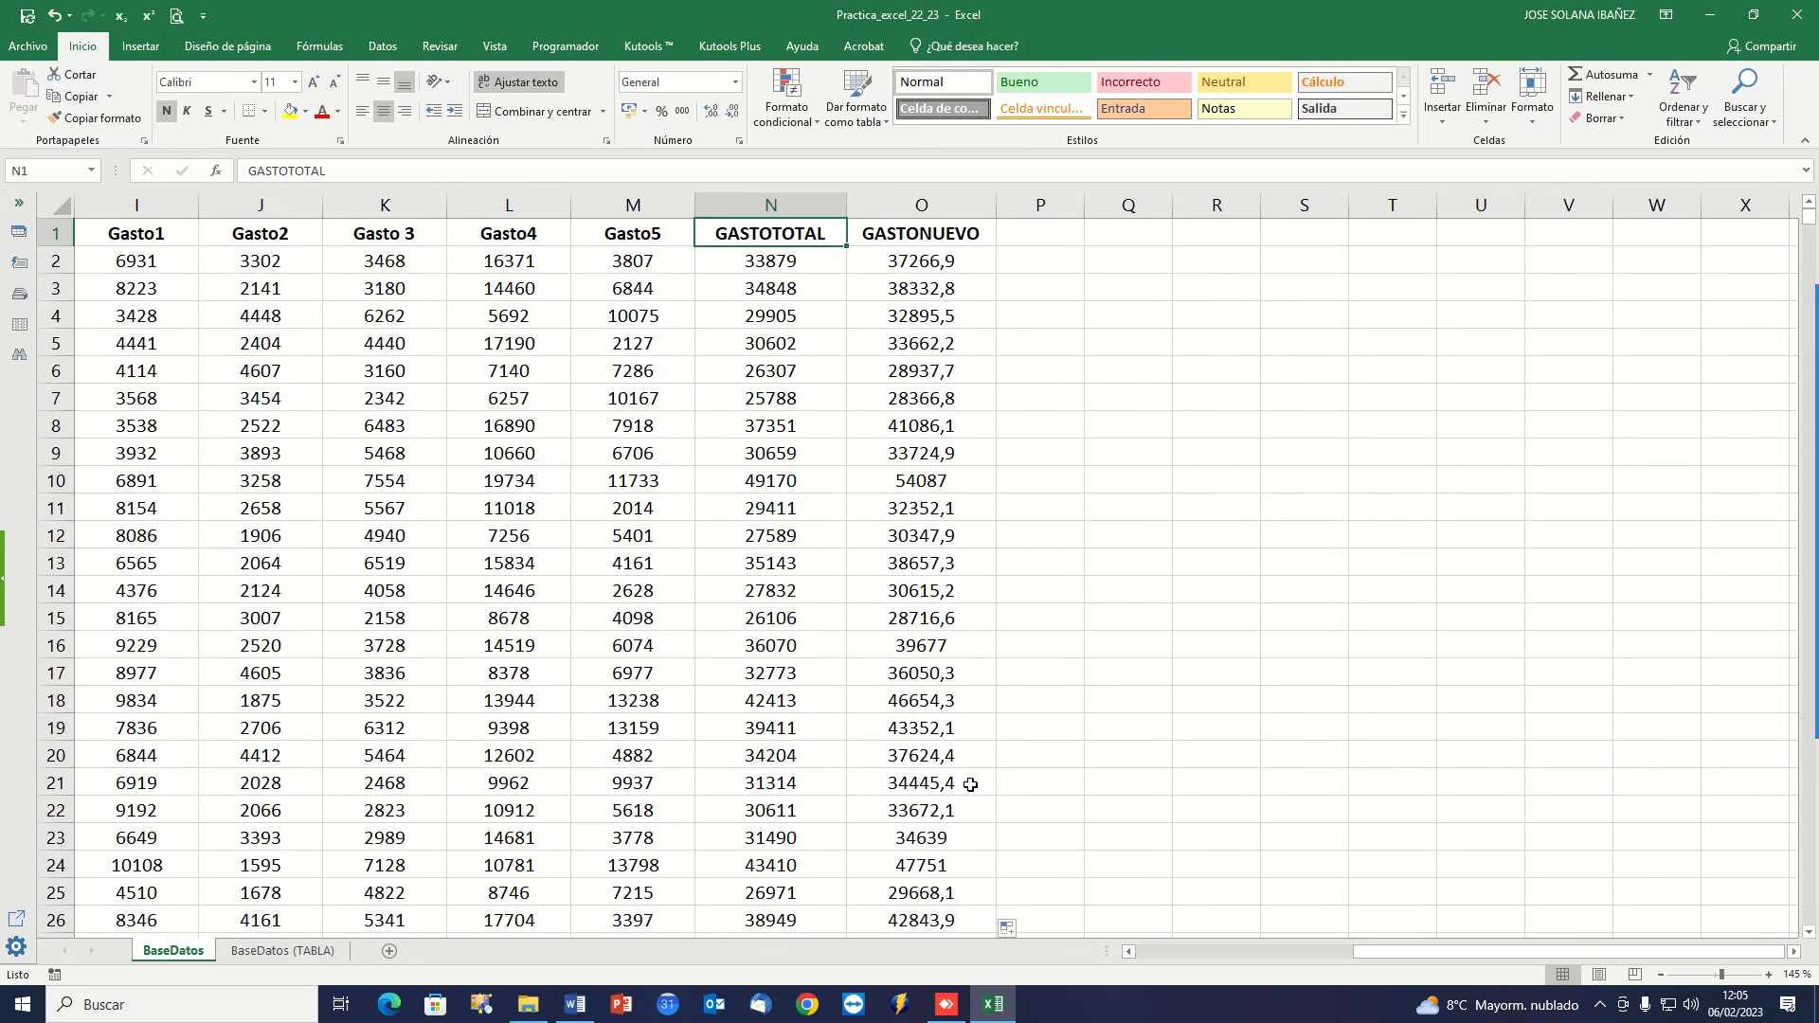
{"action": "key", "text": "Right"}
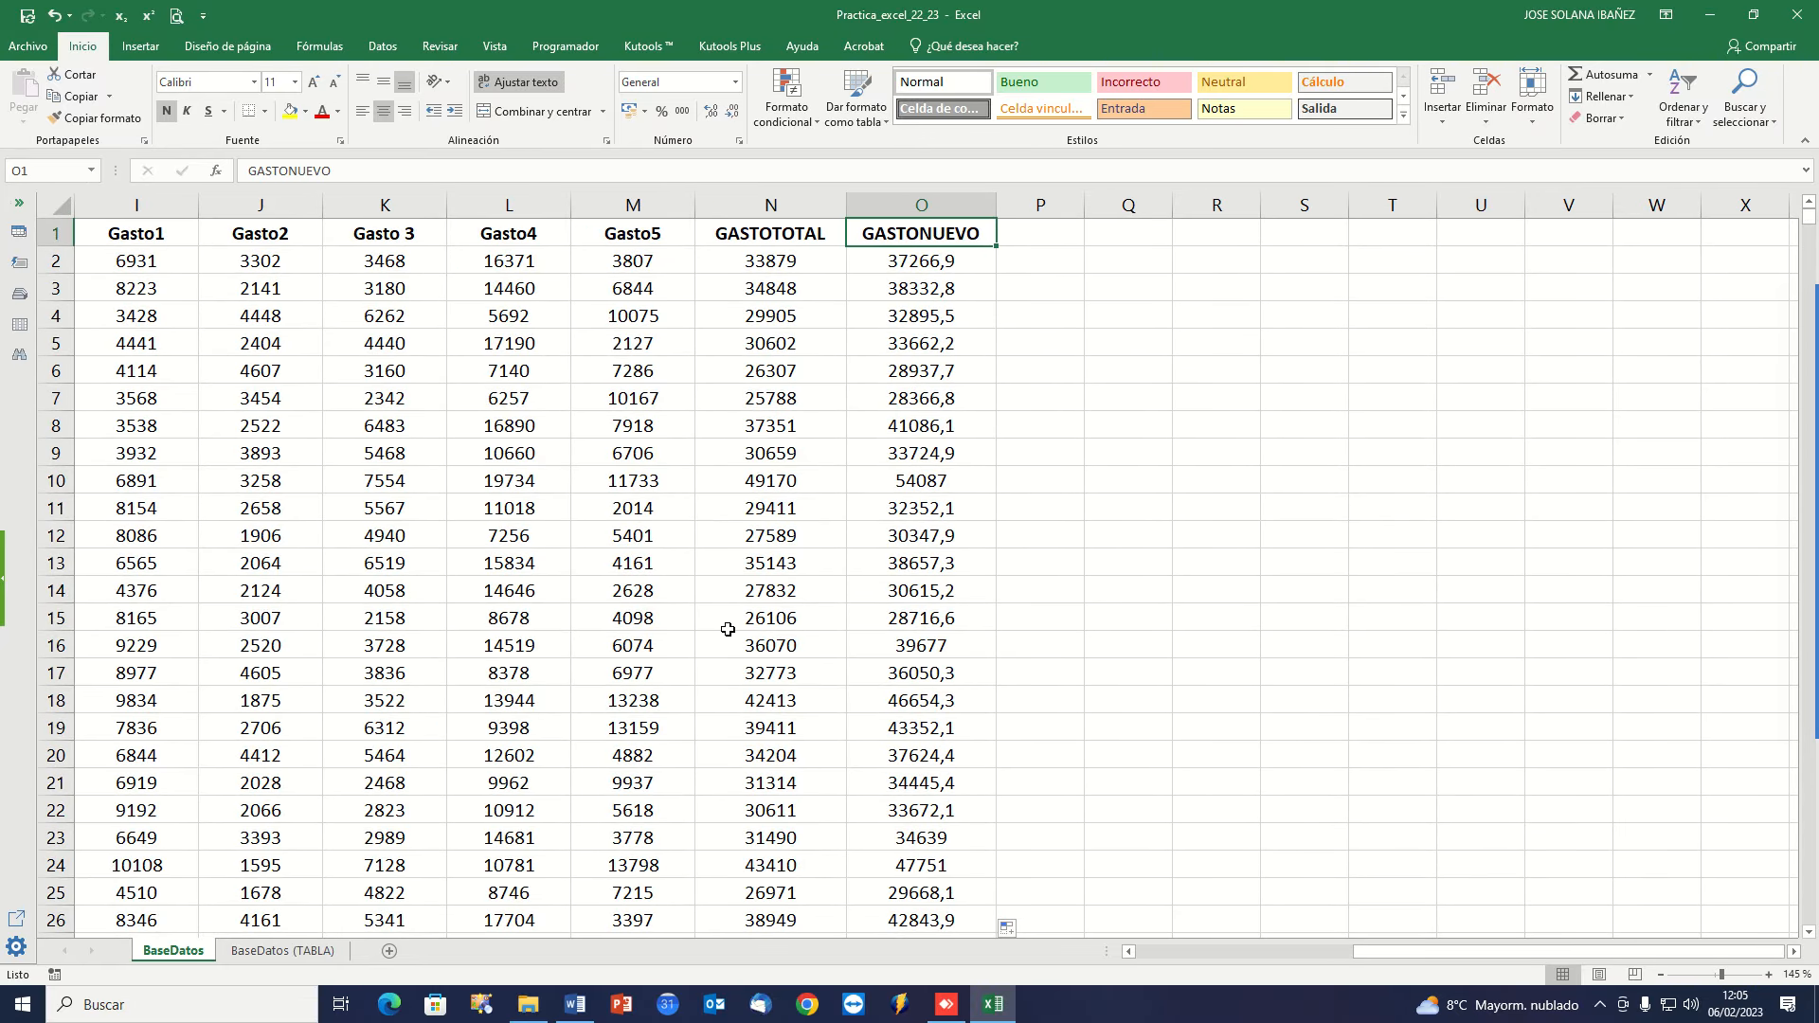
{"action": "scroll", "coordinate": [726, 629], "scroll_direction": "down", "scroll_amount": 3}
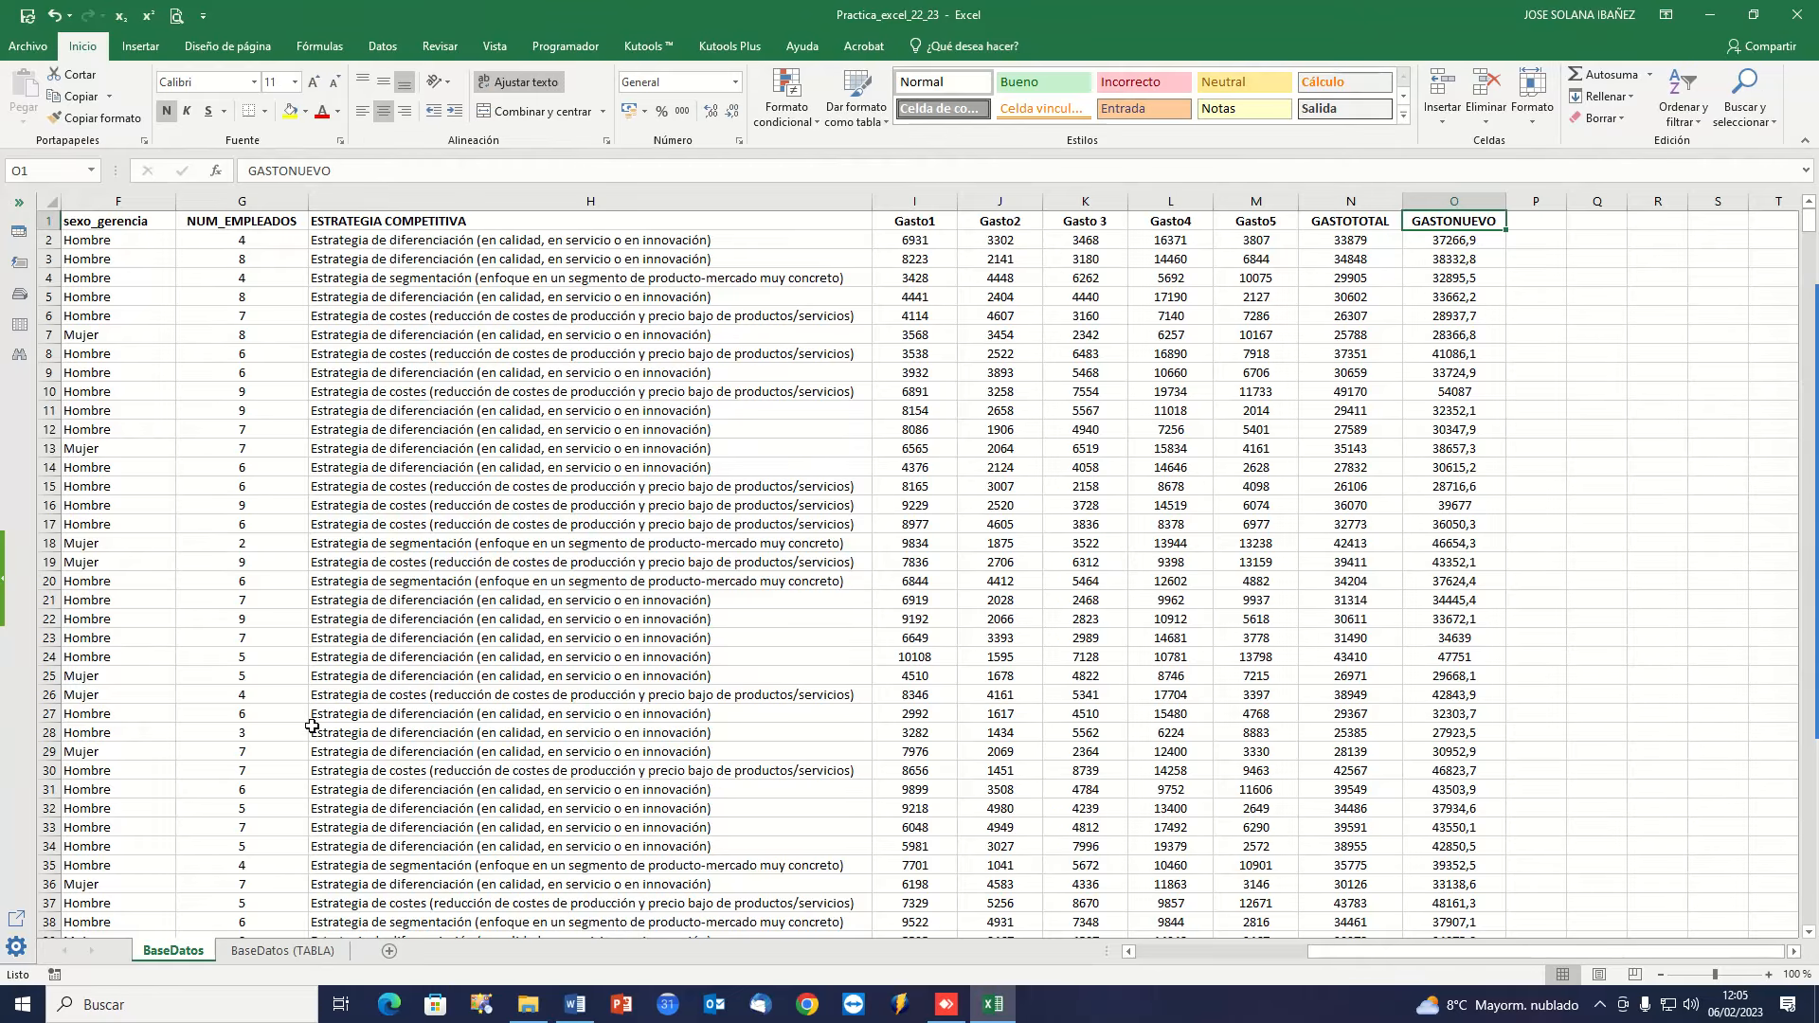
On the BaseDatos (TABLA) sheet, add a GASTOTOTAL column in N1 and fill it with the row sum of Gasto1 to Gasto5.
{"action": "left_click", "coordinate": [292, 951]}
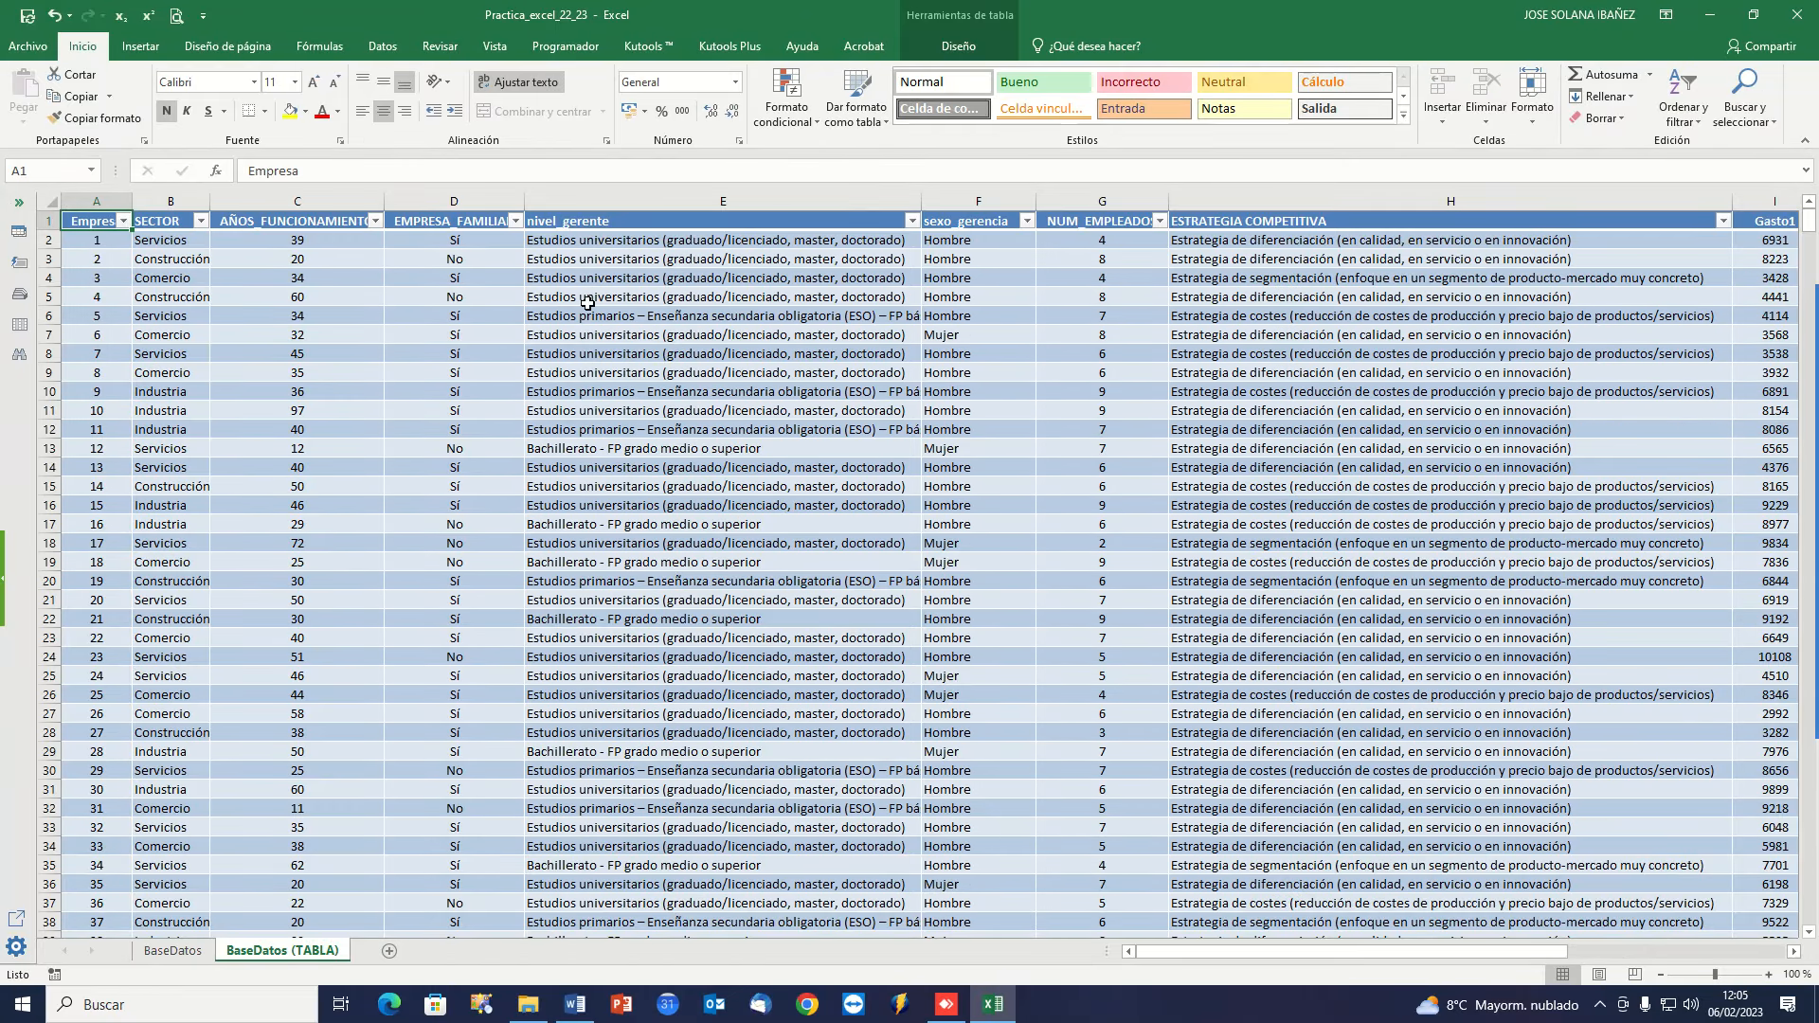
{"action": "left_click", "coordinate": [546, 256]}
{"action": "key", "text": "Up"}
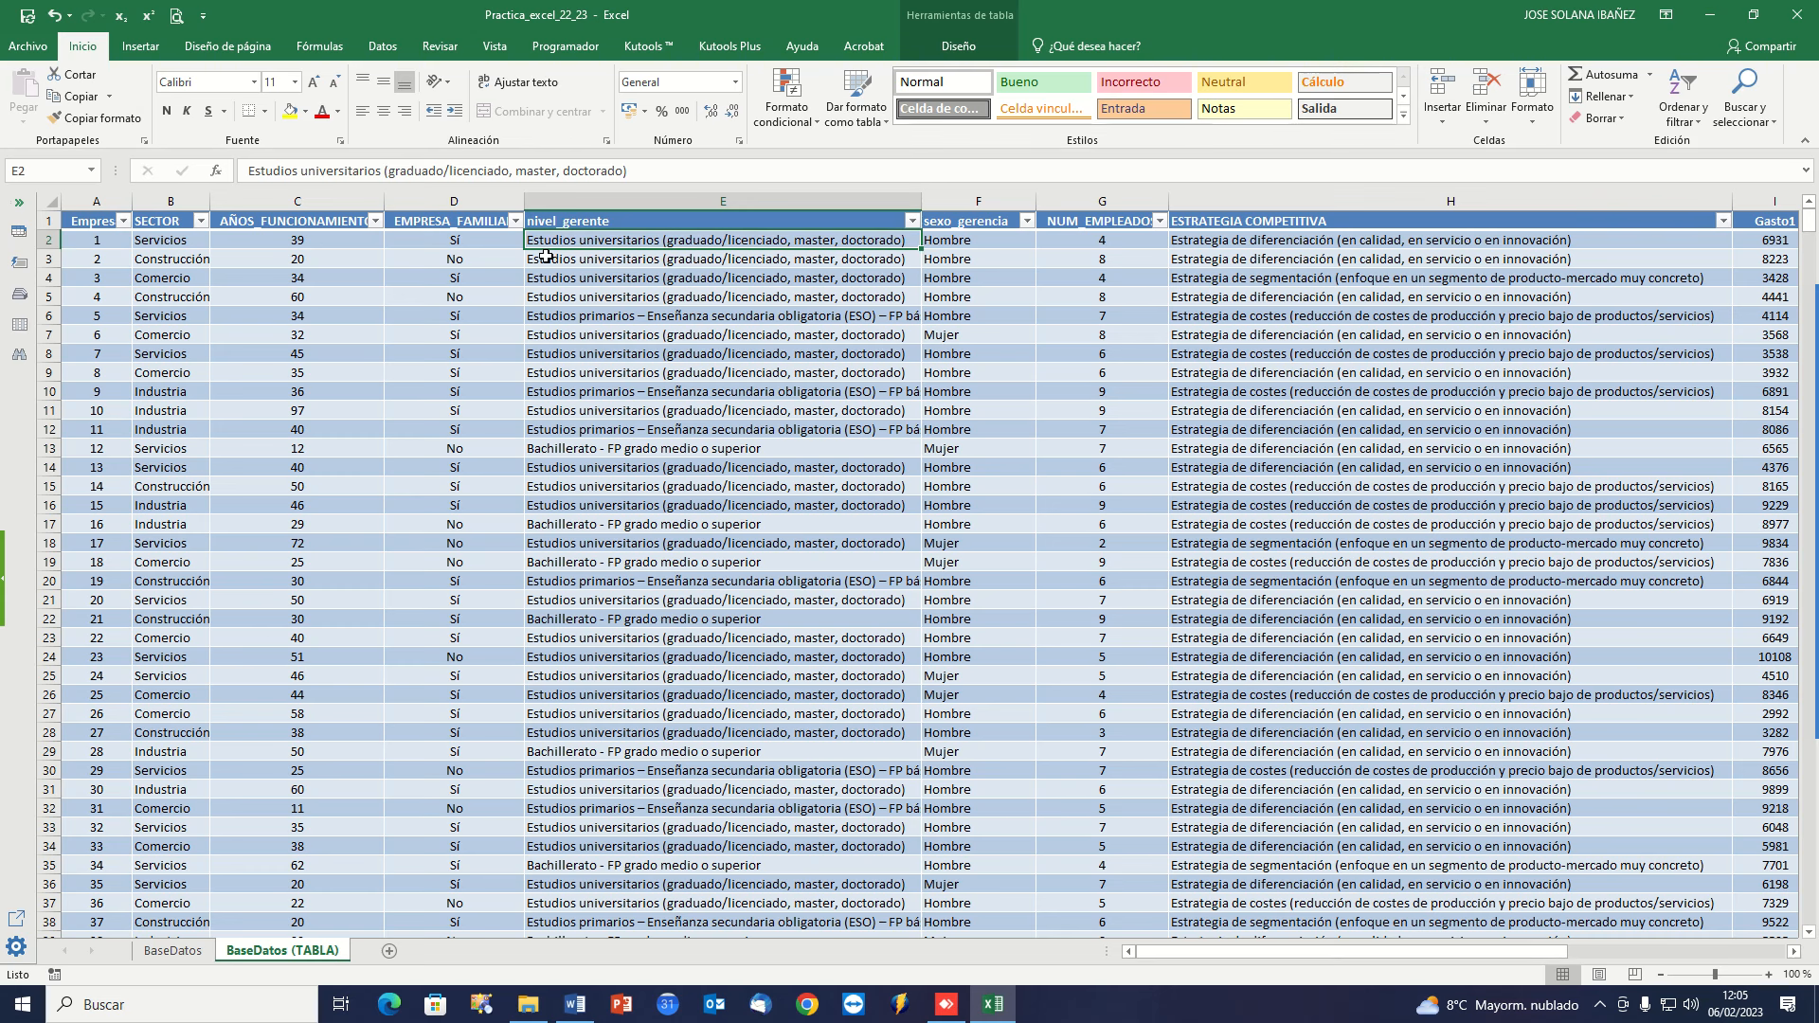
{"action": "key", "text": "Left"}
{"action": "key", "text": "Home"}
{"action": "key", "text": "Right"}
{"action": "key", "text": "Right"}
{"action": "key", "text": "Right"}
{"action": "key", "text": "Right"}
{"action": "key", "text": "Right"}
{"action": "key", "text": "Right"}
{"action": "key", "text": "Right"}
{"action": "key", "text": "Right"}
{"action": "key", "text": "Right"}
{"action": "key", "text": "Right"}
{"action": "key", "text": "Right"}
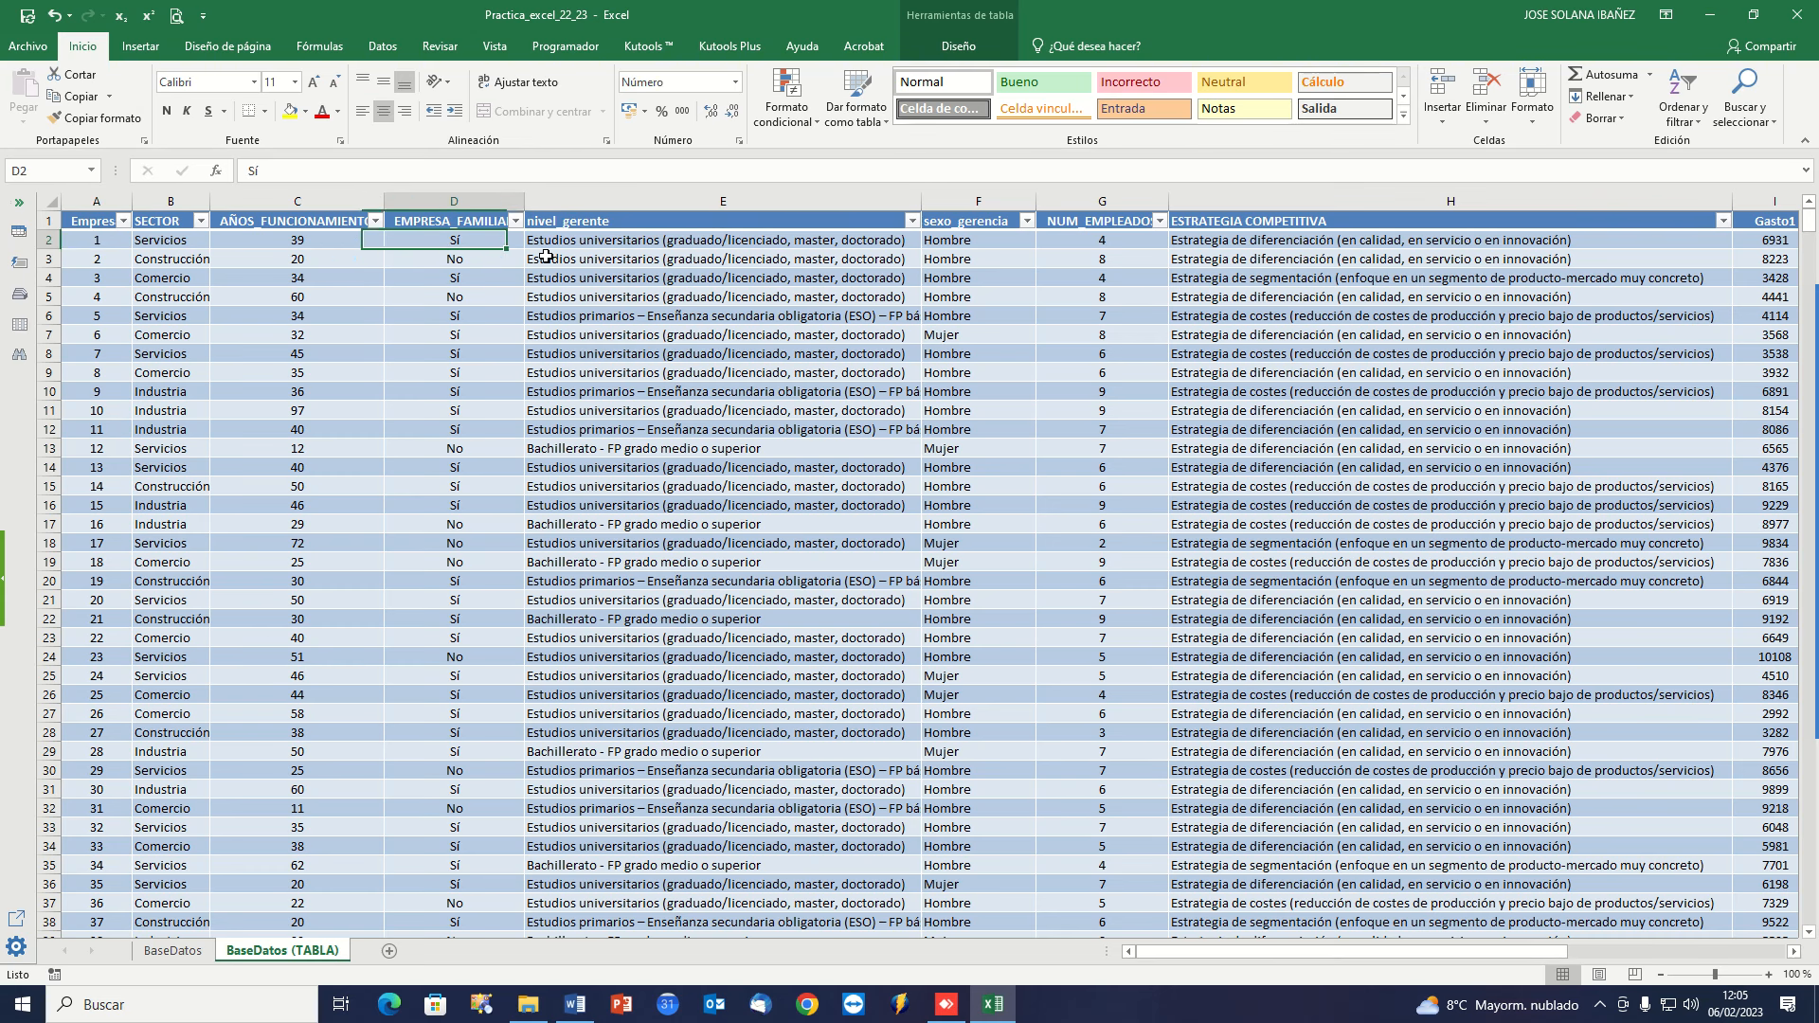
{"action": "key", "text": "Right"}
{"action": "key", "text": "Right"}
{"action": "key", "text": "Right"}
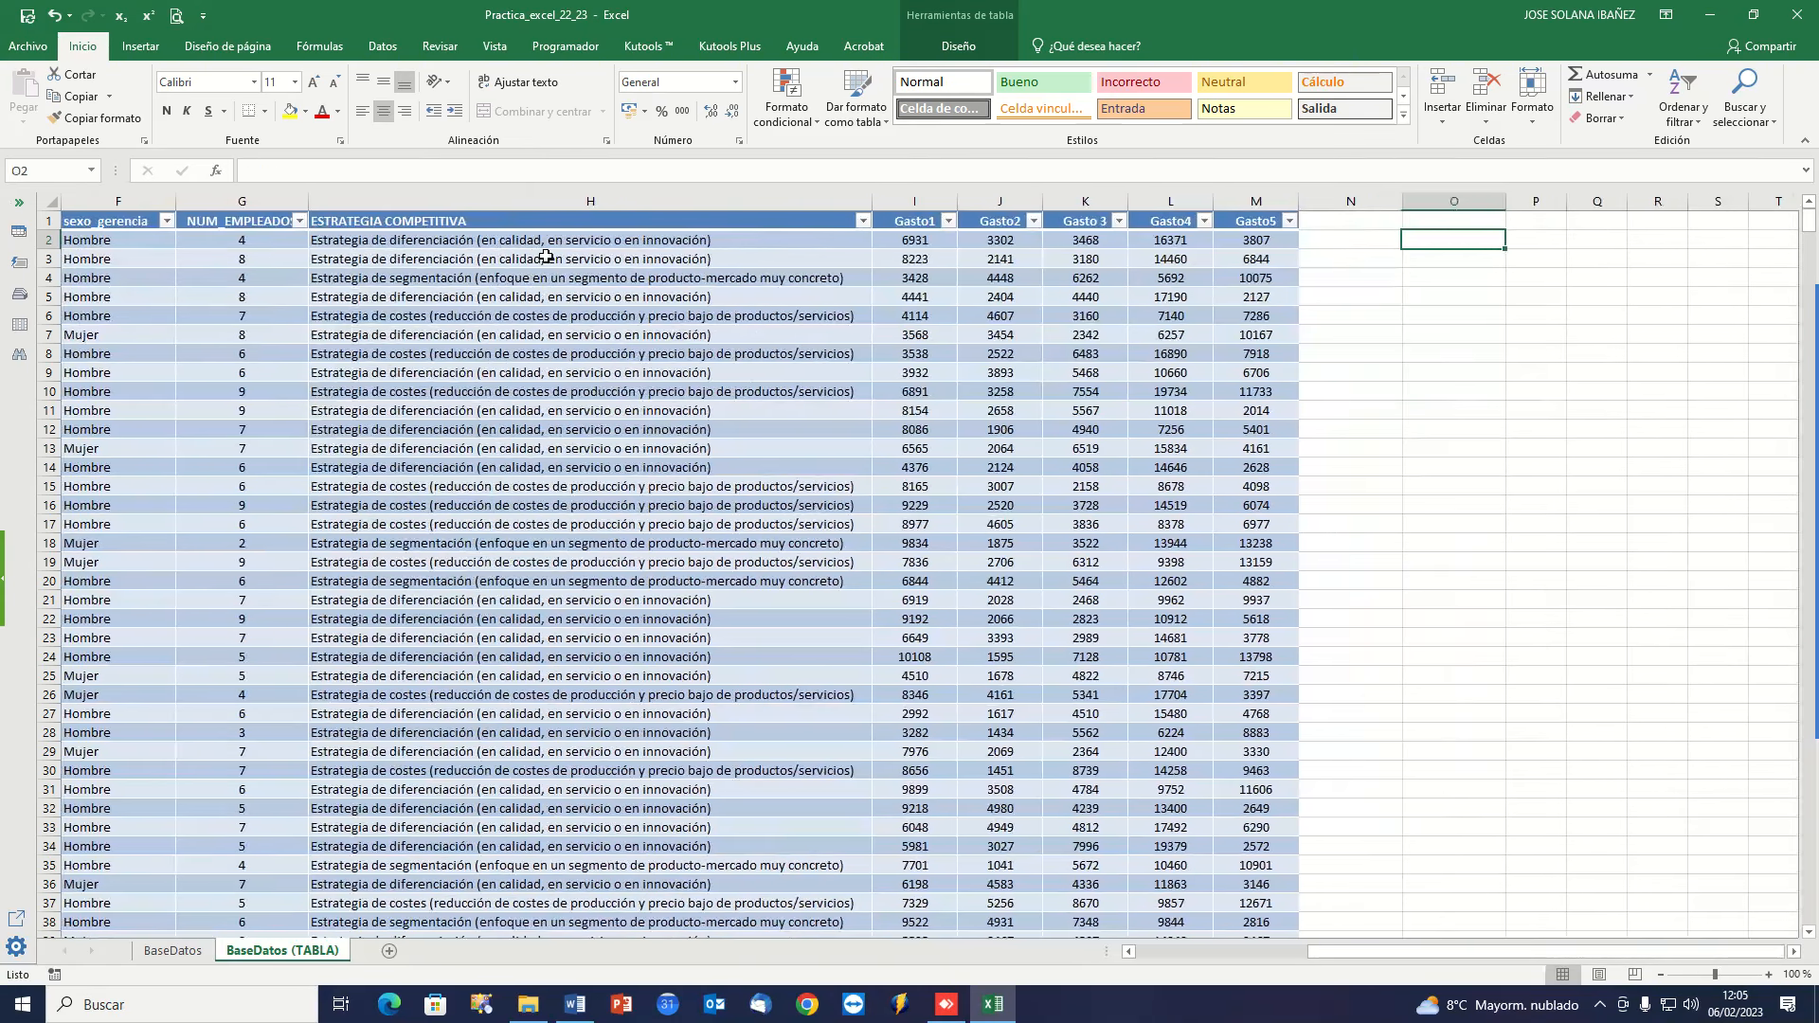
{"action": "key", "text": "Left"}
{"action": "key", "text": "Up"}
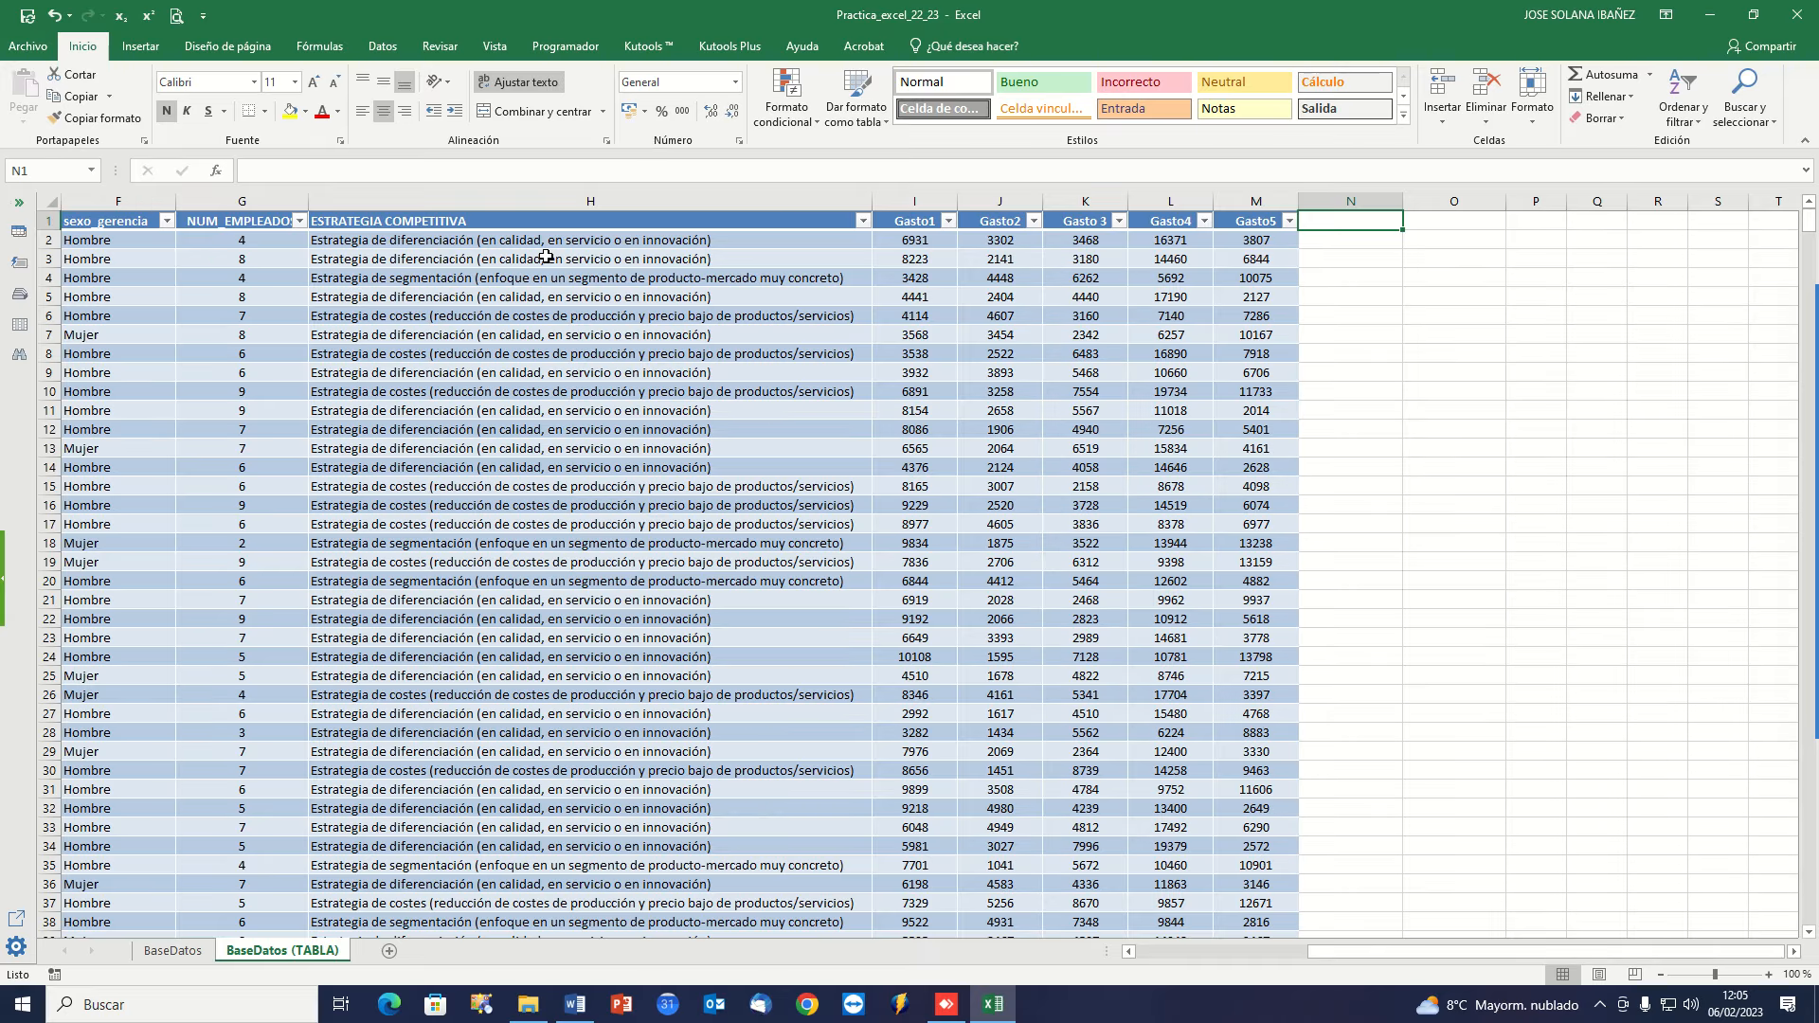
{"action": "type", "text": "GASTO"}
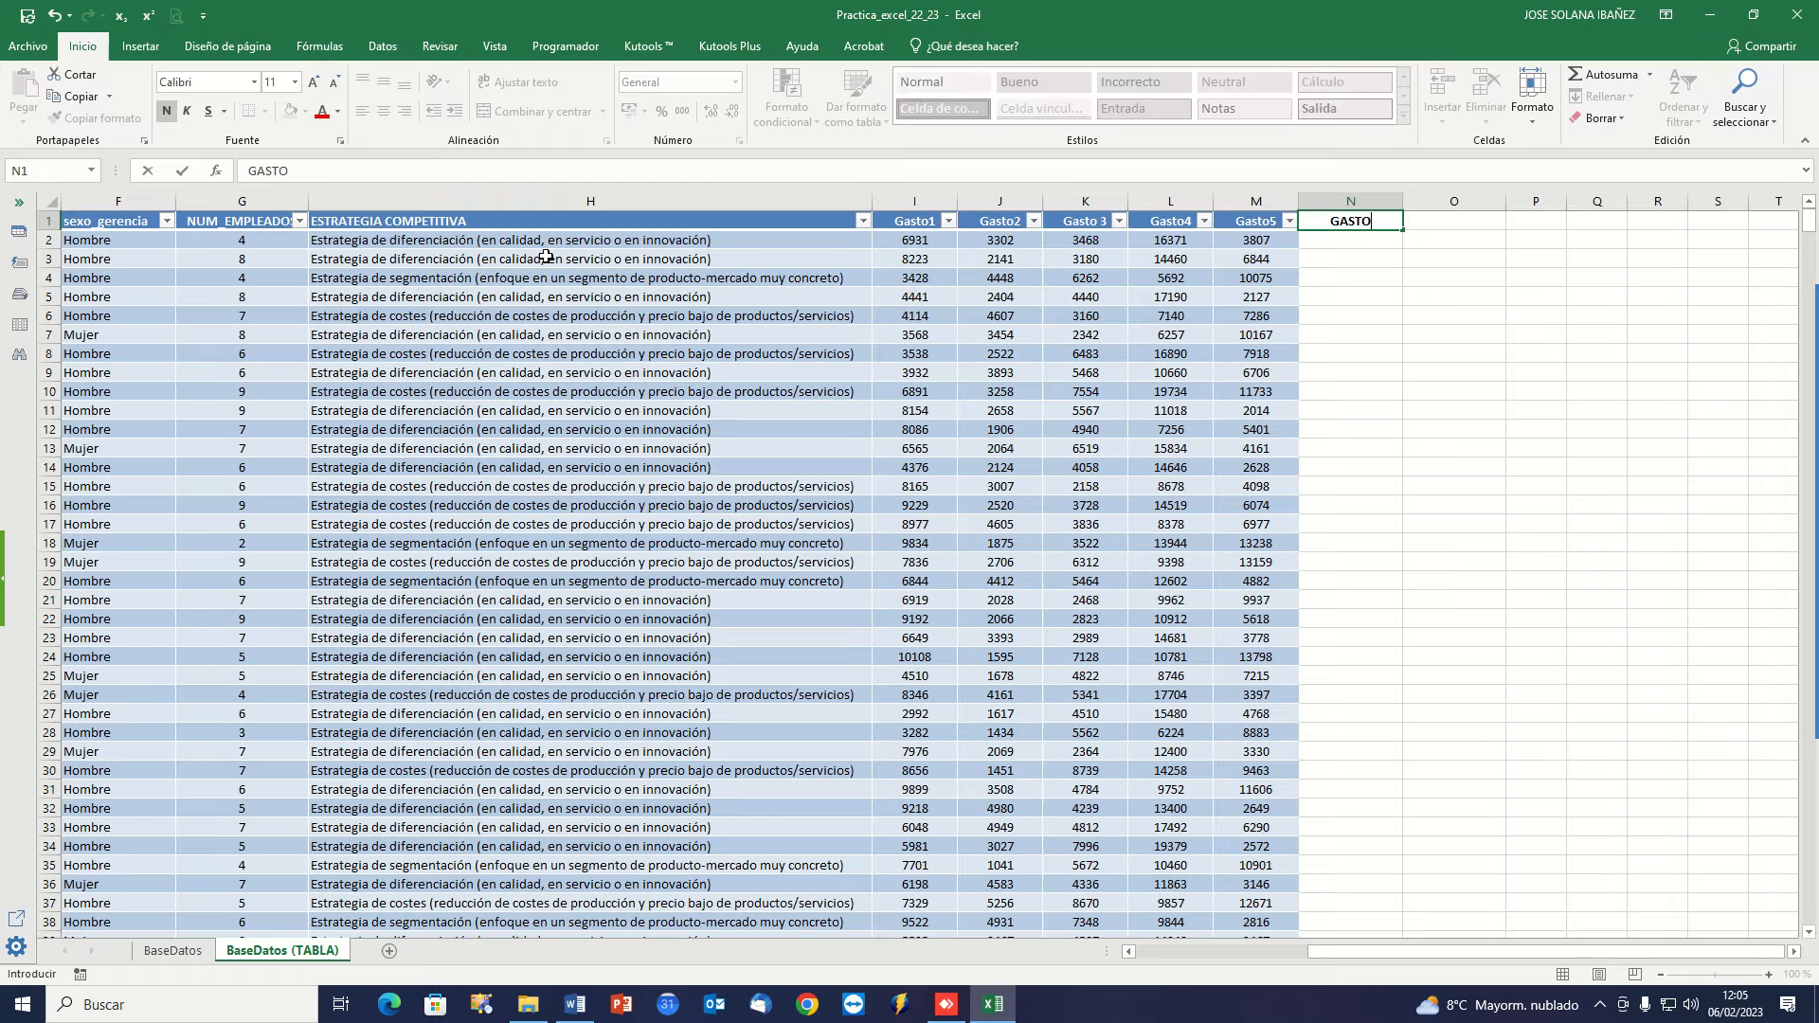
{"action": "type", "text": "TOTAL"}
{"action": "key", "text": "Return"}
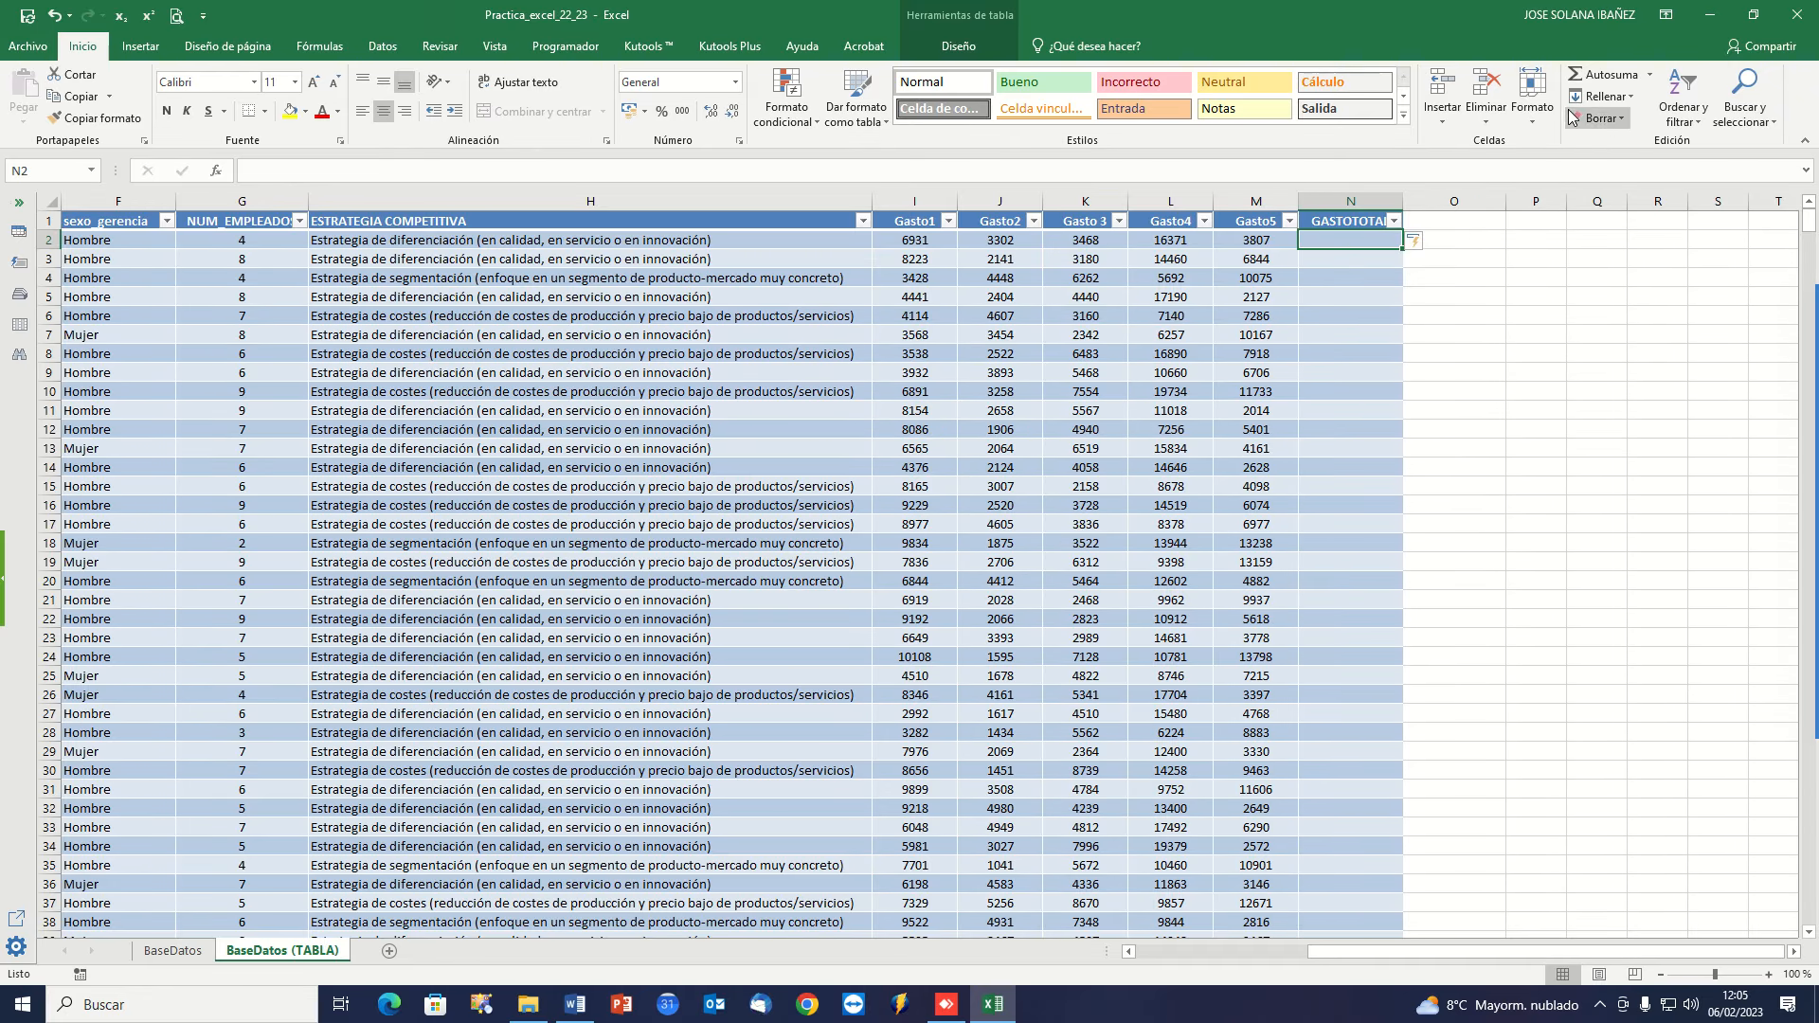
{"action": "left_click", "coordinate": [1604, 75]}
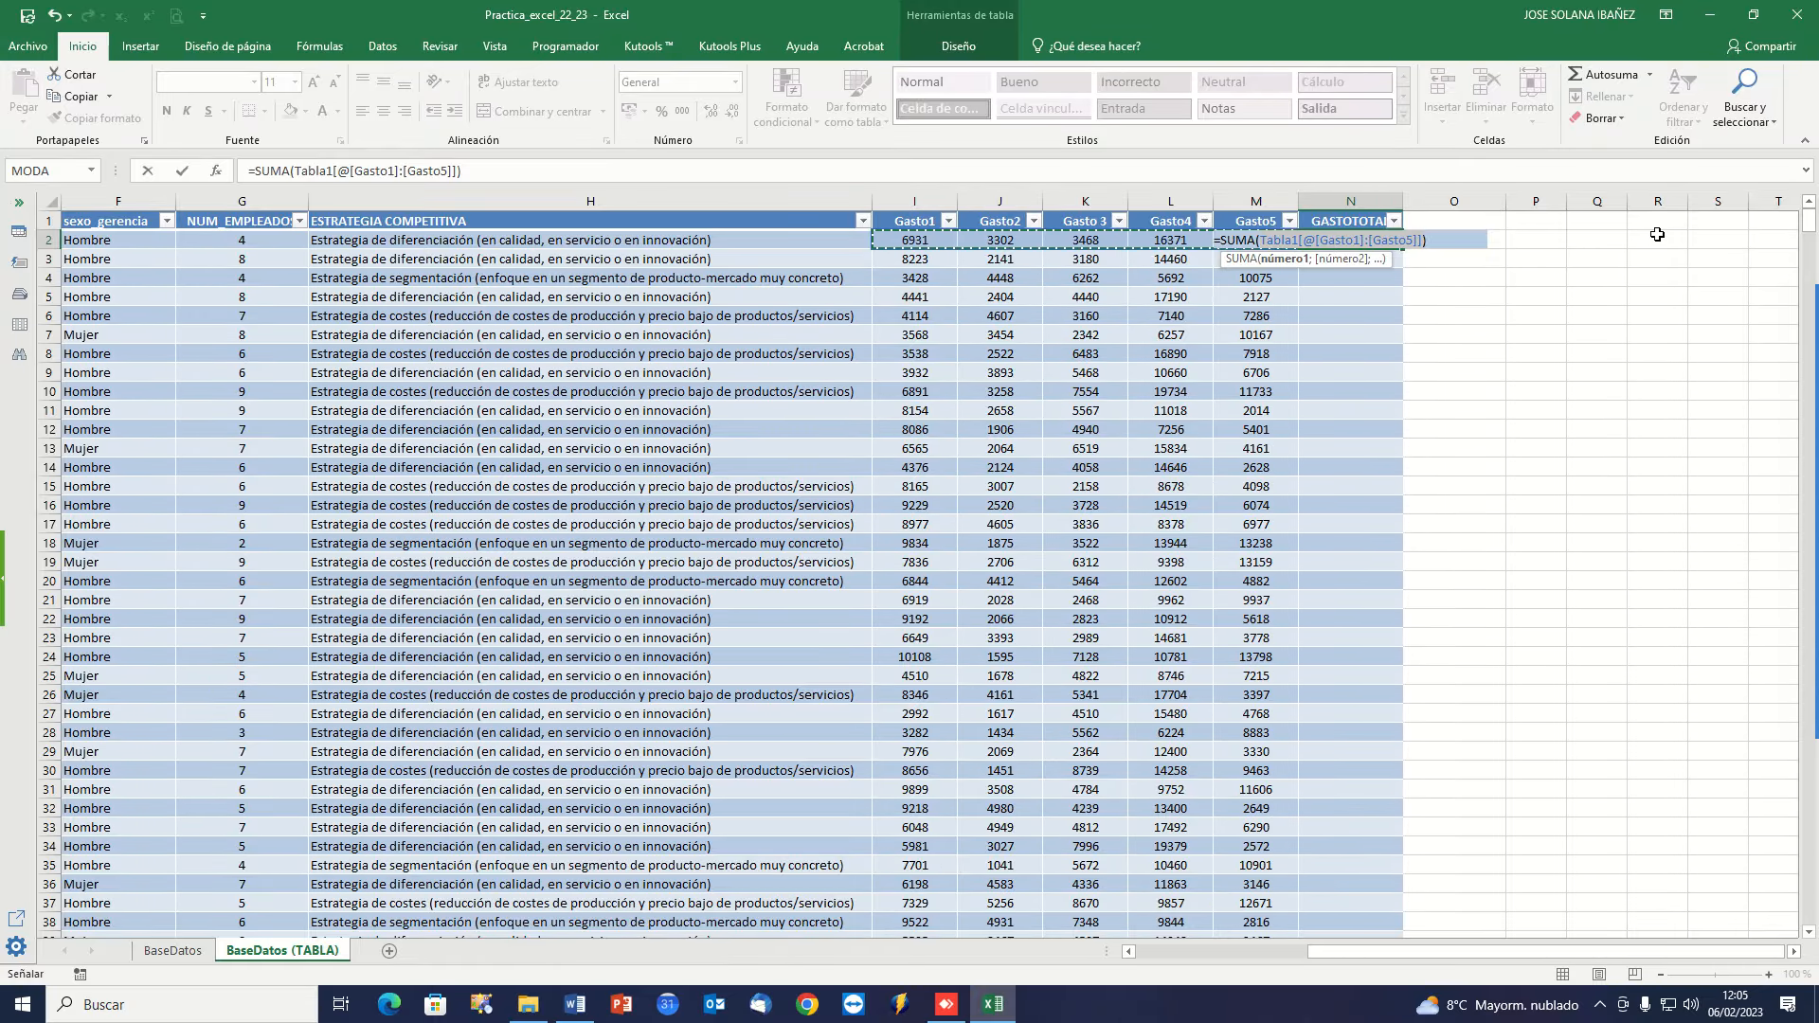
{"action": "key", "text": "Return"}
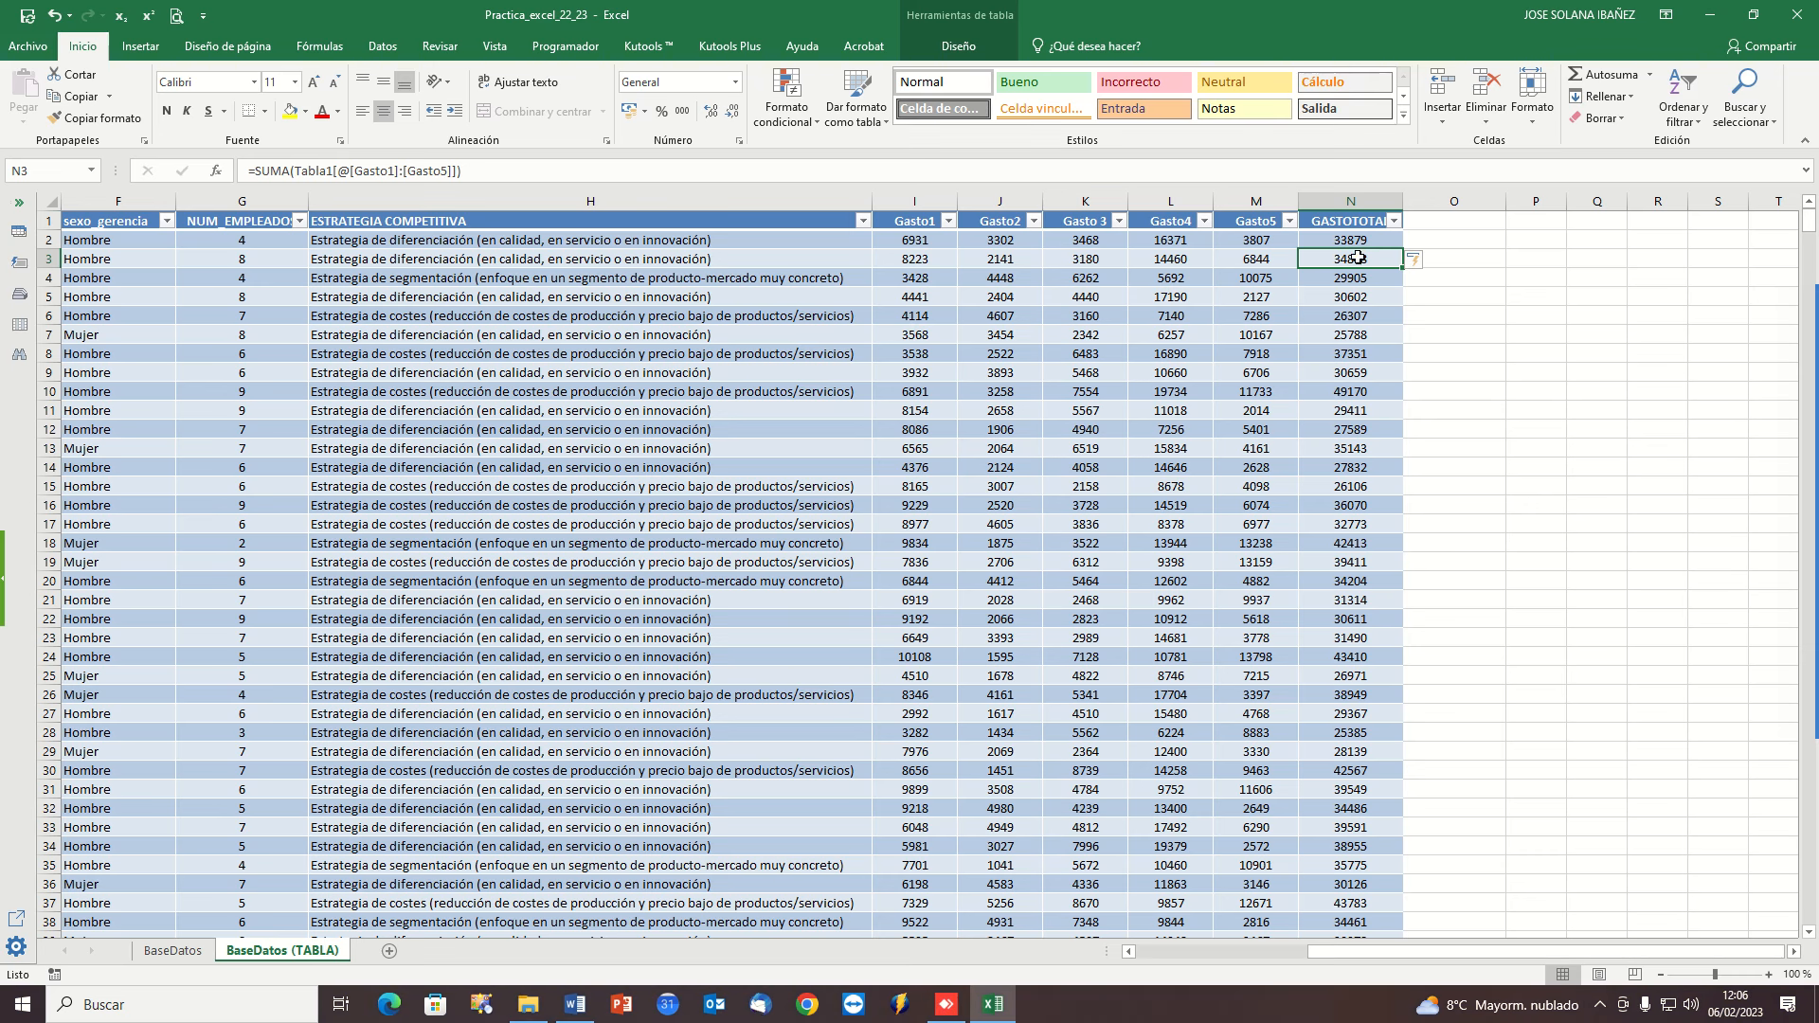
{"action": "left_click", "coordinate": [1468, 224]}
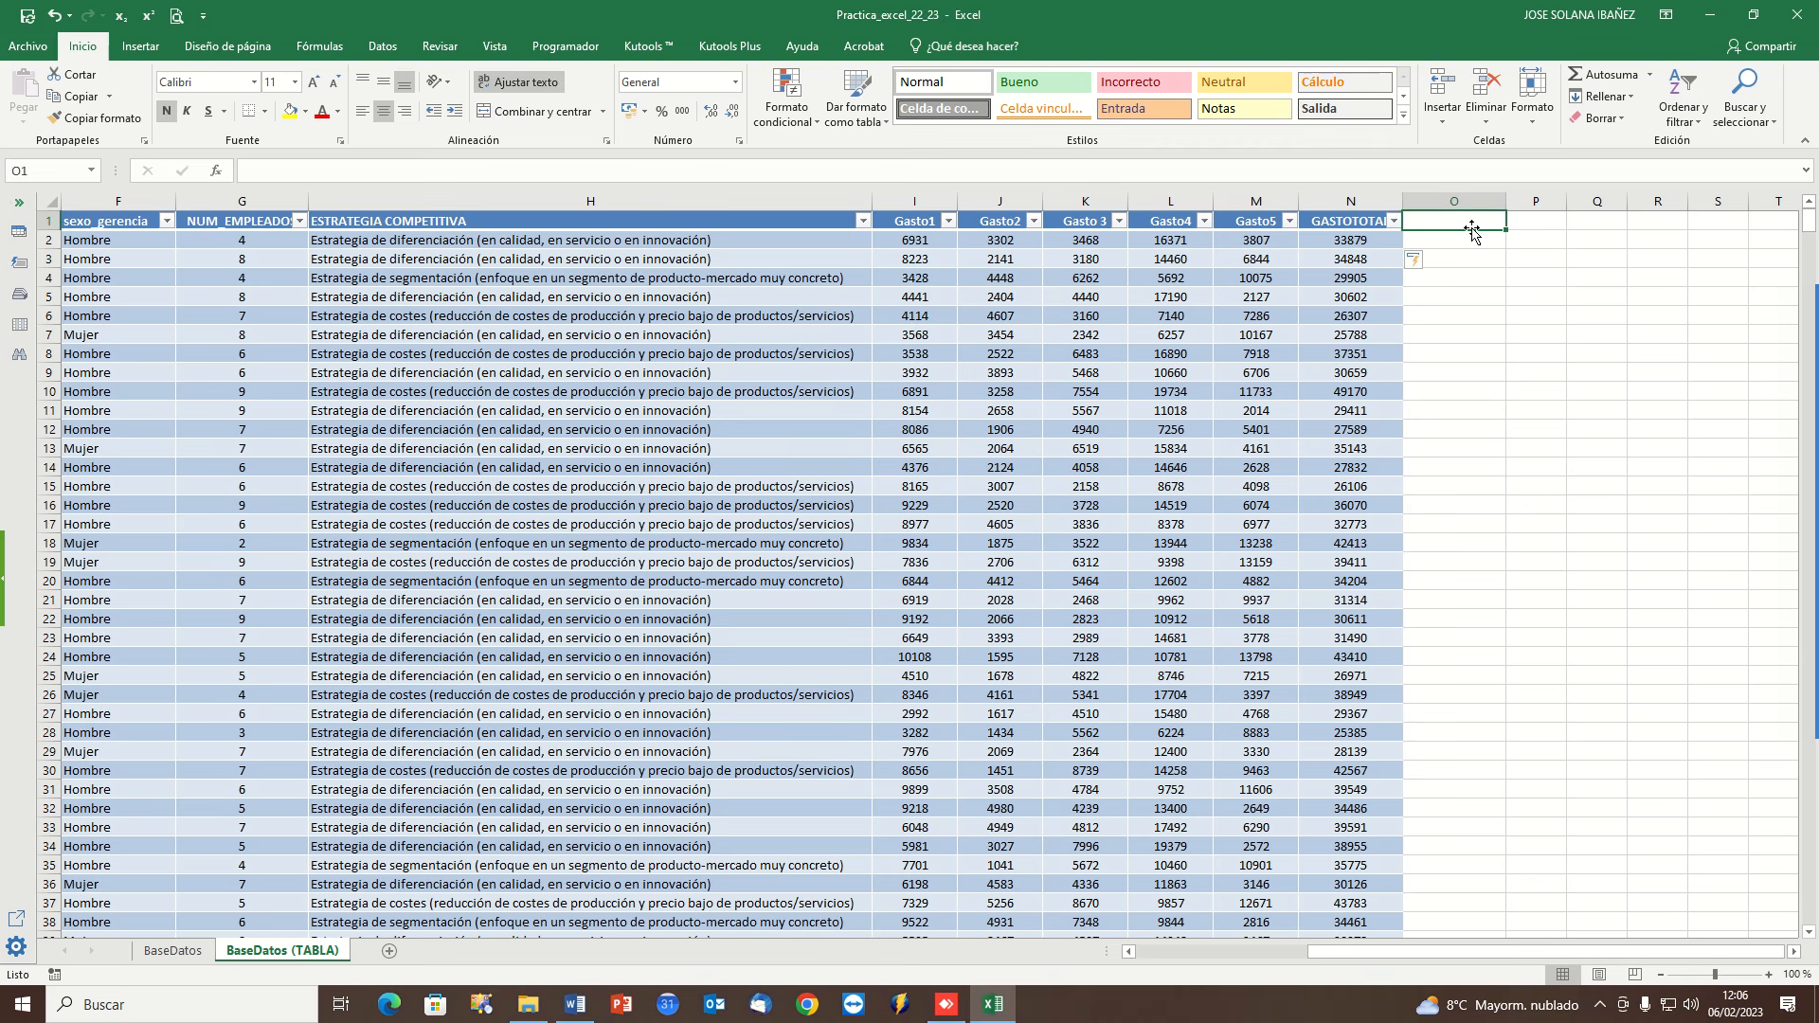
{"action": "type", "text": "GASTO NUEVO"}
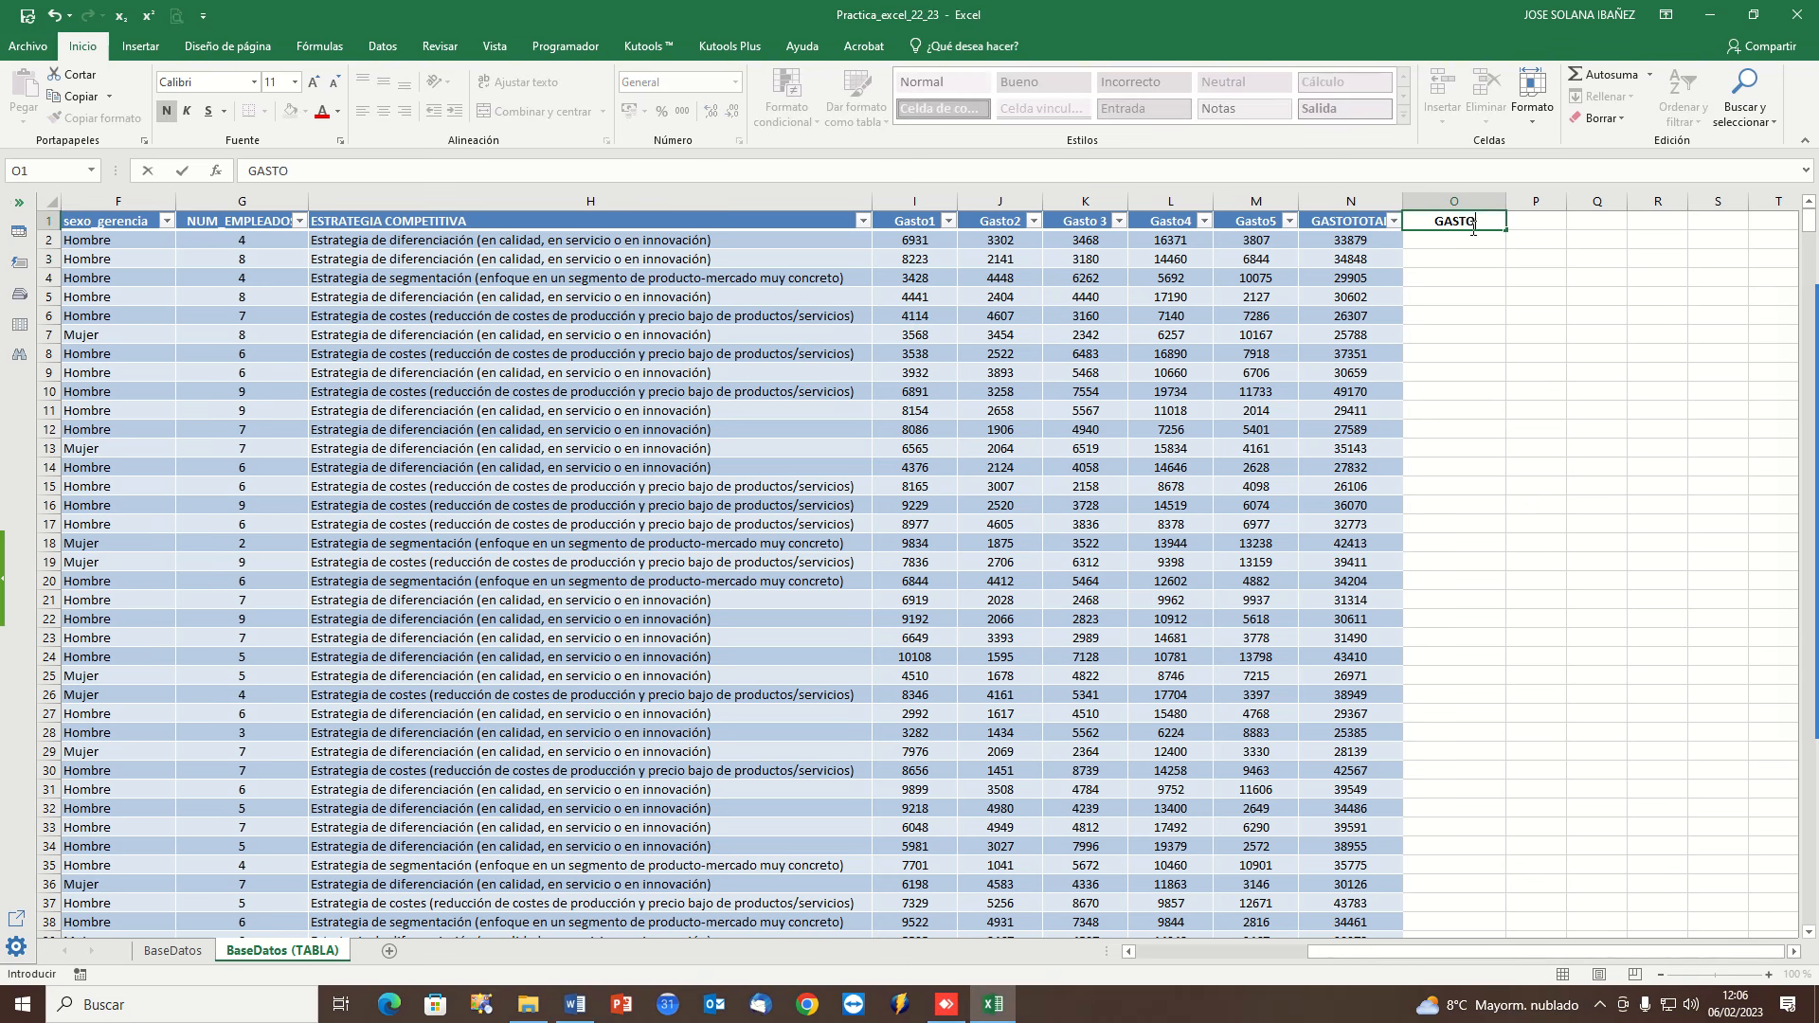
{"action": "key", "text": "Return"}
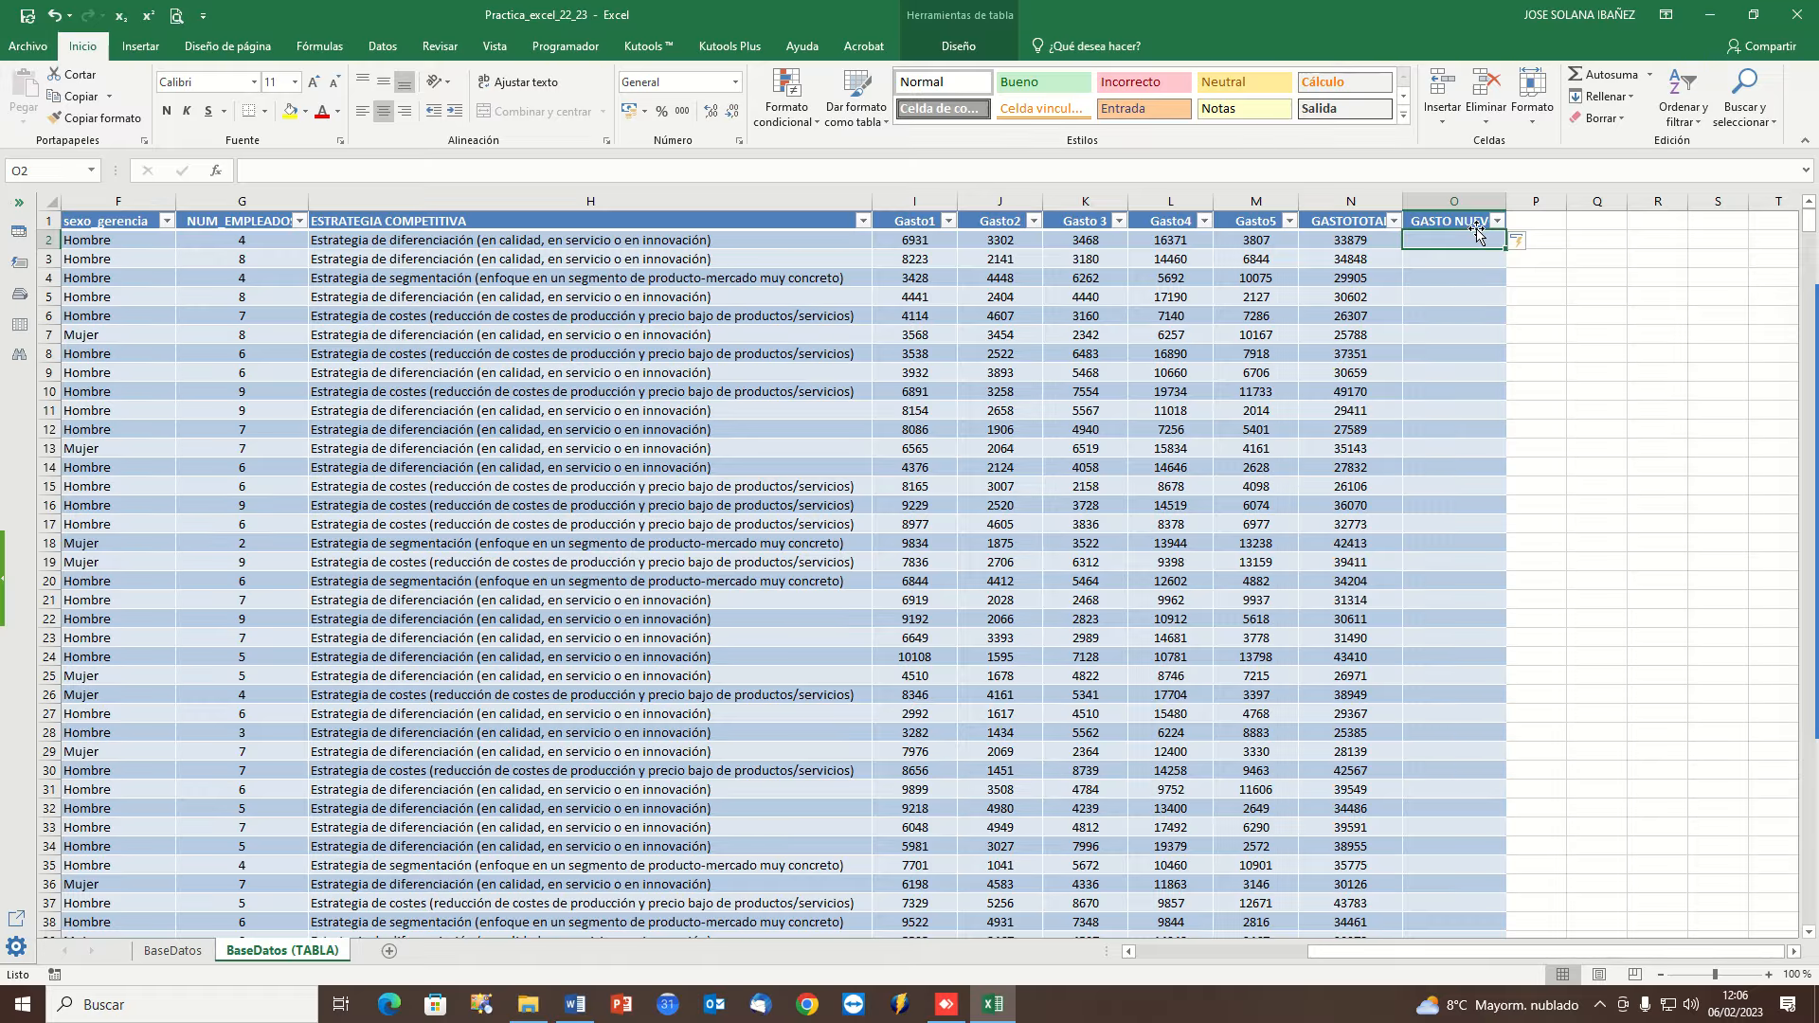
{"action": "type", "text": "="}
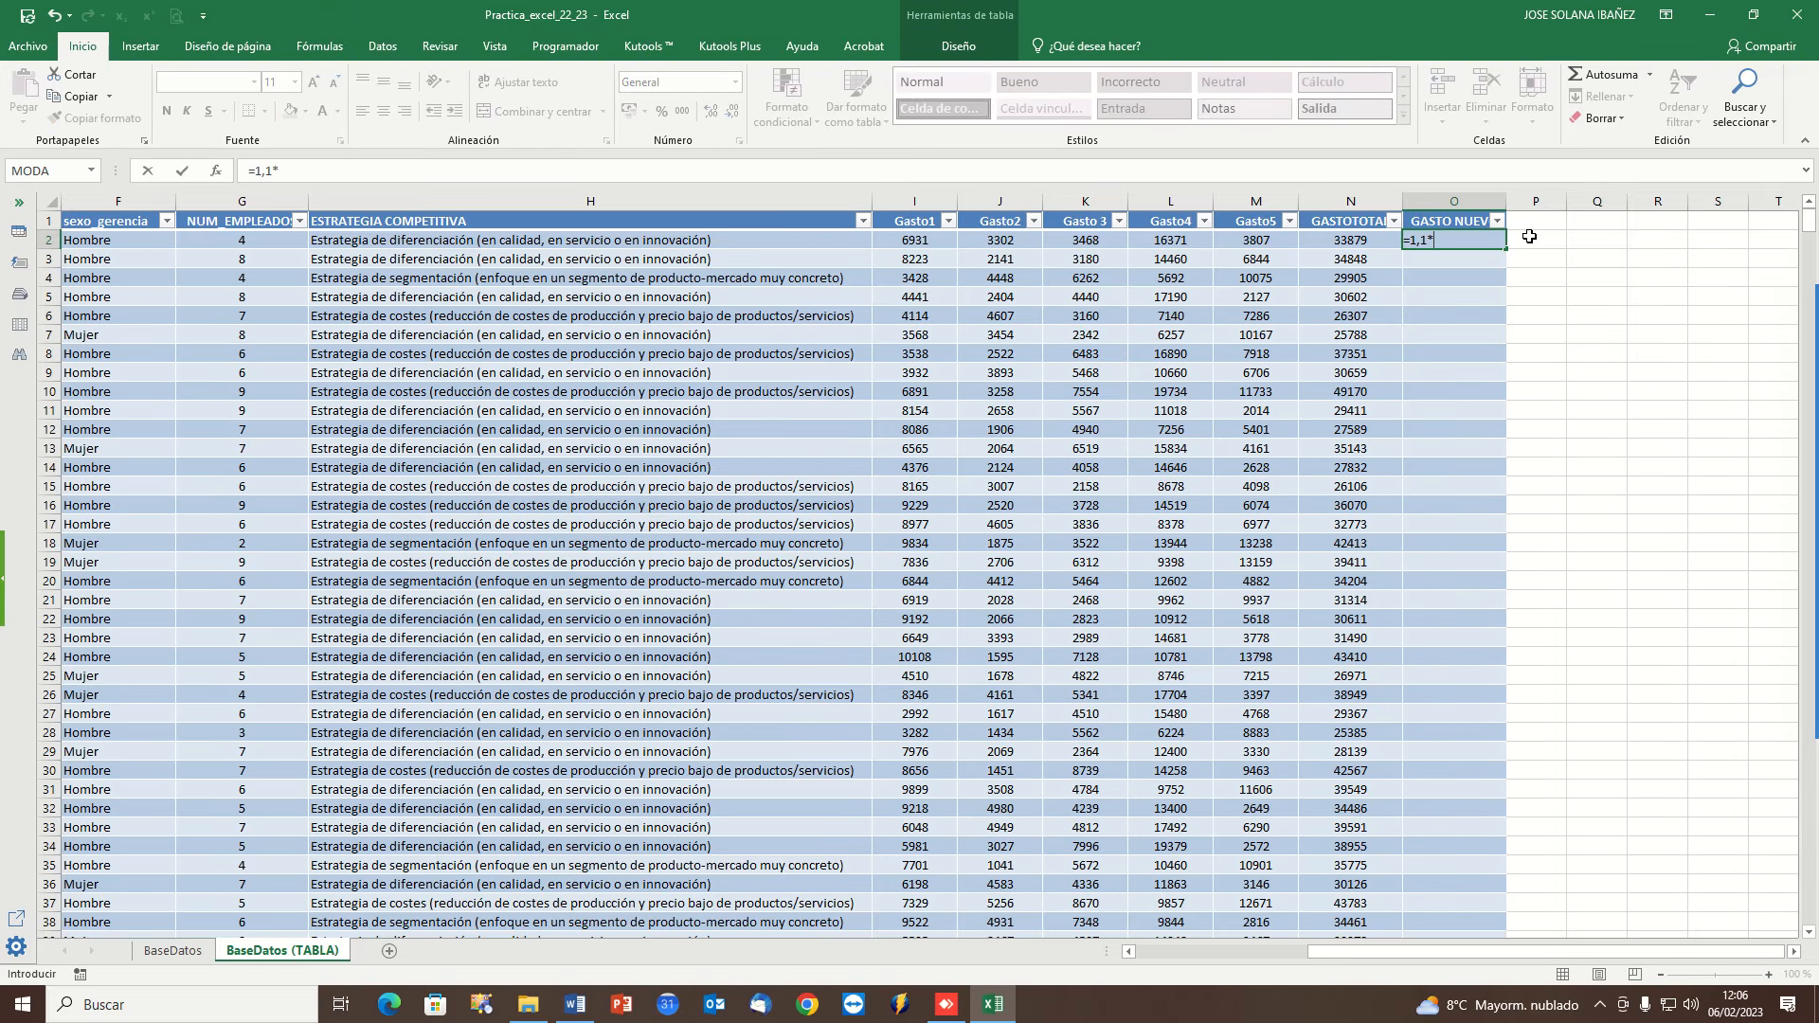
{"action": "type", "text": "1,1*"}
{"action": "left_click", "coordinate": [1355, 244]}
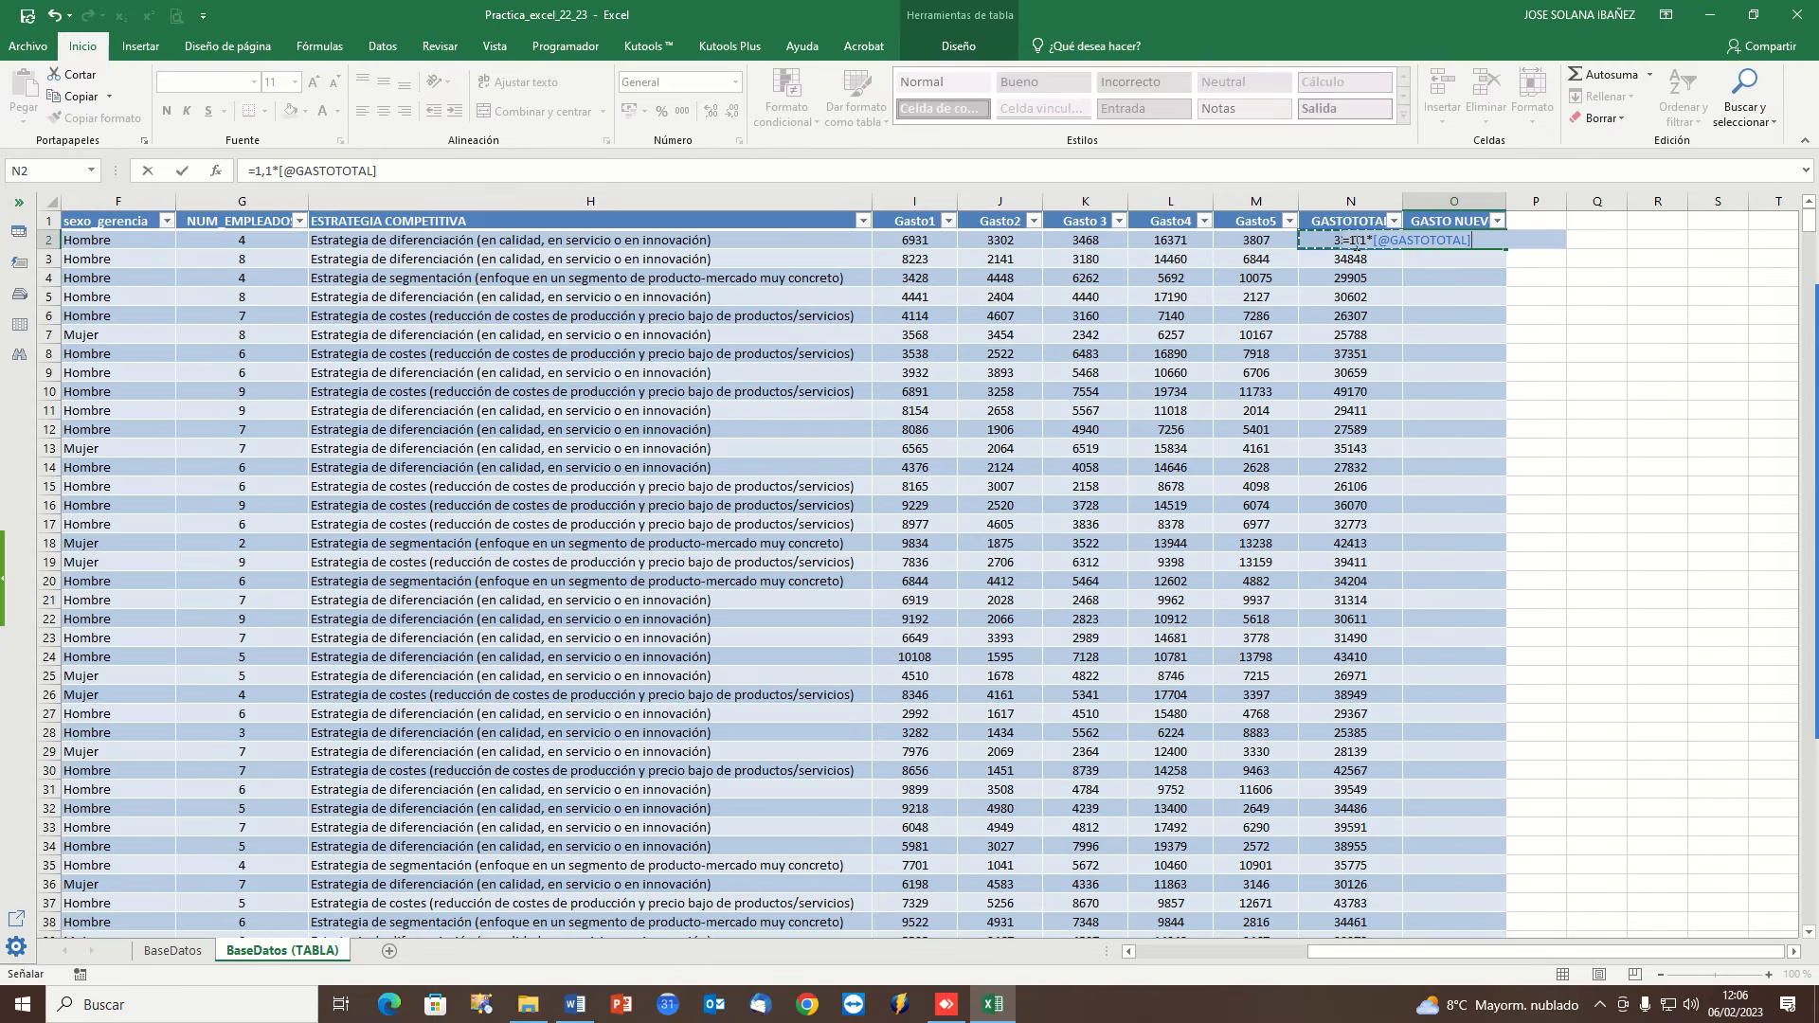
{"action": "key", "text": "Return"}
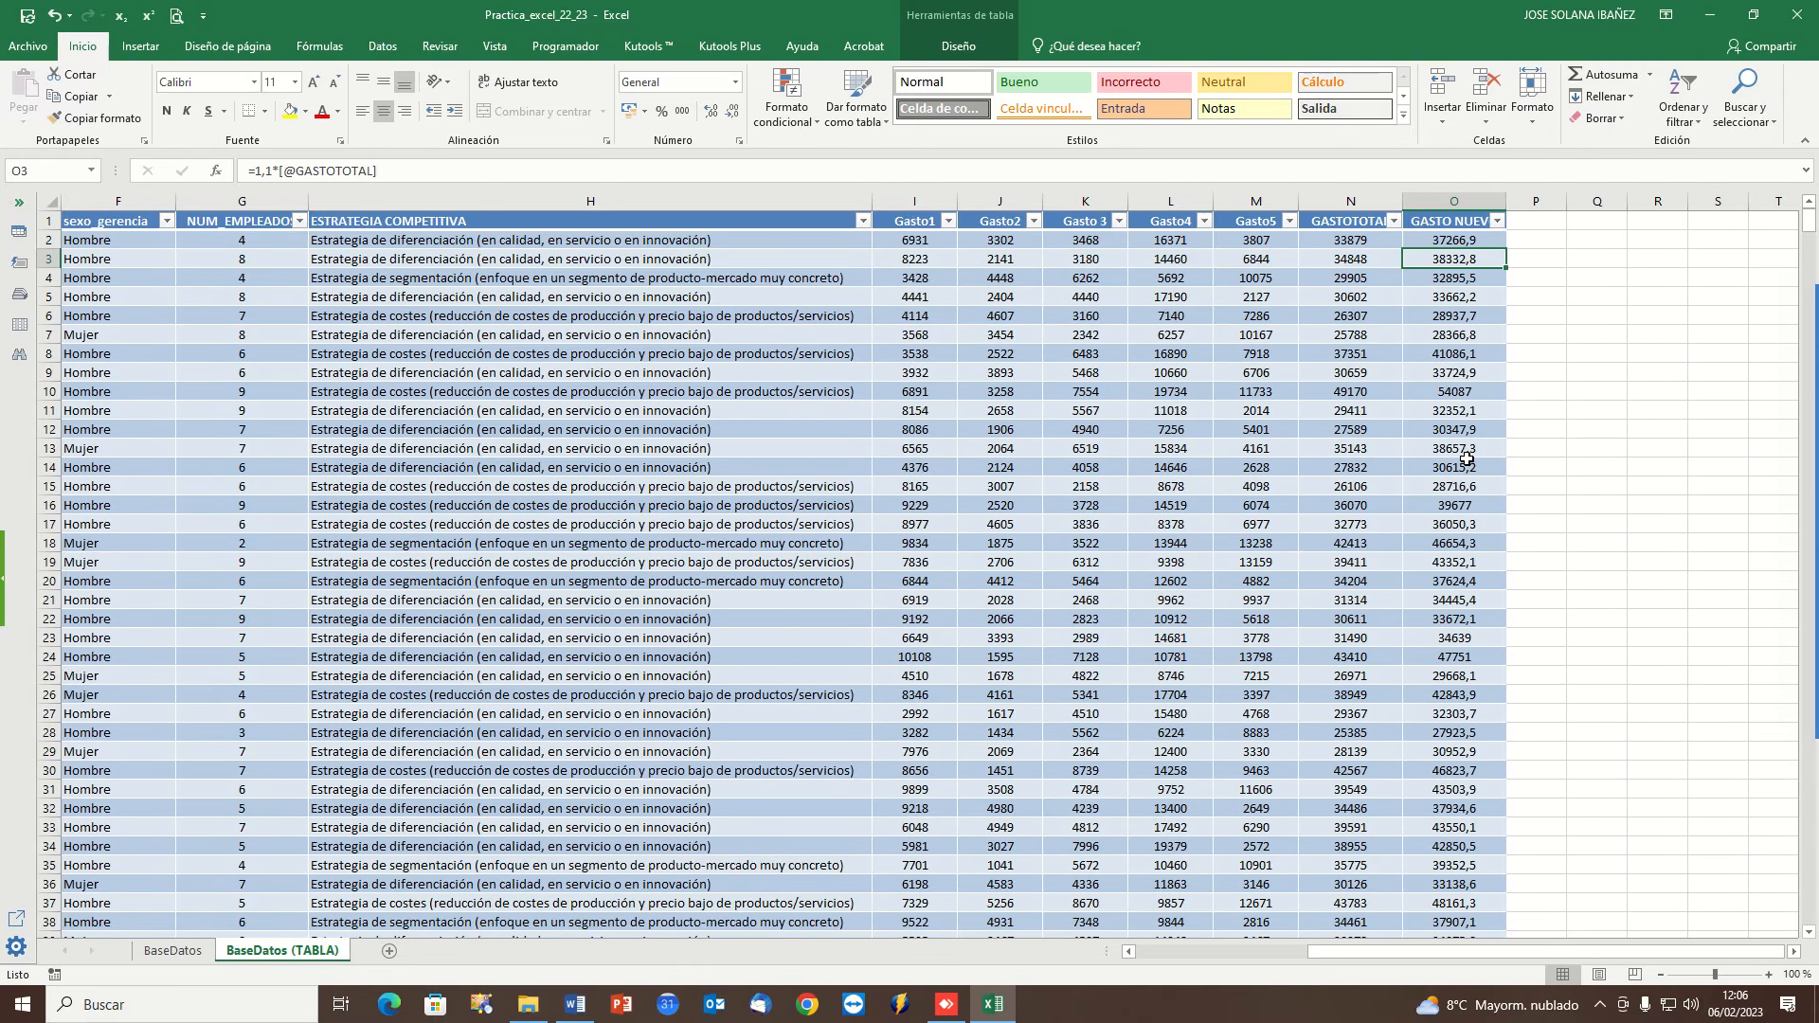
Examine the calculated columns and header behaviour through the table, its design options, and the area just below its last row.
{"action": "scroll", "coordinate": [1459, 474], "scroll_direction": "down", "scroll_amount": 12}
{"action": "scroll", "coordinate": [1454, 549], "scroll_direction": "down", "scroll_amount": 20}
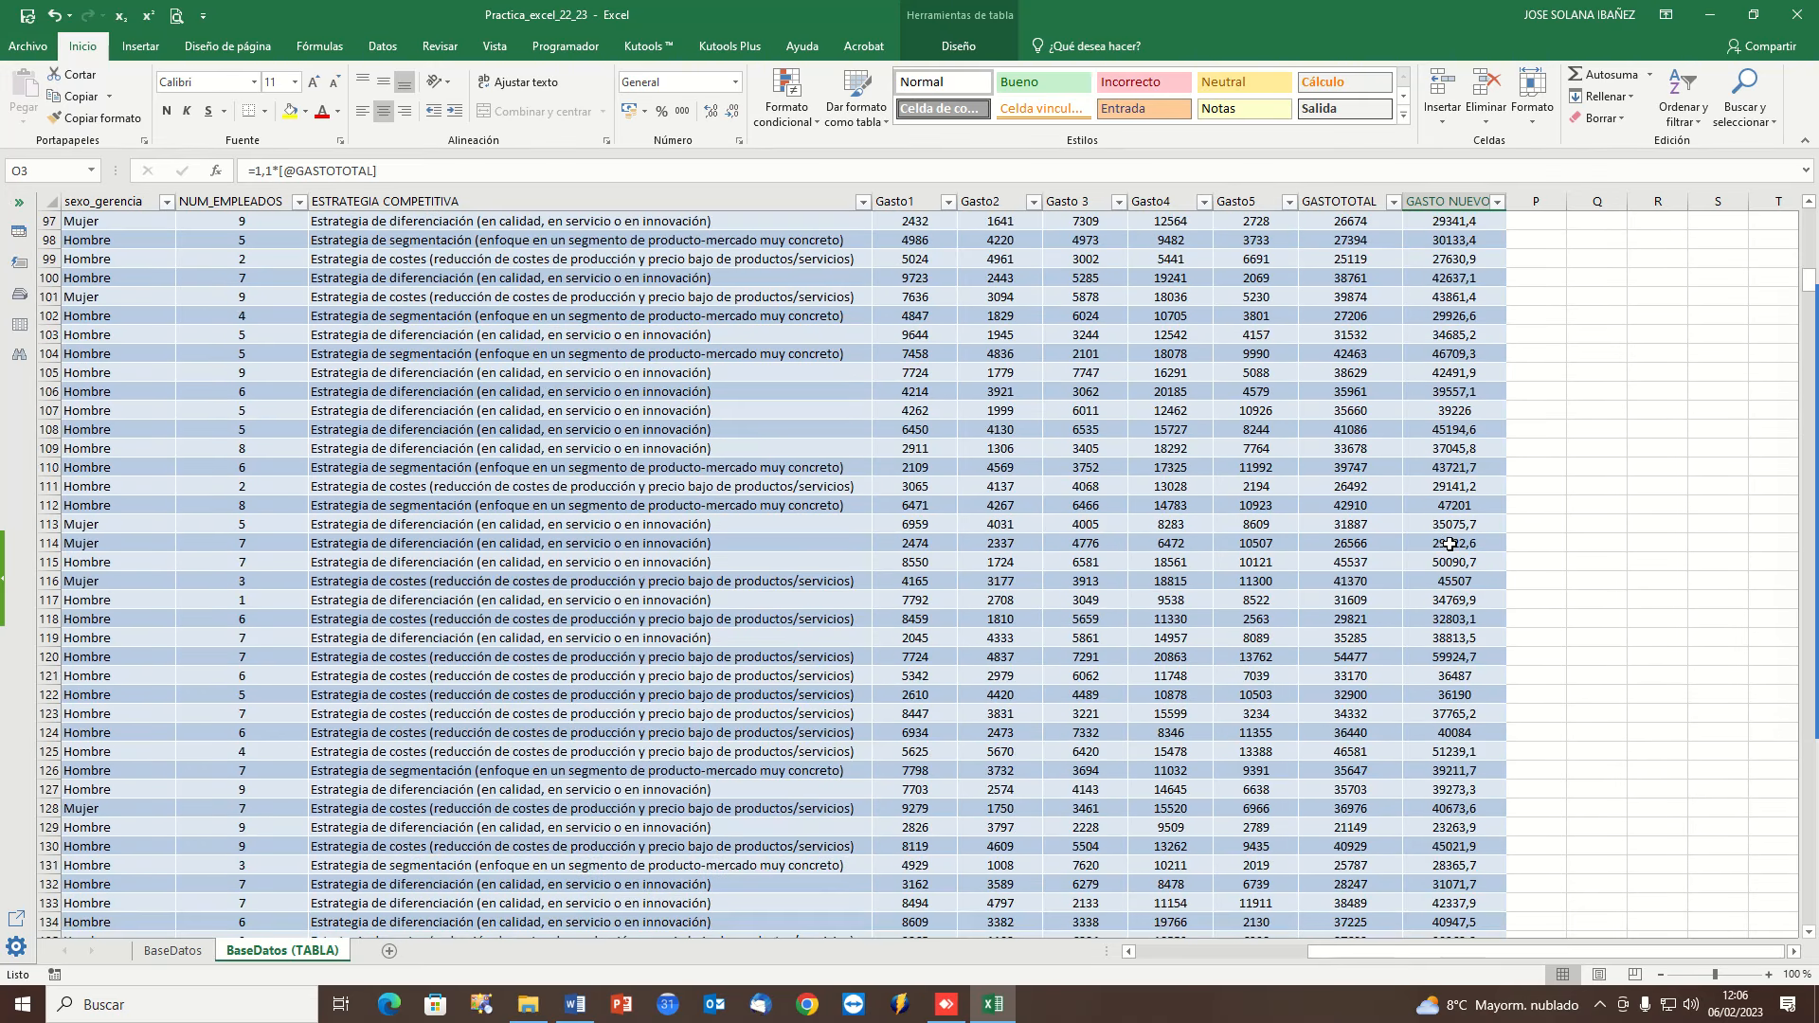
{"action": "left_click", "coordinate": [1452, 543]}
{"action": "scroll", "coordinate": [1212, 559], "scroll_direction": "up", "scroll_amount": 20}
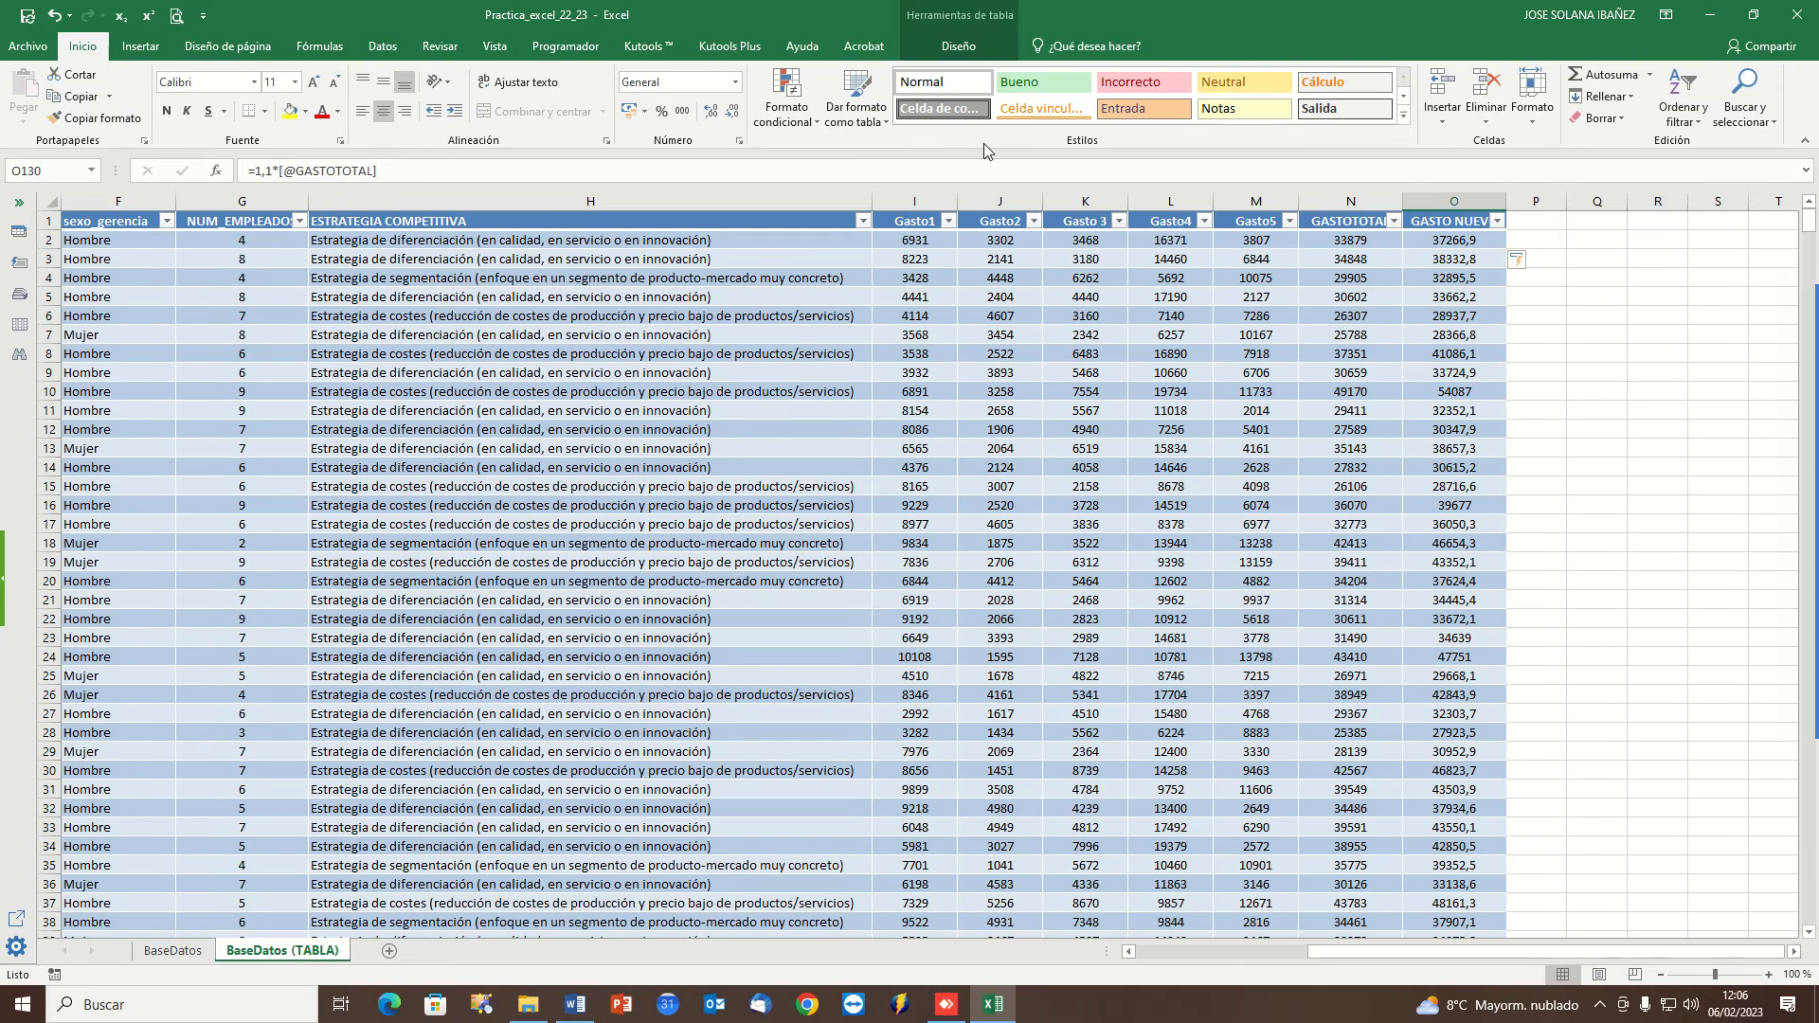
{"action": "left_click", "coordinate": [955, 45]}
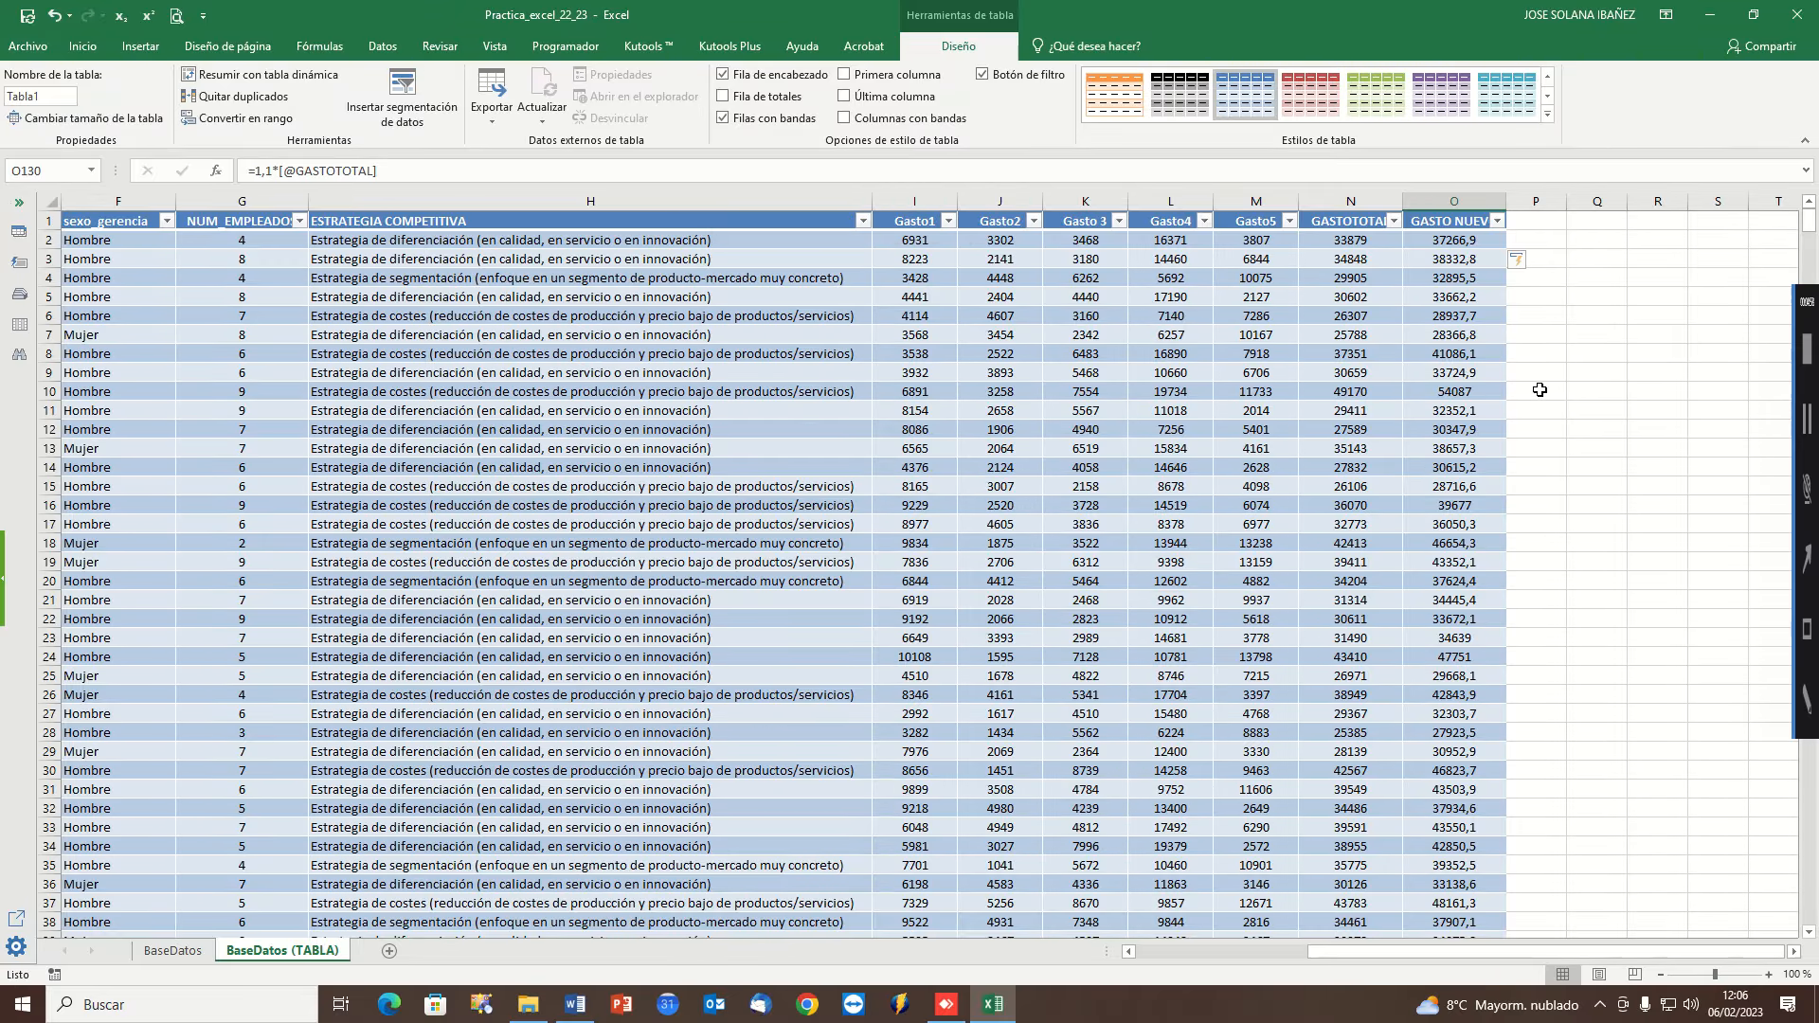
{"action": "left_click", "coordinate": [1315, 376]}
{"action": "left_click_drag", "start_coordinate": [1809, 223], "coordinate": [1811, 599]}
{"action": "left_click", "coordinate": [1175, 601]}
{"action": "key", "text": "ctrl+Down"}
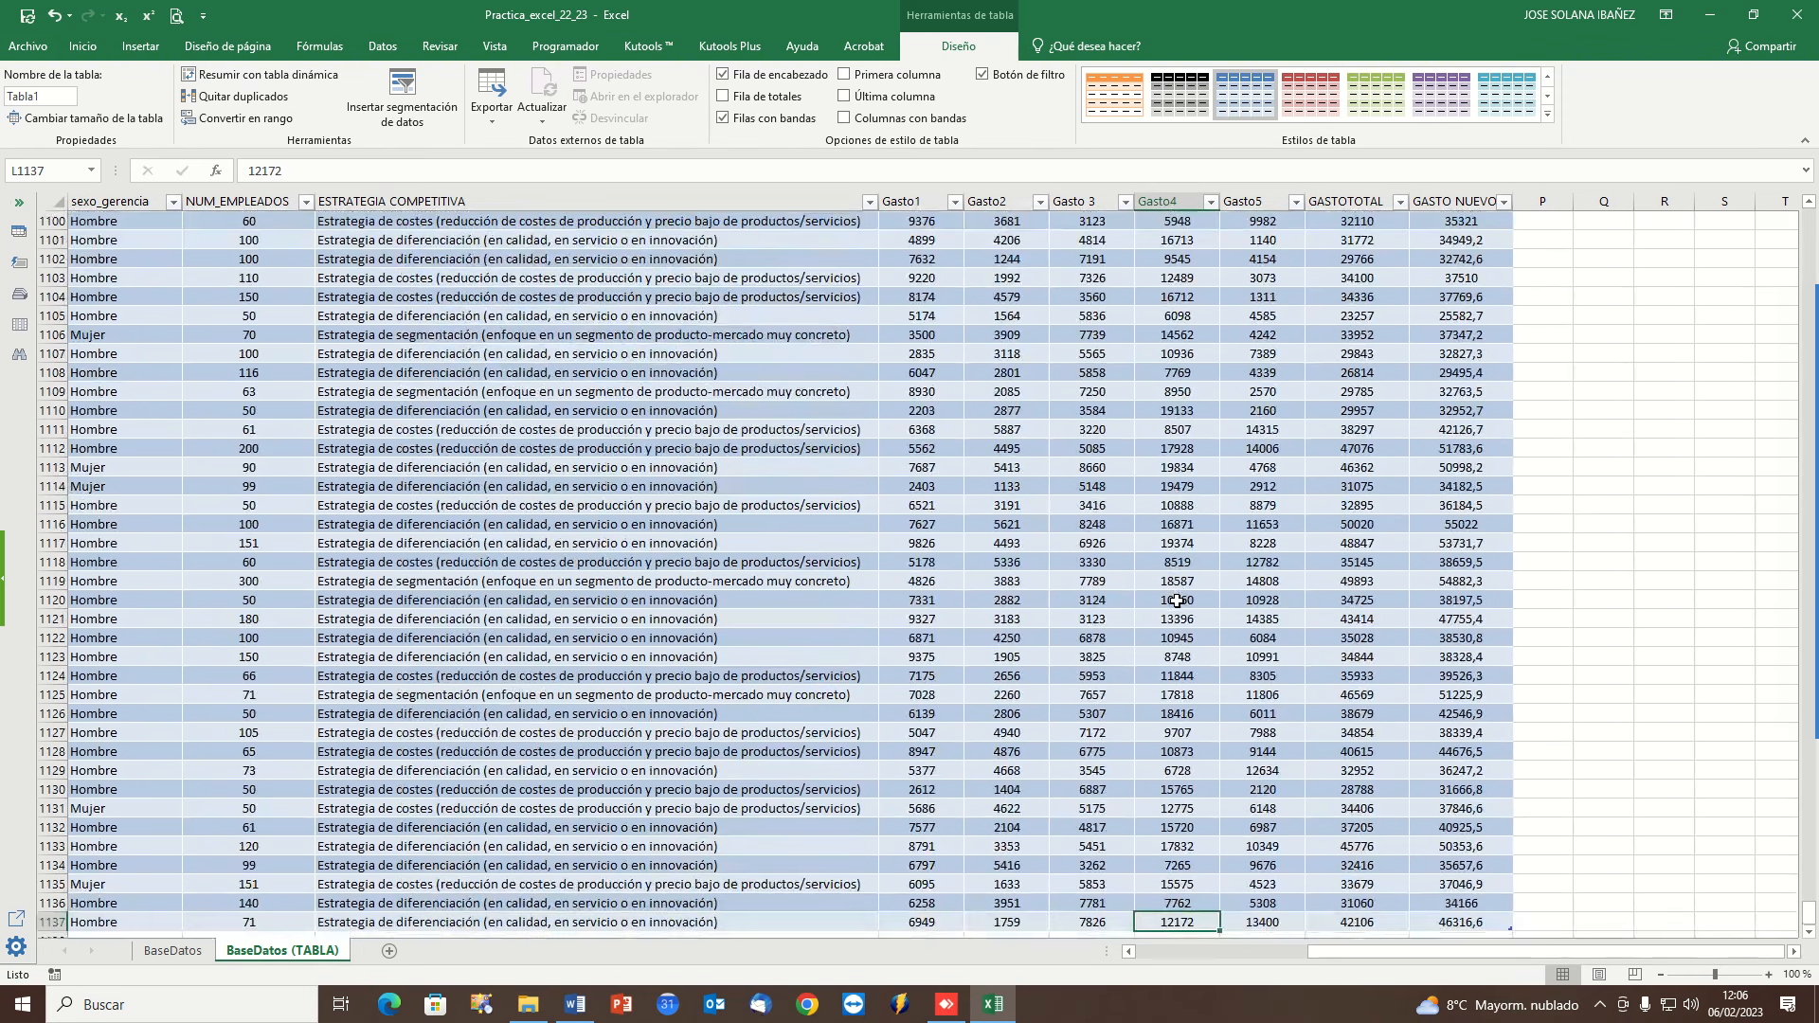
{"action": "key", "text": "Down"}
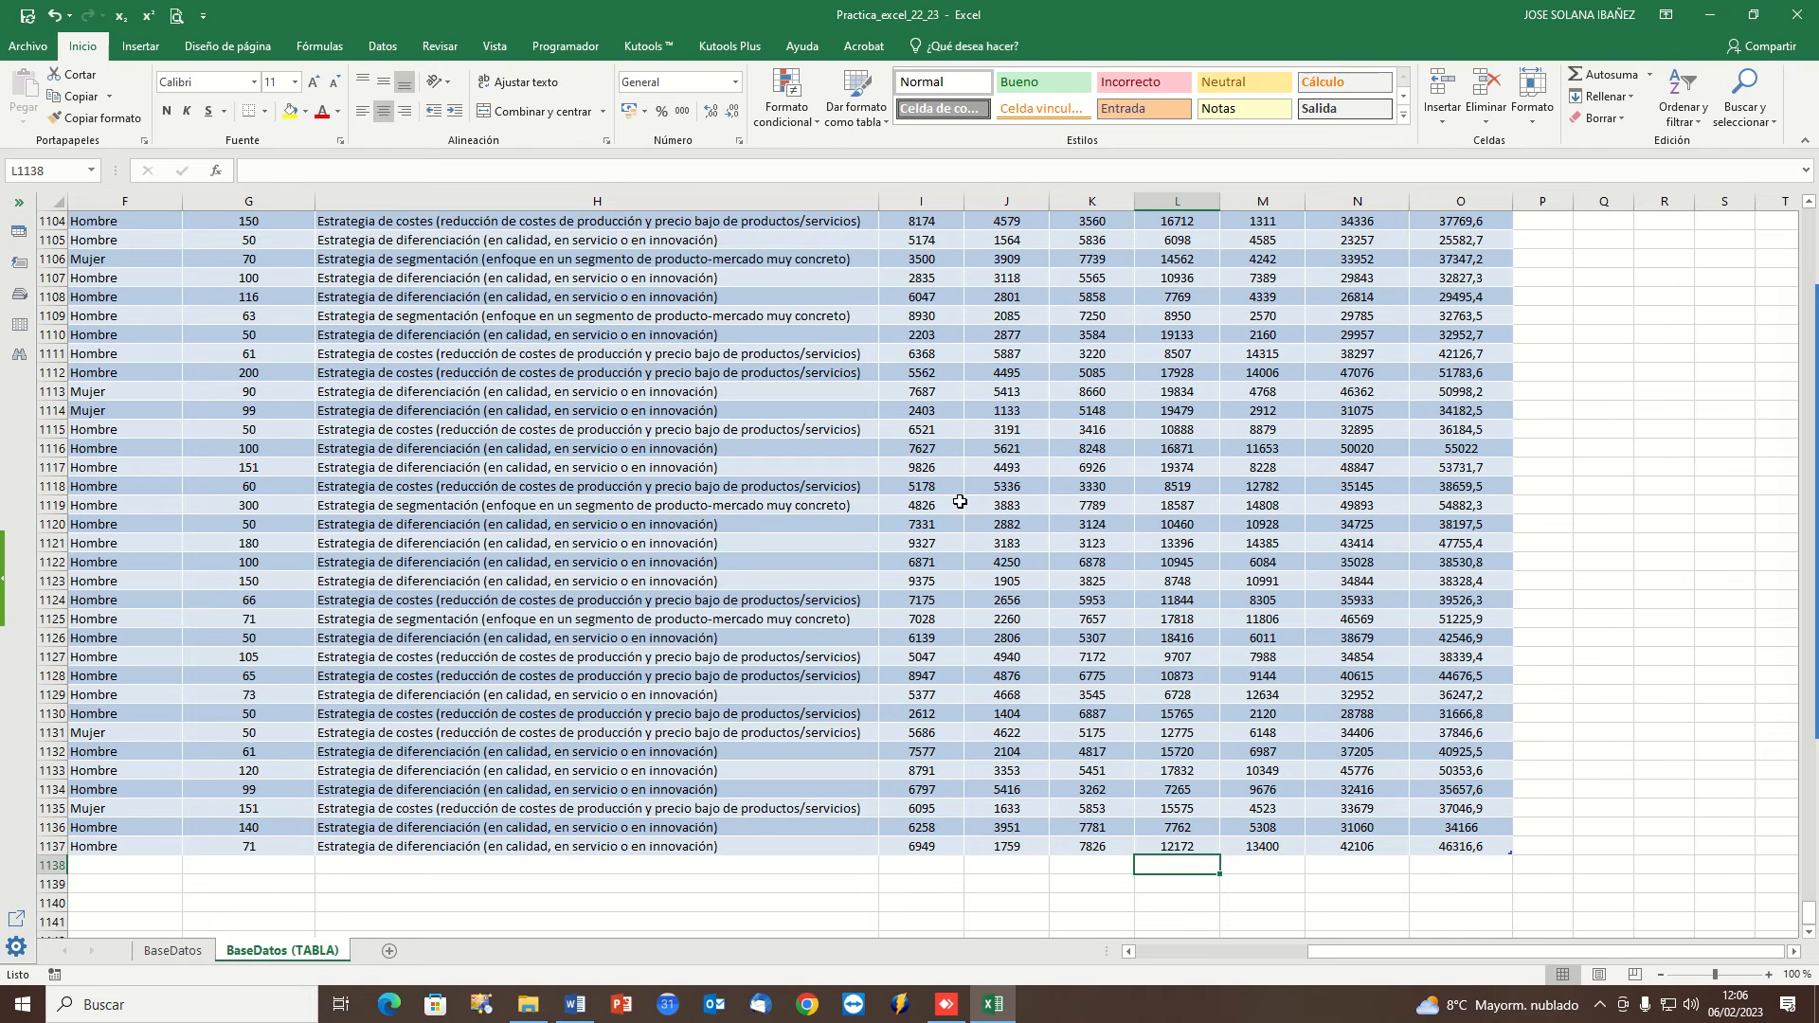
Turn on the total row for the table on the BaseDatos (TABLA) sheet.
{"action": "left_click", "coordinate": [934, 826]}
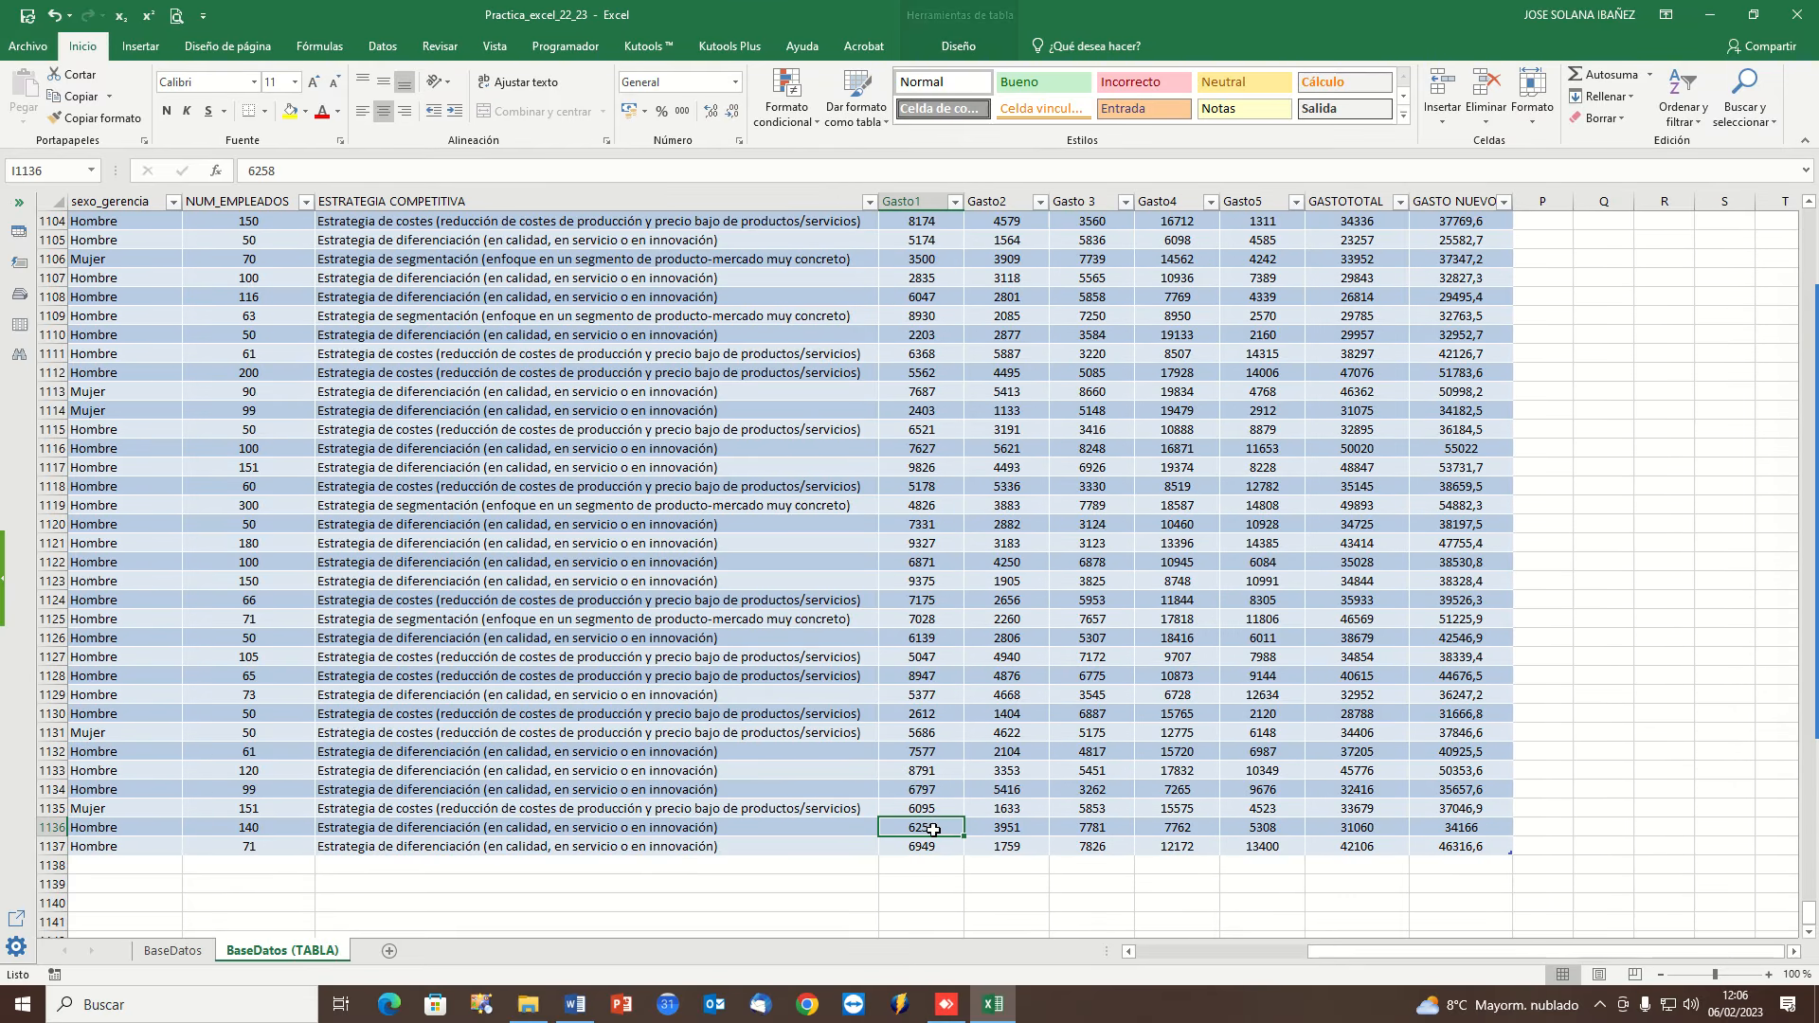
{"action": "left_click", "coordinate": [957, 47]}
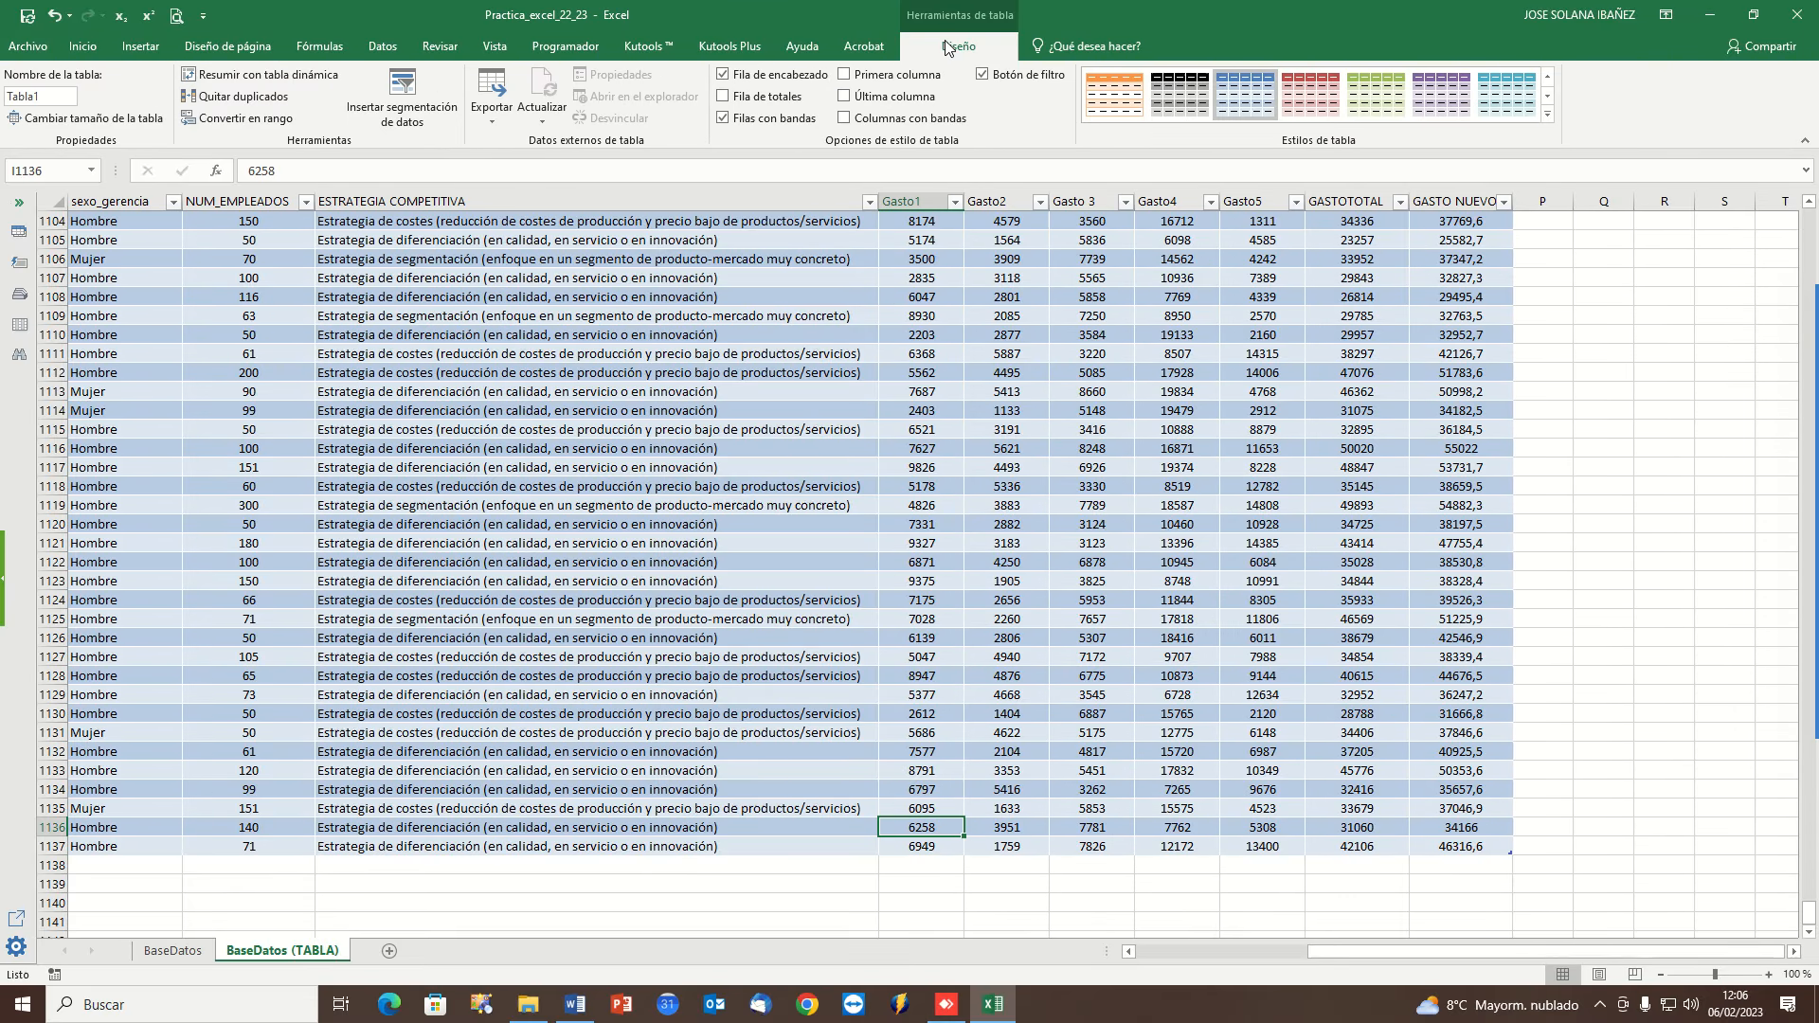
{"action": "left_click", "coordinate": [763, 99]}
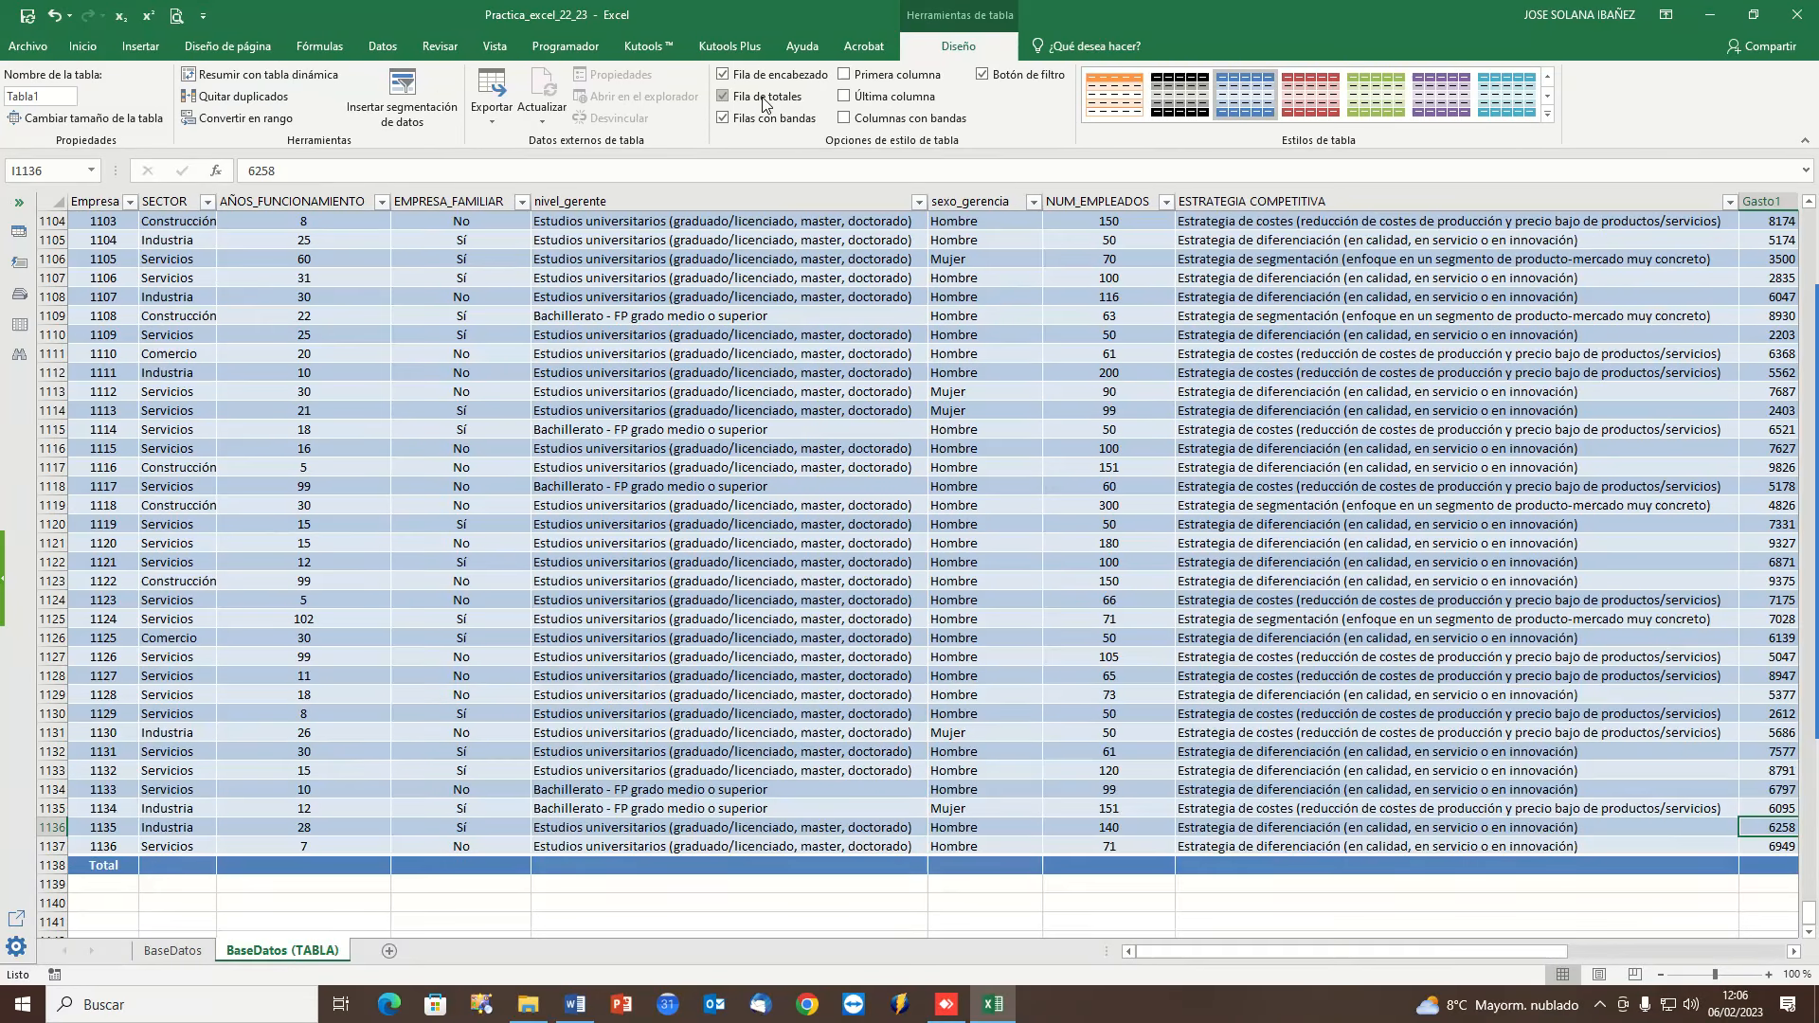
In the total row, summarise GASTO NUEVO by standard deviation (Desvest) and finally switch it to variance (Var).
{"action": "left_click", "coordinate": [831, 869]}
{"action": "key", "text": "Right"}
{"action": "key", "text": "Right"}
{"action": "key", "text": "Right"}
{"action": "key", "text": "Right"}
{"action": "key", "text": "Right"}
{"action": "key", "text": "Right"}
{"action": "key", "text": "Right"}
{"action": "key", "text": "Right"}
{"action": "key", "text": "Right"}
{"action": "key", "text": "Right"}
{"action": "key", "text": "Right"}
{"action": "key", "text": "Right"}
{"action": "key", "text": "Right"}
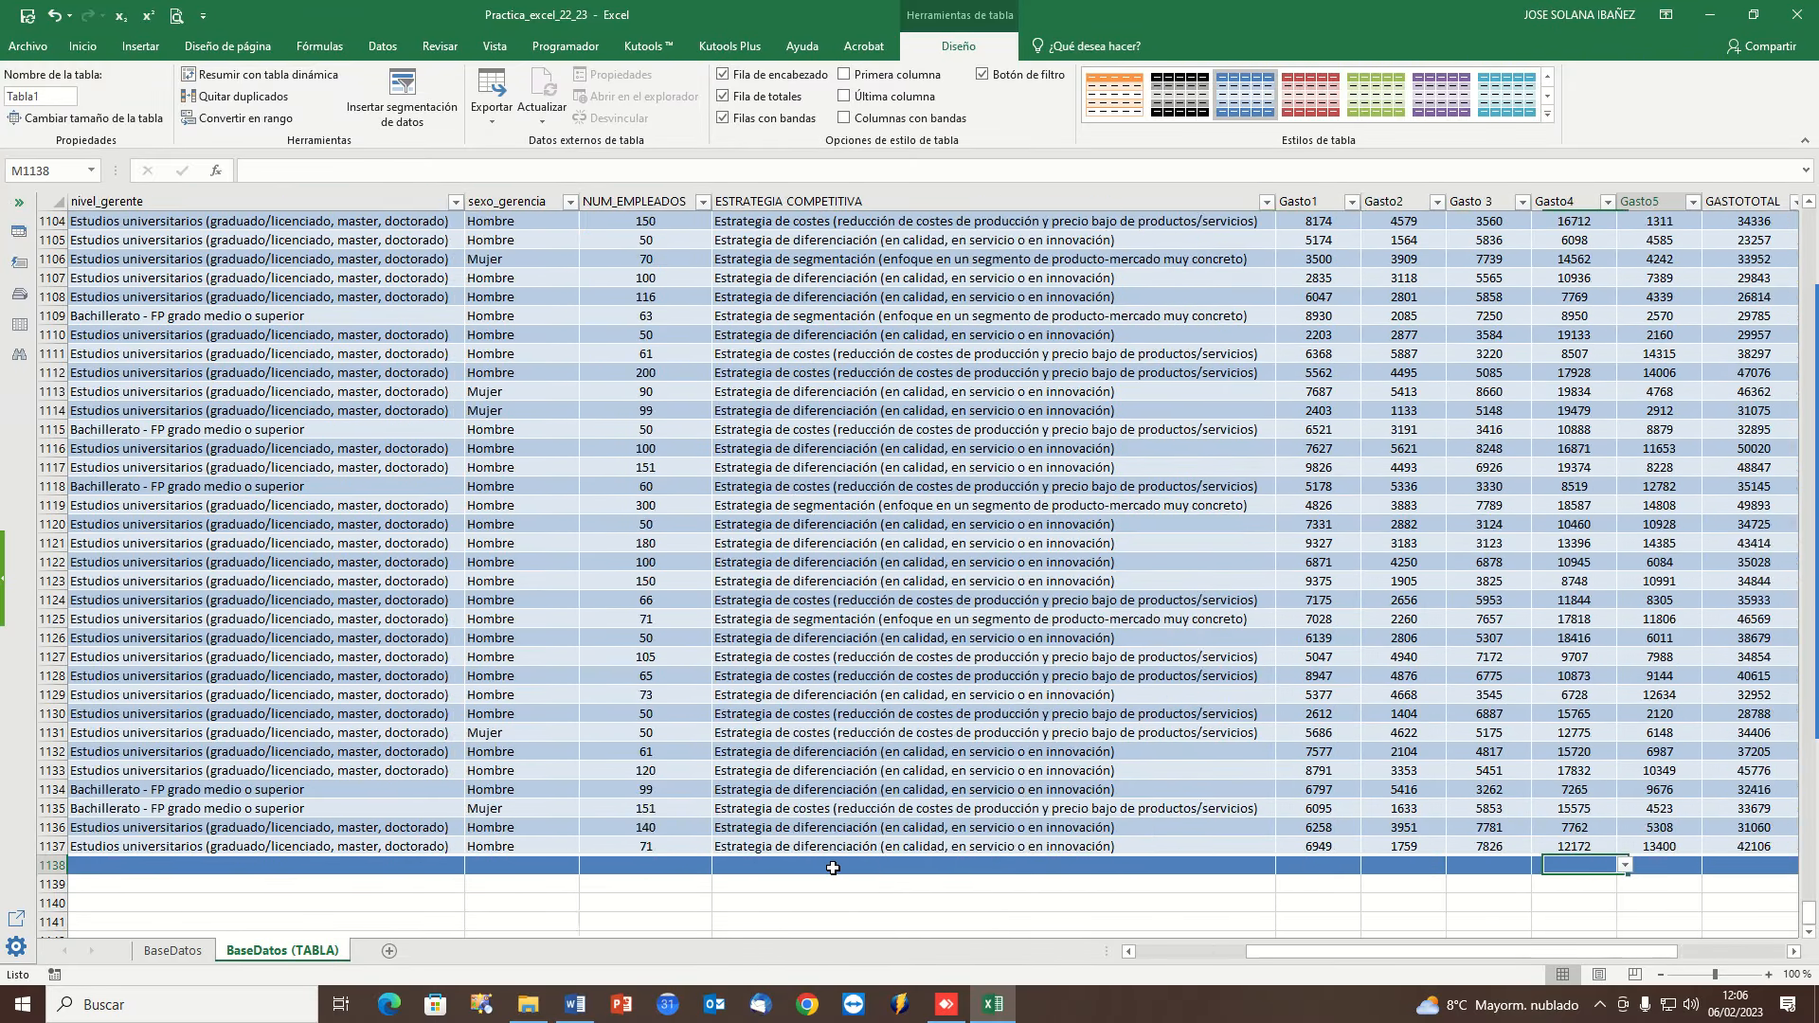
{"action": "key", "text": "Left"}
{"action": "key", "text": "Left"}
{"action": "key", "text": "Left"}
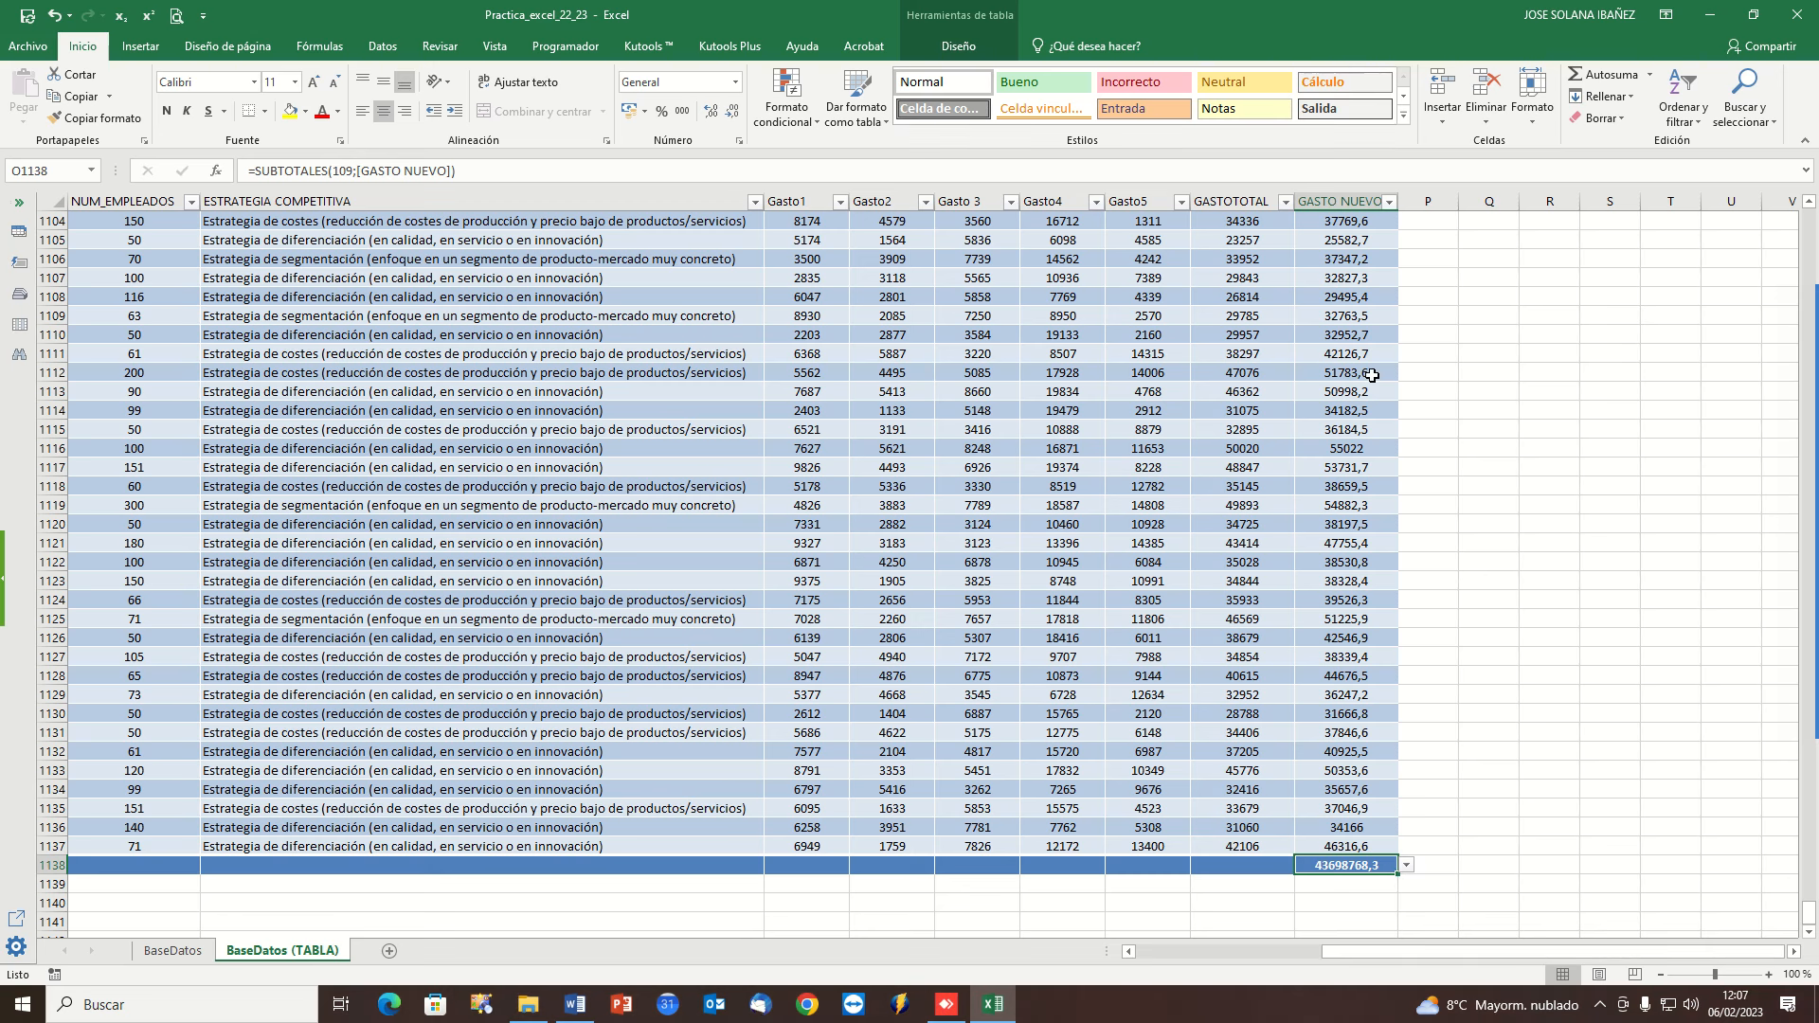
{"action": "left_click", "coordinate": [1407, 866]}
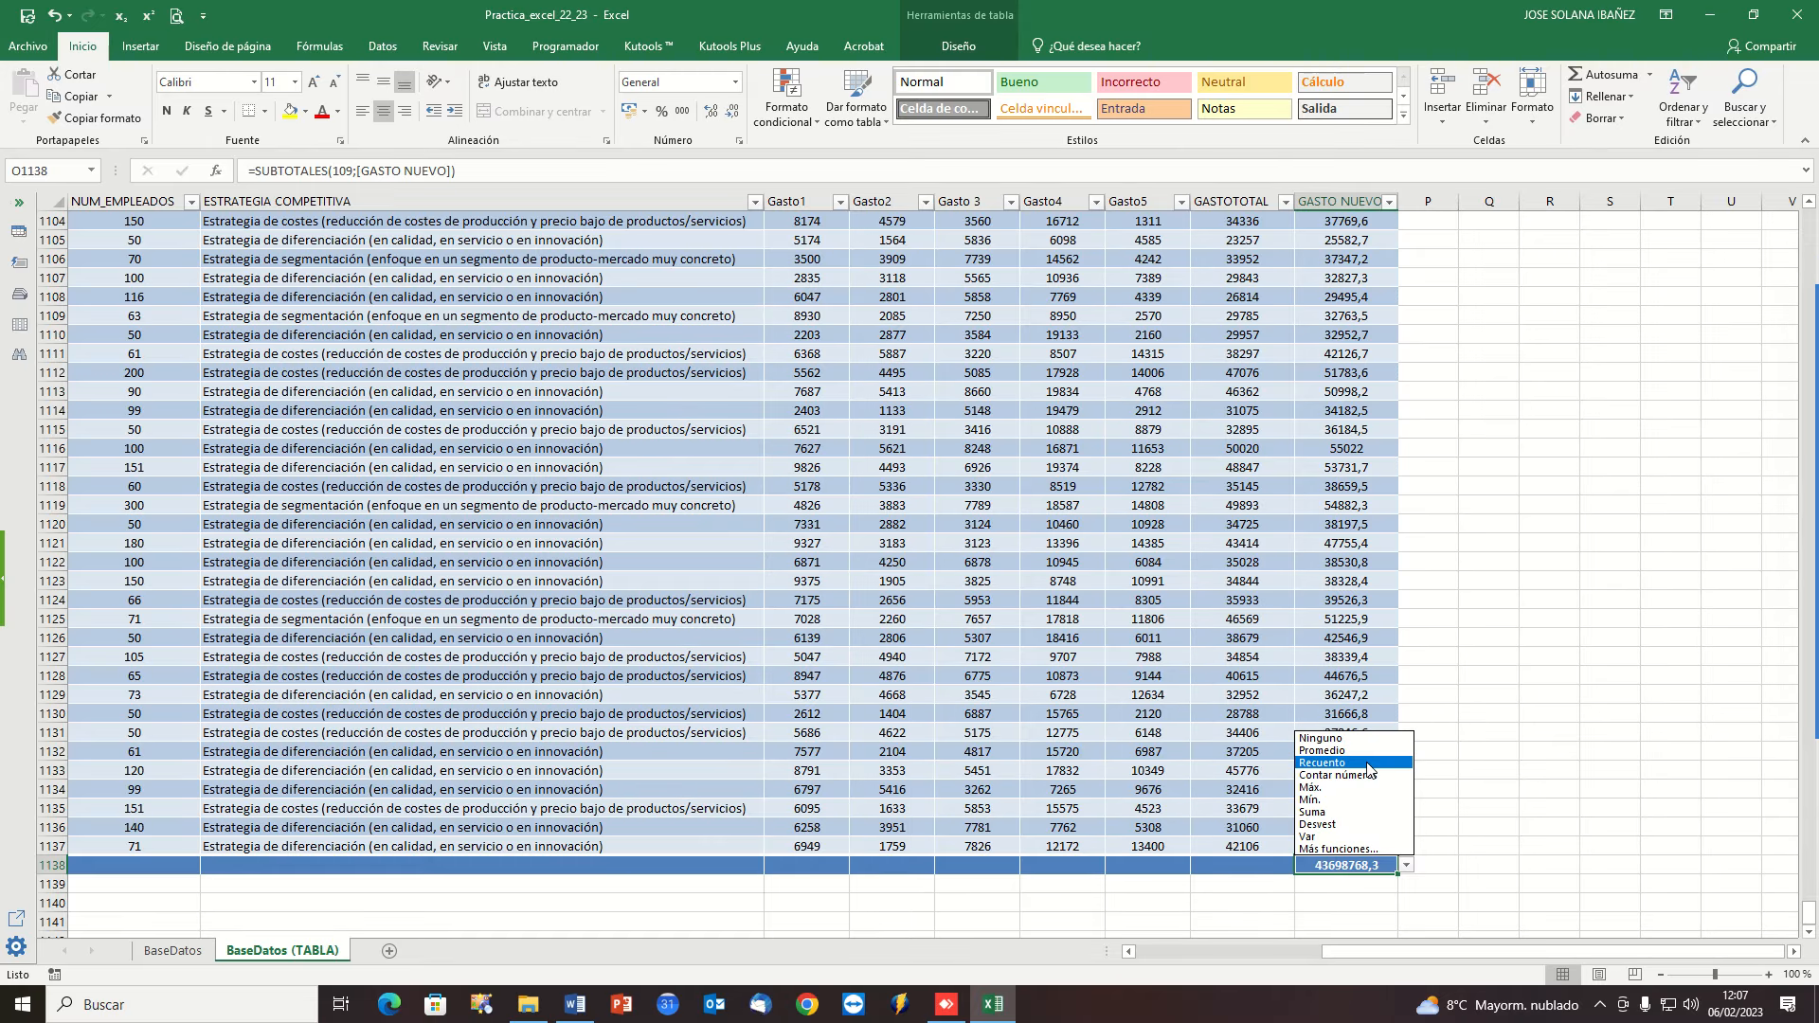
{"action": "left_click", "coordinate": [1376, 825]}
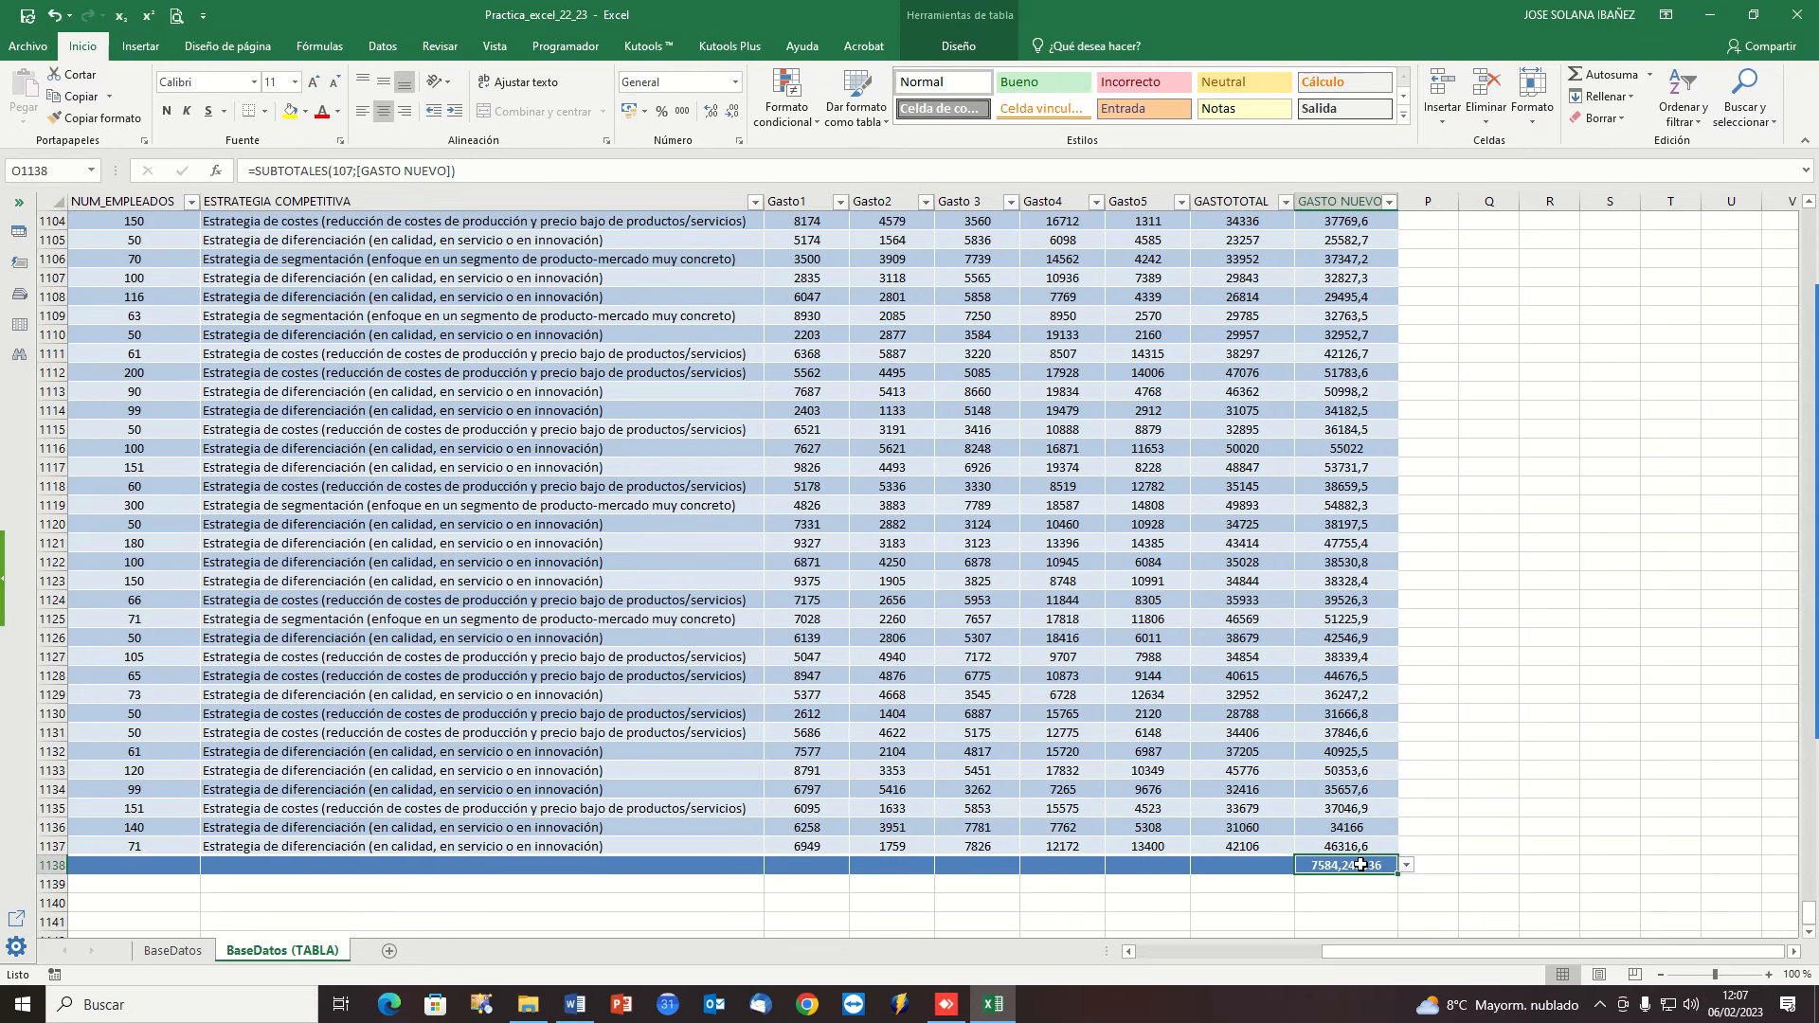
{"action": "left_click", "coordinate": [1408, 866]}
{"action": "left_click", "coordinate": [1381, 844]}
Look at the additional functions offered for the GASTO NUEVO total and leave without inserting one.
{"action": "left_click", "coordinate": [1406, 866]}
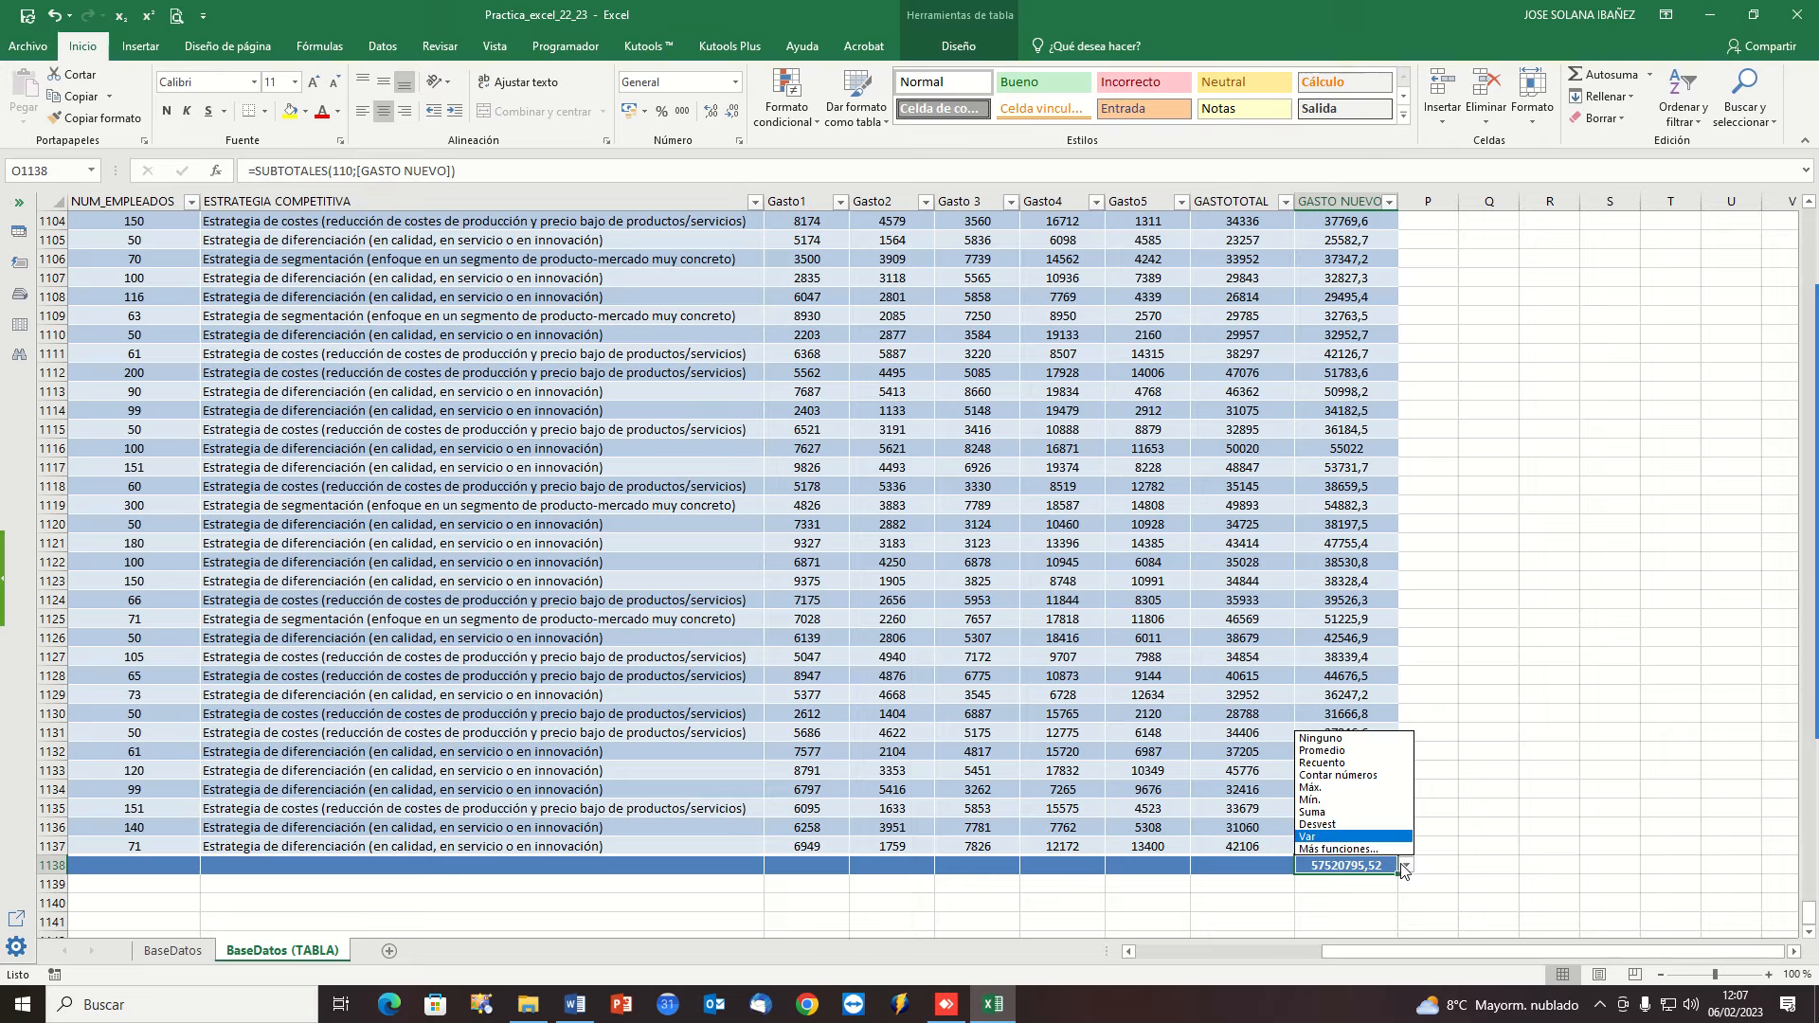
{"action": "left_click", "coordinate": [1340, 850]}
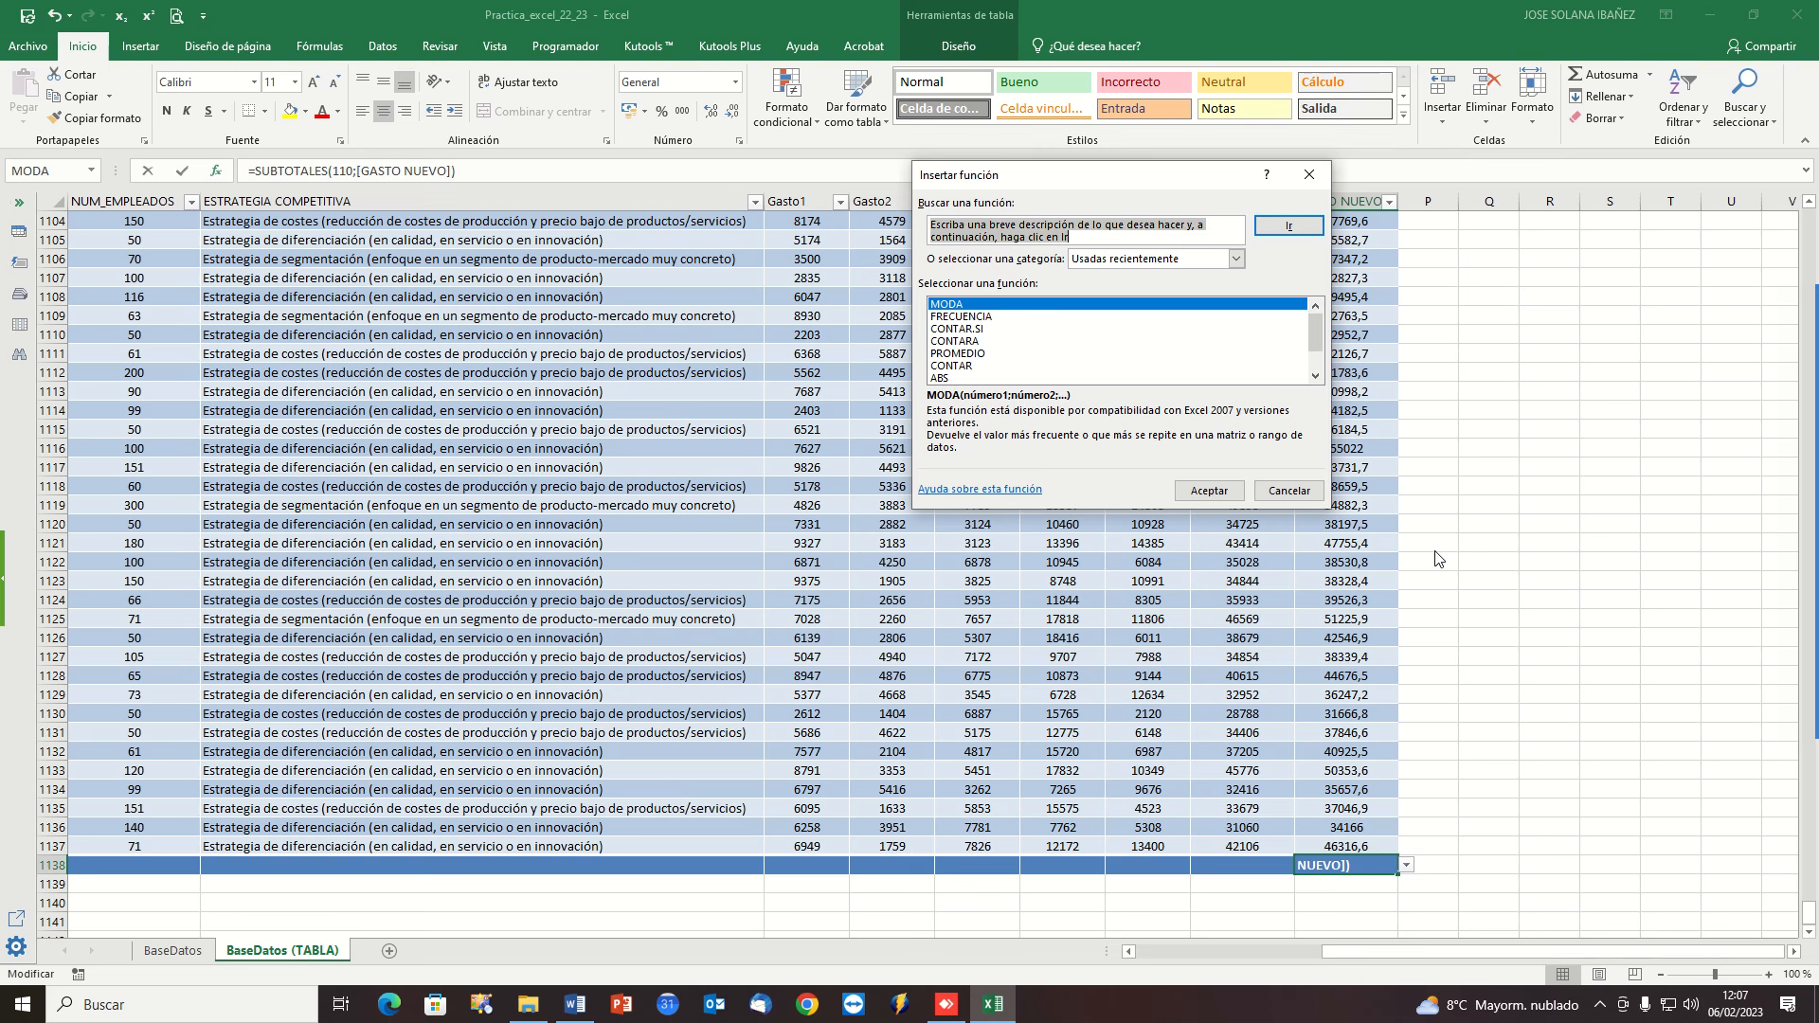
{"action": "left_click", "coordinate": [1289, 490]}
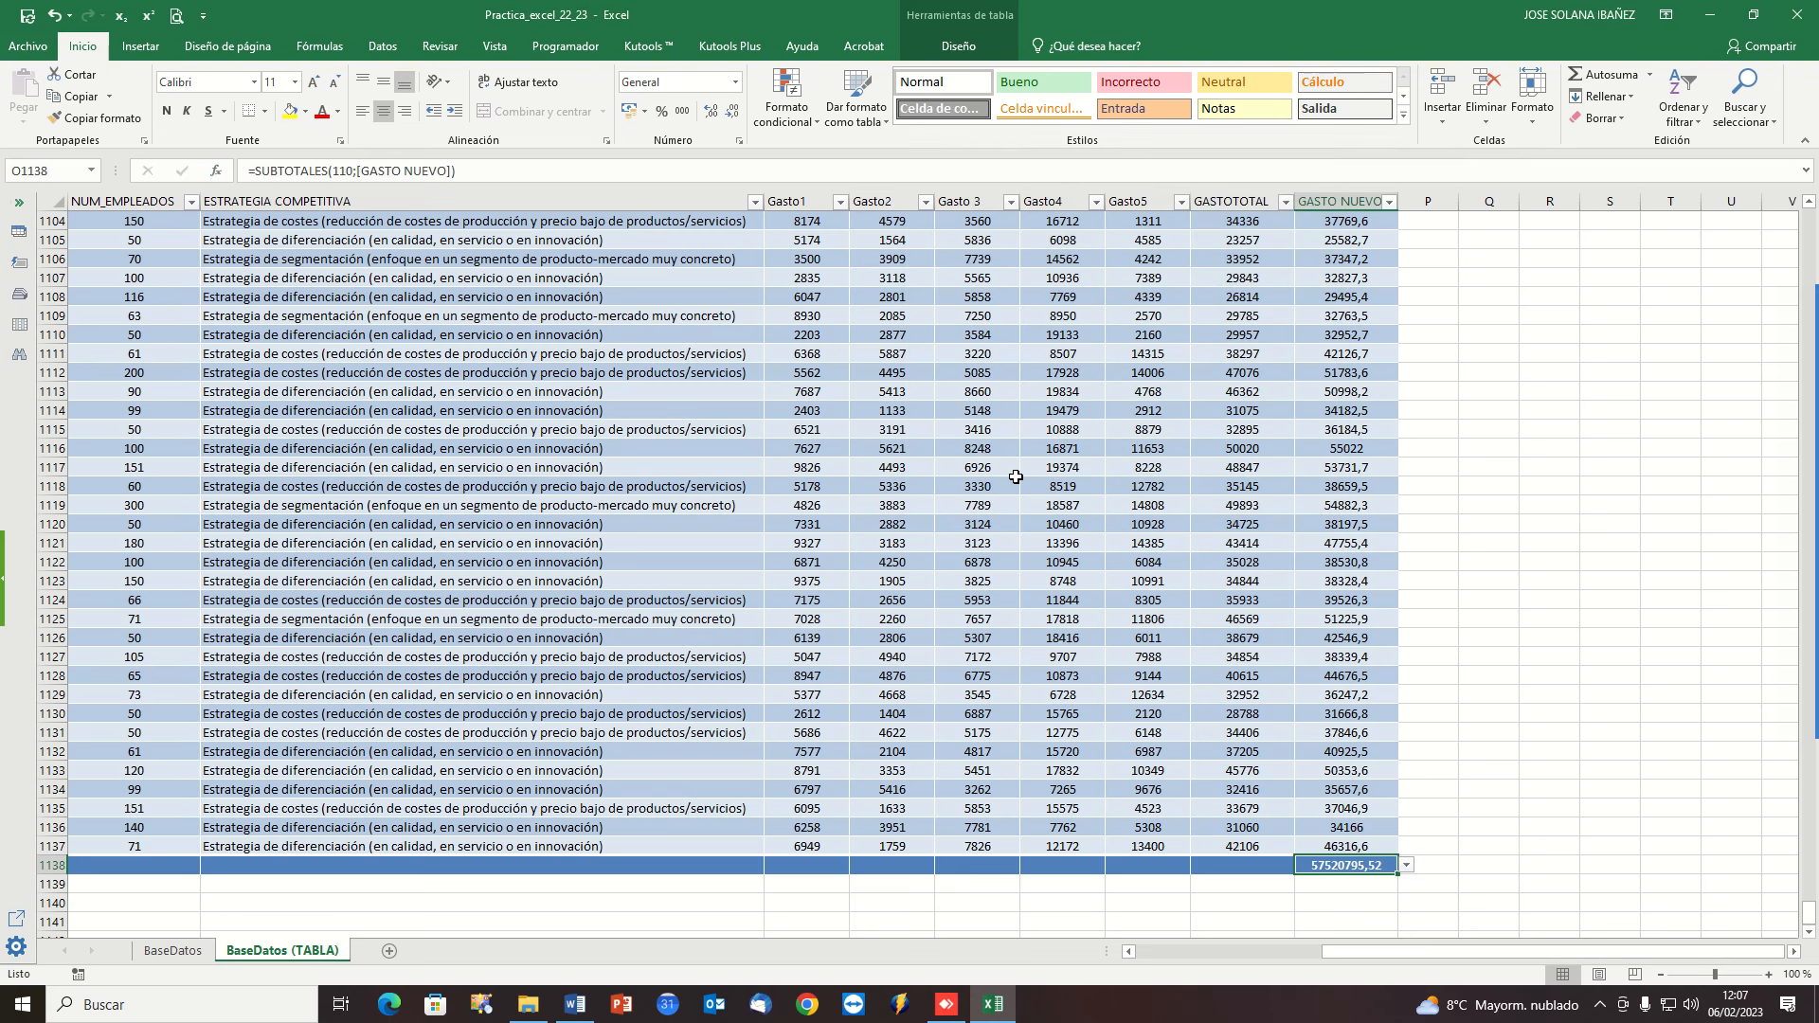
Create a pivot table from Tabla1 on a new worksheet.
{"action": "left_click", "coordinate": [943, 471]}
{"action": "left_click", "coordinate": [564, 508]}
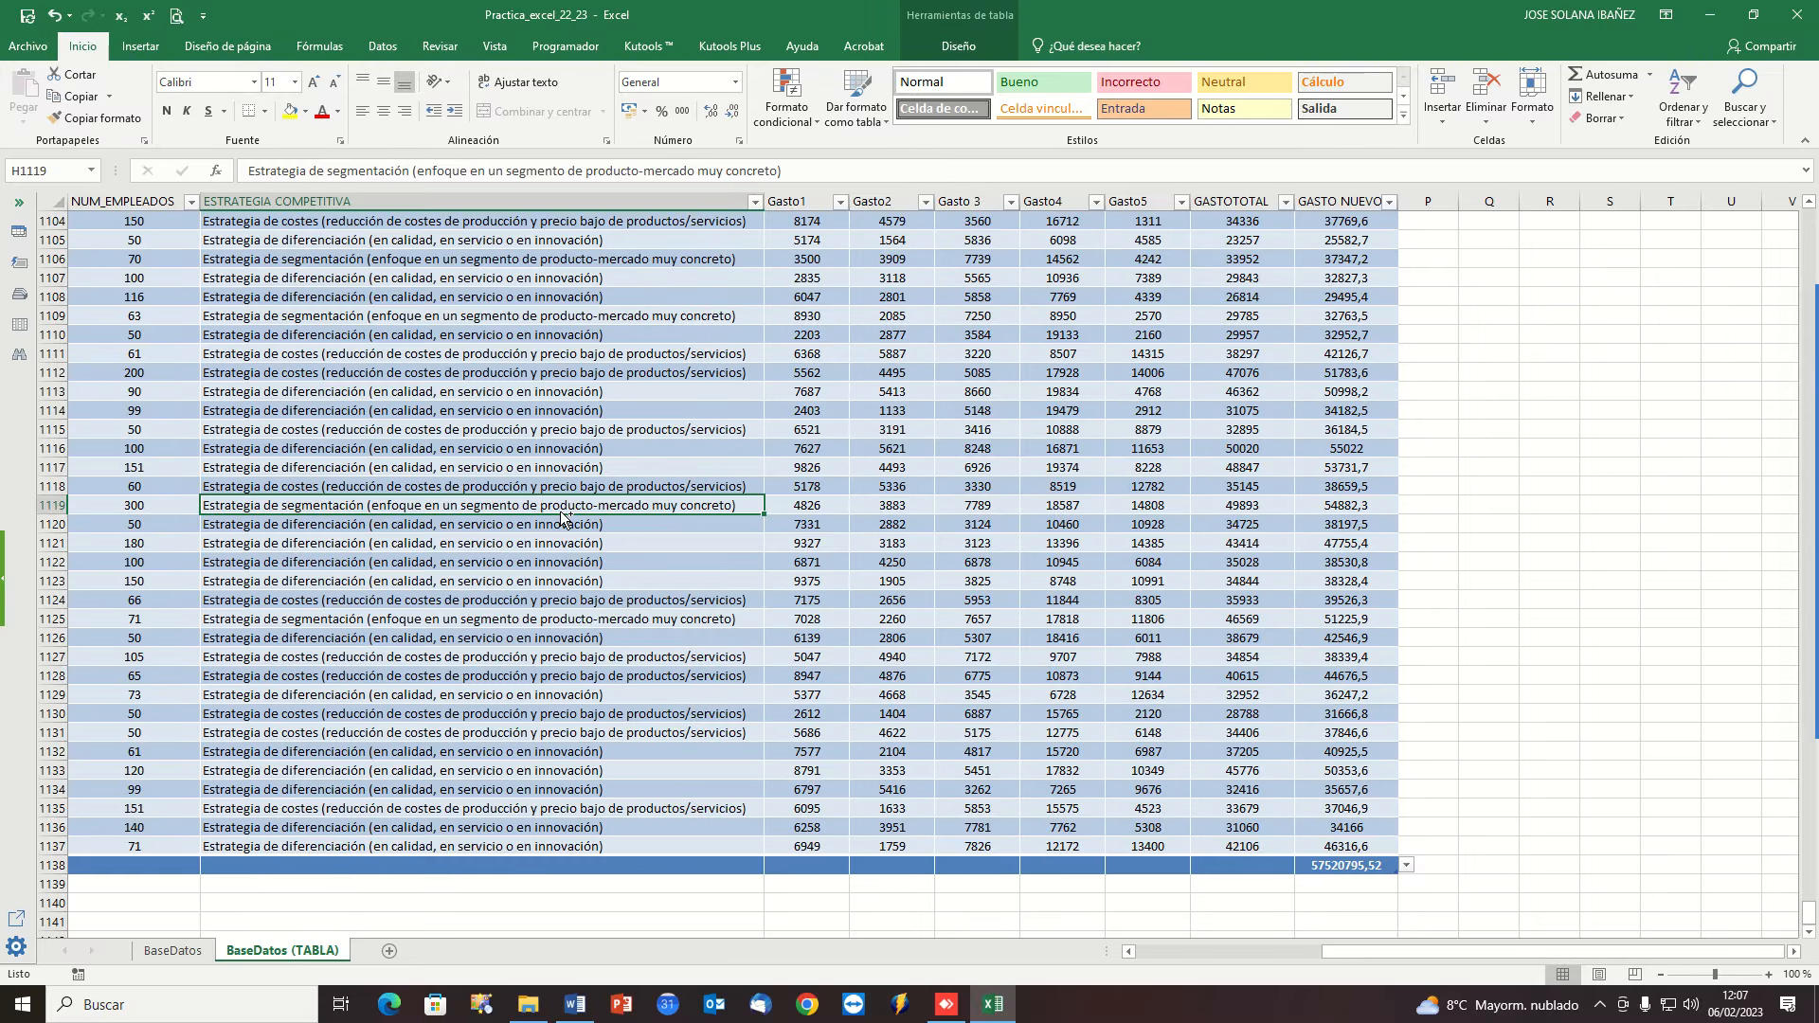
{"action": "key", "text": "ctrl+Home"}
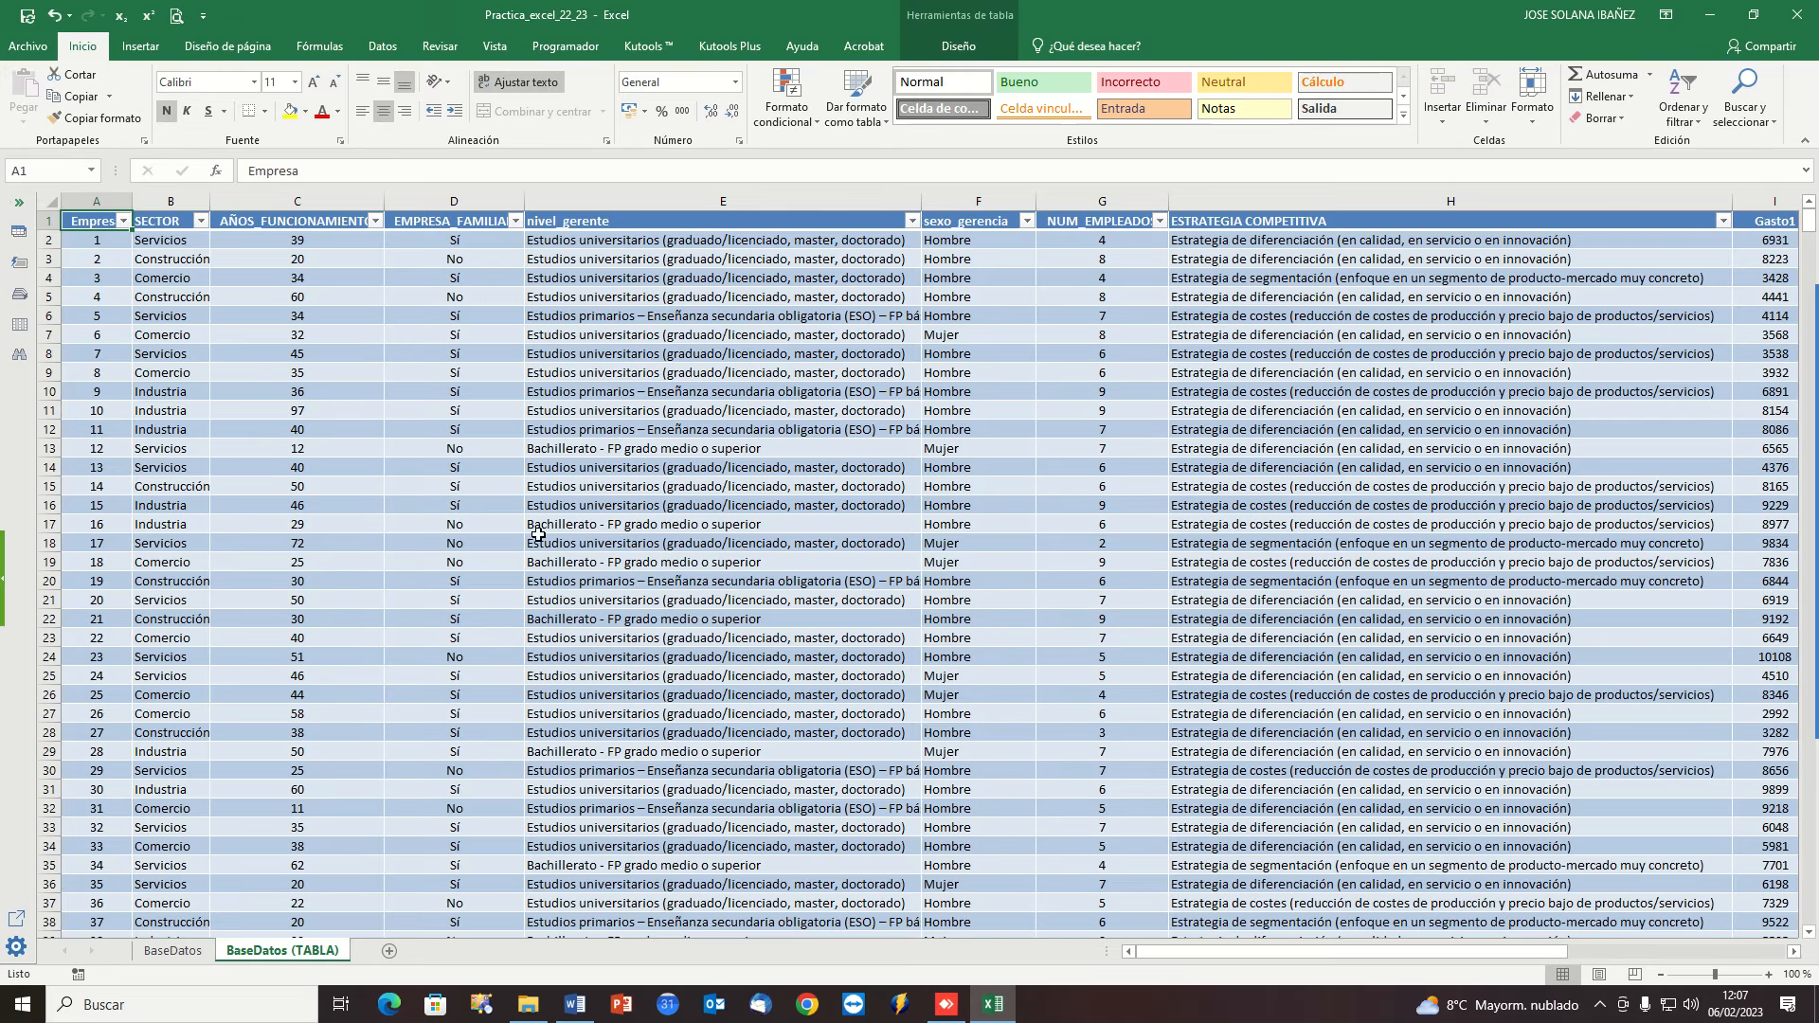
{"action": "left_click", "coordinate": [645, 334]}
{"action": "left_click", "coordinate": [485, 337]}
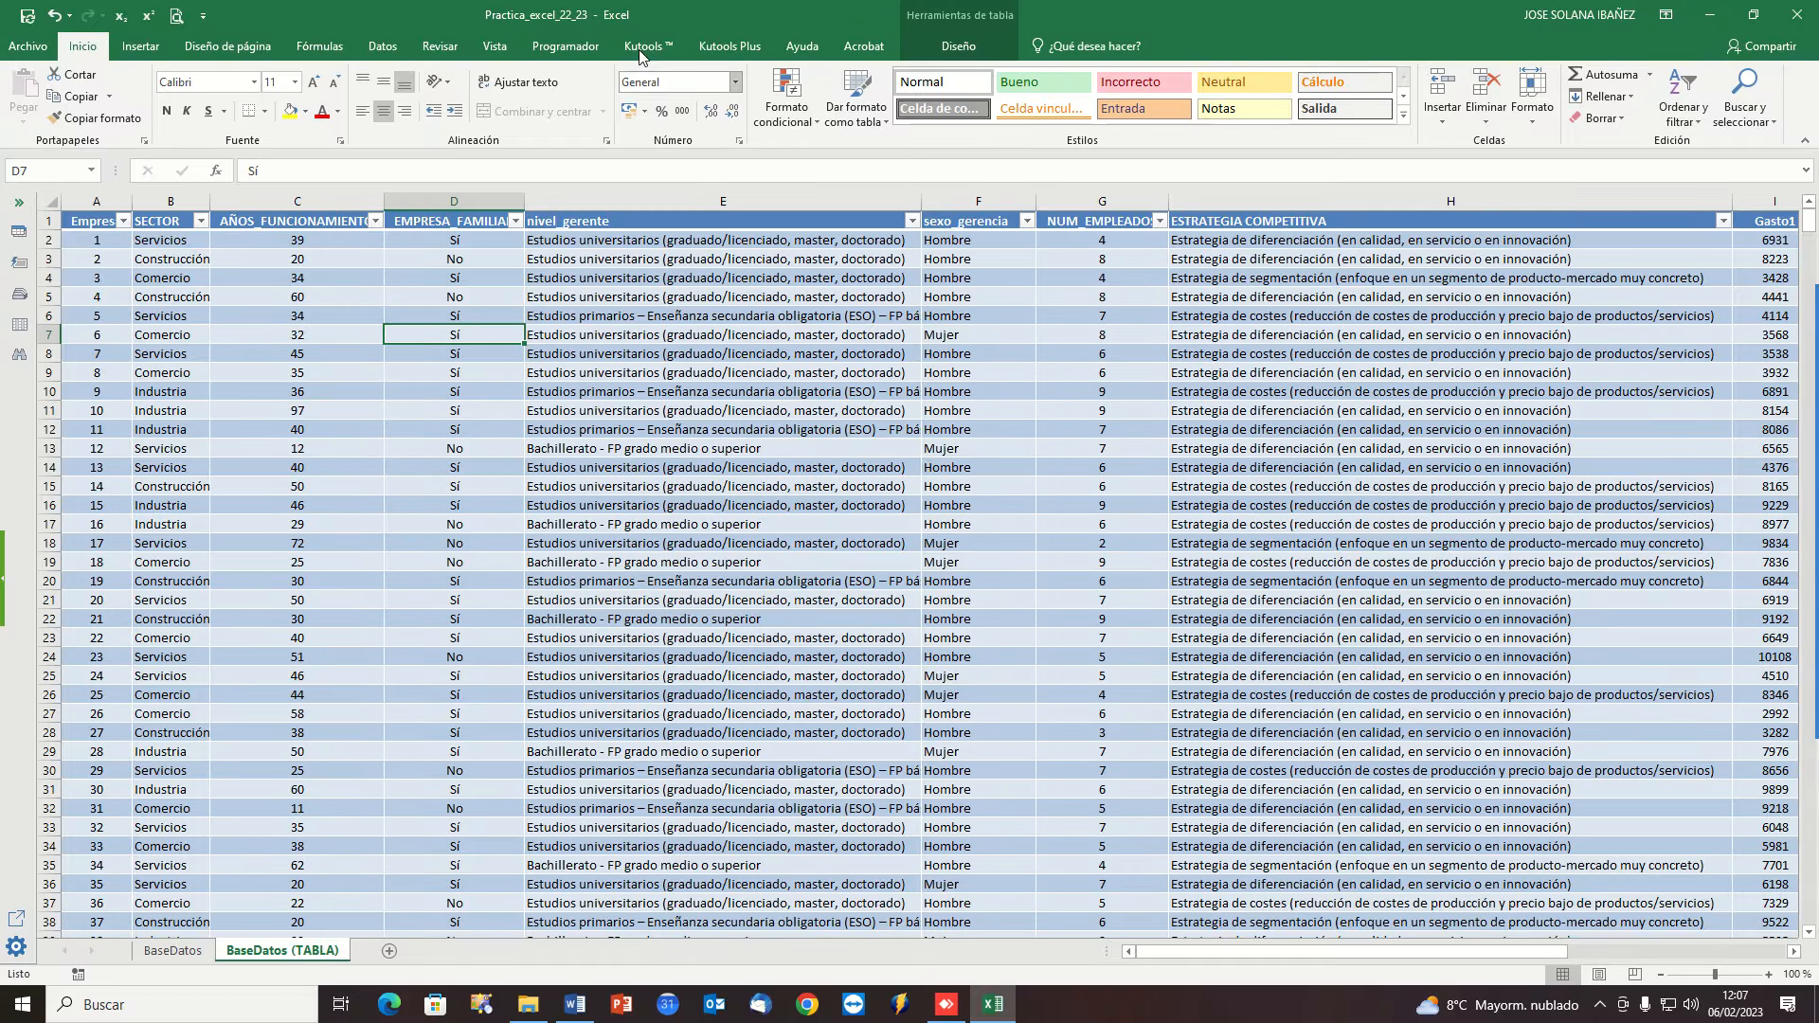
{"action": "left_click", "coordinate": [955, 47]}
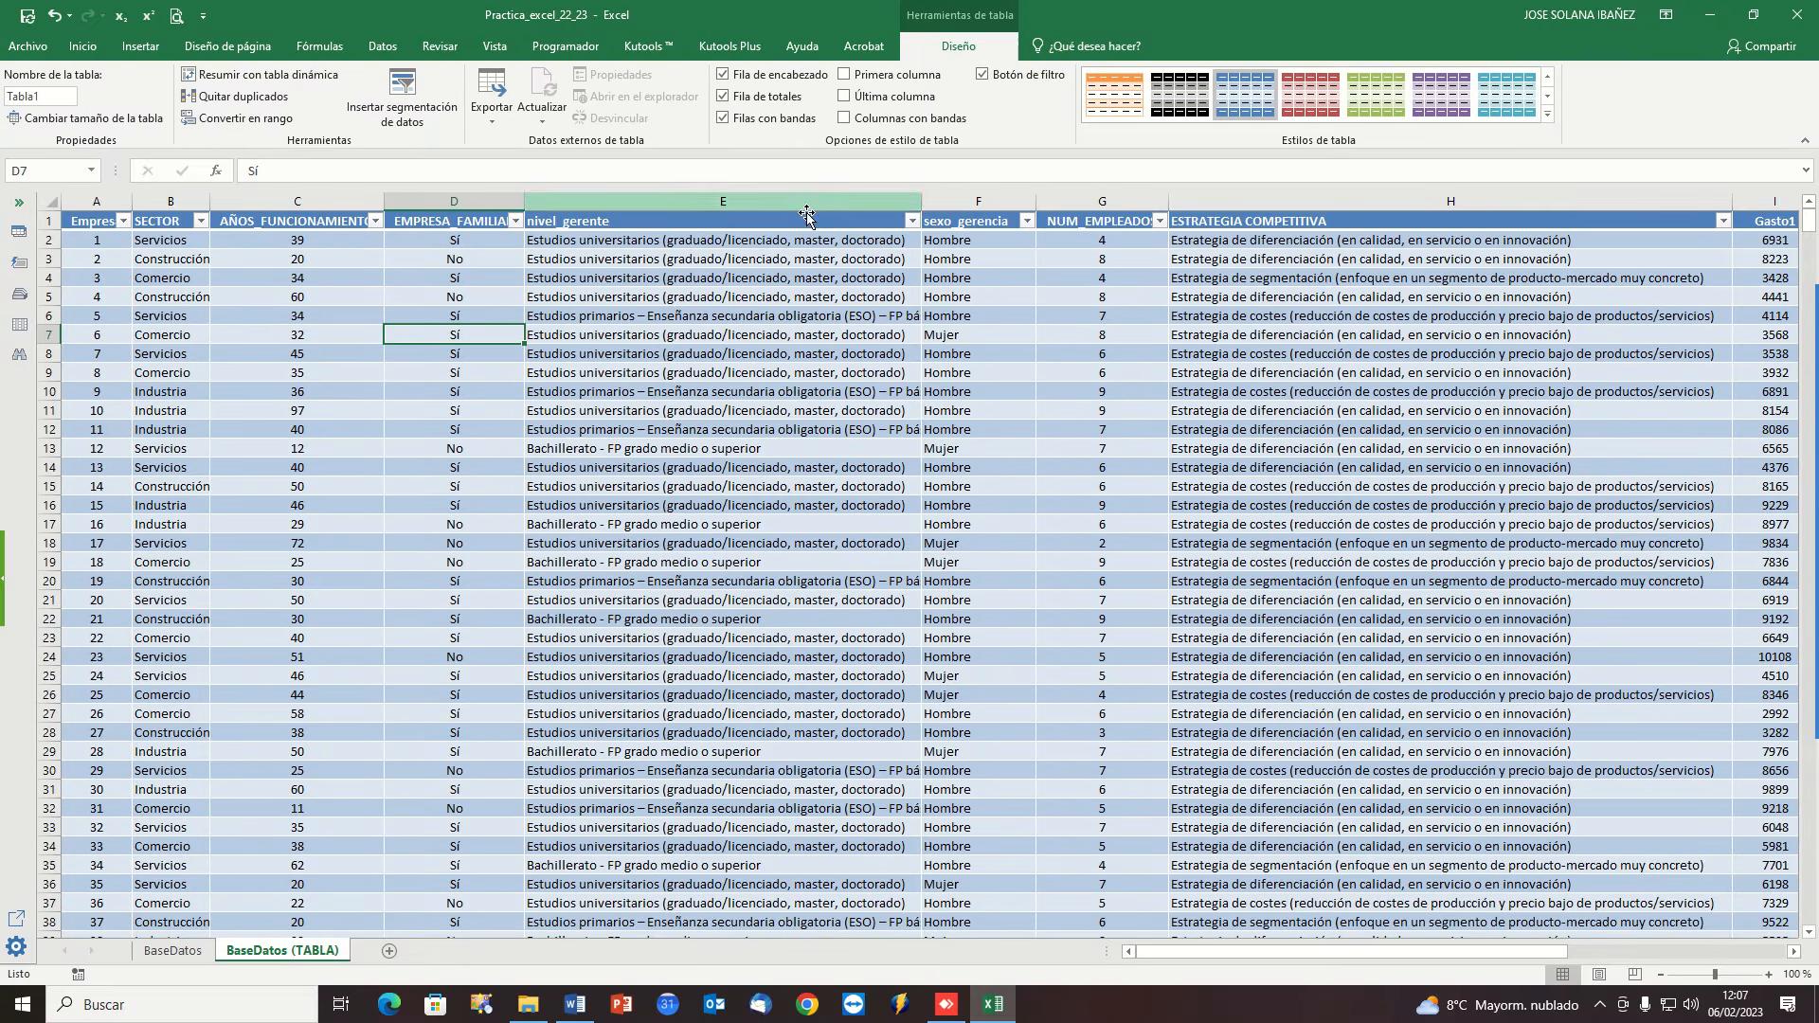
{"action": "left_click", "coordinate": [270, 76]}
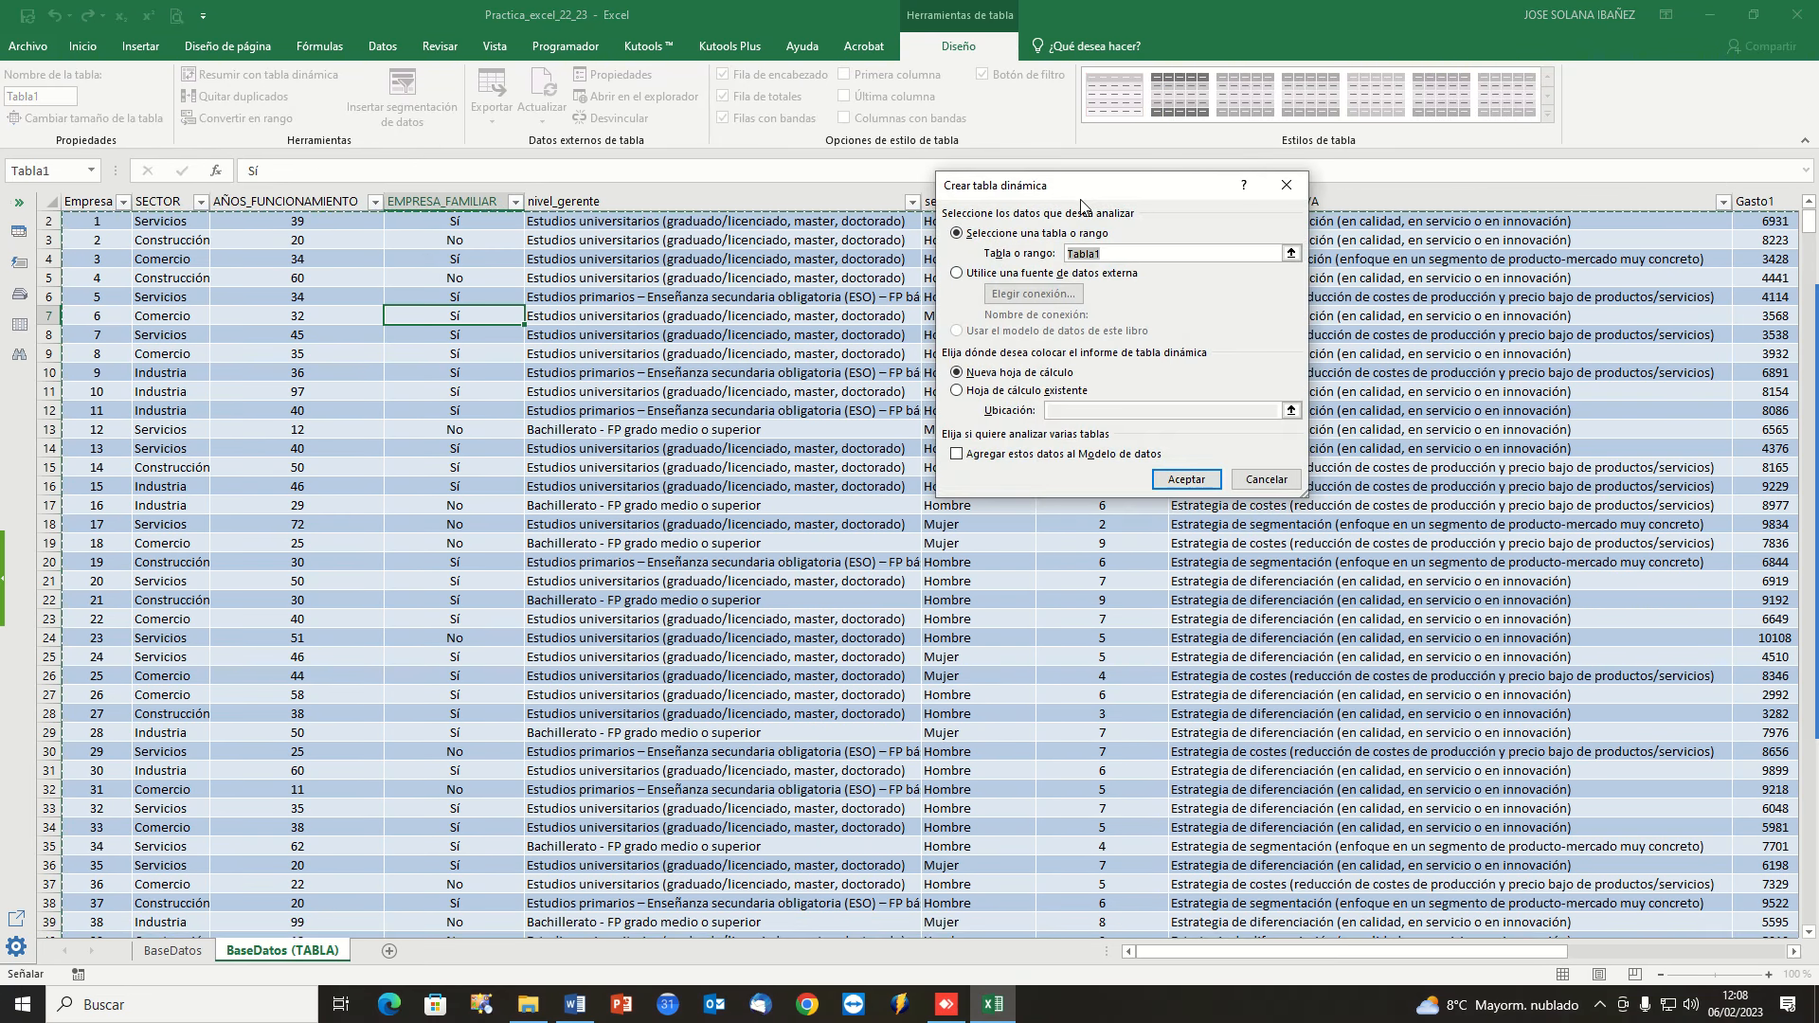
{"action": "left_click", "coordinate": [1186, 479]}
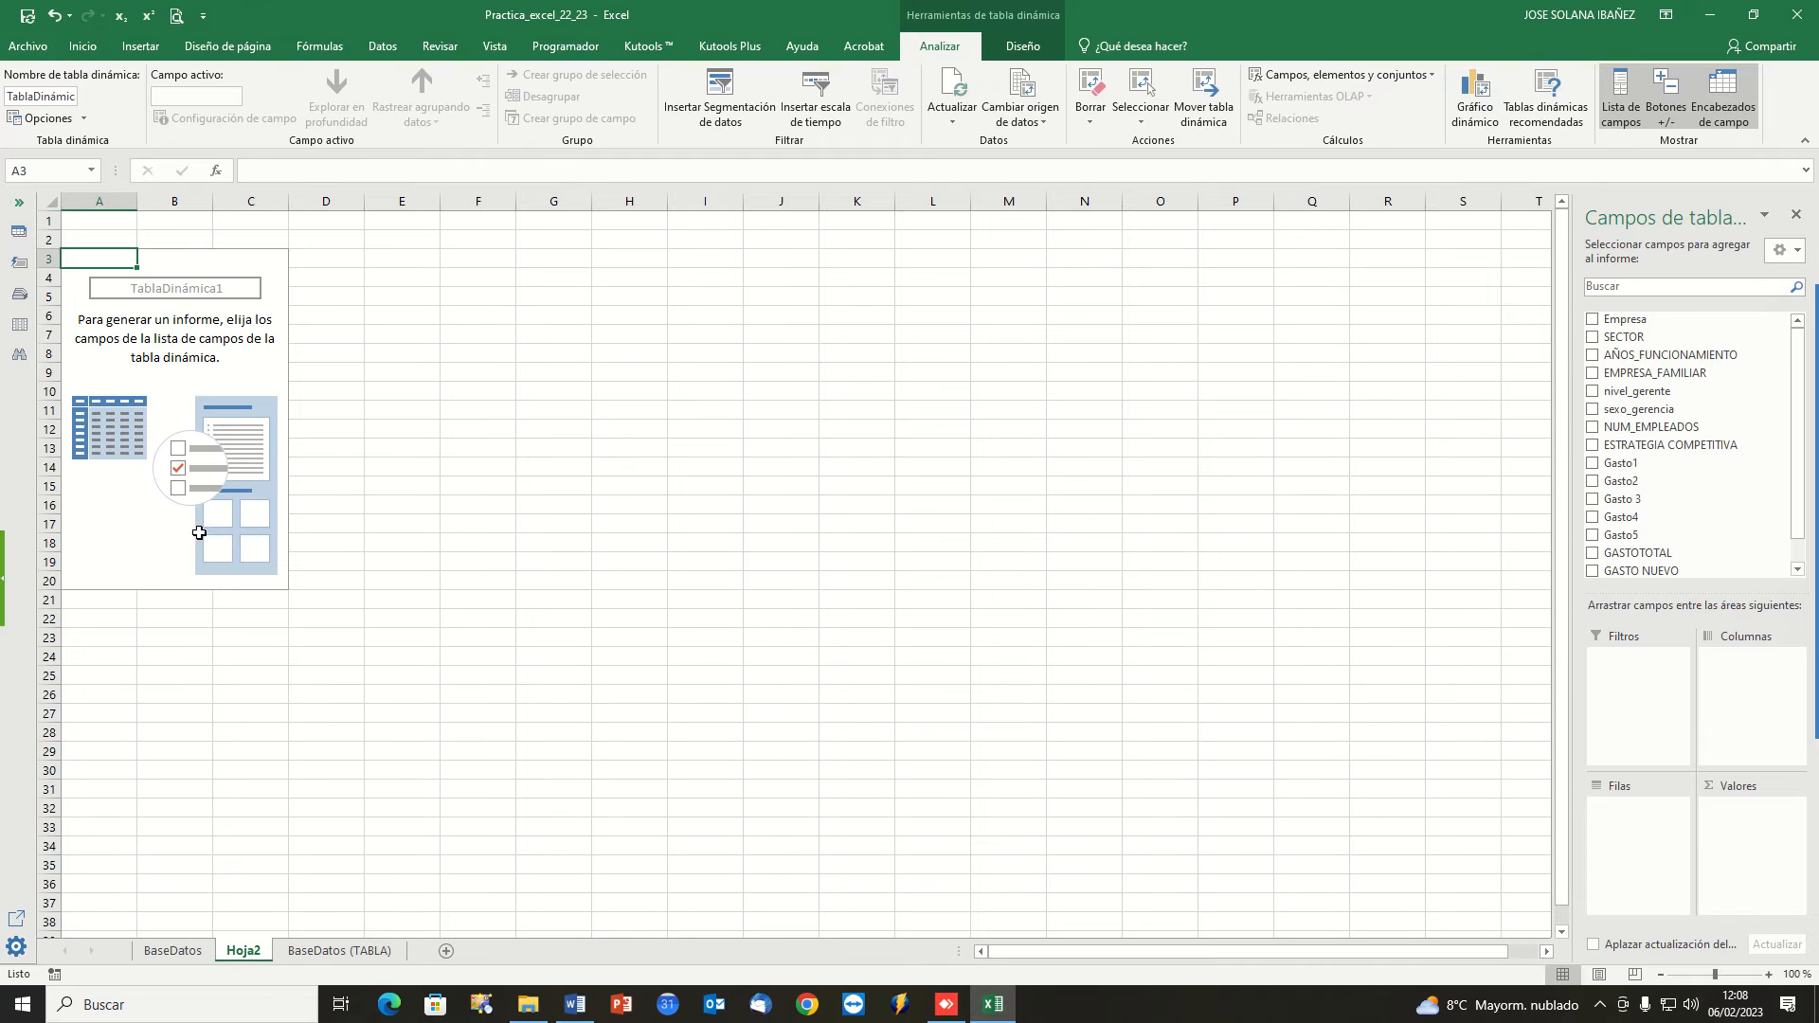
Rename the pivot table's sheet as BaseDatos (T. Dinám) and place it after BaseDatos (TABLA).
{"action": "left_click_drag", "start_coordinate": [259, 960], "coordinate": [277, 953]}
{"action": "key", "text": "BackSpace"}
{"action": "key", "text": "BackSpace"}
{"action": "key", "text": "BackSpace"}
{"action": "key", "text": "BackSpace"}
{"action": "key", "text": "BackSpace"}
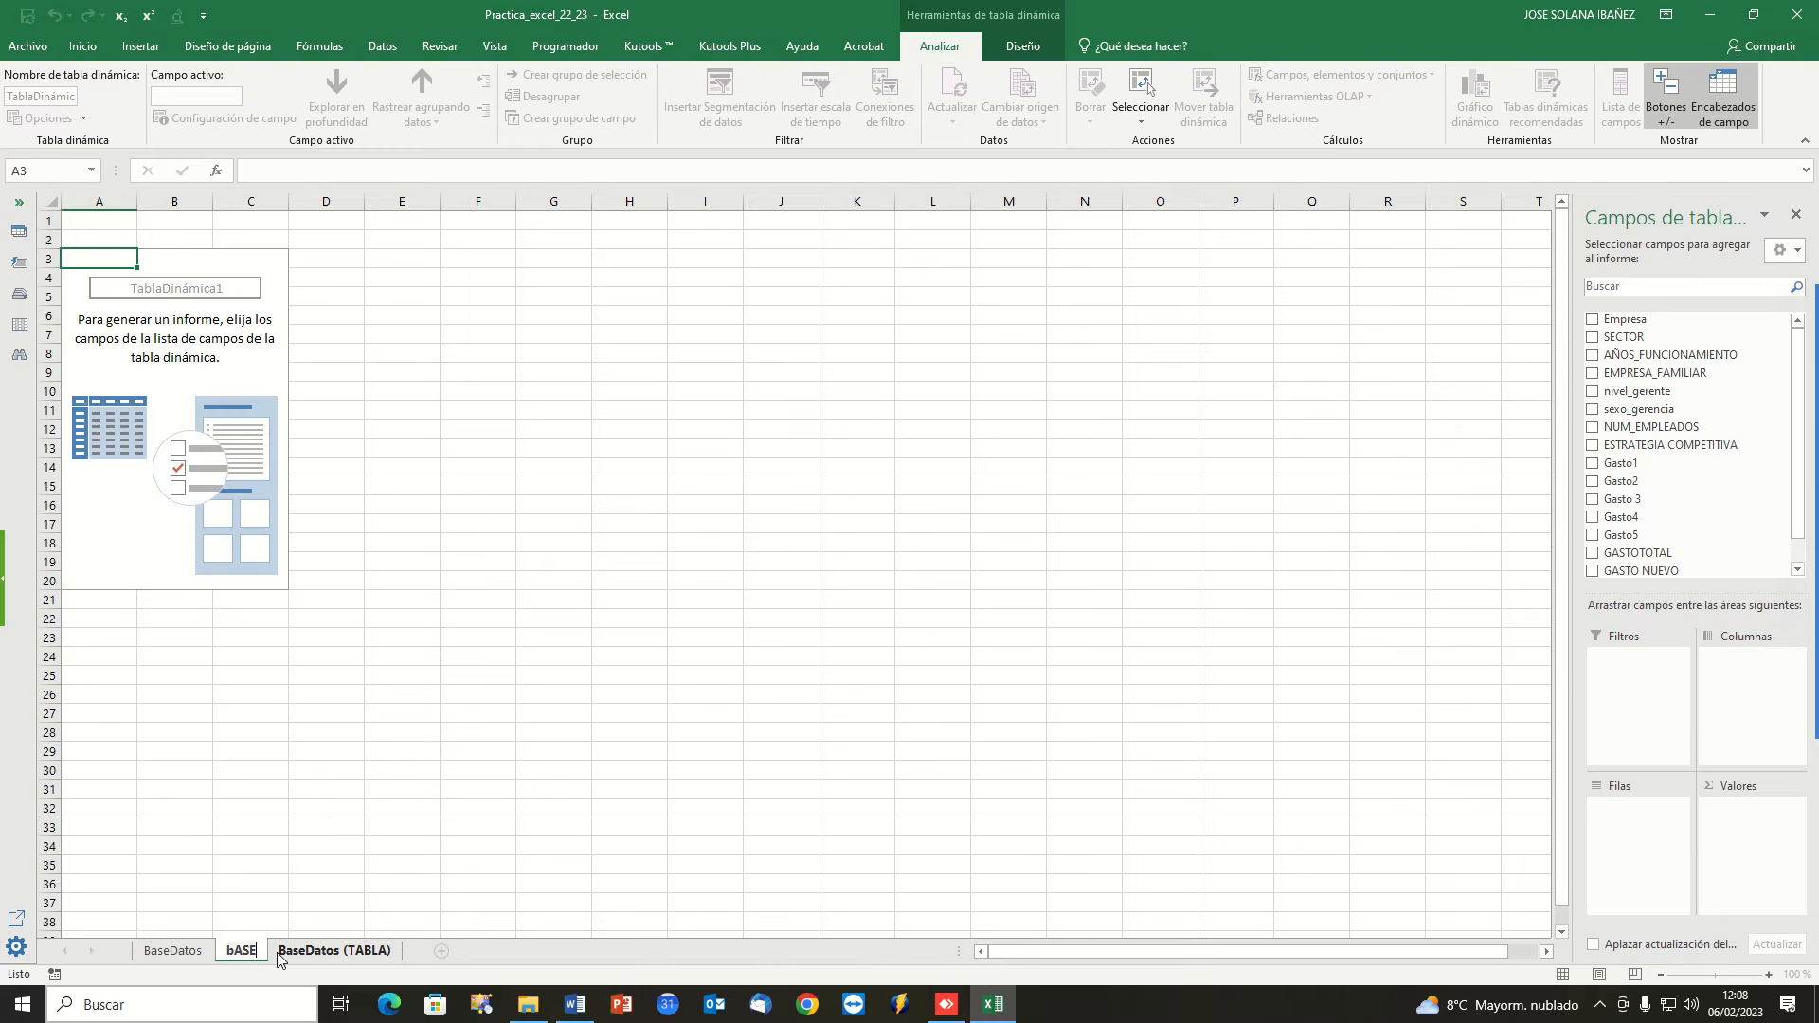
{"action": "type", "text": "BaseDatos (Tabl"}
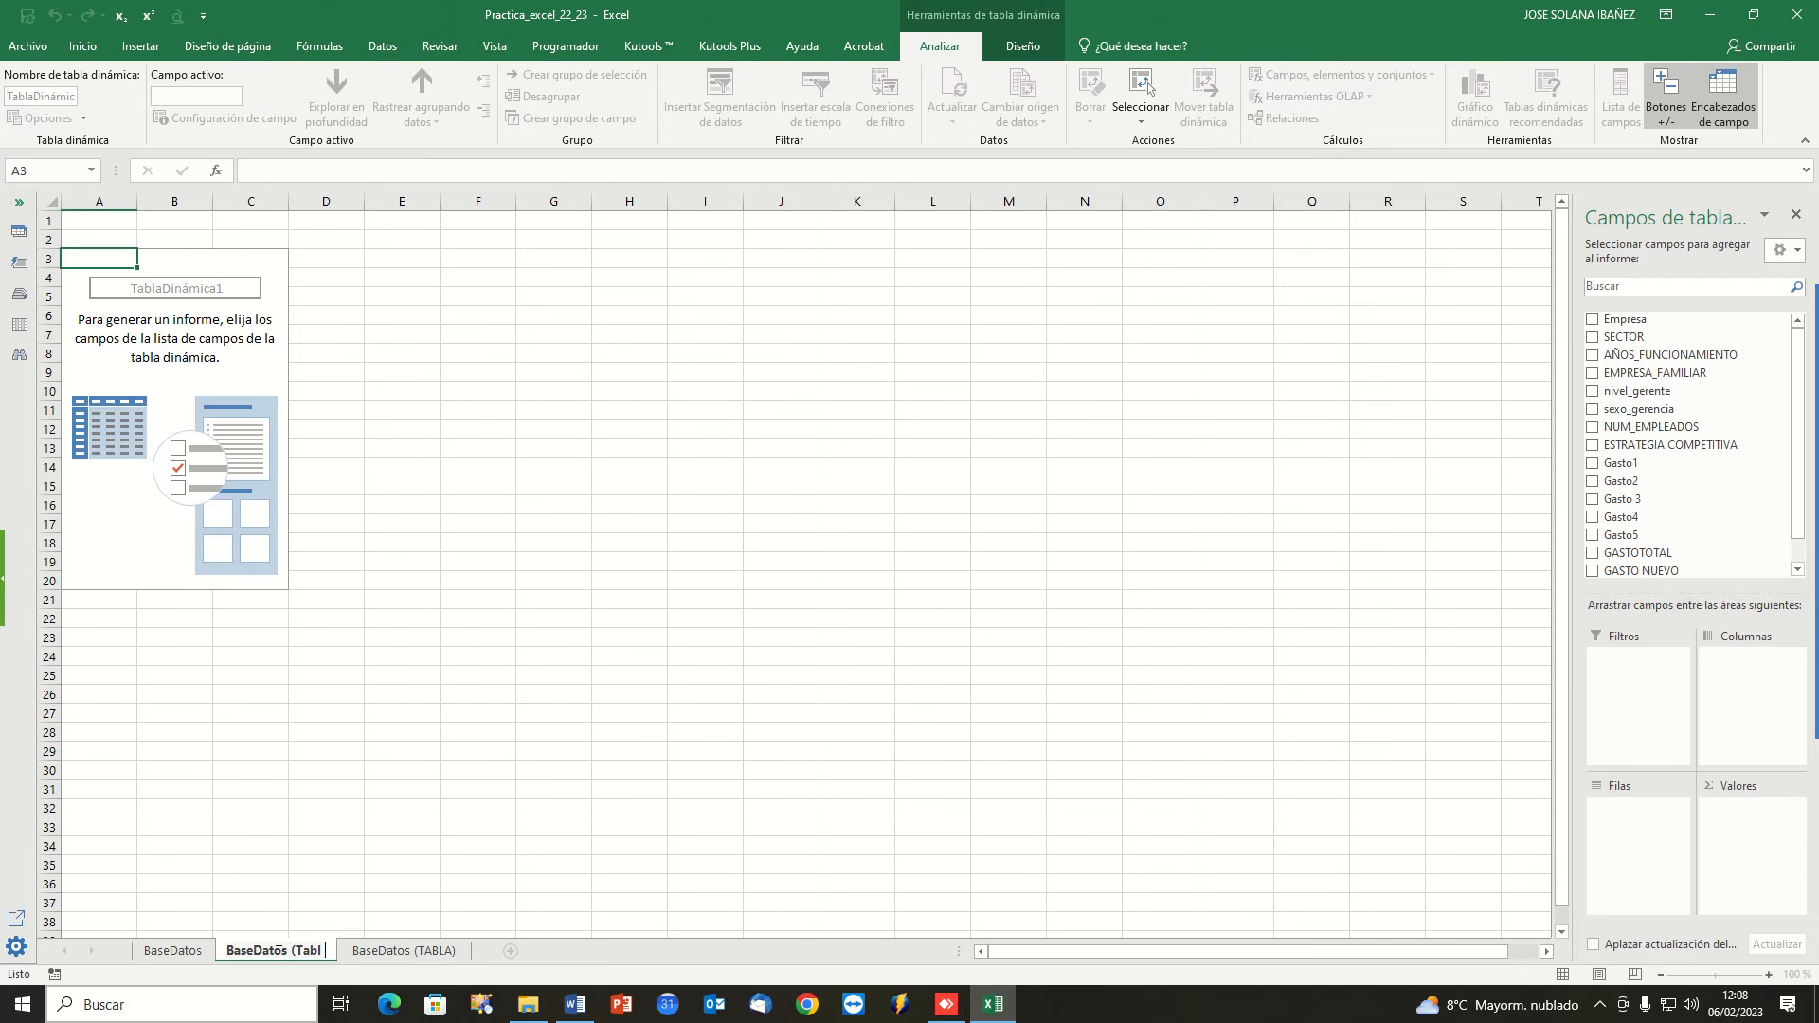
{"action": "type", "text": "a"}
{"action": "key", "text": "BackSpace"}
{"action": "key", "text": "BackSpace"}
{"action": "key", "text": "BackSpace"}
{"action": "key", "text": "BackSpace"}
{"action": "type", "text": ". Dinám"}
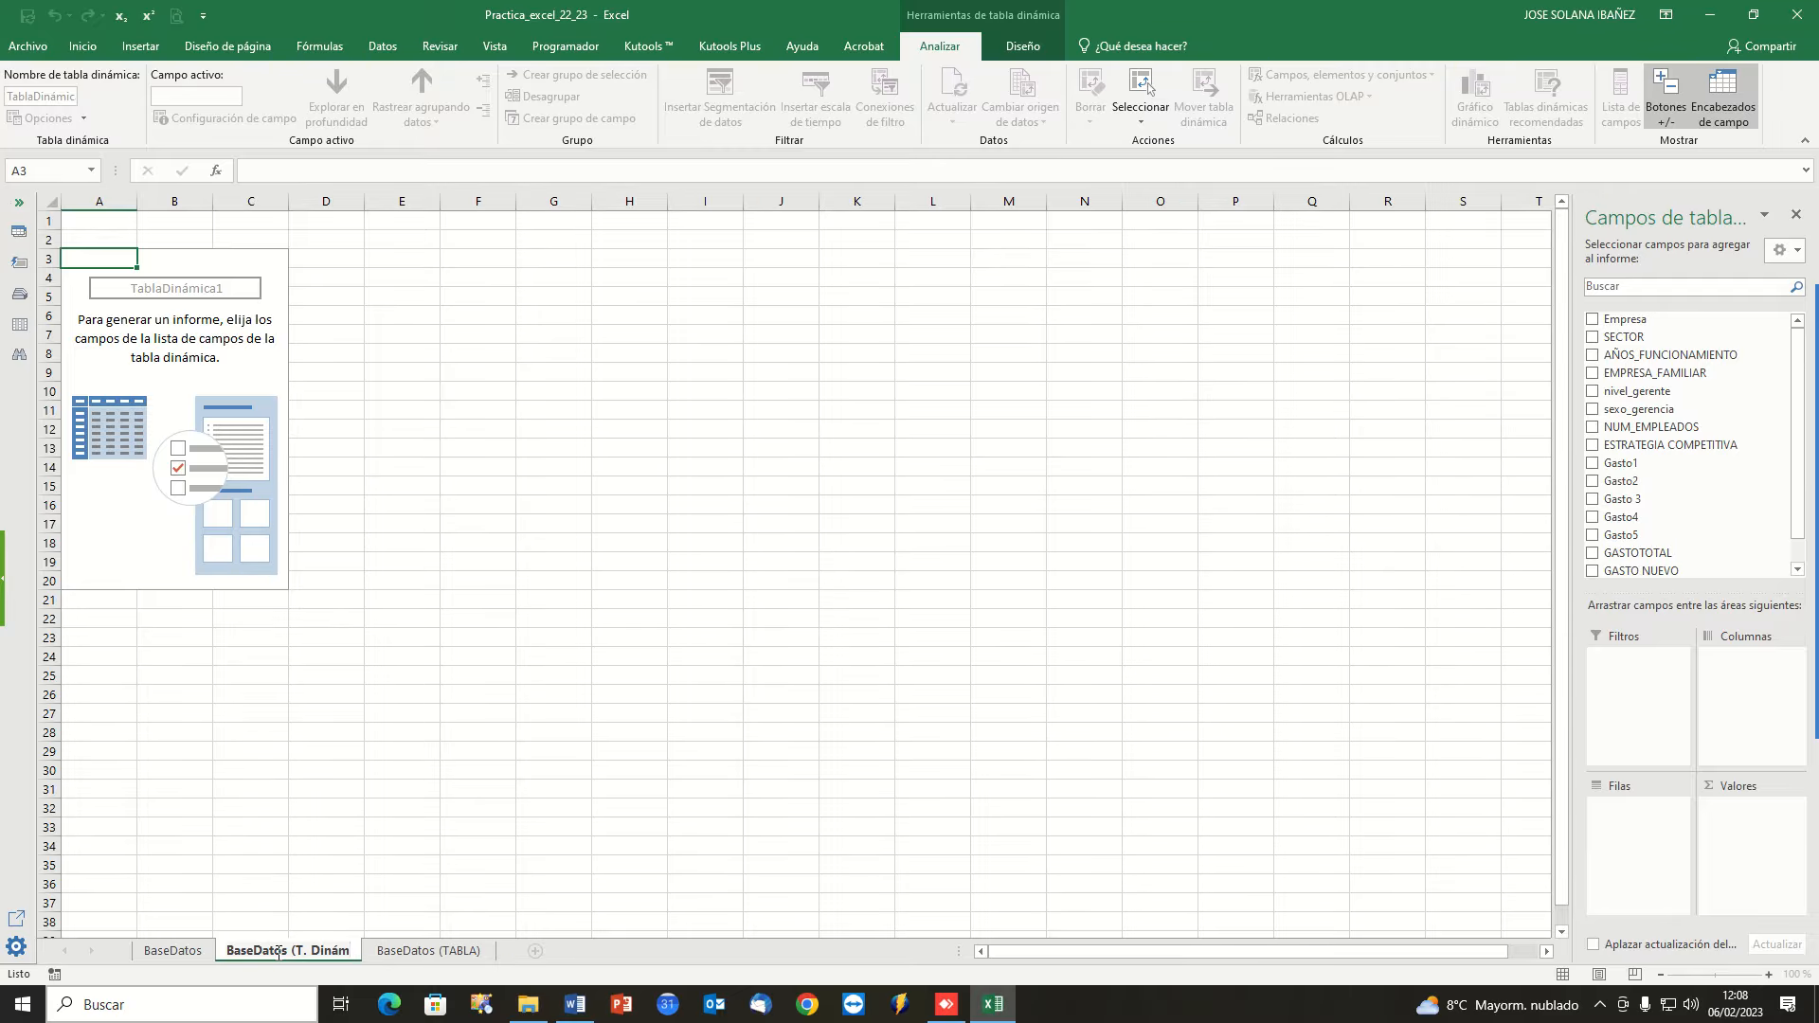
{"action": "type", "text": ")"}
{"action": "key", "text": "Return"}
{"action": "left_click_drag", "start_coordinate": [278, 959], "coordinate": [508, 957]}
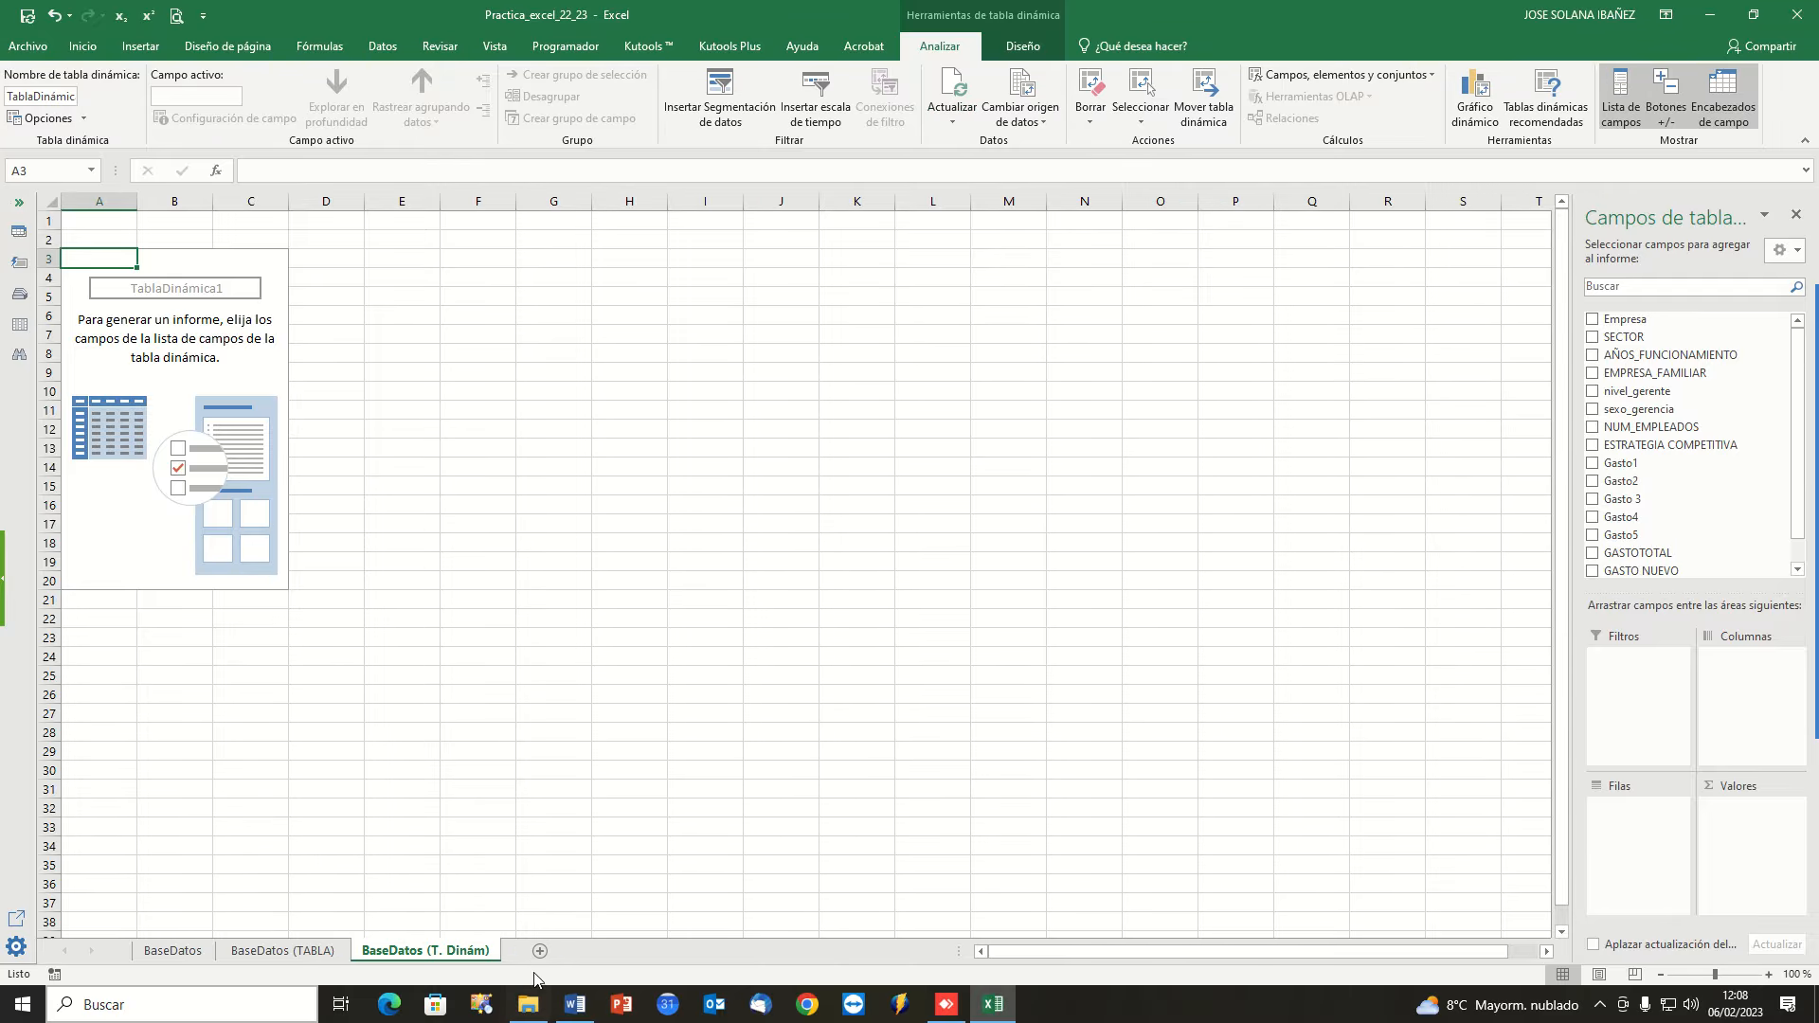
{"action": "mouse_move", "coordinate": [1805, 512]}
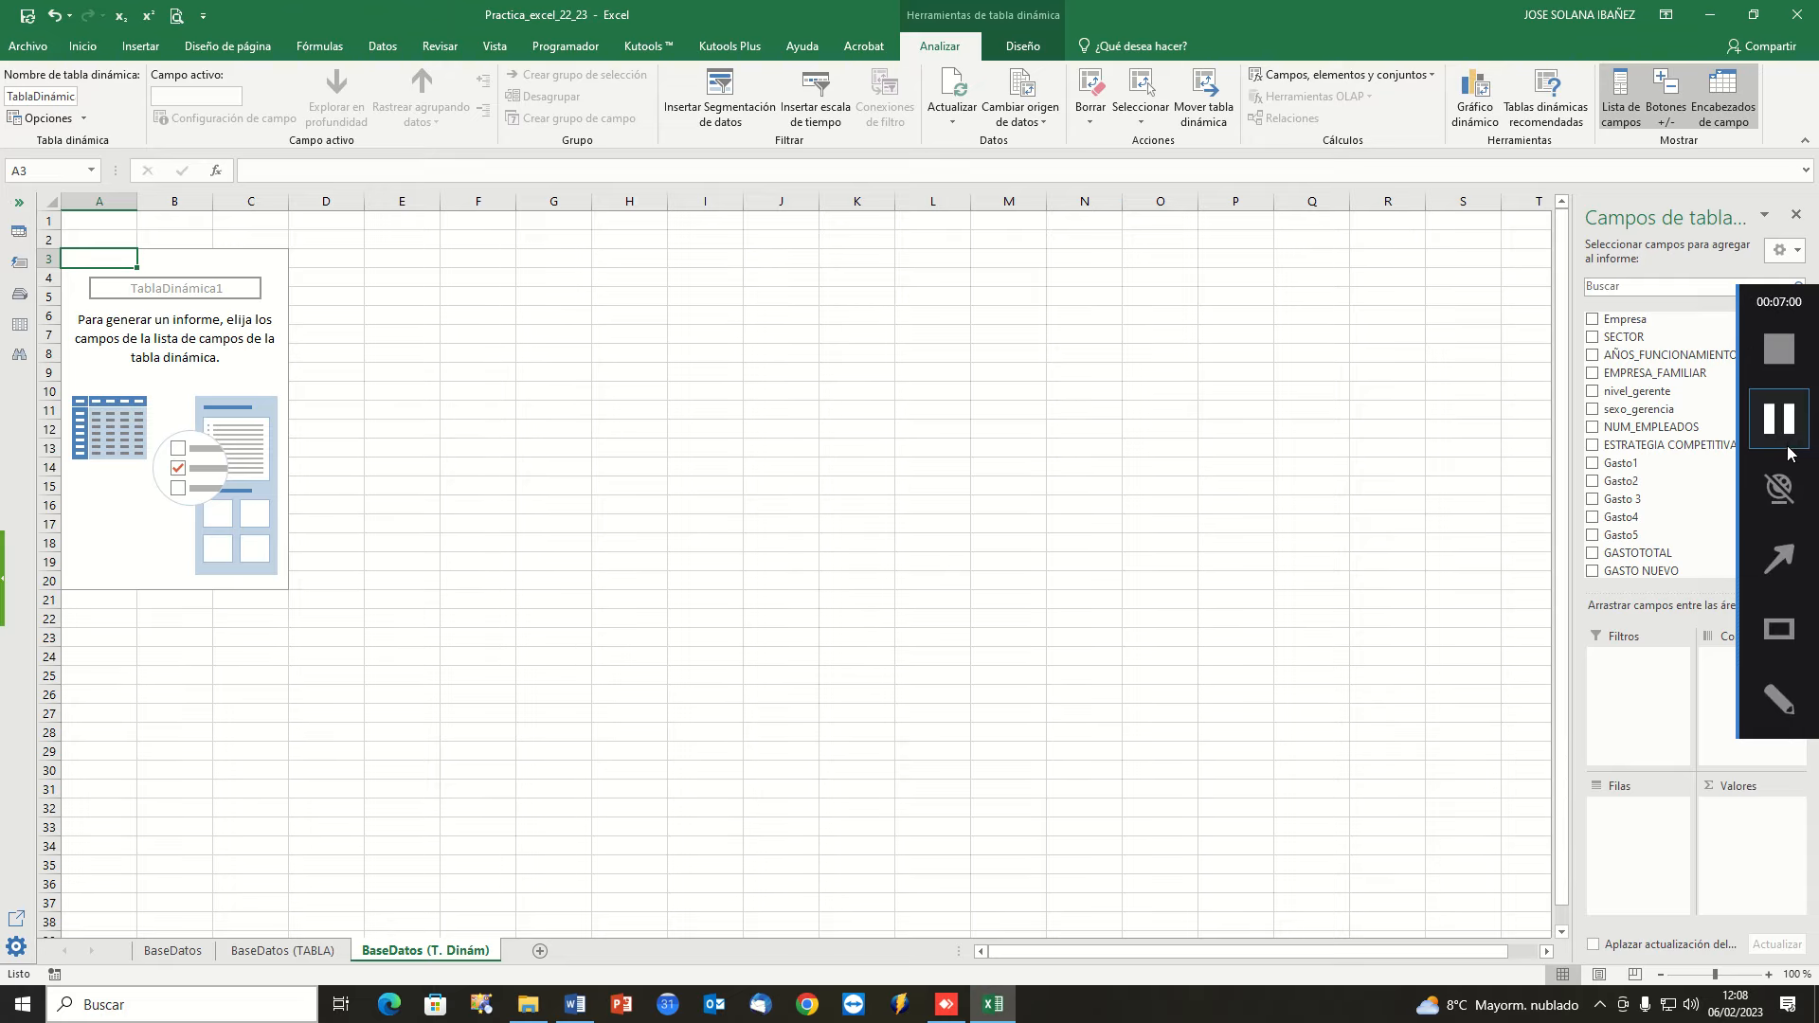
{"action": "left_click", "coordinate": [1789, 437]}
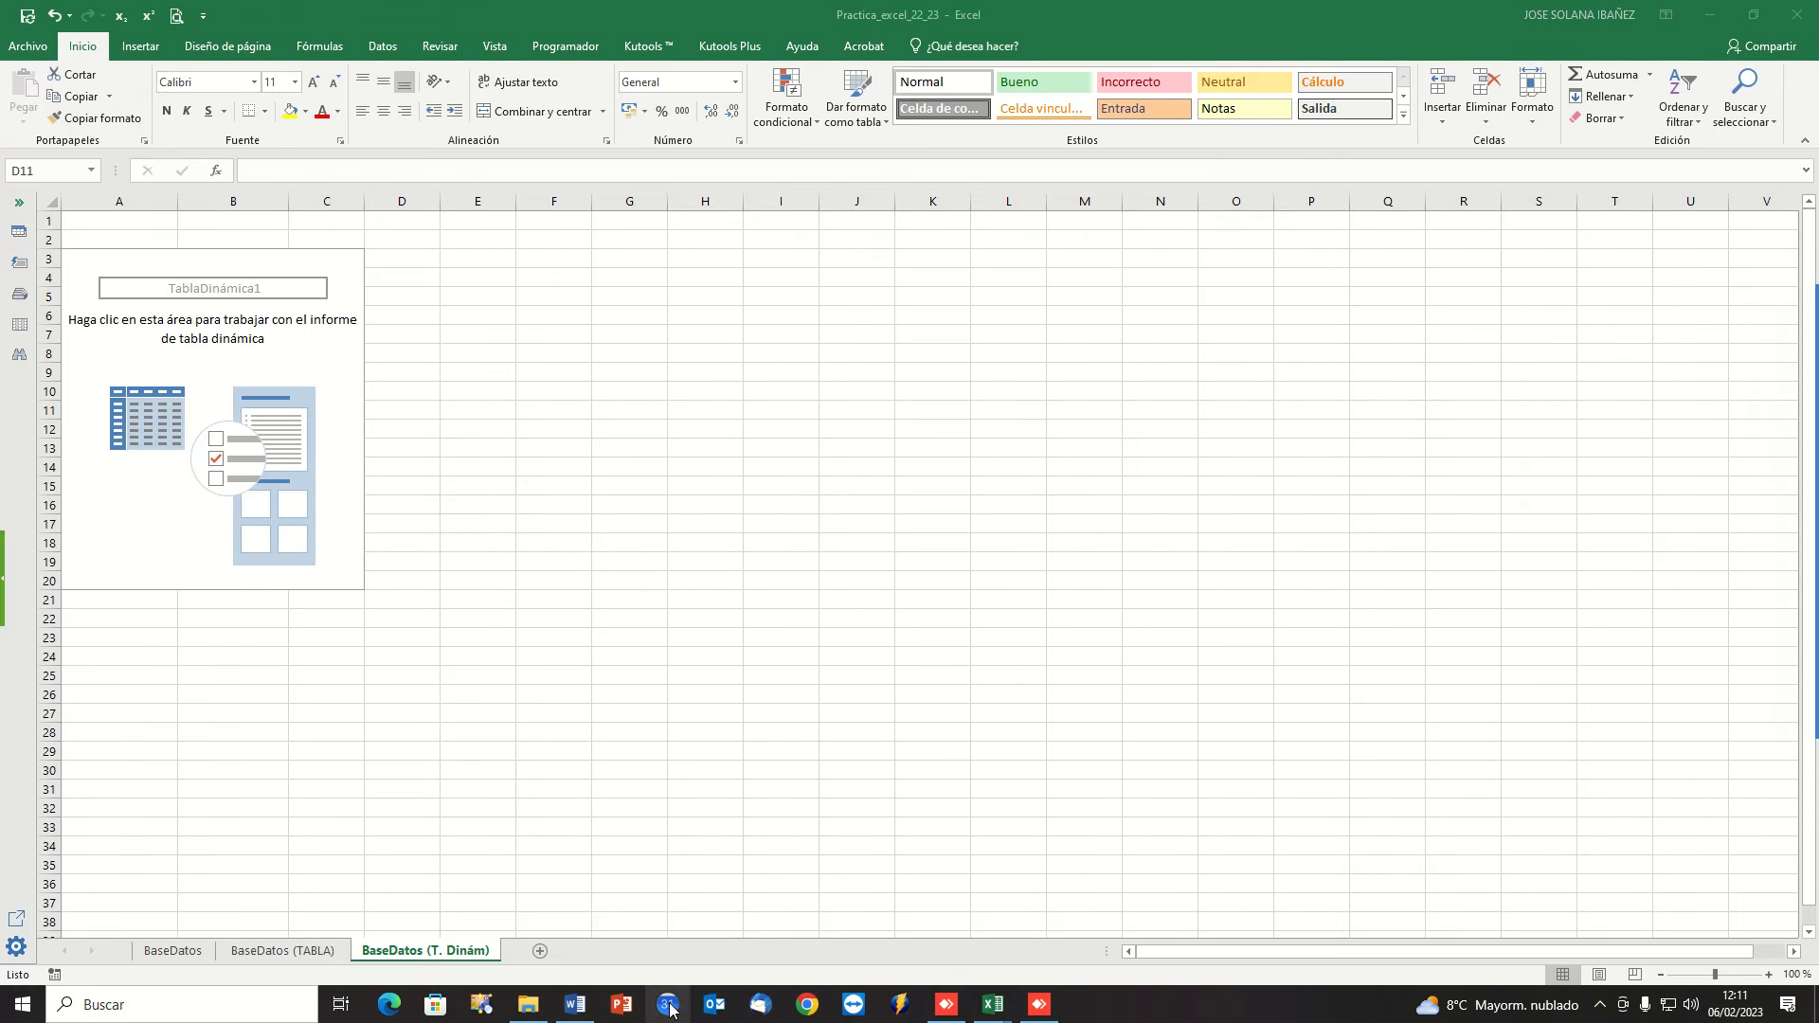
Switch to Word to read exercise 3 on the distribution of companies by sector, and return to the Practica_excel_22_23 workbook in Excel.
{"action": "left_click", "coordinate": [575, 1004]}
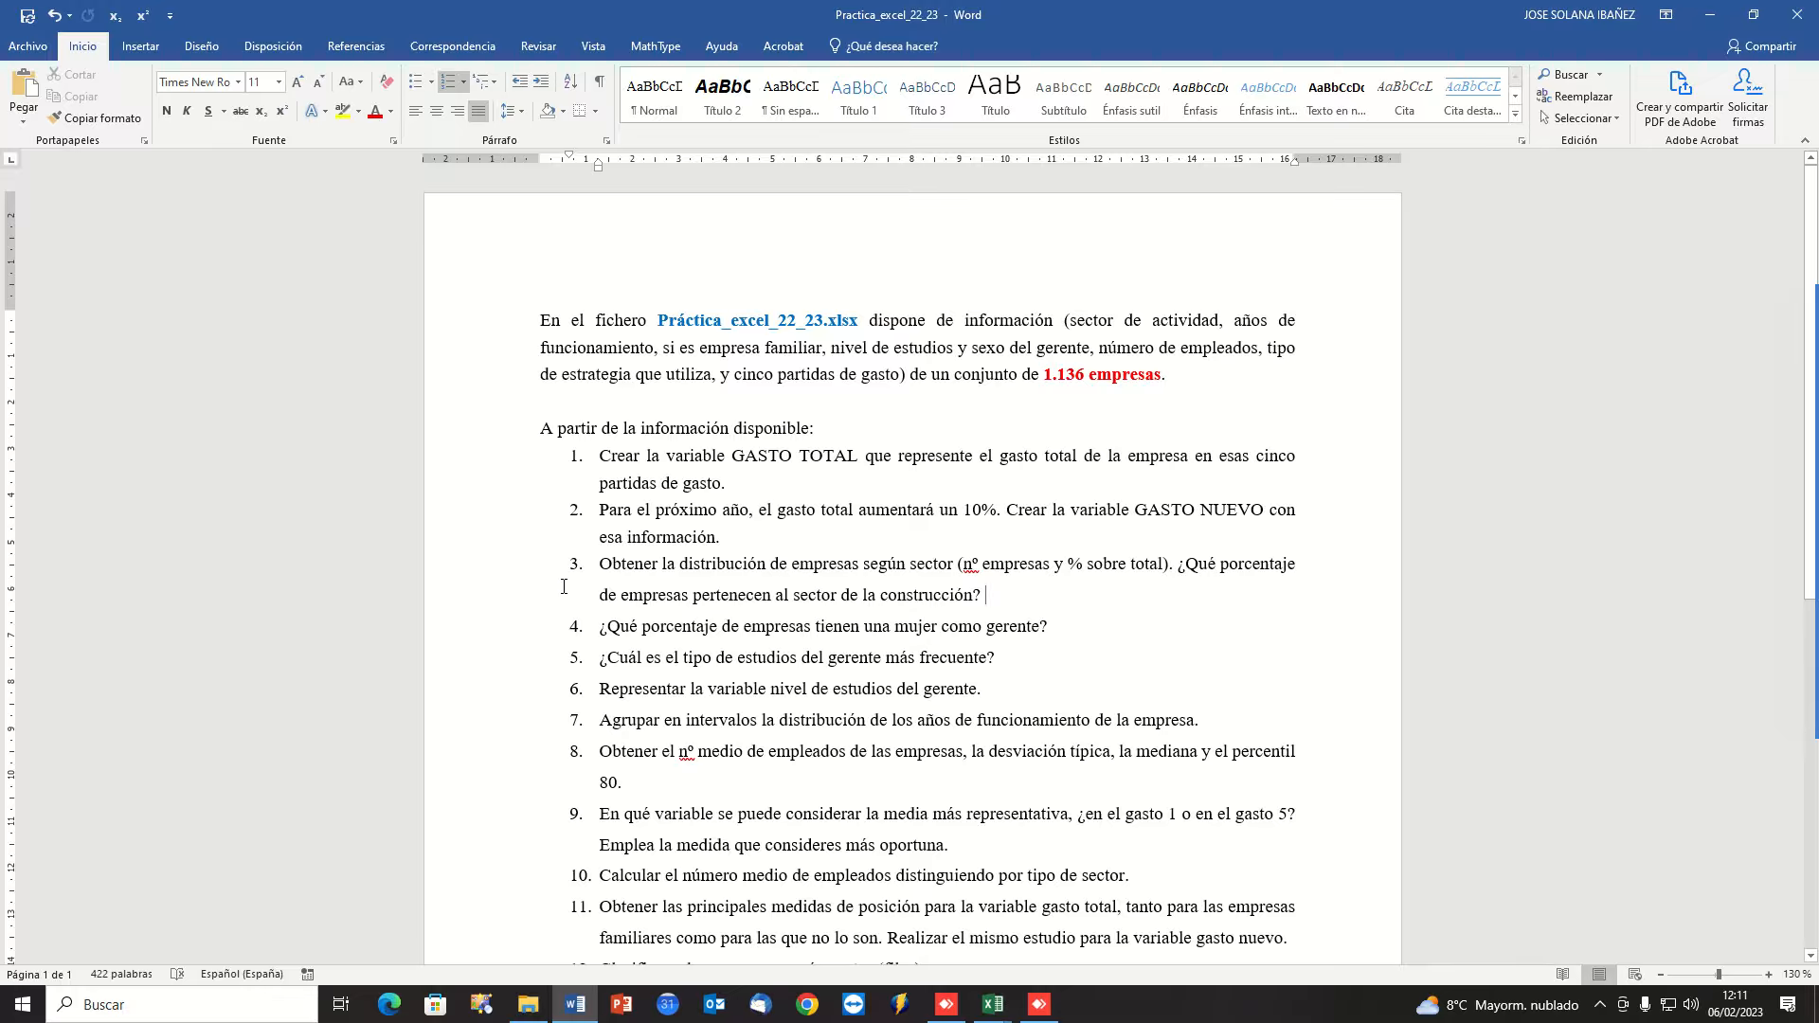
{"action": "left_click_drag", "start_coordinate": [491, 571], "coordinate": [482, 595]}
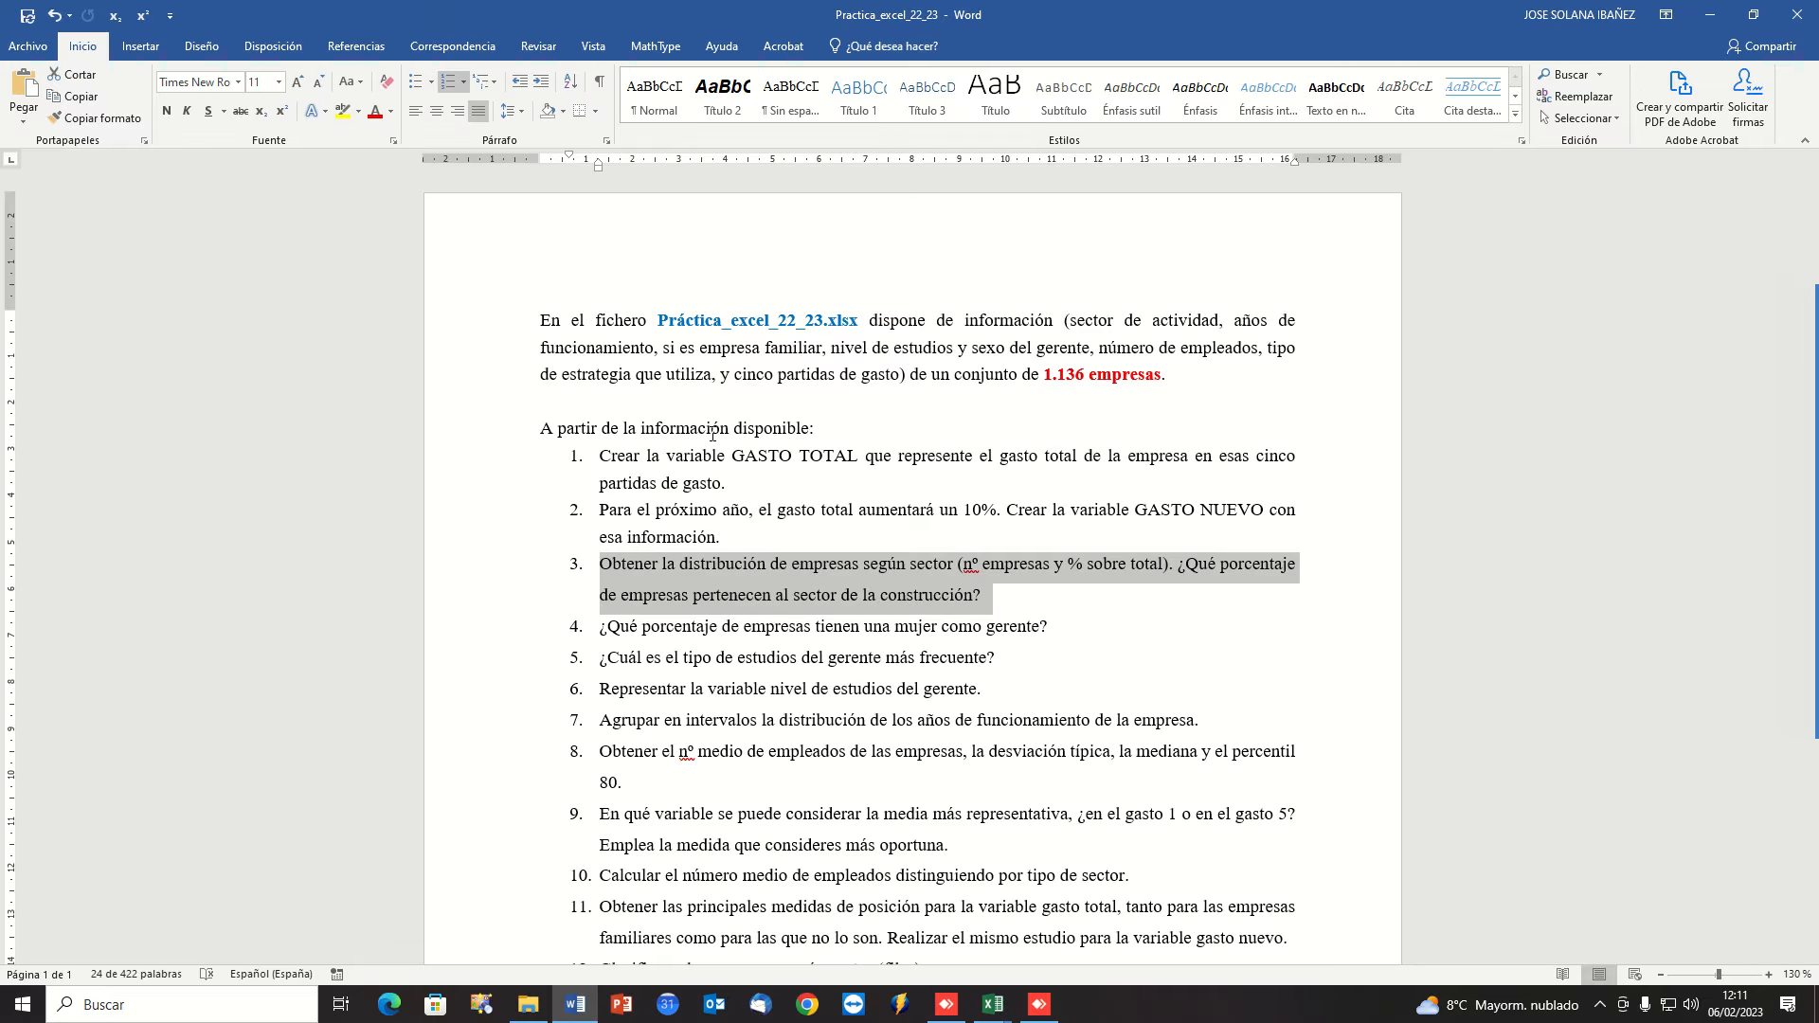
{"action": "left_click", "coordinate": [790, 565]}
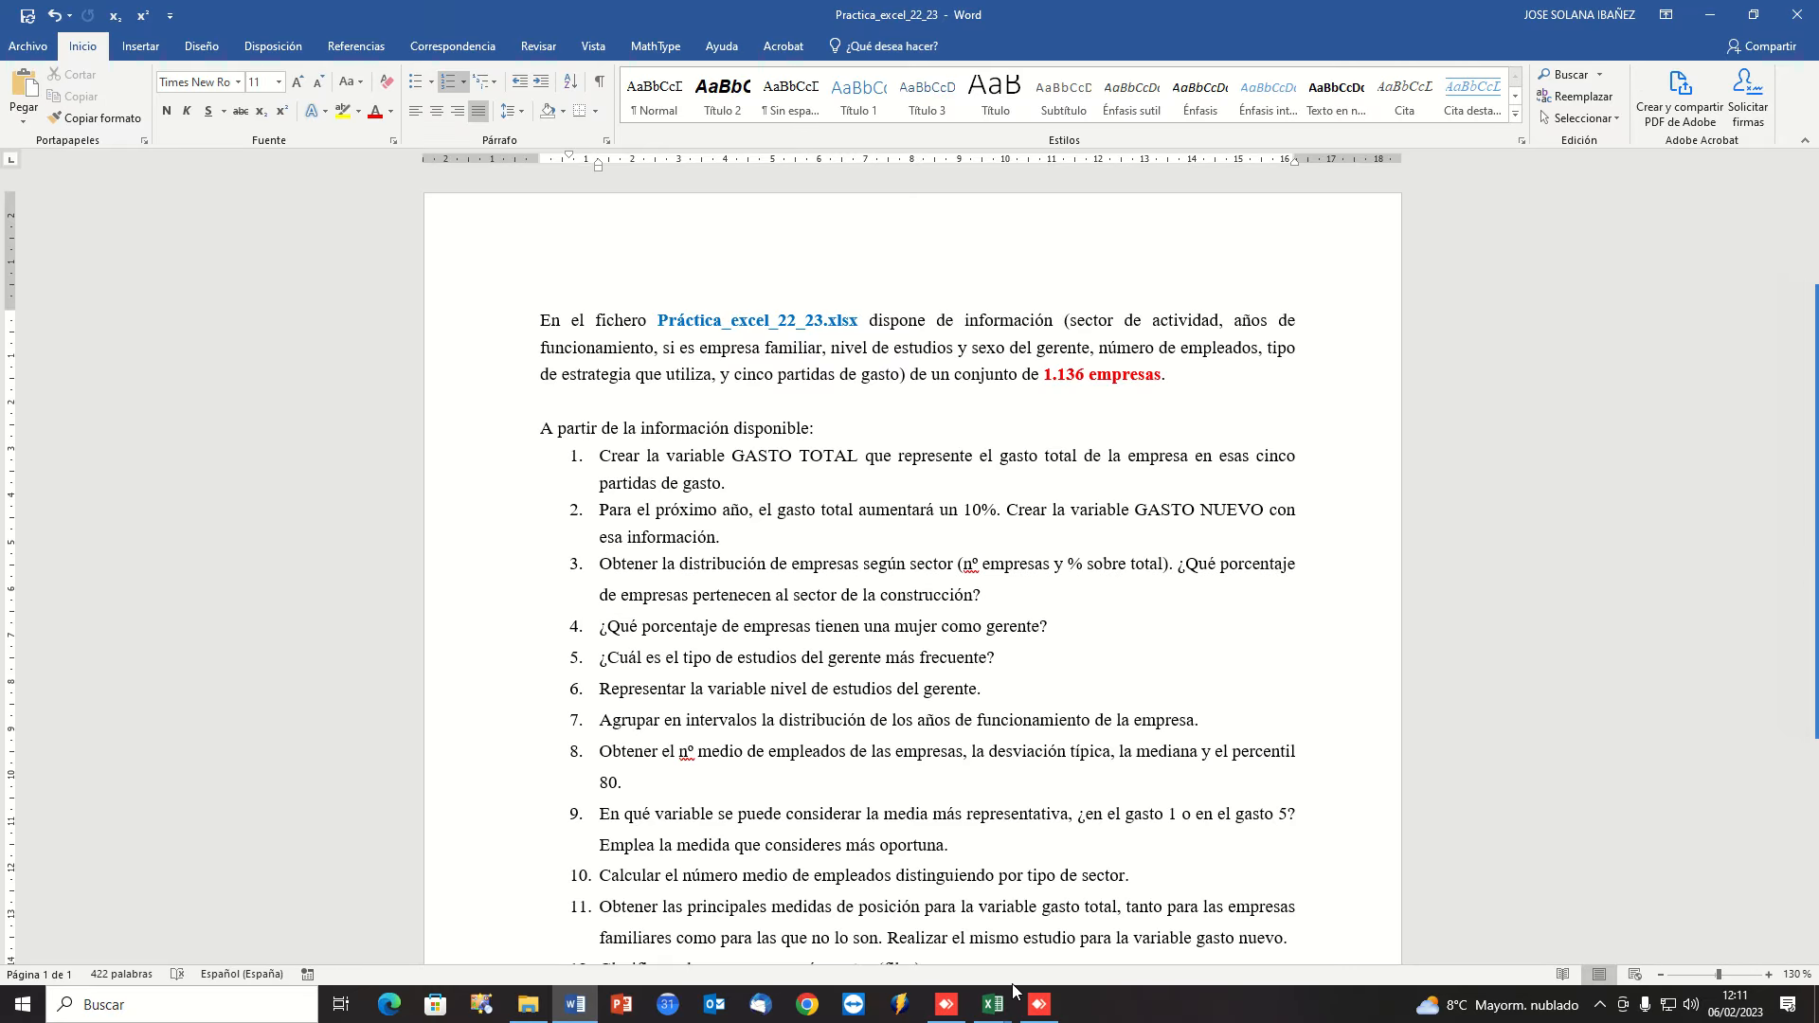
{"action": "mouse_move", "coordinate": [993, 1004]}
{"action": "mouse_move", "coordinate": [1035, 953]}
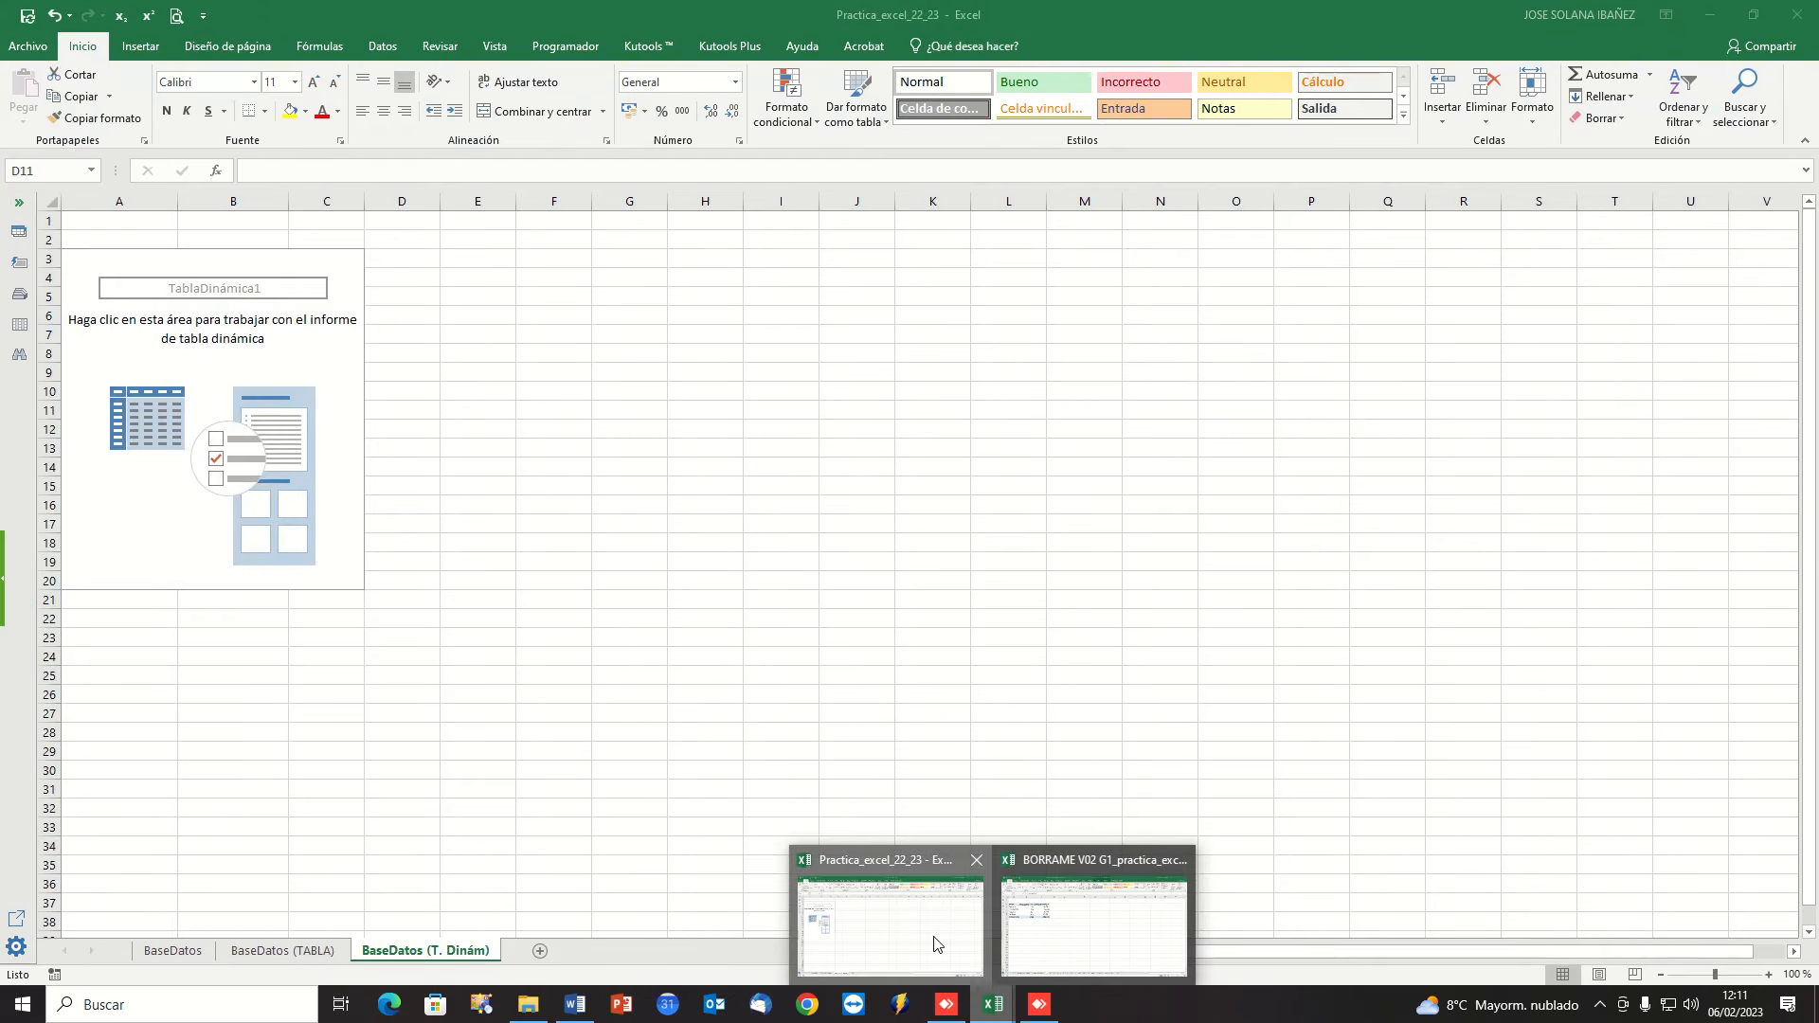
{"action": "left_click", "coordinate": [934, 940]}
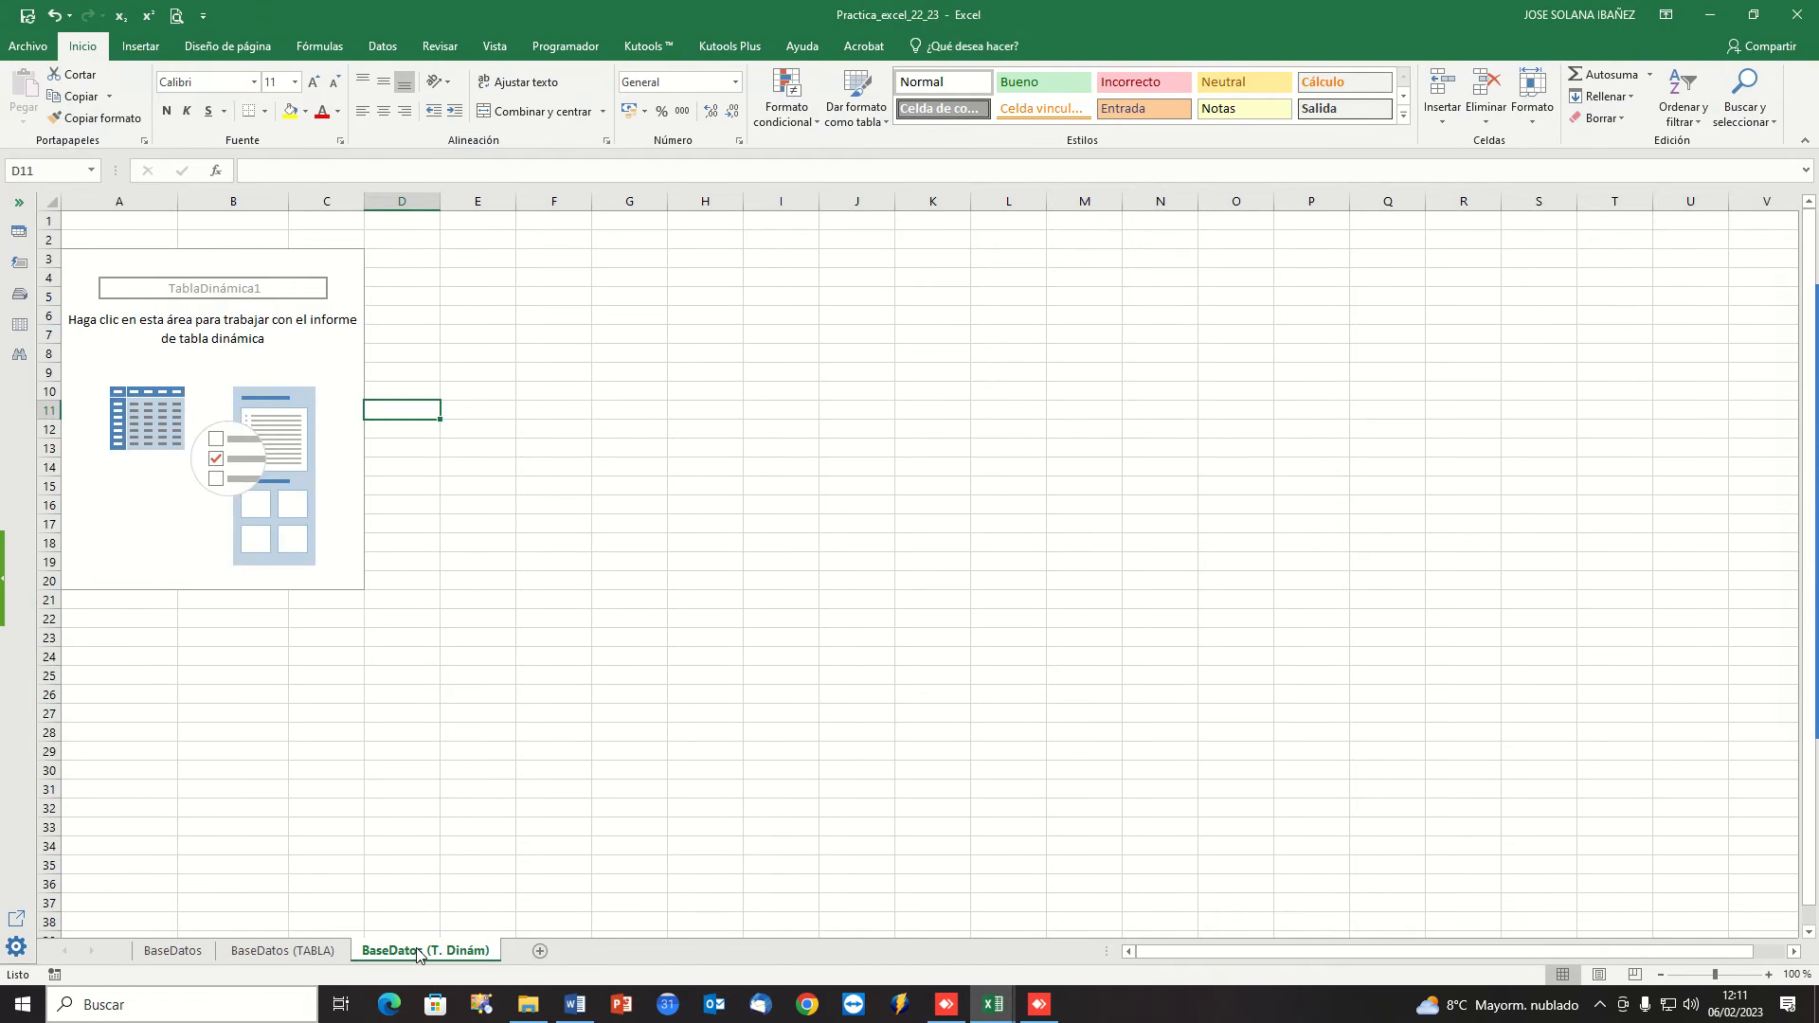
Add Empresa to the pivot table's values and SECTOR to its rows.
{"action": "left_click", "coordinate": [170, 502]}
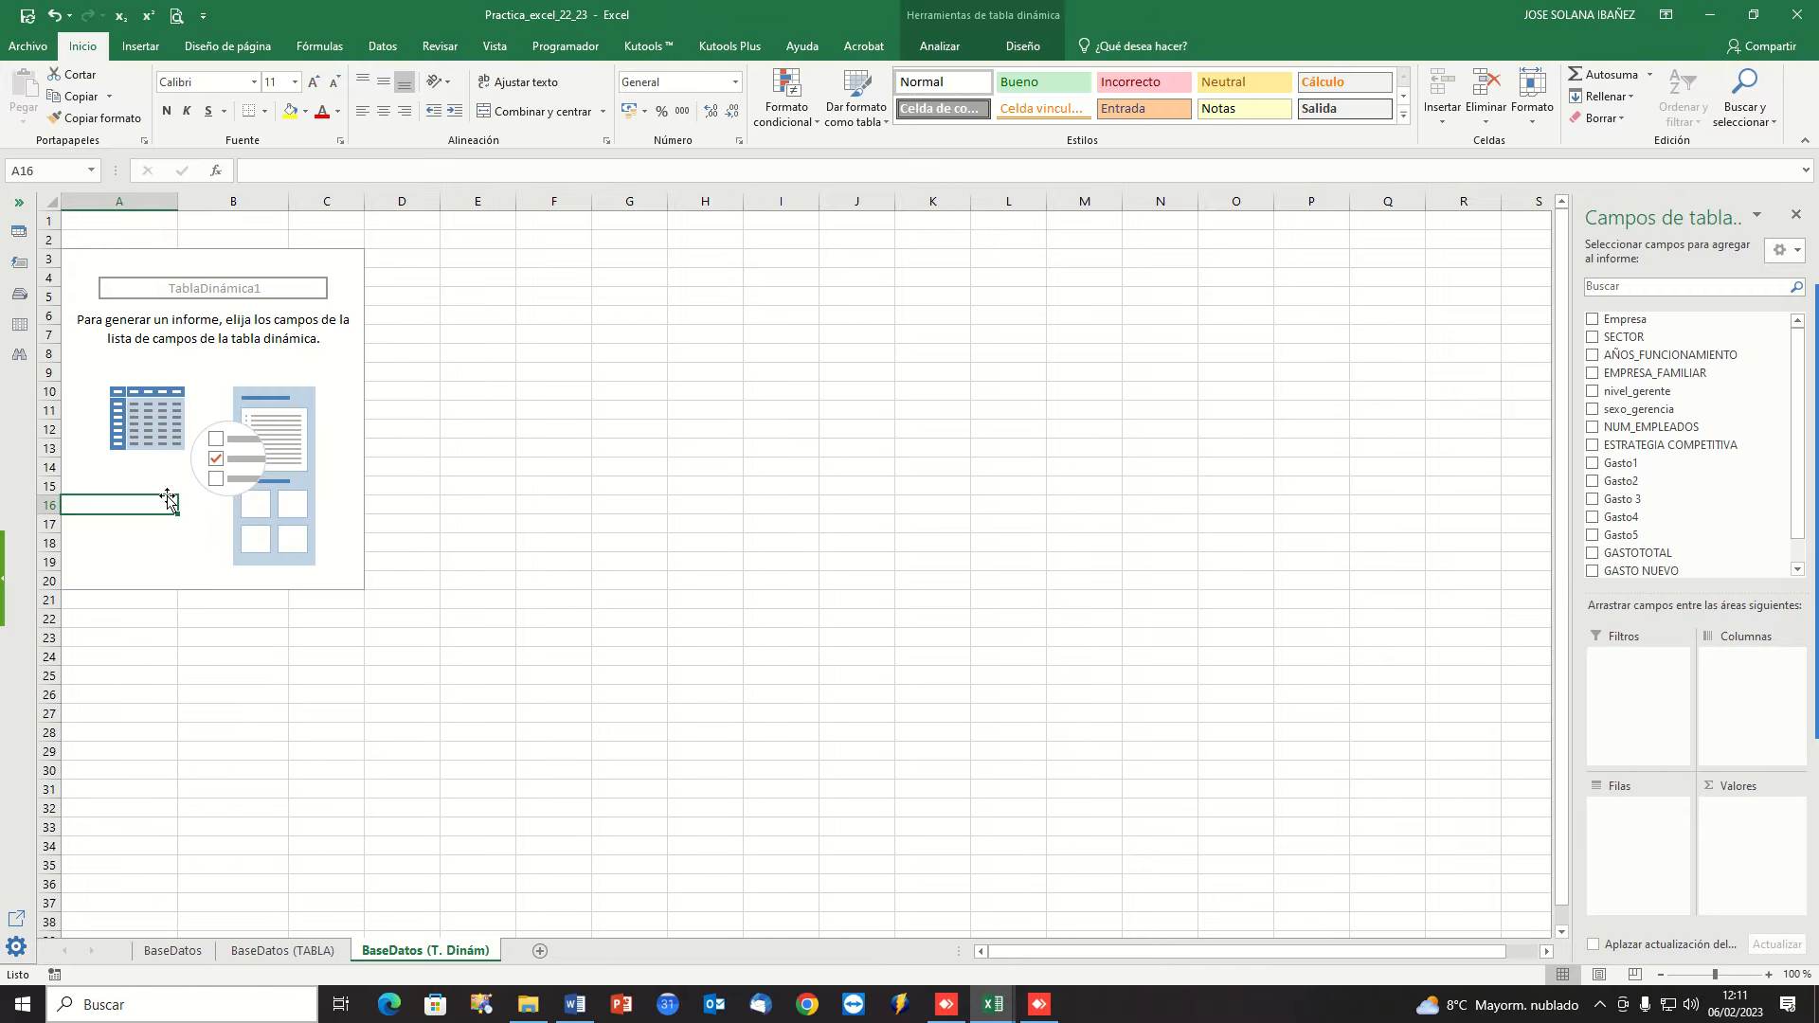
{"action": "left_click", "coordinate": [285, 339]}
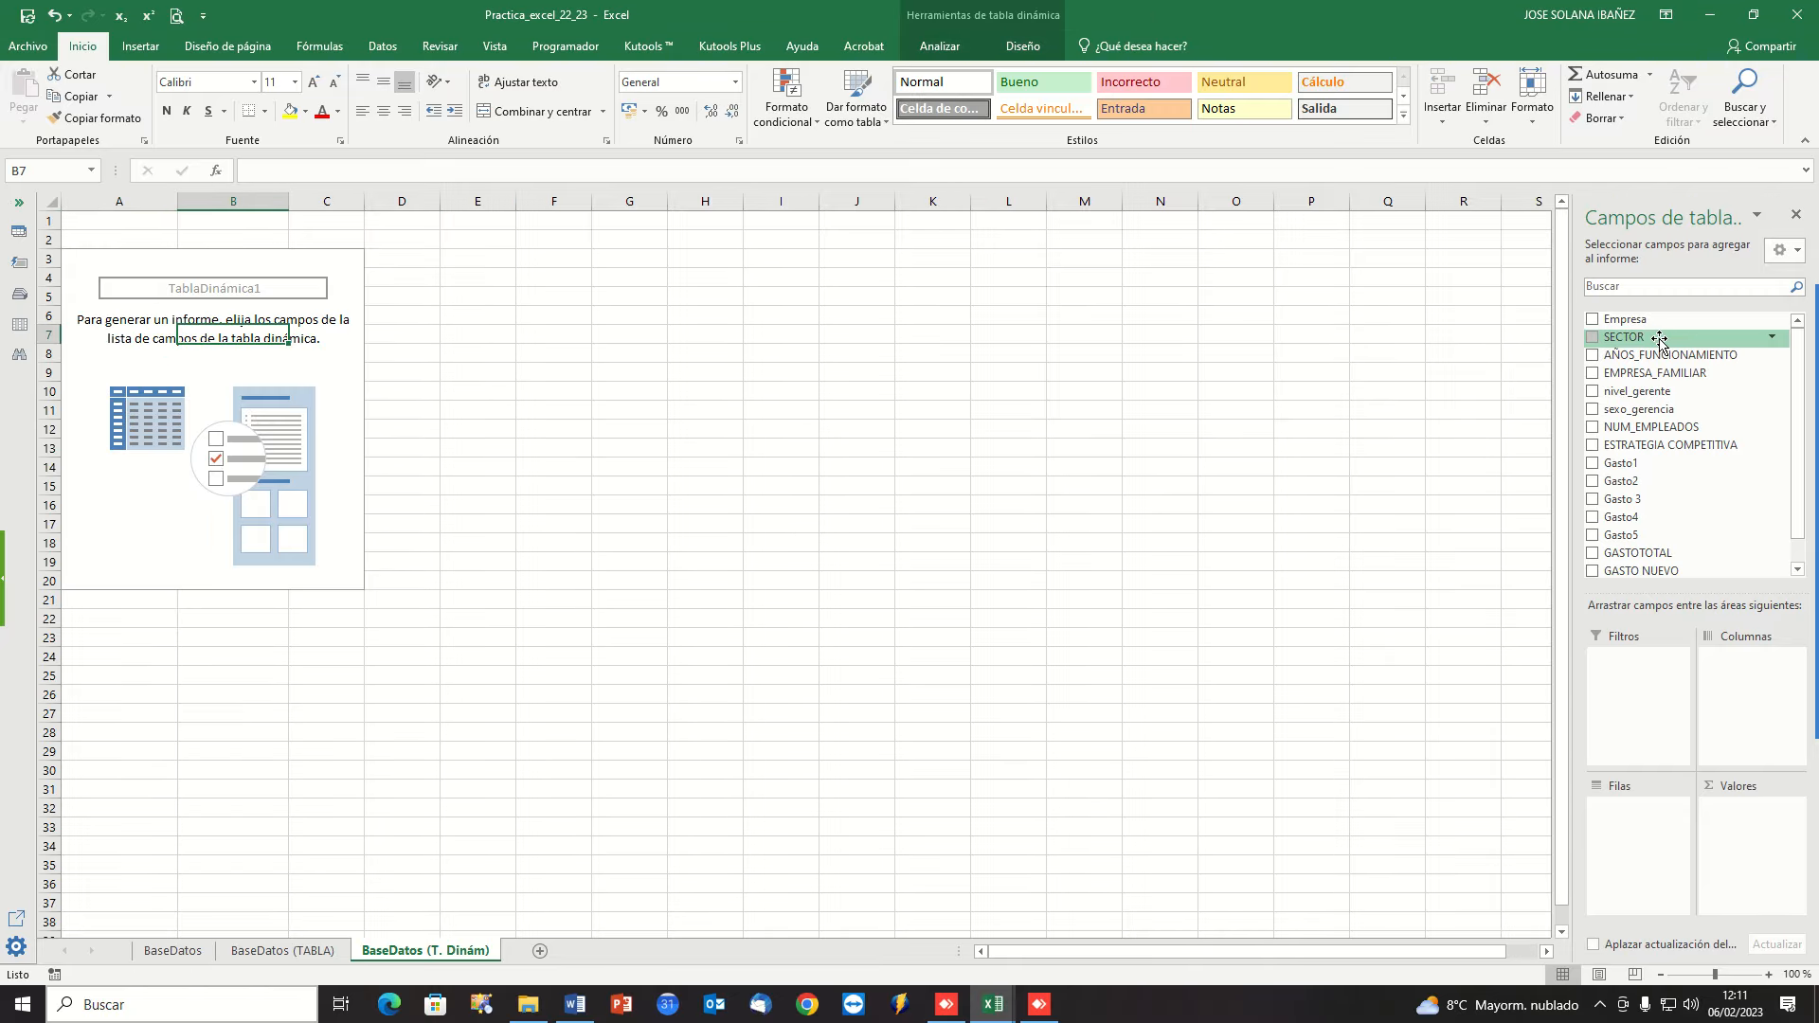
{"action": "left_click", "coordinate": [1593, 320]}
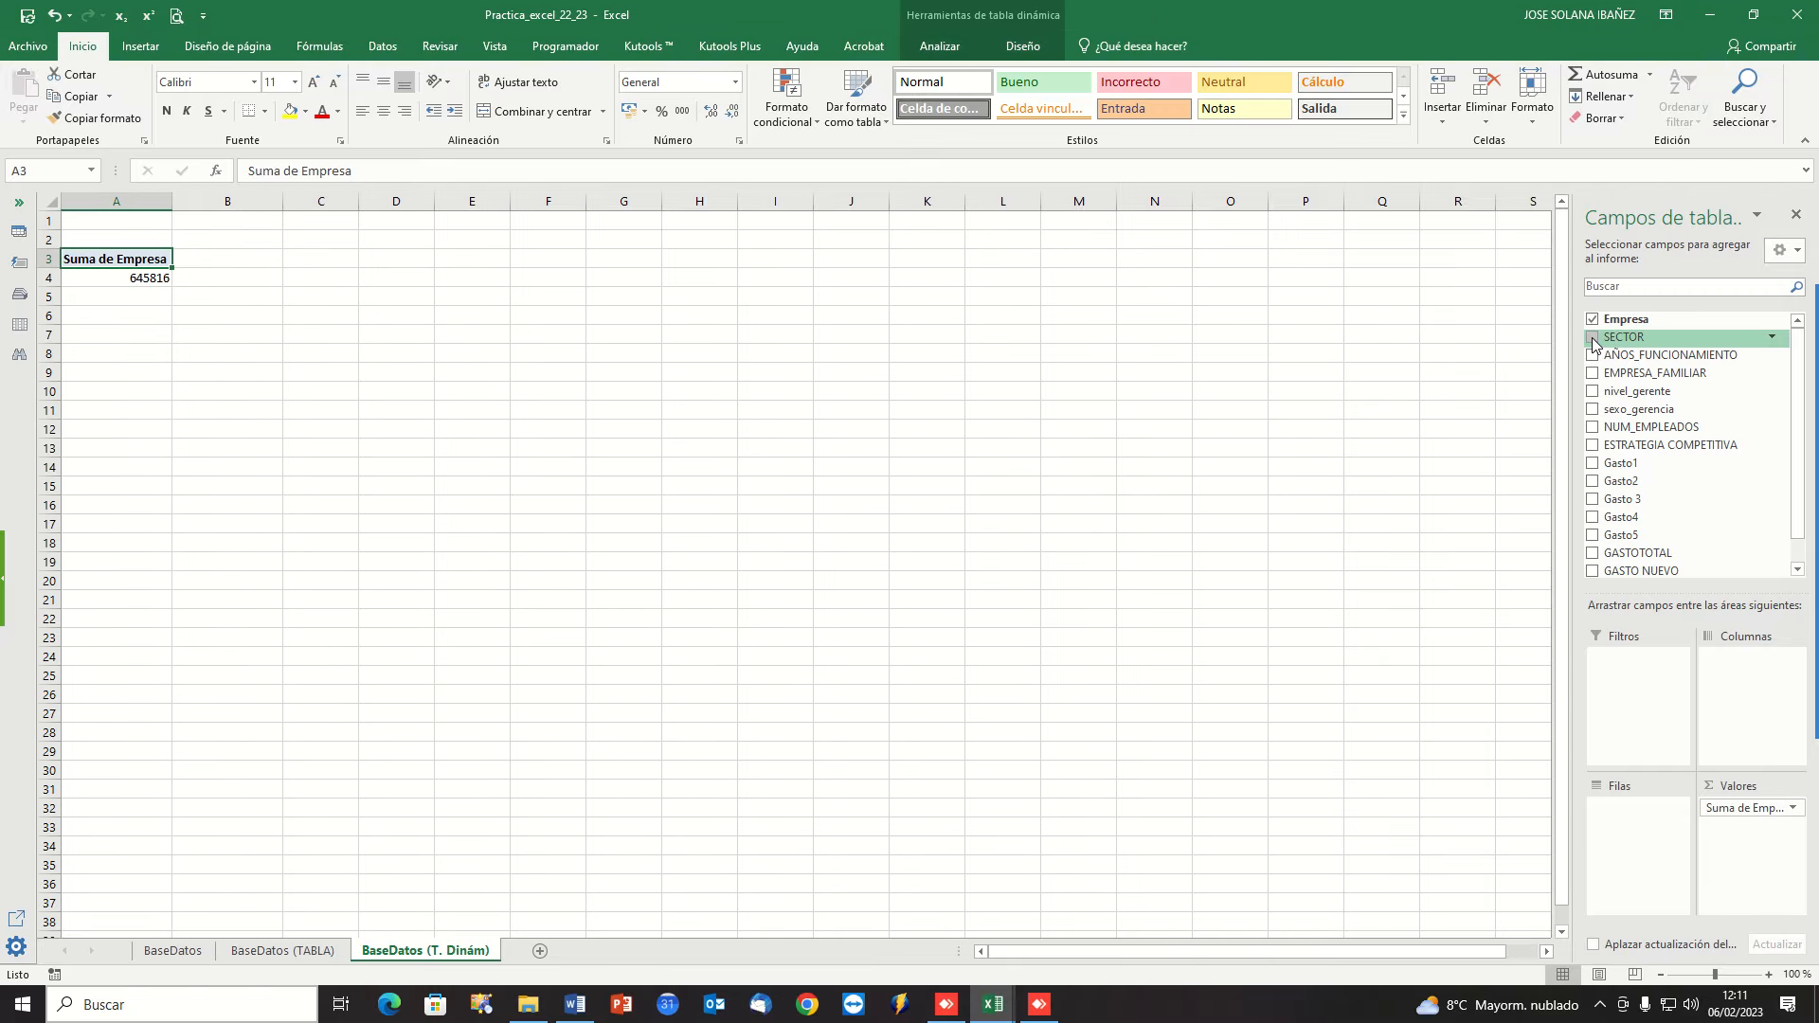
{"action": "left_click", "coordinate": [1593, 339]}
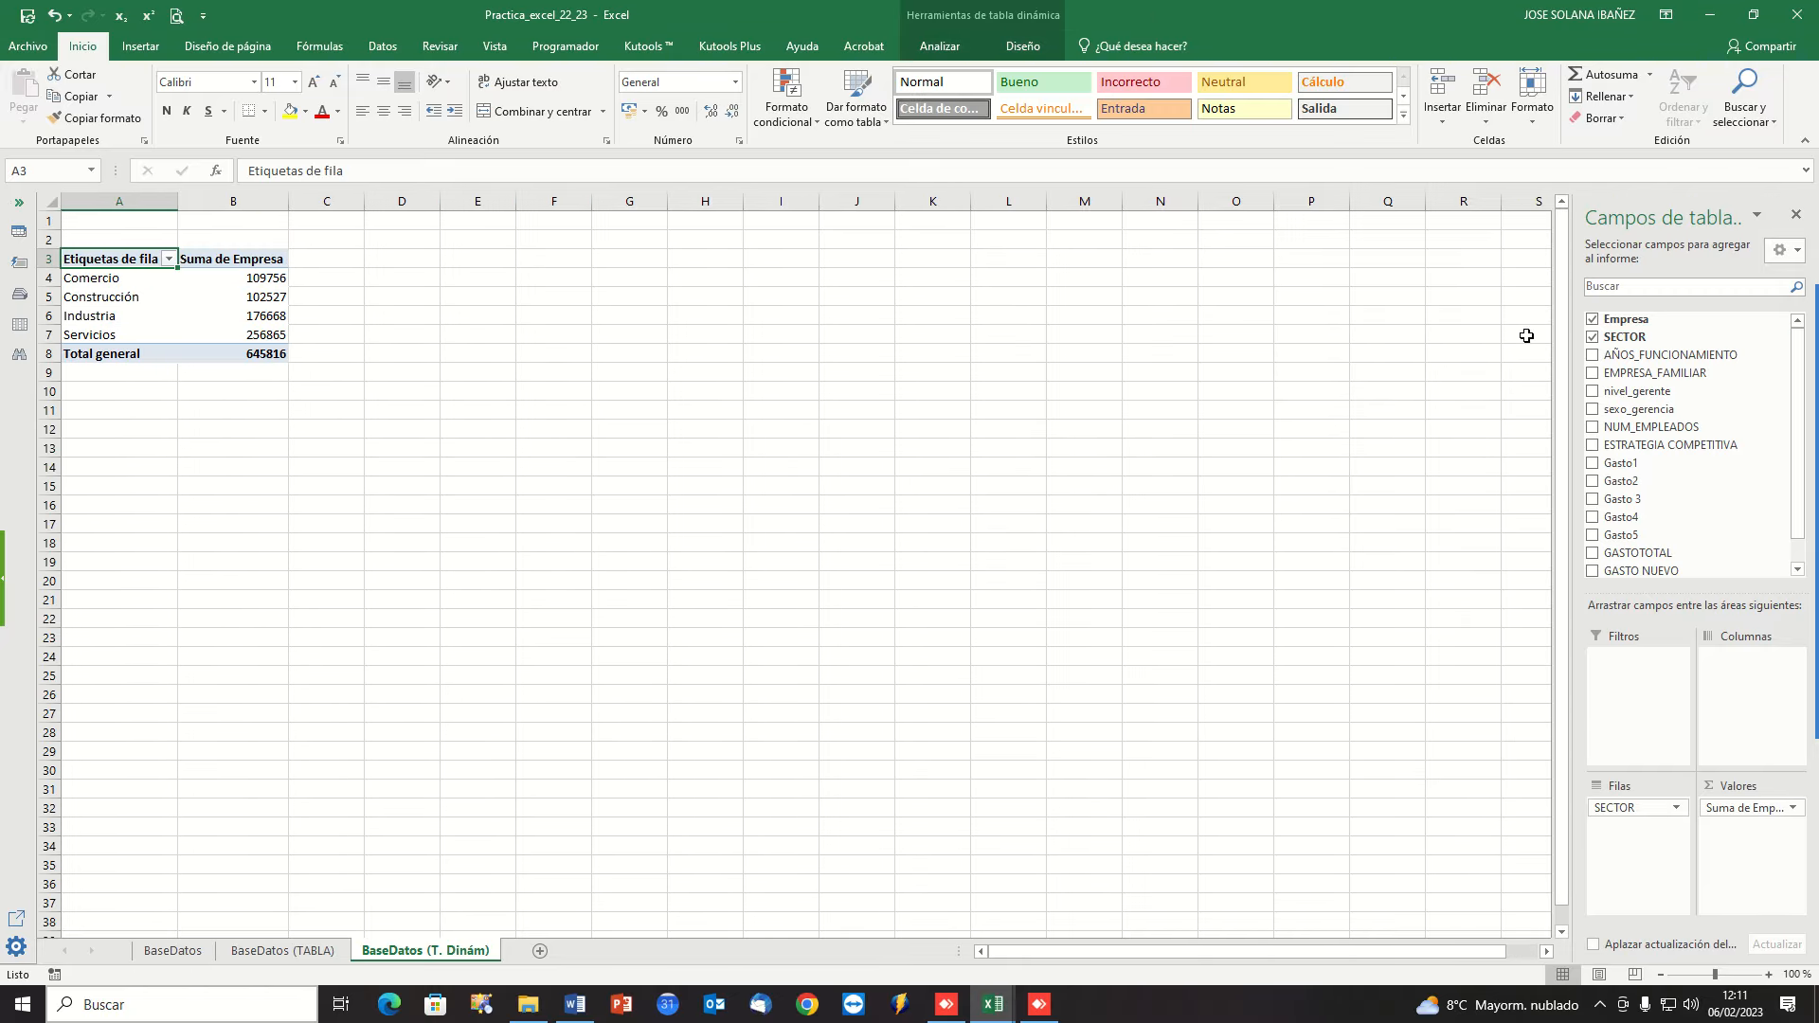
Rename the pivot table's row label heading in A3 as Sector.
{"action": "left_click", "coordinate": [239, 548]}
{"action": "double_click", "coordinate": [119, 259]}
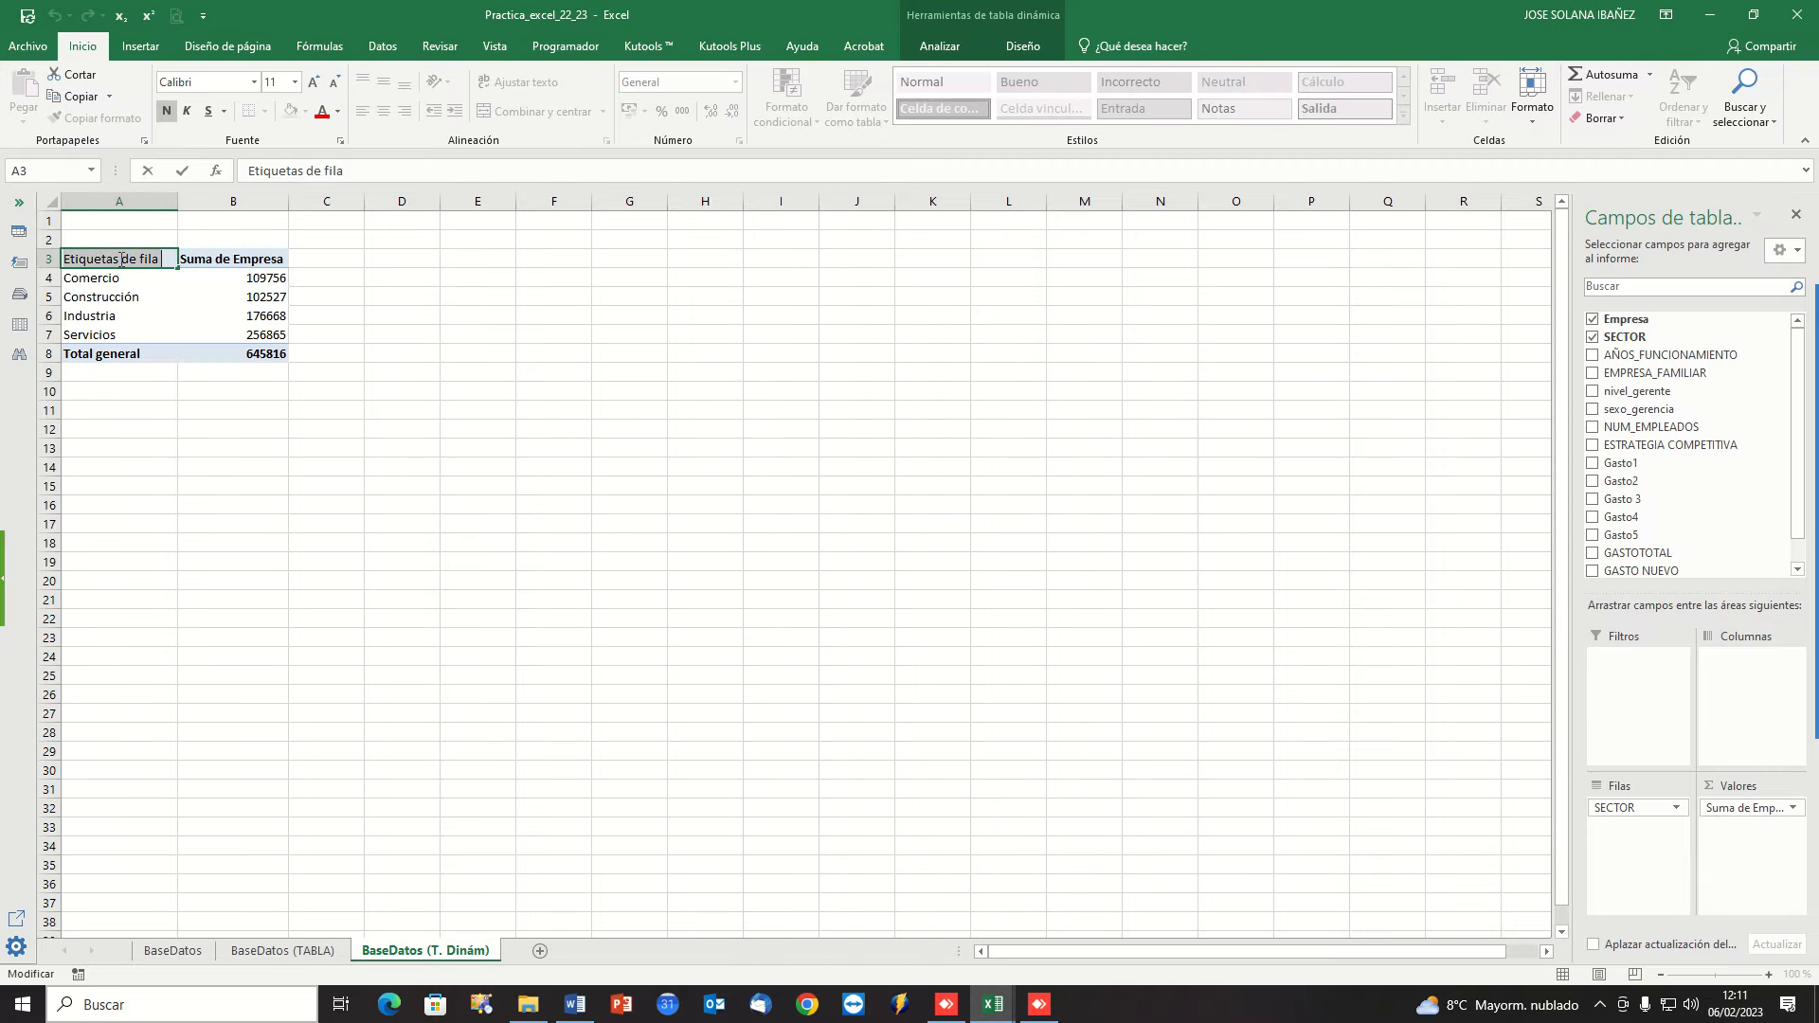
{"action": "key", "text": "BackSpace"}
{"action": "key", "text": "BackSpace"}
{"action": "key", "text": "BackSpace"}
{"action": "key", "text": "BackSpace"}
{"action": "key", "text": "BackSpace"}
{"action": "key", "text": "BackSpace"}
{"action": "key", "text": "BackSpace"}
{"action": "key", "text": "BackSpace"}
{"action": "key", "text": "BackSpace"}
{"action": "key", "text": "BackSpace"}
{"action": "key", "text": "BackSpace"}
{"action": "key", "text": "BackSpace"}
{"action": "key", "text": "BackSpace"}
{"action": "key", "text": "BackSpace"}
{"action": "key", "text": "BackSpace"}
{"action": "key", "text": "BackSpace"}
{"action": "key", "text": "BackSpace"}
{"action": "type", "text": "Sector"}
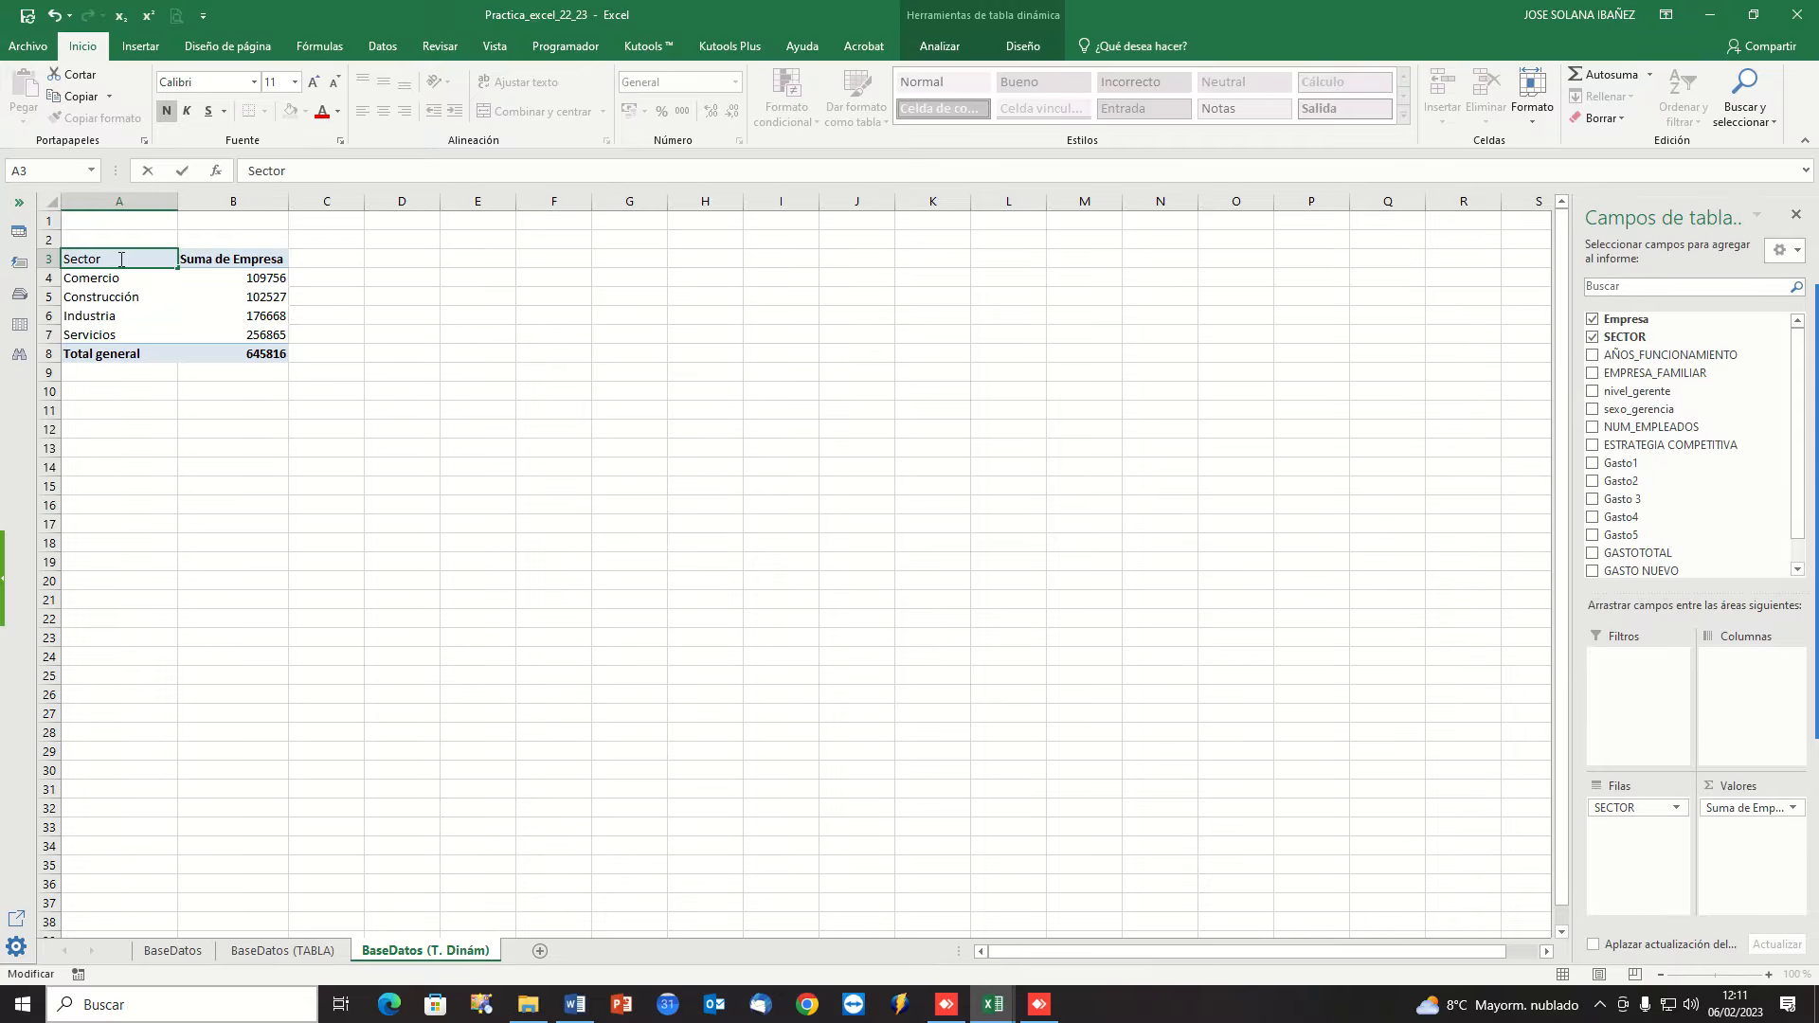
Summarize the pivot table's Empresa values by Recuento and name the column Frec. Absolutas (ni).
{"action": "double_click", "coordinate": [231, 260]}
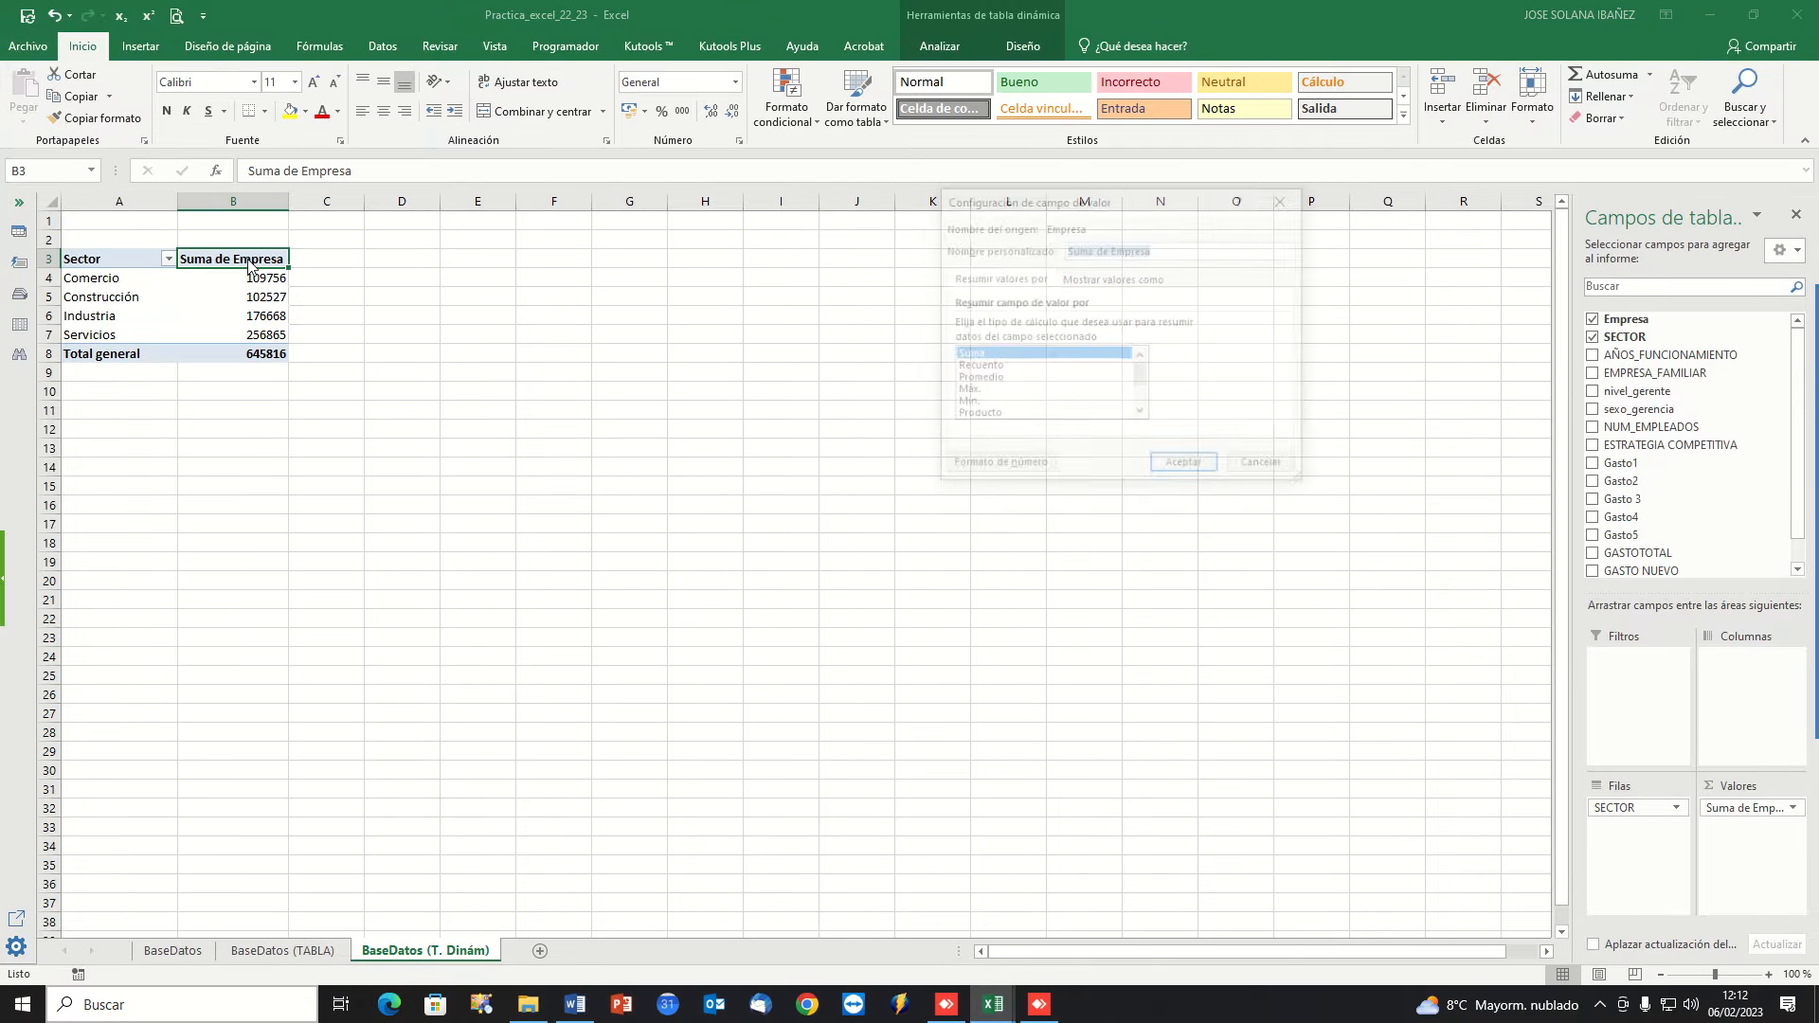
{"action": "left_click", "coordinate": [978, 367]}
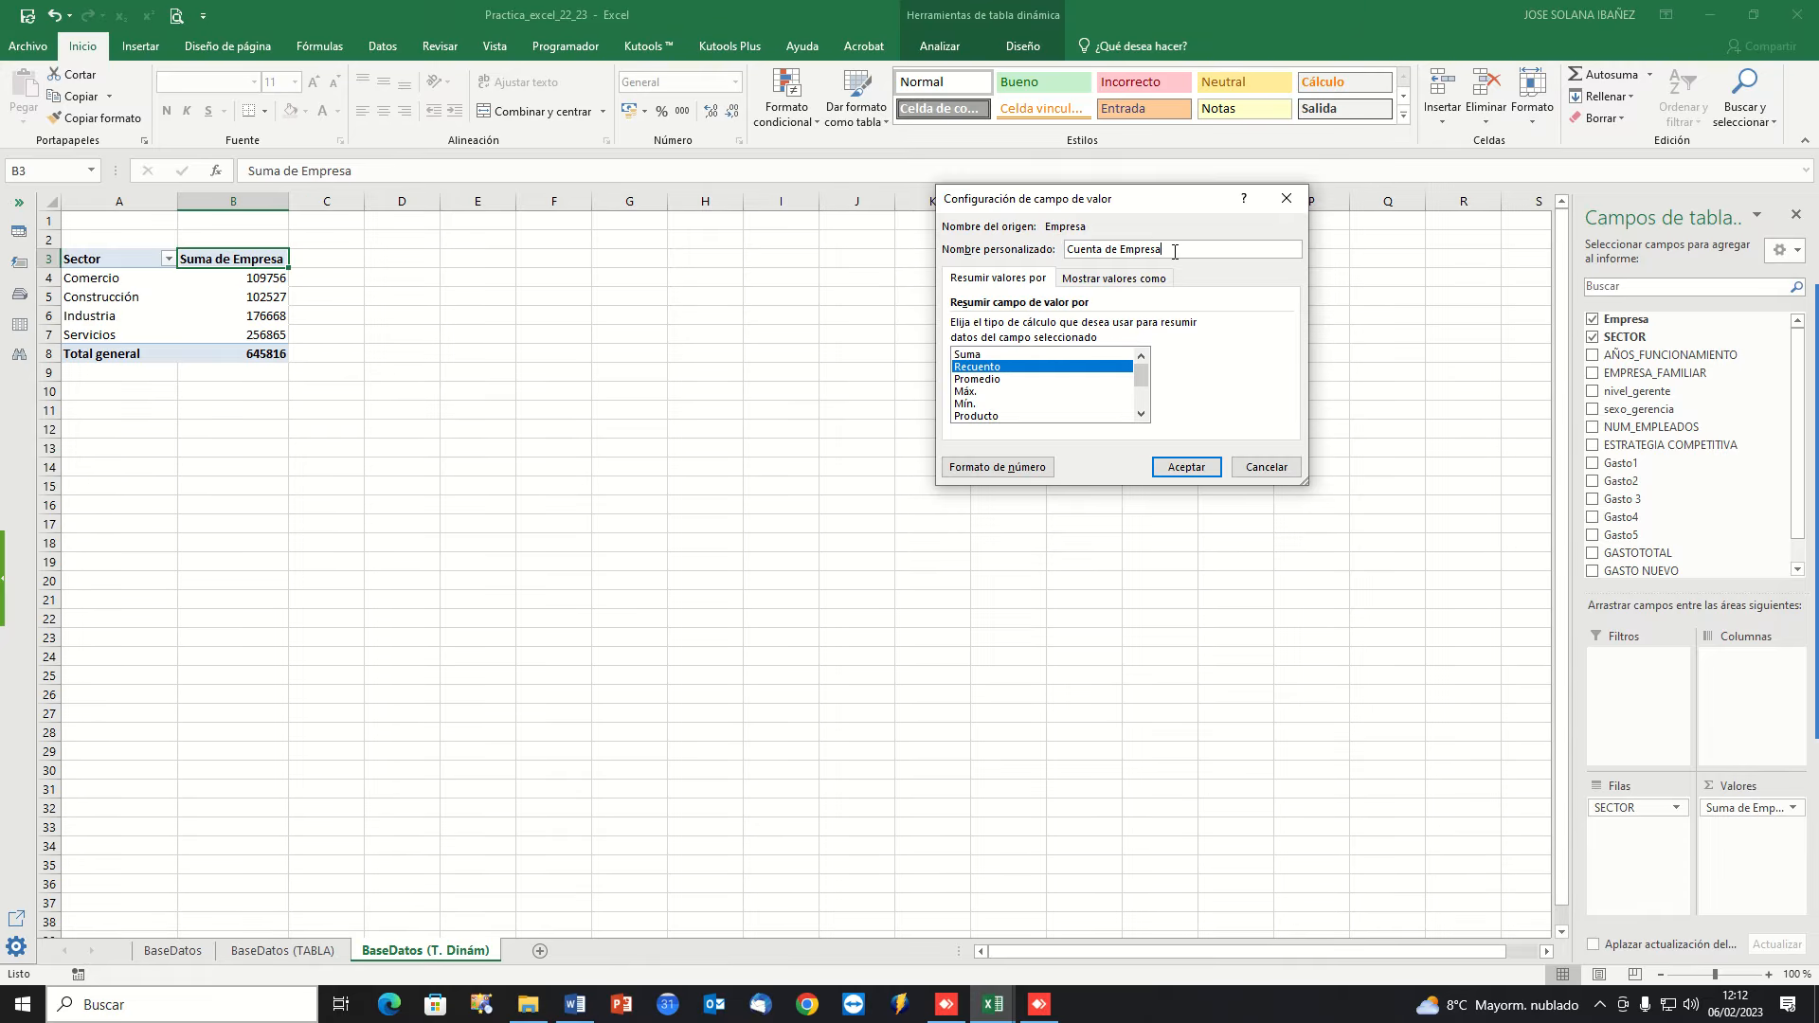
{"action": "left_click_drag", "start_coordinate": [1174, 252], "coordinate": [1062, 259]}
{"action": "type", "text": "Frec. Absolutas (ni"}
{"action": "key", "text": "Return"}
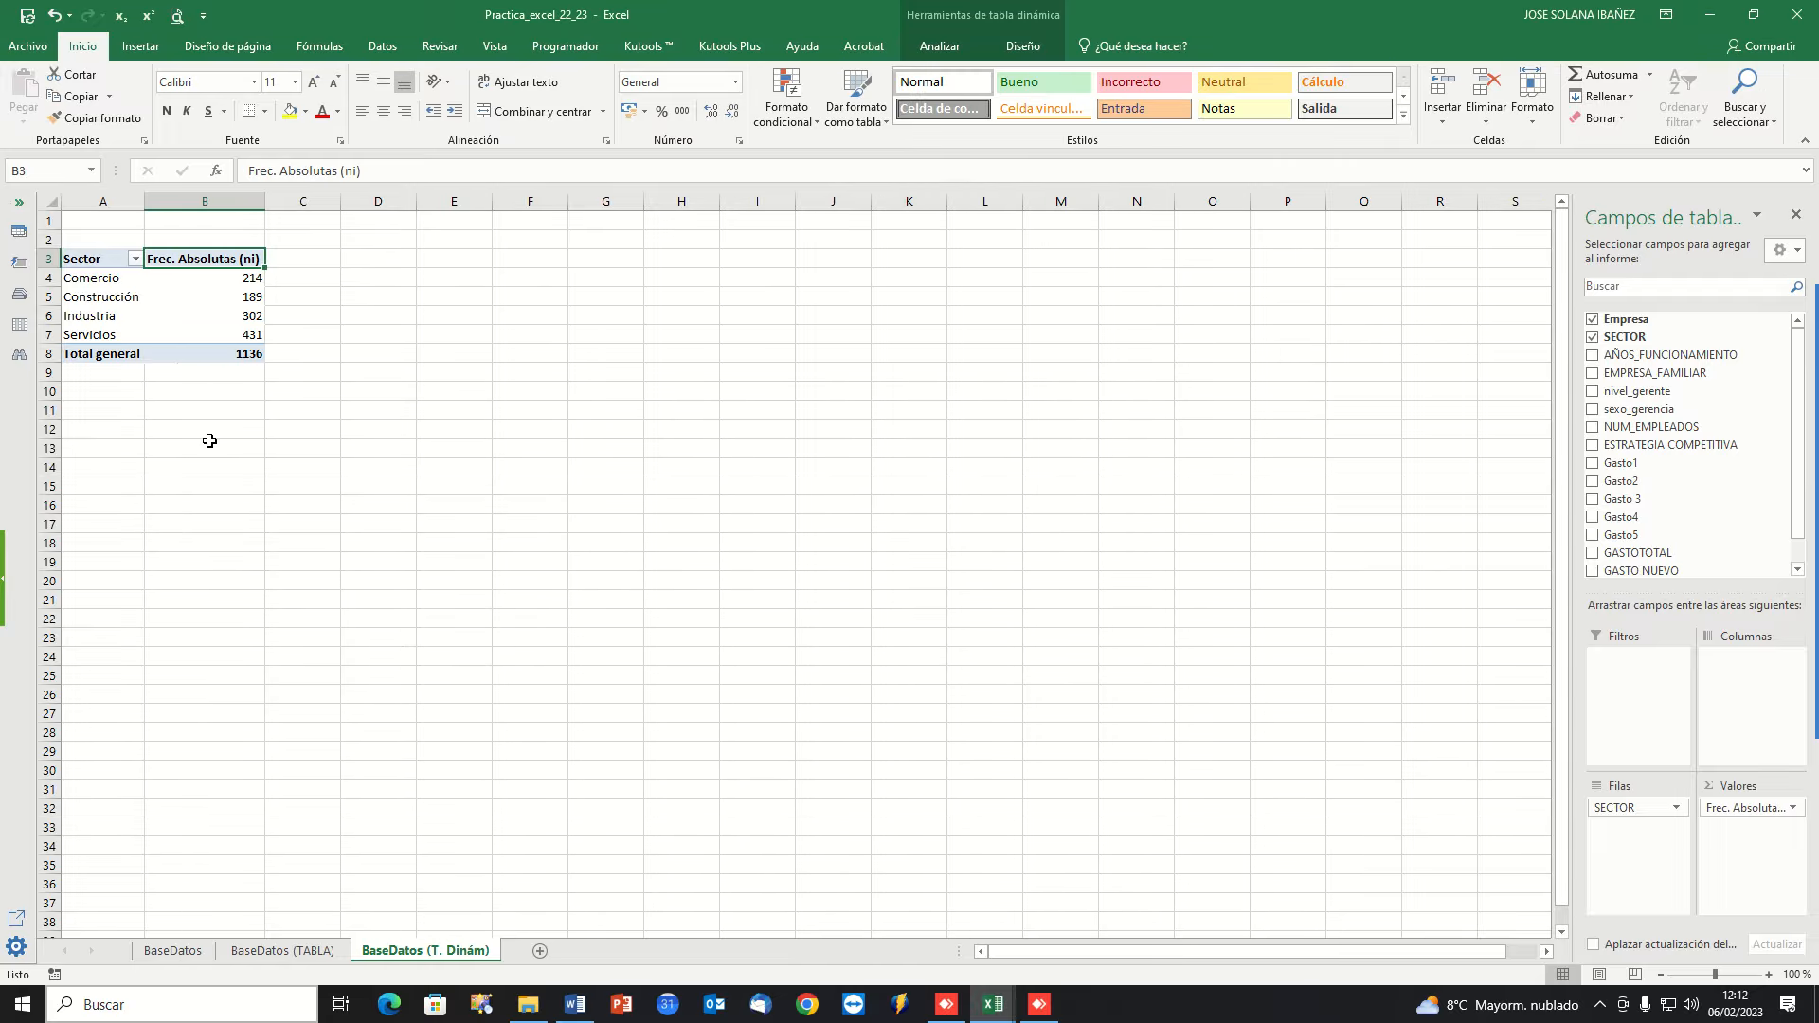
{"action": "left_click", "coordinate": [283, 428]}
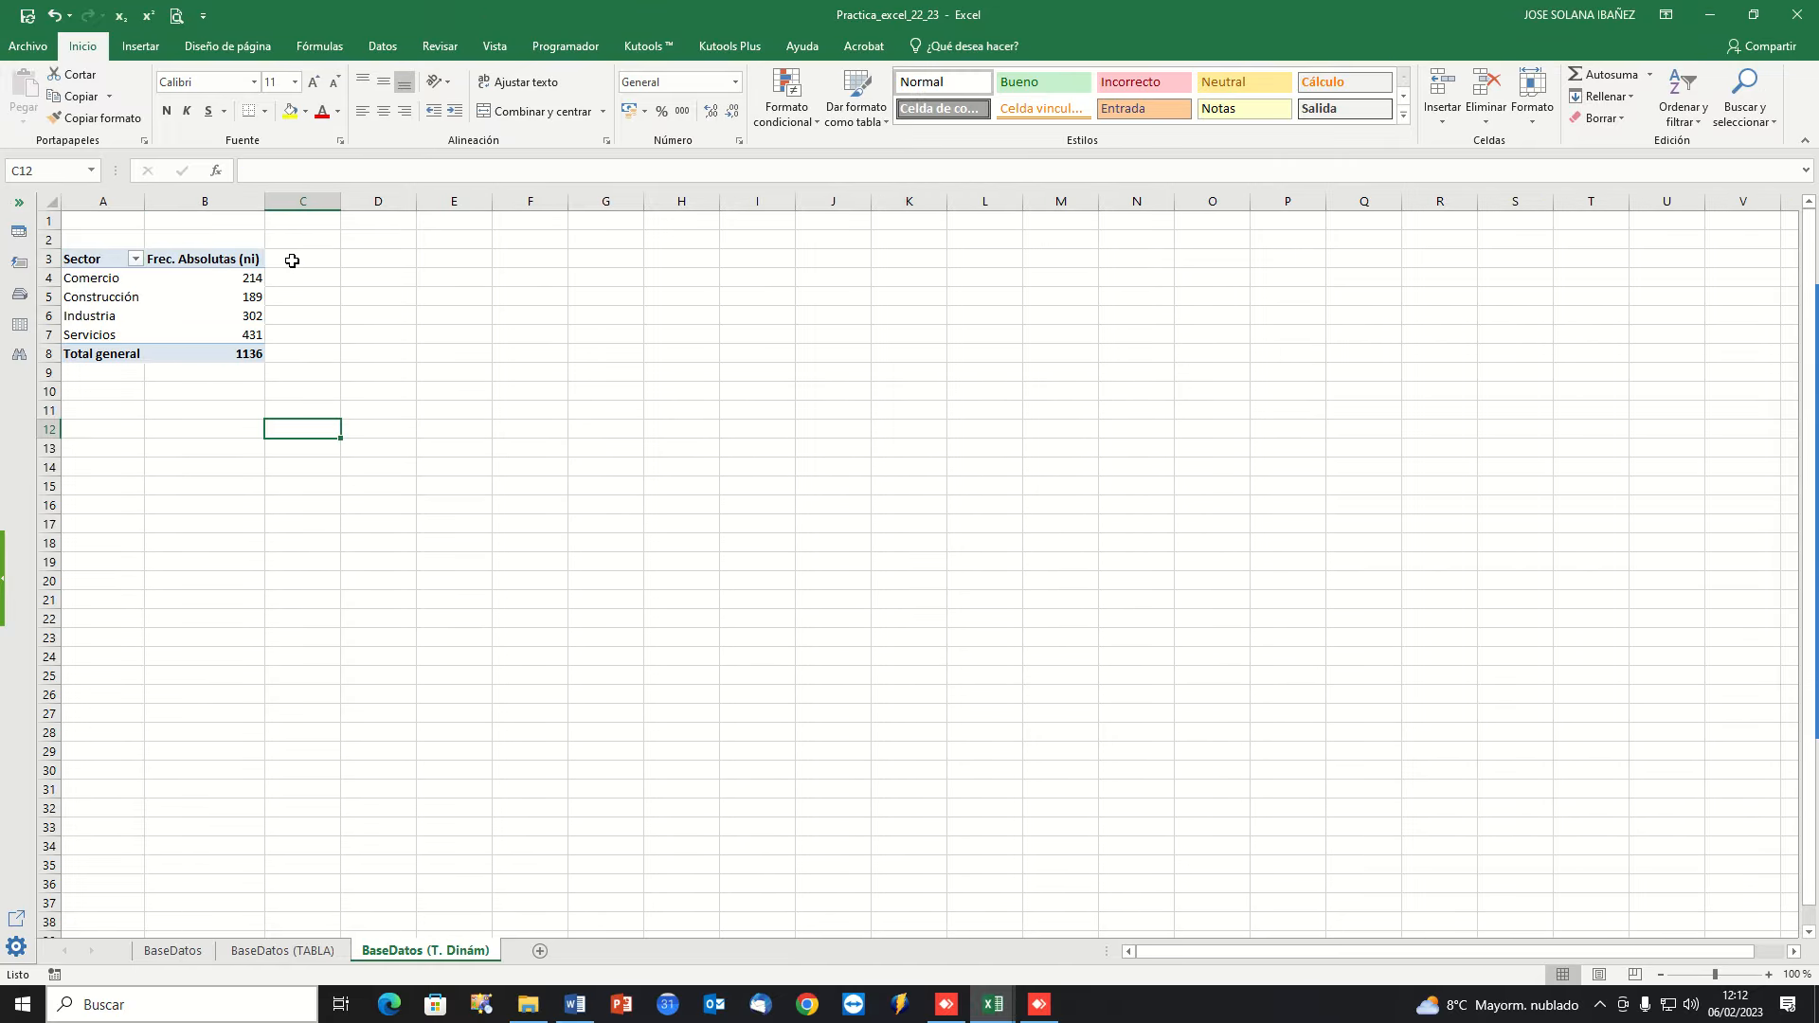
Add Empresa to the pivot table's values a second time.
{"action": "left_click", "coordinate": [236, 258]}
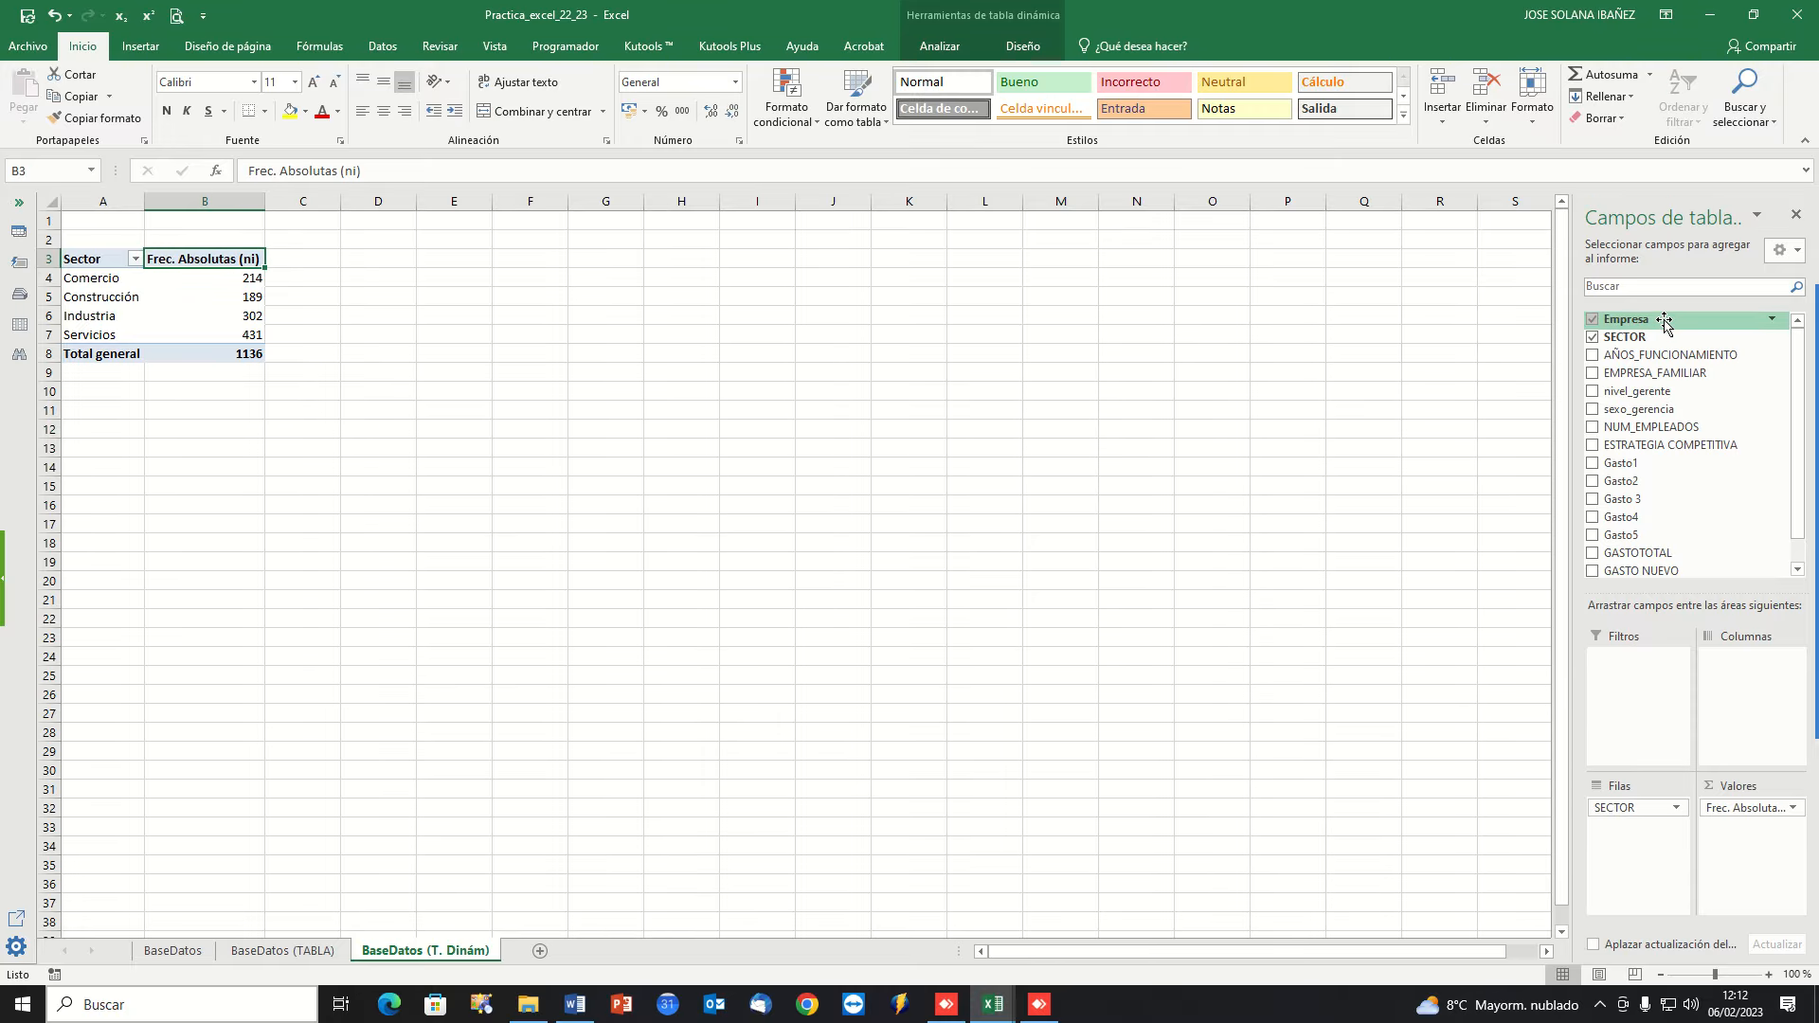
{"action": "left_click_drag", "start_coordinate": [1666, 325], "coordinate": [1753, 839]}
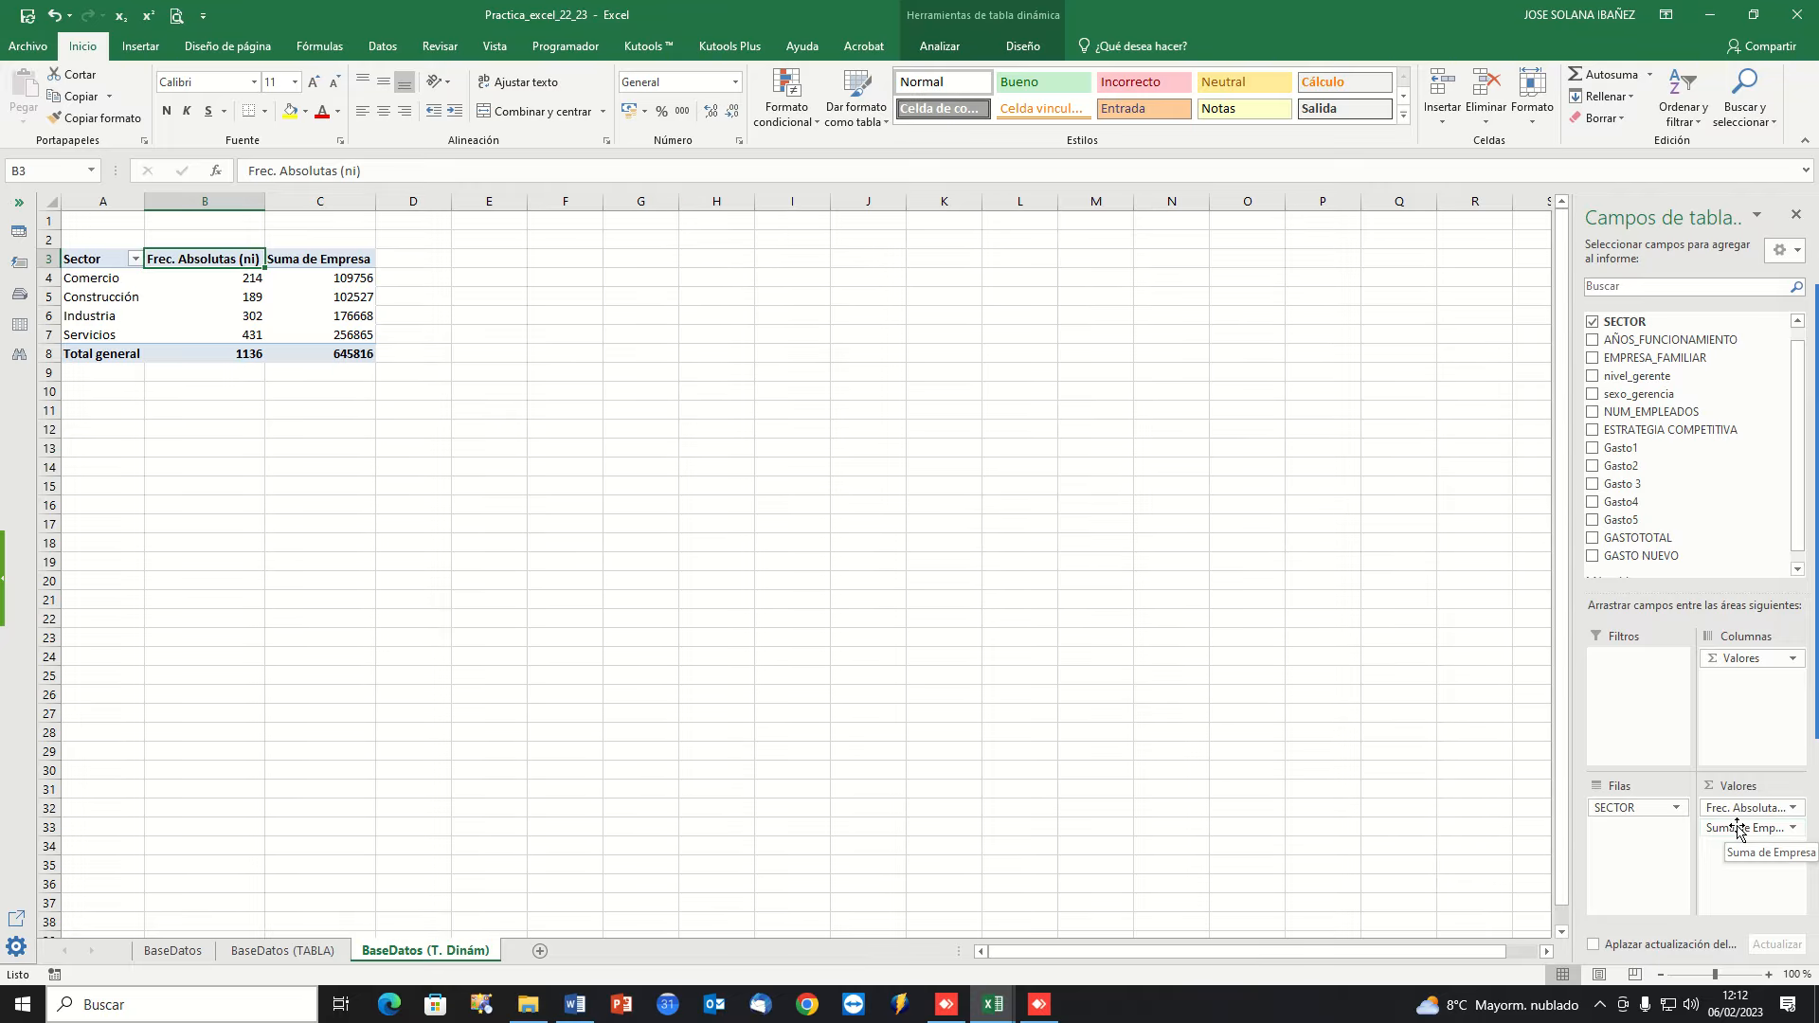
{"action": "left_click", "coordinate": [301, 248]}
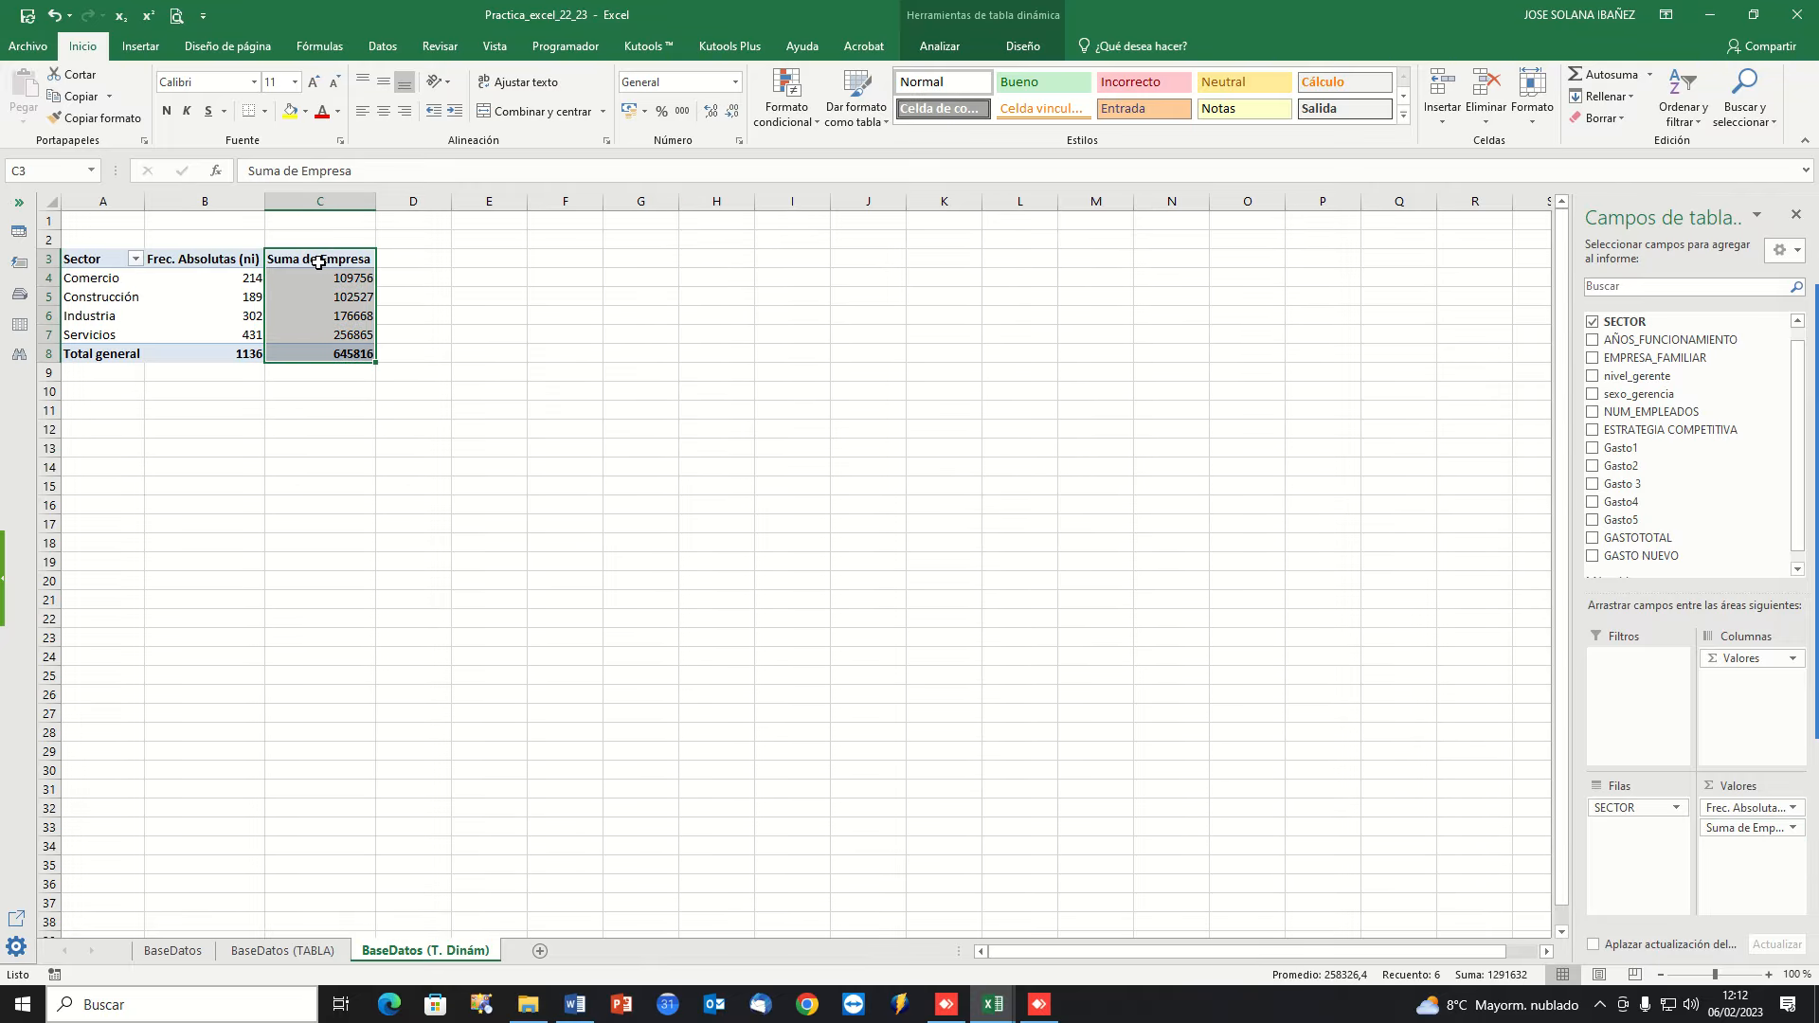
Summarize the second Empresa column by Recuento and show its values as % del total general.
{"action": "double_click", "coordinate": [343, 261]}
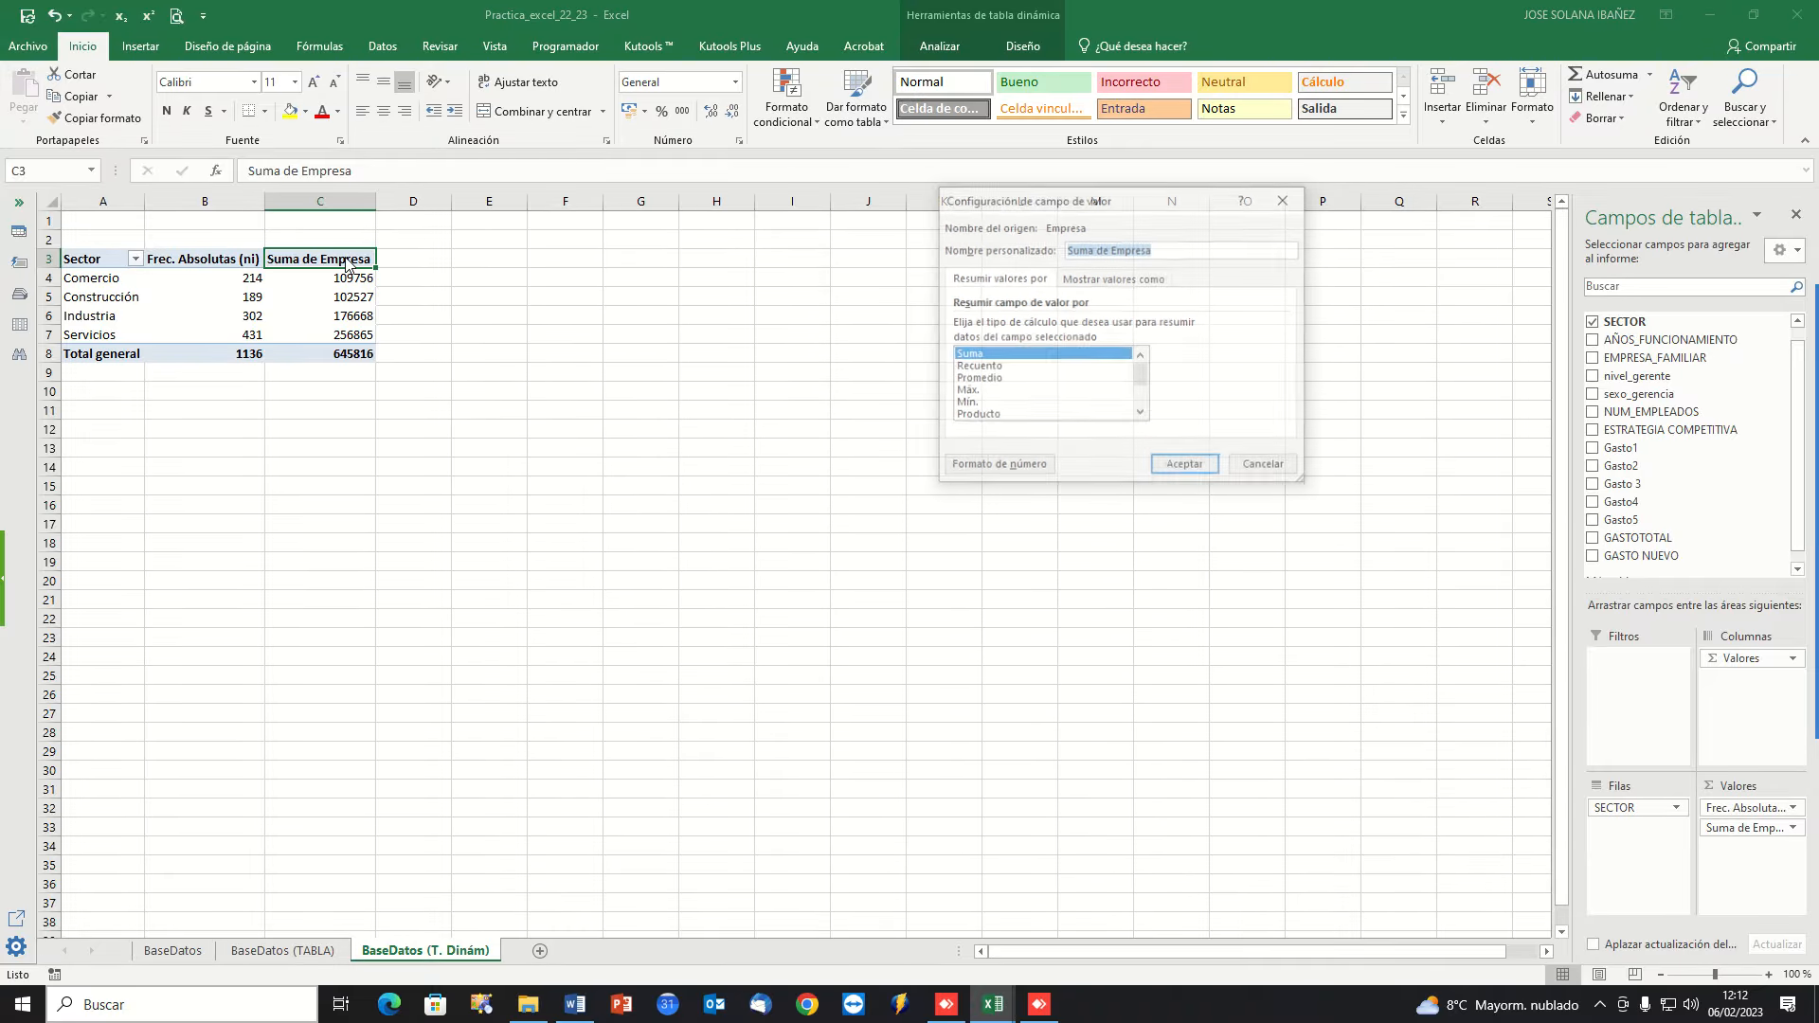
{"action": "left_click", "coordinate": [973, 368]}
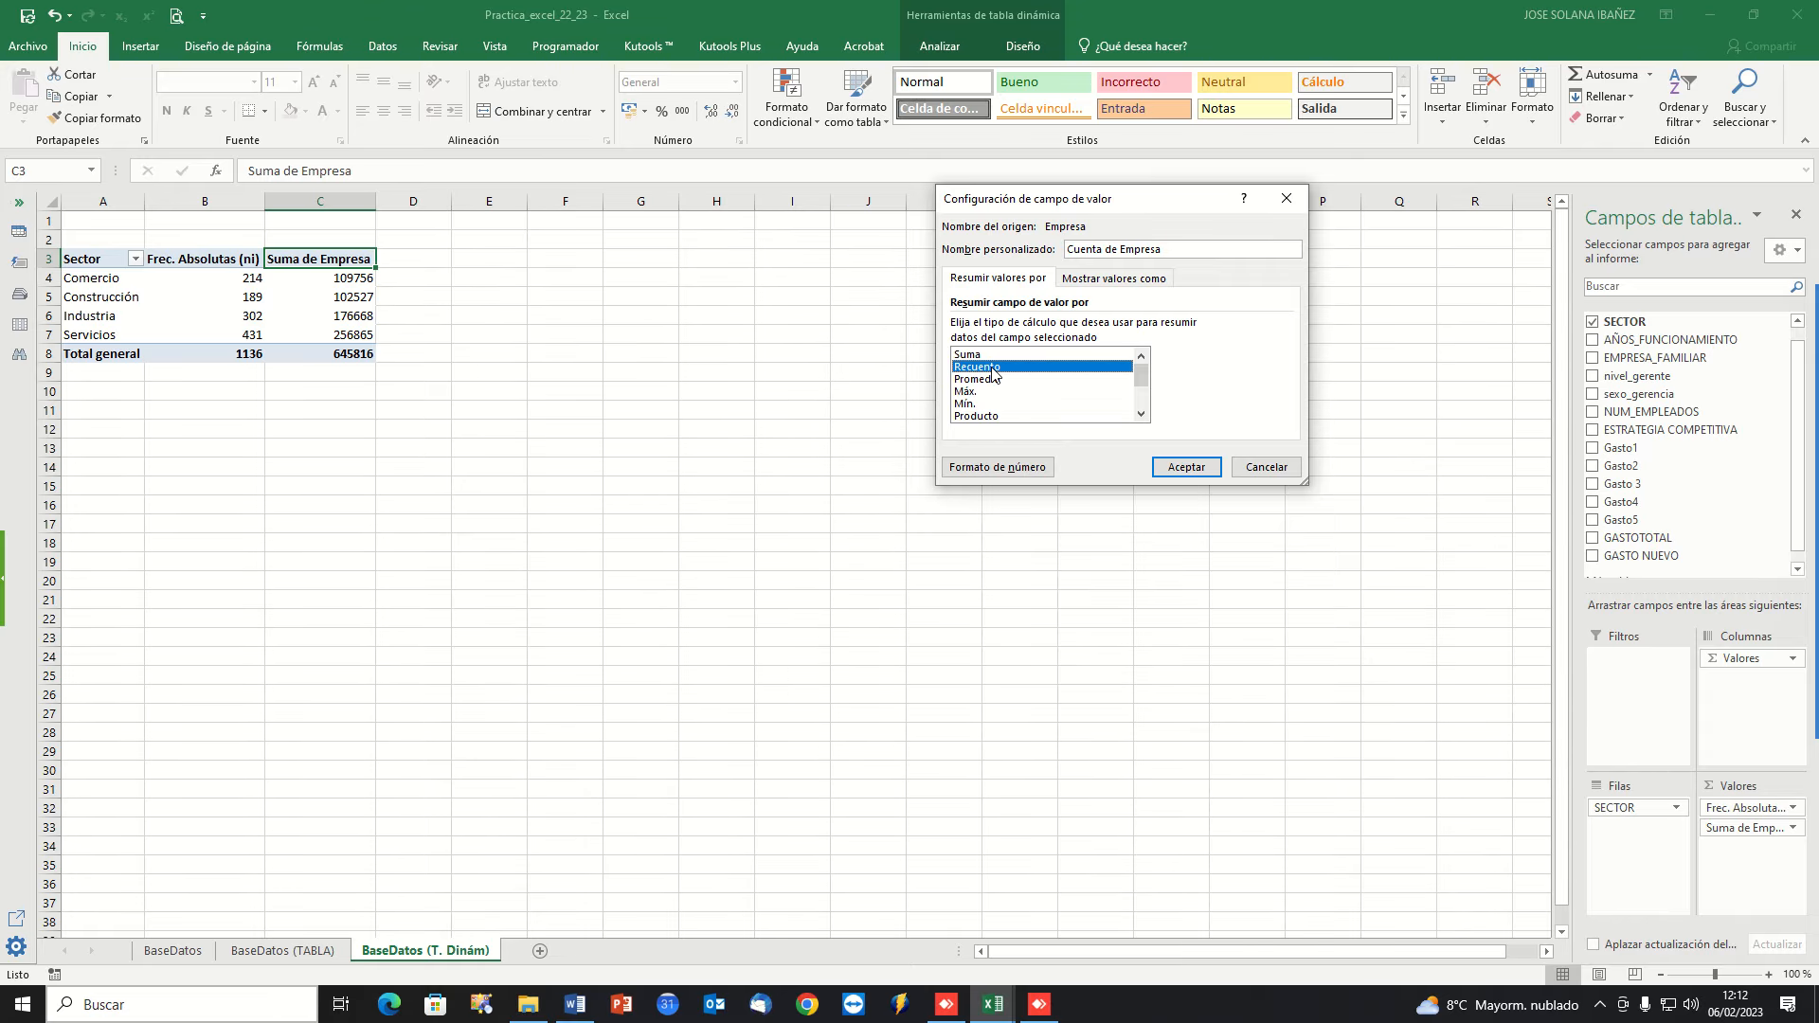
{"action": "left_click", "coordinate": [1095, 280]}
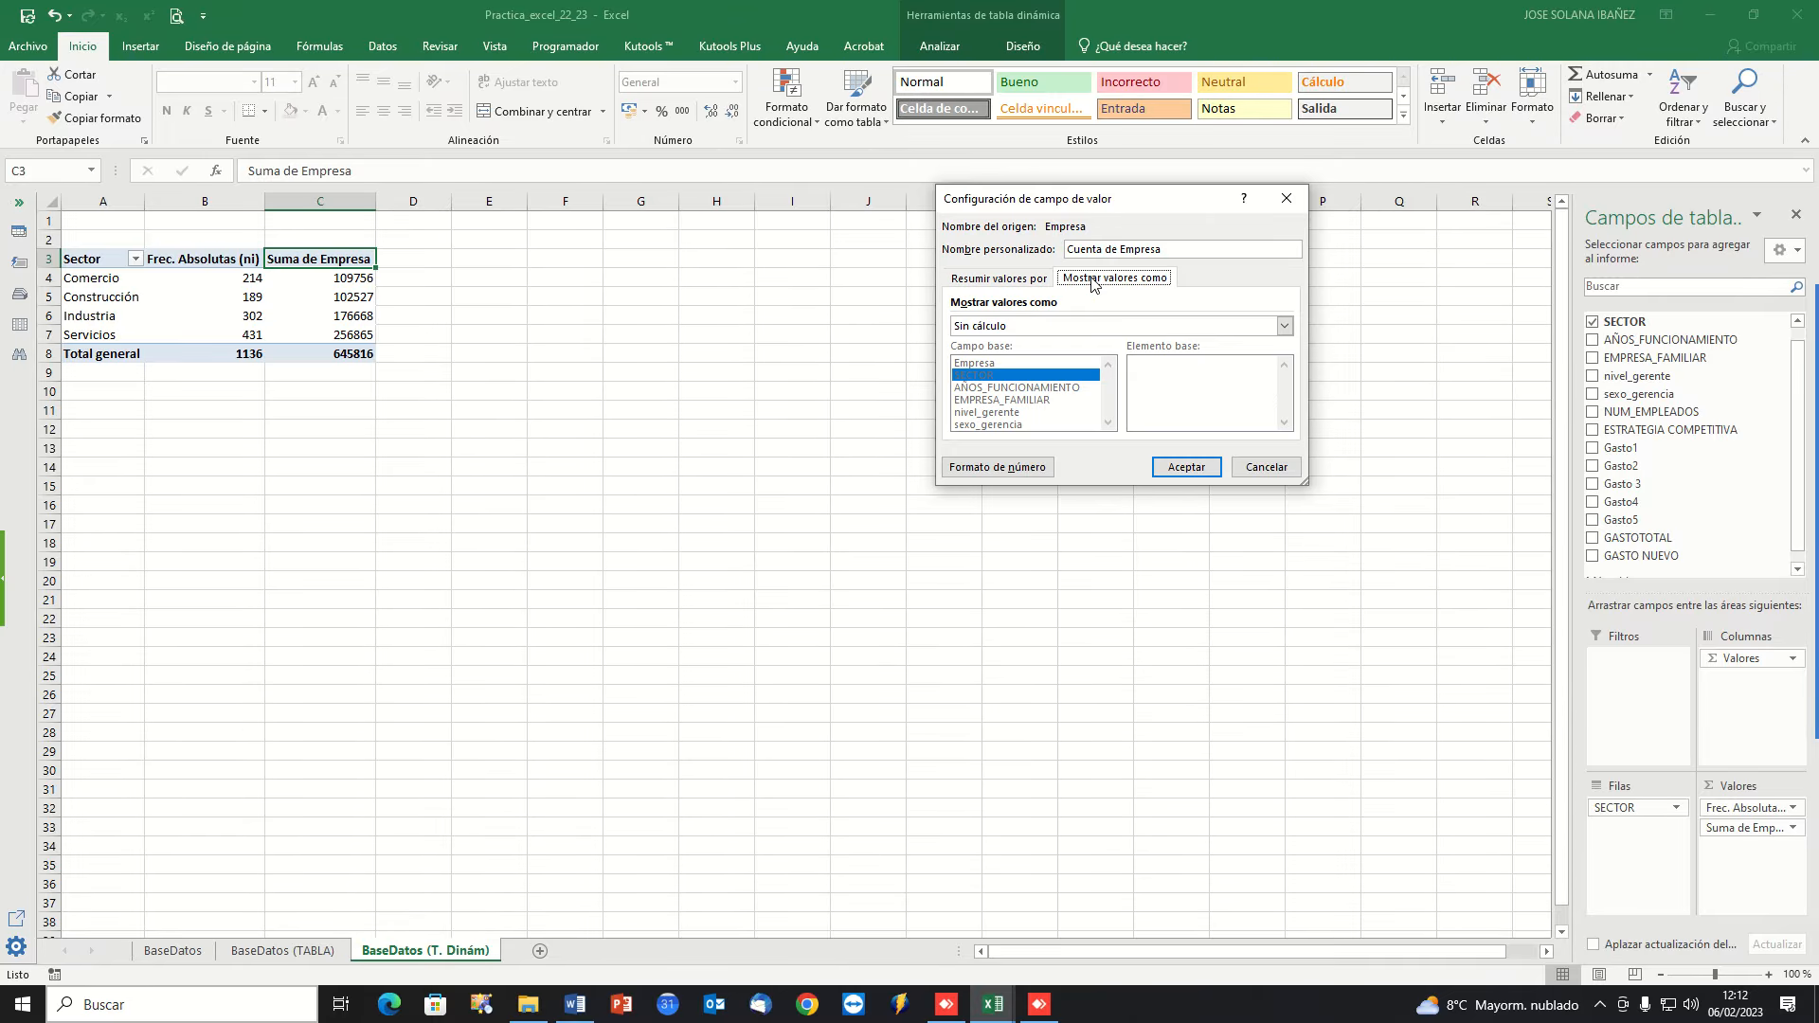
{"action": "left_click", "coordinate": [1019, 326]}
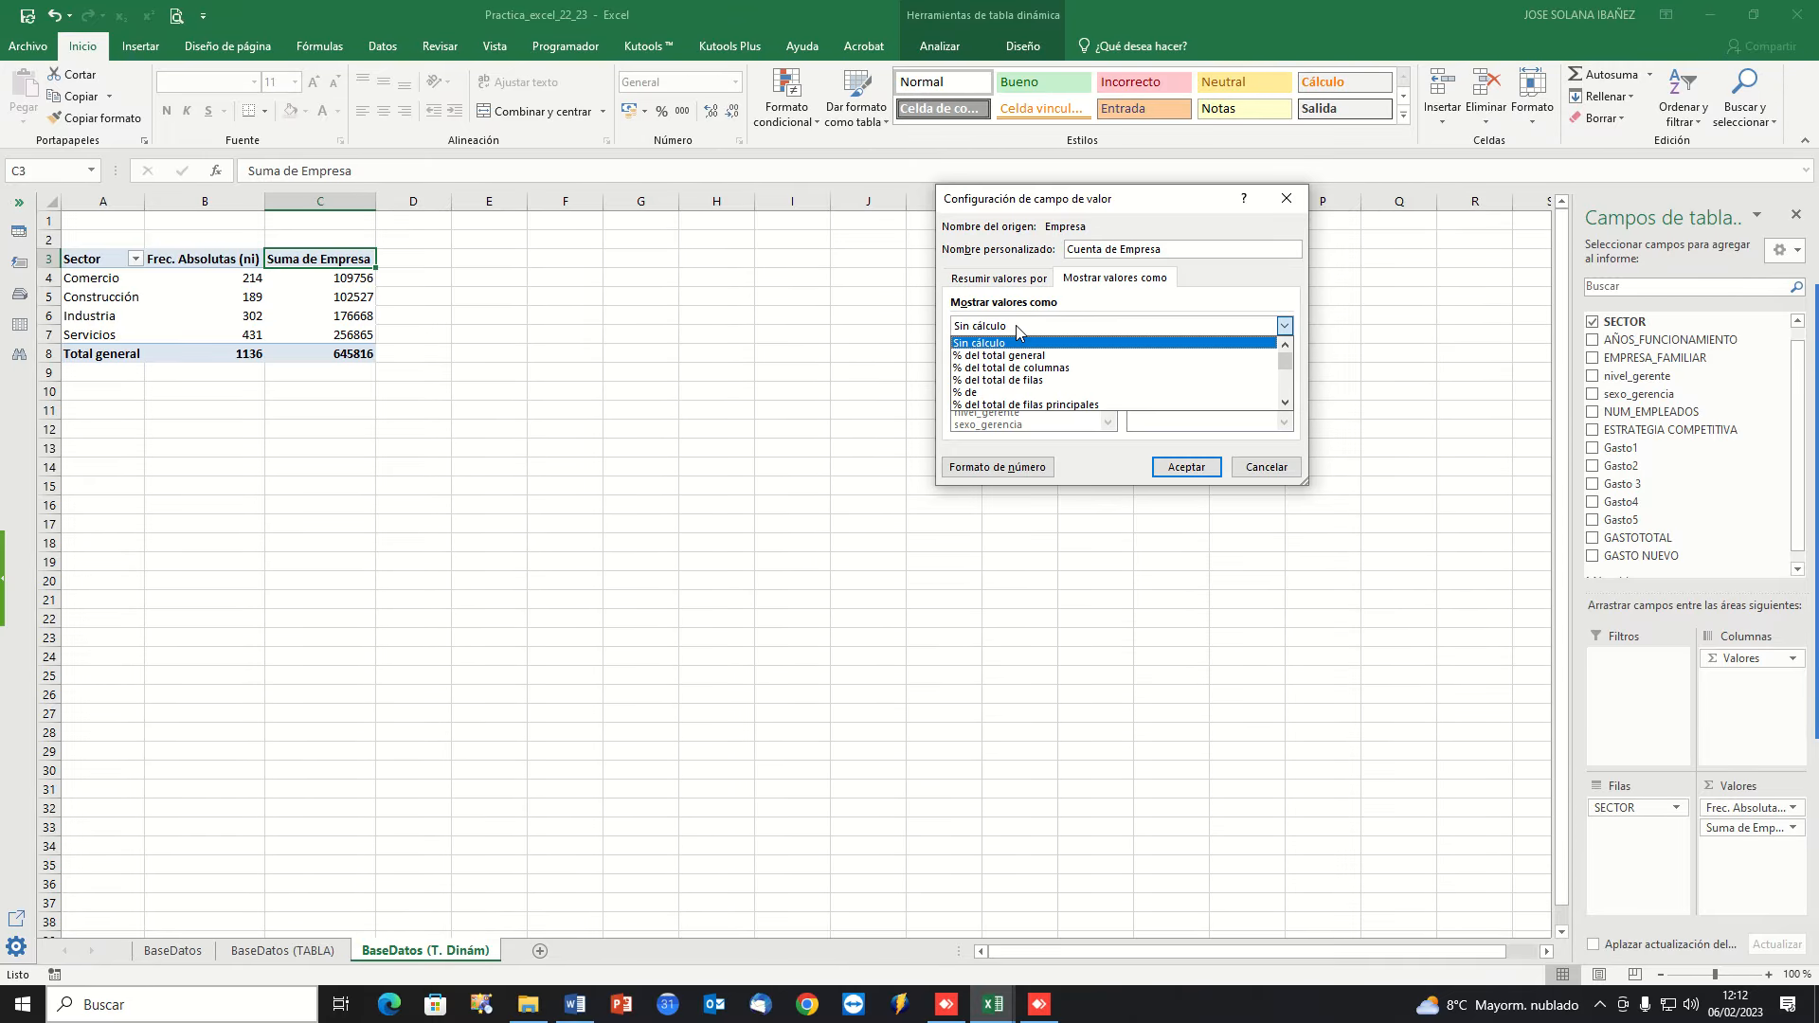
{"action": "left_click", "coordinate": [1018, 356]}
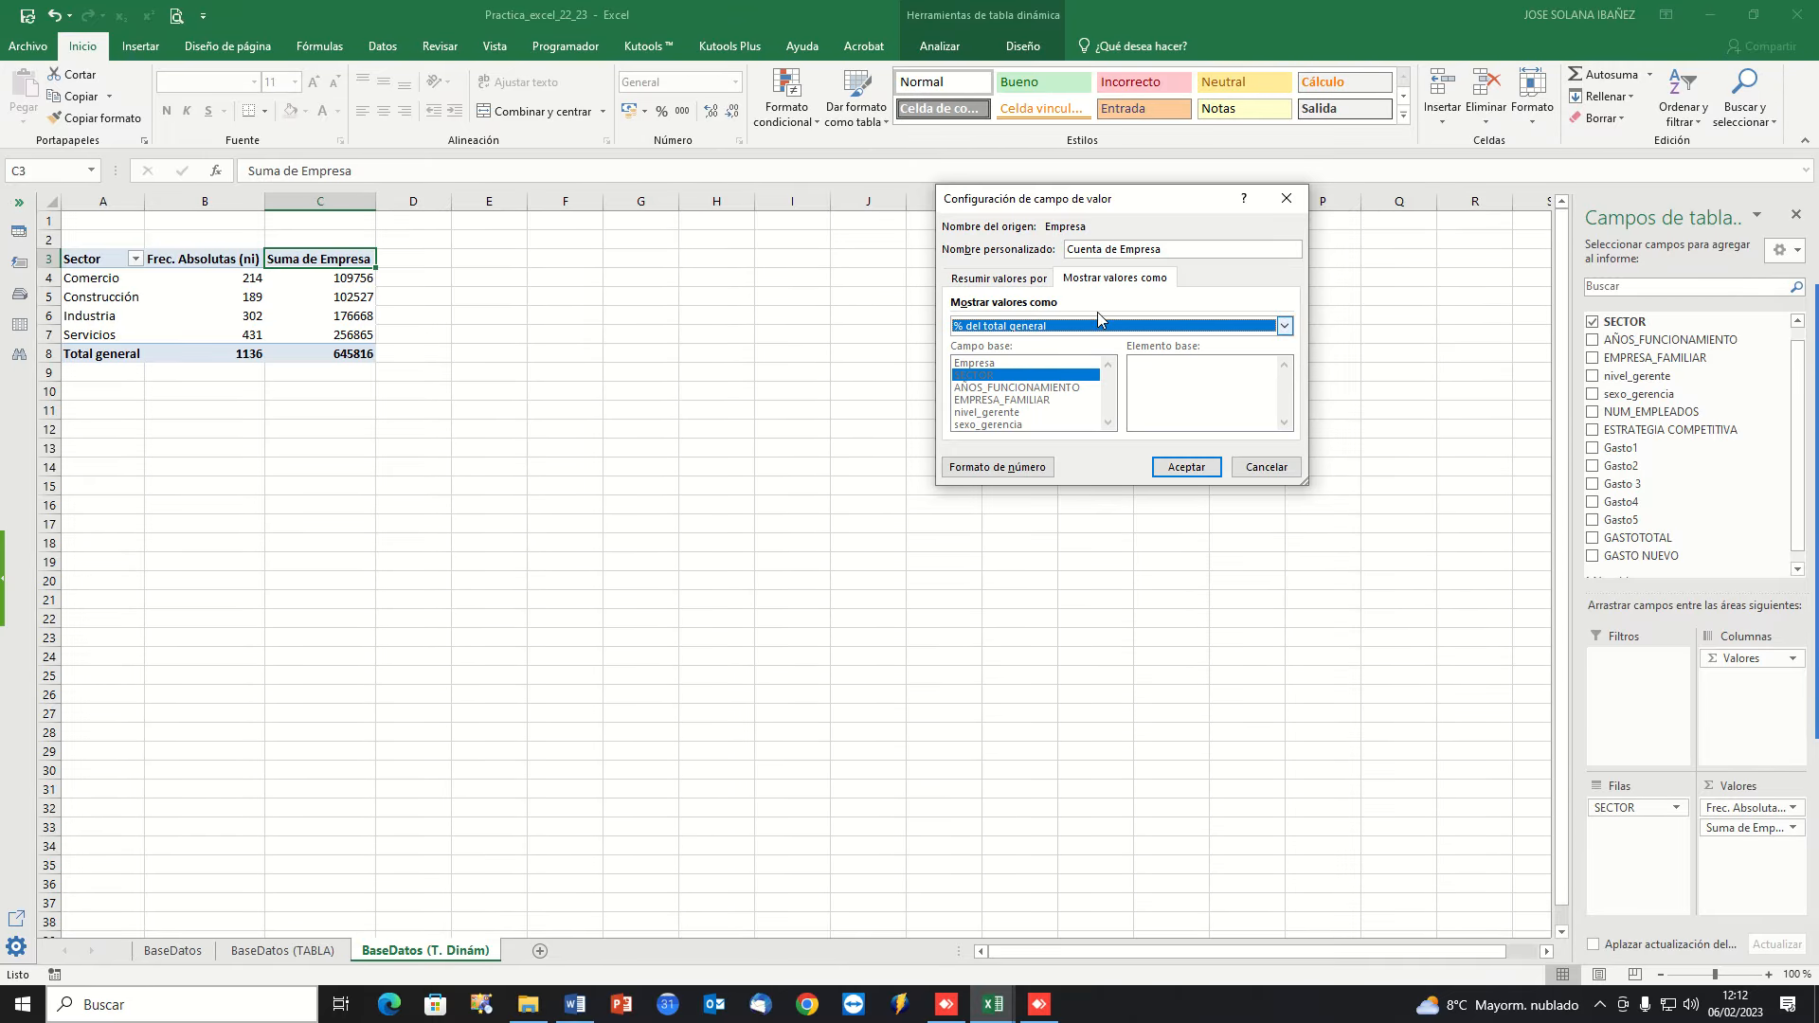
{"action": "left_click_drag", "start_coordinate": [1162, 249], "coordinate": [1109, 249]}
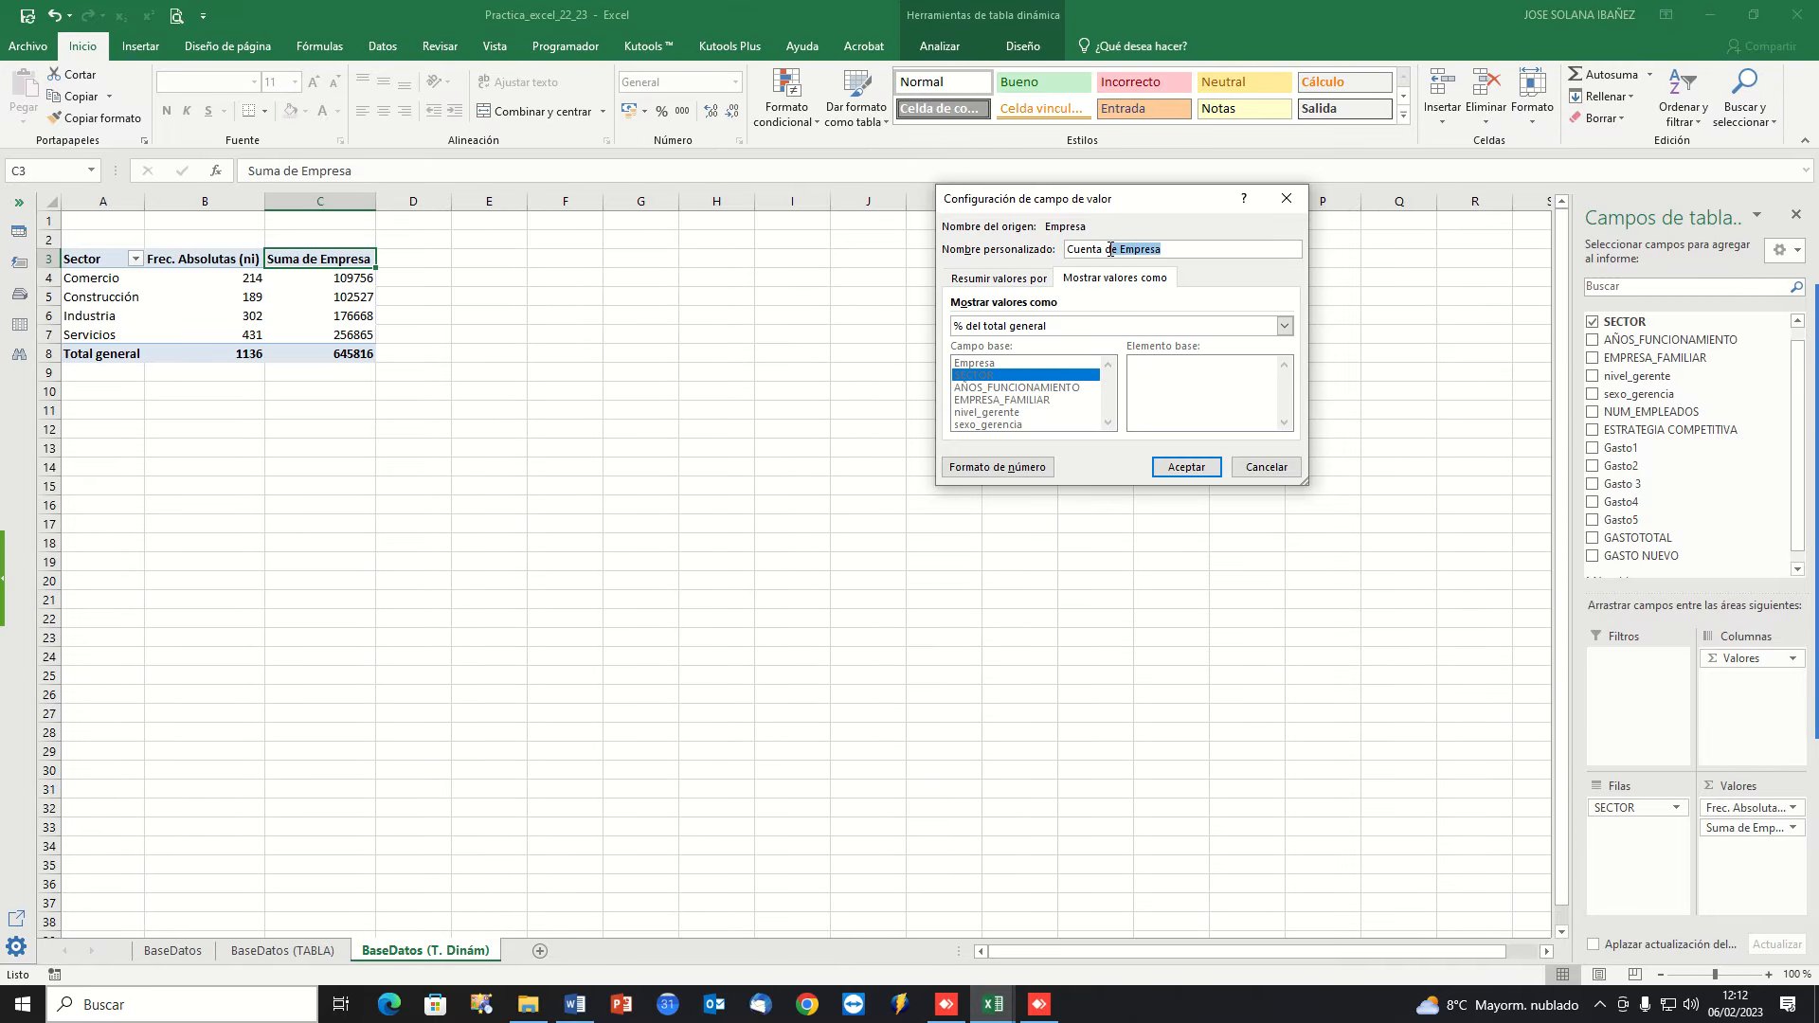
{"action": "left_click", "coordinate": [1186, 467]}
Rename the pivot table's percentage column as Frec. Relativas %.
{"action": "left_click", "coordinate": [321, 252]}
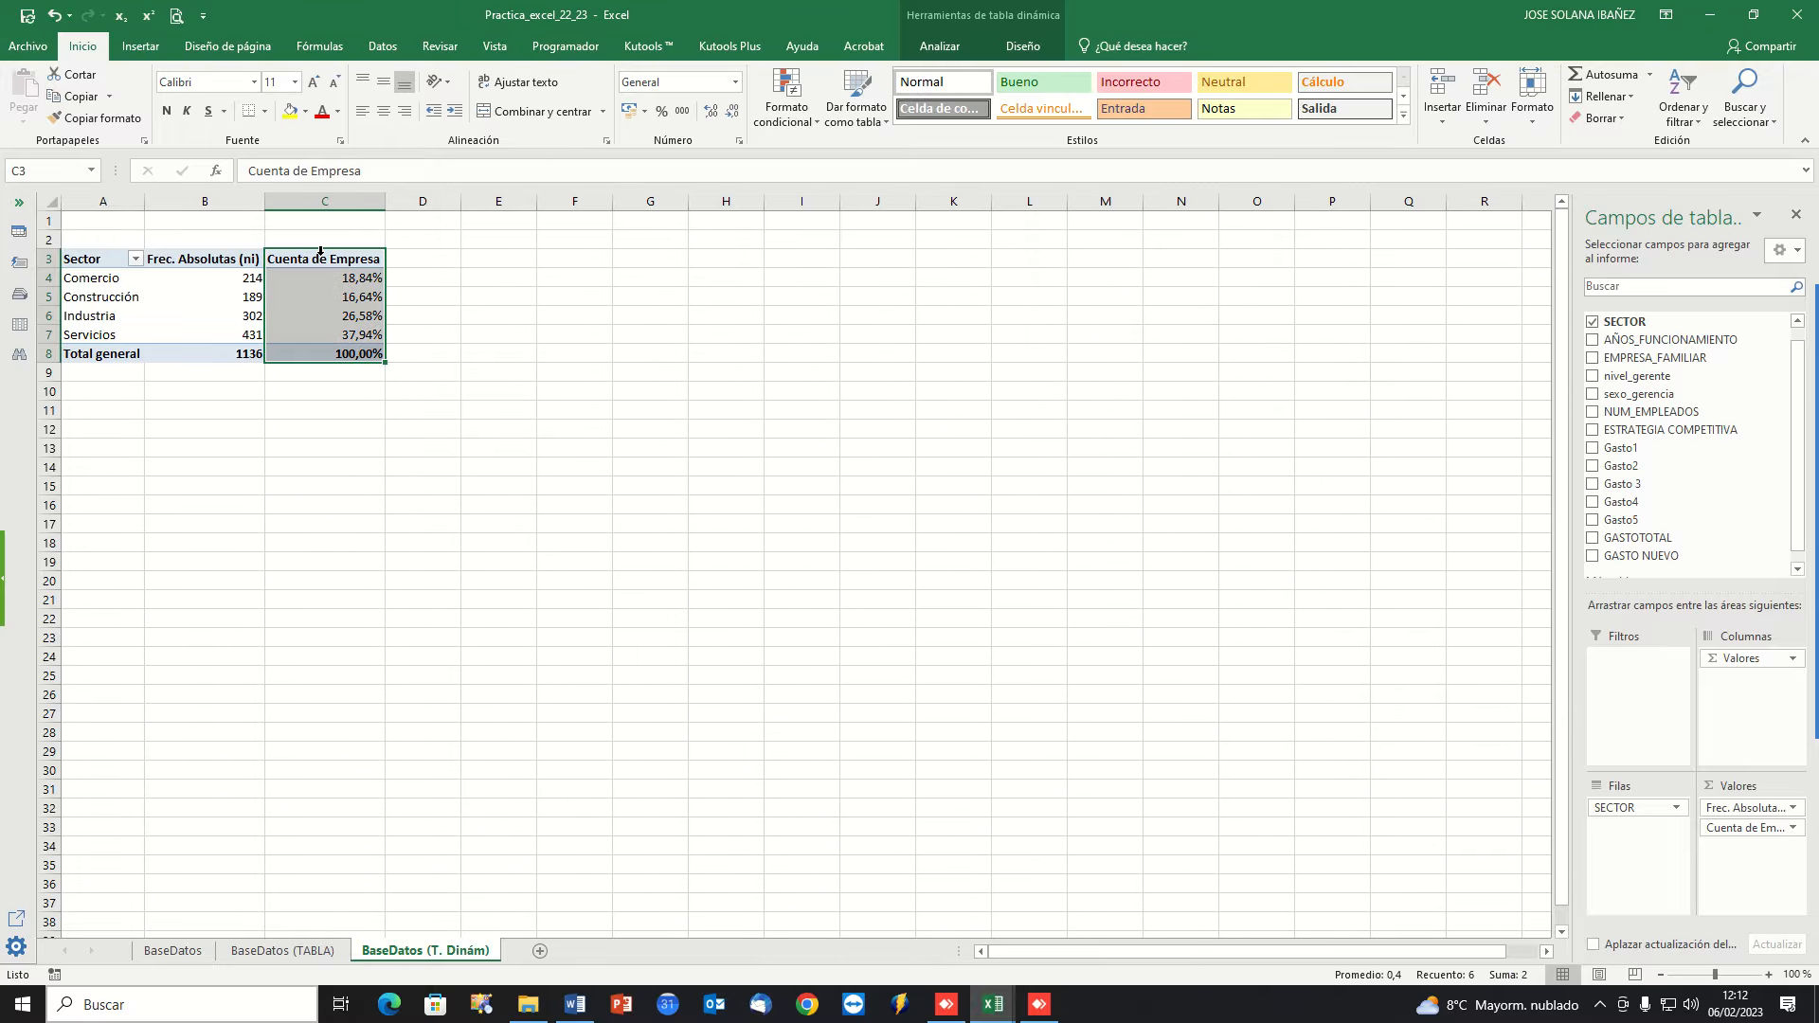
{"action": "double_click", "coordinate": [311, 260]}
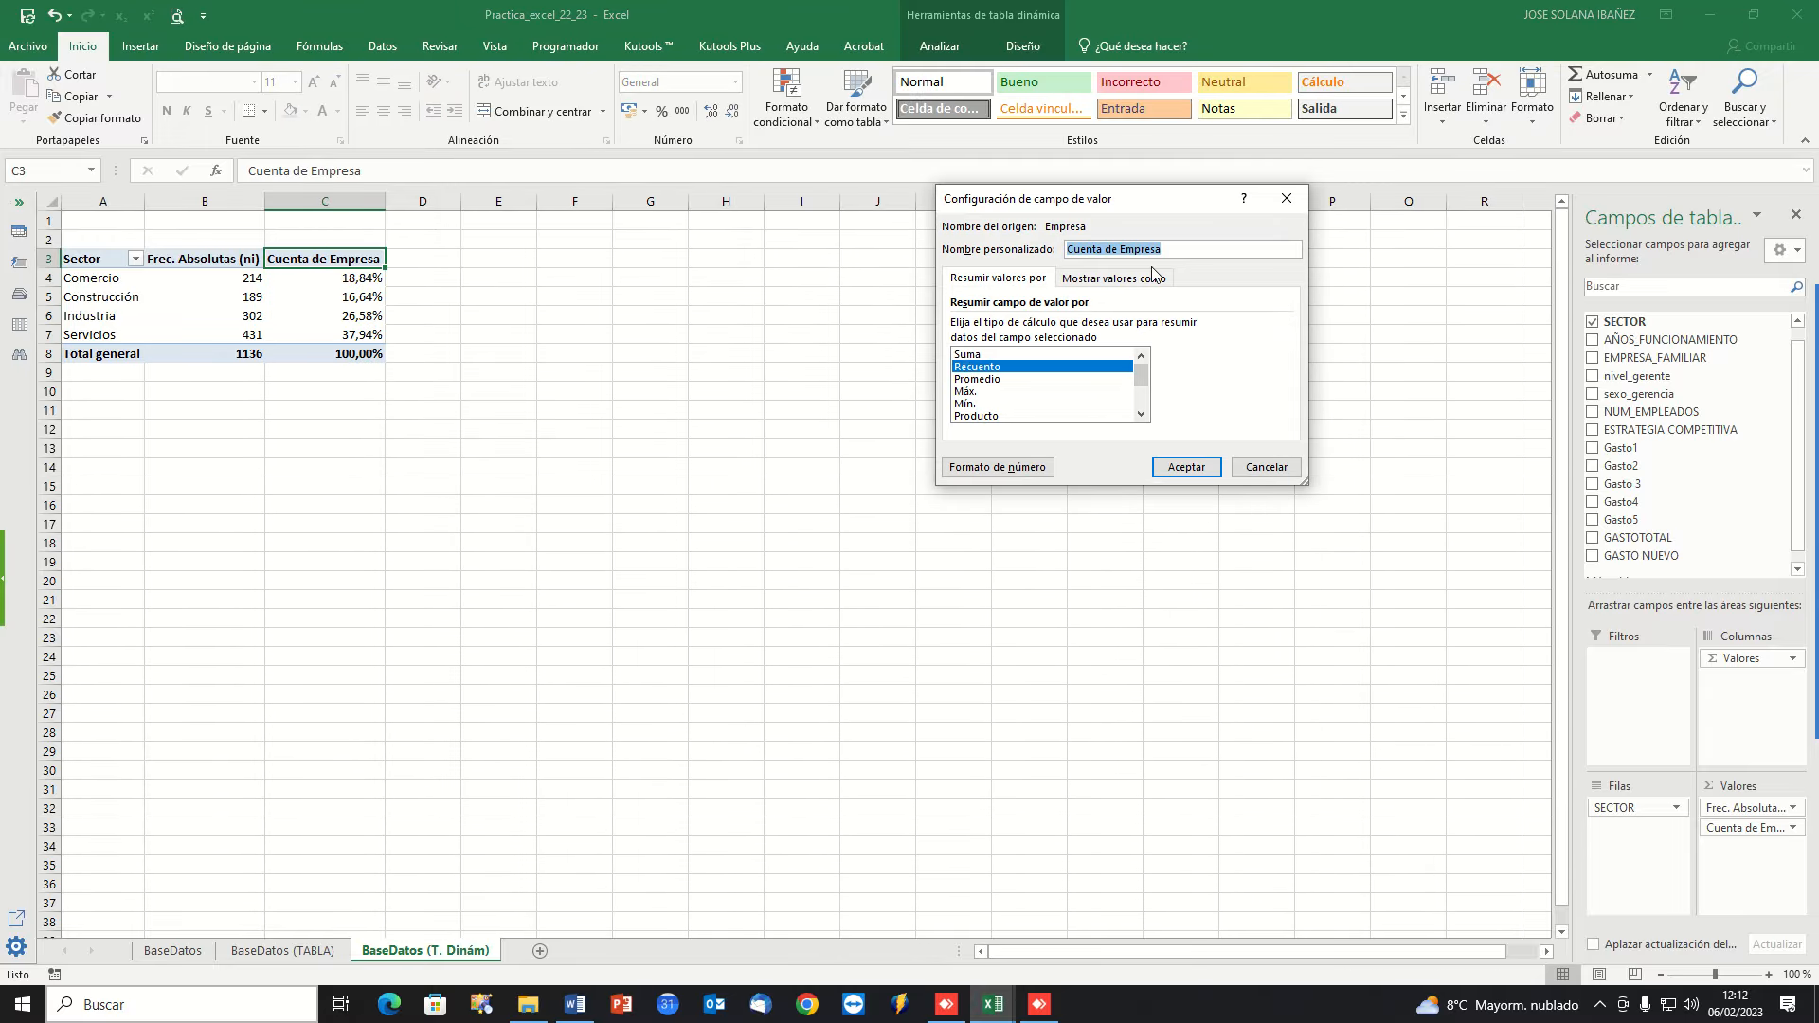
{"action": "type", "text": "Frec. Relativas %"}
{"action": "key", "text": "Return"}
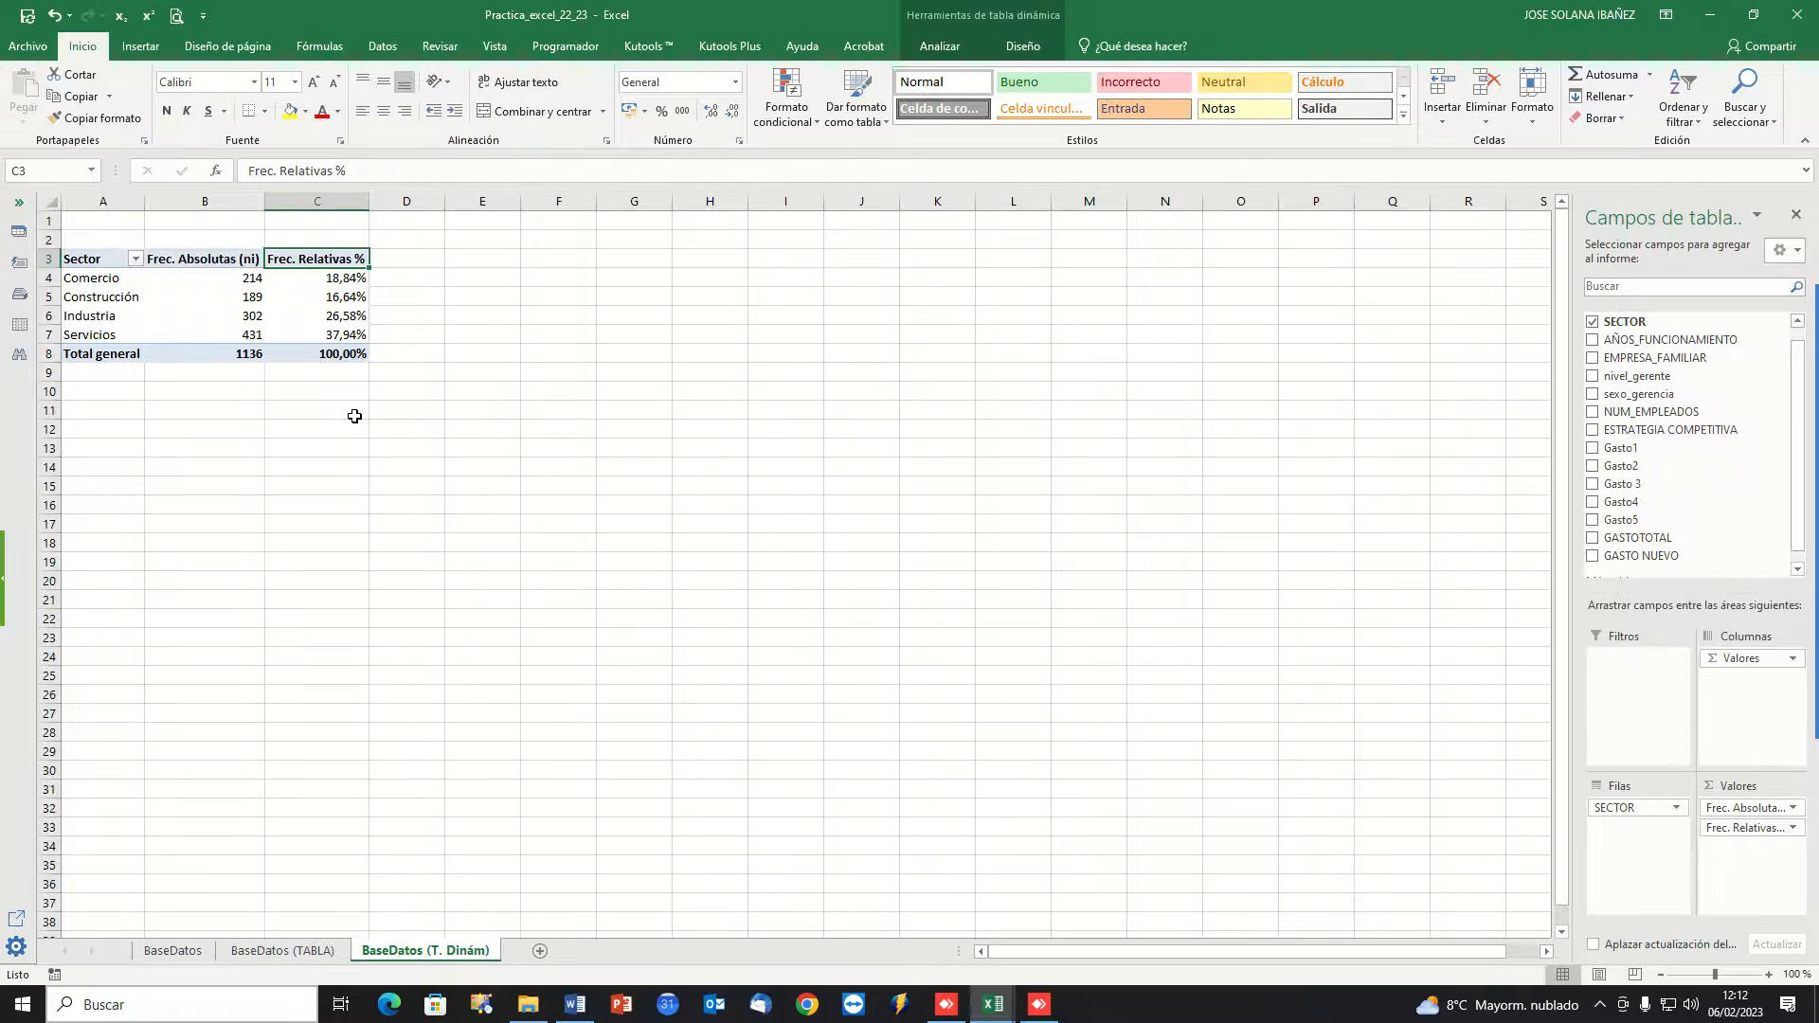
Reread exercise 3 in Word, return to the Practica_excel_22_23 workbook in Excel, and highlight the Construcción percentage in C5 with a fill colour.
{"action": "left_click", "coordinate": [576, 1005]}
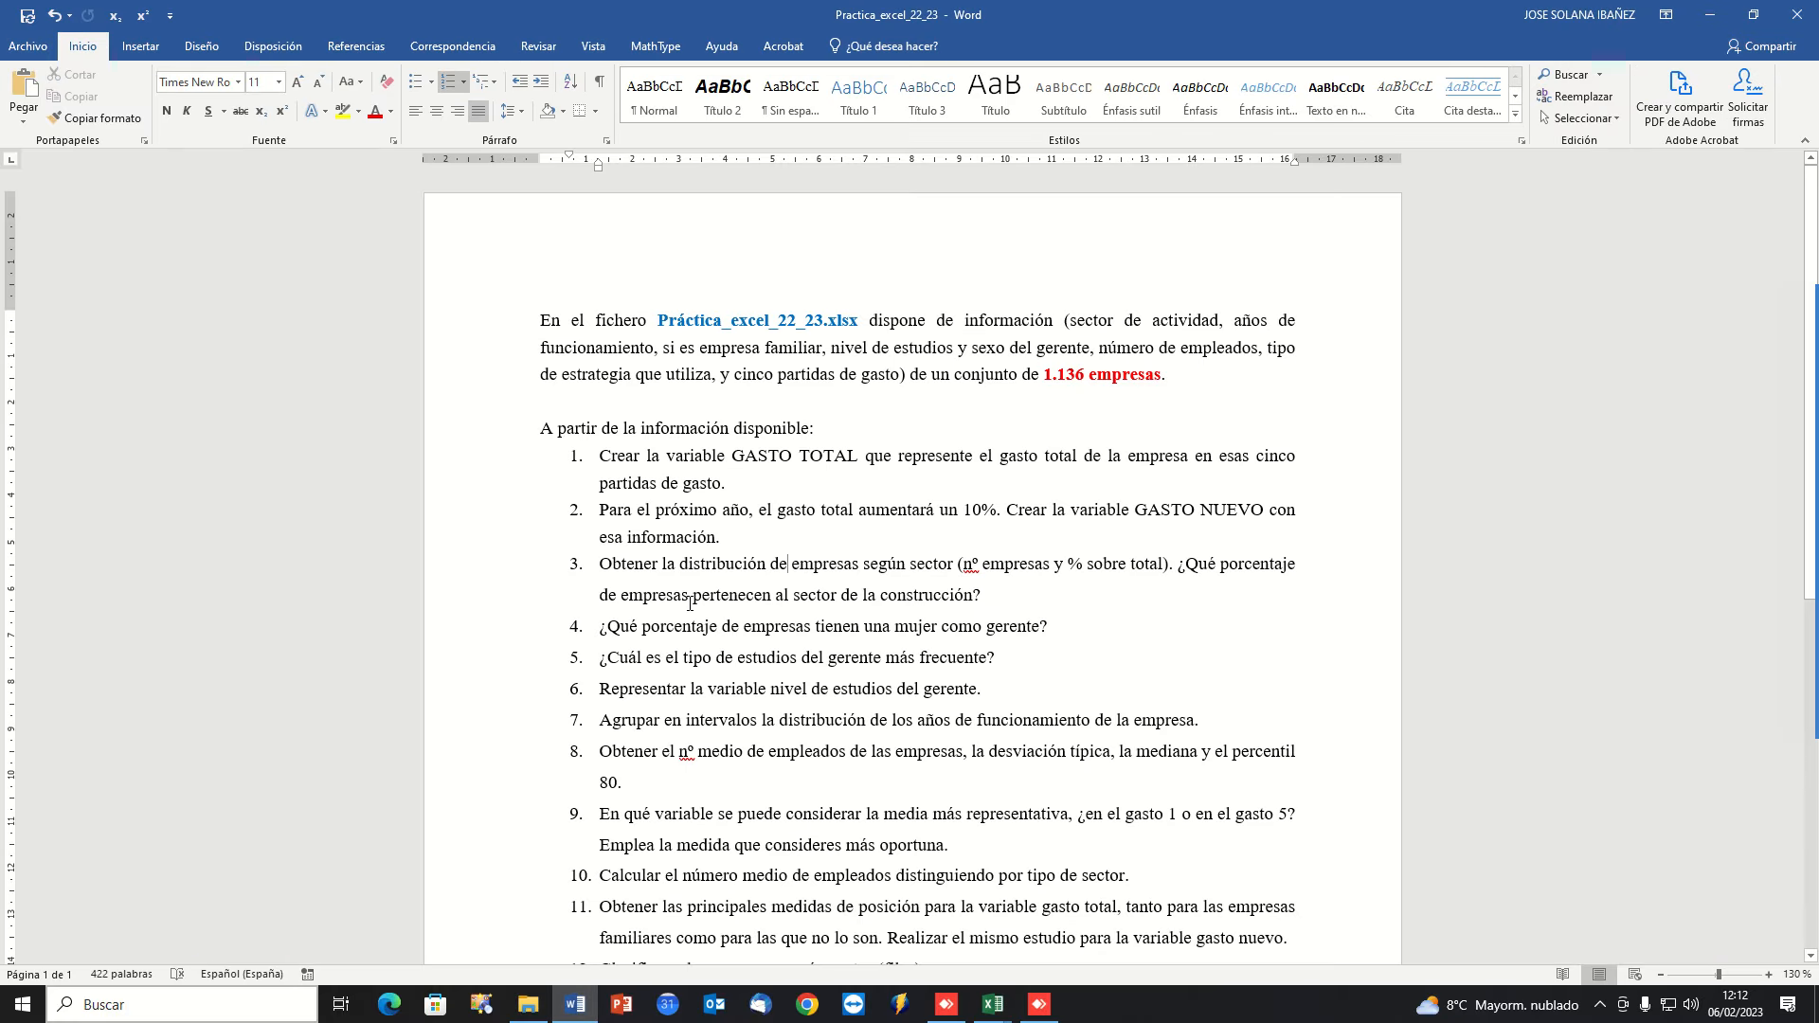
{"action": "mouse_move", "coordinate": [998, 1006]}
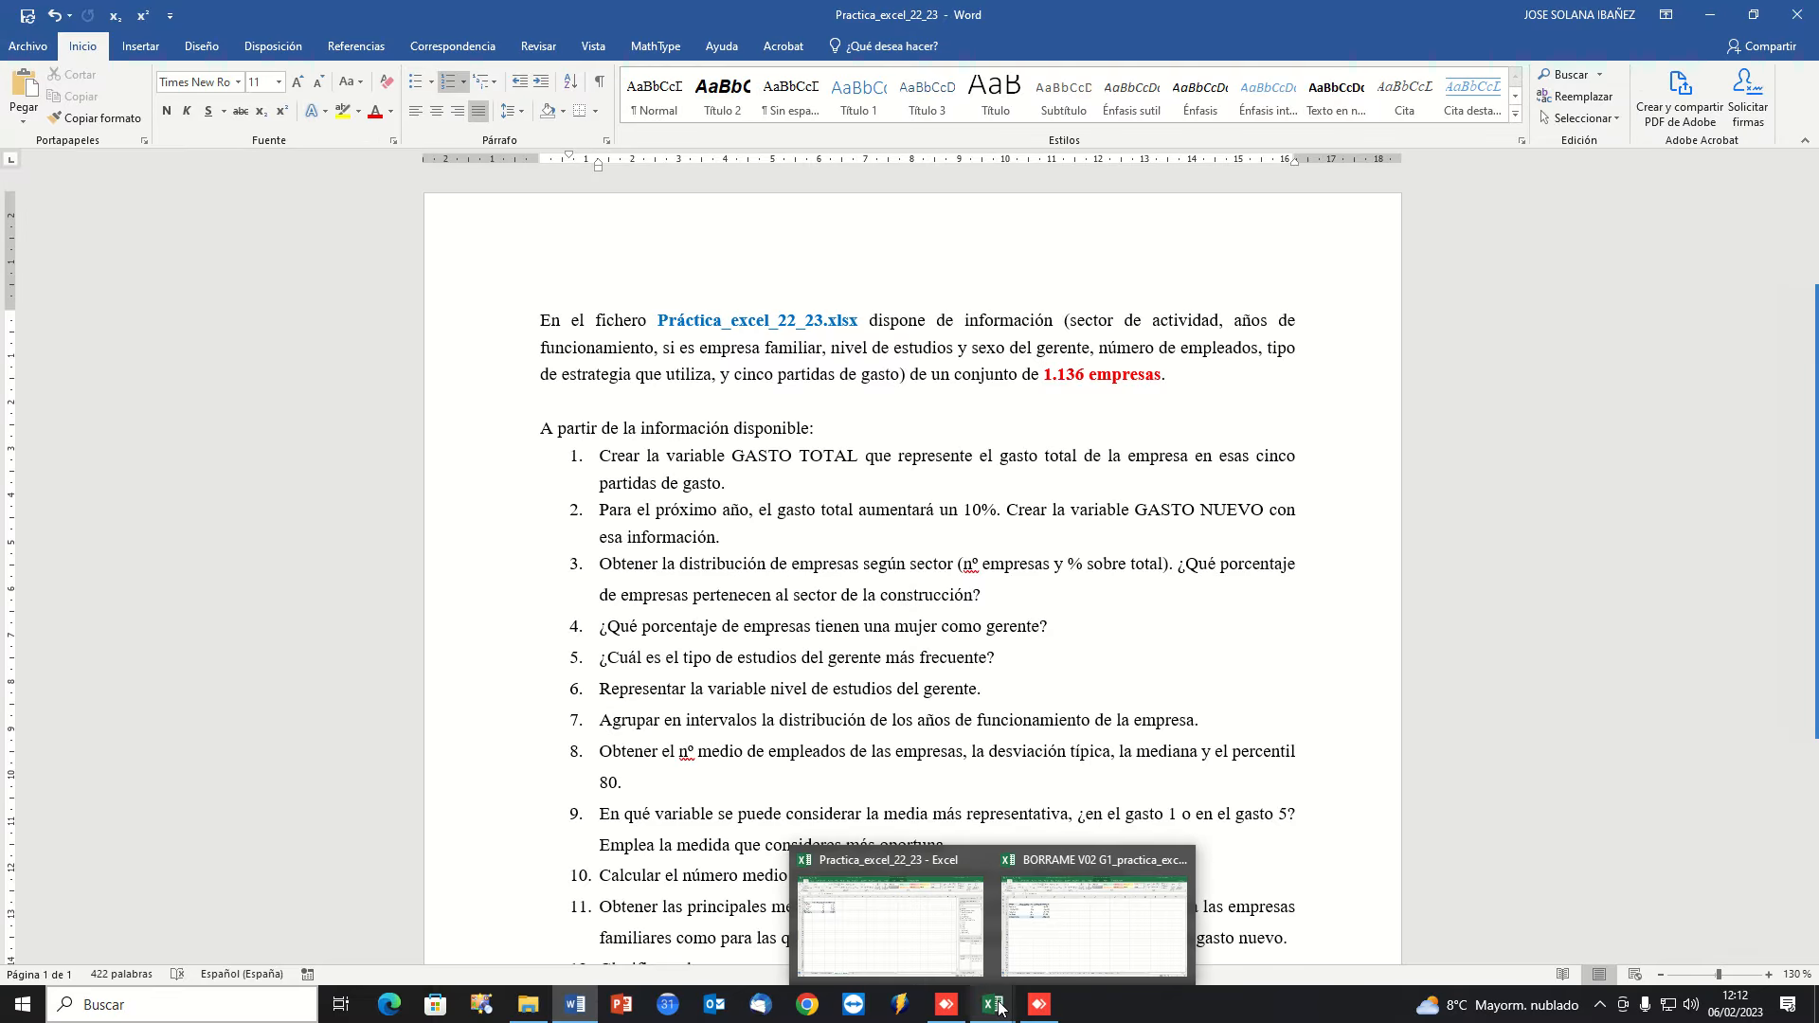
{"action": "left_click", "coordinate": [874, 913]}
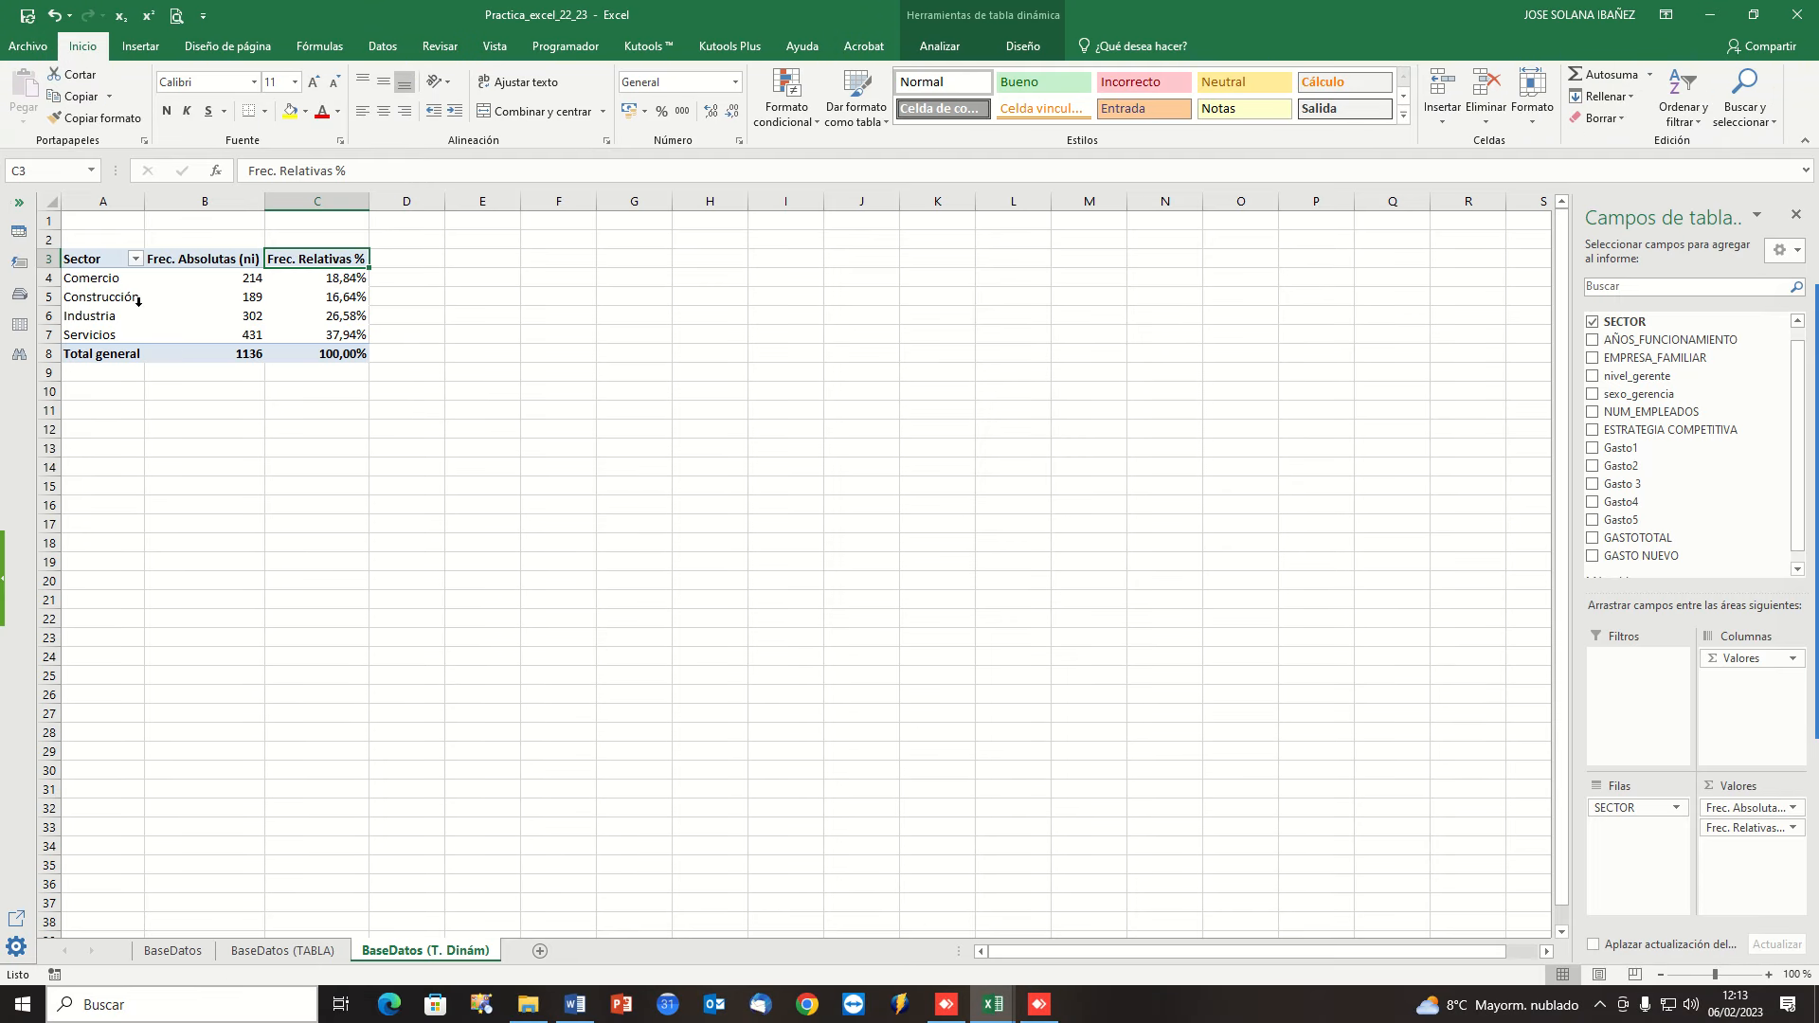
{"action": "left_click_drag", "start_coordinate": [86, 295], "coordinate": [305, 296]}
{"action": "left_click", "coordinate": [327, 296]}
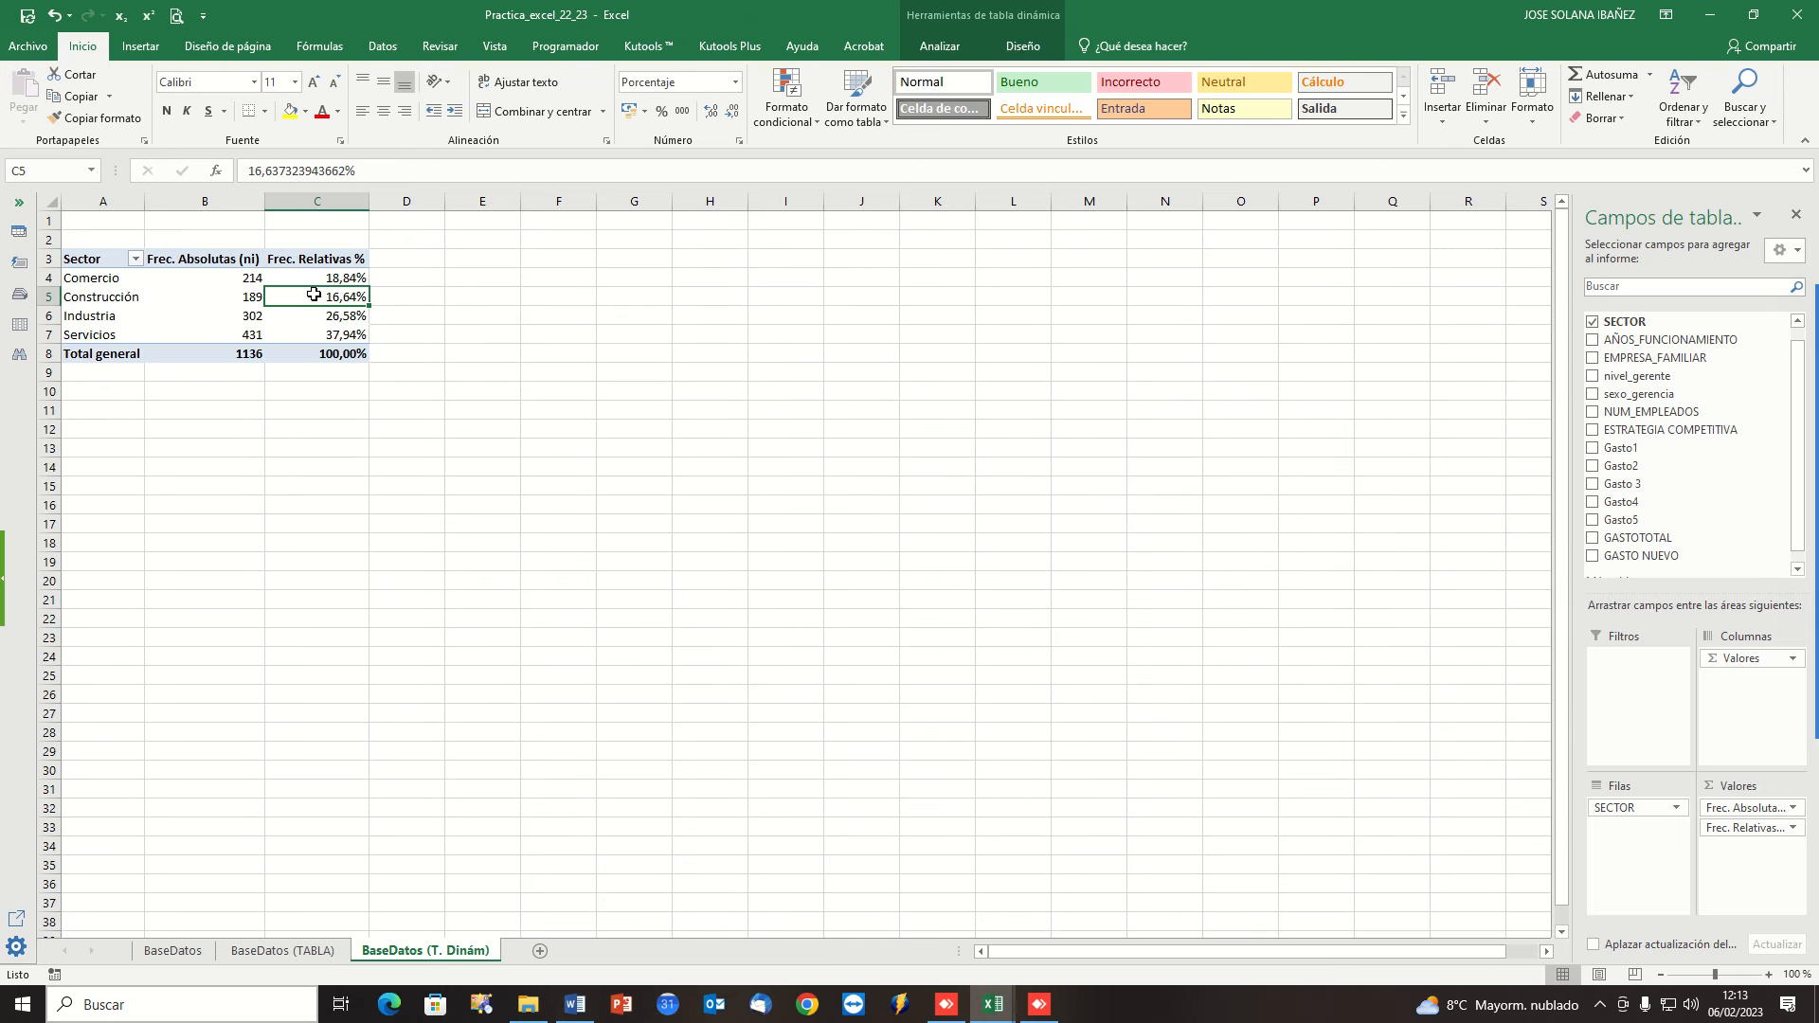
{"action": "left_click", "coordinate": [292, 112]}
{"action": "scroll", "coordinate": [406, 439], "scroll_direction": "up", "scroll_amount": 6}
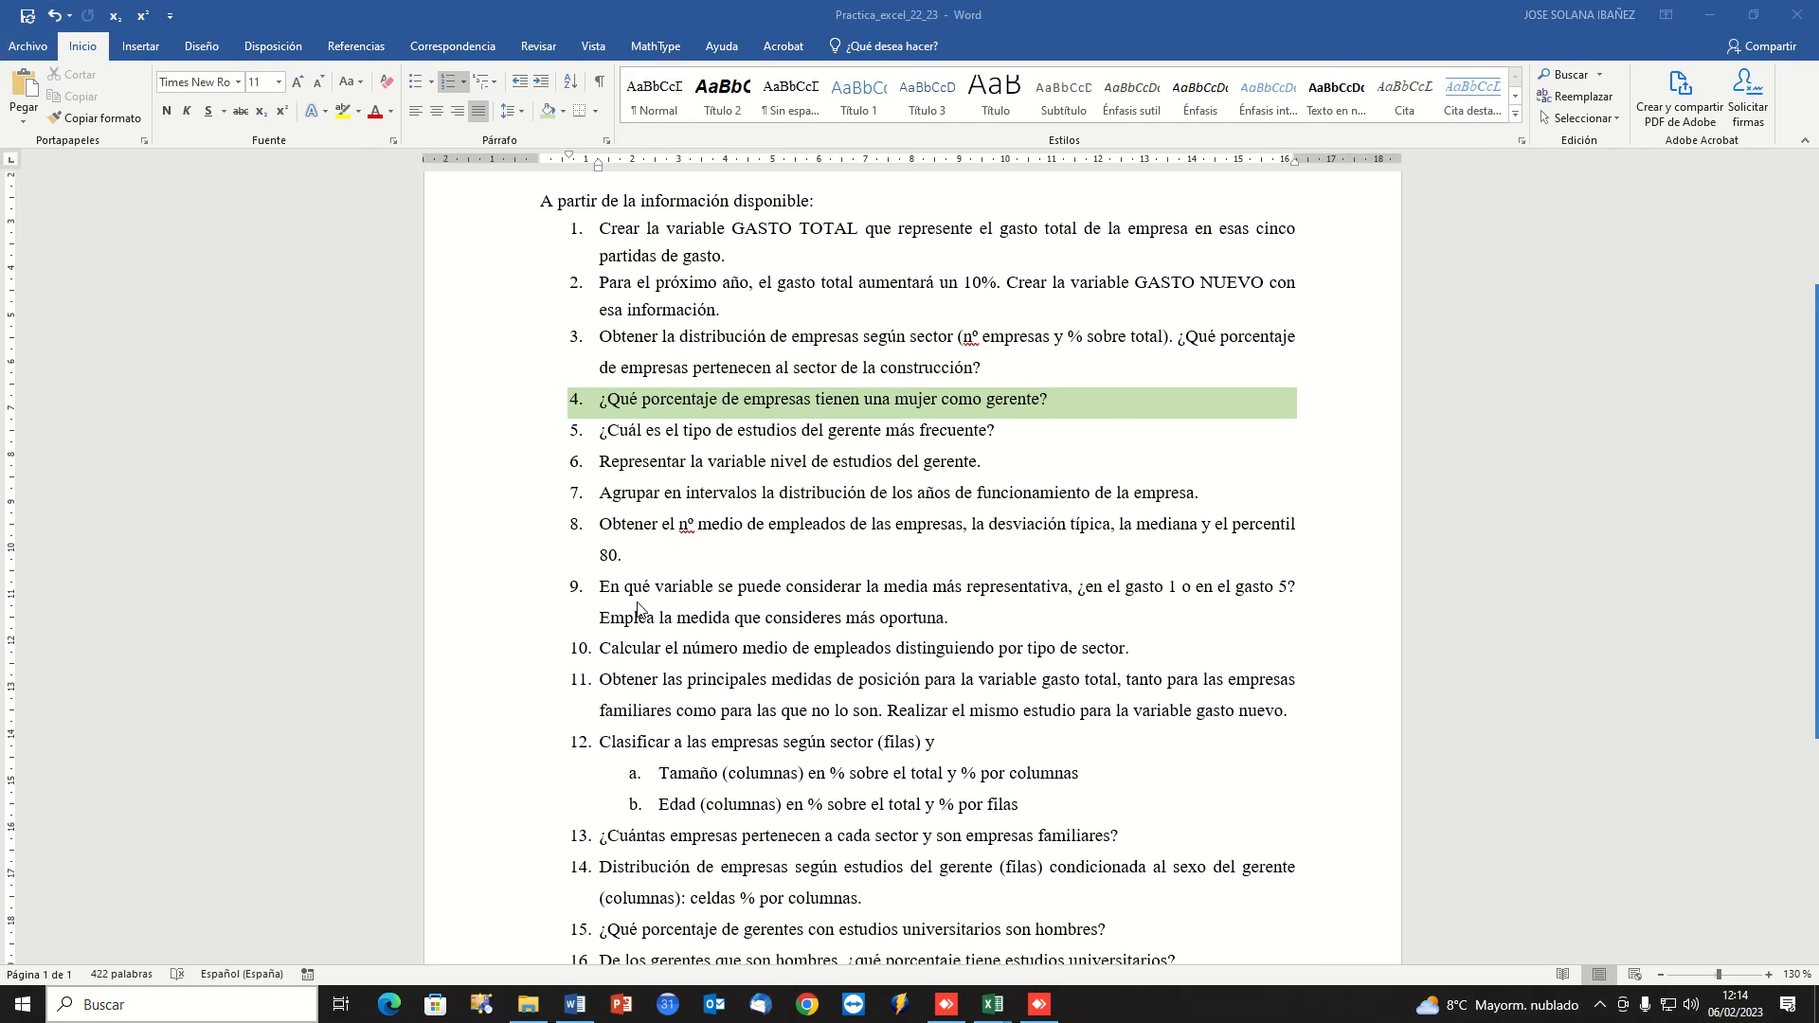
Read exercise 4 in Word on the percentage of companies managed by a woman, and switch to the Practica_excel_22_23 workbook in Excel.
{"action": "left_click", "coordinate": [692, 399]}
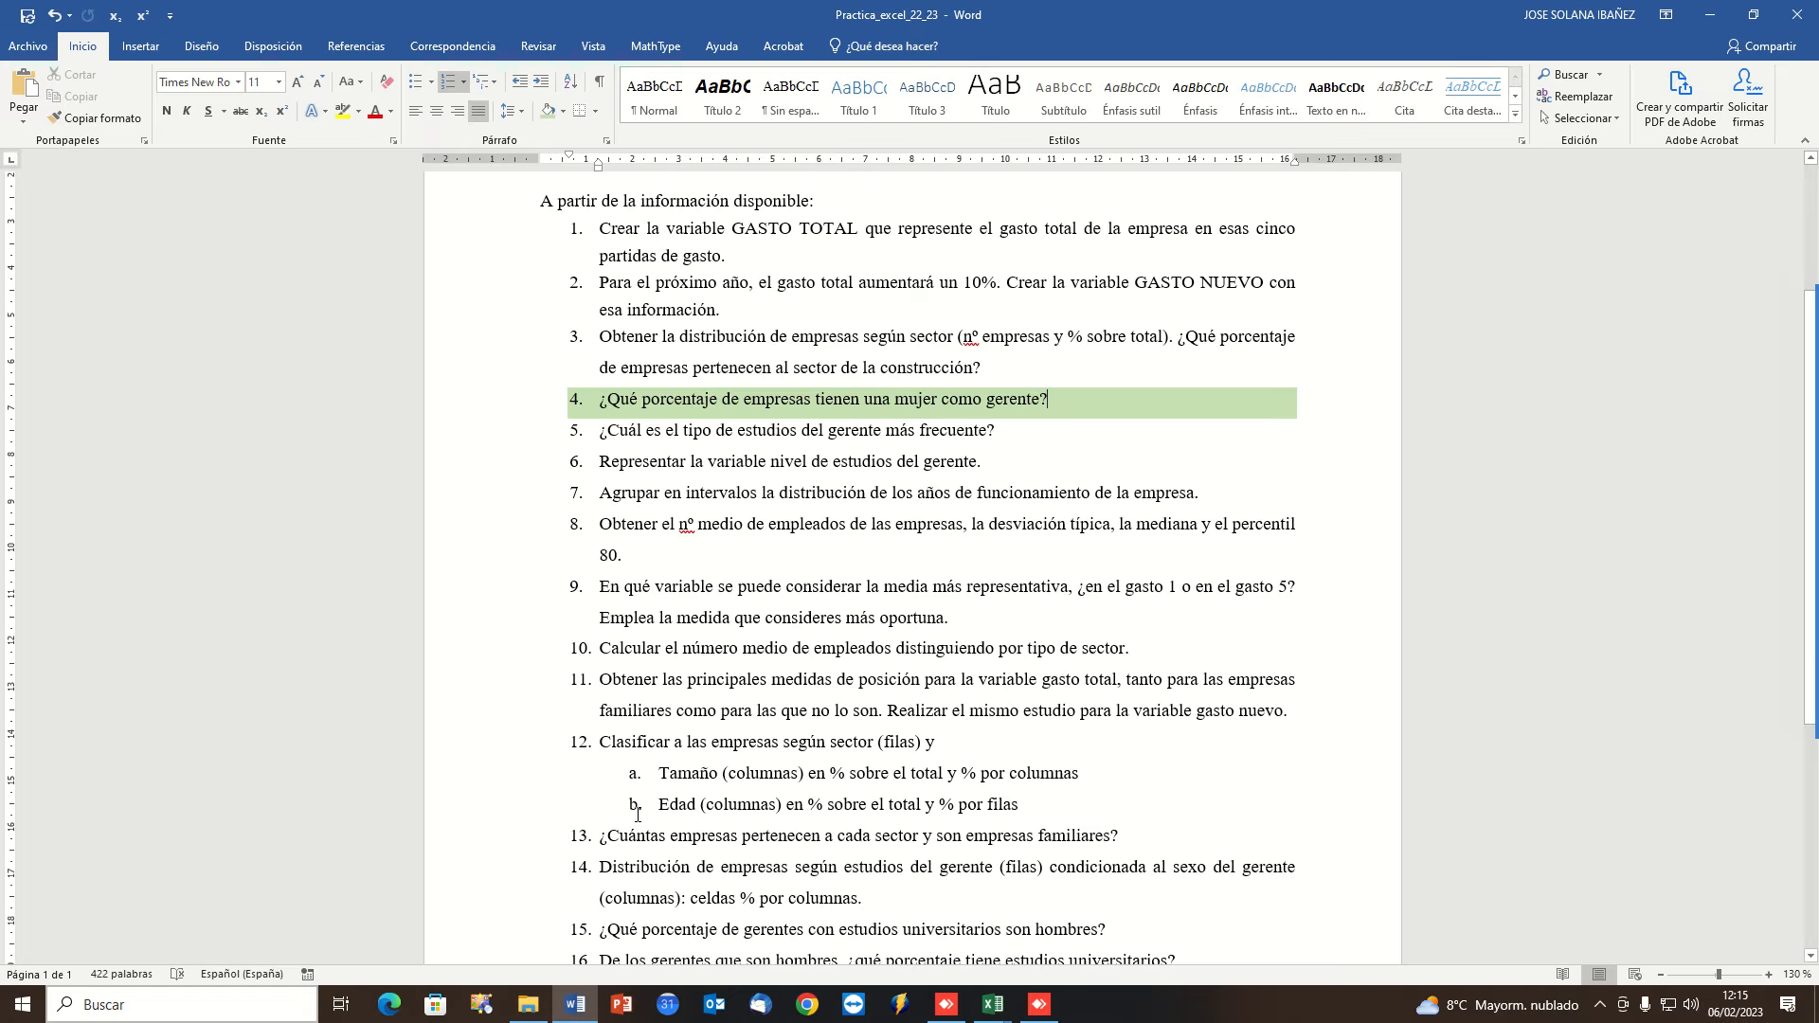
{"action": "left_click", "coordinate": [992, 1004]}
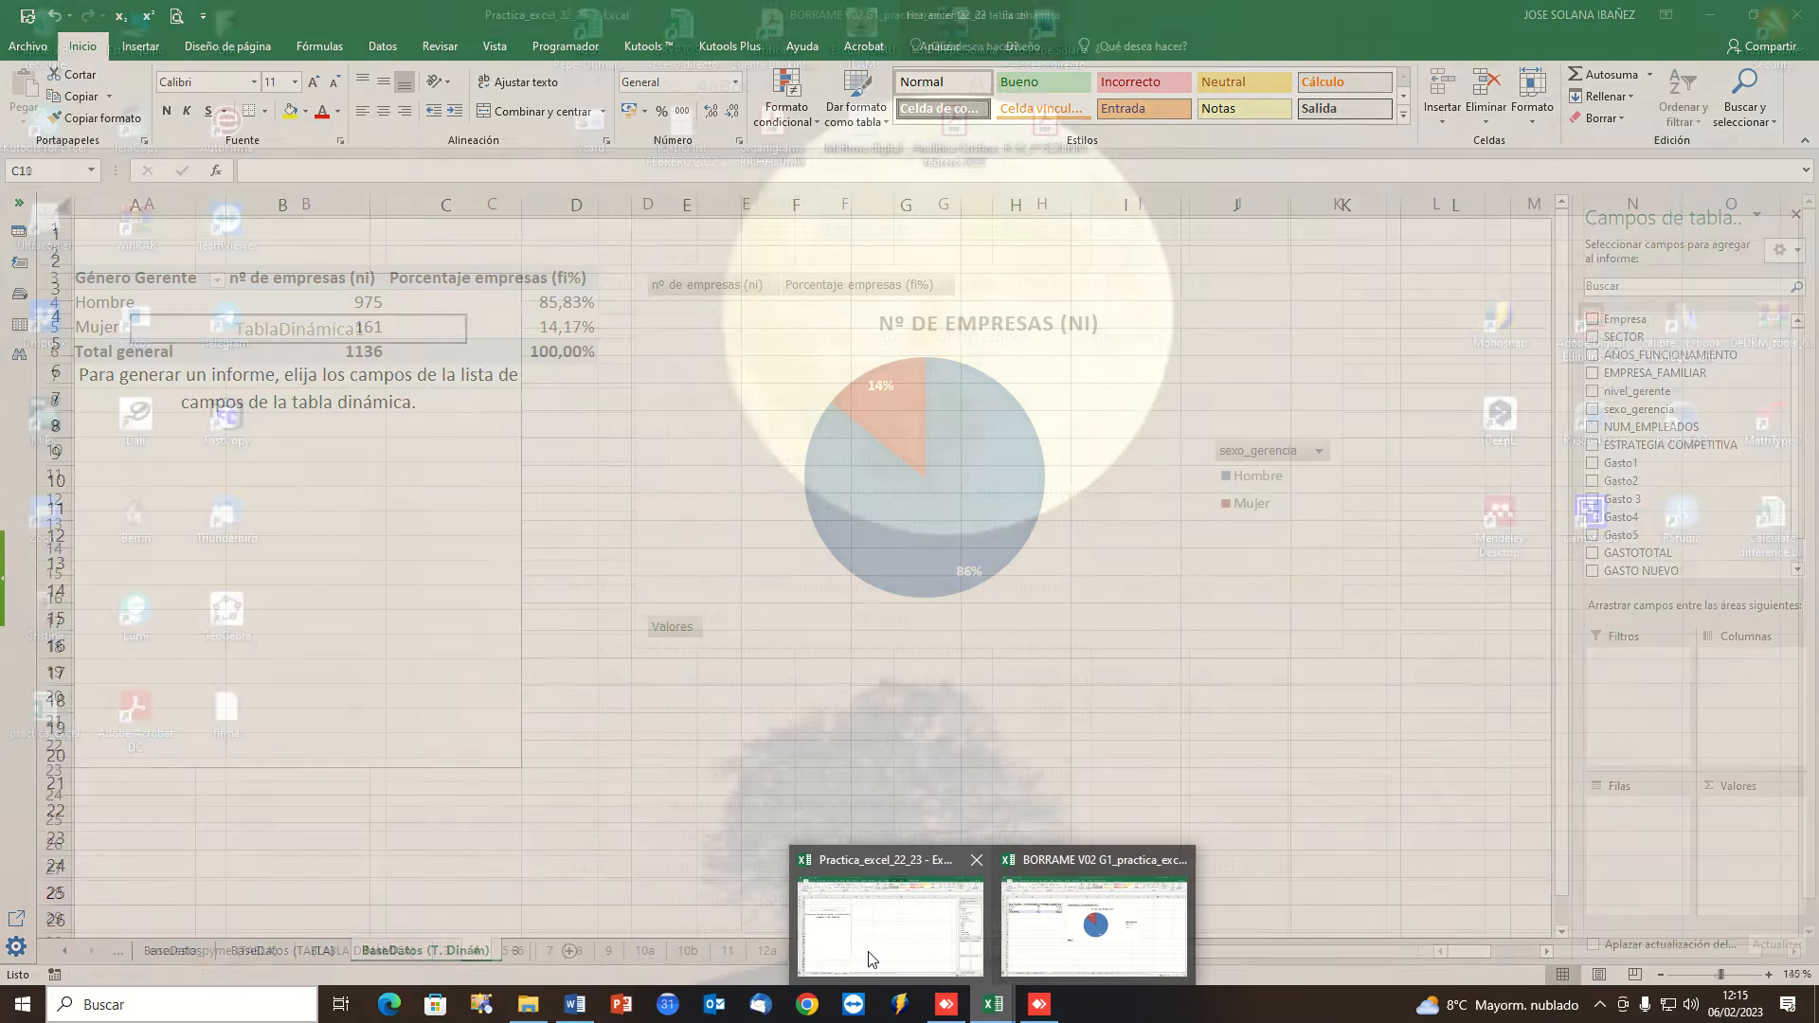
{"action": "left_click", "coordinate": [866, 951]}
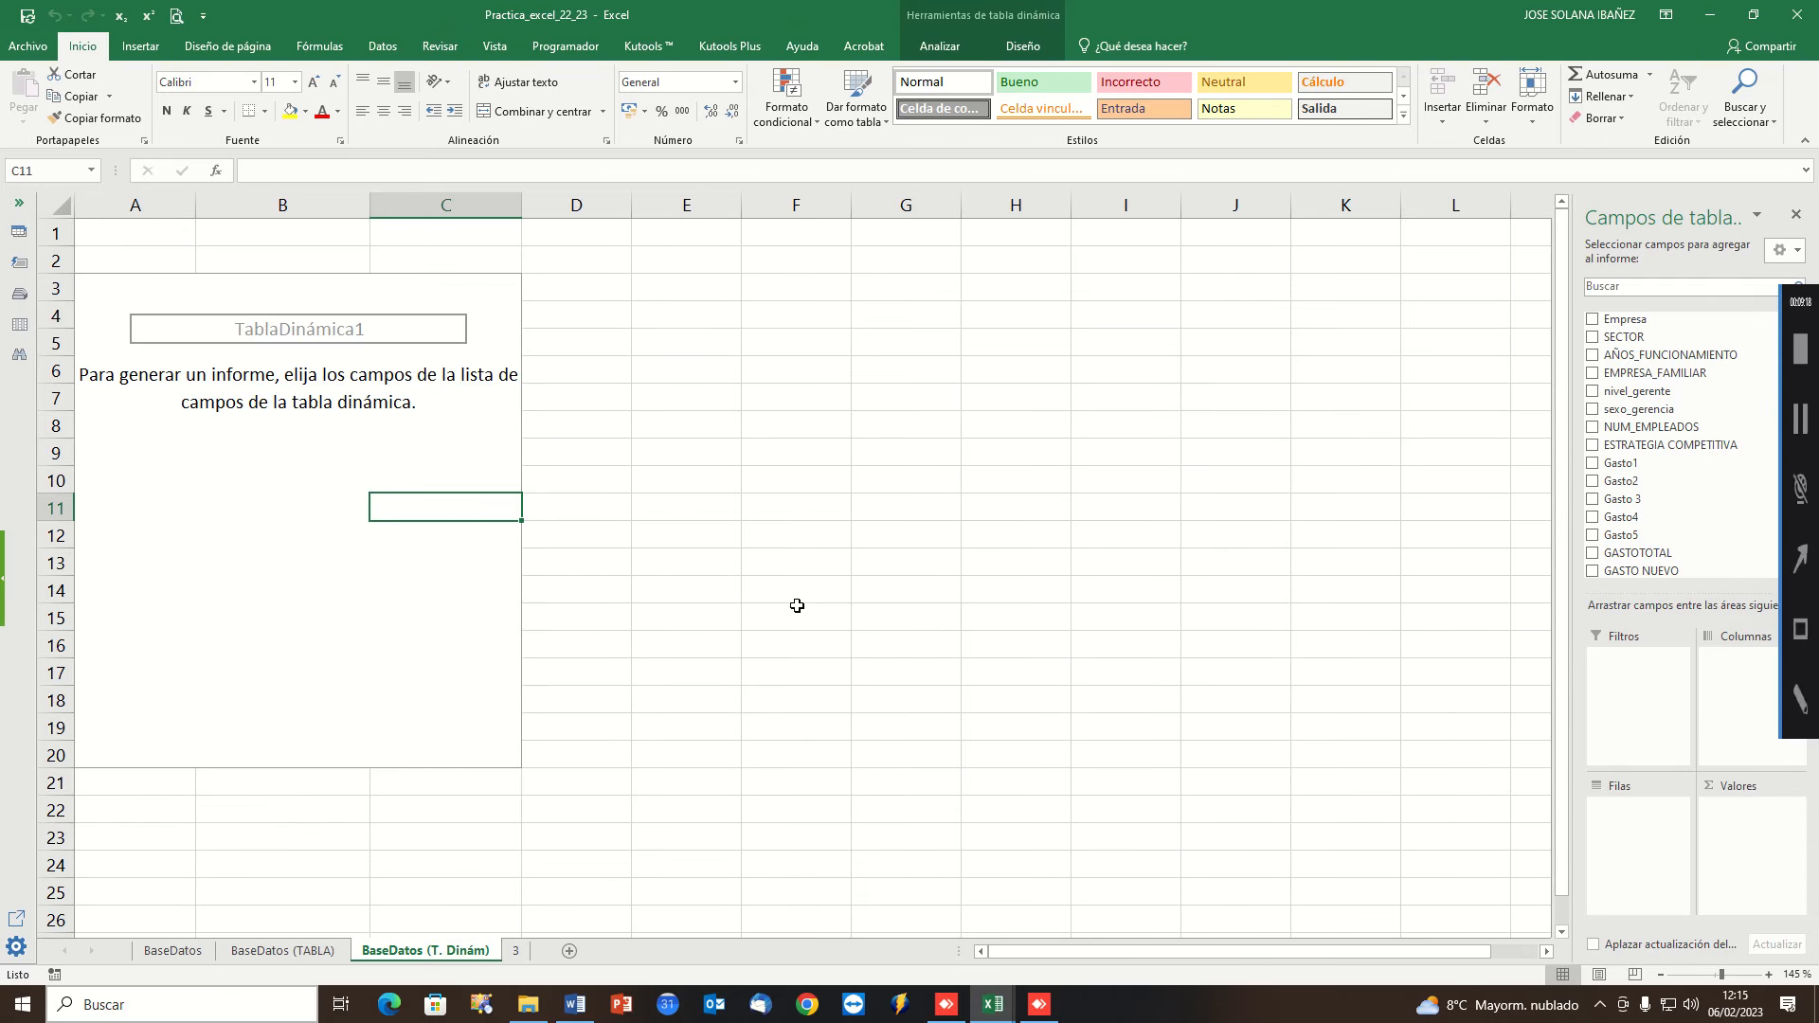
Duplicate the BaseDatos (T. Dinám) sheet after sheet 3 and rename the copy as 4.
{"action": "left_click_drag", "start_coordinate": [435, 954], "coordinate": [542, 955]}
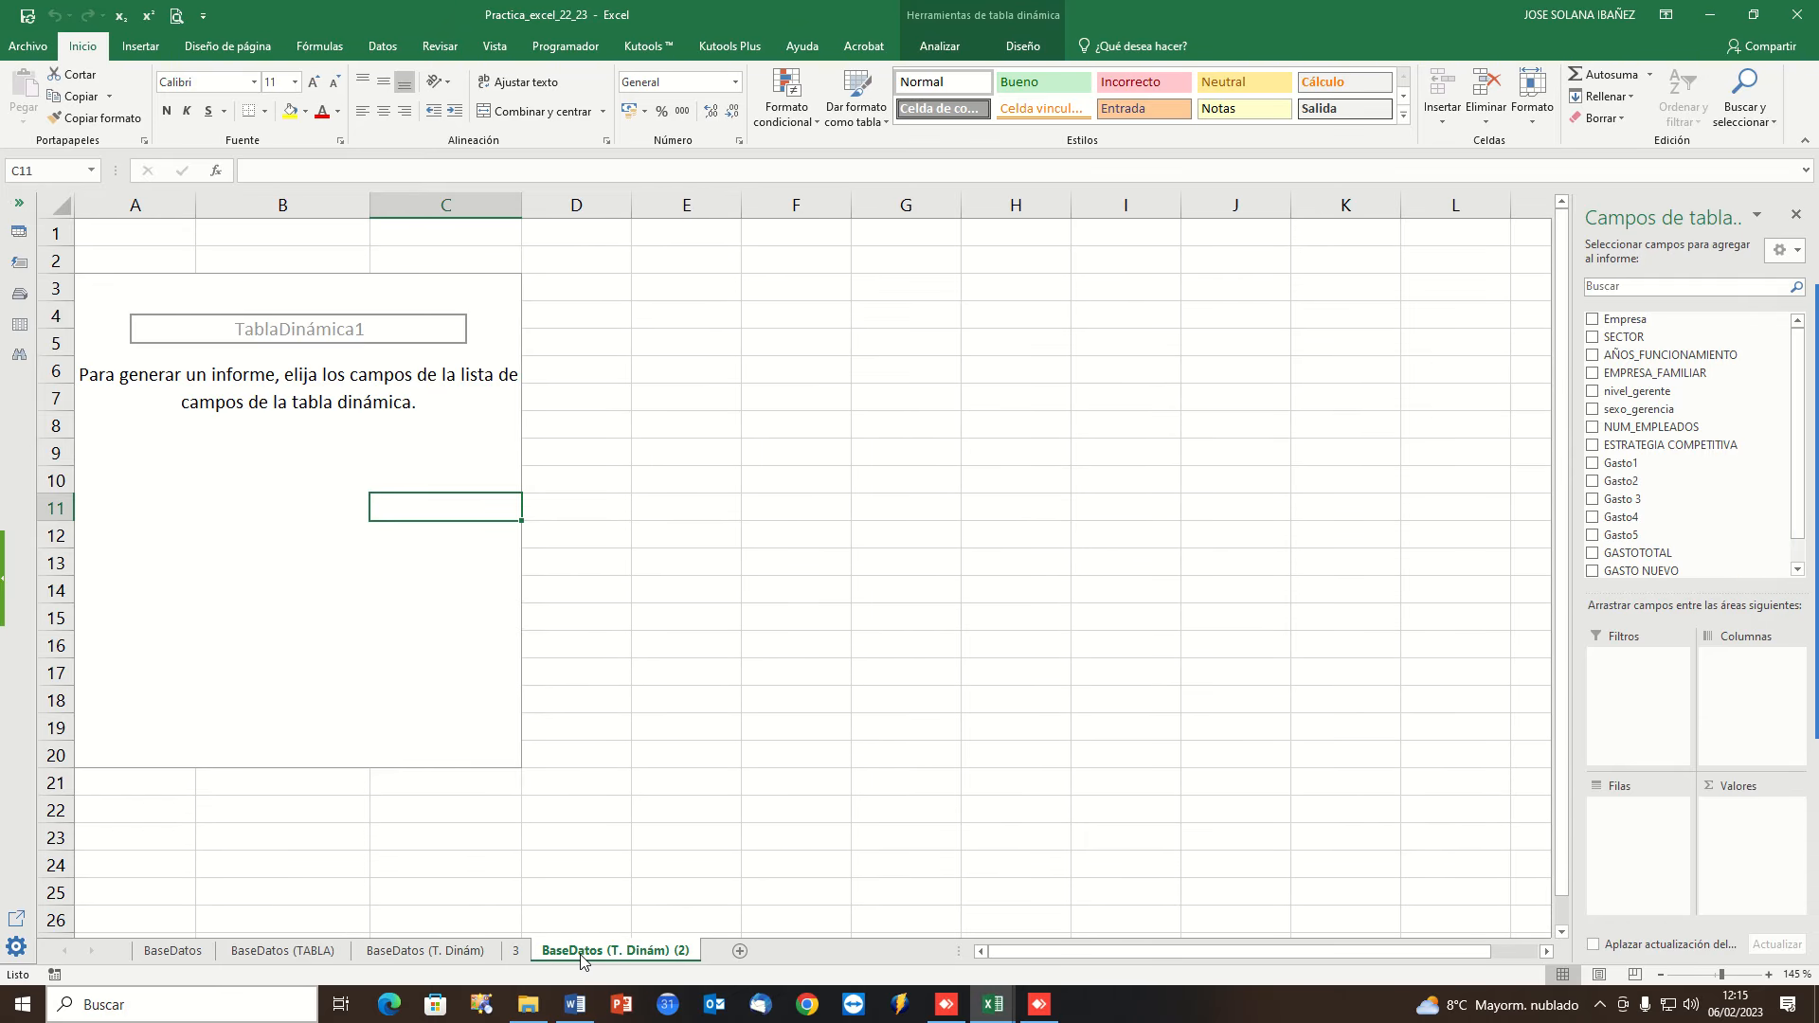
{"action": "double_click", "coordinate": [580, 951]}
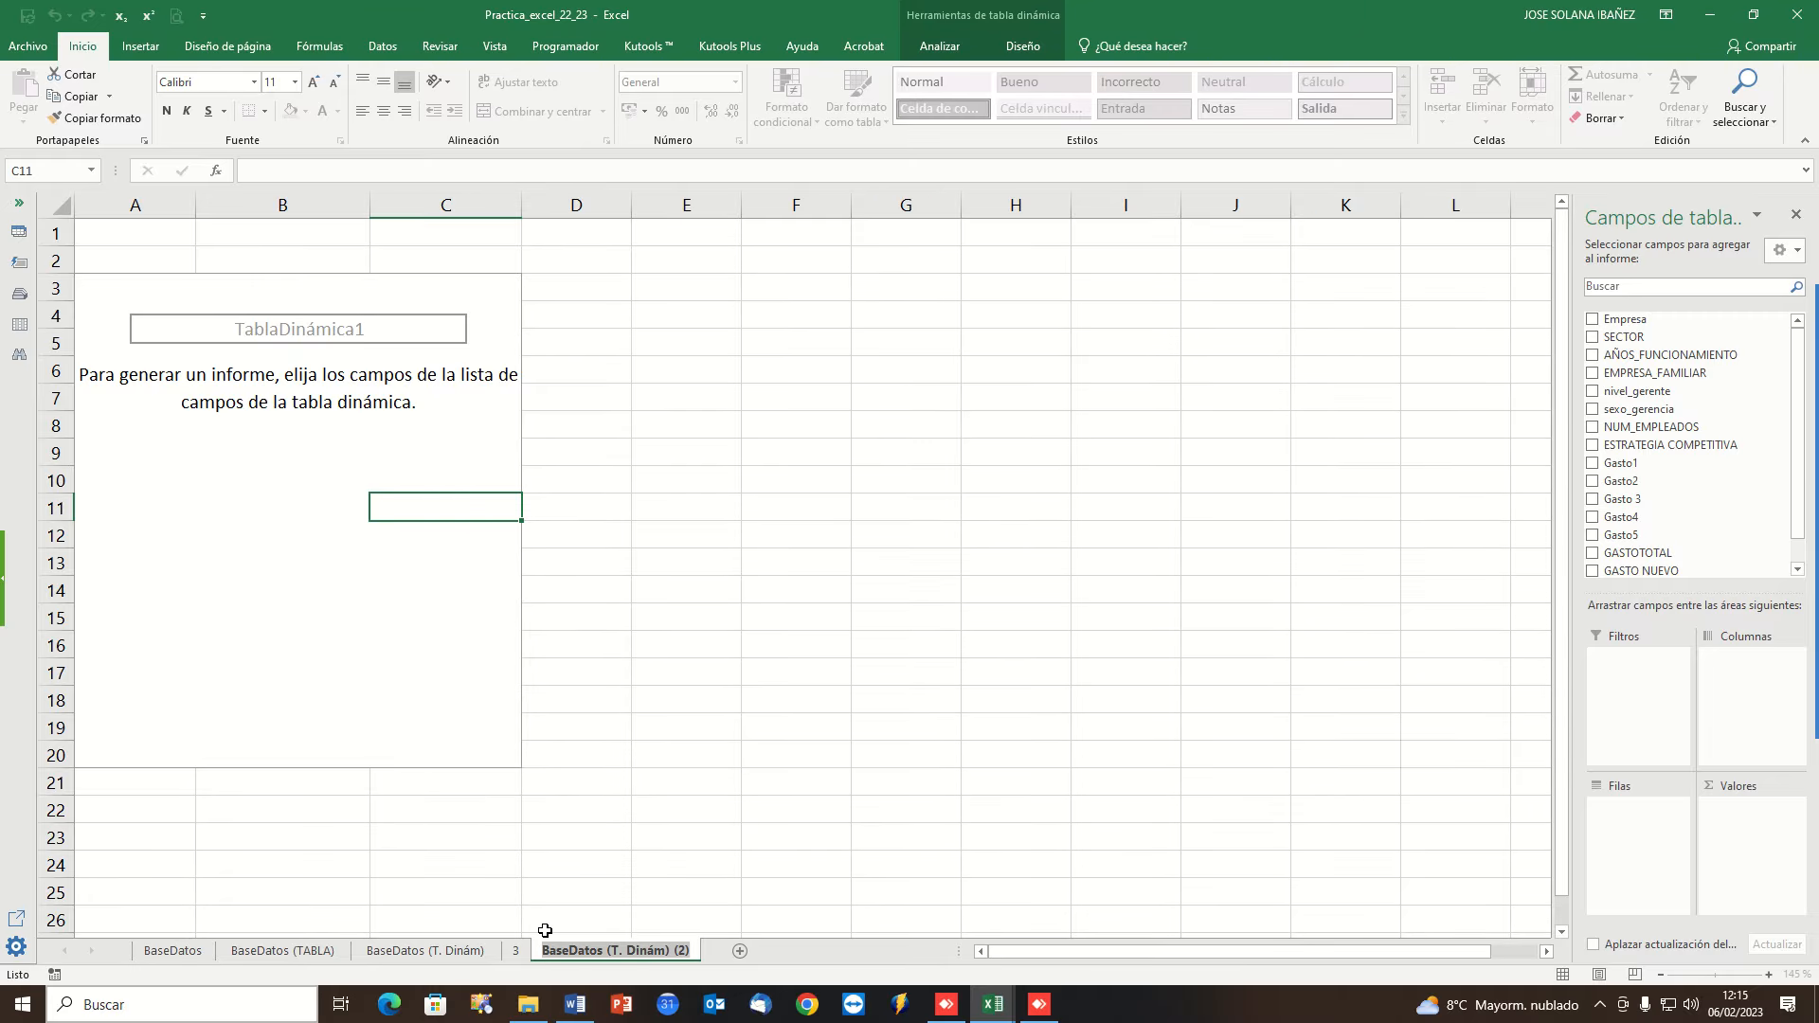
{"action": "type", "text": "4"}
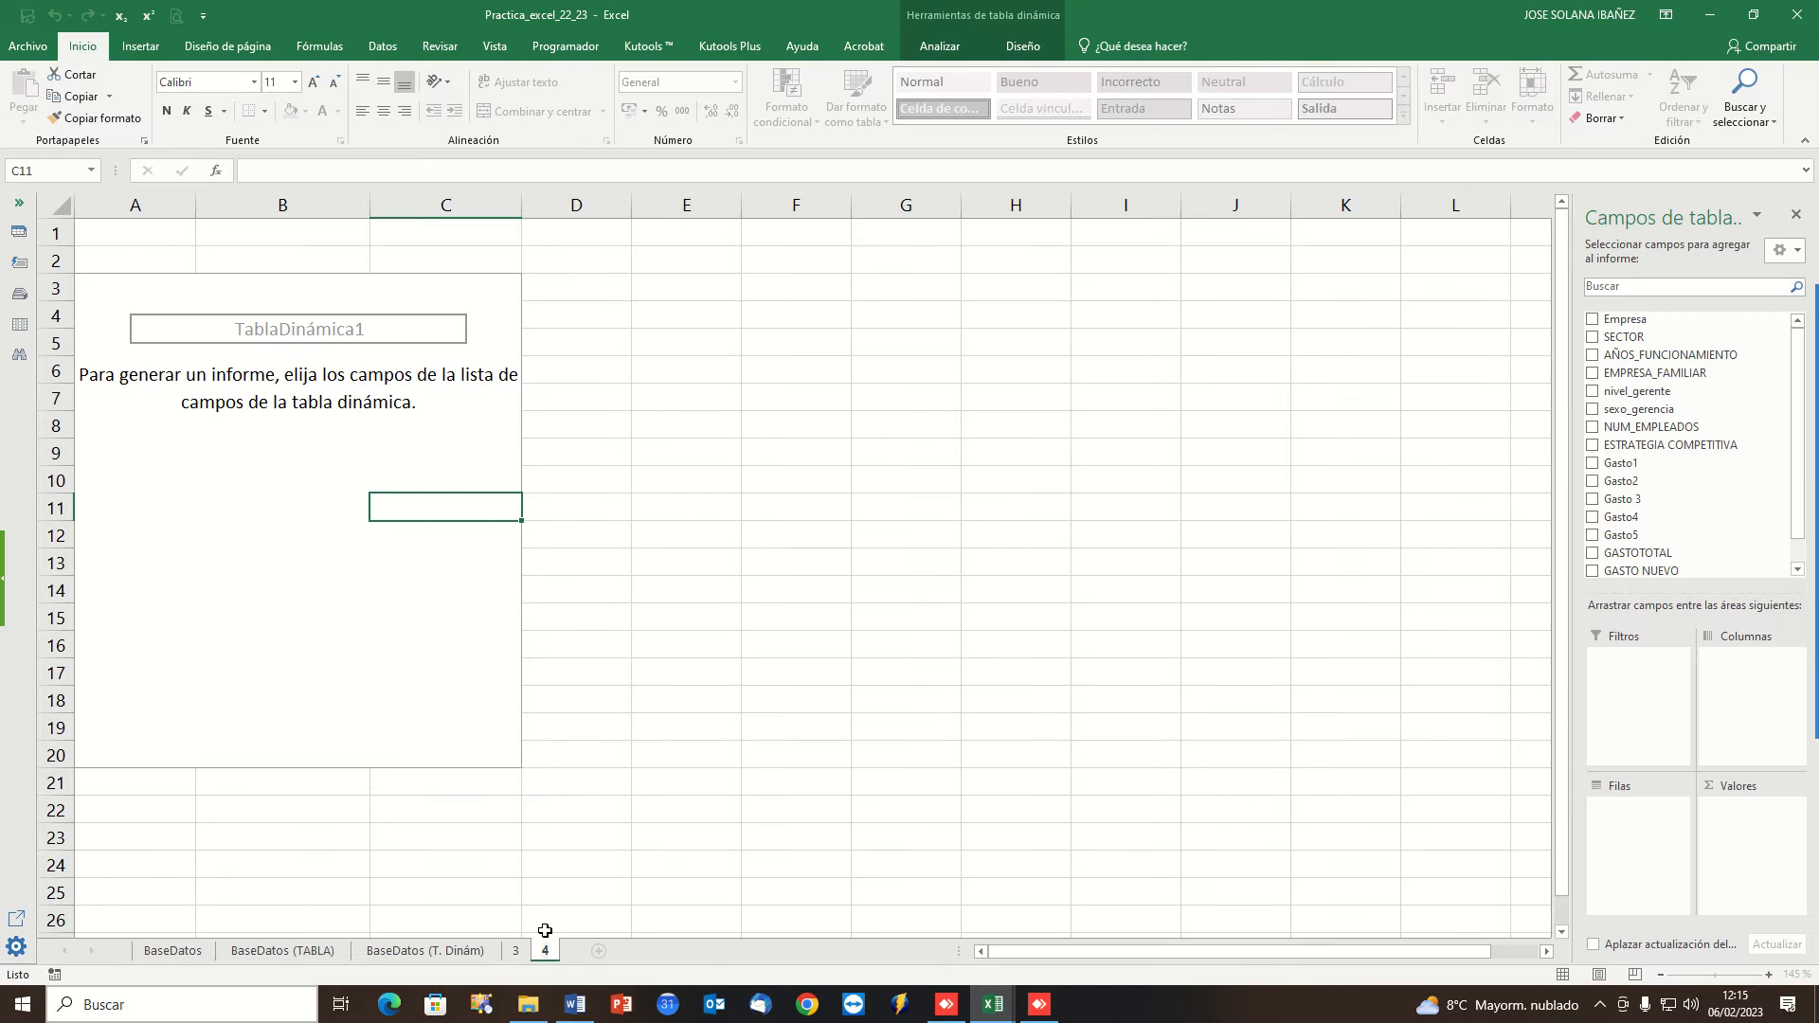
{"action": "key", "text": "Return"}
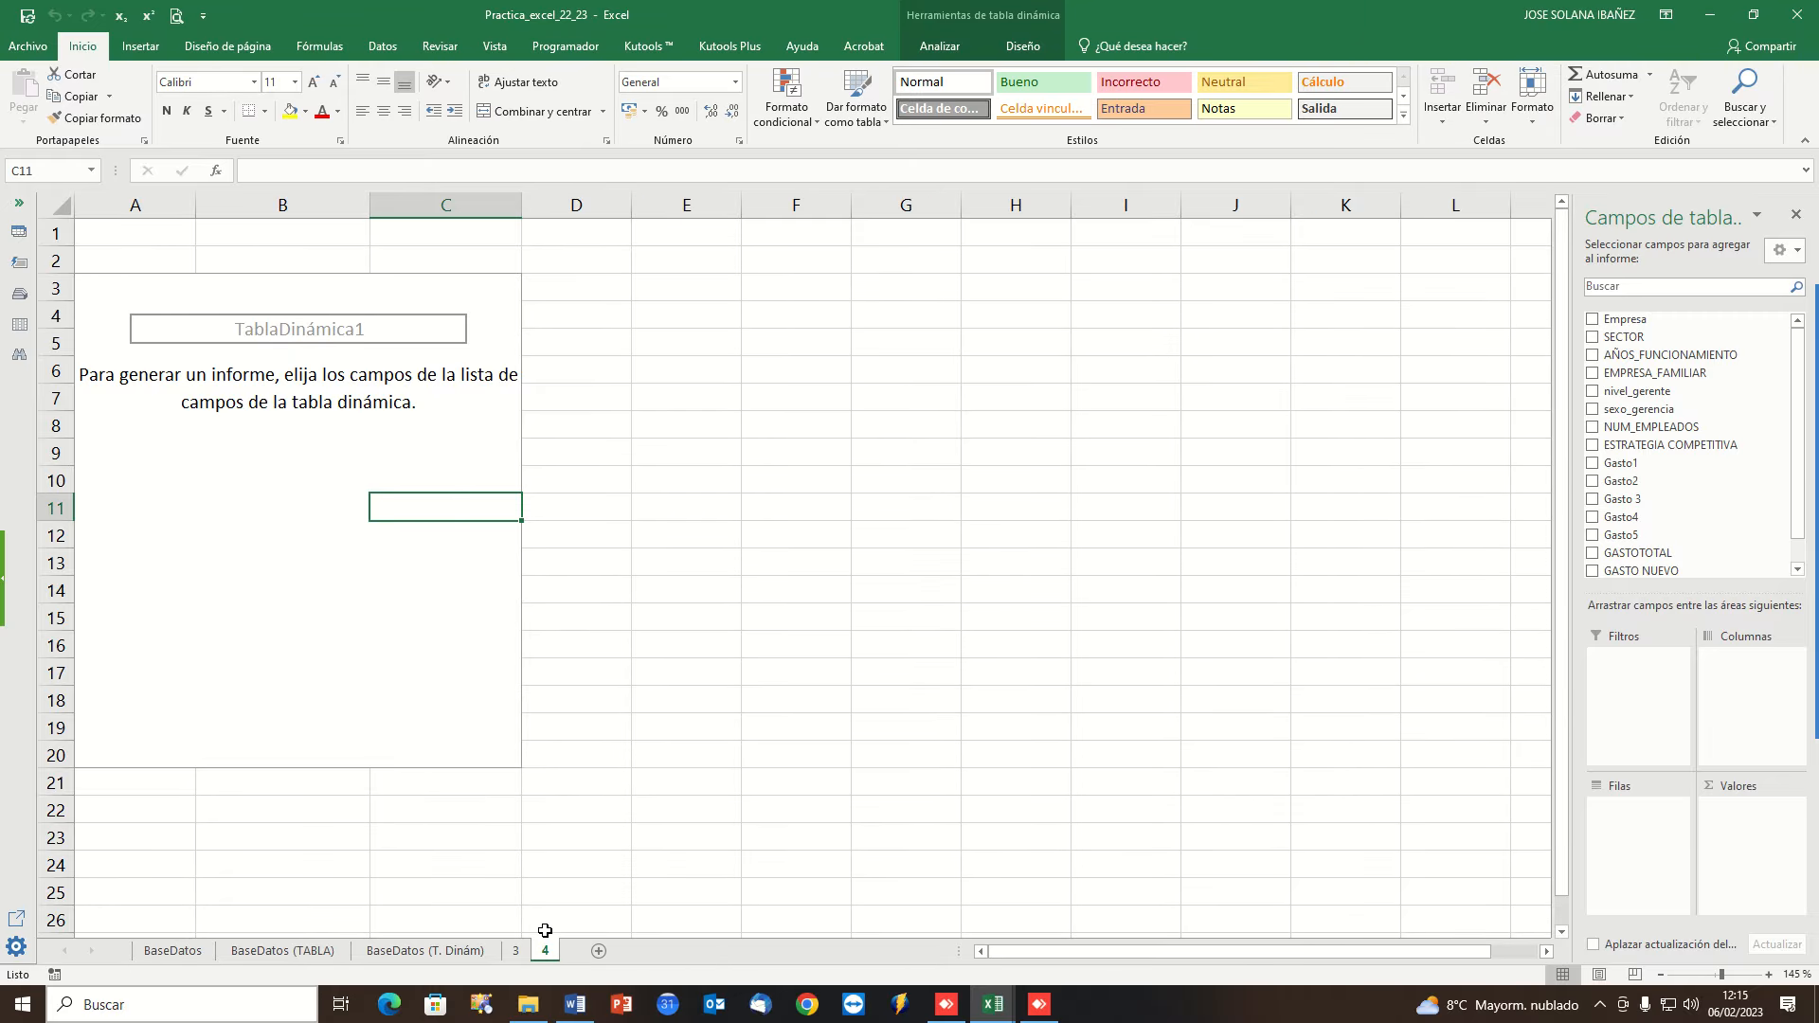
Add Empresa to the values and sexo_gerencia to the rows of sheet 4's pivot table.
{"action": "left_click", "coordinate": [311, 449]}
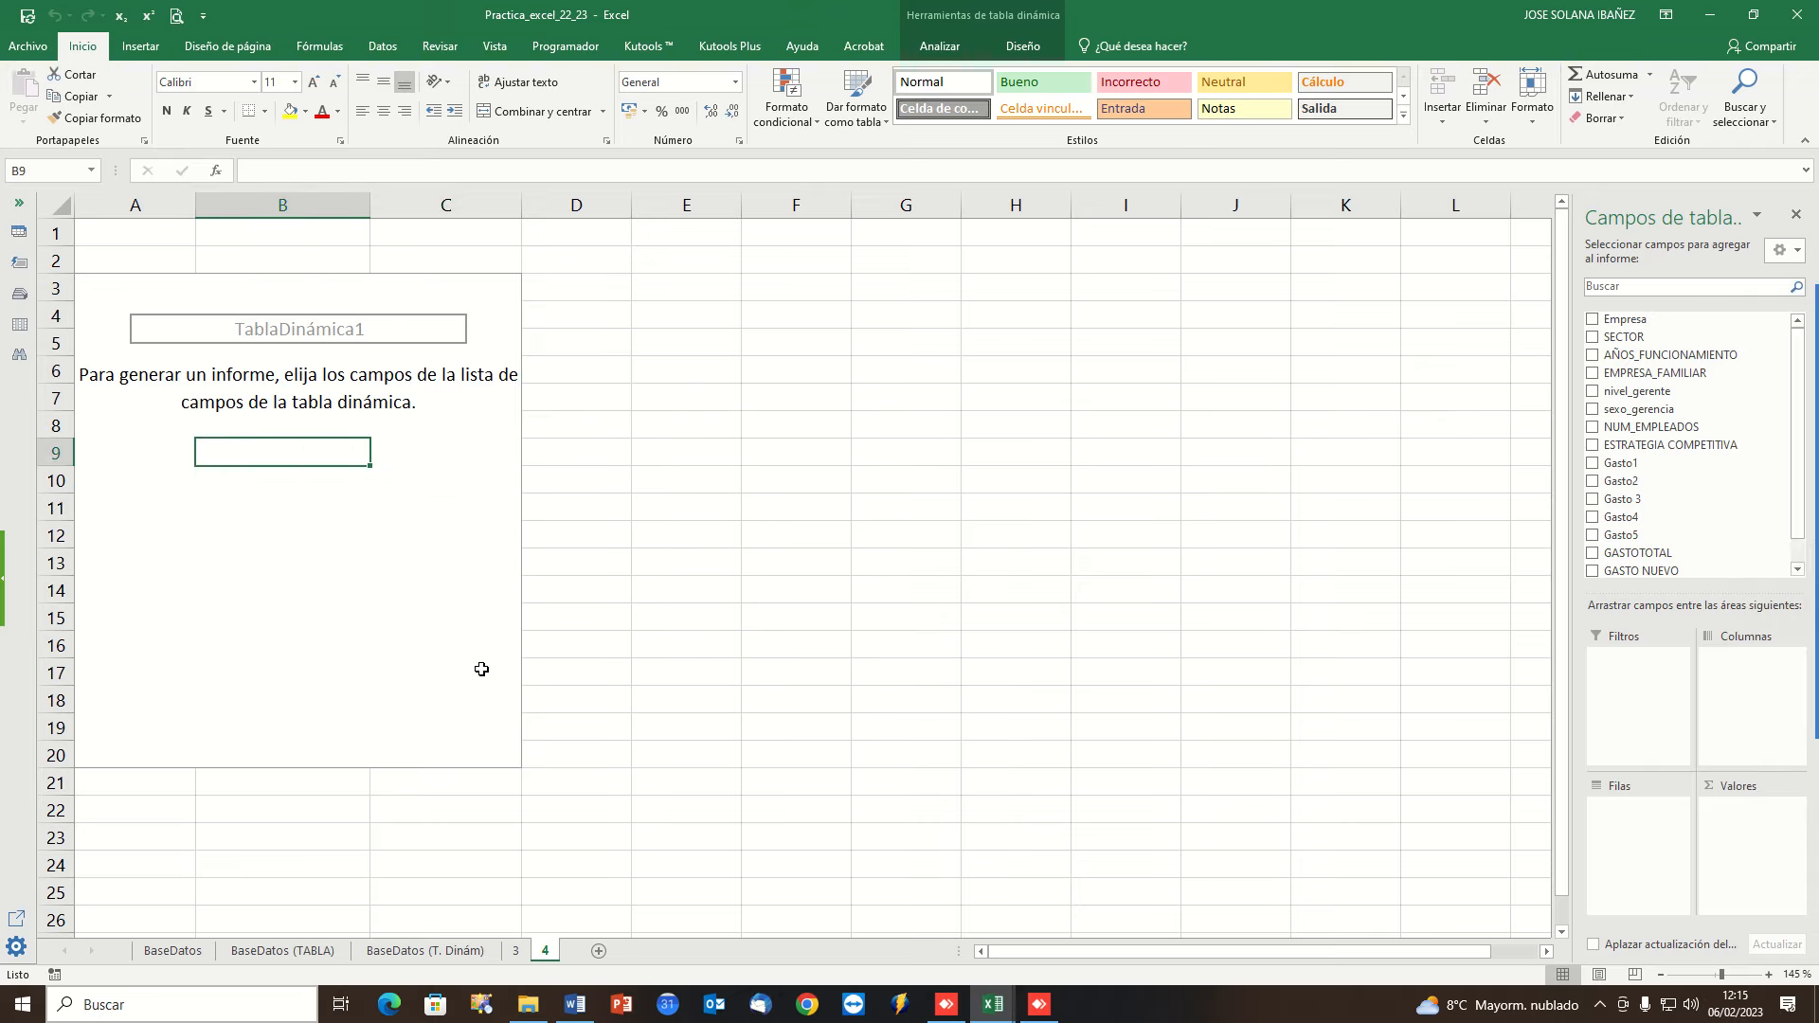
{"action": "left_click", "coordinate": [1593, 321]}
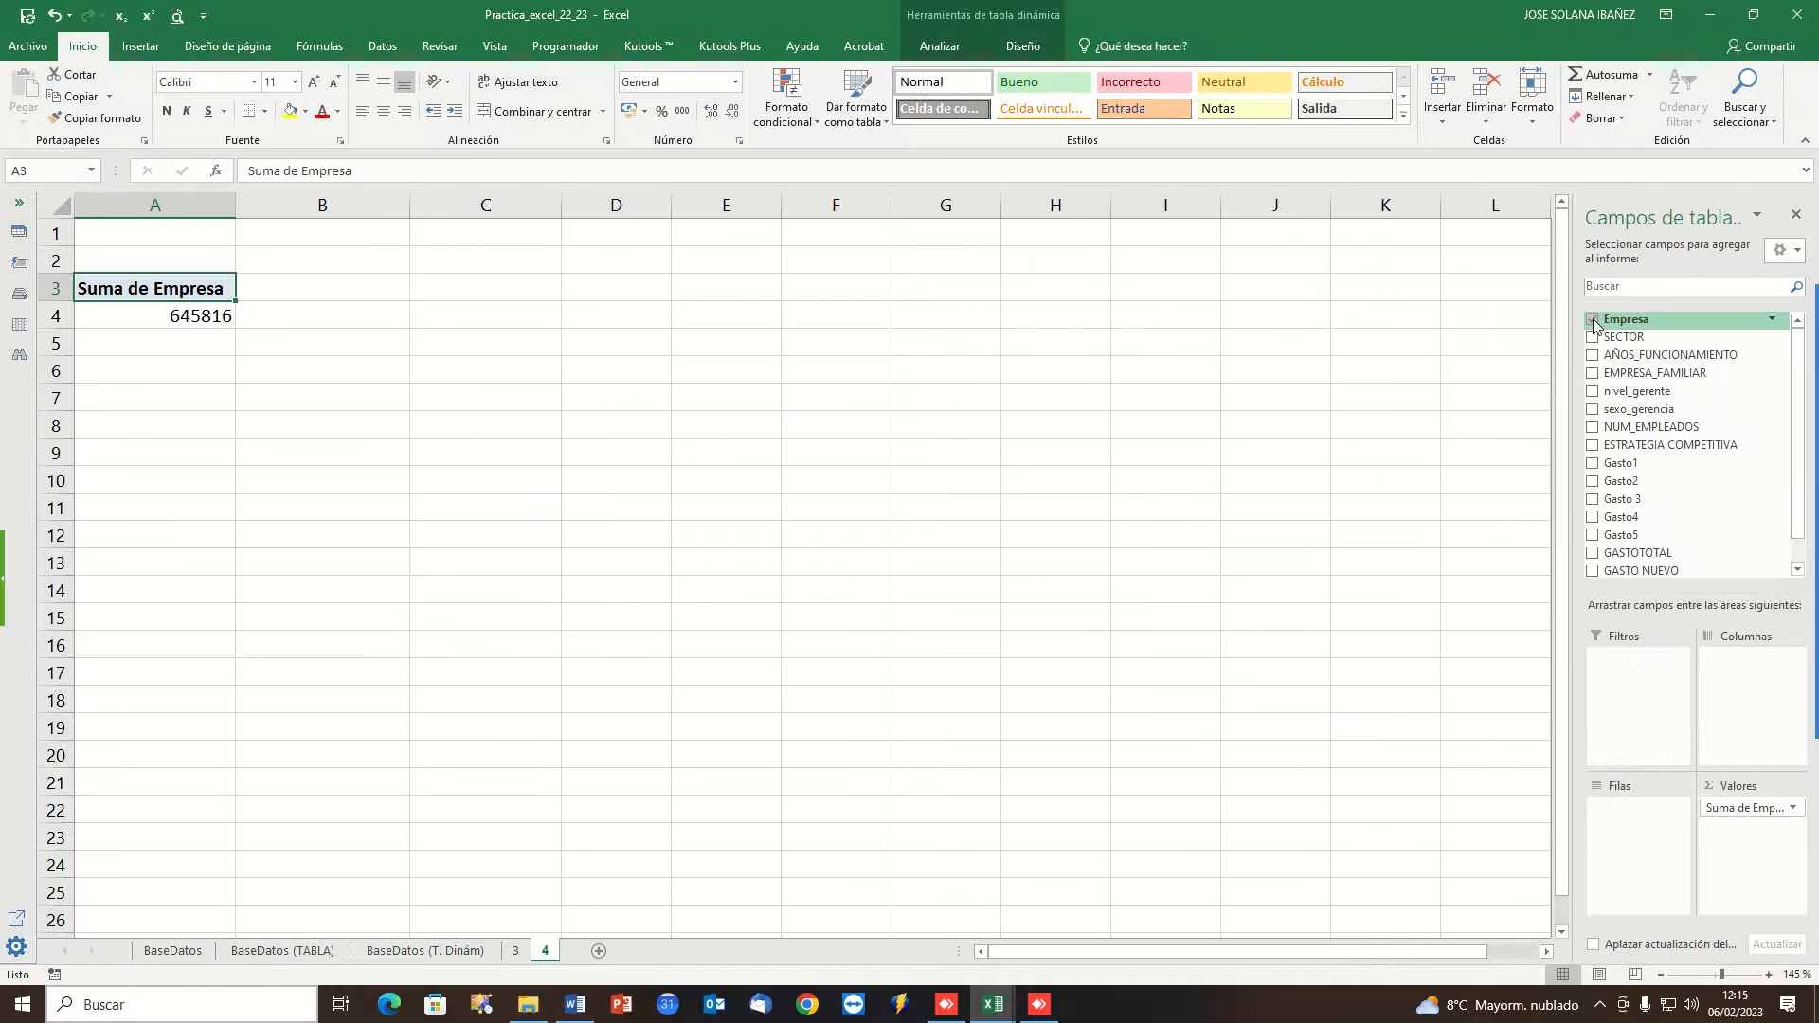
{"action": "left_click", "coordinate": [1592, 411]}
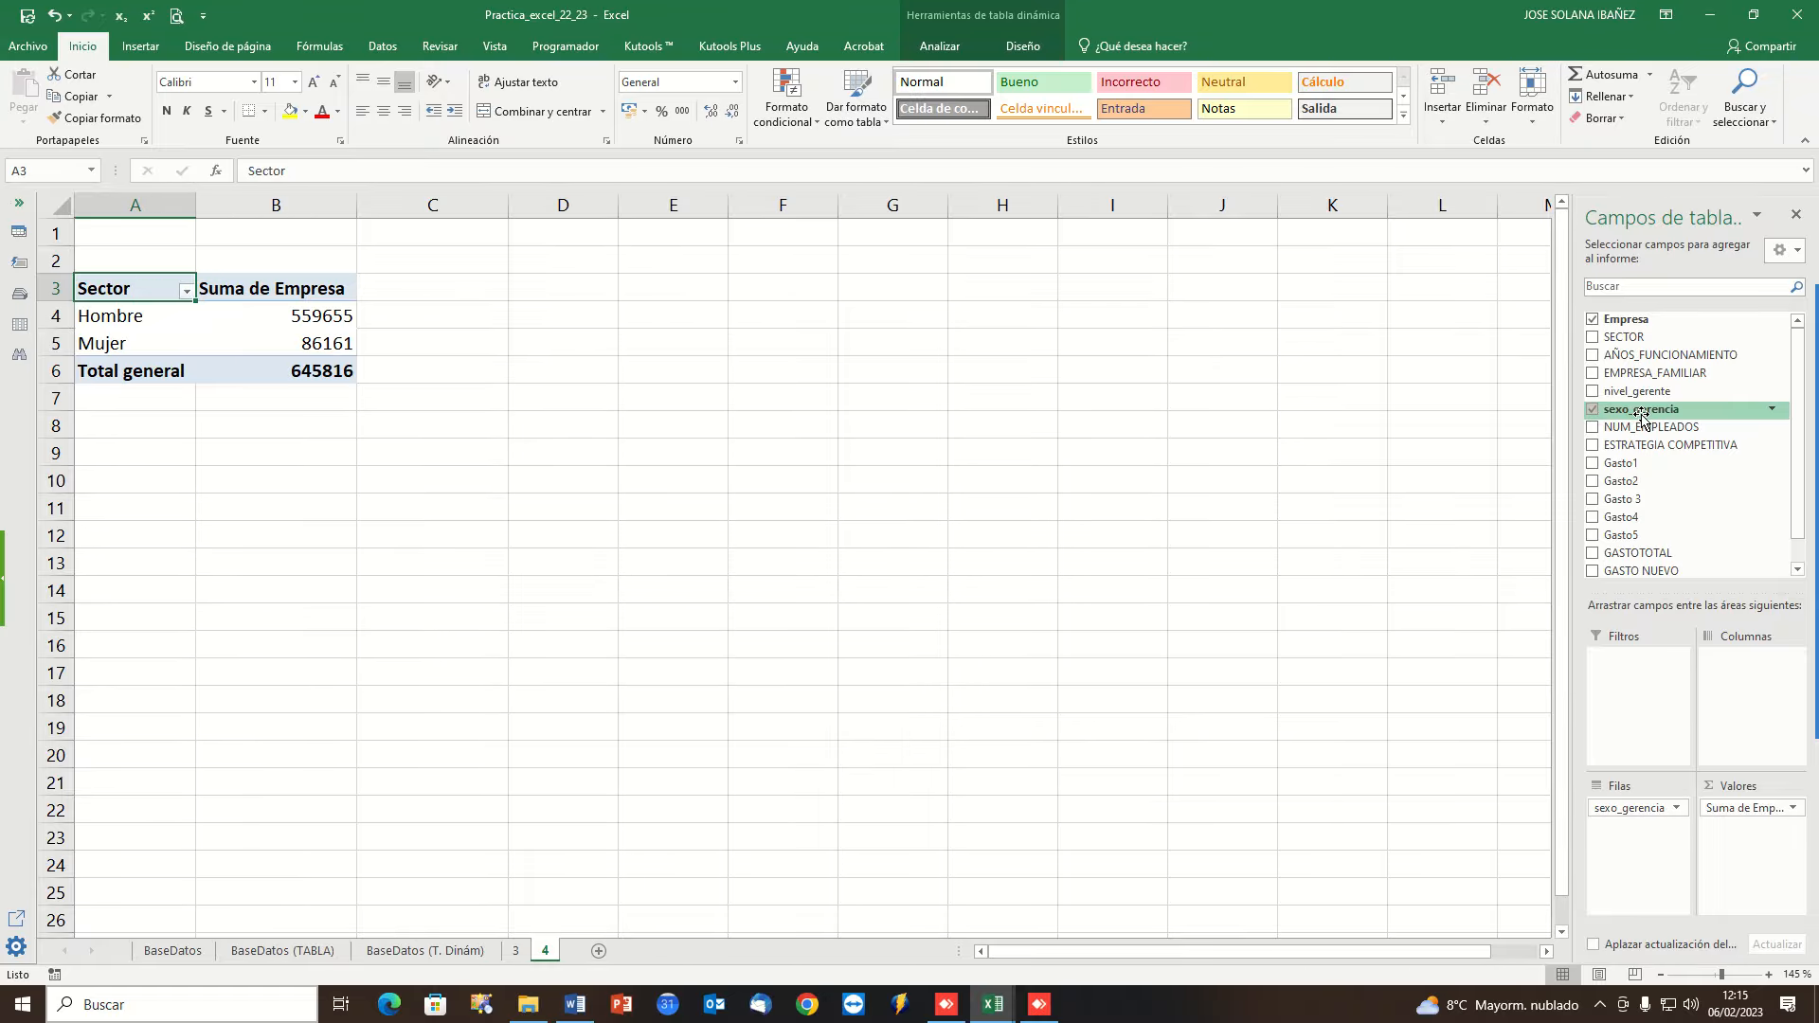
{"action": "left_click", "coordinate": [125, 317]}
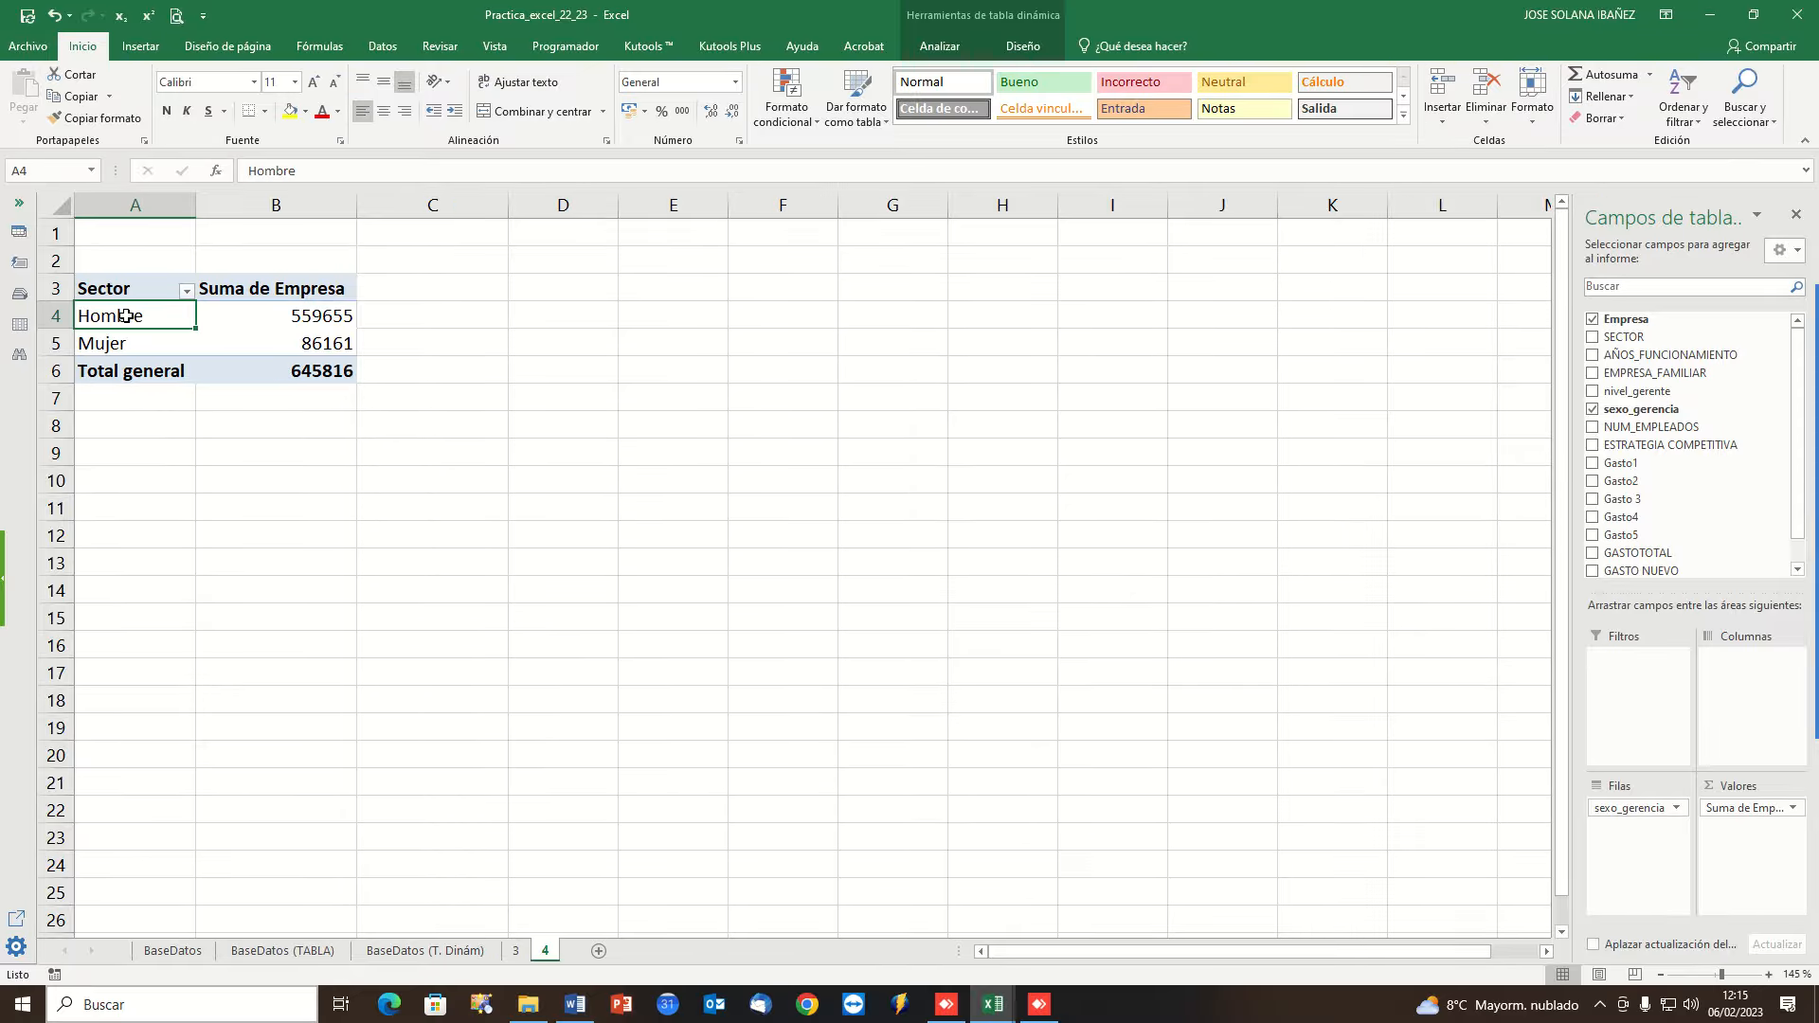
Summarize the Empresa value field in sheet 4's pivot table by Recuento and show its values as % del total general.
{"action": "left_click", "coordinate": [259, 288]}
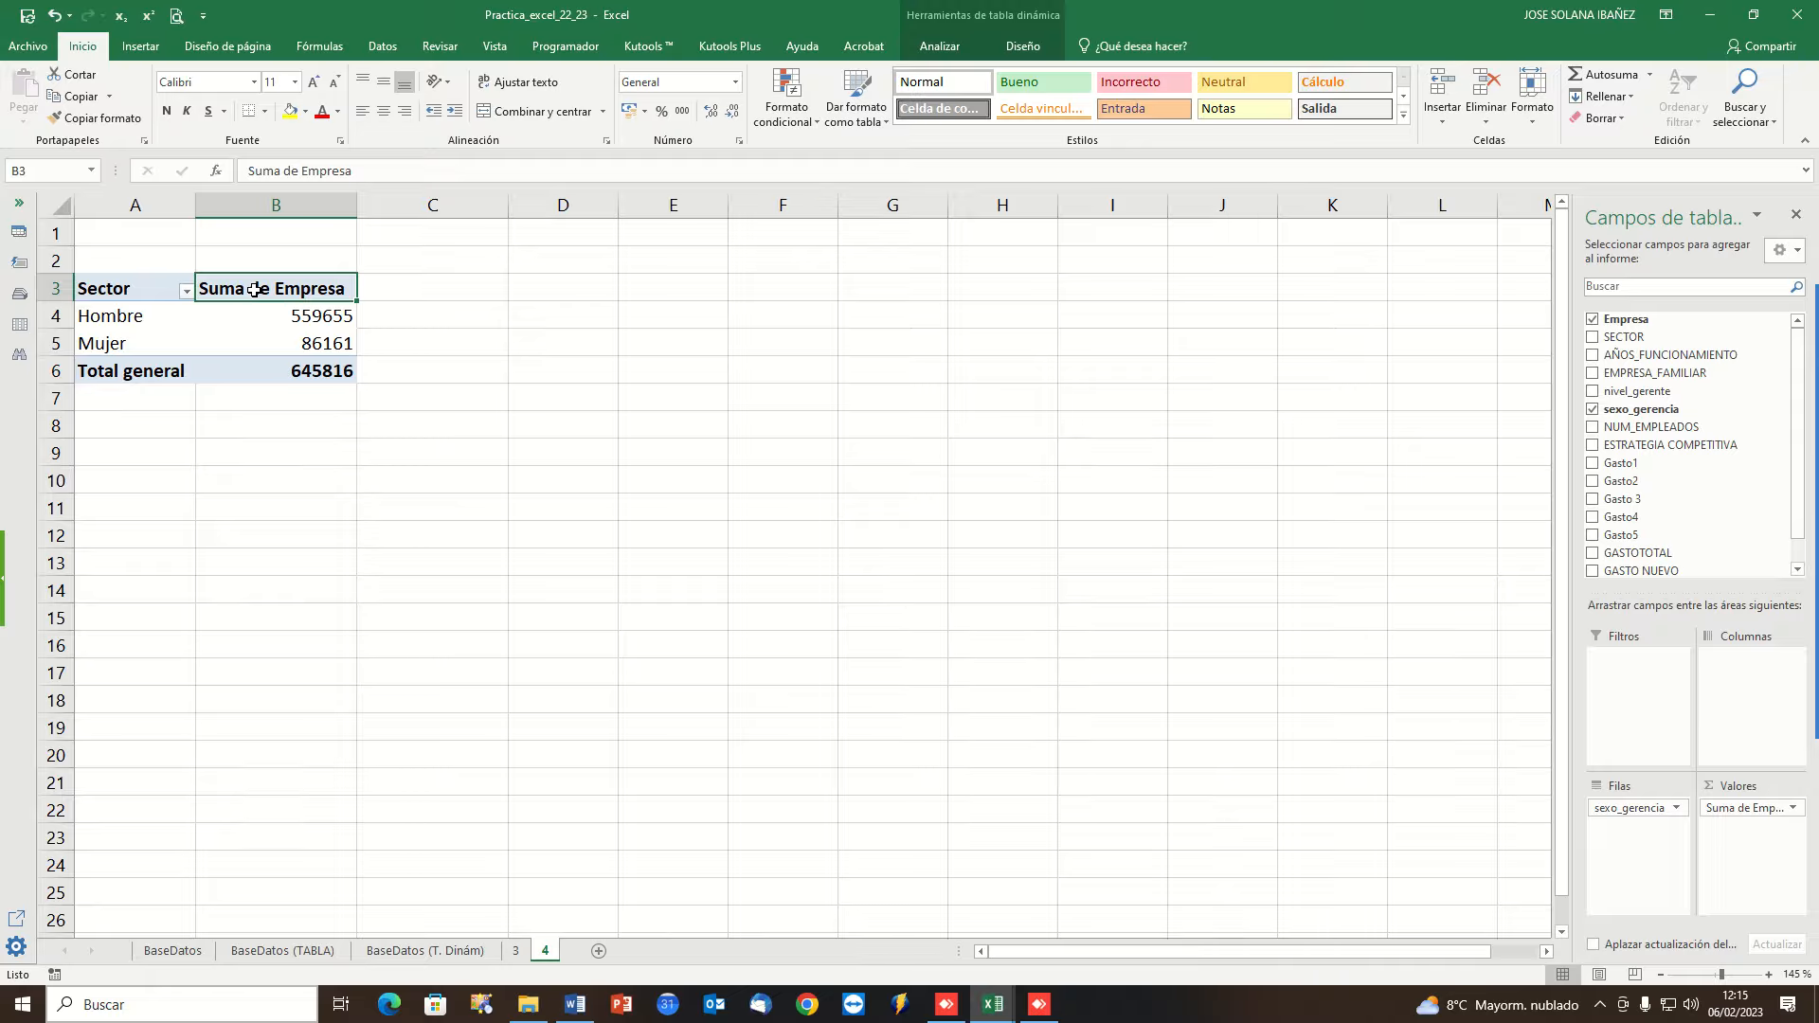
{"action": "double_click", "coordinate": [253, 289]}
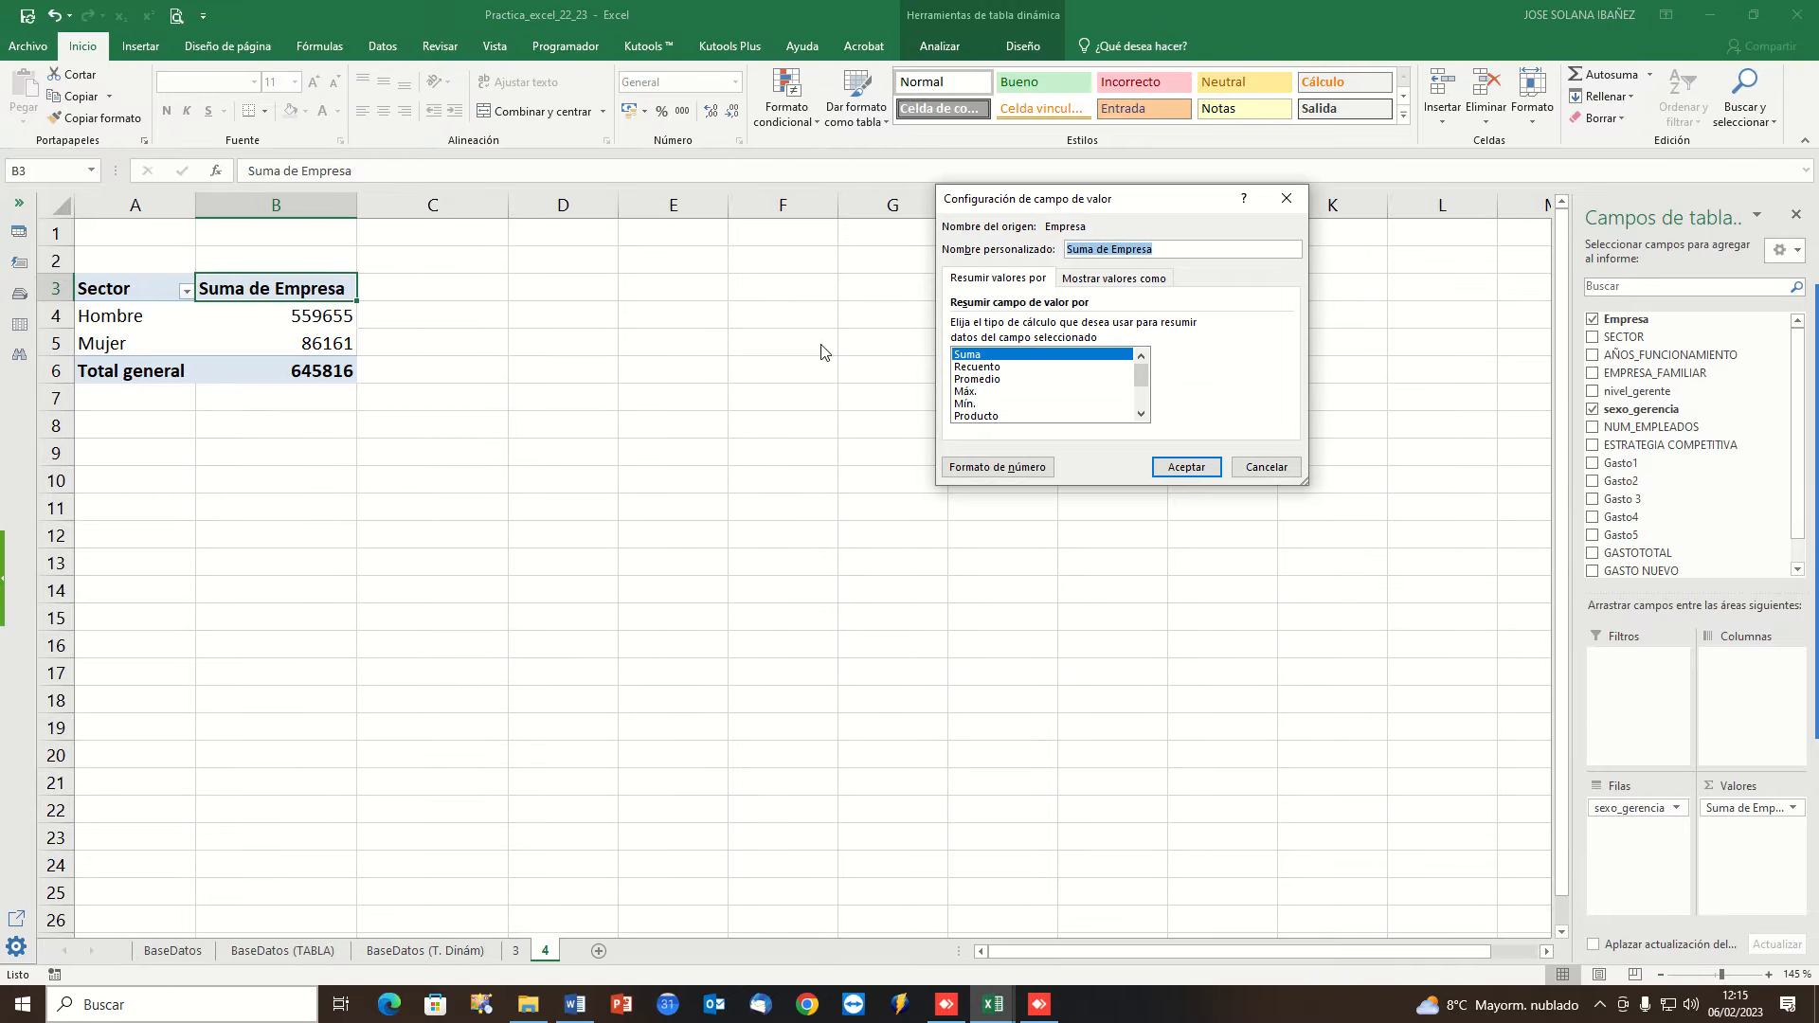
{"action": "left_click", "coordinate": [987, 368]}
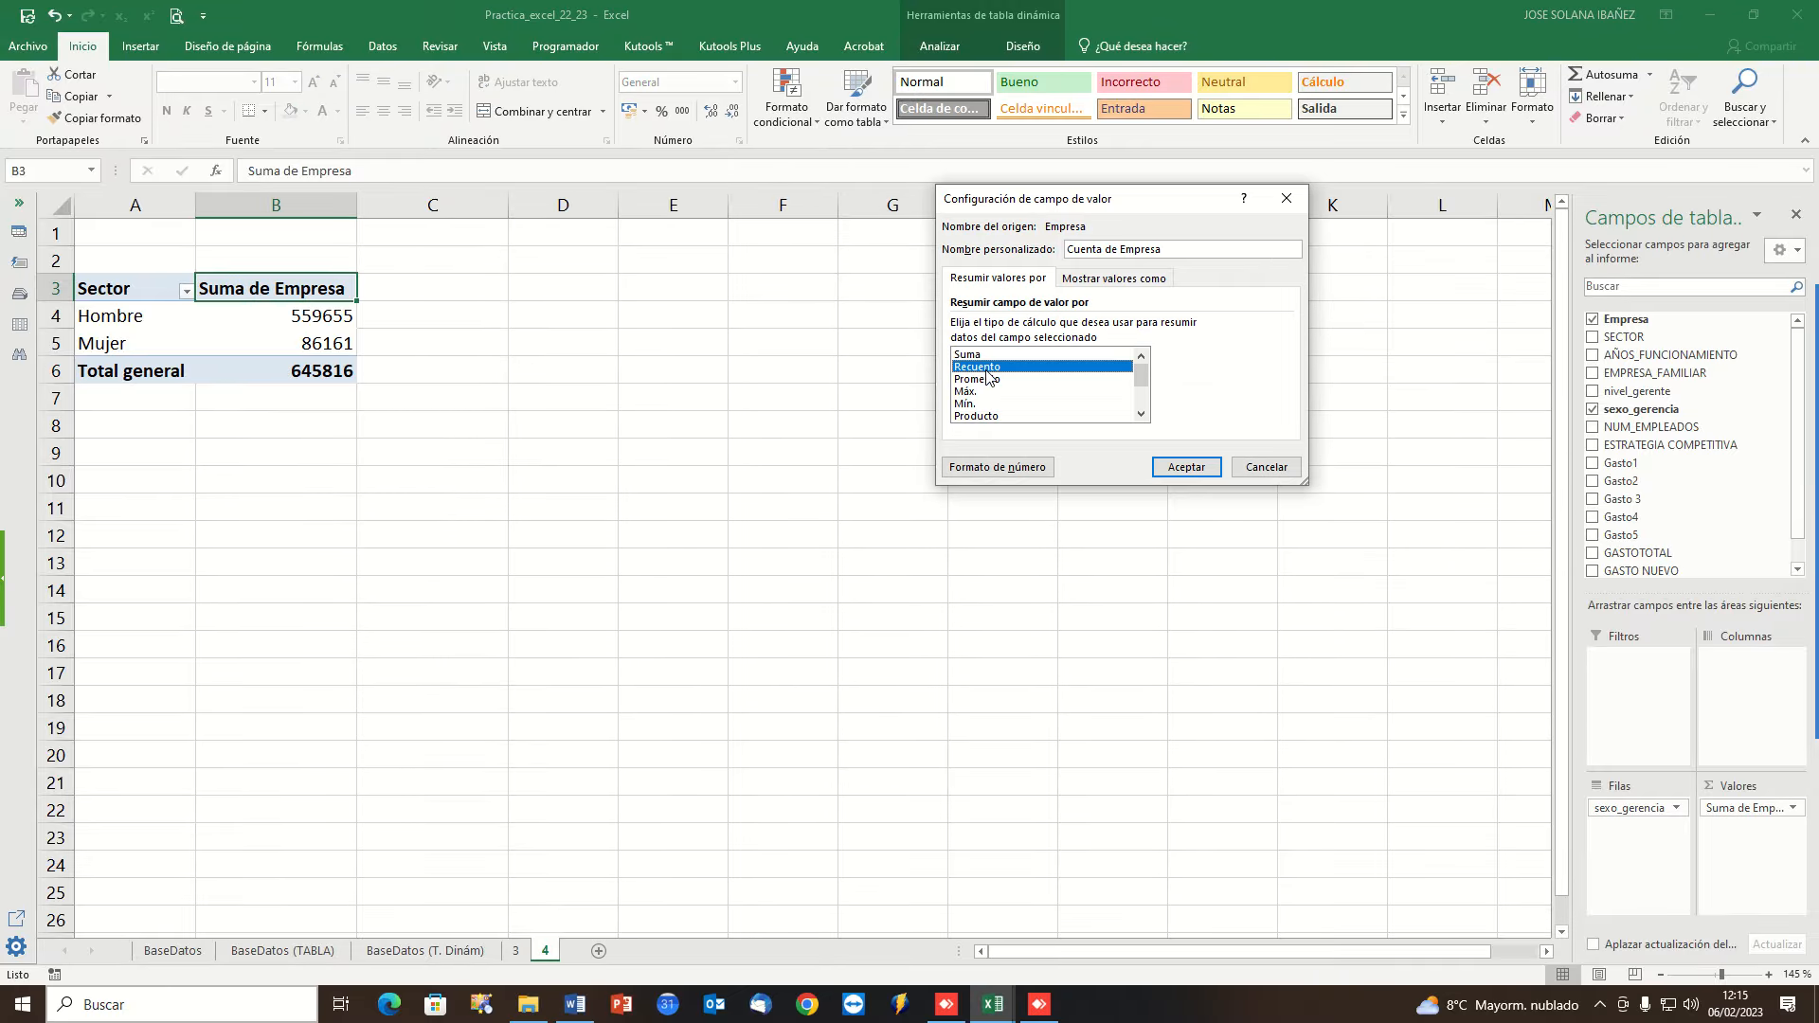
{"action": "left_click", "coordinate": [1104, 278]}
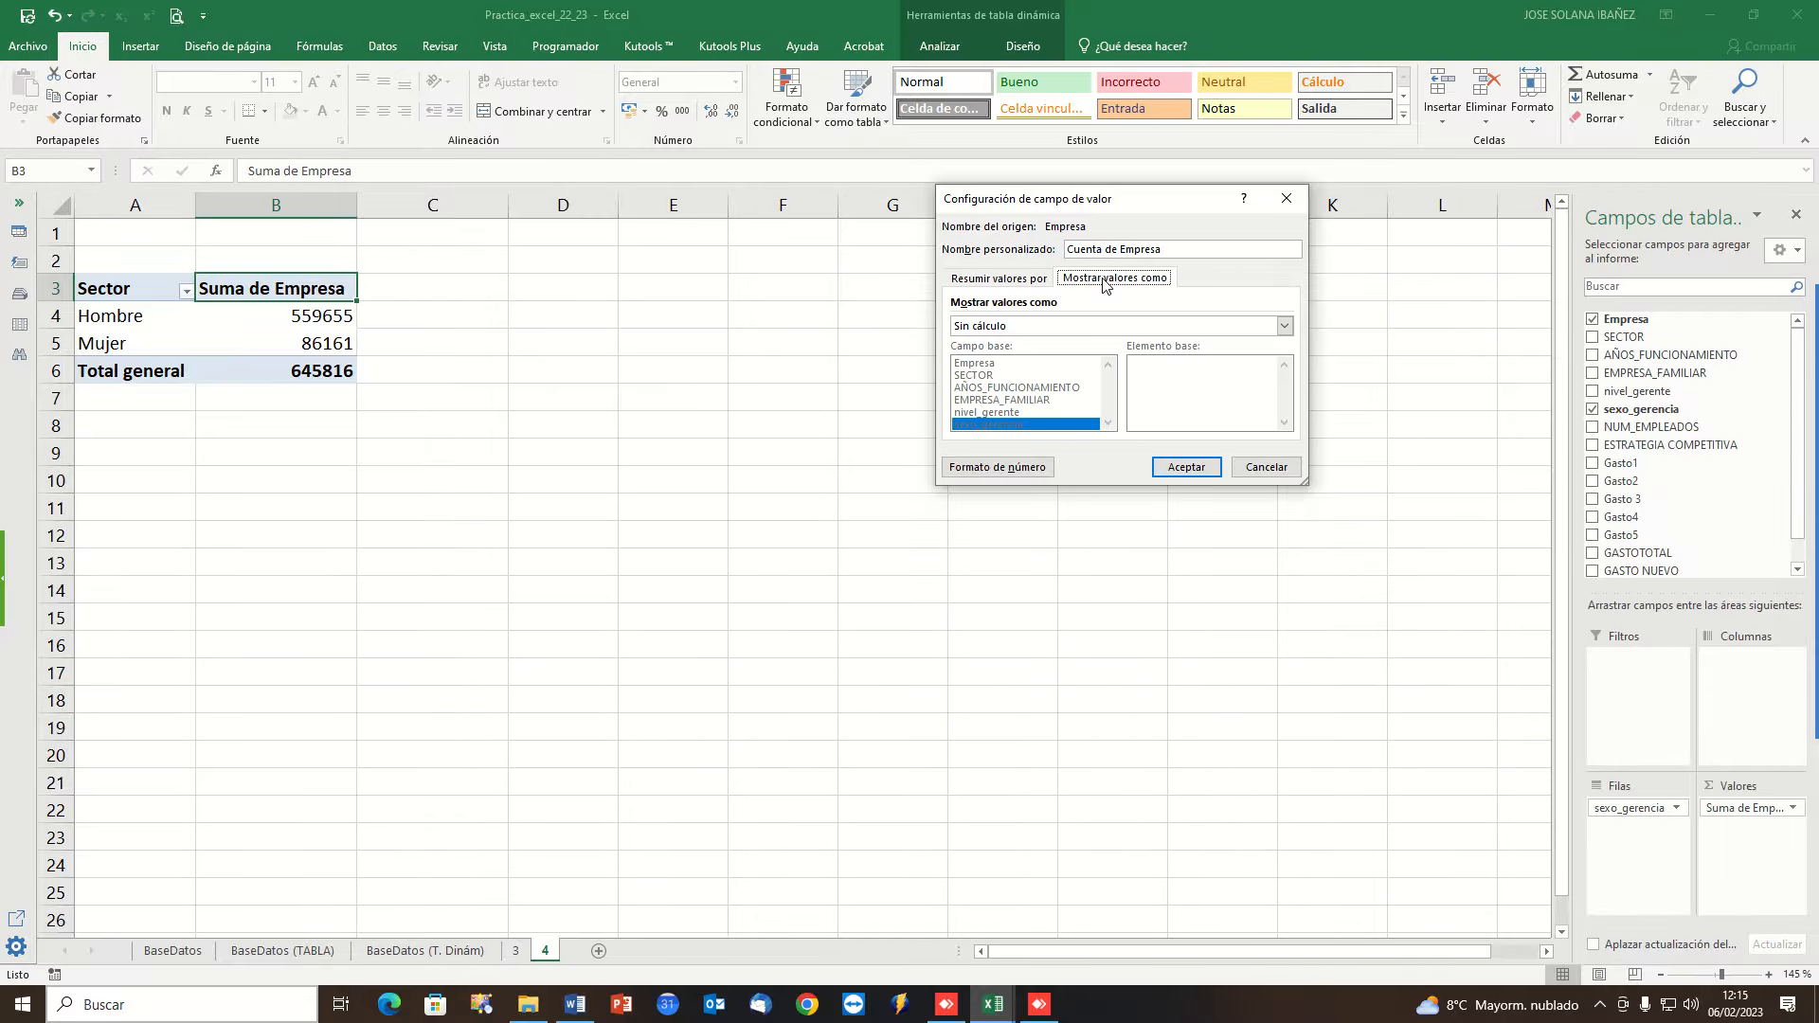
{"action": "left_click", "coordinate": [1009, 328]}
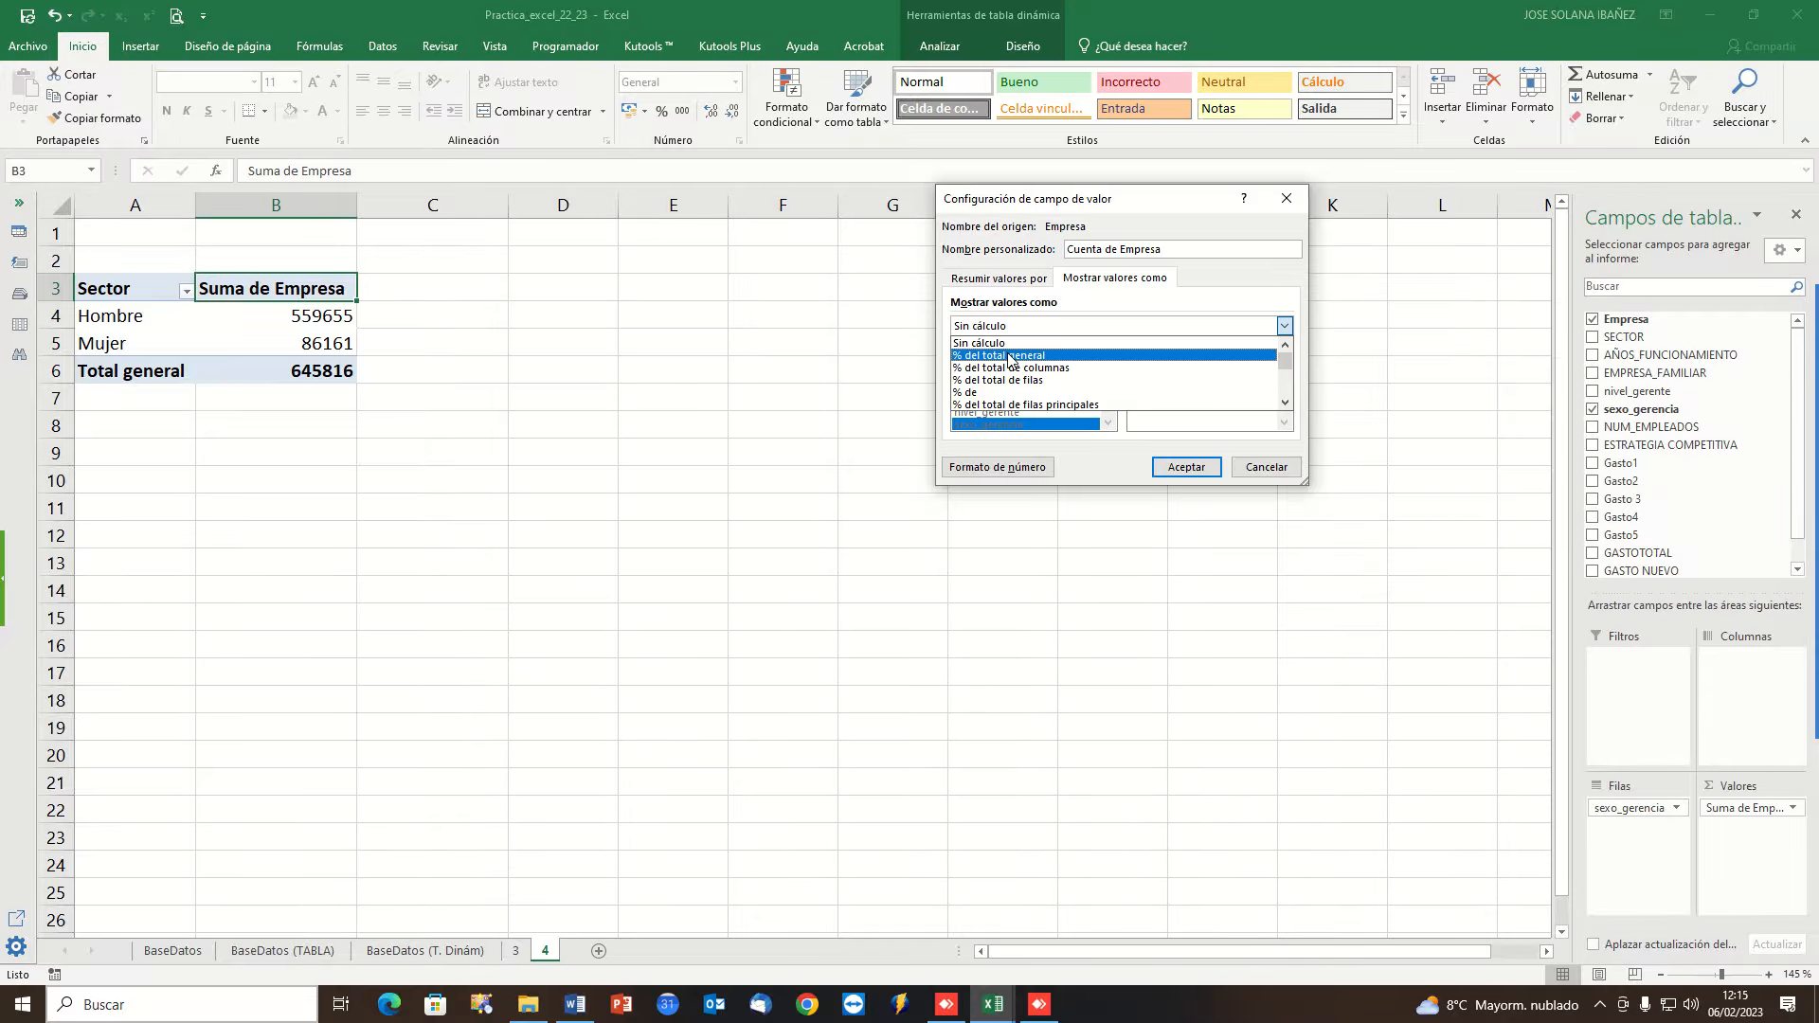
{"action": "left_click", "coordinate": [1010, 356]}
{"action": "left_click", "coordinate": [1186, 467]}
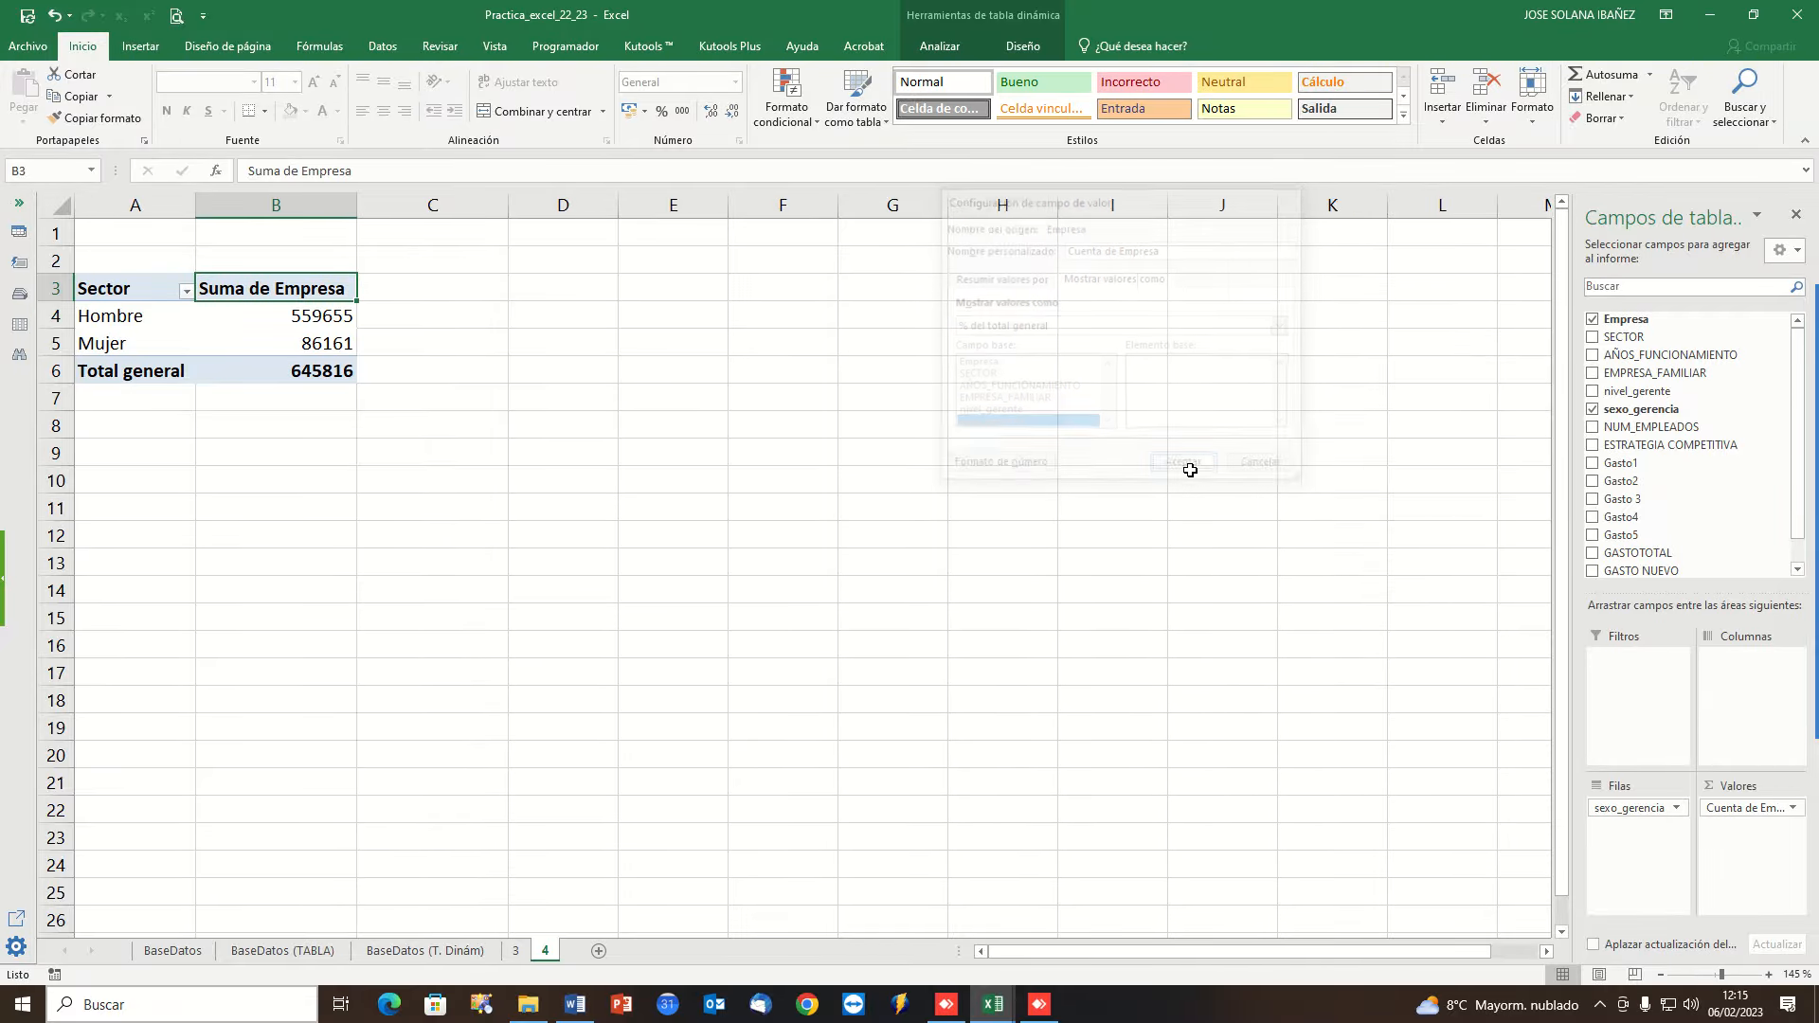
Highlight the percentage of companies with a woman manager (Mujer) in B5 with a yellow fill.
{"action": "left_click", "coordinate": [325, 340]}
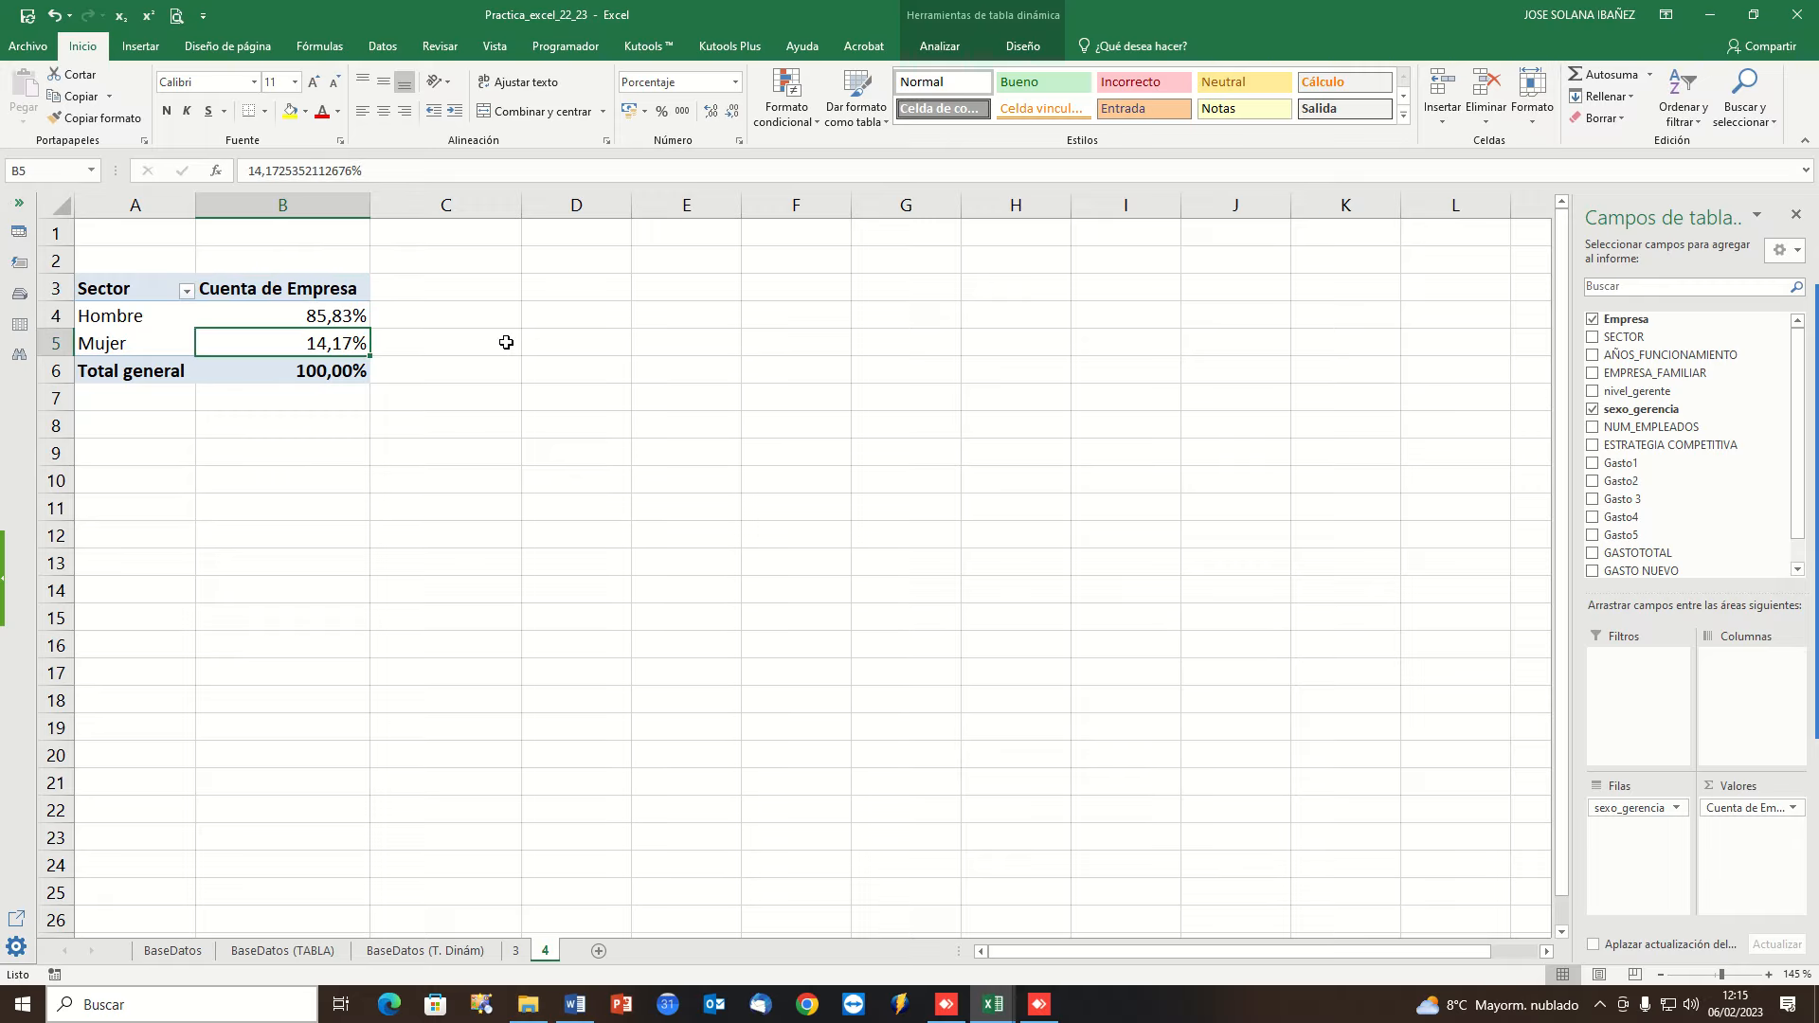
{"action": "left_click", "coordinate": [290, 111]}
{"action": "left_click", "coordinate": [492, 320]}
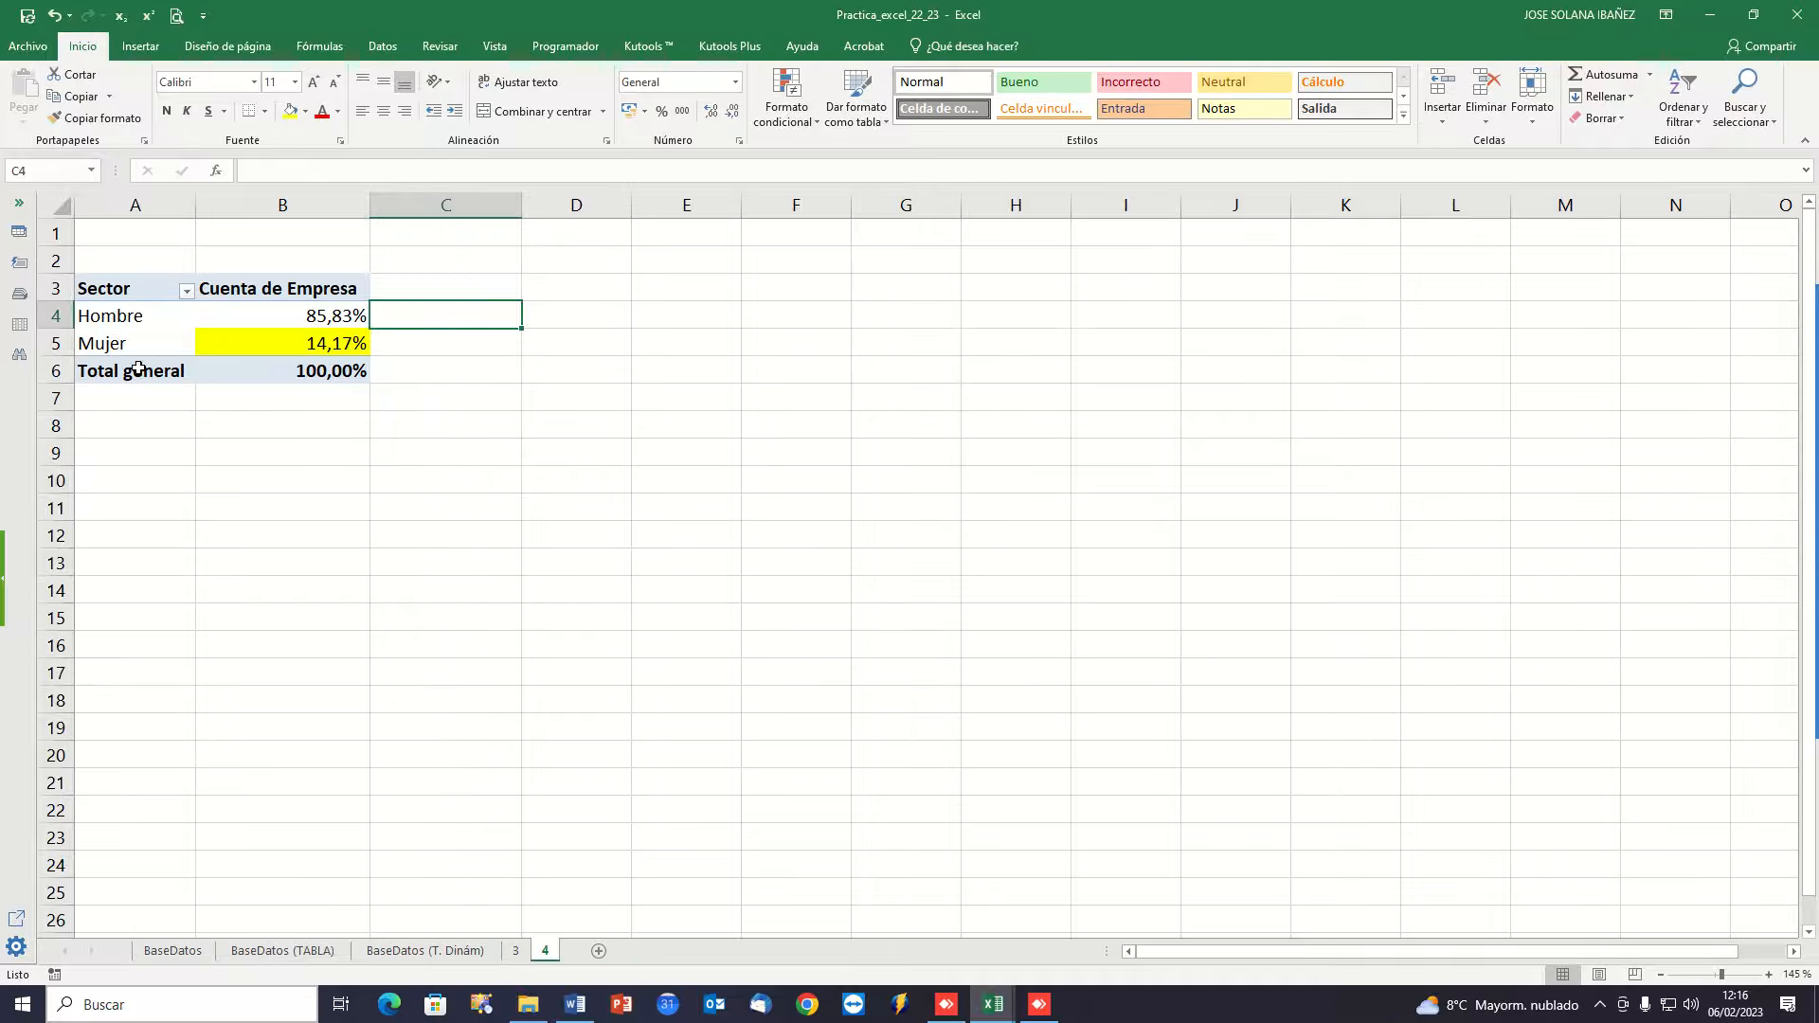
{"action": "left_click", "coordinate": [110, 348]}
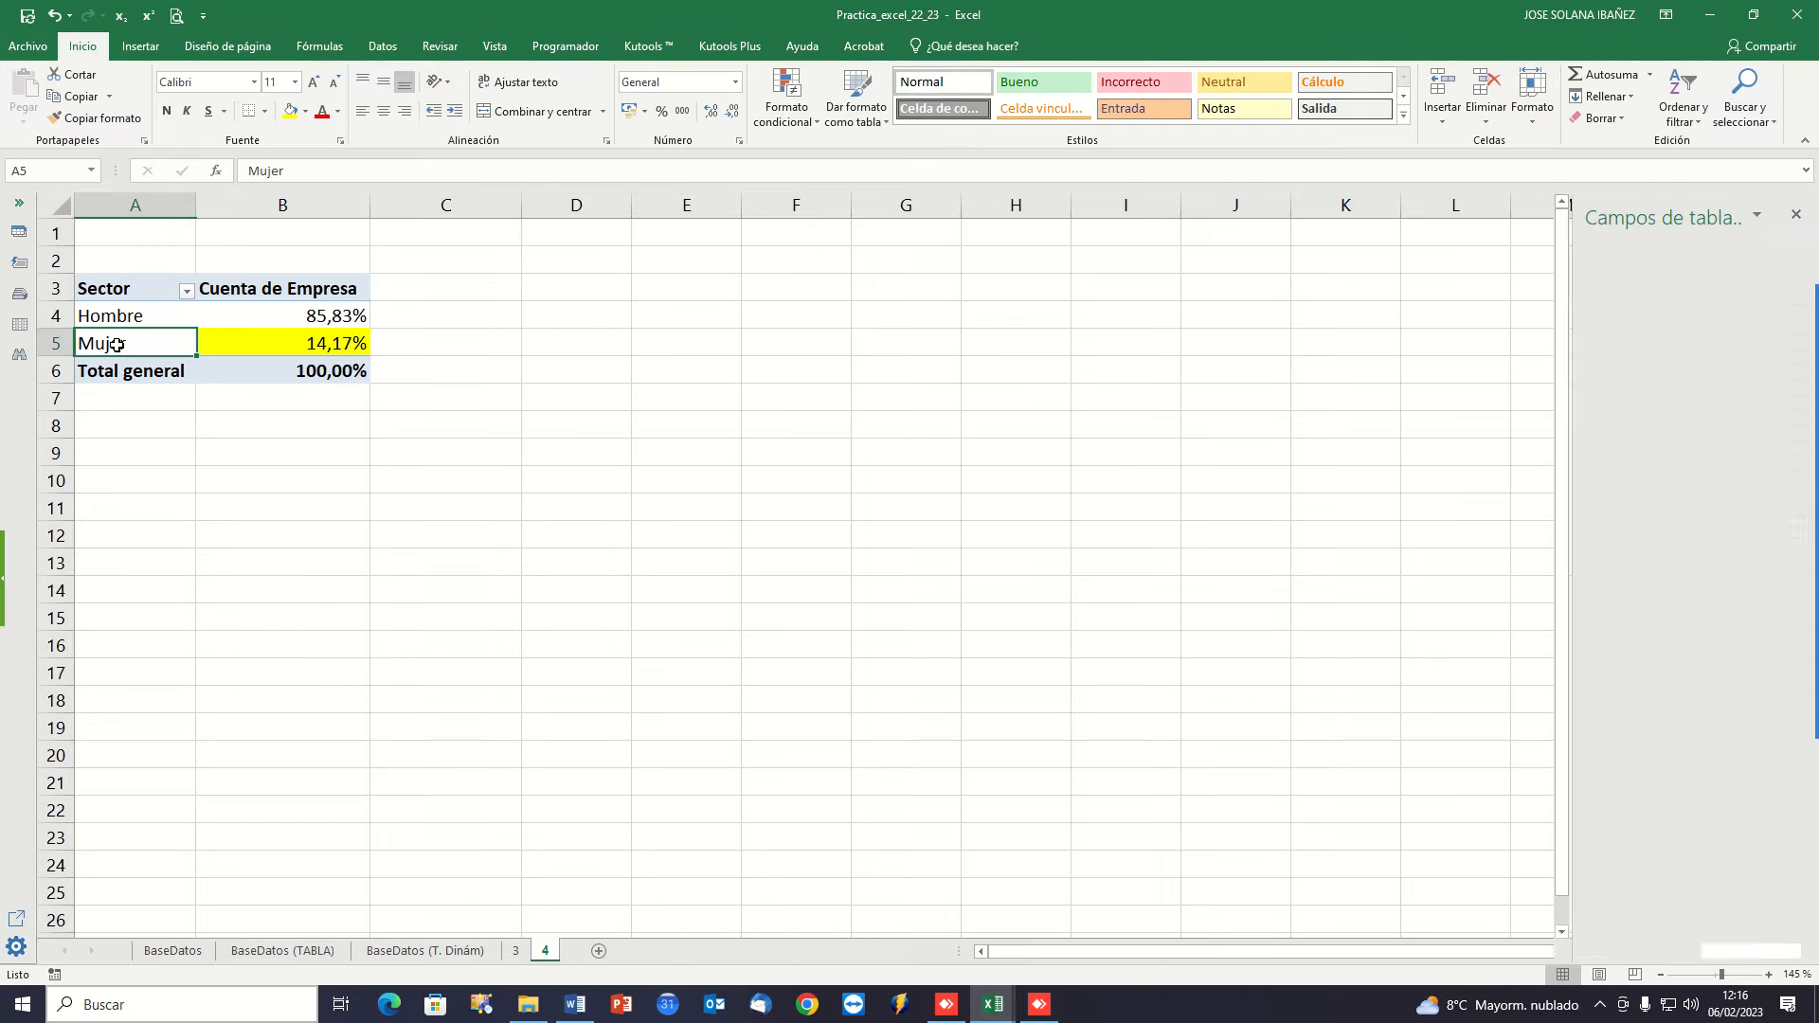
{"action": "left_click", "coordinate": [322, 343]}
{"action": "left_click", "coordinate": [327, 313]}
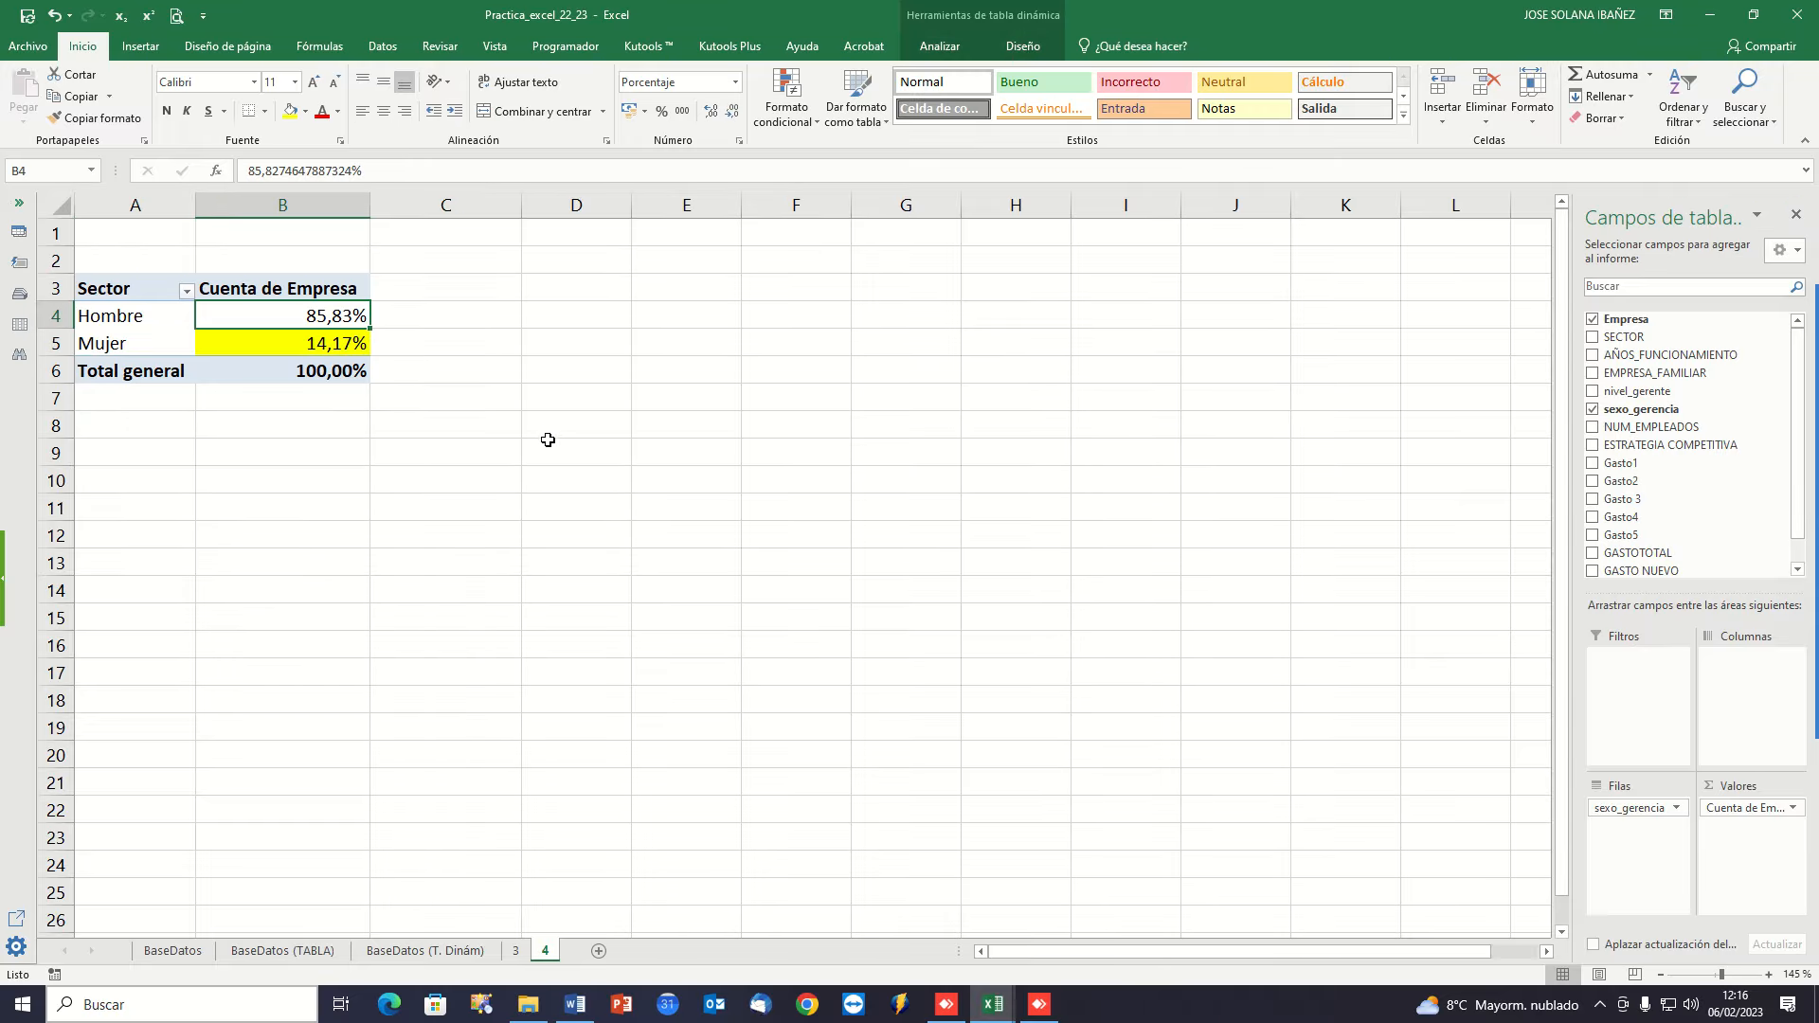
Insert a Circular pivot chart from sheet 4's pivot table and place it beside the table, starting in column C.
{"action": "left_click", "coordinate": [250, 343]}
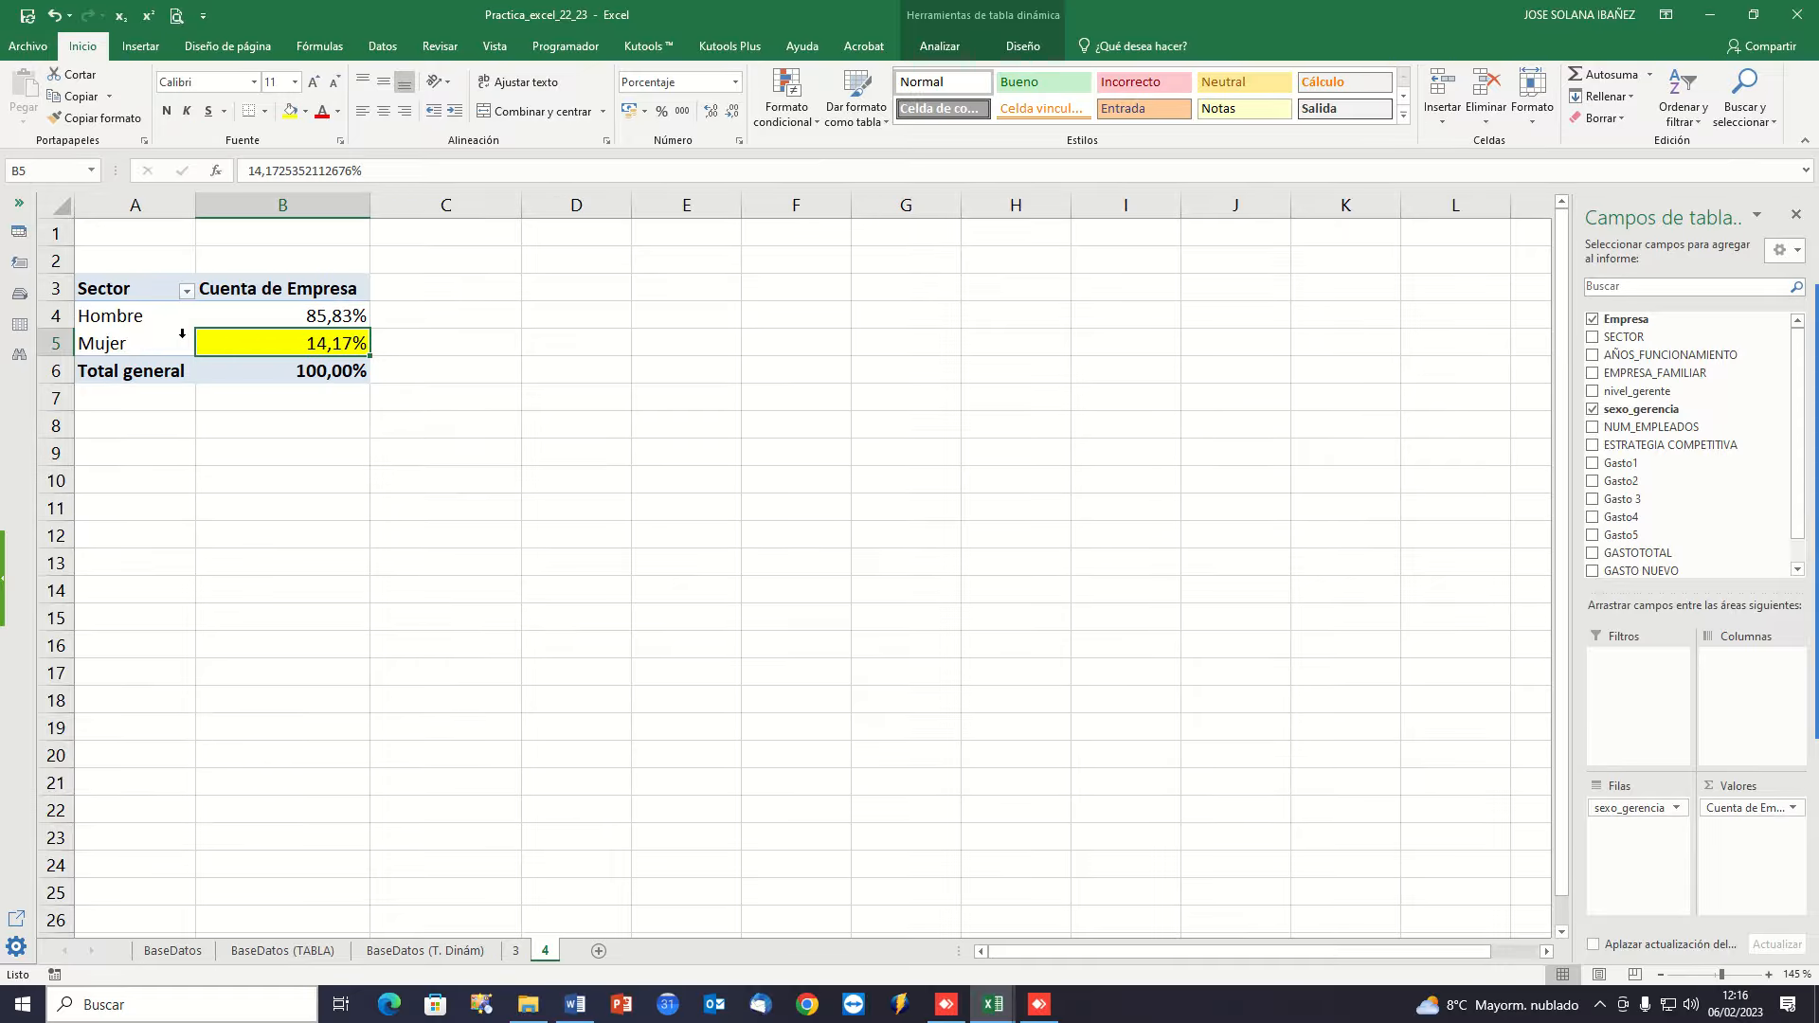
{"action": "left_click", "coordinate": [247, 327]}
{"action": "left_click", "coordinate": [243, 340]}
{"action": "left_click", "coordinate": [948, 47]}
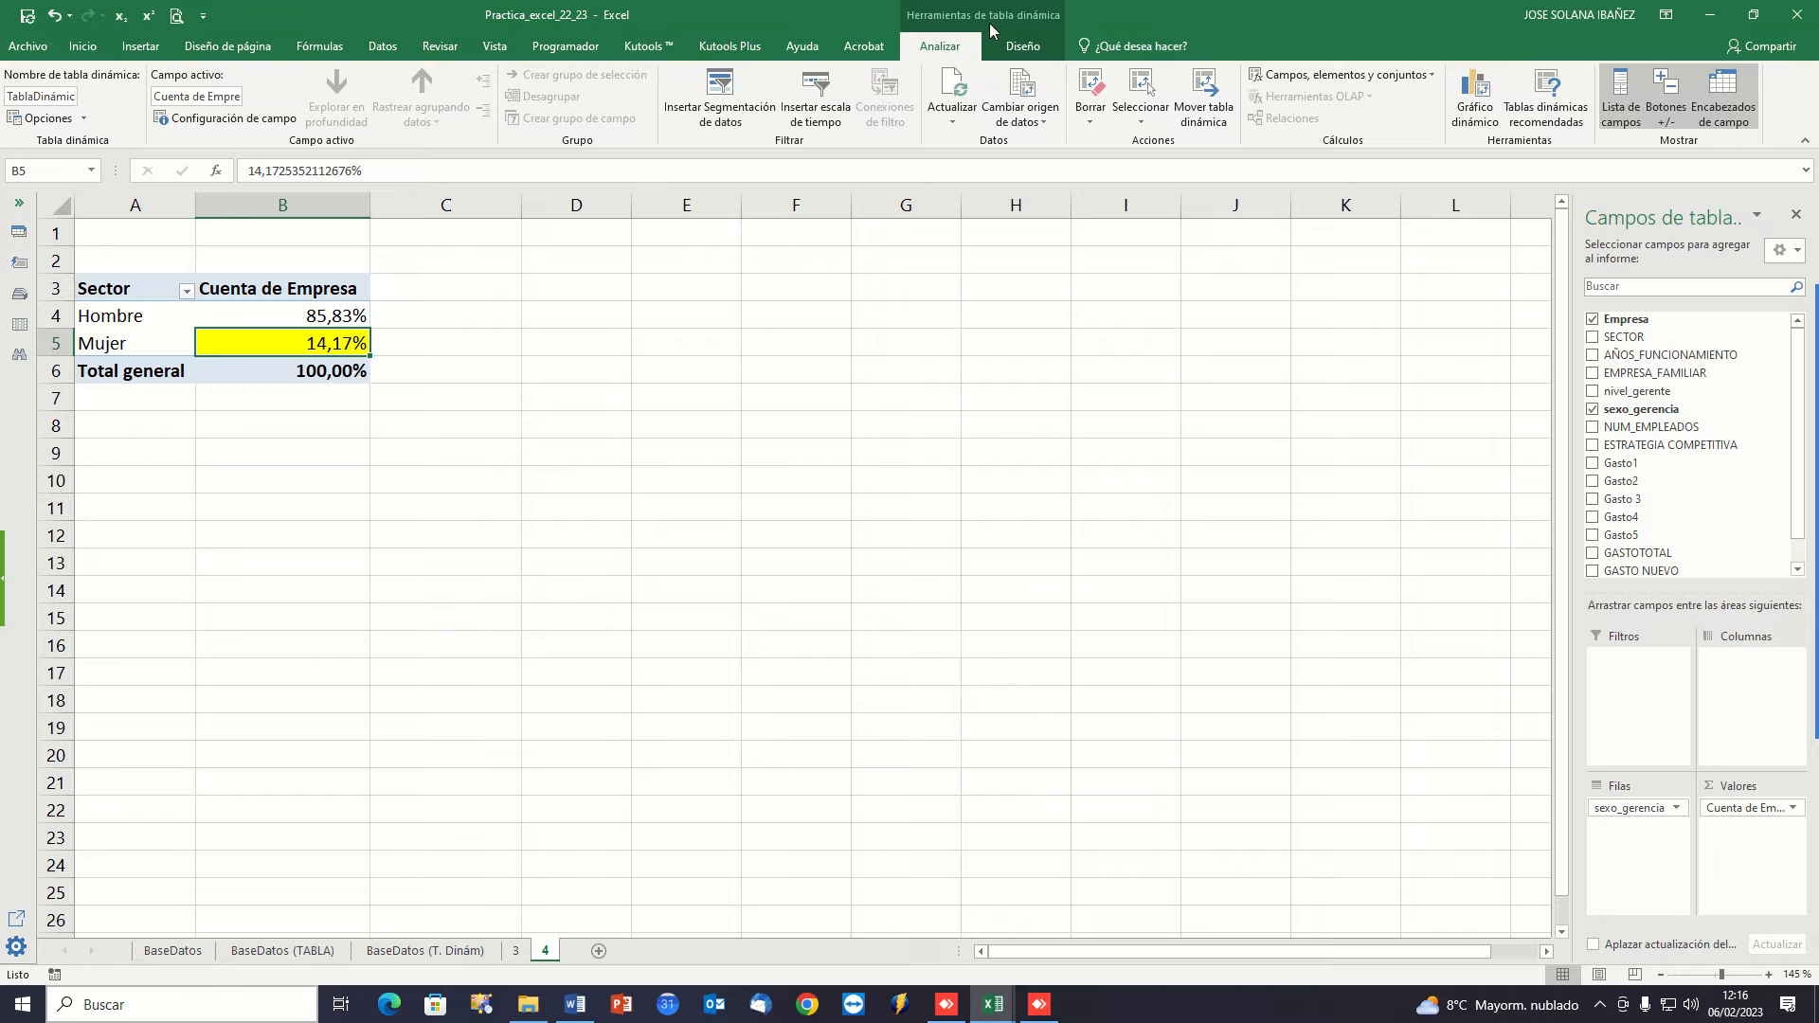
{"action": "left_click", "coordinate": [1478, 121]}
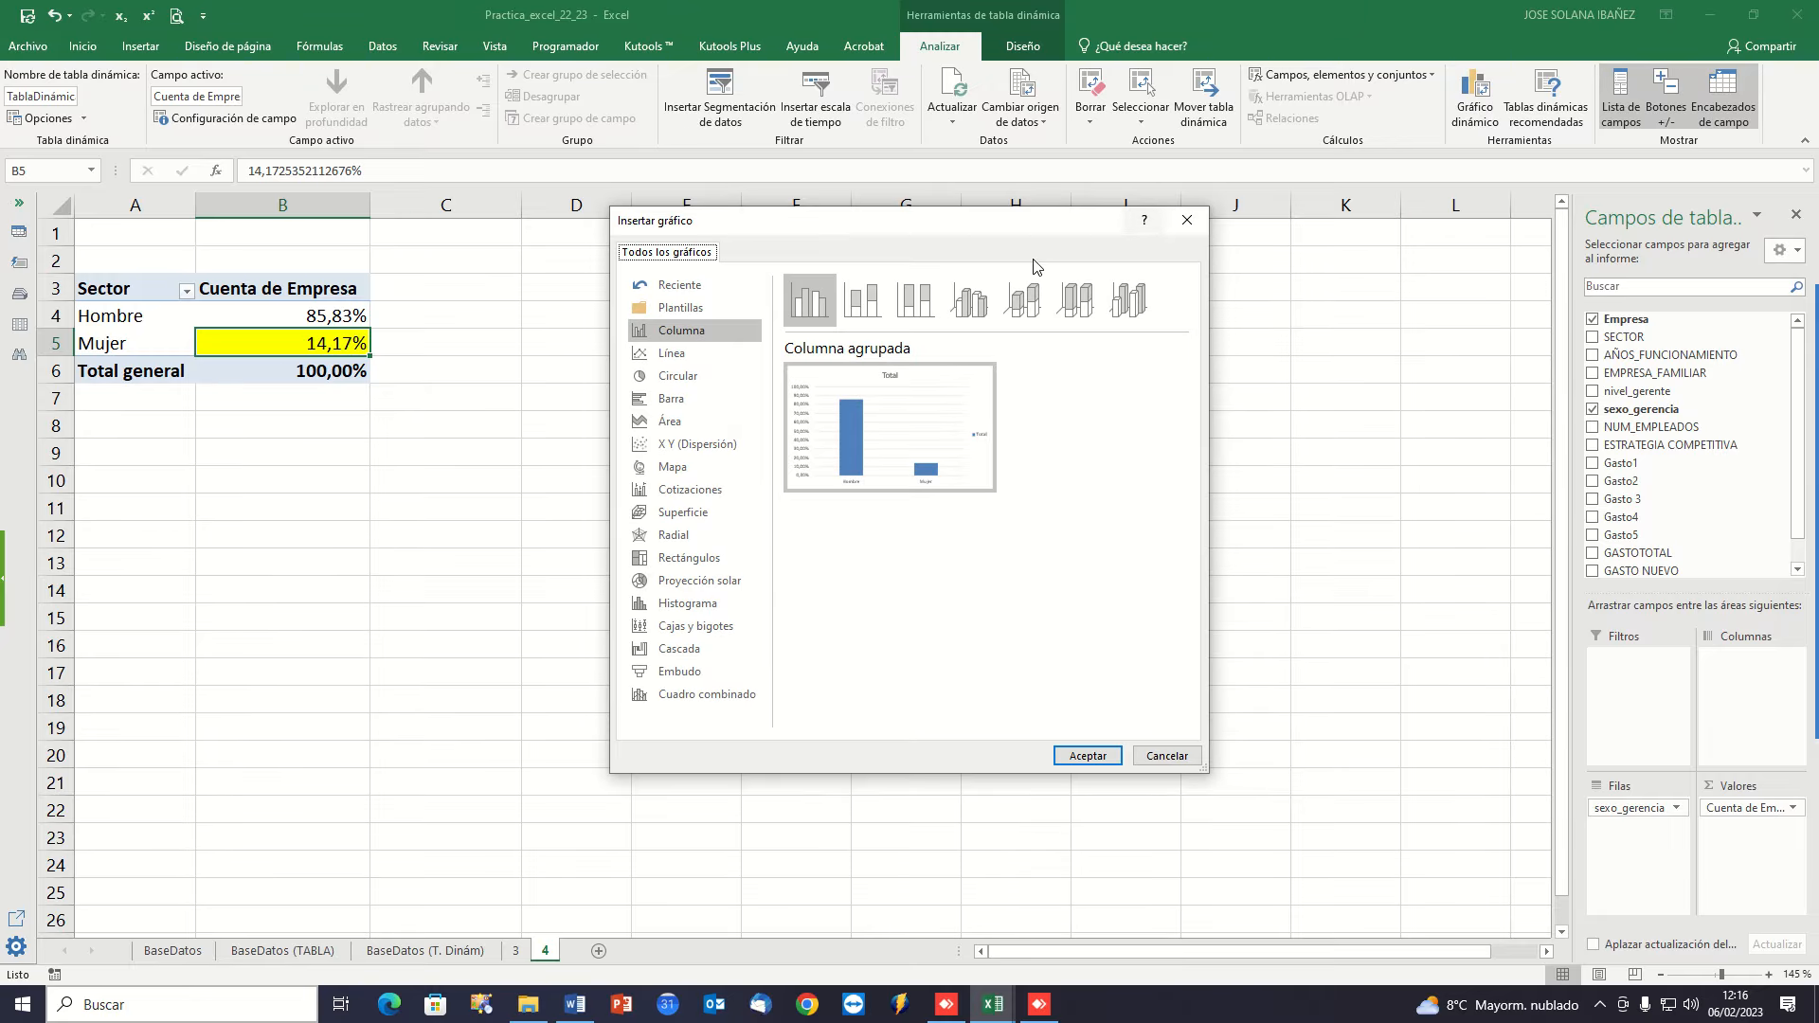
{"action": "left_click", "coordinate": [695, 377]}
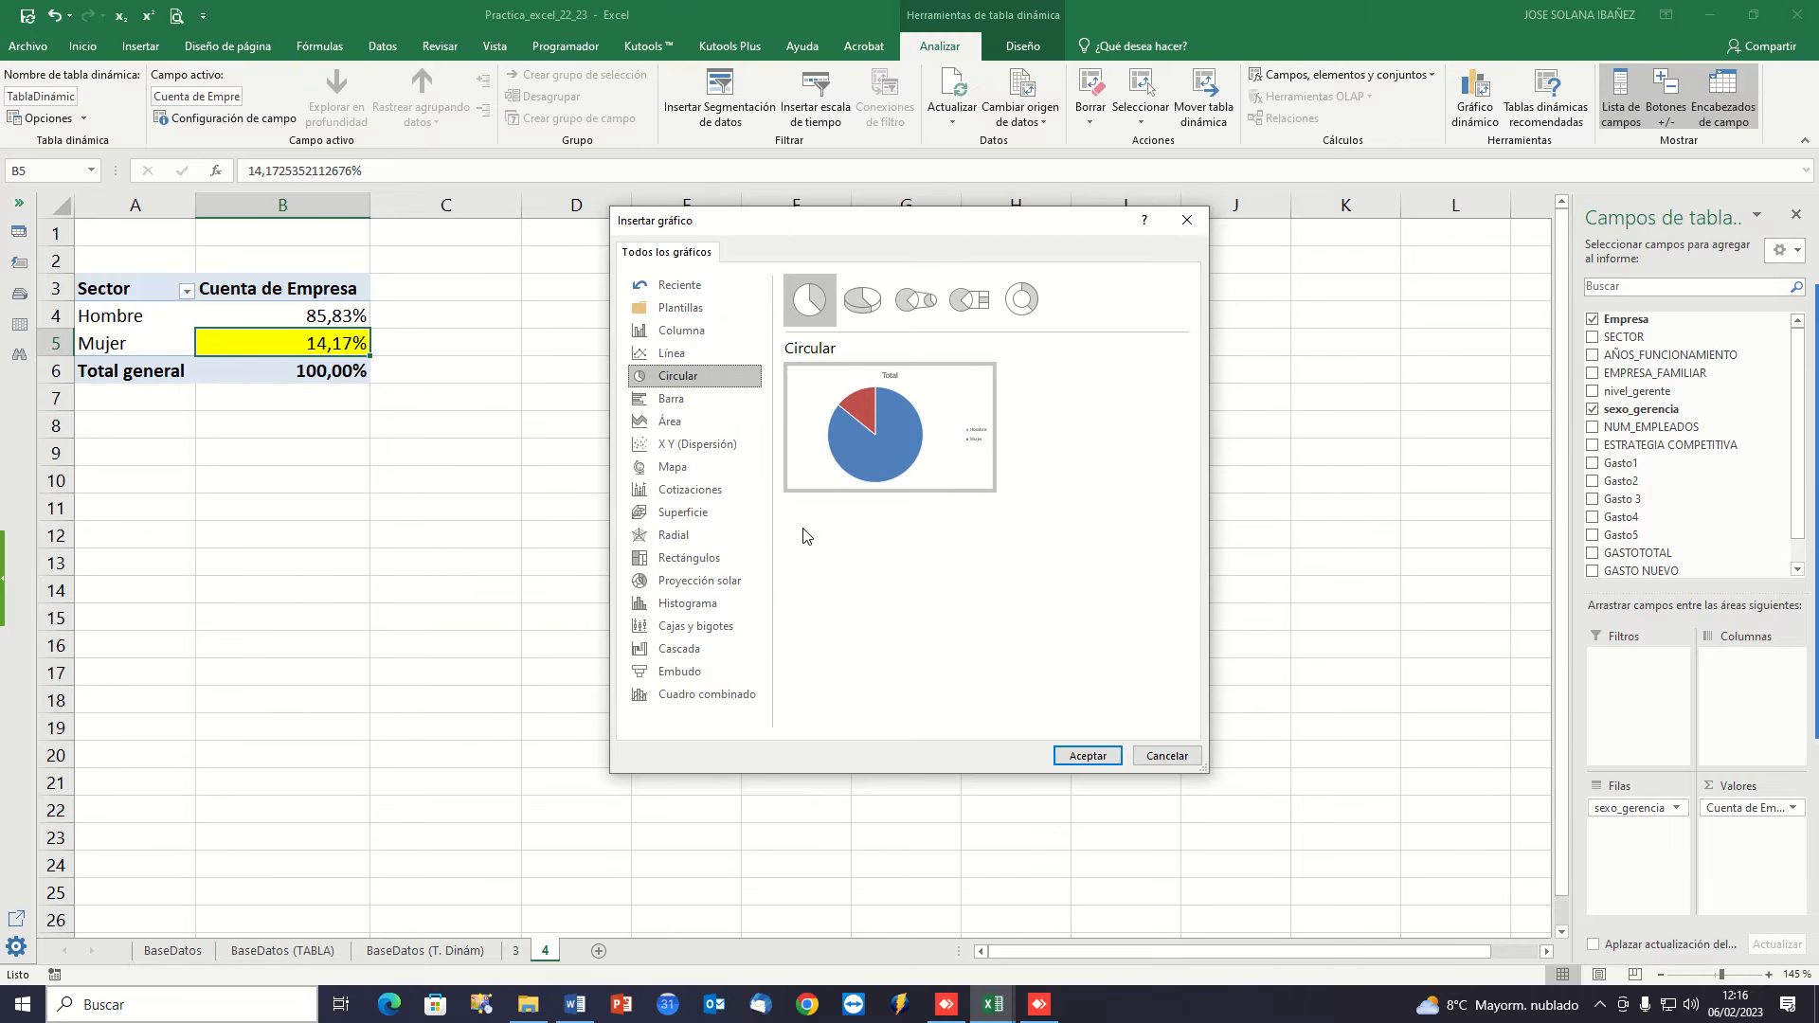
{"action": "left_click", "coordinate": [1088, 755]}
{"action": "left_click_drag", "start_coordinate": [940, 443], "coordinate": [905, 327]}
Apply the gallery chart style with a shaded light background and white percentage labels inside the slices to the pie chart.
{"action": "left_click", "coordinate": [766, 443]}
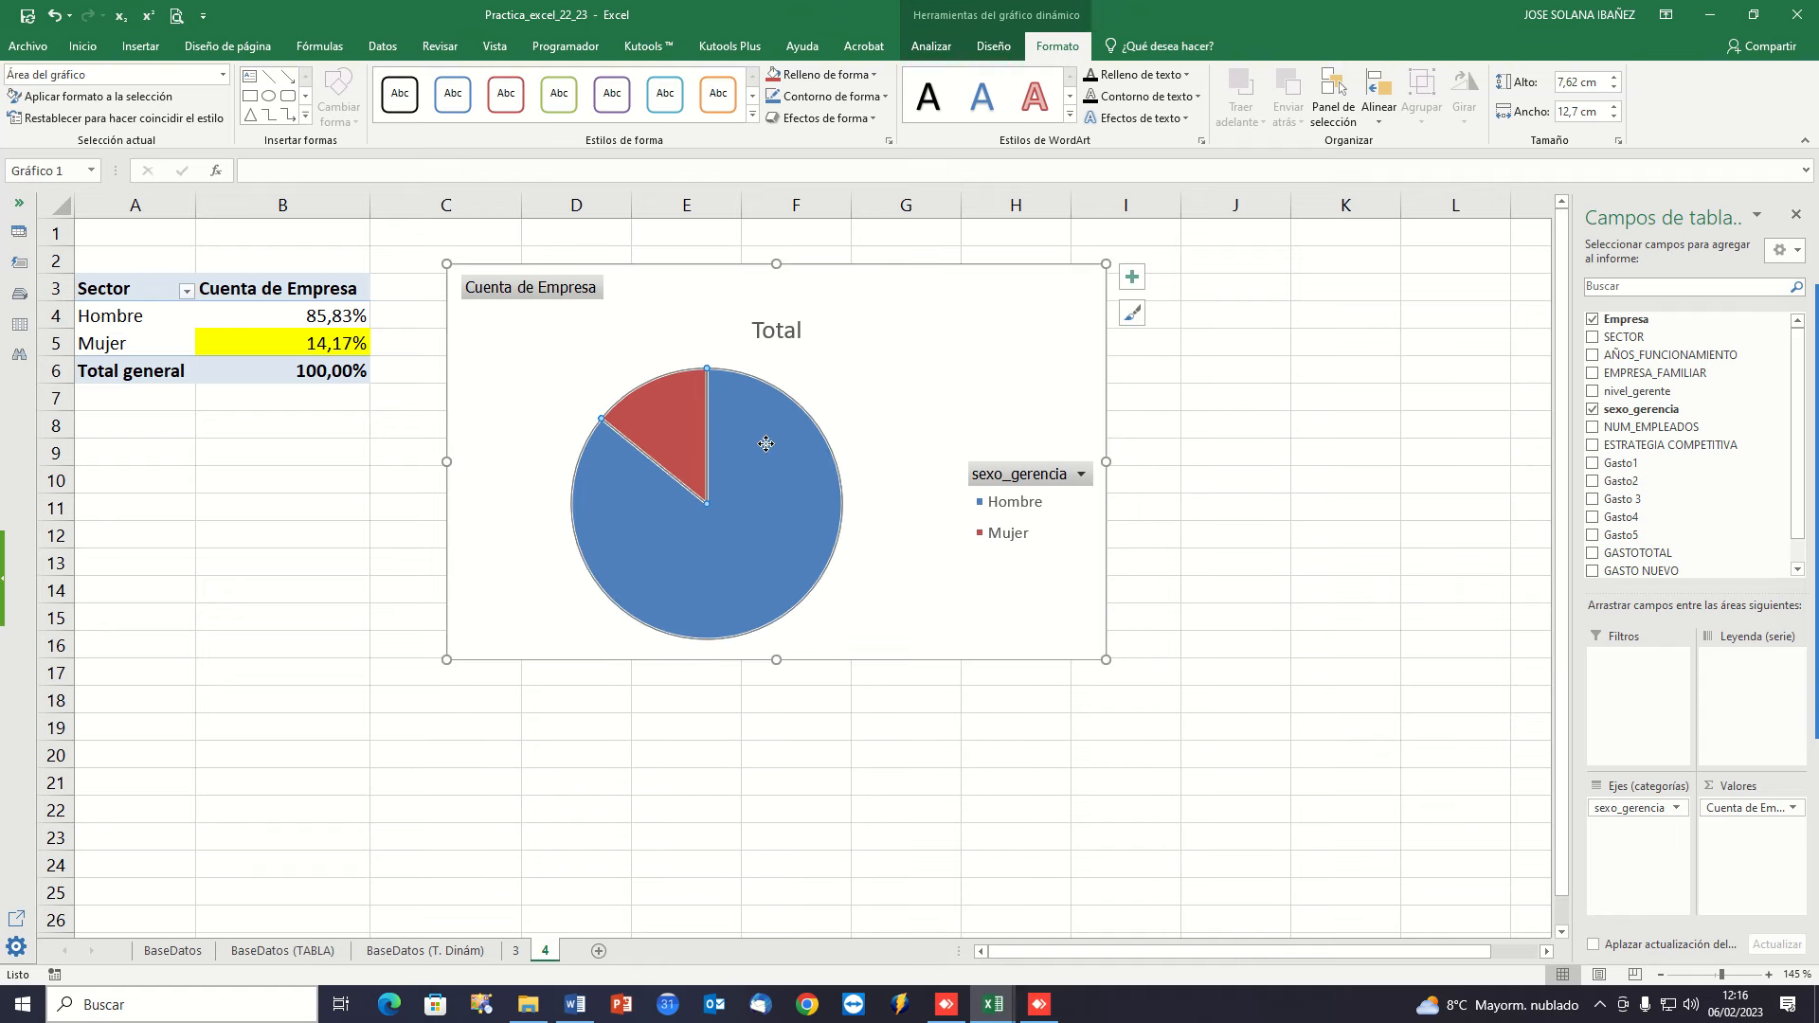
{"action": "left_click", "coordinate": [959, 394]}
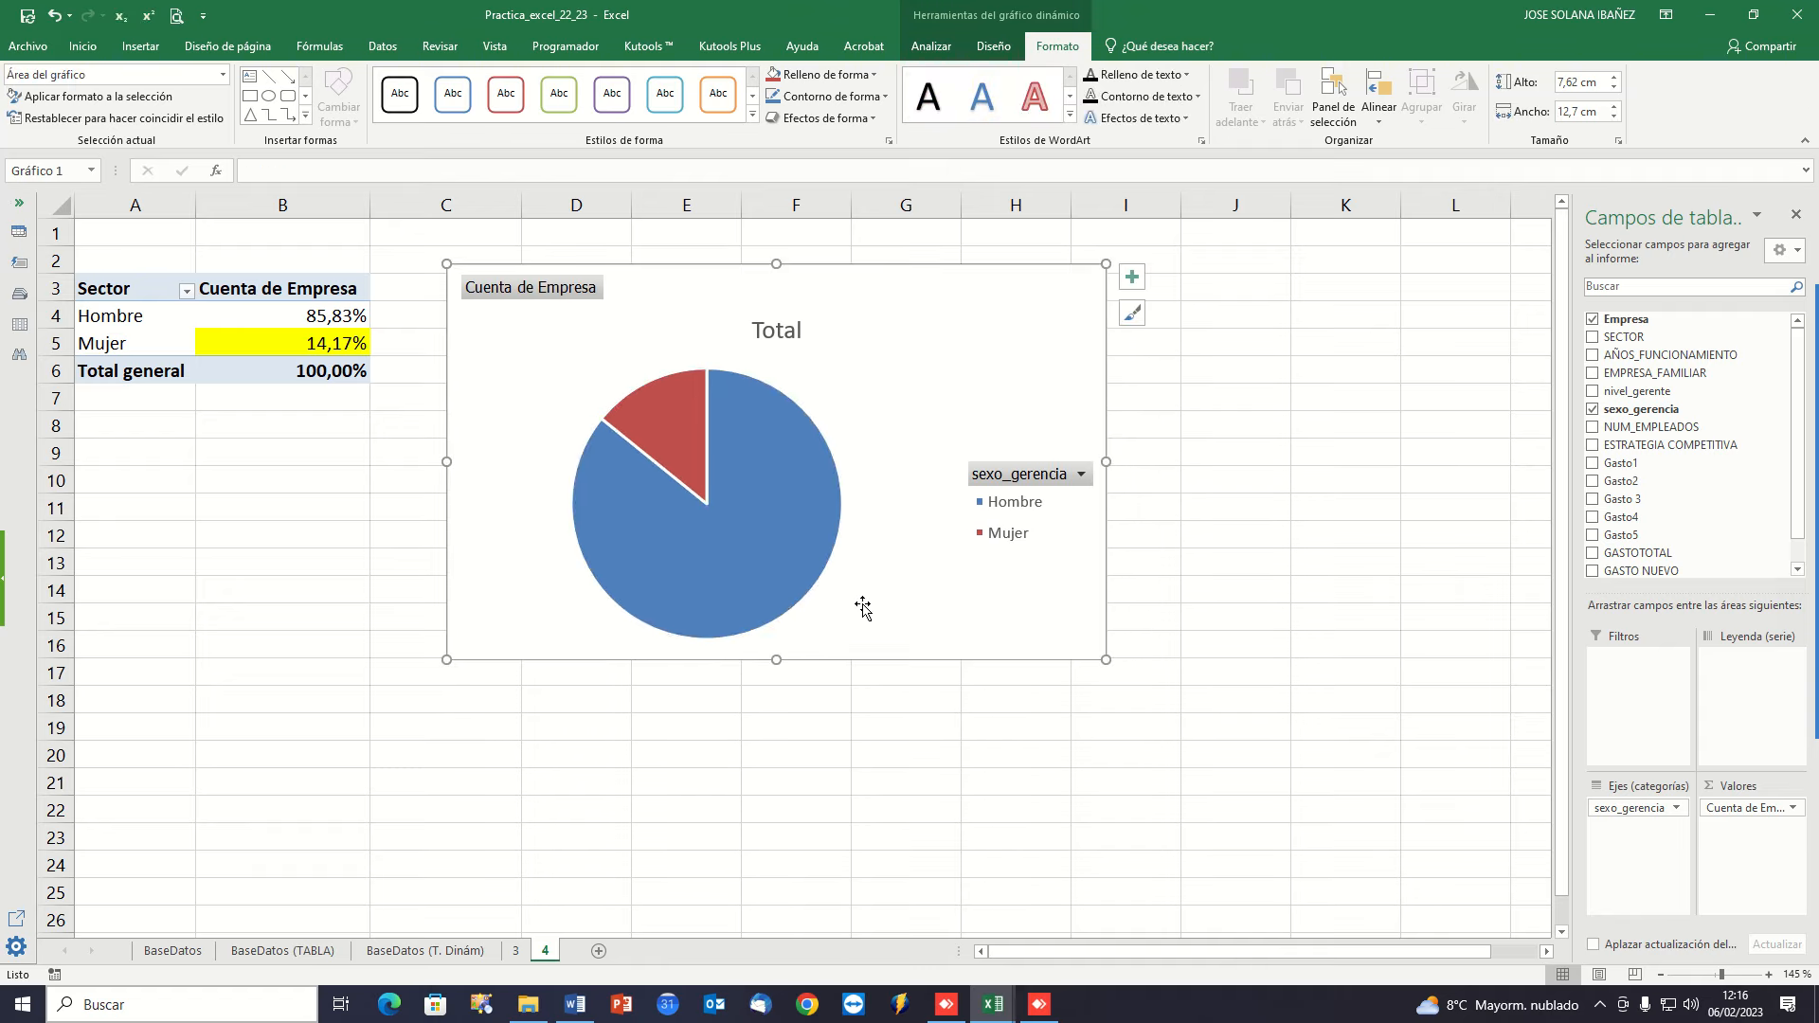
{"action": "left_click", "coordinate": [723, 475]}
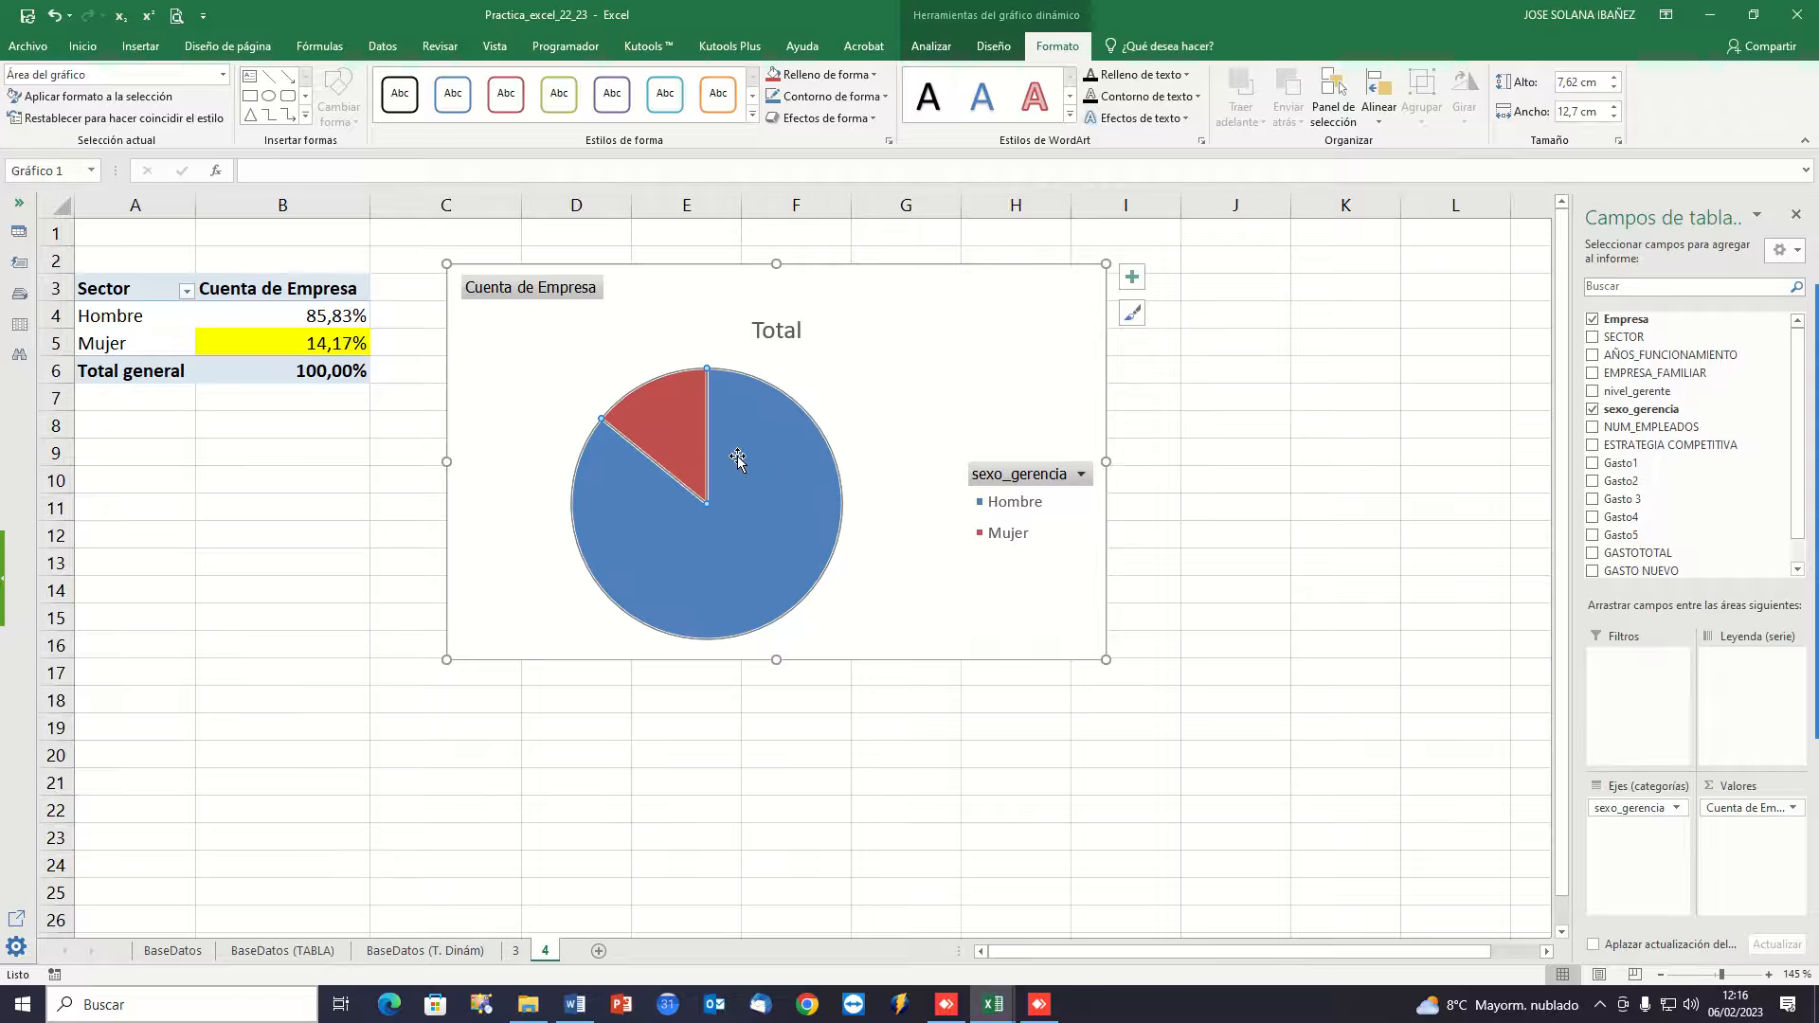
{"action": "left_click", "coordinate": [994, 47]}
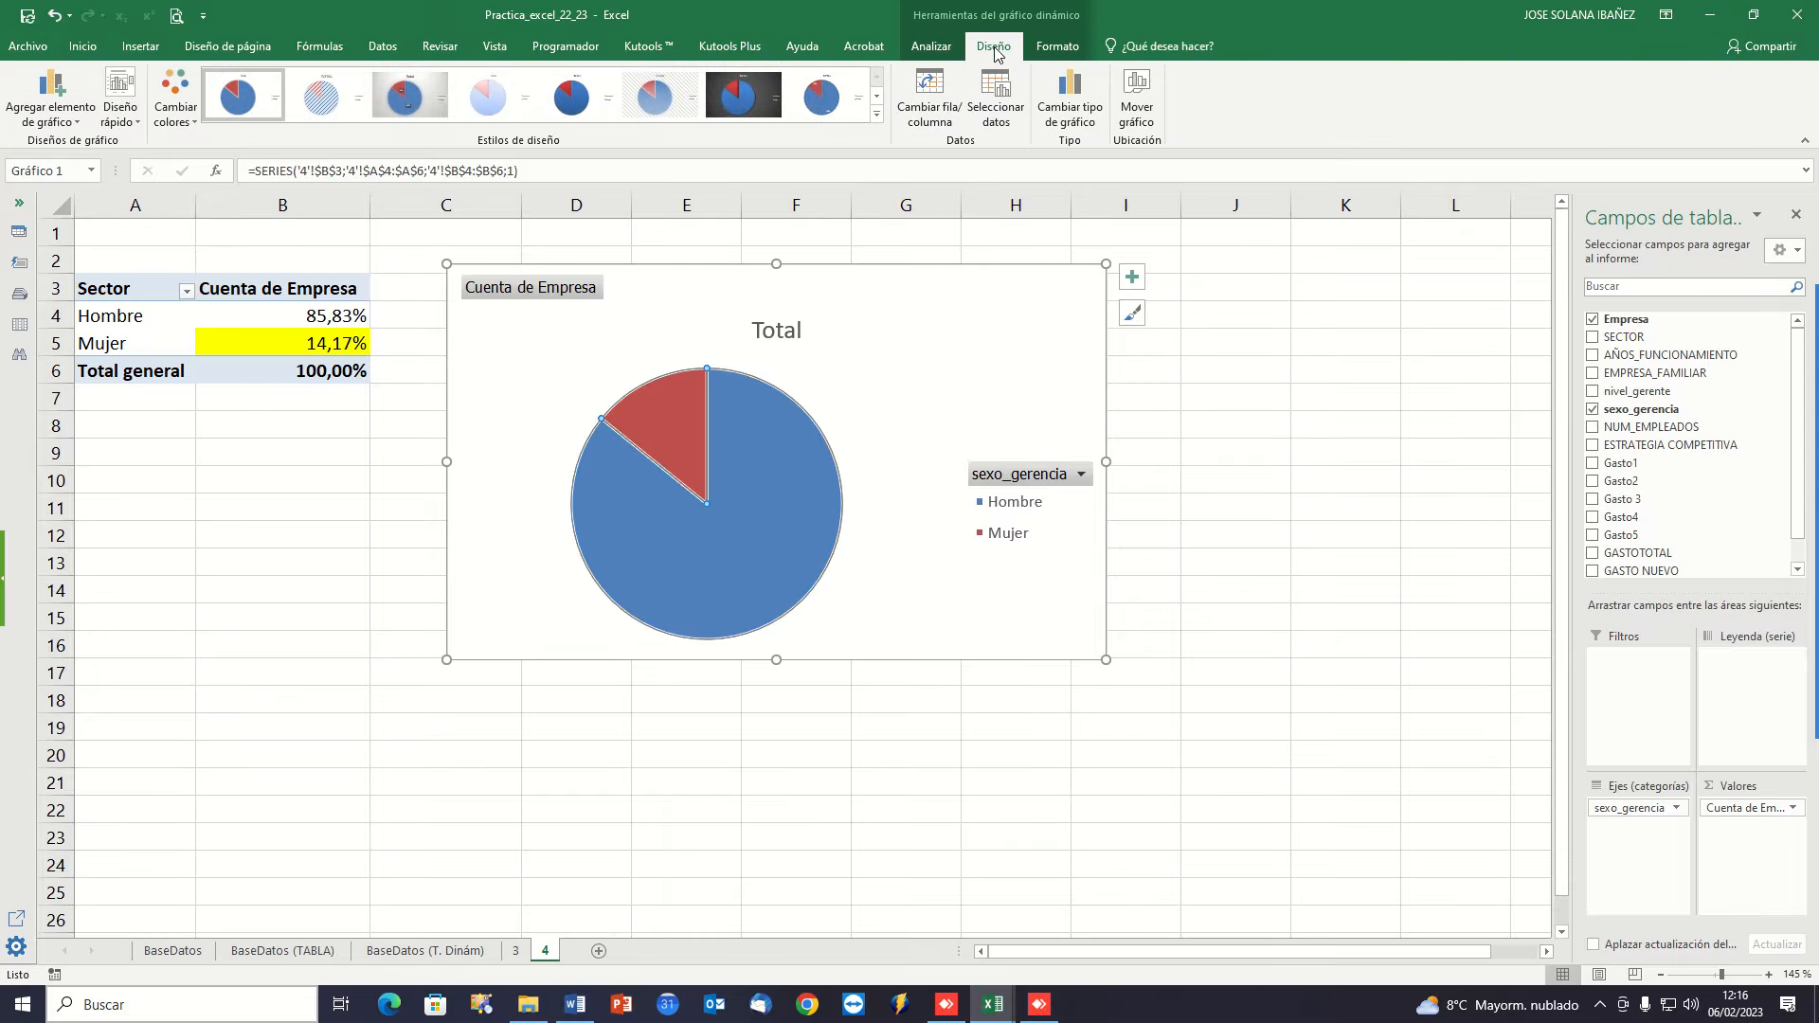
{"action": "left_click", "coordinate": [877, 115]}
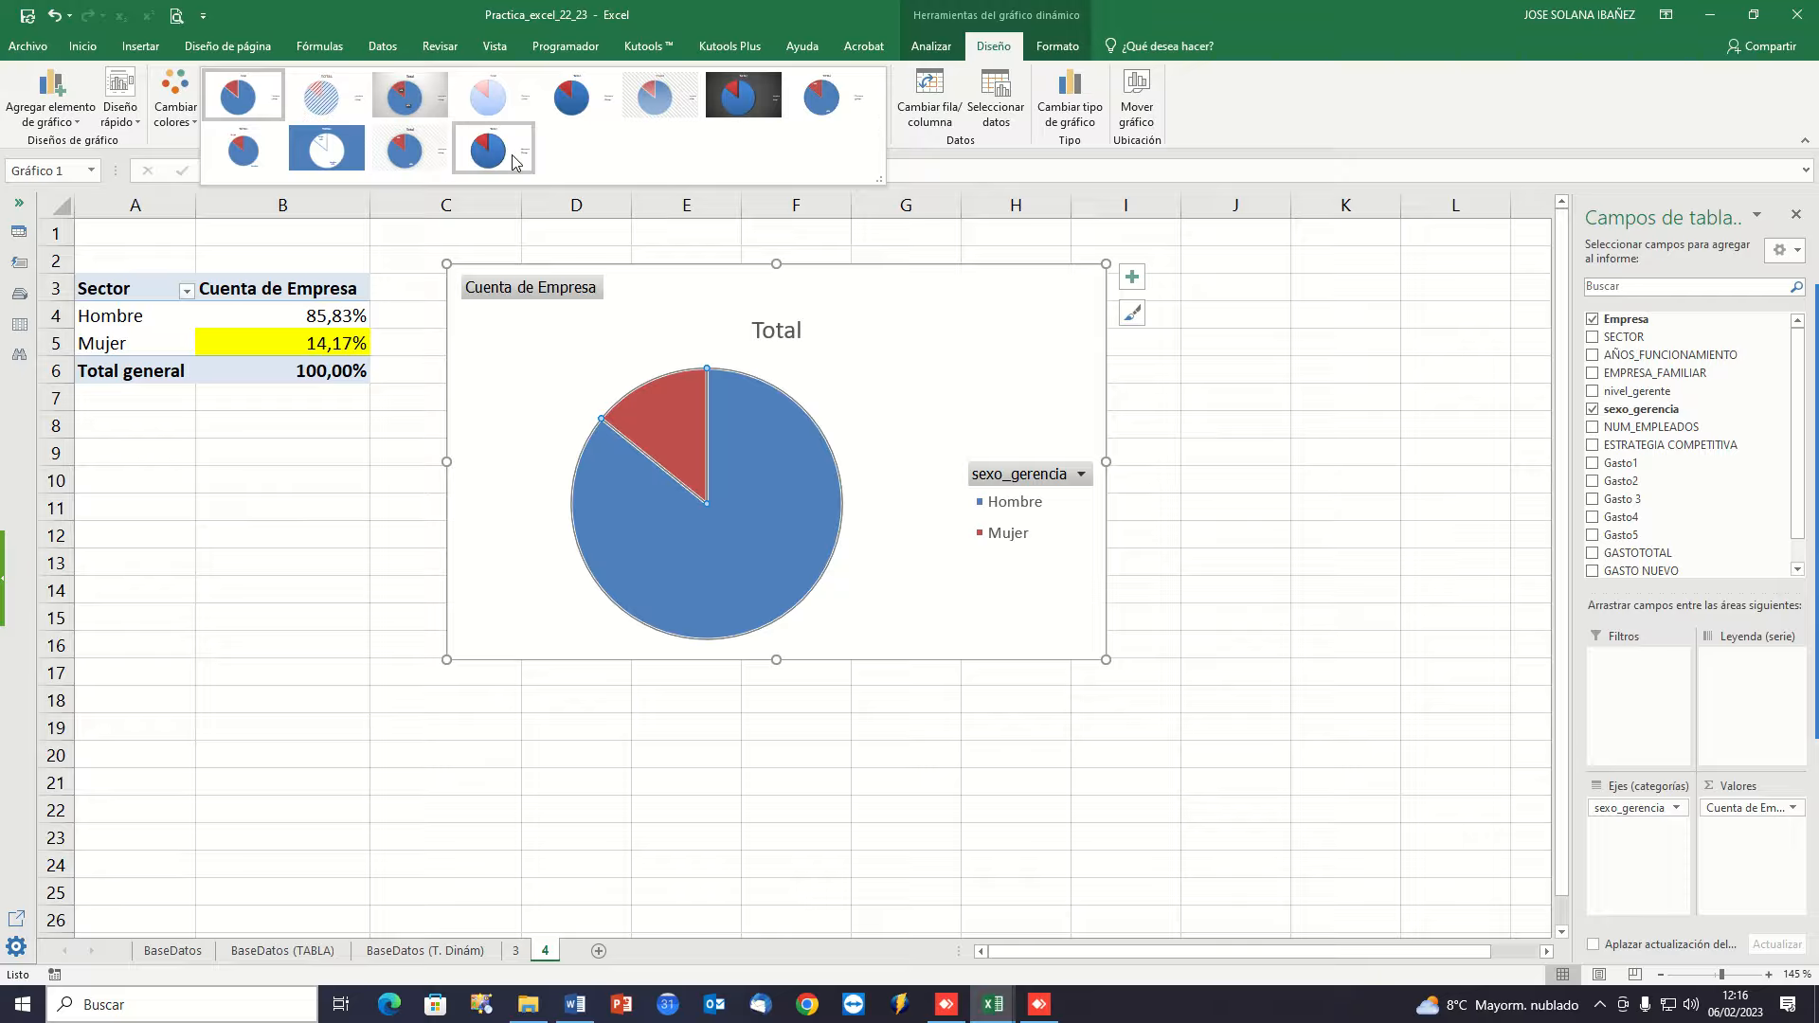
{"action": "left_click", "coordinate": [426, 156]}
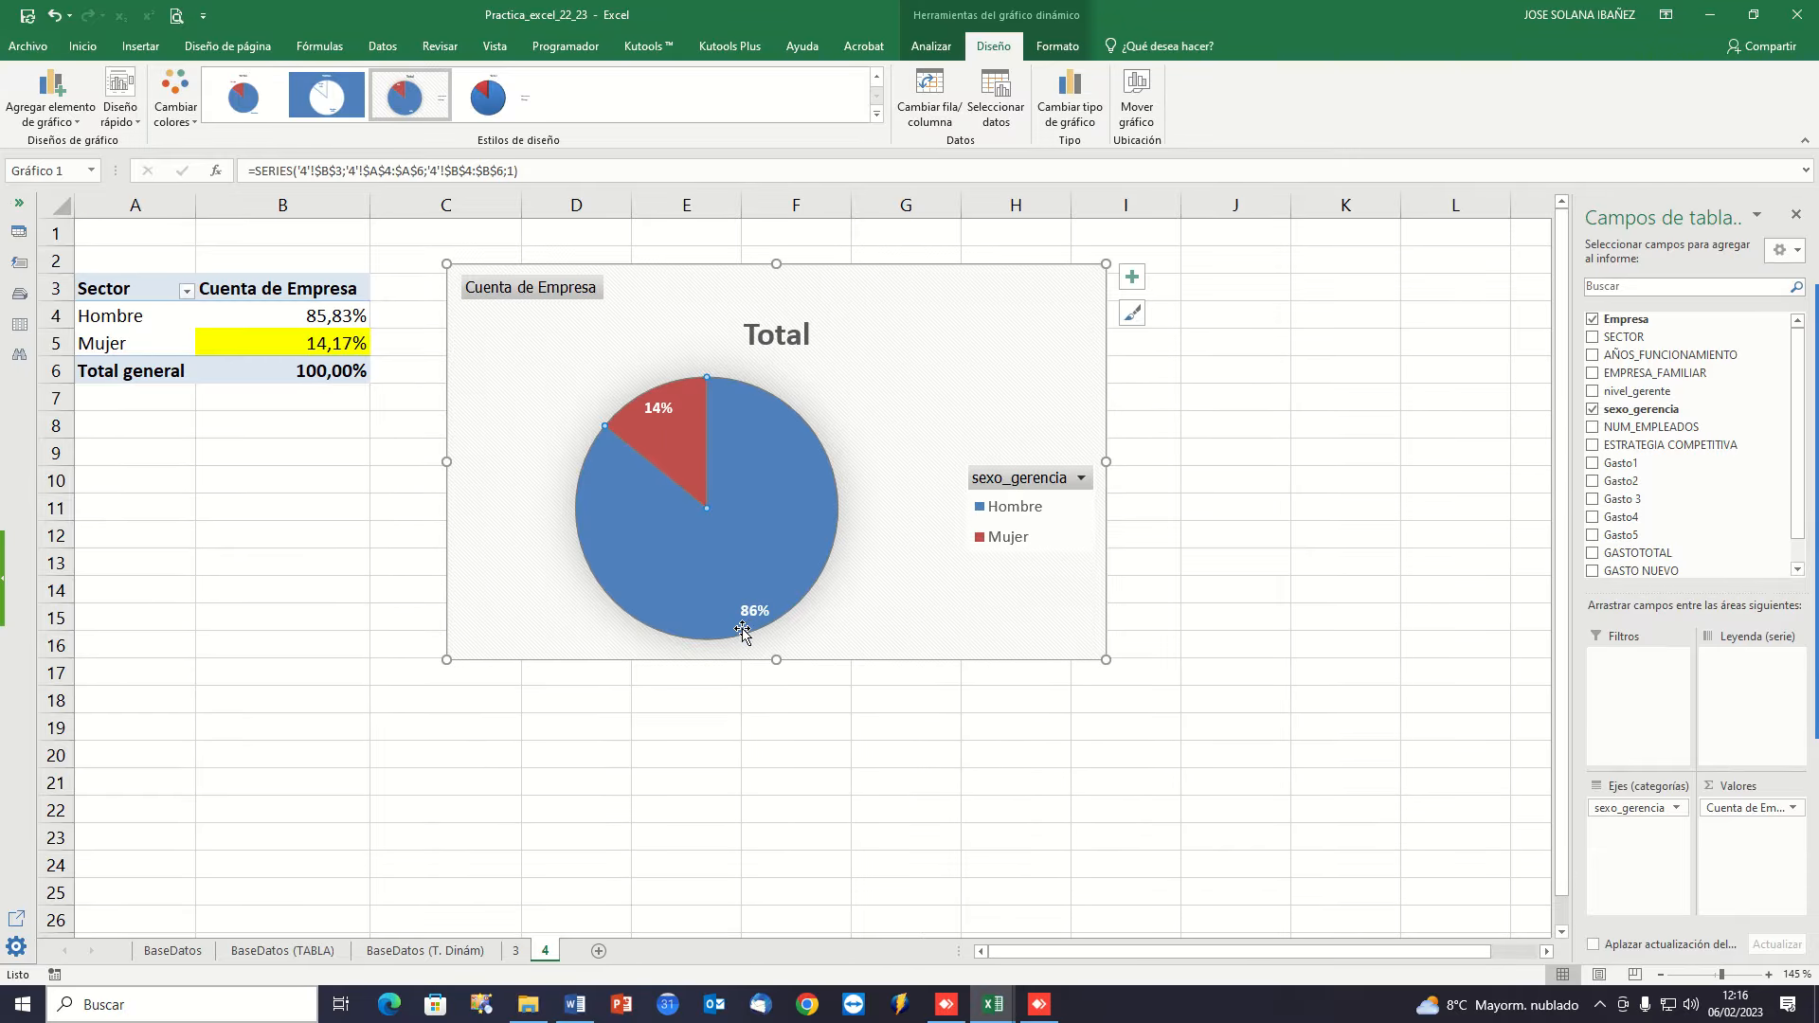
{"action": "mouse_move", "coordinate": [752, 594]}
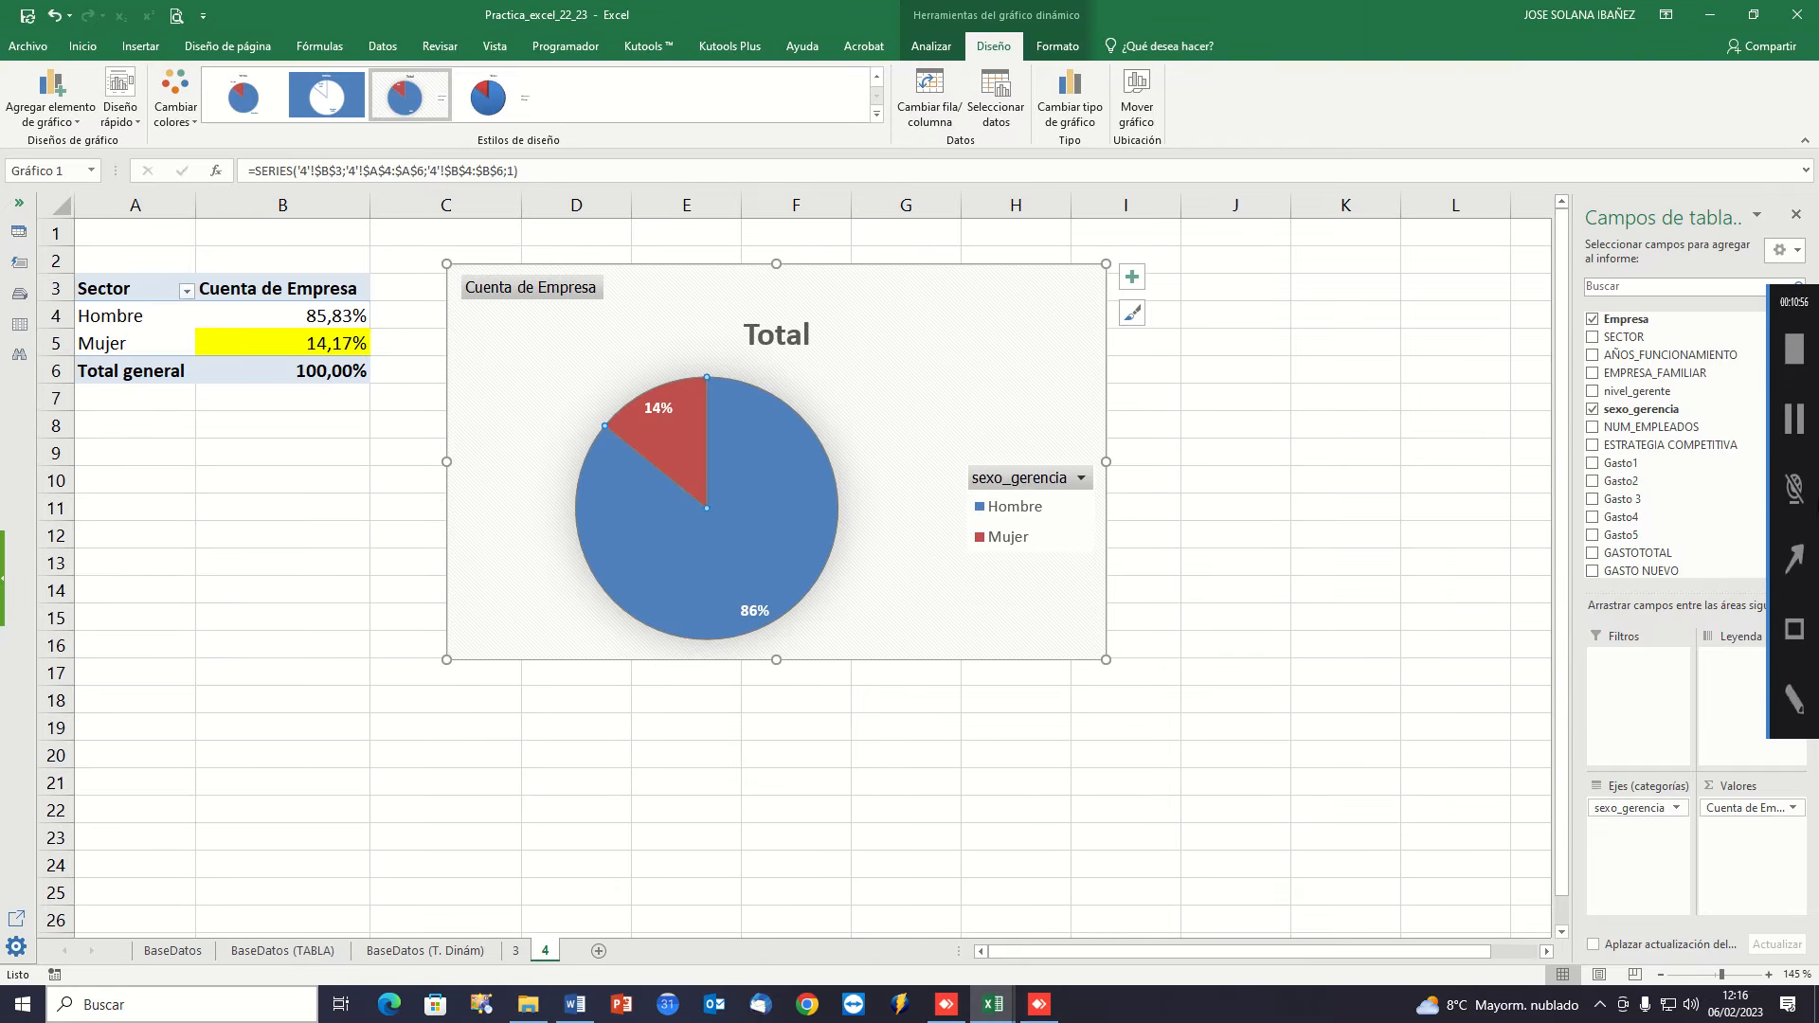
{"action": "left_click", "coordinate": [1786, 430]}
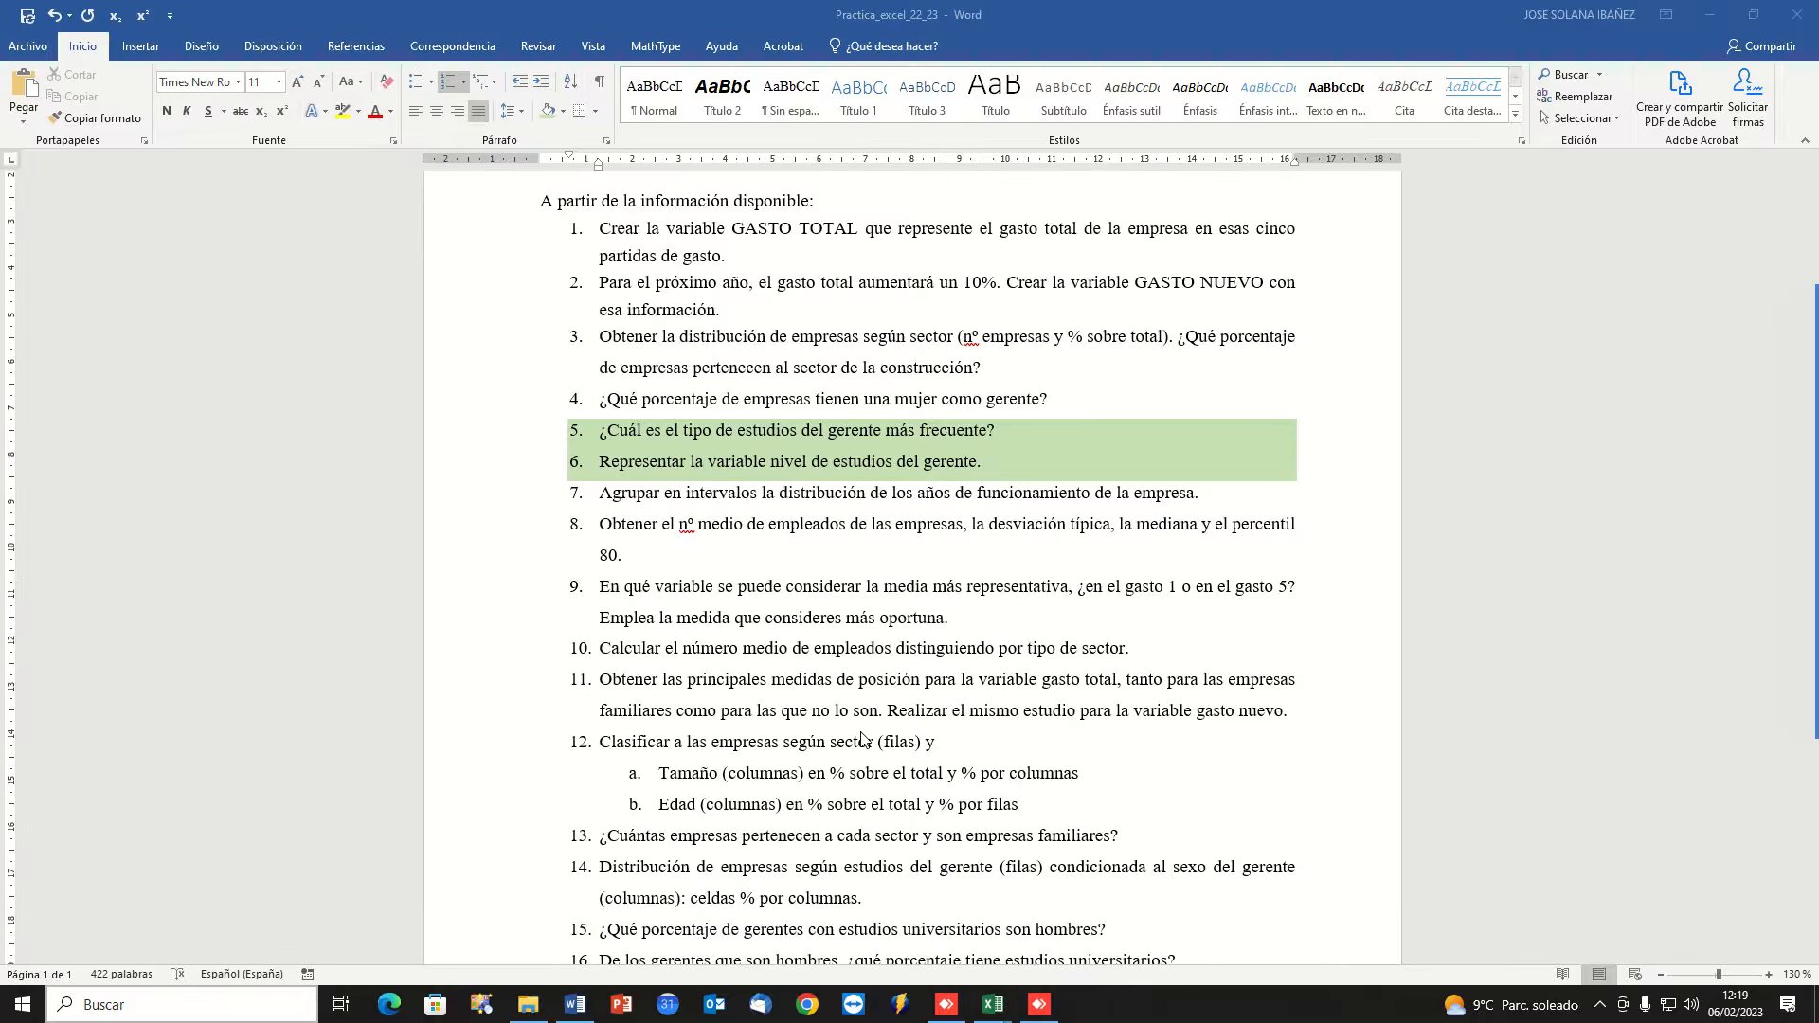
Switch to the Practica_excel_22_23 workbook in Excel, duplicate the BaseDatos (T. Dinám) sheet after sheet 4 and rename the copy as 5+6.
{"action": "mouse_move", "coordinate": [993, 1007]}
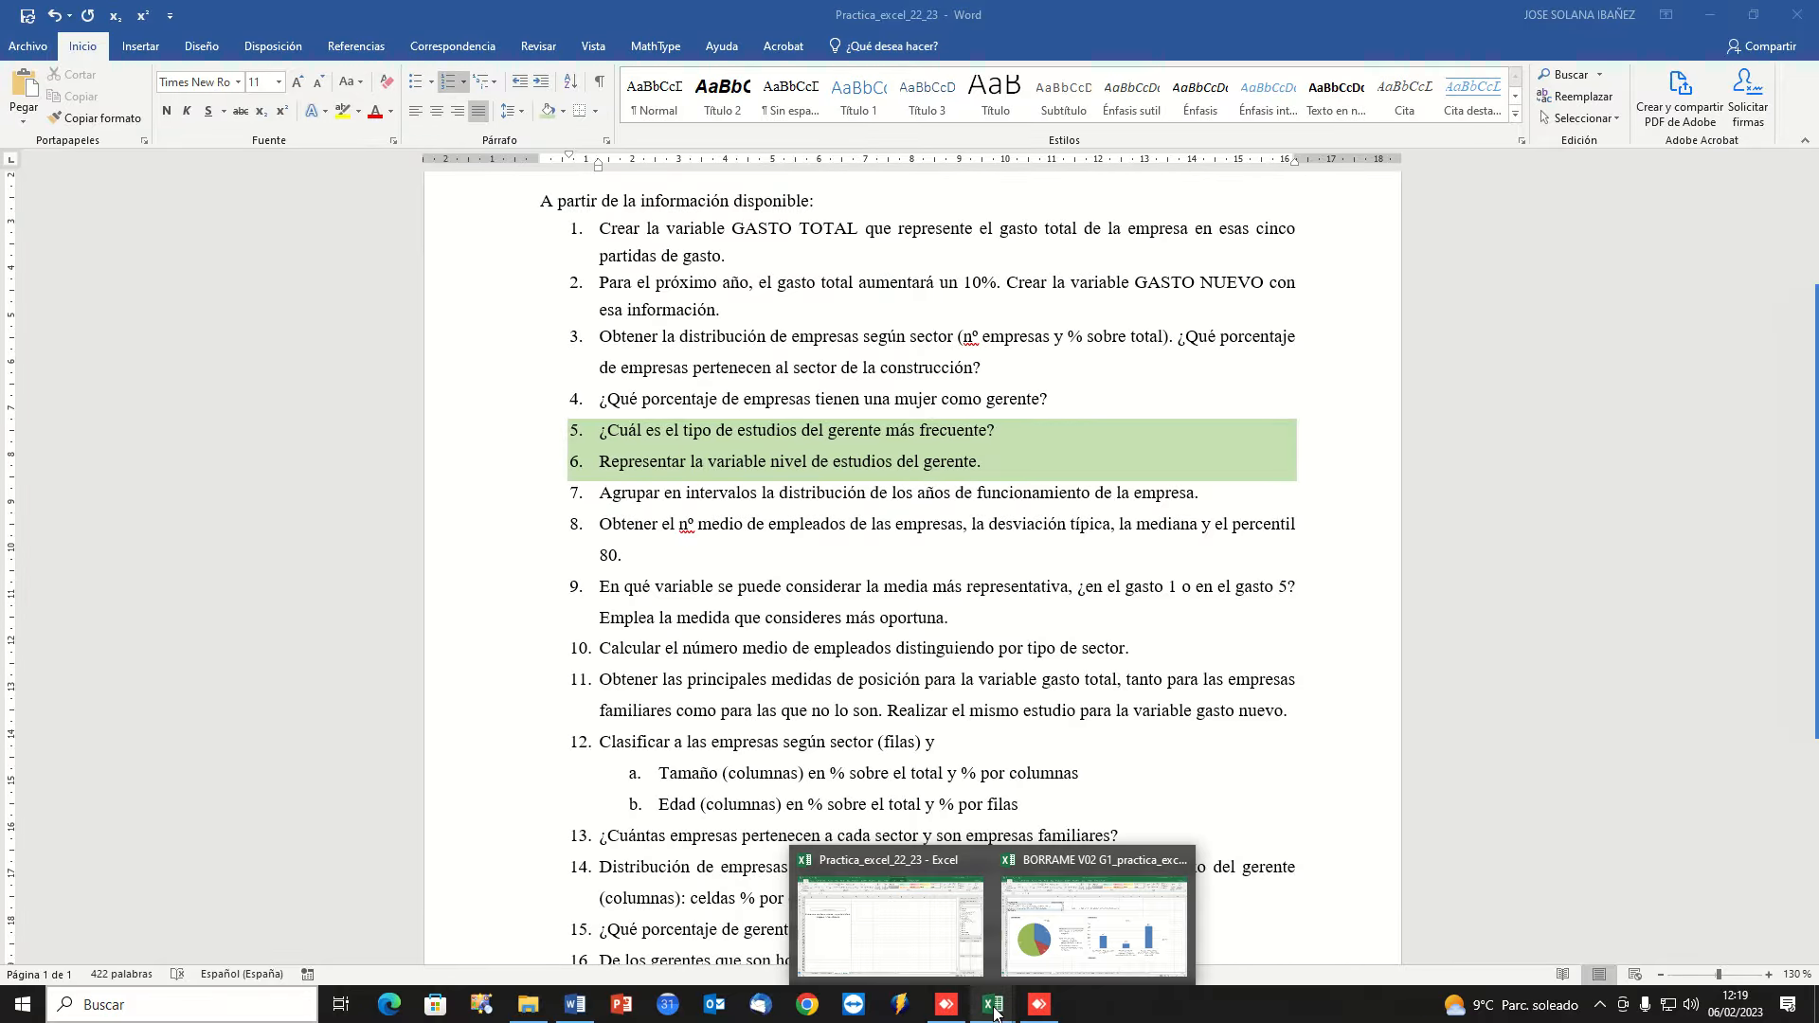
{"action": "left_click", "coordinate": [910, 943]}
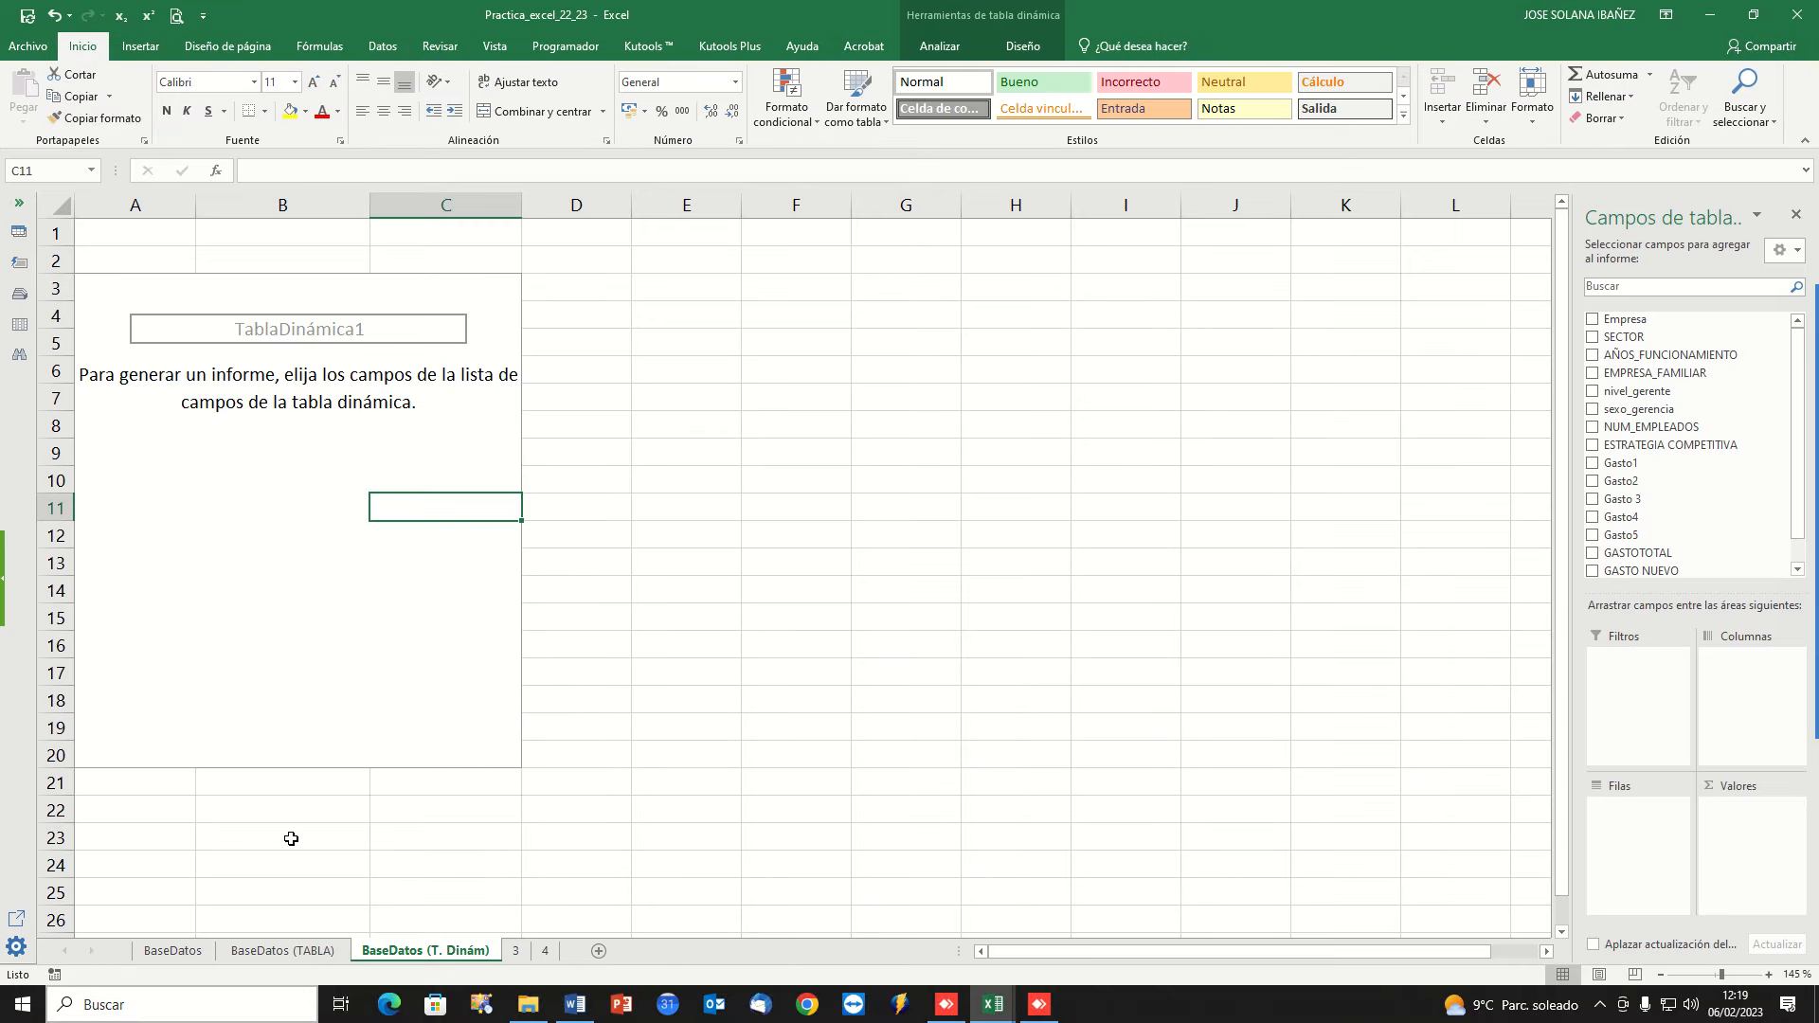
{"action": "left_click_drag", "start_coordinate": [436, 957], "coordinate": [572, 959]}
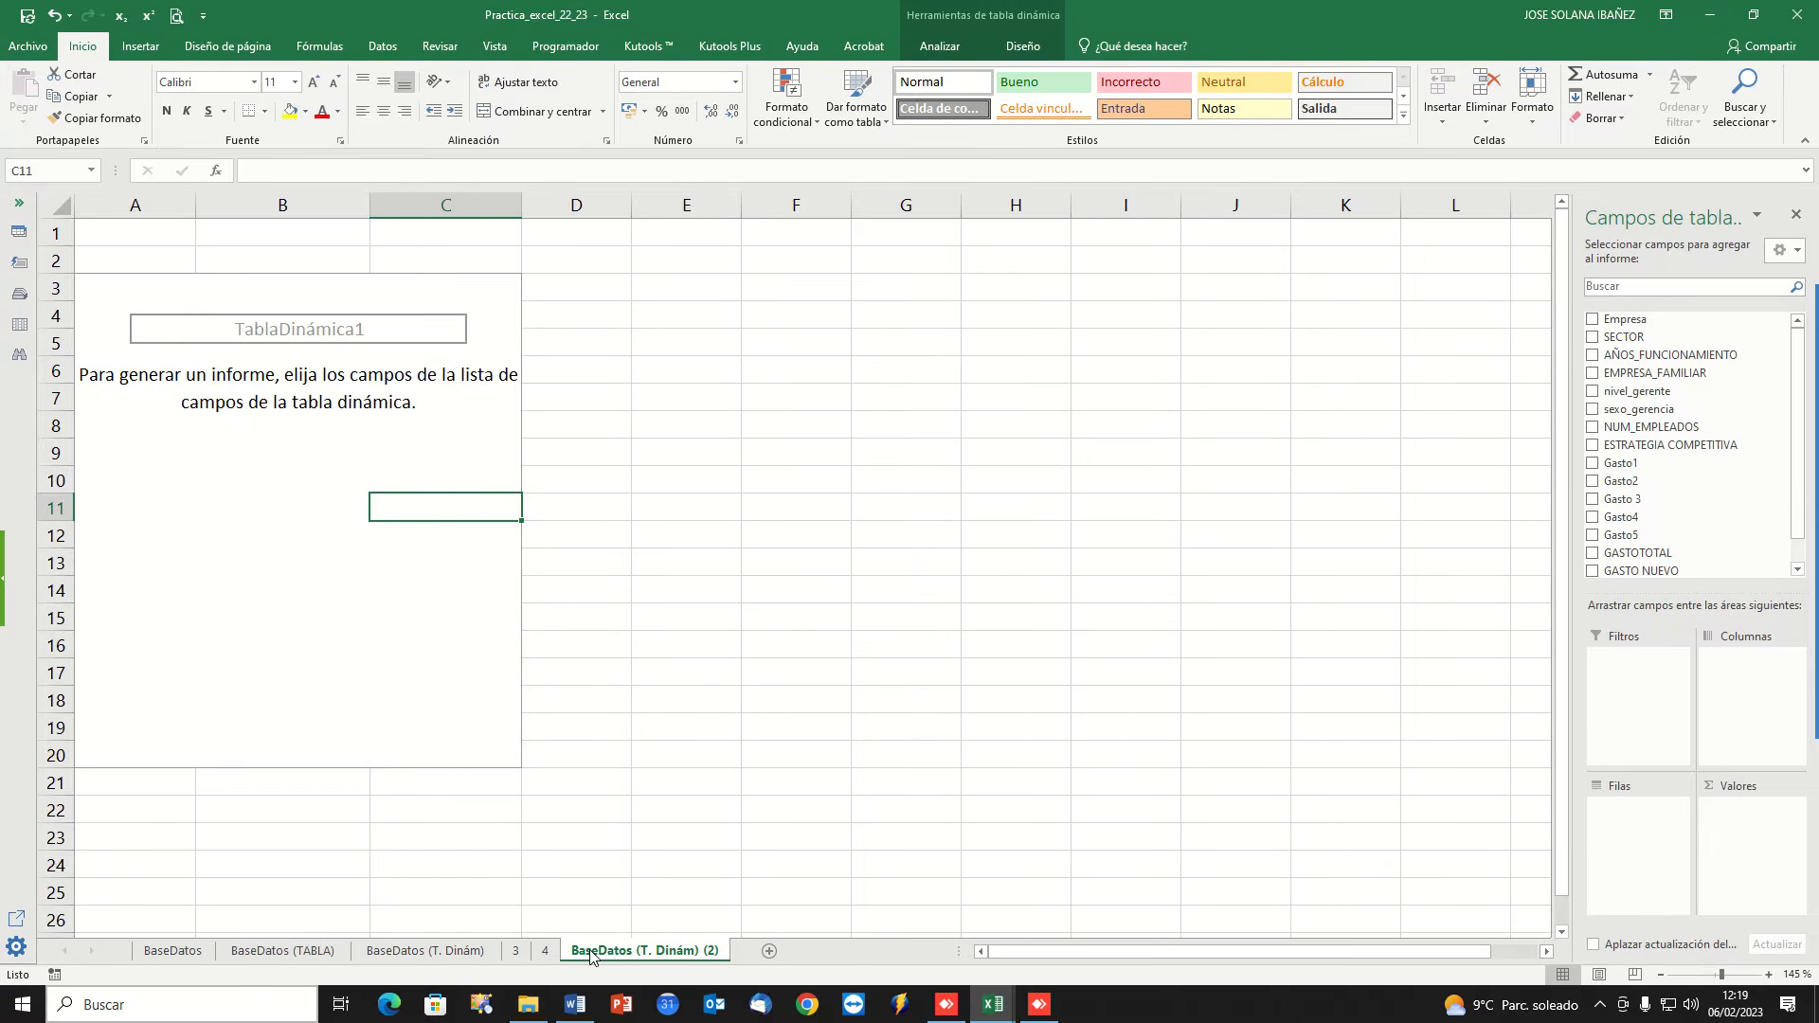
{"action": "double_click", "coordinate": [600, 953]}
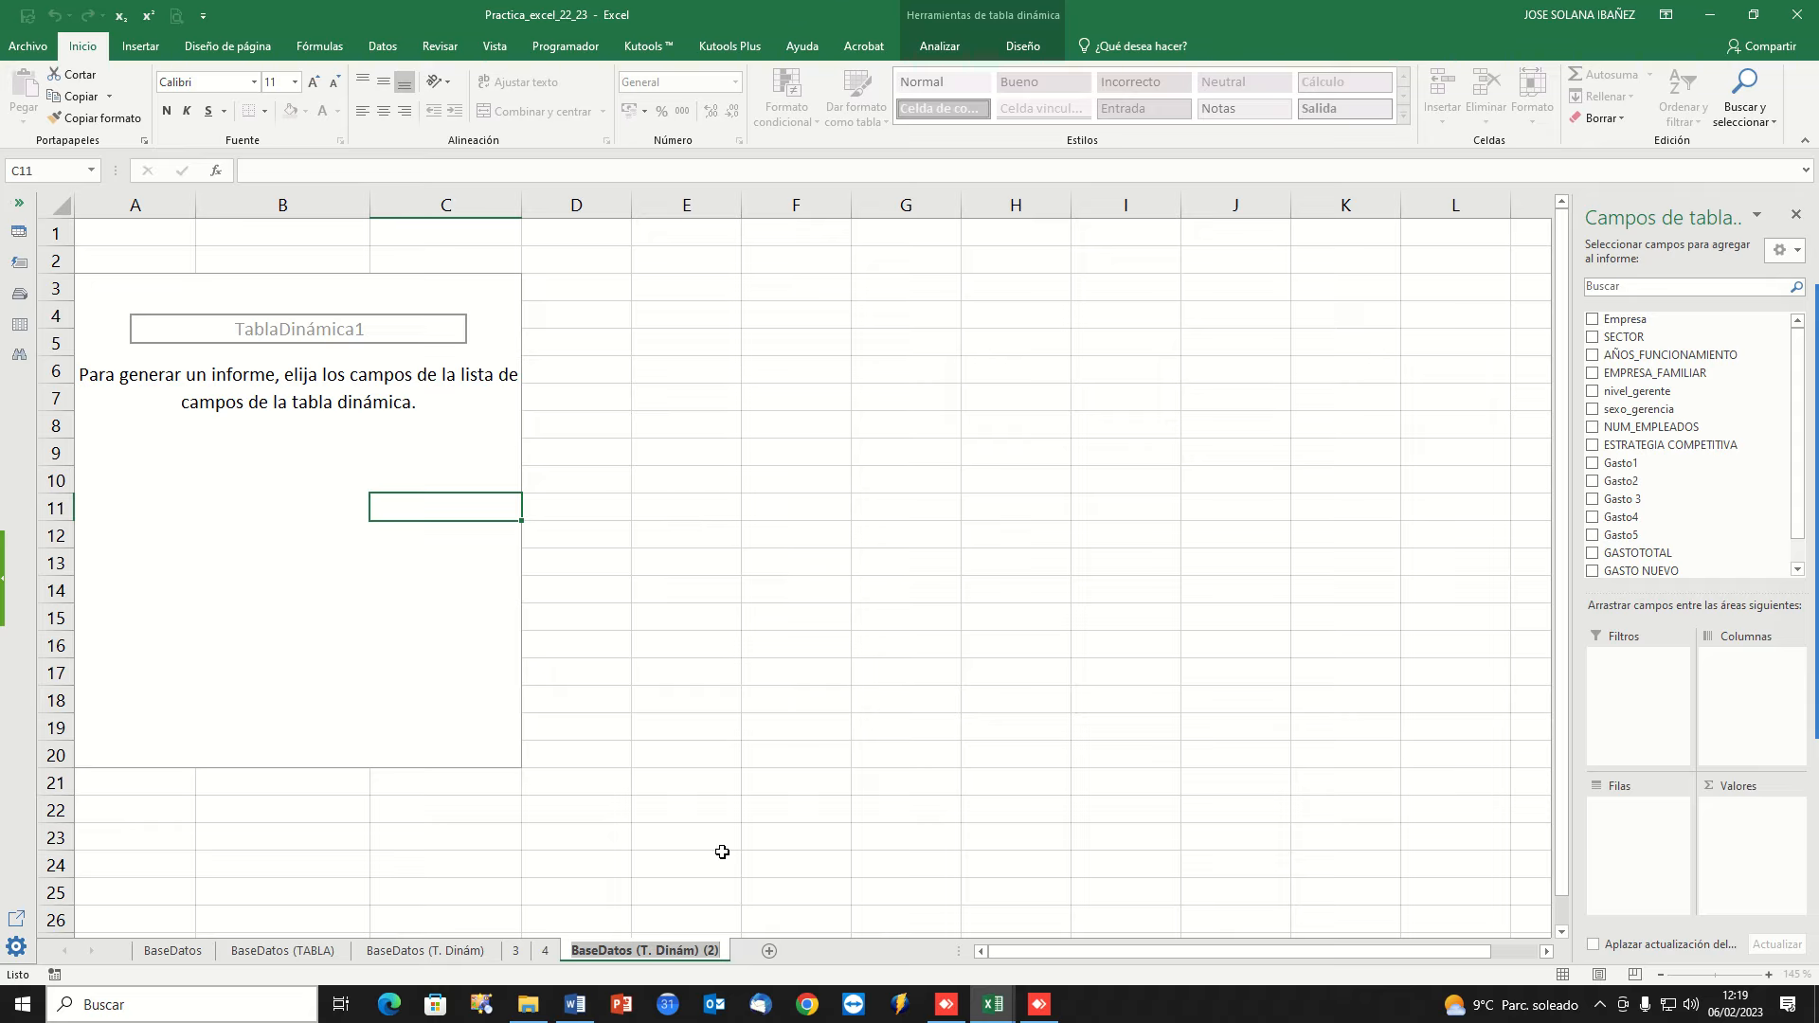
{"action": "type", "text": "5+"}
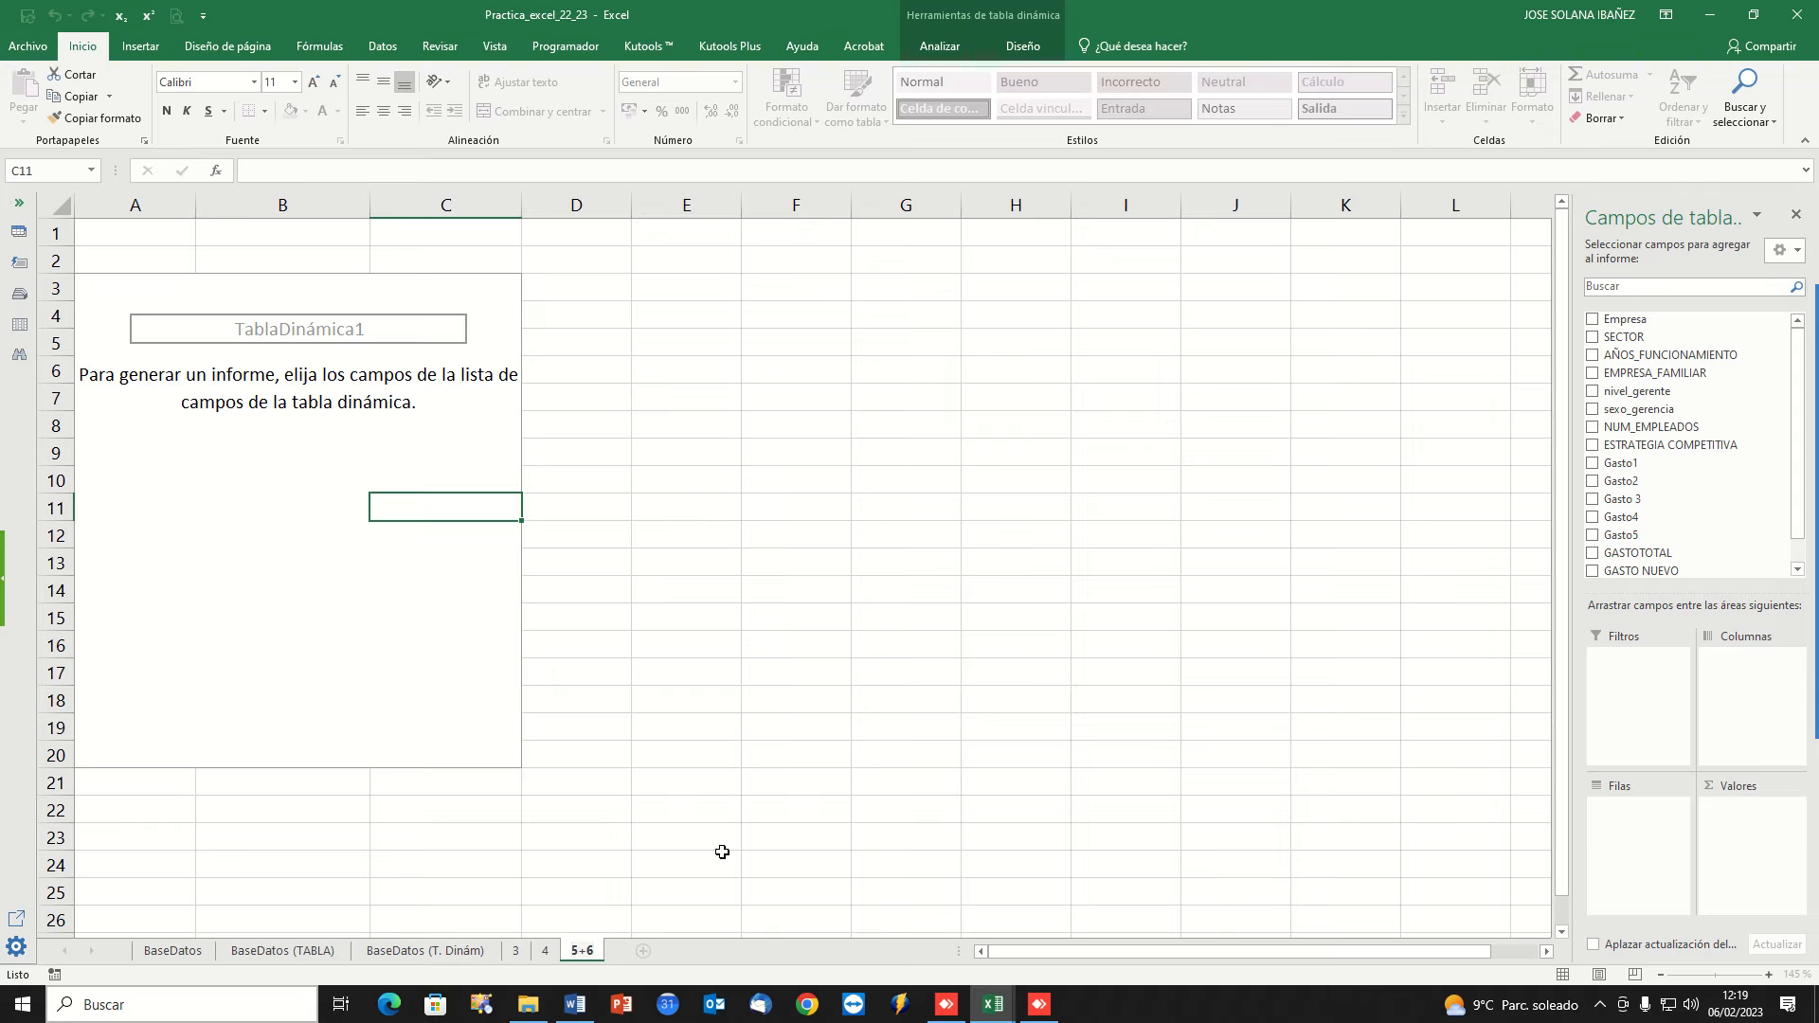
{"action": "type", "text": "6"}
{"action": "key", "text": "Return"}
Add Empresa to the values and nivel_gerente to the rows of sheet 5+6's pivot table.
{"action": "left_click", "coordinate": [290, 408]}
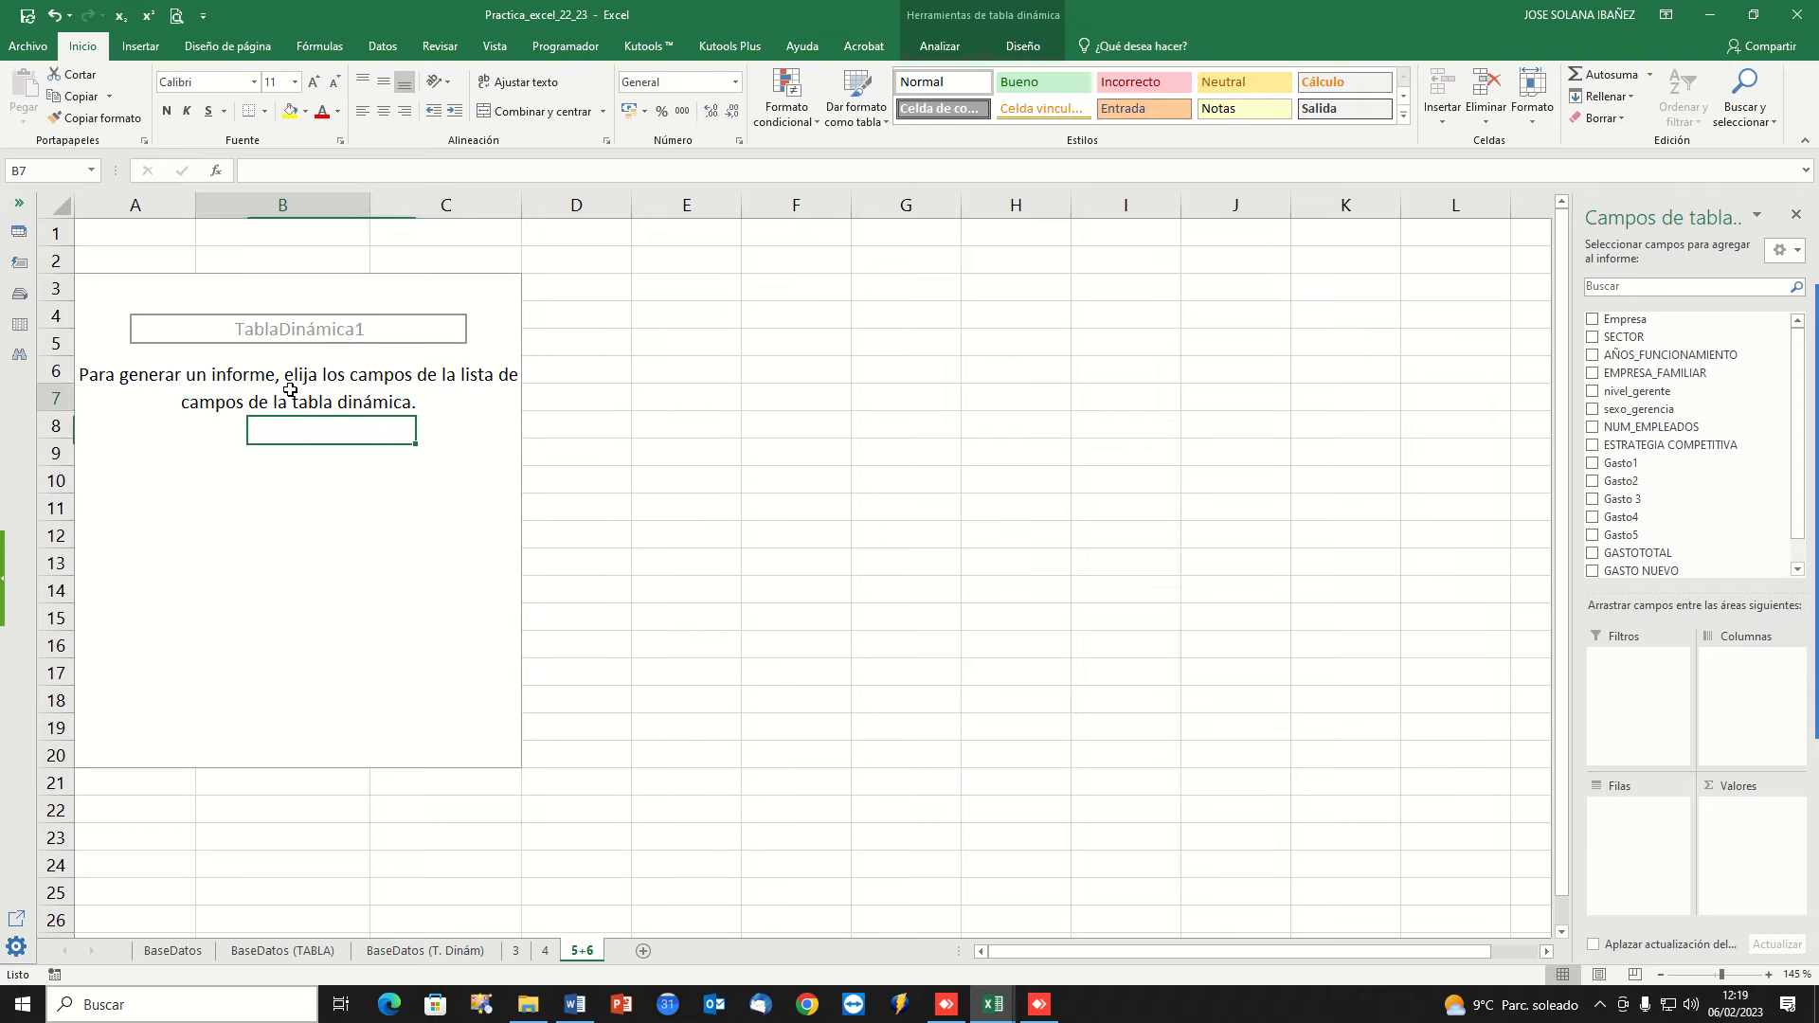
{"action": "left_click", "coordinate": [318, 484]}
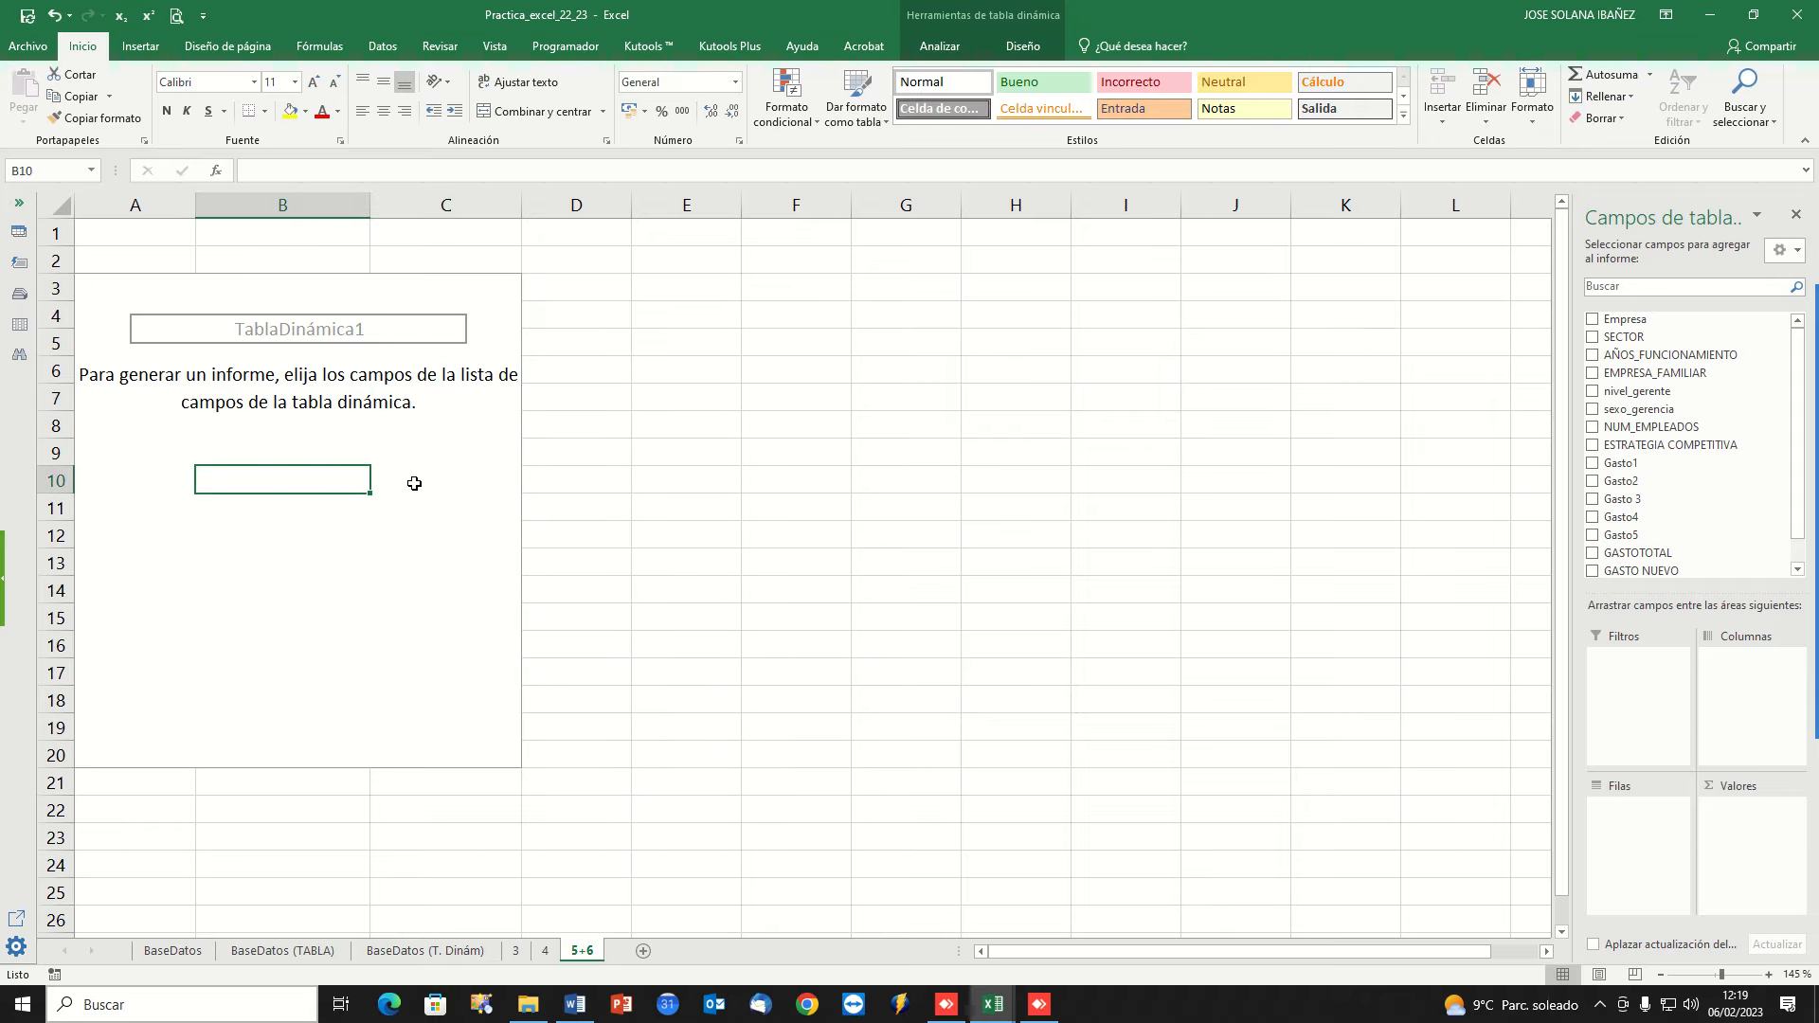
{"action": "left_click", "coordinate": [1593, 320]}
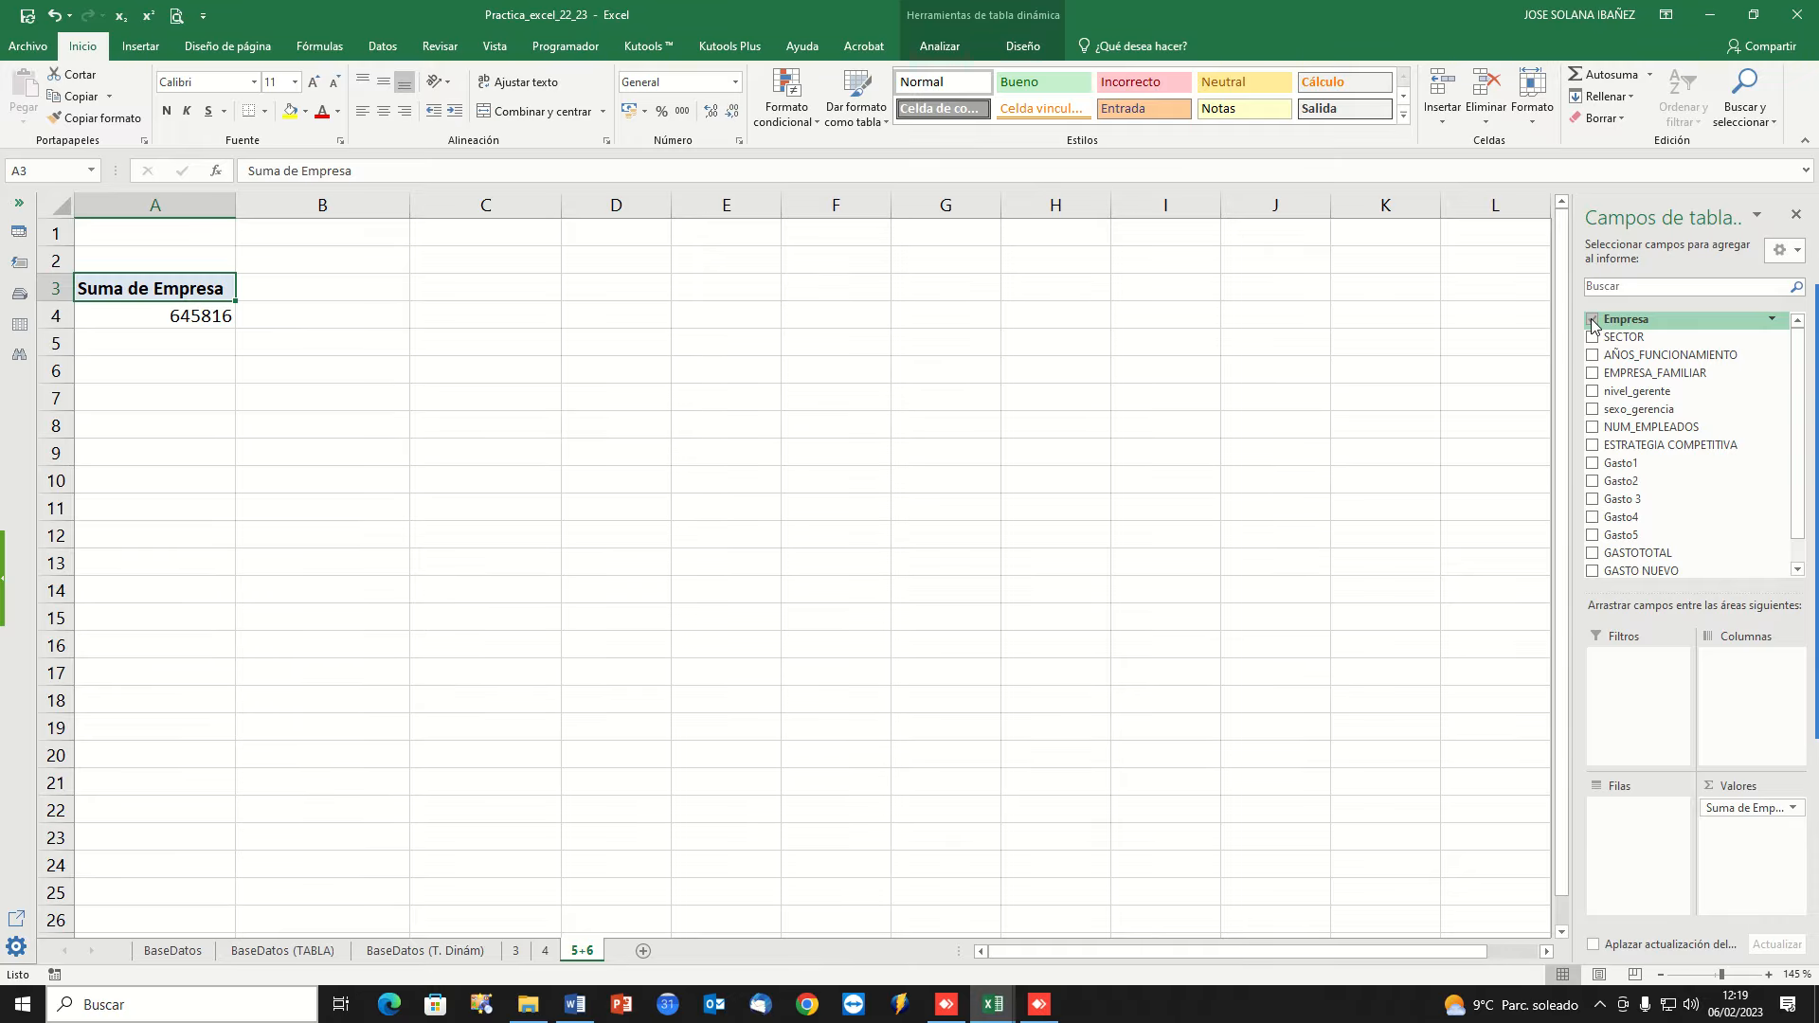
{"action": "left_click", "coordinate": [1593, 398]}
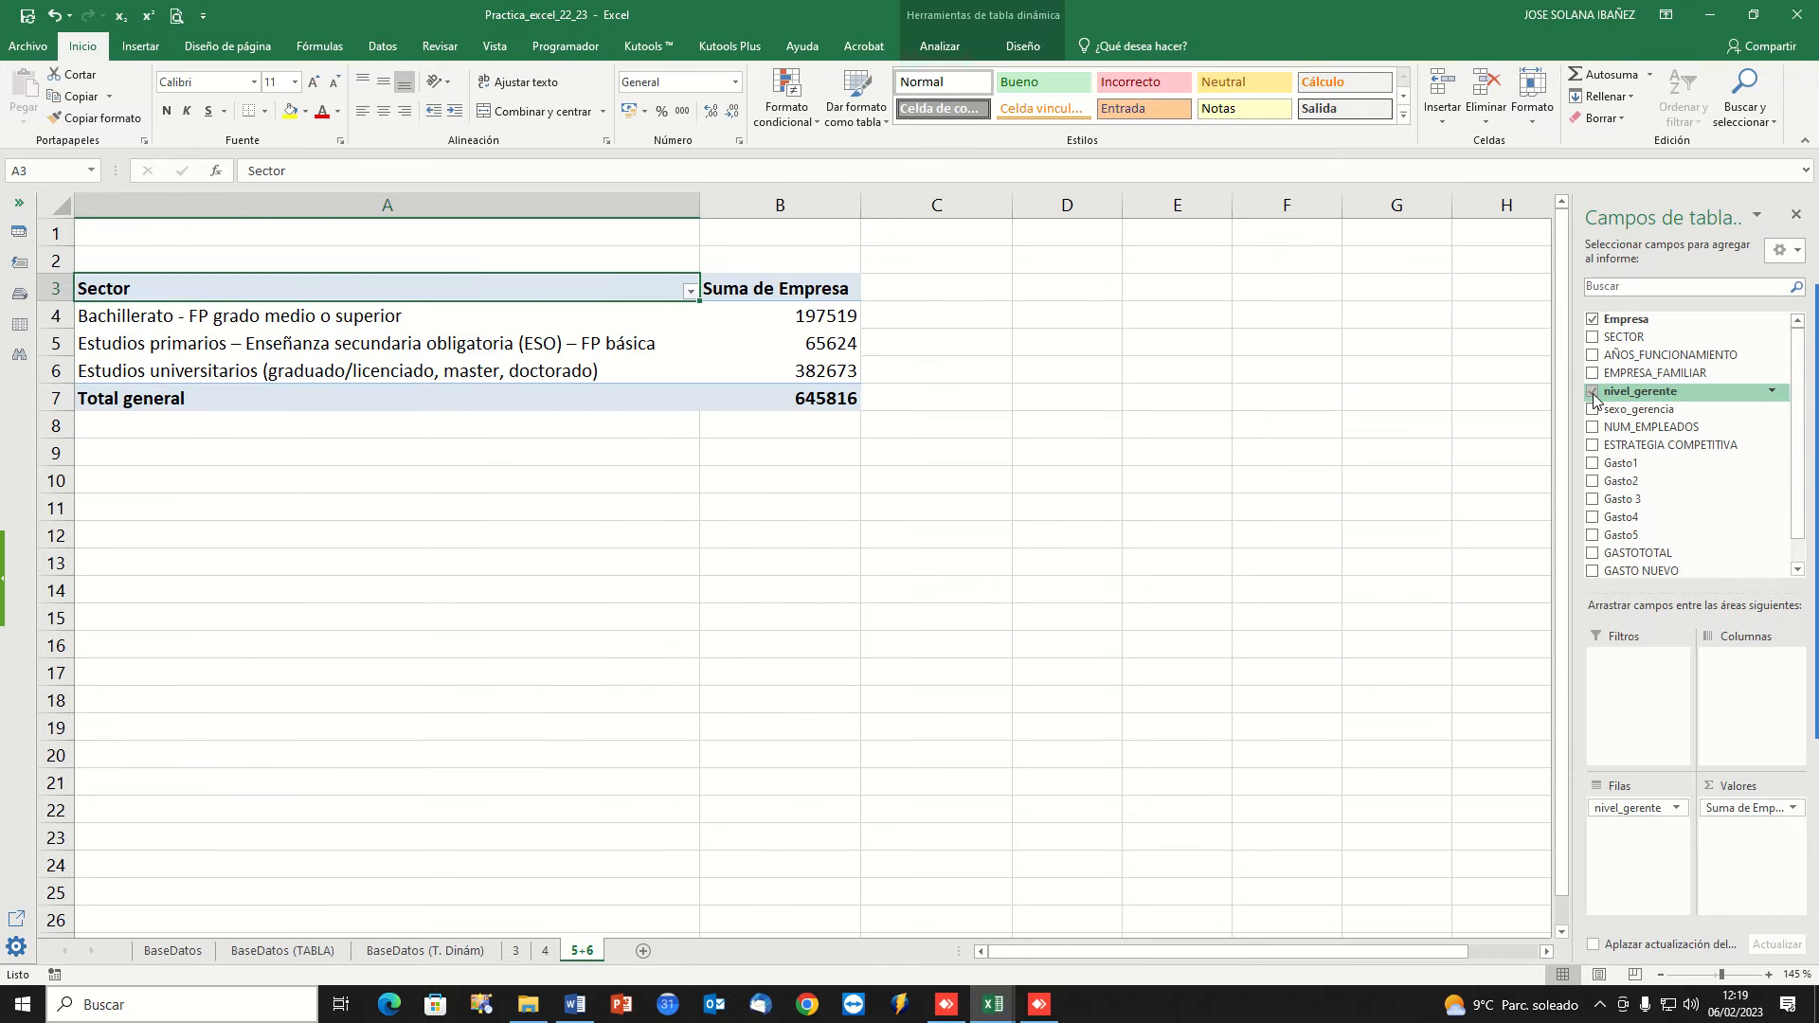
{"action": "left_click", "coordinate": [435, 483]}
{"action": "left_click", "coordinate": [302, 291]}
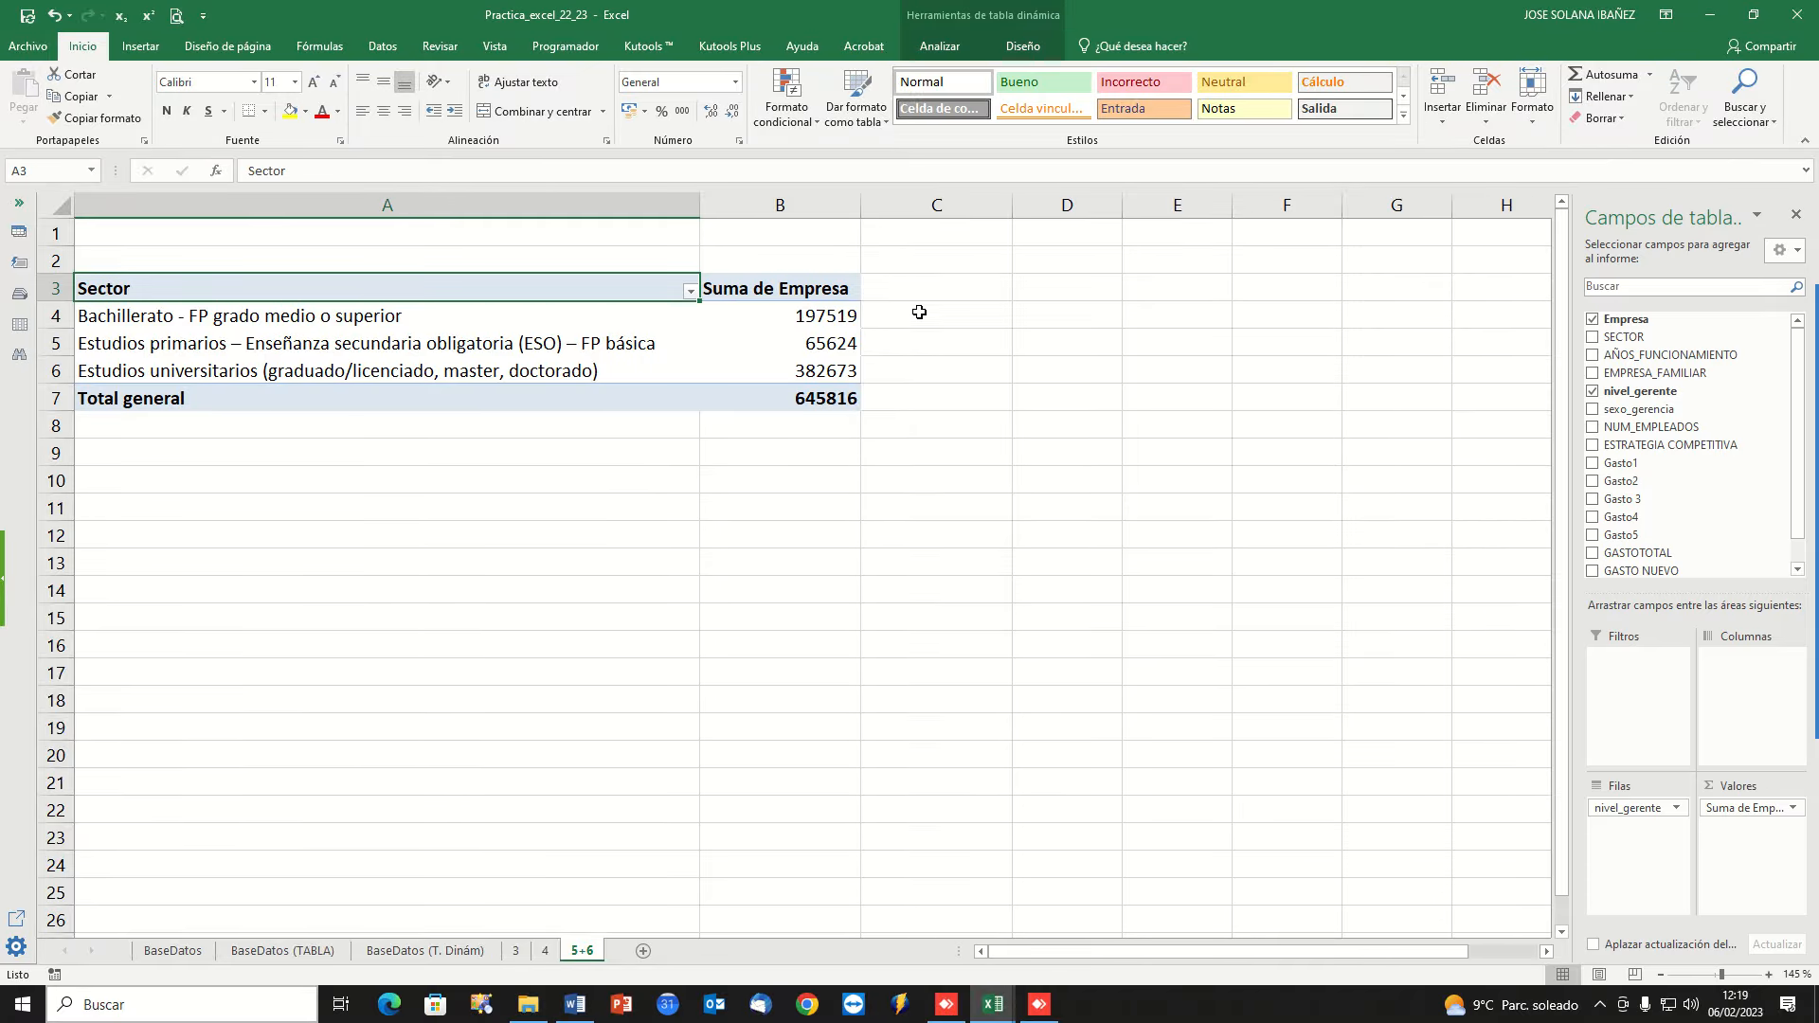
Summarise the Empresa value field of sheet 5+6's pivot table by Recuento.
{"action": "left_click", "coordinate": [809, 292]}
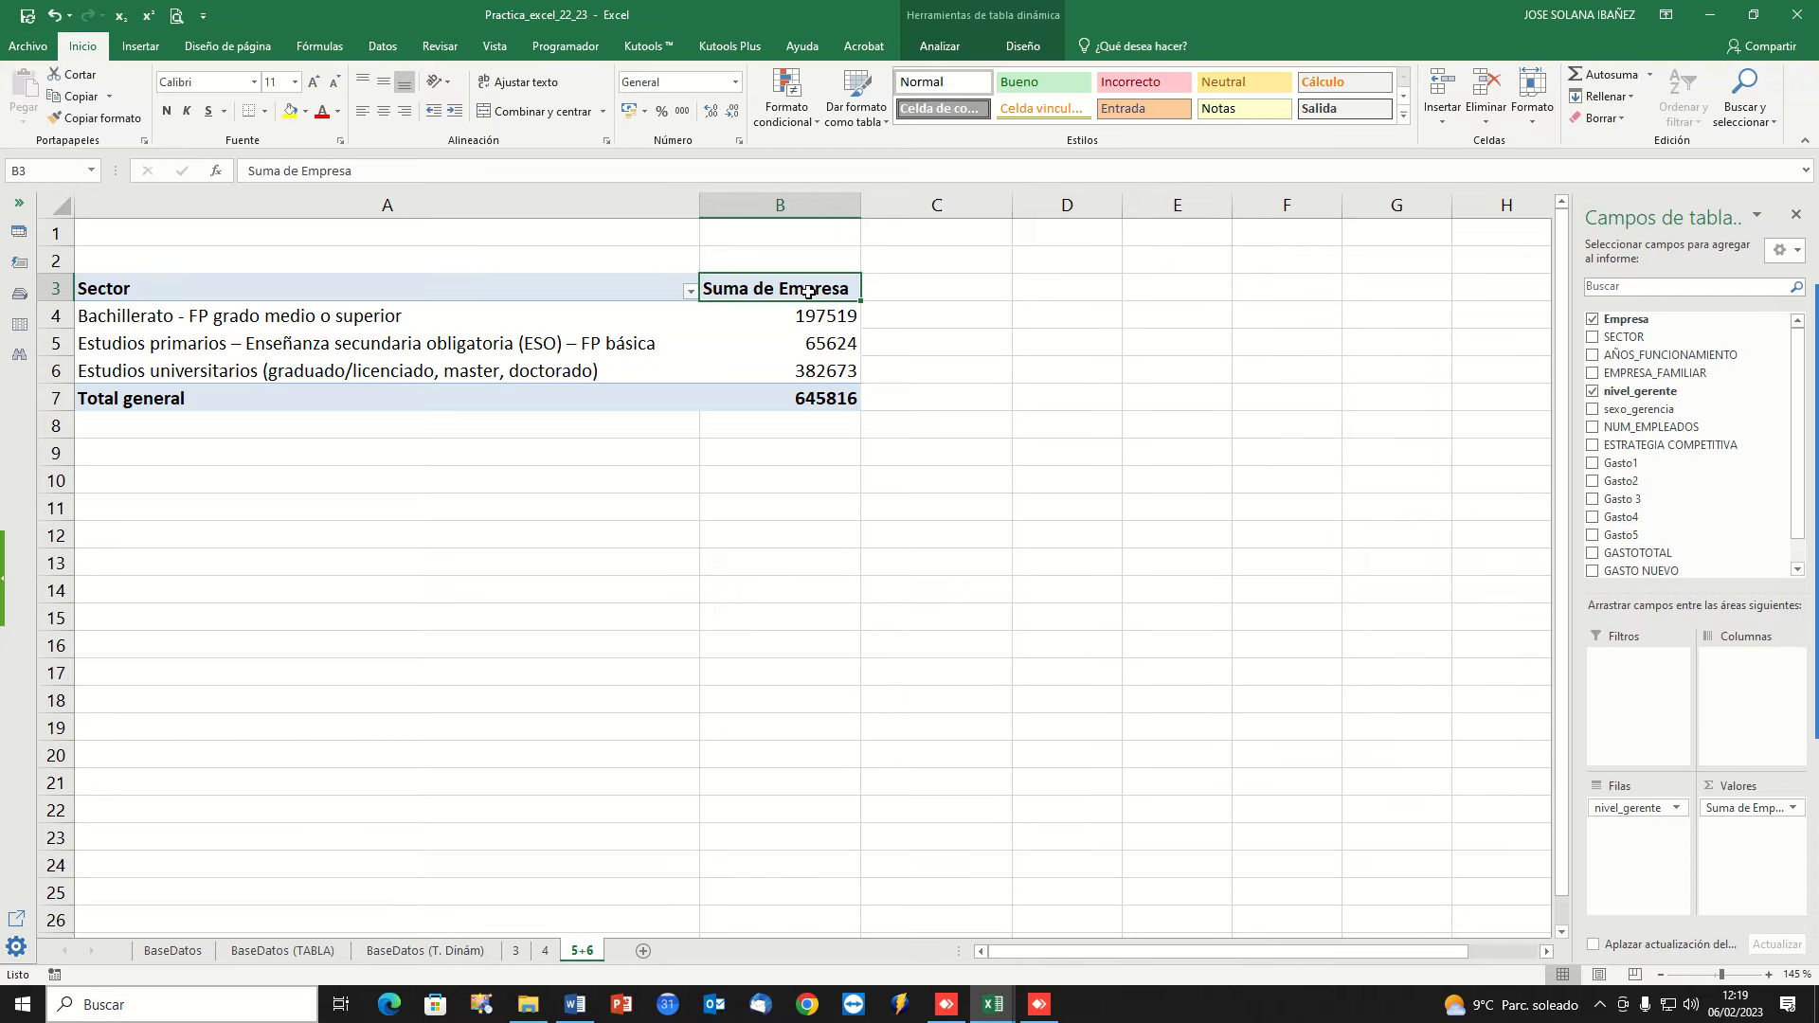
{"action": "double_click", "coordinate": [805, 290]}
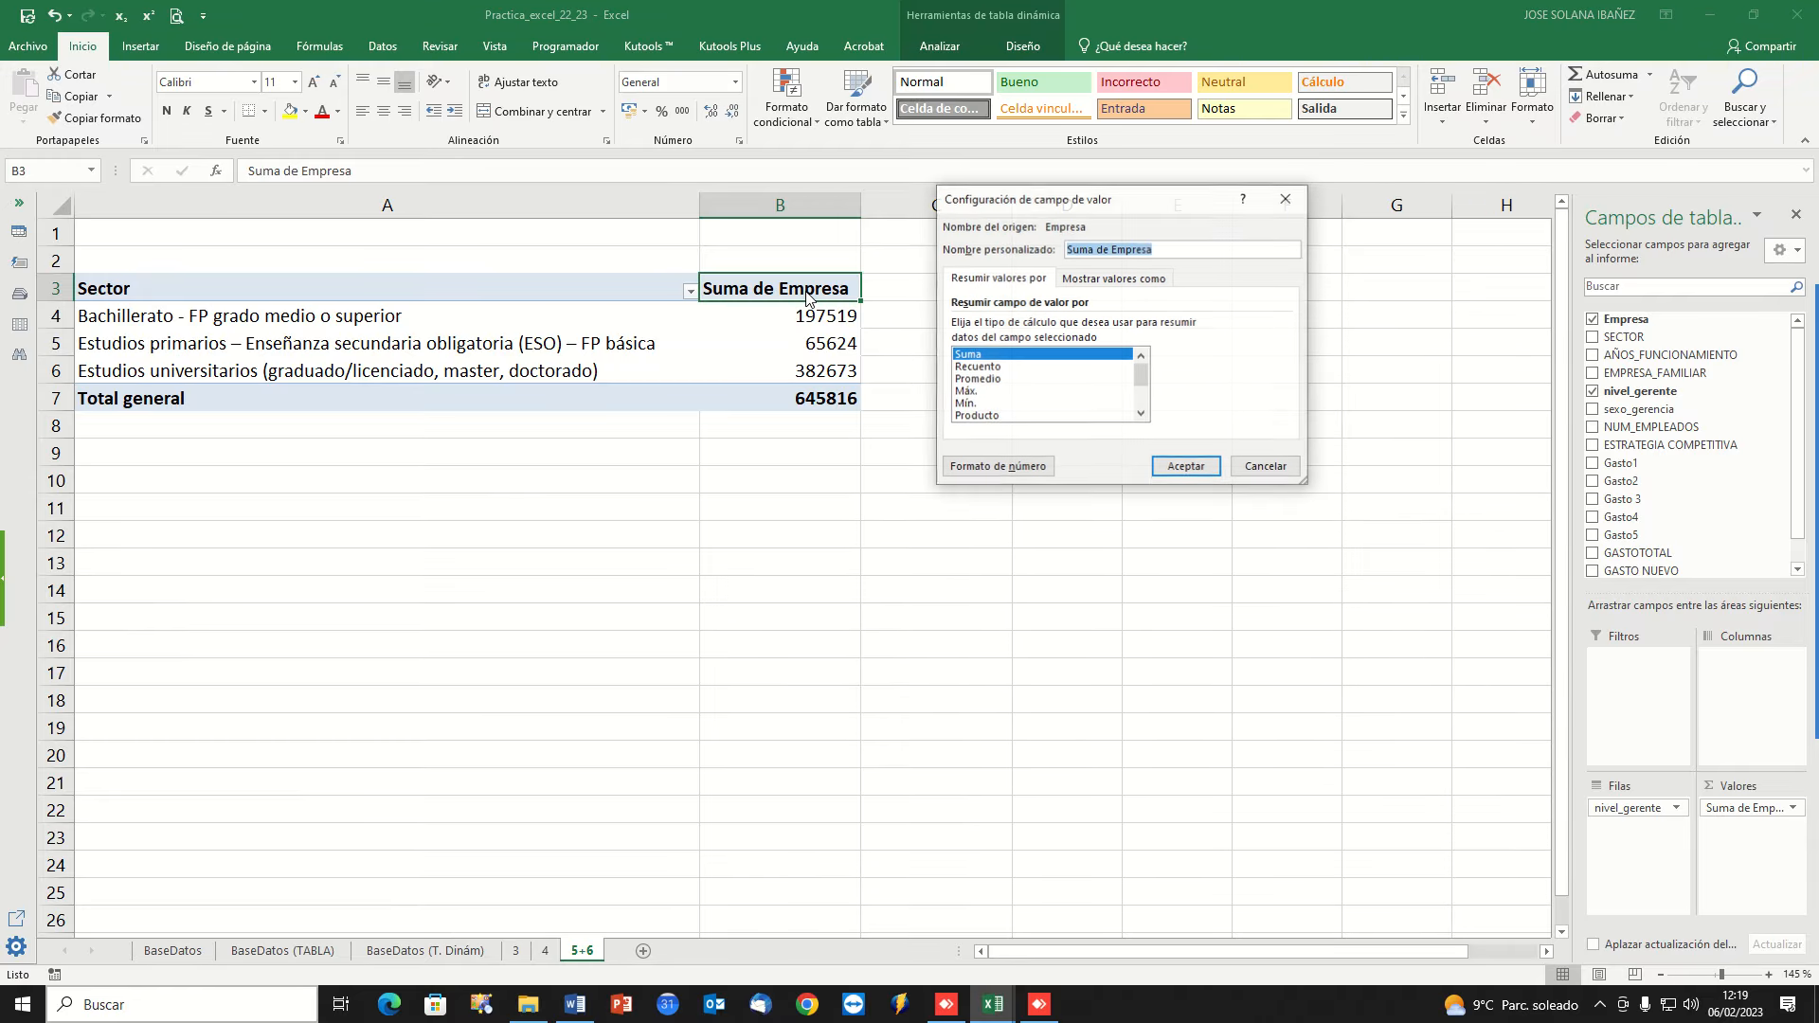
{"action": "left_click", "coordinate": [1033, 368]}
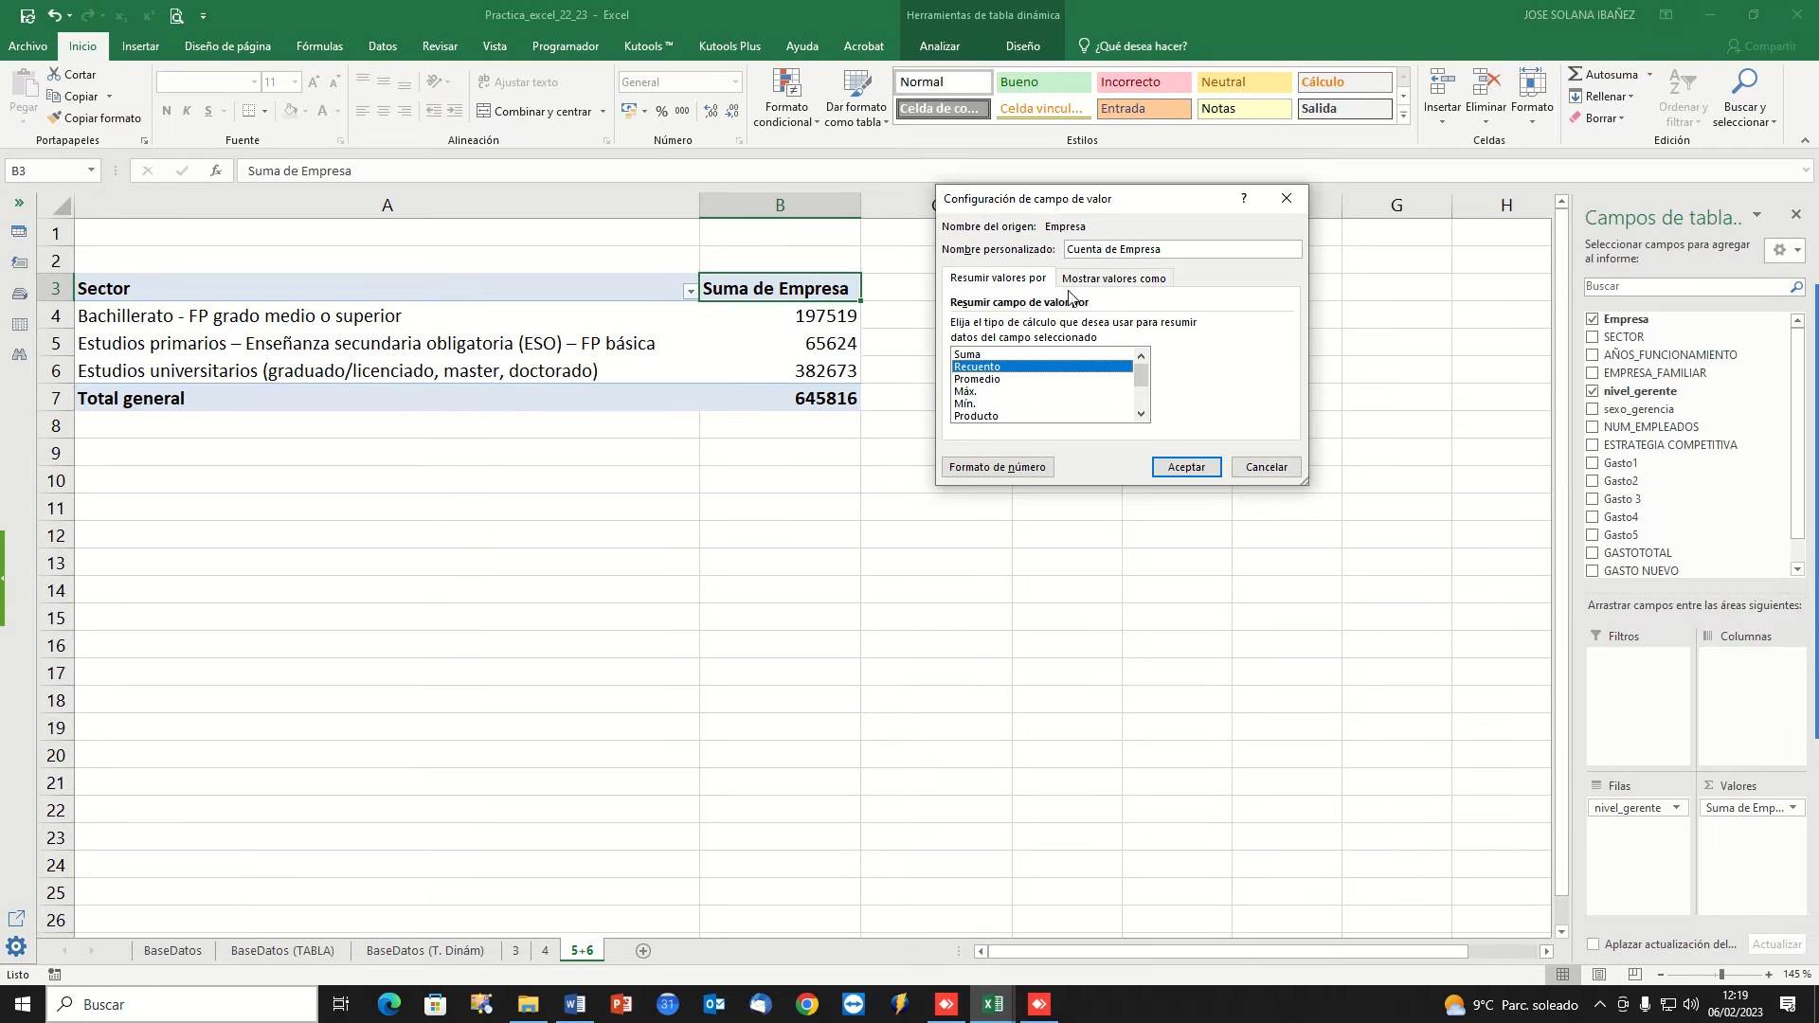
{"action": "left_click", "coordinate": [1177, 468]}
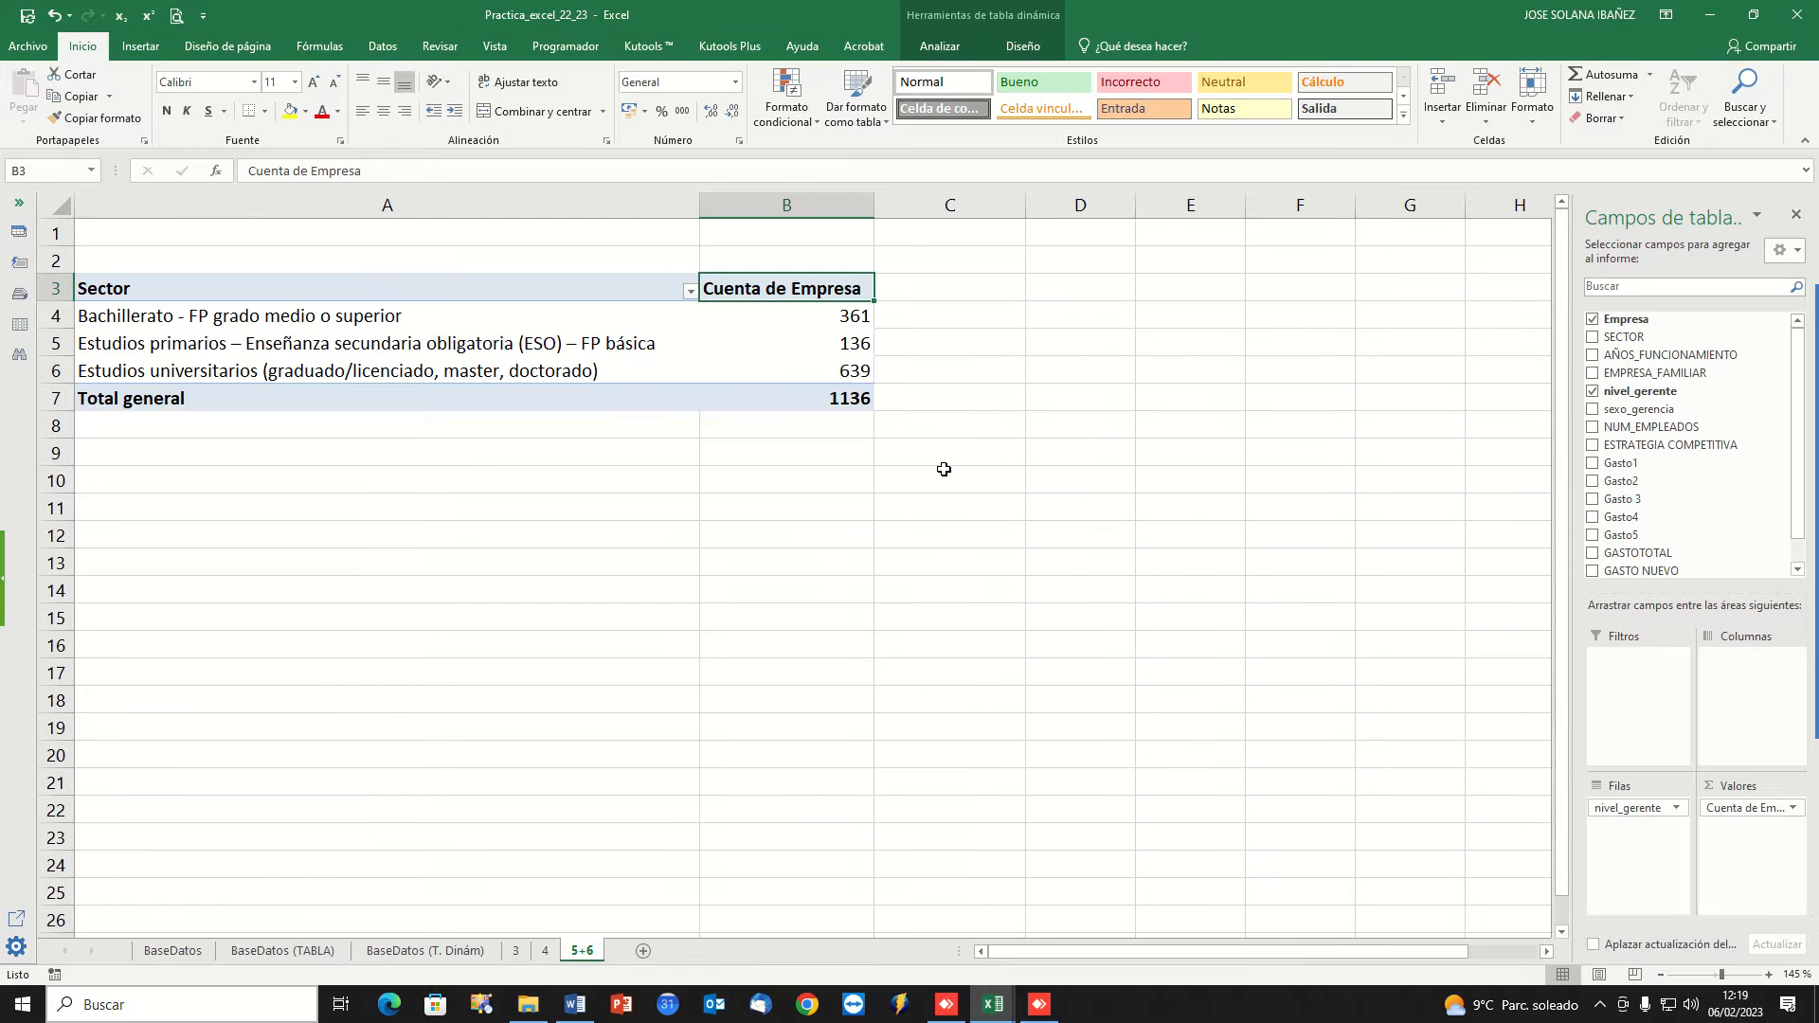
Highlight the Estudios universitarios count cell in the pivot table with a yellow fill.
{"action": "left_click", "coordinate": [853, 369]}
{"action": "key", "text": "F4"}
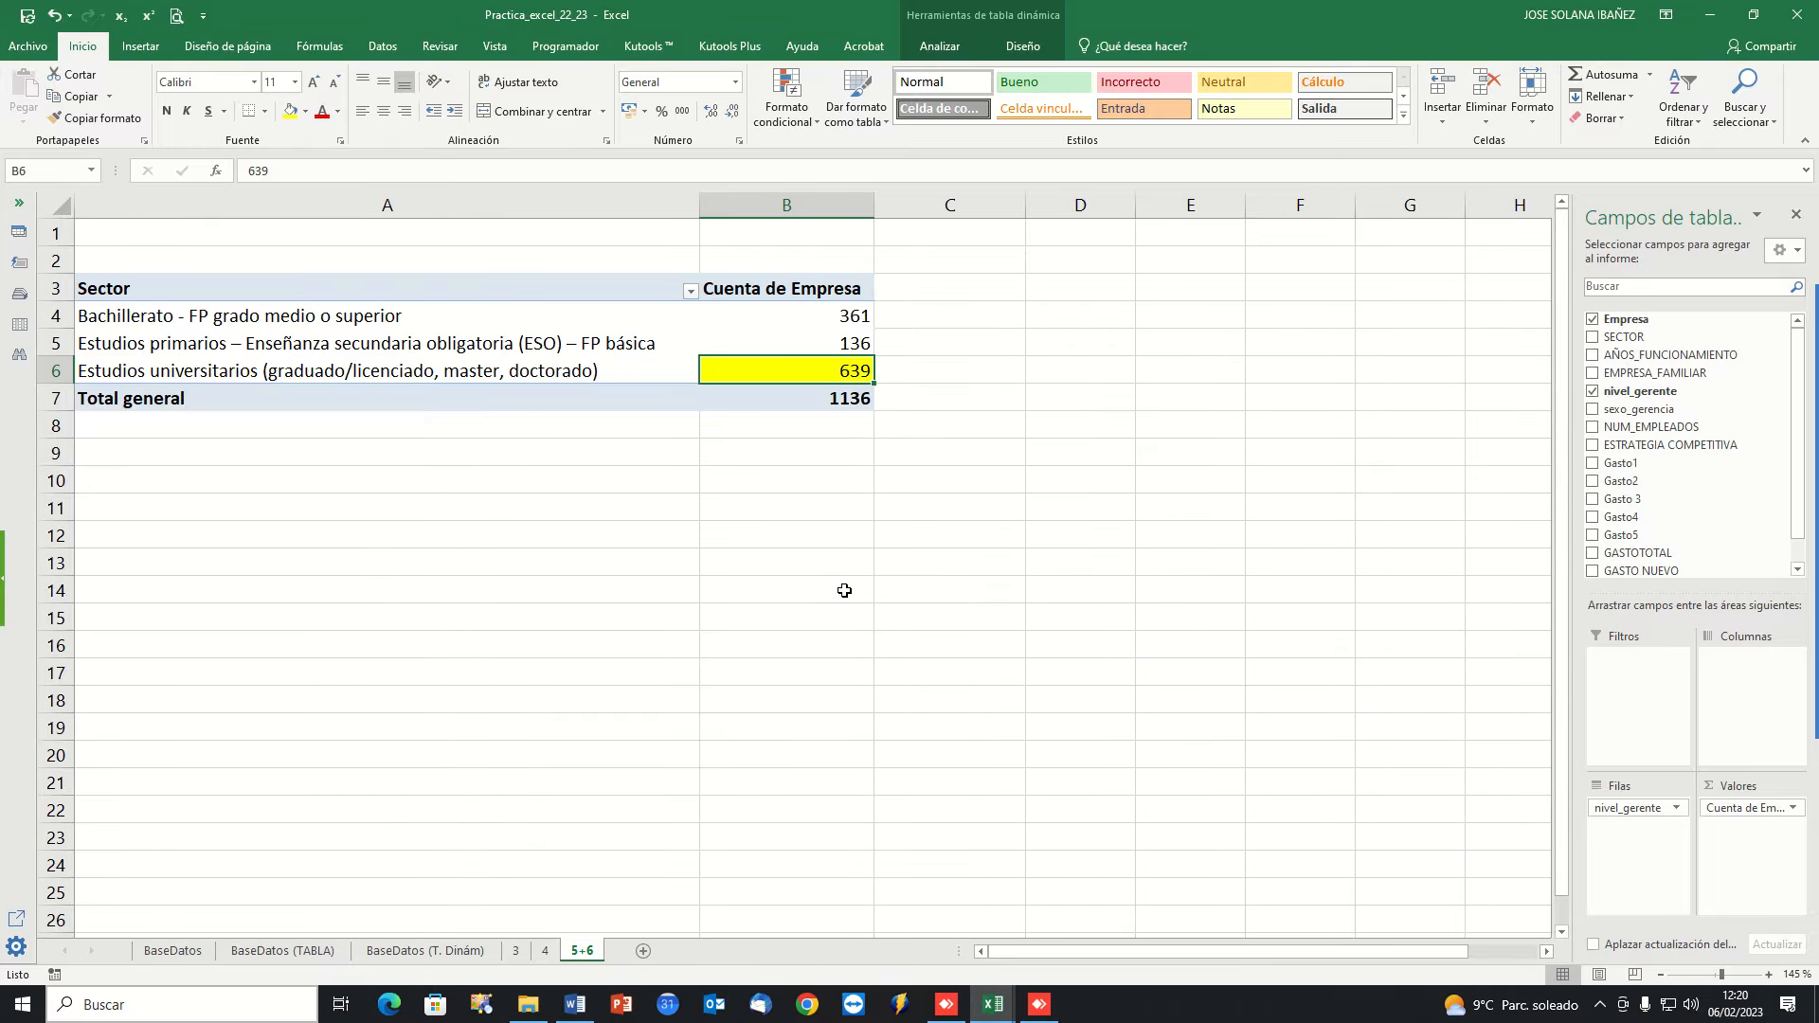
{"action": "left_click", "coordinate": [876, 642]}
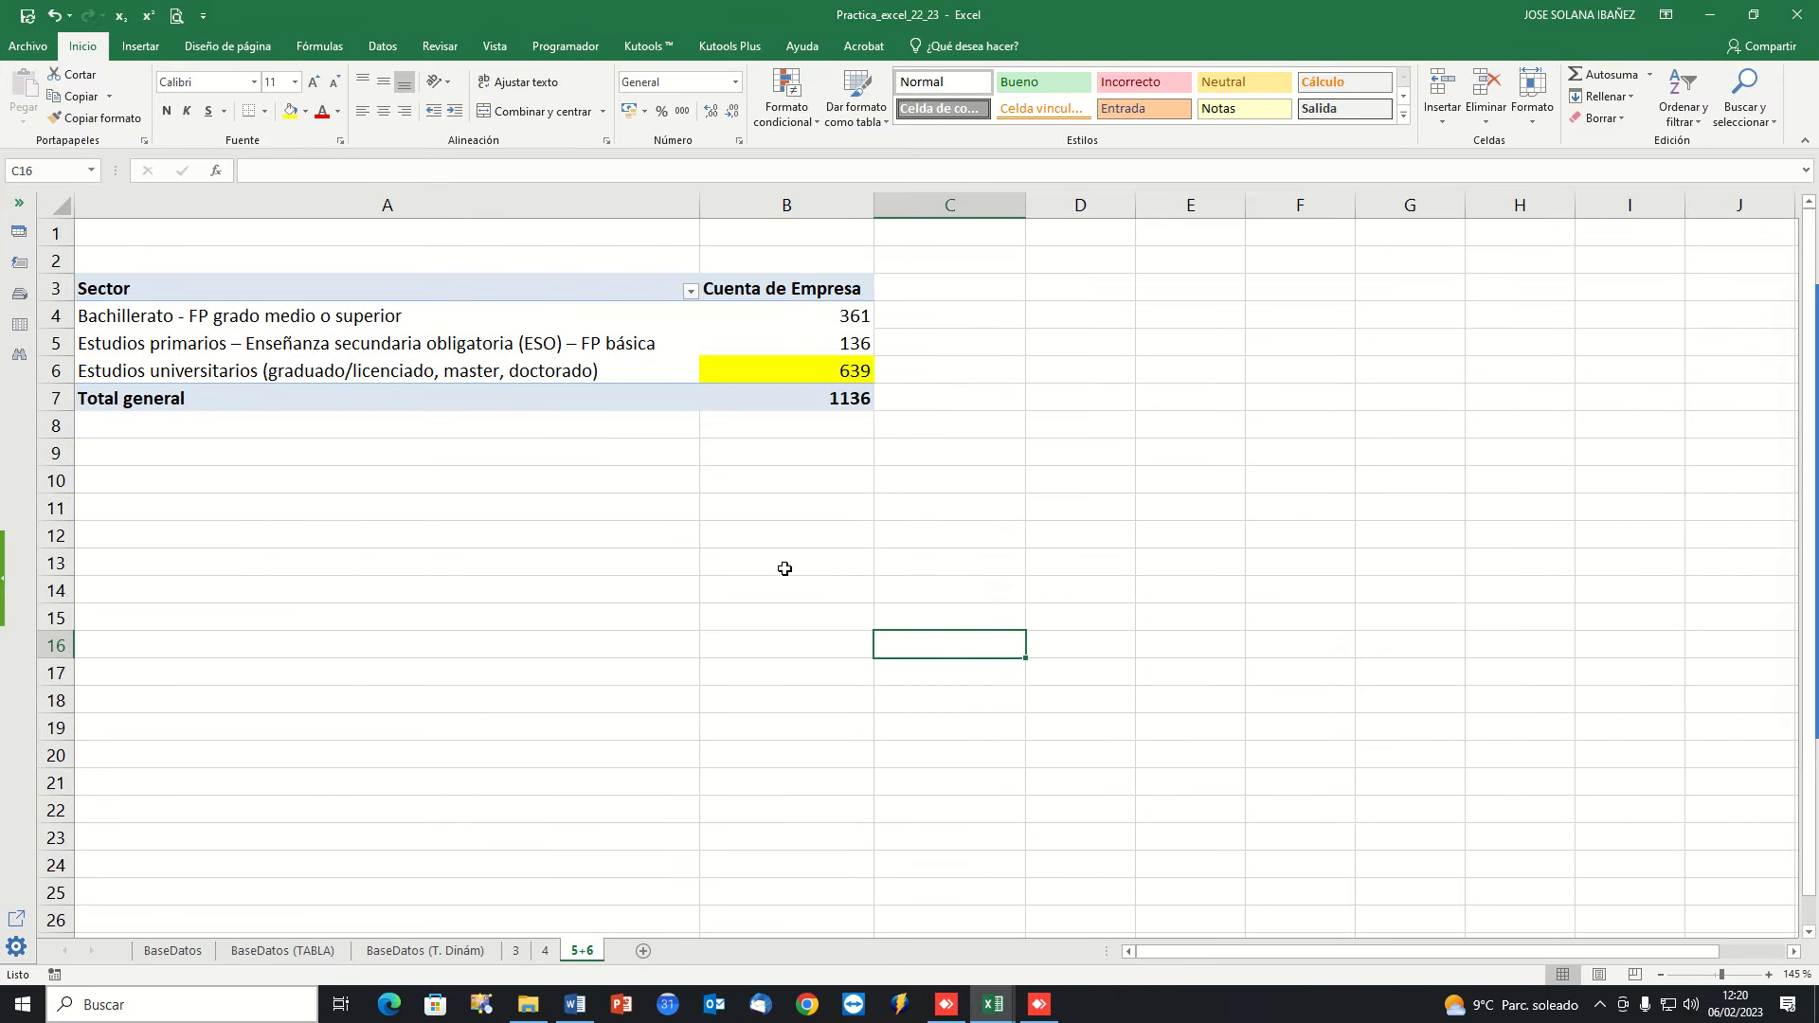
{"action": "left_click", "coordinate": [775, 372]}
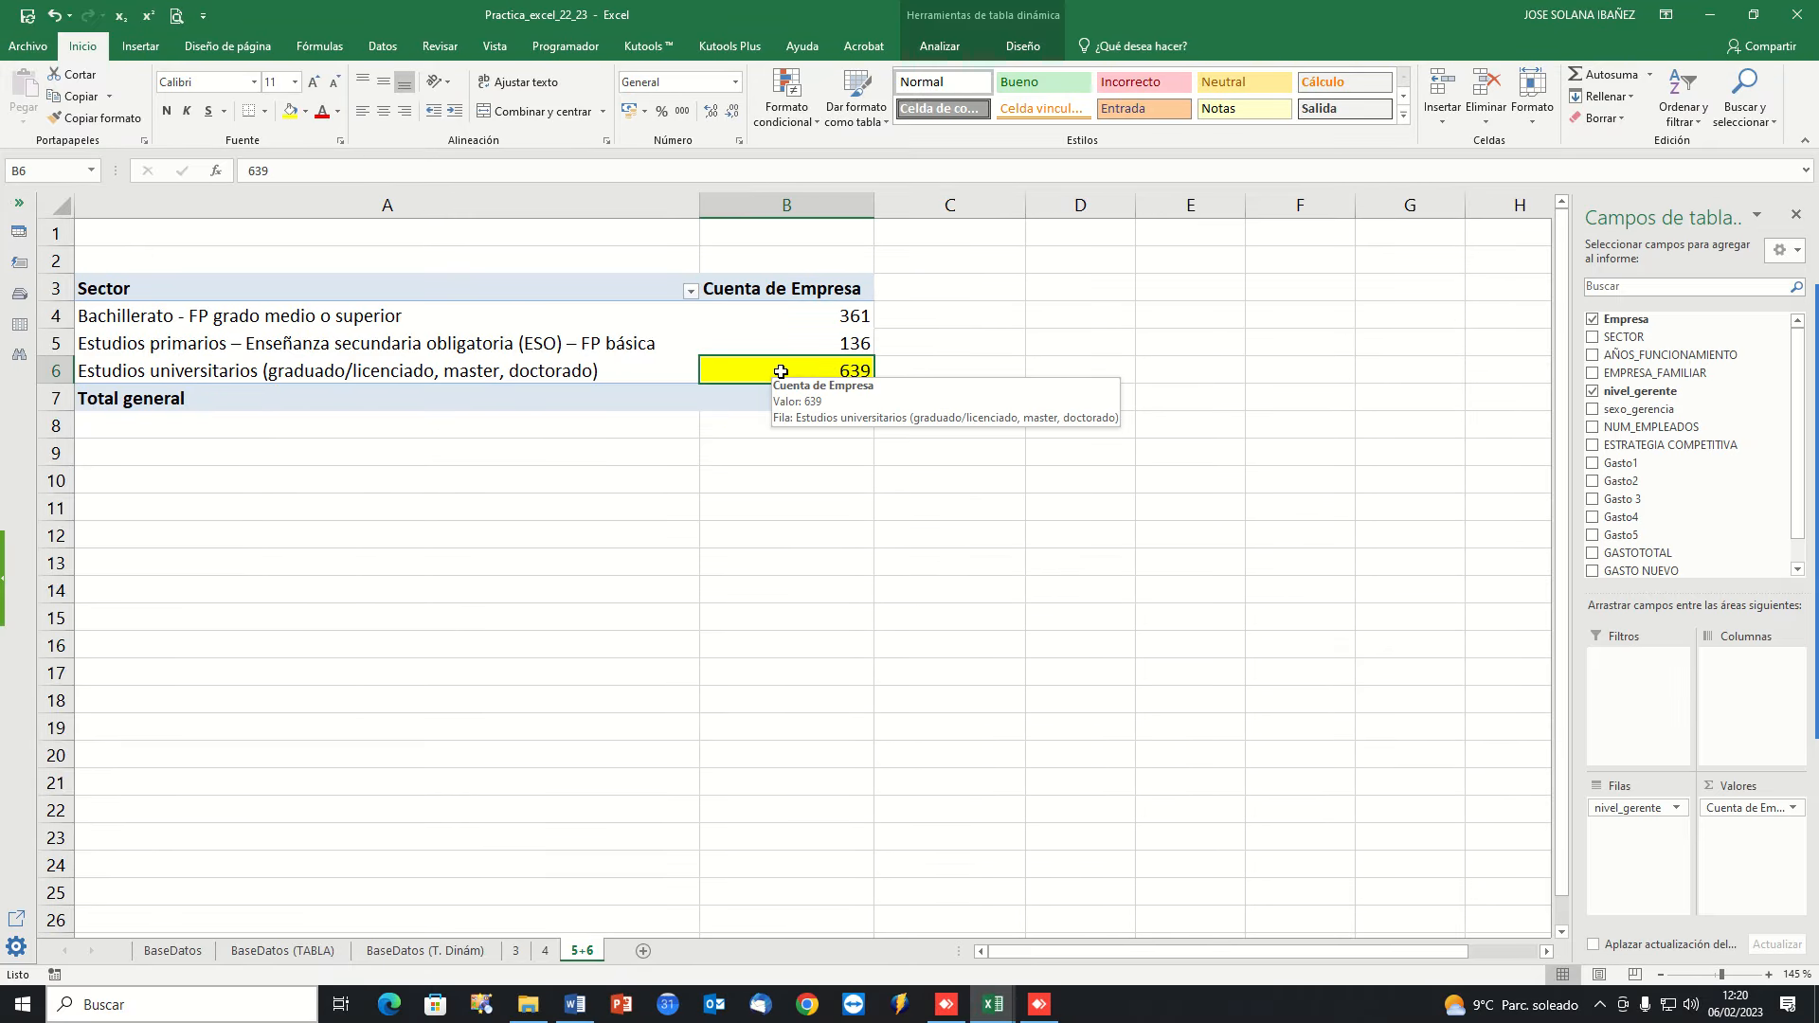
{"action": "left_click", "coordinate": [285, 362]}
{"action": "left_click", "coordinate": [274, 377]}
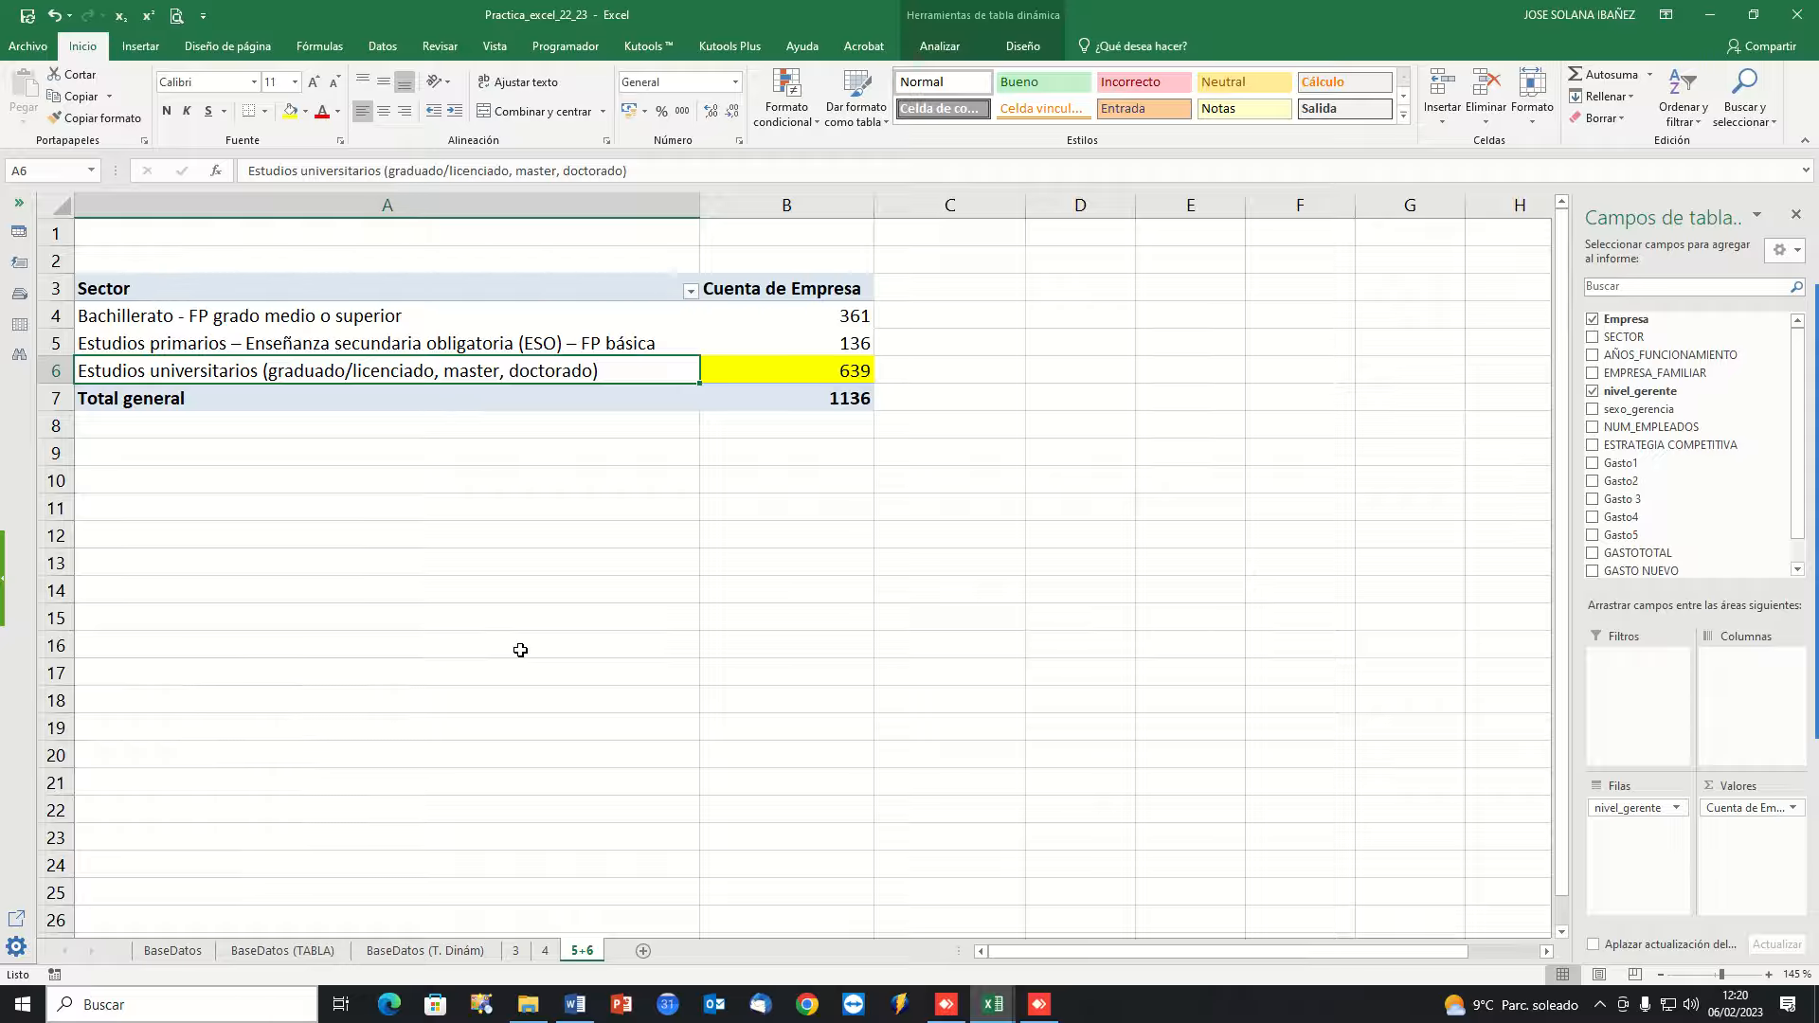
Show the Empresa count in the pivot table as % del total general.
{"action": "double_click", "coordinate": [796, 289]}
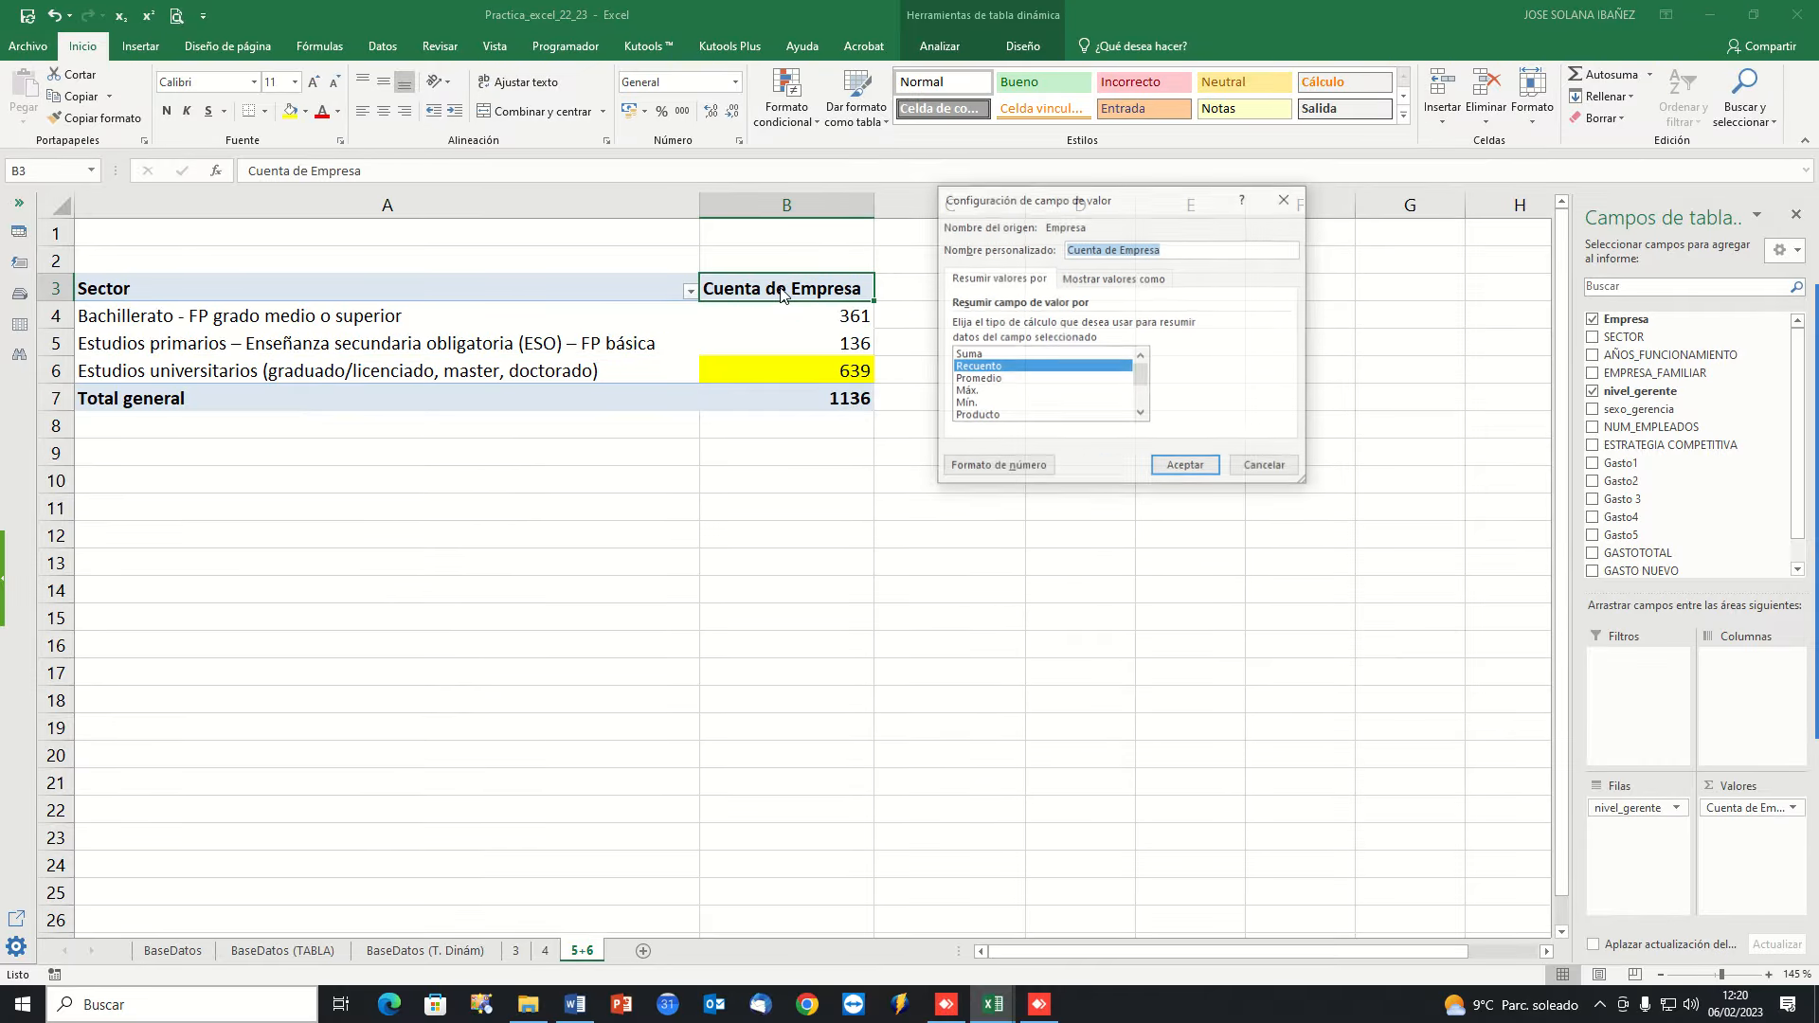
{"action": "left_click", "coordinate": [1103, 284]}
{"action": "left_click", "coordinate": [1284, 326]}
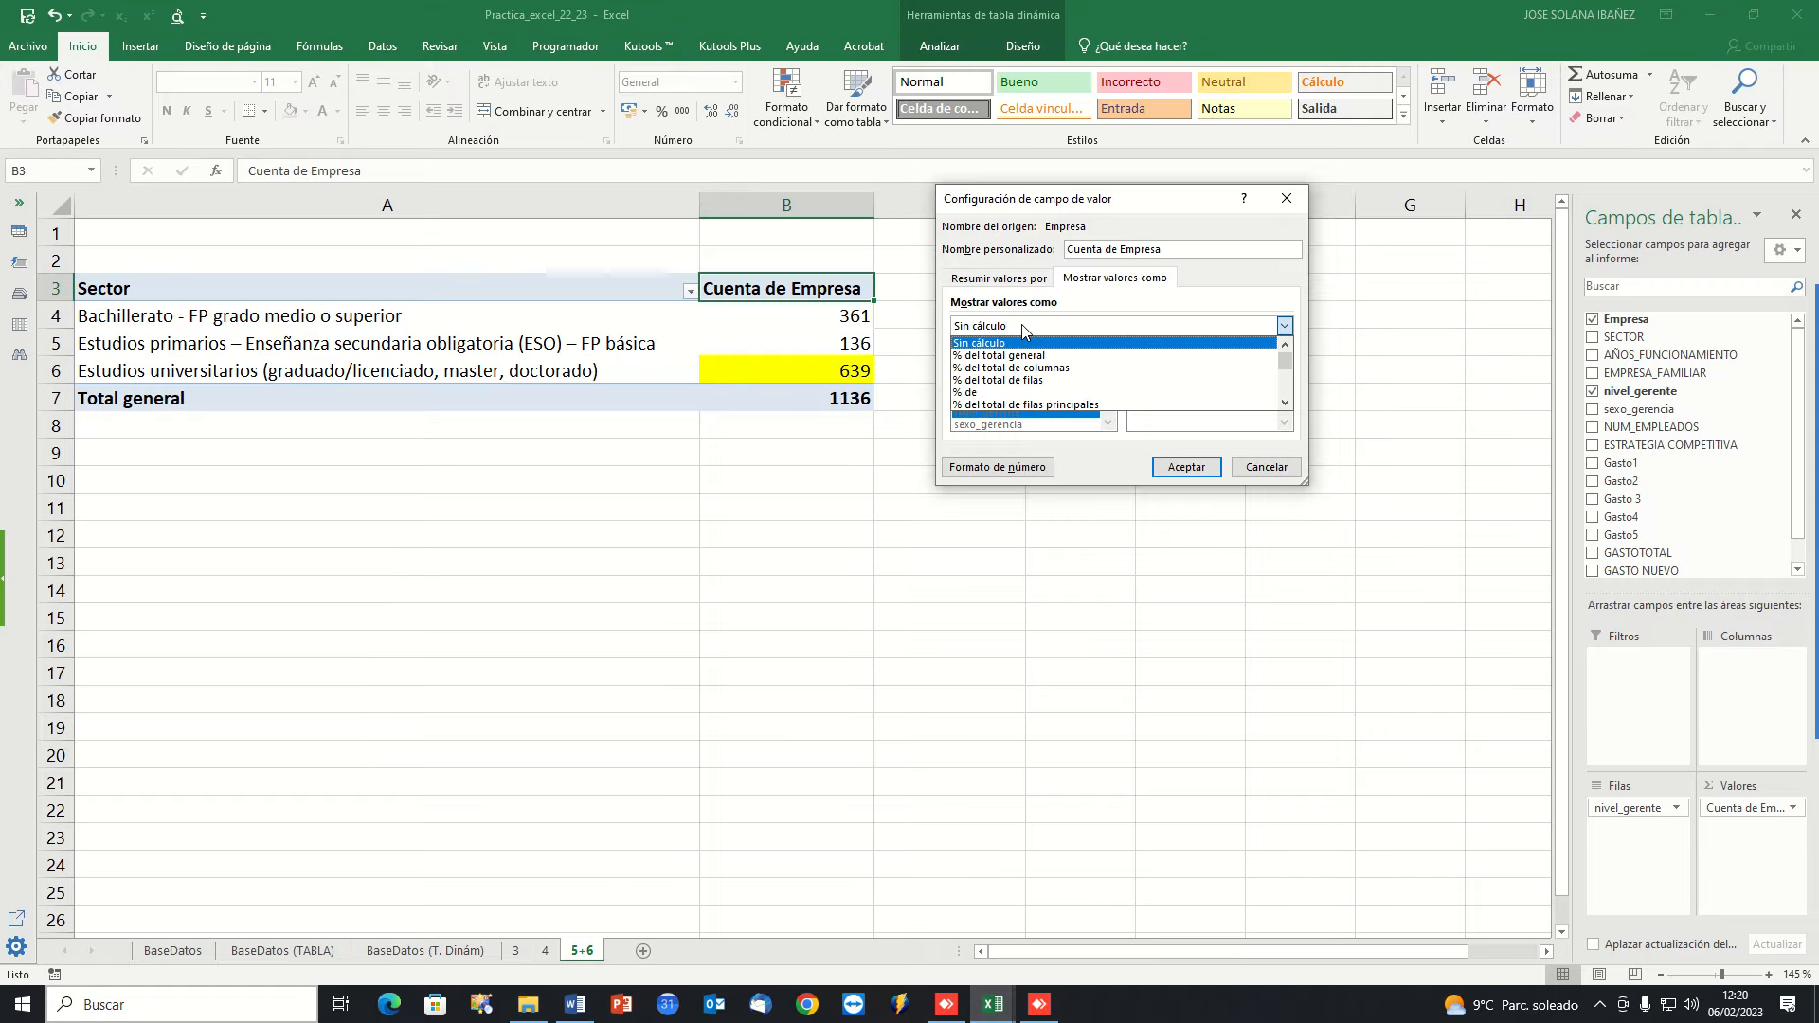
{"action": "left_click", "coordinate": [1019, 357]}
{"action": "left_click", "coordinate": [1187, 468]}
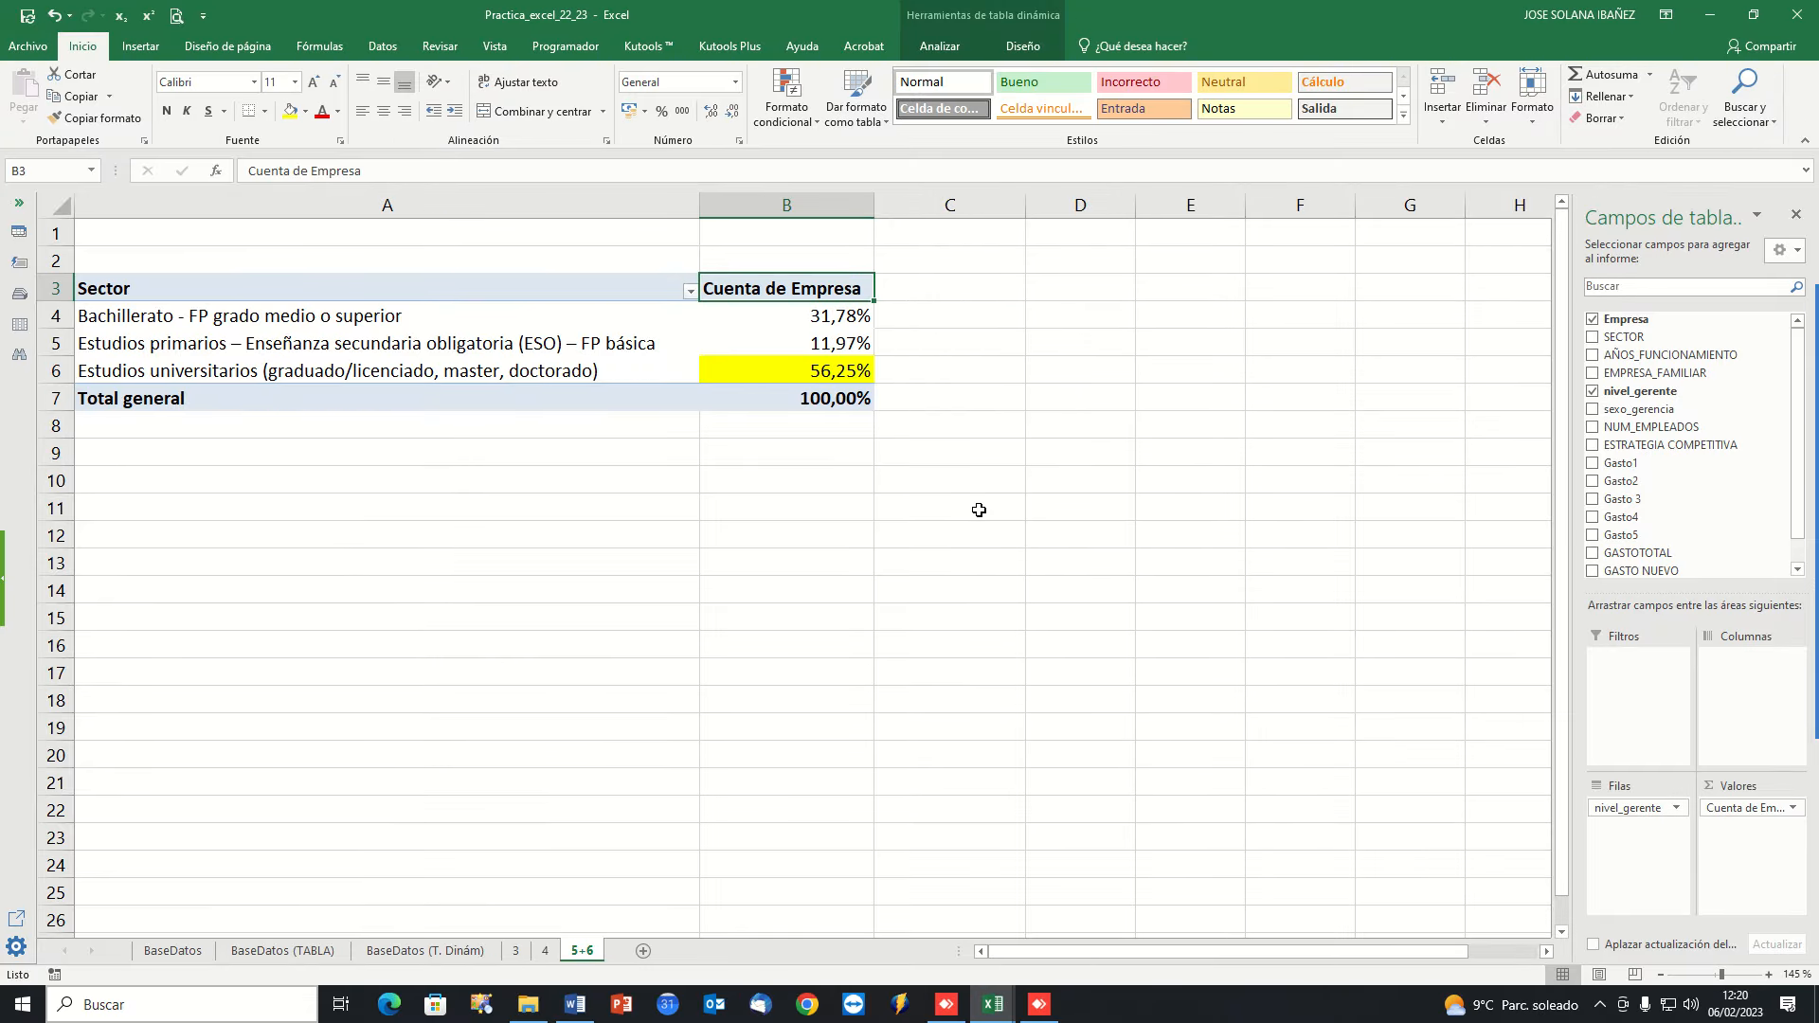
{"action": "left_click", "coordinate": [975, 508]}
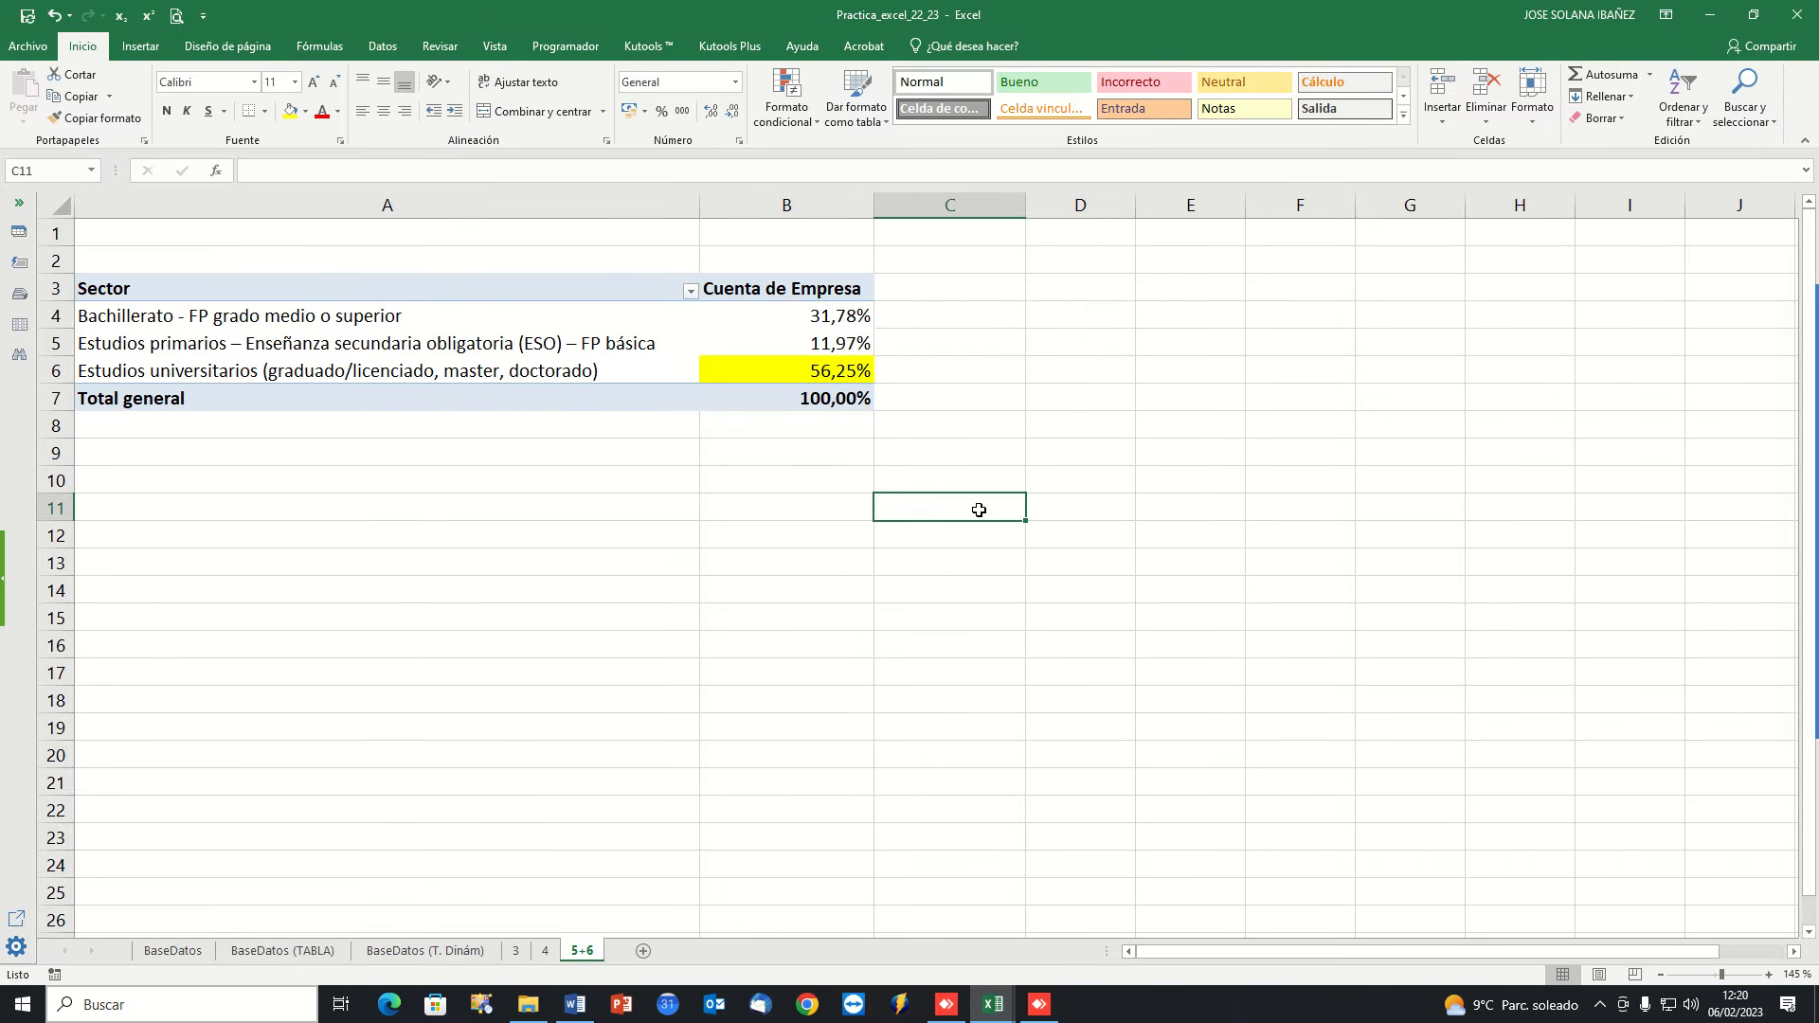
{"action": "left_click", "coordinate": [261, 450]}
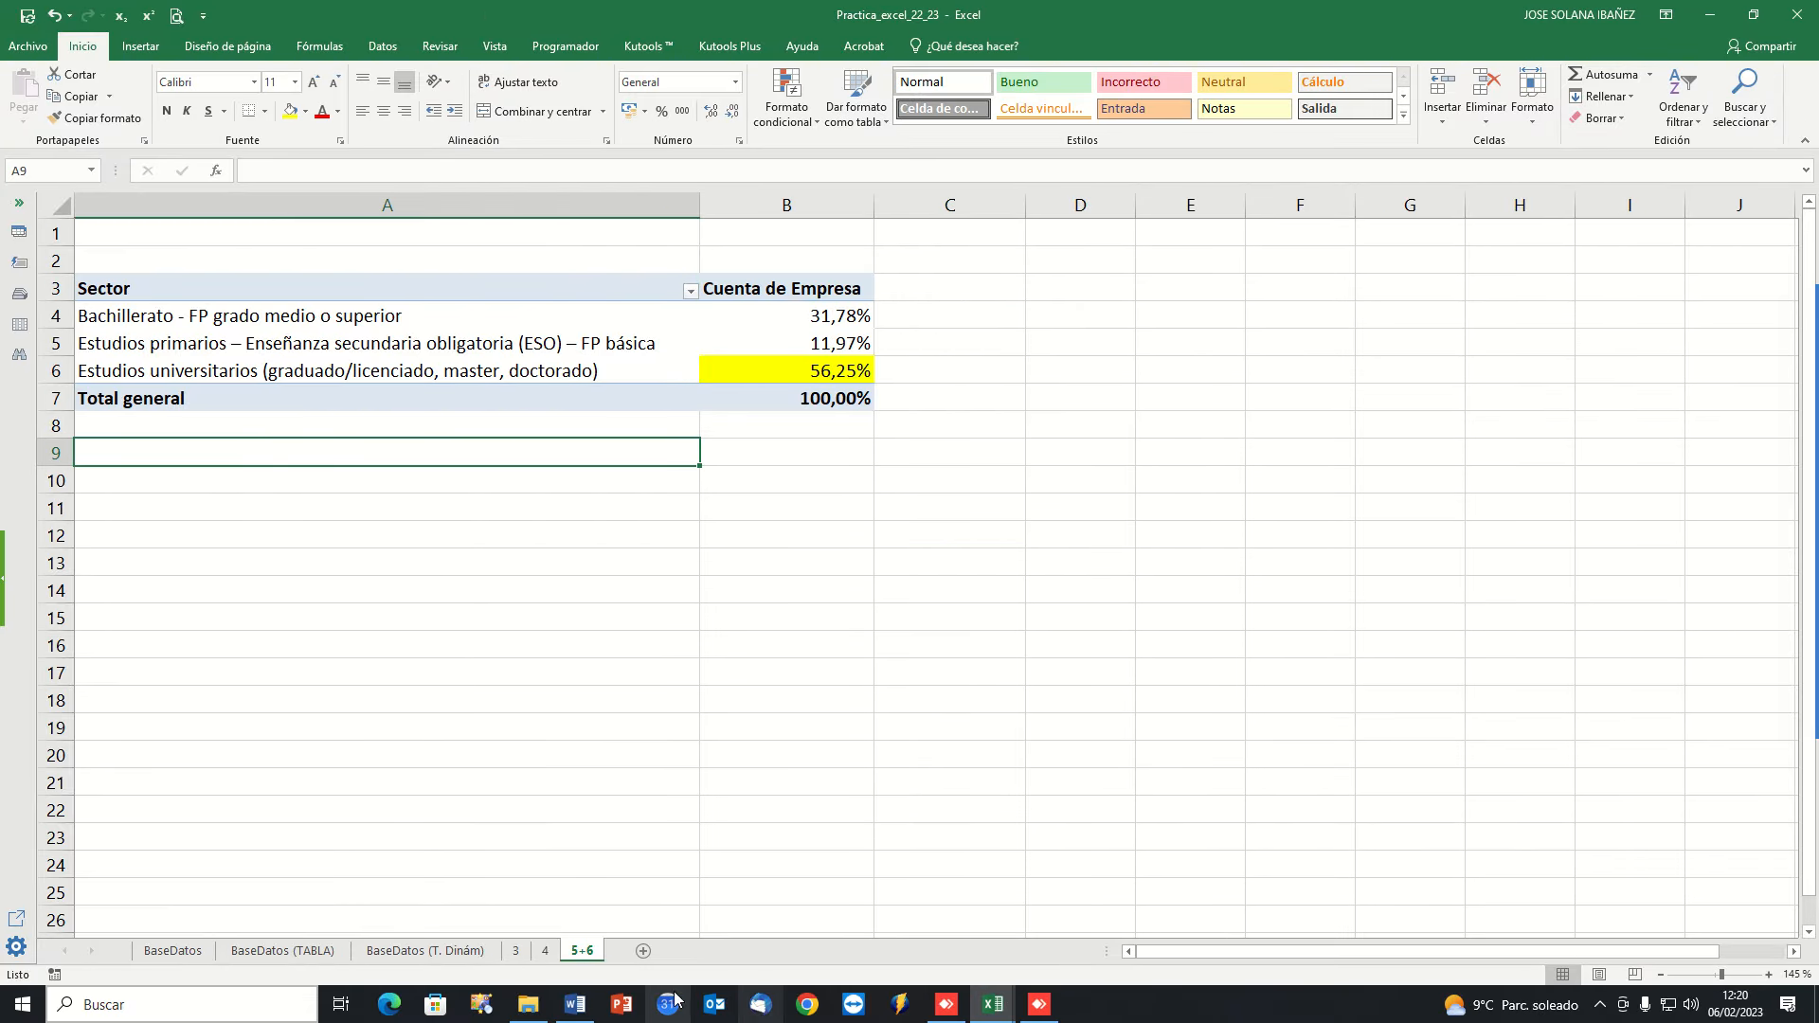
Check exercise 6 in the Word document, return to the Practica_excel_22_23 workbook and insert a Circular pivot chart below sheet 5+6's pivot table.
{"action": "left_click", "coordinate": [576, 1006]}
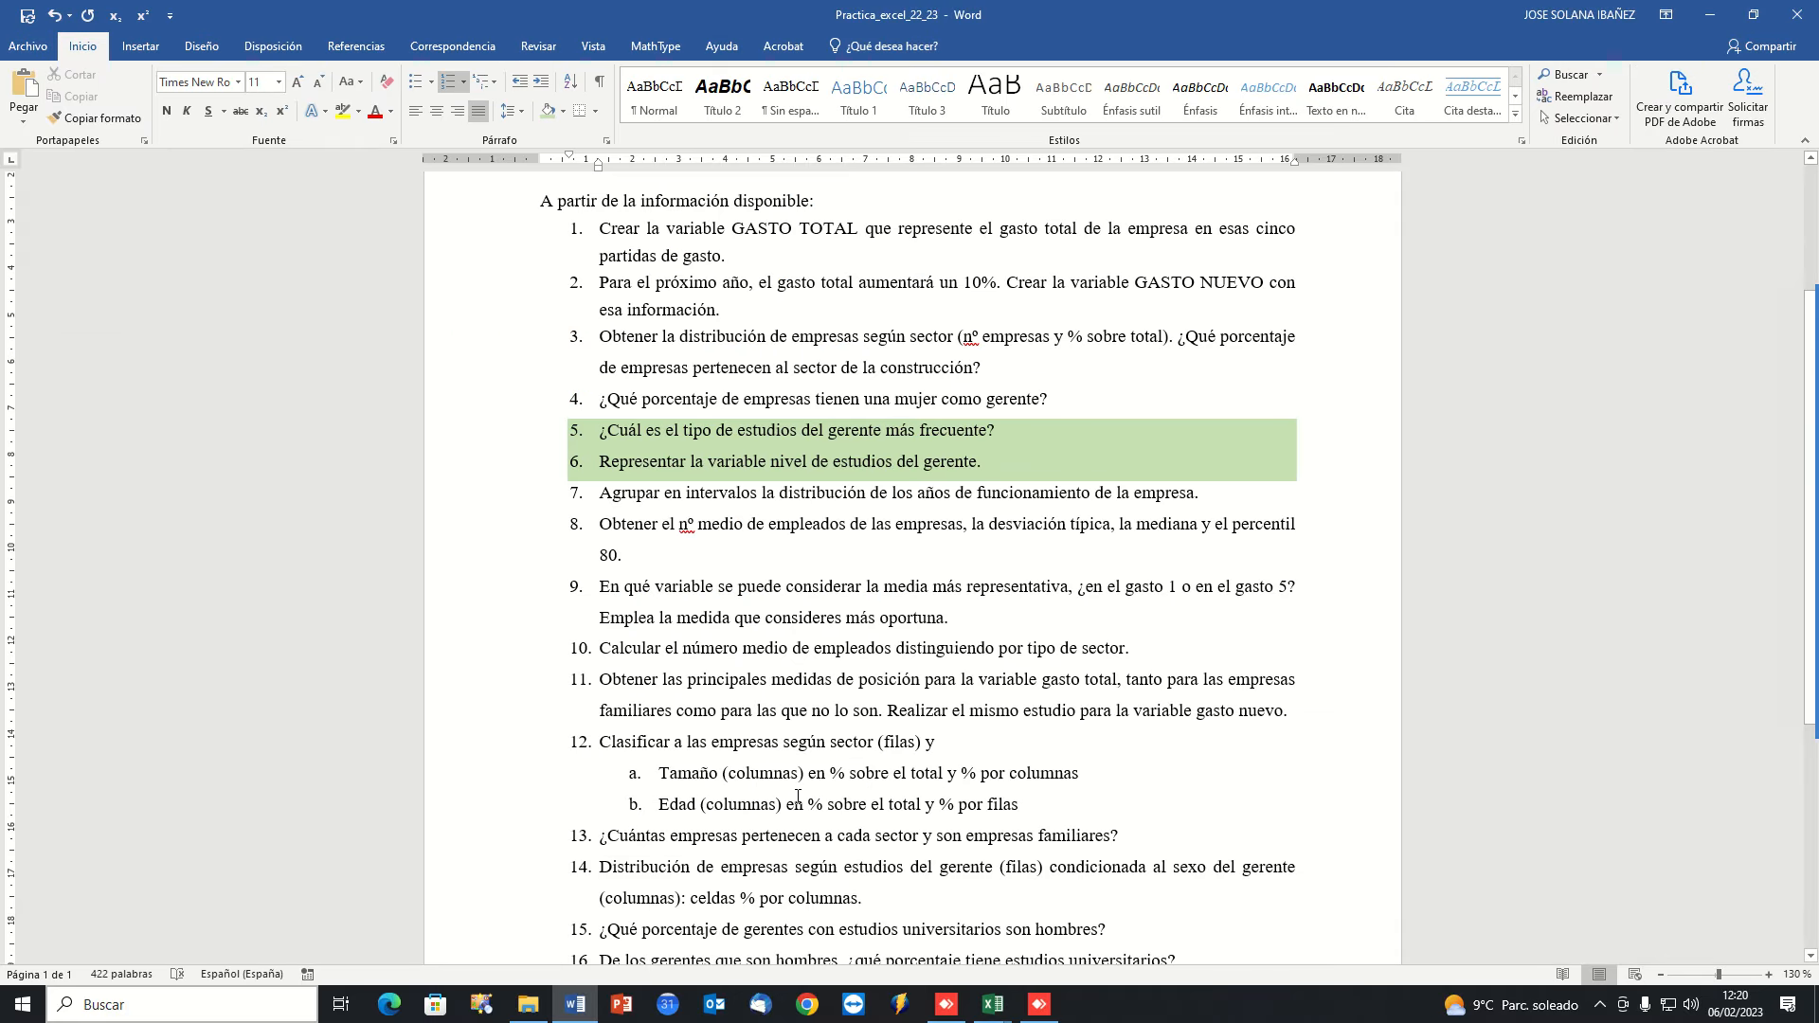
{"action": "mouse_move", "coordinate": [993, 1004]}
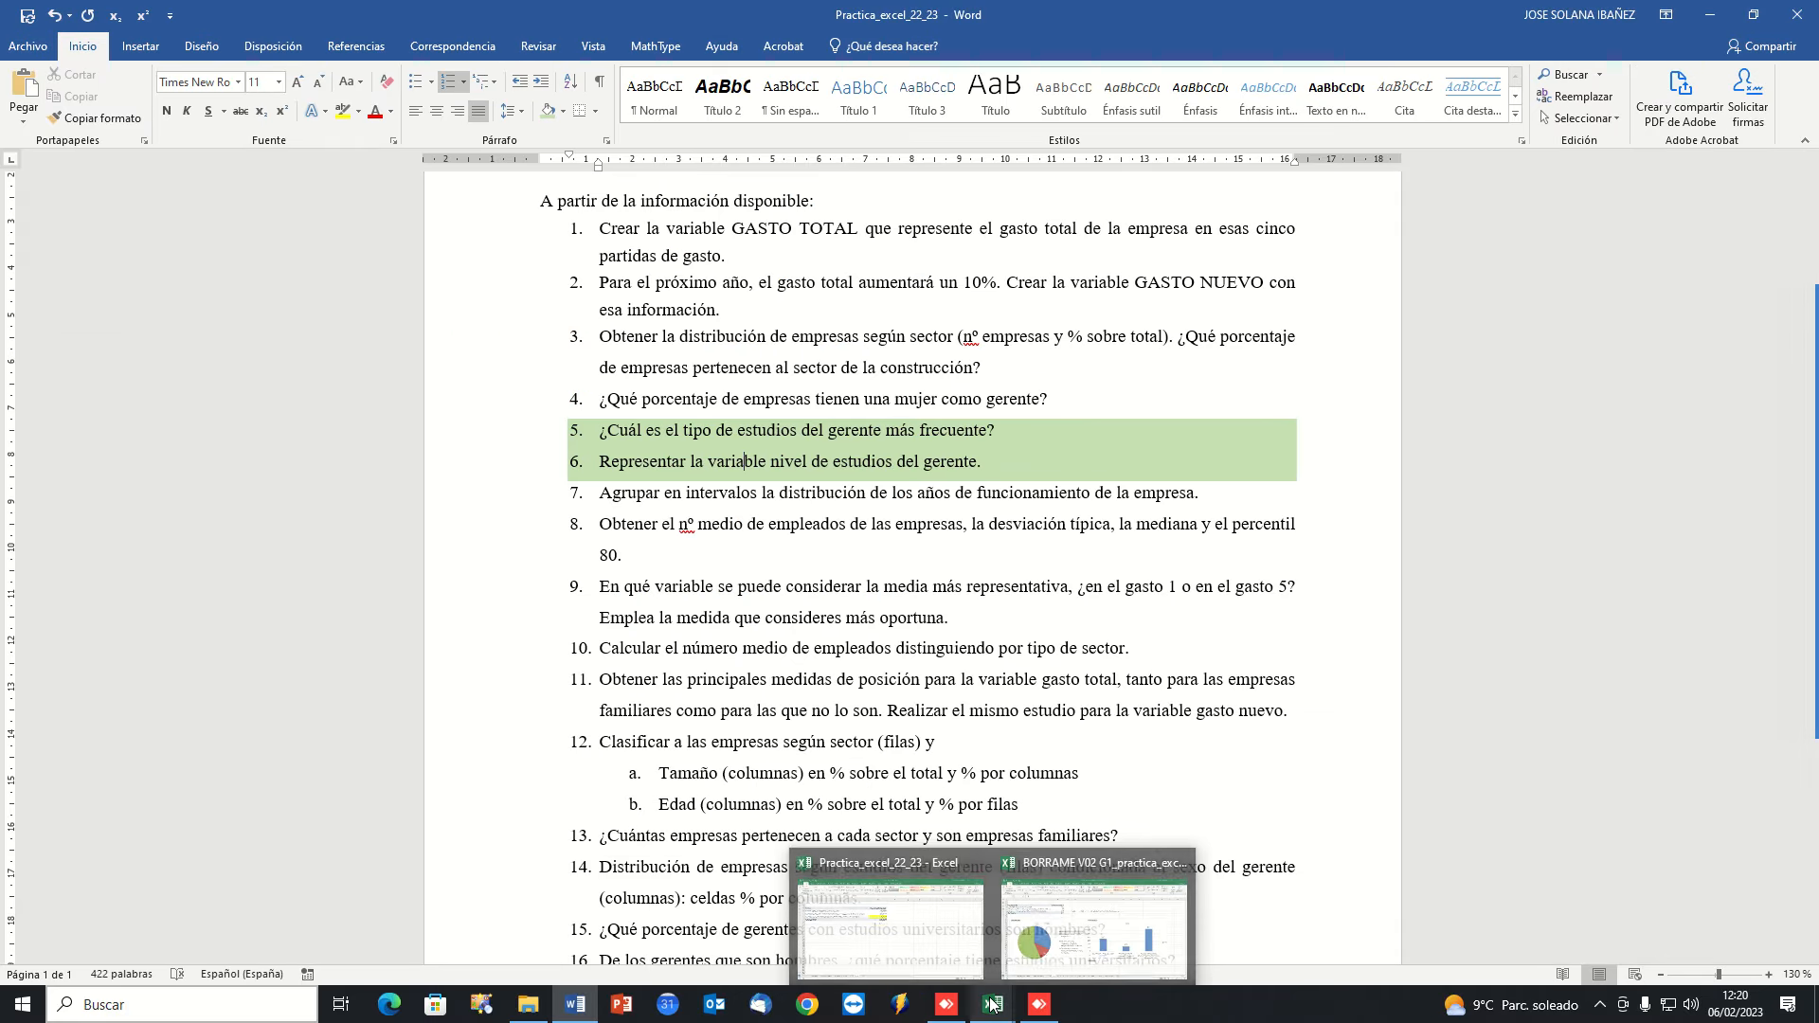
{"action": "left_click", "coordinate": [890, 936]}
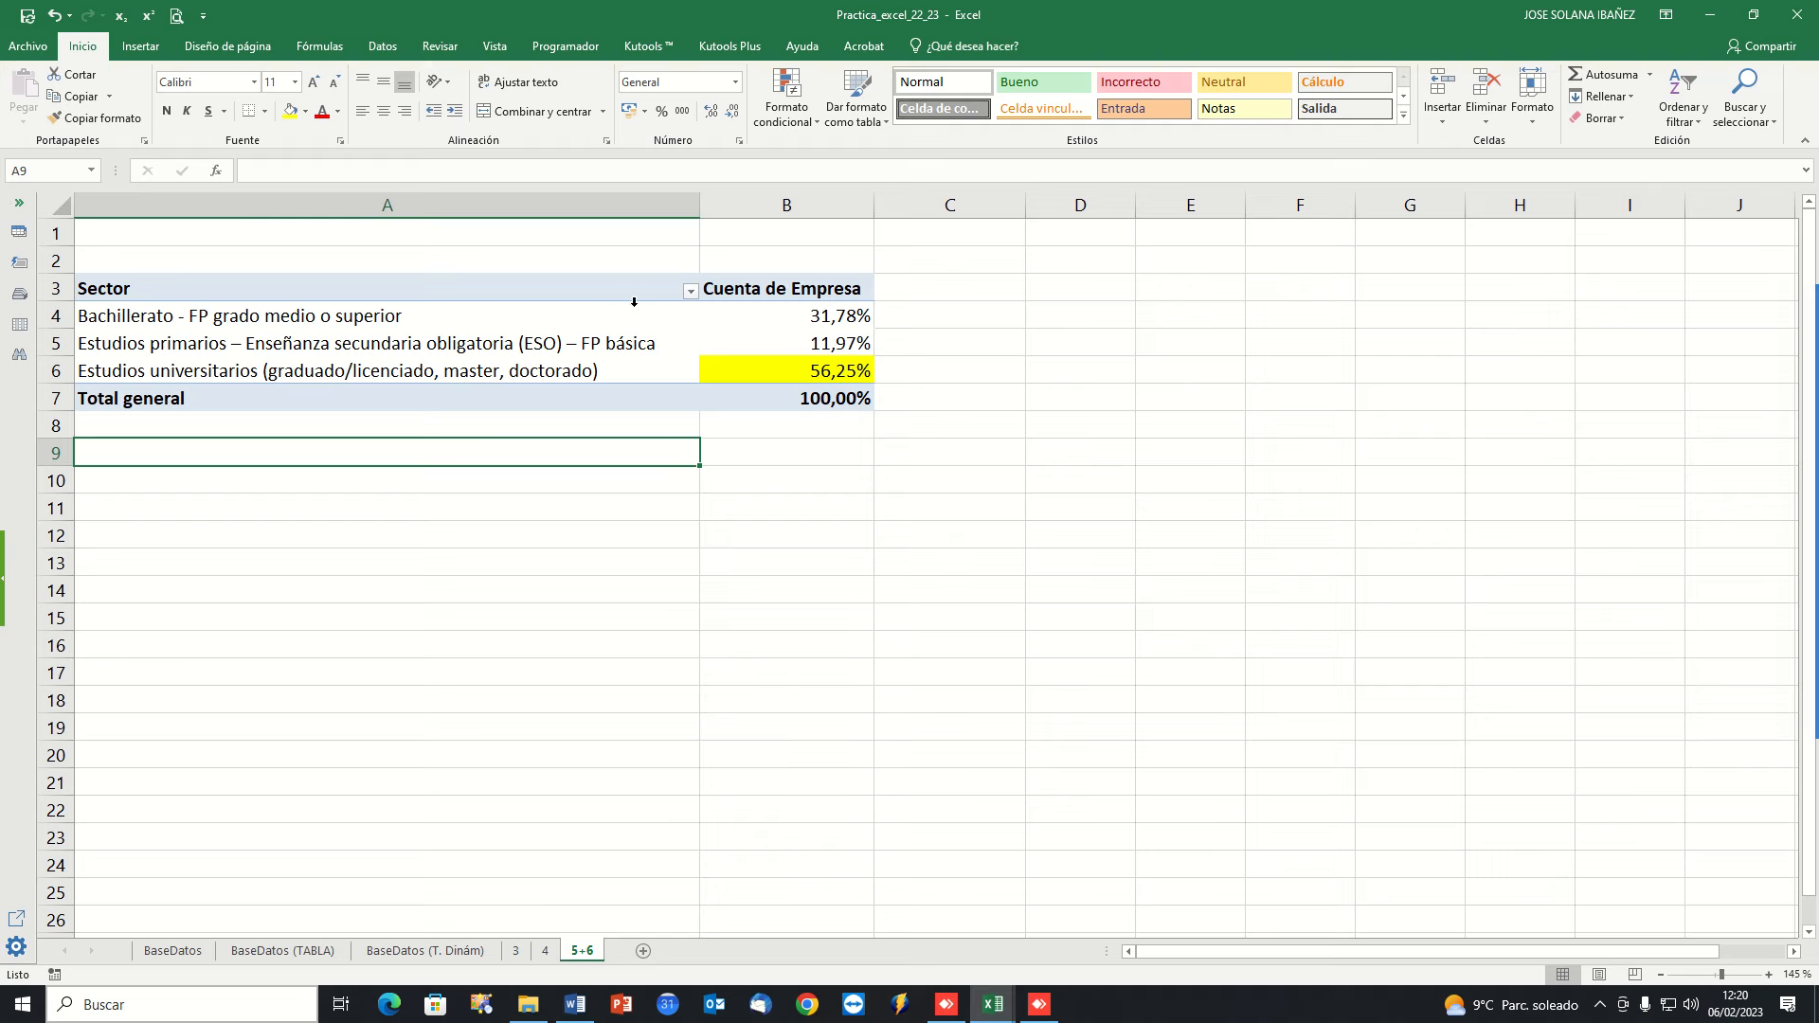
{"action": "left_click_drag", "start_coordinate": [588, 370], "coordinate": [588, 317]}
{"action": "left_click", "coordinate": [614, 342]}
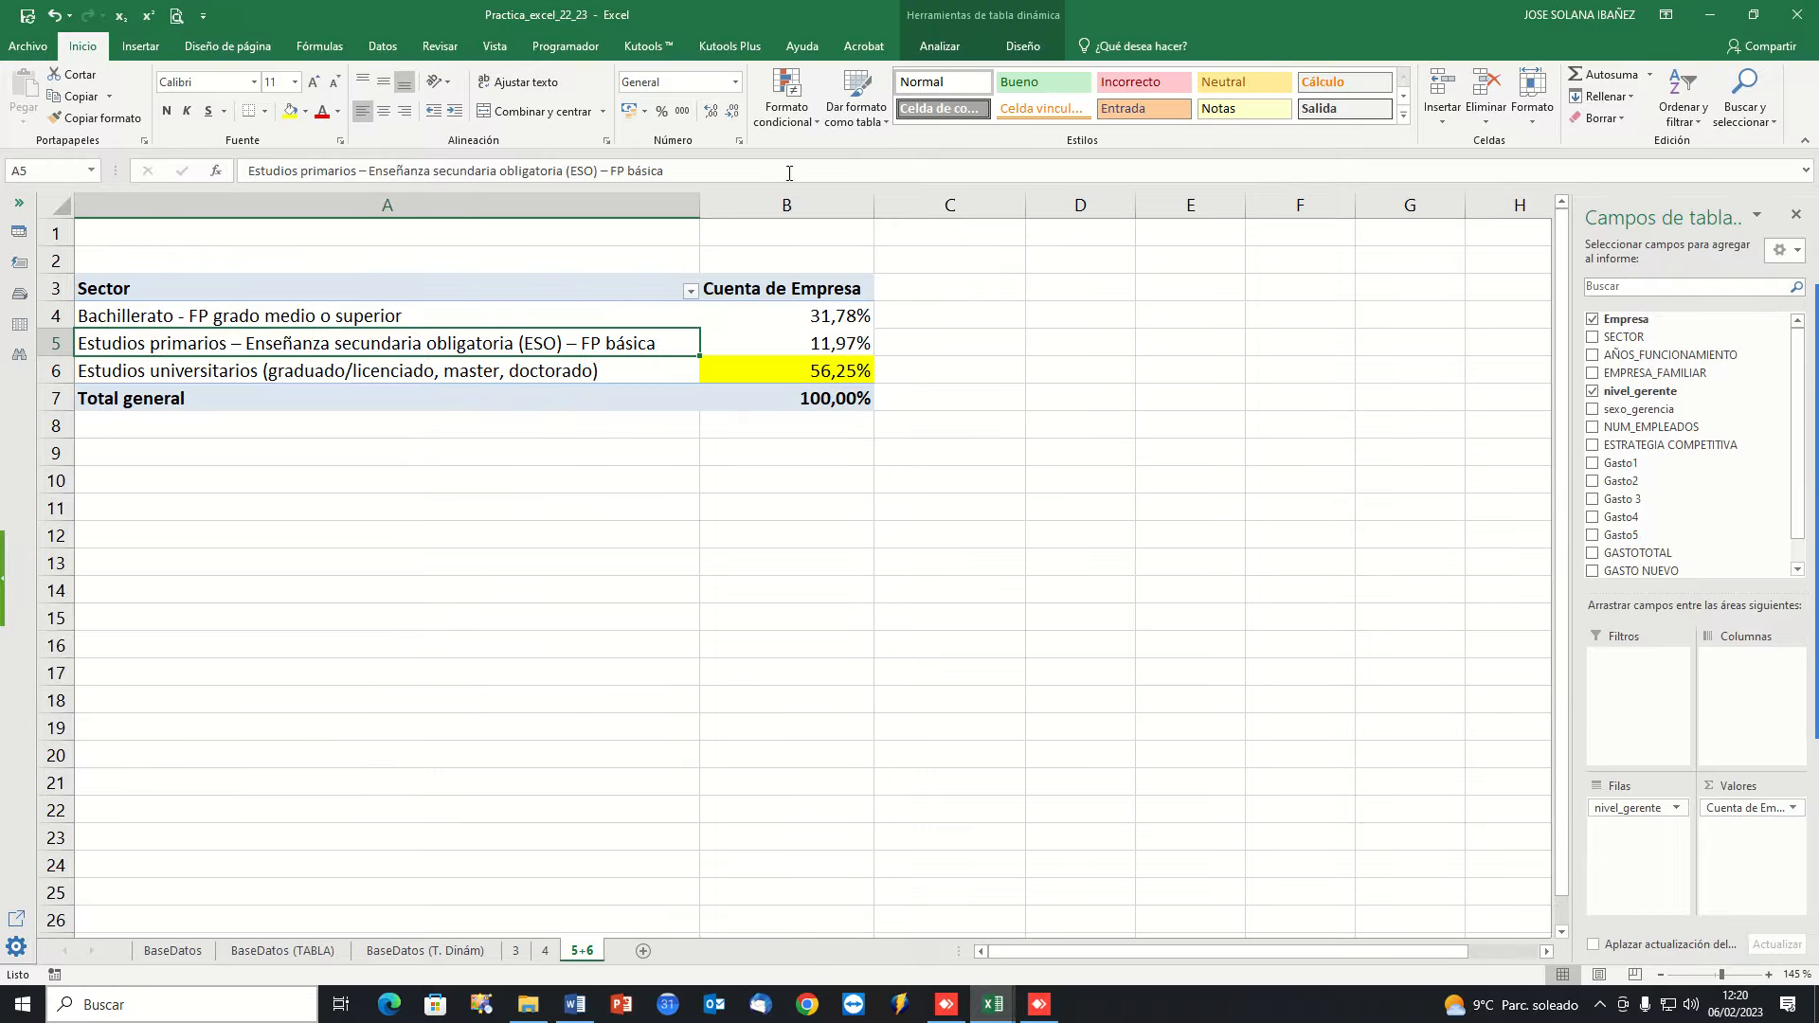
{"action": "left_click", "coordinate": [940, 45]}
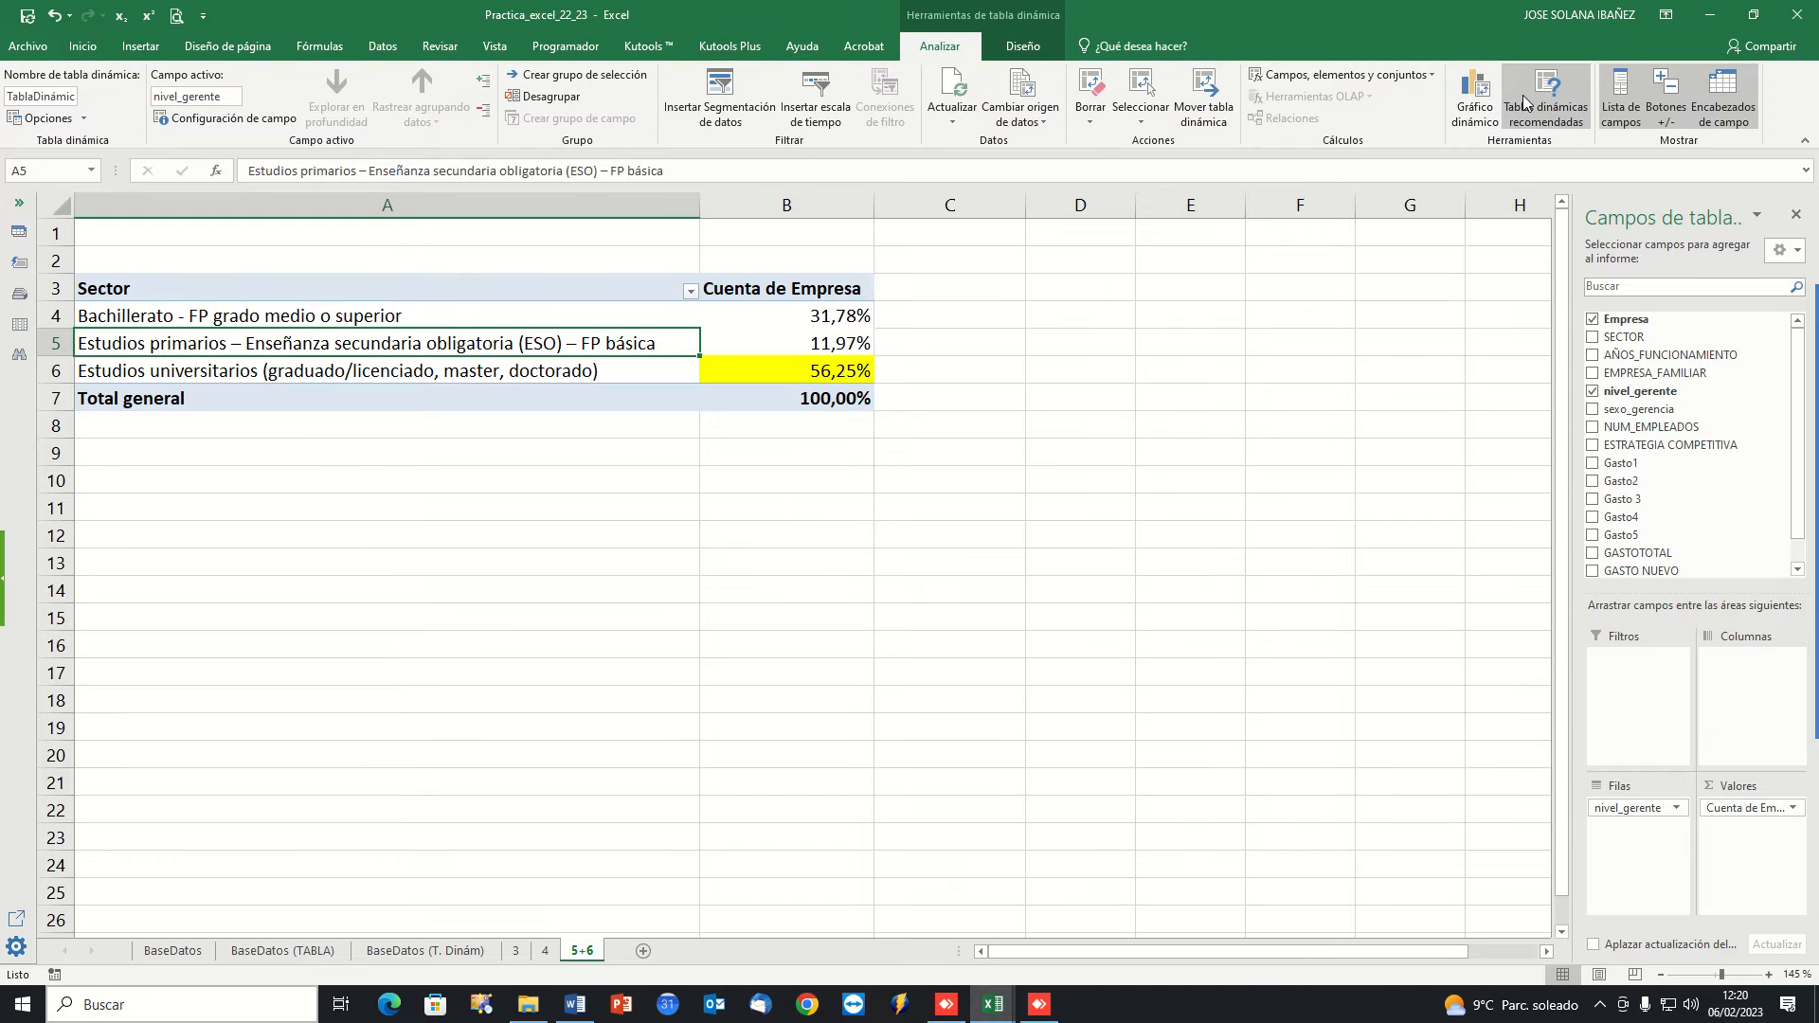
{"action": "left_click", "coordinate": [1476, 100]}
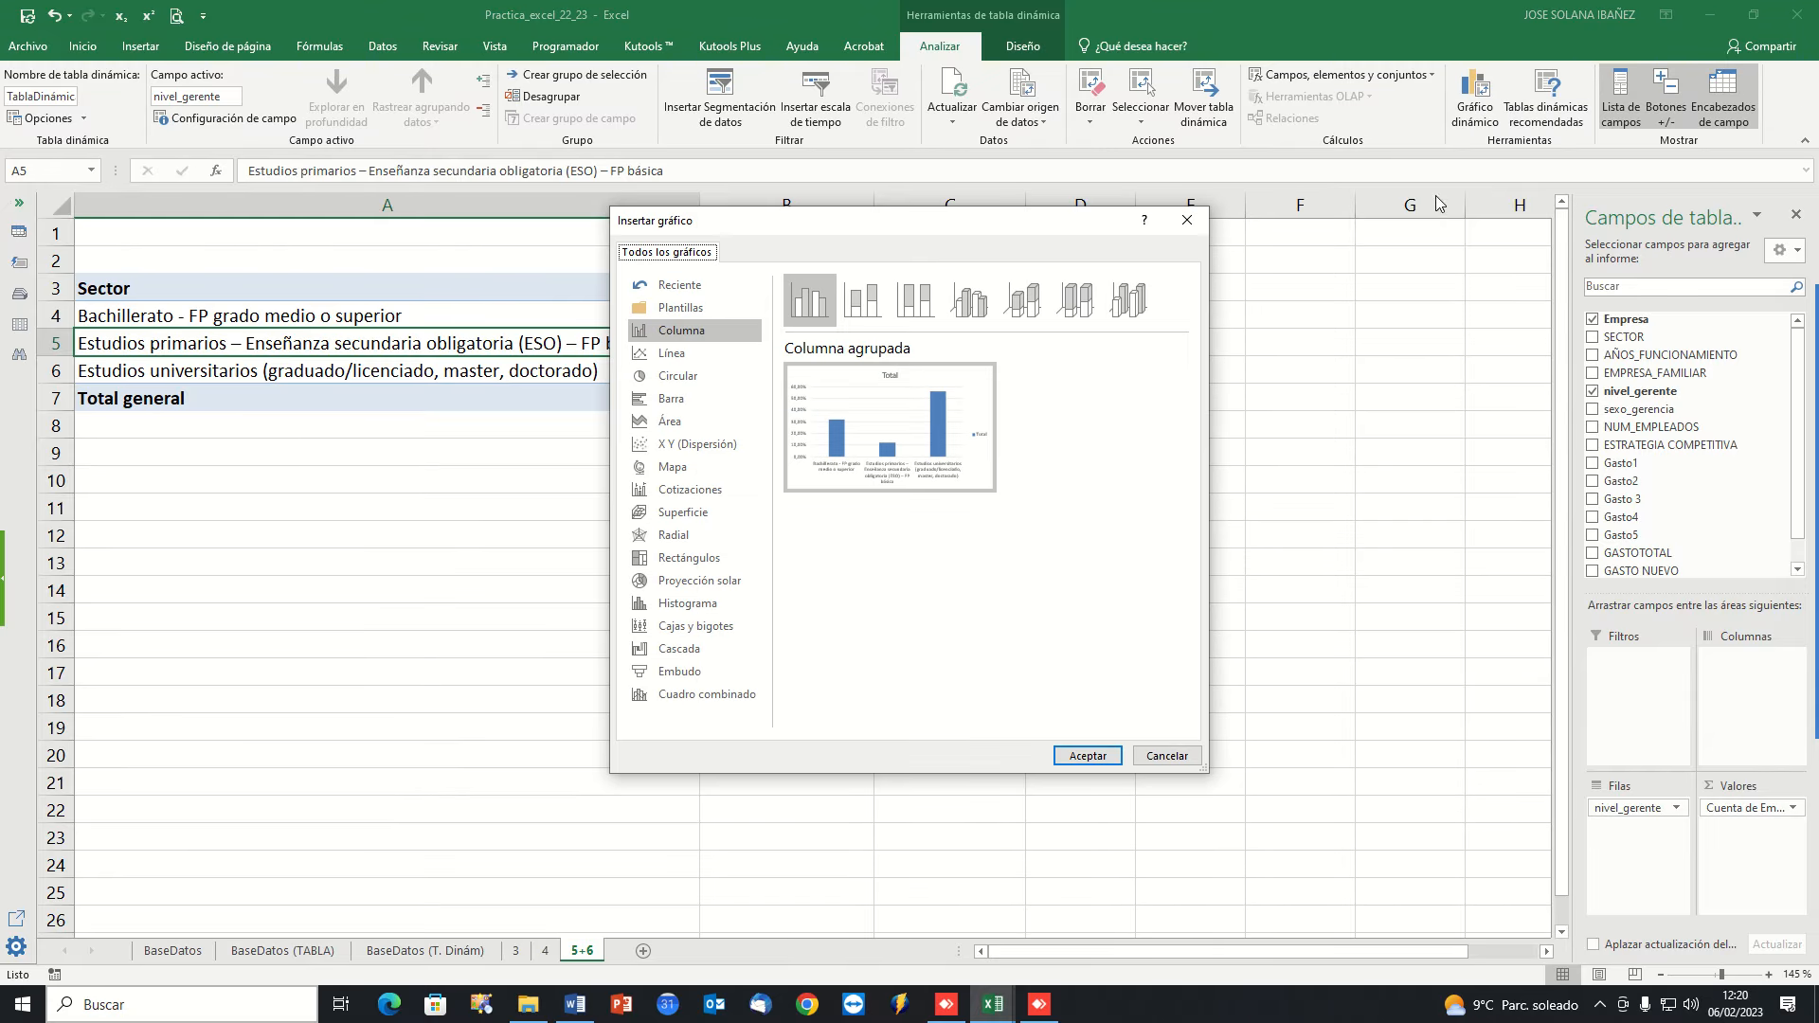
{"action": "left_click", "coordinate": [677, 375]}
{"action": "mouse_move", "coordinate": [891, 435]}
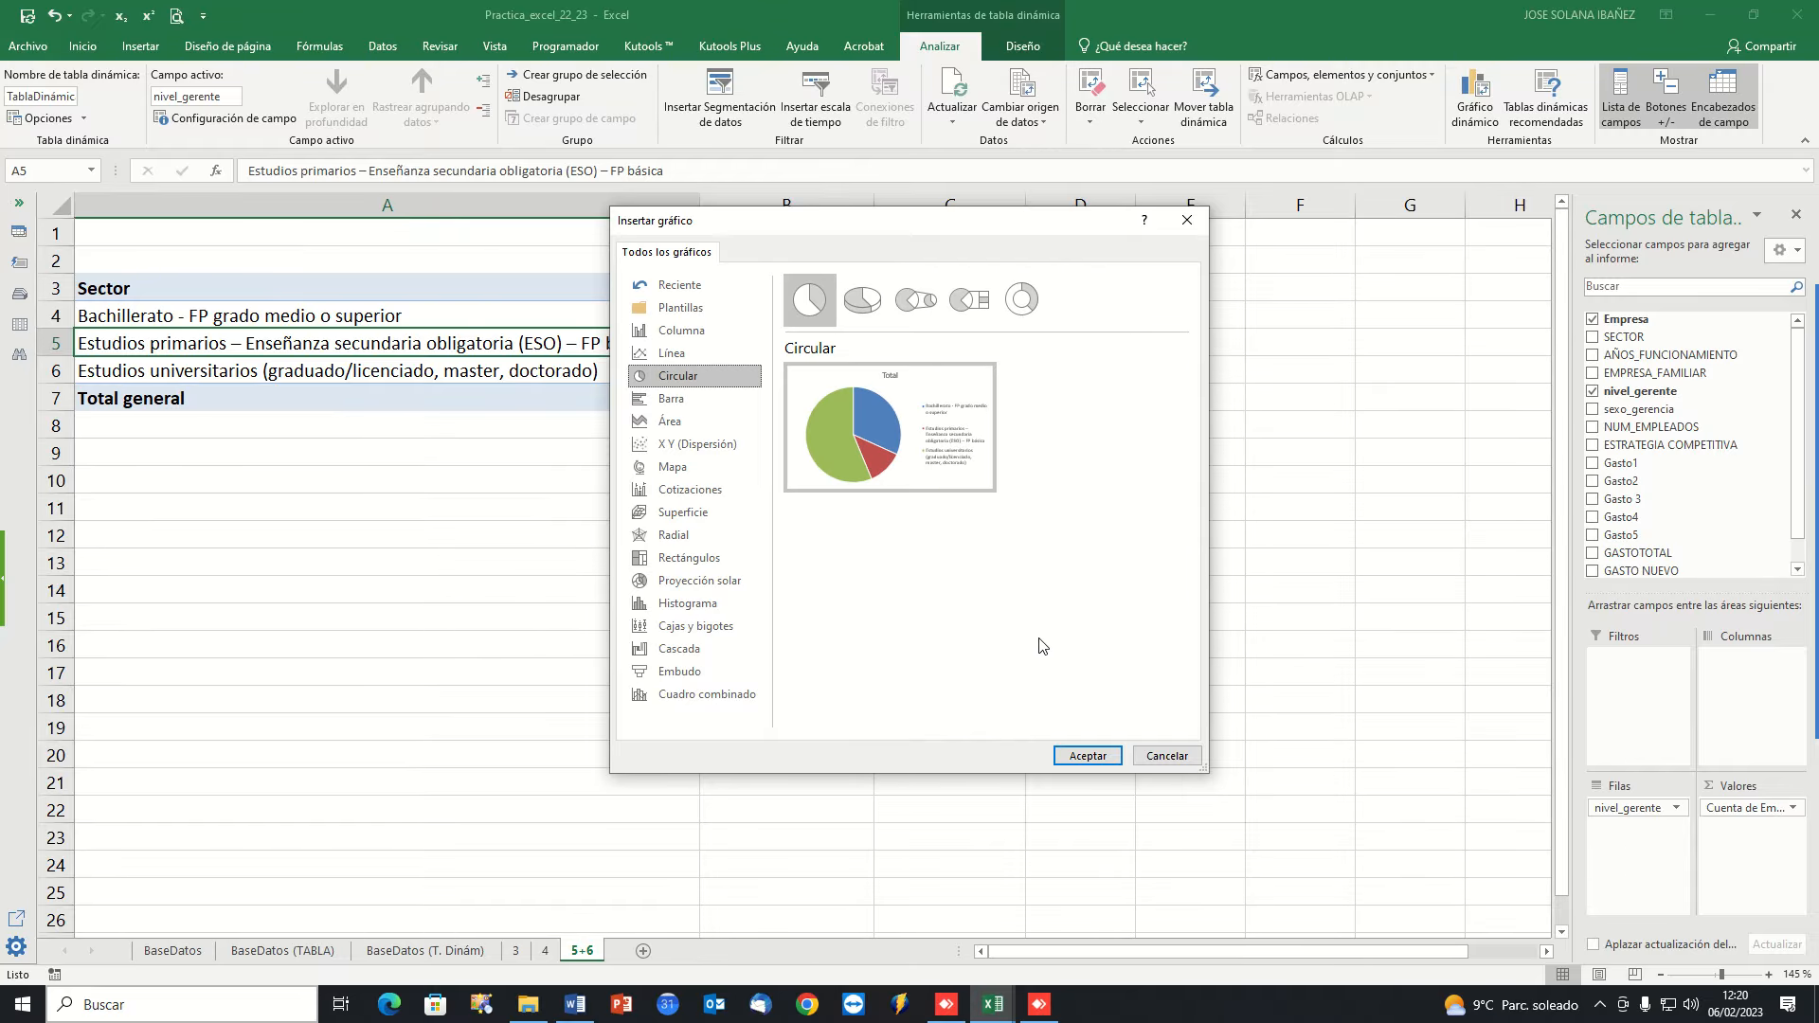
{"action": "left_click", "coordinate": [1085, 756]}
{"action": "left_click_drag", "start_coordinate": [825, 474], "coordinate": [482, 533]}
Apply the chart style with a capitalised title and white percentage labels inside the slices, and shift the pie chart slightly towards column A's left edge.
{"action": "left_click", "coordinate": [398, 642]}
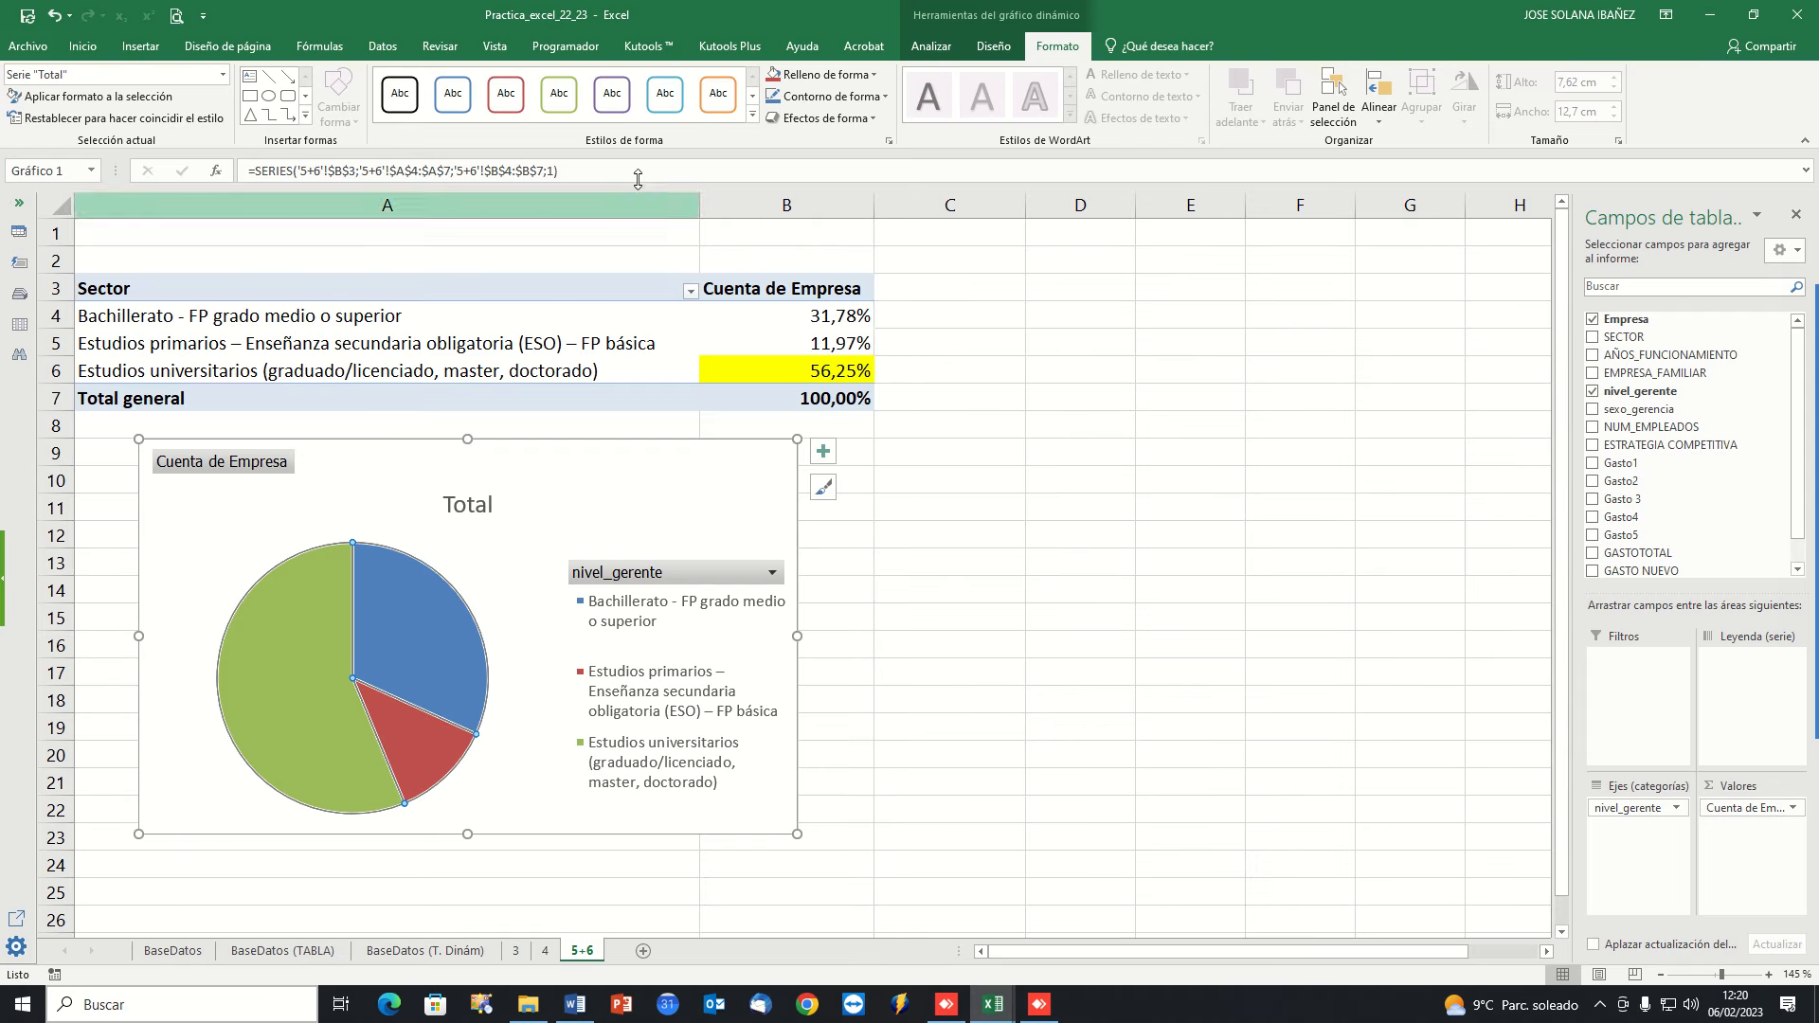
{"action": "left_click", "coordinate": [994, 46]}
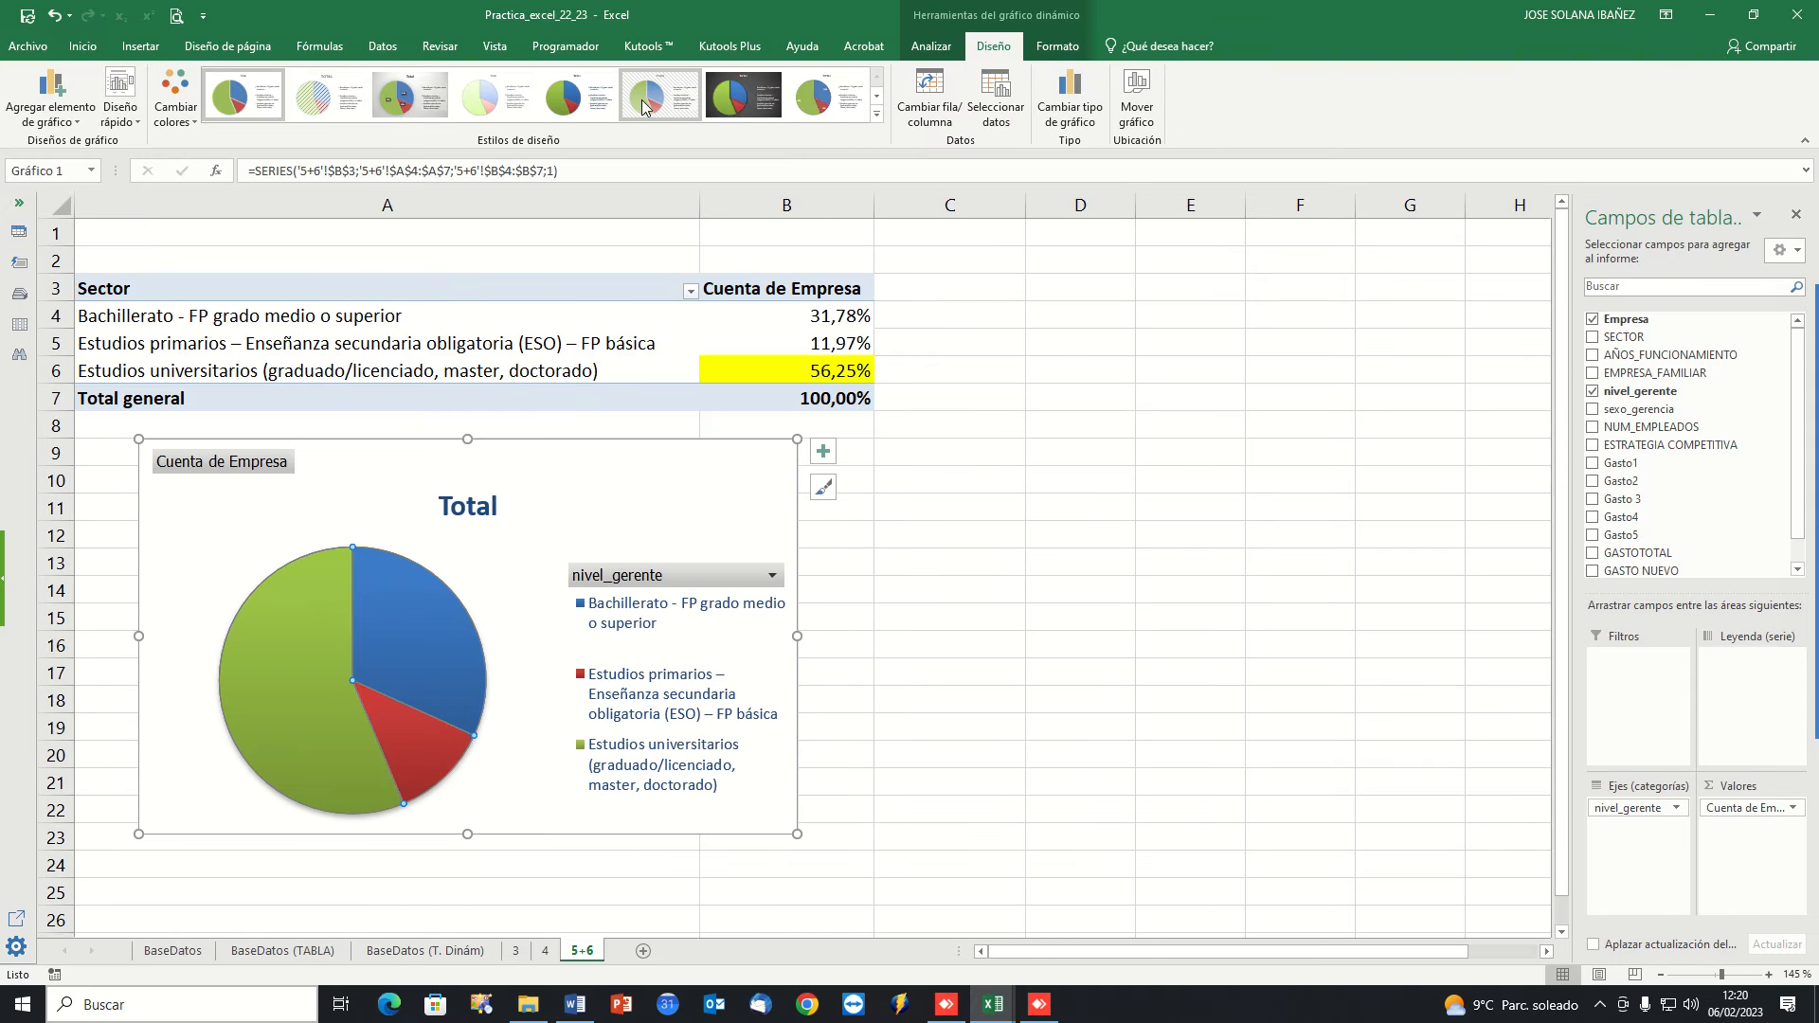
{"action": "left_click", "coordinate": [806, 100]}
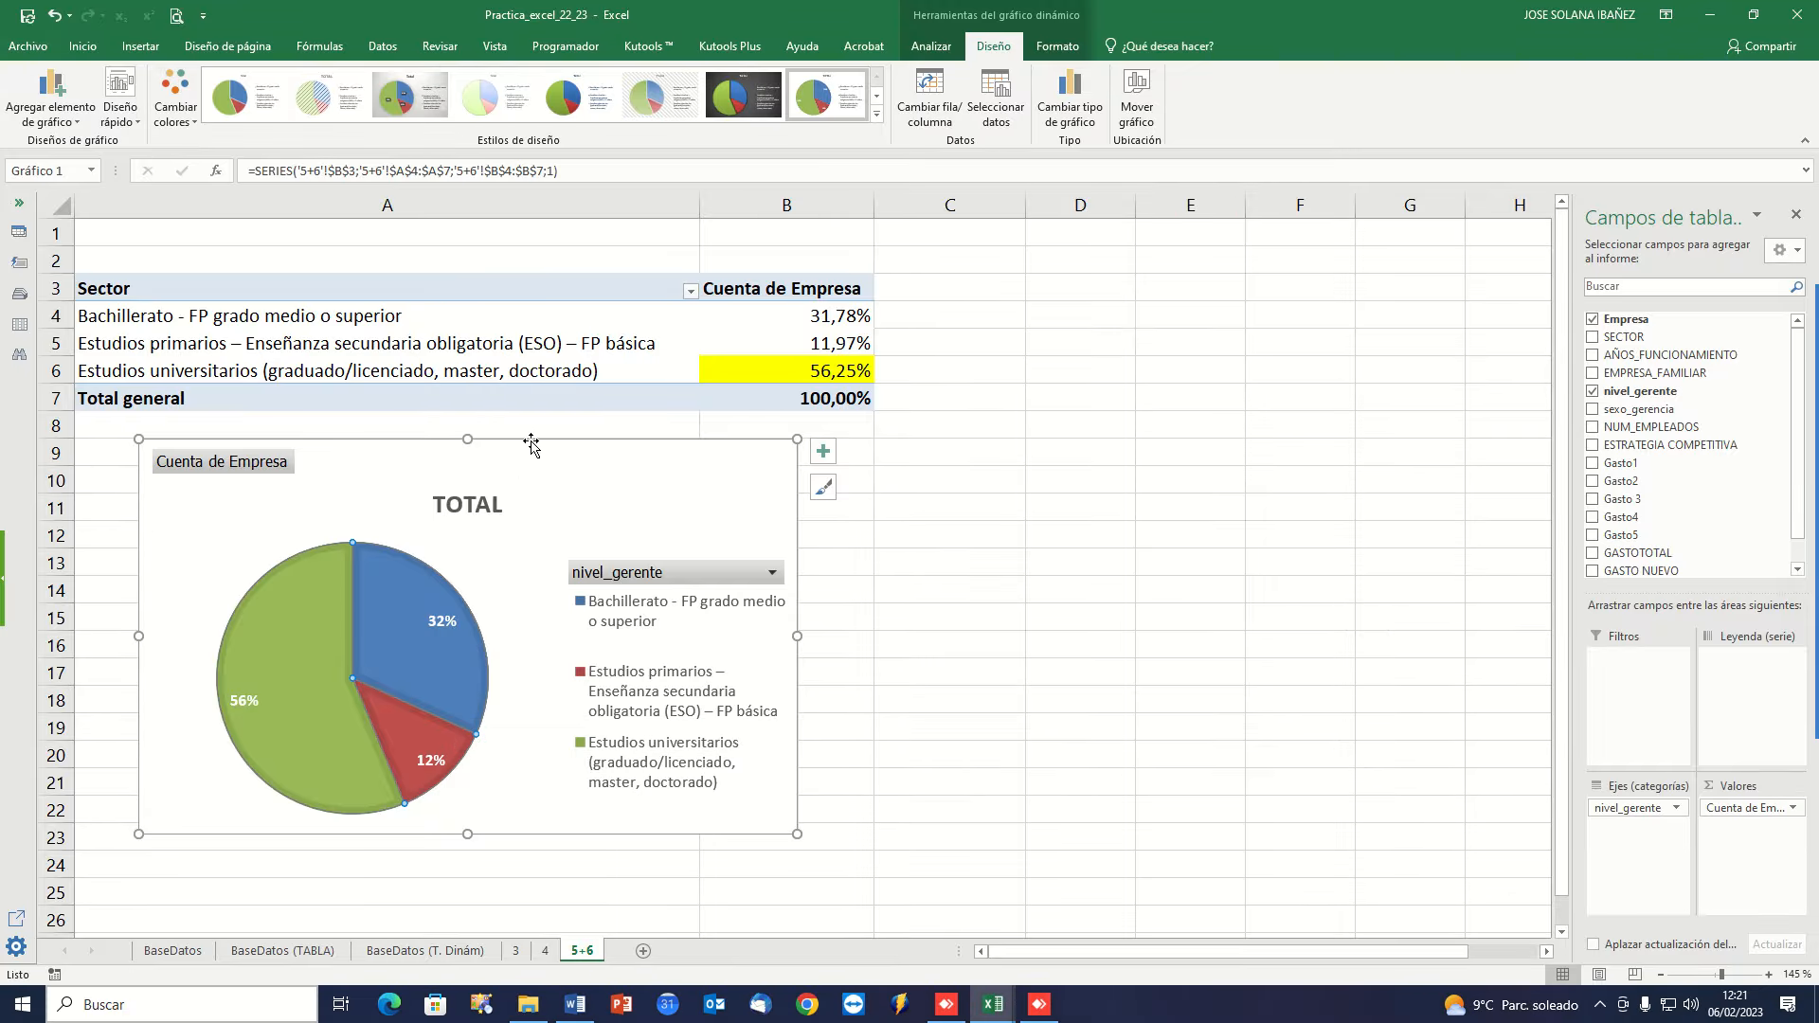
{"action": "left_click_drag", "start_coordinate": [533, 439], "coordinate": [479, 440]}
Insert a Columna agrupada pivot chart from the same pivot table and place it beside the pie chart.
{"action": "left_click", "coordinate": [548, 374]}
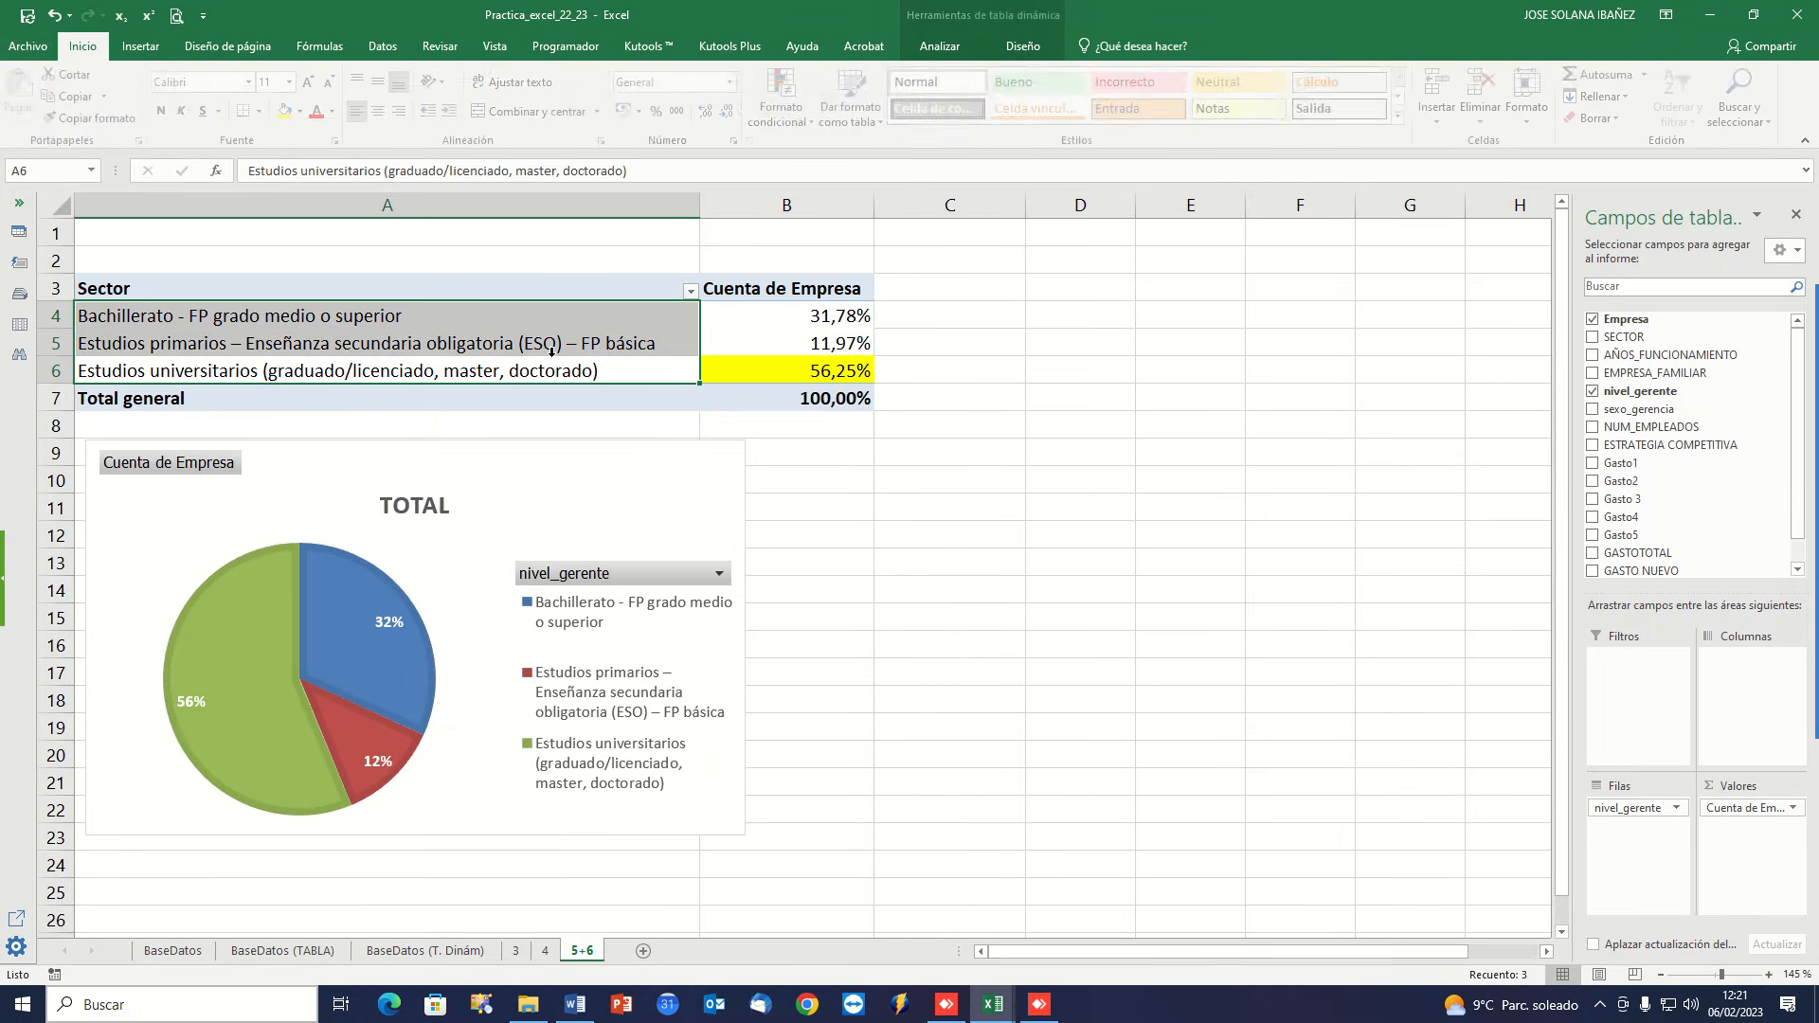
{"action": "left_click", "coordinate": [552, 348]}
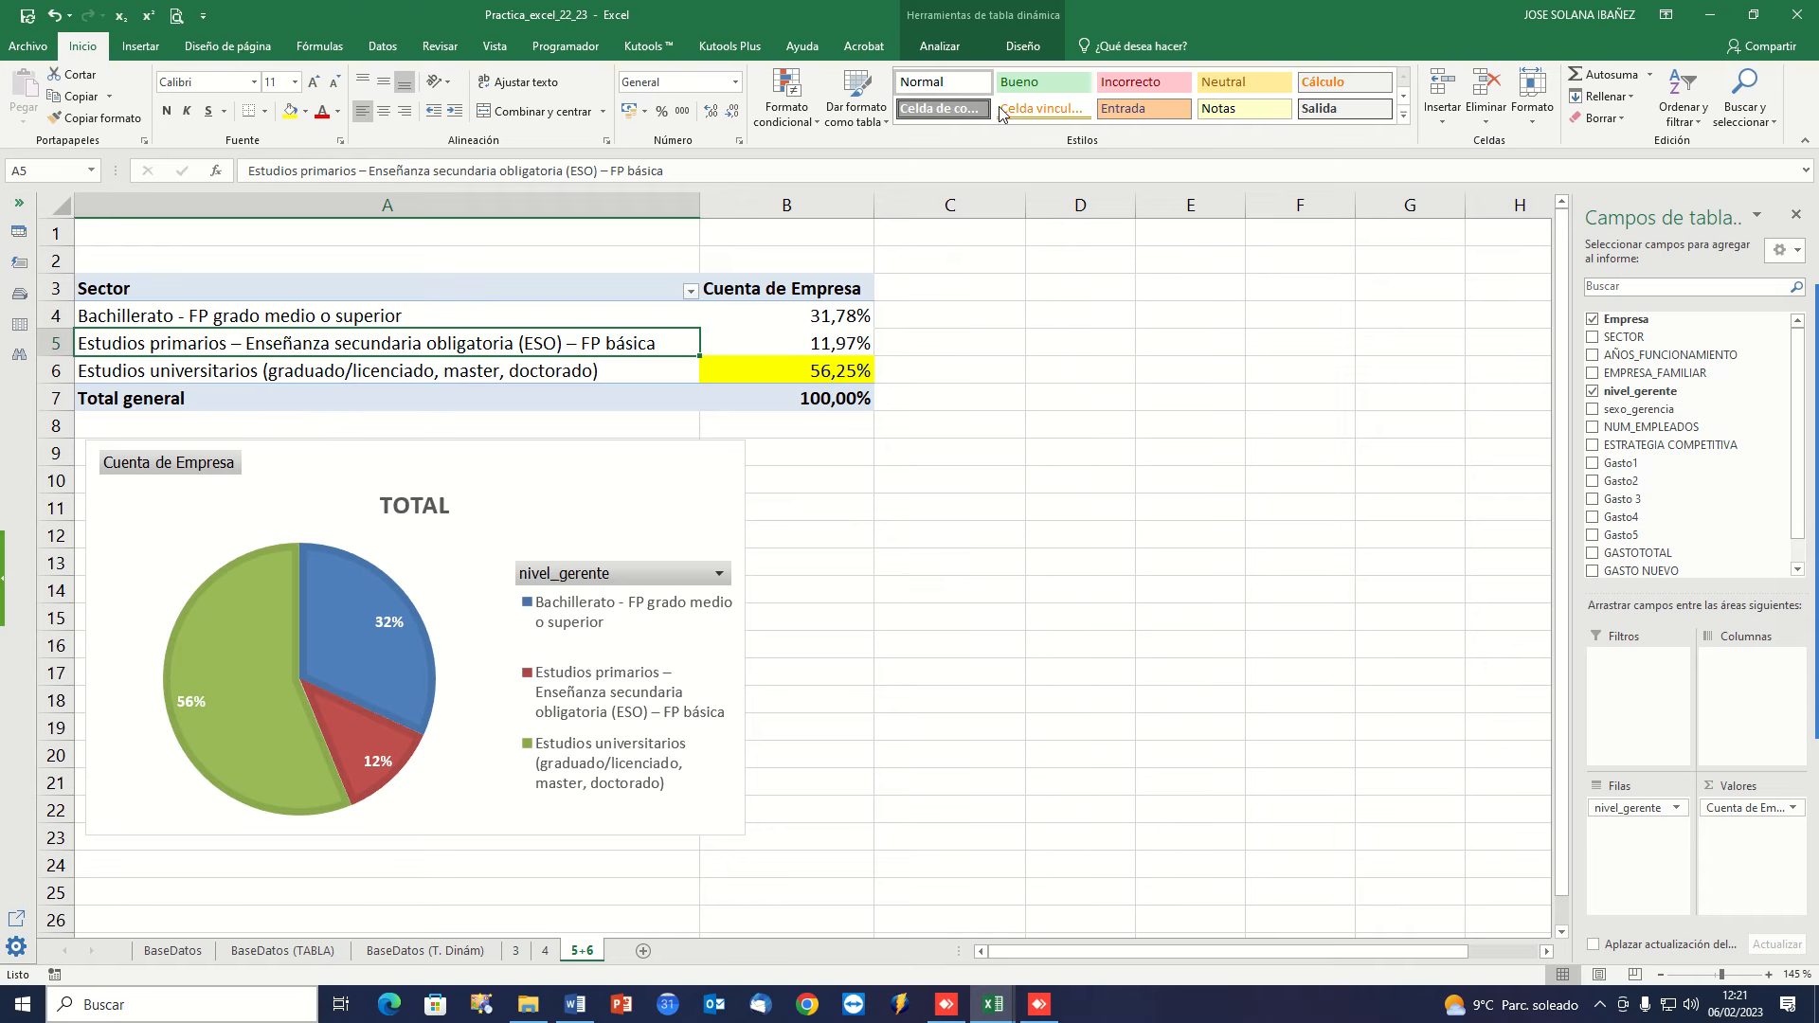
{"action": "left_click", "coordinate": [942, 47]}
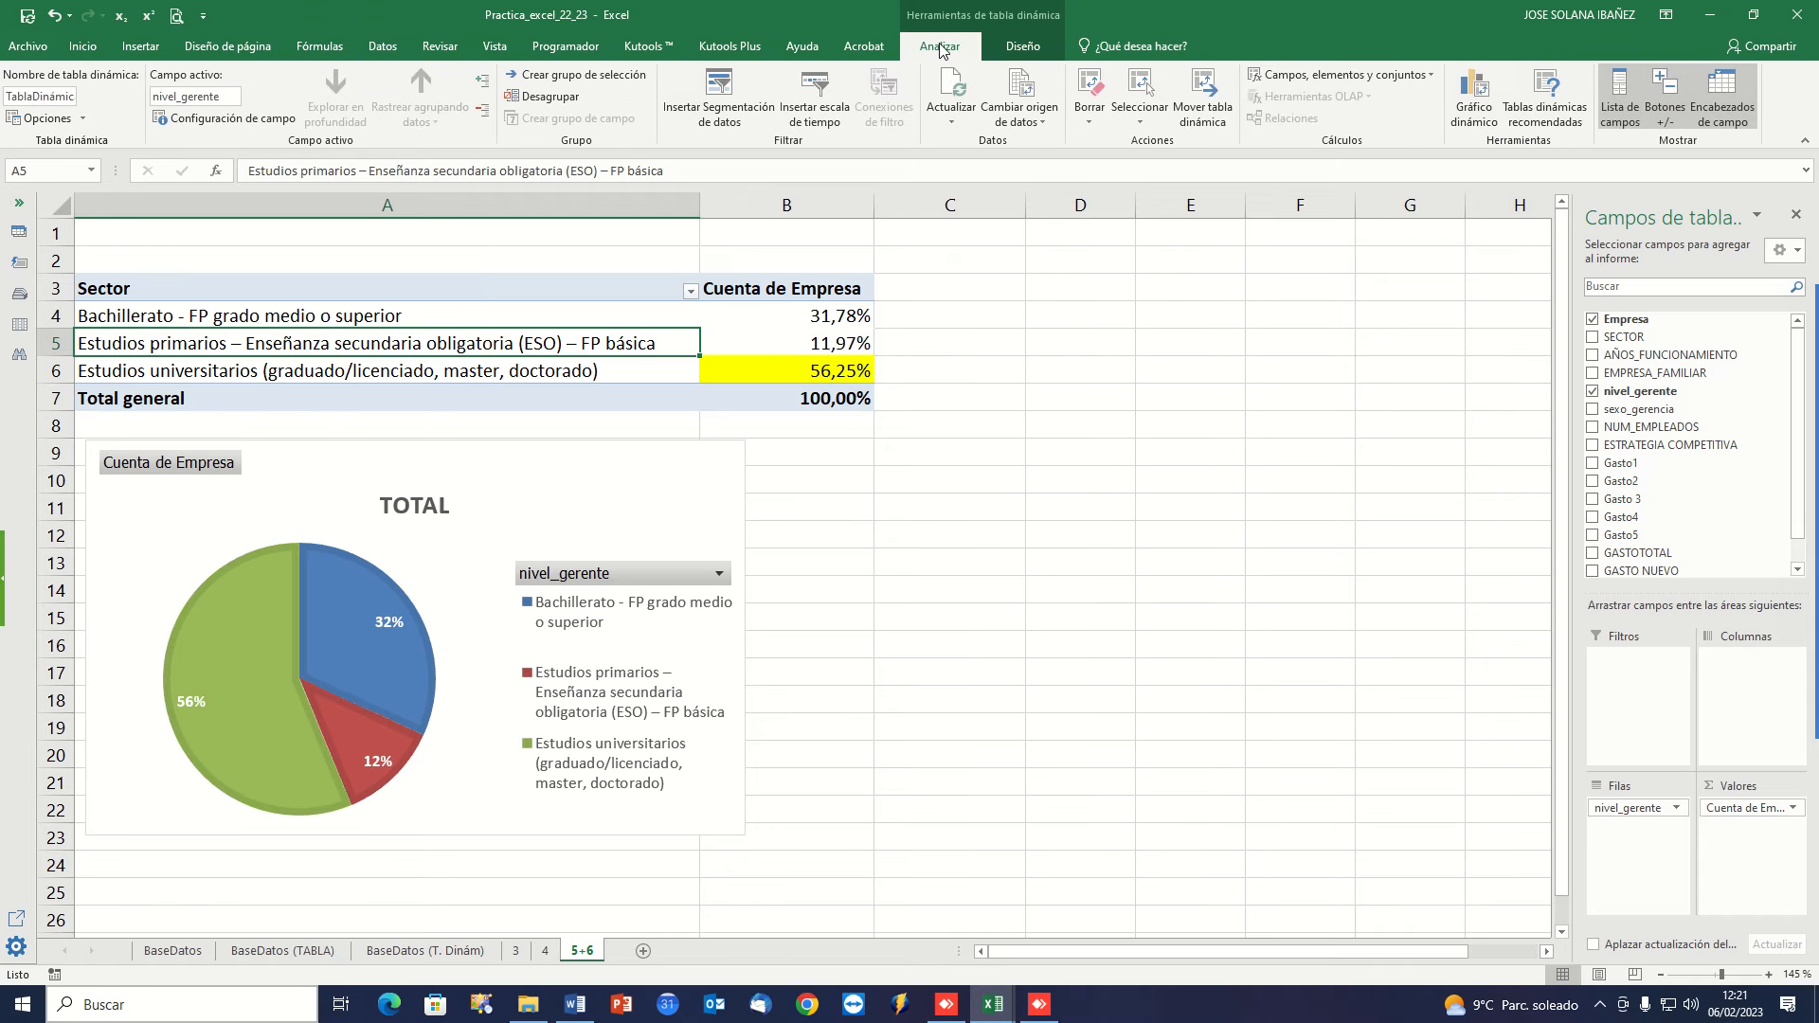
{"action": "left_click", "coordinate": [1462, 115]}
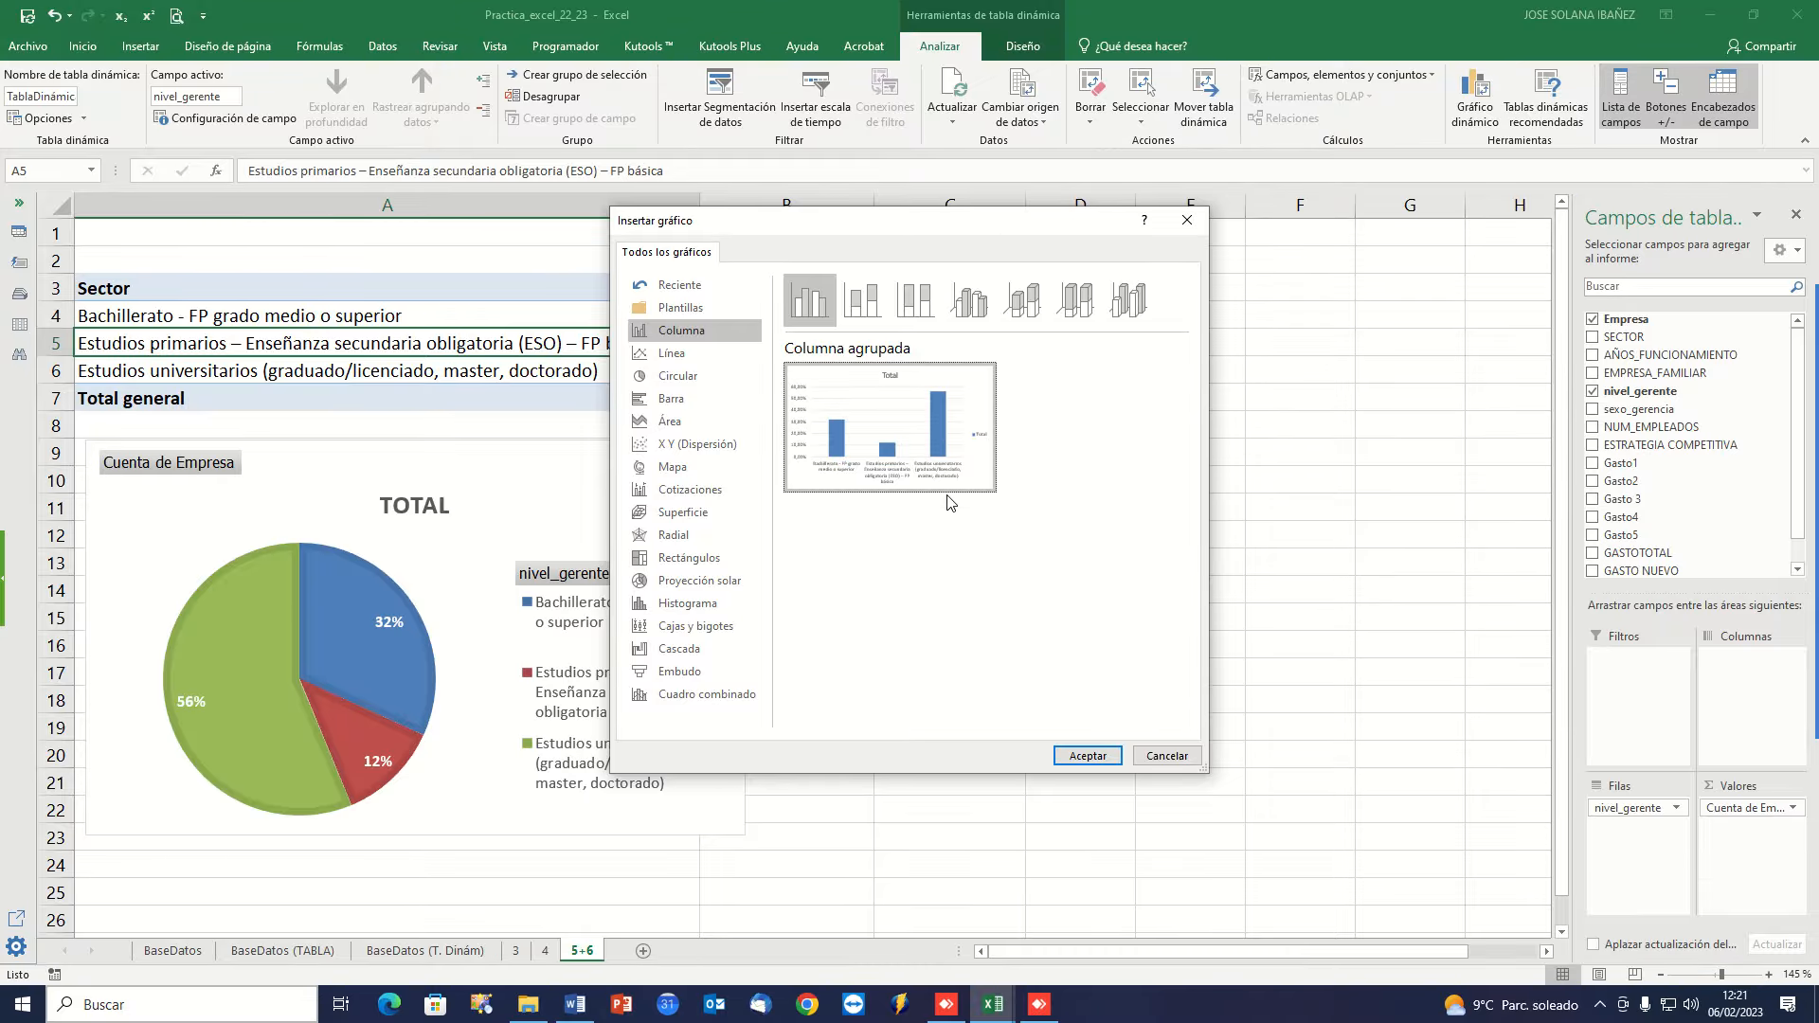
{"action": "left_click", "coordinate": [1087, 755]}
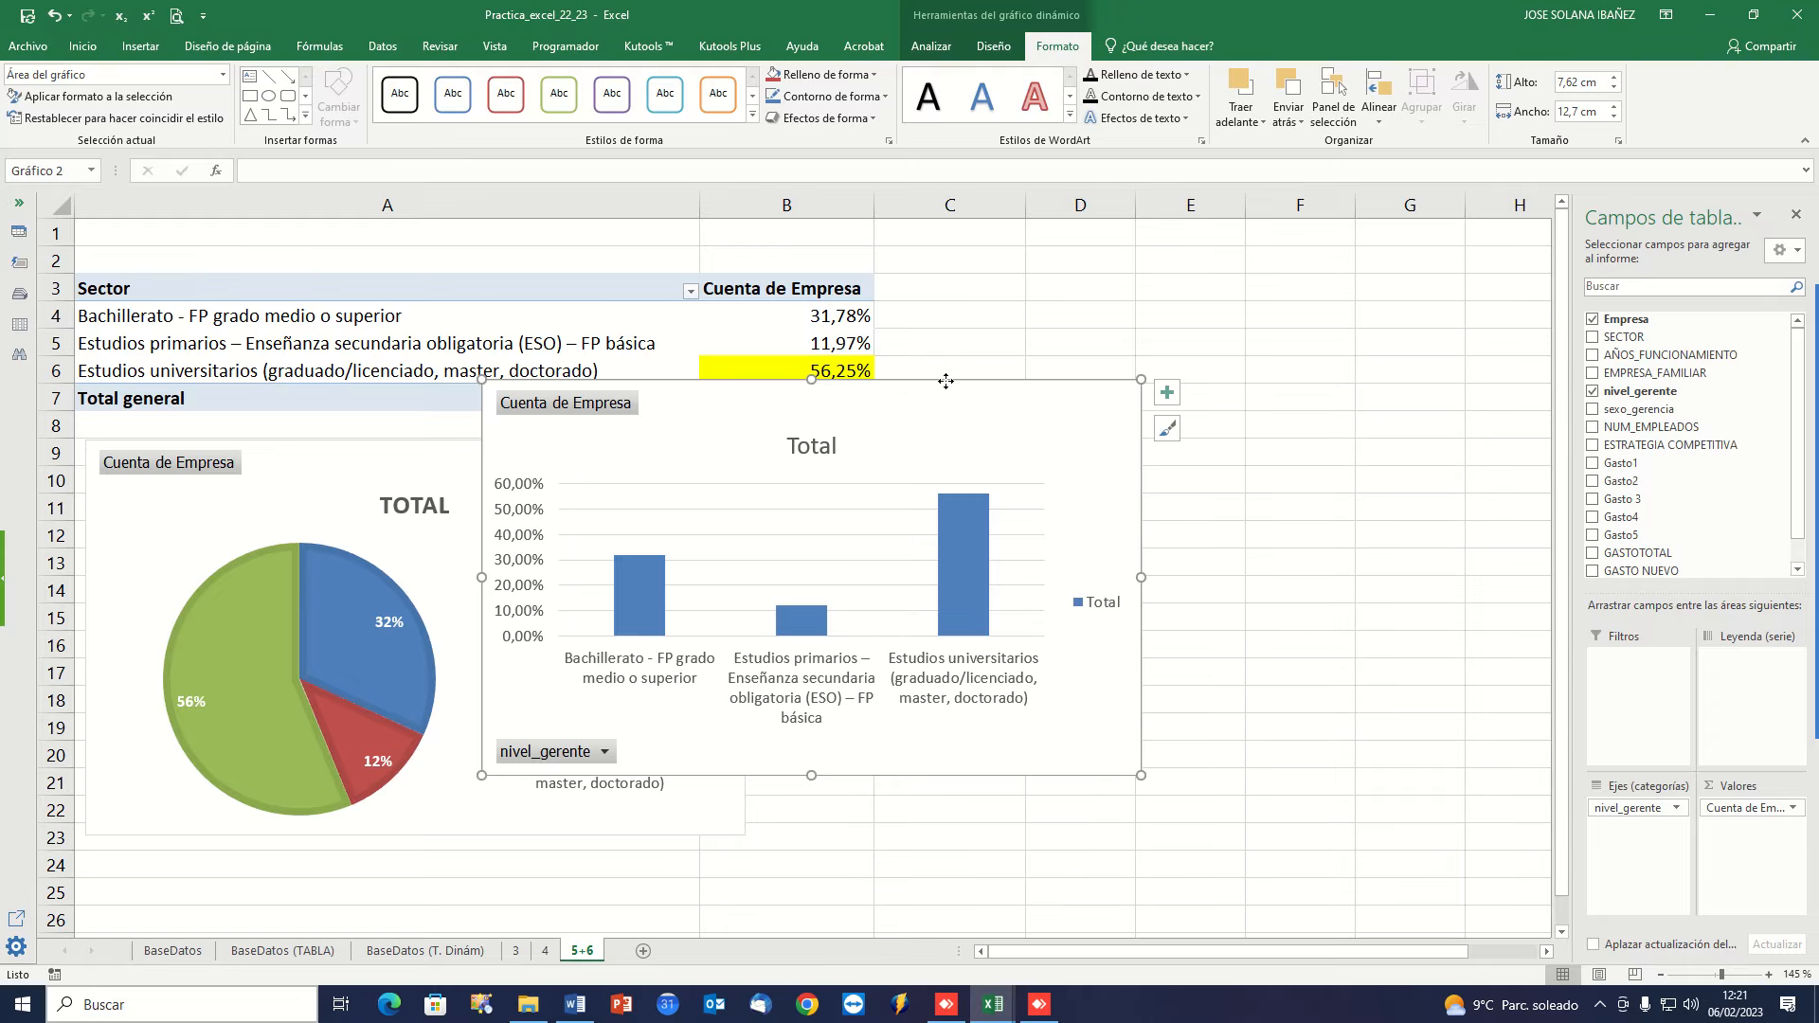
{"action": "left_click_drag", "start_coordinate": [945, 381], "coordinate": [1223, 444]}
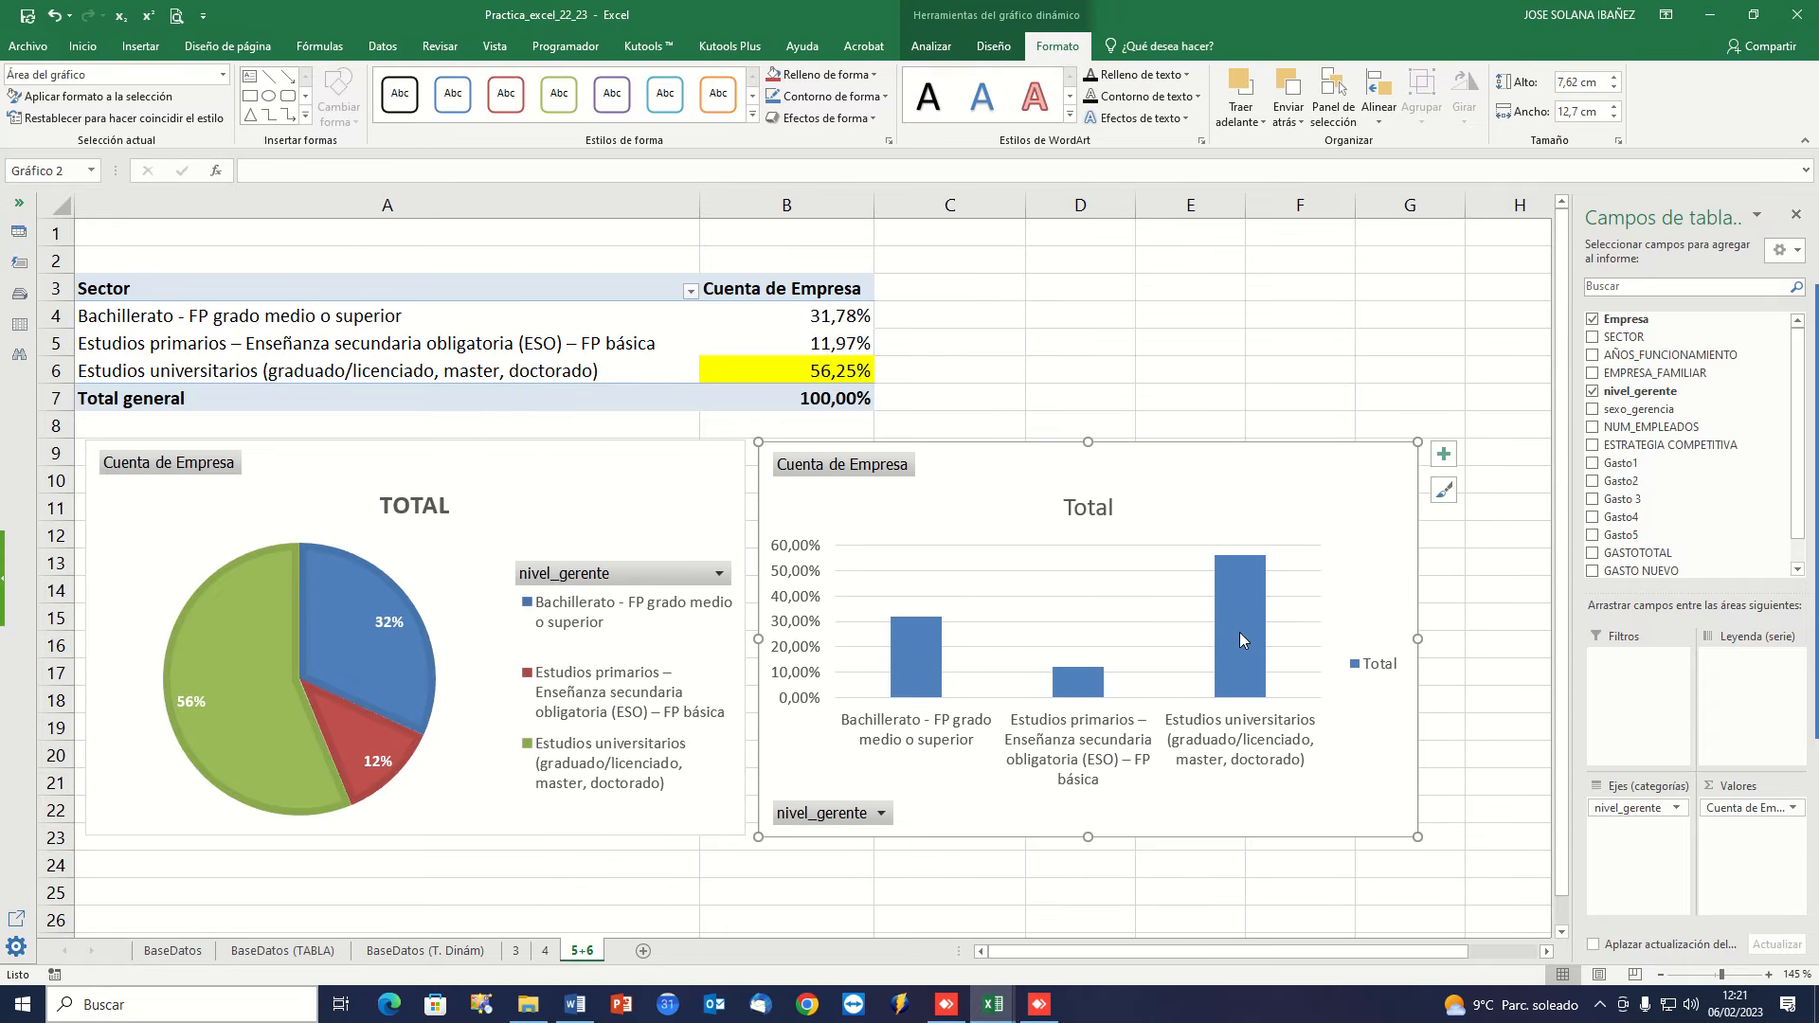
Add data labels to the column chart's bars and delete its Total legend.
{"action": "left_click", "coordinate": [1241, 640]}
{"action": "right_click", "coordinate": [1241, 637]}
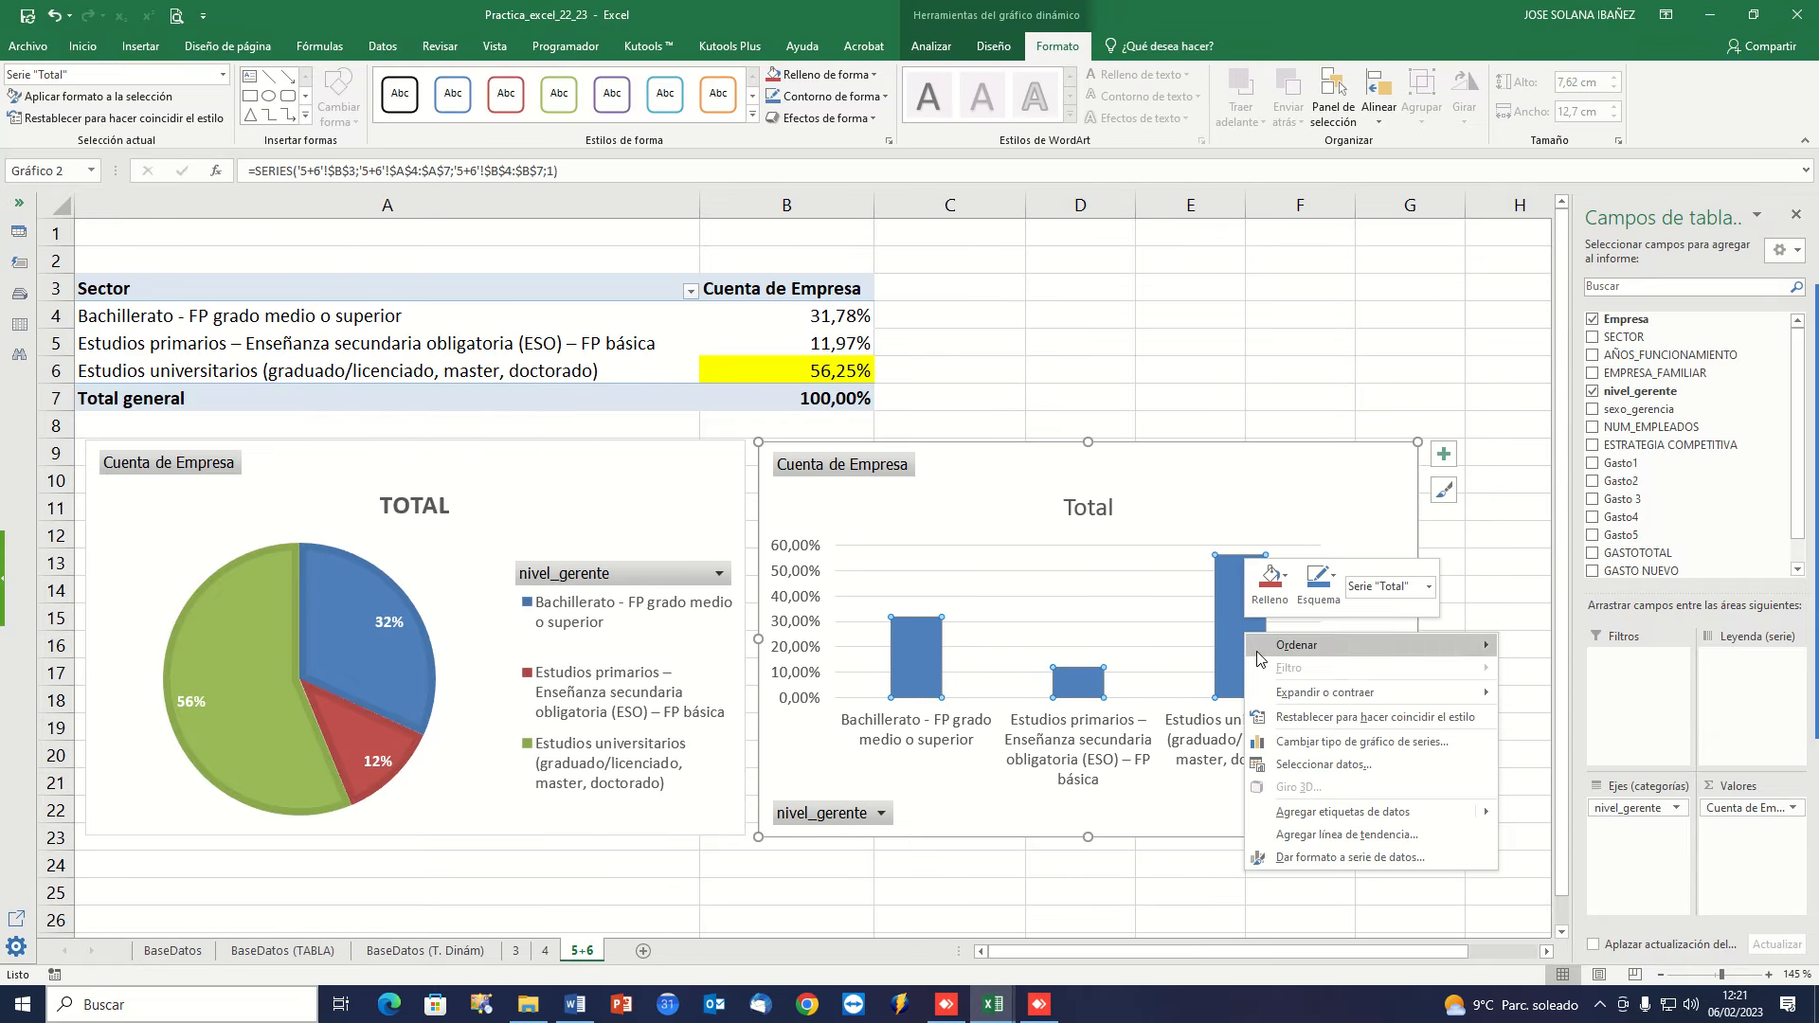
{"action": "left_click", "coordinate": [1323, 813]}
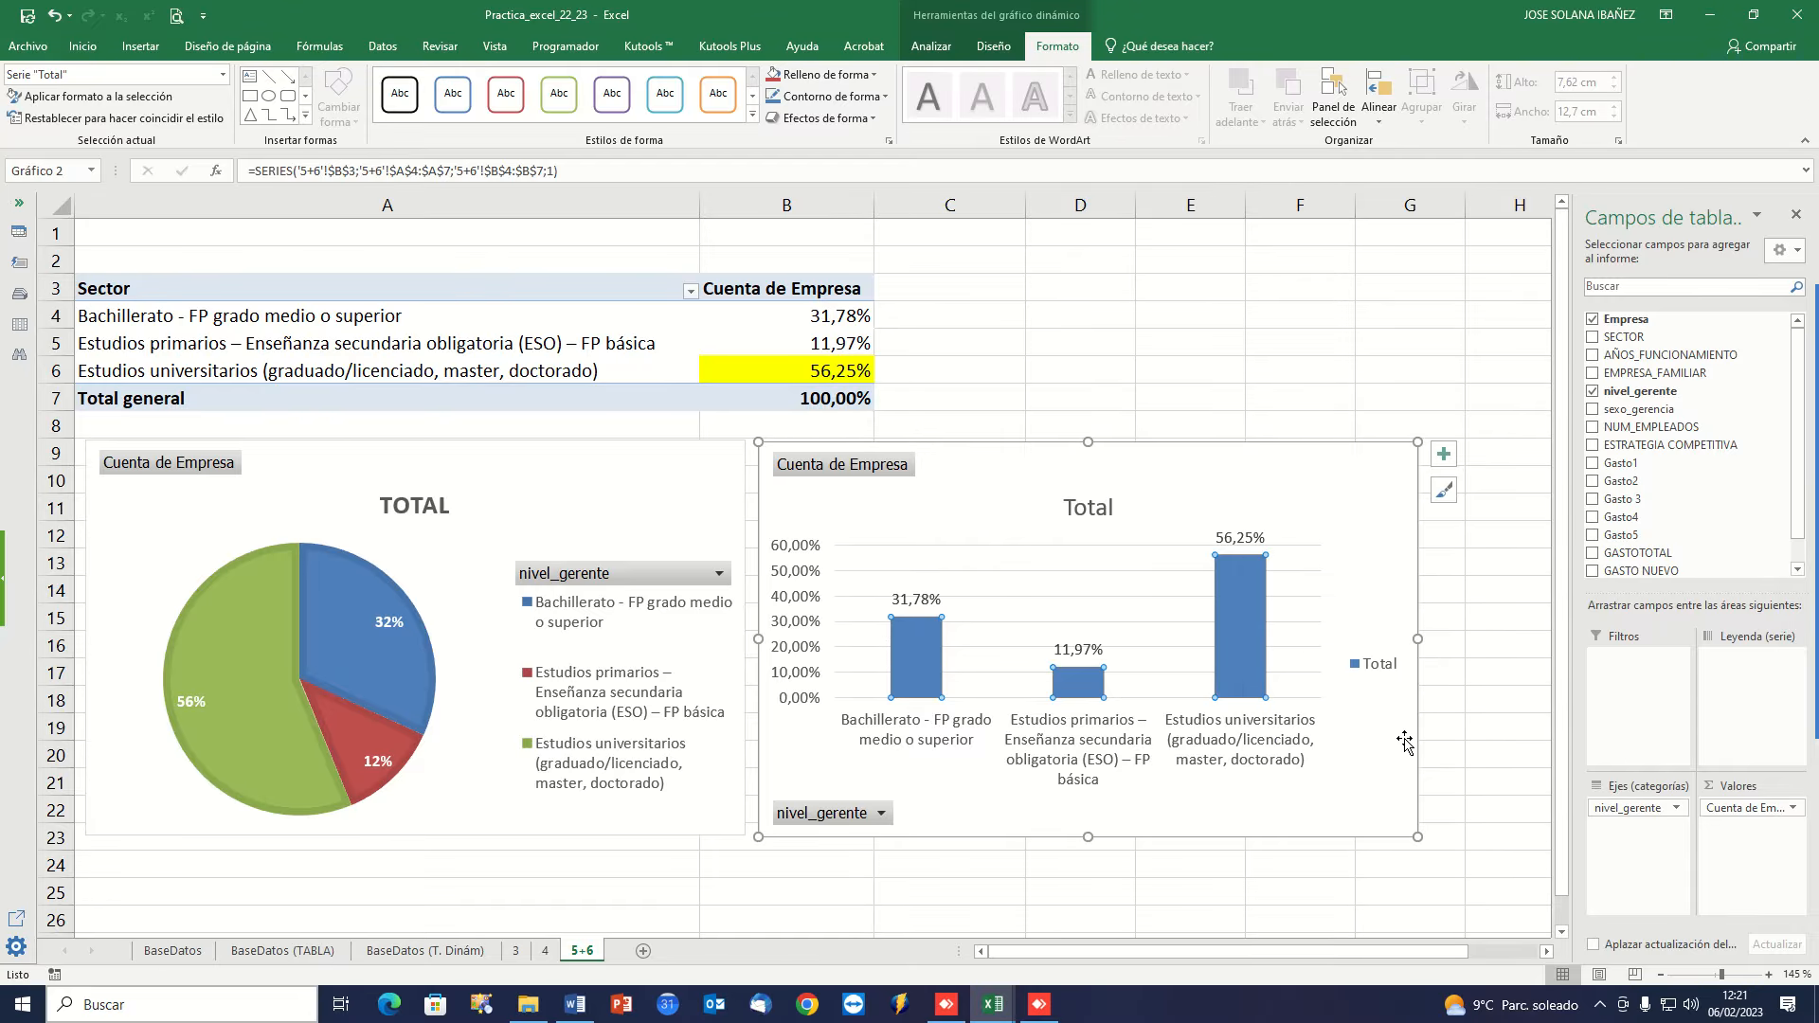
{"action": "left_click", "coordinate": [1382, 668]}
{"action": "key", "text": "Delete"}
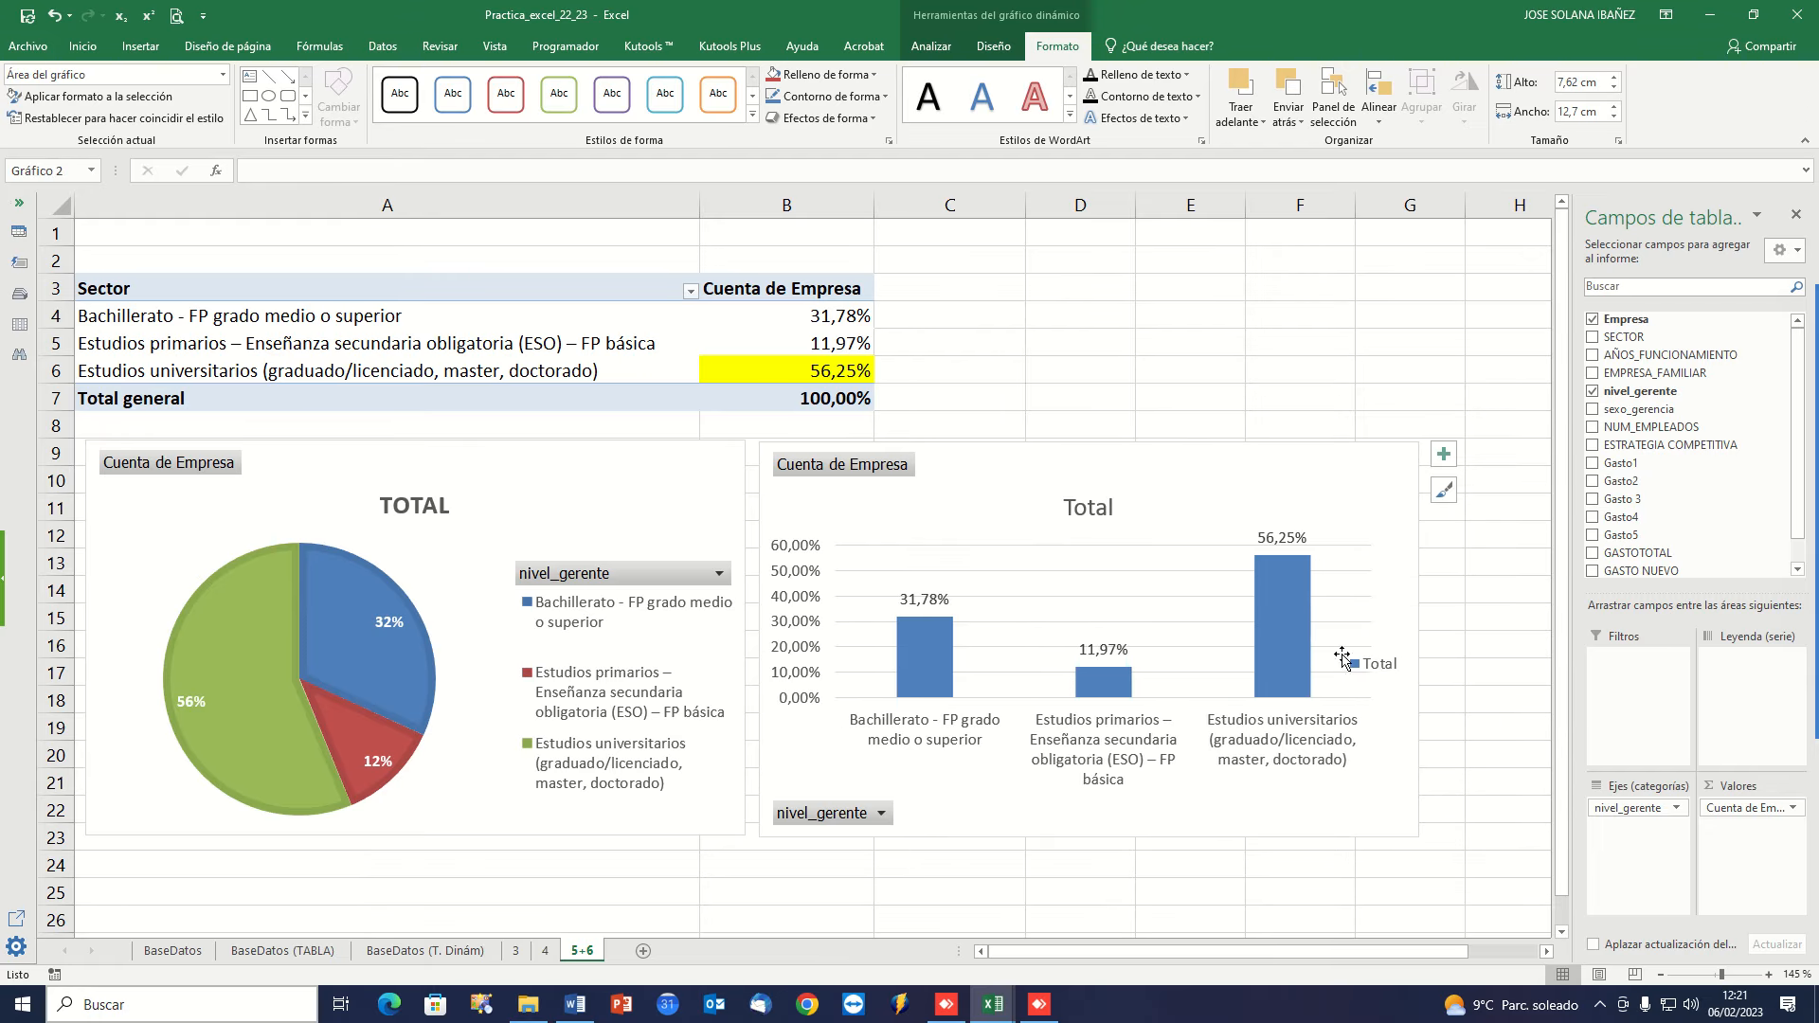
{"action": "left_click", "coordinate": [1190, 390]}
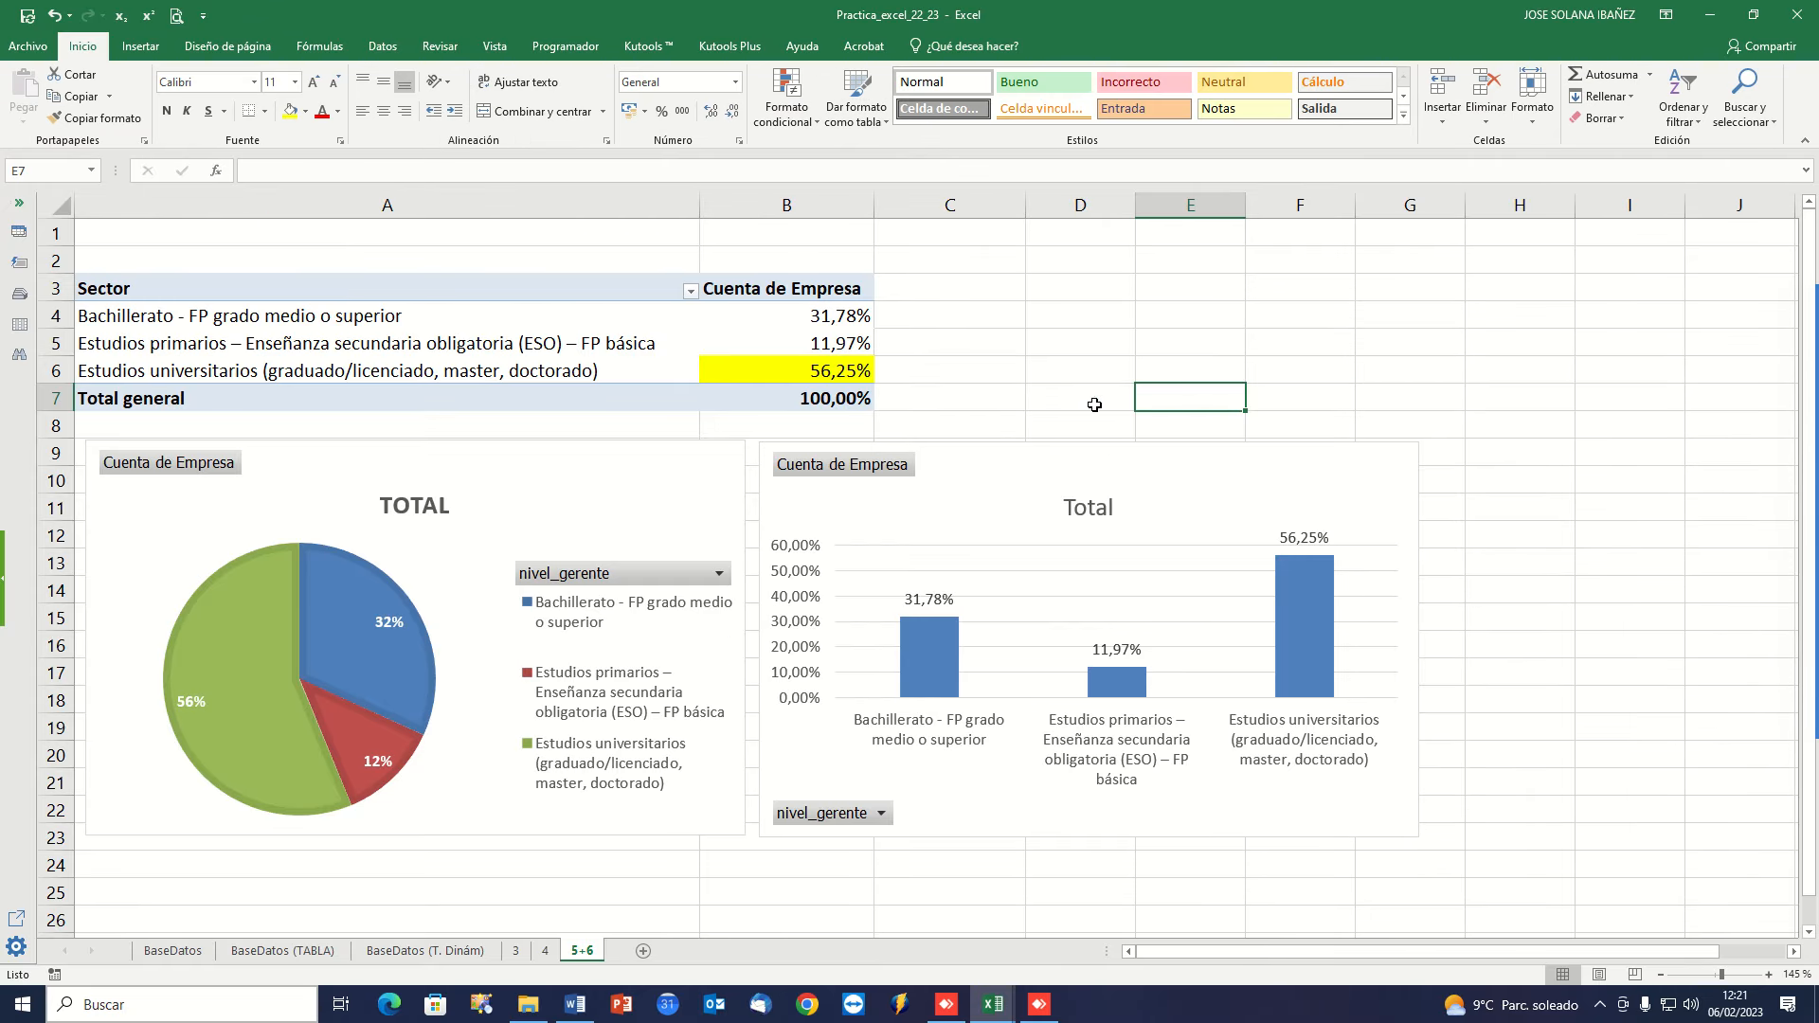
{"action": "left_click", "coordinate": [870, 448]}
{"action": "left_click", "coordinate": [1000, 406]}
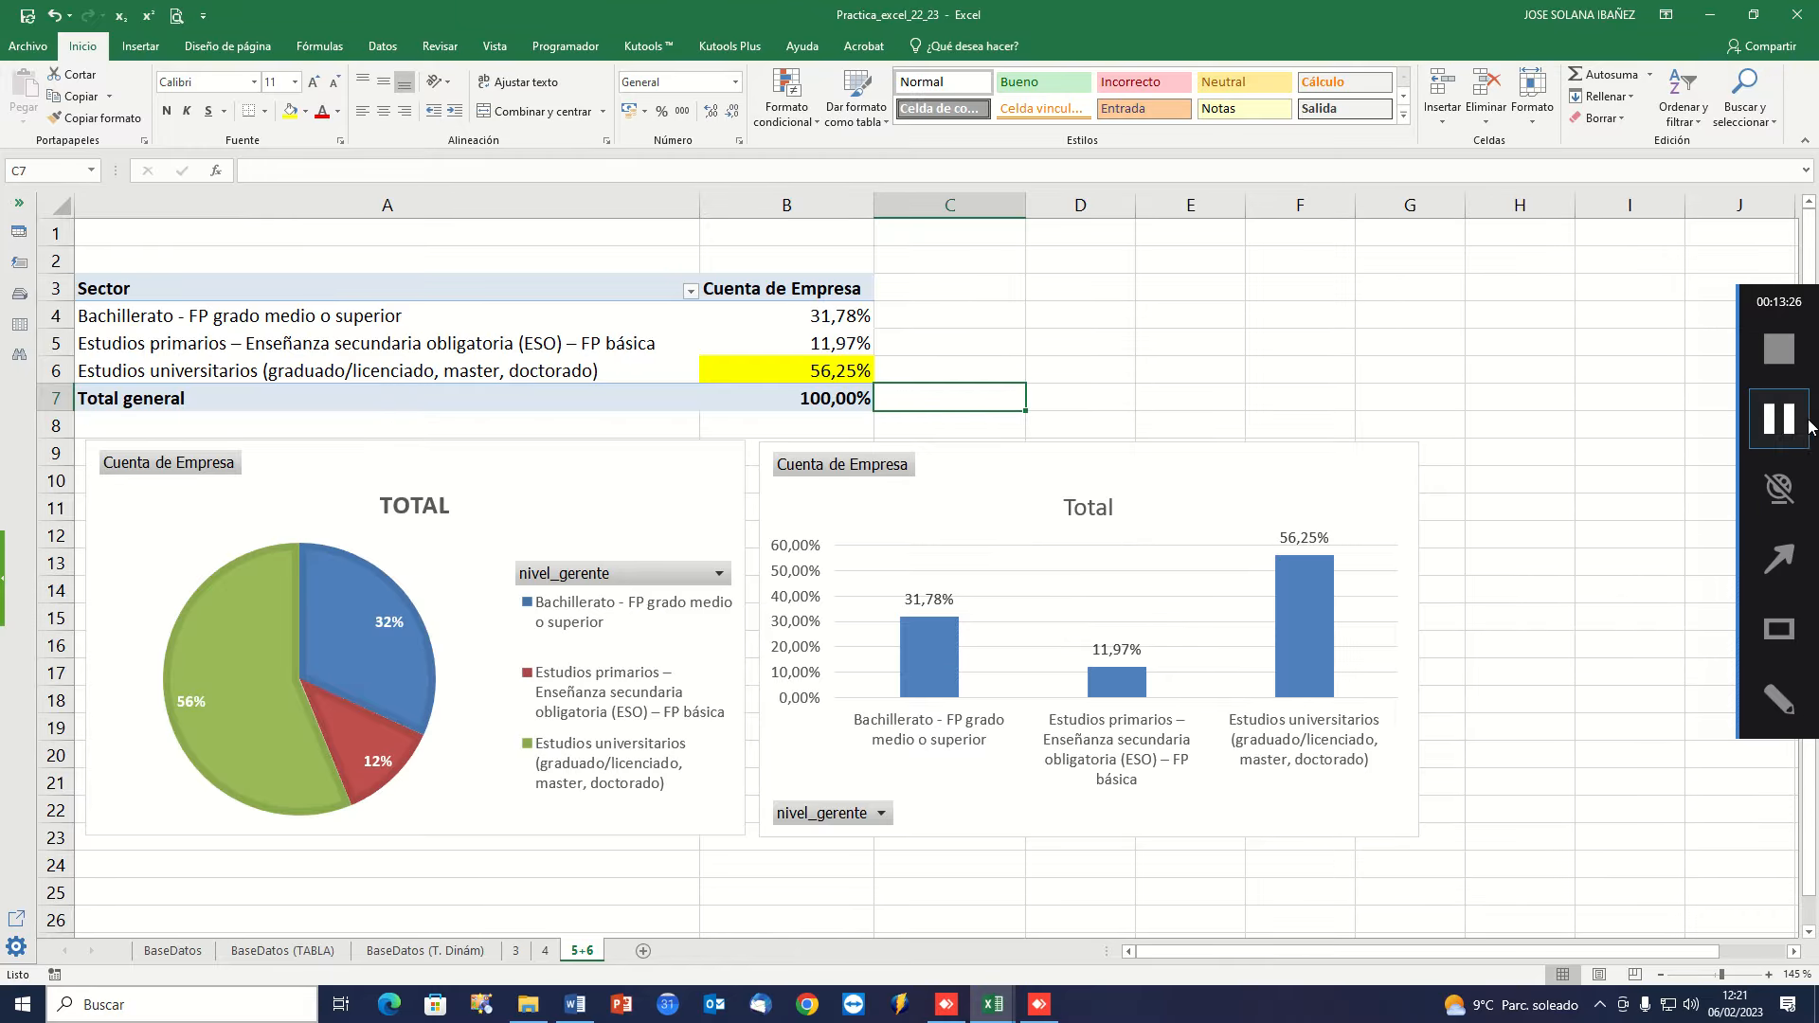
{"action": "left_click", "coordinate": [1790, 421]}
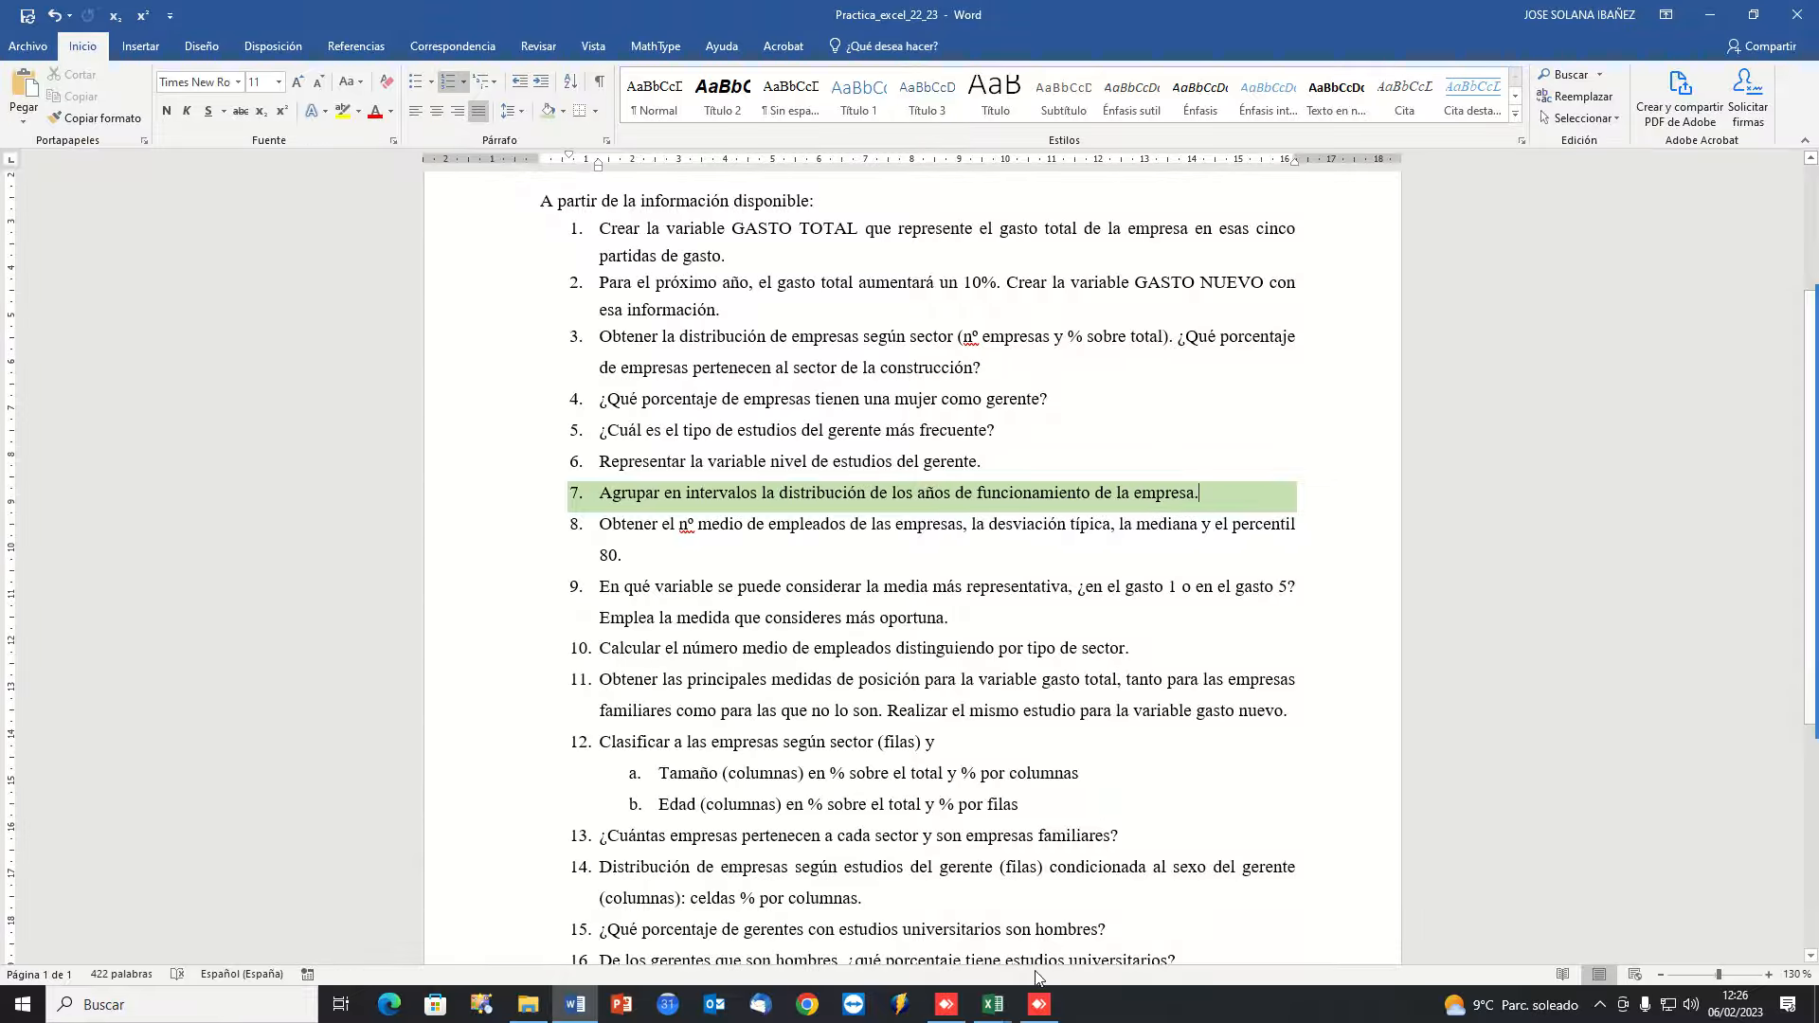
Switch to the Practica_excel_22_23 workbook, copy the BaseDatos (T. Dinám) sheet to the end of the sheets and name the copy 7.
{"action": "left_click", "coordinate": [993, 1002]}
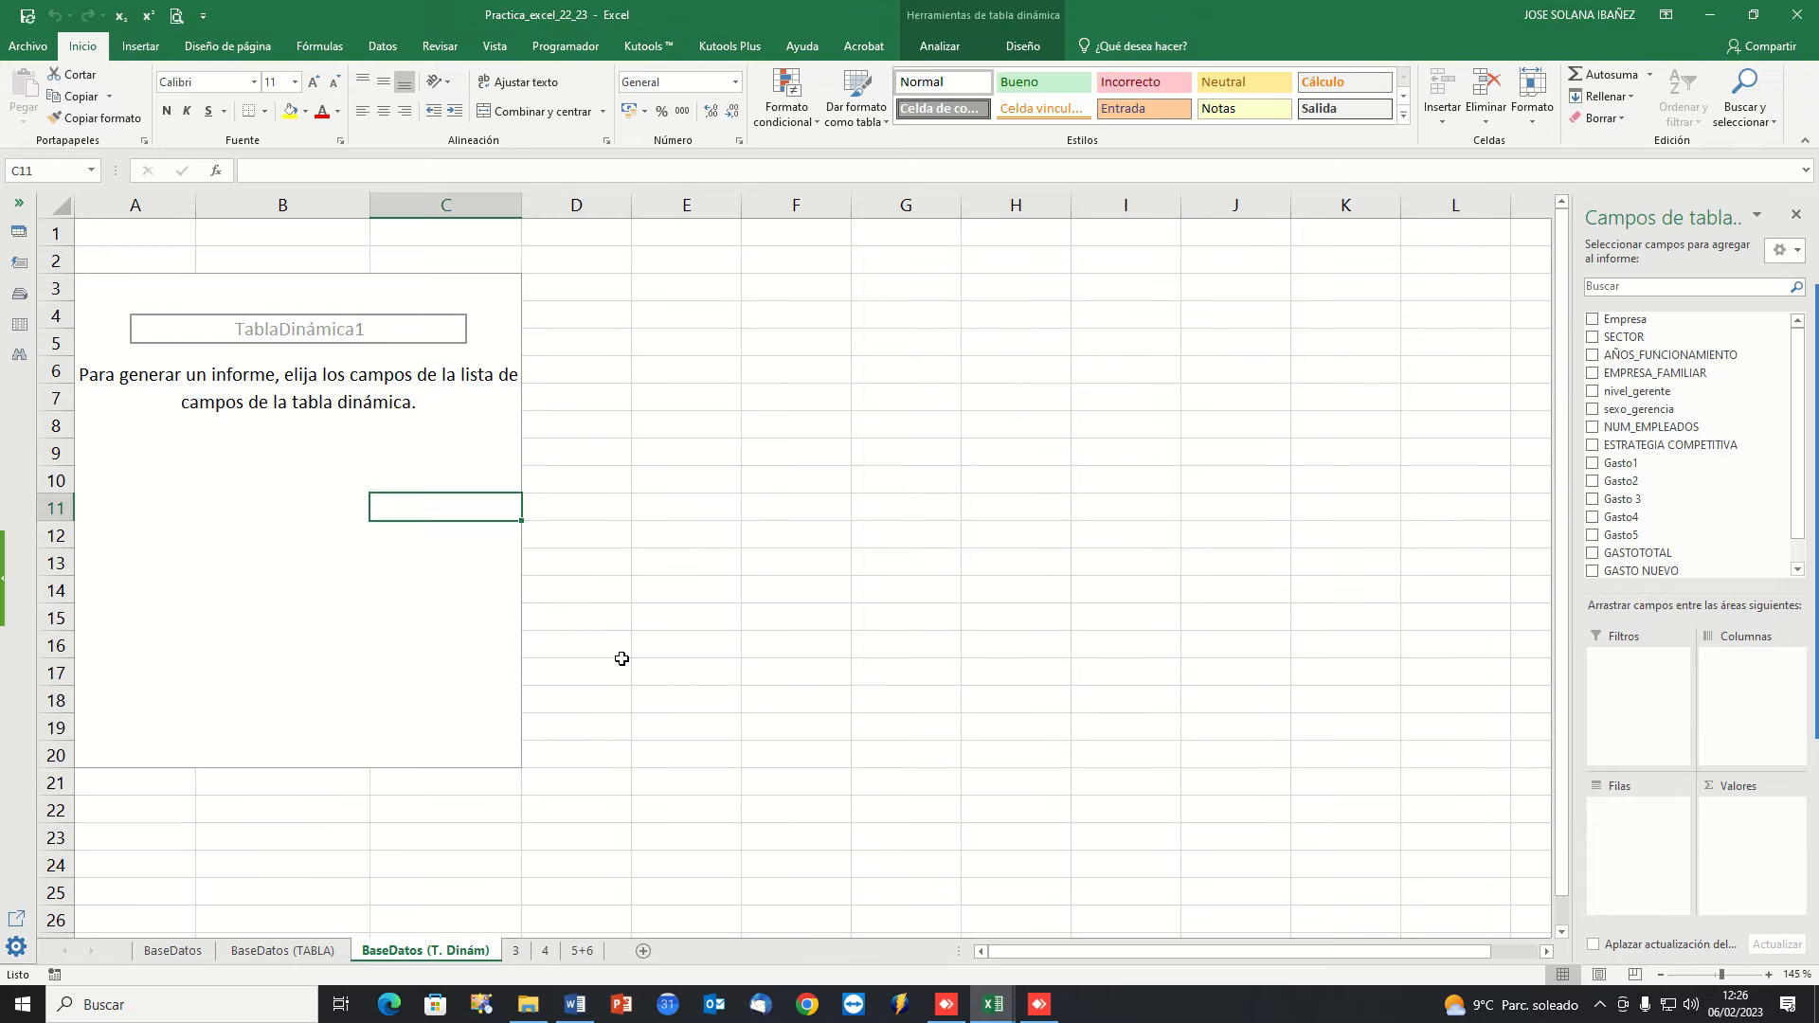
{"action": "left_click", "coordinate": [252, 472]}
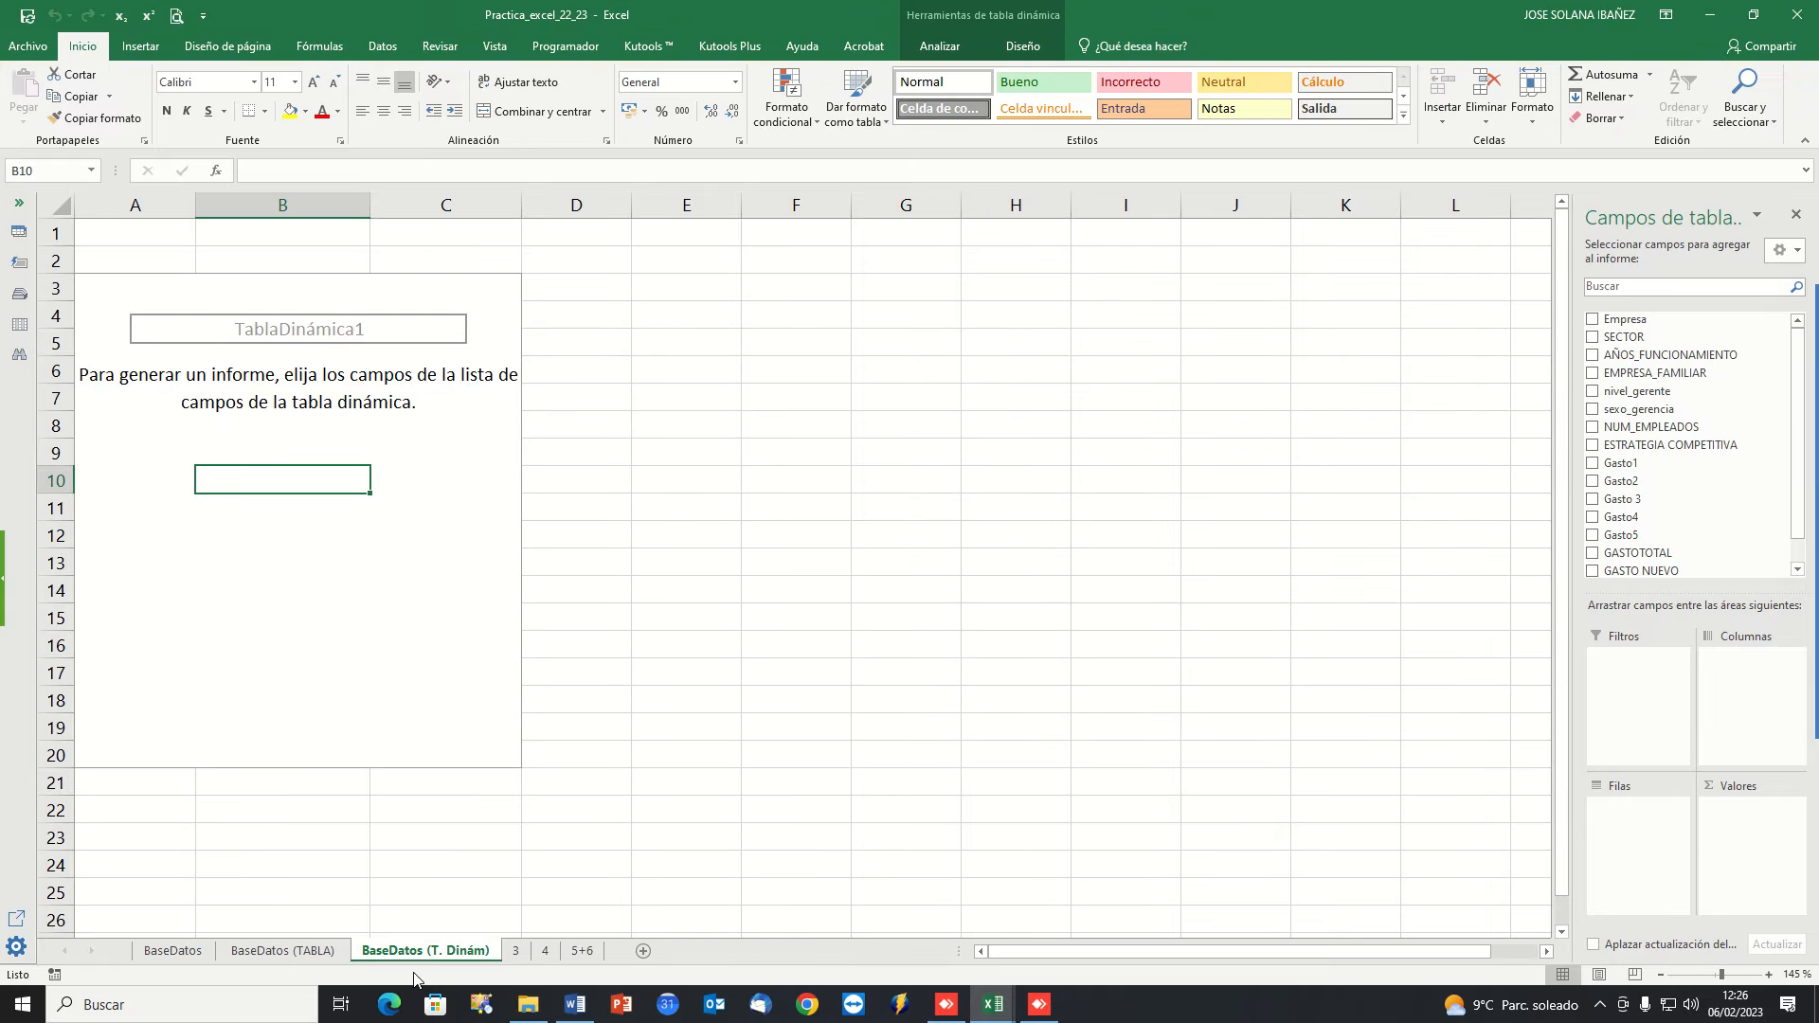
{"action": "left_click_drag", "start_coordinate": [436, 953], "coordinate": [614, 954]}
{"action": "double_click", "coordinate": [633, 951]}
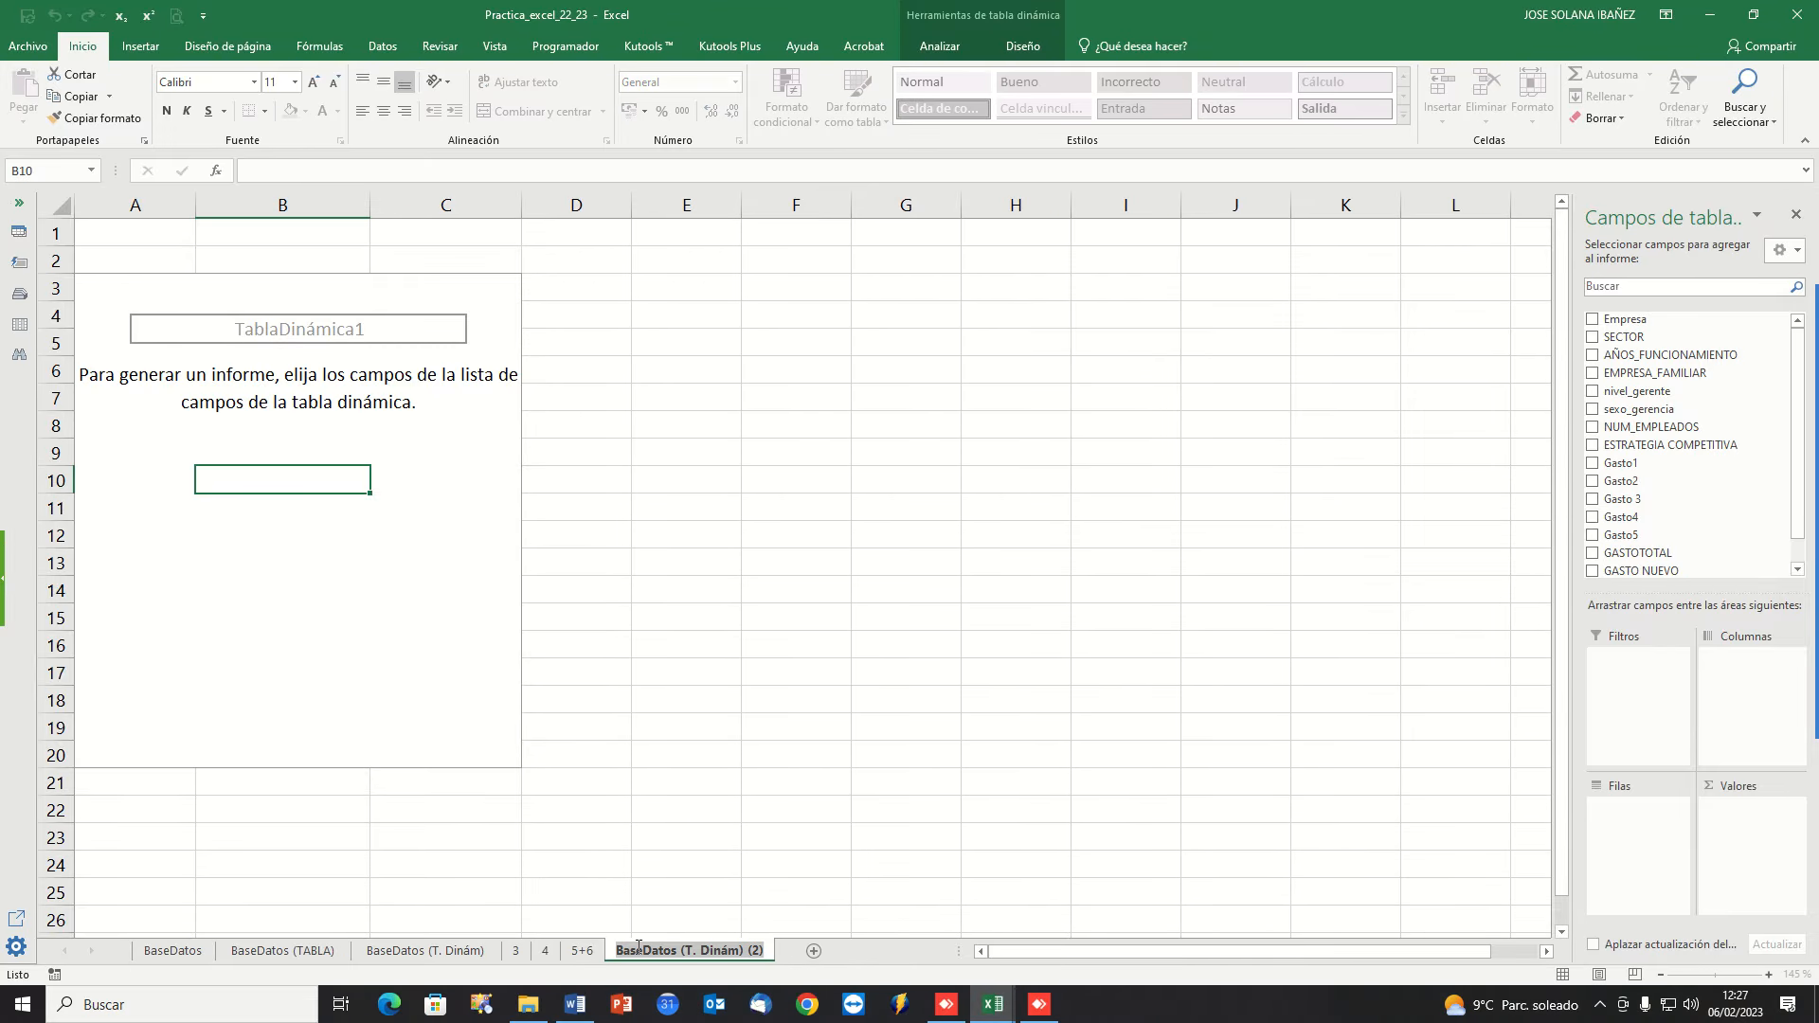
{"action": "type", "text": "7"}
{"action": "key", "text": "Return"}
Add Empresa as a value and AÑOS_FUNCIONAMIENTO as rows to sheet 7's pivot table.
{"action": "left_click", "coordinate": [397, 419]}
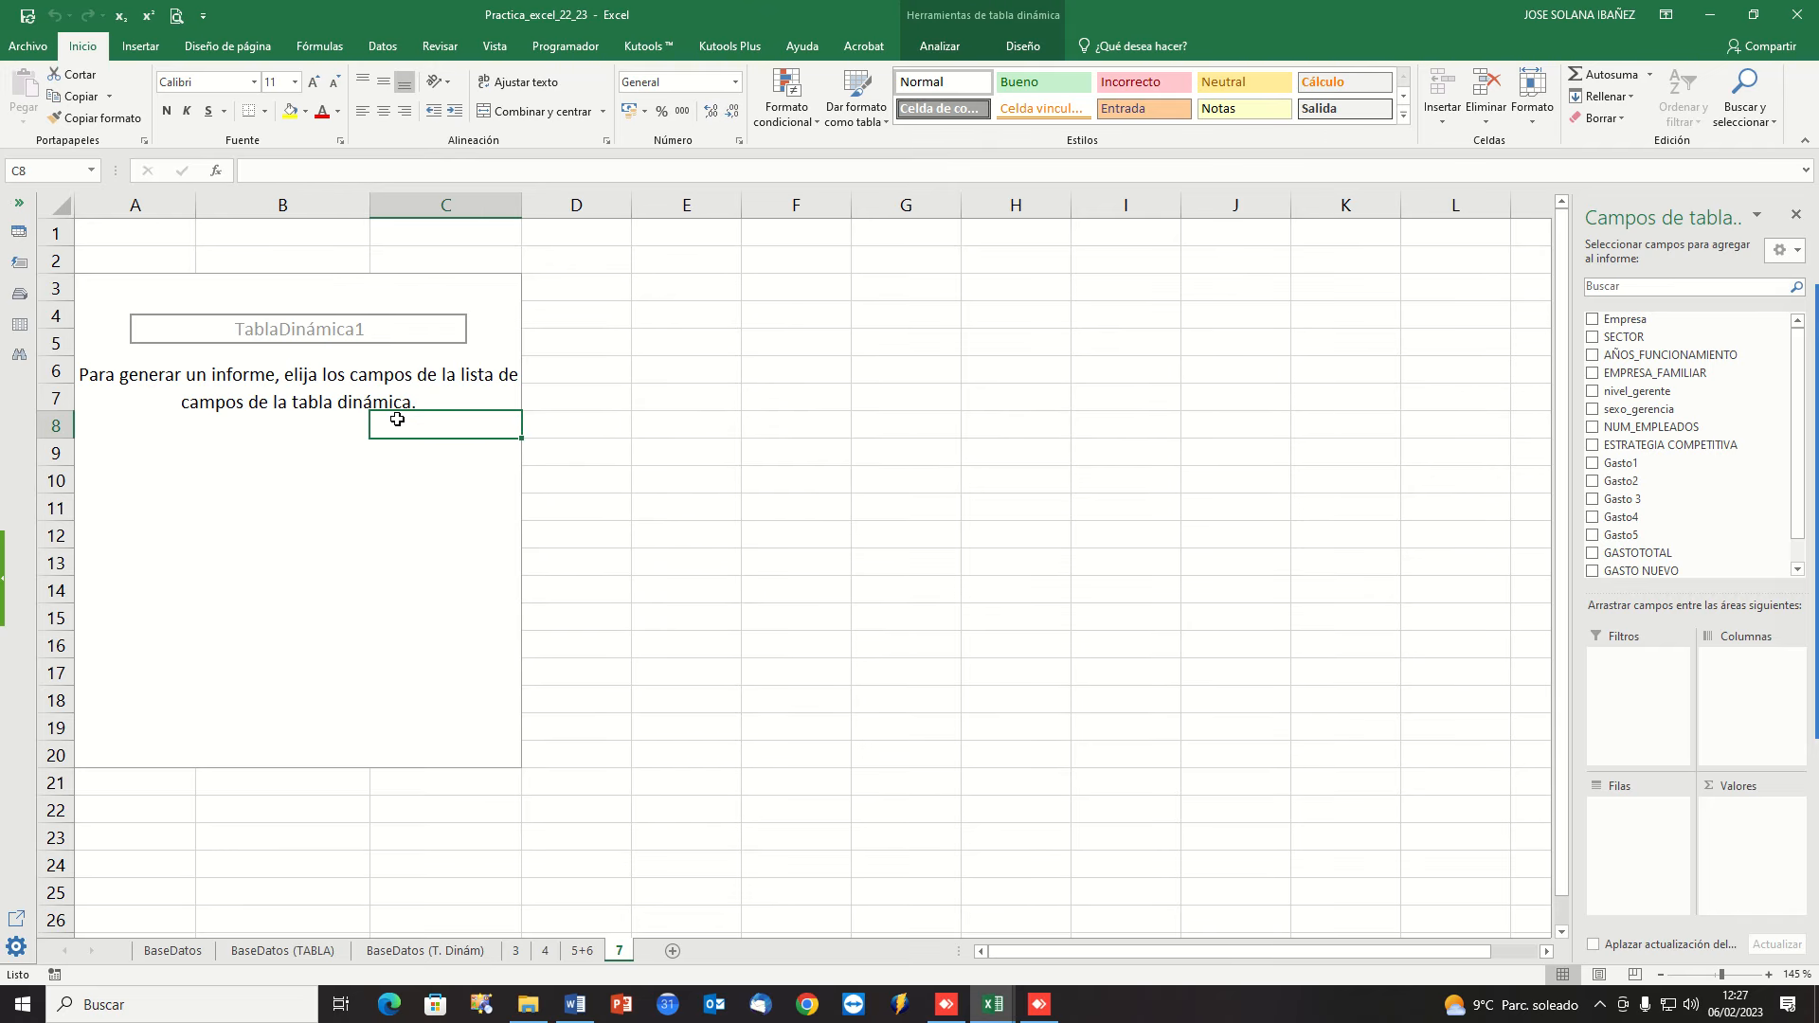
{"action": "left_click", "coordinate": [1592, 320]}
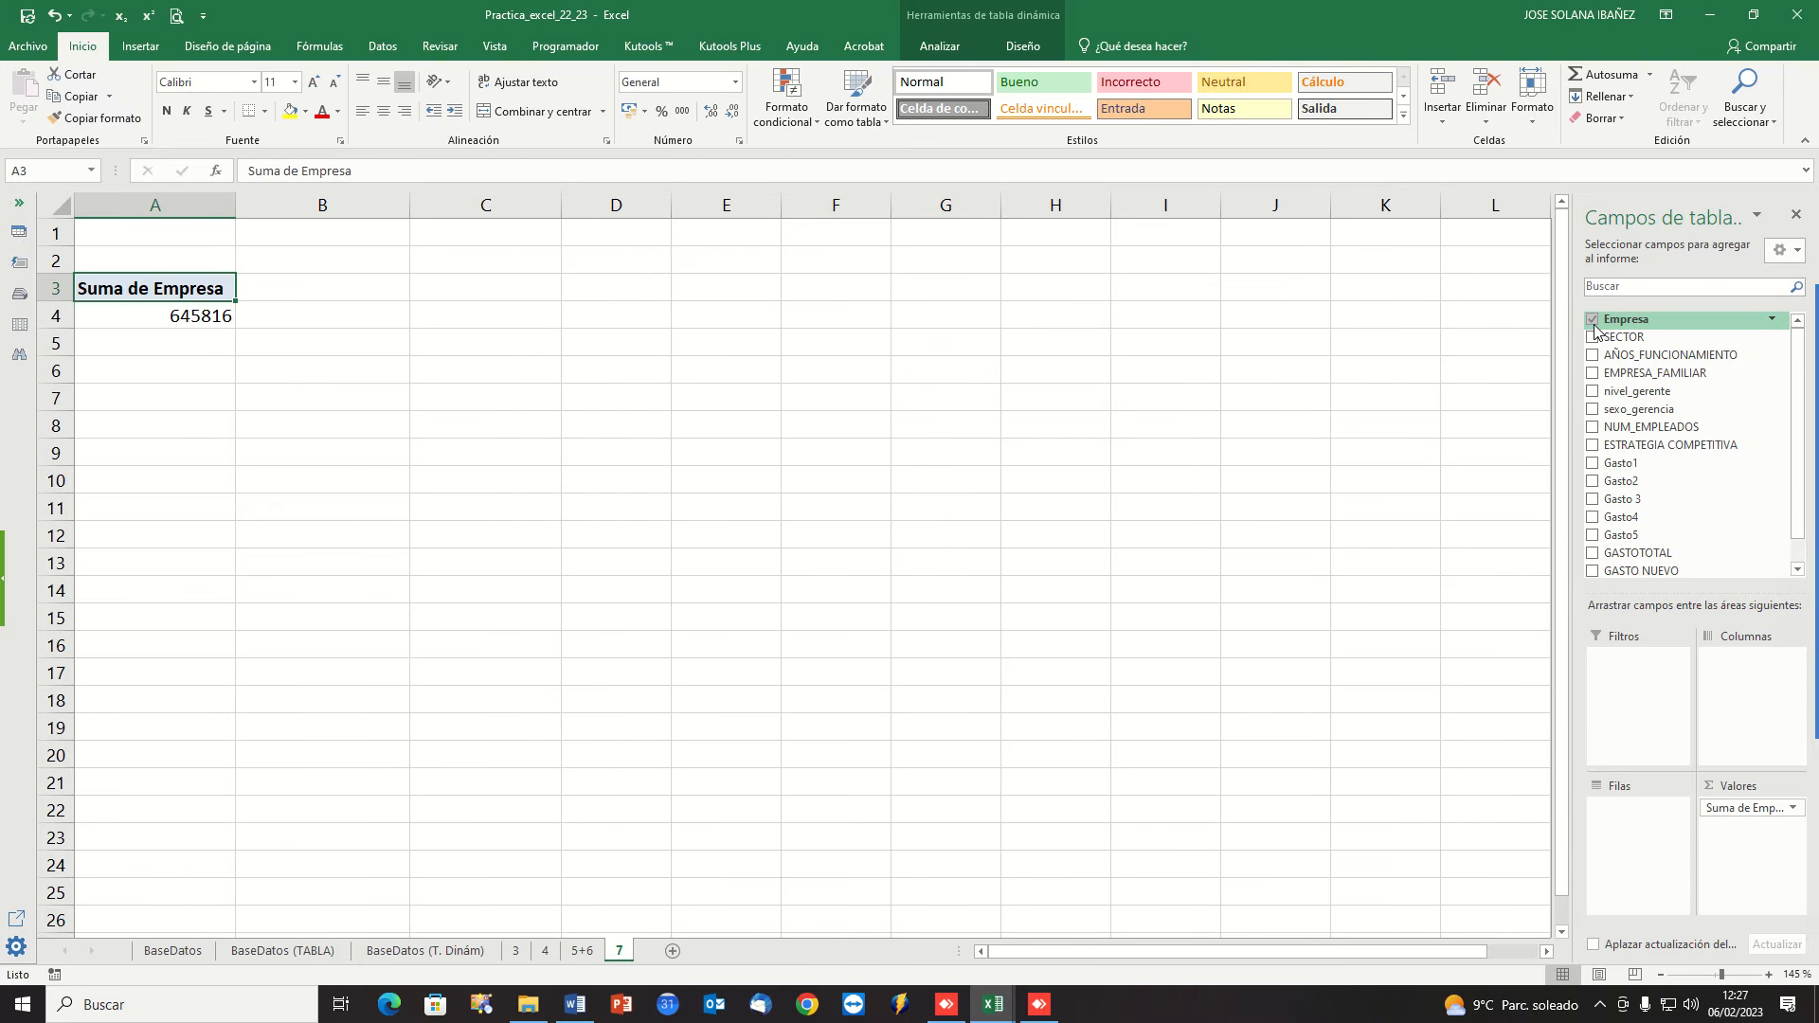
{"action": "left_click", "coordinate": [1594, 355]}
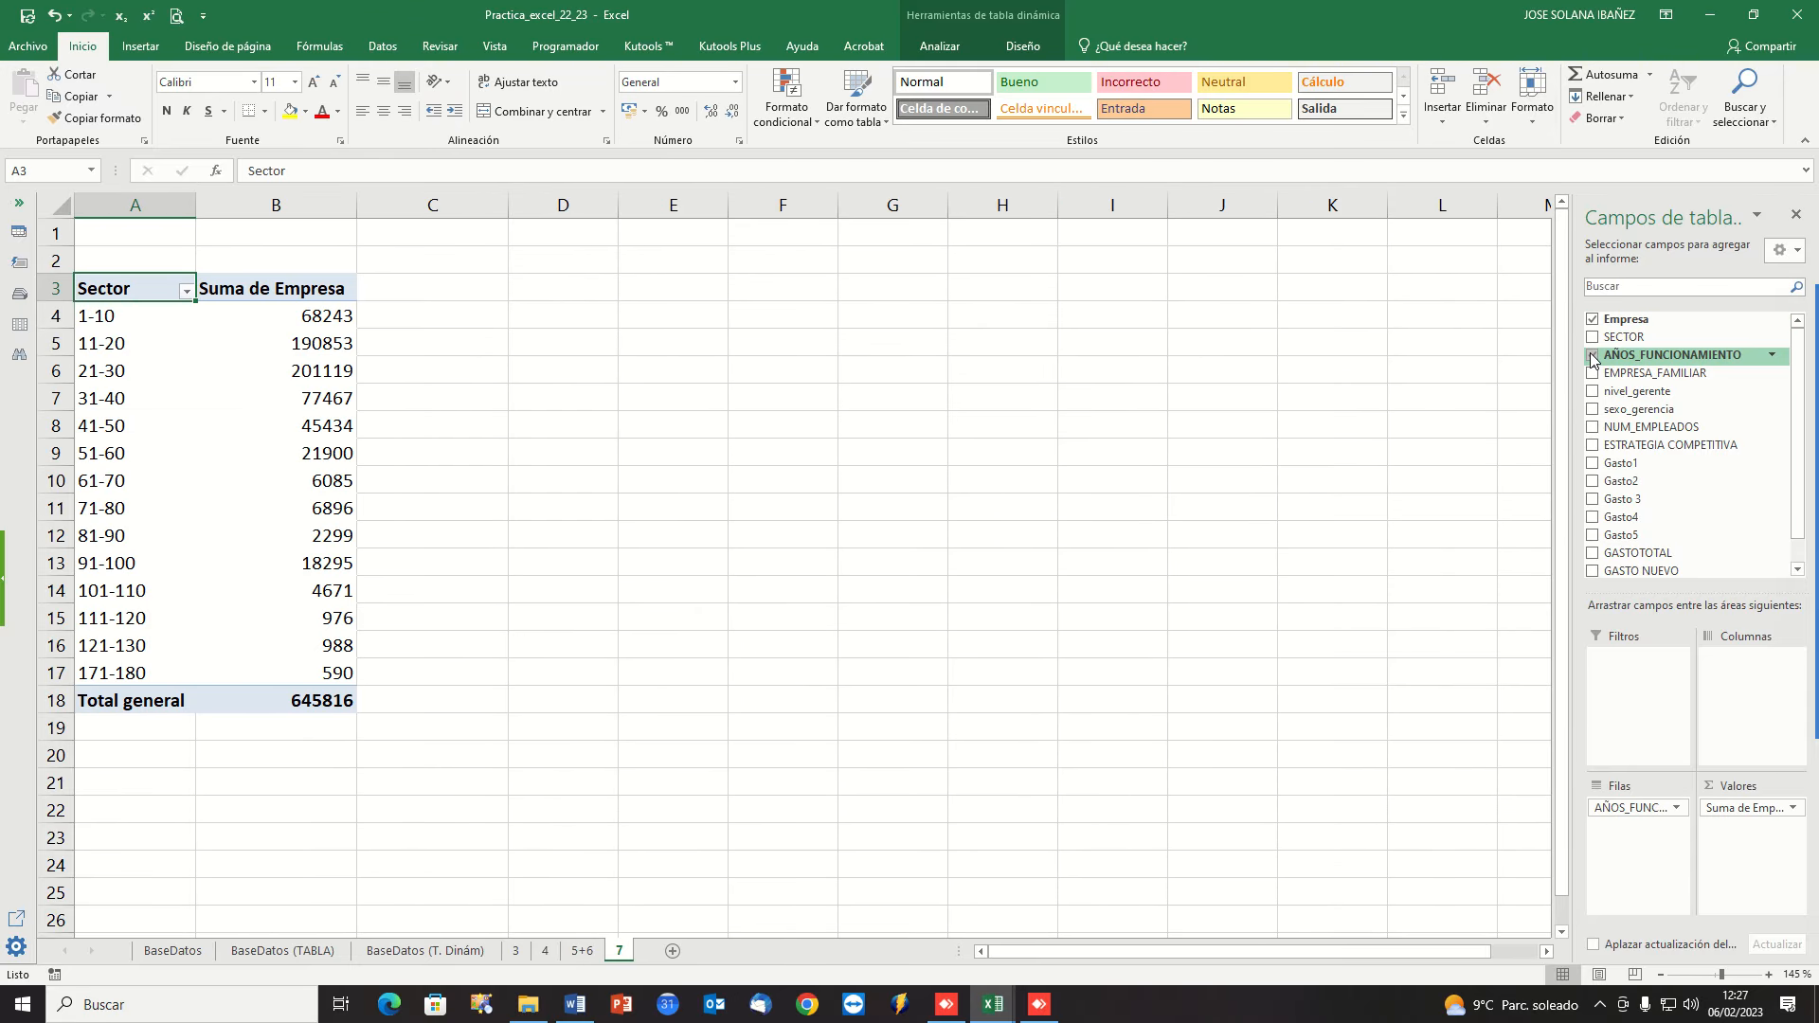
{"action": "left_click", "coordinate": [521, 513]}
Ungroup the AÑOS_FUNCIONAMIENTO row labels into individual years and look through the resulting list.
{"action": "left_click", "coordinate": [120, 319]}
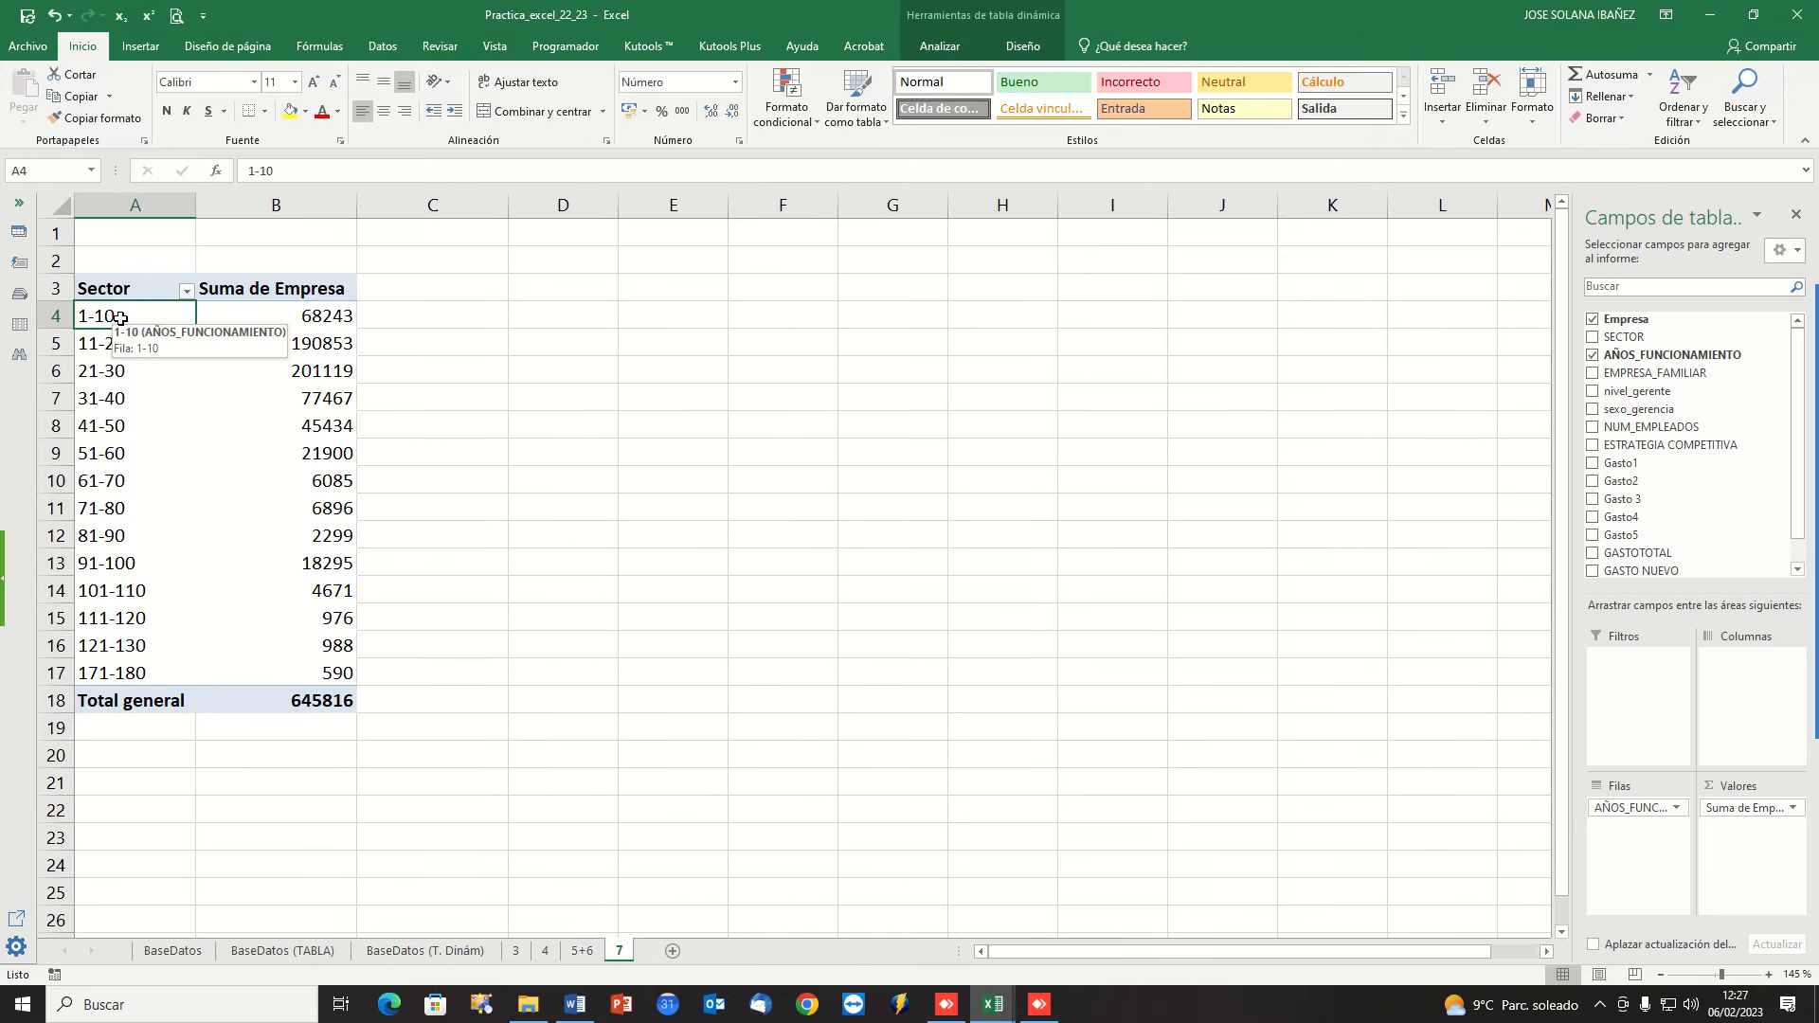
{"action": "right_click", "coordinate": [121, 319]}
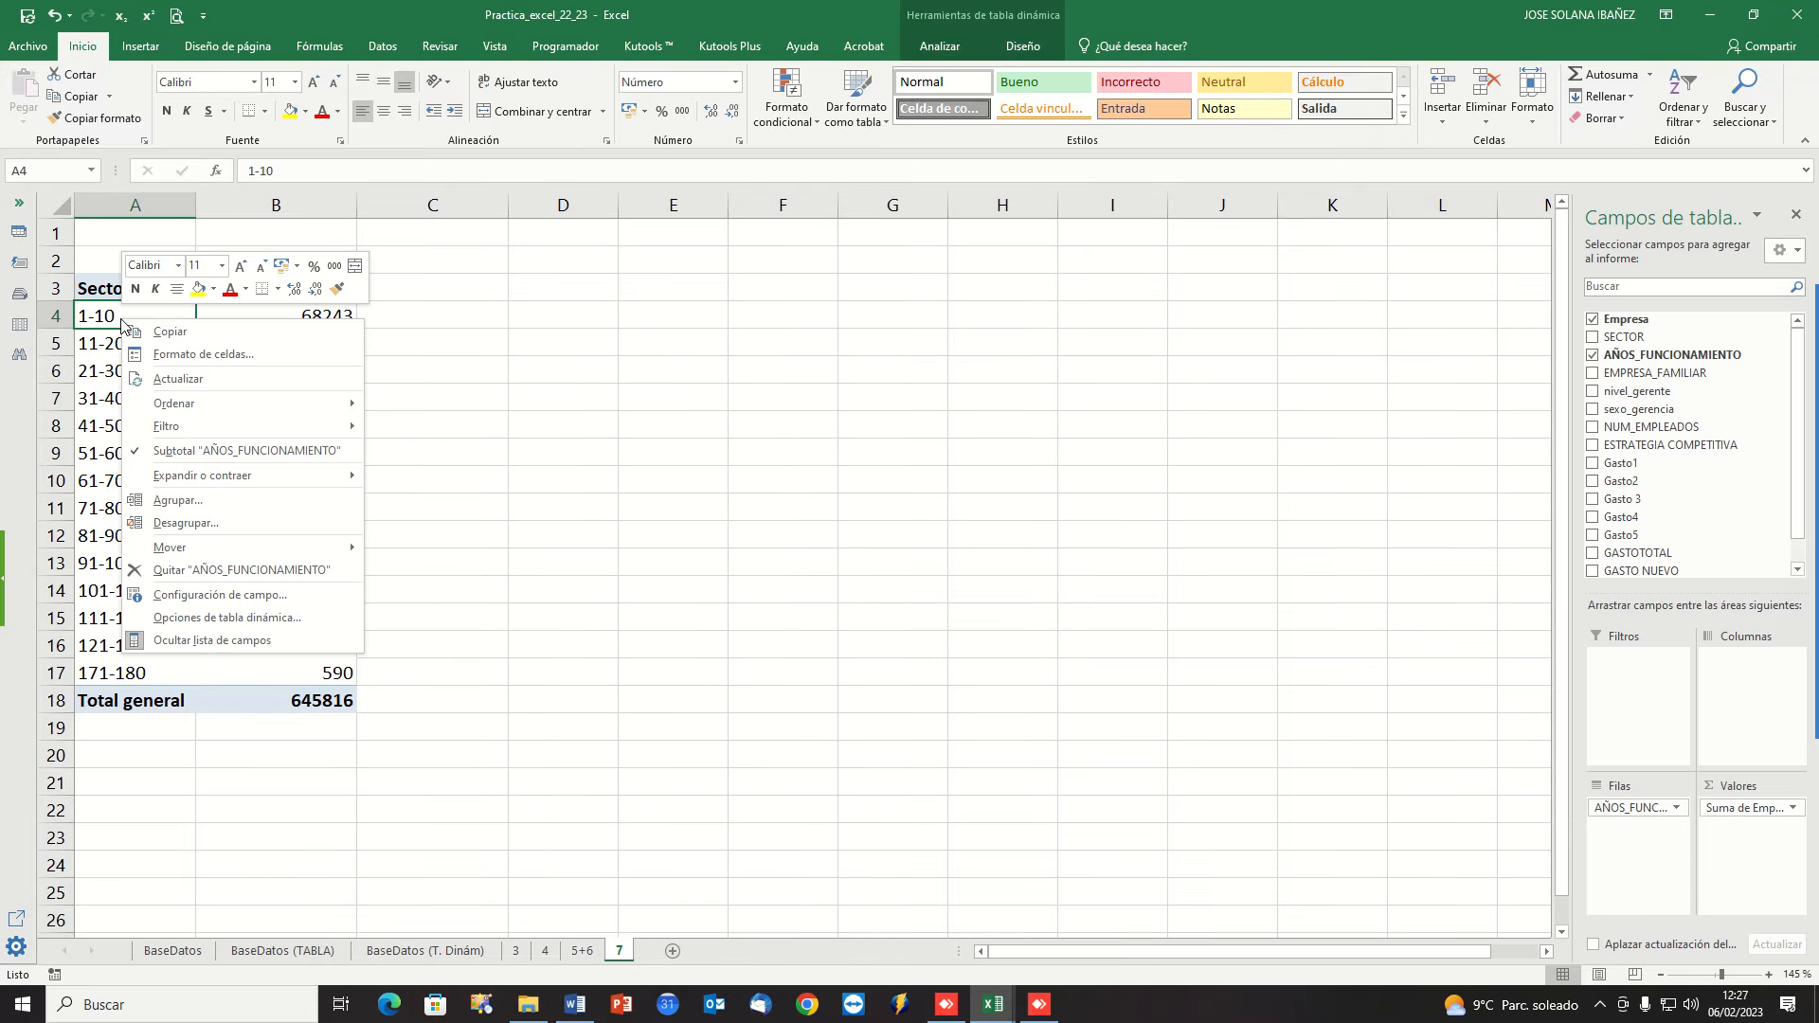
{"action": "left_click", "coordinate": [186, 524]}
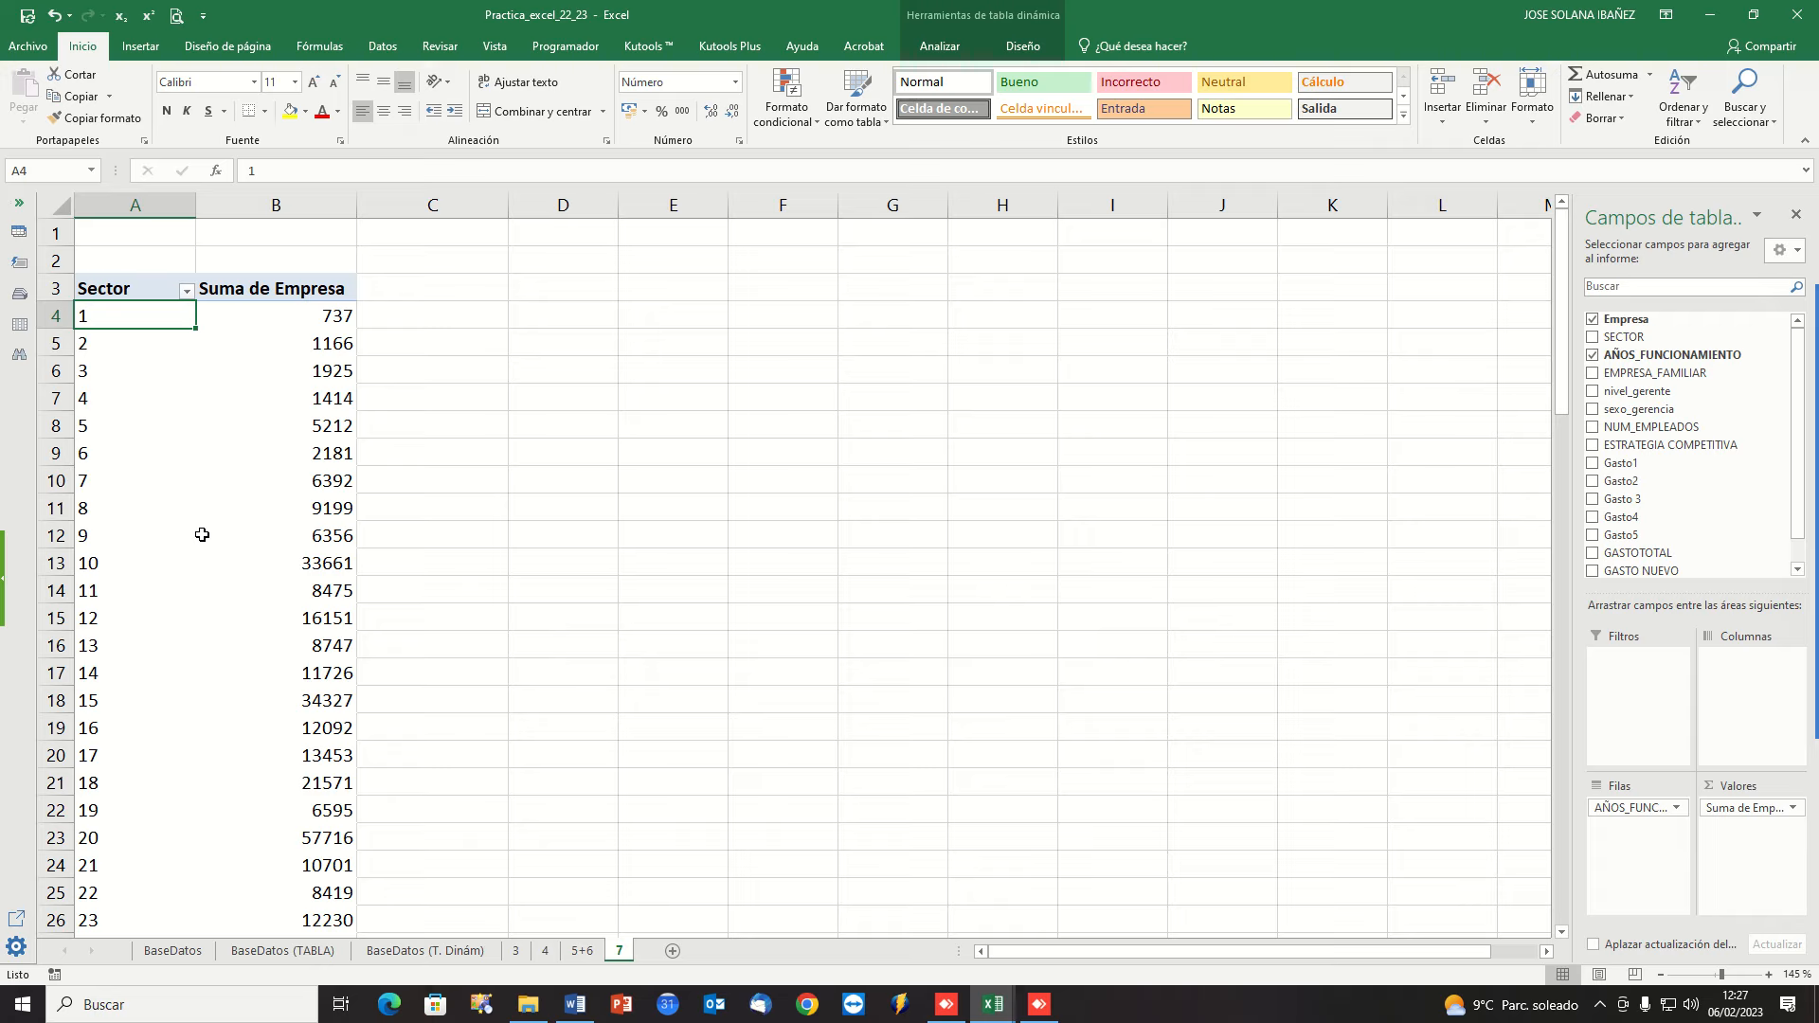
{"action": "scroll", "coordinate": [207, 617], "scroll_direction": "down", "scroll_amount": 20}
{"action": "scroll", "coordinate": [212, 621], "scroll_direction": "up", "scroll_amount": 20}
Change the Empresa value field's summary from a sum to Recuento.
{"action": "left_click", "coordinate": [258, 284]}
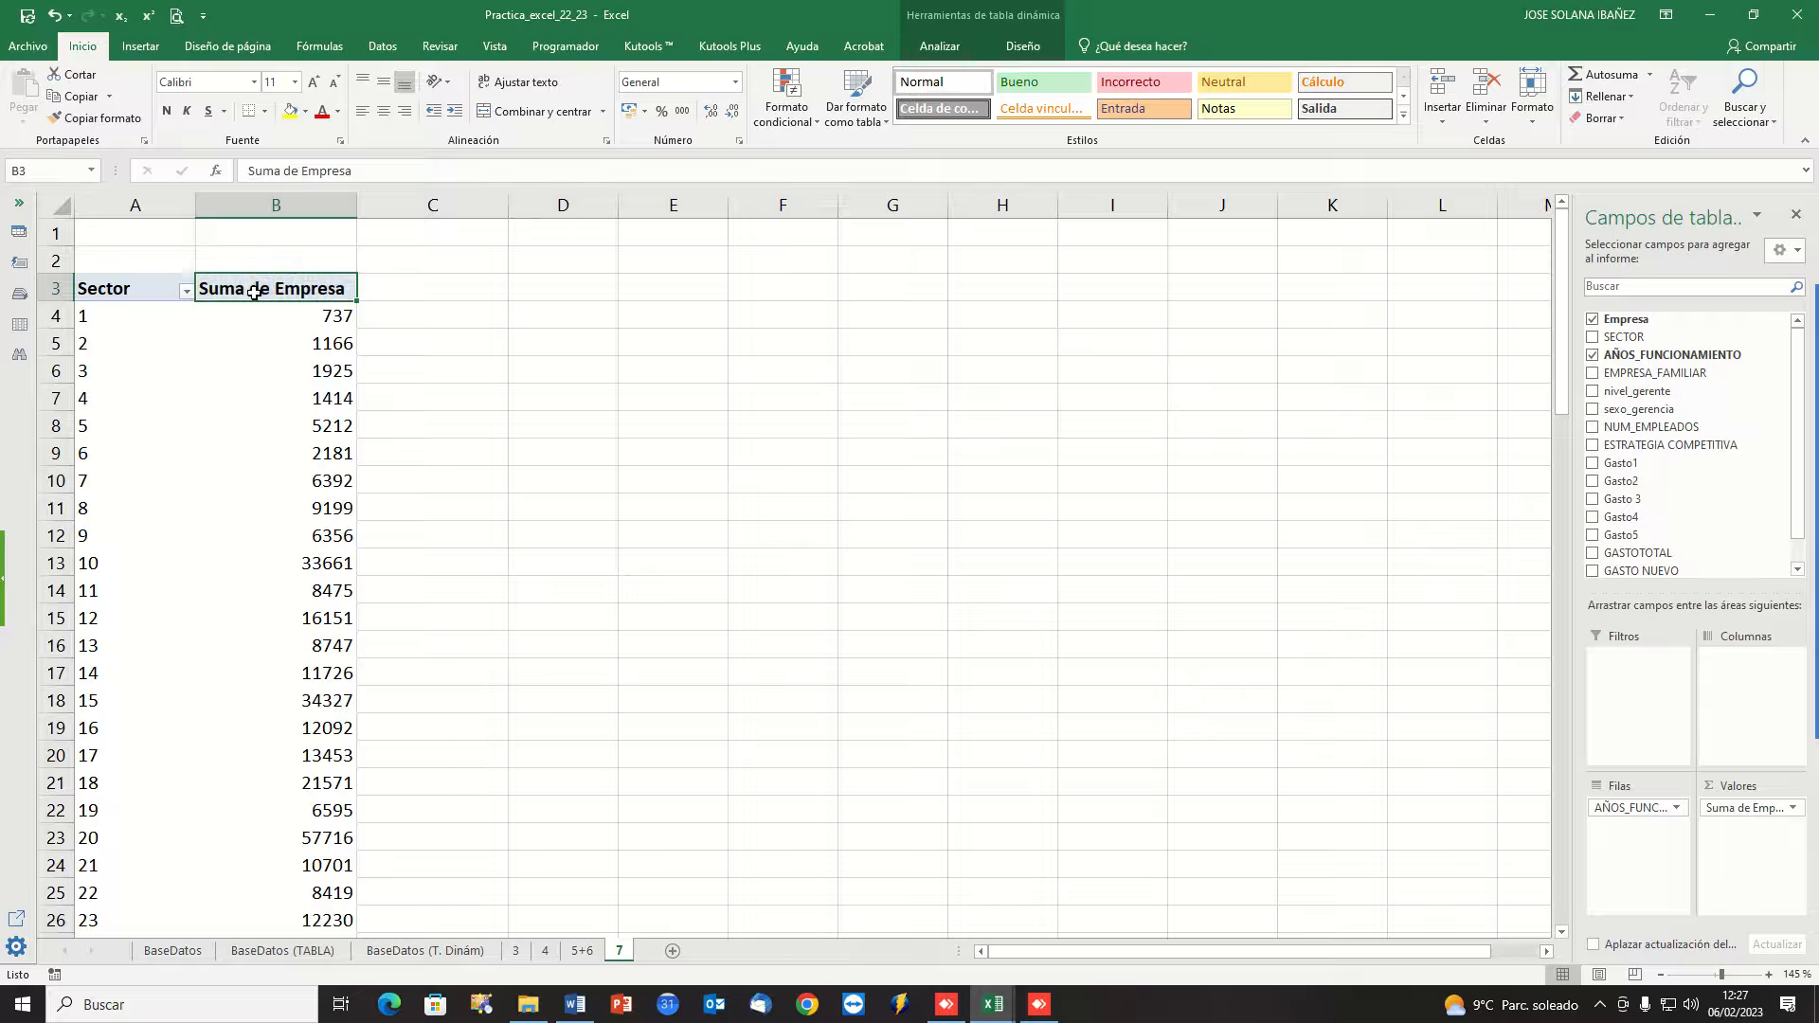
{"action": "double_click", "coordinate": [258, 286]}
{"action": "left_click", "coordinate": [1016, 368]}
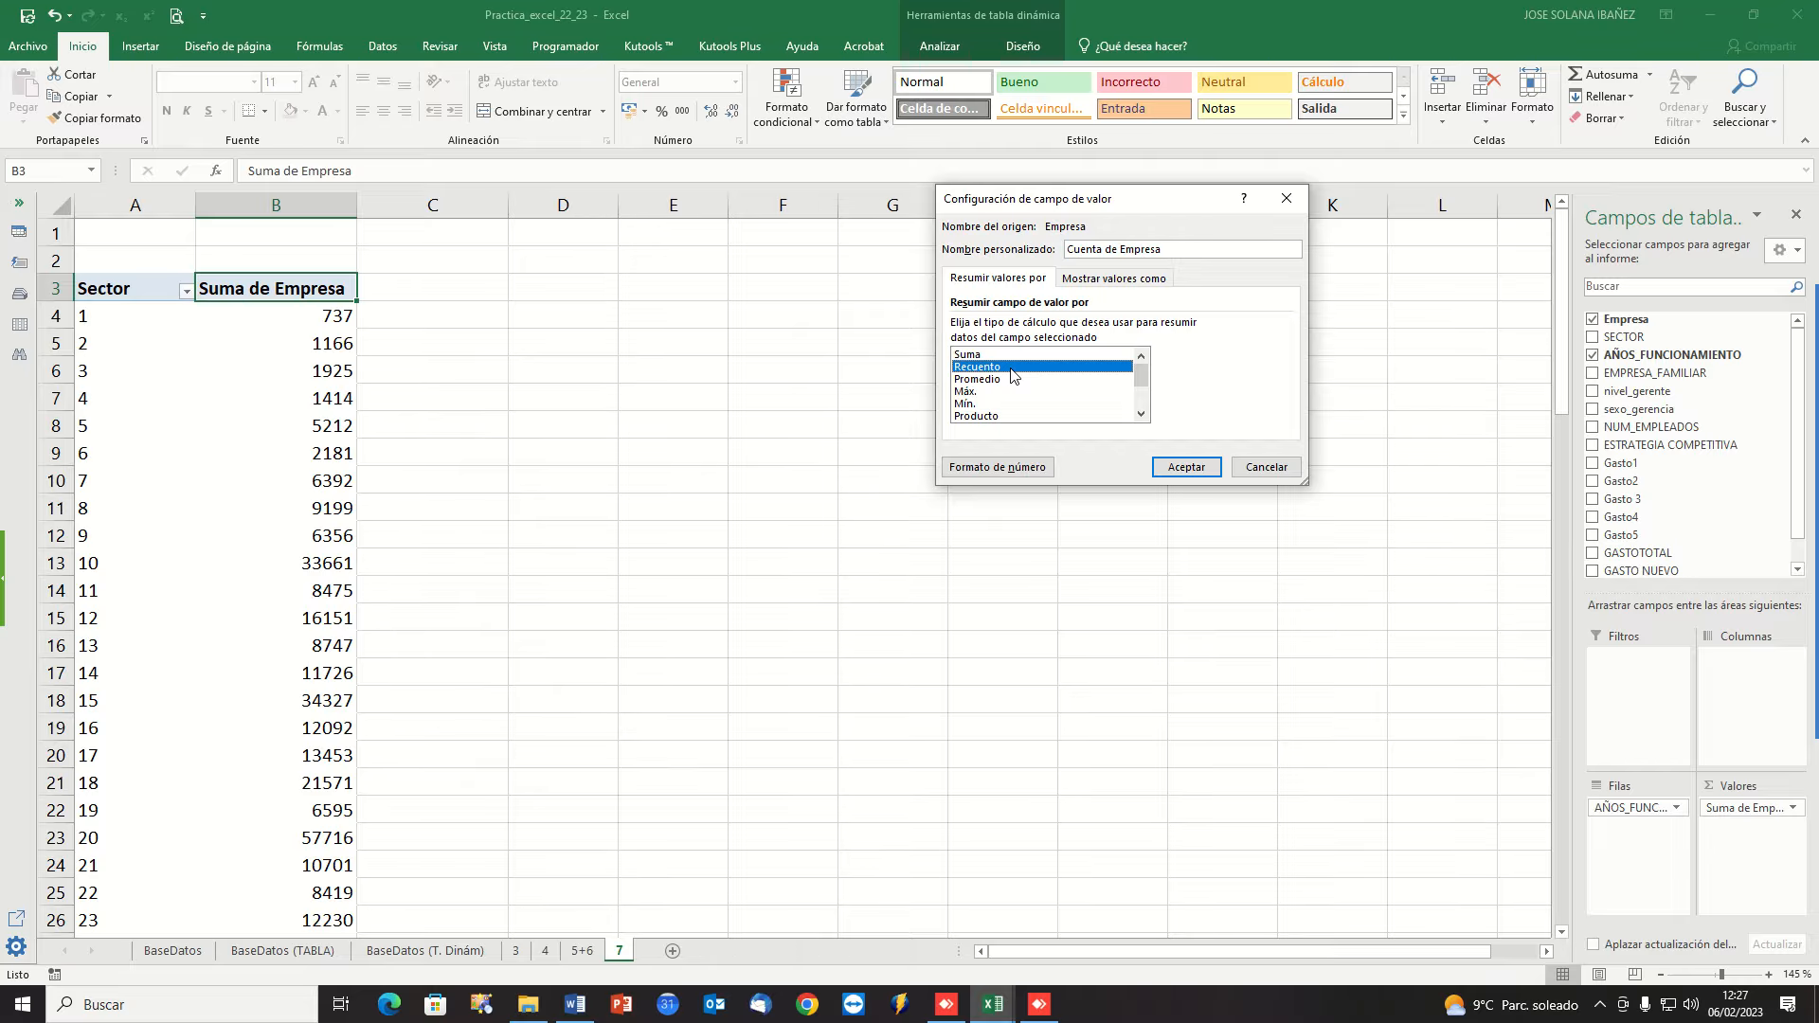
{"action": "left_click", "coordinate": [1185, 468]}
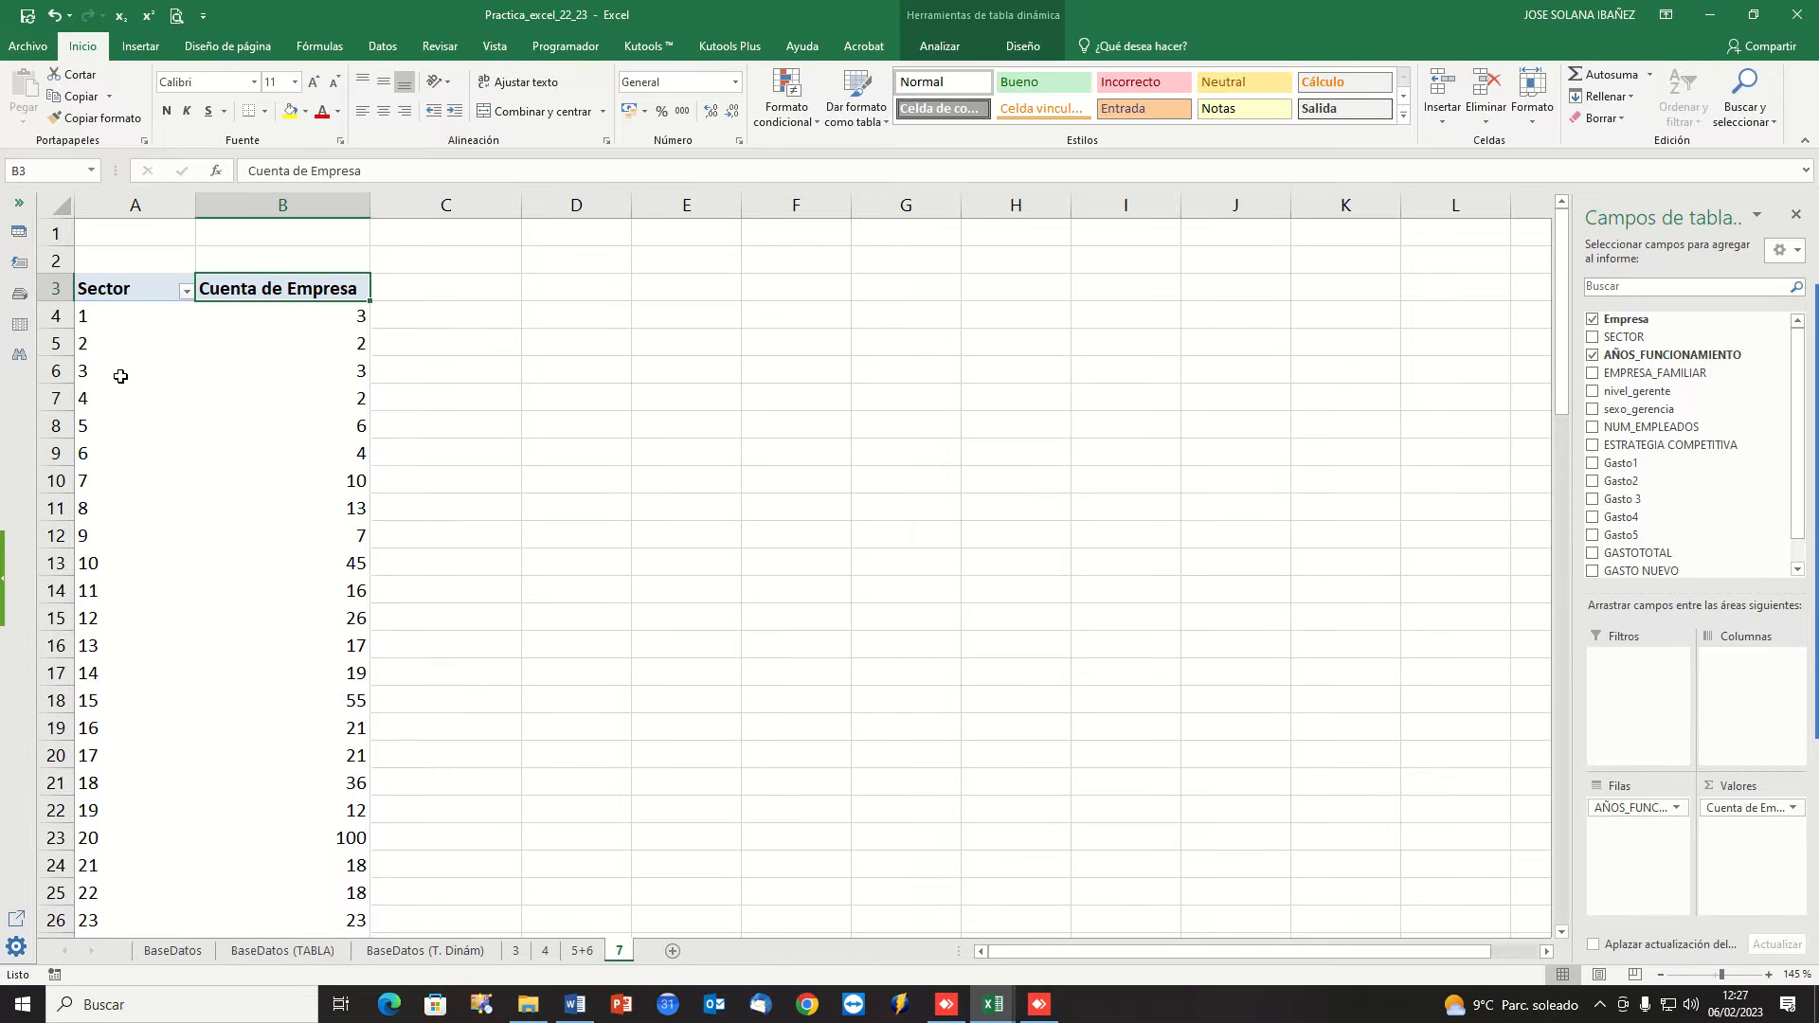
Rename the pivot table's row header to "Años Funcion." and fit column A's width to its contents.
{"action": "double_click", "coordinate": [132, 289]}
{"action": "left_click_drag", "start_coordinate": [140, 288], "coordinate": [64, 284]}
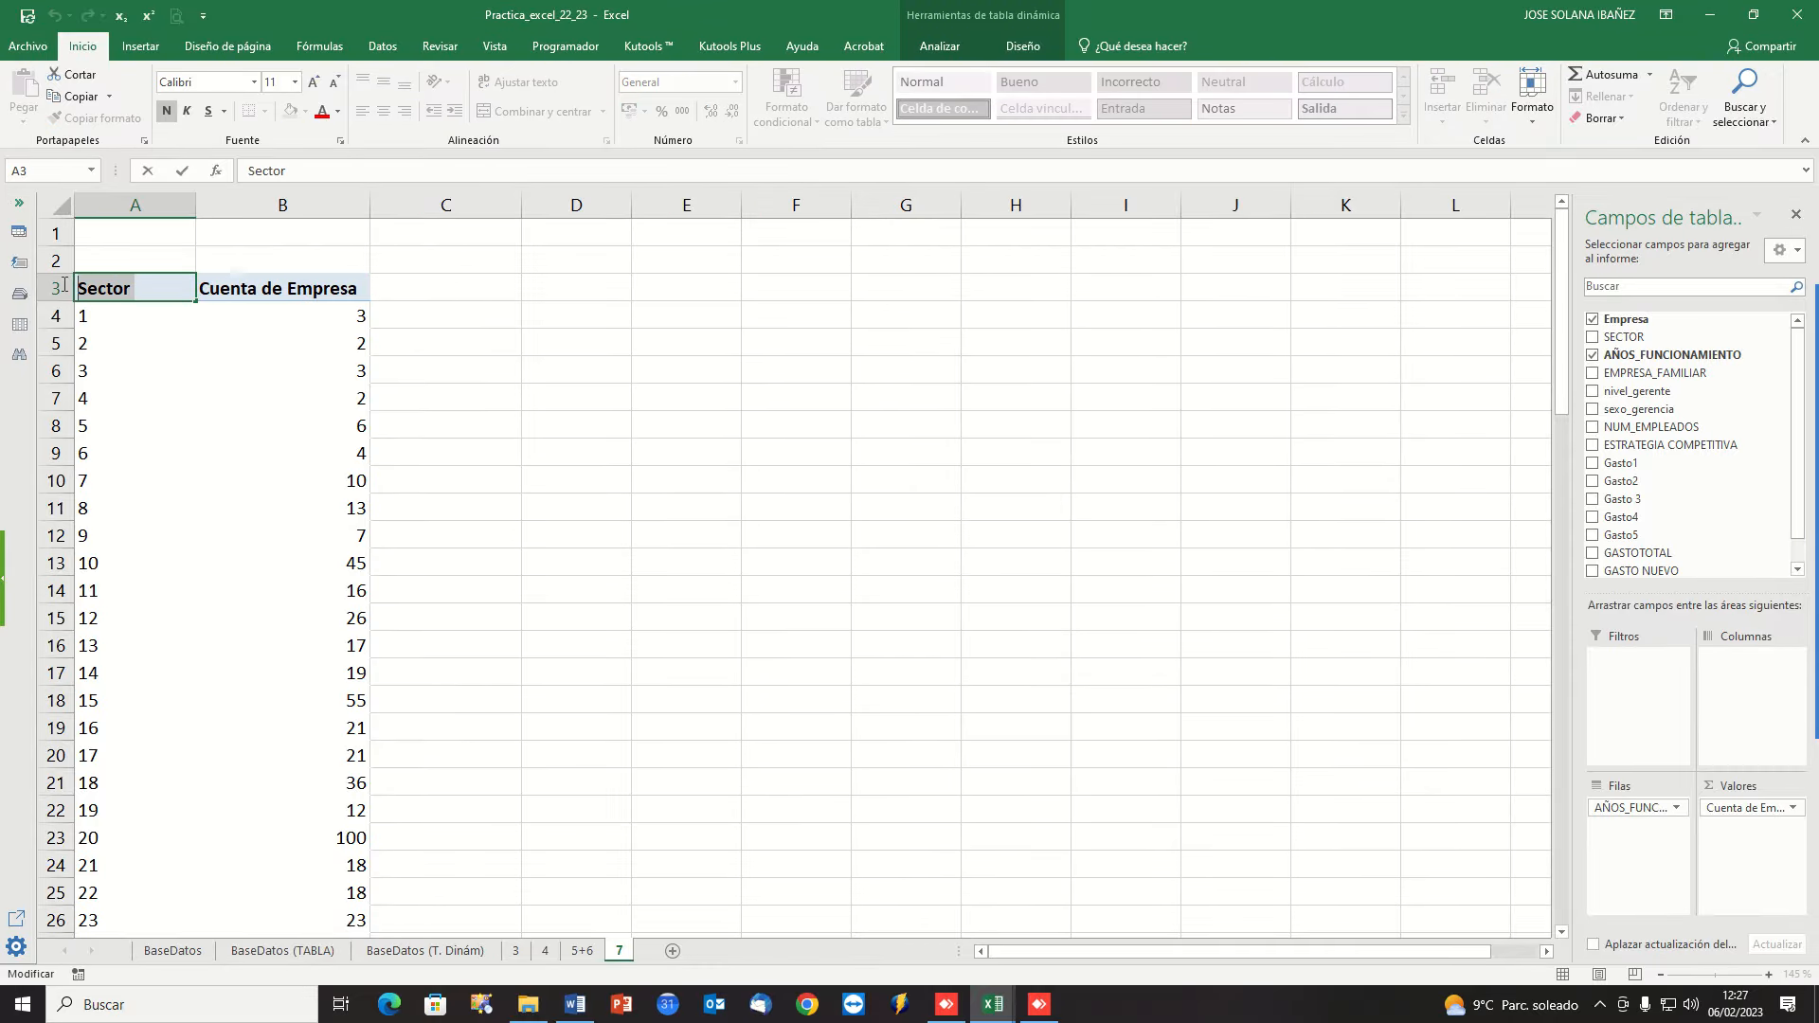
{"action": "type", "text": "Año"}
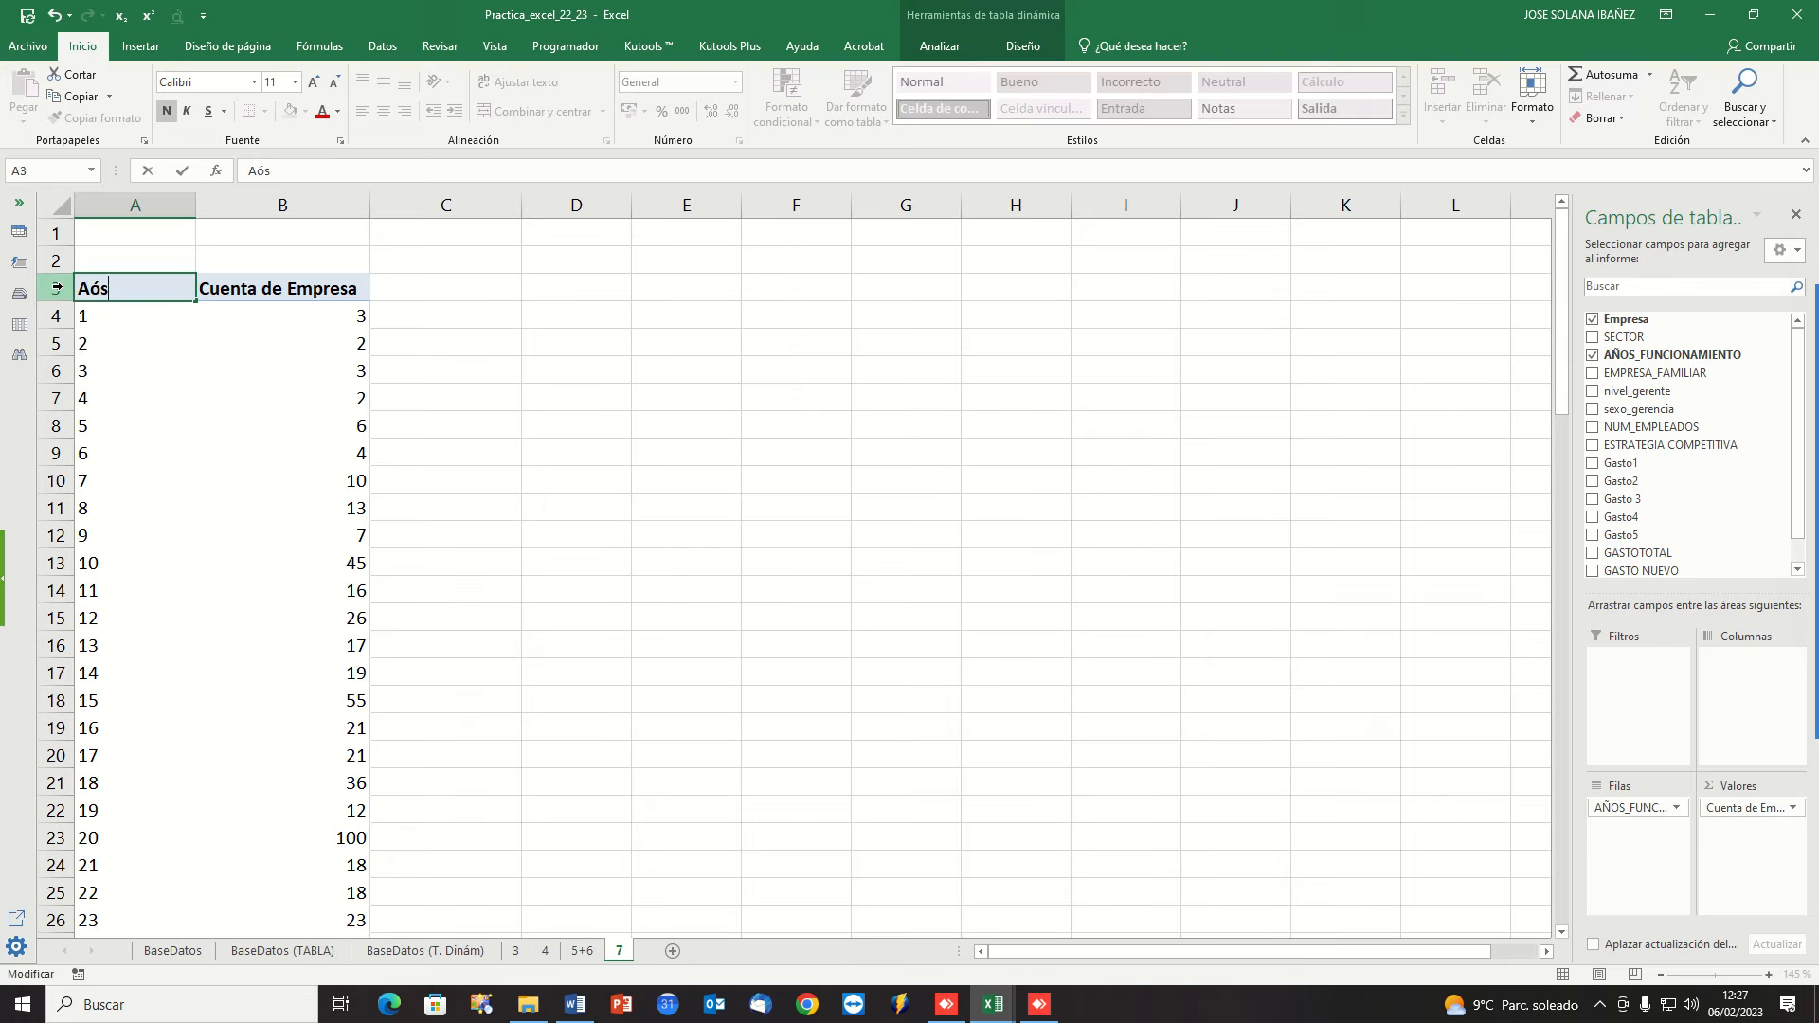
{"action": "key", "text": "BackSpace"}
{"action": "key", "text": "BackSpace"}
{"action": "type", "text": "ños Func"}
{"action": "key", "text": "Return"}
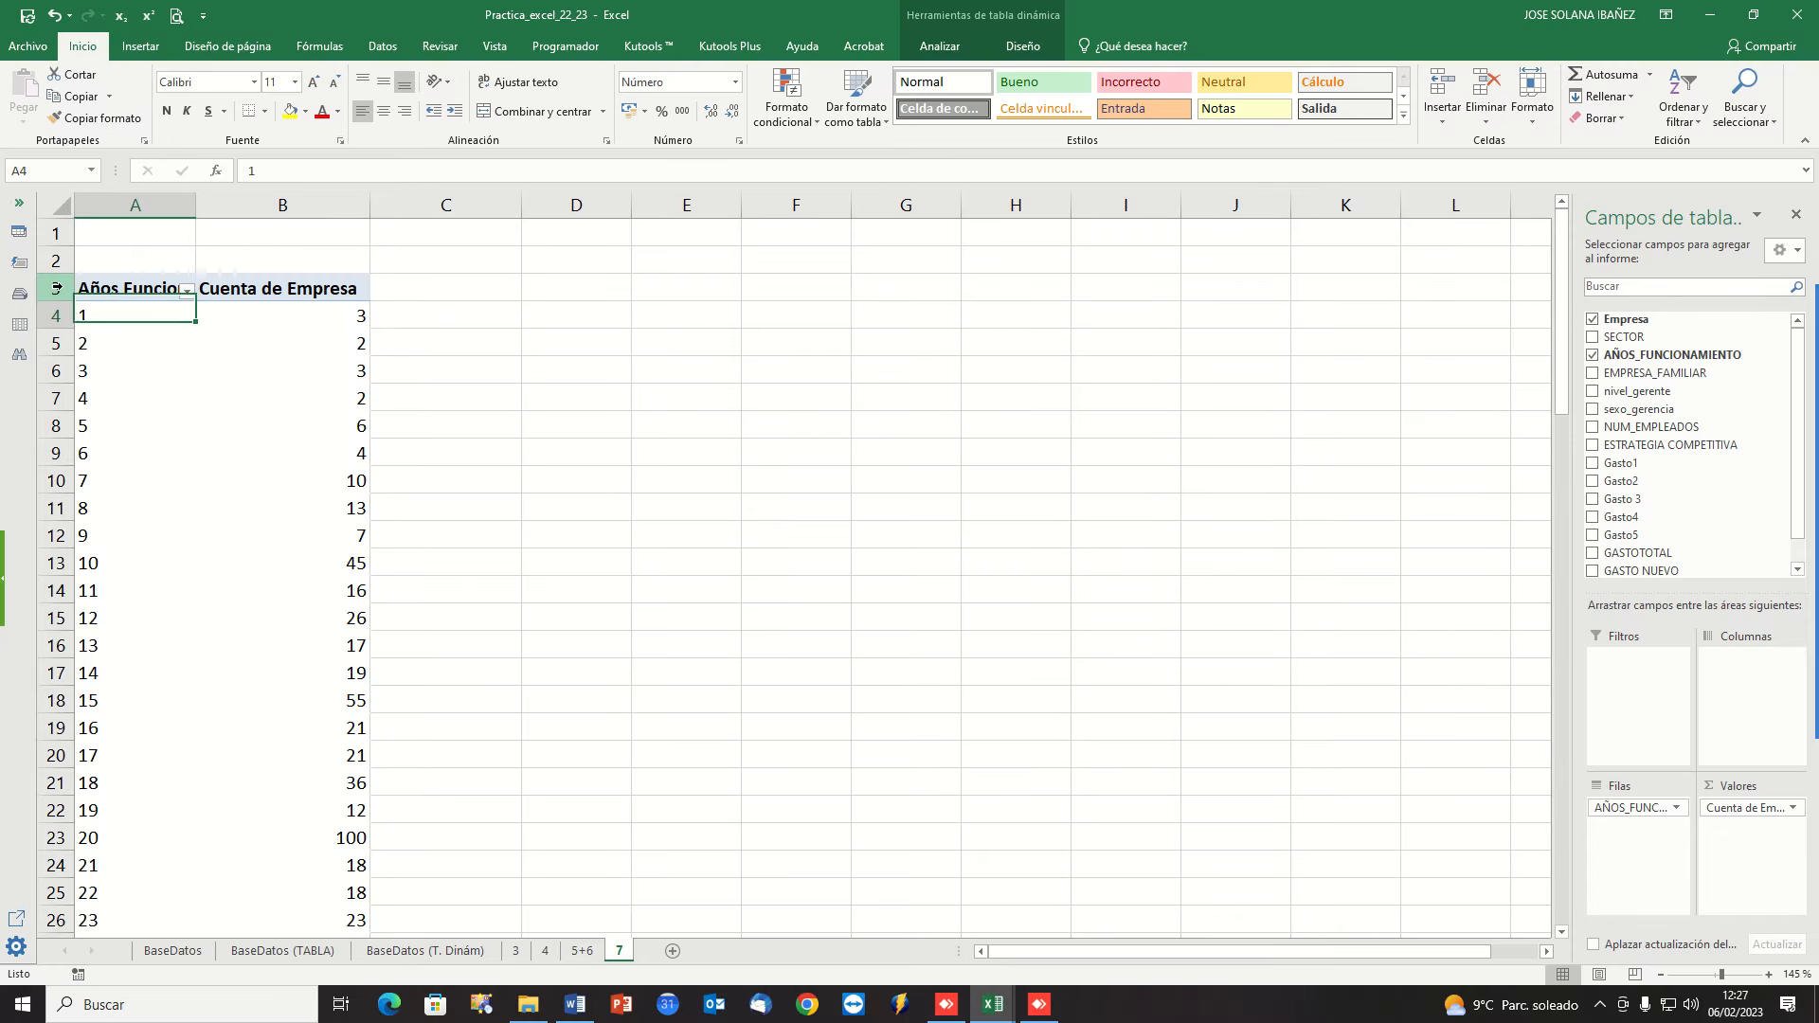
{"action": "double_click", "coordinate": [195, 214]}
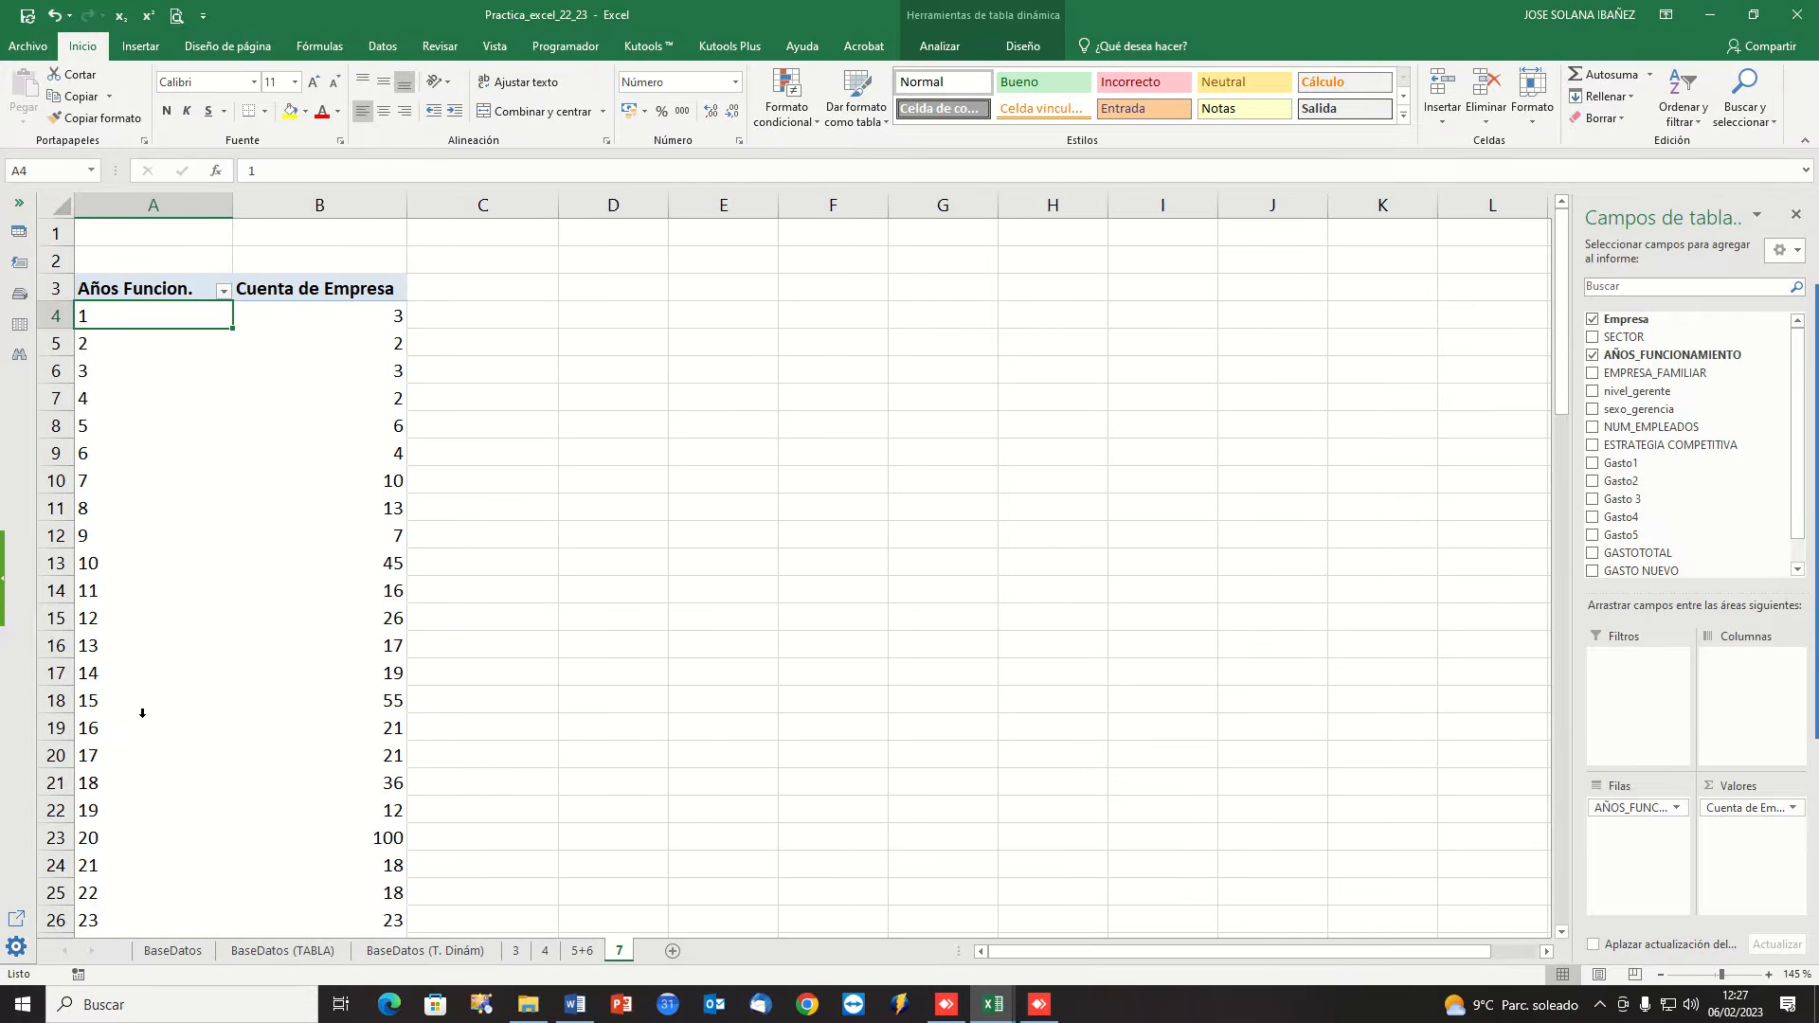
Group the years of operation from 1 to 178 into intervals of 10.
{"action": "scroll", "coordinate": [142, 712], "scroll_direction": "down", "scroll_amount": 4}
{"action": "scroll", "coordinate": [144, 713], "scroll_direction": "up", "scroll_amount": 4}
{"action": "key", "text": "Down"}
{"action": "key", "text": "Down"}
{"action": "key", "text": "Down"}
{"action": "key", "text": "Down"}
{"action": "key", "text": "Down"}
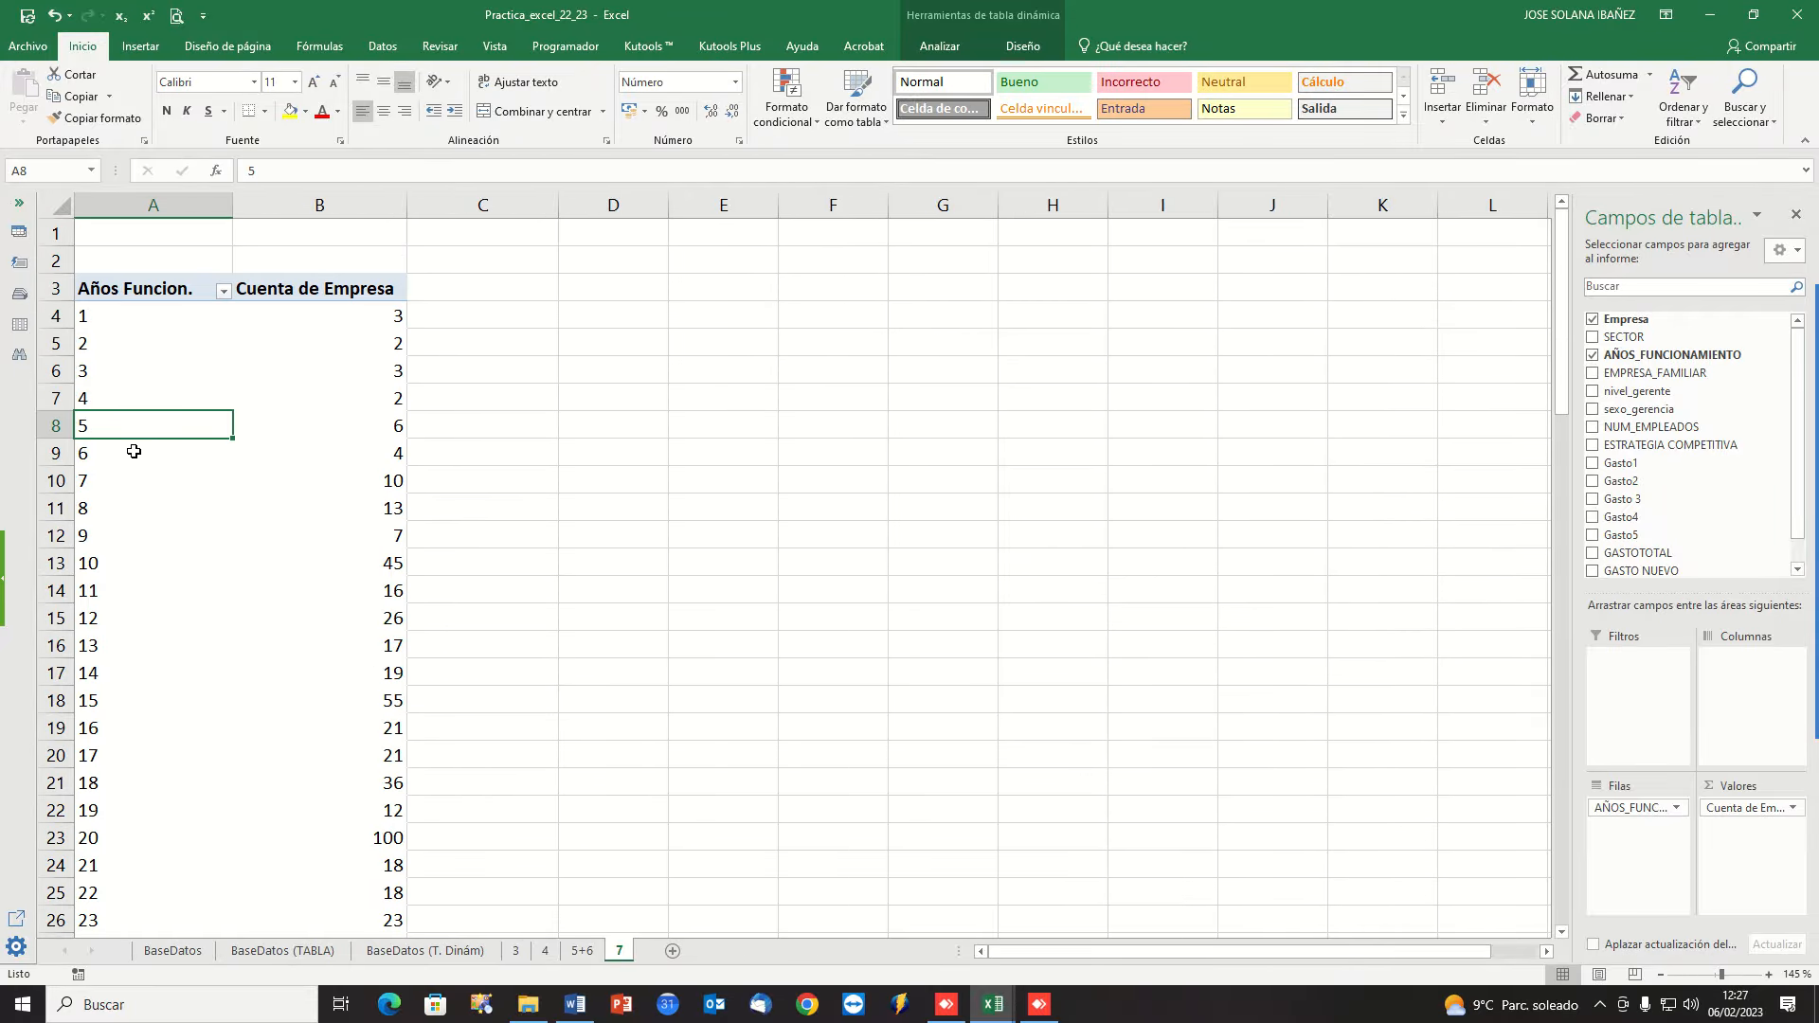
{"action": "left_click", "coordinate": [143, 456]}
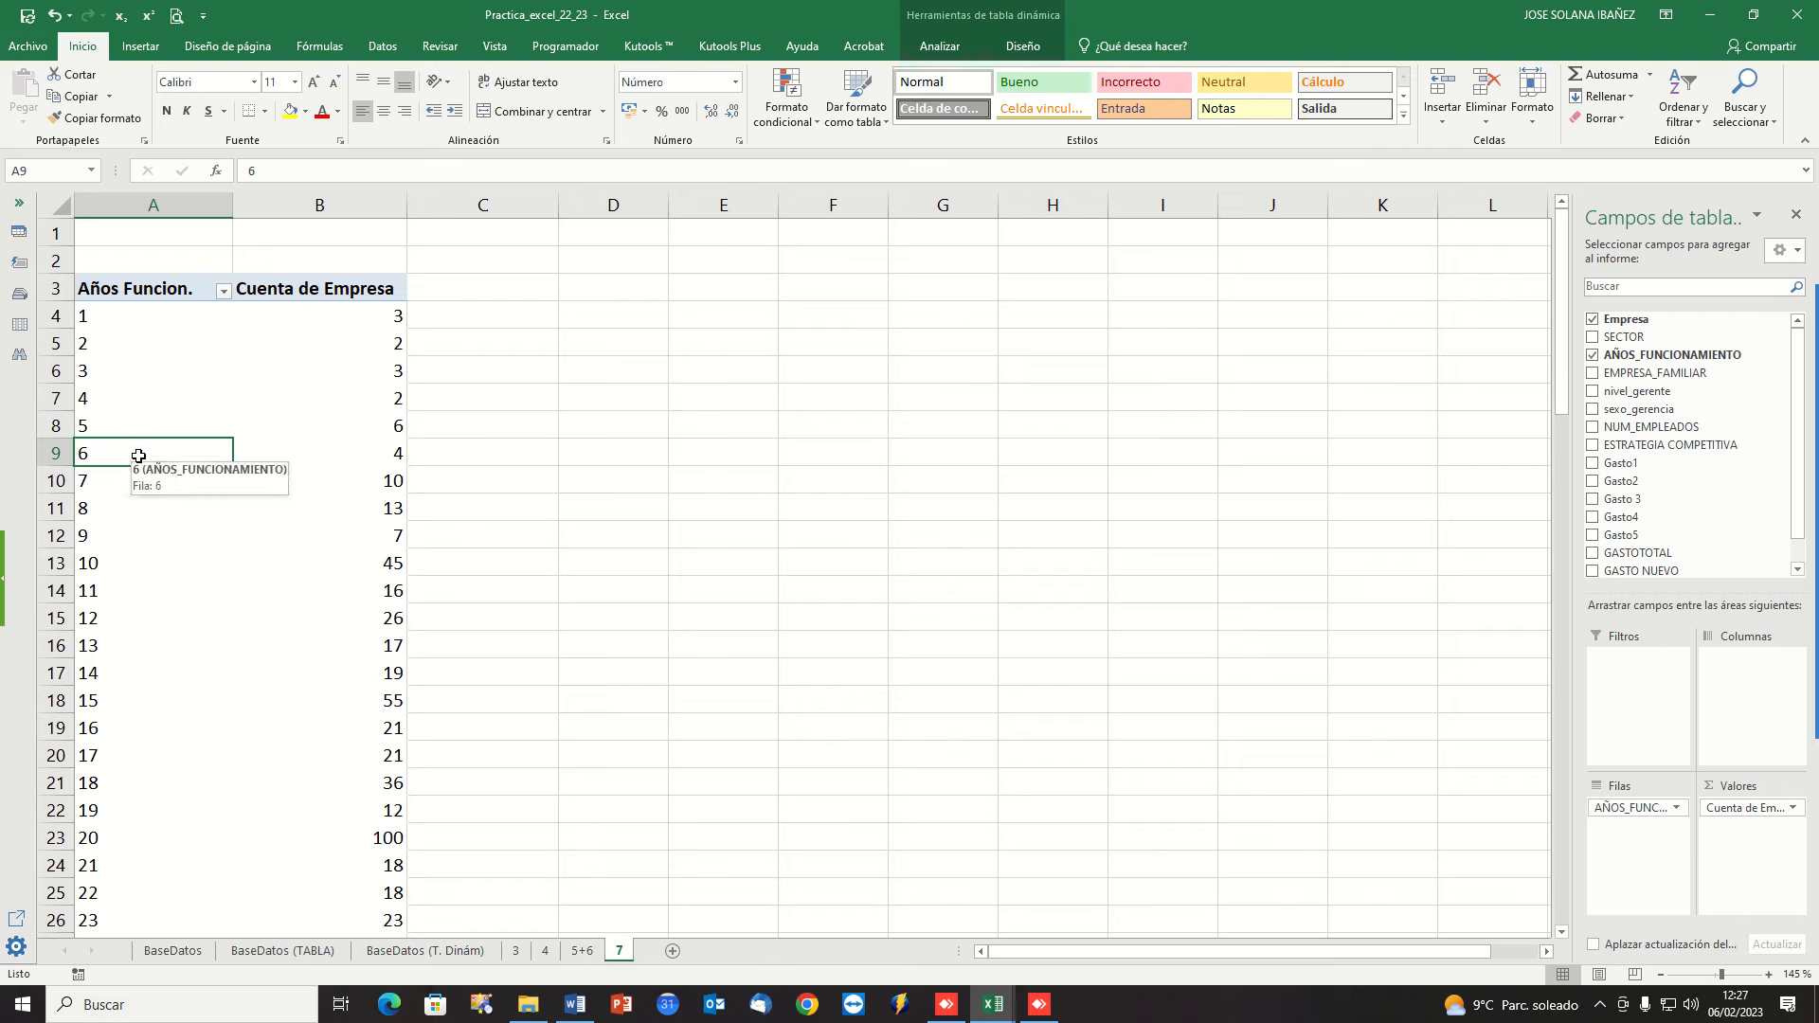
{"action": "right_click", "coordinate": [143, 457]}
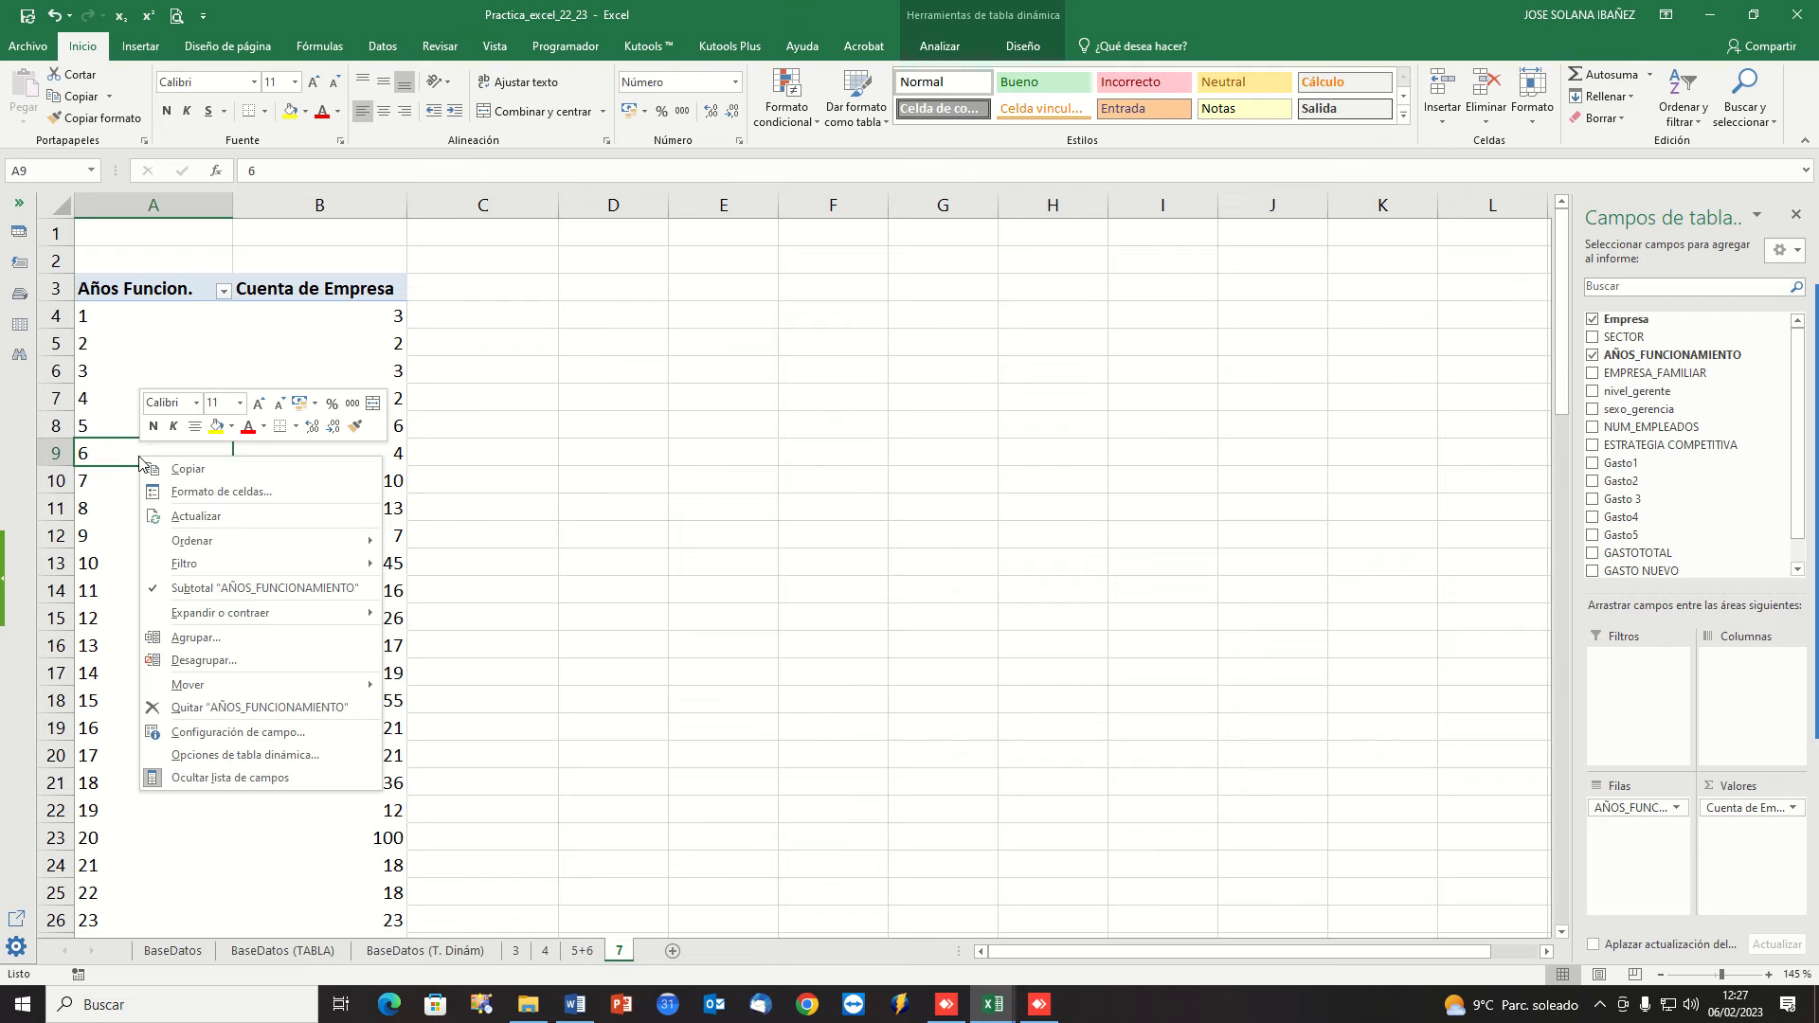
{"action": "left_click", "coordinate": [200, 637]}
{"action": "left_click_drag", "start_coordinate": [194, 571], "coordinate": [581, 302]}
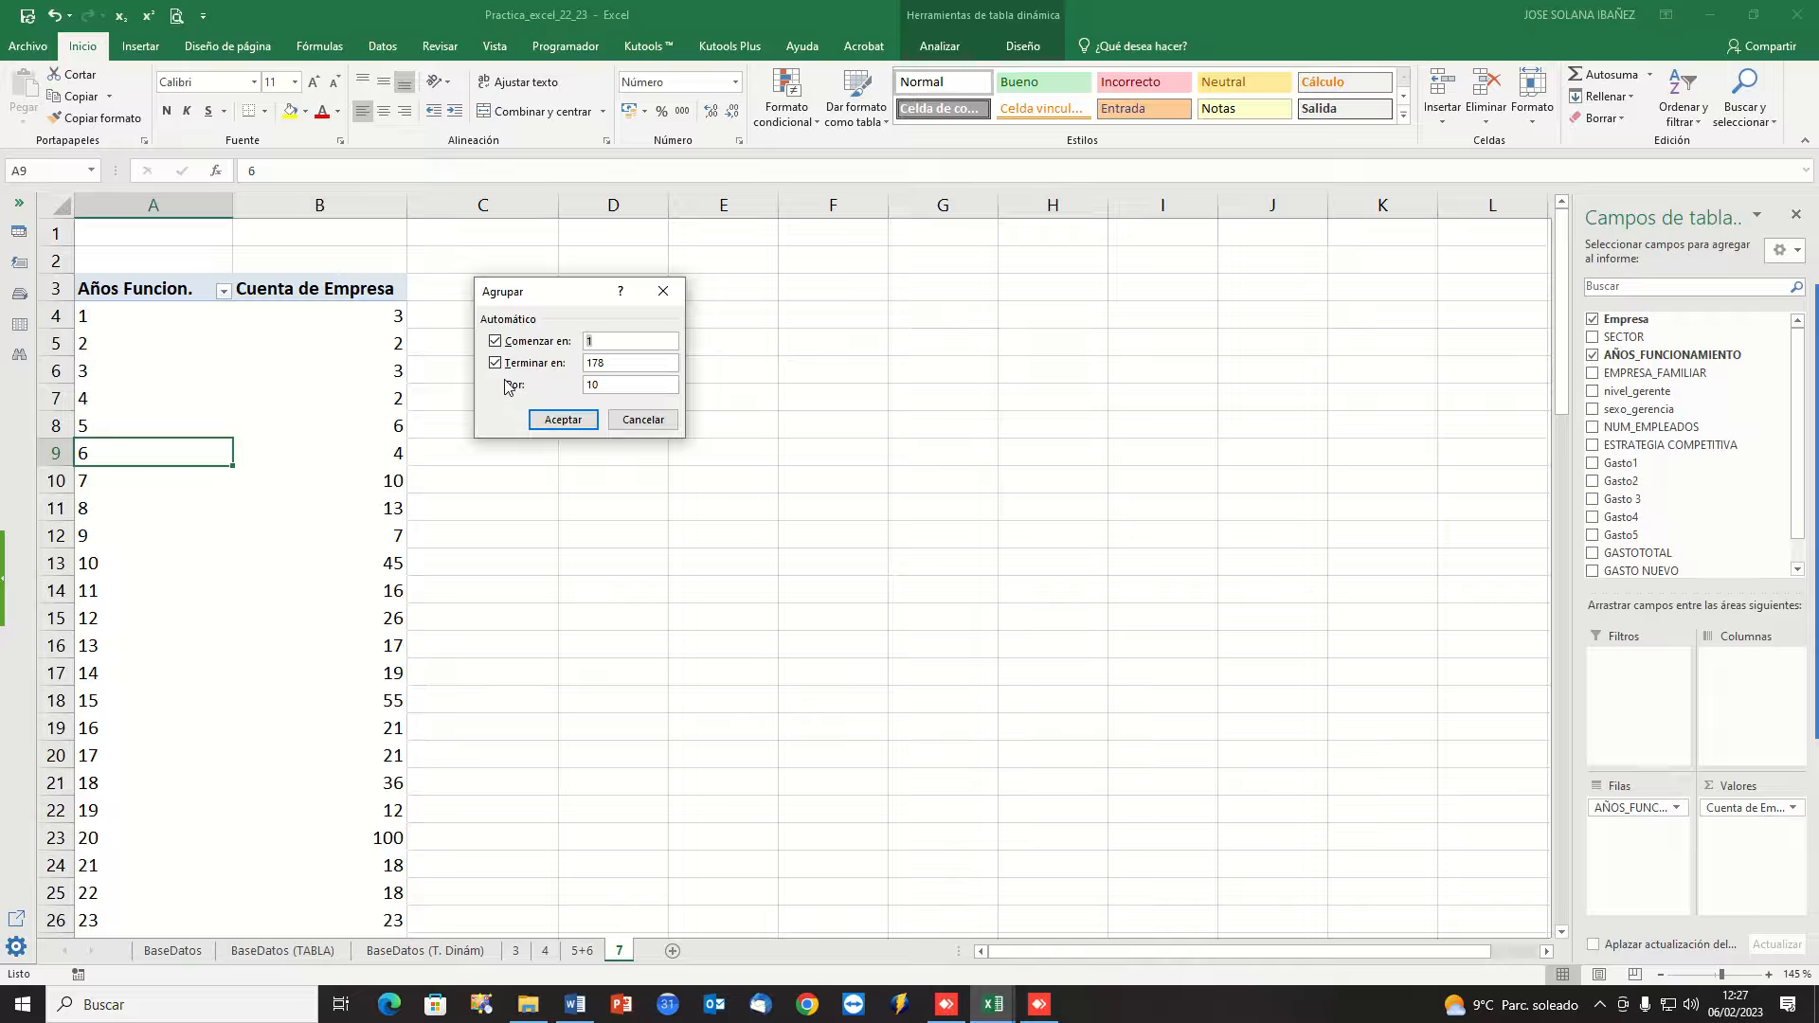
{"action": "left_click", "coordinate": [566, 419]}
Look over the ten-year intervals and regroup the years of operation from 1 to 178 by 20.
{"action": "left_click", "coordinate": [121, 322]}
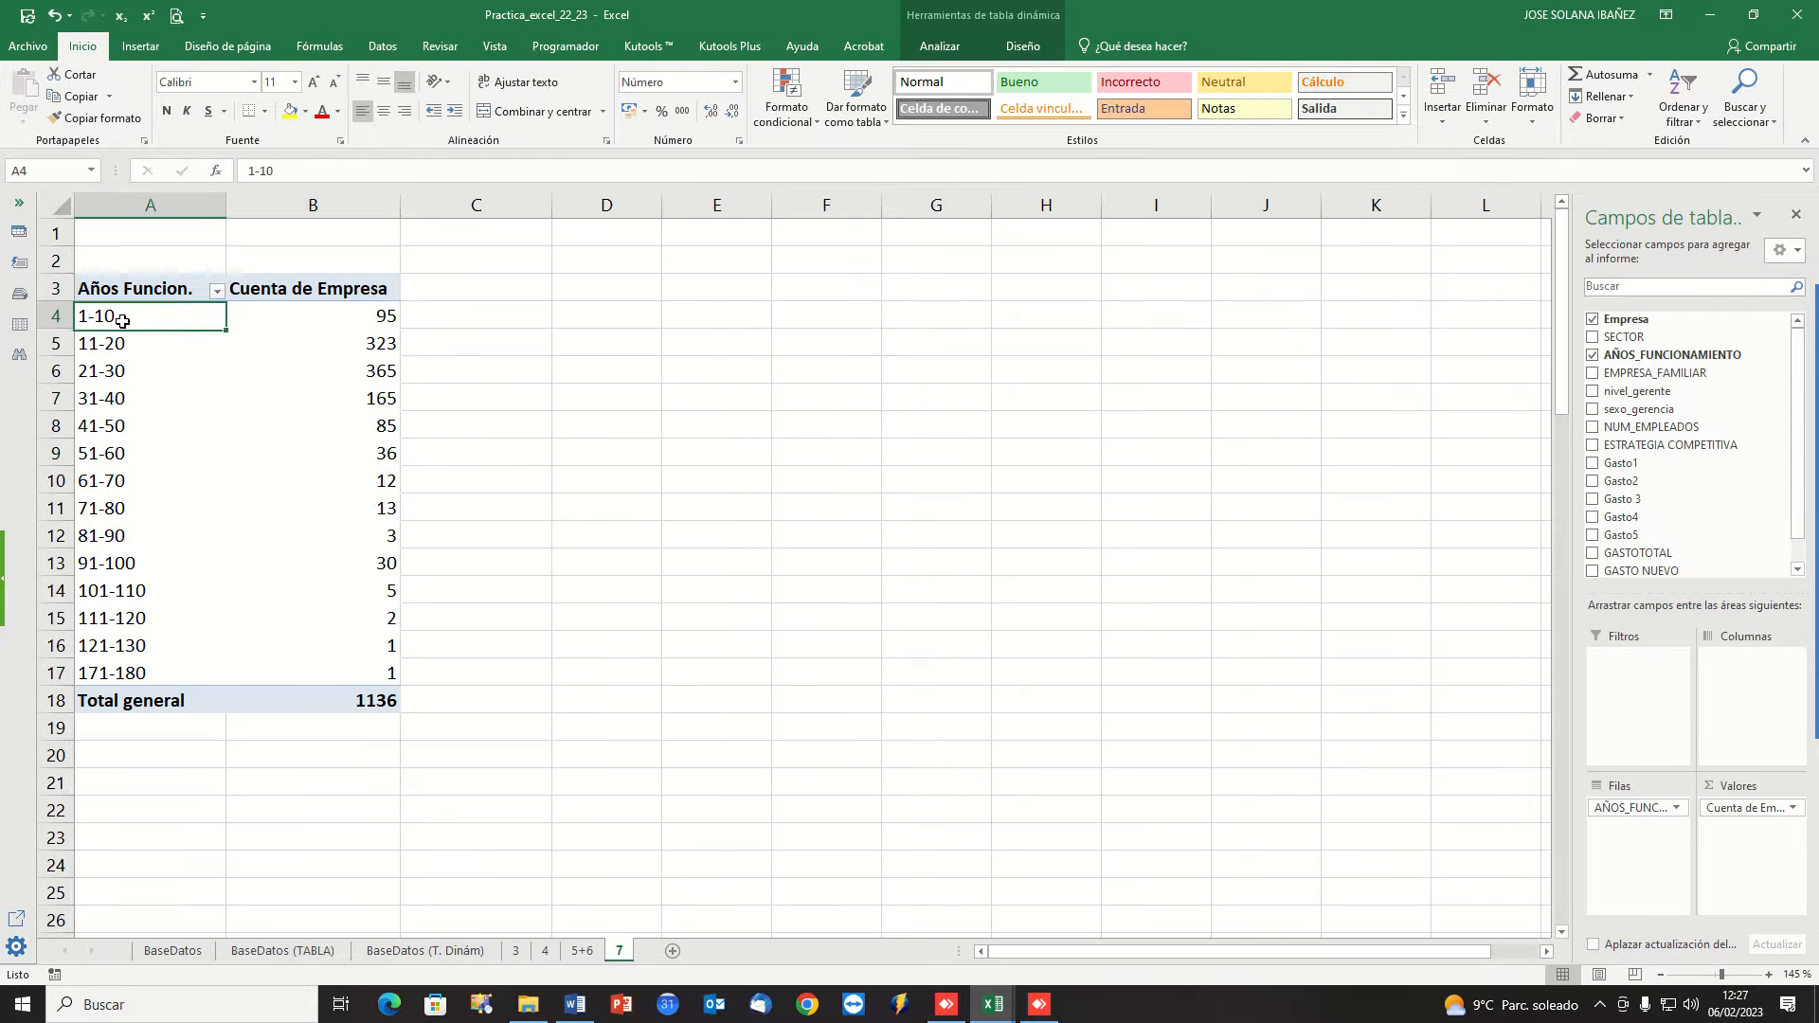
{"action": "left_click", "coordinate": [117, 347]}
{"action": "left_click", "coordinate": [115, 373]}
{"action": "left_click", "coordinate": [114, 398]}
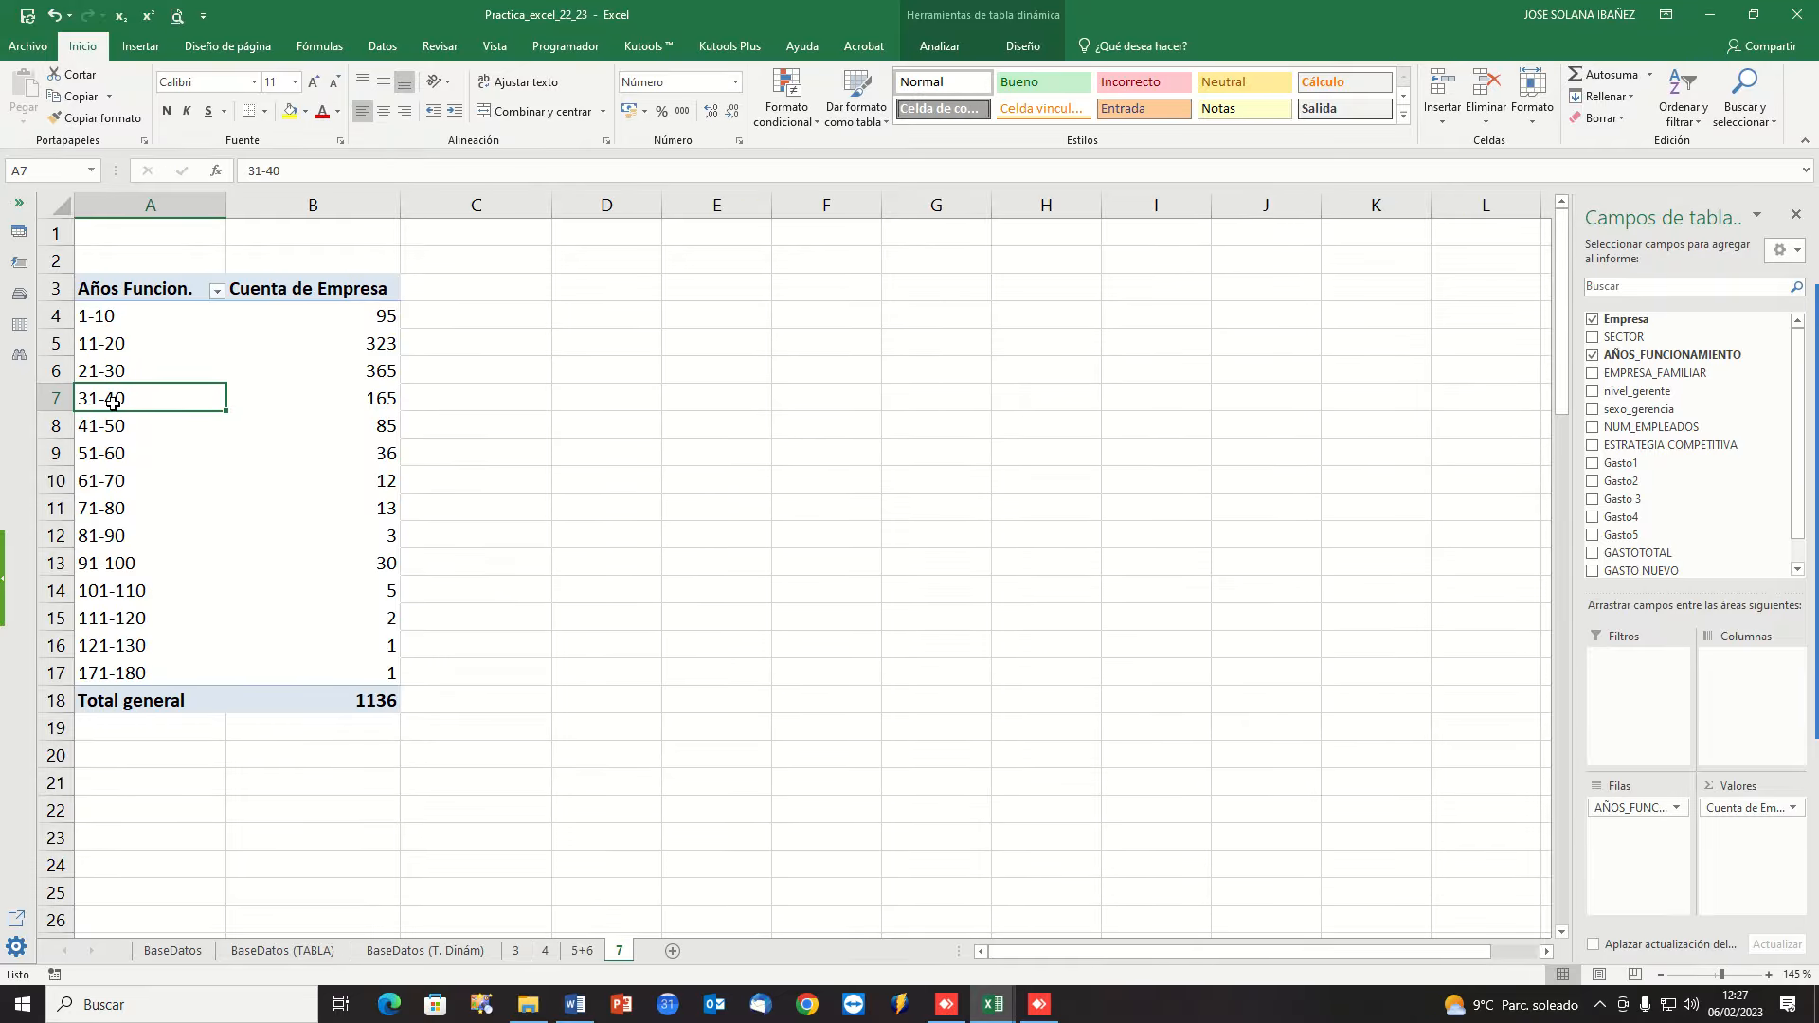
{"action": "left_click", "coordinate": [115, 425]}
{"action": "left_click", "coordinate": [129, 397]}
{"action": "right_click", "coordinate": [129, 398]}
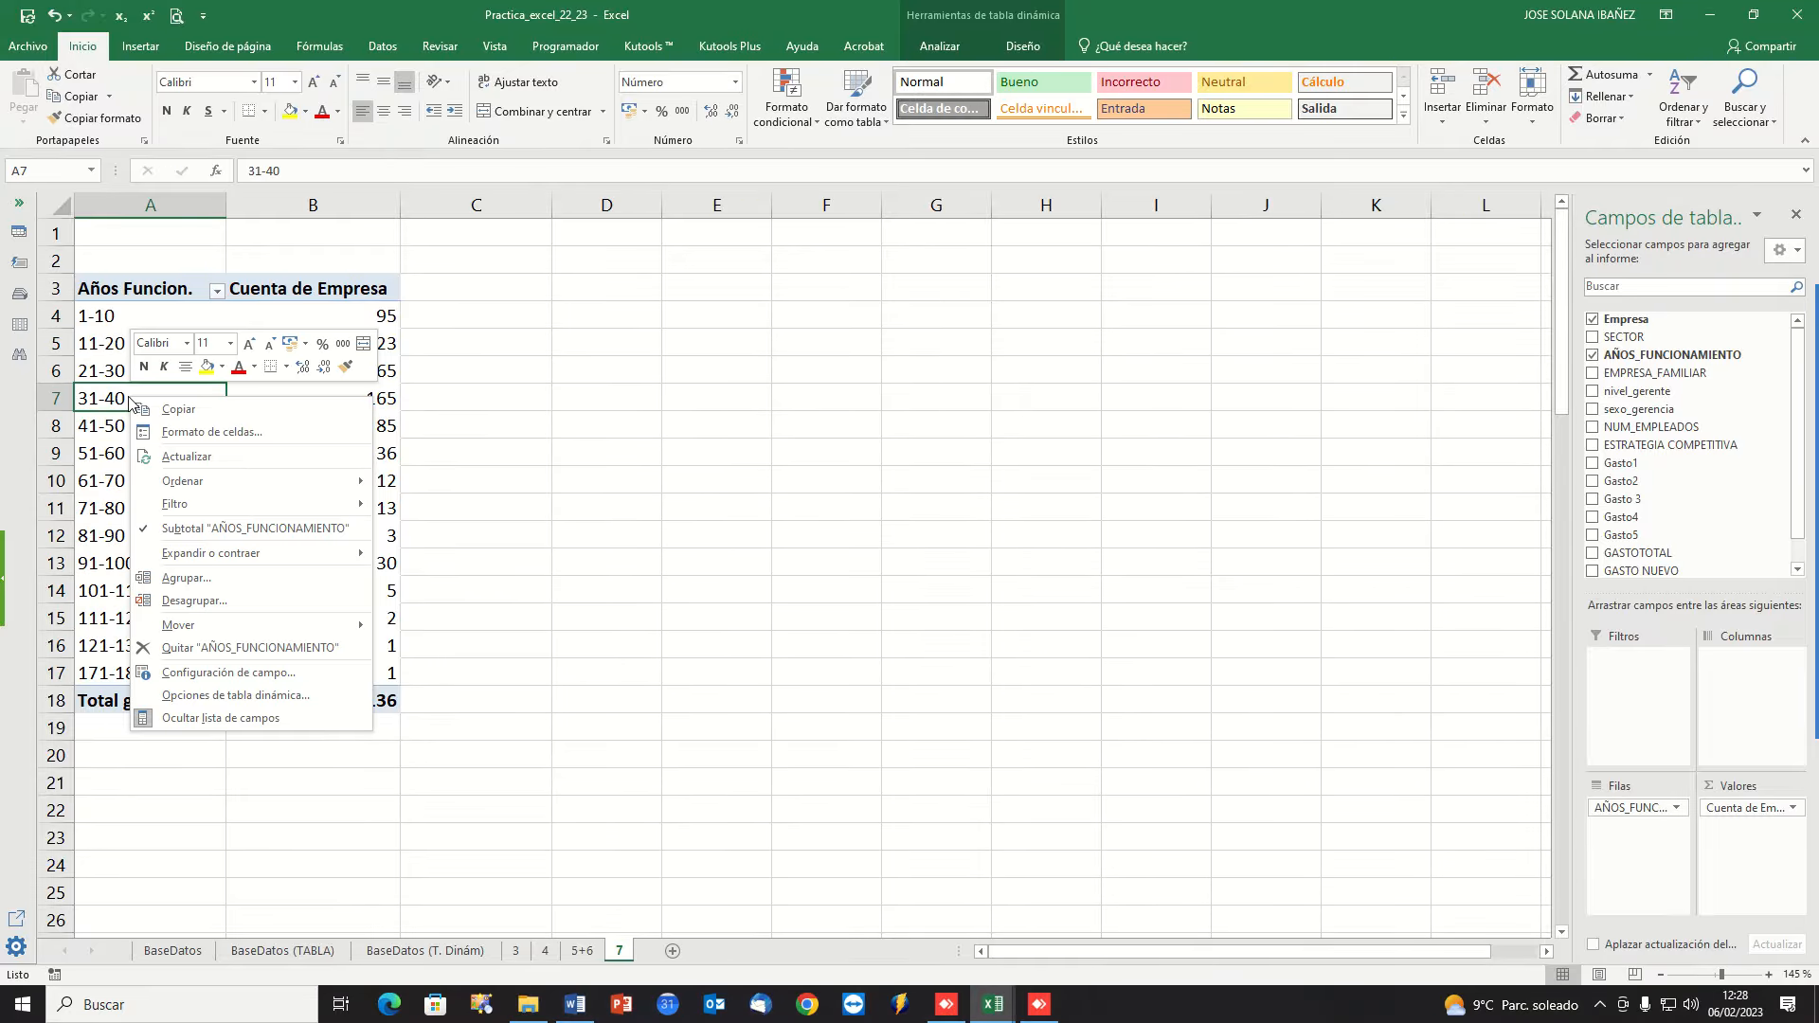
{"action": "left_click", "coordinate": [186, 578]}
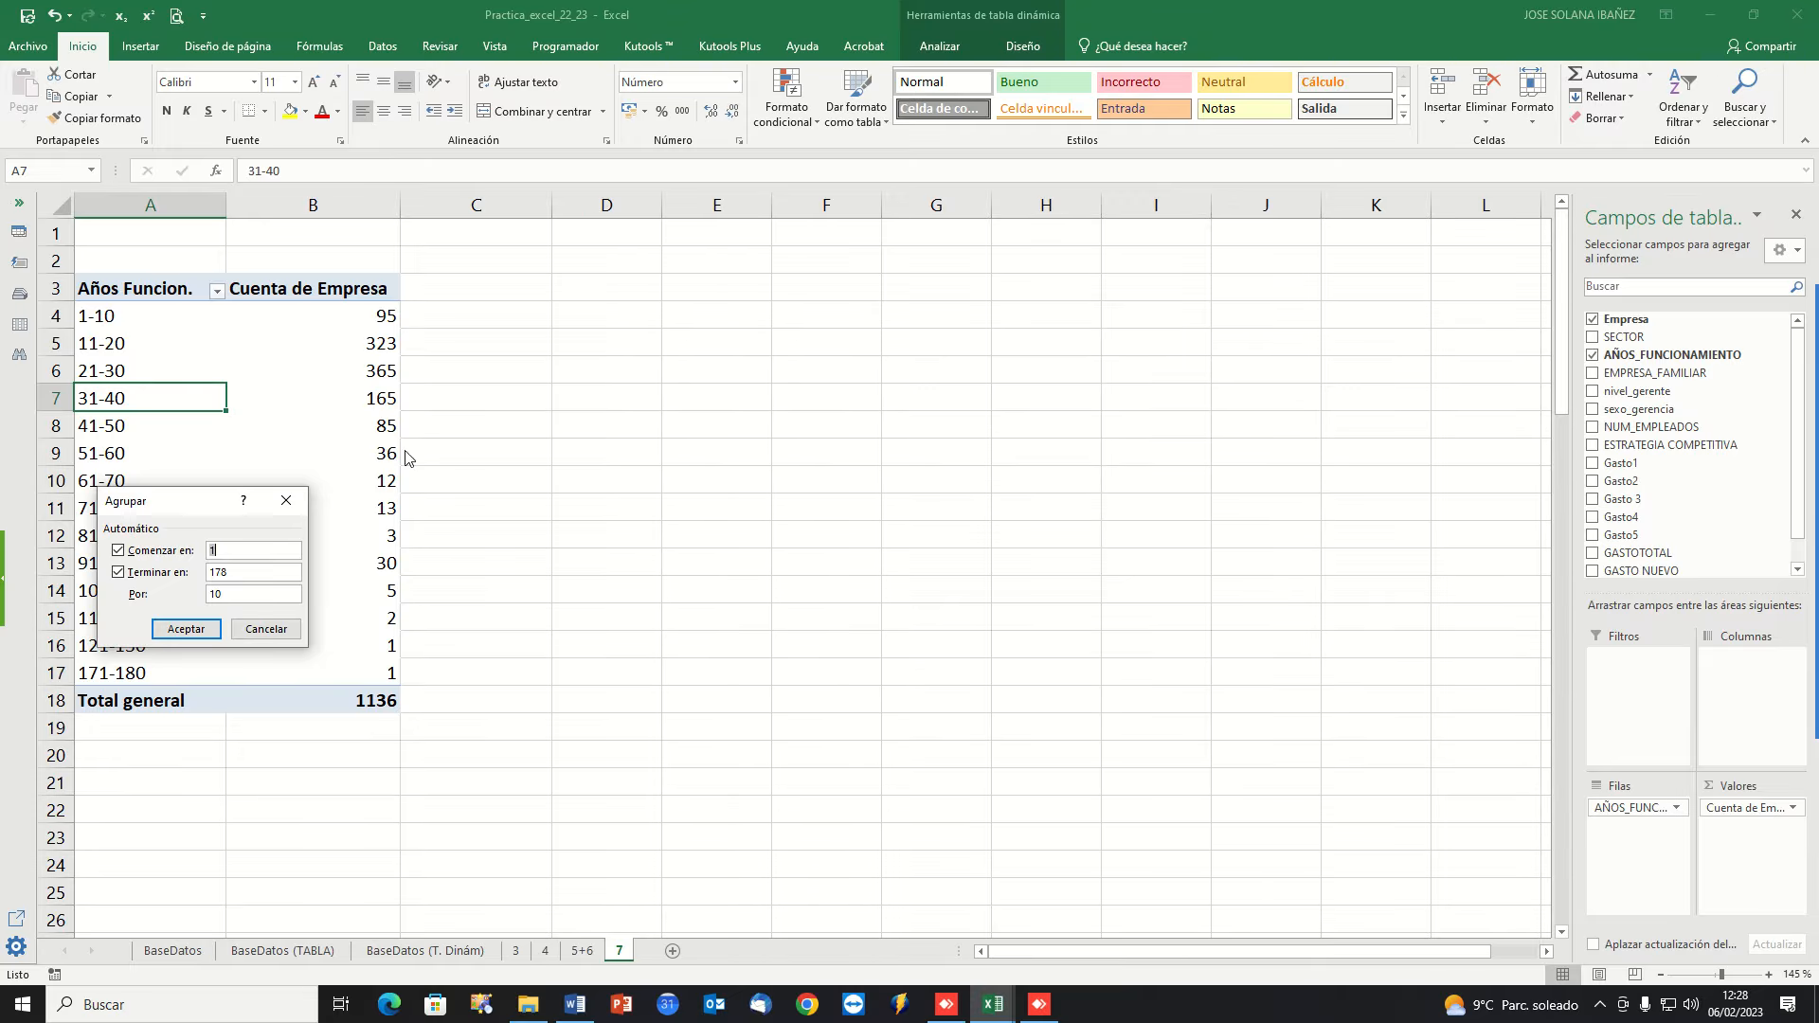
{"action": "left_click_drag", "start_coordinate": [202, 508], "coordinate": [648, 346]}
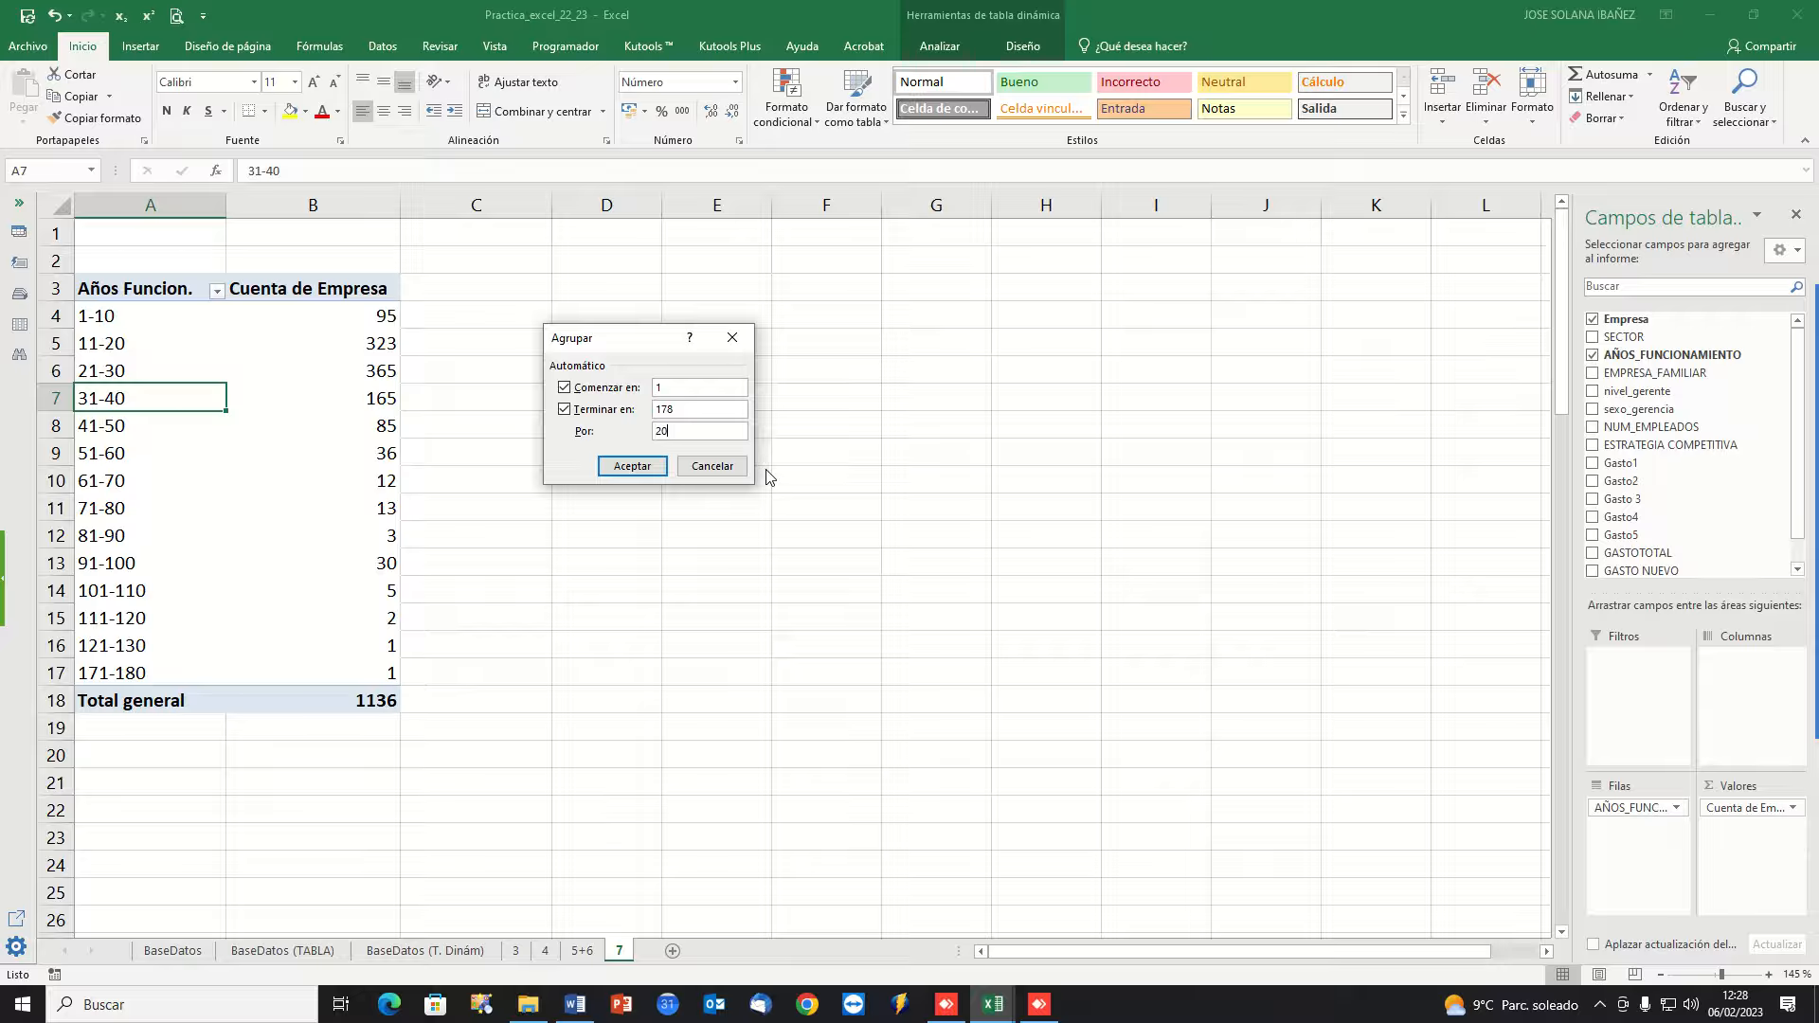
{"action": "left_click", "coordinate": [632, 465]}
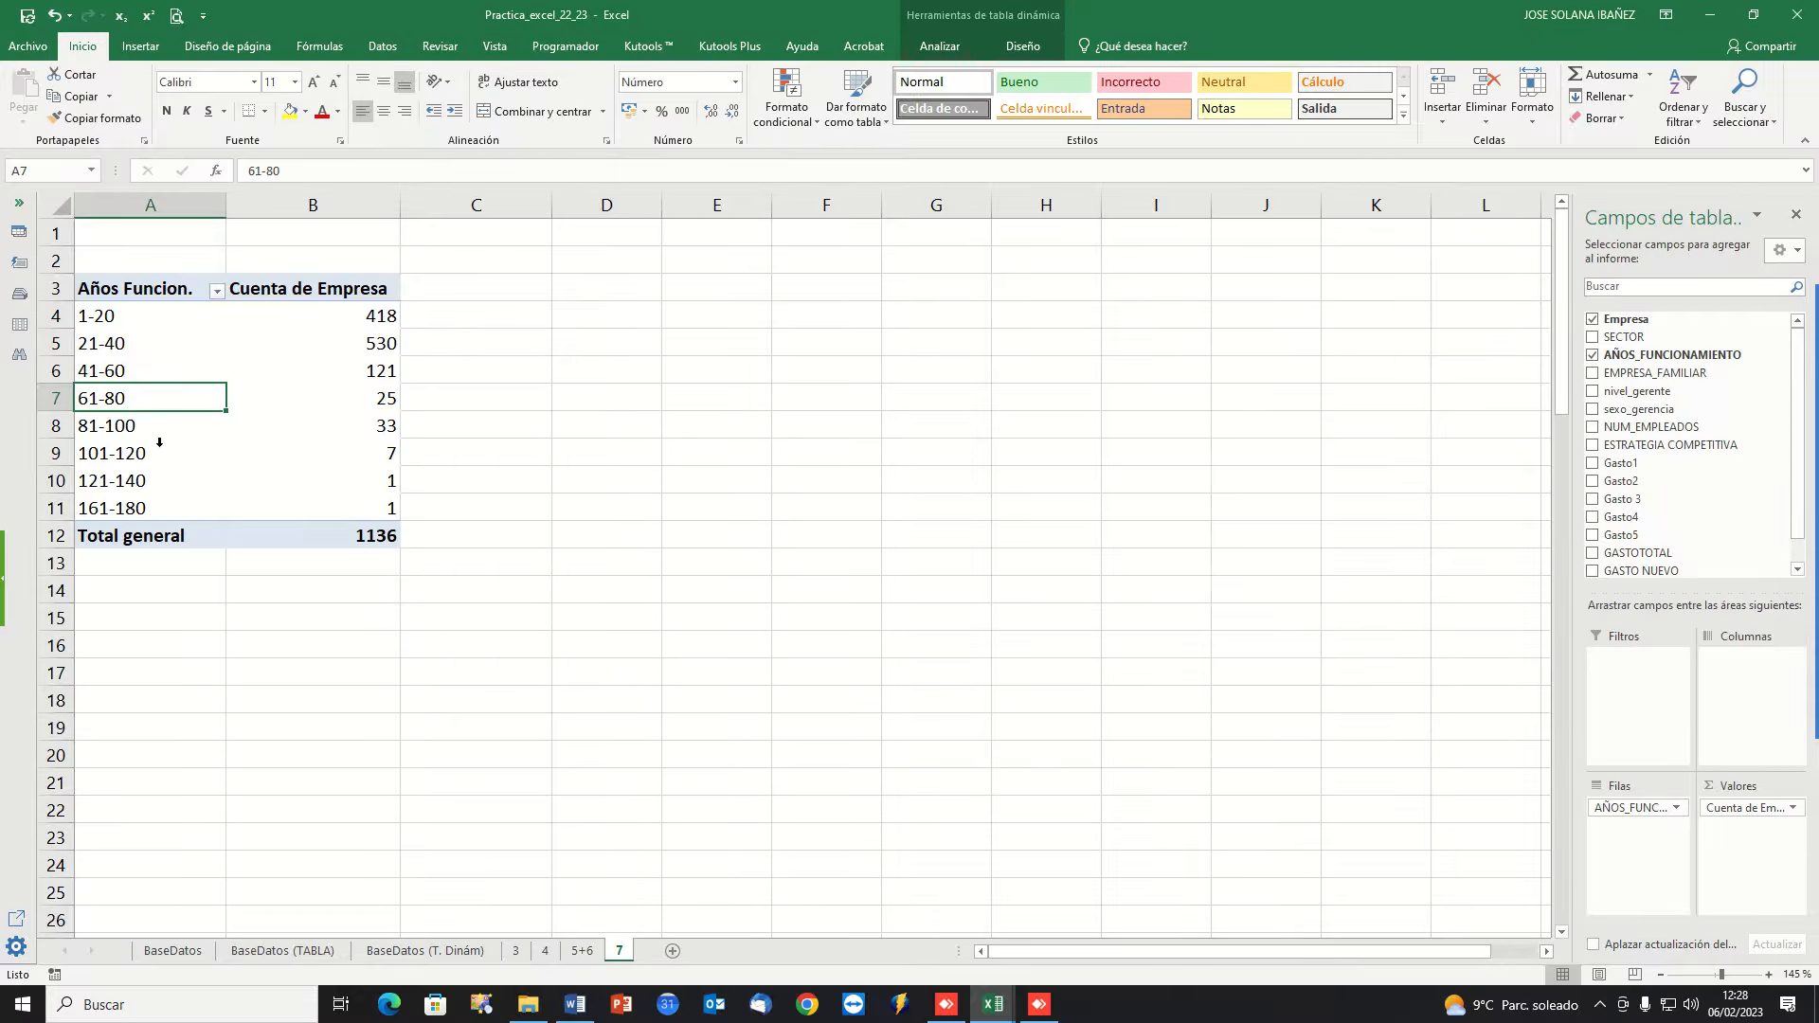
Regroup the years of operation into intervals of 5.
{"action": "left_click", "coordinate": [146, 354]}
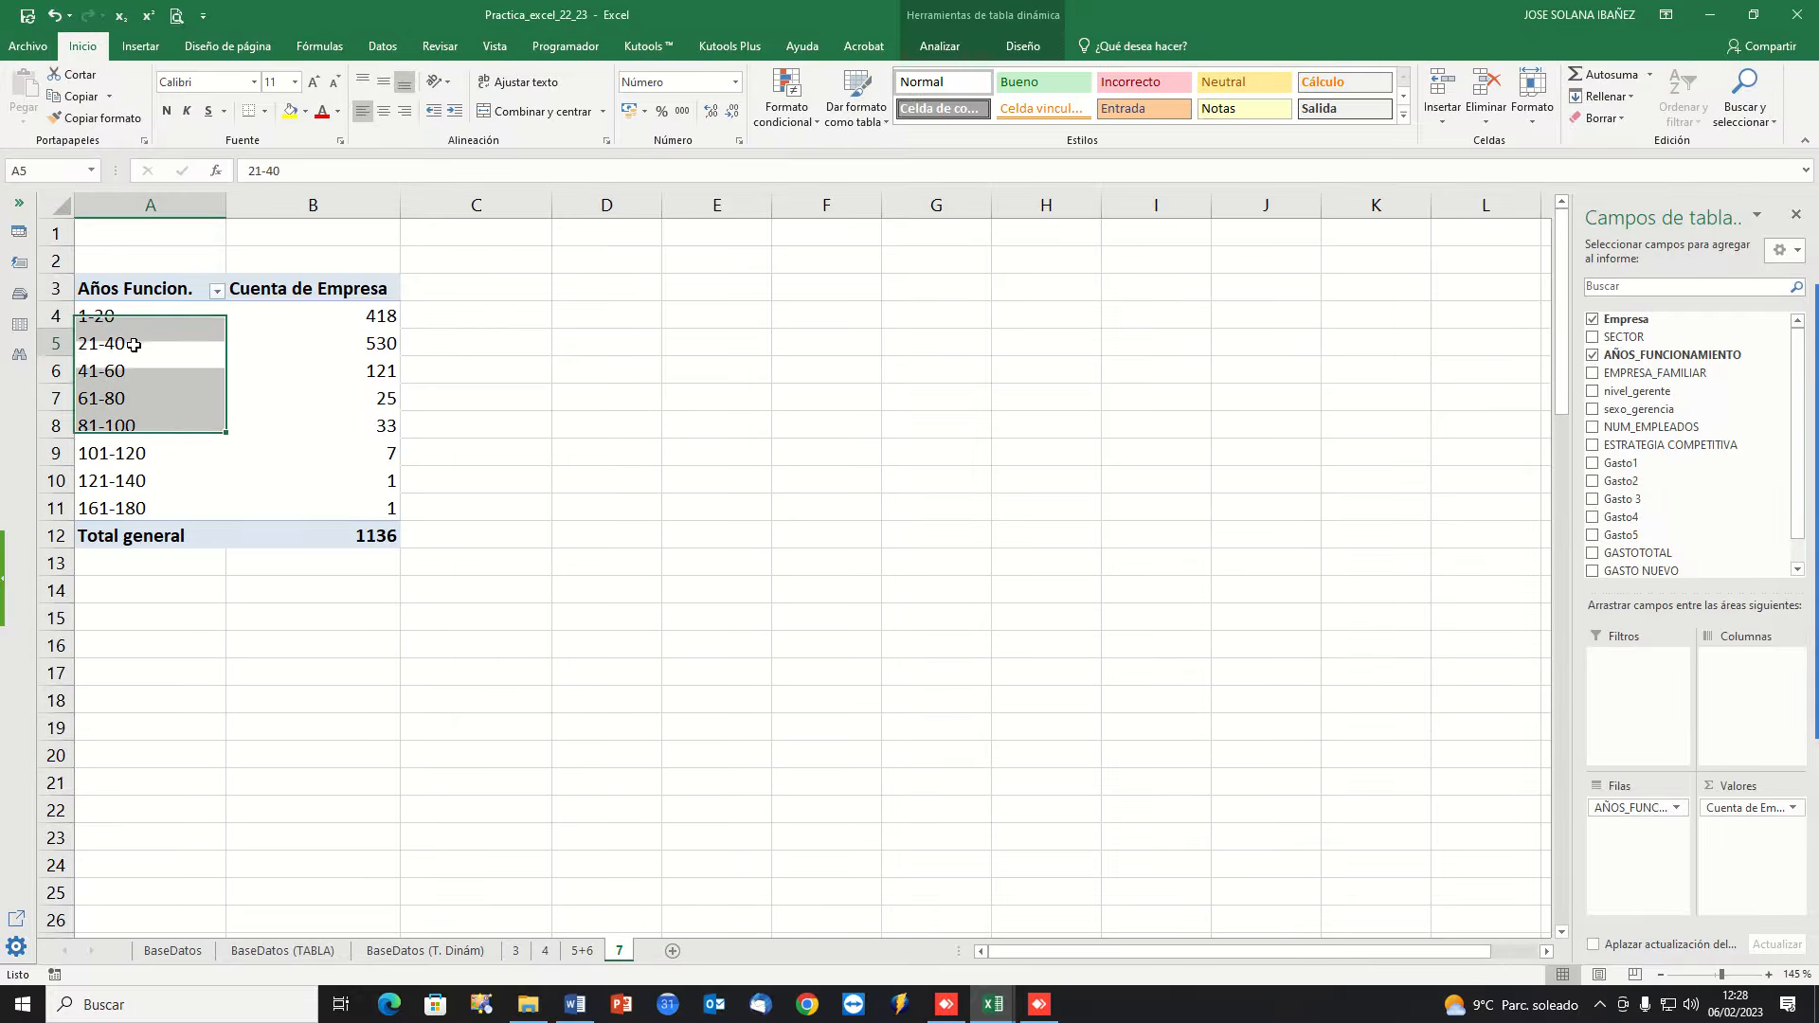
{"action": "left_click", "coordinate": [133, 350]}
{"action": "right_click", "coordinate": [124, 371]}
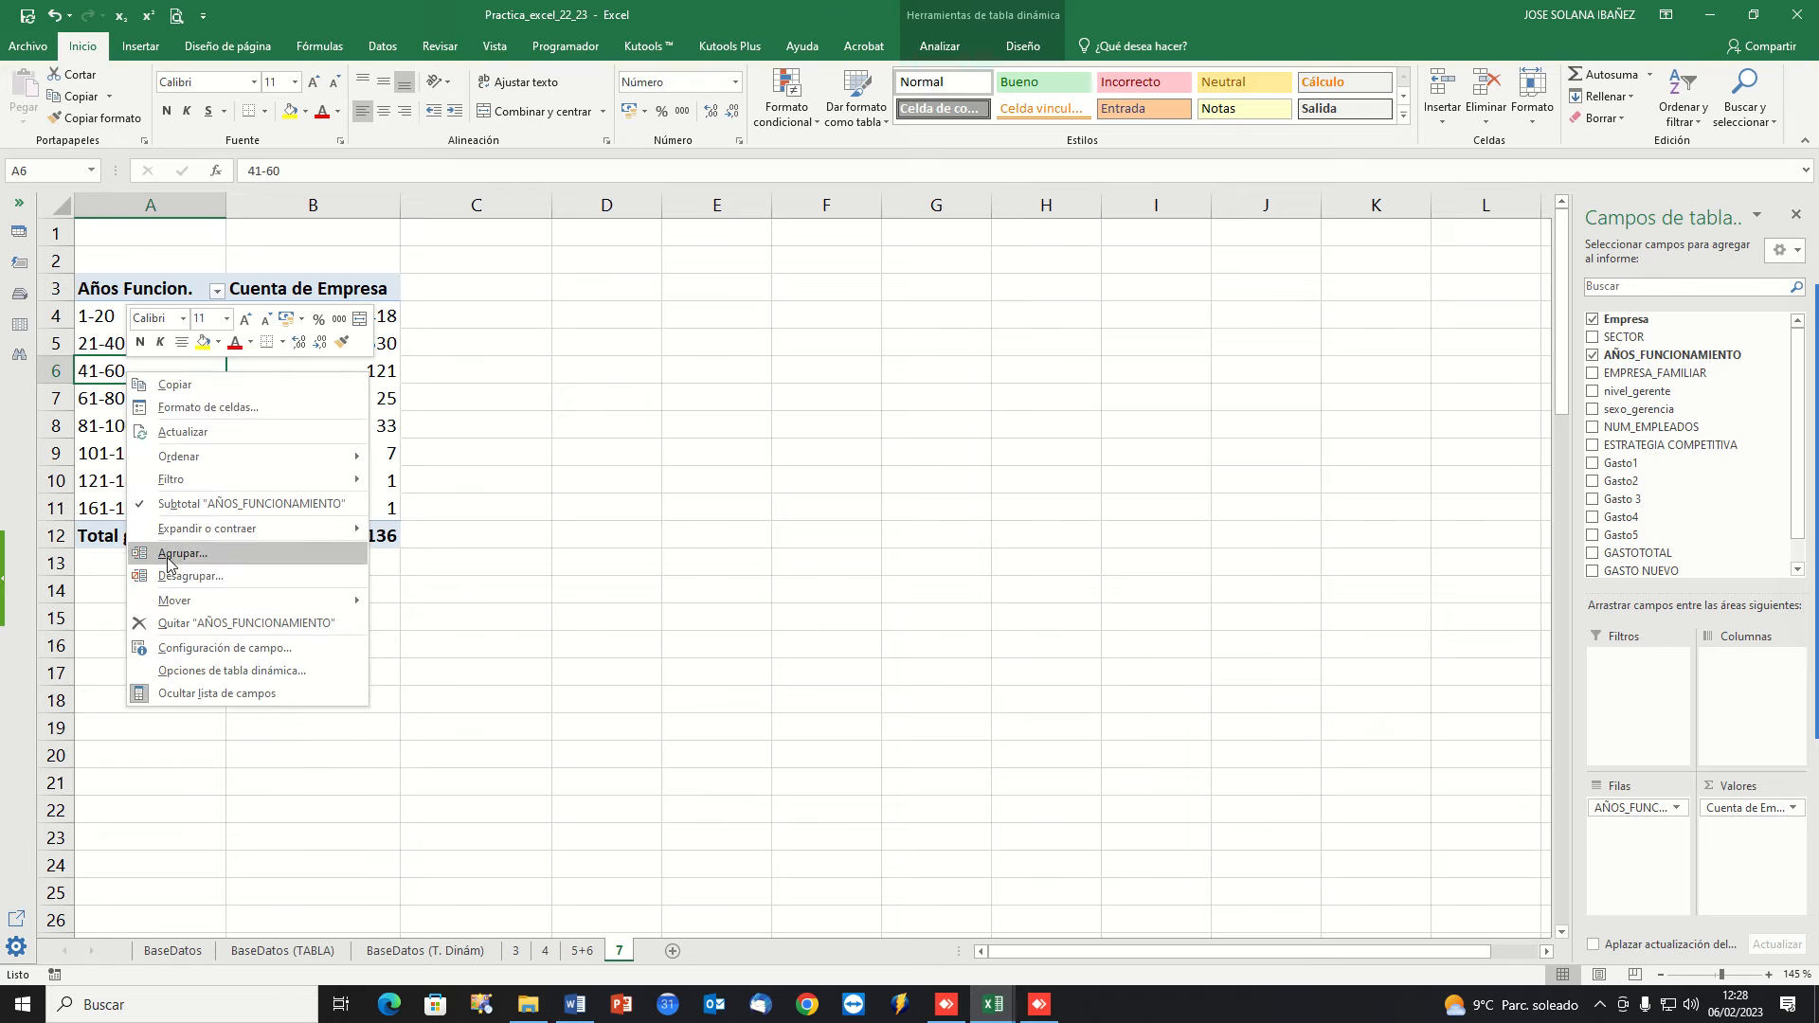
{"action": "left_click", "coordinate": [356, 553]}
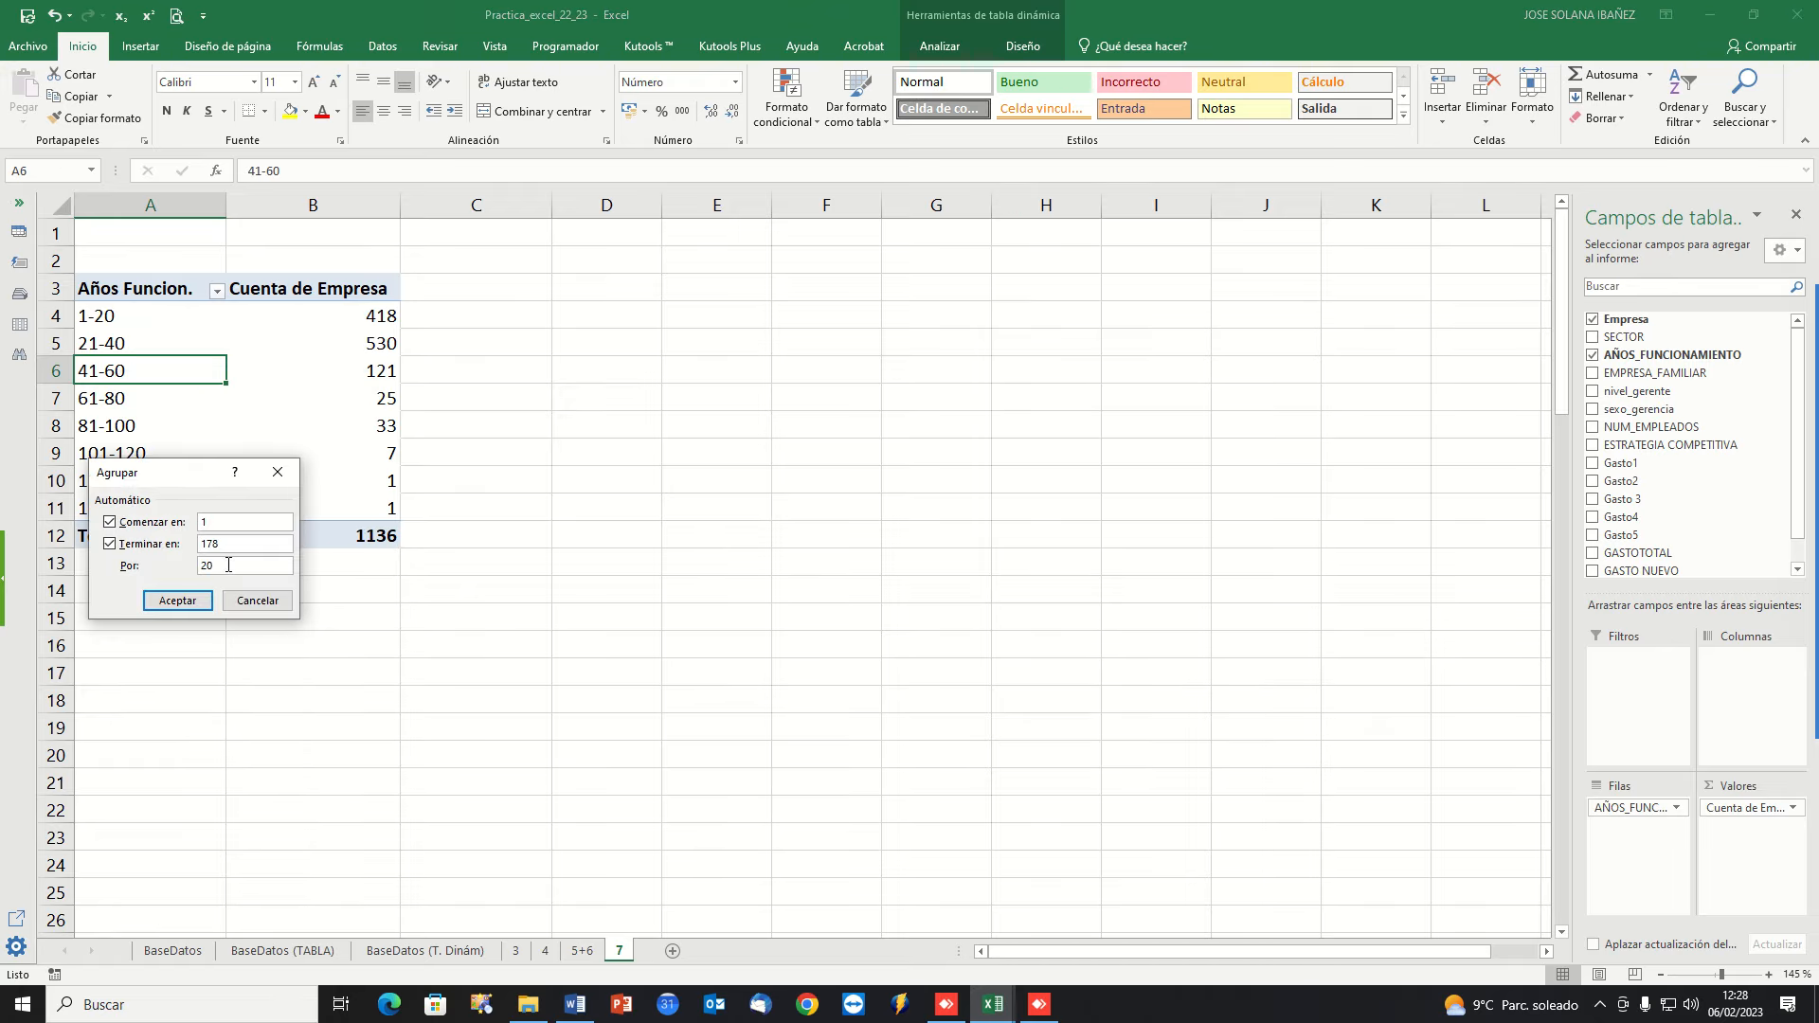
{"action": "key", "text": "Return"}
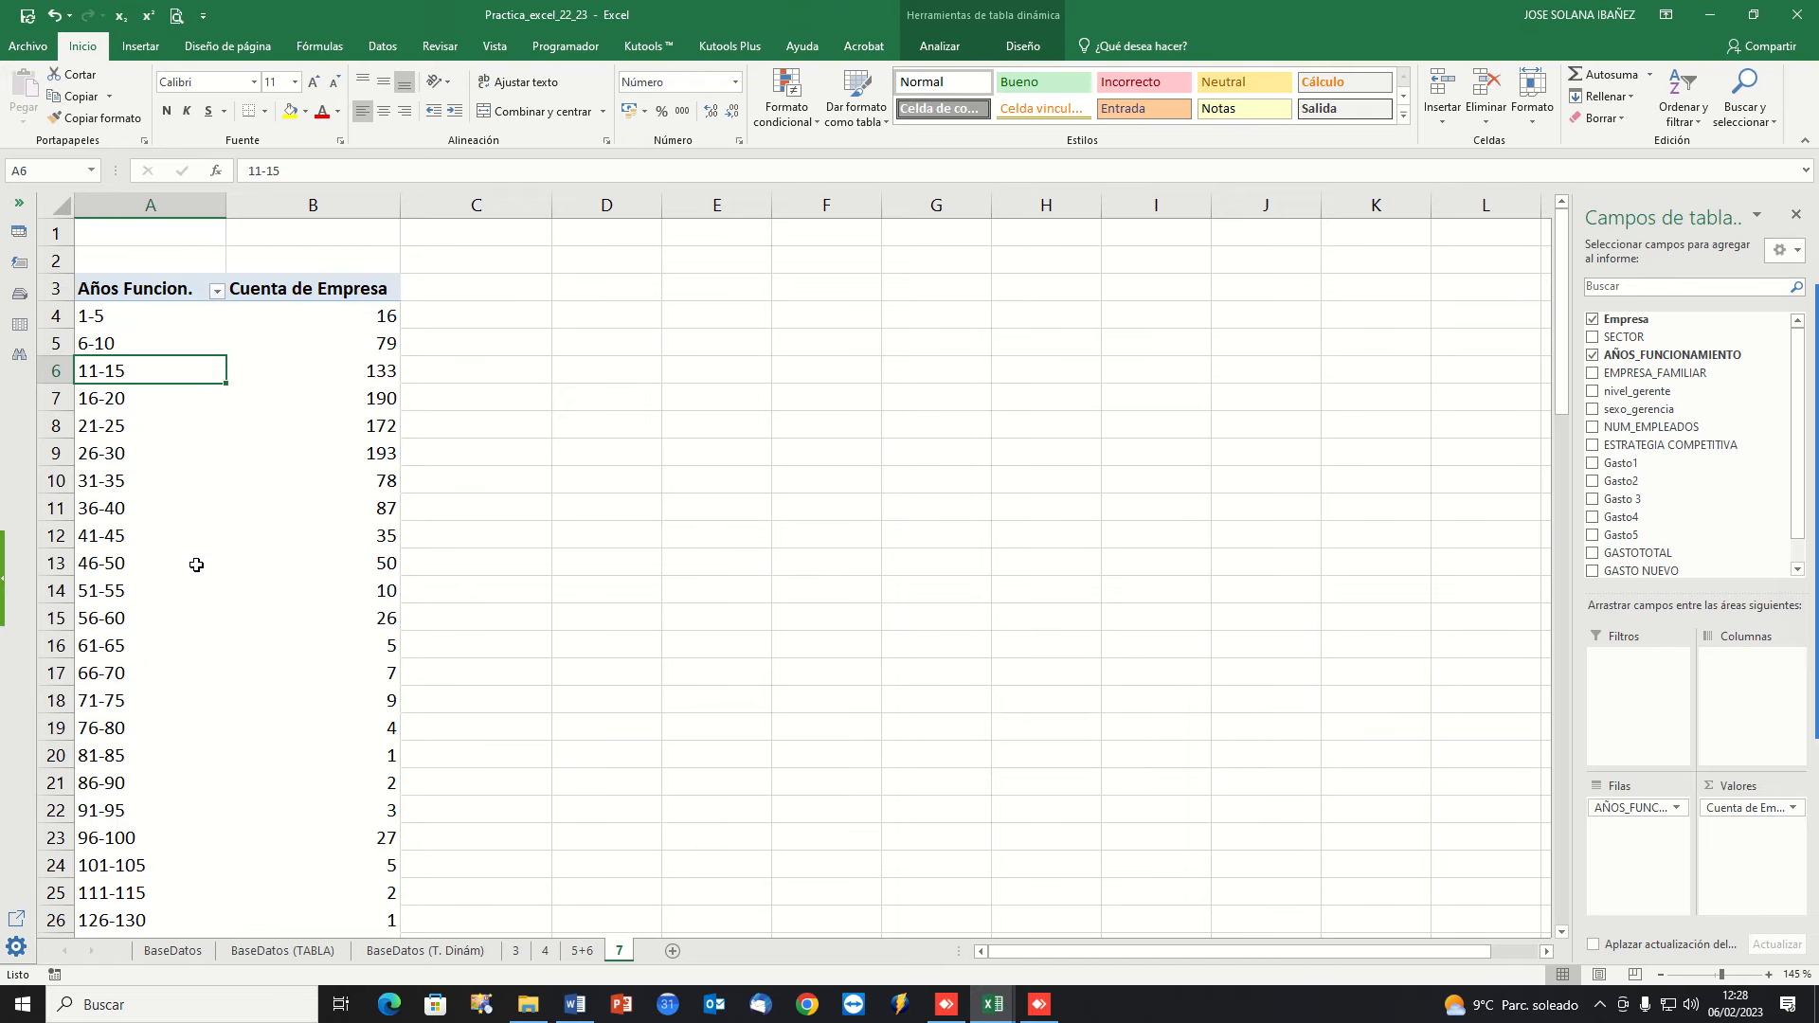
Review the company counts across all five-year intervals down to the grand total.
{"action": "scroll", "coordinate": [196, 565], "scroll_direction": "down", "scroll_amount": 3}
{"action": "scroll", "coordinate": [196, 565], "scroll_direction": "up", "scroll_amount": 3}
{"action": "scroll", "coordinate": [196, 564], "scroll_direction": "down", "scroll_amount": 1}
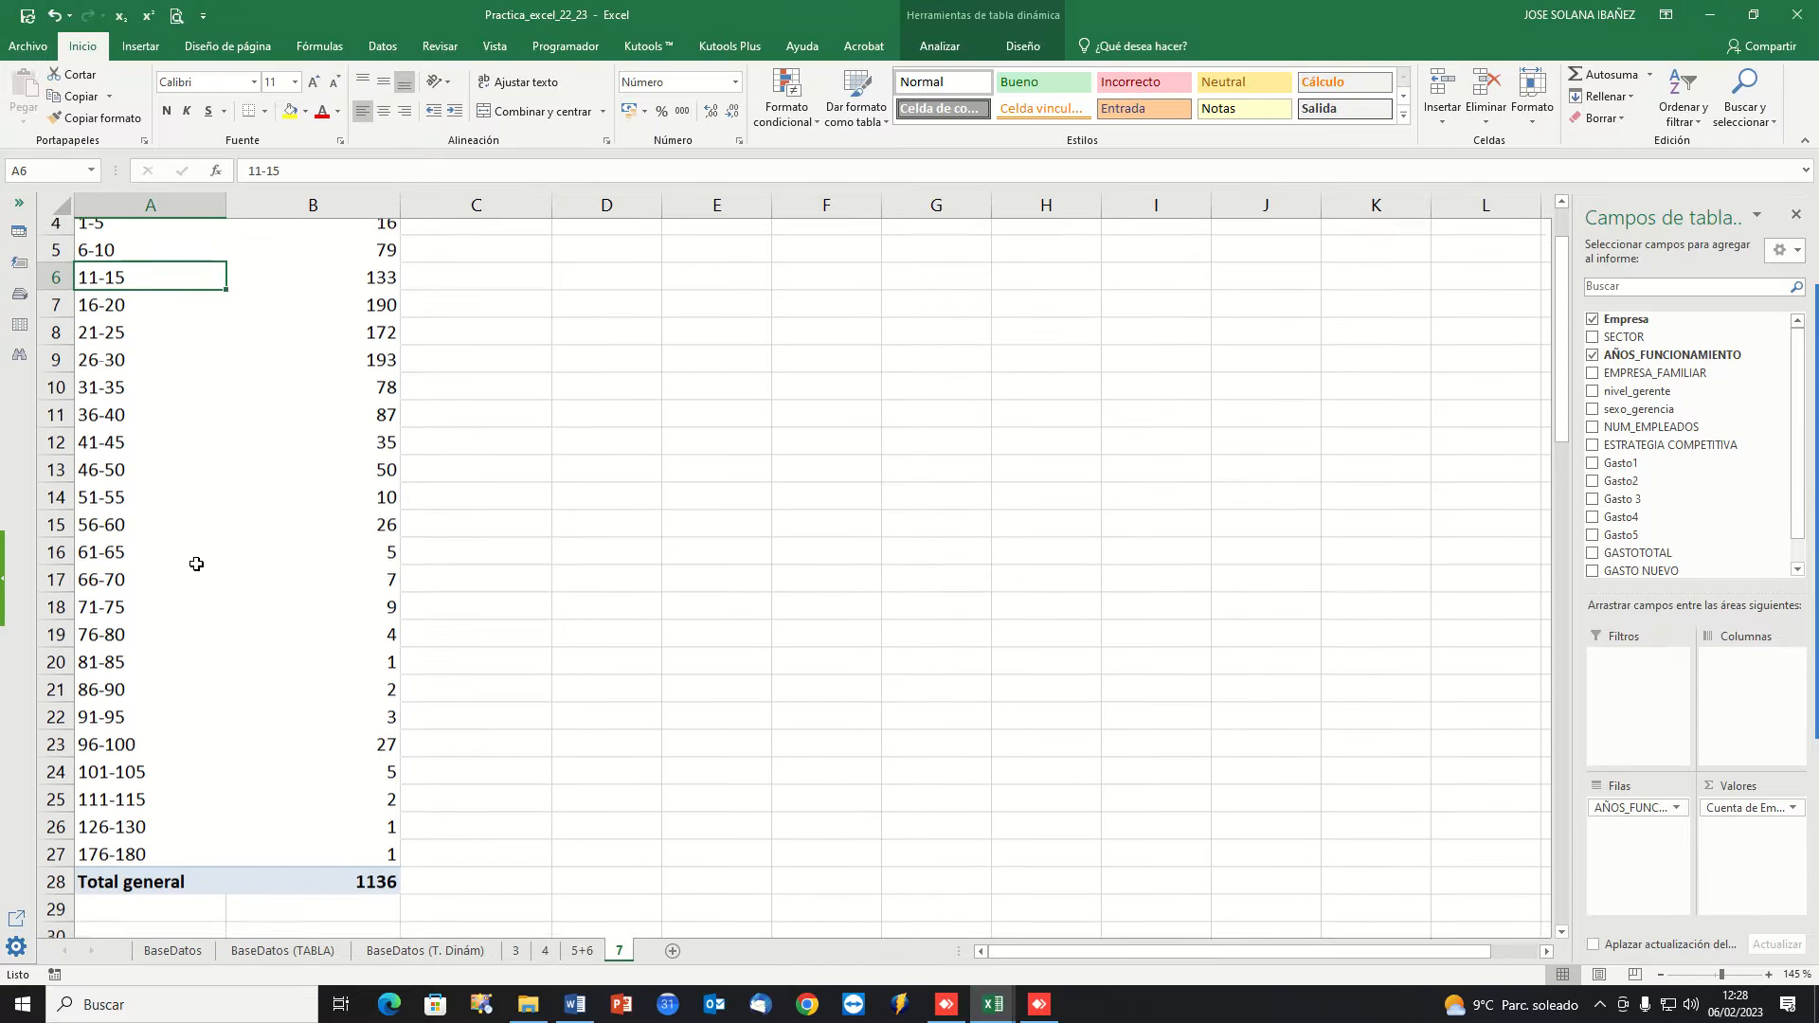
{"action": "scroll", "coordinate": [196, 564], "scroll_direction": "down", "scroll_amount": 1}
{"action": "scroll", "coordinate": [196, 593], "scroll_direction": "up", "scroll_amount": 2}
{"action": "scroll", "coordinate": [197, 593], "scroll_direction": "down", "scroll_amount": 2}
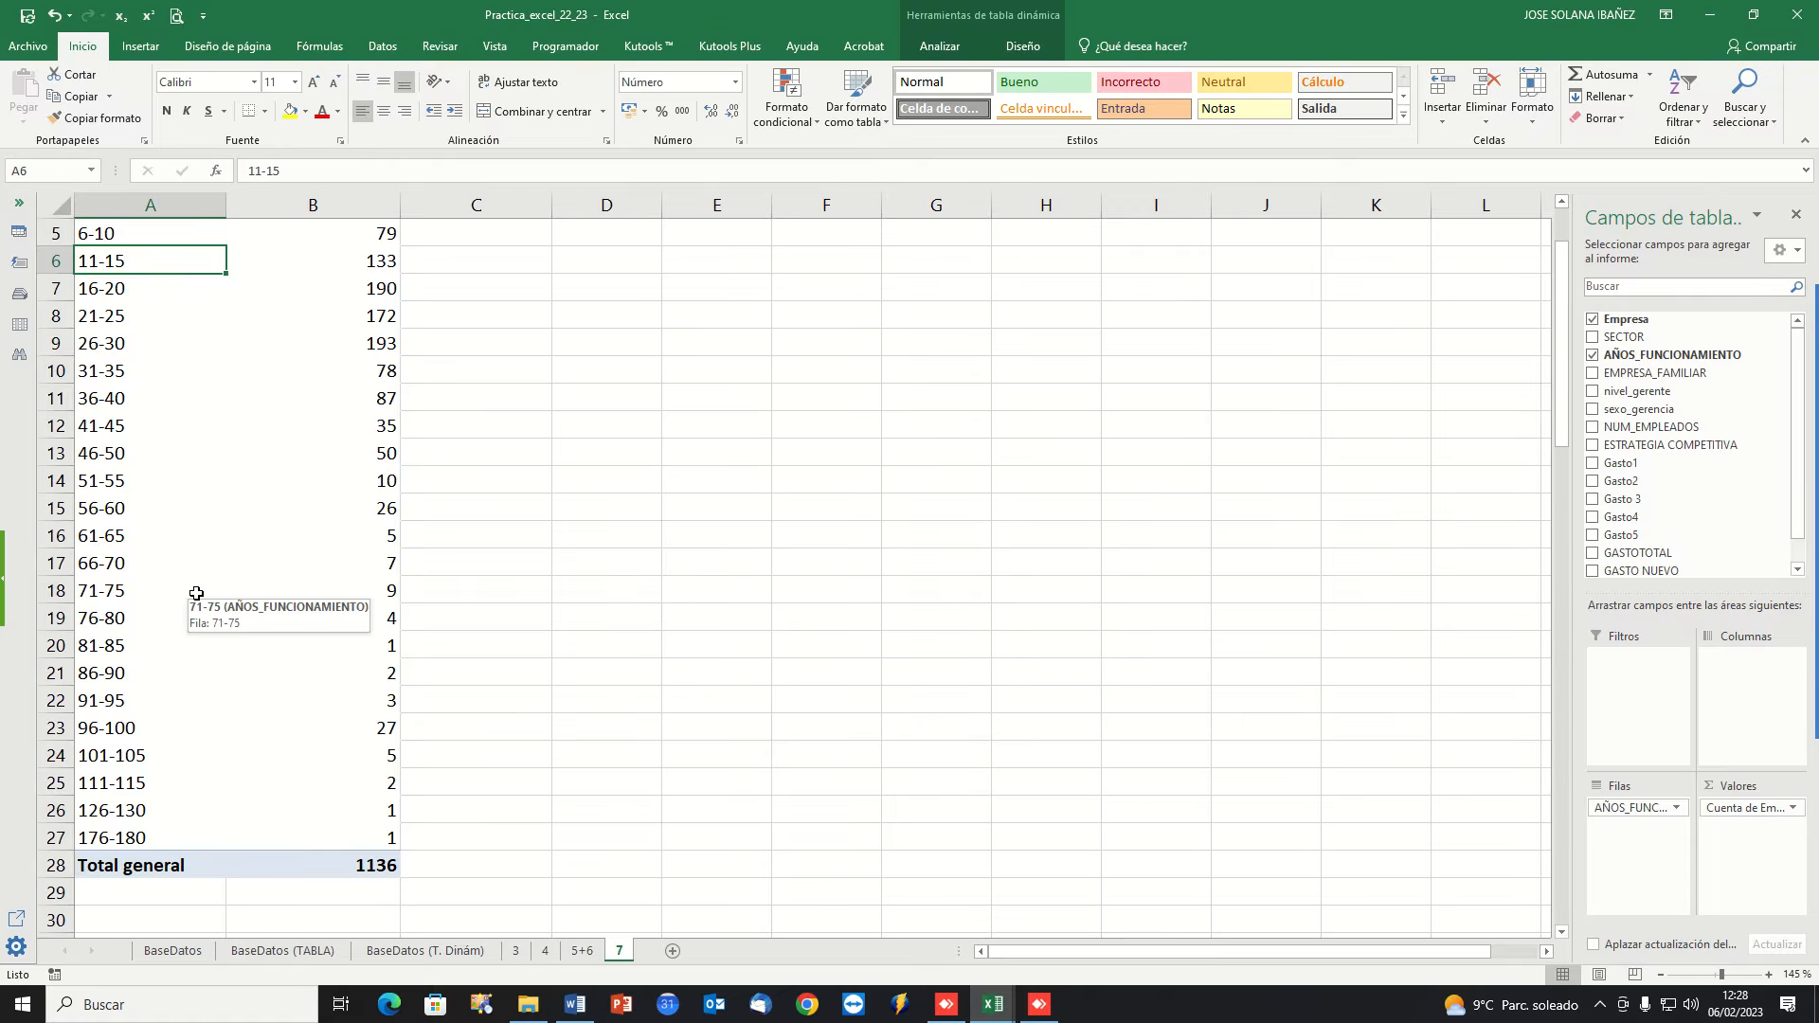
{"action": "scroll", "coordinate": [197, 593], "scroll_direction": "up", "scroll_amount": 2}
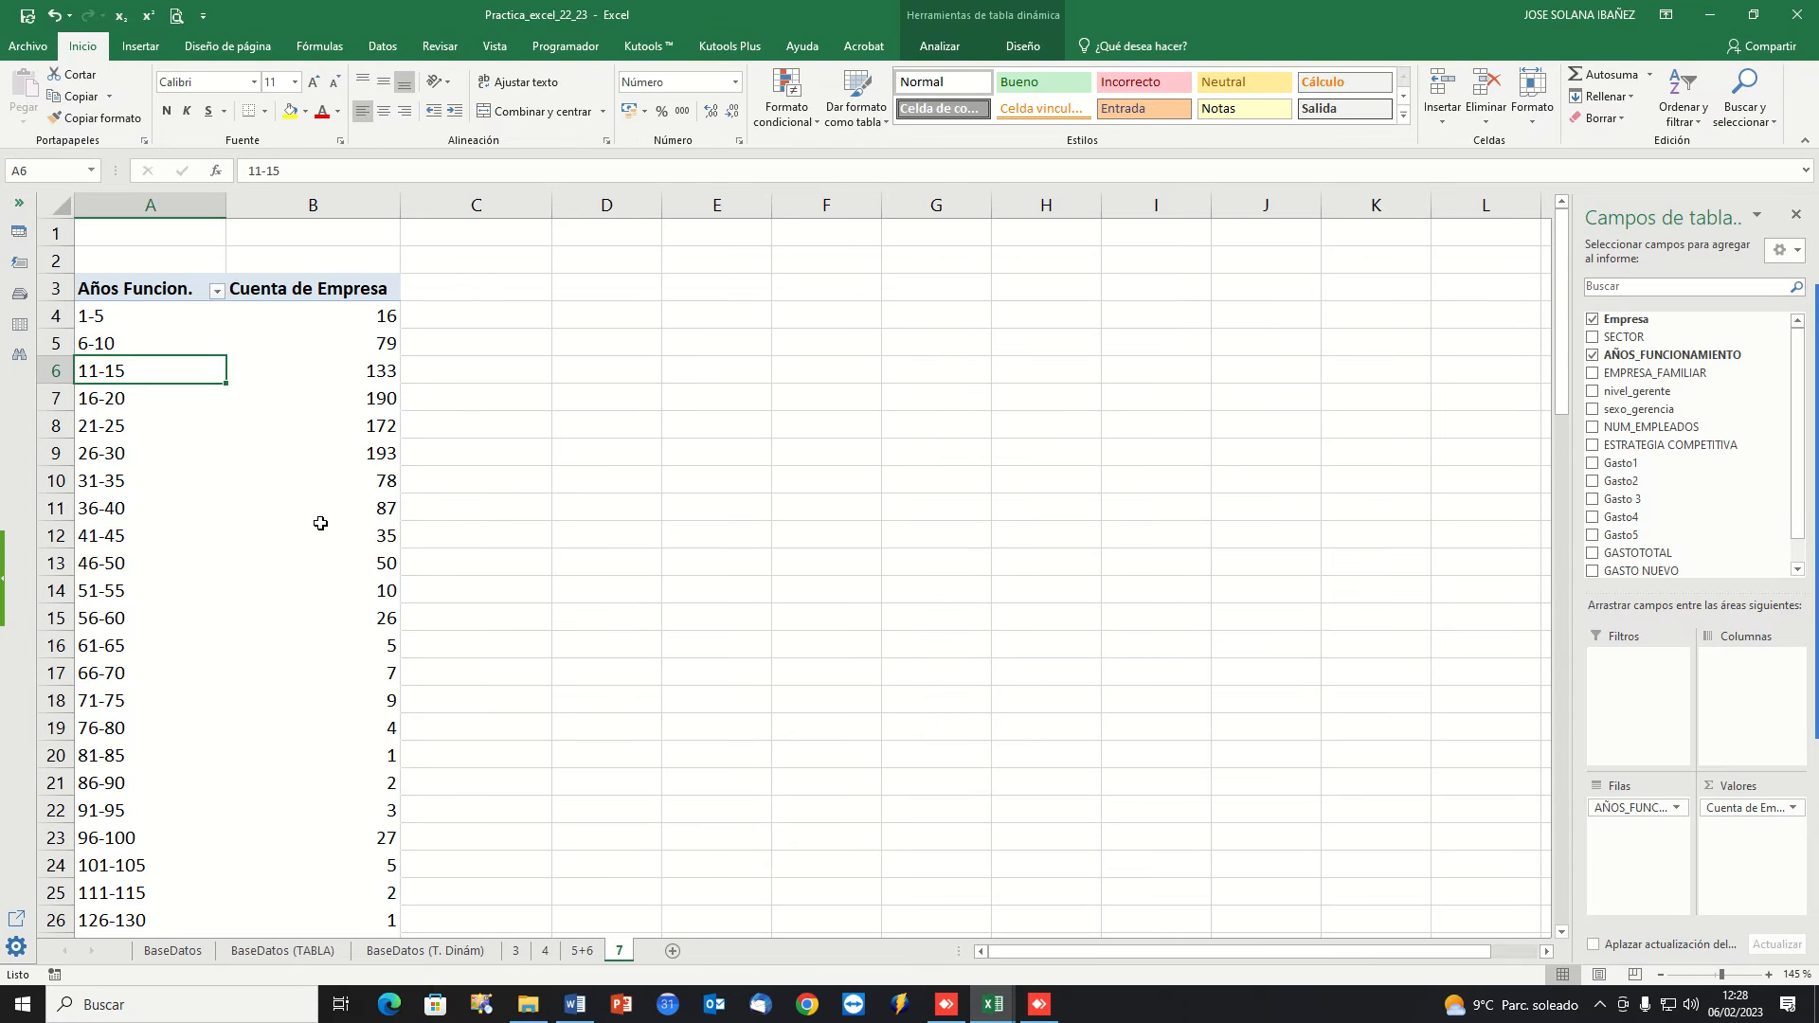
Check exercise 8 in the Word document and return to the BaseDatos (T. Dinám) sheet of the Practica_excel_22_23 workbook.
{"action": "mouse_move", "coordinate": [1804, 497]}
{"action": "left_click", "coordinate": [1779, 418]}
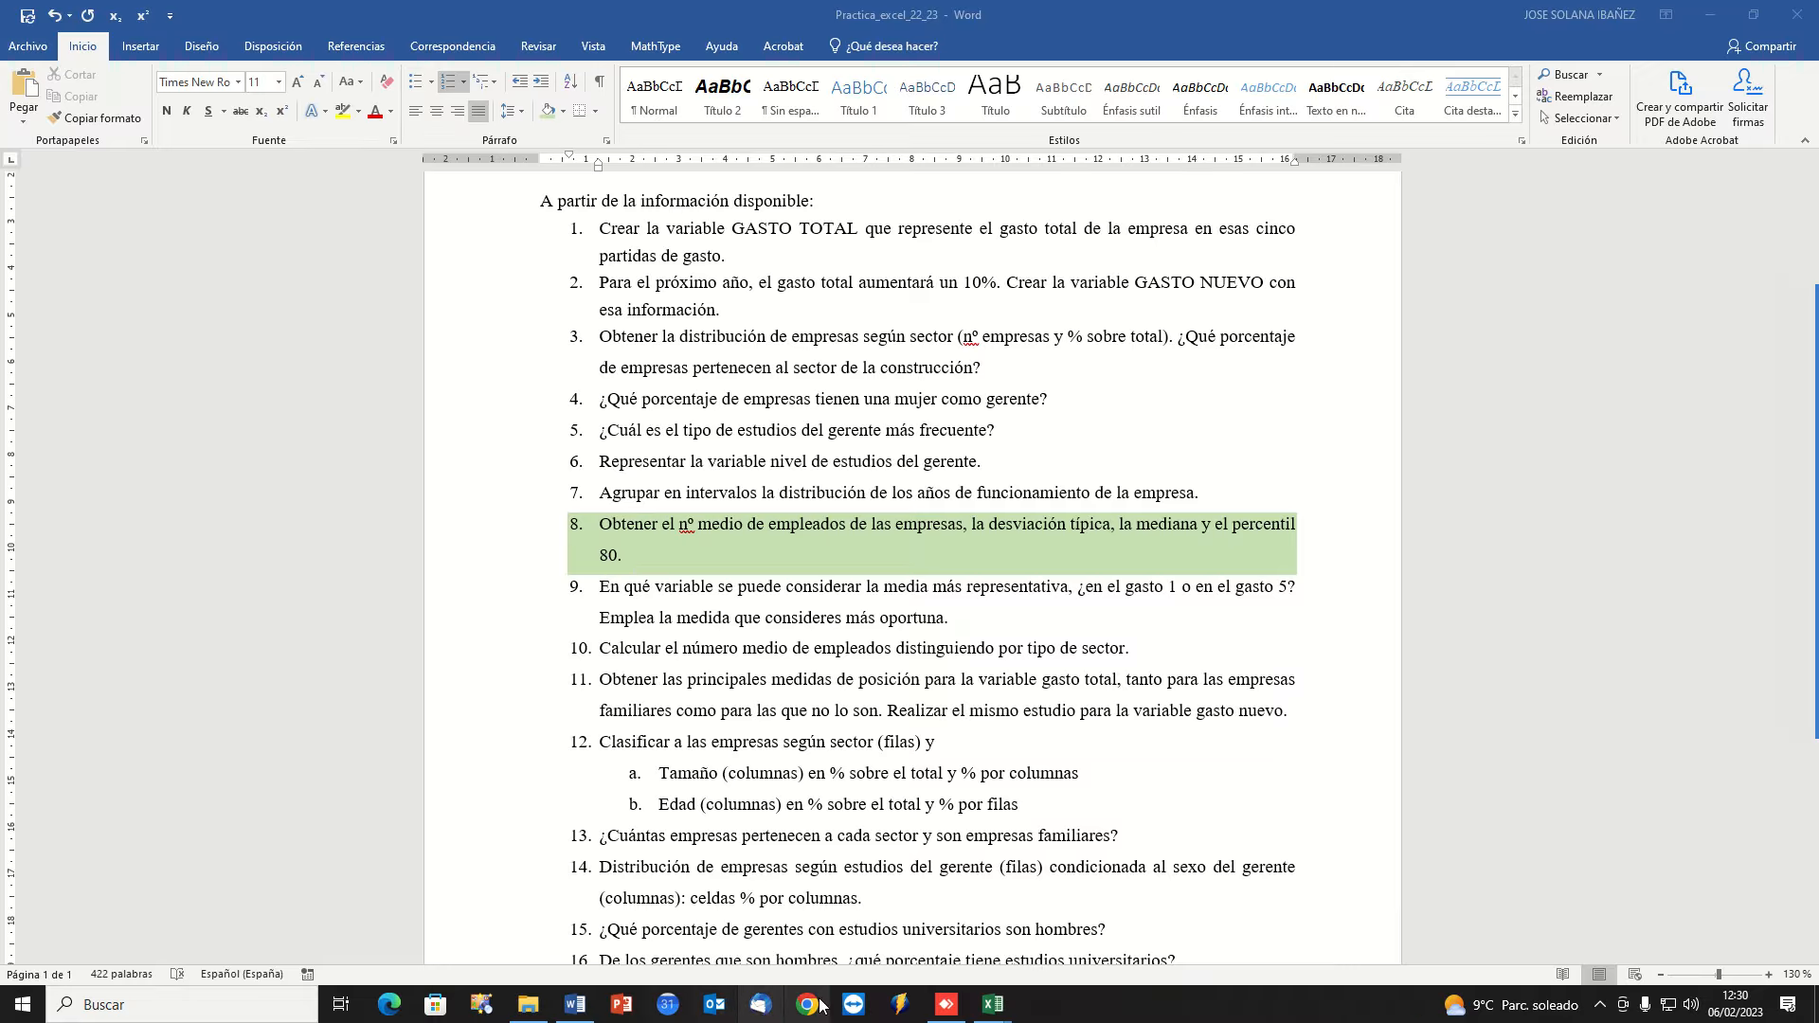
{"action": "mouse_move", "coordinate": [990, 1012]}
{"action": "left_click", "coordinate": [940, 931]}
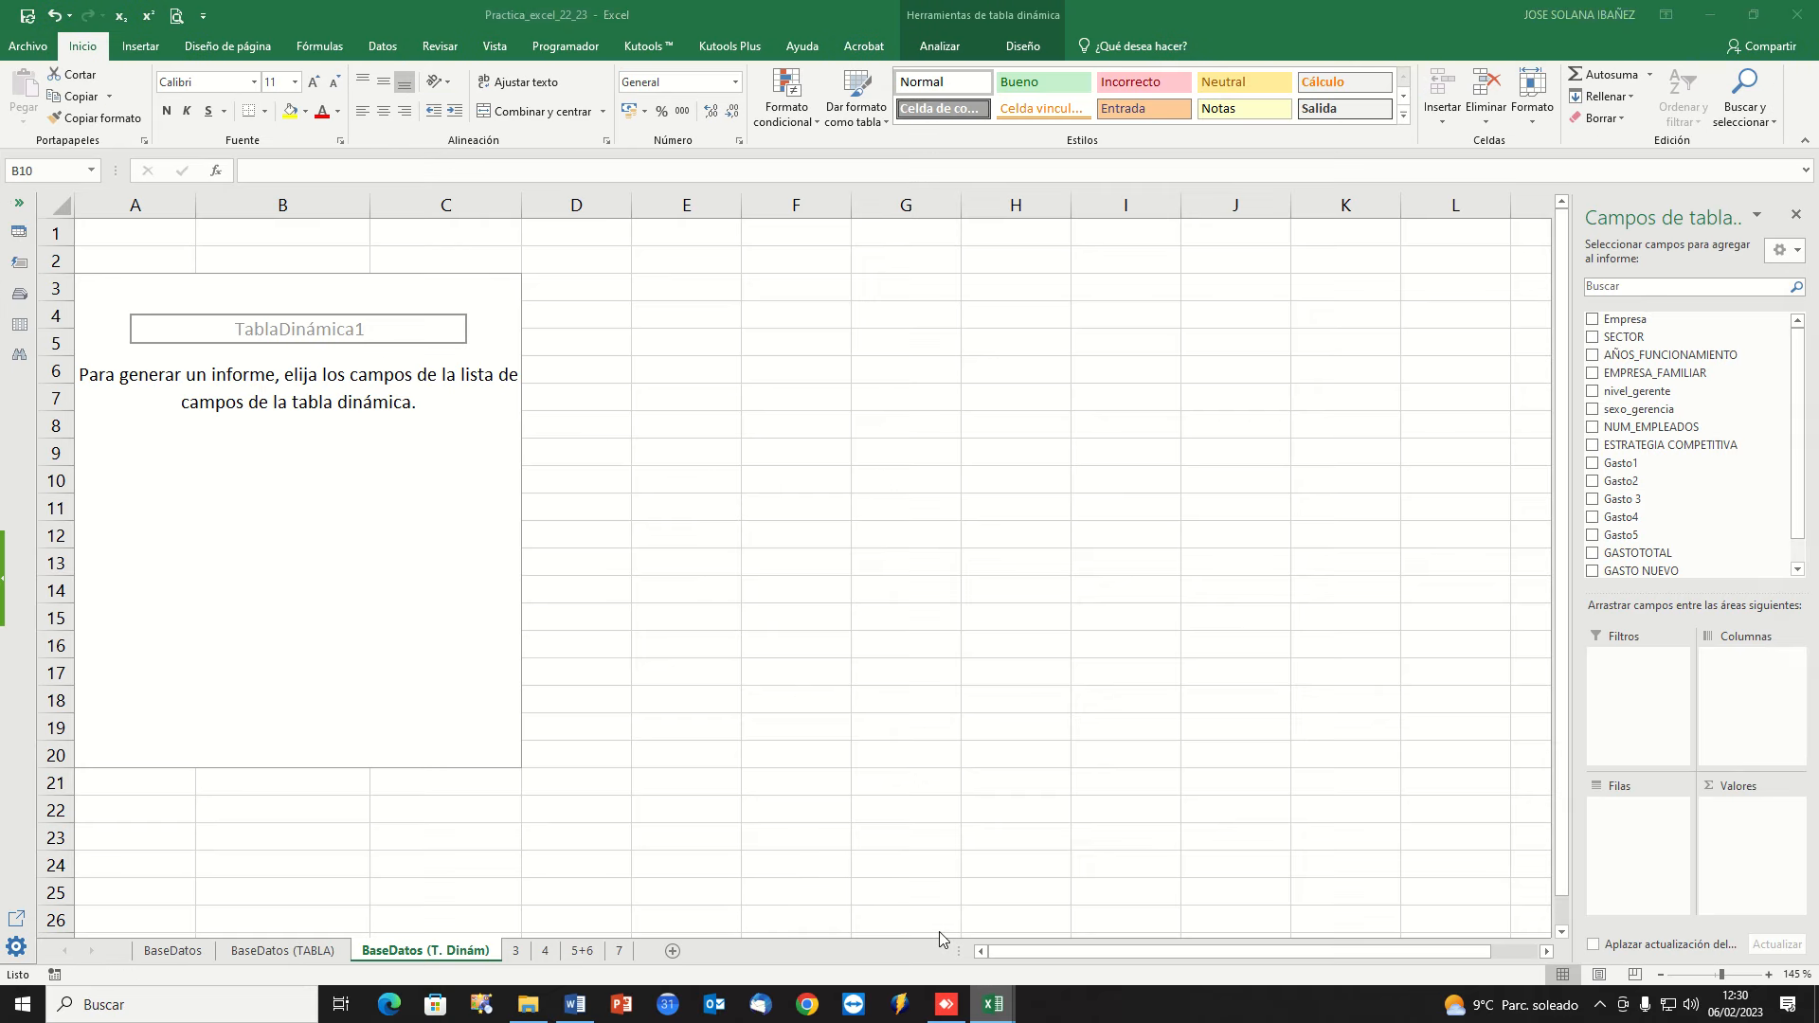
Examine the variables on the BaseDatos sheet, going back from GASTONUEVO to the NUM_EMPLEADOS column.
{"action": "left_click", "coordinate": [173, 950]}
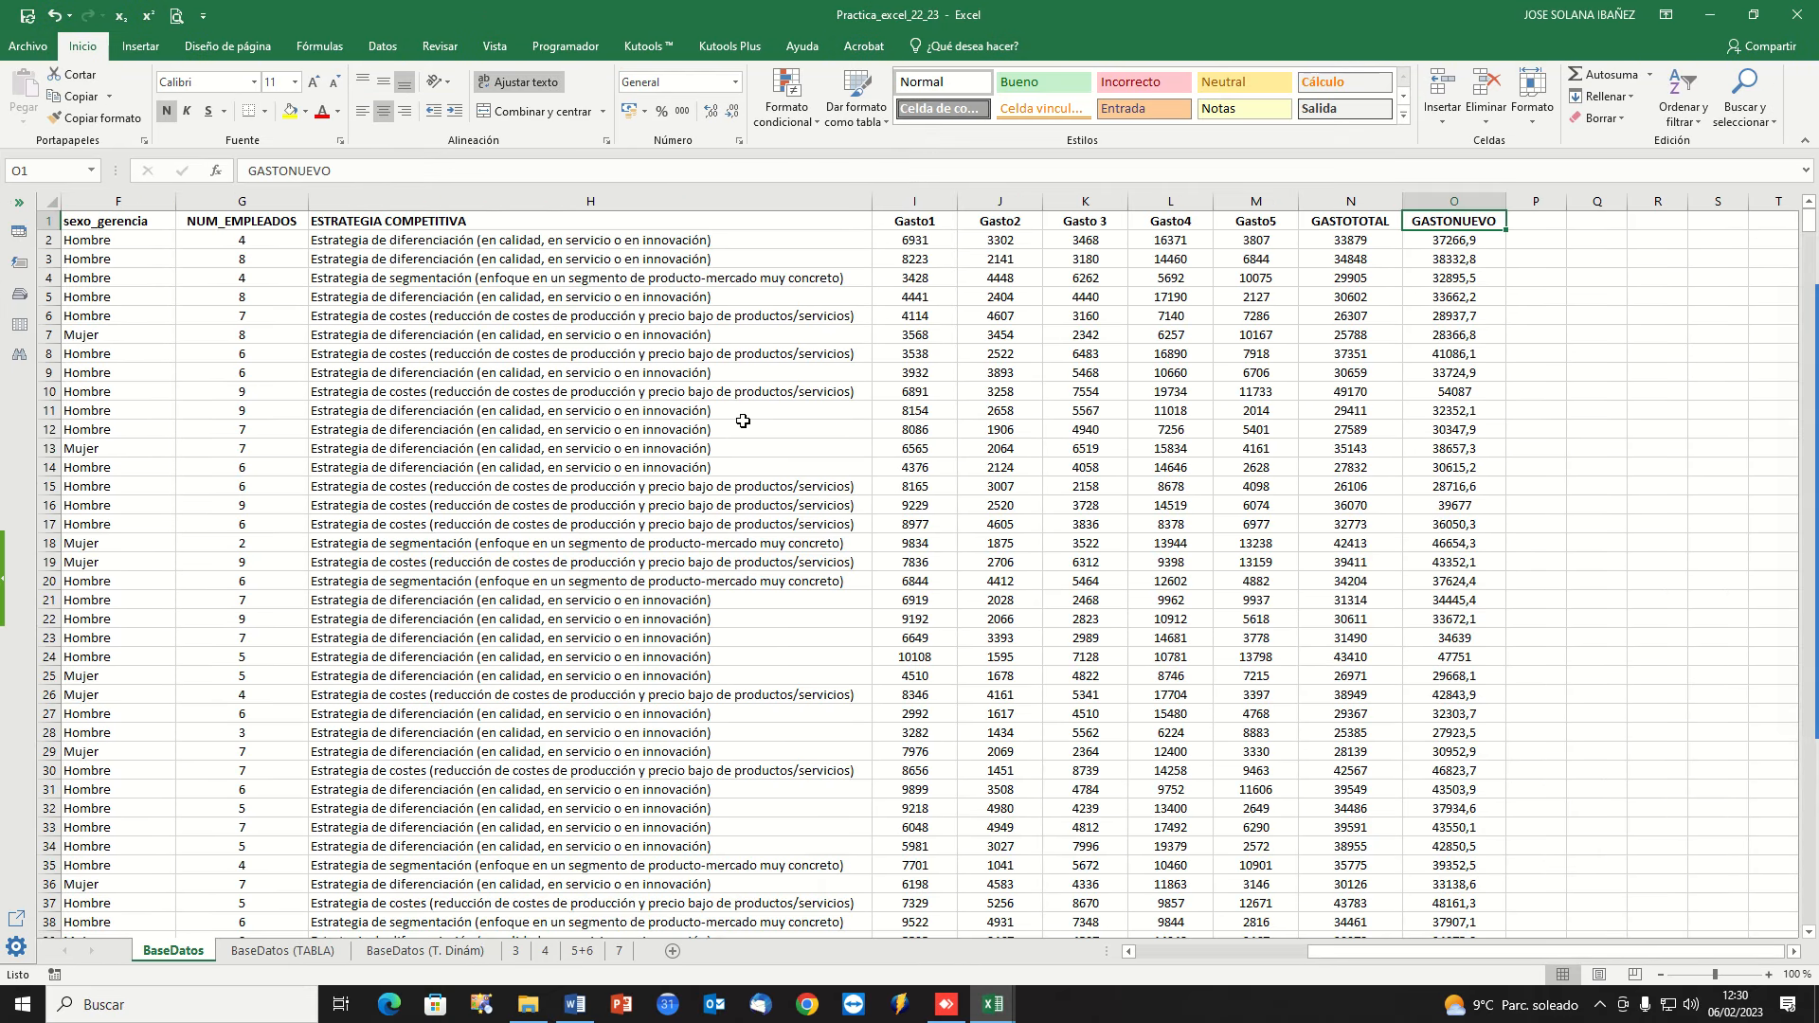
{"action": "key", "text": "Left"}
{"action": "key", "text": "Left"}
{"action": "key", "text": "Left"}
{"action": "key", "text": "Left"}
{"action": "key", "text": "Left"}
{"action": "key", "text": "Left"}
{"action": "key", "text": "Left"}
{"action": "key", "text": "Left"}
{"action": "key", "text": "Left"}
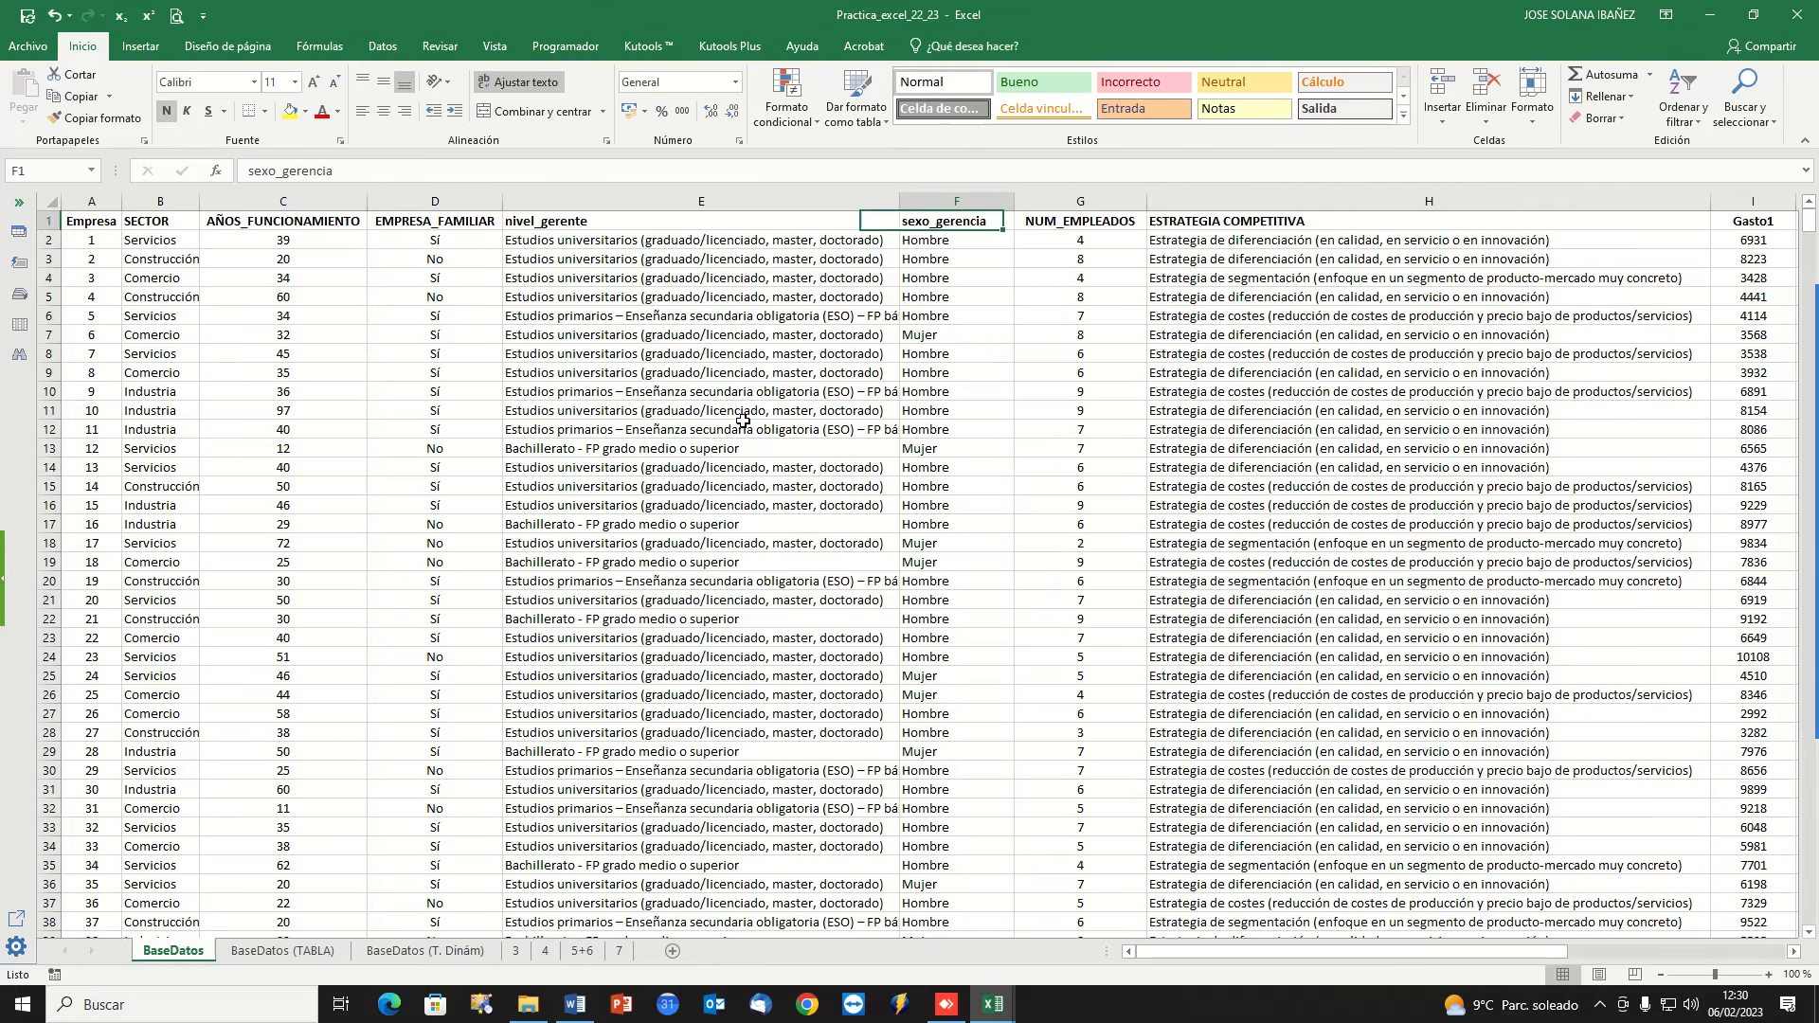
{"action": "key", "text": "Right"}
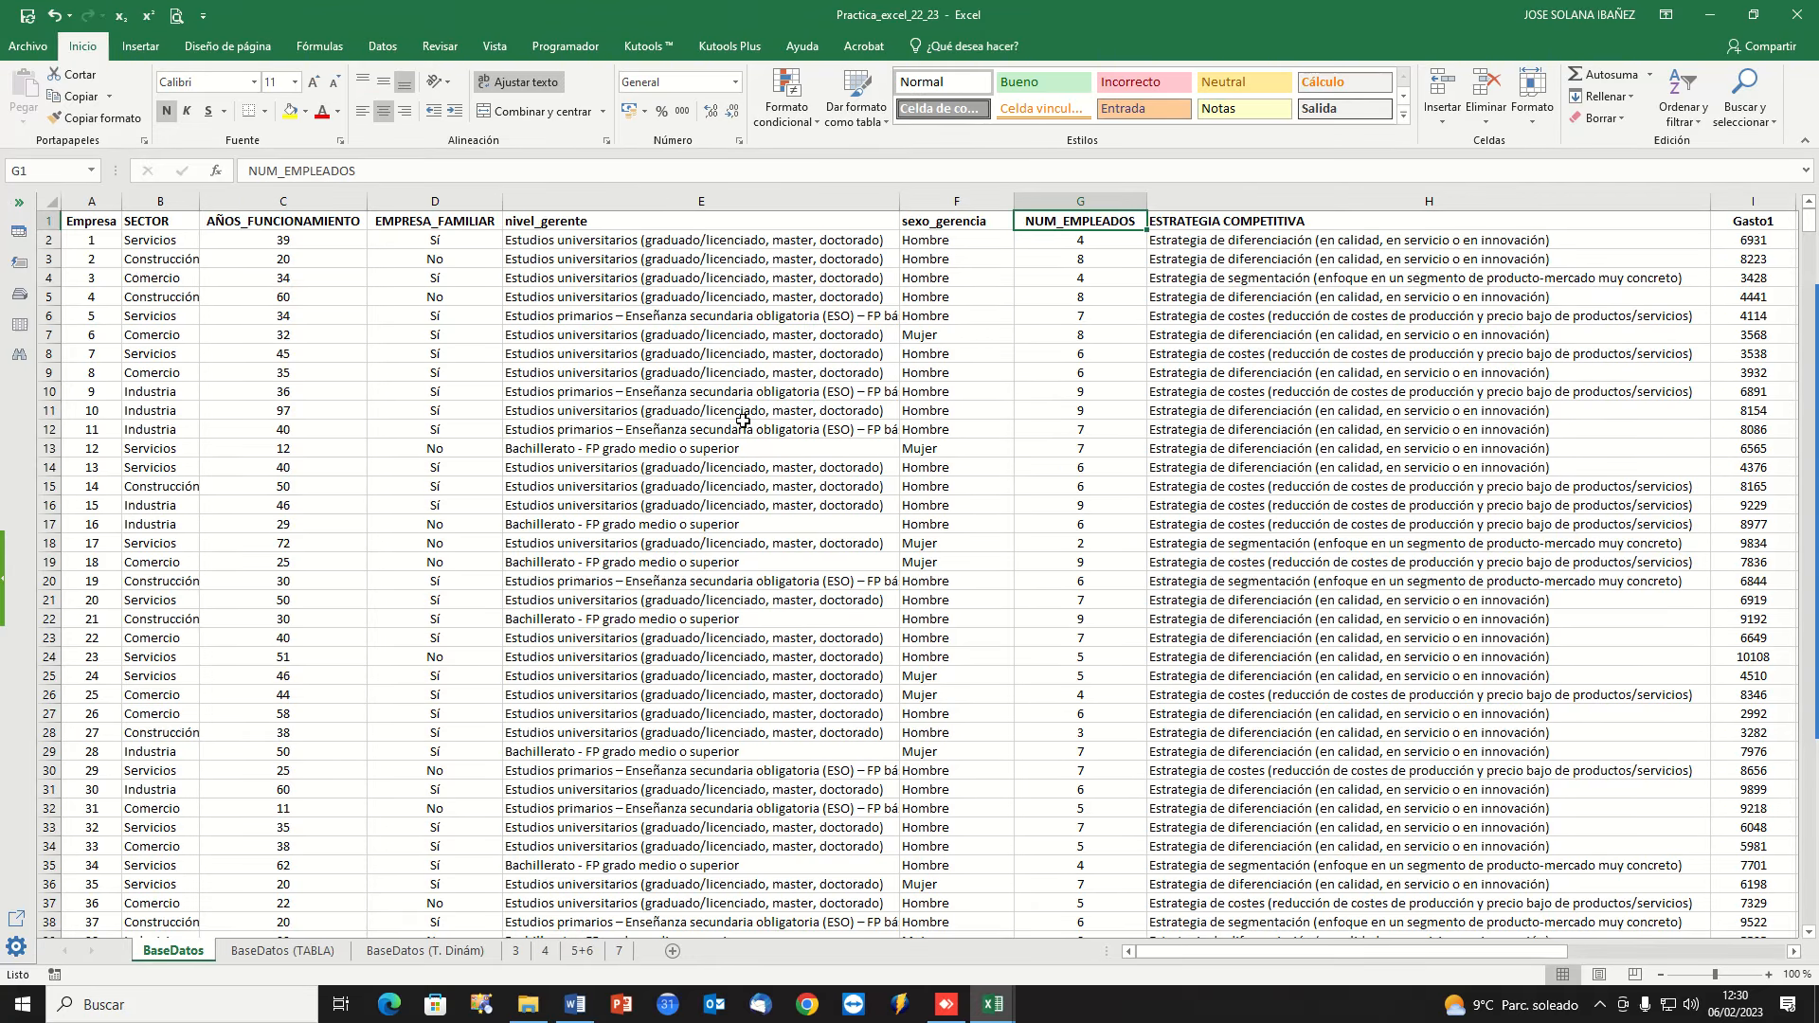
Duplicate the BaseDatos (TABLA) sheet after sheet 7 and rename the copy as 8.
{"action": "left_click", "coordinate": [279, 951]}
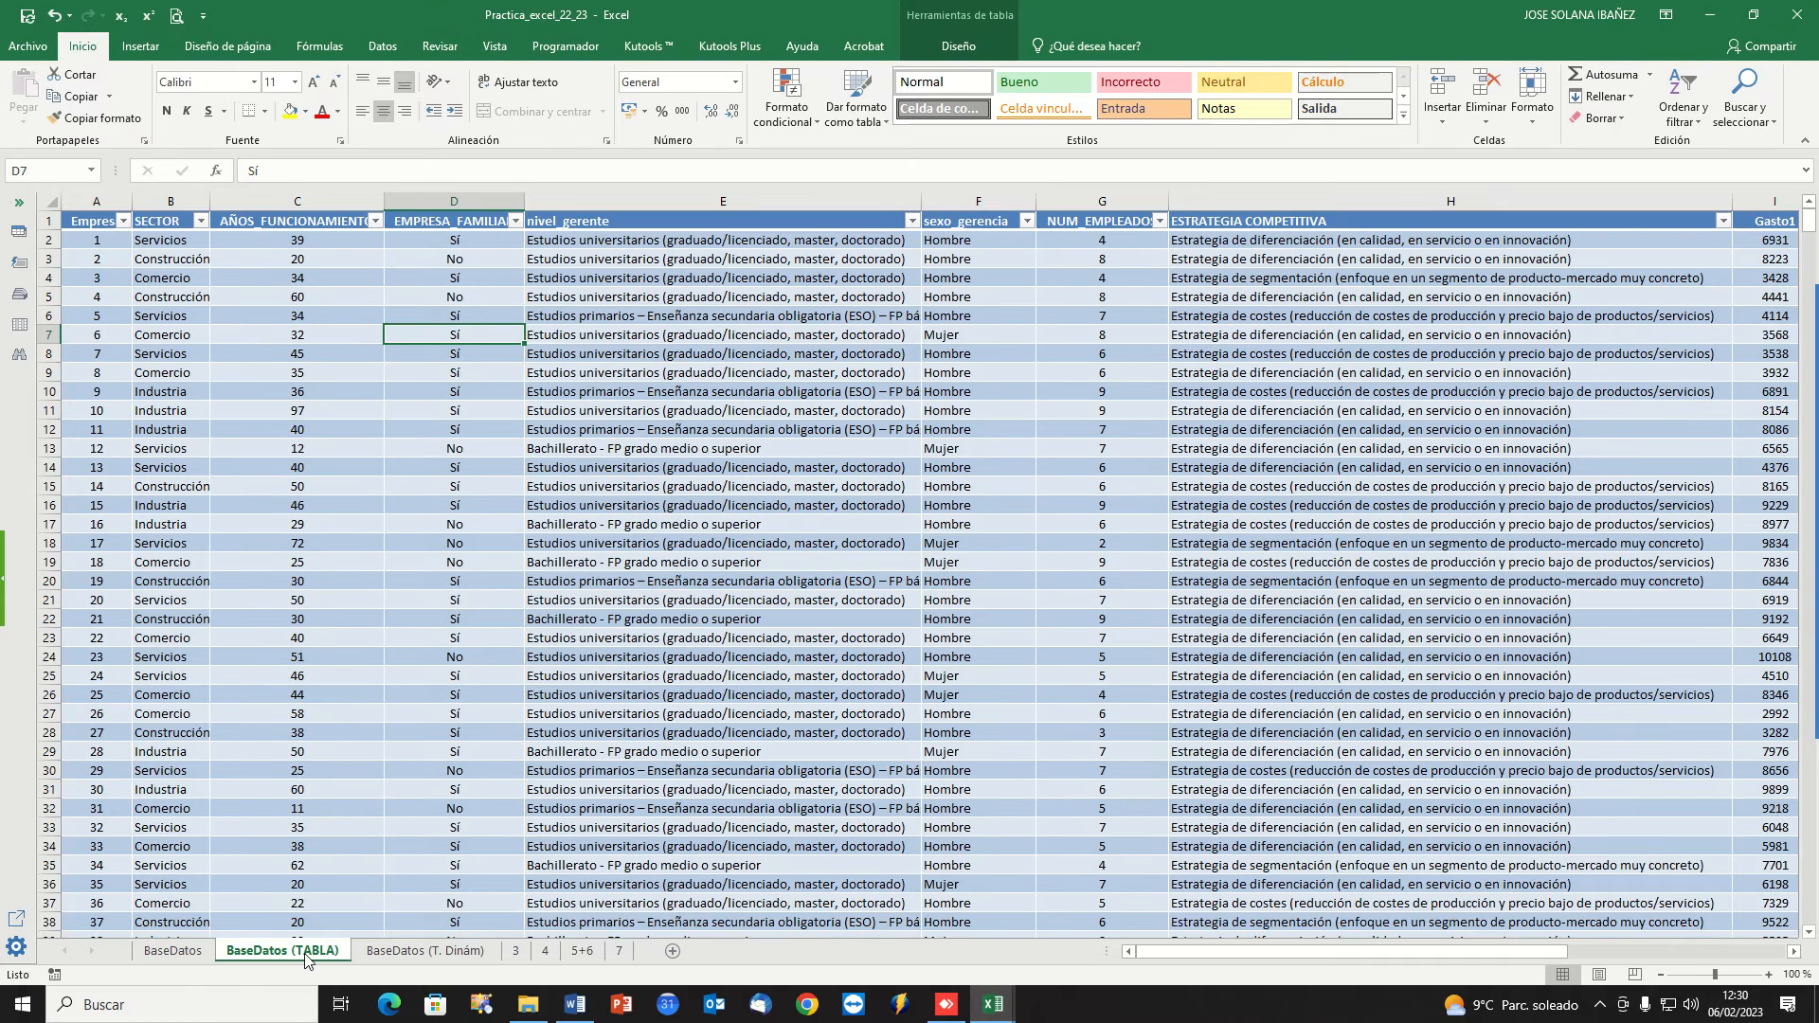
{"action": "left_click", "coordinate": [1109, 393]}
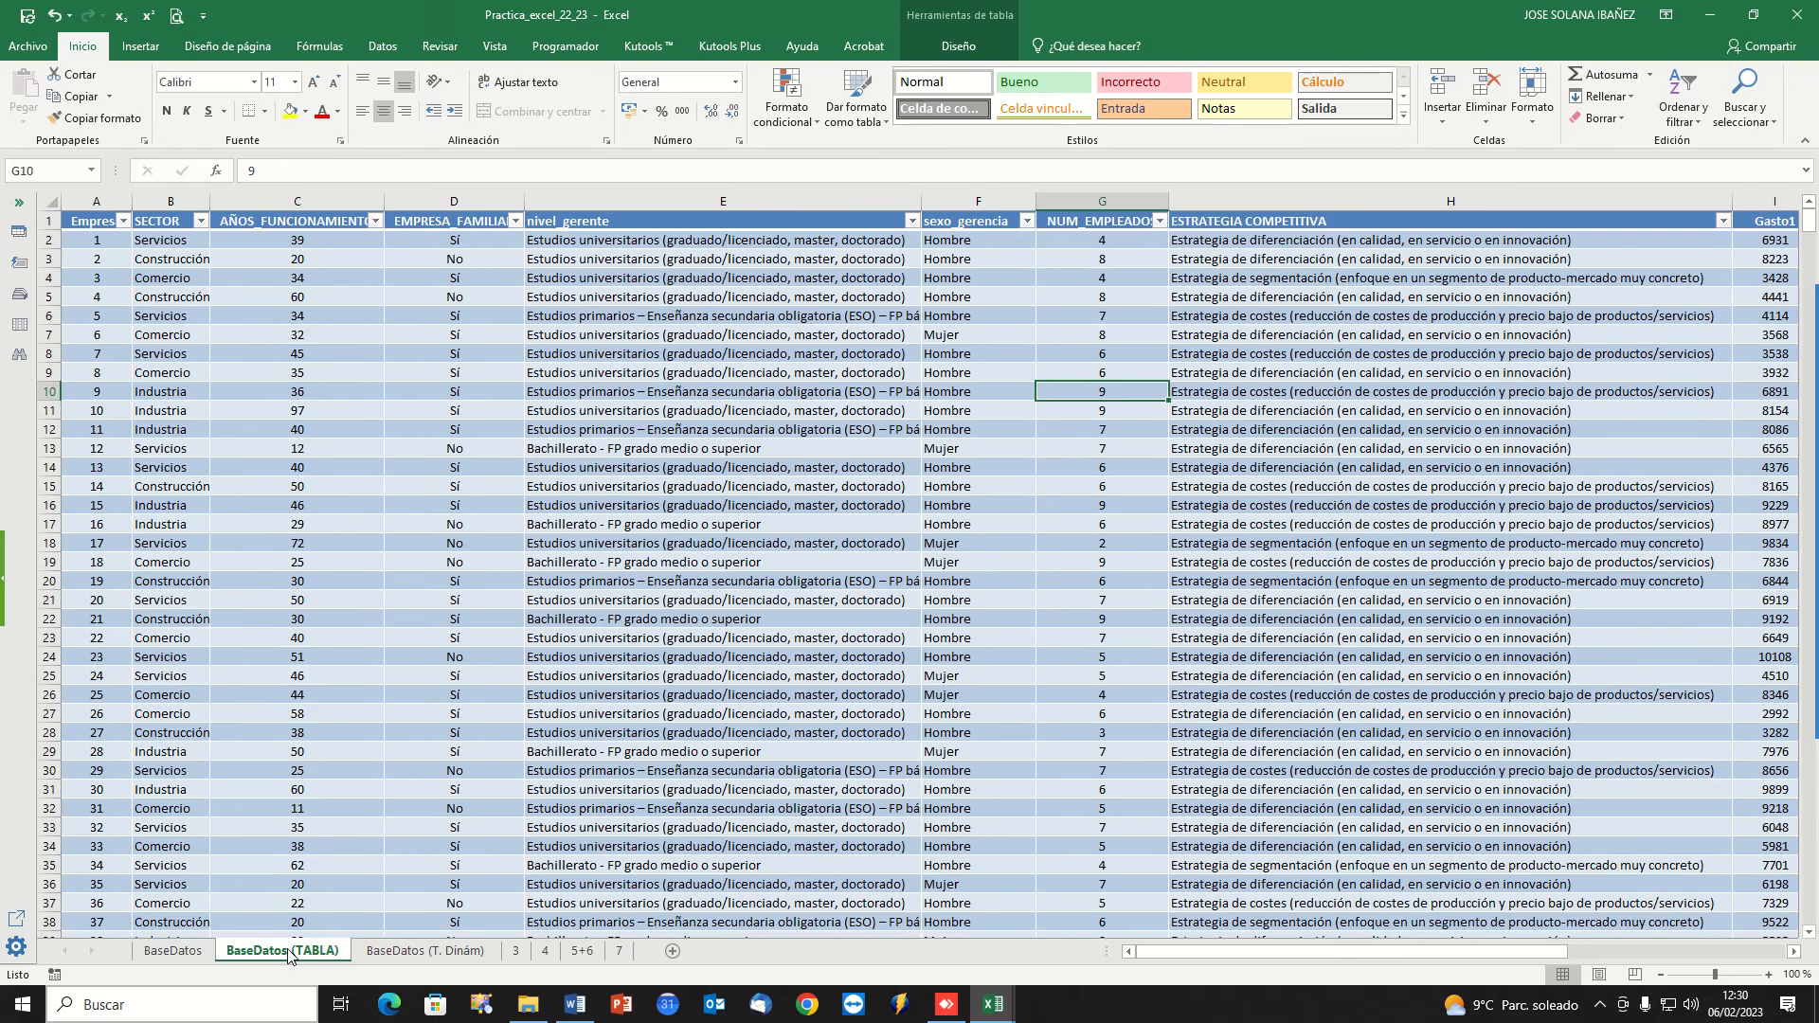
{"action": "left_click_drag", "start_coordinate": [292, 956], "coordinate": [657, 965]}
{"action": "double_click", "coordinate": [690, 955]}
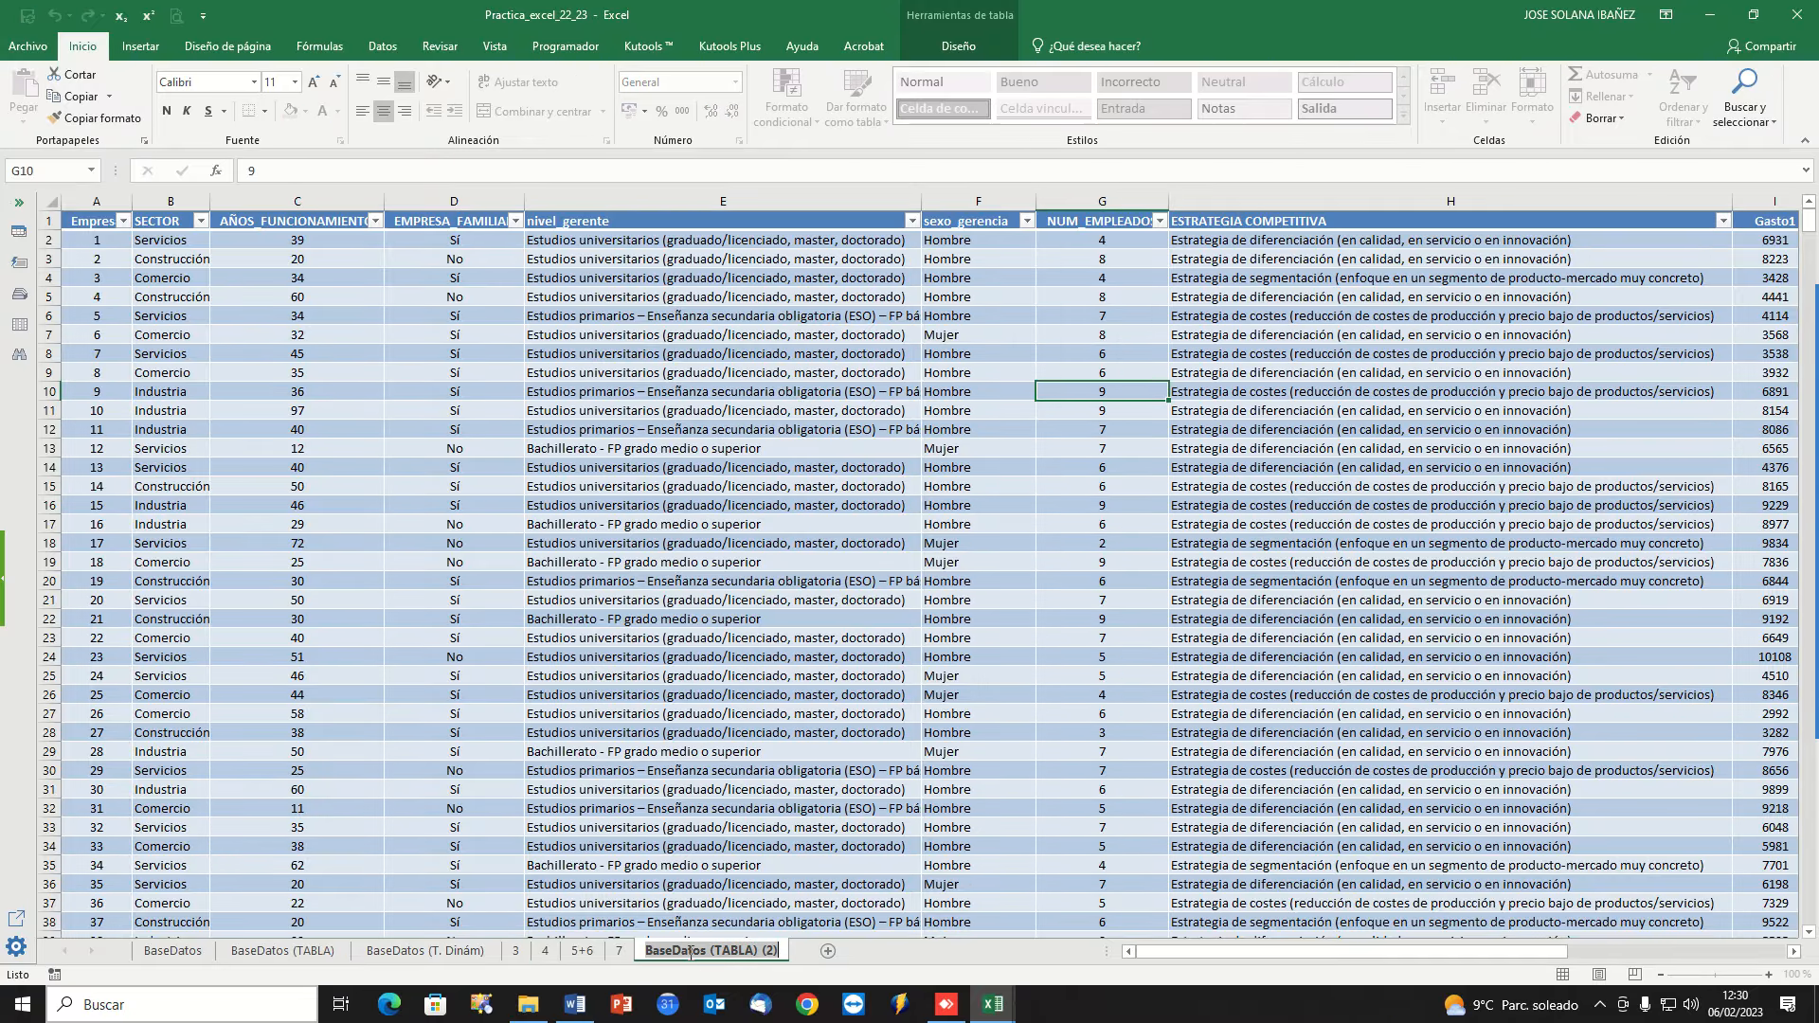
{"action": "type", "text": "8"}
{"action": "key", "text": "Return"}
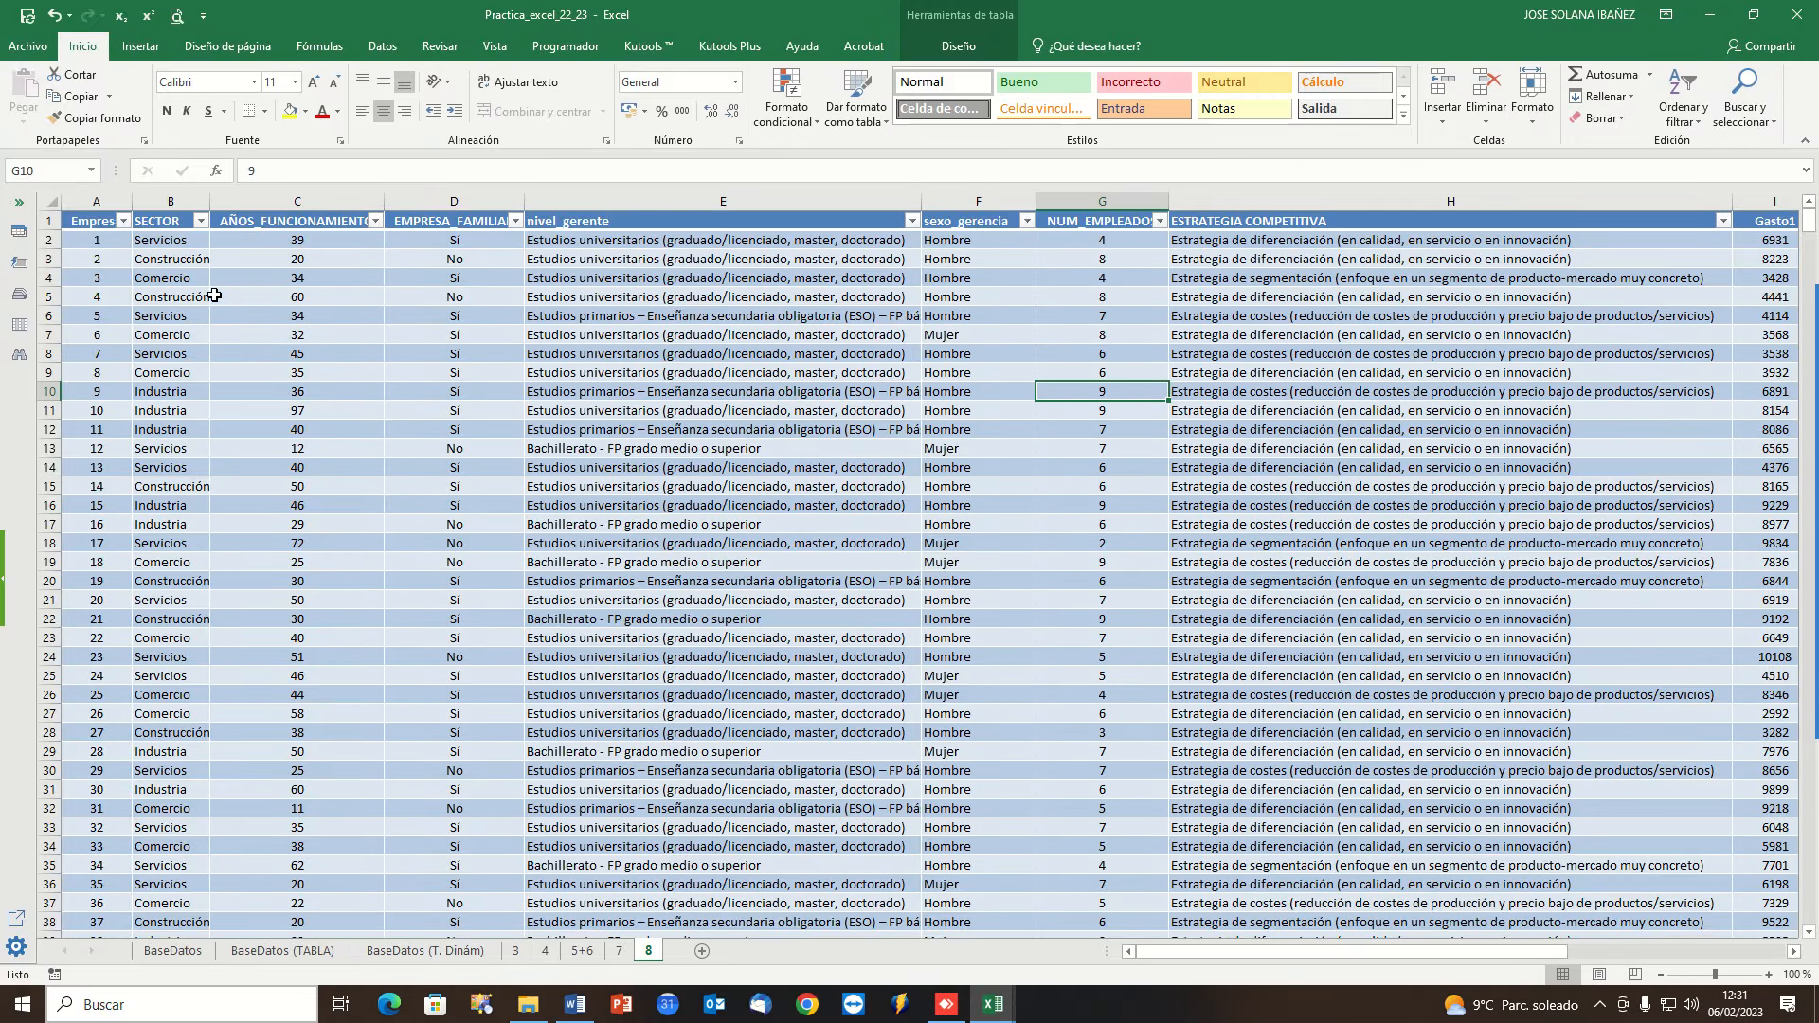
Hide every table column on sheet 8 except NUM_EMPLEADOS.
{"action": "left_click_drag", "start_coordinate": [111, 205], "coordinate": [609, 220]}
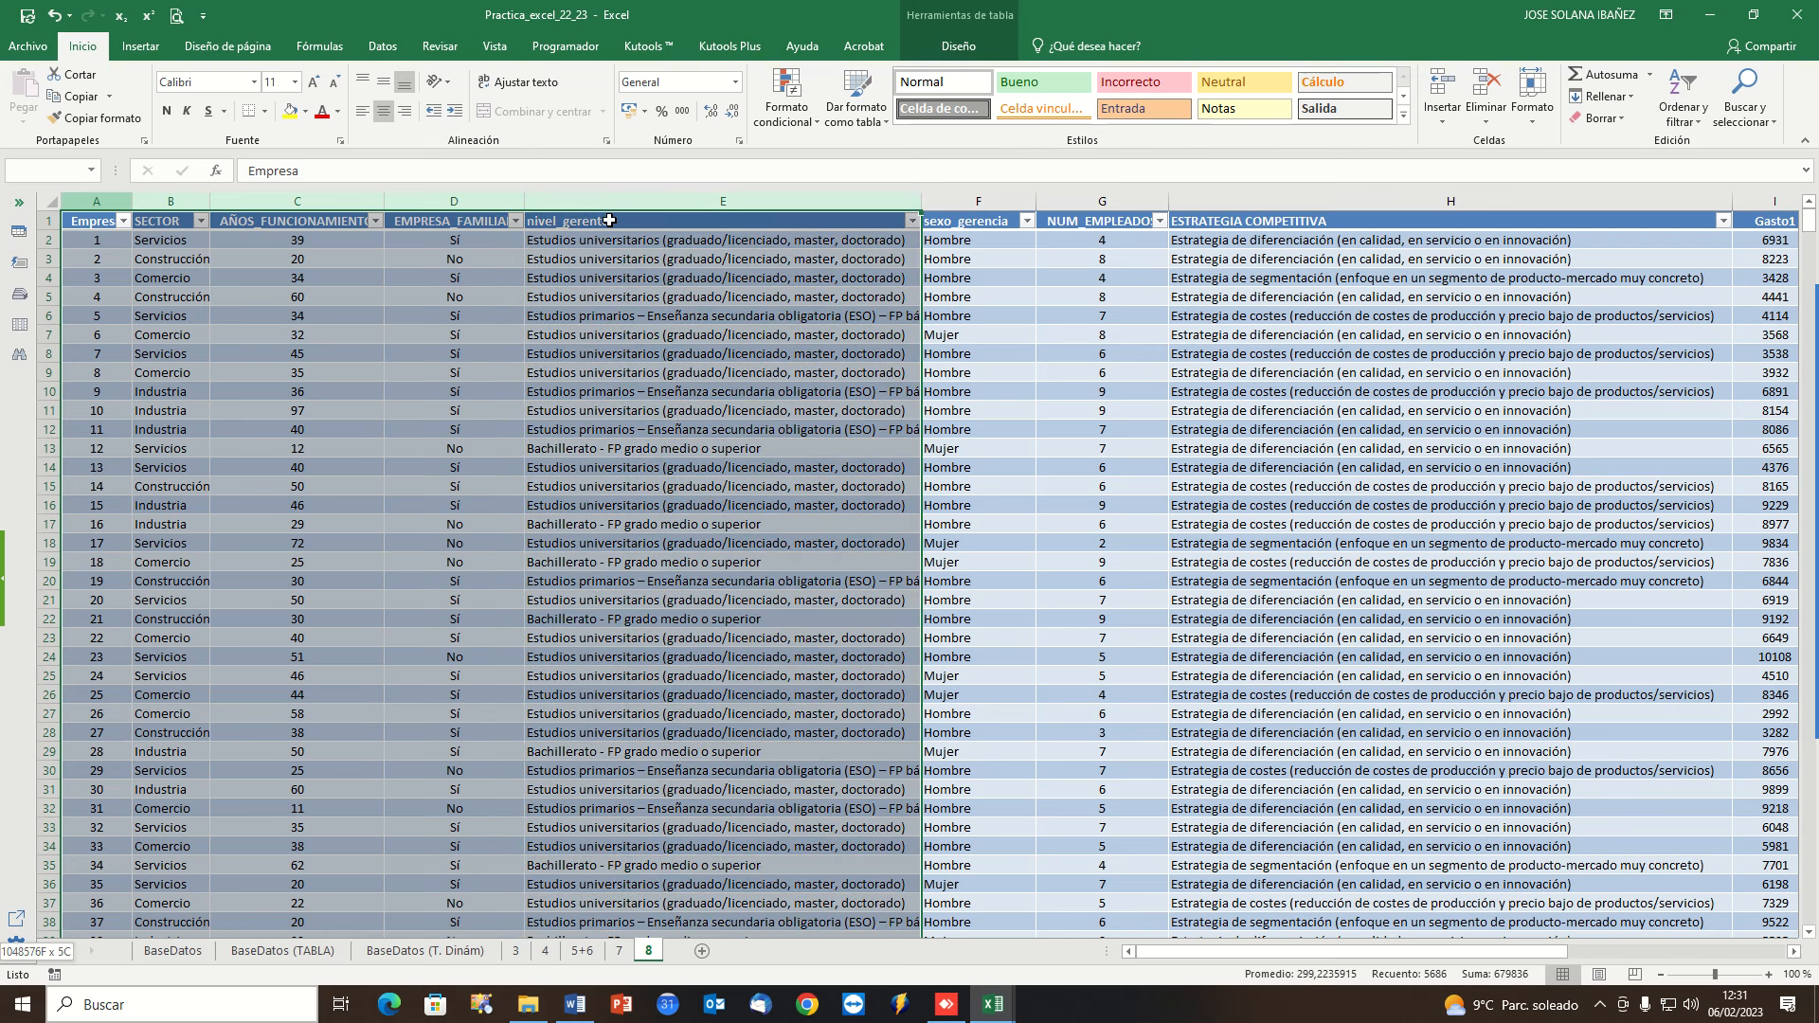
{"action": "left_click_drag", "start_coordinate": [829, 218], "coordinate": [1009, 219]}
{"action": "left_click_drag", "start_coordinate": [1218, 202], "coordinate": [1328, 201]}
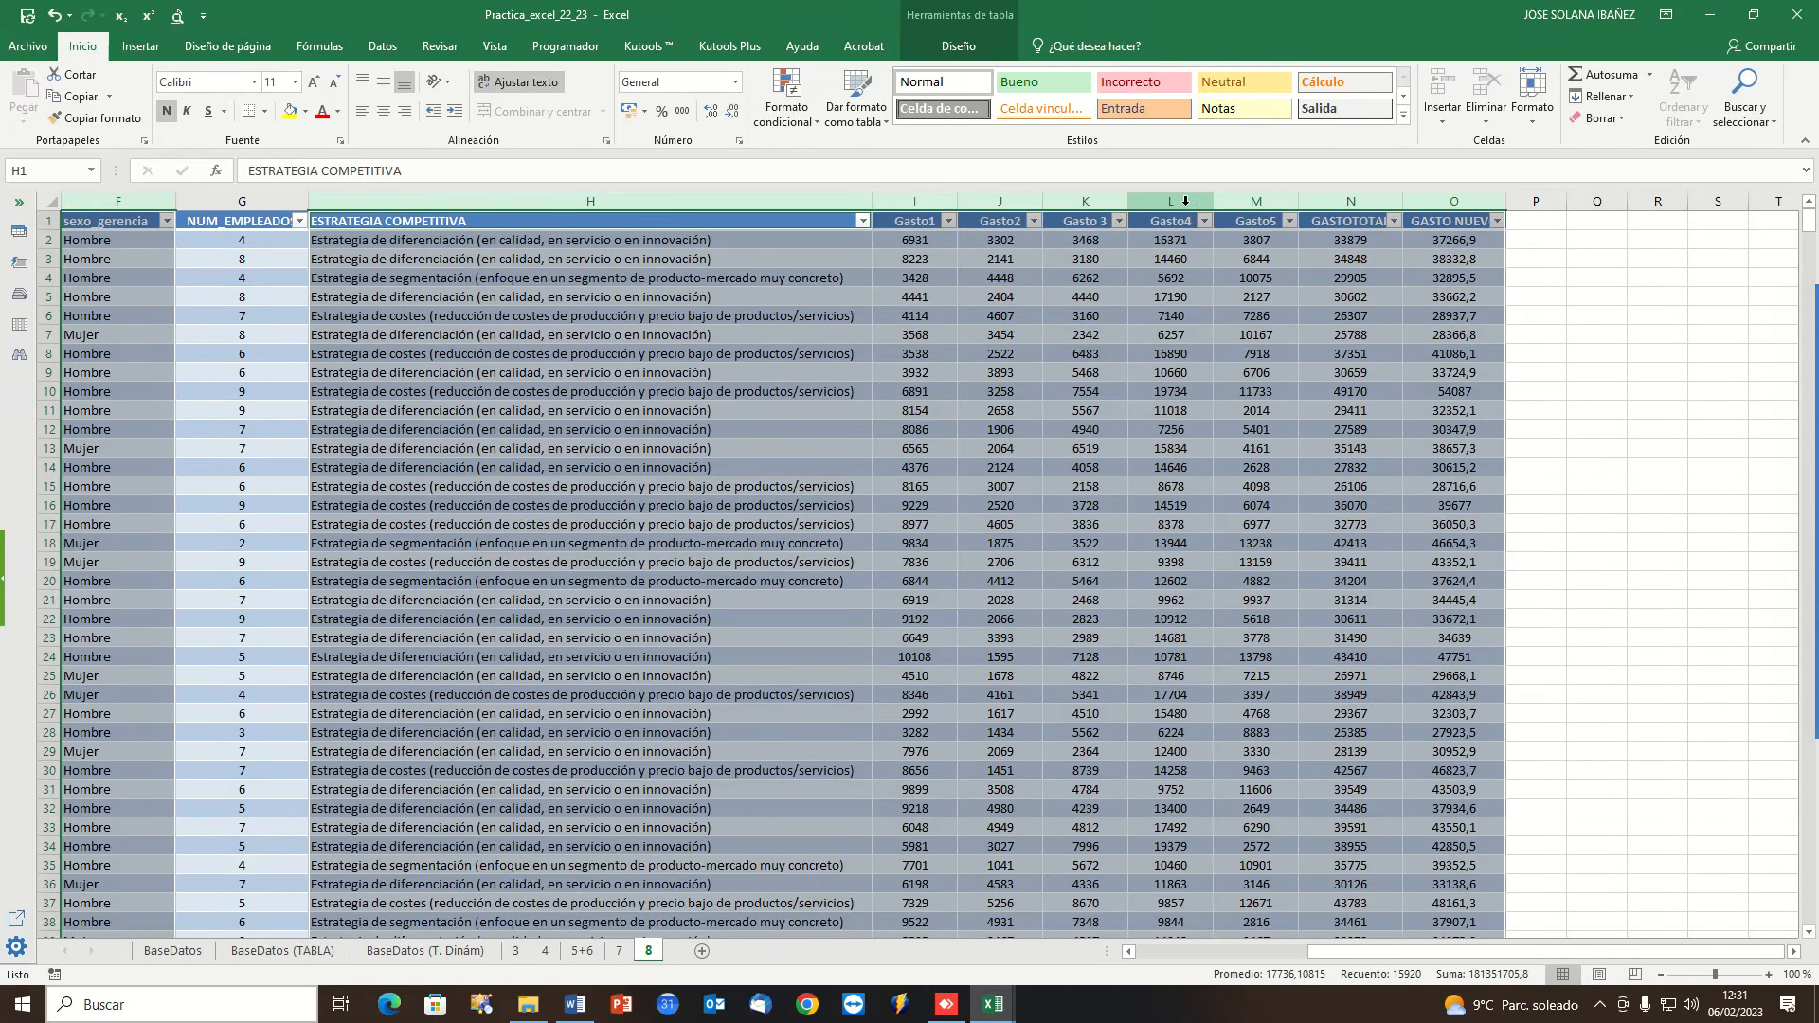
{"action": "right_click", "coordinate": [763, 204]}
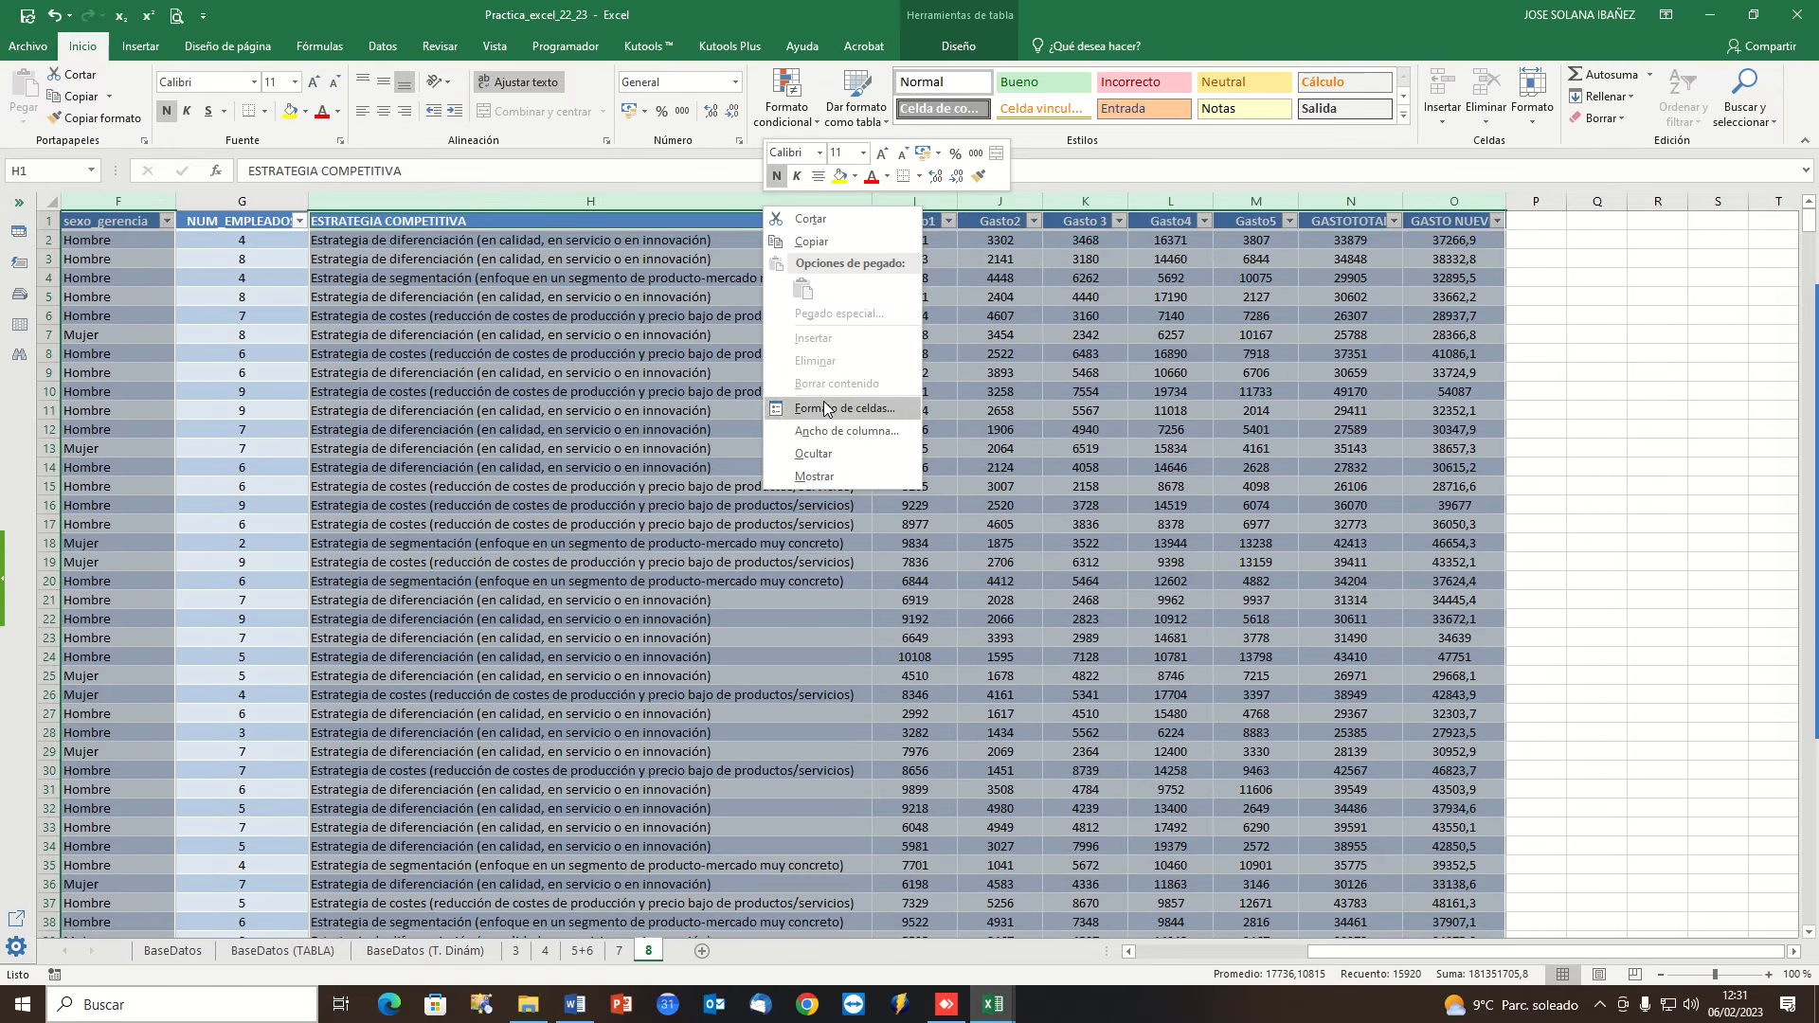
{"action": "left_click", "coordinate": [810, 453]}
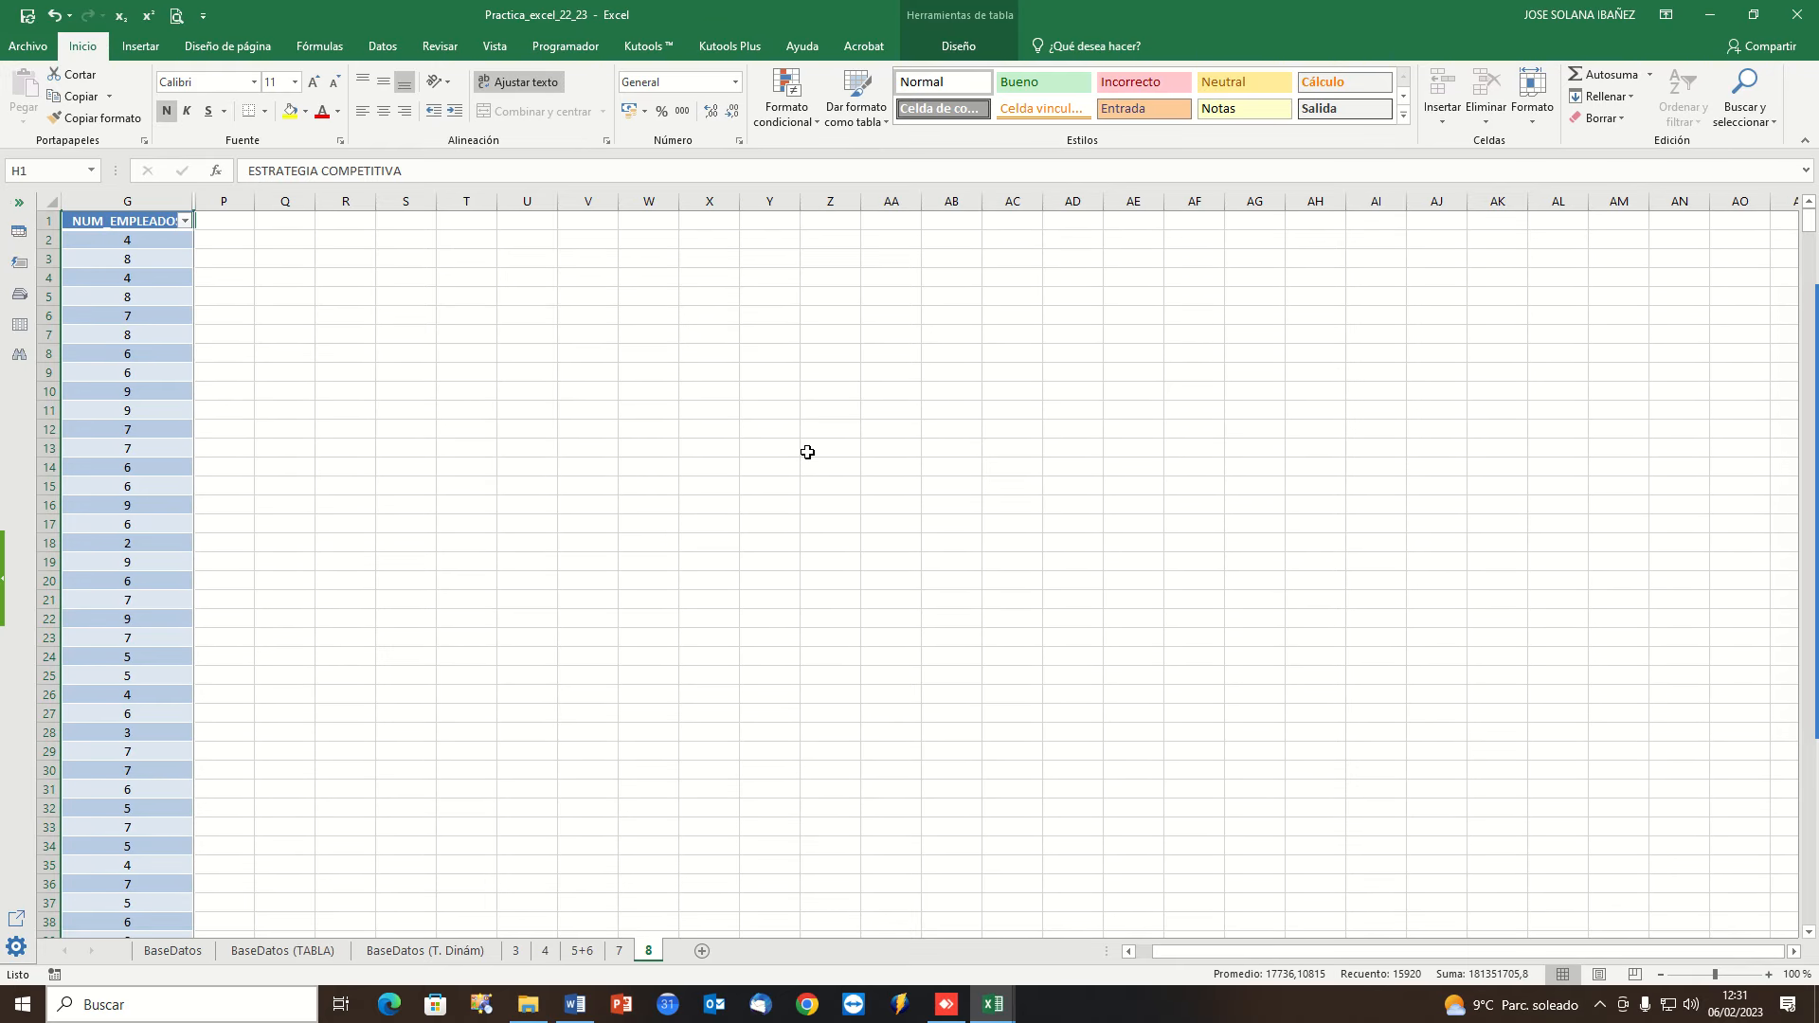
{"action": "key", "text": "Left"}
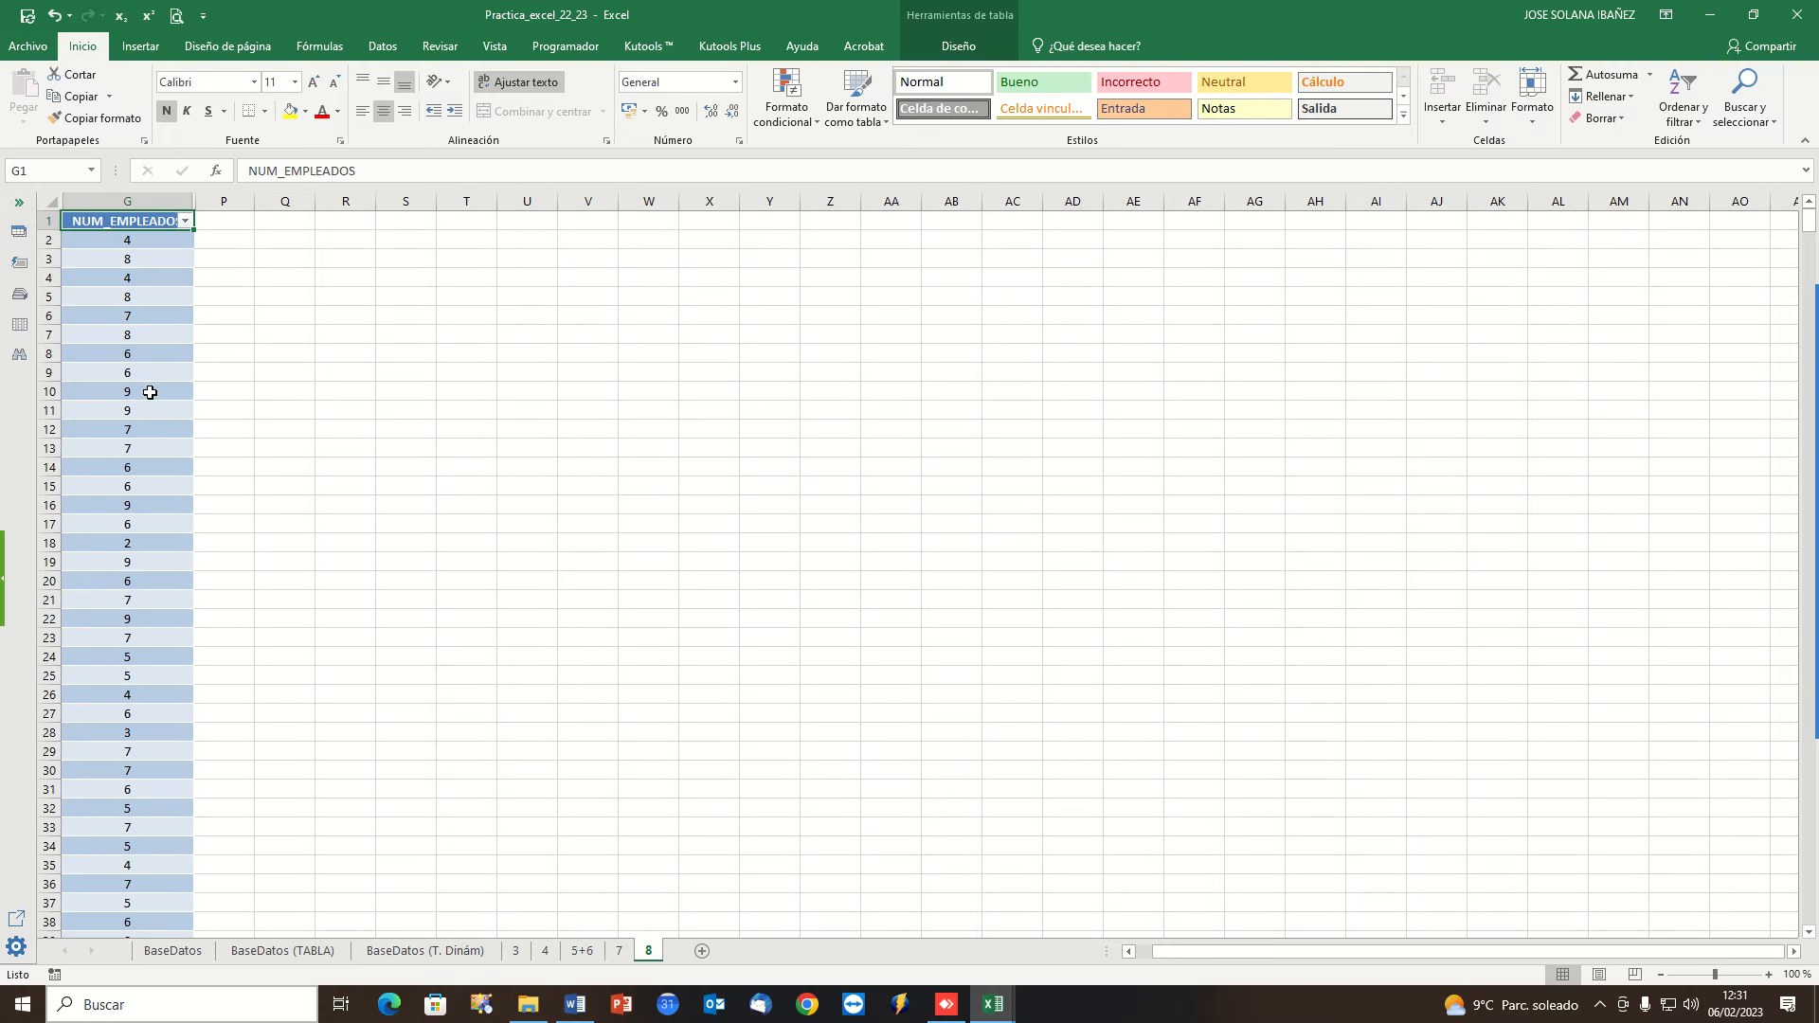
Go down the NUM_EMPLEADOS column and select the total row cell G1138 beneath its last value.
{"action": "scroll", "coordinate": [148, 422], "scroll_direction": "down", "scroll_amount": 11}
{"action": "scroll", "coordinate": [151, 425], "scroll_direction": "down", "scroll_amount": 20}
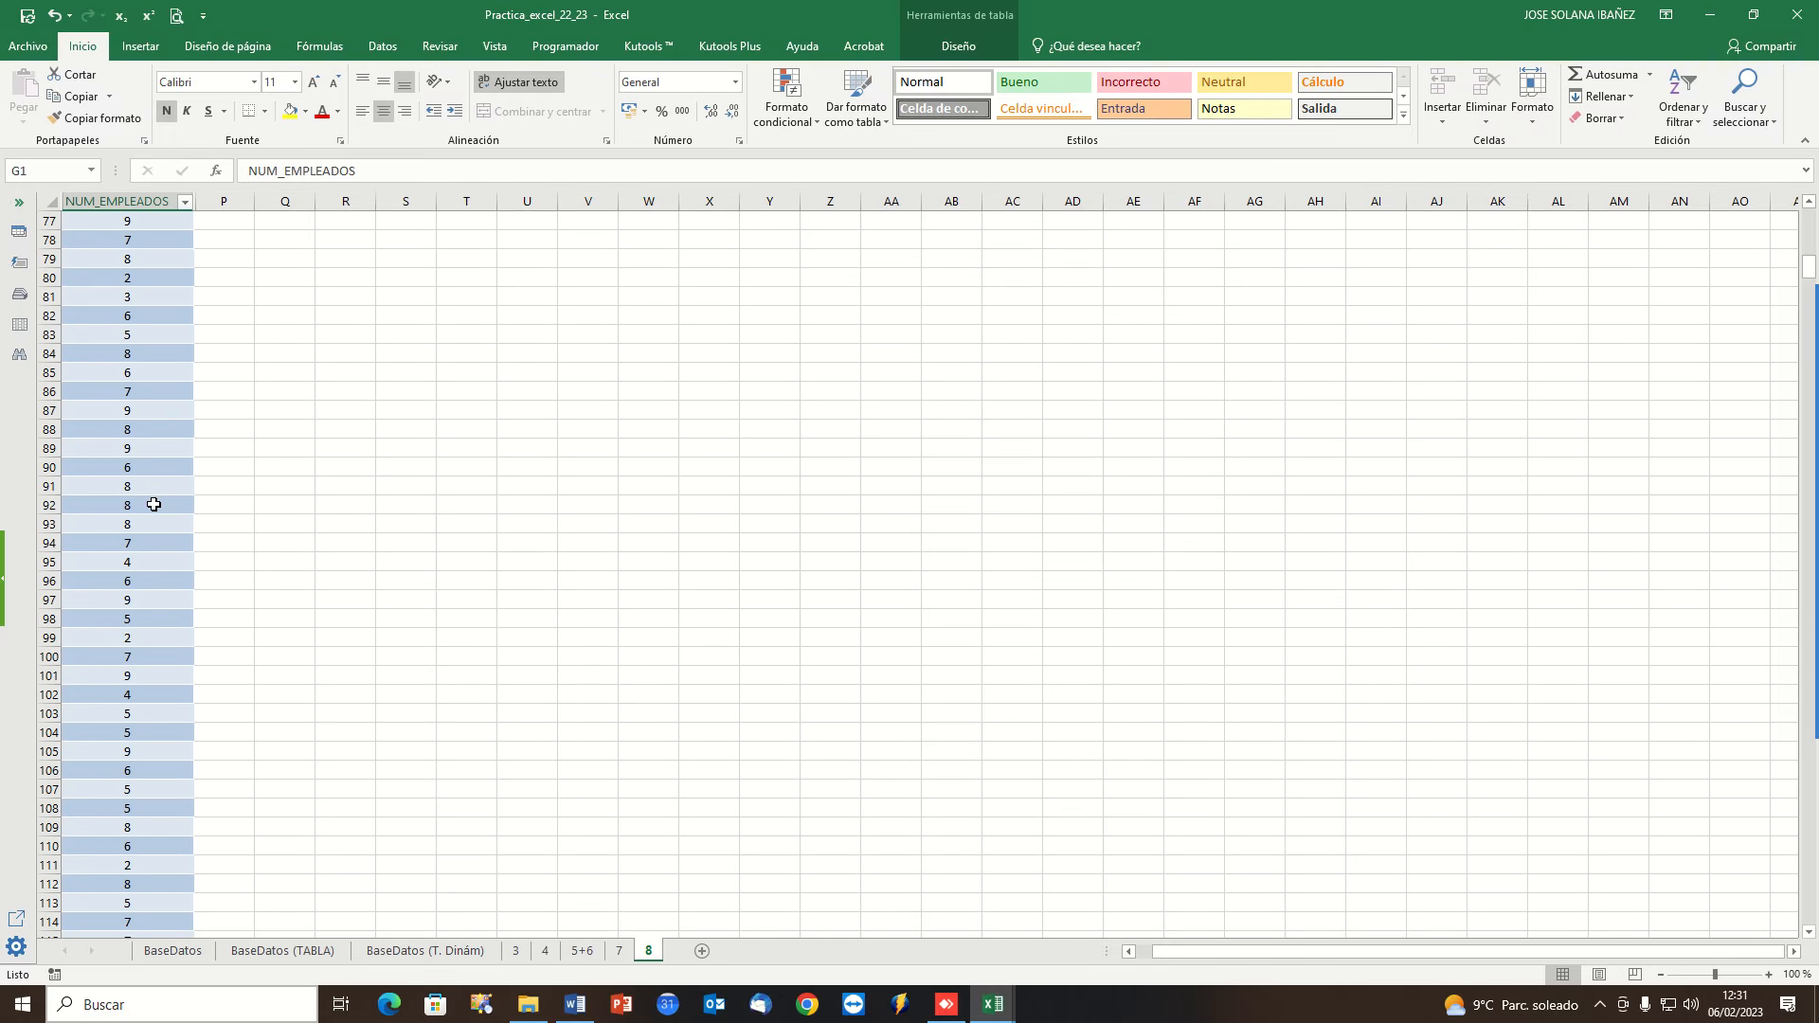
{"action": "left_click", "coordinate": [161, 540]}
{"action": "key", "text": "ctrl+Down"}
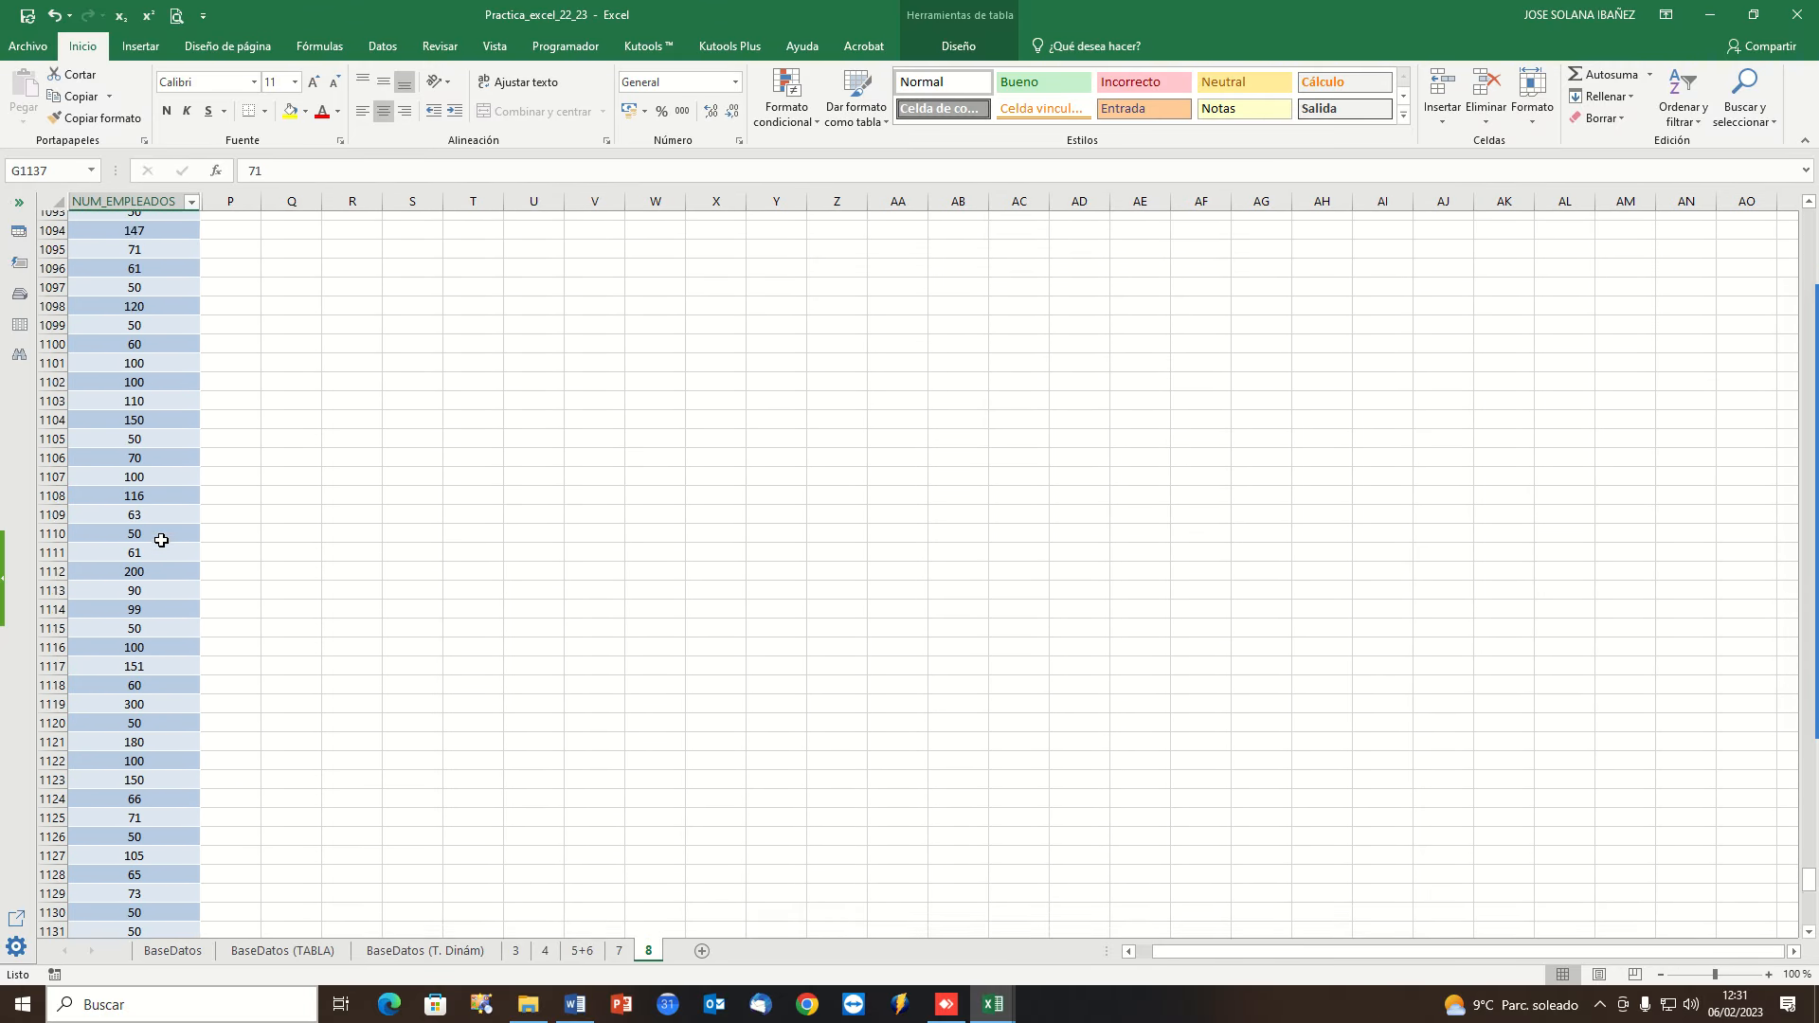
{"action": "key", "text": "Down"}
{"action": "key", "text": "Down"}
{"action": "key", "text": "Down"}
{"action": "key", "text": "Down"}
{"action": "key", "text": "Down"}
{"action": "key", "text": "Down"}
{"action": "key", "text": "Up"}
{"action": "key", "text": "Up"}
{"action": "key", "text": "Up"}
{"action": "key", "text": "Up"}
{"action": "key", "text": "Up"}
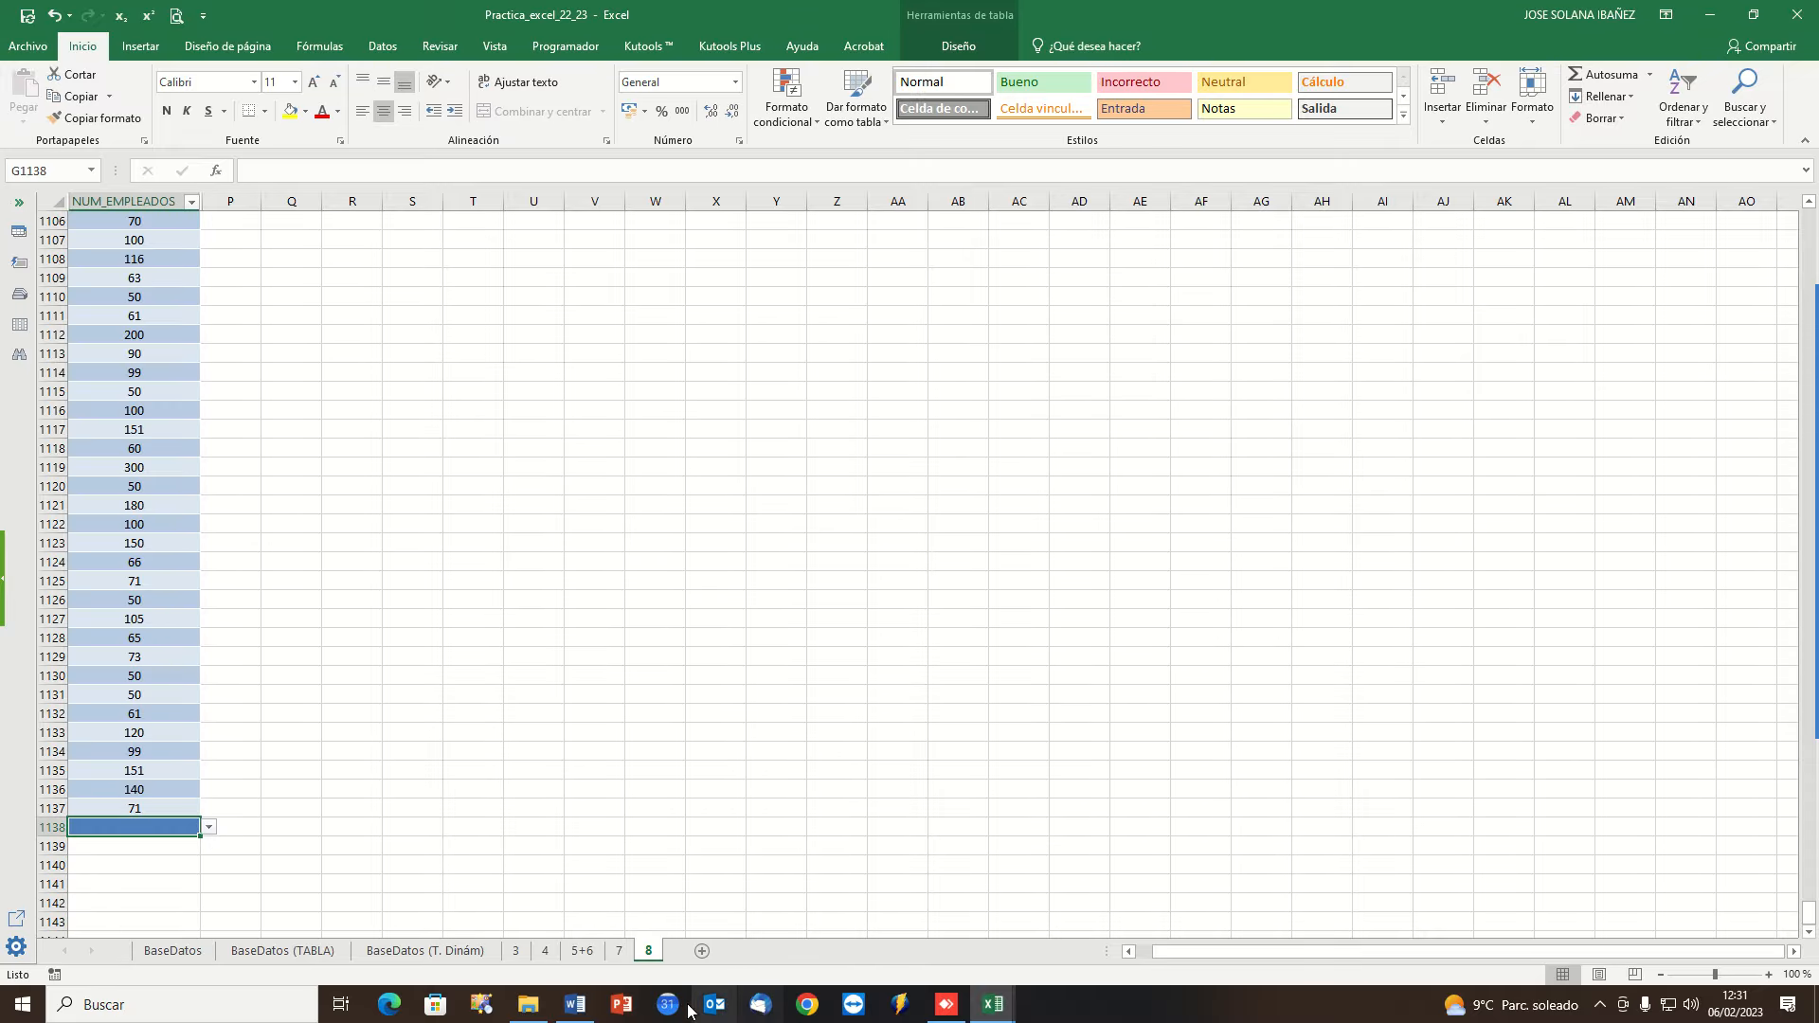
Check exercise 8 in the Word document and set the NUM_EMPLEADOS total row in Excel to Promedio.
{"action": "left_click", "coordinate": [584, 1006]}
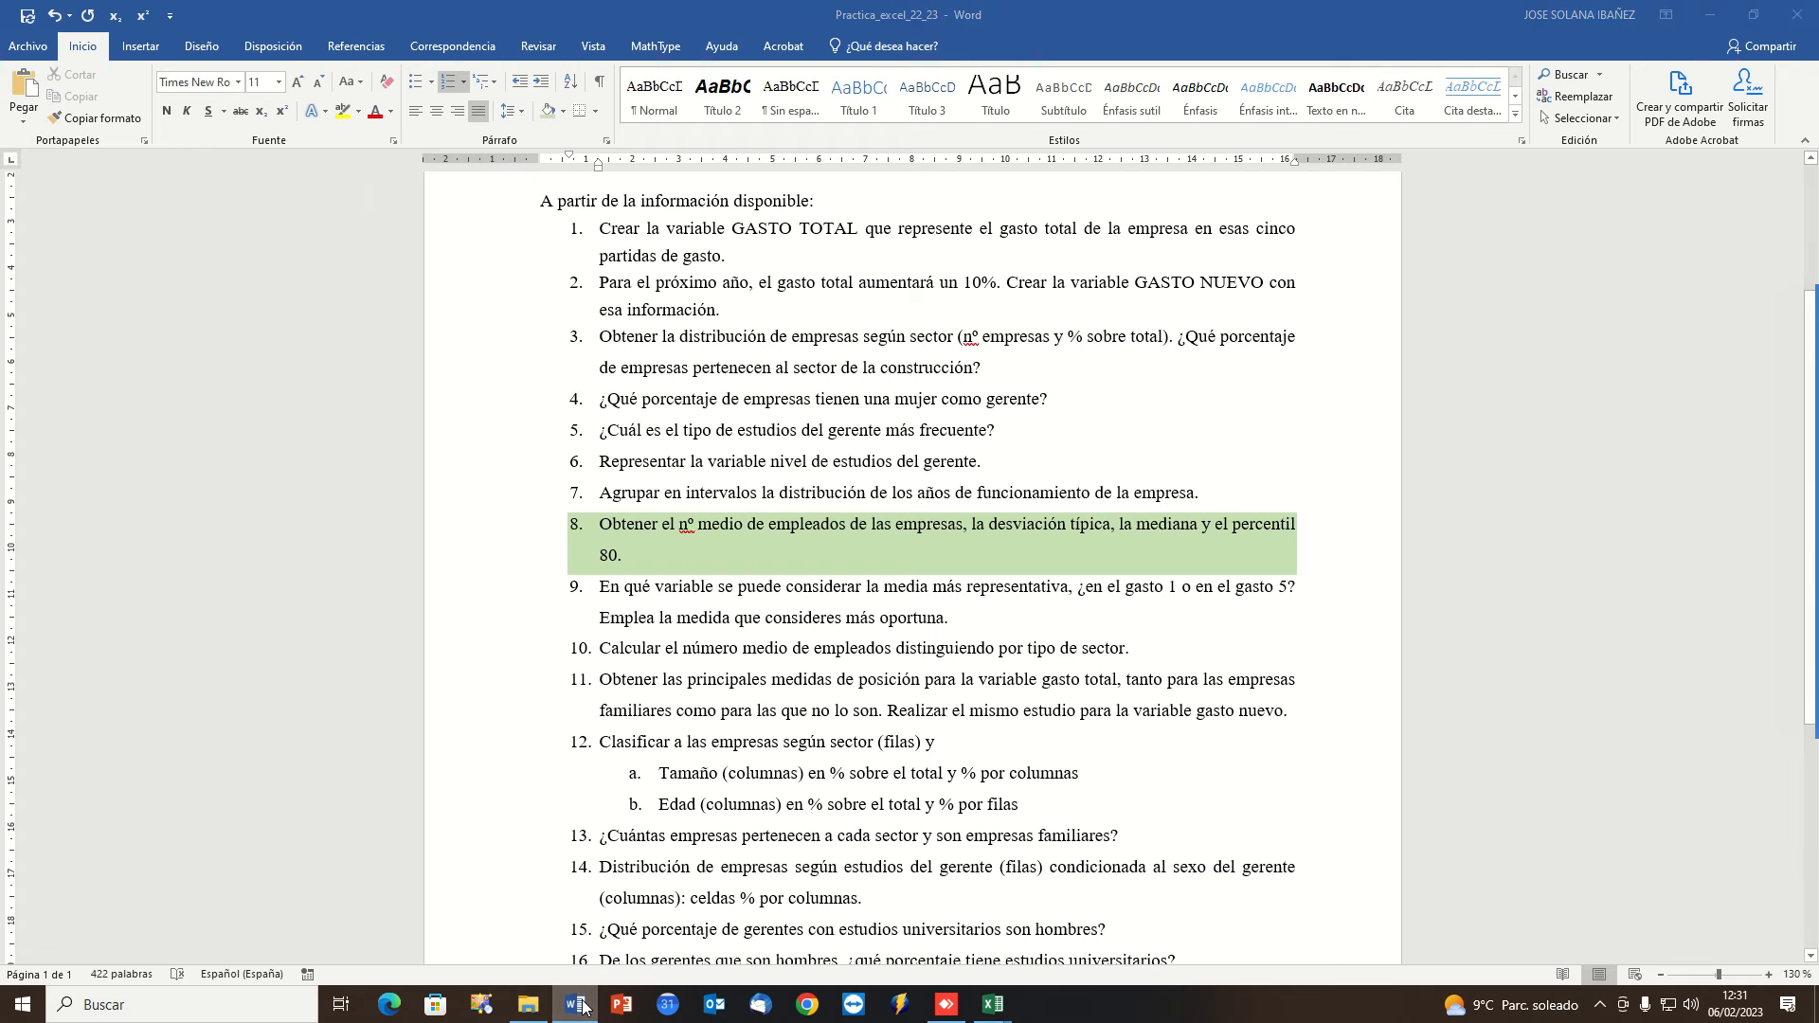
{"action": "left_click", "coordinate": [582, 1007]}
{"action": "left_click", "coordinate": [210, 829]}
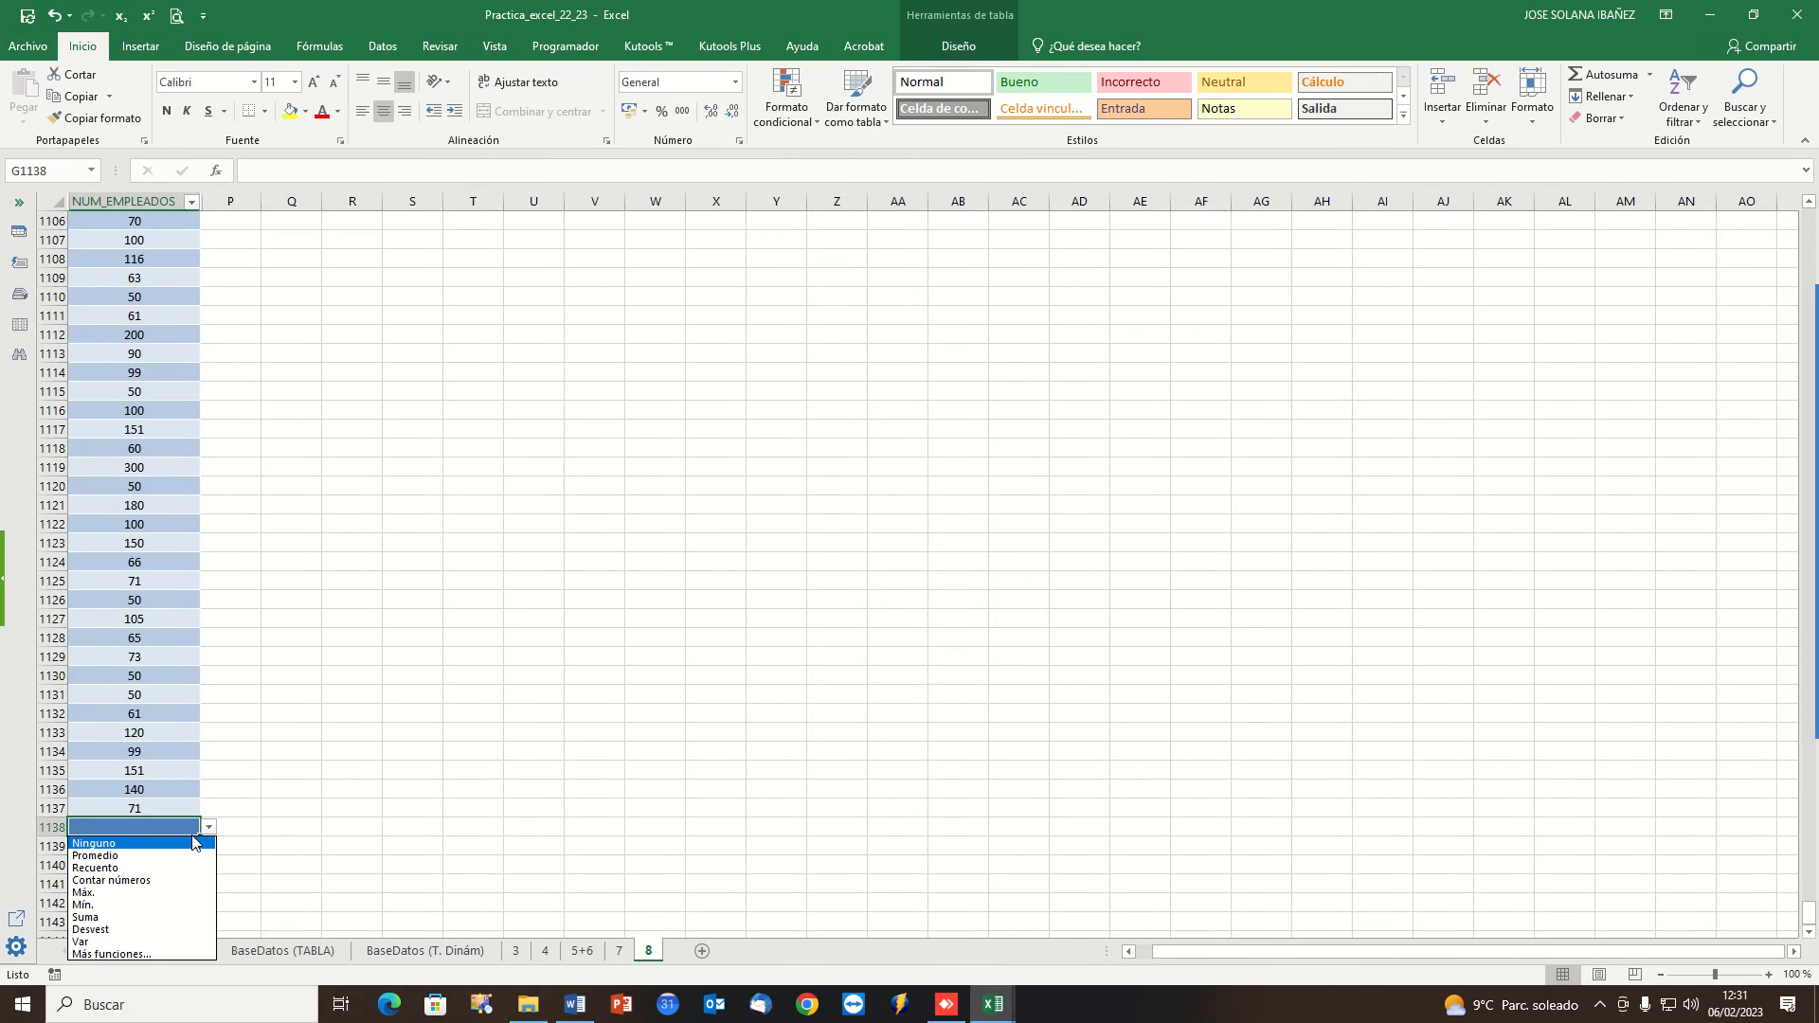
{"action": "left_click", "coordinate": [150, 855]}
{"action": "left_click", "coordinate": [157, 867]}
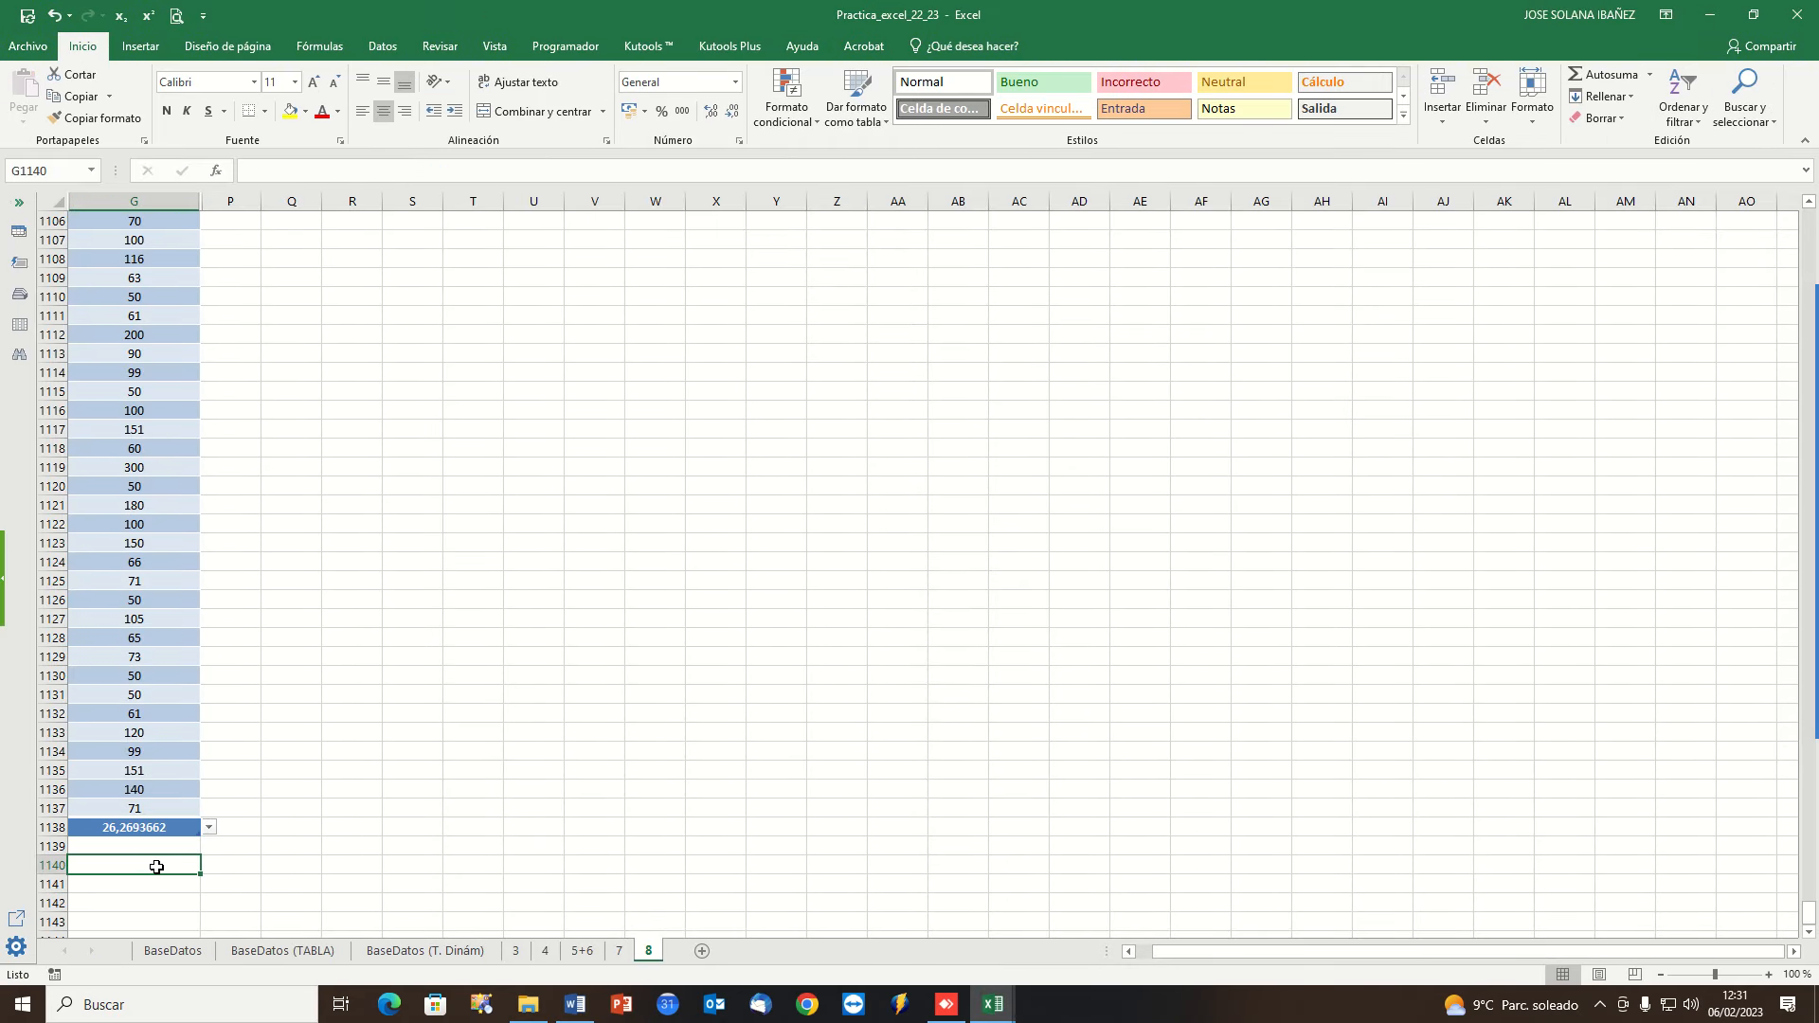
{"action": "scroll", "coordinate": [156, 867], "scroll_direction": "down", "scroll_amount": 4}
{"action": "left_click", "coordinate": [142, 602]}
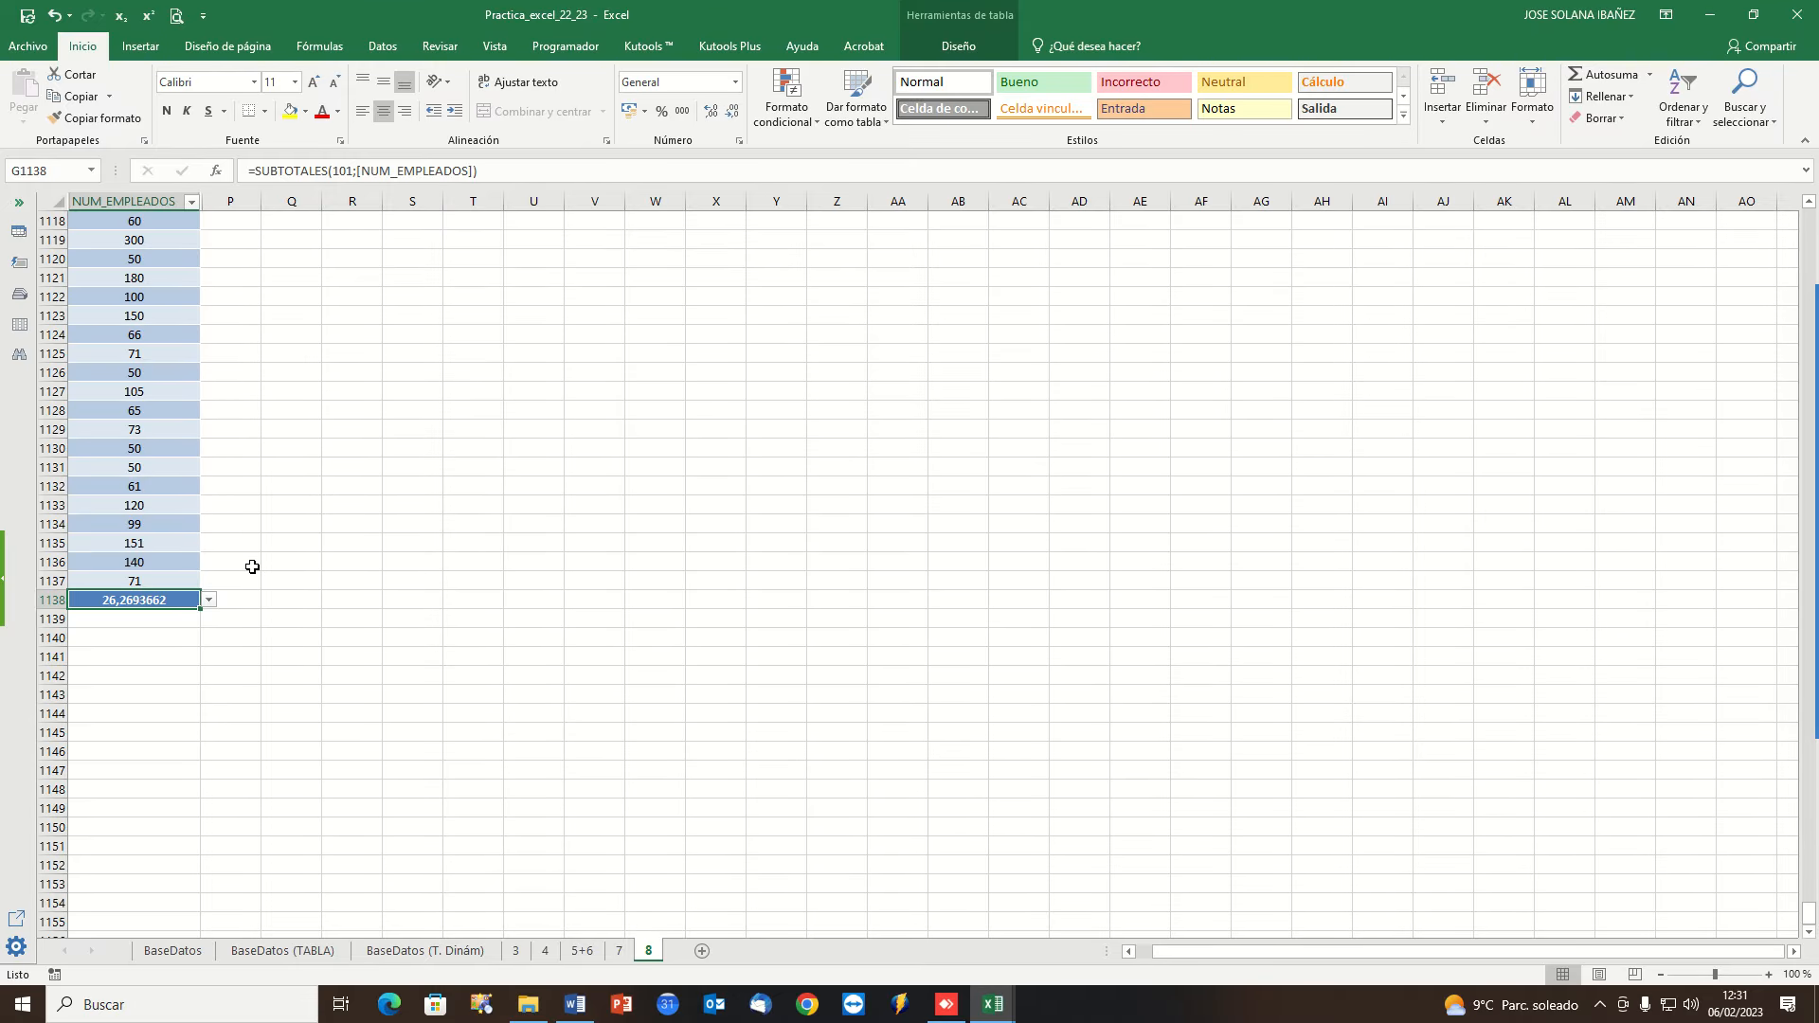
Recheck exercise 8 in Word and change the NUM_EMPLEADOS total row in Excel to Desvest.
{"action": "key", "text": "alt+Tab"}
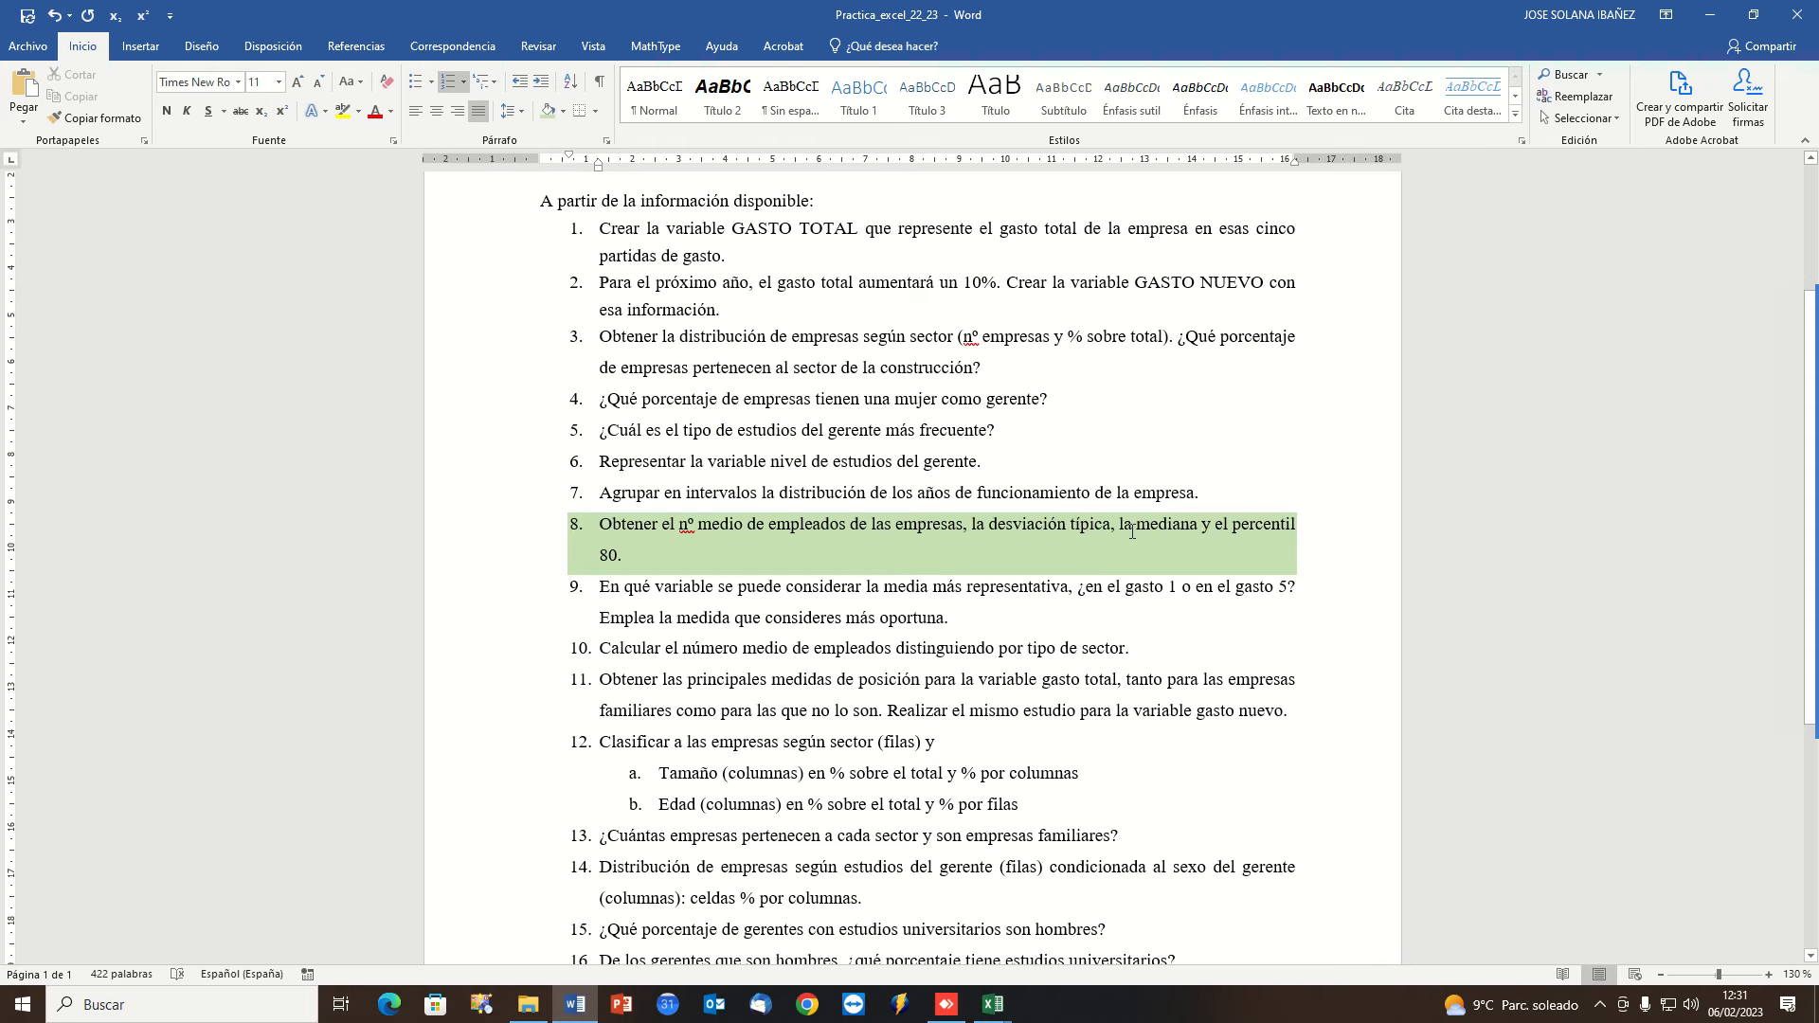
{"action": "key", "text": "alt+Tab"}
{"action": "left_click", "coordinate": [208, 602]}
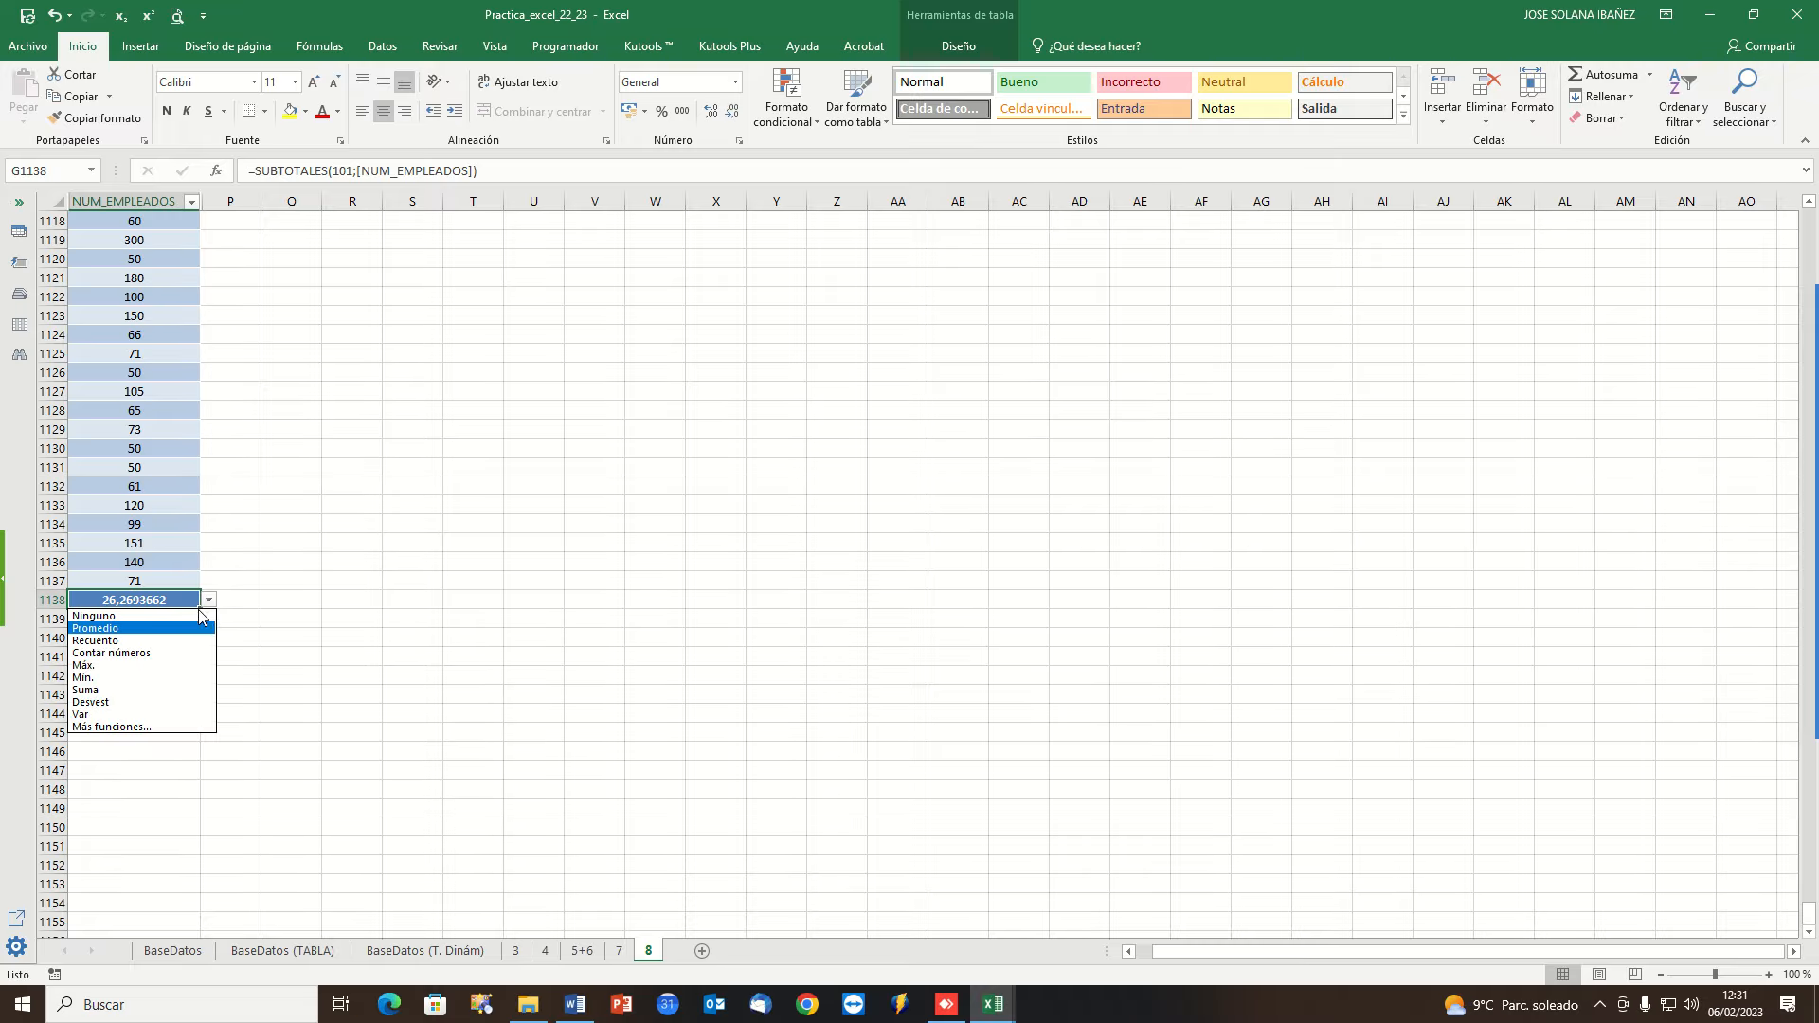
{"action": "left_click", "coordinate": [152, 705]}
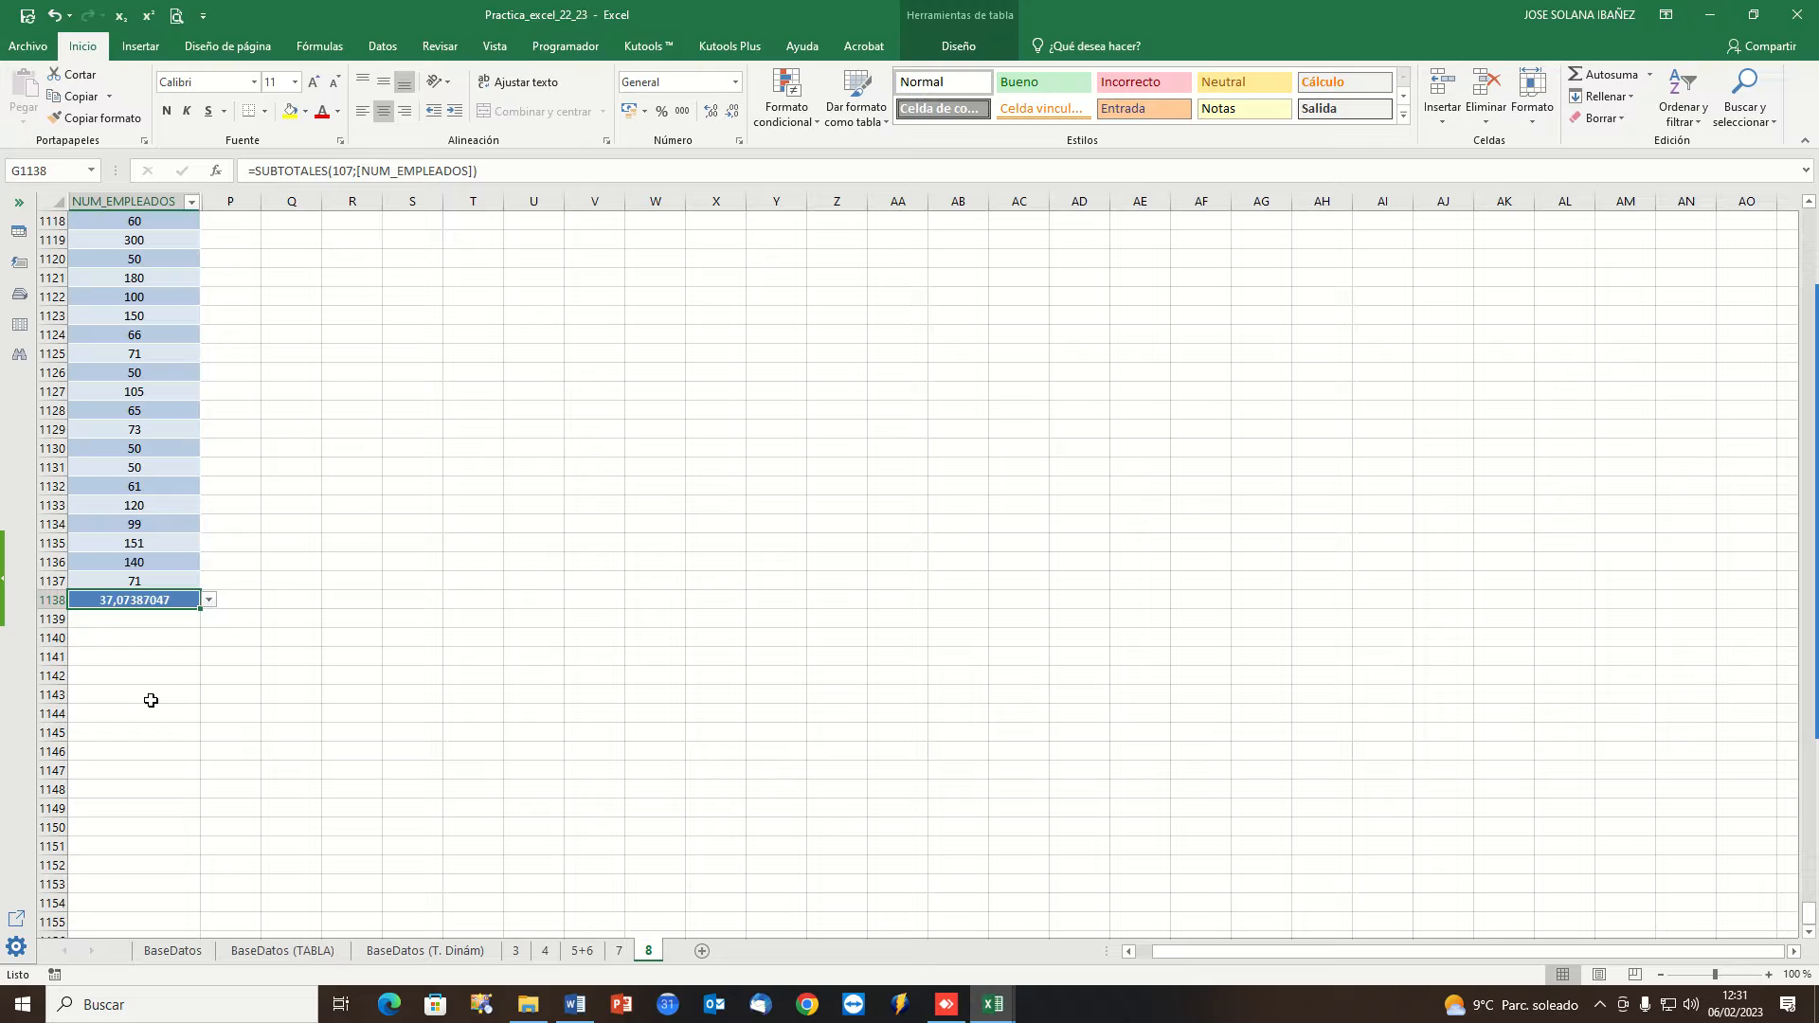
Replace the NUM_EMPLEADOS total with the MEDIANA function over G2:G1137.
{"action": "left_click", "coordinate": [209, 601]}
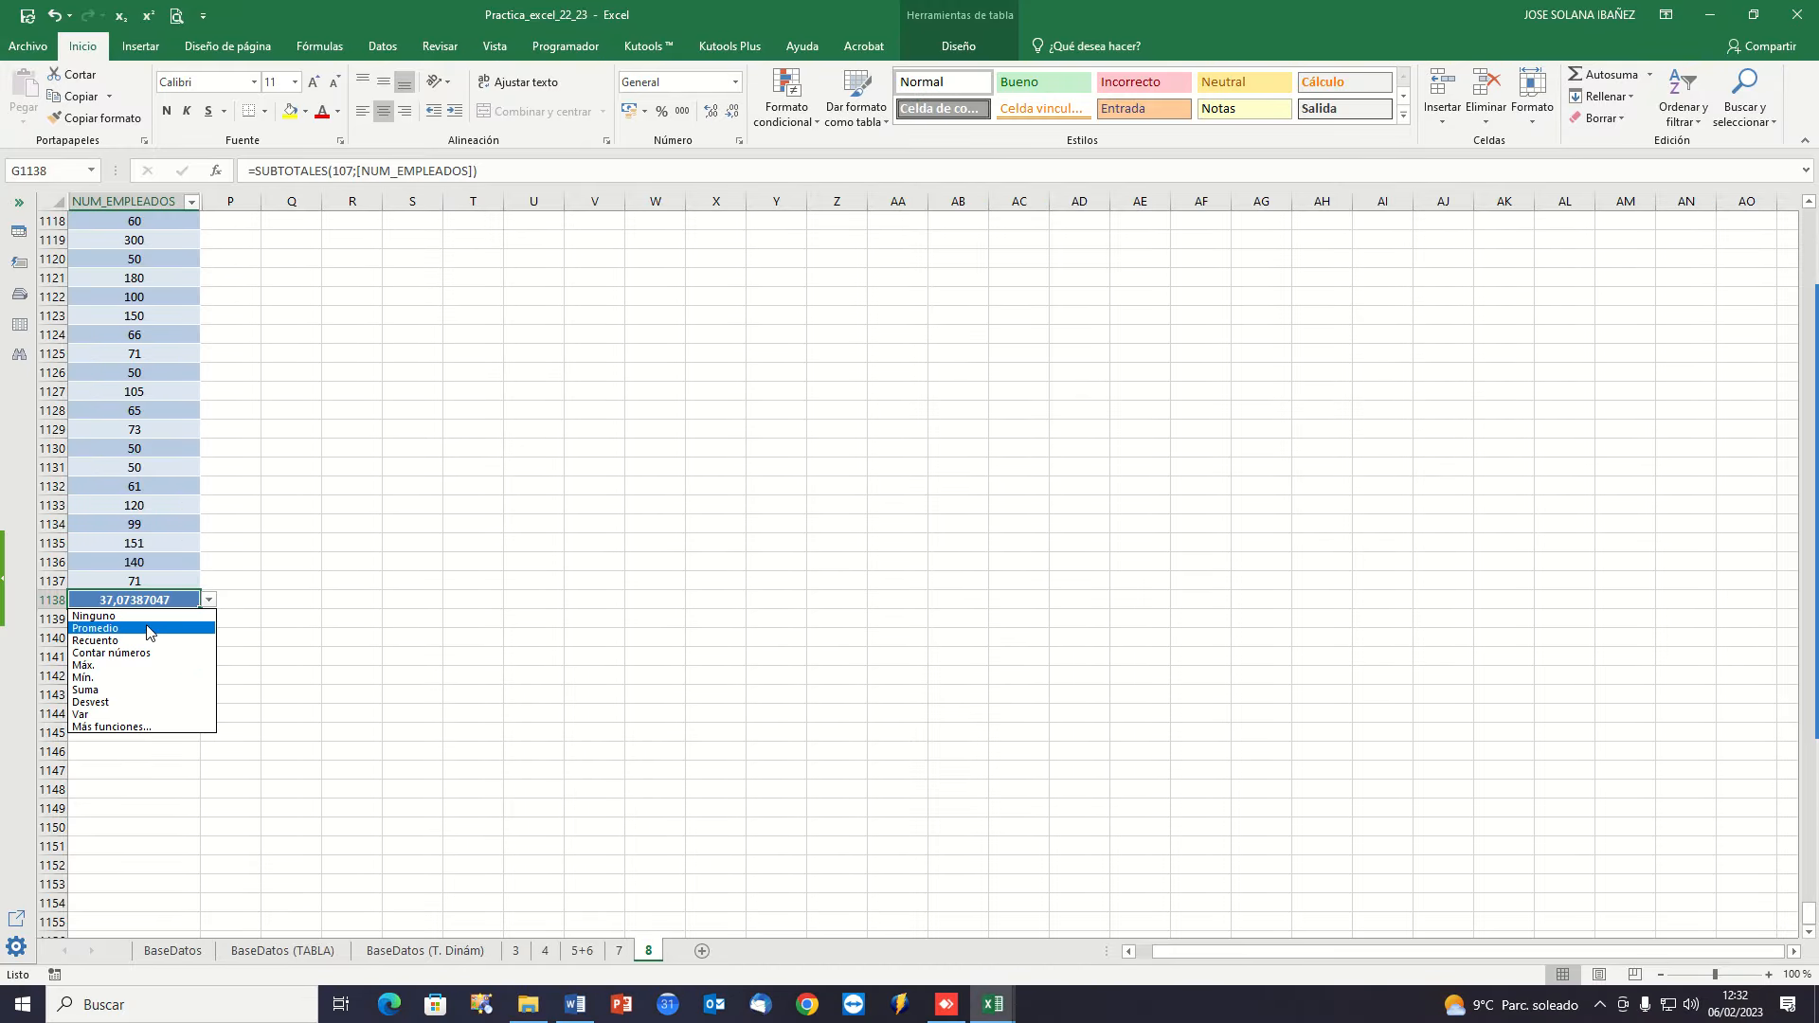
{"action": "left_click", "coordinate": [126, 727]}
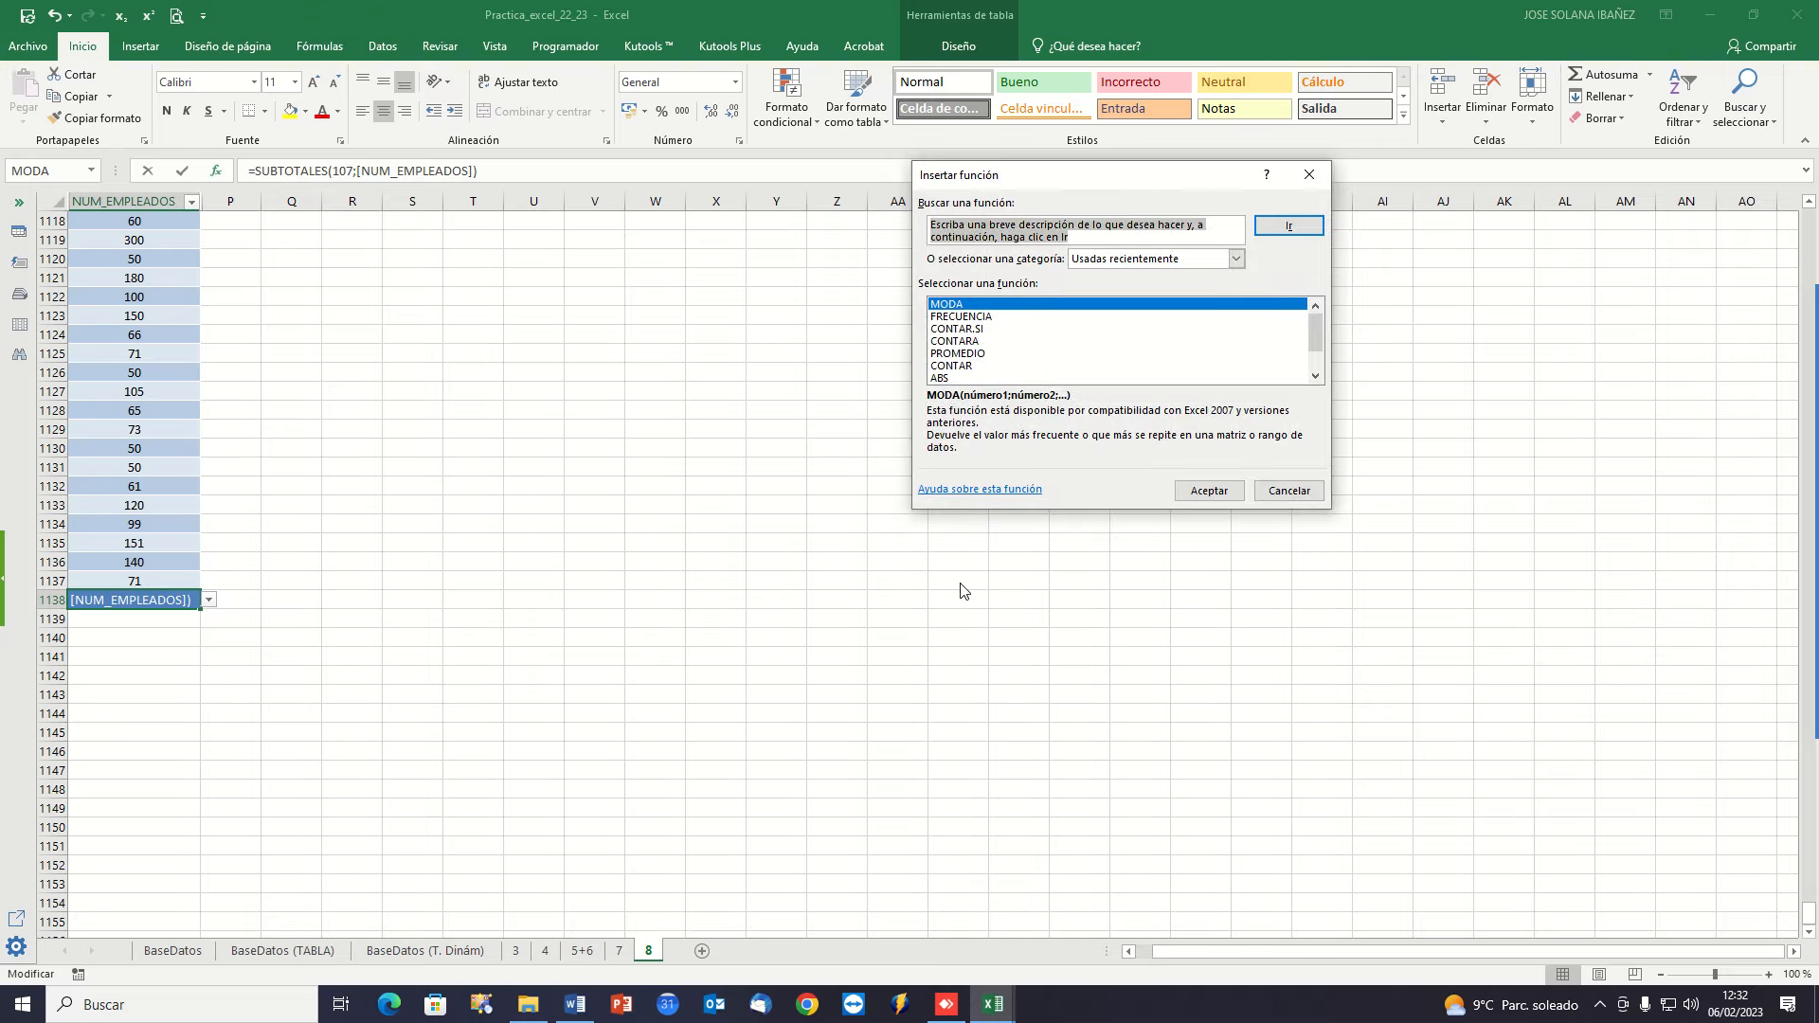
{"action": "type", "text": "mediana"}
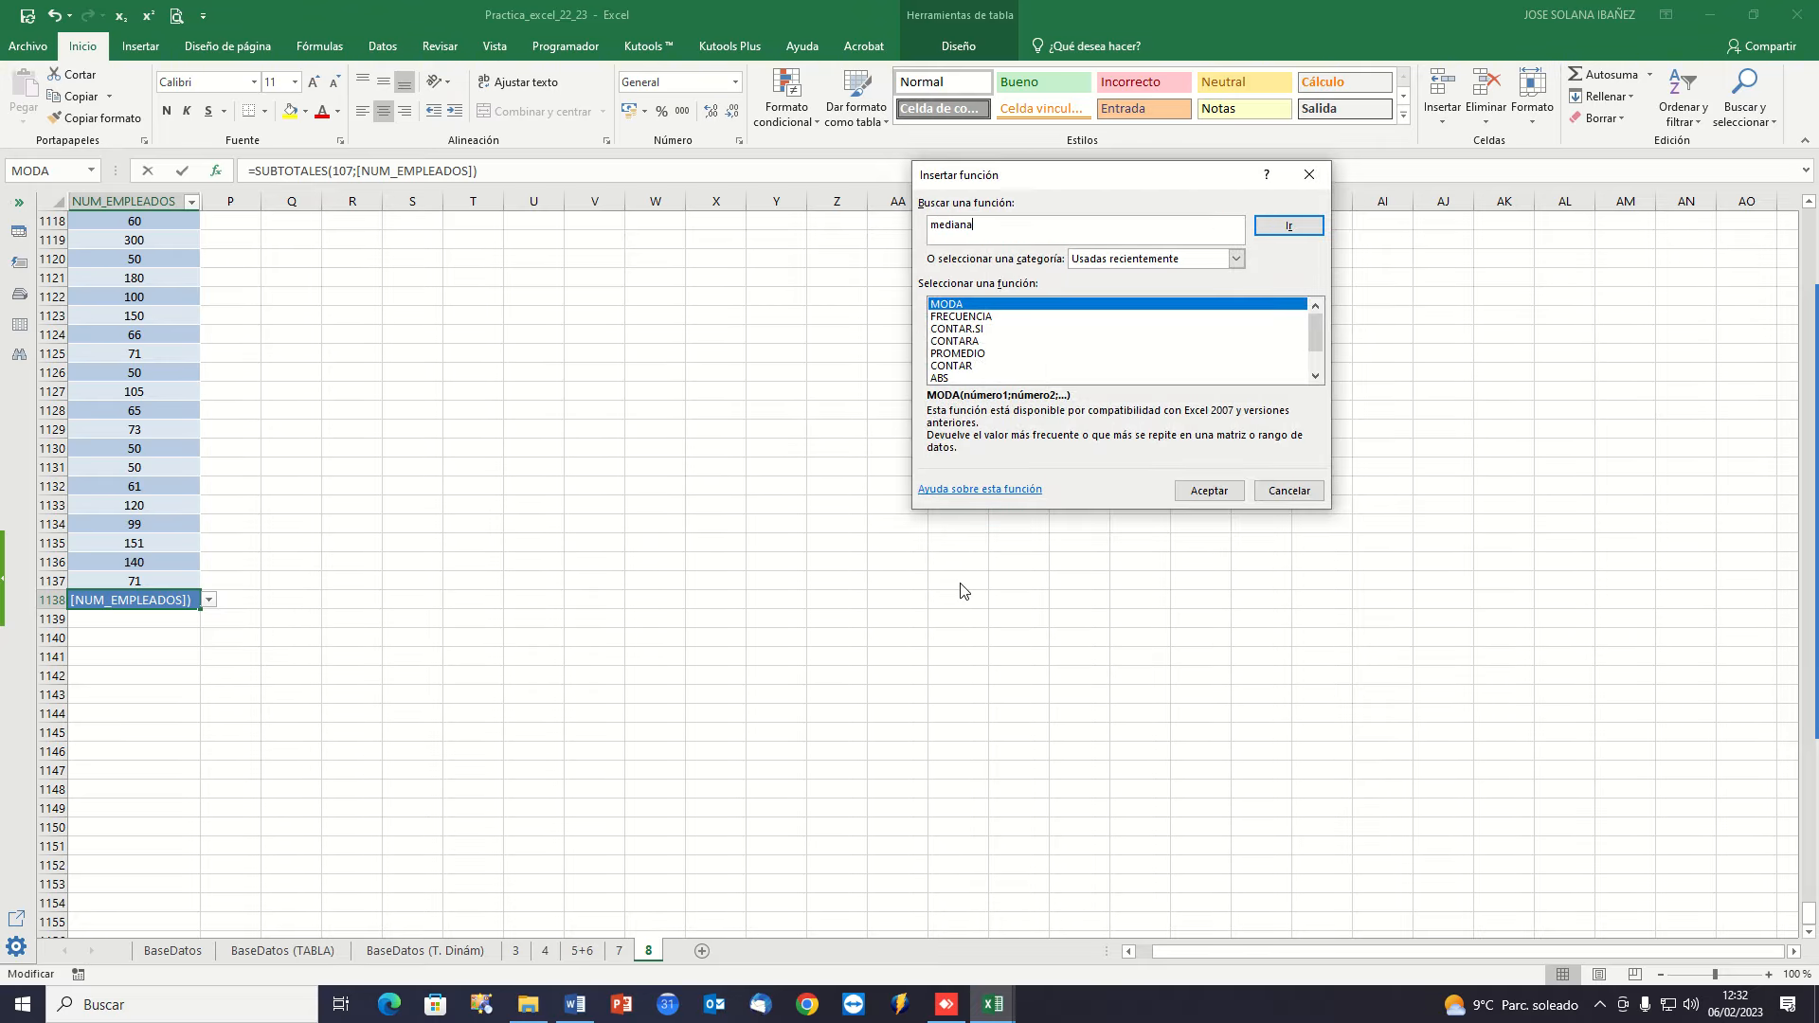
{"action": "key", "text": "Return"}
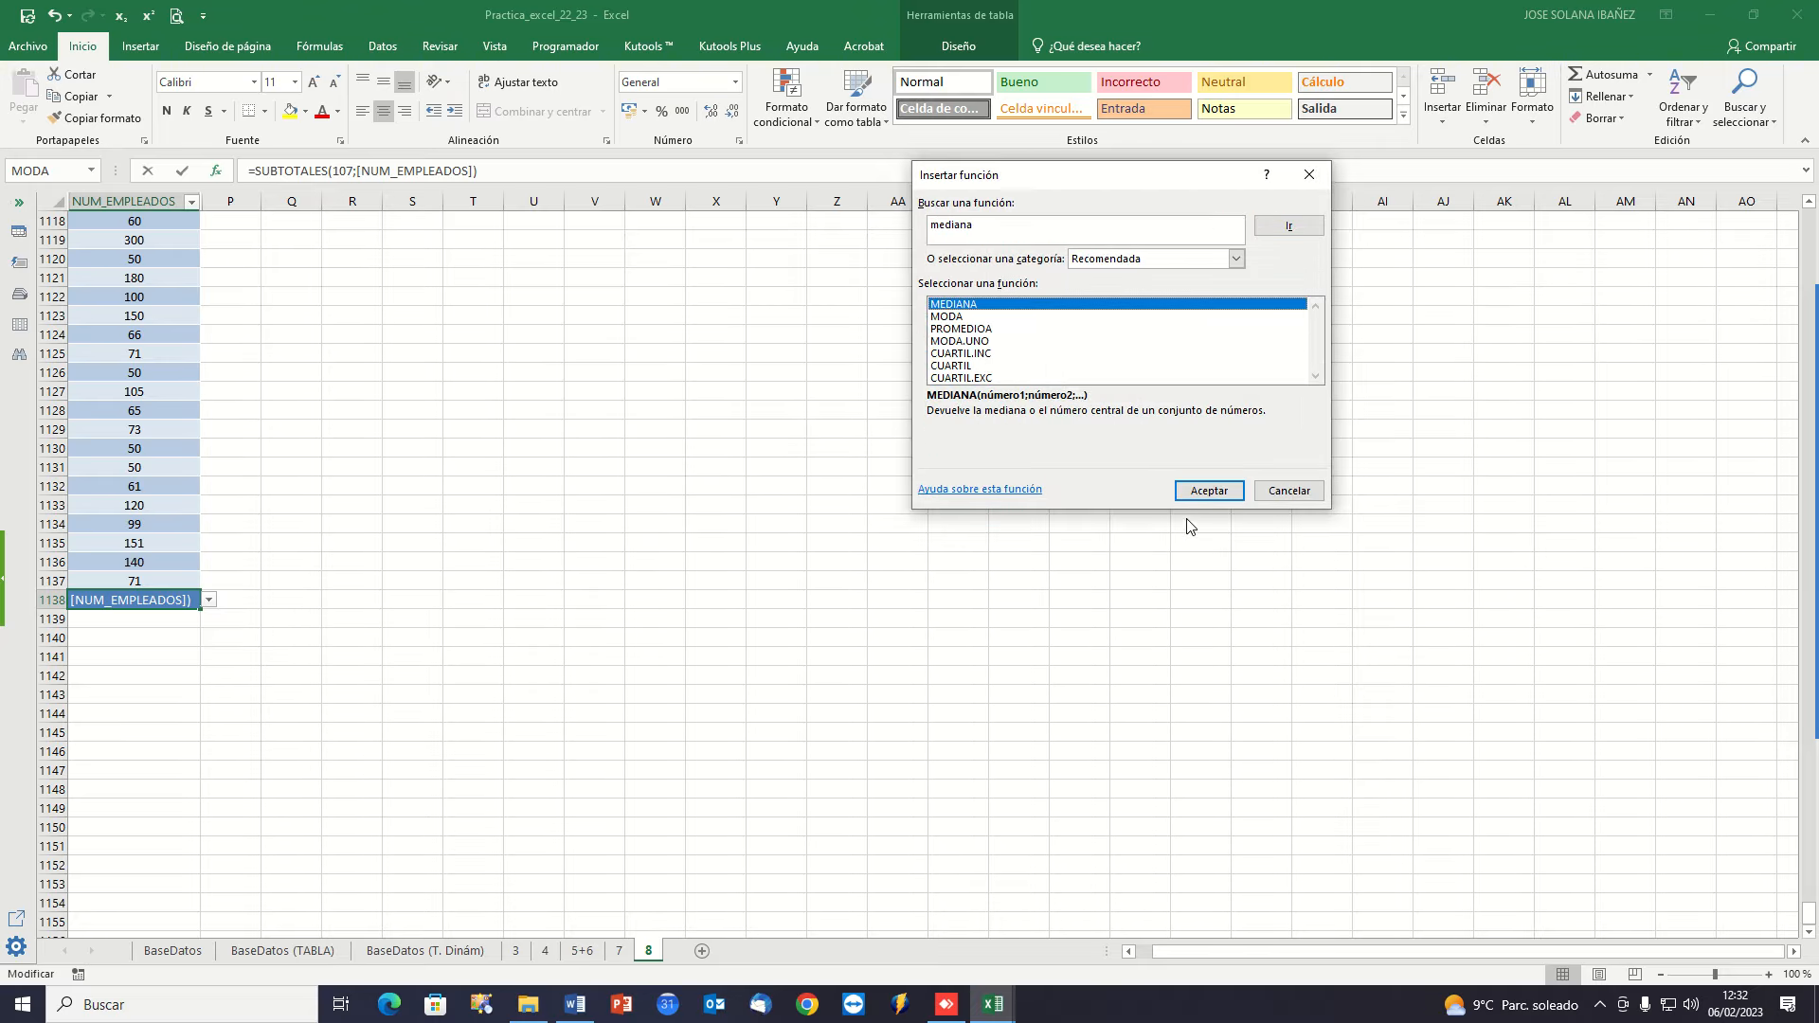
{"action": "left_click", "coordinate": [1211, 492]}
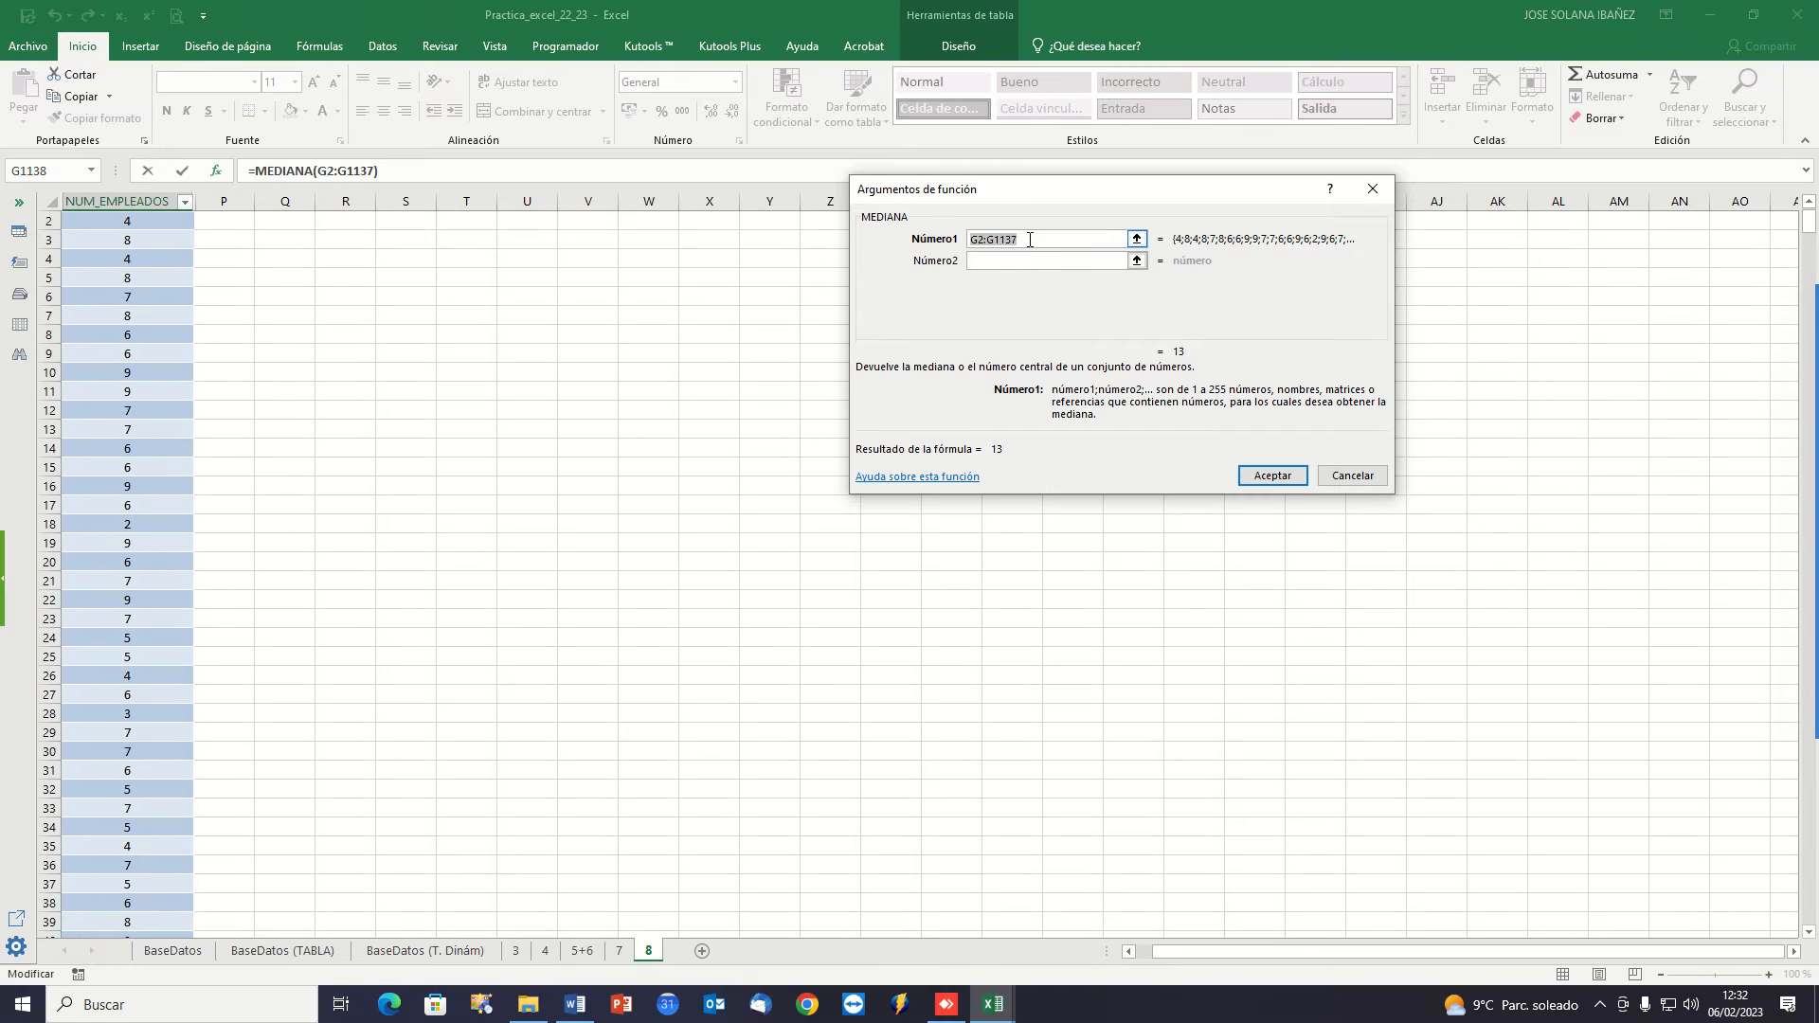
{"action": "left_click", "coordinate": [1262, 476]}
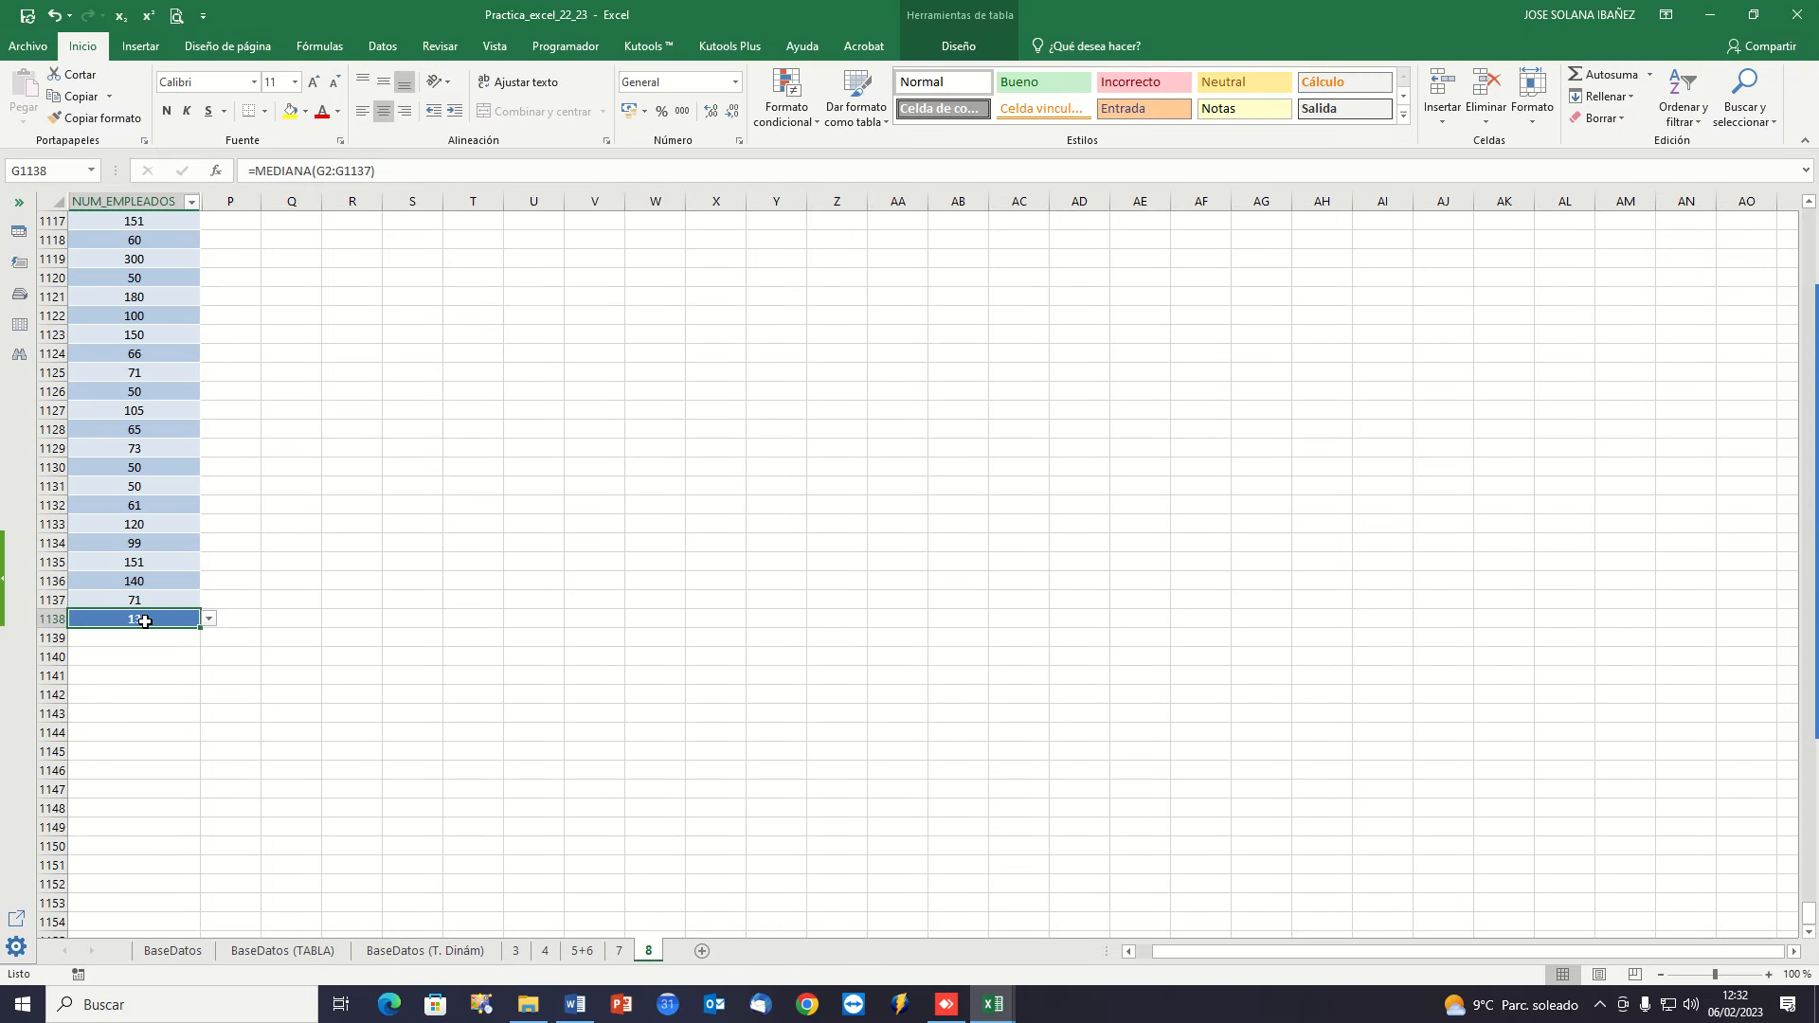
Insert the PERCENTIL function in the NUM_EMPLEADOS total cell, finding it by searching for "percentil".
{"action": "left_click", "coordinate": [209, 620]}
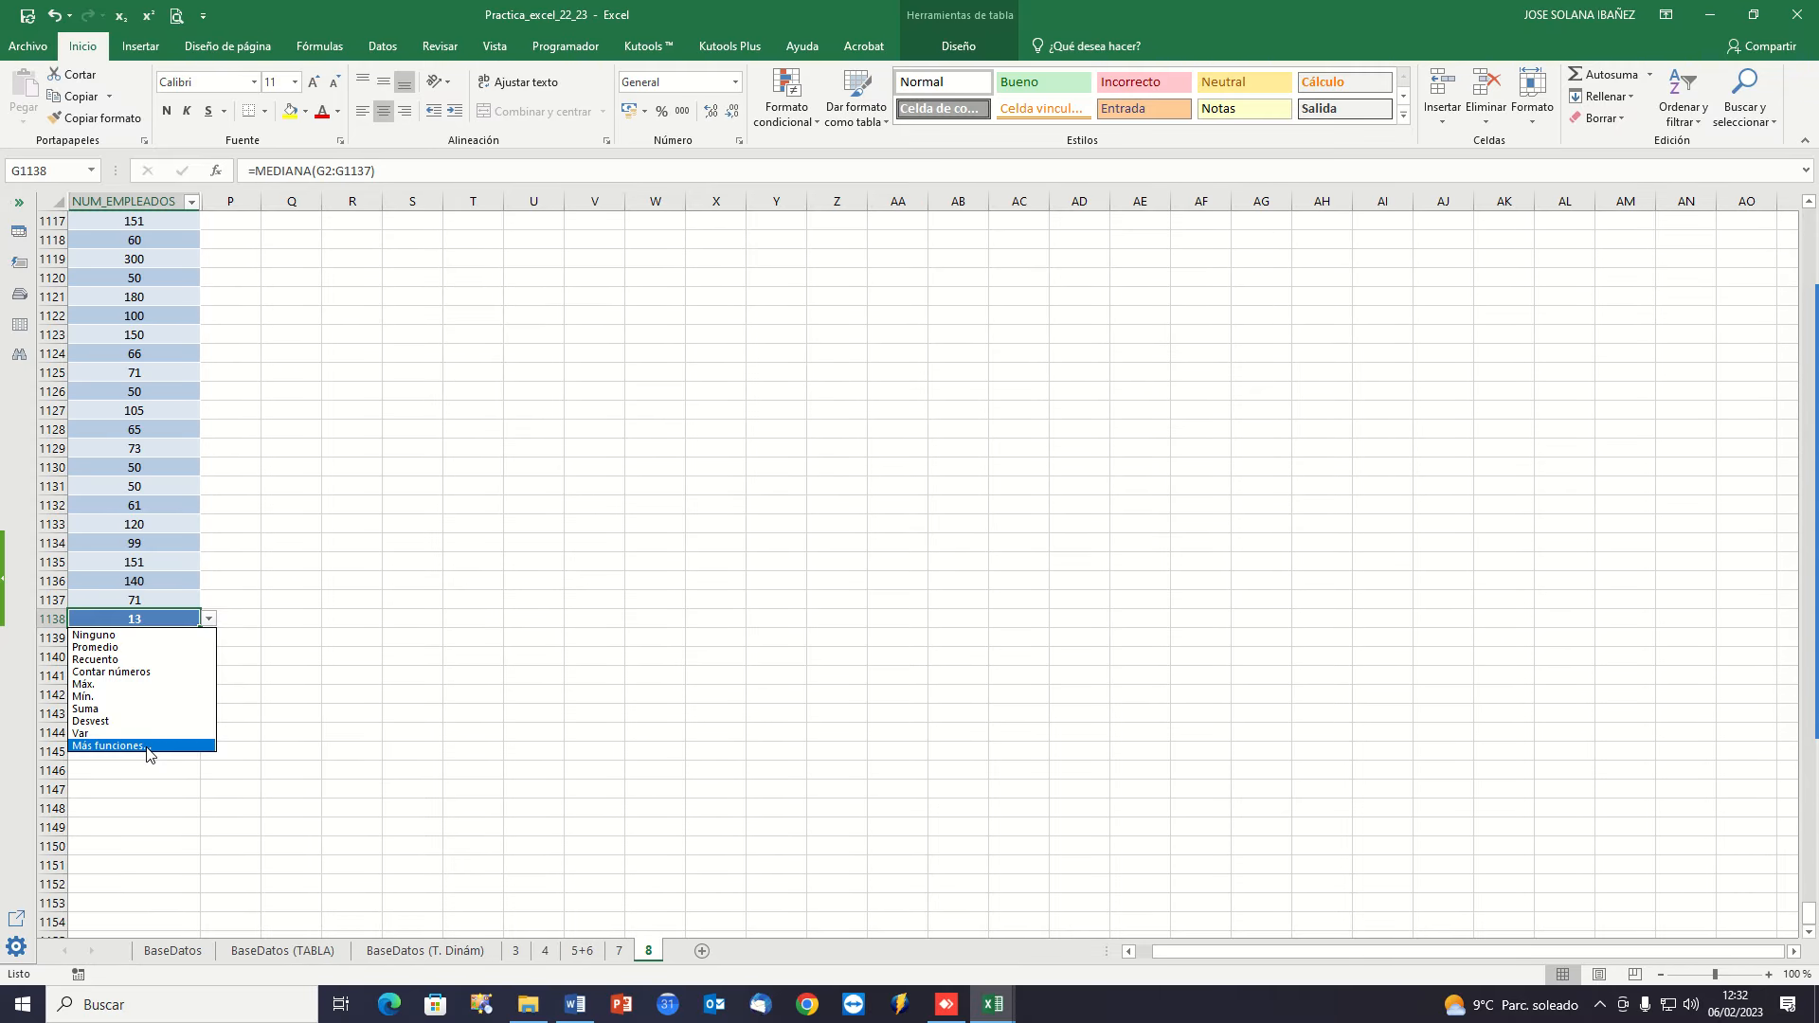
{"action": "left_click", "coordinate": [109, 746]}
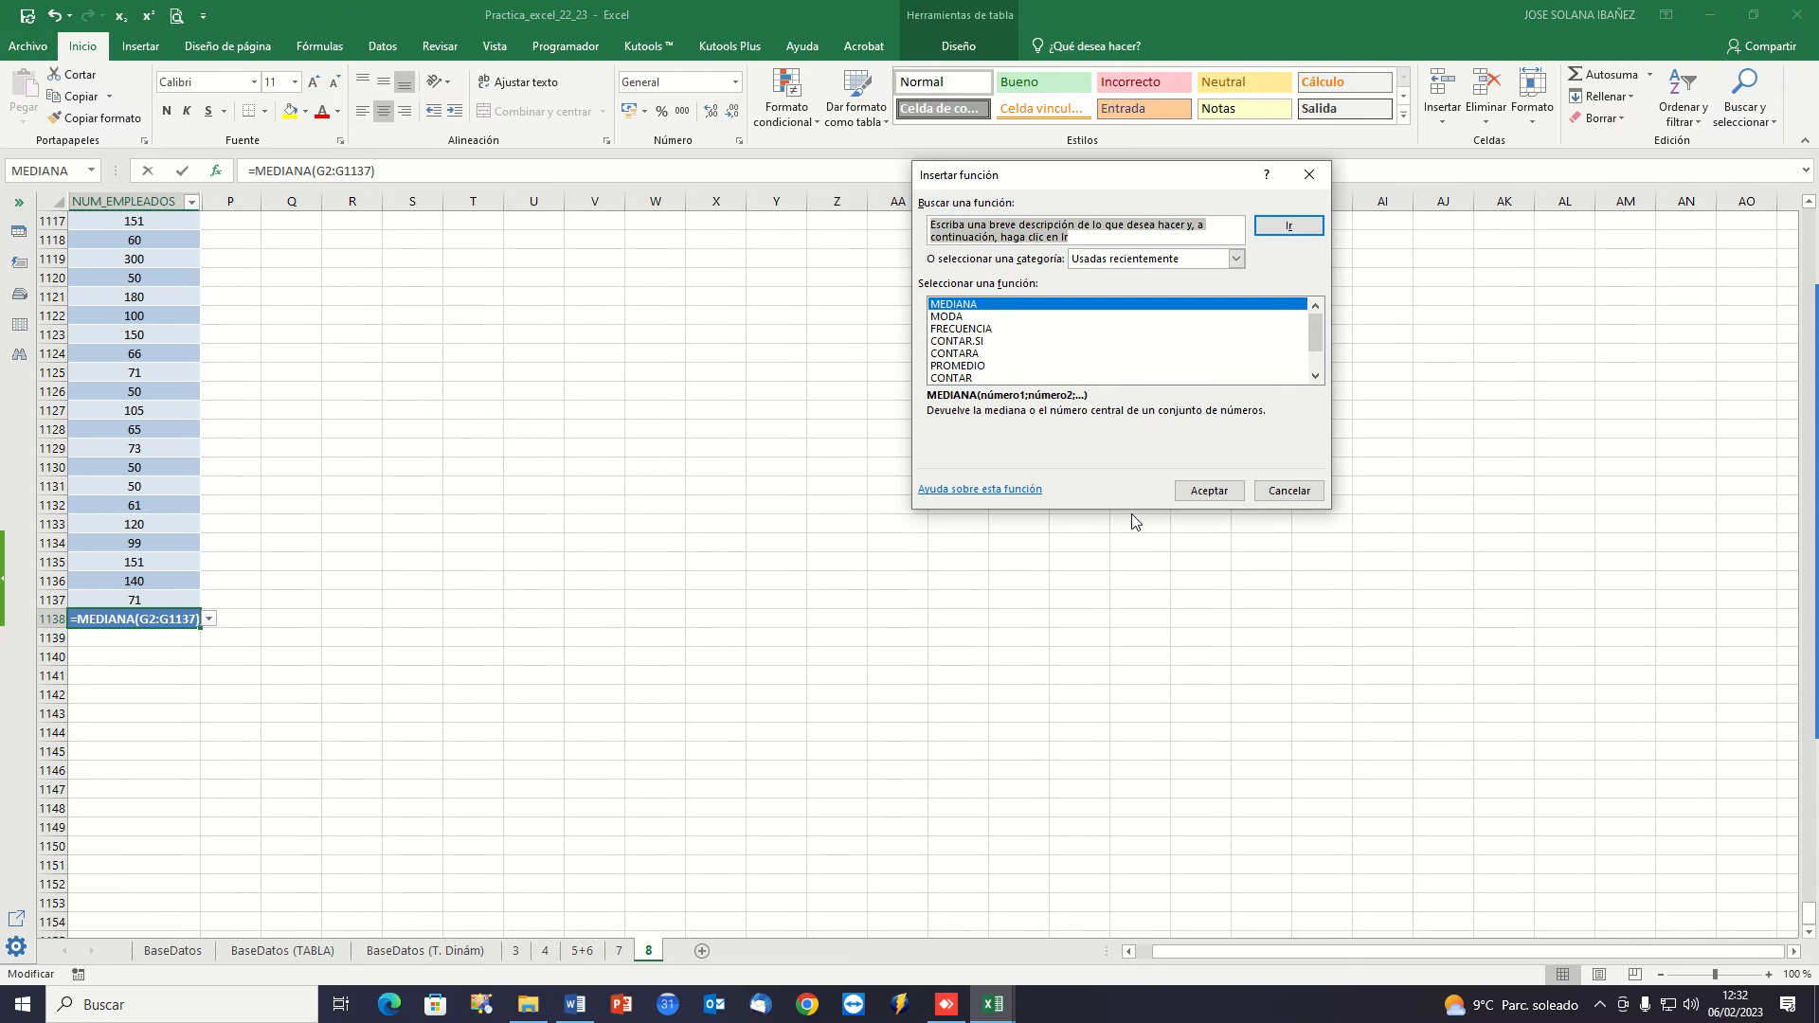
{"action": "type", "text": "percentil"}
{"action": "key", "text": "Return"}
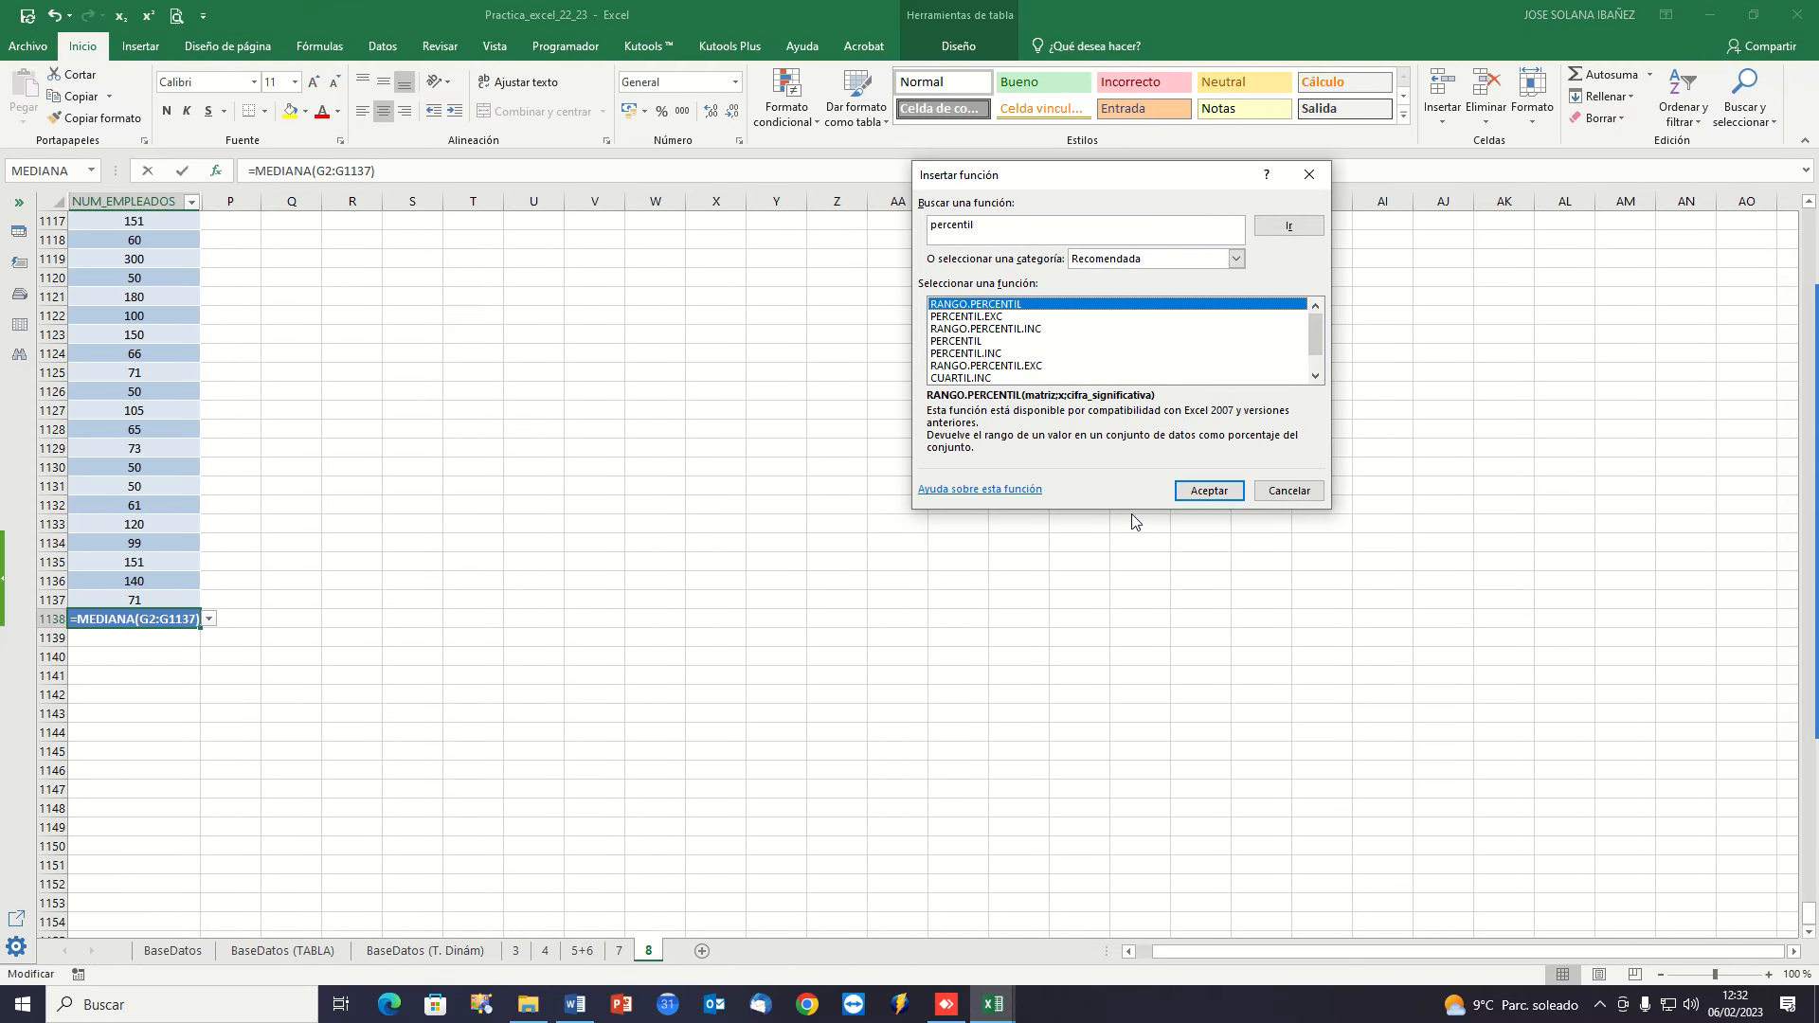
{"action": "left_click", "coordinate": [998, 343]}
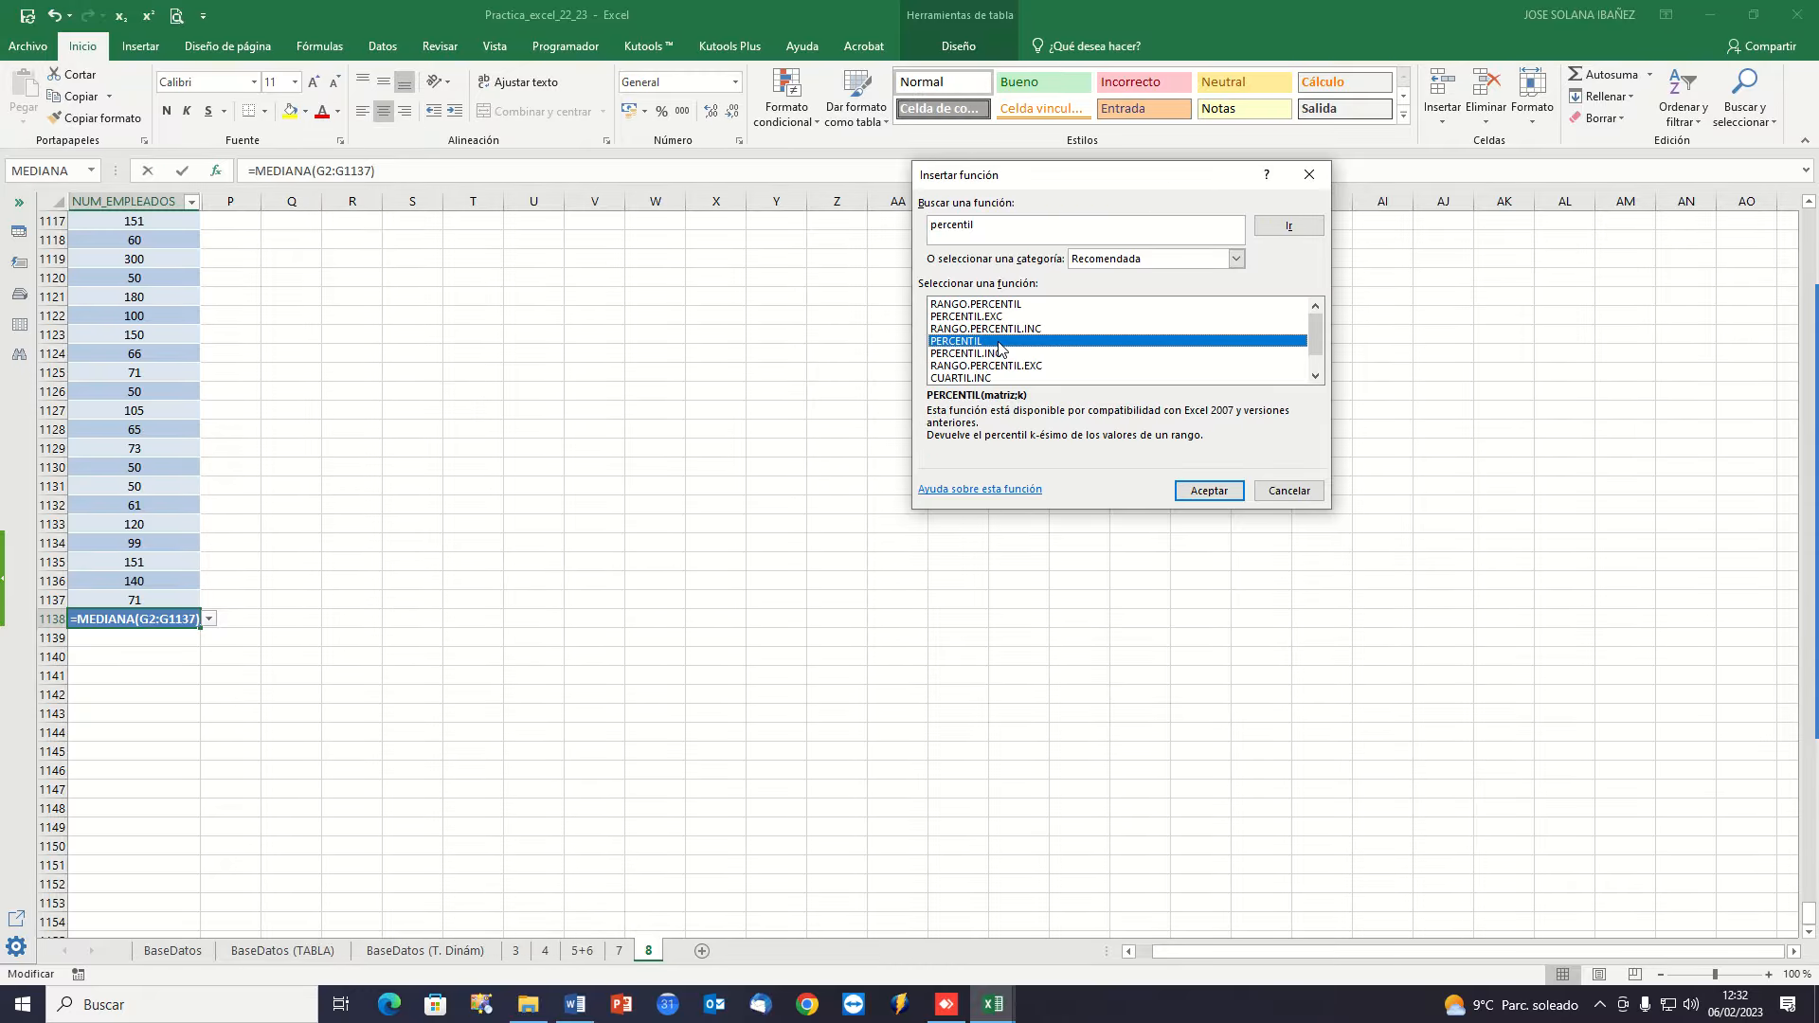
{"action": "left_click", "coordinate": [1202, 491]}
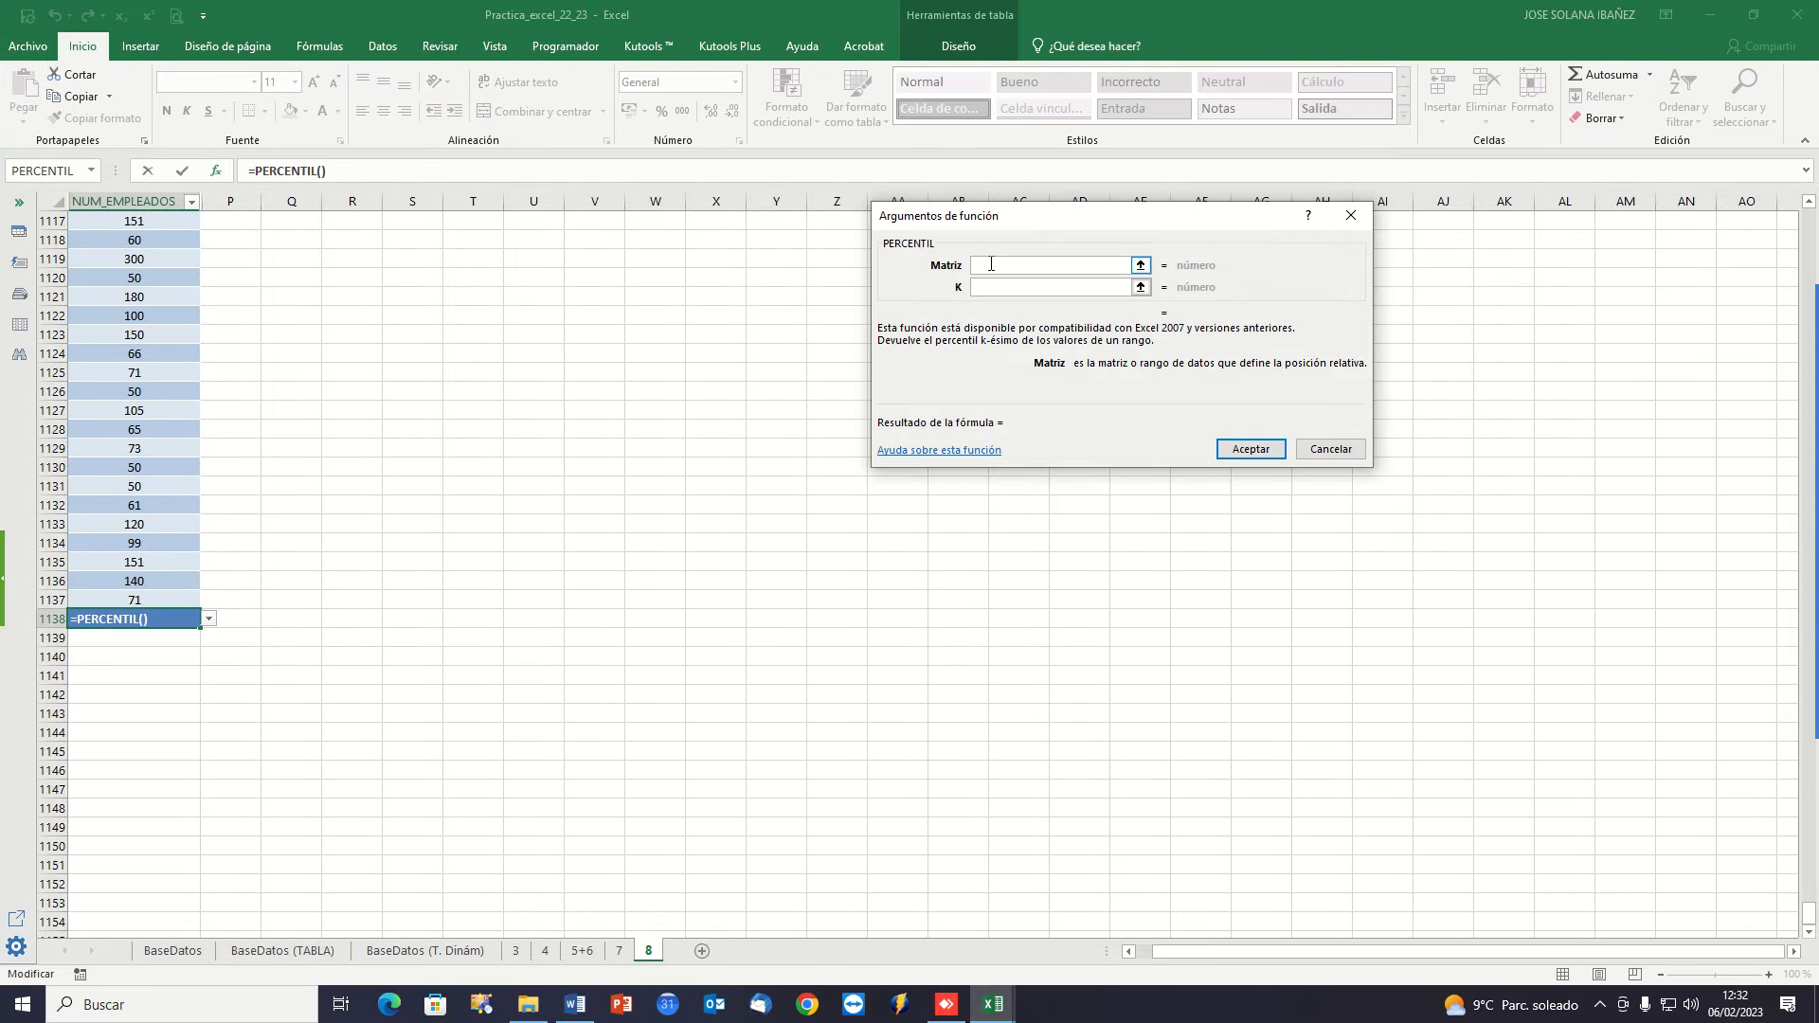
Set PERCENTIL's Matriz to the whole NUM_EMPLEADOS data column and K to 0,8, and accept the function.
{"action": "left_click", "coordinate": [132, 598]}
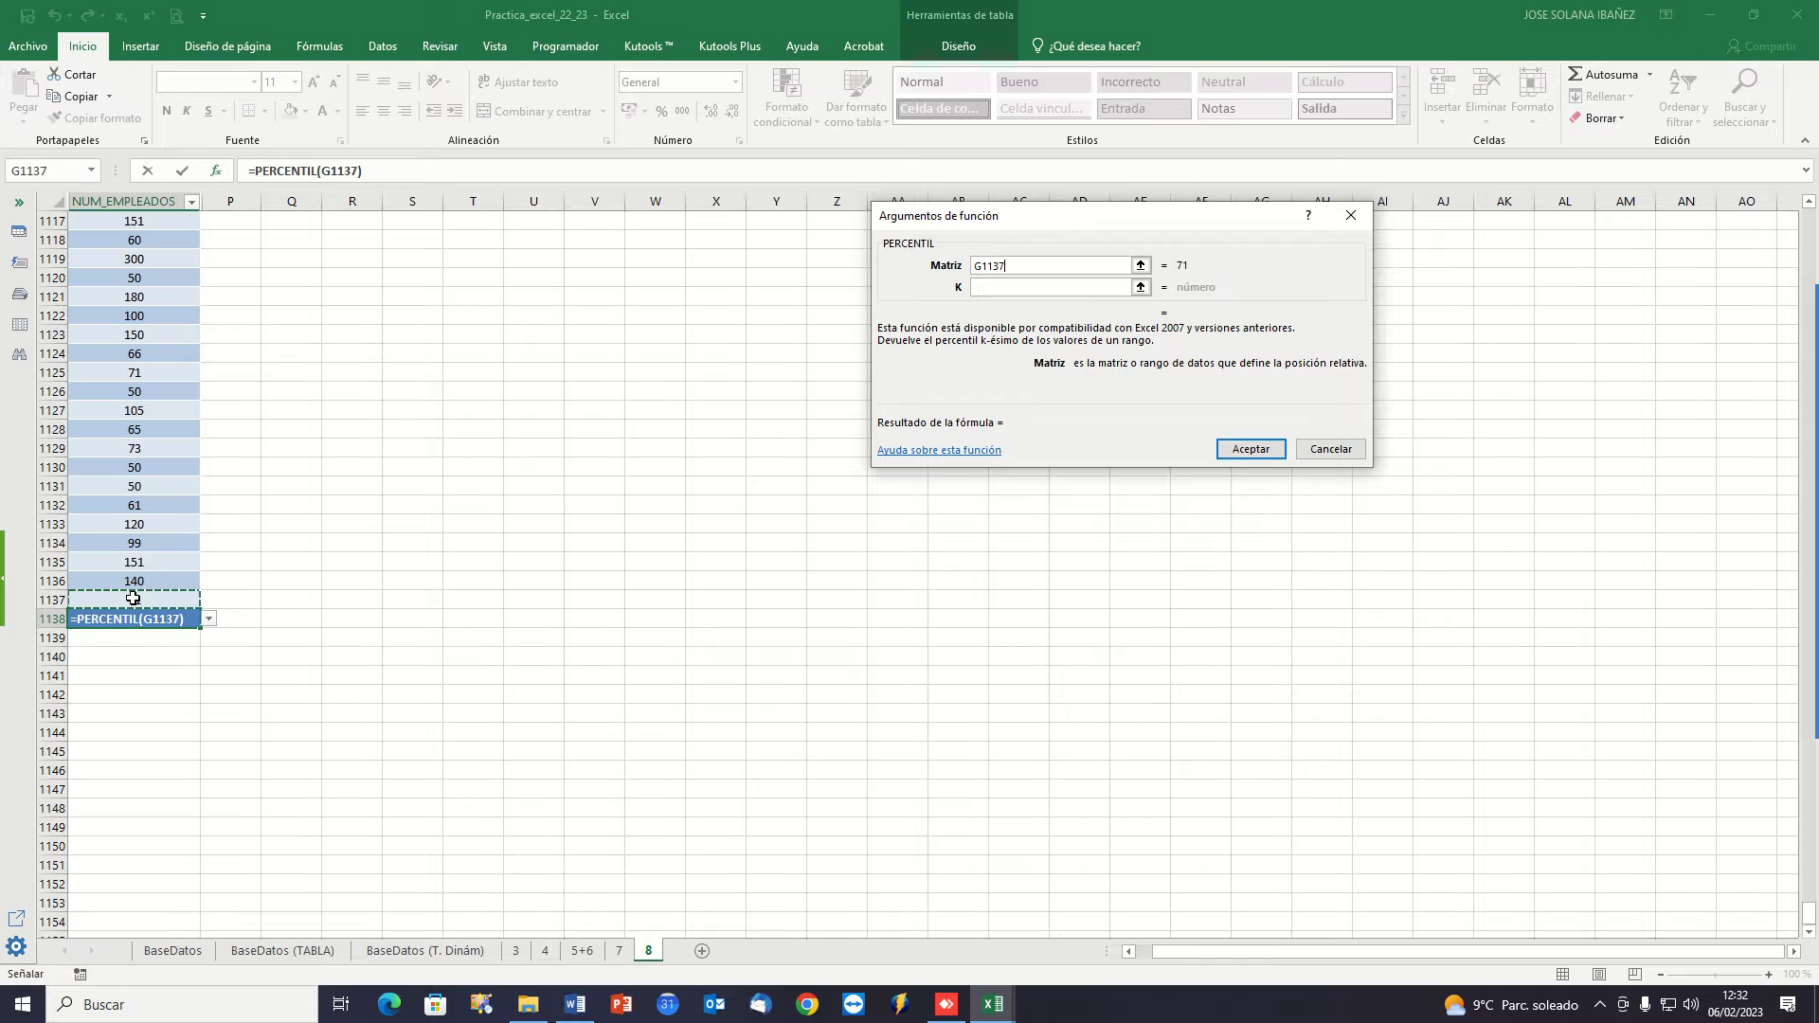
{"action": "key", "text": "ctrl+shift+Up"}
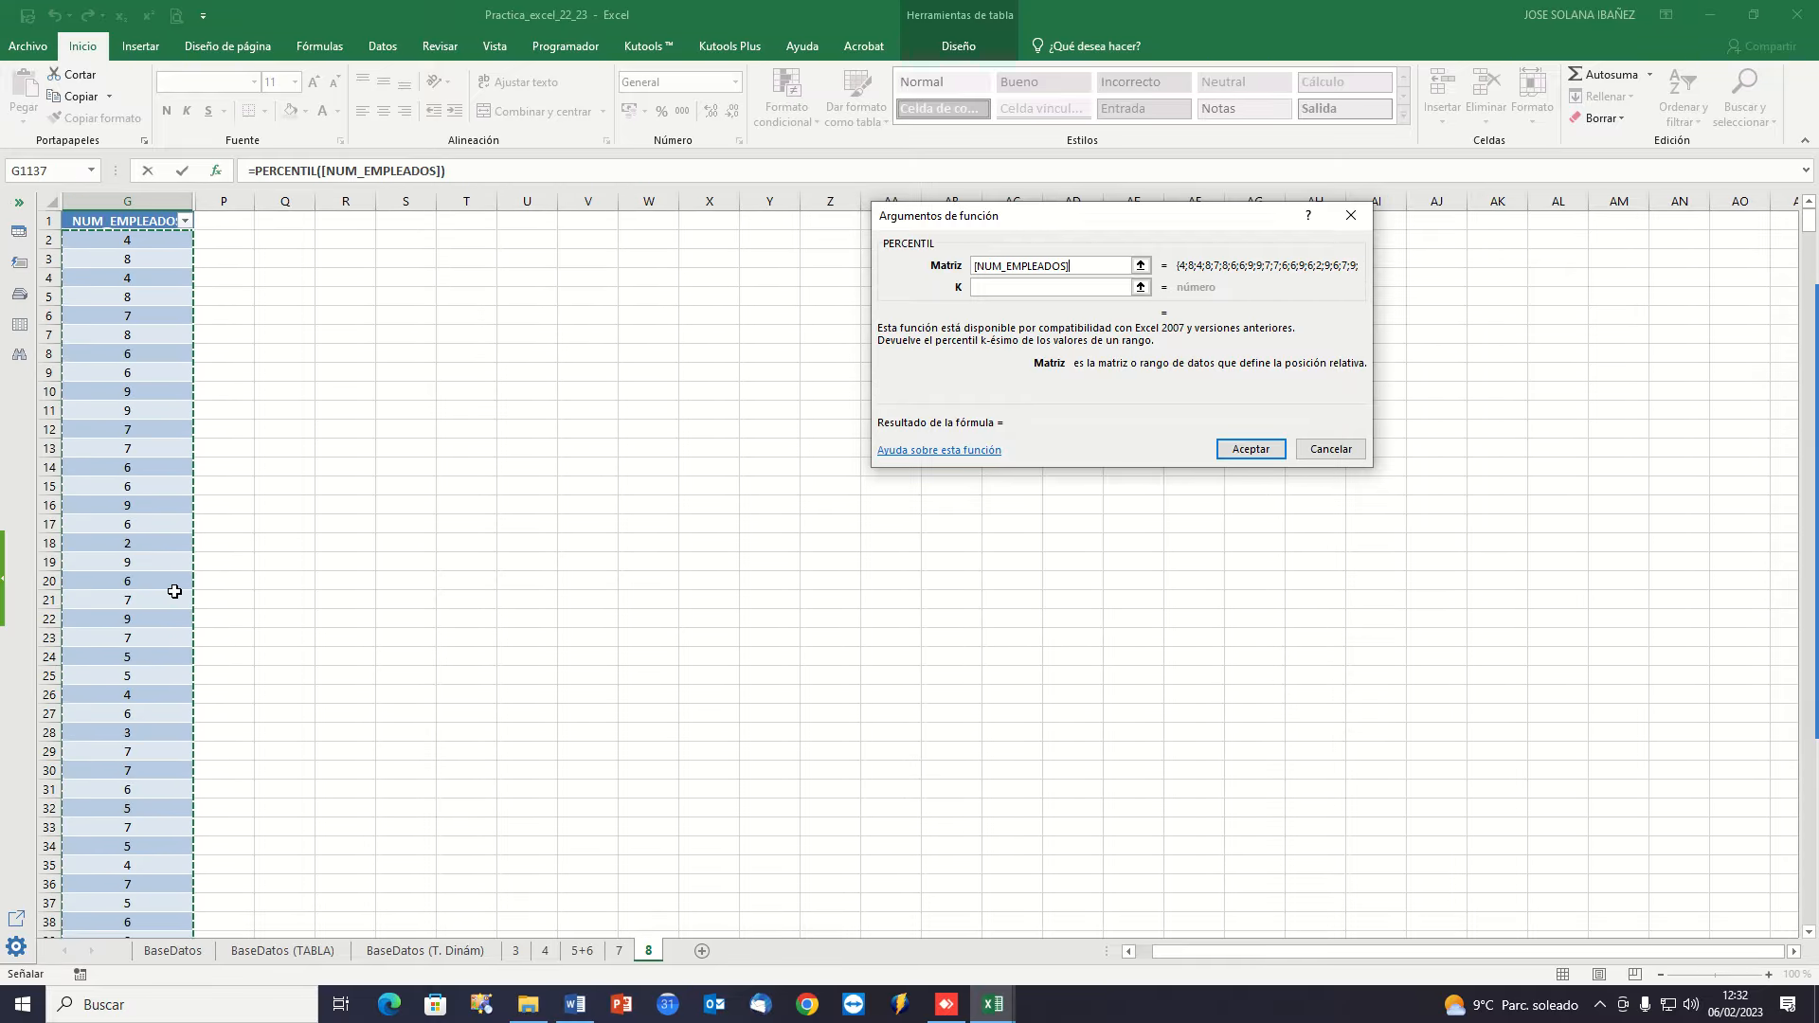
{"action": "left_click", "coordinate": [996, 289]}
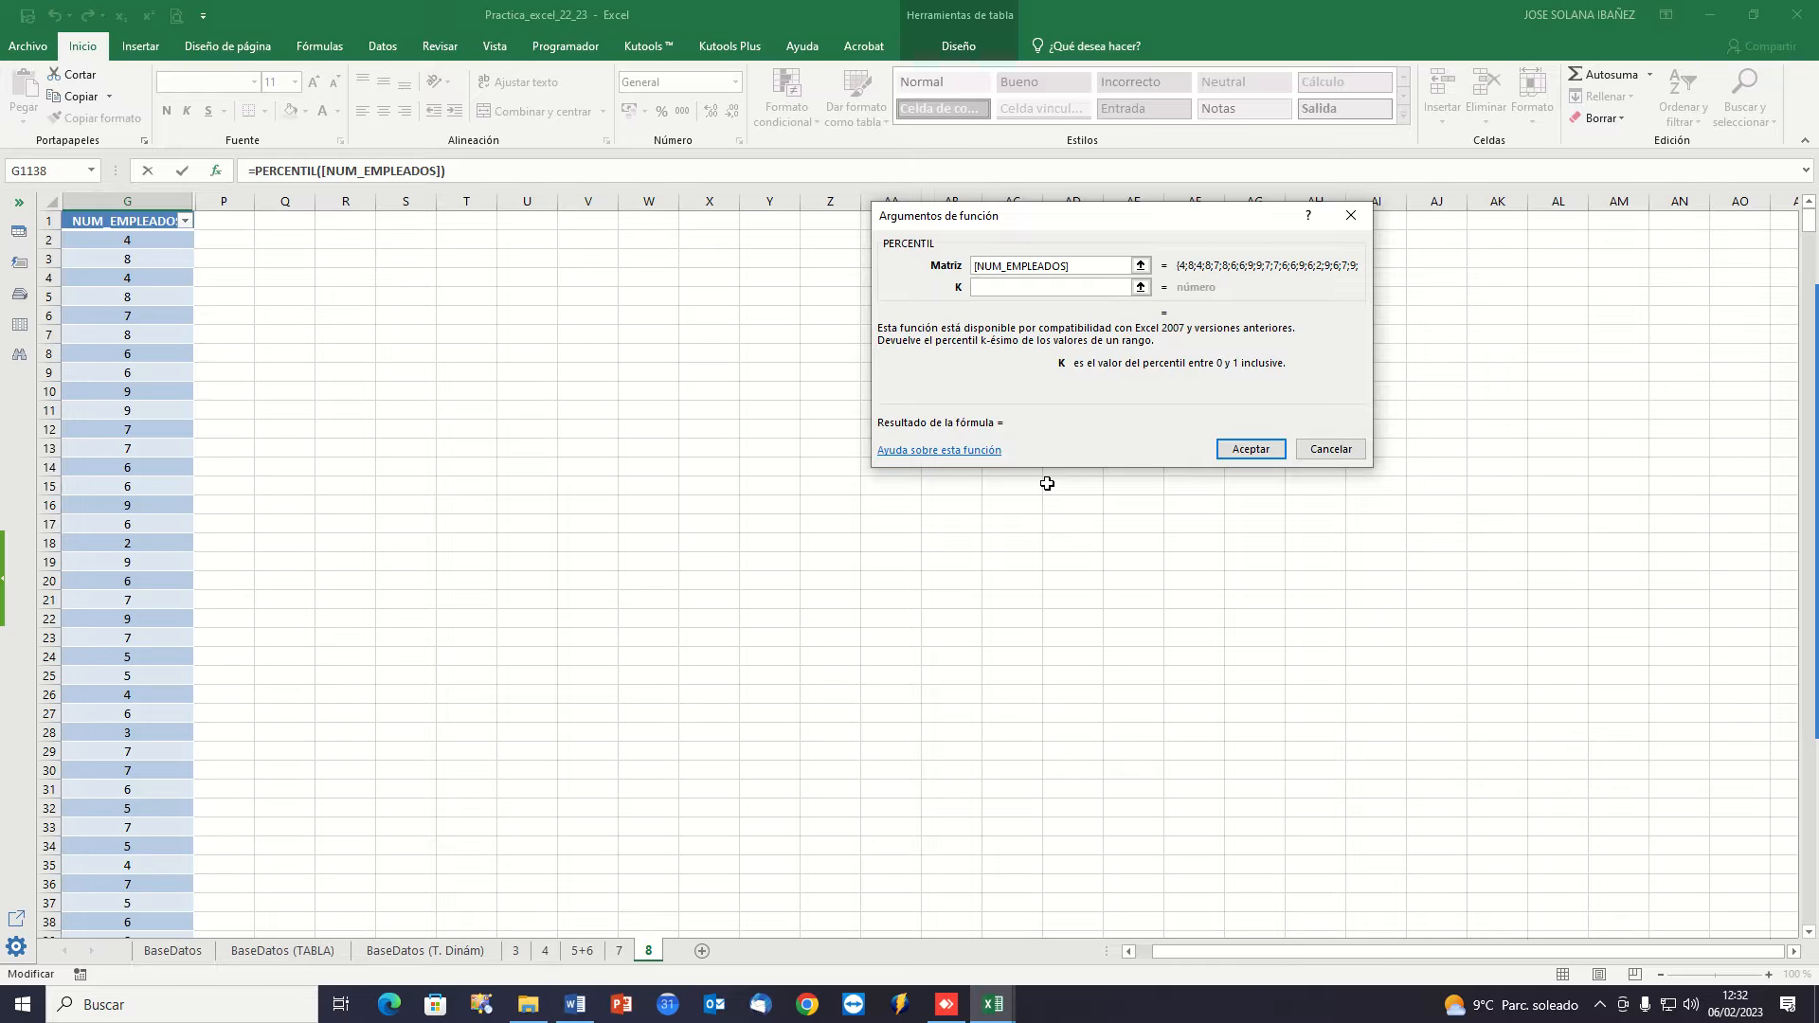
{"action": "type", "text": "0,8"}
{"action": "left_click", "coordinate": [1251, 449]}
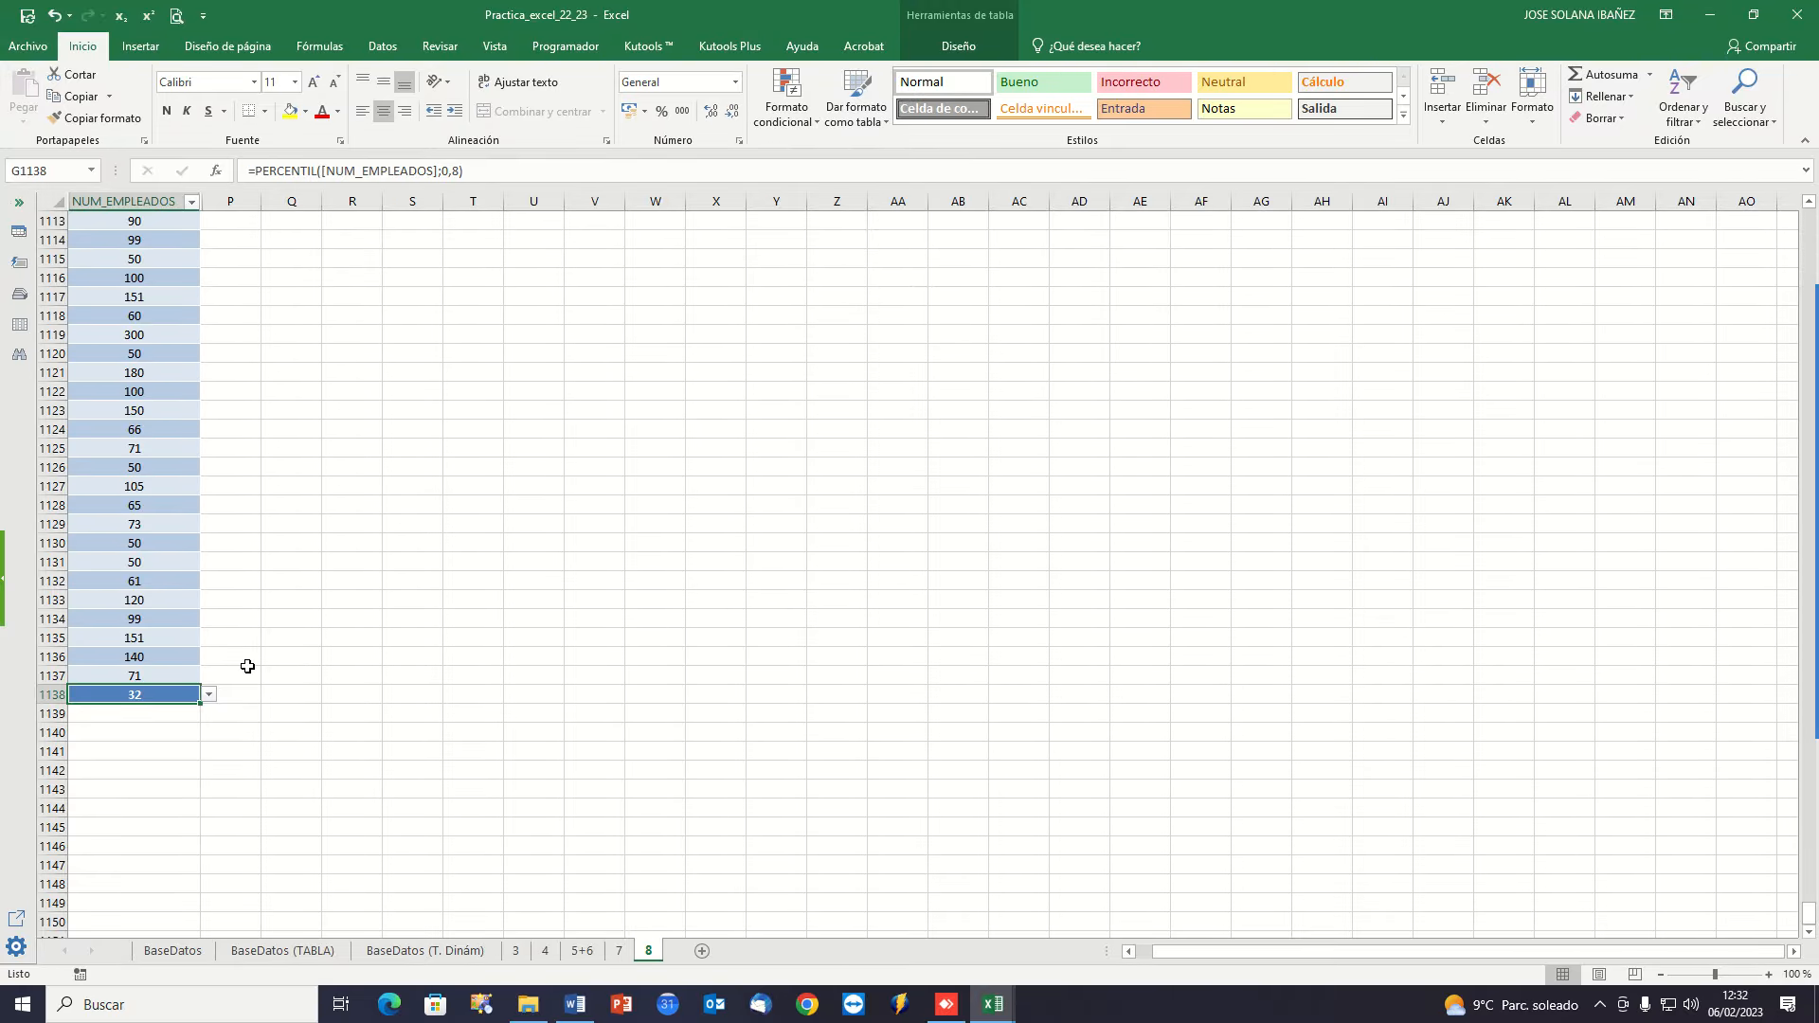
{"action": "scroll", "coordinate": [247, 666], "scroll_direction": "up", "scroll_amount": 5}
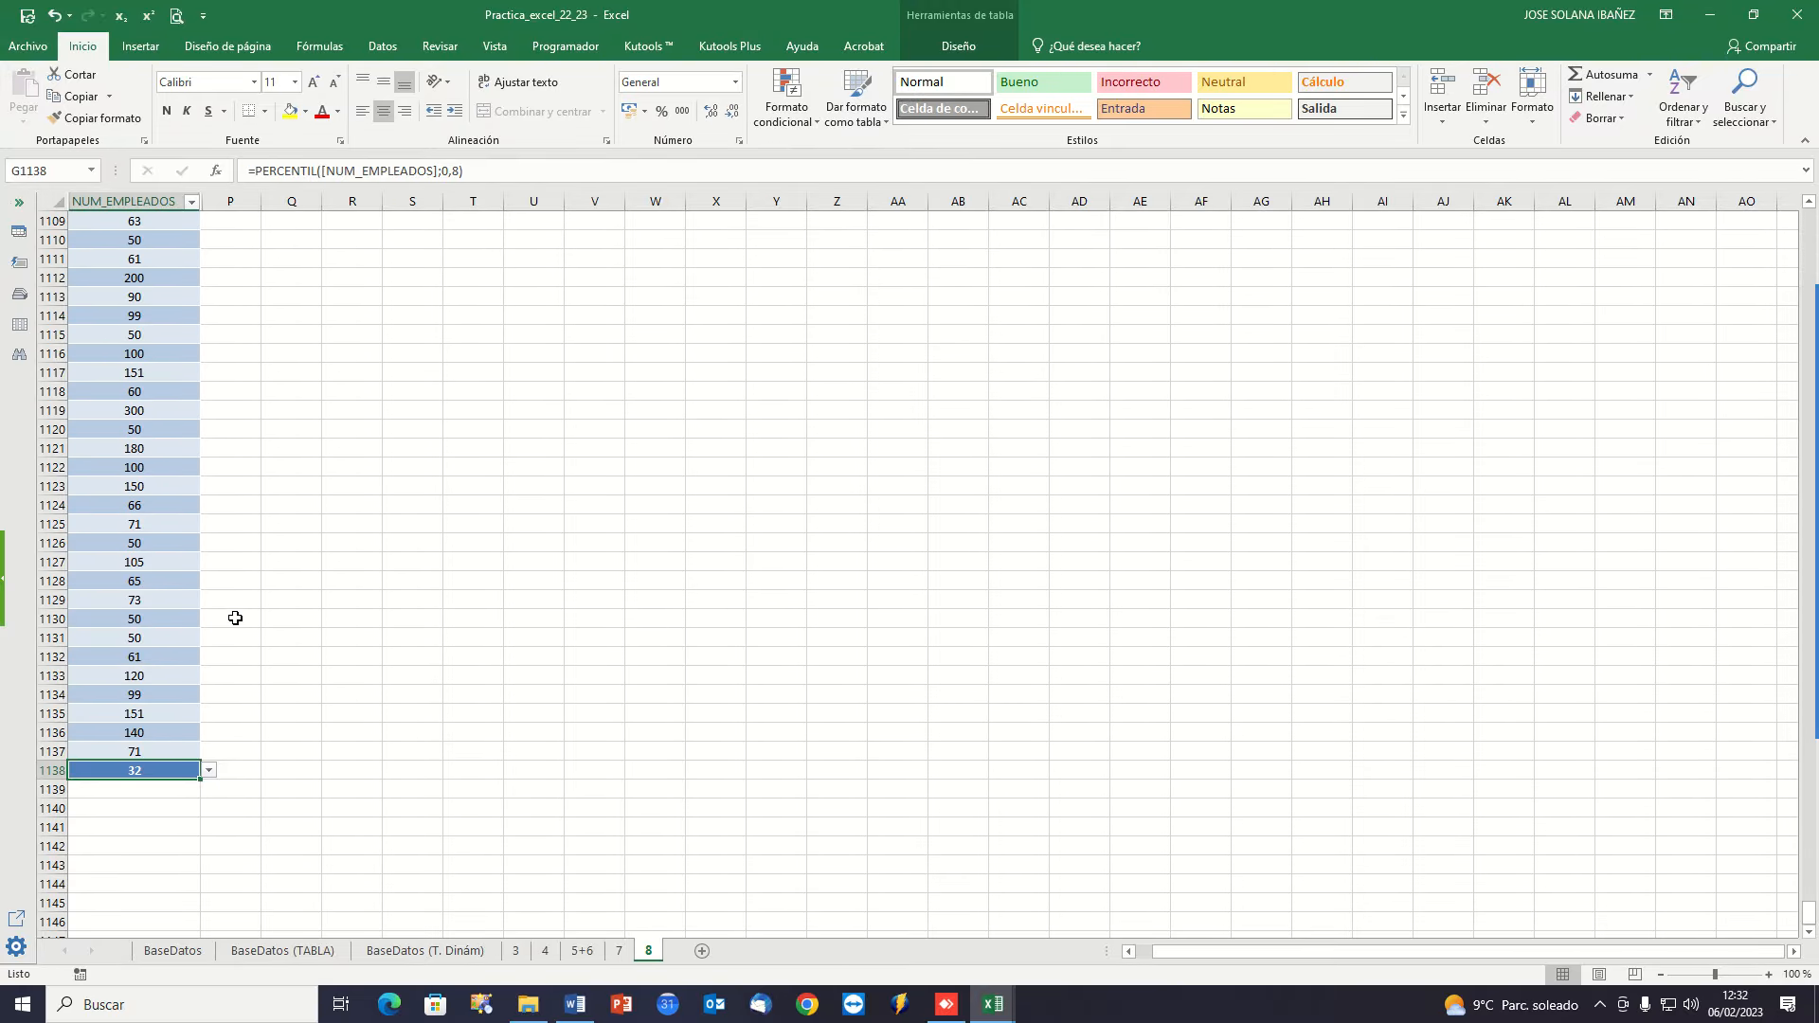
{"action": "scroll", "coordinate": [313, 588], "scroll_direction": "up", "scroll_amount": 20}
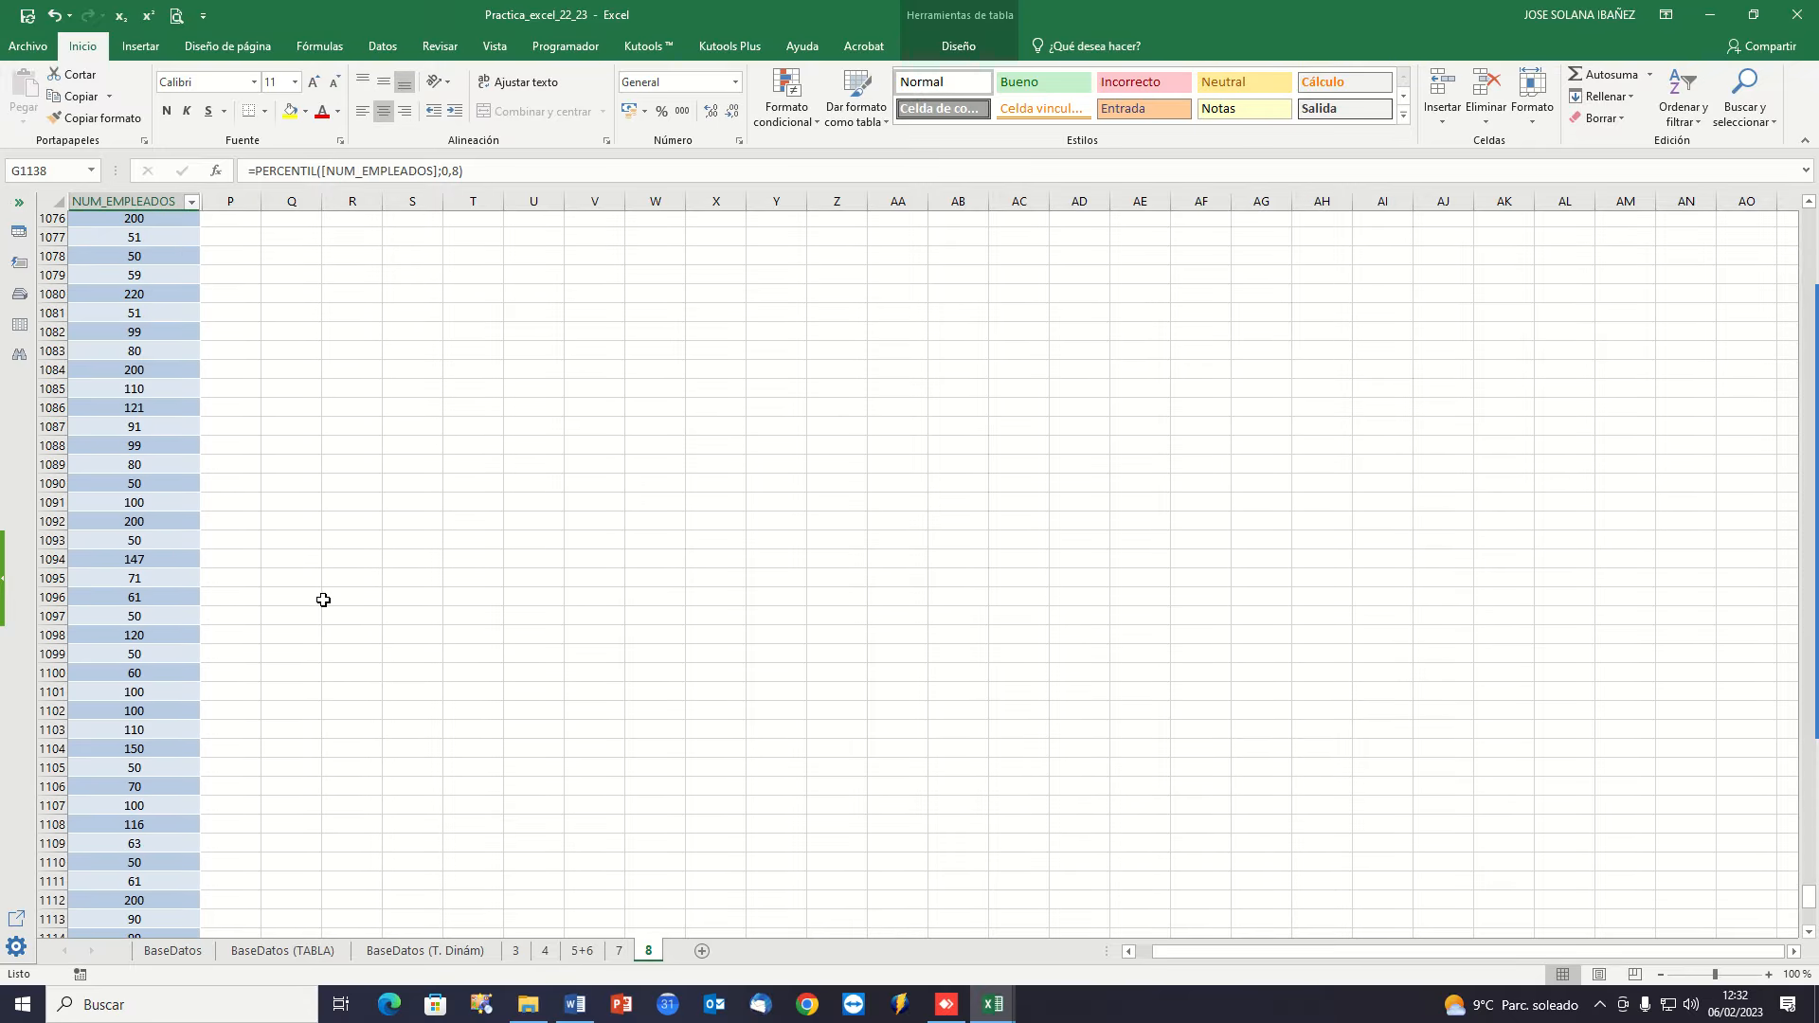
{"action": "mouse_move", "coordinate": [1786, 569]}
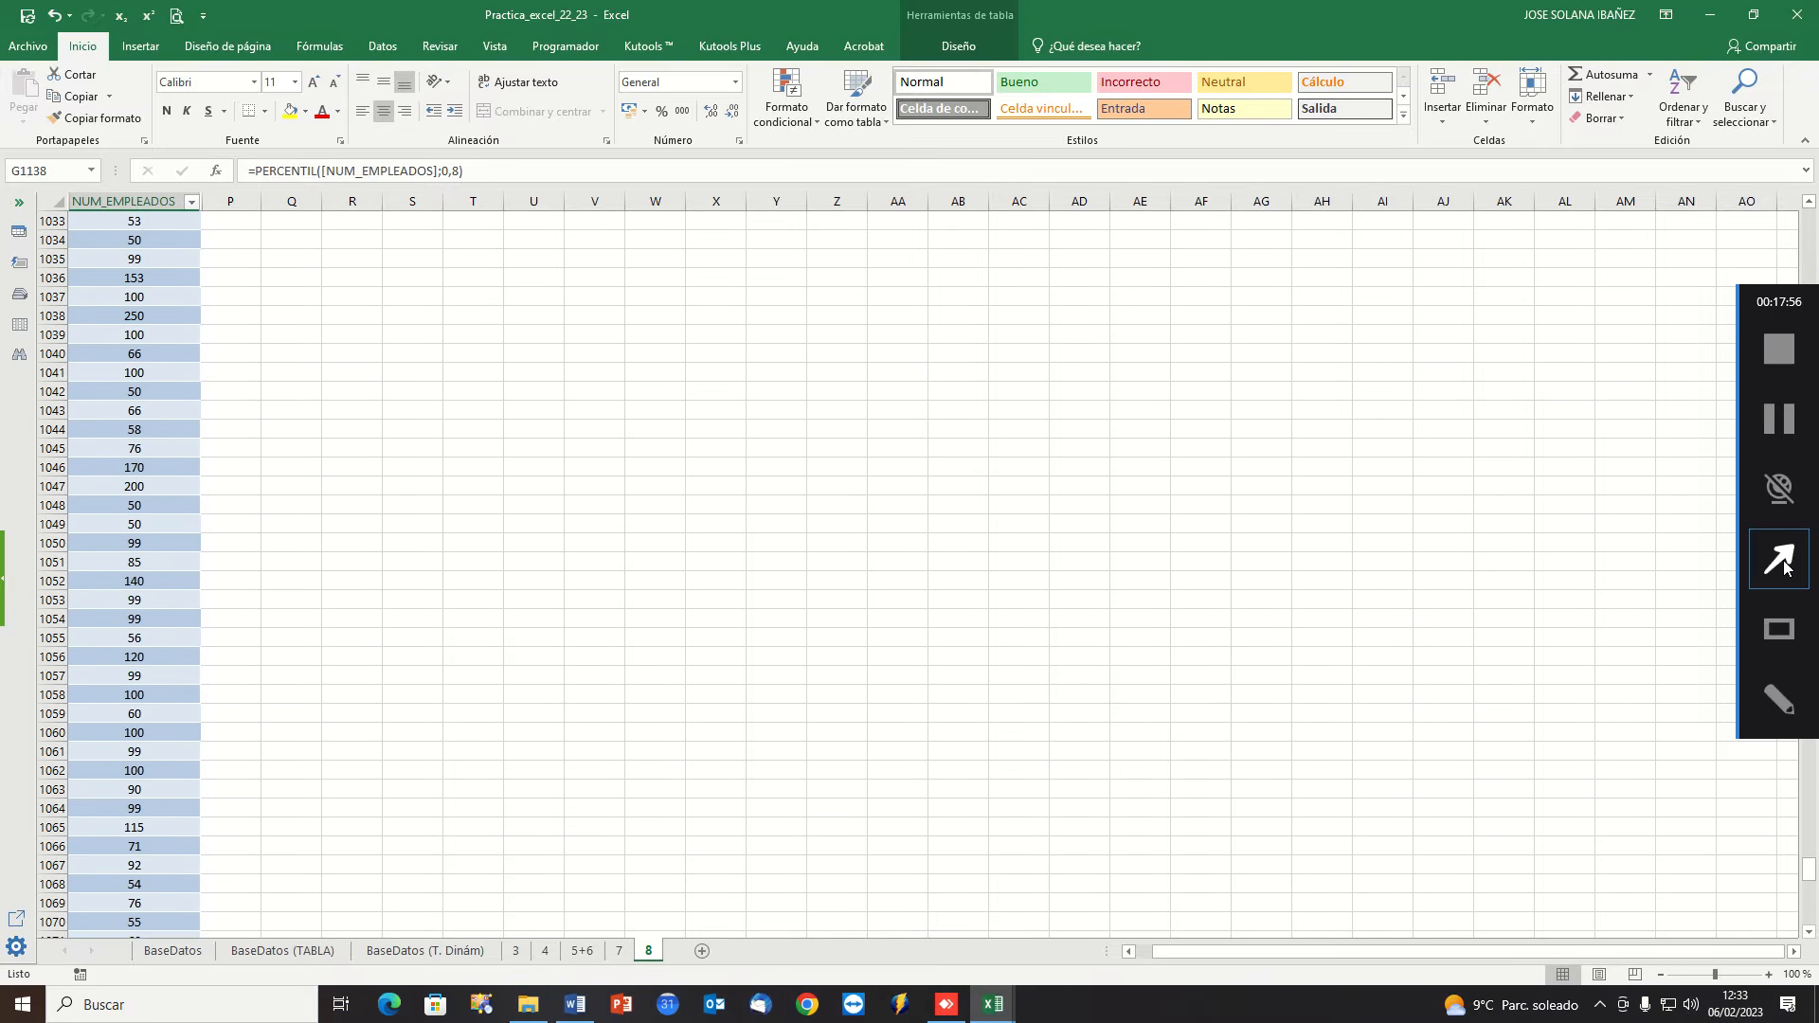
{"action": "left_click", "coordinate": [1786, 428]}
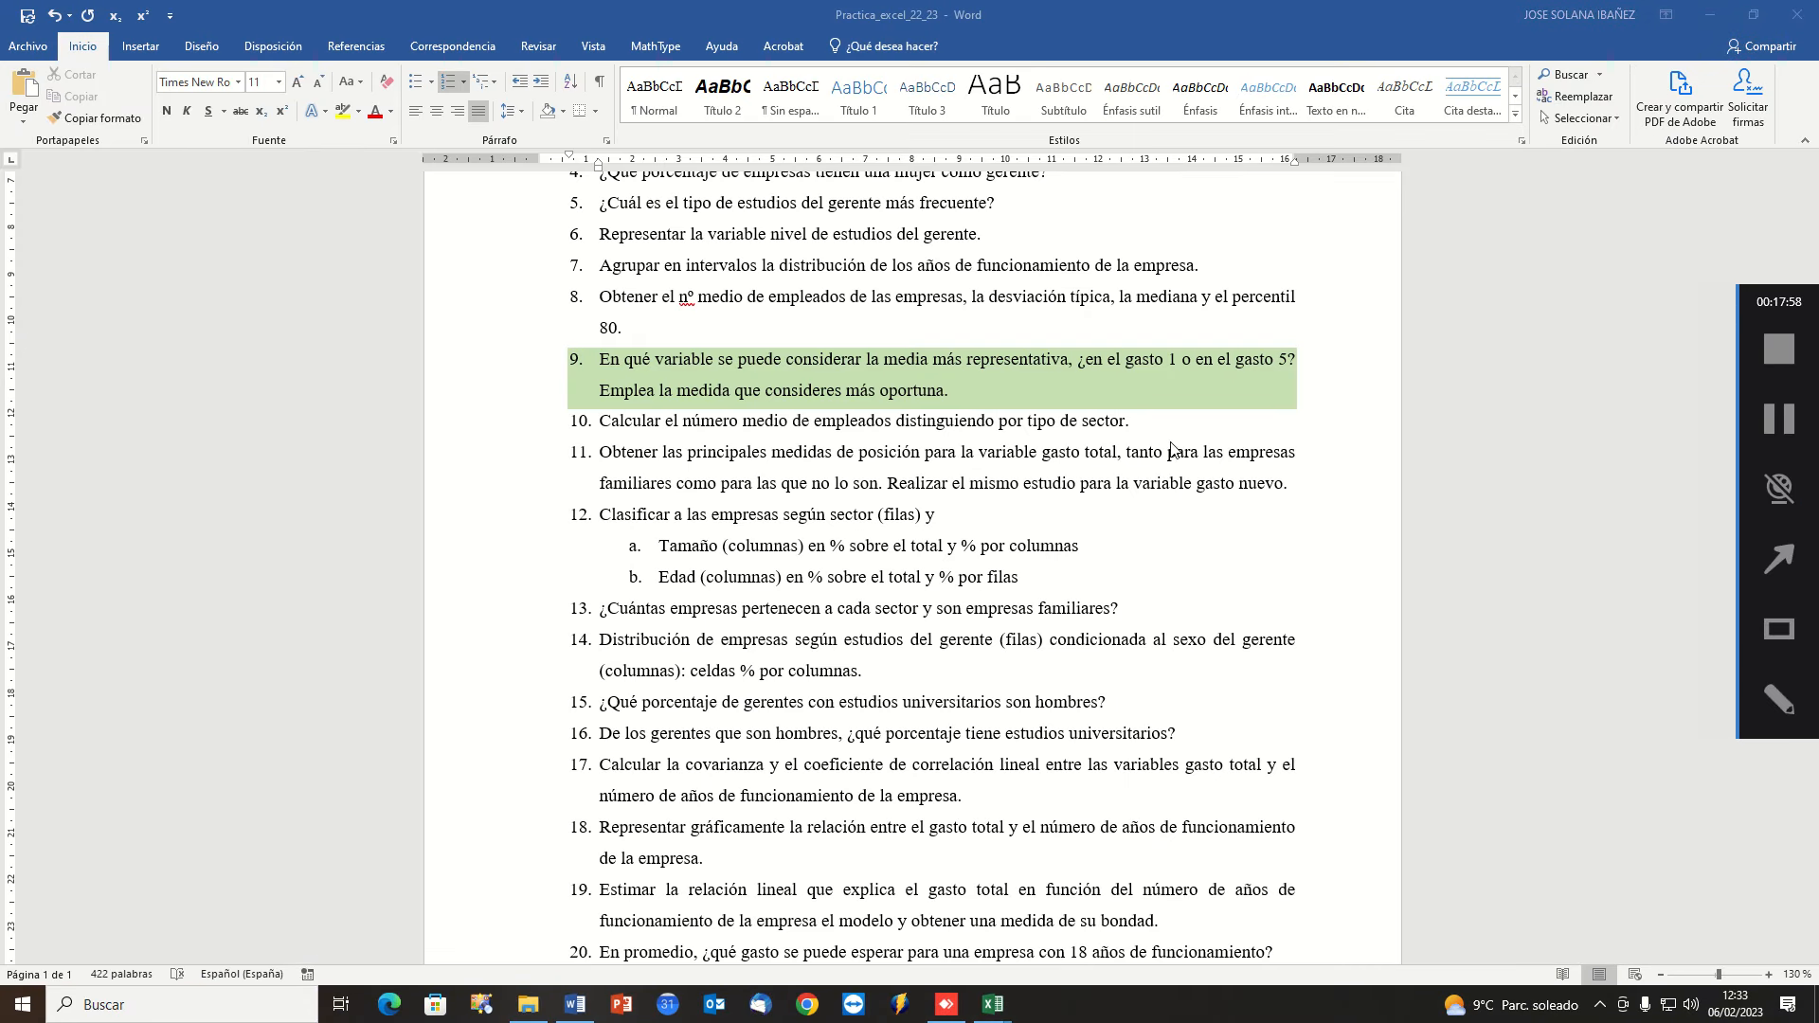
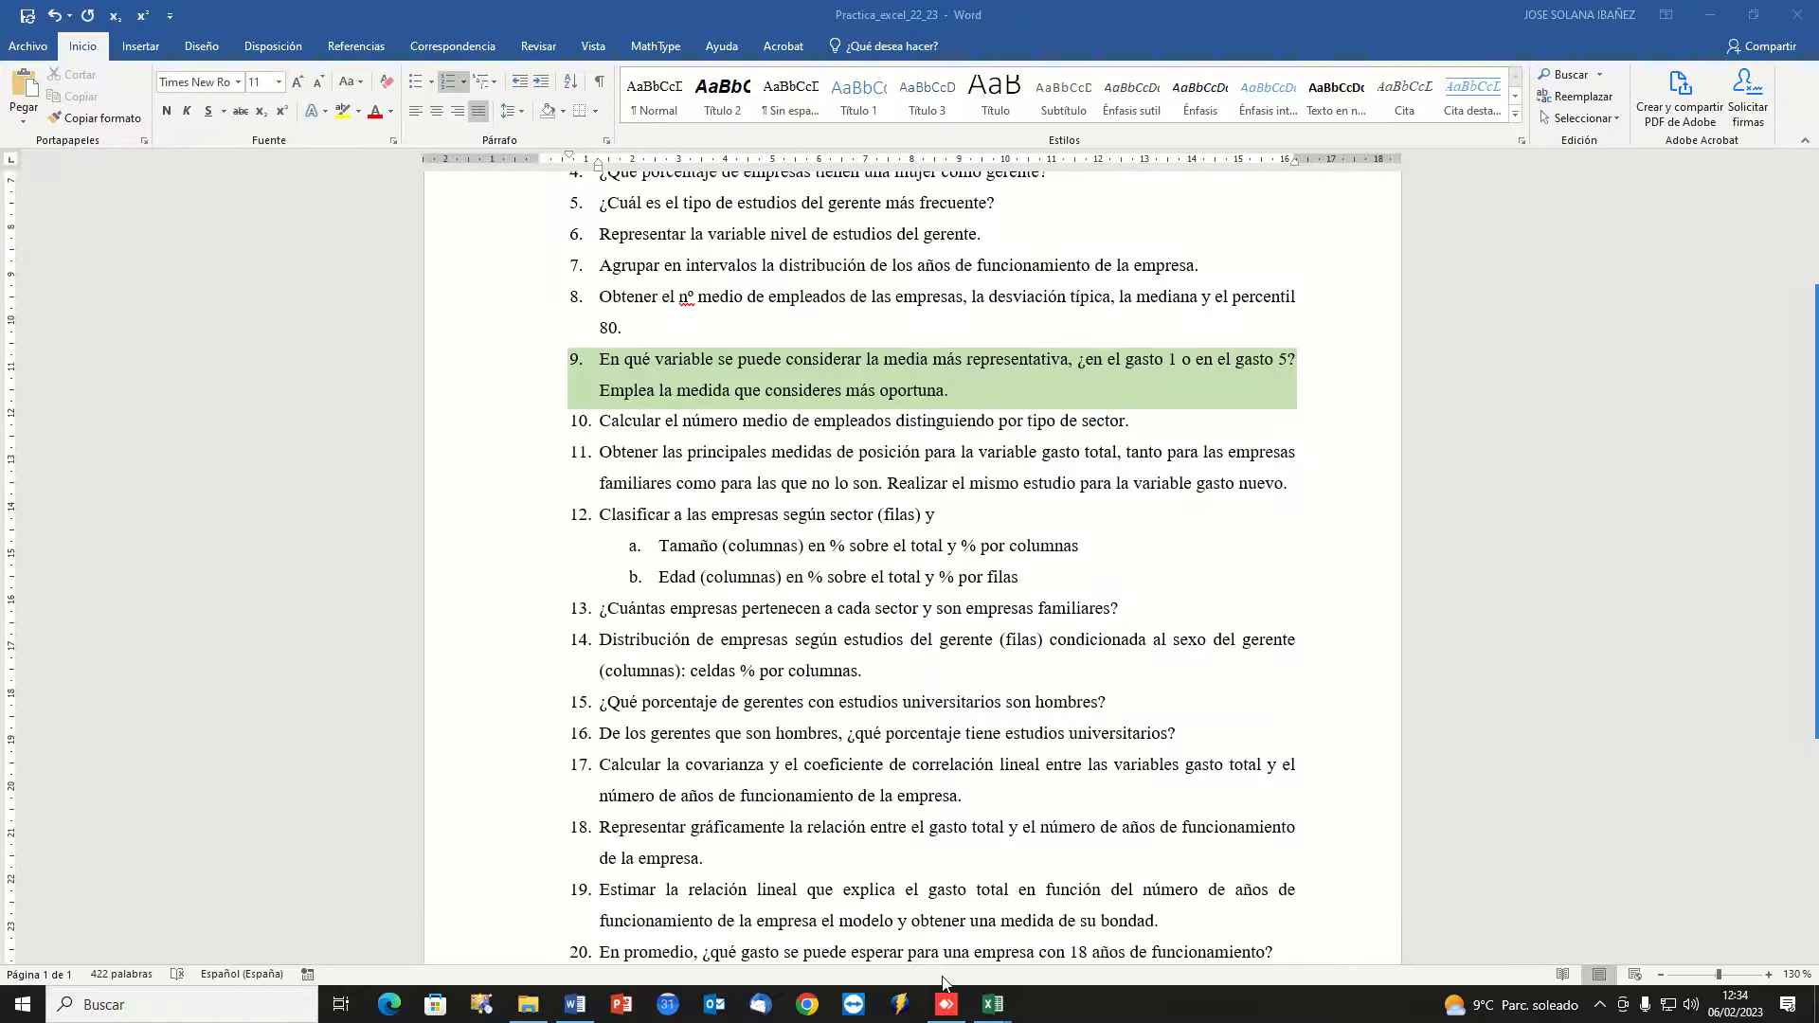
Switch back to Excel, copy the BaseDatos (TABLA) sheet to after sheet 8, and rename the copy as 9.
{"action": "left_click", "coordinate": [864, 908]}
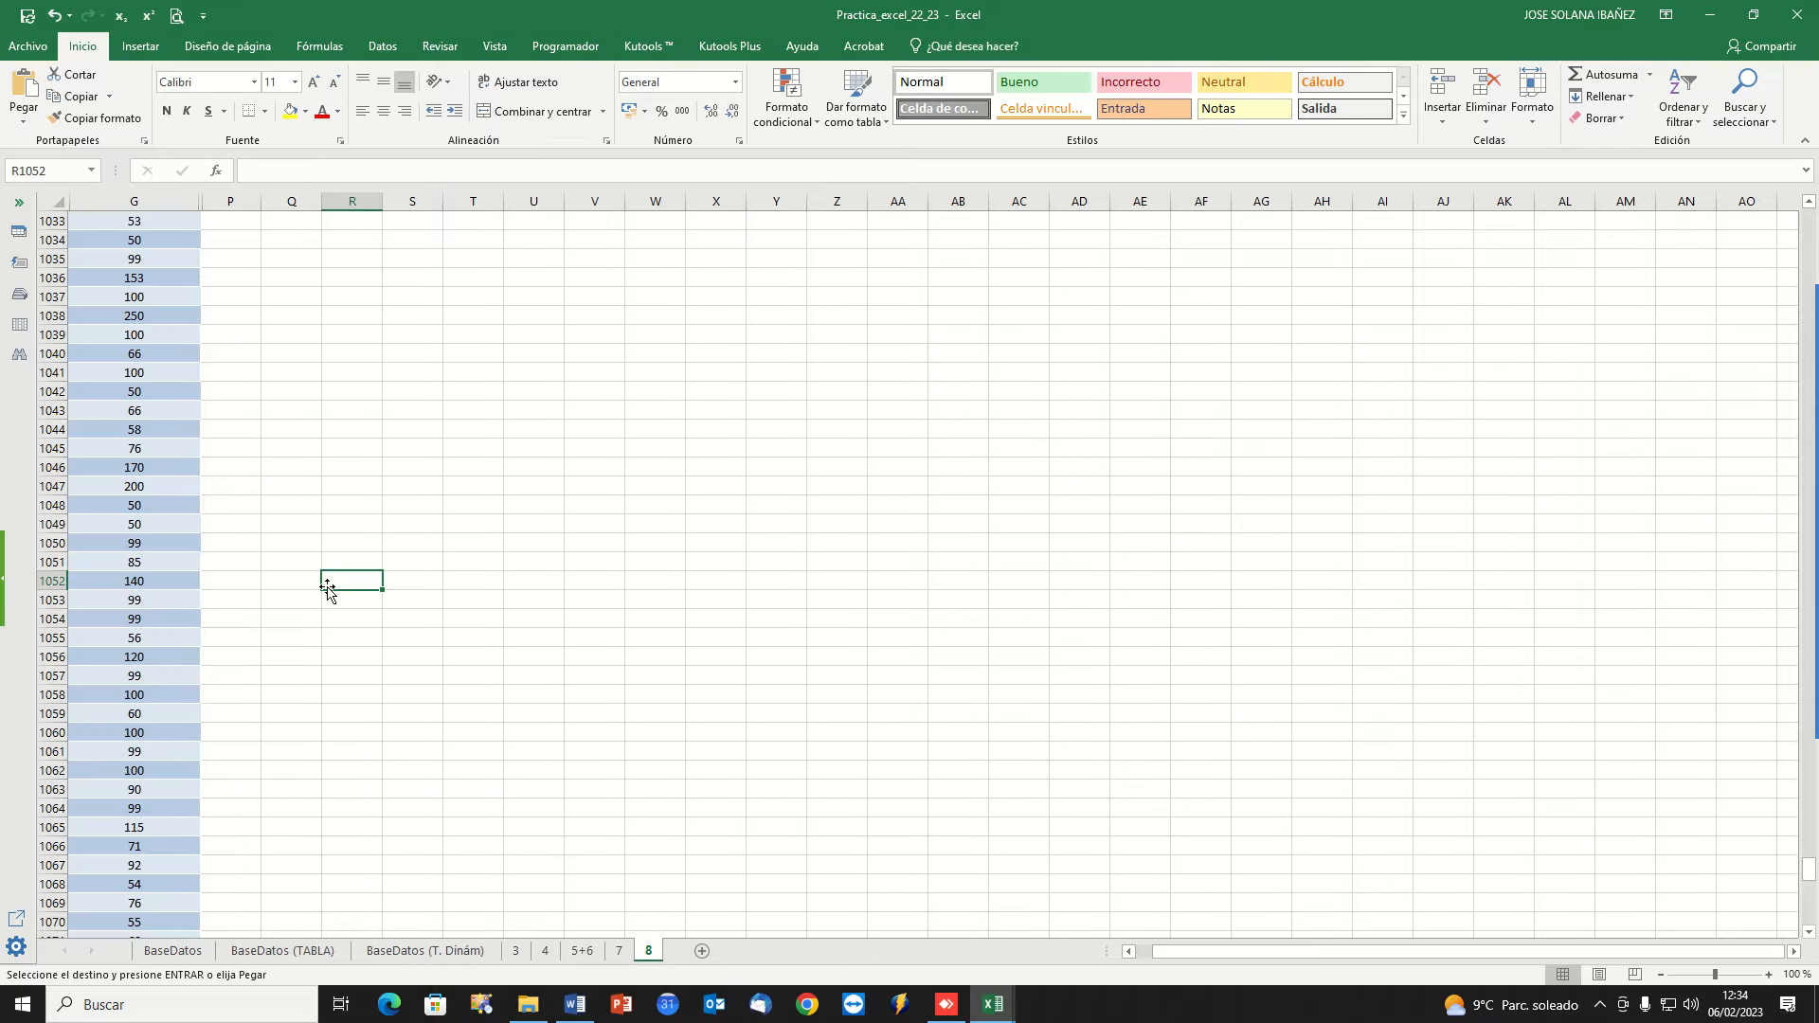
{"action": "key", "text": "ctrl+Home"}
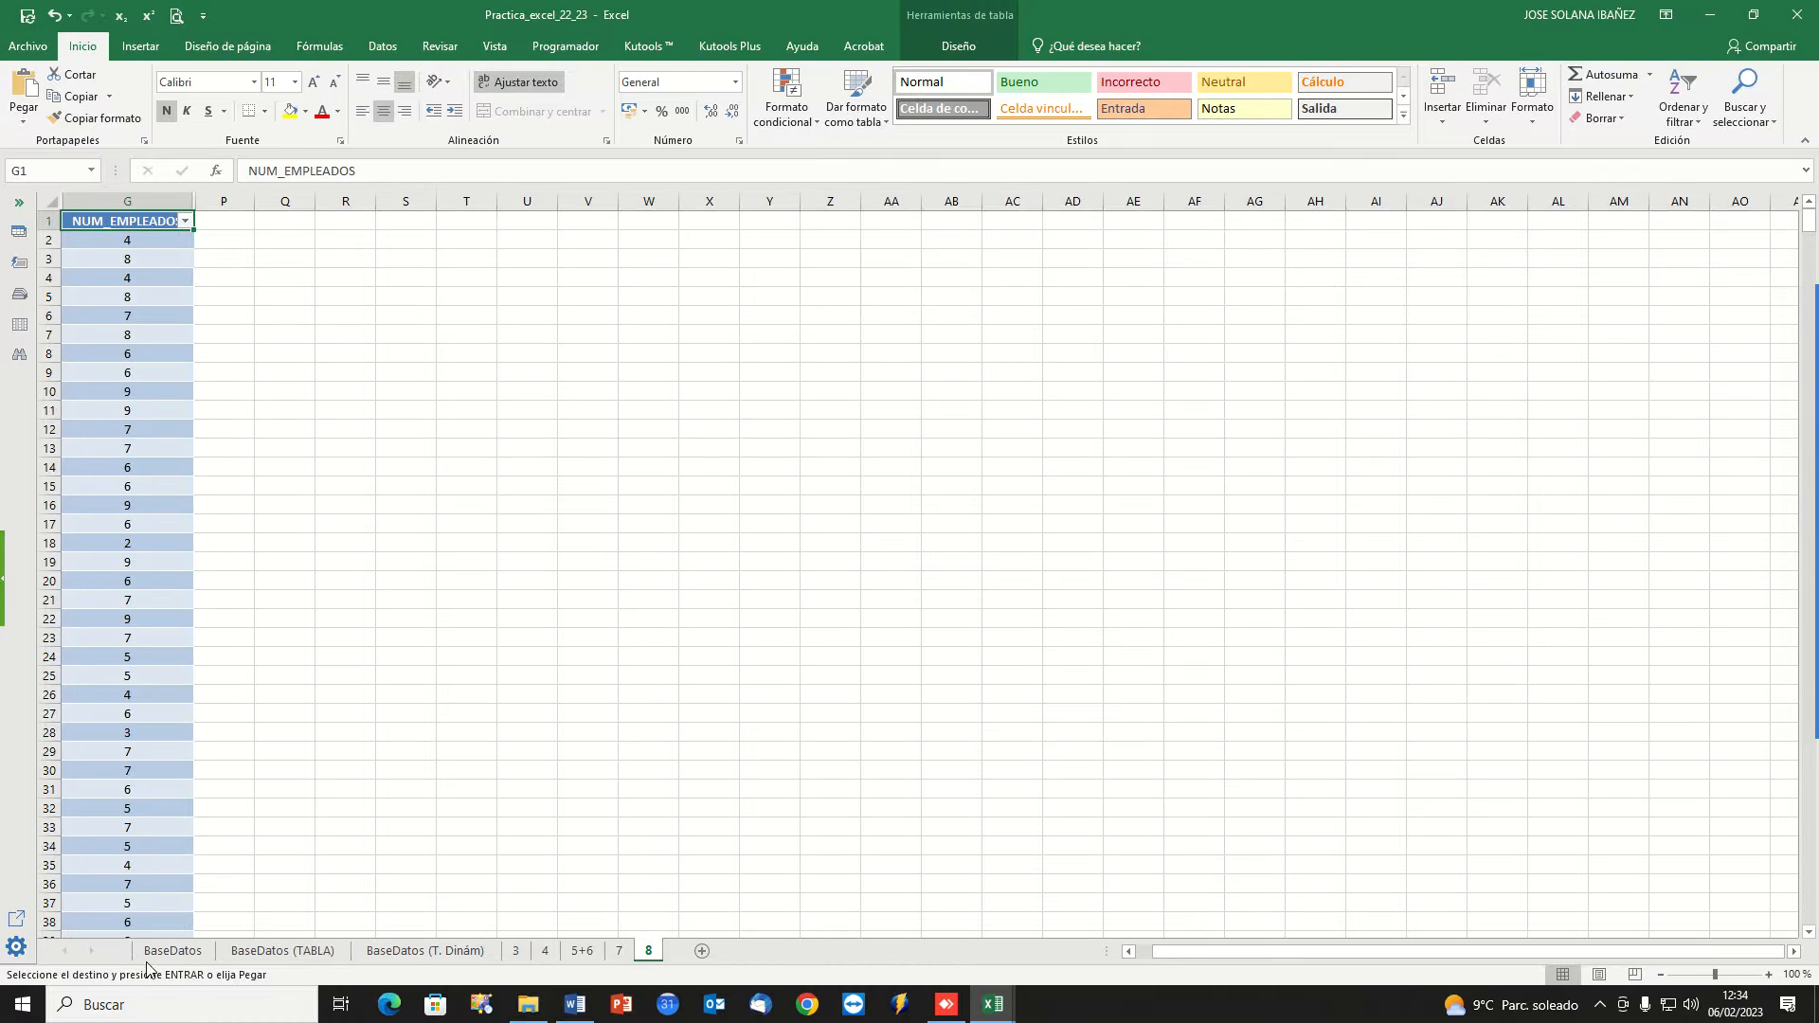
{"action": "left_click", "coordinate": [293, 951]}
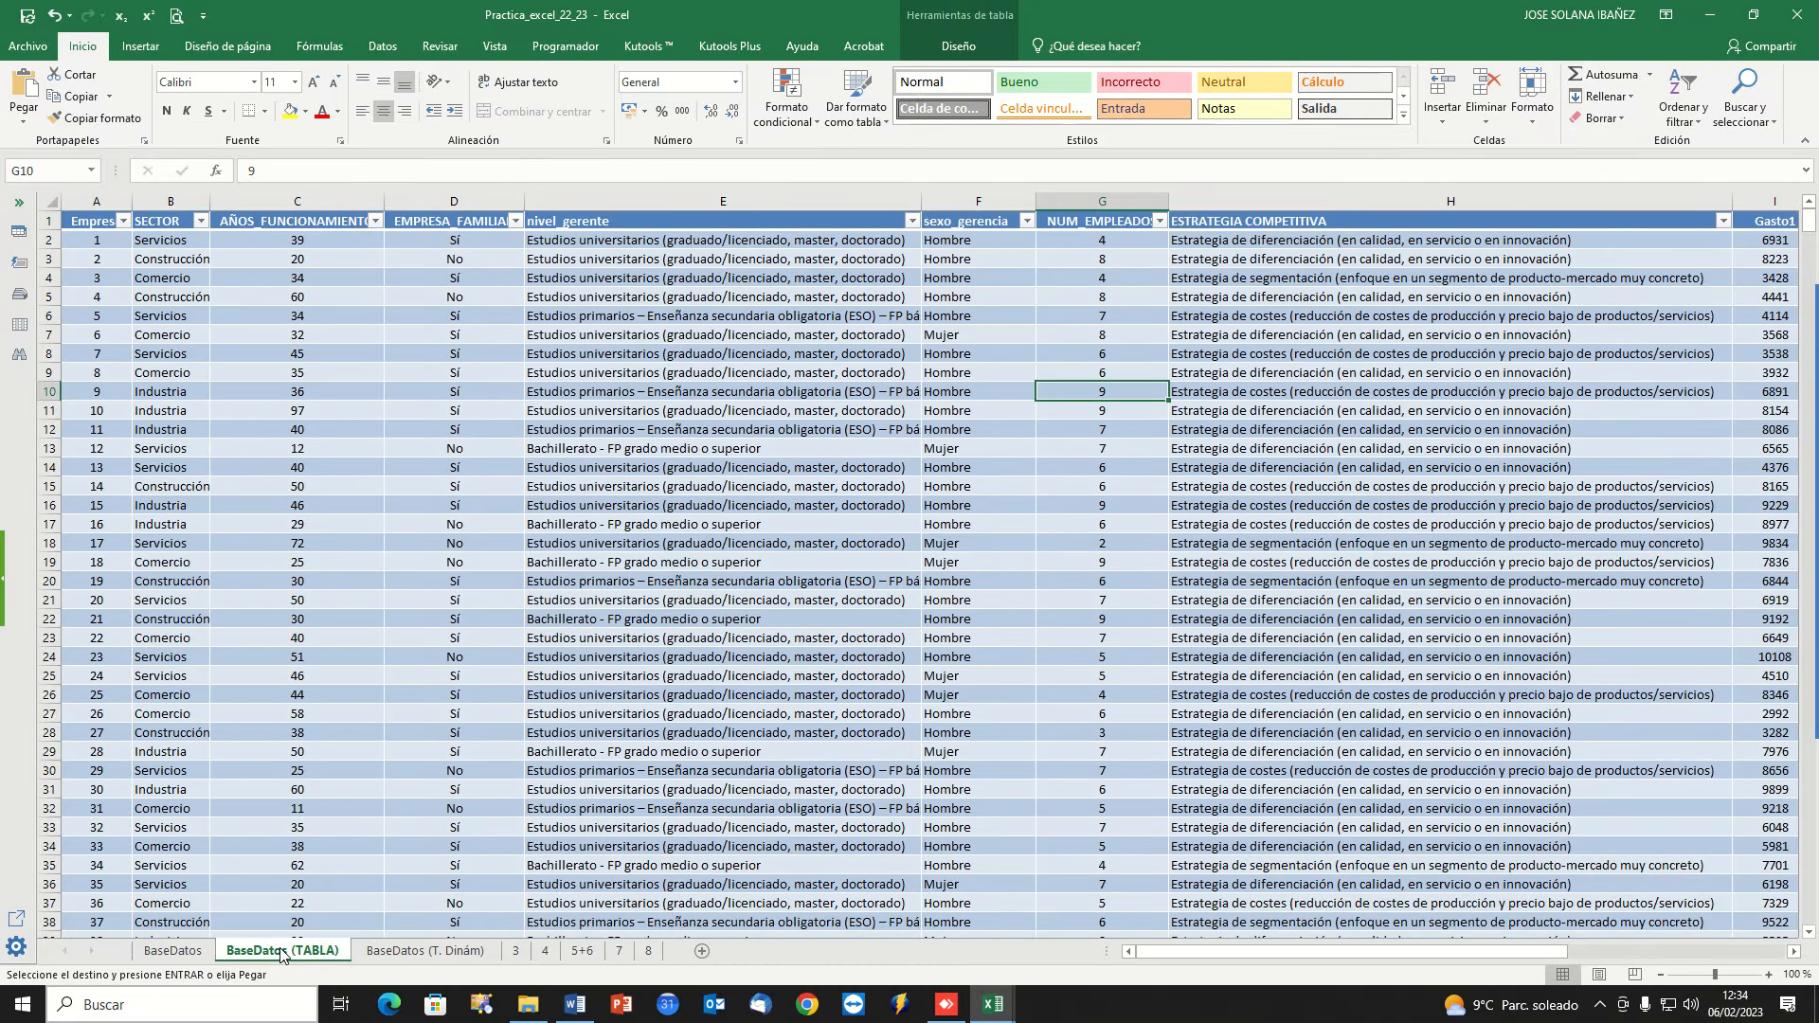
{"action": "left_click_drag", "start_coordinate": [280, 954], "coordinate": [680, 960]}
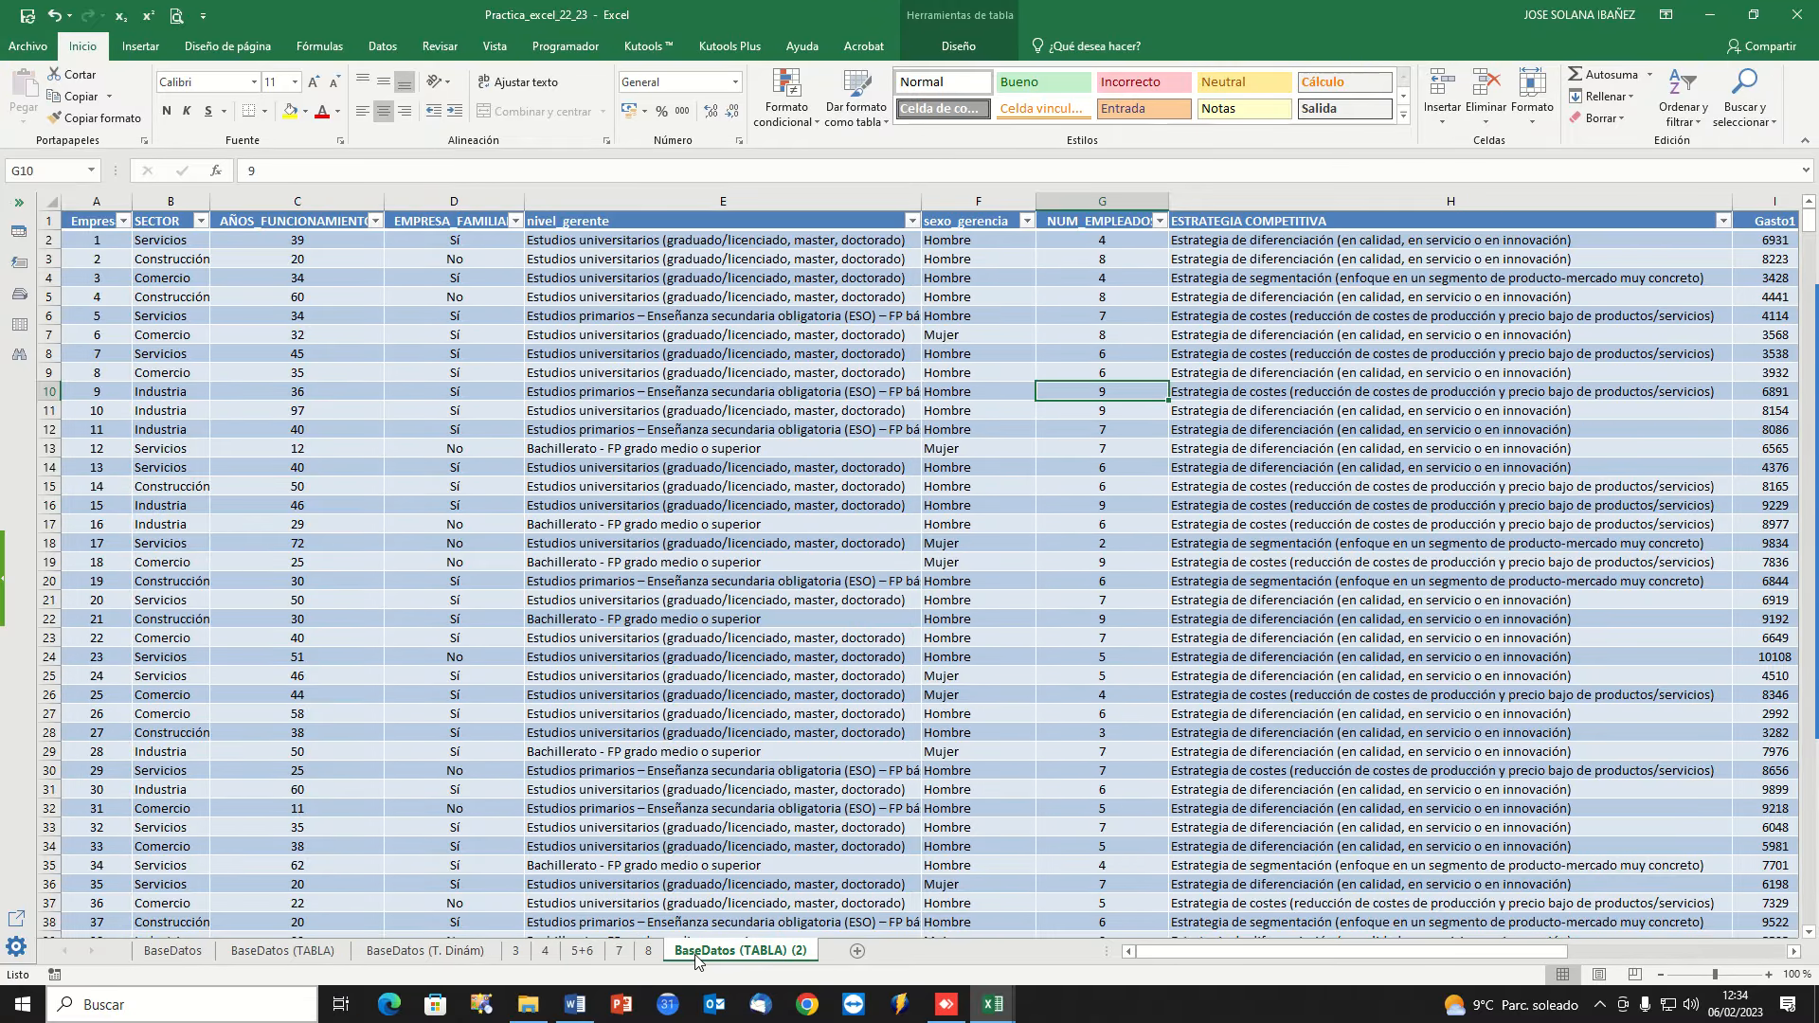
{"action": "double_click", "coordinate": [694, 951]}
{"action": "type", "text": "9"}
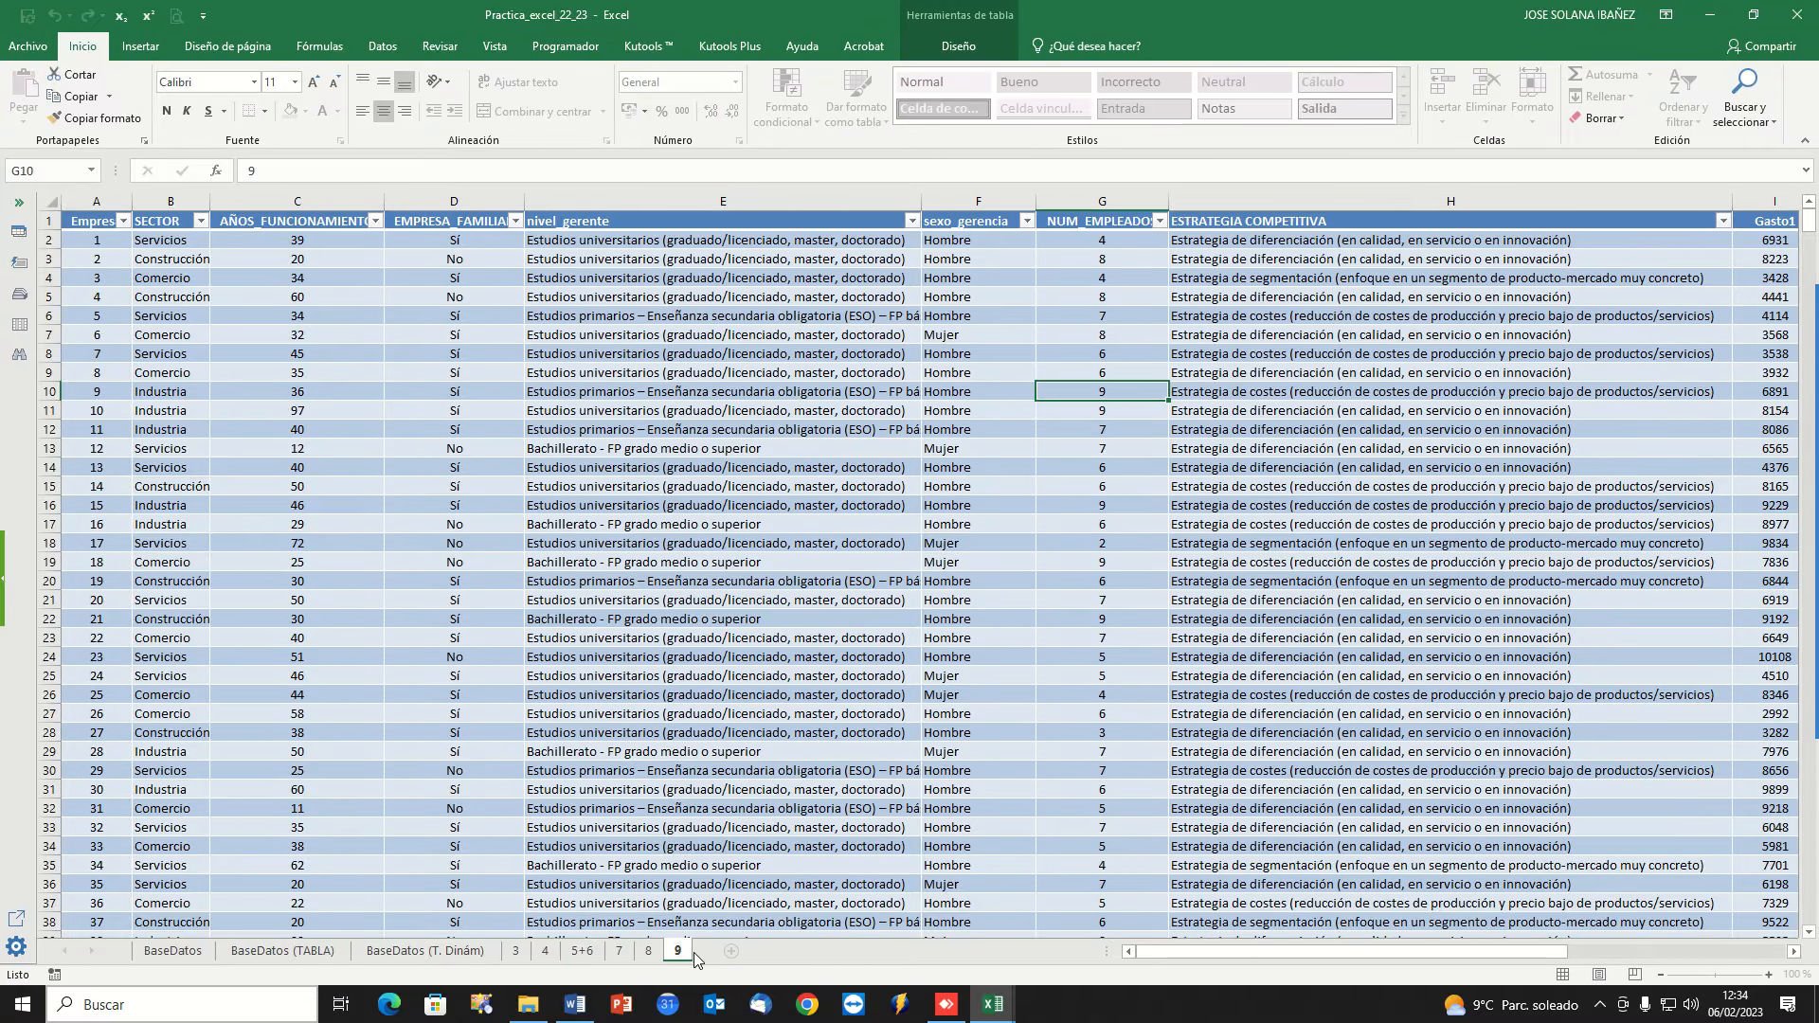
{"action": "key", "text": "Return"}
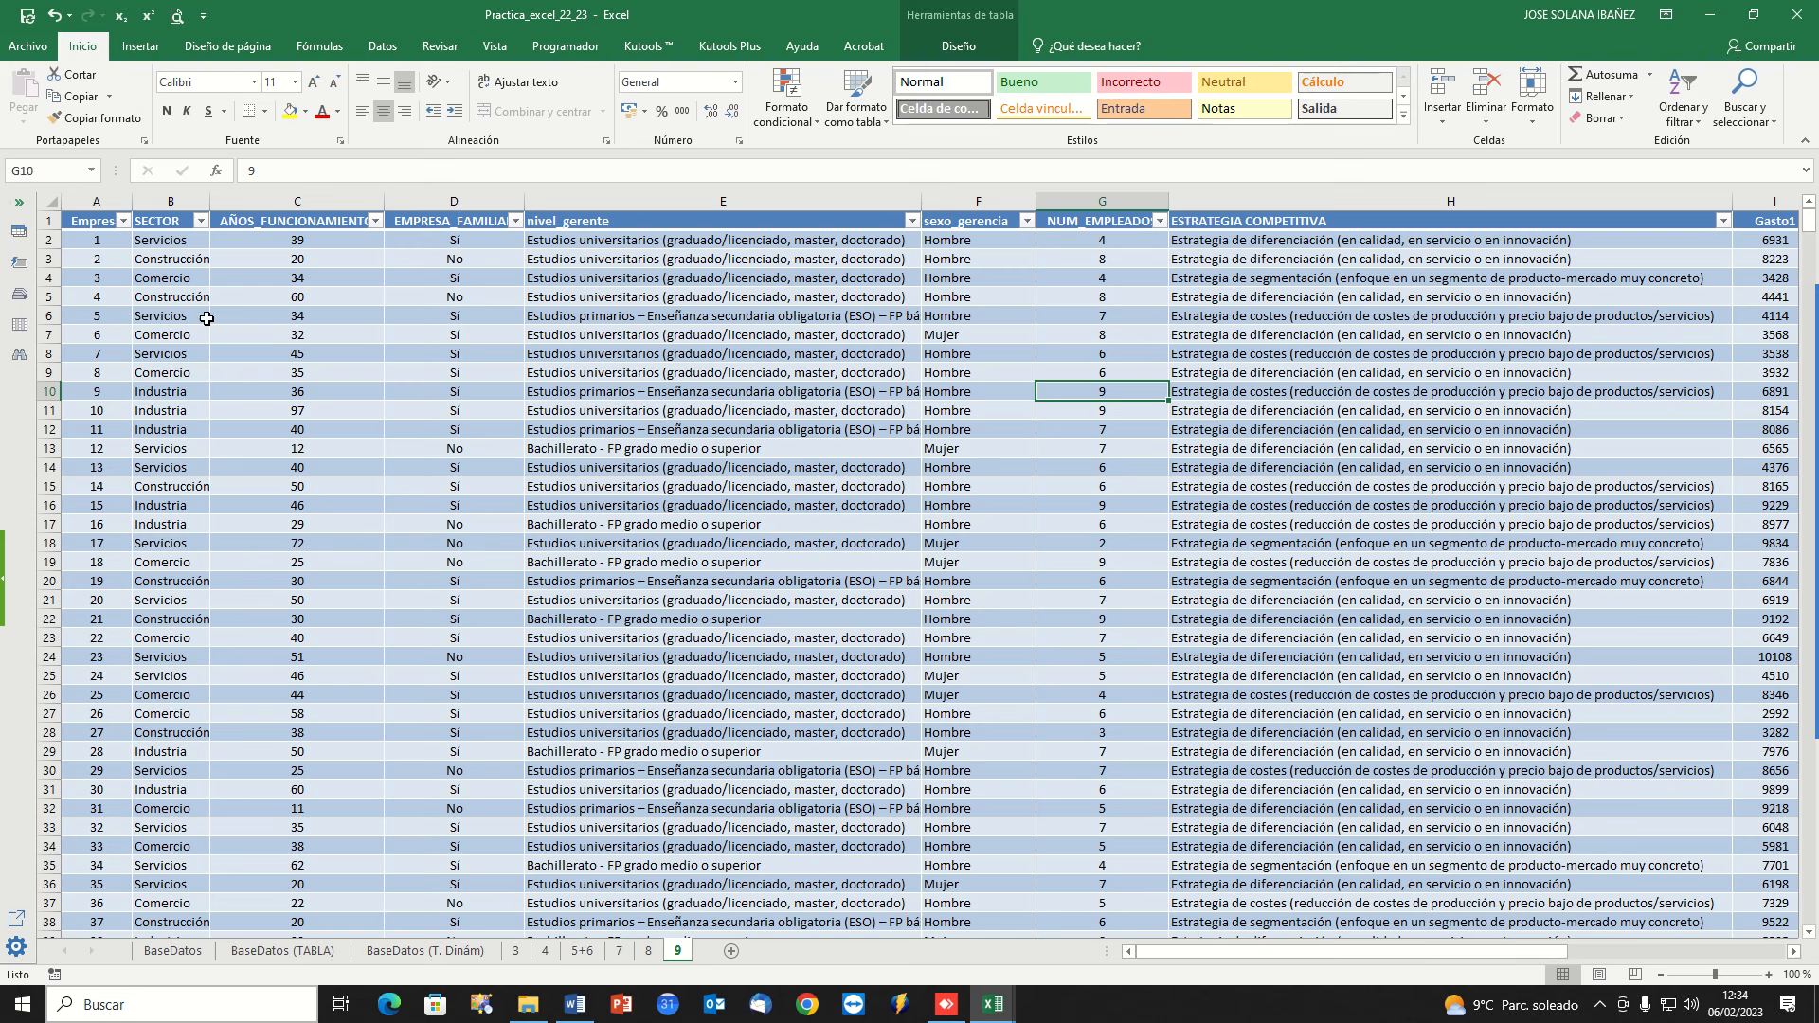
Hide columns A to H on sheet 9, from Empresa through ESTRATEGIA COMPETITIVA.
{"action": "left_click_drag", "start_coordinate": [113, 201], "coordinate": [1645, 204]}
{"action": "right_click", "coordinate": [1646, 204]}
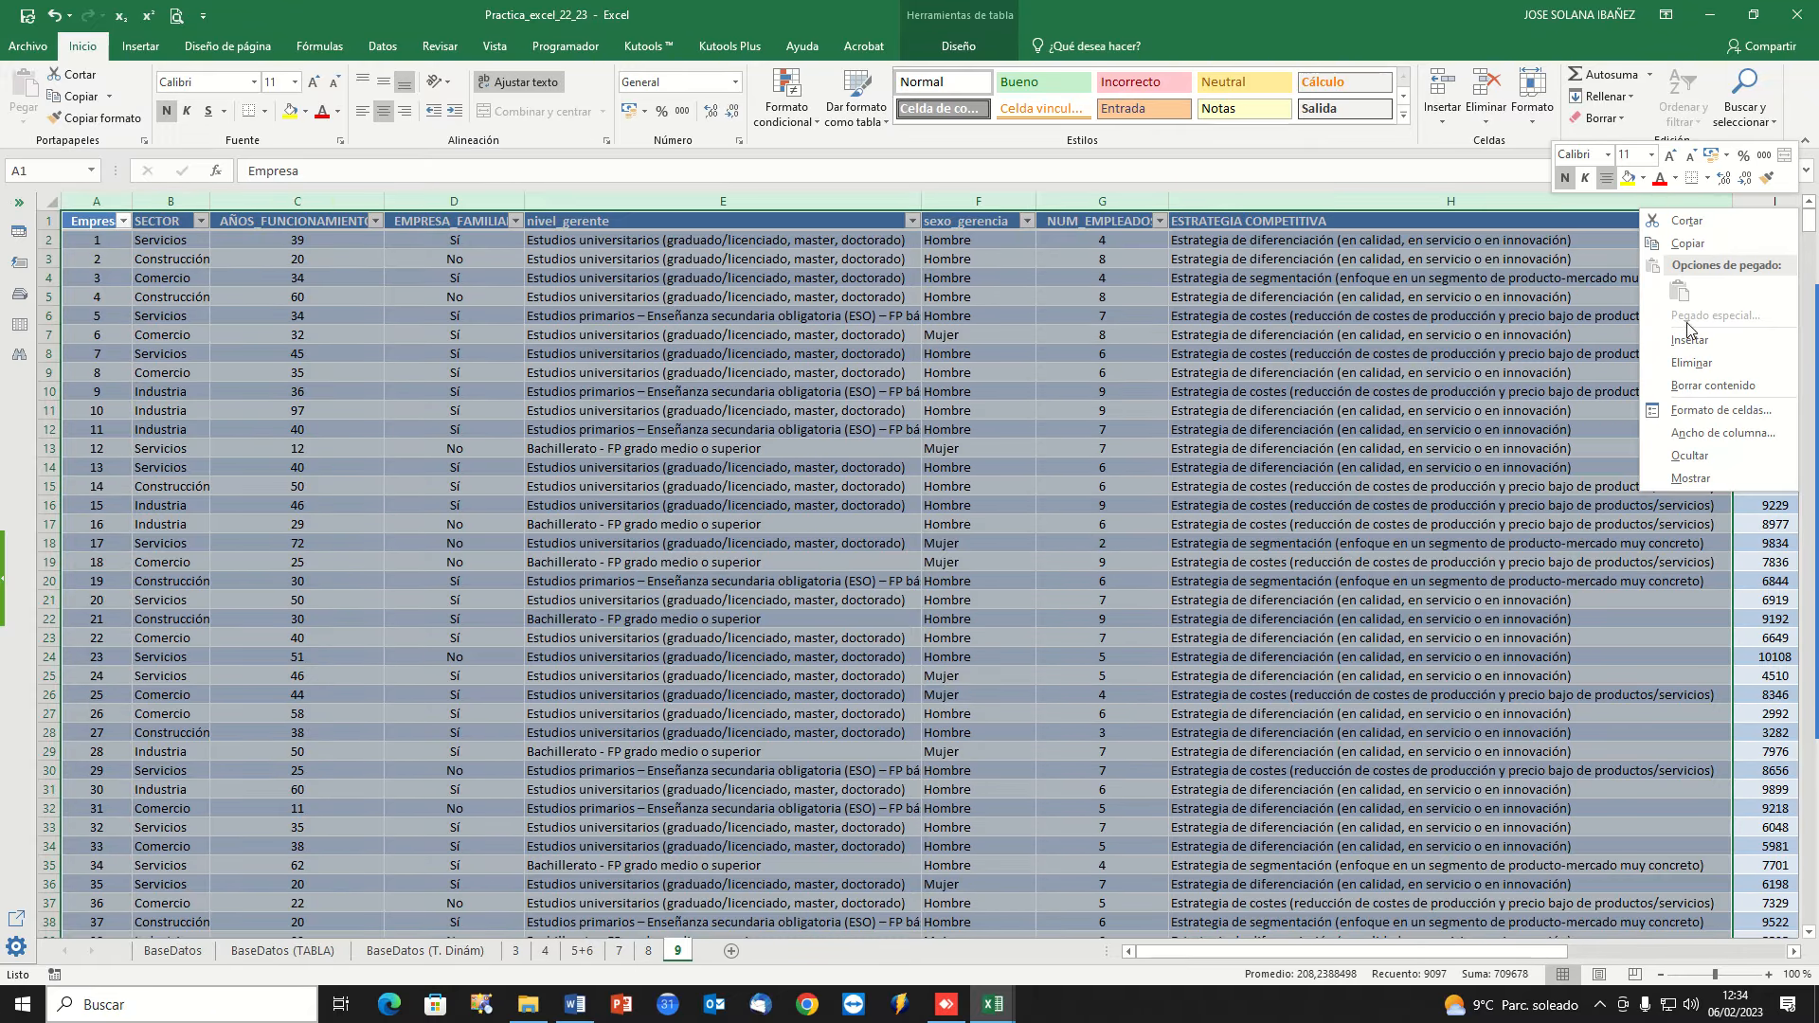
{"action": "left_click", "coordinate": [1689, 455]}
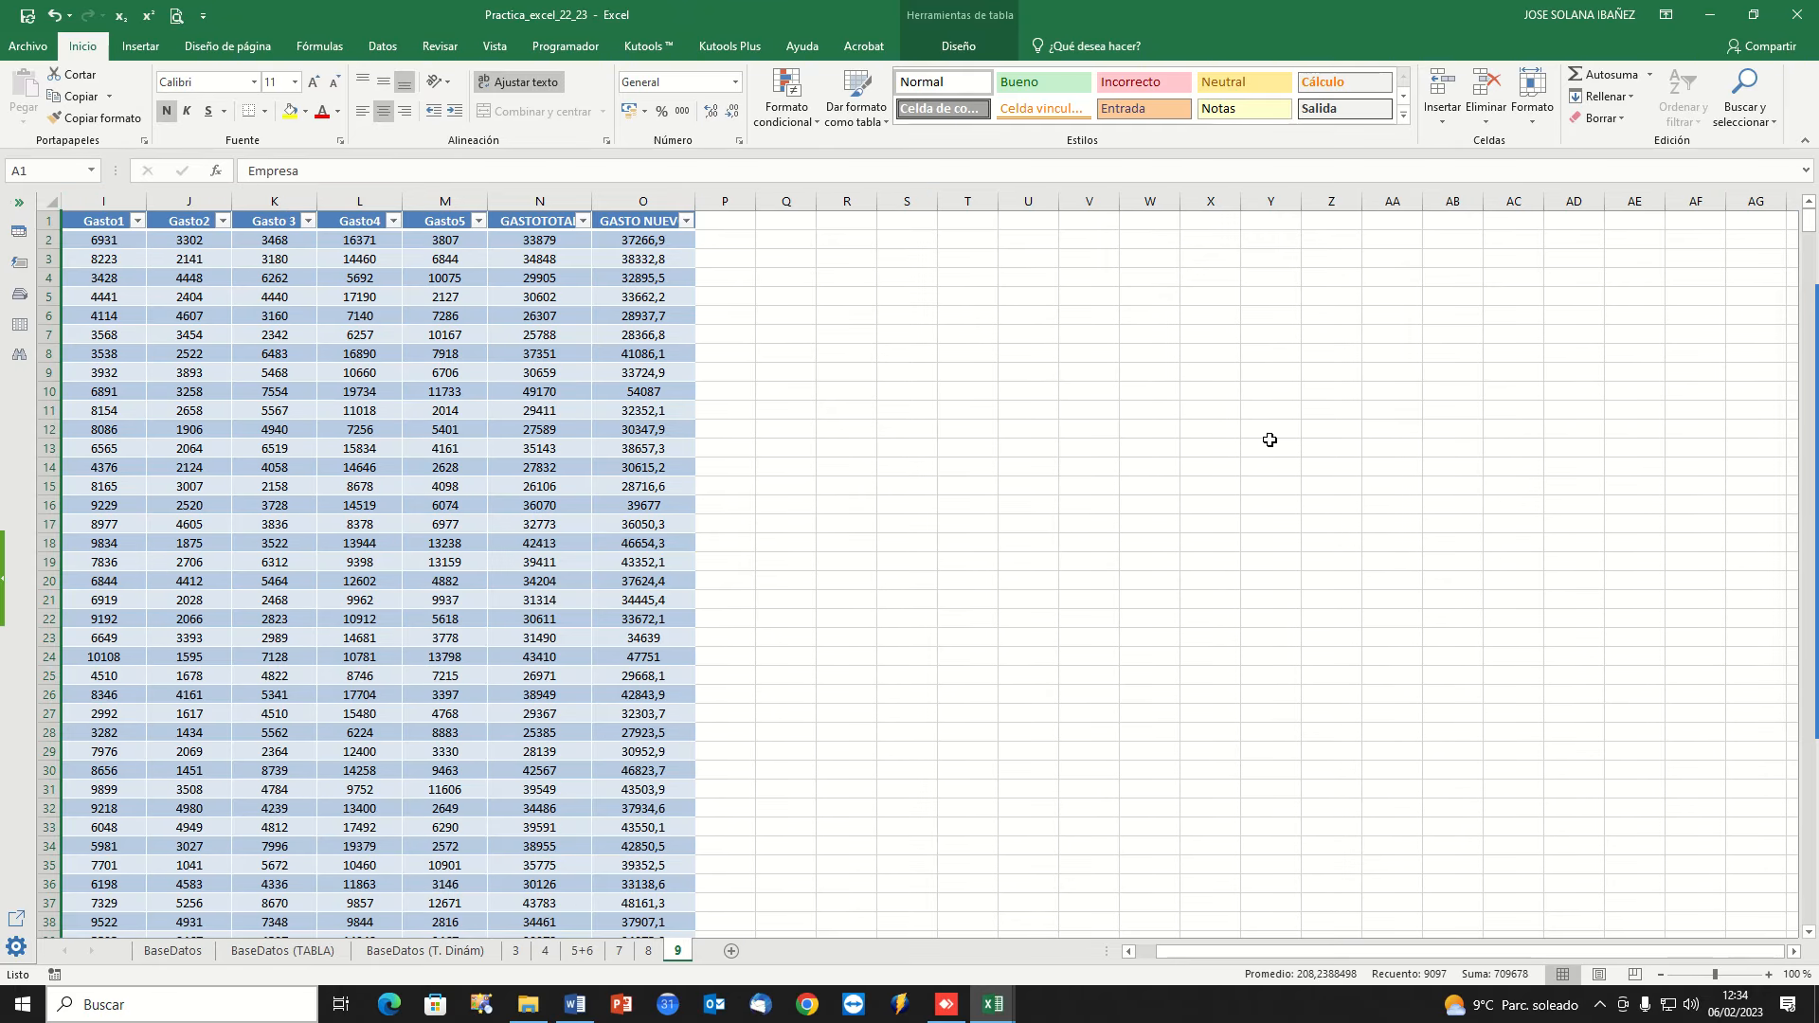
{"action": "left_click", "coordinate": [882, 435]}
Hide the Gasto2, Gasto 3, Gasto4, GASTOTOTAL and GASTO NUEVO columns so that only Gasto1 and Gasto5 stay displayed.
{"action": "left_click_drag", "start_coordinate": [185, 201], "coordinate": [377, 196]}
{"action": "left_click_drag", "start_coordinate": [539, 201], "coordinate": [642, 201]}
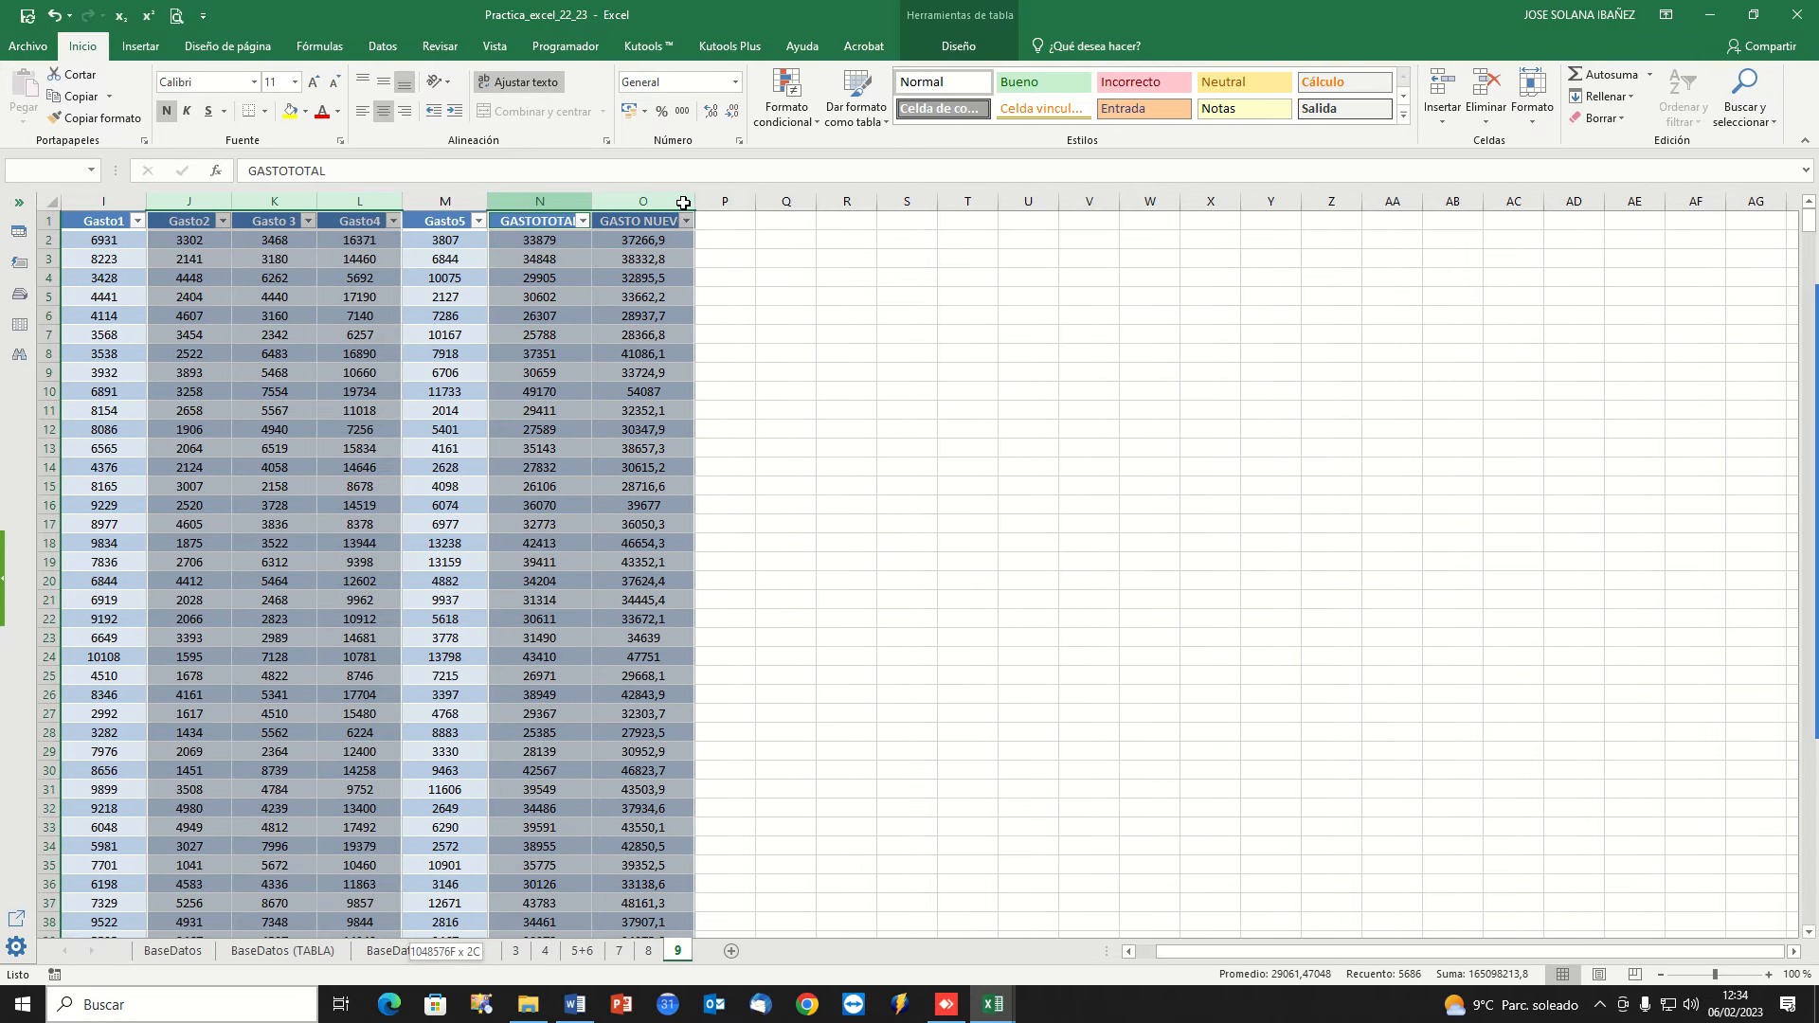
{"action": "right_click", "coordinate": [669, 202]}
{"action": "left_click", "coordinate": [731, 451]}
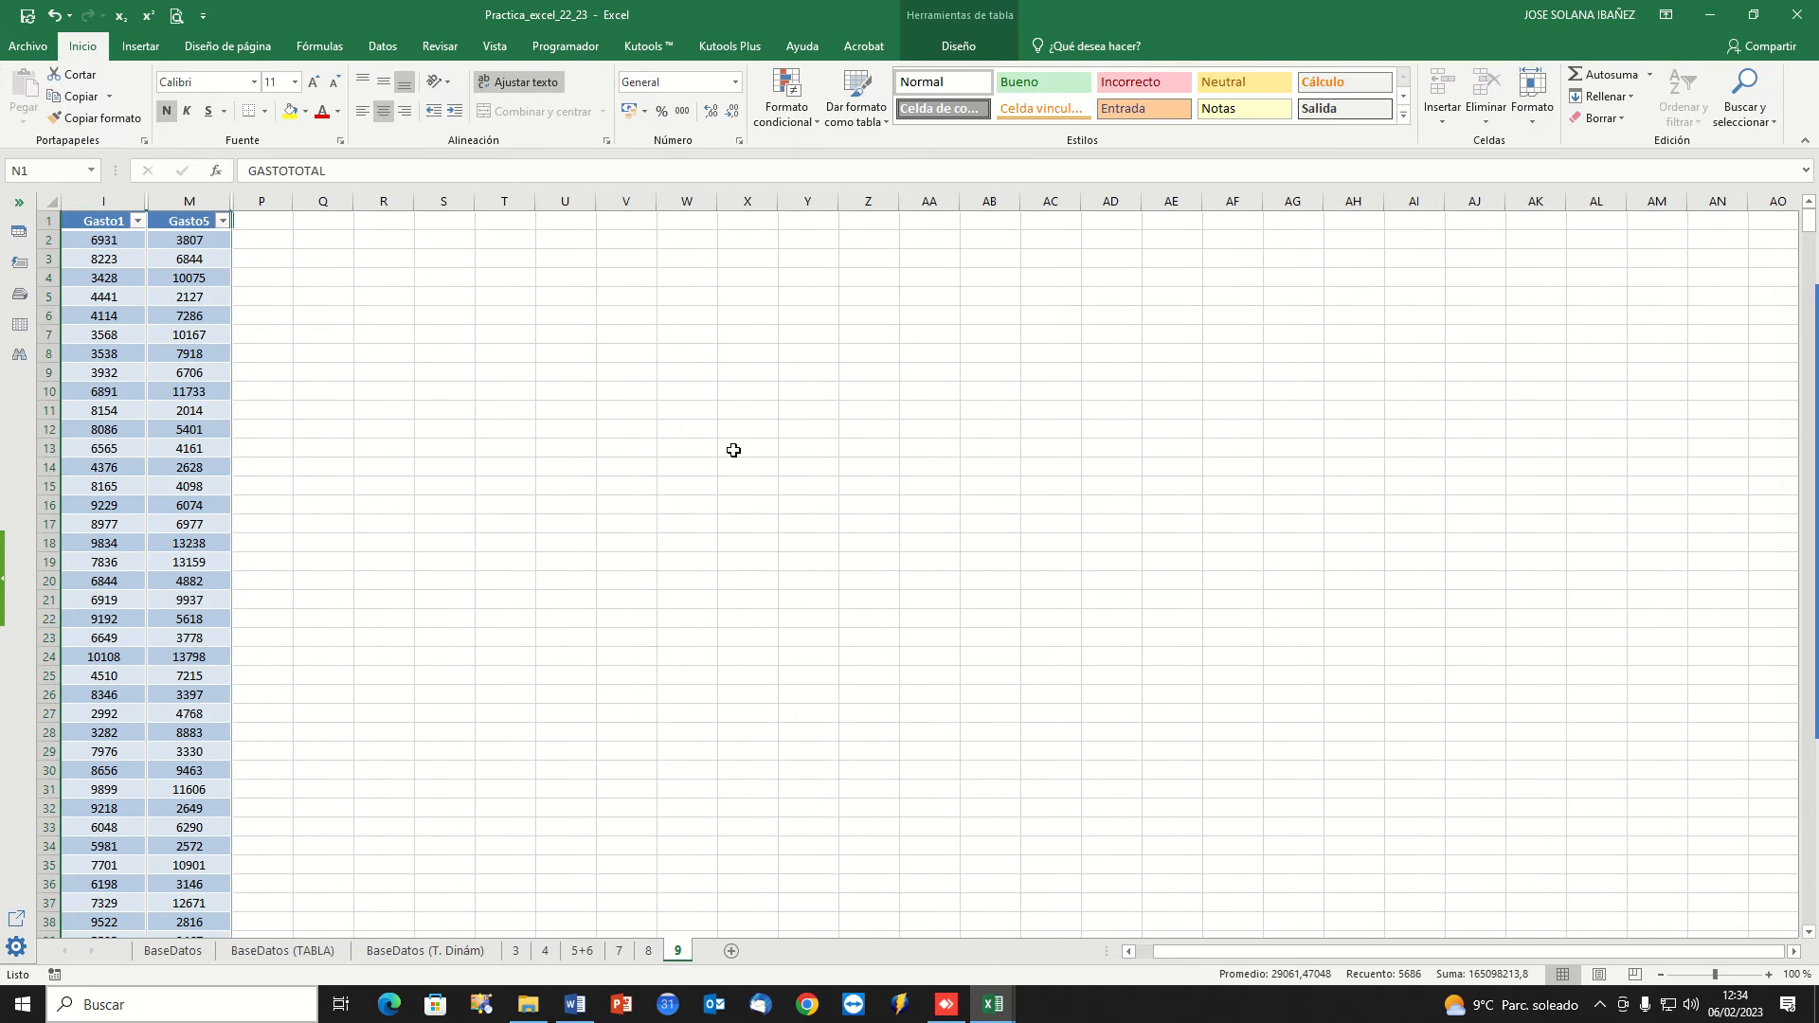
{"action": "left_click", "coordinate": [735, 449]}
Go down past the end of the Gasto5 data and select the empty cell R1140 beside and below the table.
{"action": "left_click", "coordinate": [225, 428]}
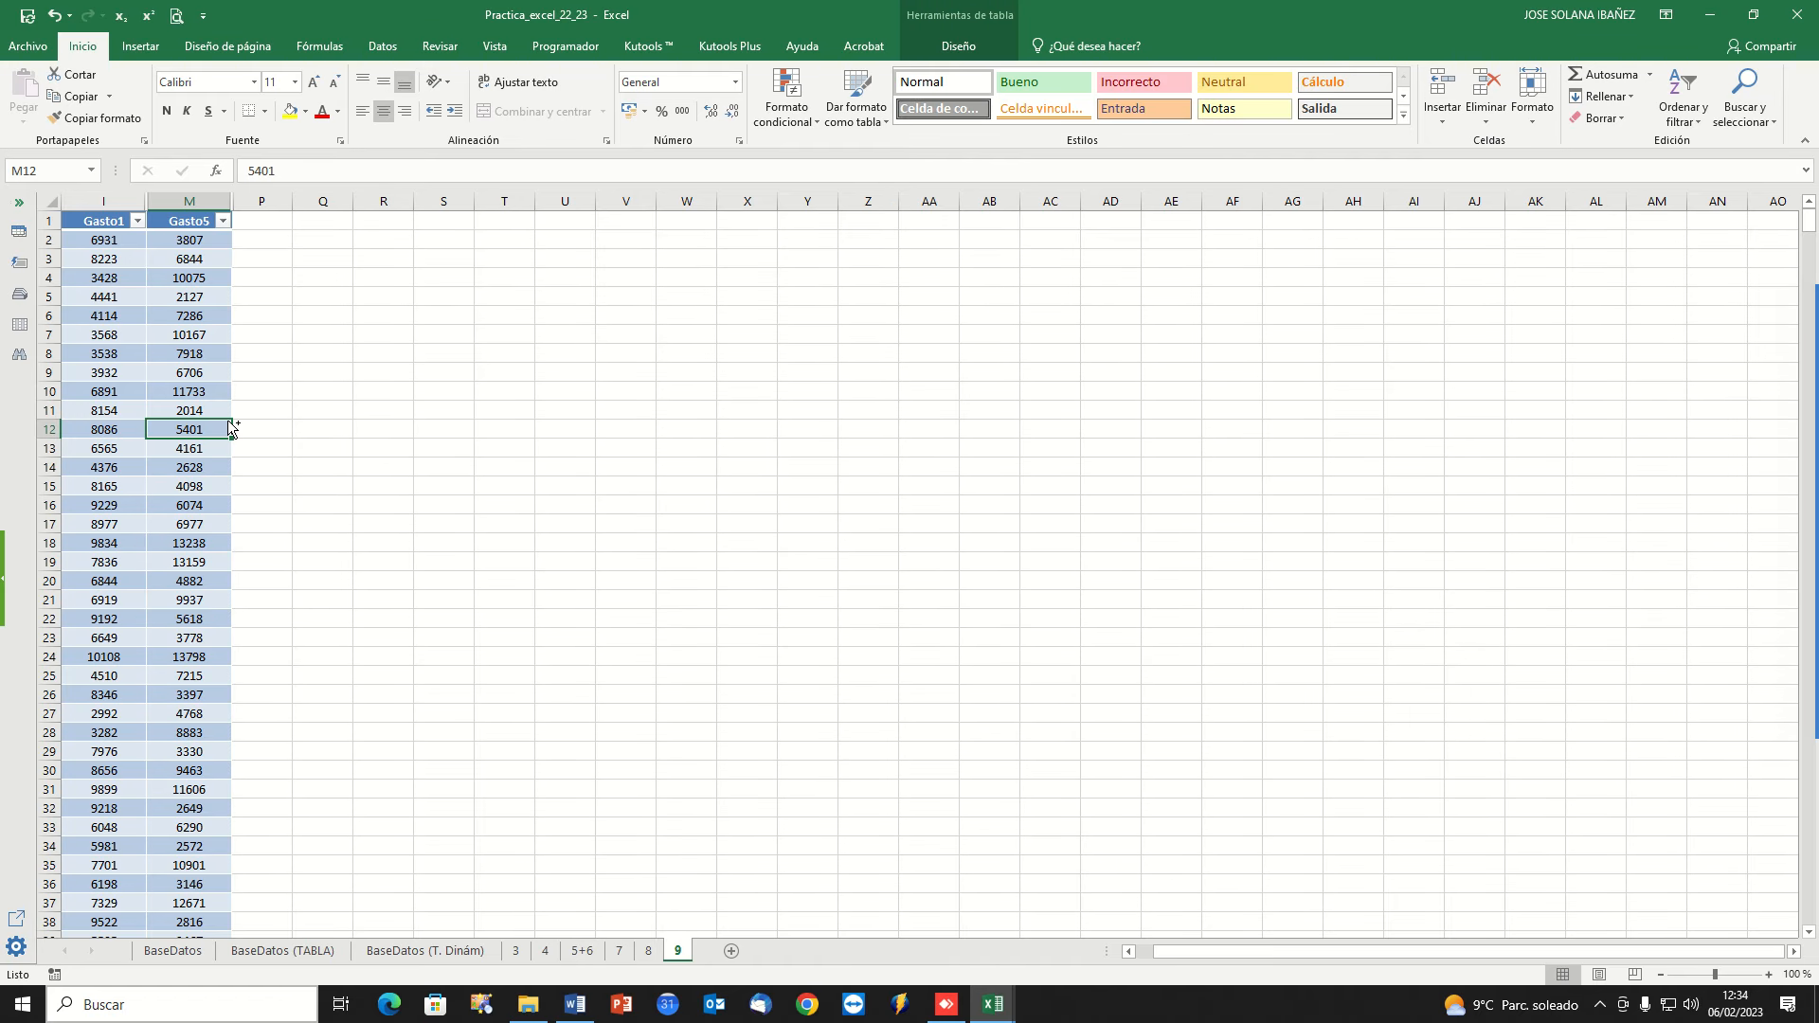
{"action": "key", "text": "ctrl+Down"}
{"action": "key", "text": "Down"}
{"action": "key", "text": "Down"}
{"action": "key", "text": "Down"}
{"action": "key", "text": "Down"}
{"action": "key", "text": "Down"}
{"action": "key", "text": "Down"}
{"action": "key", "text": "Down"}
{"action": "key", "text": "Down"}
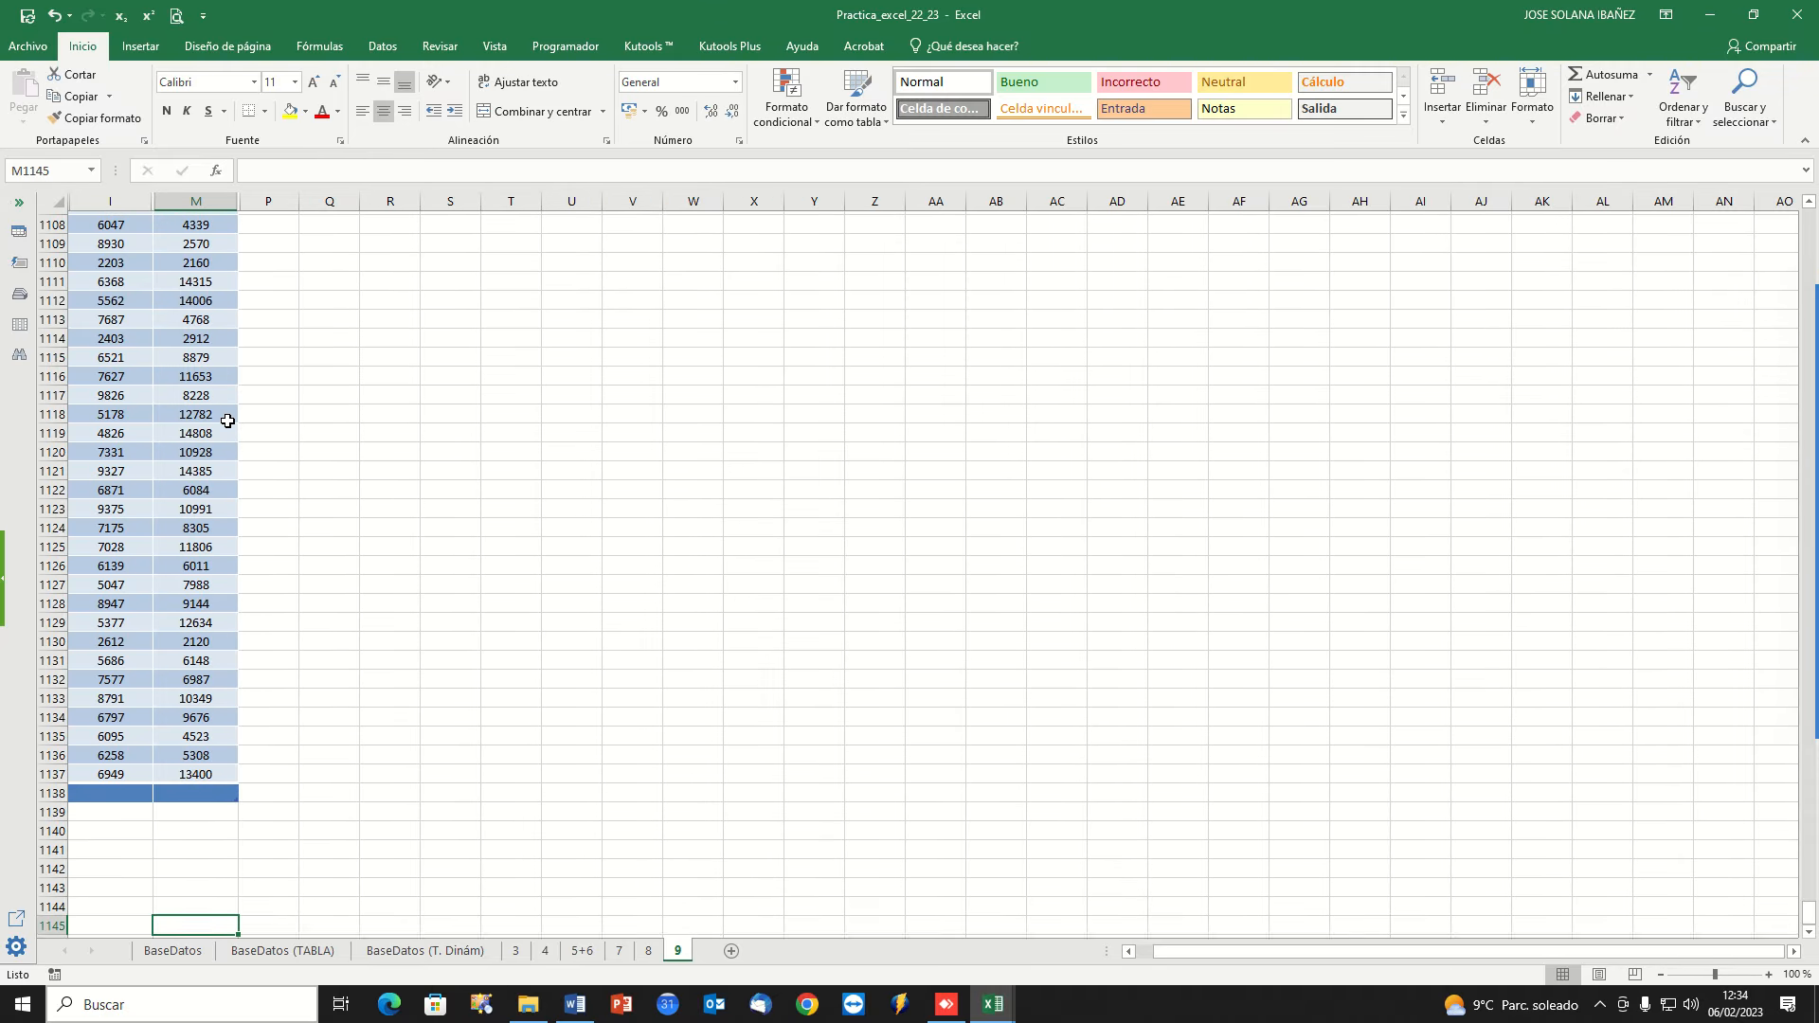
{"action": "key", "text": "Up"}
{"action": "key", "text": "Up"}
{"action": "key", "text": "Right"}
{"action": "key", "text": "Up"}
{"action": "key", "text": "Up"}
{"action": "key", "text": "Up"}
{"action": "key", "text": "Right"}
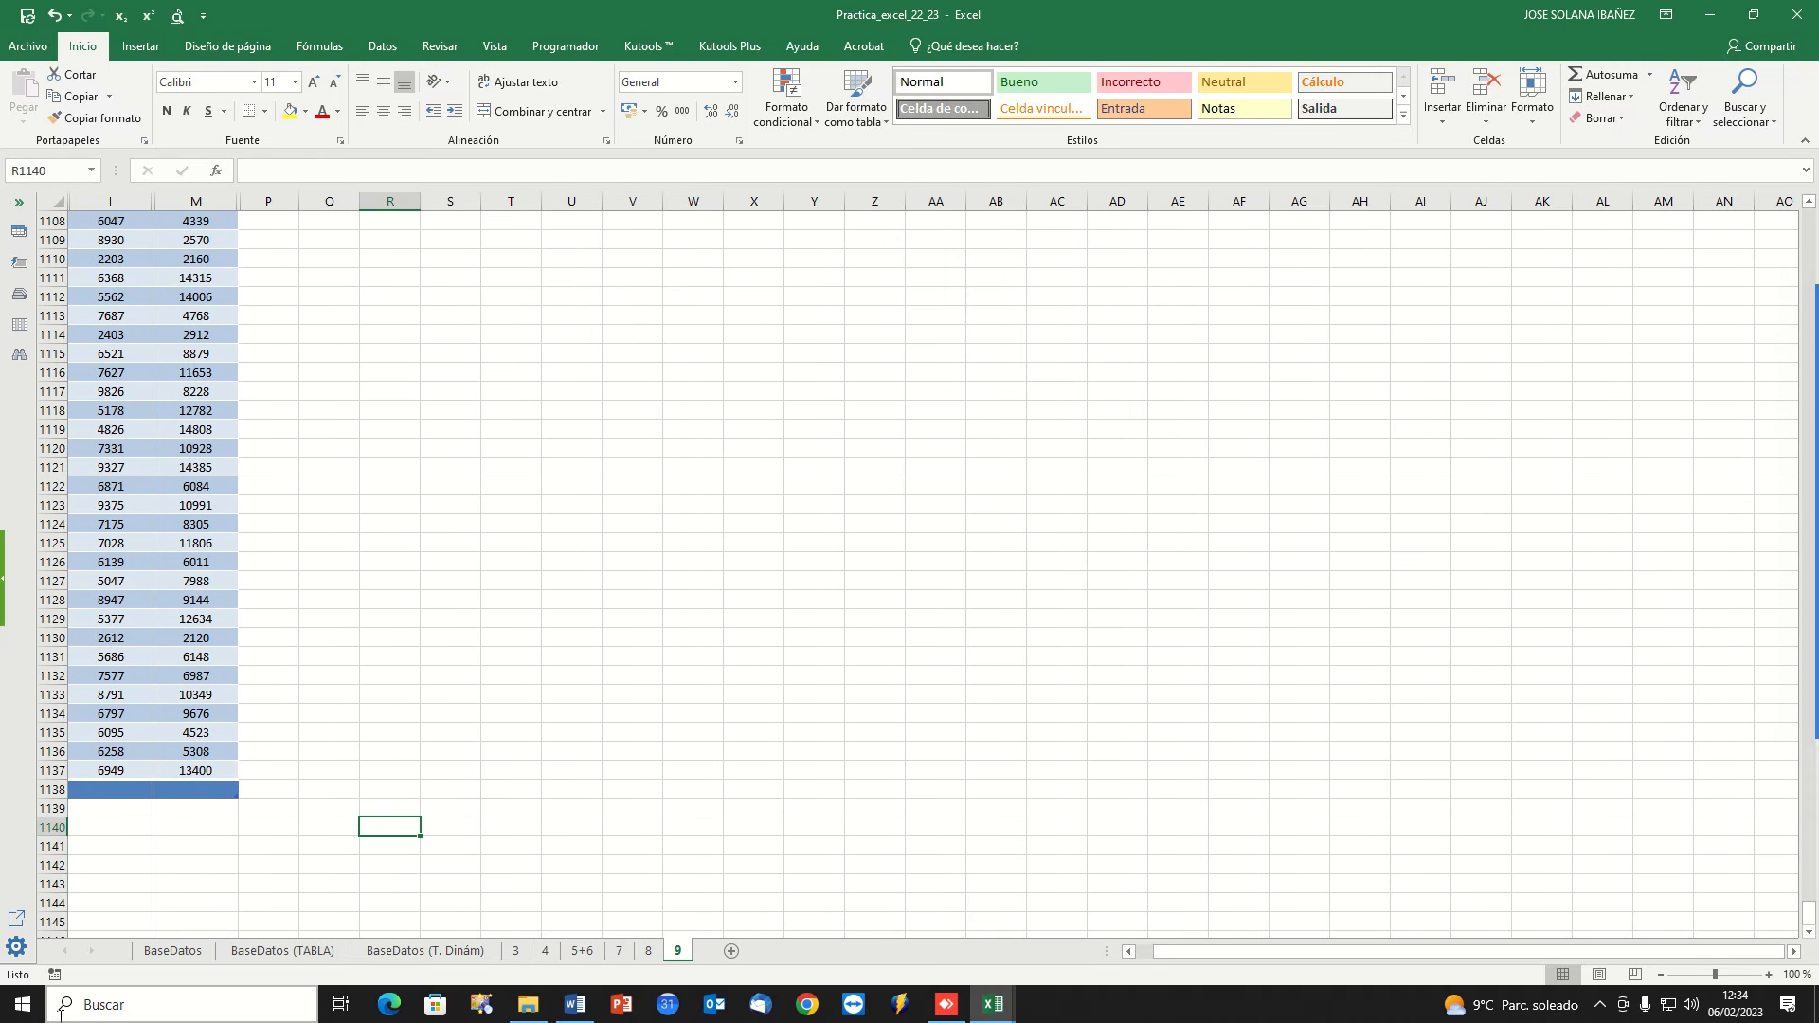
Enter the row labels MEDIA, DESV. TÍP. and CV in R1140:R1142 and widen column R to fit them.
{"action": "type", "text": "MEDIA"}
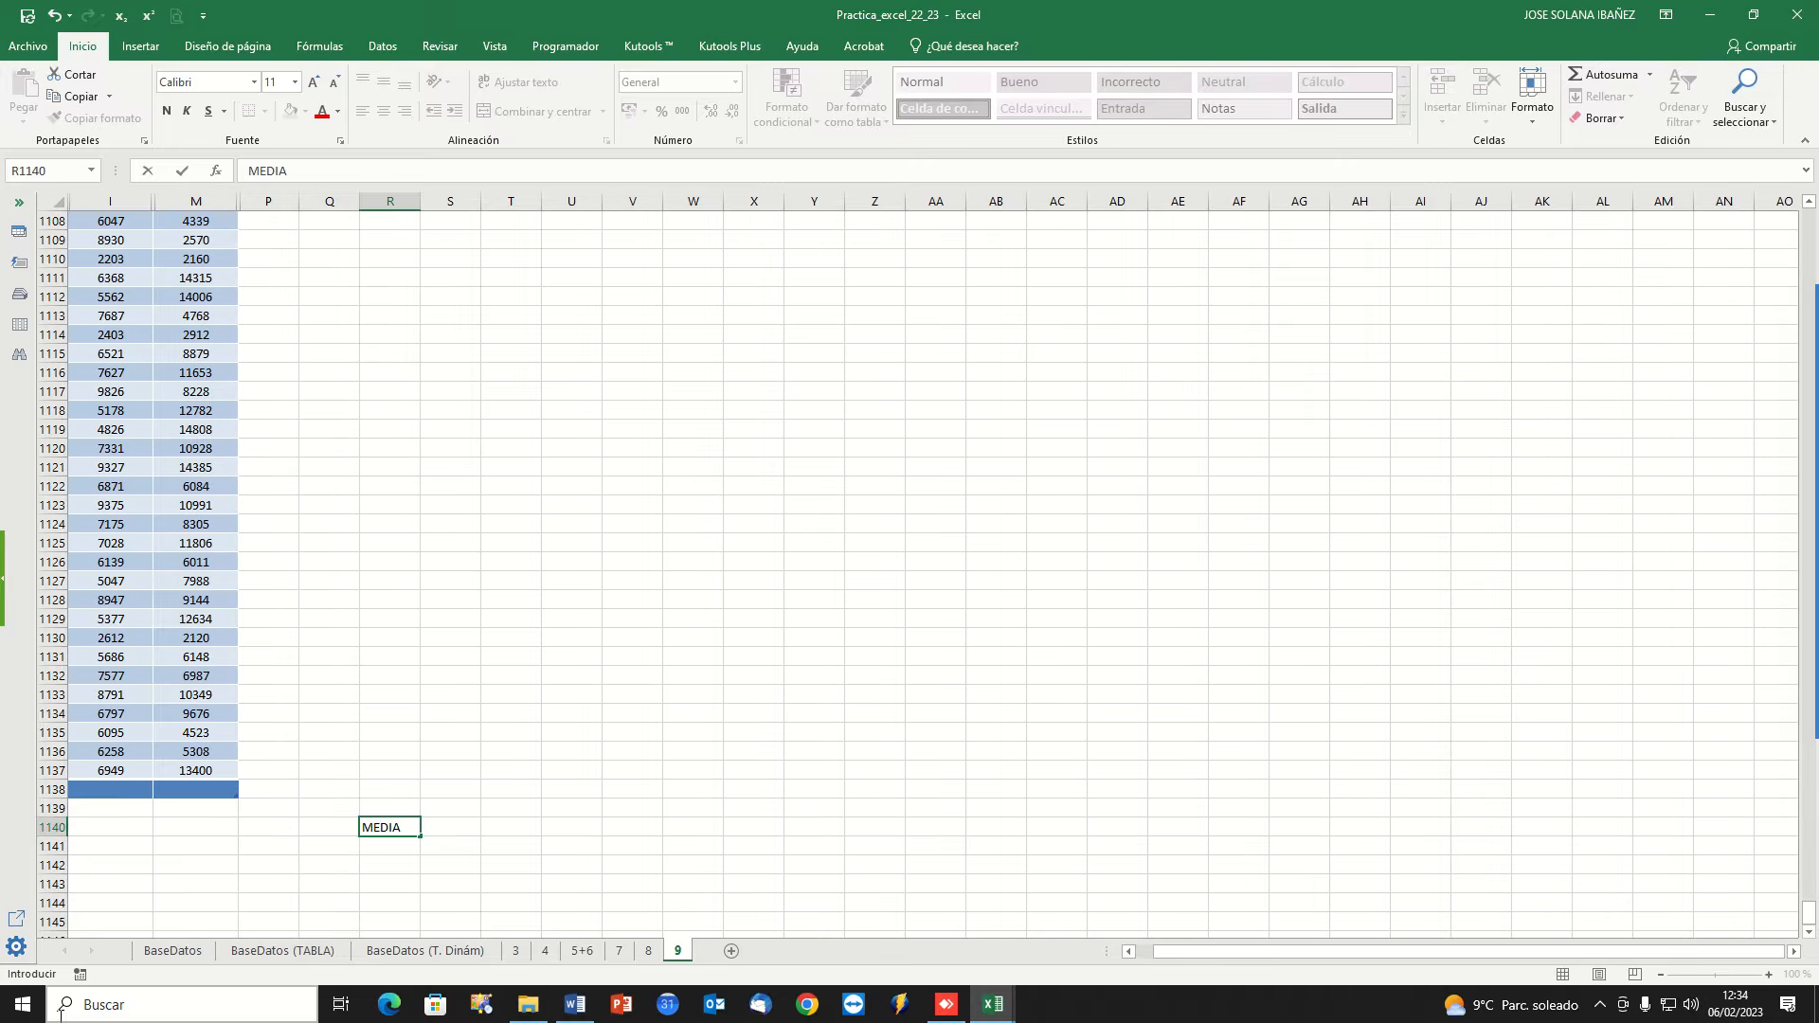
{"action": "key", "text": "Return"}
{"action": "type", "text": "dE"}
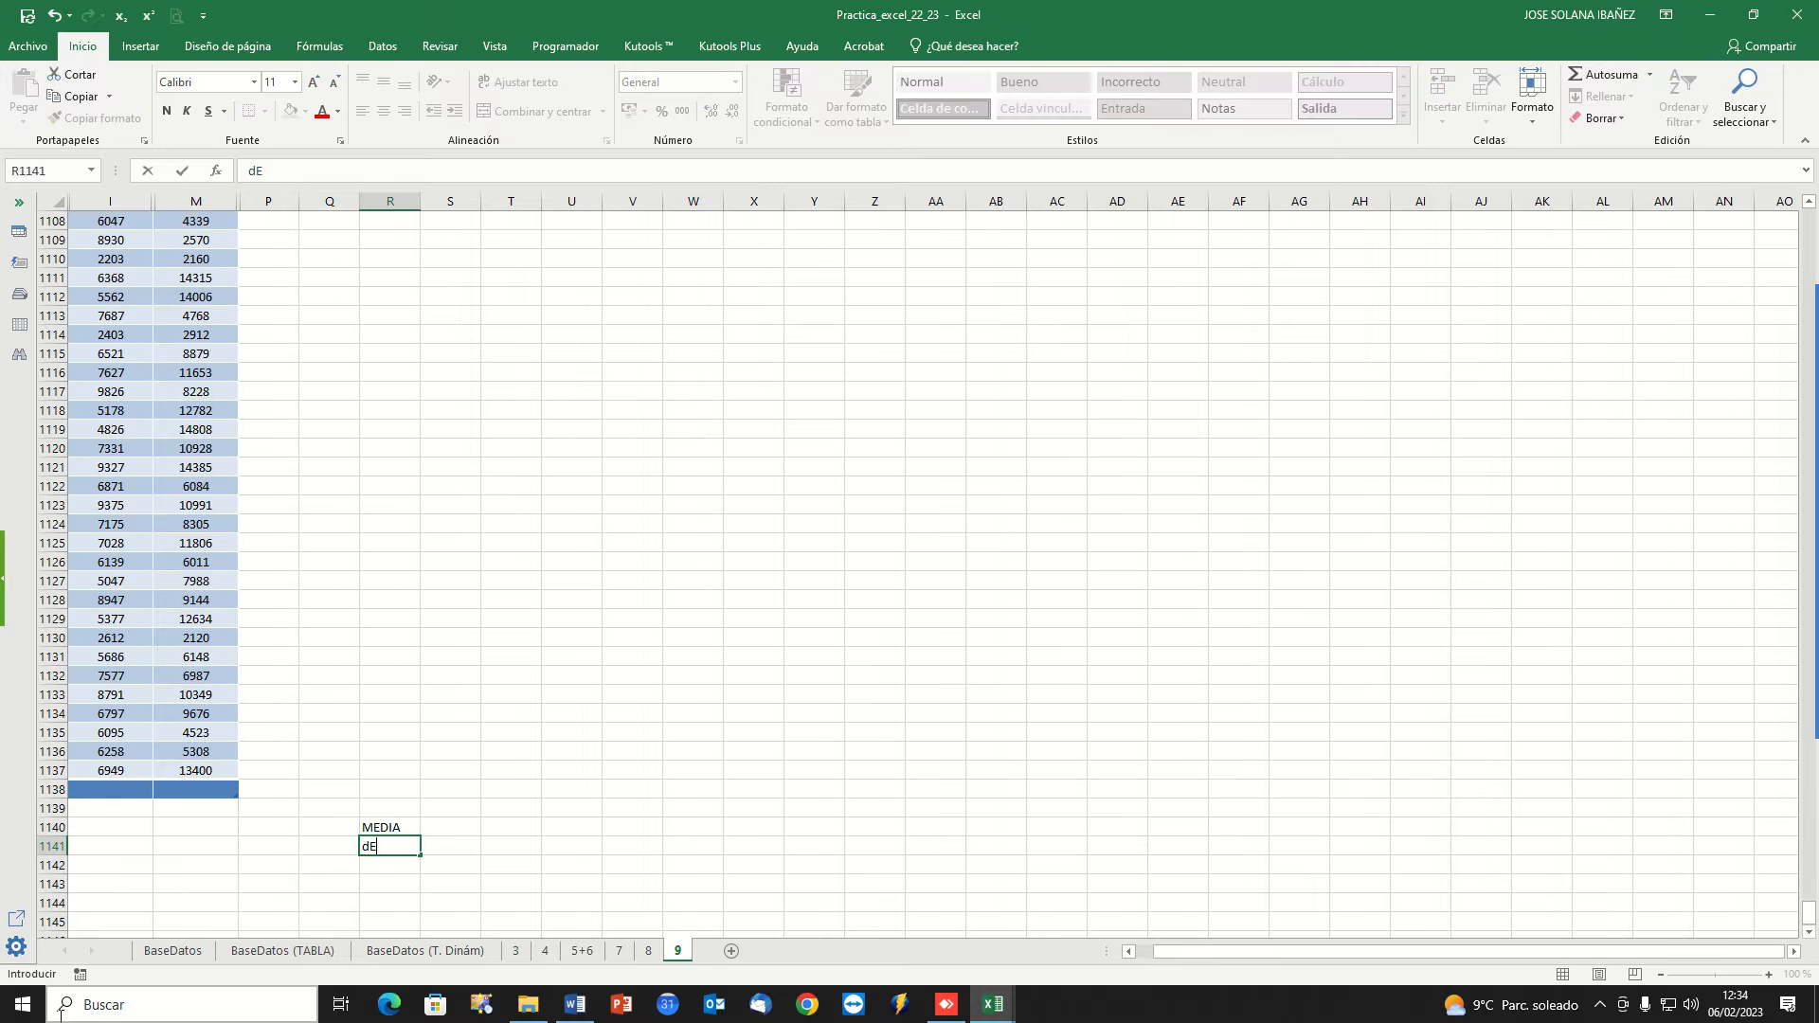
{"action": "type", "text": "Sdes"}
{"action": "type", "text": "ESV. TÍP."}
{"action": "key", "text": "Return"}
{"action": "type", "text": "c"}
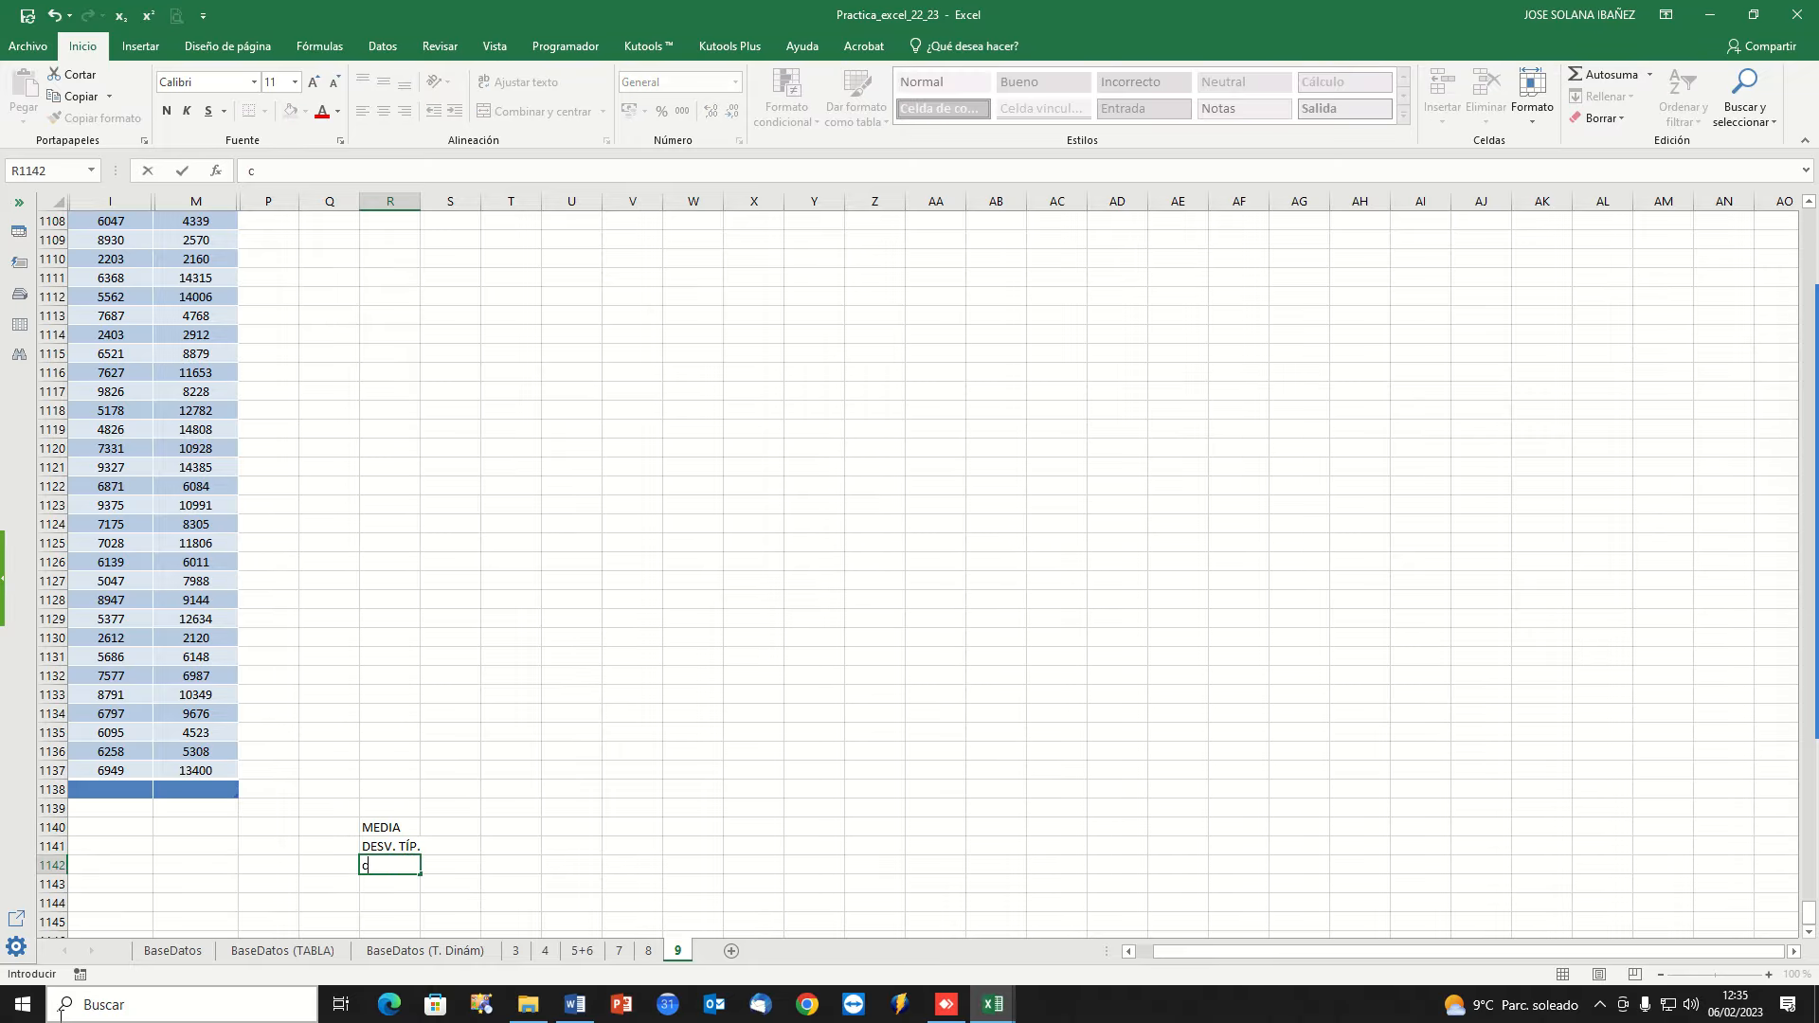
{"action": "type", "text": "V"}
{"action": "key", "text": "Return"}
{"action": "key", "text": "Up"}
{"action": "key", "text": "Up"}
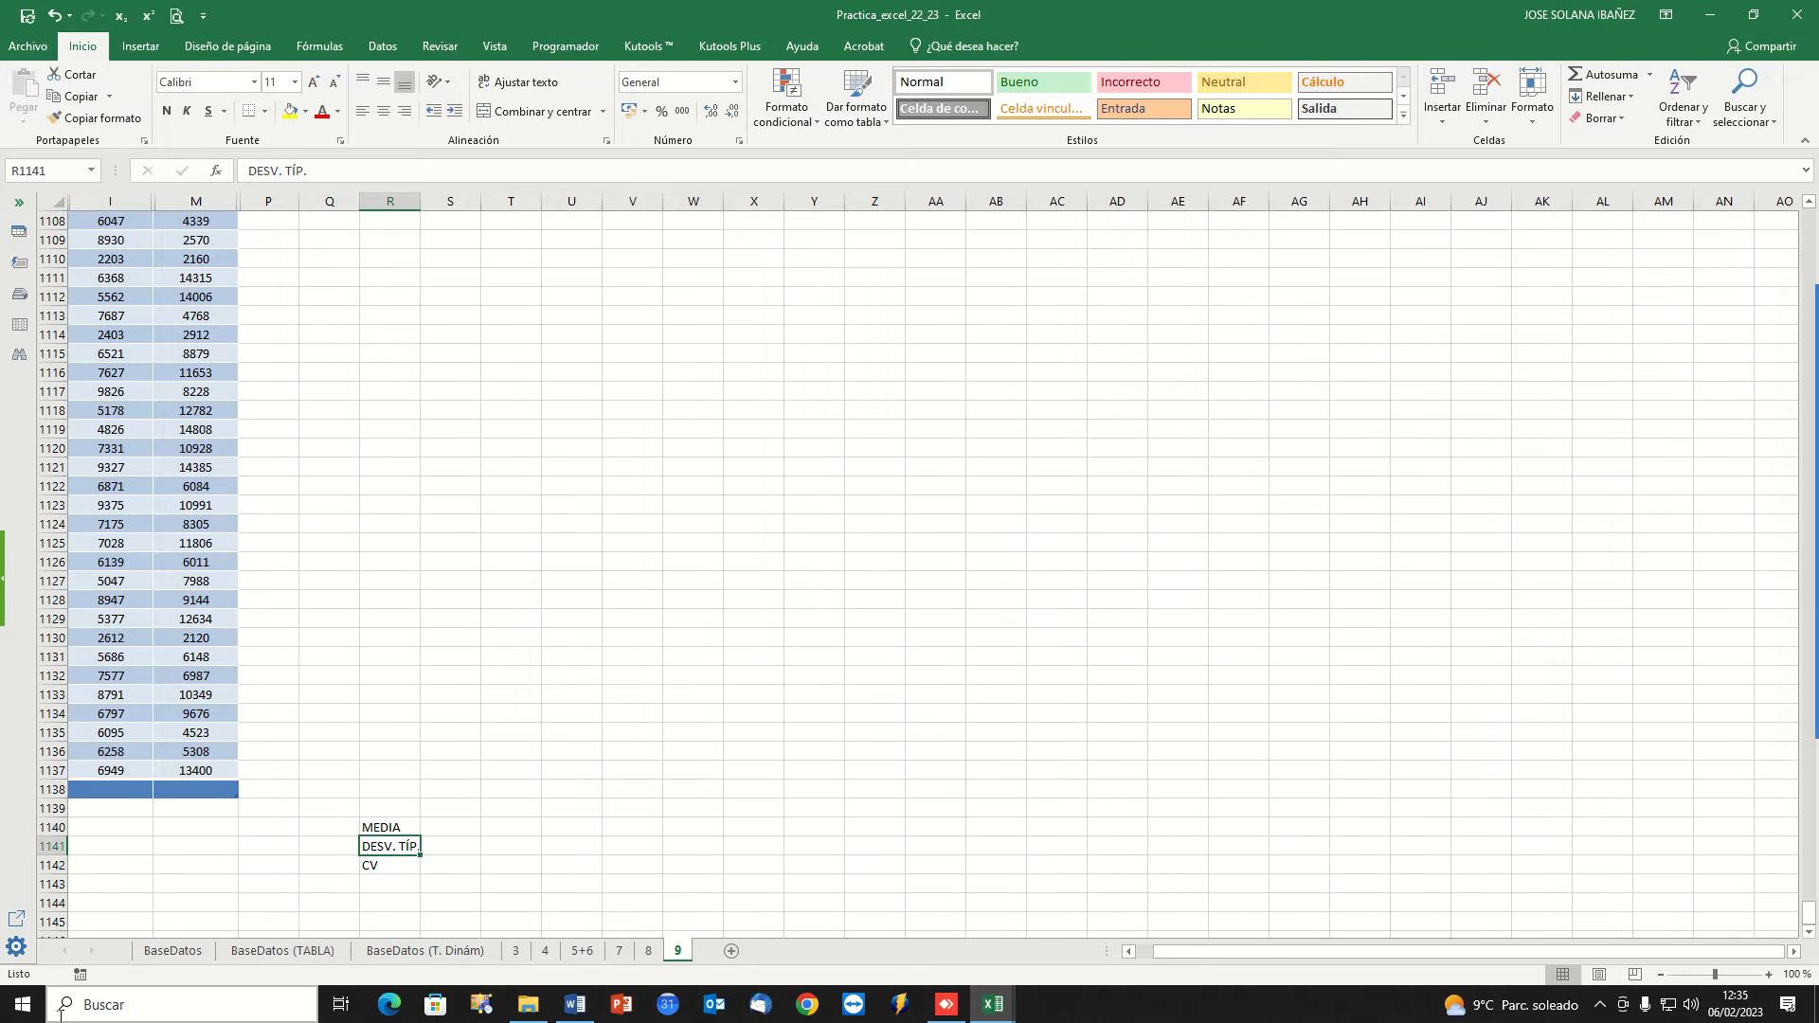
{"action": "left_click_drag", "start_coordinate": [421, 201], "coordinate": [456, 200]}
Enter the column headings GASTO1 in S1139 and GASTO5 in T1139, and select S1140 beneath the first.
{"action": "left_click", "coordinate": [497, 827]}
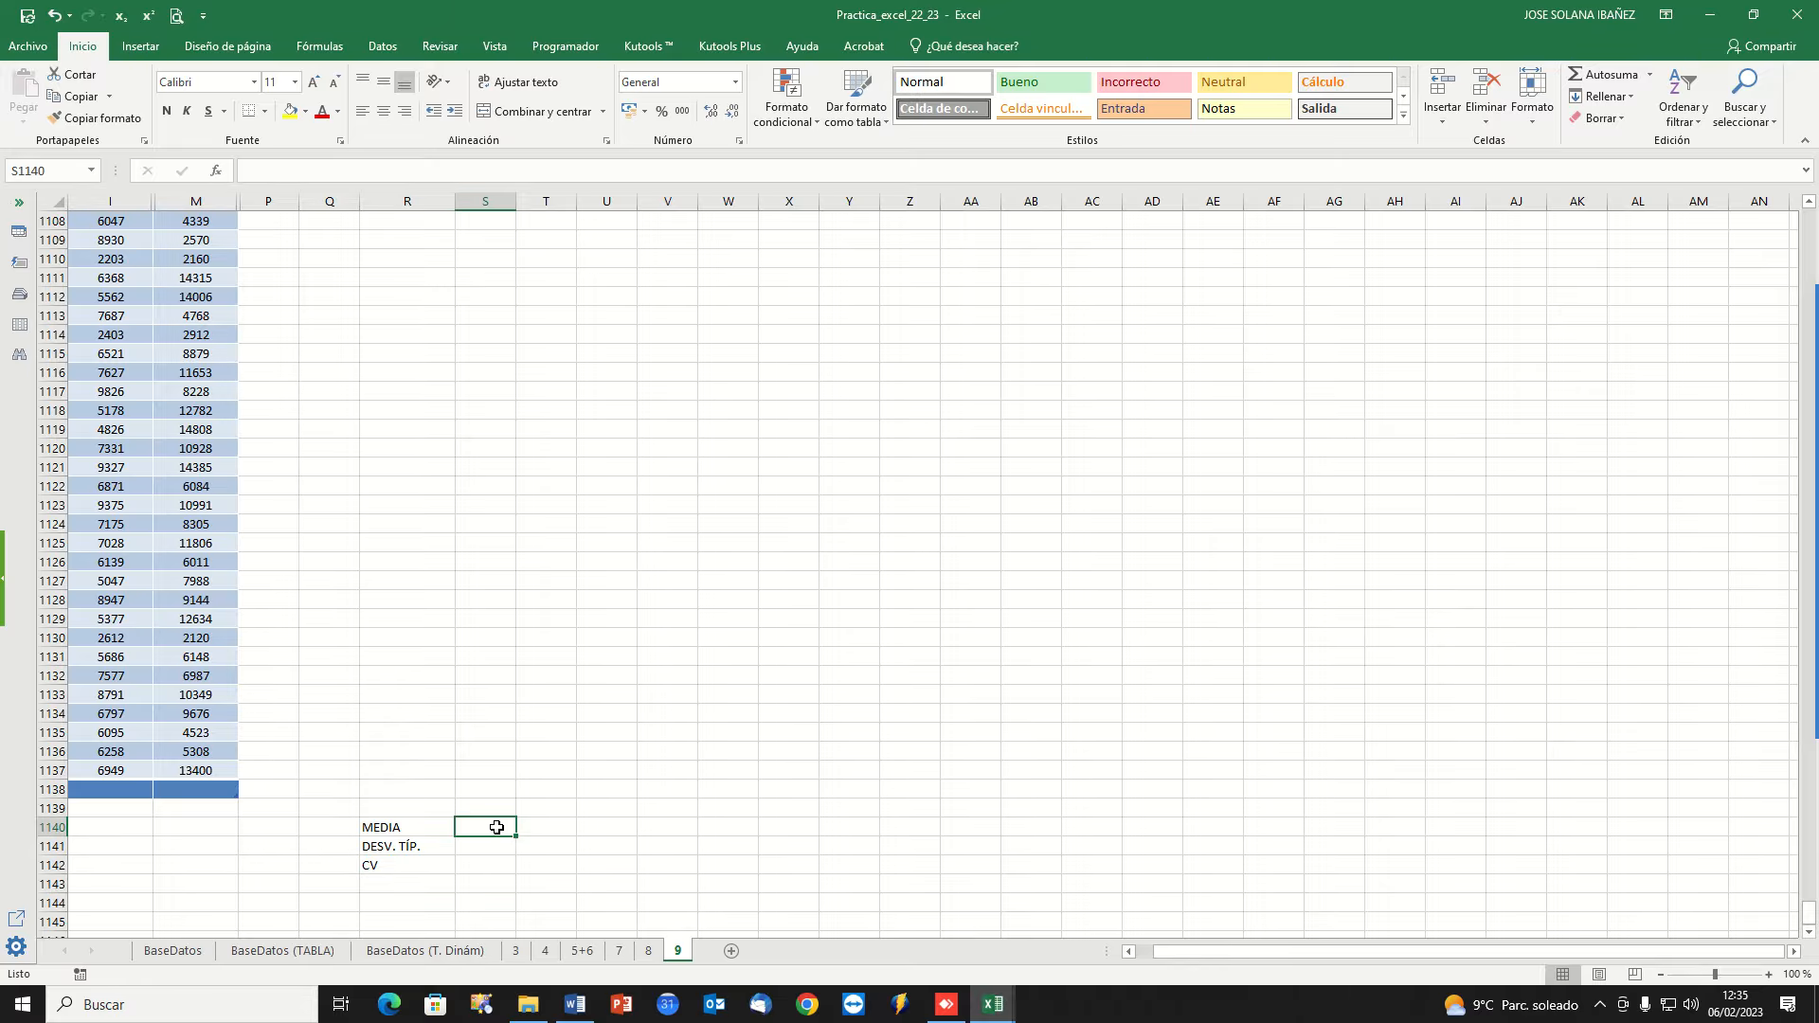
{"action": "key", "text": "Up"}
{"action": "type", "text": "GASTO"}
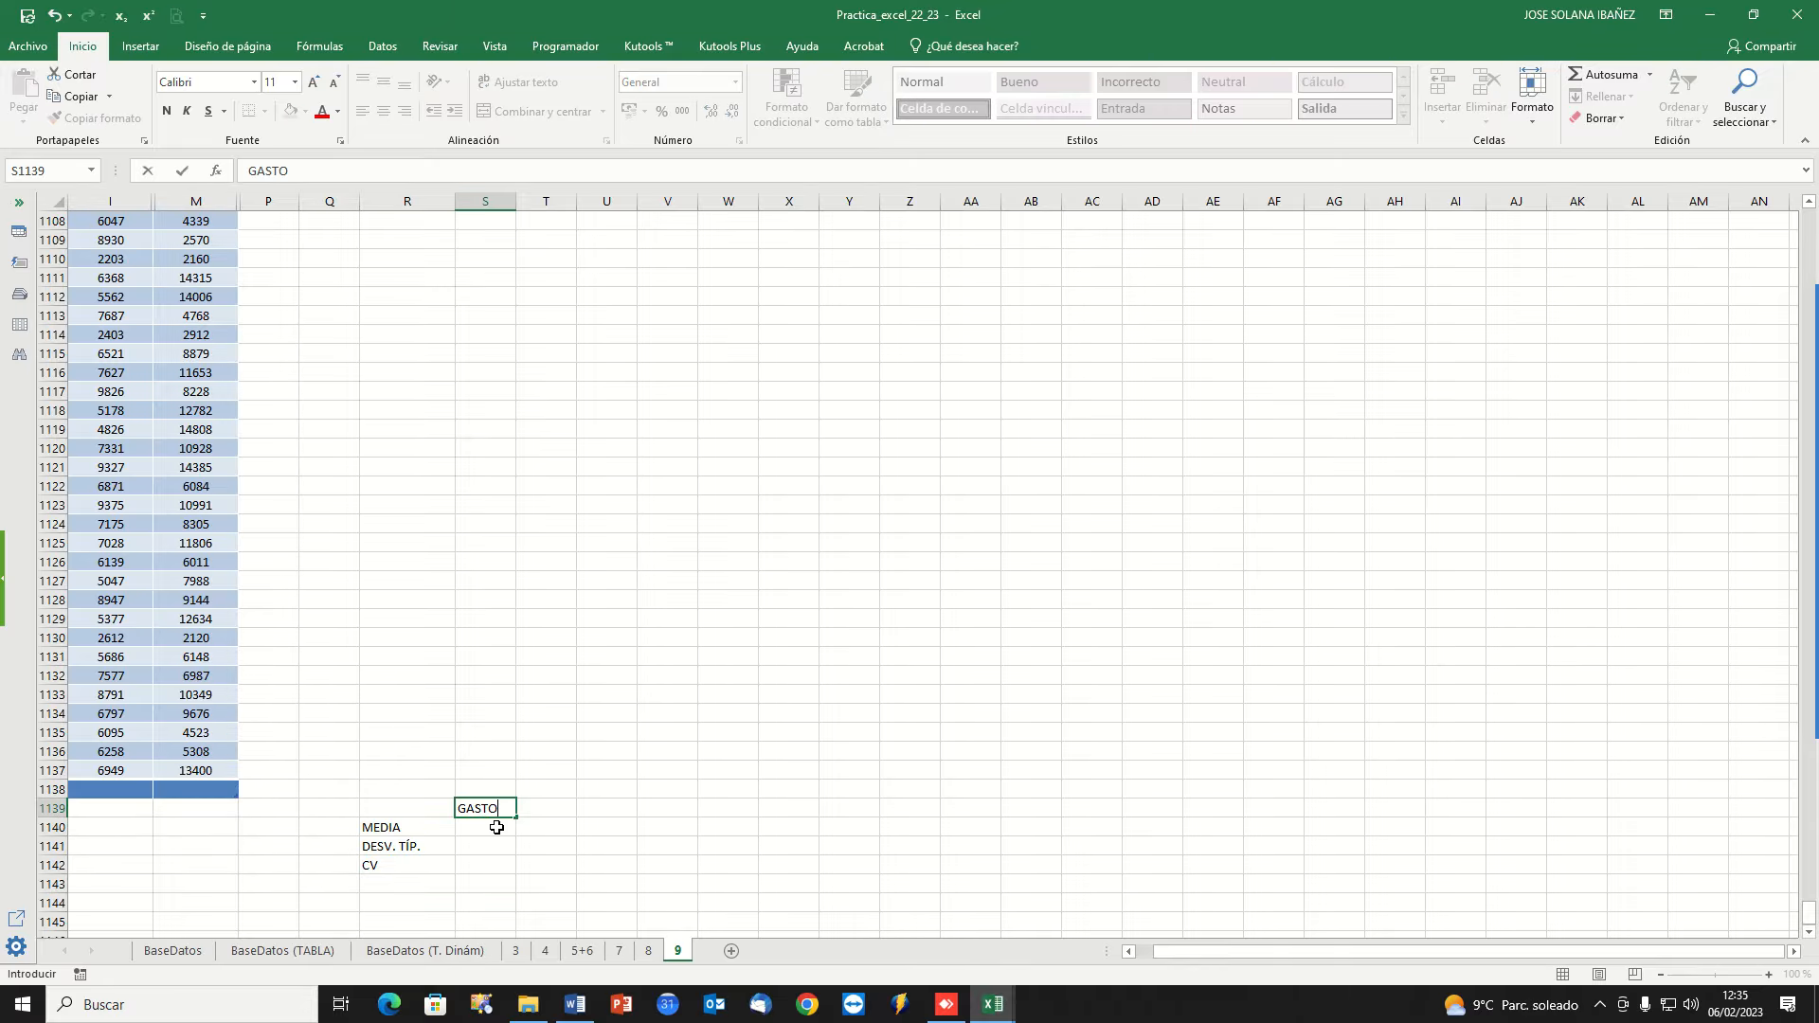
{"action": "key", "text": "Right"}
{"action": "type", "text": "GASTOS"}
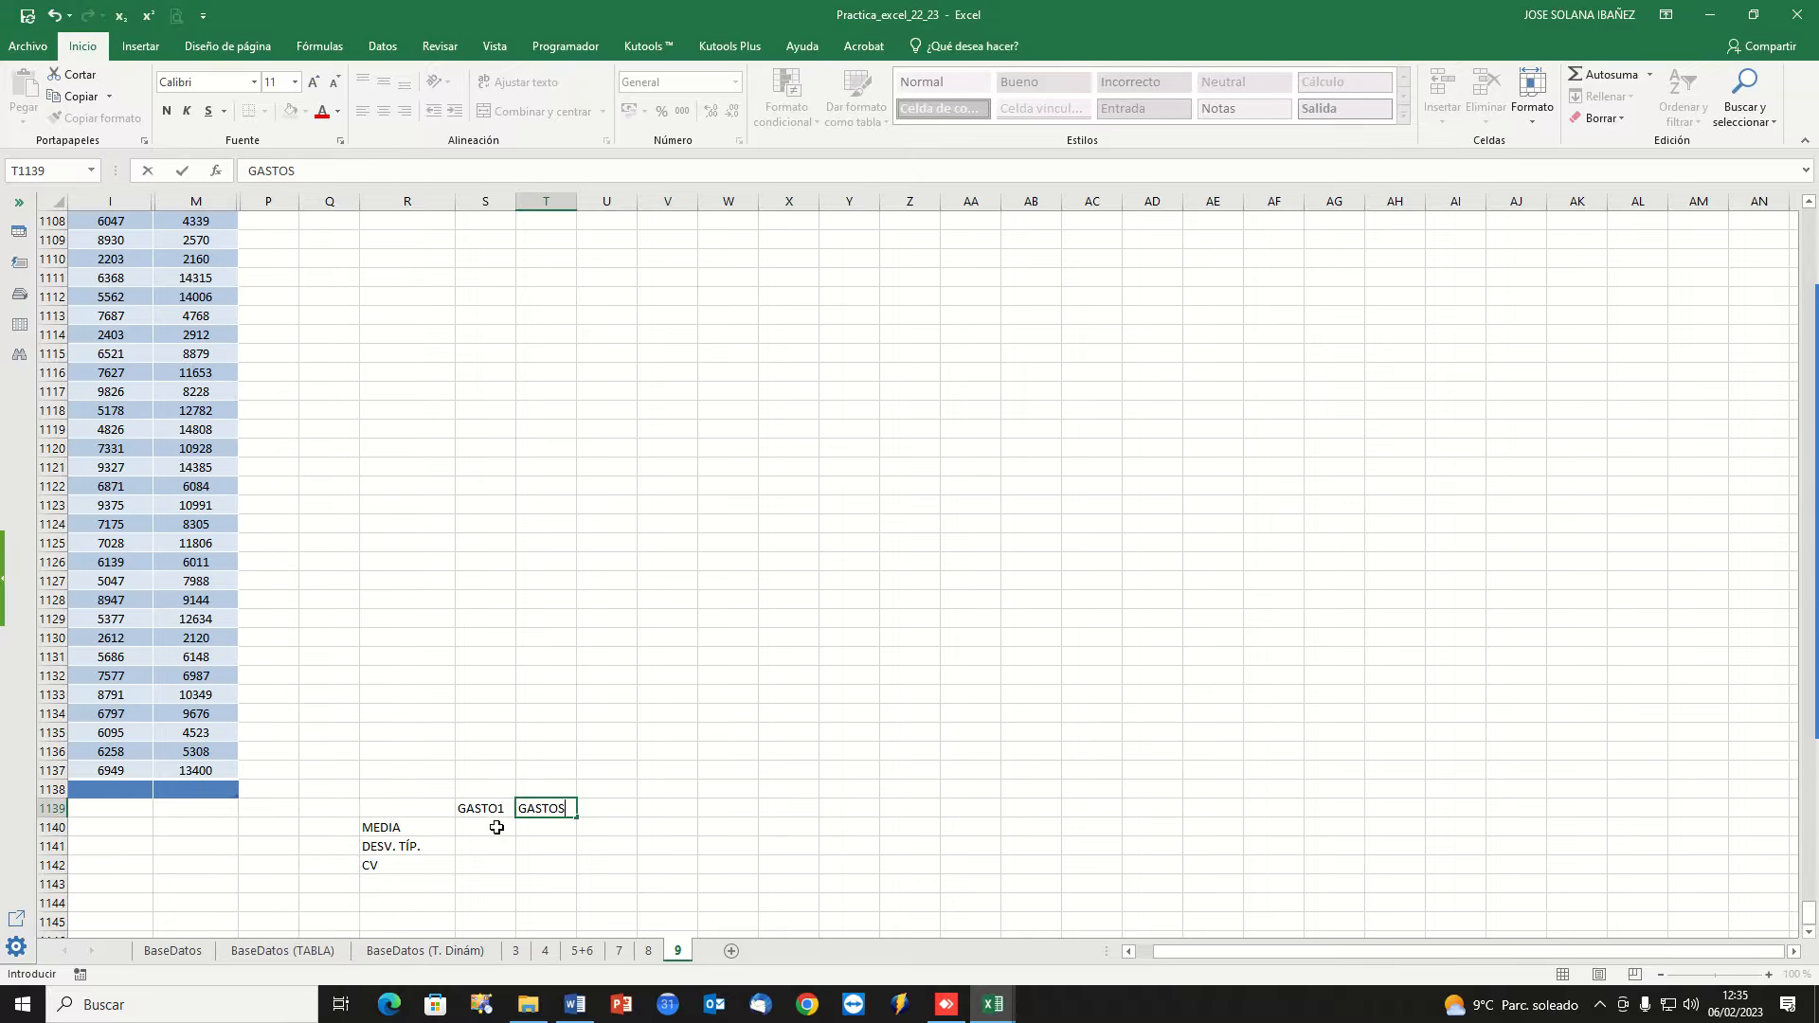
{"action": "type", "text": "5"}
{"action": "left_click", "coordinate": [496, 828]}
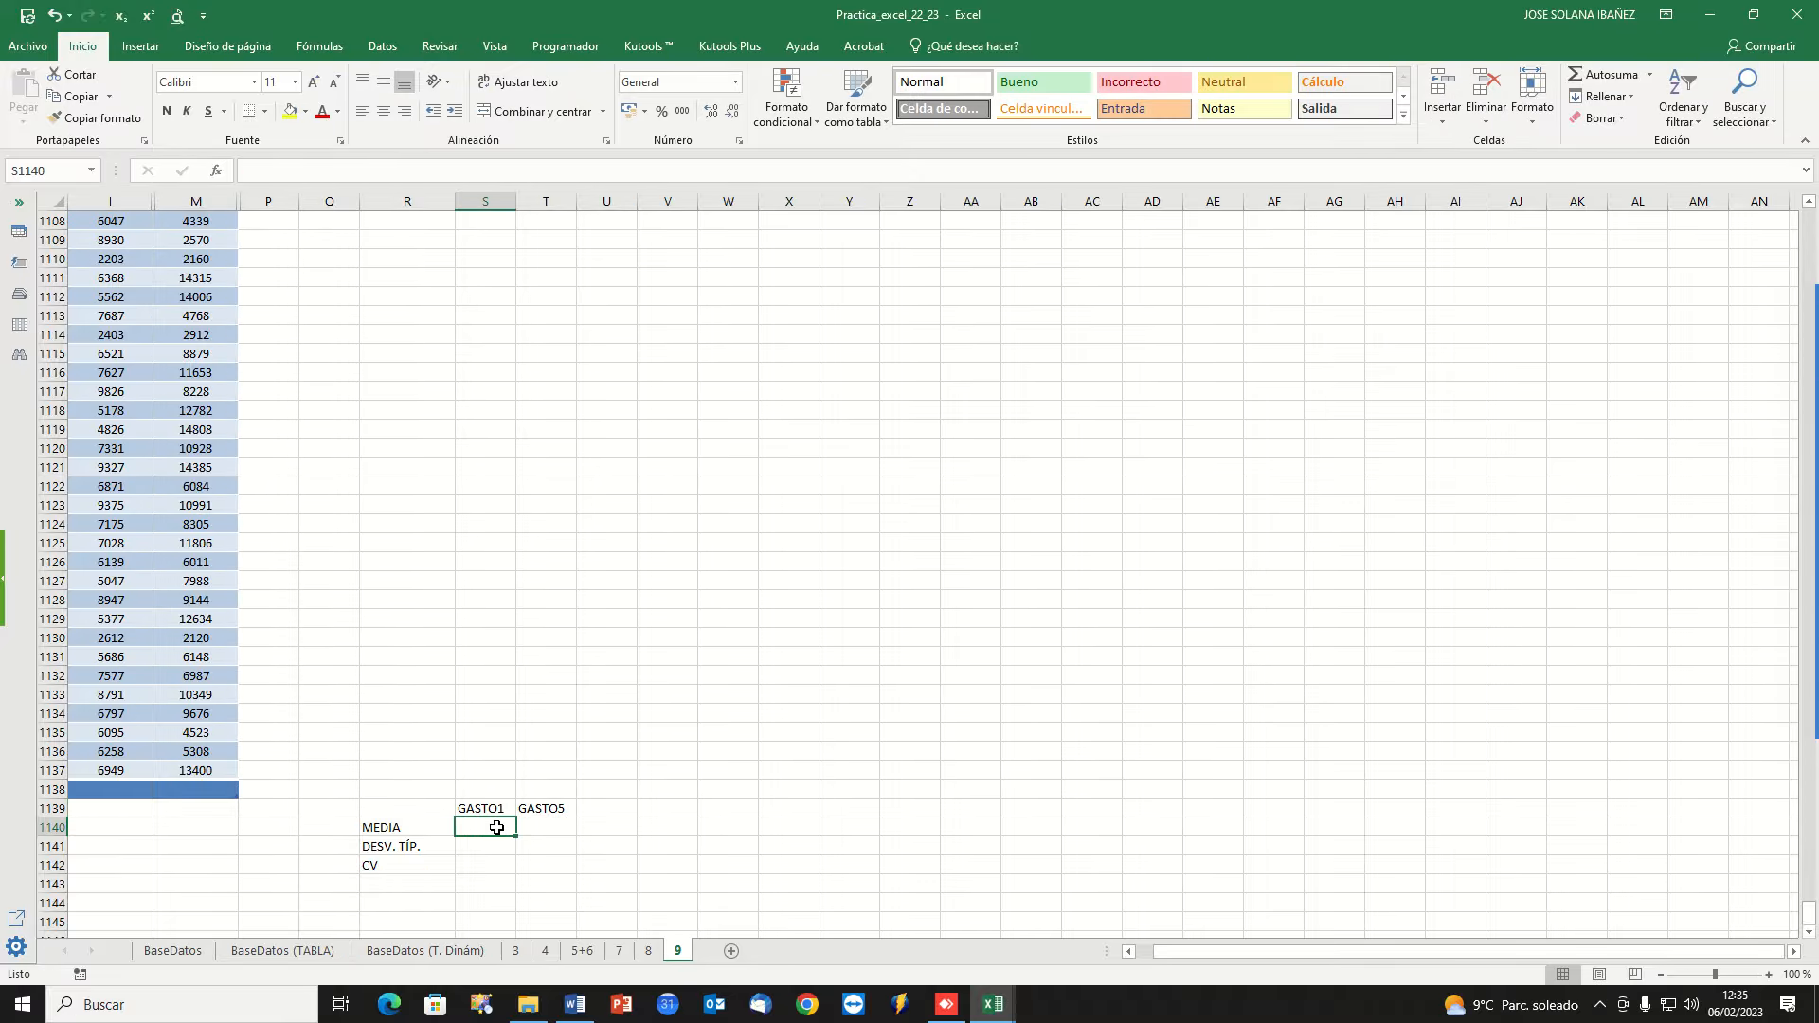
Set the Gasto1 cell in the table's total row to Promedio and paste its result as a value into S1140.
{"action": "left_click", "coordinate": [135, 792]}
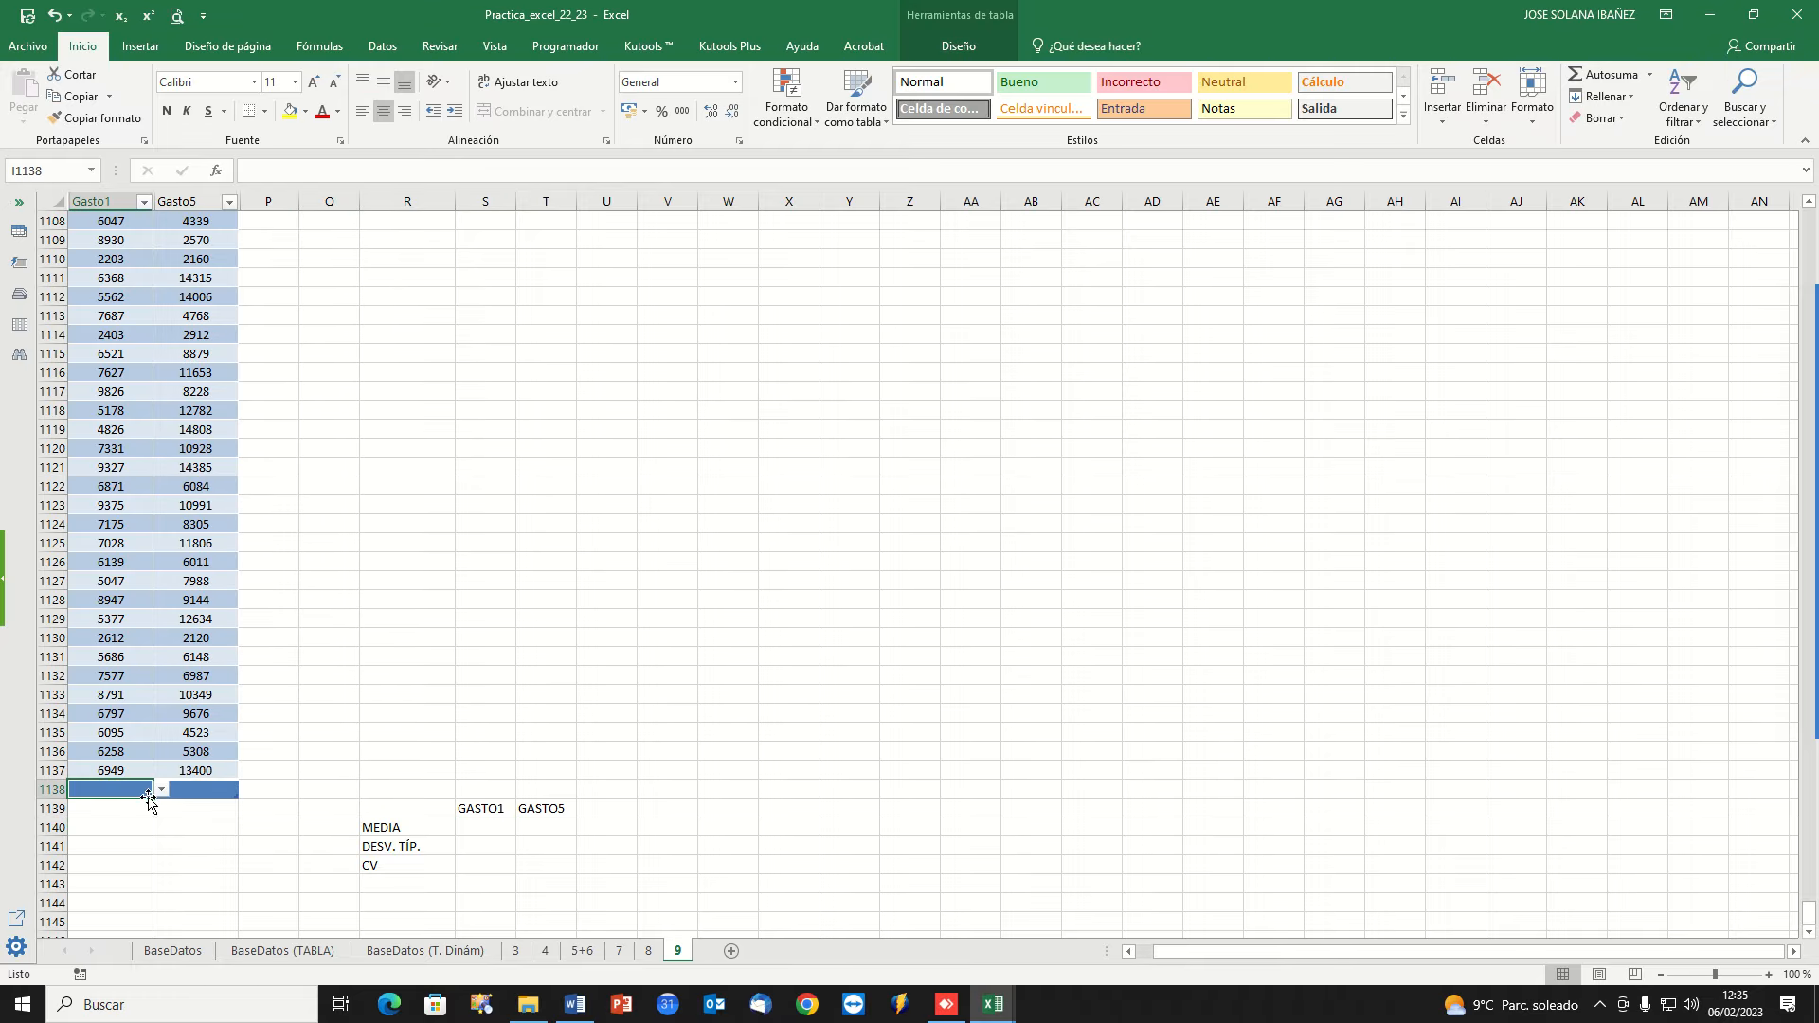
{"action": "left_click", "coordinate": [162, 791]}
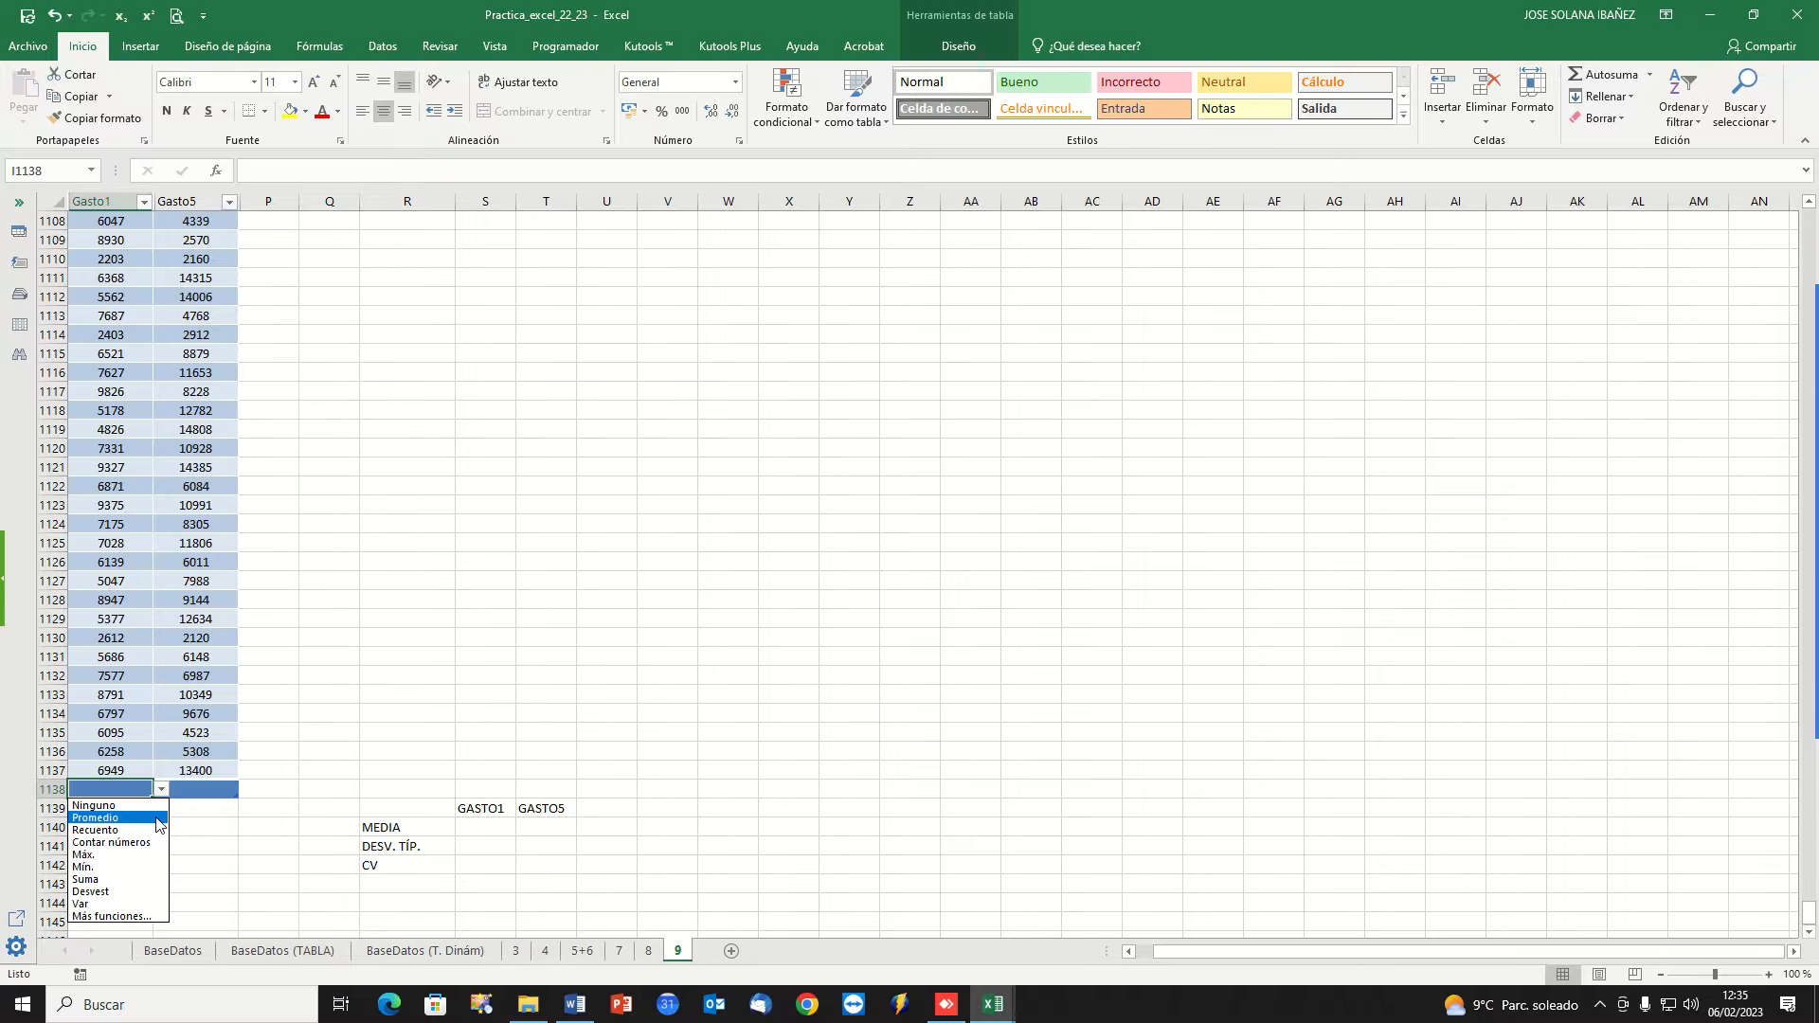
{"action": "left_click", "coordinate": [158, 819]}
{"action": "right_click", "coordinate": [122, 796]}
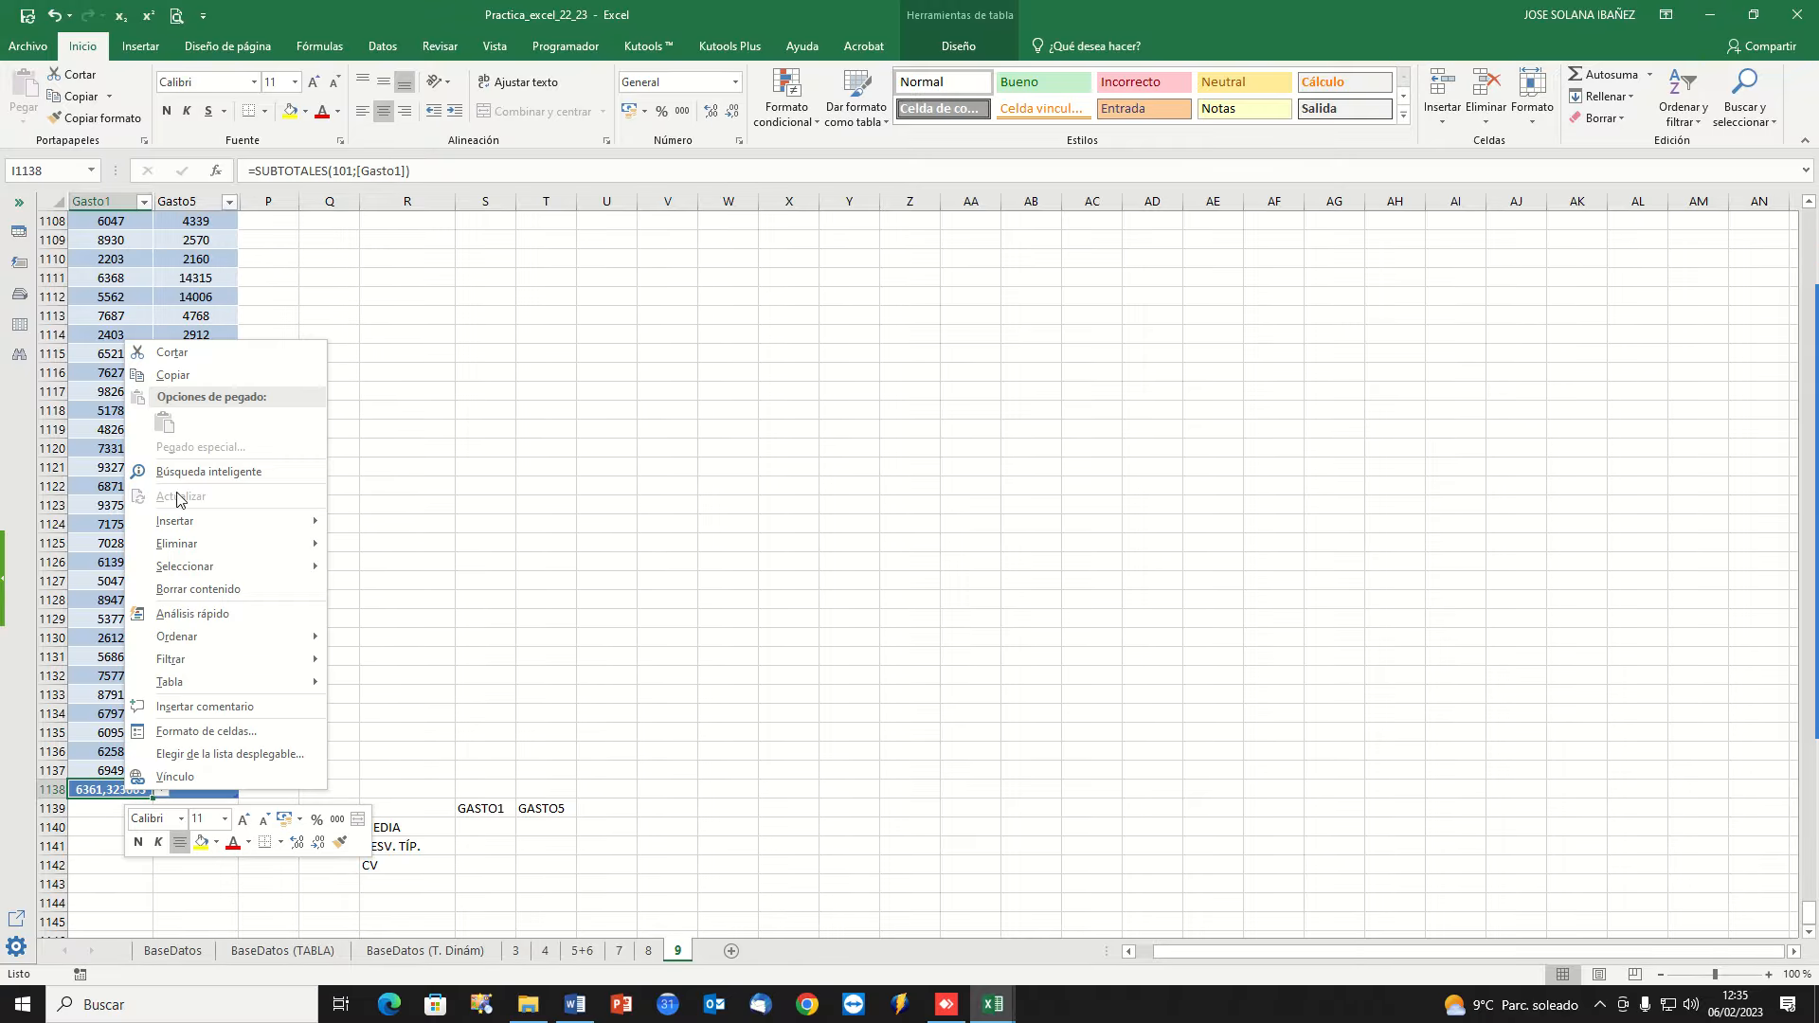
{"action": "left_click", "coordinate": [184, 379]}
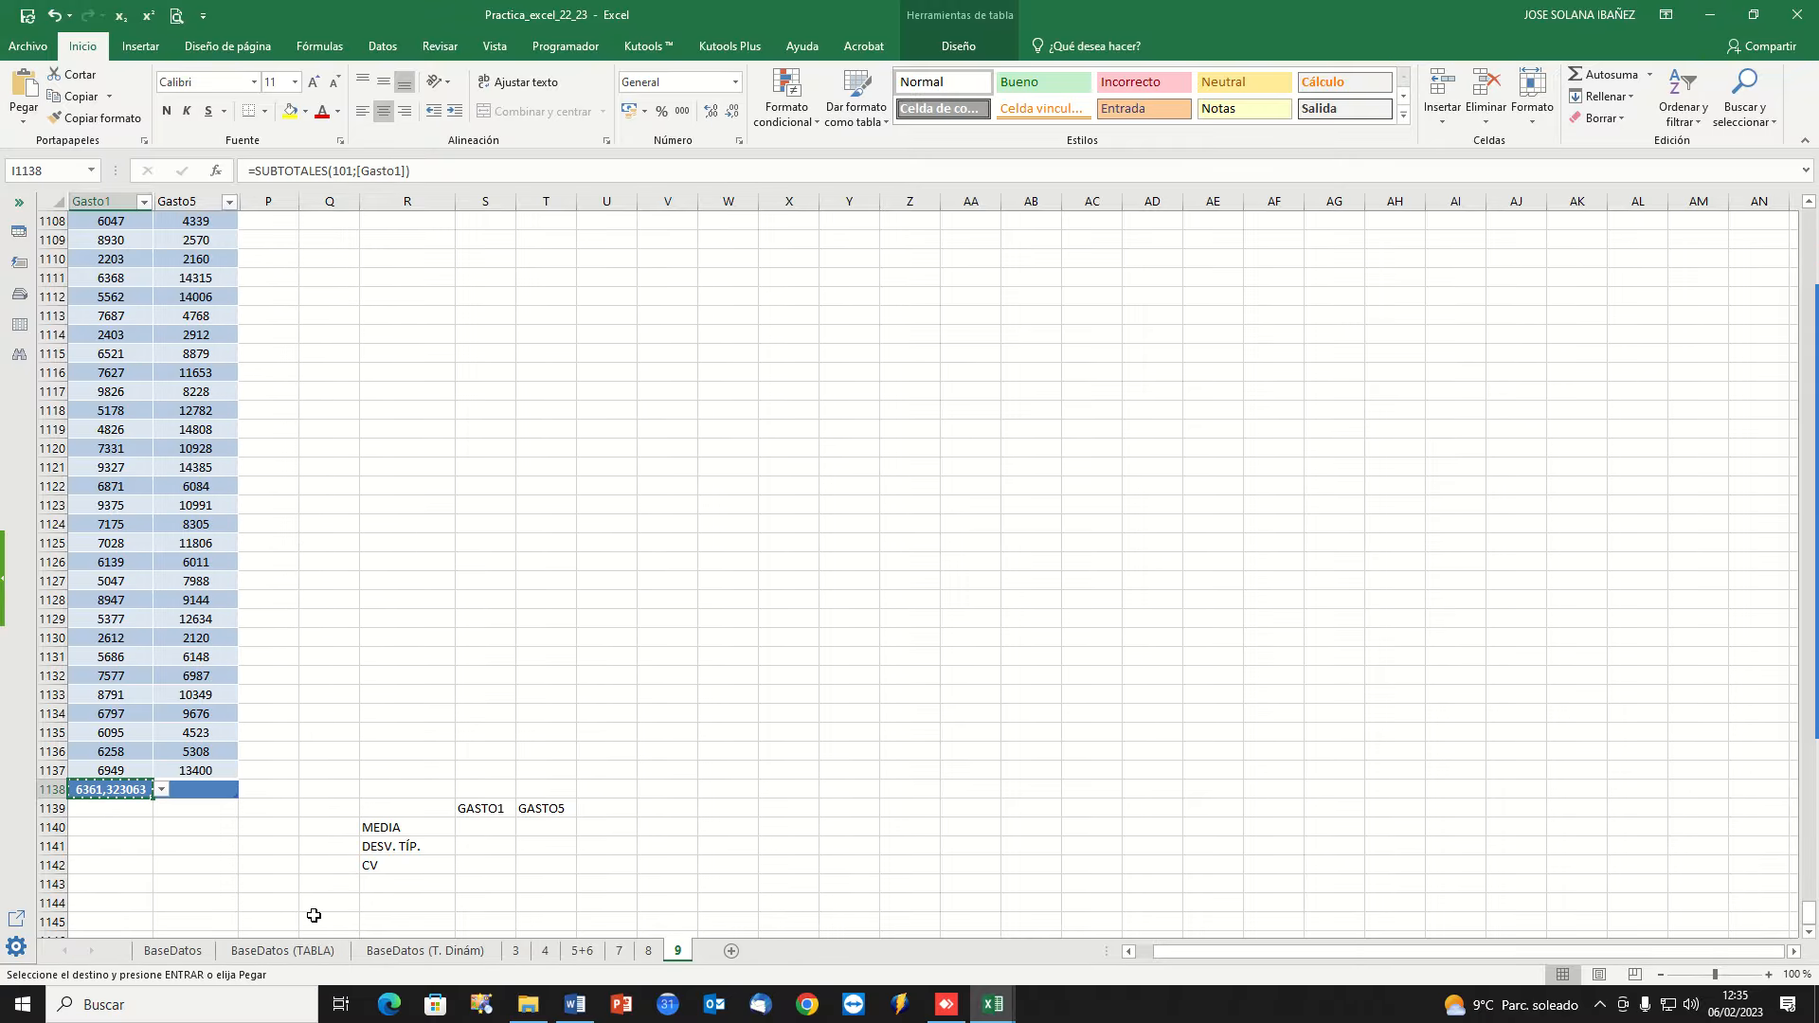
{"action": "right_click", "coordinate": [481, 828]}
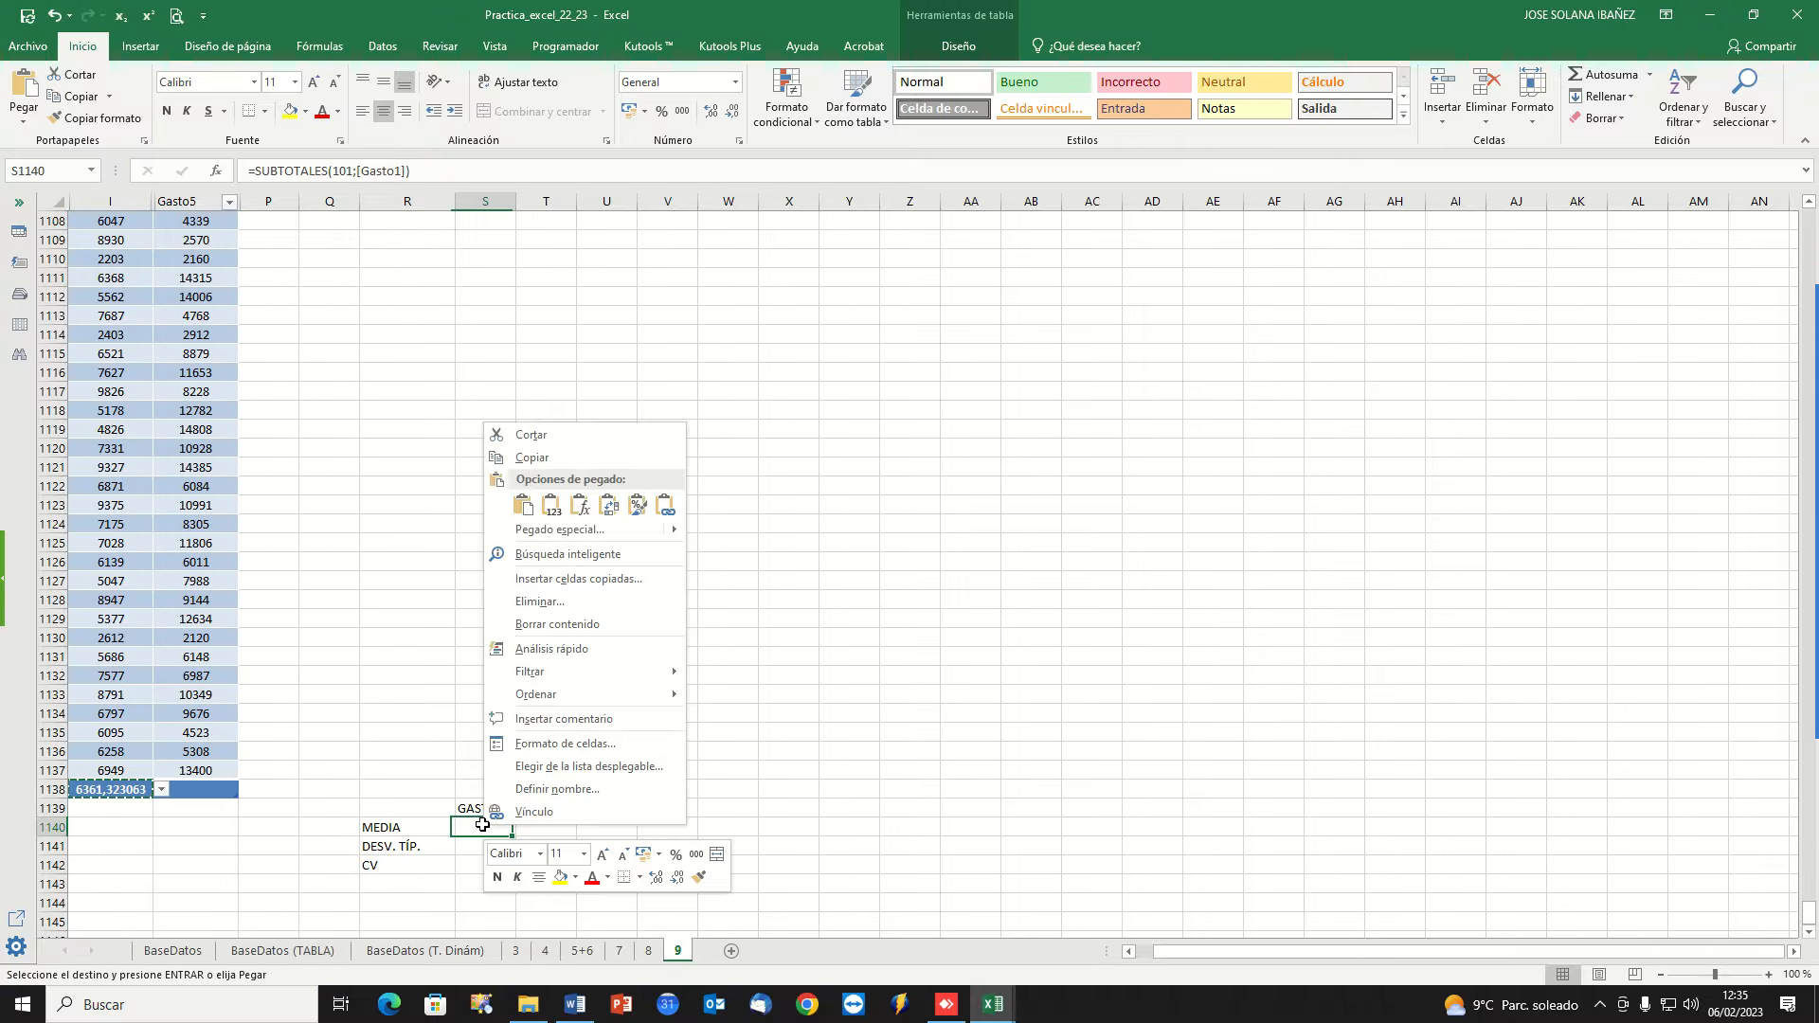
{"action": "left_click", "coordinate": [550, 505]}
Set the Gasto5 cell in the table's total row to Promedio and paste its result as a value into T1140.
{"action": "left_click", "coordinate": [204, 789]}
{"action": "left_click", "coordinate": [246, 789]}
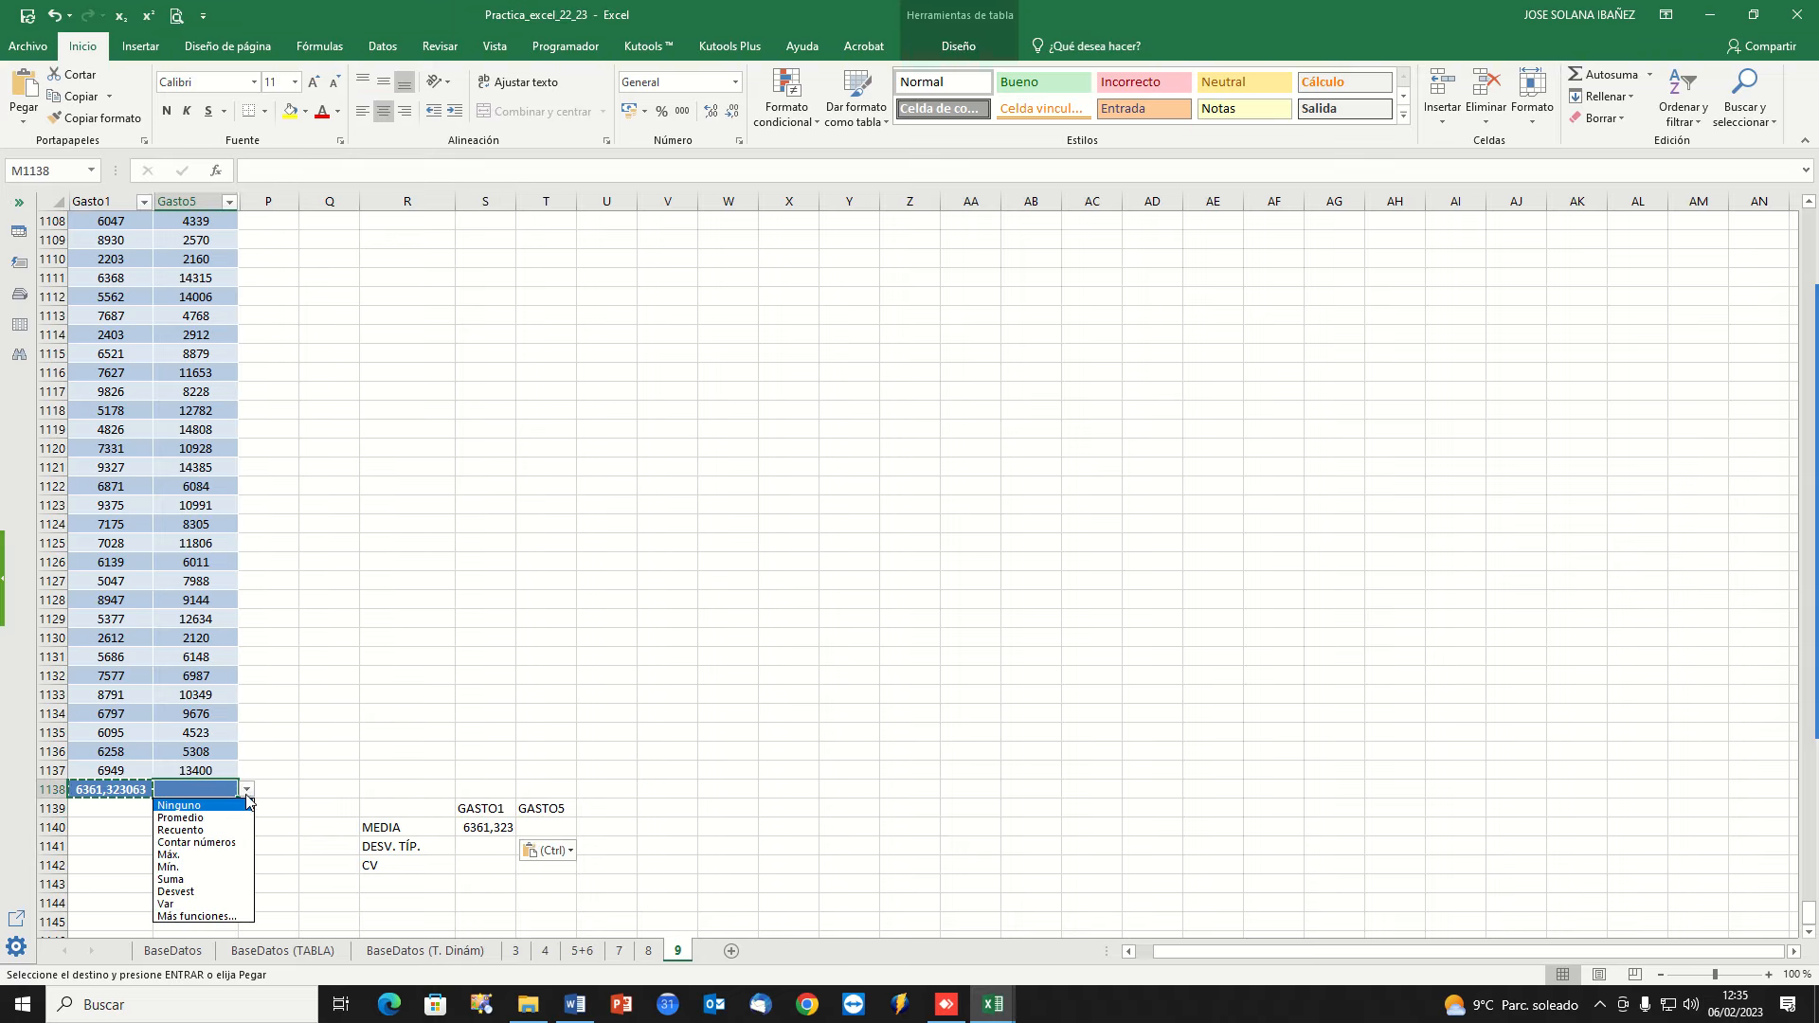
{"action": "left_click", "coordinate": [180, 816]}
{"action": "right_click", "coordinate": [202, 790]}
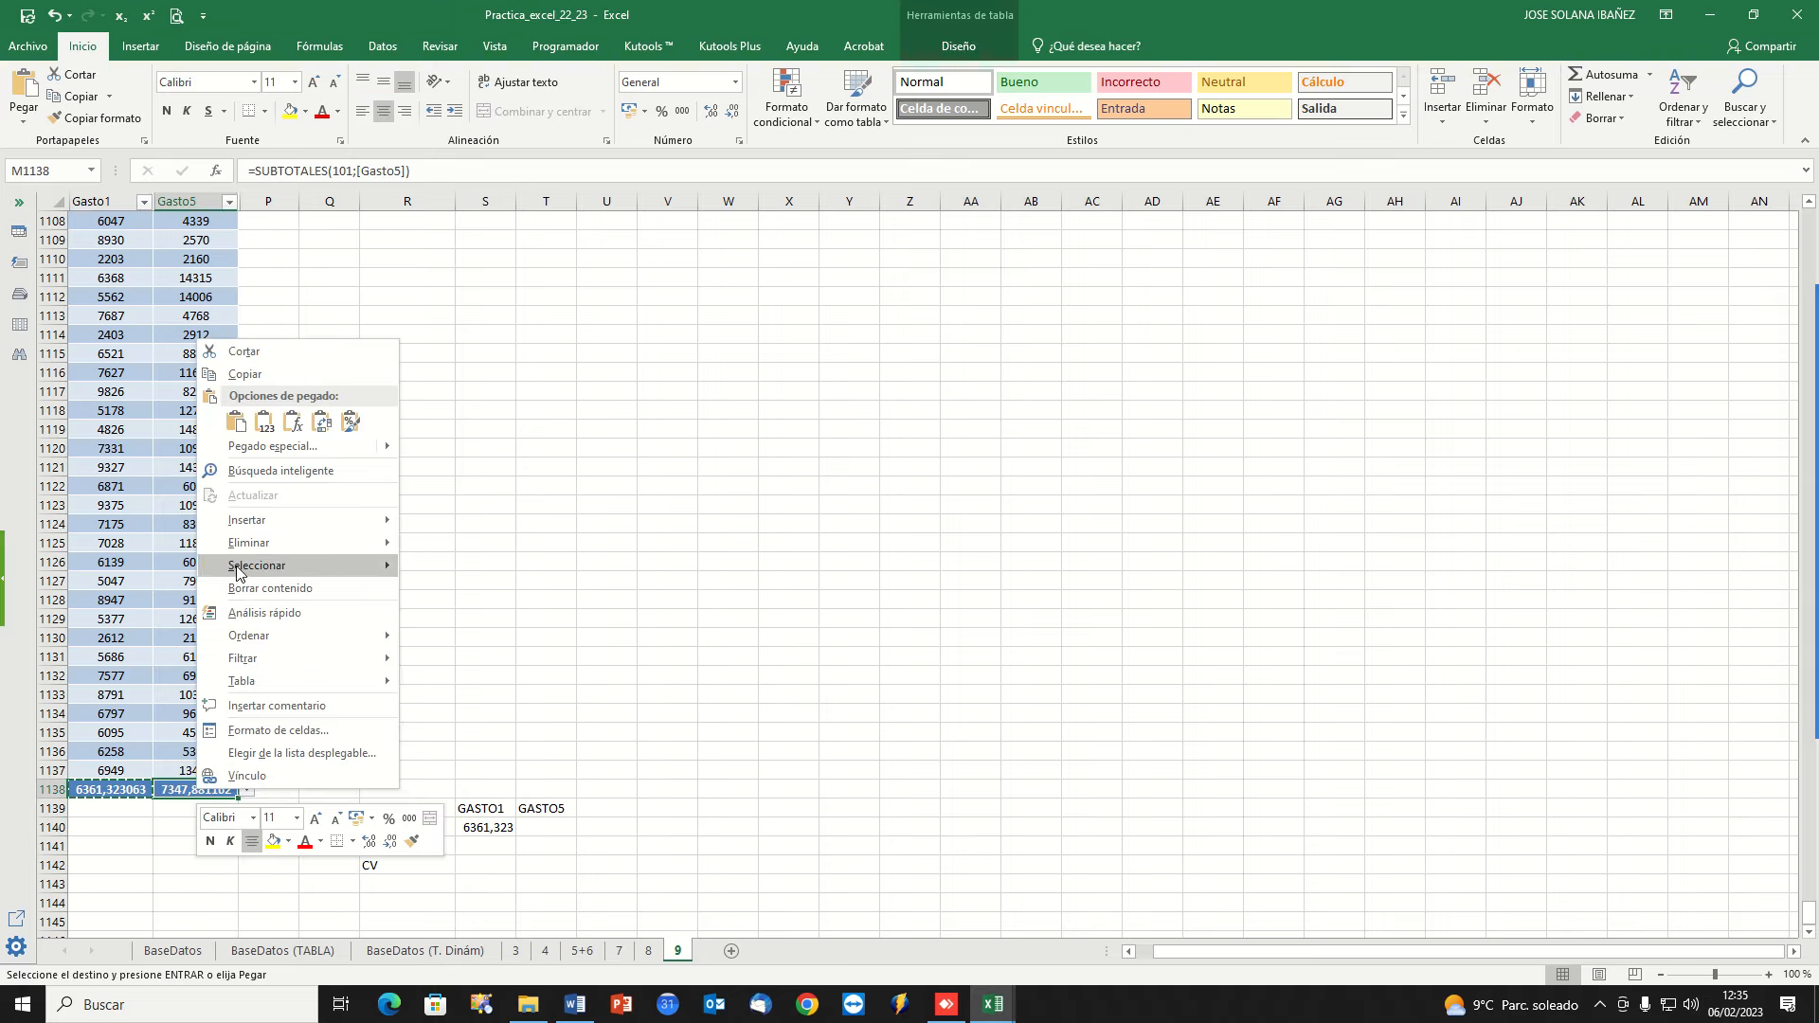
{"action": "left_click", "coordinate": [245, 374]}
{"action": "right_click", "coordinate": [543, 832]}
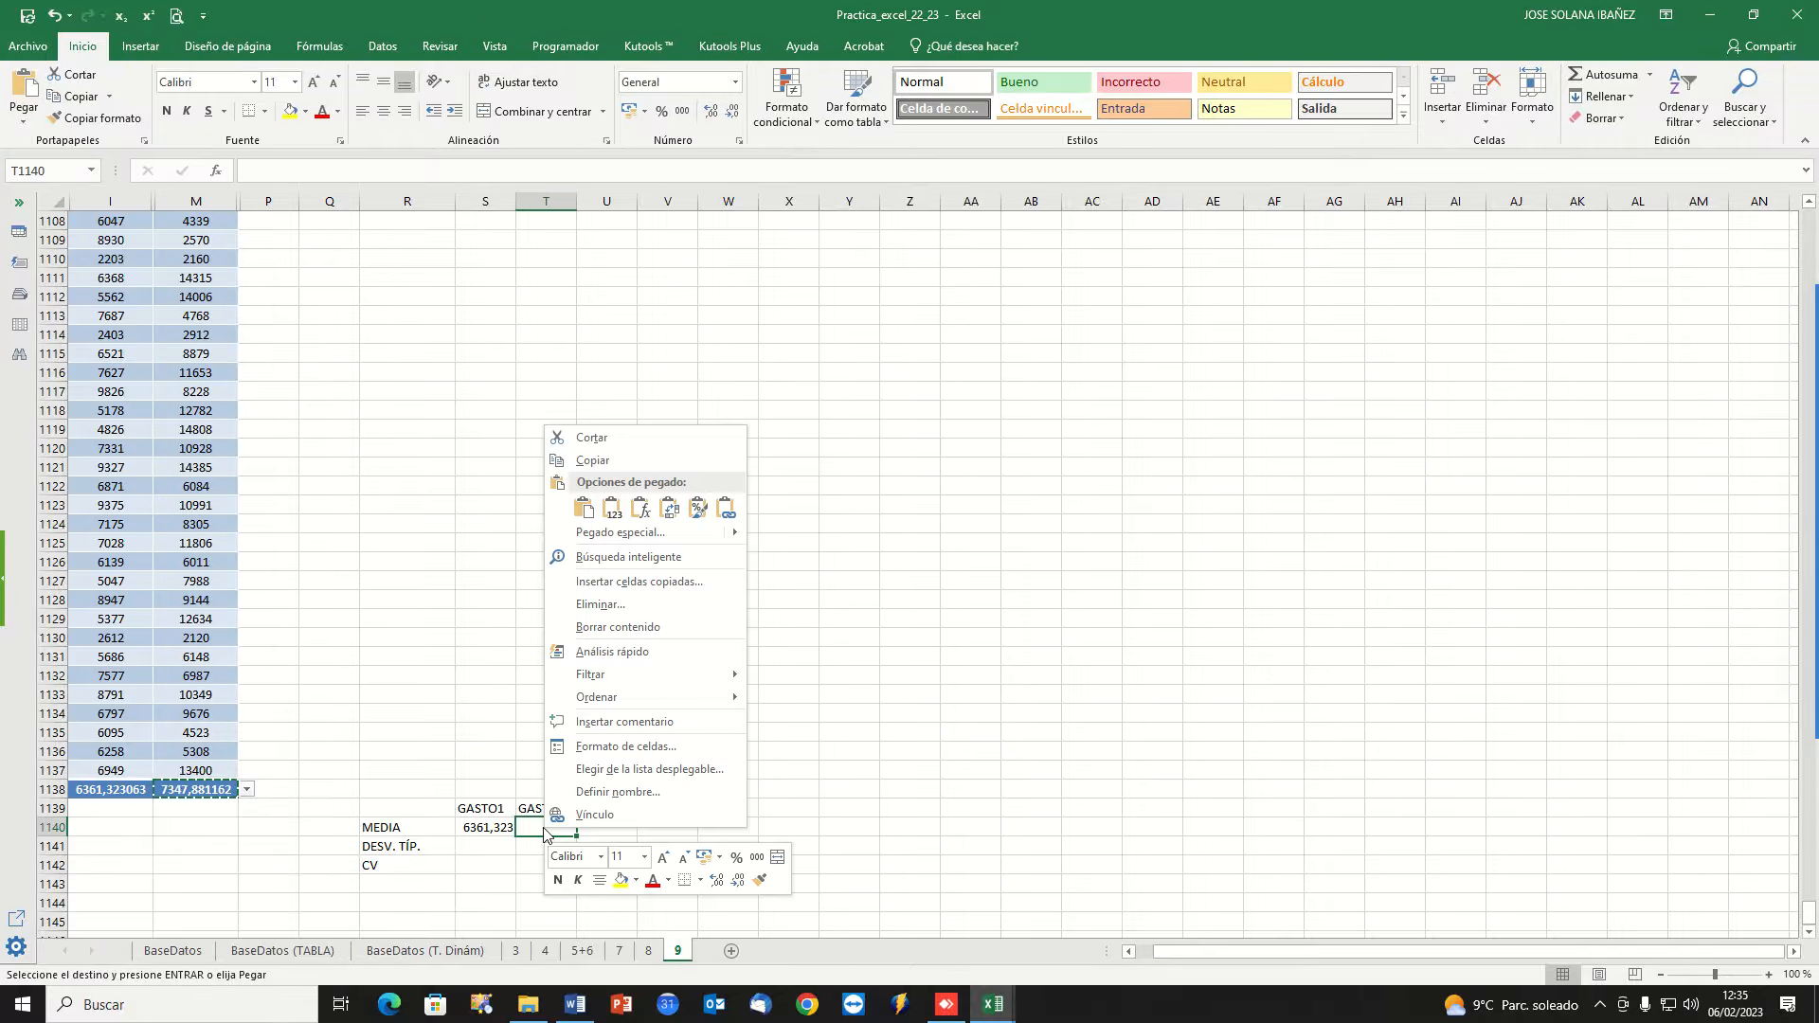
{"action": "left_click", "coordinate": [612, 509]}
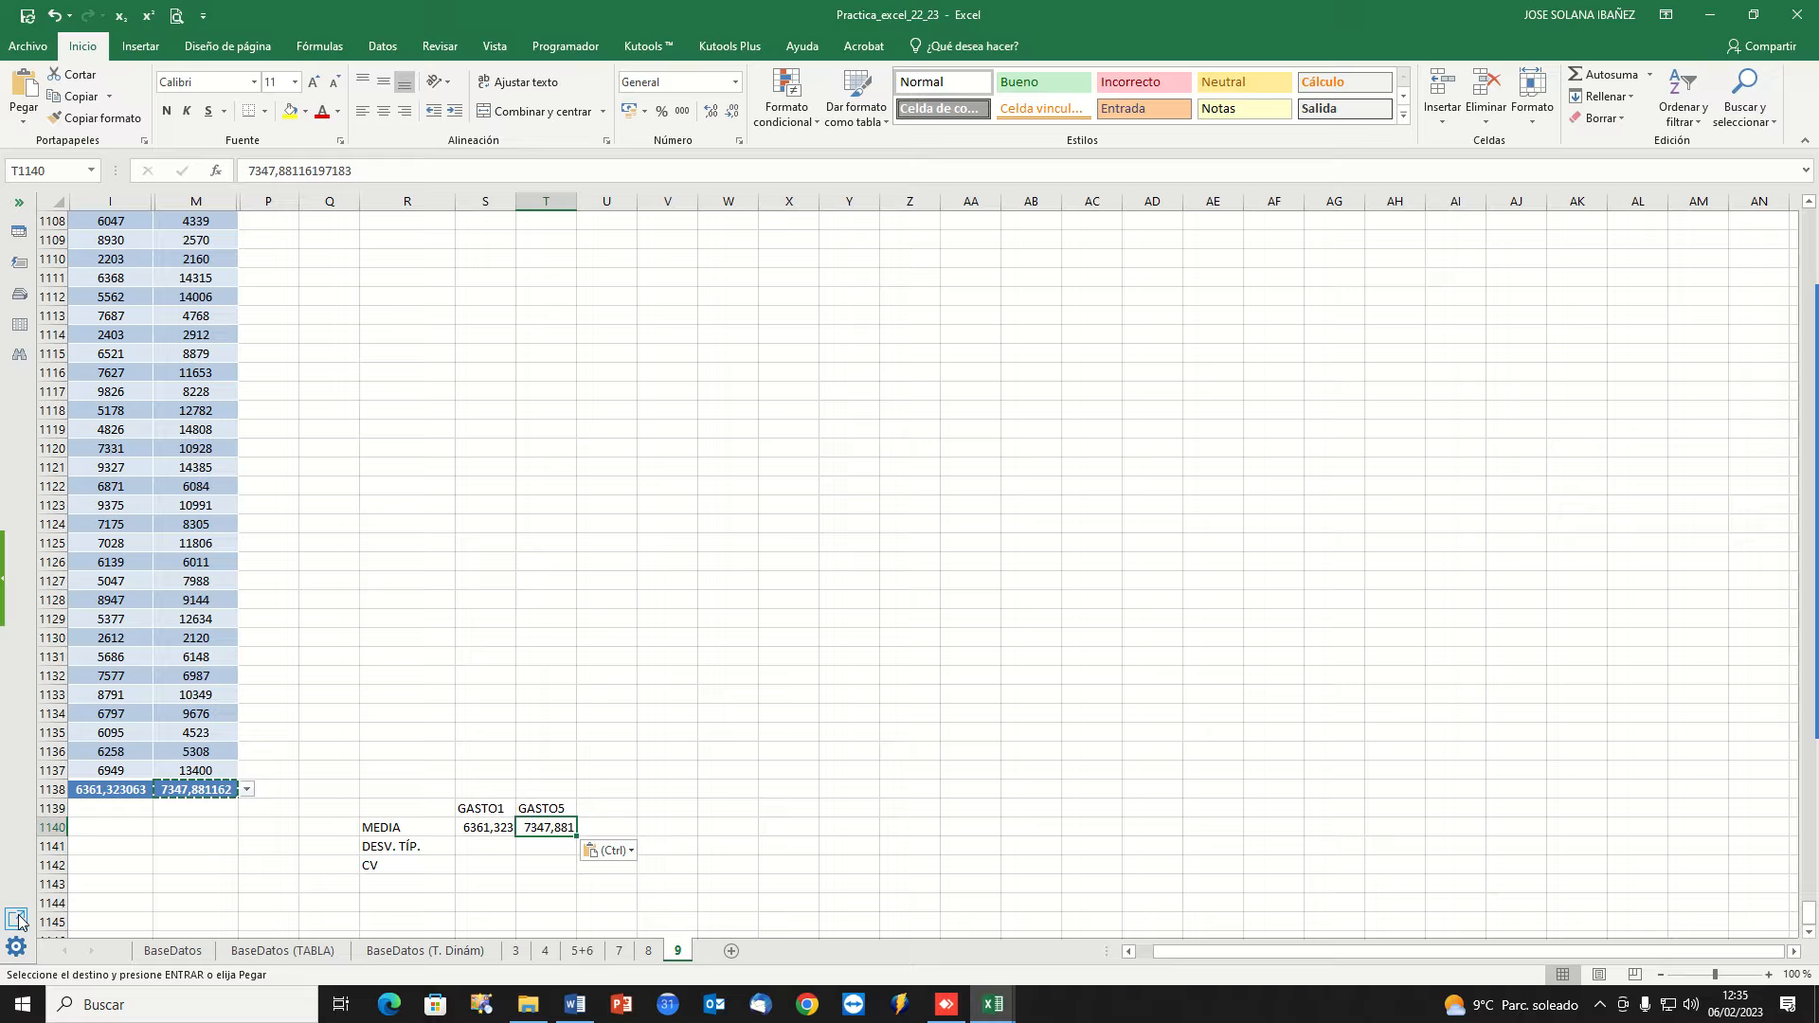
Change the Gasto1 cell in the table's total row to the Desvest function.
{"action": "left_click", "coordinate": [102, 796]}
{"action": "key", "text": "Escape"}
{"action": "left_click", "coordinate": [162, 791]}
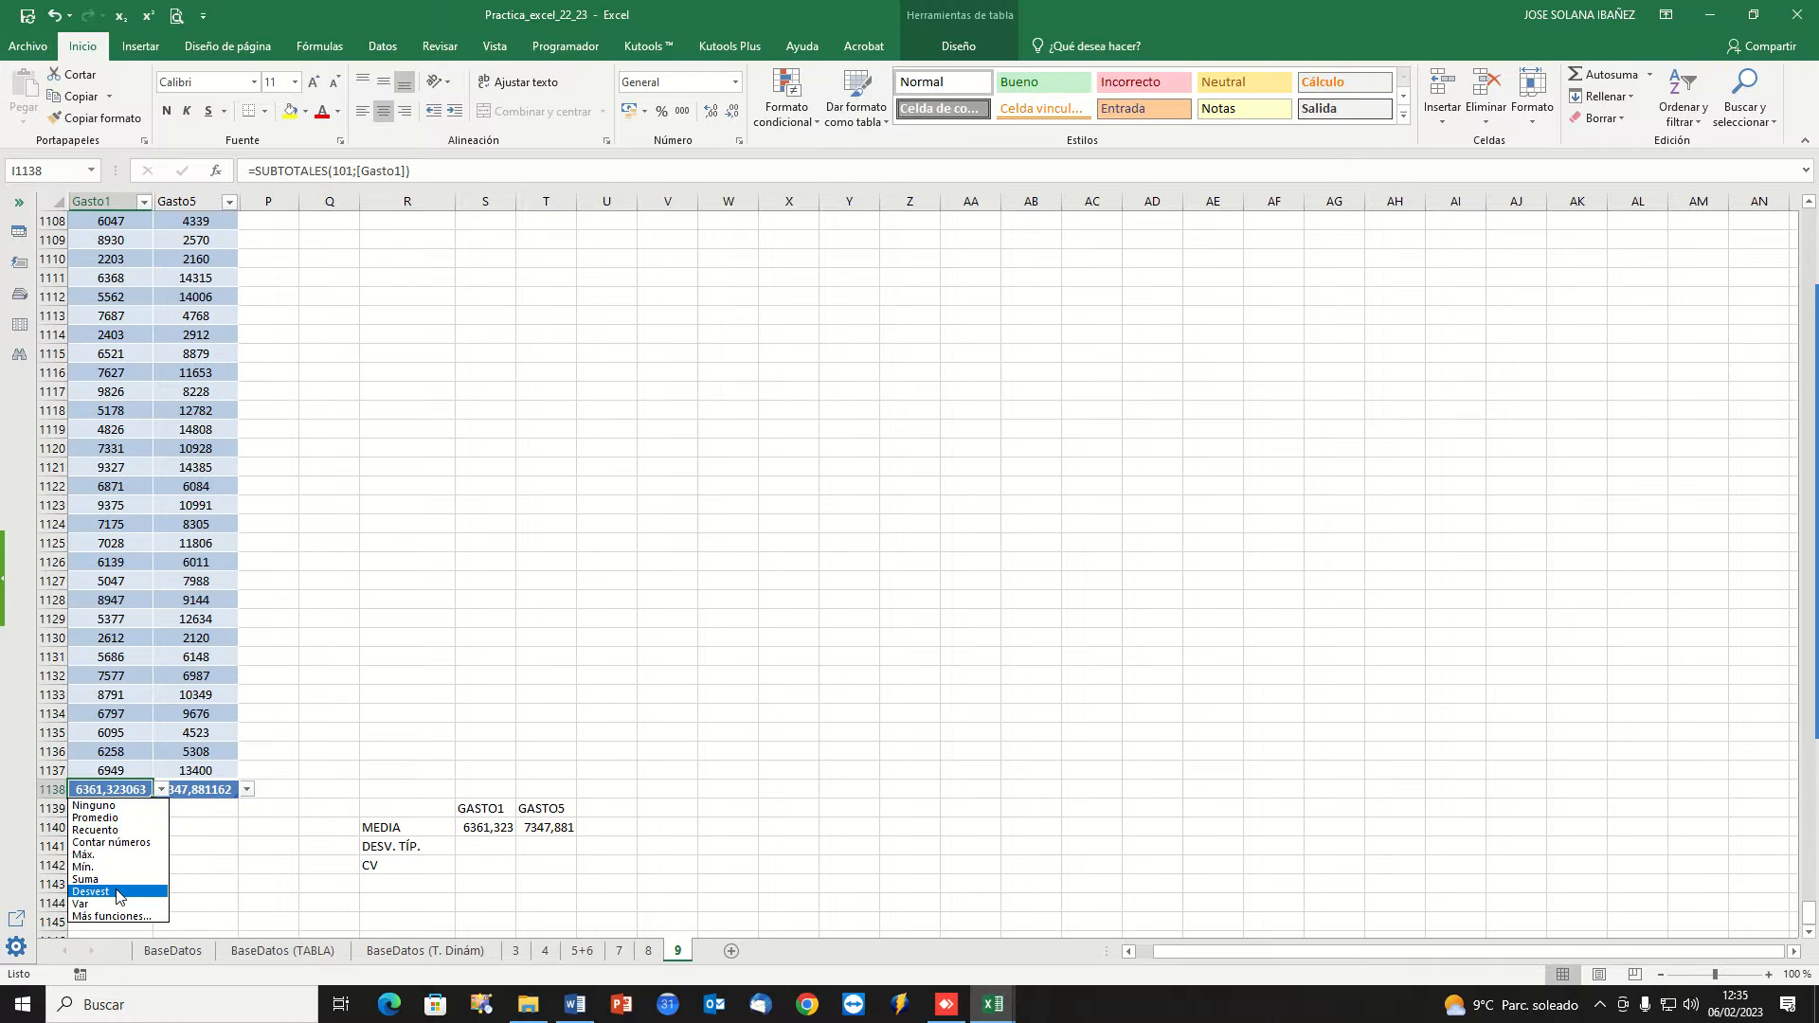
{"action": "left_click", "coordinate": [117, 894]}
Try to change the Gasto5 cell in the table's total row to the Desvest function.
{"action": "left_click", "coordinate": [248, 790]}
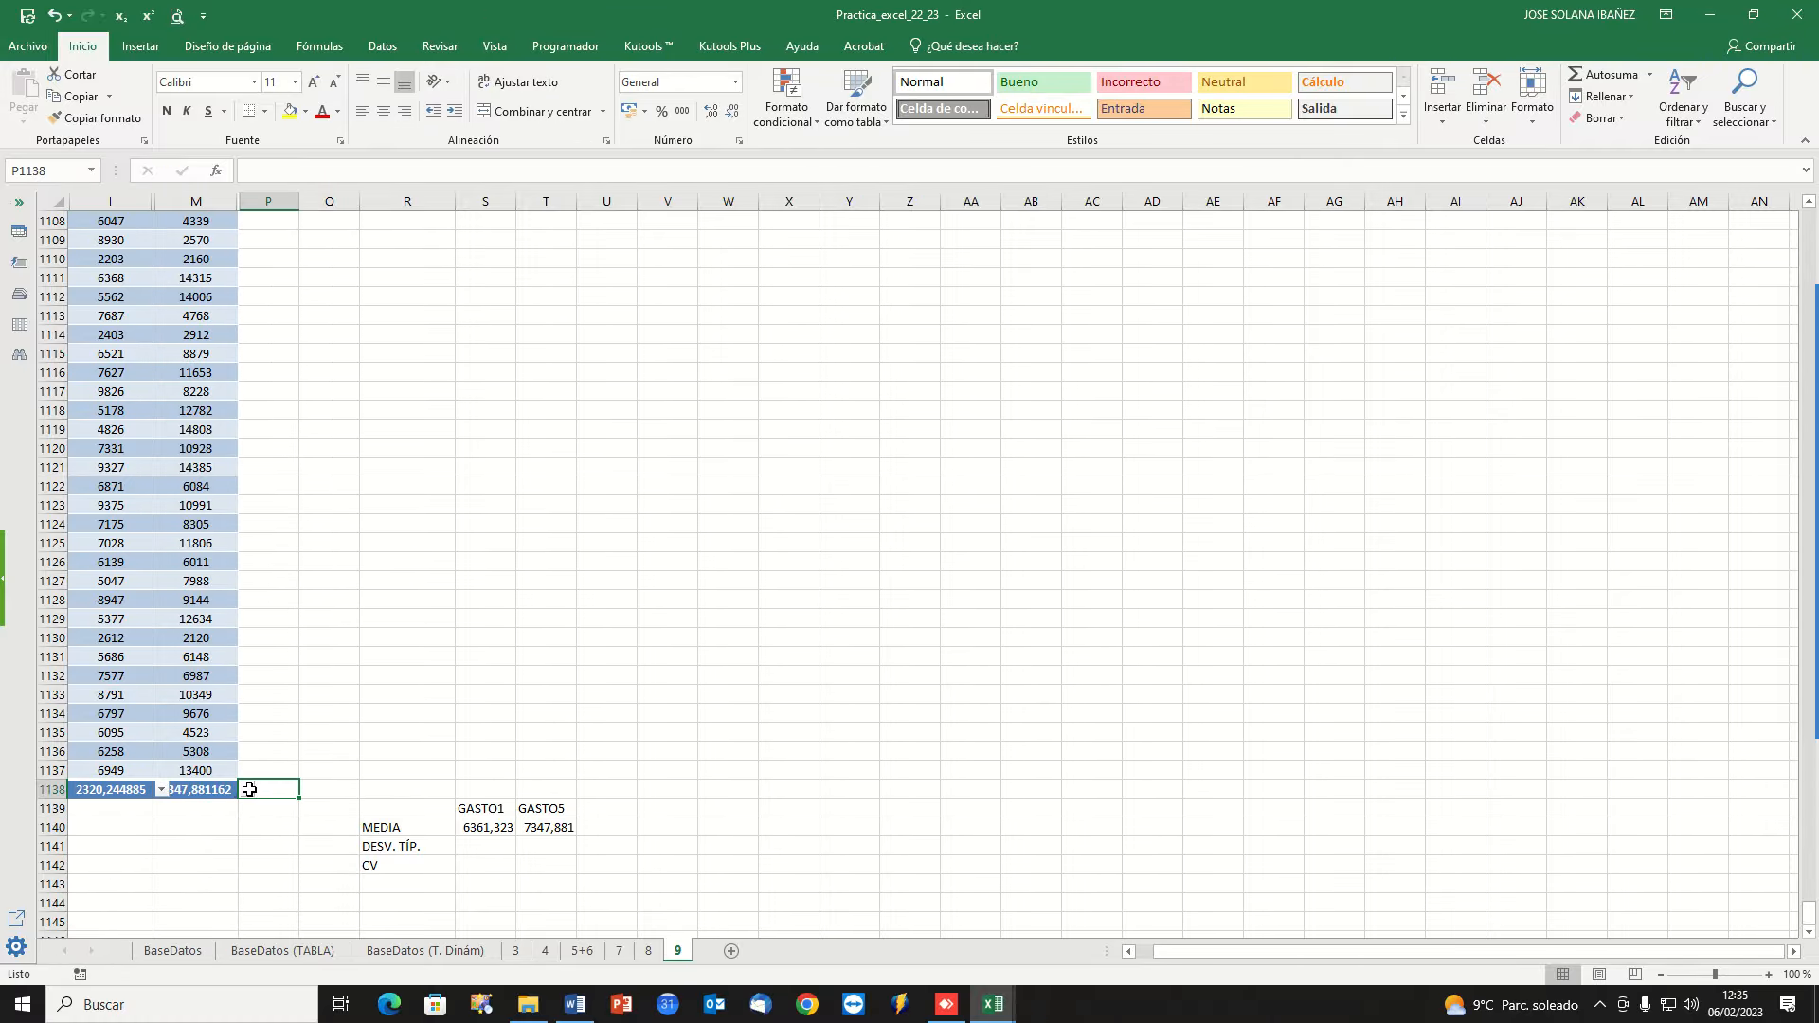
{"action": "left_click", "coordinate": [233, 790]}
{"action": "left_click", "coordinate": [246, 790]}
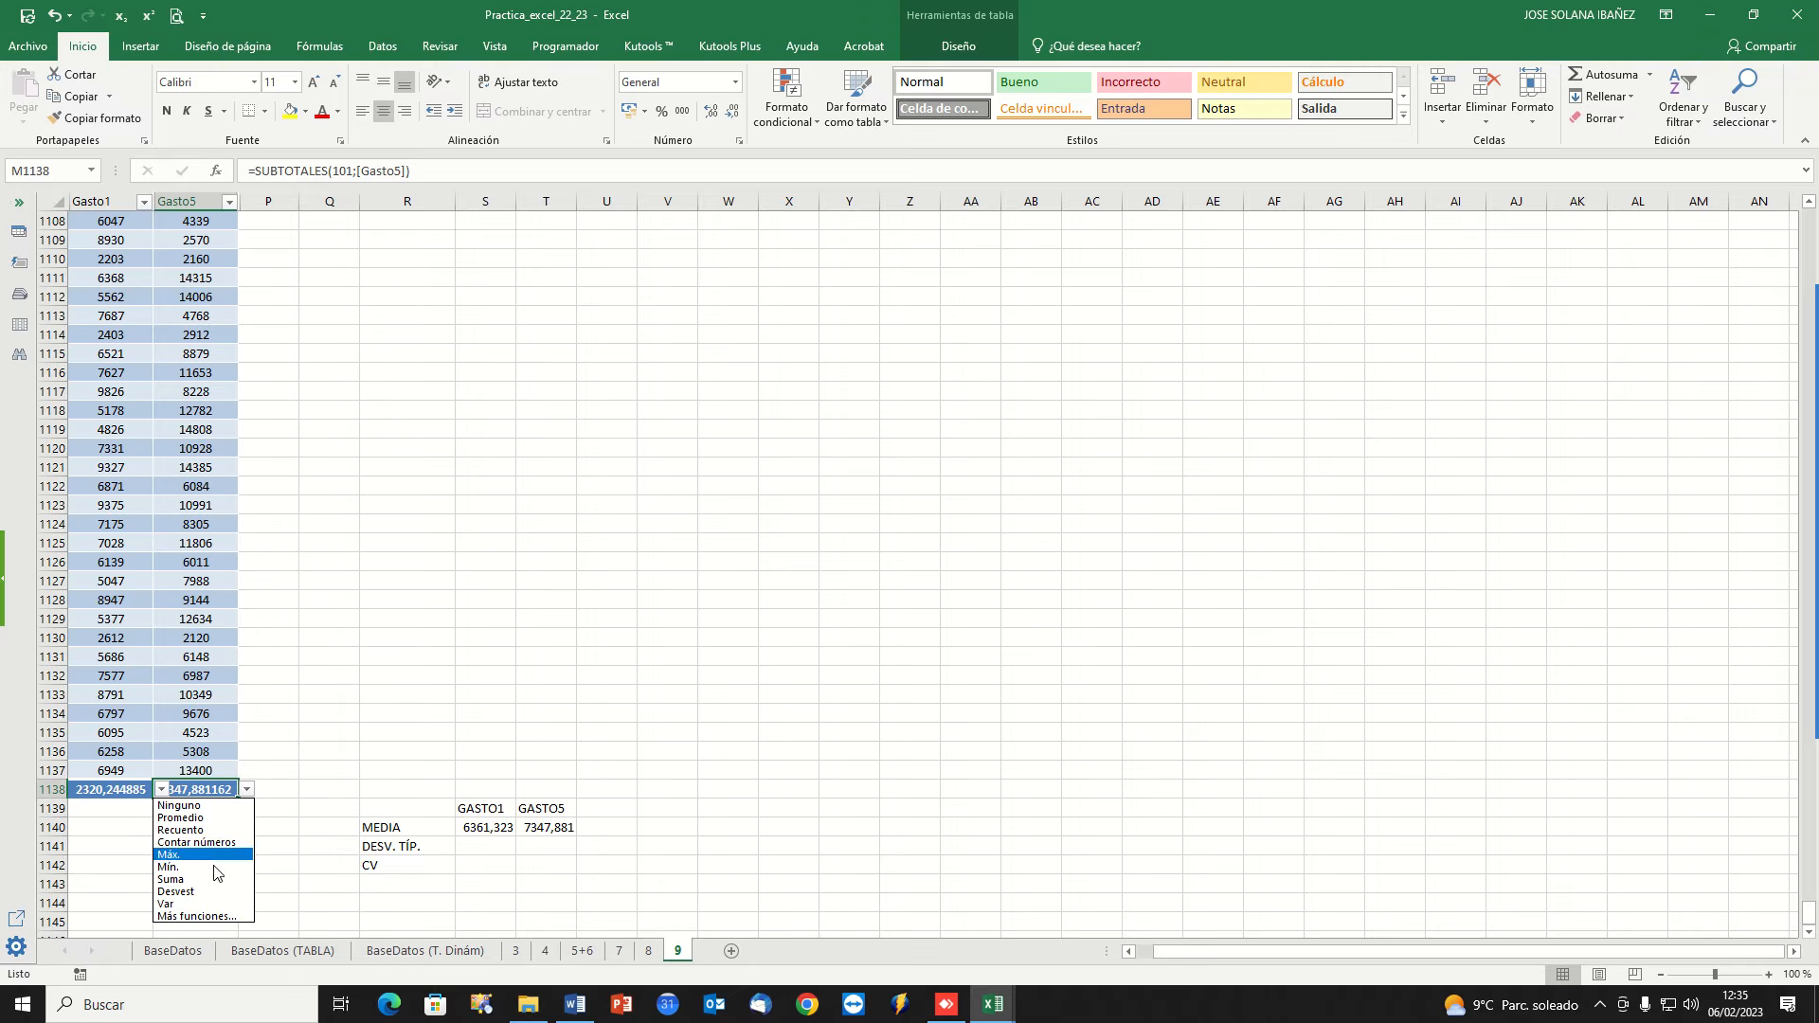
{"action": "left_click", "coordinate": [204, 894]}
Copy the Gasto1 standard deviation from the total row and paste it as a value into S1141.
{"action": "left_click", "coordinate": [119, 789]}
{"action": "right_click", "coordinate": [121, 789]}
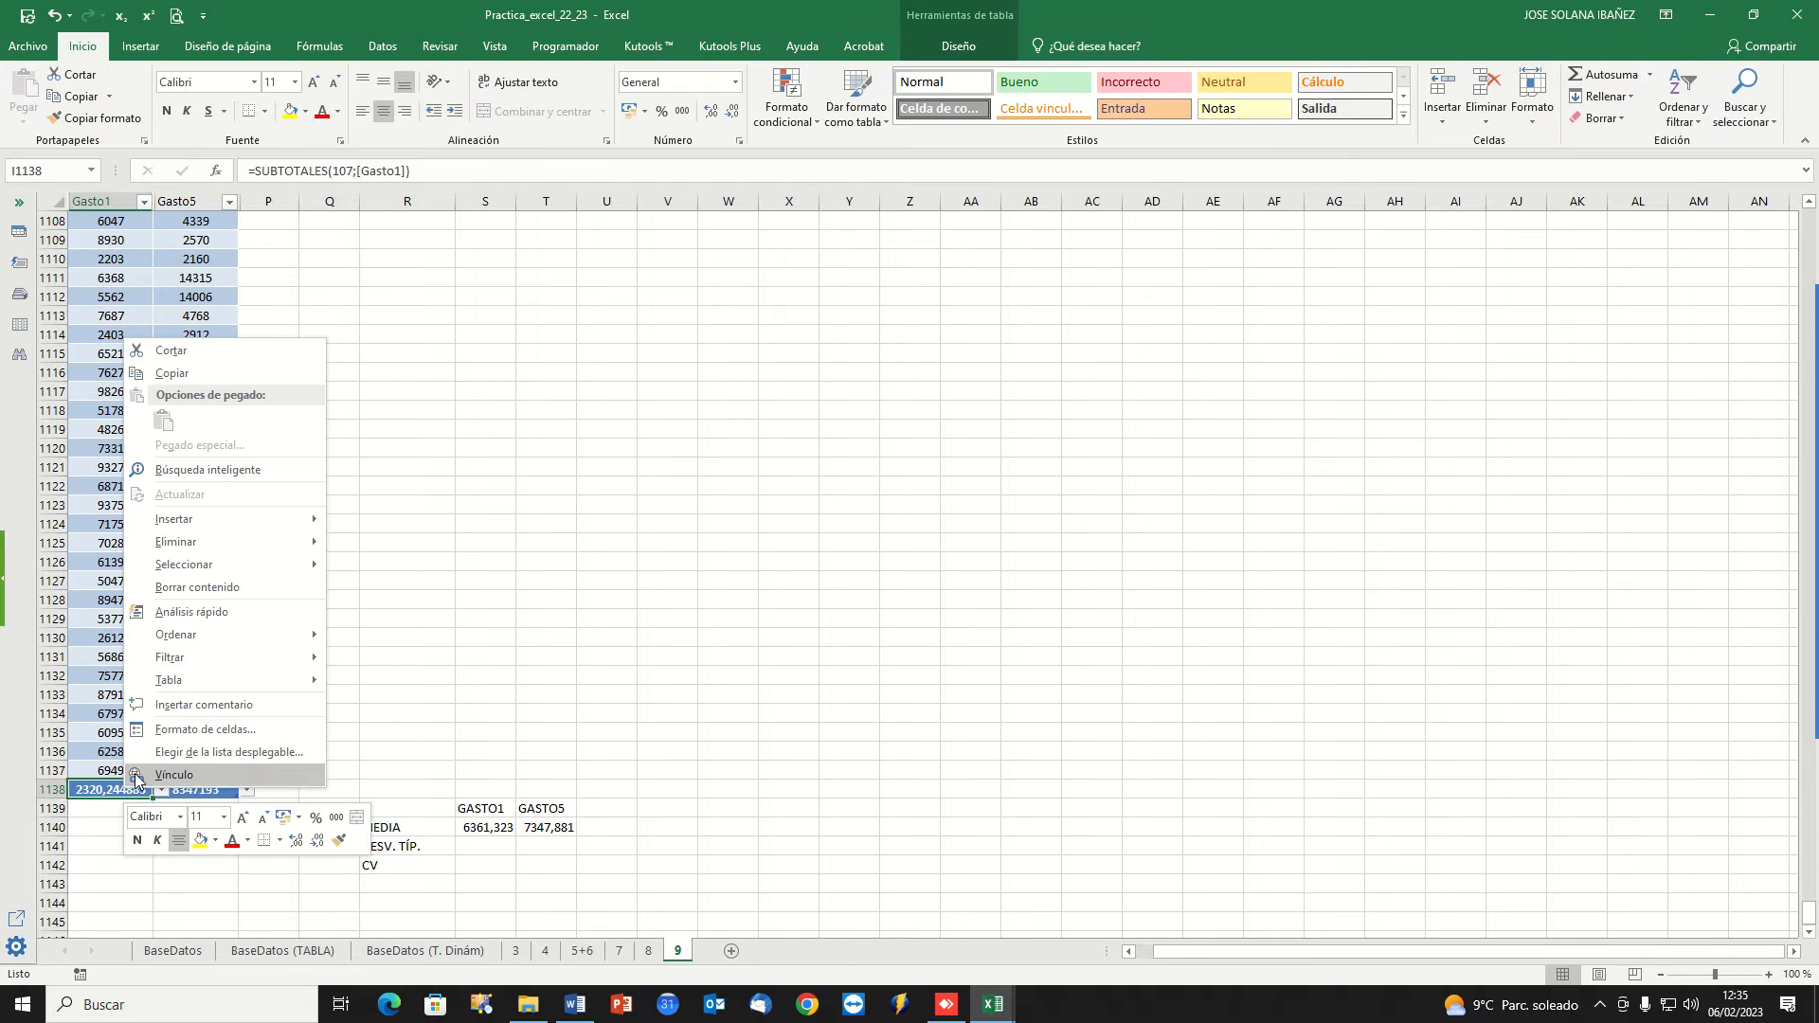
{"action": "left_click", "coordinate": [185, 373]}
{"action": "right_click", "coordinate": [487, 844]}
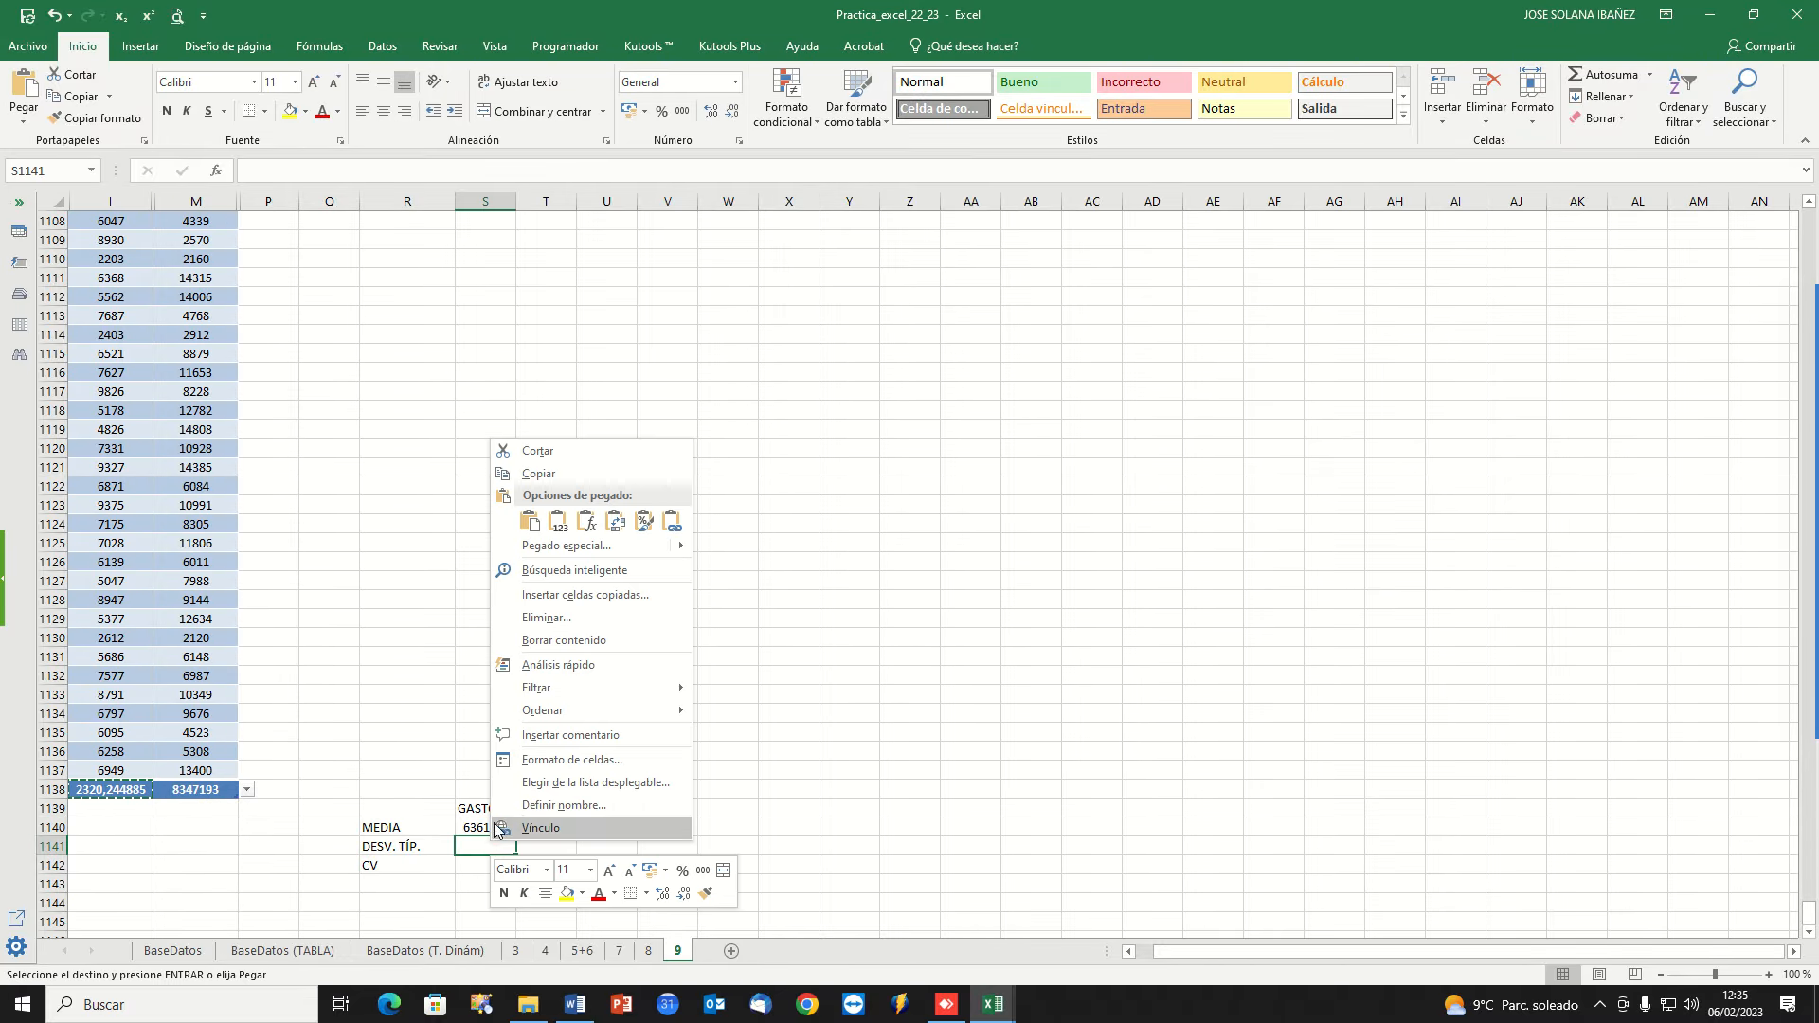
{"action": "left_click", "coordinate": [558, 521]}
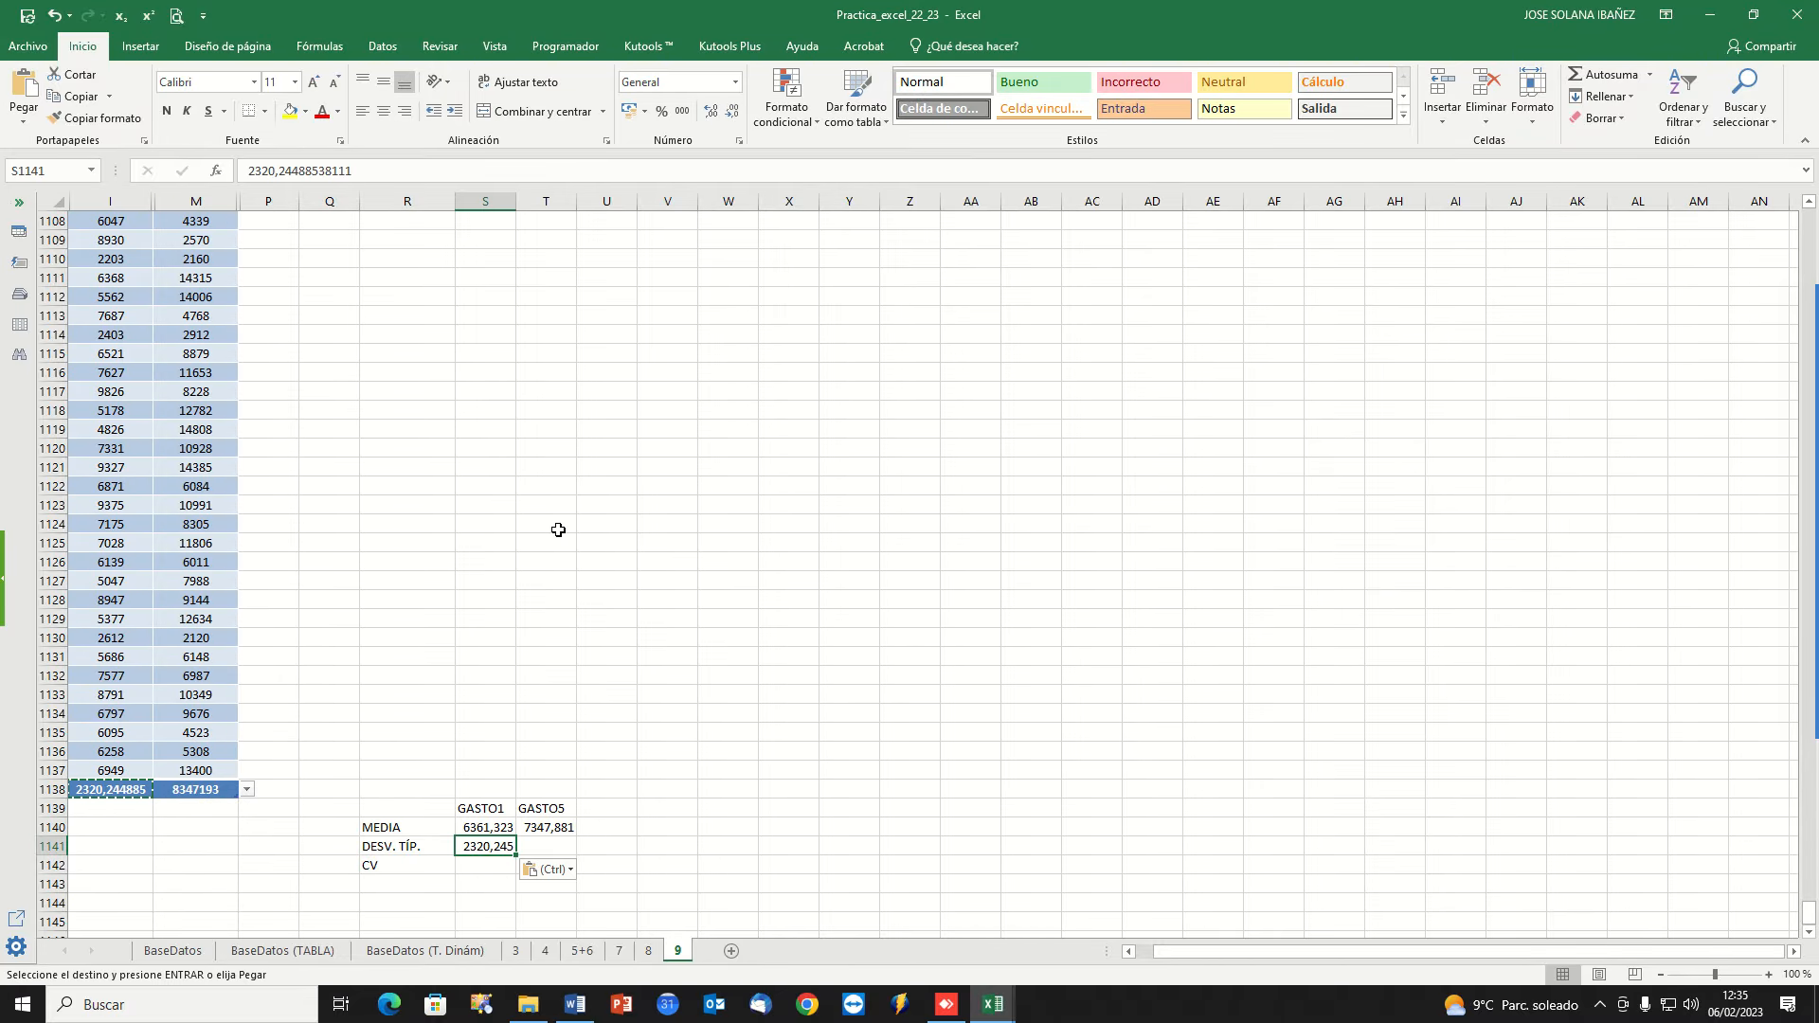
Set the Gasto5 total-row cell to Desvest and paste its result as a value into T1141.
{"action": "left_click", "coordinate": [189, 786]}
{"action": "right_click", "coordinate": [189, 786]}
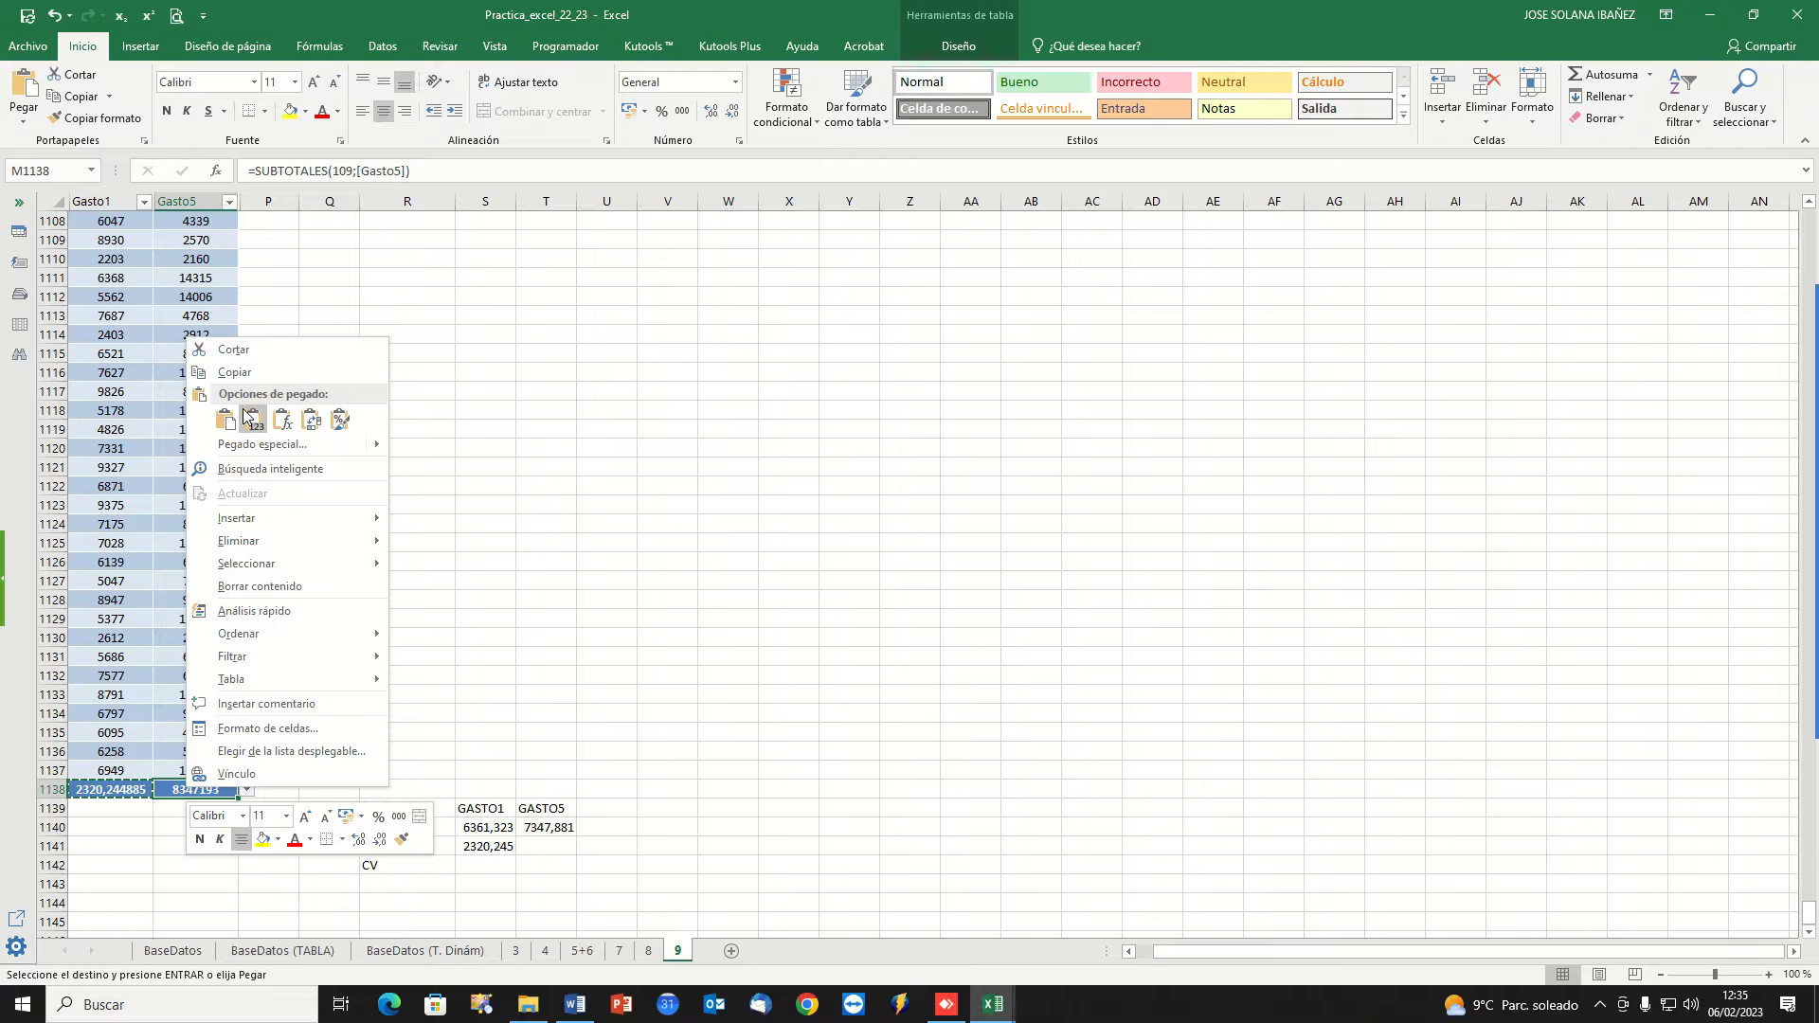
{"action": "left_click", "coordinate": [243, 374]}
{"action": "left_click", "coordinate": [245, 790]}
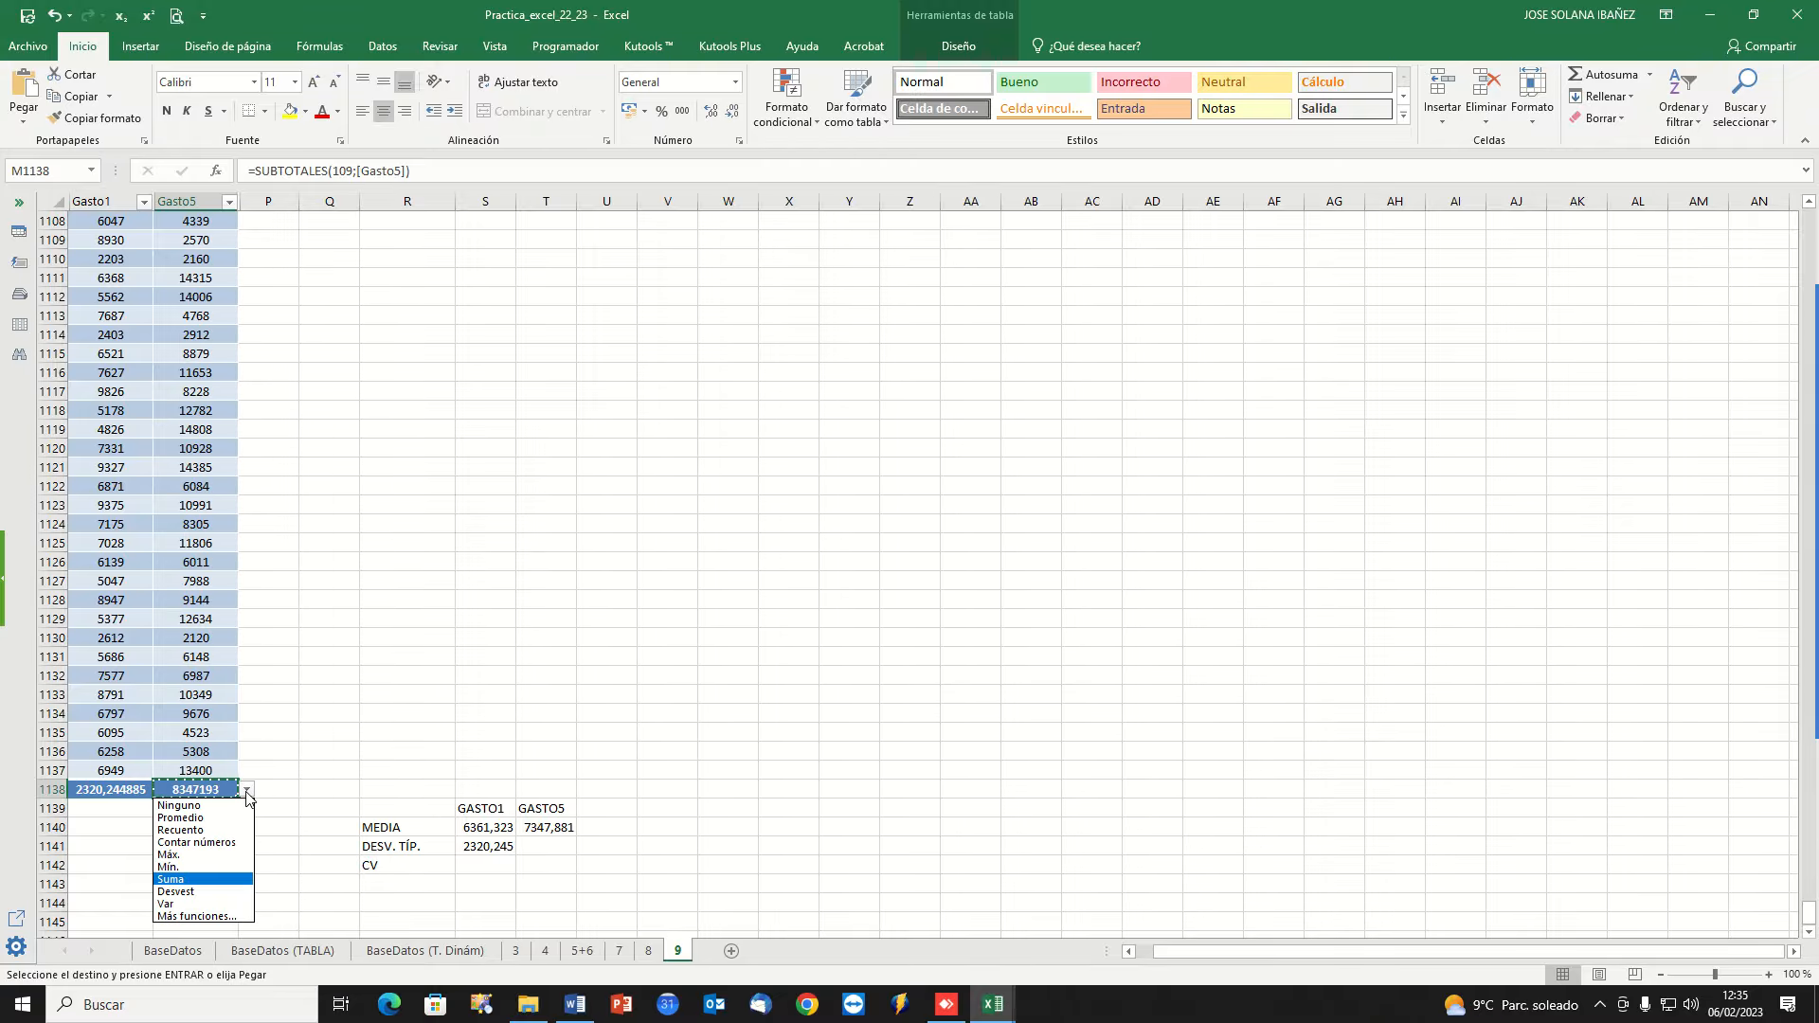
{"action": "left_click", "coordinate": [212, 892]}
{"action": "right_click", "coordinate": [200, 794]}
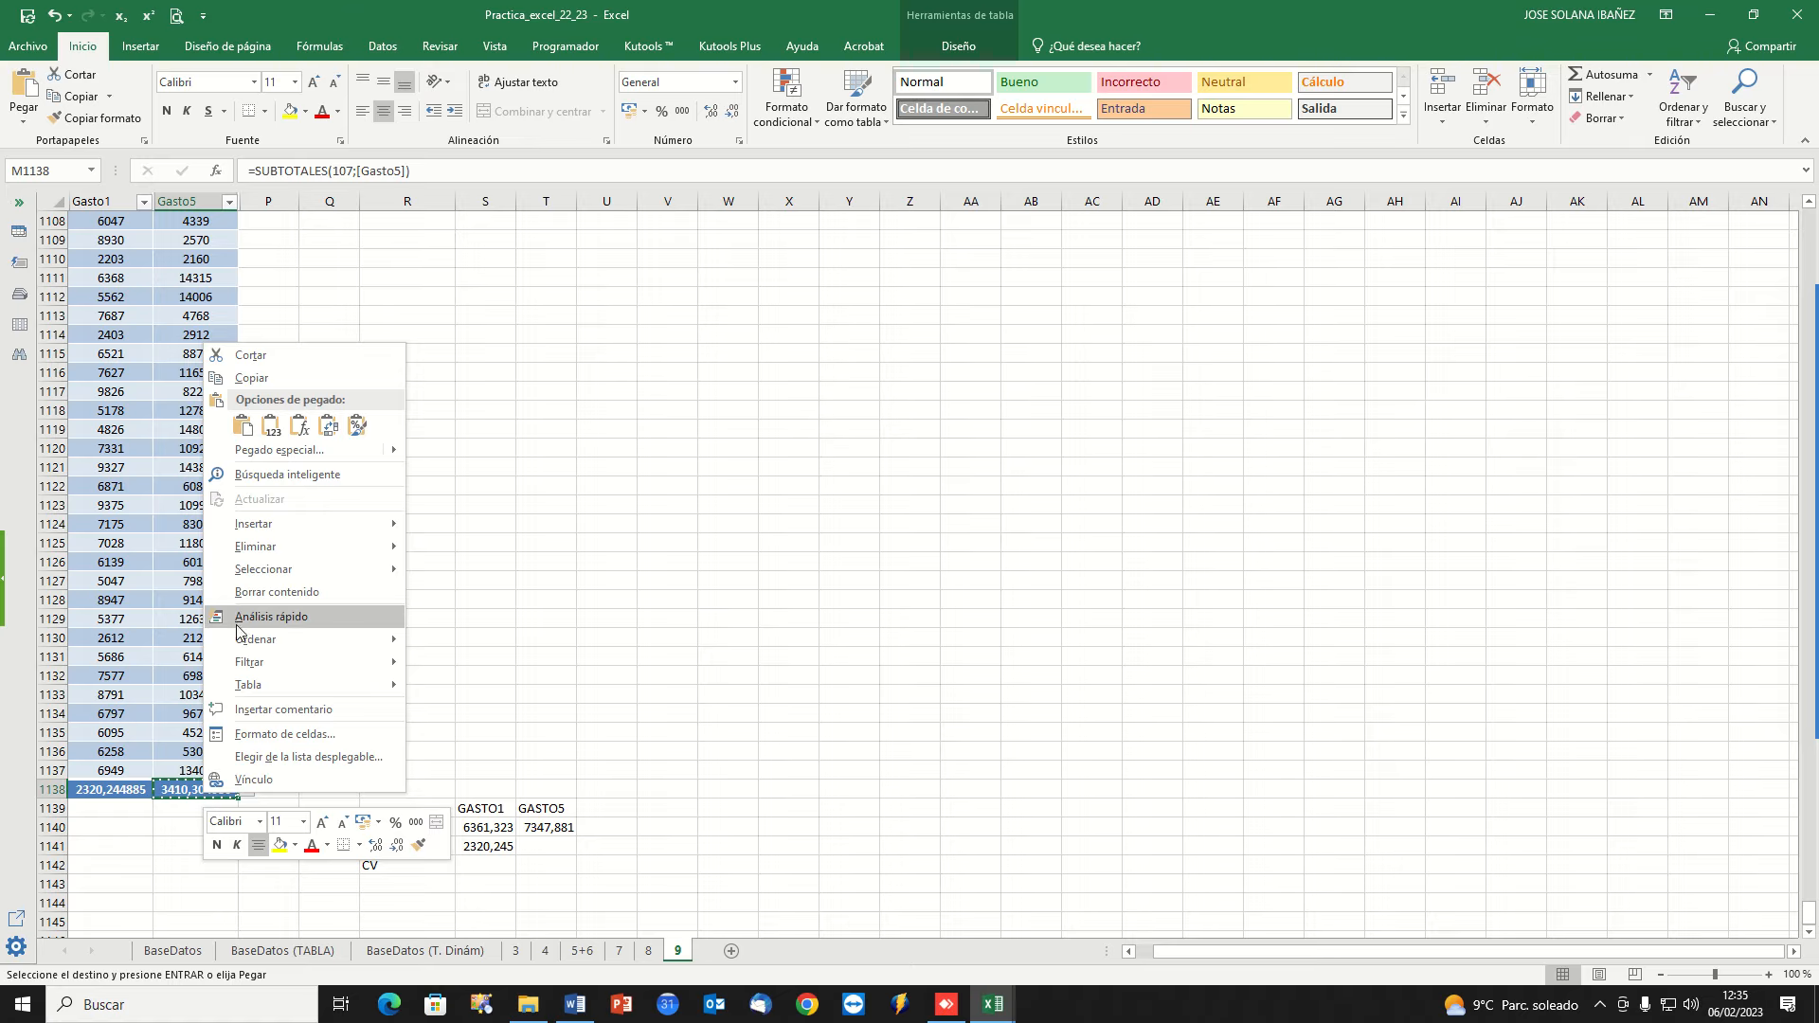
{"action": "left_click", "coordinate": [275, 384]}
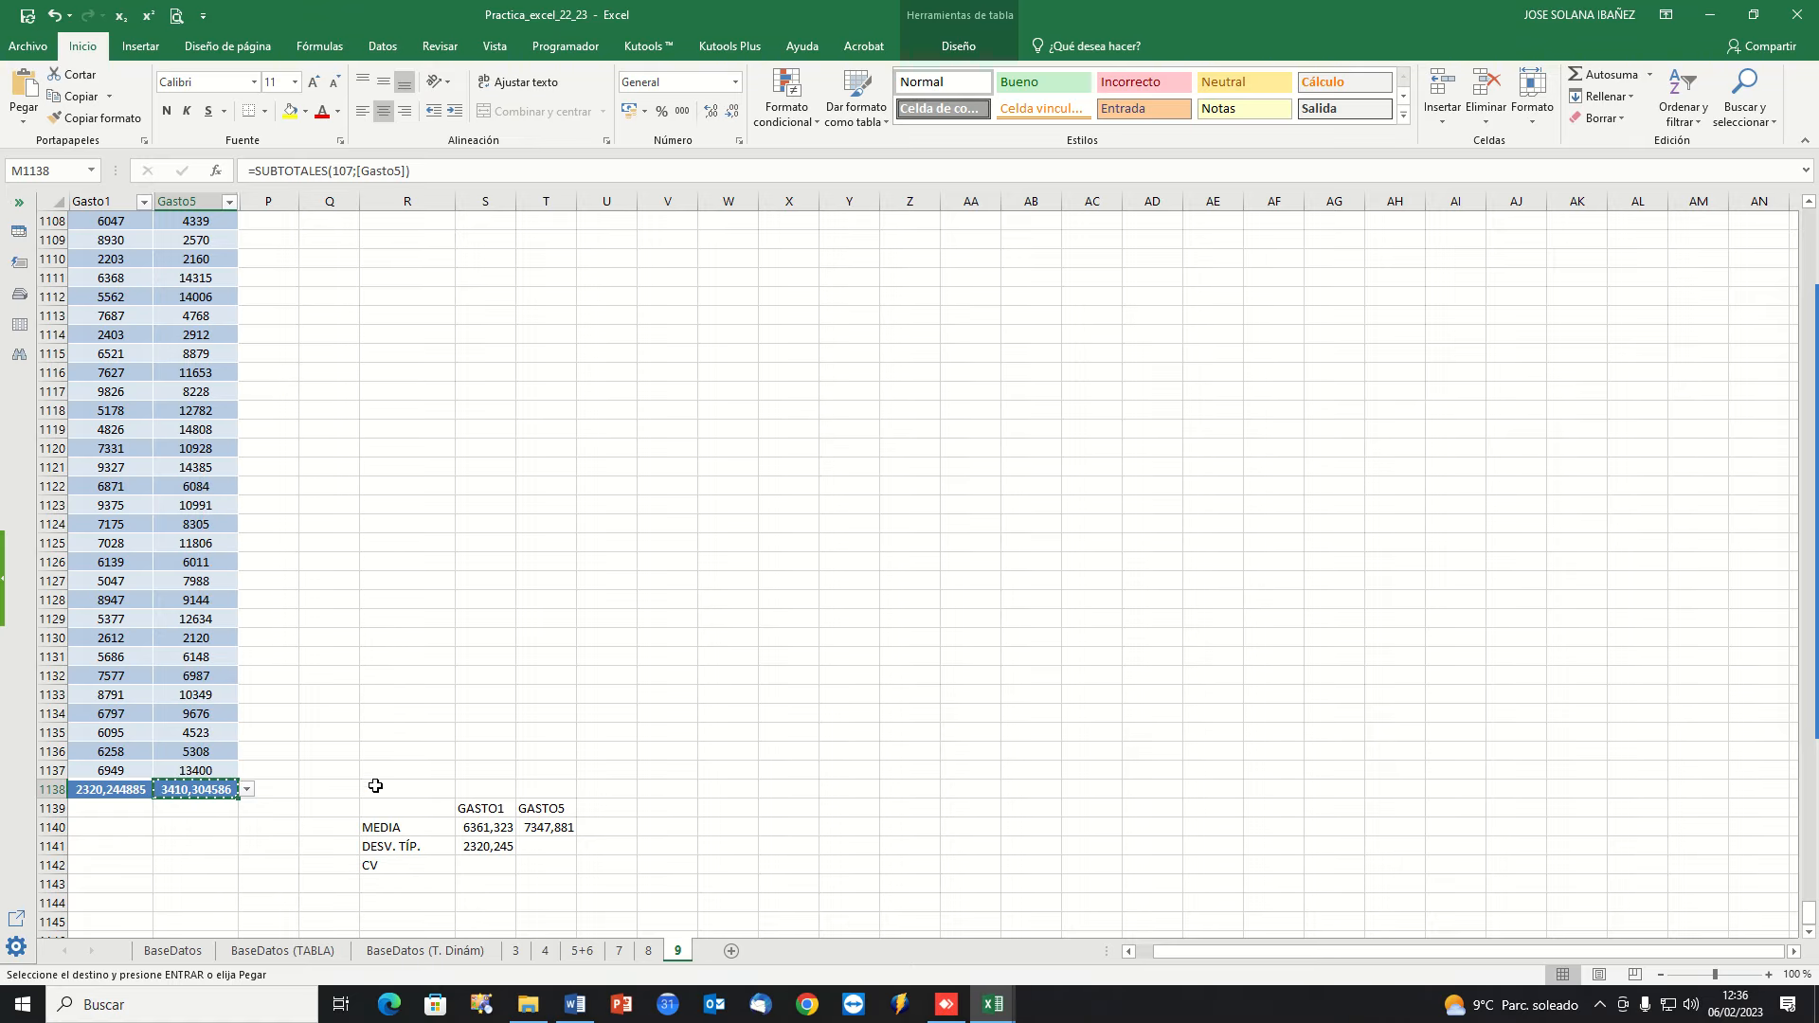
{"action": "right_click", "coordinate": [557, 850]}
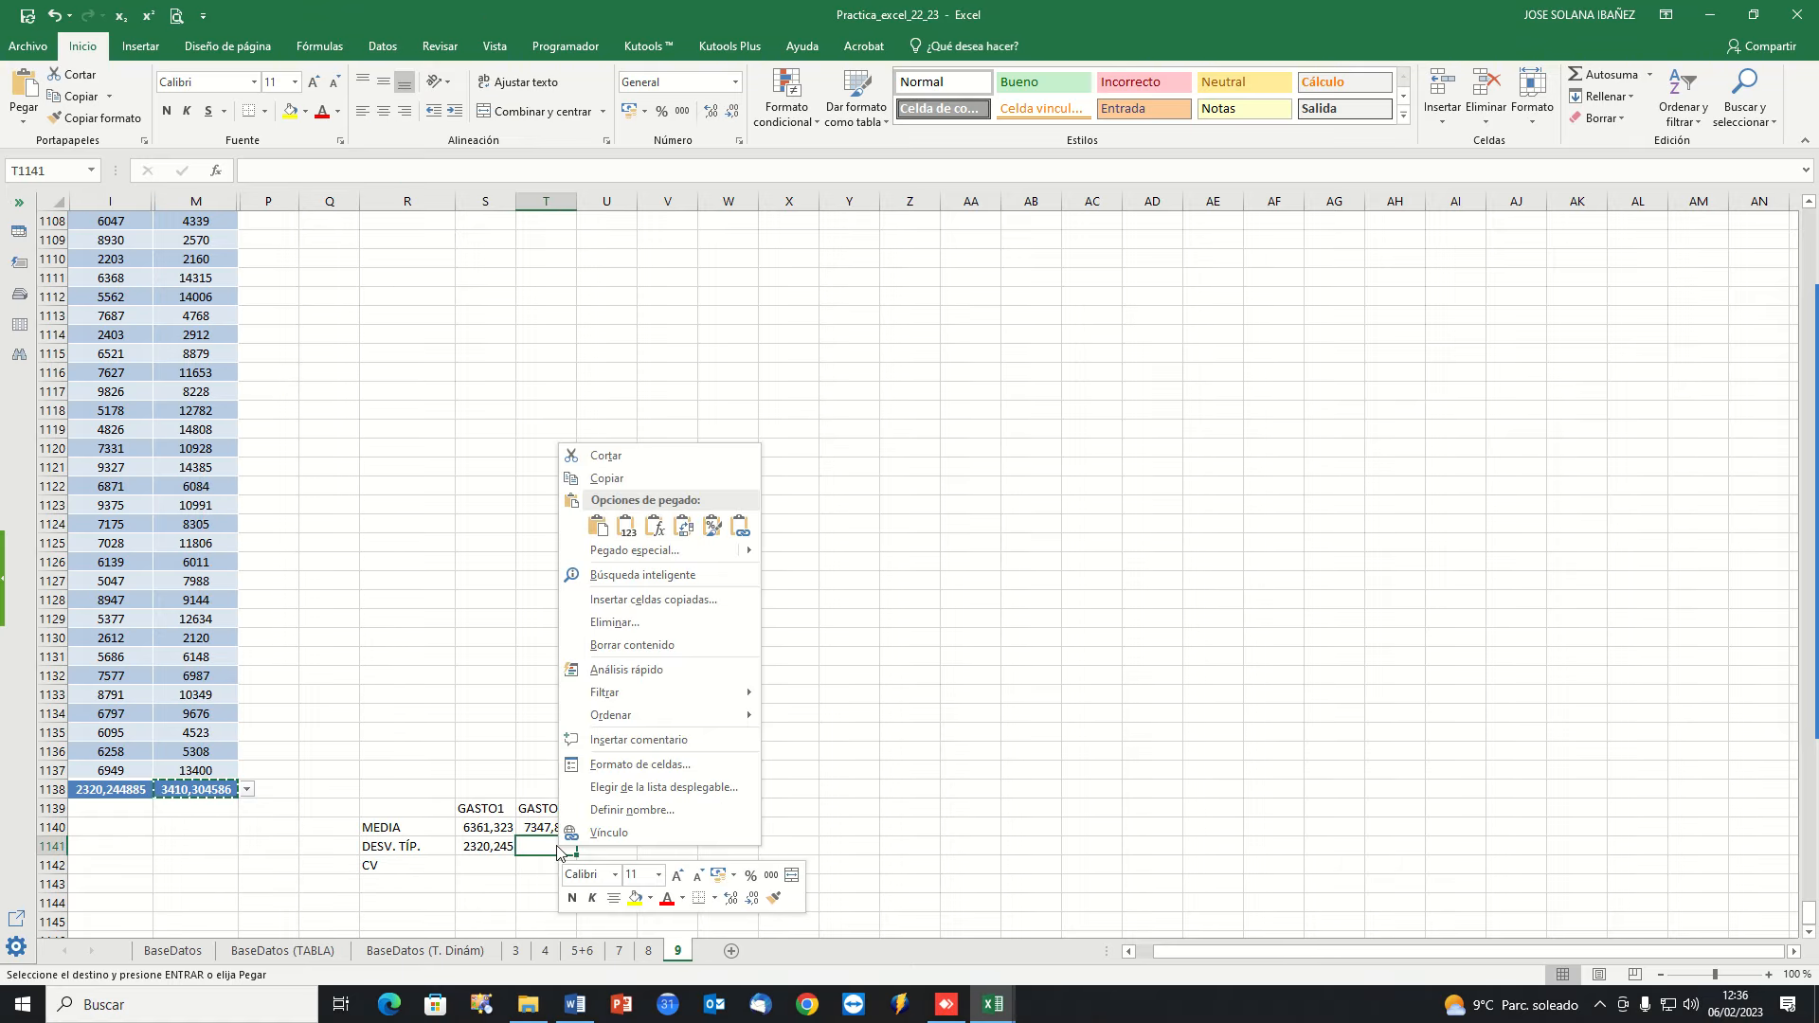
{"action": "left_click", "coordinate": [626, 526]}
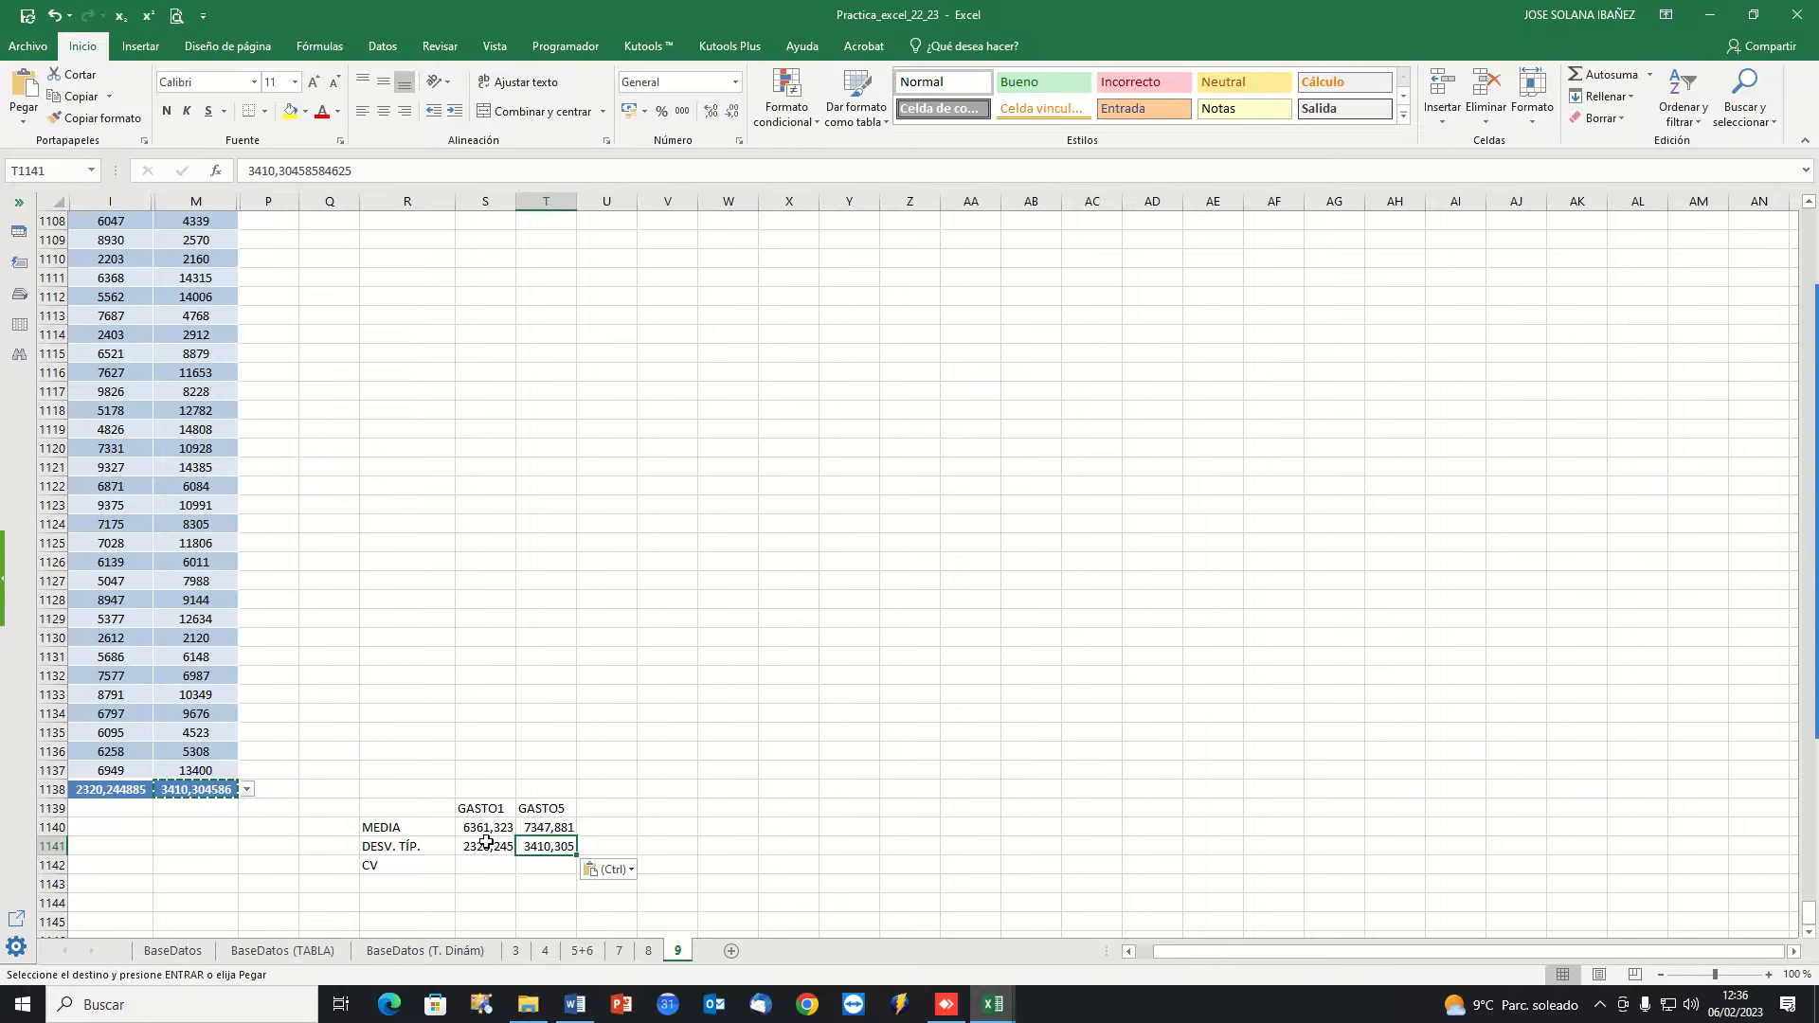
Calculate the GASTO1 coefficient of variation in S1142 with =S1141/S1140 and fill the formula across to T1142 for GASTO5.
{"action": "left_click", "coordinate": [501, 868]}
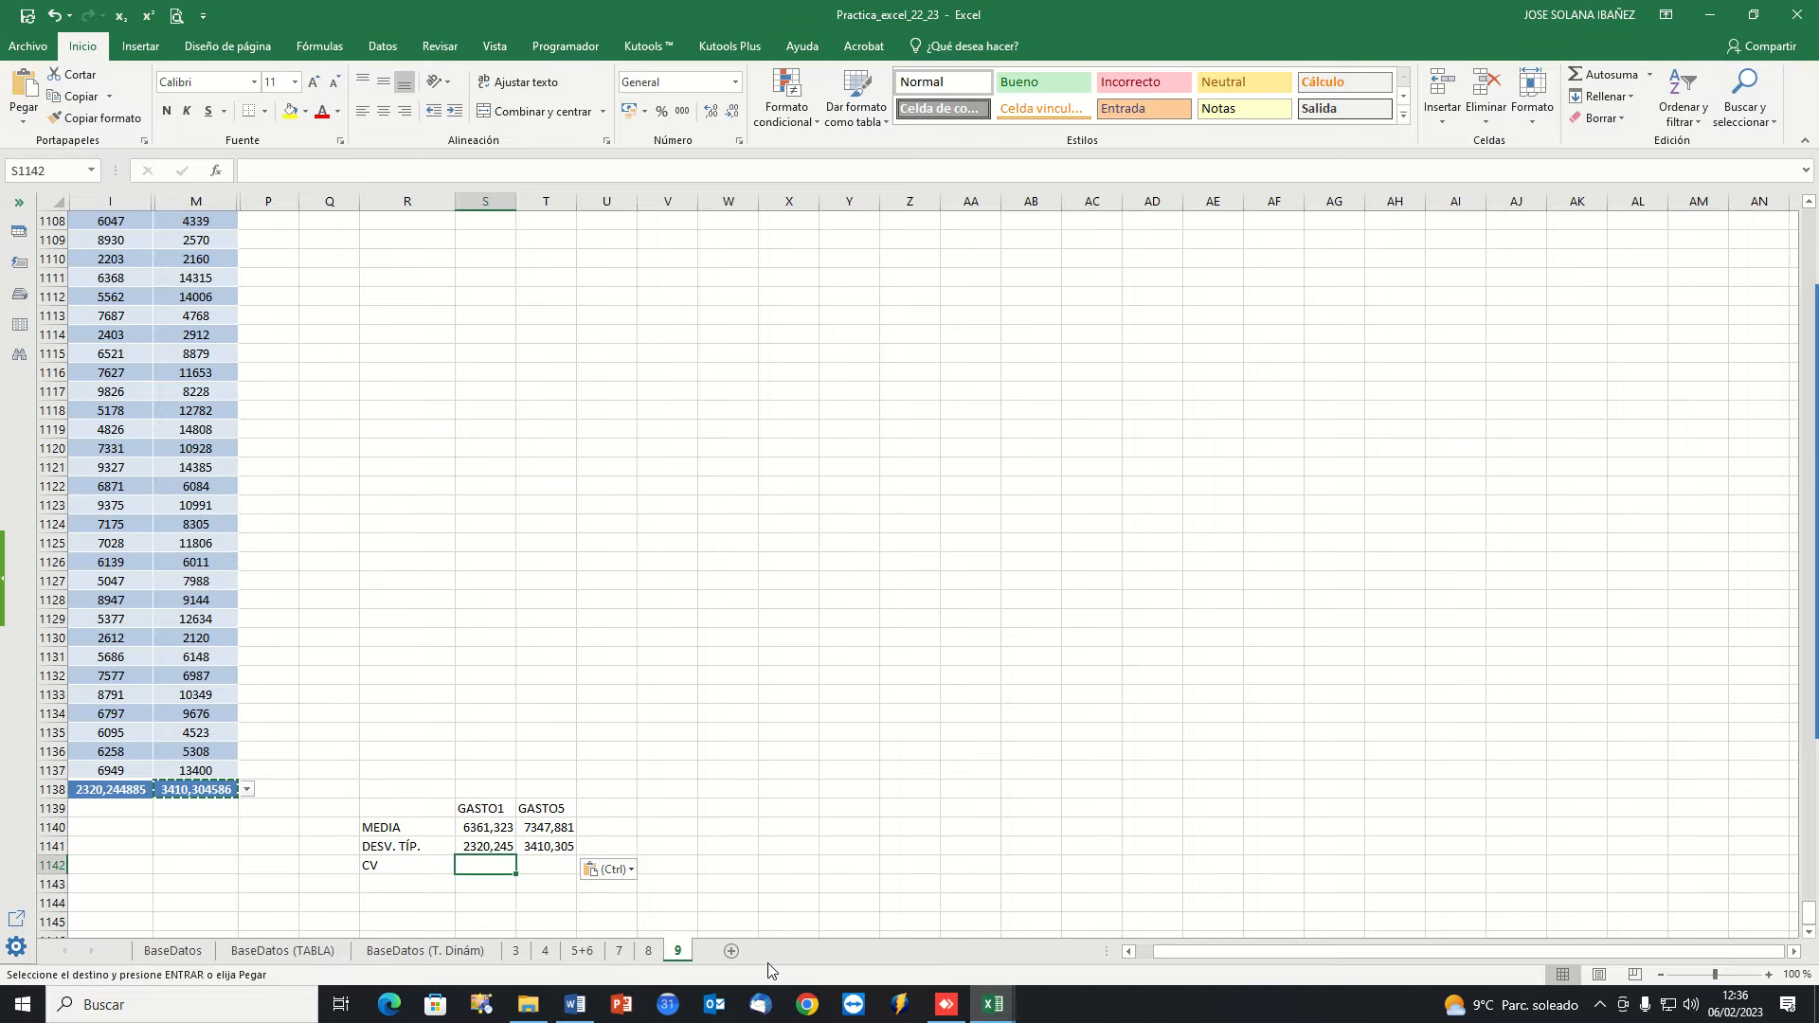
{"action": "scroll", "coordinate": [727, 922], "scroll_direction": "down", "scroll_amount": 3}
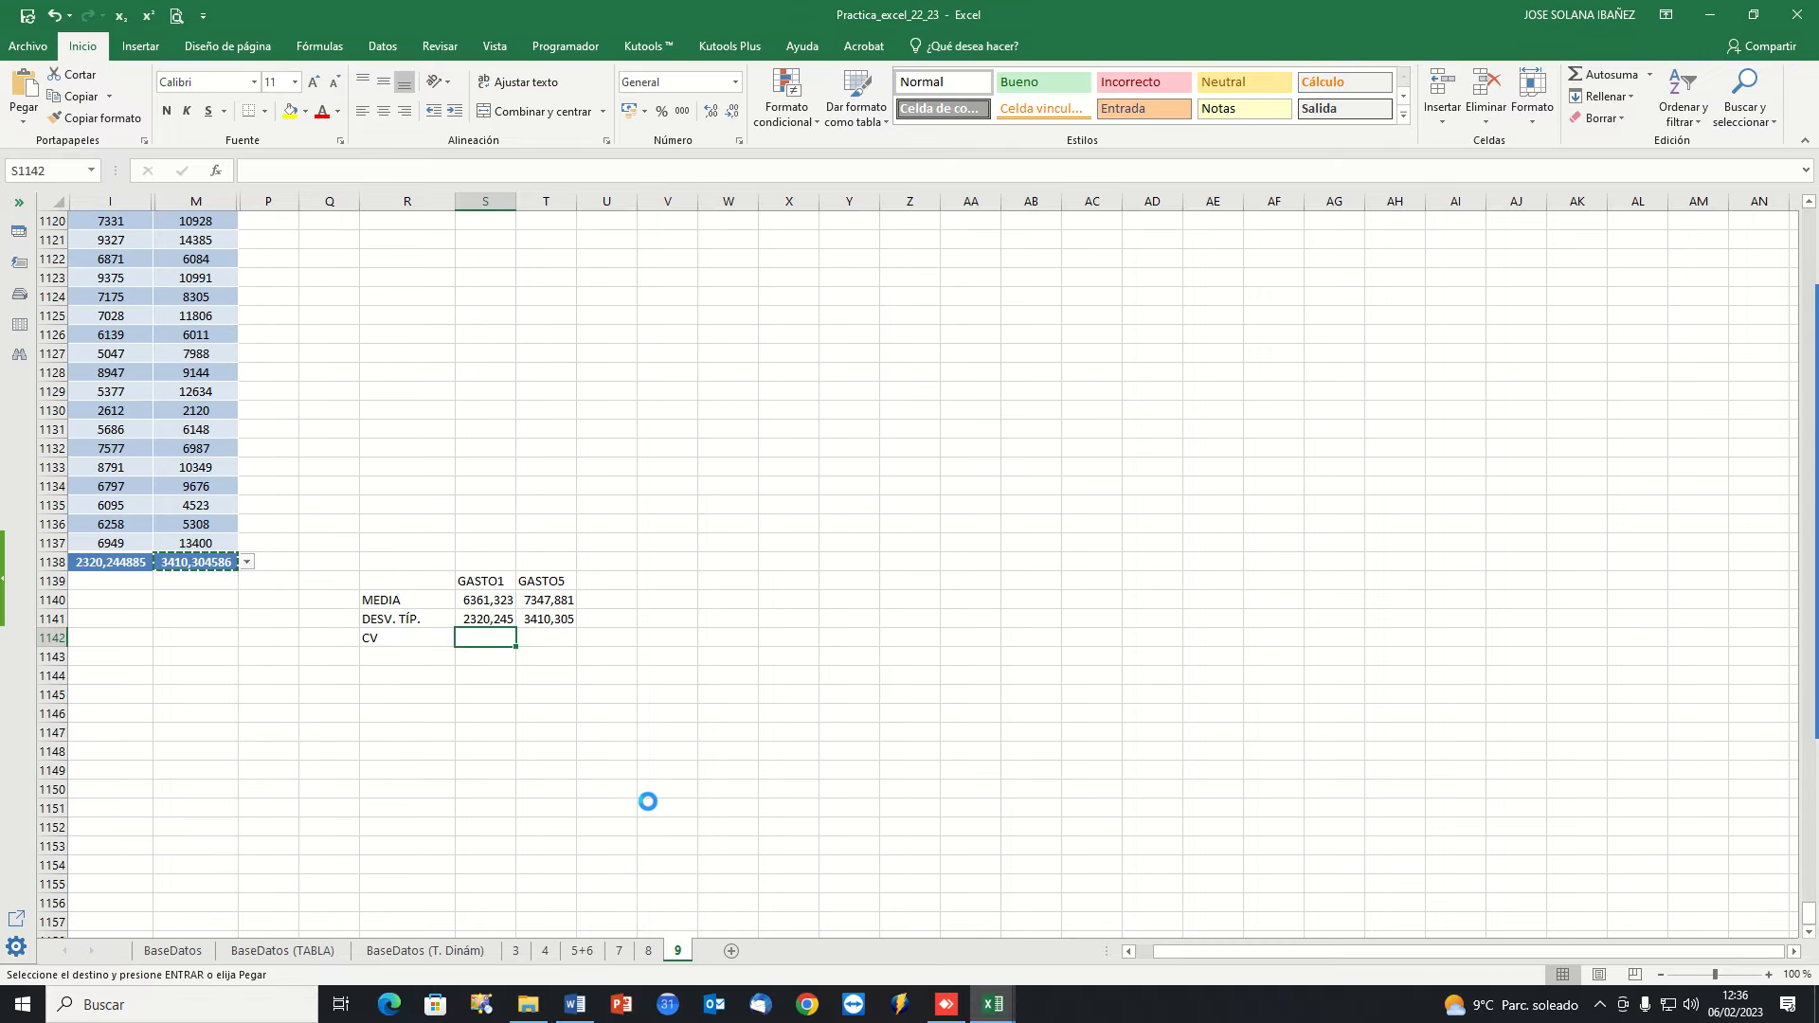
{"action": "scroll", "coordinate": [646, 796], "scroll_direction": "up", "scroll_amount": 3}
{"action": "scroll", "coordinate": [569, 802], "scroll_direction": "down", "scroll_amount": 3}
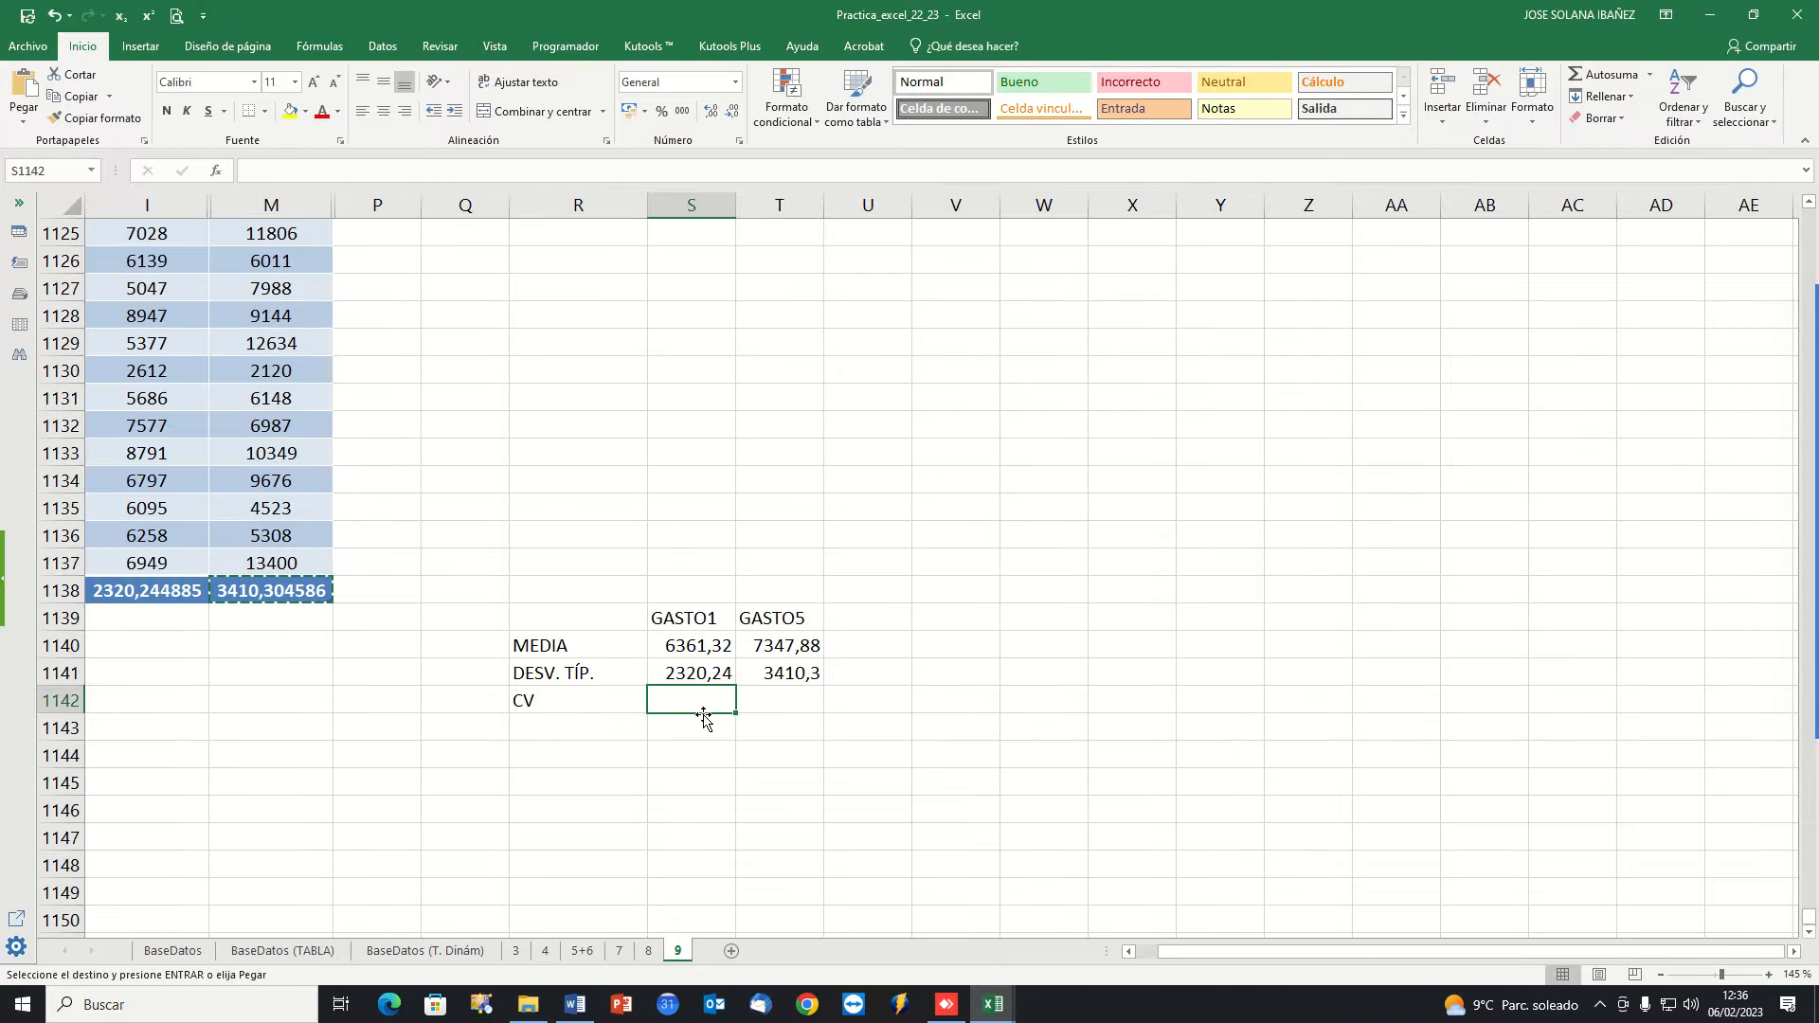
{"action": "type", "text": "="}
{"action": "key", "text": "Up"}
{"action": "type", "text": "/"}
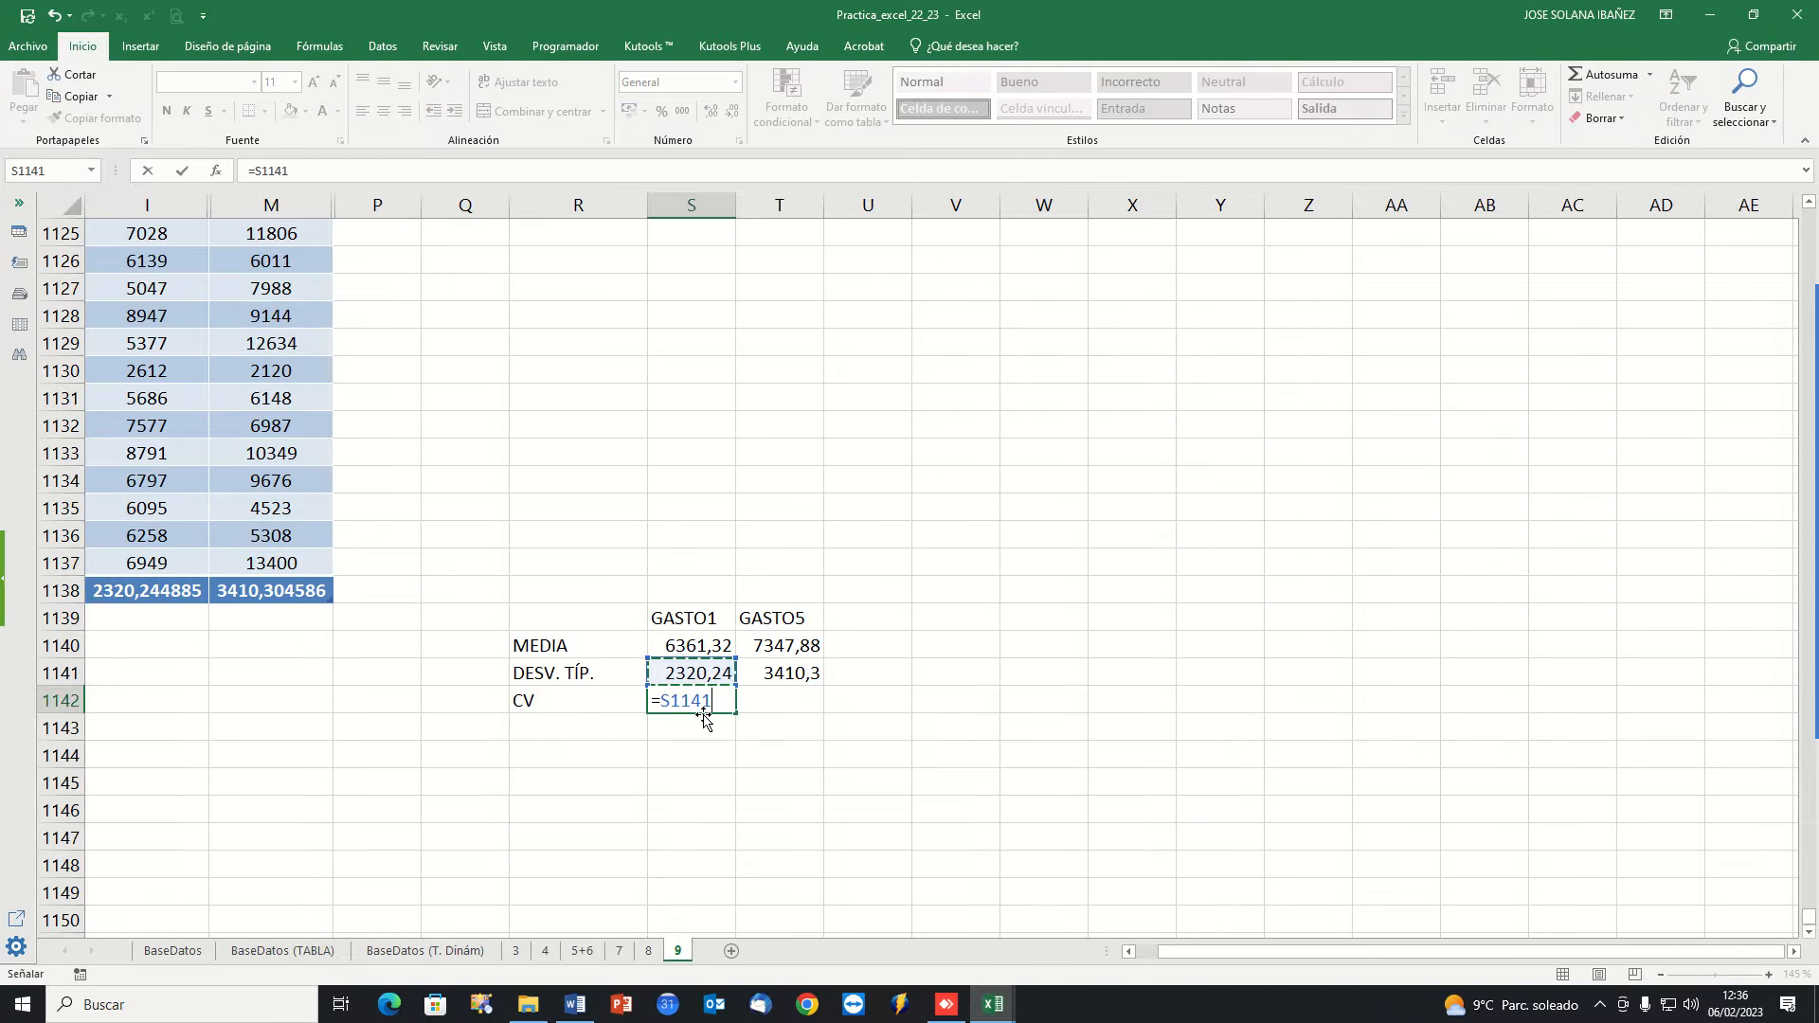
{"action": "key", "text": "Up"}
{"action": "key", "text": "Up"}
{"action": "key", "text": "Return"}
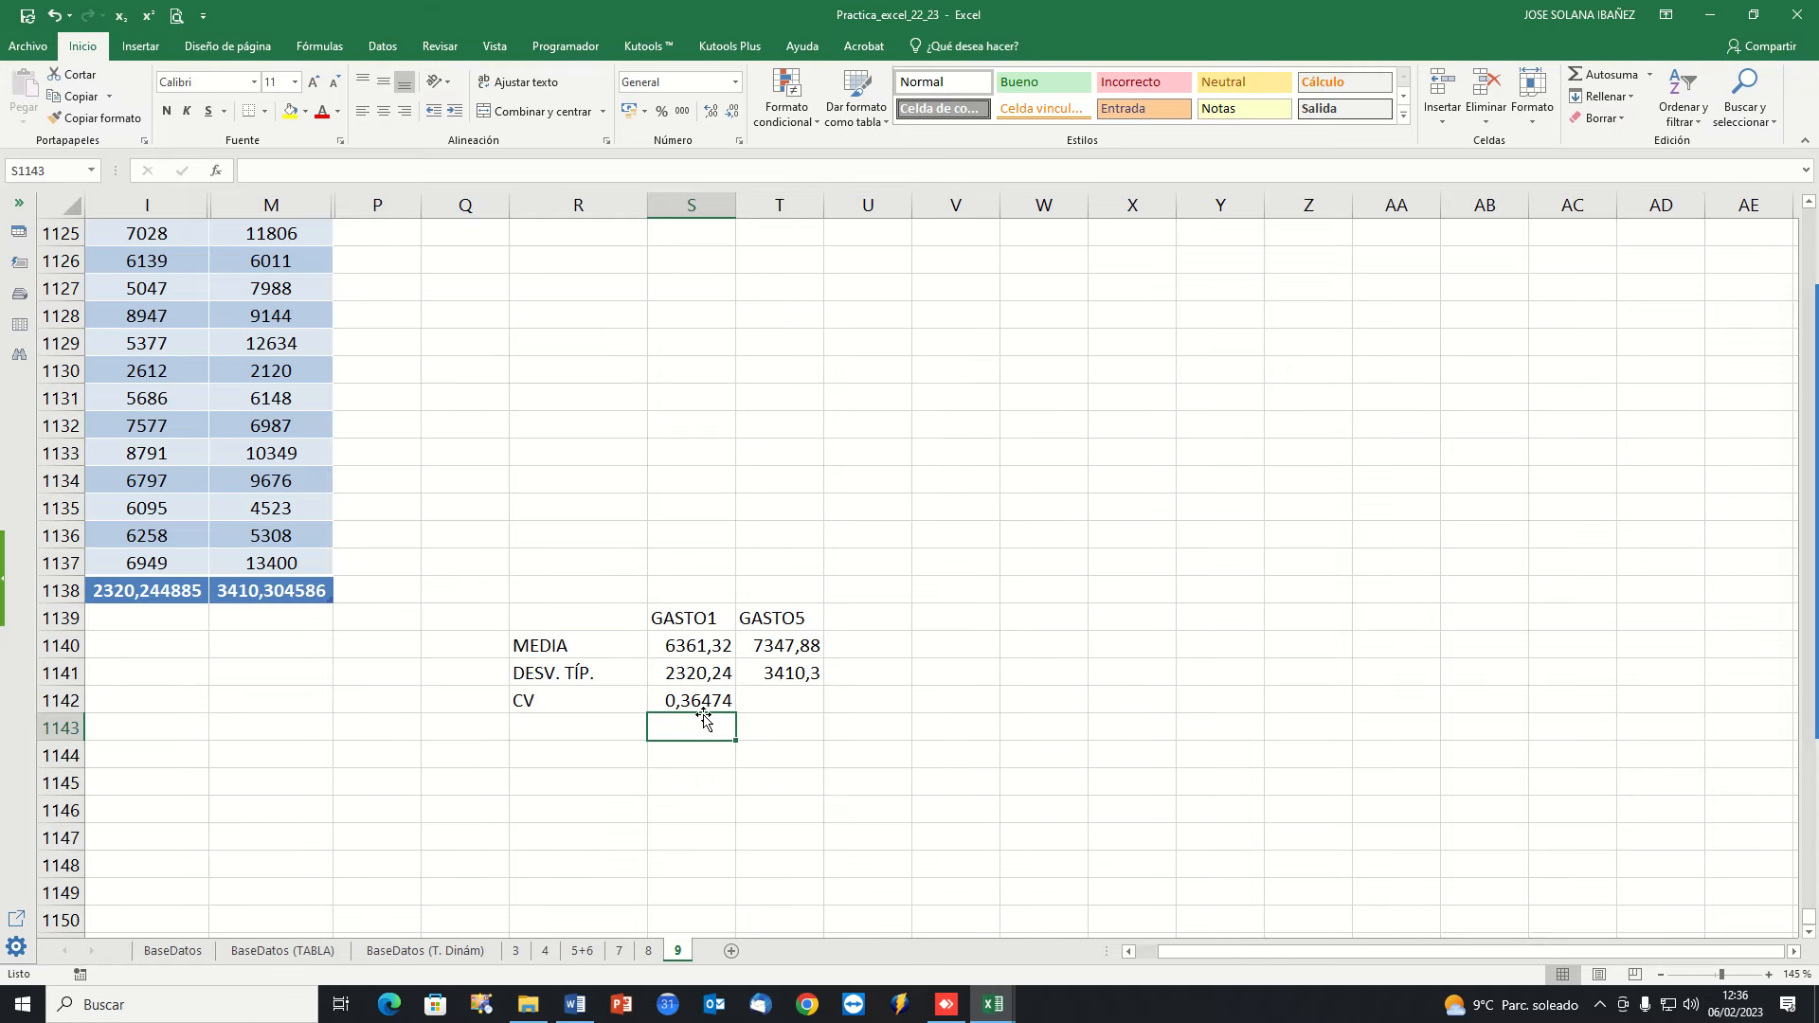
{"action": "left_click", "coordinate": [706, 701]}
{"action": "left_click_drag", "start_coordinate": [740, 714], "coordinate": [824, 720]}
Highlight the two coefficient of variation cells, S1142 and T1142, with yellow fill.
{"action": "left_click", "coordinate": [697, 702]}
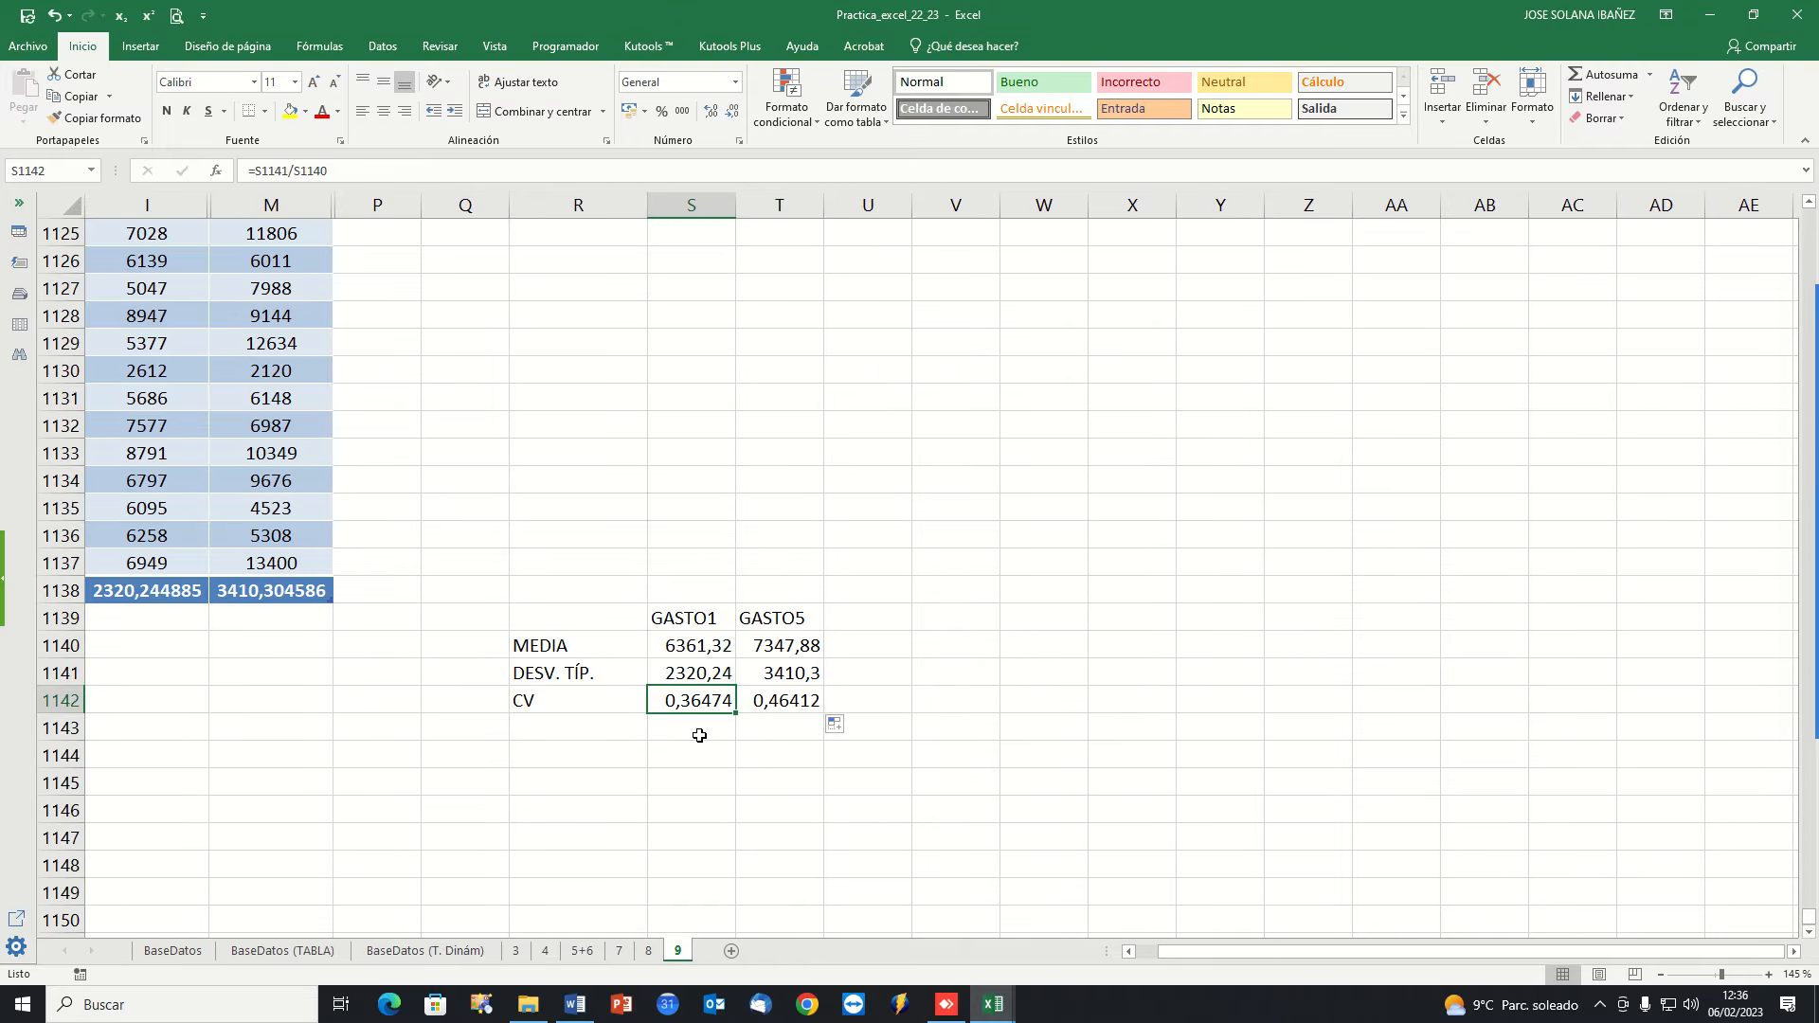
{"action": "left_click", "coordinate": [817, 704], "text": "ctrl"}
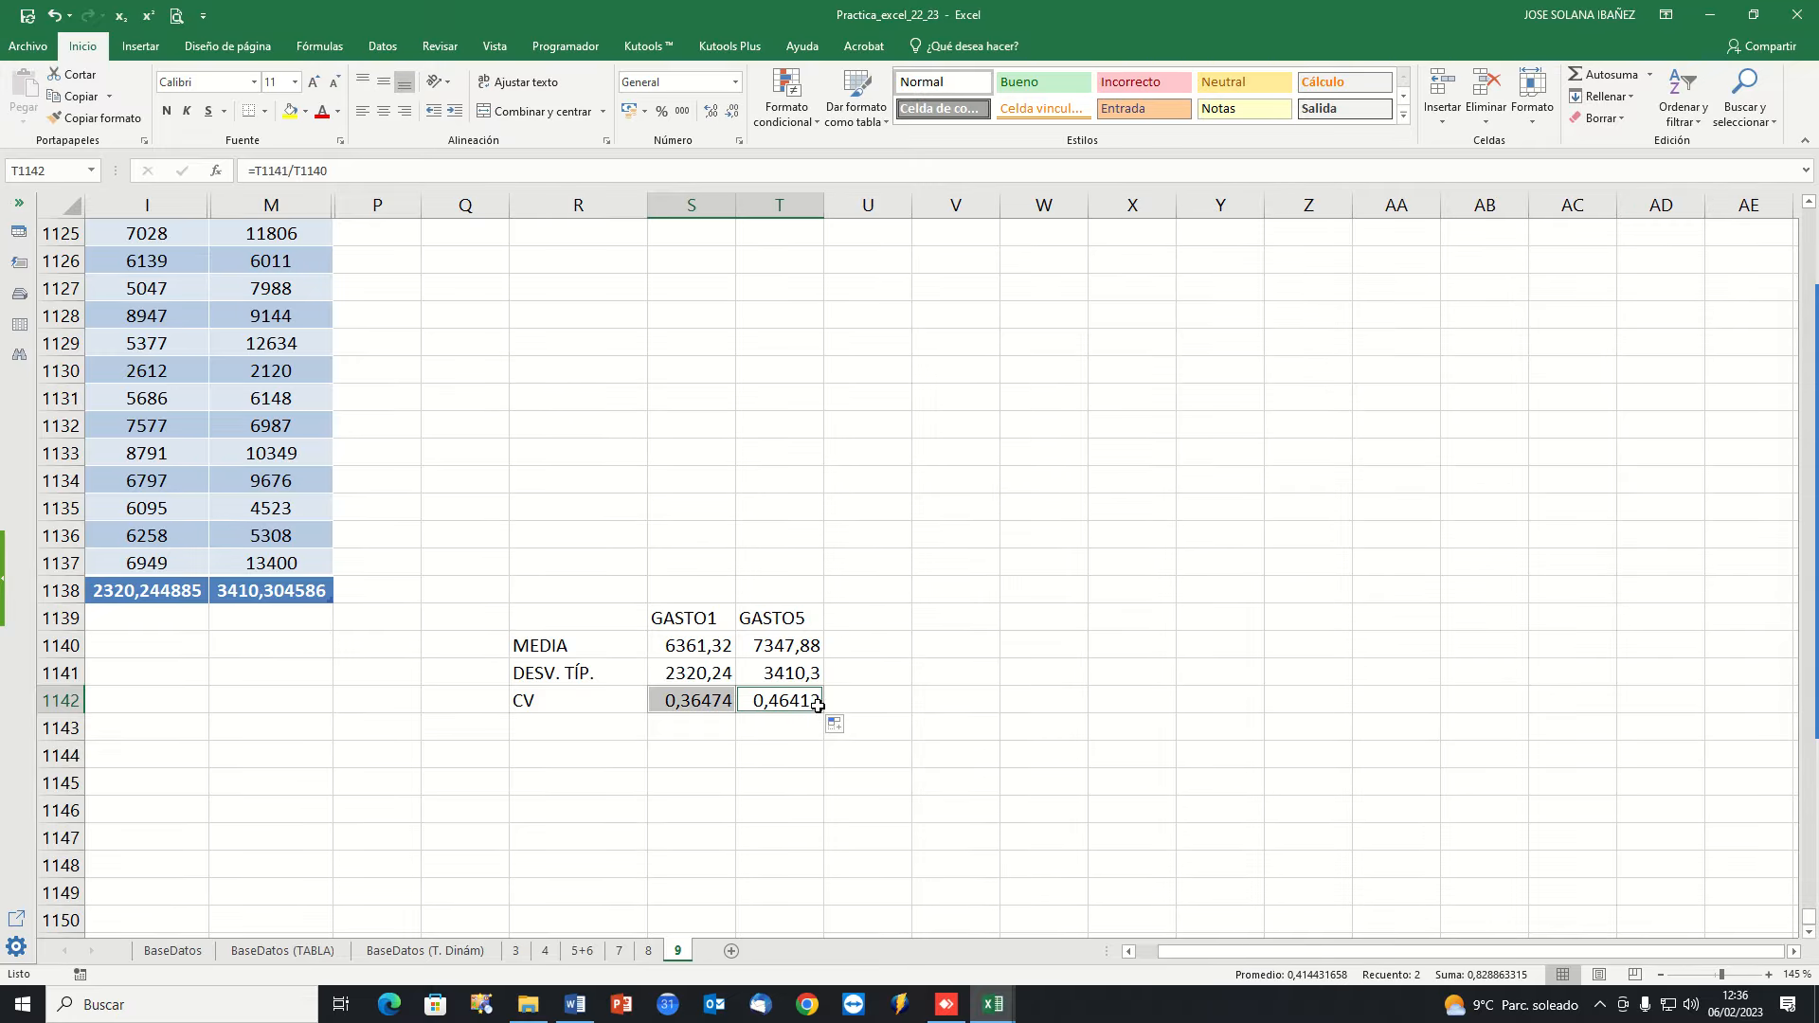
{"action": "left_click", "coordinate": [290, 111]}
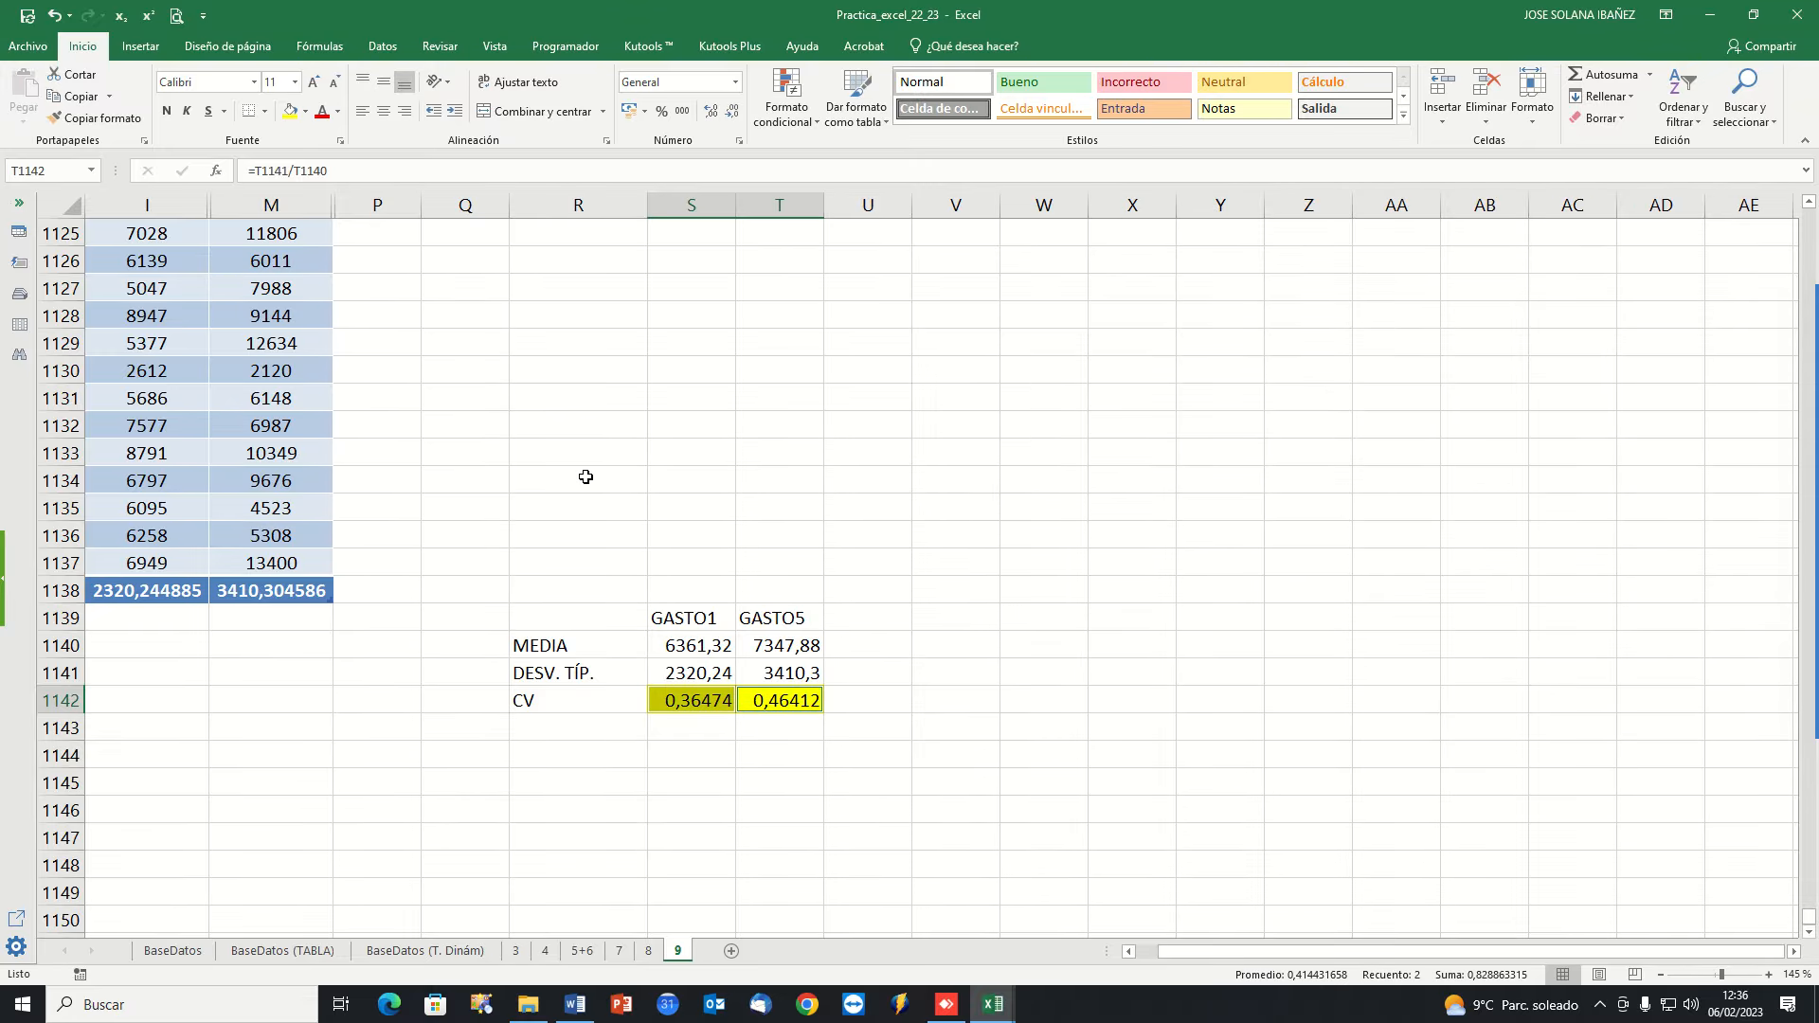
{"action": "left_click", "coordinate": [707, 752]}
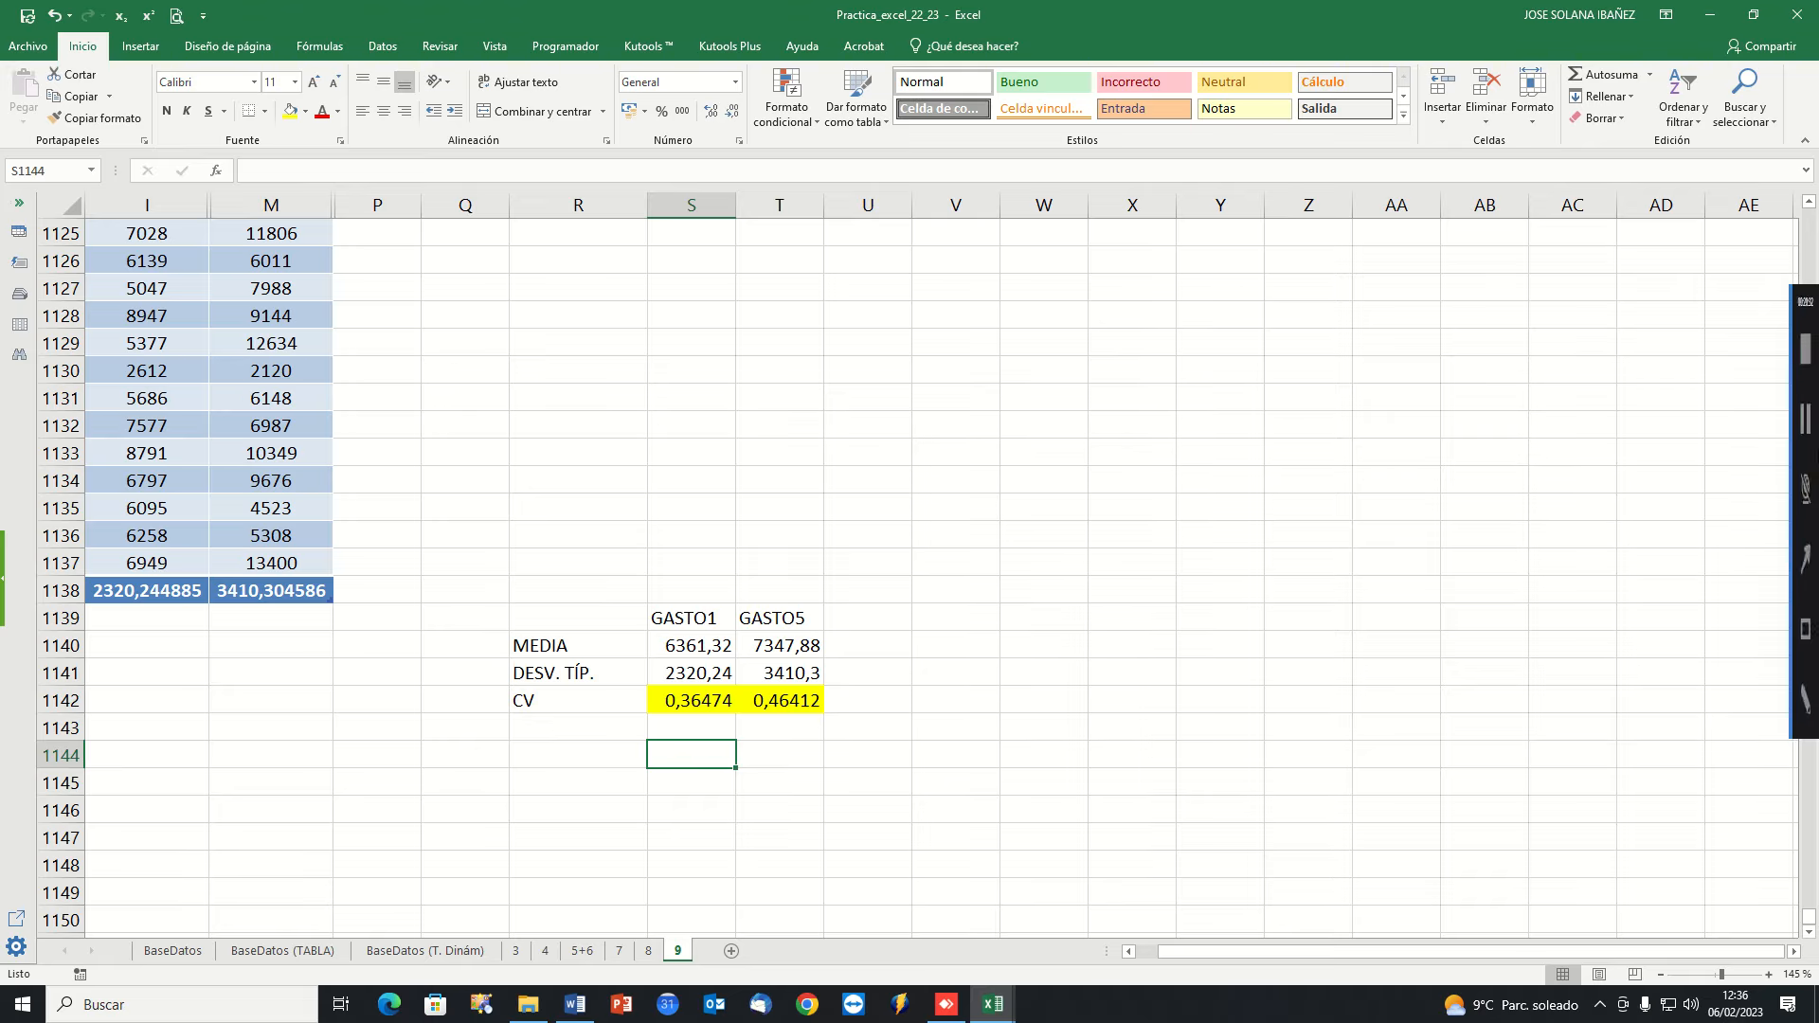
{"action": "mouse_move", "coordinate": [1800, 512]}
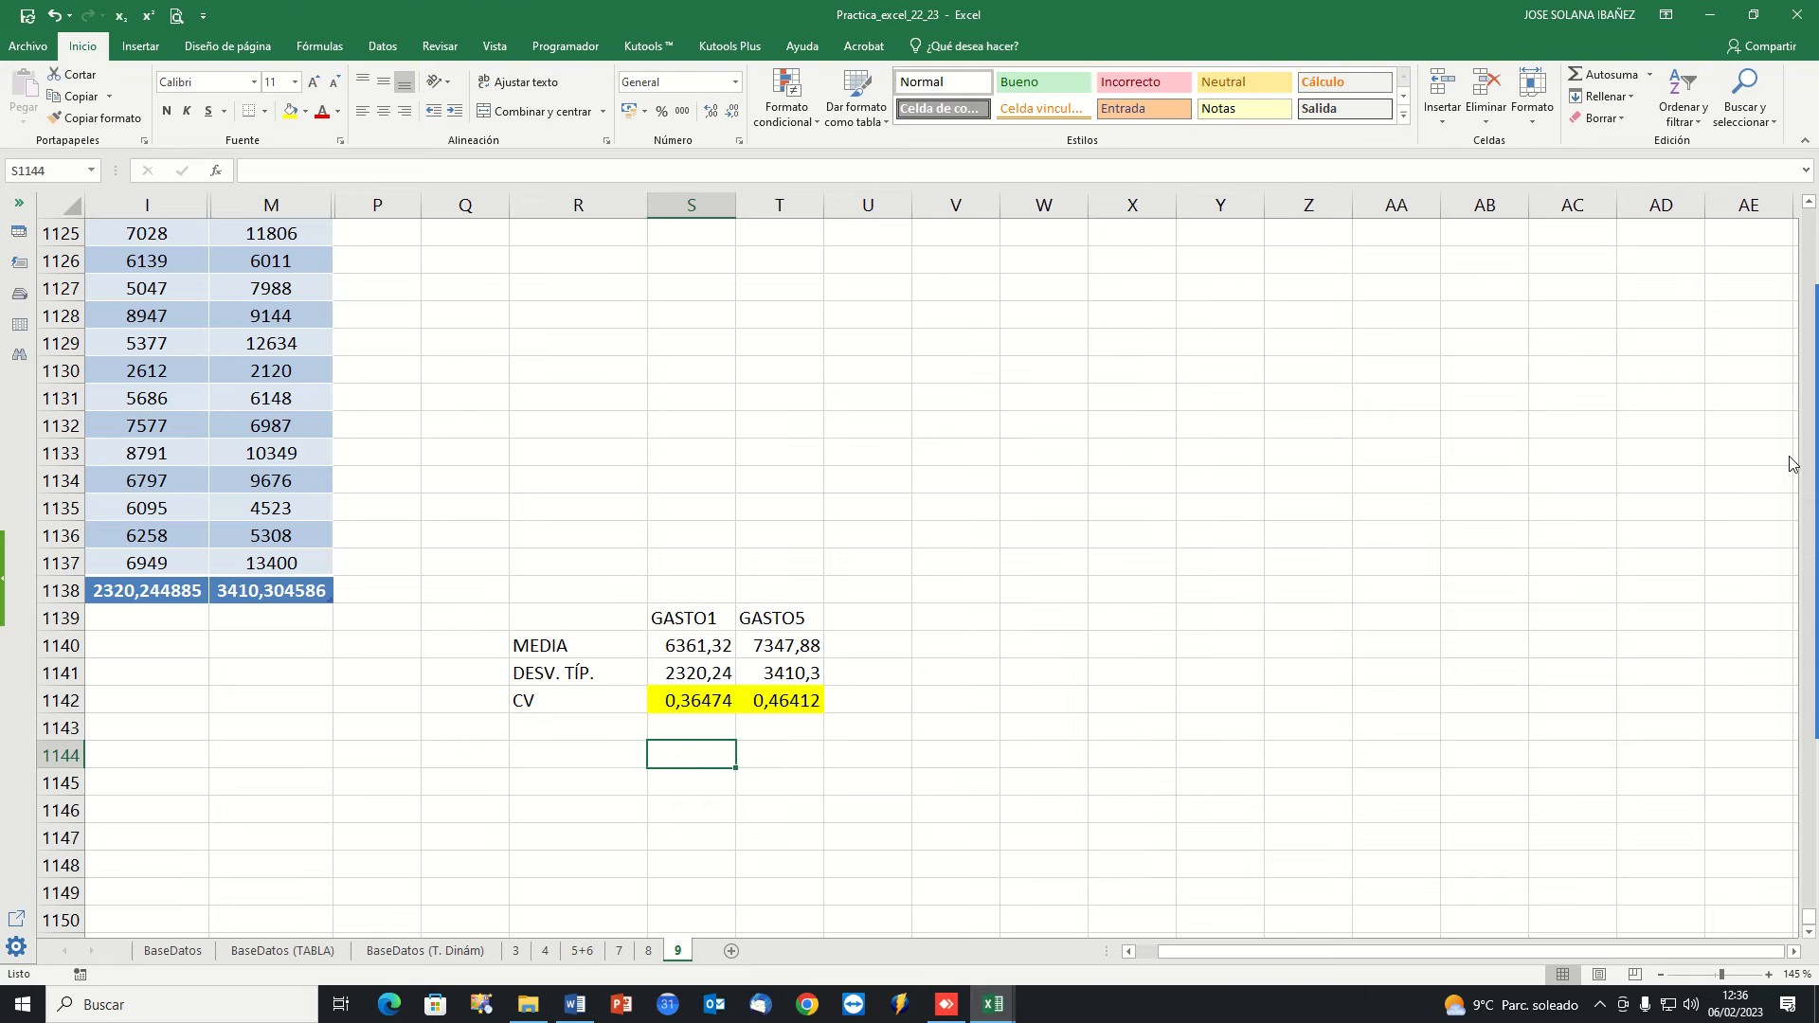
{"action": "left_click", "coordinate": [1782, 422]}
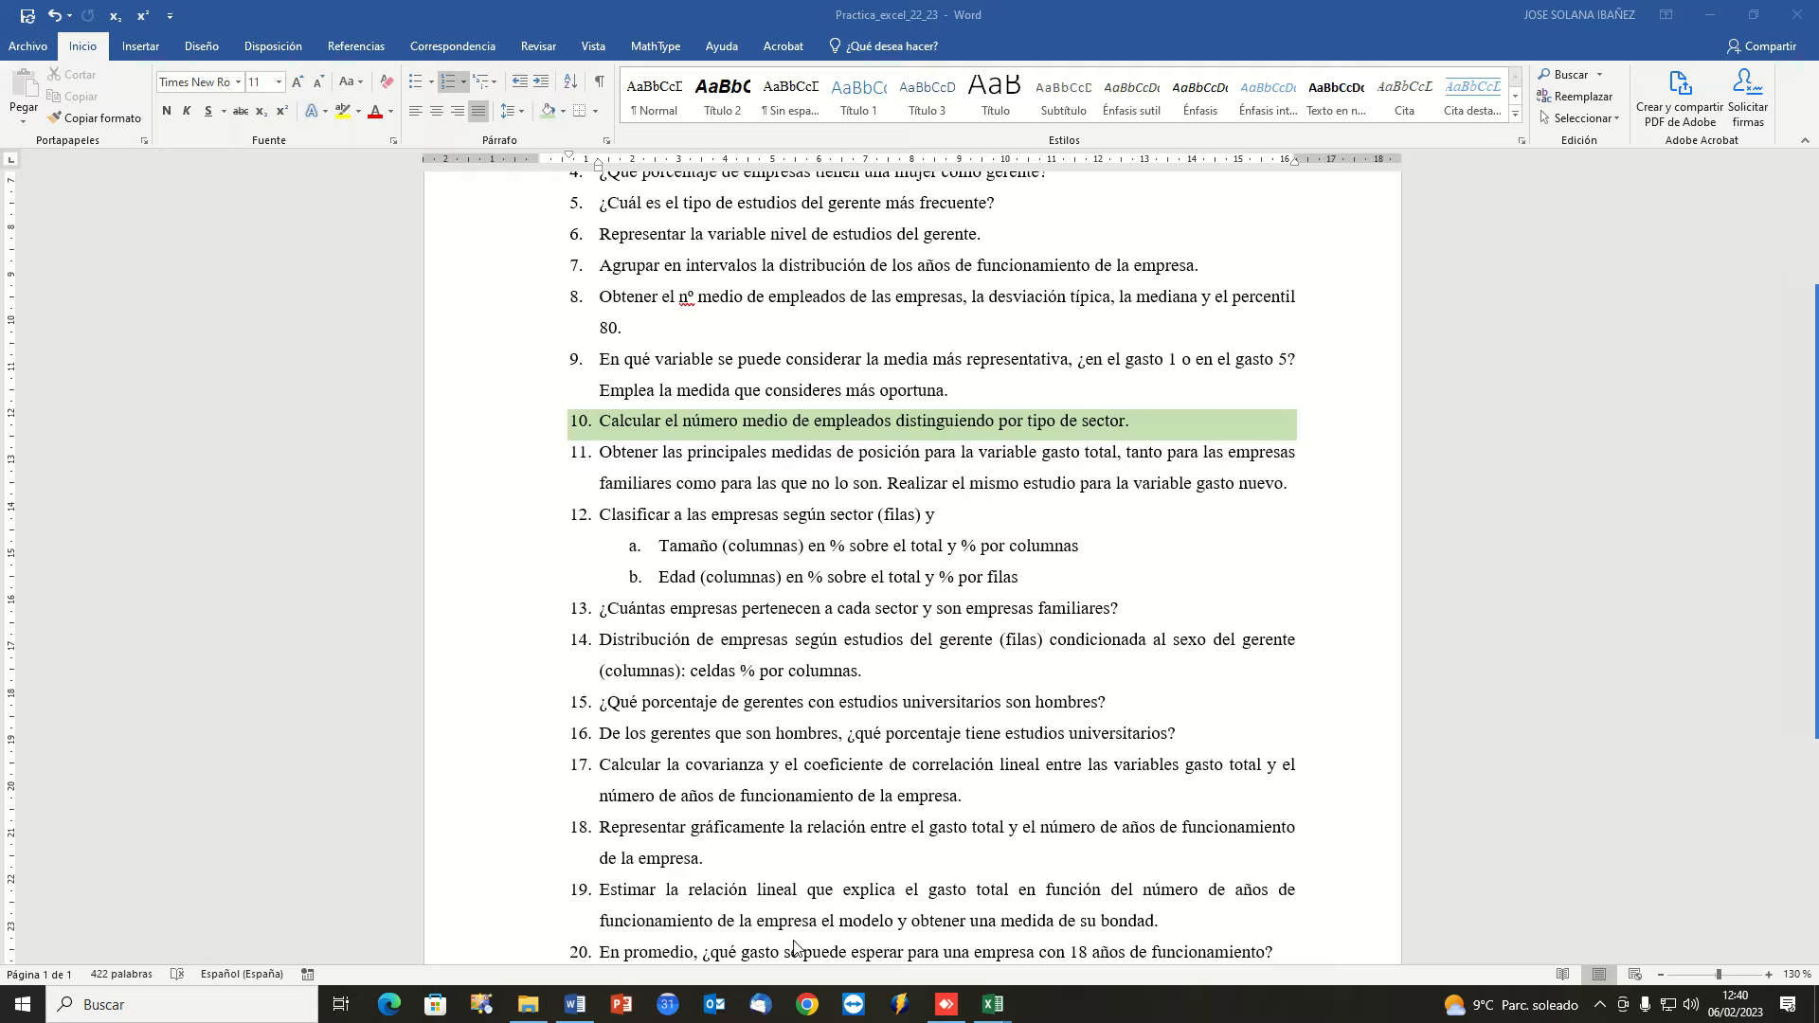
Switch from Word to the Excel workbook, duplicate the BaseDatos (TABLA) sheet after sheet 9 and name the copy 10 (A).
{"action": "mouse_move", "coordinate": [993, 1005]}
{"action": "left_click", "coordinate": [901, 944]}
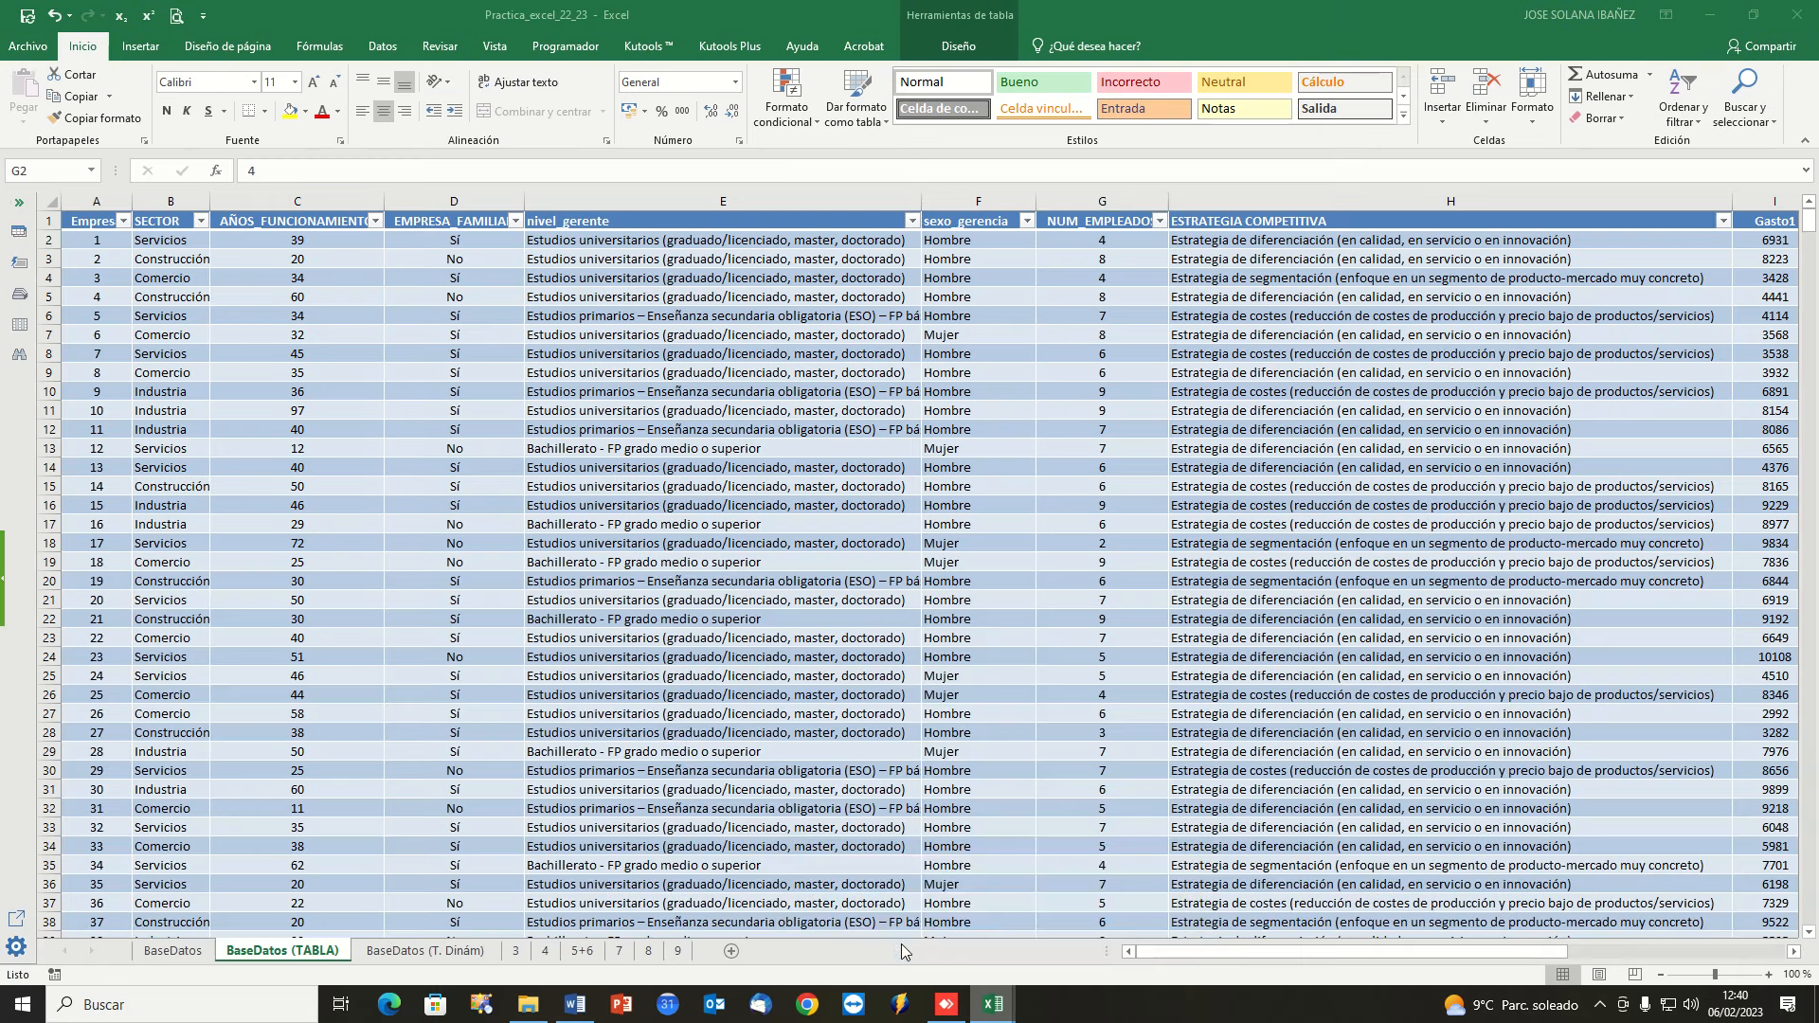
{"action": "left_click", "coordinate": [682, 565]}
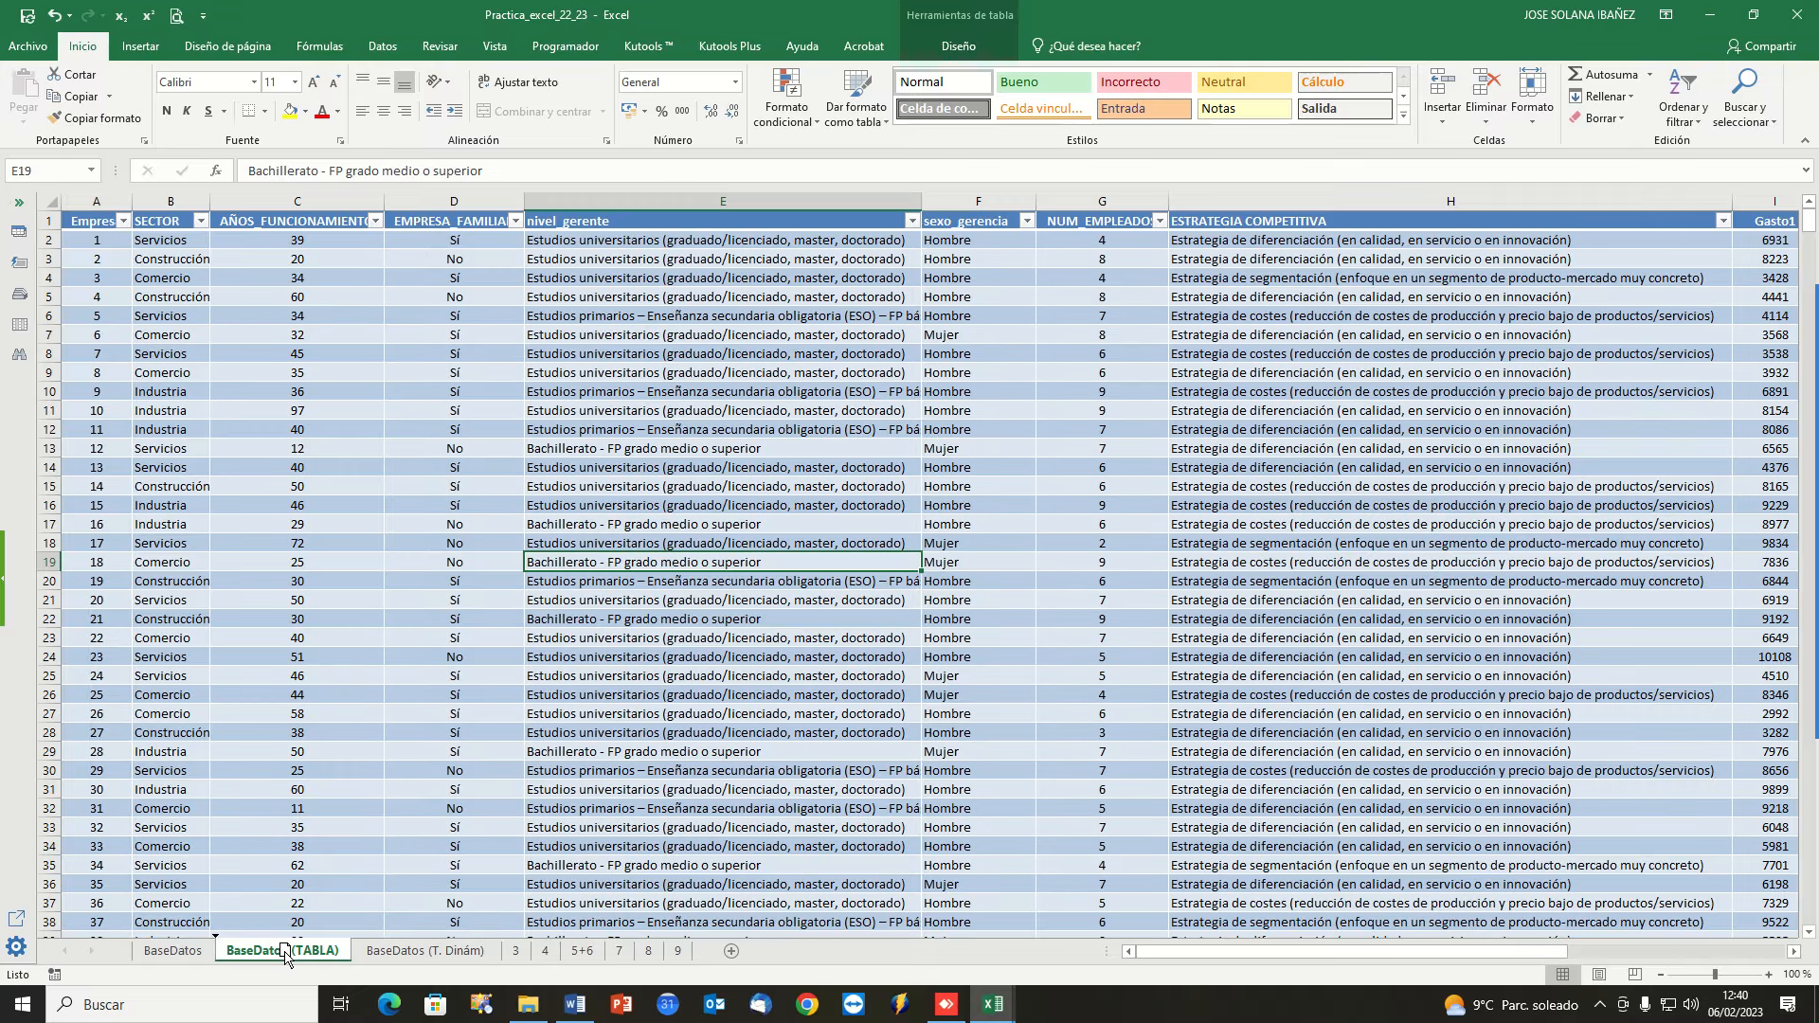
{"action": "left_click_drag", "start_coordinate": [284, 955], "coordinate": [706, 958]}
{"action": "double_click", "coordinate": [722, 953]}
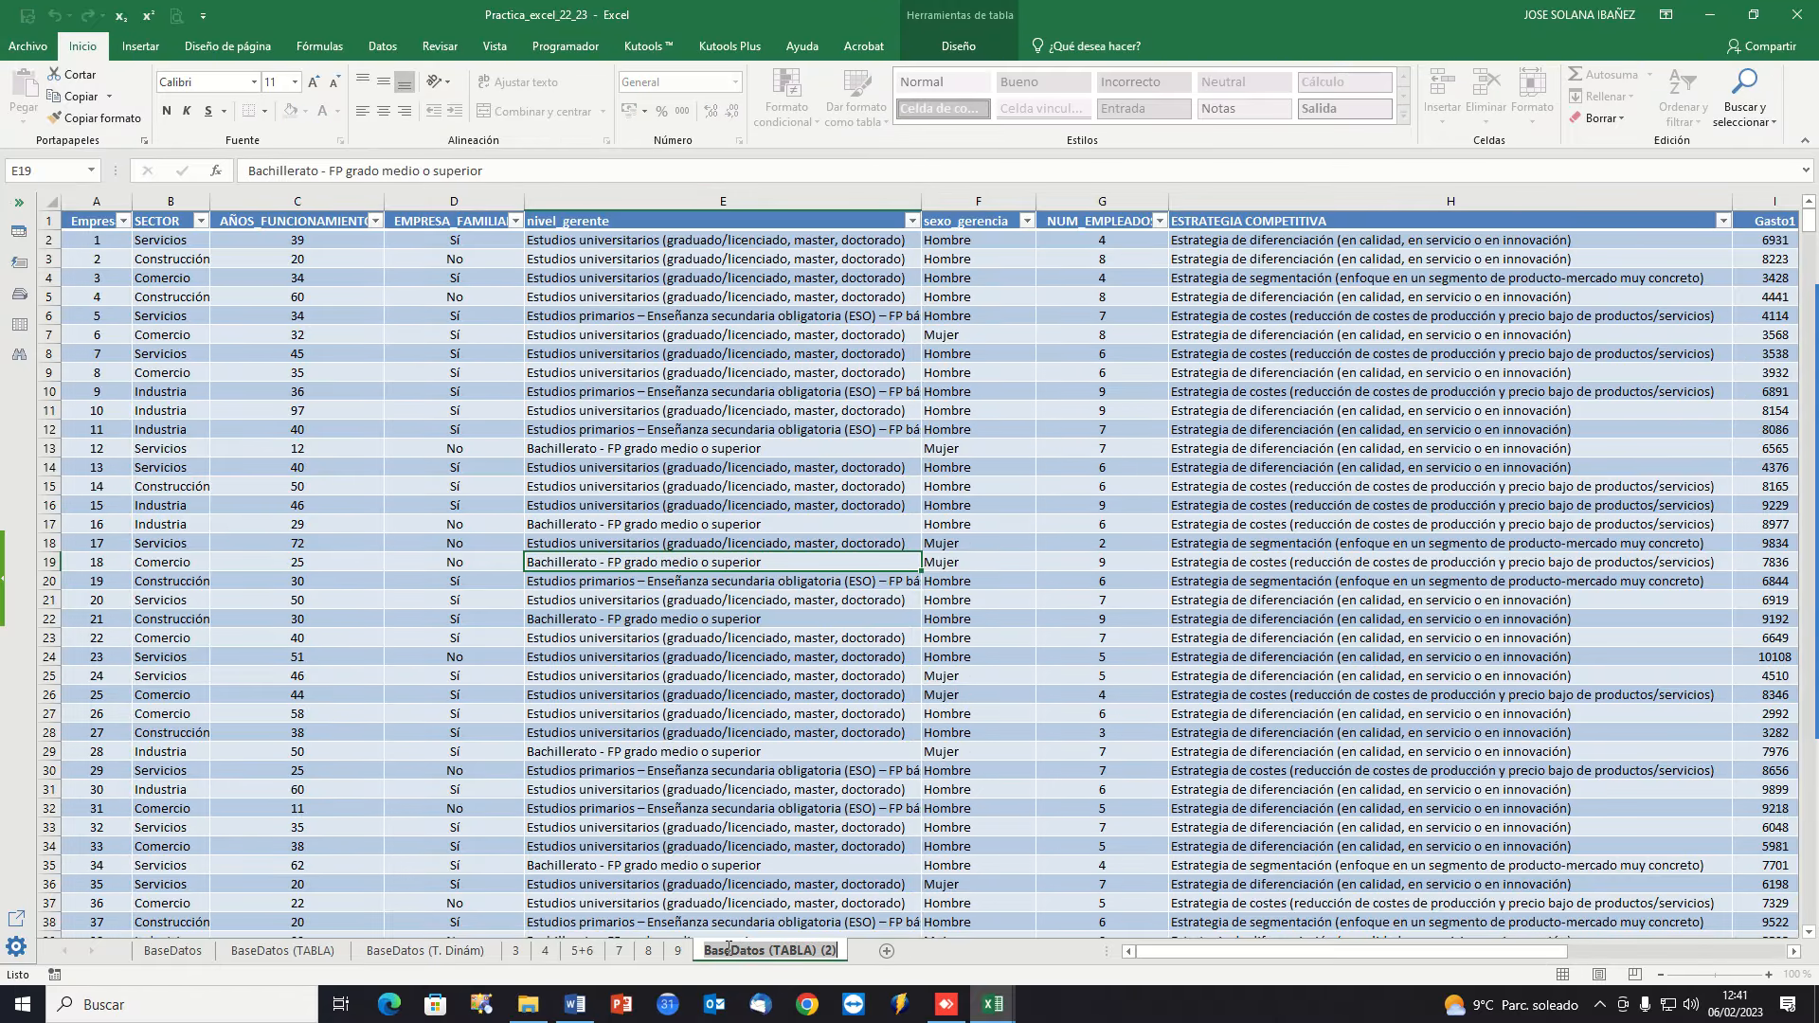
{"action": "type", "text": "10"}
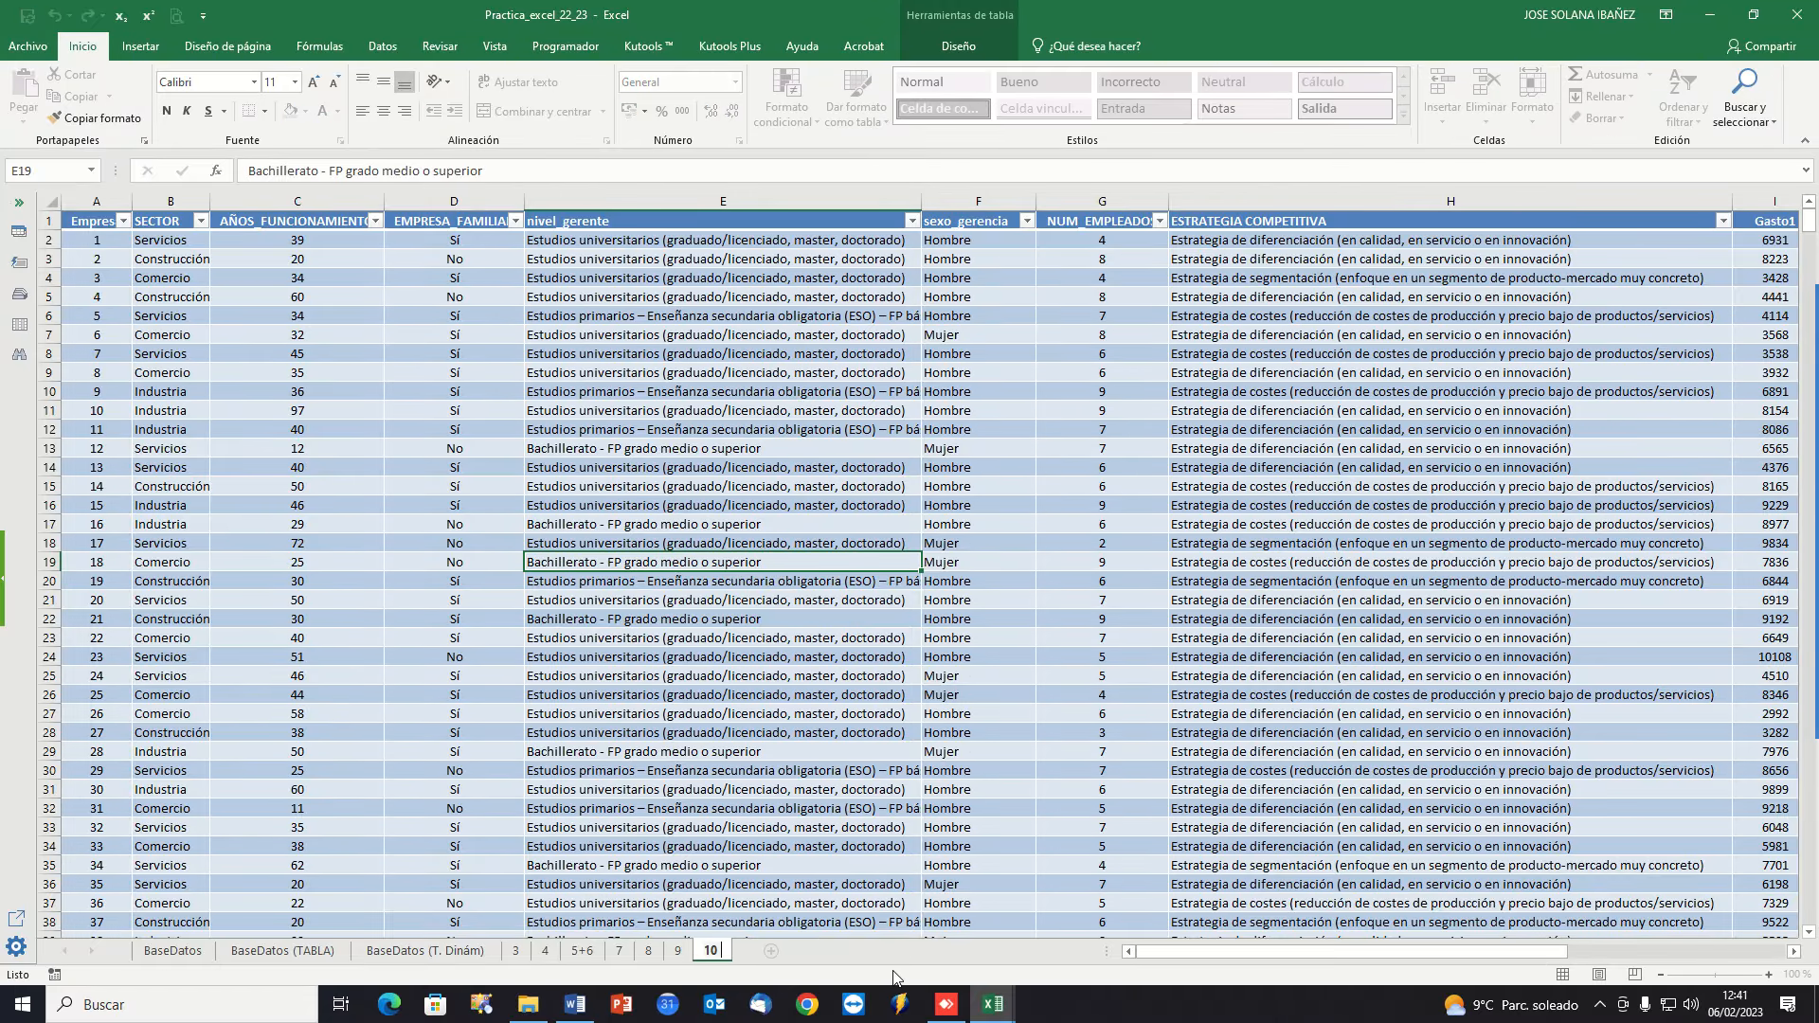
{"action": "type", "text": " (A)"}
{"action": "key", "text": "Return"}
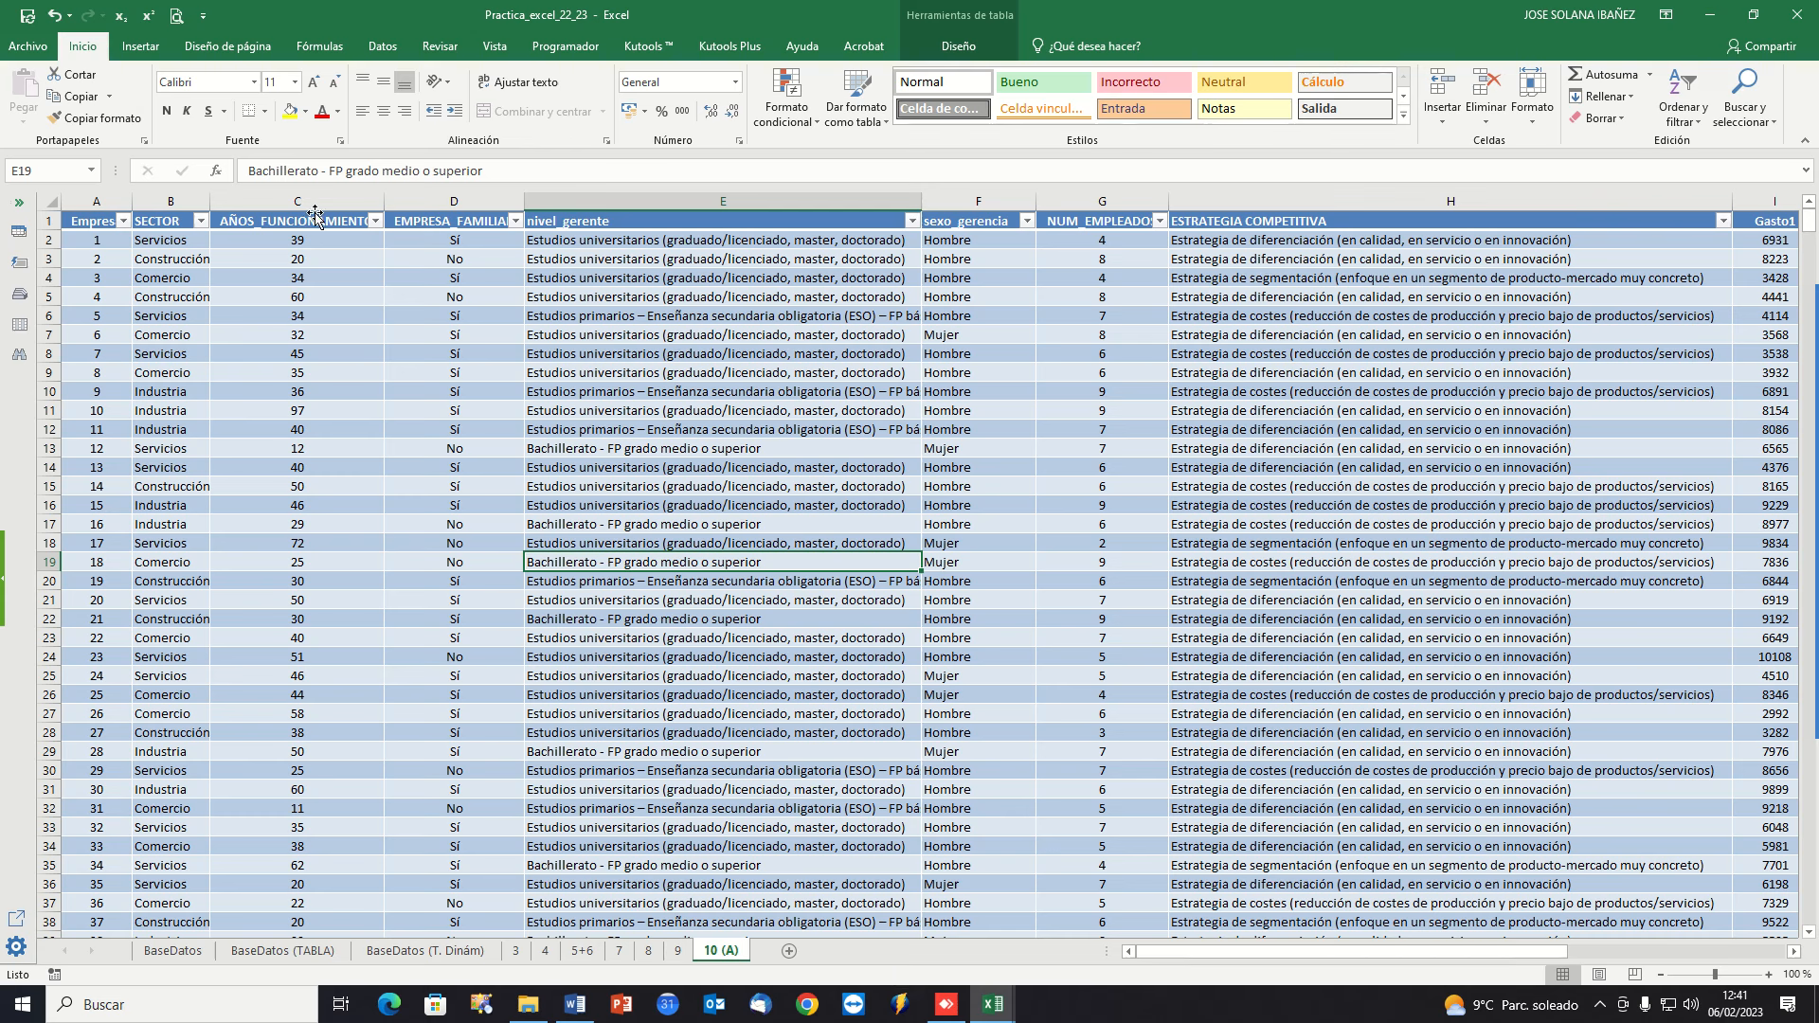
Hide the columns from AÑOS_FUNCIONAMIENTO to sexo_gerencia (C to F) on the 10 (A) sheet.
{"action": "left_click_drag", "start_coordinate": [325, 203], "coordinate": [952, 201]}
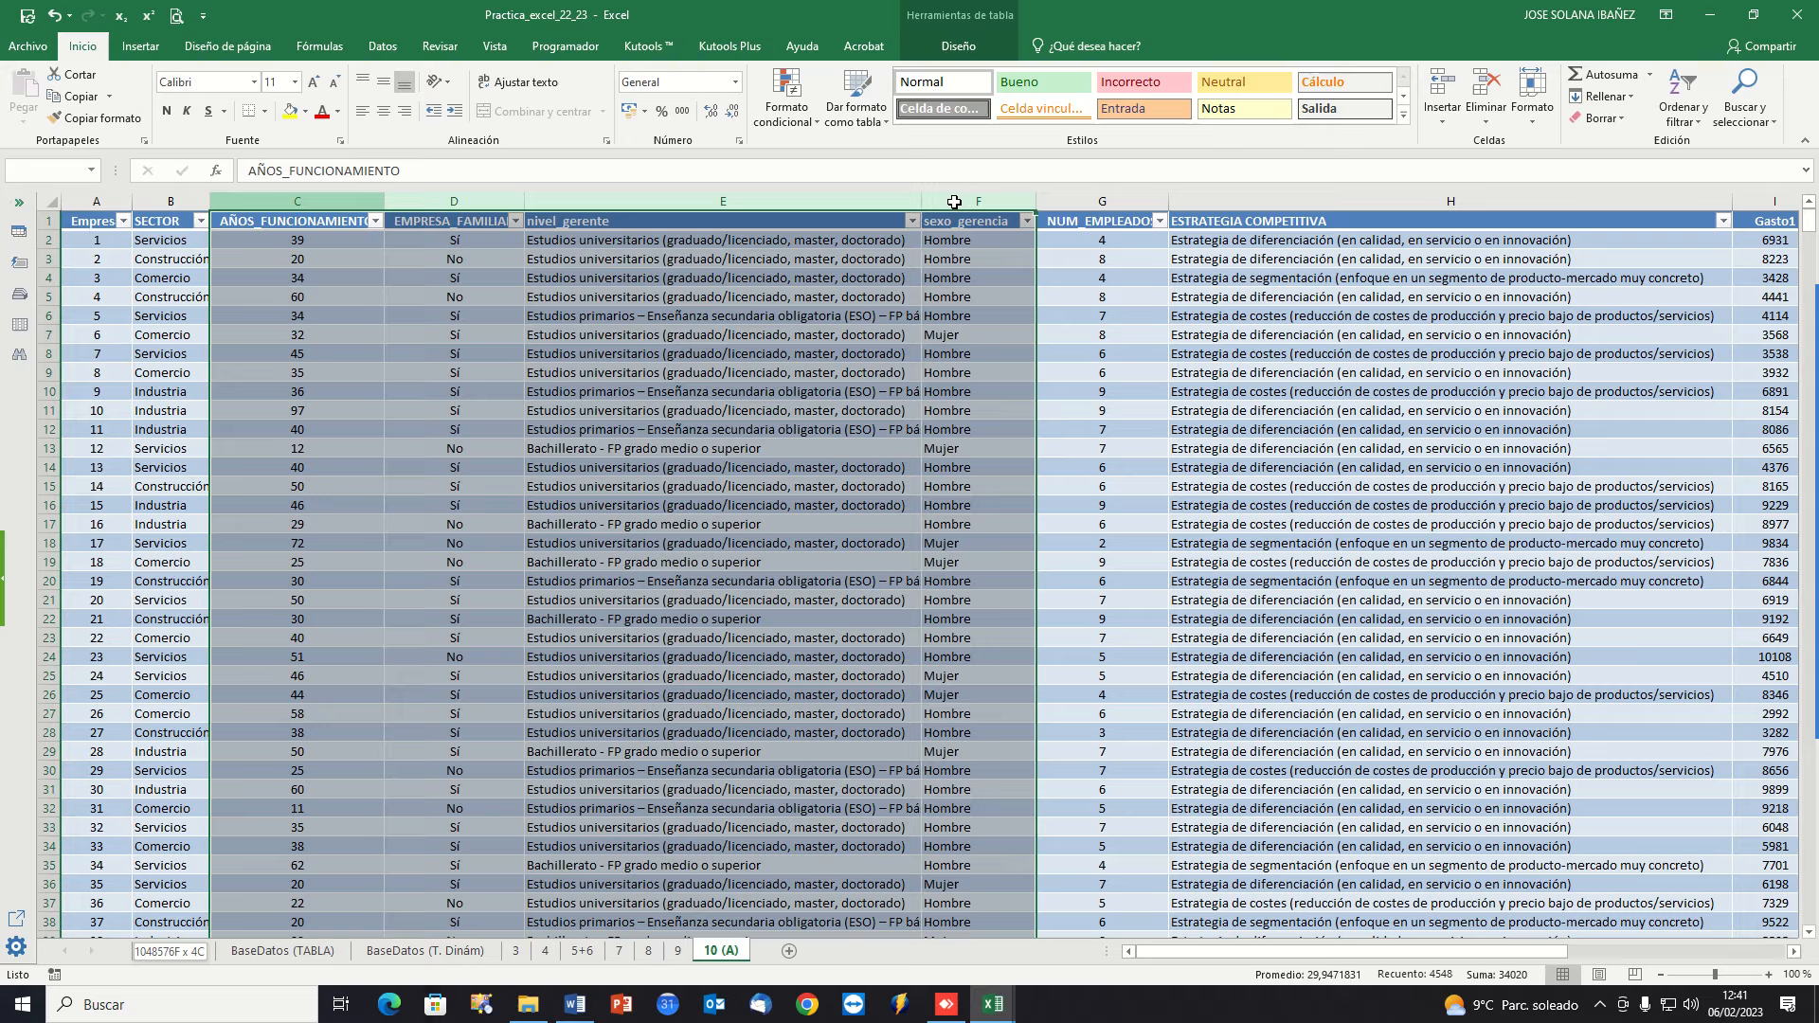
{"action": "right_click", "coordinate": [646, 198]}
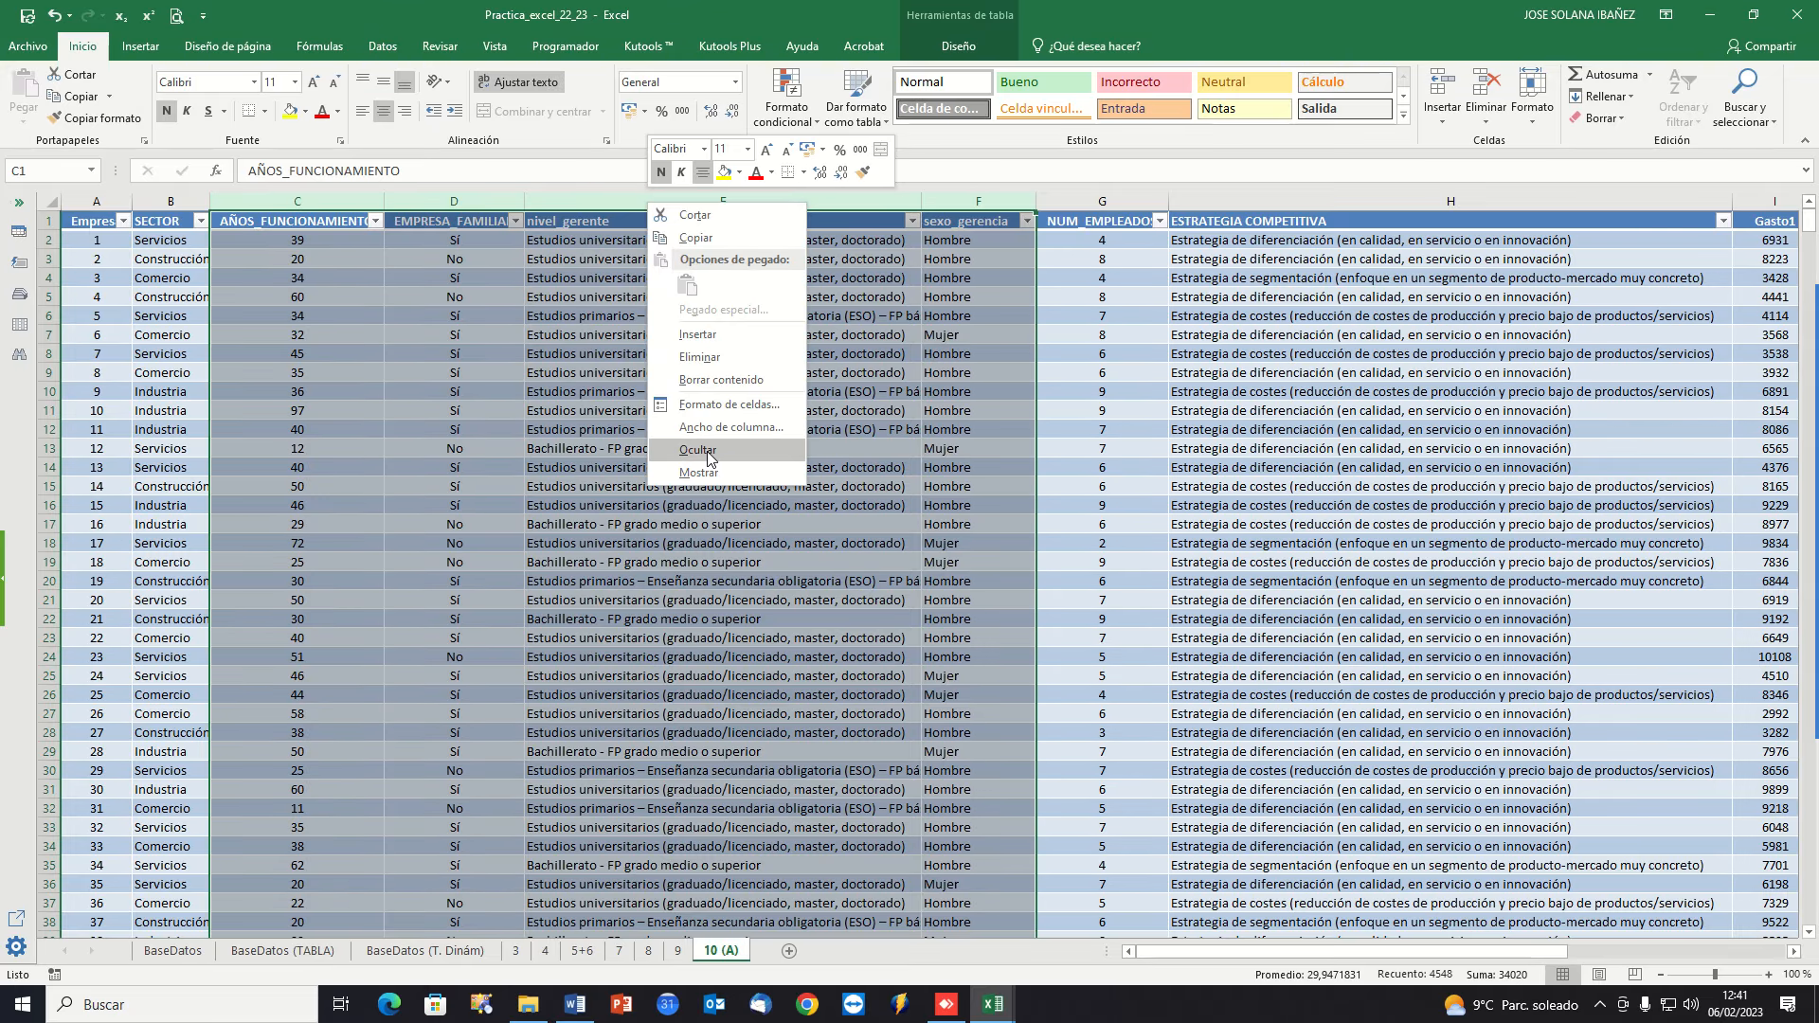
{"action": "left_click", "coordinate": [656, 446]}
{"action": "left_click", "coordinate": [654, 434]}
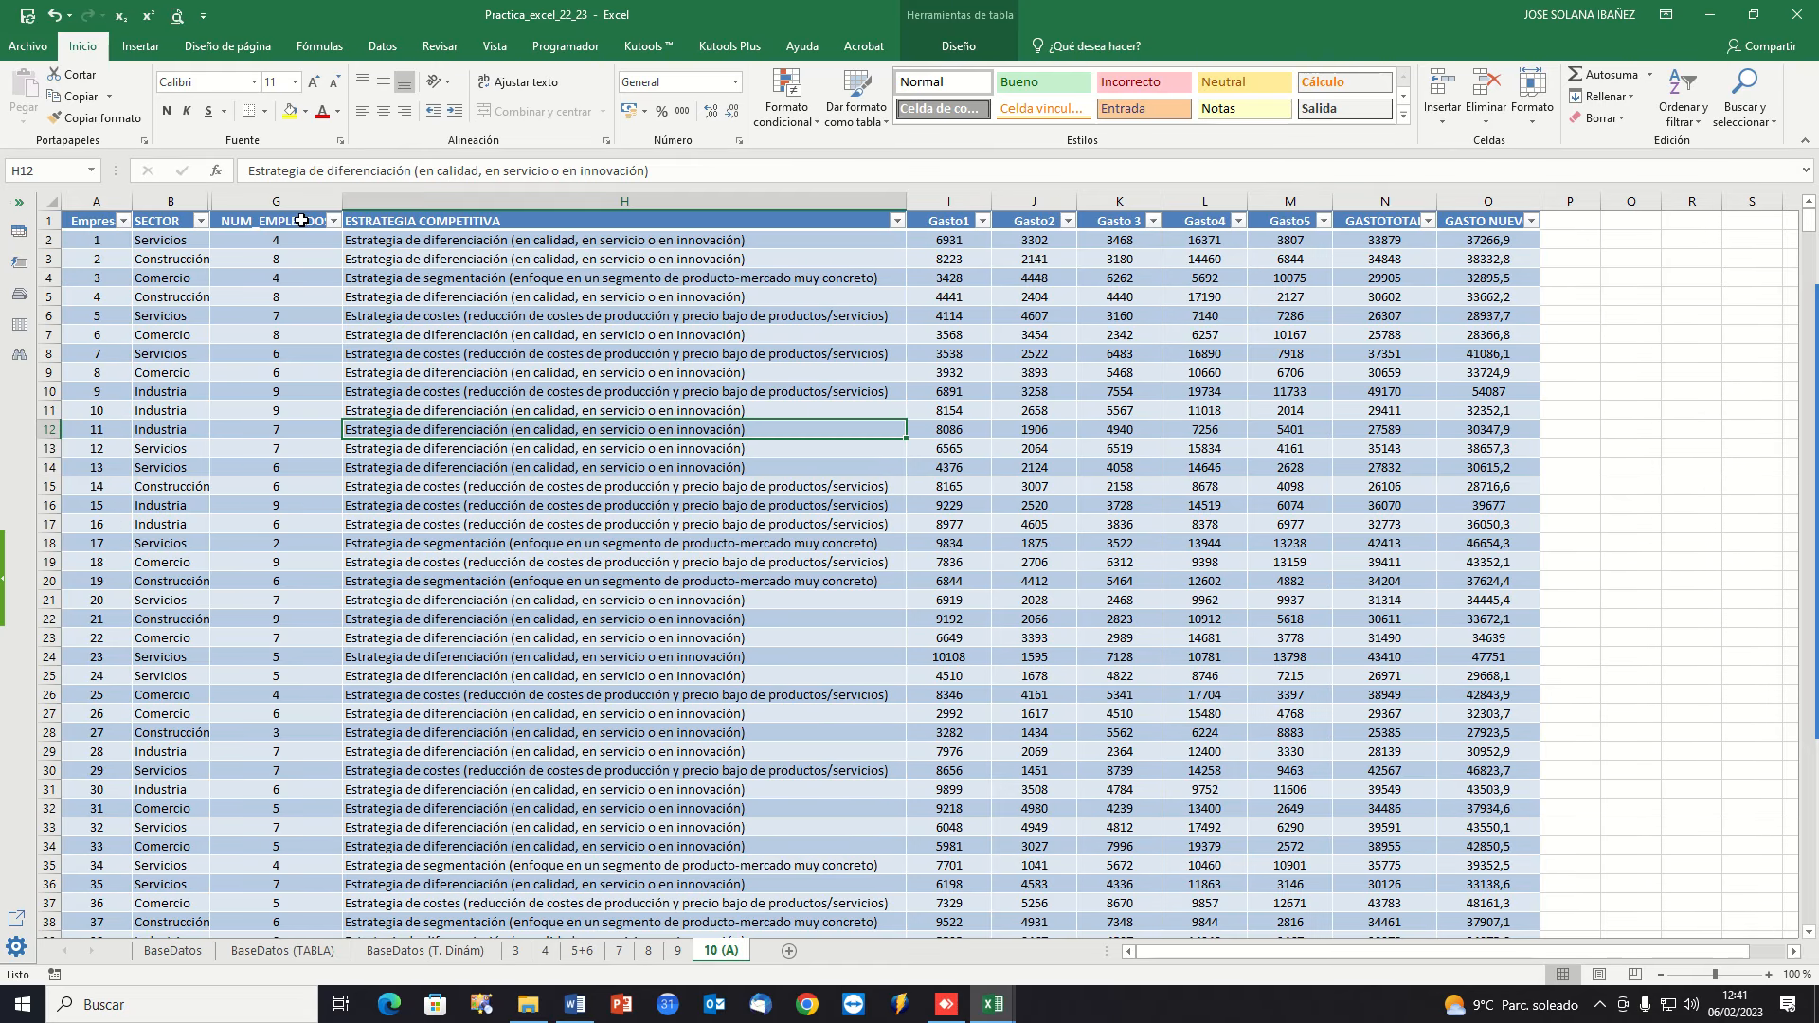
Hide columns H through O, from ESTRATEGIA COMPETITIVA to GASTO NUEVO, on the 10 (A) sheet.
{"action": "left_click", "coordinate": [428, 204]}
{"action": "left_click_drag", "start_coordinate": [428, 204], "coordinate": [1516, 202]}
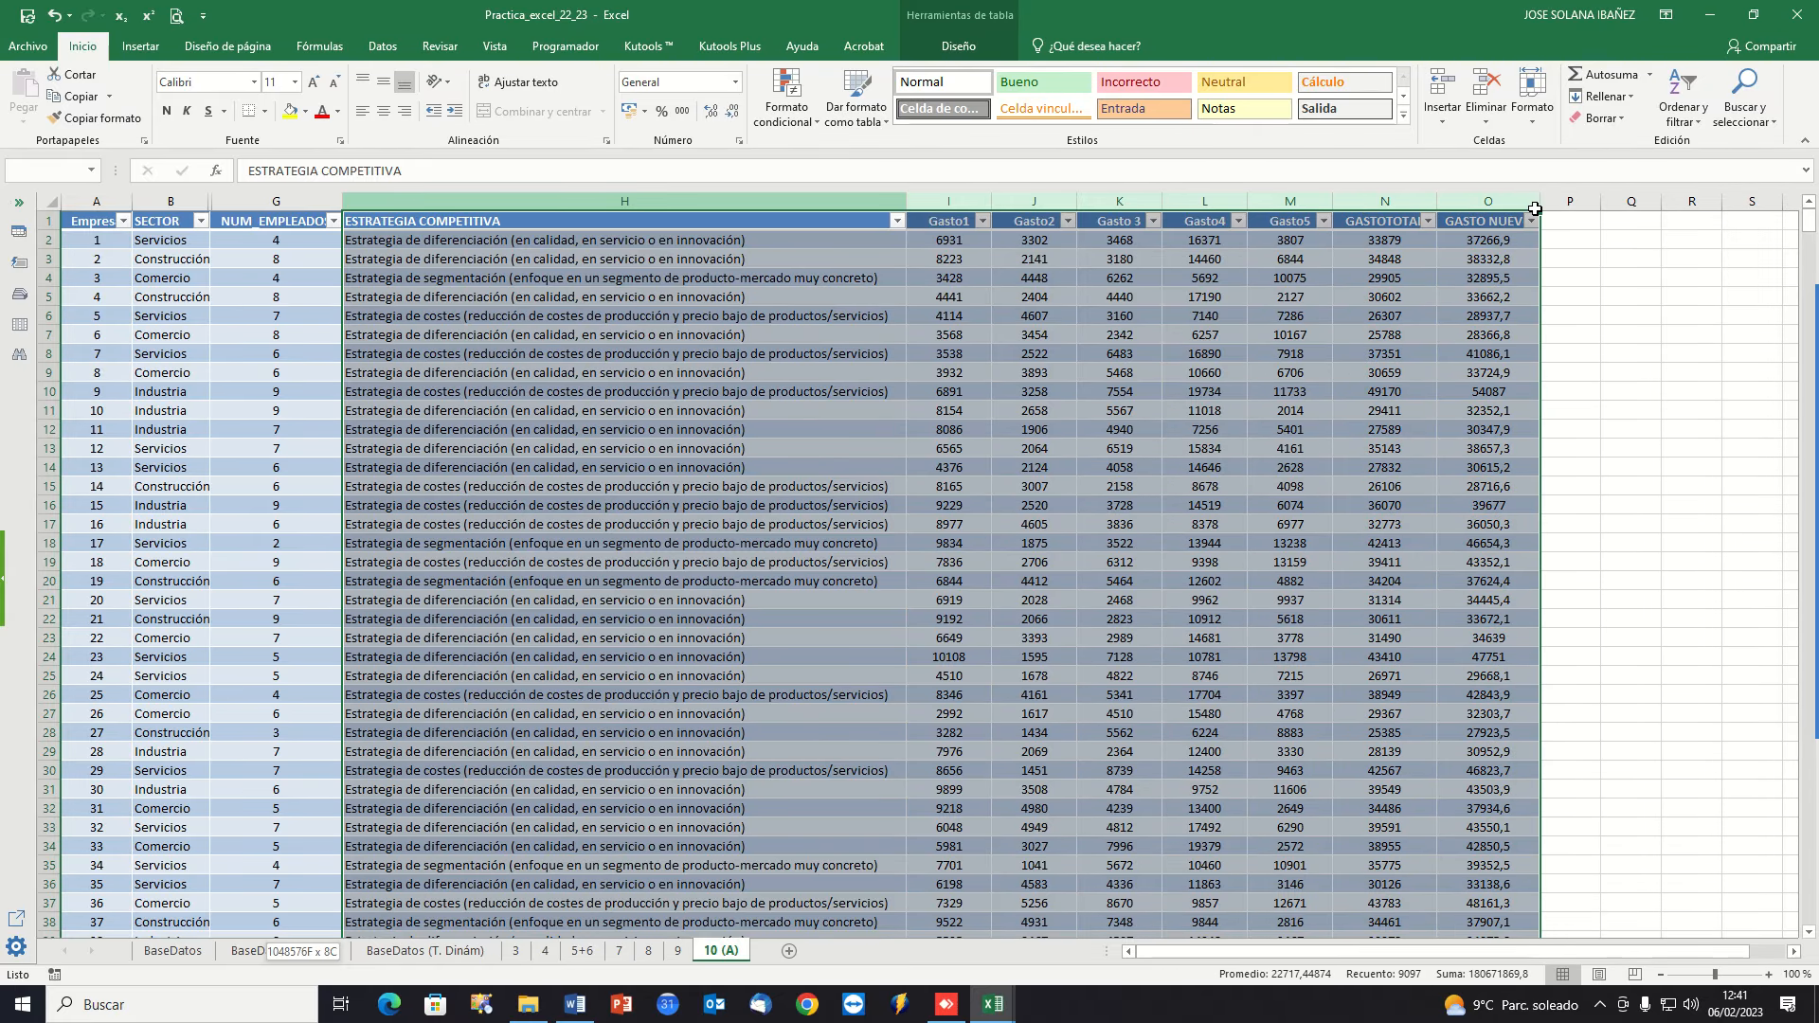
{"action": "right_click", "coordinate": [1521, 203]}
{"action": "left_click", "coordinate": [1573, 452]}
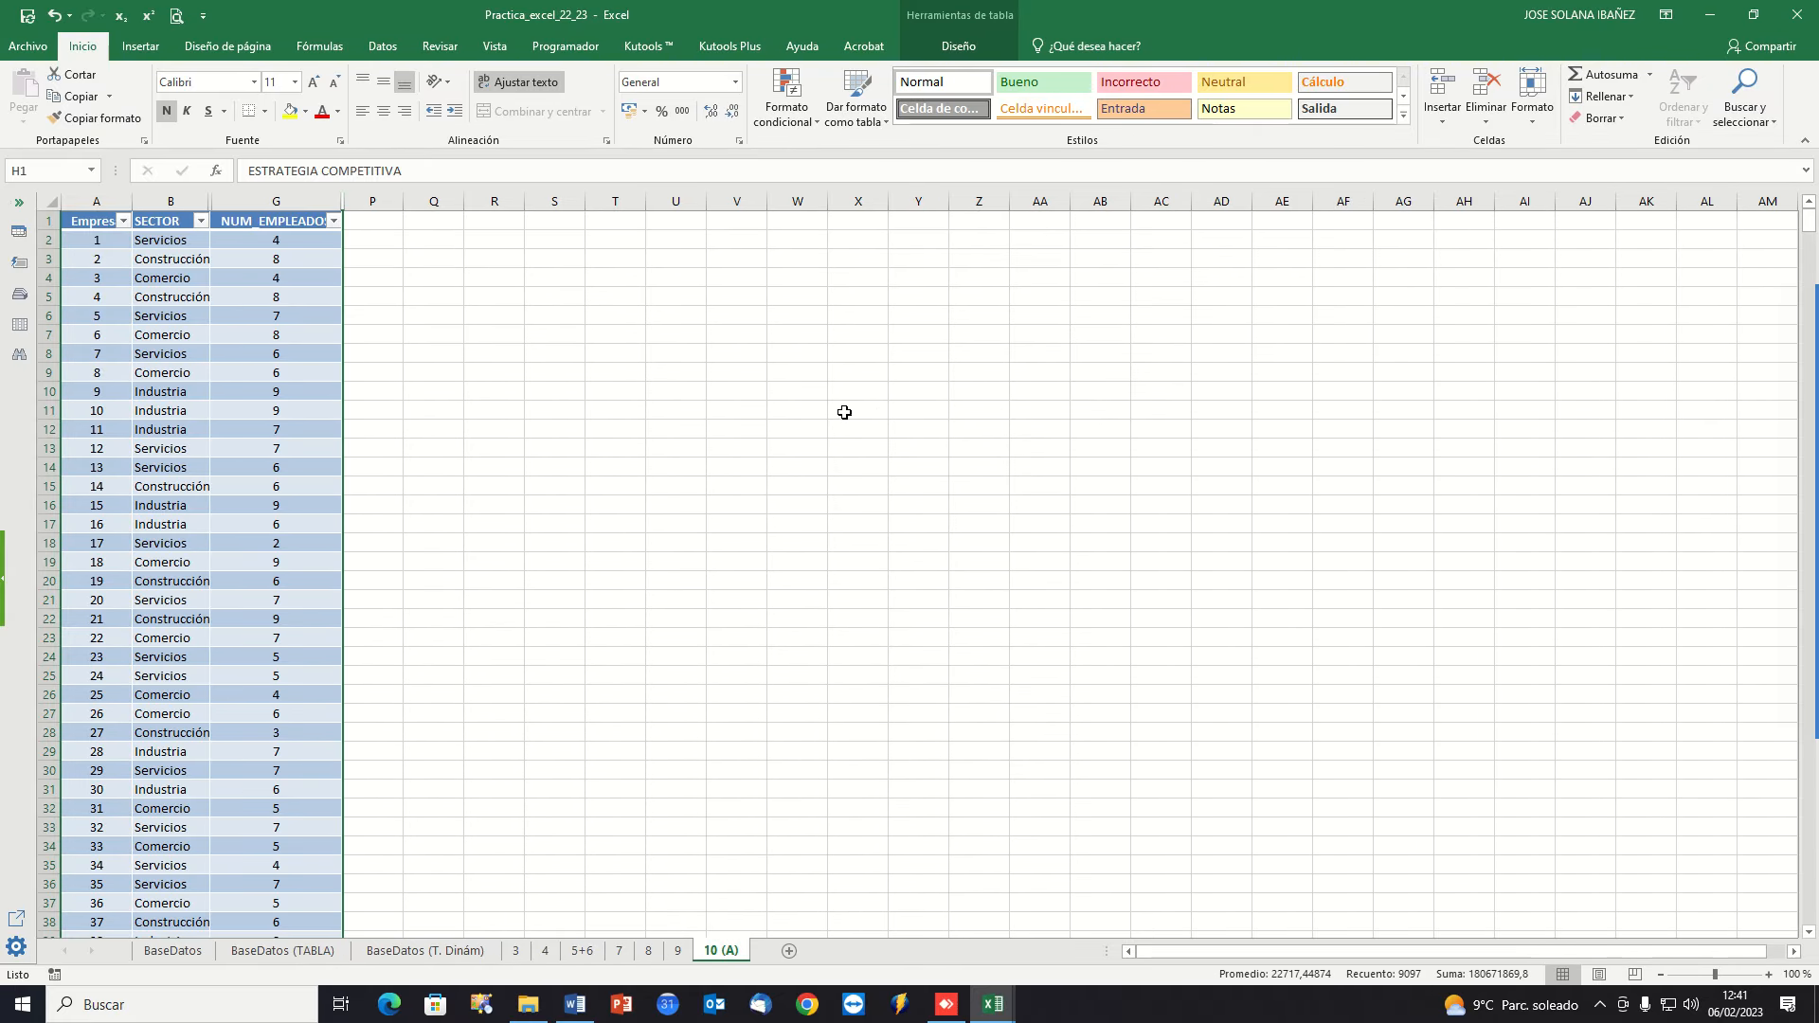
{"action": "left_click", "coordinate": [672, 406]}
Set the table's total row to show the average for the NUM_EMPLEADOS column.
{"action": "key", "text": "Left"}
{"action": "key", "text": "Left"}
{"action": "key", "text": "Left"}
{"action": "key", "text": "Left"}
{"action": "key", "text": "Left"}
{"action": "key", "text": "Left"}
{"action": "key", "text": "Left"}
{"action": "key", "text": "Left"}
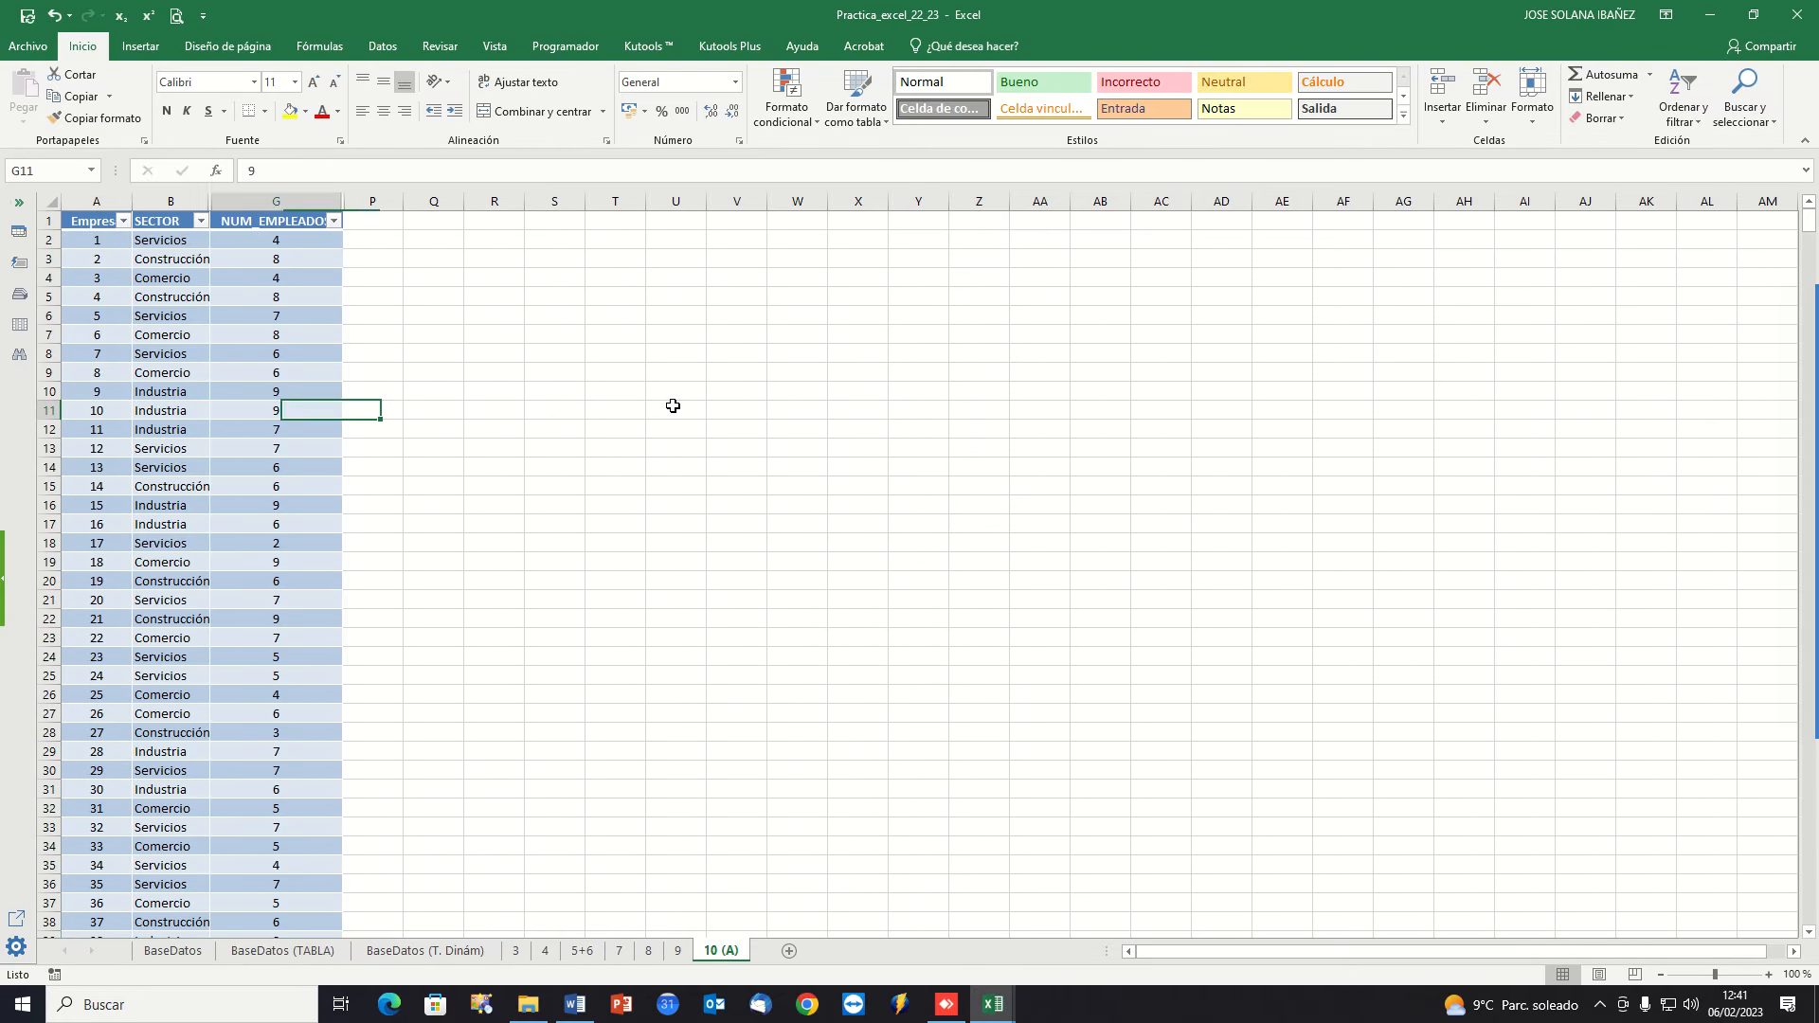
{"action": "left_click", "coordinate": [260, 386]}
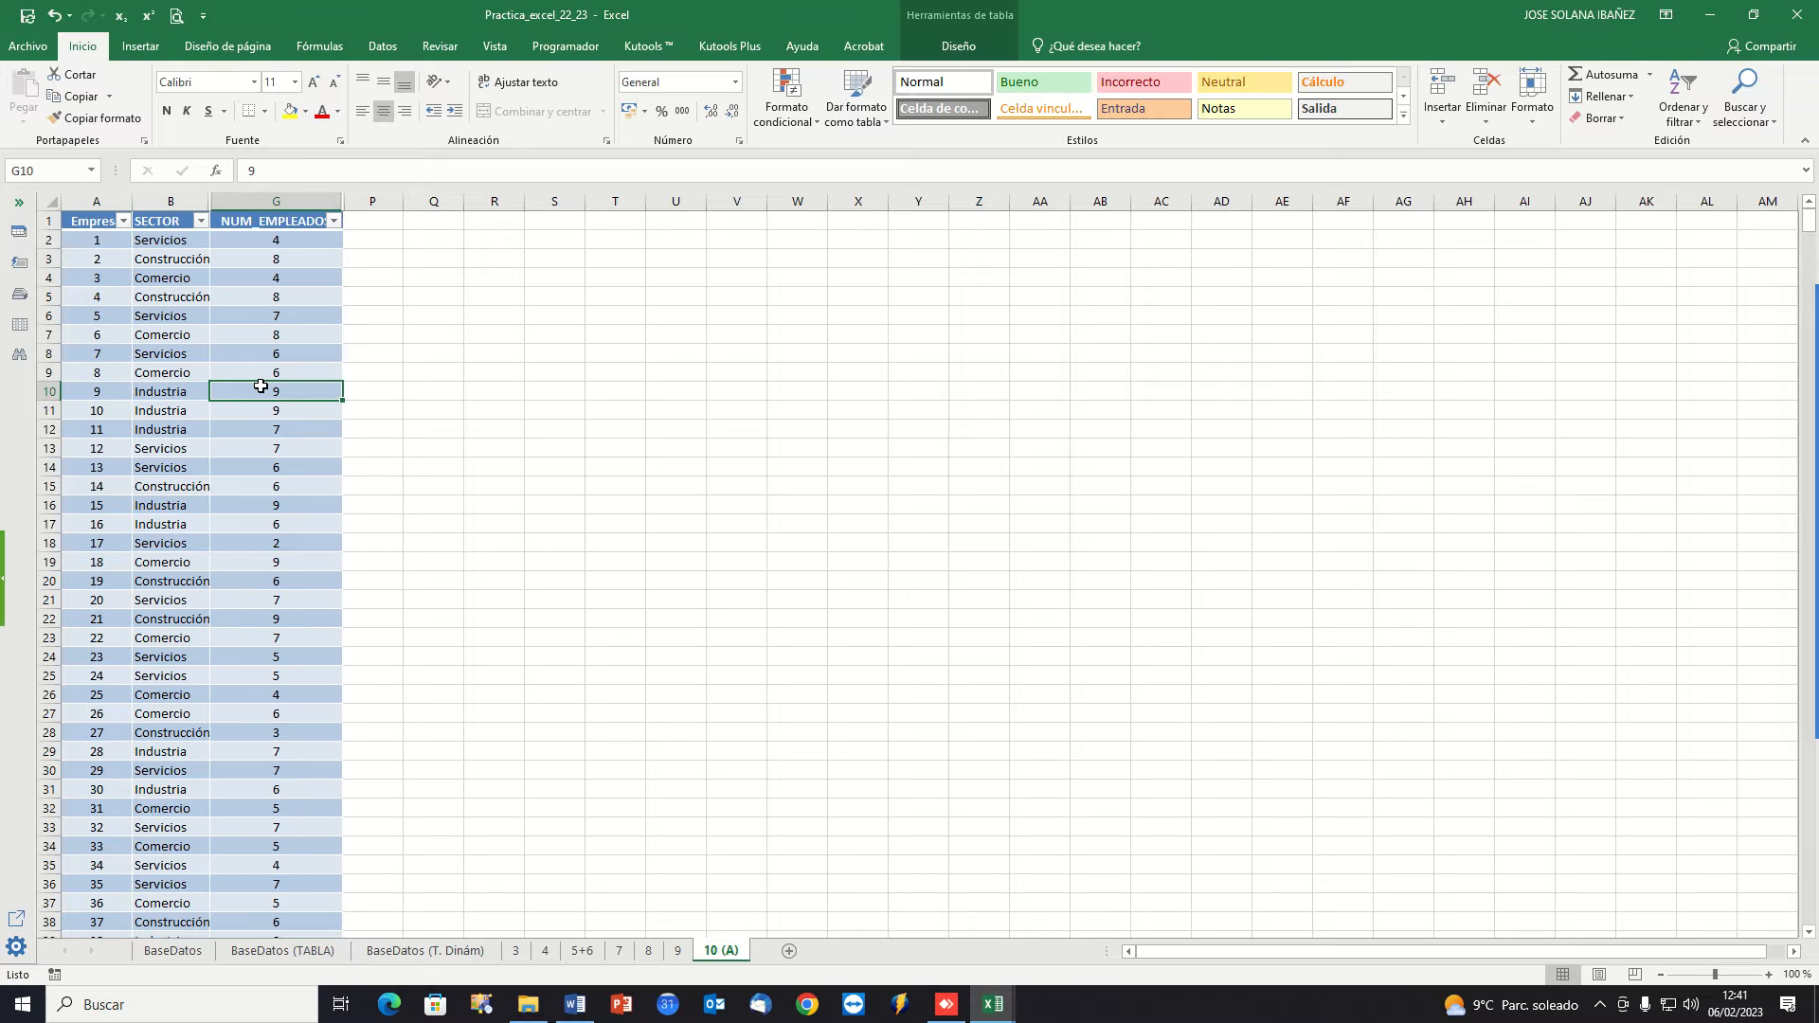
{"action": "key", "text": "ctrl+Down"}
{"action": "key", "text": "Down"}
{"action": "key", "text": "Down"}
{"action": "key", "text": "Down"}
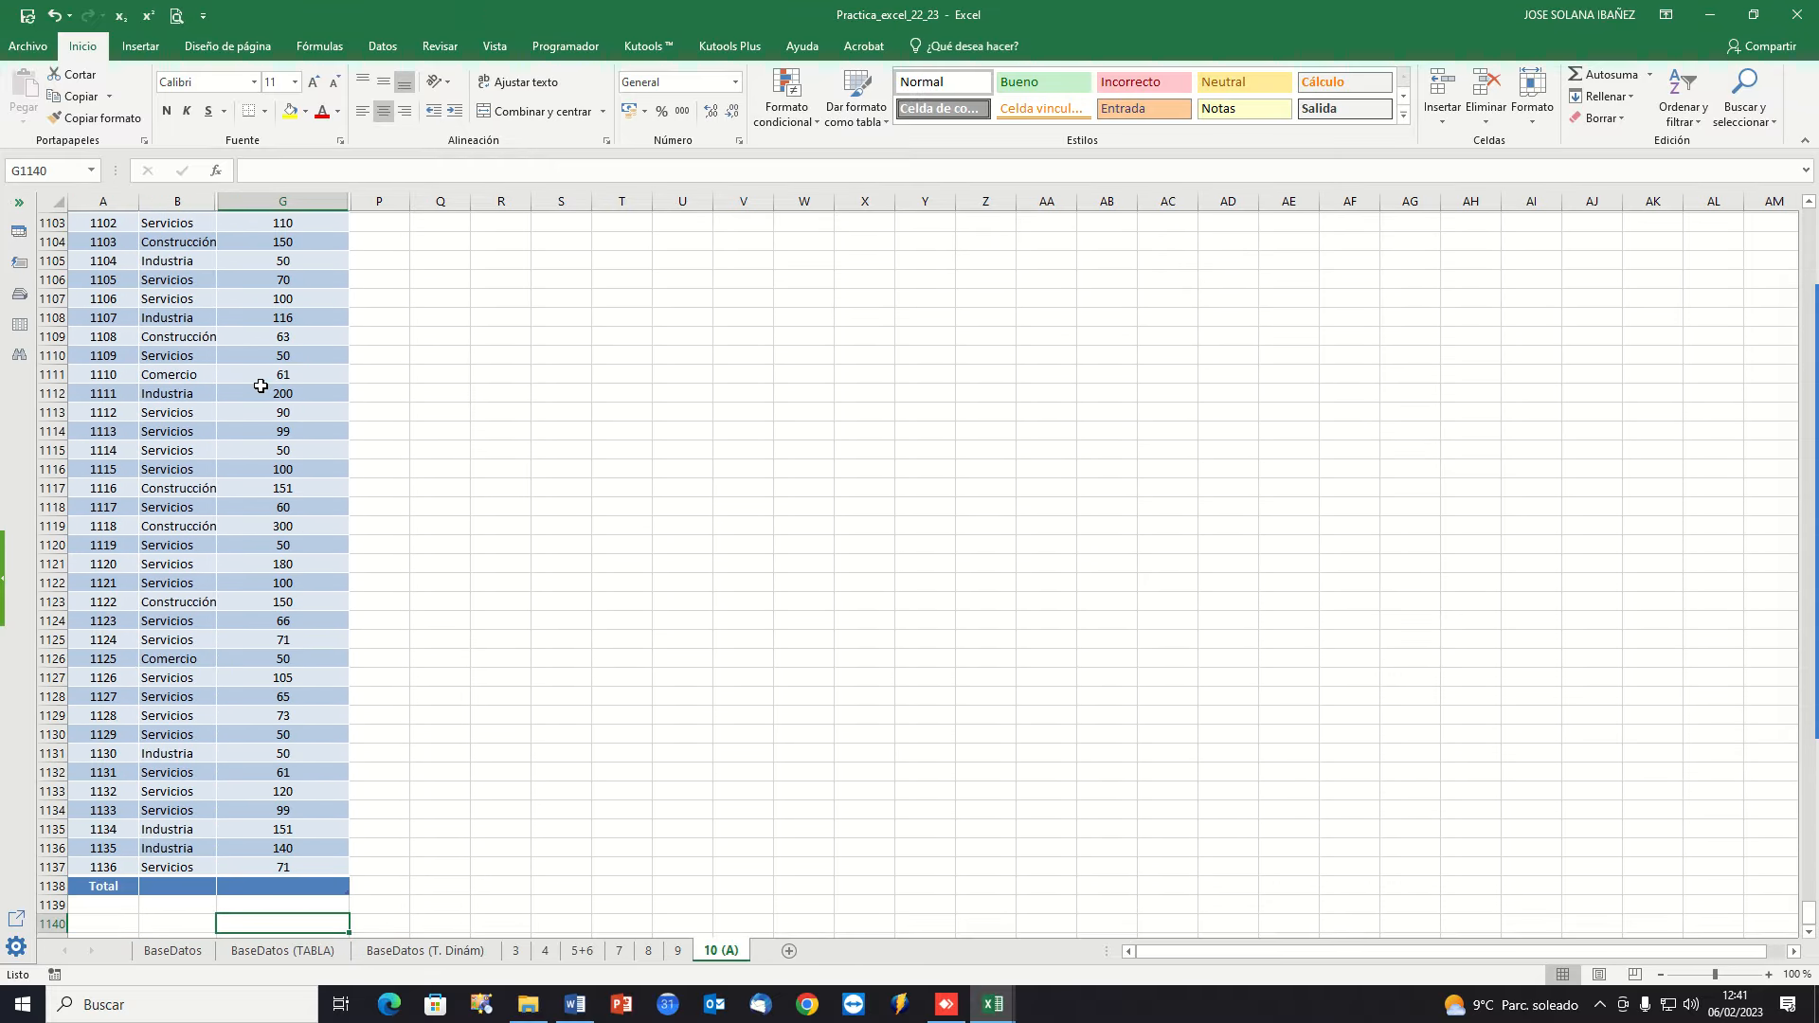
{"action": "key", "text": "Up"}
{"action": "key", "text": "Up"}
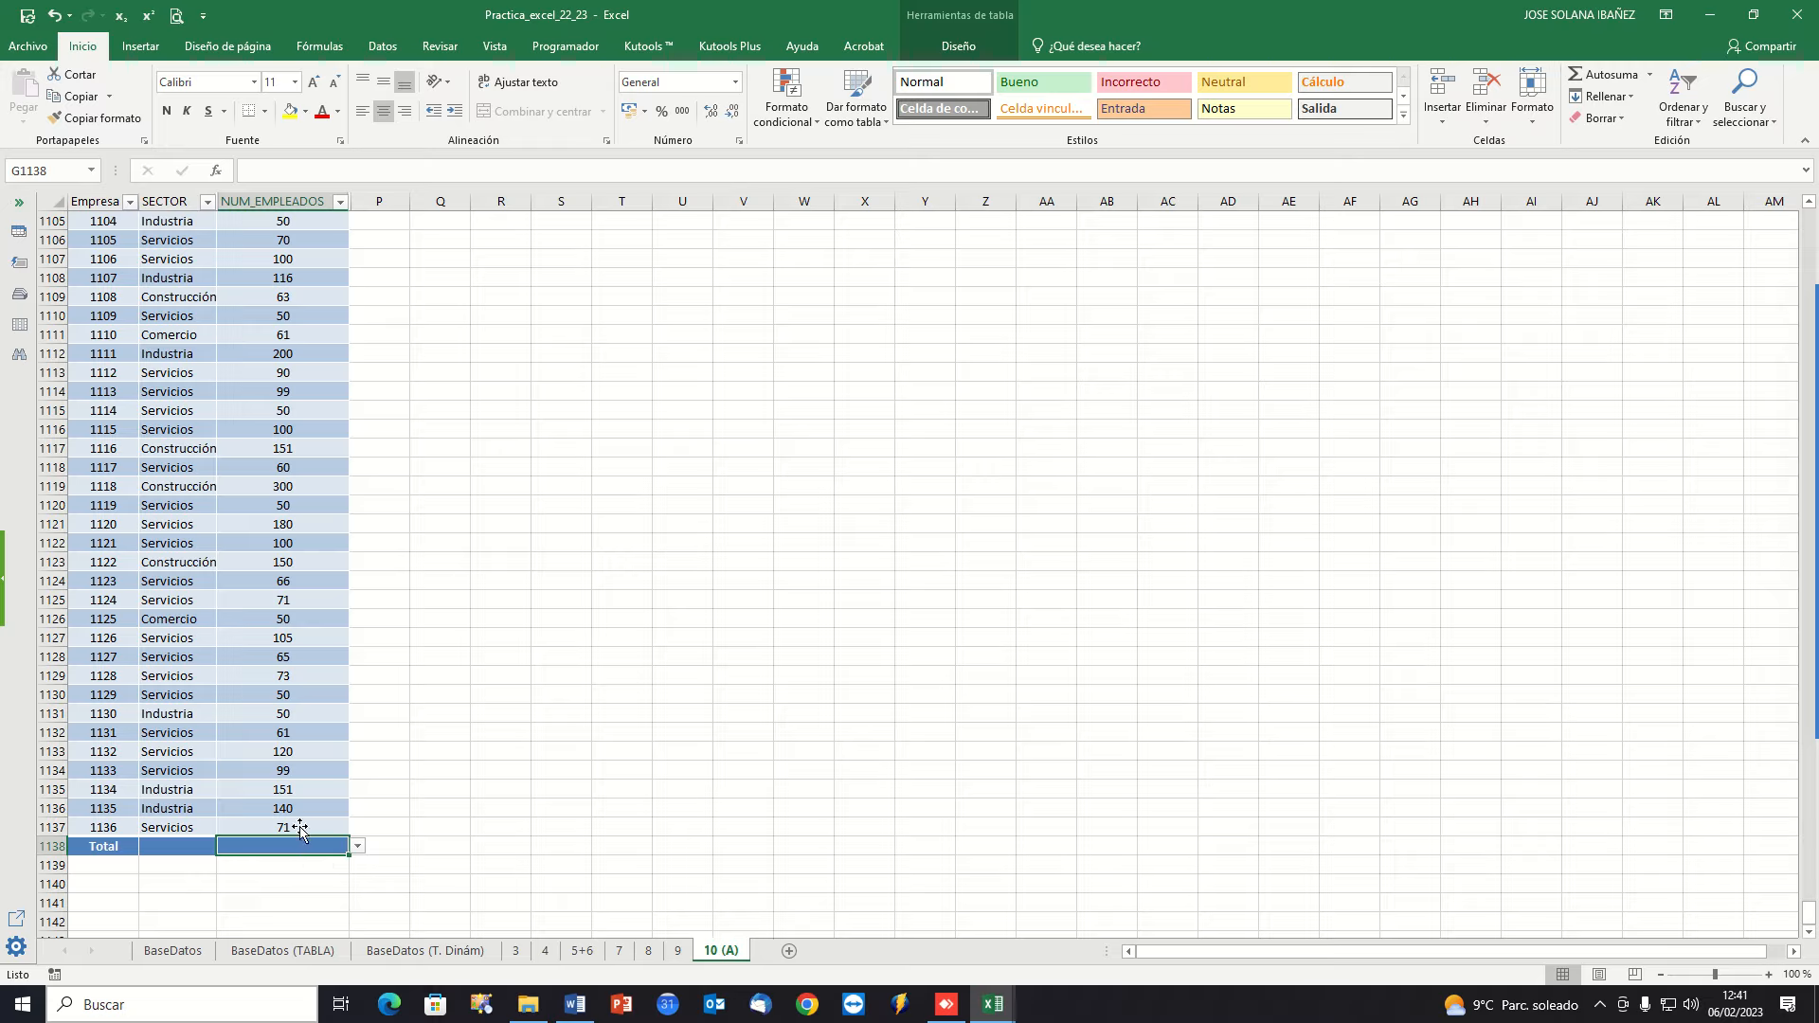
{"action": "left_click", "coordinate": [359, 847]}
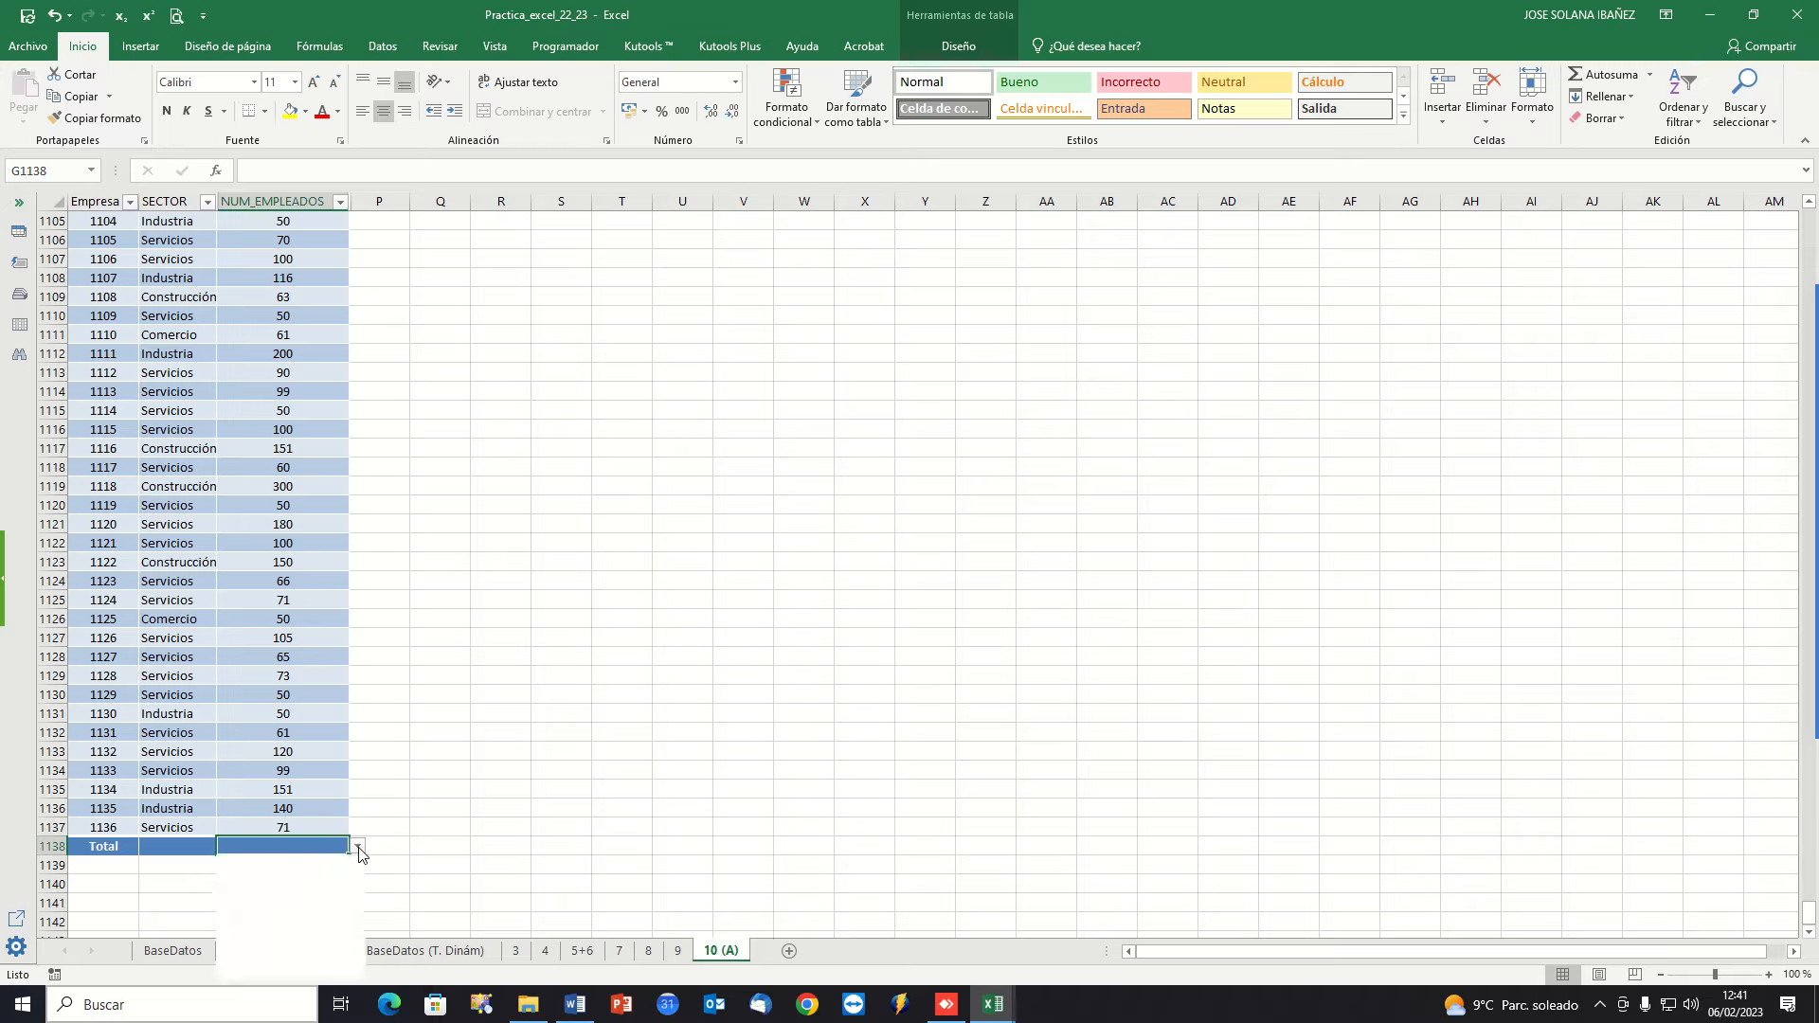
{"action": "left_click", "coordinate": [328, 875]}
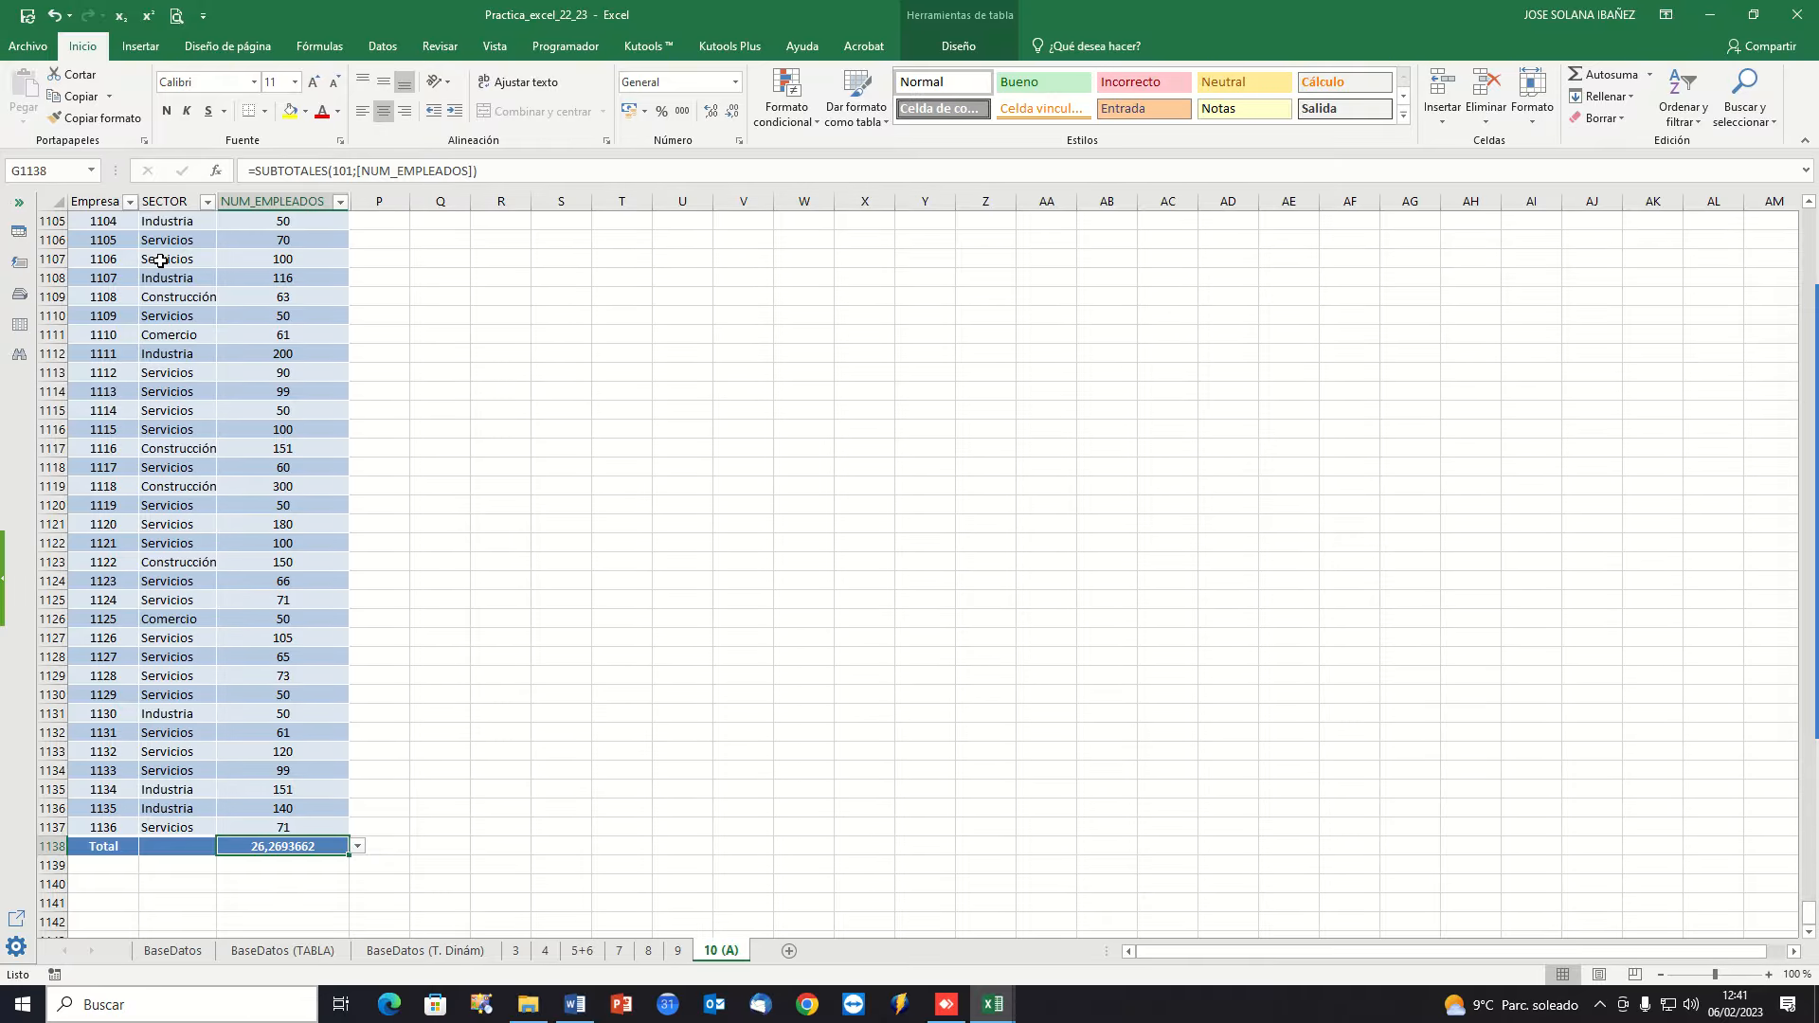
Filter the table's SECTOR column to show only Comercio.
{"action": "left_click", "coordinate": [208, 202]}
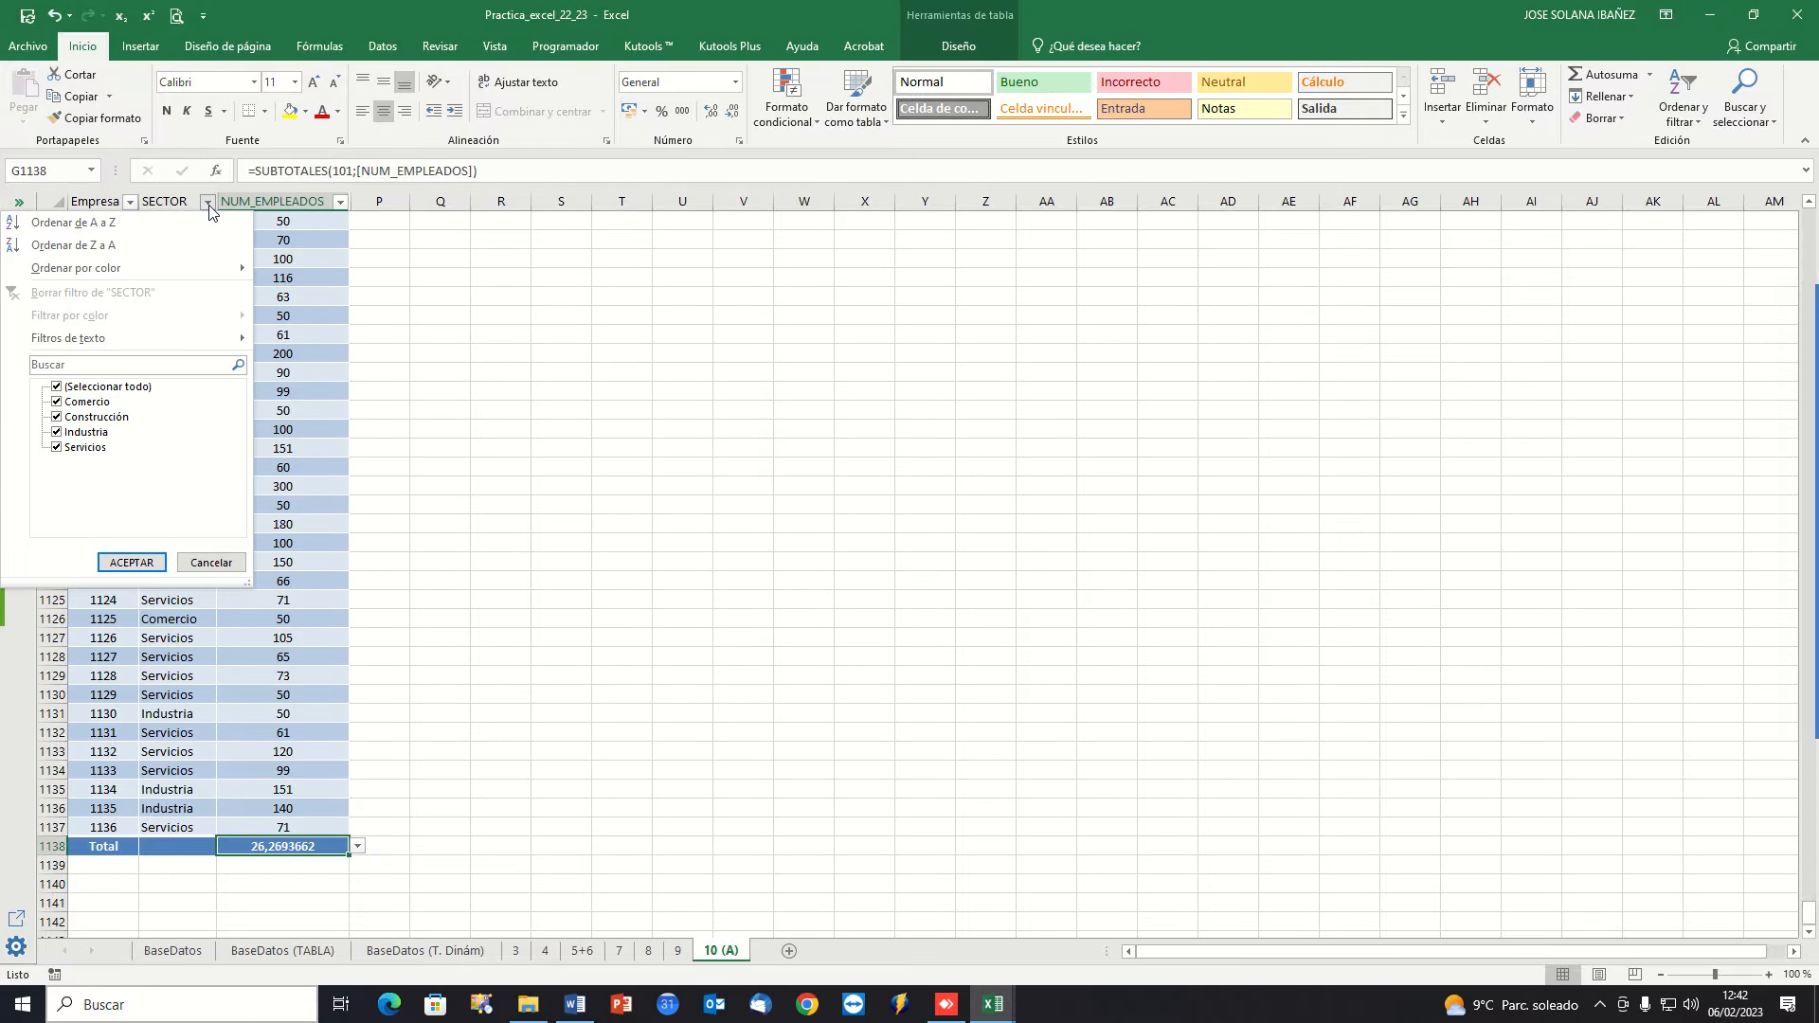
{"action": "left_click", "coordinate": [57, 388]}
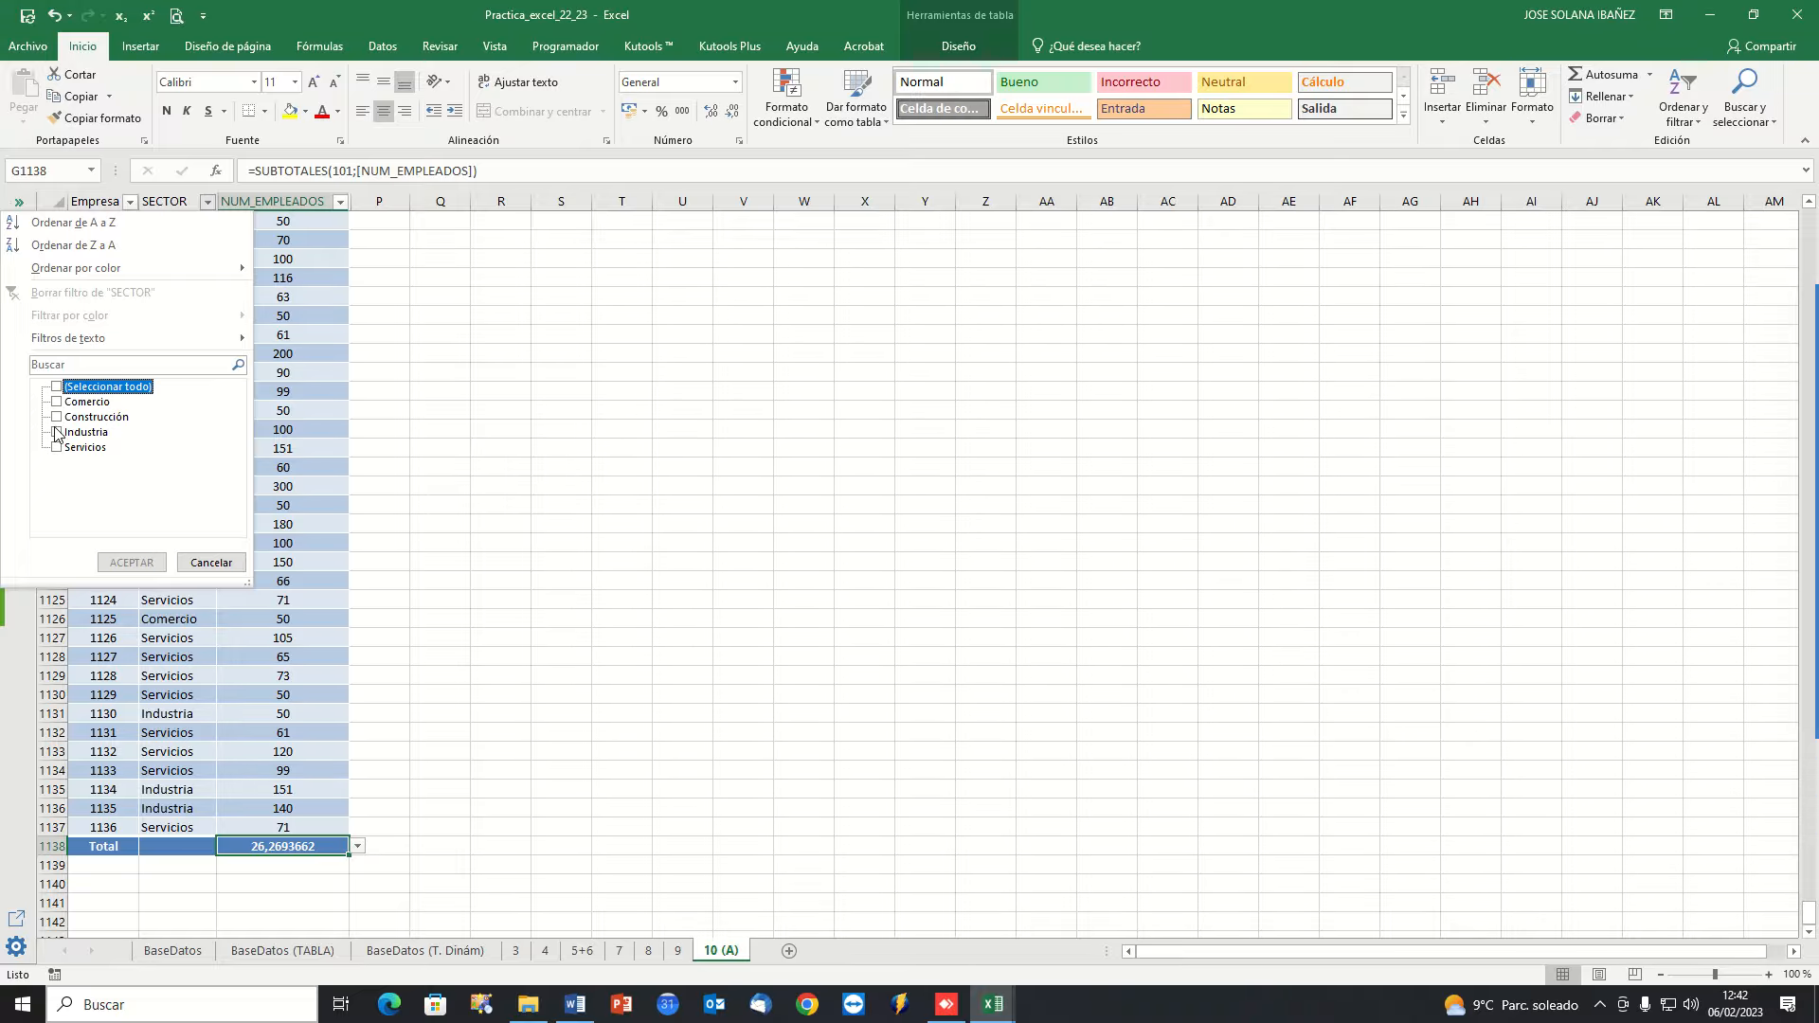
{"action": "left_click", "coordinate": [56, 403]}
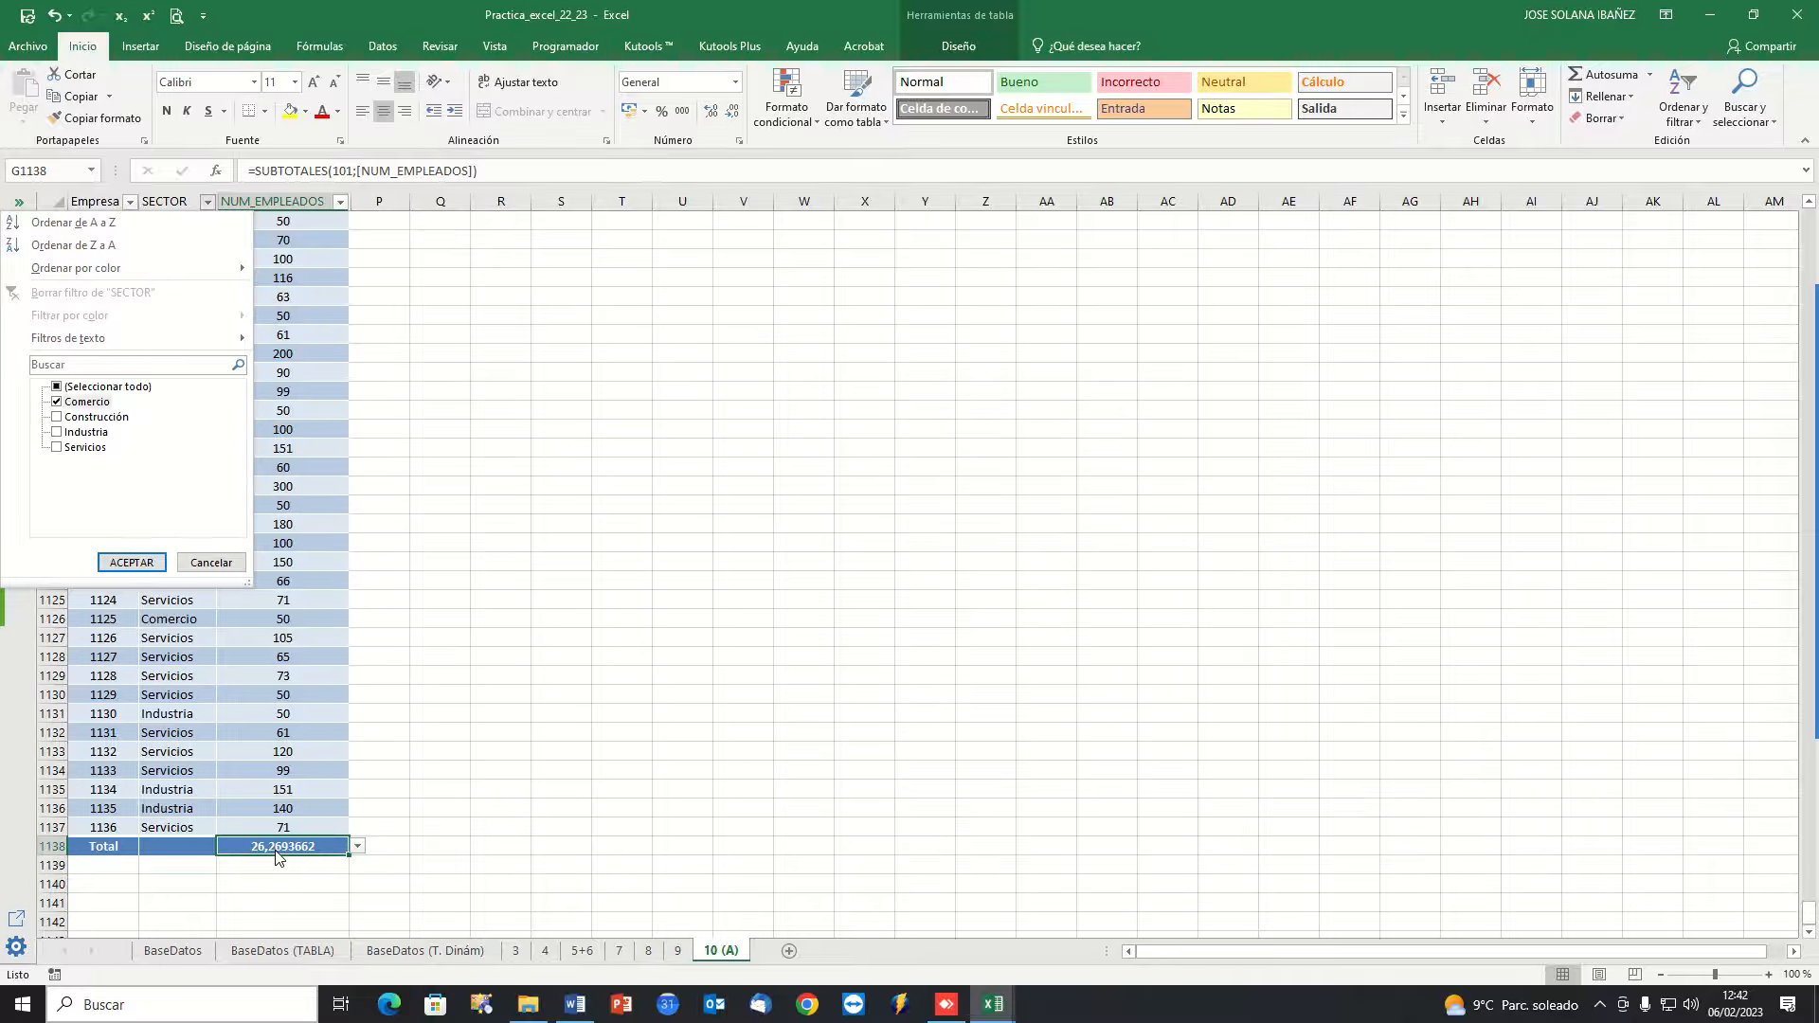
{"action": "left_click", "coordinate": [133, 563]}
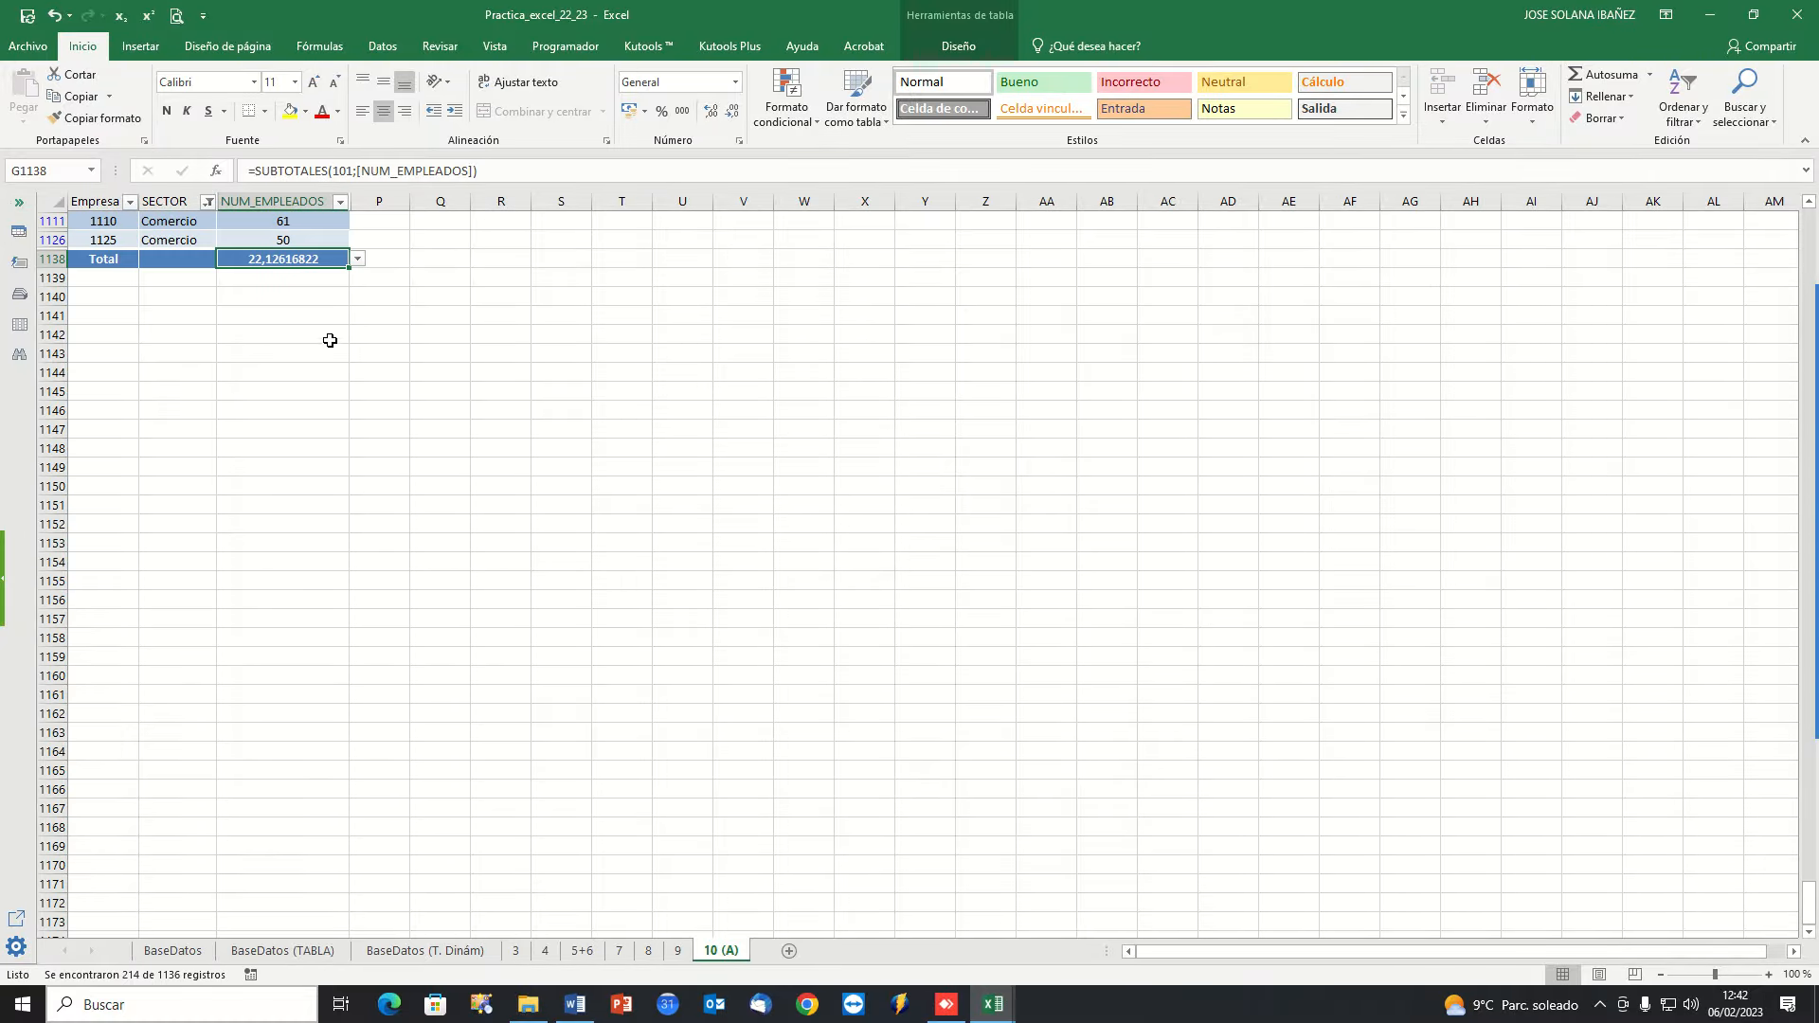
Examine the filtered Comercio rows and their average number of employees in the total row.
{"action": "scroll", "coordinate": [321, 597], "scroll_direction": "up", "scroll_amount": 4}
{"action": "scroll", "coordinate": [318, 664], "scroll_direction": "up", "scroll_amount": 2}
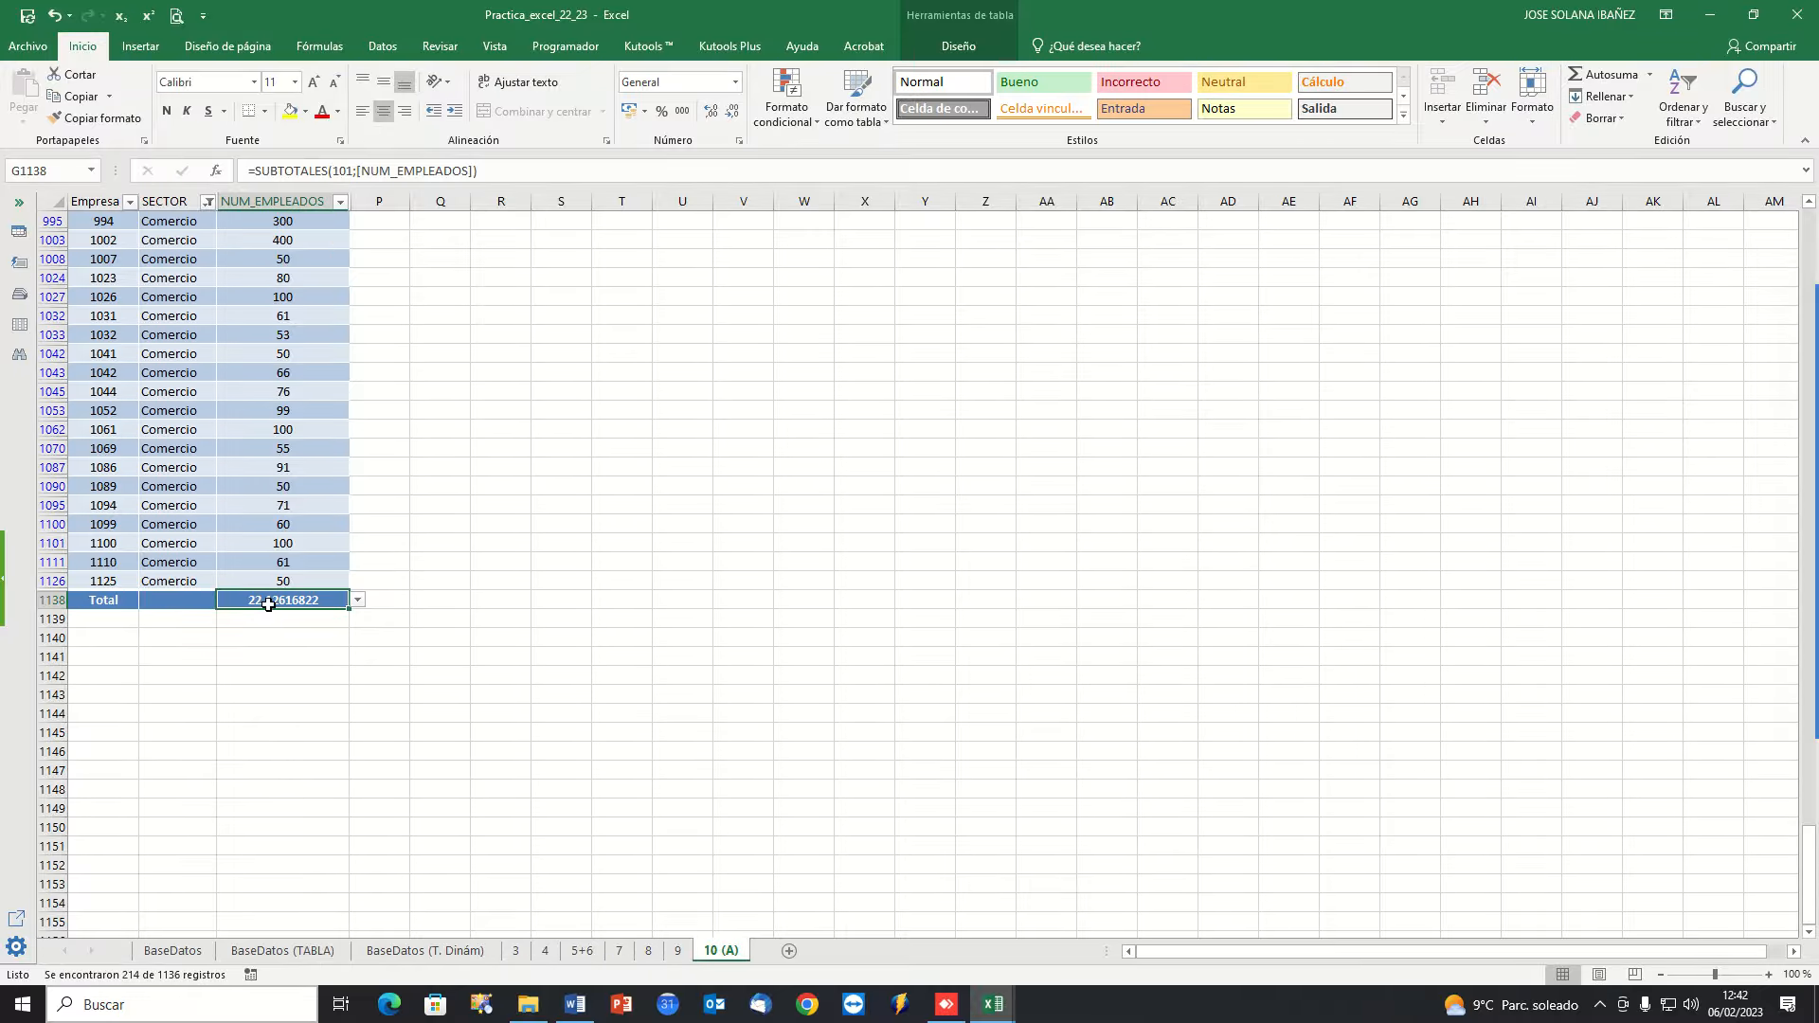
{"action": "left_click", "coordinate": [186, 578]}
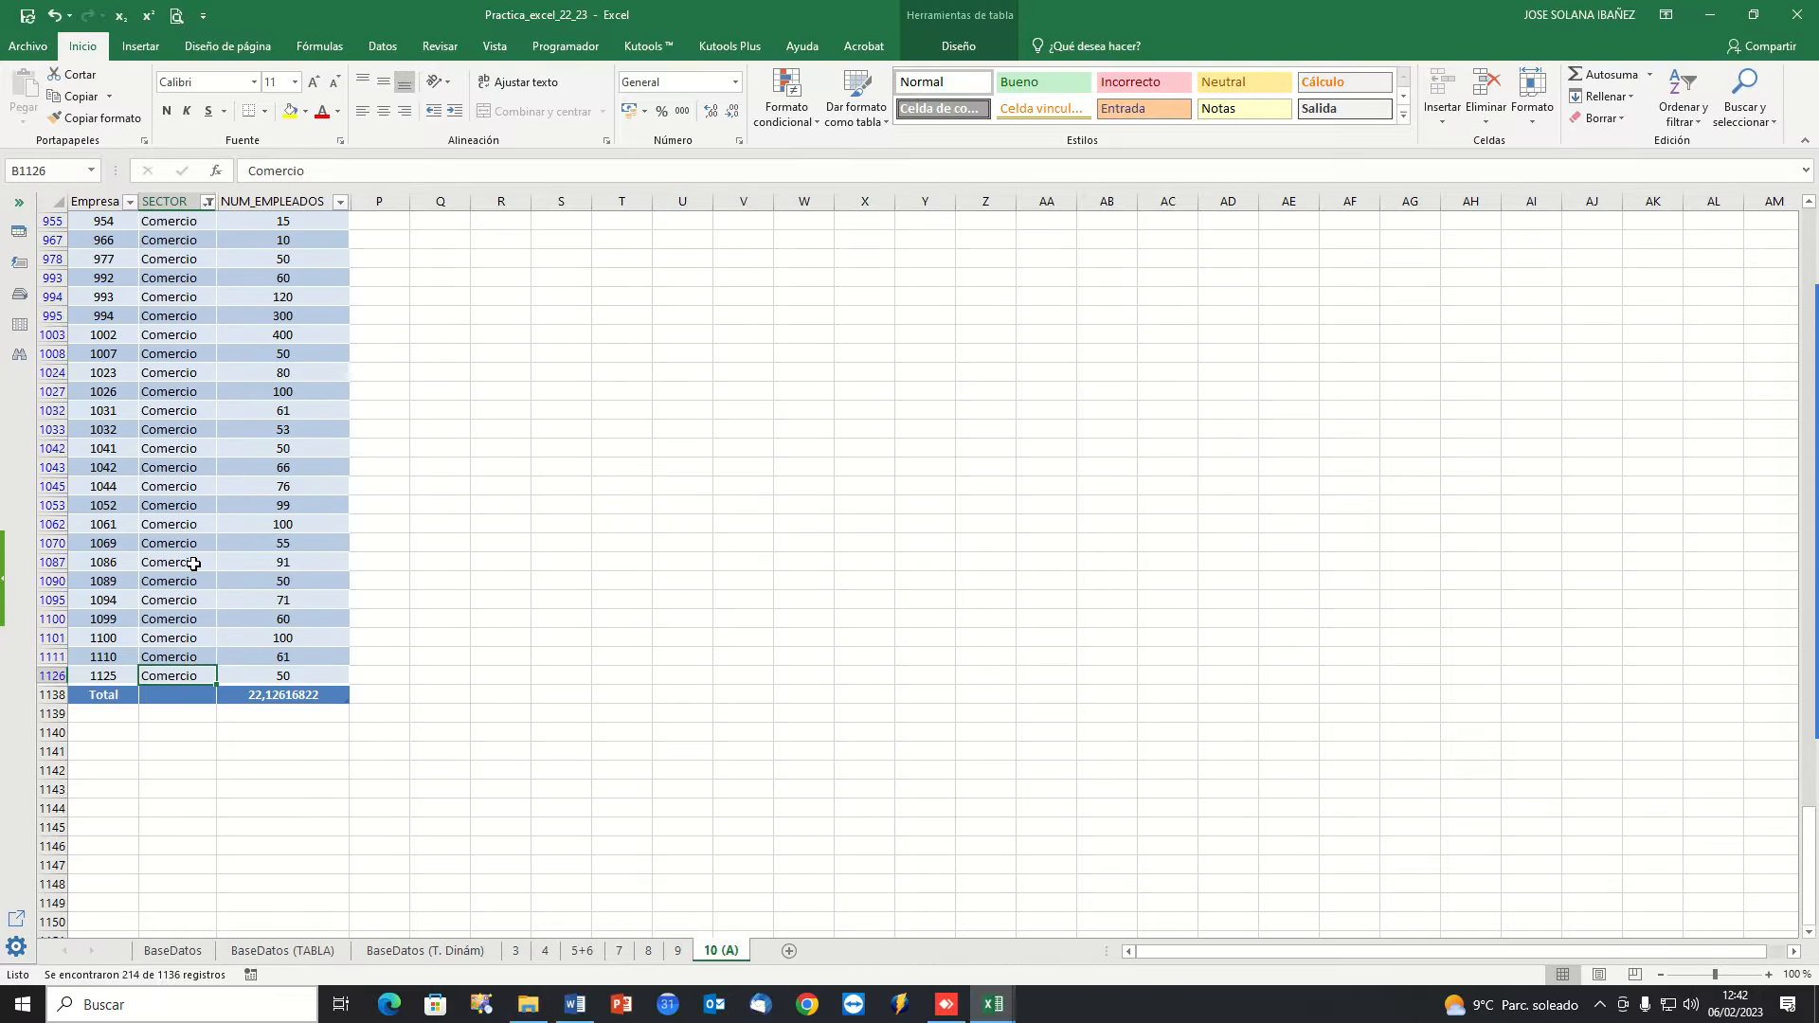
{"action": "scroll", "coordinate": [194, 592], "scroll_direction": "up", "scroll_amount": 9}
{"action": "scroll", "coordinate": [200, 608], "scroll_direction": "up", "scroll_amount": 15}
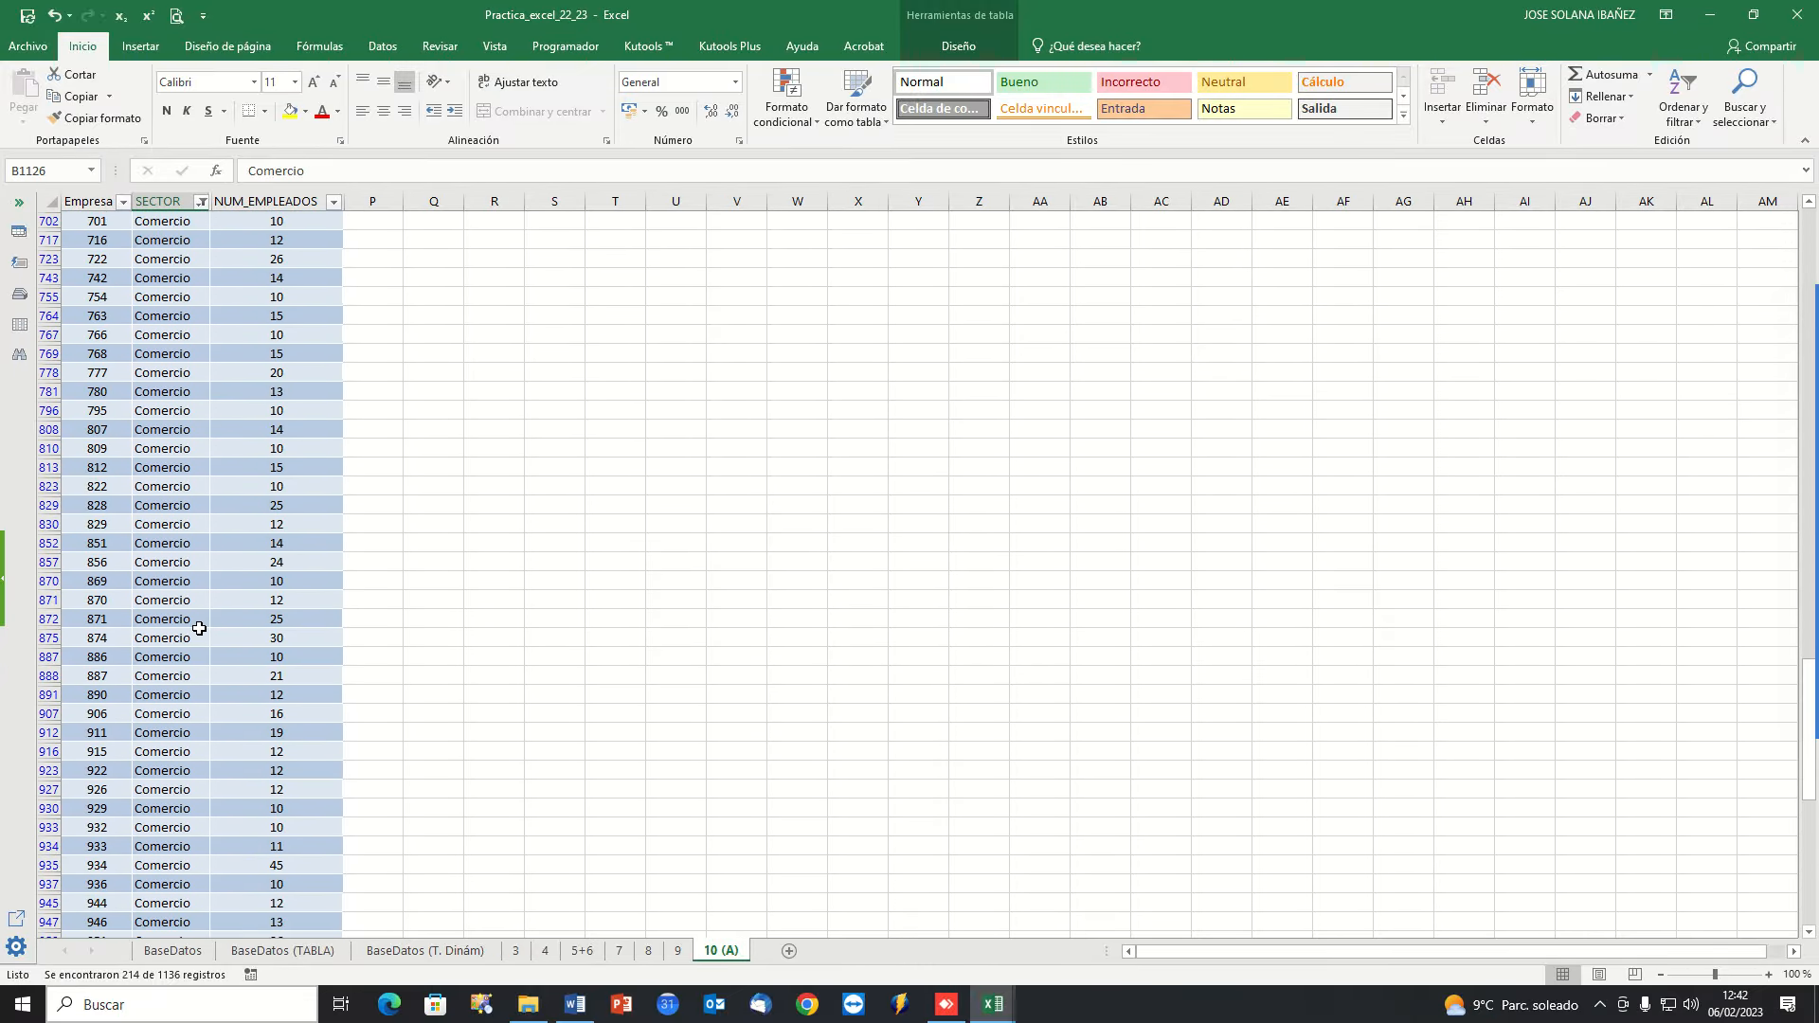
{"action": "scroll", "coordinate": [194, 637], "scroll_direction": "up", "scroll_amount": 13}
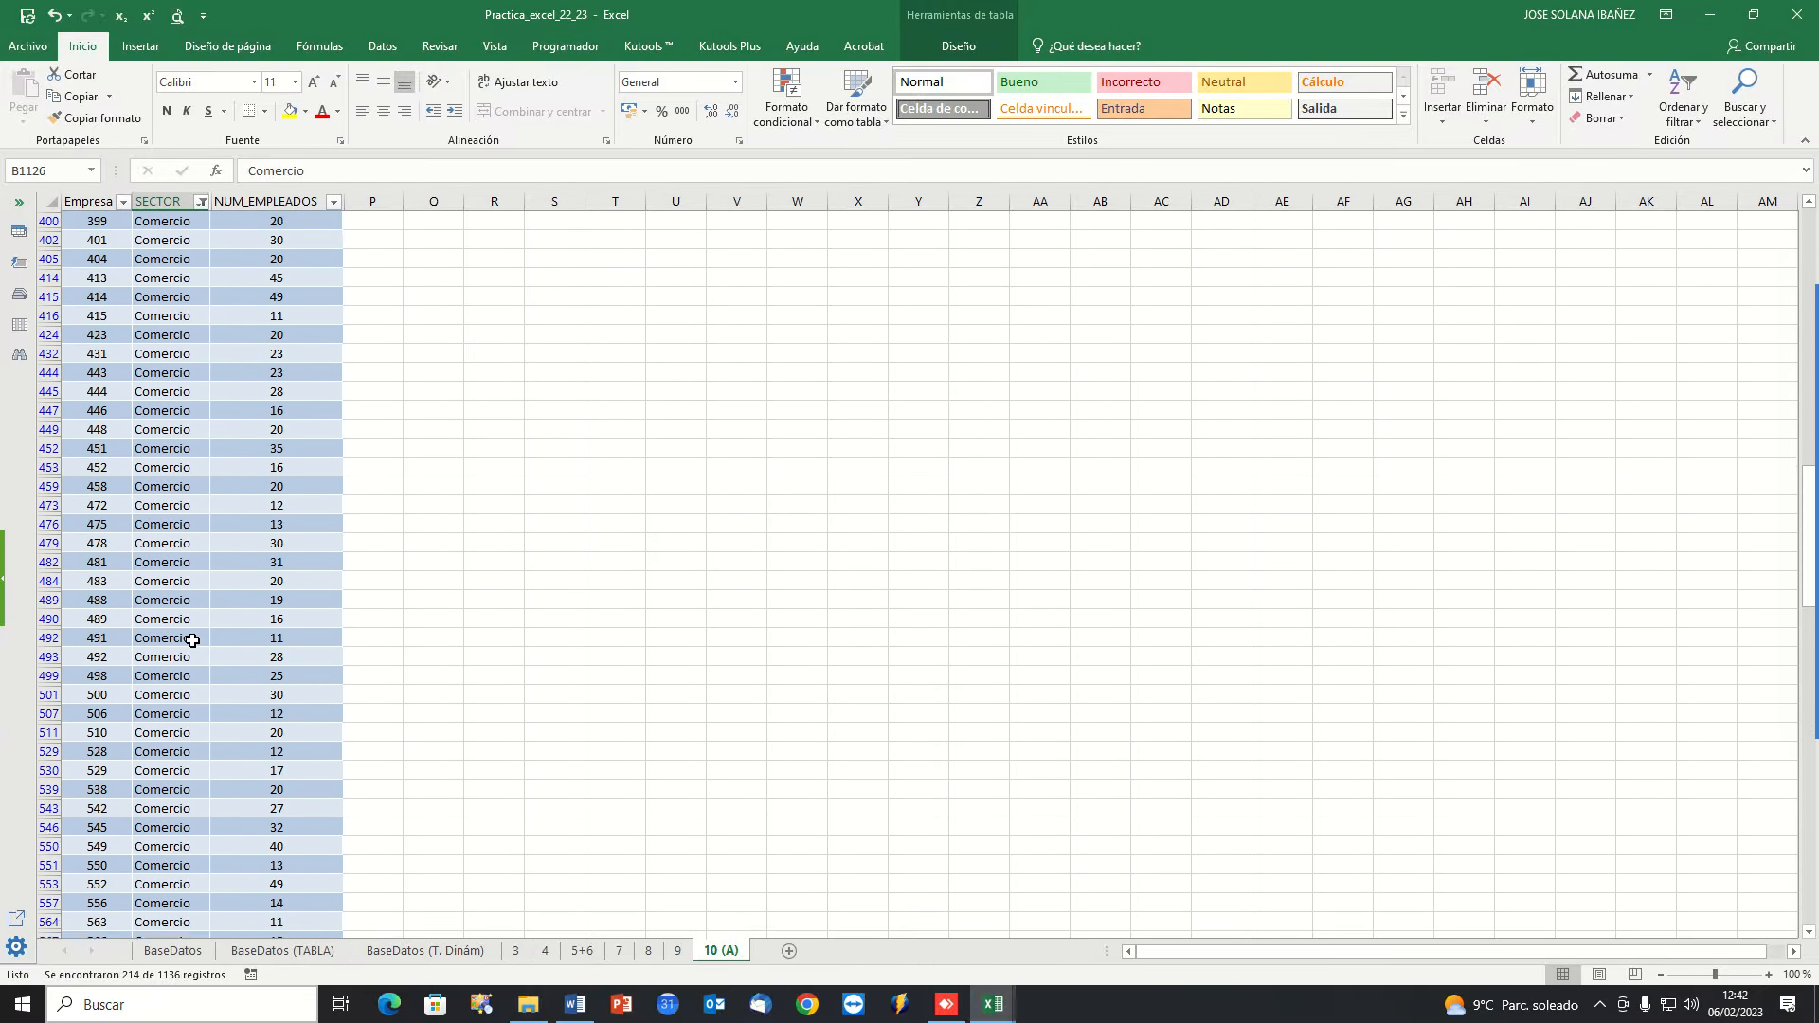
{"action": "scroll", "coordinate": [190, 641], "scroll_direction": "down", "scroll_amount": 15}
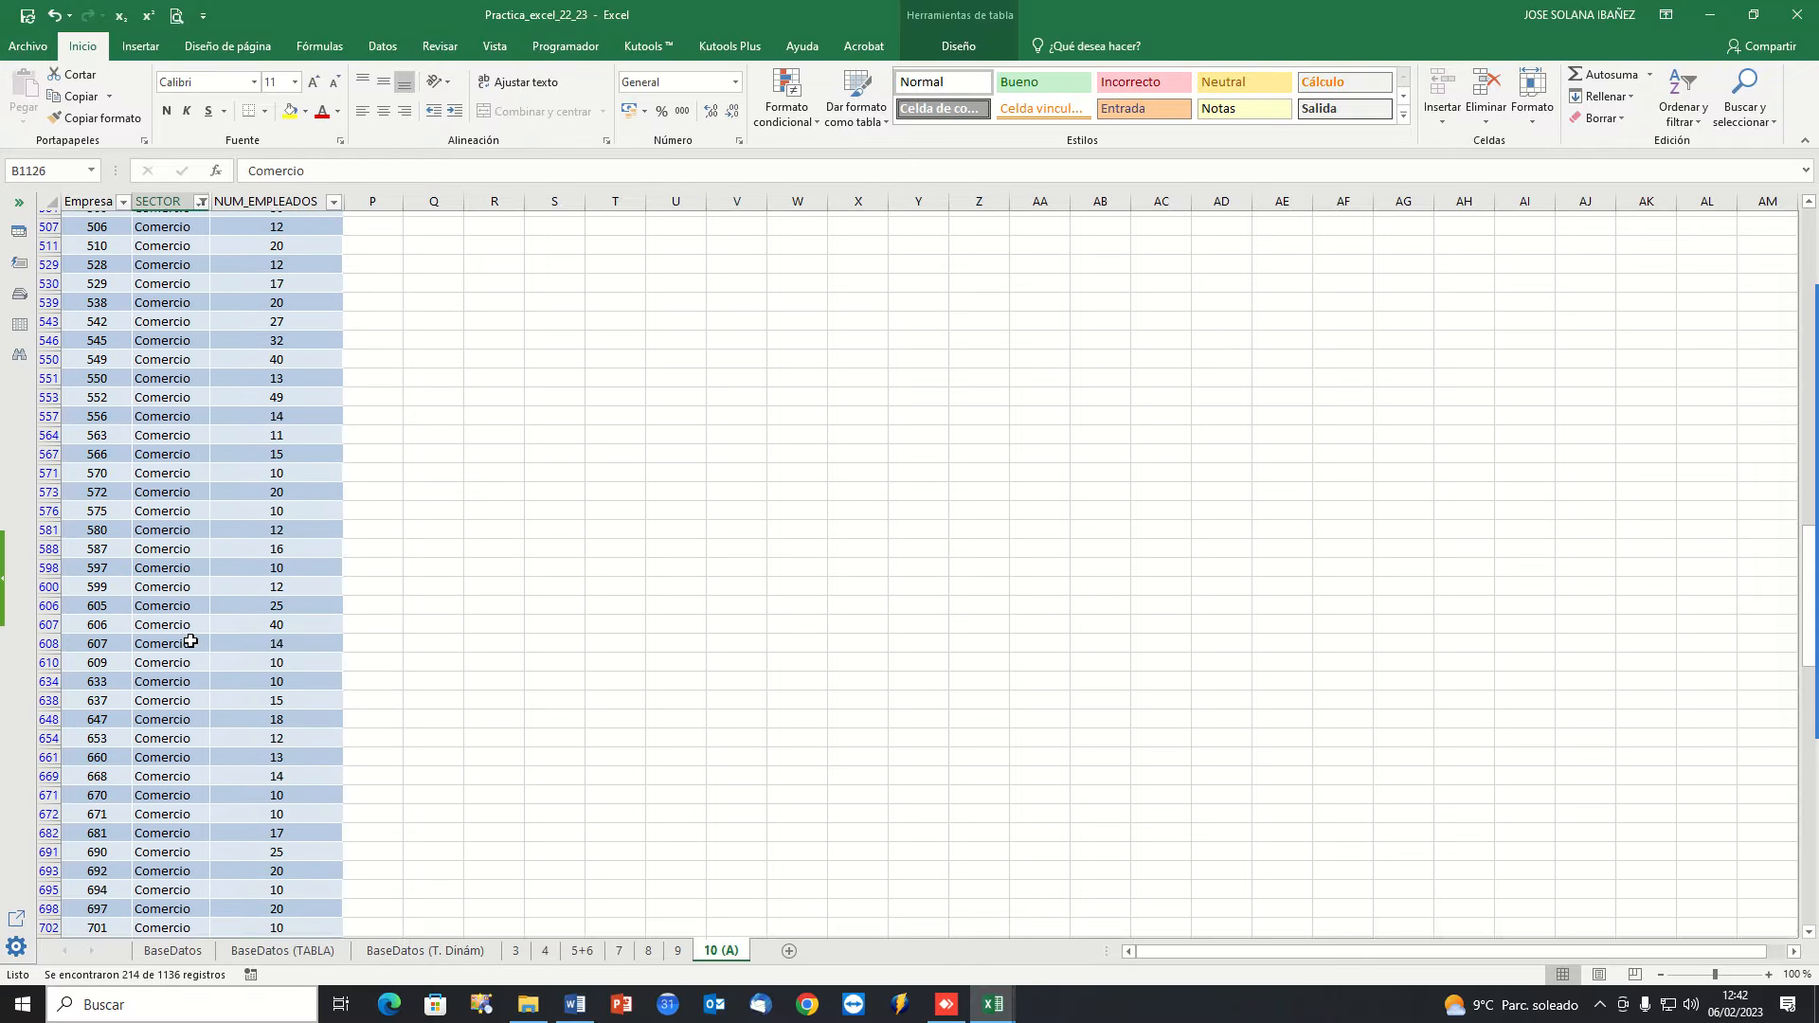
{"action": "scroll", "coordinate": [191, 642], "scroll_direction": "down", "scroll_amount": 15}
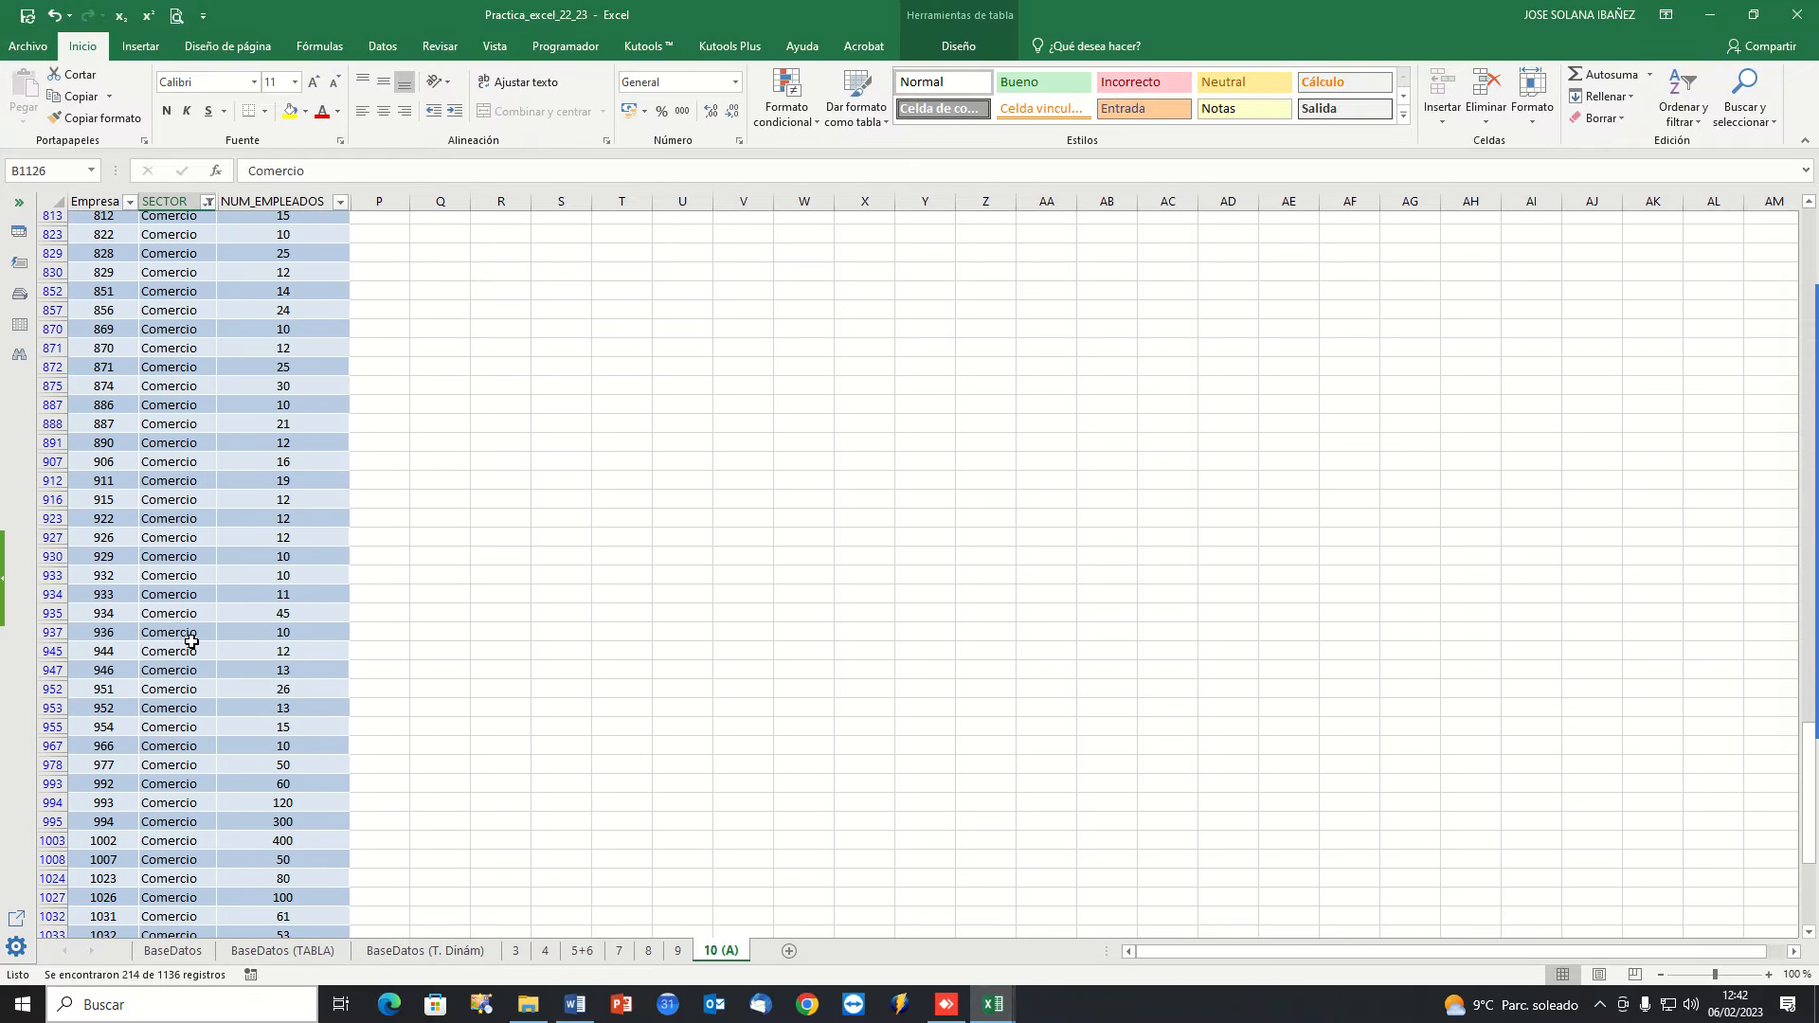
Switch the SECTOR filter to Construcción only and check the average in the NUM_EMPLEADOS total cell.
{"action": "left_click", "coordinate": [208, 201]}
{"action": "left_click", "coordinate": [57, 418]}
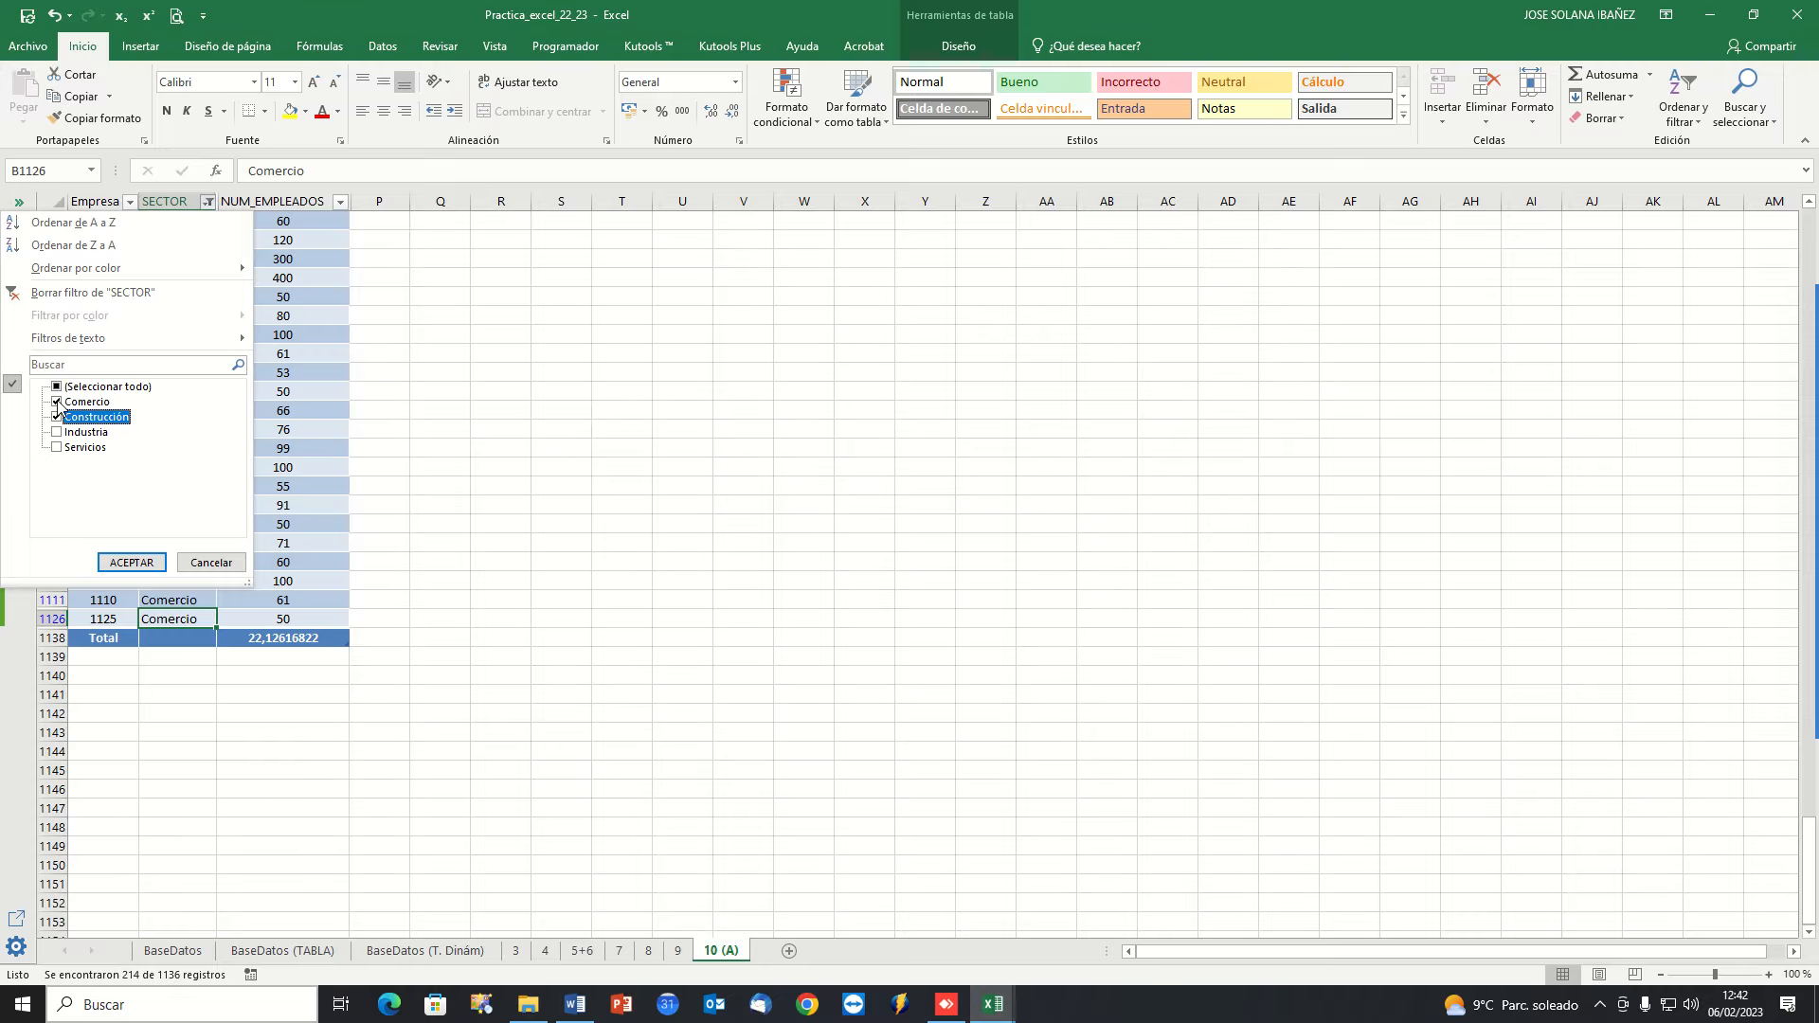
{"action": "left_click", "coordinate": [57, 401]}
{"action": "left_click", "coordinate": [132, 563]}
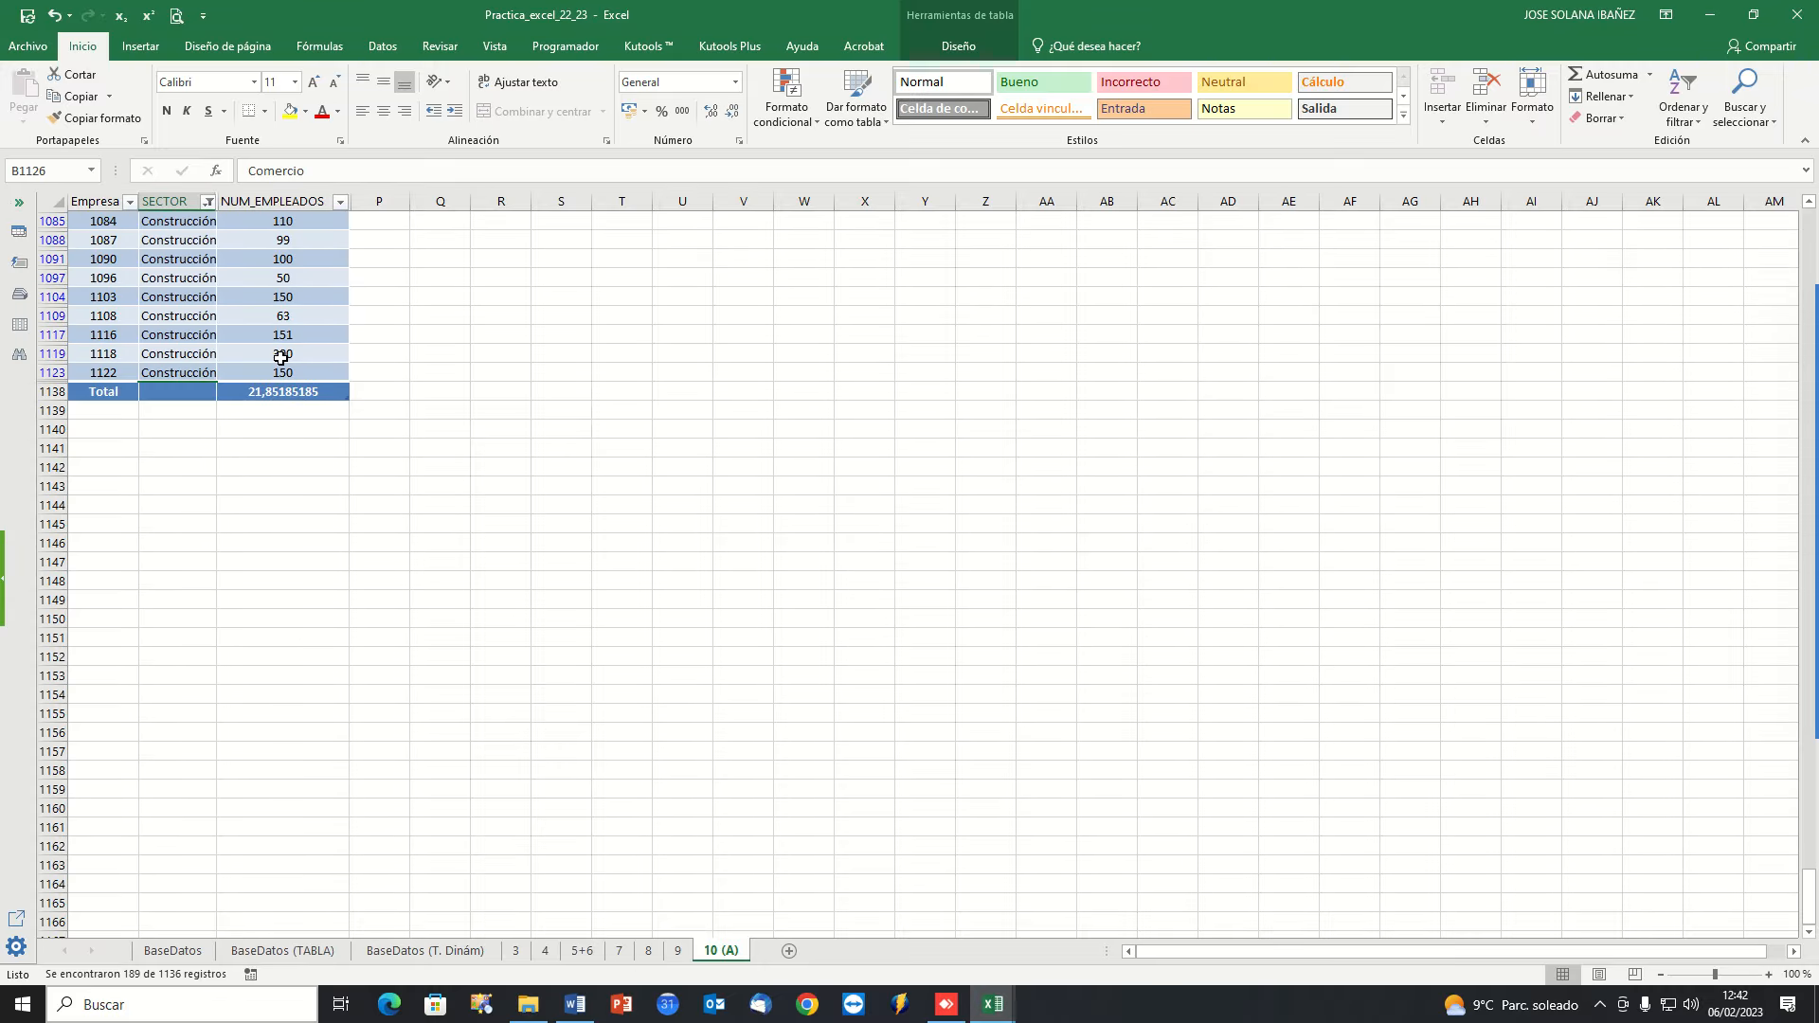
{"action": "left_click", "coordinate": [252, 394]}
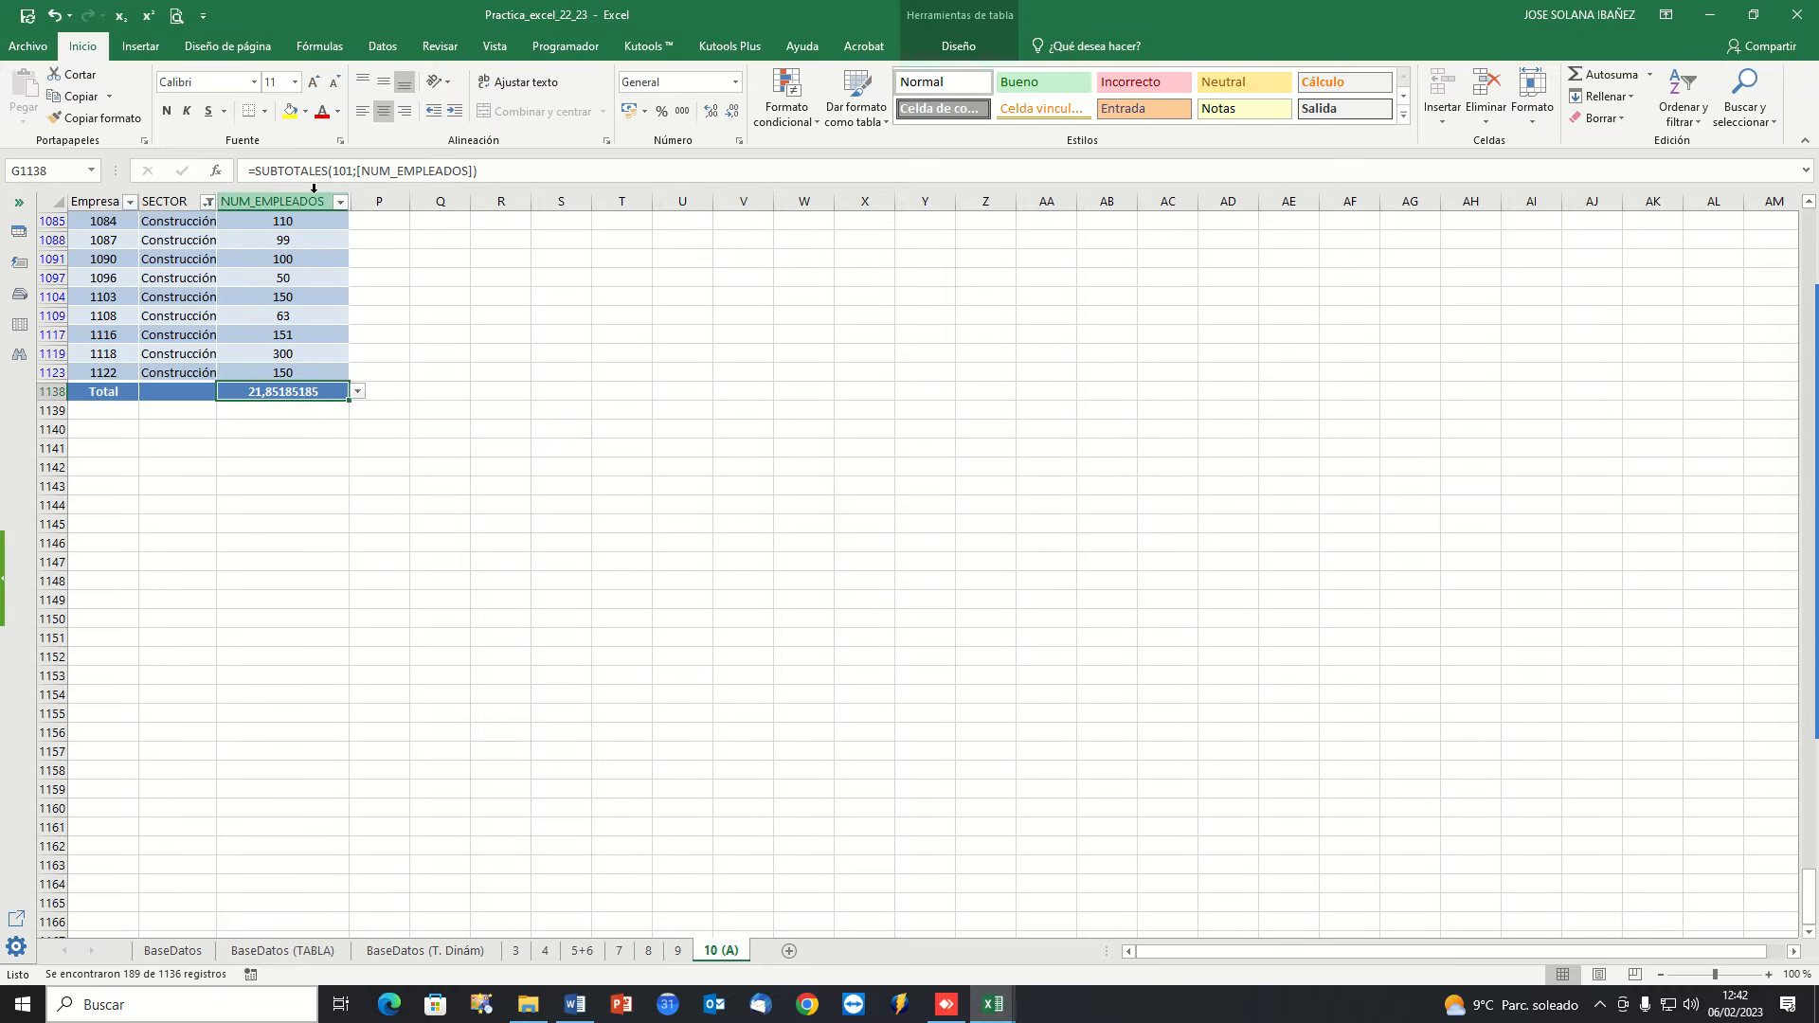
Switch the SECTOR filter to show only Industria.
{"action": "left_click", "coordinate": [208, 202]}
{"action": "left_click", "coordinate": [57, 433]}
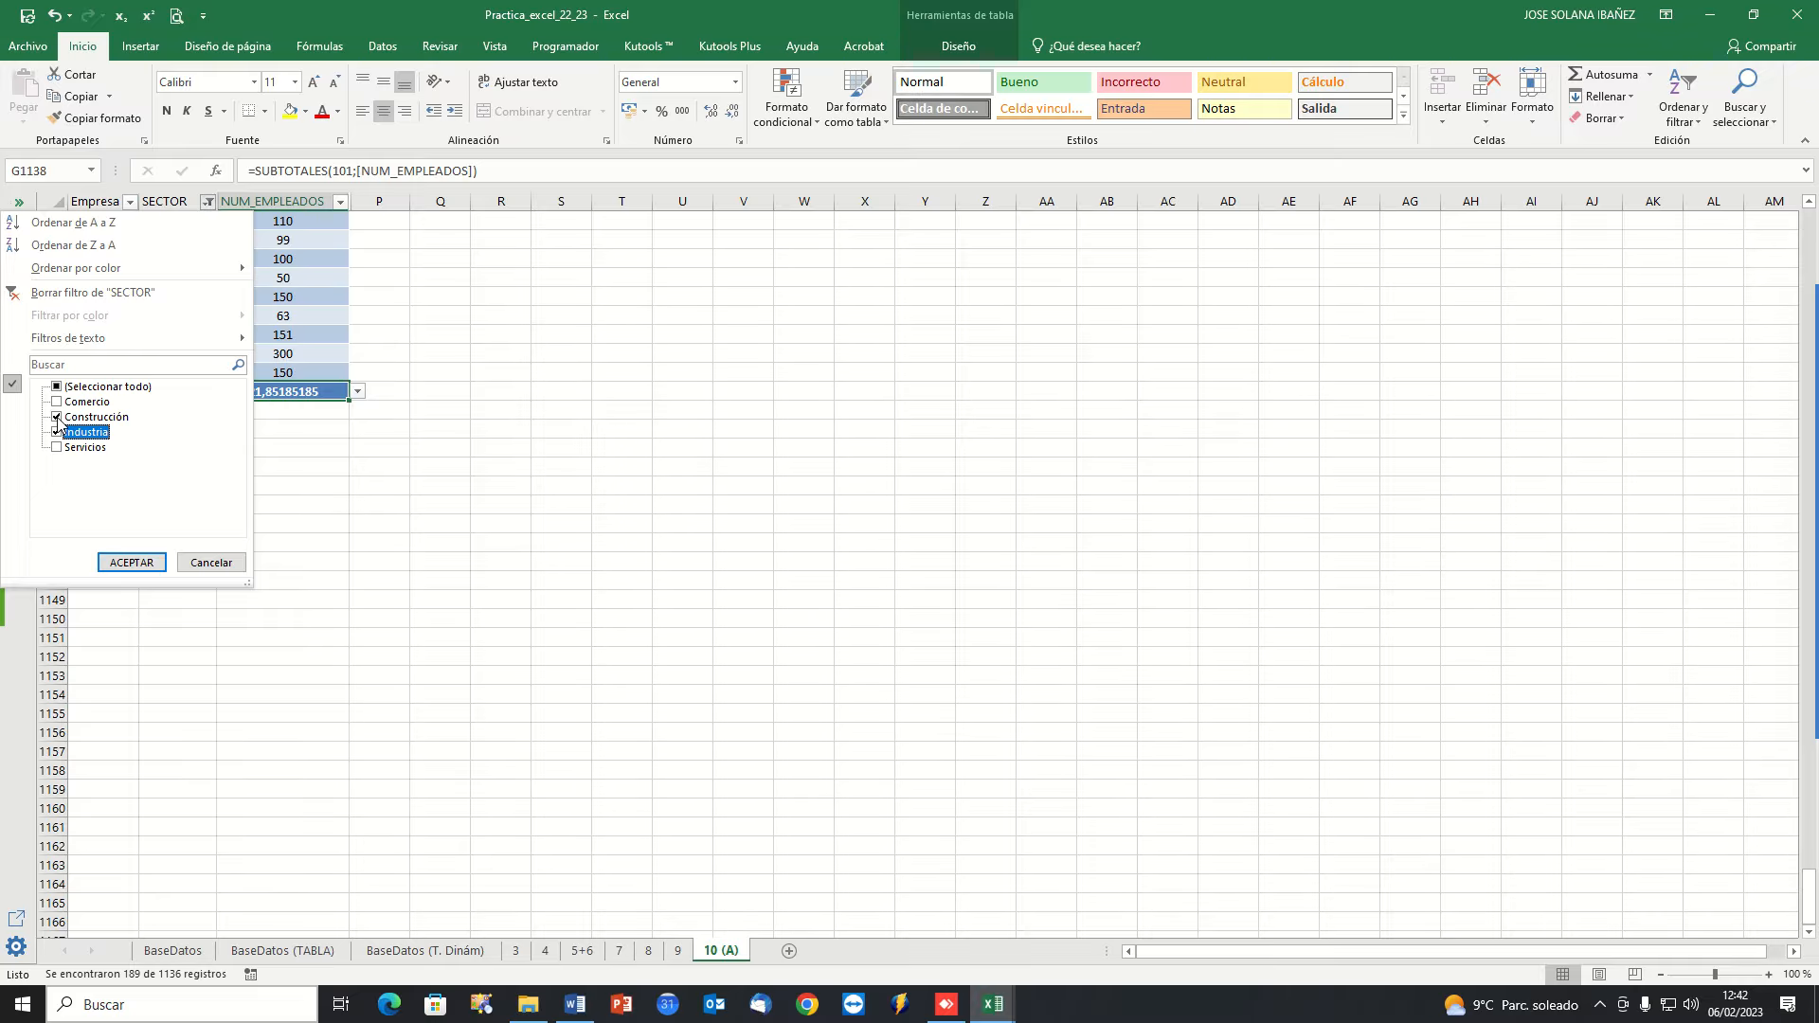
{"action": "left_click", "coordinate": [56, 416]}
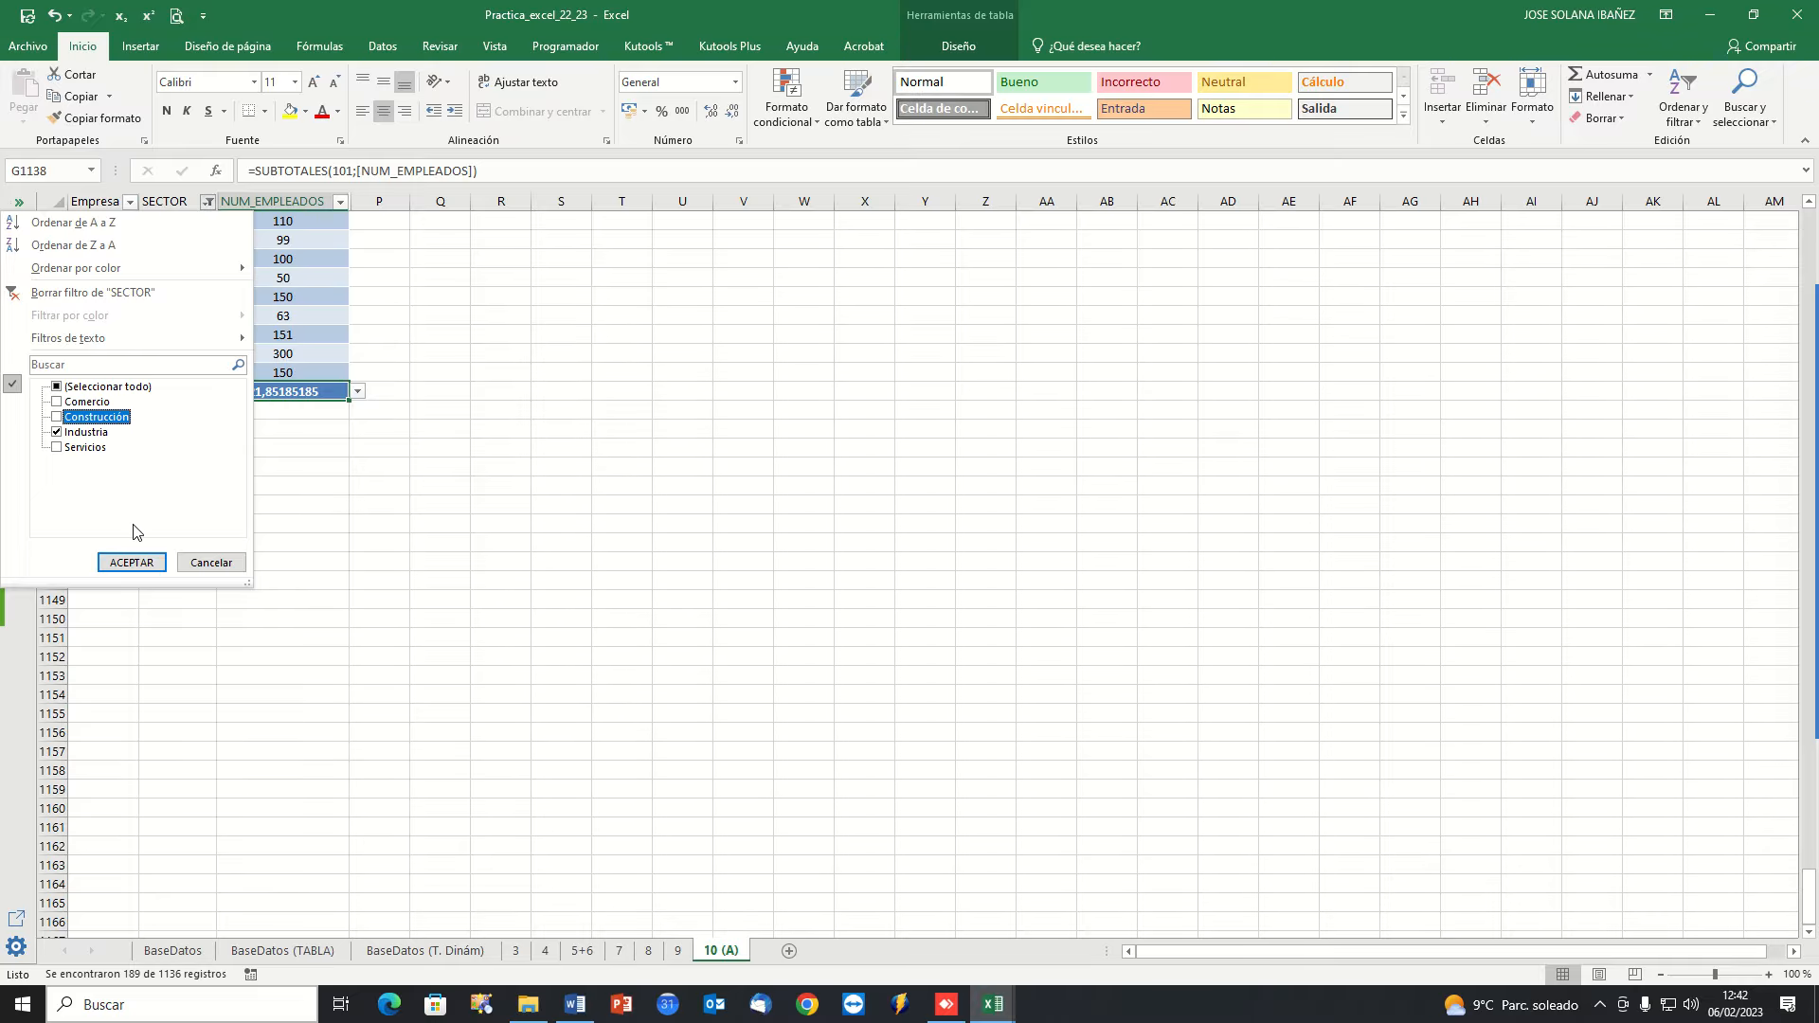
{"action": "left_click", "coordinate": [123, 562]}
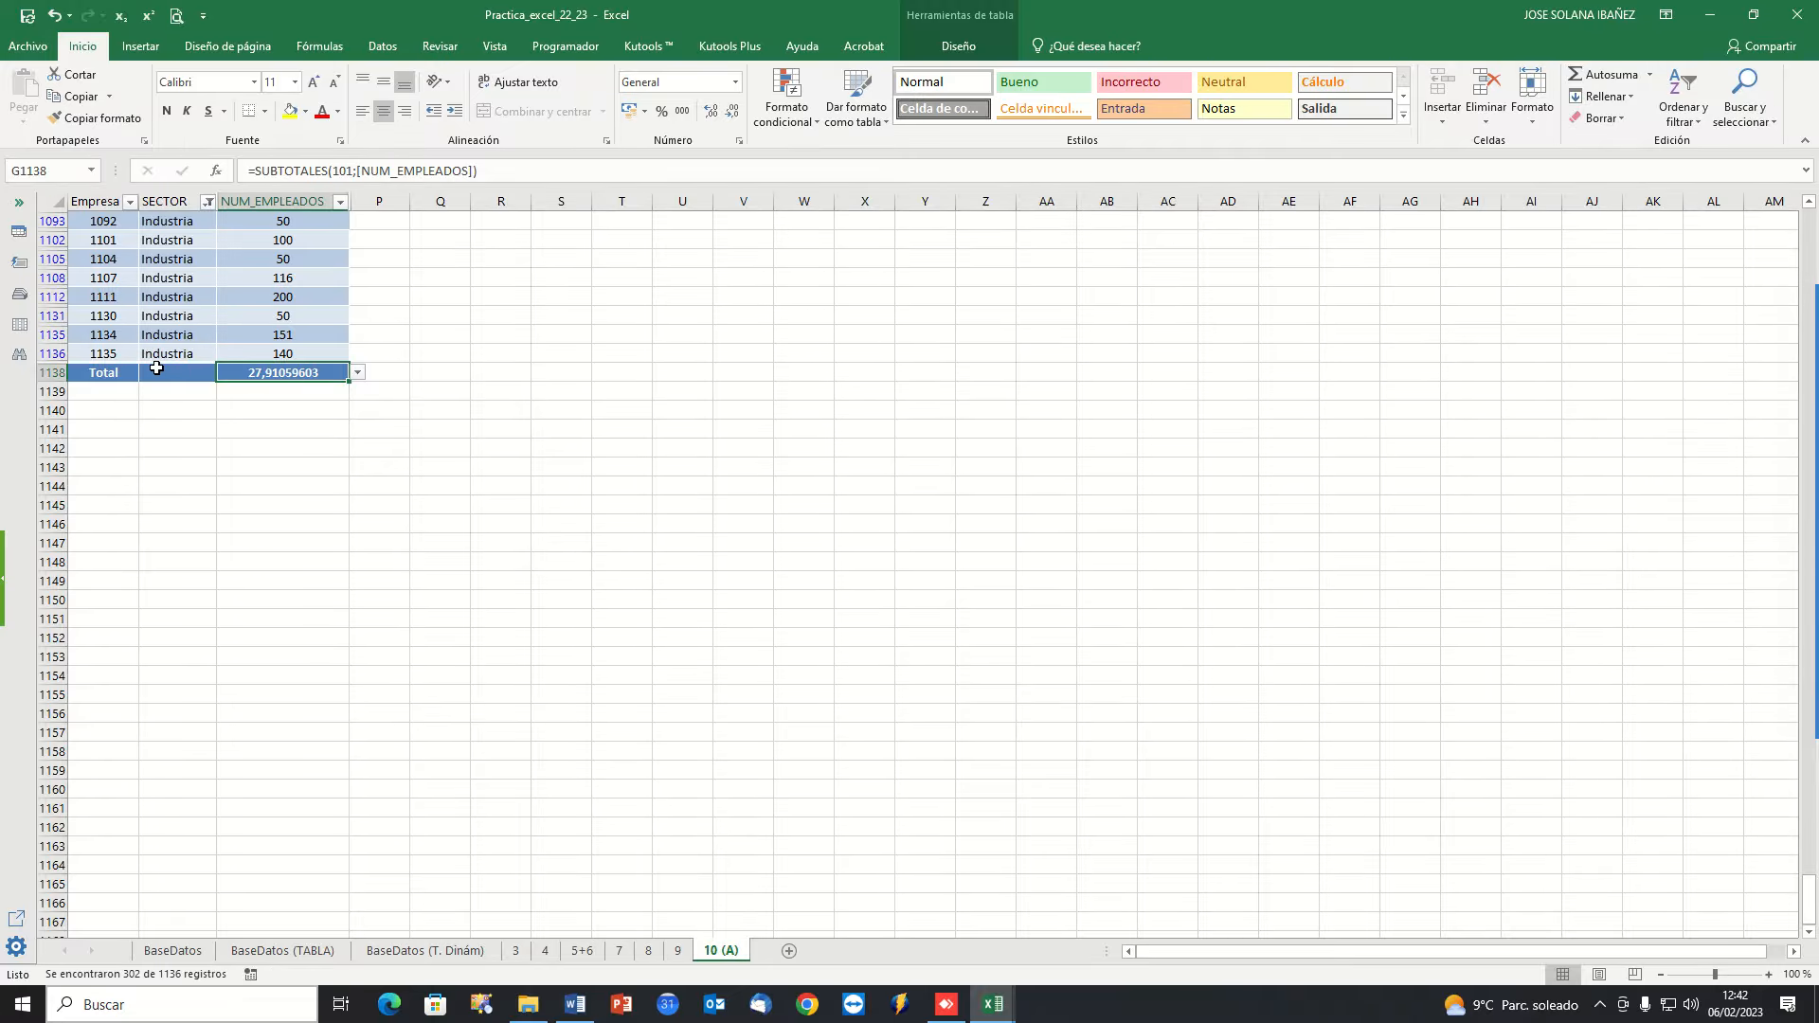
Switch the SECTOR filter to Servicios only and review the filtered rows.
{"action": "left_click", "coordinate": [153, 354]}
{"action": "left_click", "coordinate": [207, 202]}
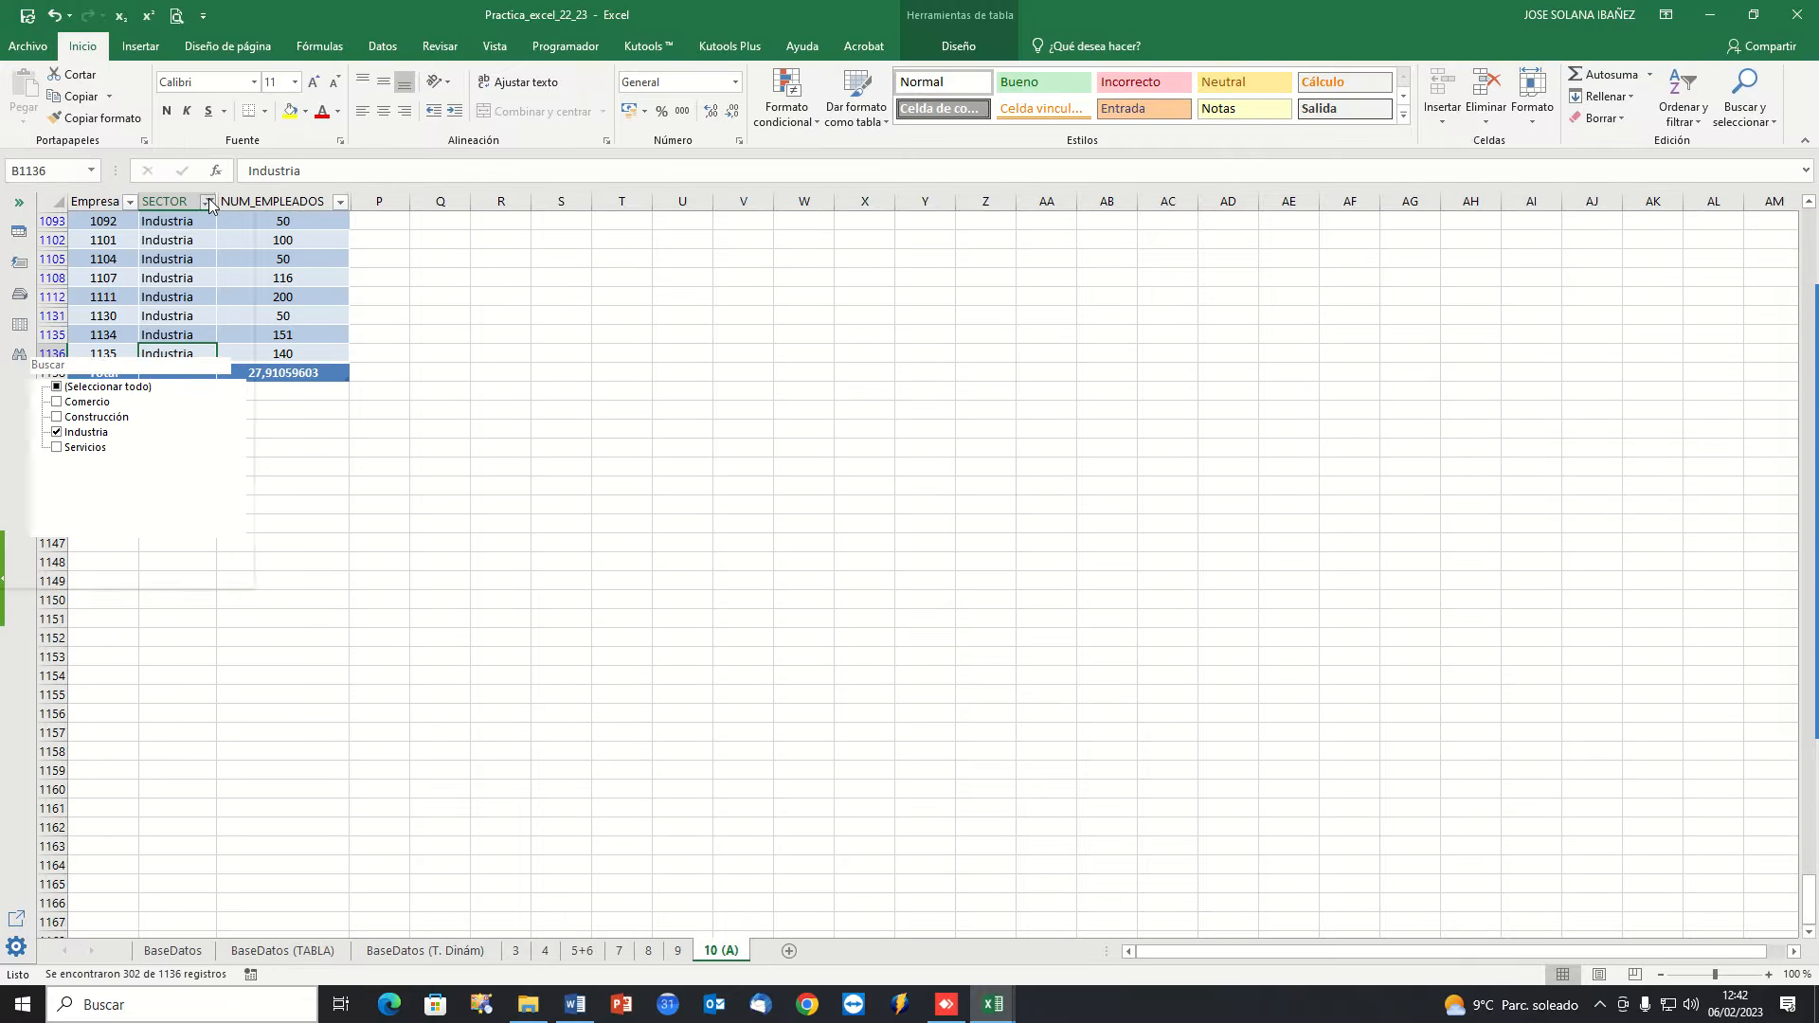
{"action": "left_click", "coordinate": [74, 447]}
{"action": "left_click", "coordinate": [74, 432]}
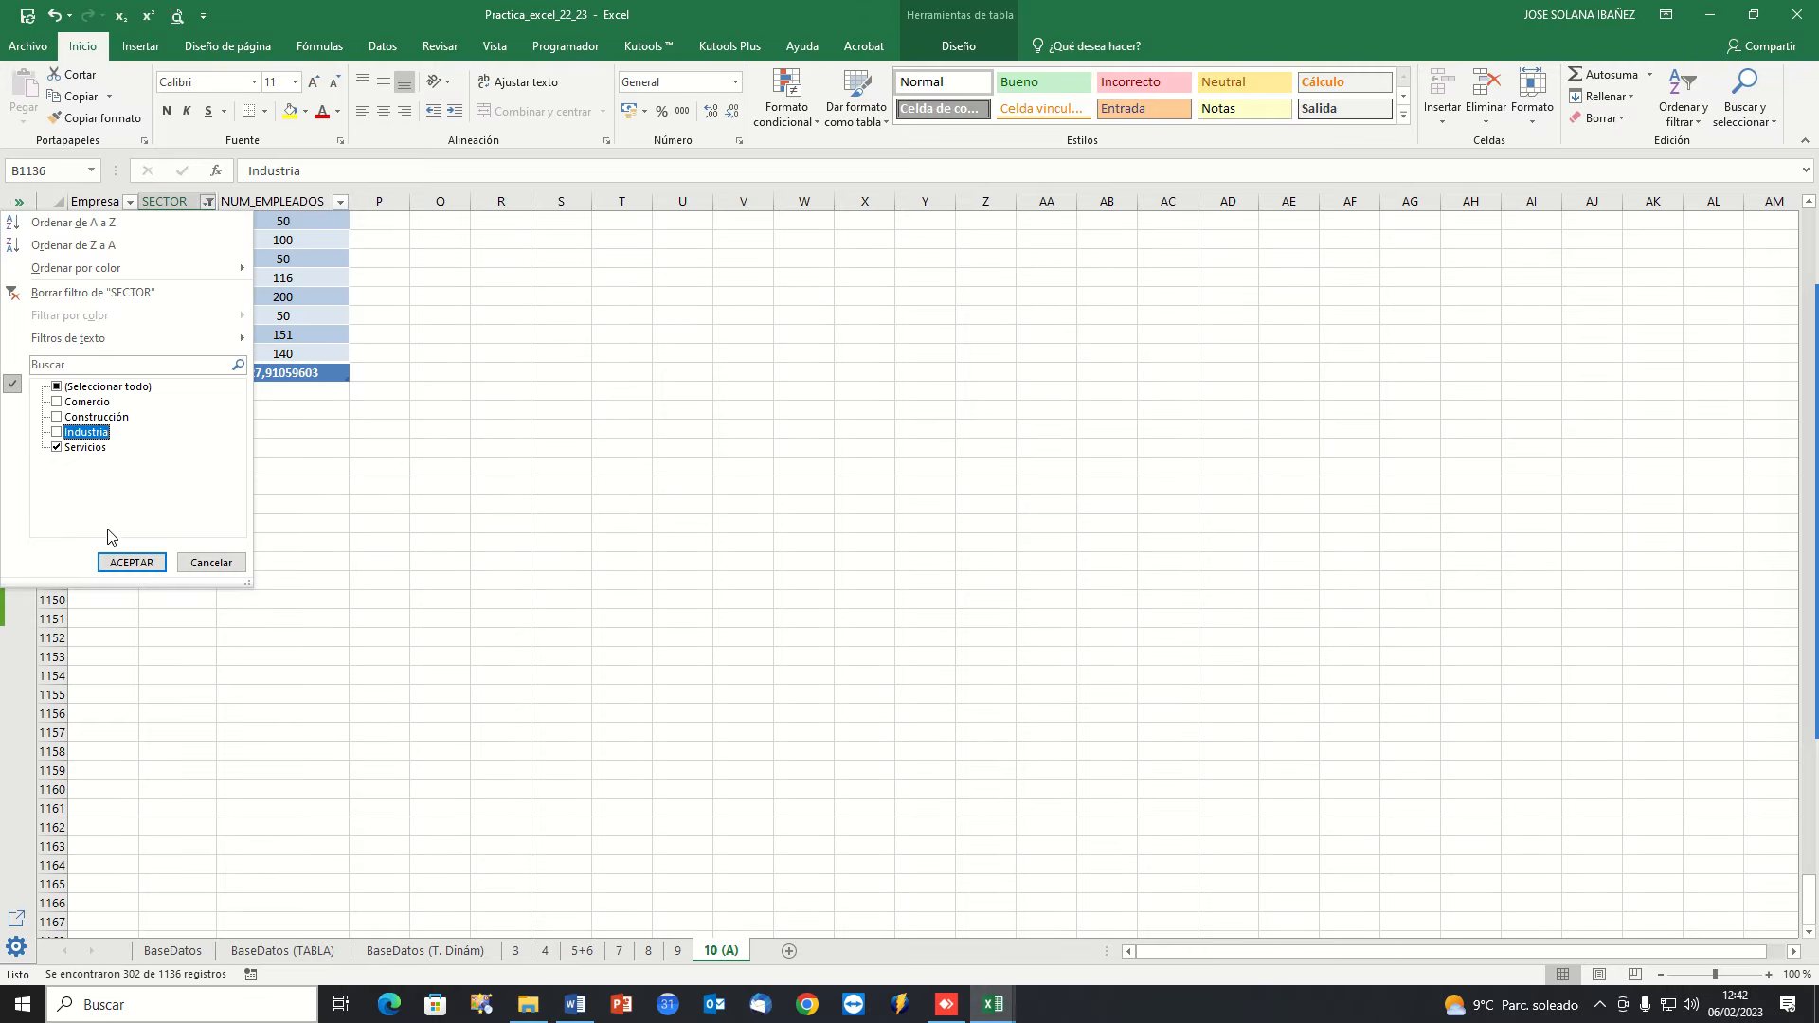
{"action": "left_click", "coordinate": [138, 562]}
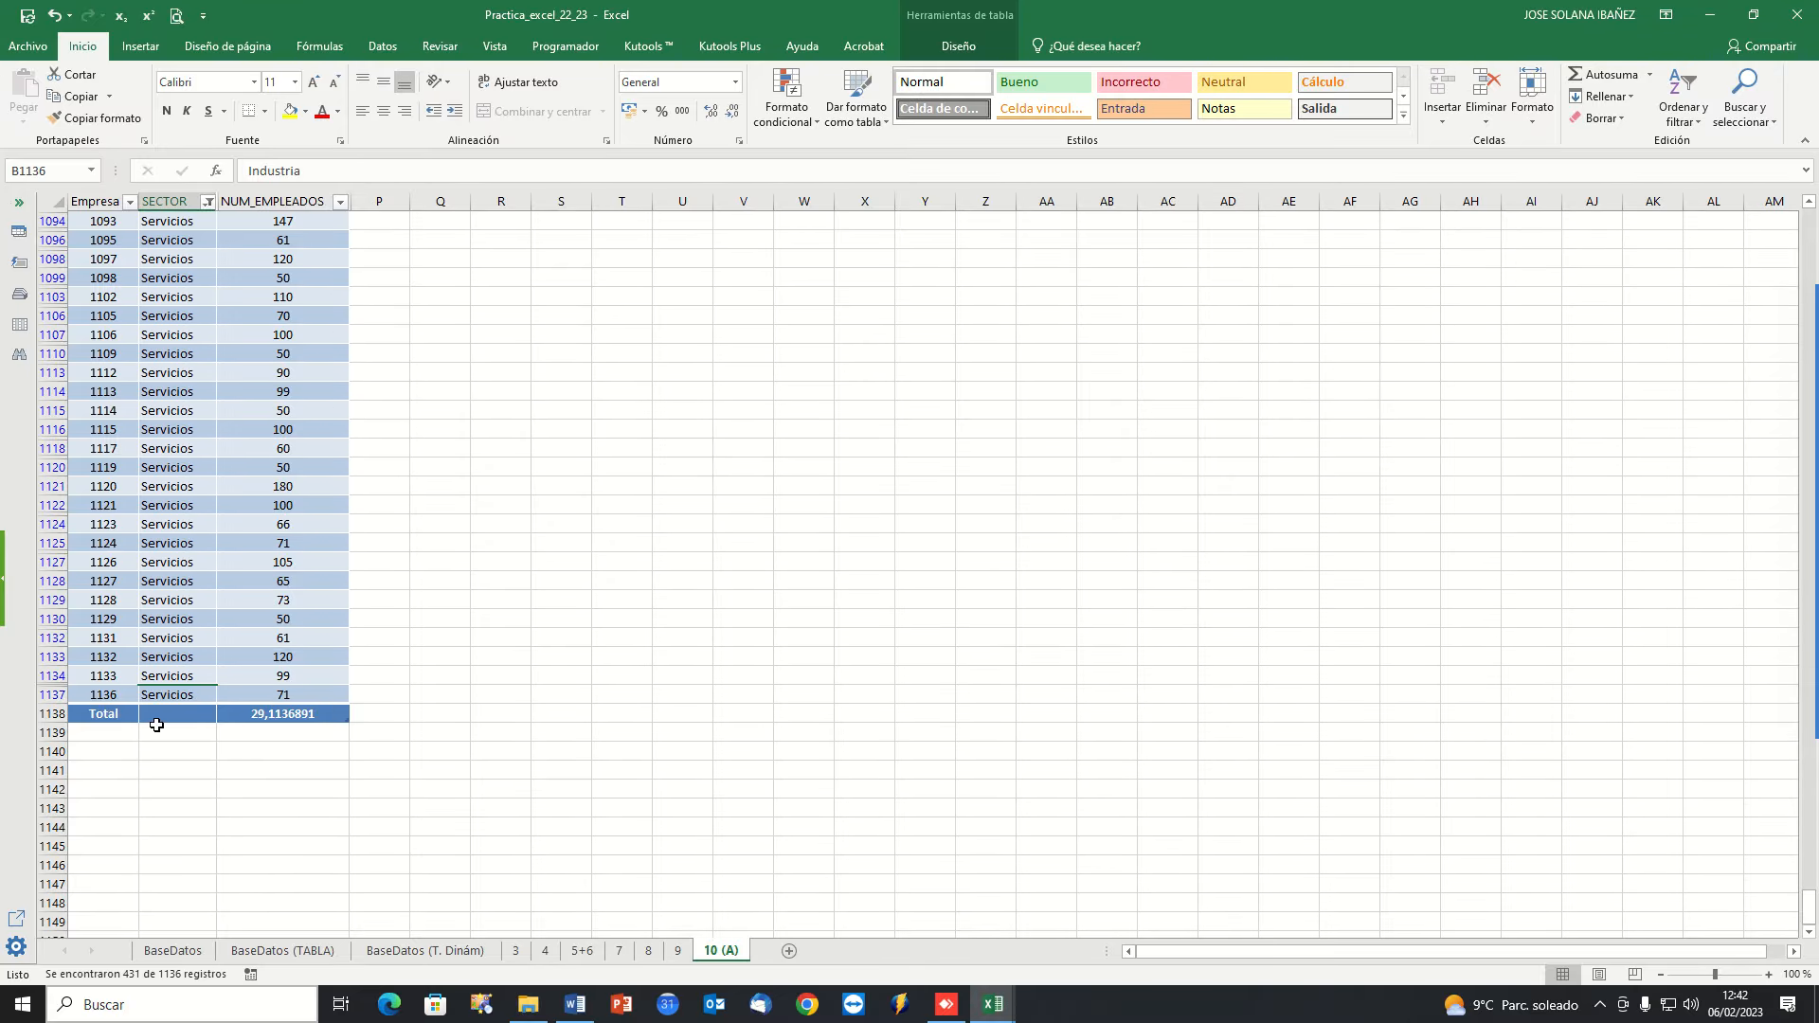
{"action": "left_click", "coordinate": [156, 723]}
{"action": "scroll", "coordinate": [275, 625], "scroll_direction": "up", "scroll_amount": 6}
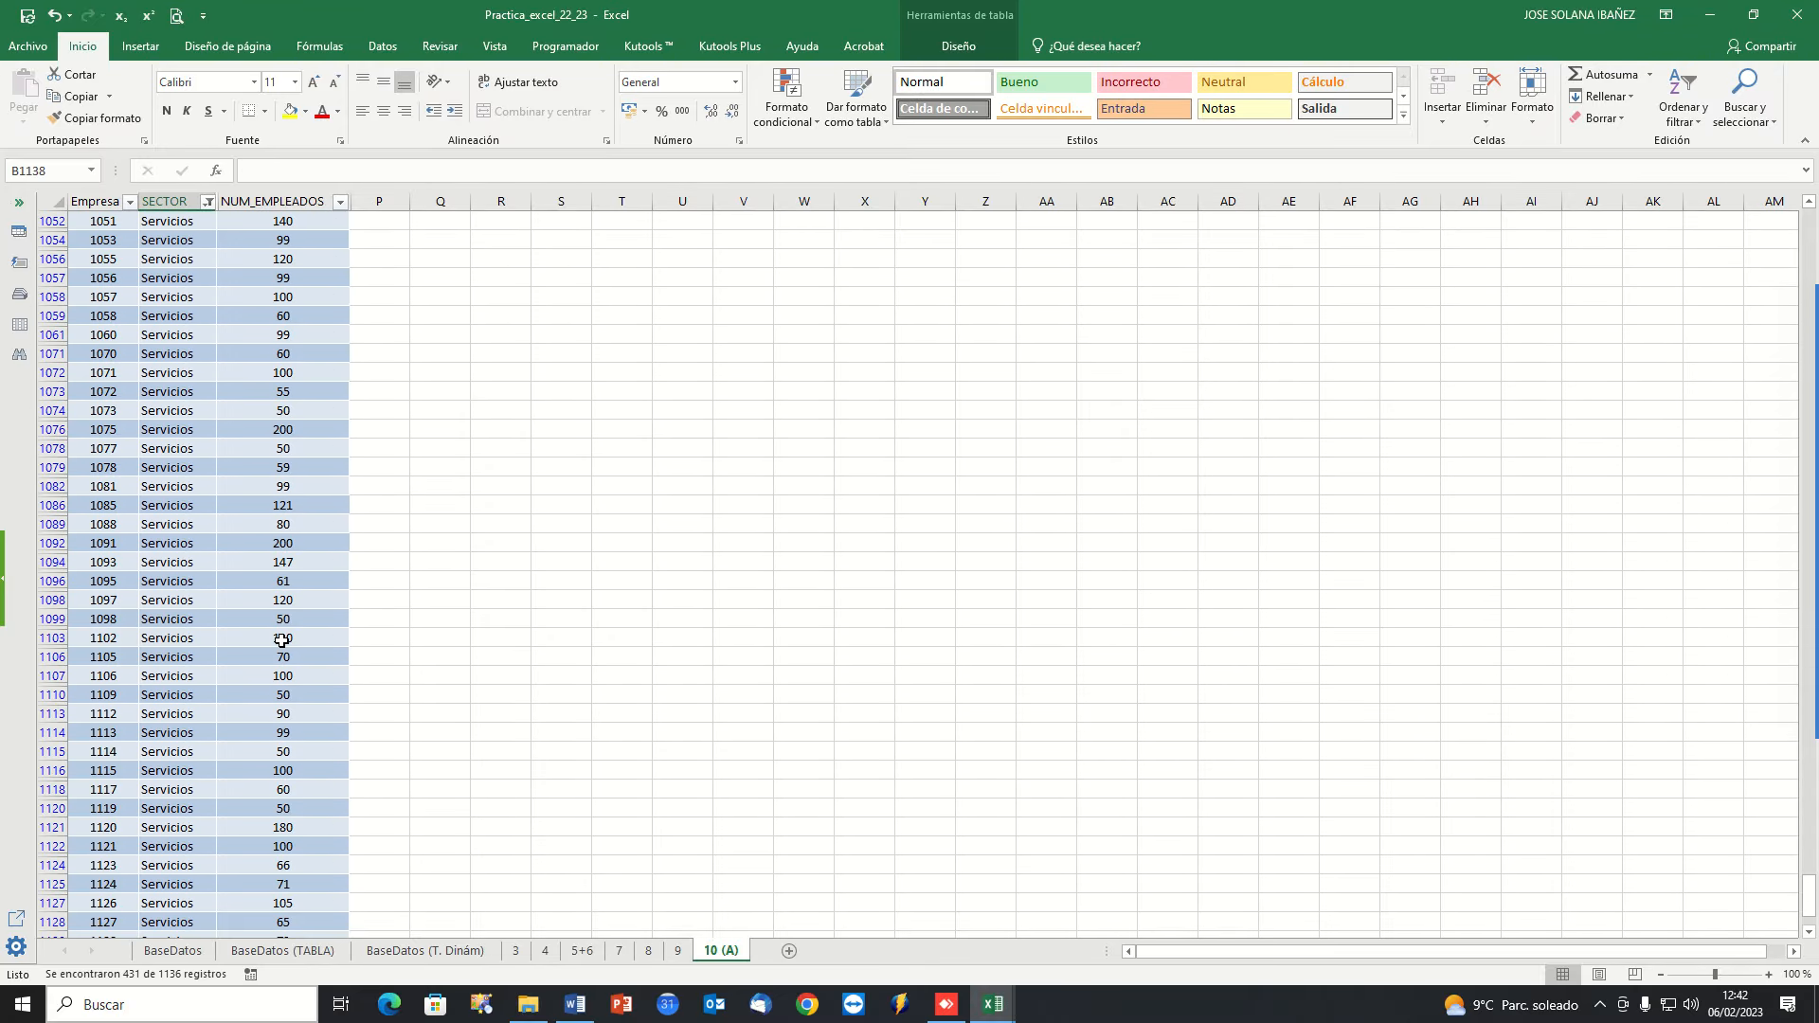
{"action": "scroll", "coordinate": [282, 641], "scroll_direction": "up", "scroll_amount": 5}
Copy the BaseDatos (T. Dinám) sheet to the end of the workbook and rename the copy 10 (B).
{"action": "left_click", "coordinate": [423, 949]}
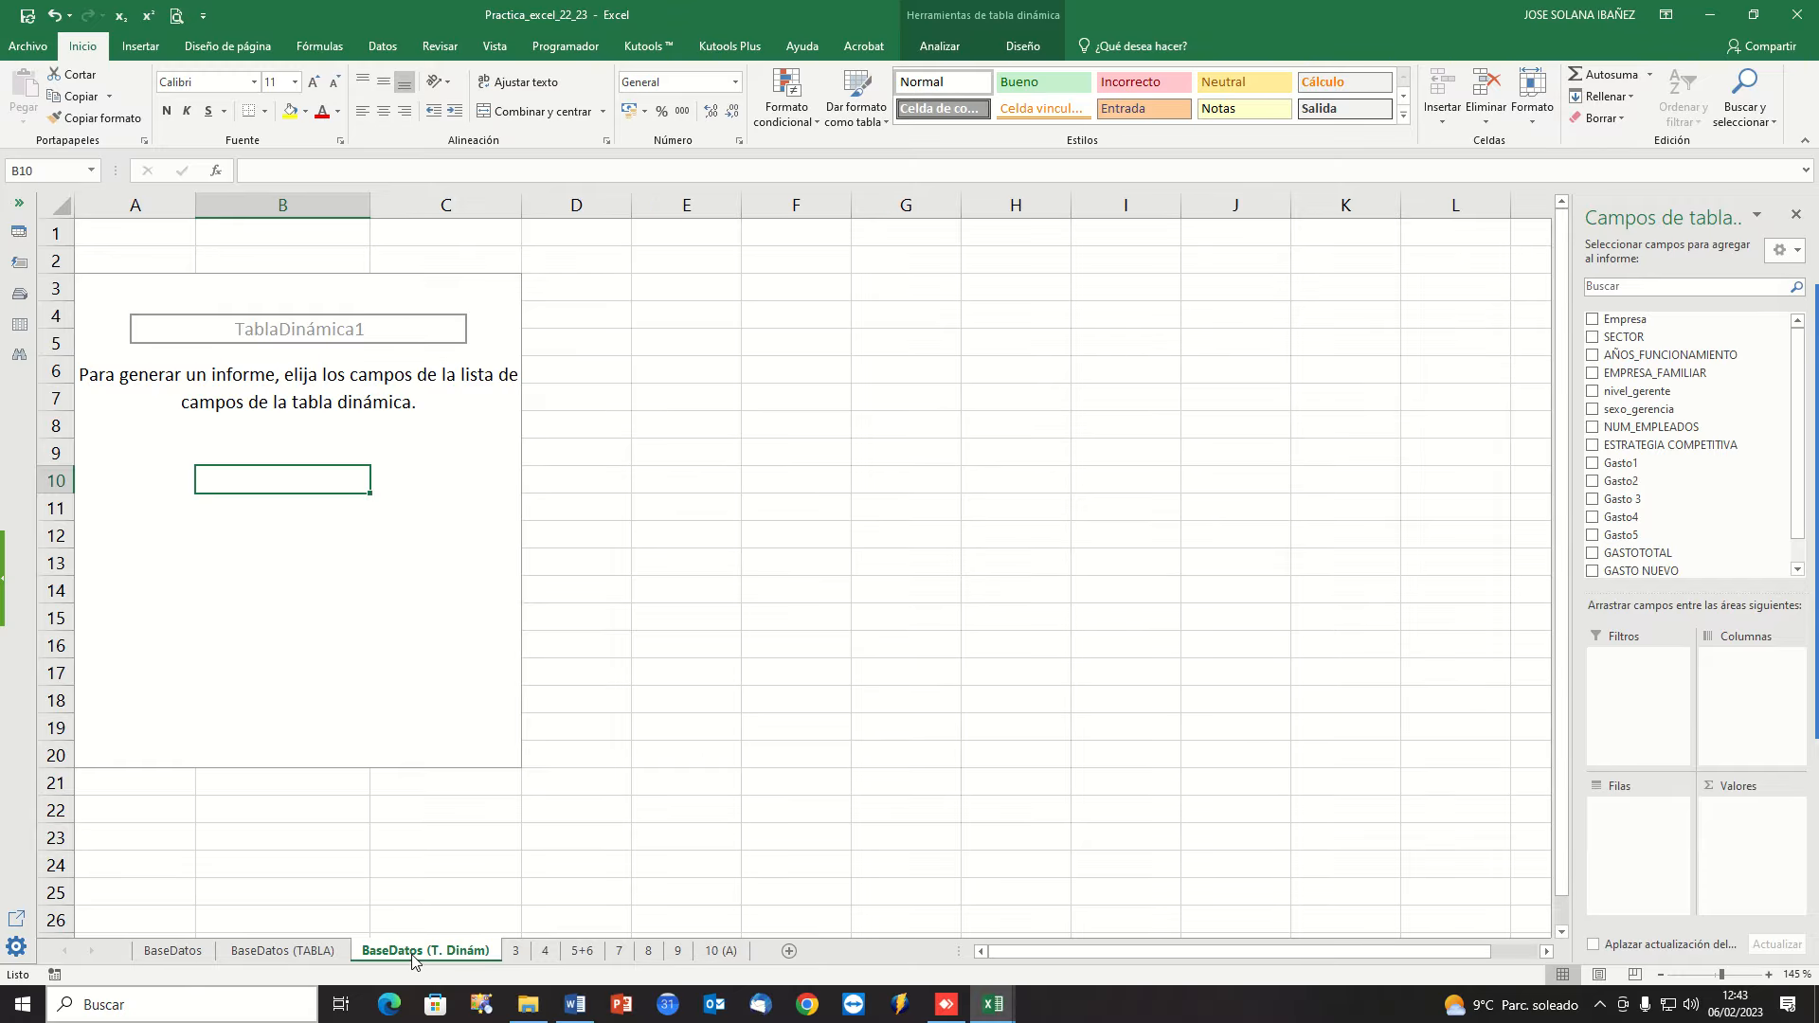
{"action": "left_click_drag", "start_coordinate": [412, 953], "coordinate": [765, 955]}
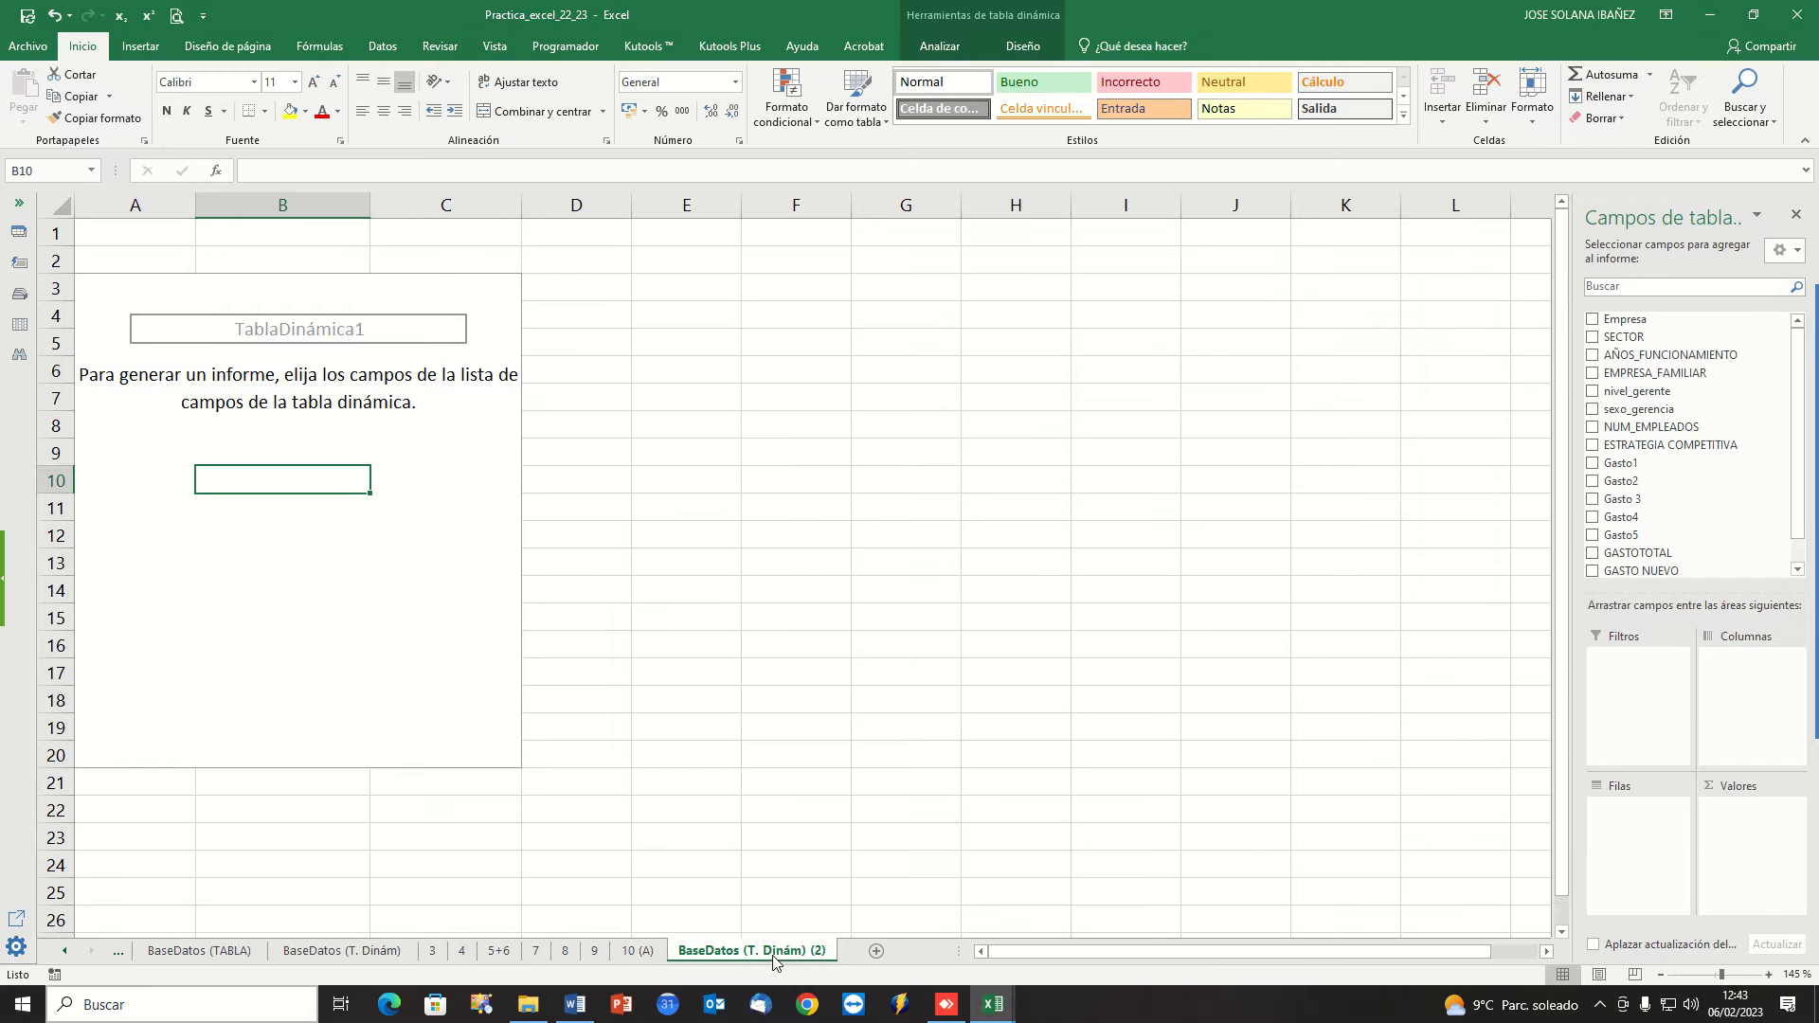
{"action": "type", "text": "10"}
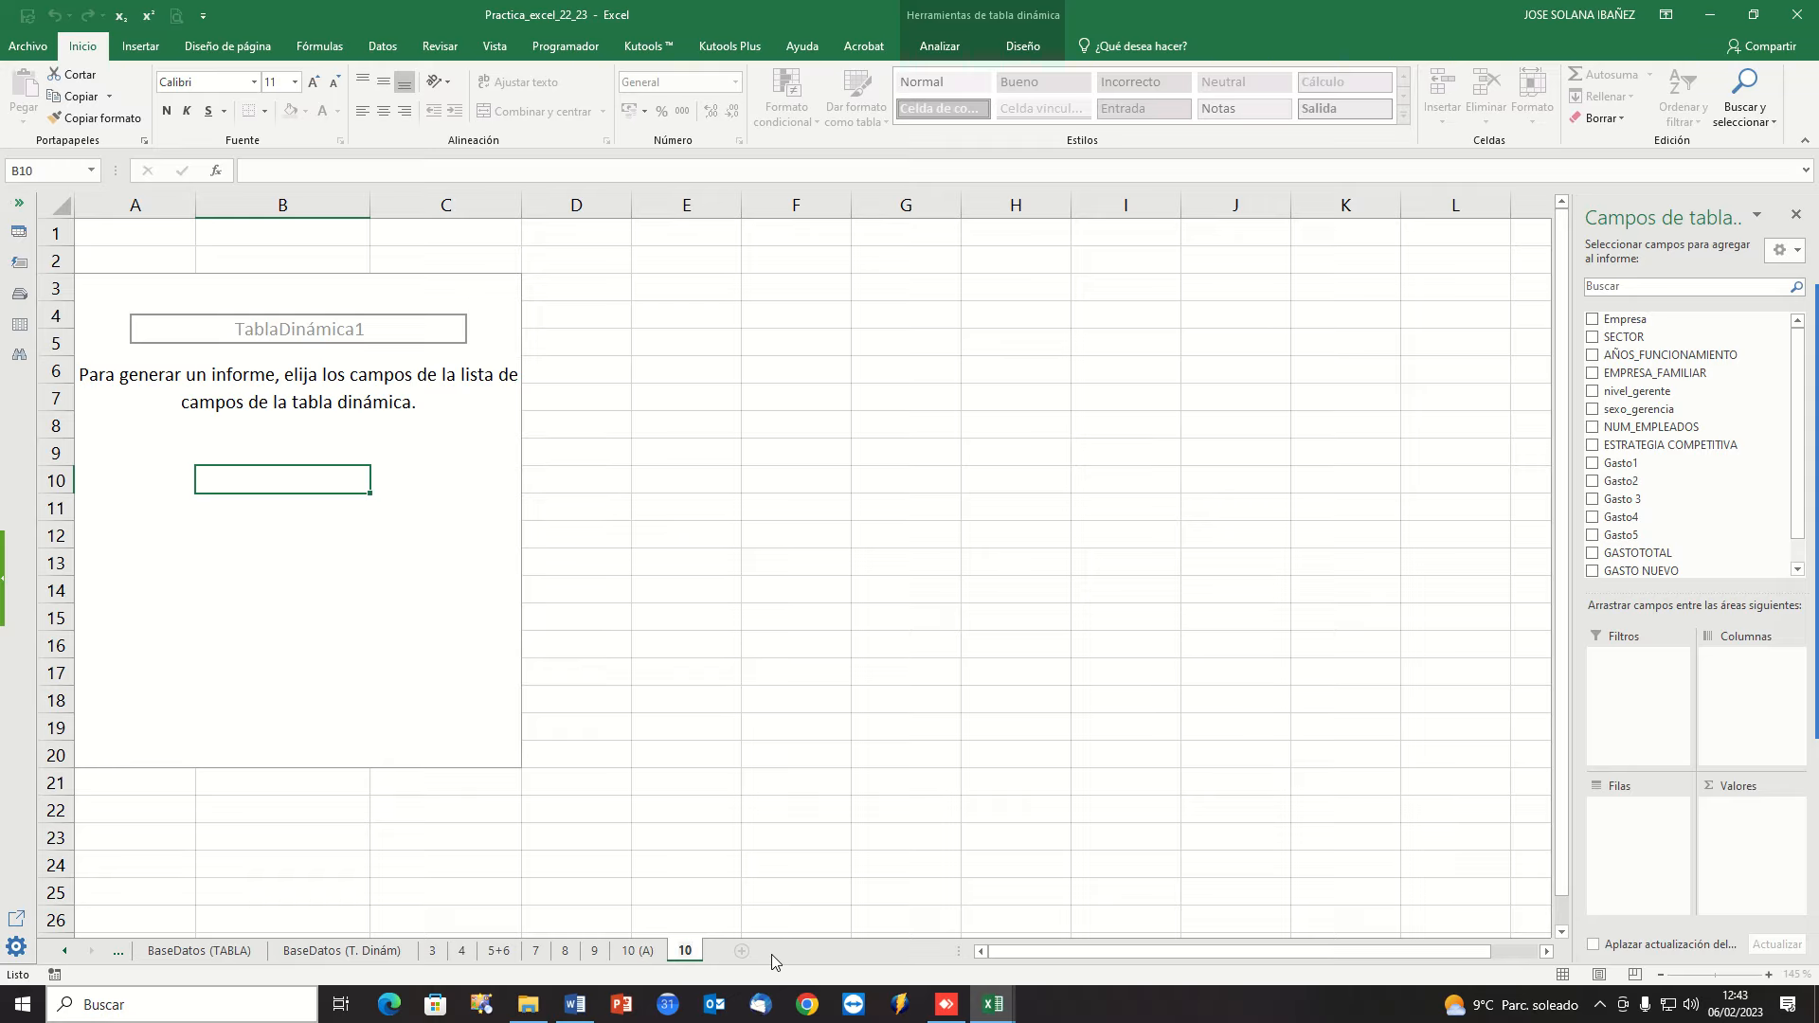
{"action": "type", "text": " (B)"}
{"action": "key", "text": "Return"}
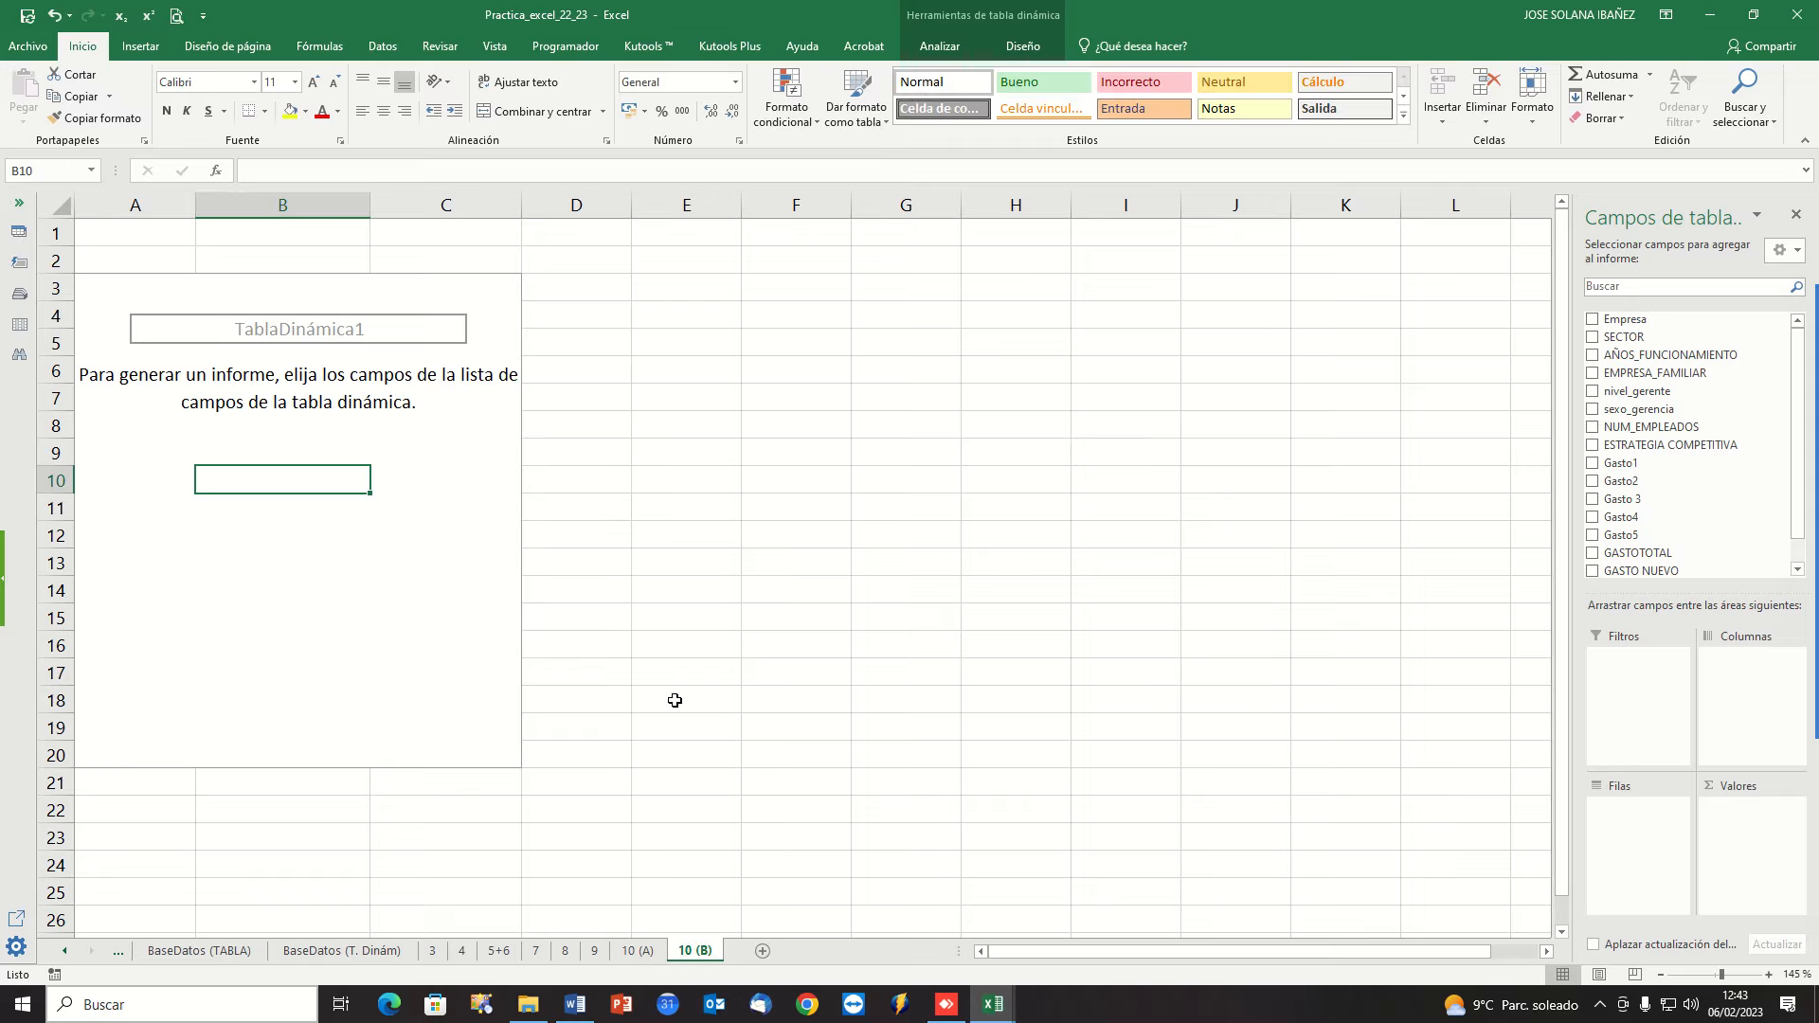
Add the Empresa, SECTOR and NUM_EMPLEADOS fields to the pivot table and select the NUM_EMPLEADOS value heading.
{"action": "left_click", "coordinate": [1594, 320]}
{"action": "left_click", "coordinate": [1593, 337]}
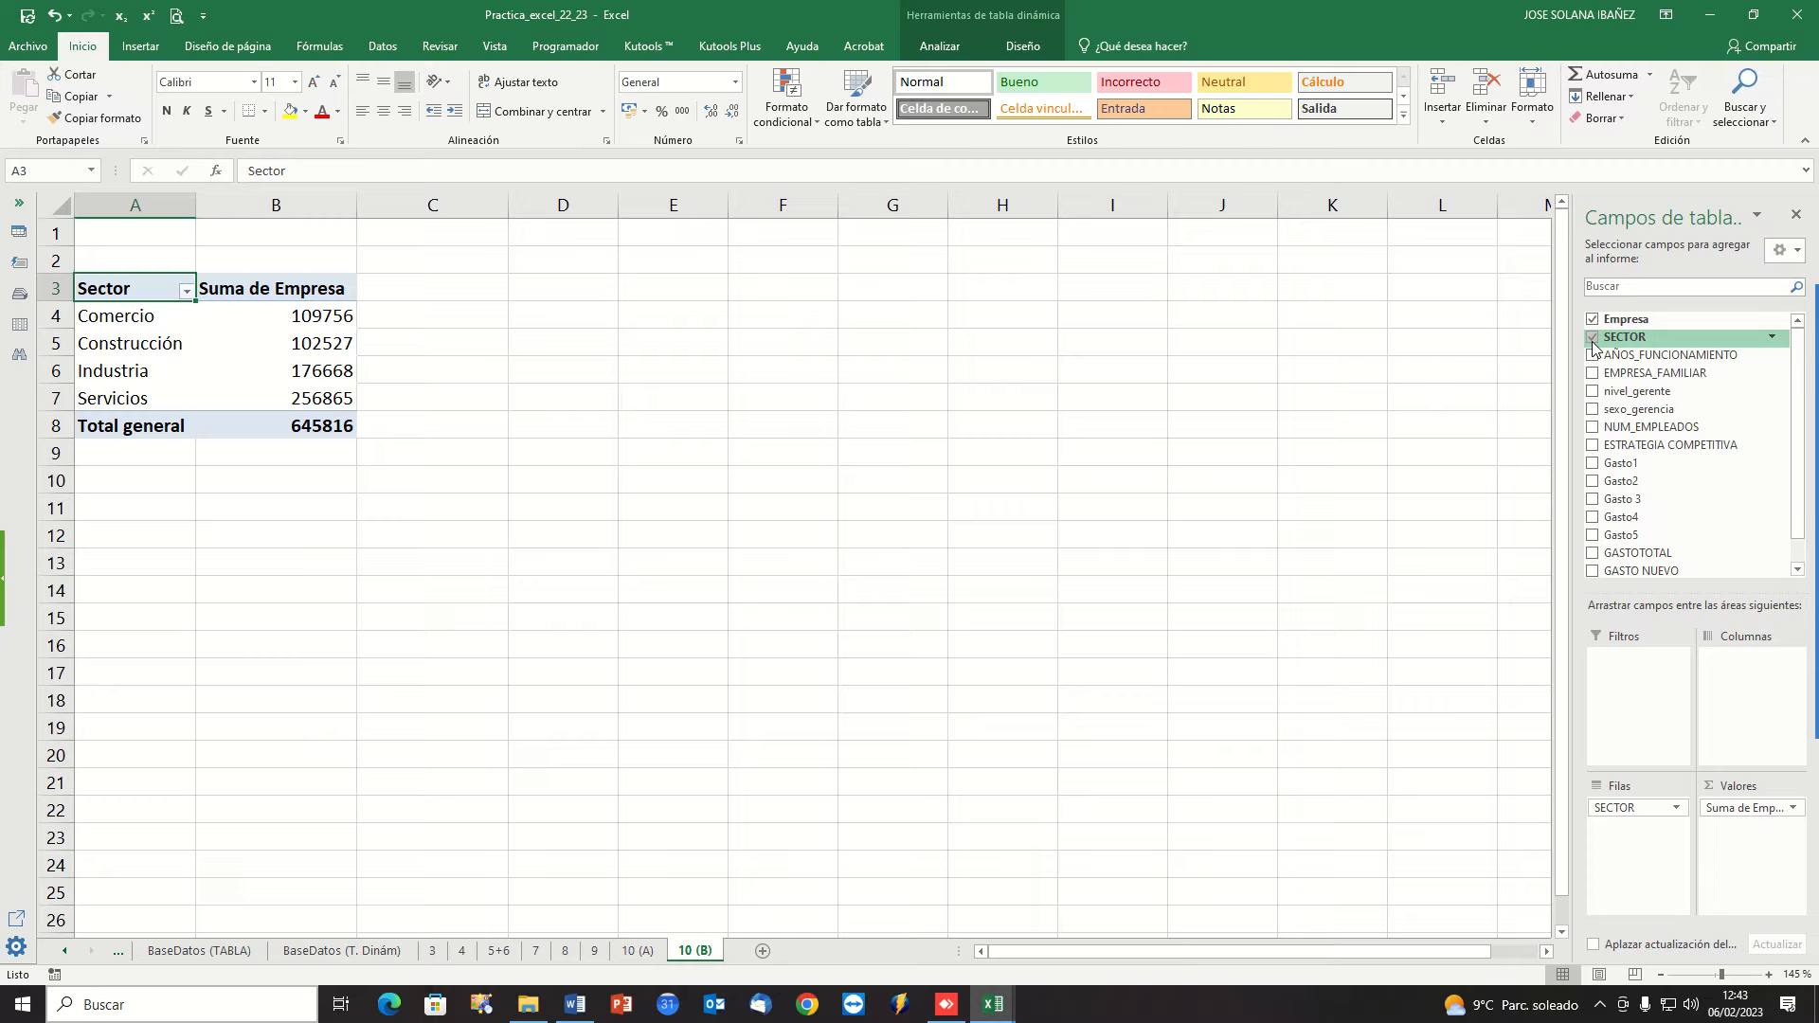
{"action": "left_click", "coordinate": [1592, 427]}
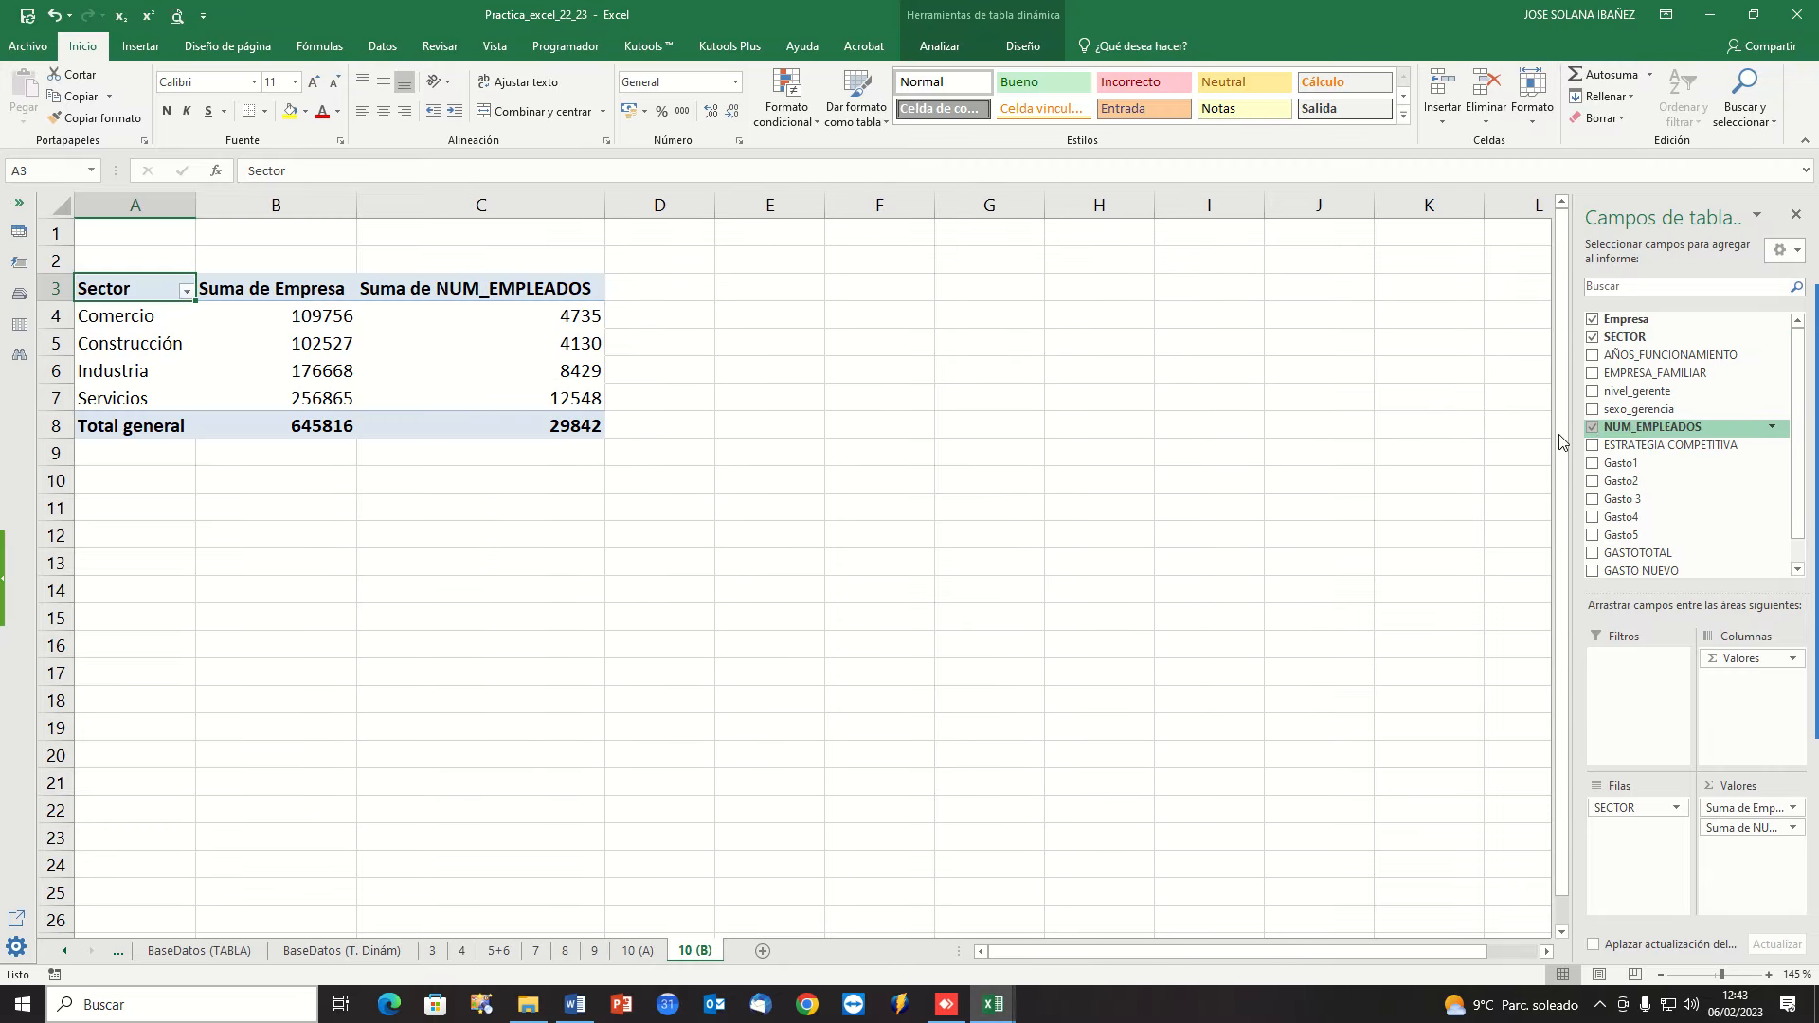
{"action": "left_click", "coordinate": [494, 291]}
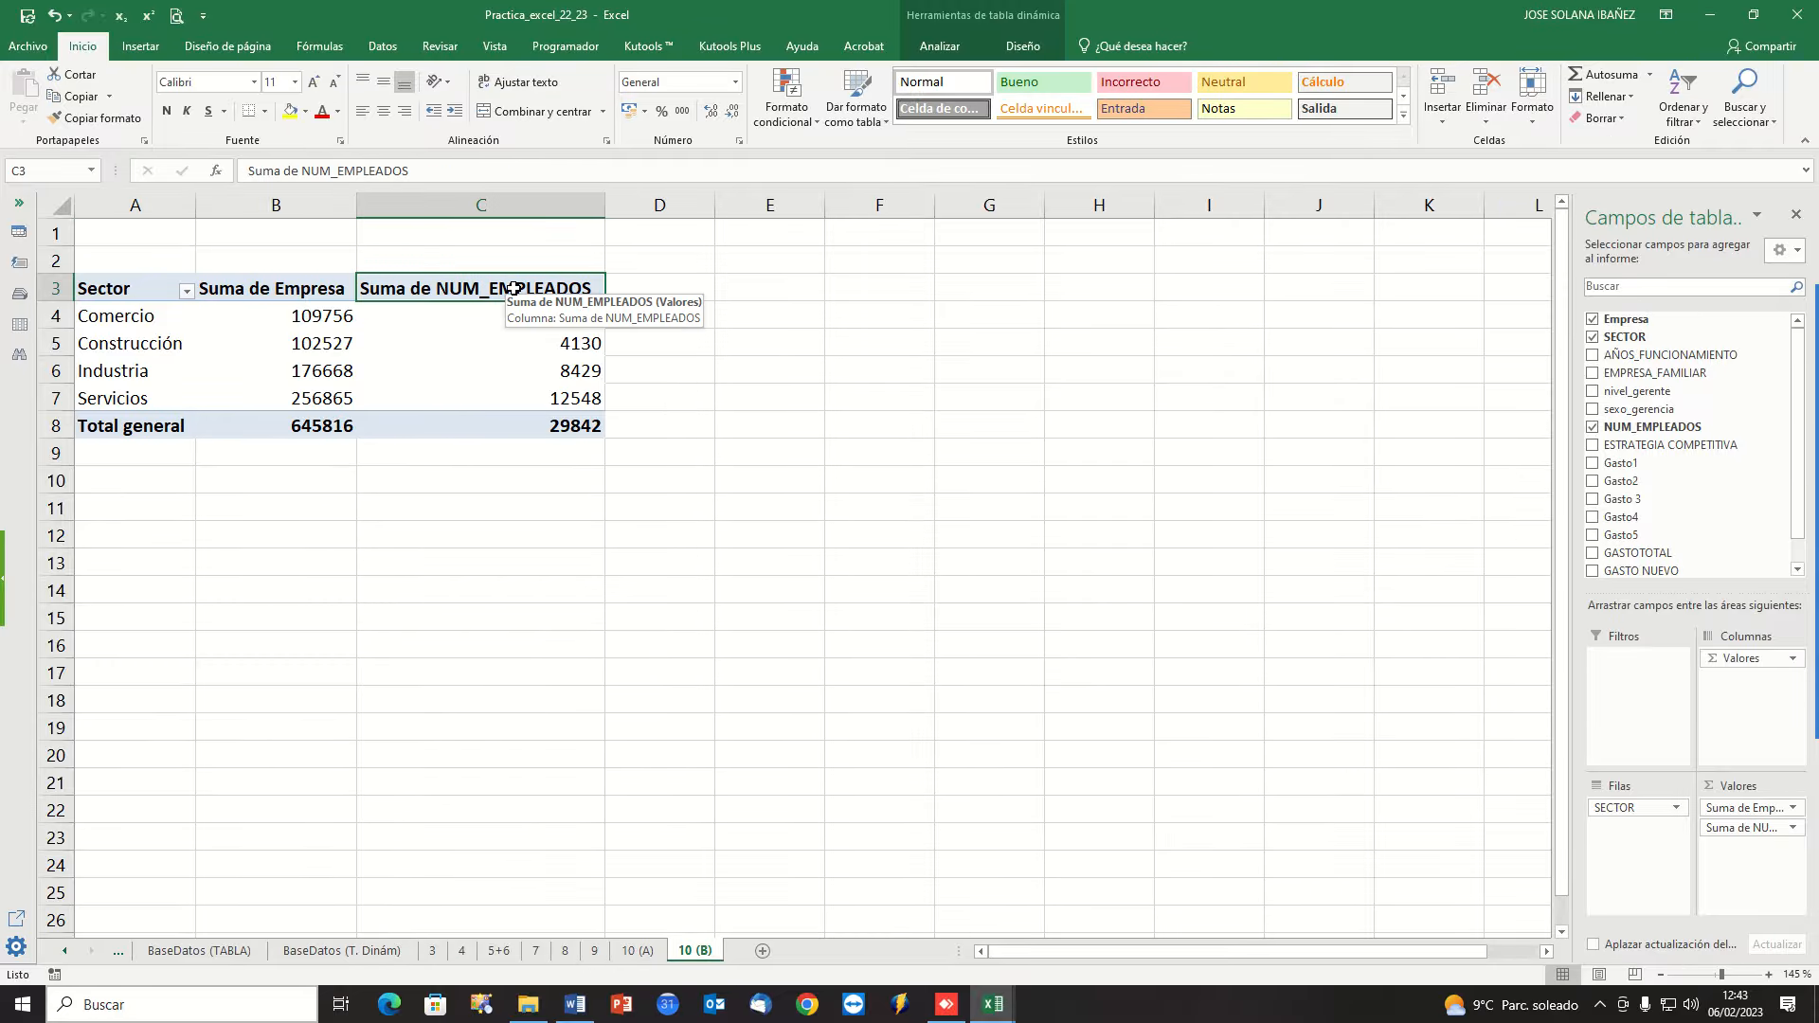
Change the pivot table's NUM_EMPLEADOS summary to Promedio and review the average for each sector.
{"action": "double_click", "coordinate": [513, 289]}
{"action": "left_click", "coordinate": [976, 380]}
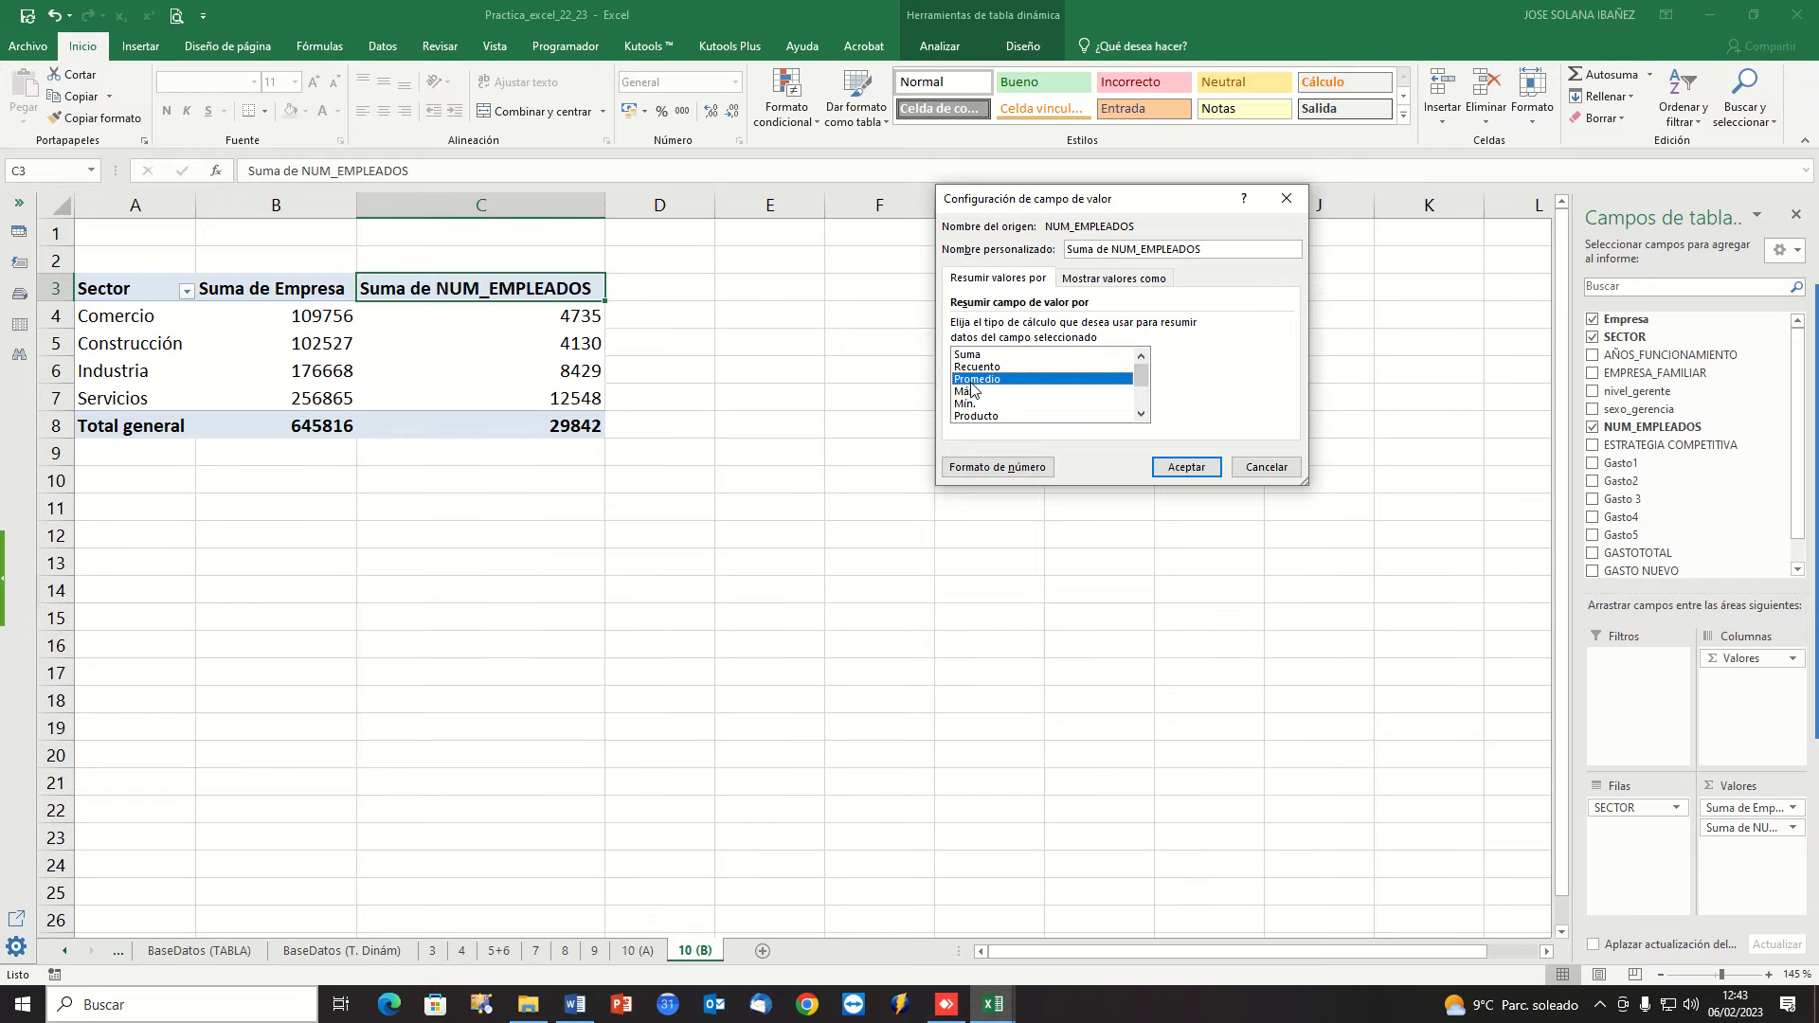
{"action": "left_click", "coordinate": [1209, 468]}
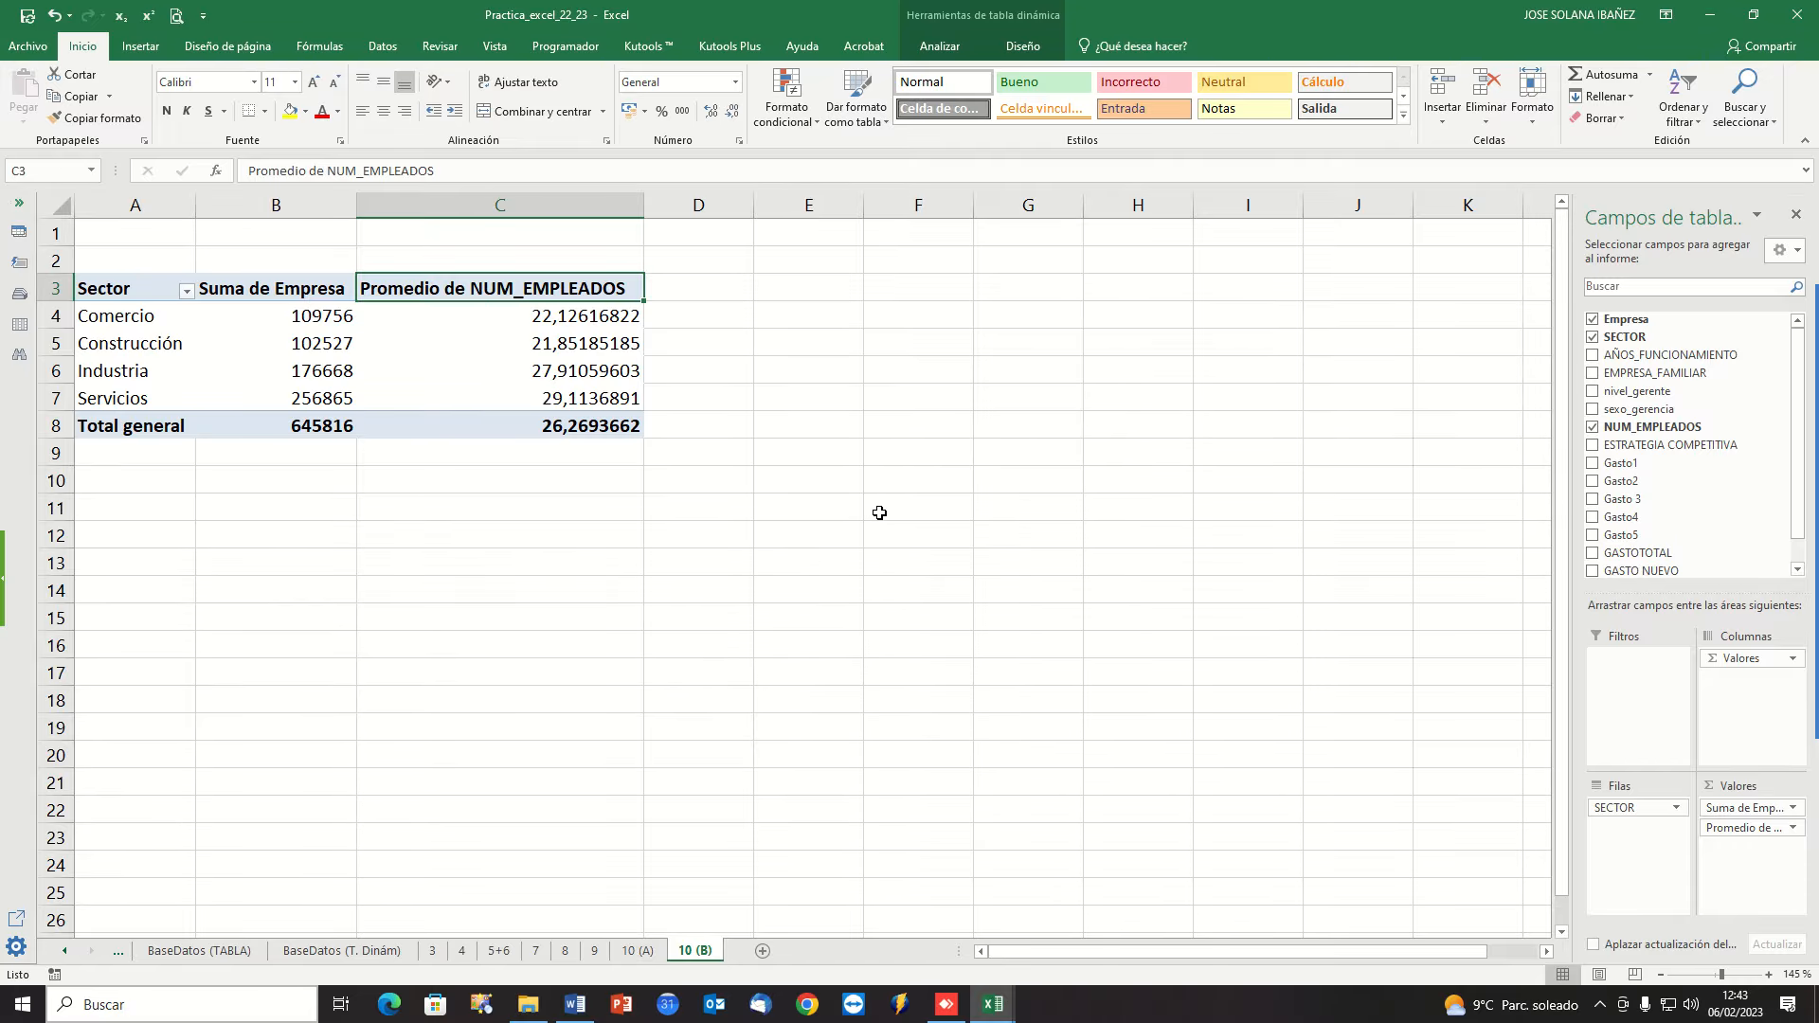
{"action": "left_click_drag", "start_coordinate": [585, 406], "coordinate": [578, 322]}
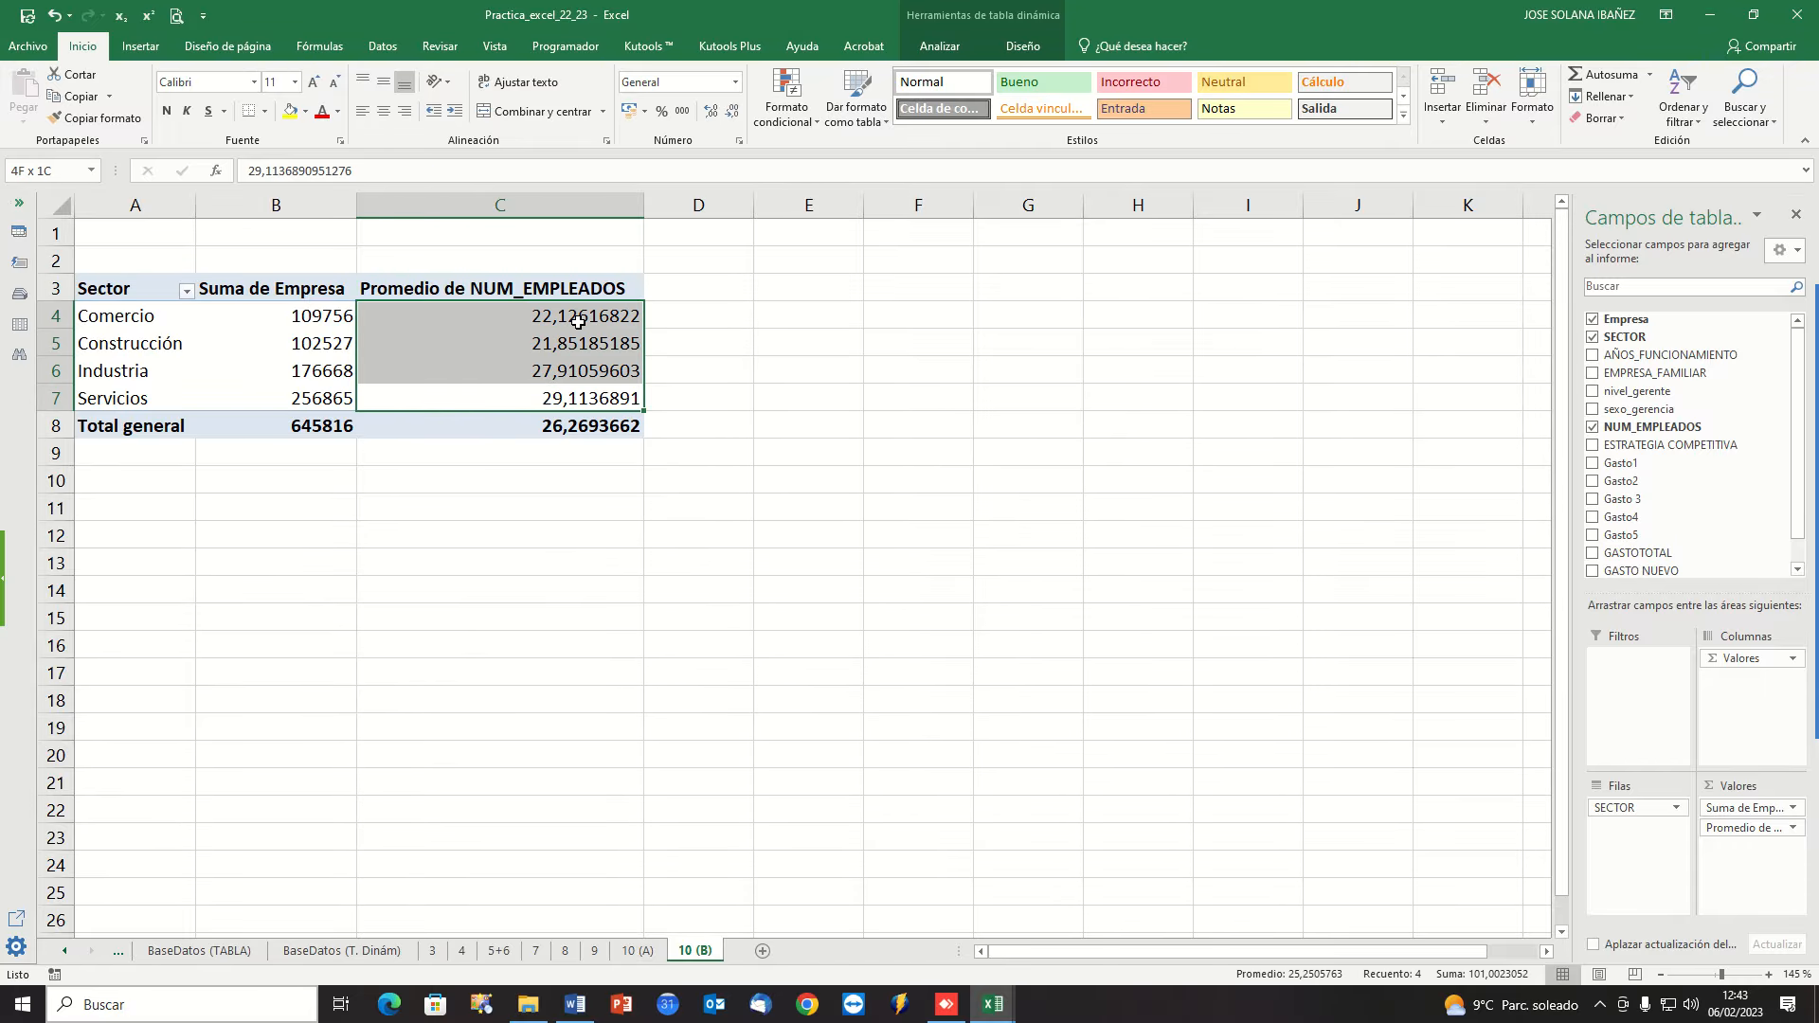
{"action": "left_click", "coordinate": [96, 316]}
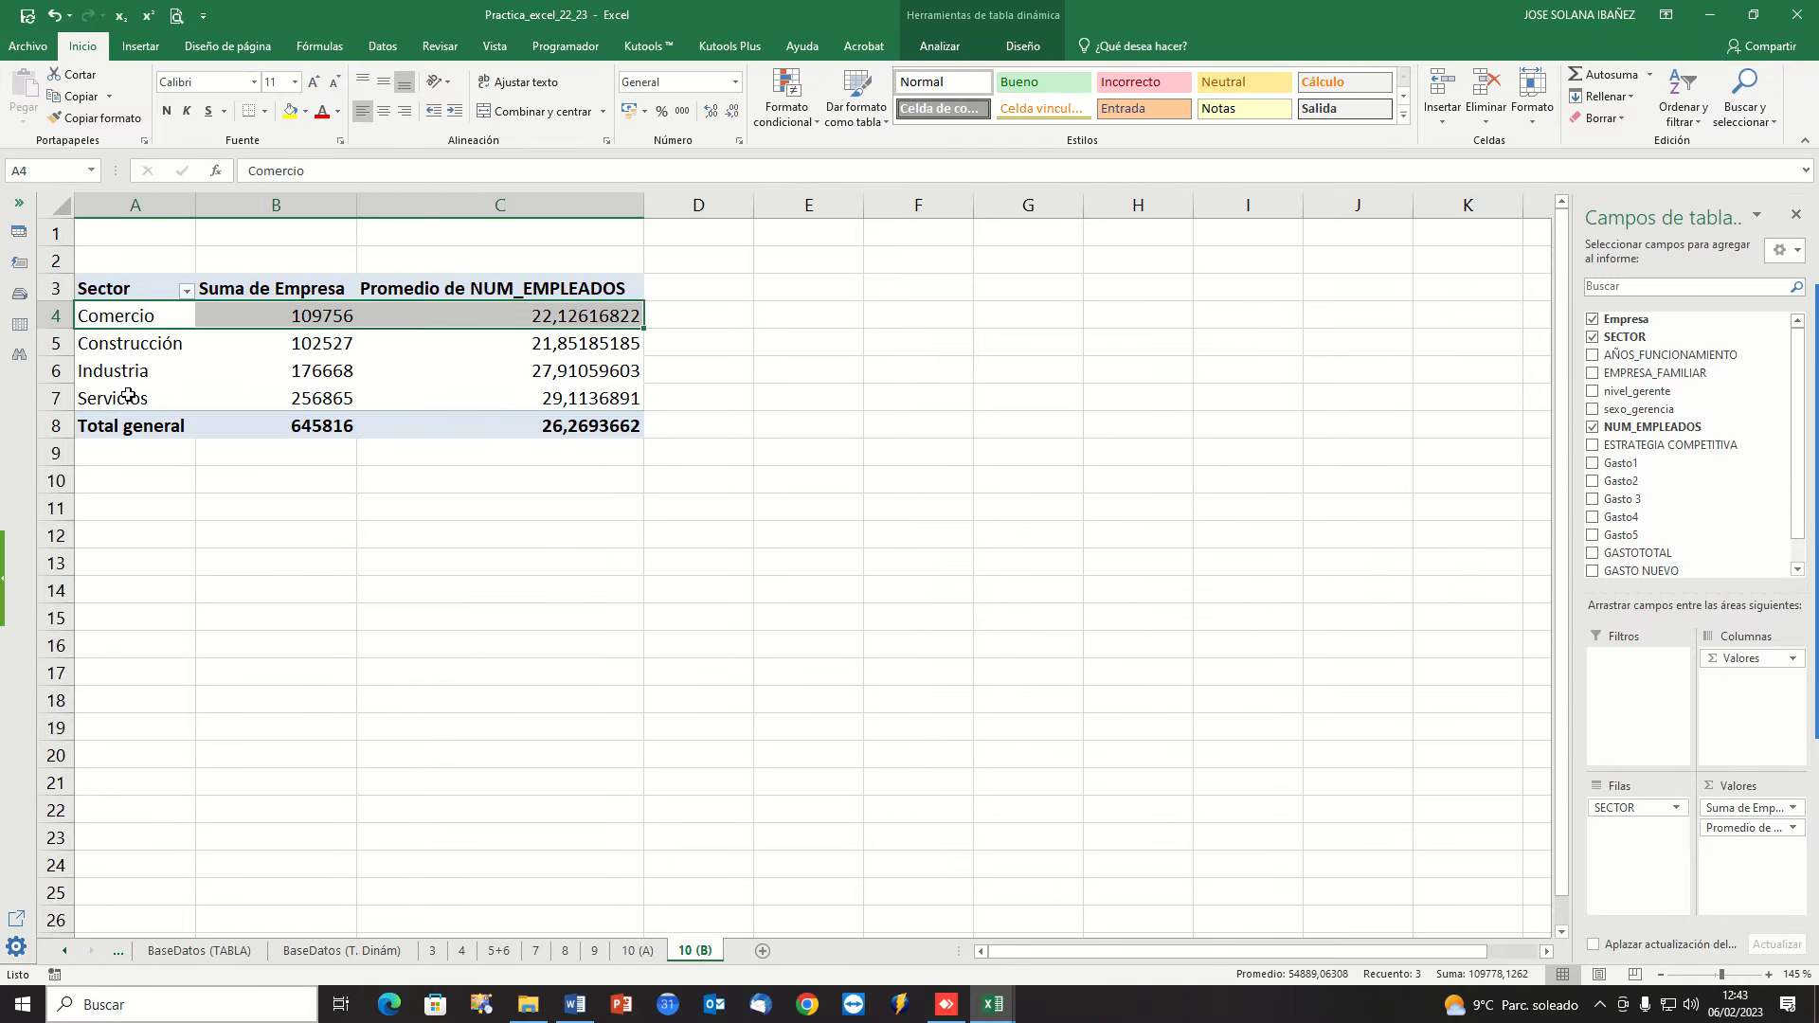
{"action": "left_click", "coordinate": [133, 320]}
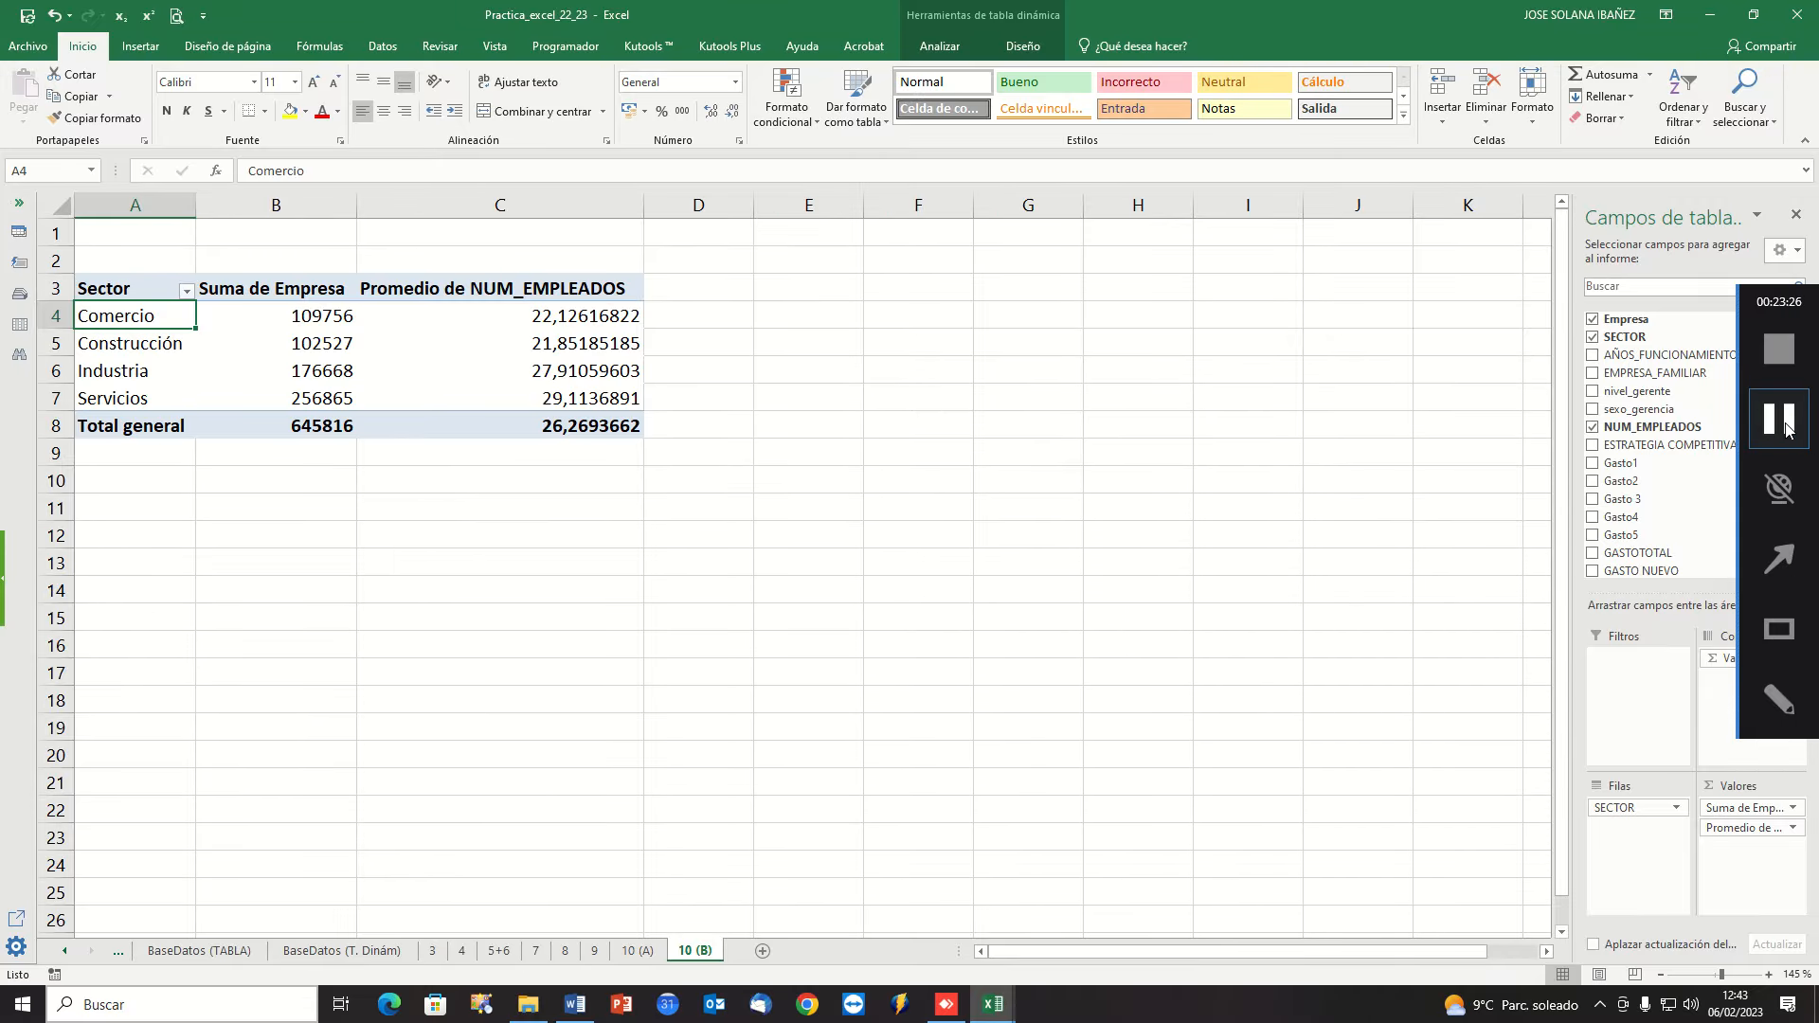
Switch to the Practica_excel_22_23 Word document and read question 11 on position measures for gasto total and gasto nuevo.
{"action": "key", "text": "alt+Tab"}
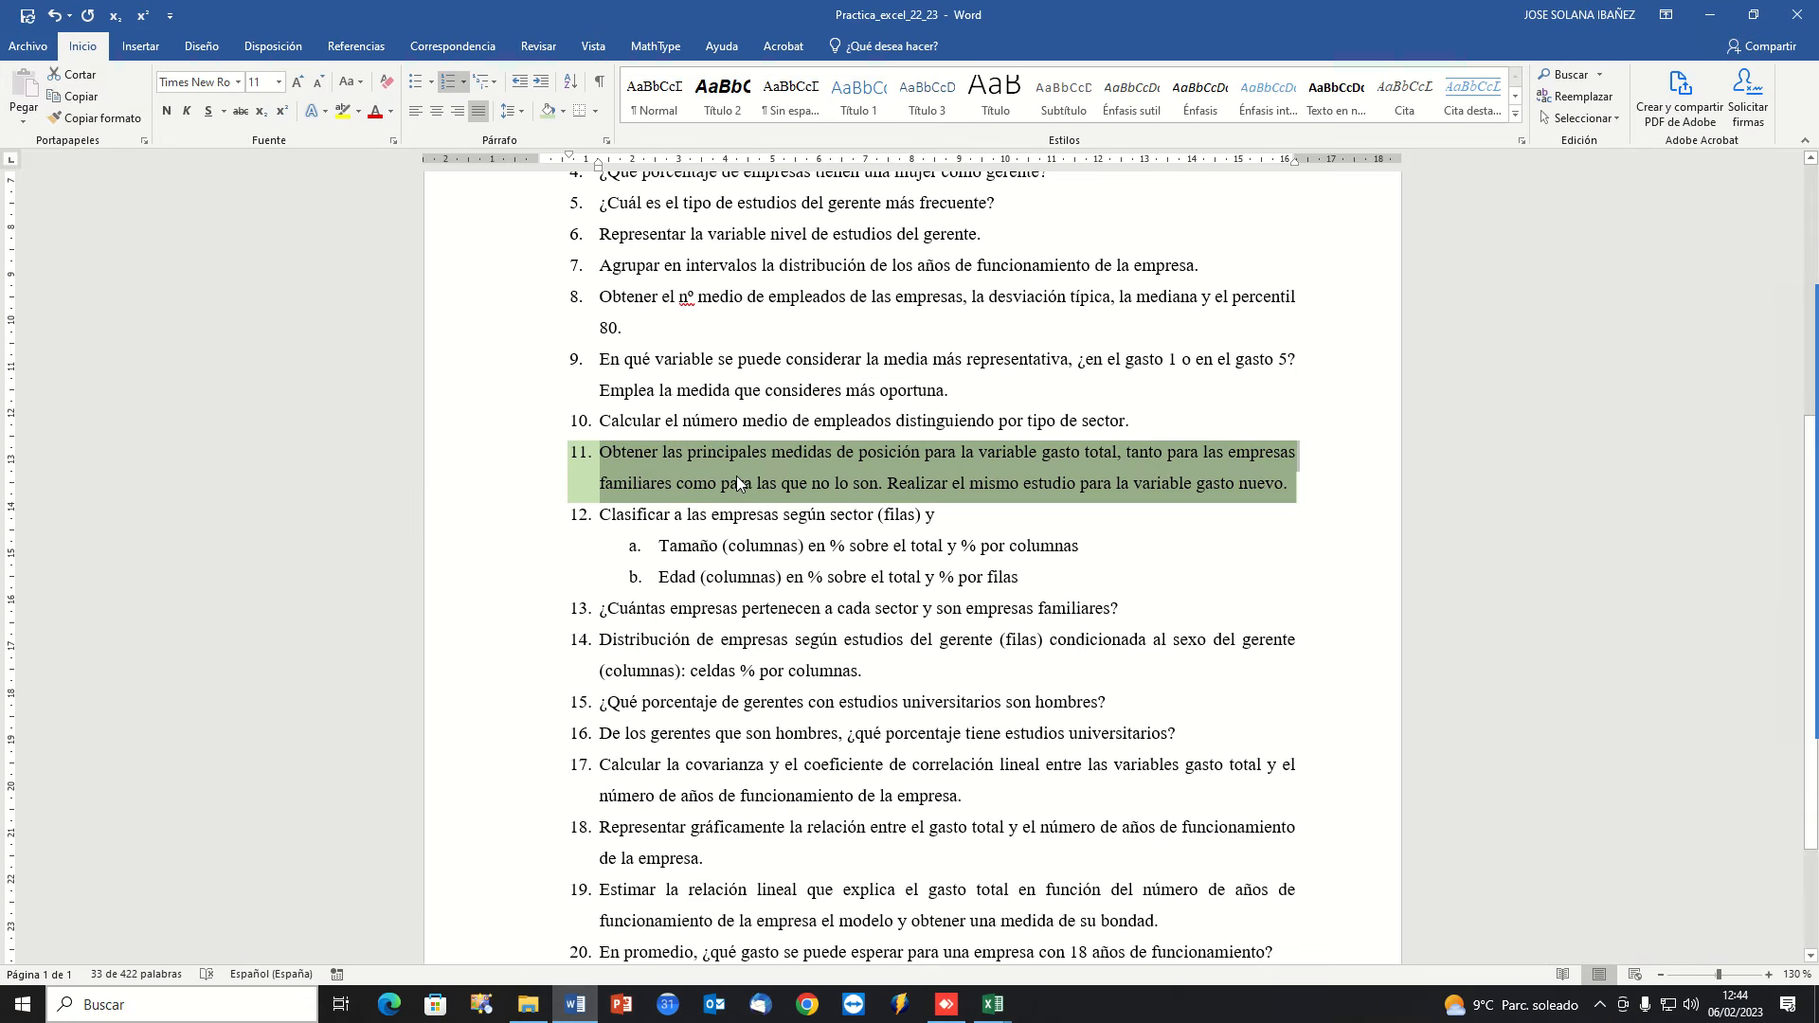
{"action": "left_click", "coordinate": [738, 481]}
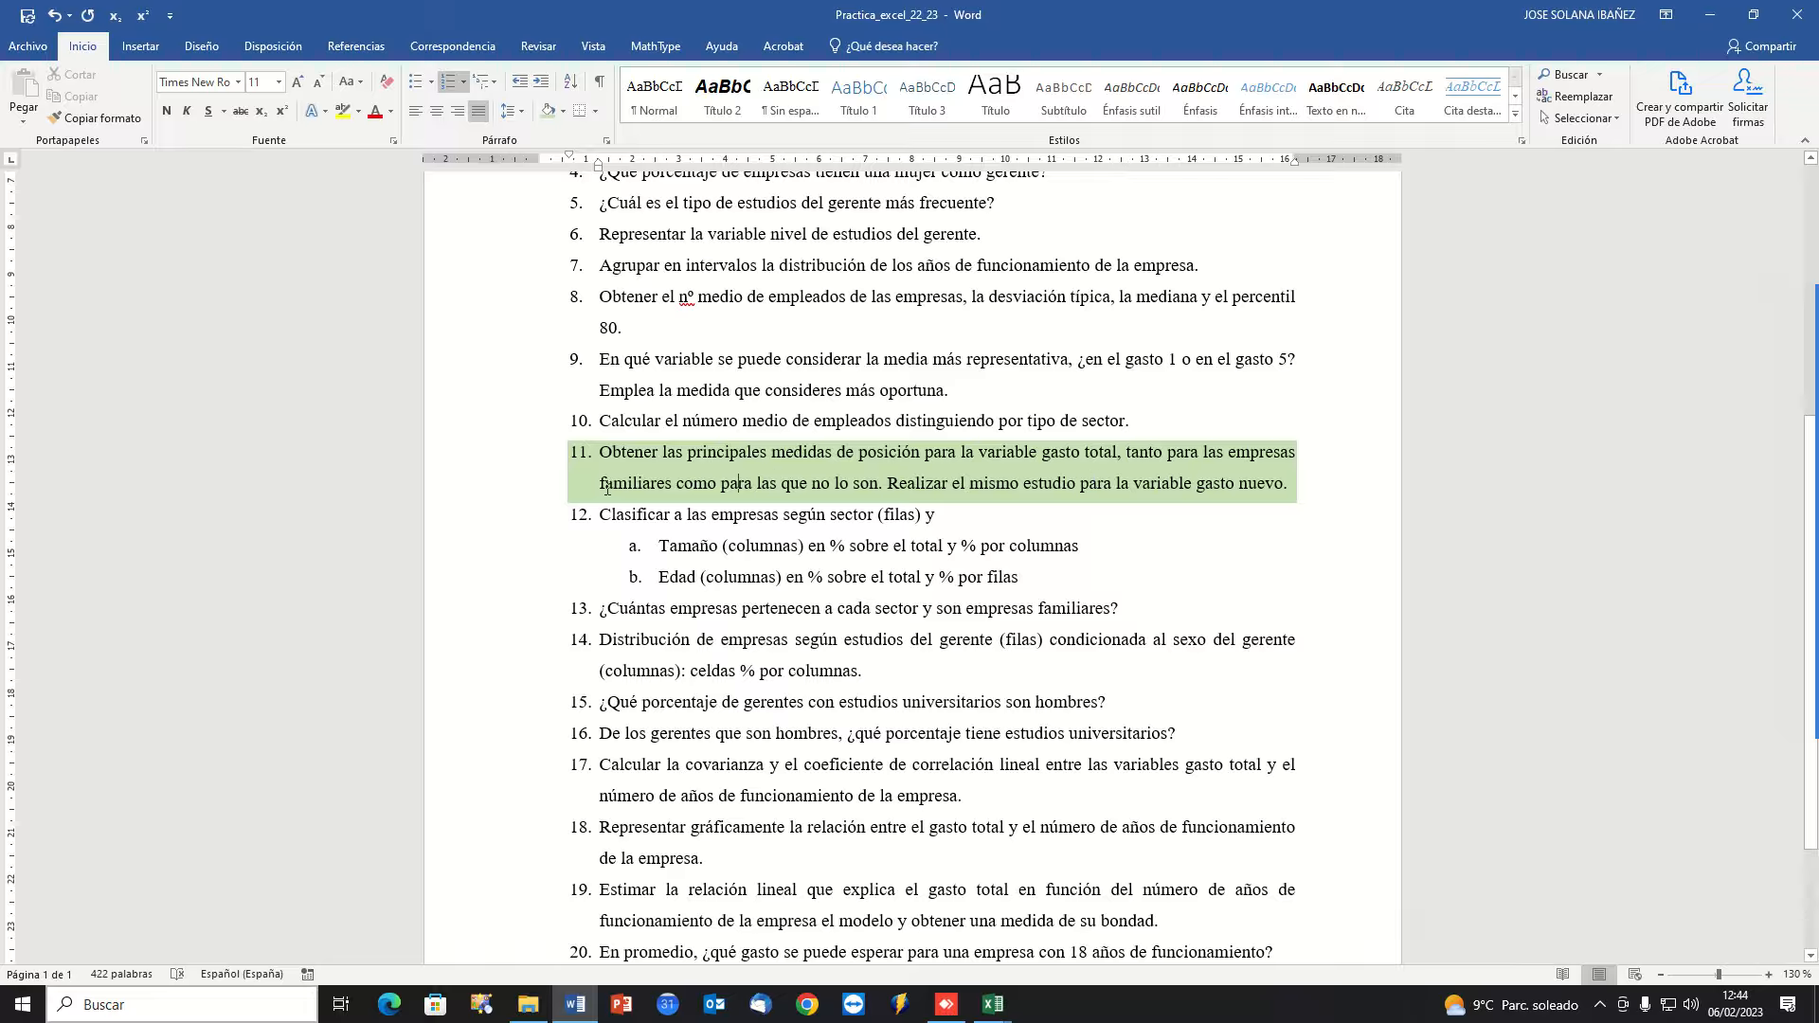
{"action": "mouse_move", "coordinate": [1803, 429]}
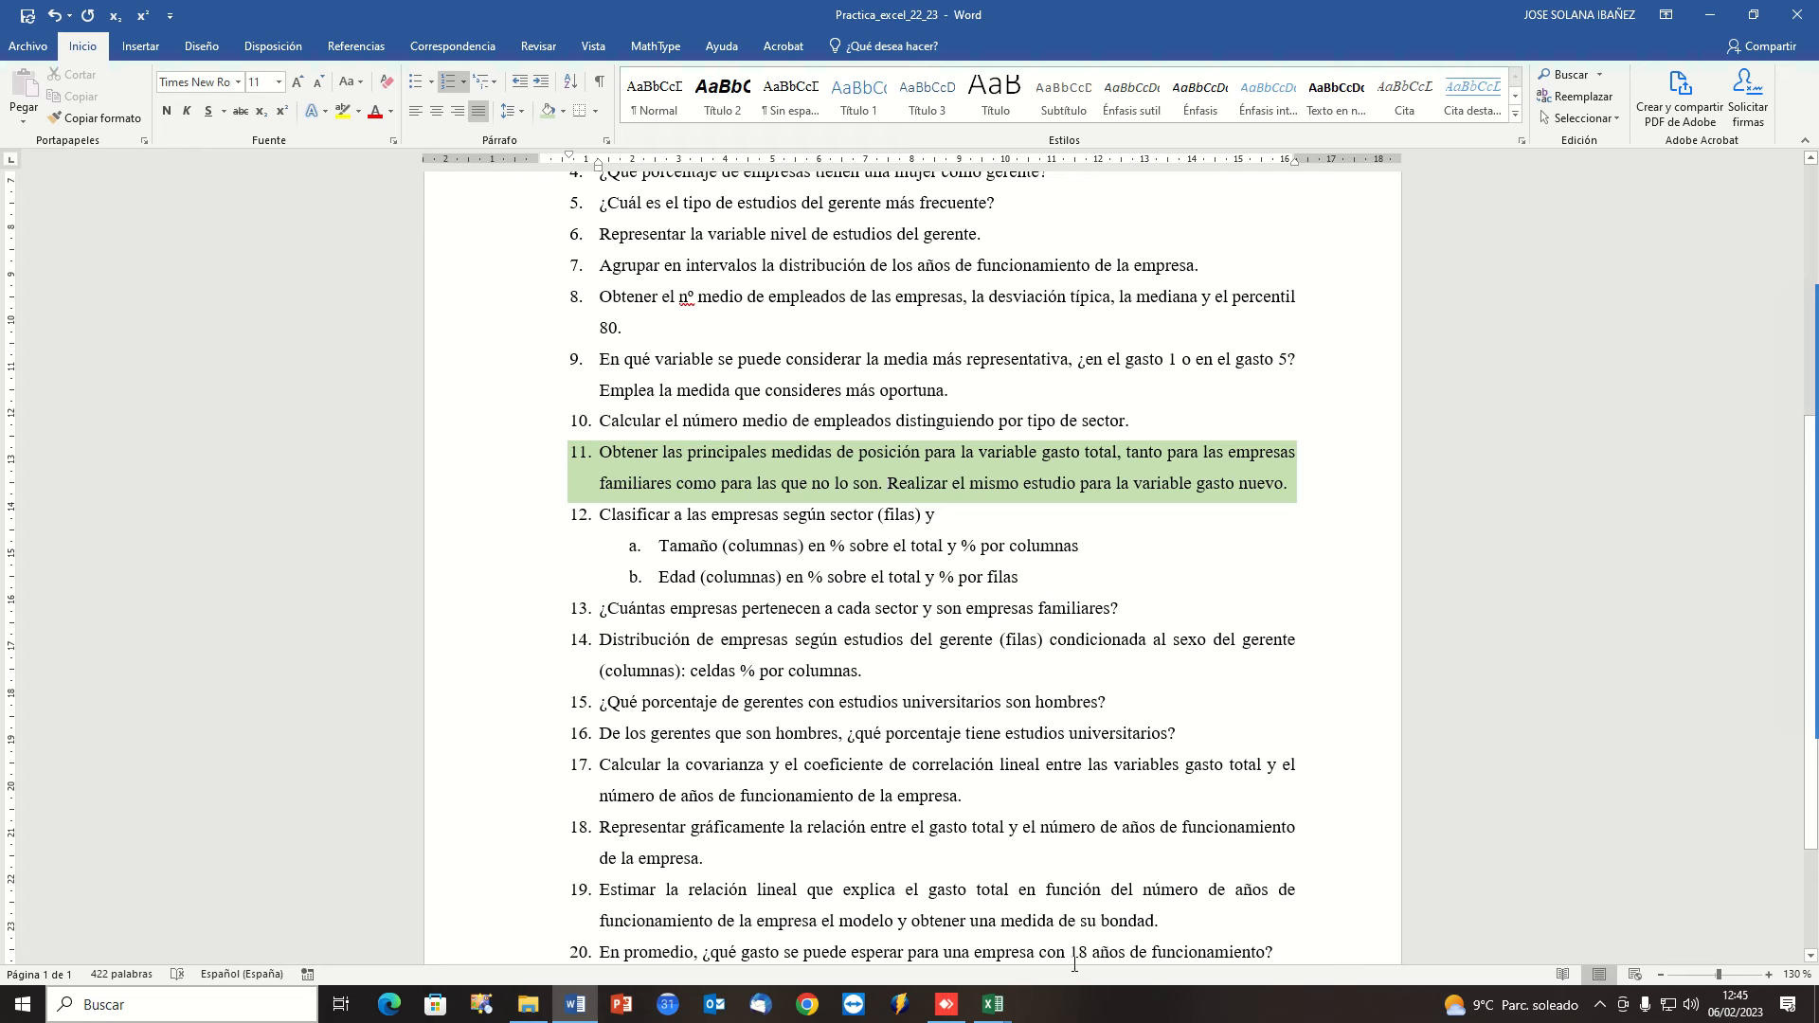
{"action": "mouse_move", "coordinate": [994, 1009]}
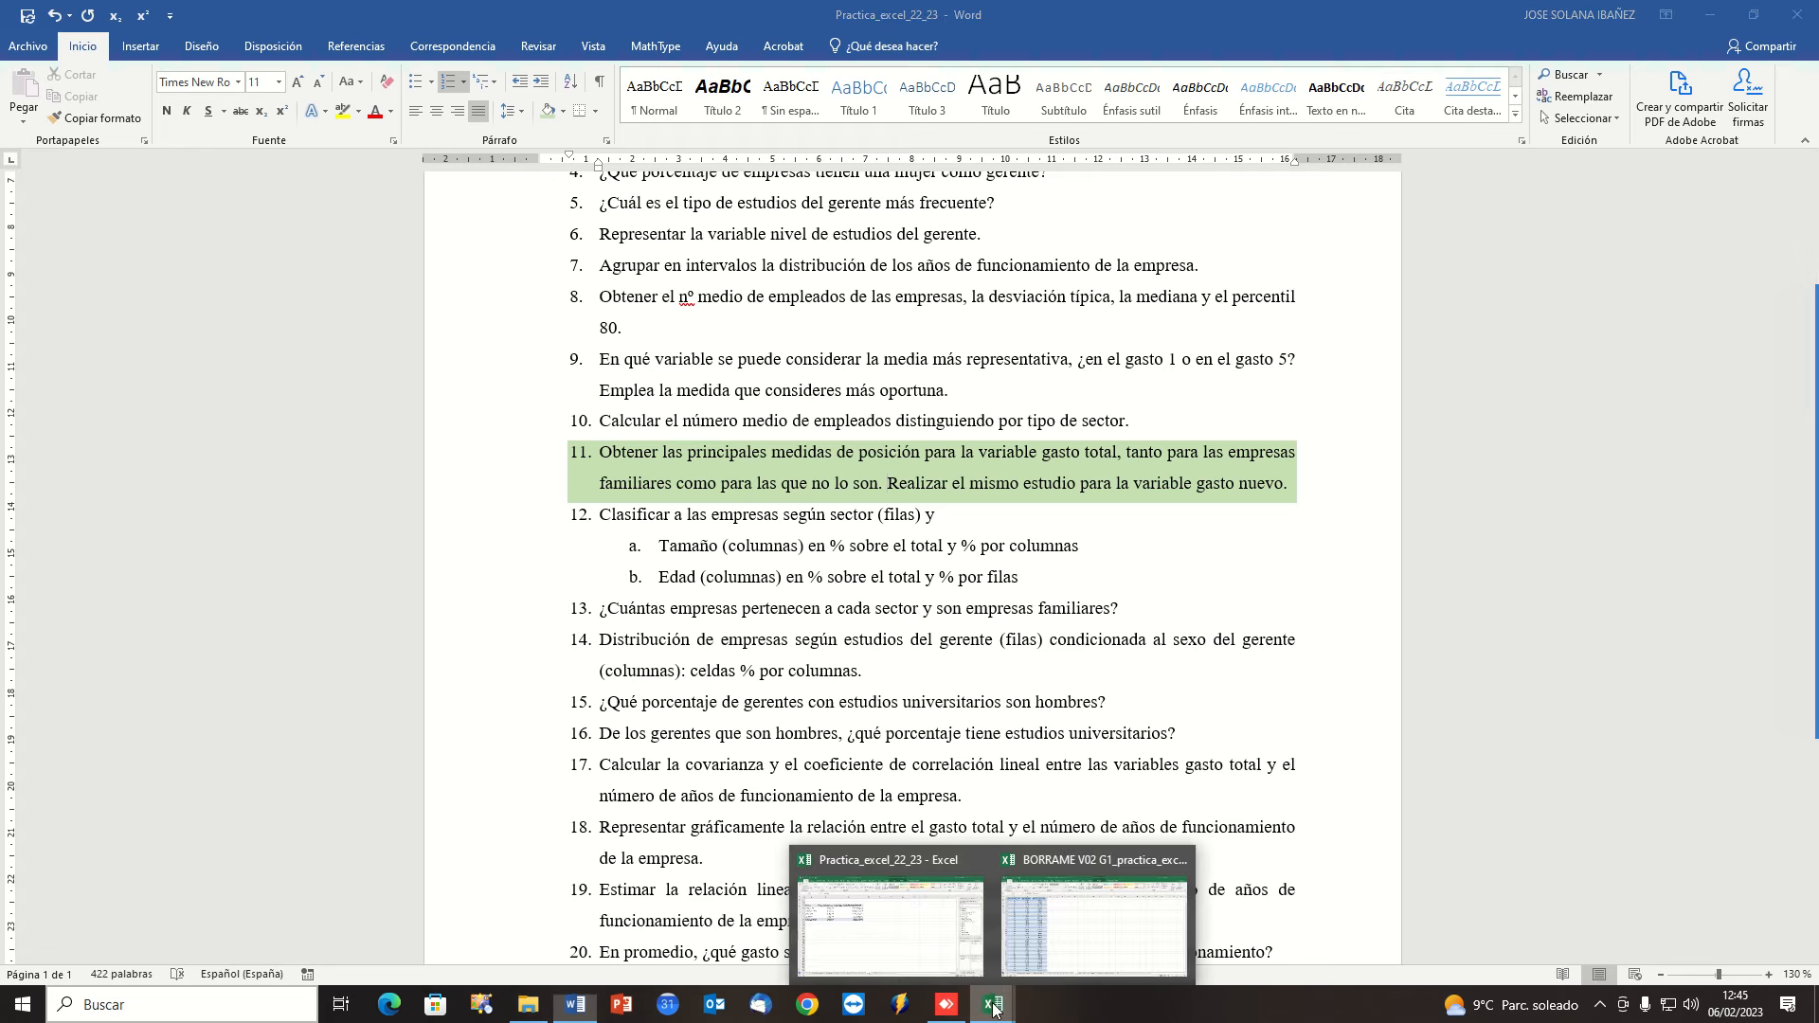
Switch to the Practica_excel_22_23 Excel workbook, copy the BaseDatos (TABLA) sheet to the end and rename the copy 11.
{"action": "left_click", "coordinate": [883, 955]}
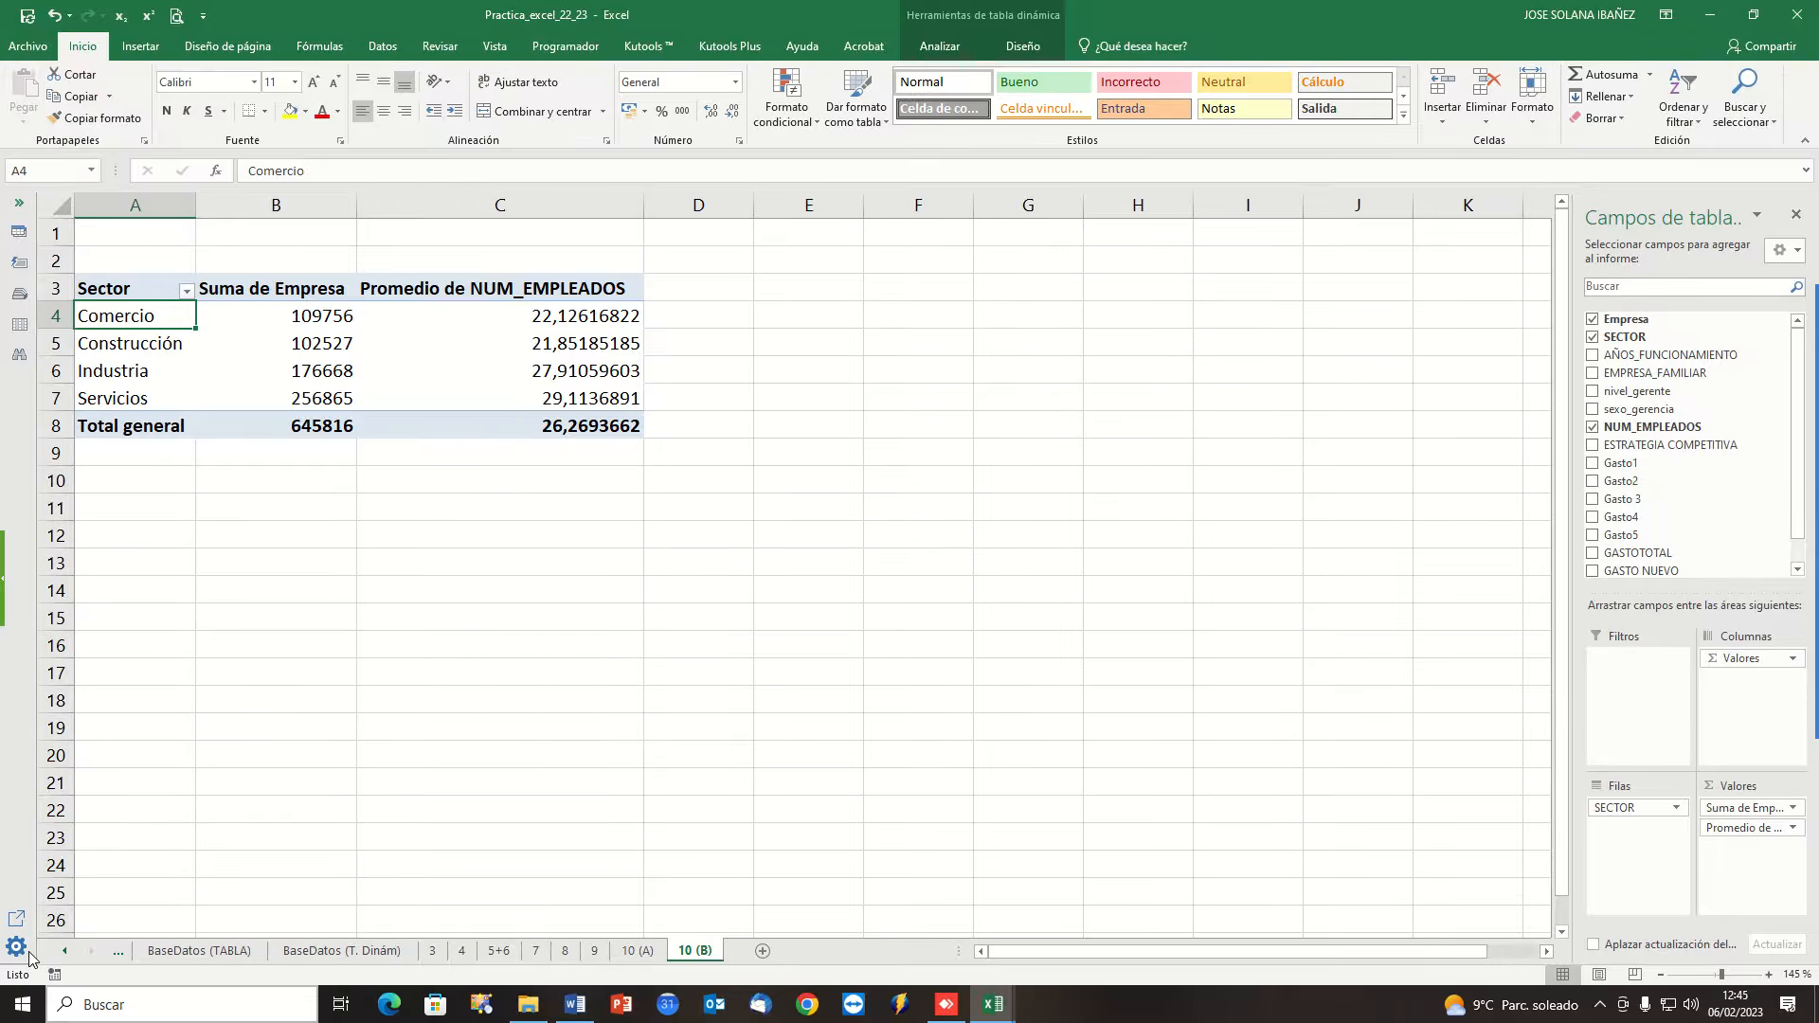
{"action": "left_click", "coordinate": [65, 951]}
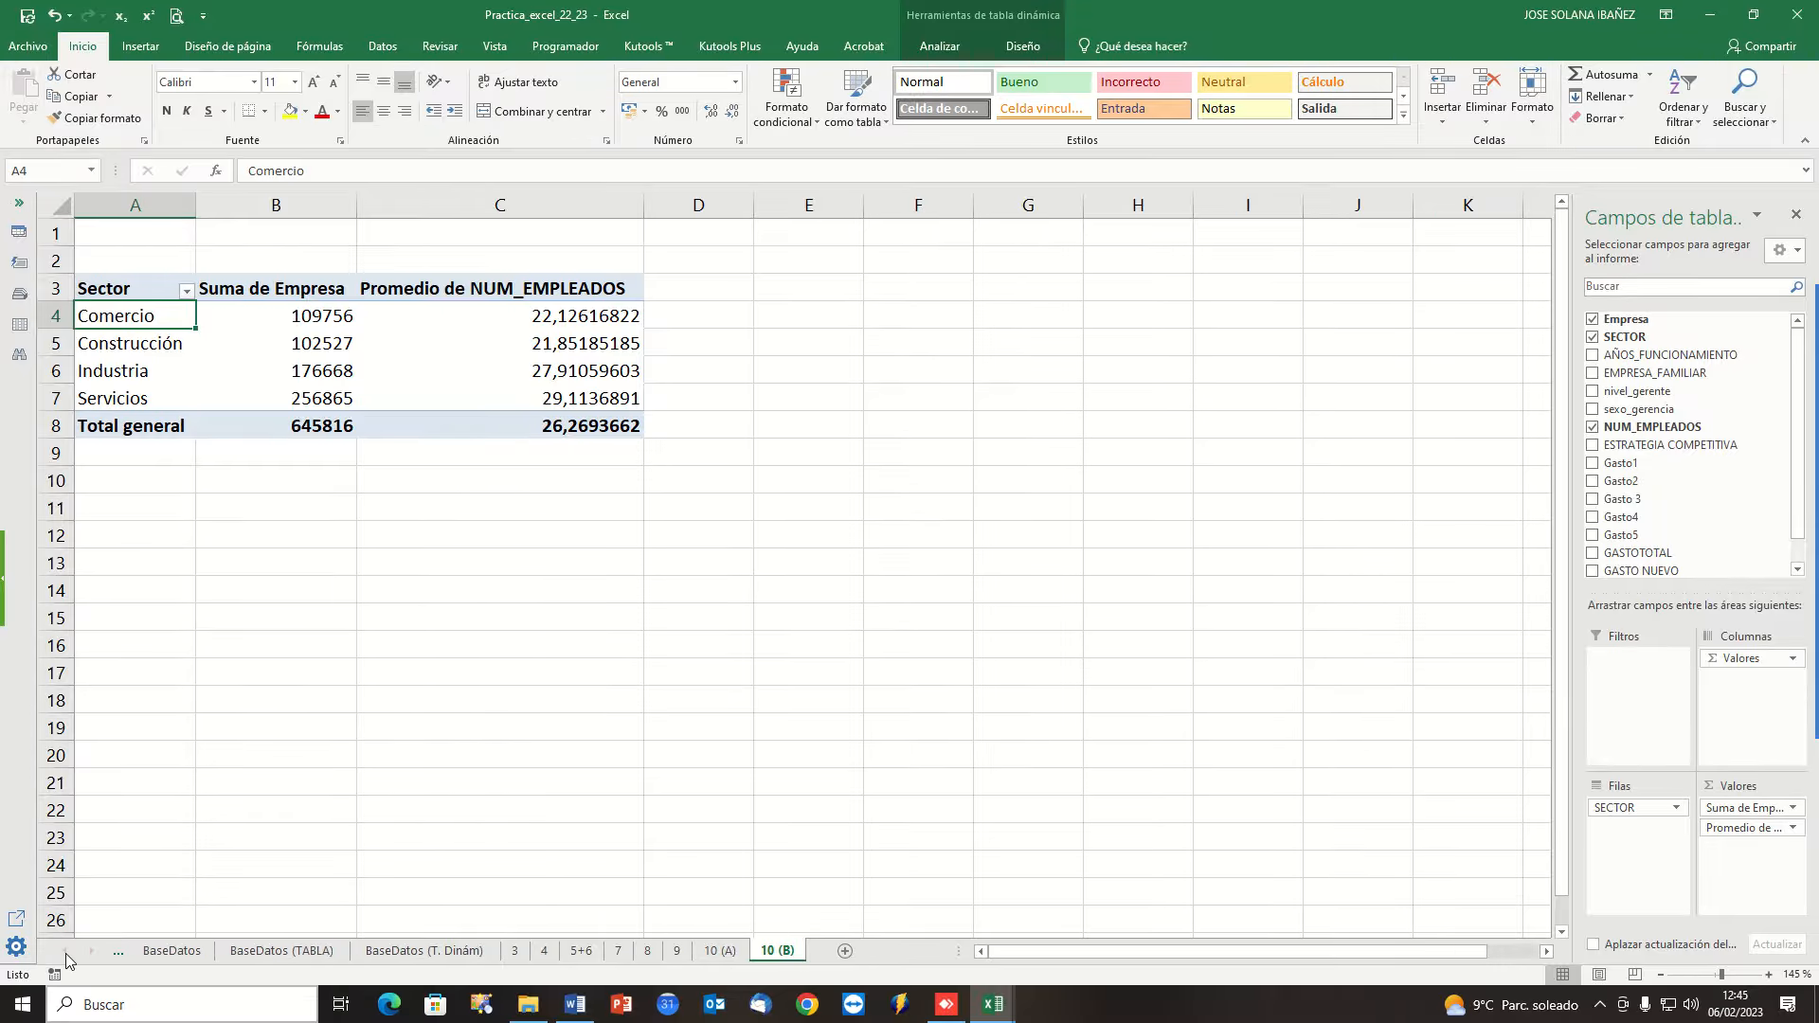
{"action": "left_click", "coordinate": [284, 951]}
{"action": "left_click_drag", "start_coordinate": [301, 959], "coordinate": [826, 959]}
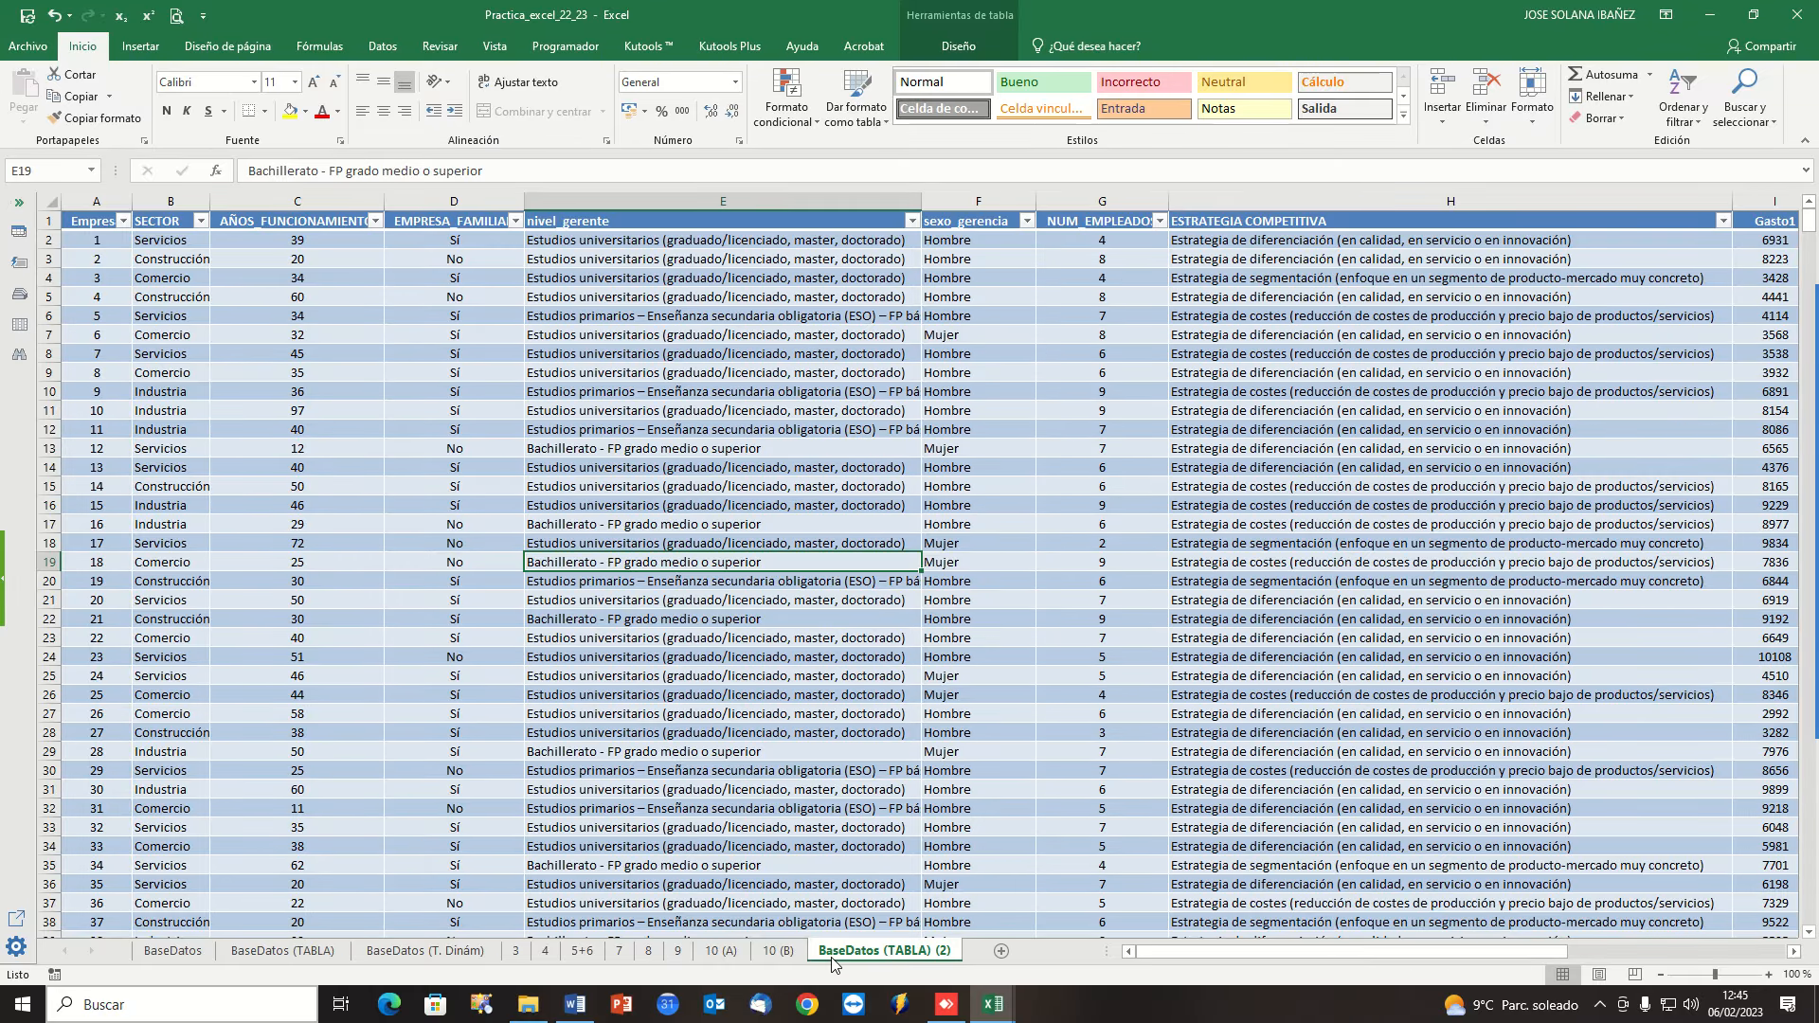
{"action": "double_click", "coordinate": [832, 951]}
{"action": "type", "text": "11"}
{"action": "key", "text": "Return"}
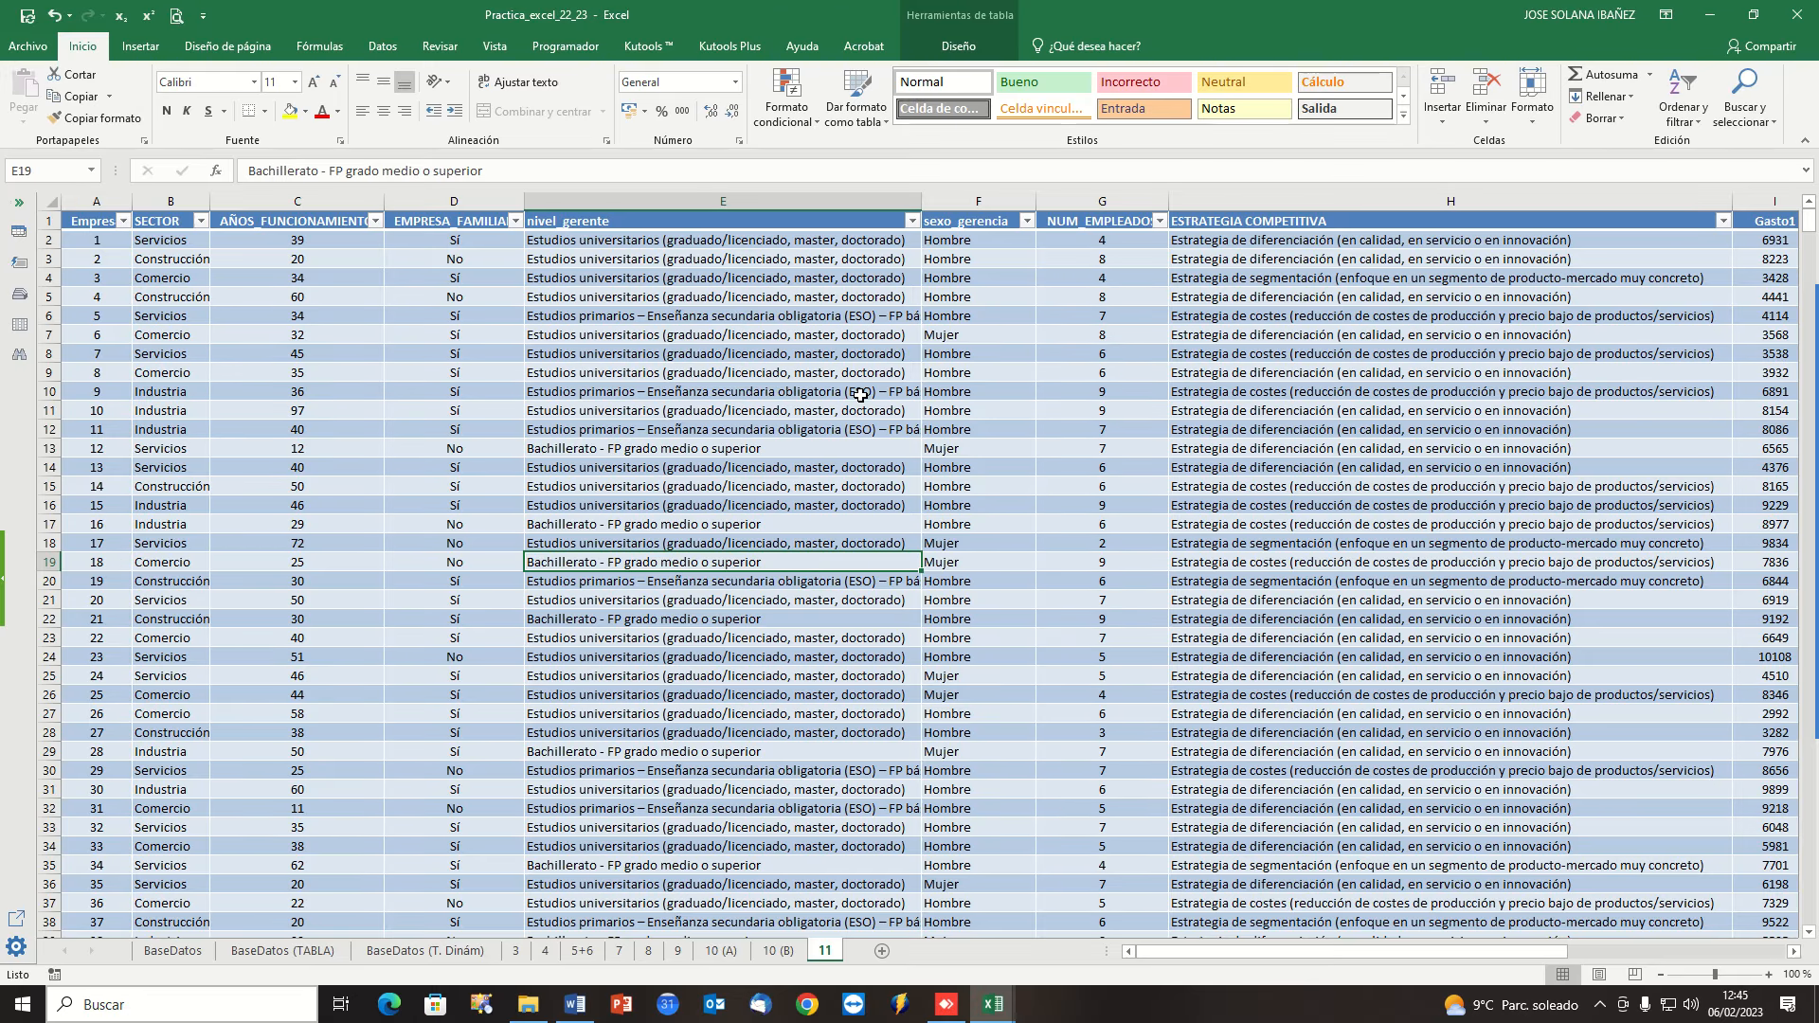
Hide the SECTOR and AÑOS_FUNCIONAMIENTO columns on sheet 11.
{"action": "mouse_move", "coordinate": [1814, 476]}
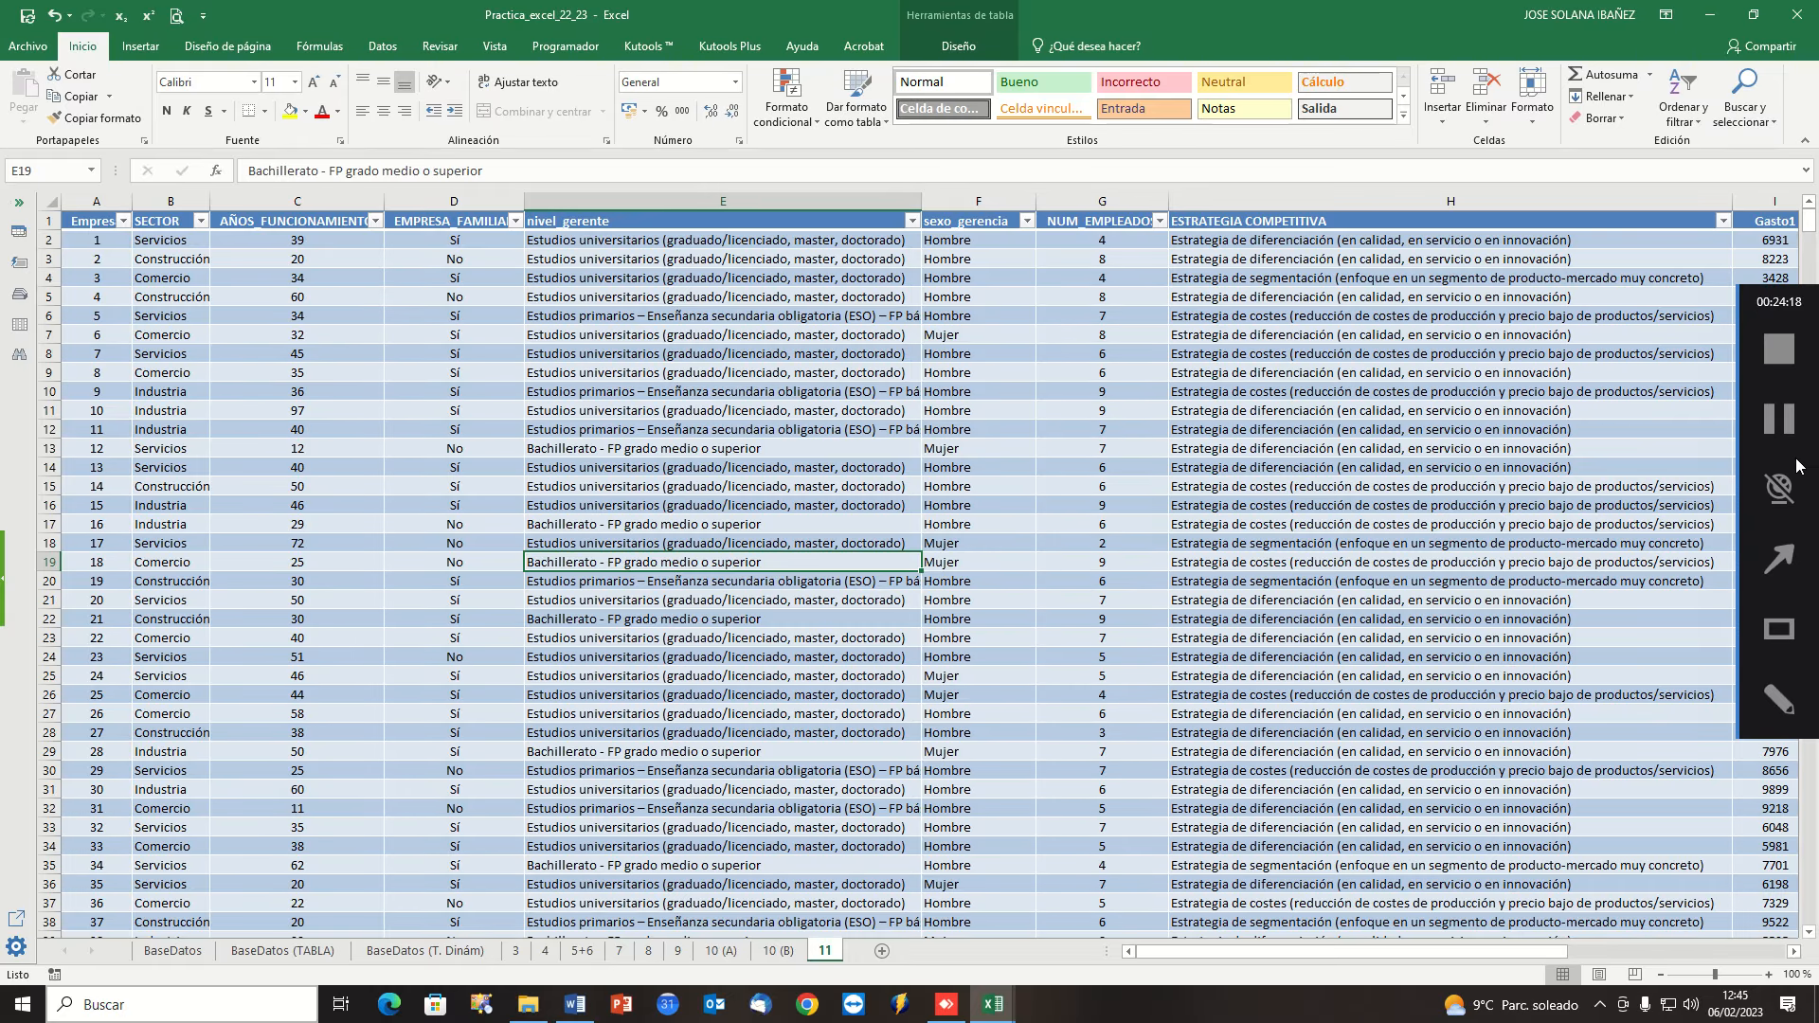
{"action": "left_click", "coordinate": [649, 393]}
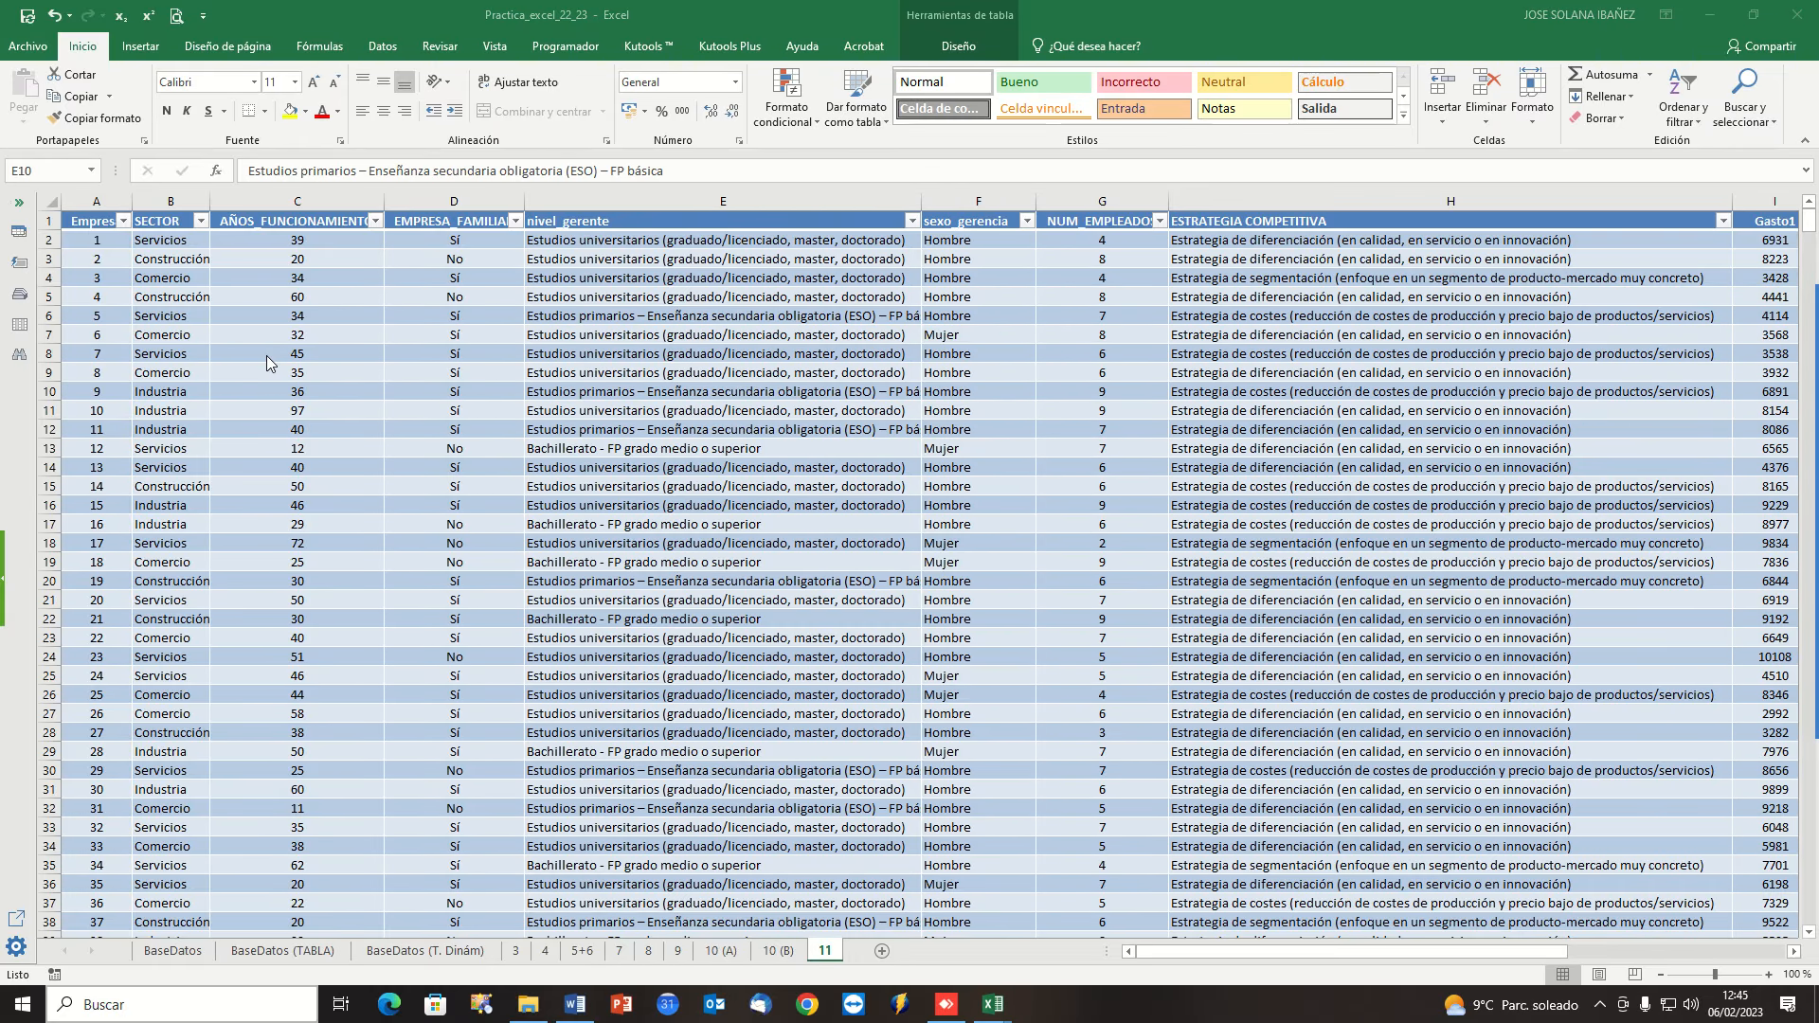
{"action": "left_click", "coordinate": [174, 200]}
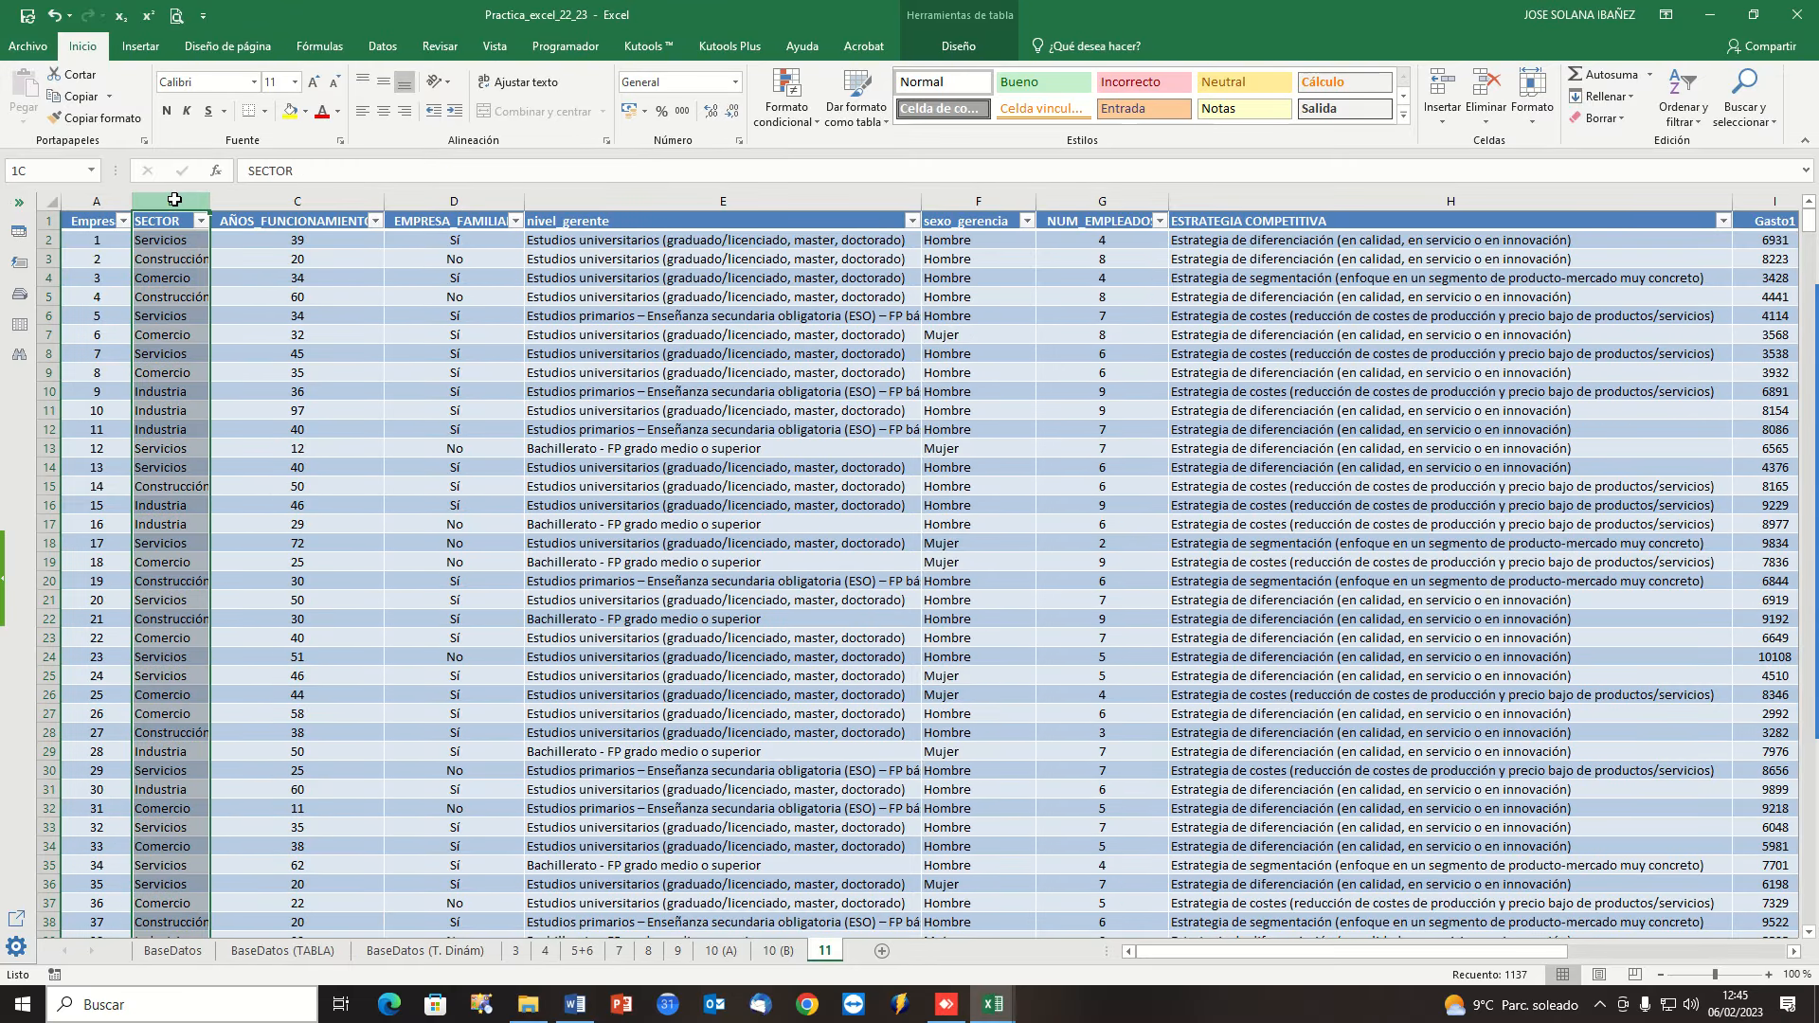
{"action": "left_click_drag", "start_coordinate": [175, 200], "coordinate": [309, 200]}
{"action": "right_click", "coordinate": [315, 201]}
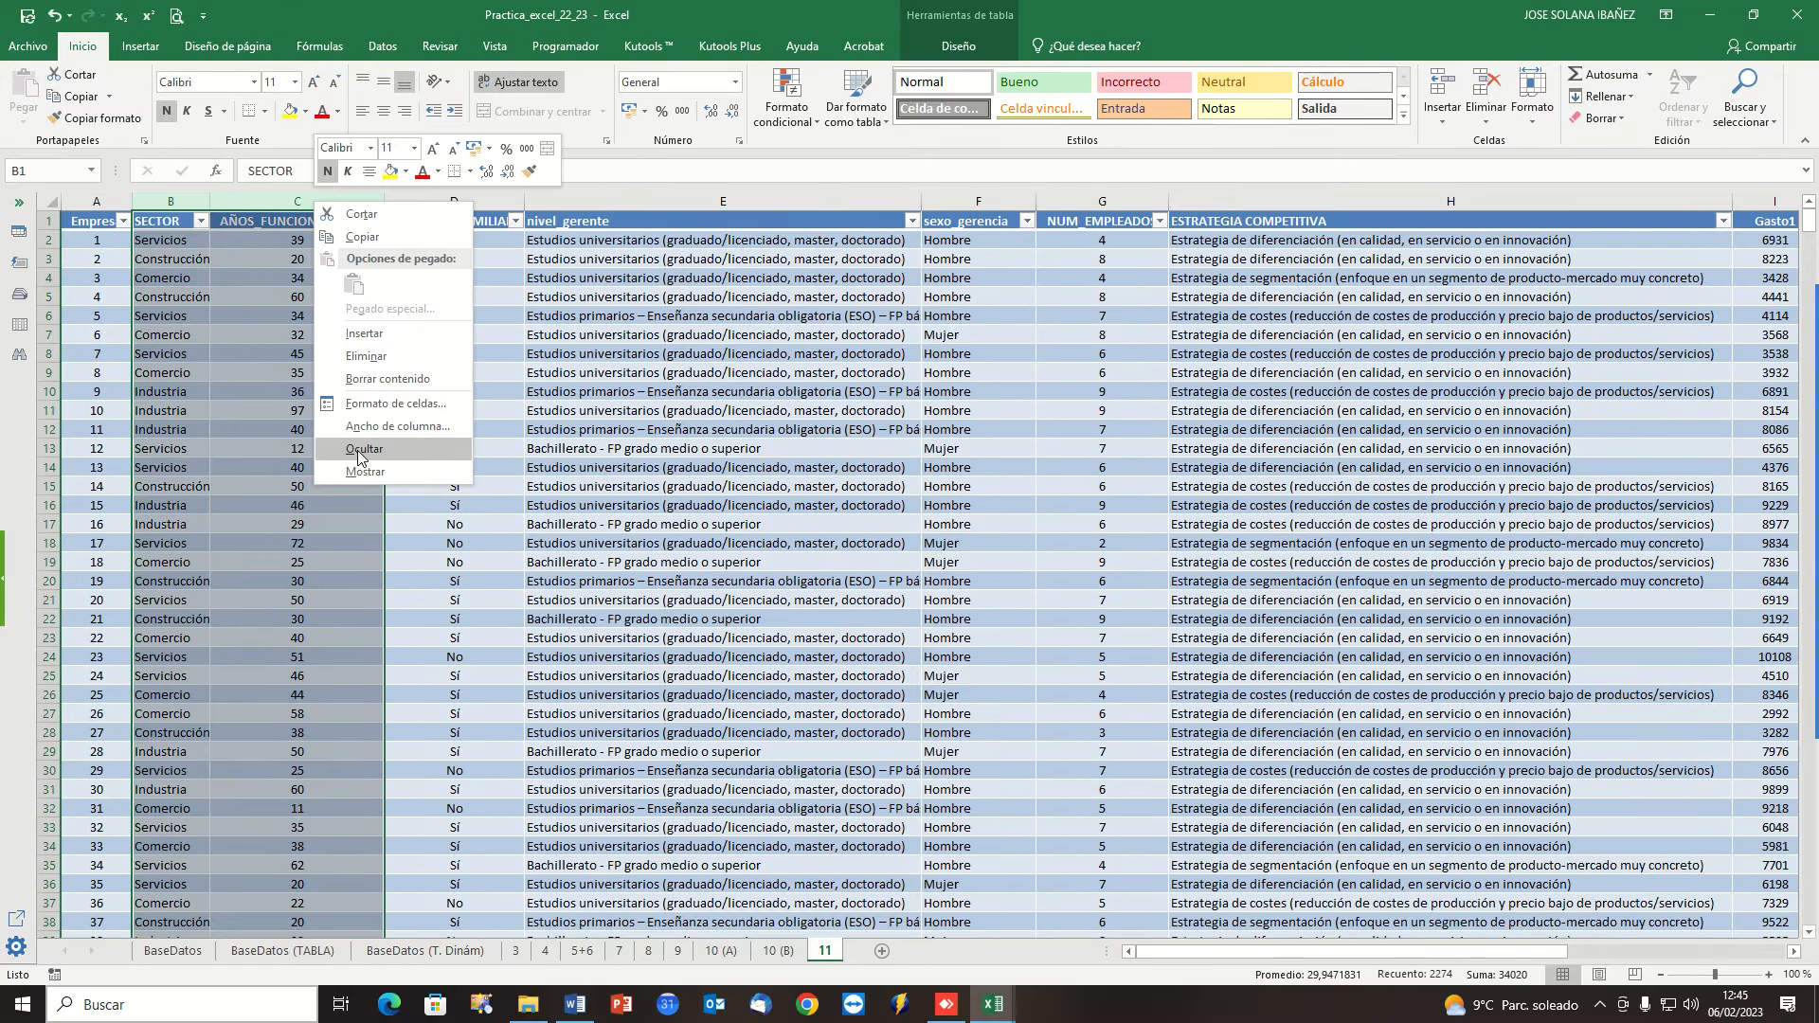
{"action": "left_click", "coordinate": [359, 451]}
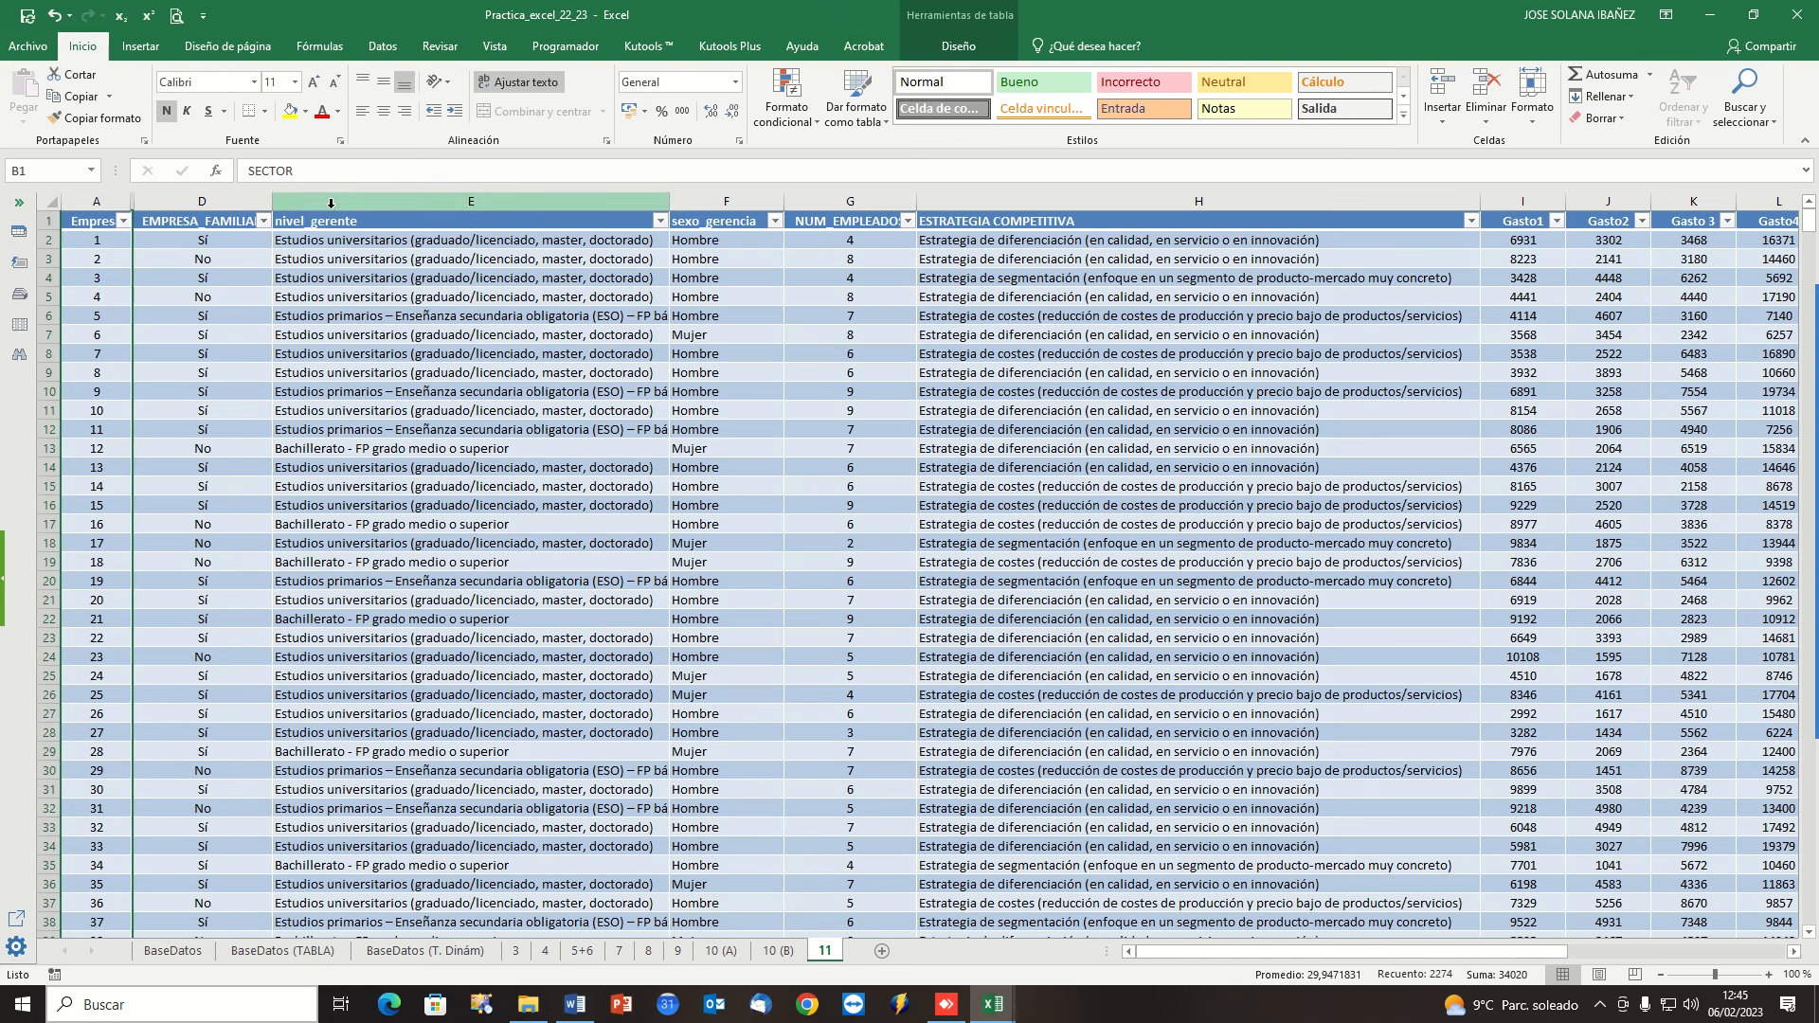
Hide the columns from nivel_gerente through Gasto5, as well as the GASTO NUEVO column.
{"action": "left_click_drag", "start_coordinate": [337, 204], "coordinate": [1282, 233]}
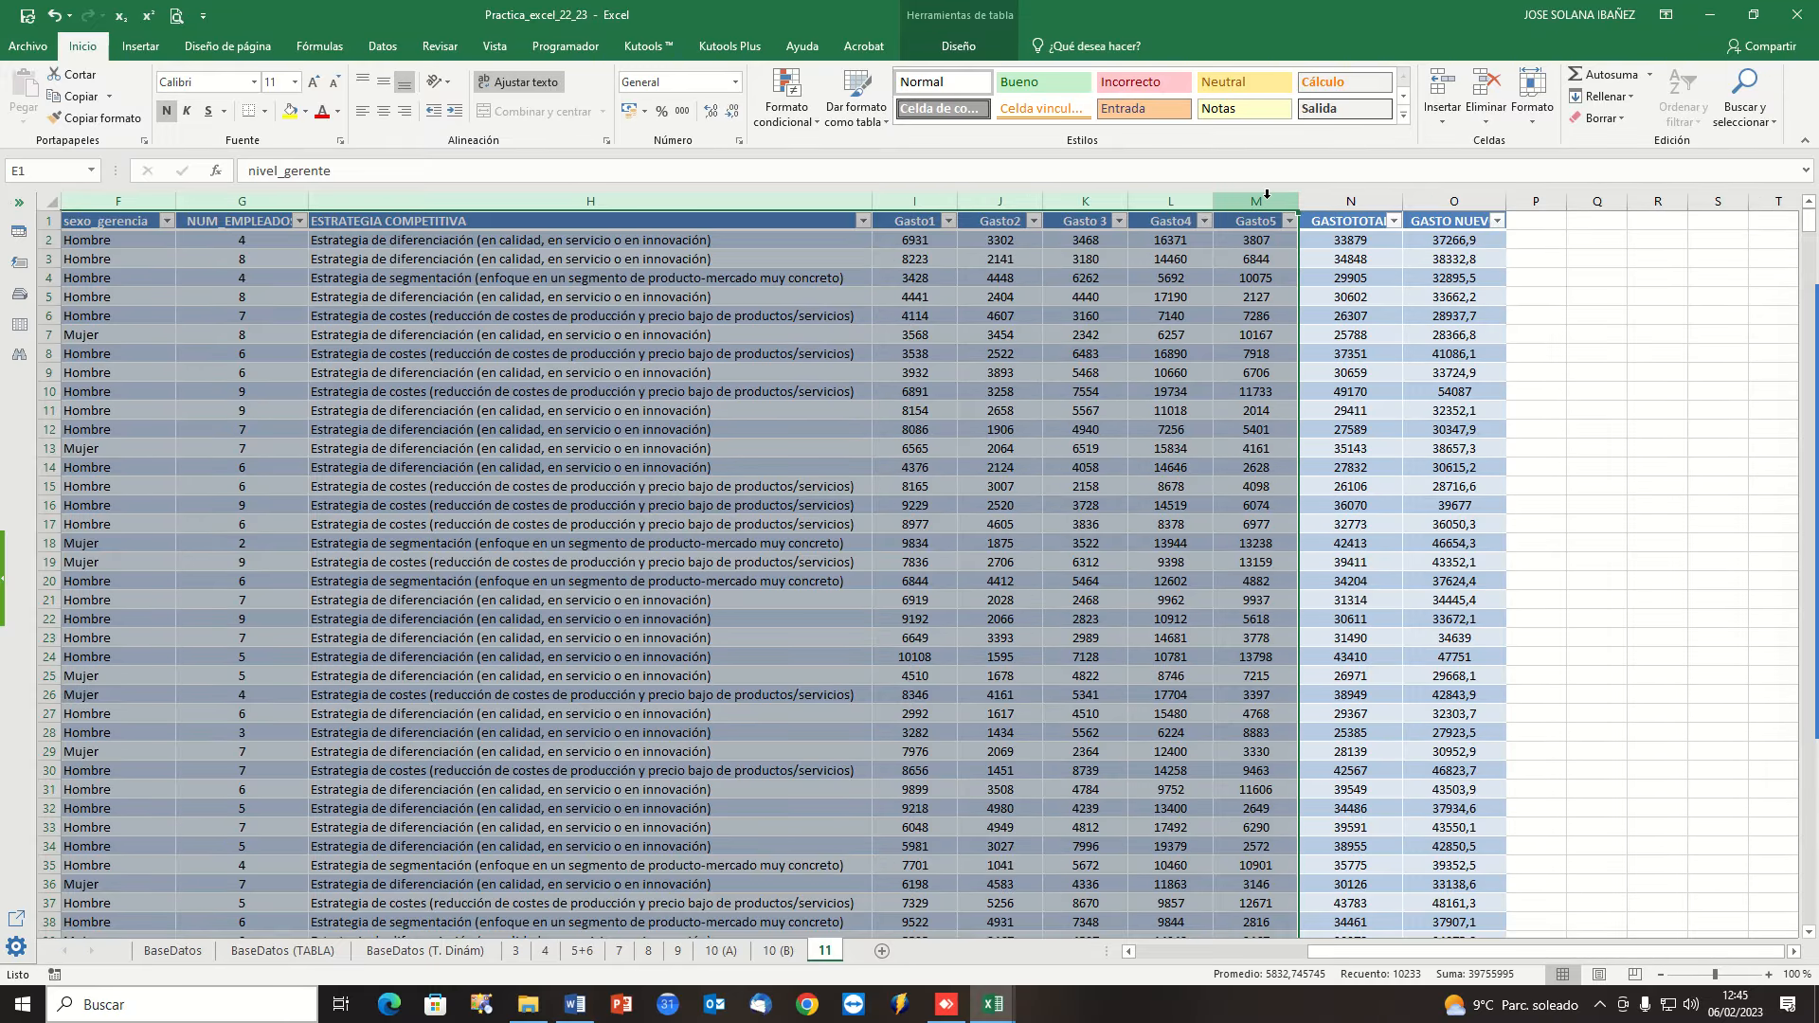
{"action": "right_click", "coordinate": [1282, 233]}
{"action": "left_click", "coordinate": [1319, 447]}
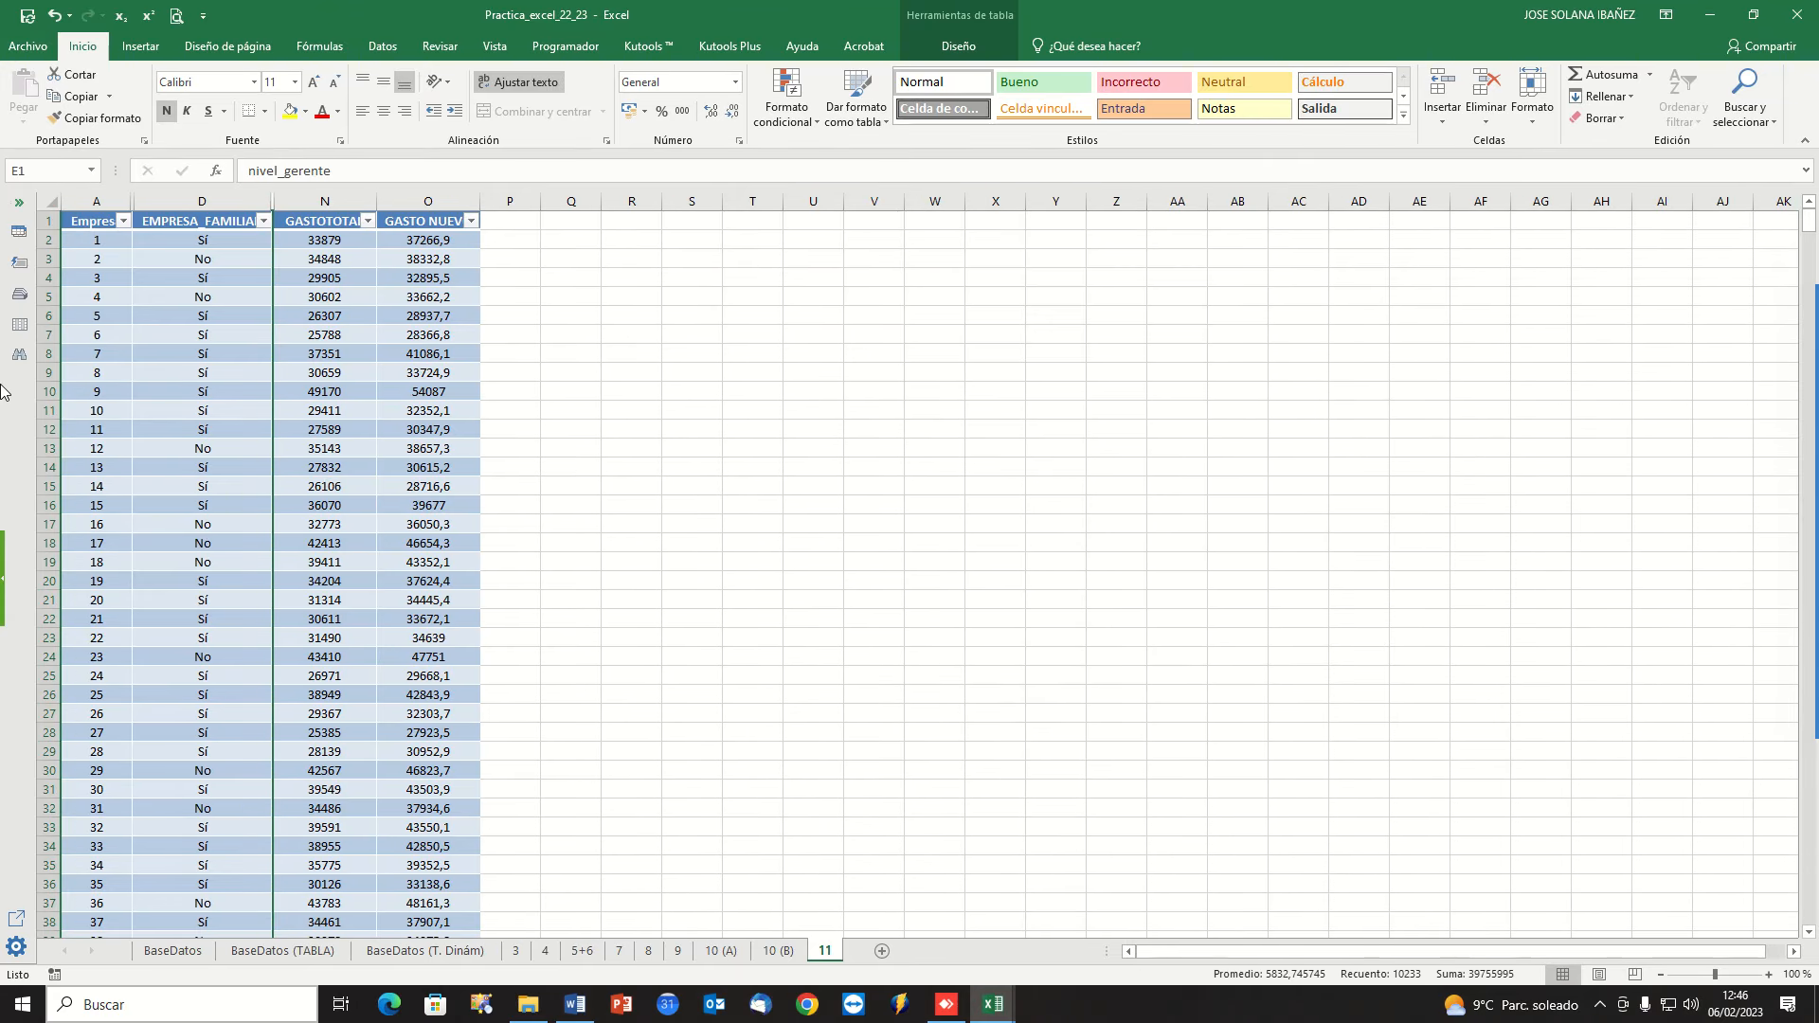
{"action": "left_click", "coordinate": [429, 202]}
{"action": "right_click", "coordinate": [432, 203]}
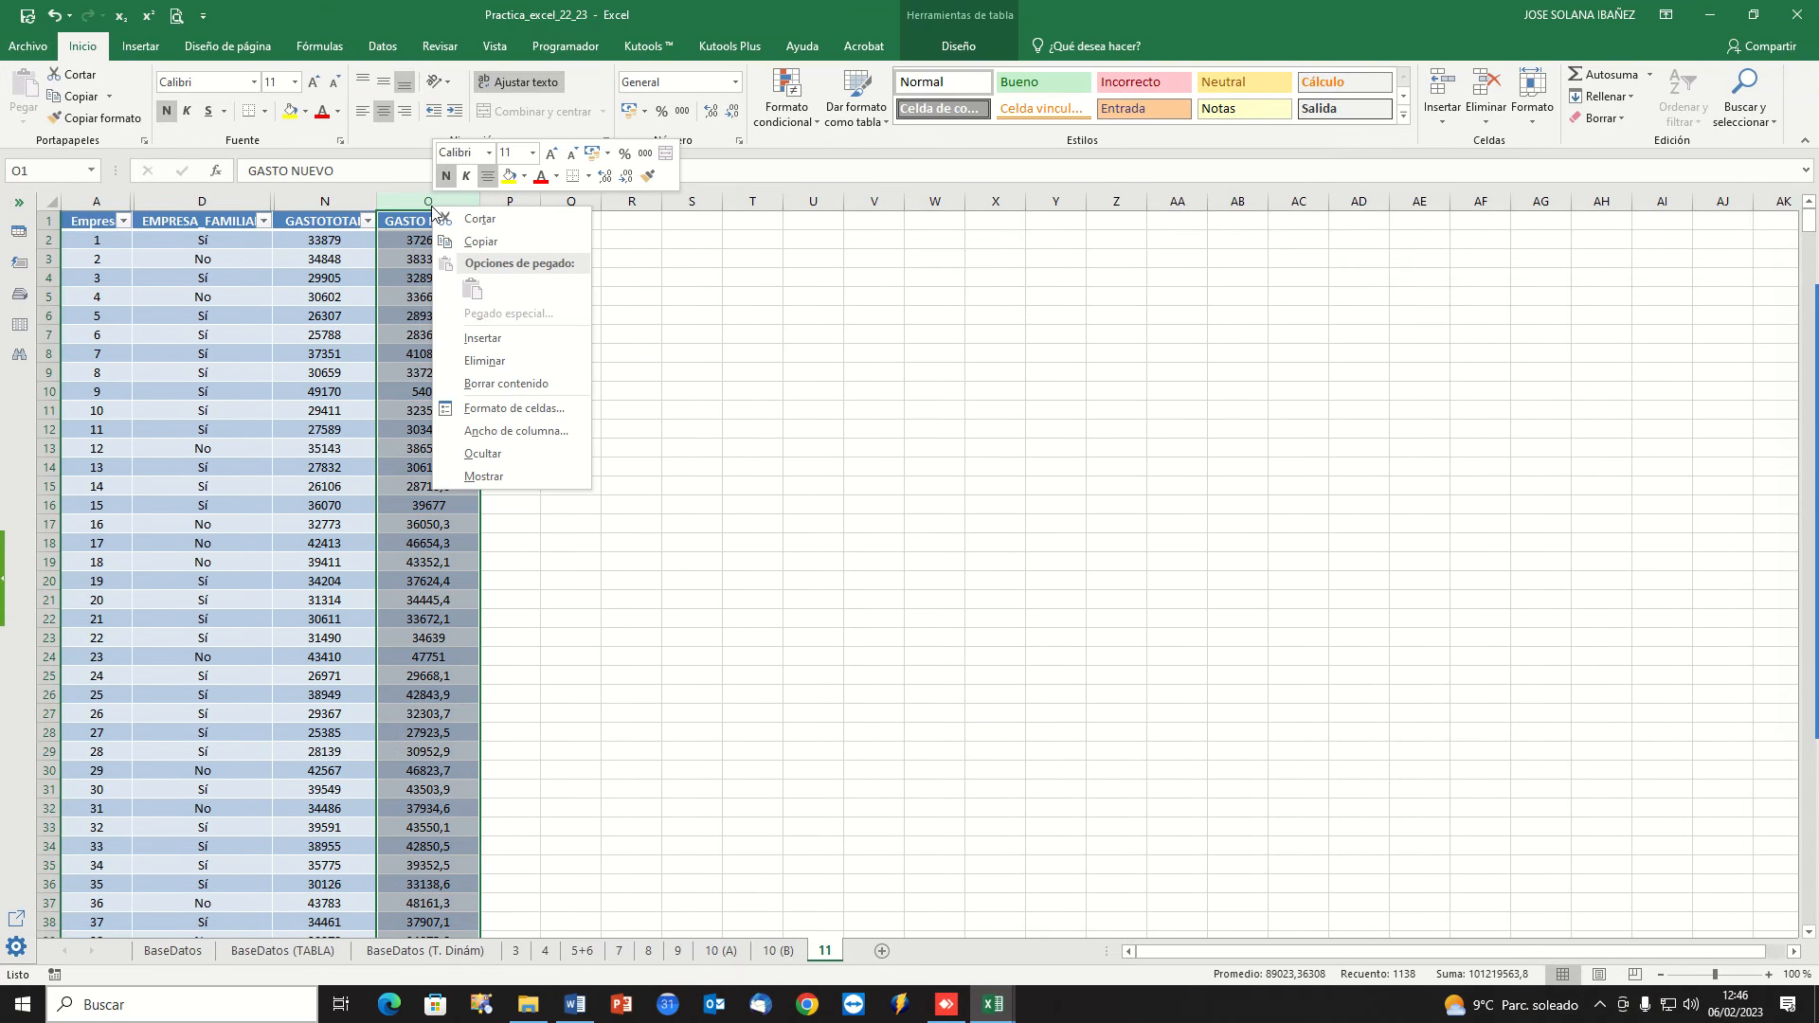
{"action": "left_click", "coordinate": [483, 454]}
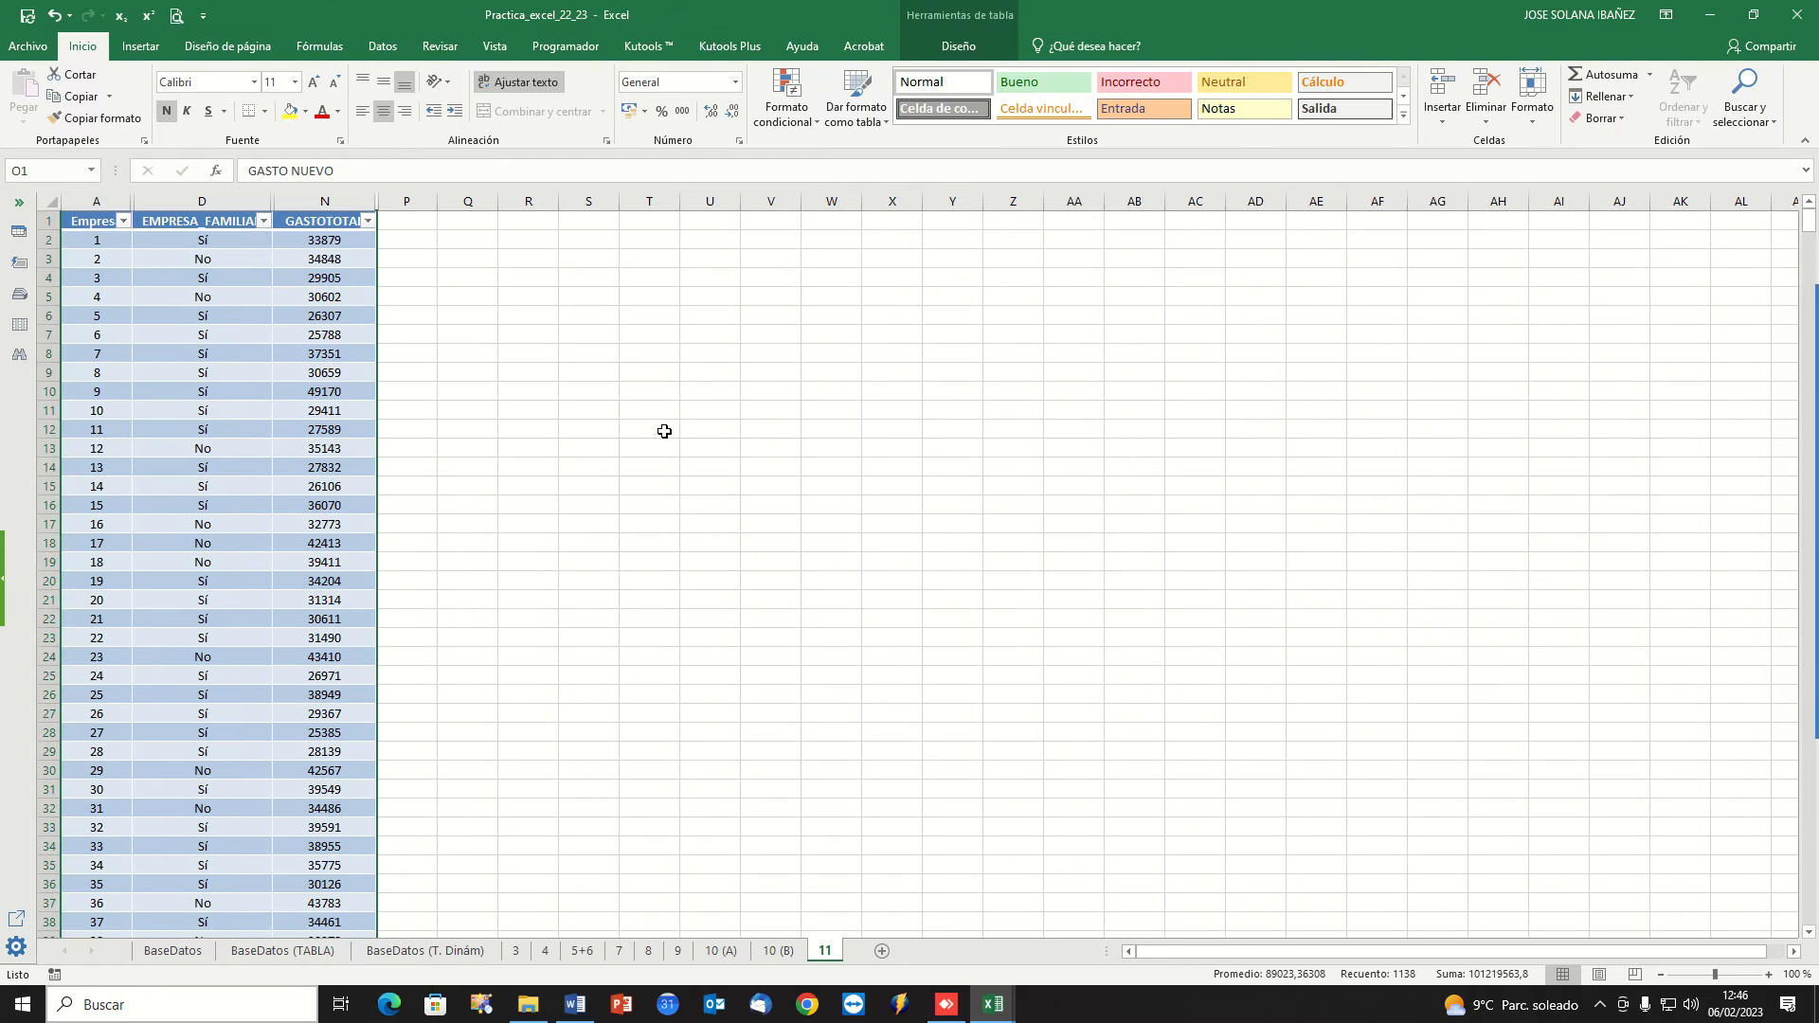
{"action": "left_click", "coordinate": [663, 427]}
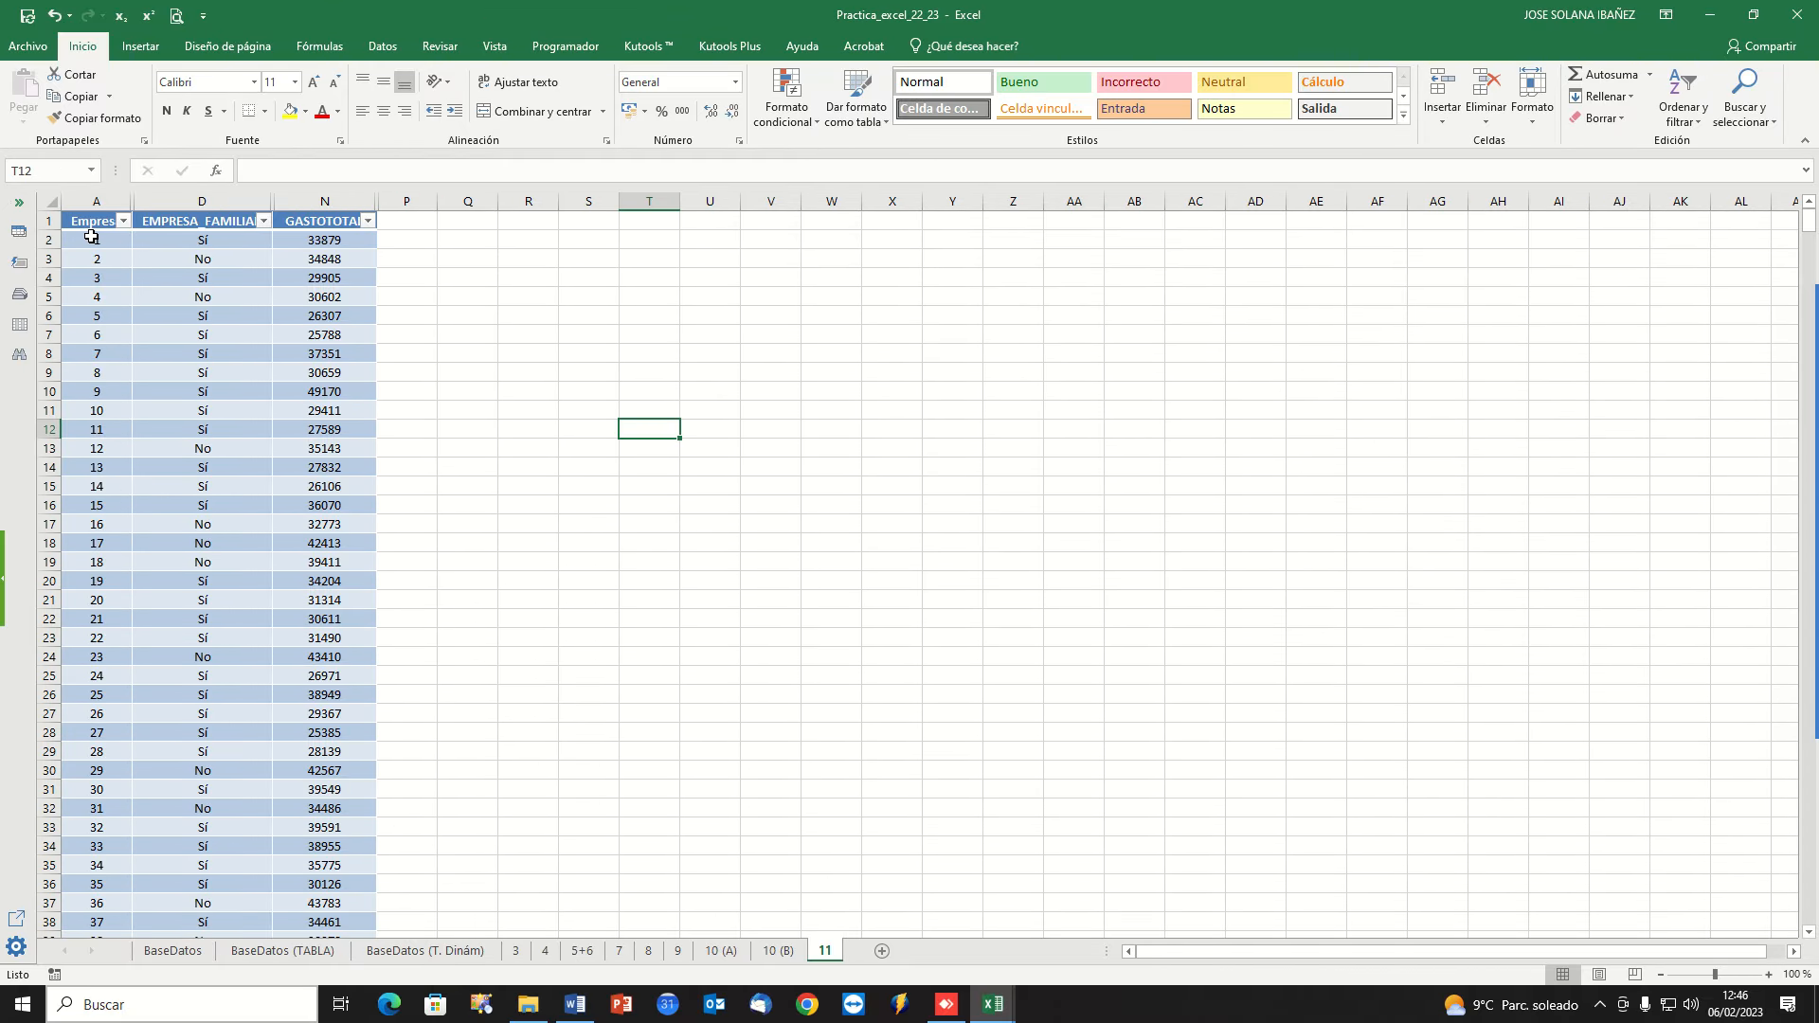
Set the total row of the GASTOTOTAL column to Promedio.
{"action": "left_click", "coordinate": [95, 238]}
{"action": "left_click", "coordinate": [326, 243]}
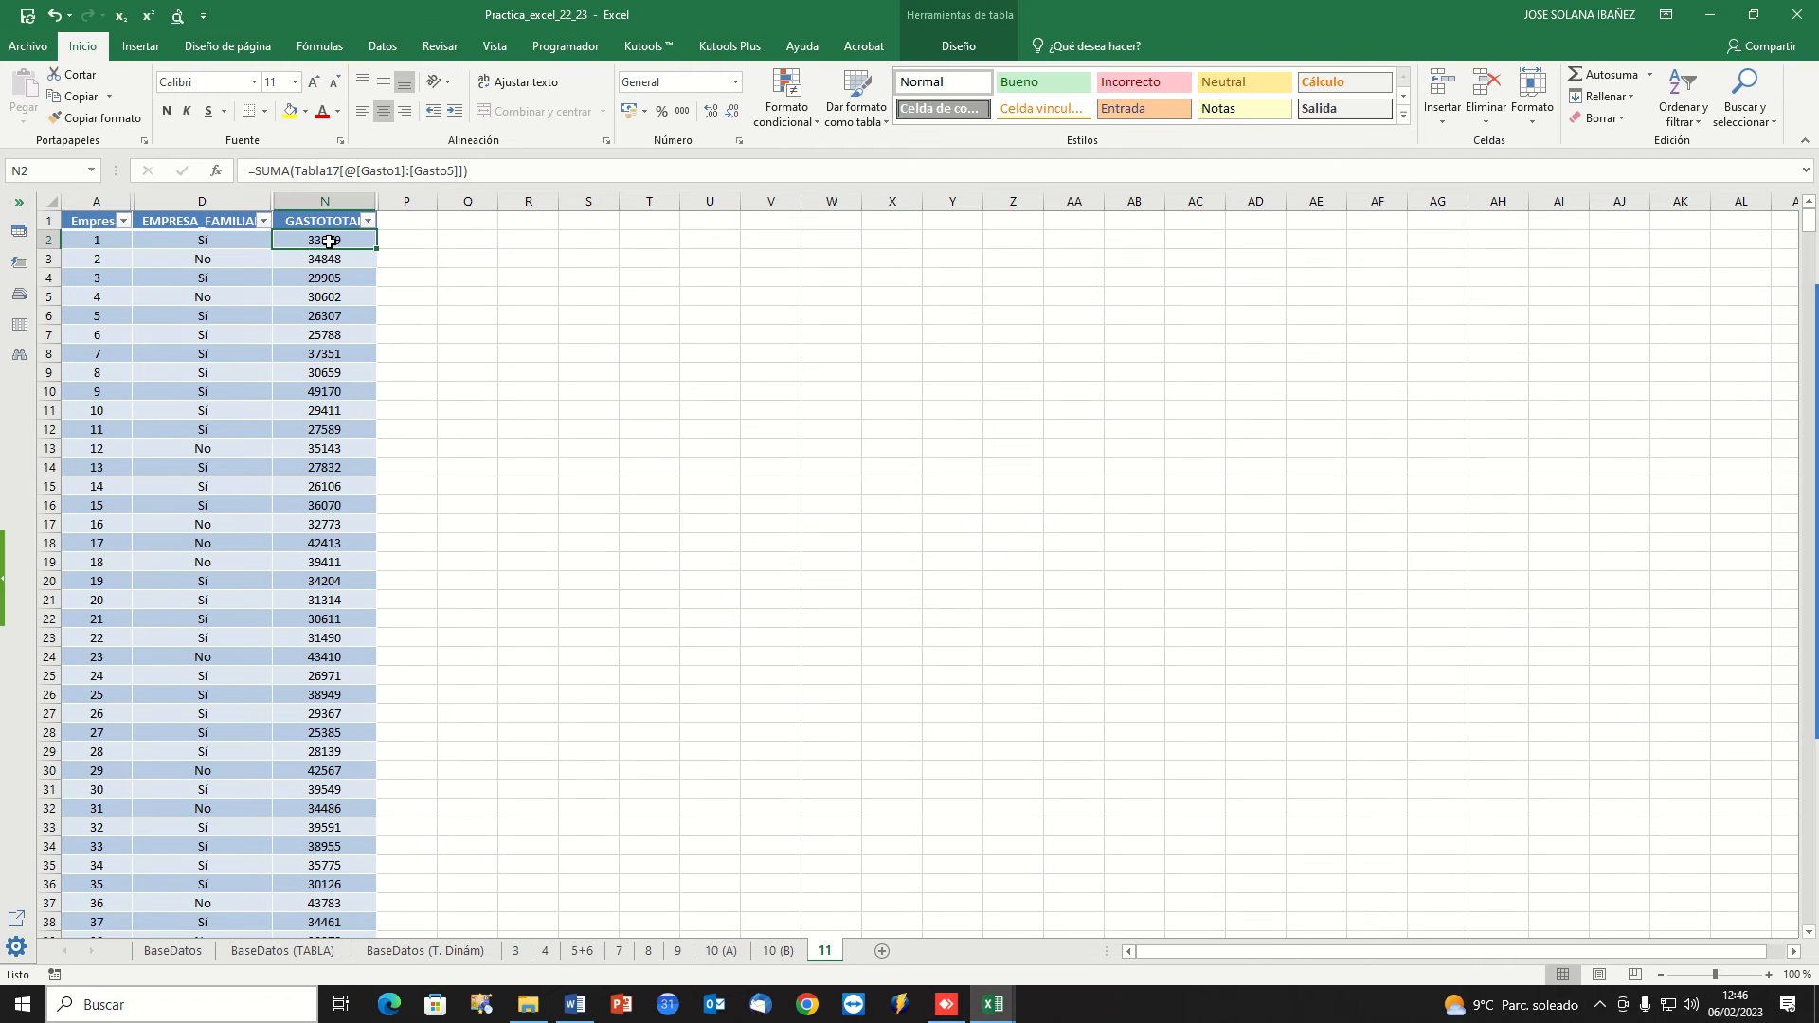
{"action": "key", "text": "ctrl+Down"}
{"action": "key", "text": "Down"}
{"action": "key", "text": "Down"}
{"action": "key", "text": "Down"}
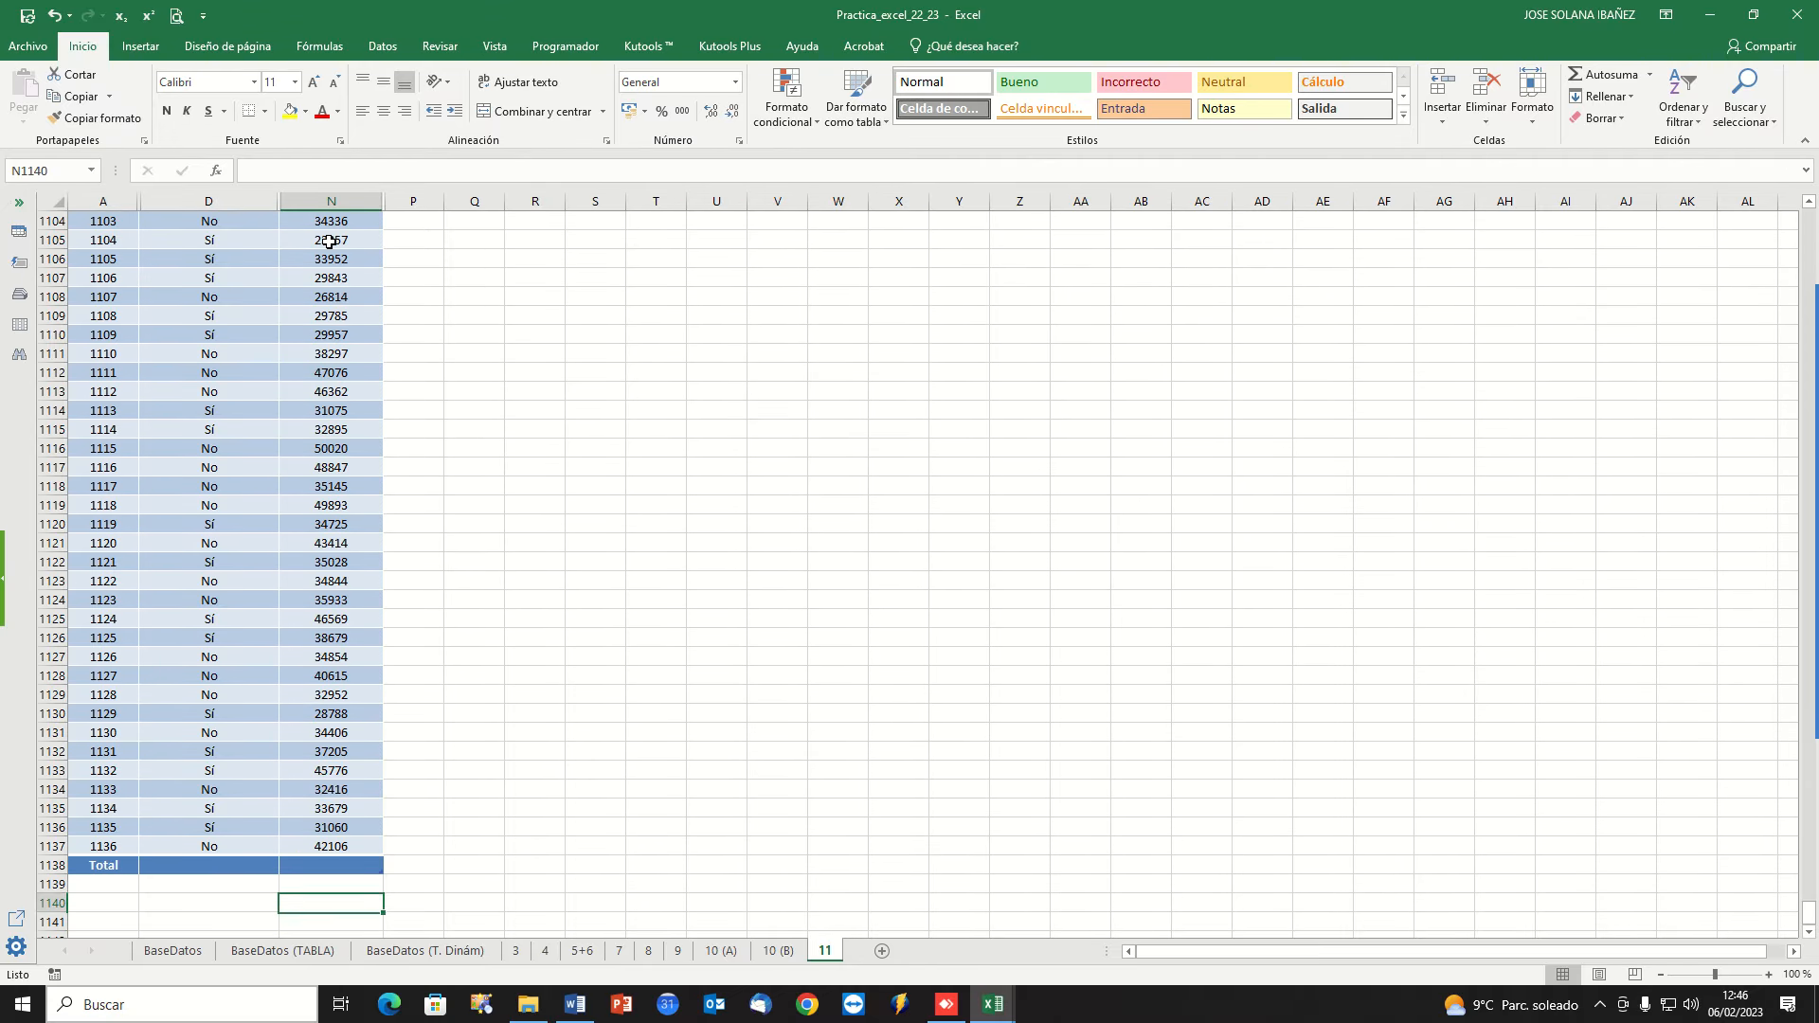
{"action": "key", "text": "Up"}
{"action": "key", "text": "Up"}
{"action": "scroll", "coordinate": [329, 243], "scroll_direction": "down", "scroll_amount": 2}
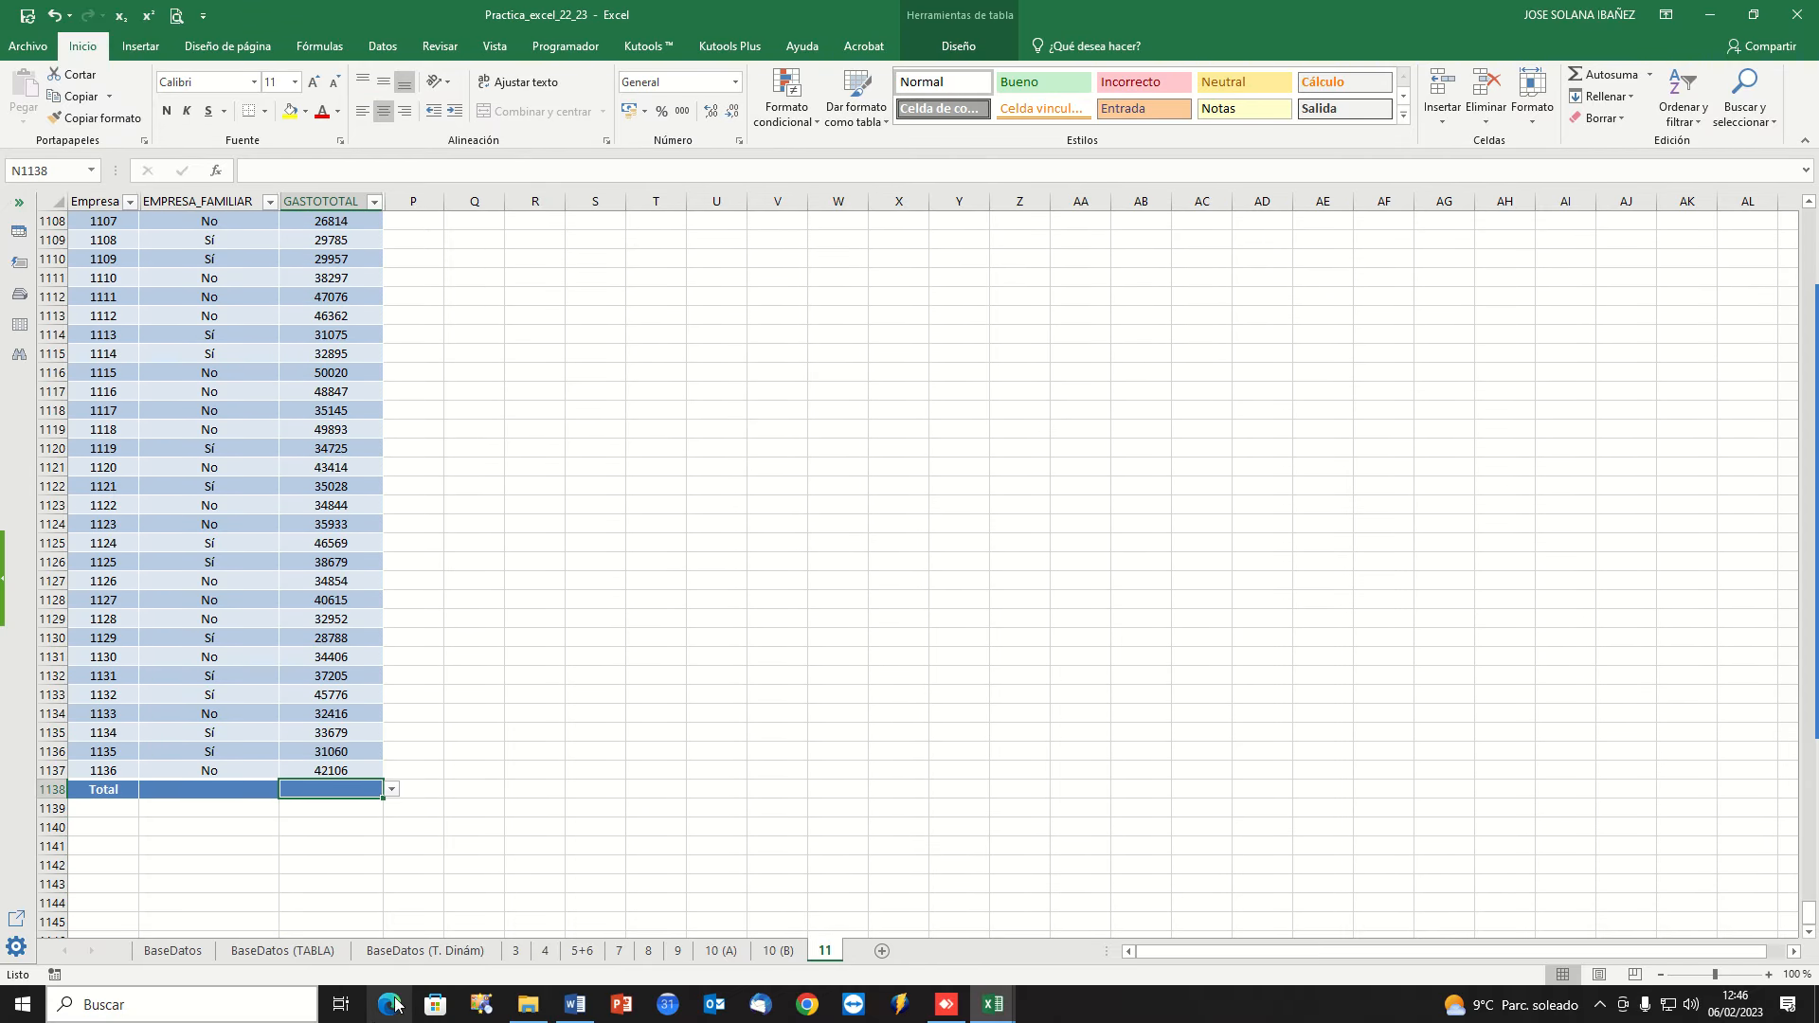
{"action": "left_click", "coordinate": [392, 789]}
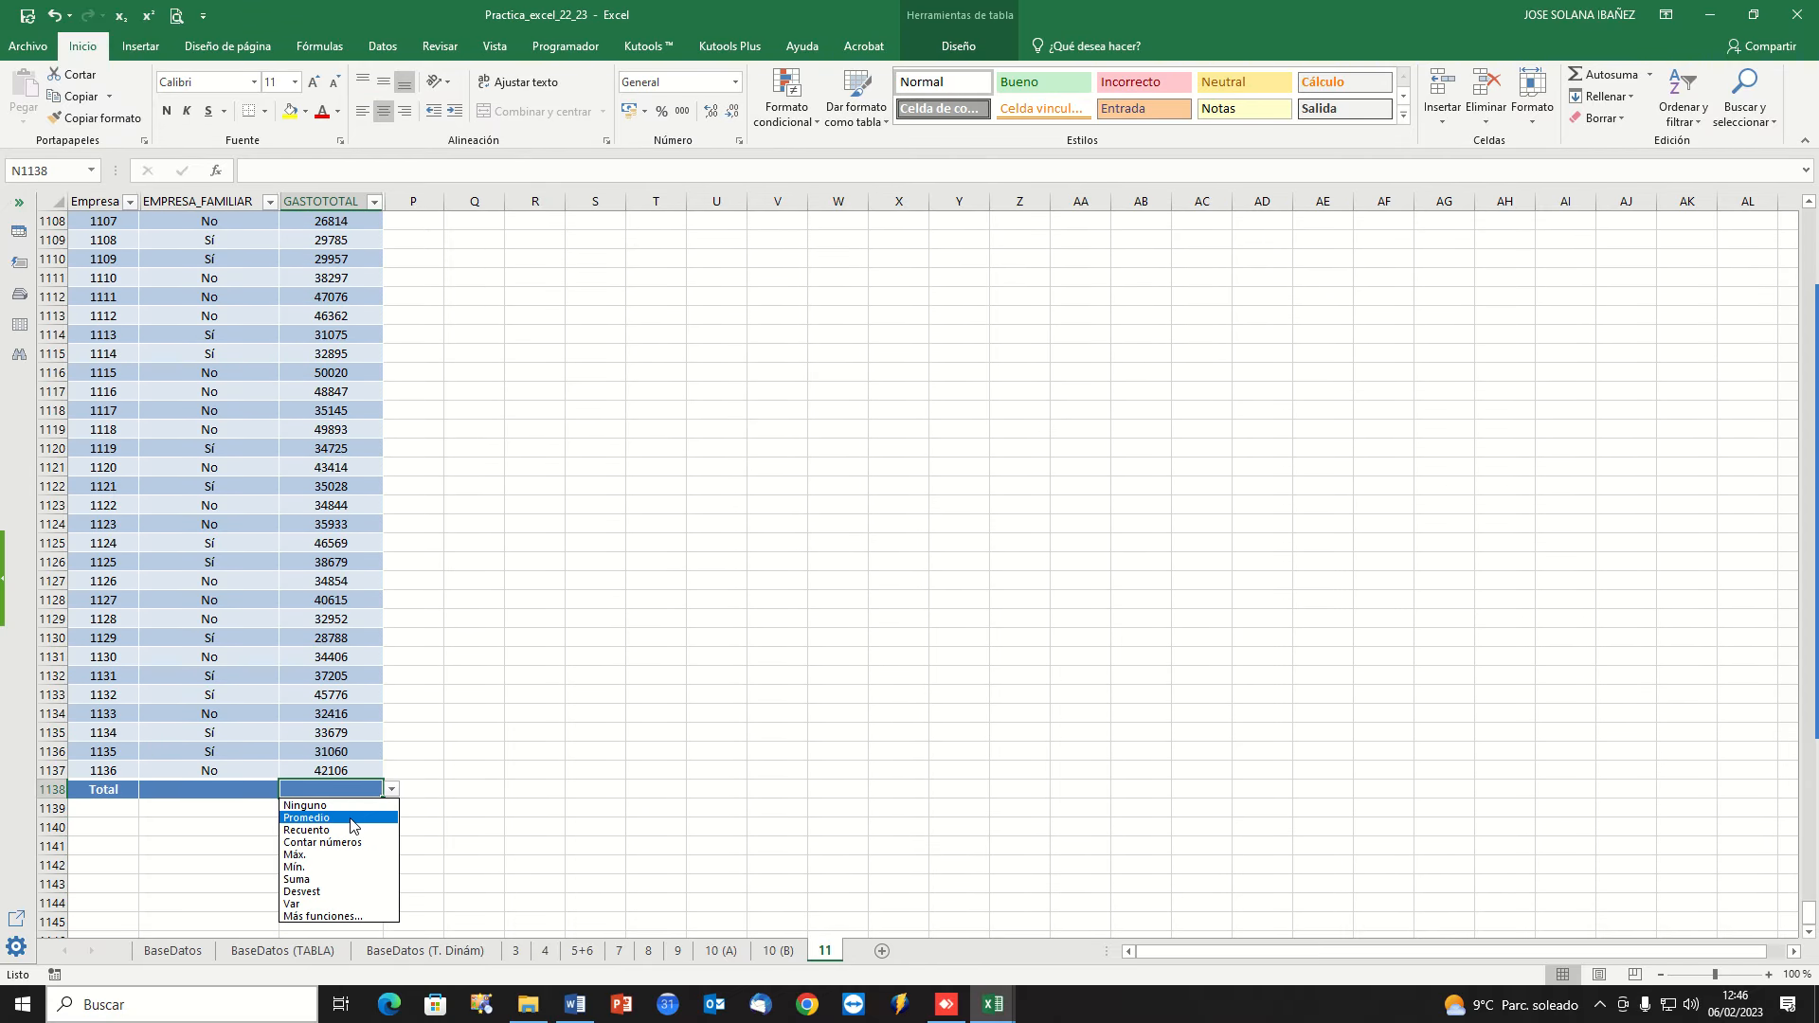
{"action": "left_click", "coordinate": [355, 822]}
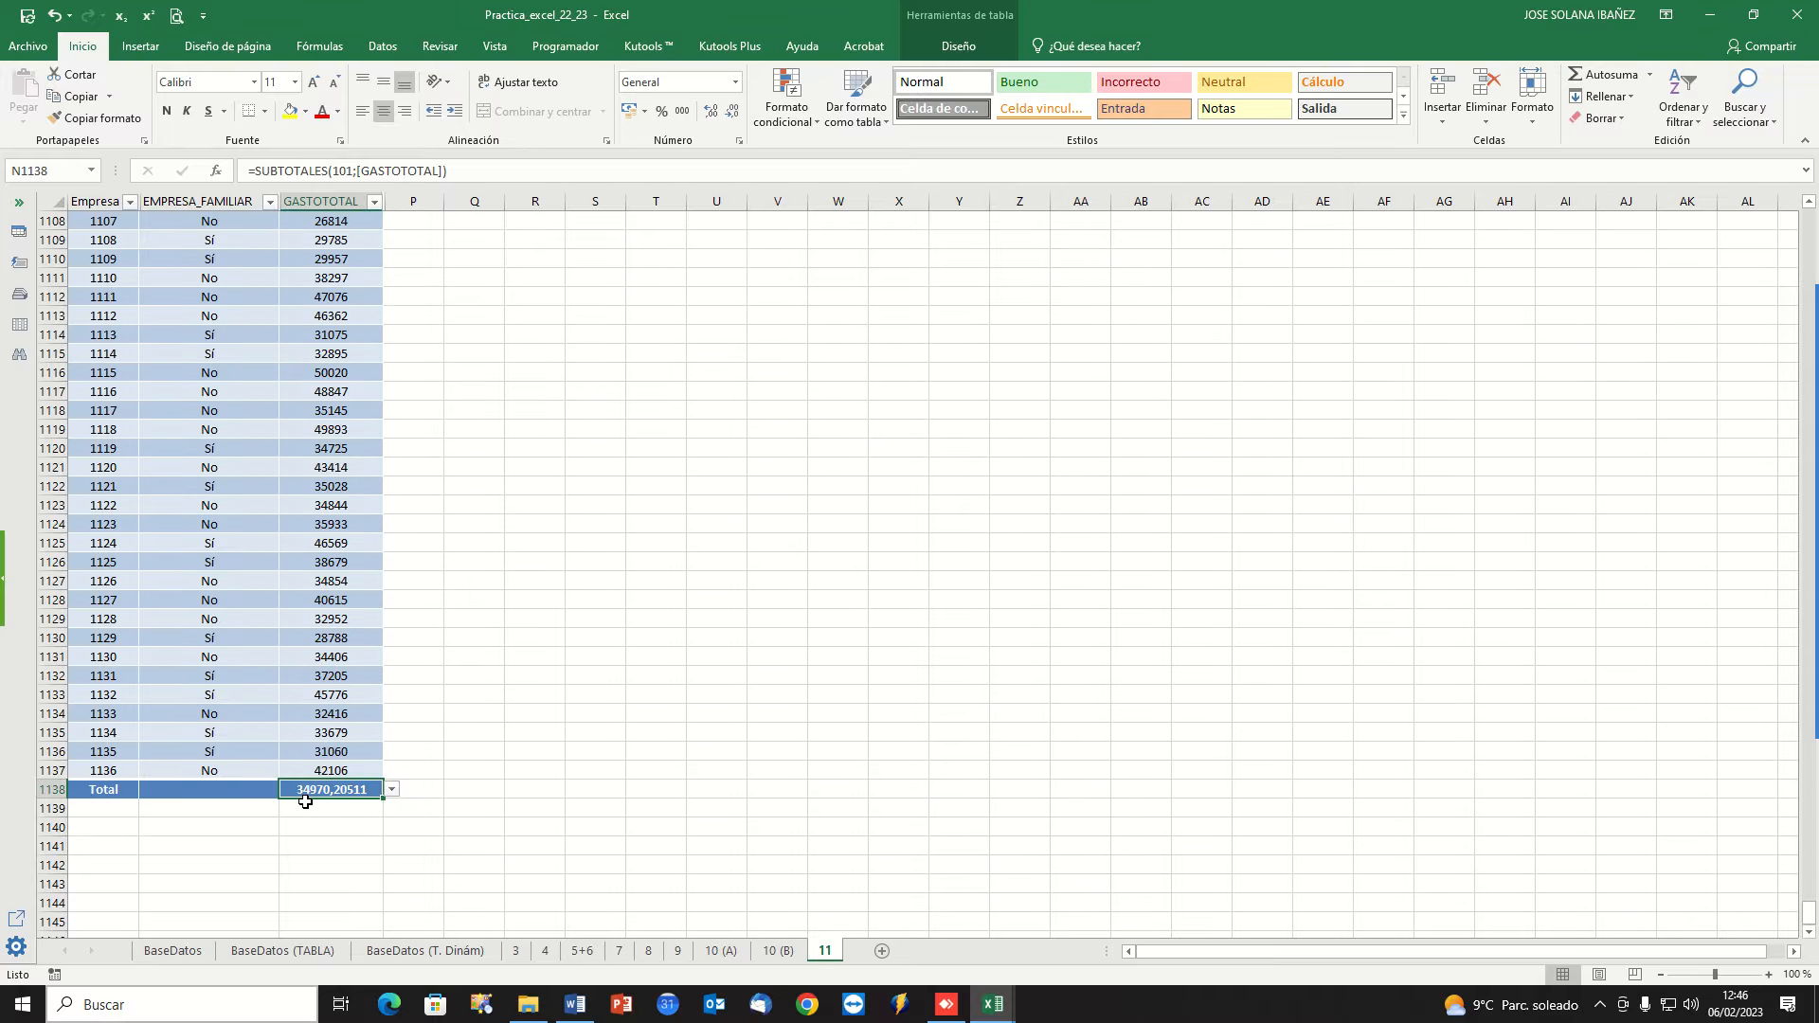
Filter EMPRESA_FAMILIAR to show only No and review the filtered rows and the GASTOTOTAL average.
{"action": "left_click", "coordinate": [271, 203]}
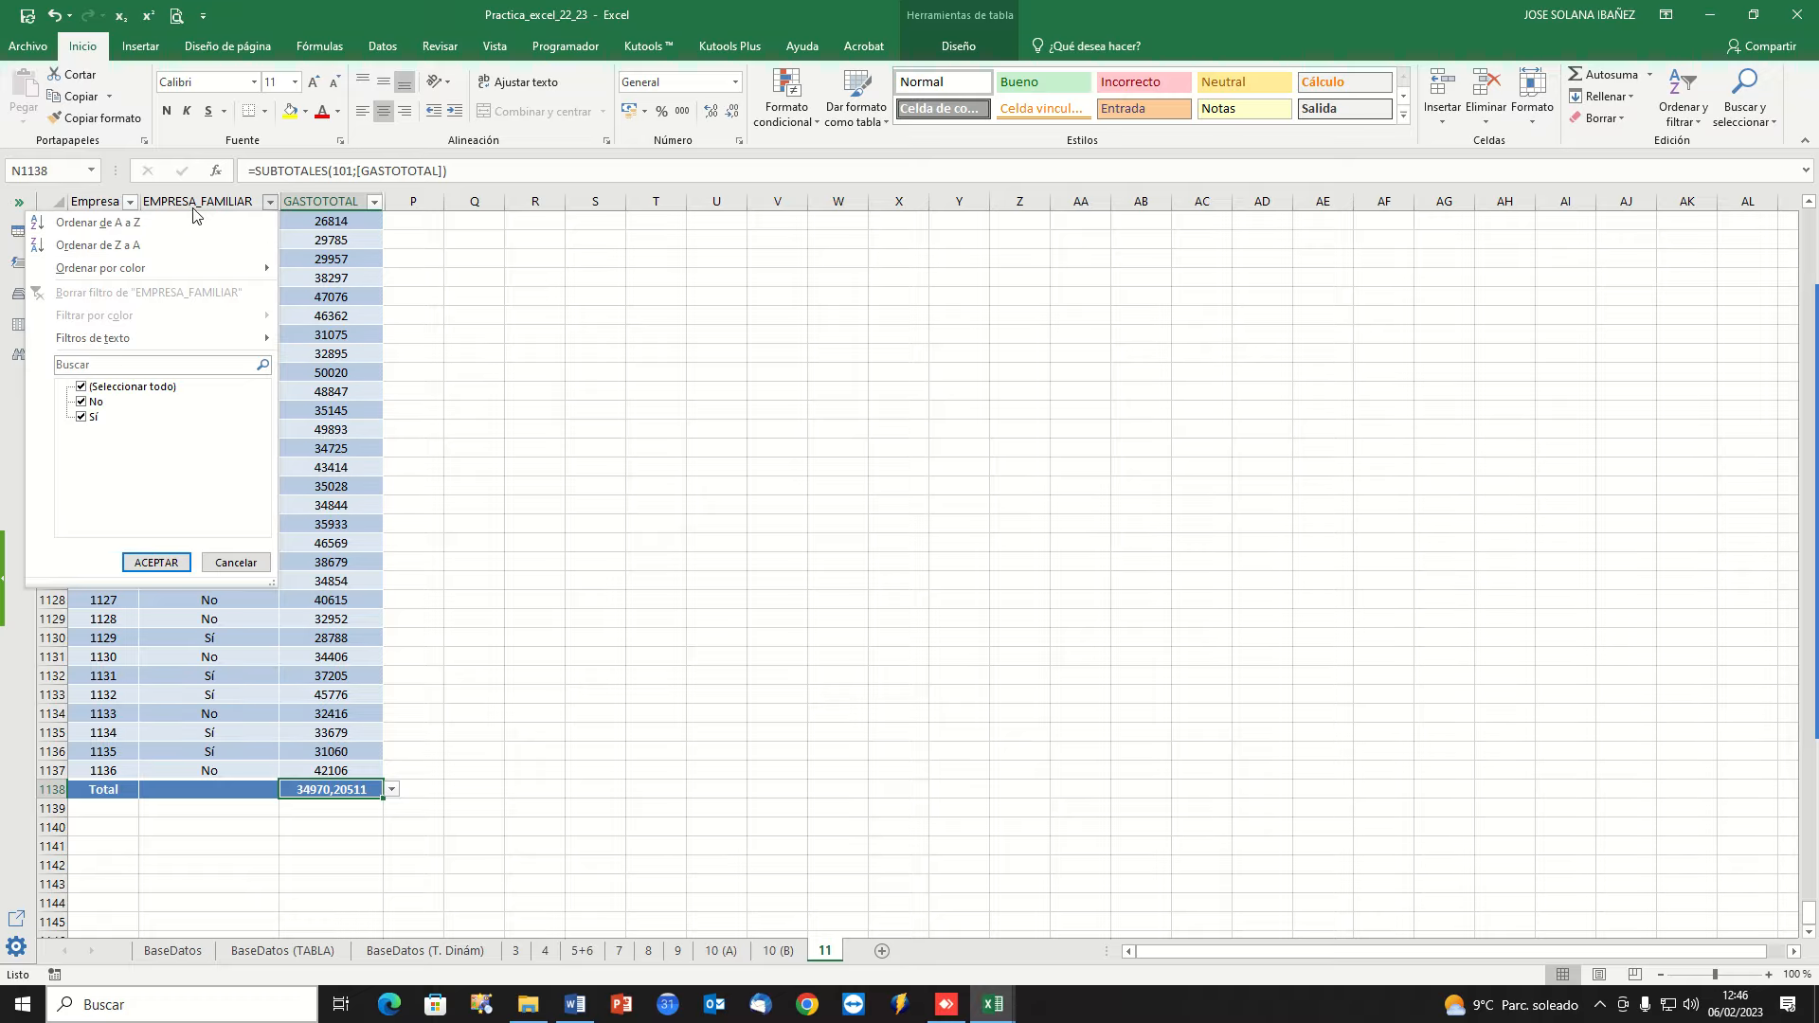
{"action": "left_click", "coordinate": [80, 388]}
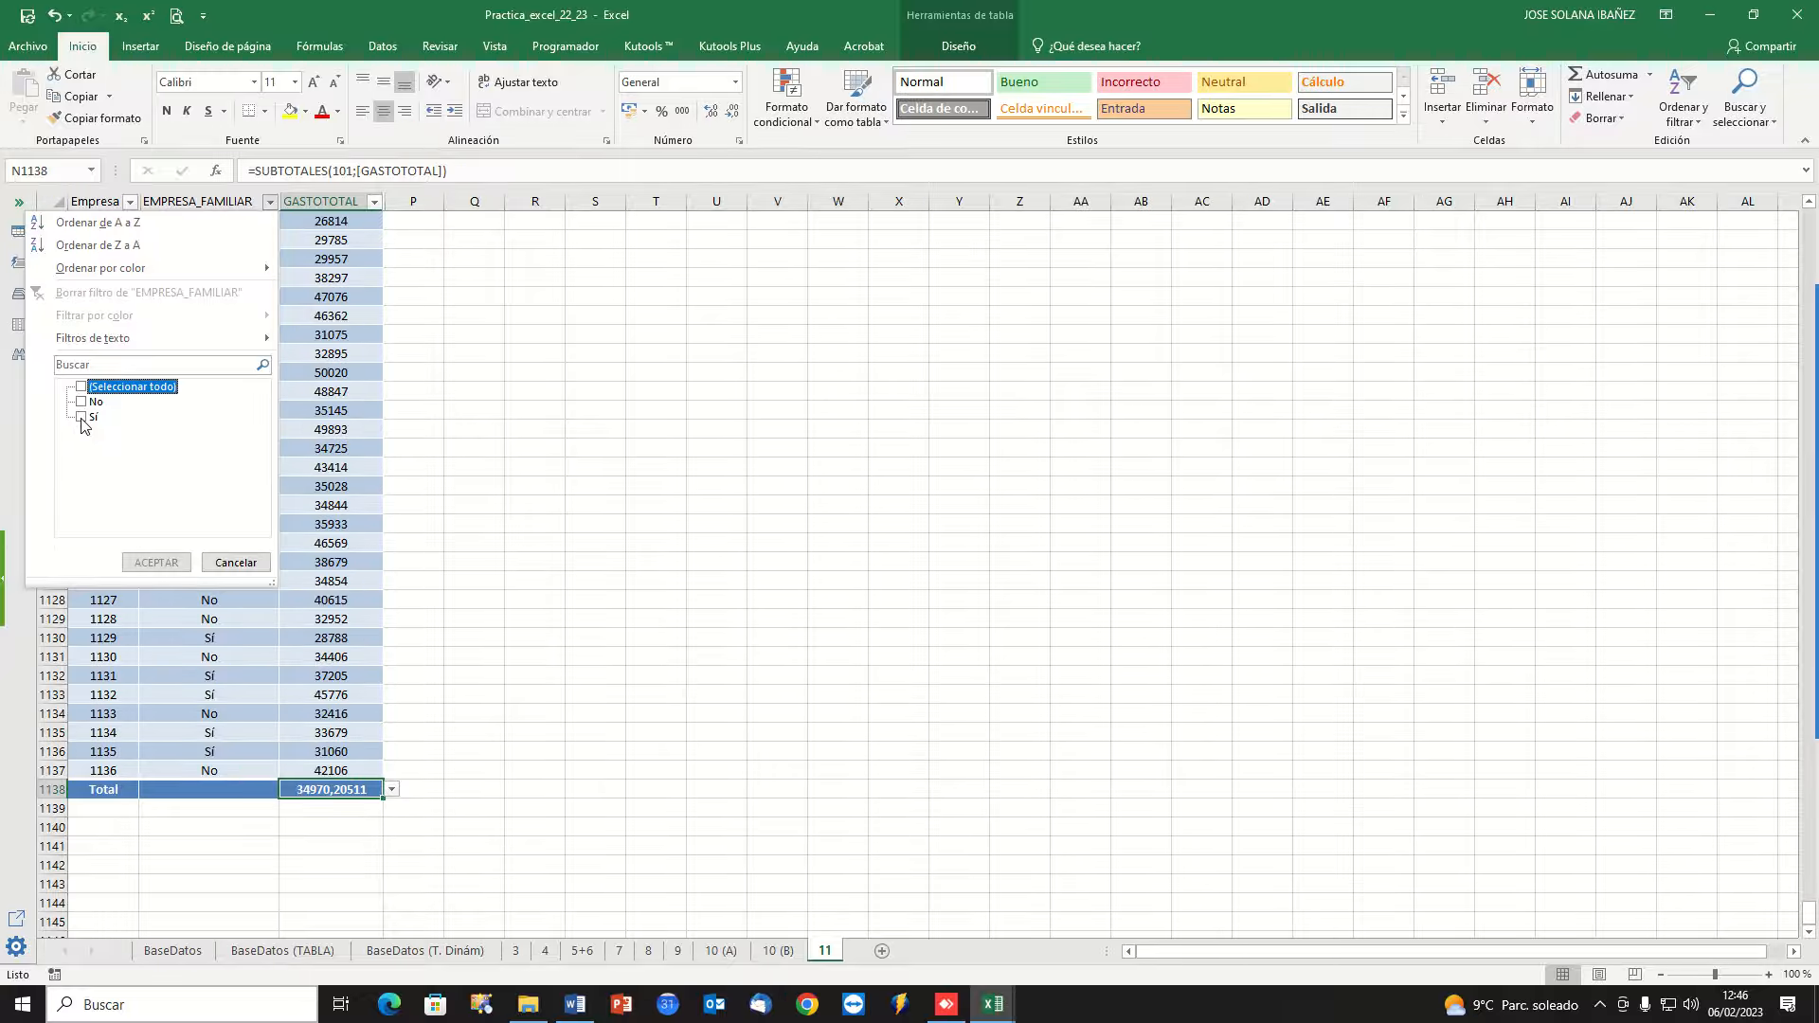
{"action": "left_click", "coordinate": [82, 402]}
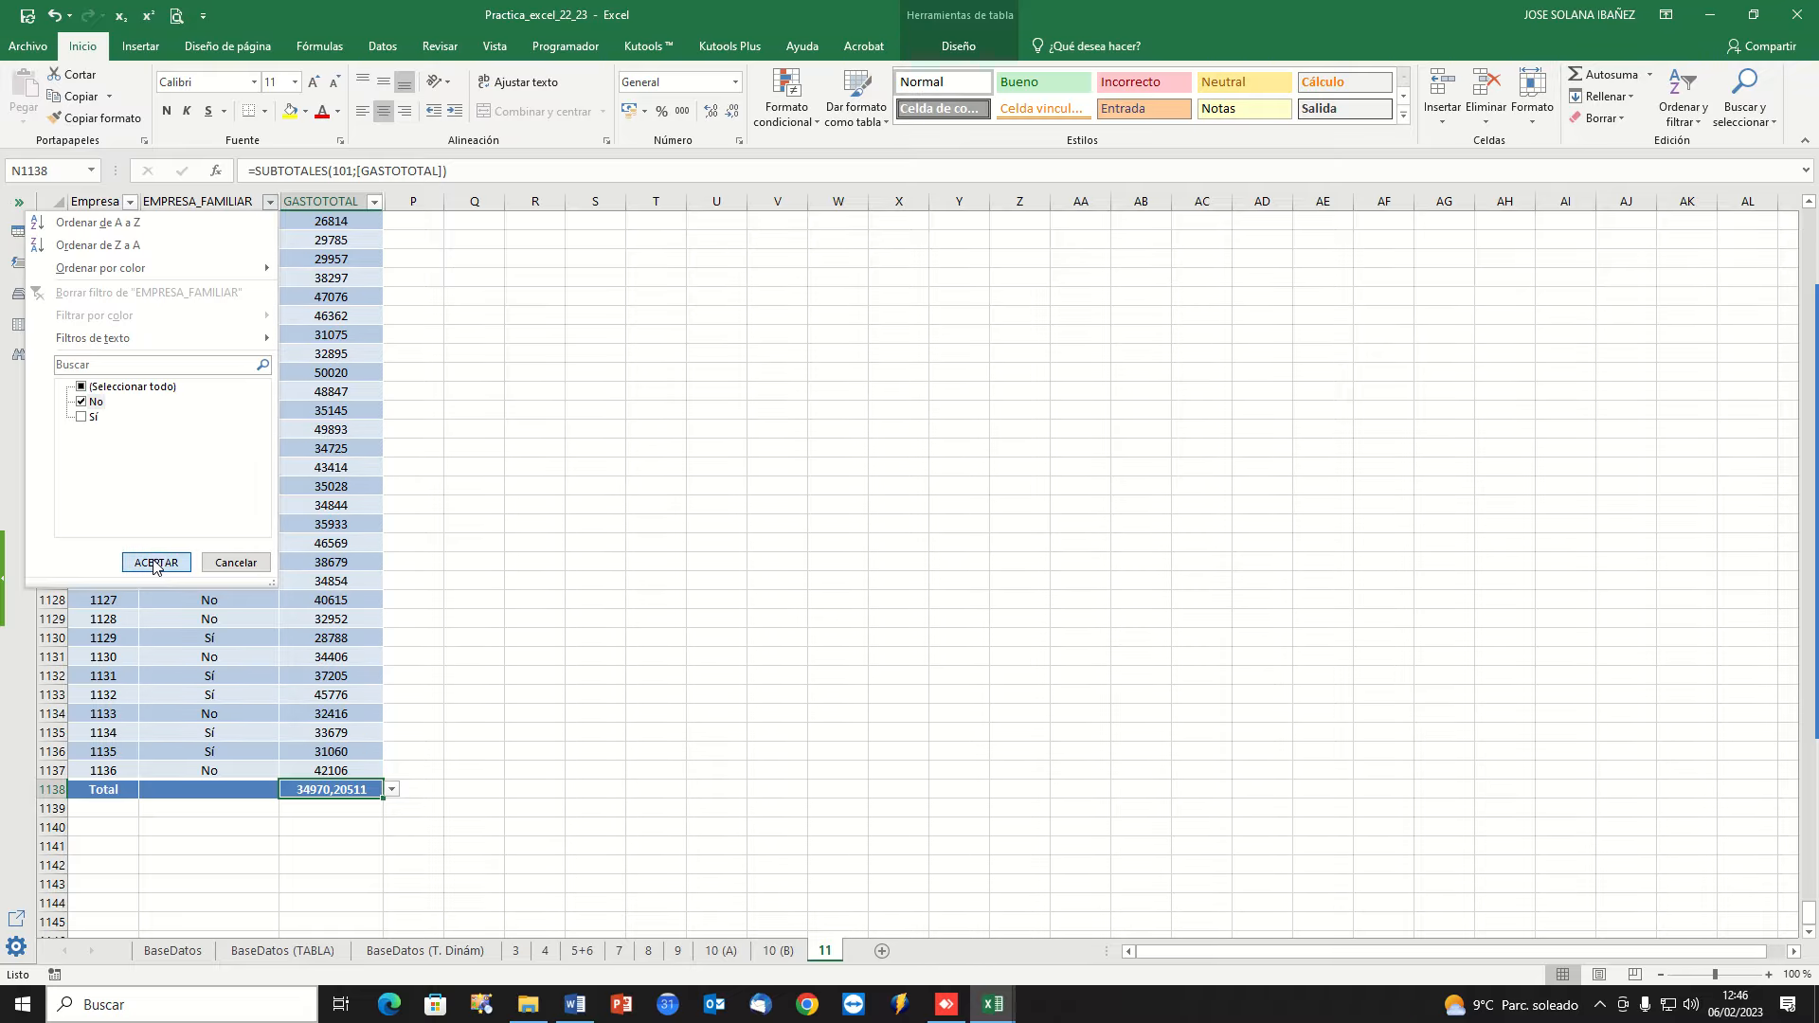
{"action": "left_click", "coordinate": [154, 563]}
{"action": "scroll", "coordinate": [322, 616], "scroll_direction": "up", "scroll_amount": 1}
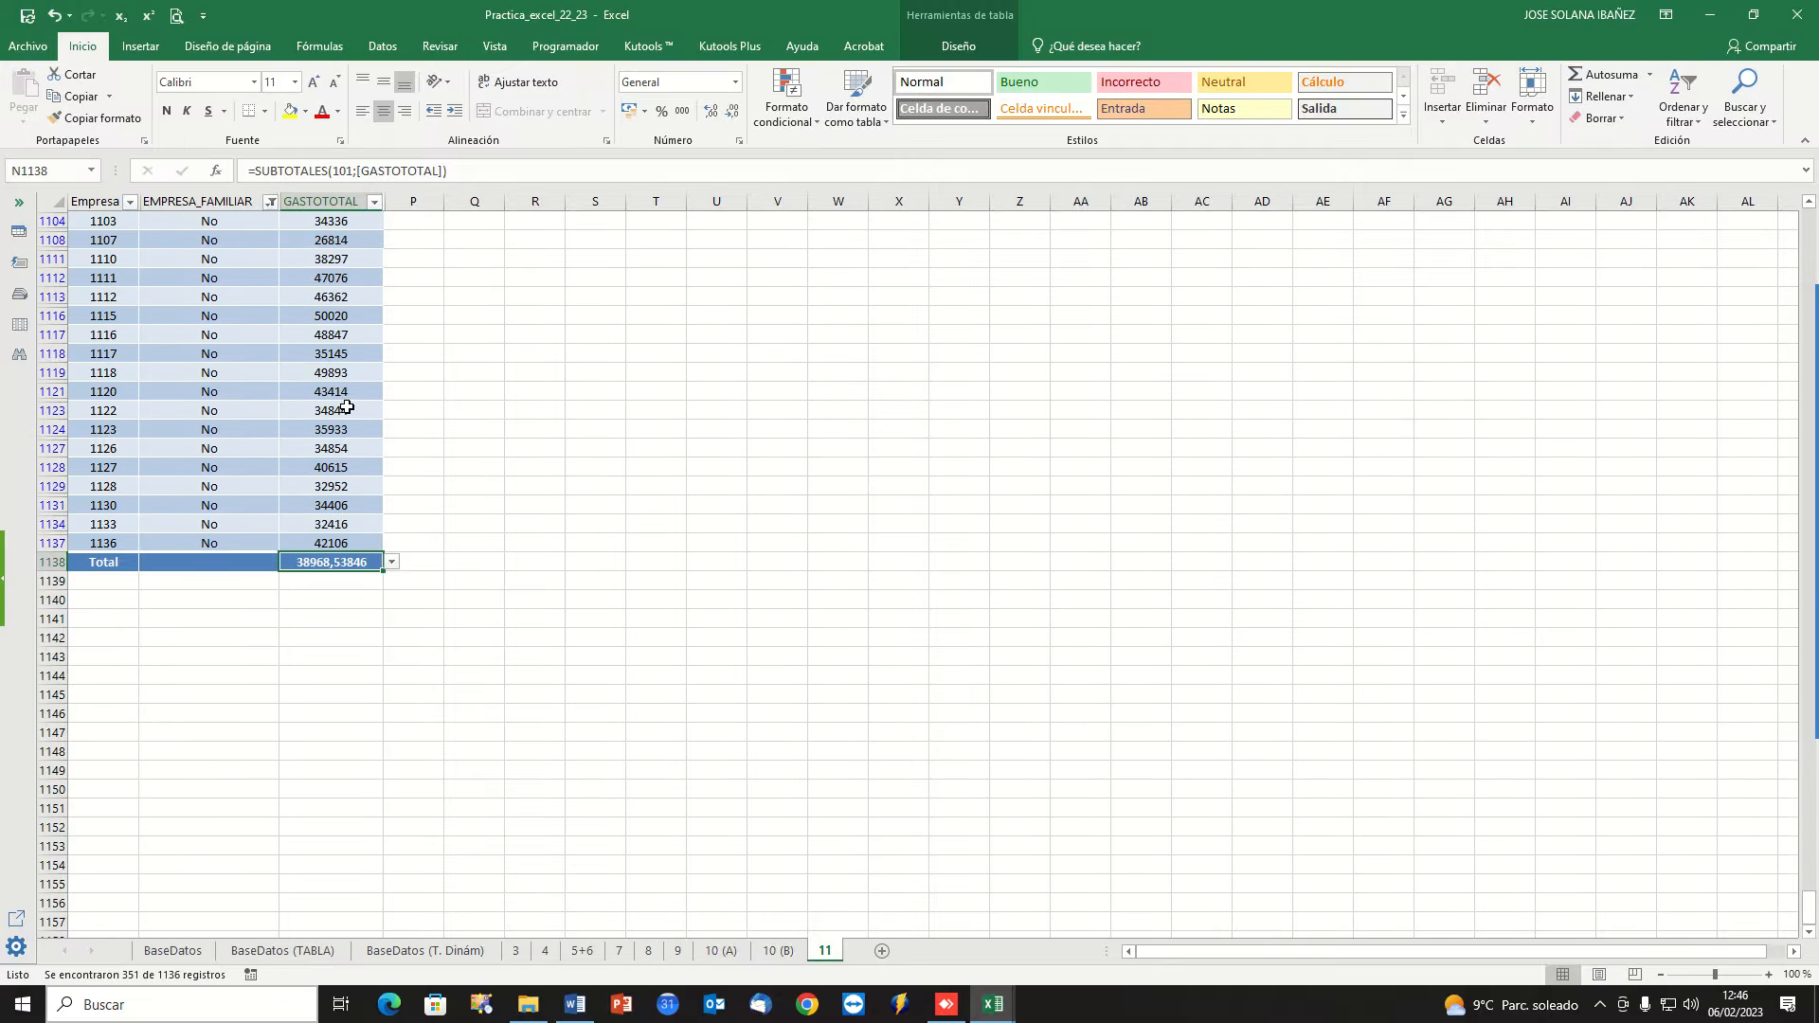
{"action": "scroll", "coordinate": [226, 522], "scroll_direction": "up", "scroll_amount": 3}
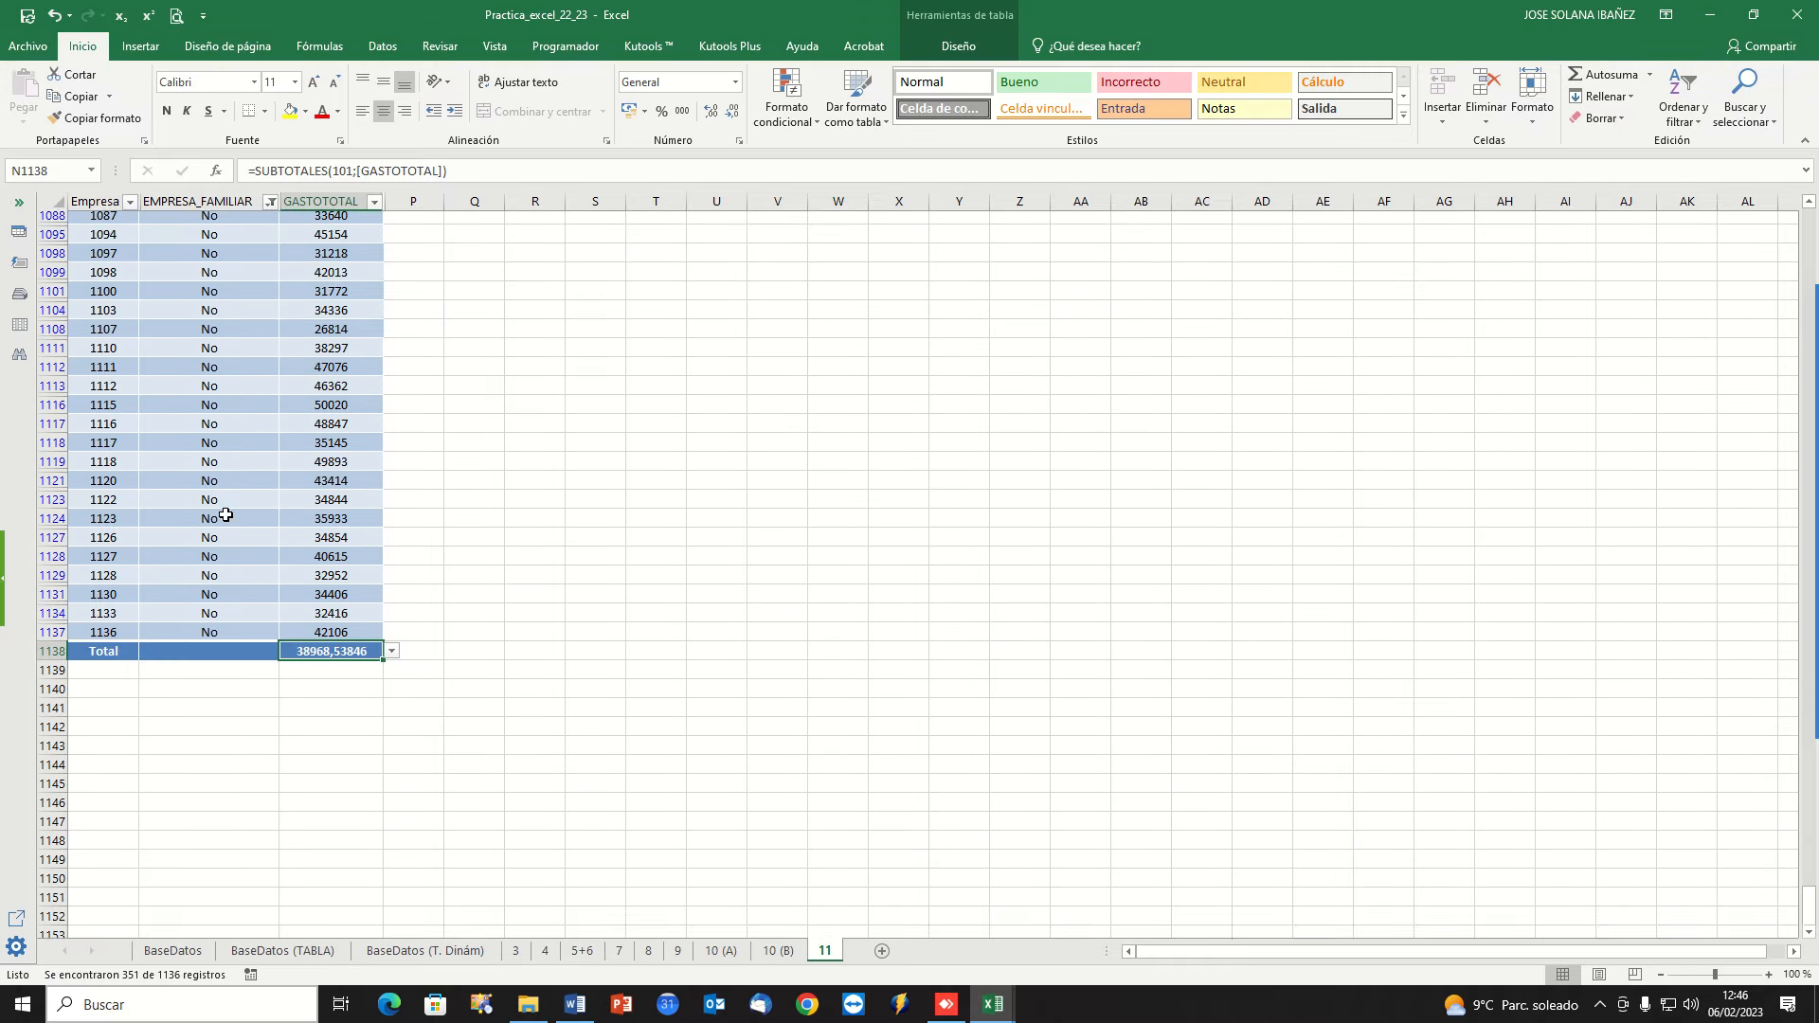
{"action": "scroll", "coordinate": [225, 521], "scroll_direction": "down", "scroll_amount": 3}
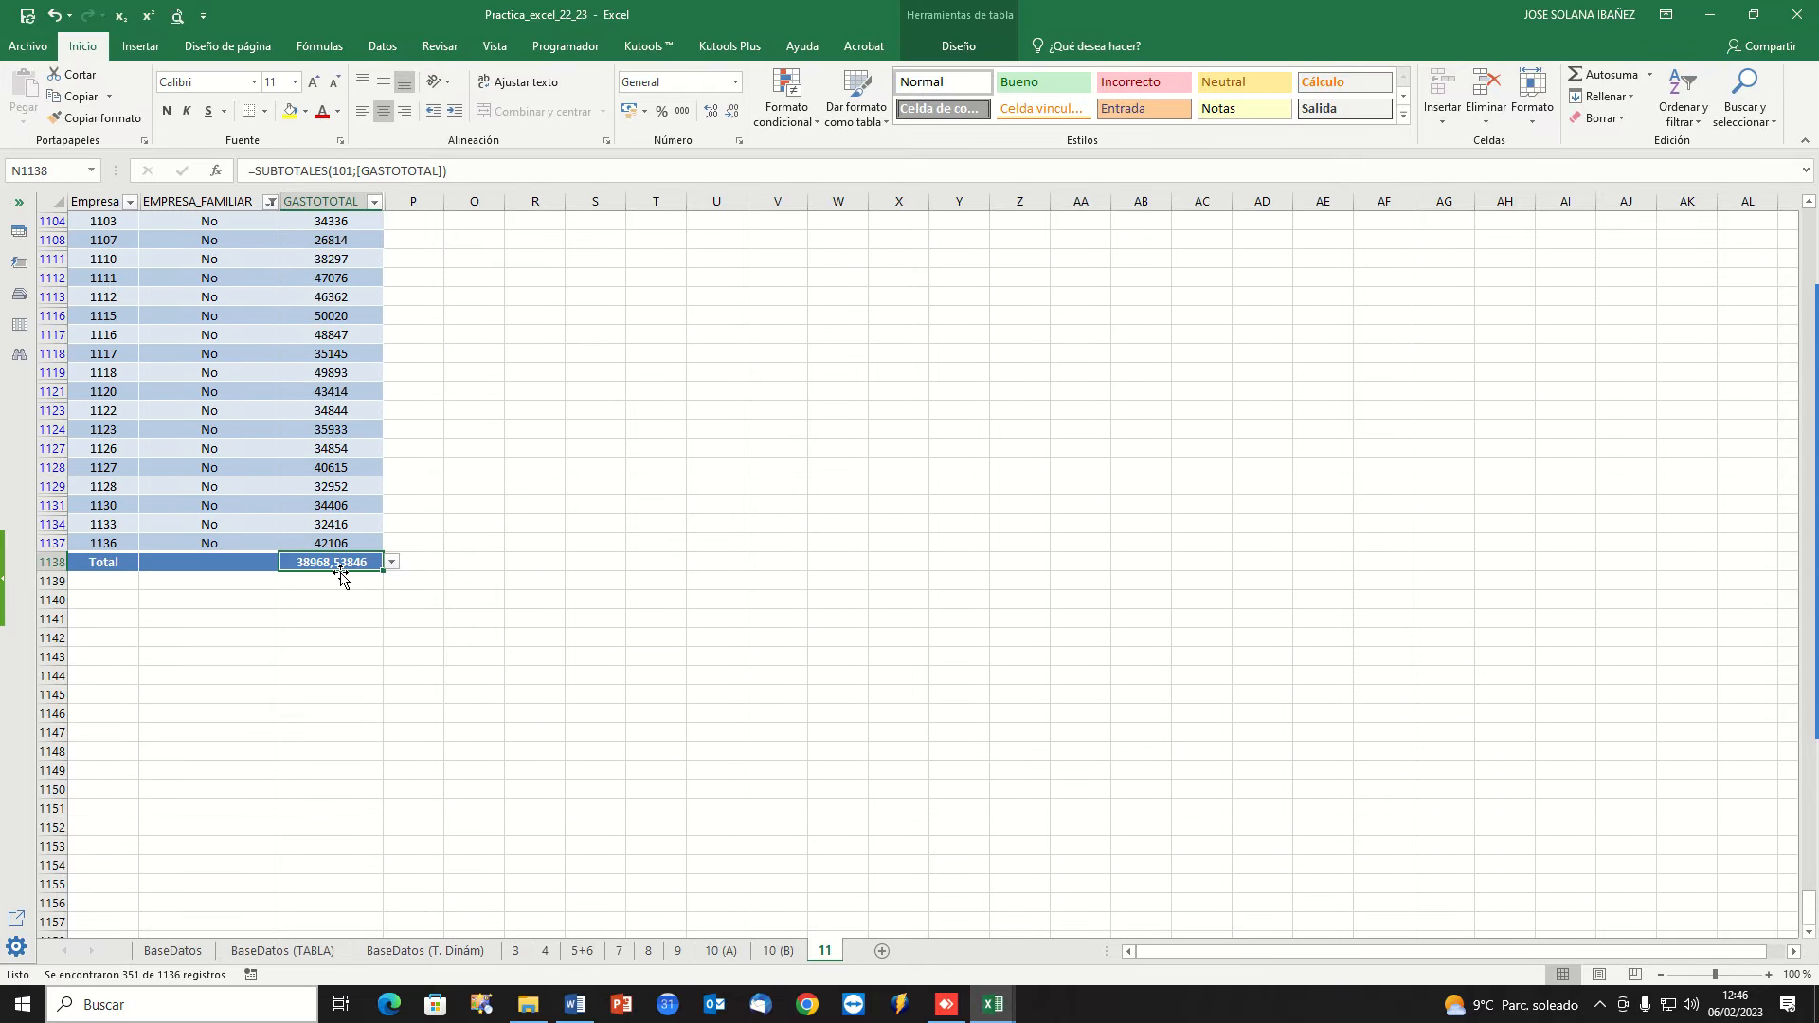
Show the Desvest and the Var of GASTOTOTAL for the non-family companies in the table's total row.
{"action": "left_click", "coordinate": [392, 563]}
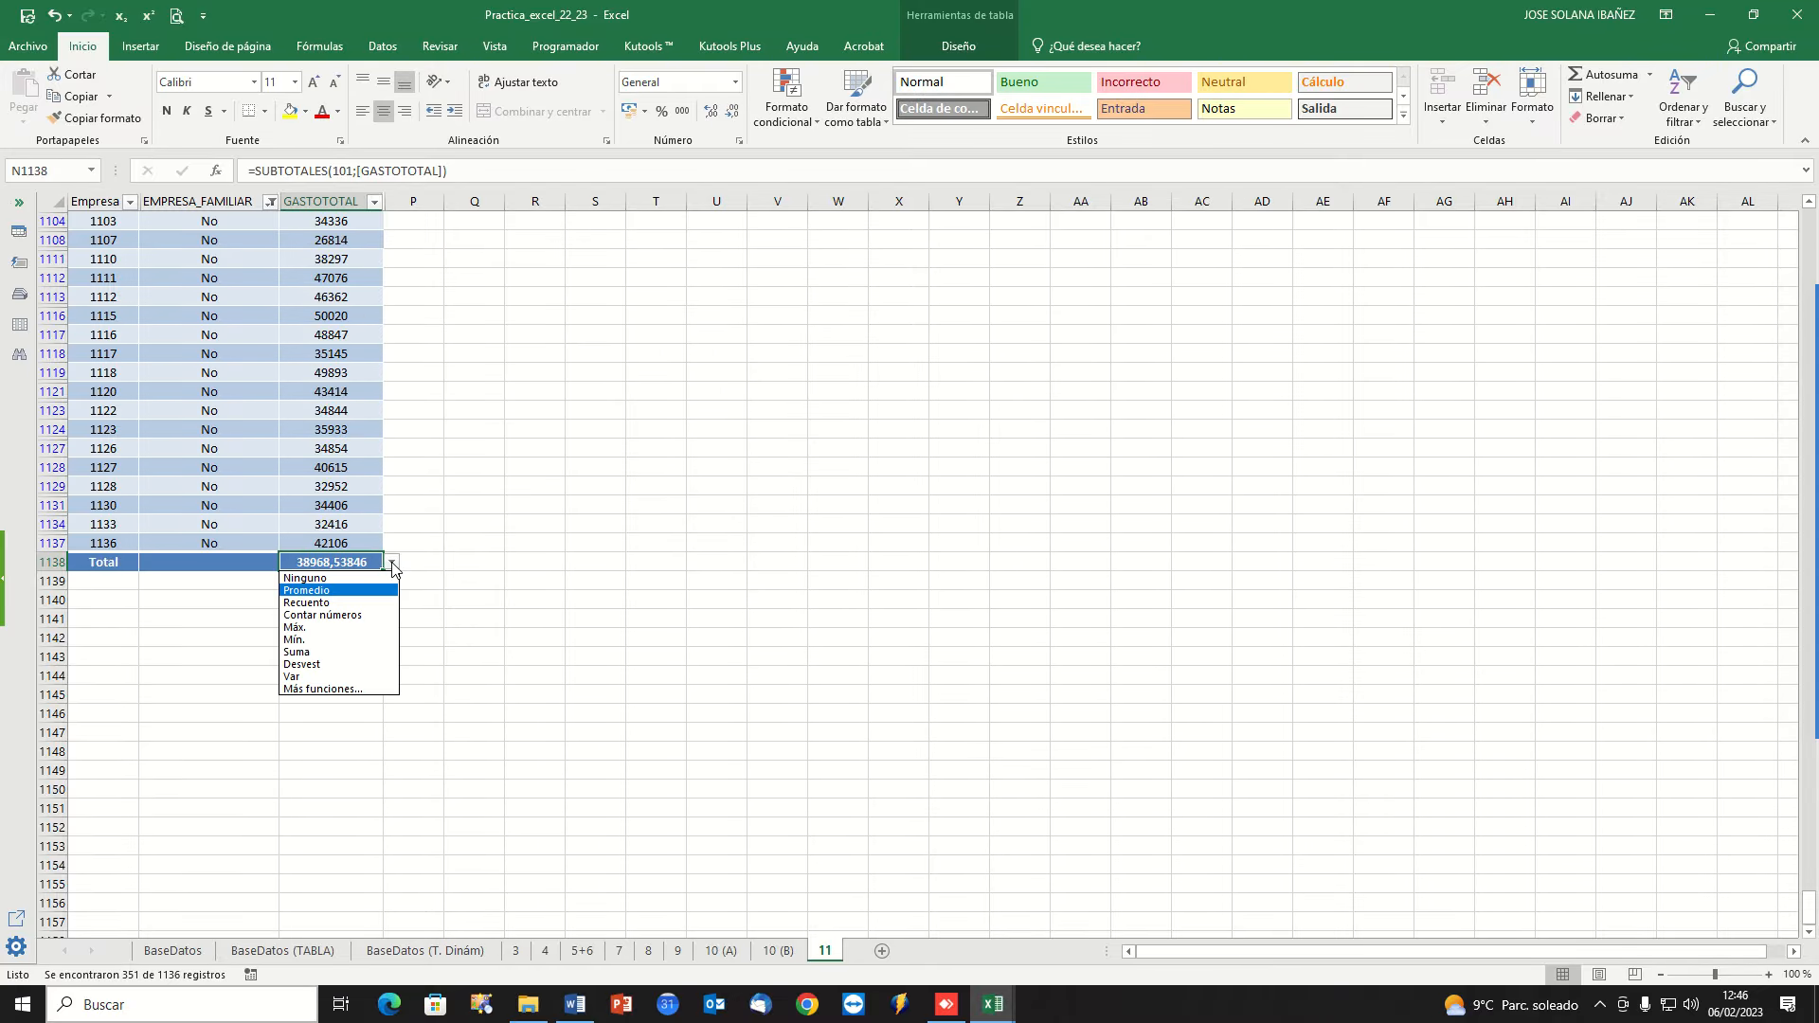
{"action": "left_click", "coordinate": [338, 664]}
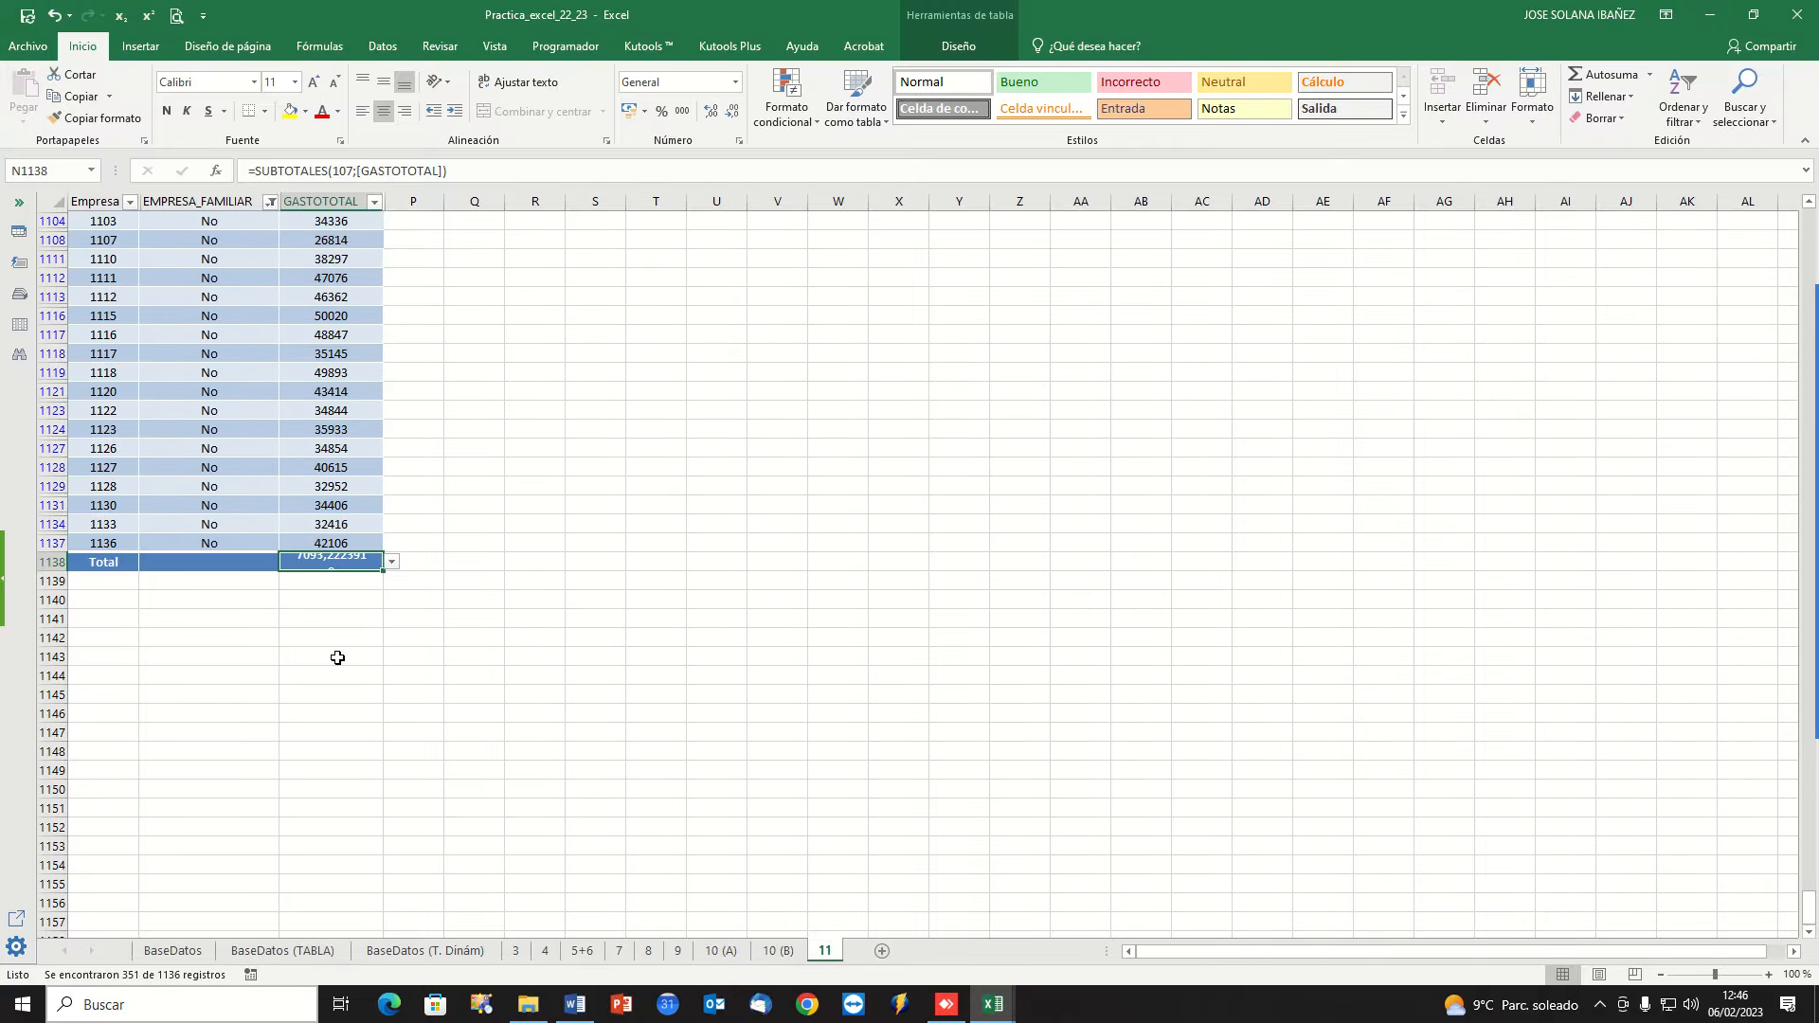
{"action": "left_click", "coordinate": [391, 563]}
{"action": "left_click", "coordinate": [327, 676]}
Filter EMPRESA_FAMILIAR to show only the Sí companies and review the filtered rows down to the total row.
{"action": "left_click", "coordinate": [271, 201]}
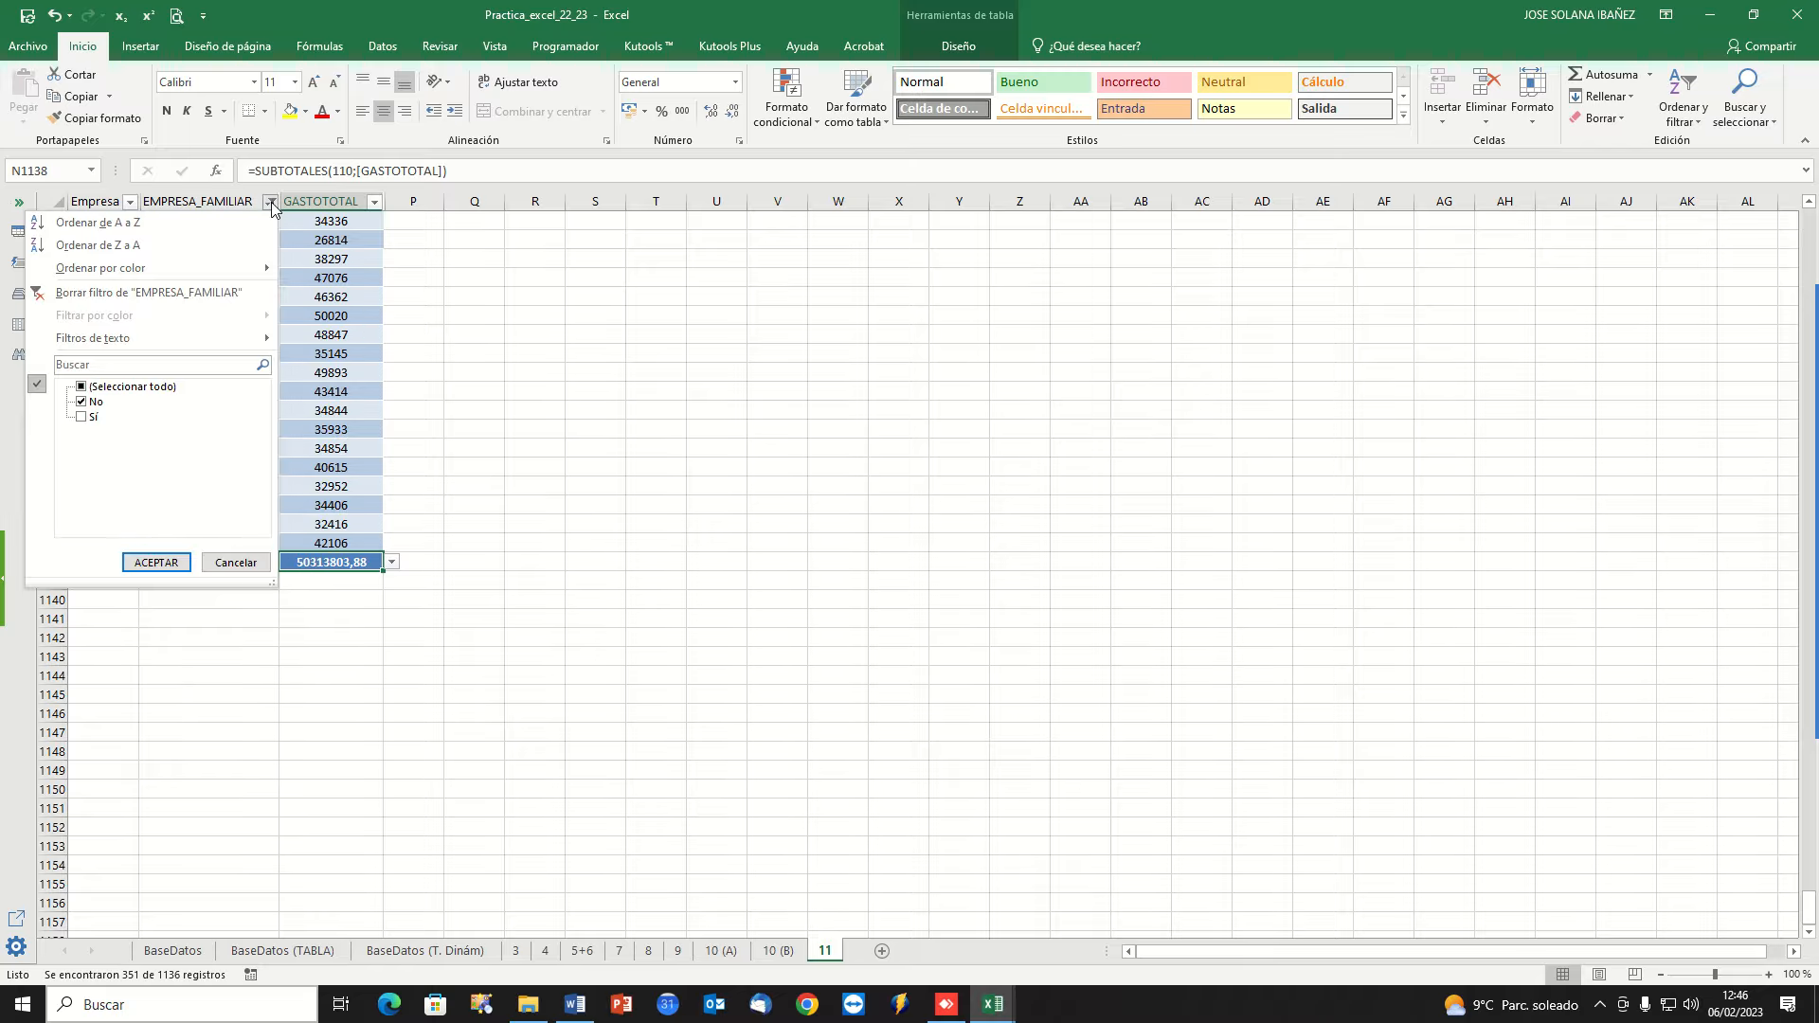
{"action": "left_click", "coordinate": [82, 418]}
{"action": "left_click", "coordinate": [82, 402]}
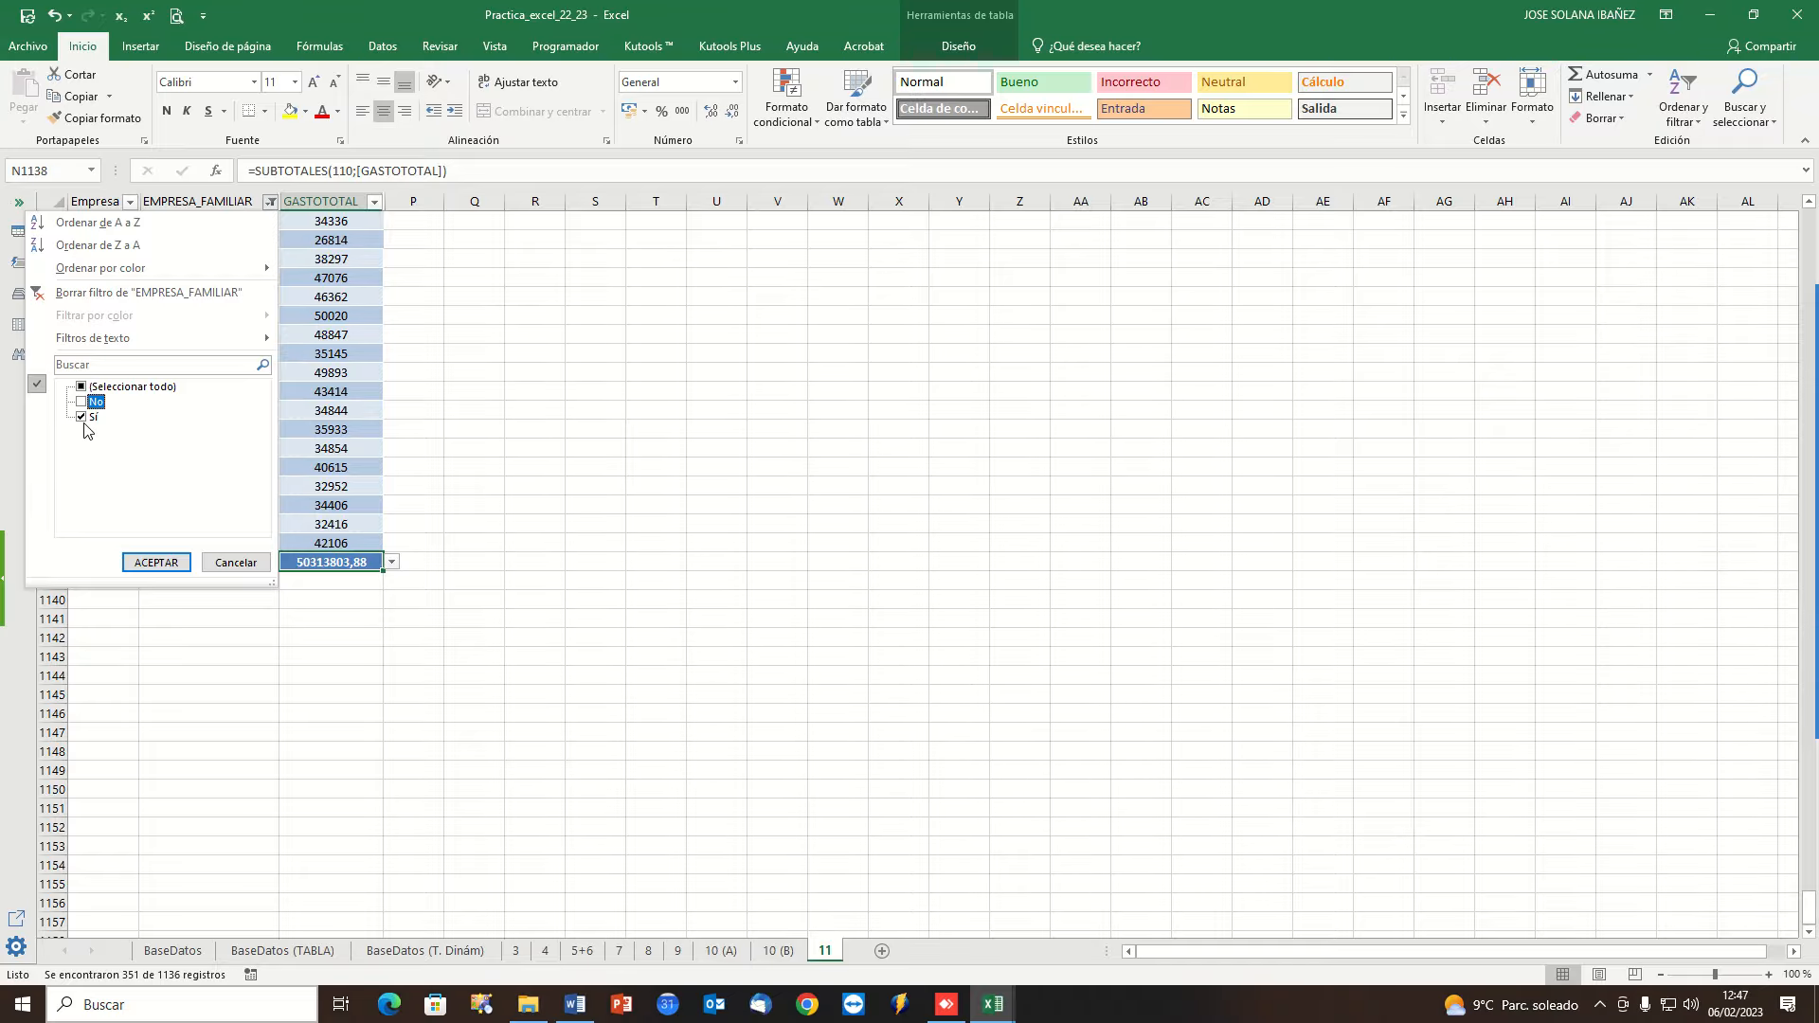
{"action": "left_click", "coordinate": [154, 564]}
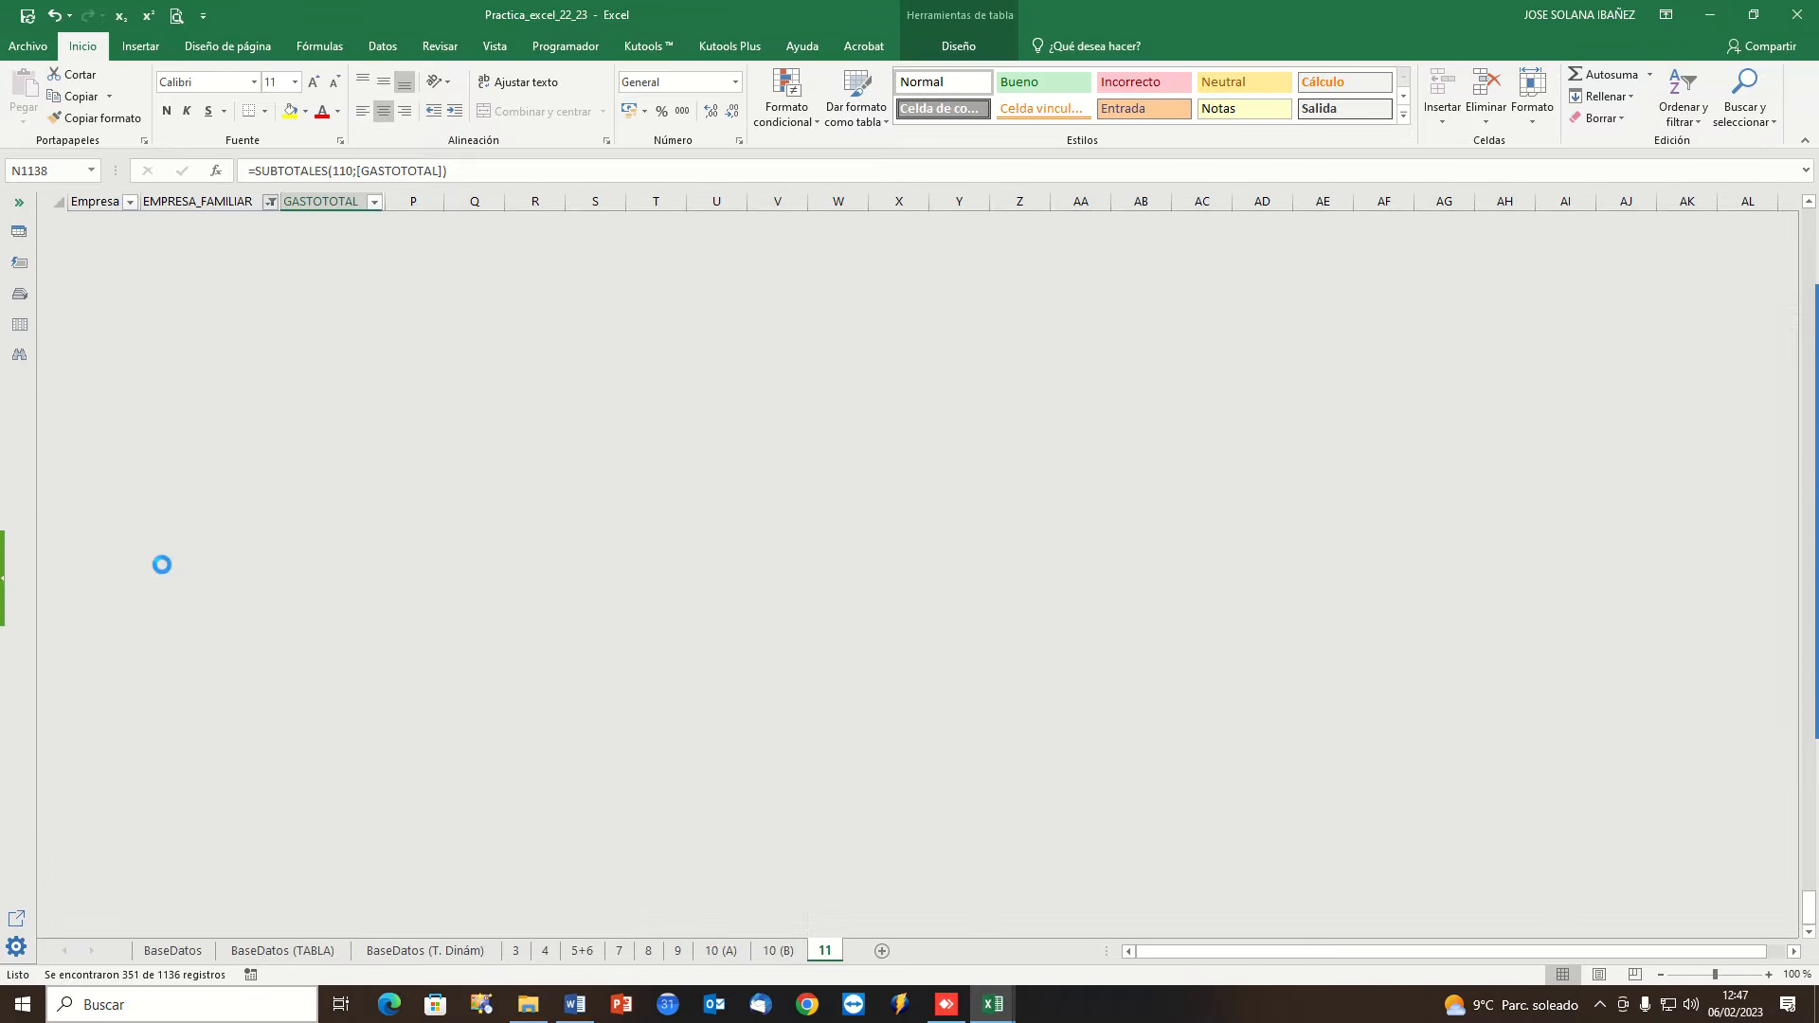
{"action": "scroll", "coordinate": [307, 594], "scroll_direction": "up", "scroll_amount": 20}
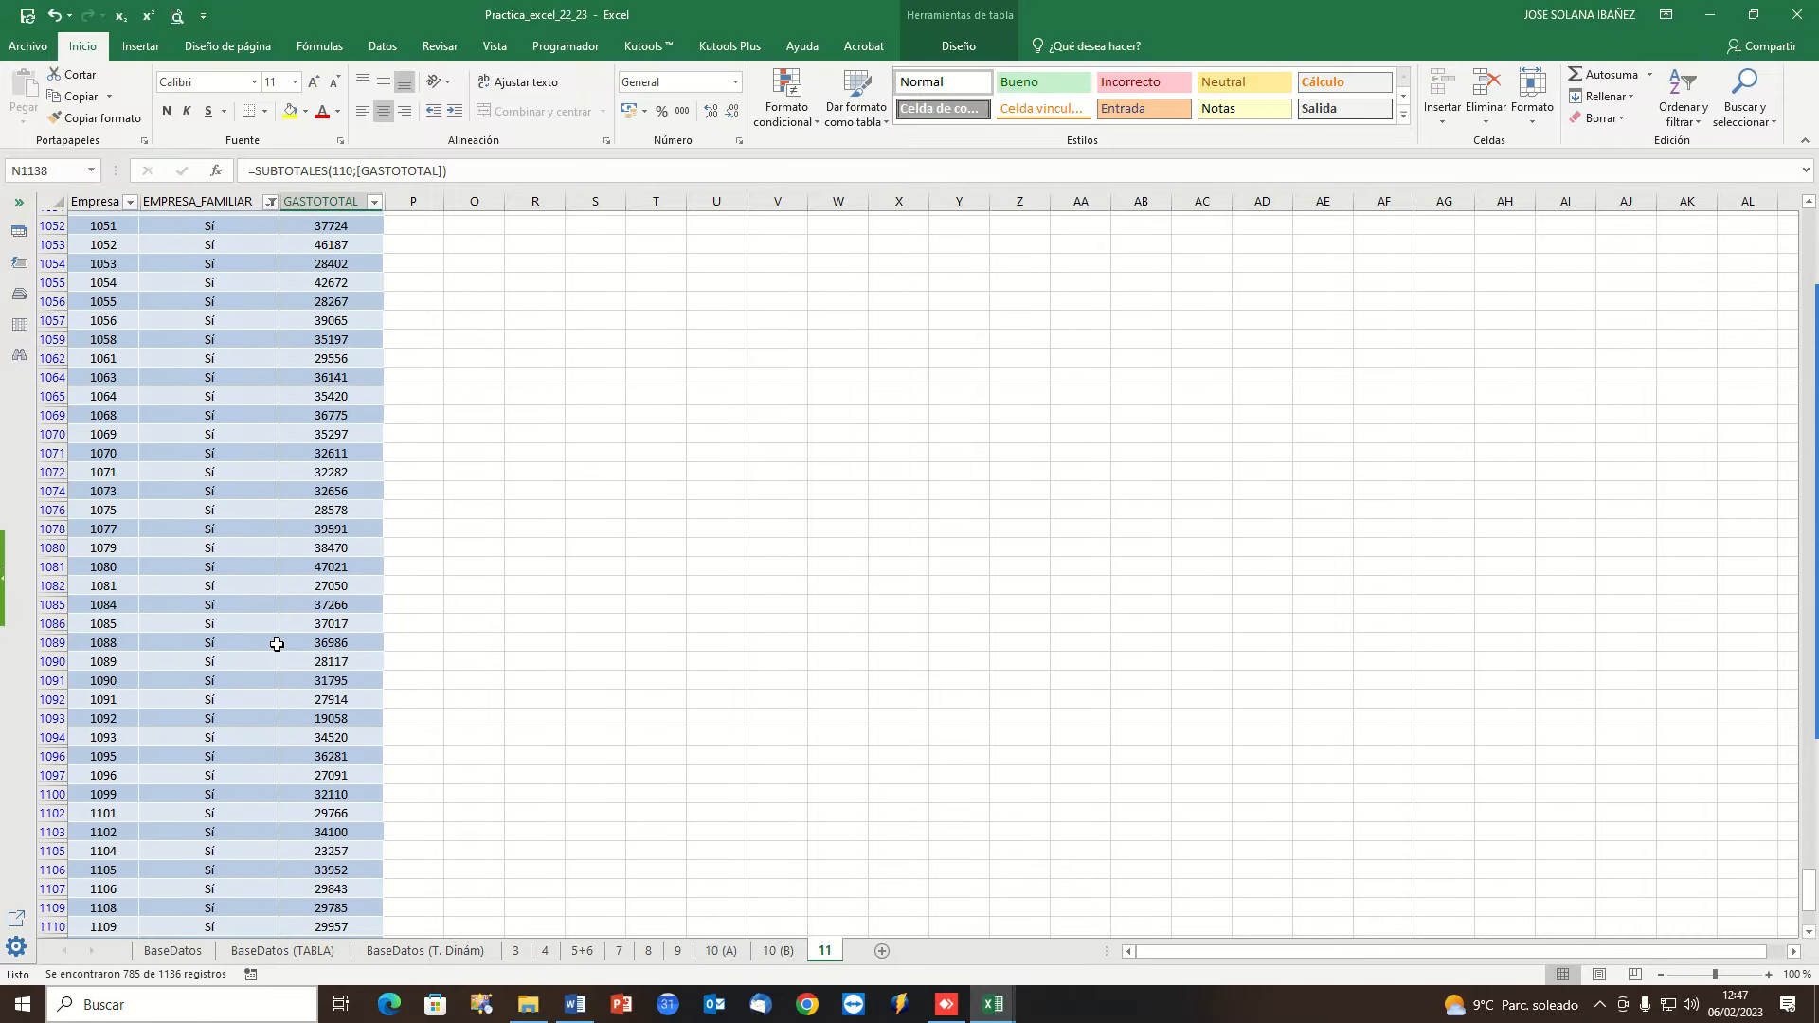
{"action": "scroll", "coordinate": [278, 654], "scroll_direction": "down", "scroll_amount": 20}
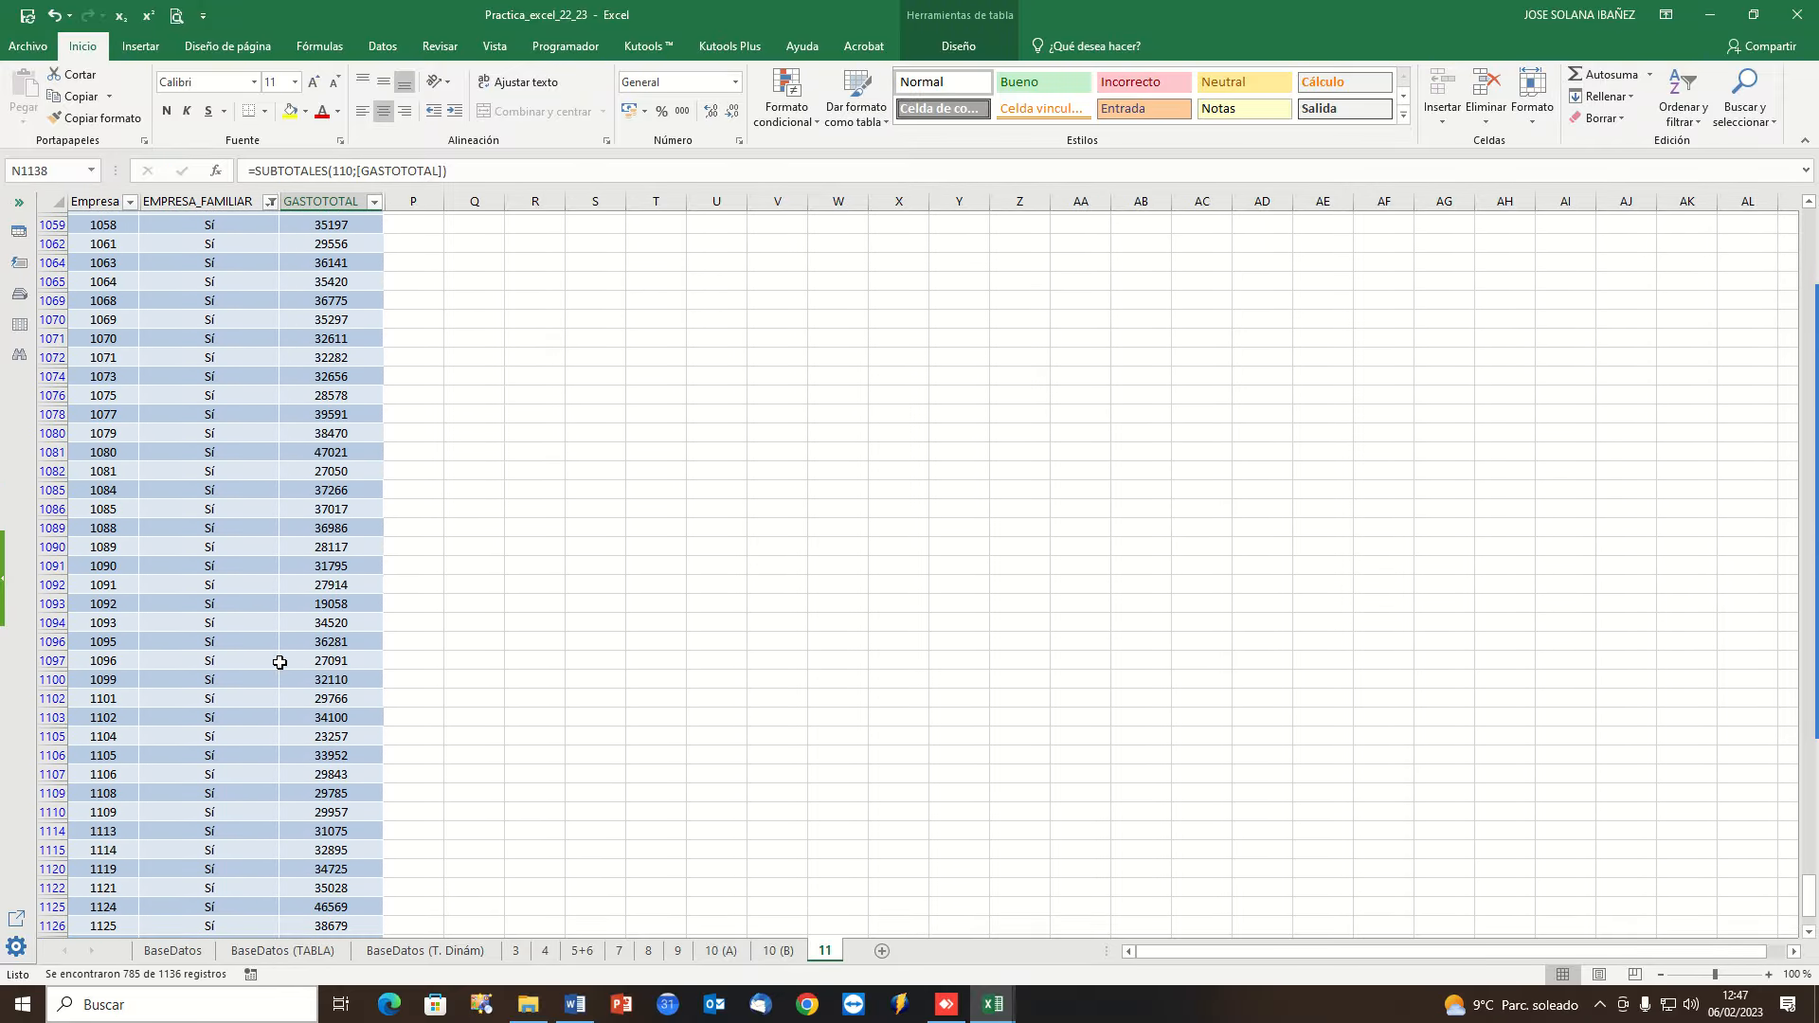
{"action": "scroll", "coordinate": [303, 644], "scroll_direction": "down", "scroll_amount": 3}
{"action": "scroll", "coordinate": [360, 559], "scroll_direction": "up", "scroll_amount": 2}
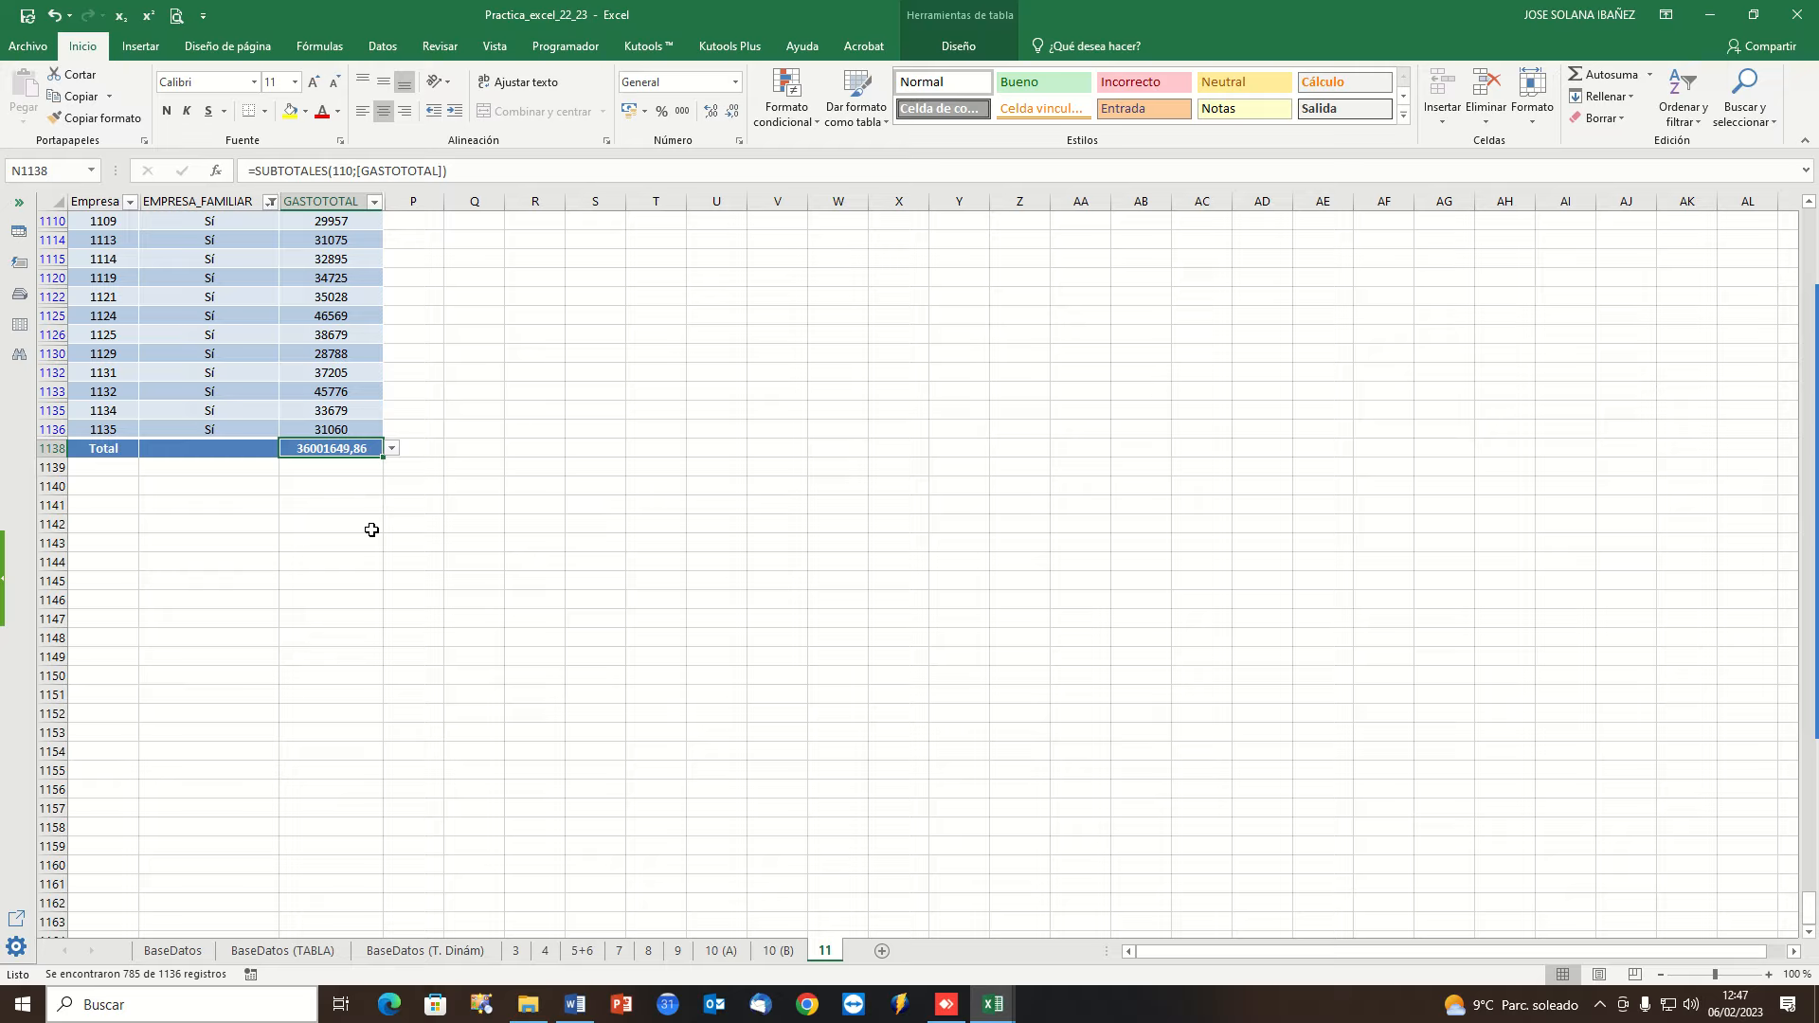
Set the GASTOTOTAL total row to Promedio for the family companies and check the other available summary functions.
{"action": "left_click", "coordinate": [391, 448]}
{"action": "left_click", "coordinate": [346, 478]}
{"action": "left_click", "coordinate": [391, 451]}
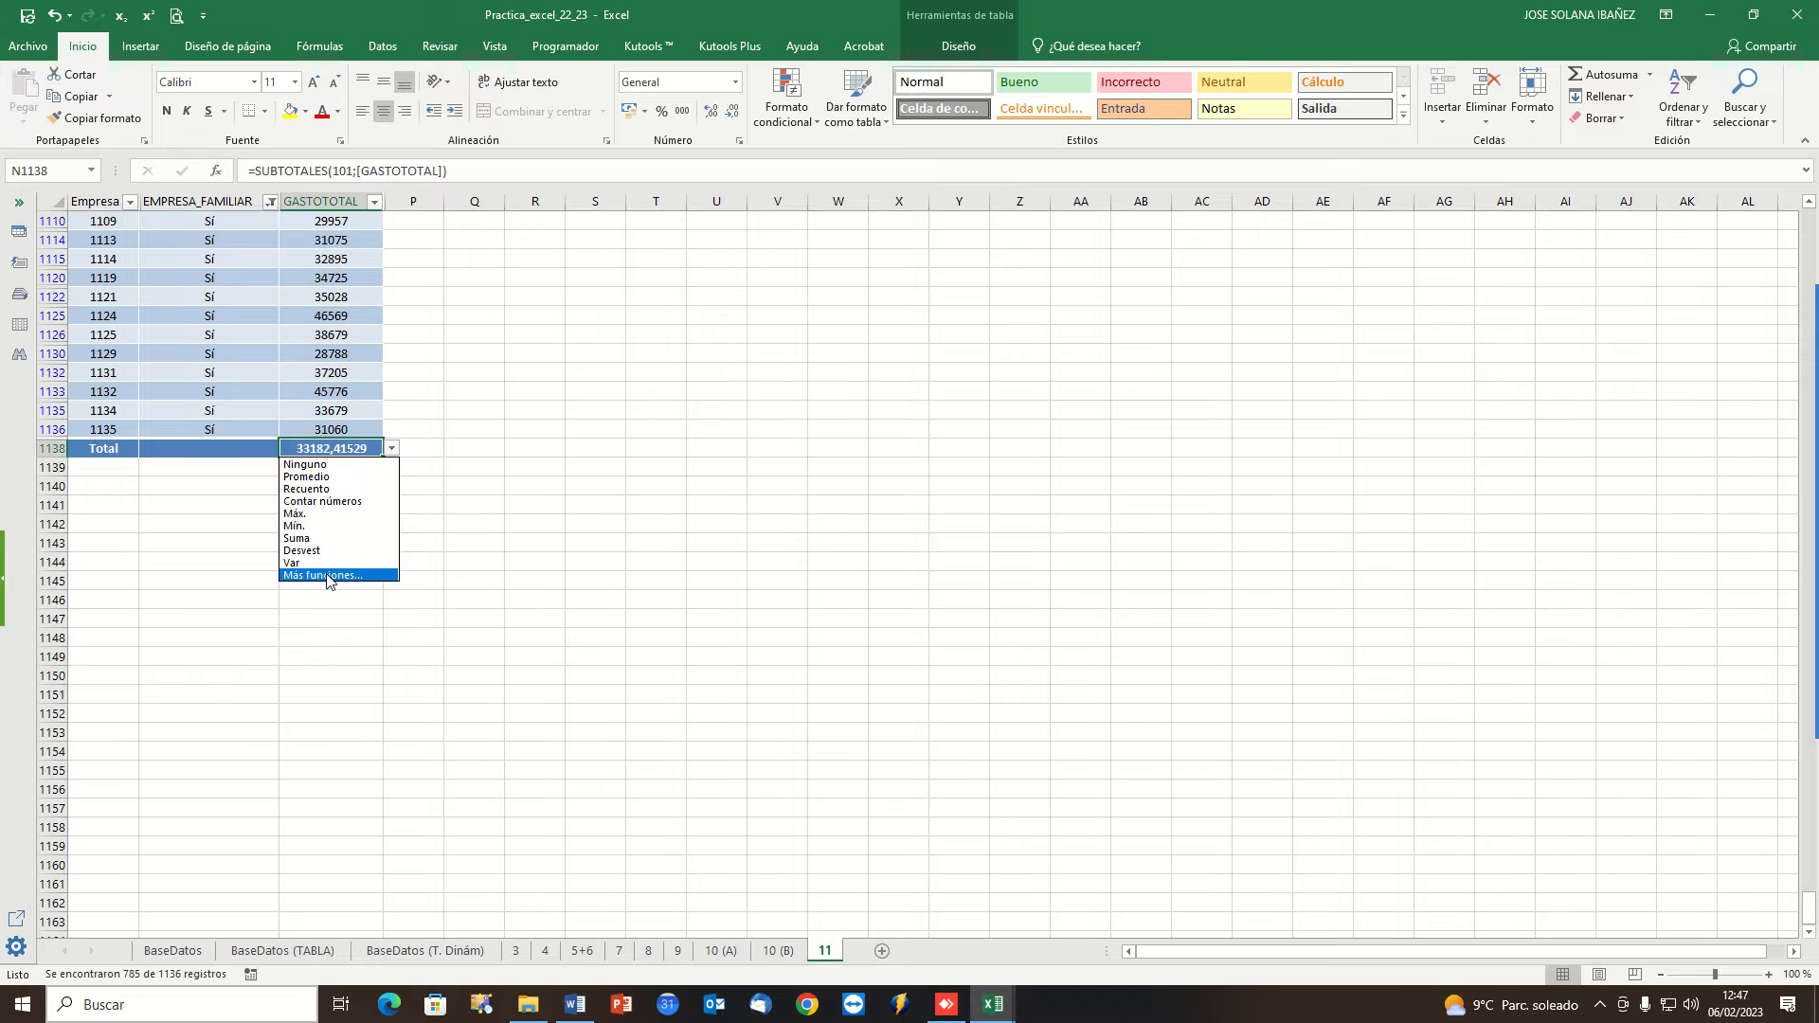
{"action": "left_click", "coordinate": [475, 433]}
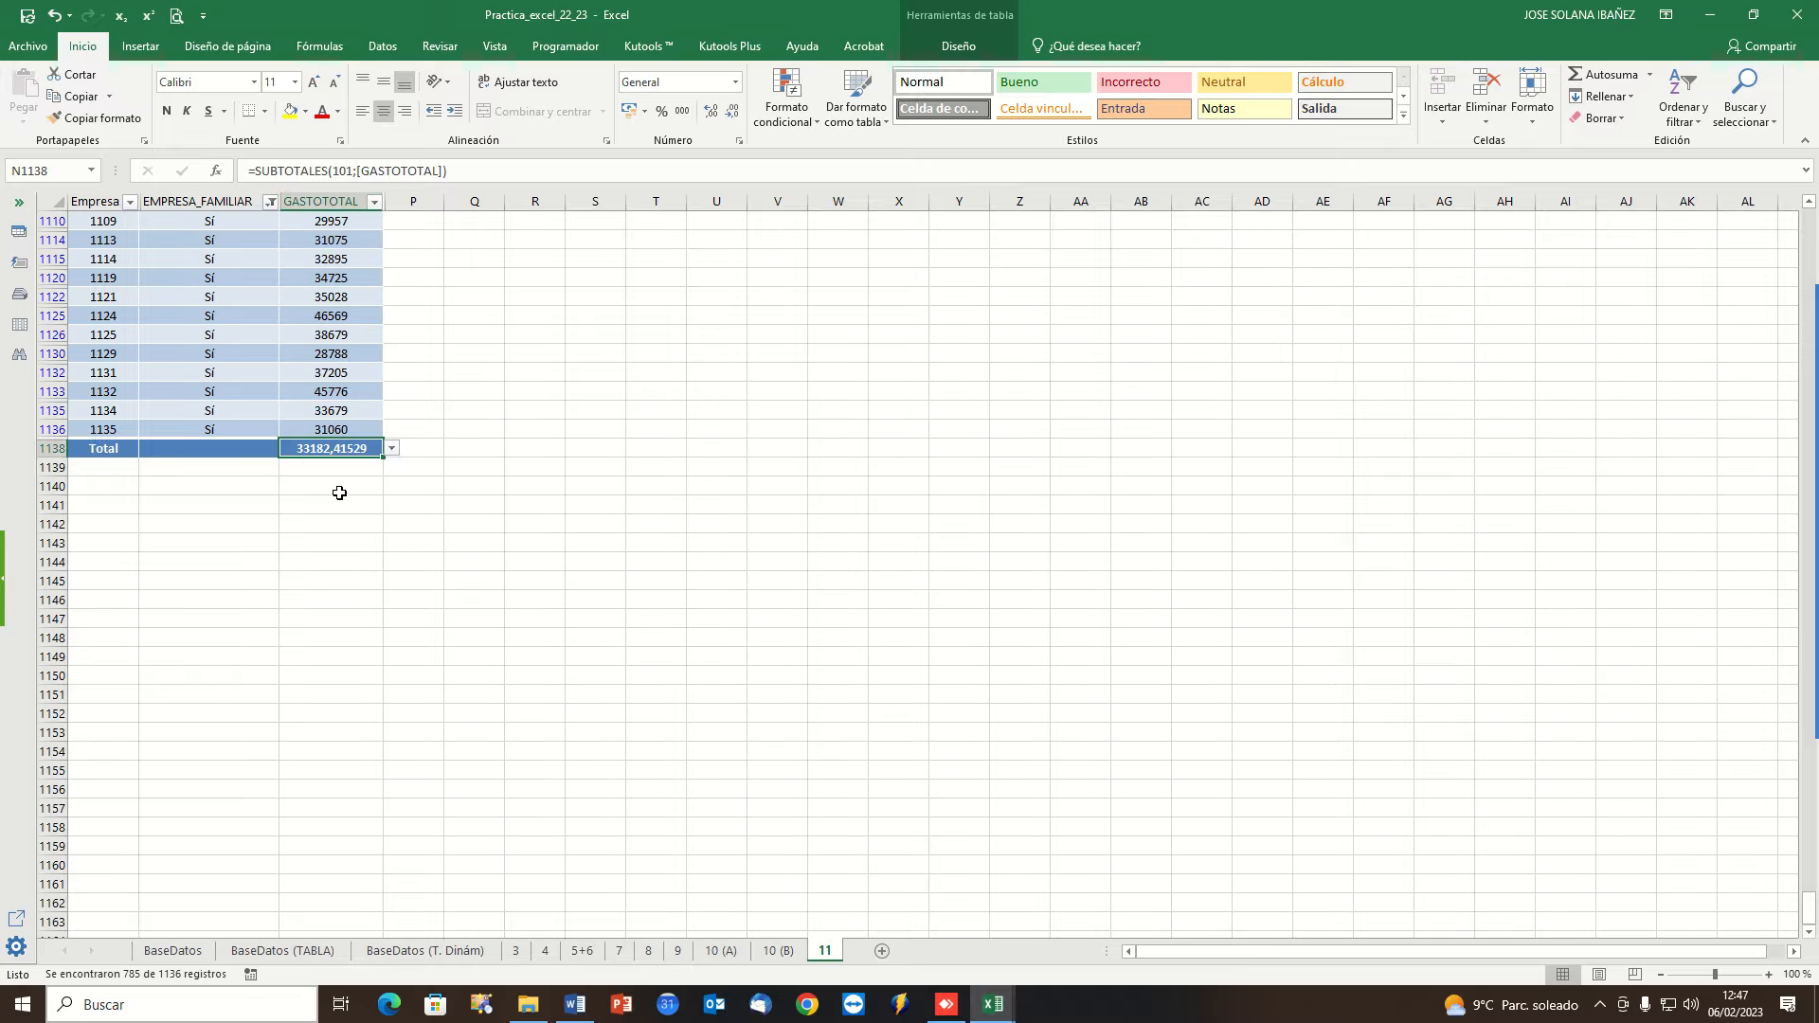
{"action": "scroll", "coordinate": [351, 462], "scroll_direction": "up", "scroll_amount": 20}
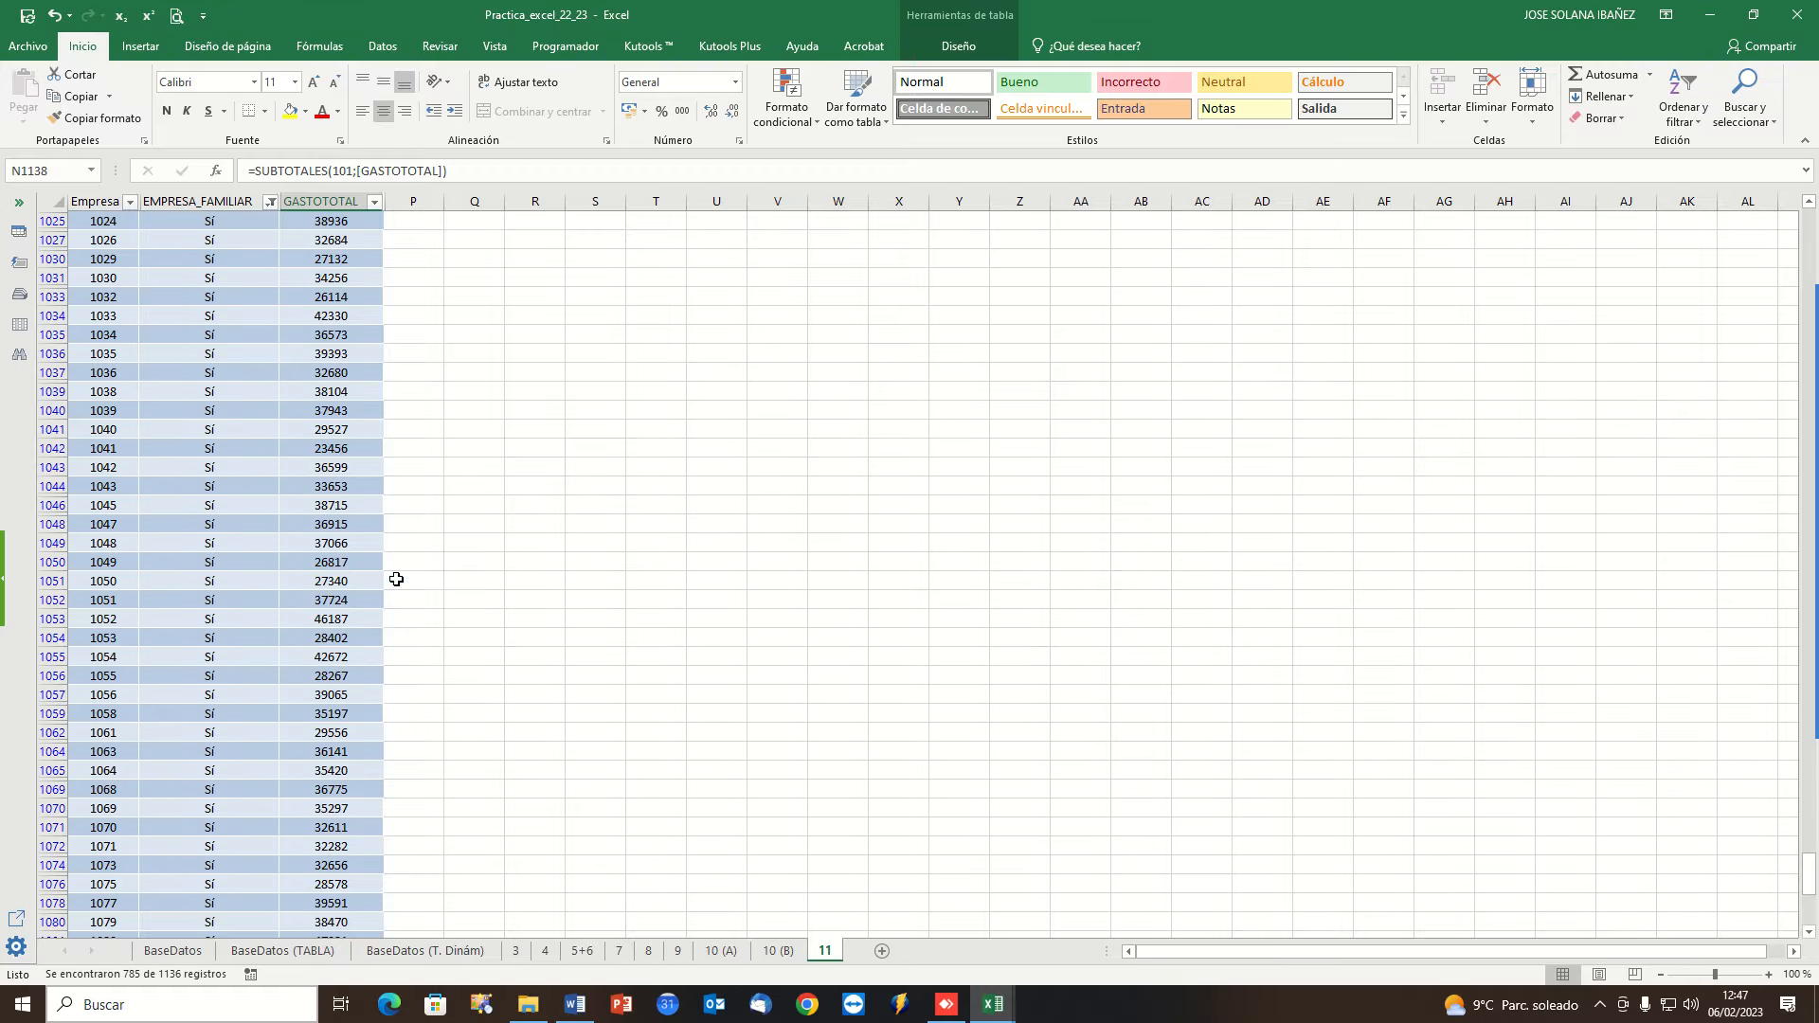
{"action": "mouse_move", "coordinate": [1763, 526]}
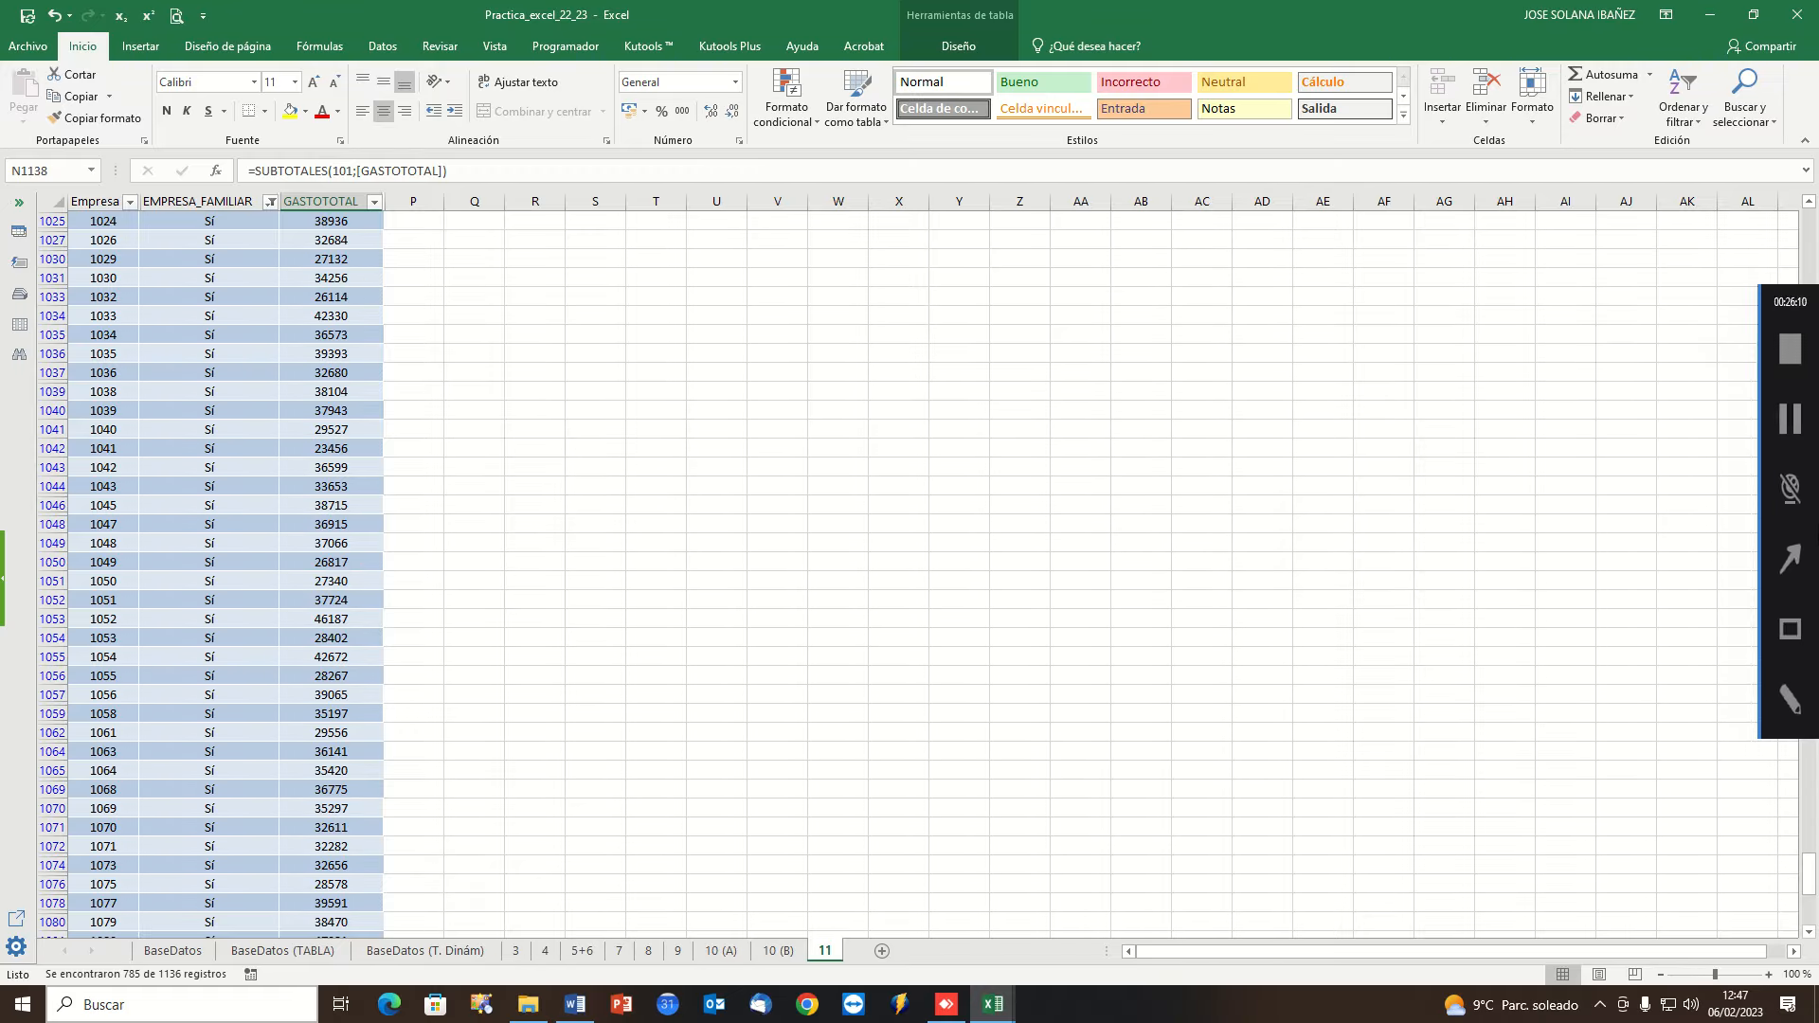
{"action": "left_click", "coordinate": [1779, 434]}
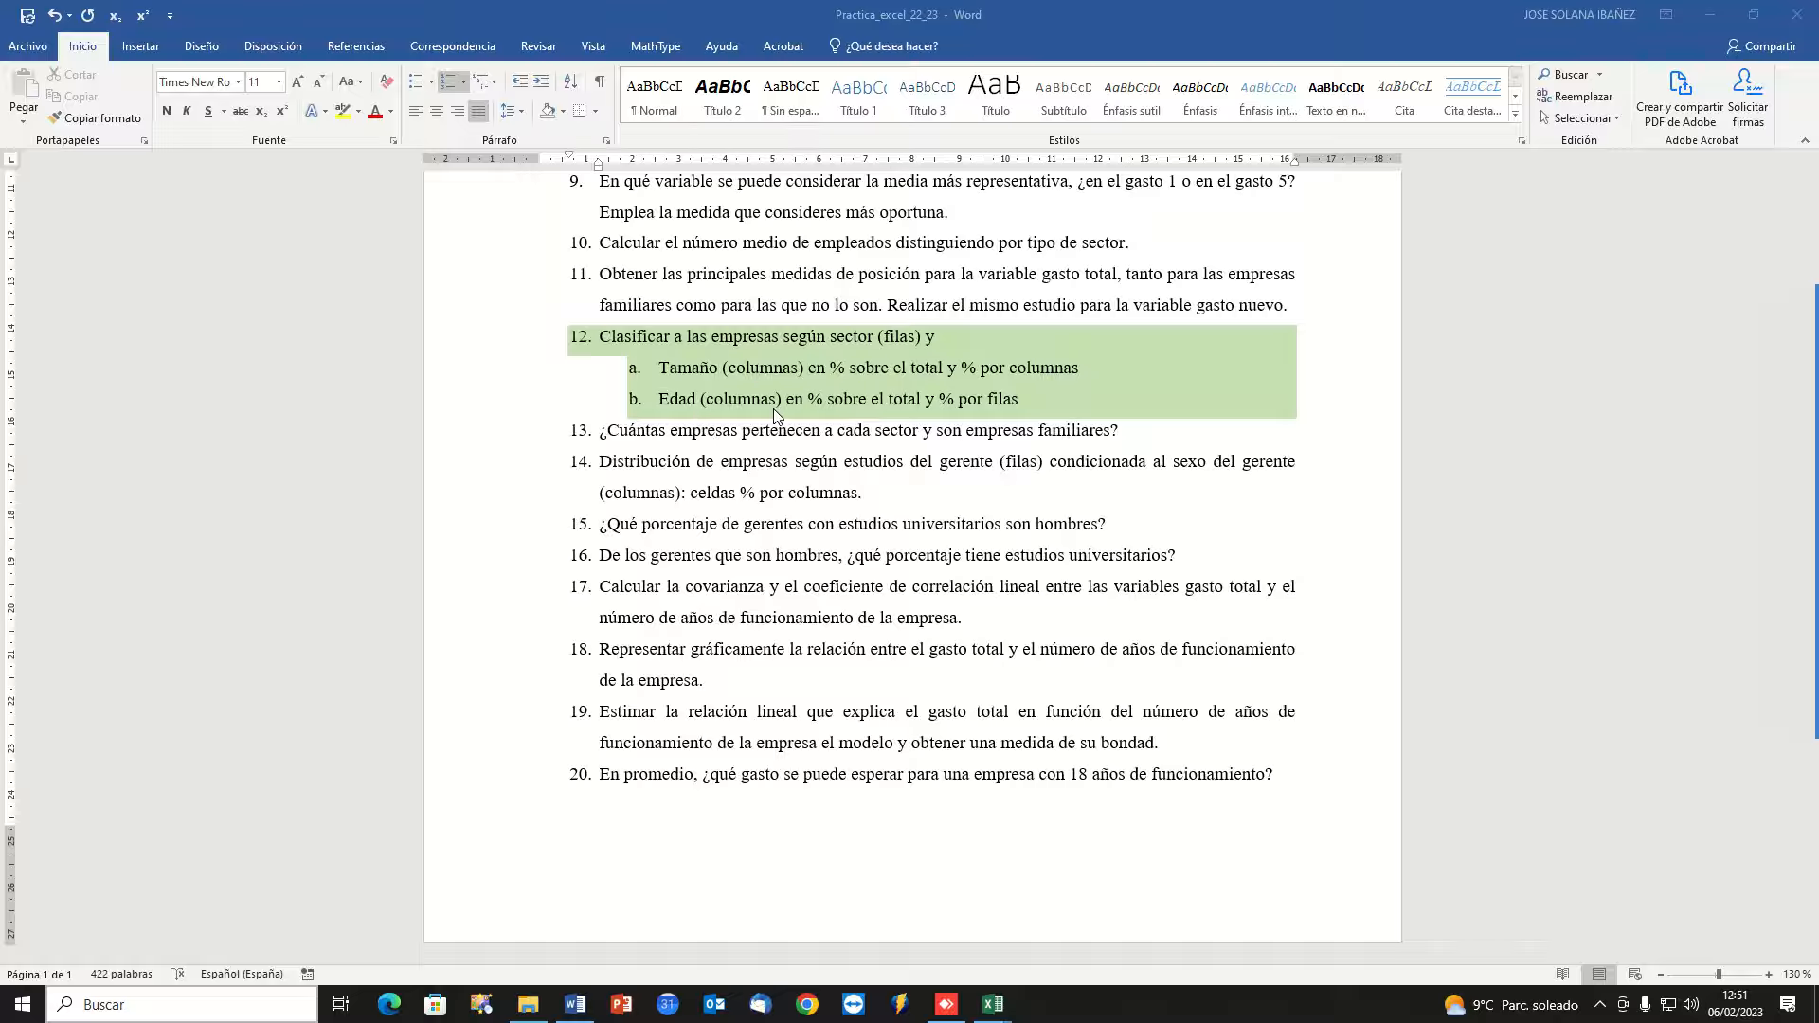
Switch to the Practica_excel_22_23 workbook in Excel, copy the BaseDatos (T. Dinám) sheet after sheet 11 and name the copy 12.
{"action": "mouse_move", "coordinate": [993, 1004]}
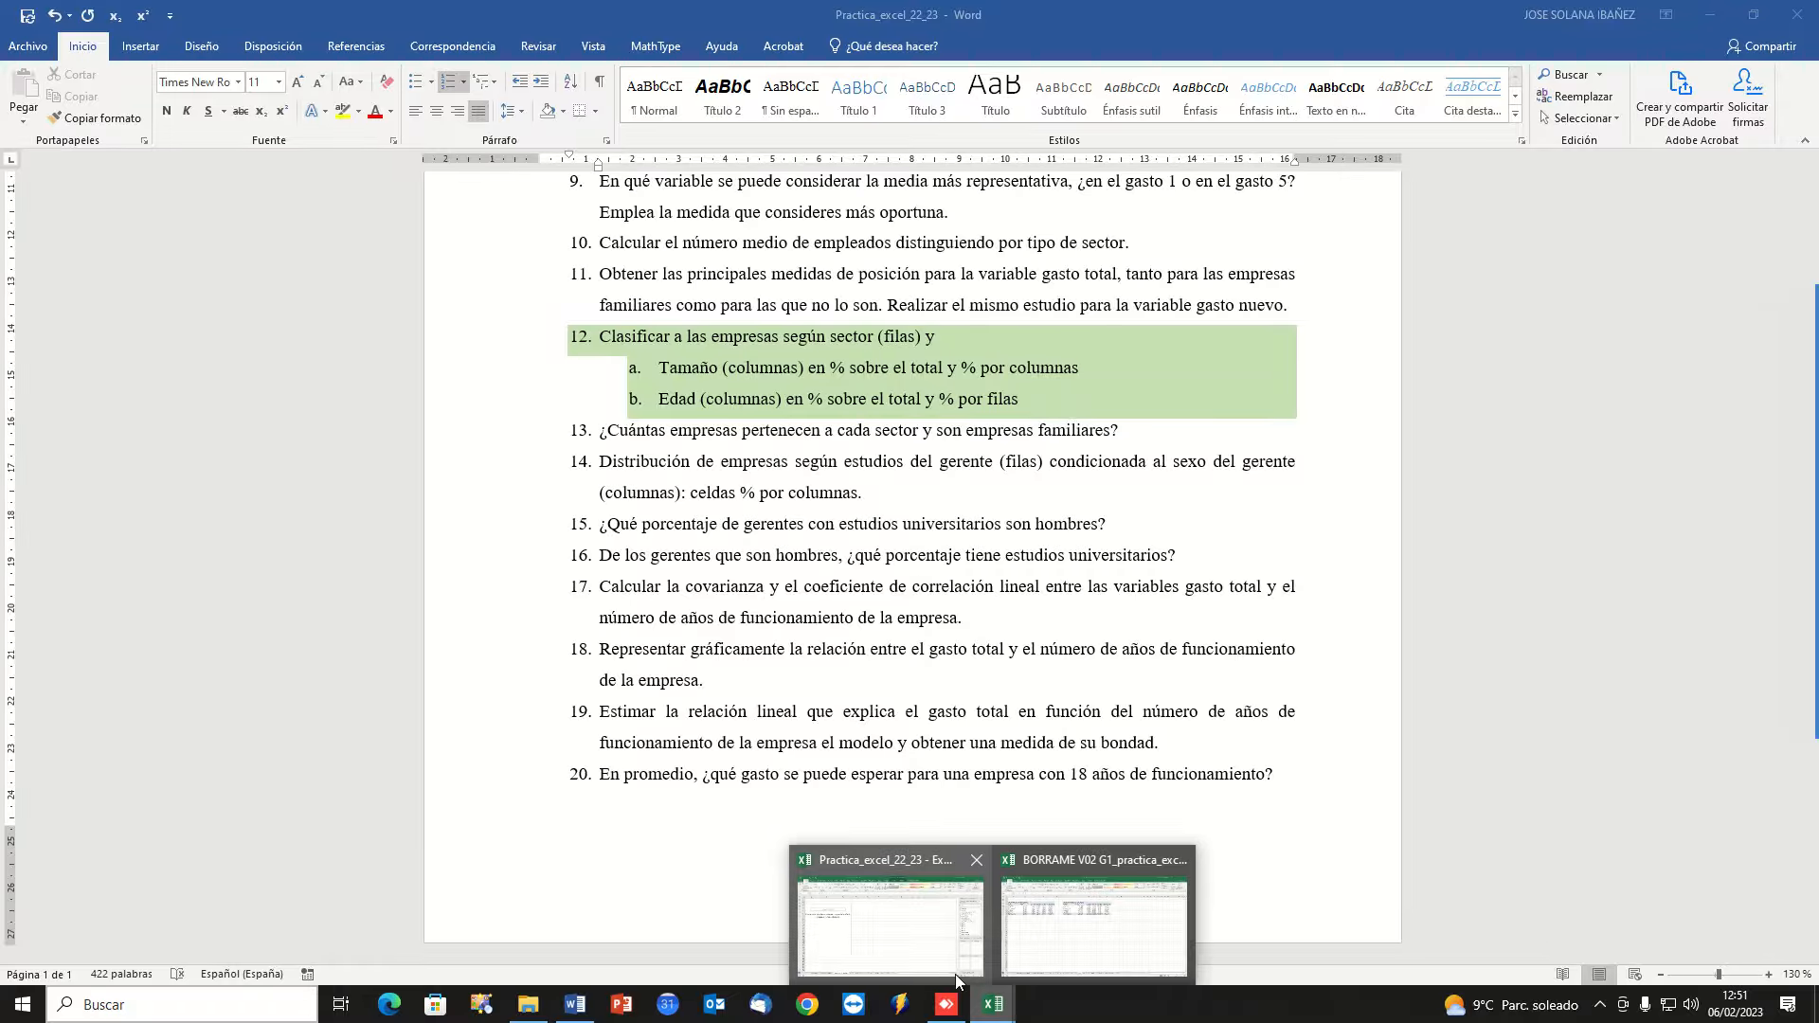
{"action": "left_click", "coordinate": [955, 972]}
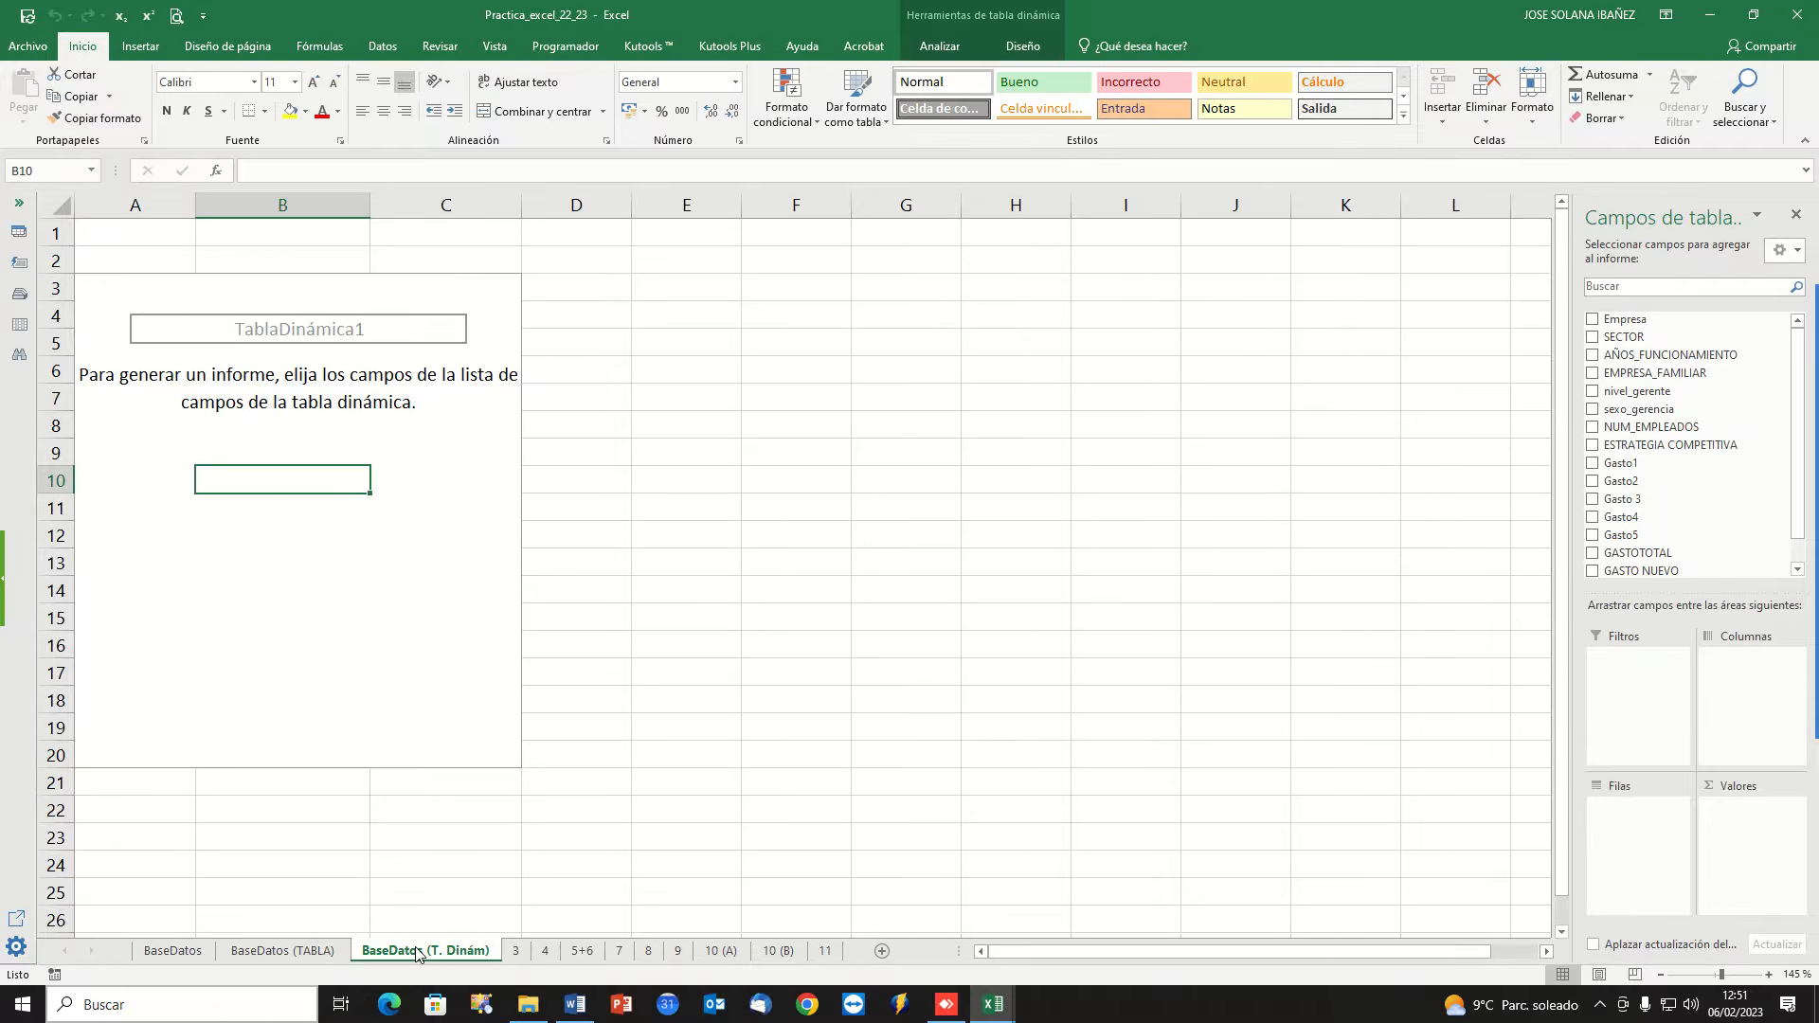
{"action": "left_click_drag", "start_coordinate": [417, 952], "coordinate": [850, 957]}
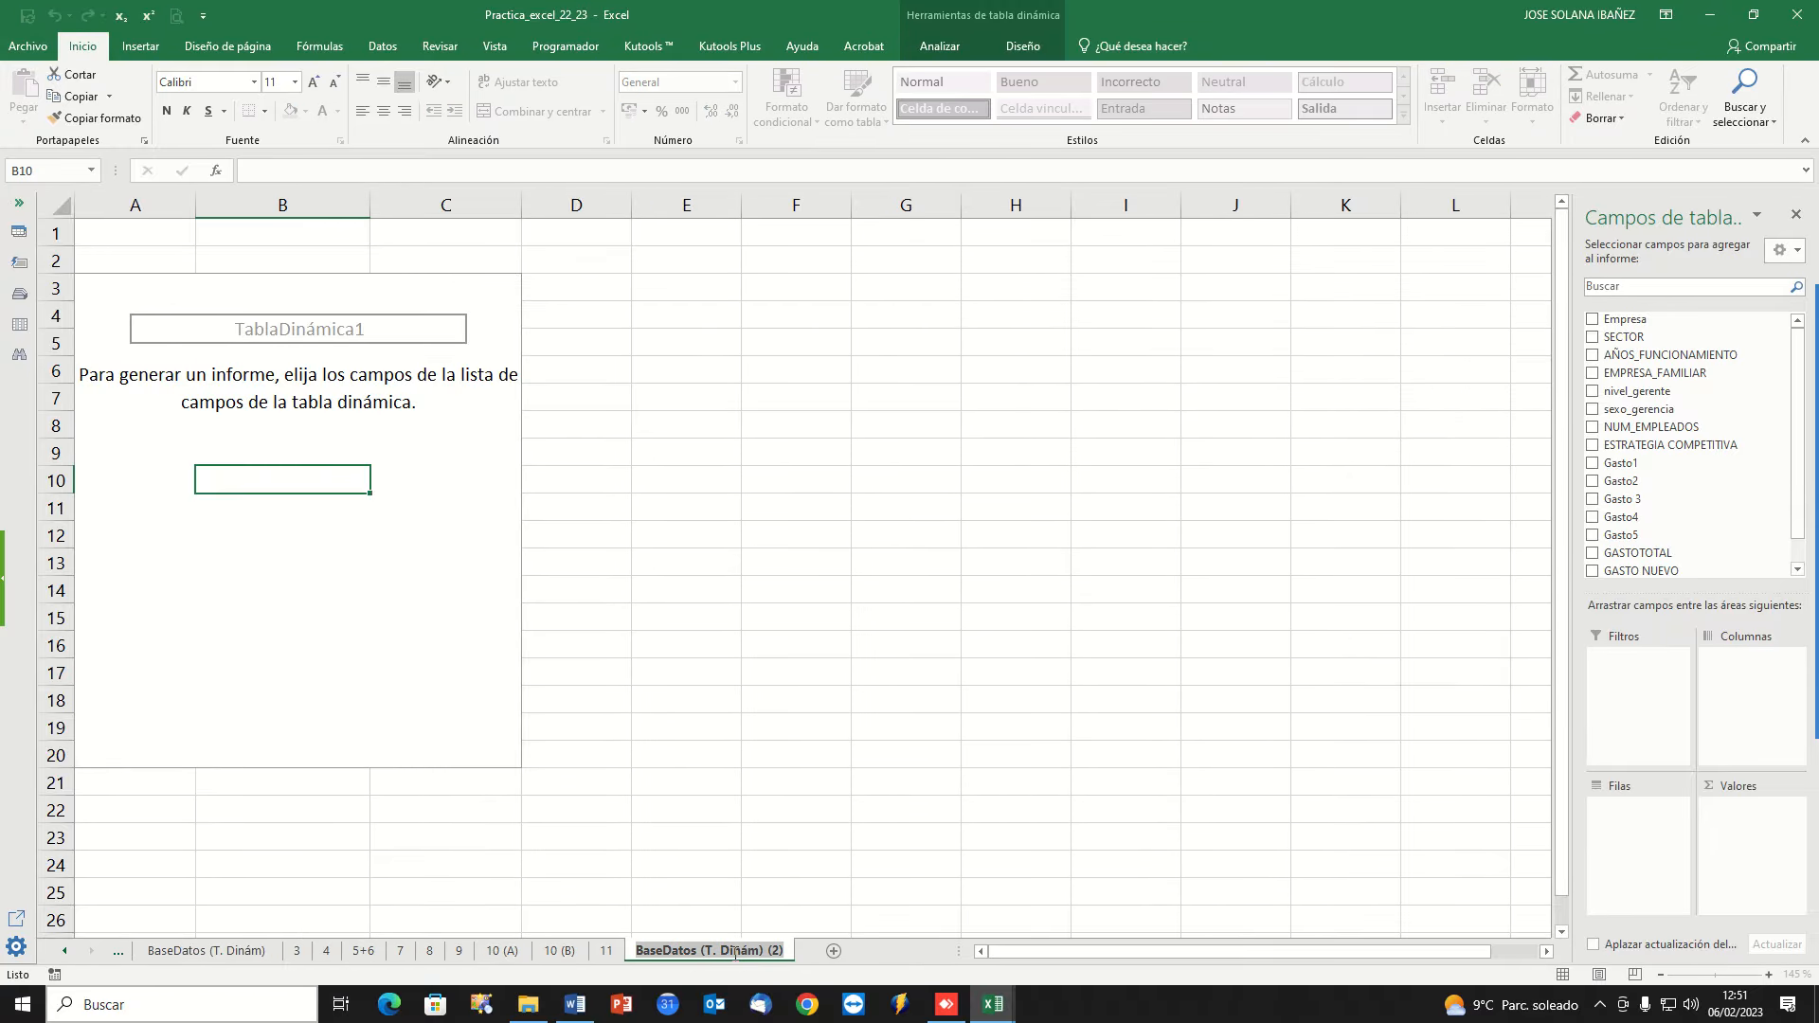
{"action": "type", "text": "12"}
{"action": "key", "text": "Return"}
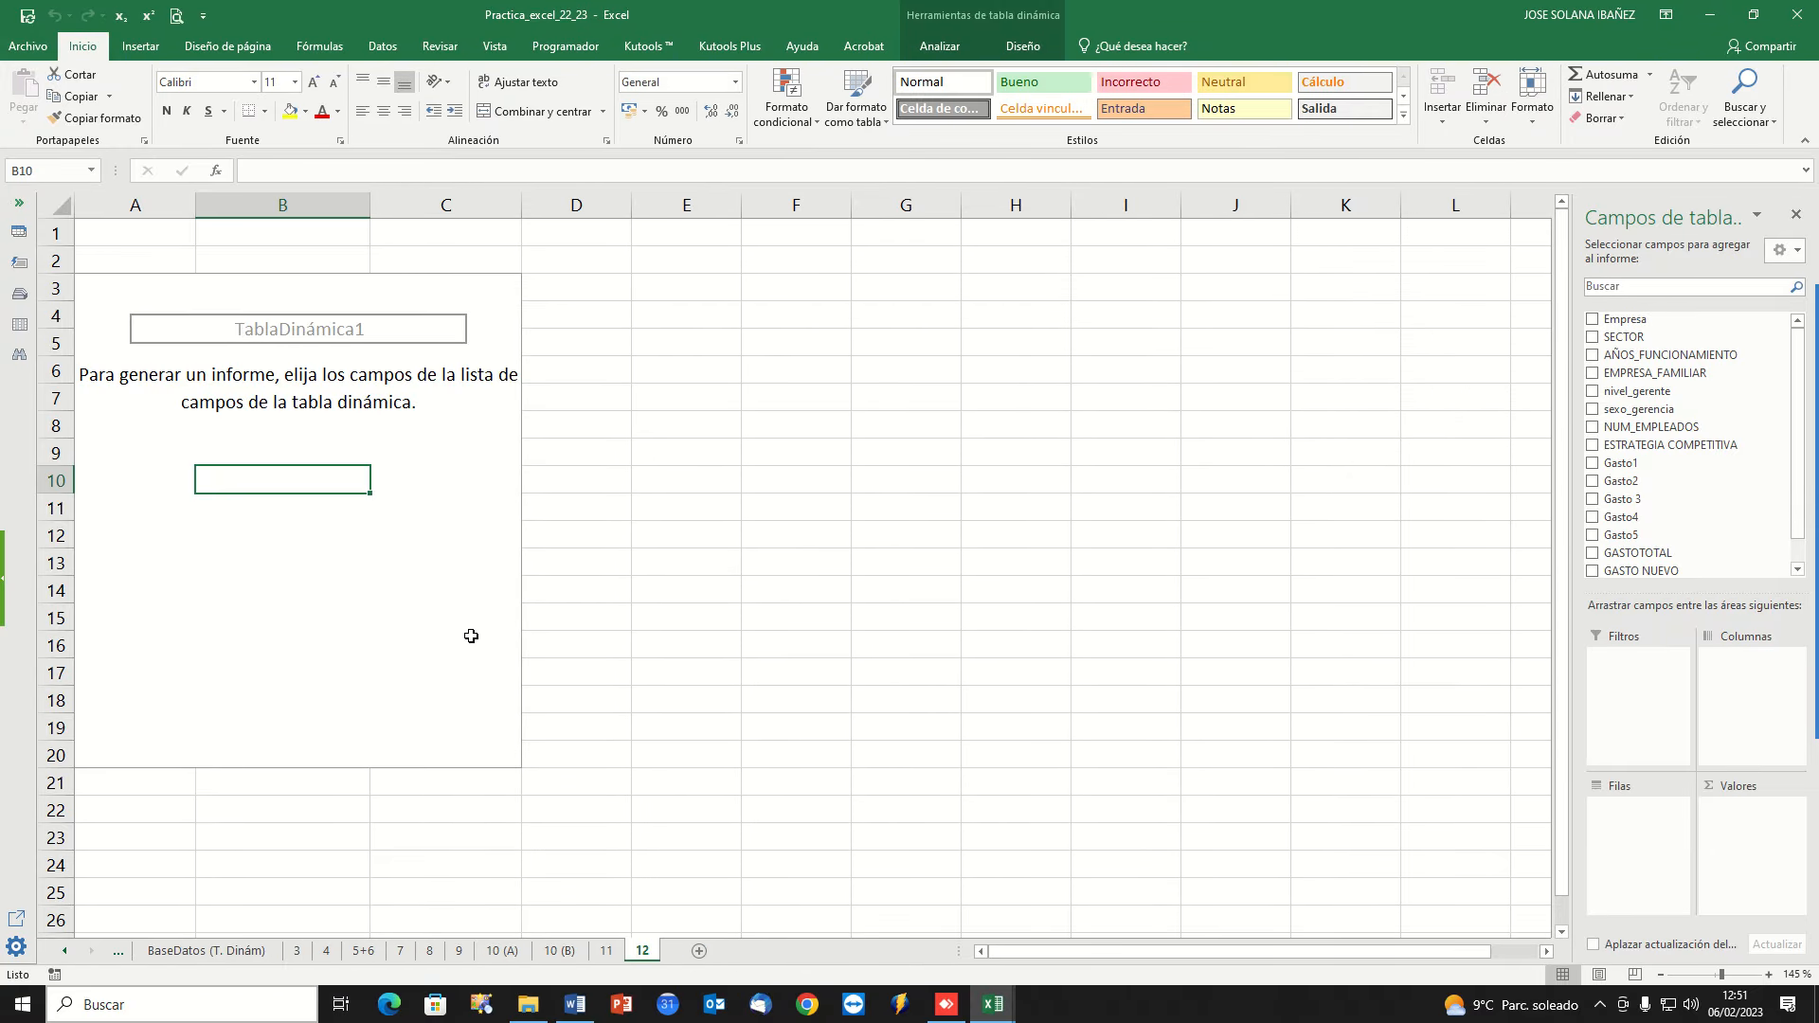
Build the pivot table on sheet 12 with SECTOR as rows, NUM_EMPLEADOS as columns and Empresa as values.
{"action": "left_click", "coordinate": [439, 456]}
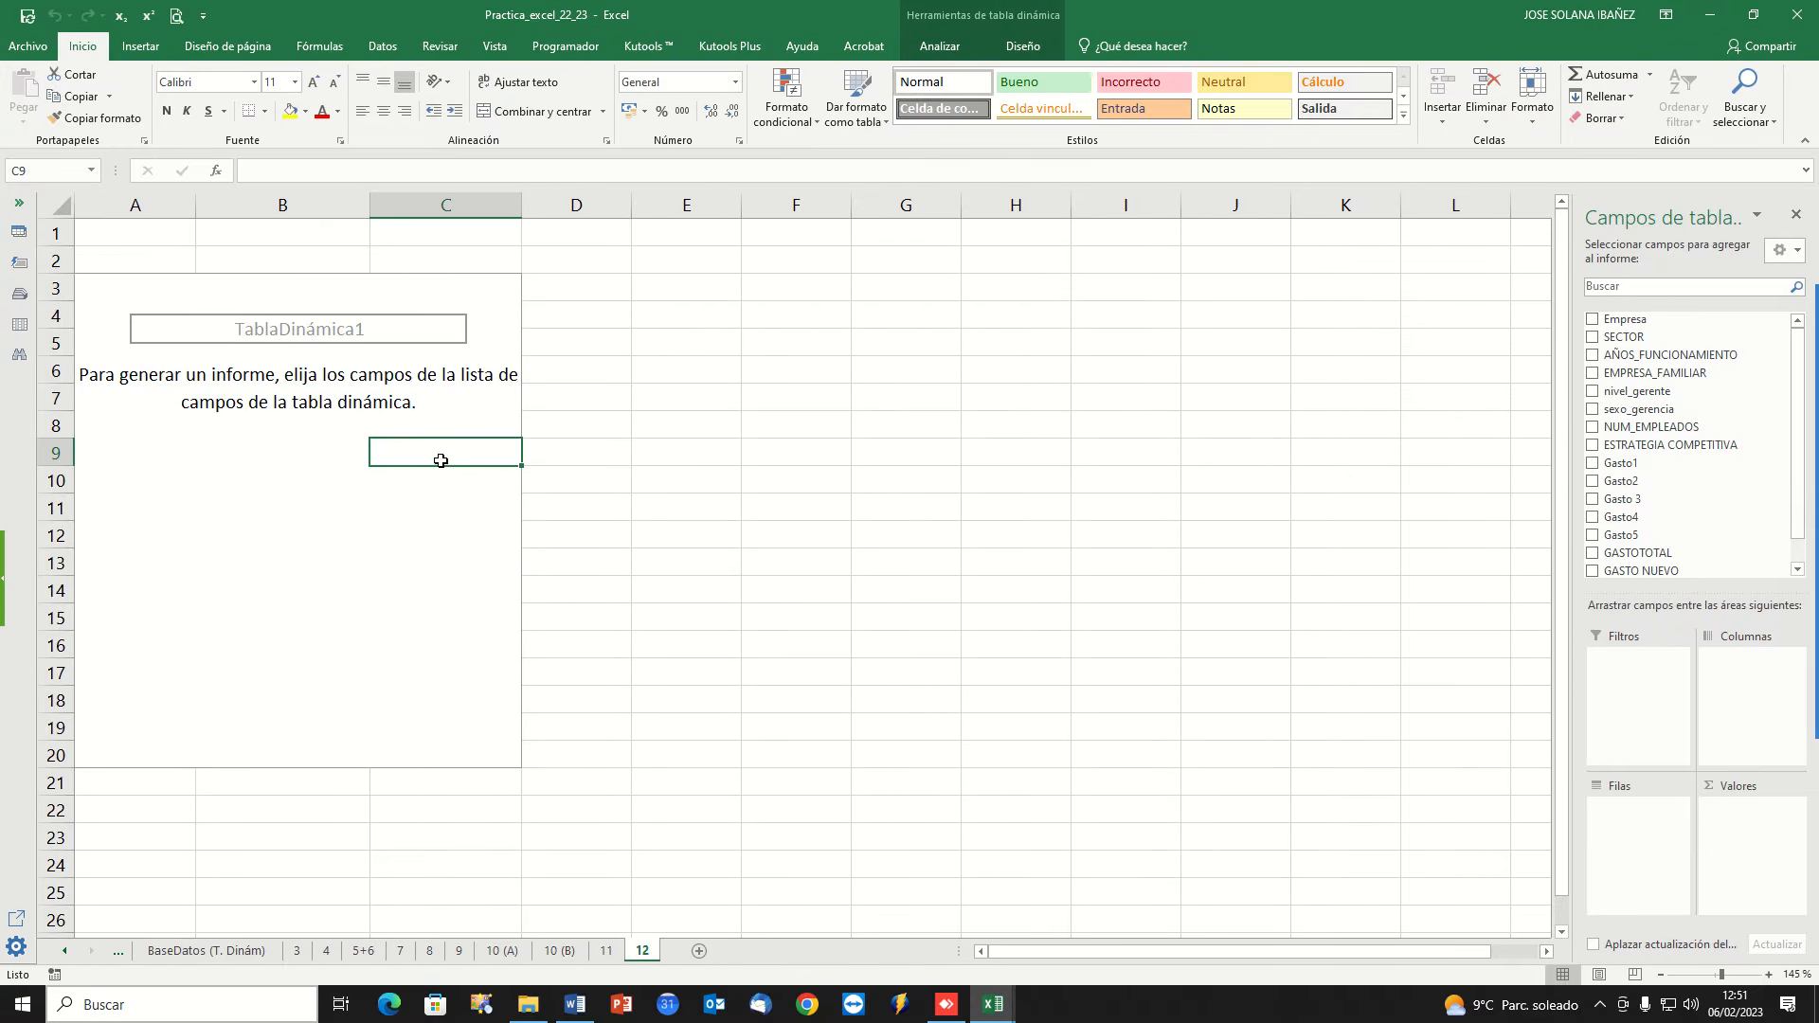
{"action": "left_click", "coordinate": [1594, 321]}
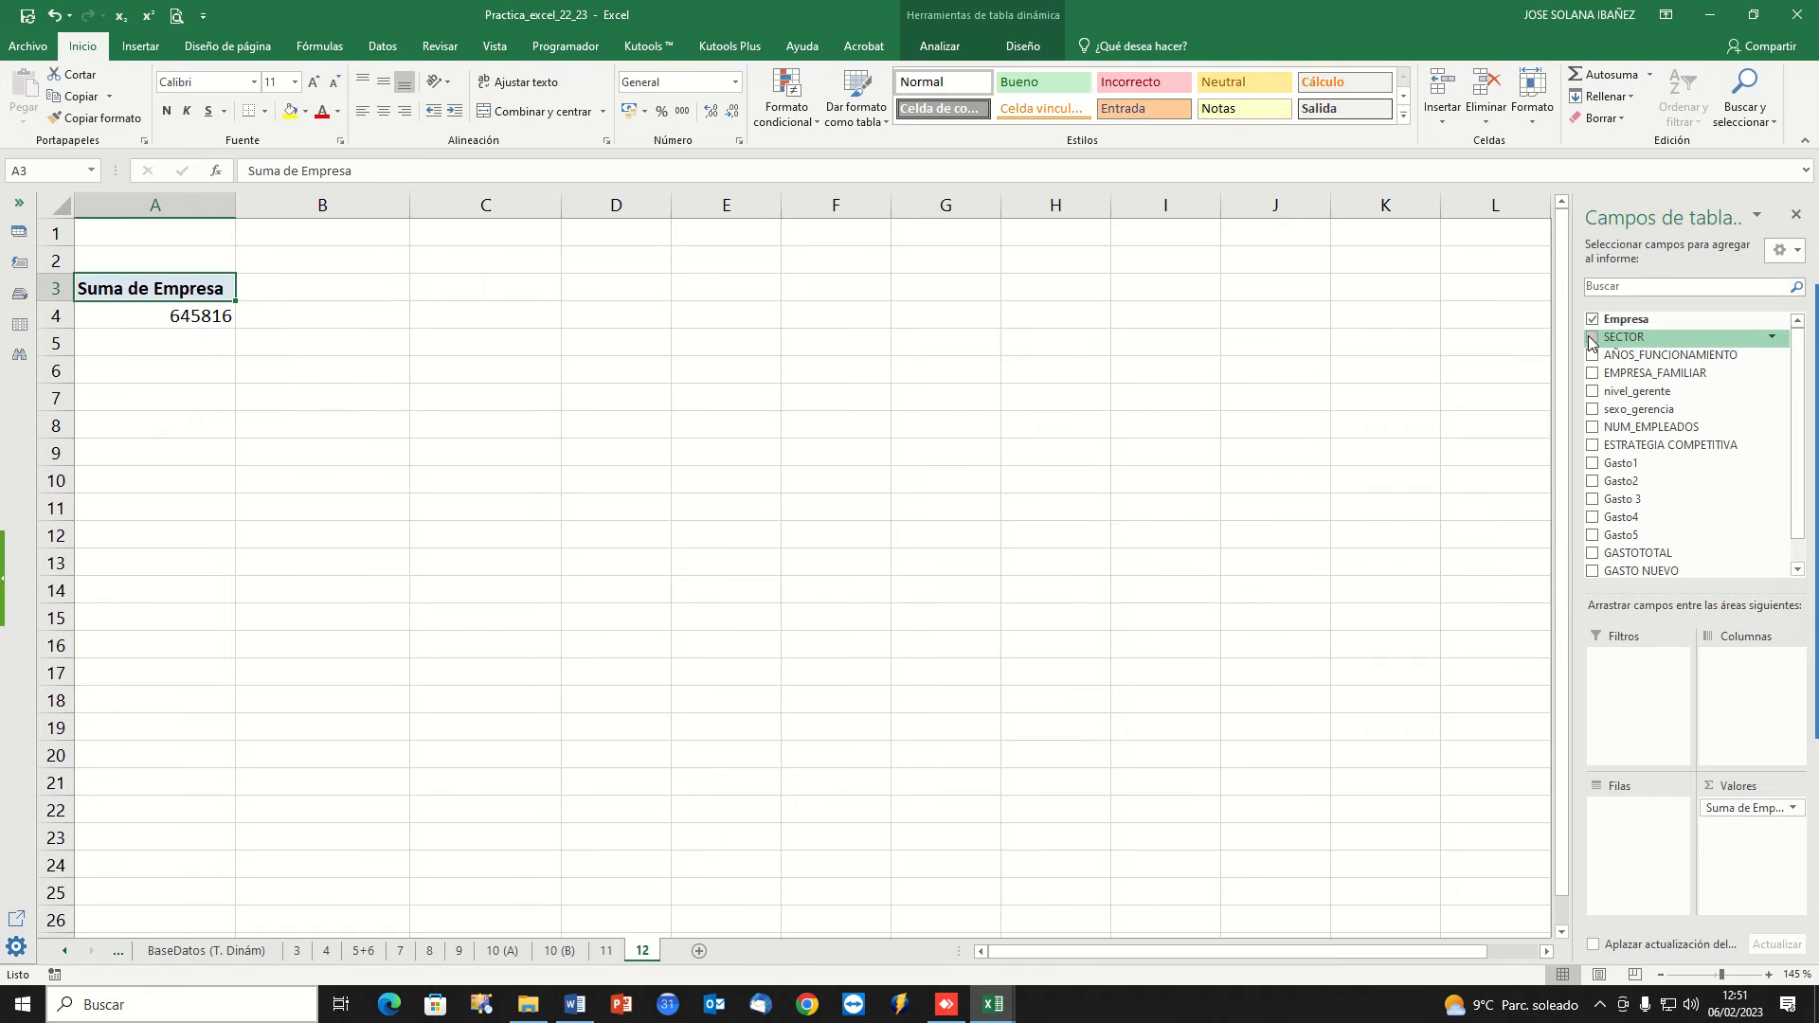
{"action": "left_click", "coordinate": [1592, 340]}
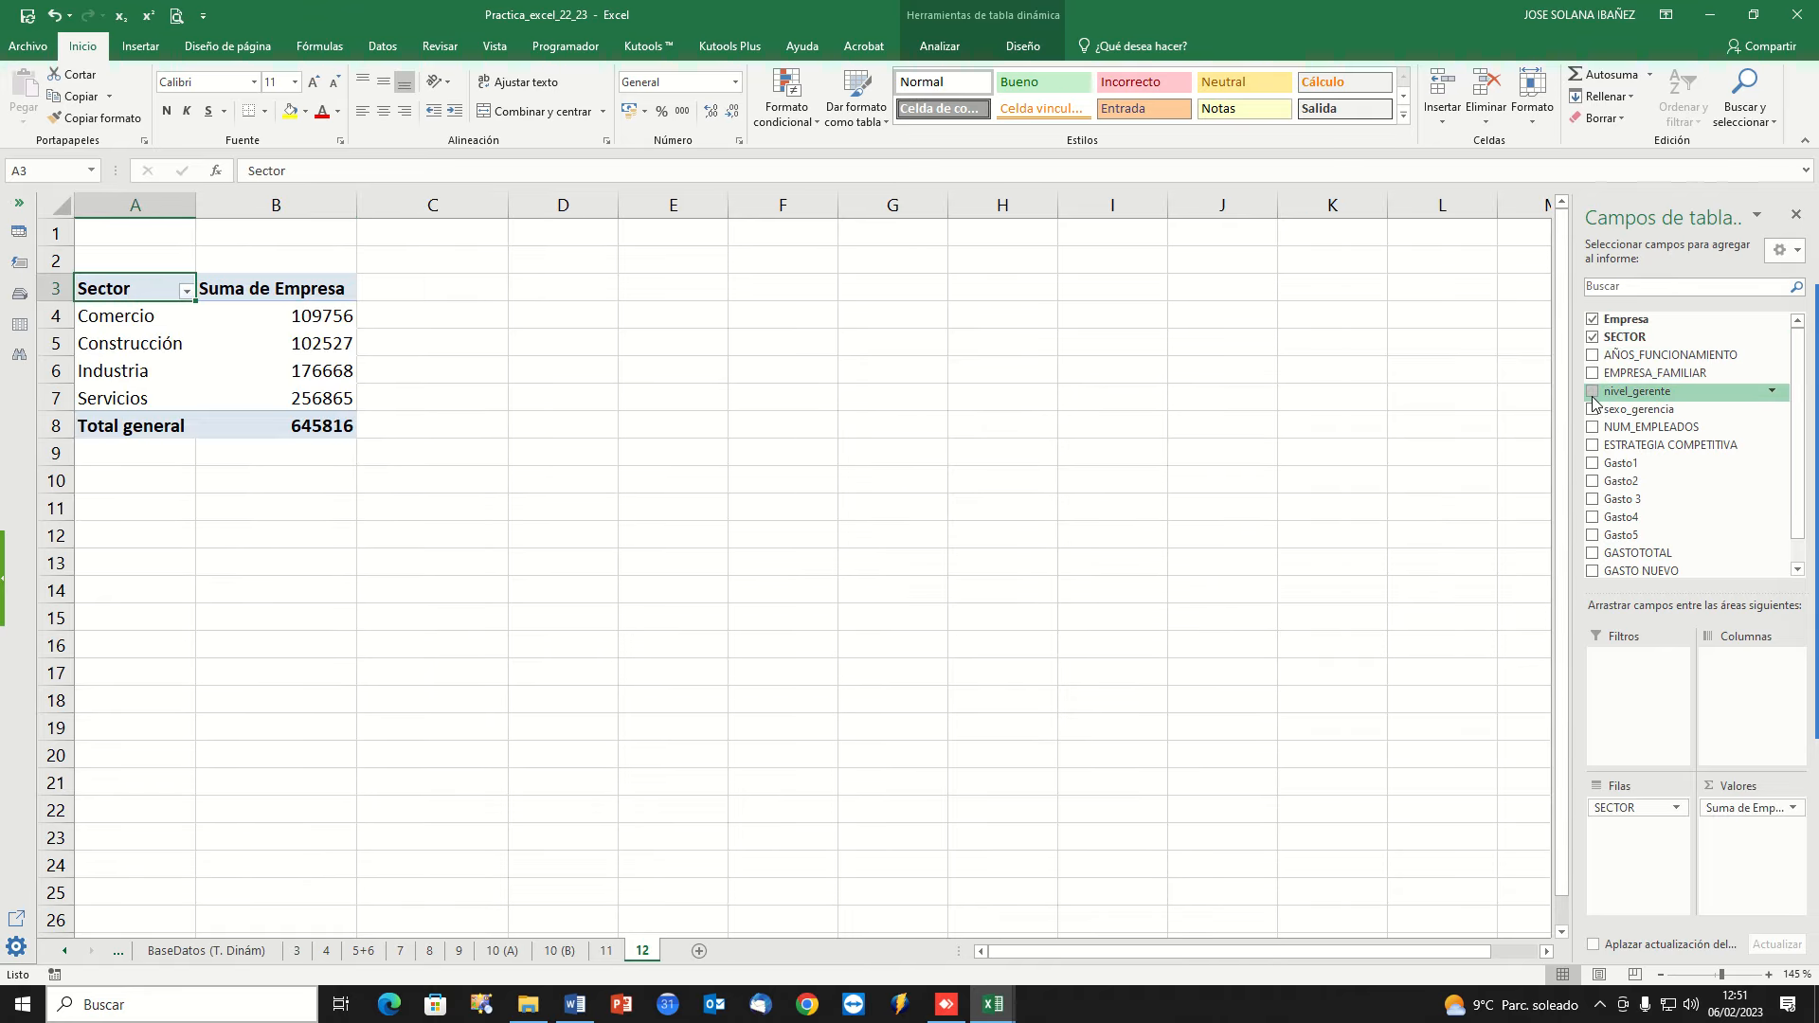
{"action": "left_click", "coordinate": [1592, 427]}
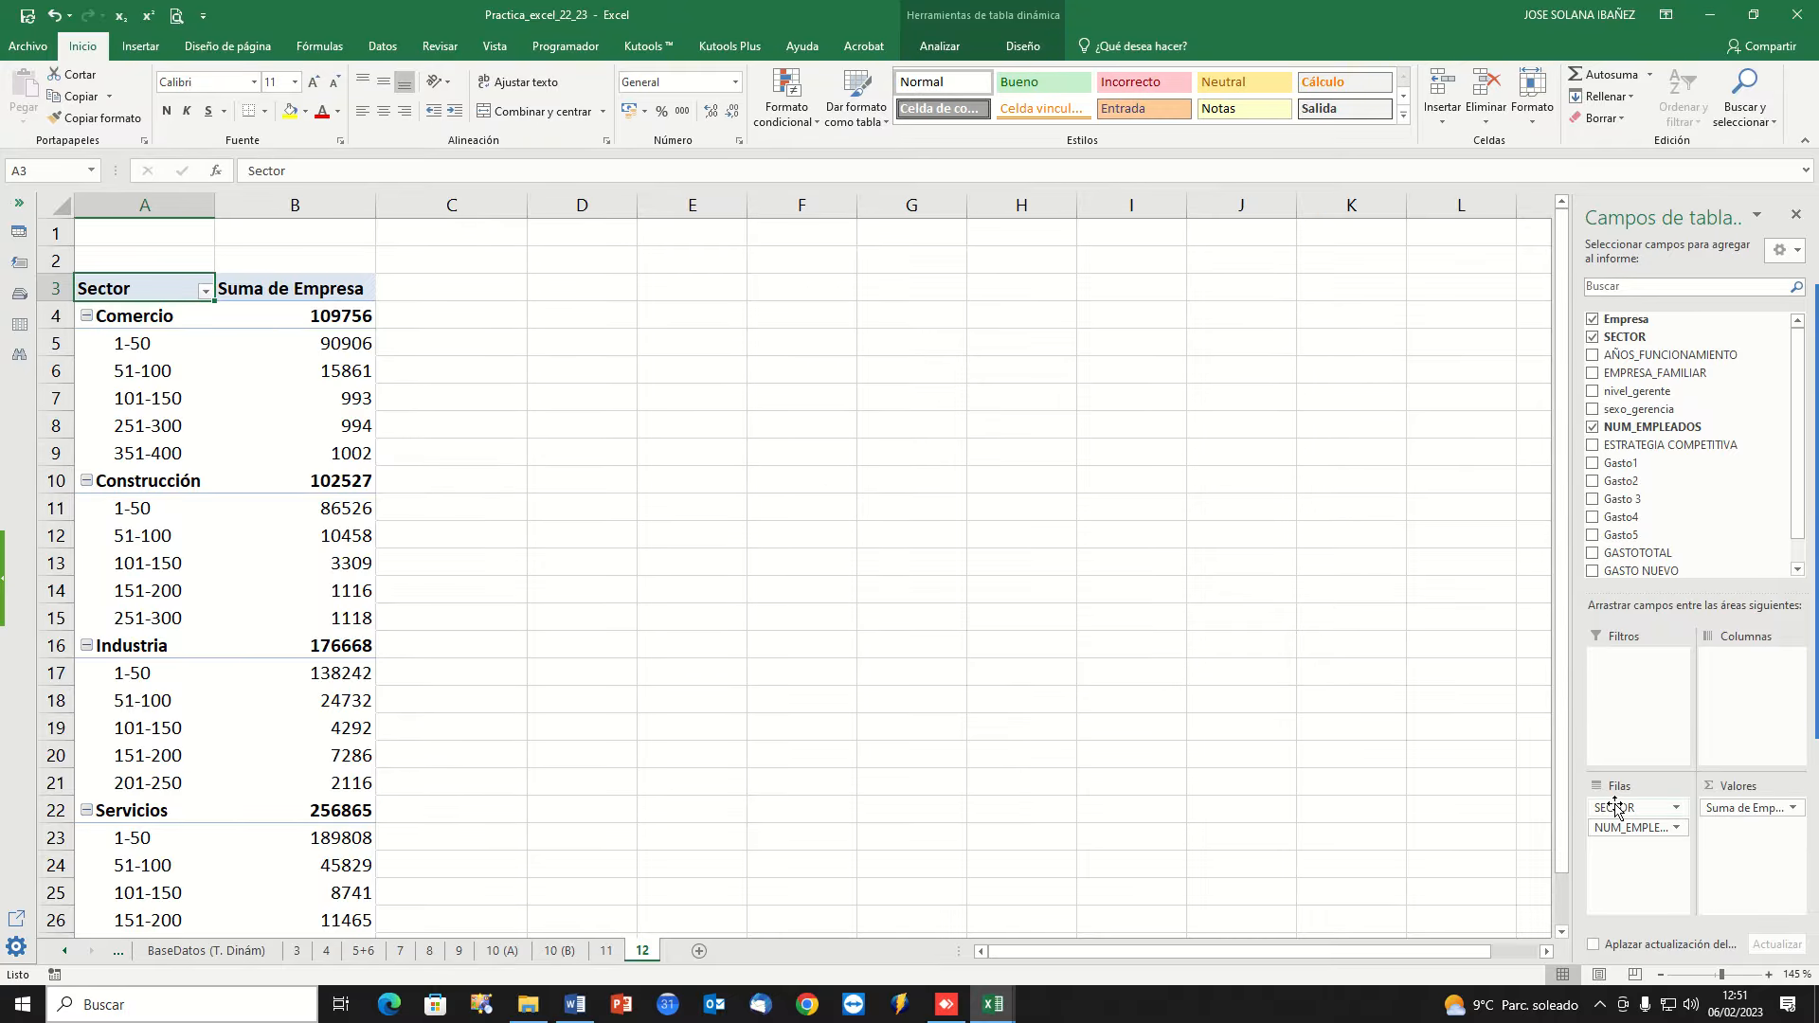
{"action": "left_click_drag", "start_coordinate": [1626, 828], "coordinate": [1751, 666]}
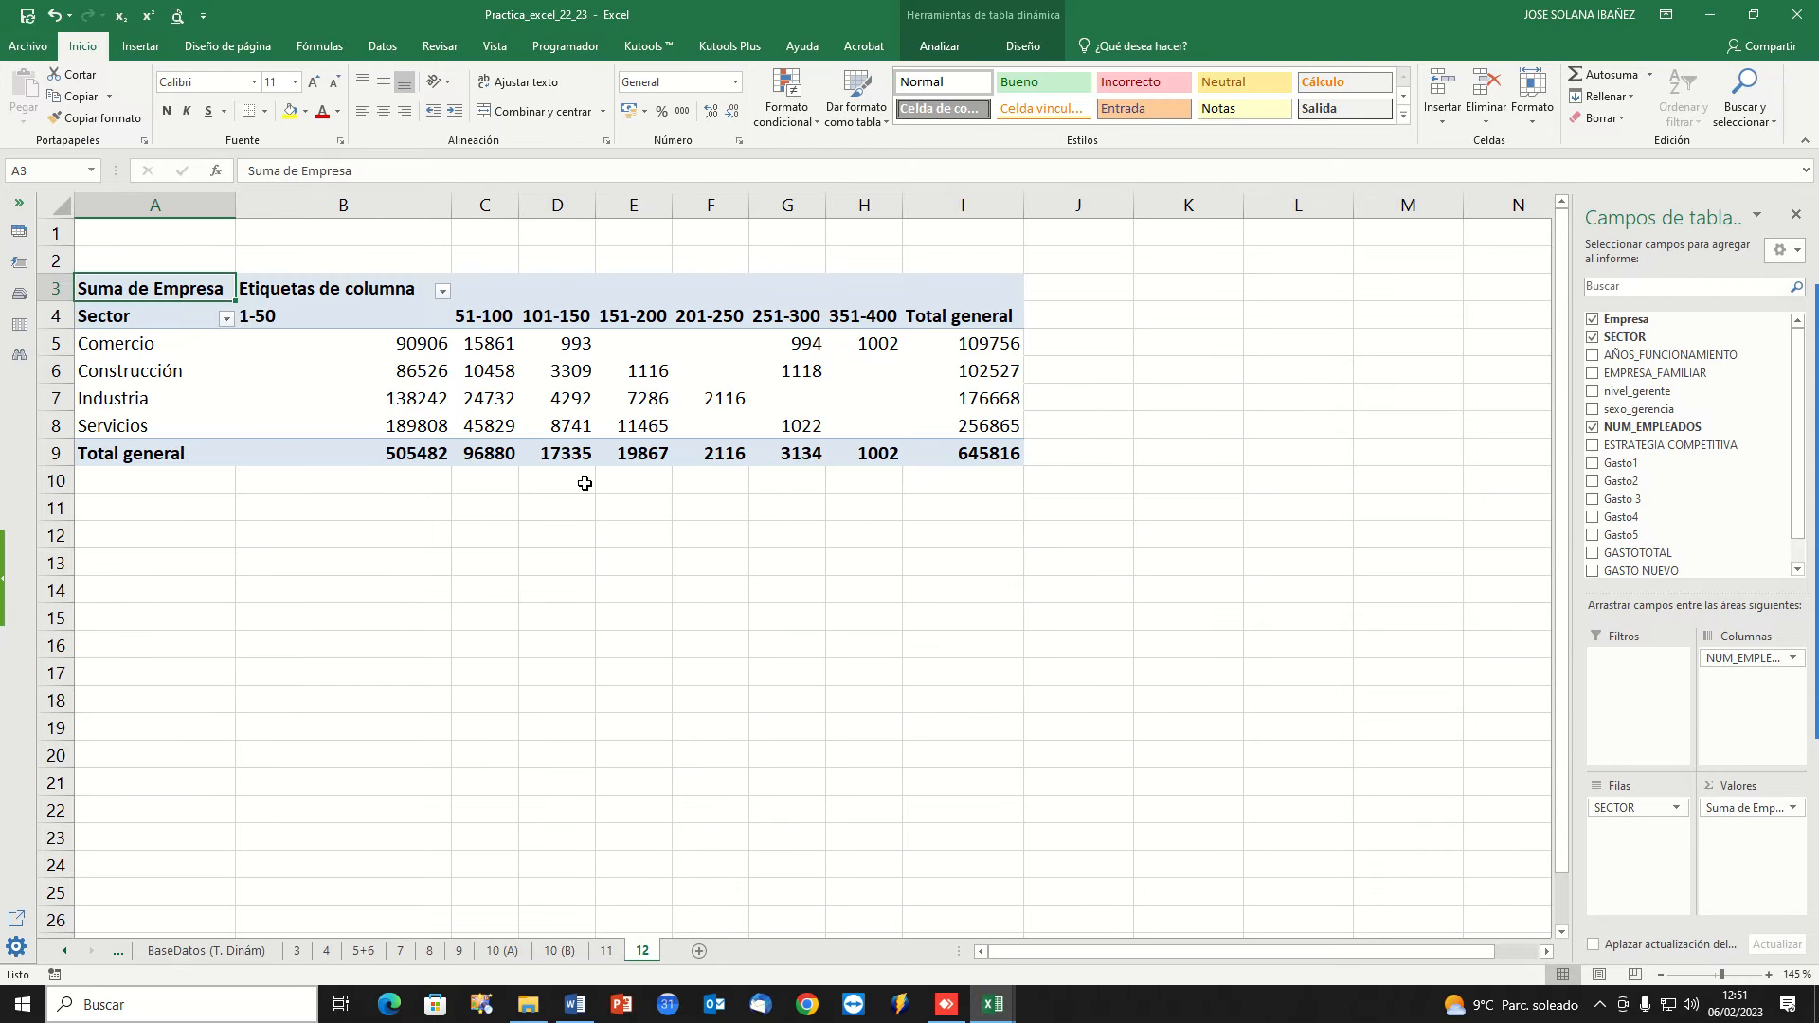
Ungroup the NUM_EMPLEADOS intervals in the pivot table's column labels.
{"action": "right_click", "coordinate": [540, 314]}
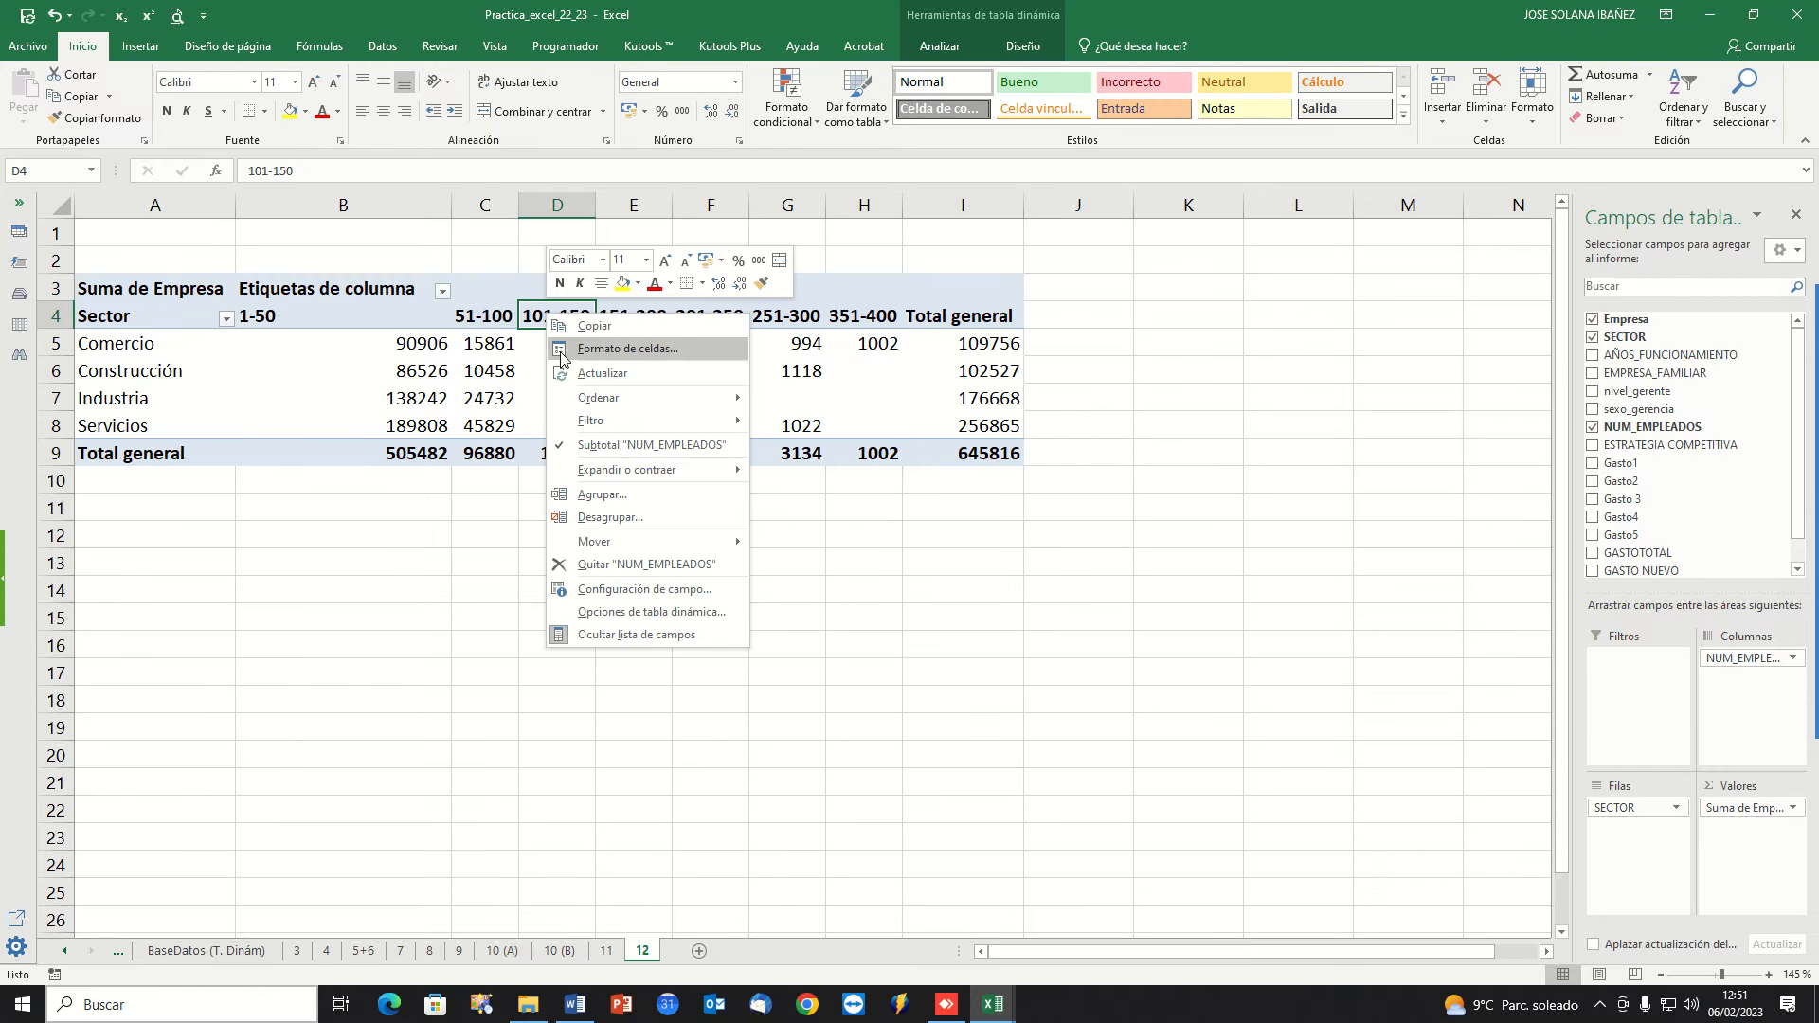
{"action": "left_click", "coordinate": [617, 517]}
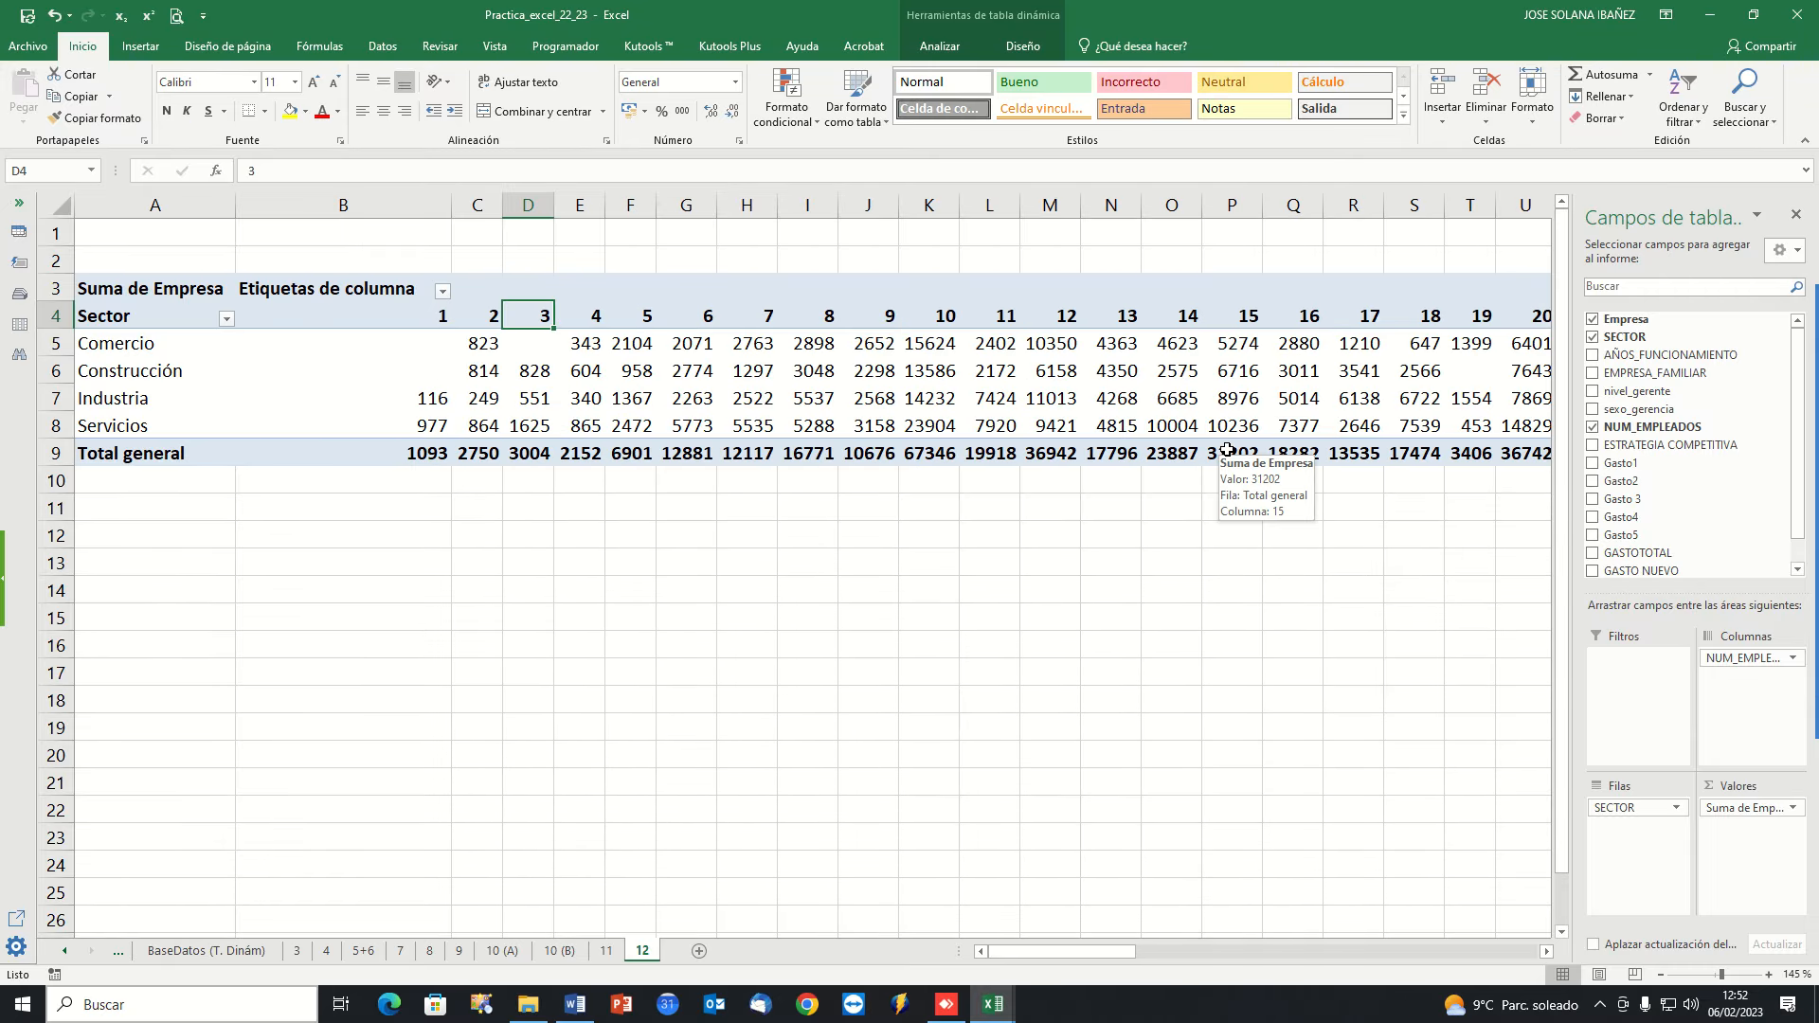
{"action": "left_click", "coordinate": [201, 311]}
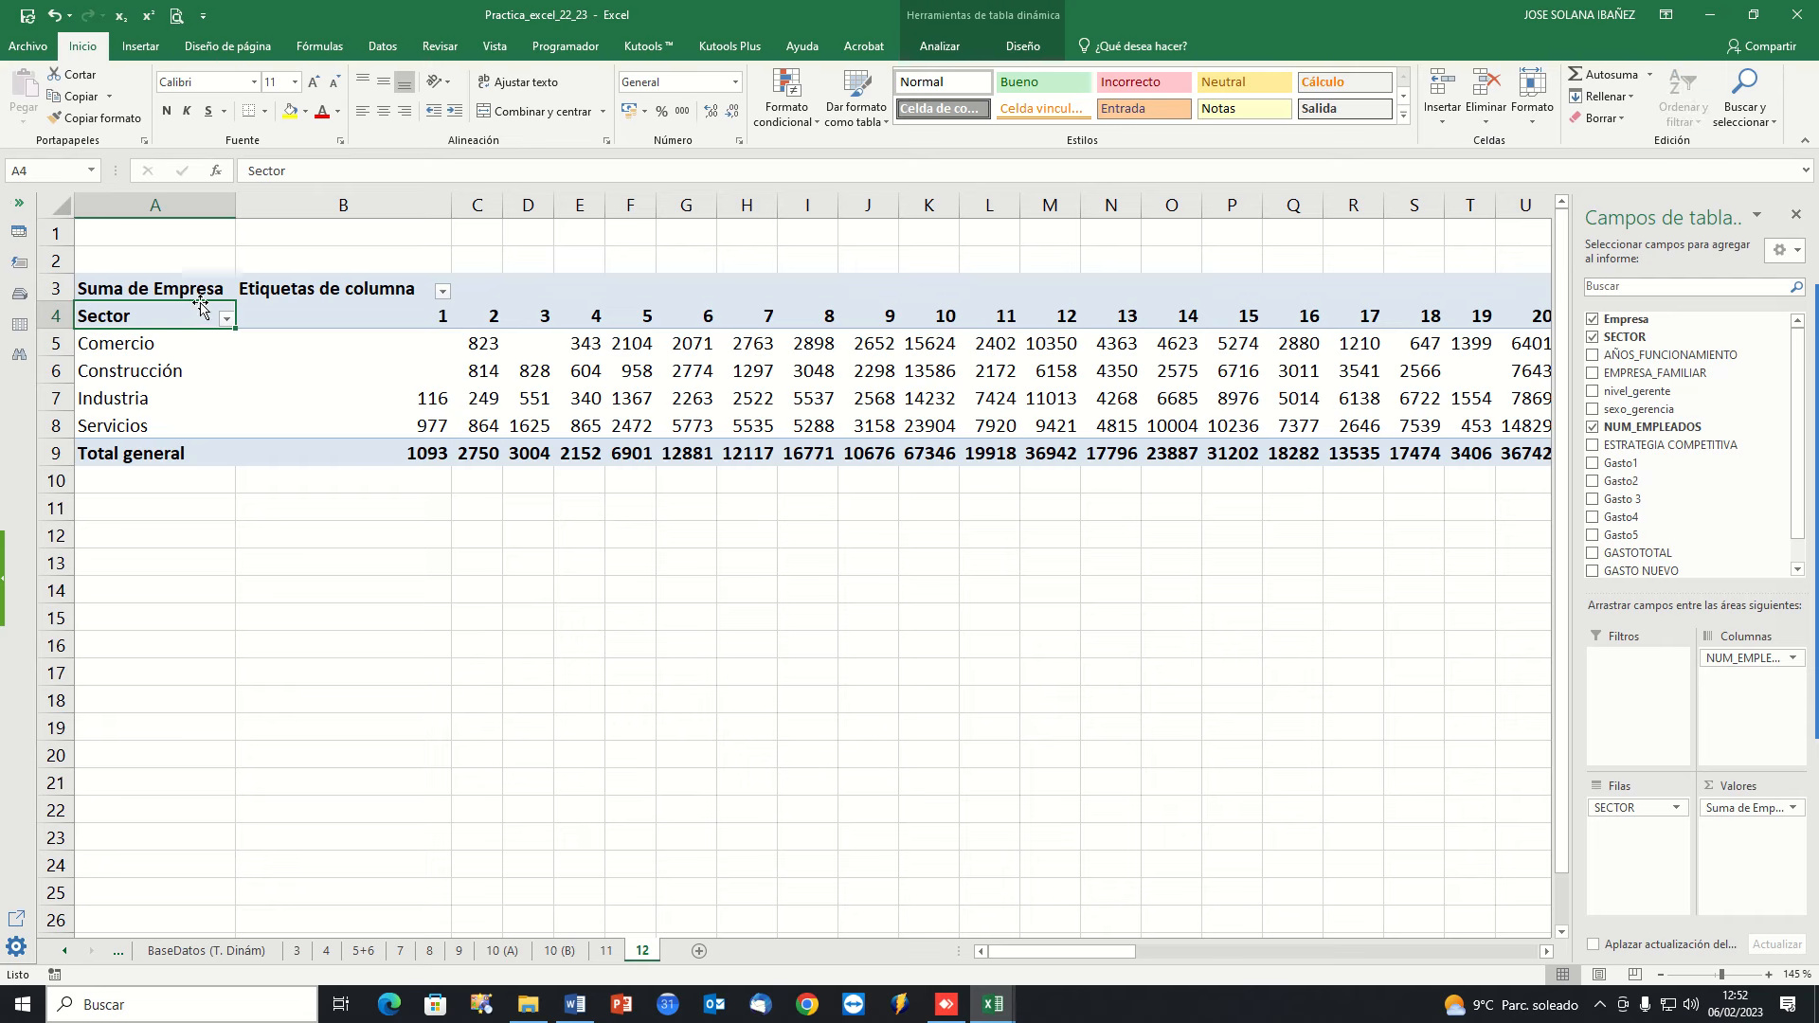
Rename the pivot table's column labels header as "Nº Empl." and fit column B to its contents.
{"action": "double_click", "coordinate": [284, 286]}
{"action": "triple_click", "coordinate": [291, 287]}
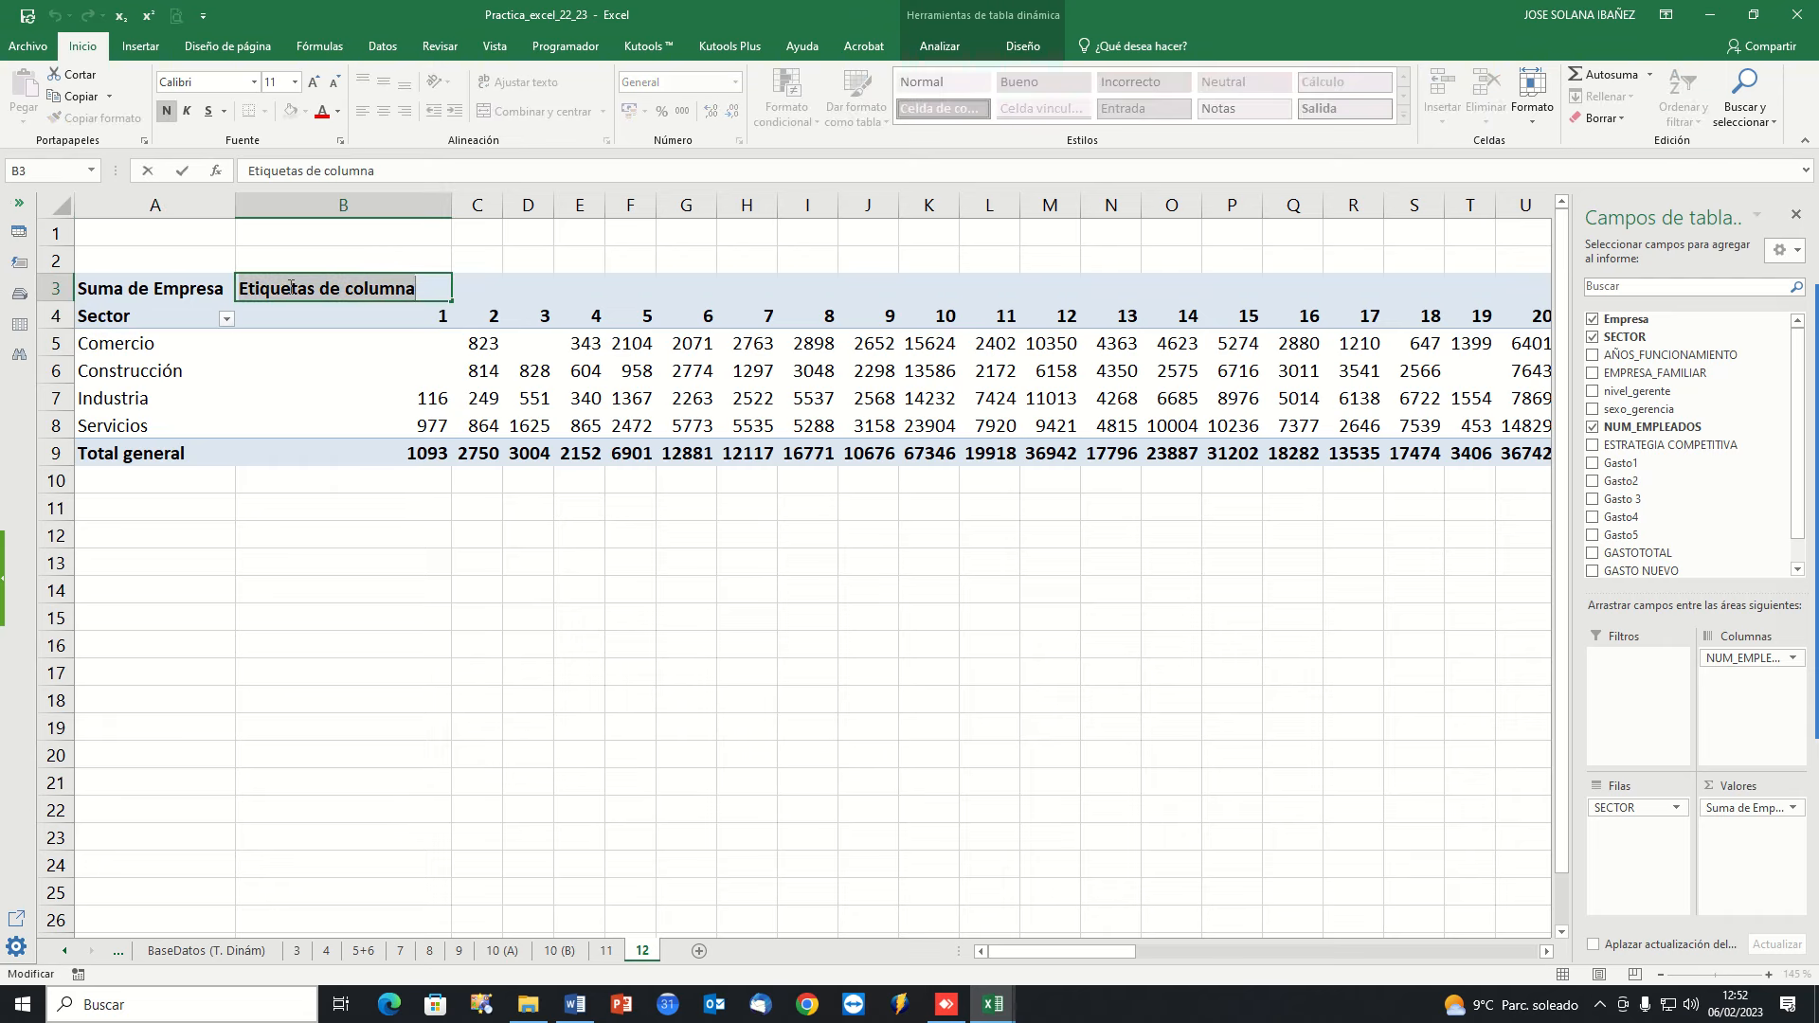
{"action": "type", "text": "Nº Emp"}
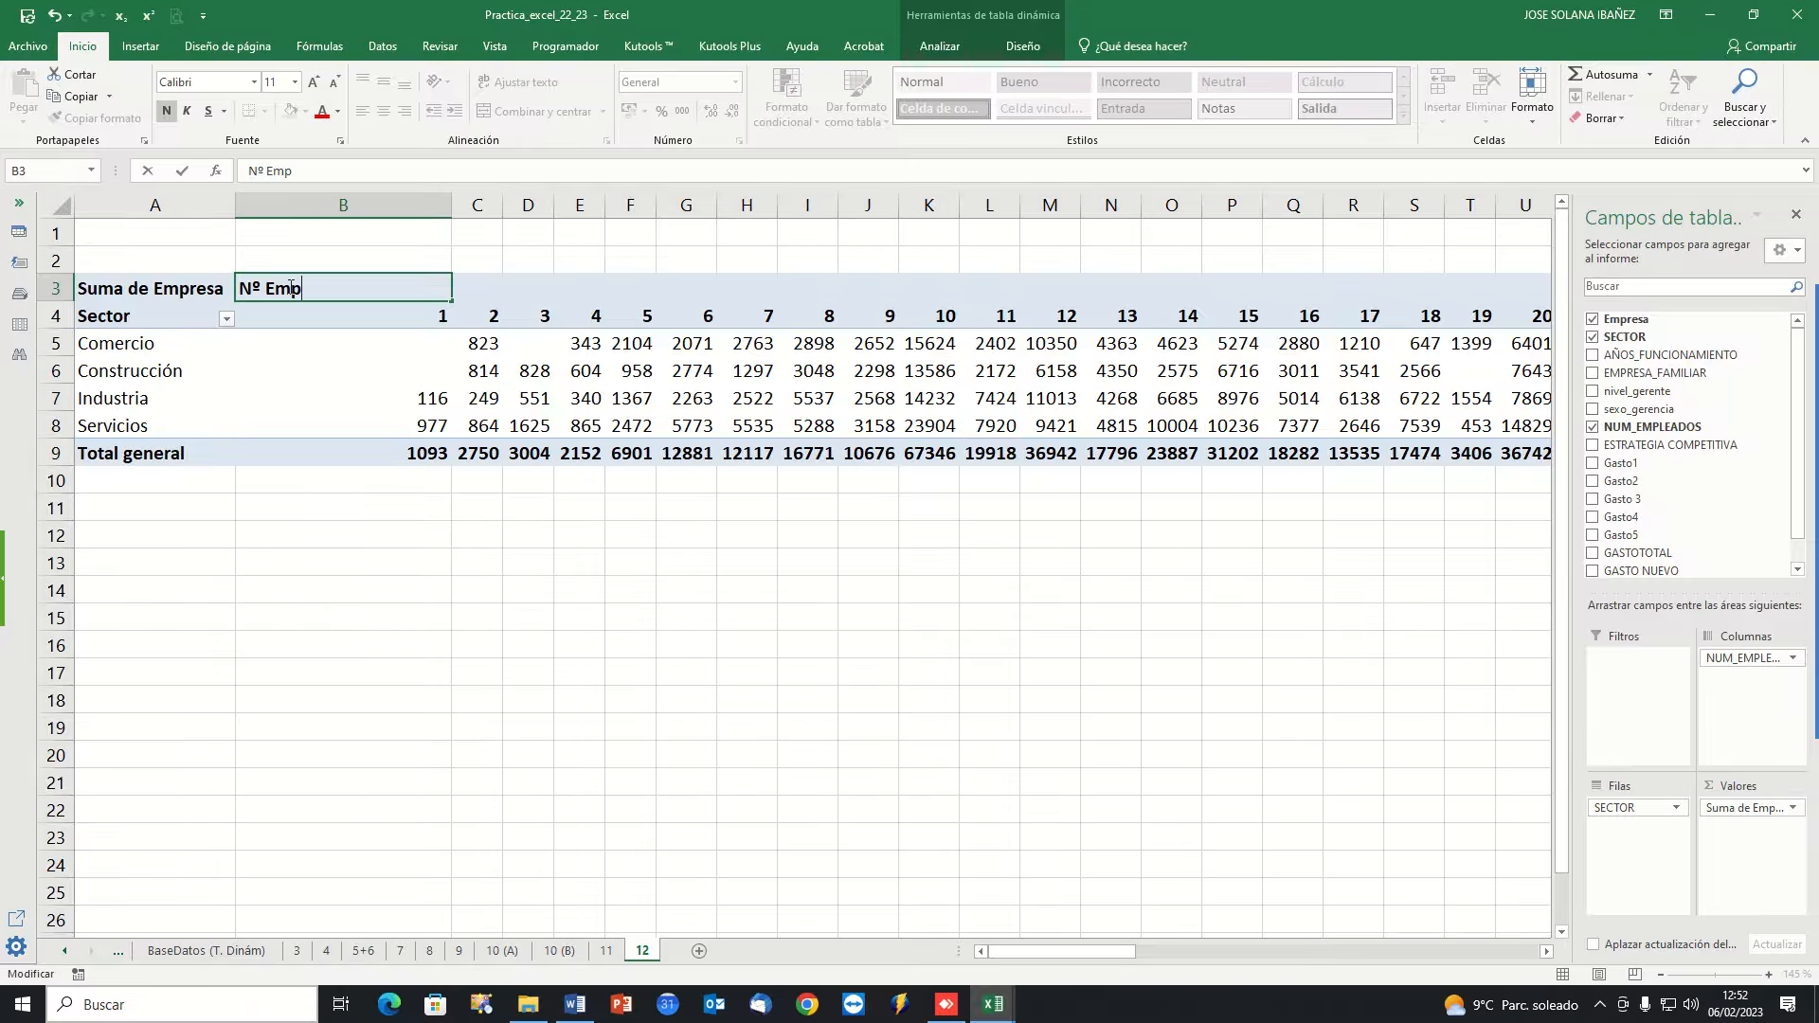
{"action": "type", "text": "l."}
{"action": "key", "text": "Return"}
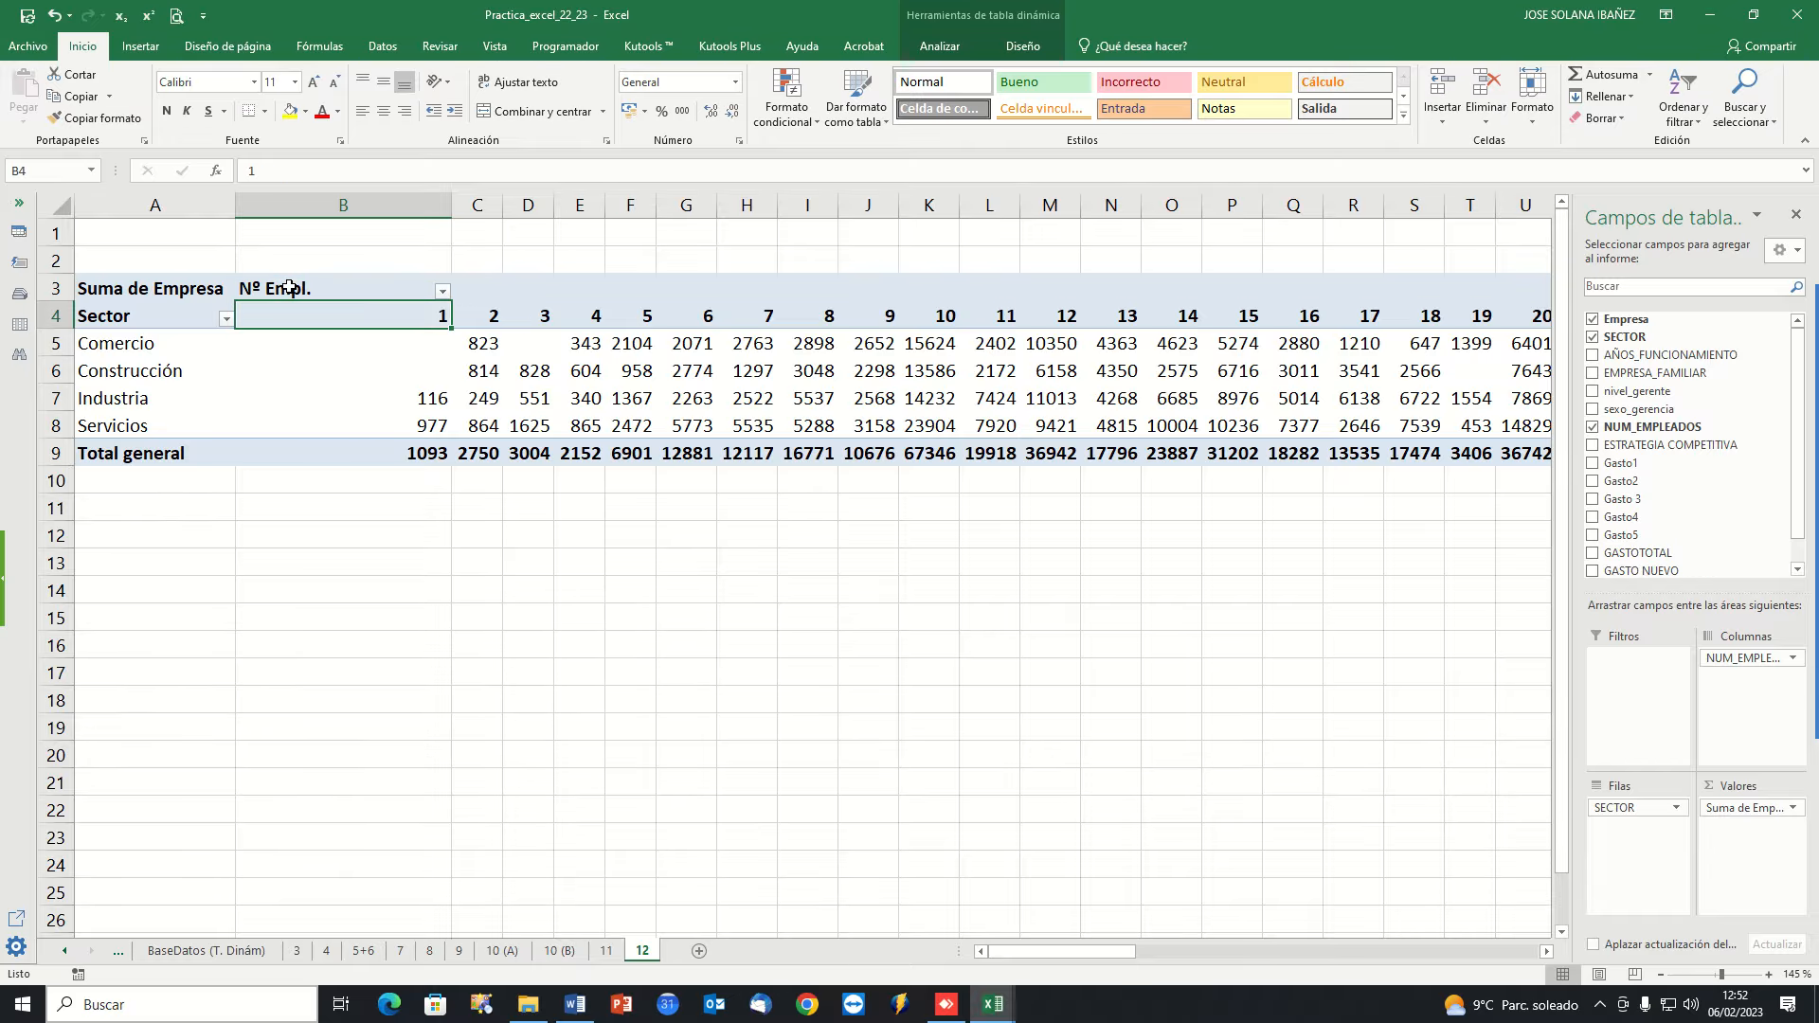
{"action": "double_click", "coordinate": [453, 207]}
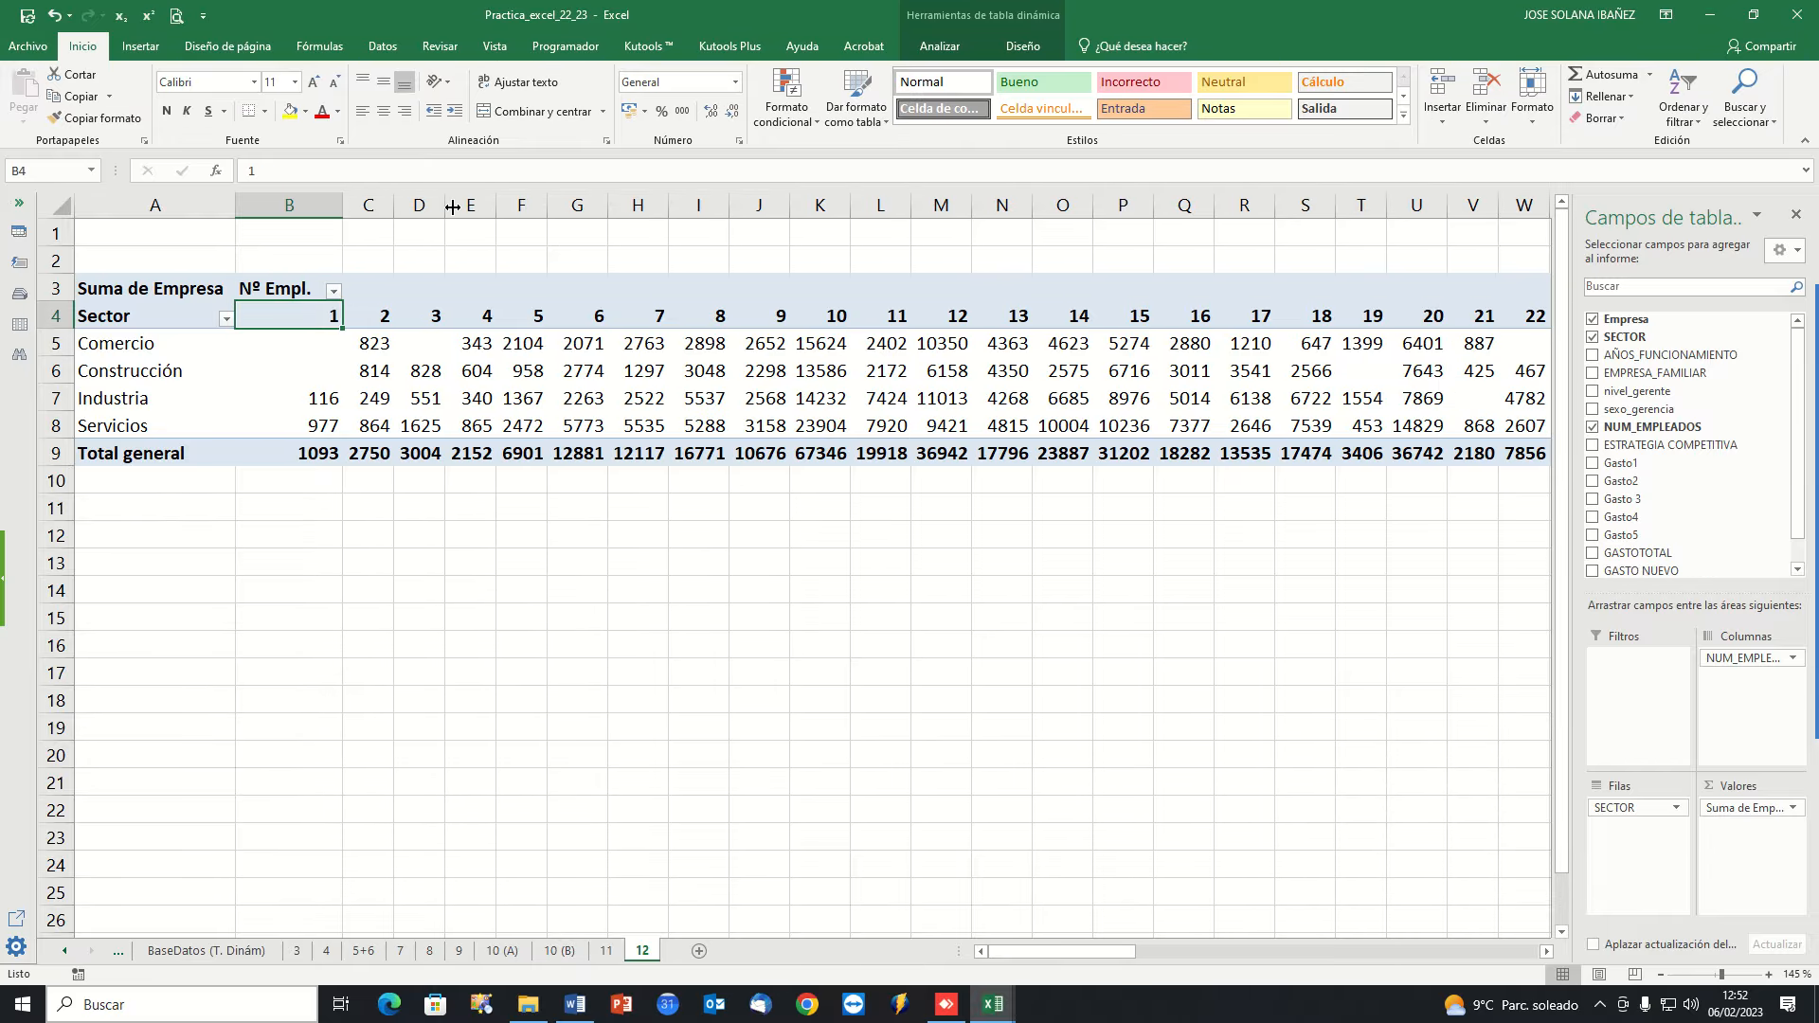
{"action": "left_click", "coordinate": [528, 322]}
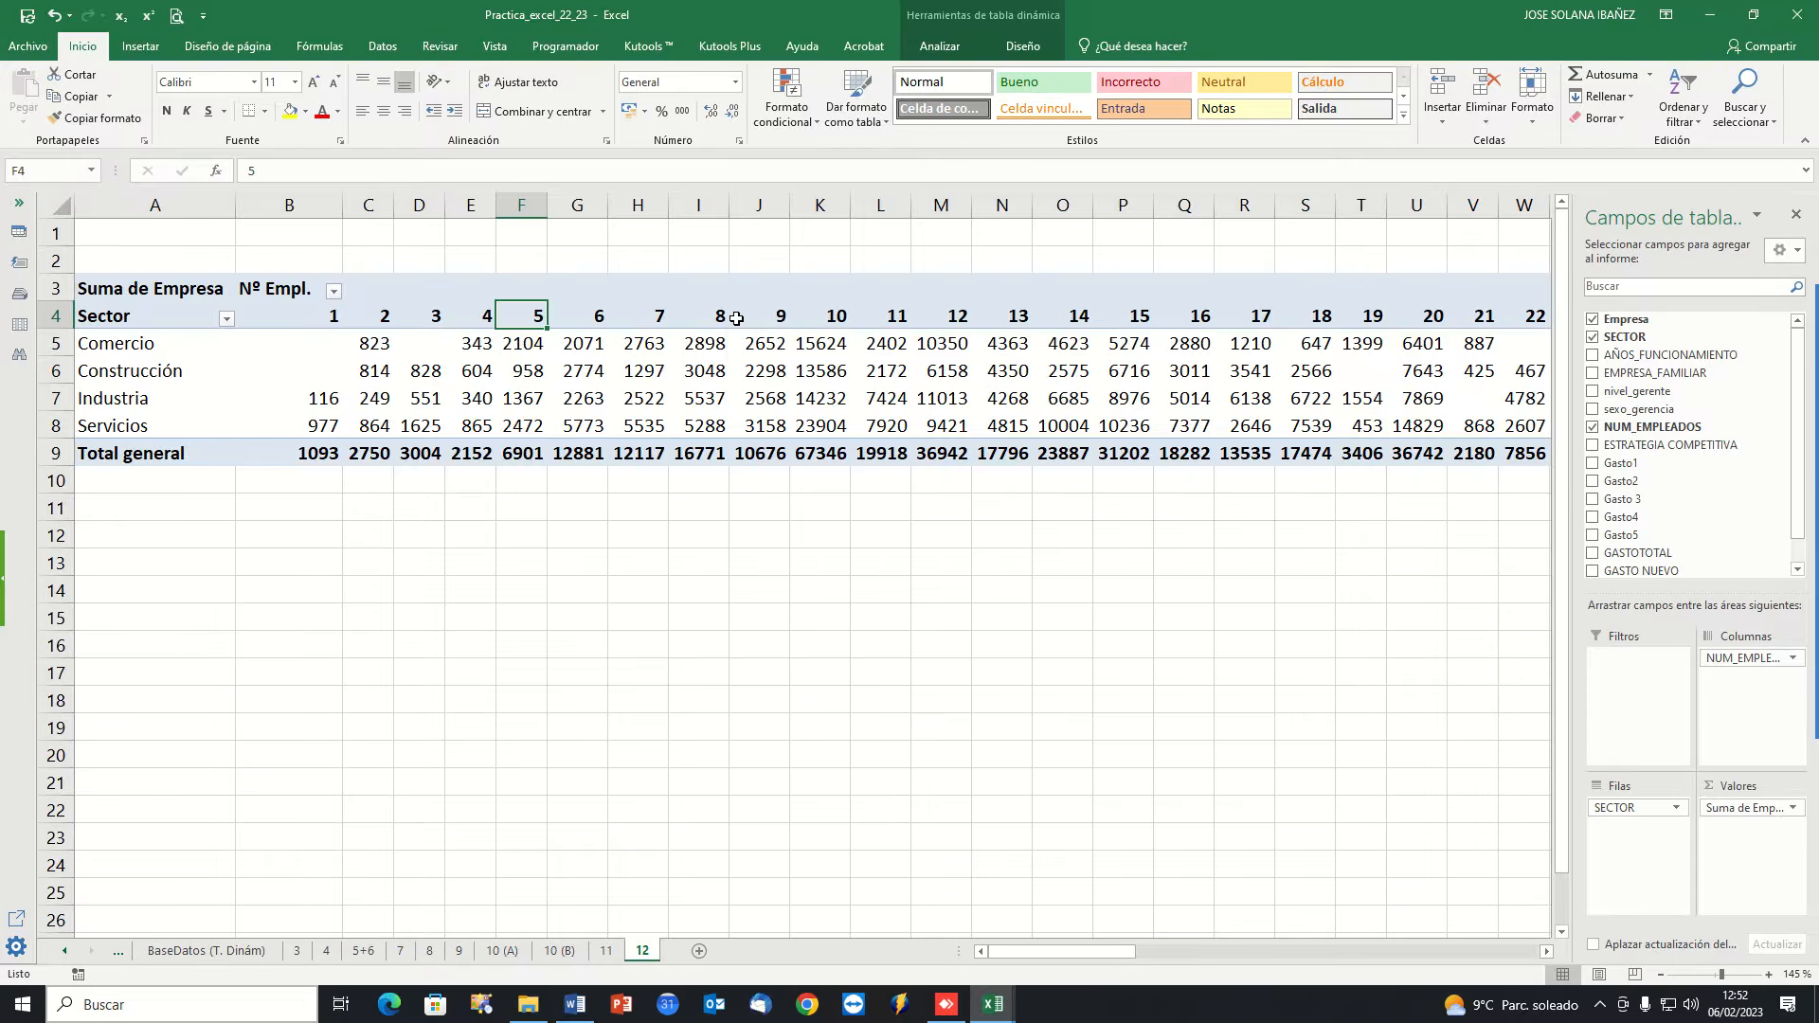
{"action": "left_click", "coordinate": [723, 320]}
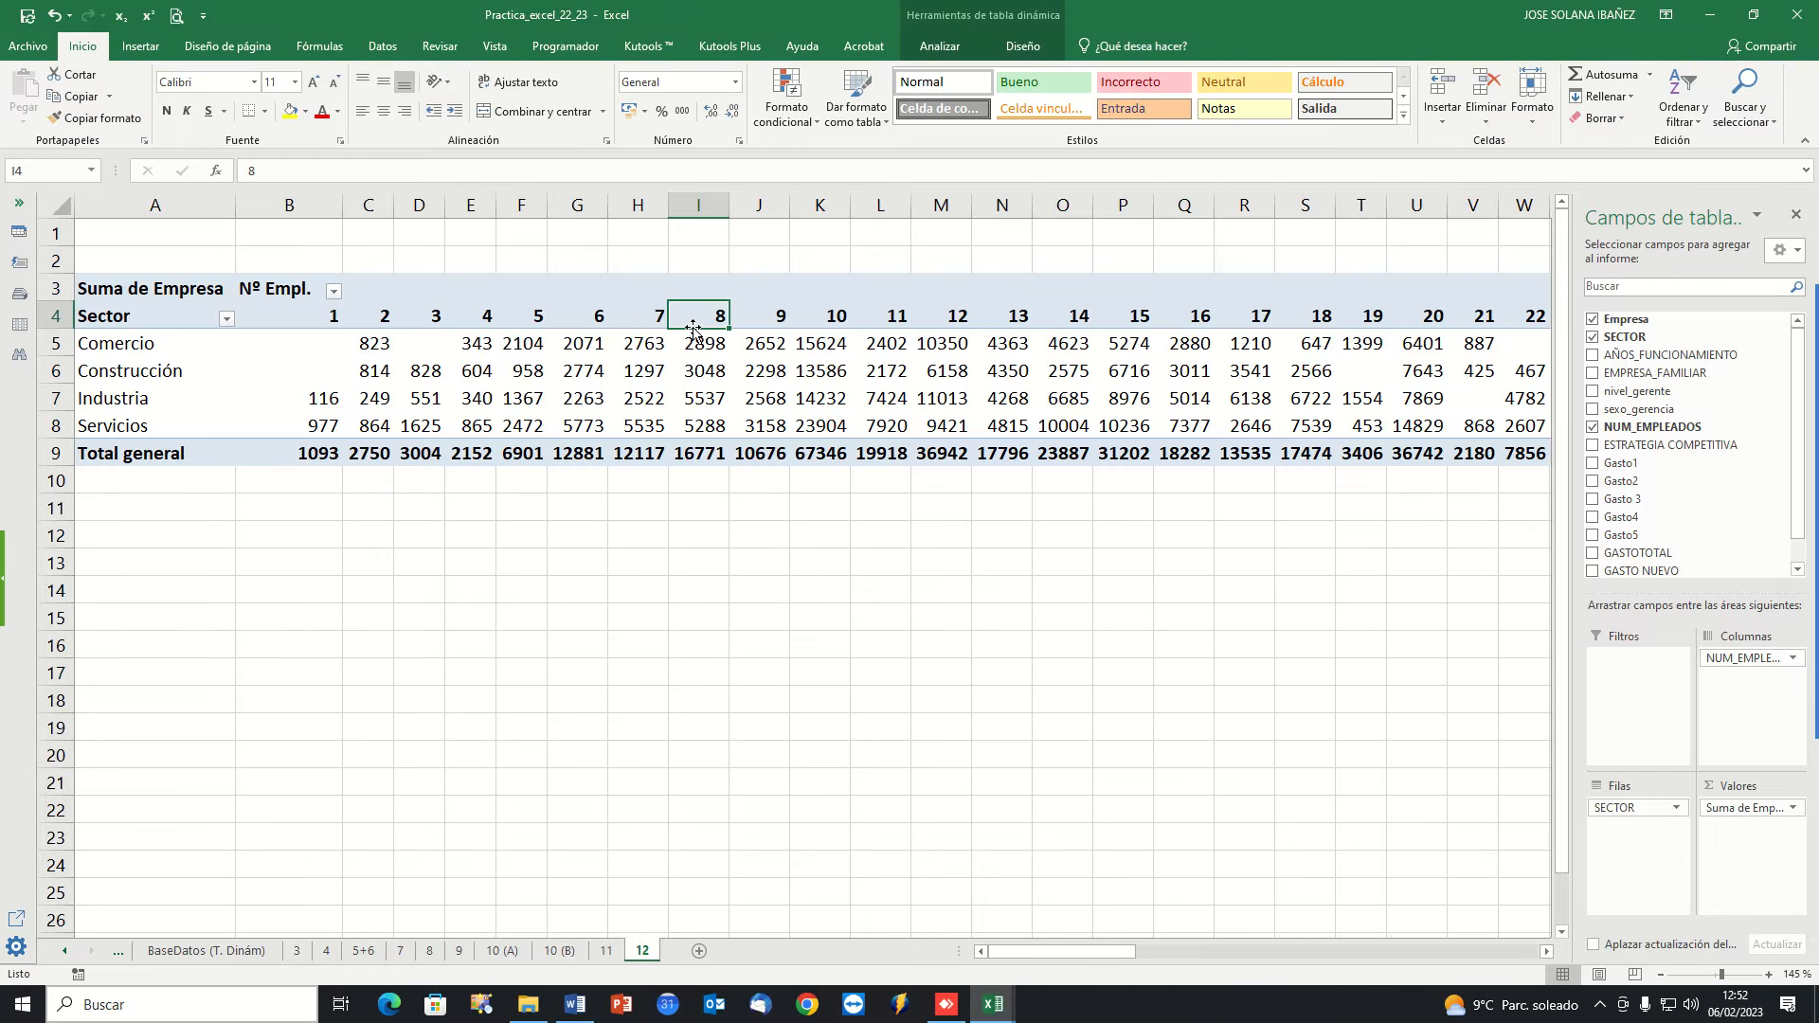
{"action": "left_click", "coordinate": [552, 318]}
{"action": "left_click", "coordinate": [526, 318]}
{"action": "left_click", "coordinate": [489, 319]}
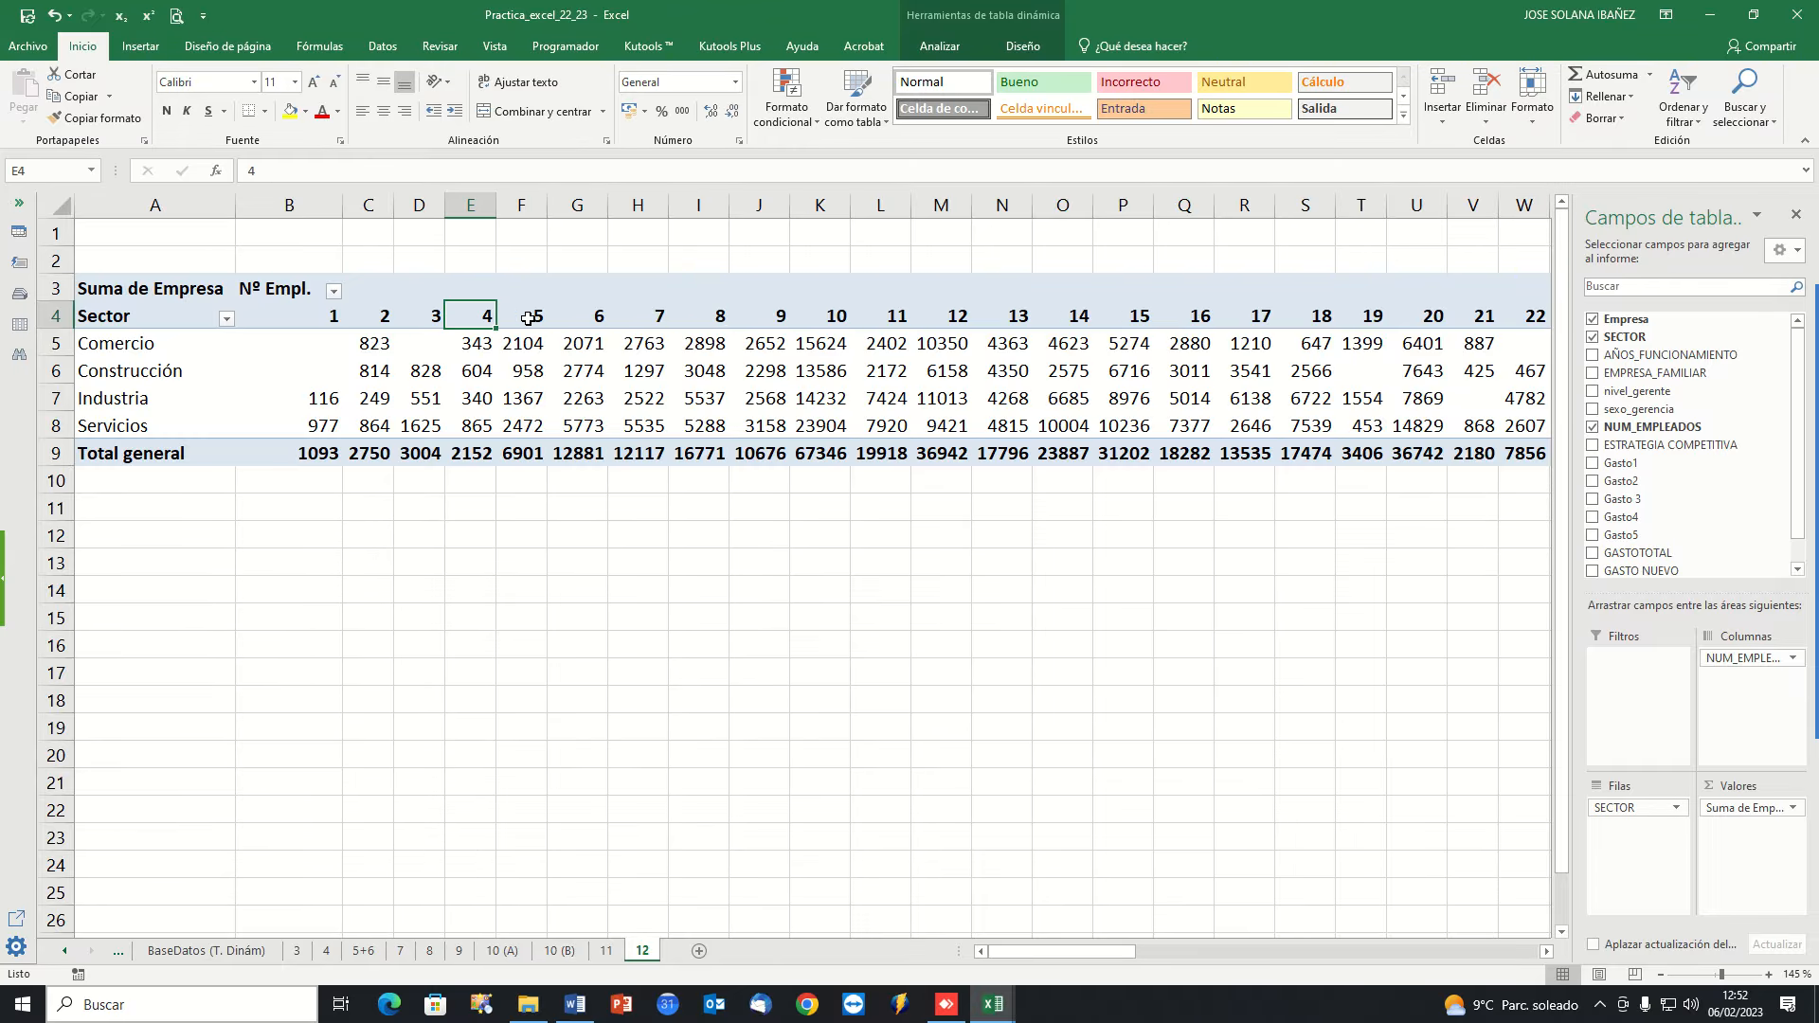
{"action": "left_click", "coordinate": [650, 318]}
{"action": "left_click", "coordinate": [718, 318]}
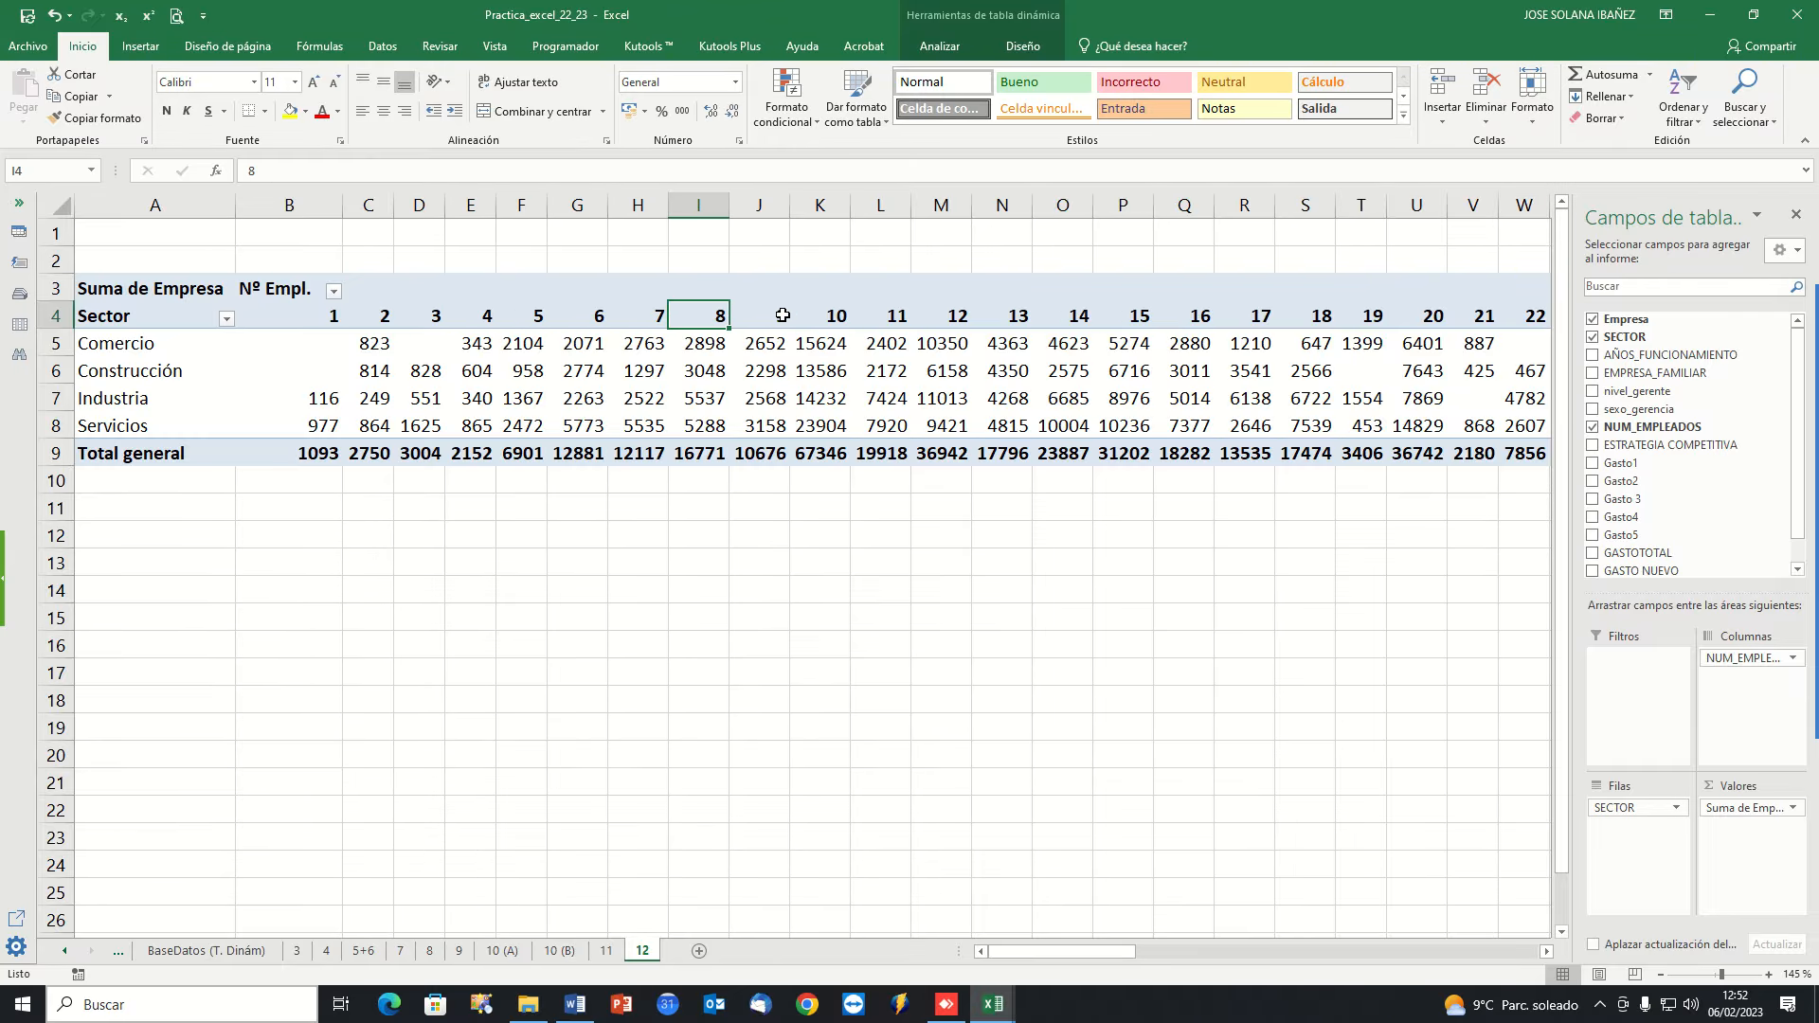
Group the NUM_EMPLEADOS column labels from 1 to 400 in intervals of 50.
{"action": "left_click", "coordinate": [781, 315]}
{"action": "right_click", "coordinate": [777, 315]}
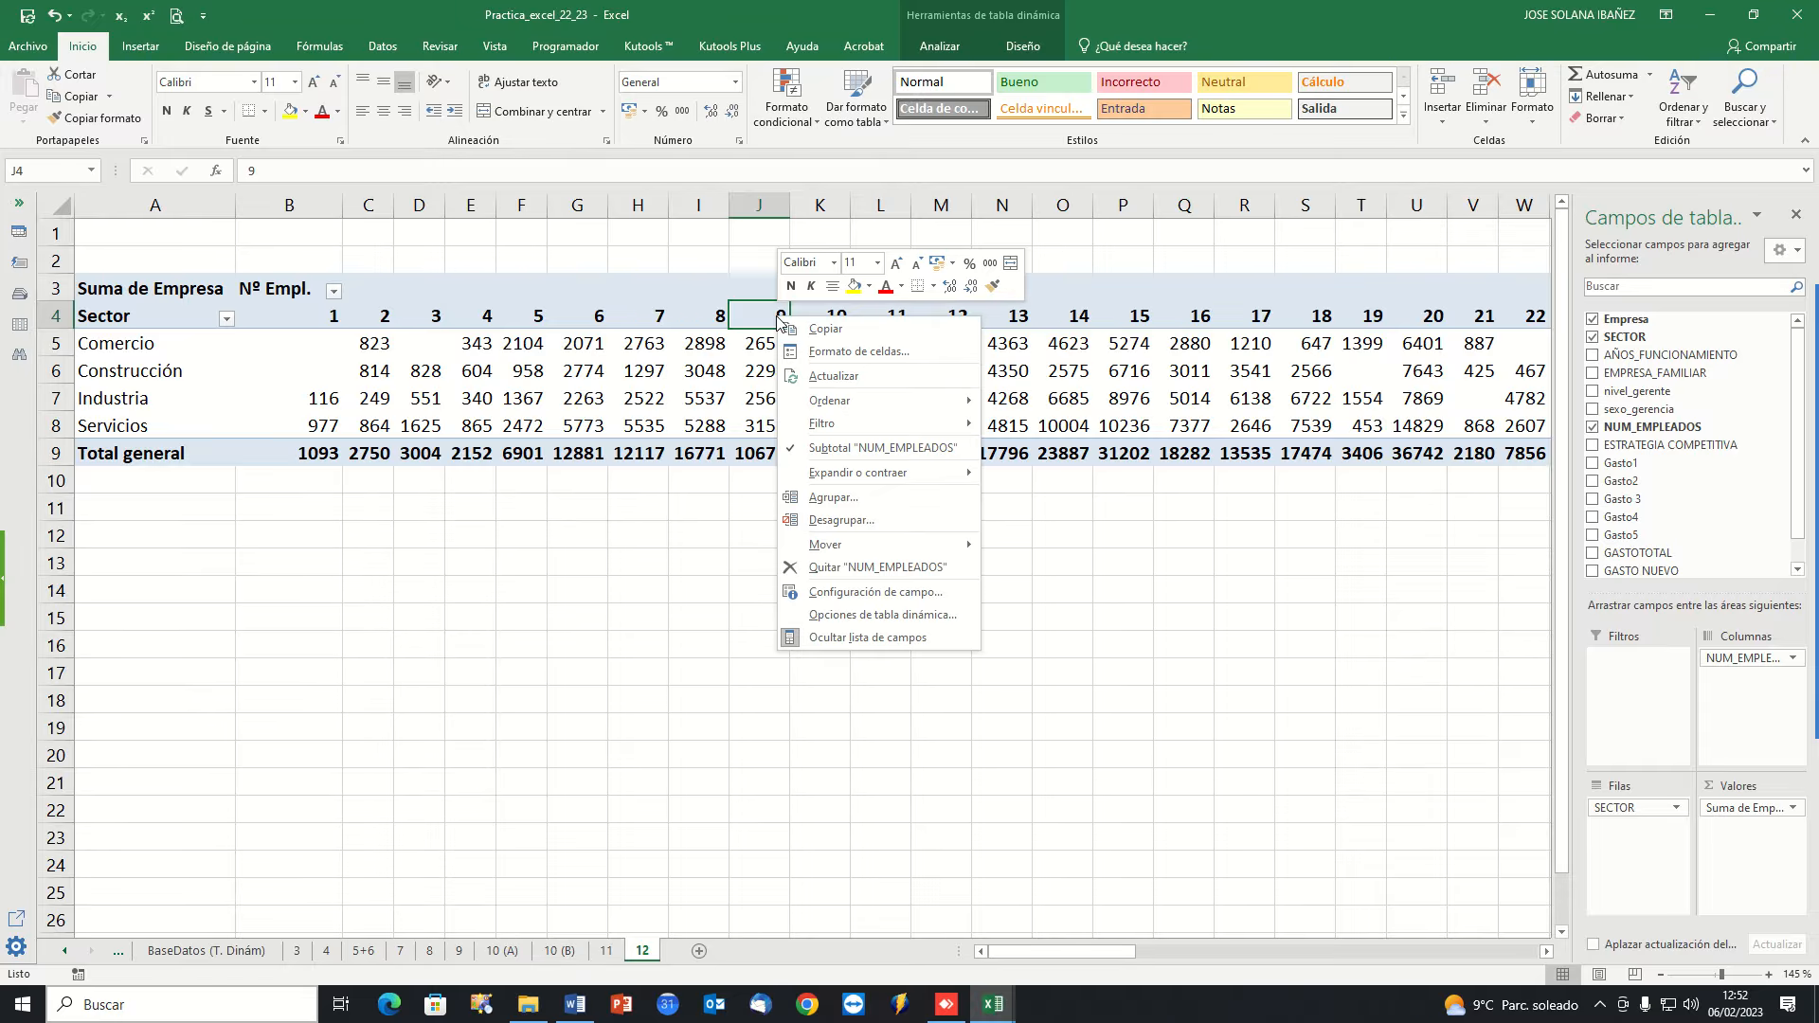
{"action": "left_click", "coordinate": [822, 474]}
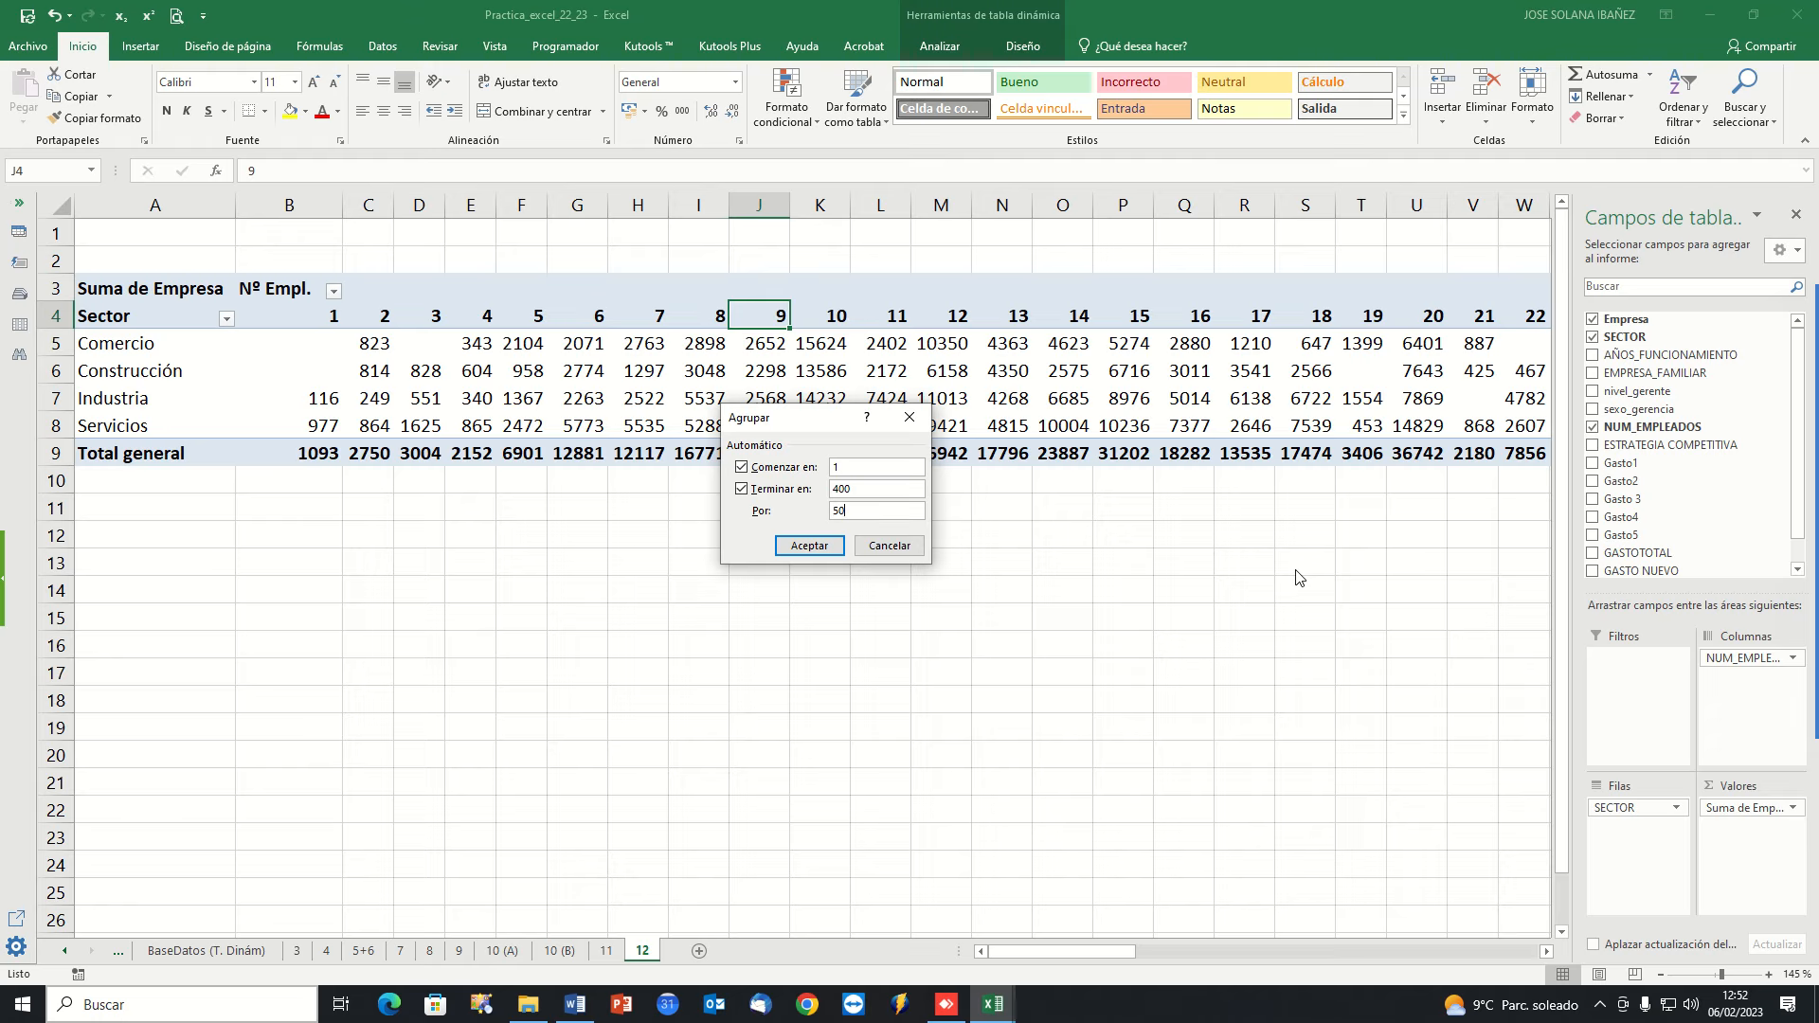
{"action": "key", "text": "Return"}
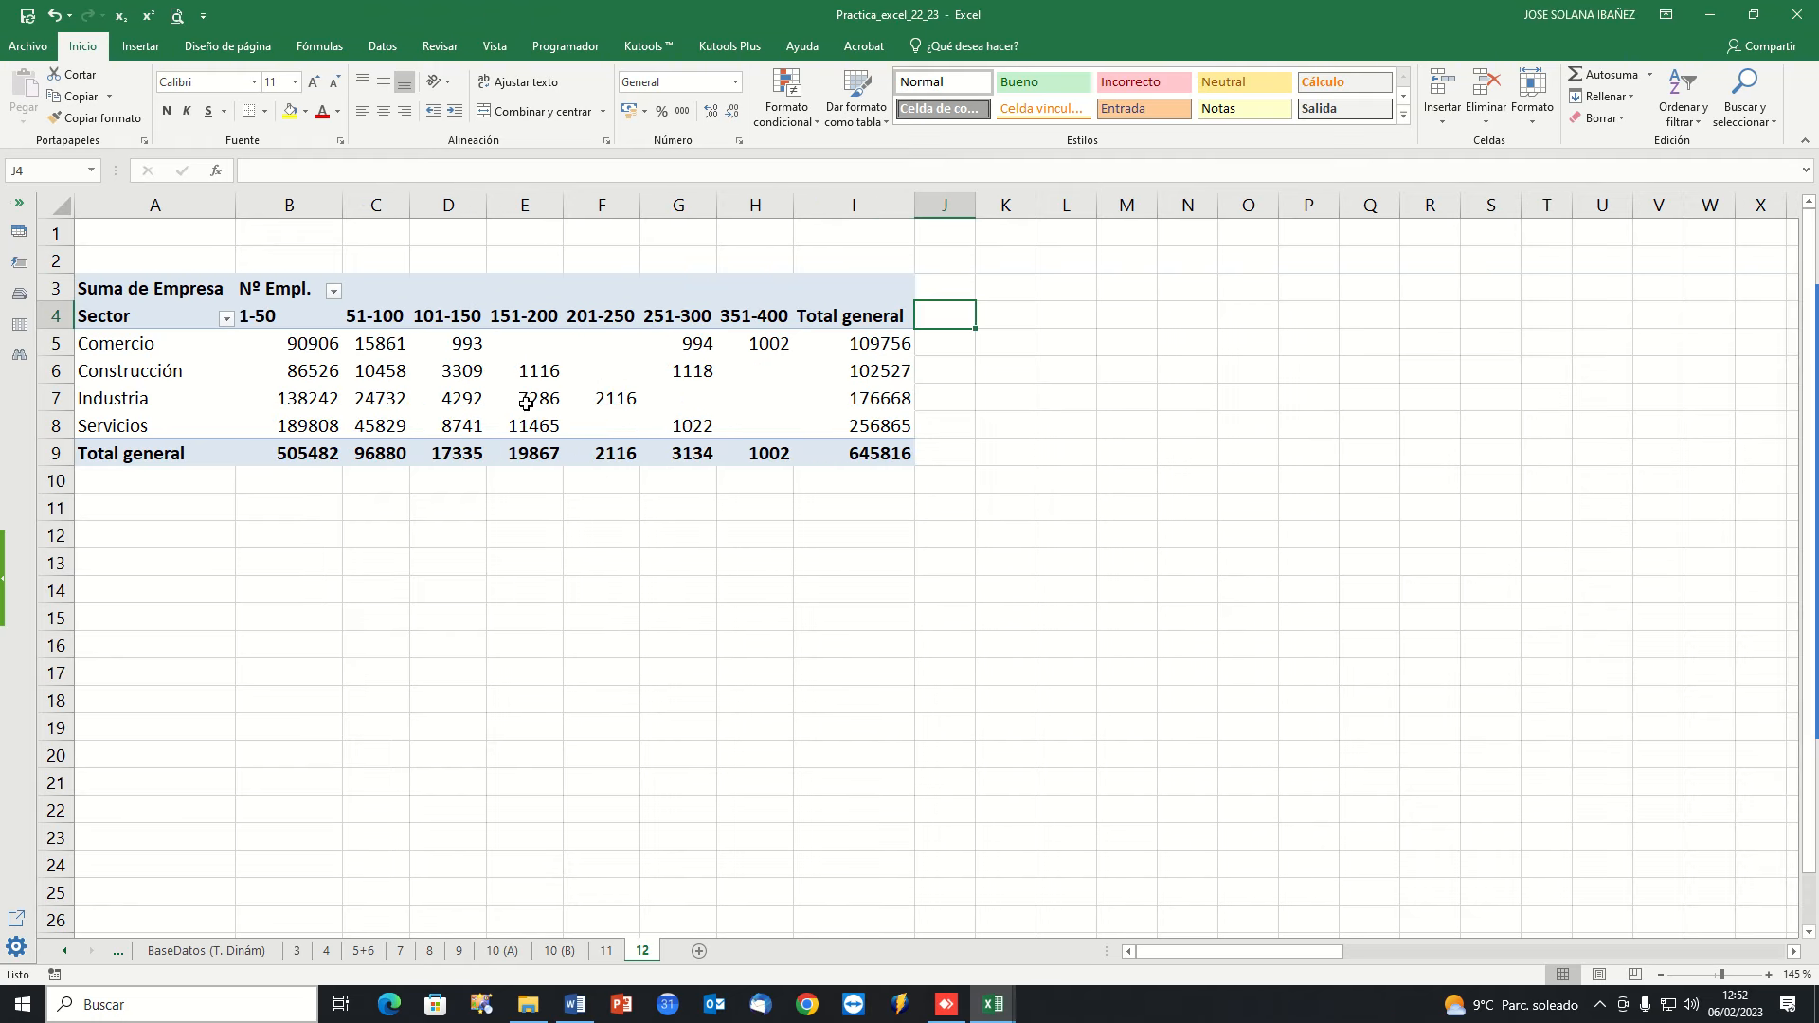
Centre the contents of columns B to J on sheet 12.
{"action": "left_click_drag", "start_coordinate": [303, 206], "coordinate": [943, 205]}
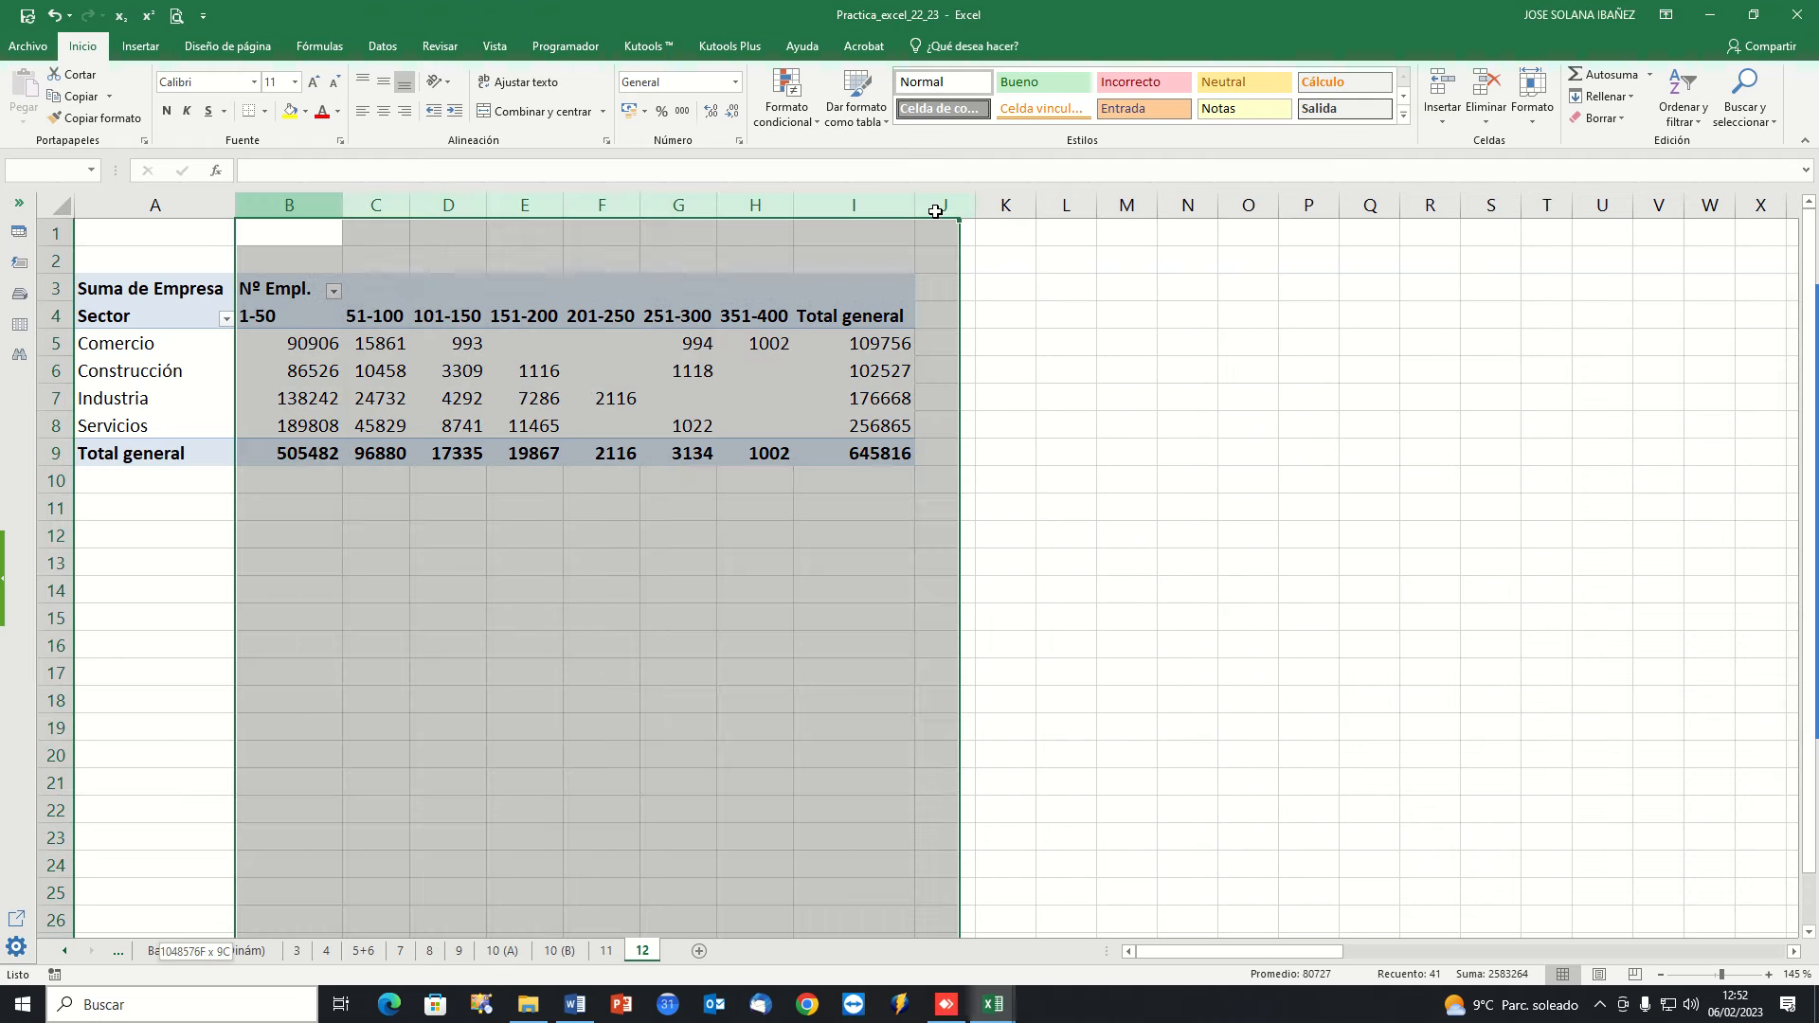
{"action": "left_click", "coordinate": [383, 111]}
{"action": "left_click", "coordinate": [465, 527]}
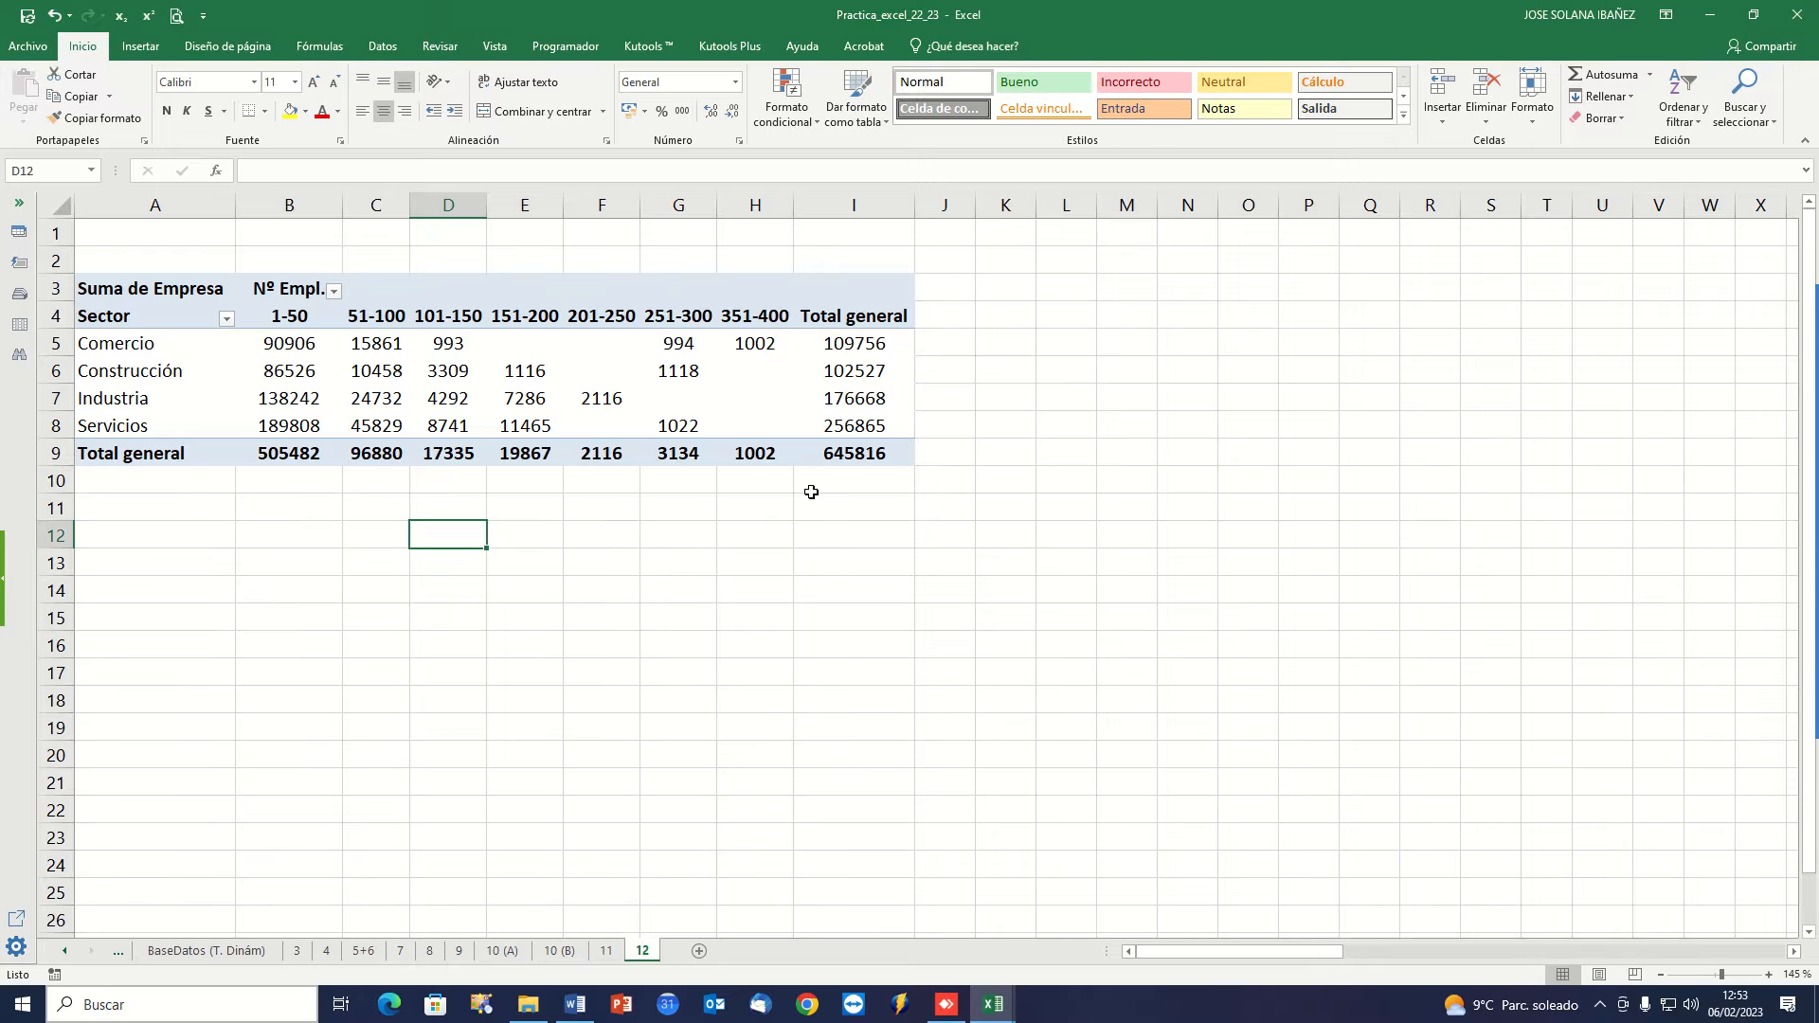
Change the calculation of the pivot table's Empresa values from Suma to Recuento.
{"action": "left_click", "coordinate": [868, 319]}
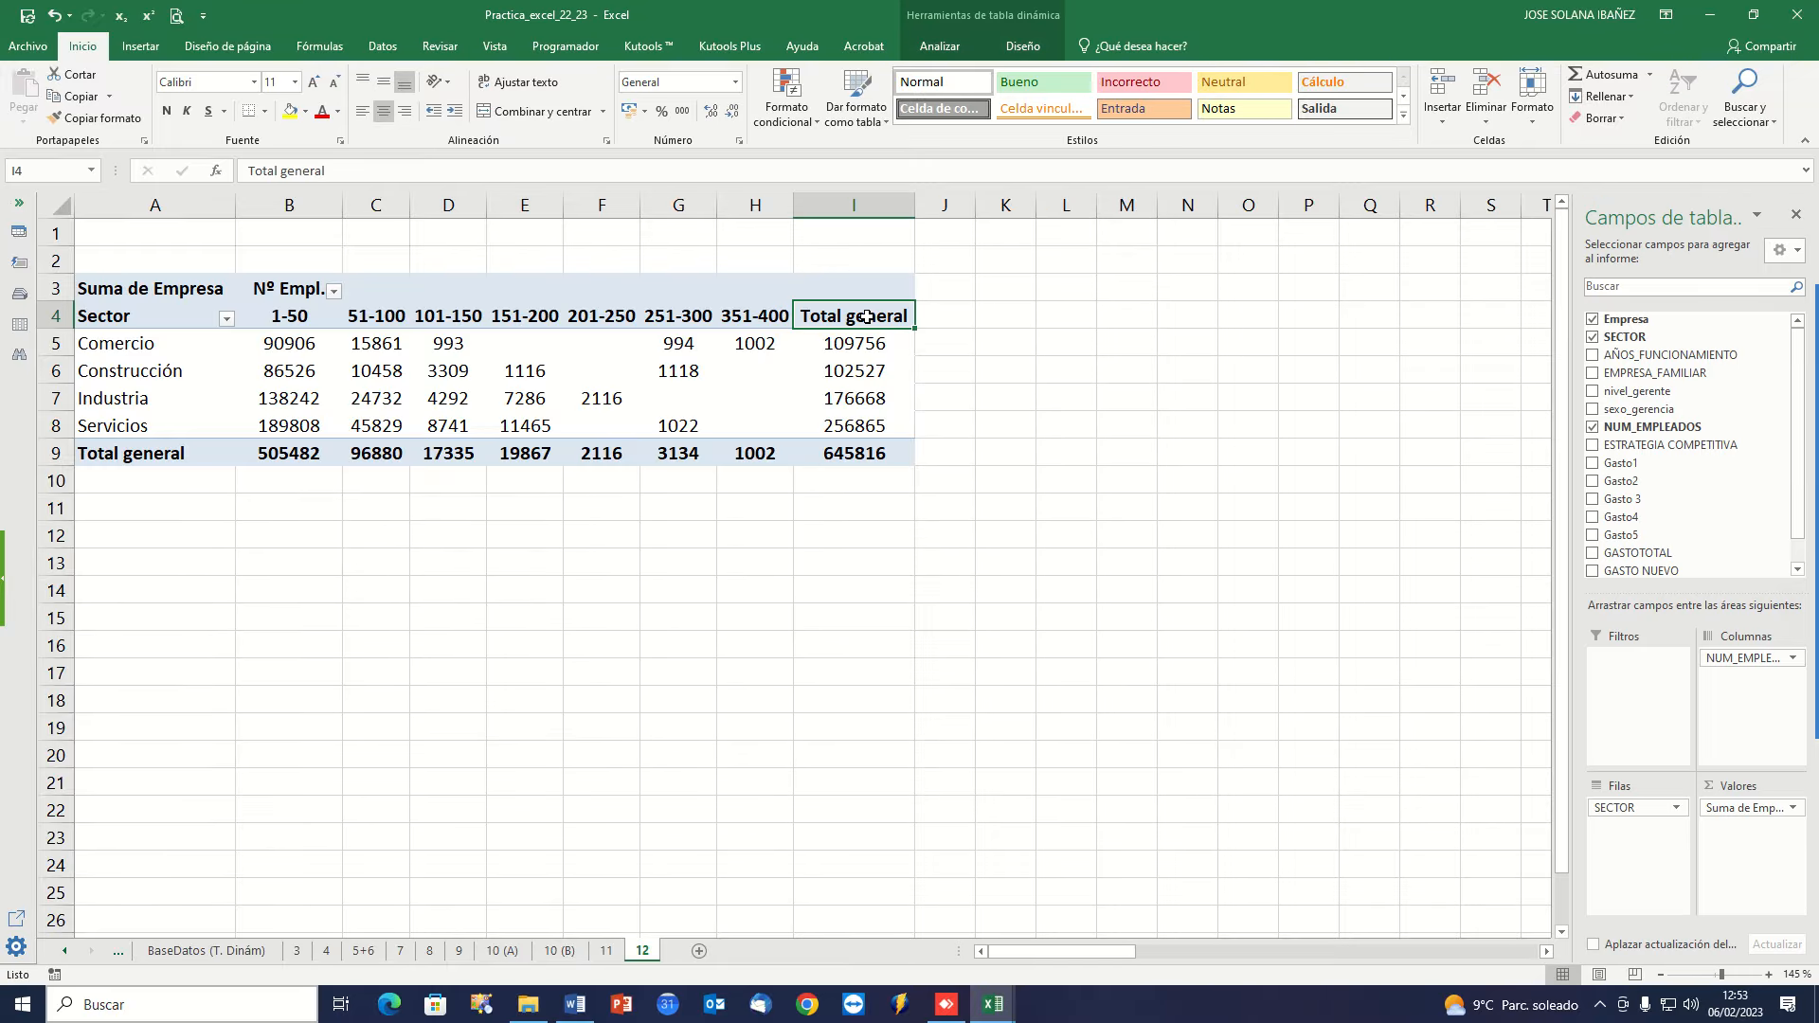
{"action": "left_click", "coordinate": [1736, 811]}
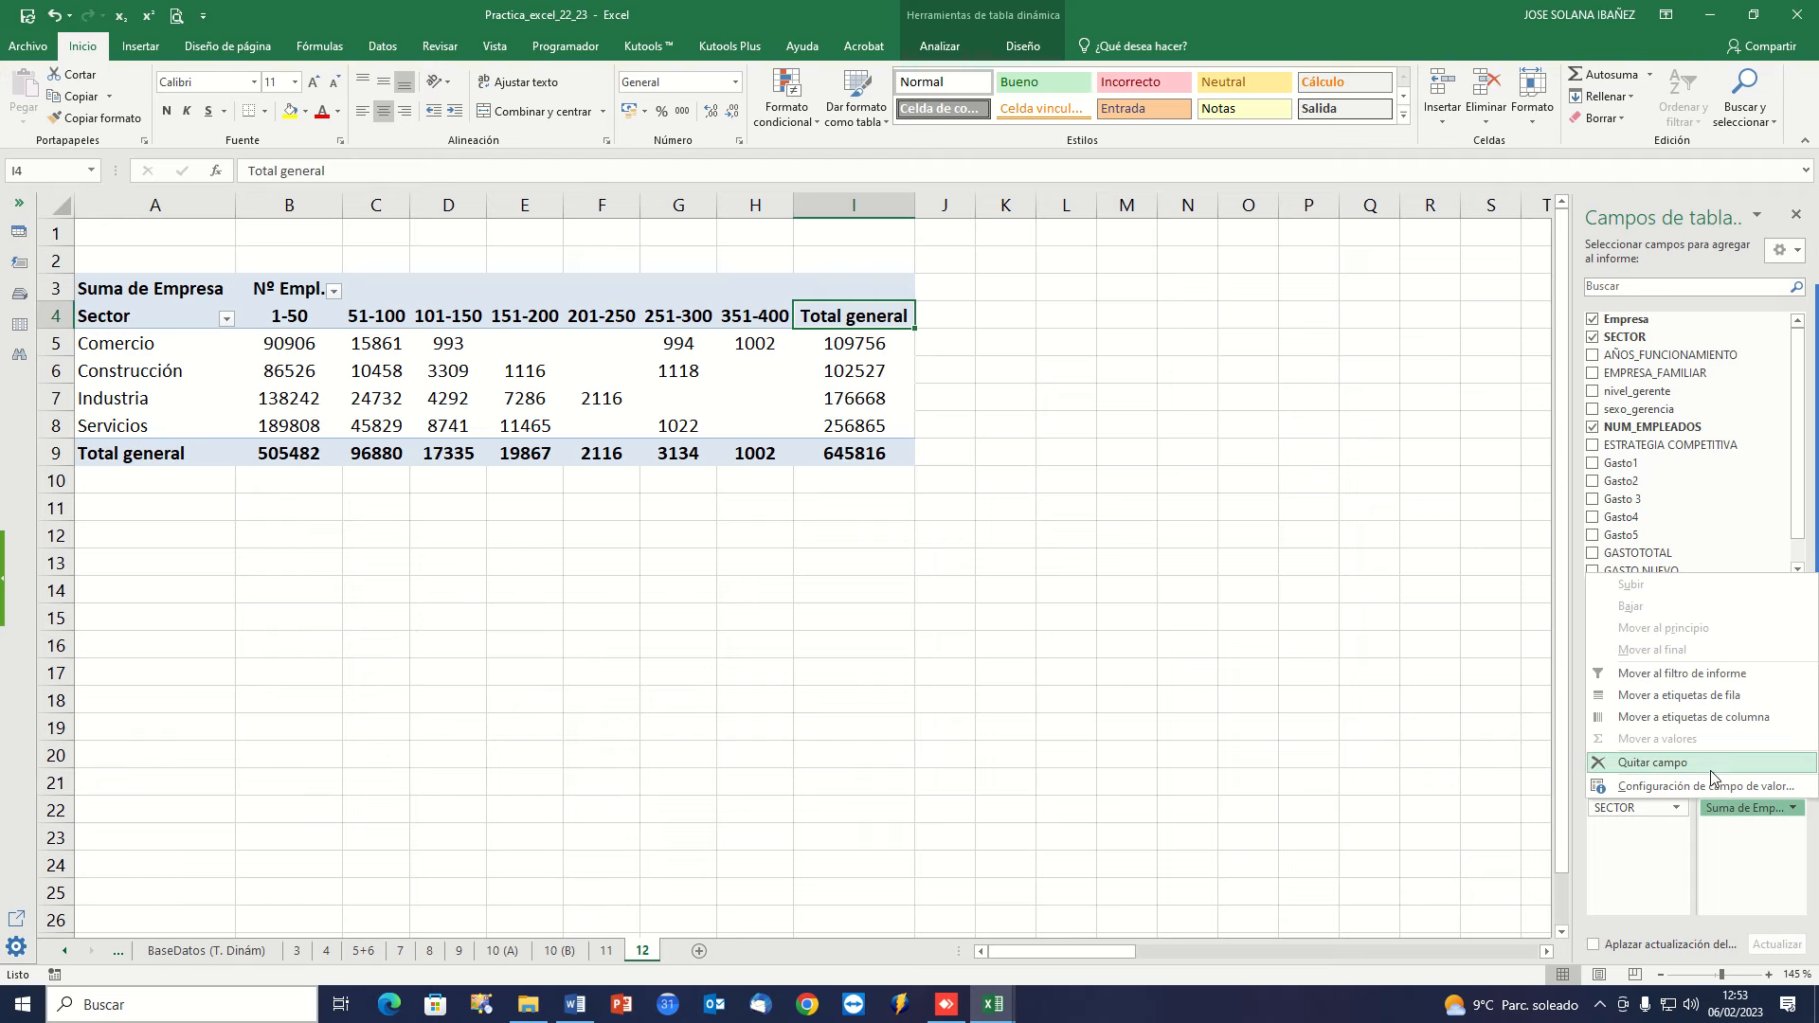
{"action": "left_click", "coordinate": [1706, 786]}
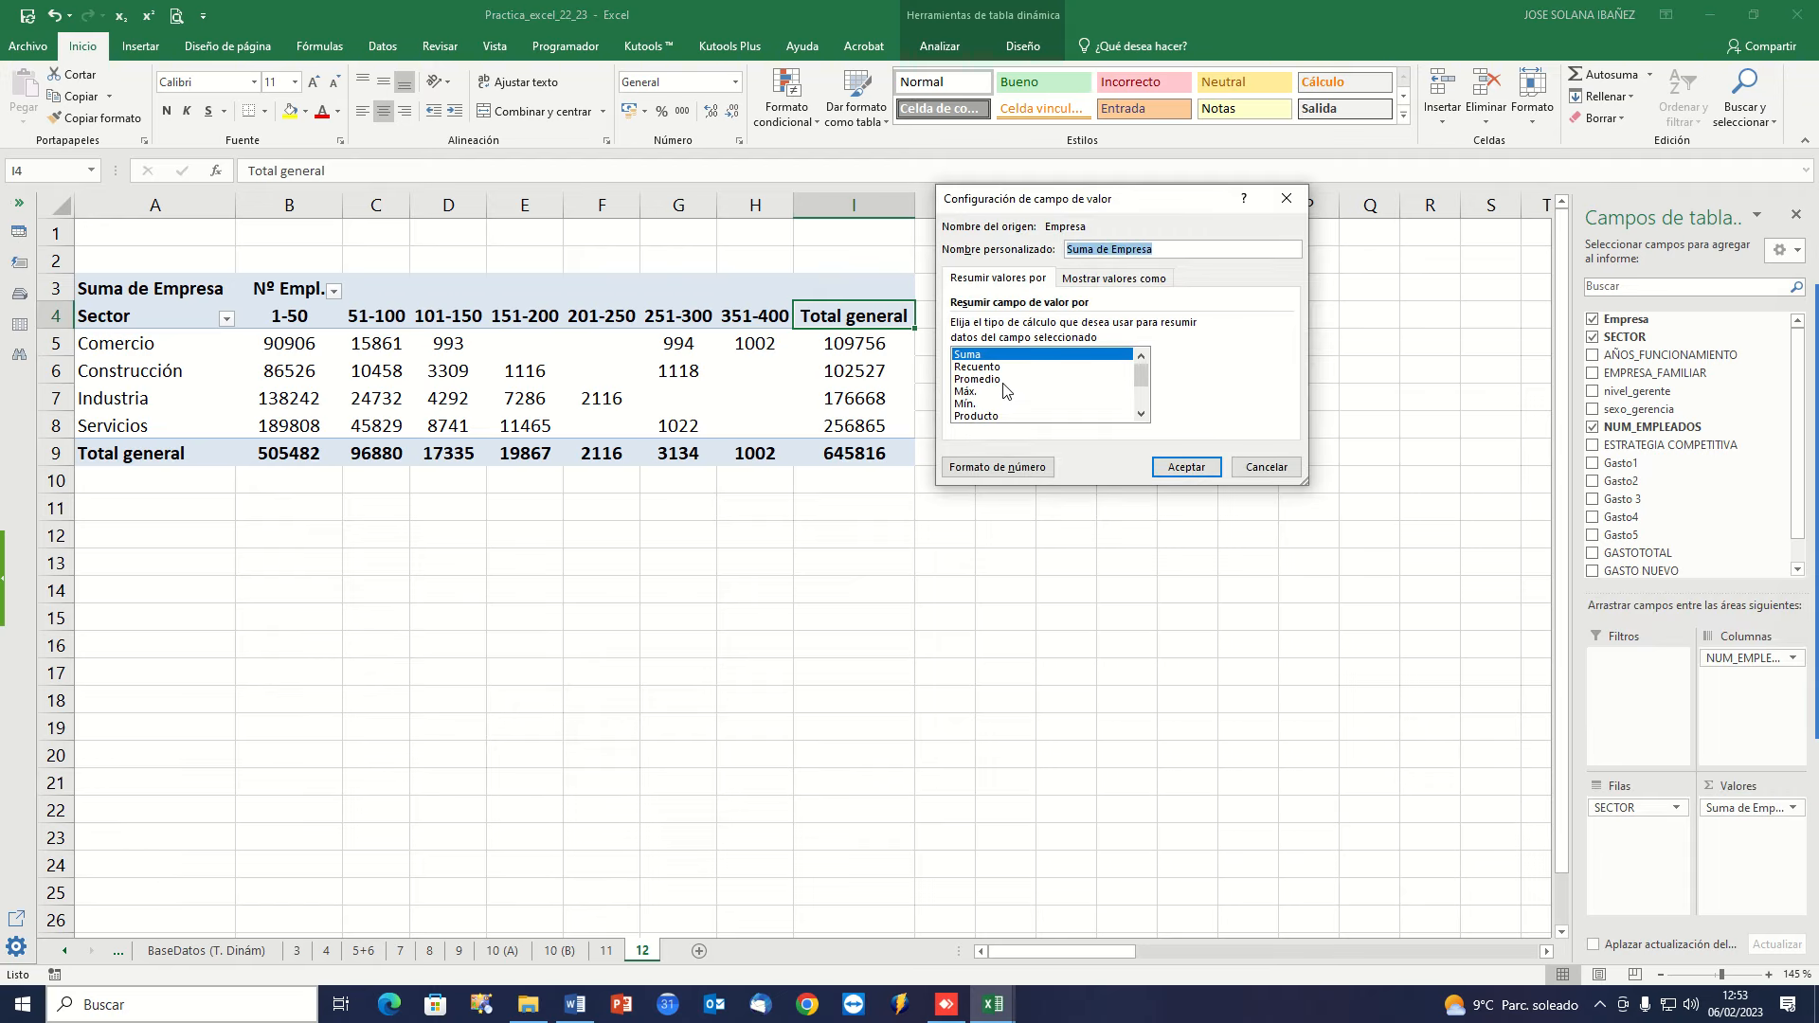
{"action": "left_click", "coordinate": [1012, 368]}
{"action": "left_click", "coordinate": [1175, 465]}
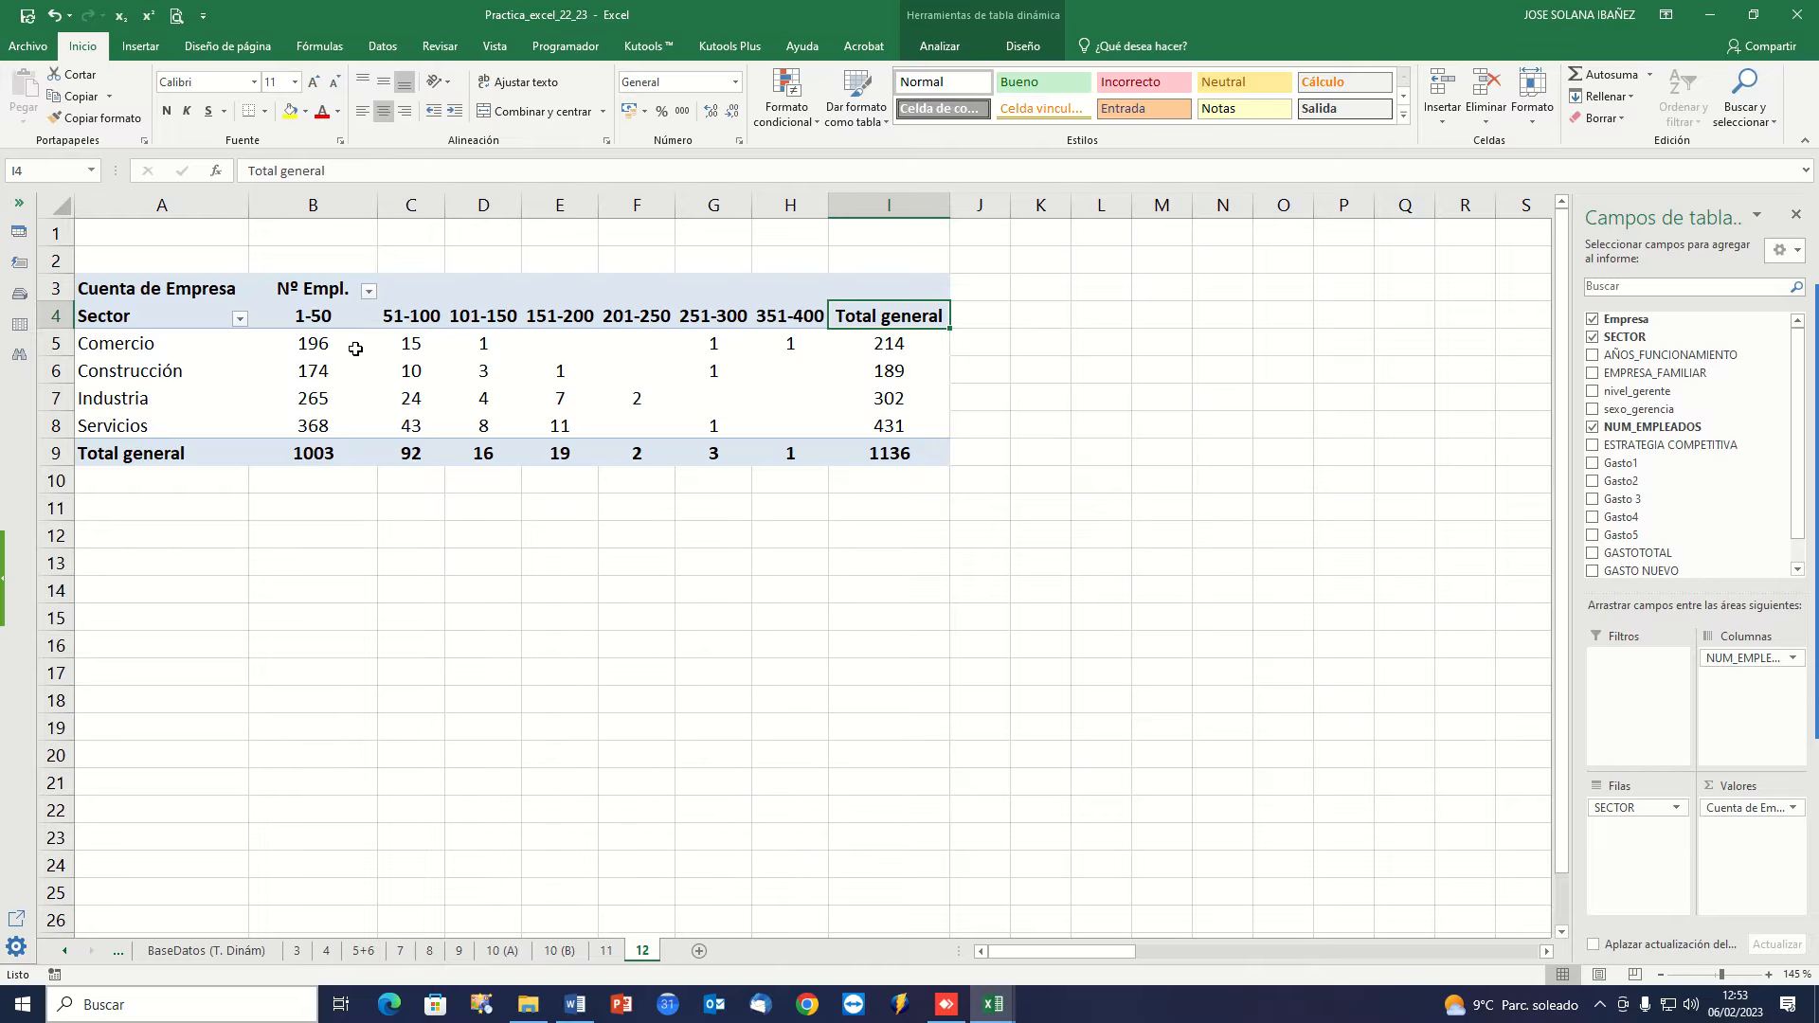
Review the company counts by sector and size, and show the Empresa values as % del total general.
{"action": "left_click", "coordinate": [104, 347]}
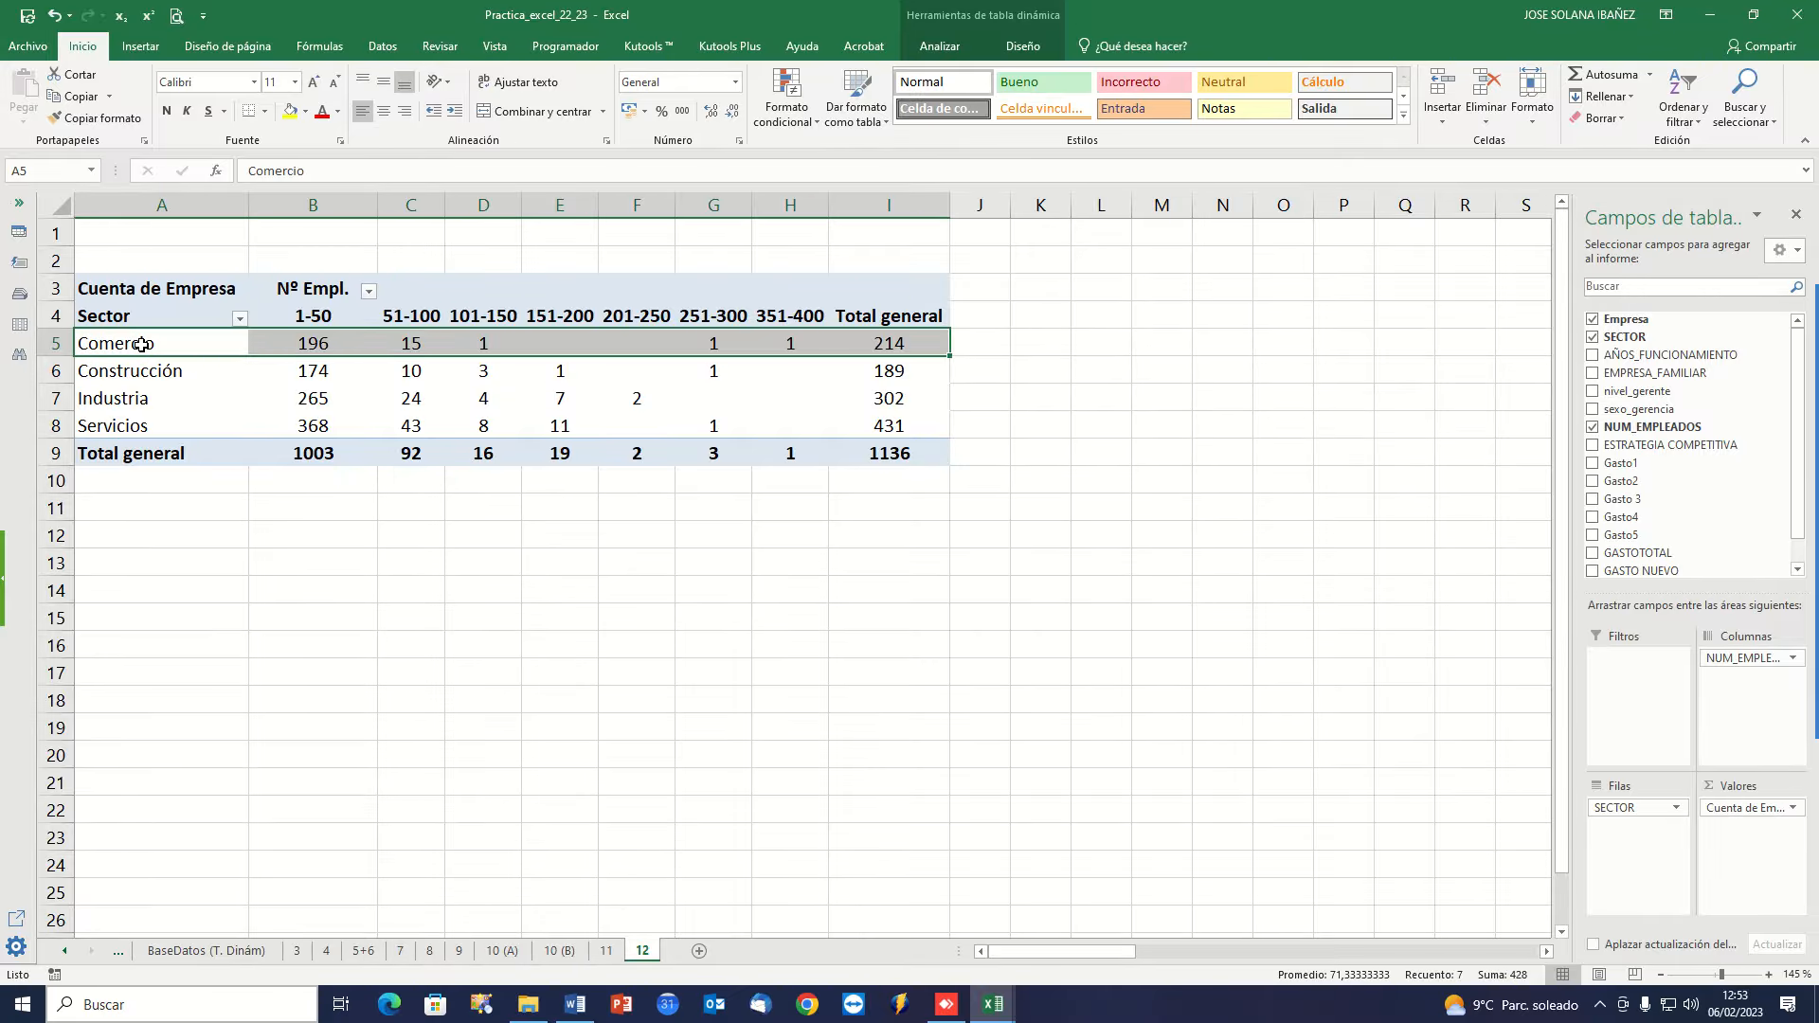
{"action": "left_click", "coordinate": [140, 344]}
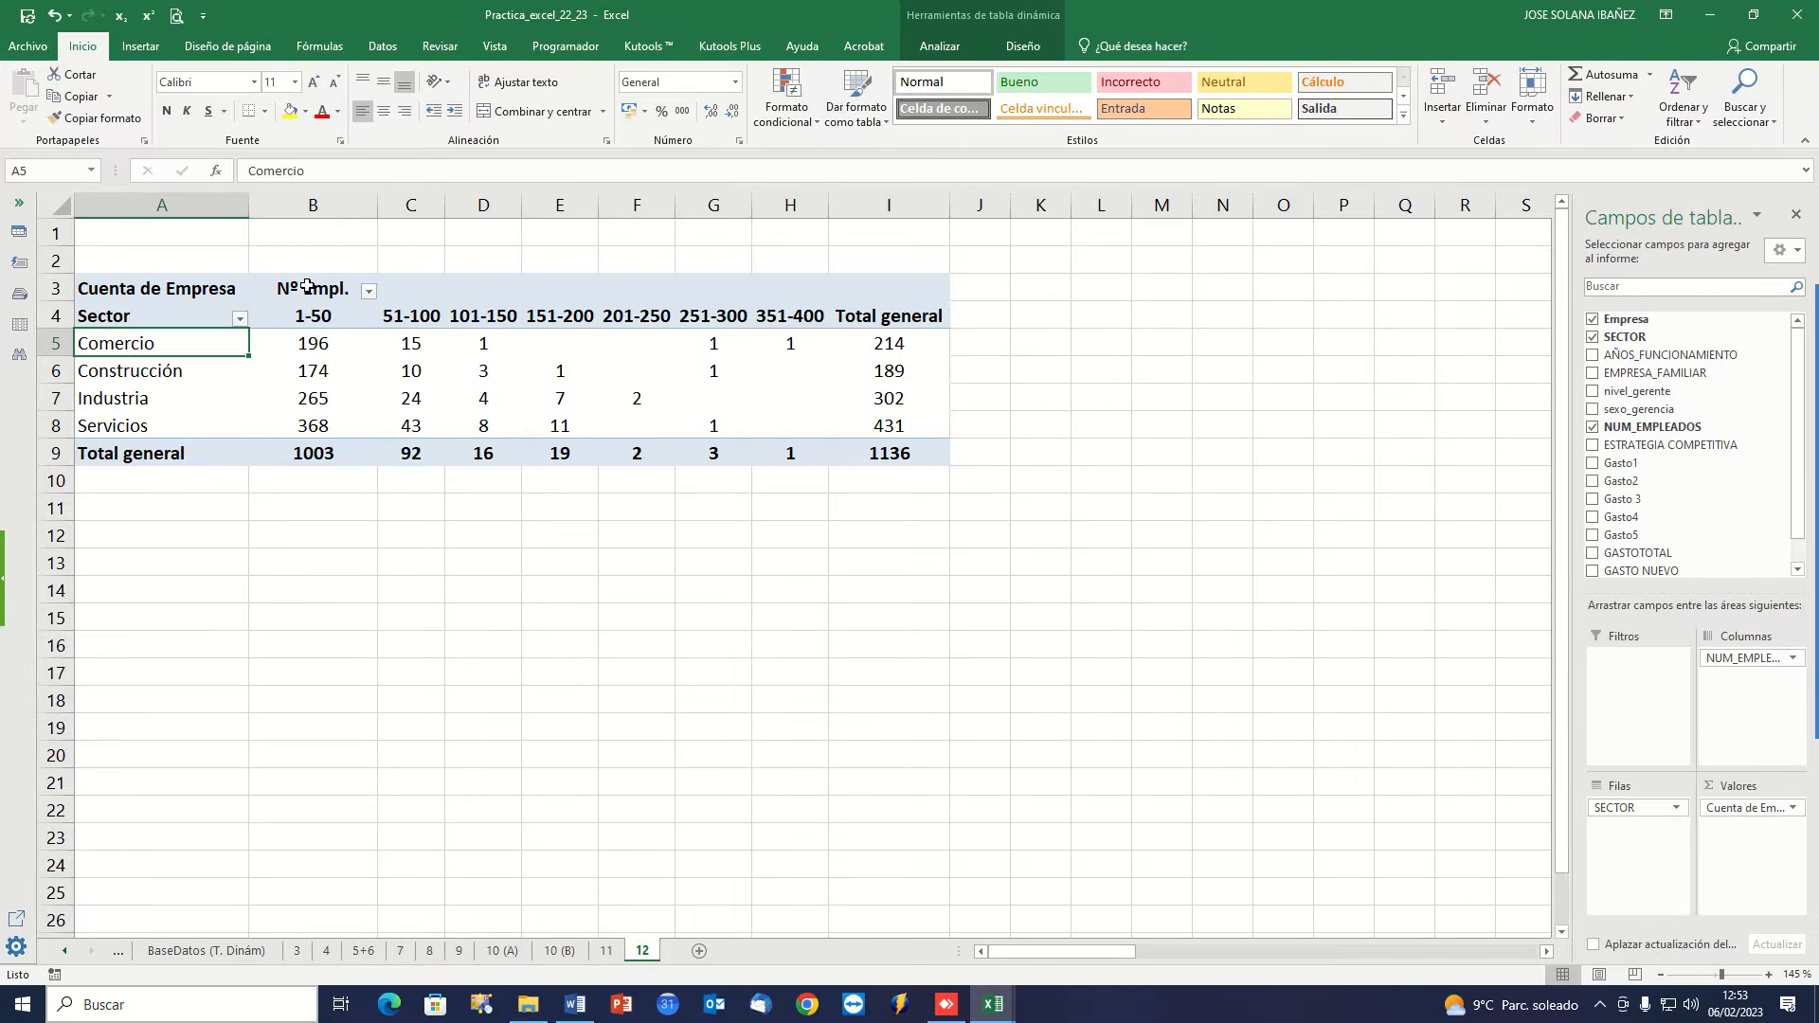
{"action": "left_click", "coordinate": [311, 339]}
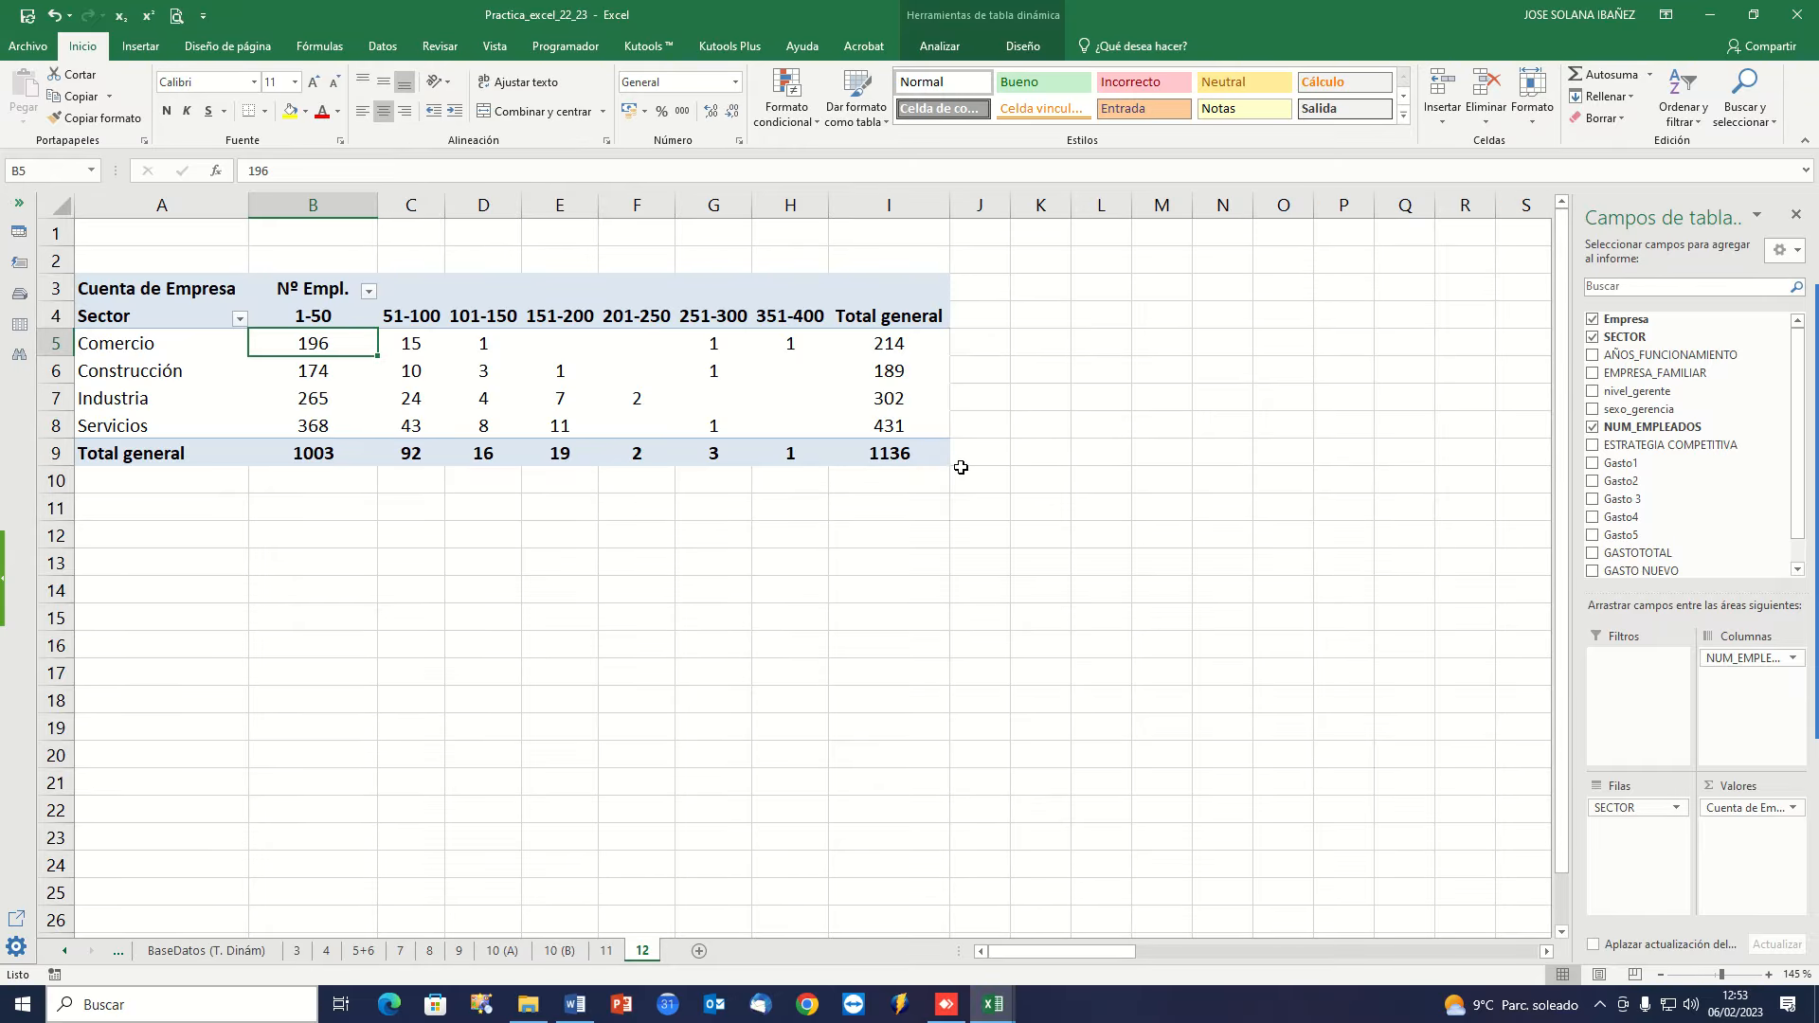
{"action": "left_click", "coordinate": [913, 451]}
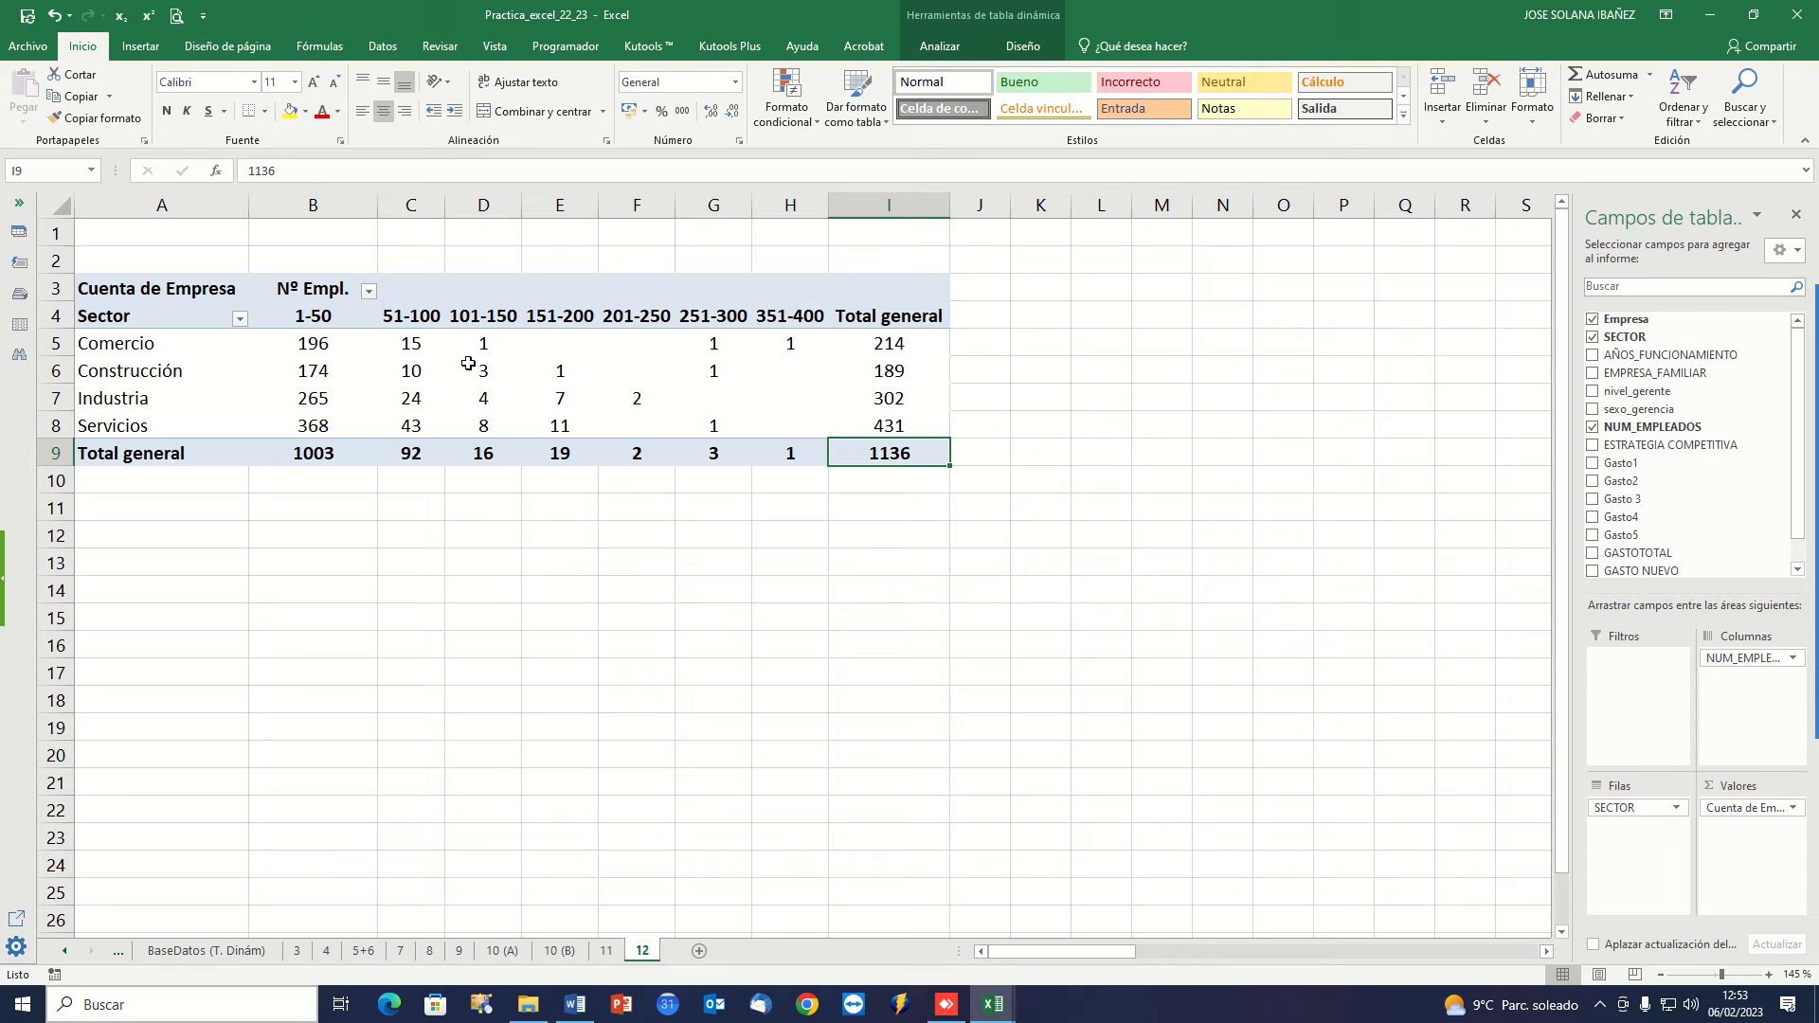
{"action": "left_click", "coordinate": [1730, 809]}
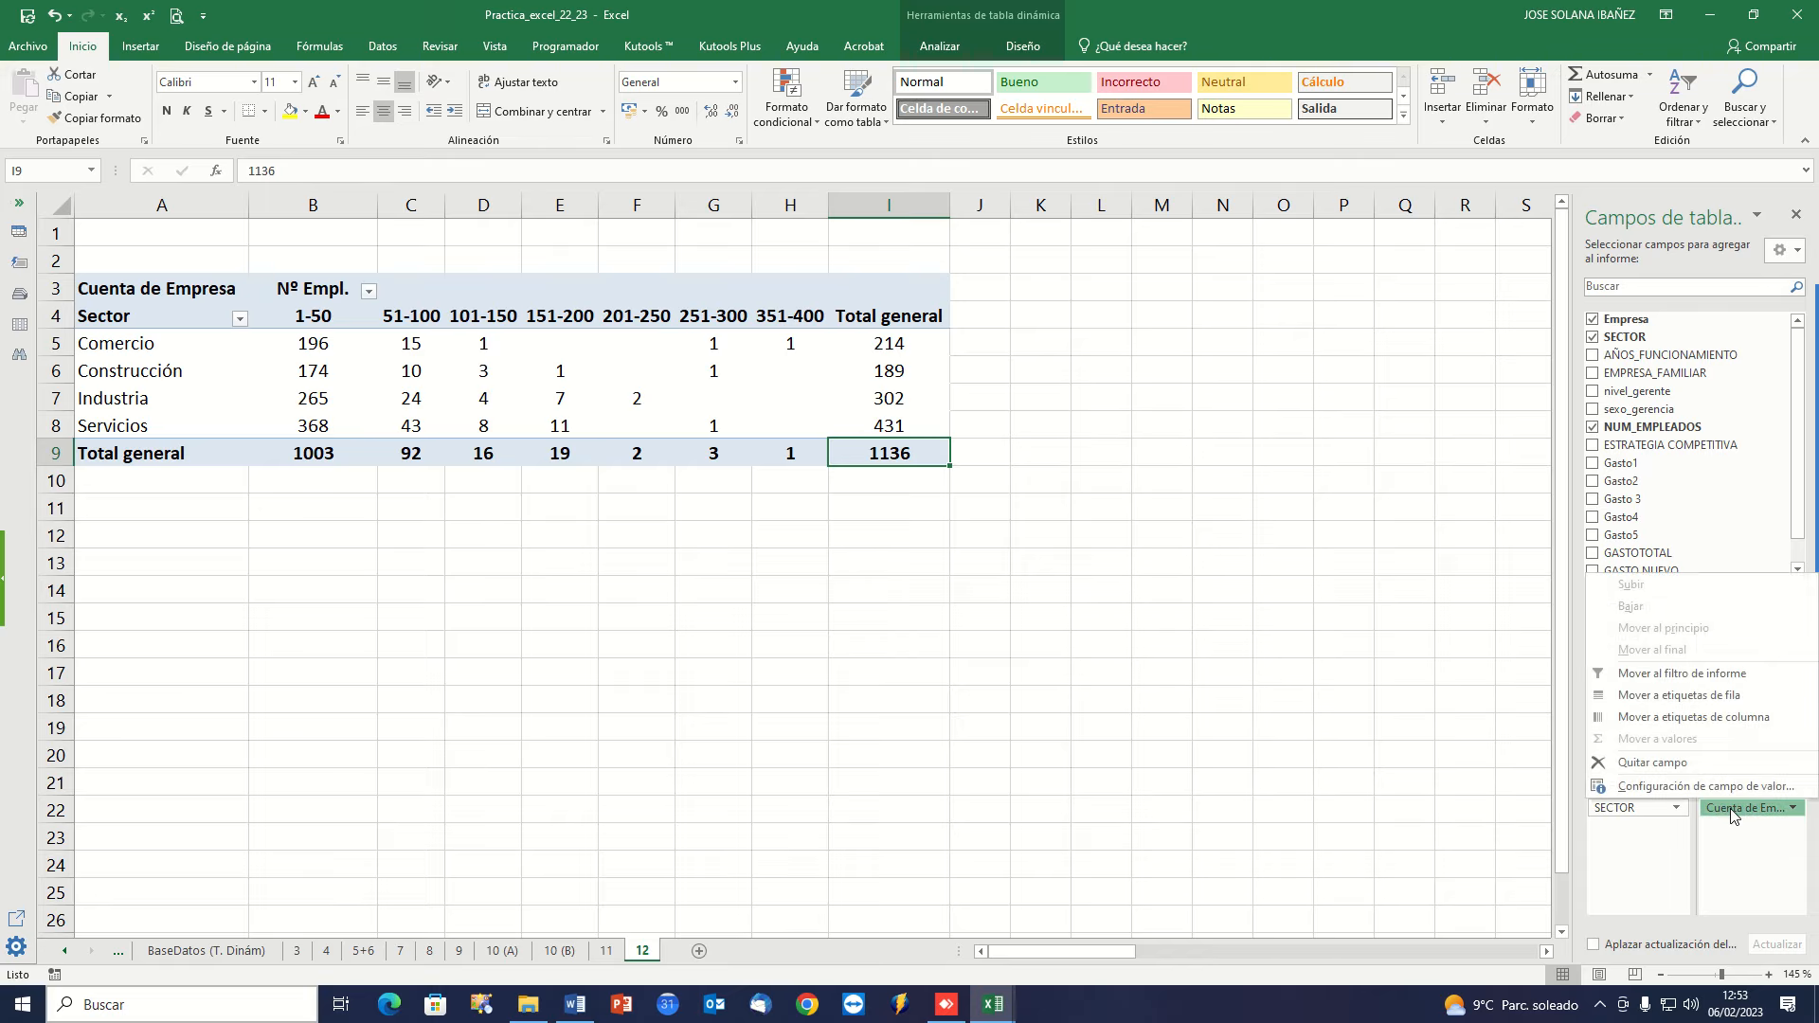
{"action": "left_click", "coordinate": [1705, 786]}
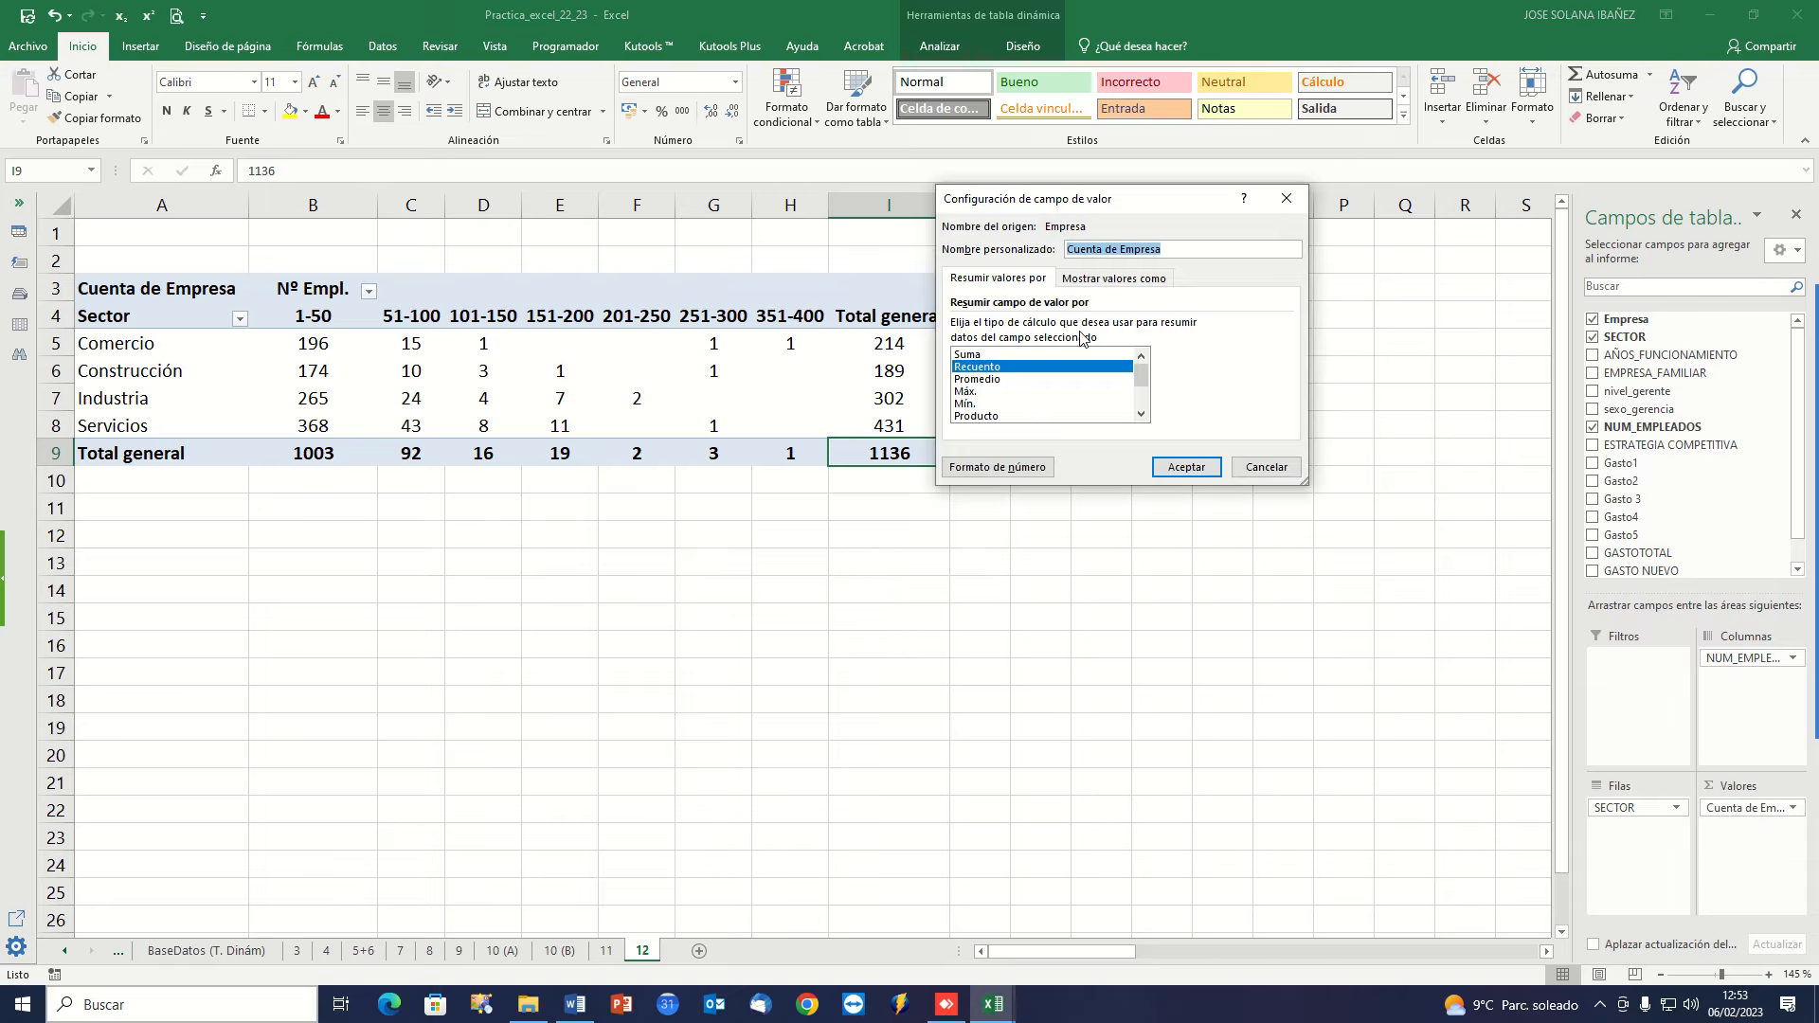
{"action": "left_click", "coordinate": [1114, 278]}
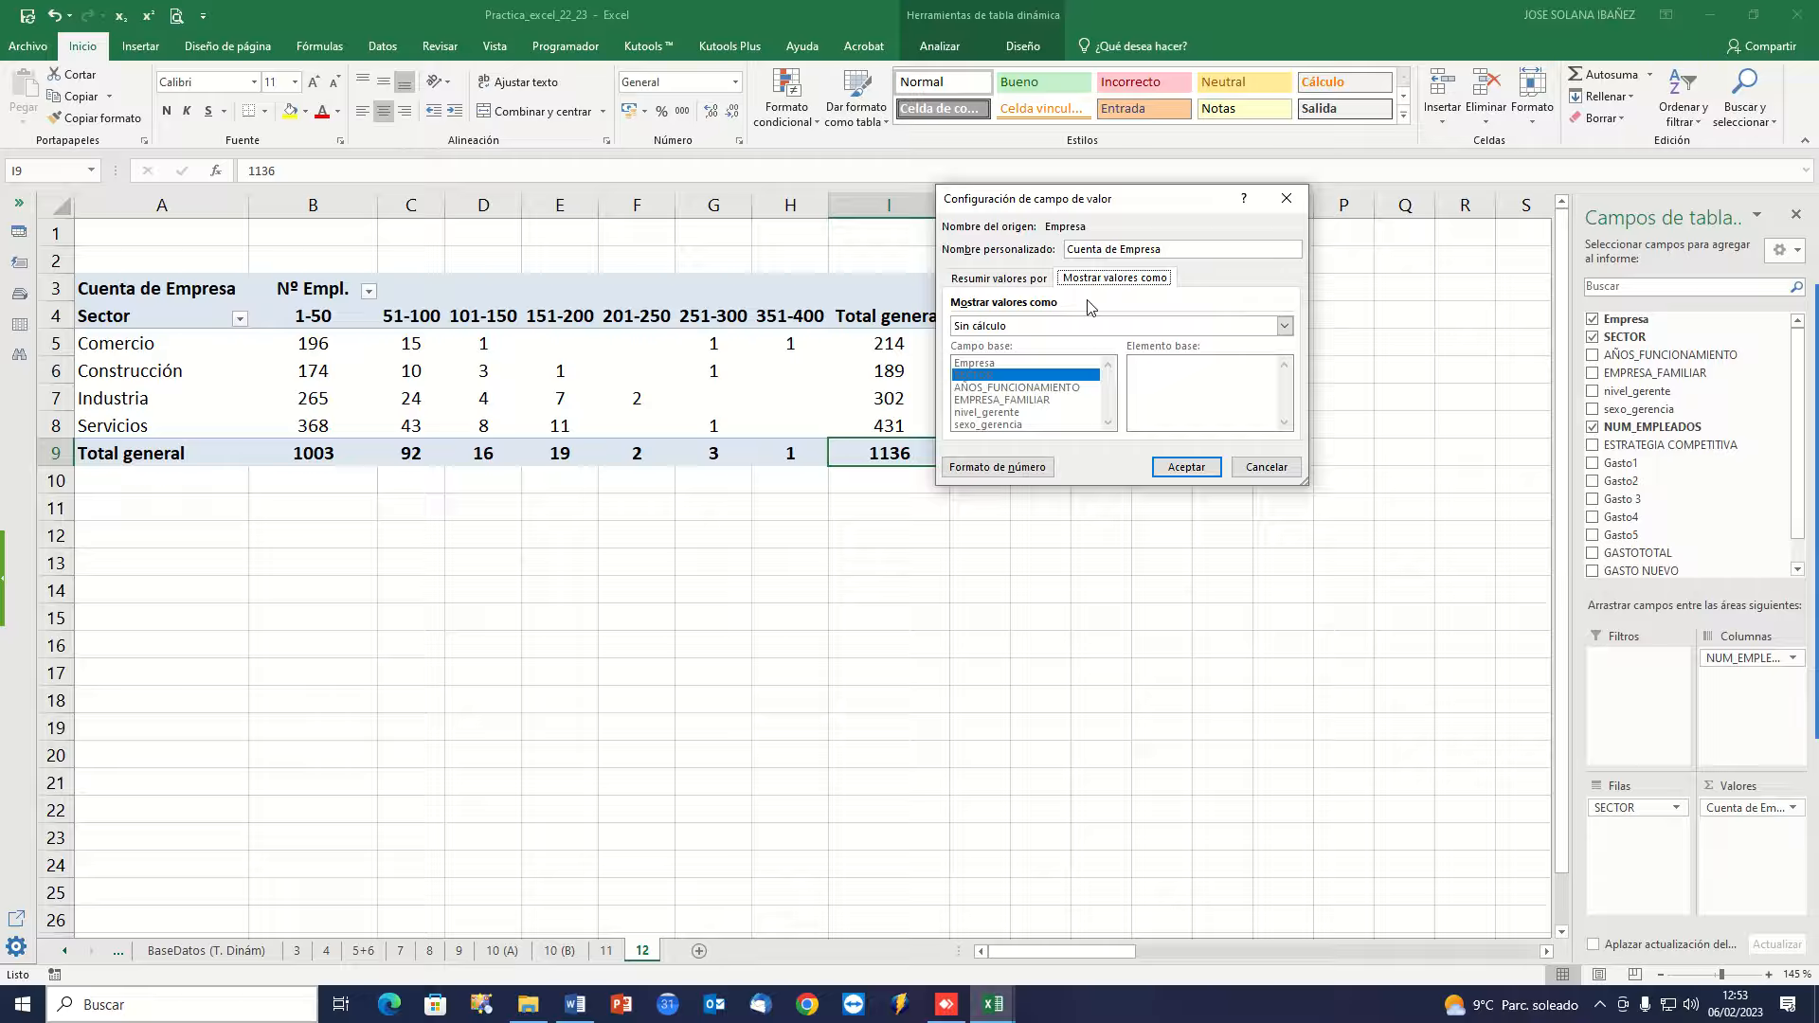
{"action": "left_click", "coordinate": [1022, 327]}
{"action": "left_click", "coordinate": [1015, 357]}
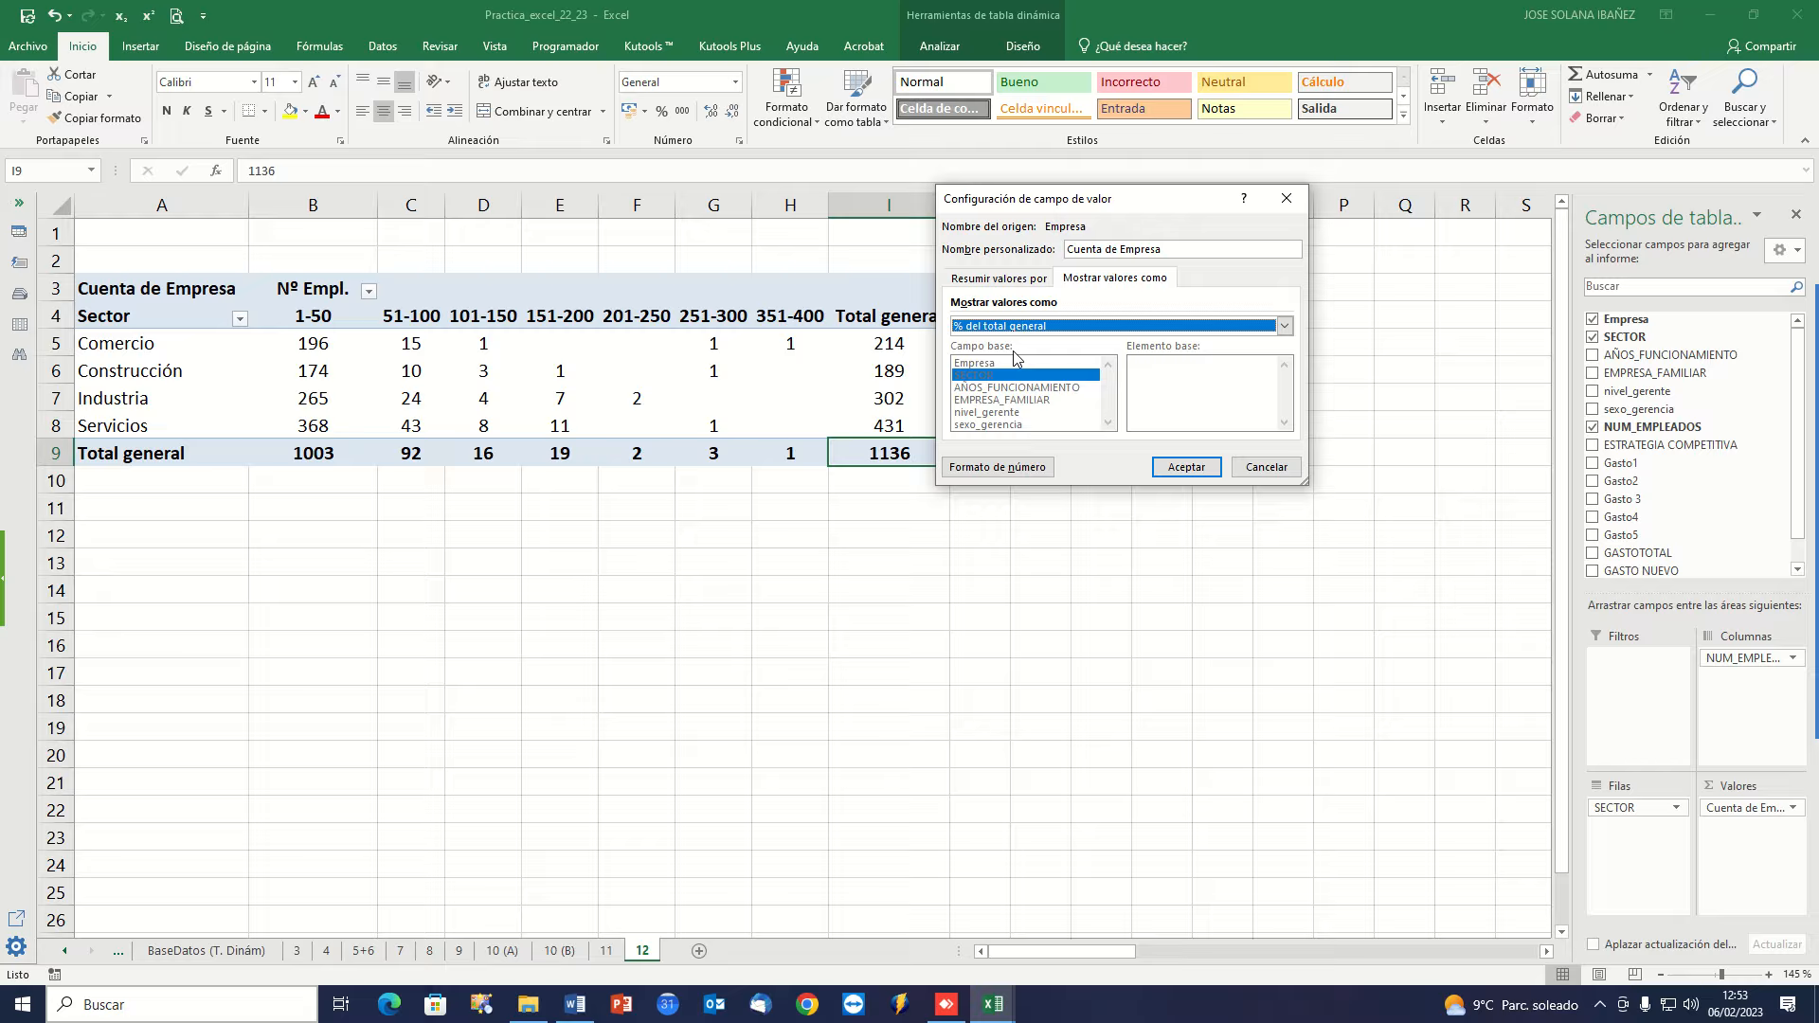
{"action": "left_click", "coordinate": [1196, 468]}
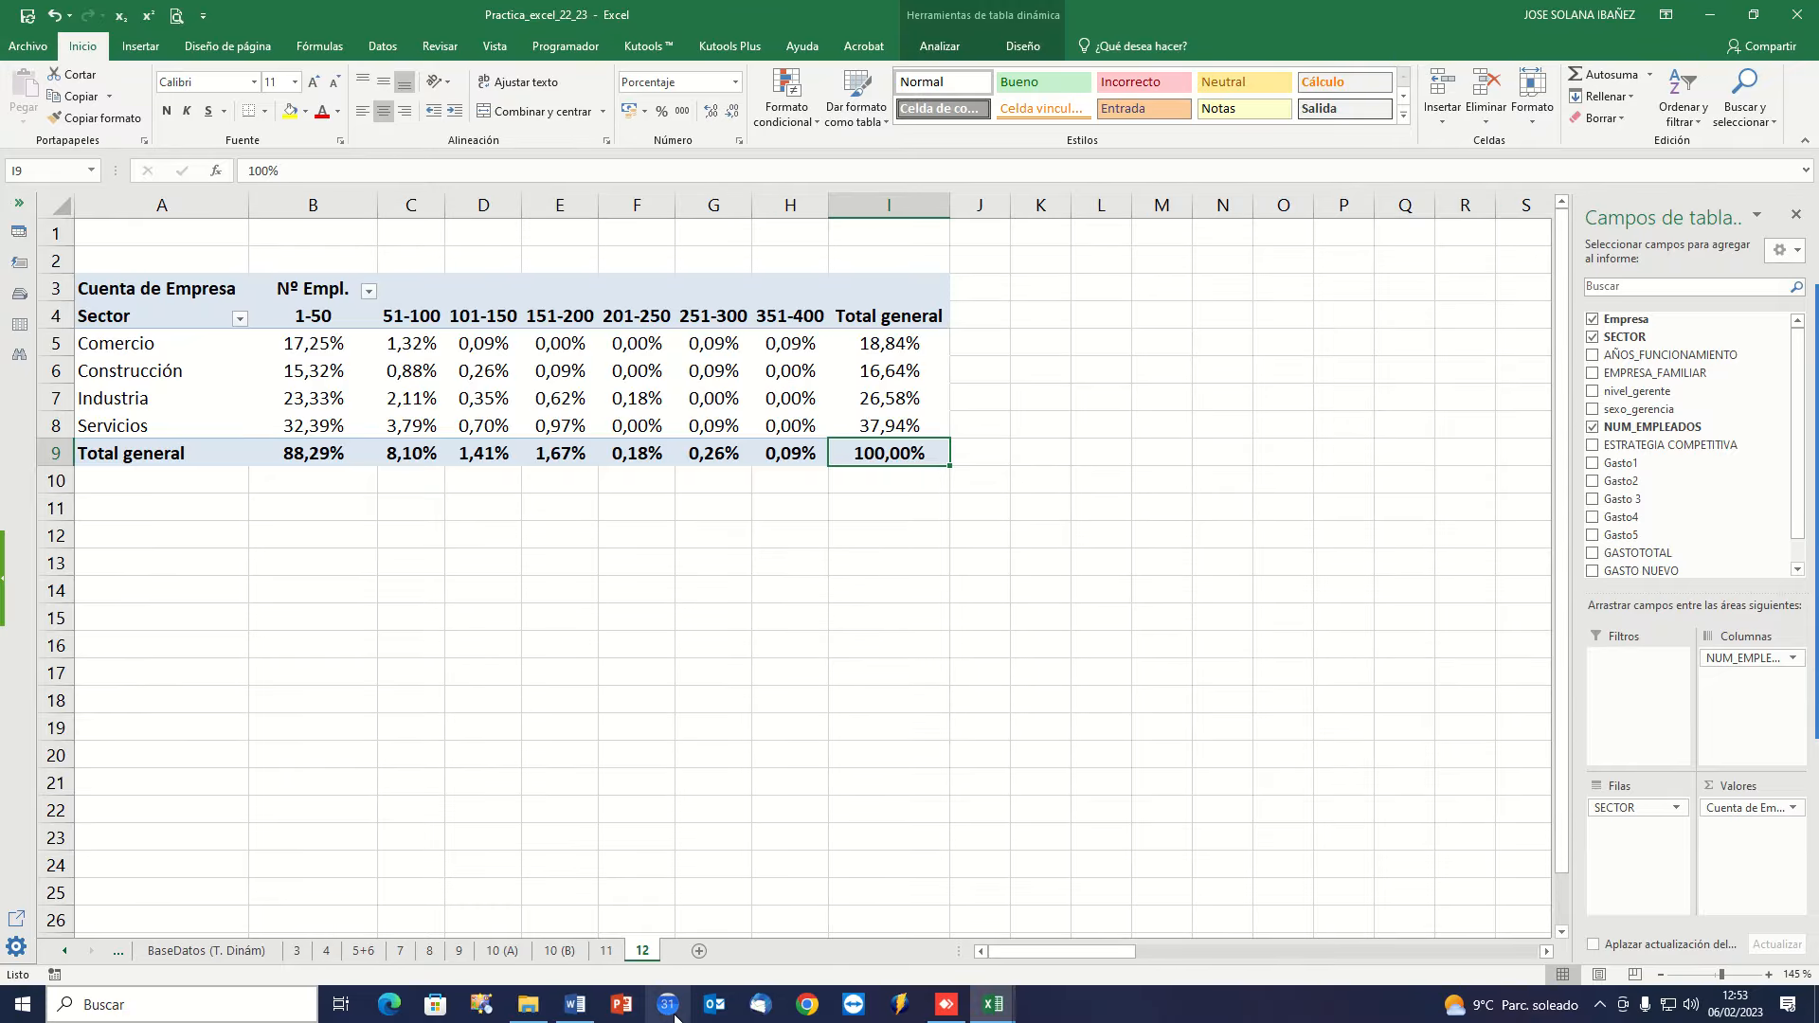
Check question 12a in the Word document and, back in the Practica_excel_22_23 workbook in Excel, show the Empresa values as % del total de columnas.
{"action": "left_click", "coordinate": [571, 1008]}
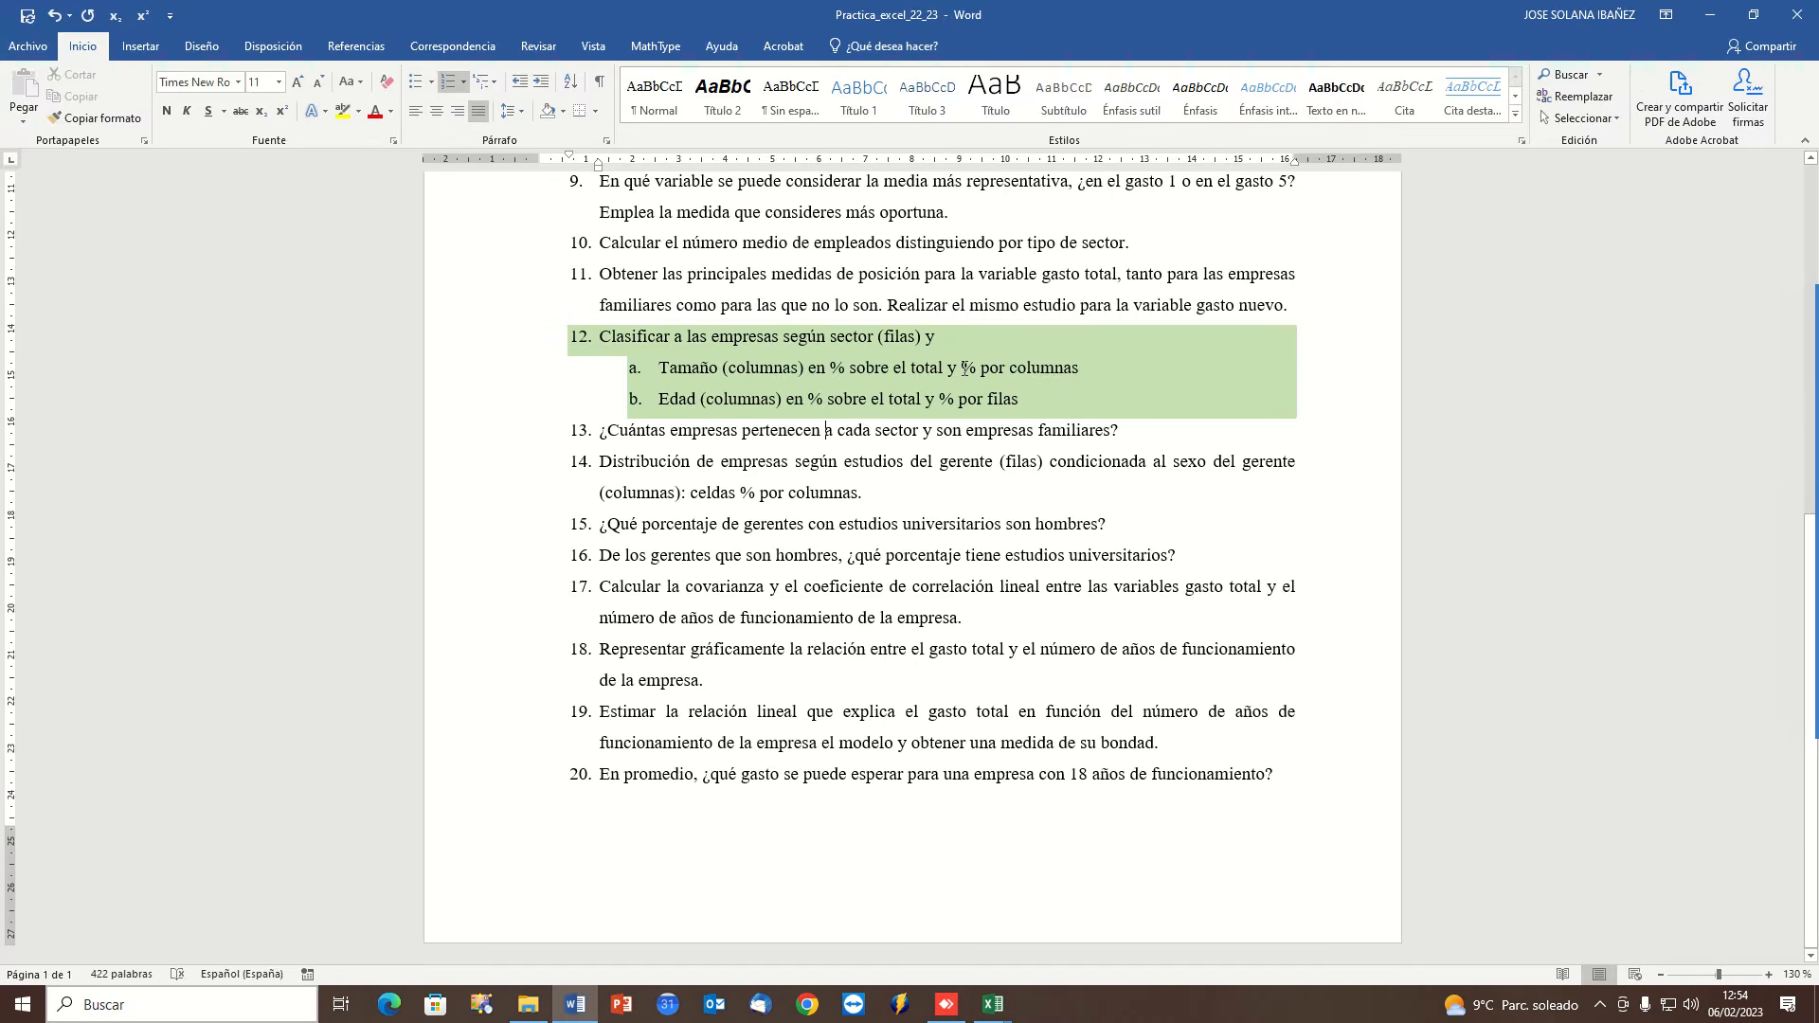
{"action": "left_click_drag", "start_coordinate": [965, 368], "coordinate": [1080, 369]}
{"action": "left_click", "coordinate": [1081, 374]}
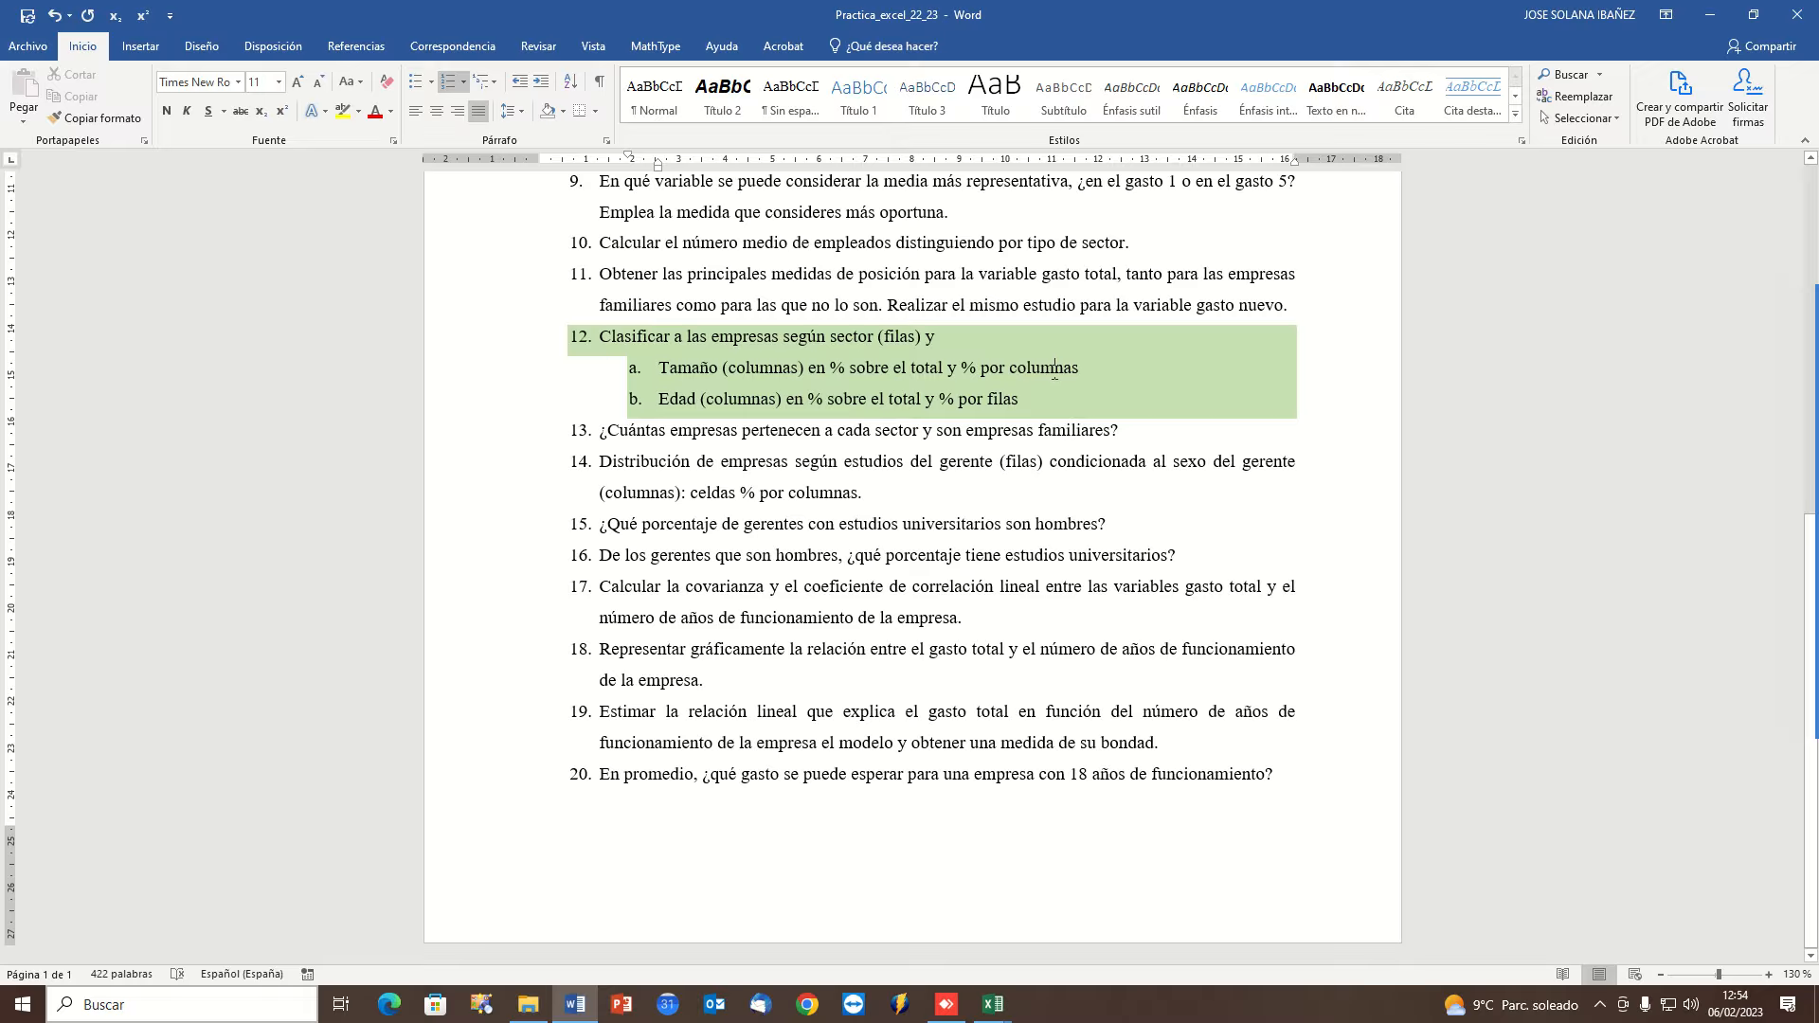
{"action": "left_click", "coordinate": [995, 1007]}
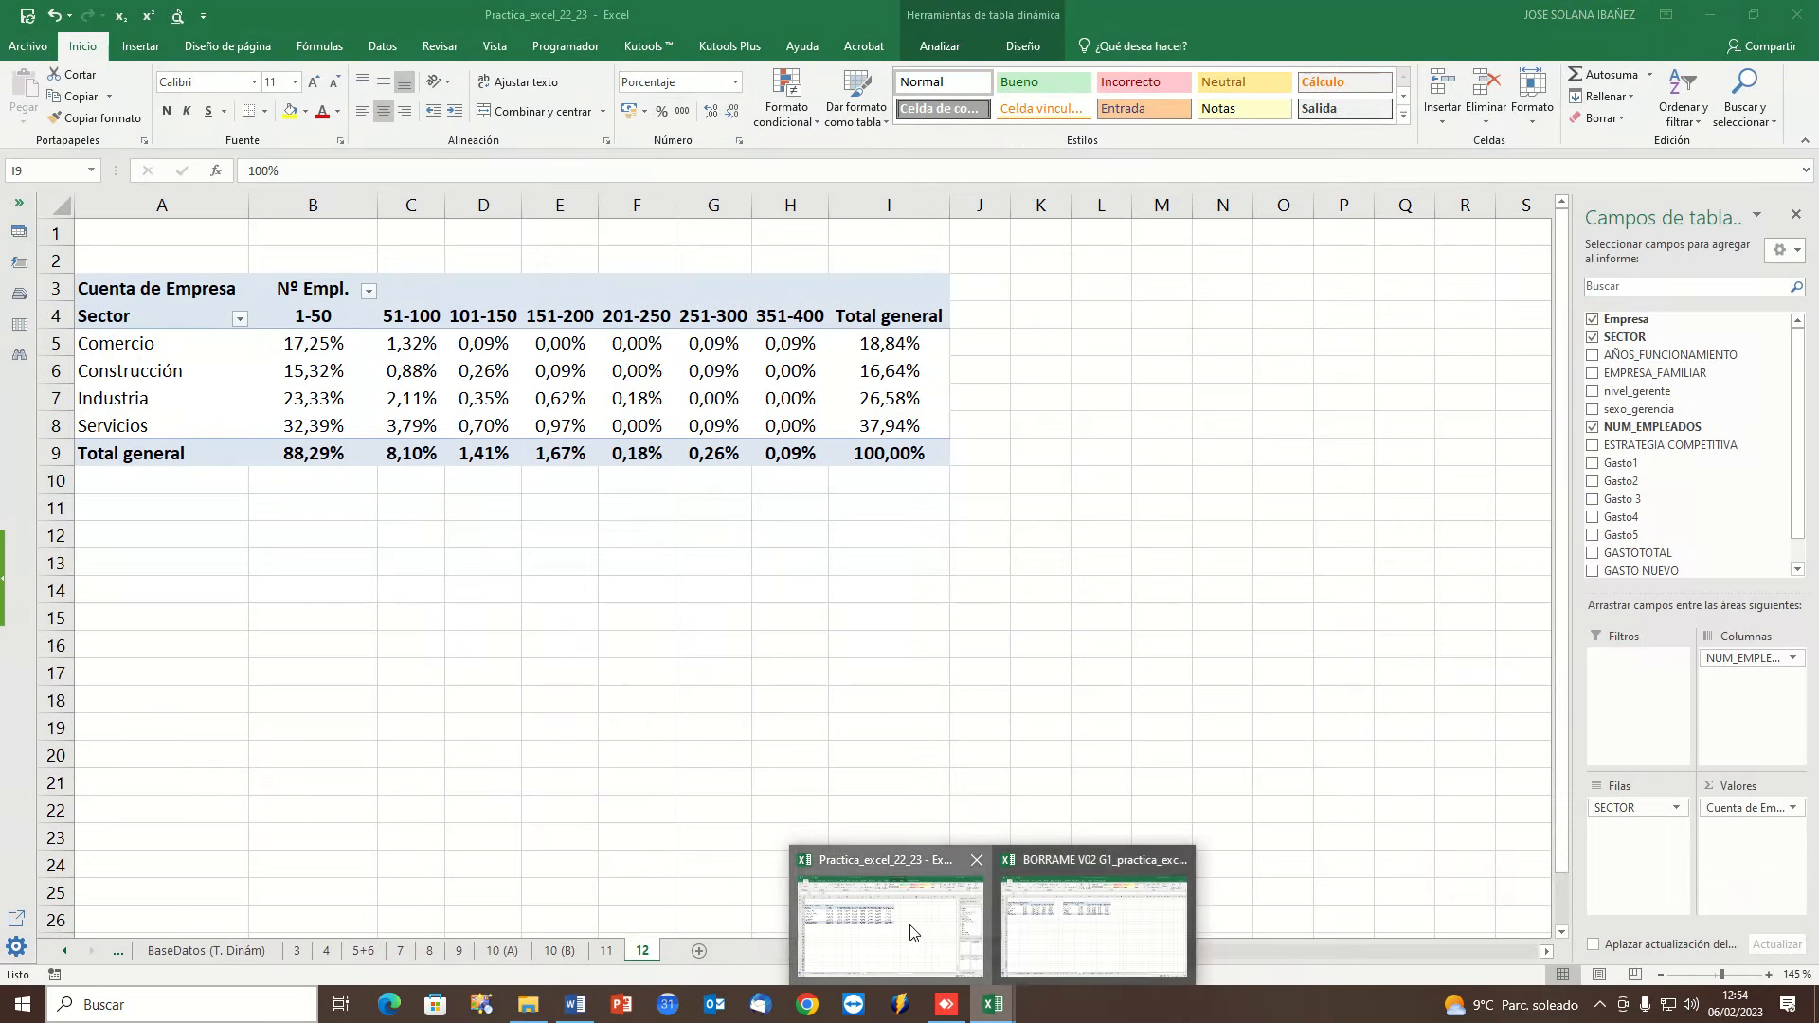
{"action": "left_click", "coordinate": [910, 933]}
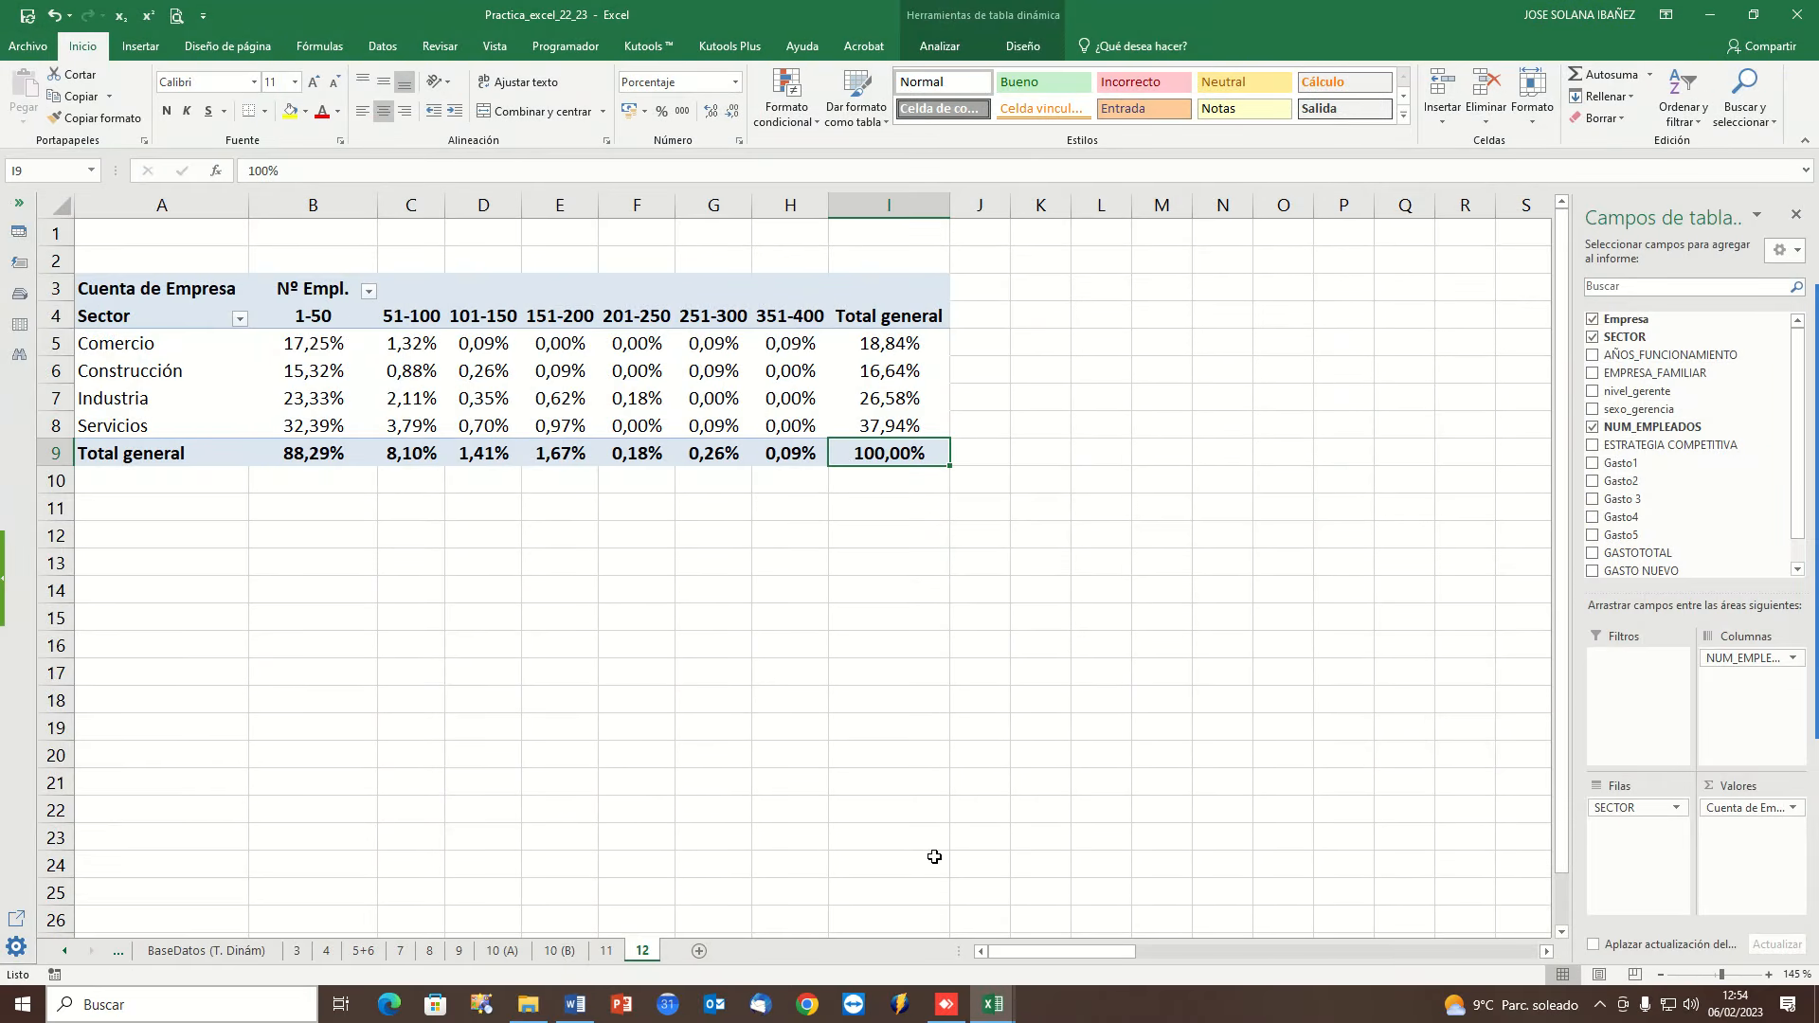
{"action": "left_click", "coordinate": [1734, 812]}
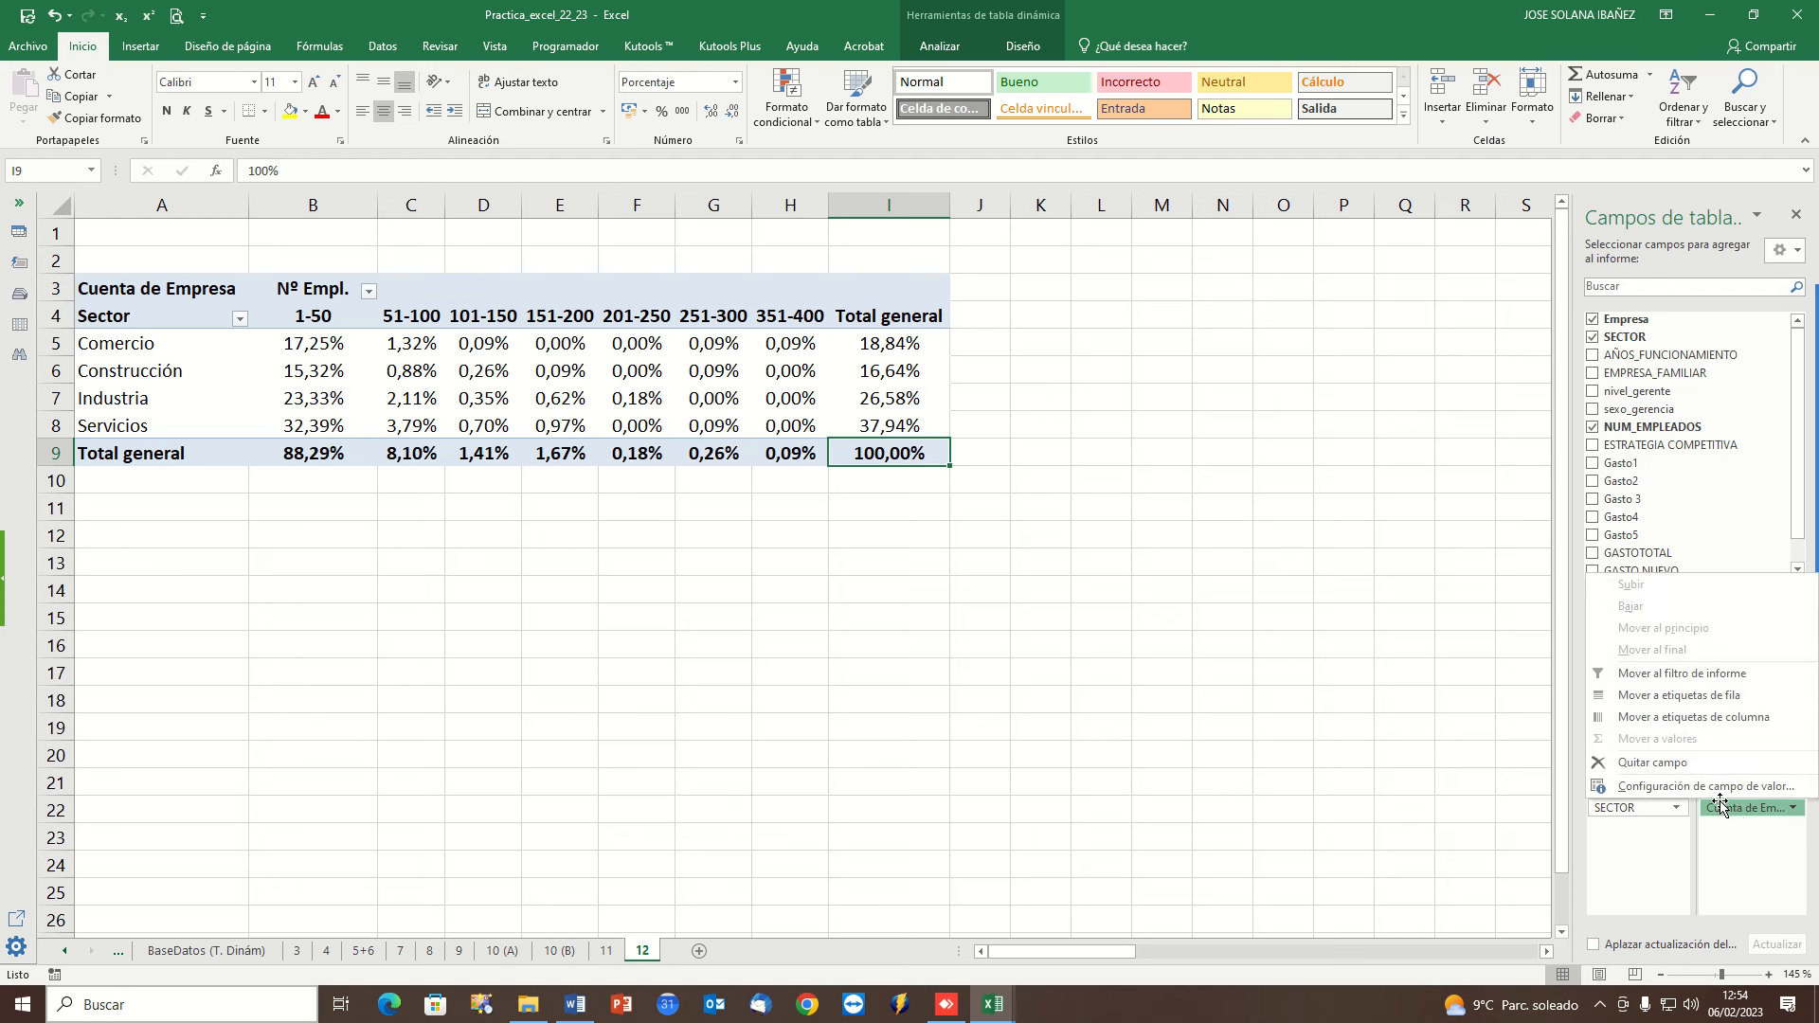
{"action": "left_click", "coordinate": [1721, 792]}
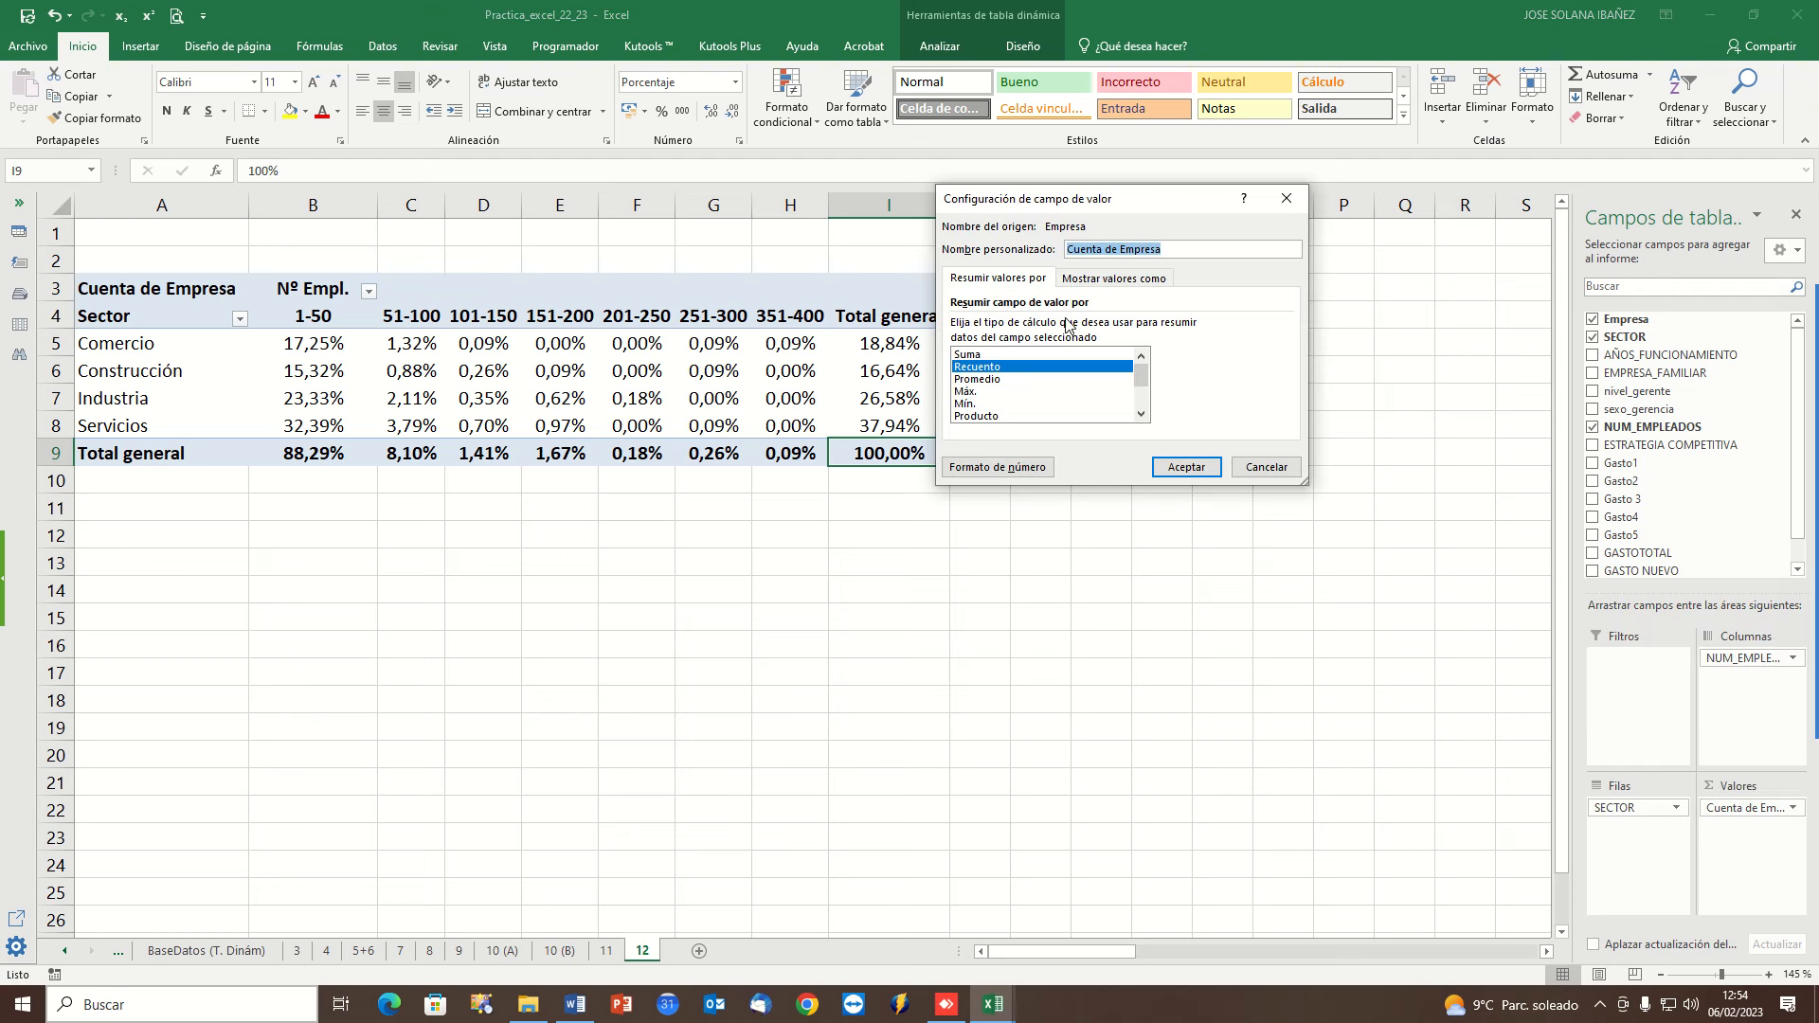
{"action": "left_click", "coordinate": [1094, 280]}
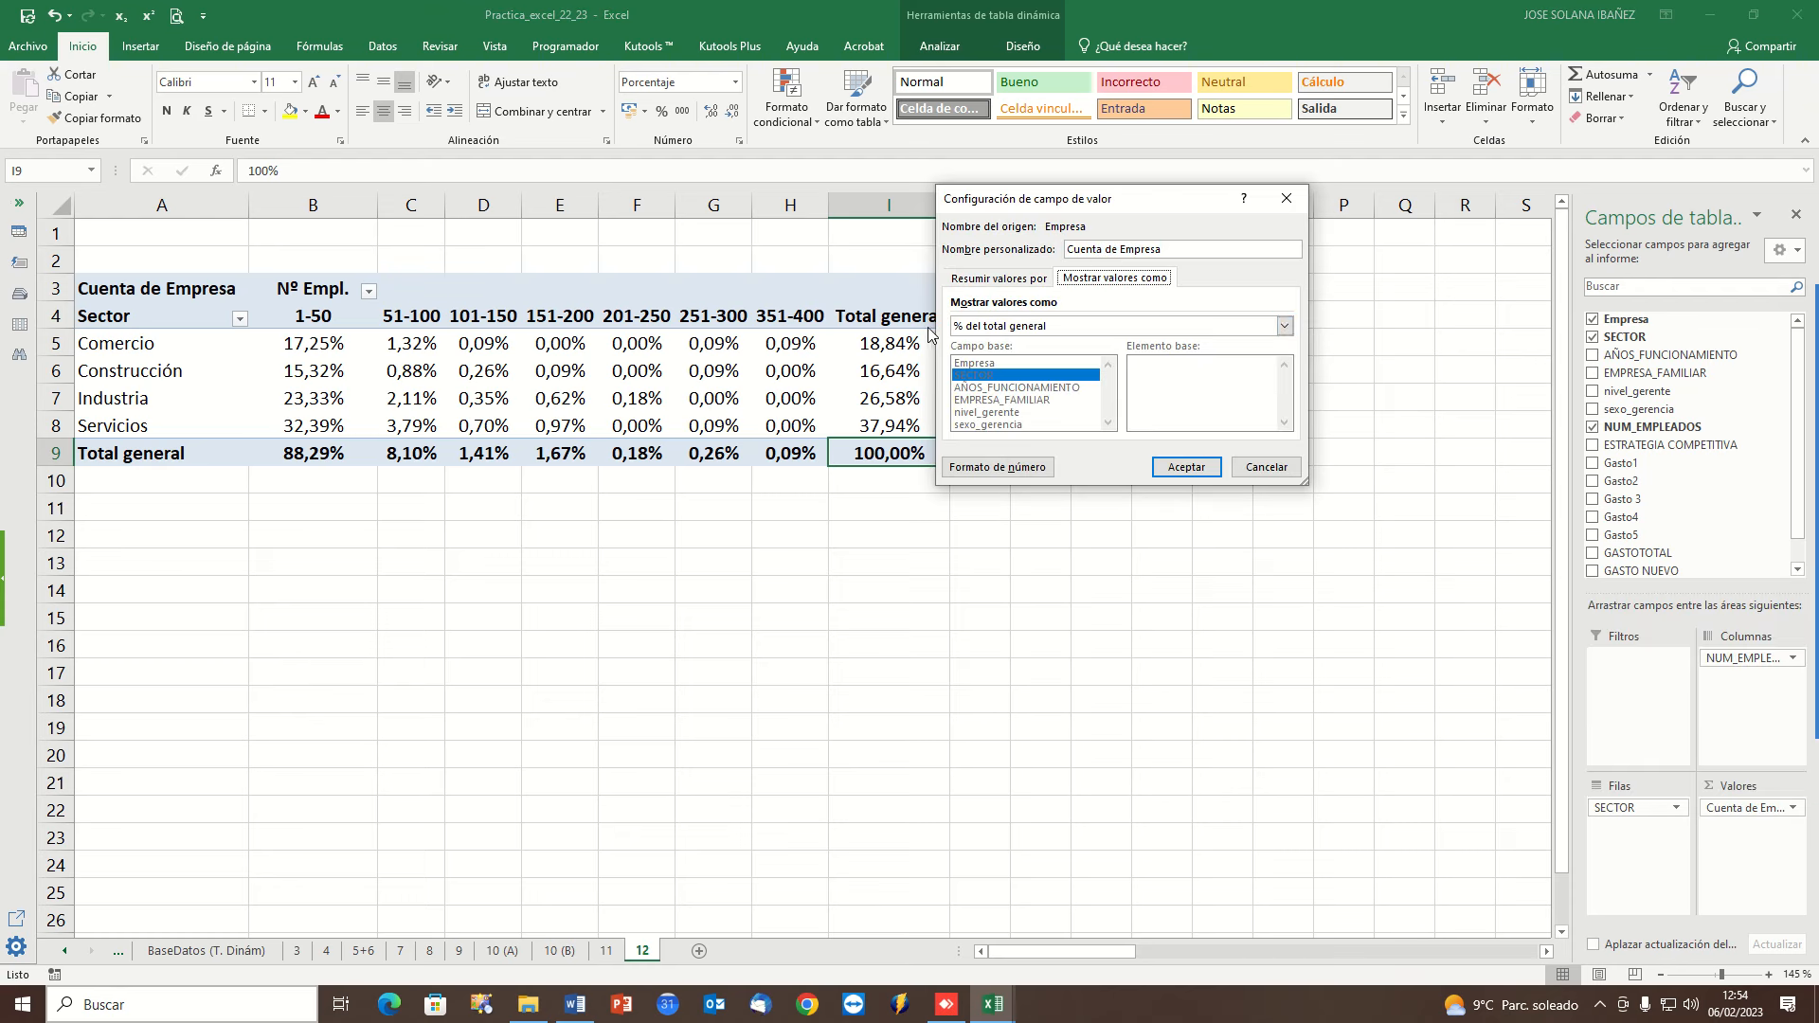
{"action": "left_click", "coordinate": [1054, 330]}
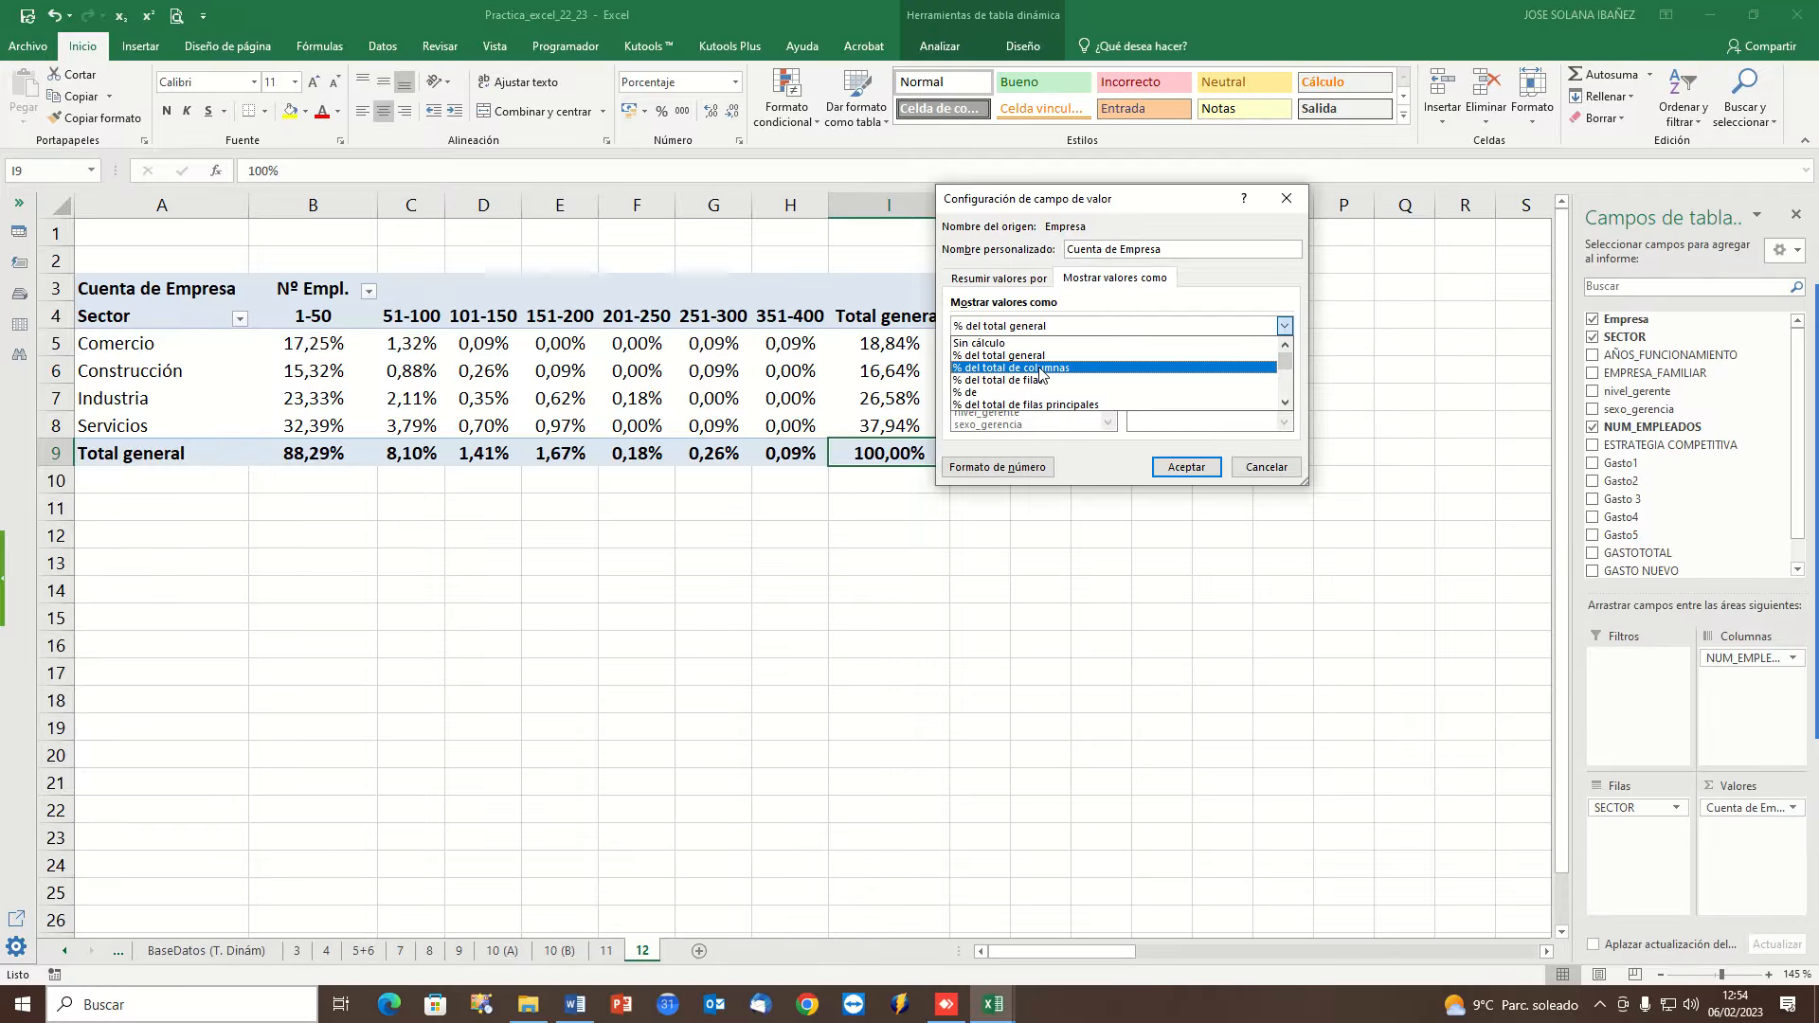
{"action": "left_click", "coordinate": [1040, 368]}
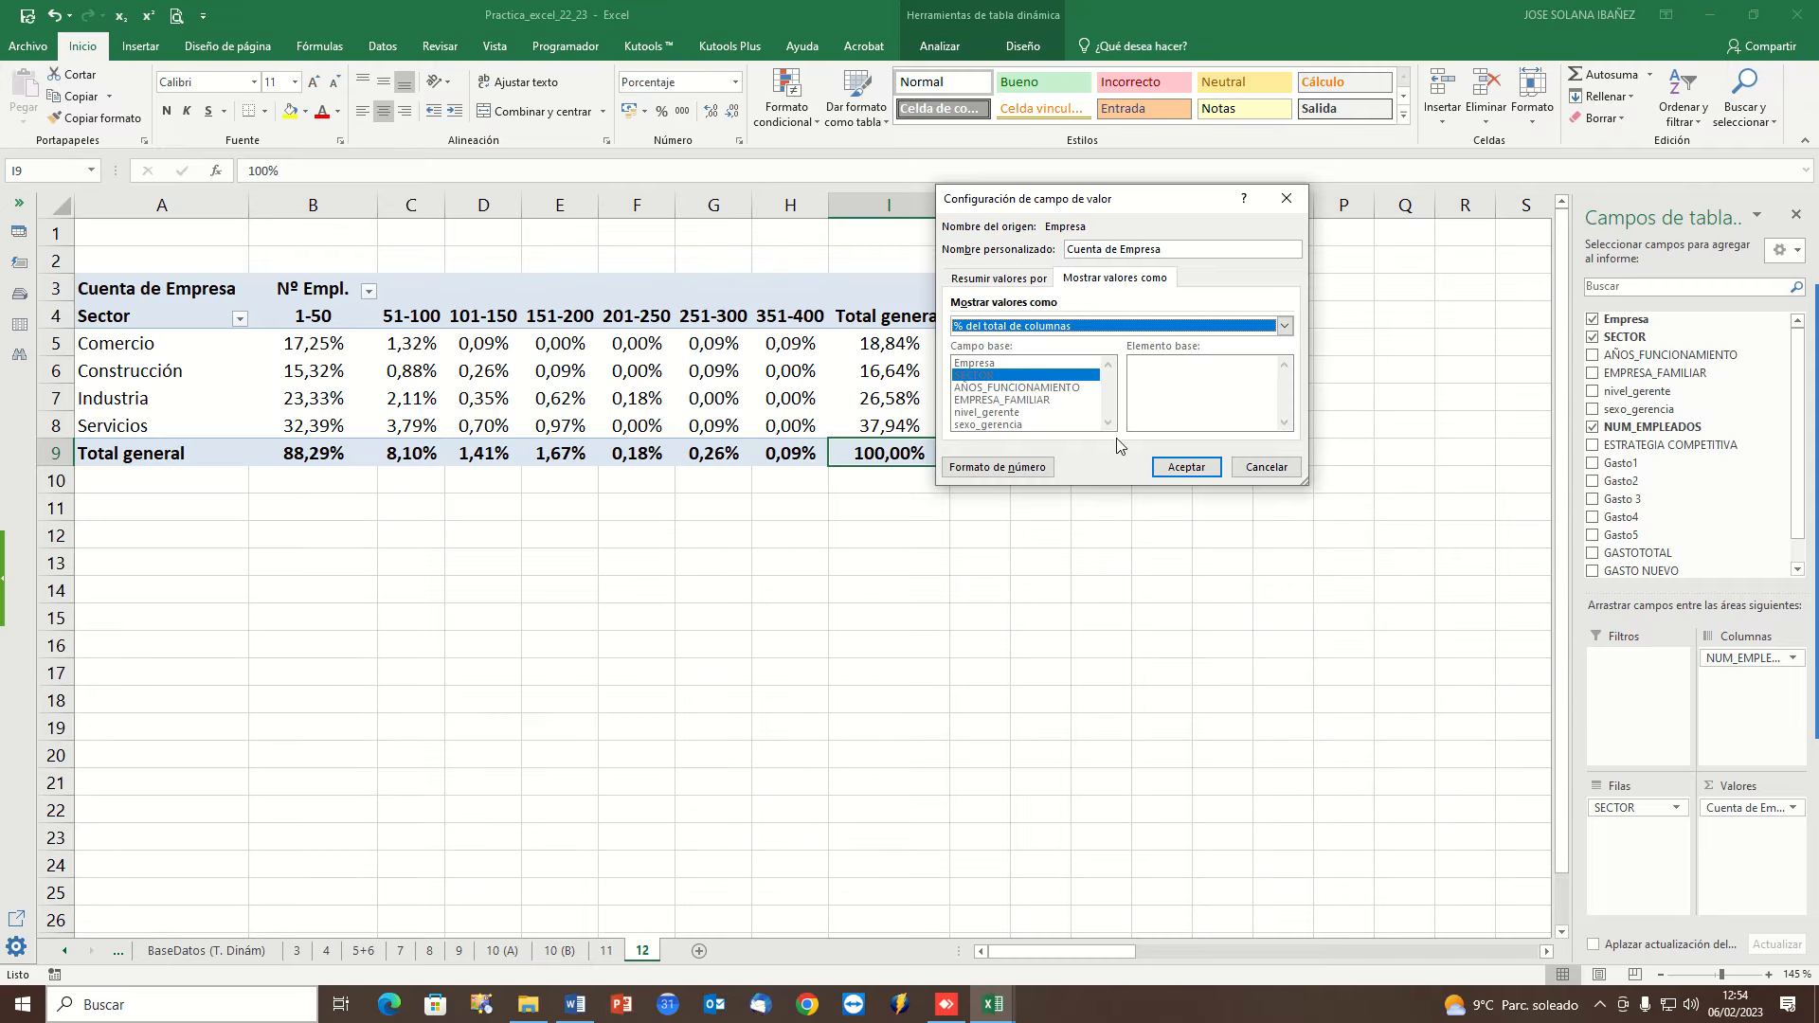
{"action": "left_click", "coordinate": [1173, 468]}
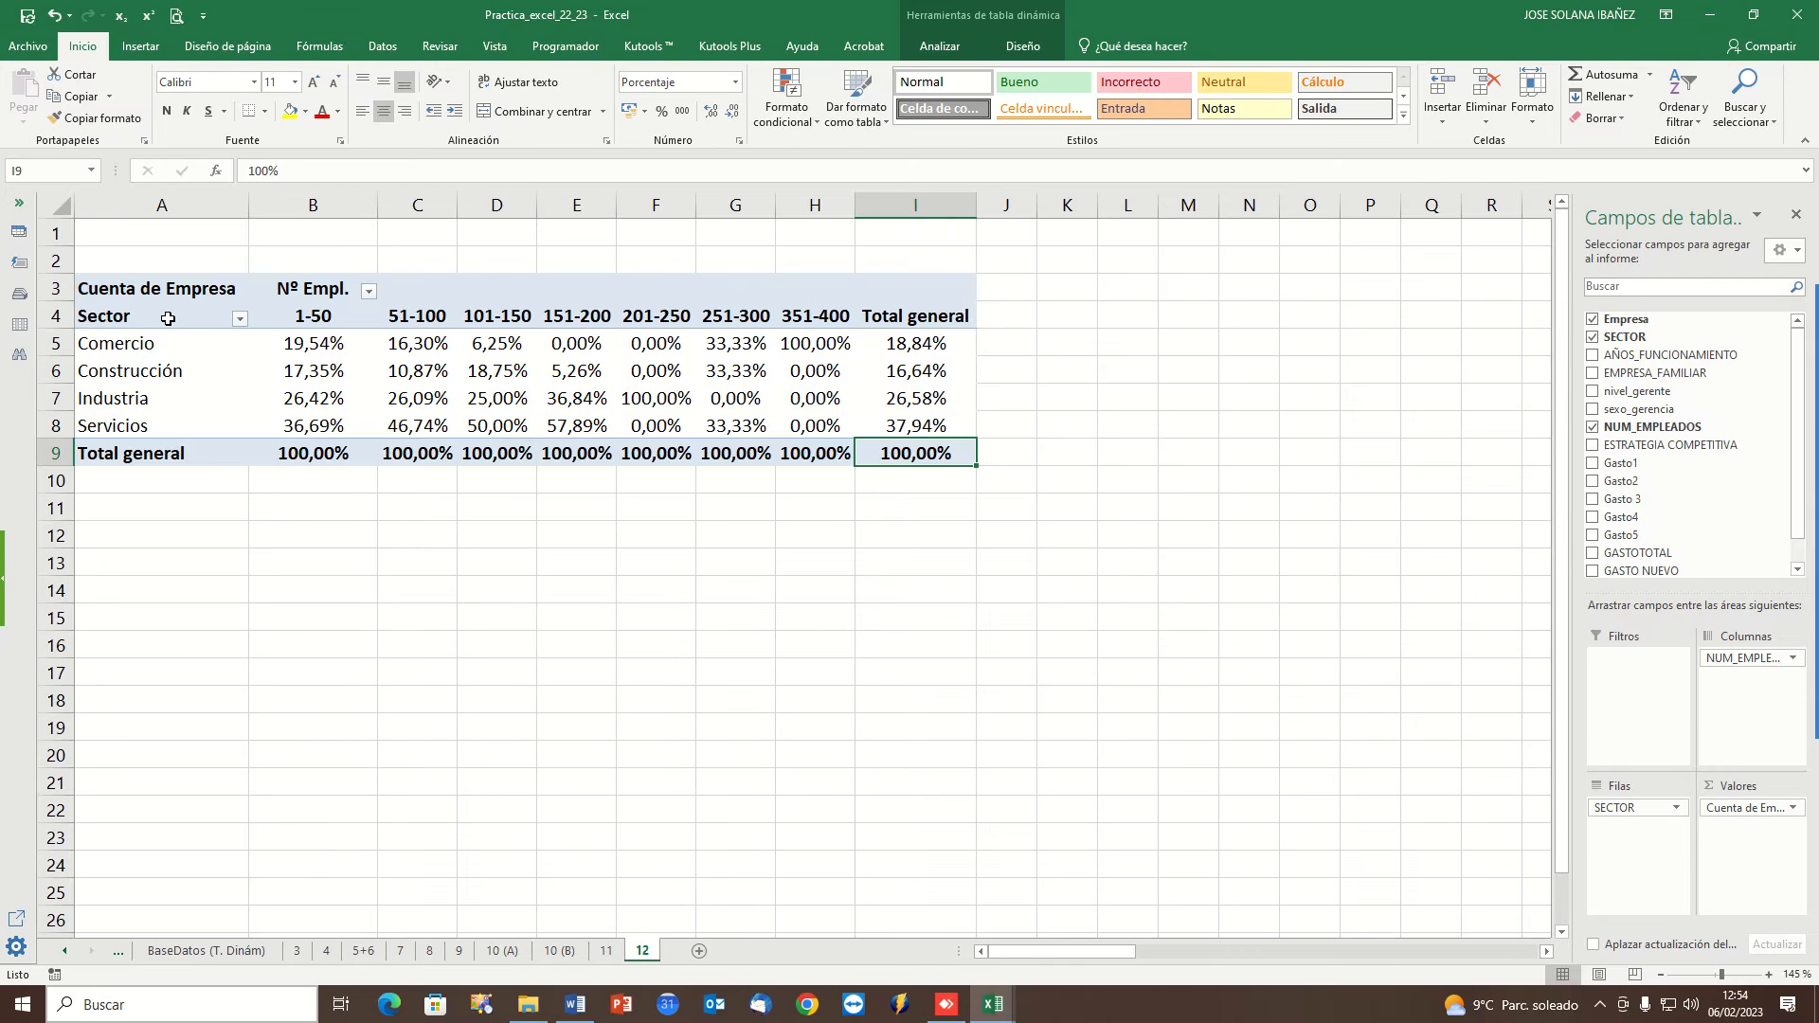
Examine how the sector percentages are distributed within each employee-size column and the Total general column.
{"action": "left_click_drag", "start_coordinate": [126, 343], "coordinate": [128, 428]}
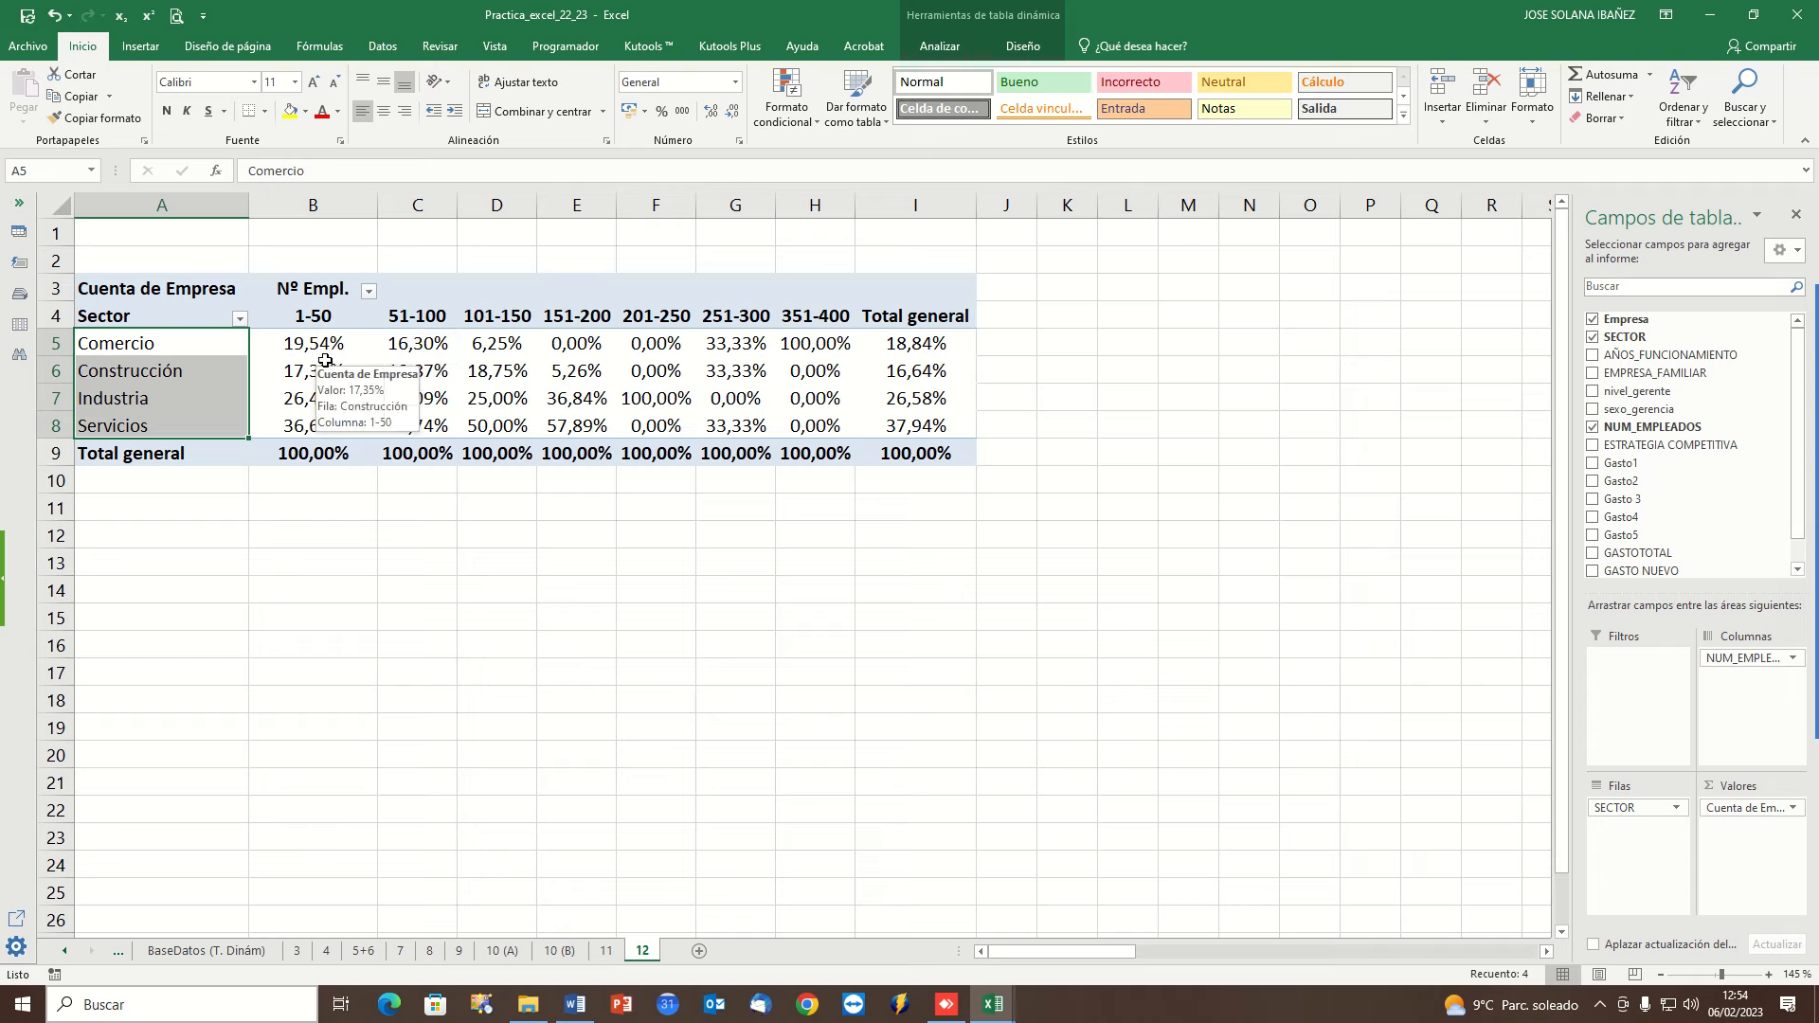
{"action": "left_click_drag", "start_coordinate": [329, 347], "coordinate": [327, 420]}
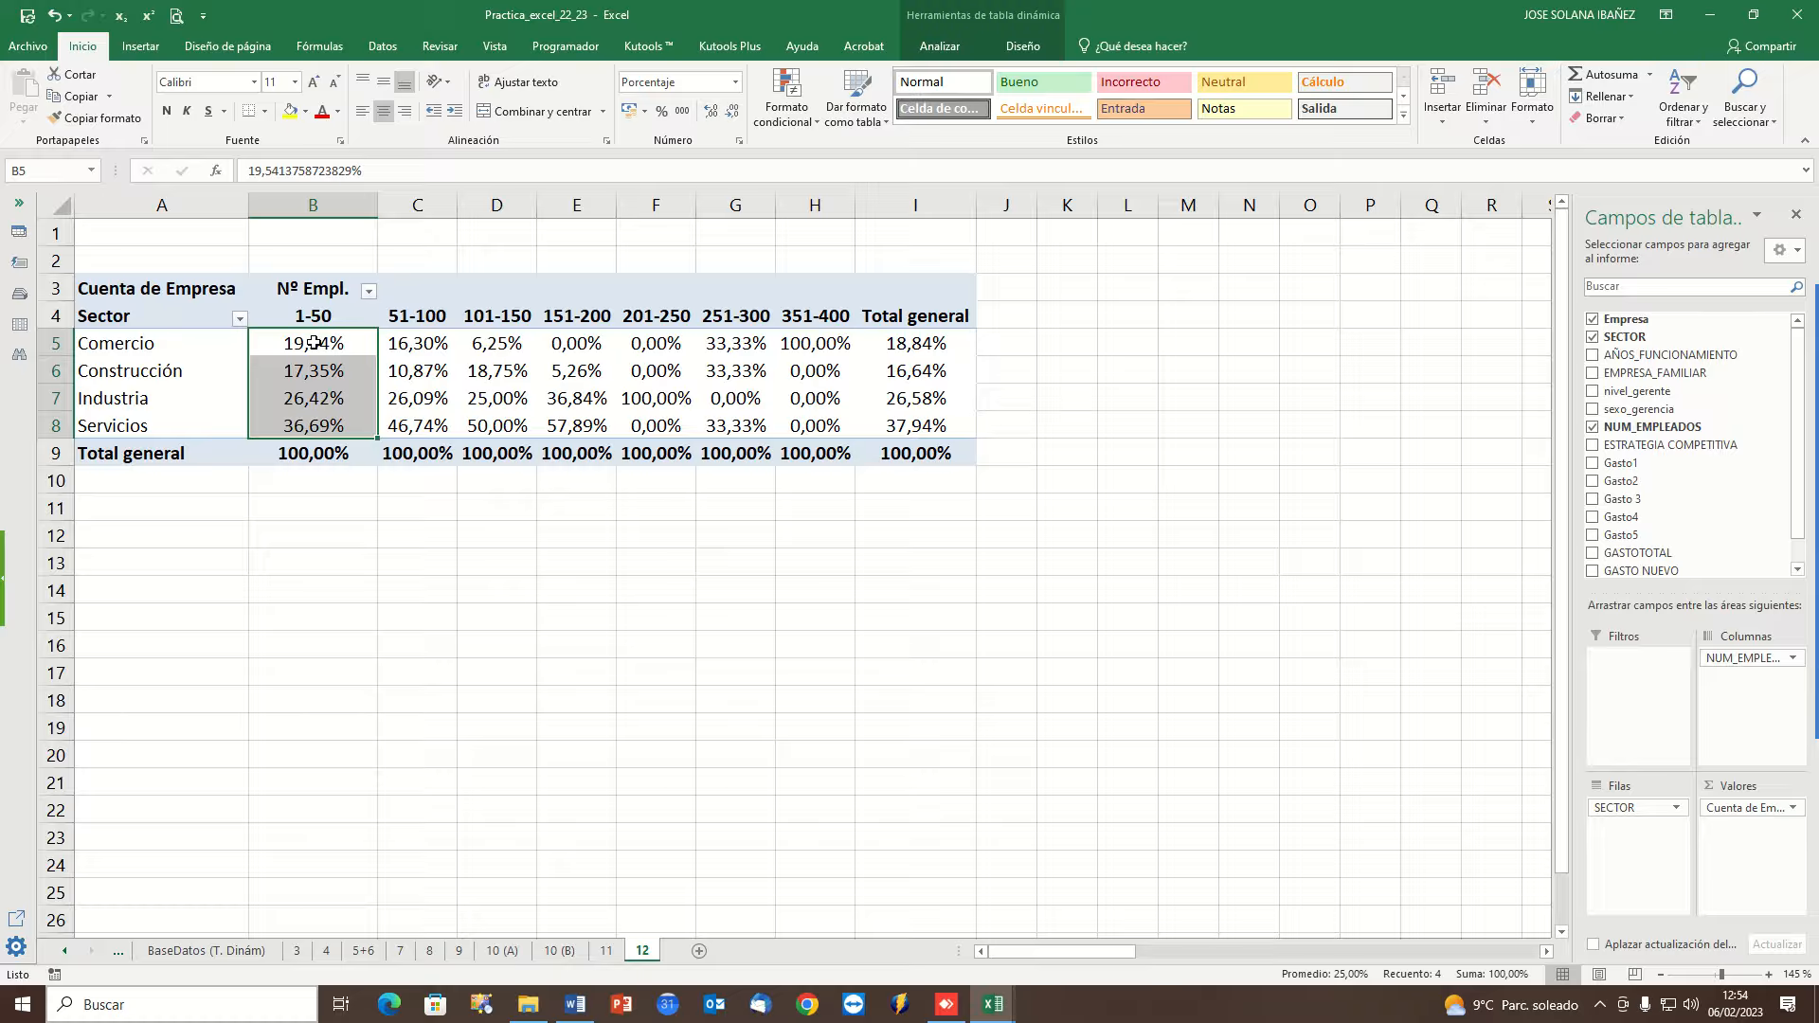
{"action": "left_click", "coordinate": [313, 343]}
{"action": "left_click_drag", "start_coordinate": [310, 343], "coordinate": [308, 449]}
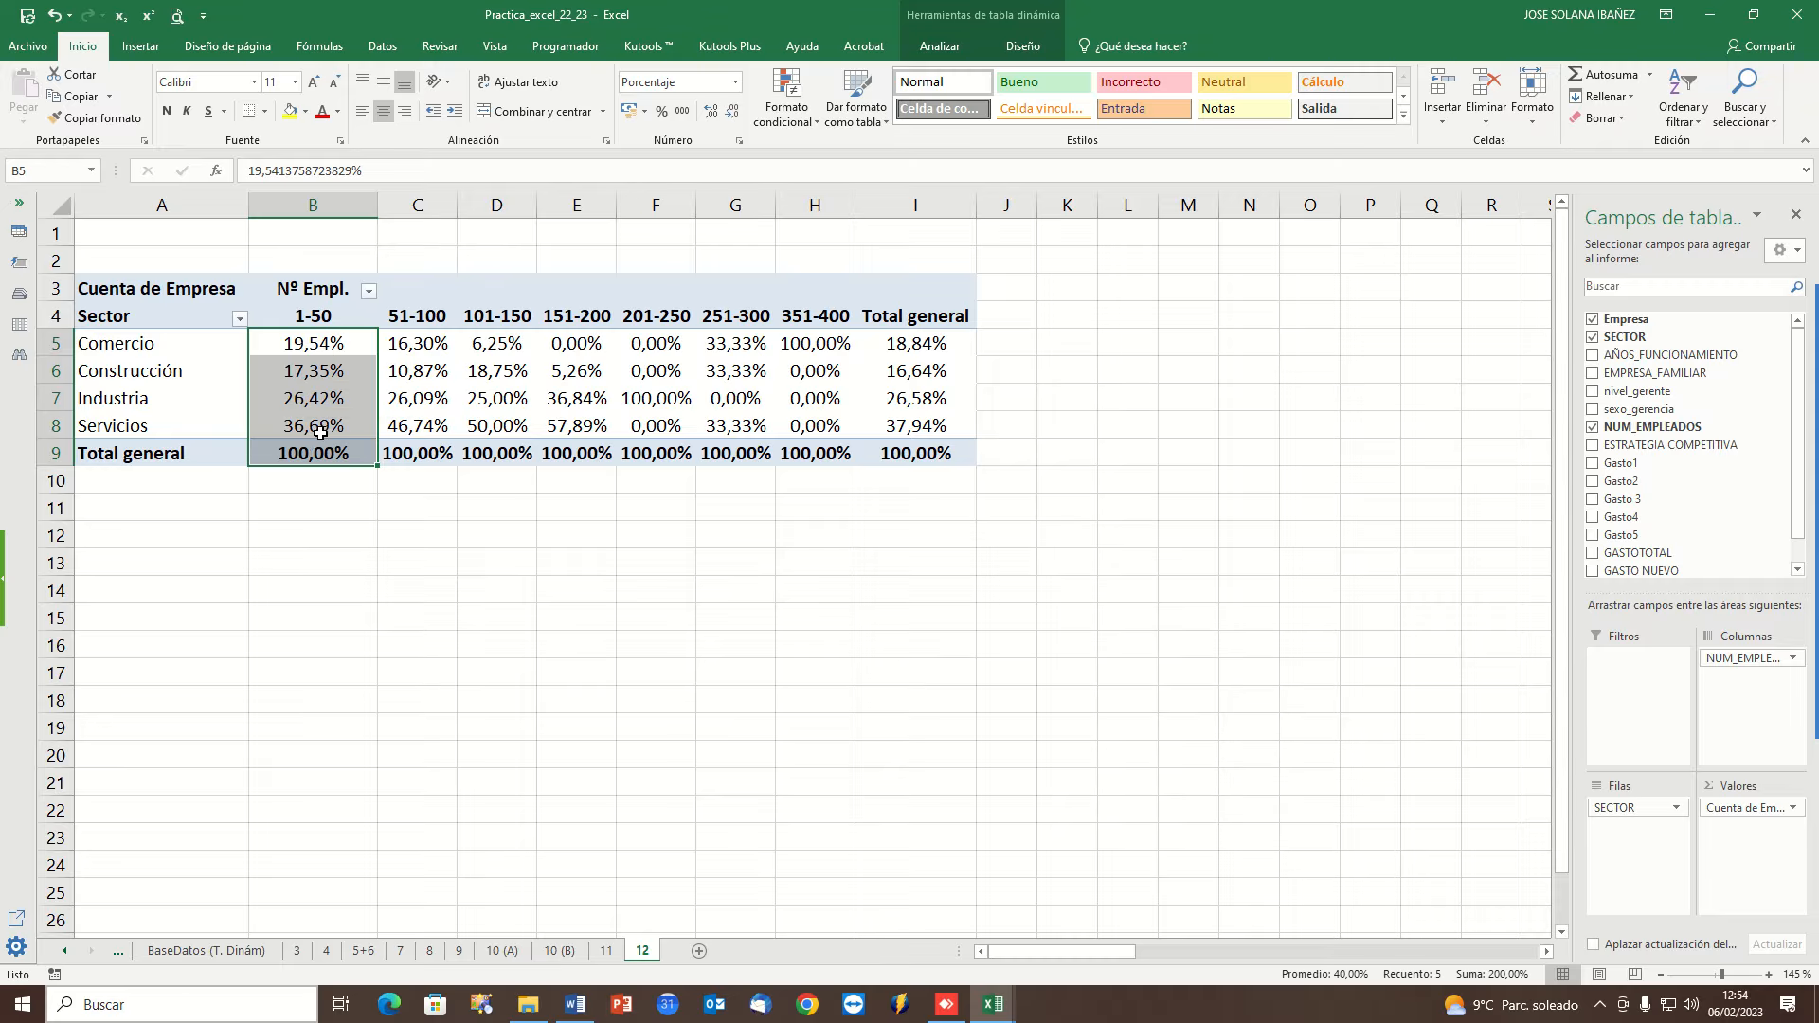
{"action": "left_click_drag", "start_coordinate": [415, 290], "coordinate": [425, 368]}
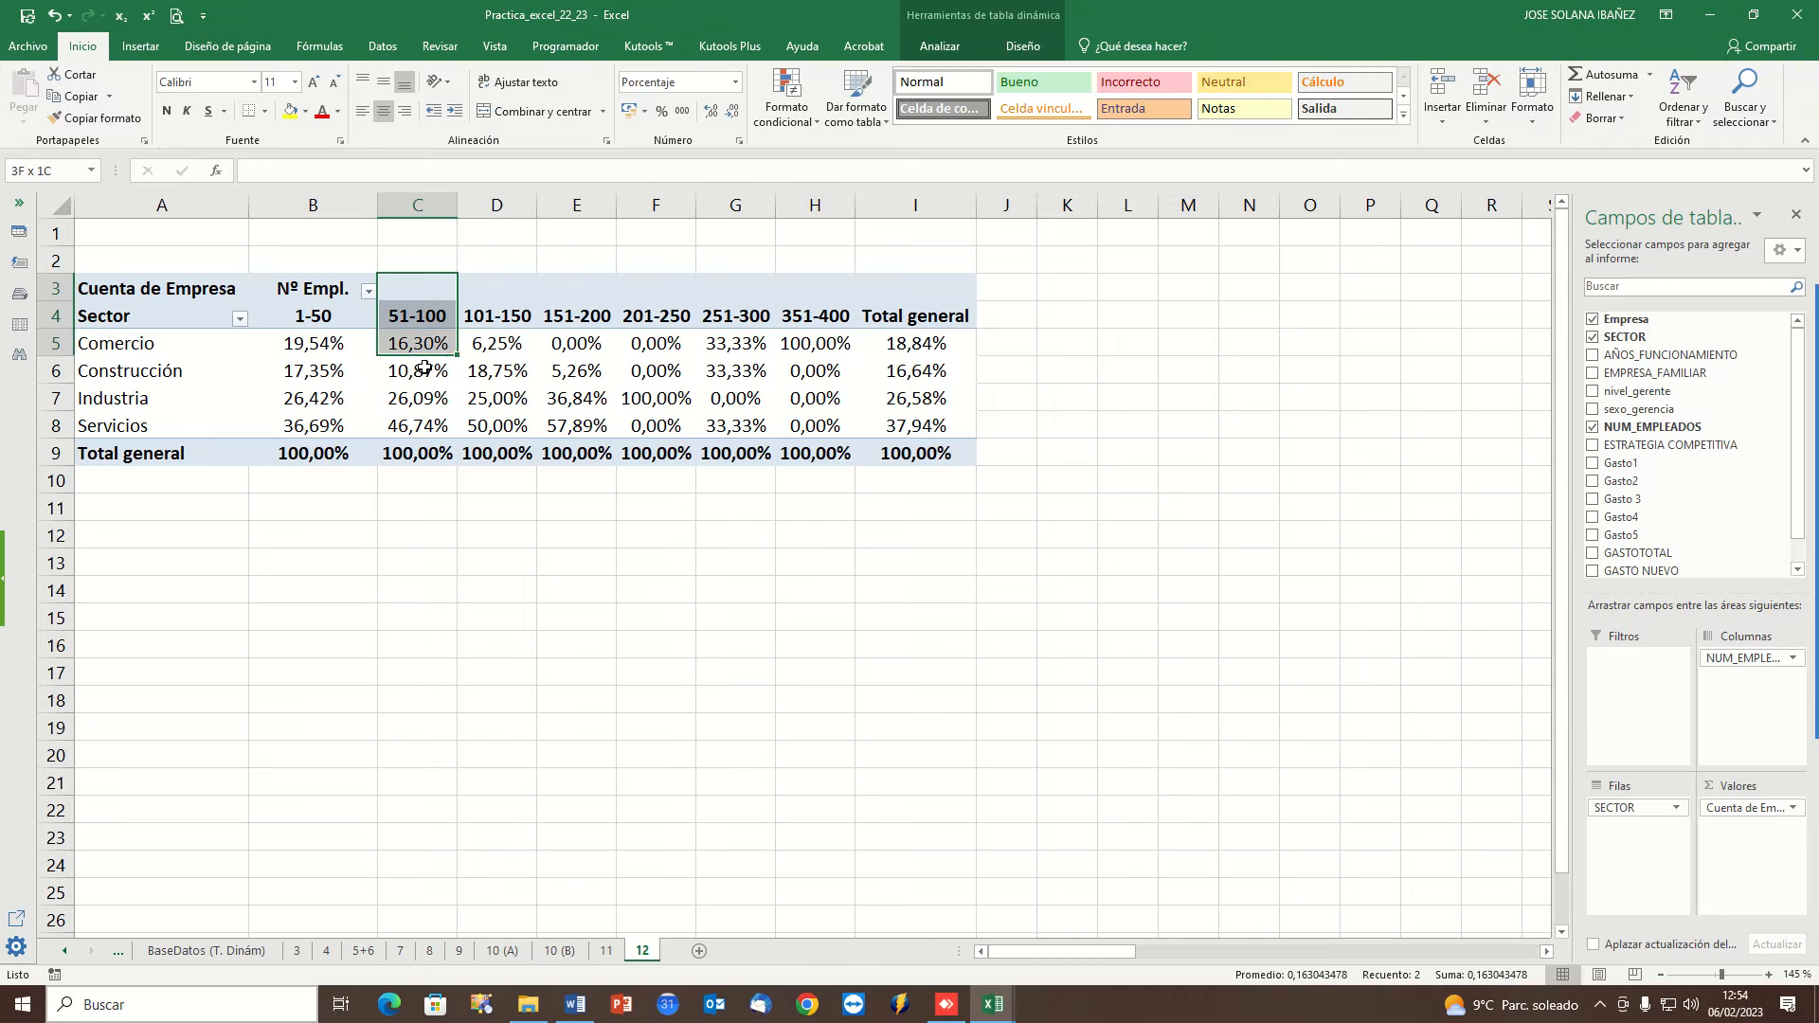
{"action": "left_click", "coordinate": [491, 277]}
{"action": "left_click", "coordinate": [577, 284]}
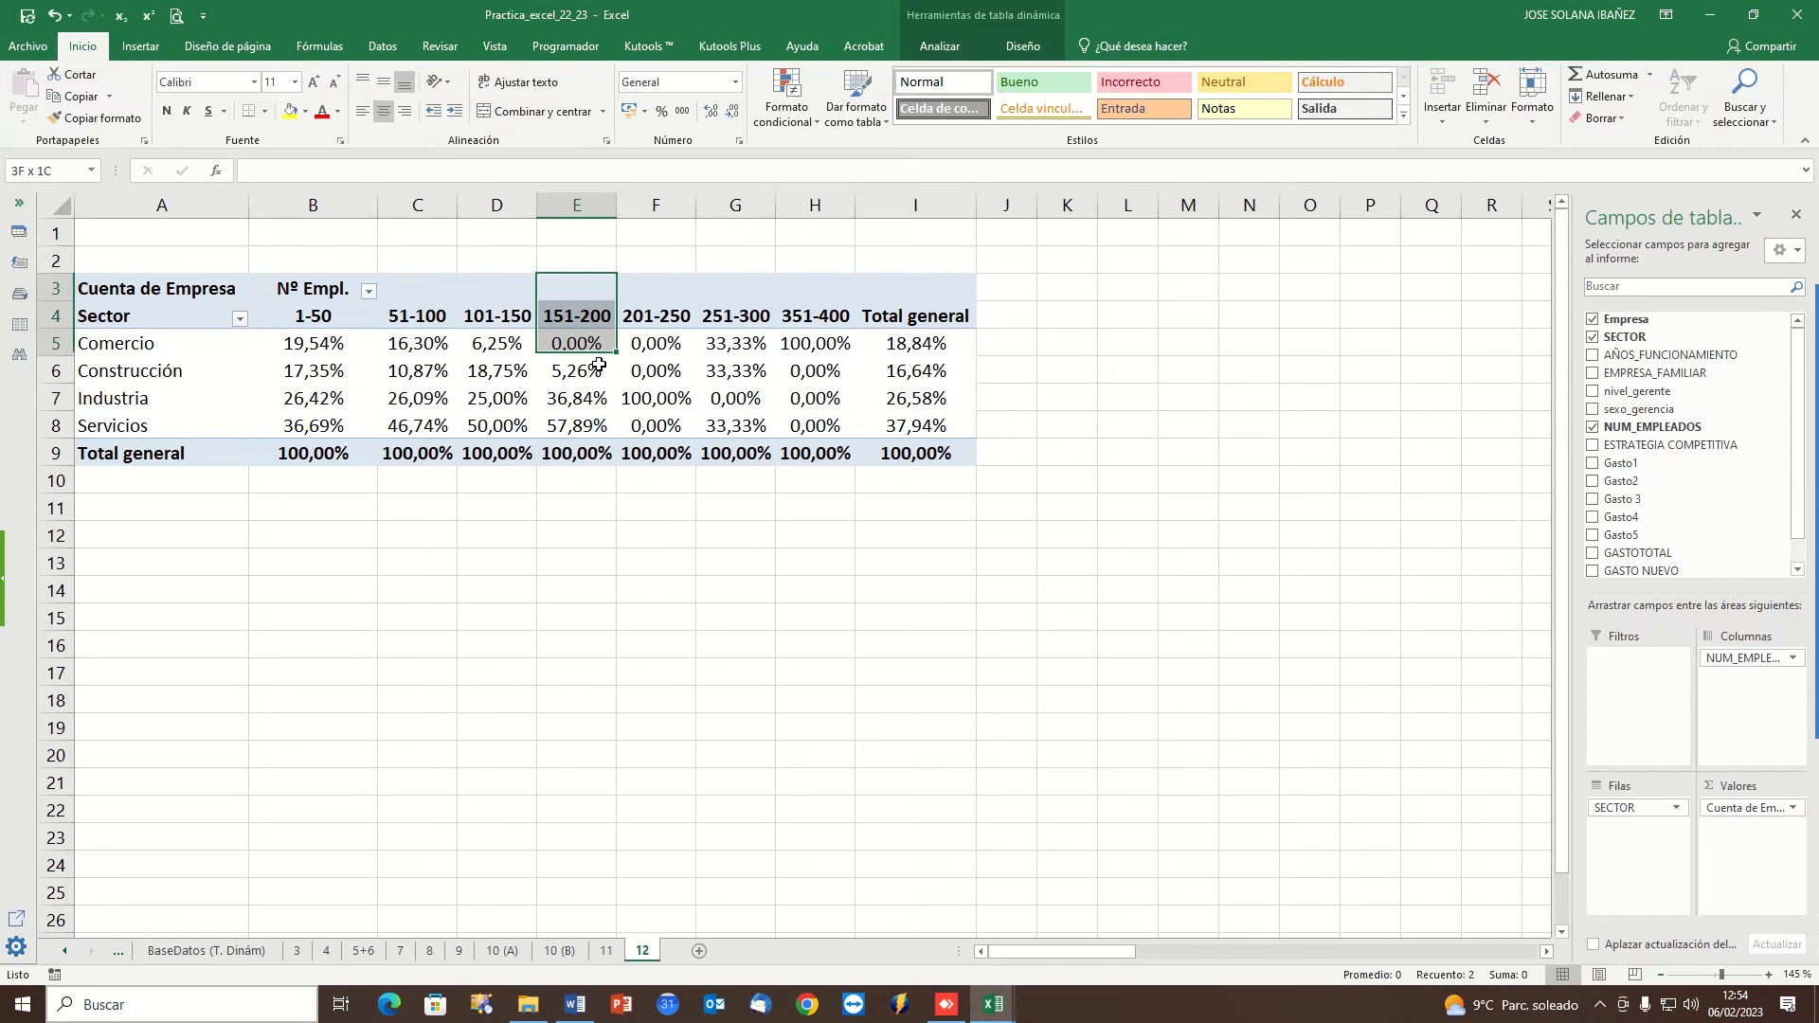
{"action": "left_click", "coordinate": [928, 277]}
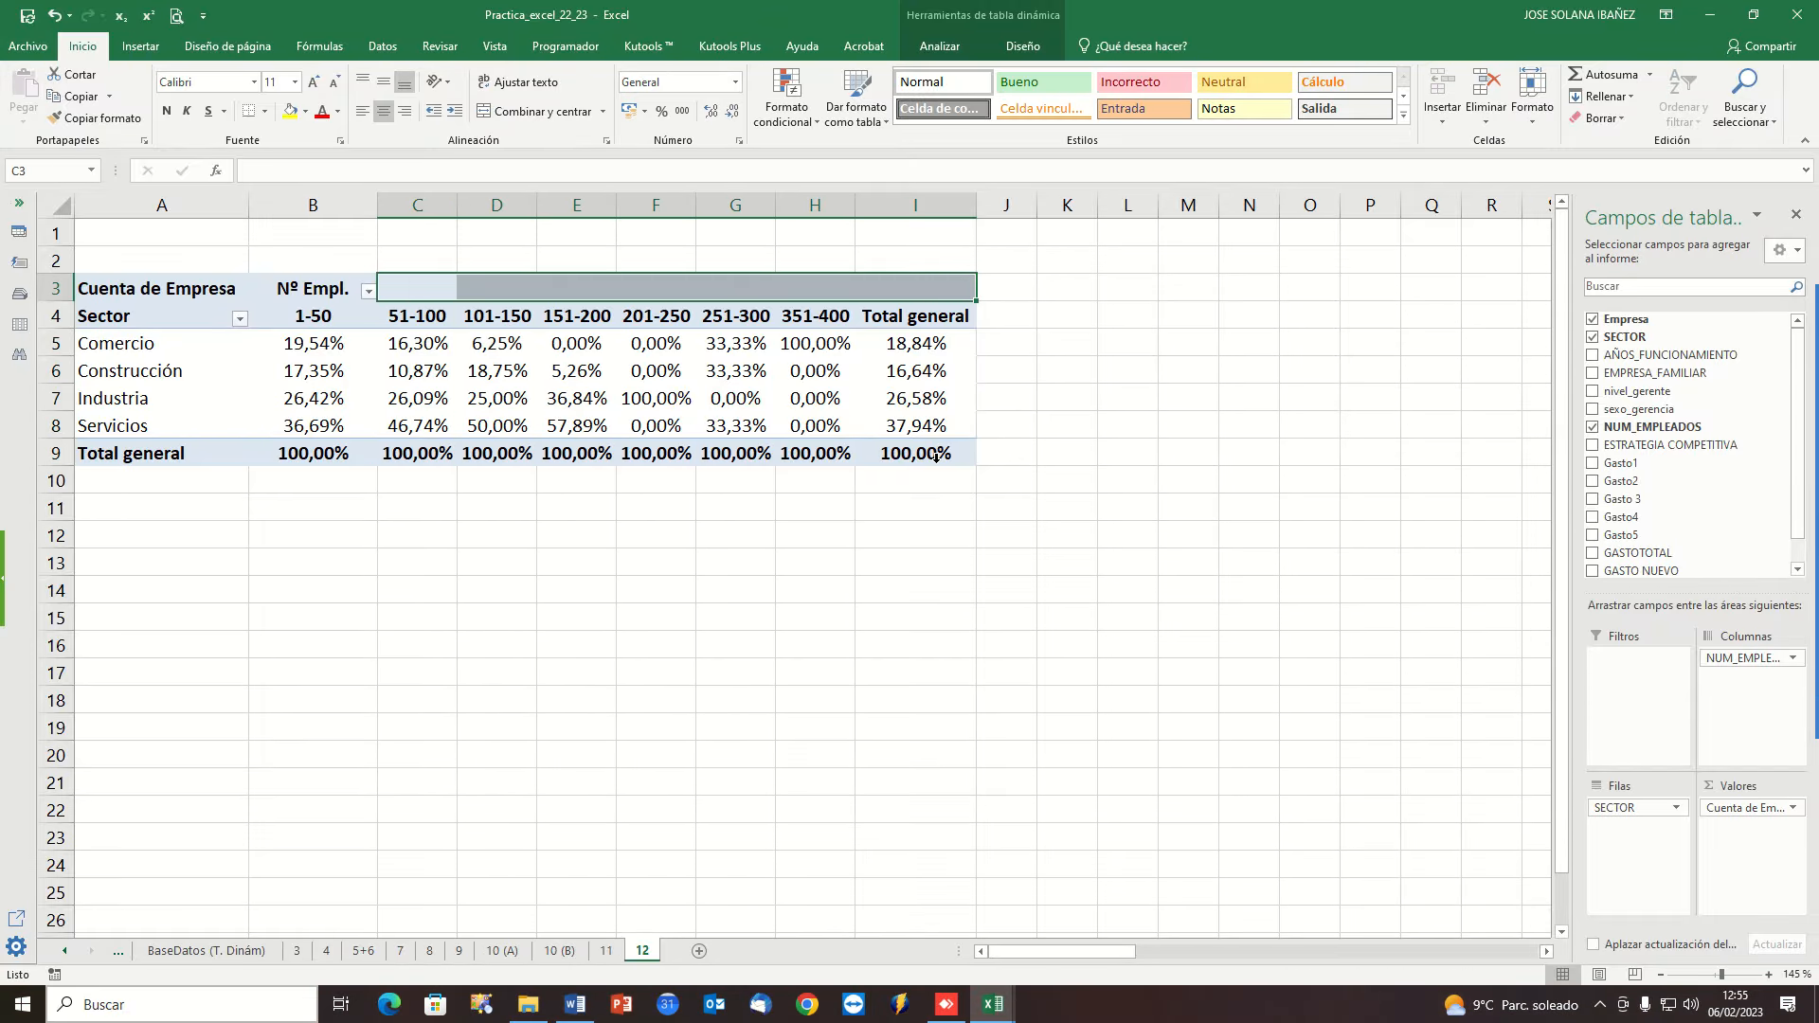
{"action": "left_click_drag", "start_coordinate": [922, 318], "coordinate": [921, 461]}
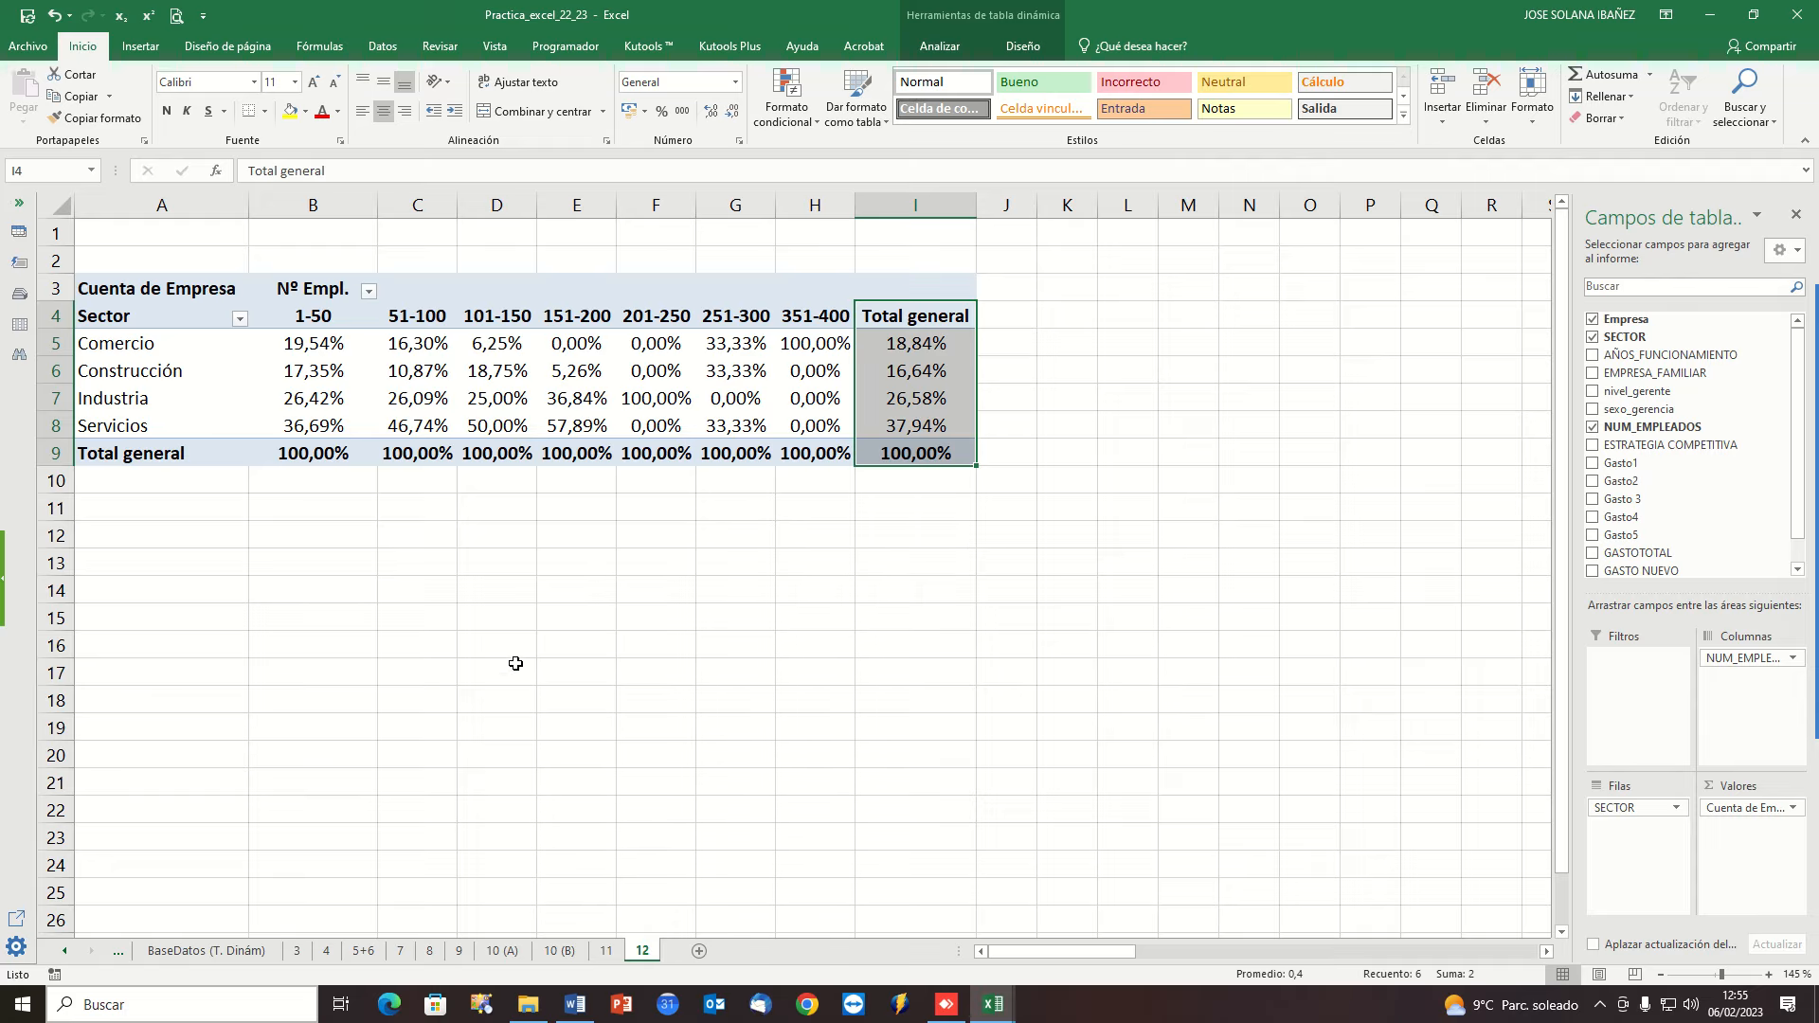
Switch to the Word document and read question 12b on classifying companies by age in % of the total and by rows.
{"action": "left_click", "coordinate": [315, 287]}
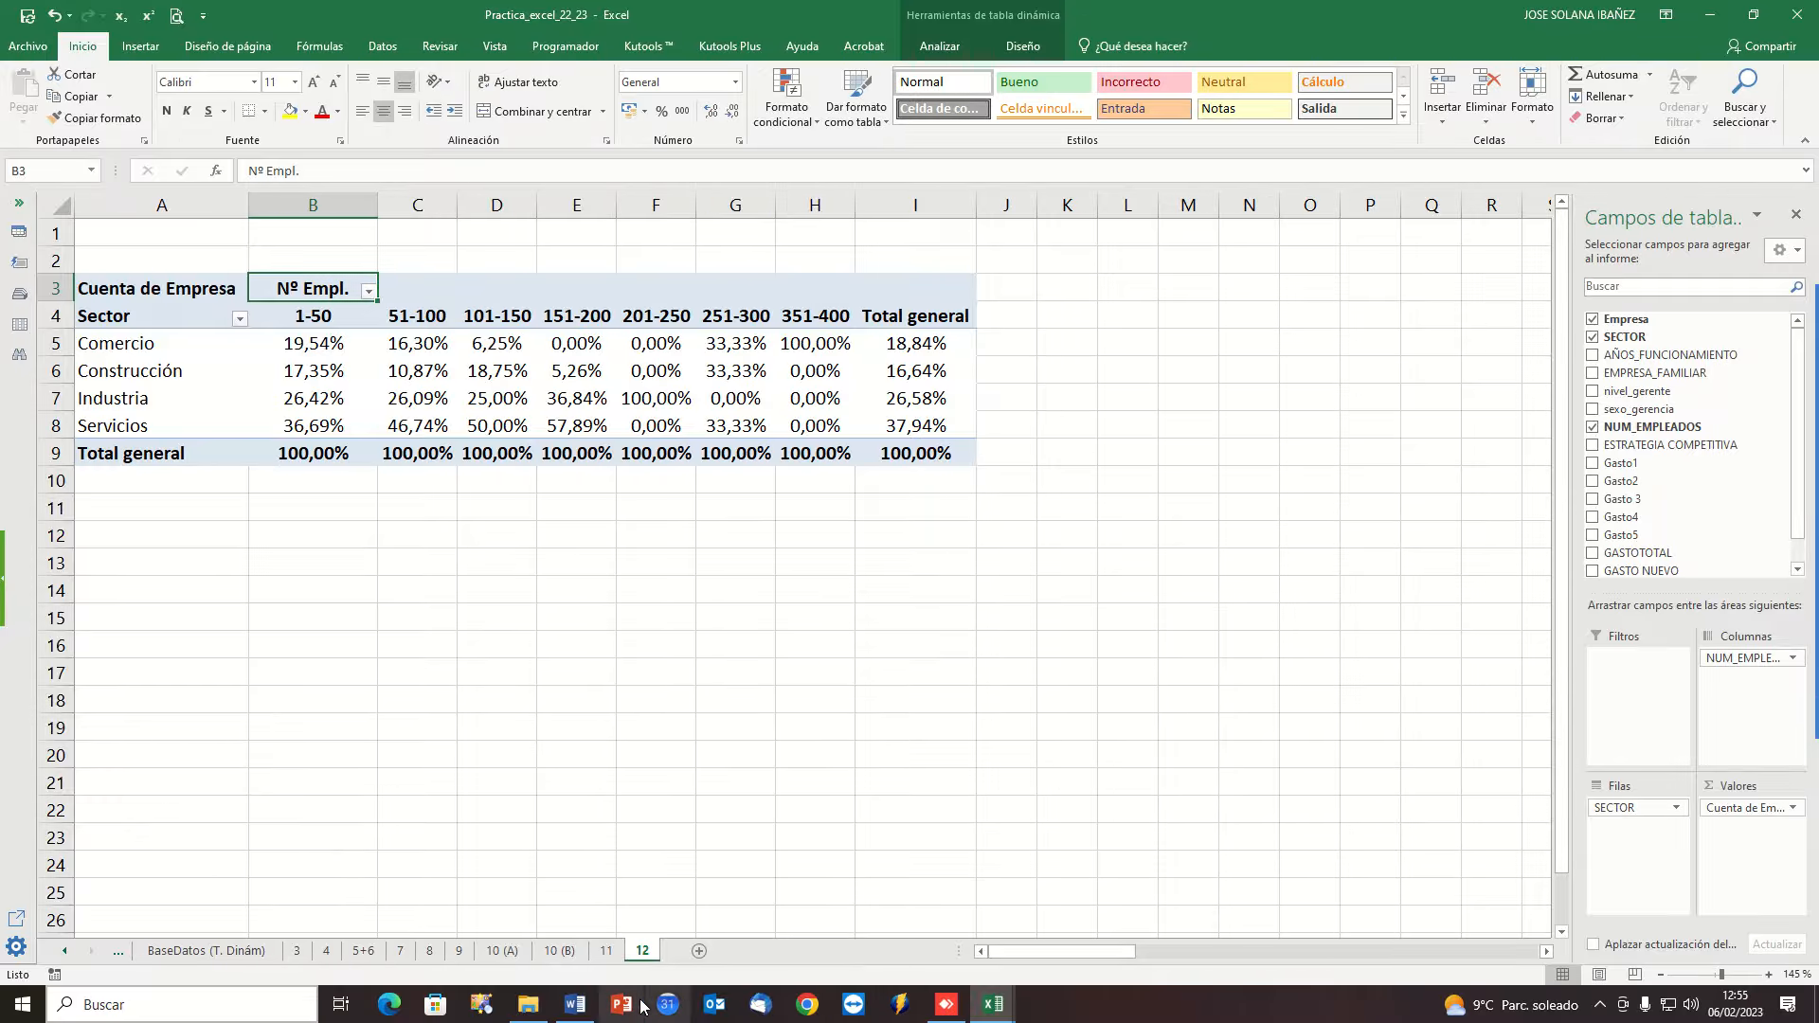
{"action": "left_click", "coordinate": [580, 1008]}
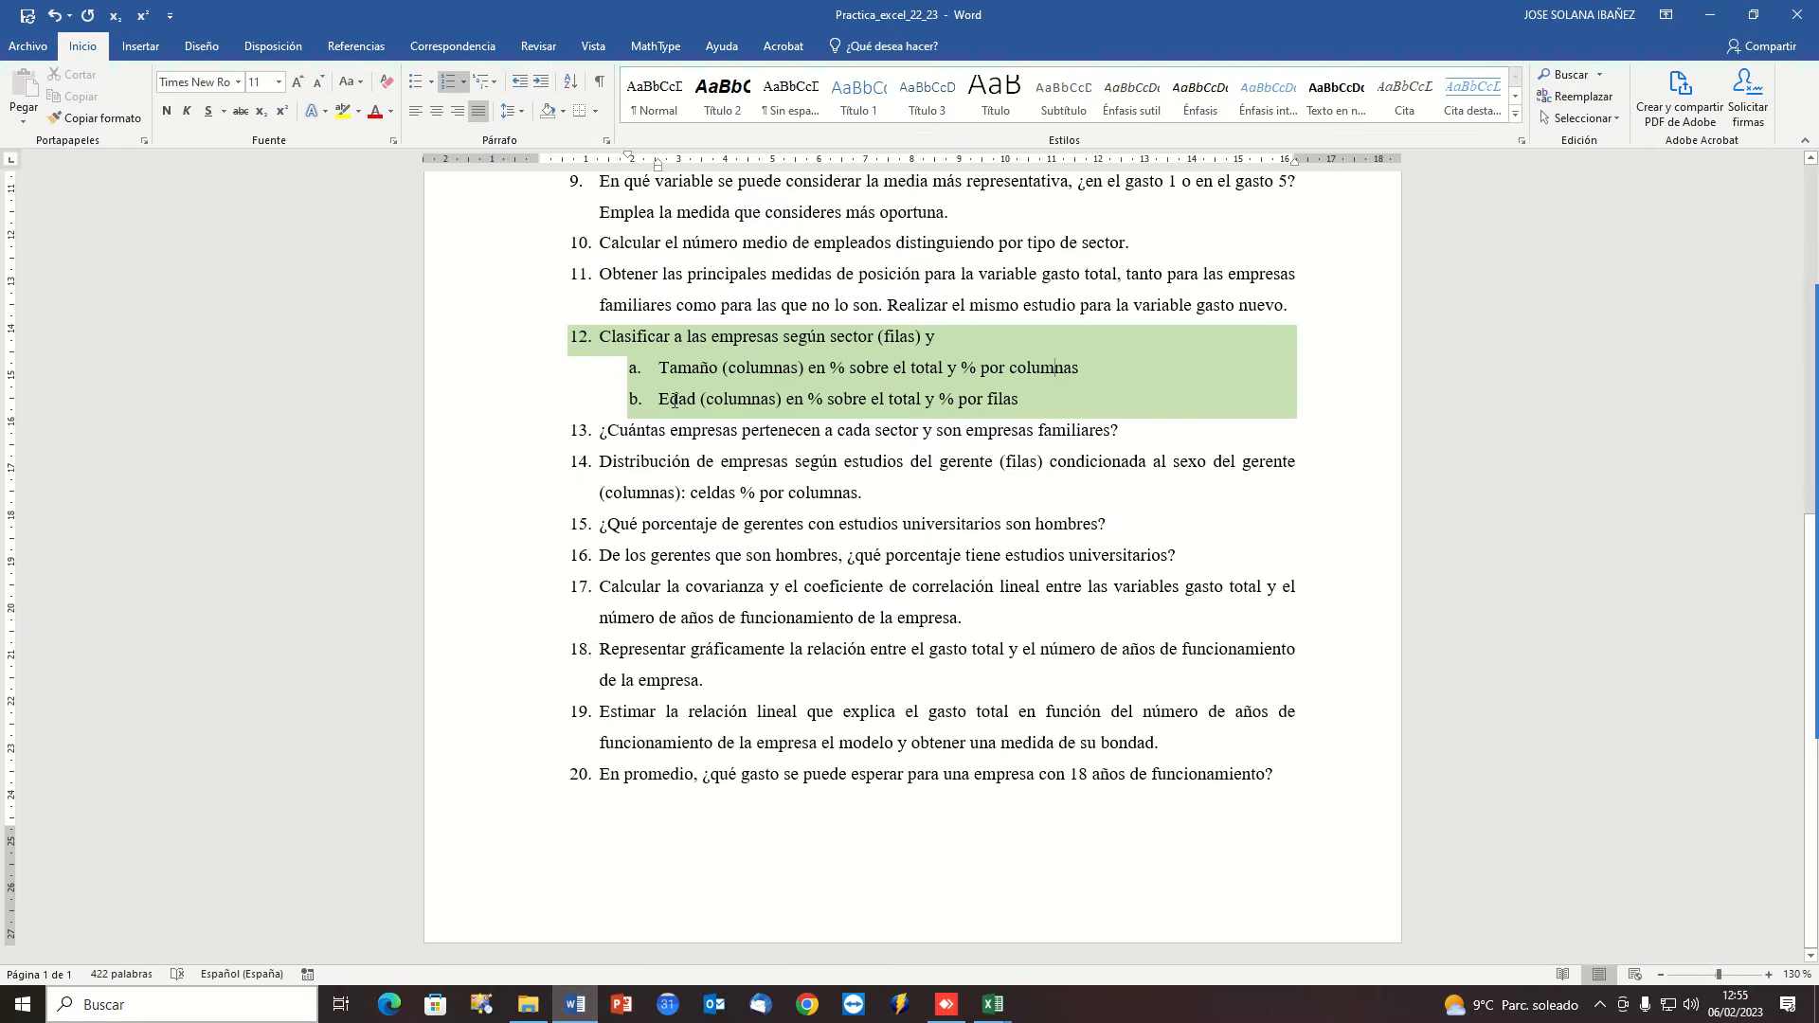
{"action": "left_click_drag", "start_coordinate": [673, 399], "coordinate": [1009, 391]}
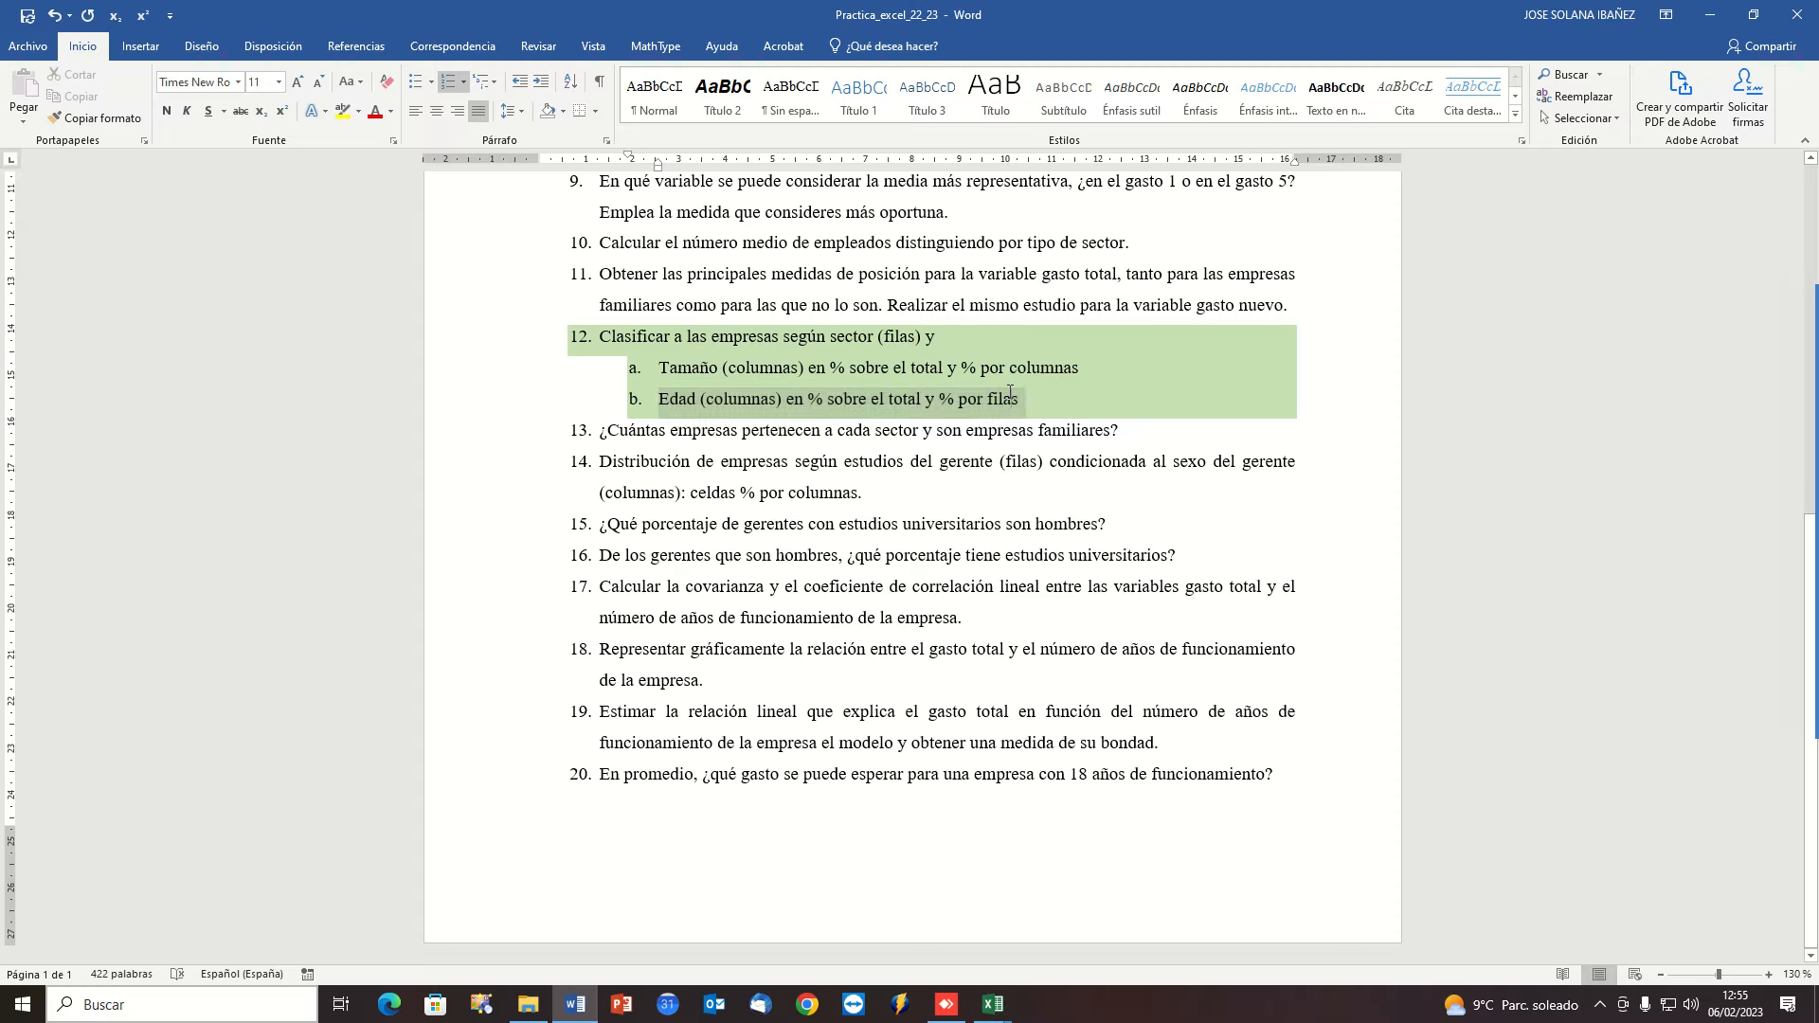
{"action": "left_click", "coordinate": [1009, 391]}
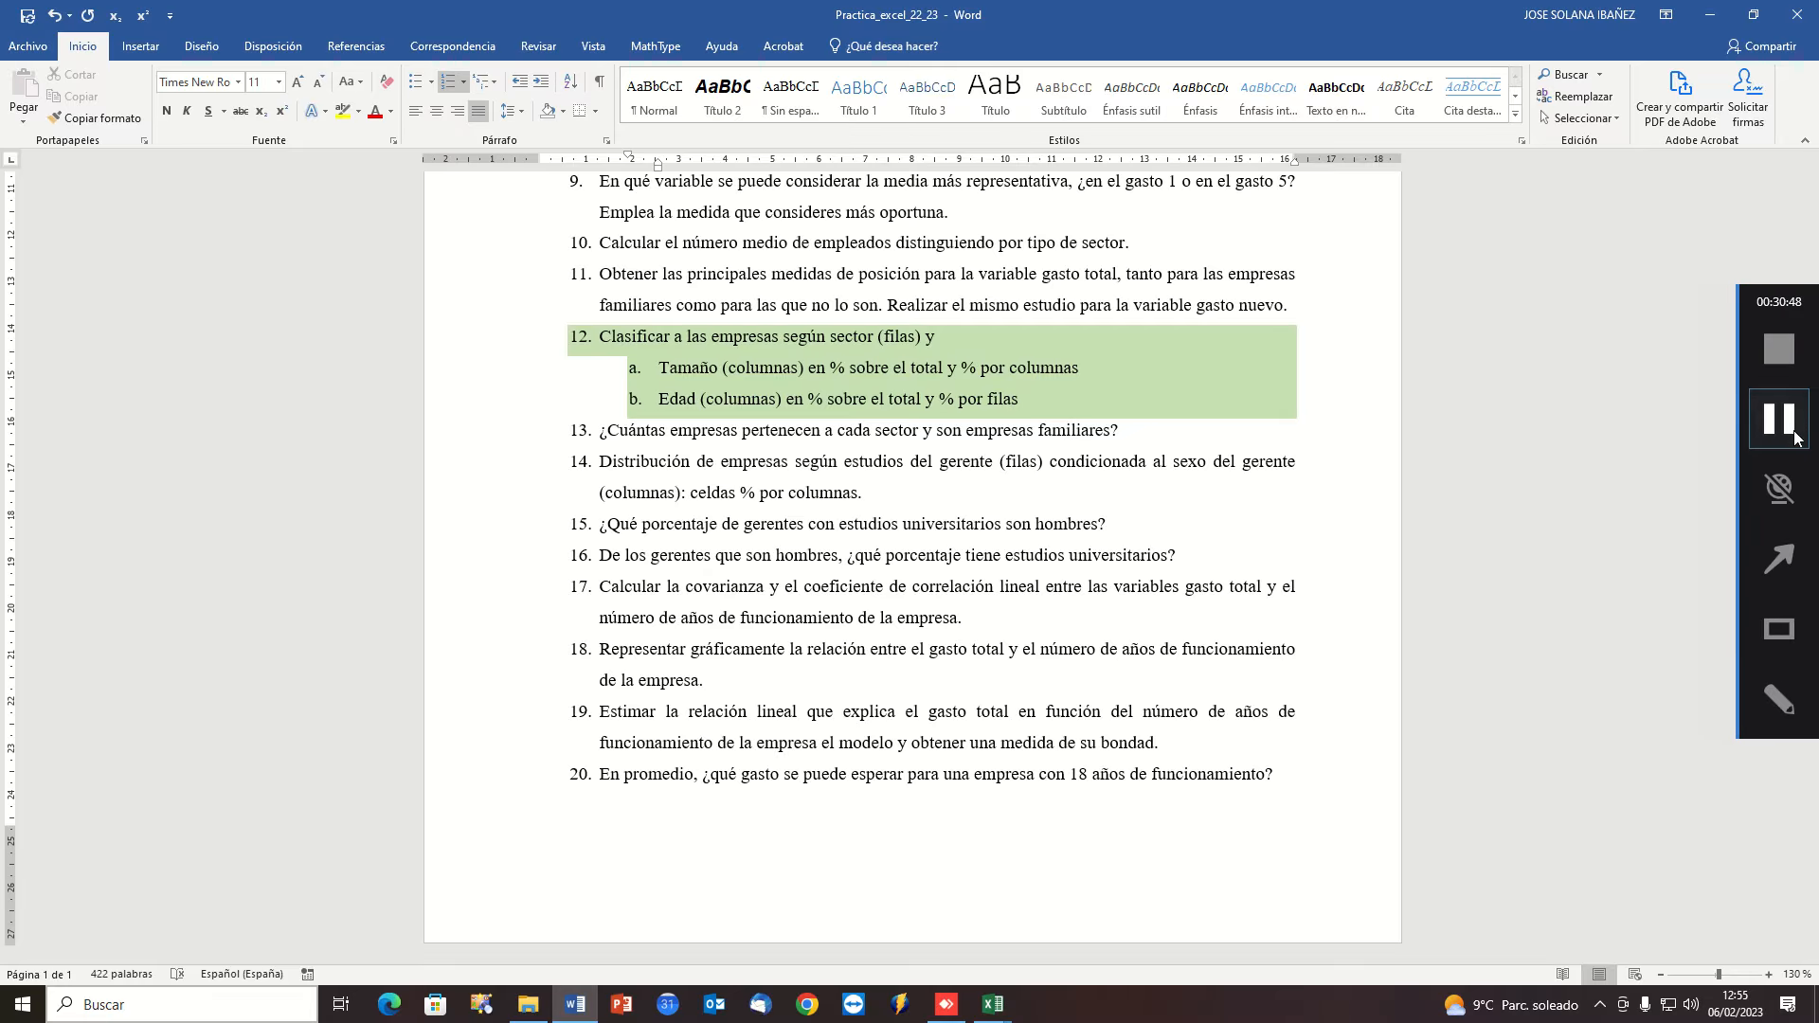
{"action": "left_click", "coordinate": [1781, 436]}
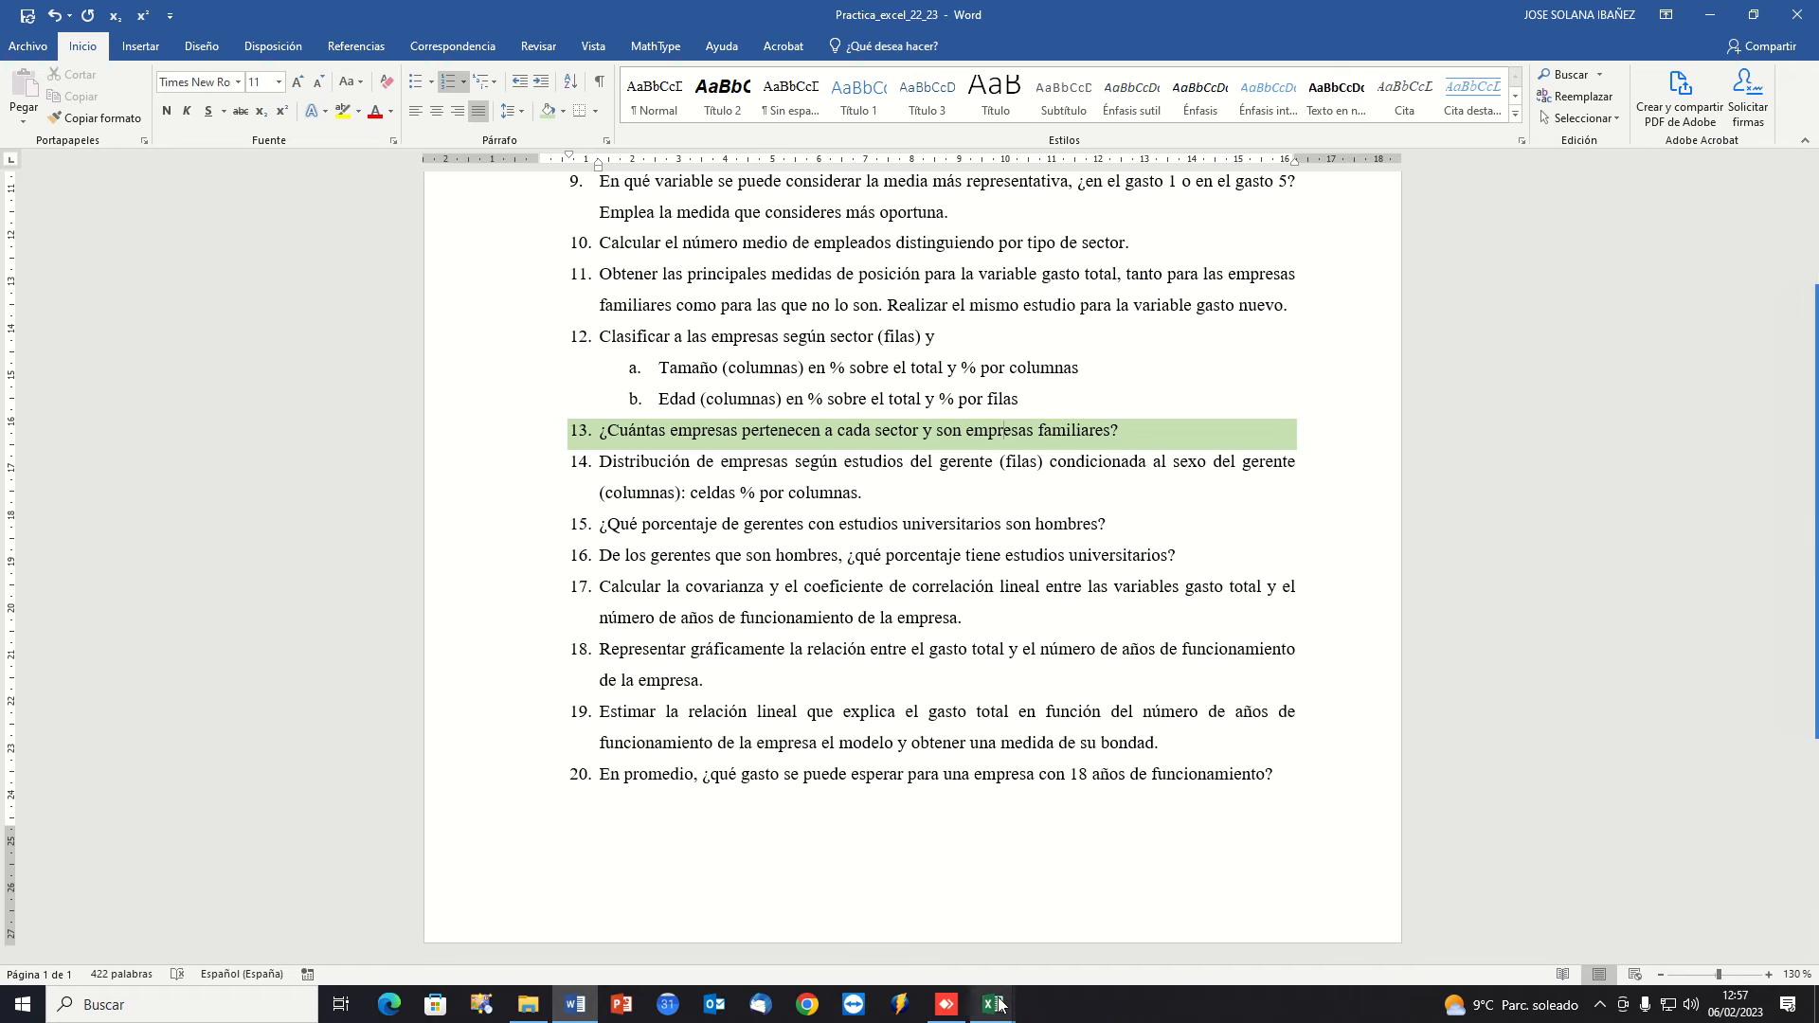
Back in the Practica_excel_22_23 workbook in Excel, copy the BaseDatos (TABLA) sheet to the end and rename the copy as 13.
{"action": "mouse_move", "coordinate": [992, 1004]}
{"action": "left_click", "coordinate": [917, 934]}
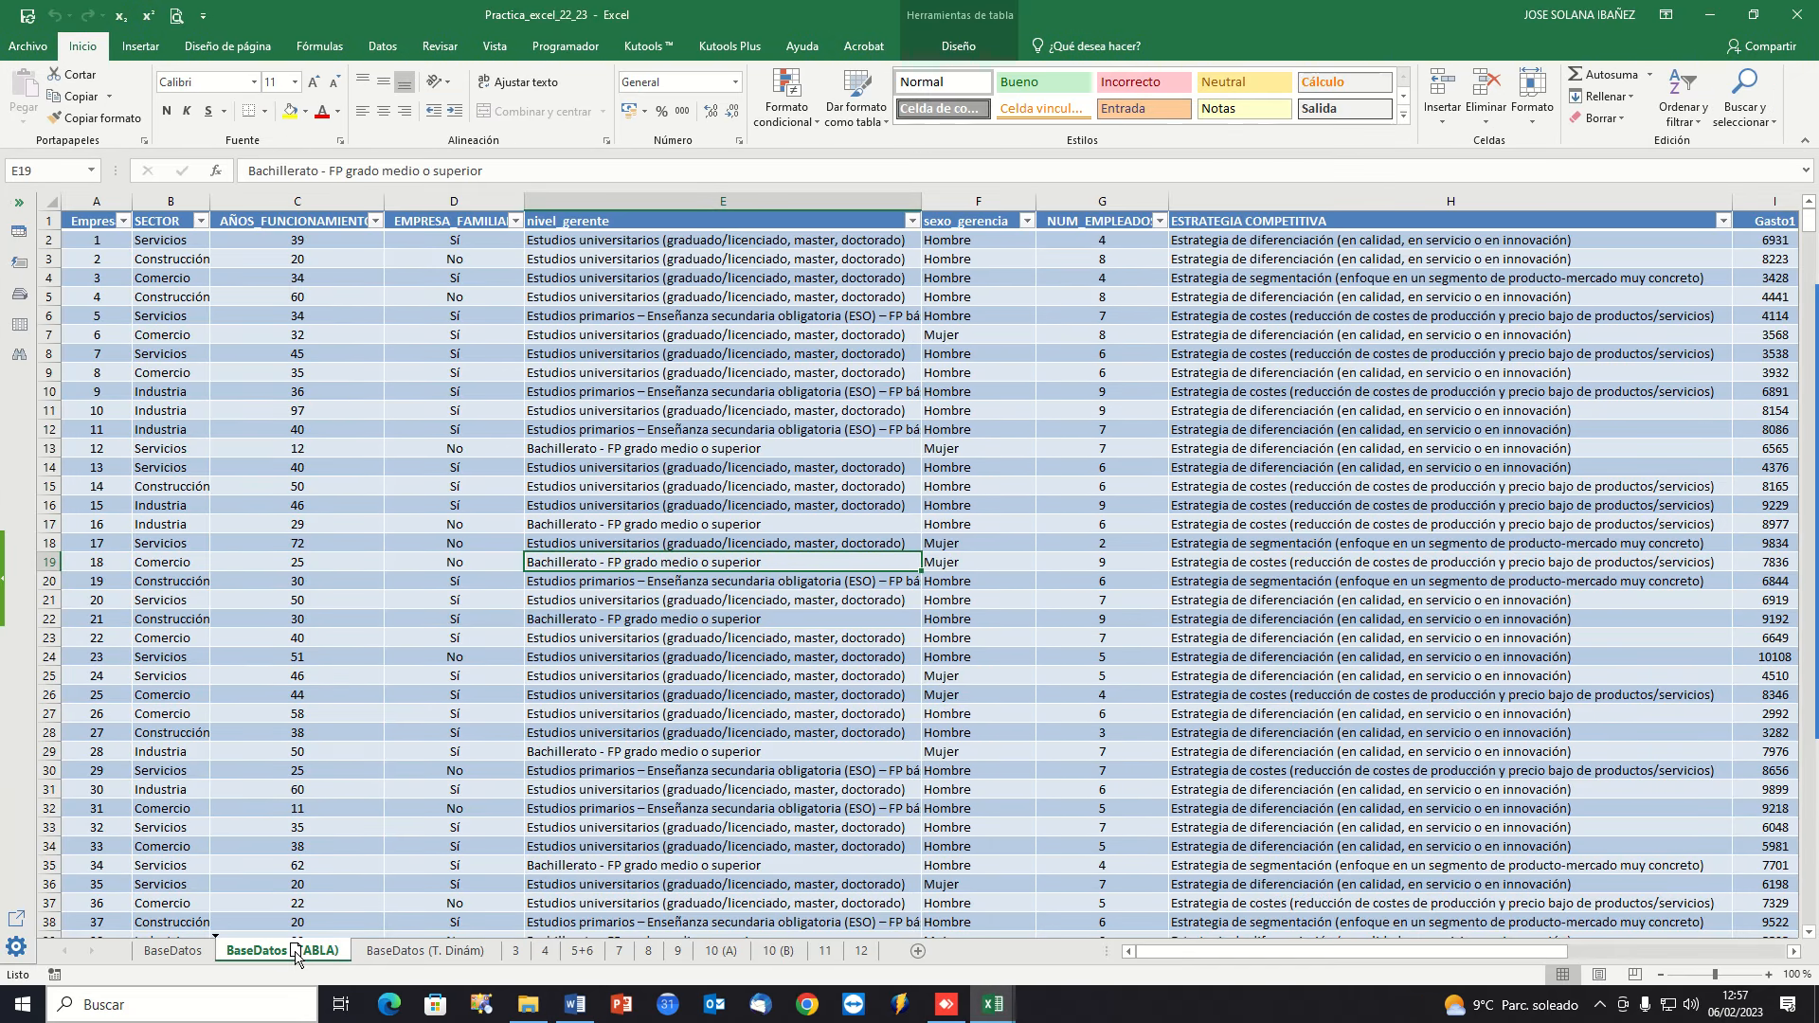
{"action": "left_click_drag", "start_coordinate": [327, 959], "coordinate": [896, 957]}
{"action": "double_click", "coordinate": [896, 950]}
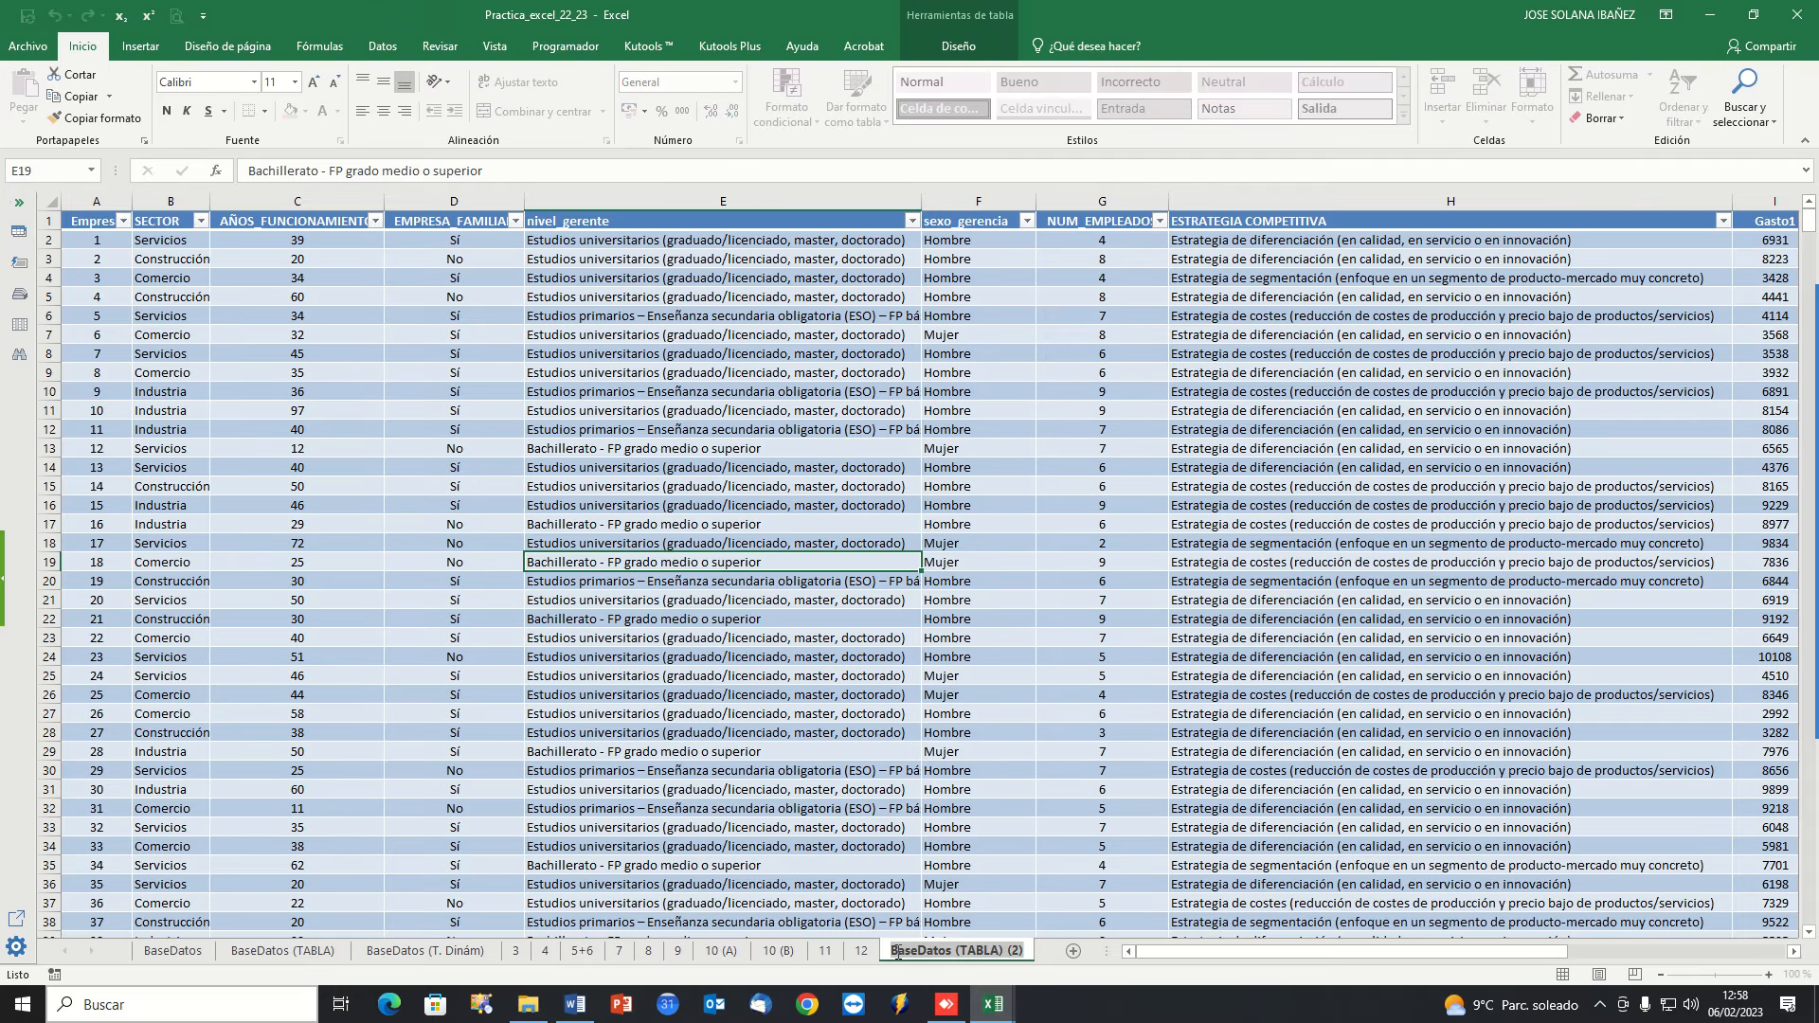
{"action": "type", "text": "13"}
{"action": "key", "text": "Return"}
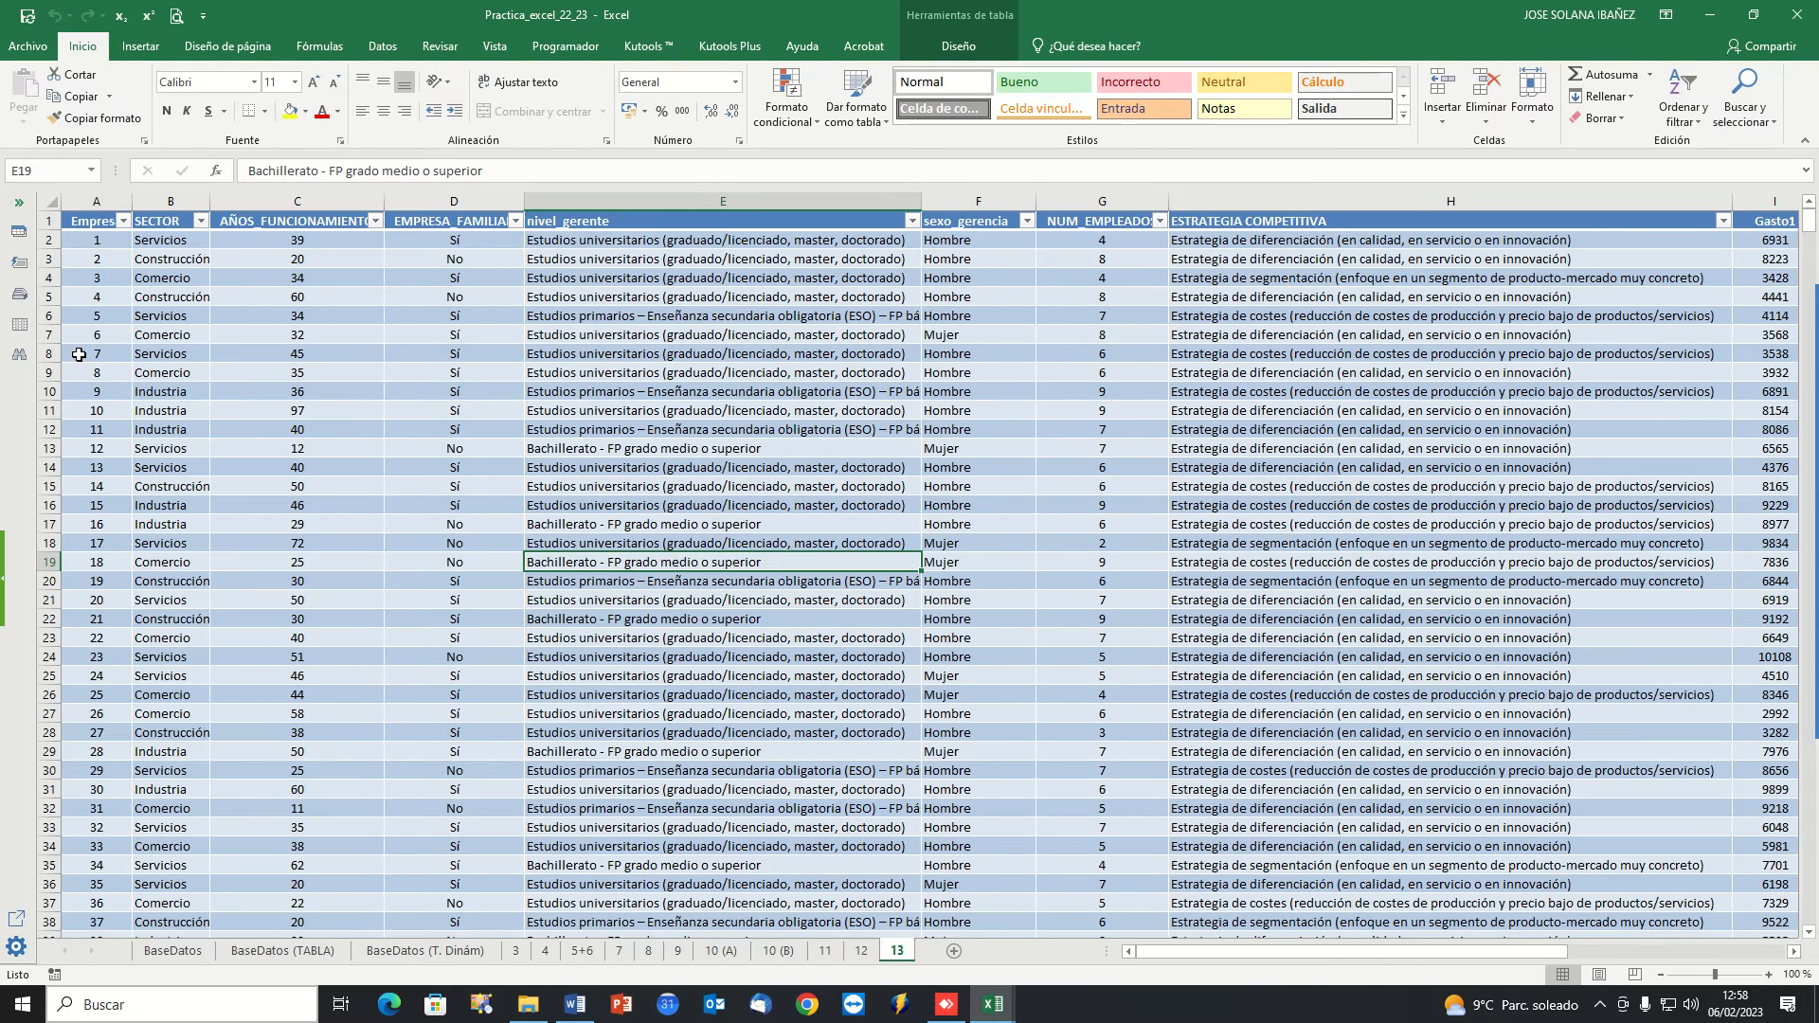
Hide columns C and E through O on sheet 13, keeping only Empresa, SECTOR and EMPRESA_FAMILIAR, and return to cell A1.
{"action": "left_click", "coordinate": [297, 199]}
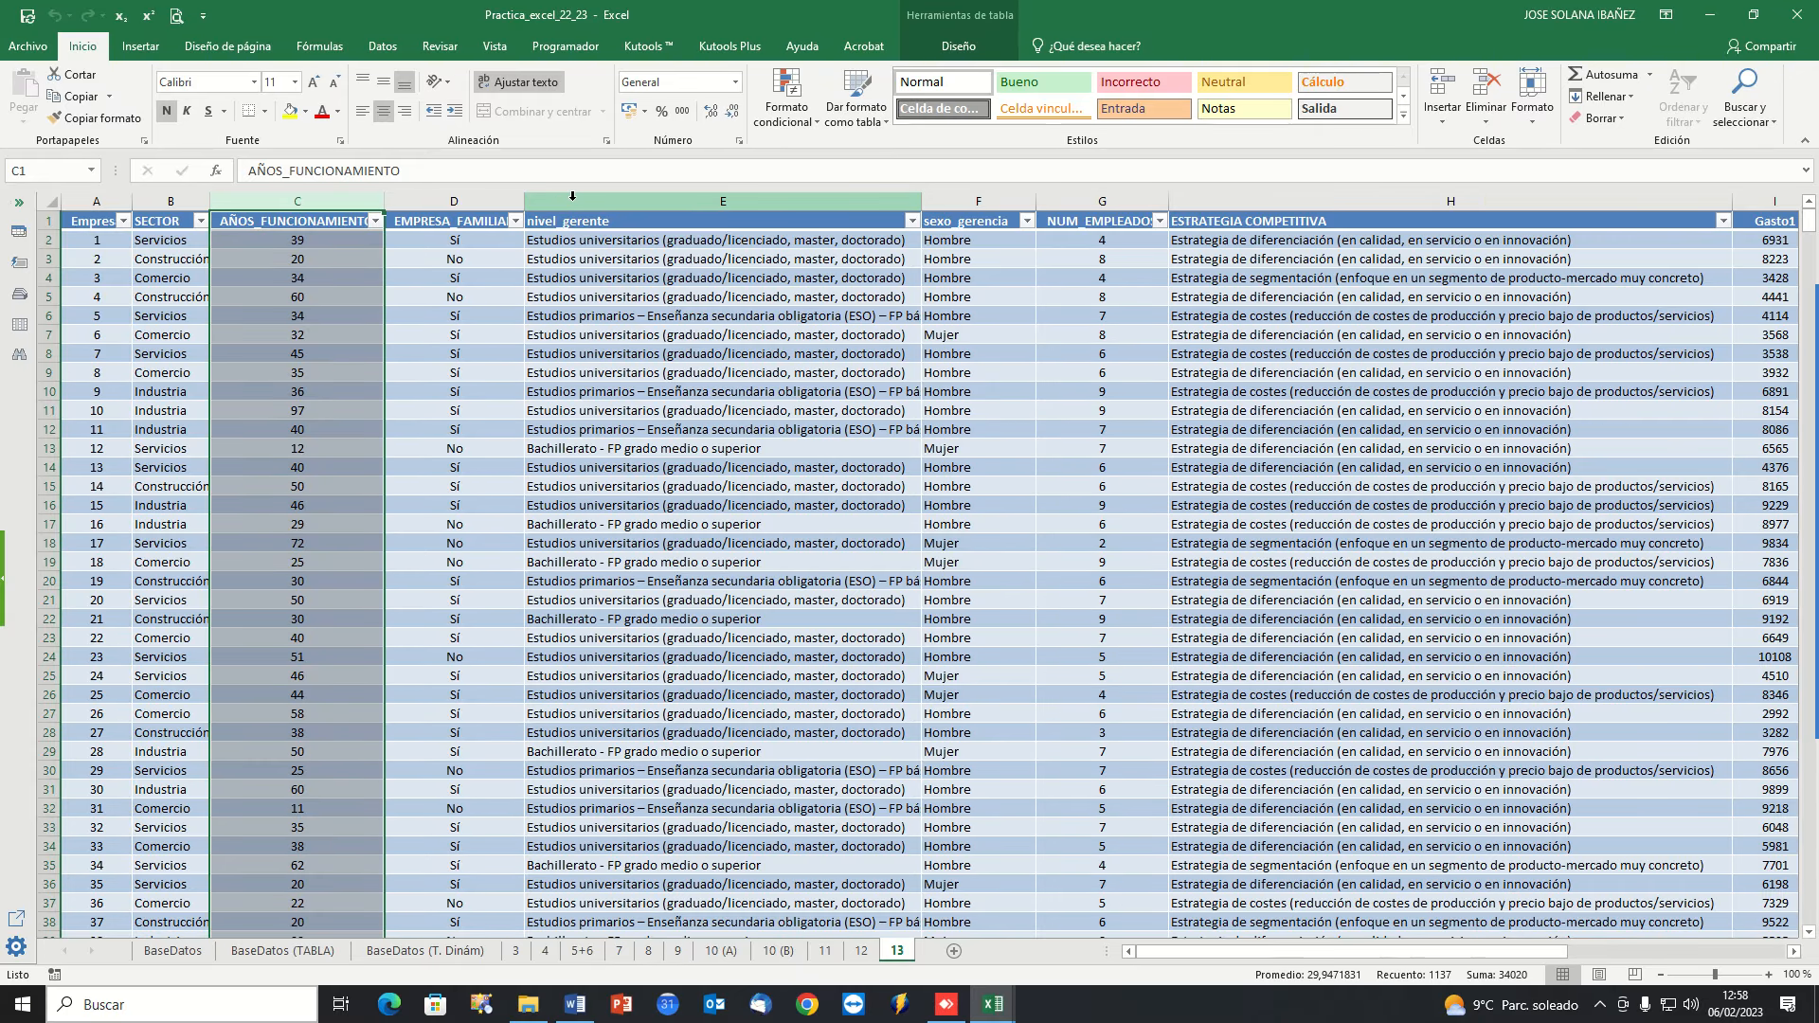
{"action": "left_click_drag", "start_coordinate": [575, 199], "coordinate": [1453, 210]}
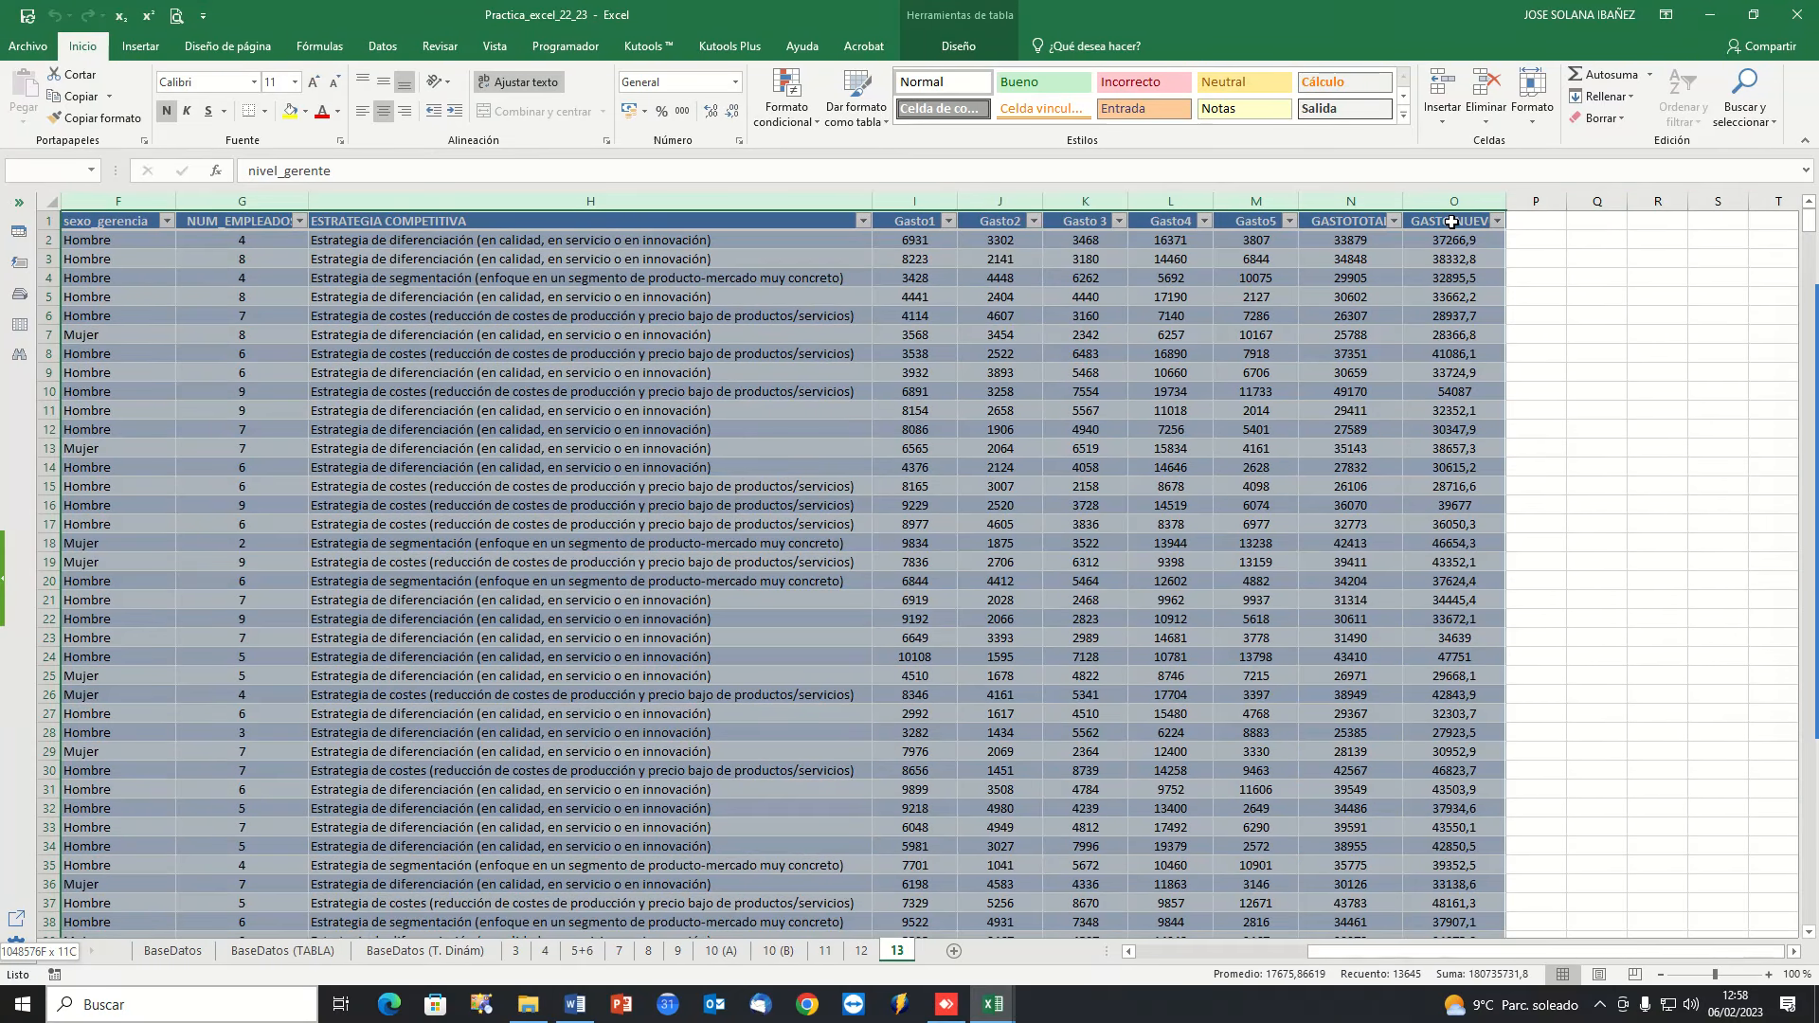
{"action": "right_click", "coordinate": [1464, 205]}
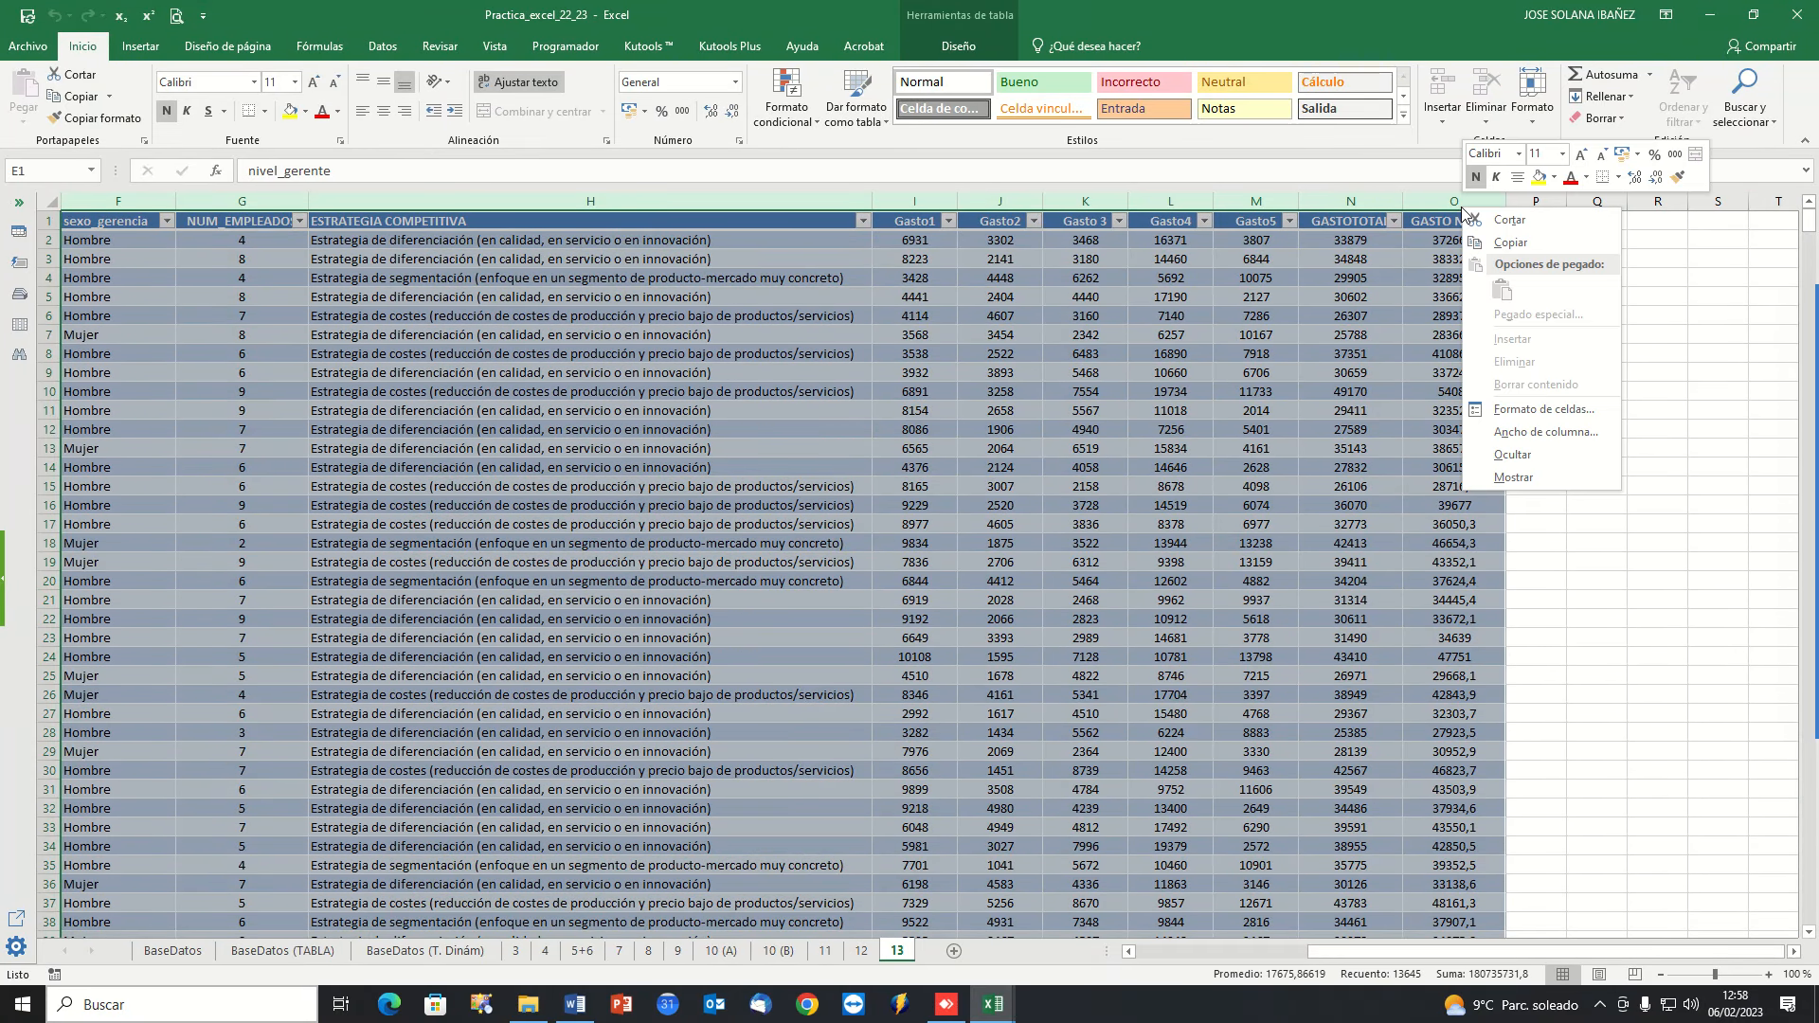
{"action": "left_click", "coordinate": [1527, 455]}
{"action": "left_click", "coordinate": [422, 407]}
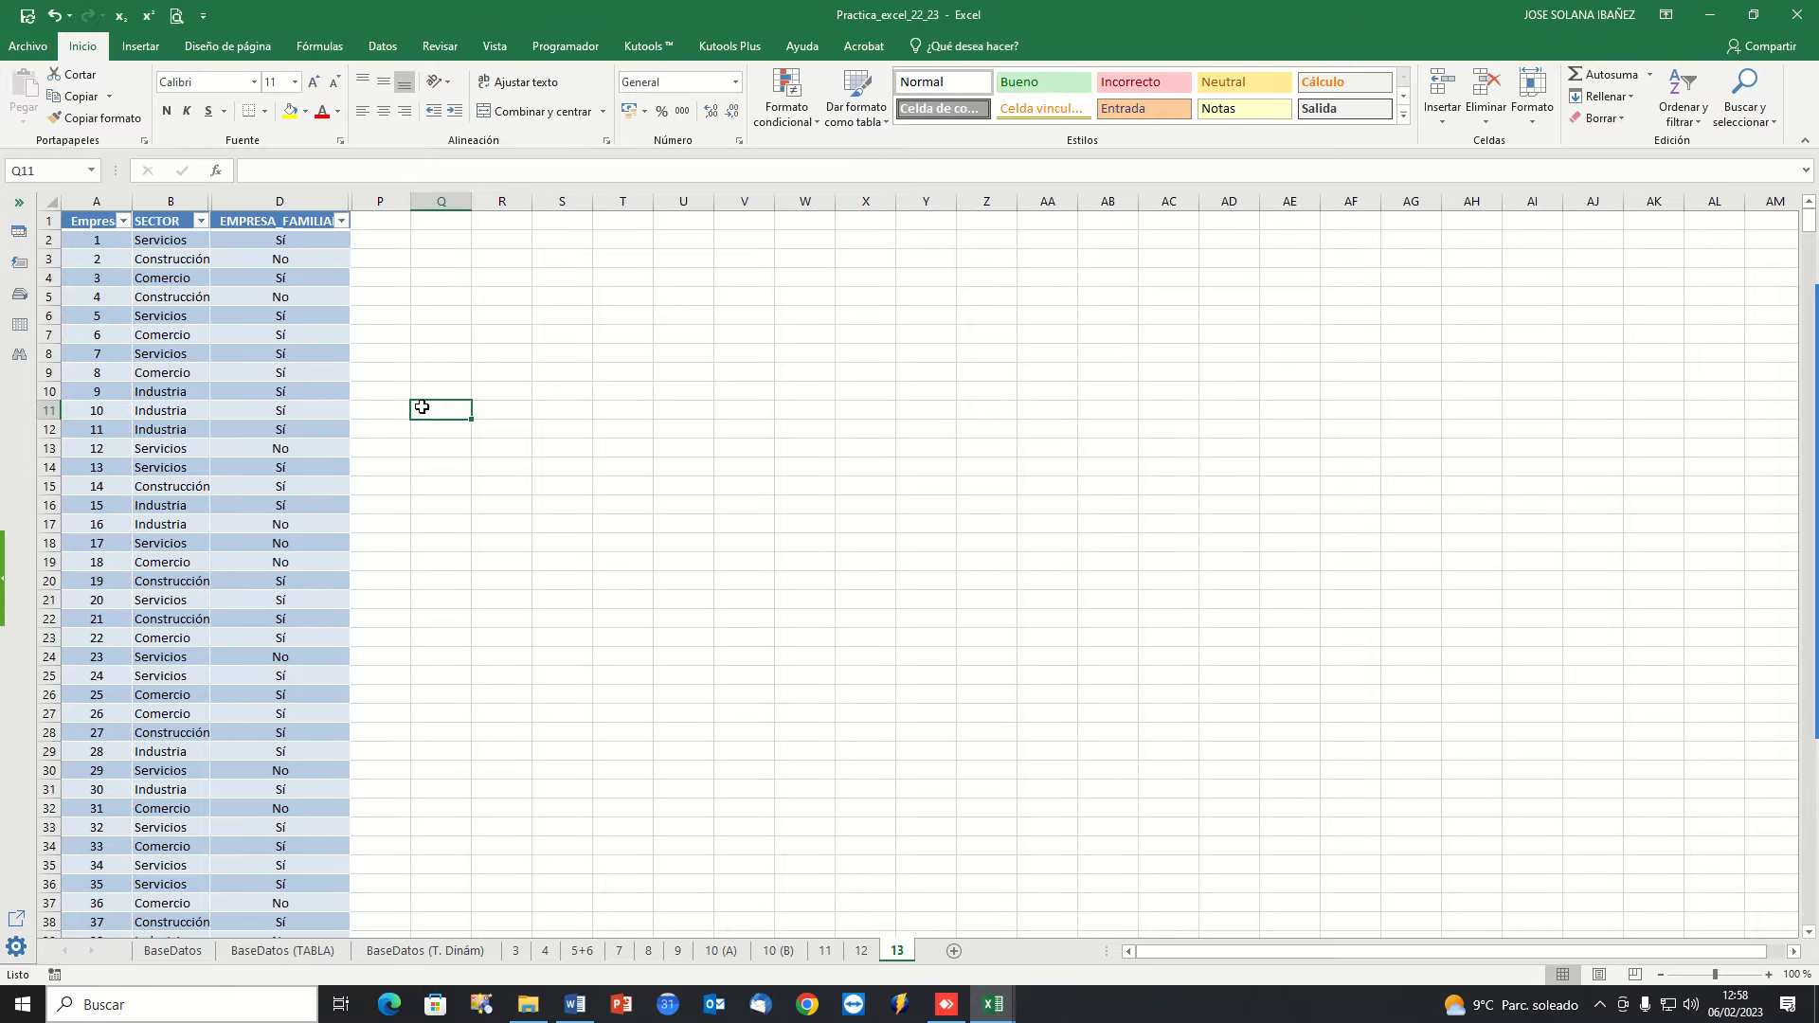
{"action": "key", "text": "ctrl+Home"}
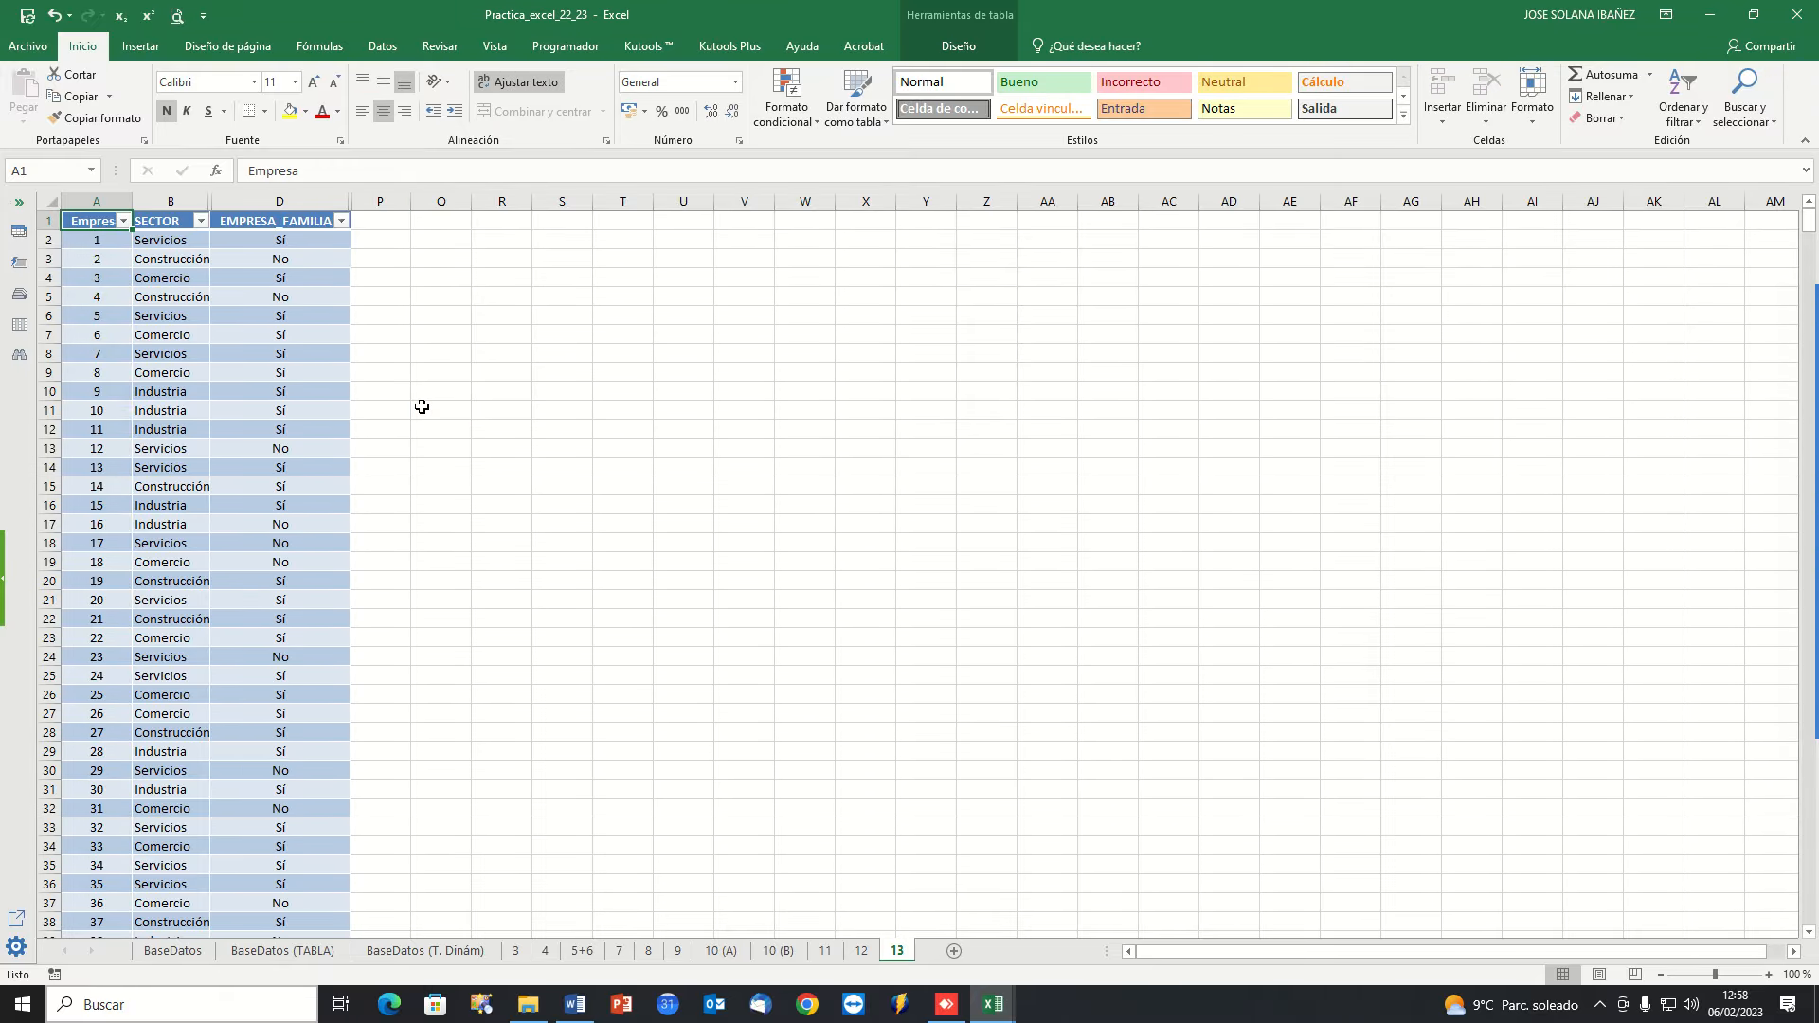
Filter the EMPRESA_FAMILIAR column to show only Sí and look through the filtered companies.
{"action": "left_click", "coordinate": [341, 221]}
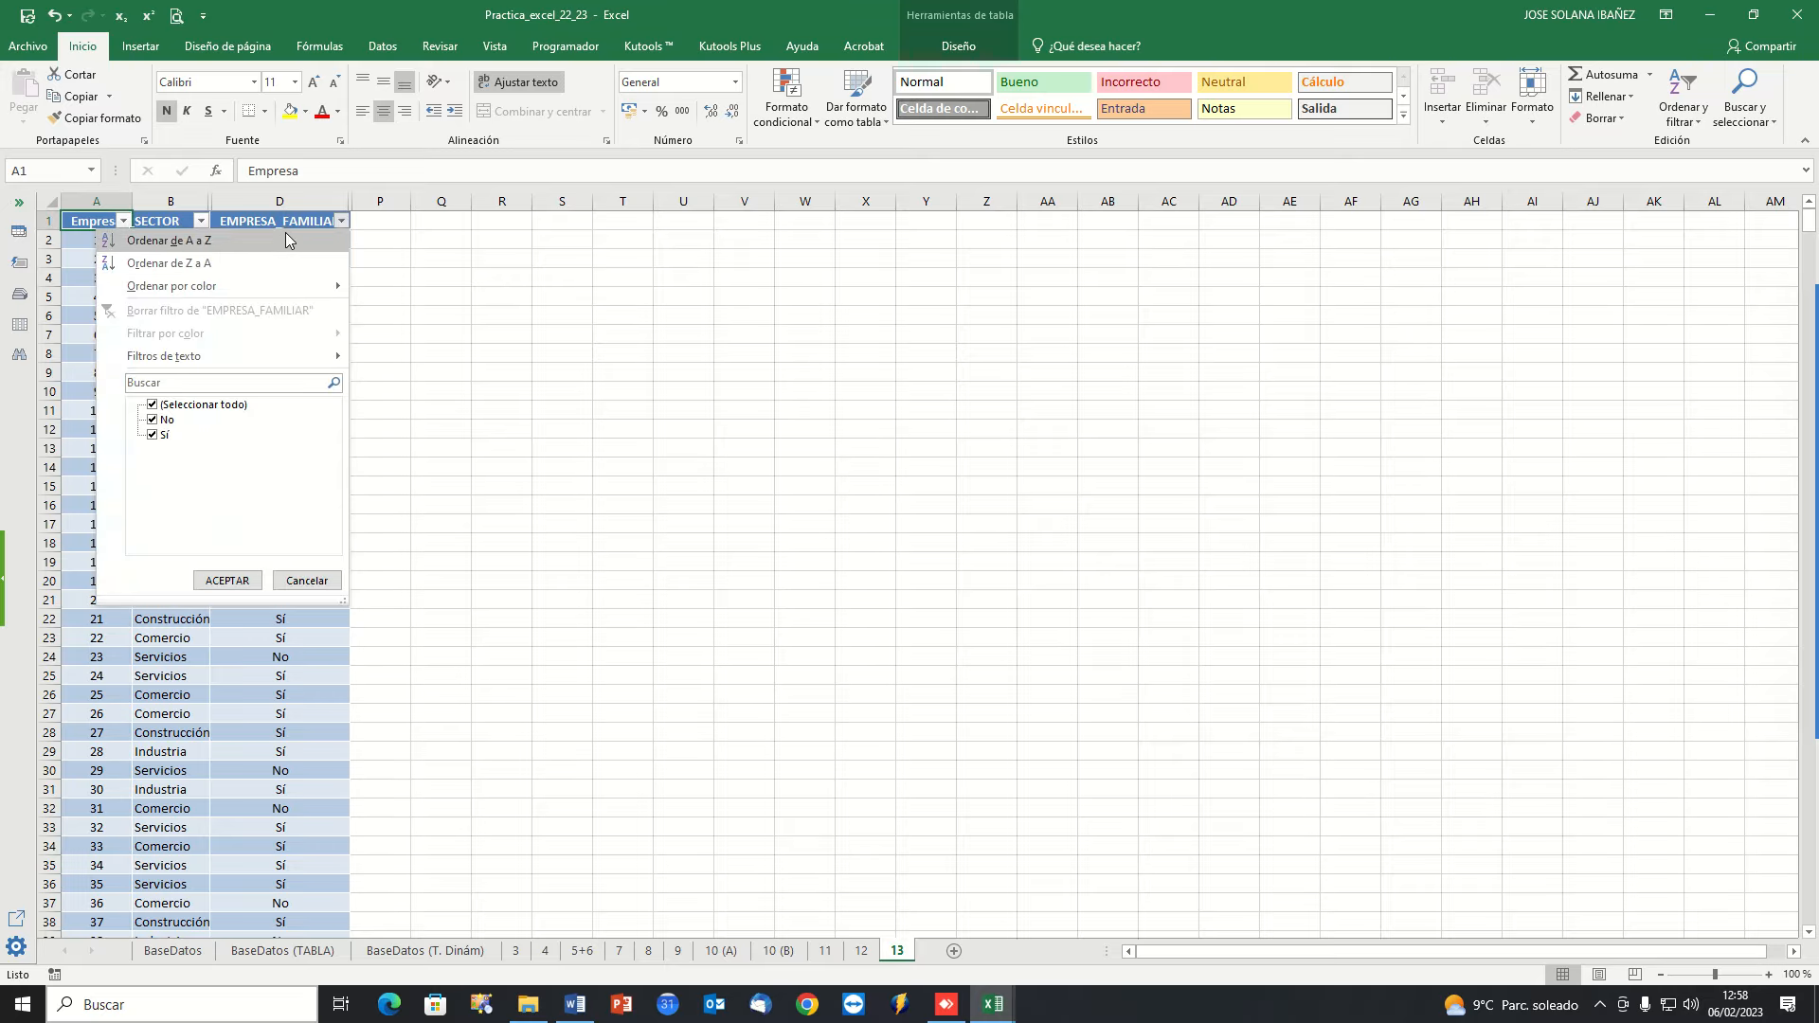
{"action": "left_click", "coordinate": [154, 420]}
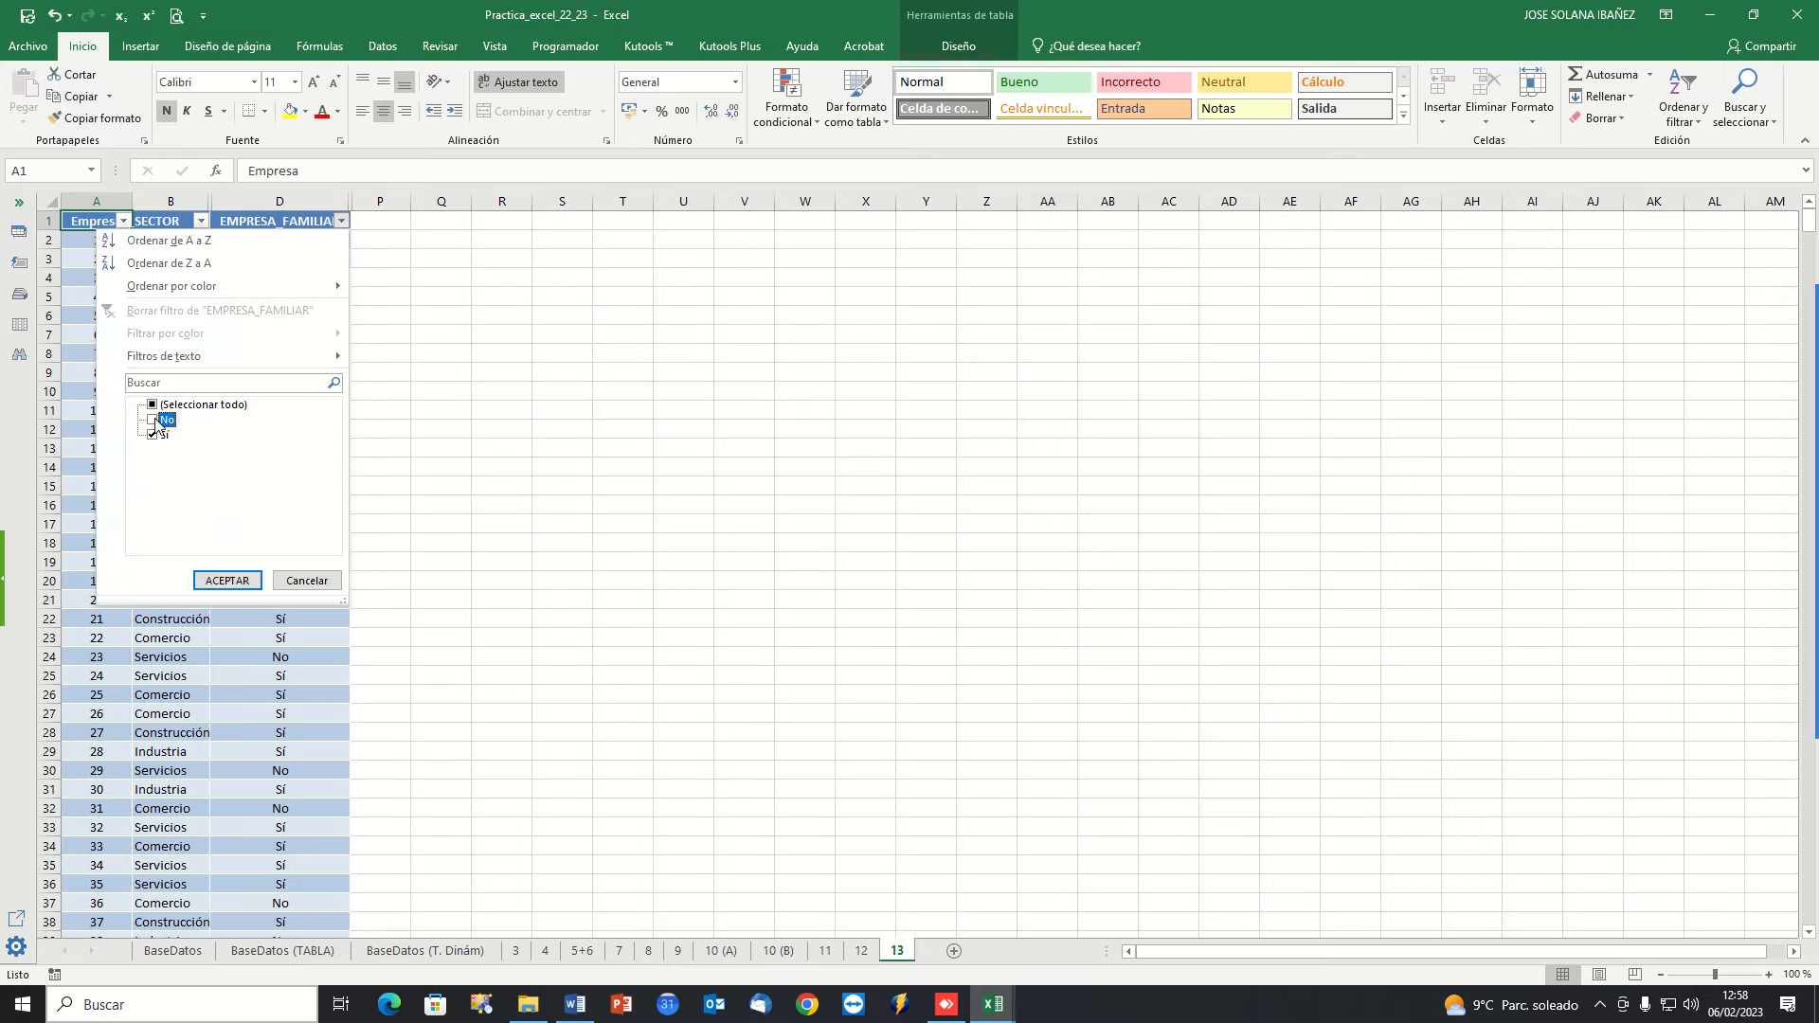
{"action": "left_click", "coordinate": [228, 582]}
{"action": "scroll", "coordinate": [272, 385], "scroll_direction": "down", "scroll_amount": 20}
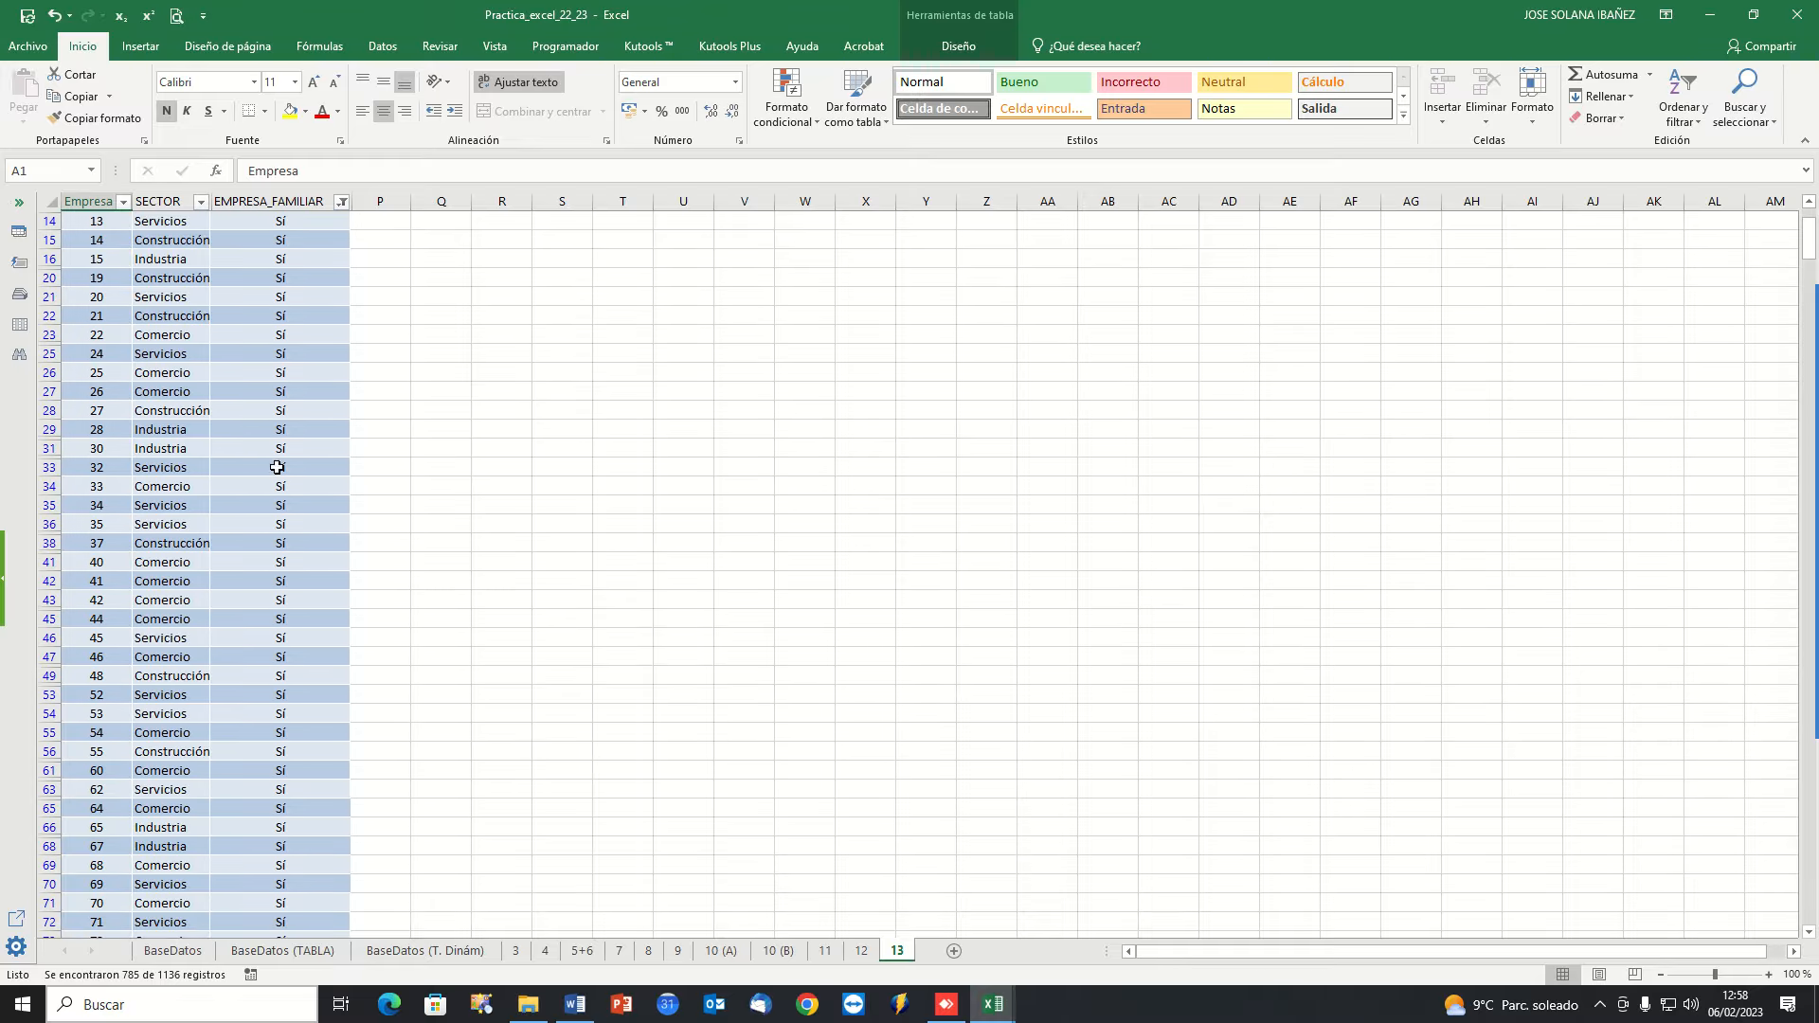
{"action": "scroll", "coordinate": [283, 537], "scroll_direction": "down", "scroll_amount": 20}
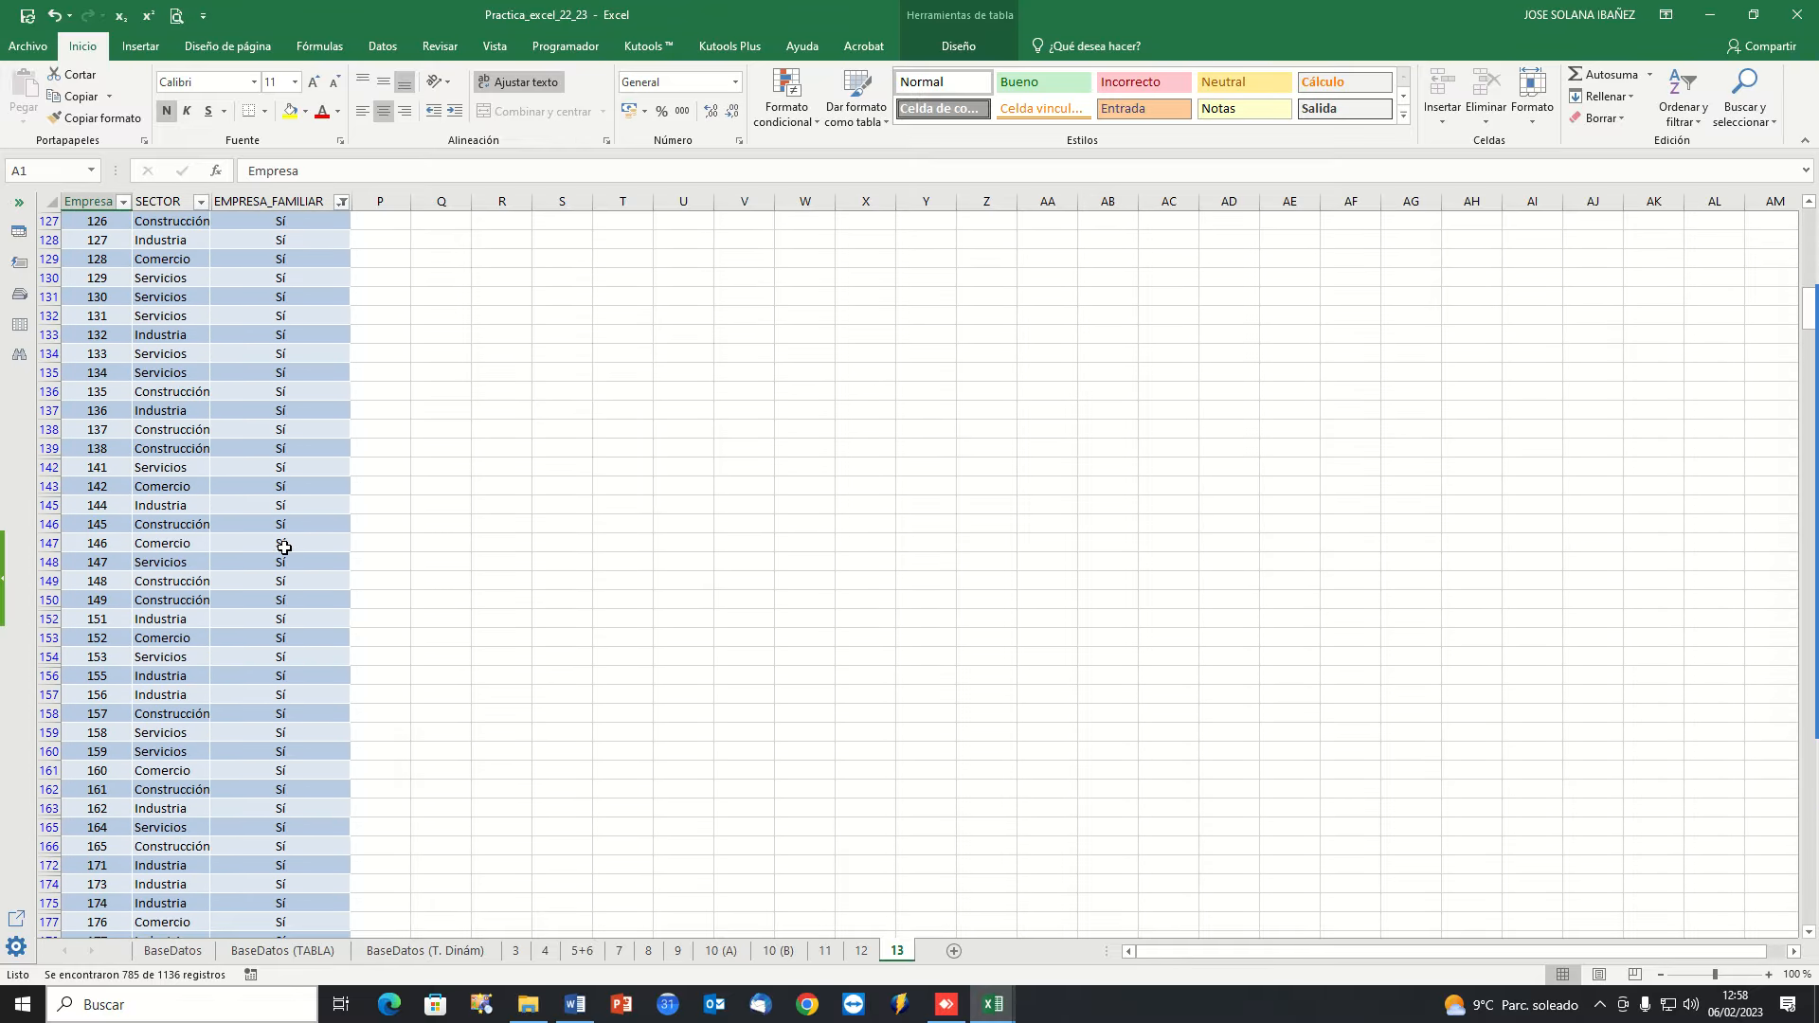
{"action": "scroll", "coordinate": [293, 551], "scroll_direction": "down", "scroll_amount": 20}
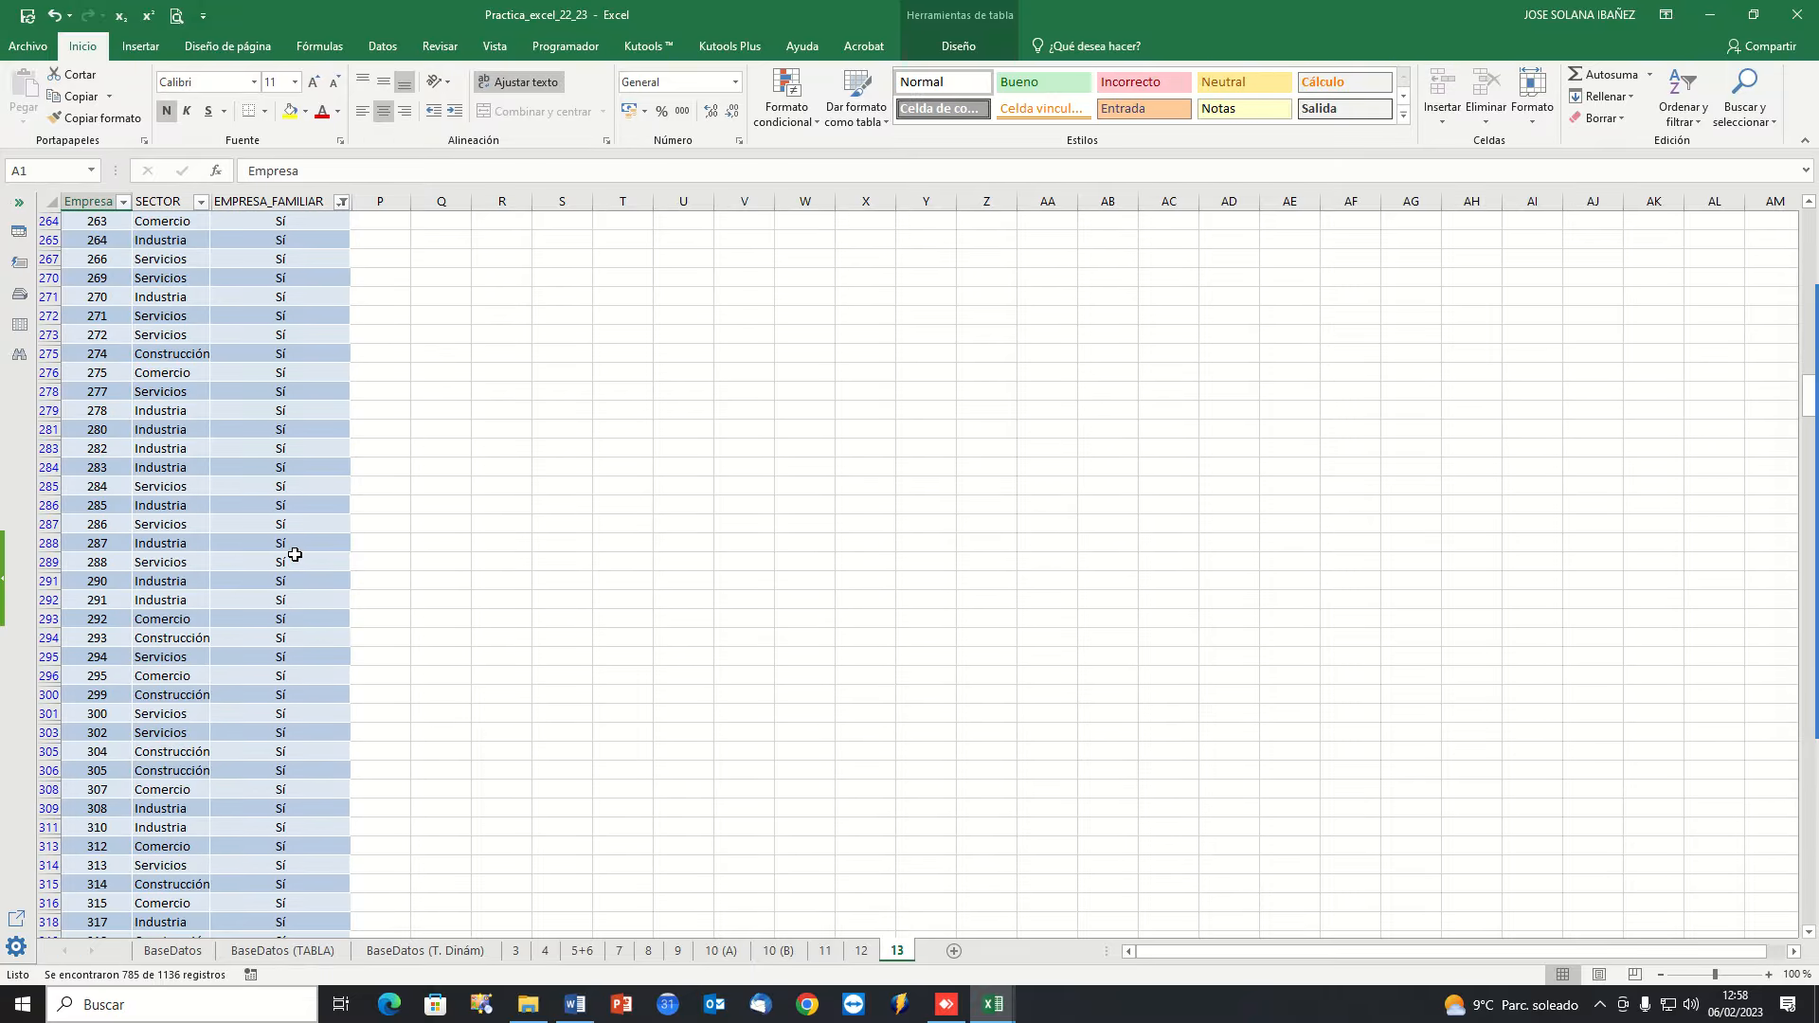
{"action": "scroll", "coordinate": [305, 582], "scroll_direction": "up", "scroll_amount": 20}
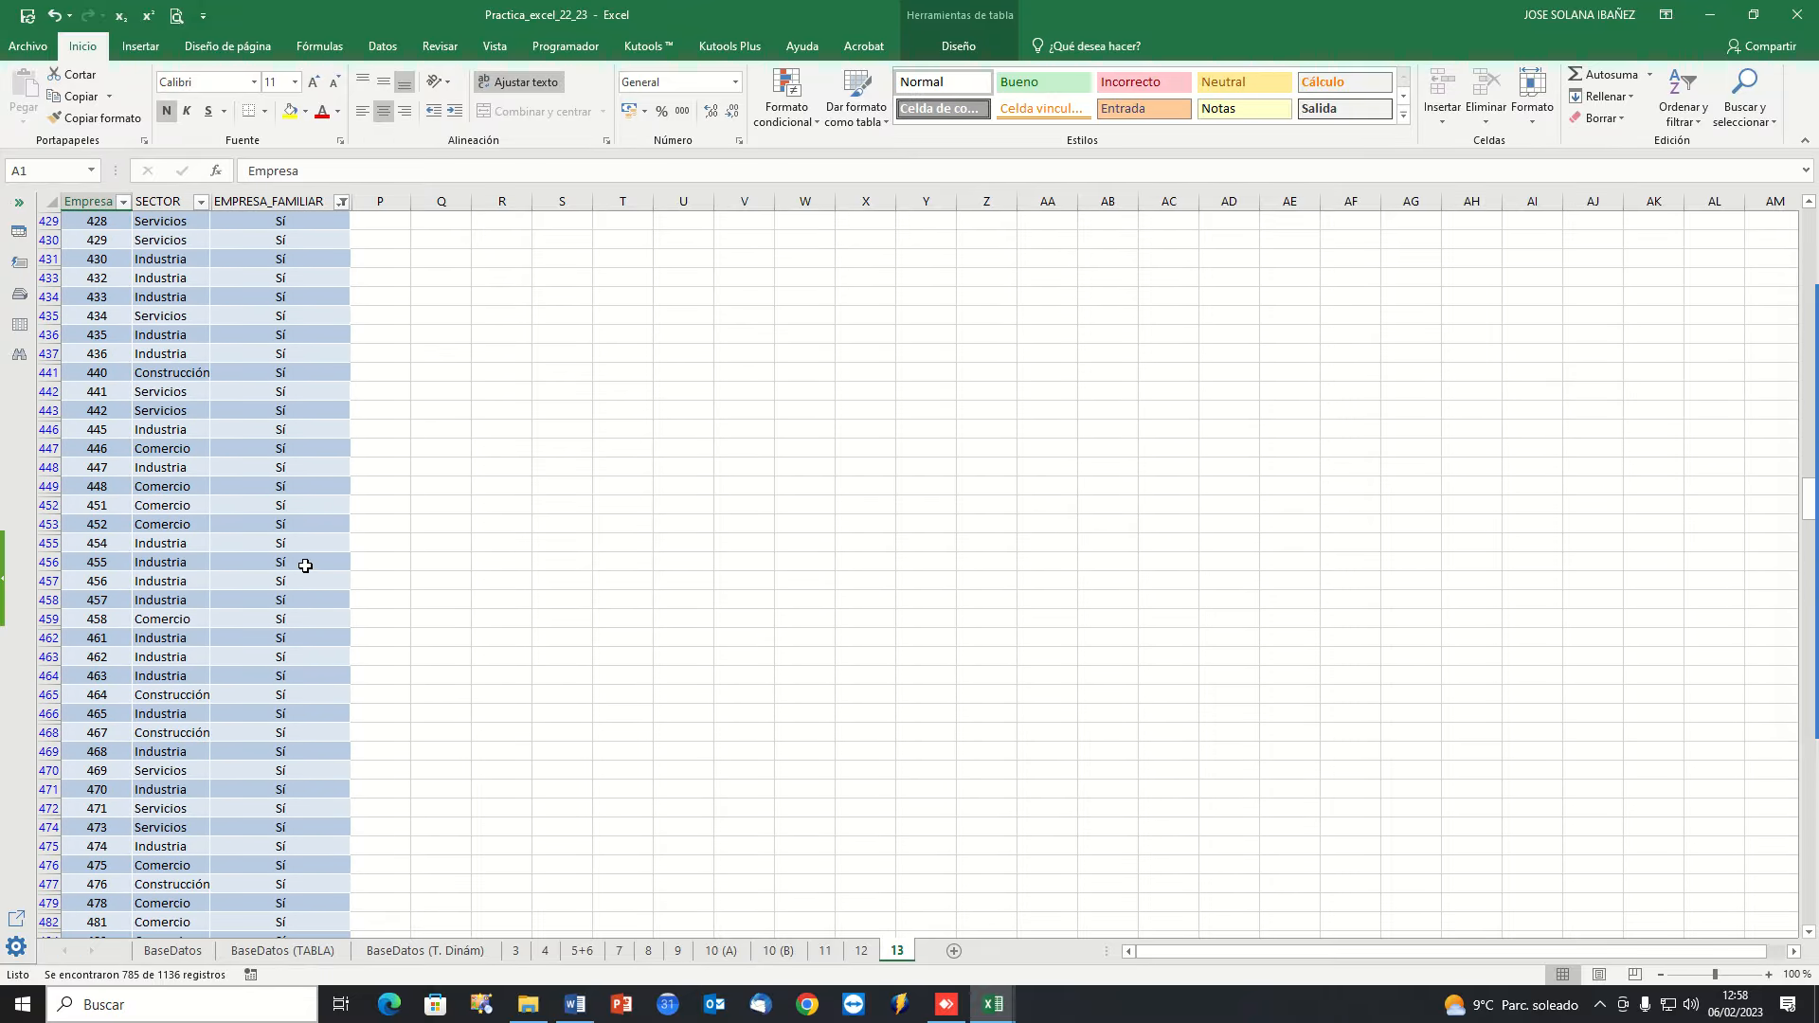
{"action": "scroll", "coordinate": [304, 593], "scroll_direction": "up", "scroll_amount": 20}
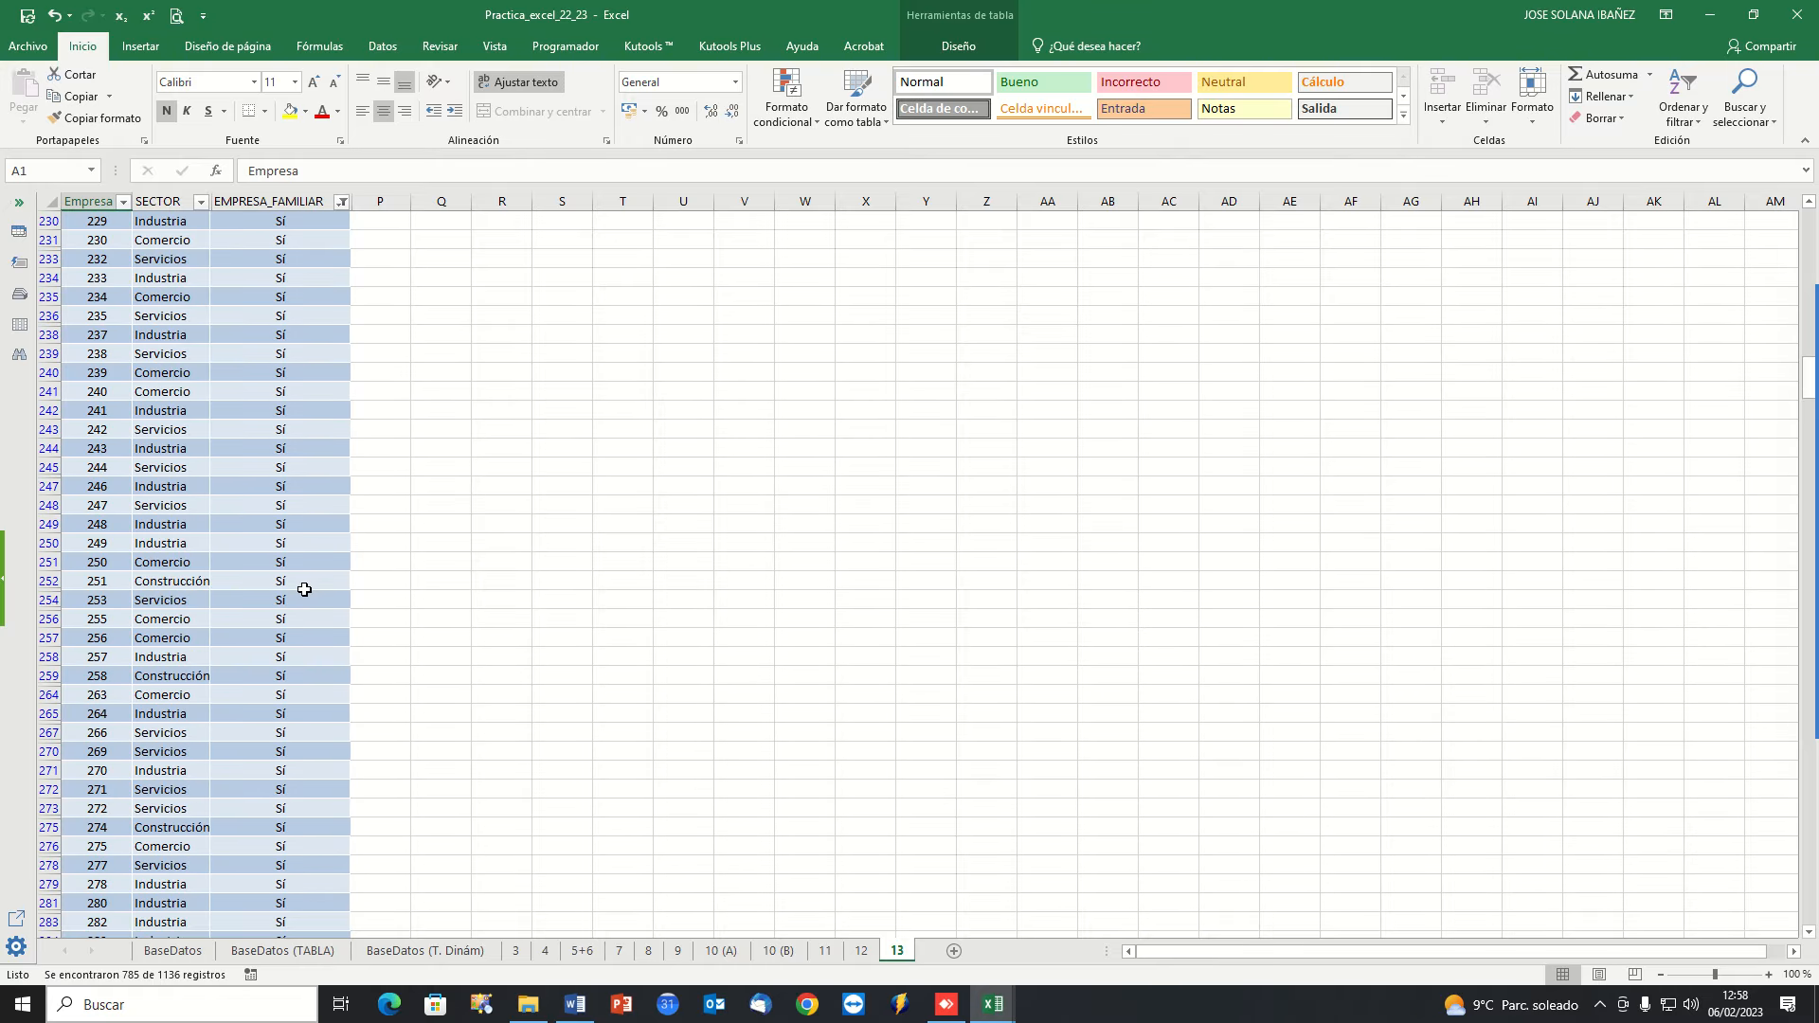
{"action": "scroll", "coordinate": [305, 598], "scroll_direction": "up", "scroll_amount": 20}
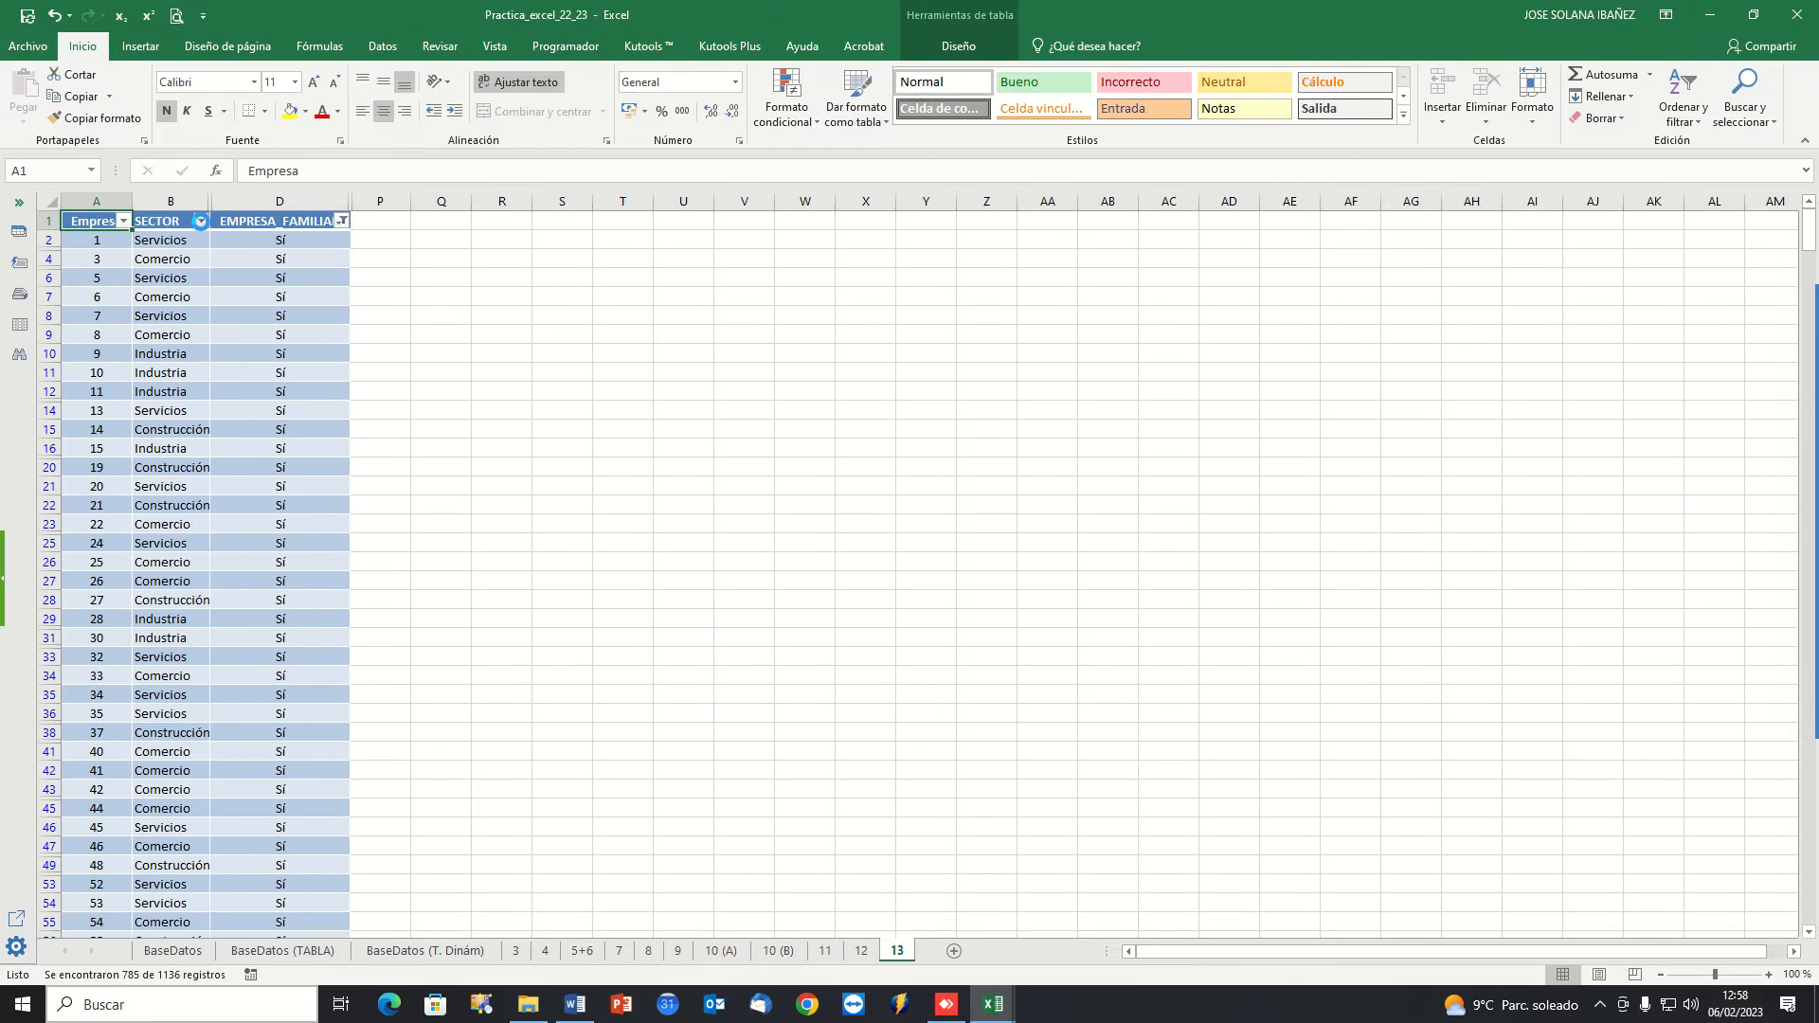
Filter the SECTOR column to show only Comercio.
{"action": "left_click", "coordinate": [201, 221]}
{"action": "left_click", "coordinate": [57, 405]}
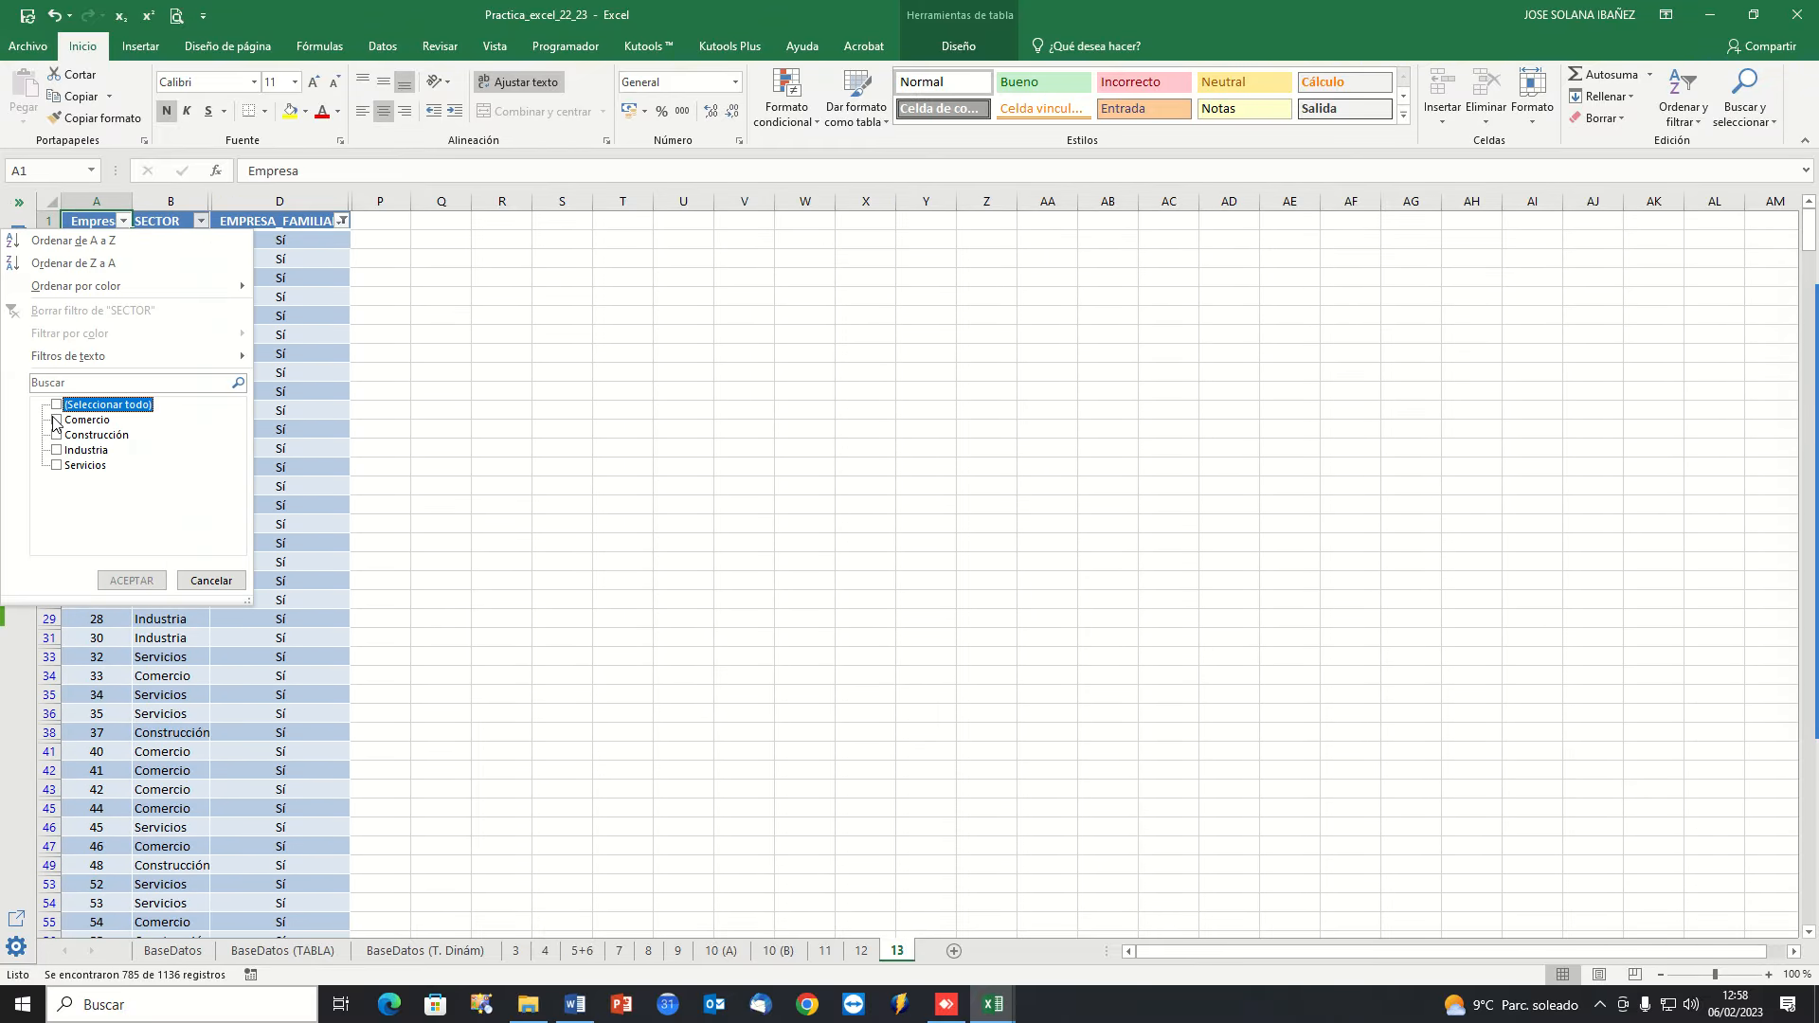
{"action": "left_click", "coordinate": [57, 420]}
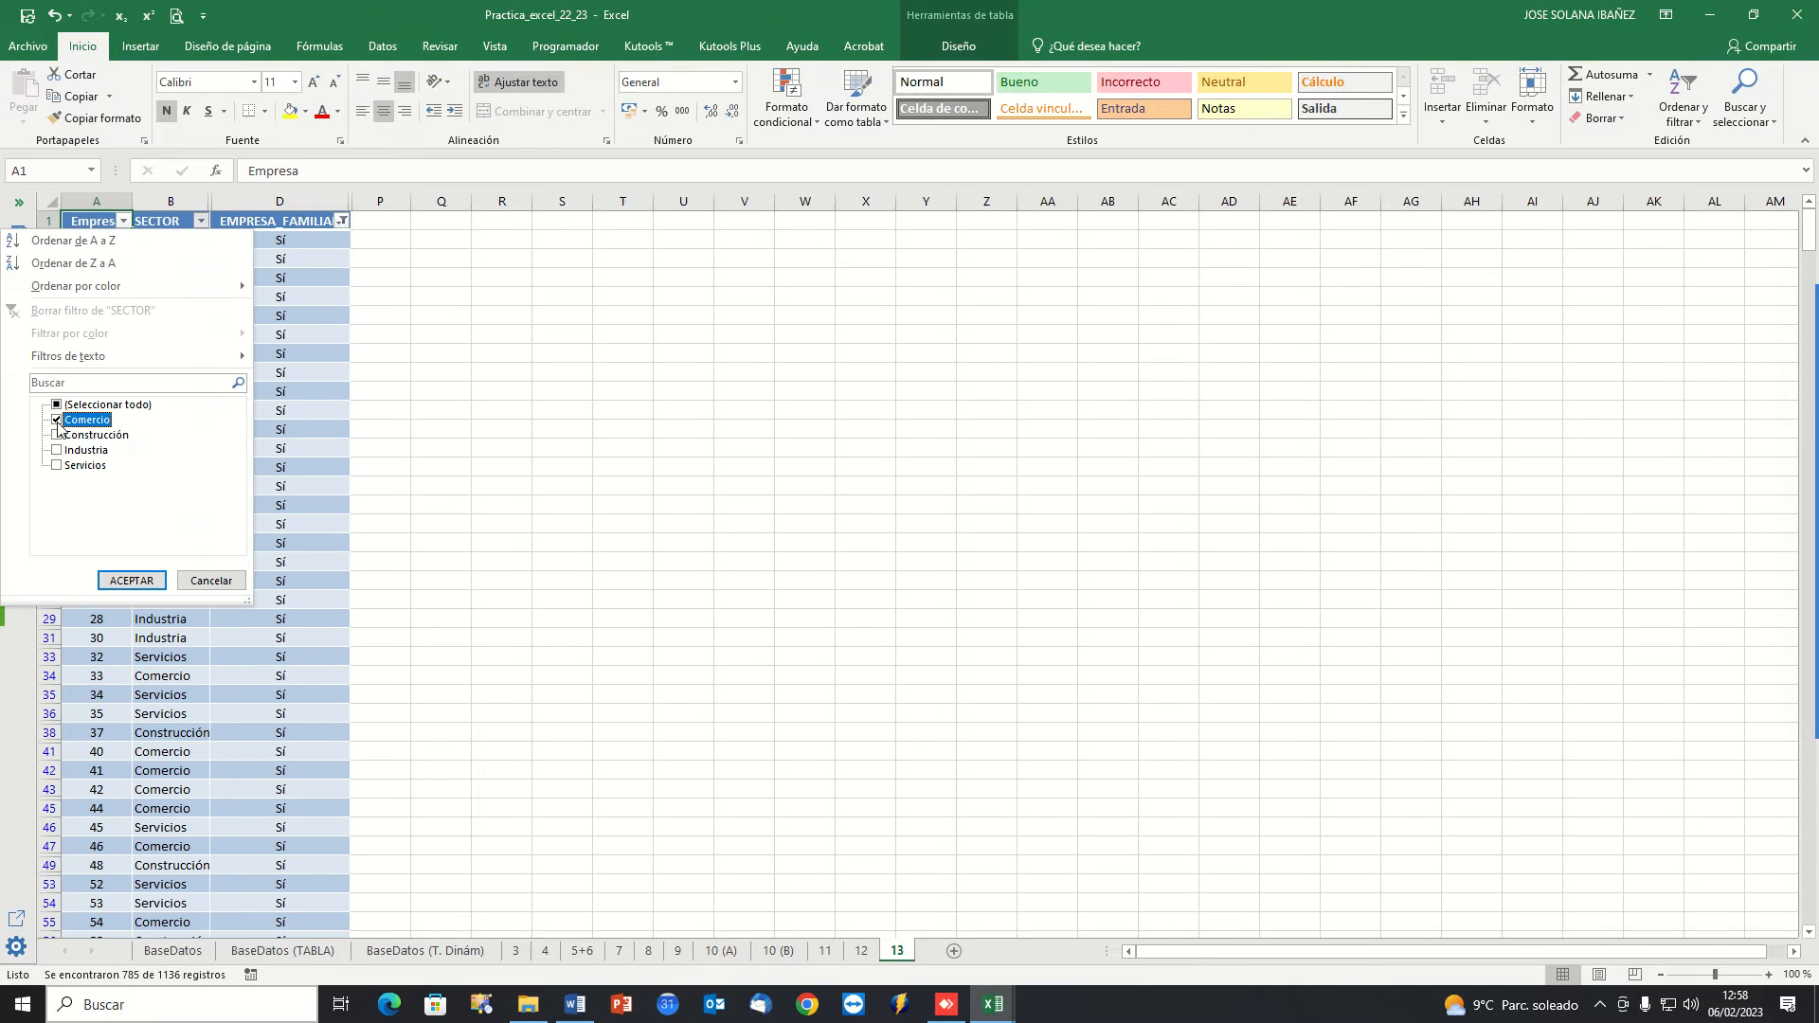
{"action": "left_click", "coordinate": [132, 580]}
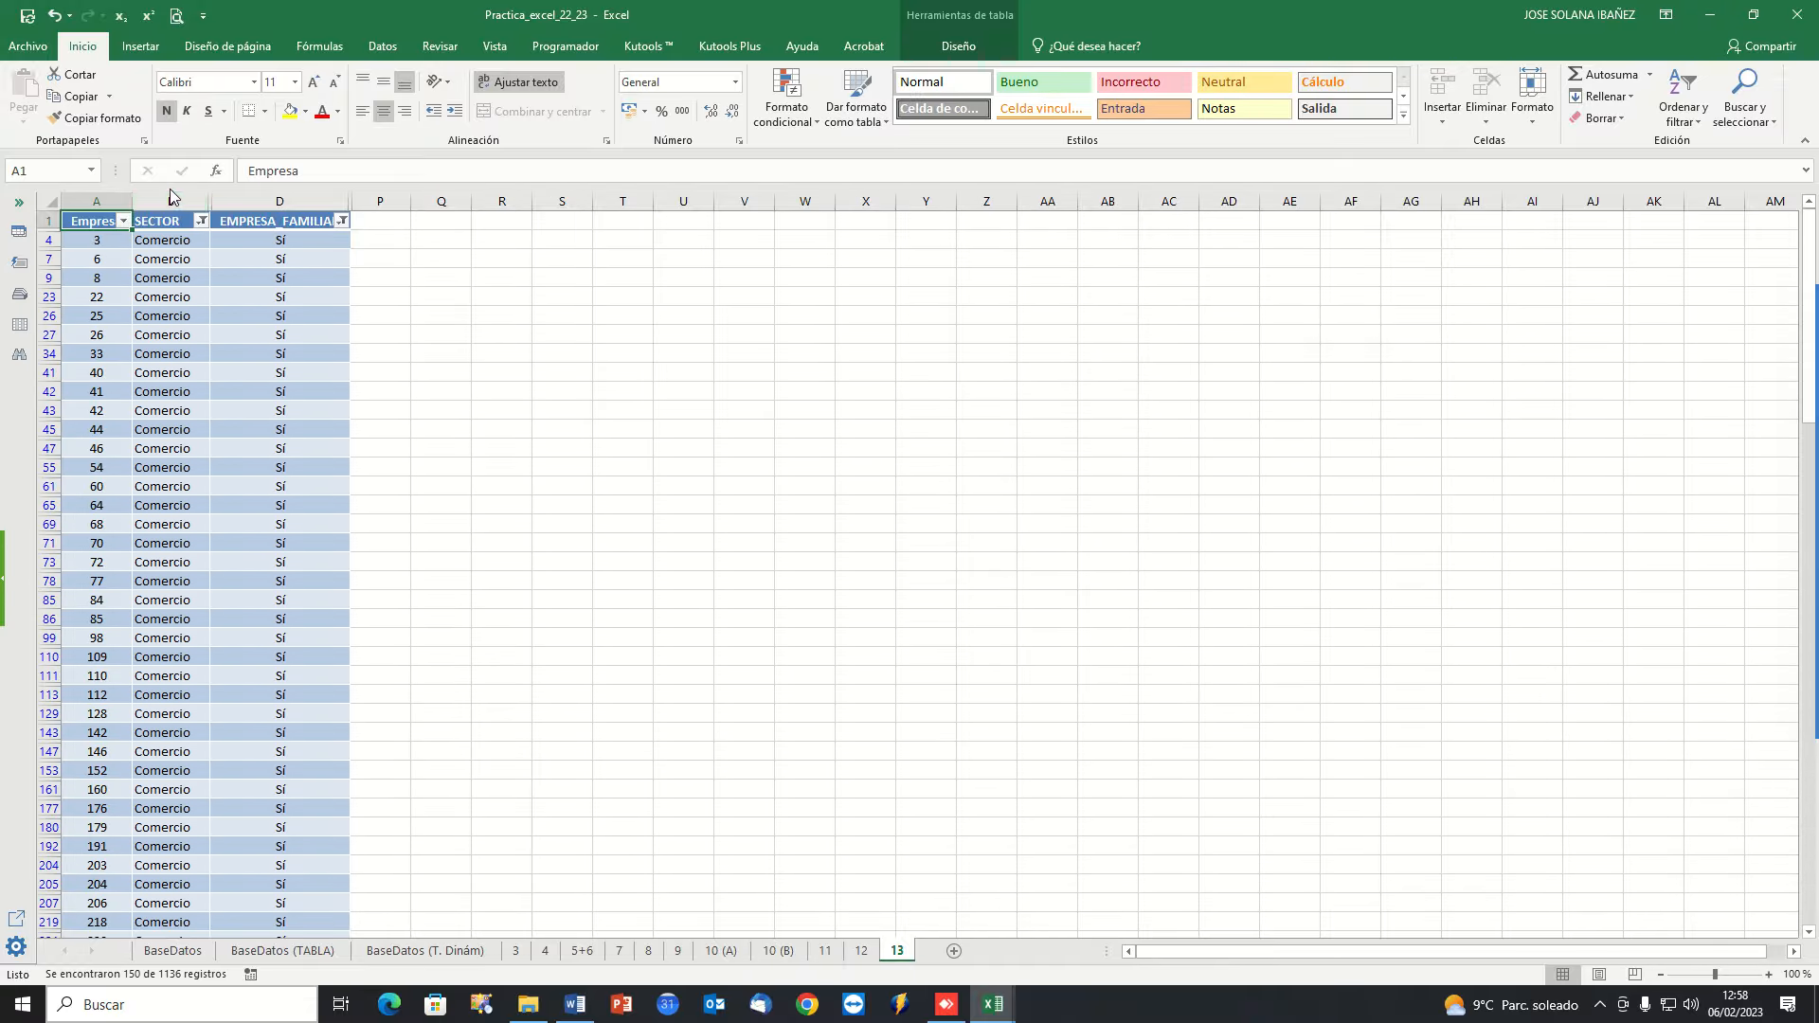
Set the Empresa cell in the table's total row to Recuento.
{"action": "left_click", "coordinate": [122, 369]}
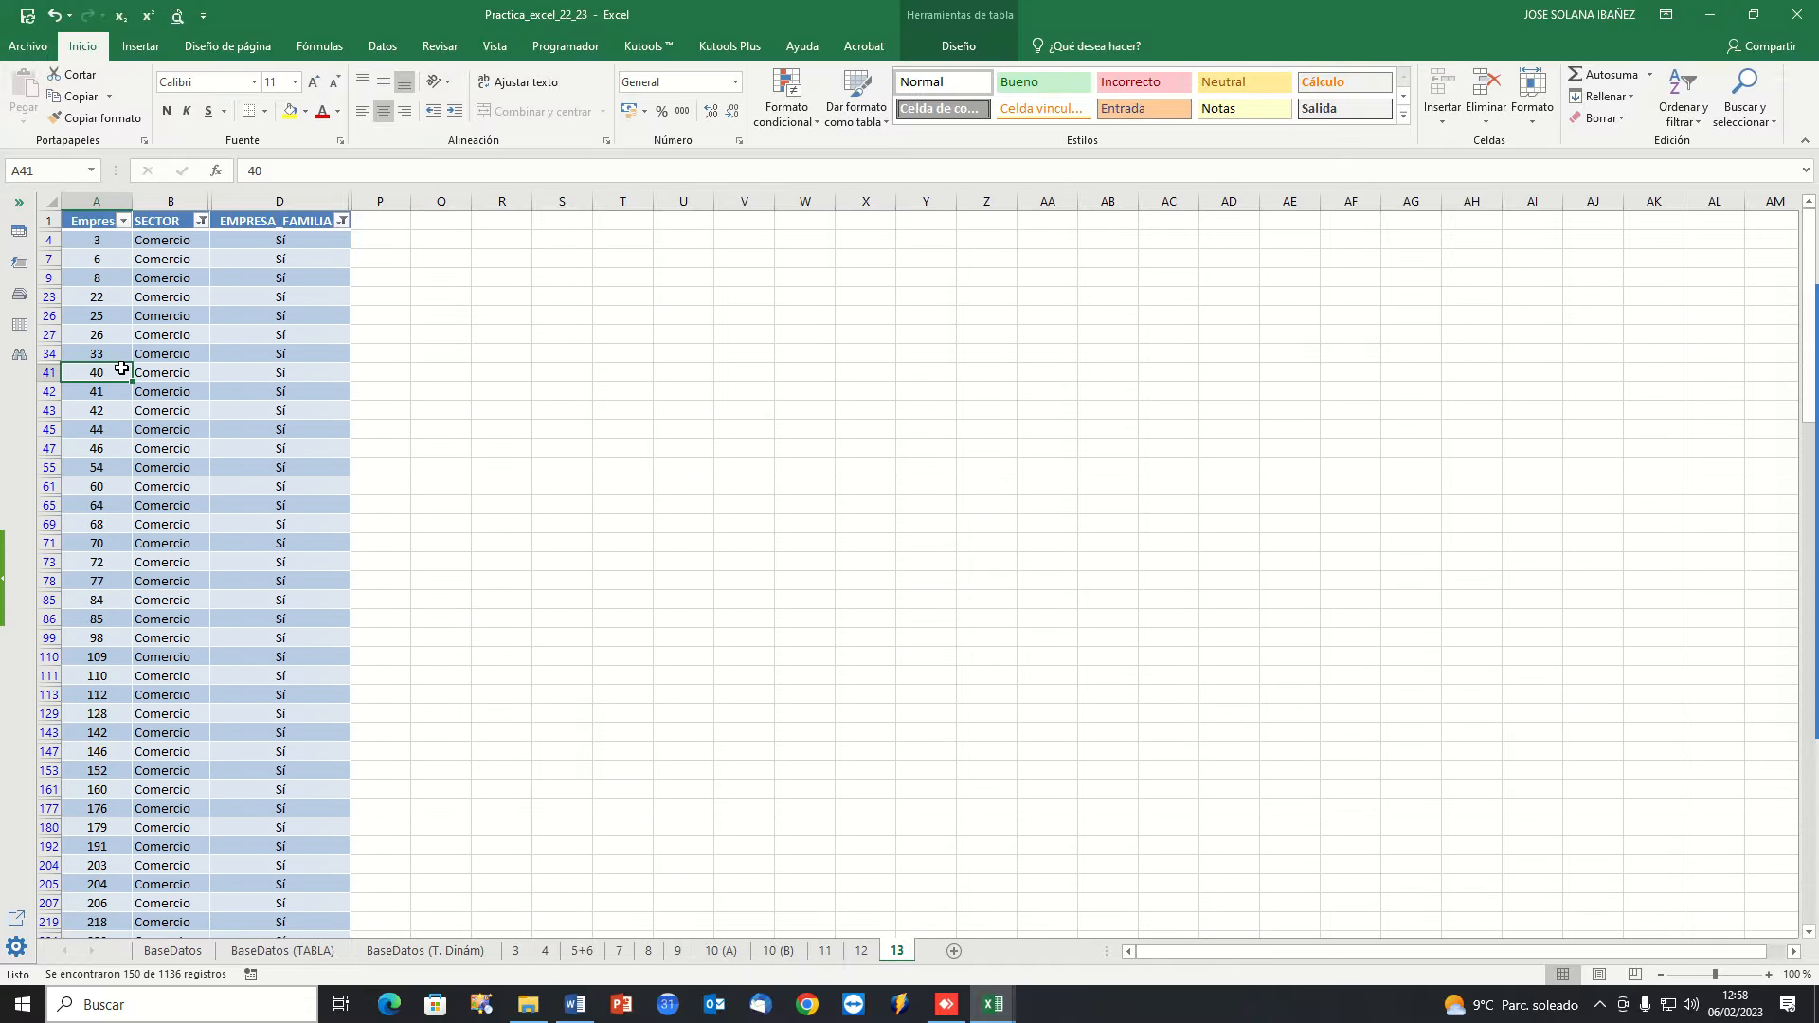
{"action": "key", "text": "ctrl+Down"}
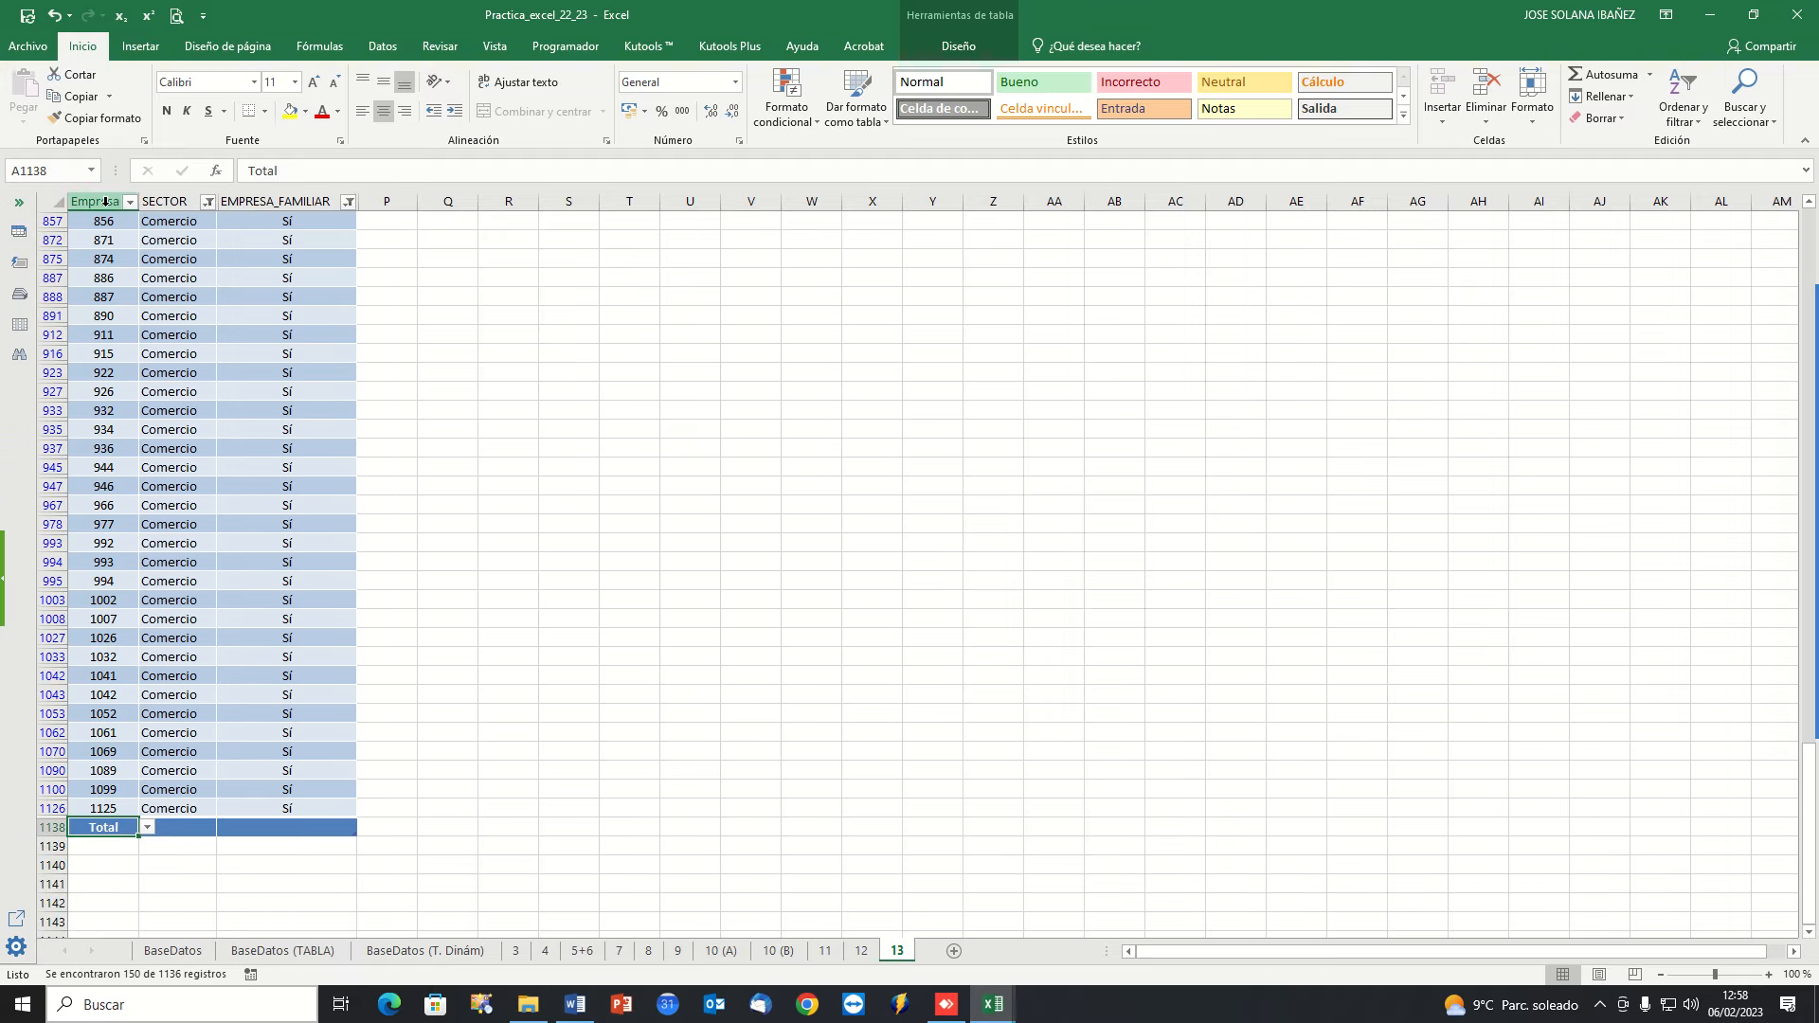
{"action": "left_click", "coordinate": [147, 829]}
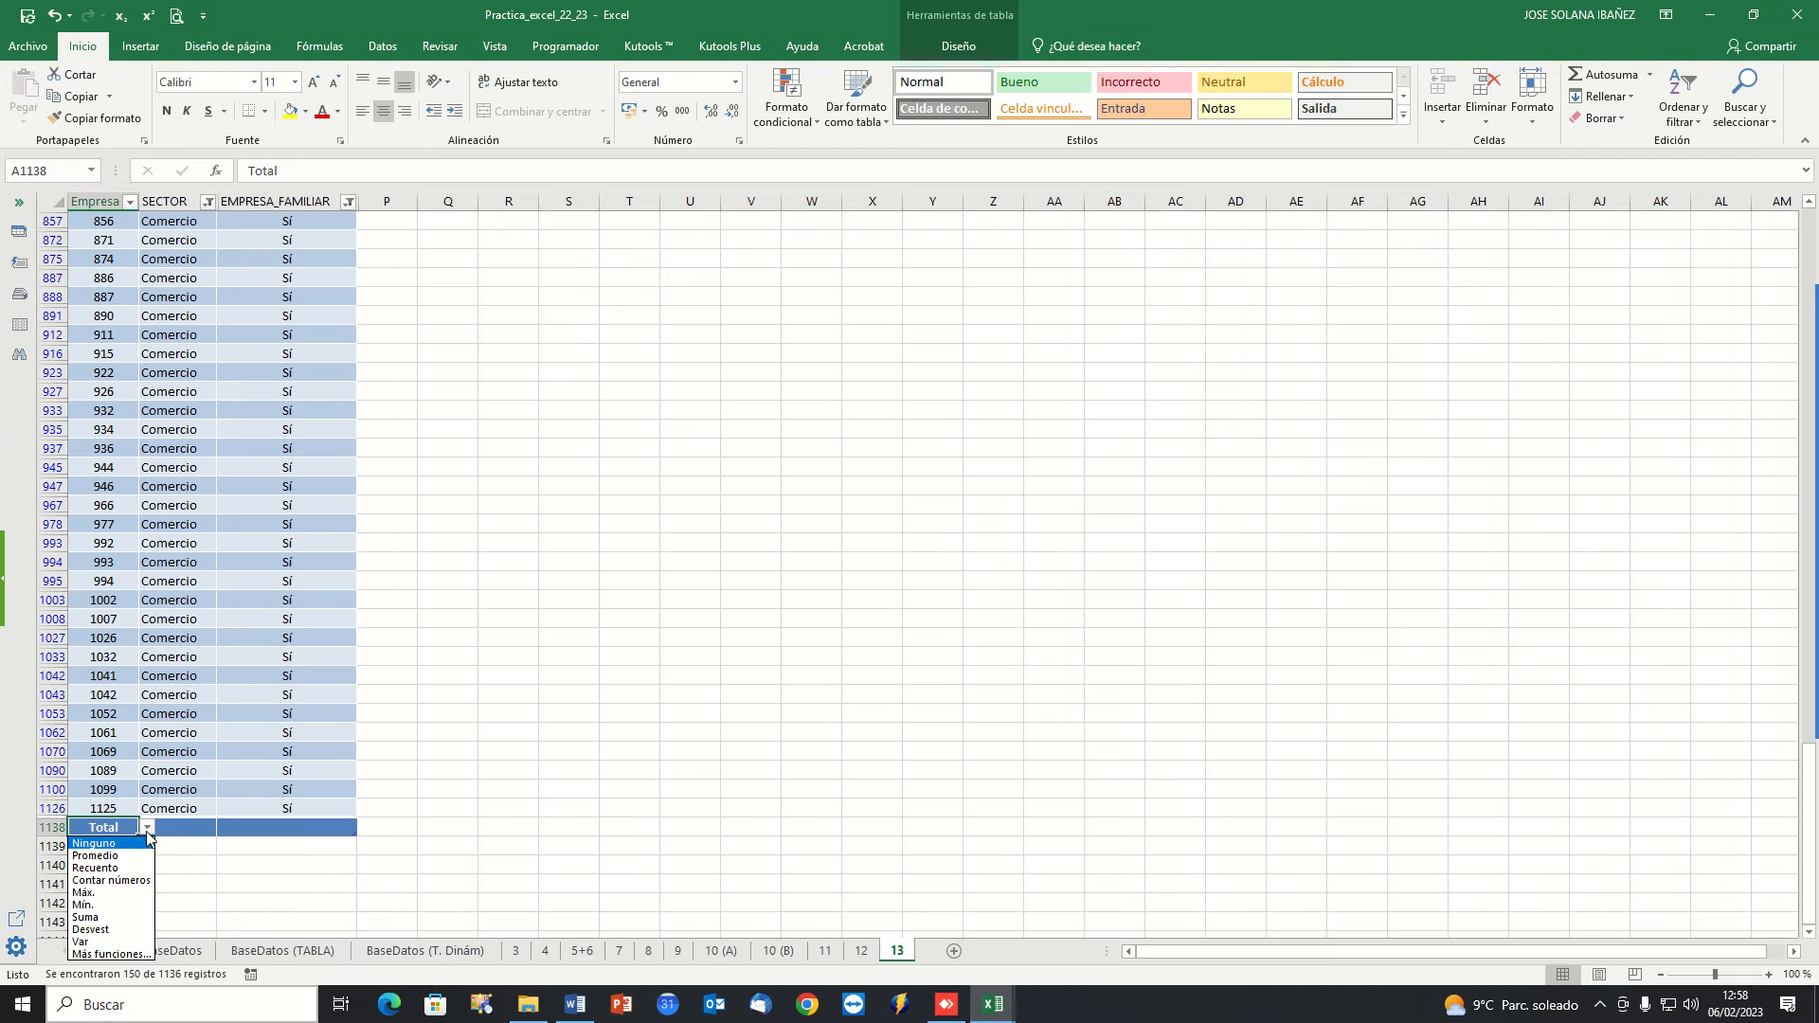
{"action": "left_click", "coordinate": [113, 869]}
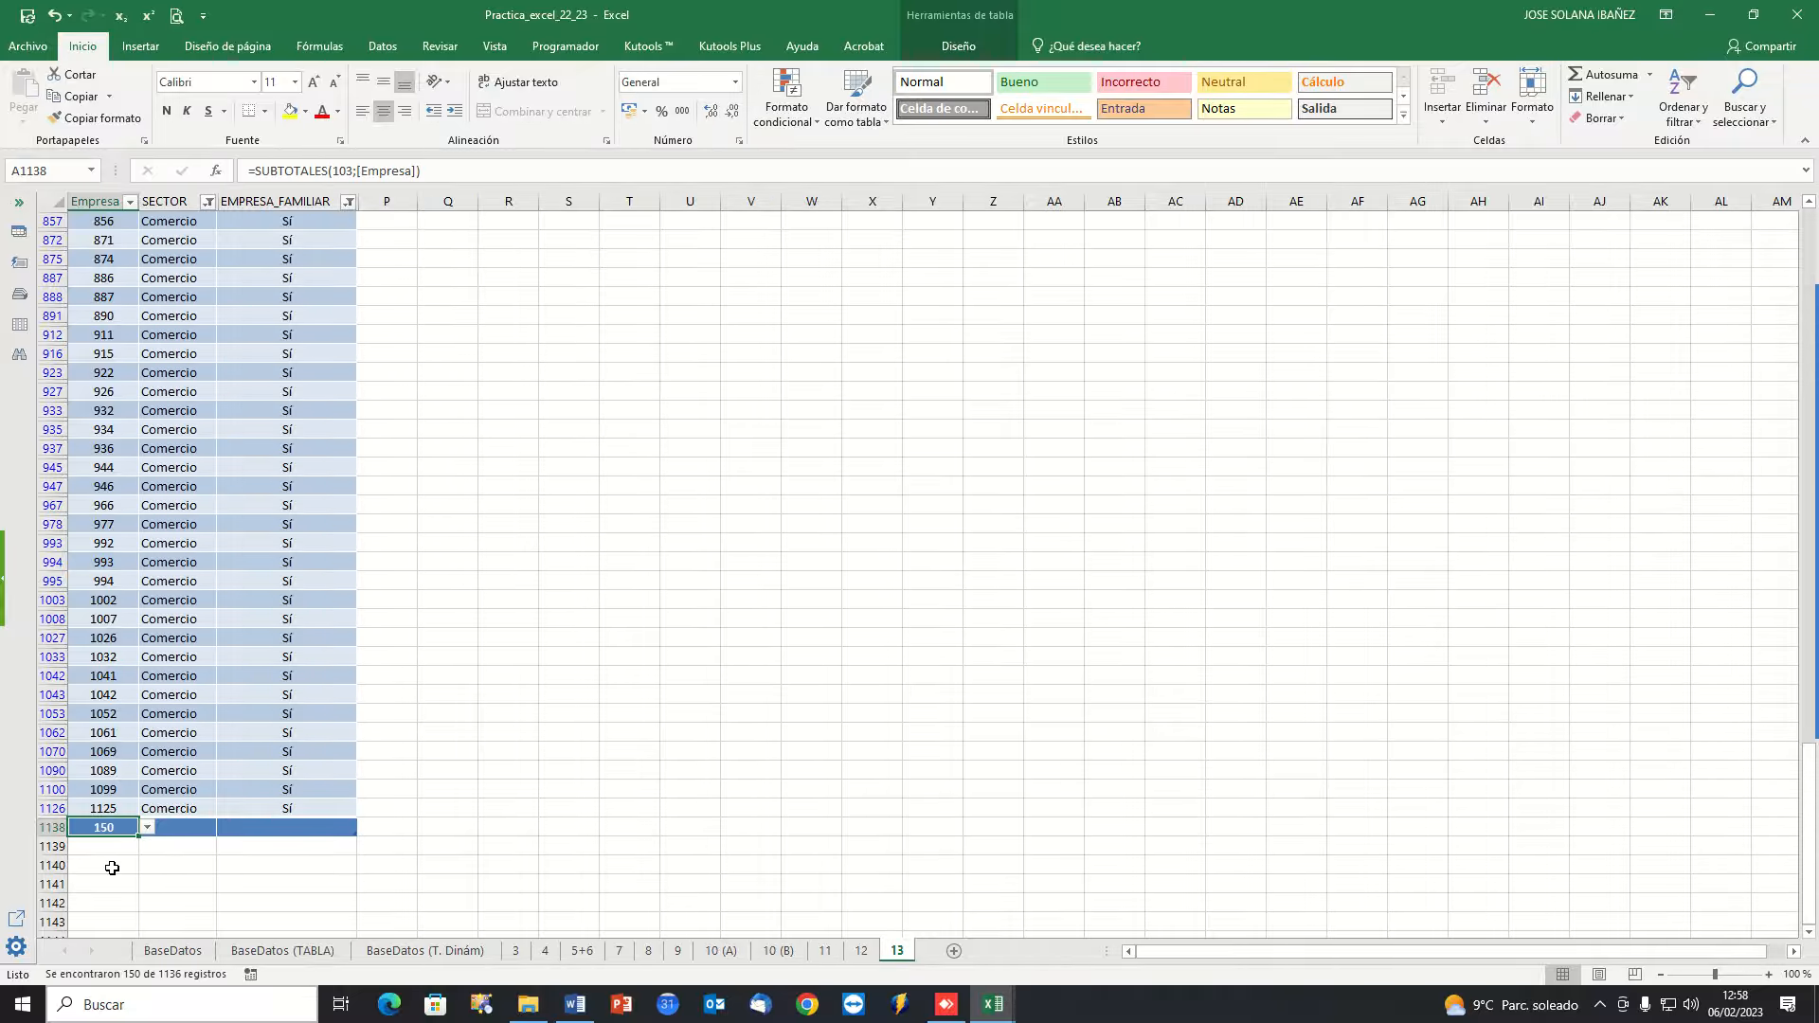
{"action": "scroll", "coordinate": [203, 884], "scroll_direction": "down", "scroll_amount": 1}
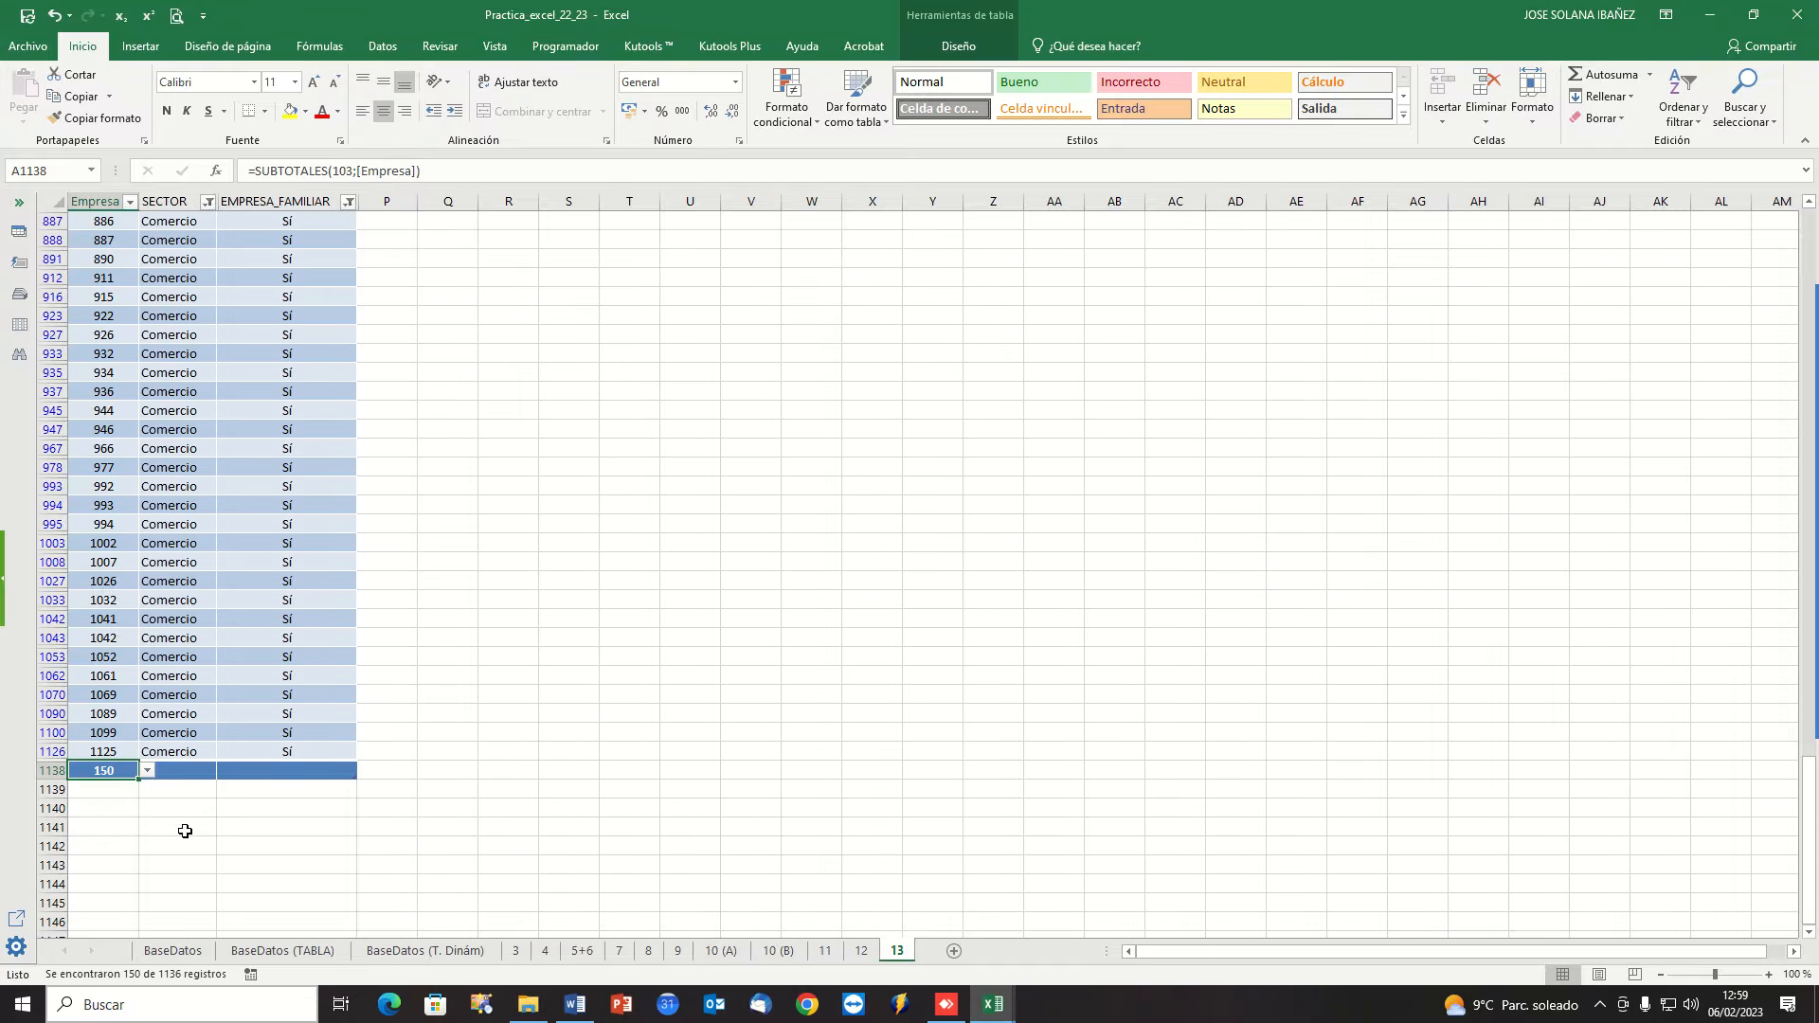
Change the SECTOR filter to show only Construcción and check the company count in the total row.
{"action": "left_click", "coordinate": [208, 202]}
{"action": "left_click", "coordinate": [59, 423]}
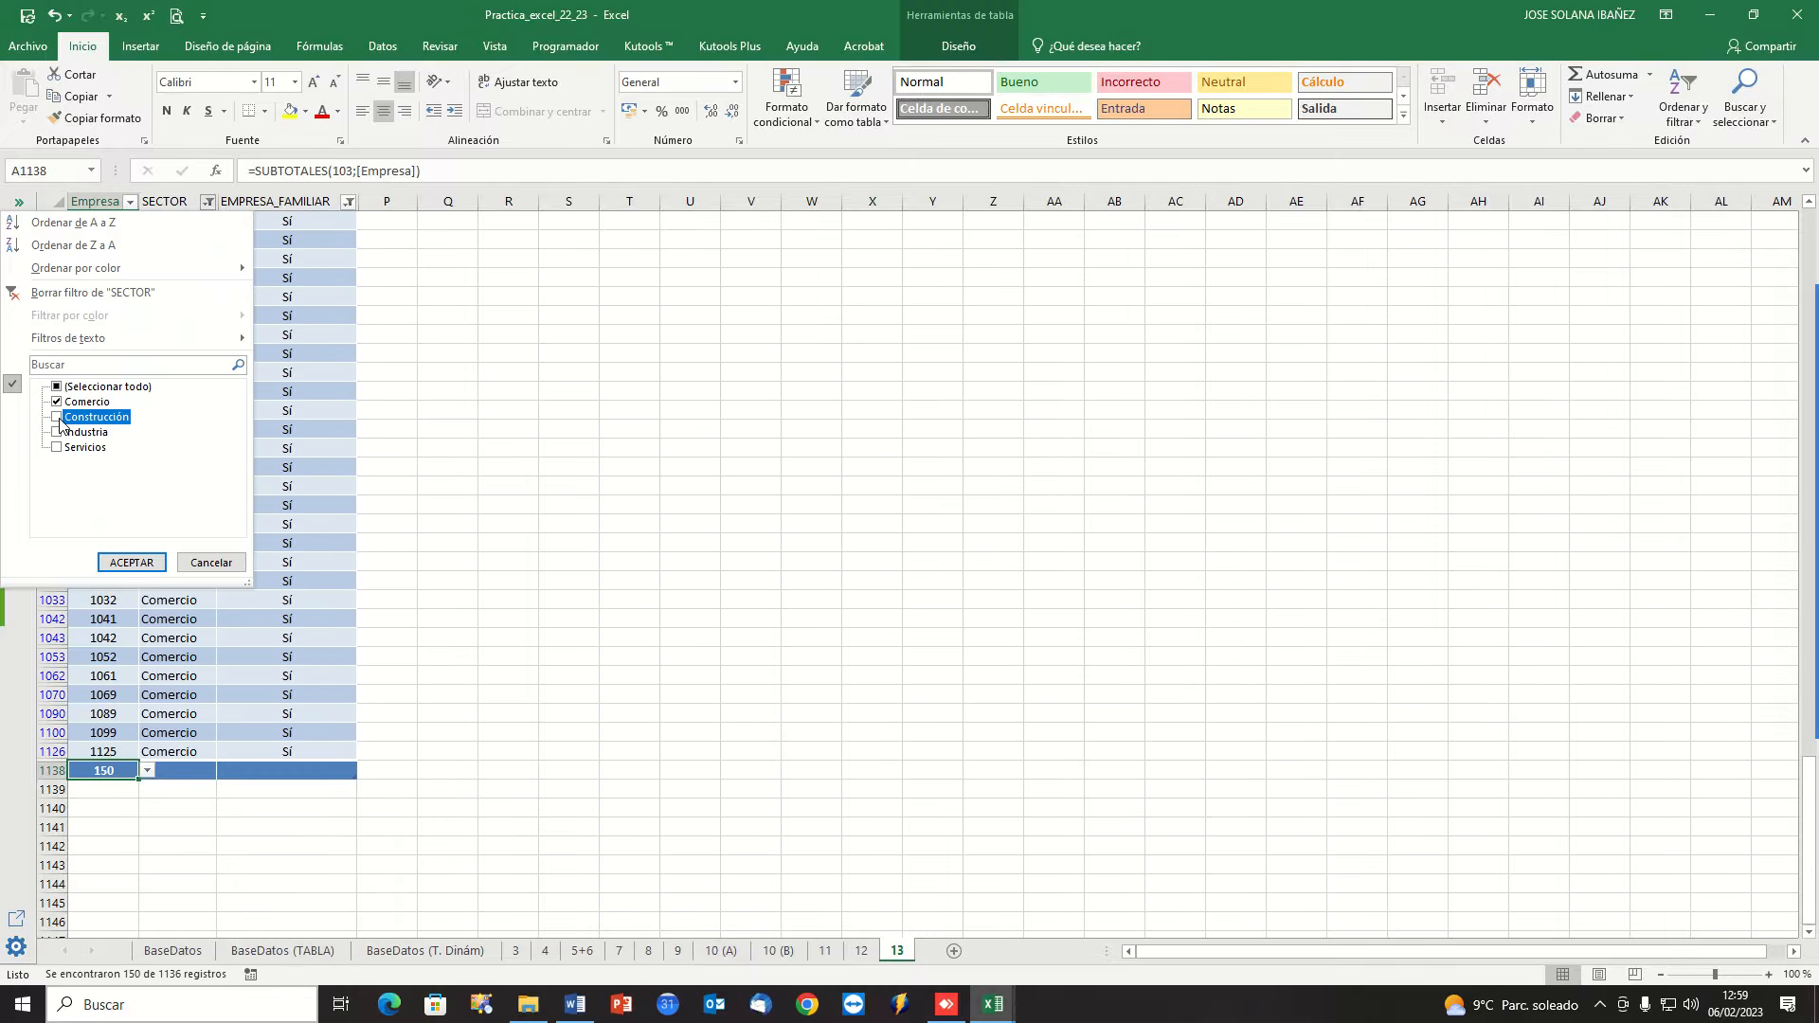
{"action": "left_click", "coordinate": [59, 402]}
{"action": "left_click", "coordinate": [132, 563]}
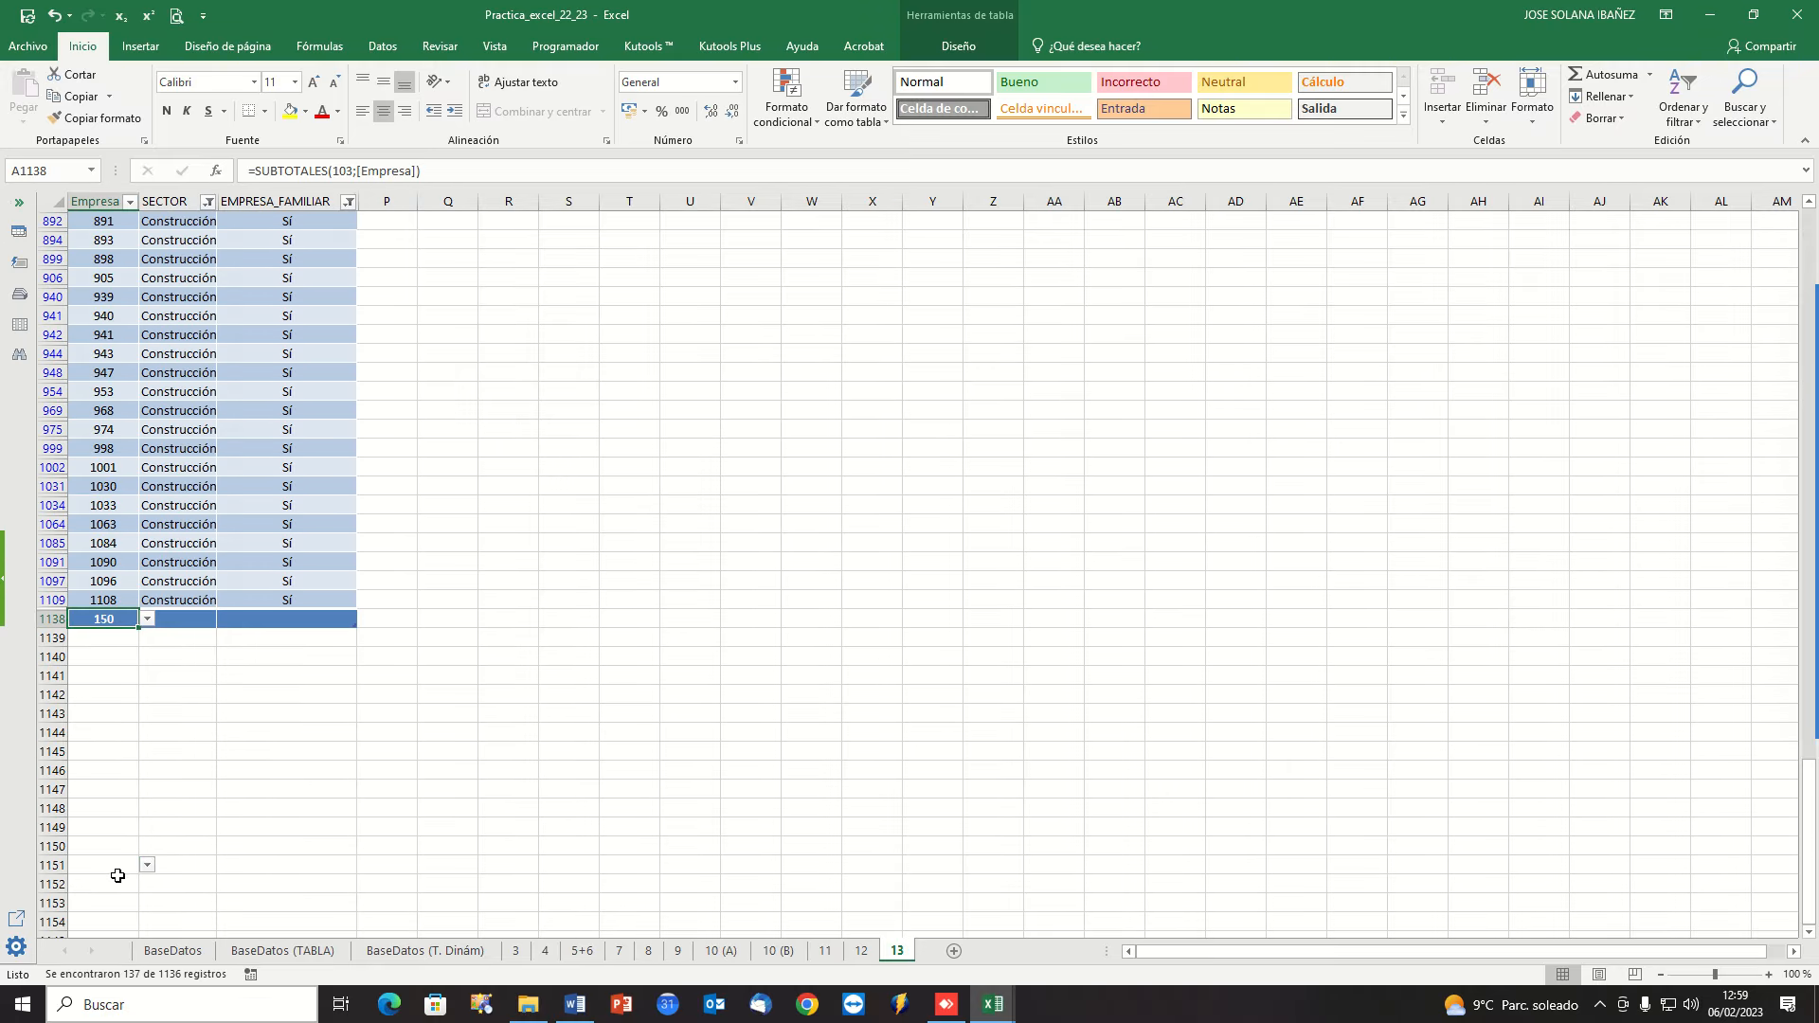
{"action": "left_click", "coordinate": [287, 597]}
{"action": "left_click", "coordinate": [196, 565]}
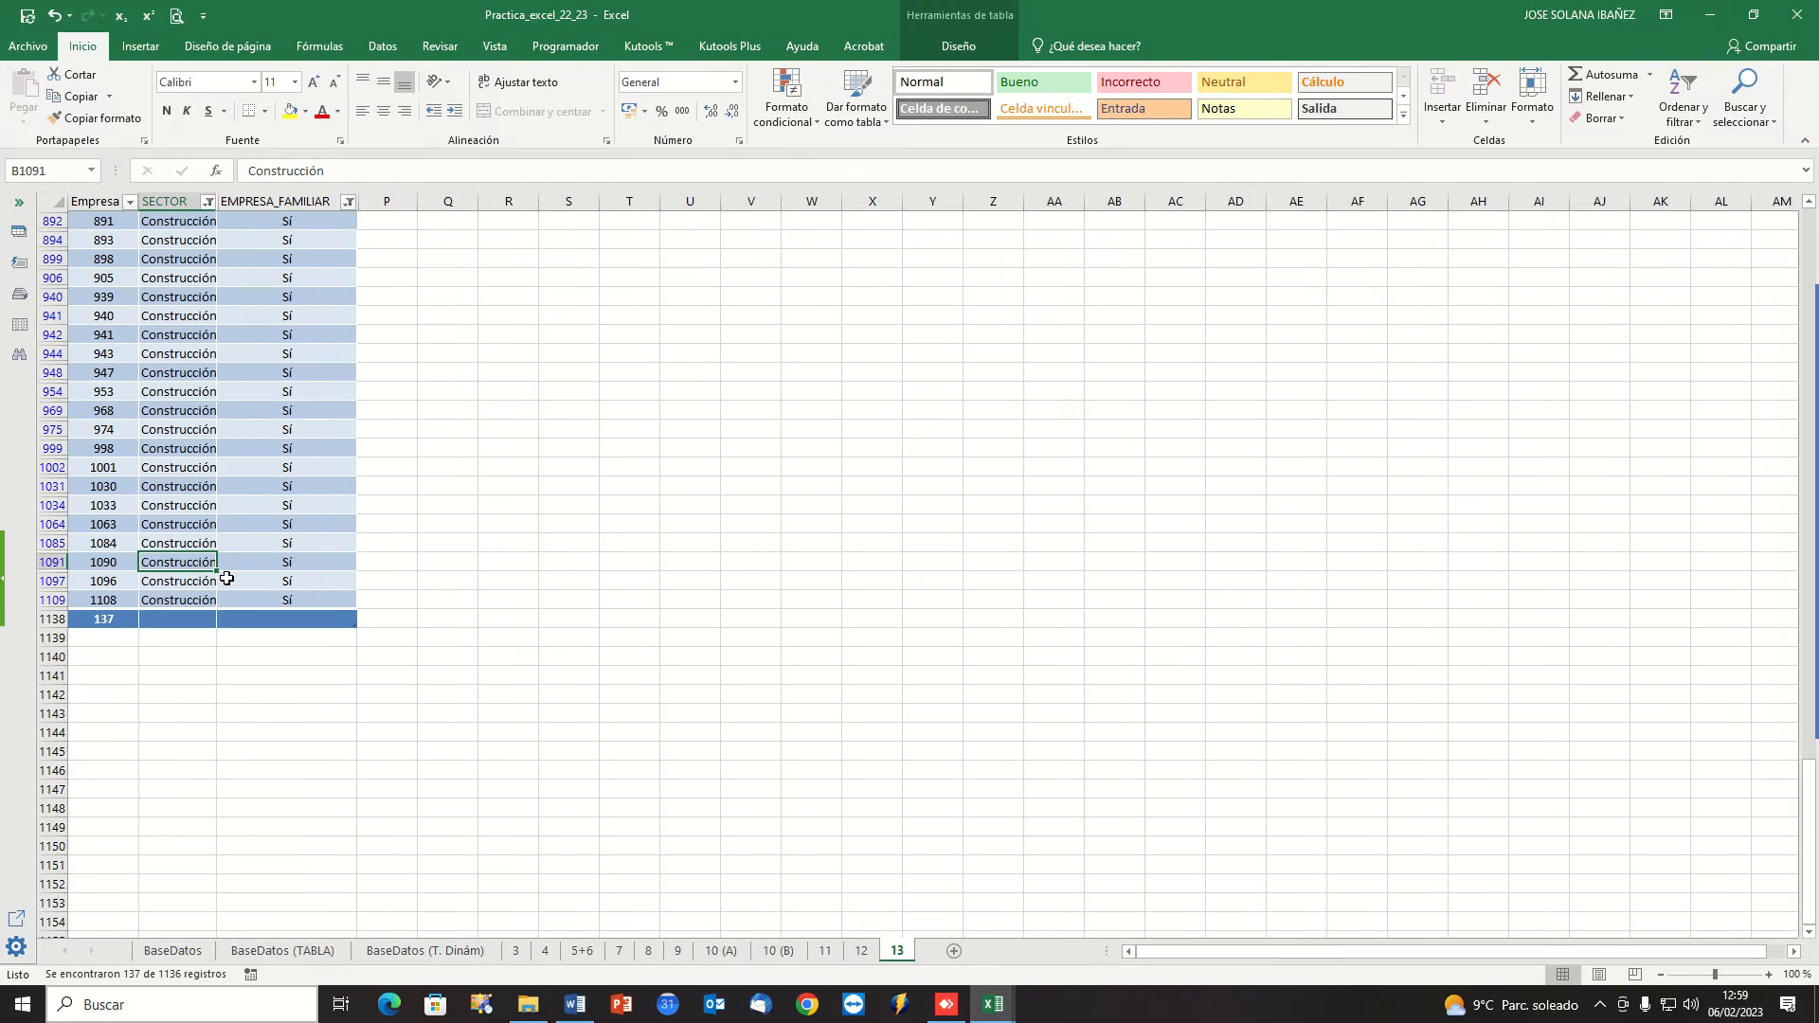
Change the SECTOR filter to show only Industria and check the company count in the total row.
{"action": "left_click", "coordinate": [207, 200]}
{"action": "left_click", "coordinate": [58, 434]}
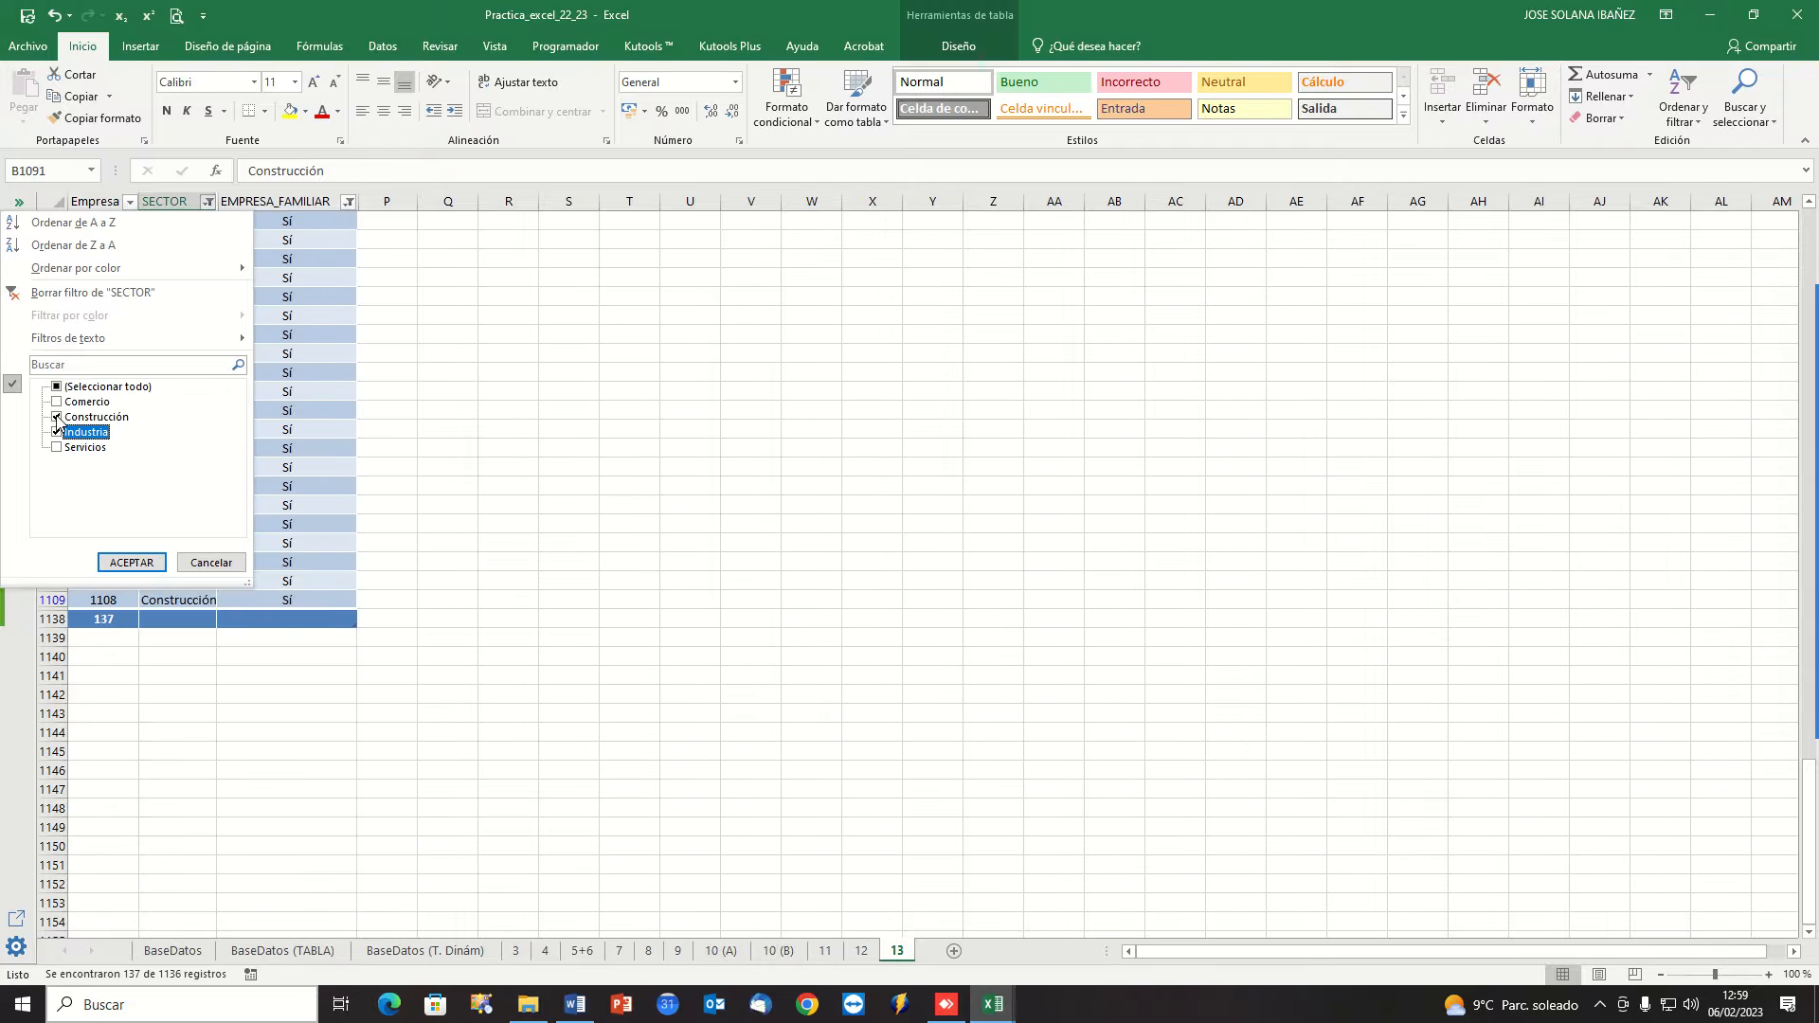
{"action": "left_click", "coordinate": [57, 417]}
{"action": "left_click", "coordinate": [132, 561]}
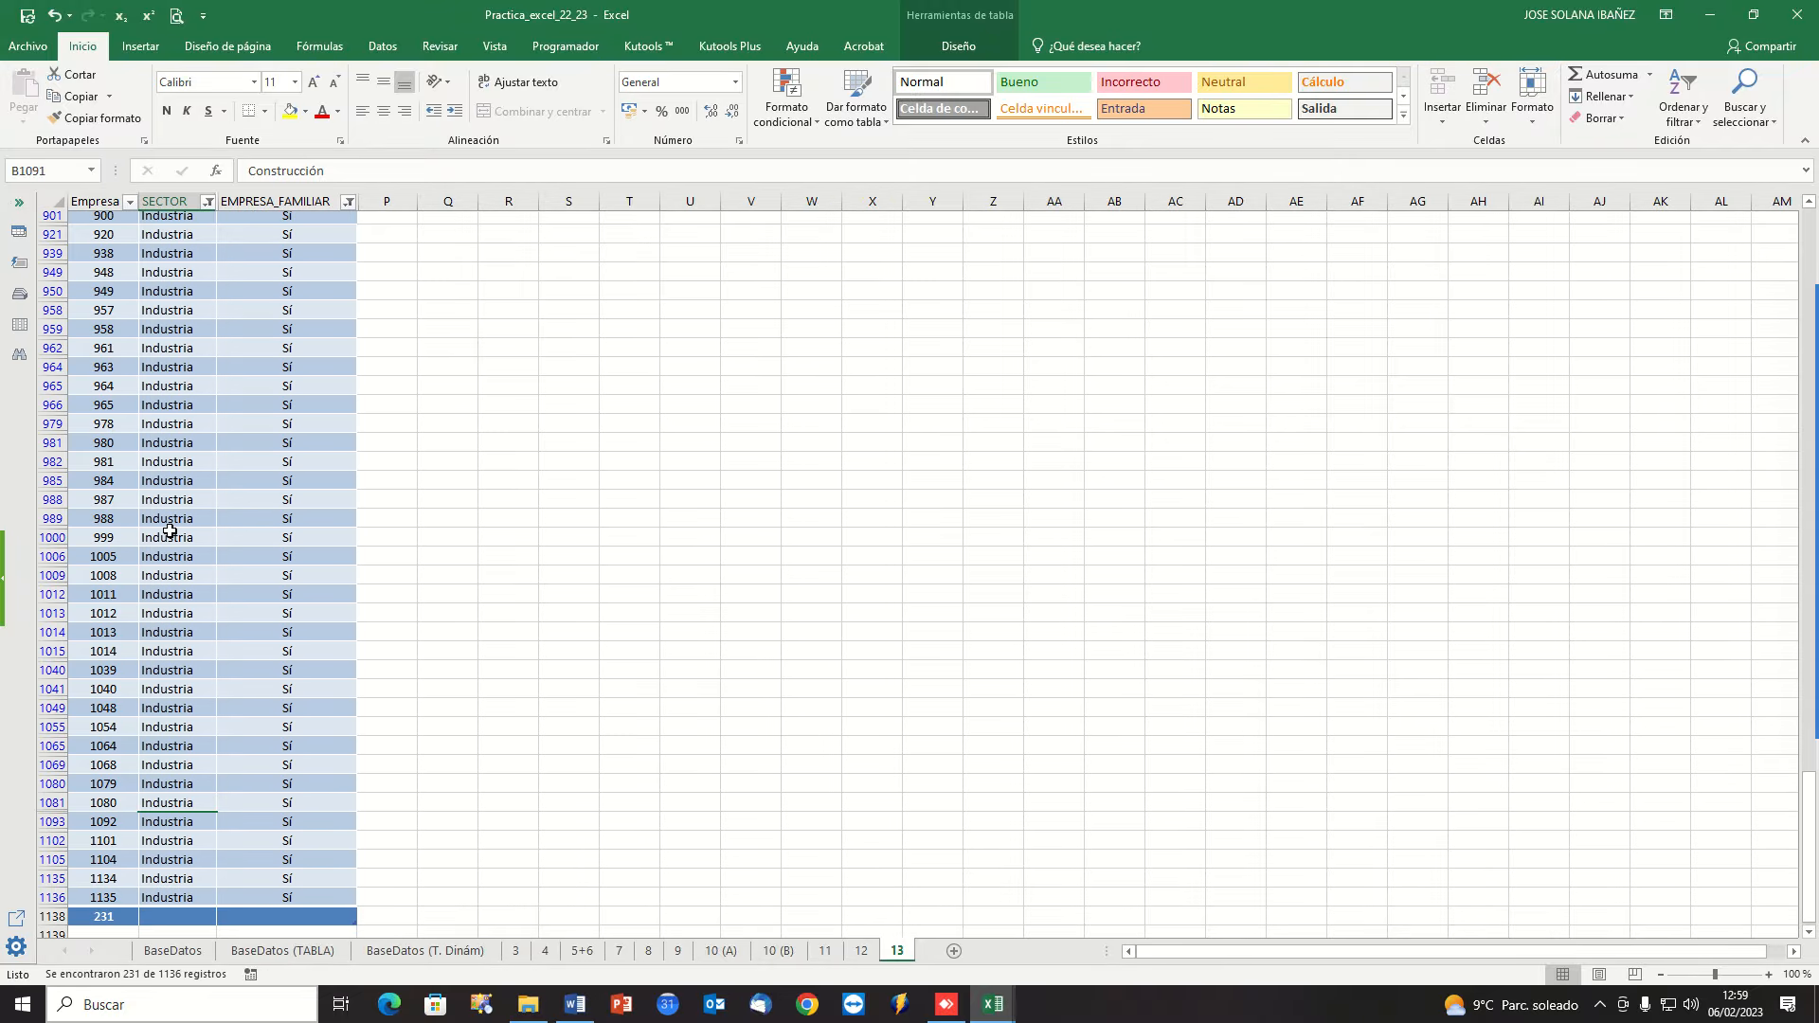
{"action": "scroll", "coordinate": [168, 530], "scroll_direction": "down", "scroll_amount": 5}
{"action": "left_click", "coordinate": [176, 469]}
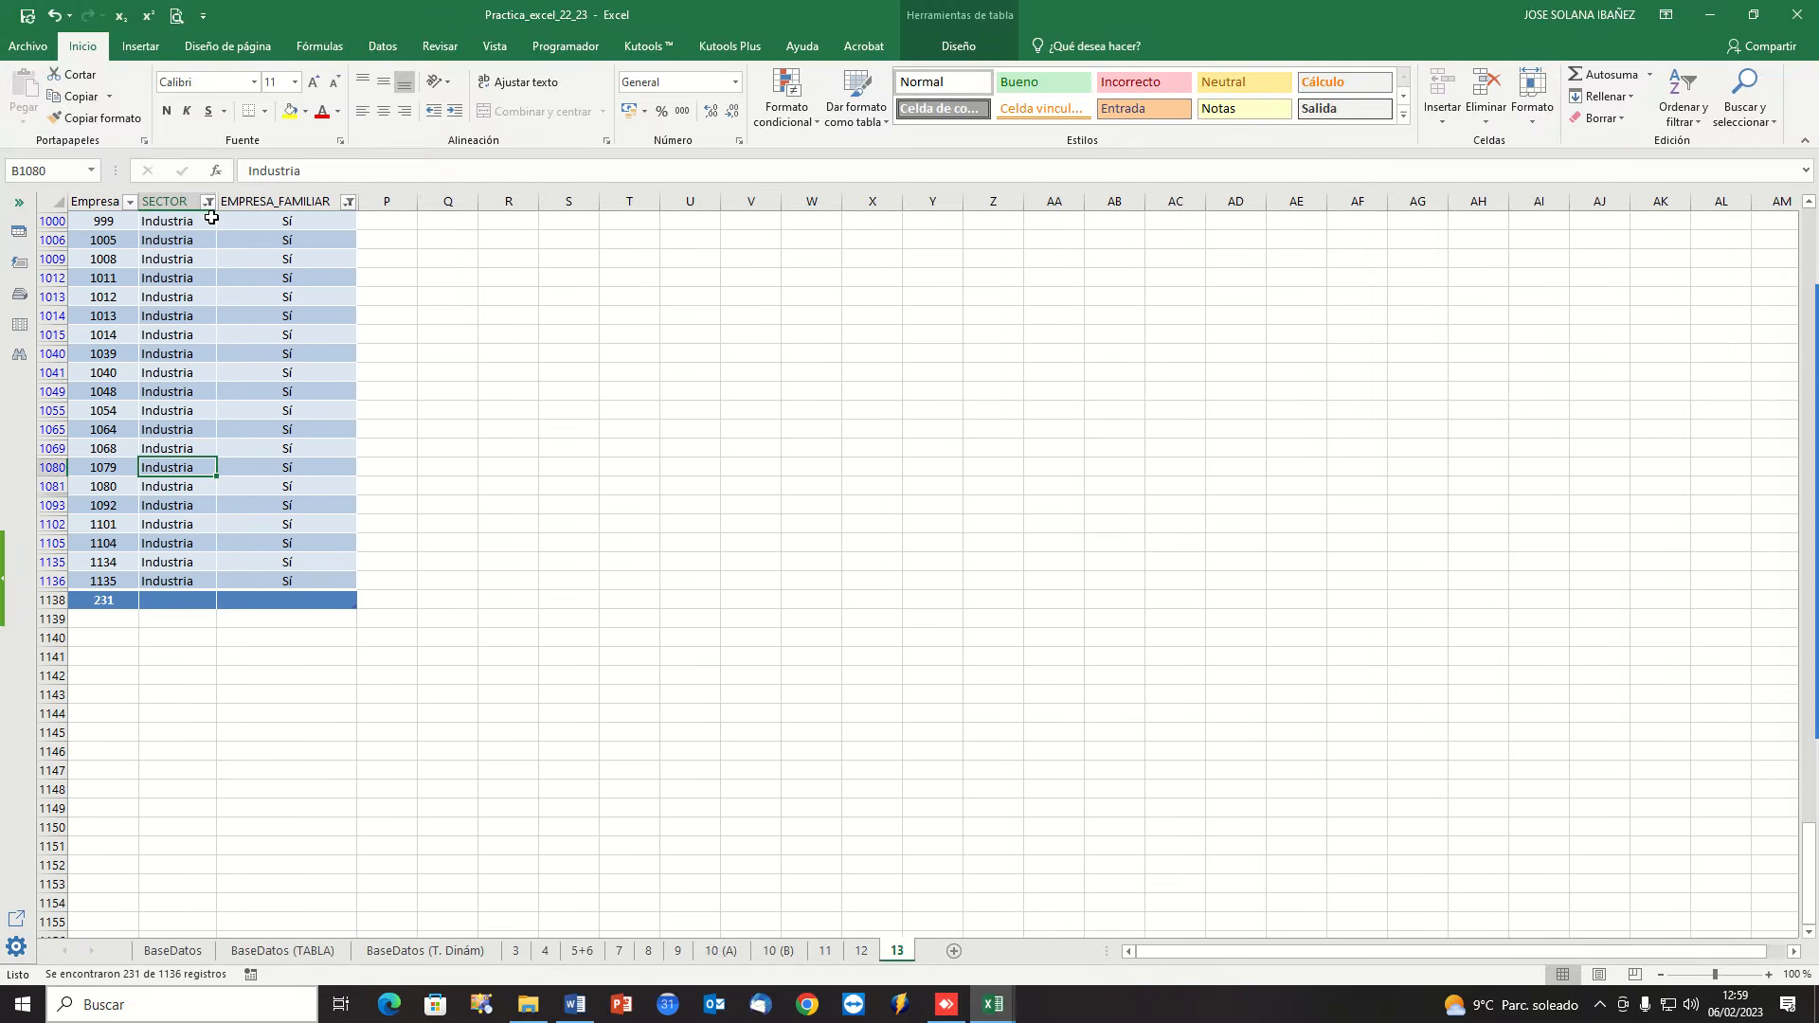
Change the SECTOR filter to show only Servicios and check the company count in the total row.
{"action": "left_click", "coordinate": [208, 202]}
{"action": "left_click", "coordinate": [56, 447]}
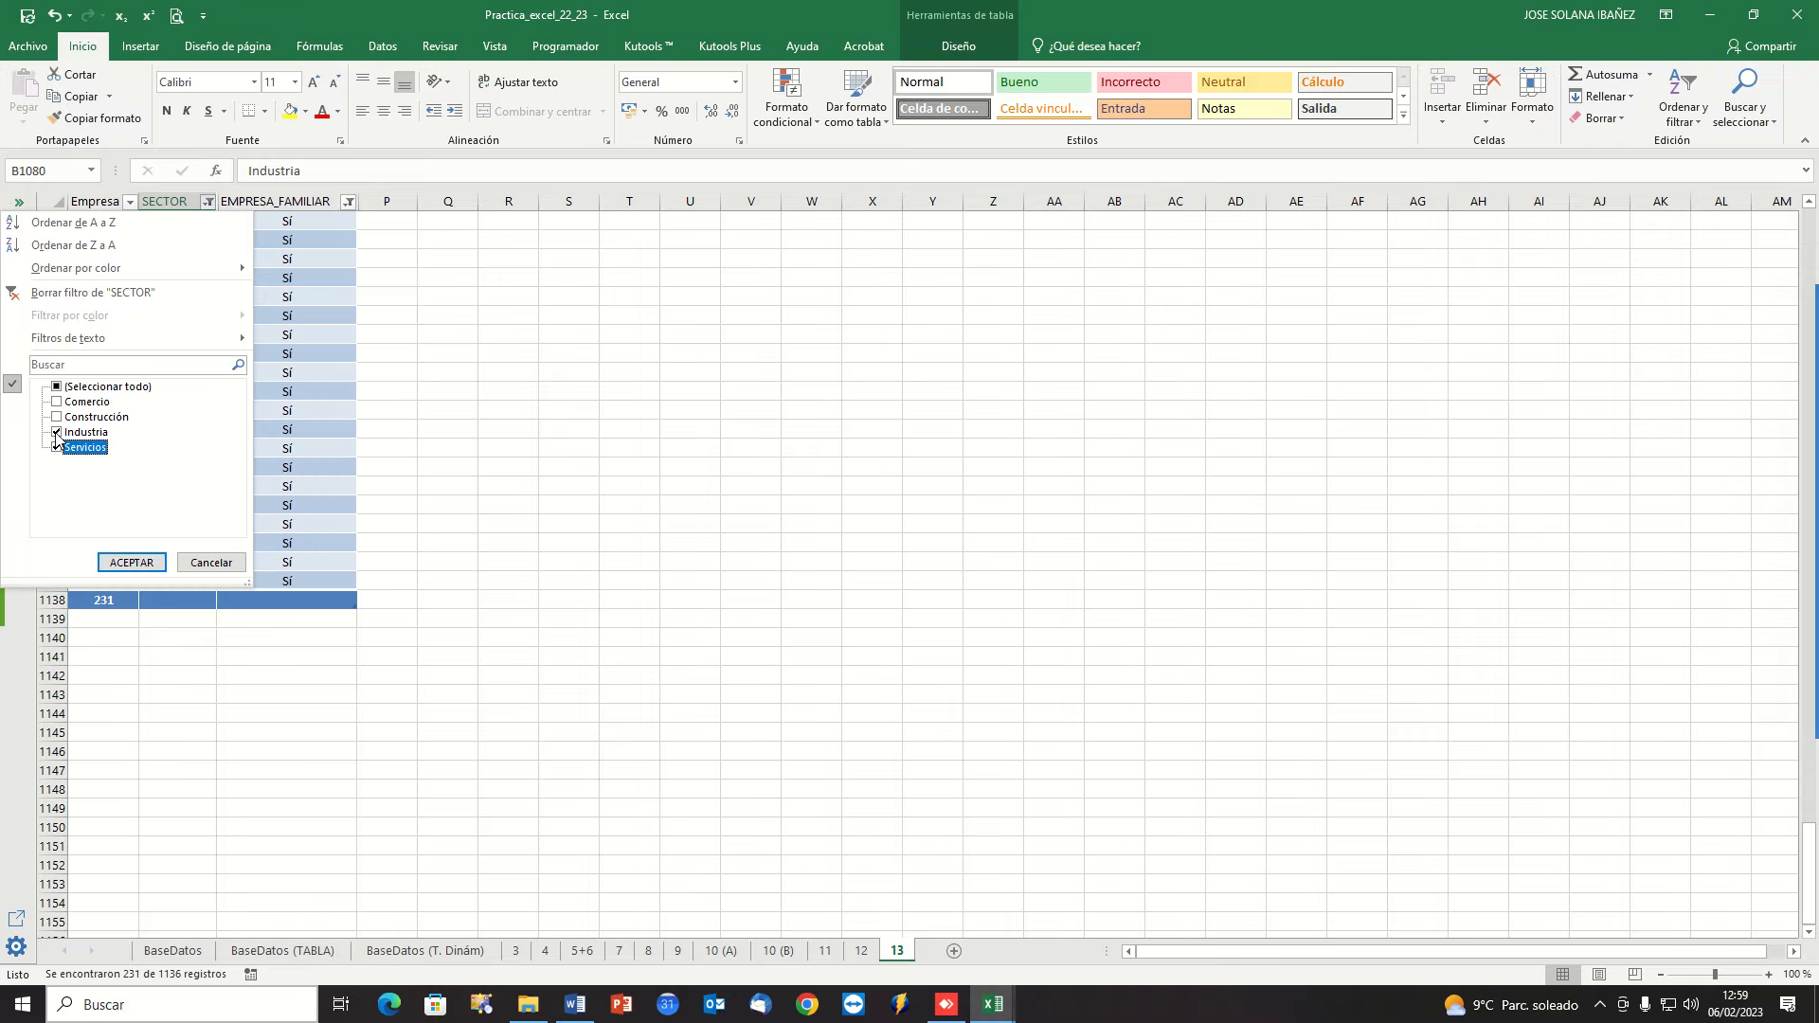
{"action": "left_click", "coordinate": [57, 432]}
{"action": "left_click", "coordinate": [147, 561]}
{"action": "scroll", "coordinate": [92, 539], "scroll_direction": "down", "scroll_amount": 10}
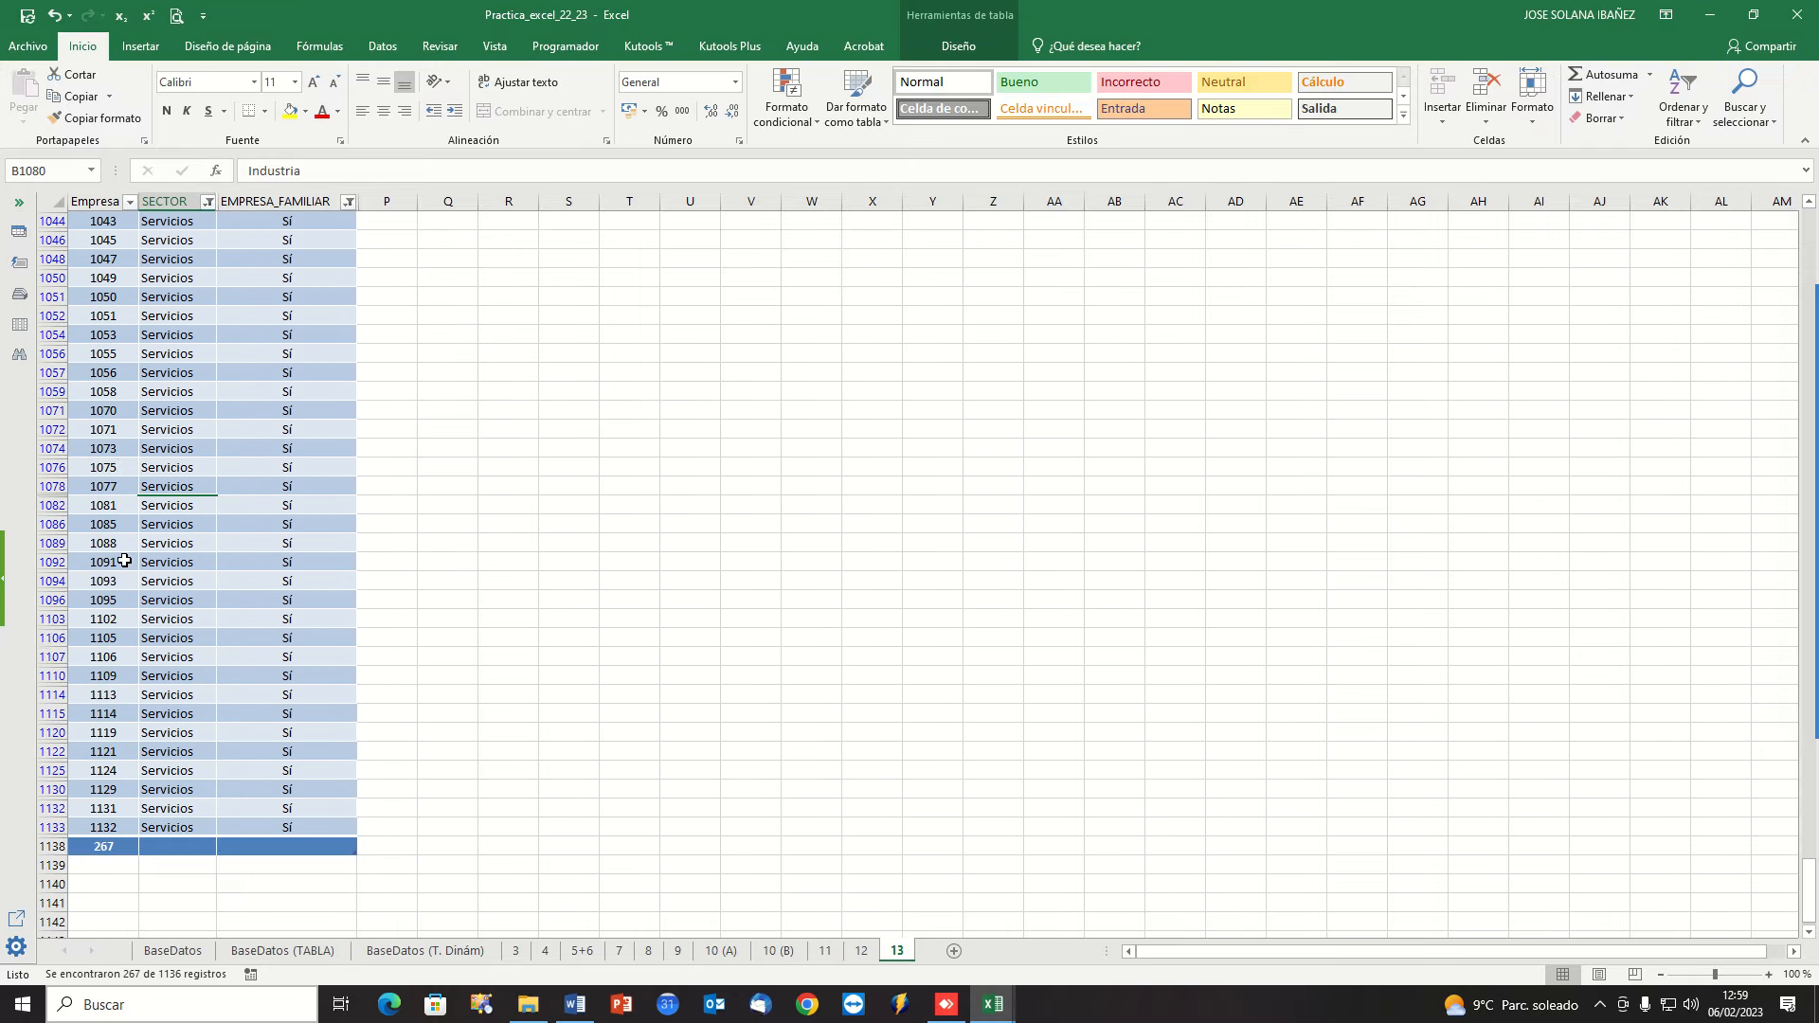
{"action": "left_click", "coordinate": [120, 563]}
{"action": "left_click", "coordinate": [201, 562]}
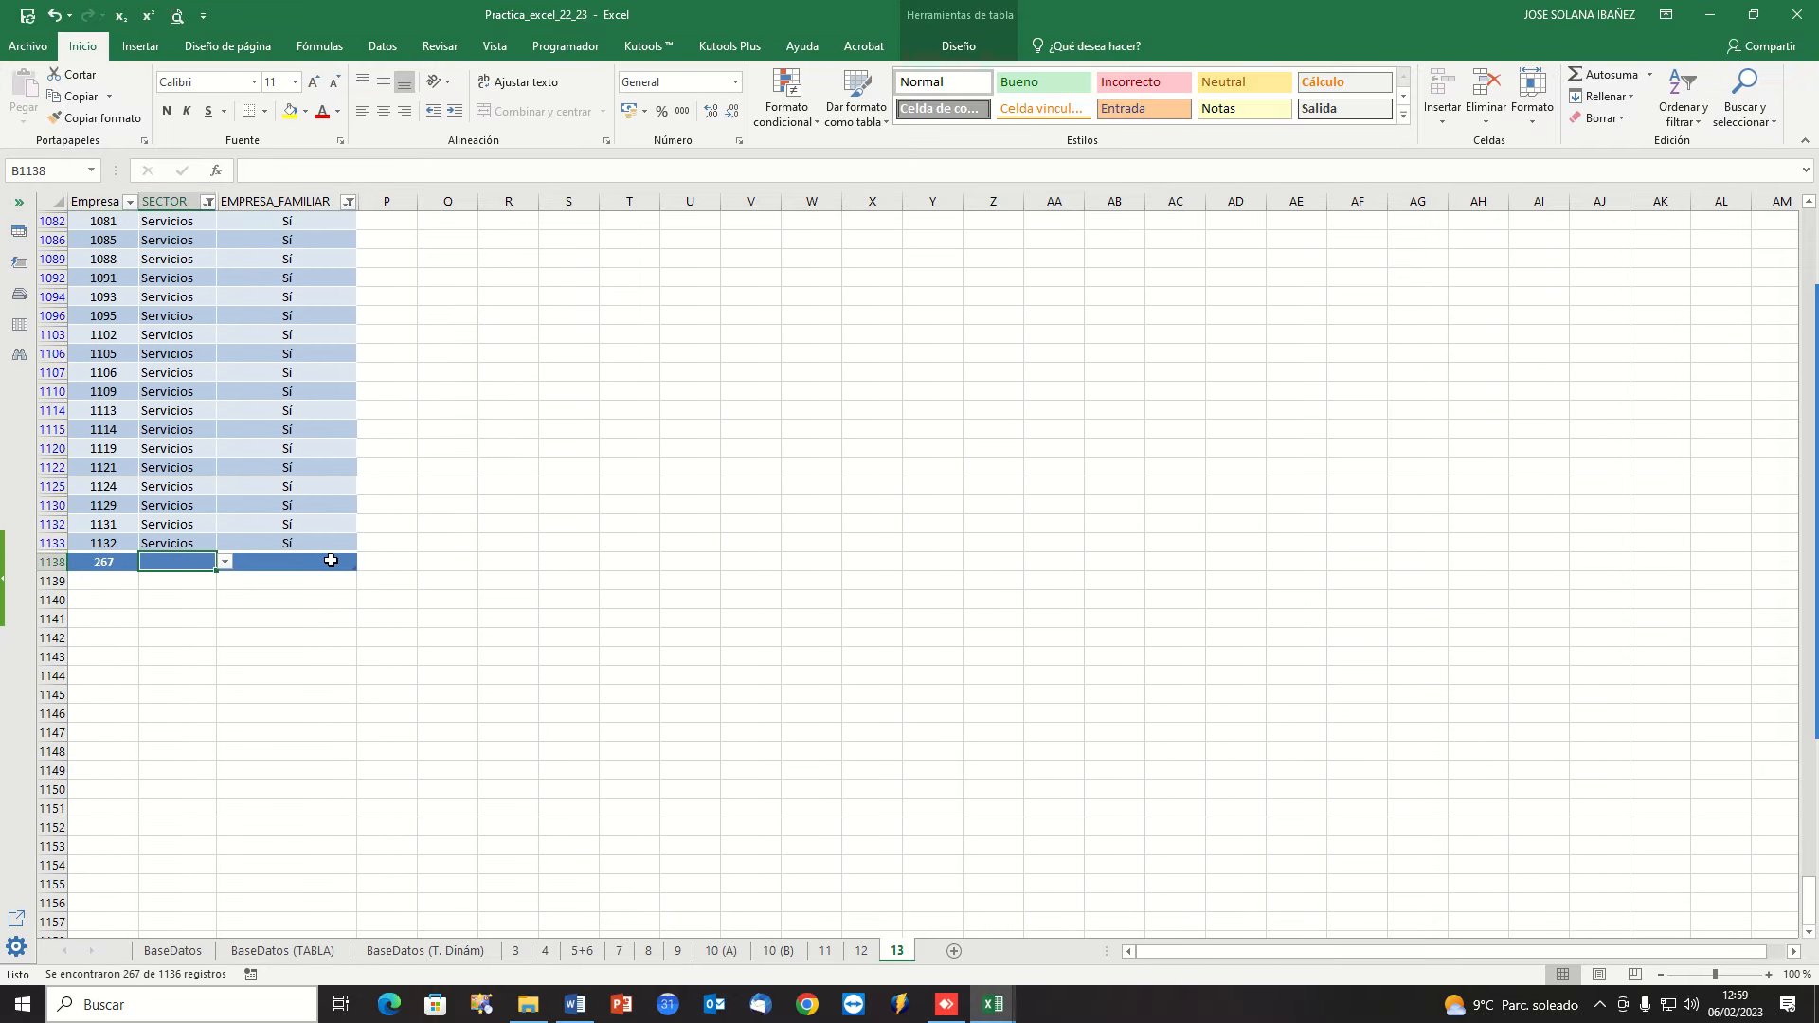
{"action": "left_click", "coordinate": [284, 562]}
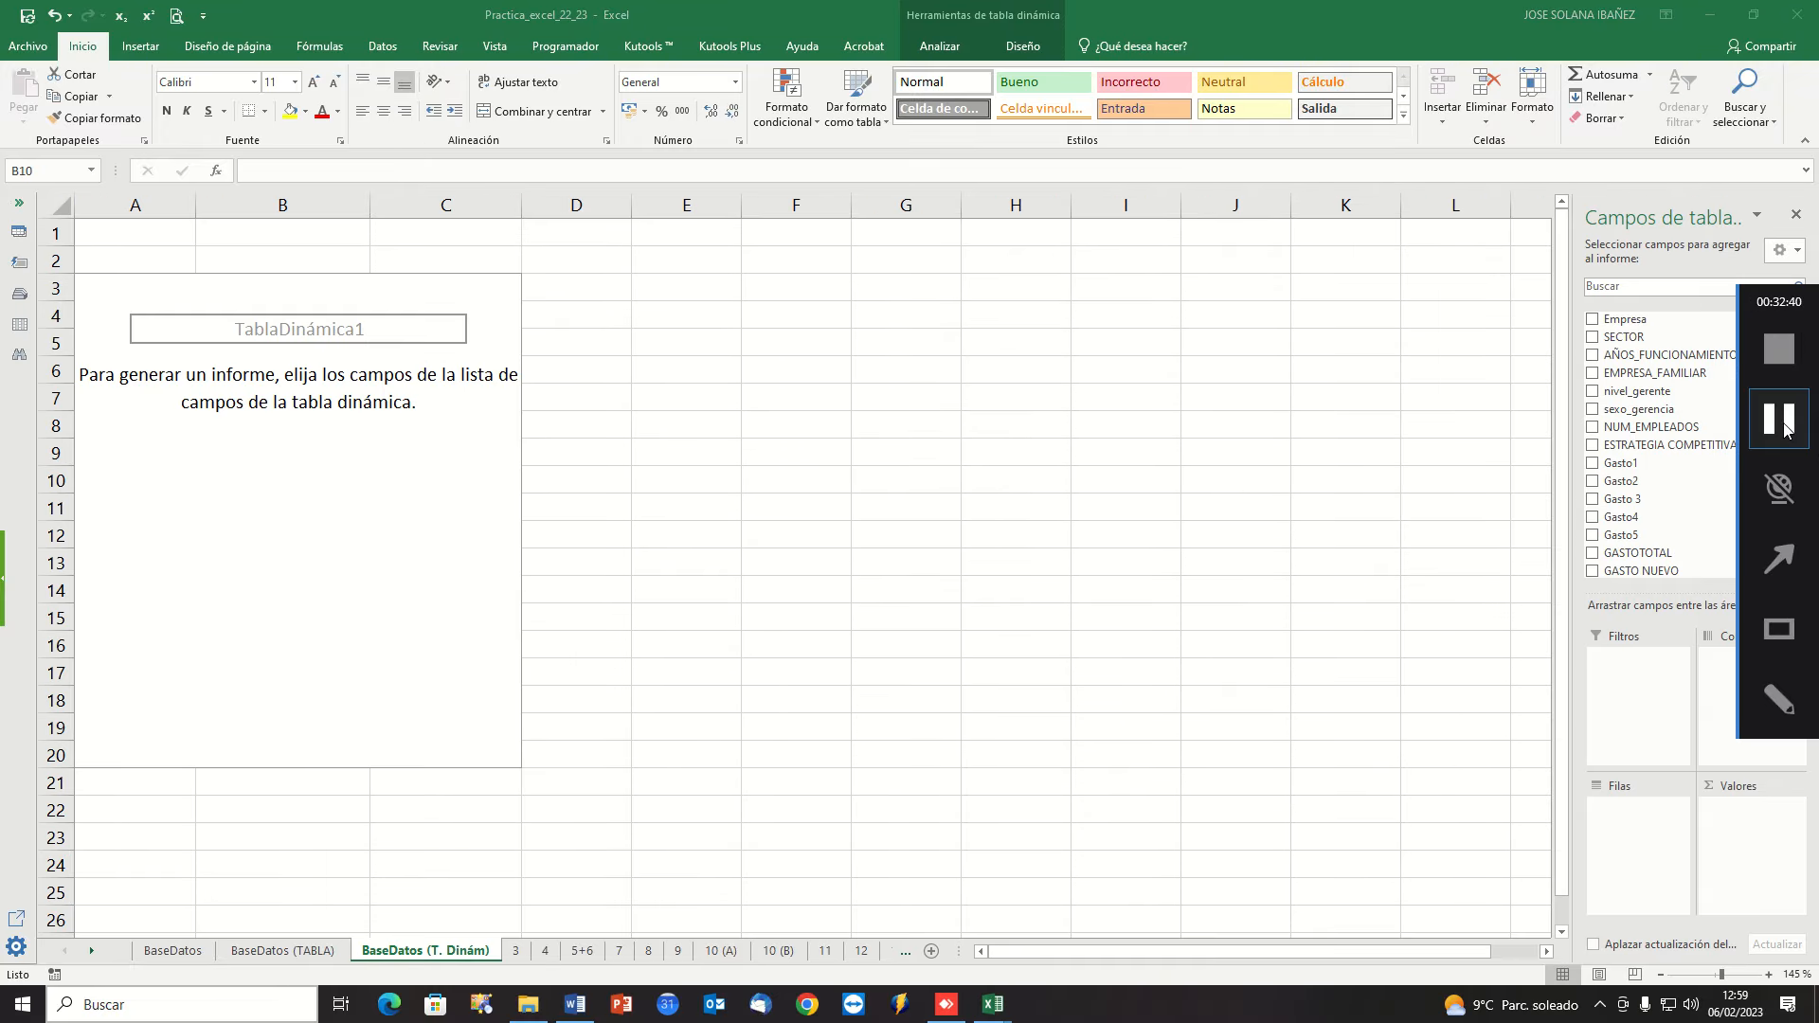
Copy the BaseDatos (T. Dinám) sheet to the end of the workbook and rename the copy 13 bis.
{"action": "scroll", "coordinate": [666, 800], "scroll_direction": "down", "scroll_amount": 3}
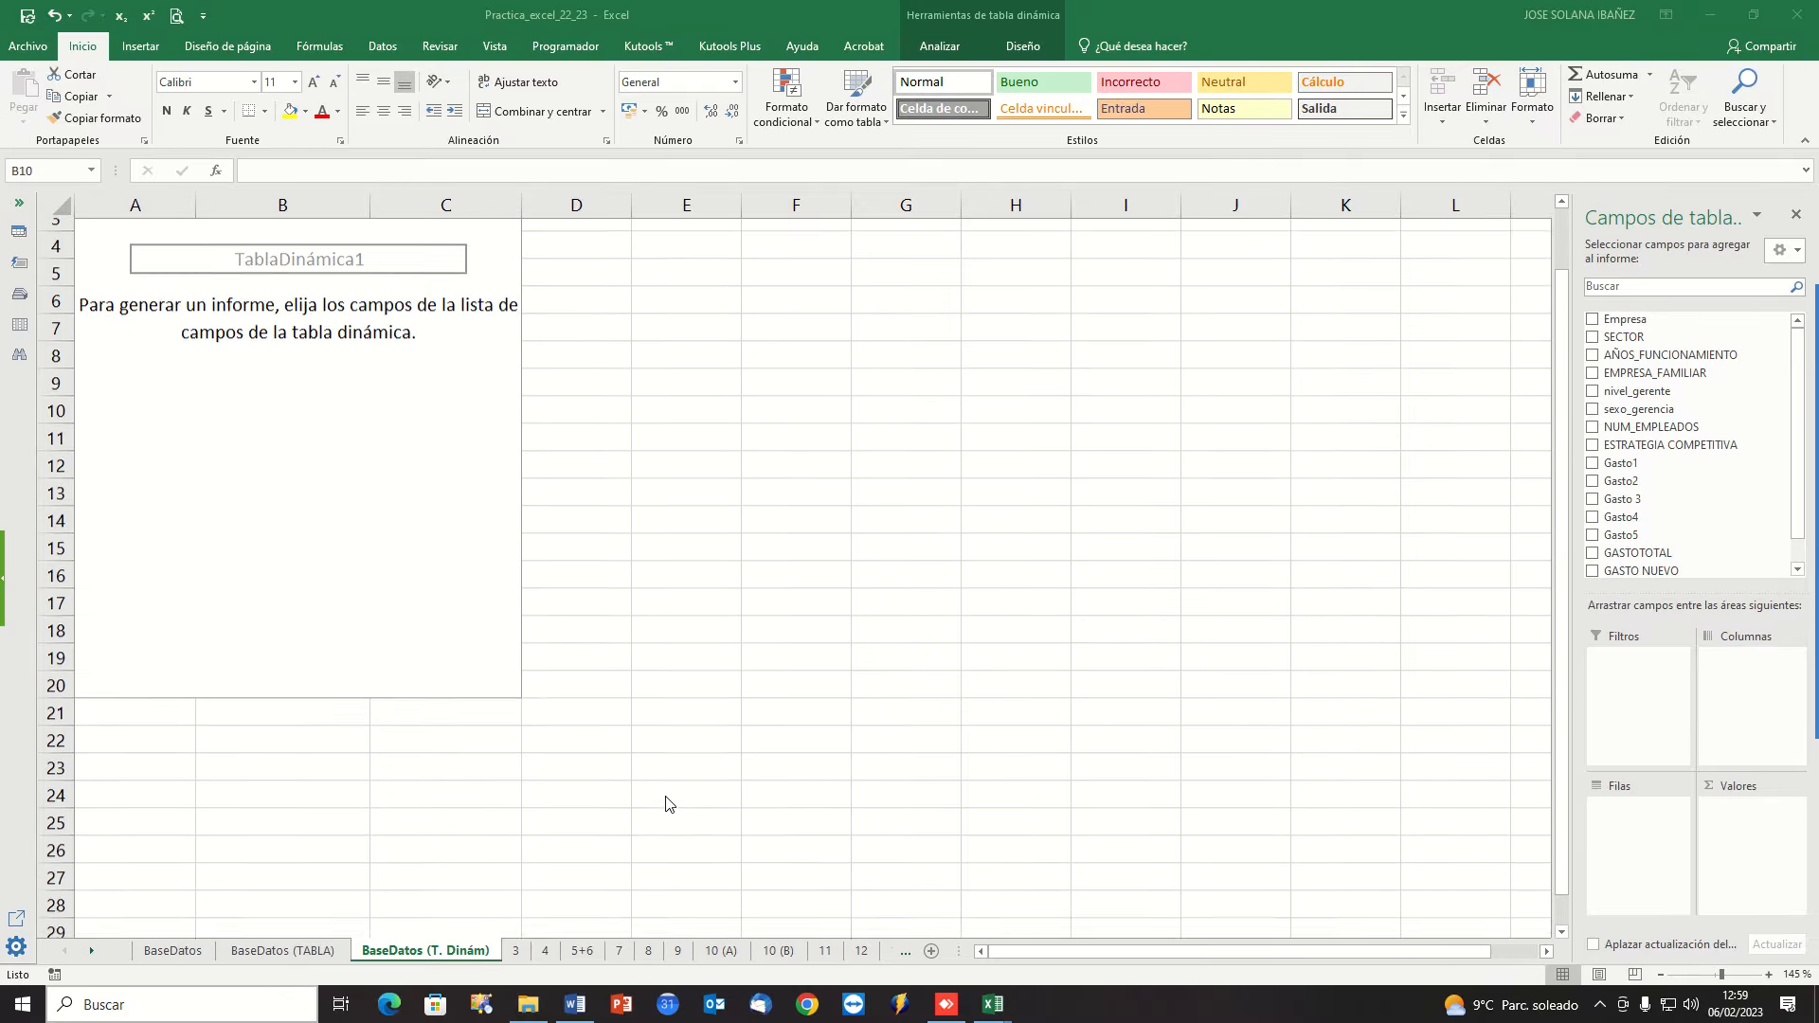
{"action": "scroll", "coordinate": [423, 838], "scroll_direction": "up", "scroll_amount": 3}
{"action": "left_click", "coordinate": [436, 952]}
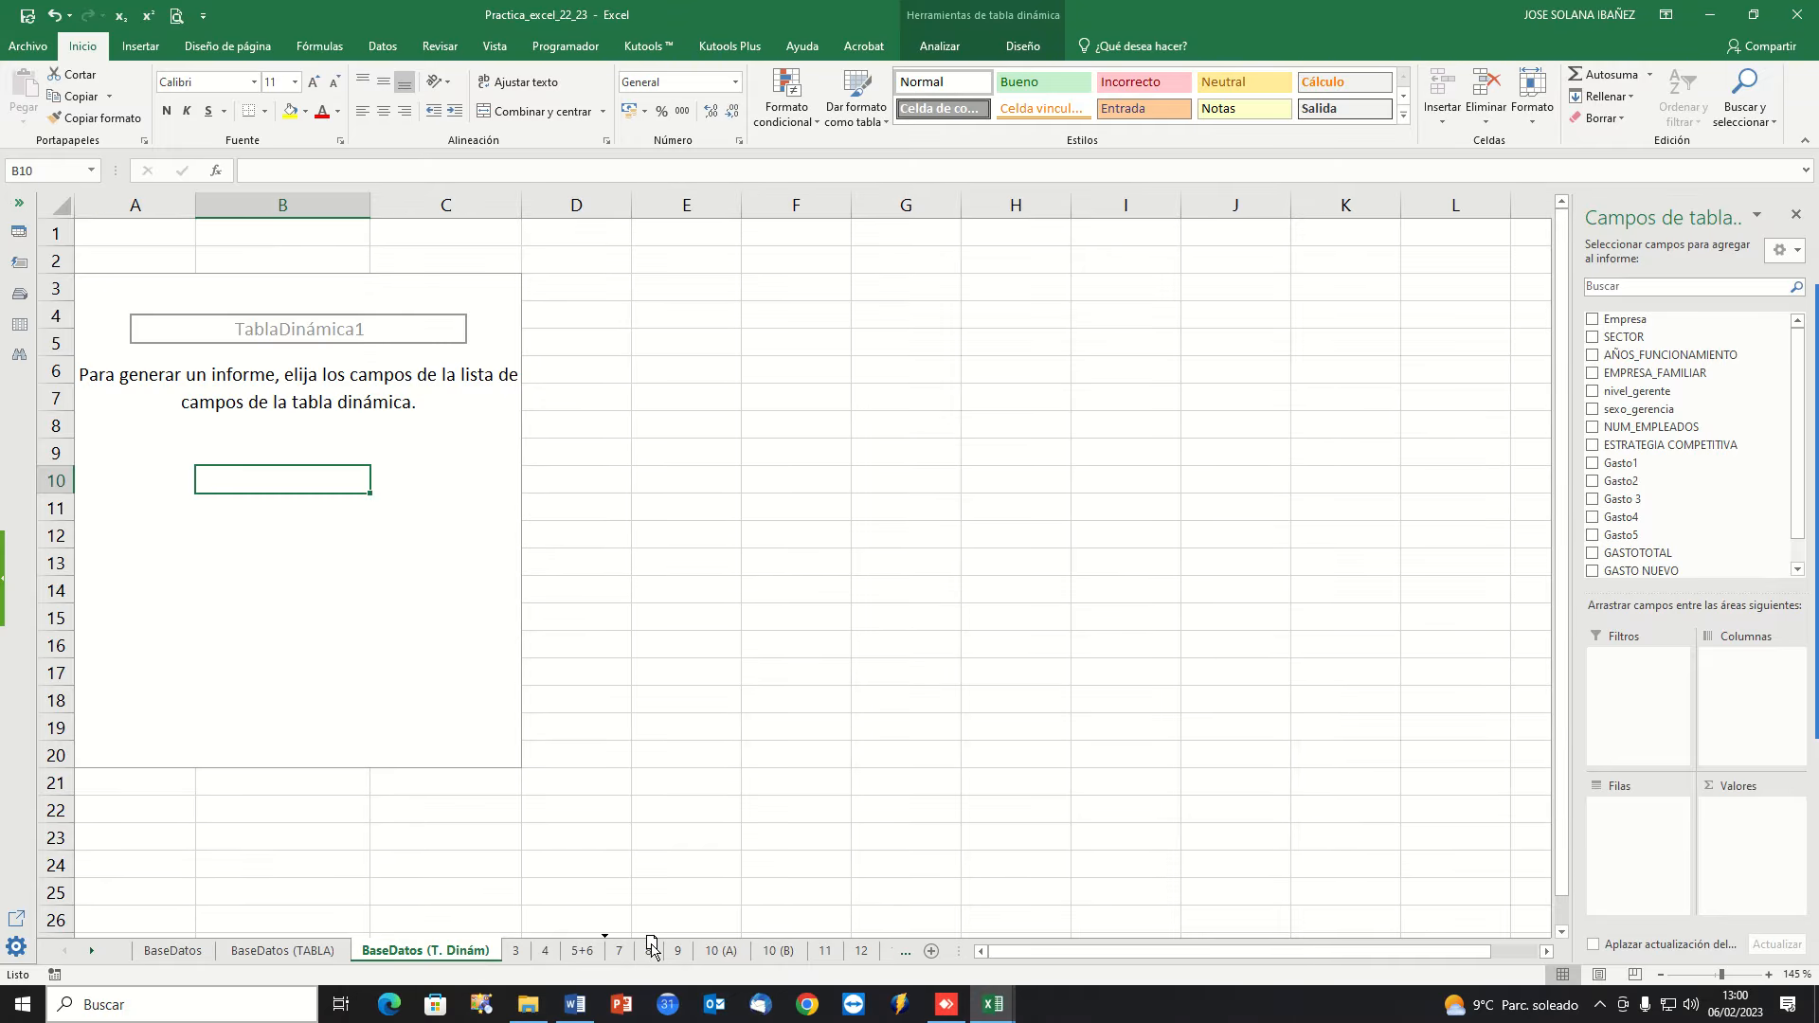
{"action": "mouse_move", "coordinate": [858, 949]}
{"action": "left_mouse_down"}
{"action": "mouse_move", "coordinate": [919, 952]}
{"action": "mouse_move", "coordinate": [860, 952]}
{"action": "left_mouse_up"}
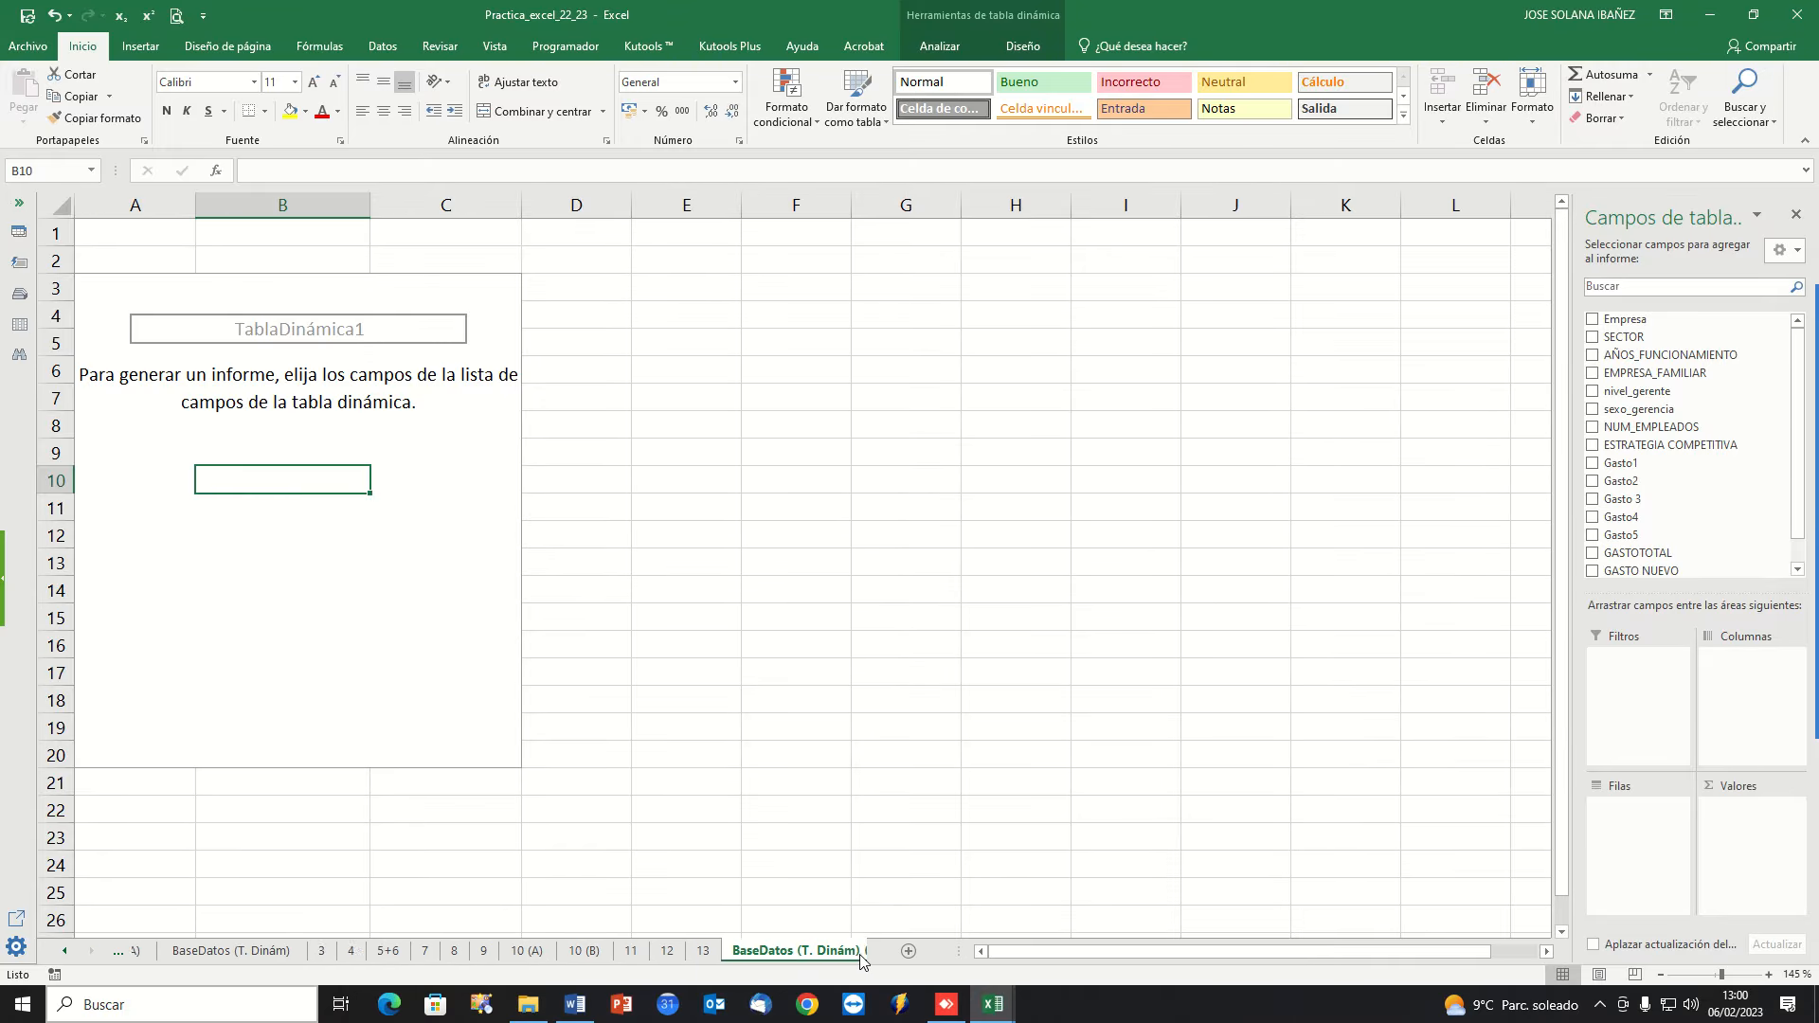
{"action": "double_click", "coordinate": [773, 955]}
{"action": "type", "text": "13"}
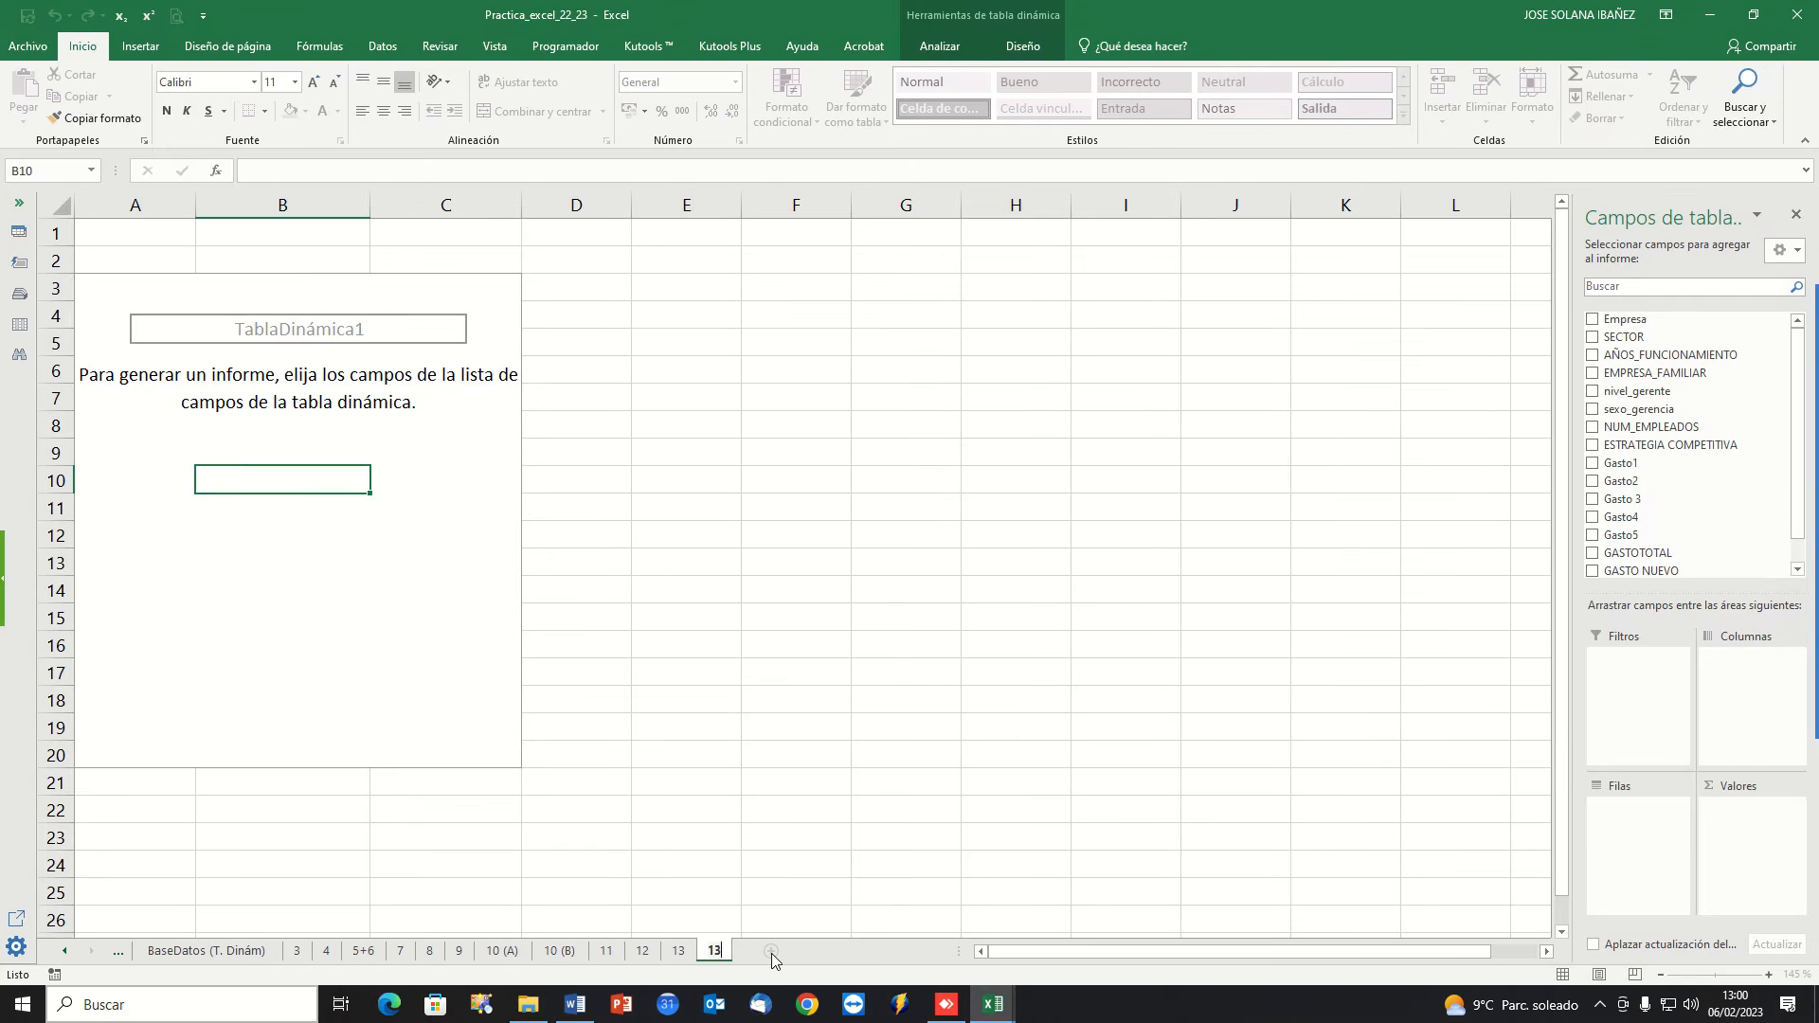
{"action": "type", "text": " bis"}
{"action": "key", "text": "Return"}
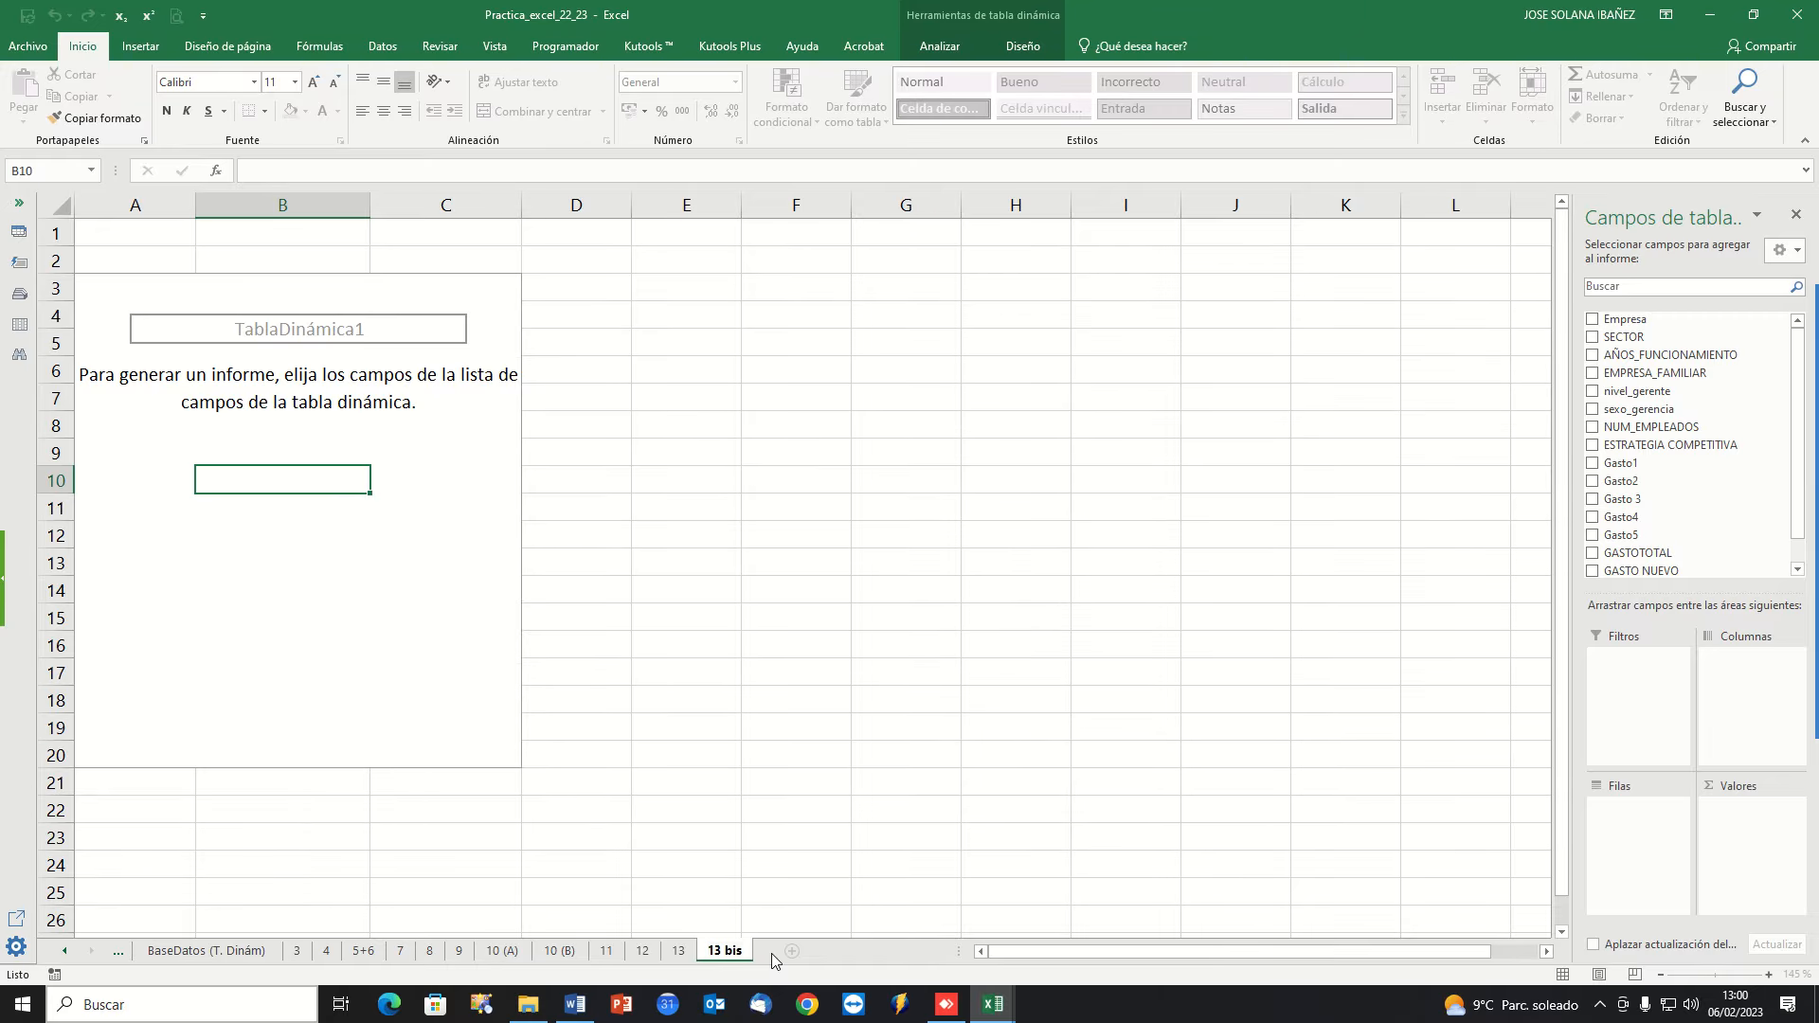
Build the pivot table on sheet 13 bis with SECTOR in rows, EMPRESA_FAMILIAR in columns and Empresa in values.
{"action": "left_click", "coordinate": [456, 481]}
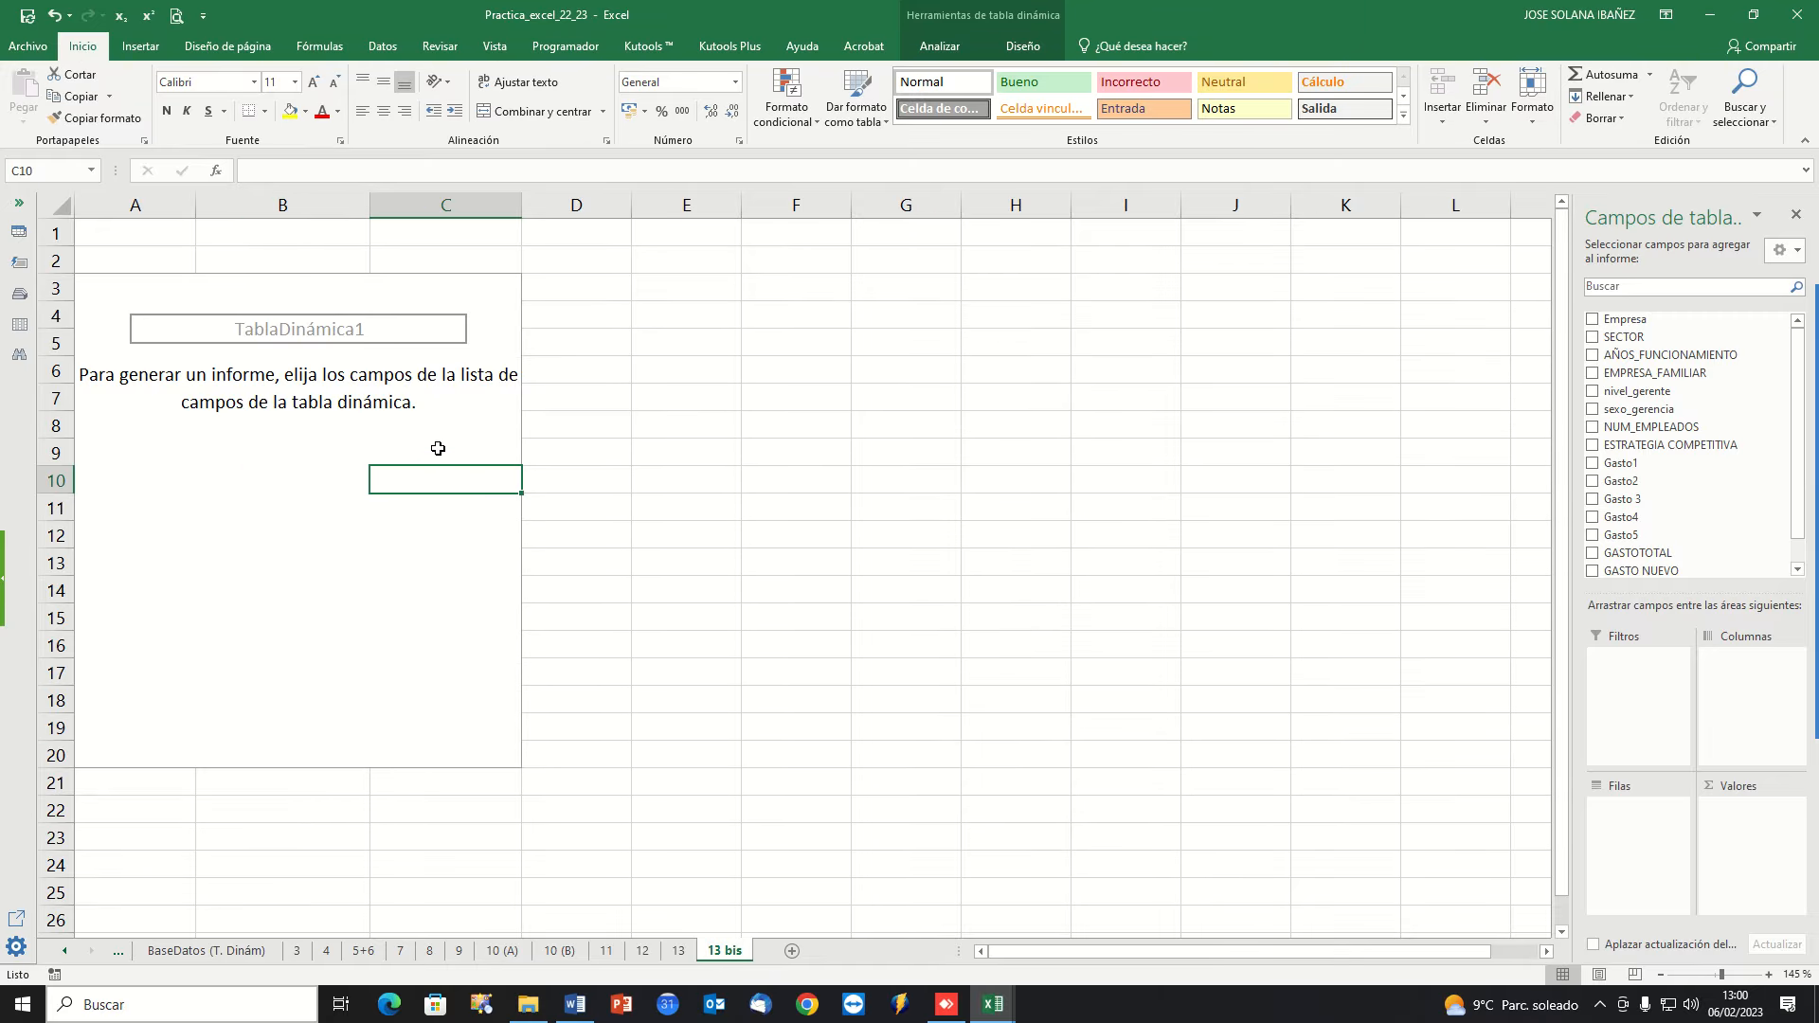
{"action": "left_click", "coordinate": [334, 432]}
{"action": "left_click", "coordinate": [295, 473]}
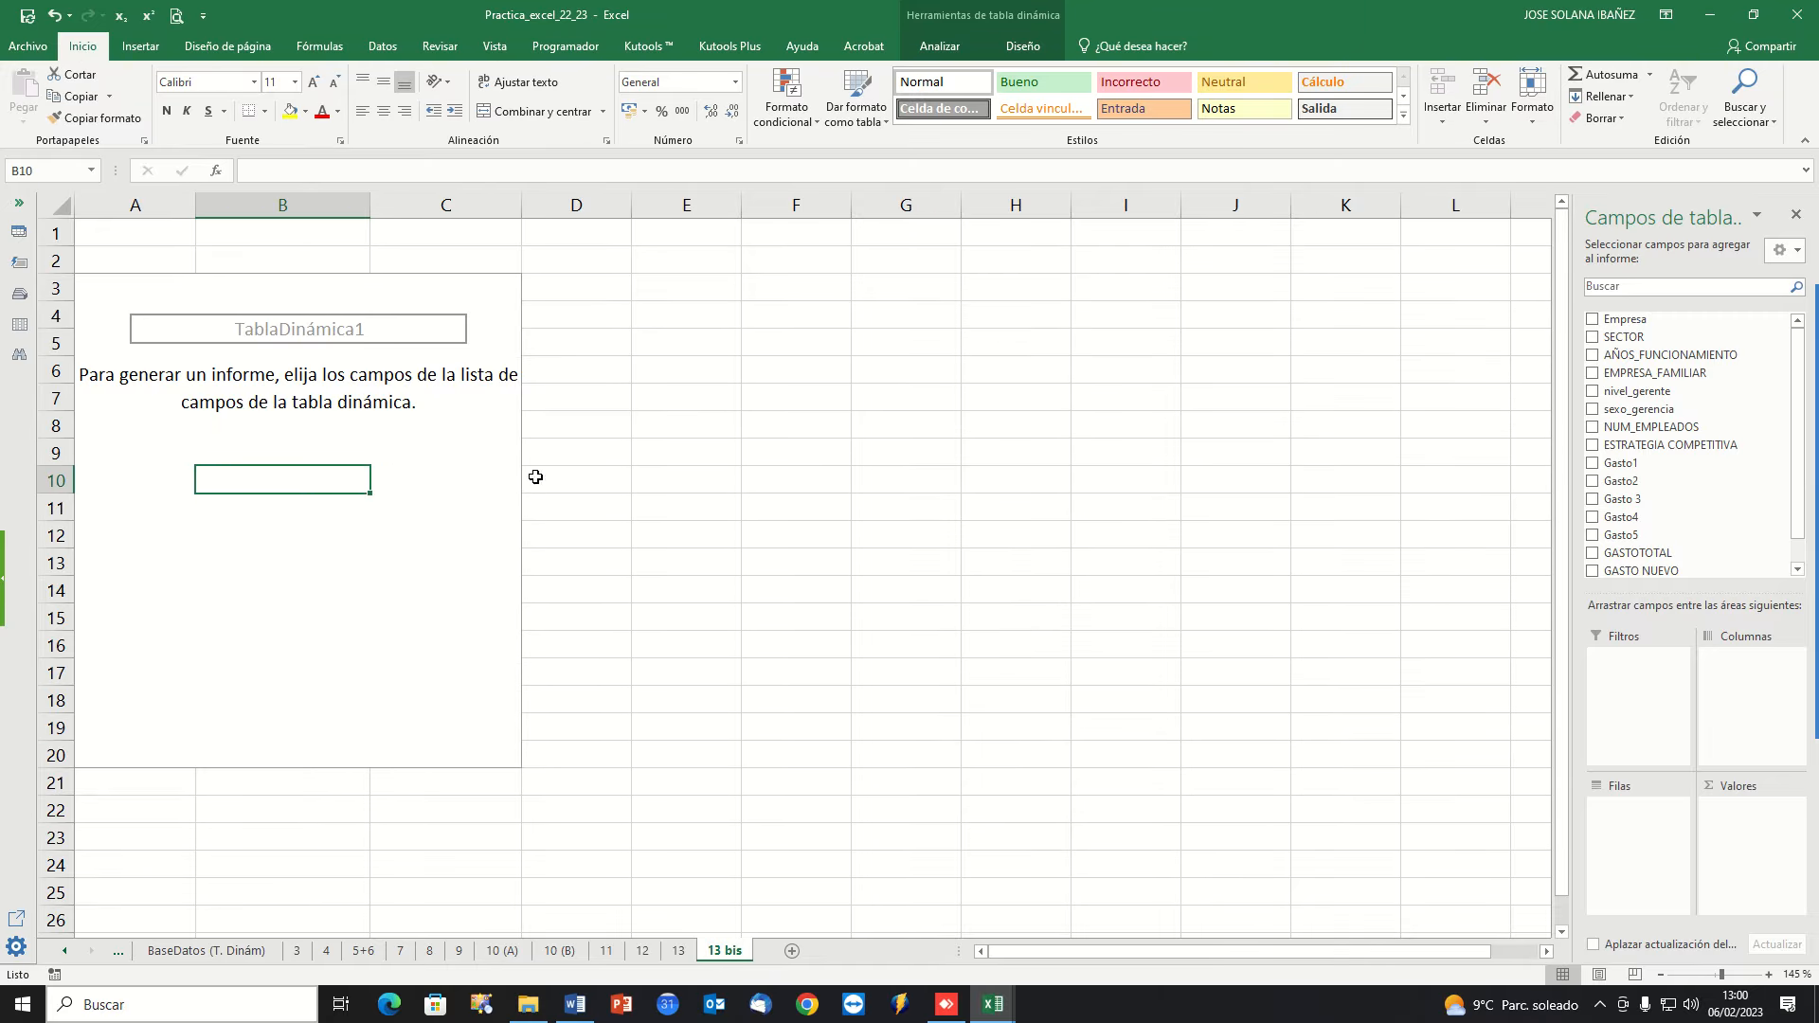
{"action": "left_click", "coordinate": [1593, 319]}
{"action": "left_click", "coordinate": [1592, 337]}
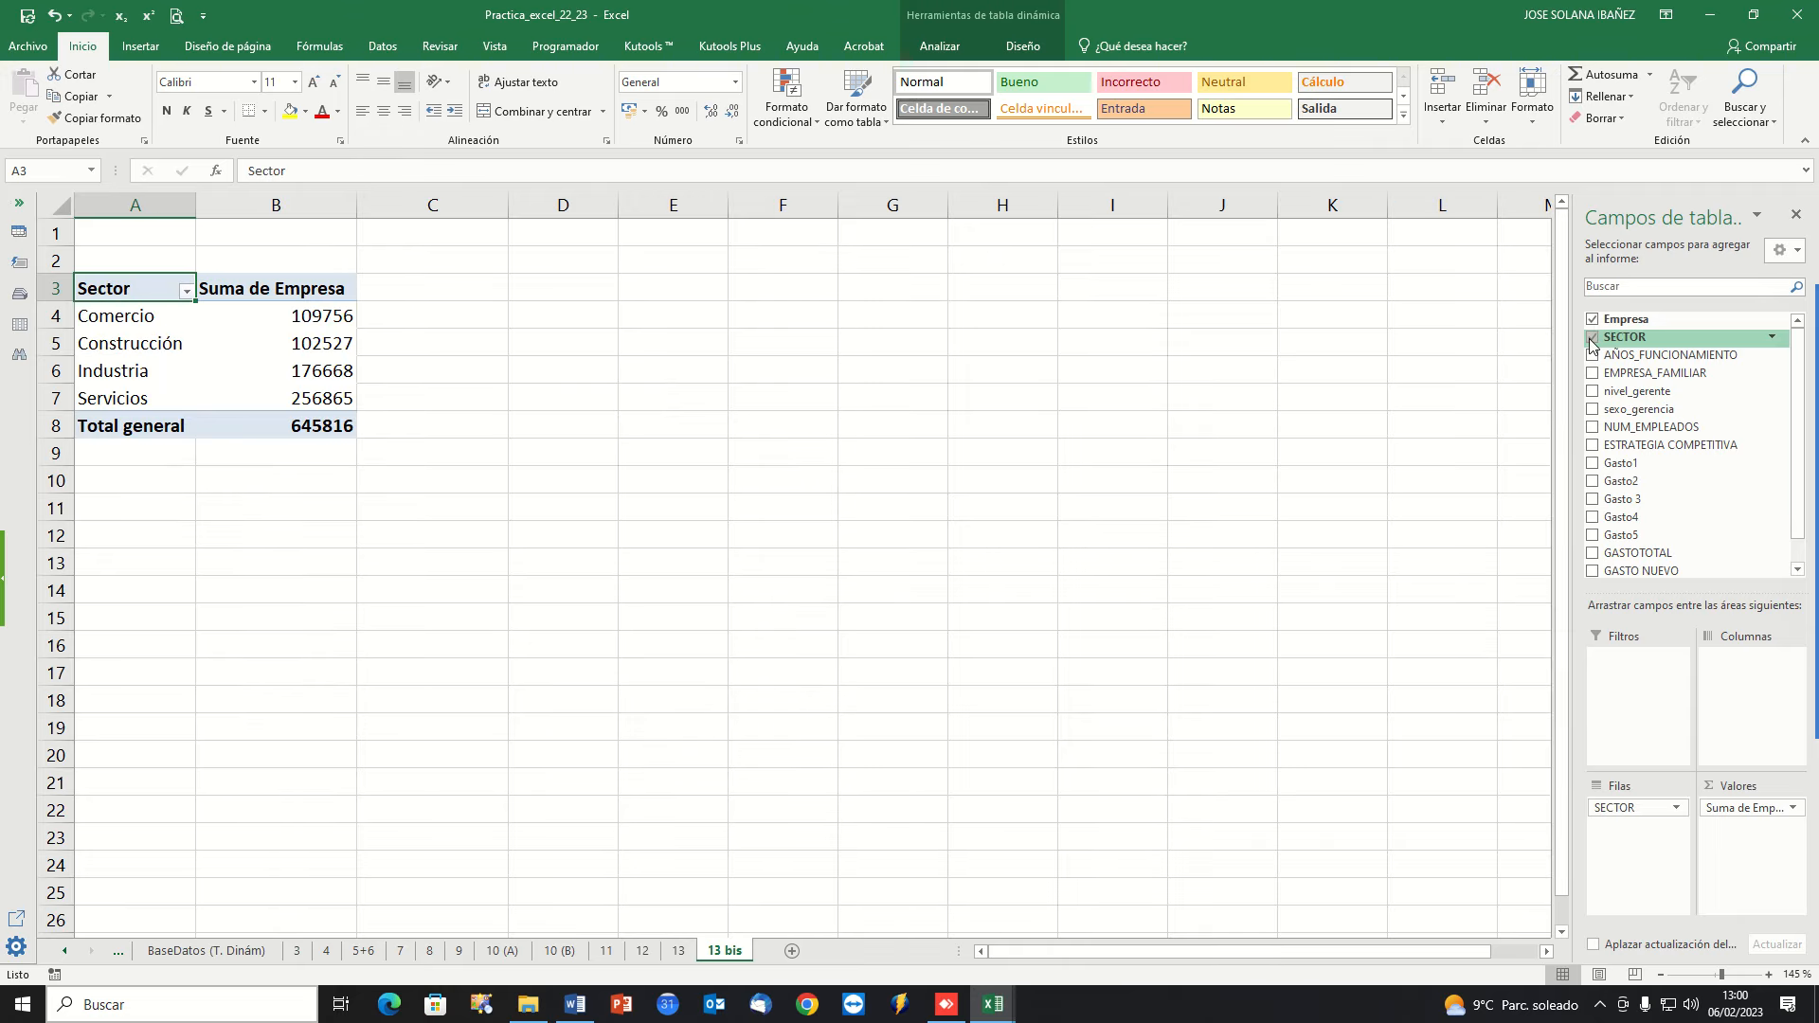
{"action": "left_click", "coordinate": [1593, 374]}
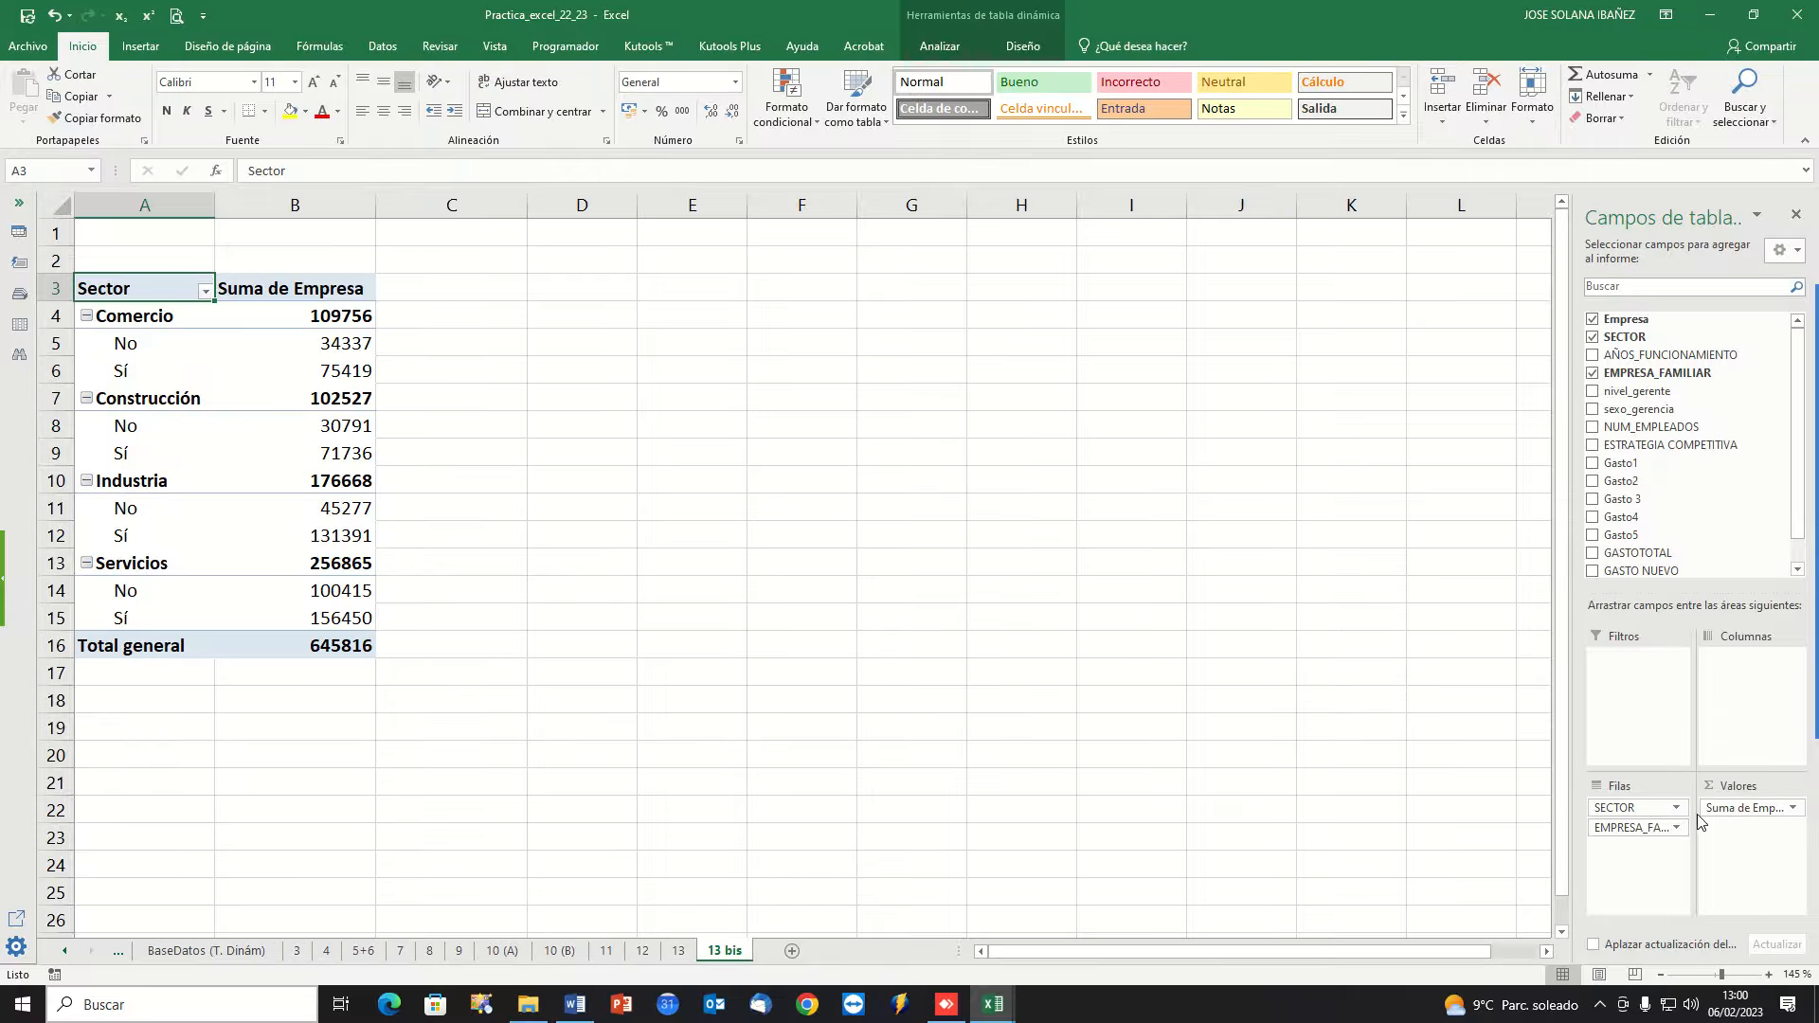
{"action": "left_click_drag", "start_coordinate": [1637, 828], "coordinate": [1741, 662]}
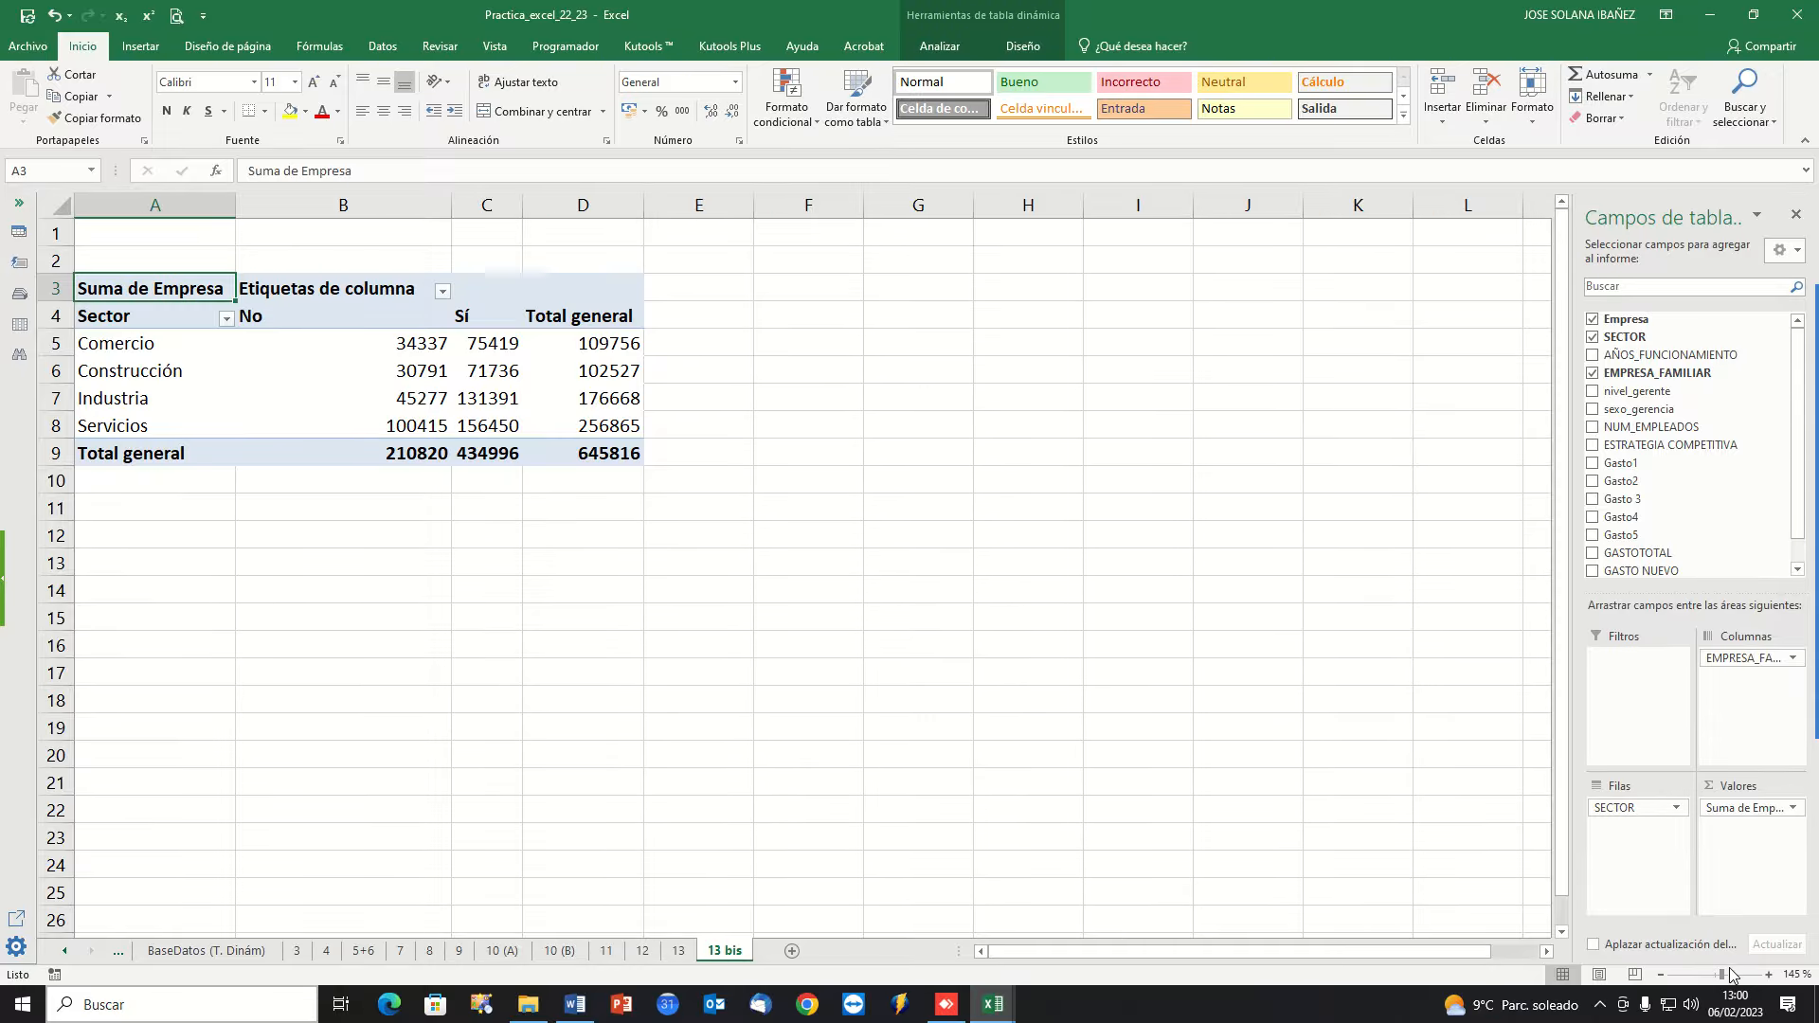
Set the Empresa value field of the pivot table to be summarized by Recuento.
{"action": "left_click", "coordinate": [1734, 813]}
{"action": "left_click", "coordinate": [1688, 784]}
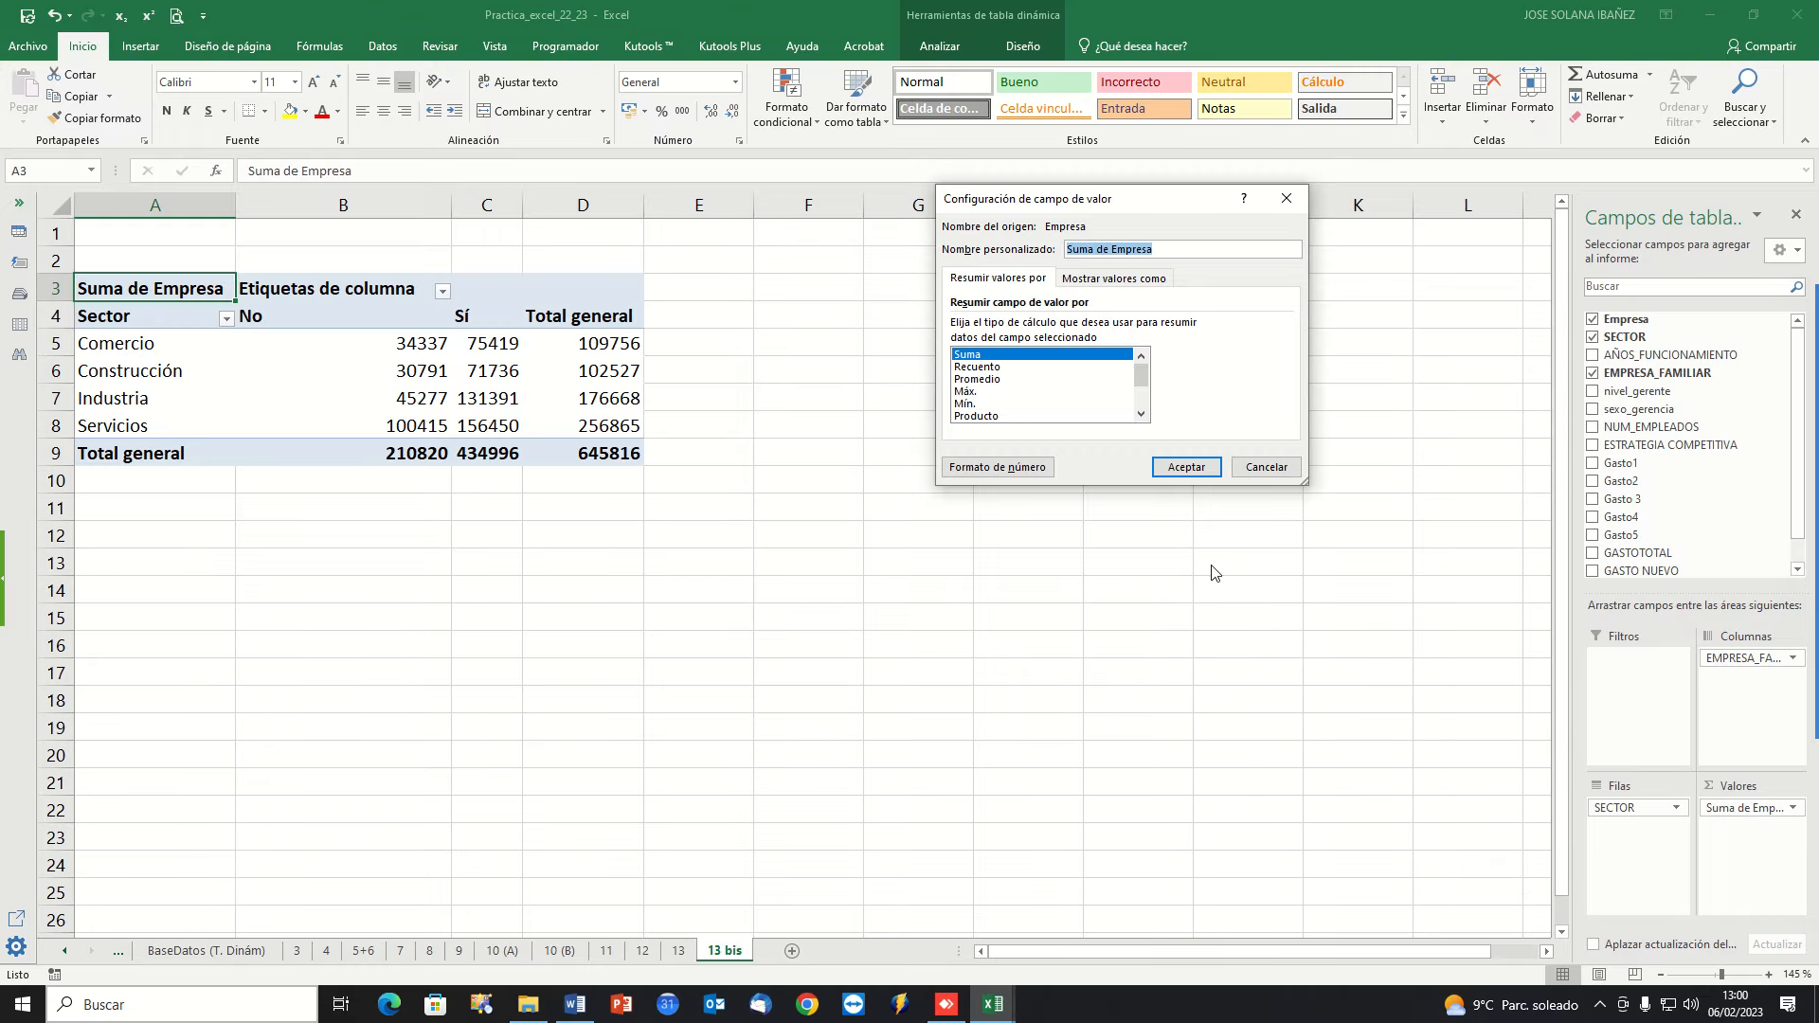
{"action": "left_click", "coordinate": [985, 369]}
{"action": "left_click", "coordinate": [1184, 468]}
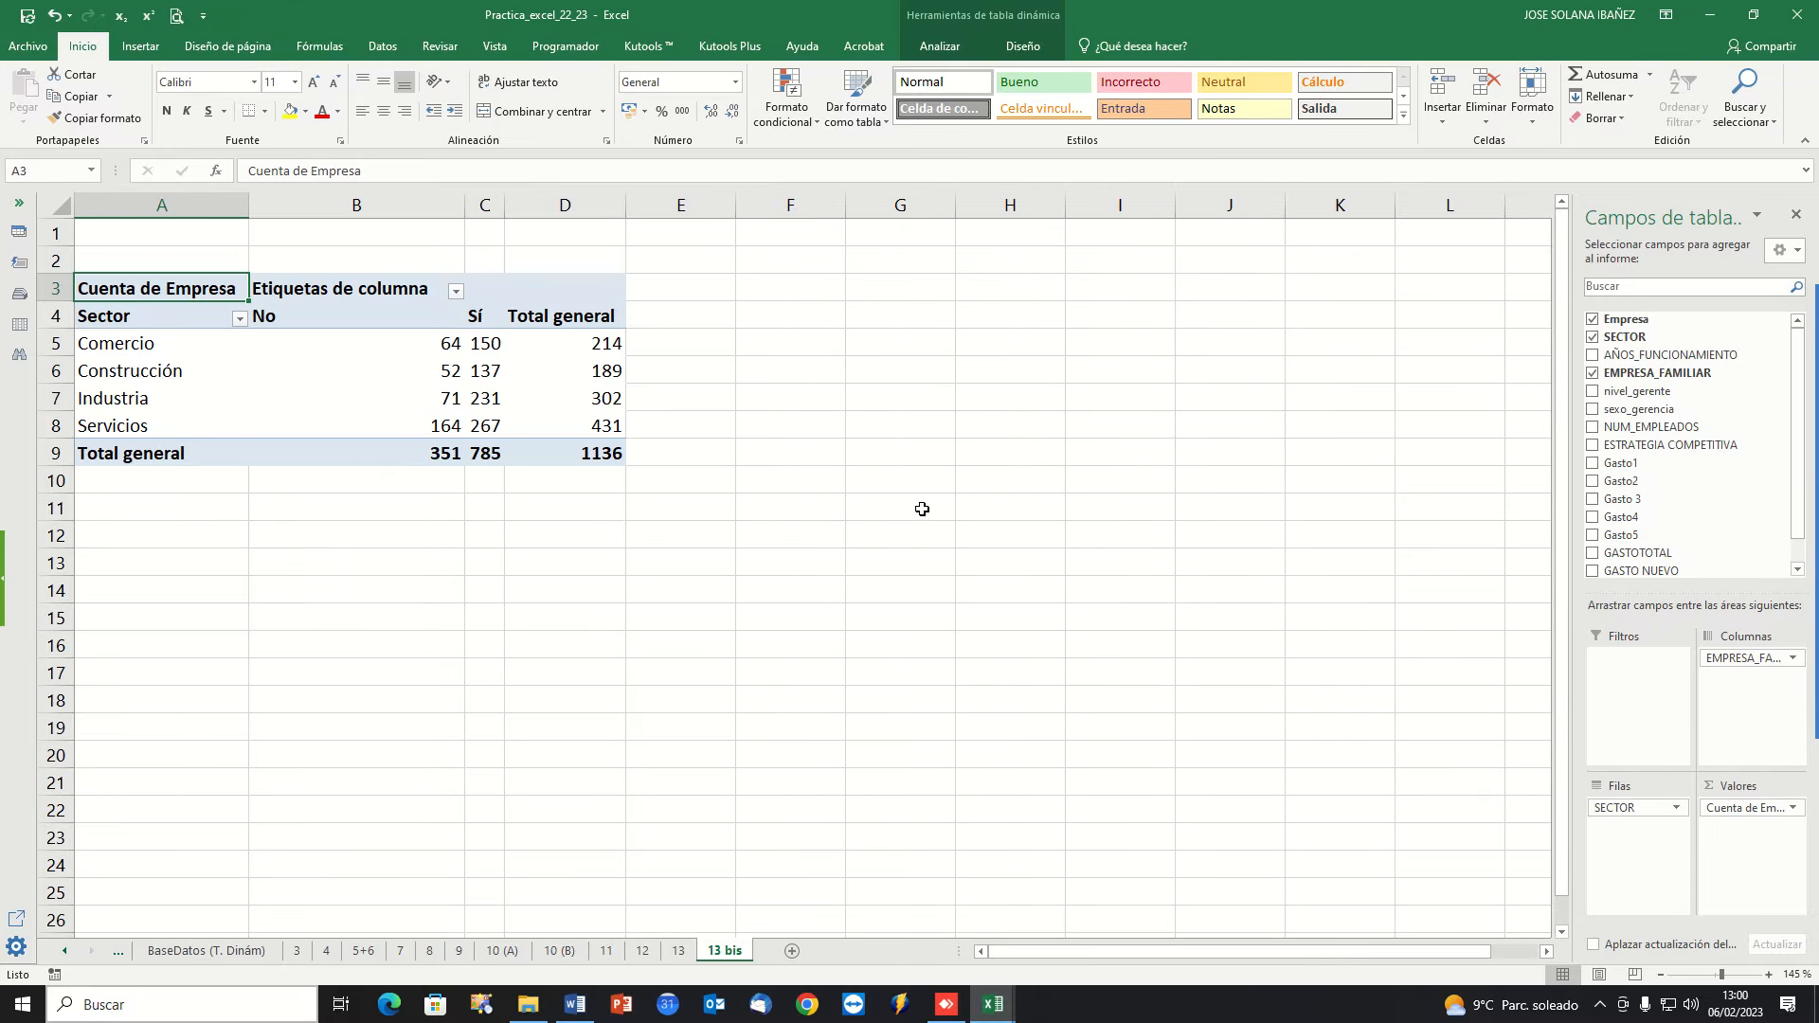
Give pivot table columns B to D an equal width and center their contents.
{"action": "left_click_drag", "start_coordinate": [407, 203], "coordinate": [658, 202]}
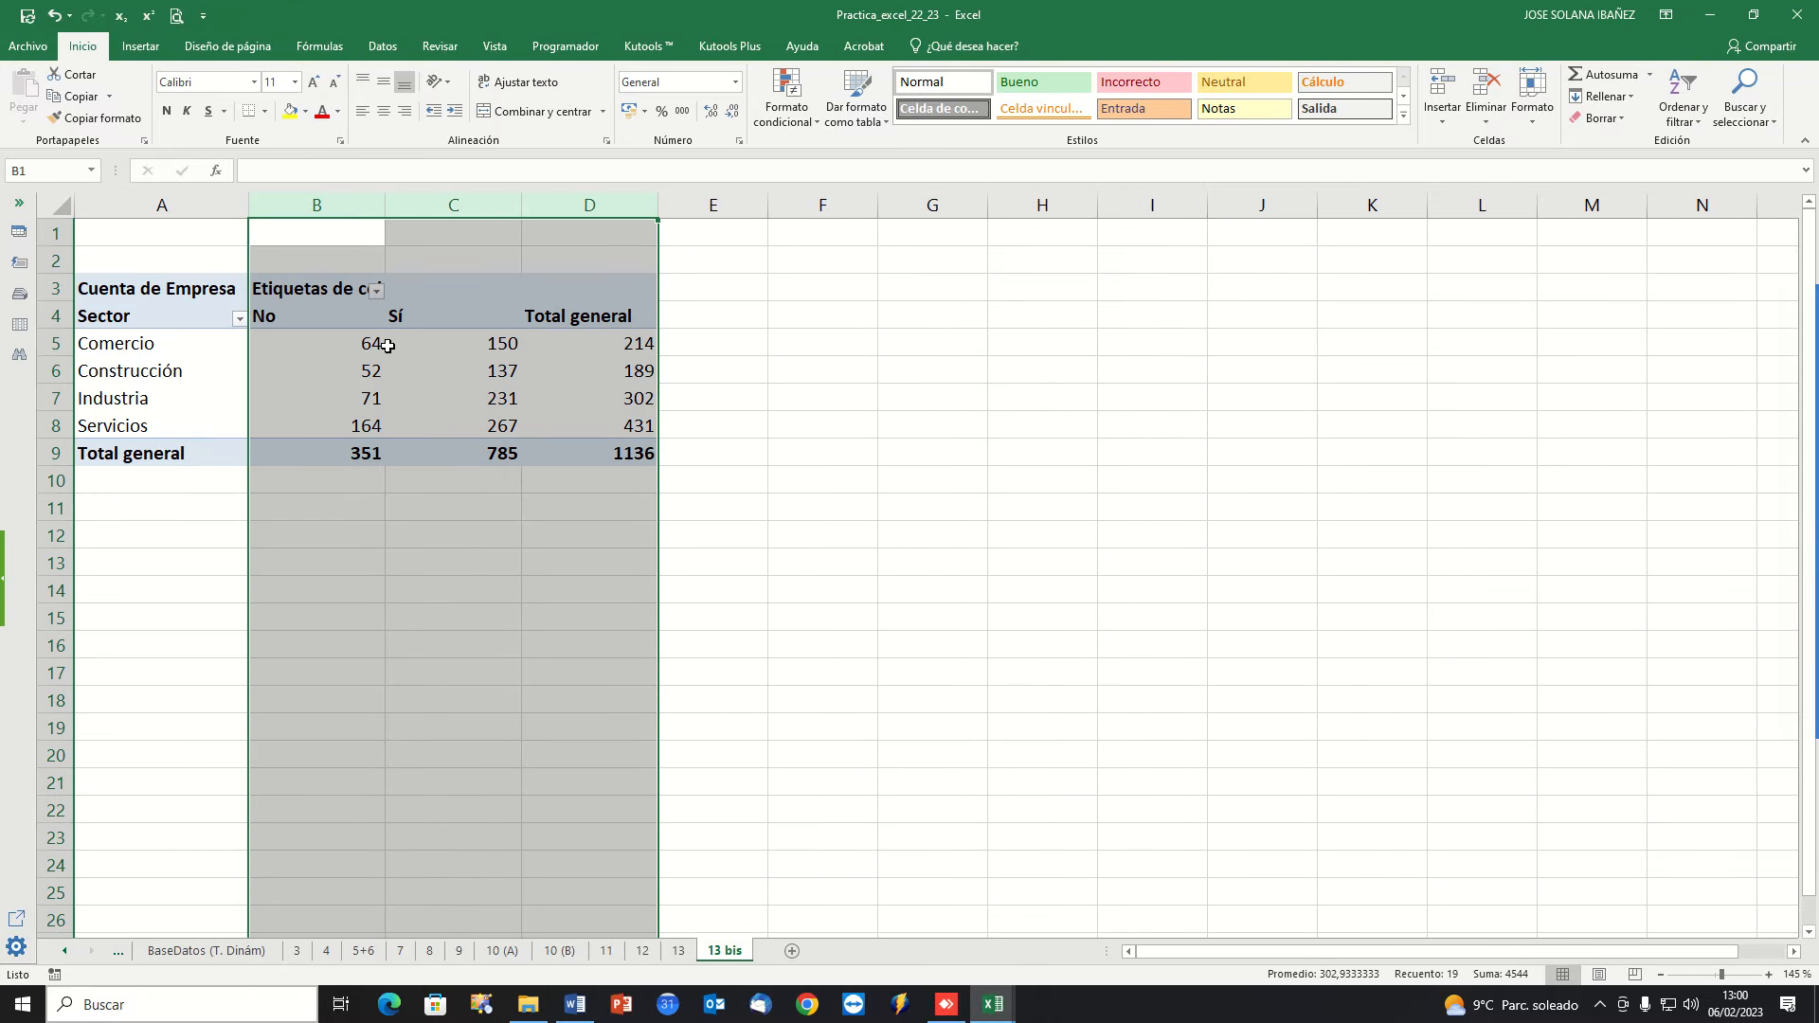
{"action": "left_click", "coordinate": [383, 111]}
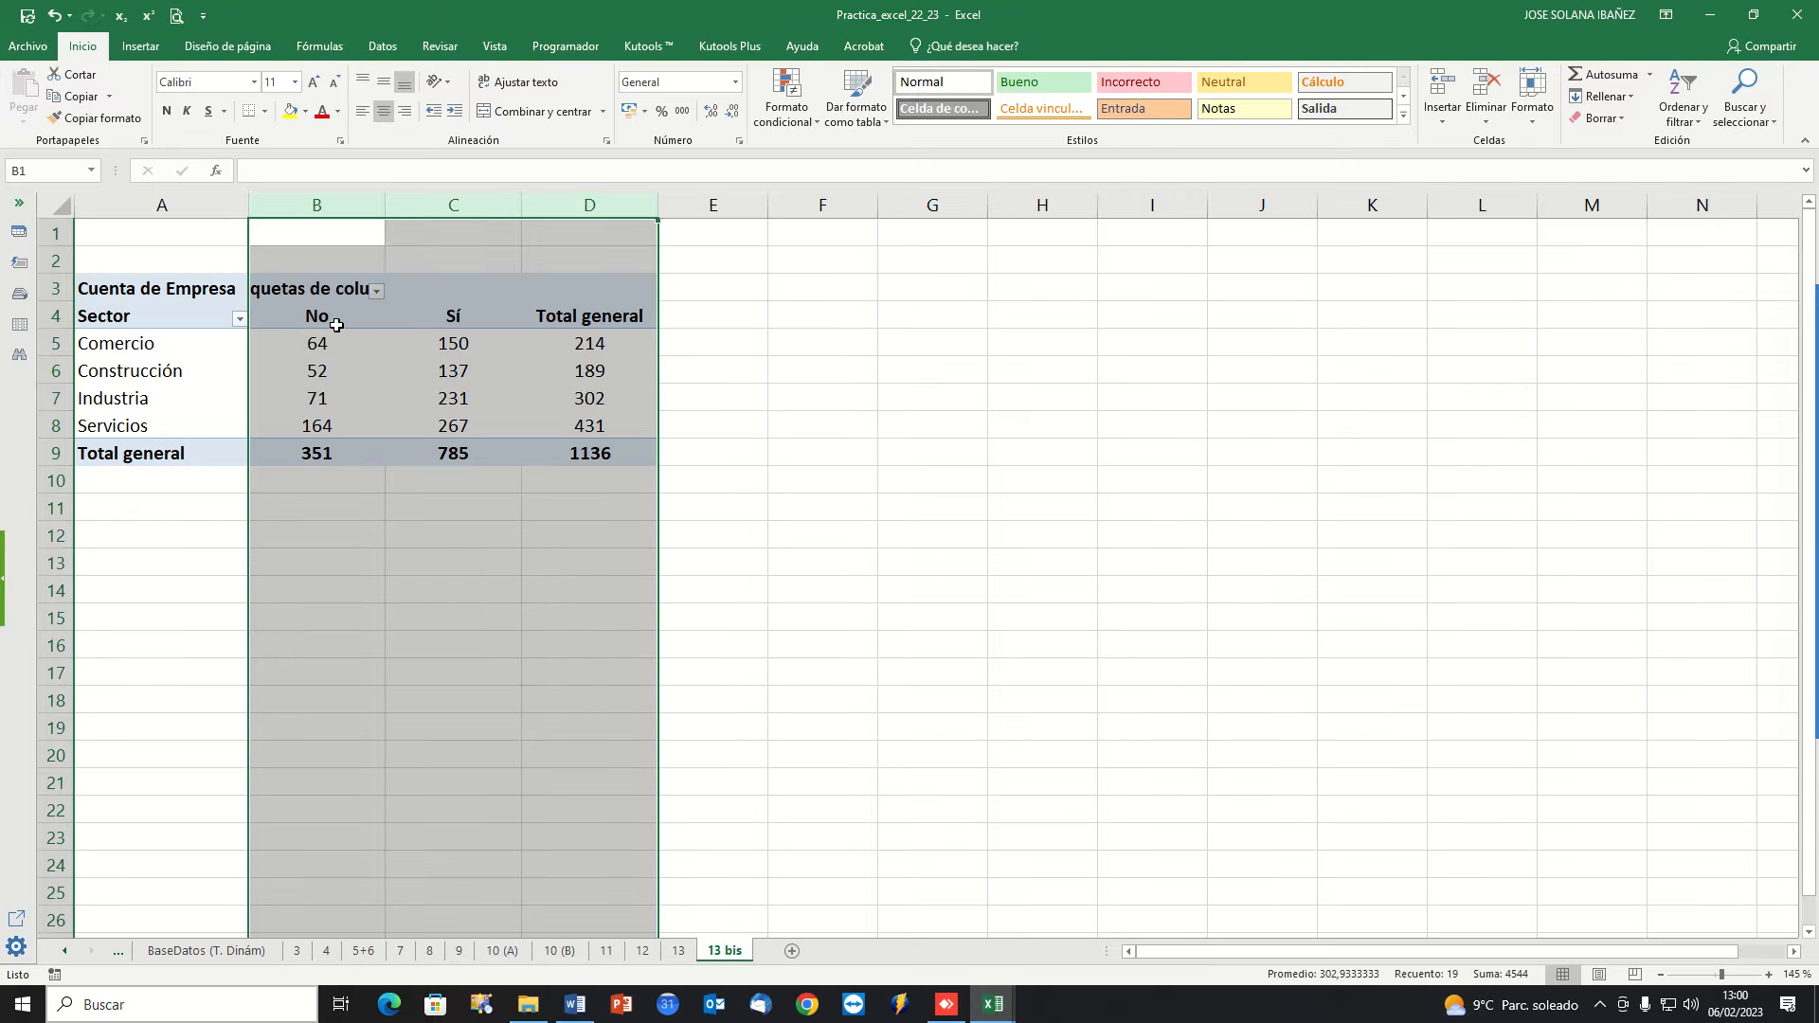
Highlight the family company counts for the four sectors in the Sí column (C5:C8) with yellow fill.
{"action": "left_click", "coordinate": [464, 345]}
{"action": "left_click_drag", "start_coordinate": [452, 350], "coordinate": [453, 426]}
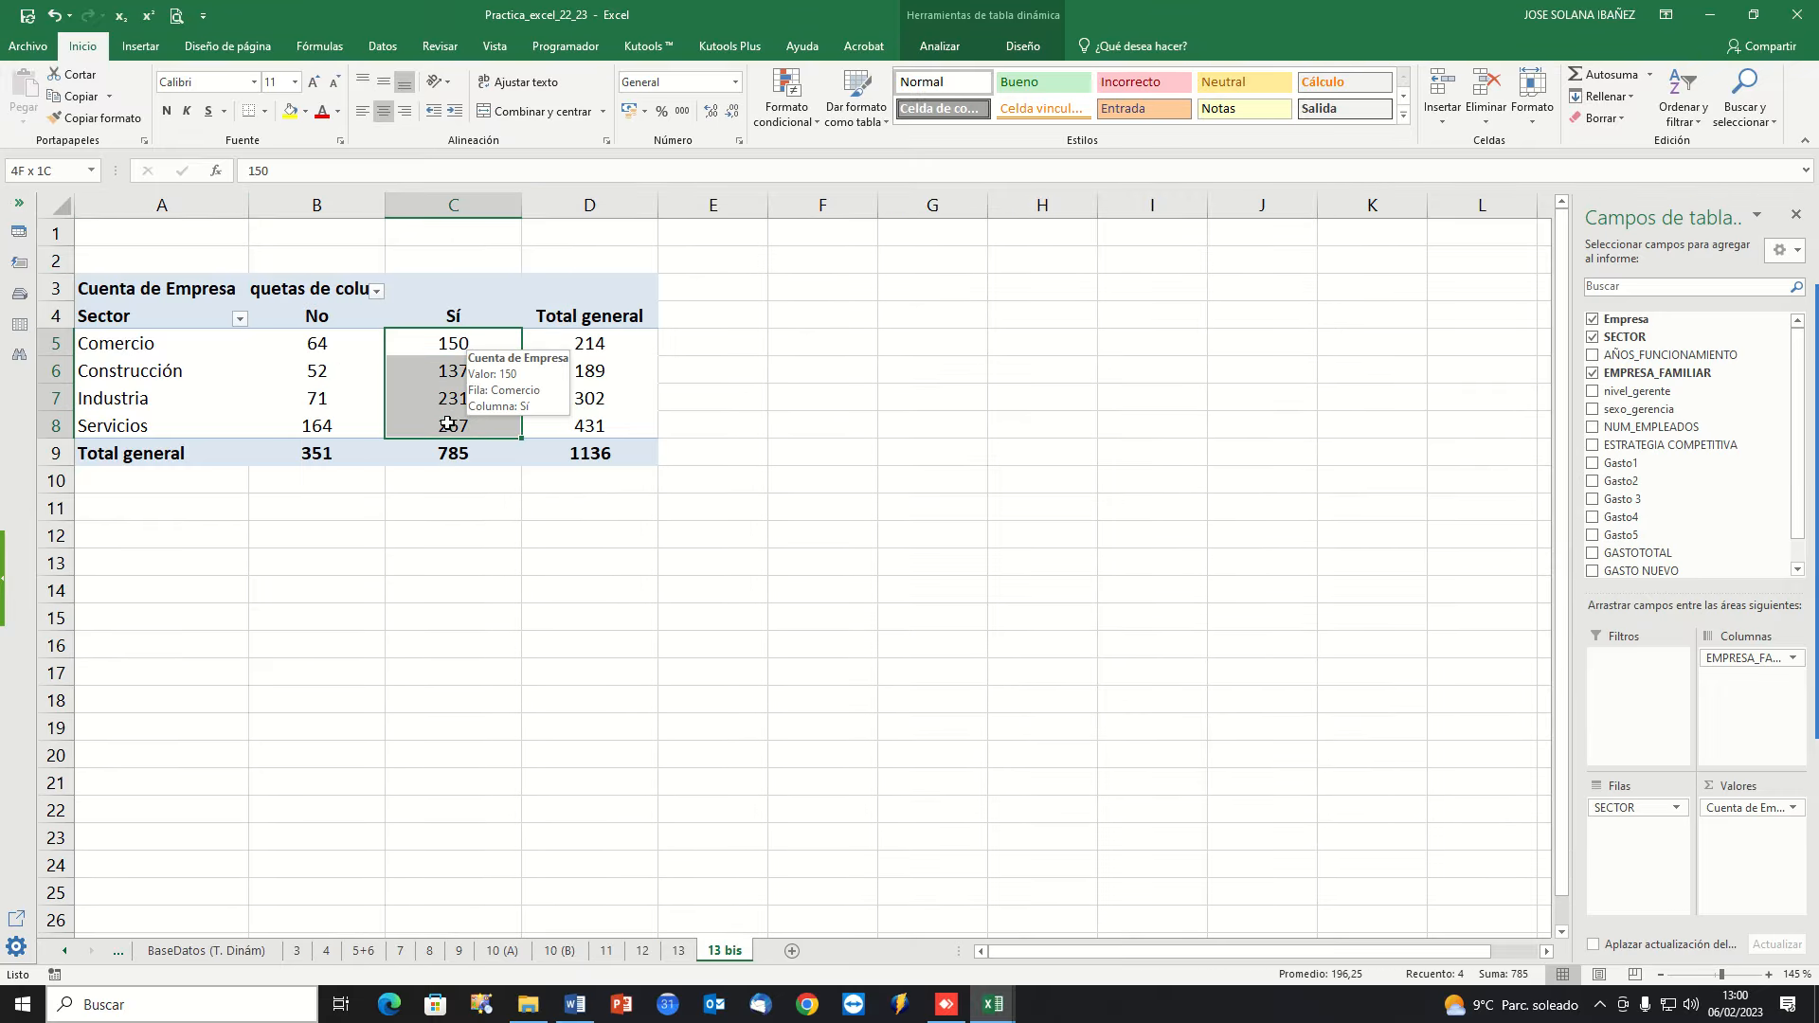
{"action": "left_click", "coordinate": [292, 112]}
{"action": "left_click", "coordinate": [453, 616]}
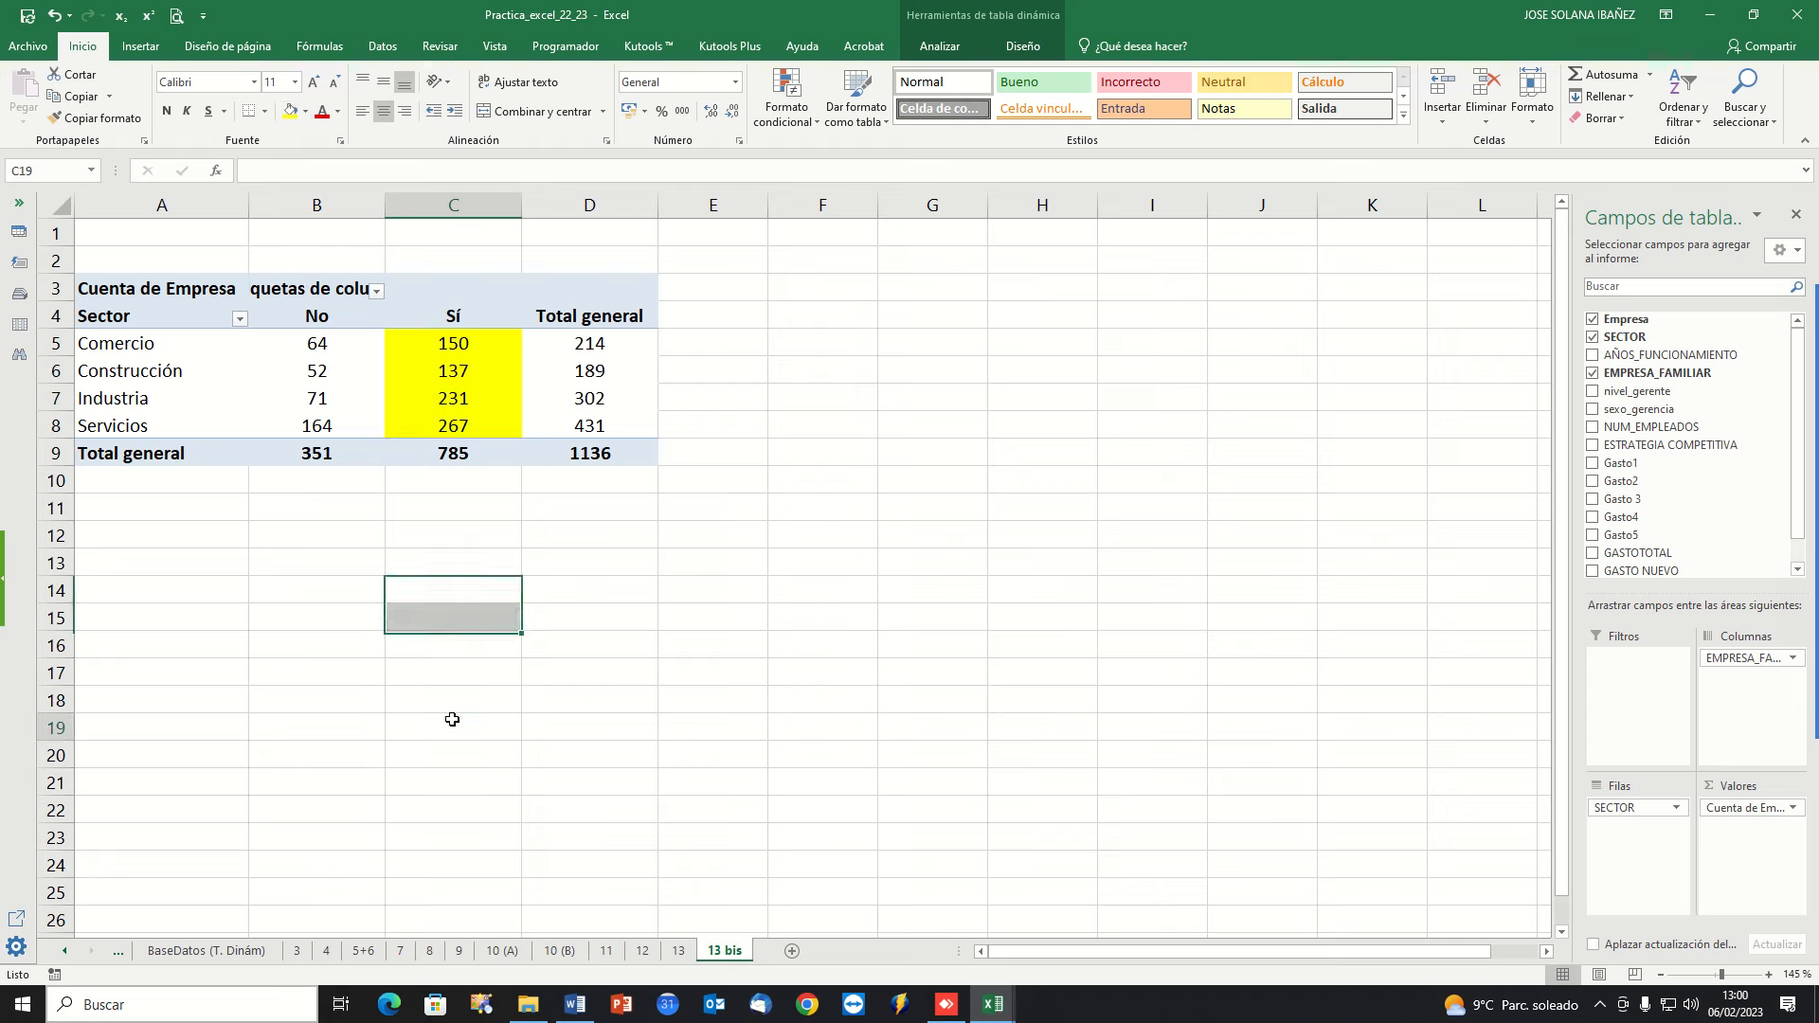
{"action": "left_click", "coordinate": [454, 717]}
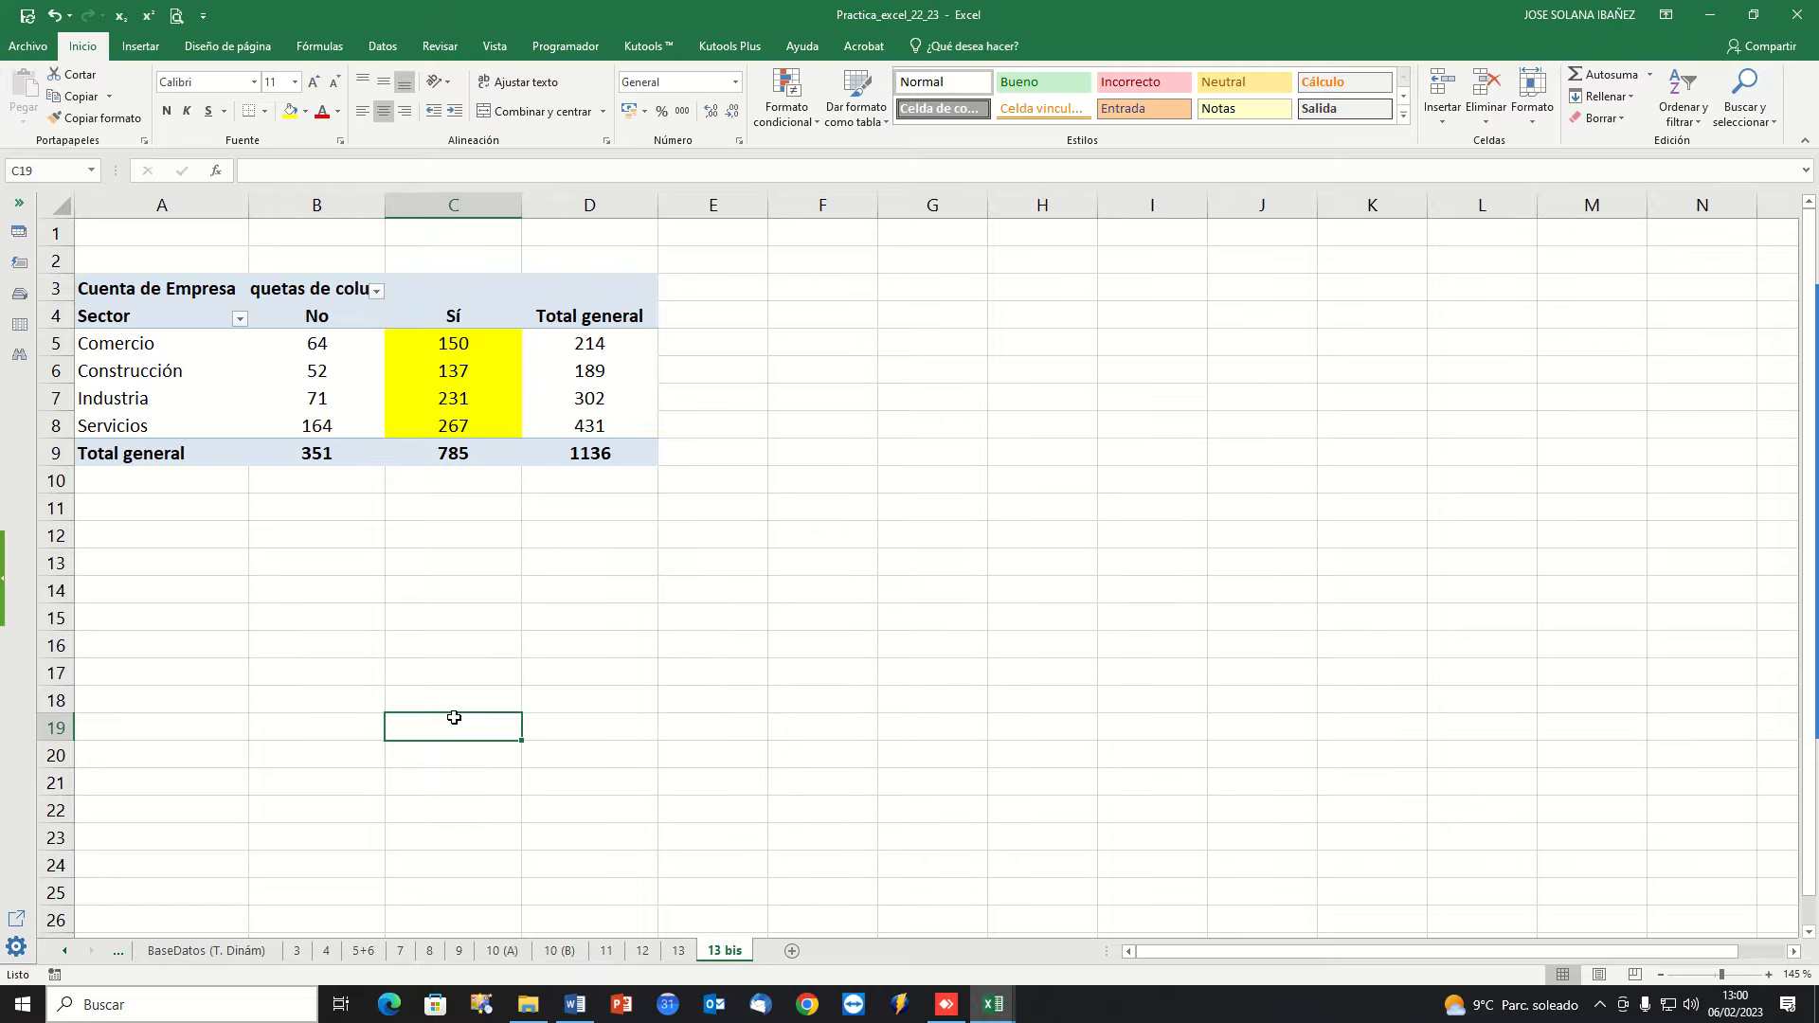
{"action": "mouse_move", "coordinate": [1812, 493]}
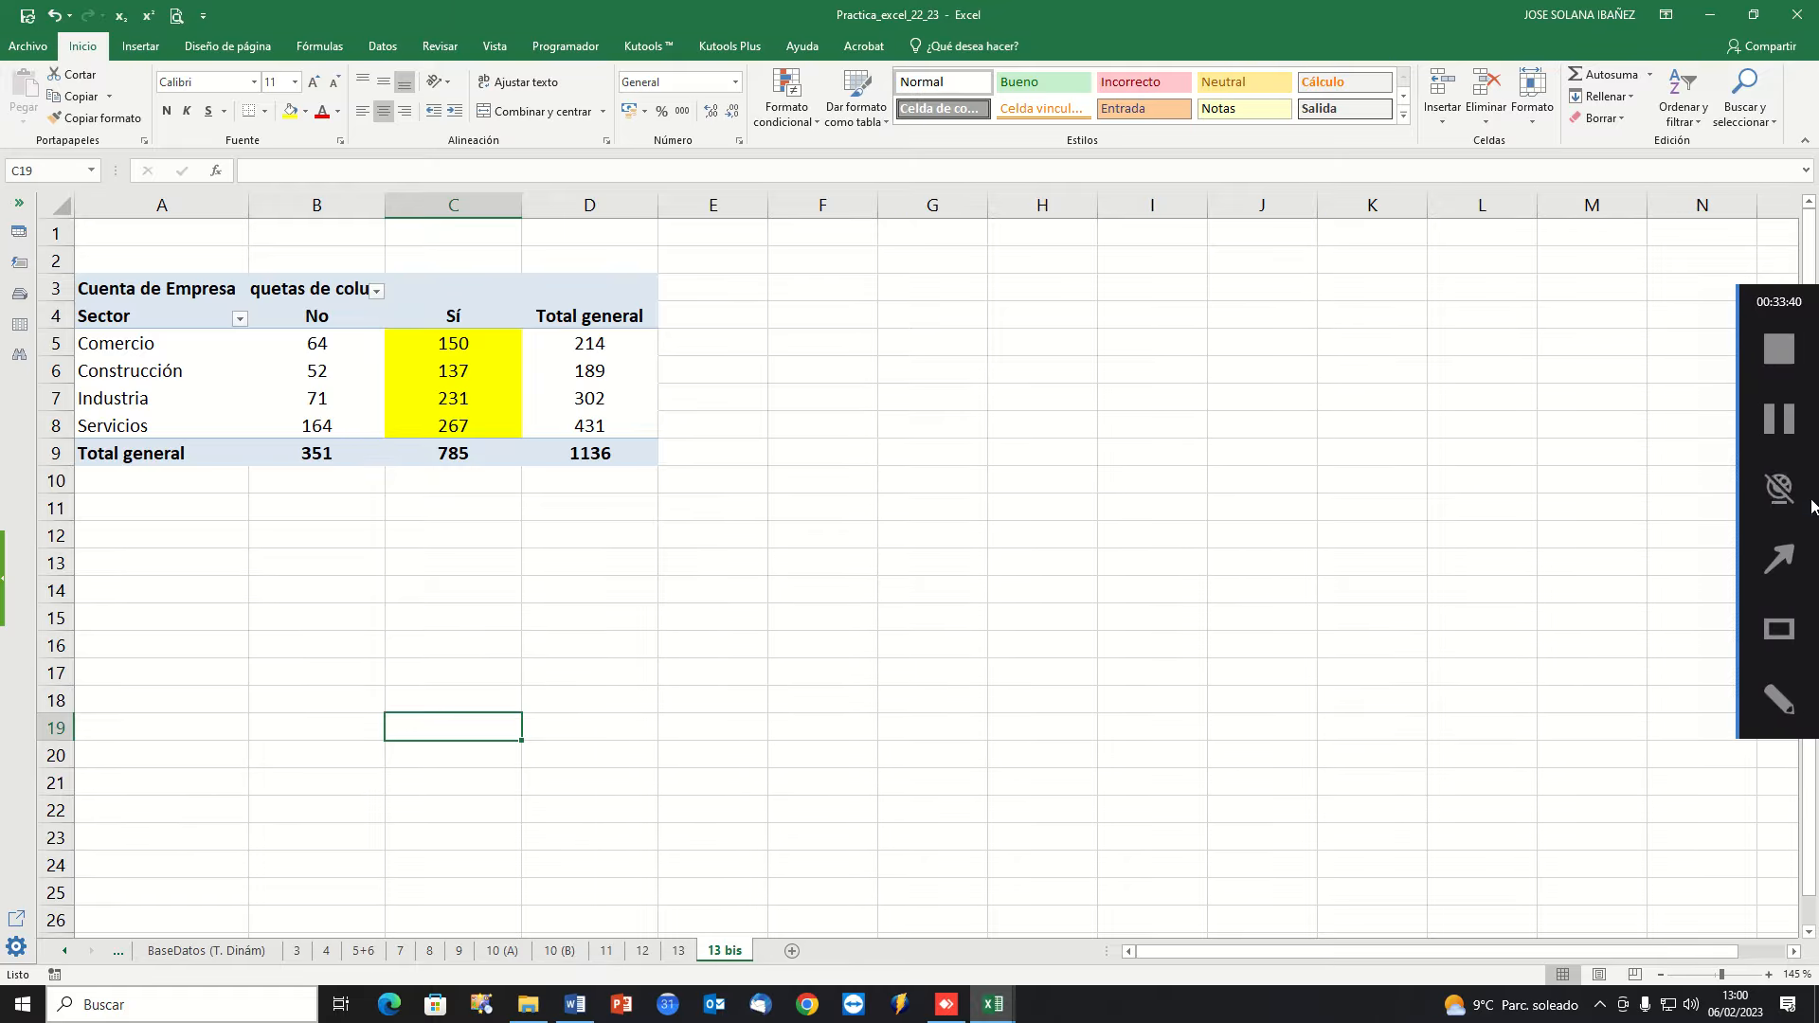
{"action": "left_click", "coordinate": [1787, 434]}
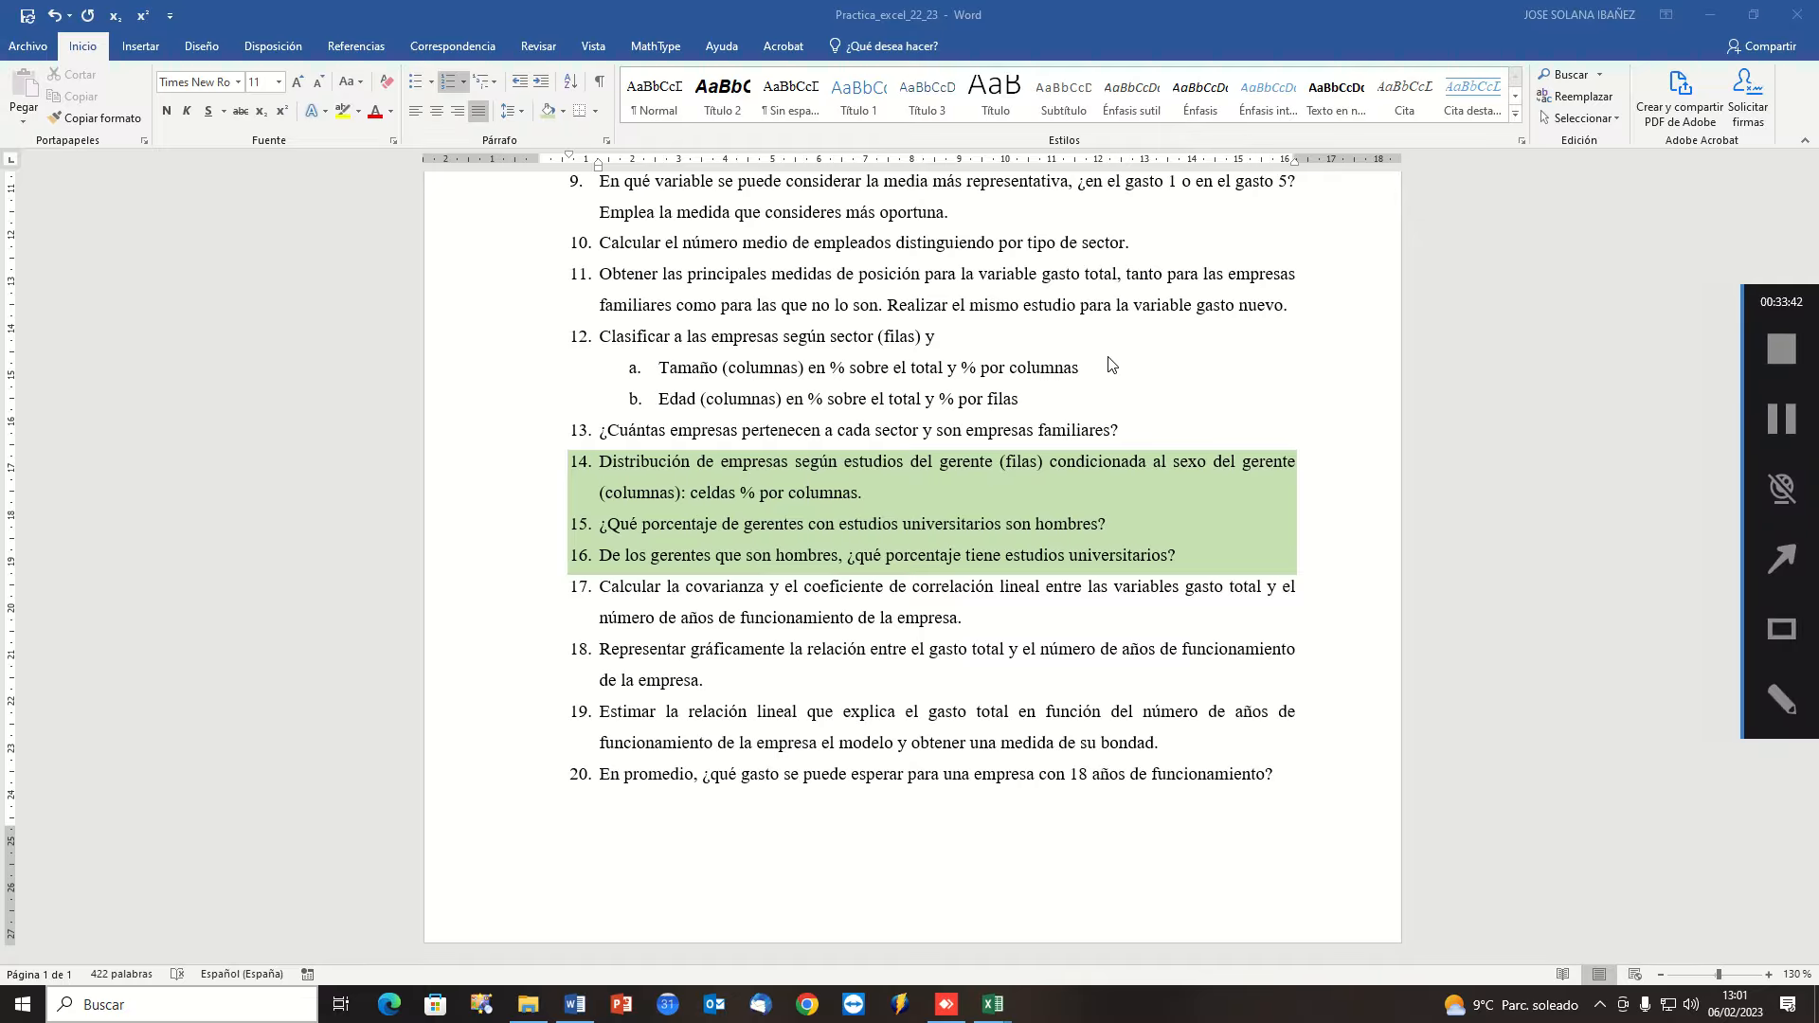
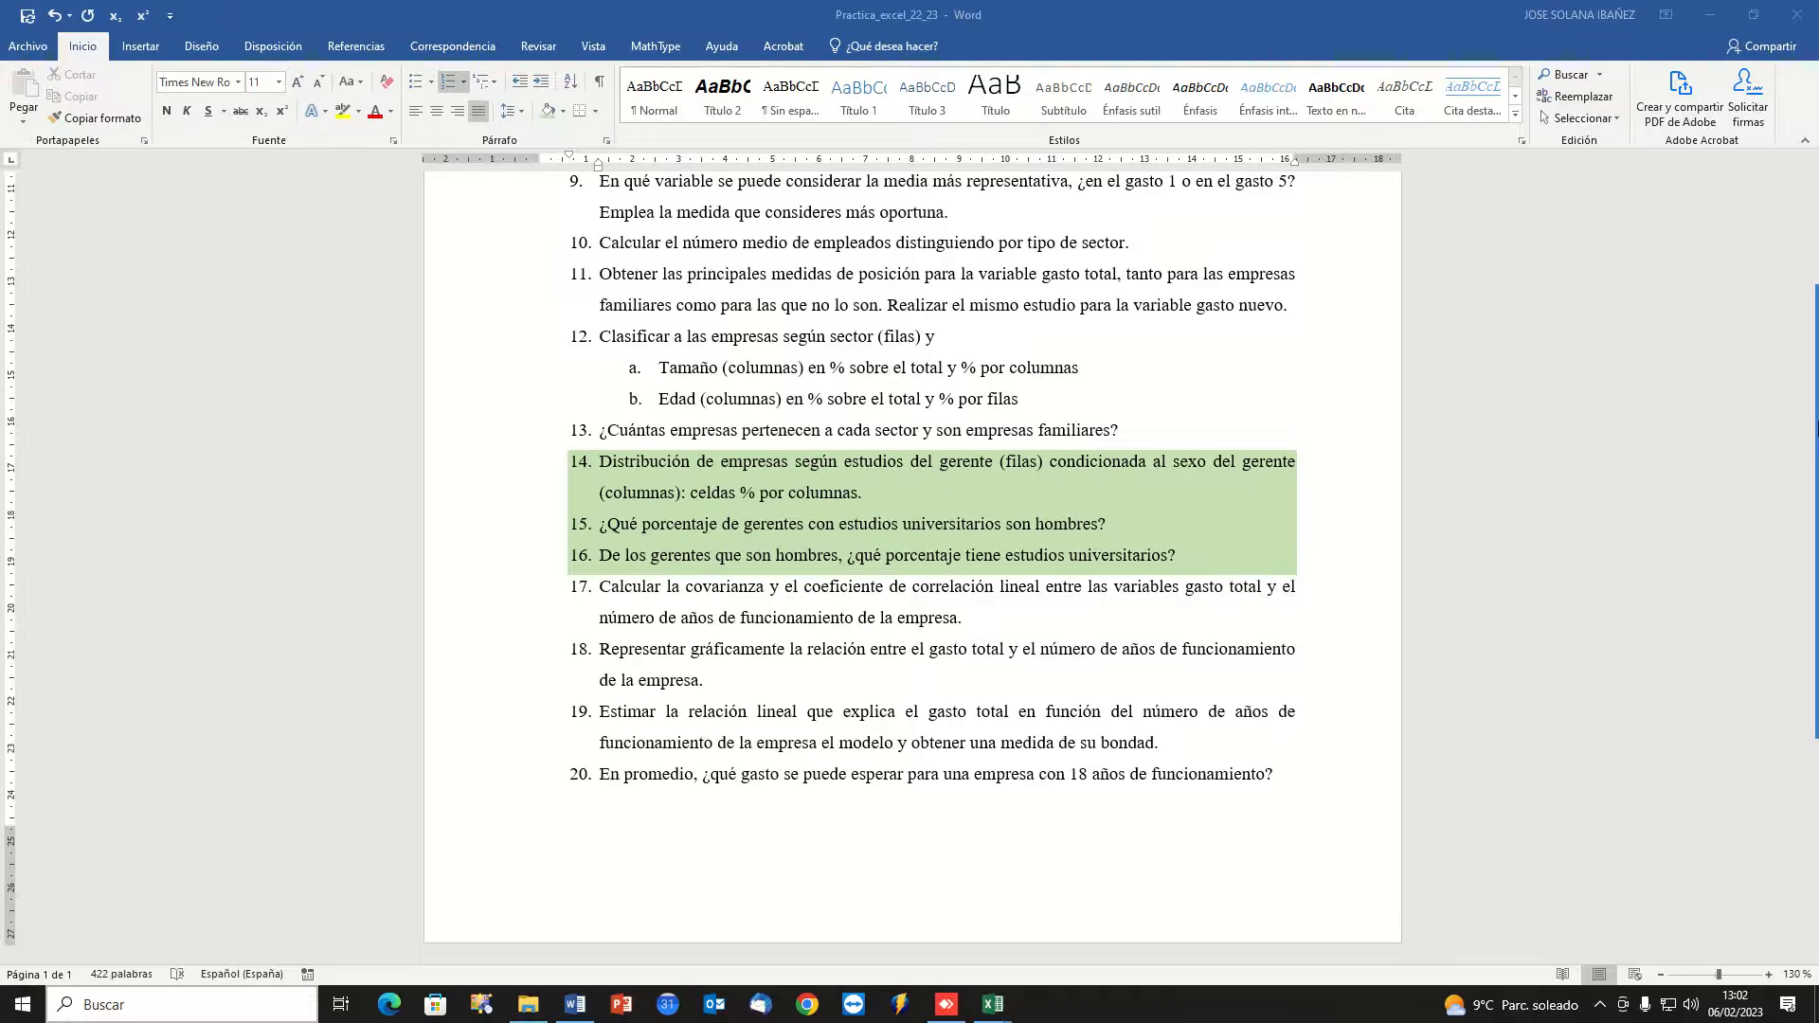
Return to Excel, copy the BaseDatos (T. Dinám) sheet to the end and rename the copy 14+15+16.
{"action": "mouse_move", "coordinate": [1790, 421]}
{"action": "key", "text": "alt+Tab"}
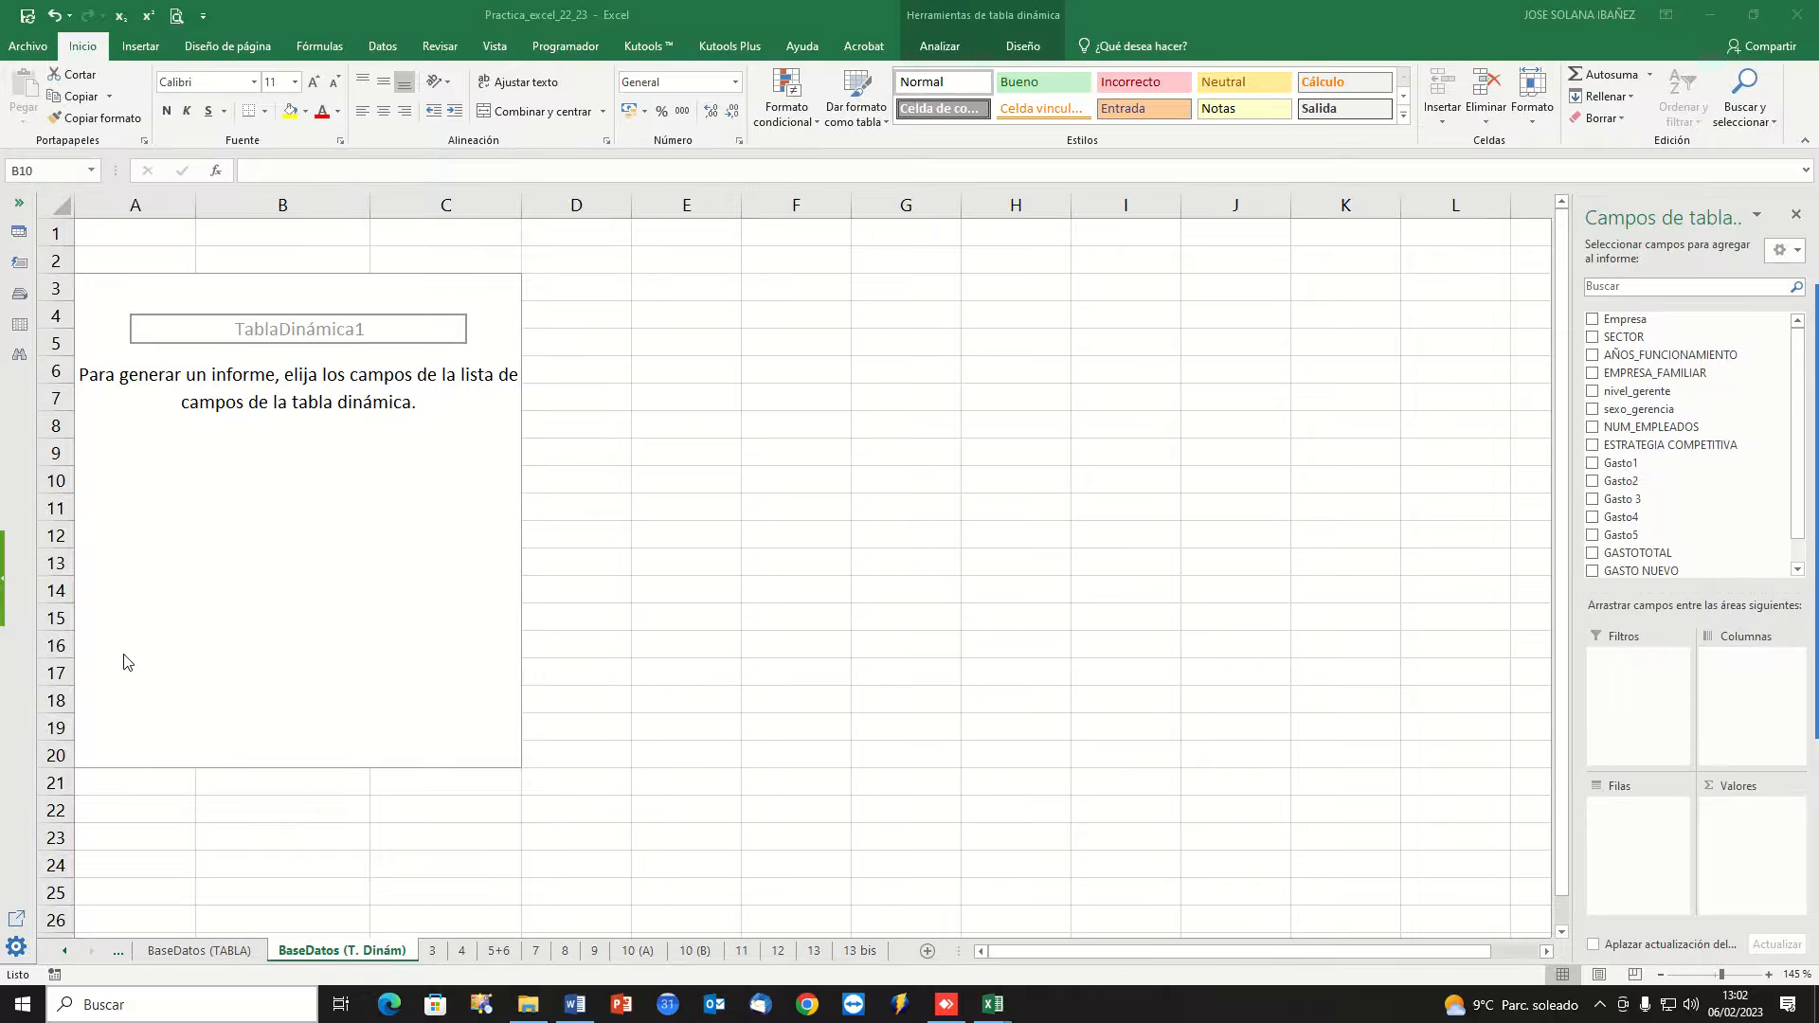
{"action": "left_click", "coordinate": [322, 951]}
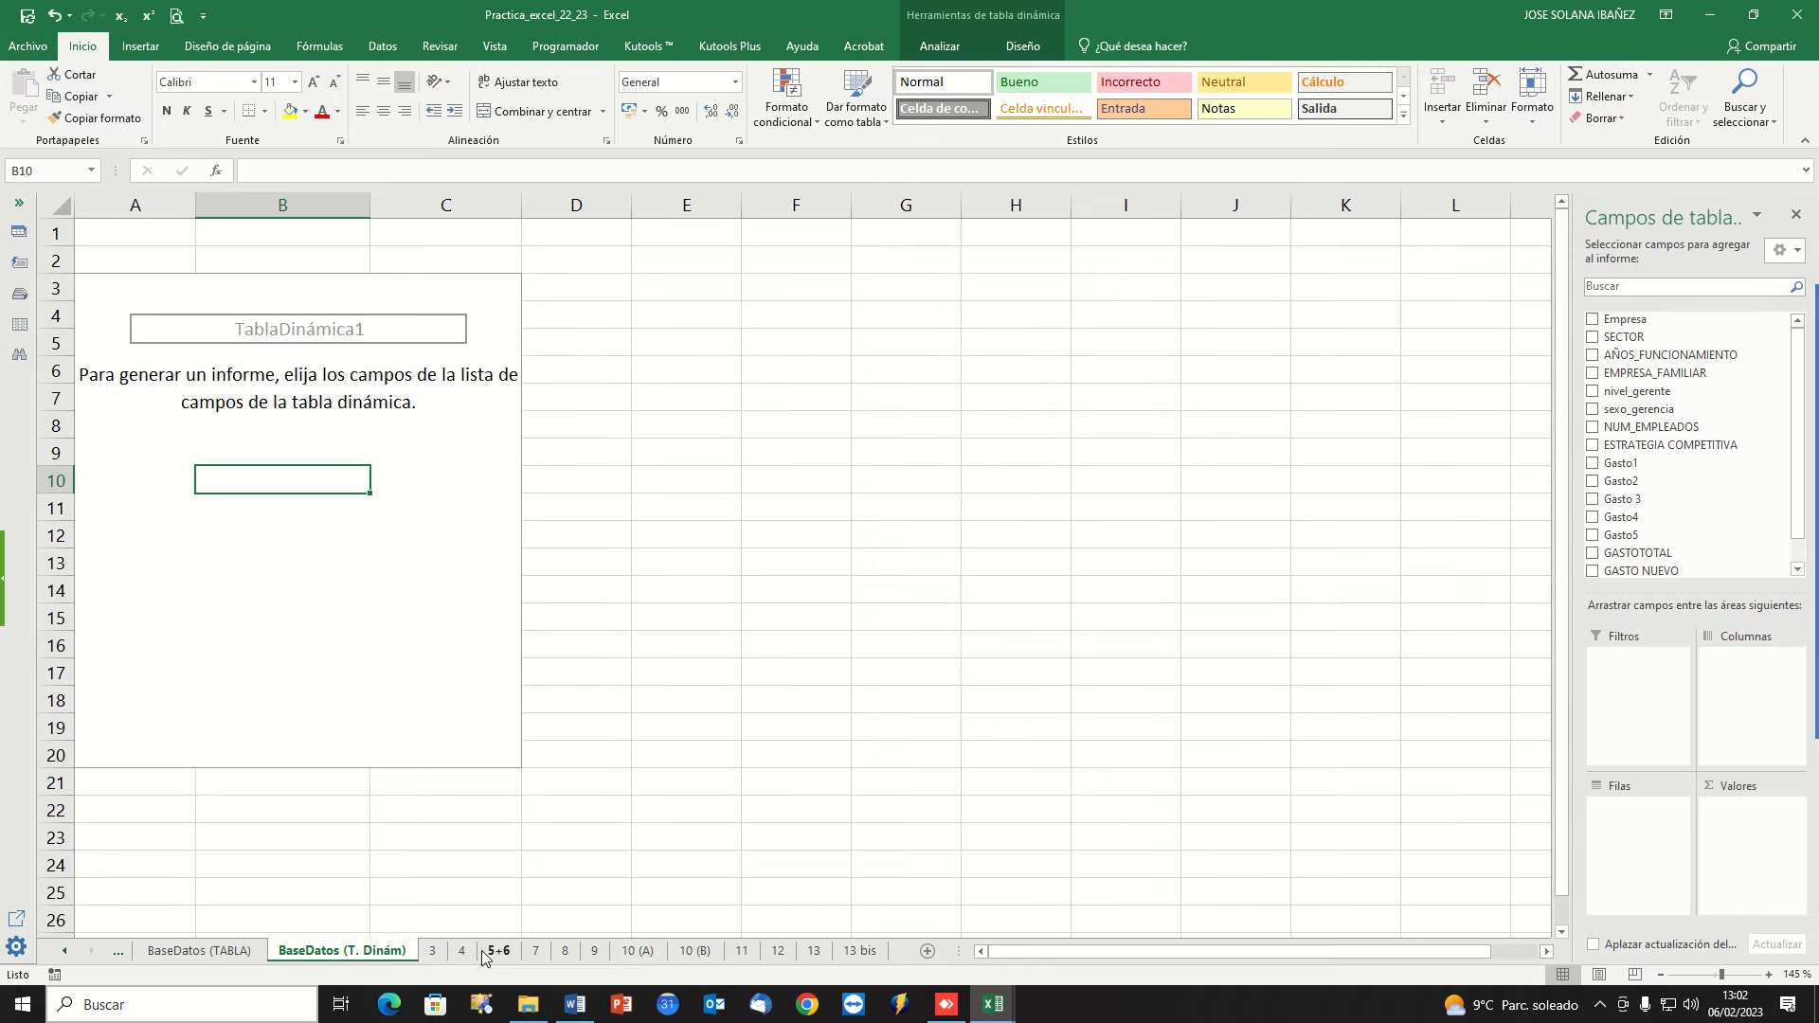
{"action": "left_click_drag", "start_coordinate": [376, 952], "coordinate": [907, 957]}
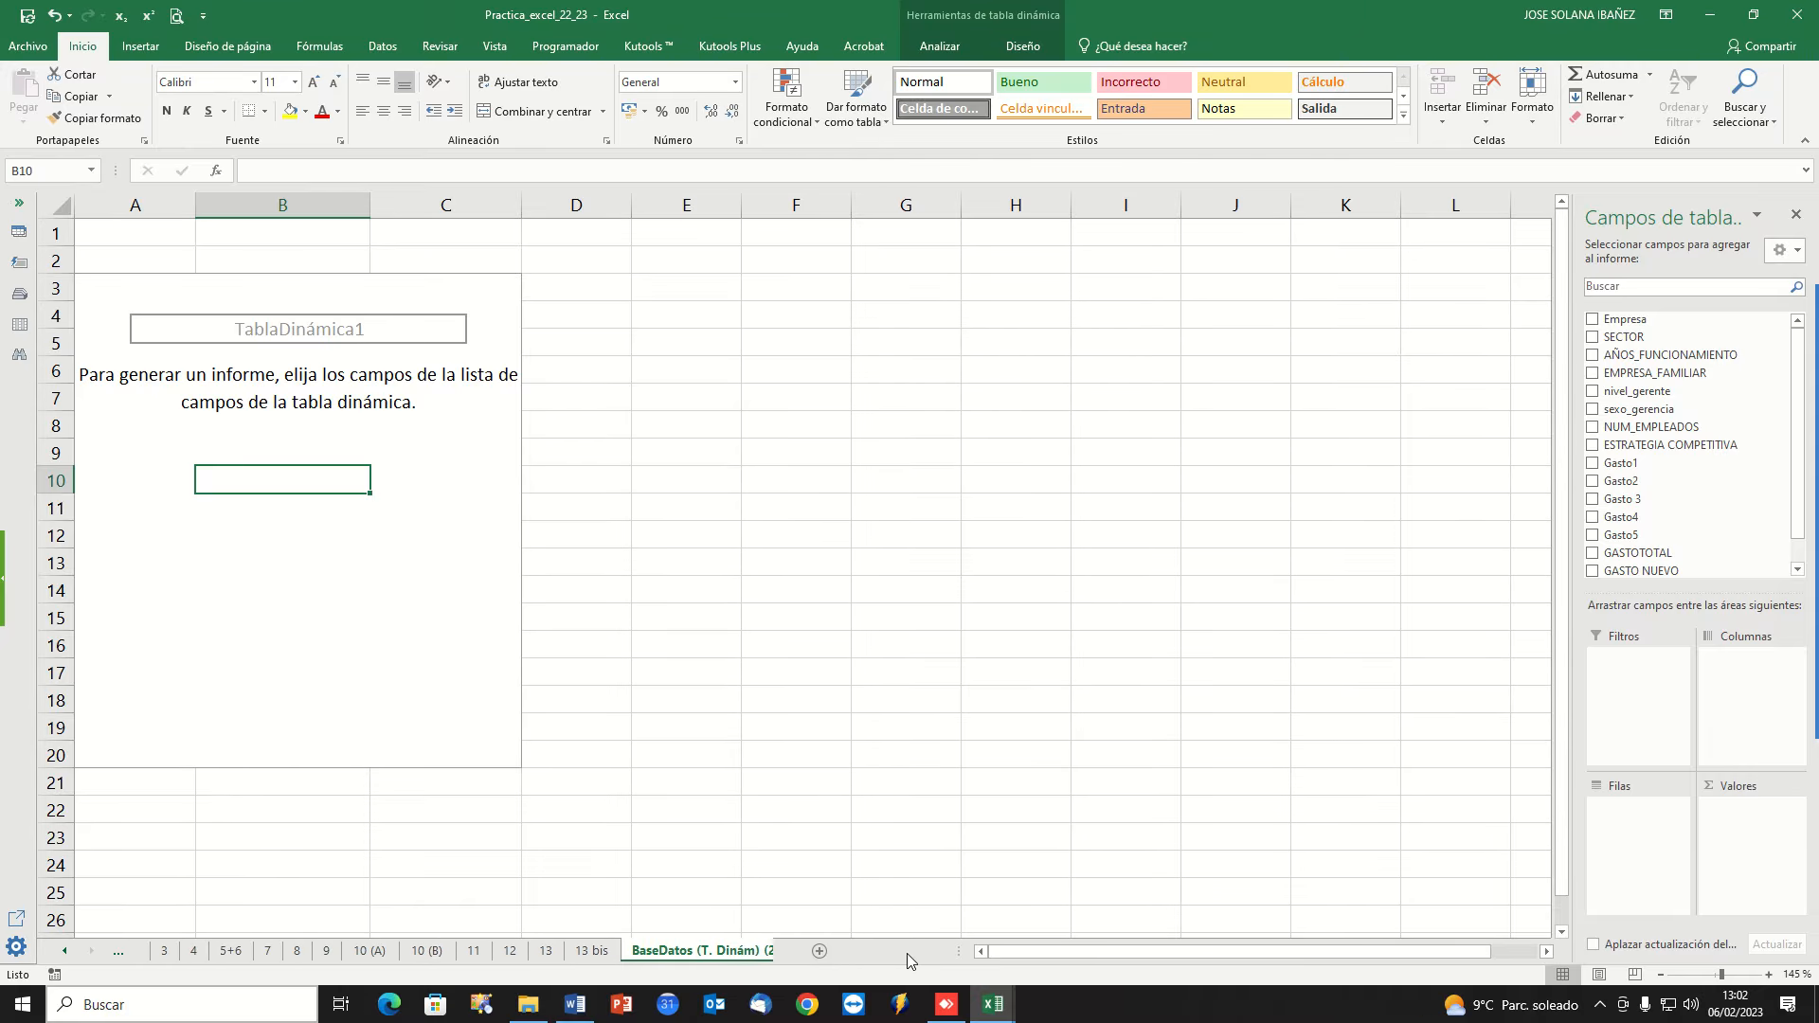
{"action": "double_click", "coordinate": [718, 950]}
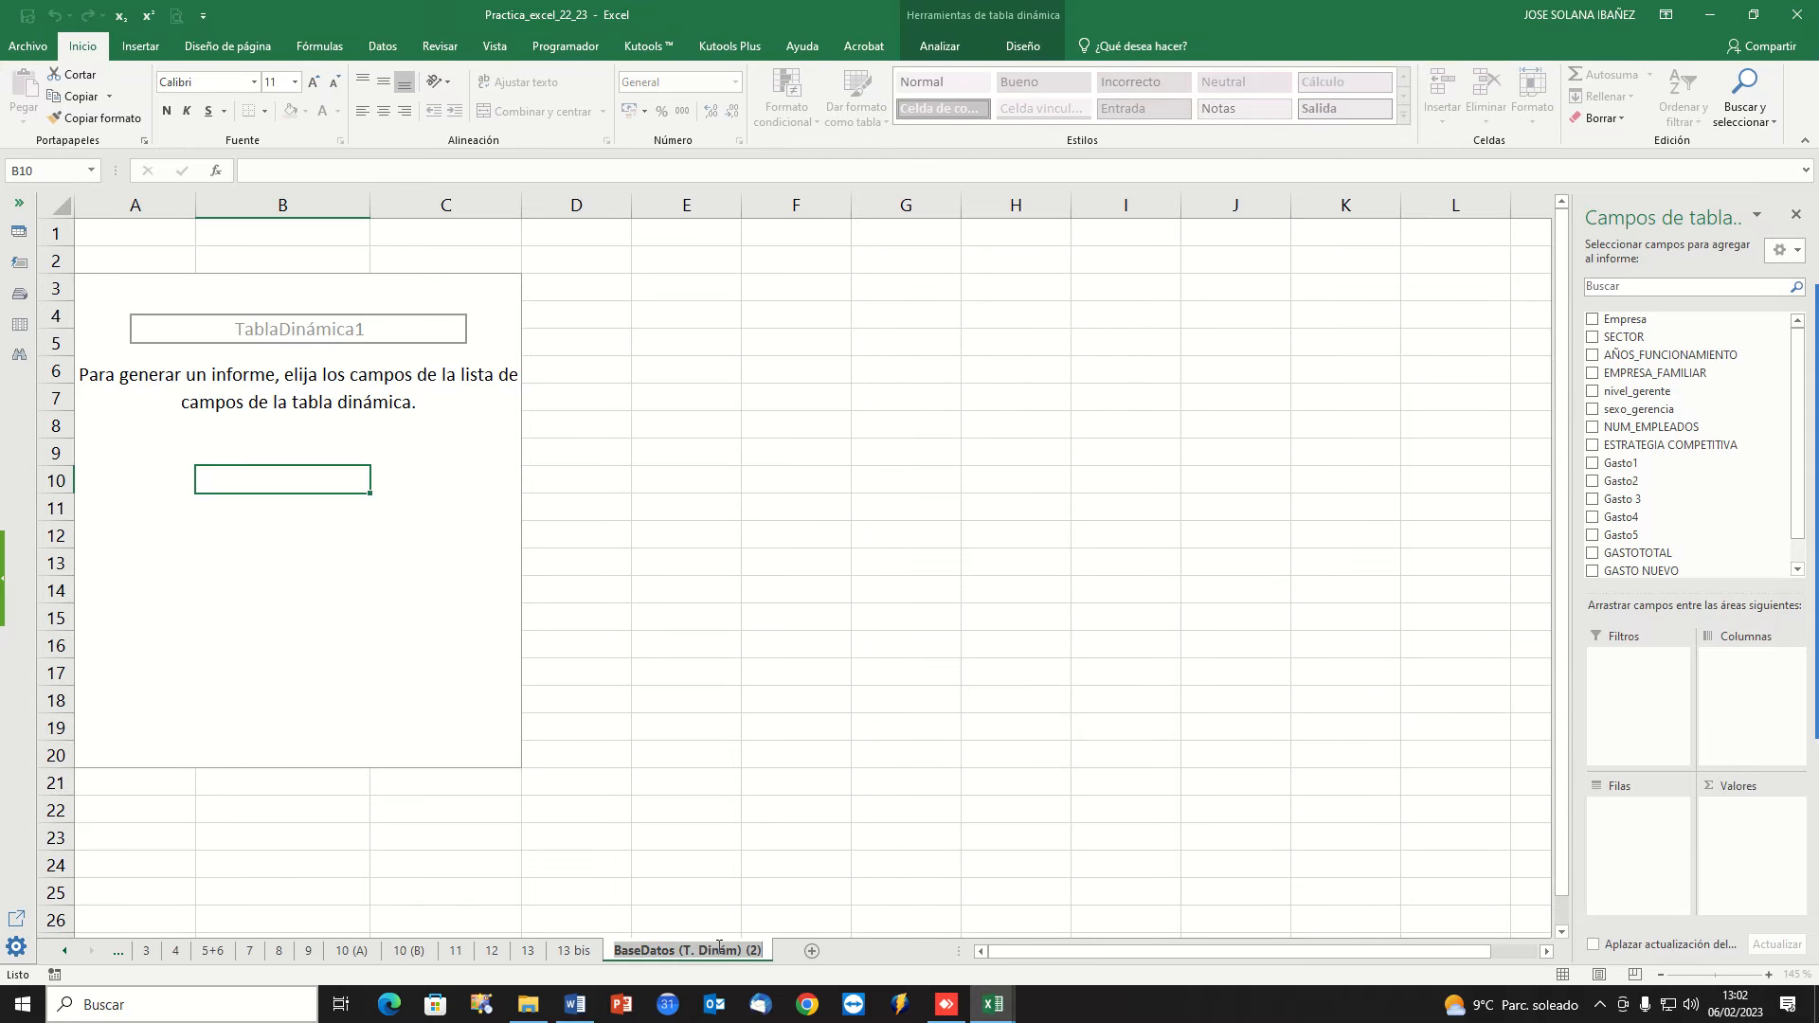
{"action": "type", "text": "14+15+16"}
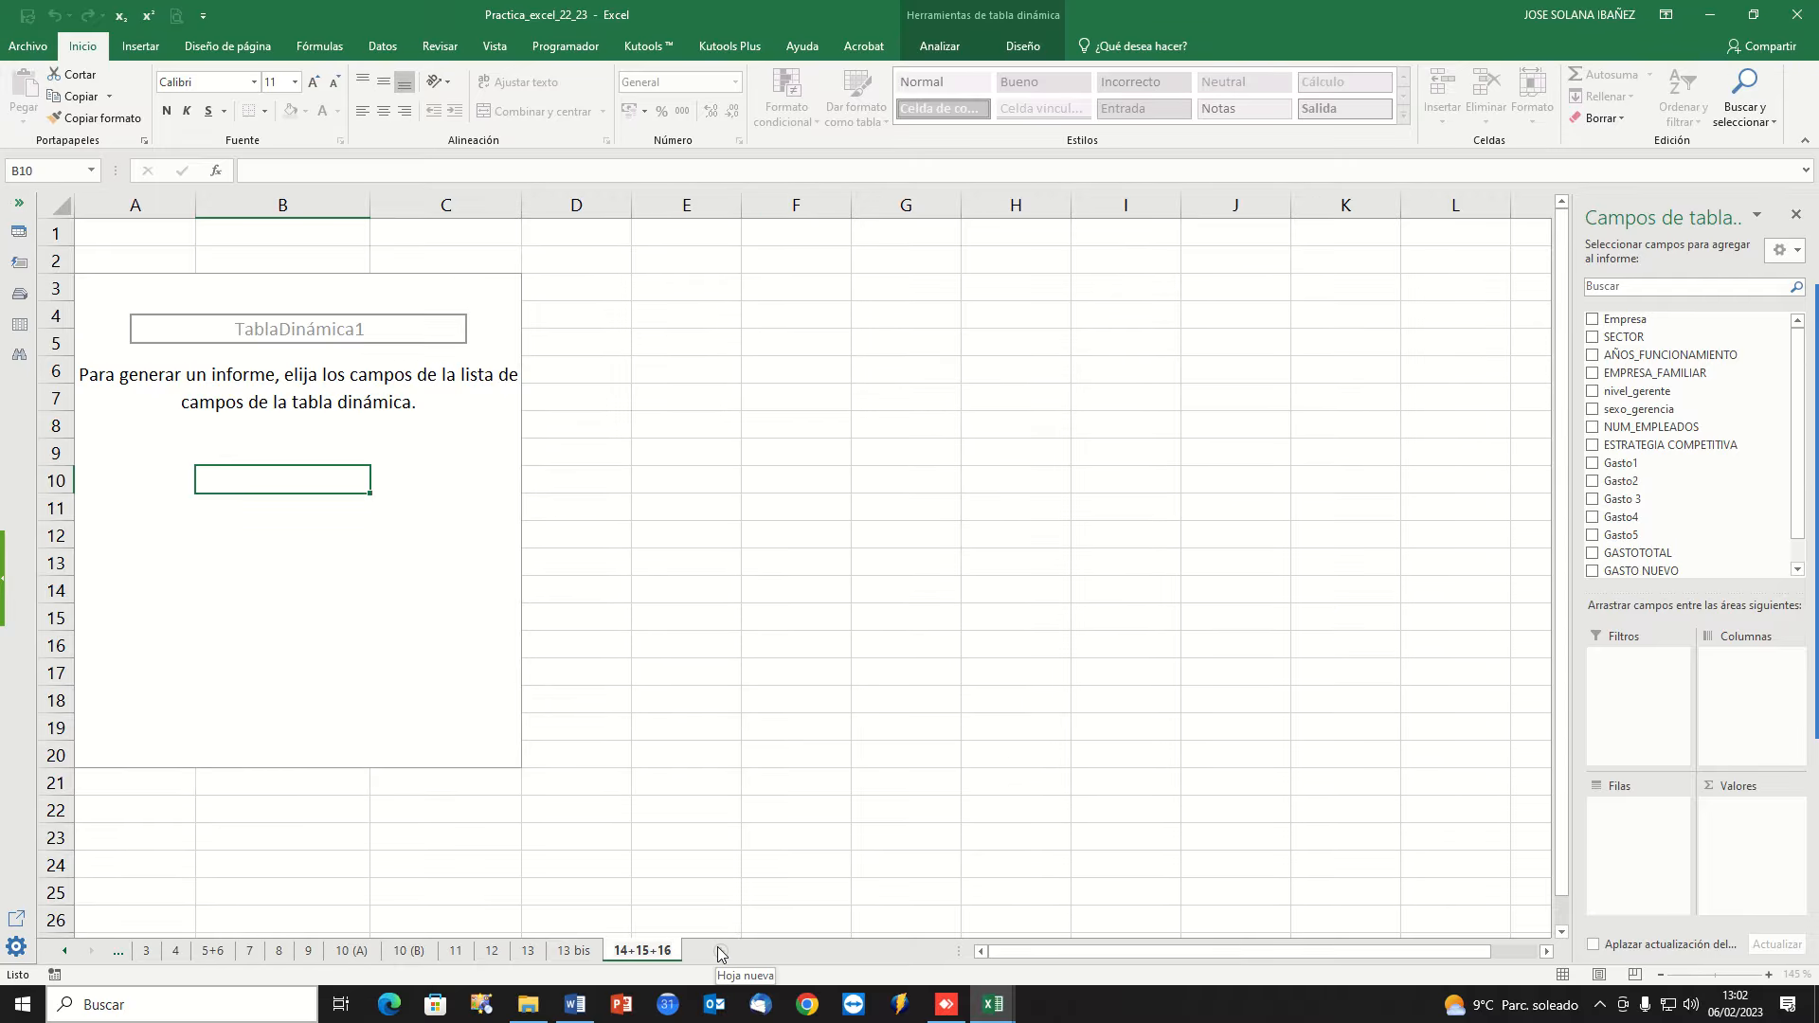
{"action": "key", "text": "Return"}
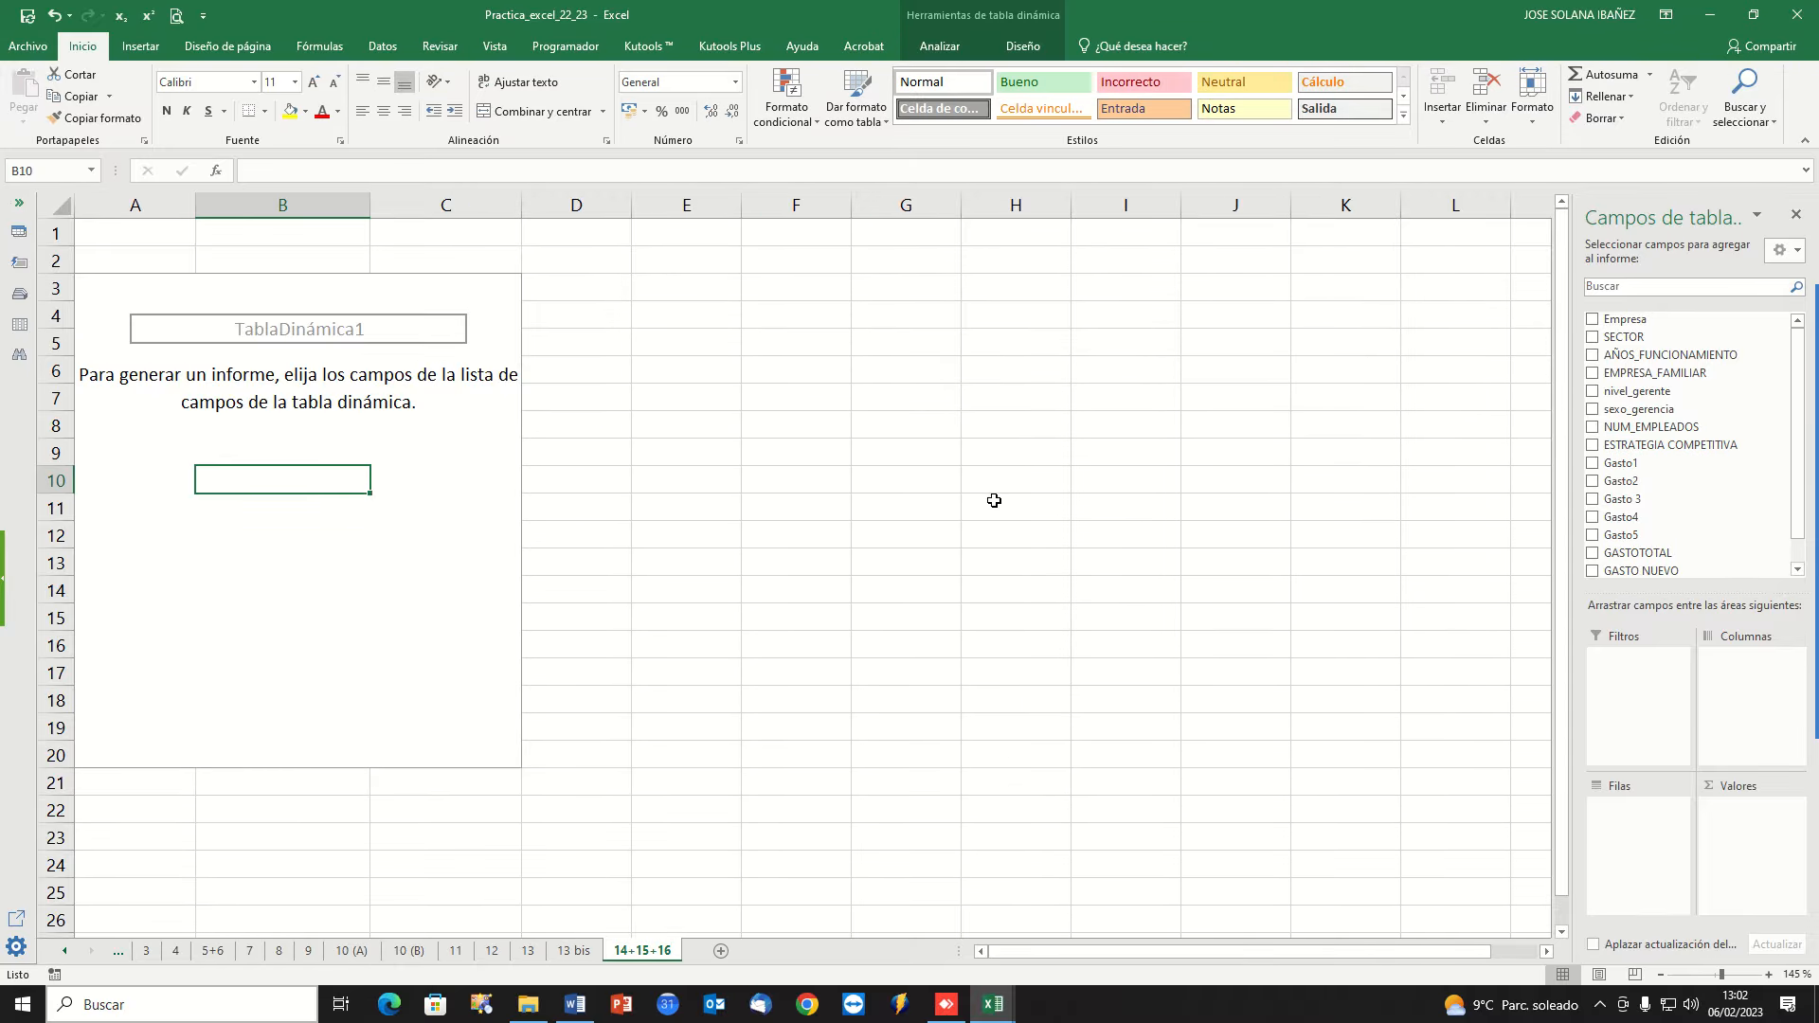
Check question 14 in Word, return to the Practica_excel_22_23 workbook and build the pivot table with nivel_gerente as rows, sexo_gerencia as columns and Empresa as values.
{"action": "left_click", "coordinate": [575, 1004]}
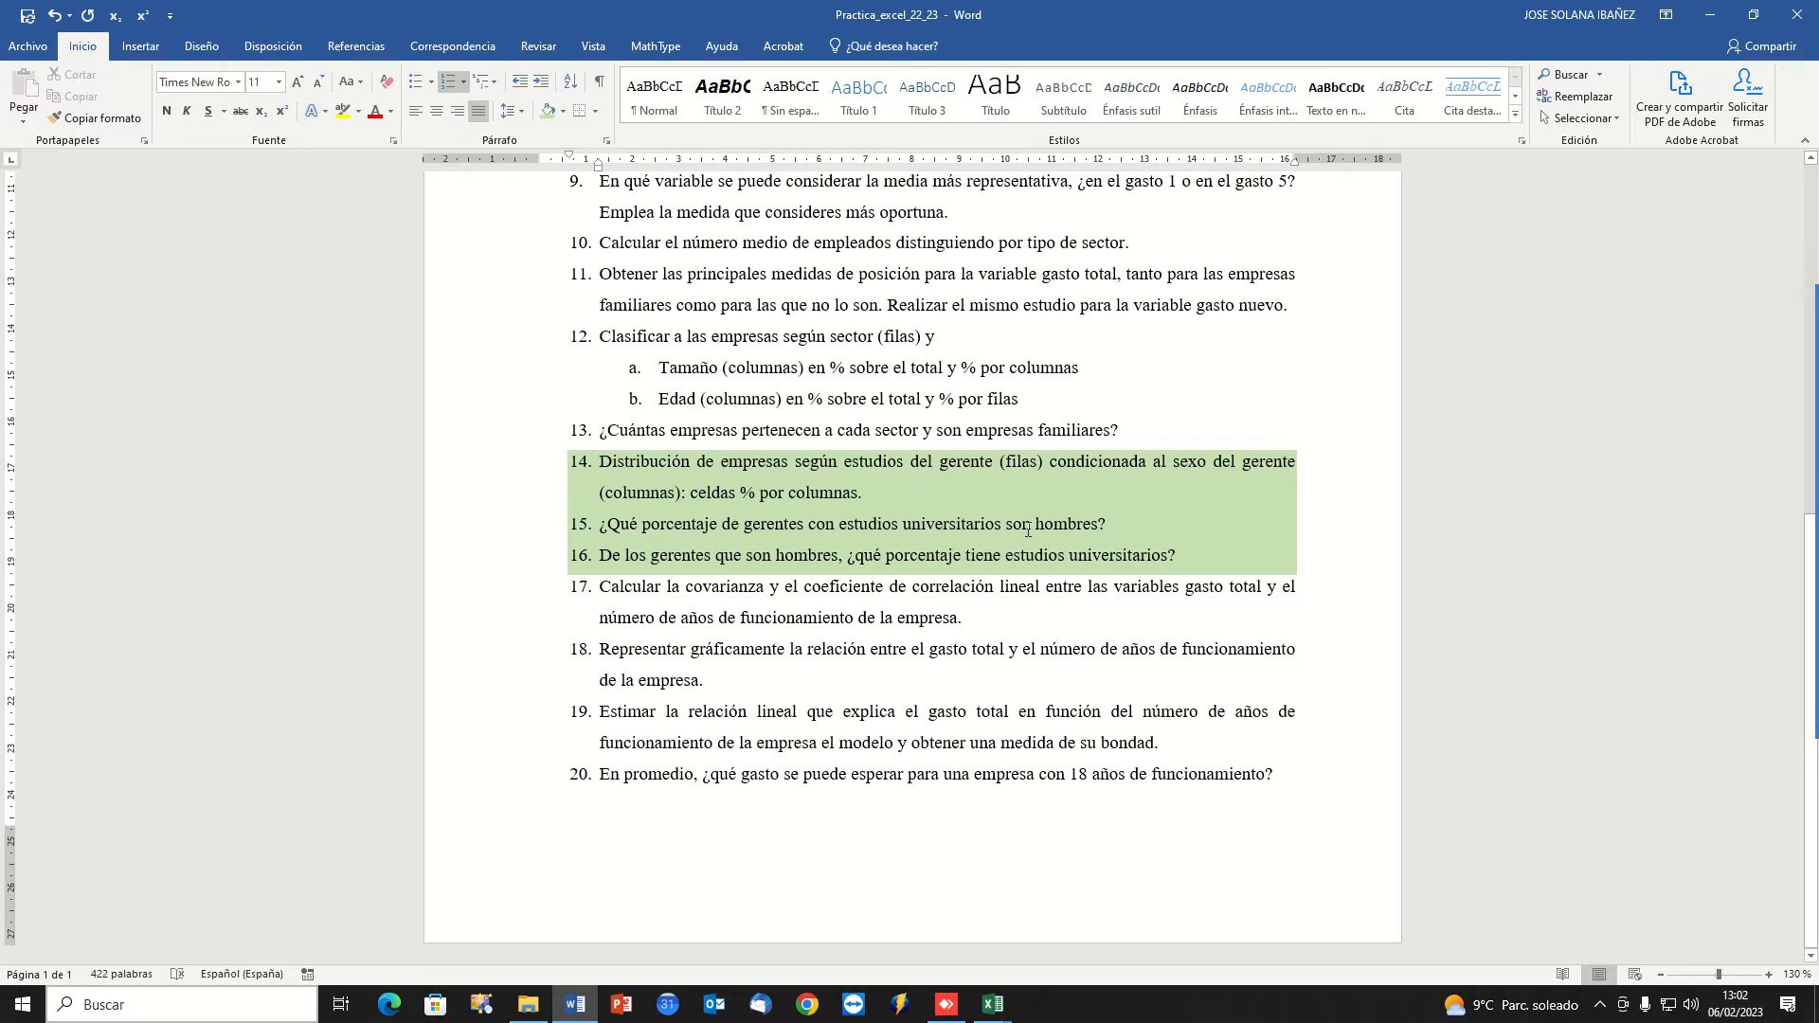
{"action": "mouse_move", "coordinate": [985, 1012]}
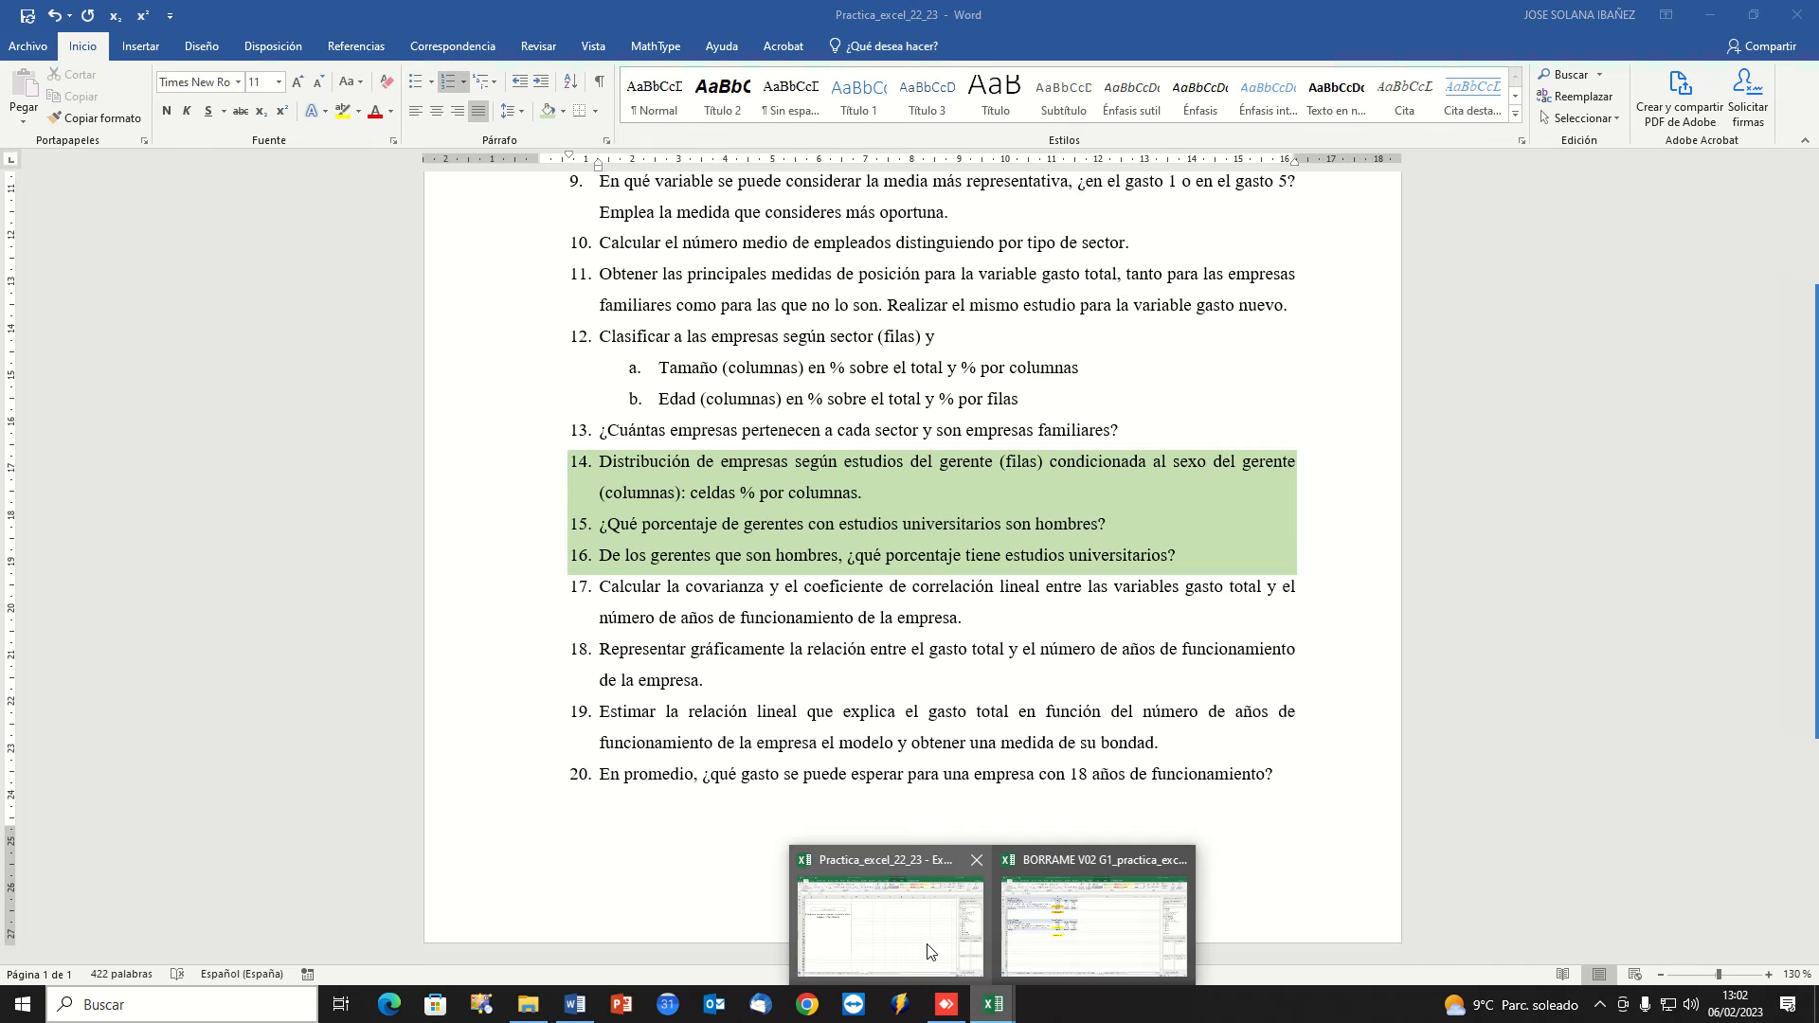
{"action": "mouse_move", "coordinate": [925, 949]}
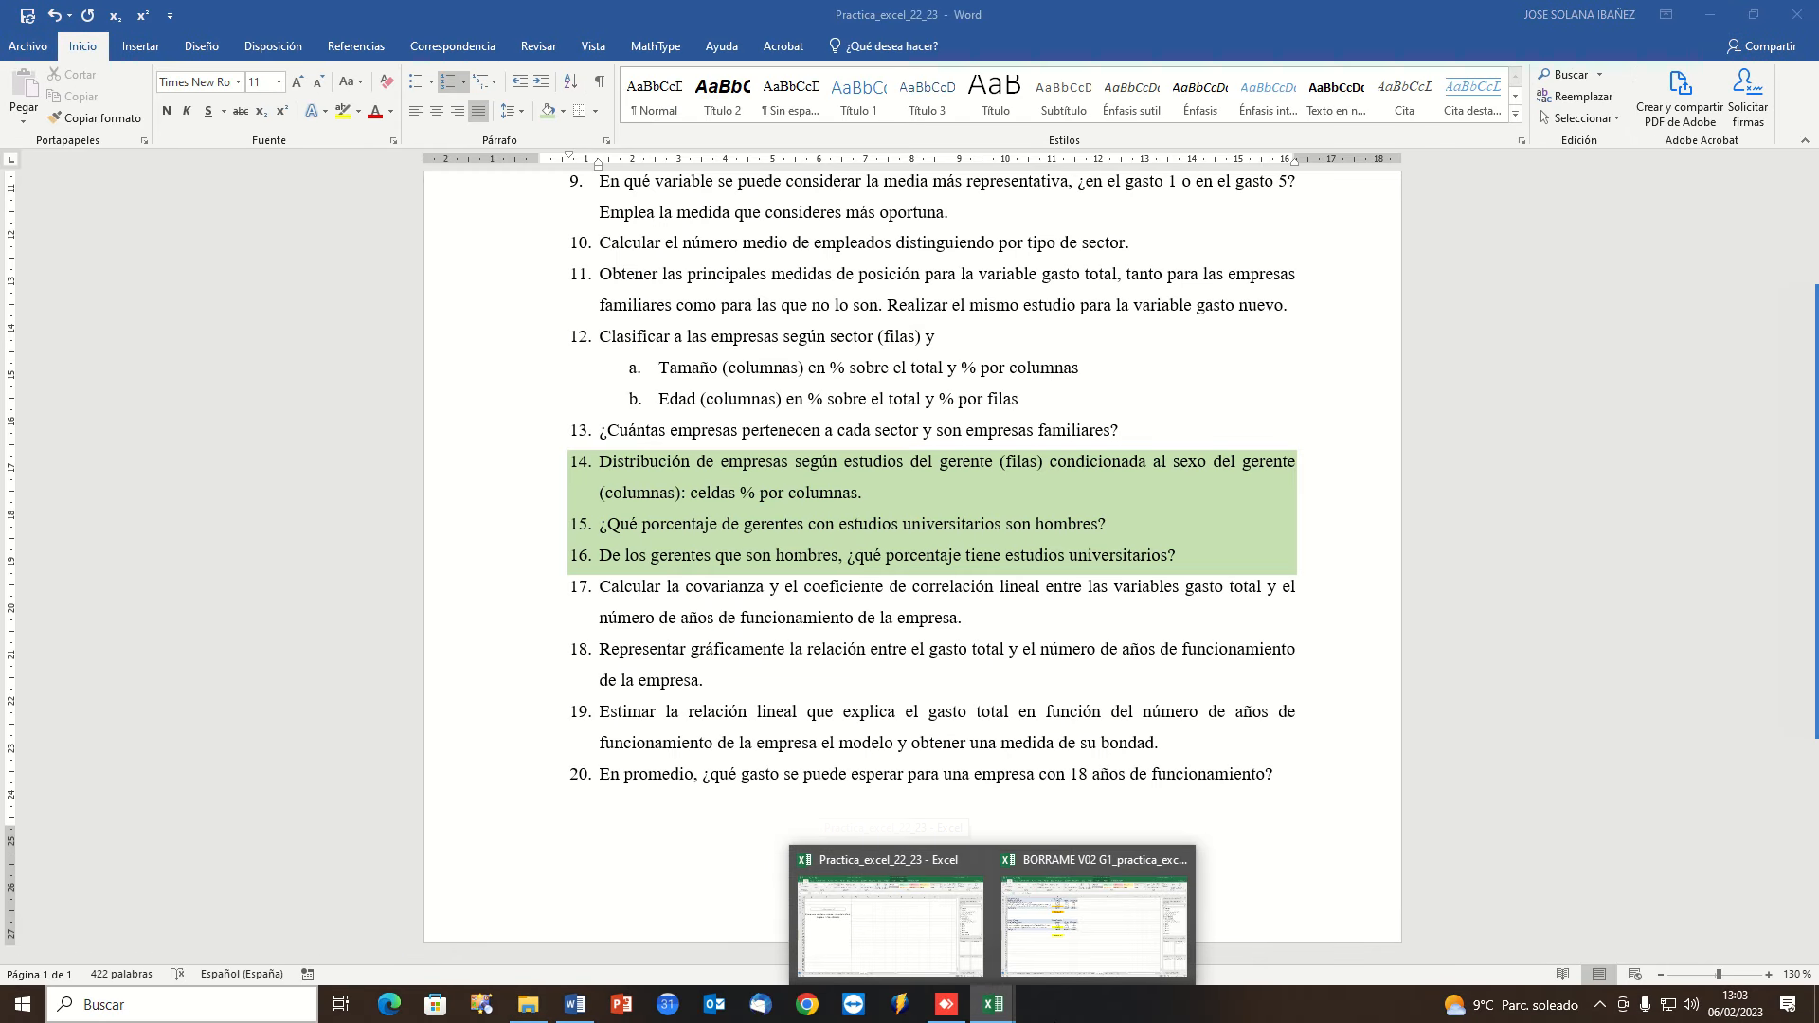
{"action": "left_click", "coordinate": [871, 891]}
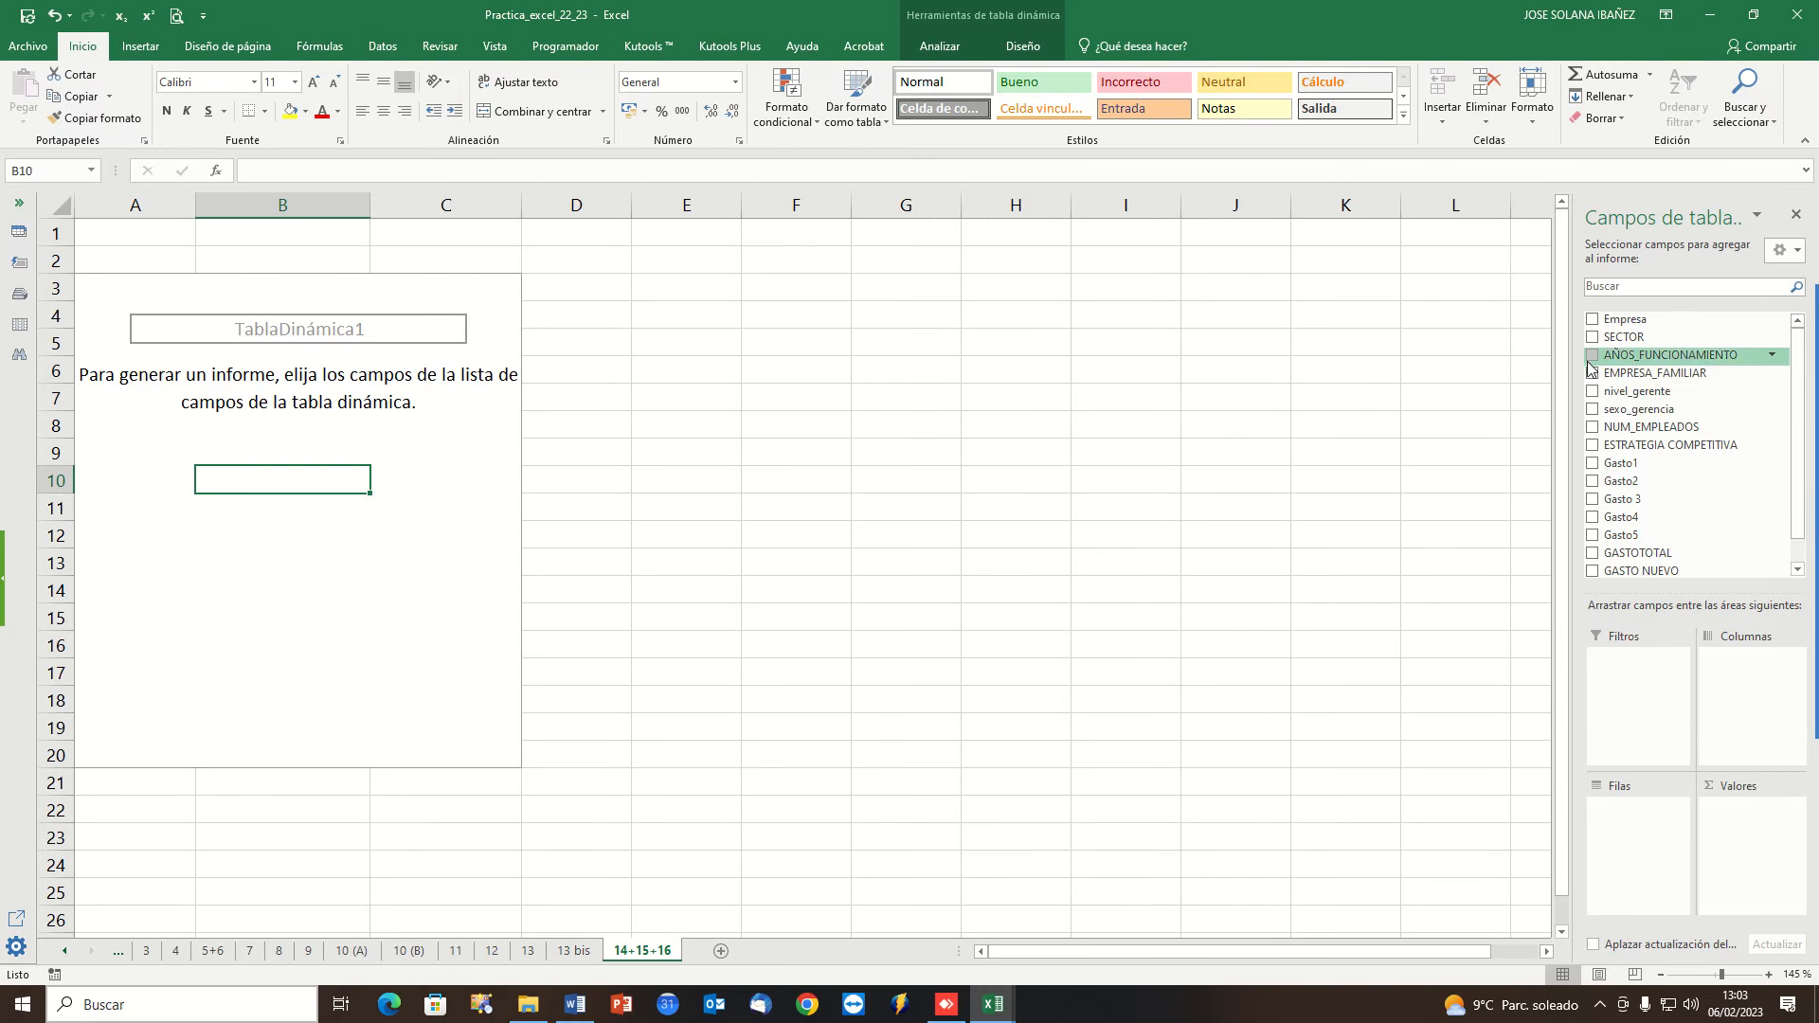
{"action": "left_click", "coordinate": [1593, 391]}
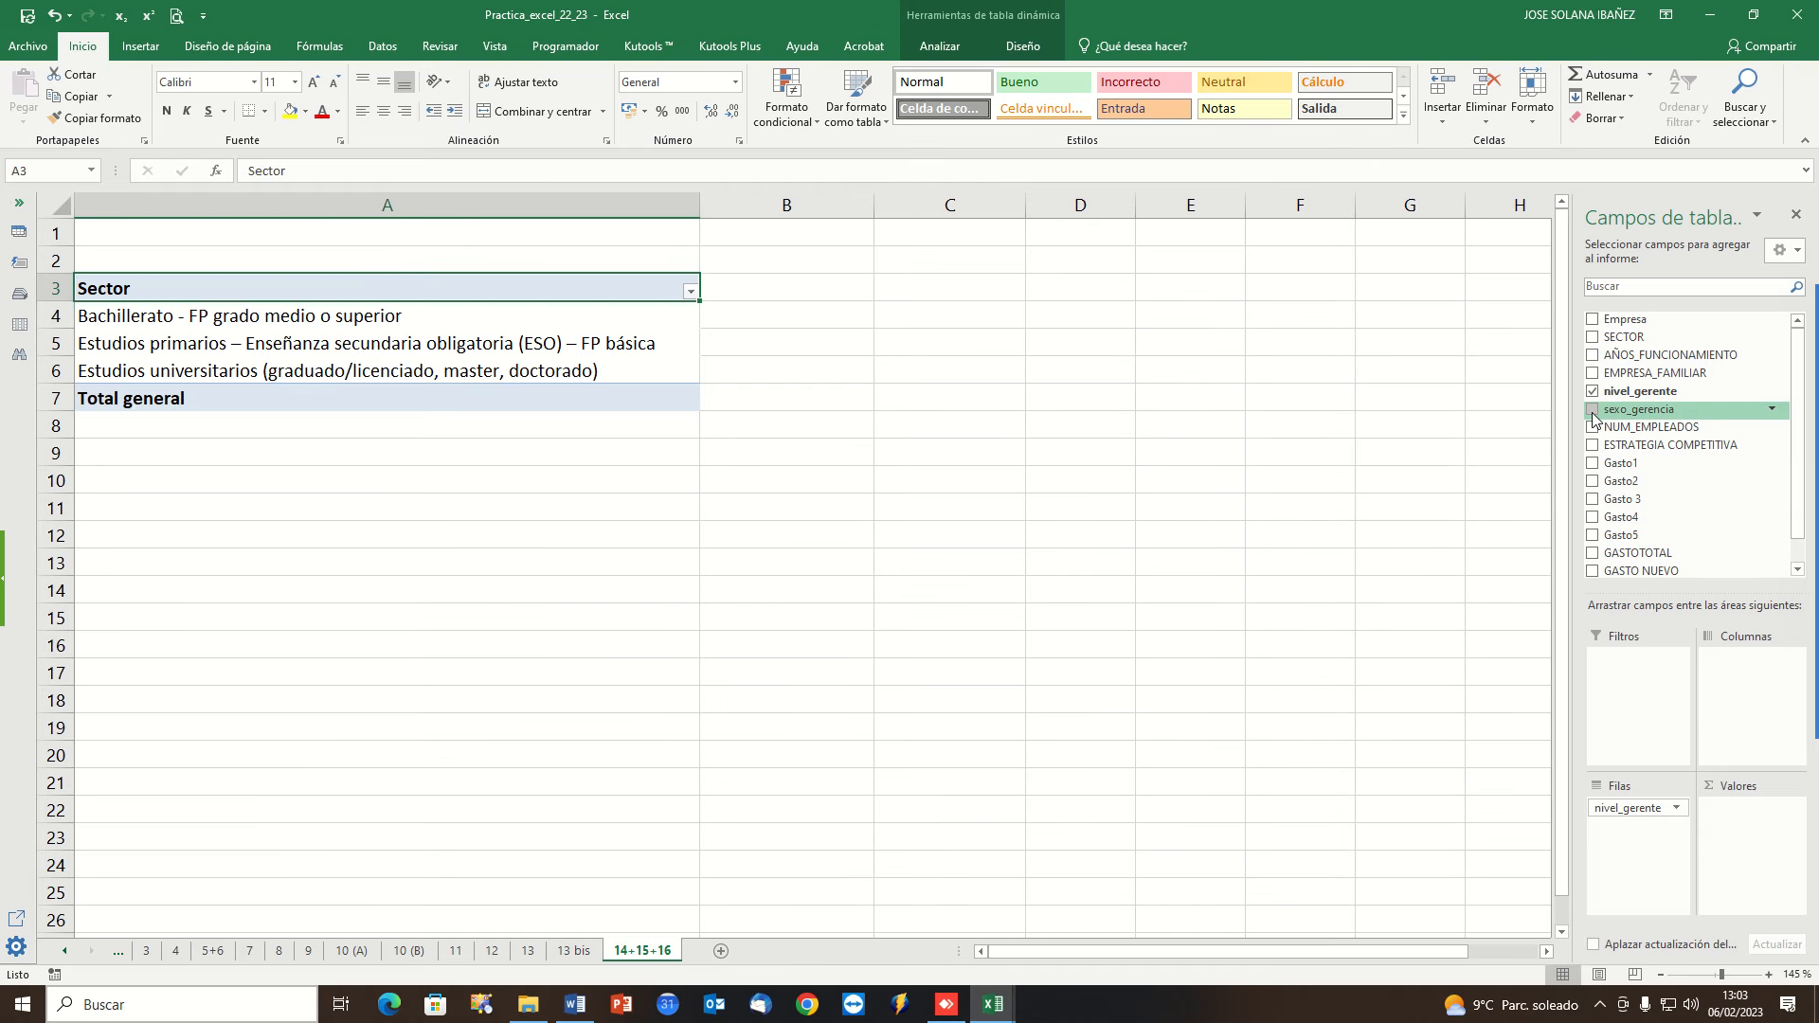
{"action": "left_click", "coordinate": [1593, 411]}
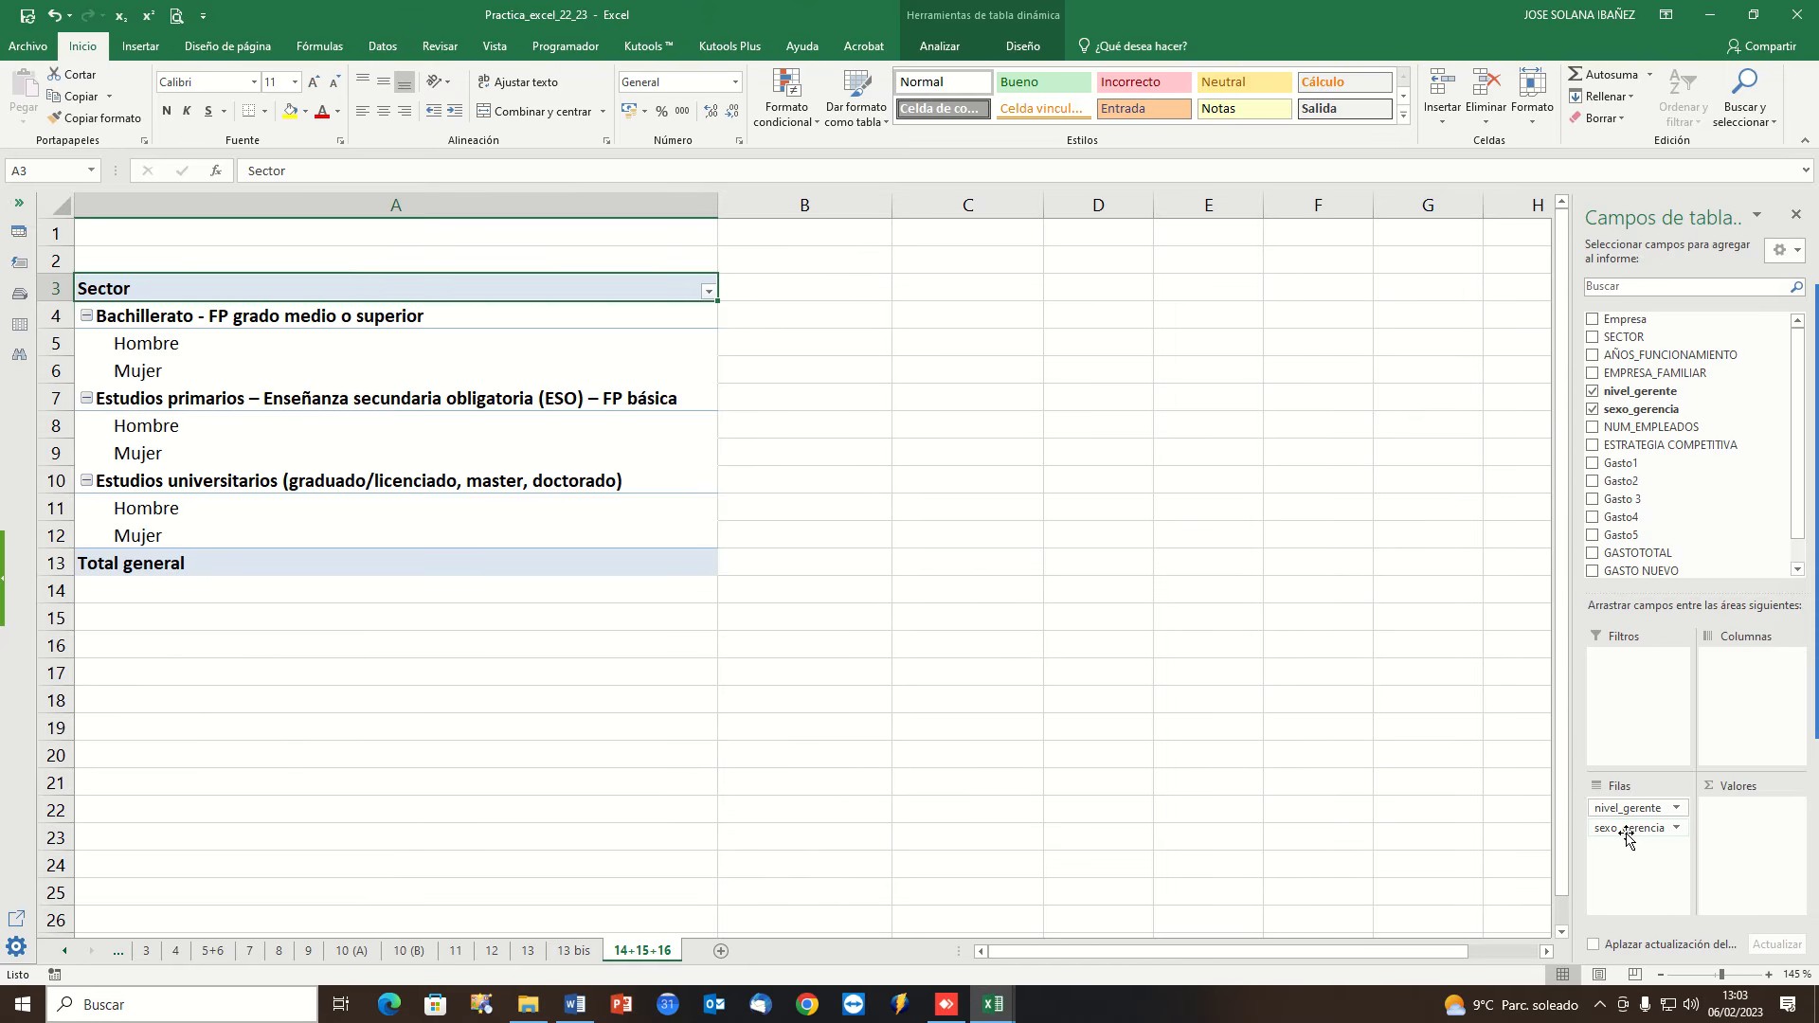
{"action": "left_click_drag", "start_coordinate": [1627, 834], "coordinate": [1746, 666]}
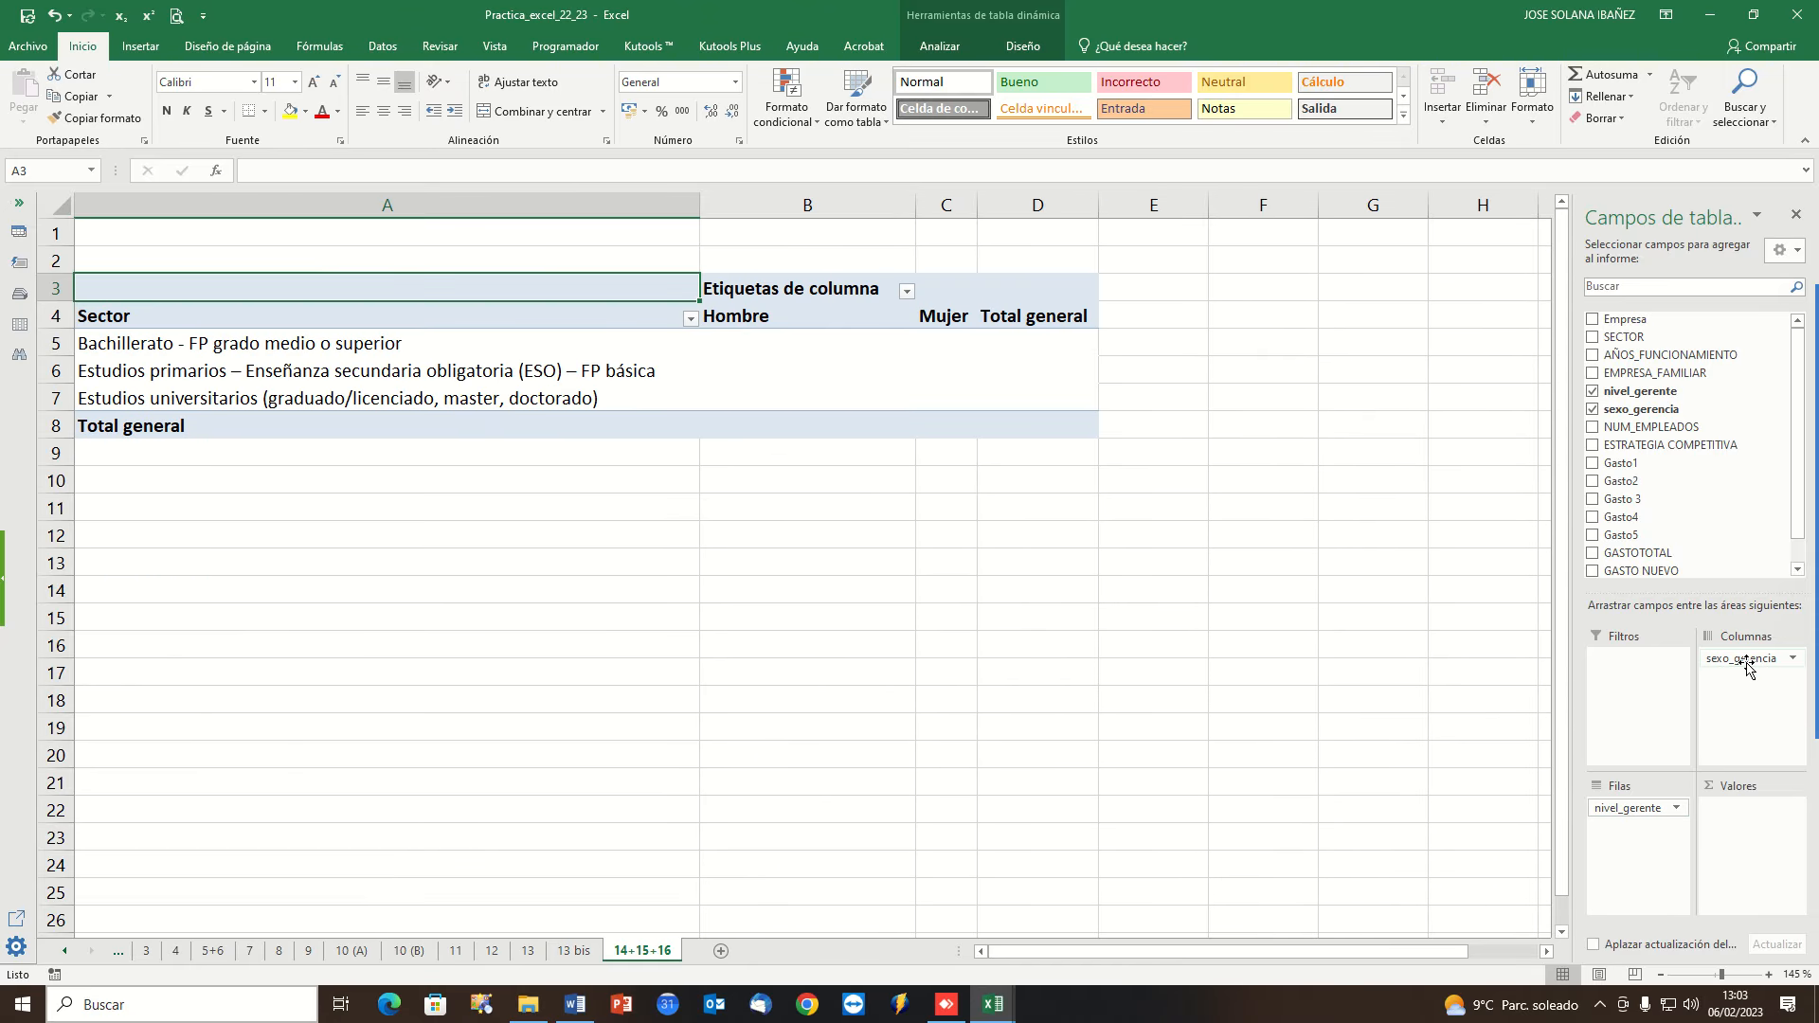
{"action": "left_click", "coordinate": [1591, 322]}
Center the contents of pivot table columns B to D horizontally.
{"action": "left_click", "coordinate": [911, 559]}
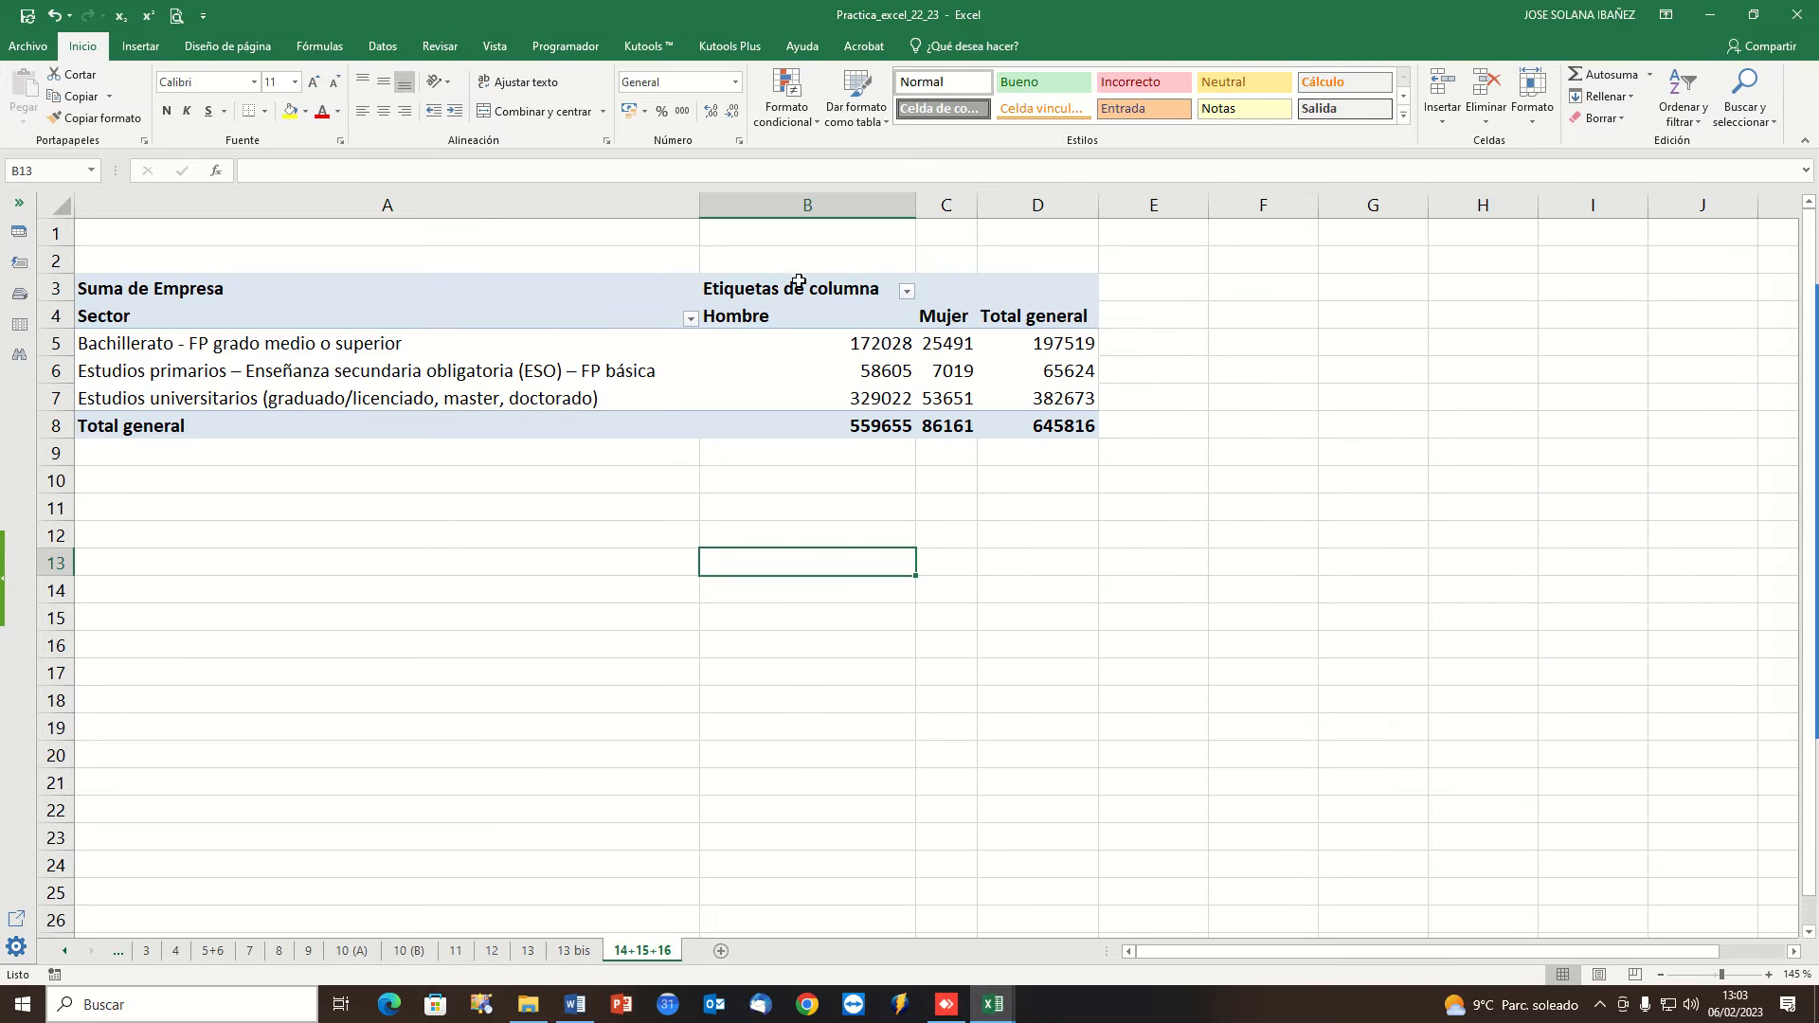
{"action": "left_click_drag", "start_coordinate": [812, 207], "coordinate": [1037, 207]}
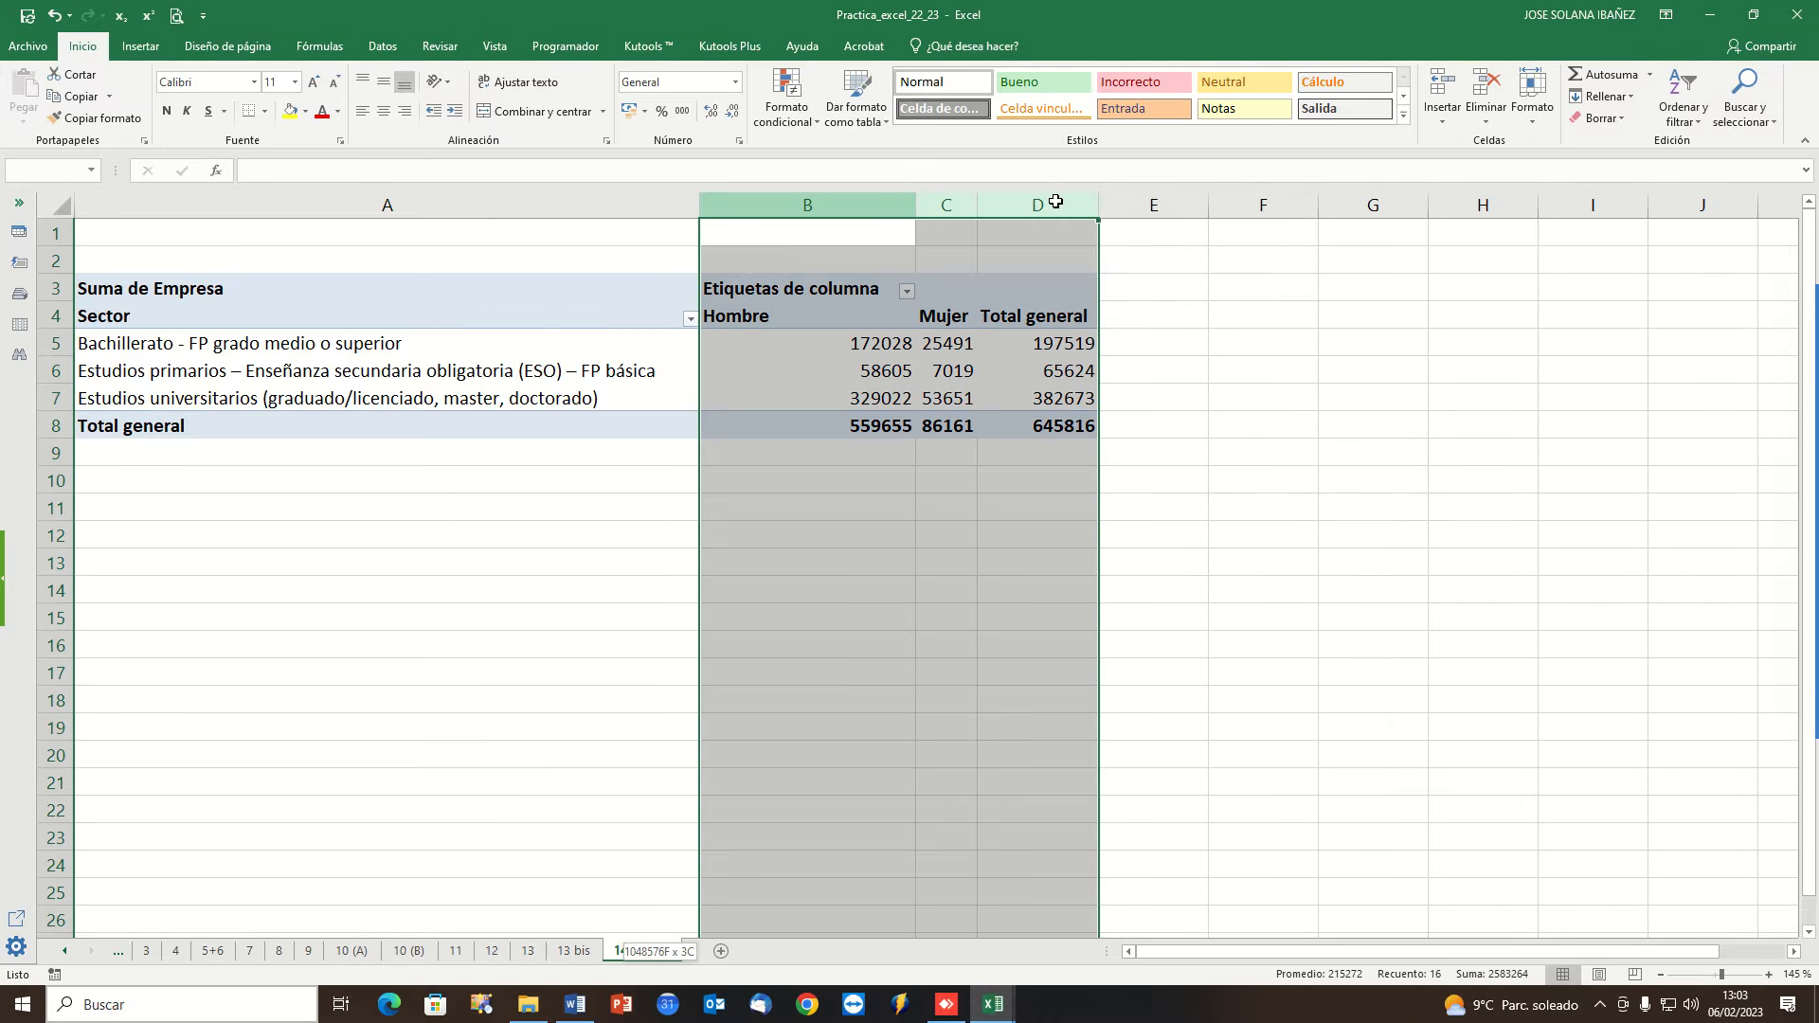
{"action": "left_click", "coordinate": [384, 111]}
Rename the pivot table's row header in A4 as Nivel de Estudios del Gerente.
{"action": "left_click", "coordinate": [272, 344]}
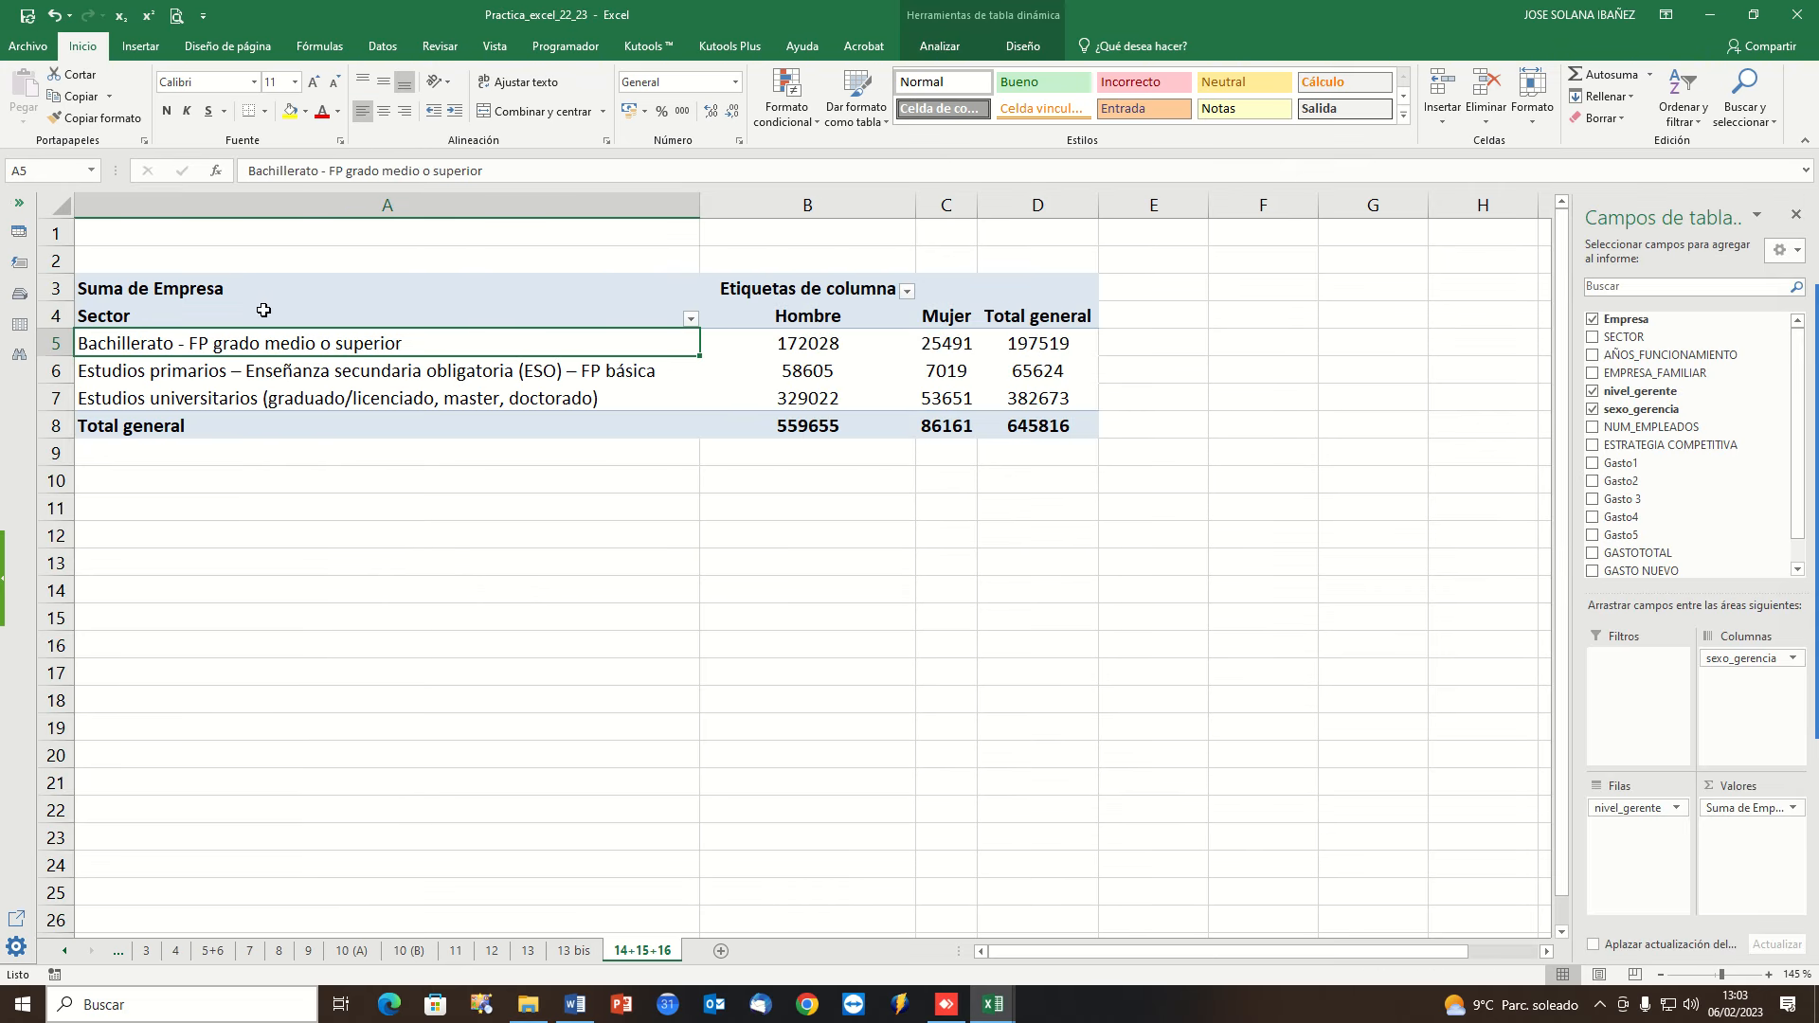
{"action": "left_click", "coordinate": [263, 310]}
{"action": "double_click", "coordinate": [168, 322]}
{"action": "left_click_drag", "start_coordinate": [168, 322], "coordinate": [3, 320]}
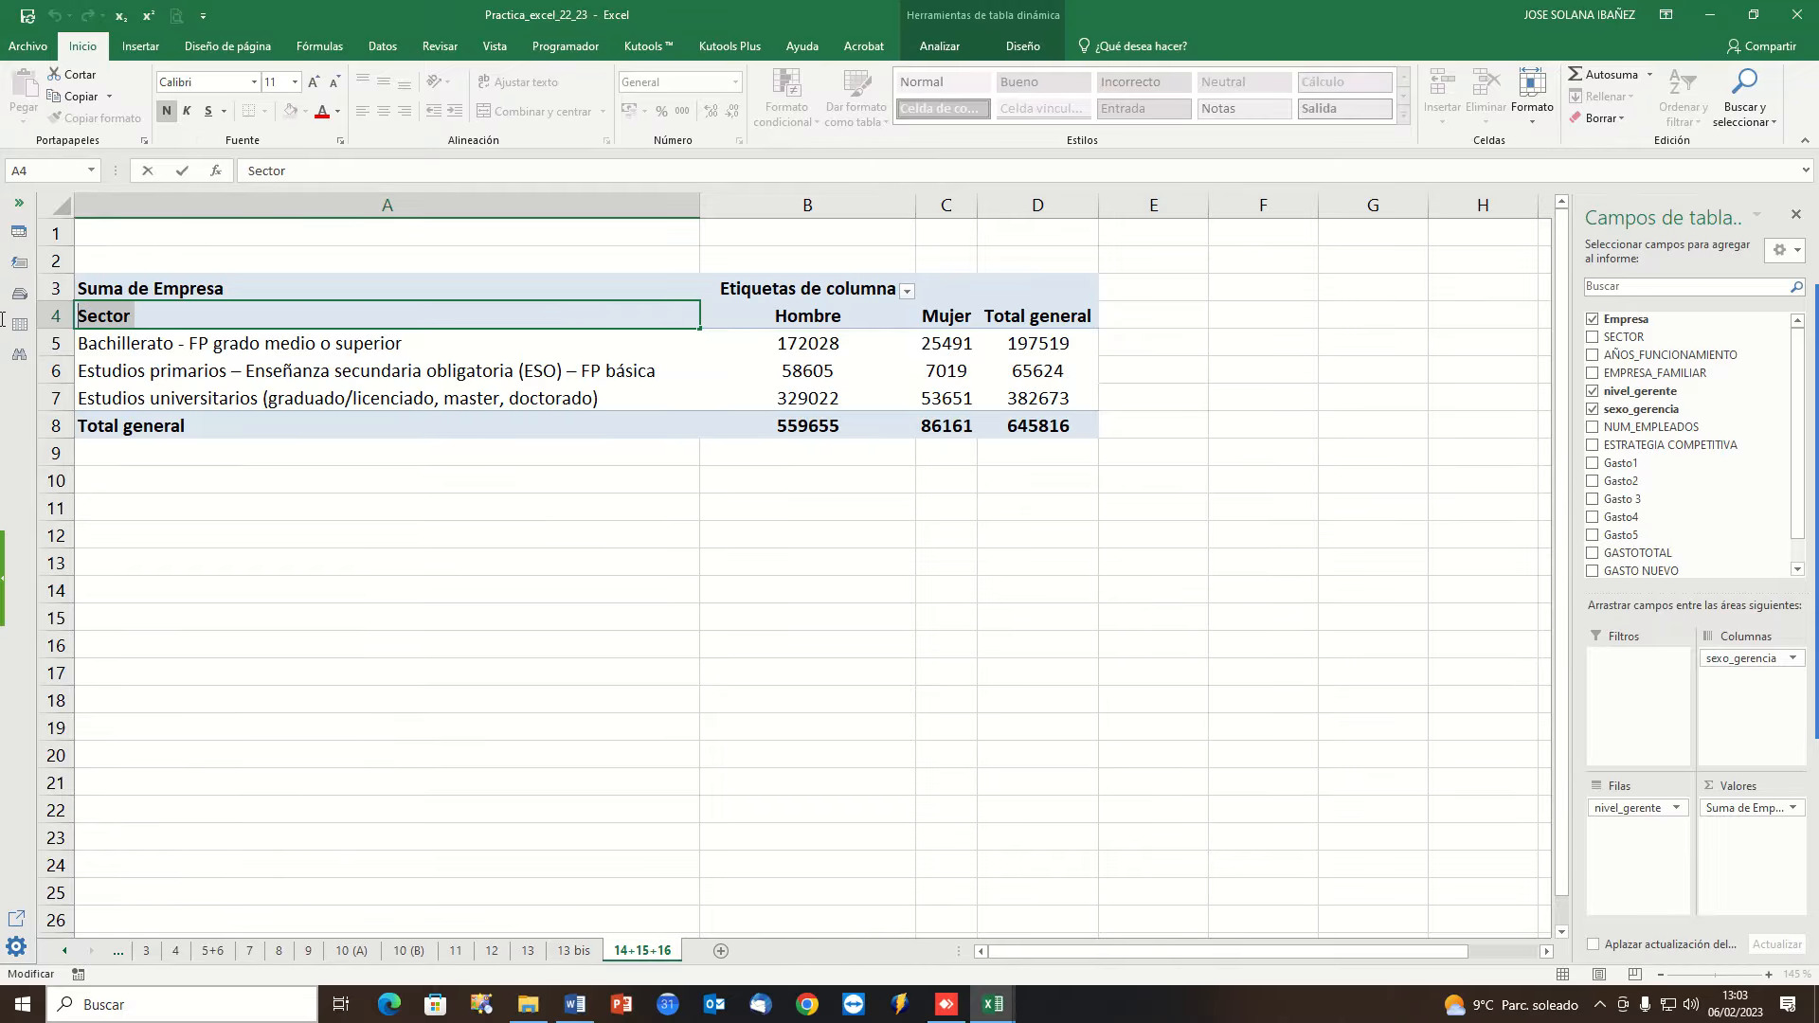
{"action": "type", "text": "Niv"}
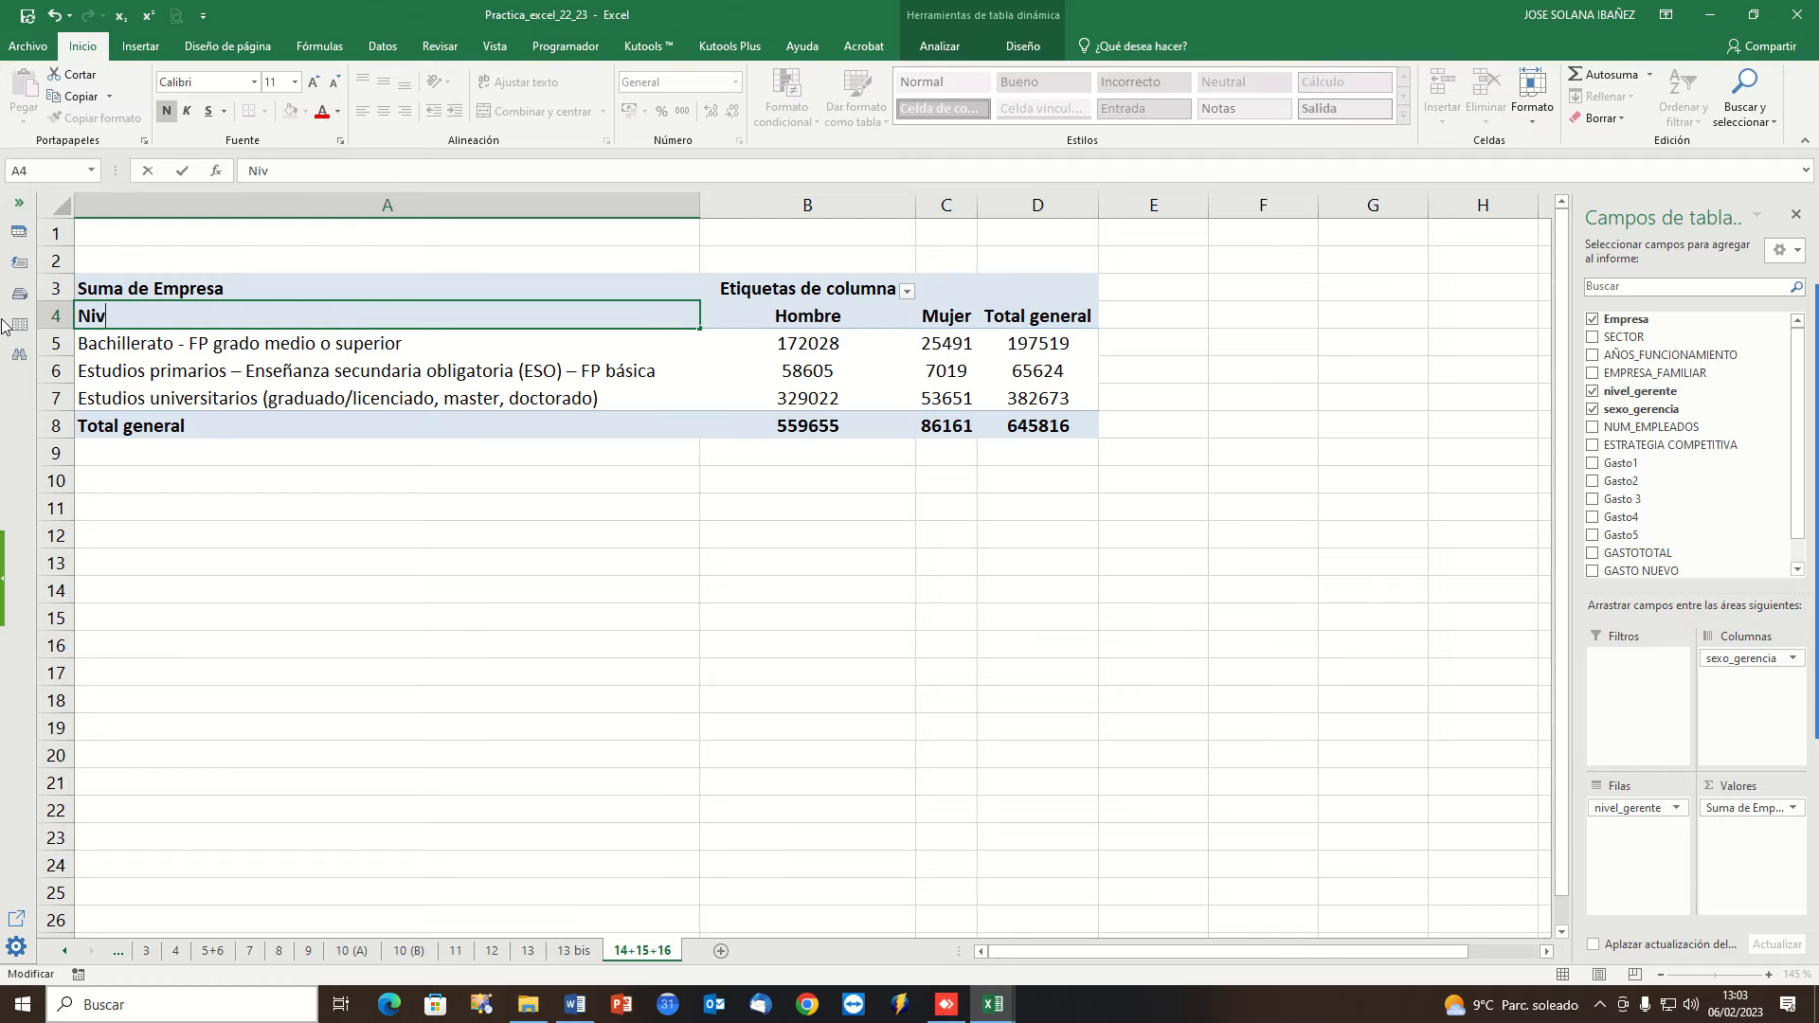
{"action": "type", "text": "el de EStudios "}
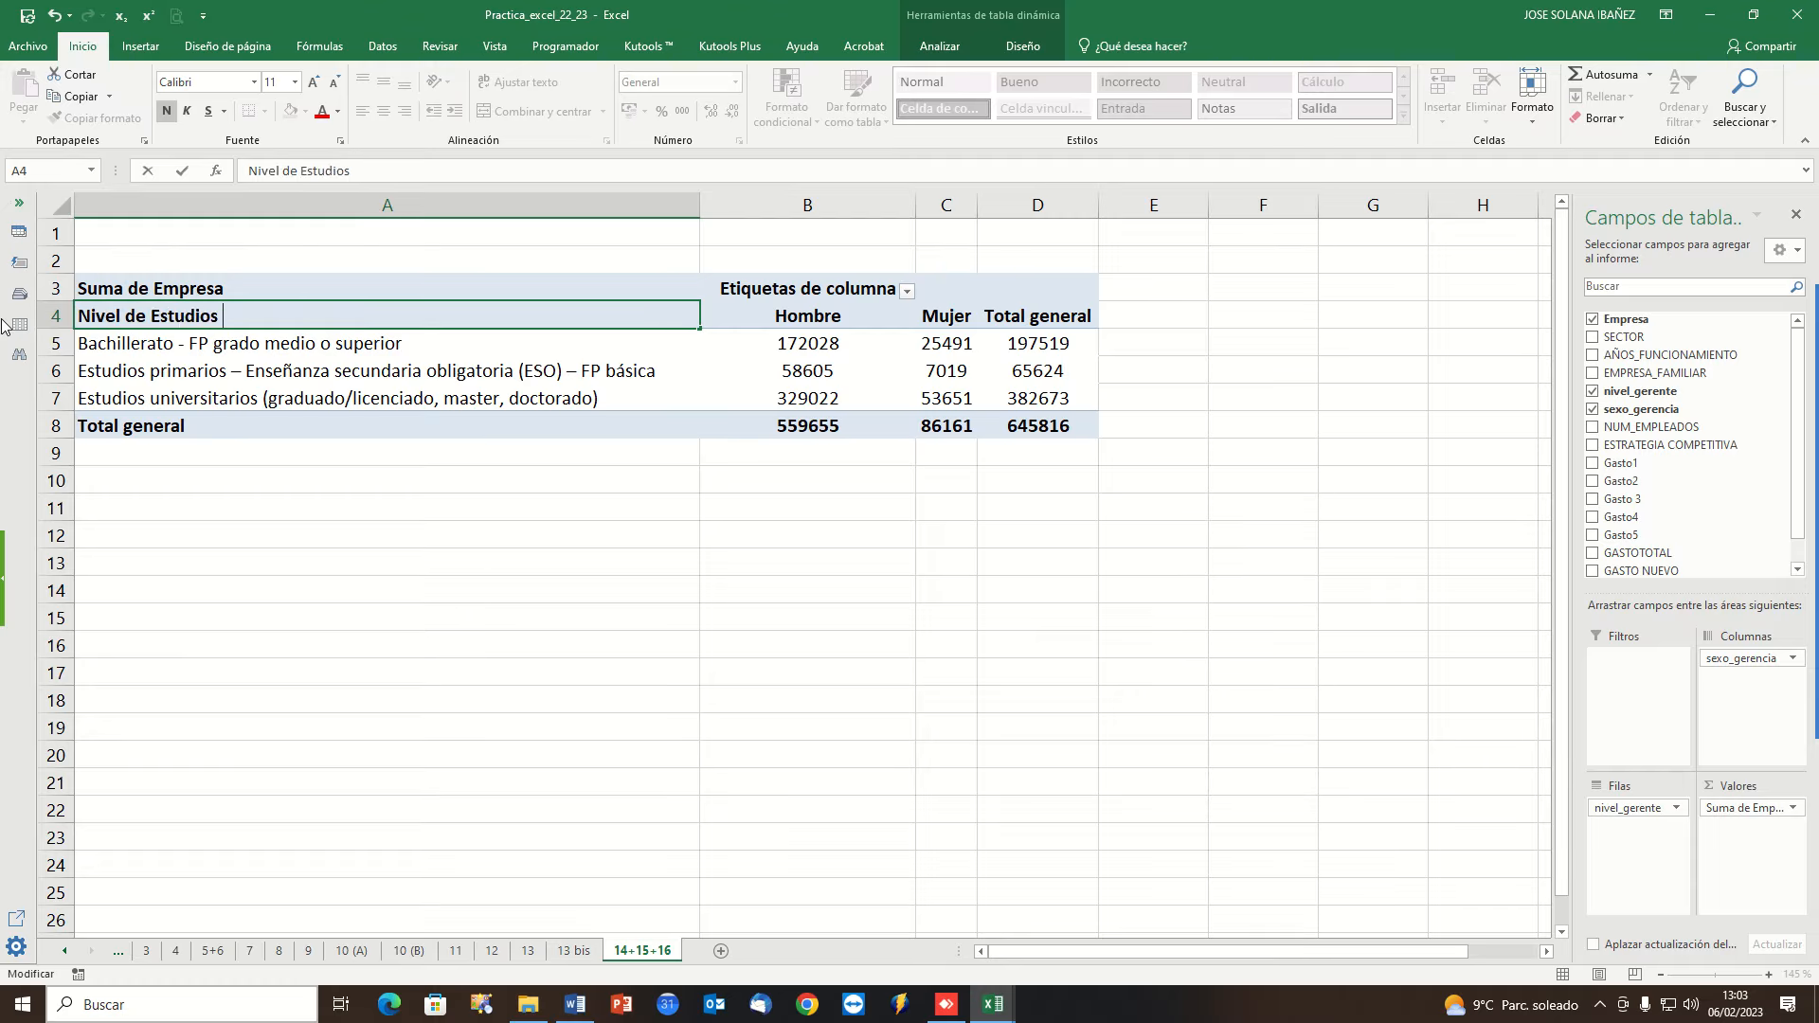
{"action": "type", "text": "del Gerente"}
{"action": "key", "text": "Return"}
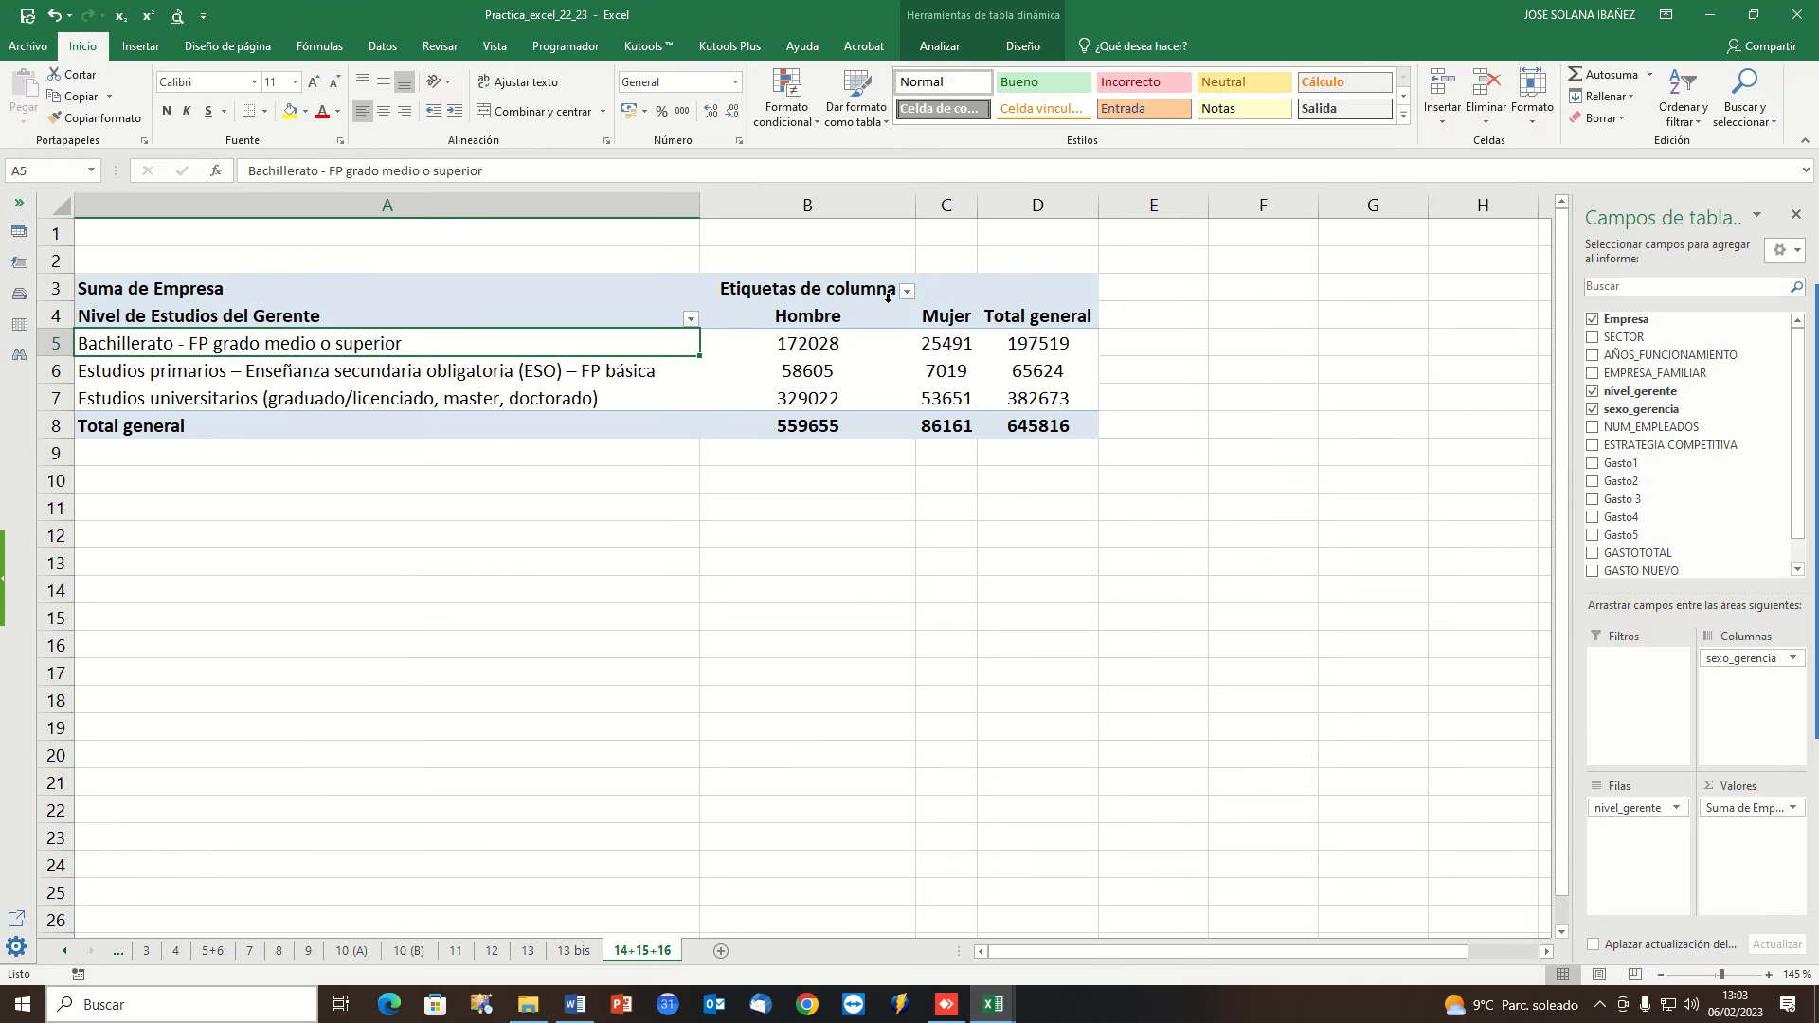
Rename the pivot table's column header in B3 as Género del Gerente.
{"action": "double_click", "coordinate": [817, 288]}
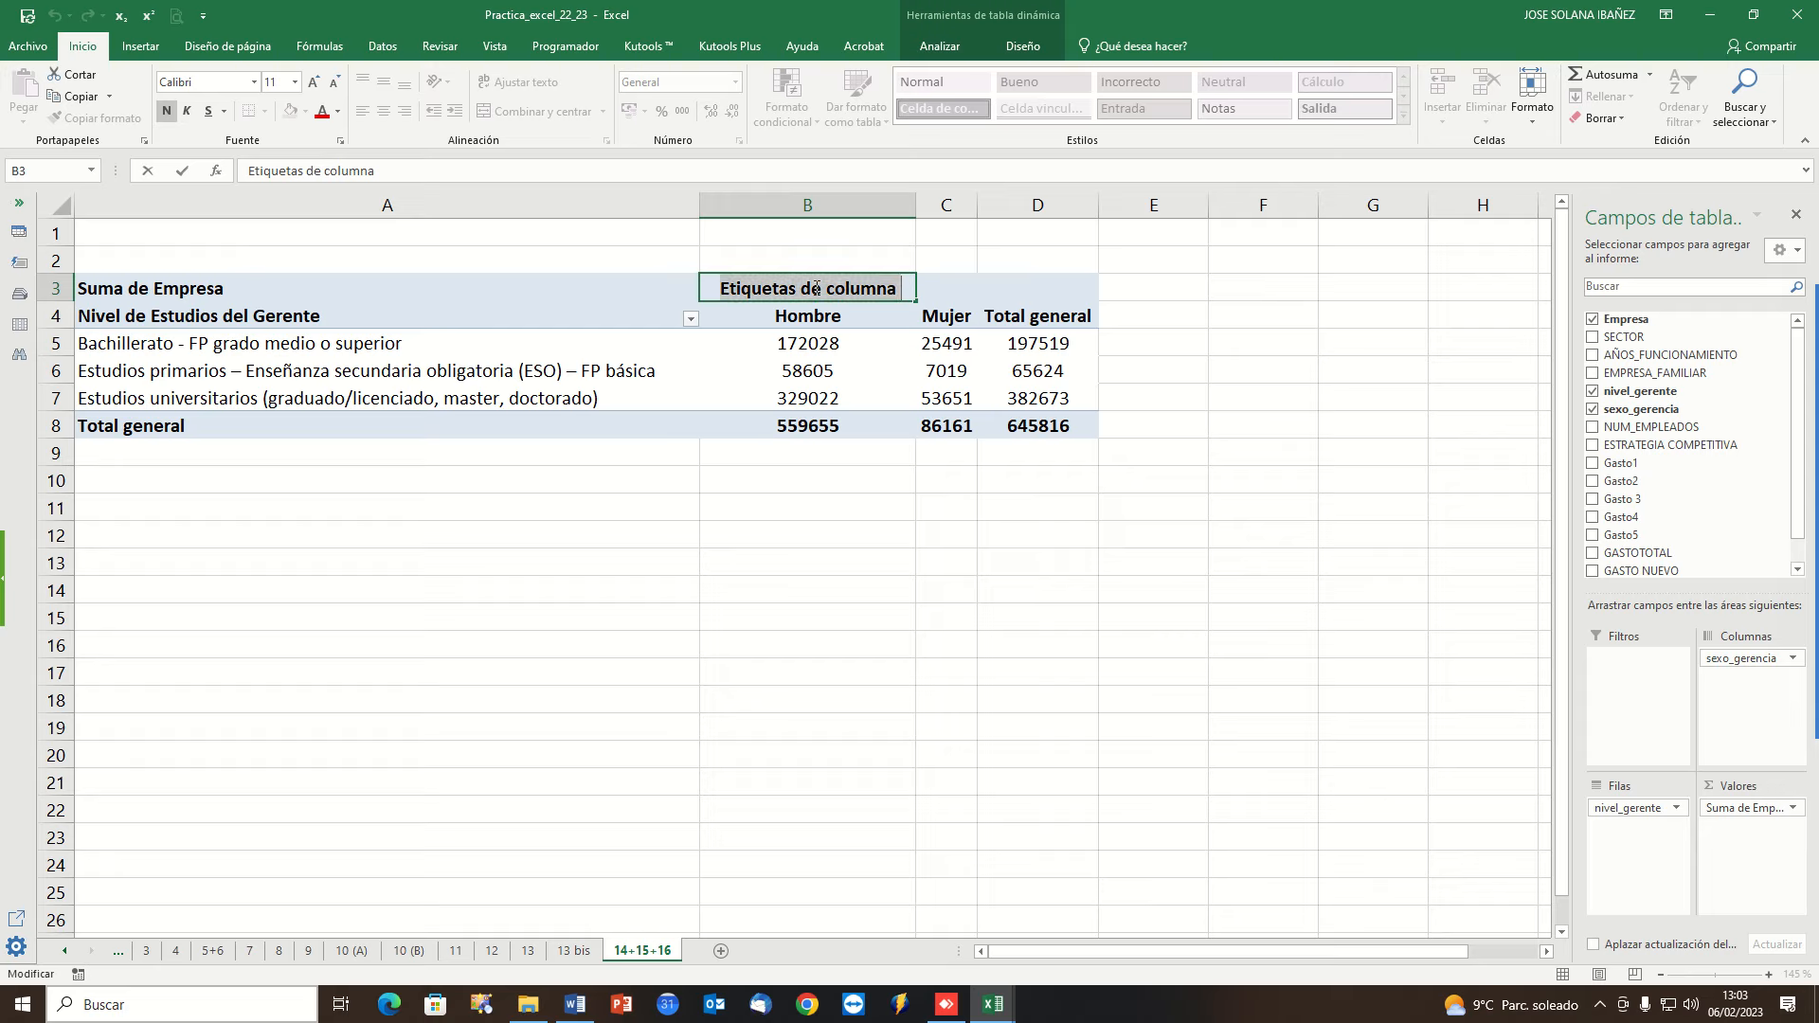
{"action": "key", "text": "BackSpace"}
{"action": "type", "text": "G"}
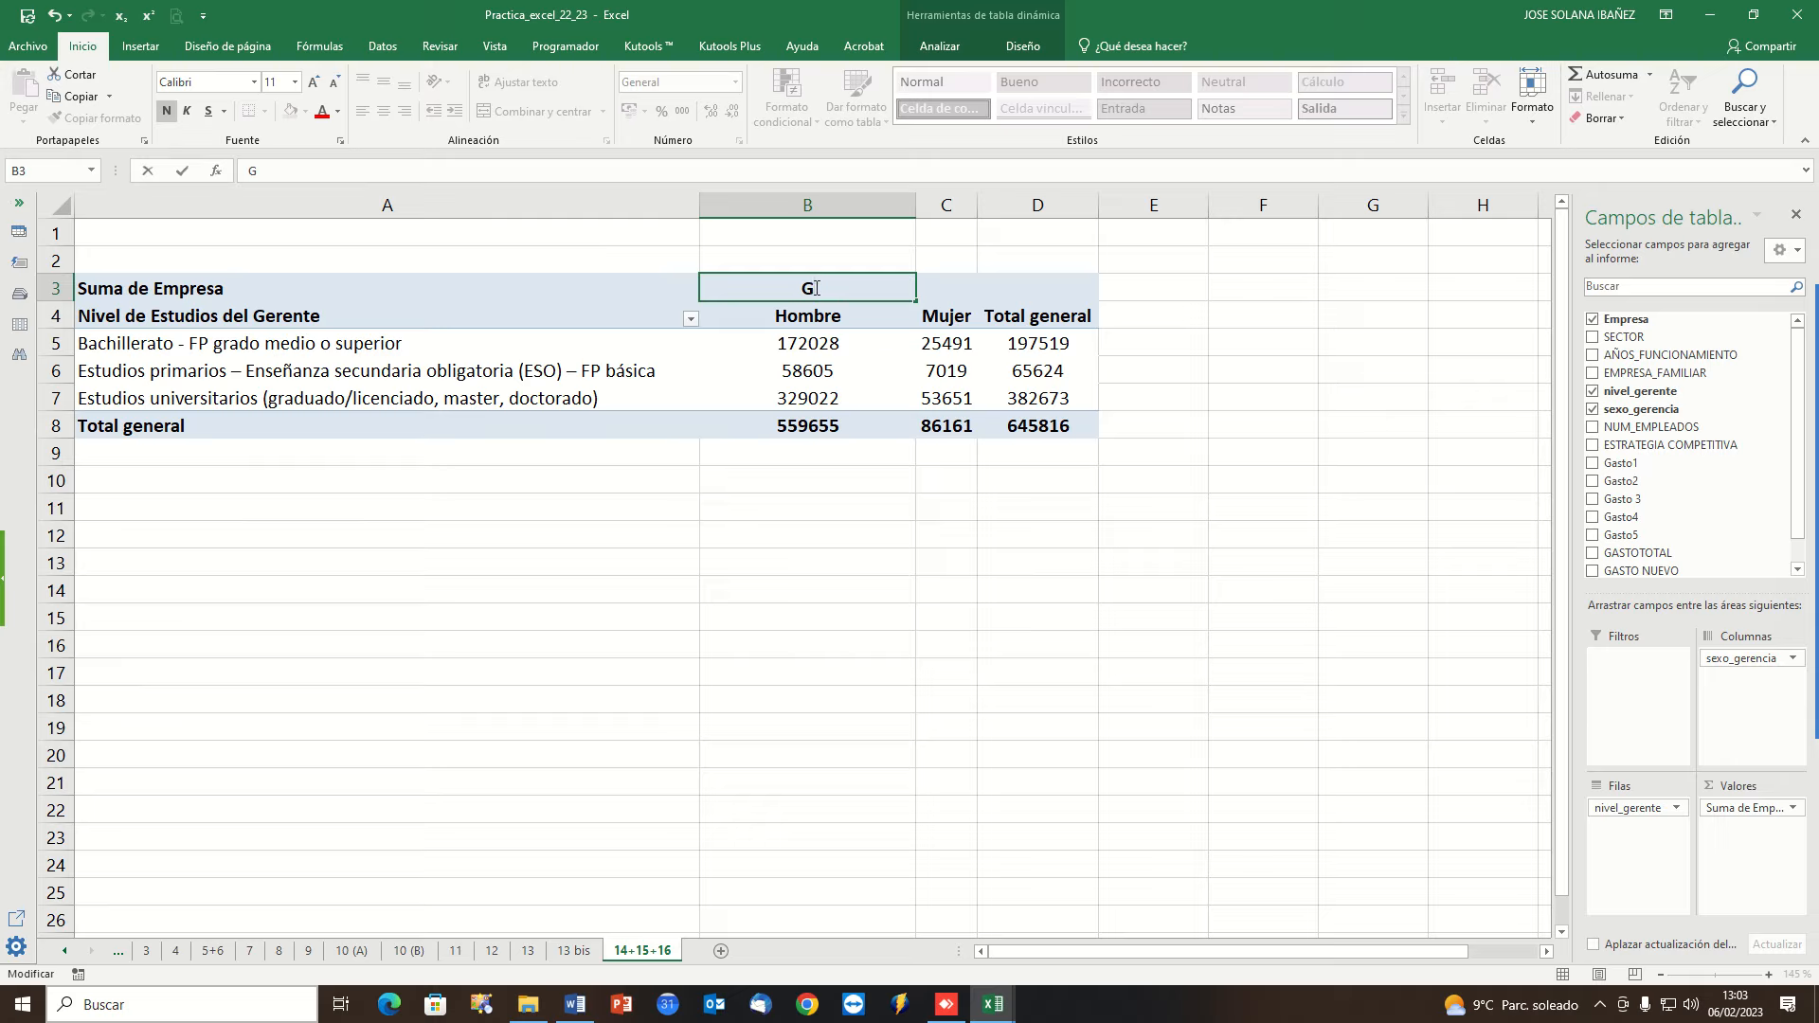
{"action": "type", "text": "énero del Gerente"}
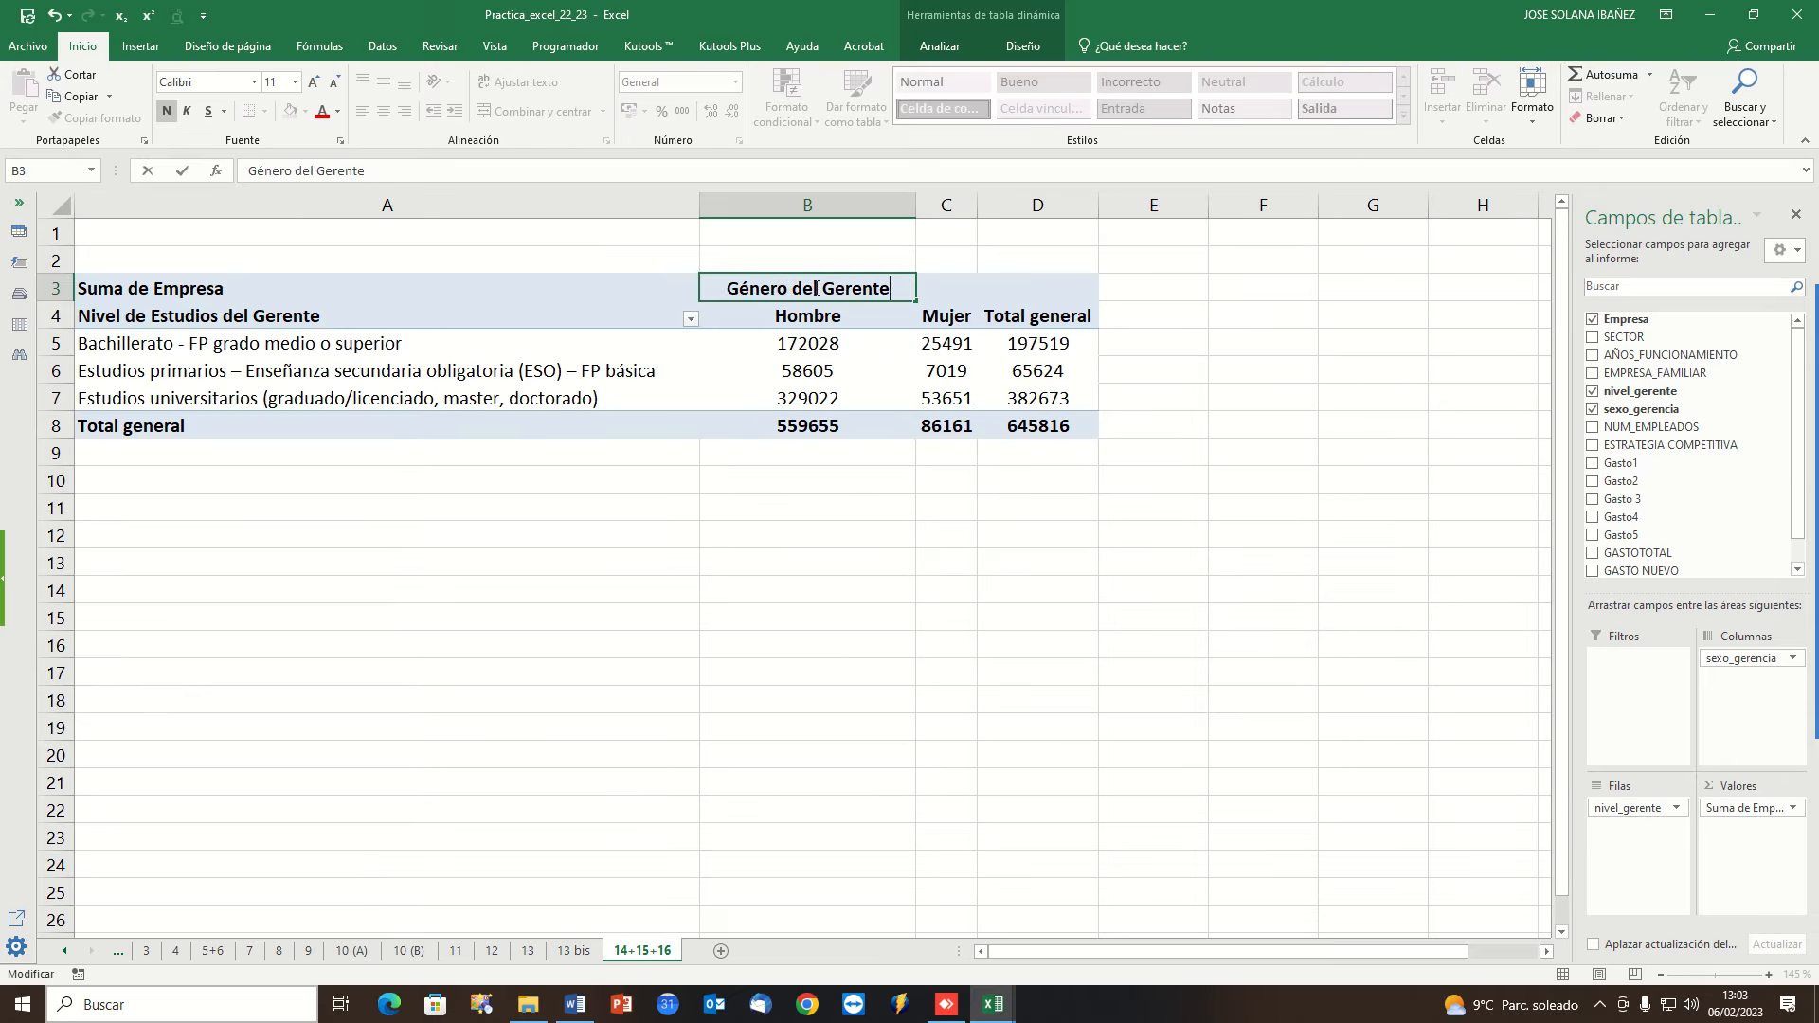
{"action": "key", "text": "Return"}
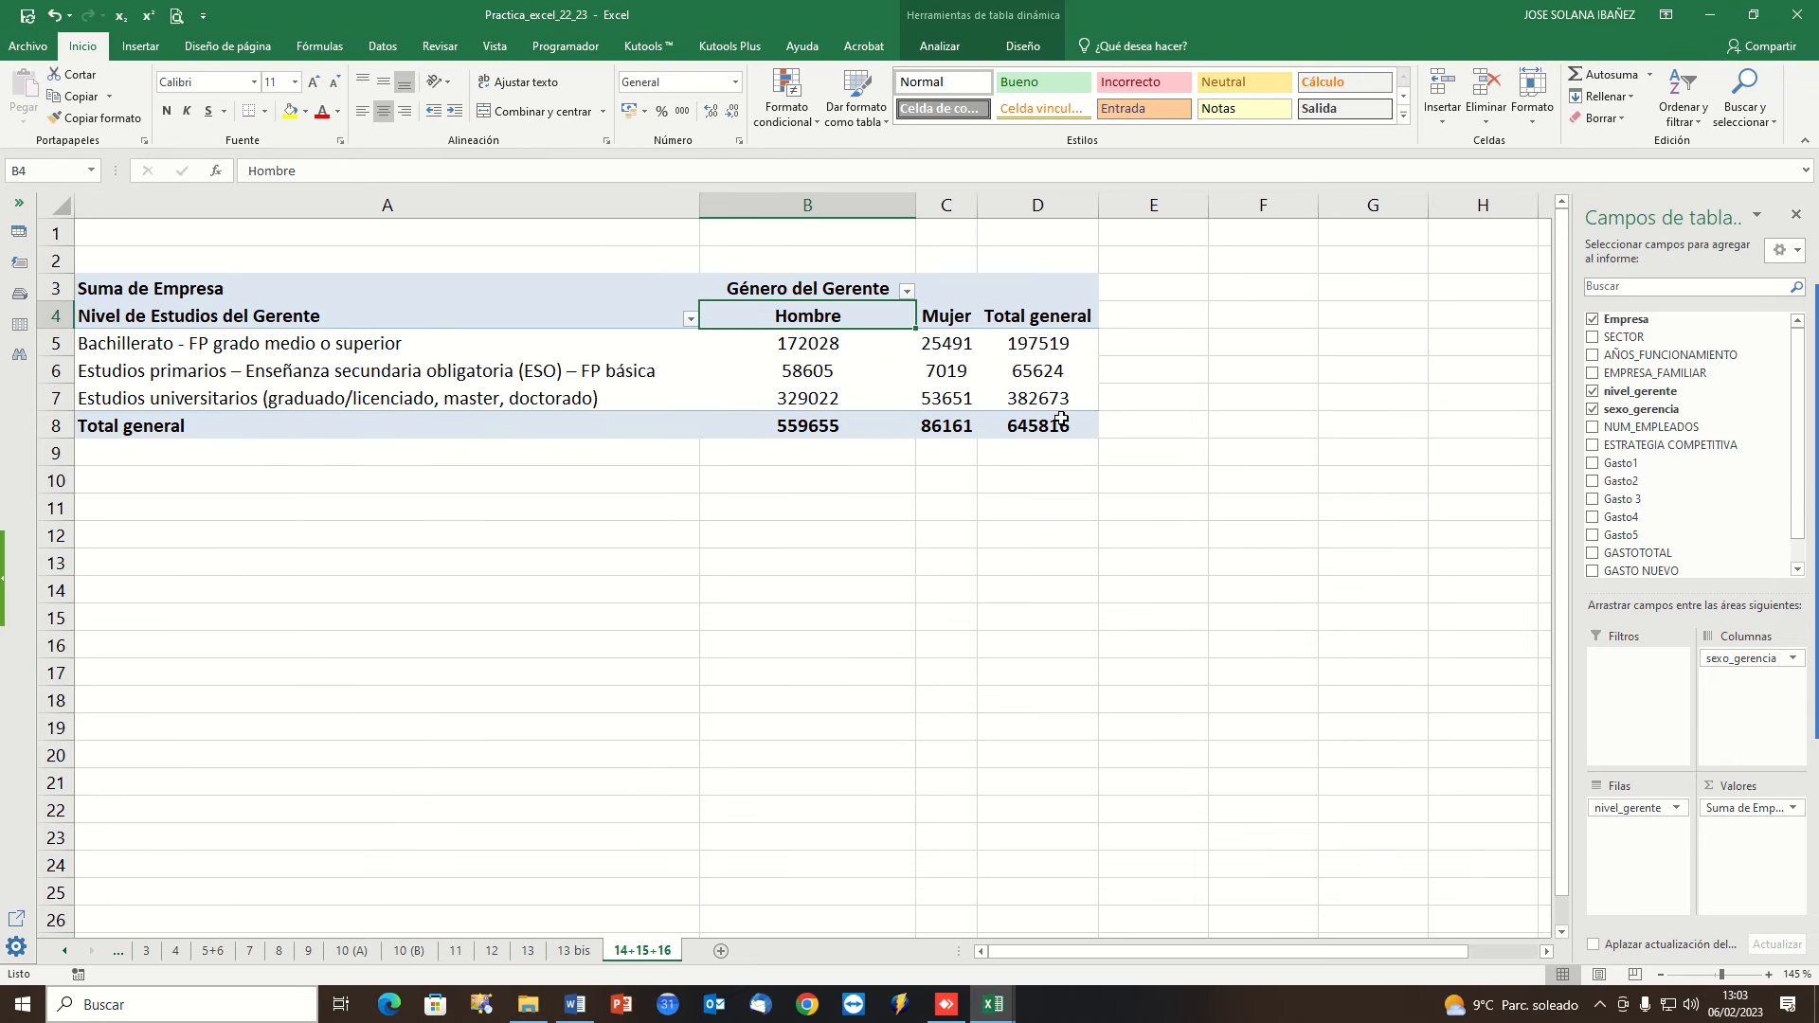
Set the Empresa value field to be summarized by Recuento.
{"action": "left_click", "coordinate": [1743, 807]}
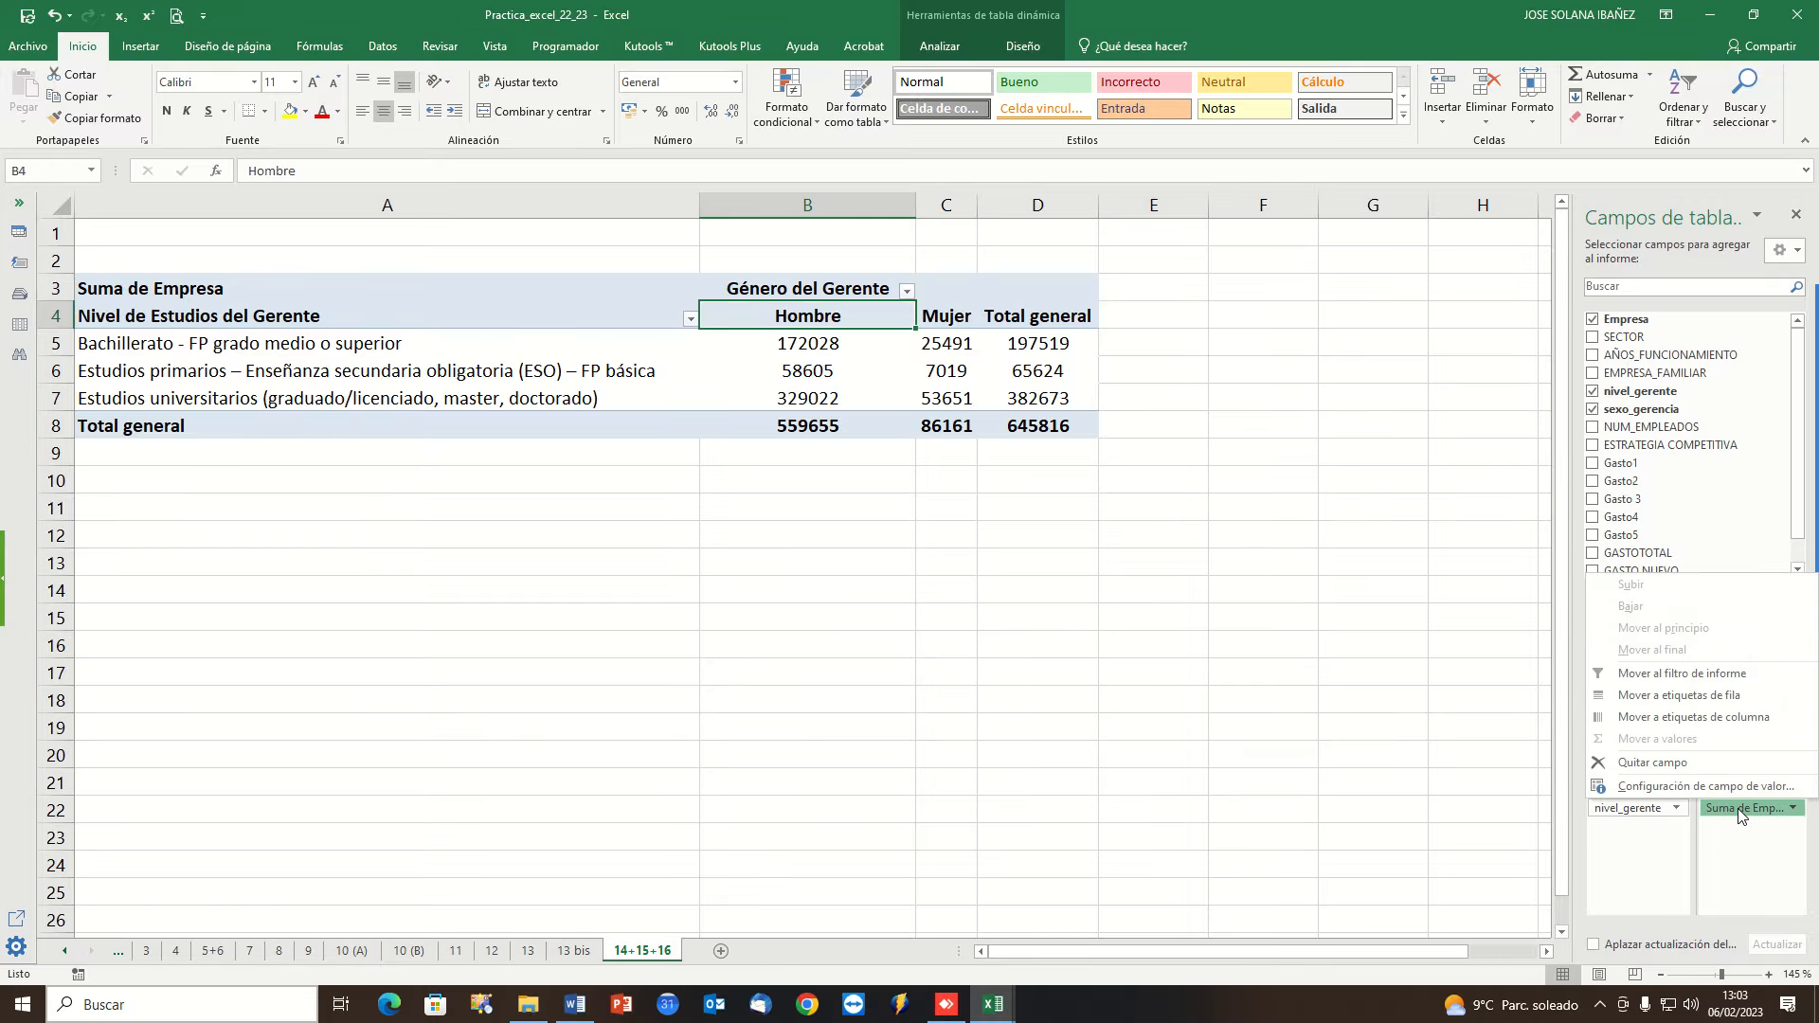
{"action": "left_click", "coordinate": [1637, 779]}
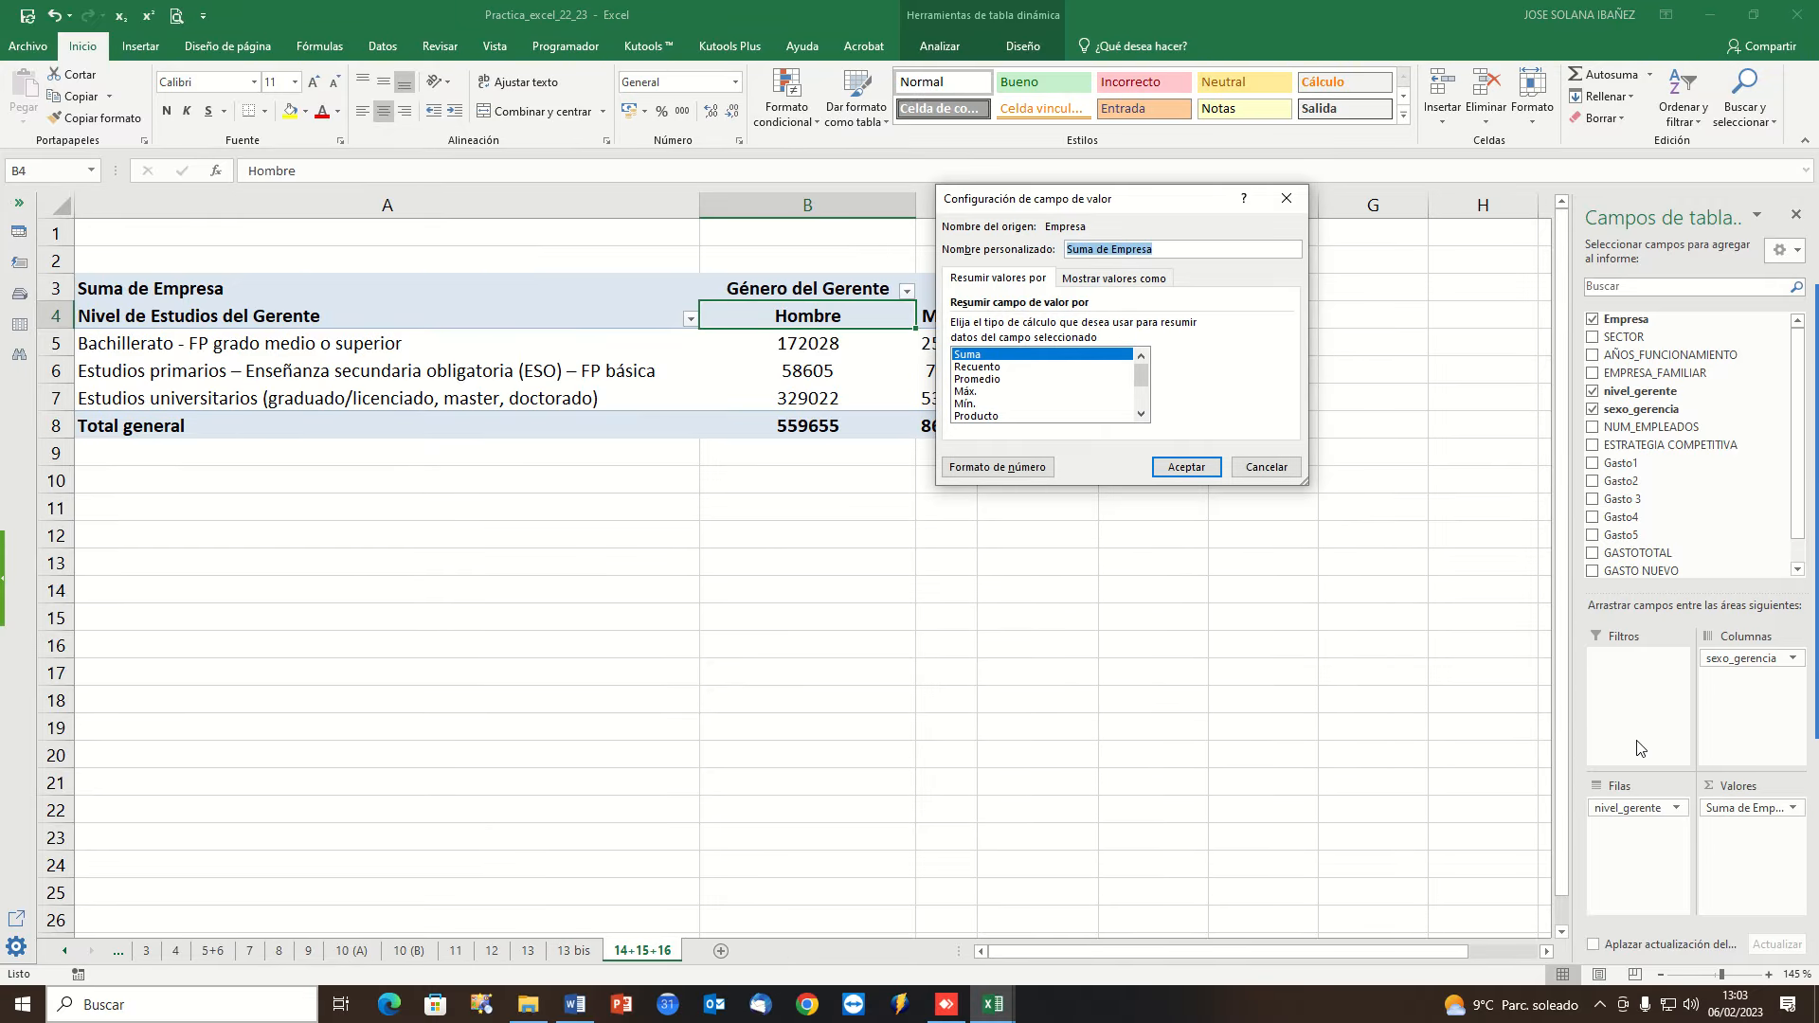
{"action": "left_click", "coordinate": [976, 367]}
{"action": "left_click", "coordinate": [1165, 467]}
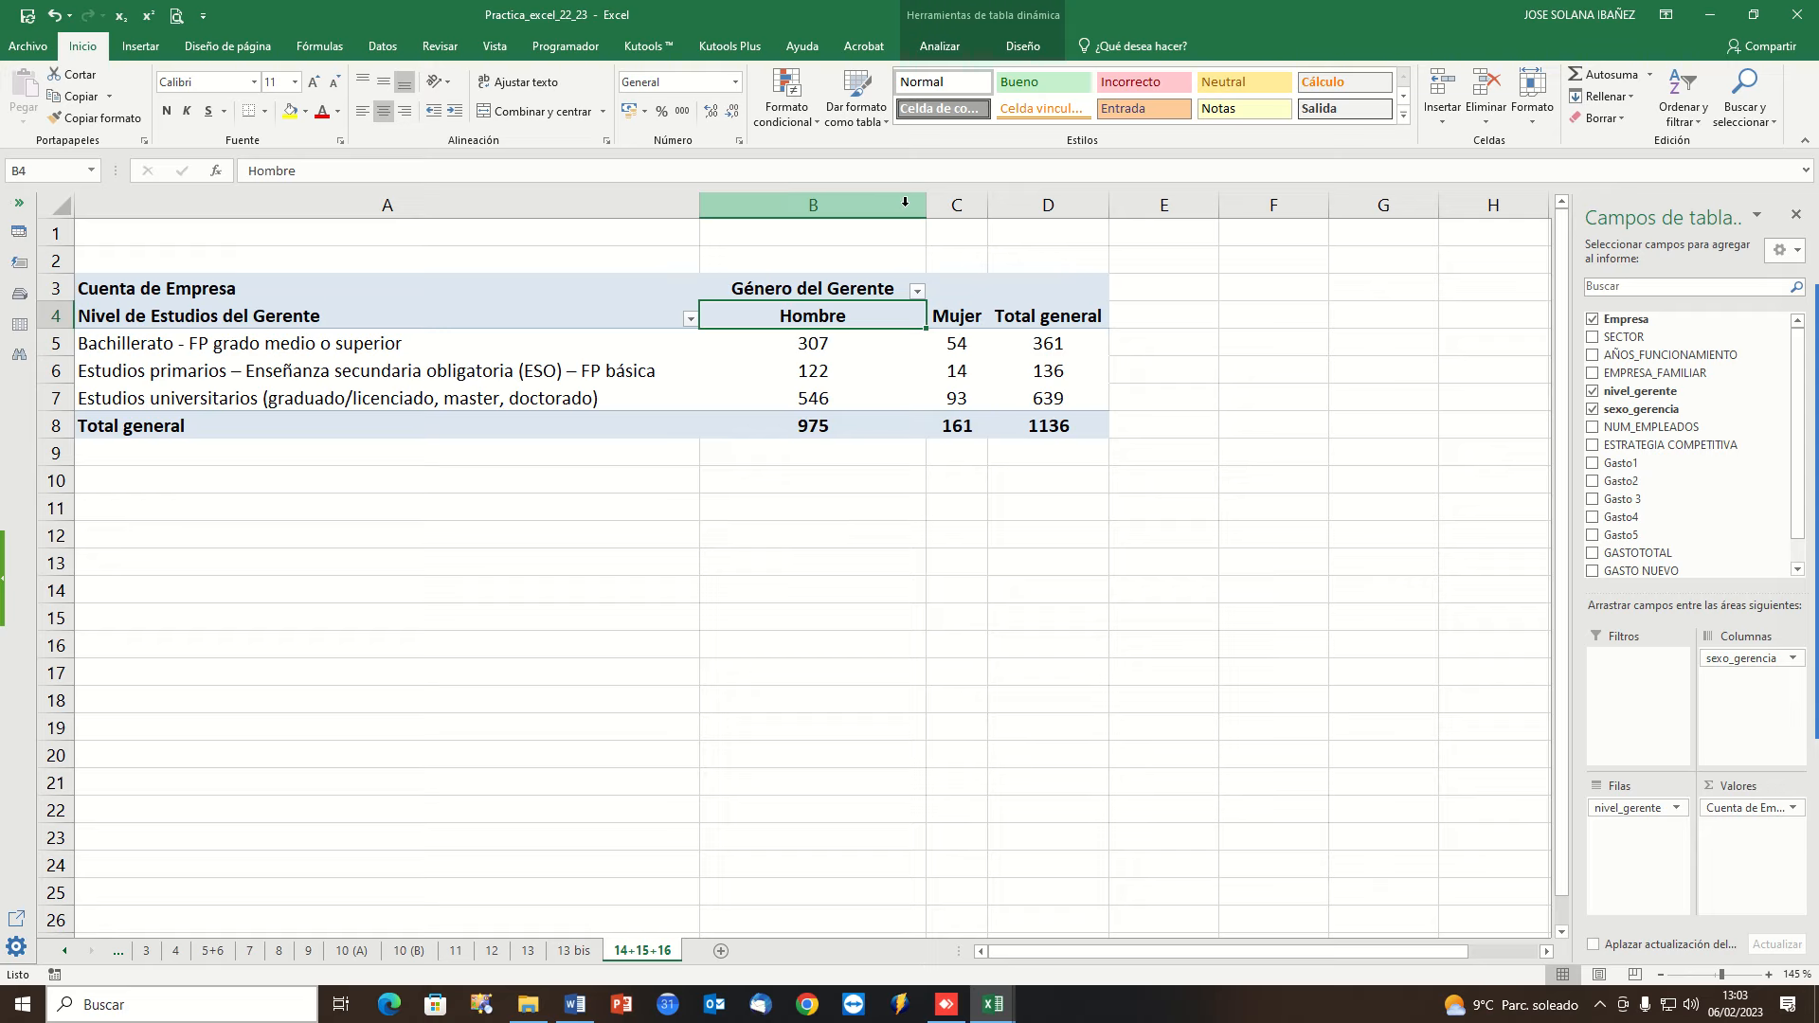
Give columns B to D an equal, wider width and align their contents to the vertical middle.
{"action": "left_click_drag", "start_coordinate": [895, 205], "coordinate": [1122, 196]}
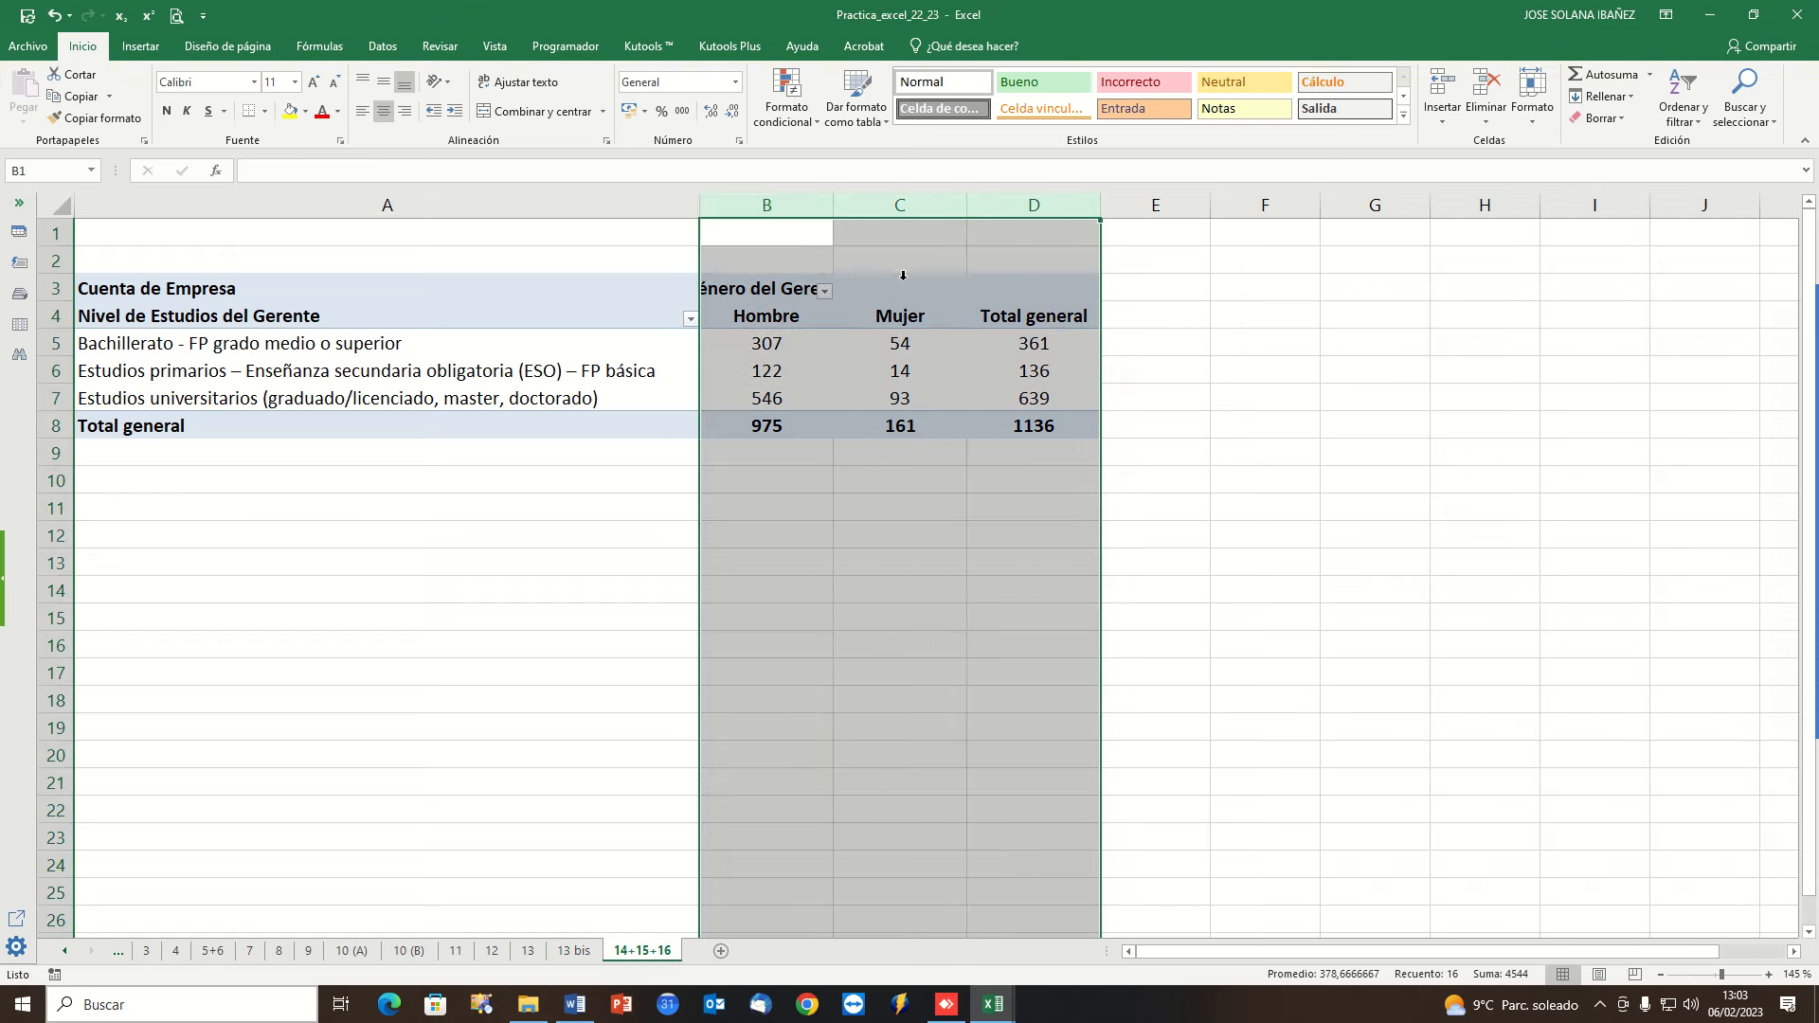
{"action": "left_click_drag", "start_coordinate": [836, 205], "coordinate": [858, 204]}
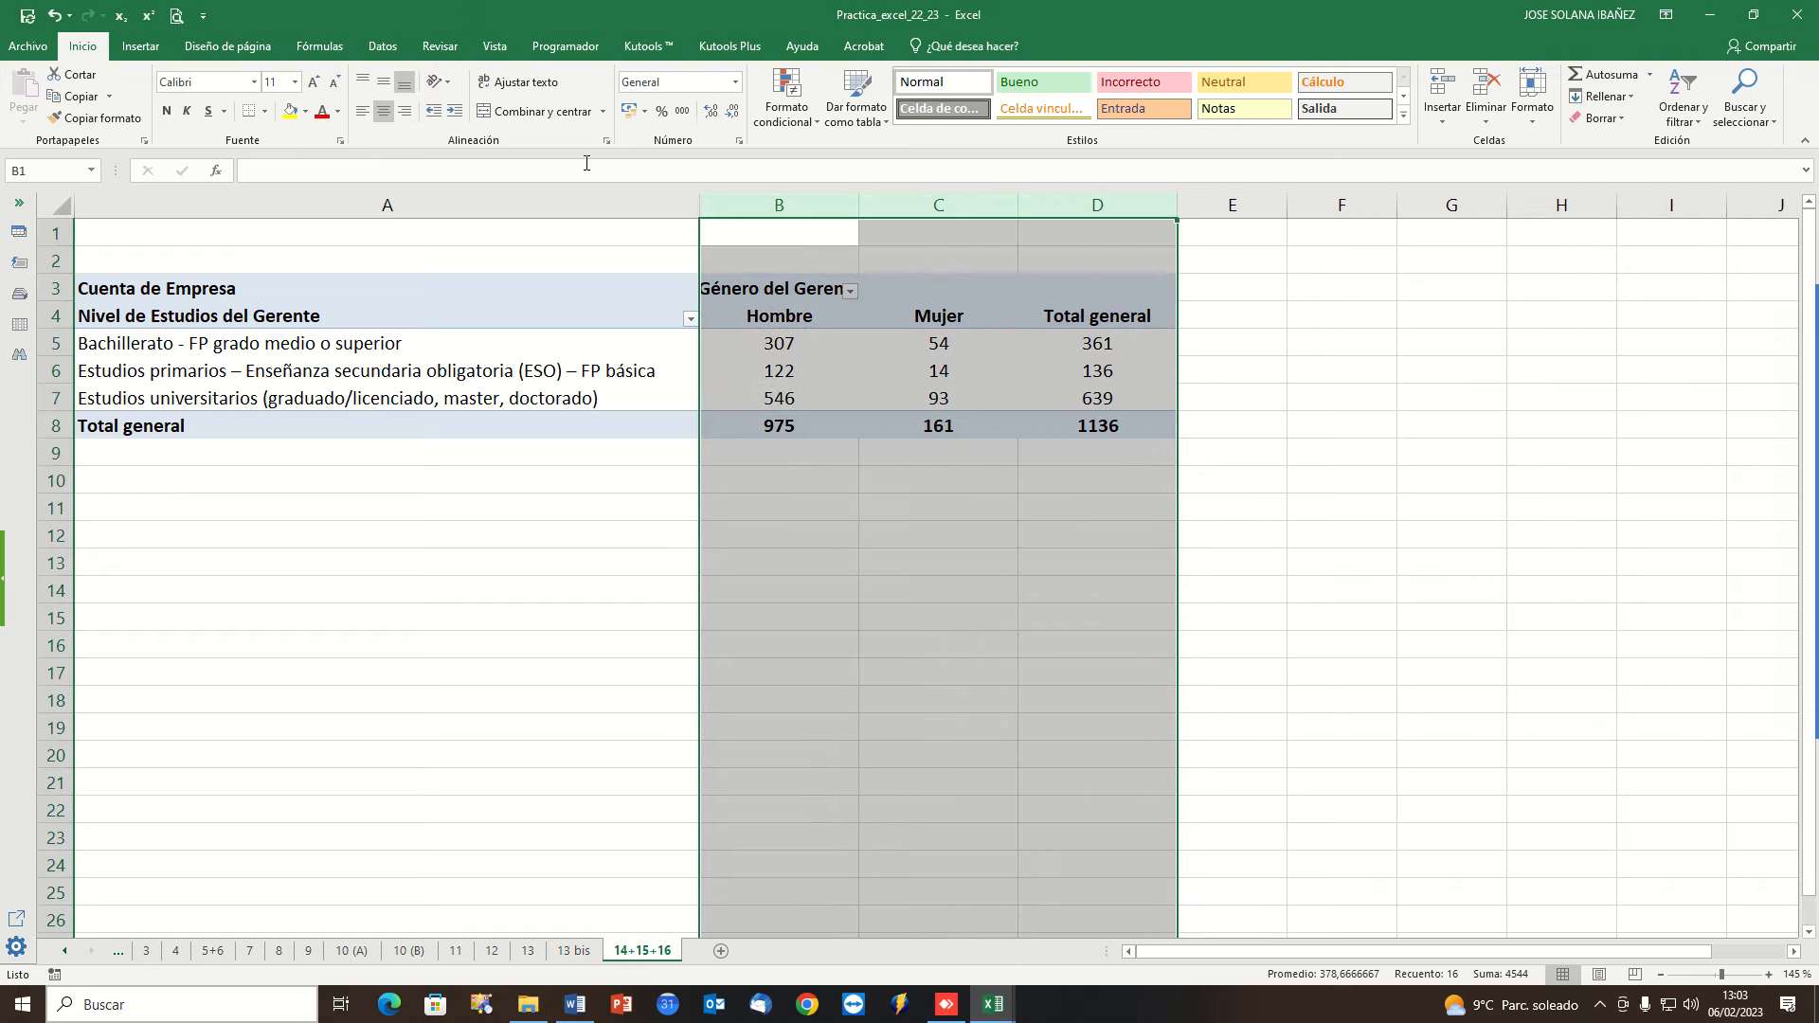
{"action": "left_click", "coordinate": [384, 82]}
{"action": "left_click", "coordinate": [871, 387]}
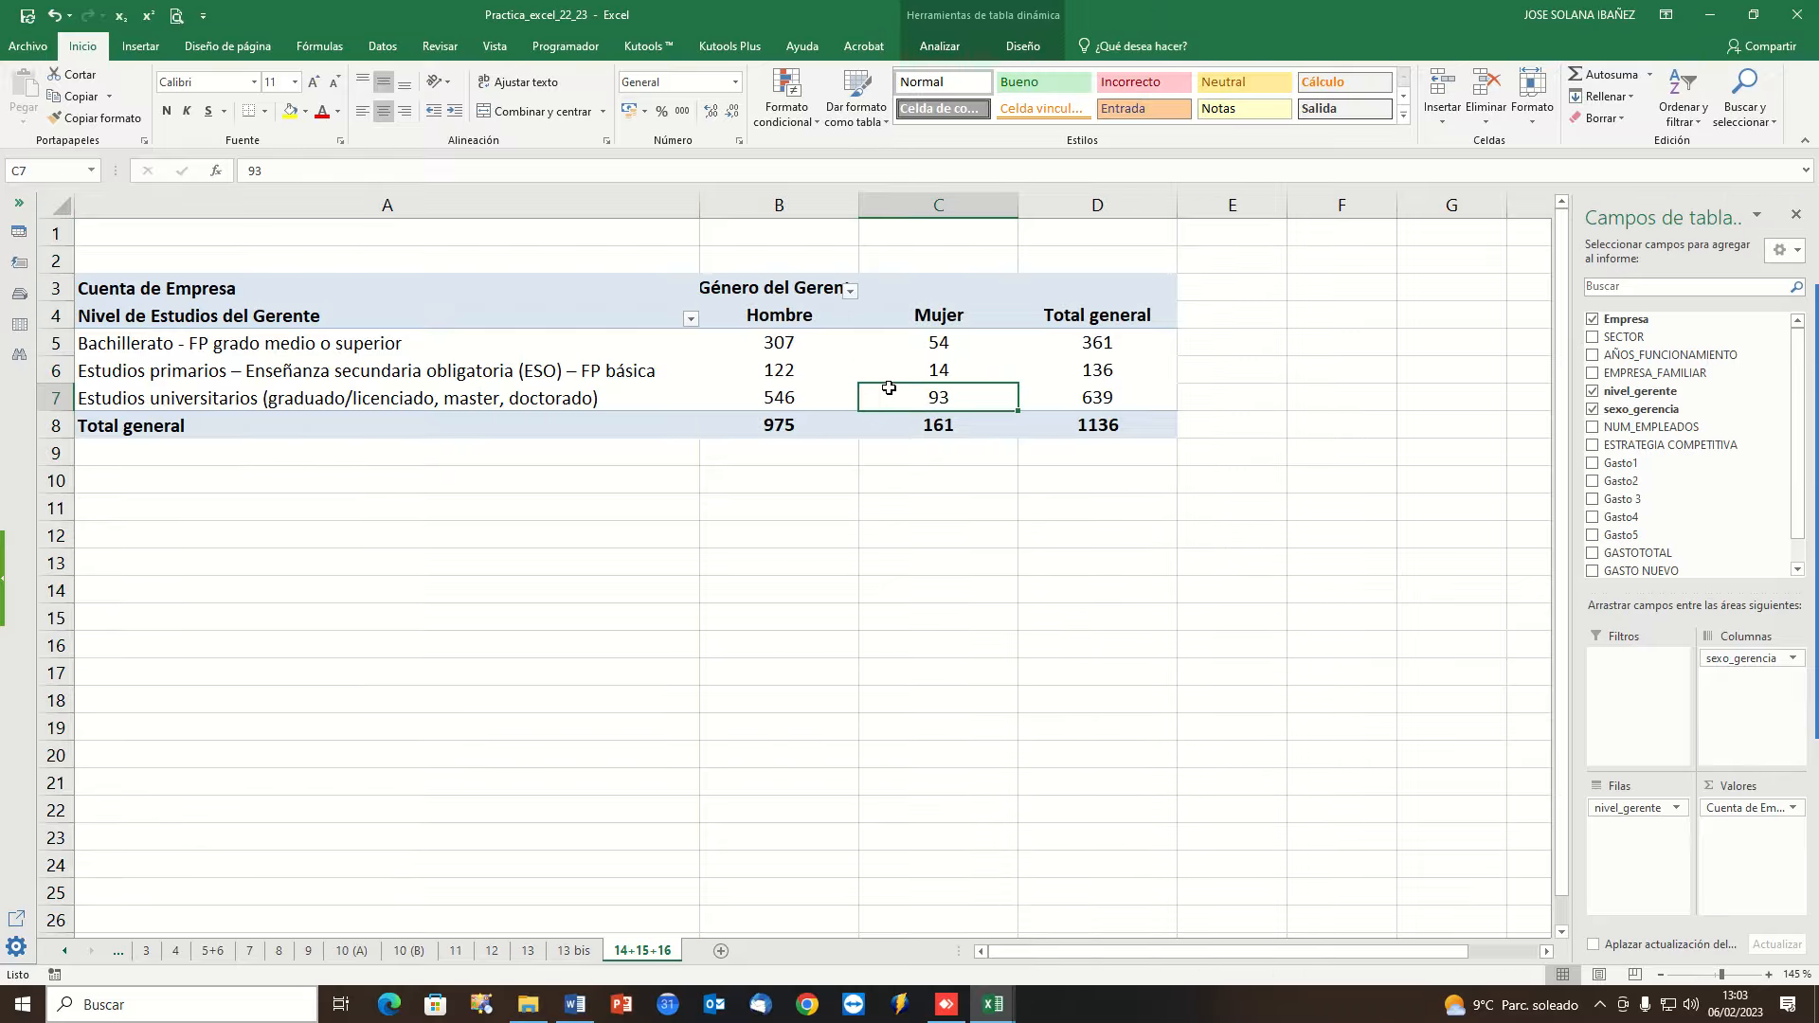
{"action": "left_click", "coordinate": [1157, 347]}
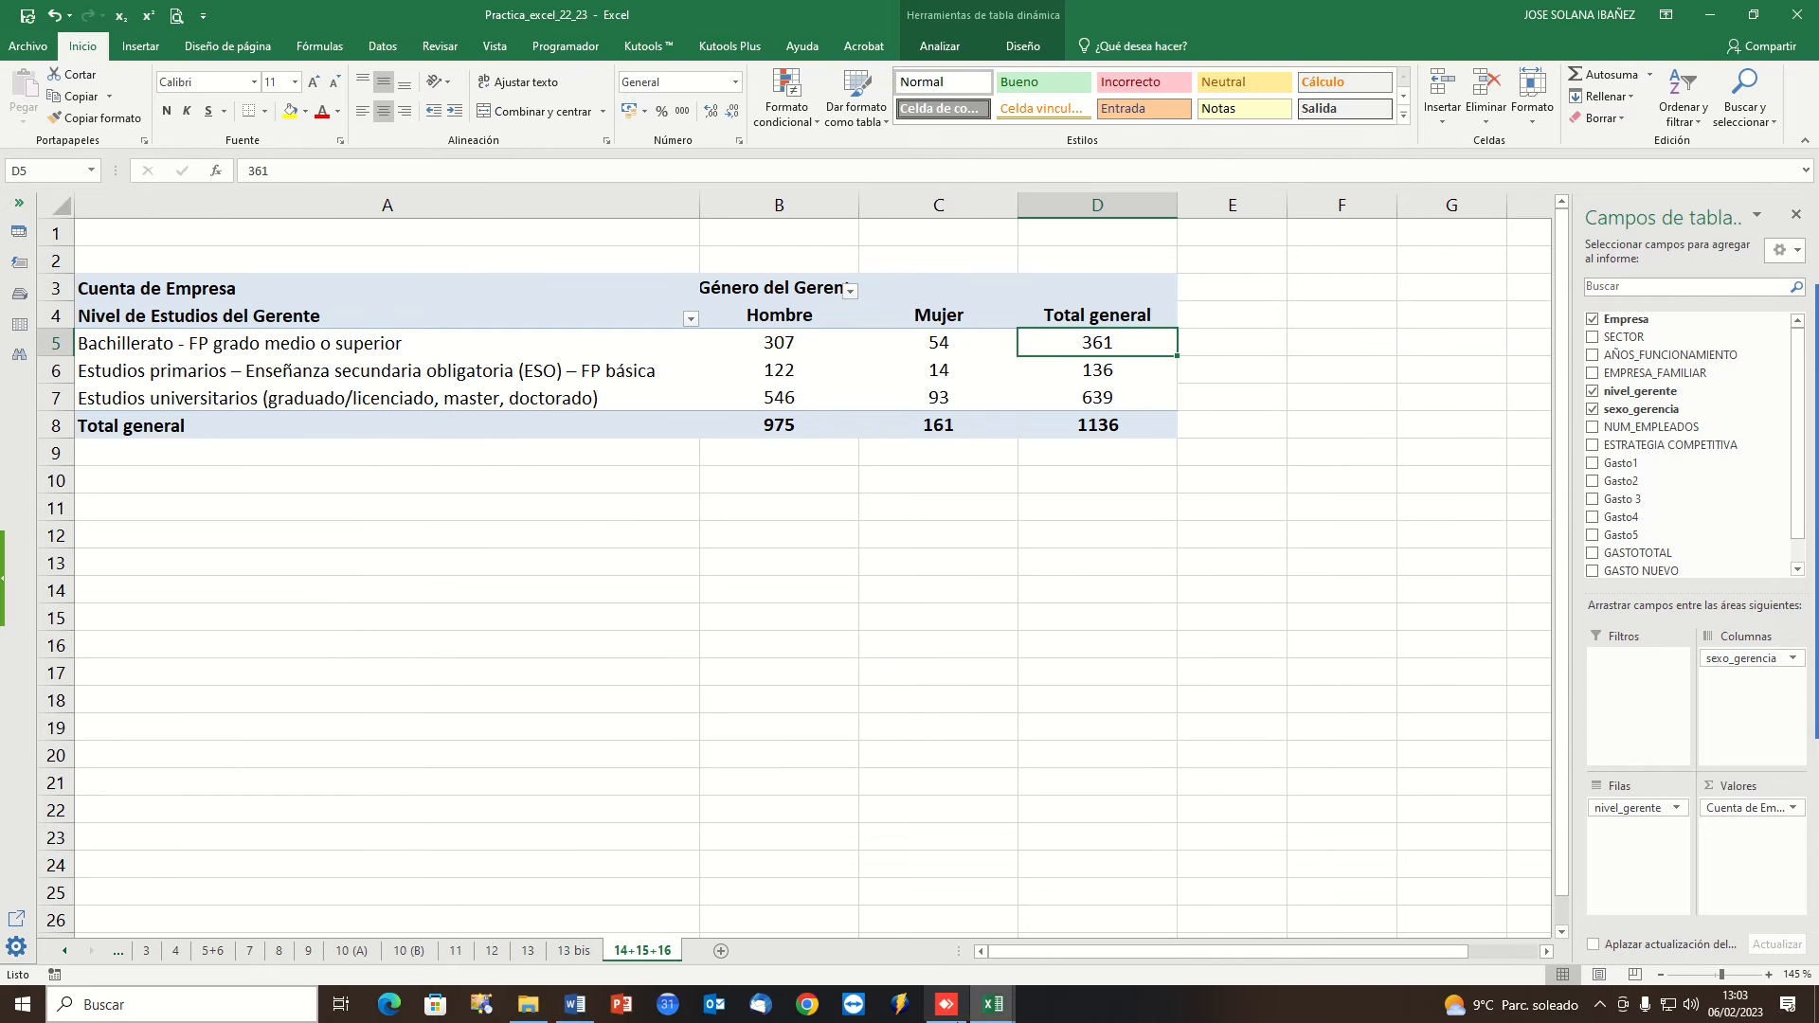
Recheck question 14 in Word, then return to the Excel pivot table and show the Empresa counts as % del total de columnas.
{"action": "left_click", "coordinate": [576, 1004]}
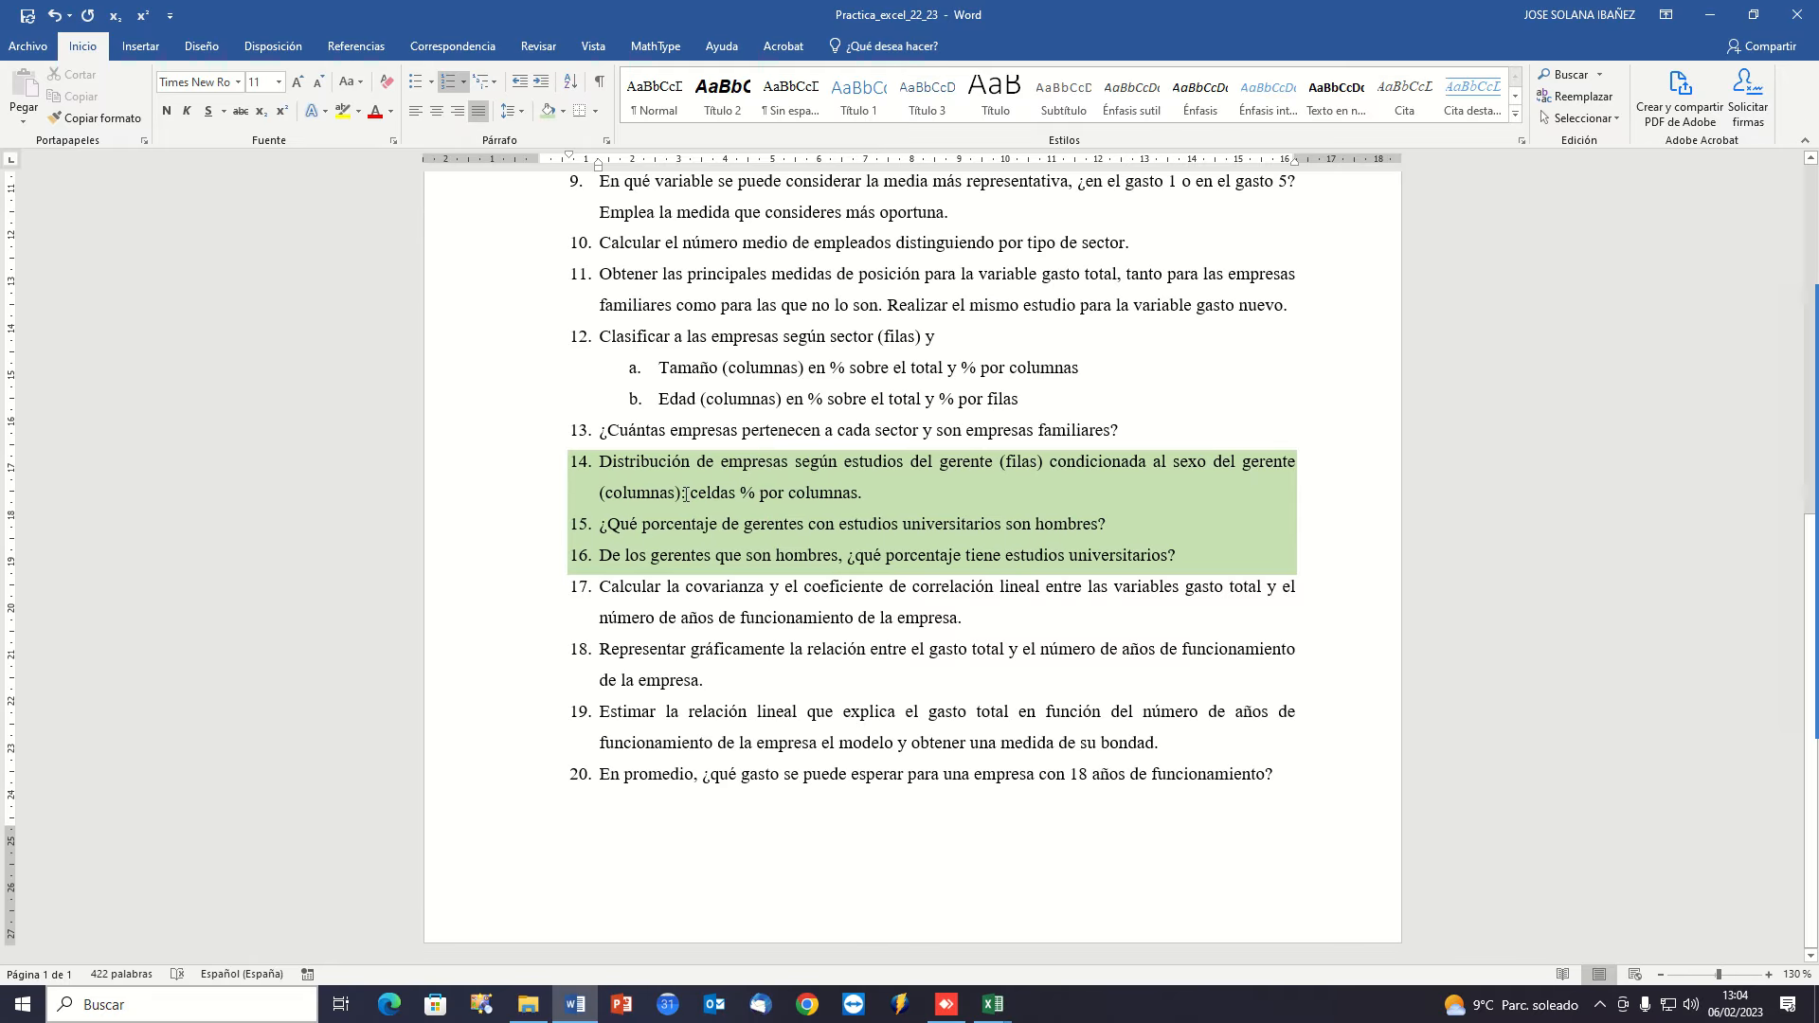
{"action": "mouse_move", "coordinate": [992, 1004]}
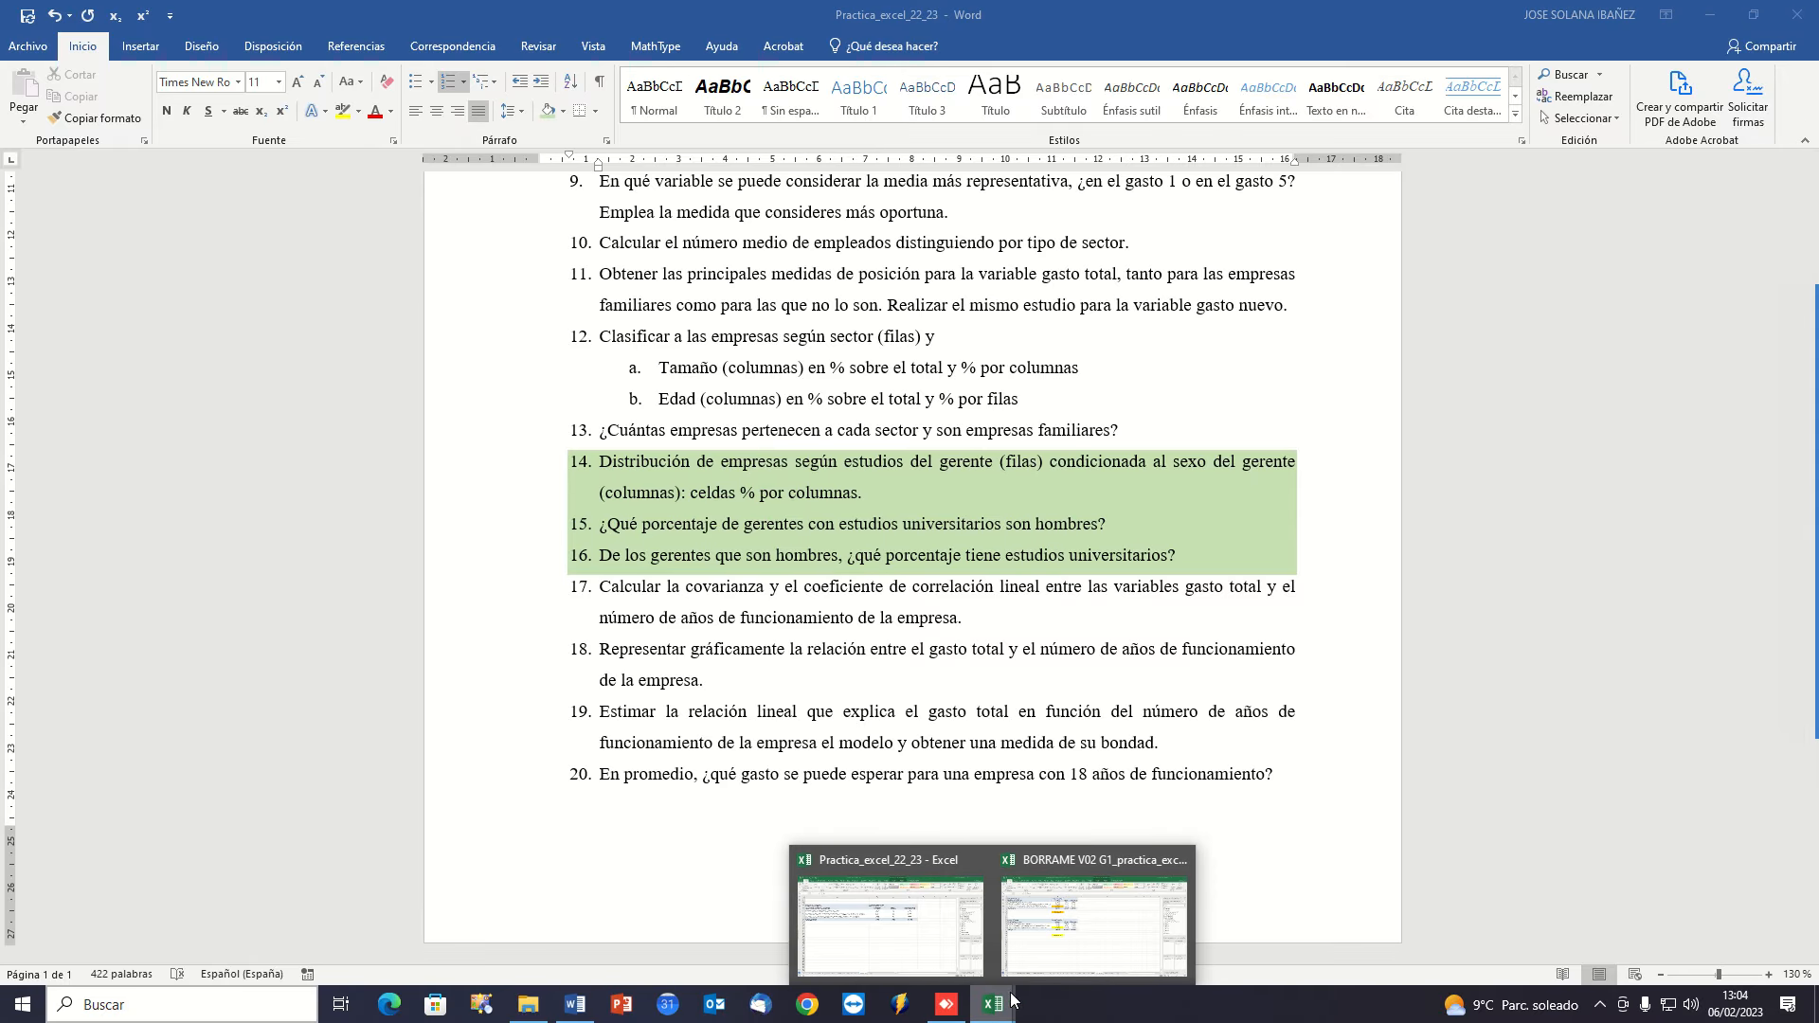
{"action": "left_click", "coordinate": [906, 955]}
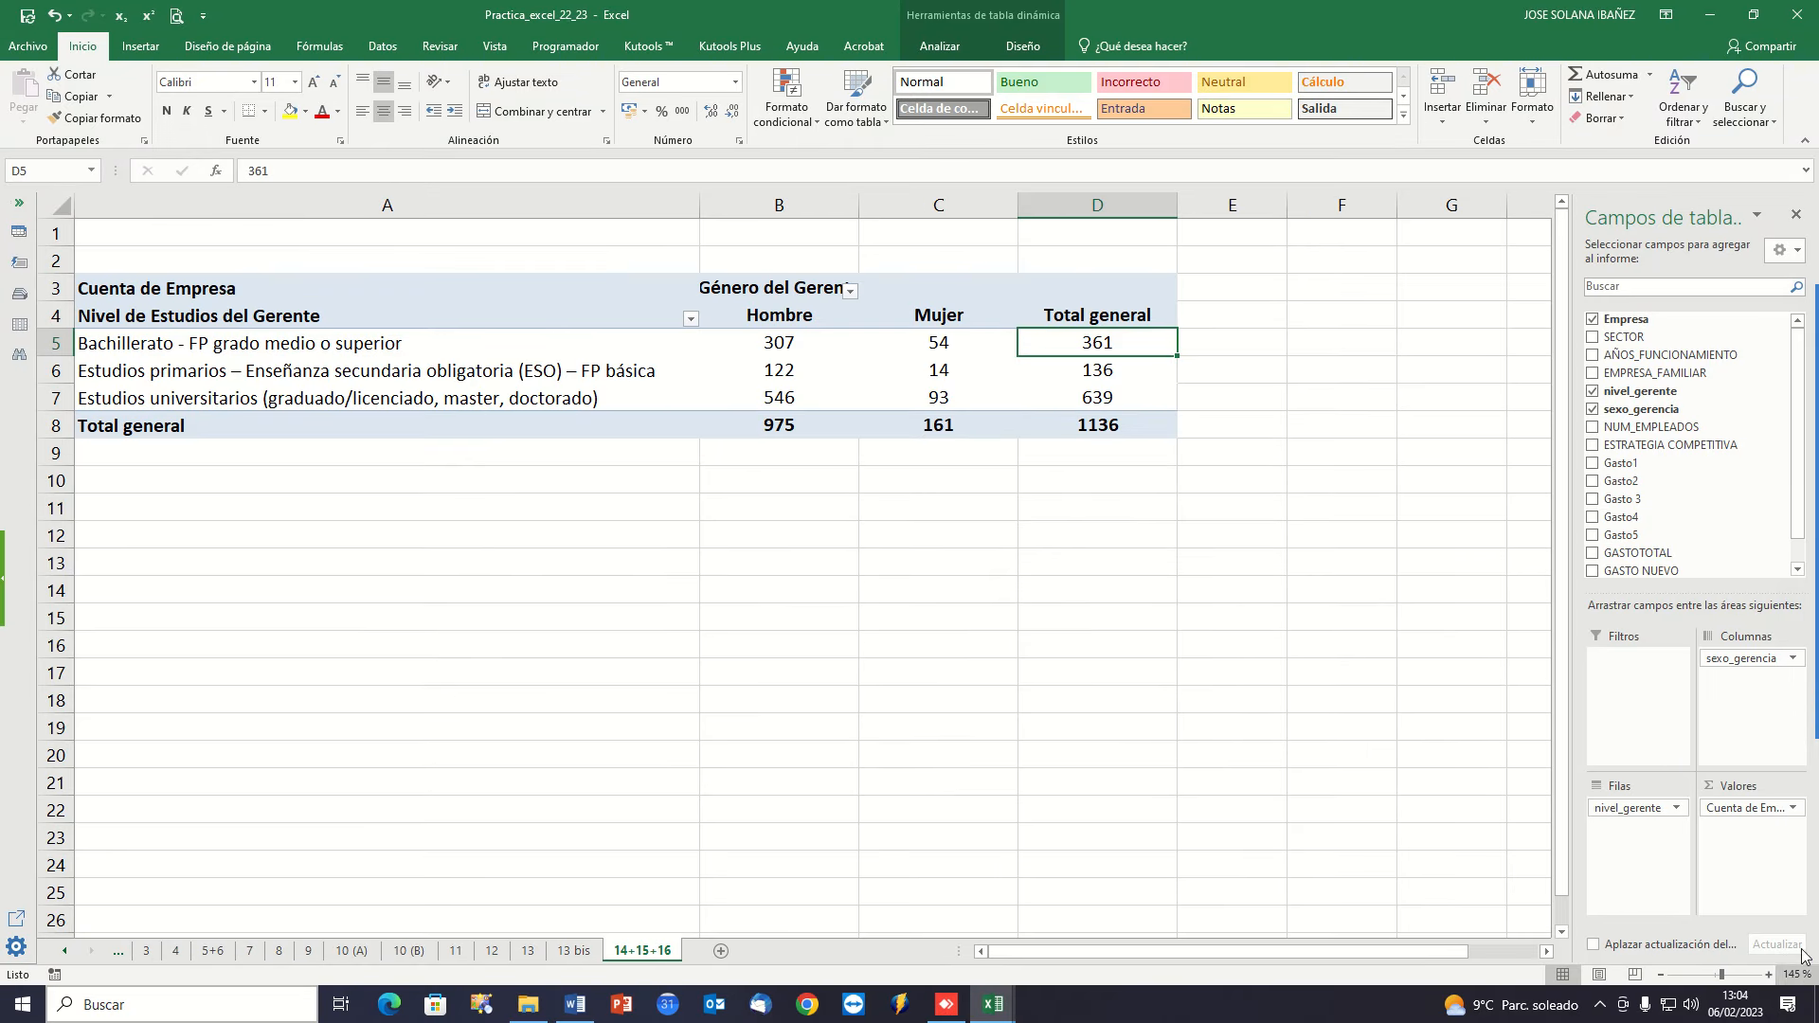
{"action": "left_click", "coordinate": [1740, 808]}
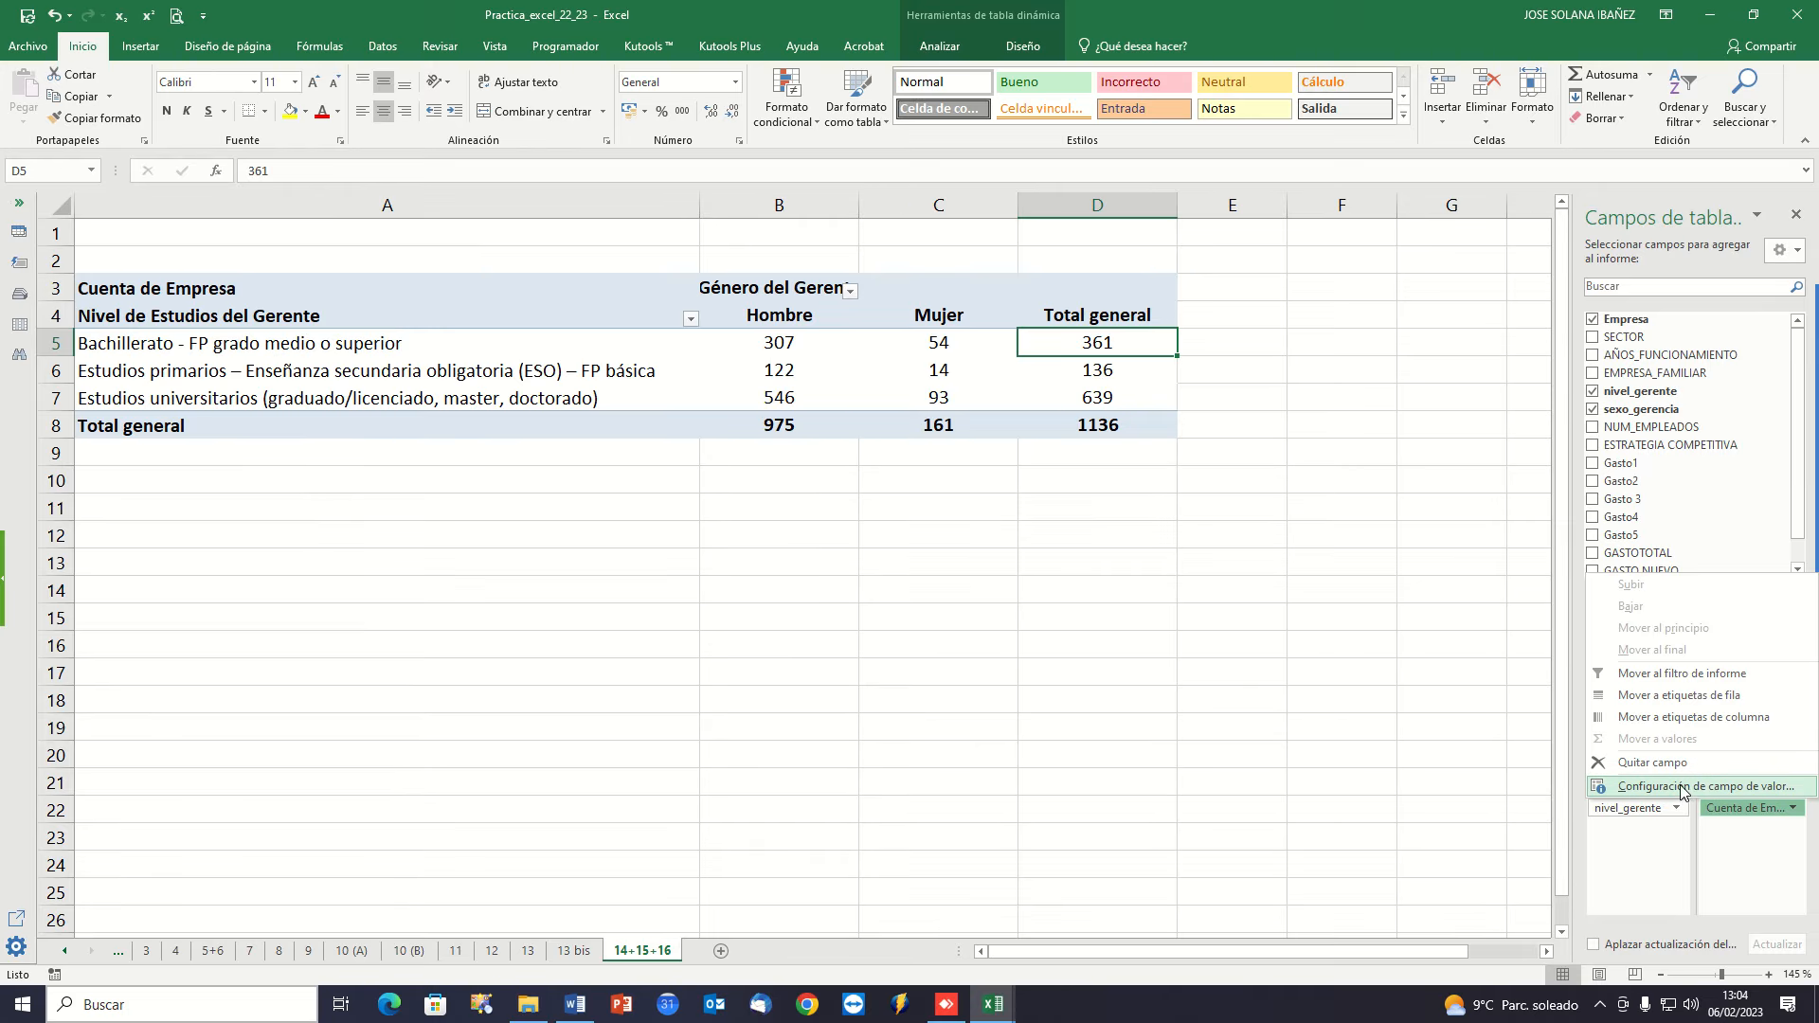
{"action": "left_click", "coordinate": [1686, 799]}
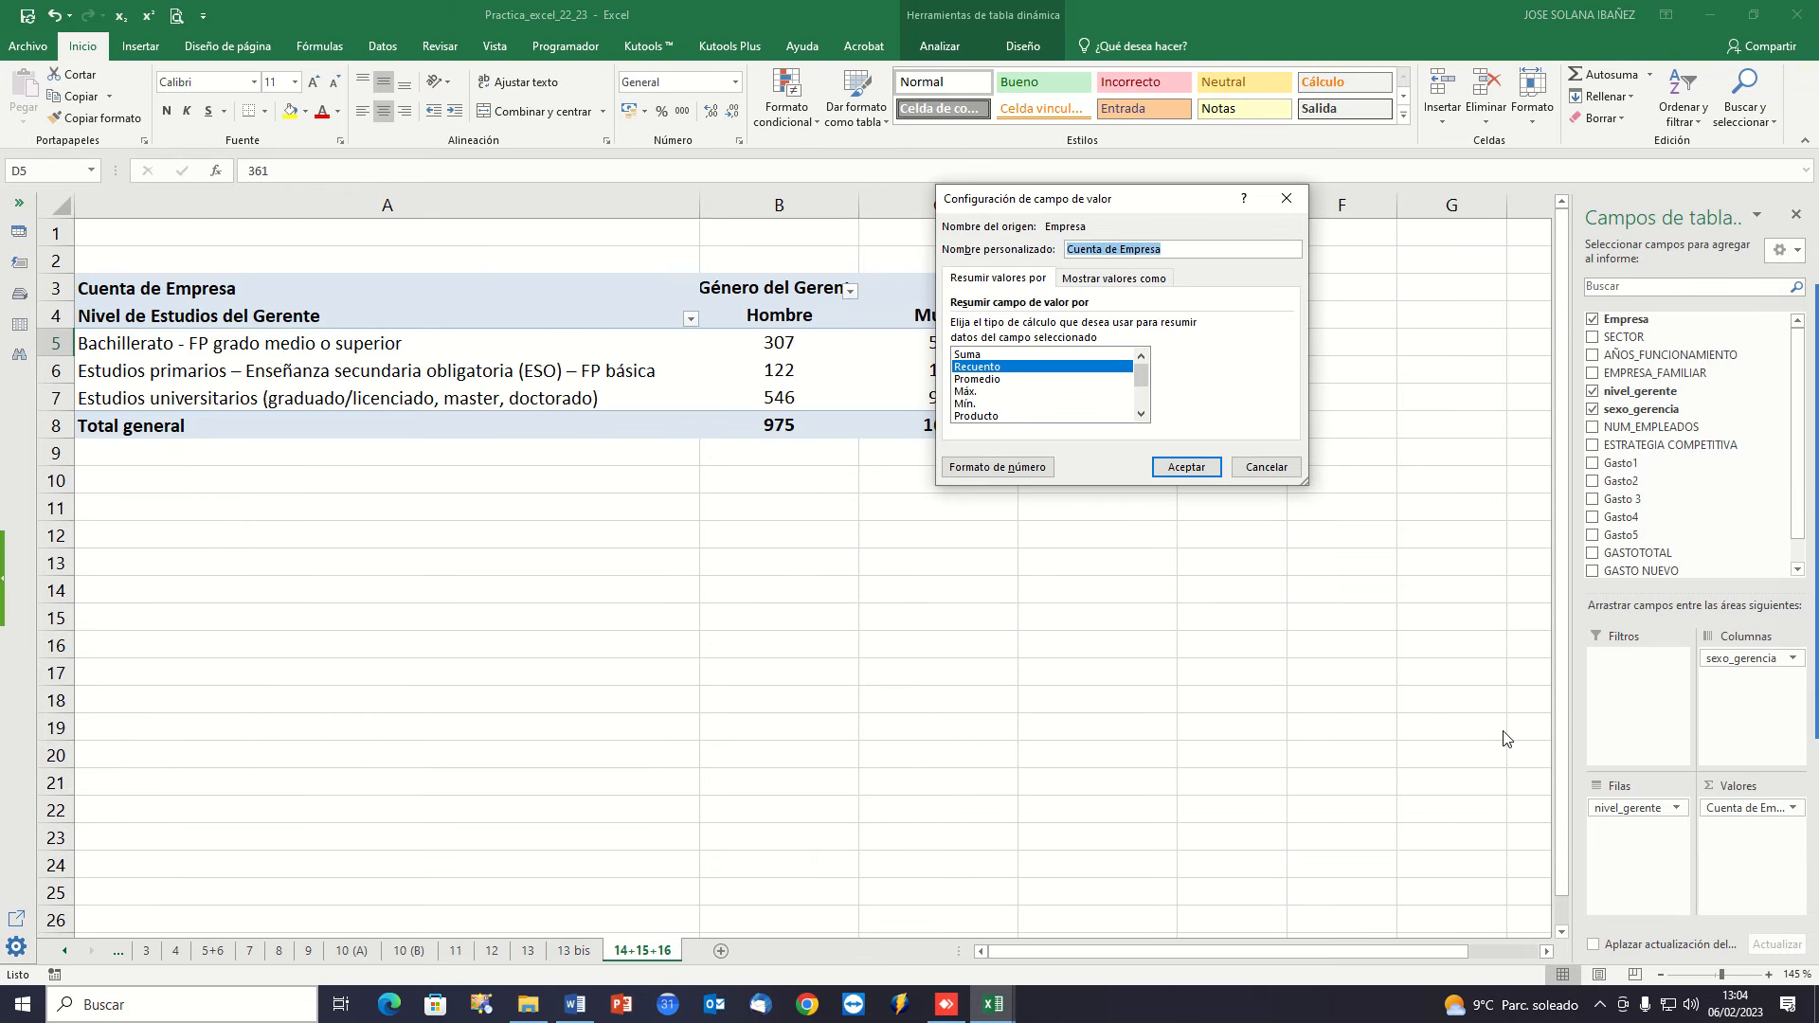
{"action": "left_click", "coordinate": [1101, 281]}
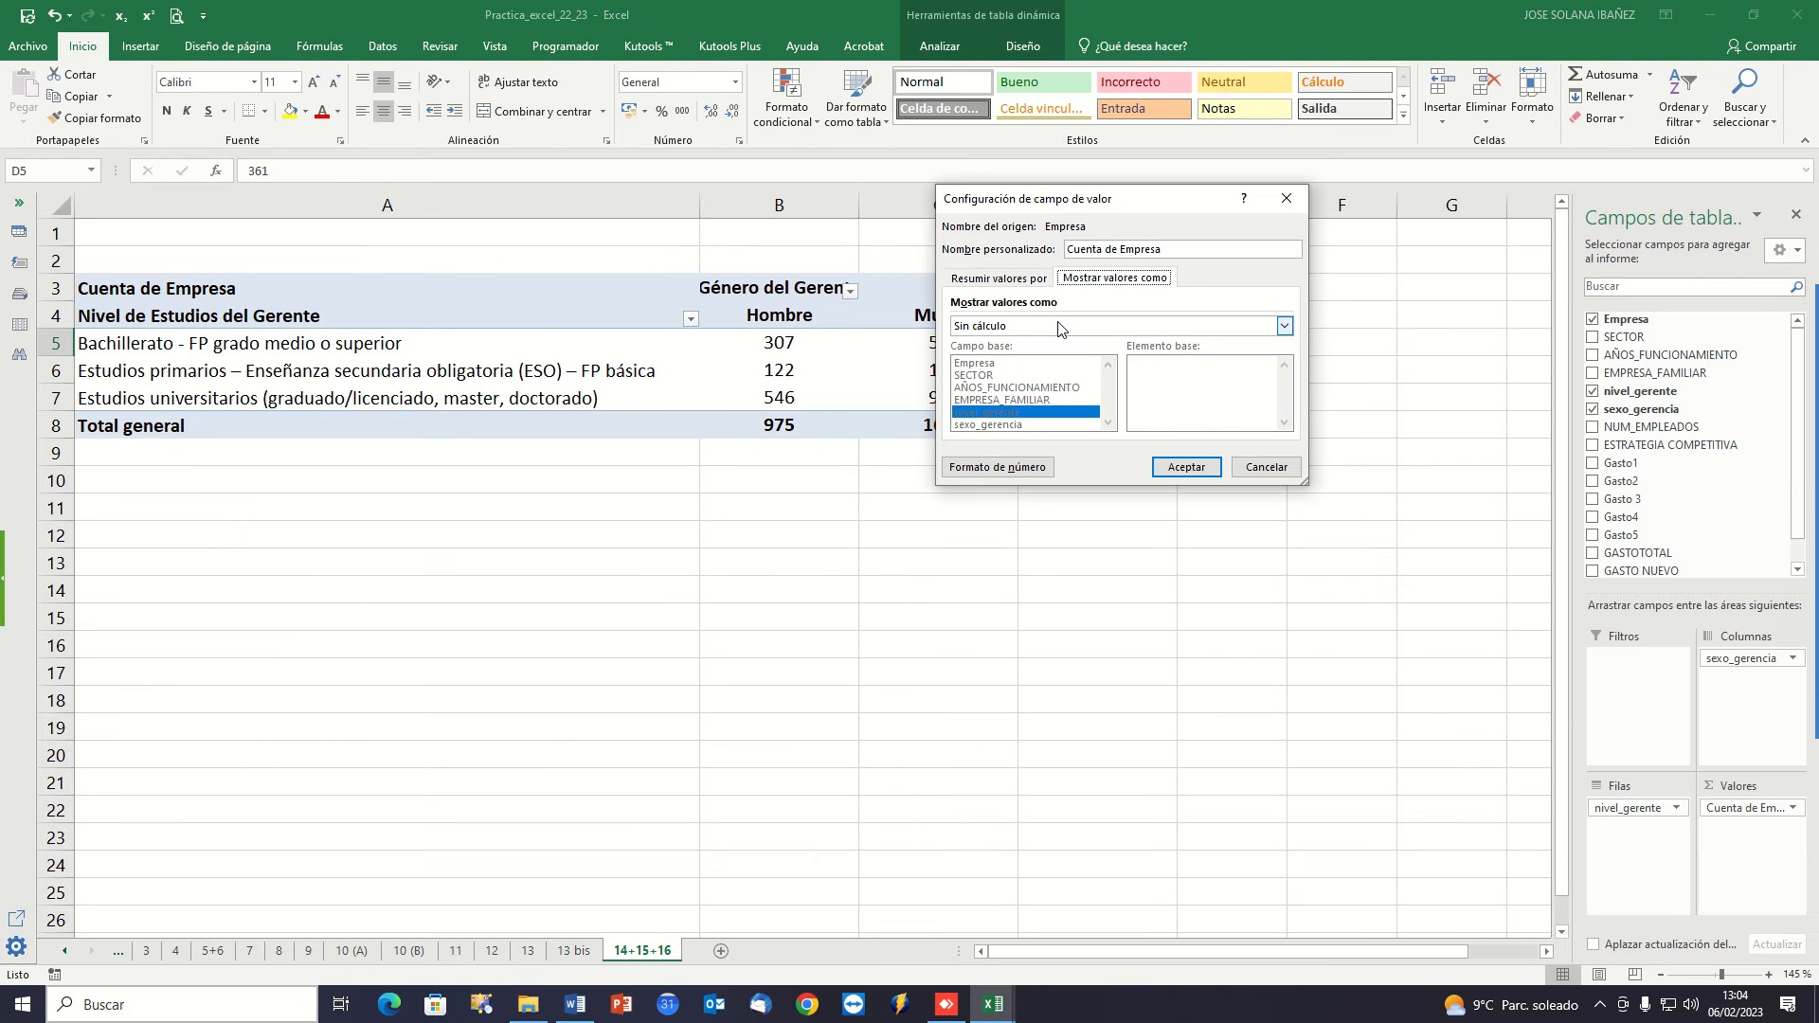
{"action": "left_click", "coordinate": [1030, 332]}
{"action": "left_click", "coordinate": [1039, 366]}
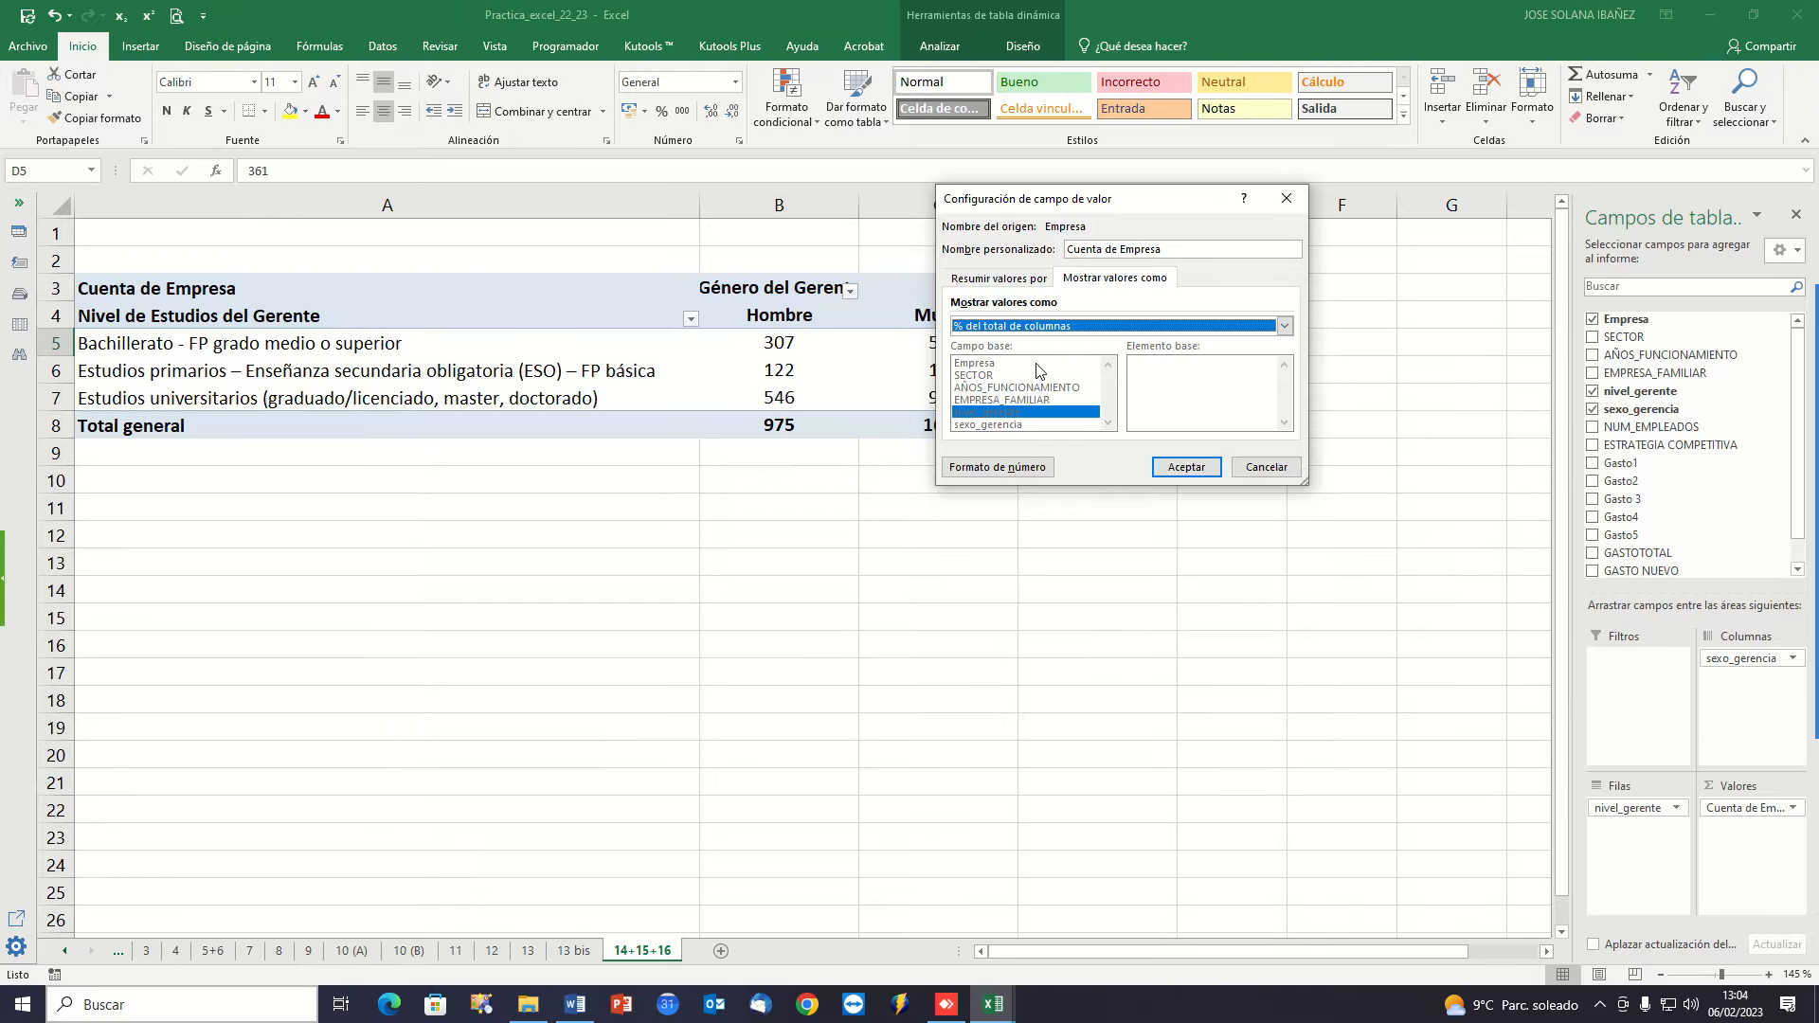
{"action": "left_click", "coordinate": [1185, 466]}
{"action": "left_click", "coordinate": [824, 592]}
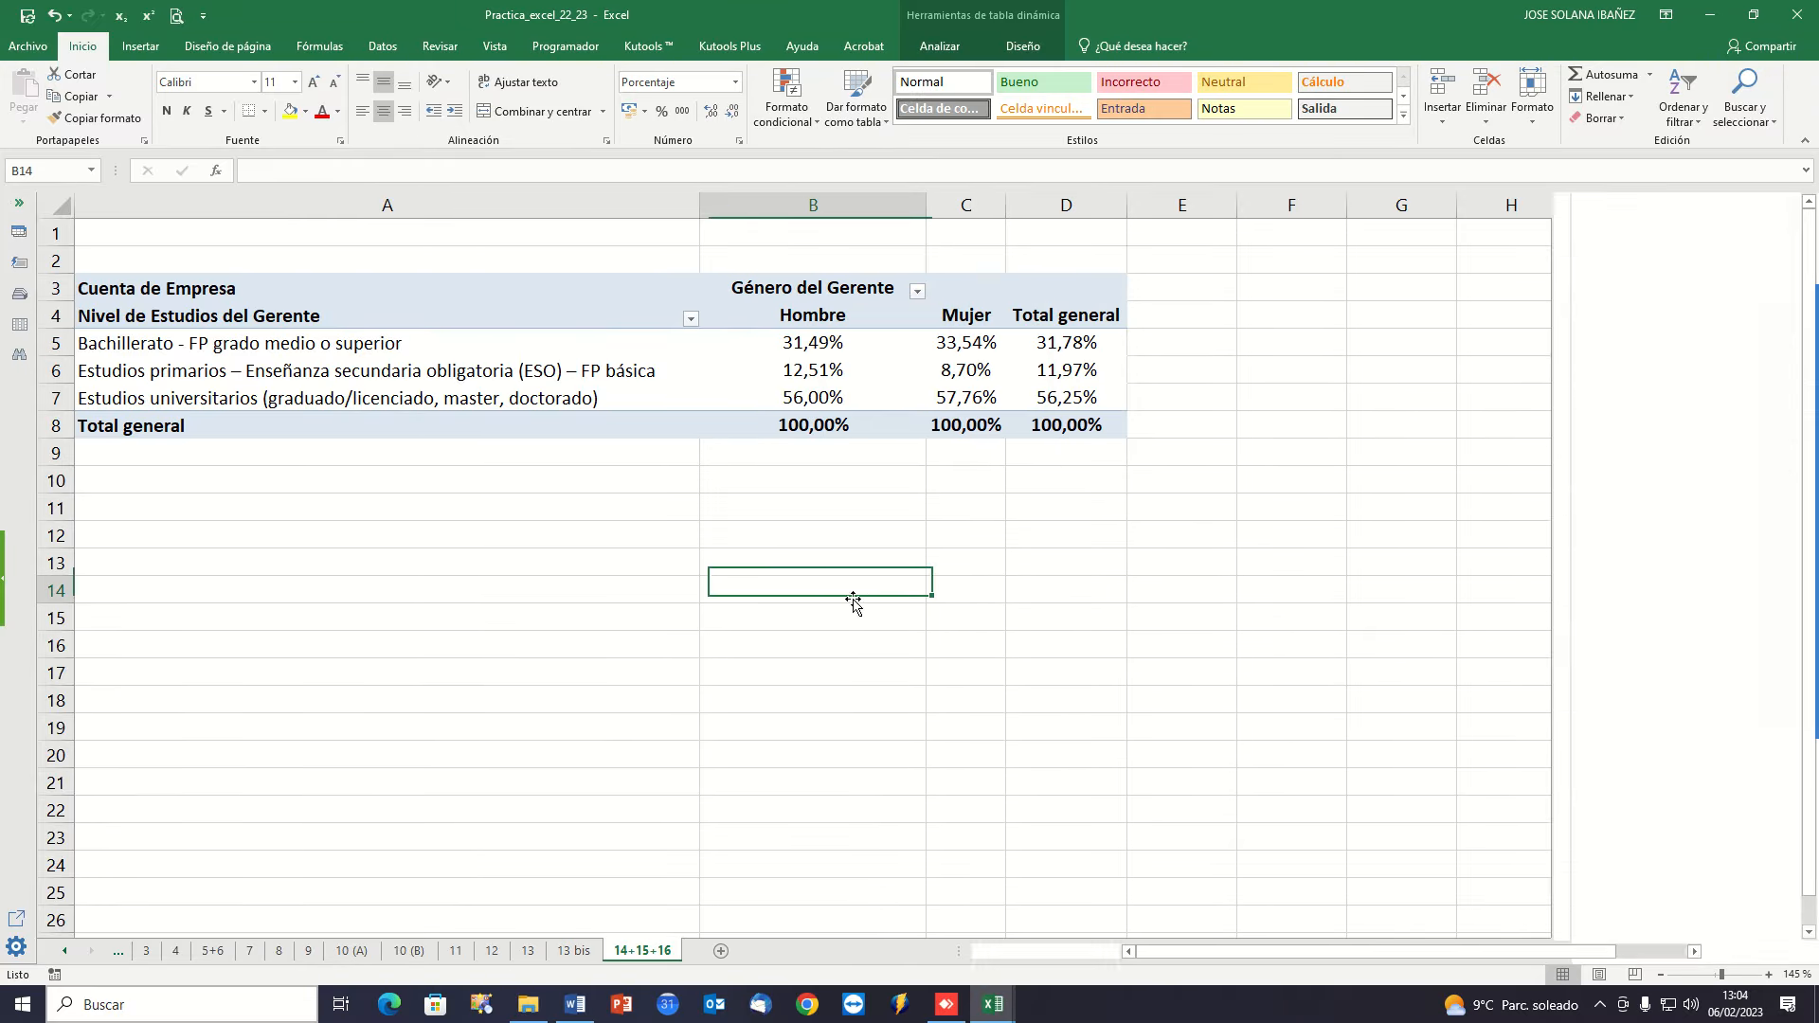
Widen column C (Mujer) of the pivot table.
{"action": "left_click_drag", "start_coordinate": [1006, 204], "coordinate": [1045, 205]}
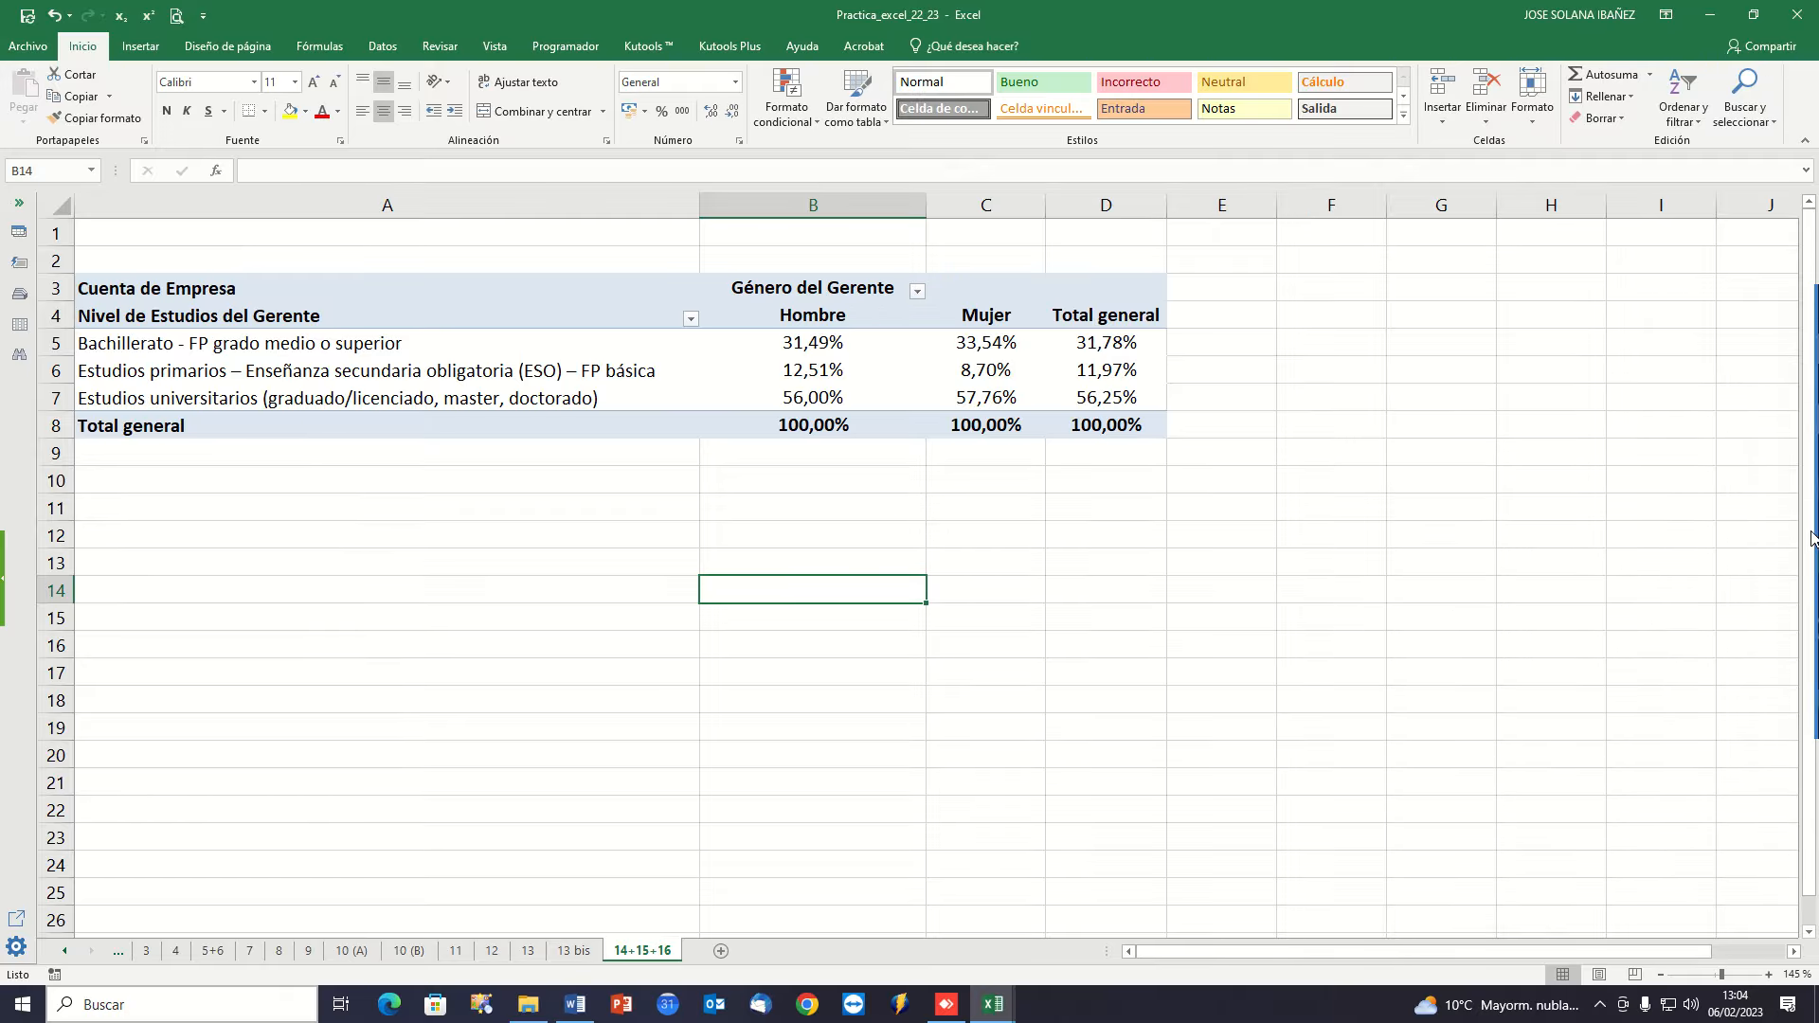
{"action": "mouse_move", "coordinate": [1812, 538]}
{"action": "left_click", "coordinate": [1784, 425]}
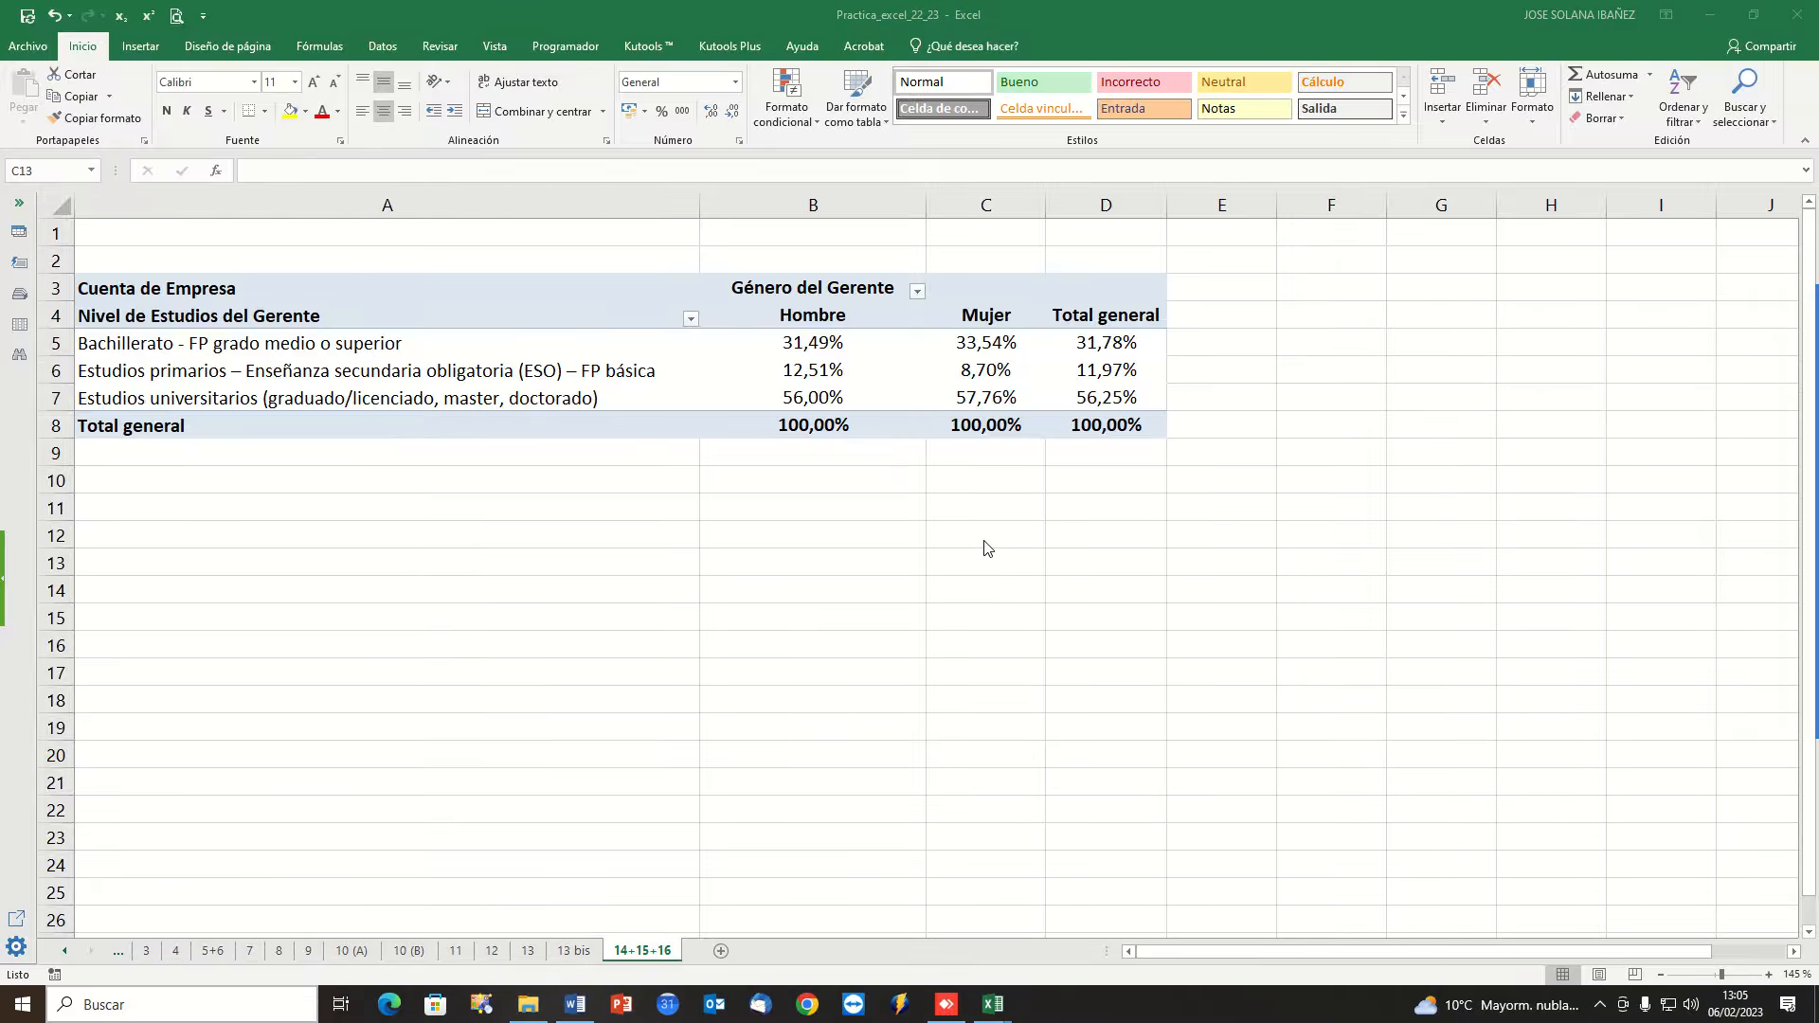
Read question 16 in the Word document, marking its two clauses, and return to the Practica_excel_22_23 workbook.
{"action": "left_click", "coordinate": [575, 1004]}
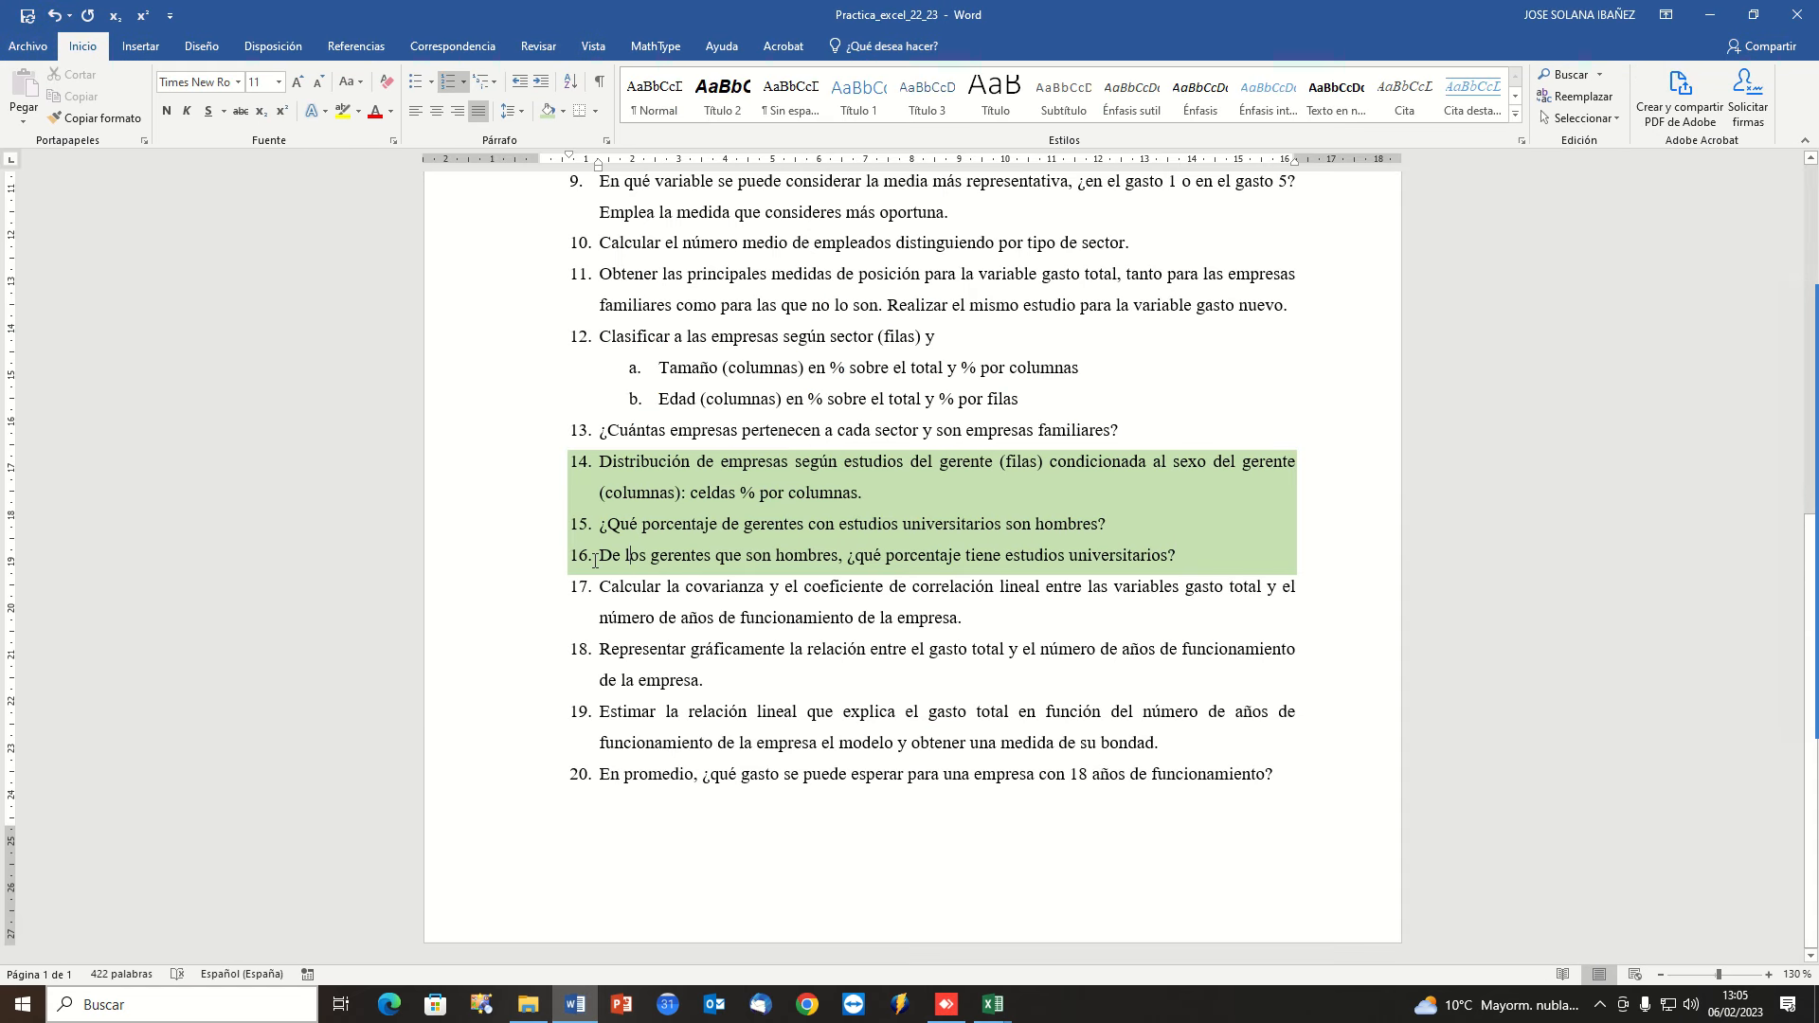
{"action": "left_click_drag", "start_coordinate": [601, 554], "coordinate": [838, 557]}
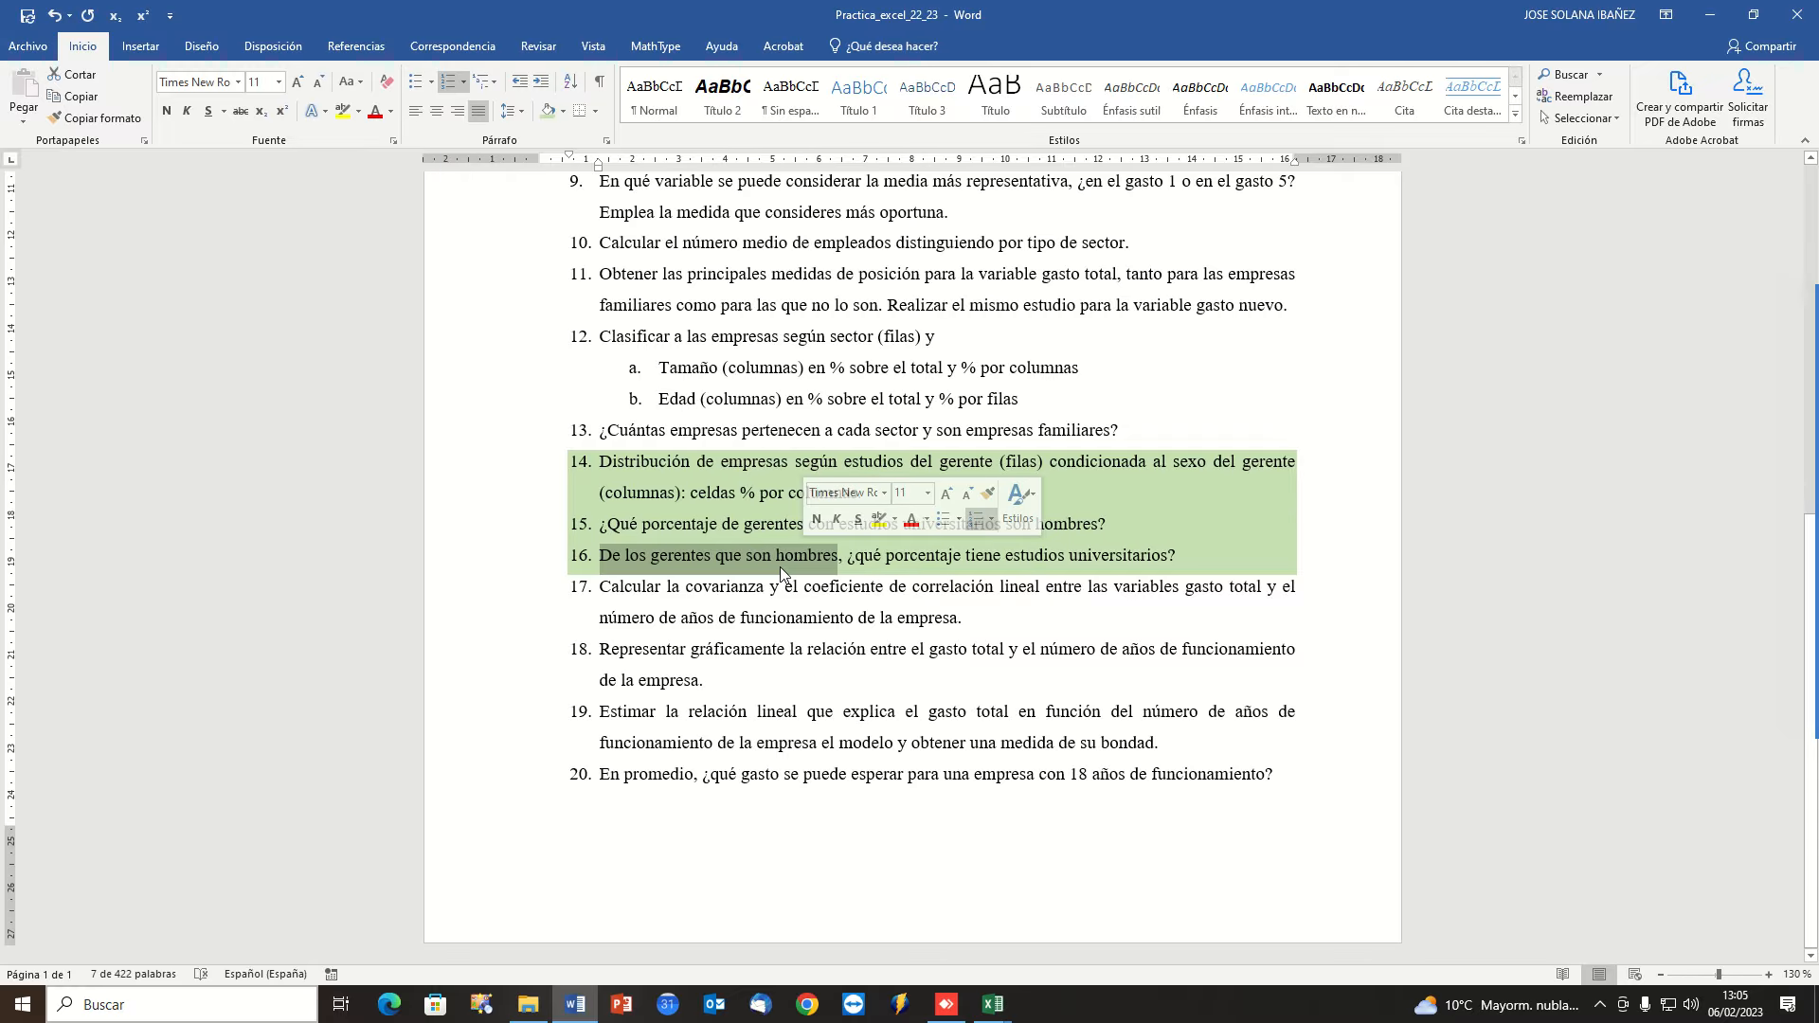
{"action": "left_click_drag", "start_coordinate": [855, 556], "coordinate": [1182, 561]}
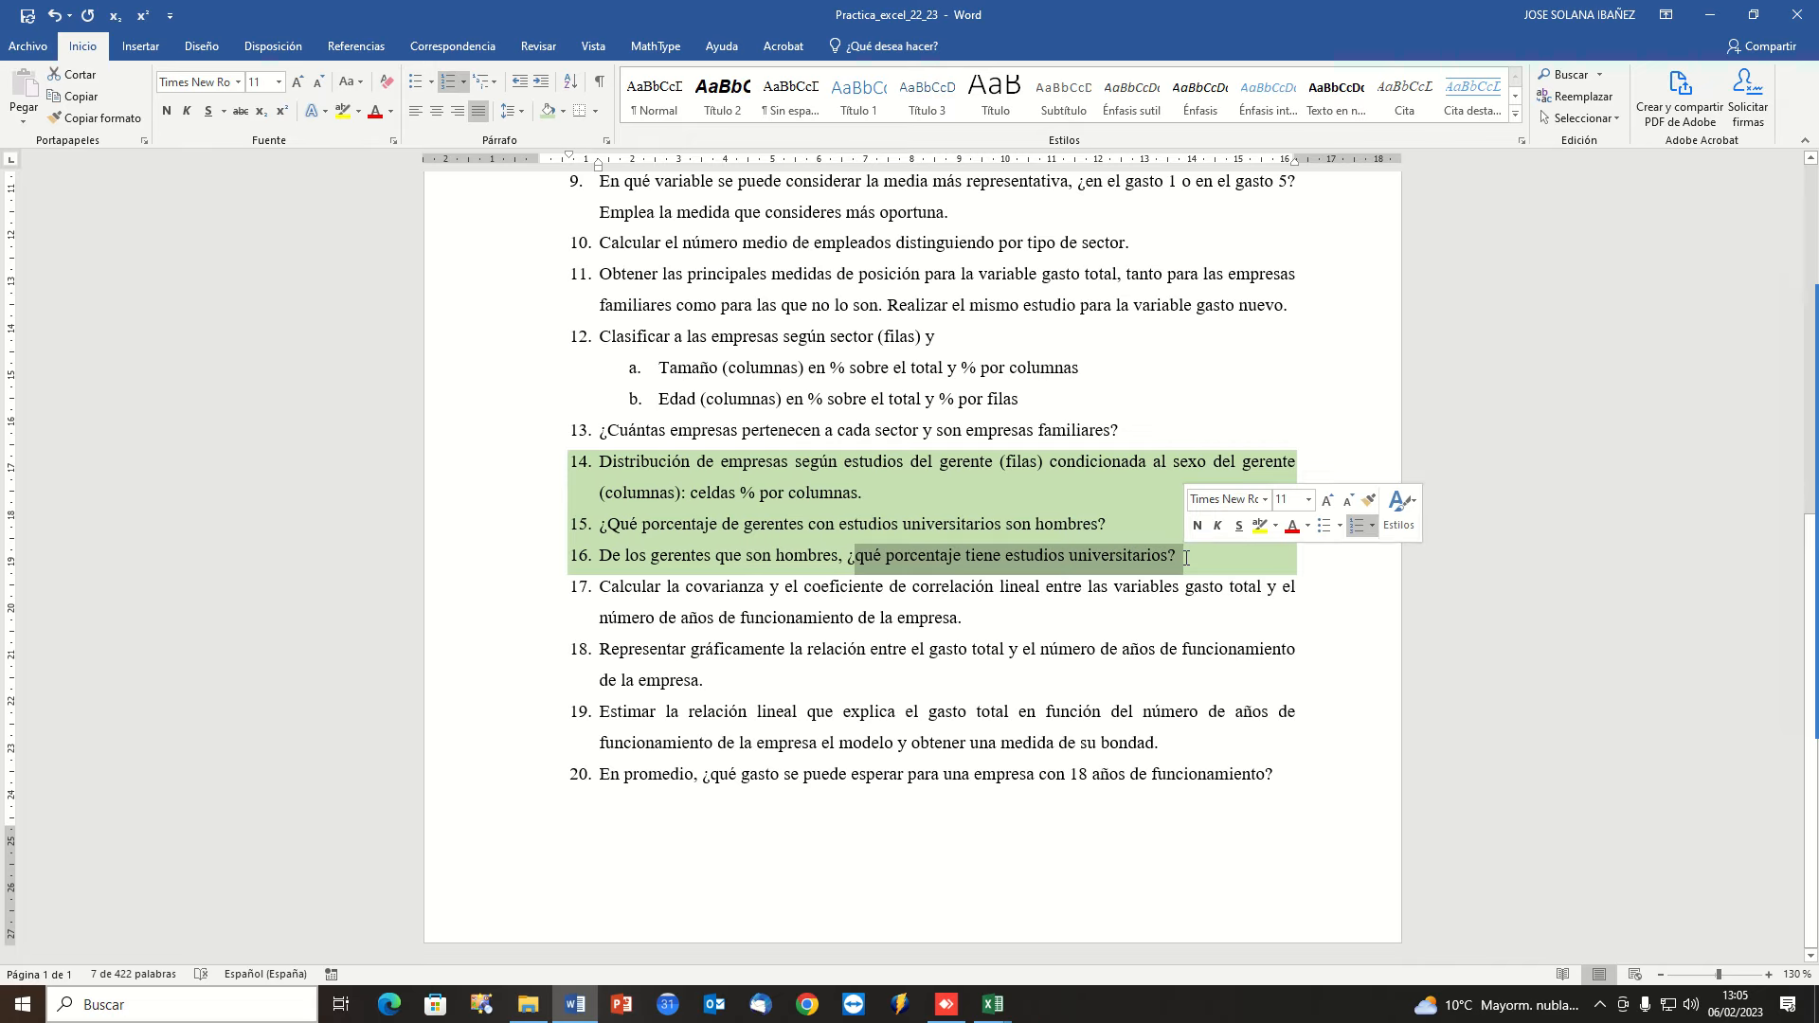
{"action": "left_click", "coordinate": [1181, 562]}
{"action": "mouse_move", "coordinate": [993, 1007]}
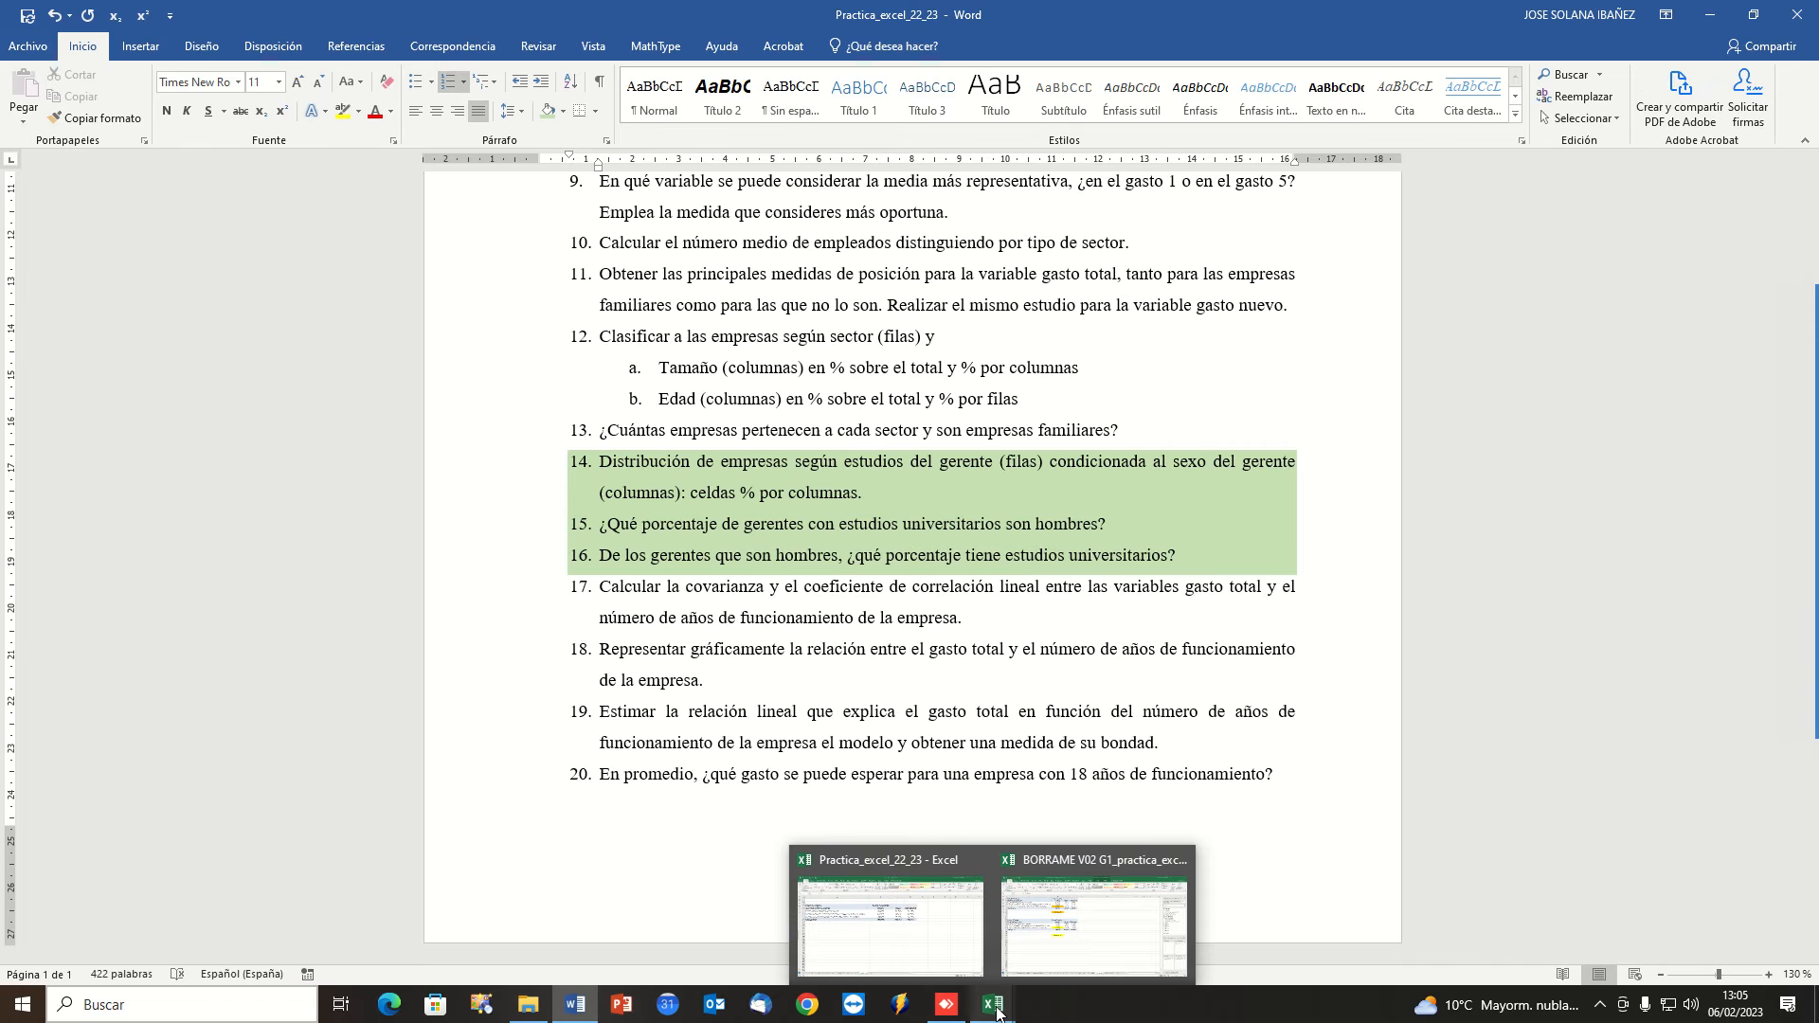
{"action": "left_click", "coordinate": [928, 959]}
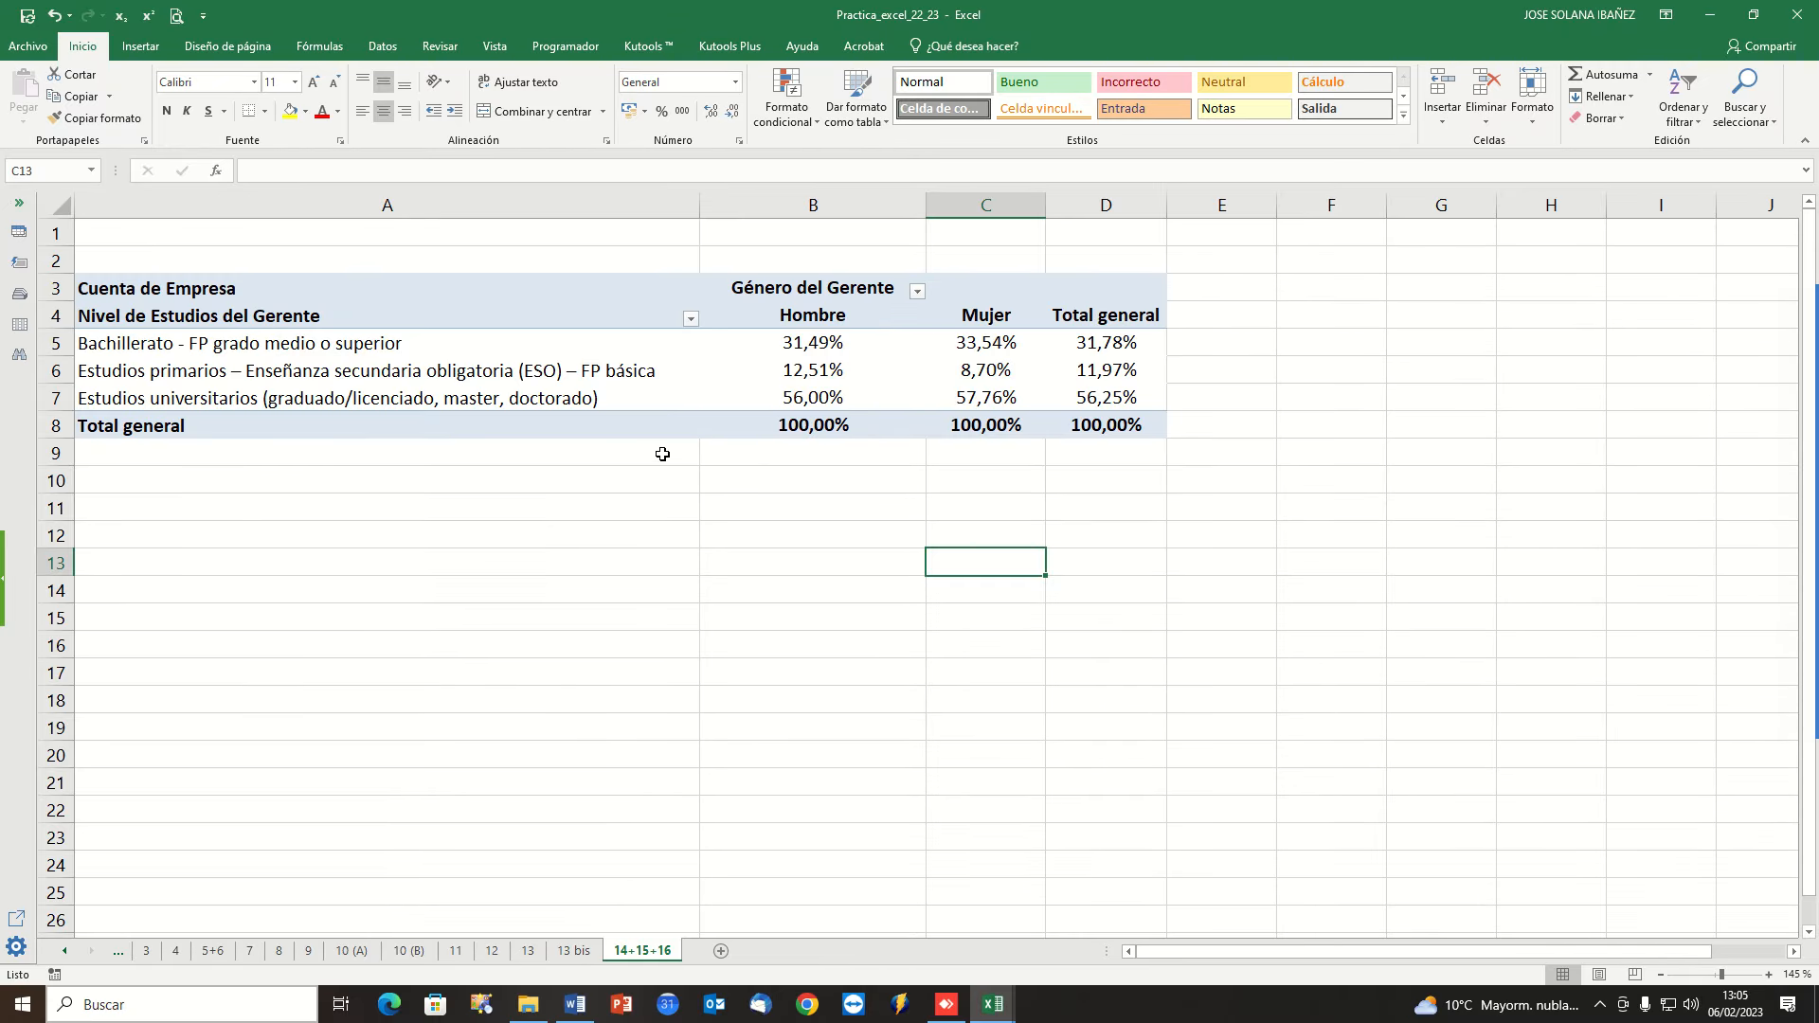
Highlight in yellow the pivot table percentage where Estudios universitarios meets Hombre.
{"action": "left_click", "coordinate": [796, 313]}
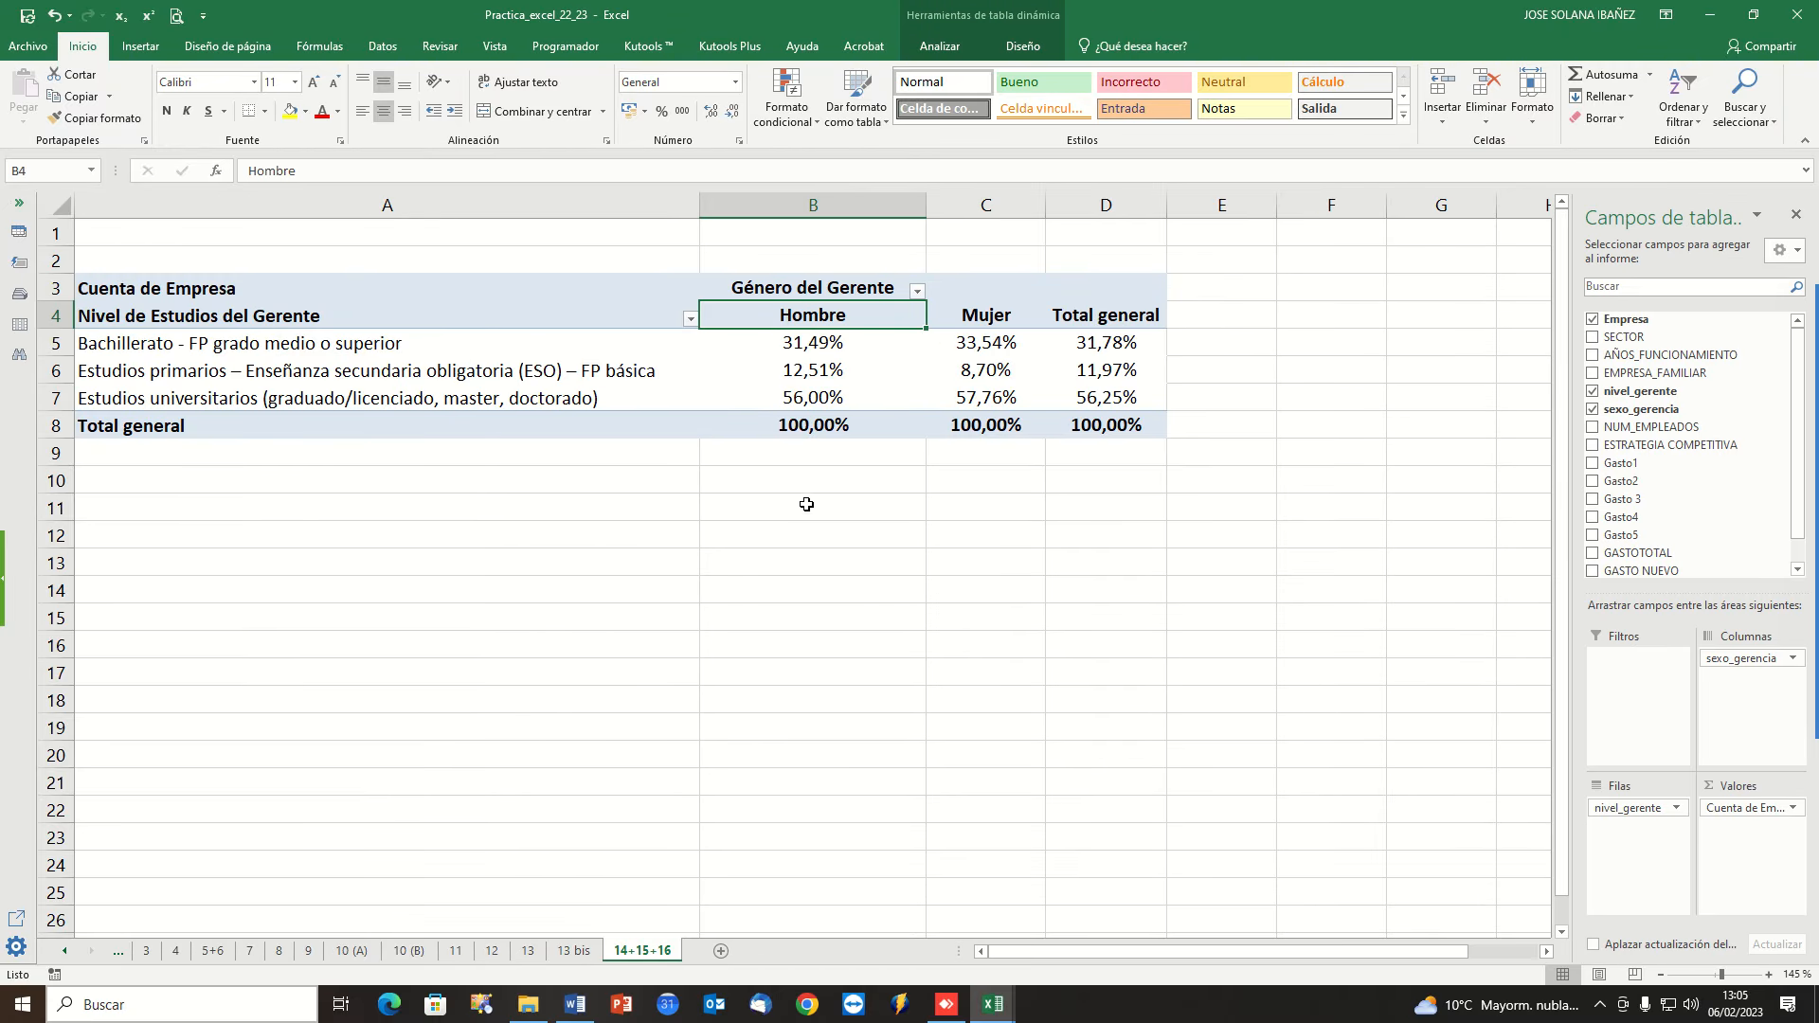
{"action": "left_click", "coordinate": [228, 405]}
{"action": "left_click", "coordinate": [812, 400]}
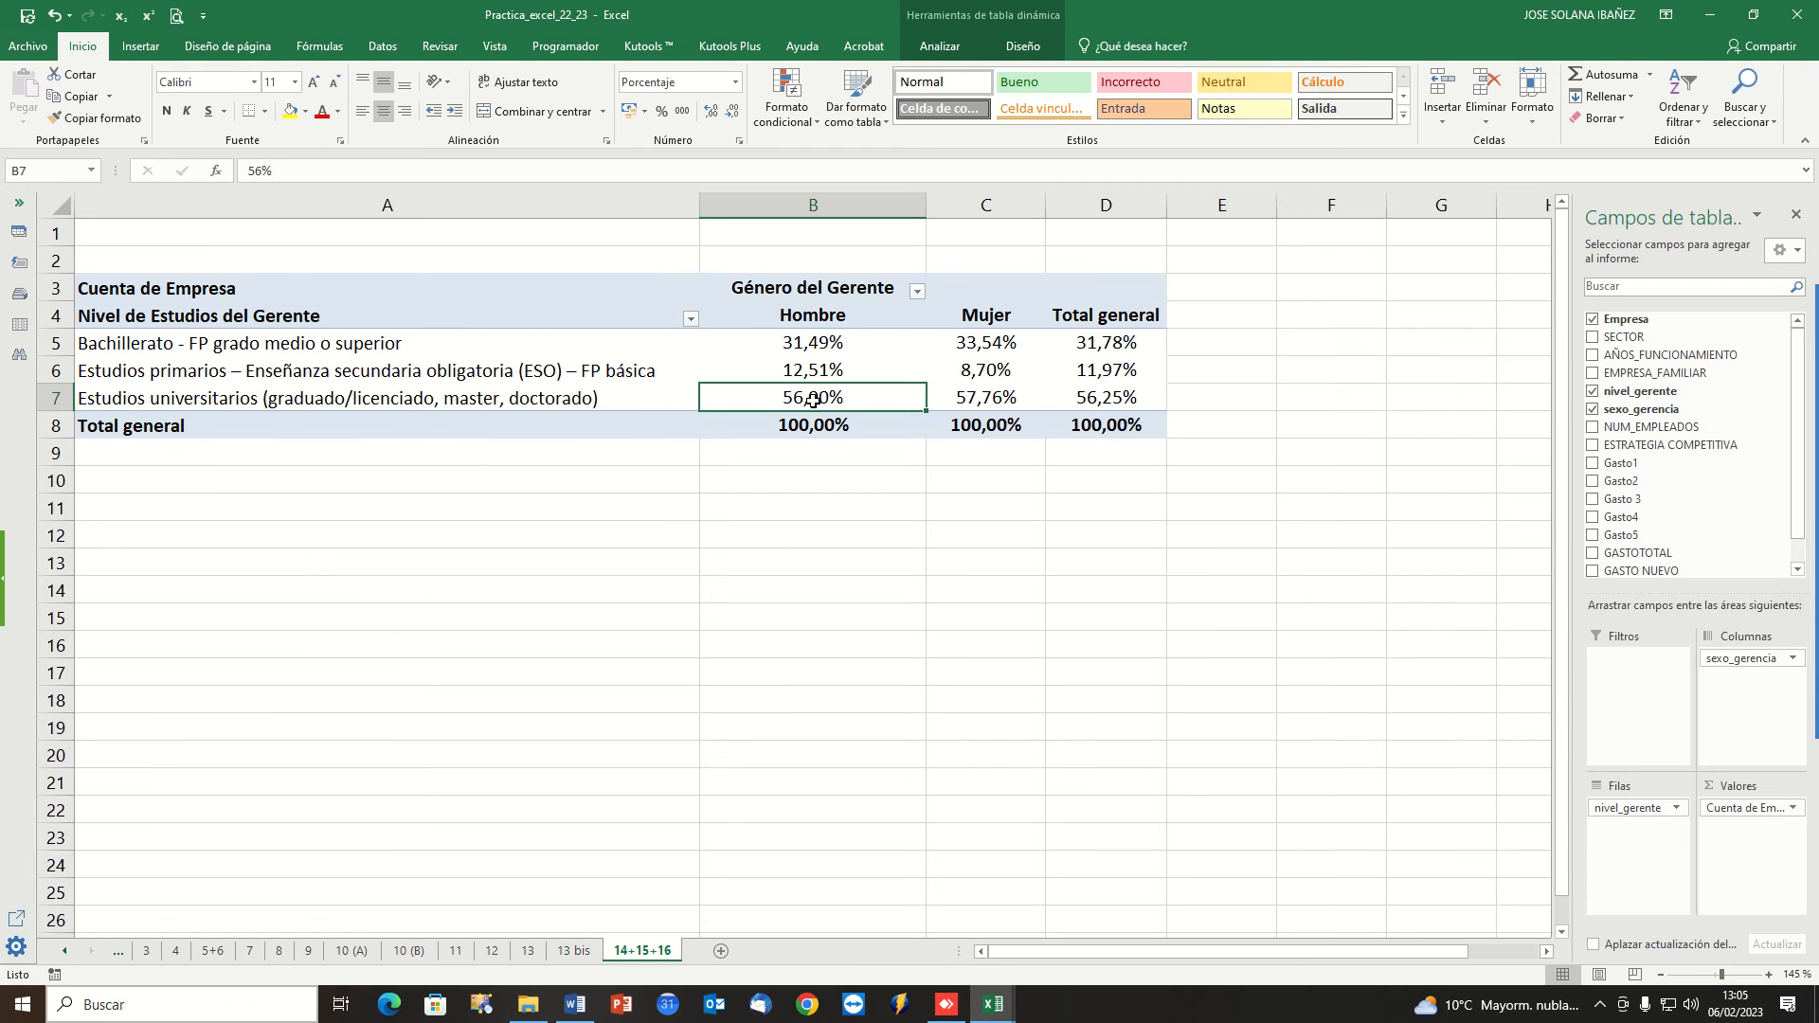
{"action": "left_click", "coordinate": [289, 111]}
{"action": "left_click", "coordinate": [824, 592]}
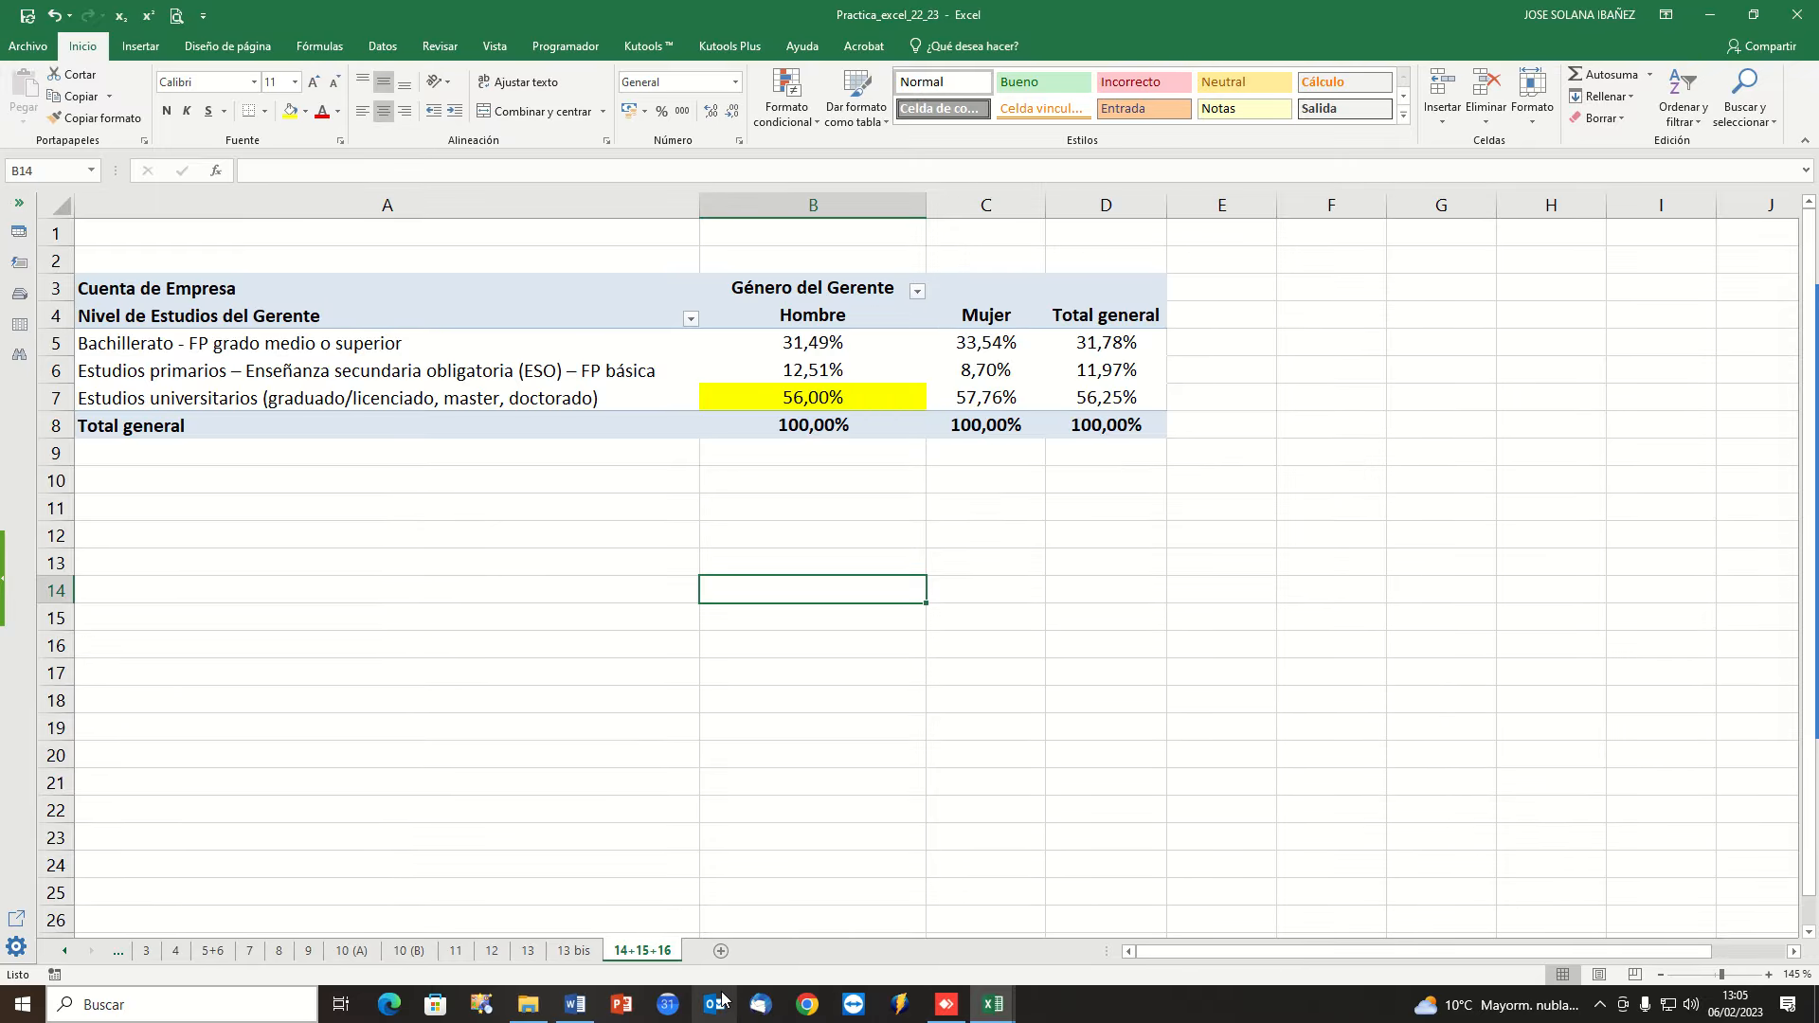
Read question 15 in the Word document and return to the Excel pivot table.
{"action": "left_click", "coordinate": [575, 1006]}
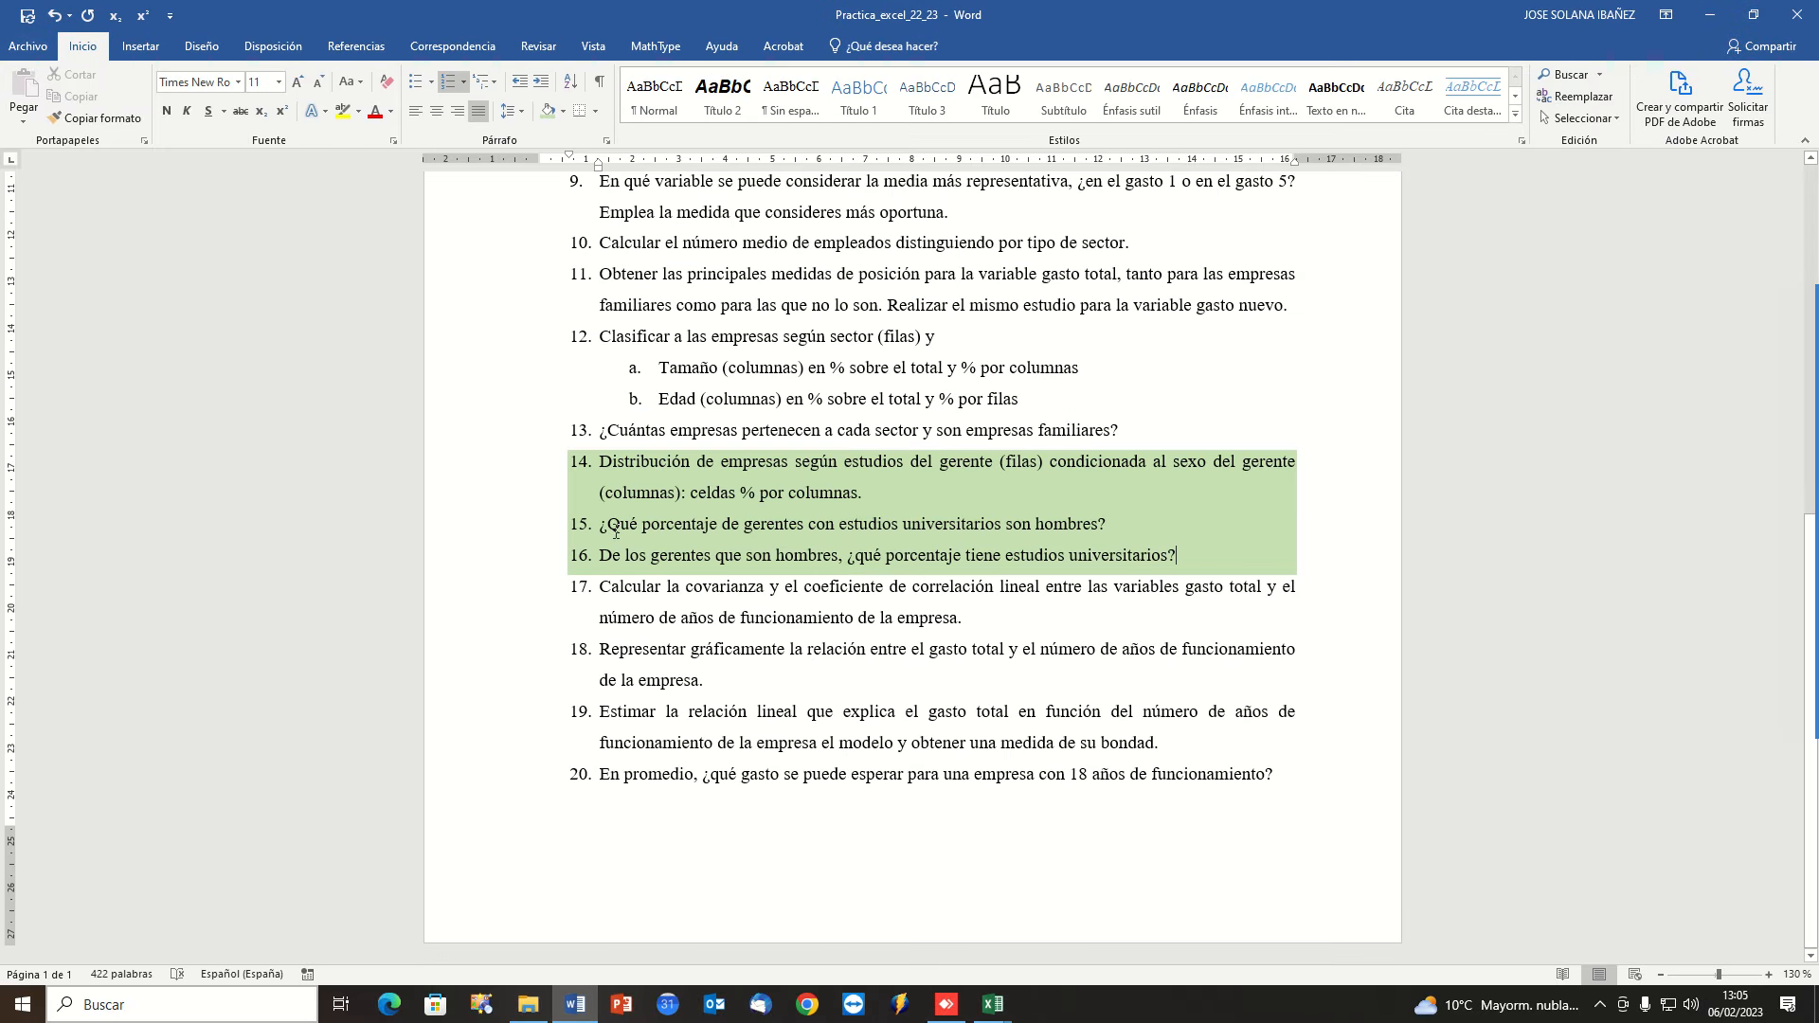
{"action": "left_click_drag", "start_coordinate": [603, 524], "coordinate": [1118, 524]}
{"action": "left_click", "coordinate": [1118, 524]}
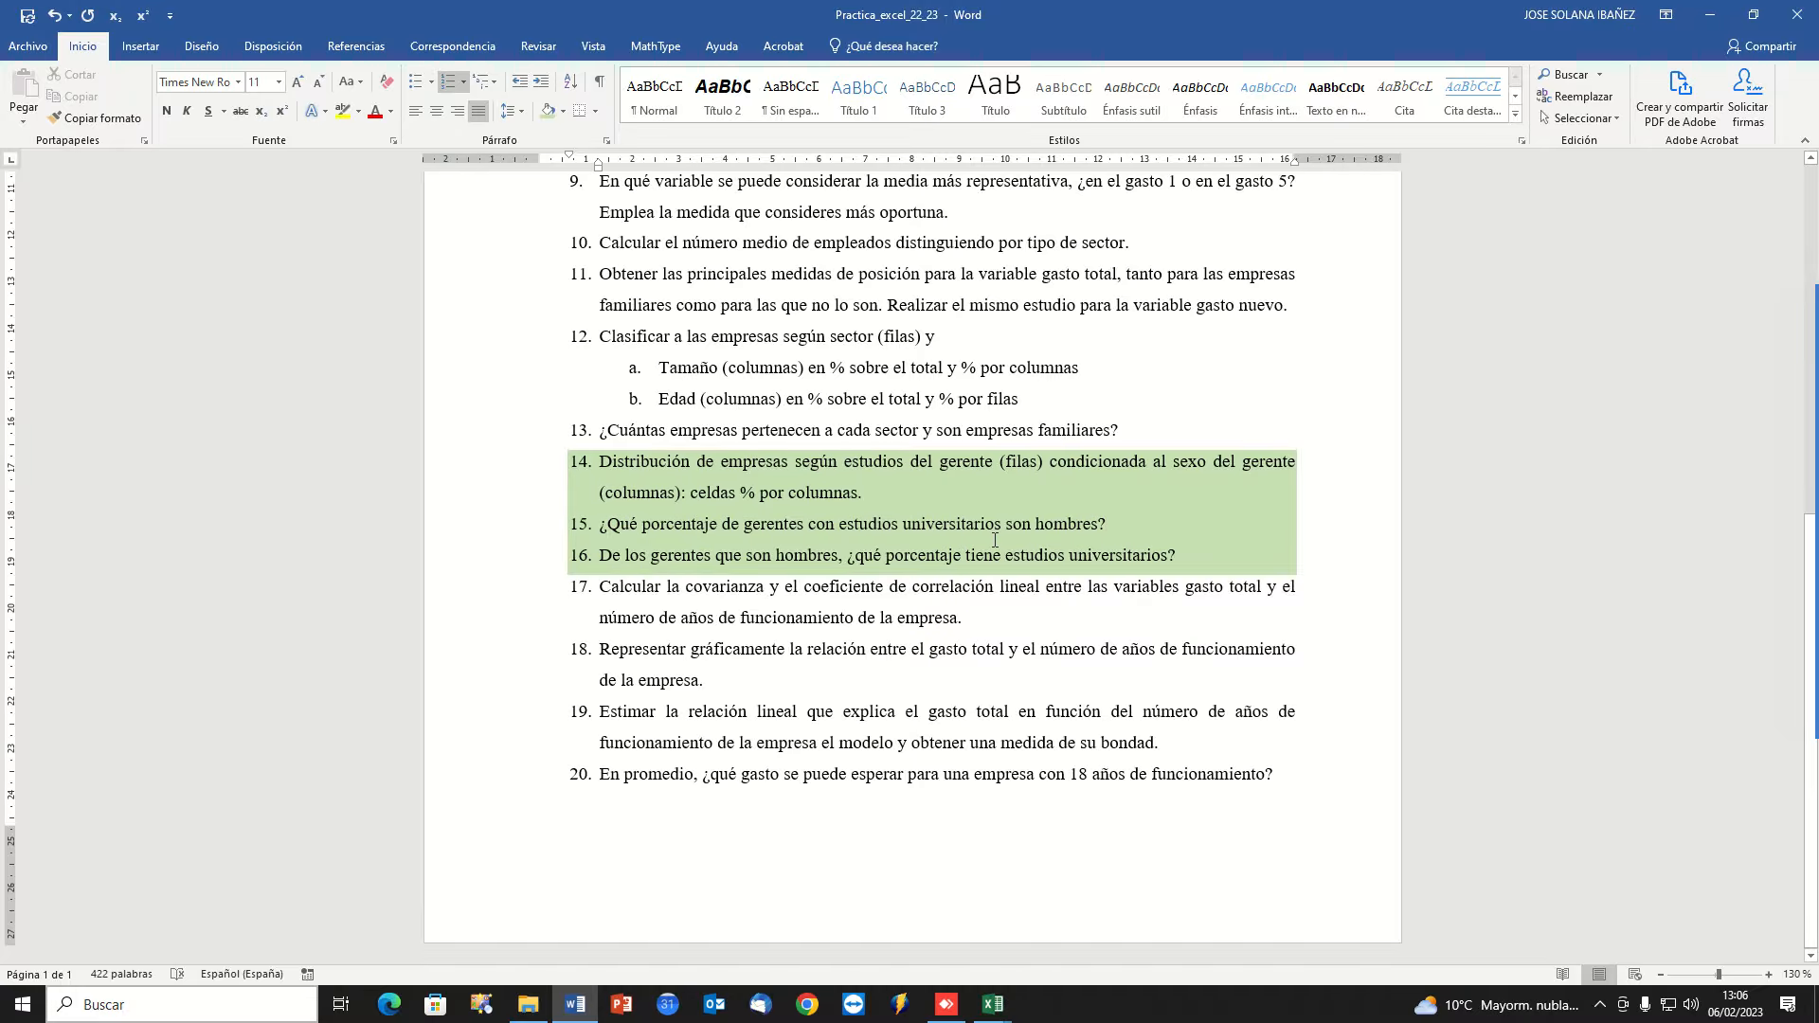
{"action": "key", "text": "alt+Tab"}
Show the pivot table's Cuenta de Empresa values as % del total general.
{"action": "left_click", "coordinate": [1090, 317]}
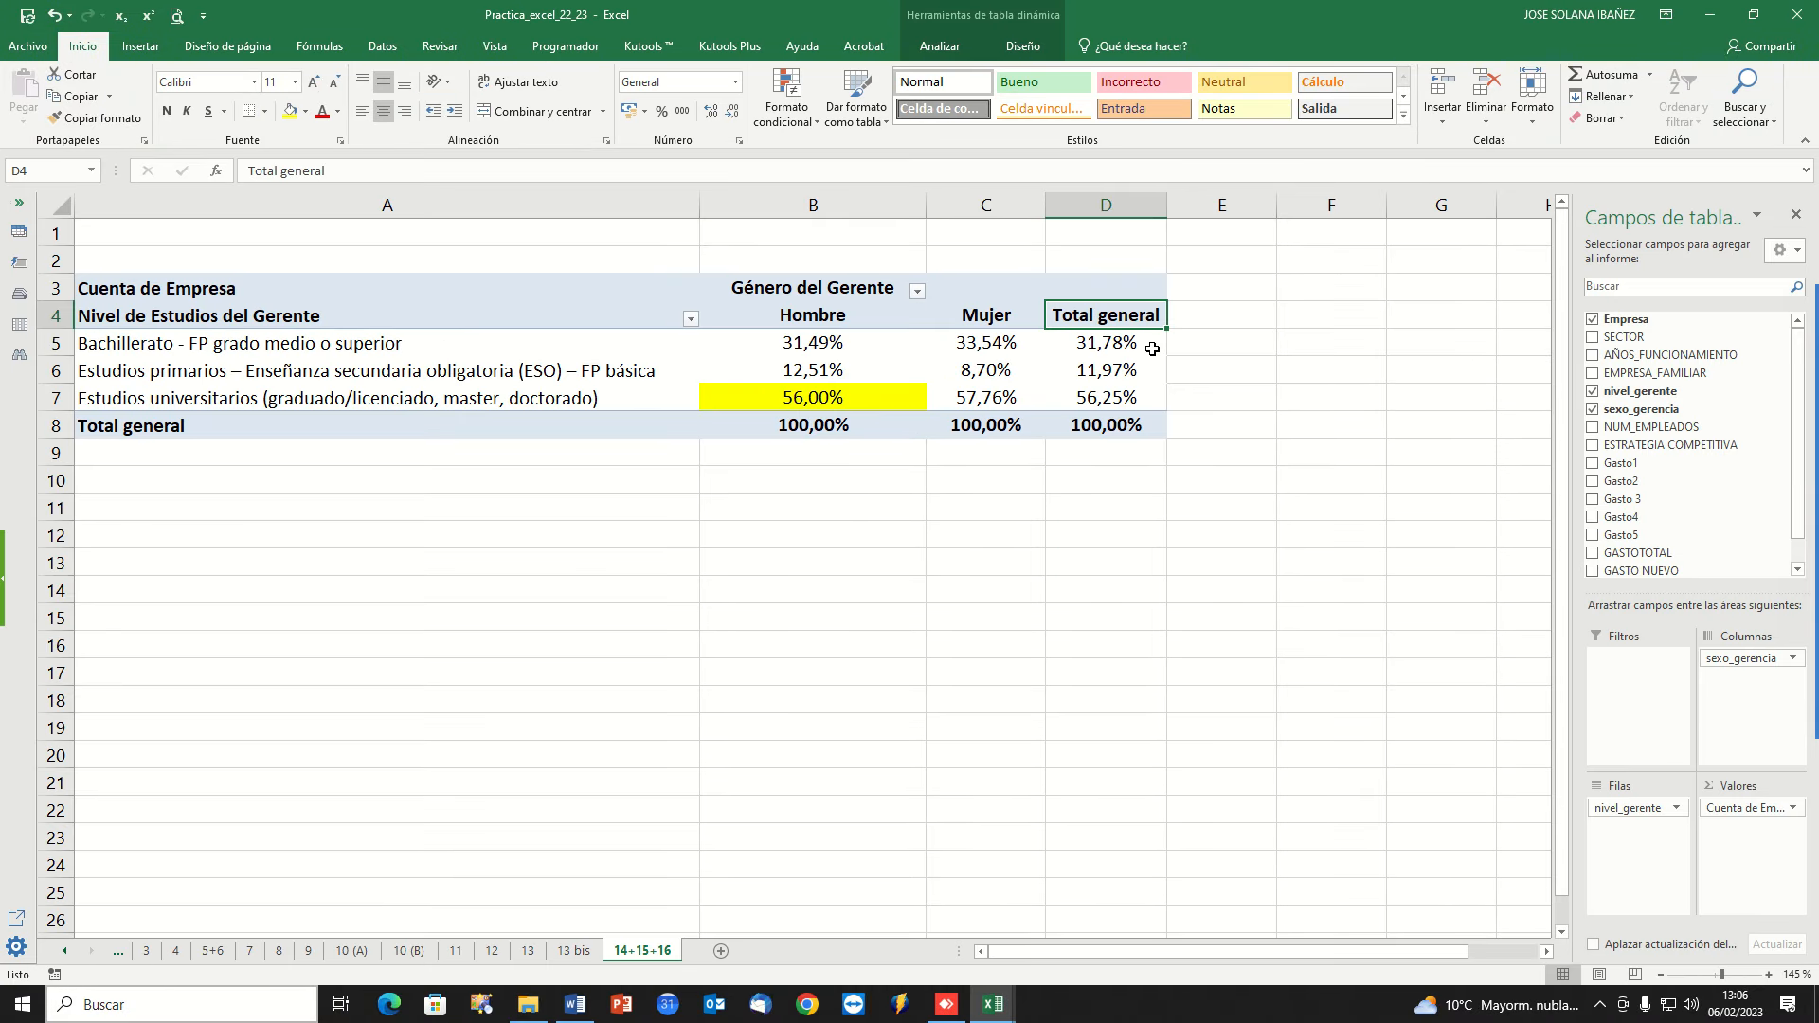
{"action": "left_click", "coordinate": [1732, 808]}
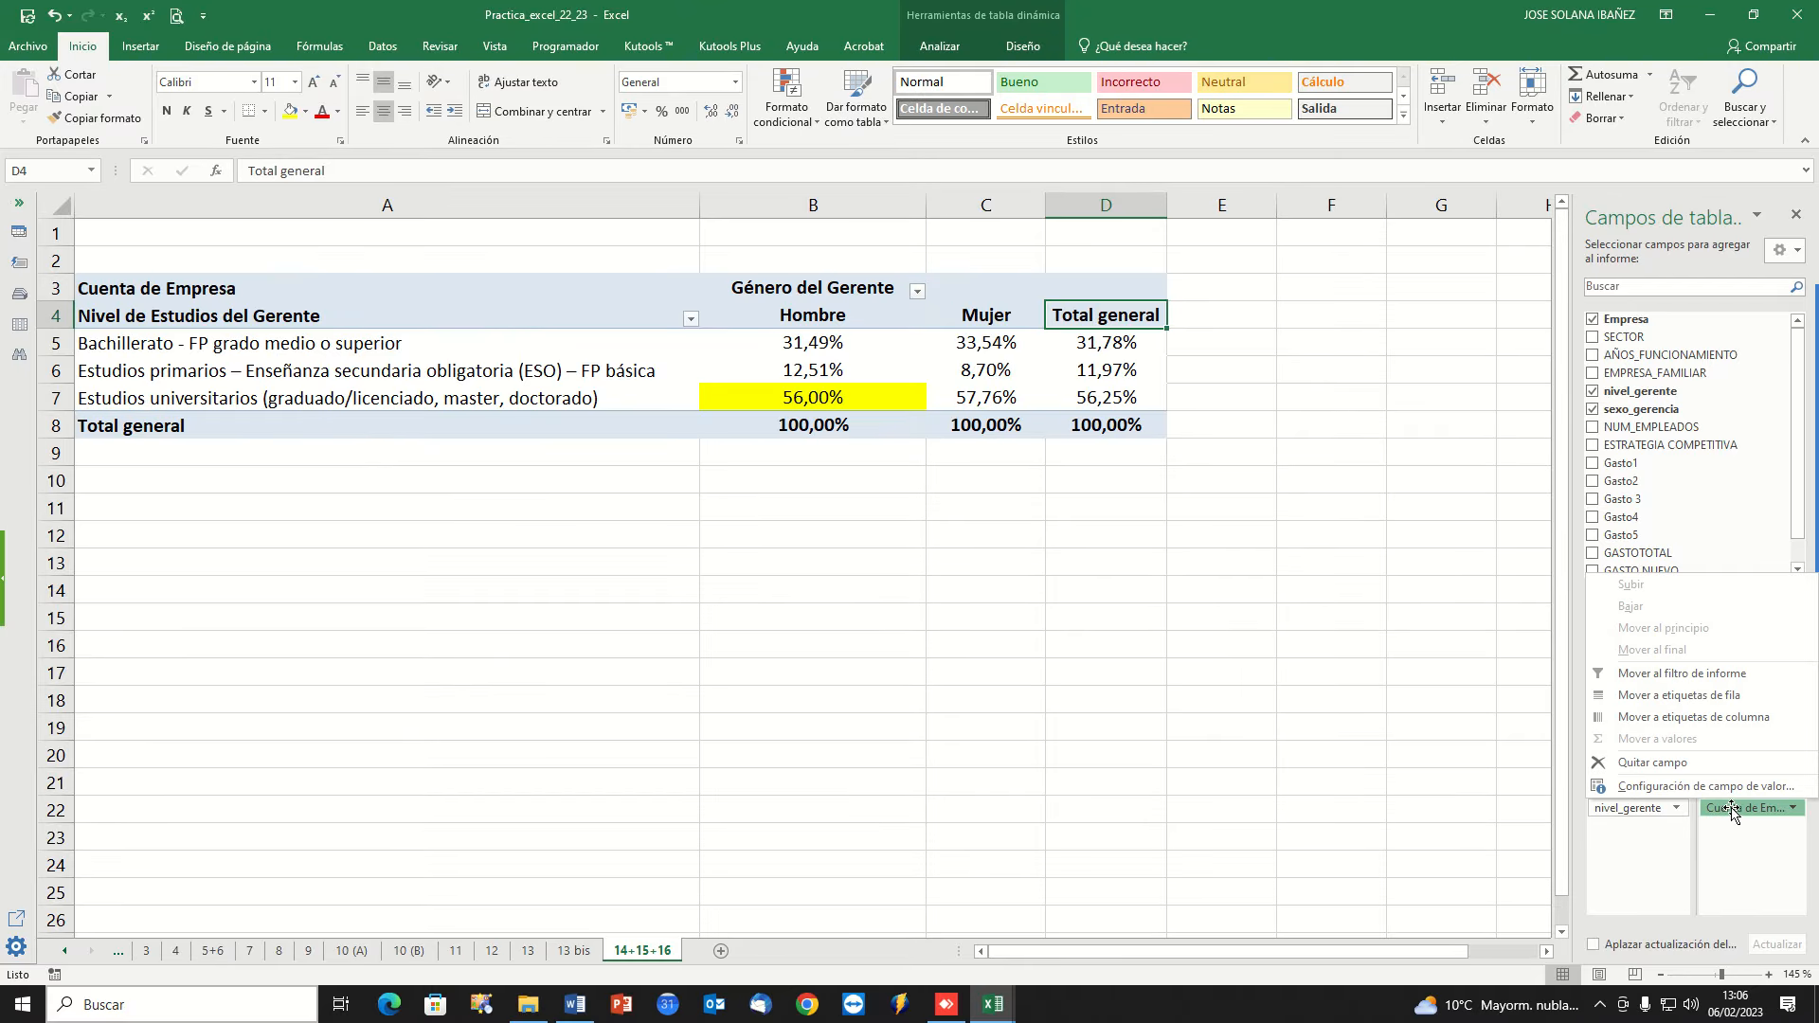
{"action": "left_click", "coordinate": [1705, 787]}
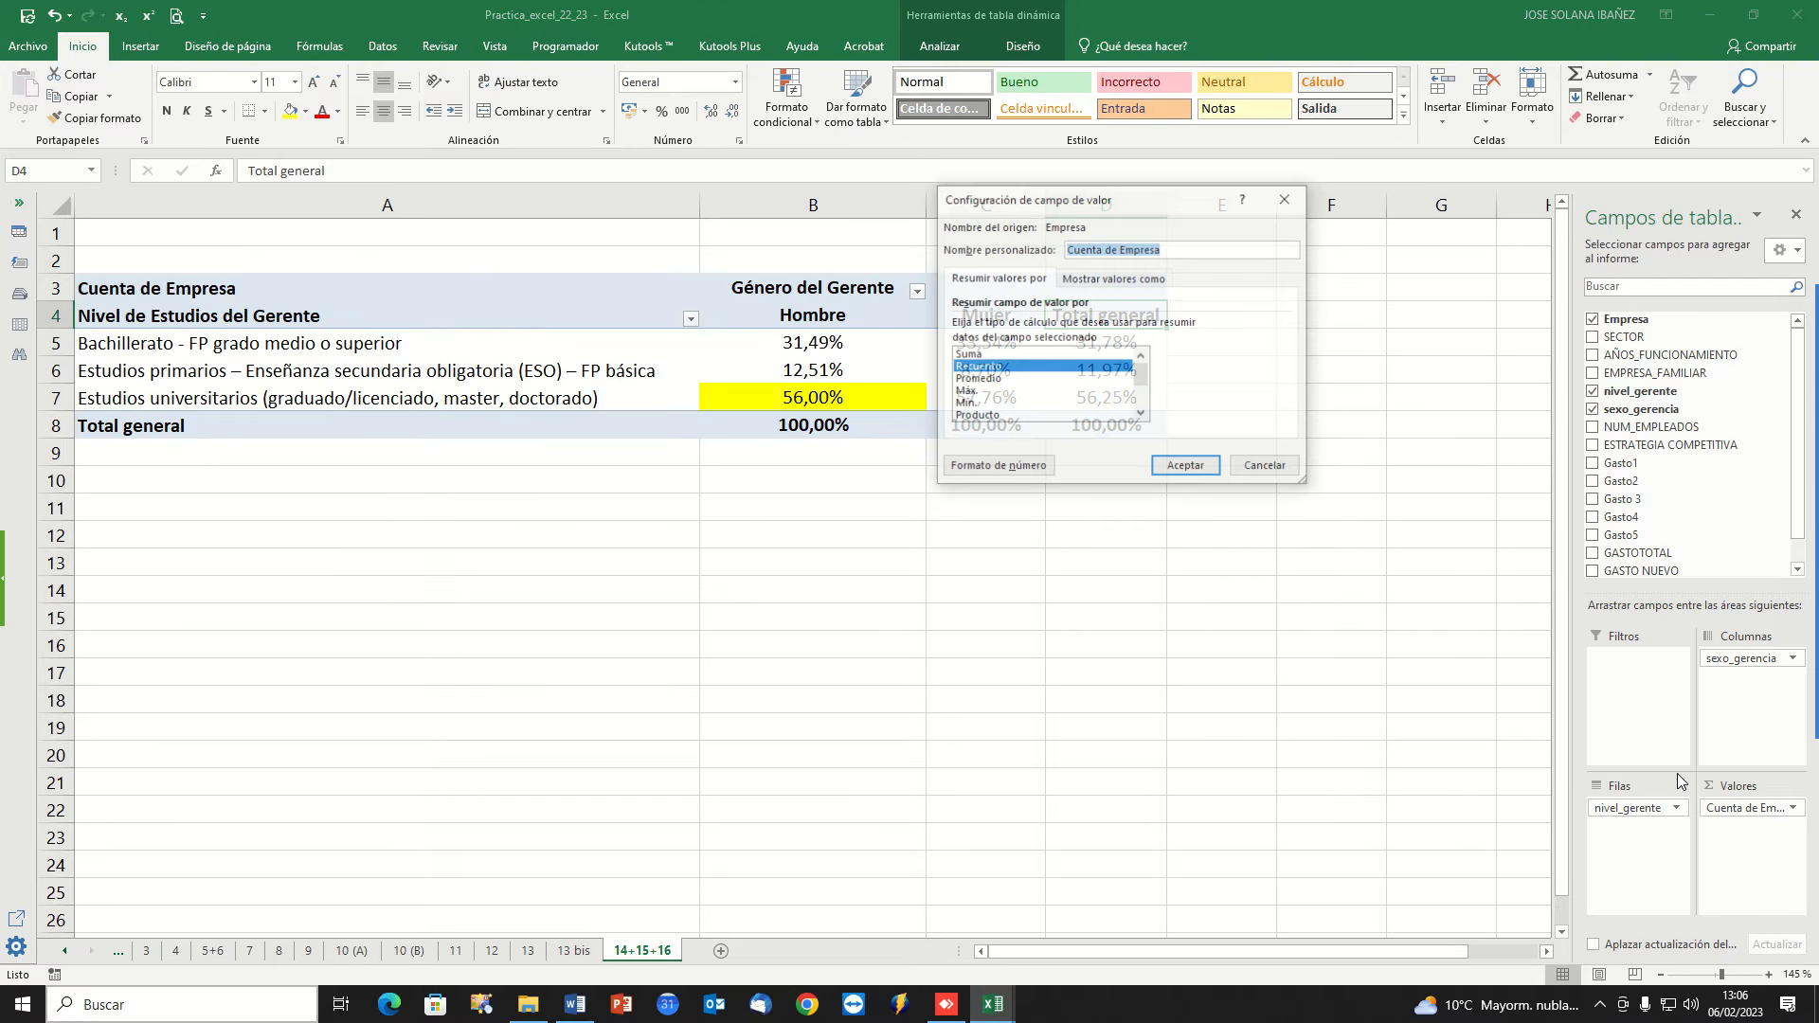
{"action": "left_click", "coordinate": [1114, 279]}
{"action": "left_click", "coordinate": [1039, 326]}
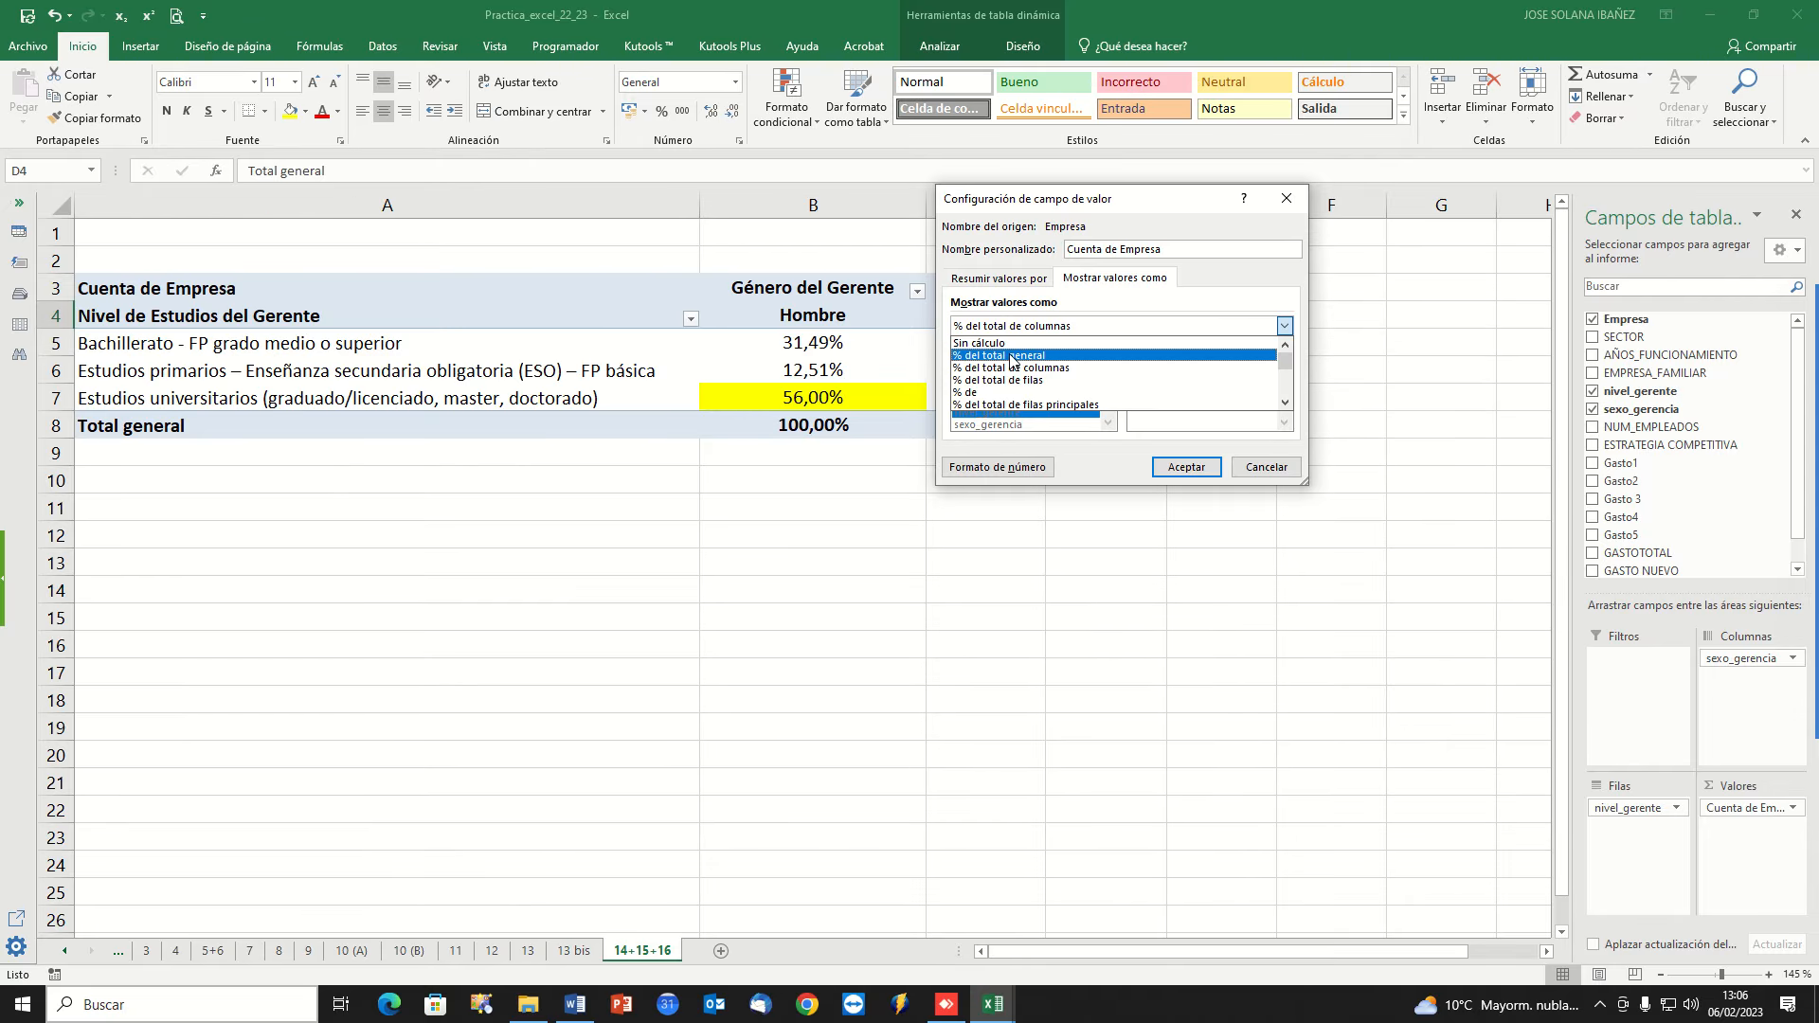
{"action": "left_click", "coordinate": [1014, 356]}
{"action": "left_click", "coordinate": [1185, 467]}
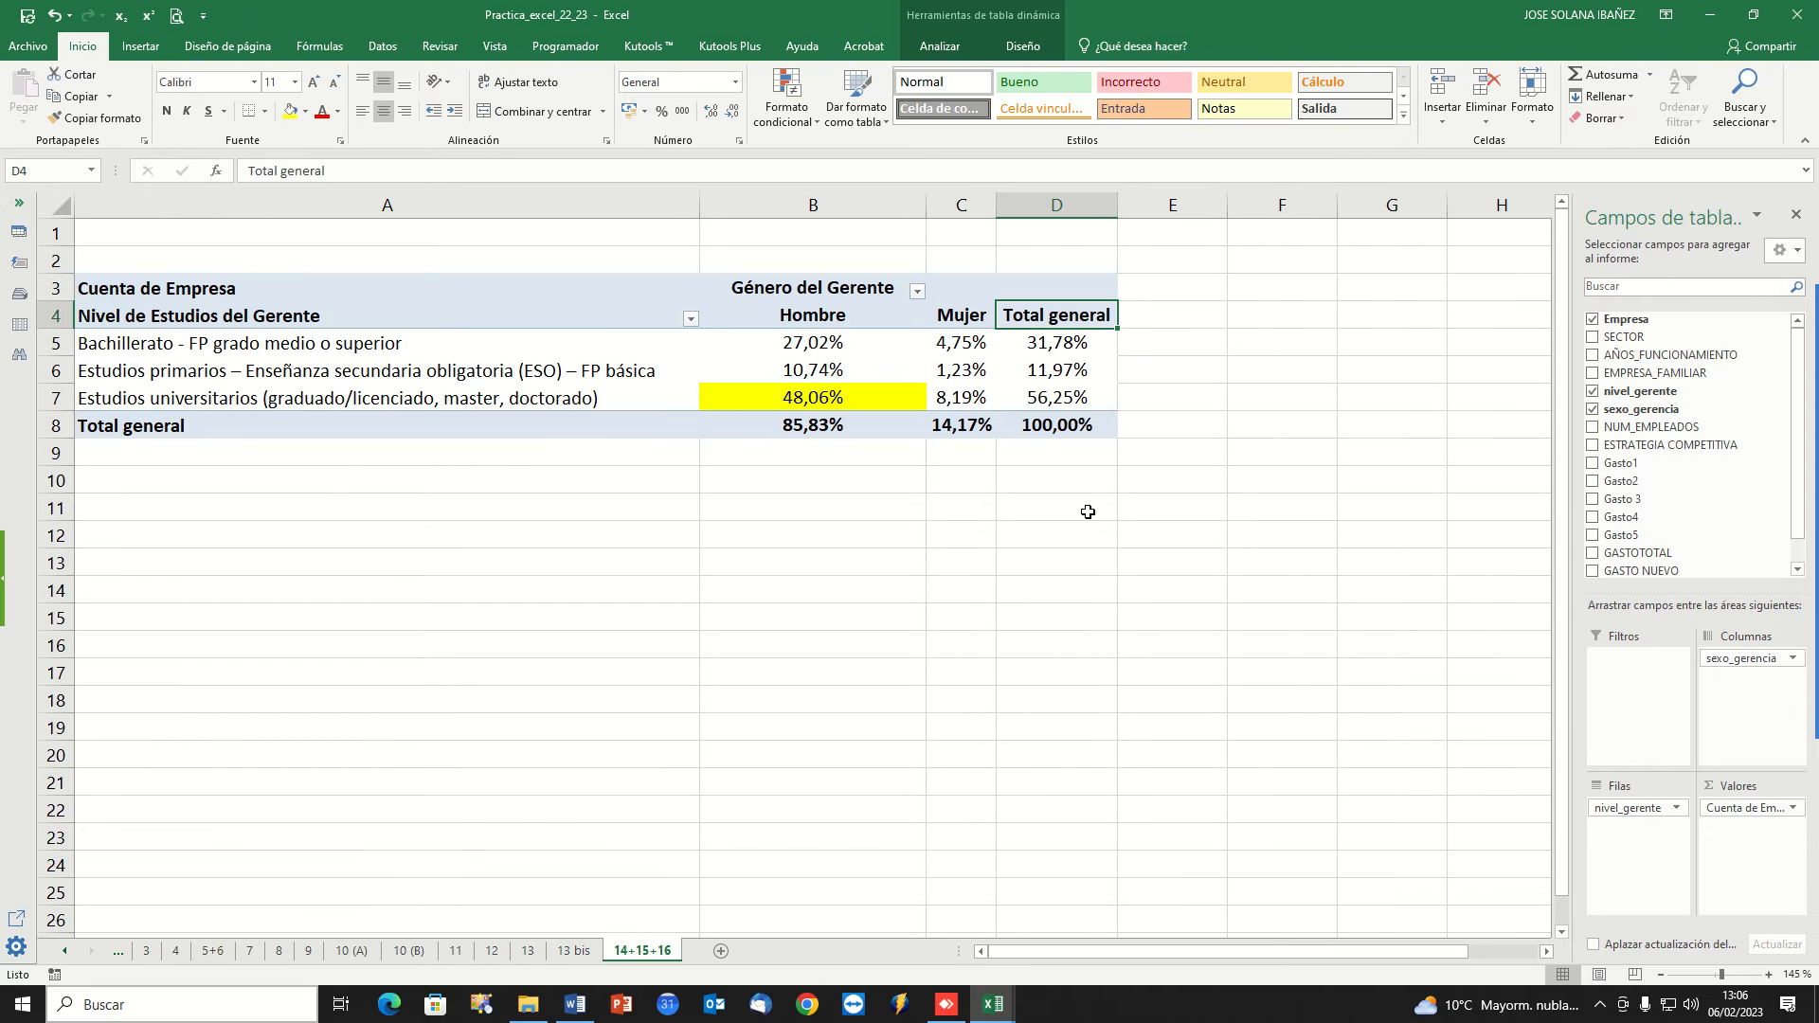
Examine the highlighted percentage for Hombre with Estudios universitarios, checking its column and row labels.
{"action": "left_click", "coordinate": [751, 589]}
{"action": "left_click", "coordinate": [826, 399]}
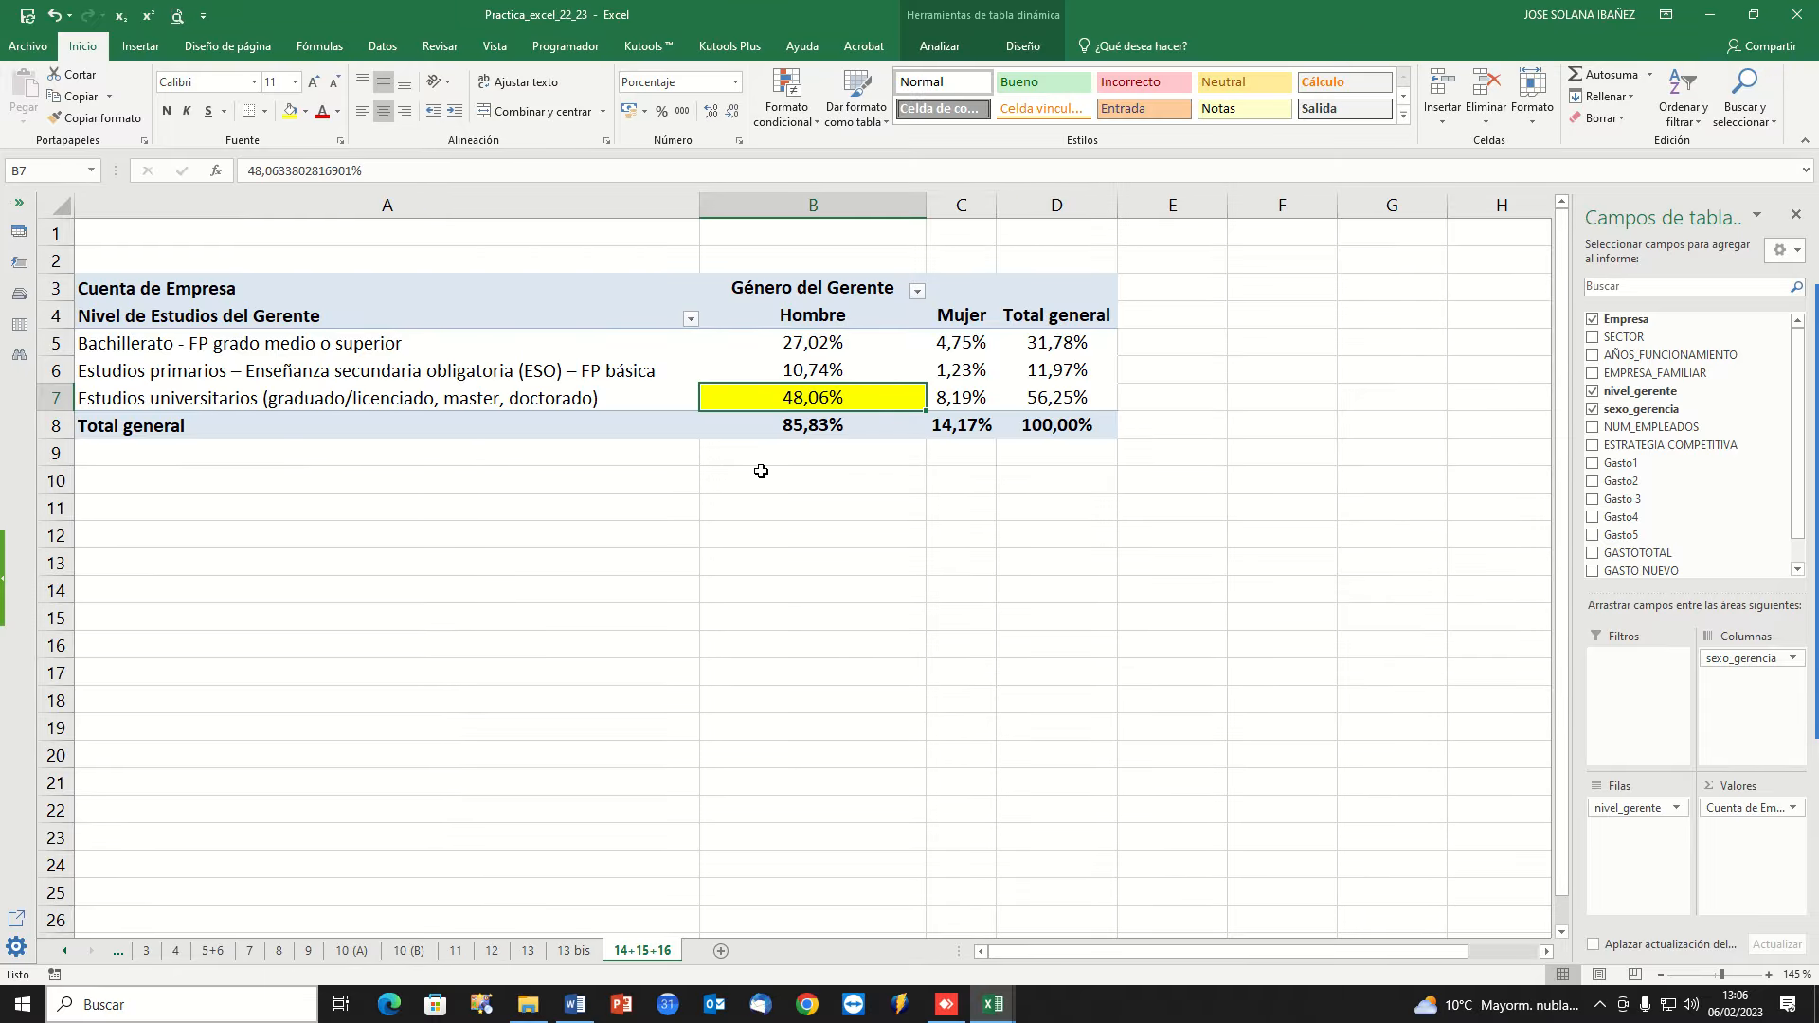
{"action": "left_click", "coordinate": [812, 319]}
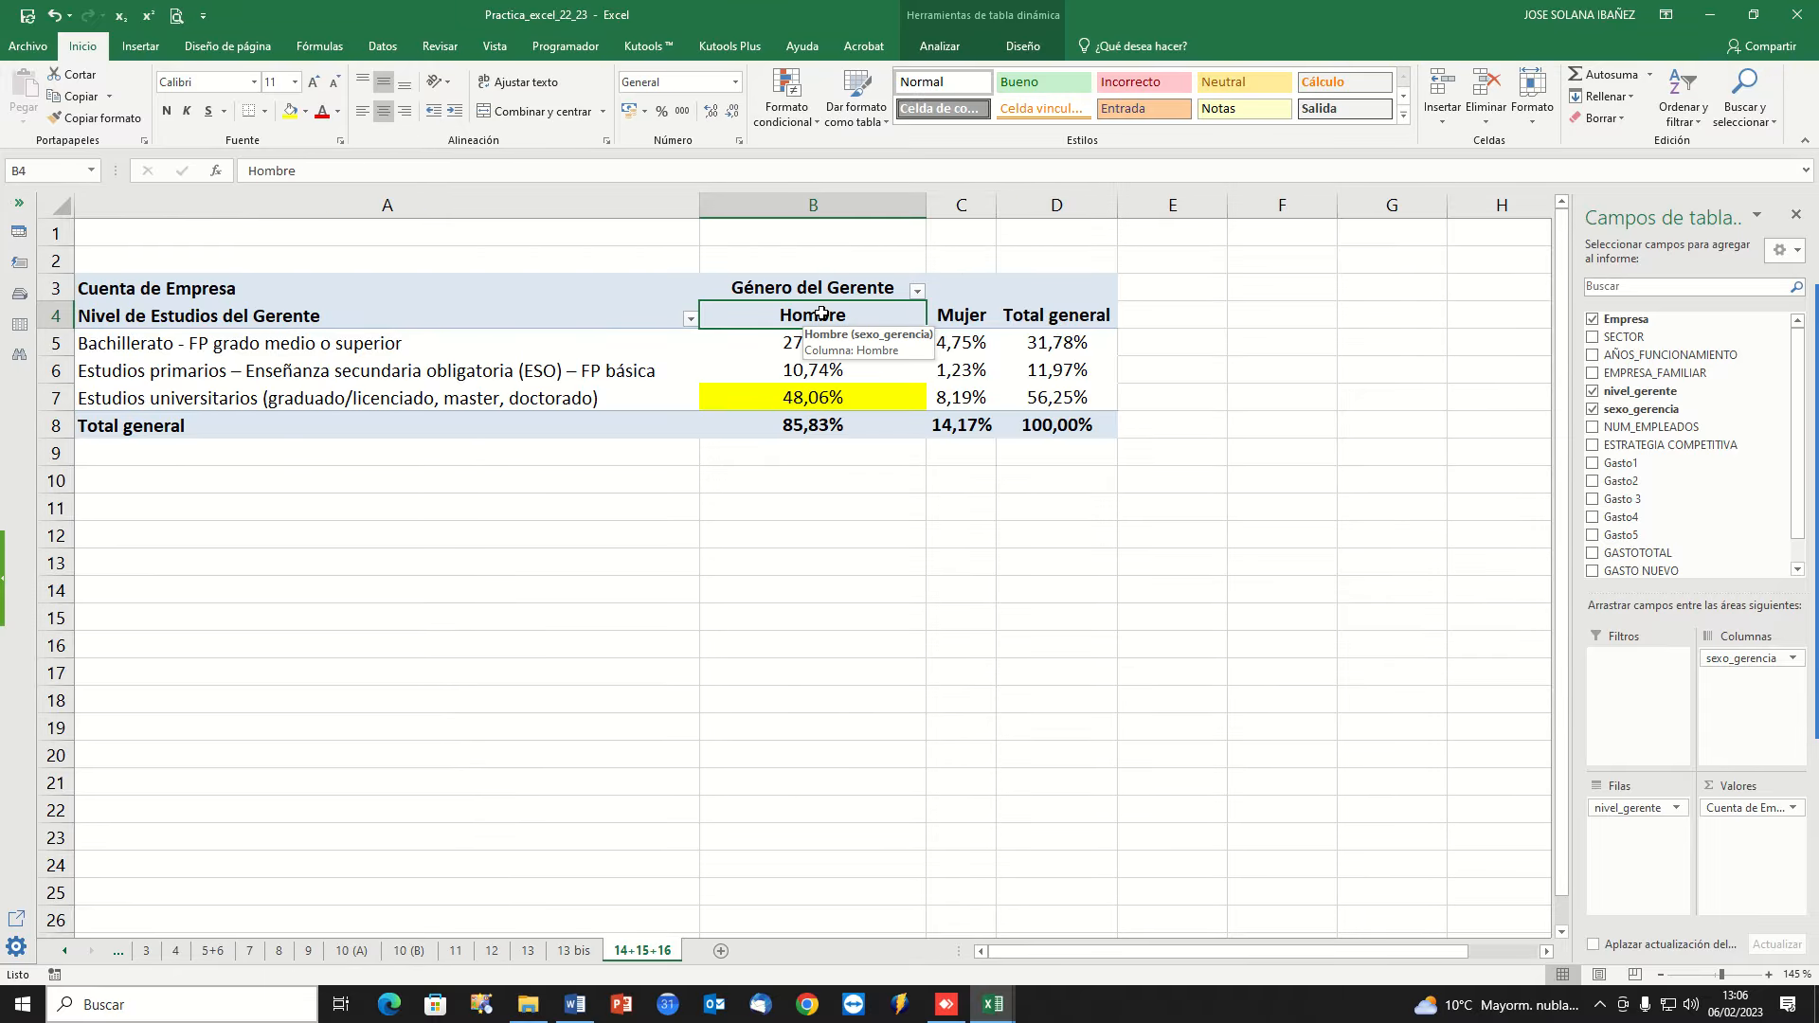
{"action": "left_click", "coordinate": [259, 398]}
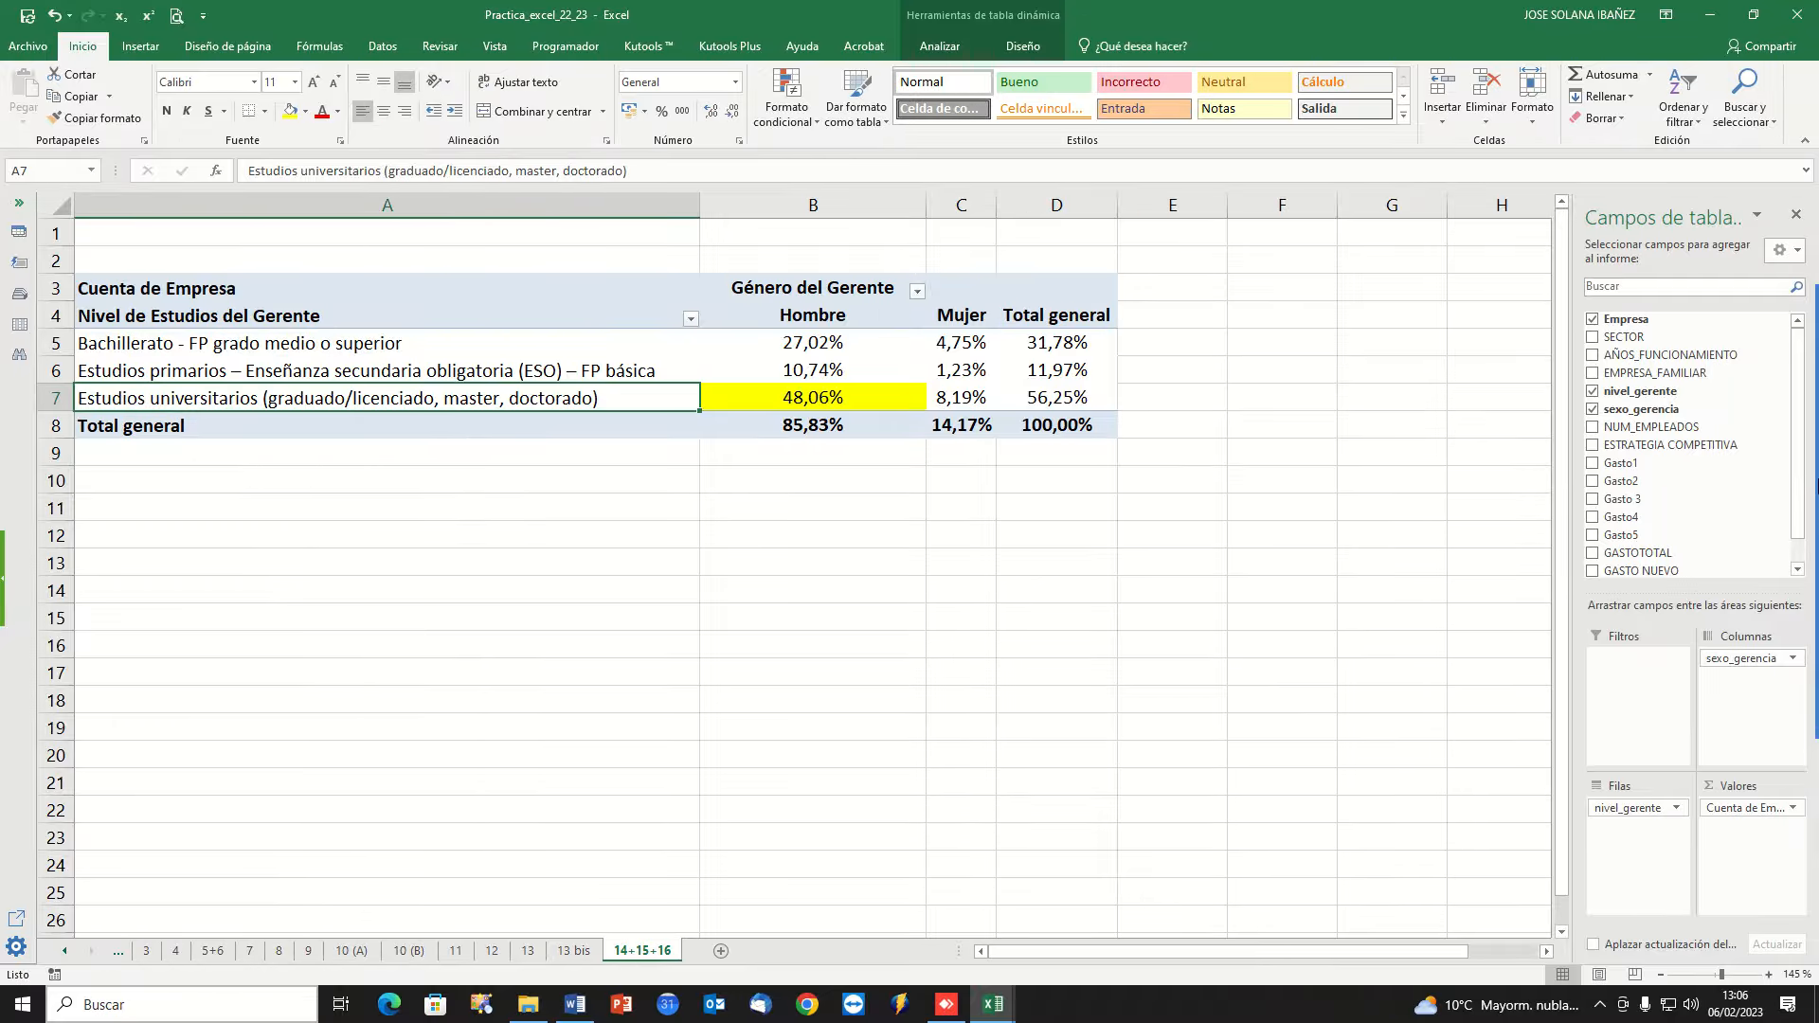
{"action": "left_click", "coordinate": [1786, 424]}
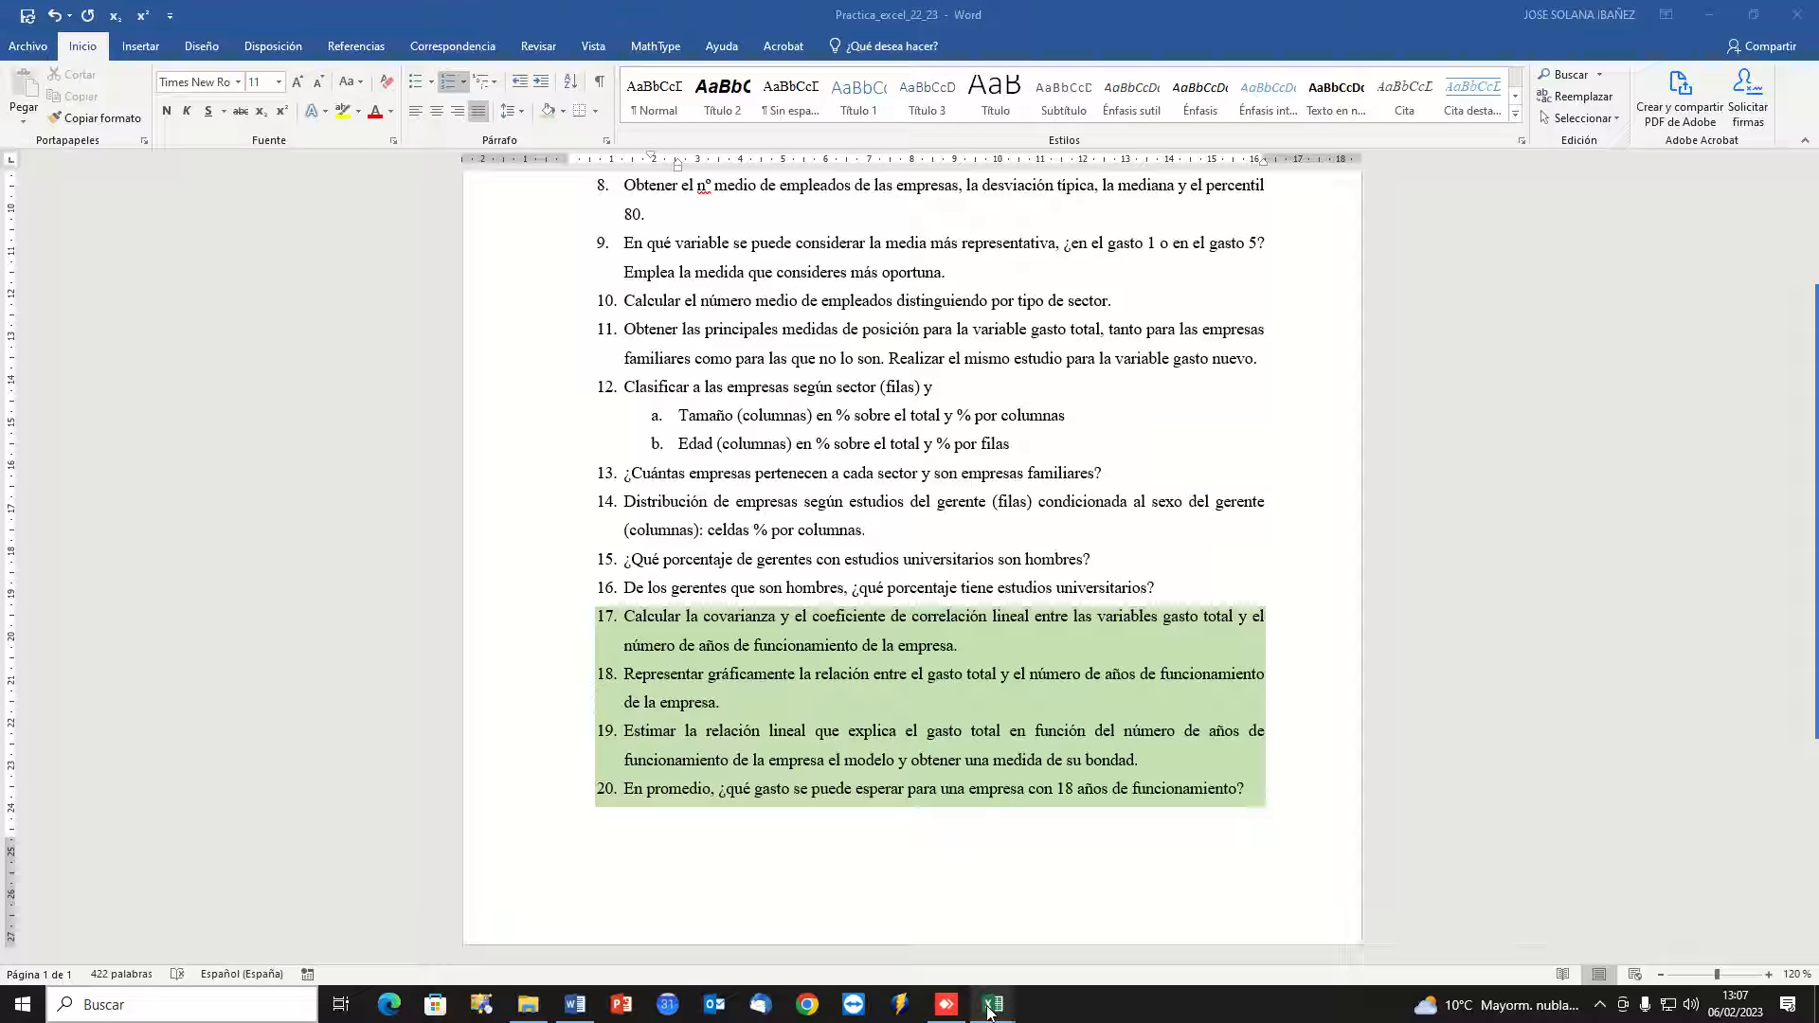
Return to the Practica_excel_22_23 workbook and place a copy of the BaseDatos (TABLA) sheet after sheet 14+15+16.
{"action": "mouse_move", "coordinate": [989, 1012]}
{"action": "left_click", "coordinate": [891, 924]}
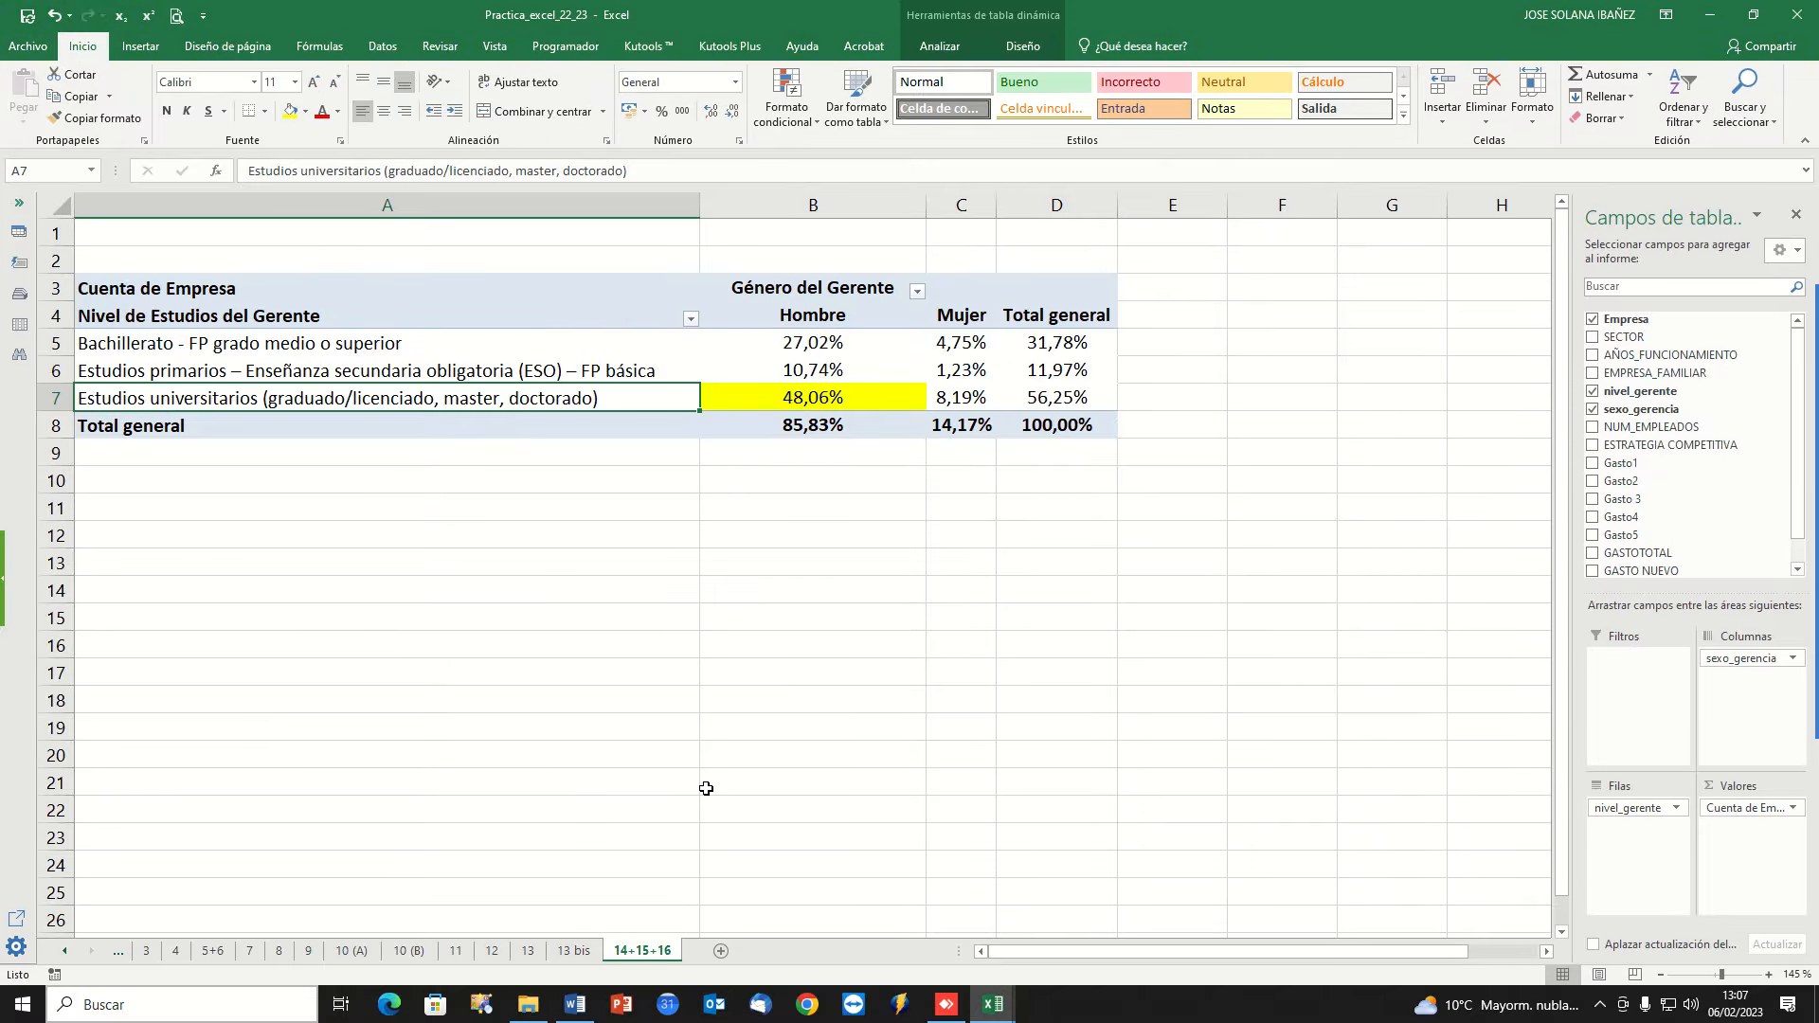
{"action": "left_click", "coordinate": [63, 955]}
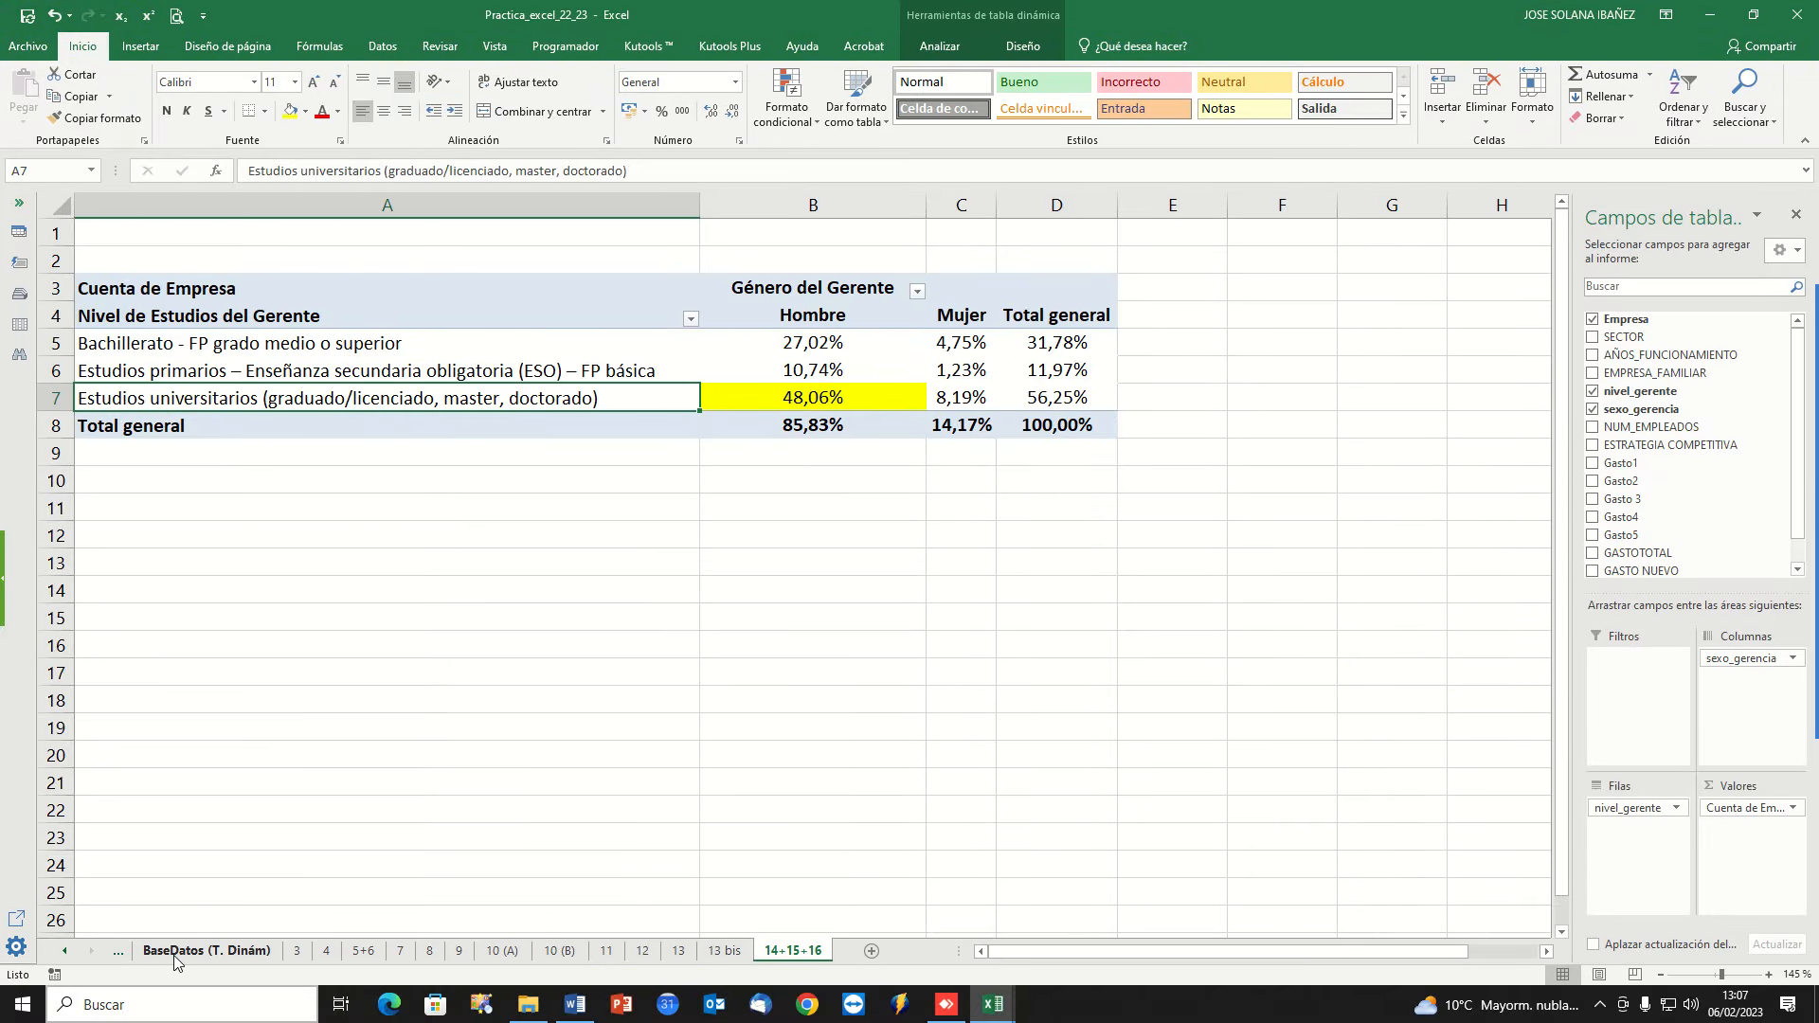
{"action": "left_click", "coordinate": [160, 957]}
{"action": "left_click", "coordinate": [64, 951]}
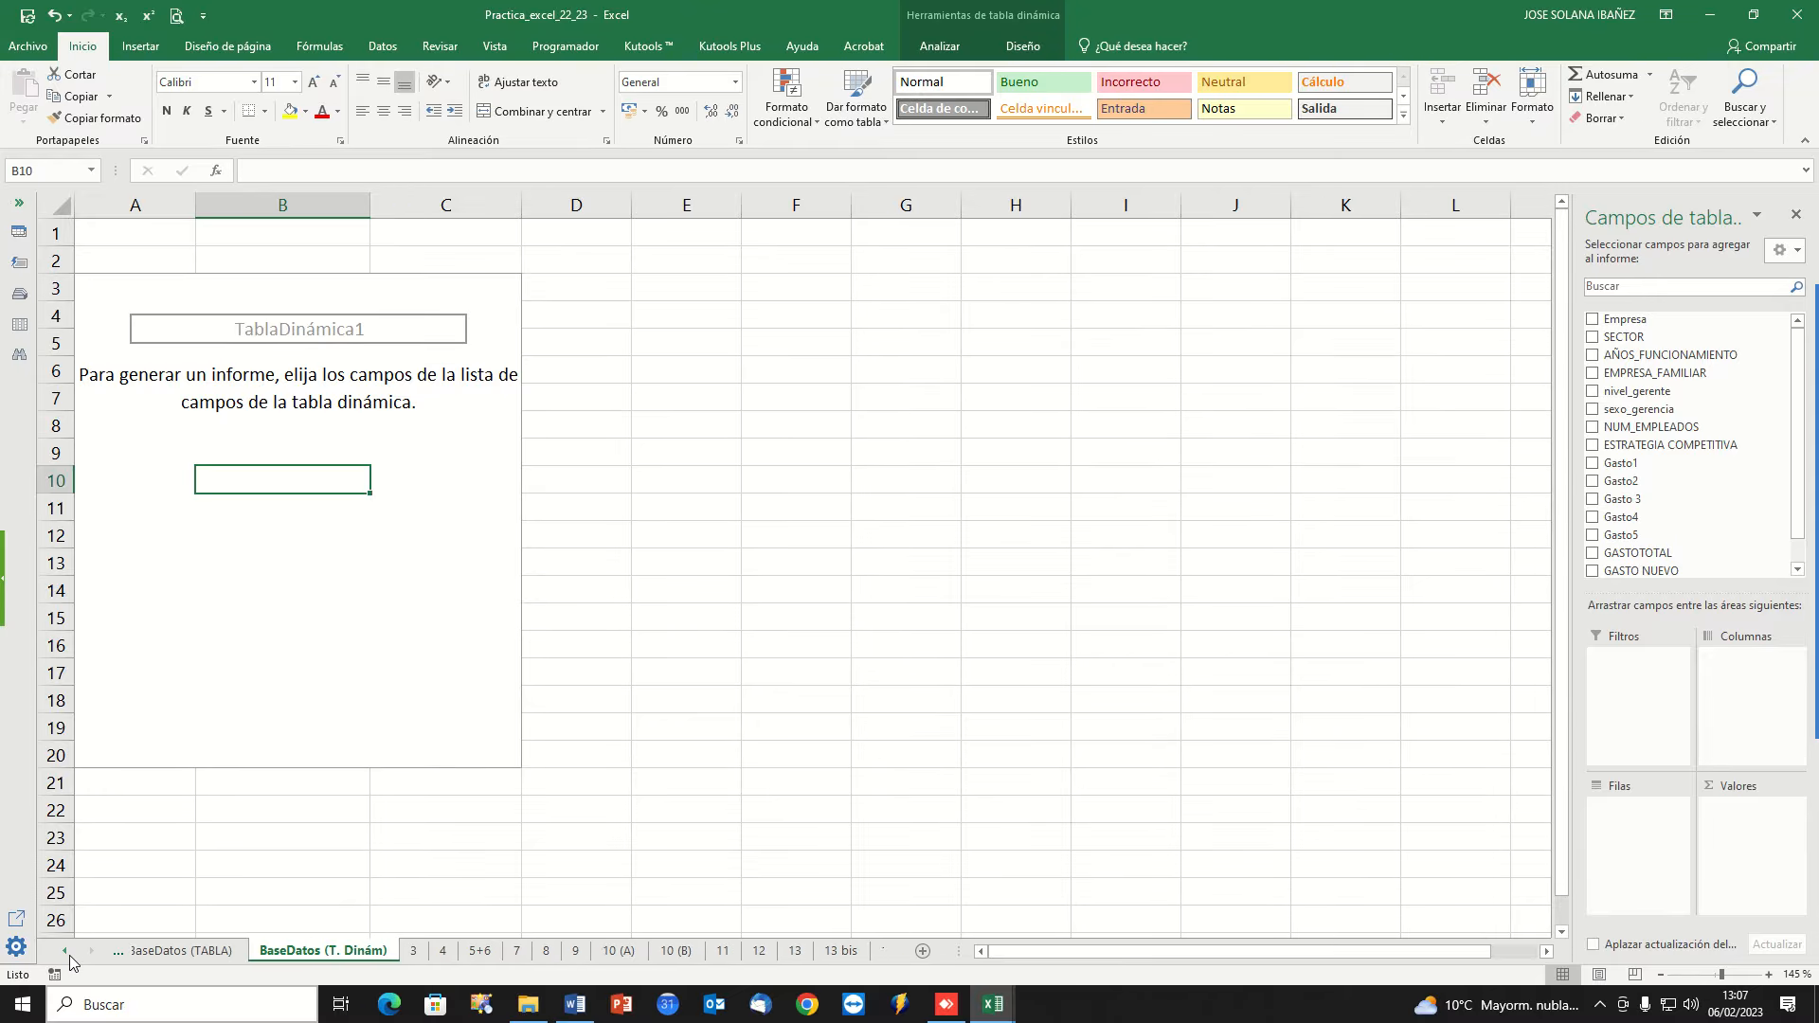
{"action": "left_click", "coordinate": [216, 952]}
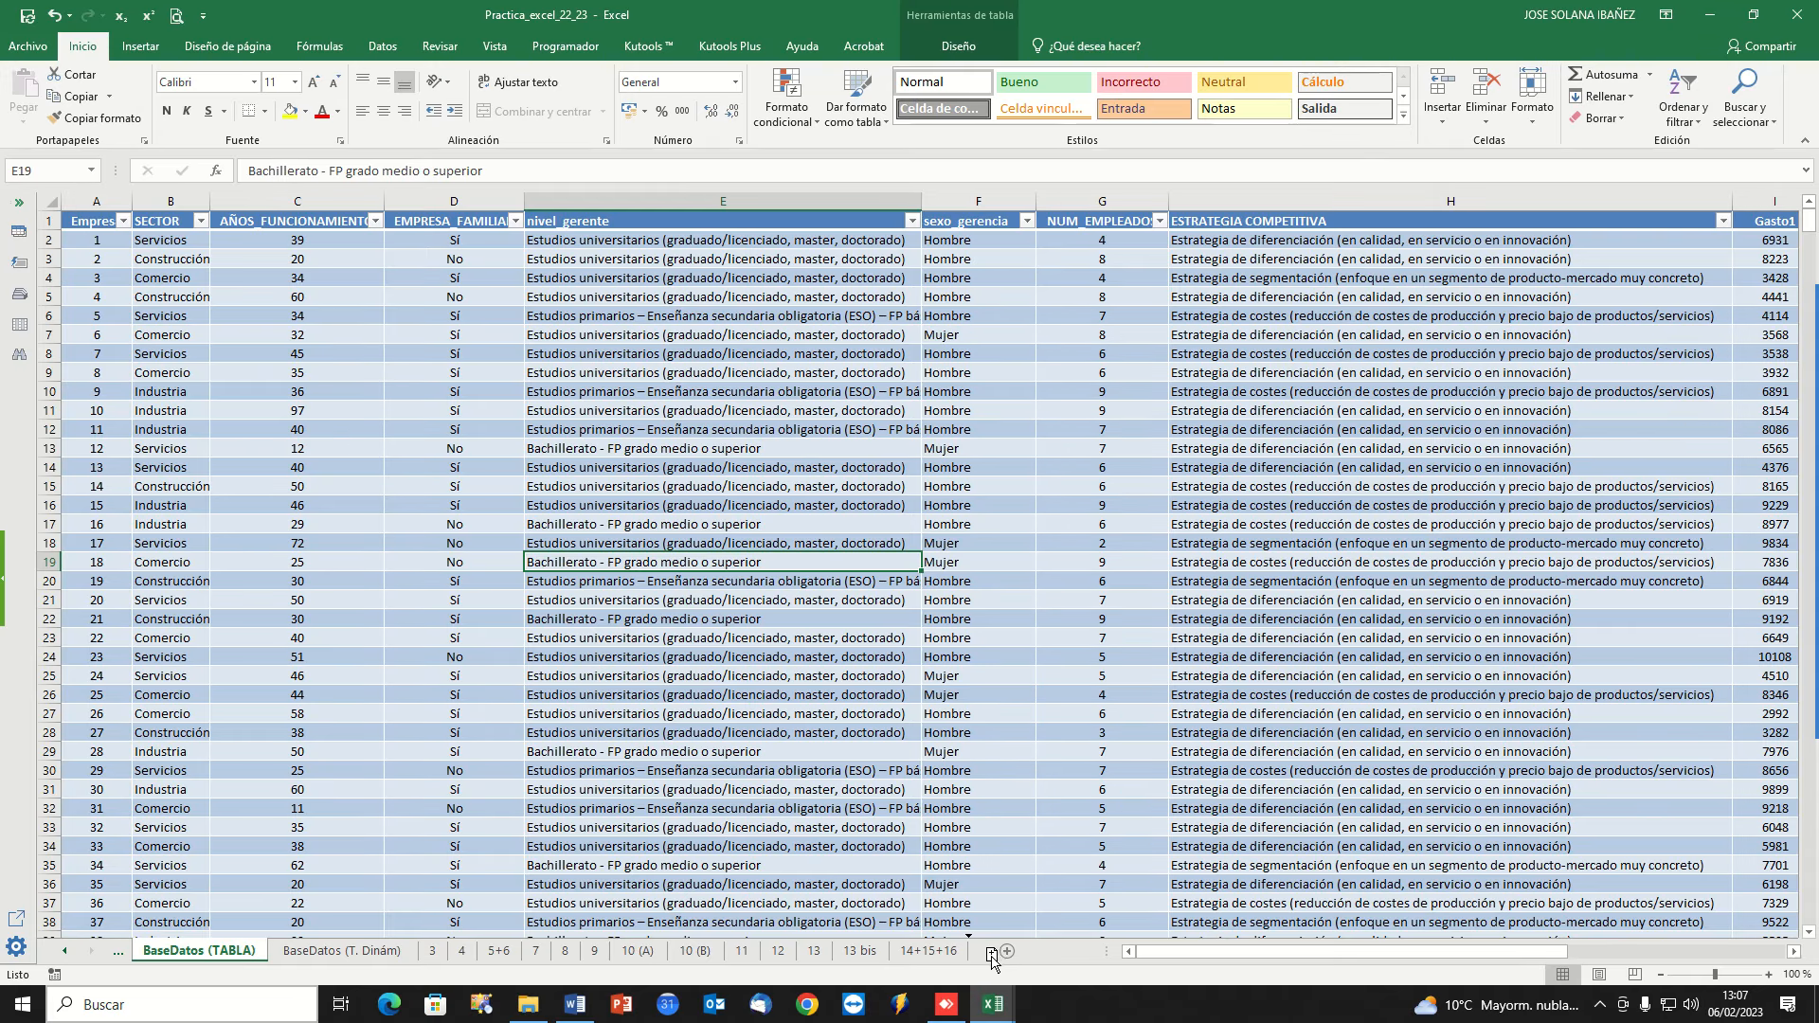
{"action": "left_click_drag", "start_coordinate": [991, 963], "coordinate": [990, 963]}
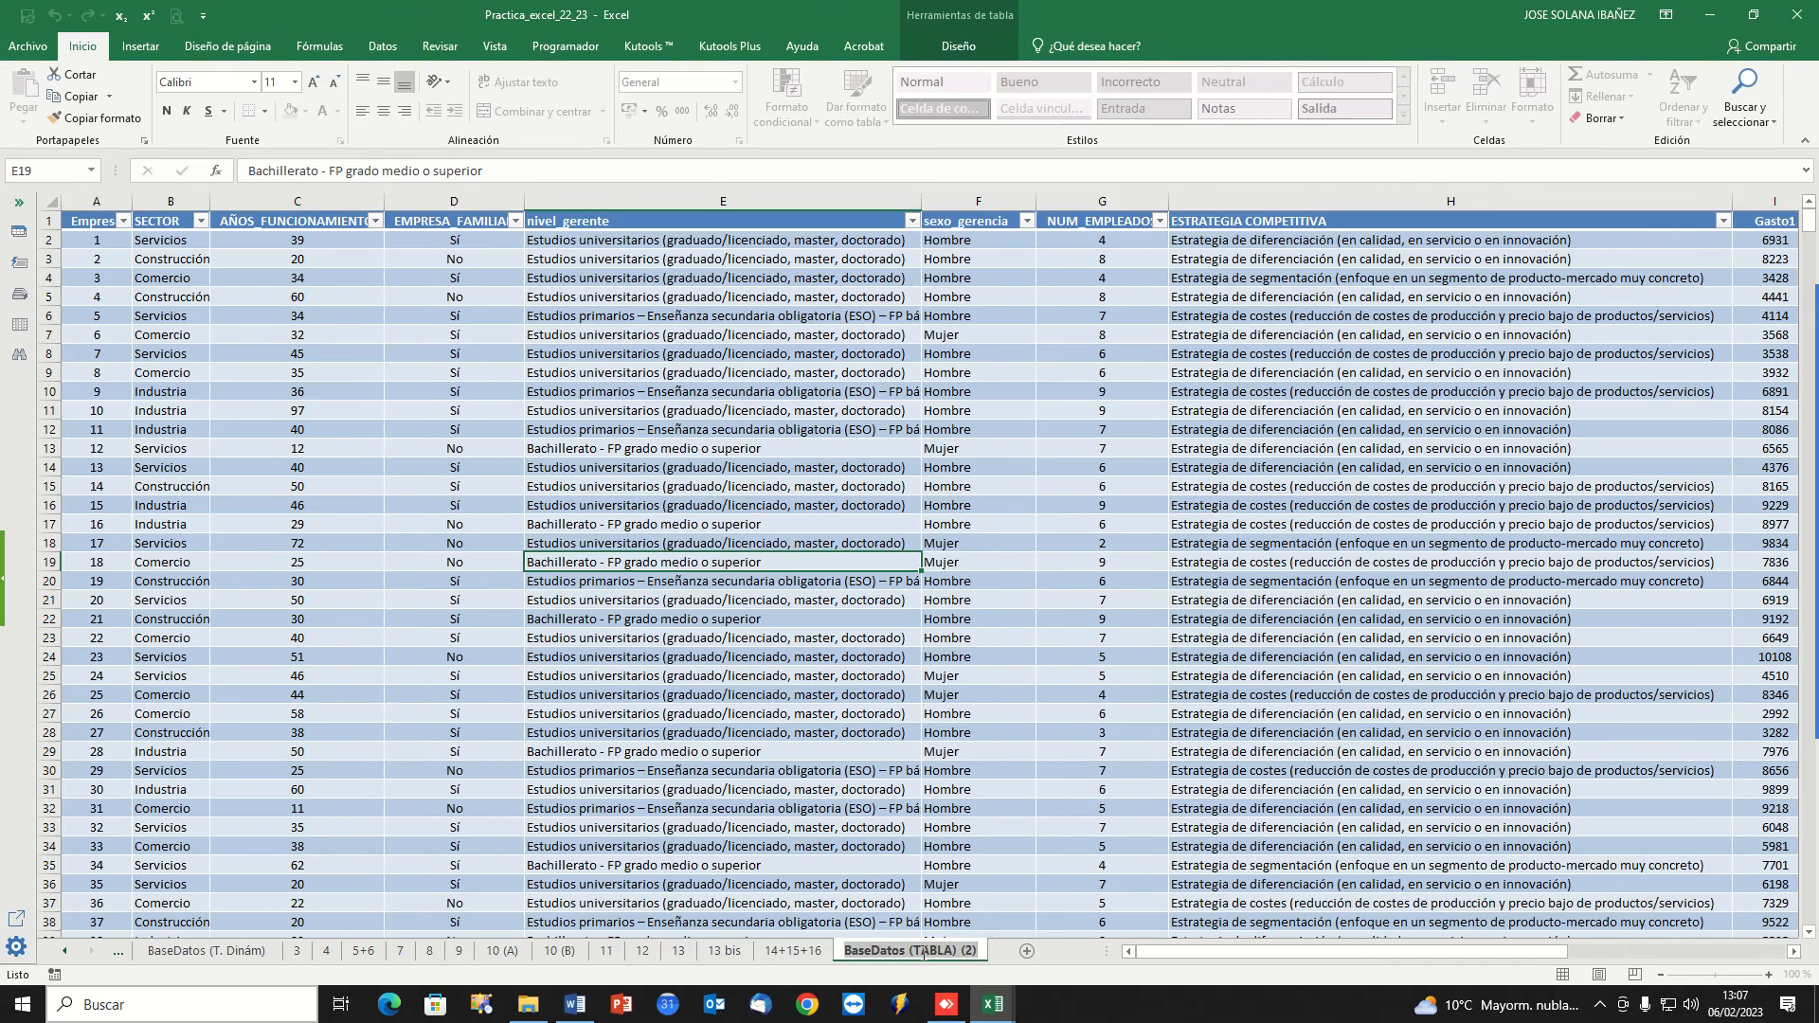
Rename the copied sheet as 17 a 20.
{"action": "type", "text": "17 a"}
{"action": "key", "text": "Return"}
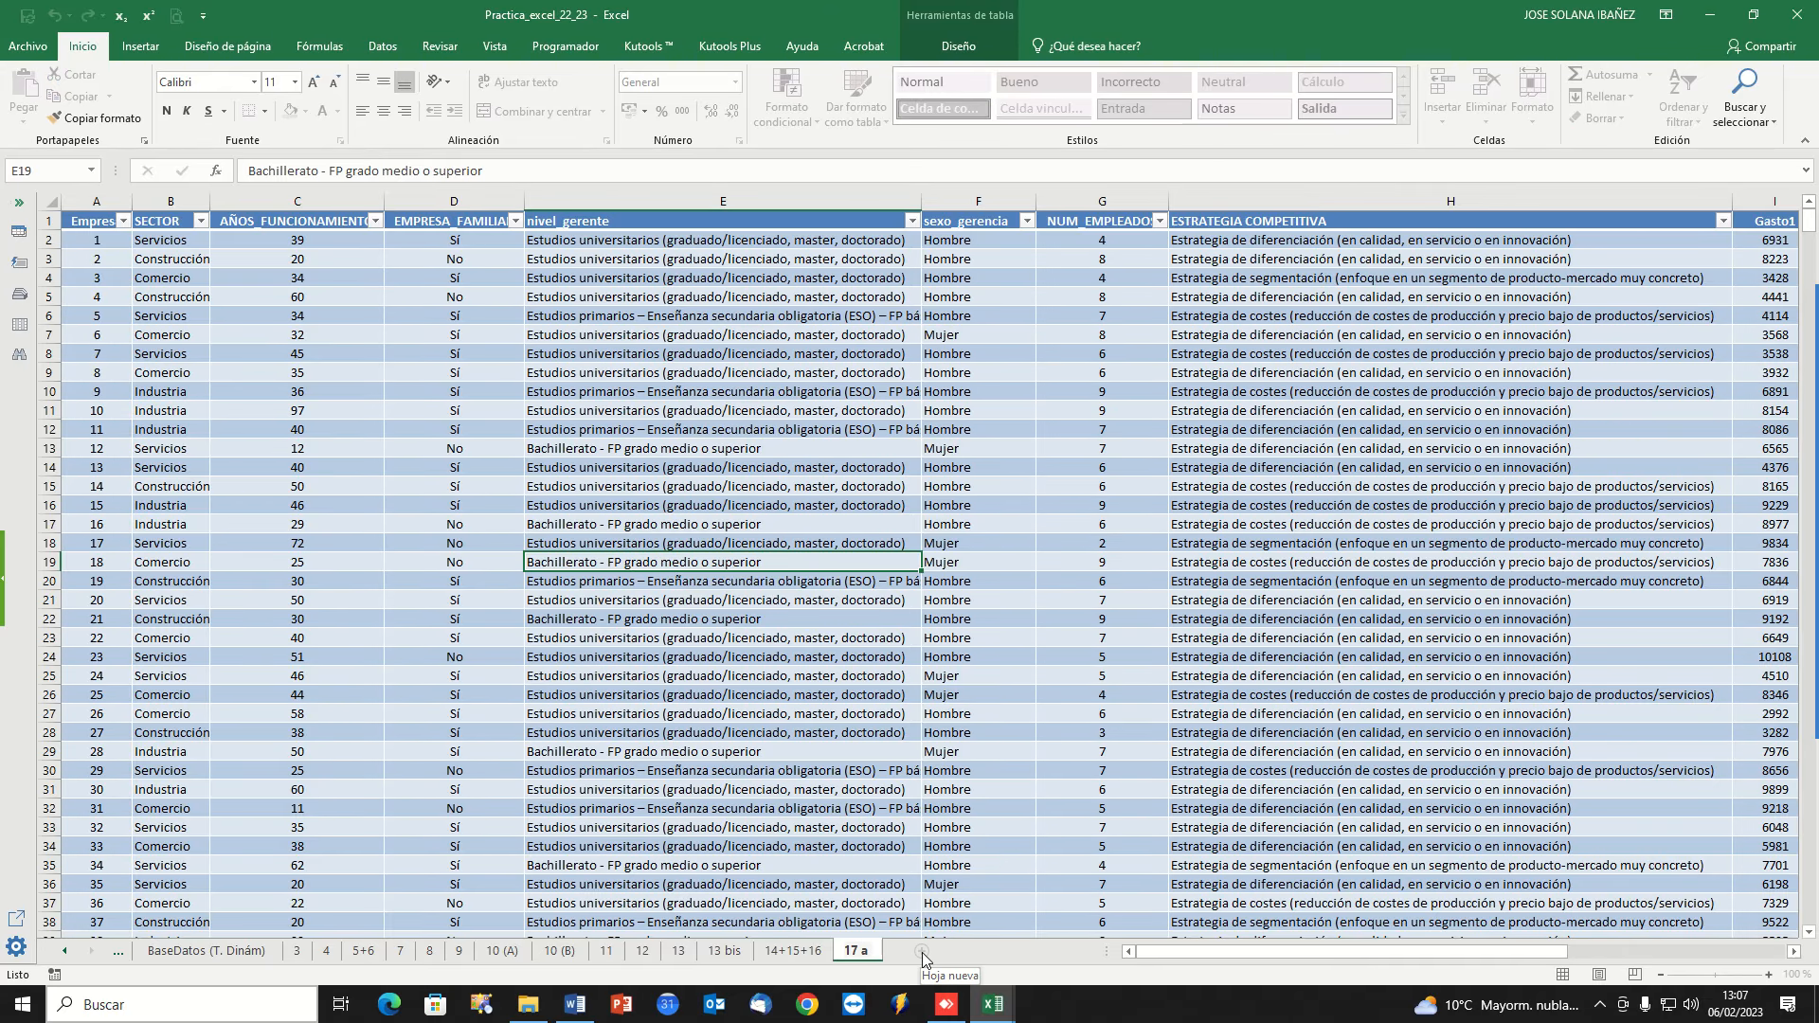
{"action": "type", "text": "20"}
{"action": "key", "text": "Return"}
{"action": "left_click", "coordinate": [423, 405]}
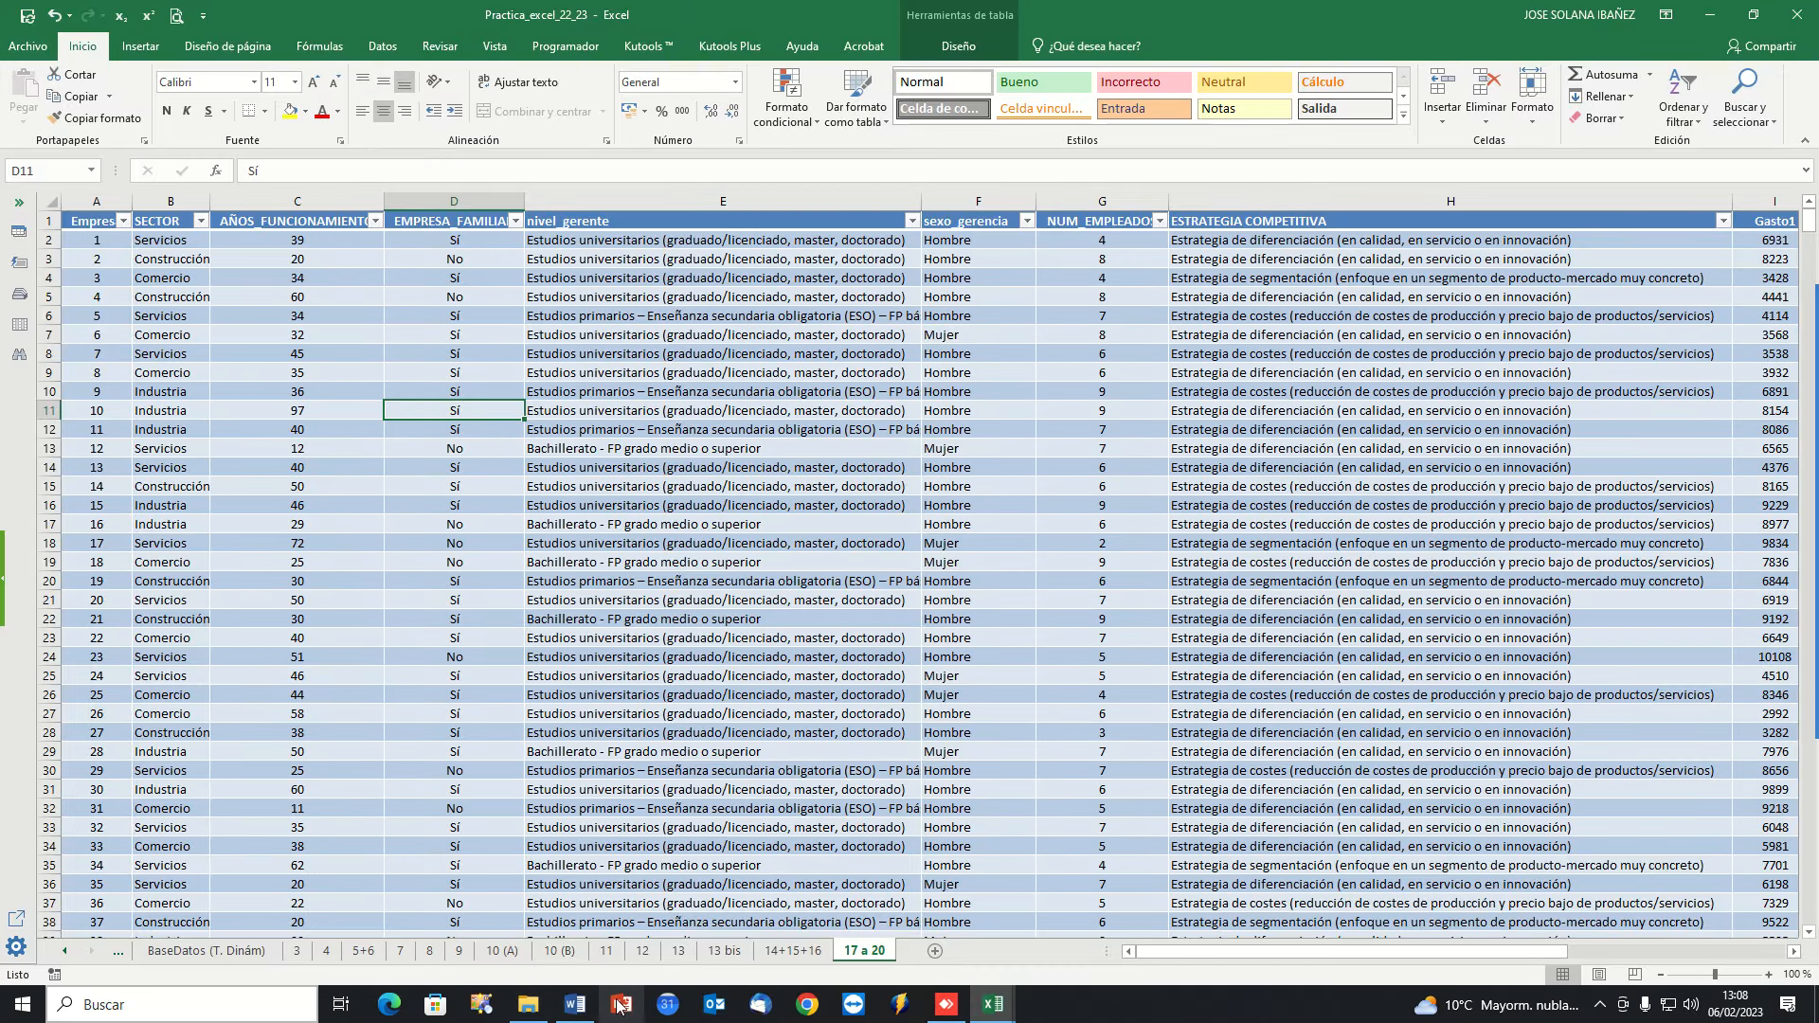
Check question 17 in Word, then hide columns B and D to M in the 17 a 20 sheet.
{"action": "left_click", "coordinate": [575, 1004]}
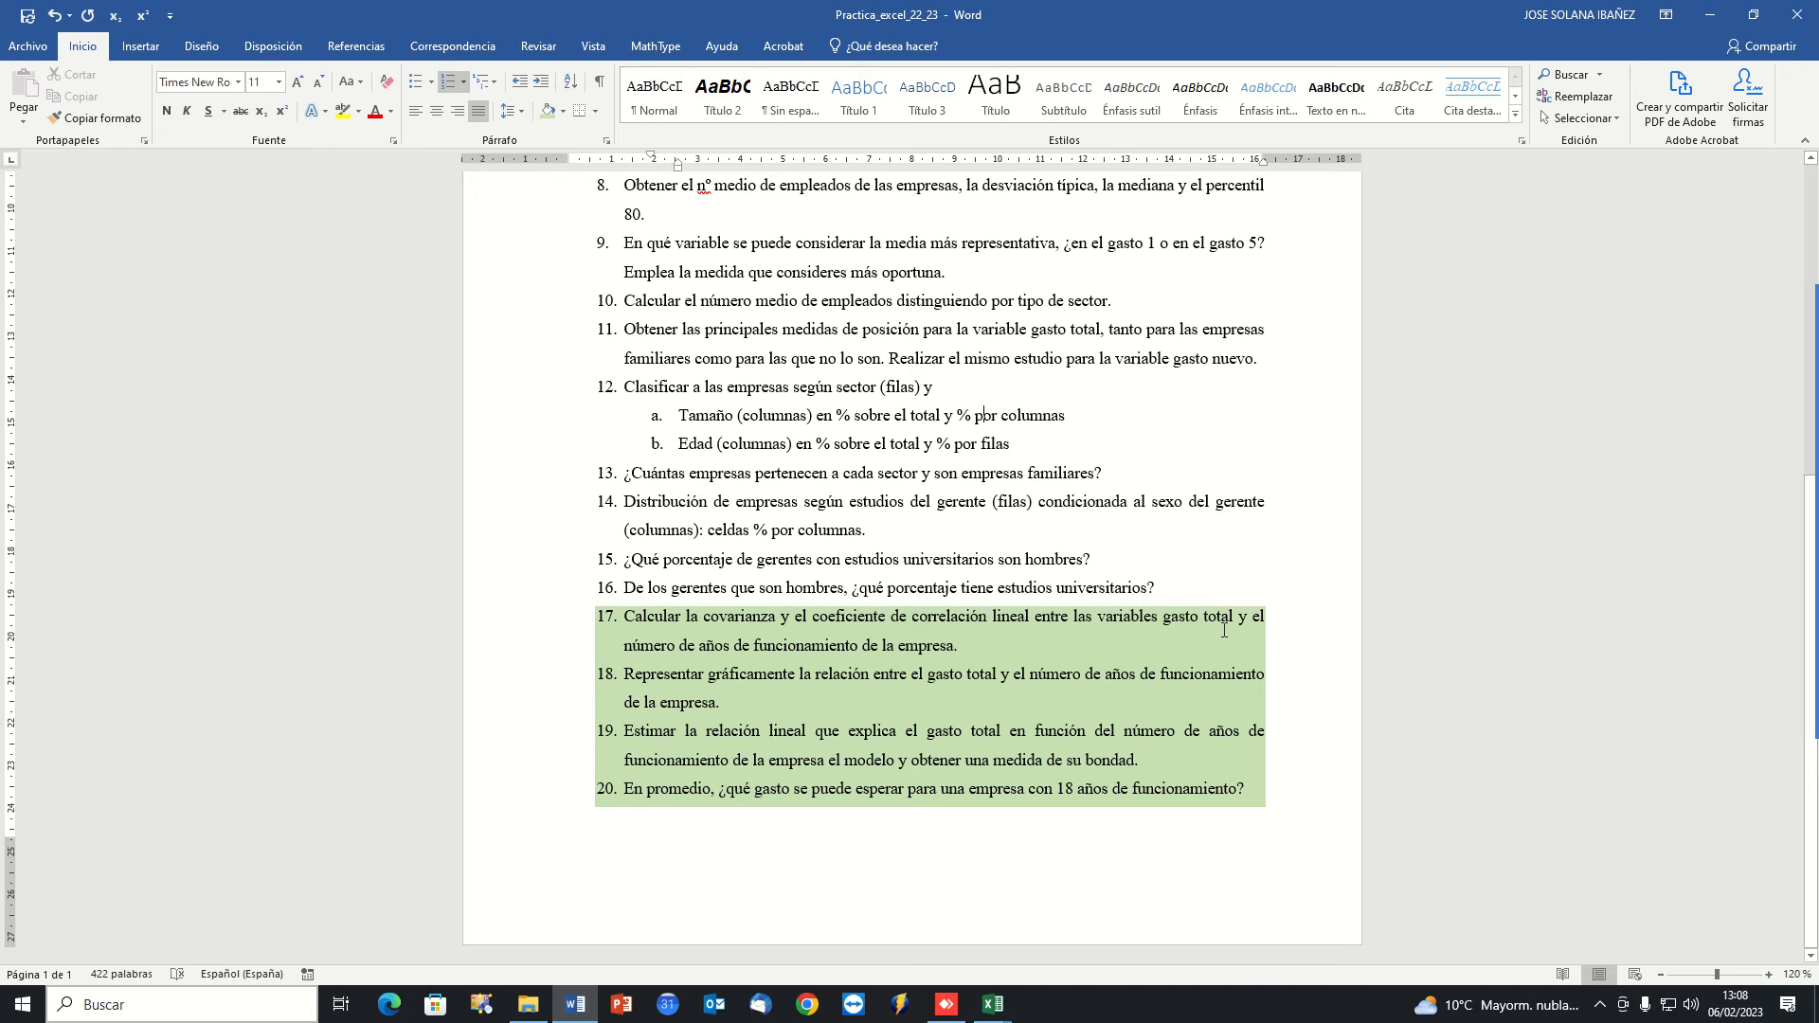
{"action": "key", "text": "alt+Tab"}
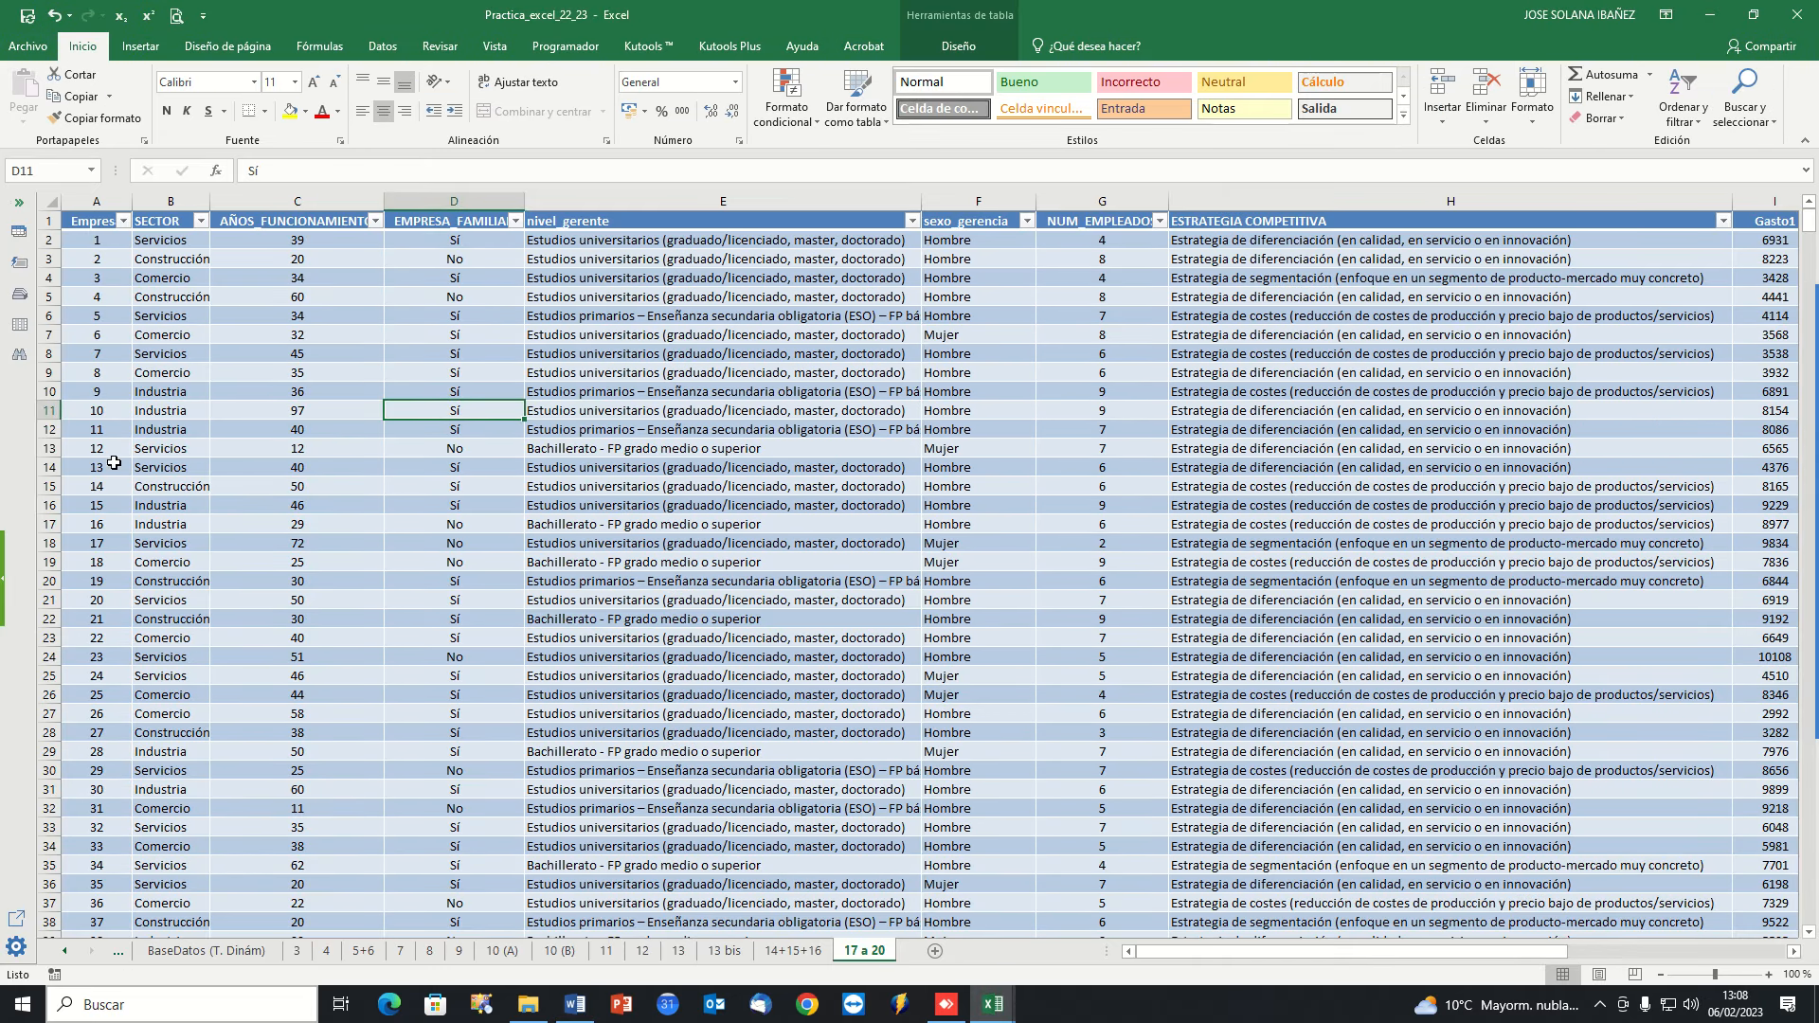
{"action": "left_click", "coordinate": [173, 201]}
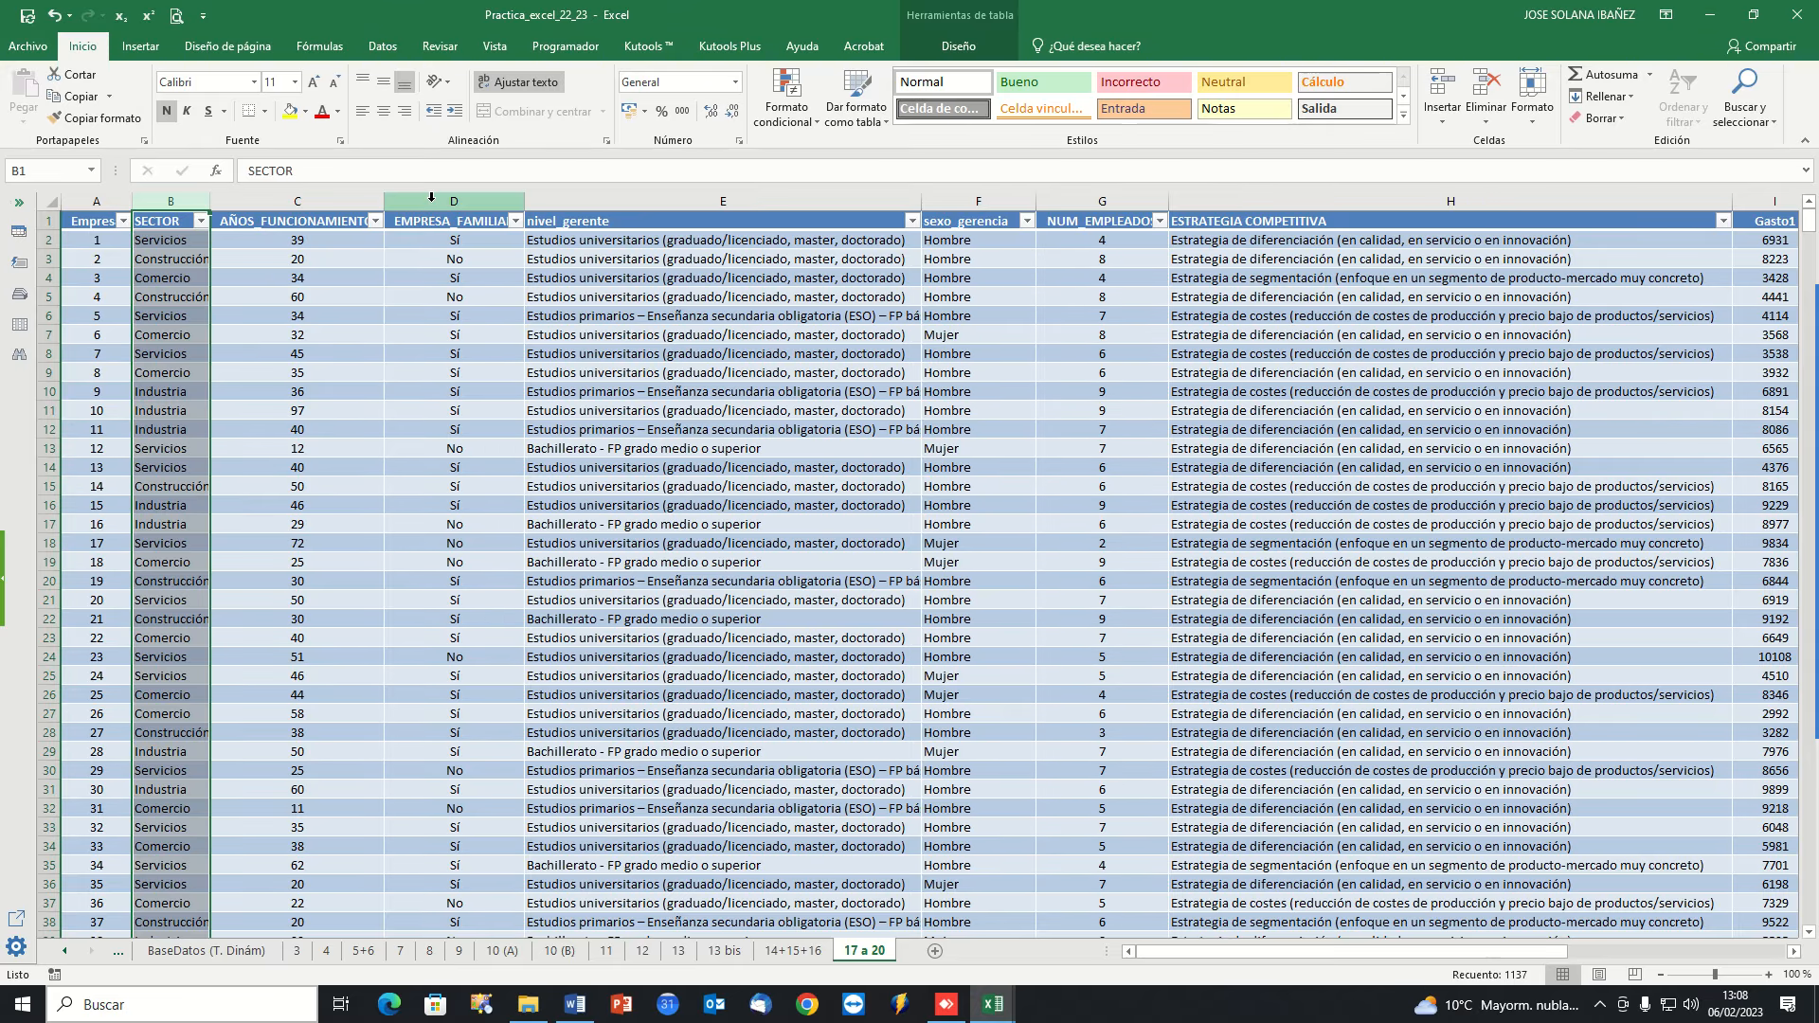
{"action": "left_click_drag", "start_coordinate": [431, 197], "coordinate": [1275, 233]}
{"action": "right_click", "coordinate": [1269, 203]}
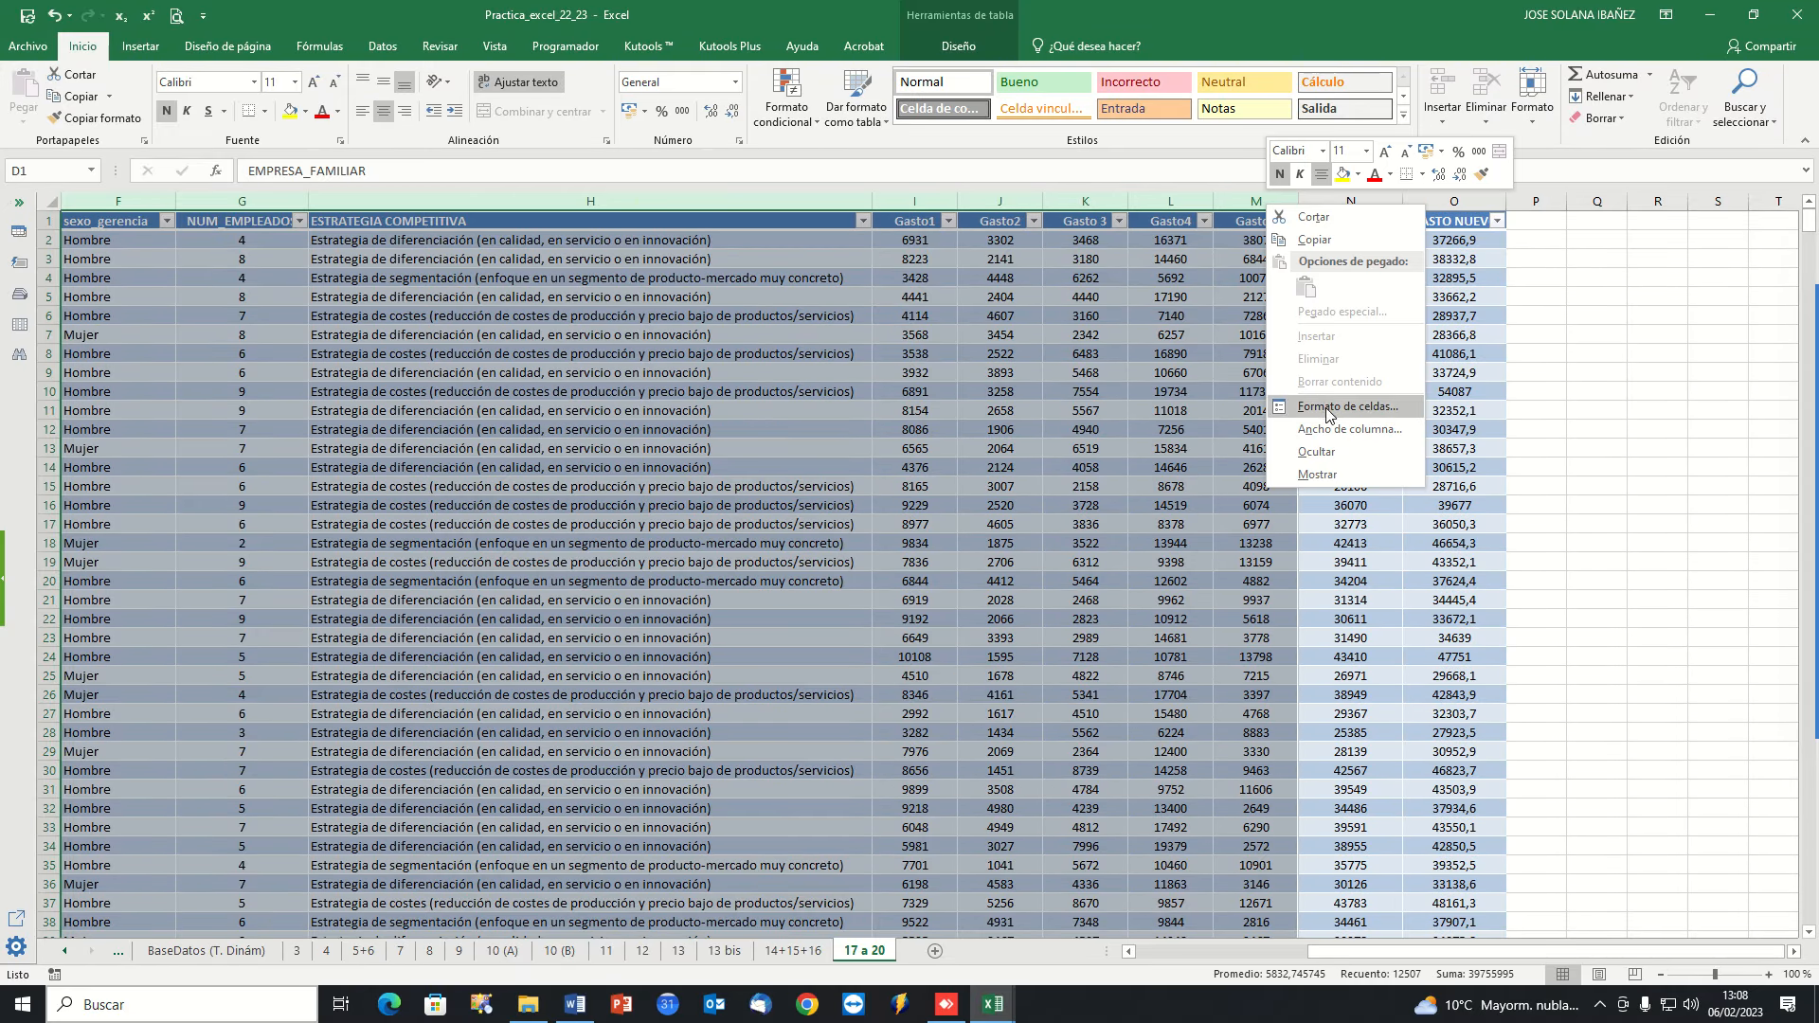
{"action": "left_click", "coordinate": [1312, 455]}
{"action": "left_click", "coordinate": [1223, 447]}
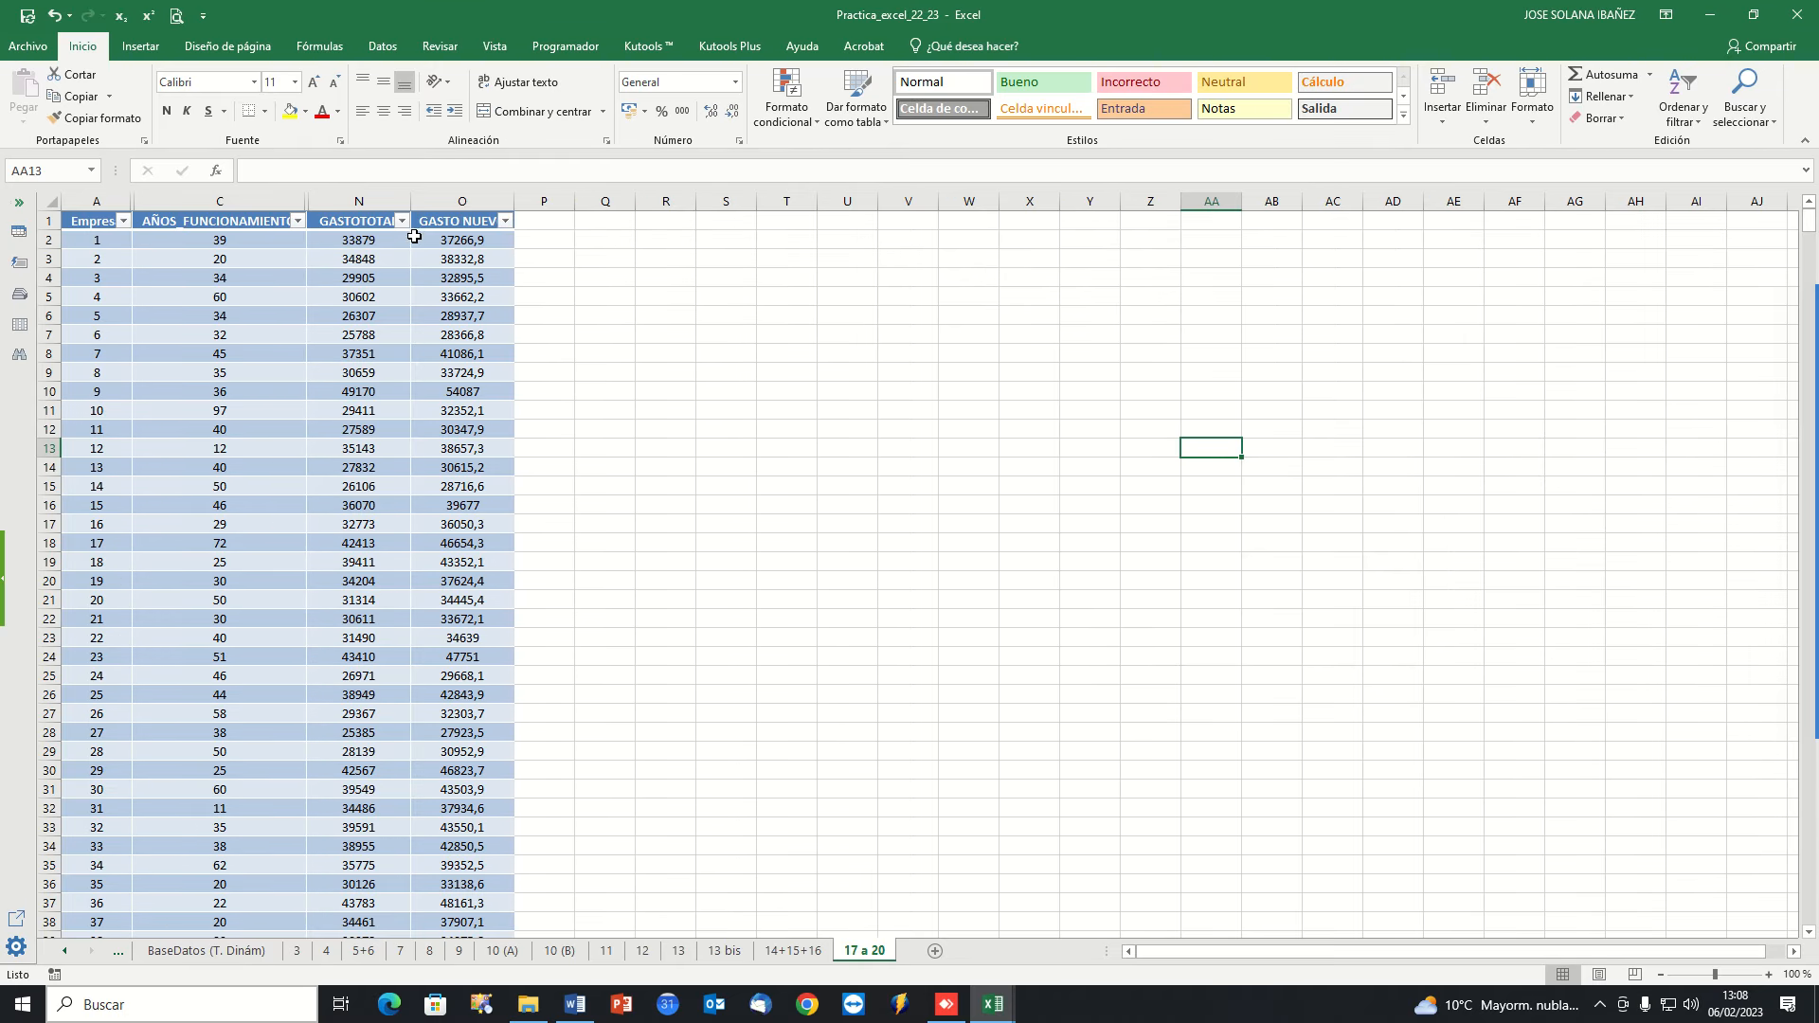
Hide the GASTO NUEVO column of the 17 a 20 sheet.
{"action": "right_click", "coordinate": [461, 202]}
{"action": "left_click", "coordinate": [542, 441]}
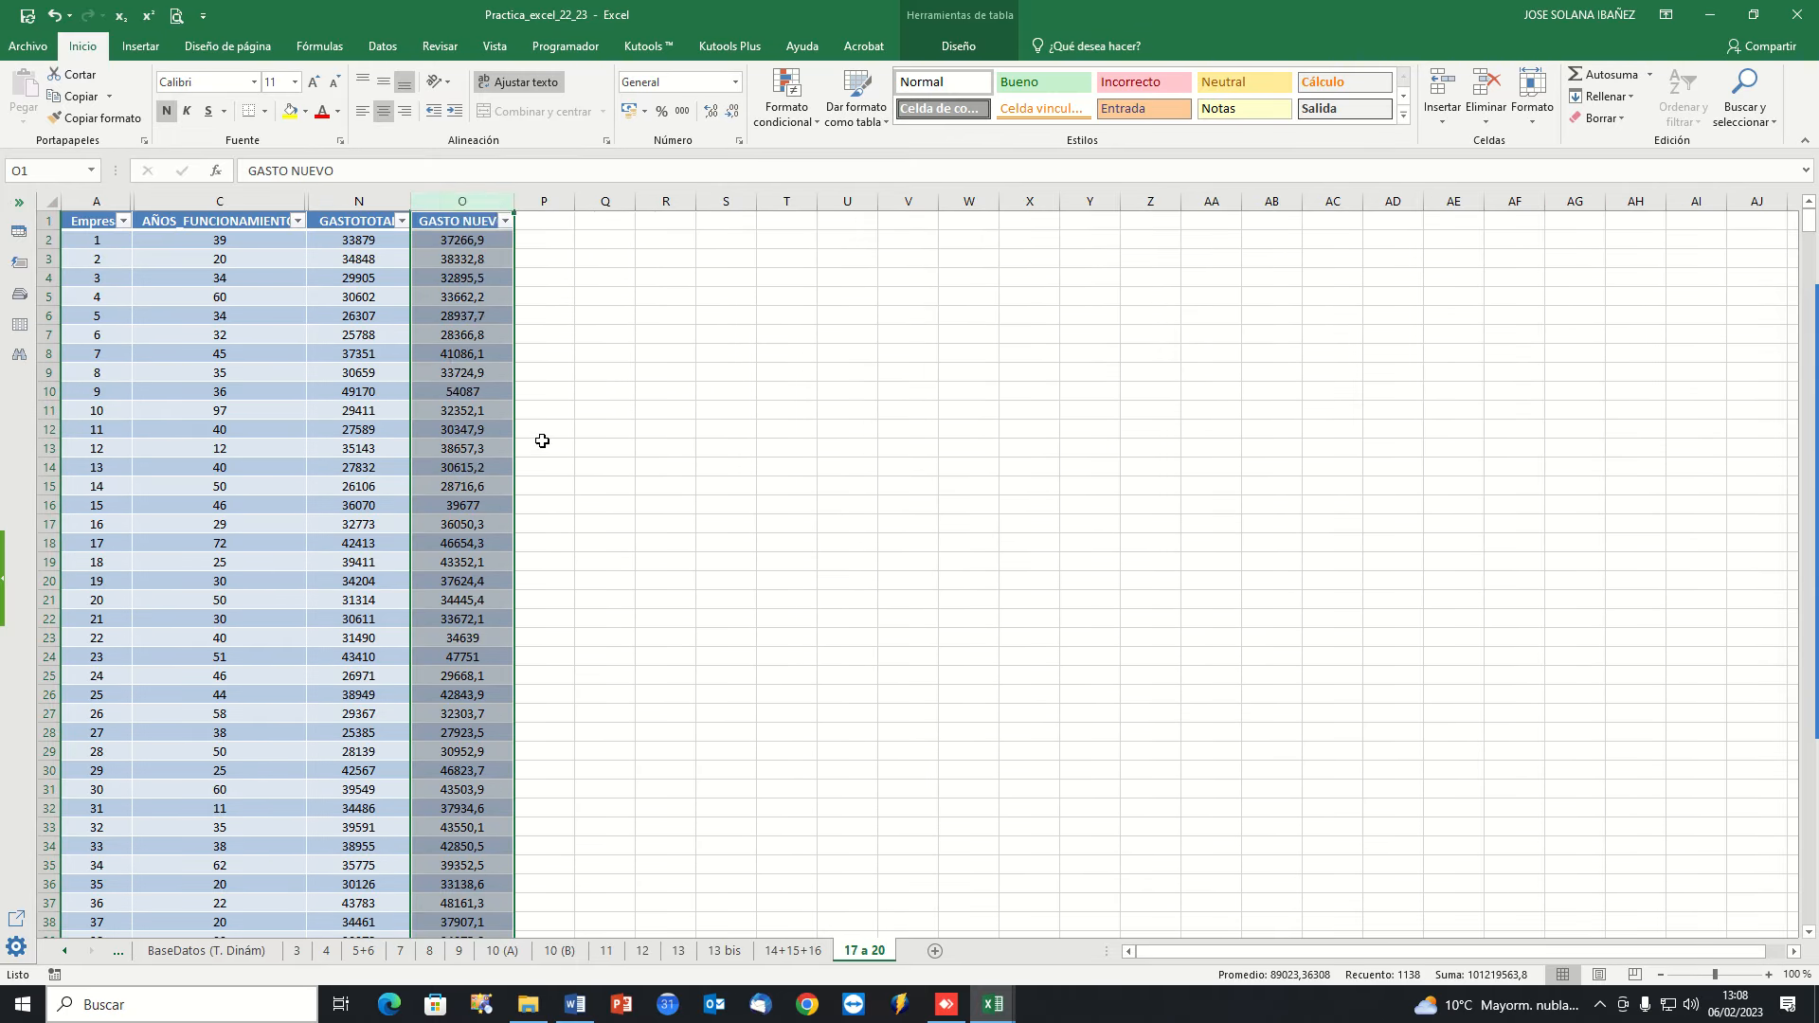
{"action": "left_click", "coordinate": [697, 422]}
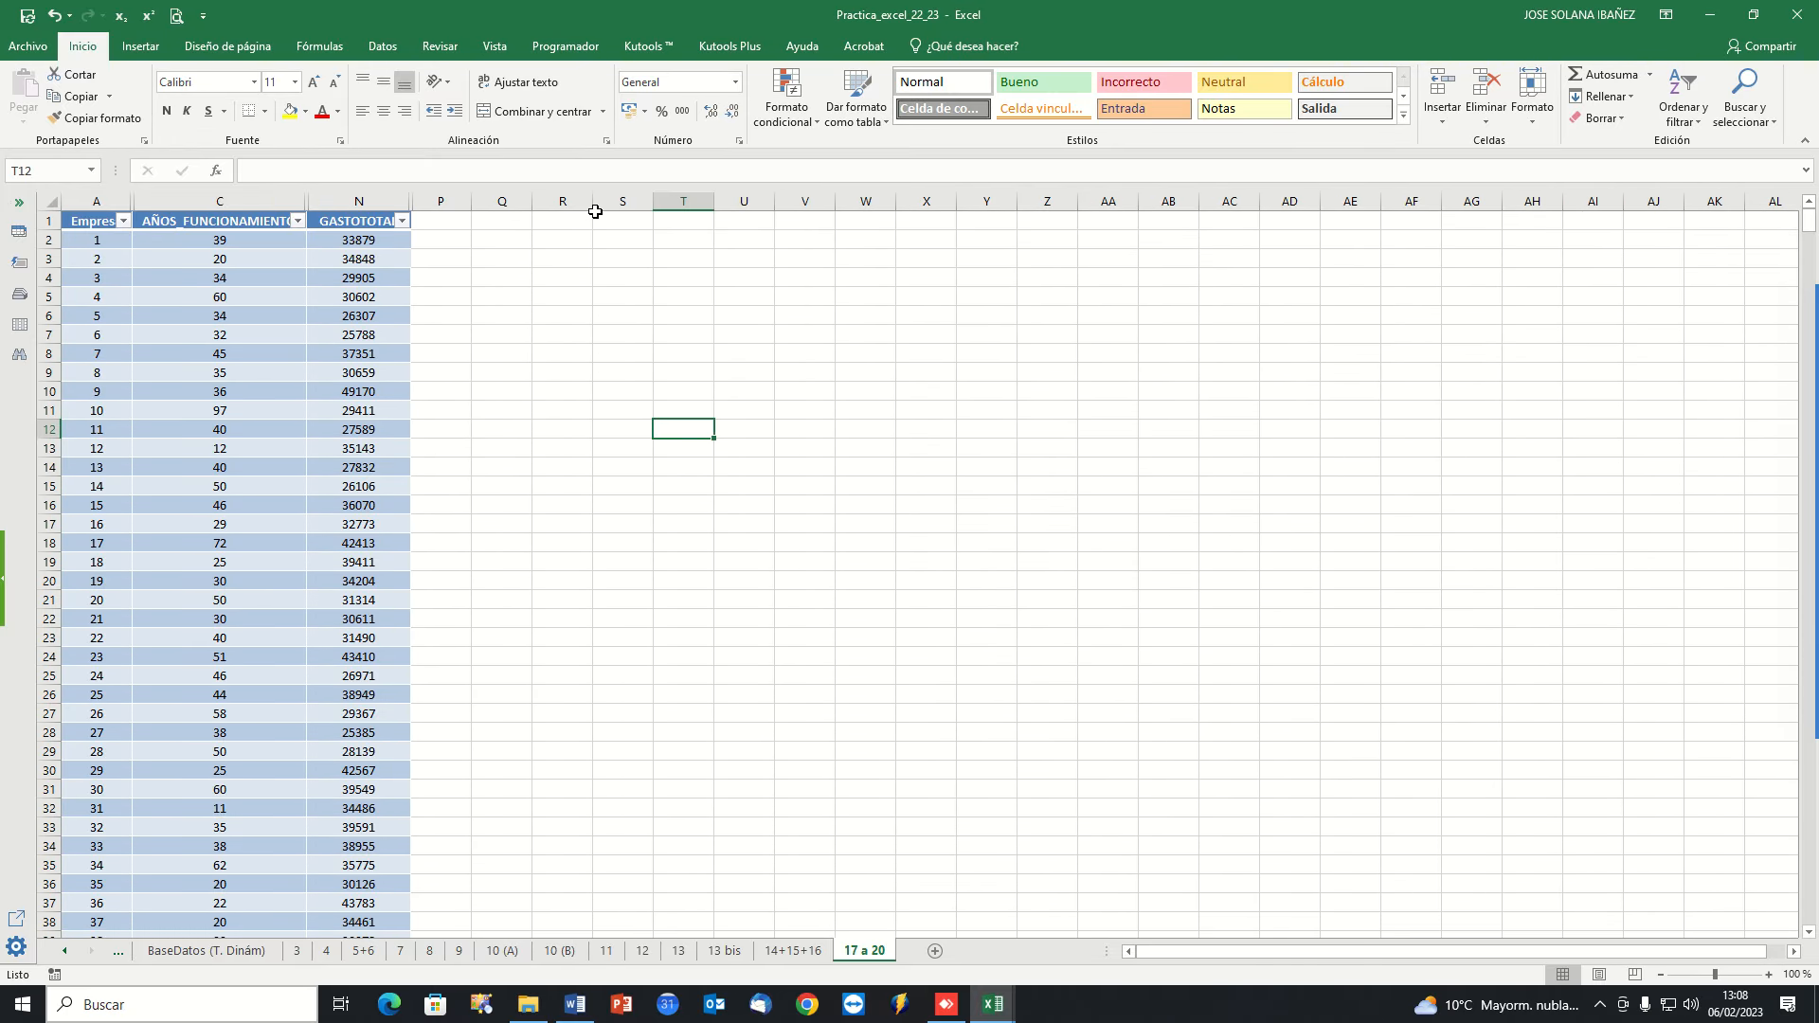
Enter the labels COVARIANZA in R2 and COEF. CORRELACIÓN in R3, widening column R to fit them.
{"action": "left_click_drag", "start_coordinate": [593, 204], "coordinate": [628, 205]}
{"action": "left_click", "coordinate": [601, 239]}
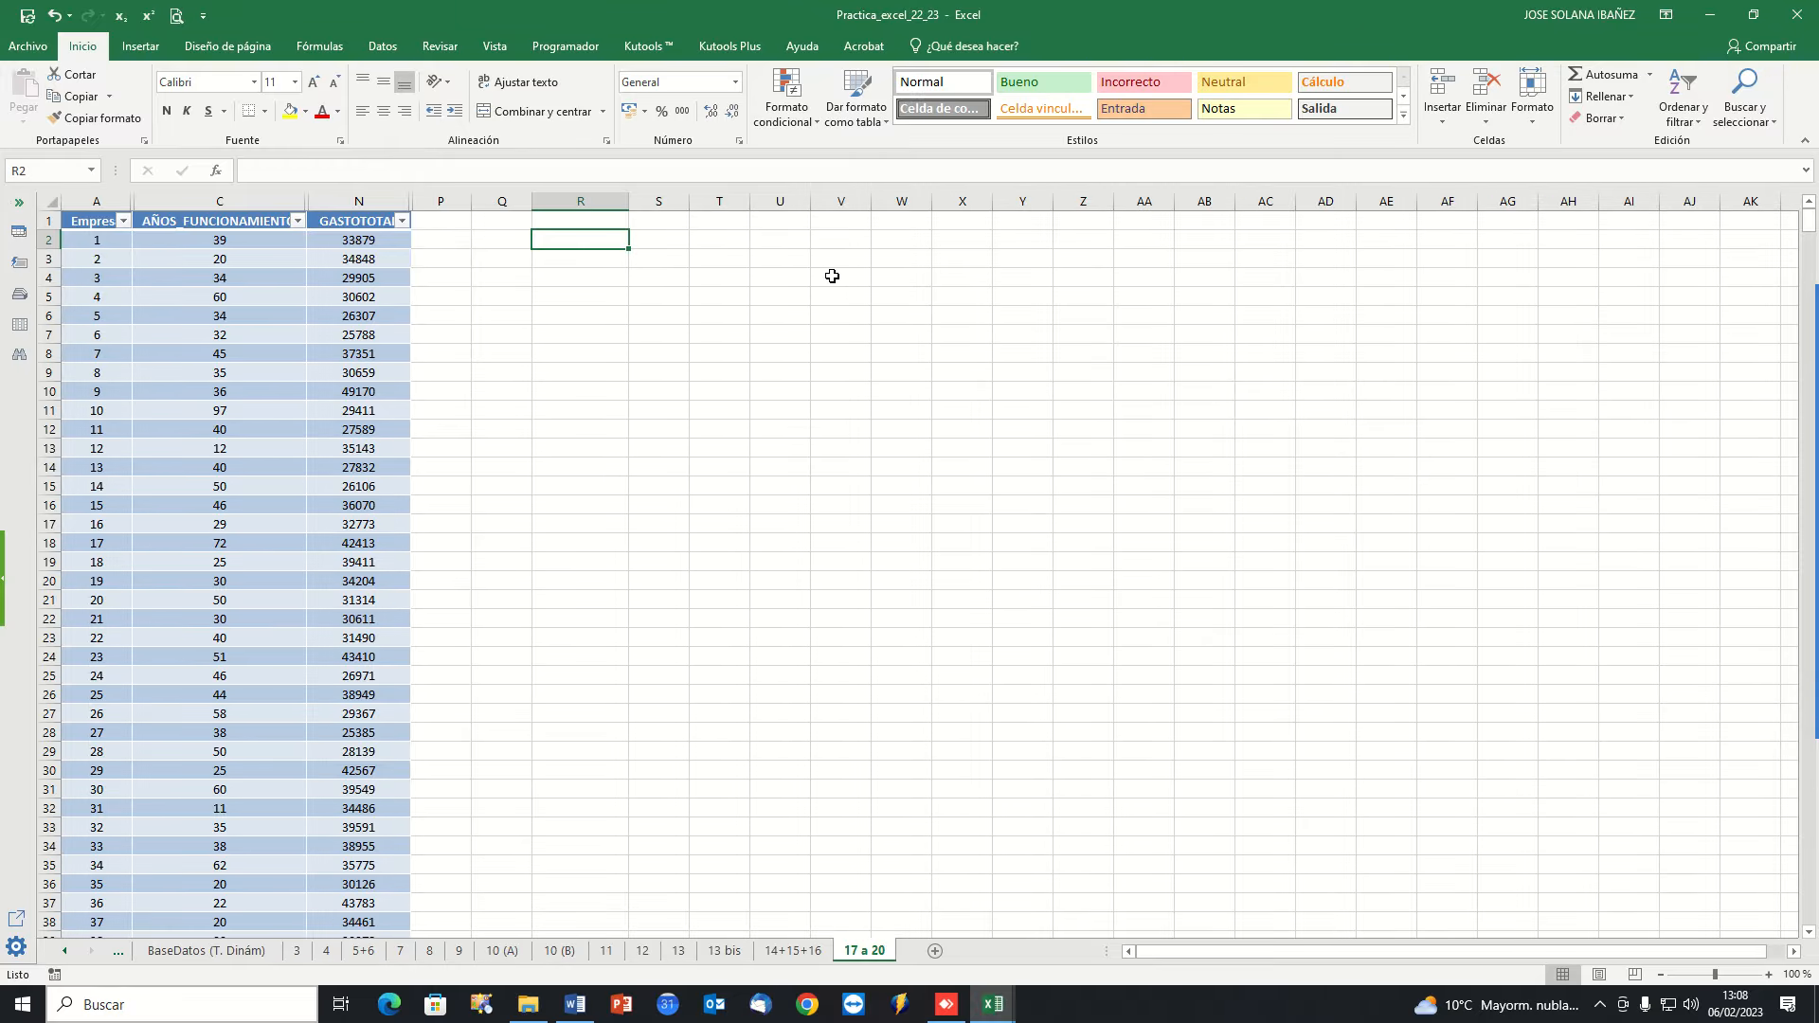
{"action": "type", "text": "COV"}
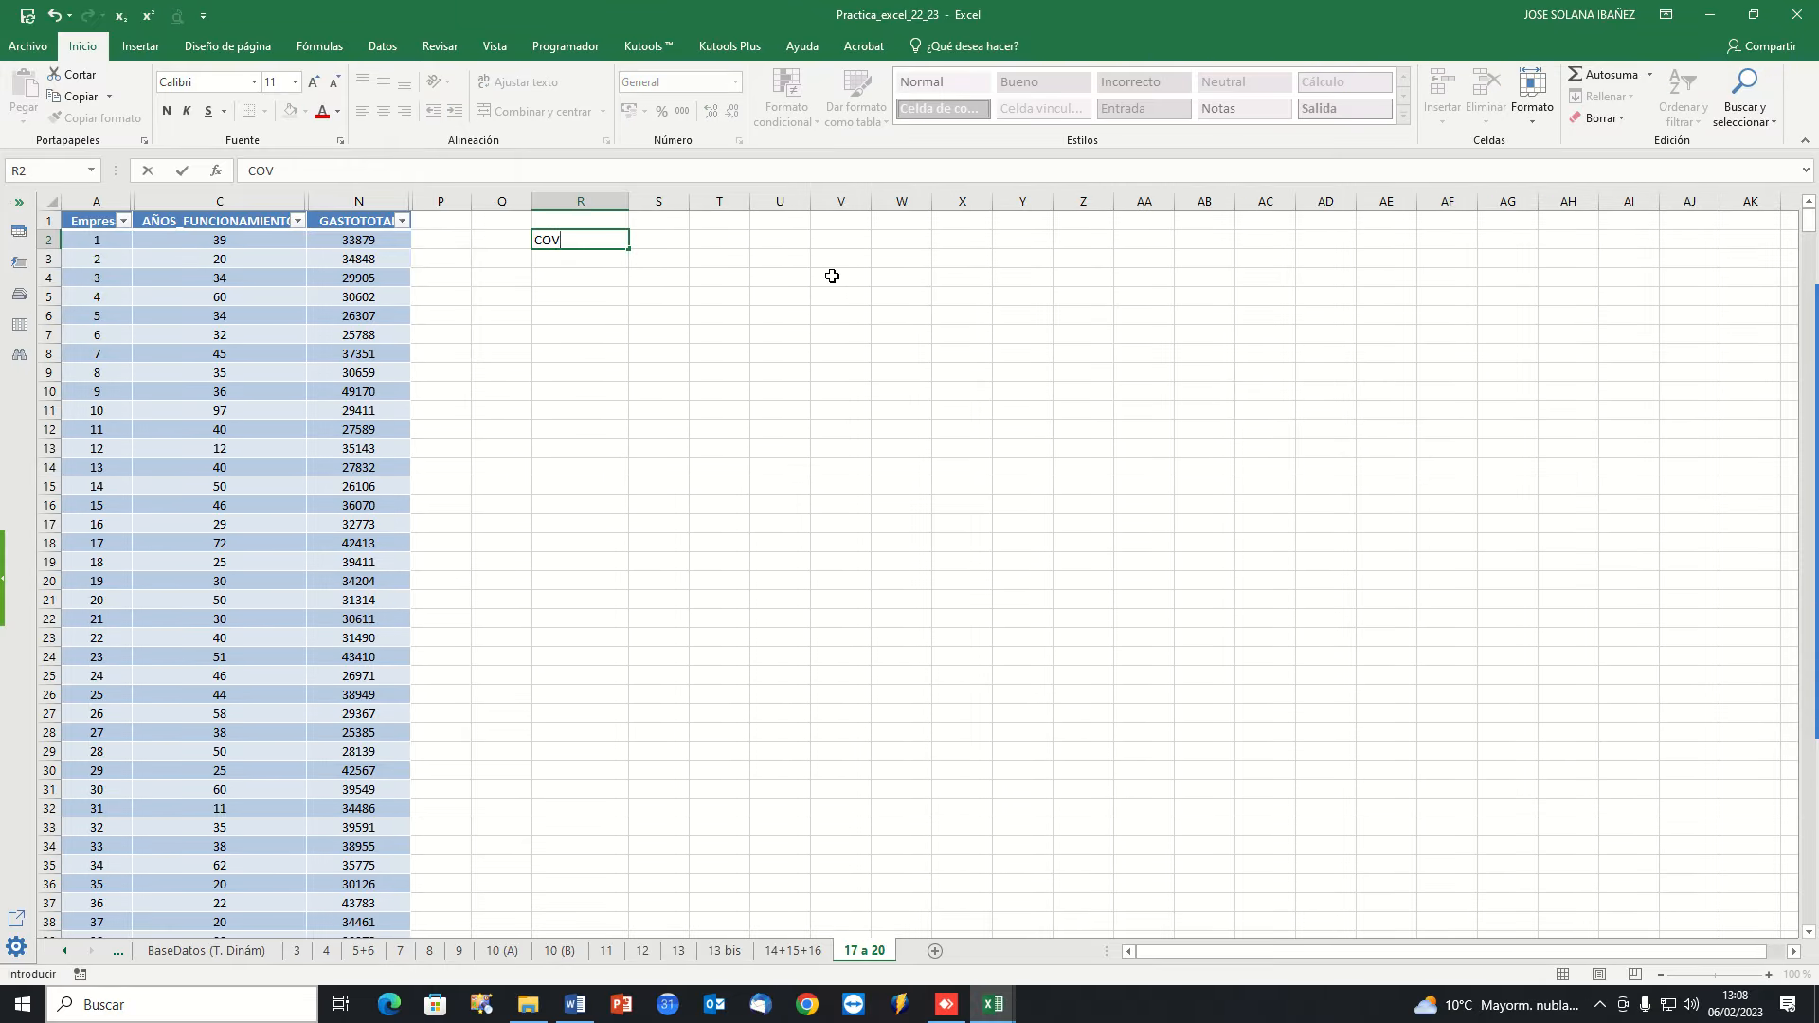
{"action": "type", "text": "ARIANZA"}
{"action": "key", "text": "Return"}
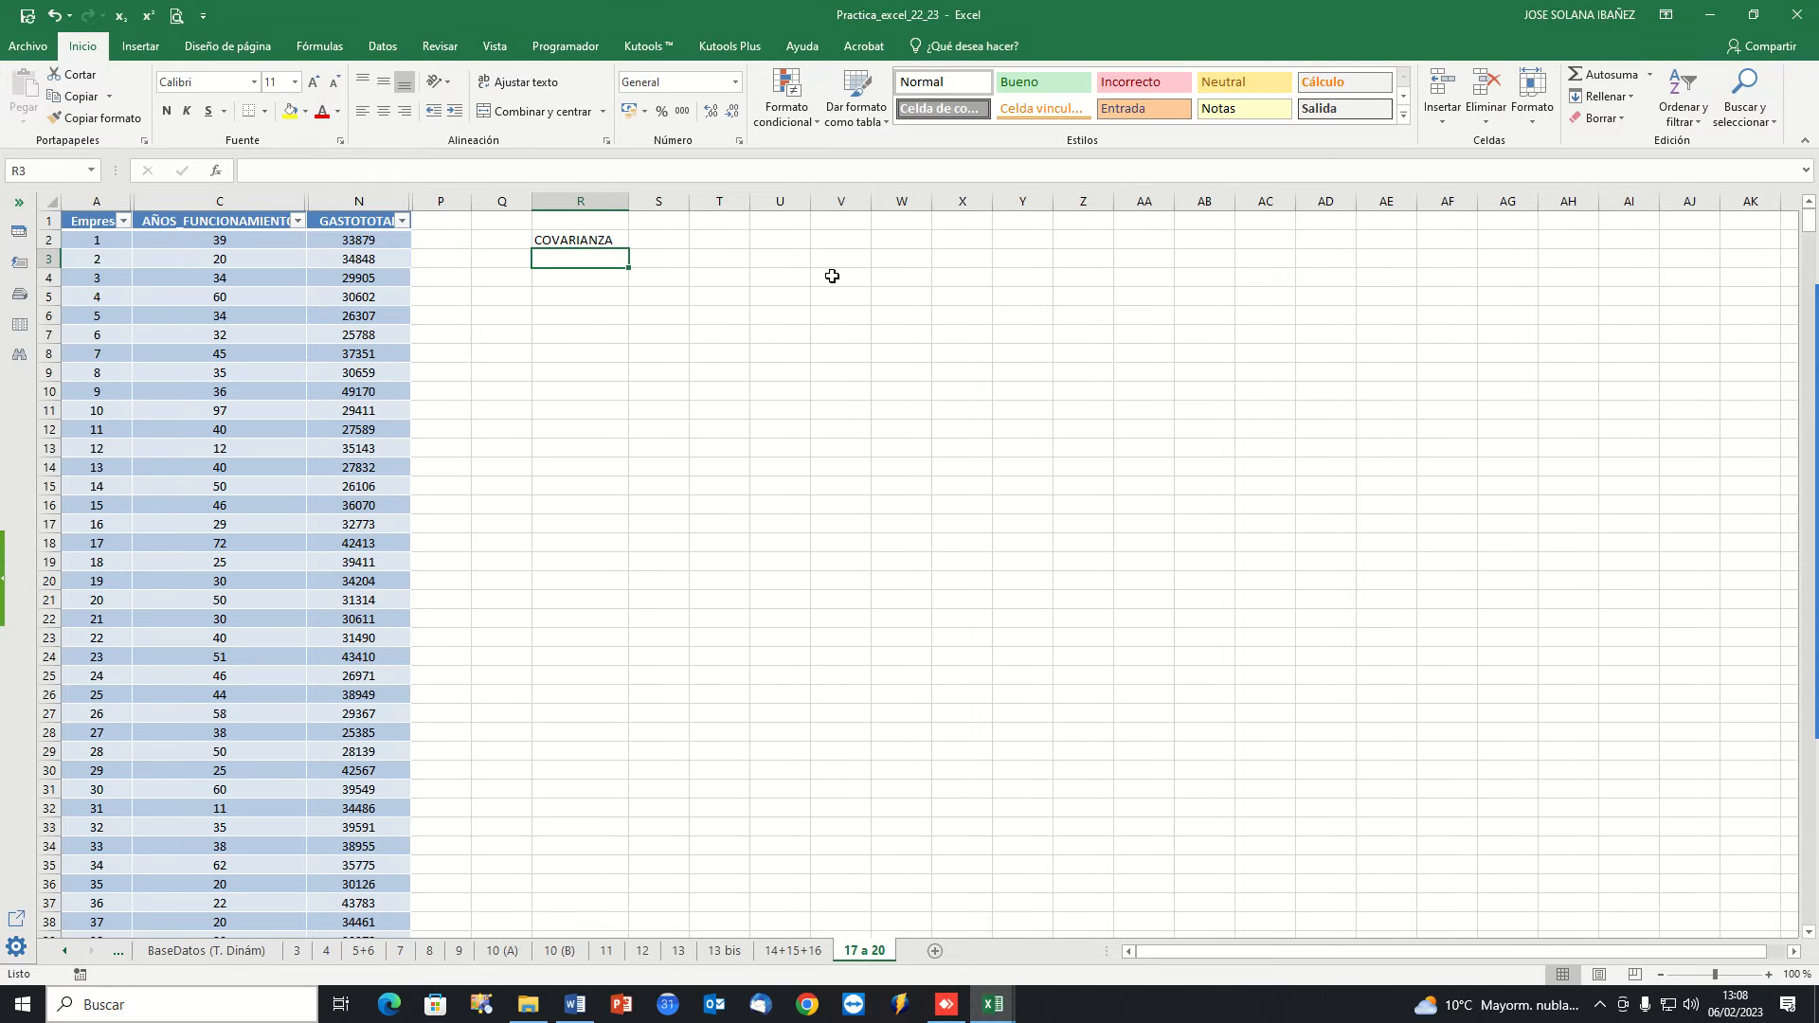
{"action": "type", "text": "COEF. CORRELACIÓN"}
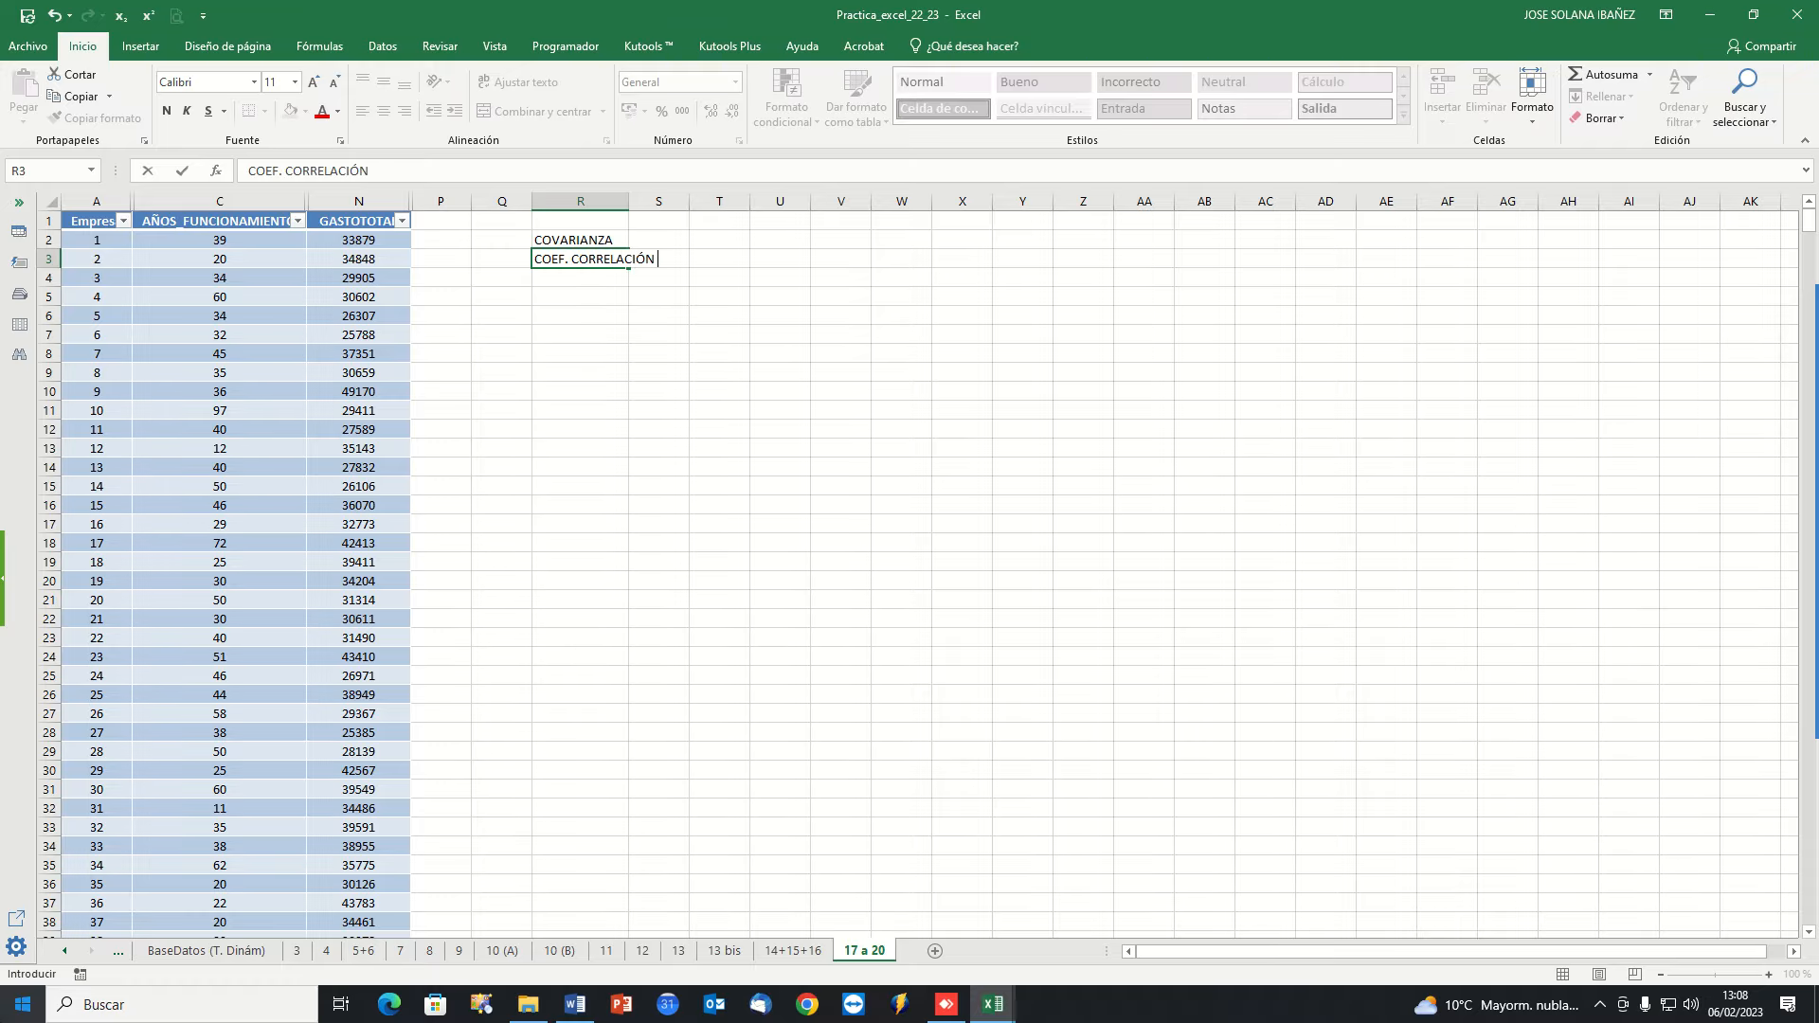
{"action": "left_click", "coordinate": [834, 427]}
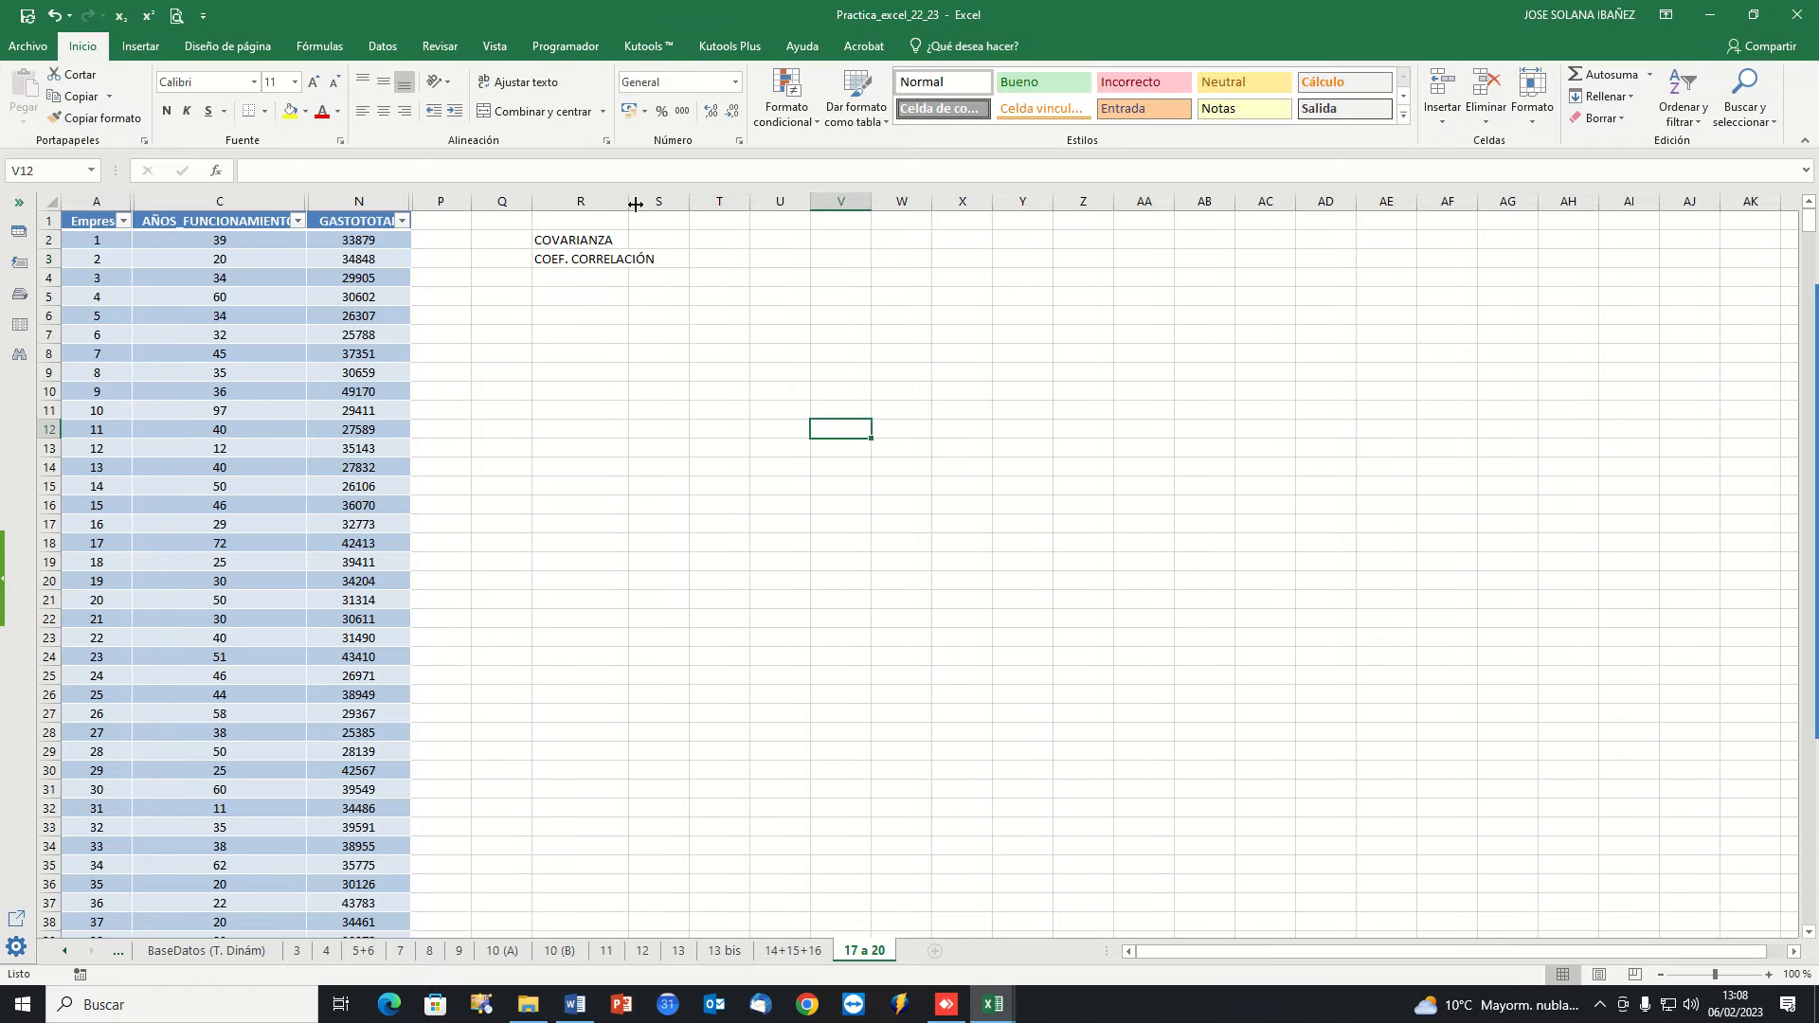
{"action": "left_click_drag", "start_coordinate": [628, 201], "coordinate": [673, 201]}
Search the function library for COVARIANZA and insert the population function COVARIANCE.P in cell S2.
{"action": "left_click", "coordinate": [715, 240]}
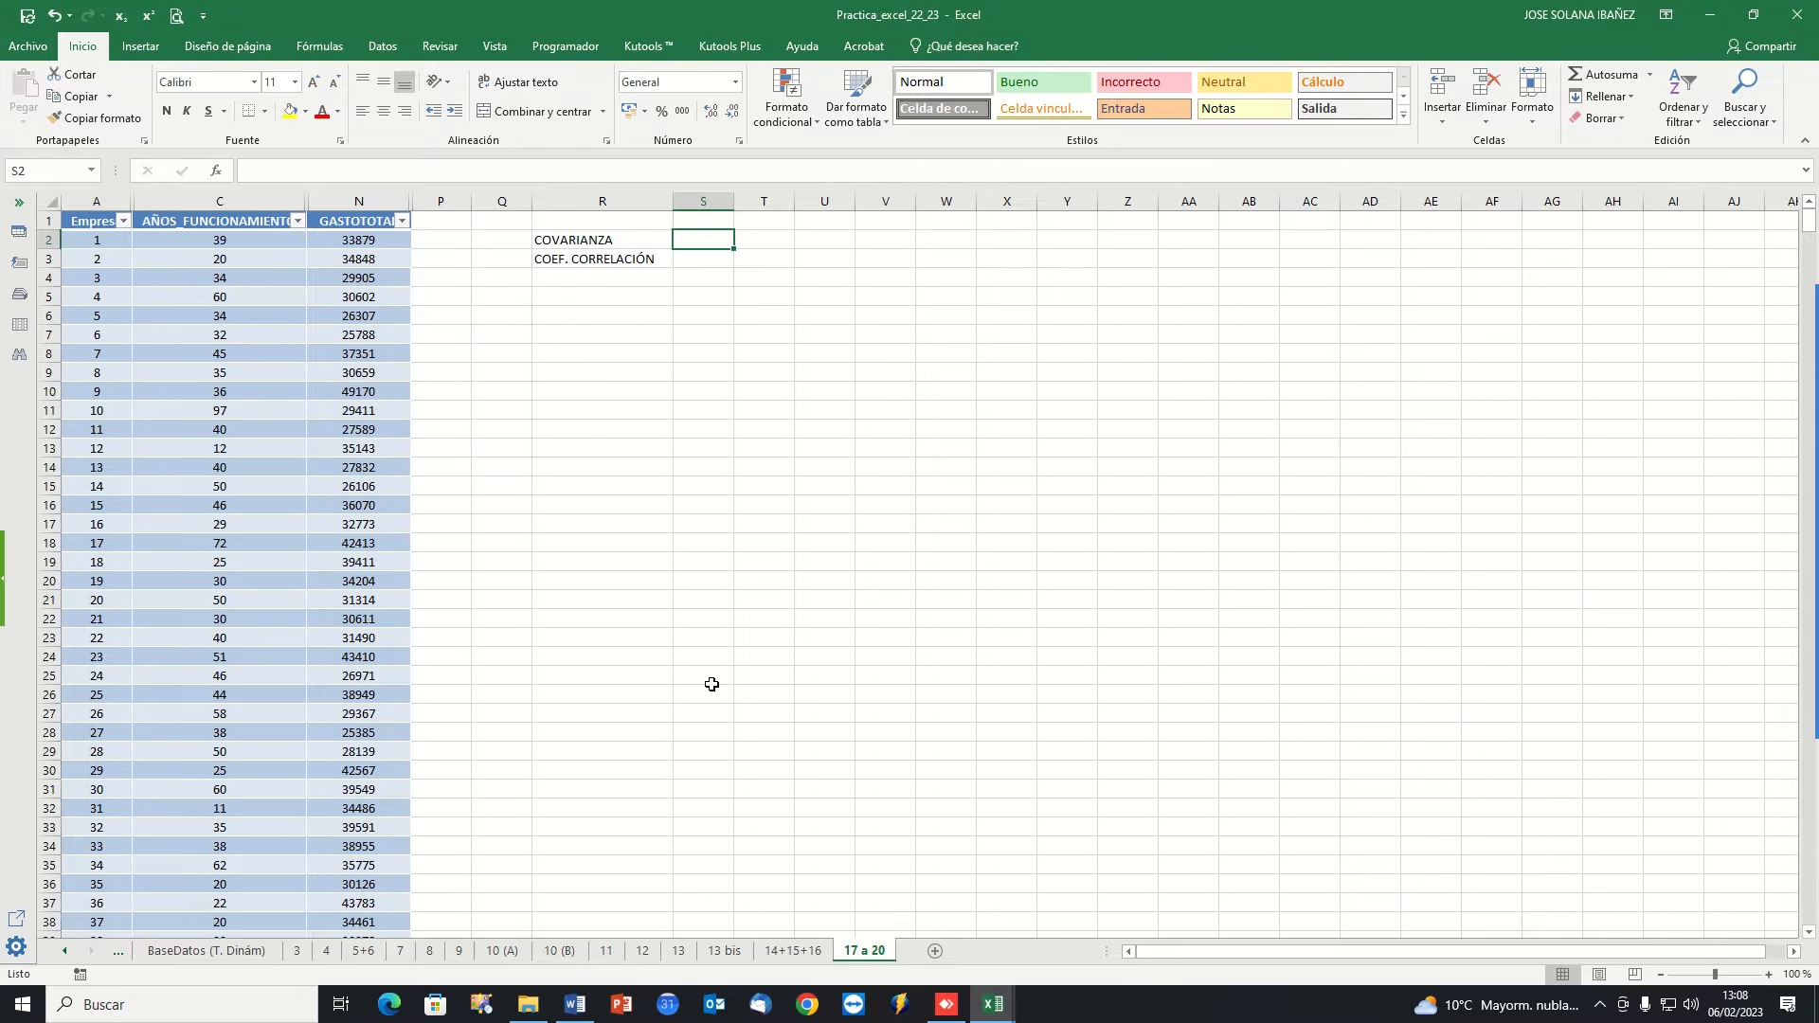
{"action": "mouse_move", "coordinate": [1803, 439]}
{"action": "scroll", "coordinate": [1076, 358], "scroll_direction": "up", "scroll_amount": 2, "text": "ctrl"}
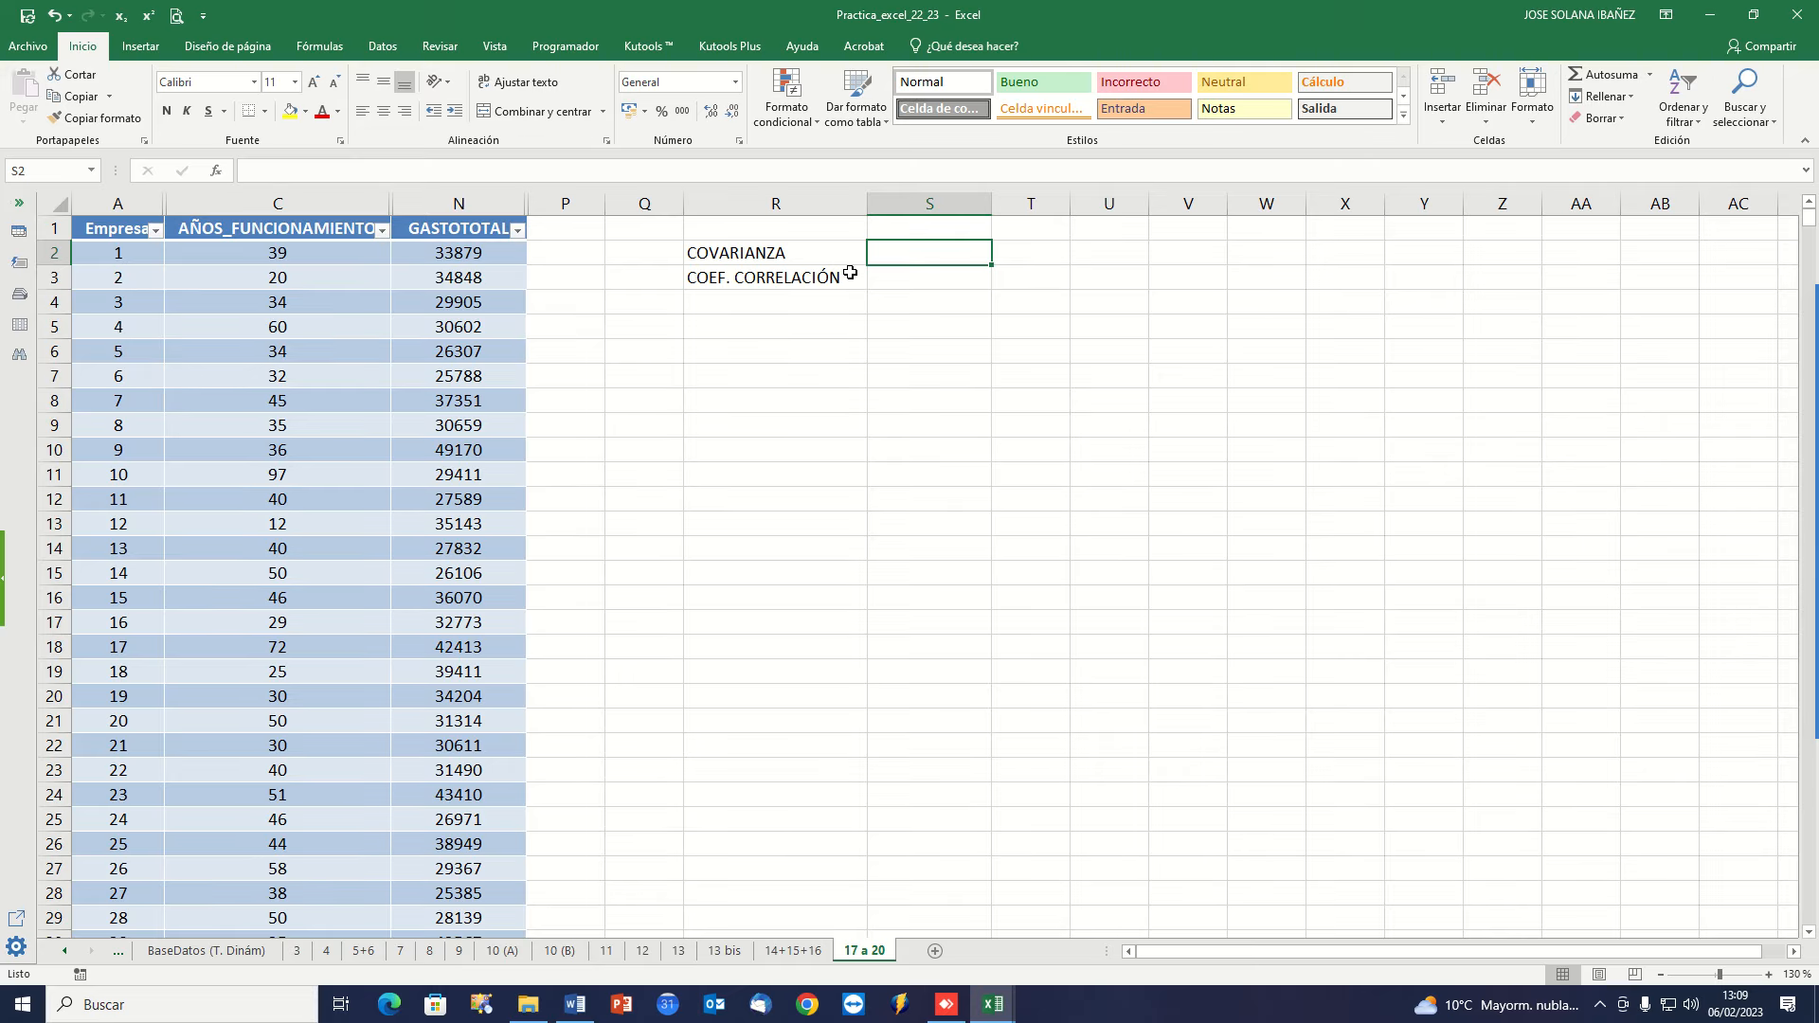
{"action": "left_click", "coordinate": [319, 46]}
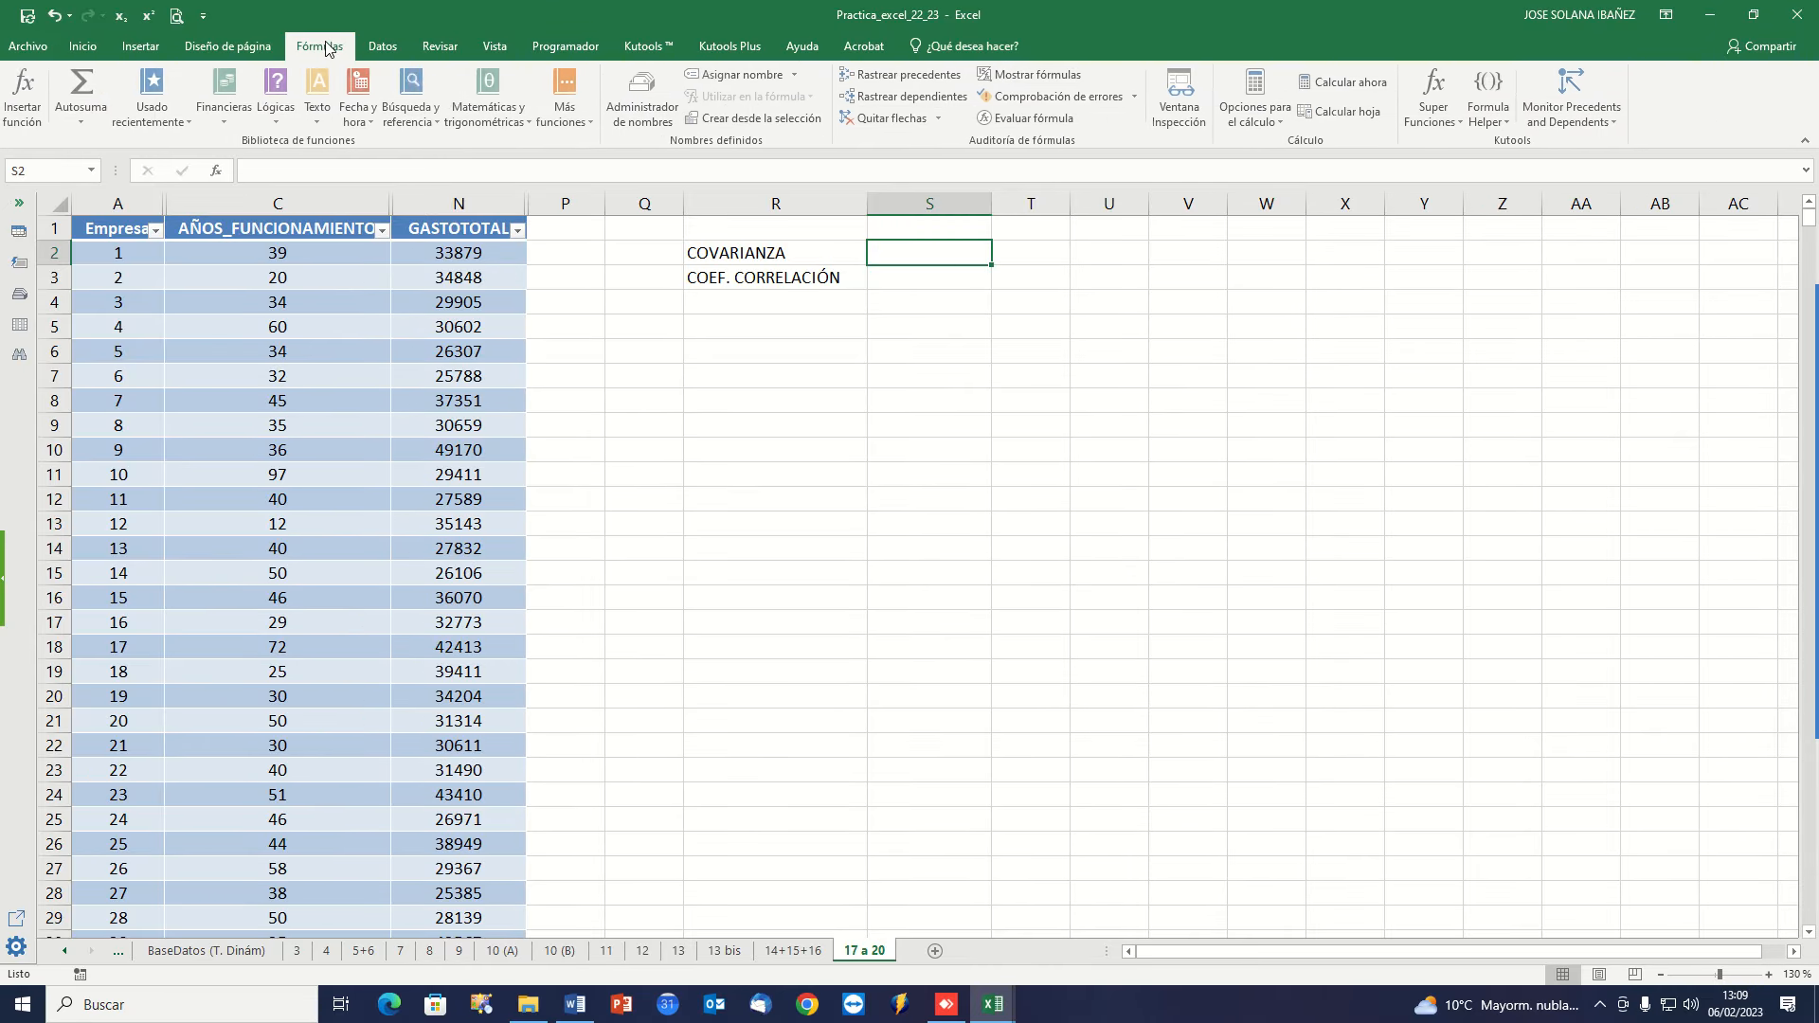
{"action": "left_click", "coordinate": [22, 95]}
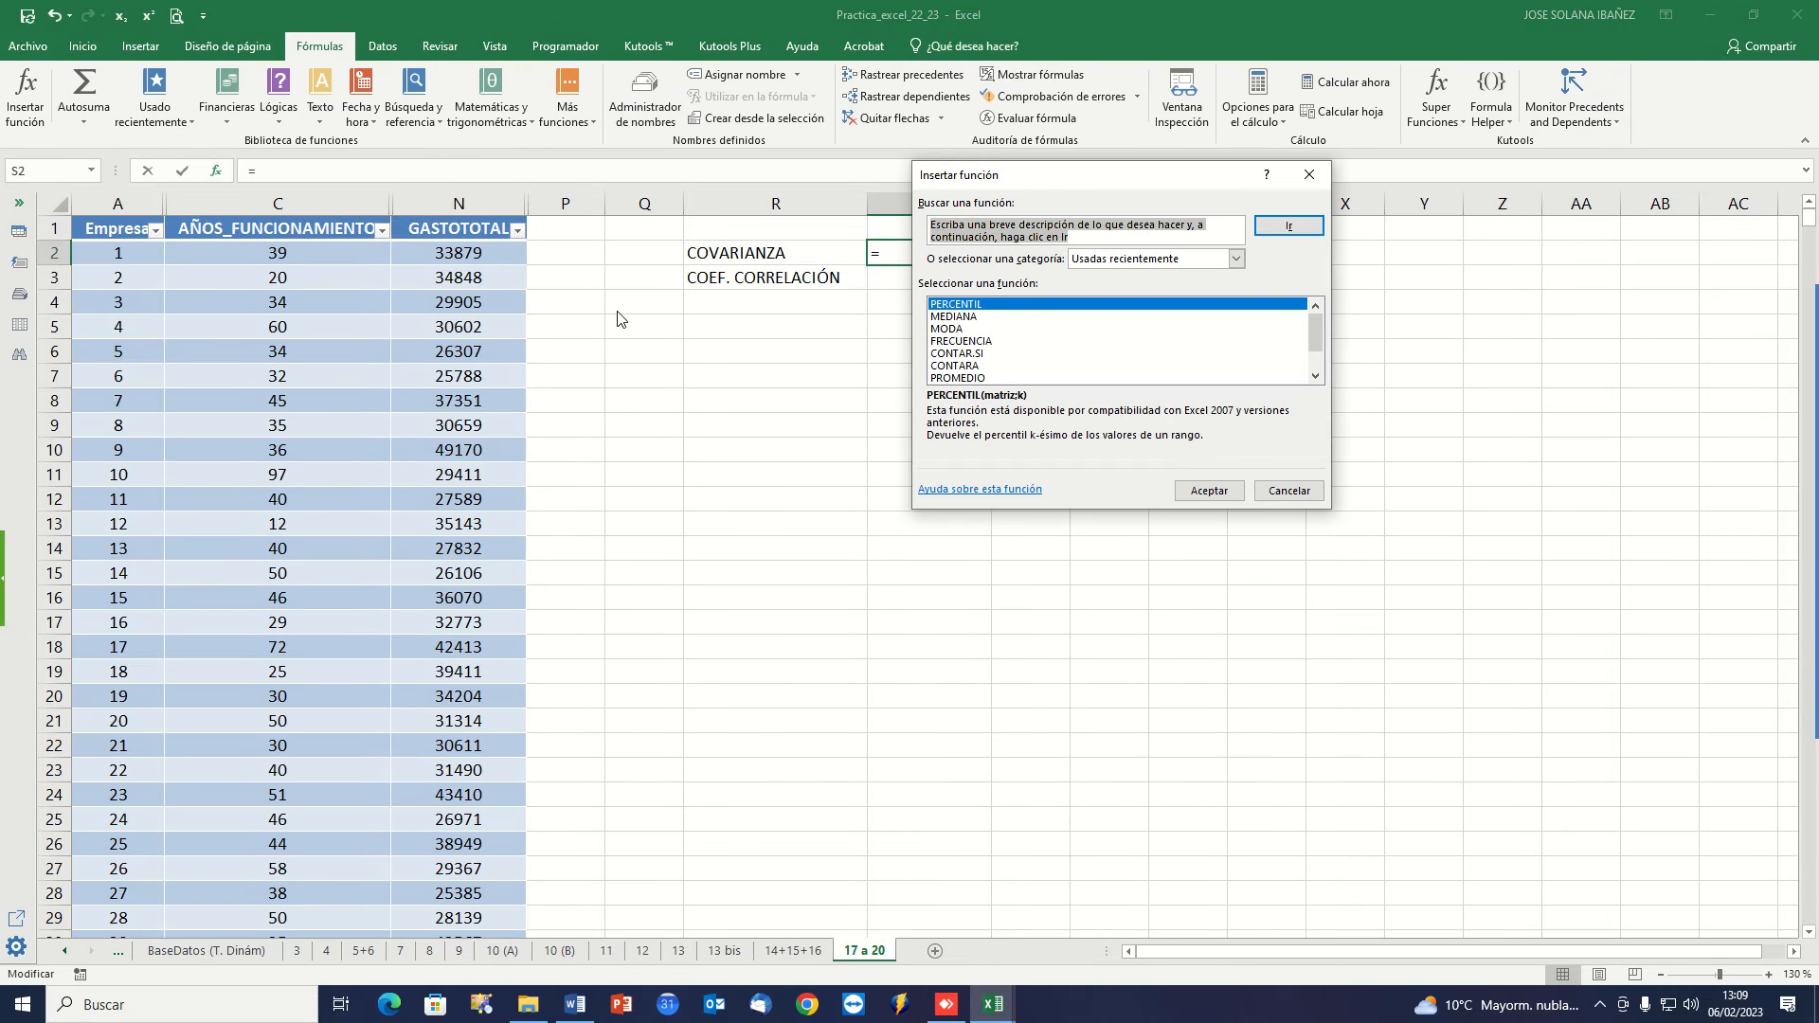
{"action": "type", "text": "COVARIANZA"}
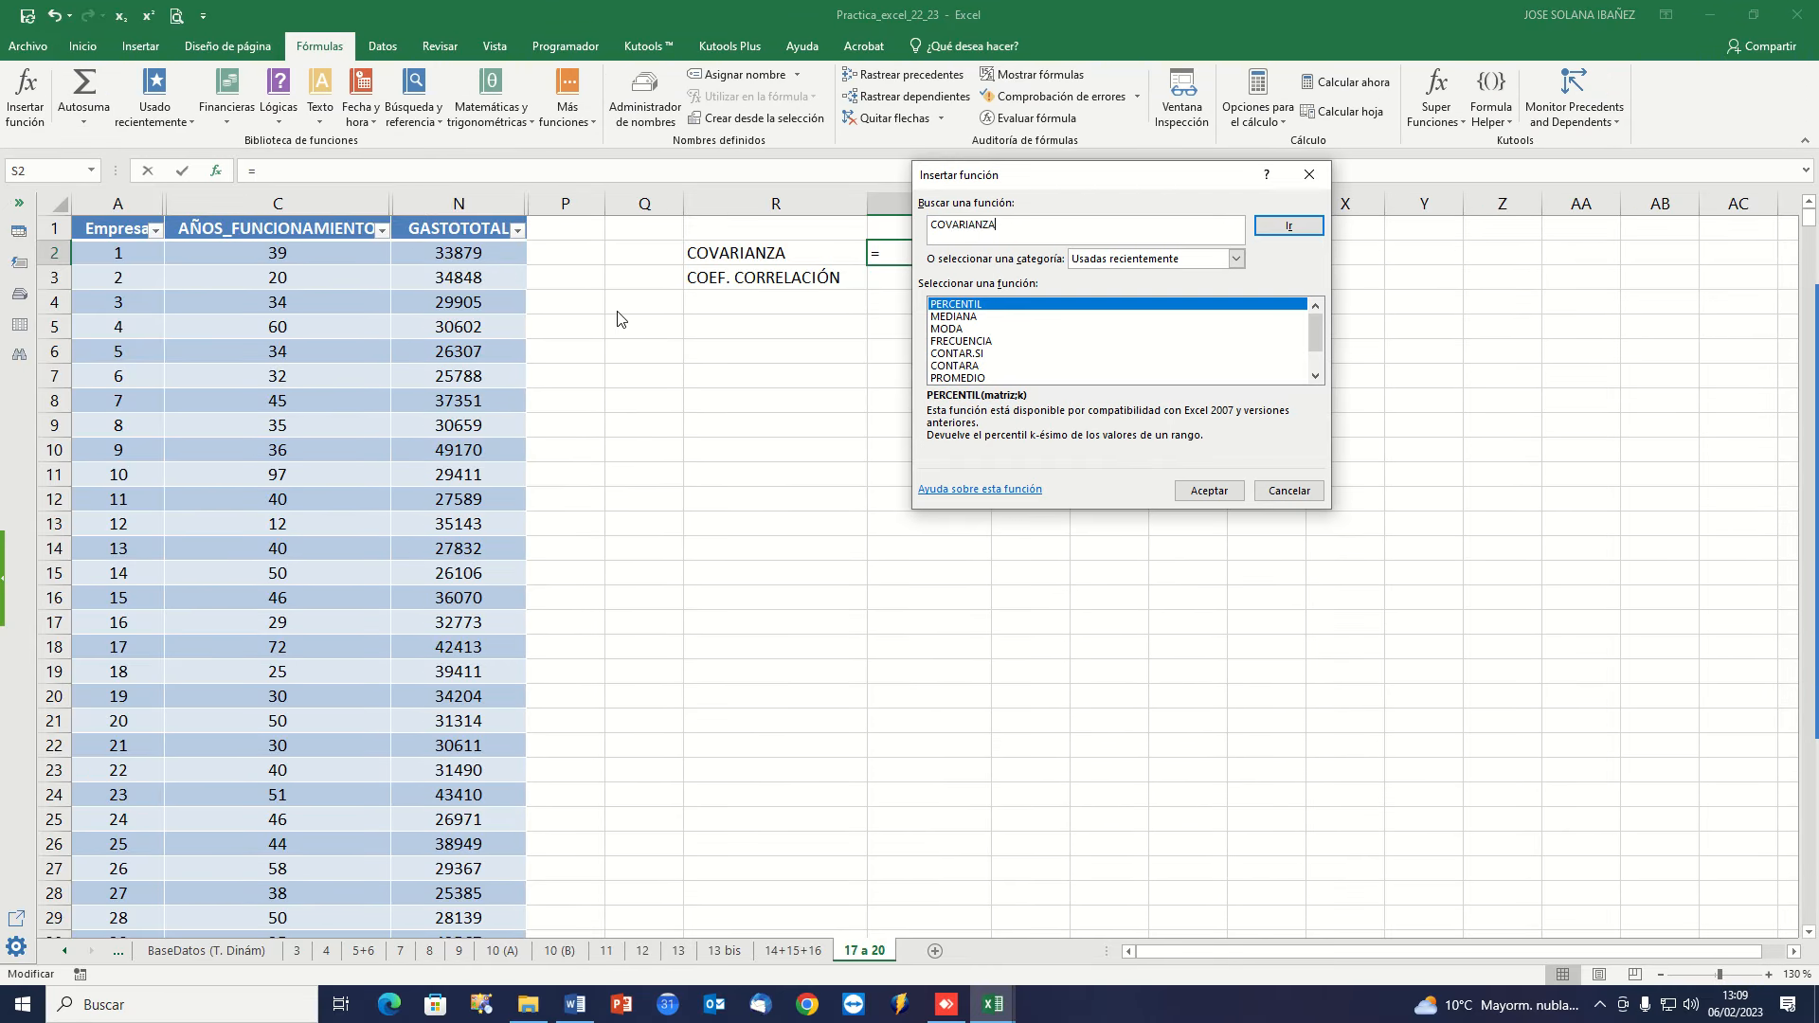
{"action": "key", "text": "Return"}
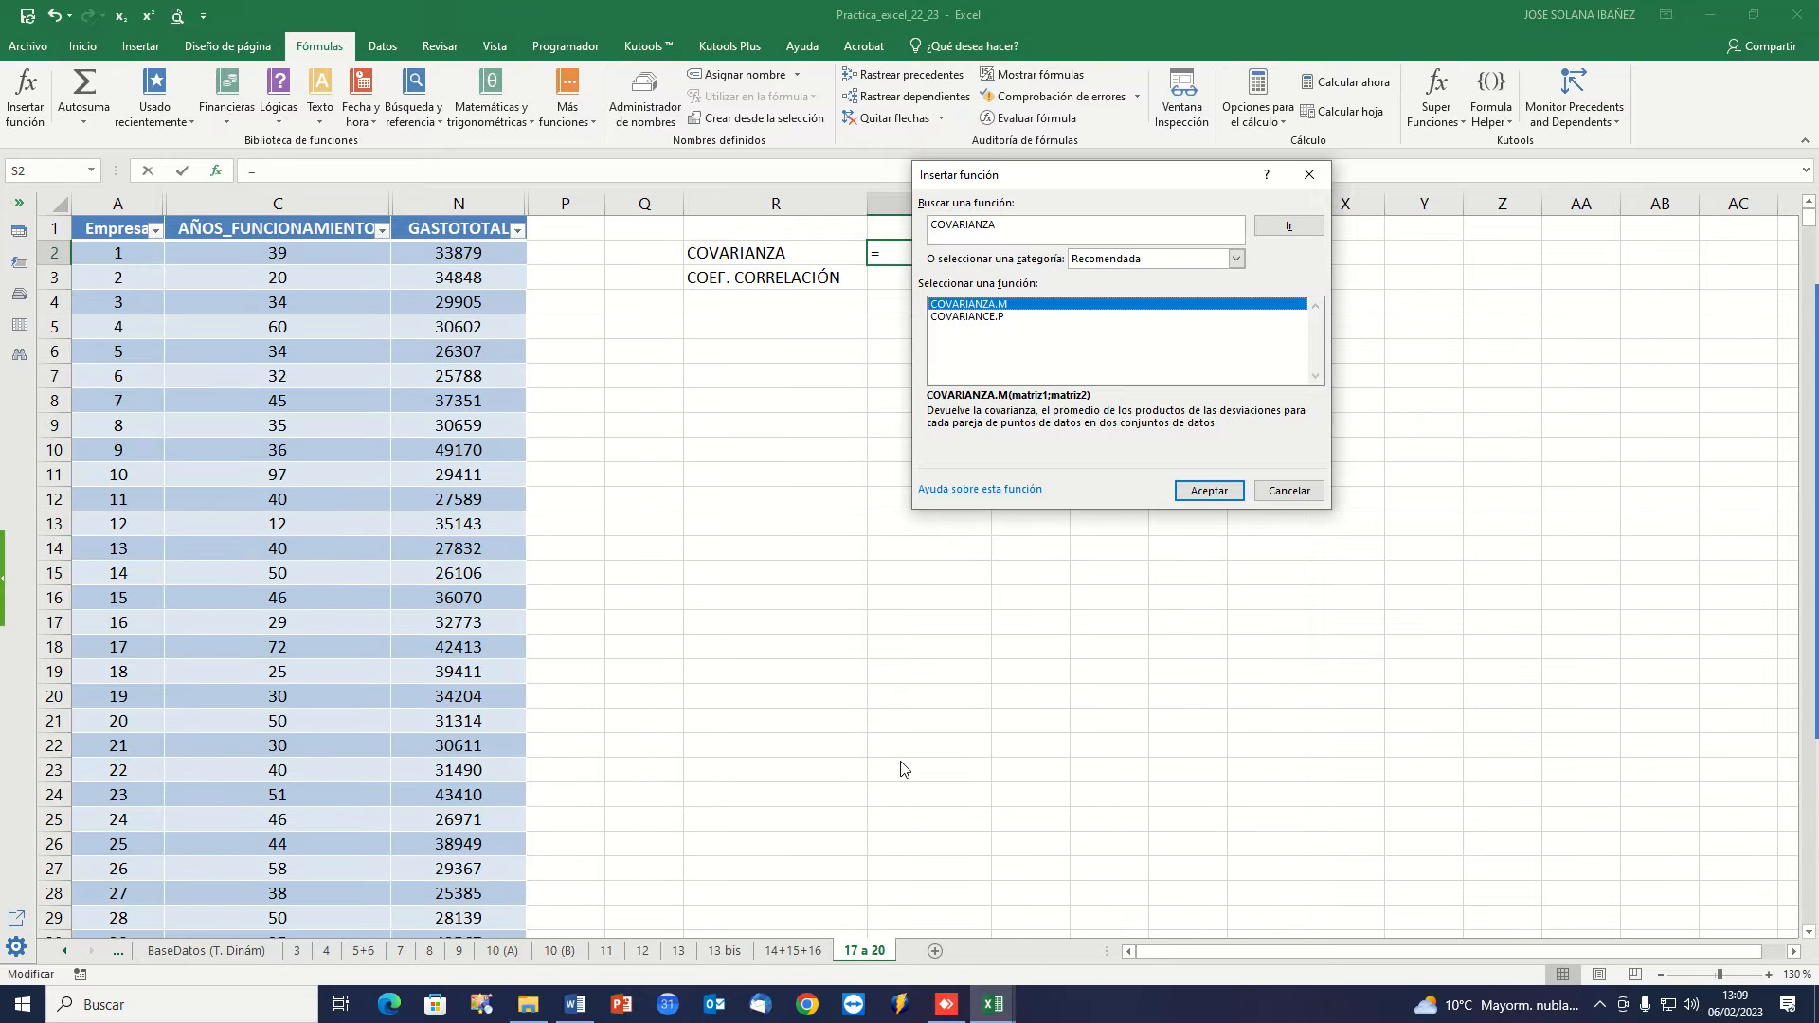
{"action": "left_click", "coordinate": [978, 320]}
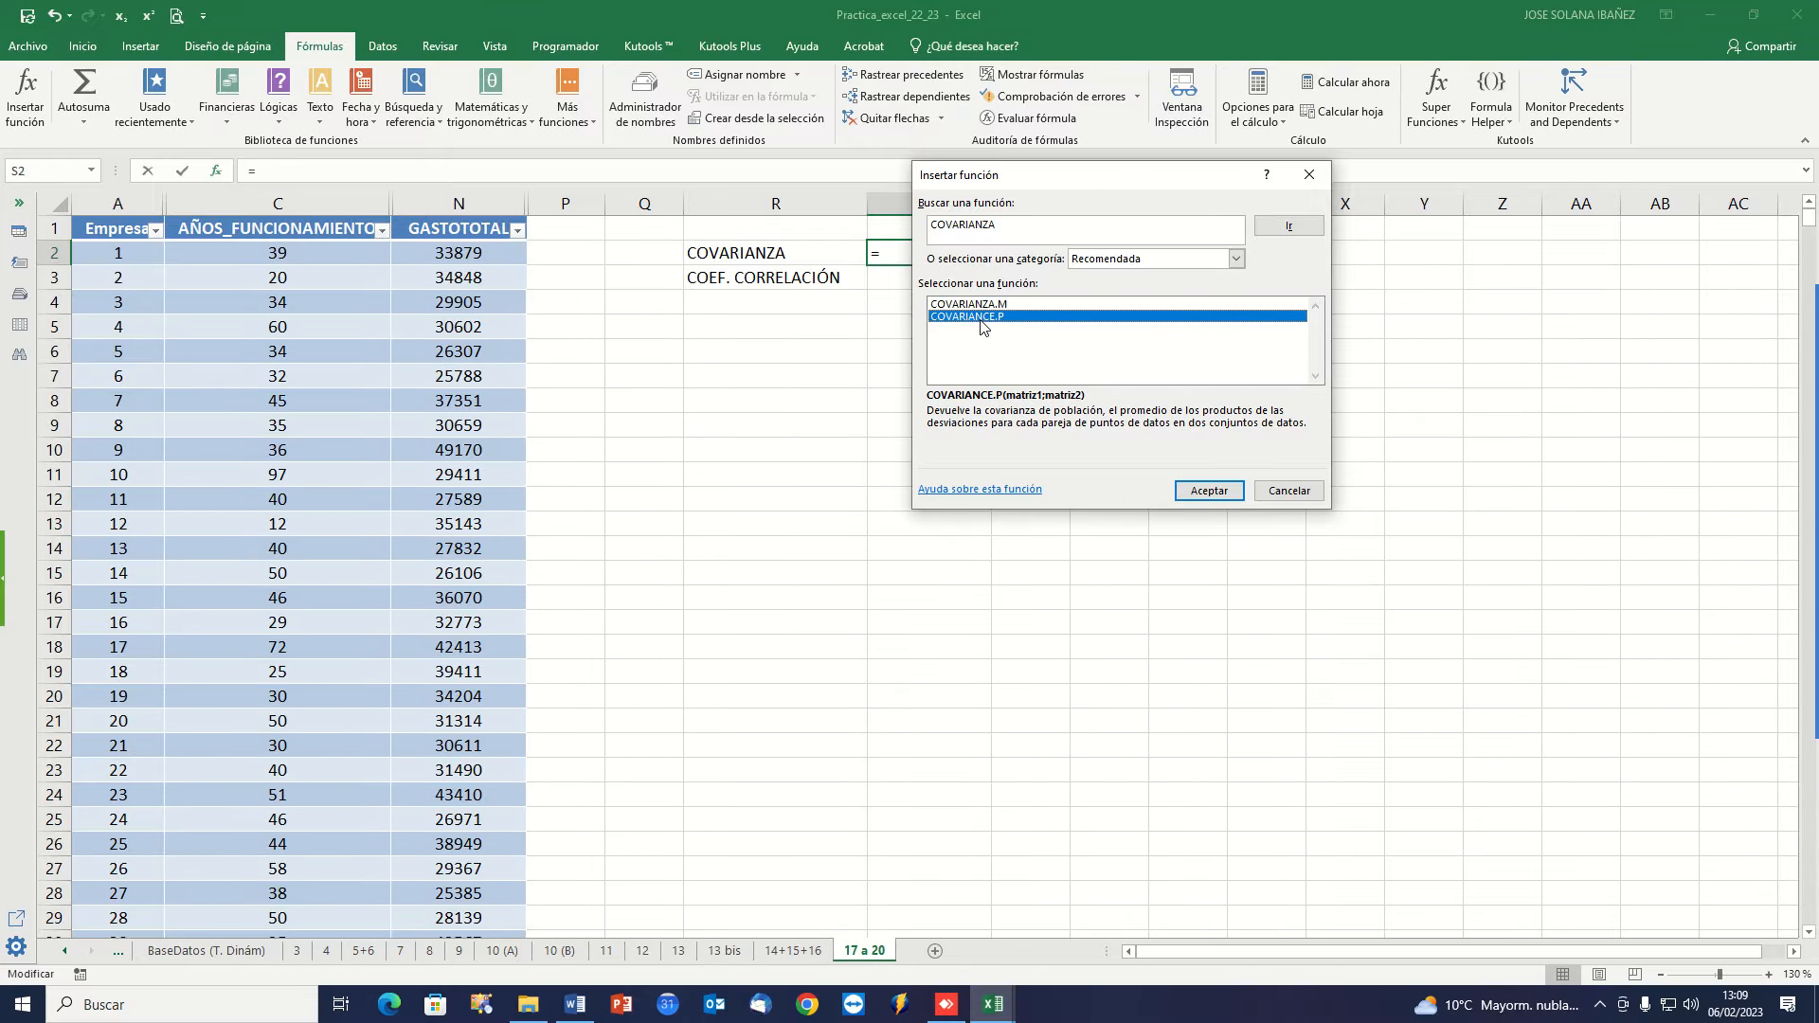
{"action": "left_click", "coordinate": [997, 305]}
{"action": "left_click", "coordinate": [989, 319]}
{"action": "left_click", "coordinate": [1205, 493]}
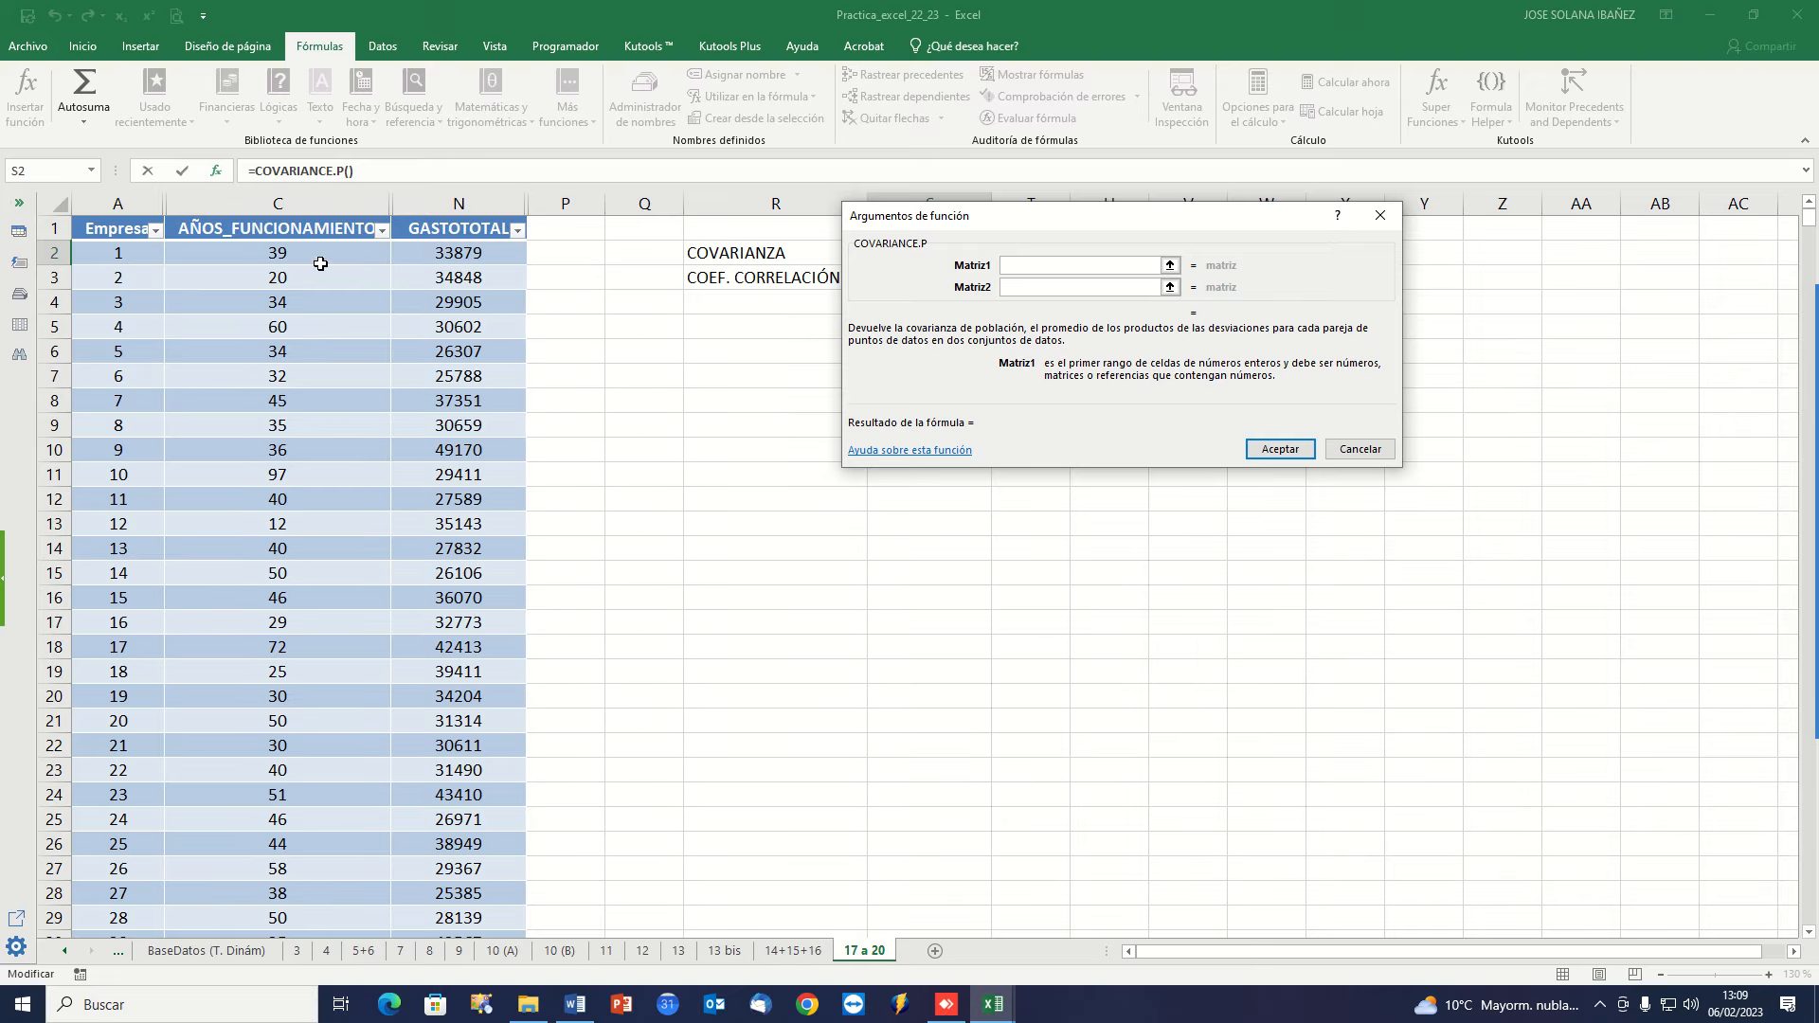
Complete the covariance formula with the AÑOS_FUNCIONAMIENTO column (C:C) as Matriz1 and the GASTOTOTAL column (N:N) as Matriz2.
{"action": "left_click", "coordinate": [291, 201]}
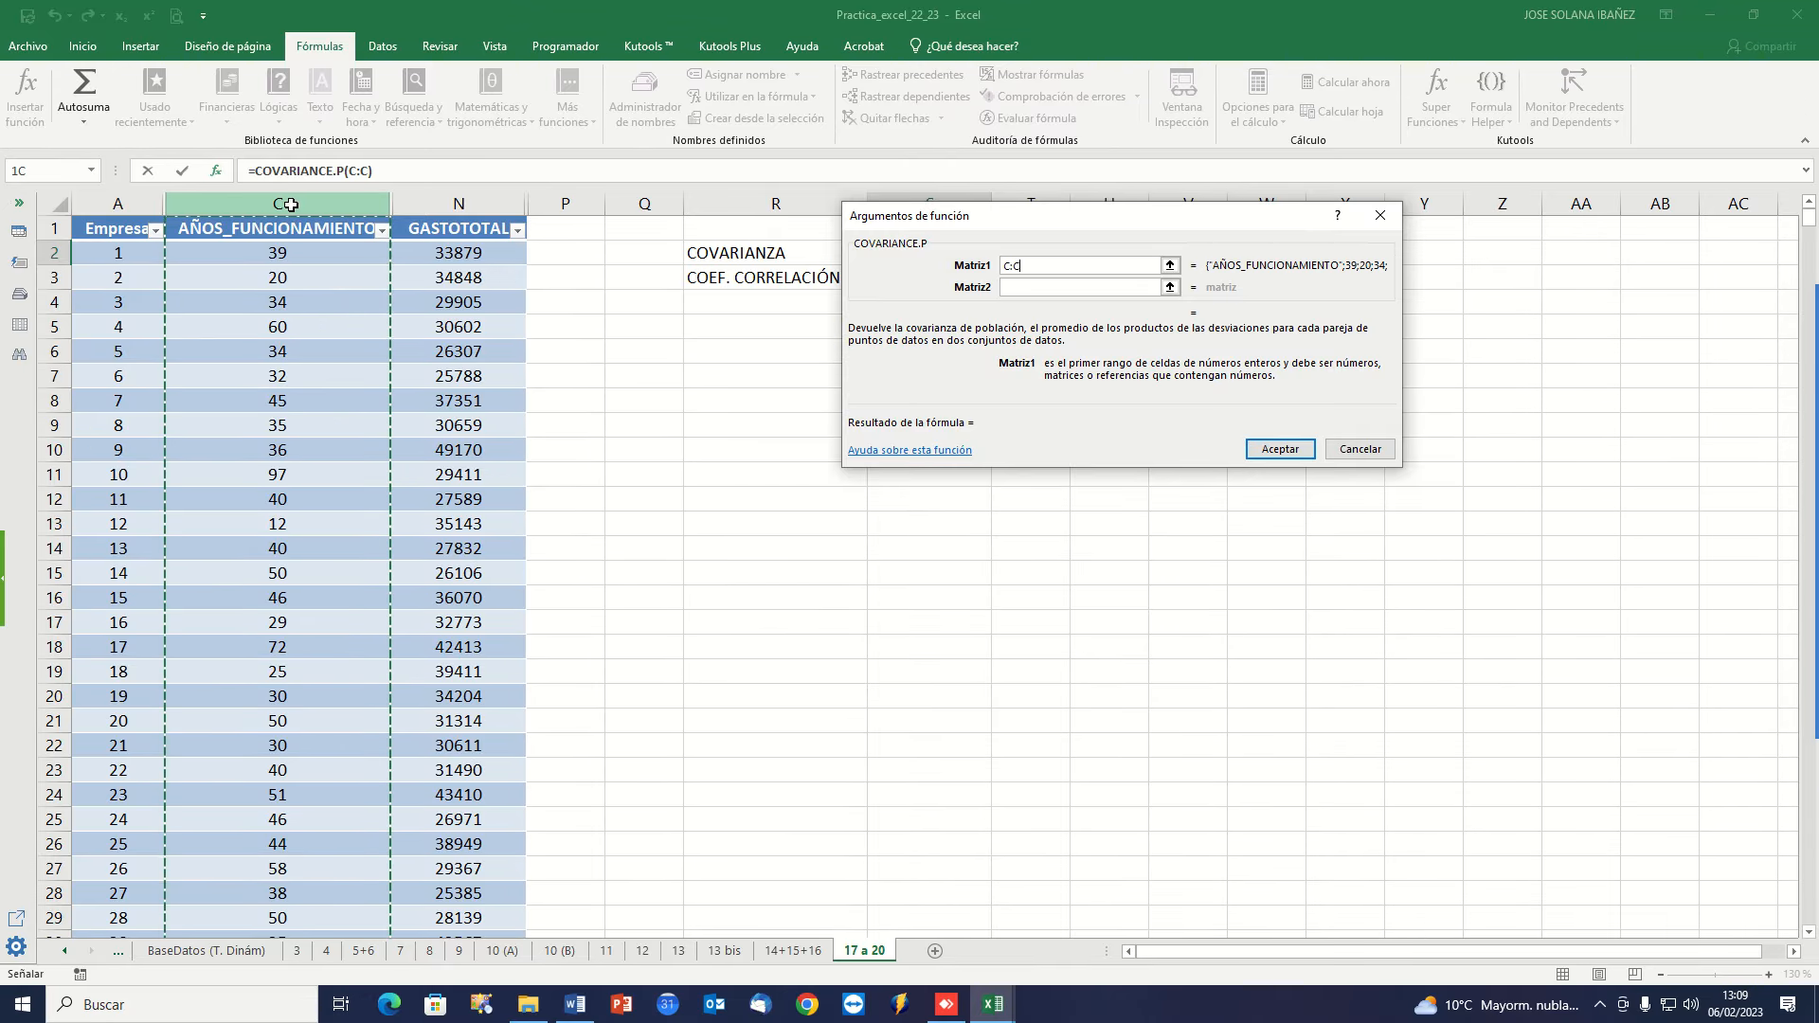
{"action": "left_click", "coordinate": [1012, 286]}
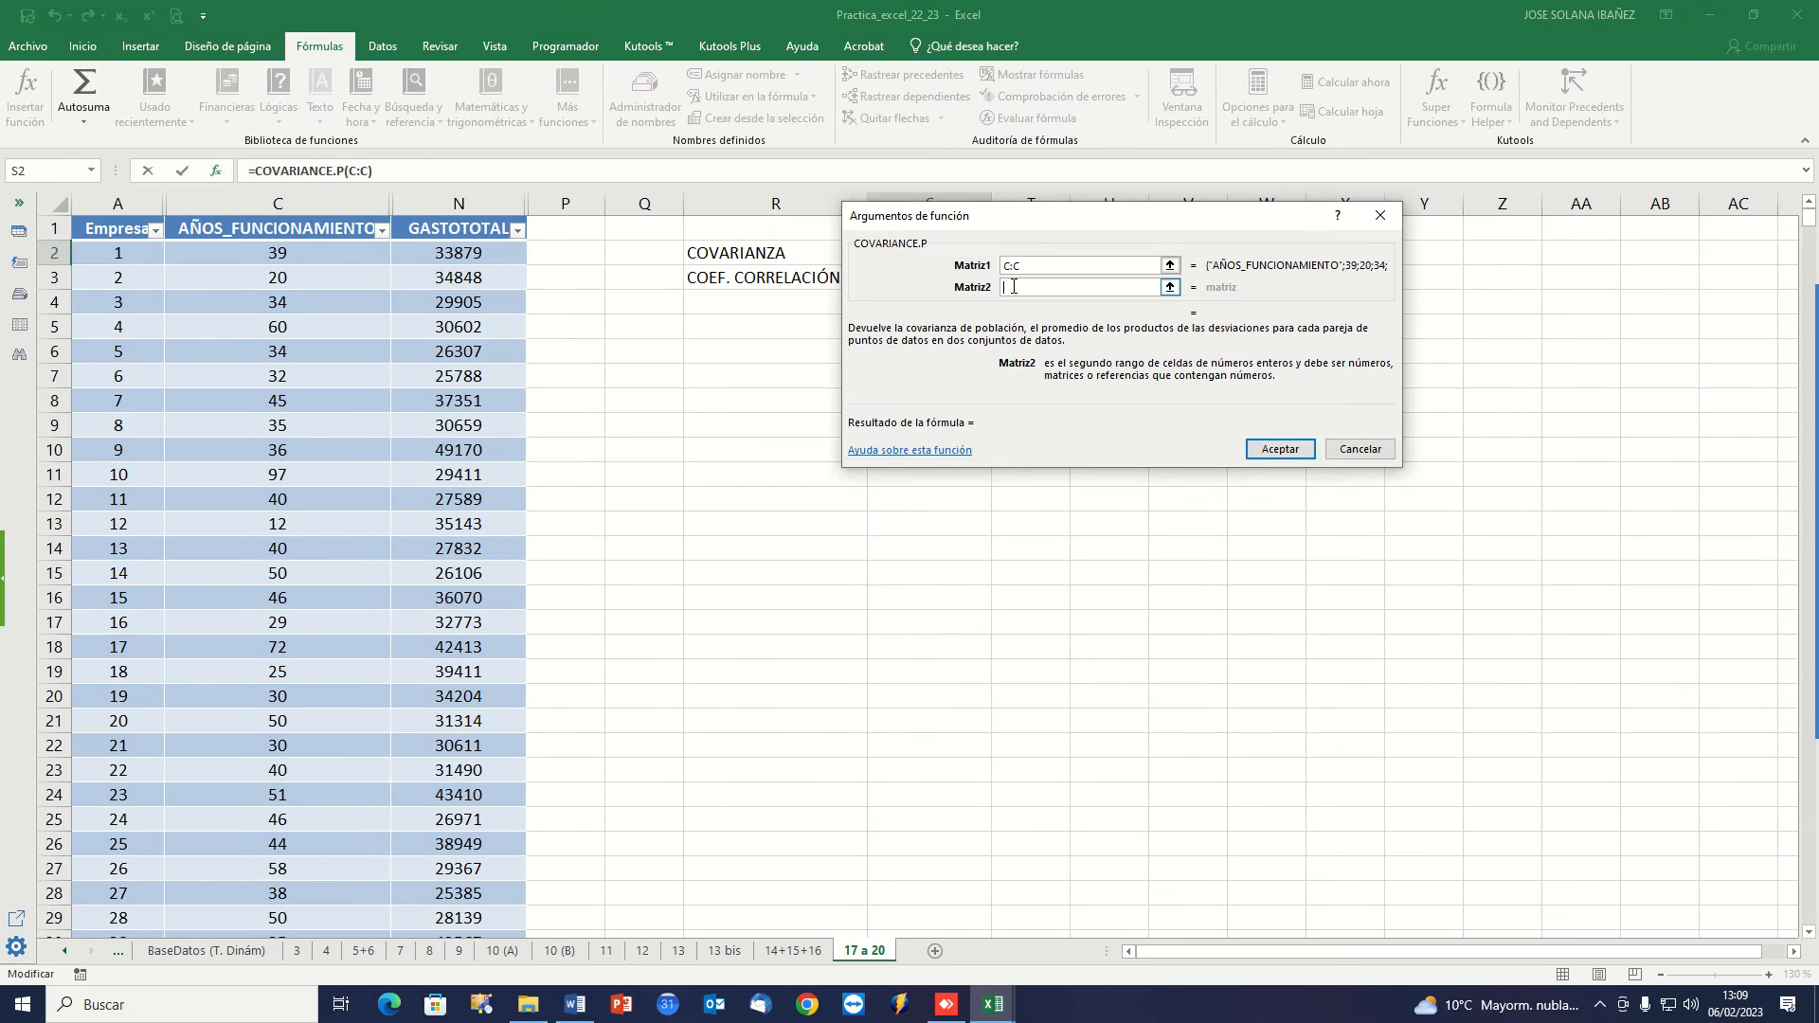
{"action": "left_click", "coordinate": [478, 201]}
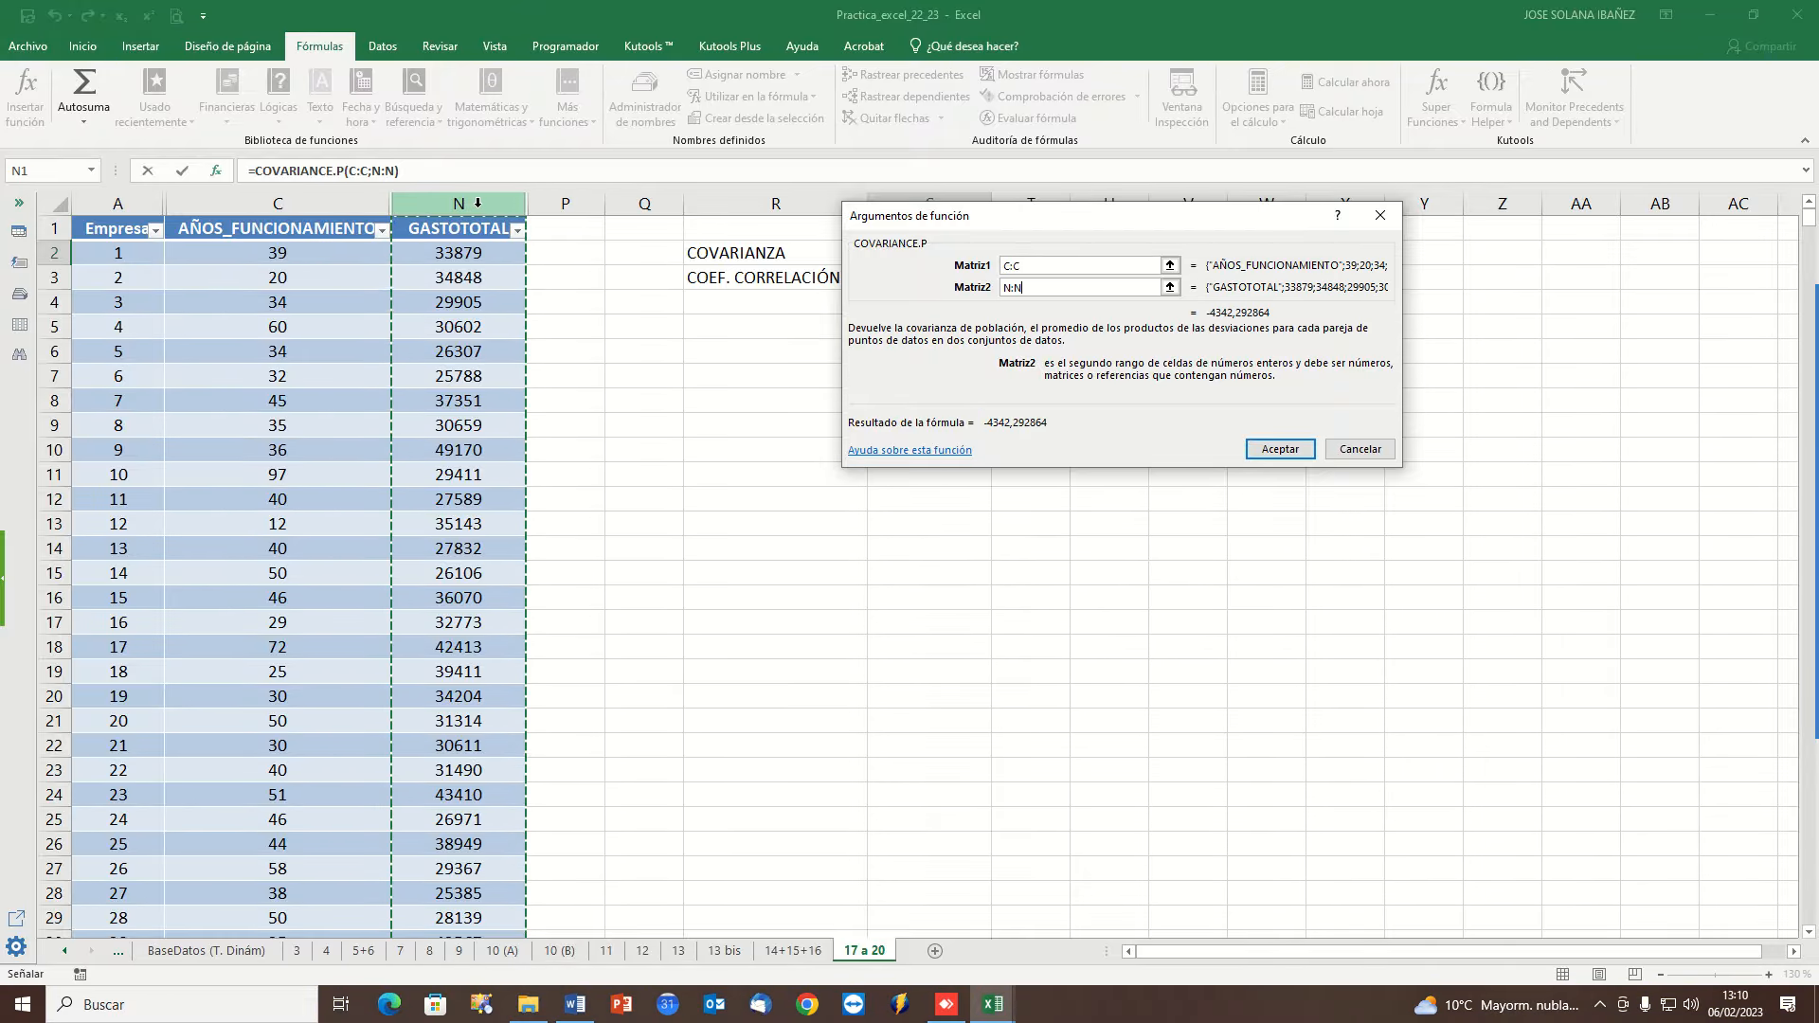
{"action": "left_click", "coordinate": [1279, 448]}
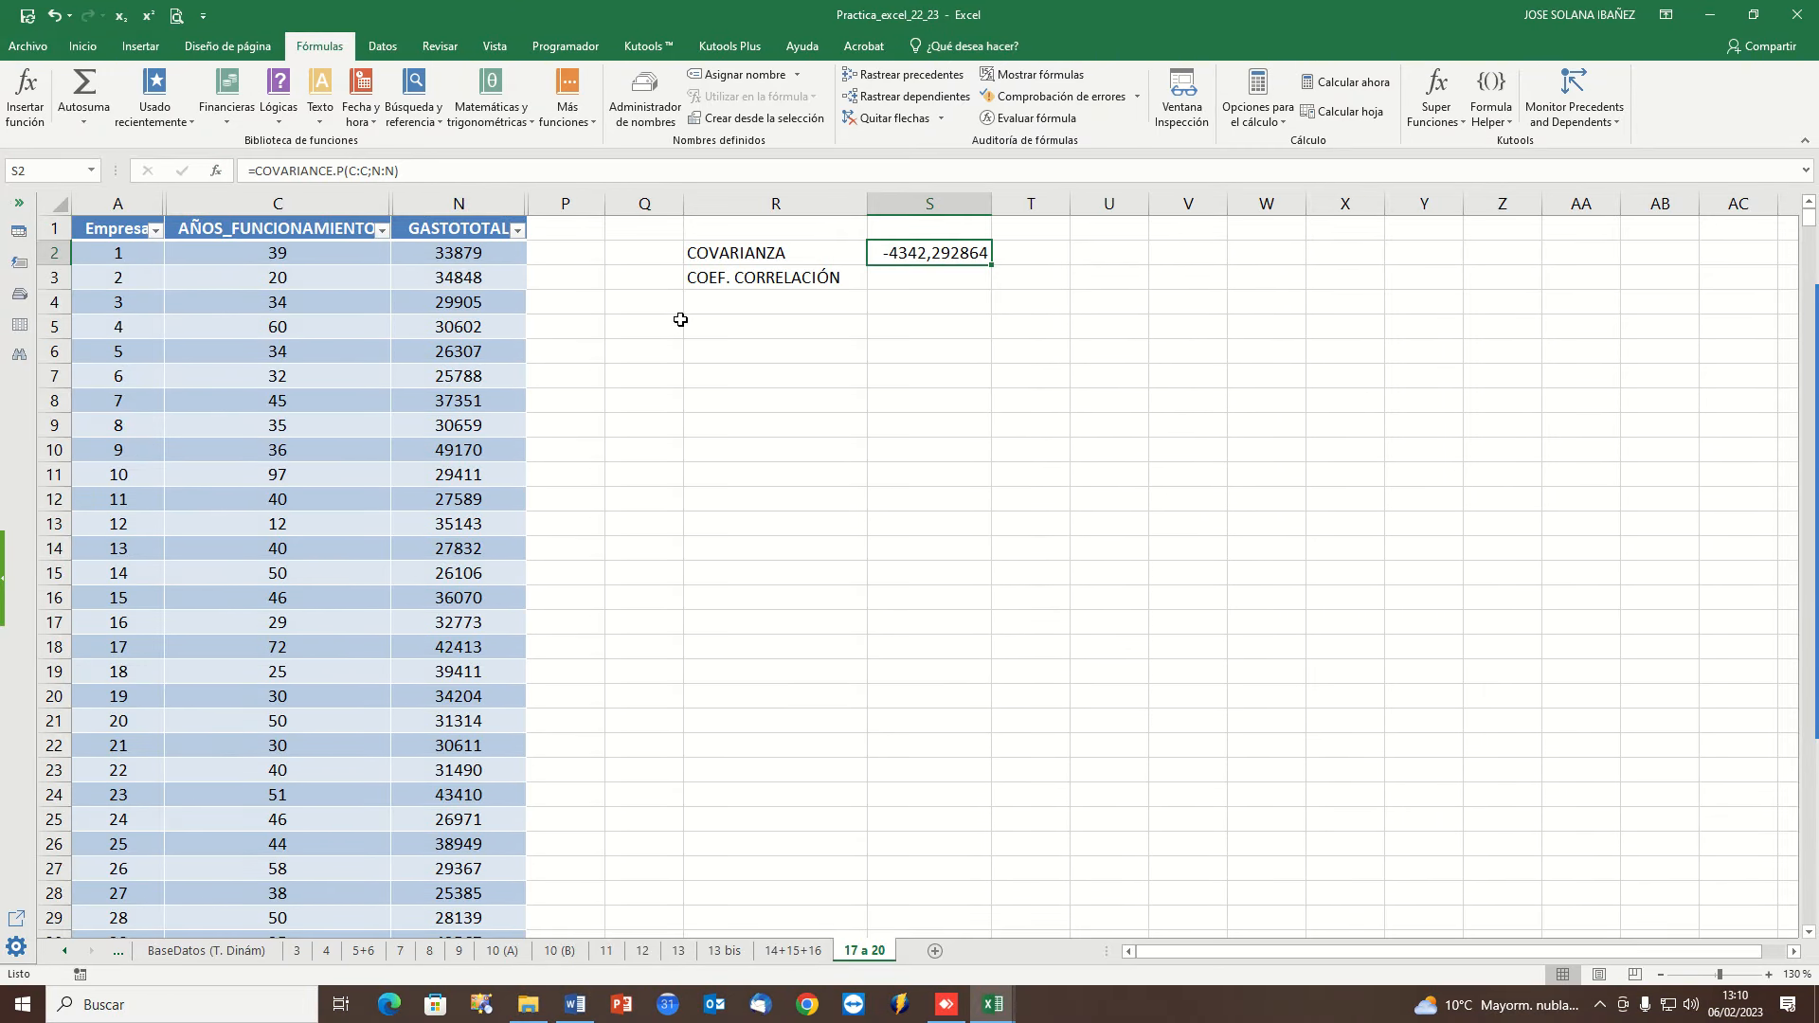
Start inserting a function in cell S3, beside the COEF. CORRELACIÓN label.
{"action": "left_click", "coordinate": [885, 282]}
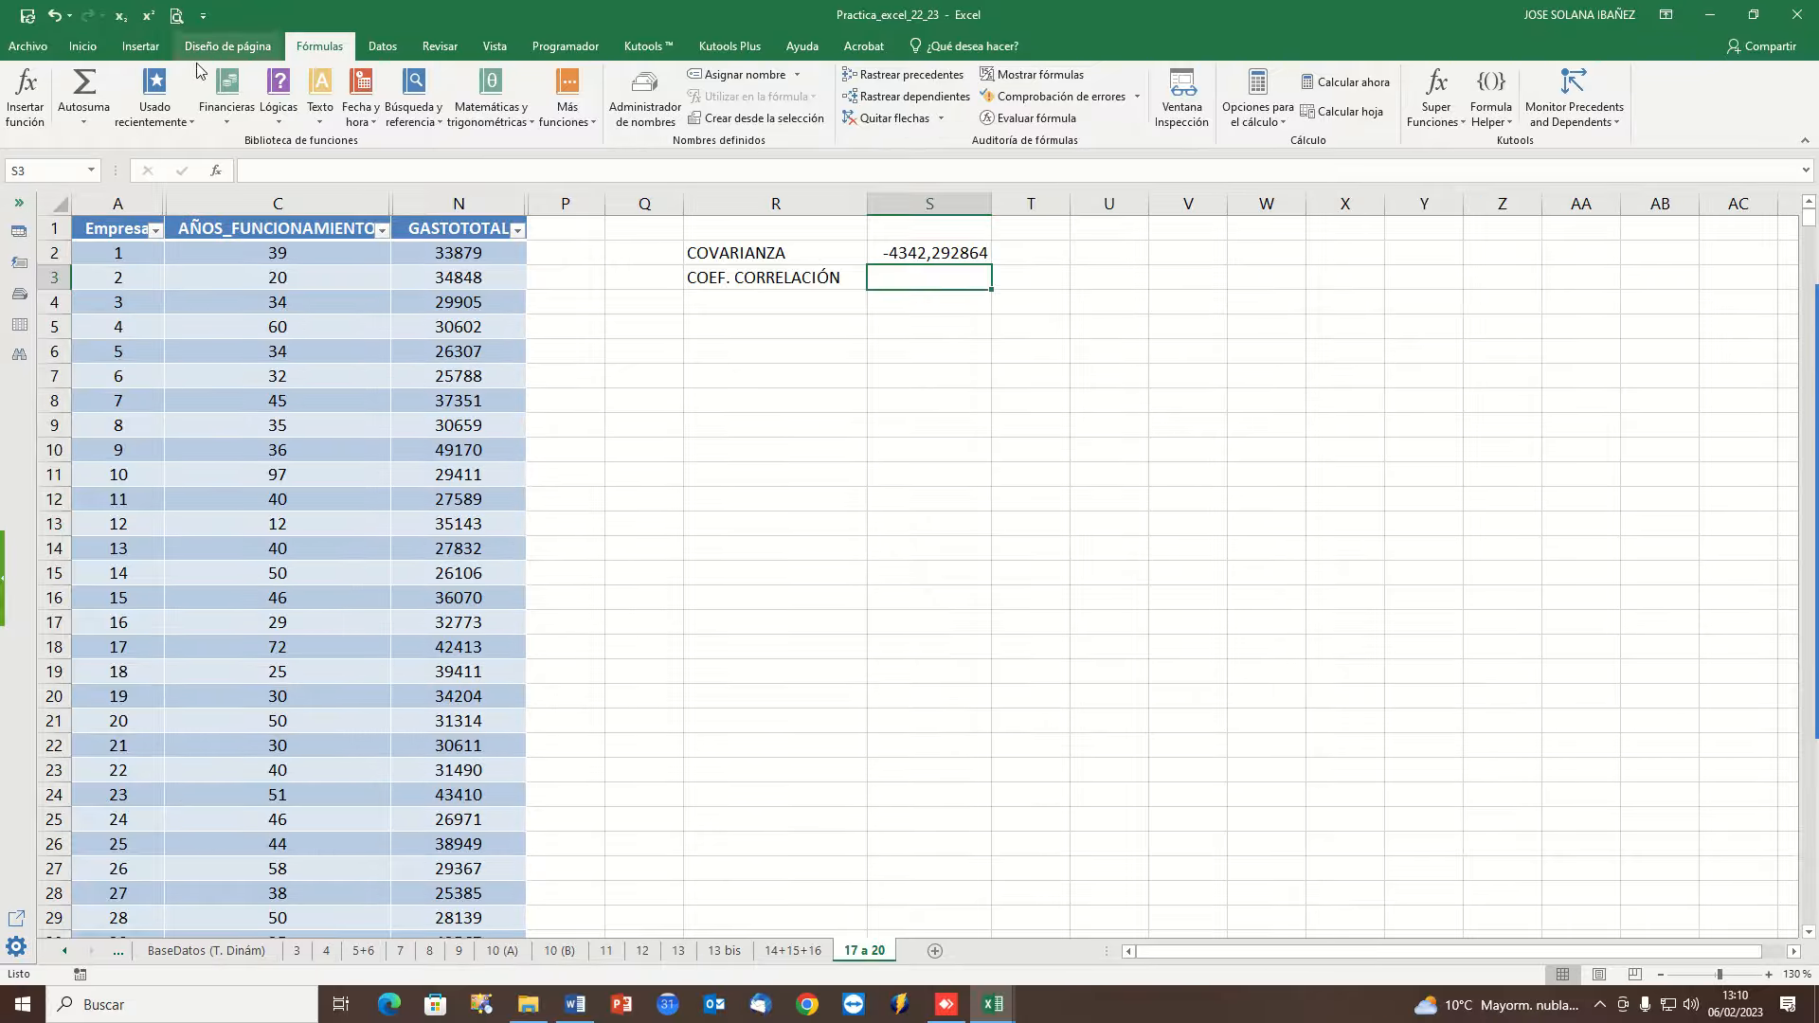
{"action": "left_click", "coordinate": [23, 99]}
{"action": "type", "text": "COEFIC"}
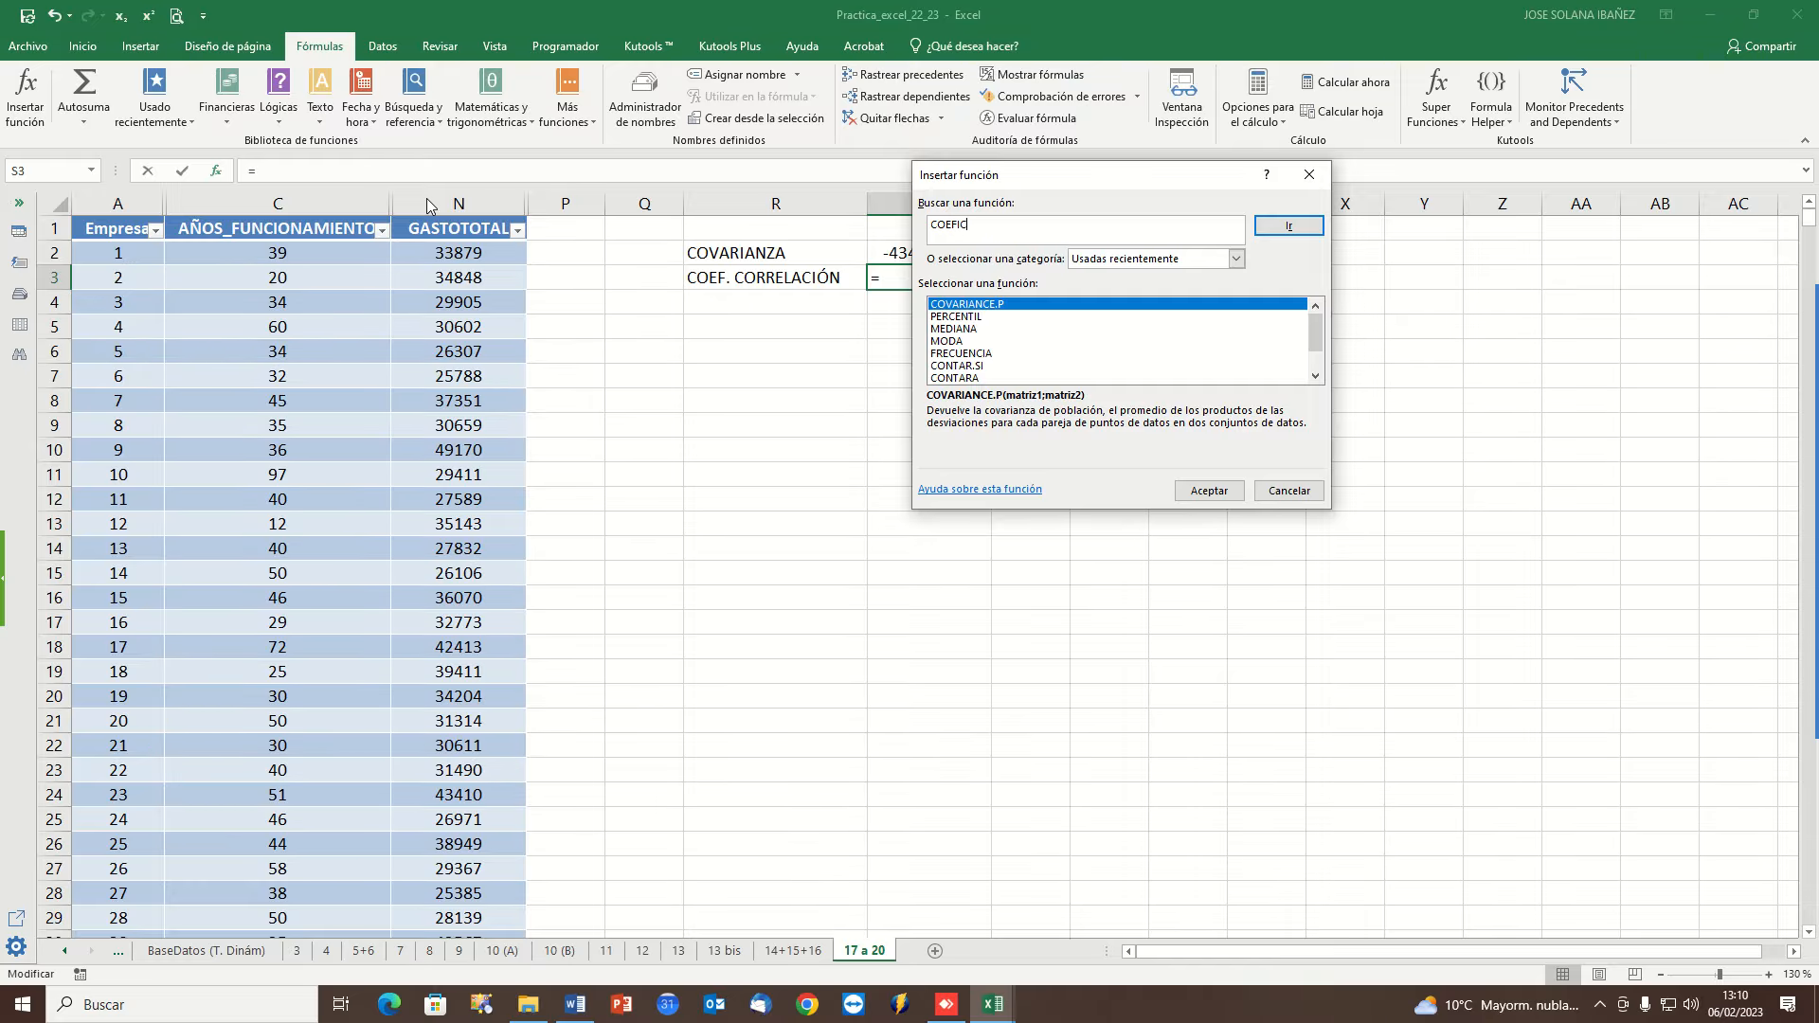
{"action": "key", "text": "Return"}
{"action": "type", "text": "CO"}
{"action": "key", "text": "Return"}
{"action": "left_click", "coordinate": [1059, 328]}
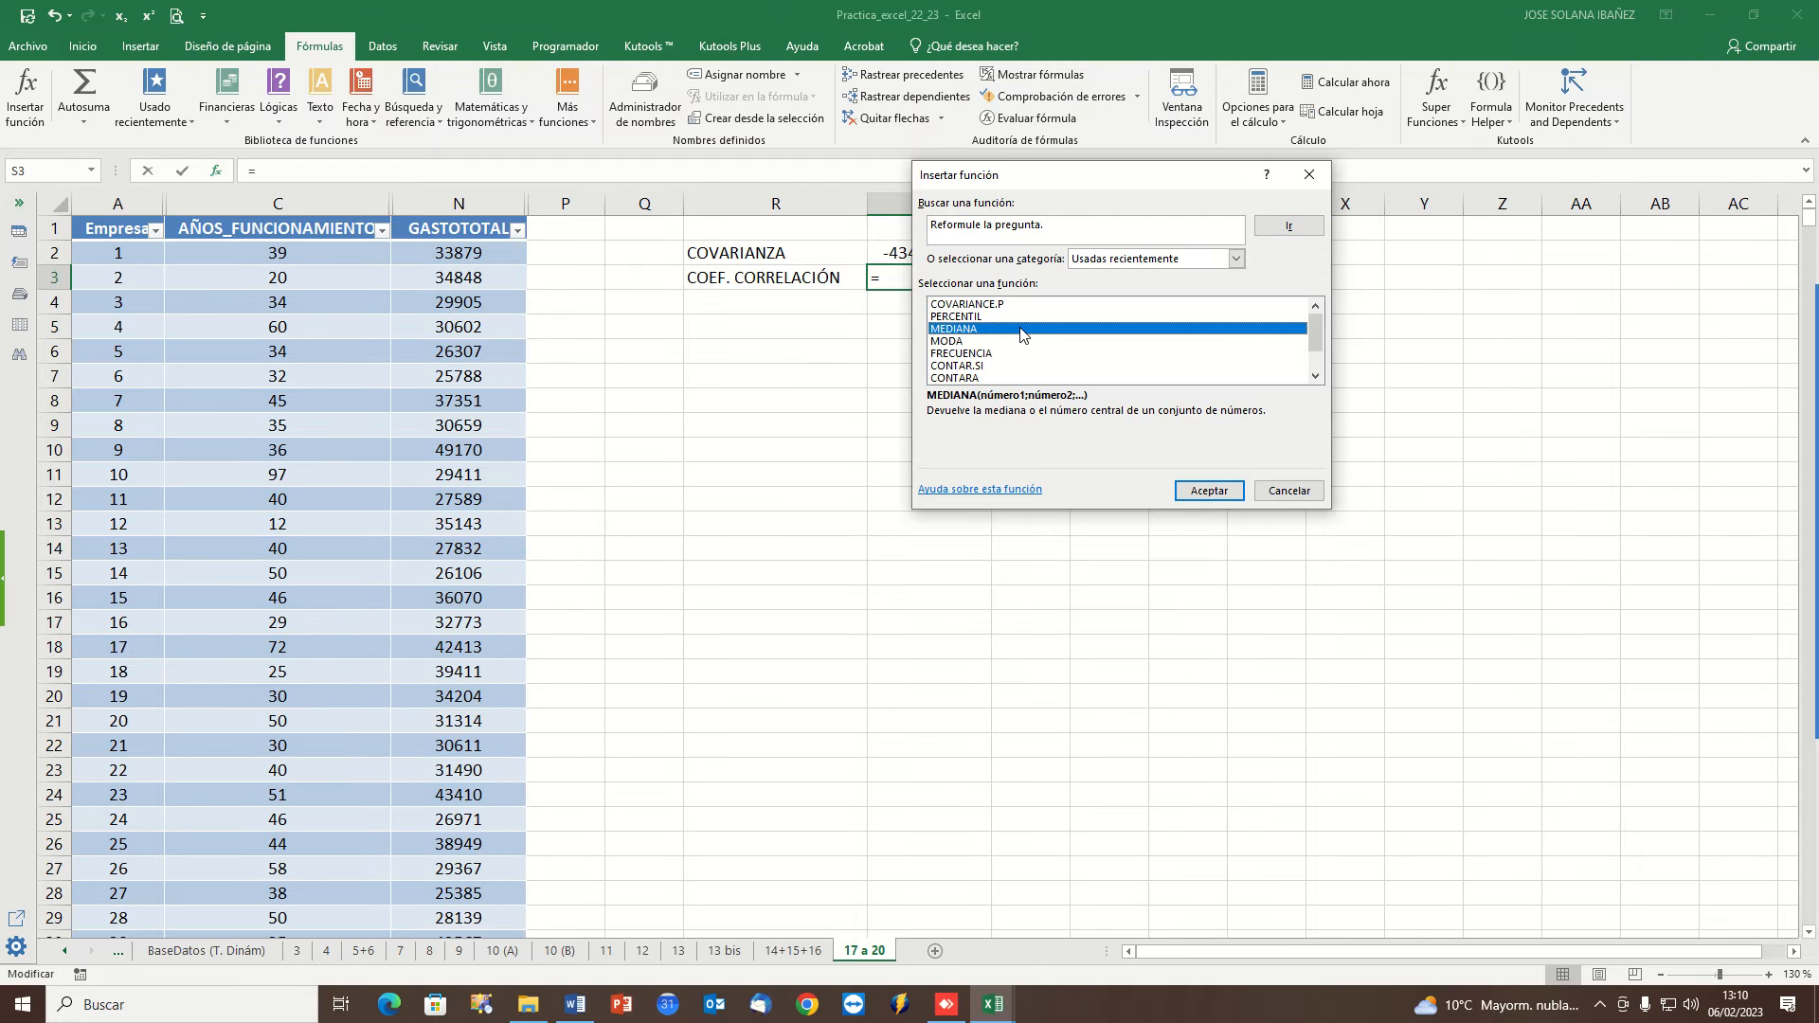
Search the function library for COEF and insert the COEF.DE.CORREL function in S3.
{"action": "left_click", "coordinate": [1063, 228]}
{"action": "type", "text": "COEF"}
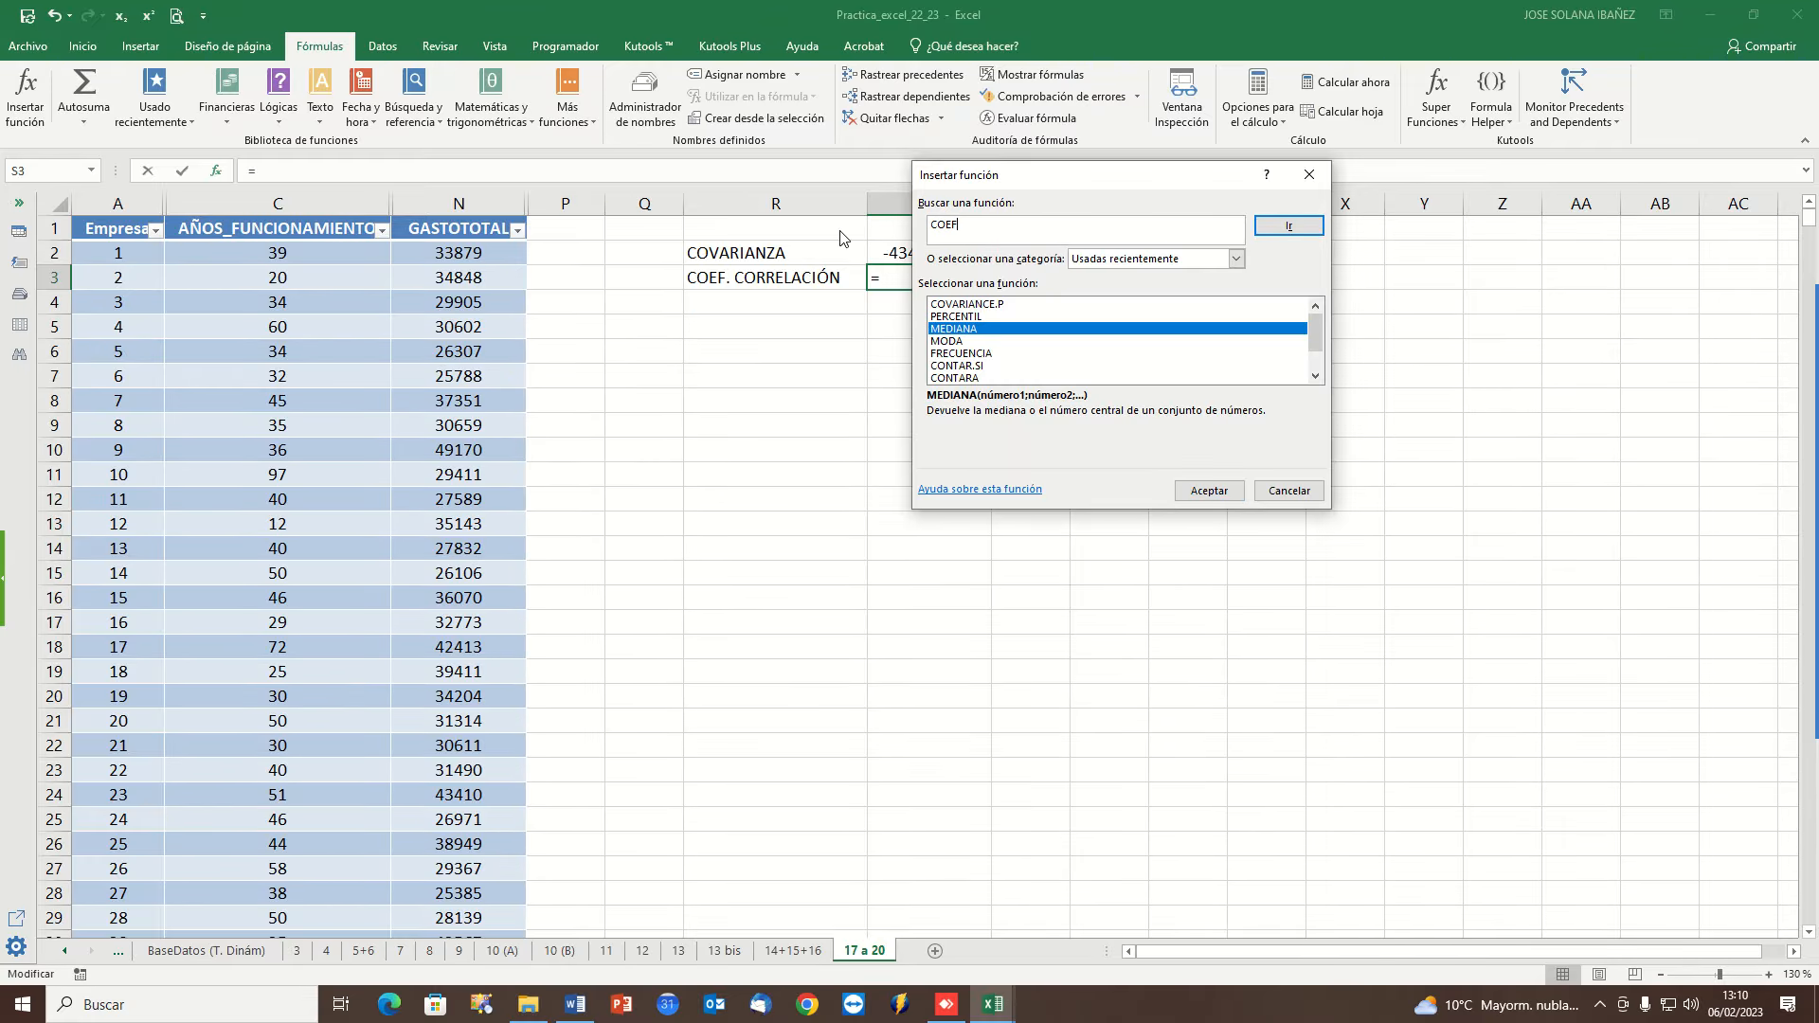
{"action": "key", "text": "Return"}
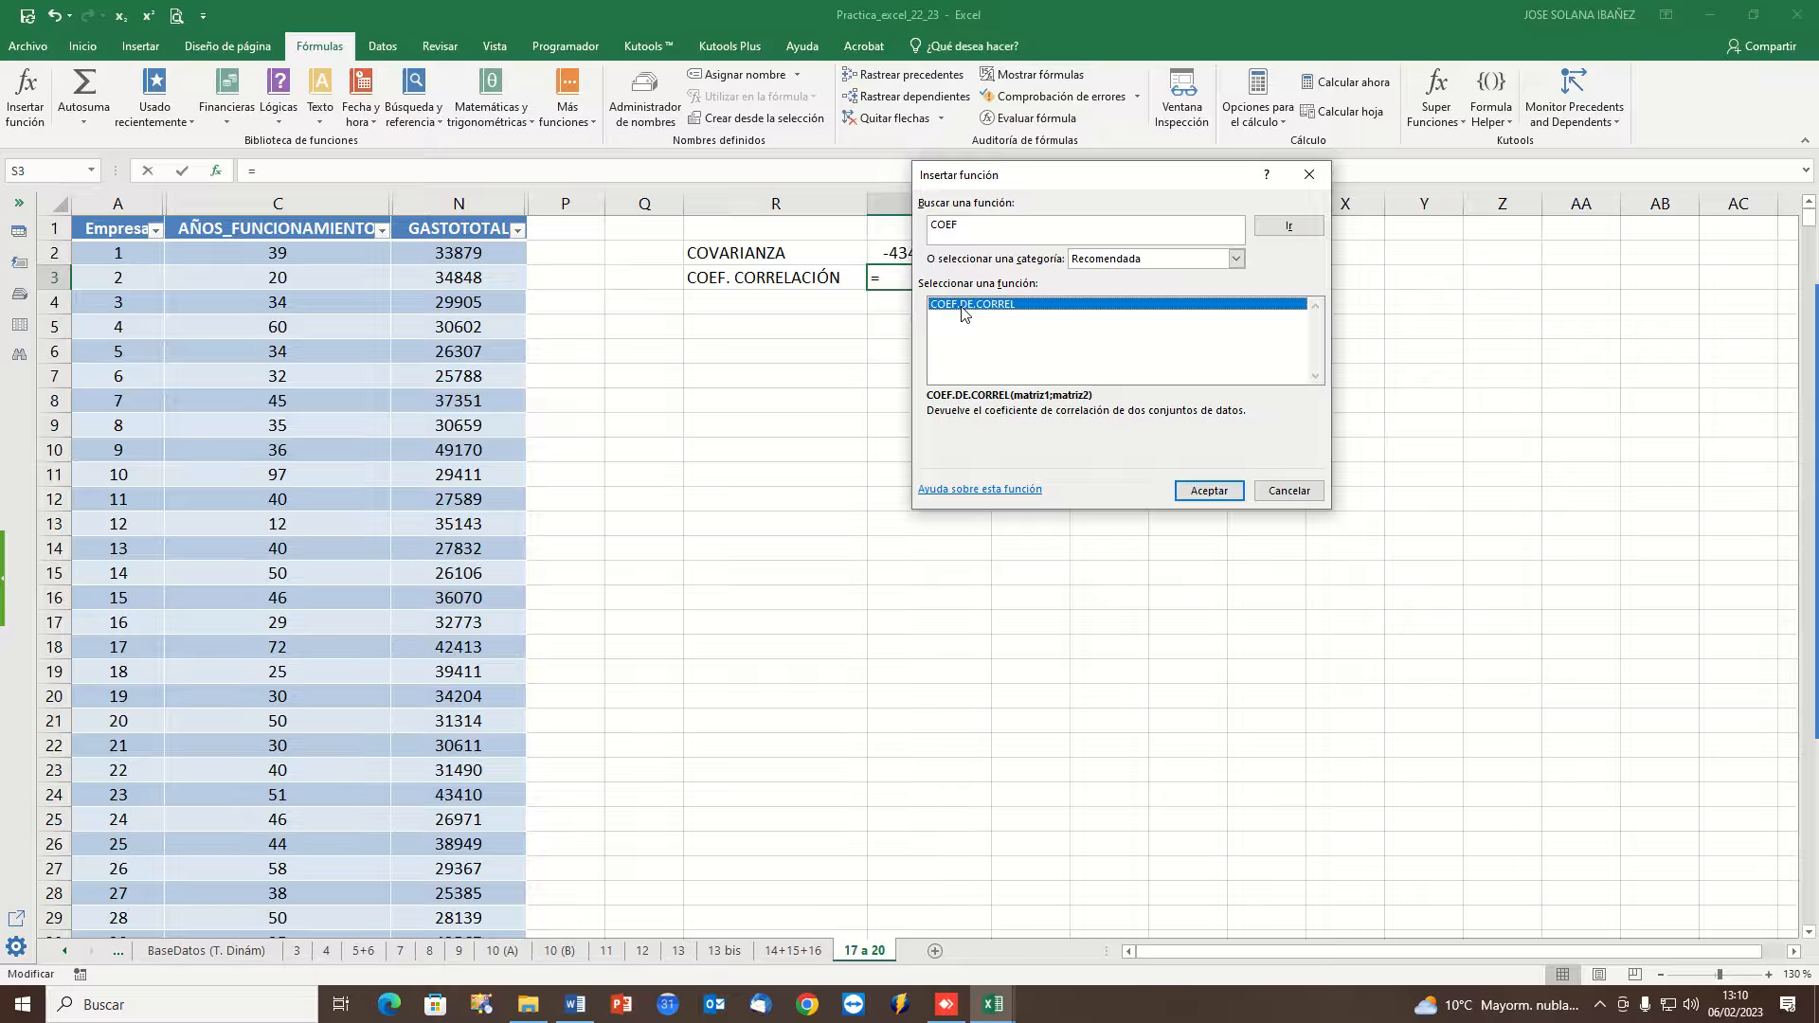
{"action": "left_click", "coordinate": [1207, 492]}
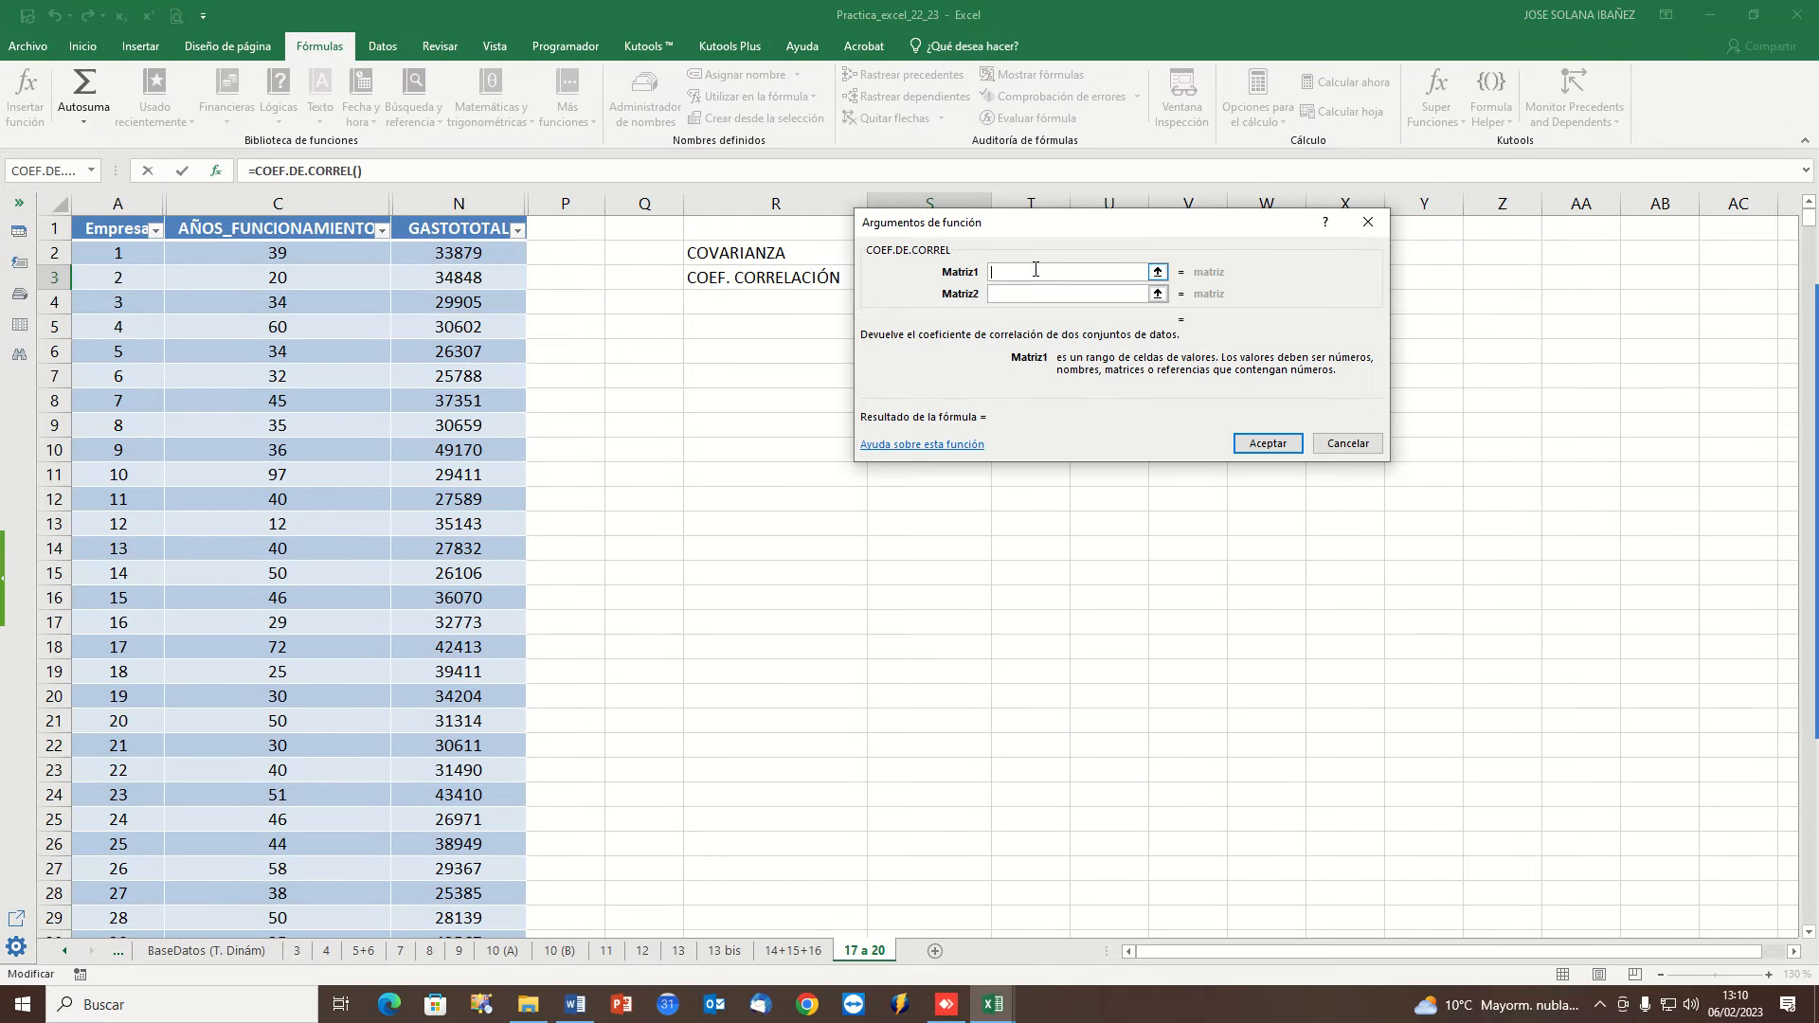
Complete the correlation formula with column C:C as Matriz1 and column N:N as Matriz2.
{"action": "left_click", "coordinate": [277, 203]}
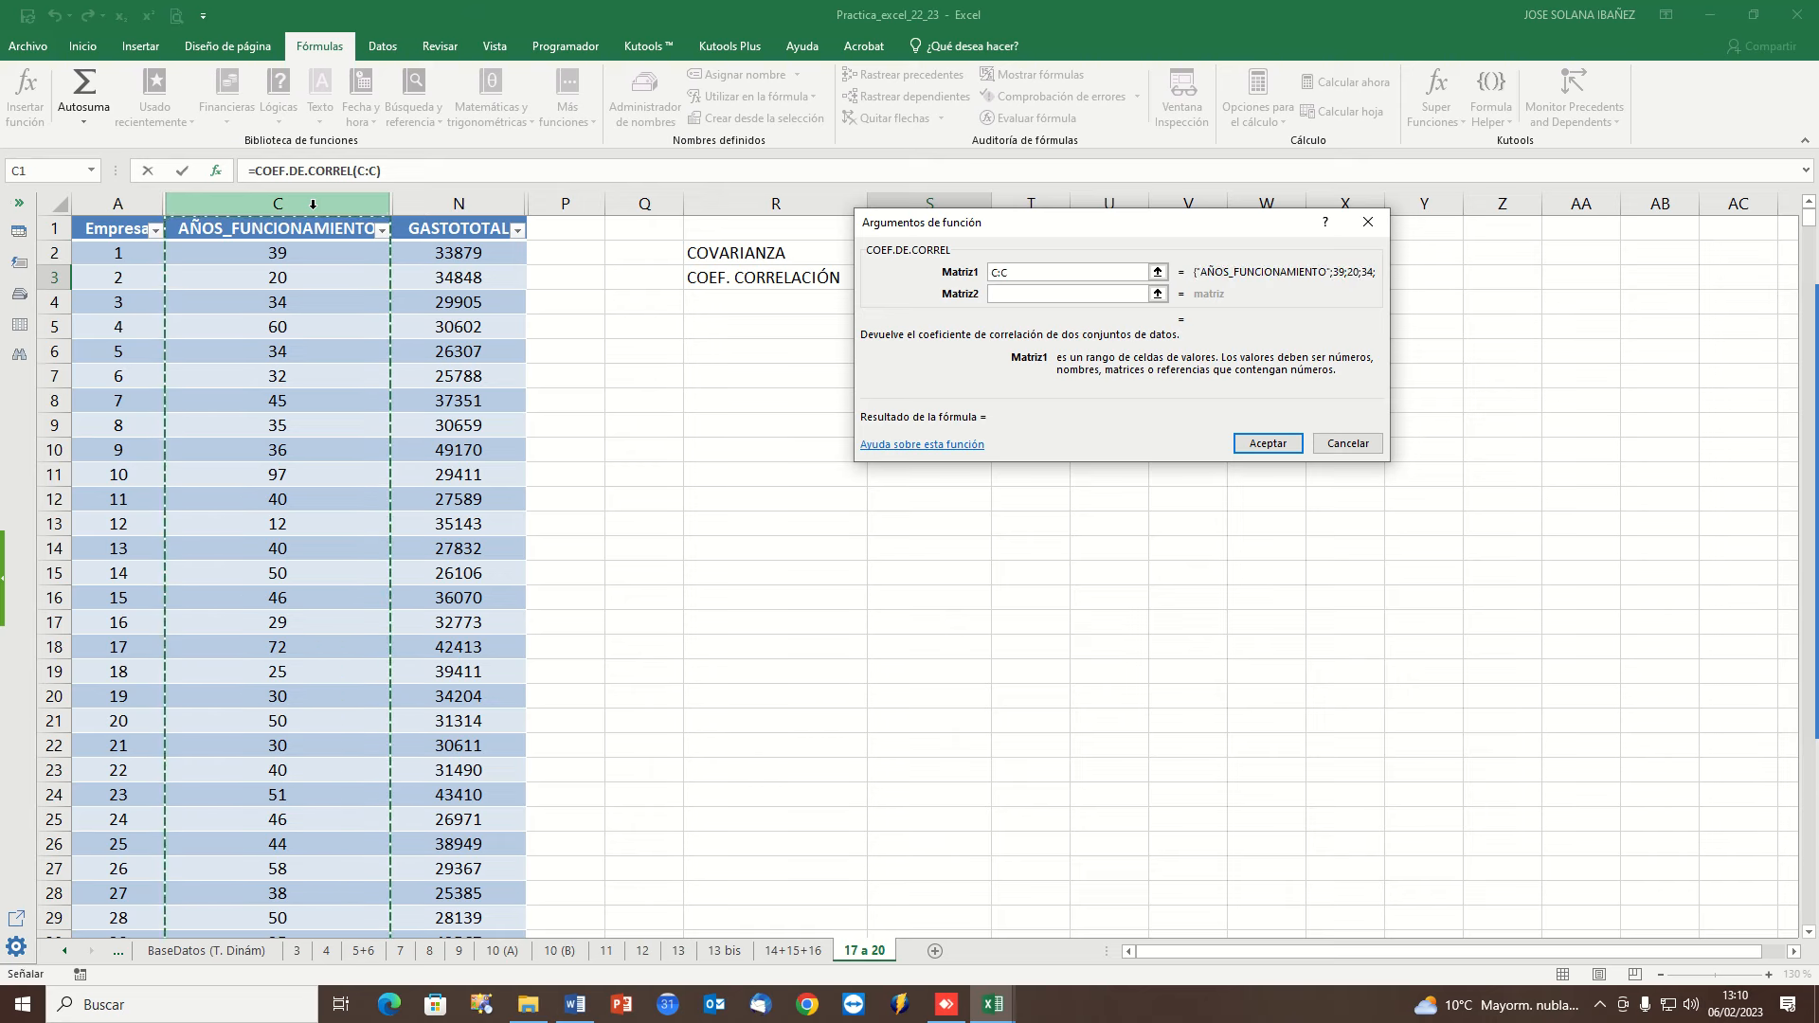
{"action": "left_click", "coordinate": [1027, 295]}
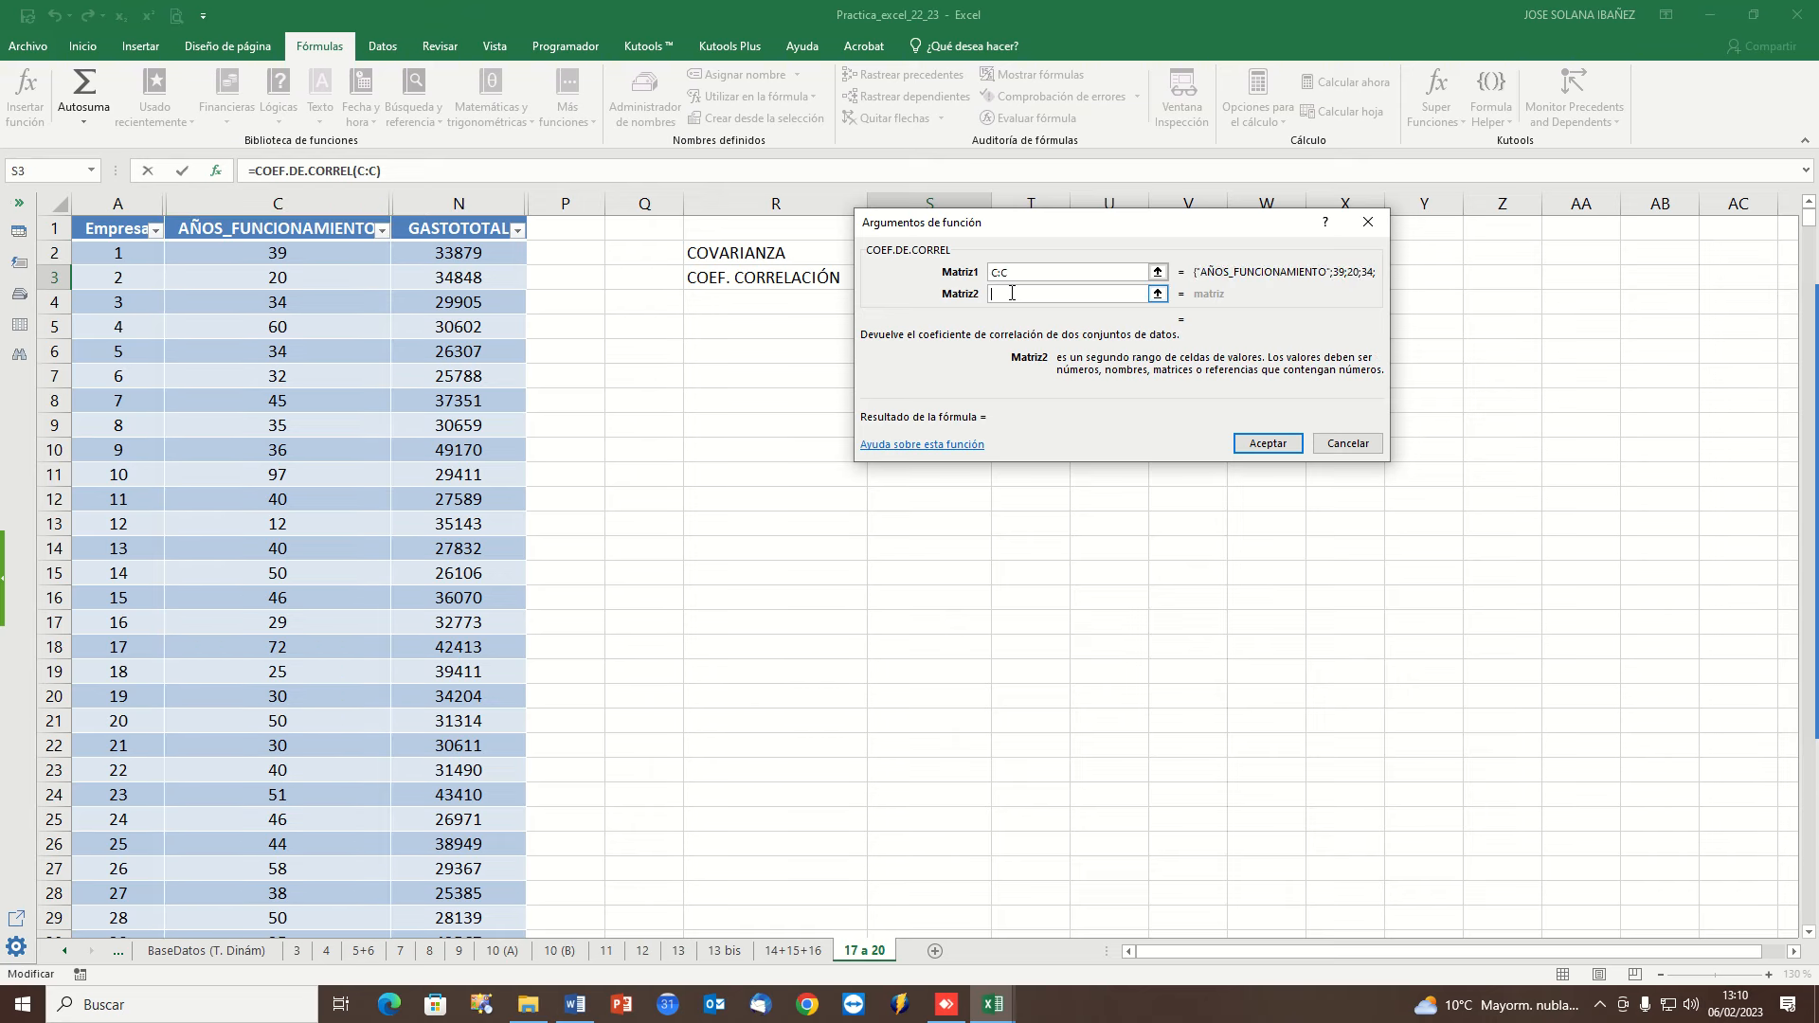
{"action": "left_click", "coordinate": [461, 203]}
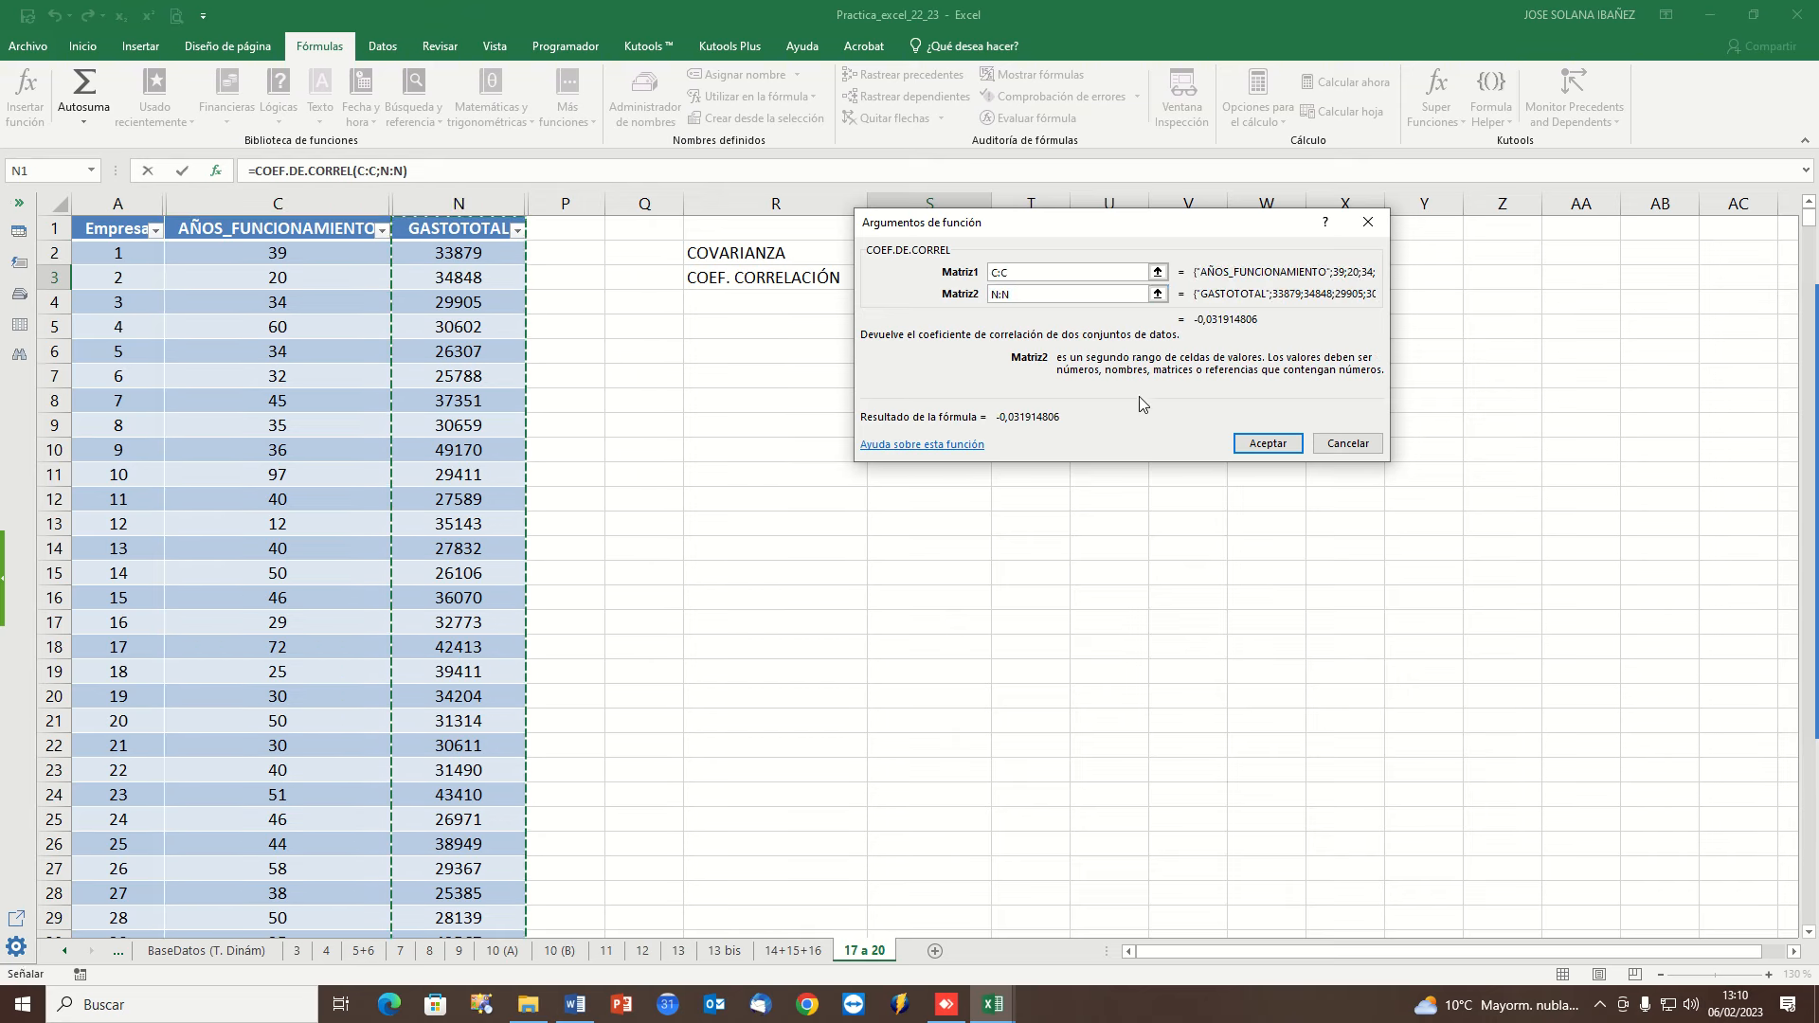
{"action": "left_click", "coordinate": [1268, 443]}
{"action": "left_click", "coordinate": [889, 481]}
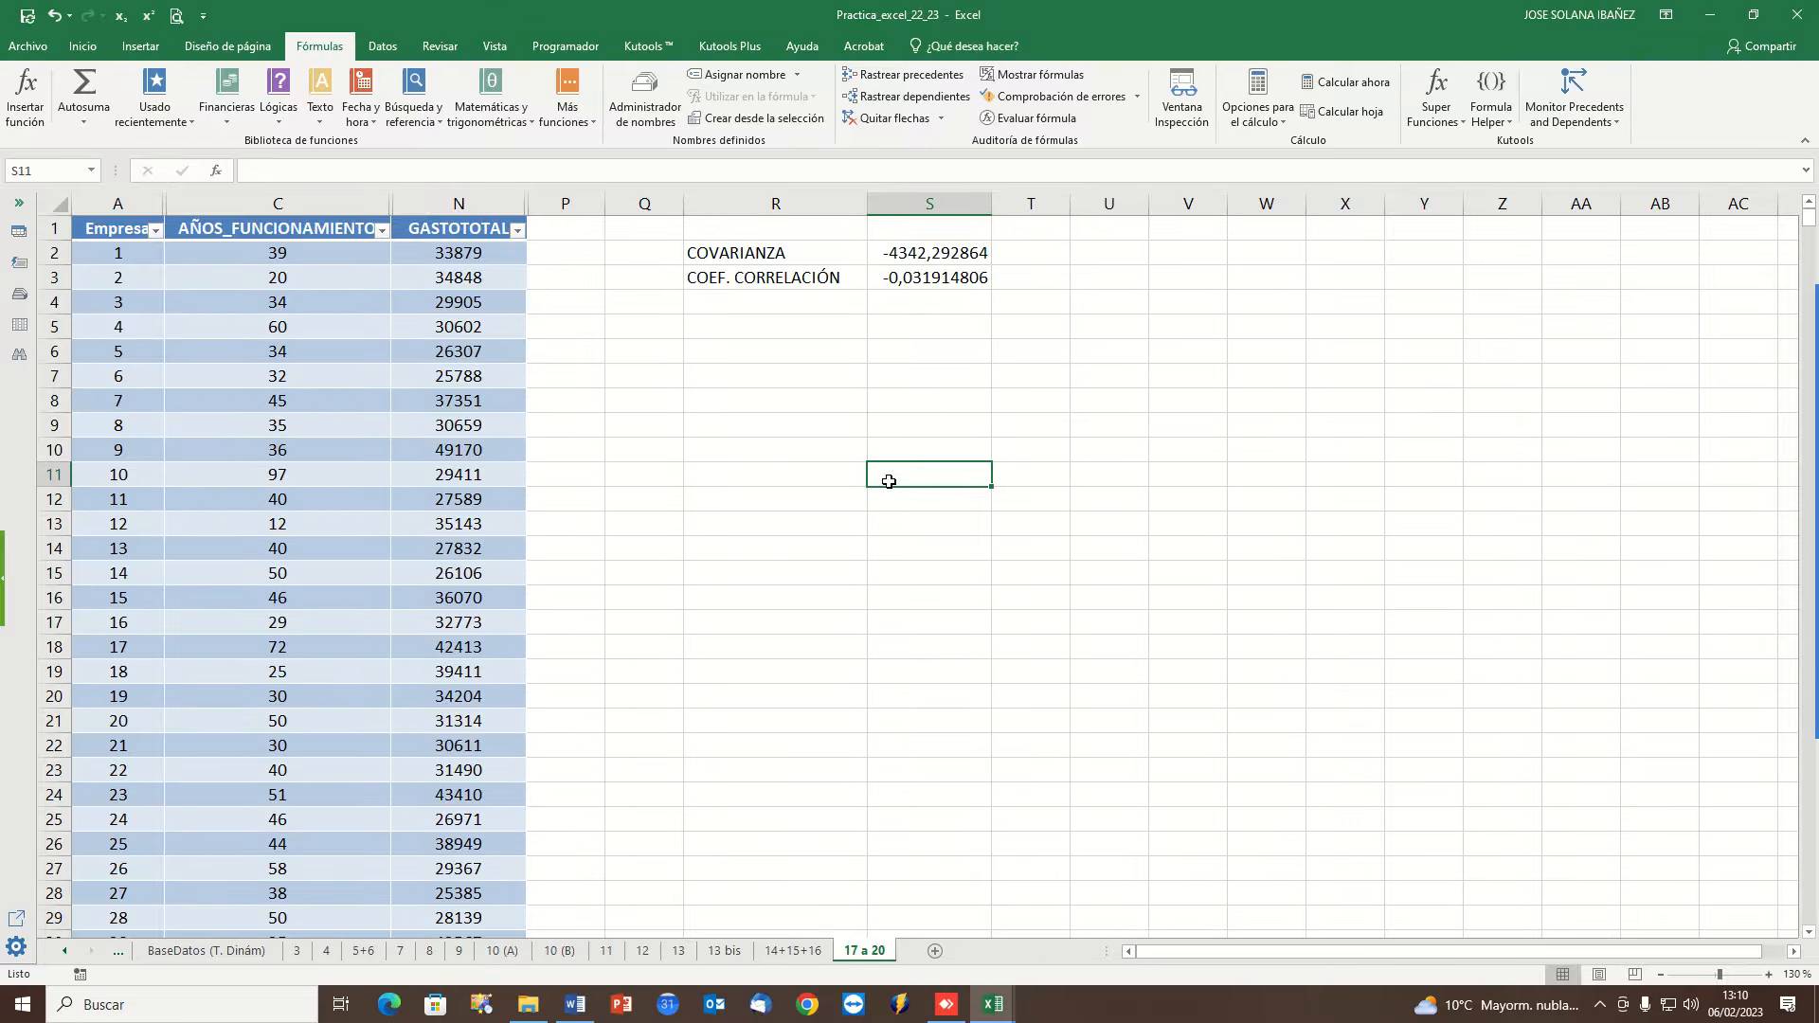
Switch to Word to read question 18, then return to the 17 a 20 sheet in Excel.
{"action": "left_click", "coordinate": [927, 275]}
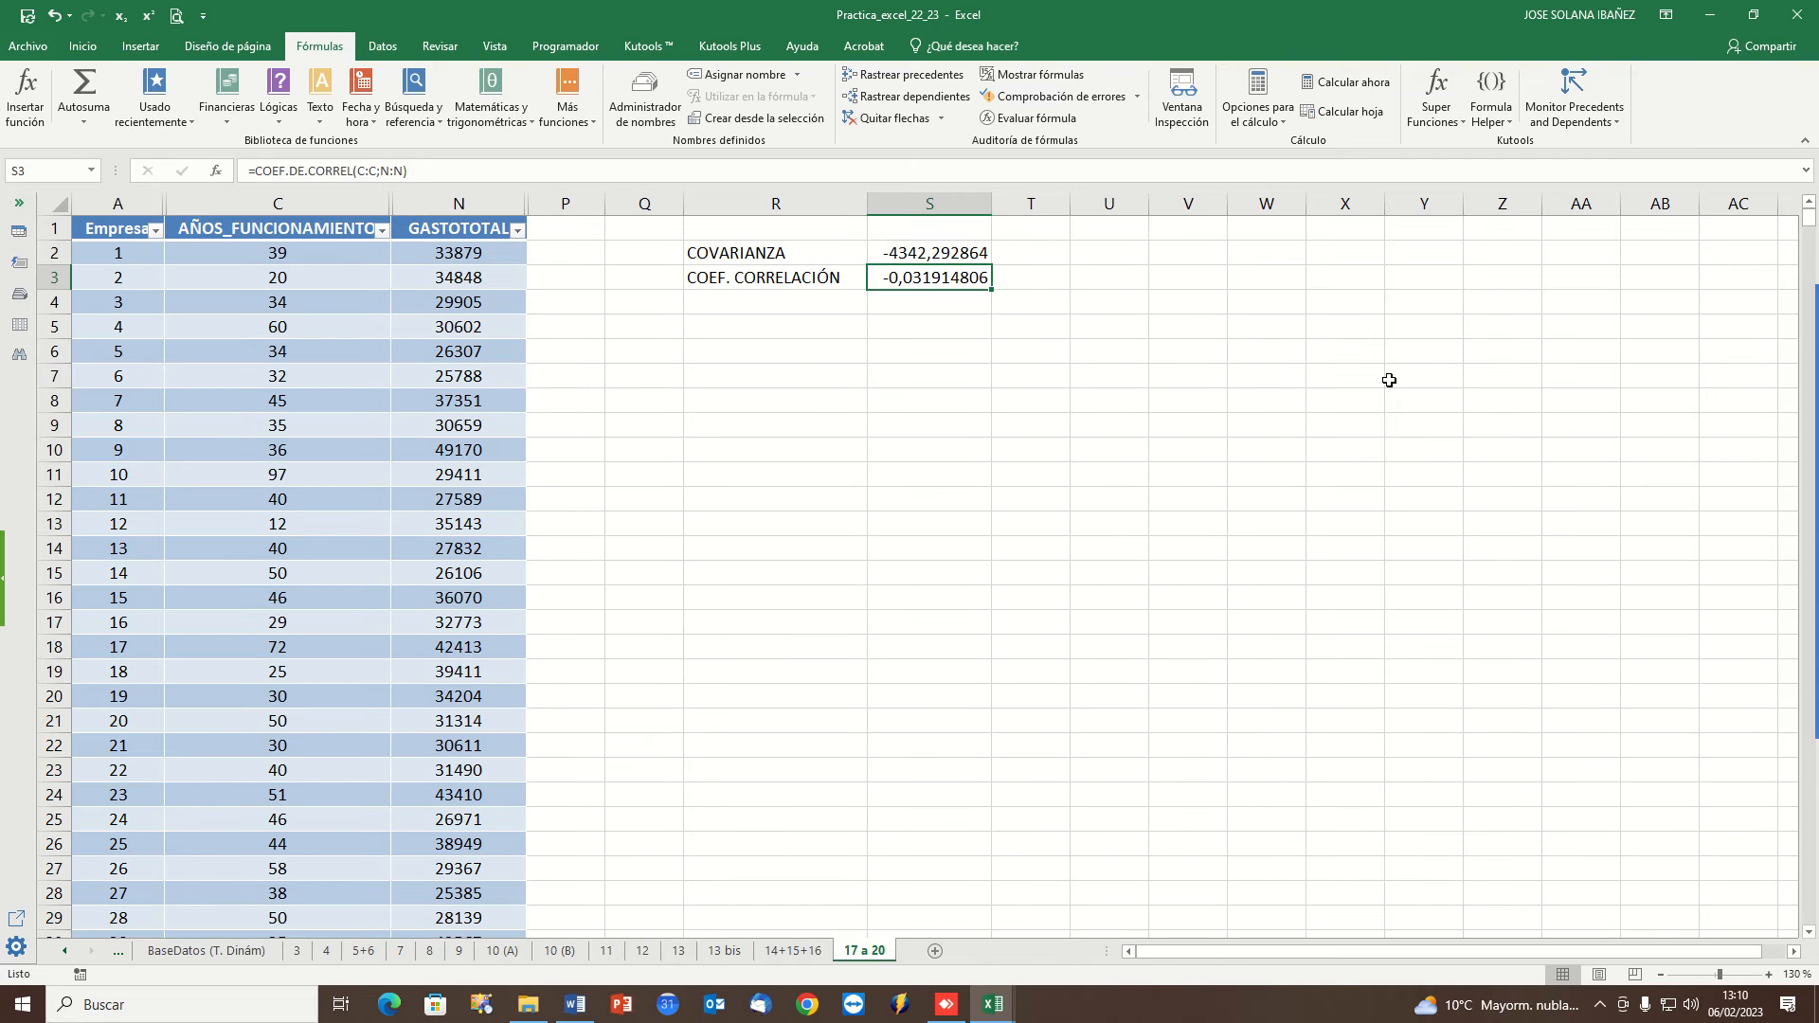
{"action": "left_click", "coordinate": [1785, 426]}
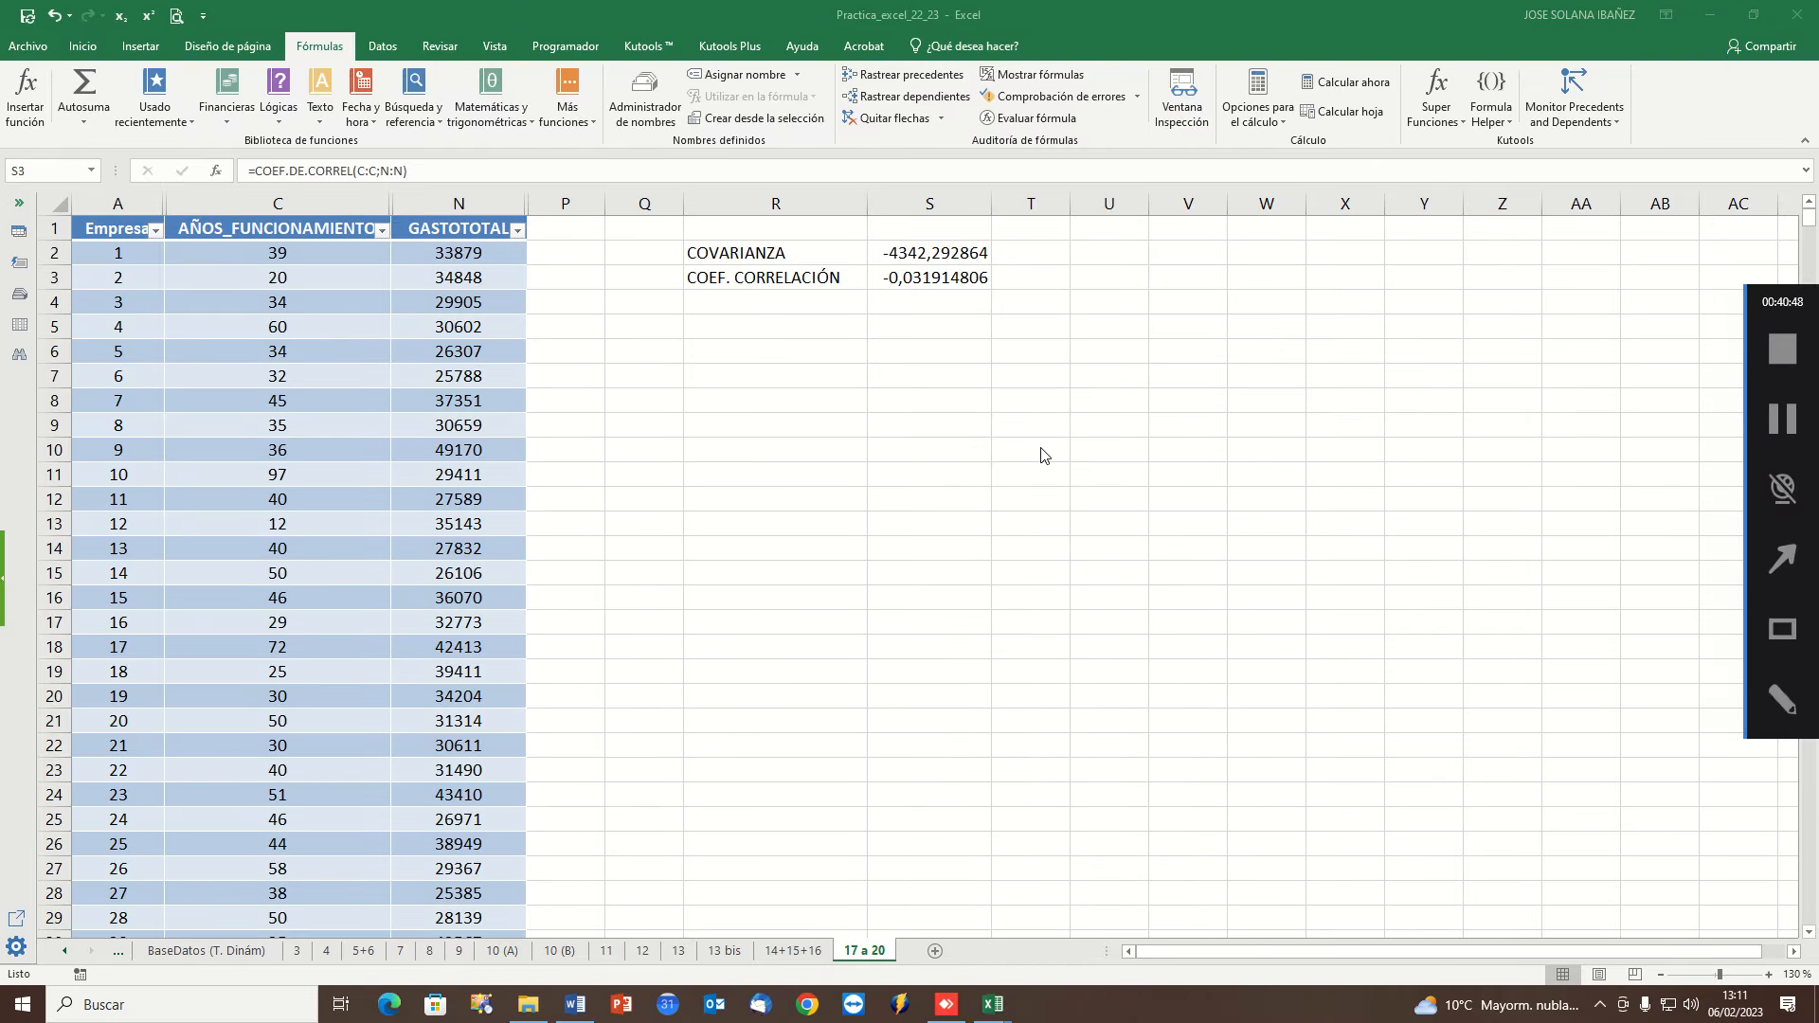
{"action": "key", "text": "alt+Tab"}
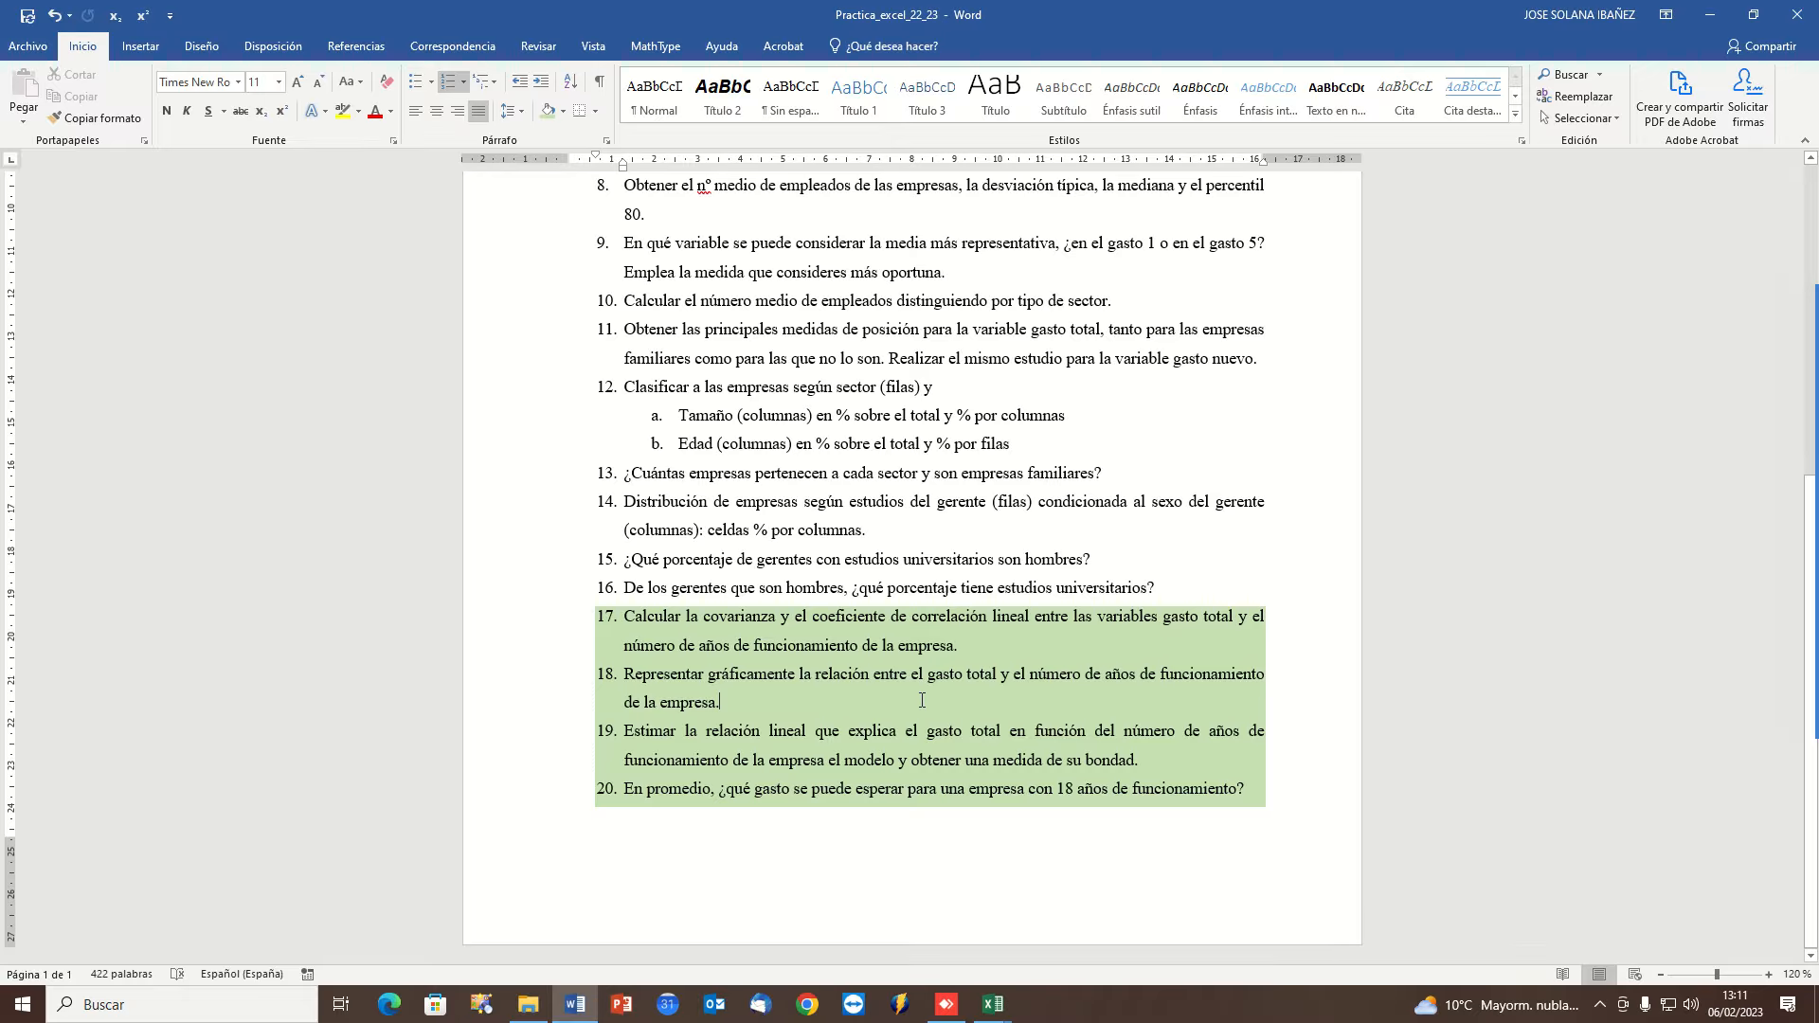
{"action": "key", "text": "alt+Tab"}
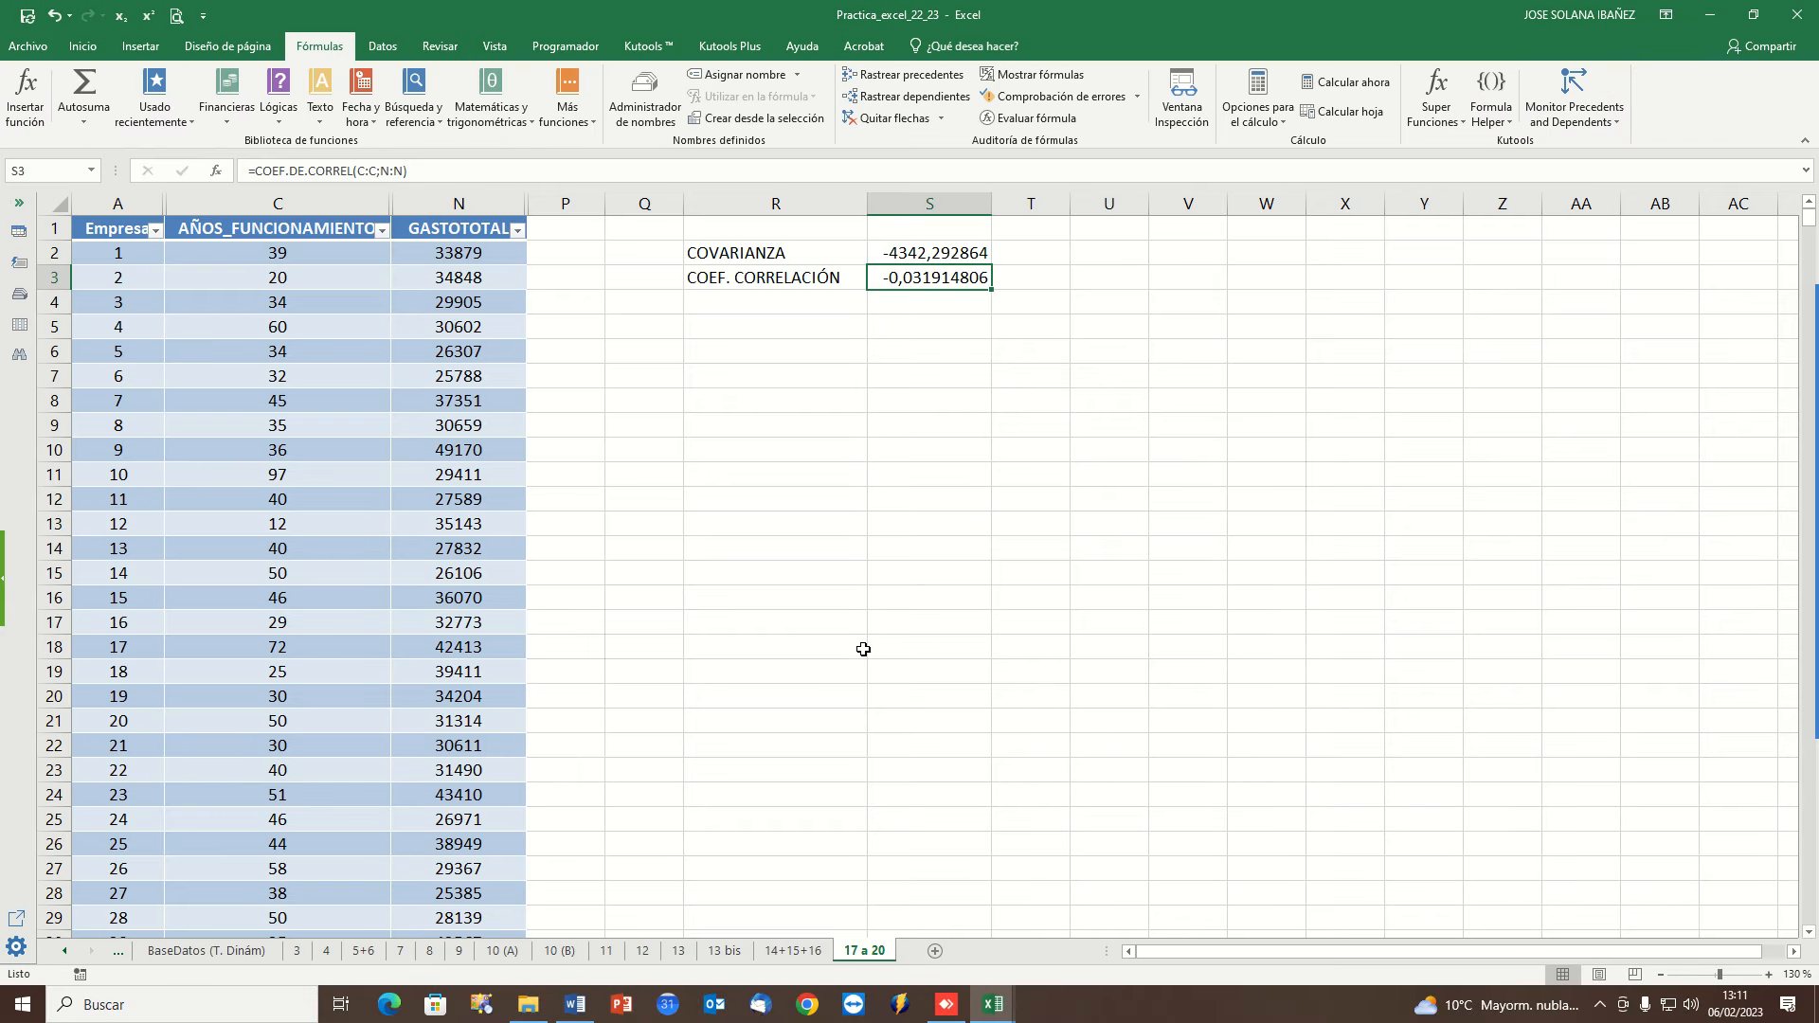
{"action": "left_click", "coordinate": [731, 557]}
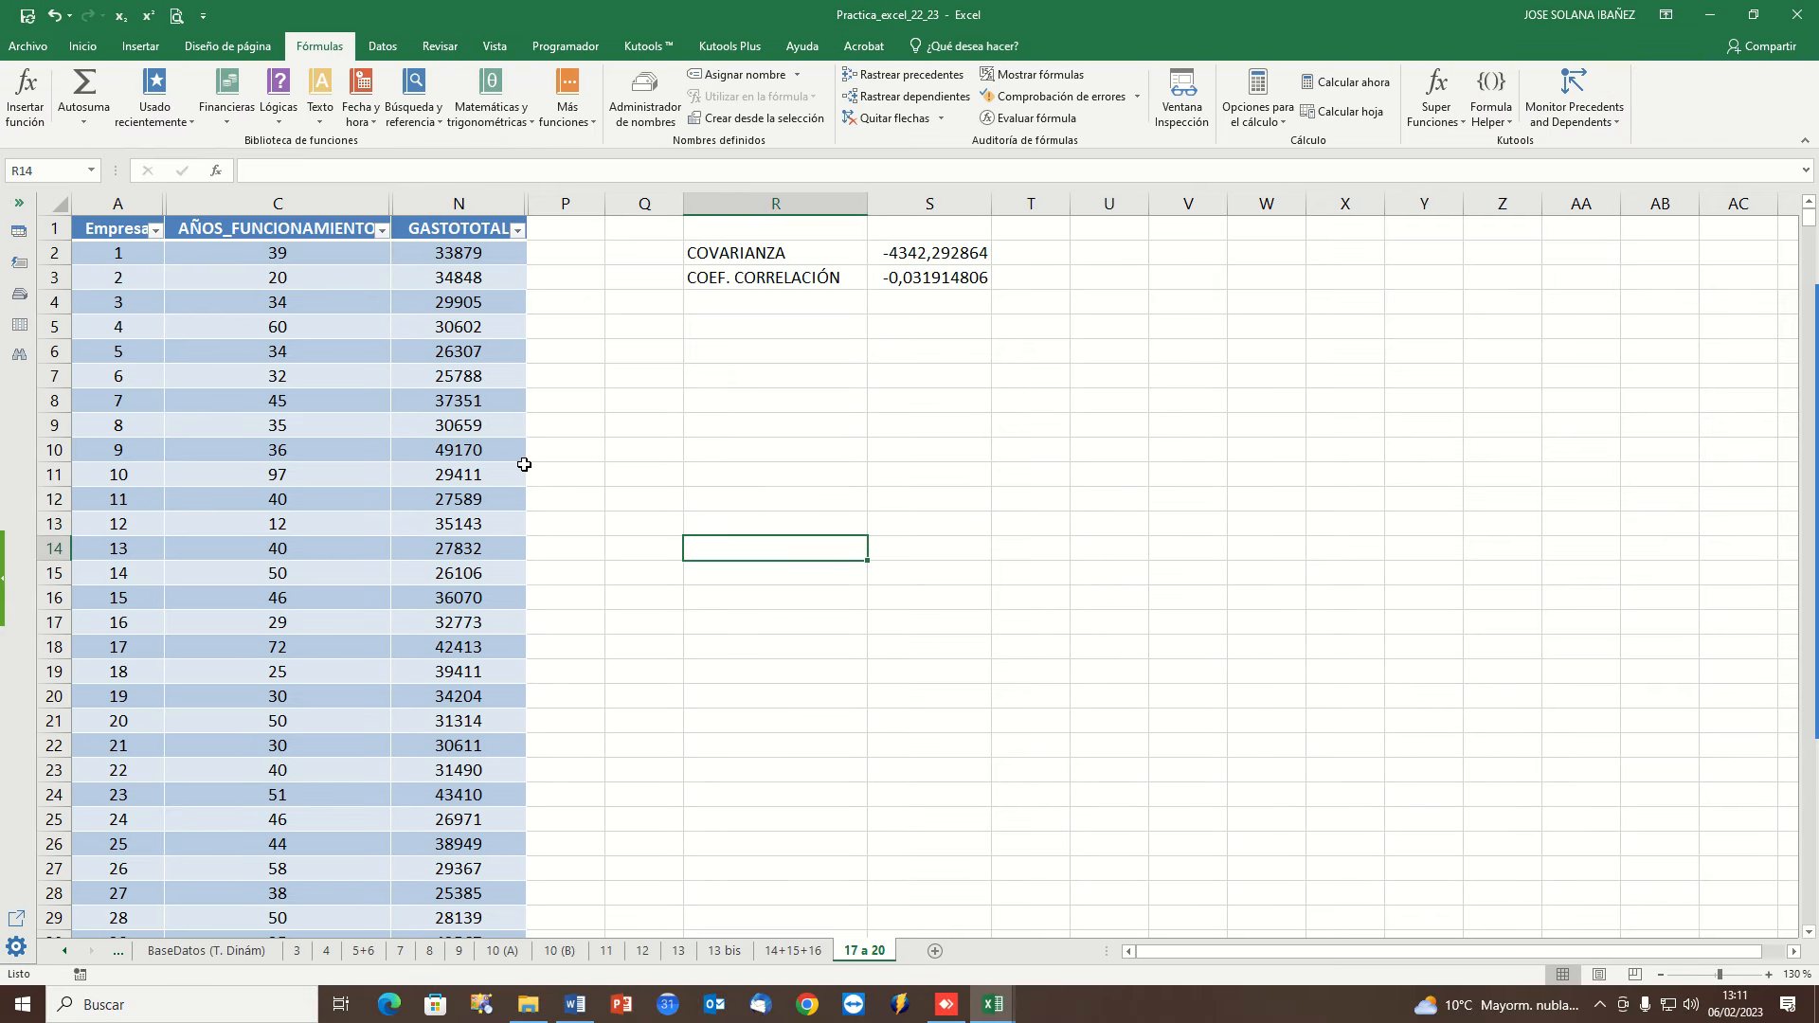
Insert a markers-only scatter chart of the AÑOS_FUNCIONAMIENTO and GASTOTOTAL columns, and enlarge it beneath the correlation results.
{"action": "left_click", "coordinate": [275, 230]}
{"action": "left_click", "coordinate": [289, 202]}
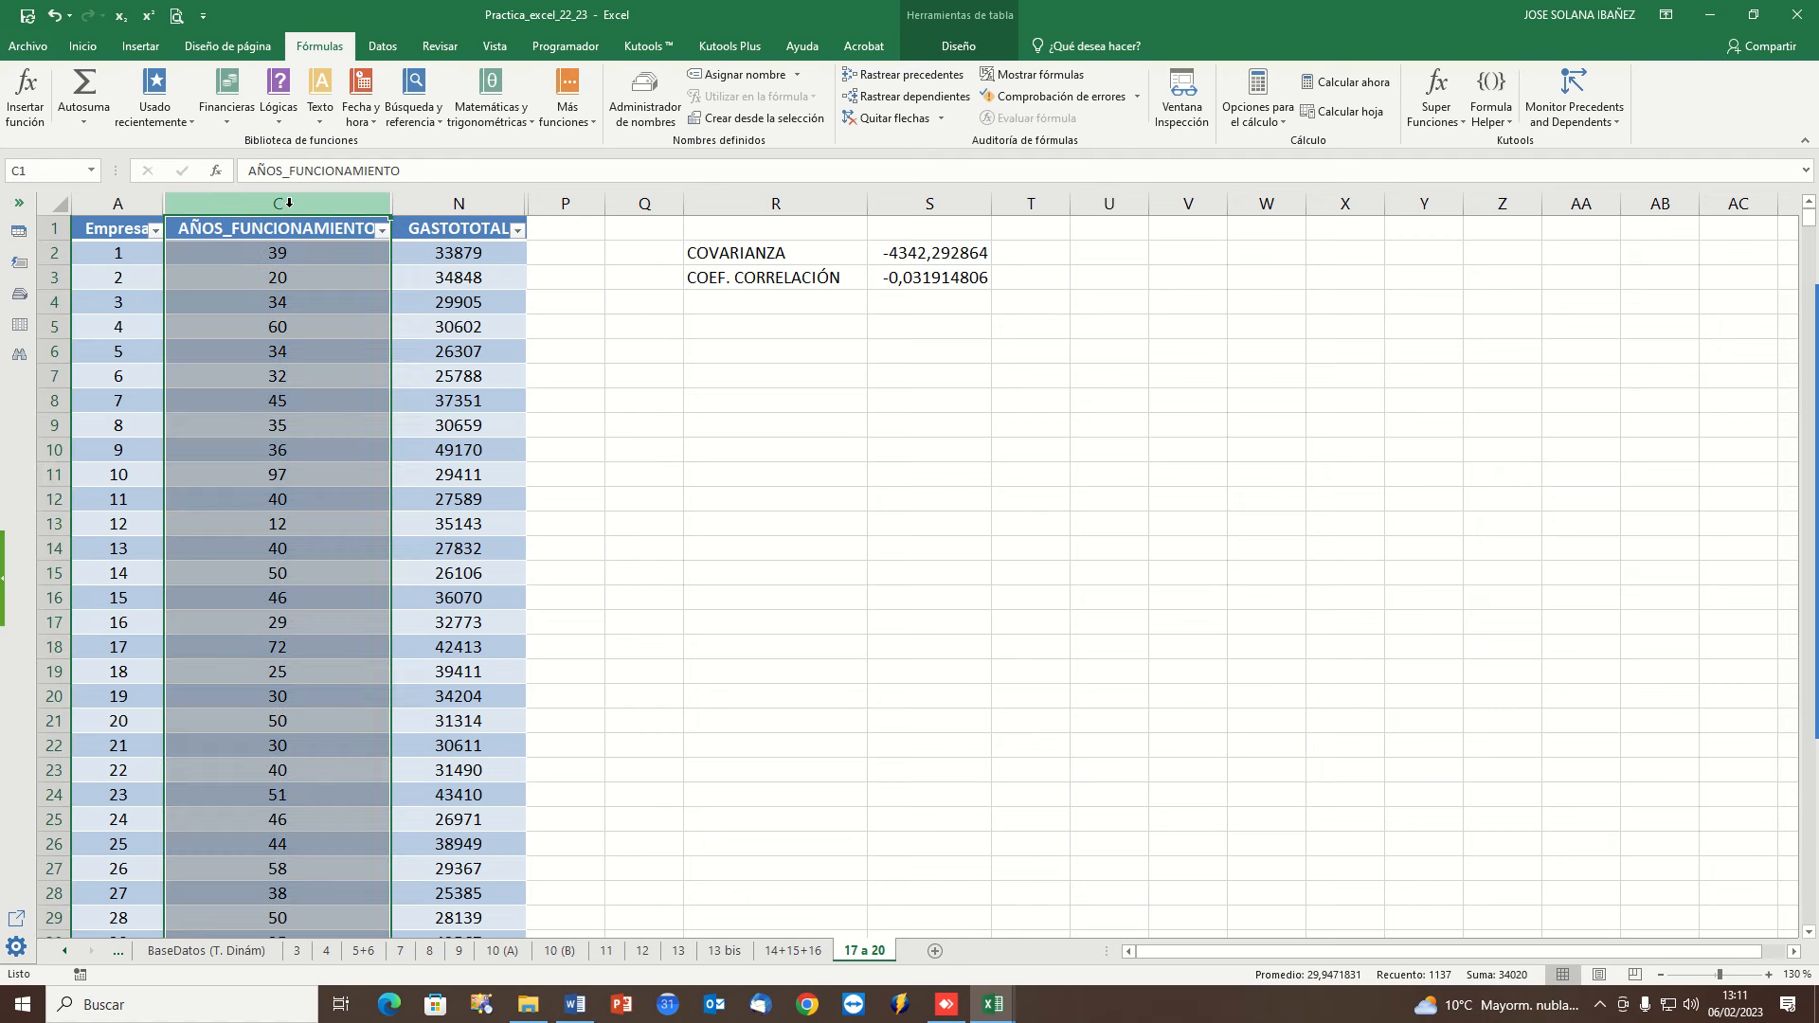
{"action": "left_click", "coordinate": [419, 203], "text": "ctrl"}
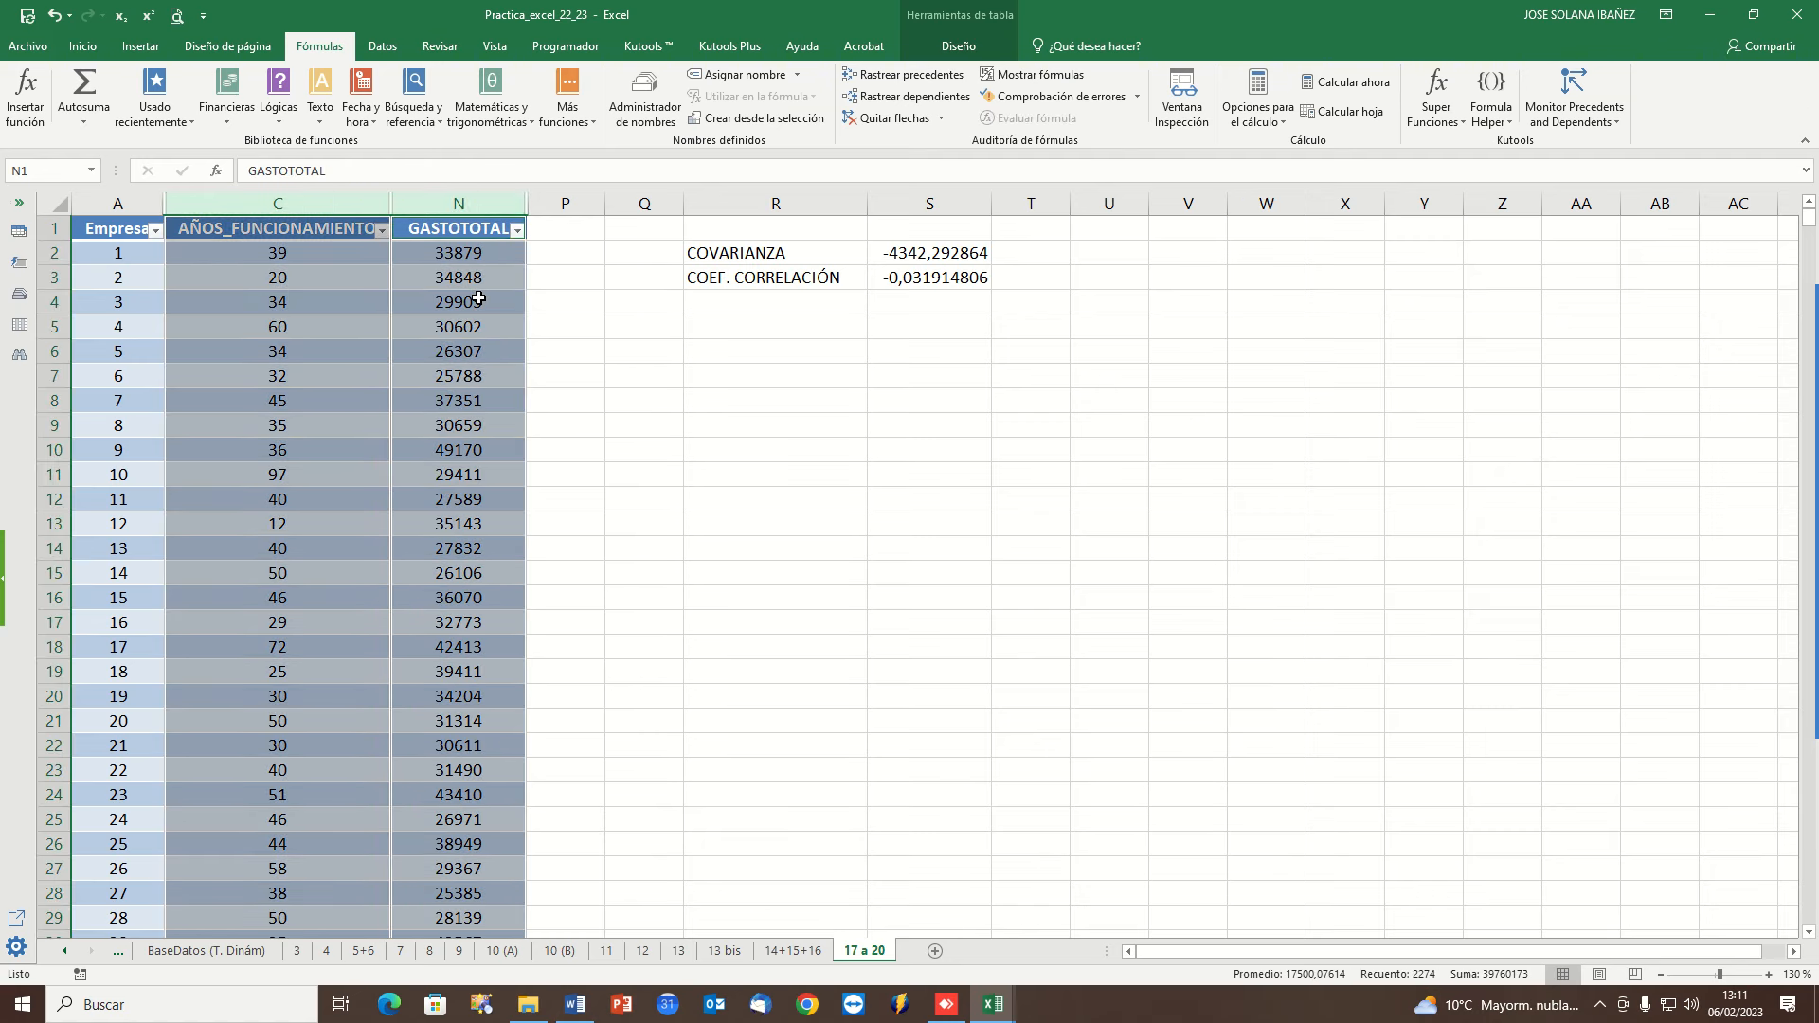
{"action": "left_click", "coordinate": [140, 47]}
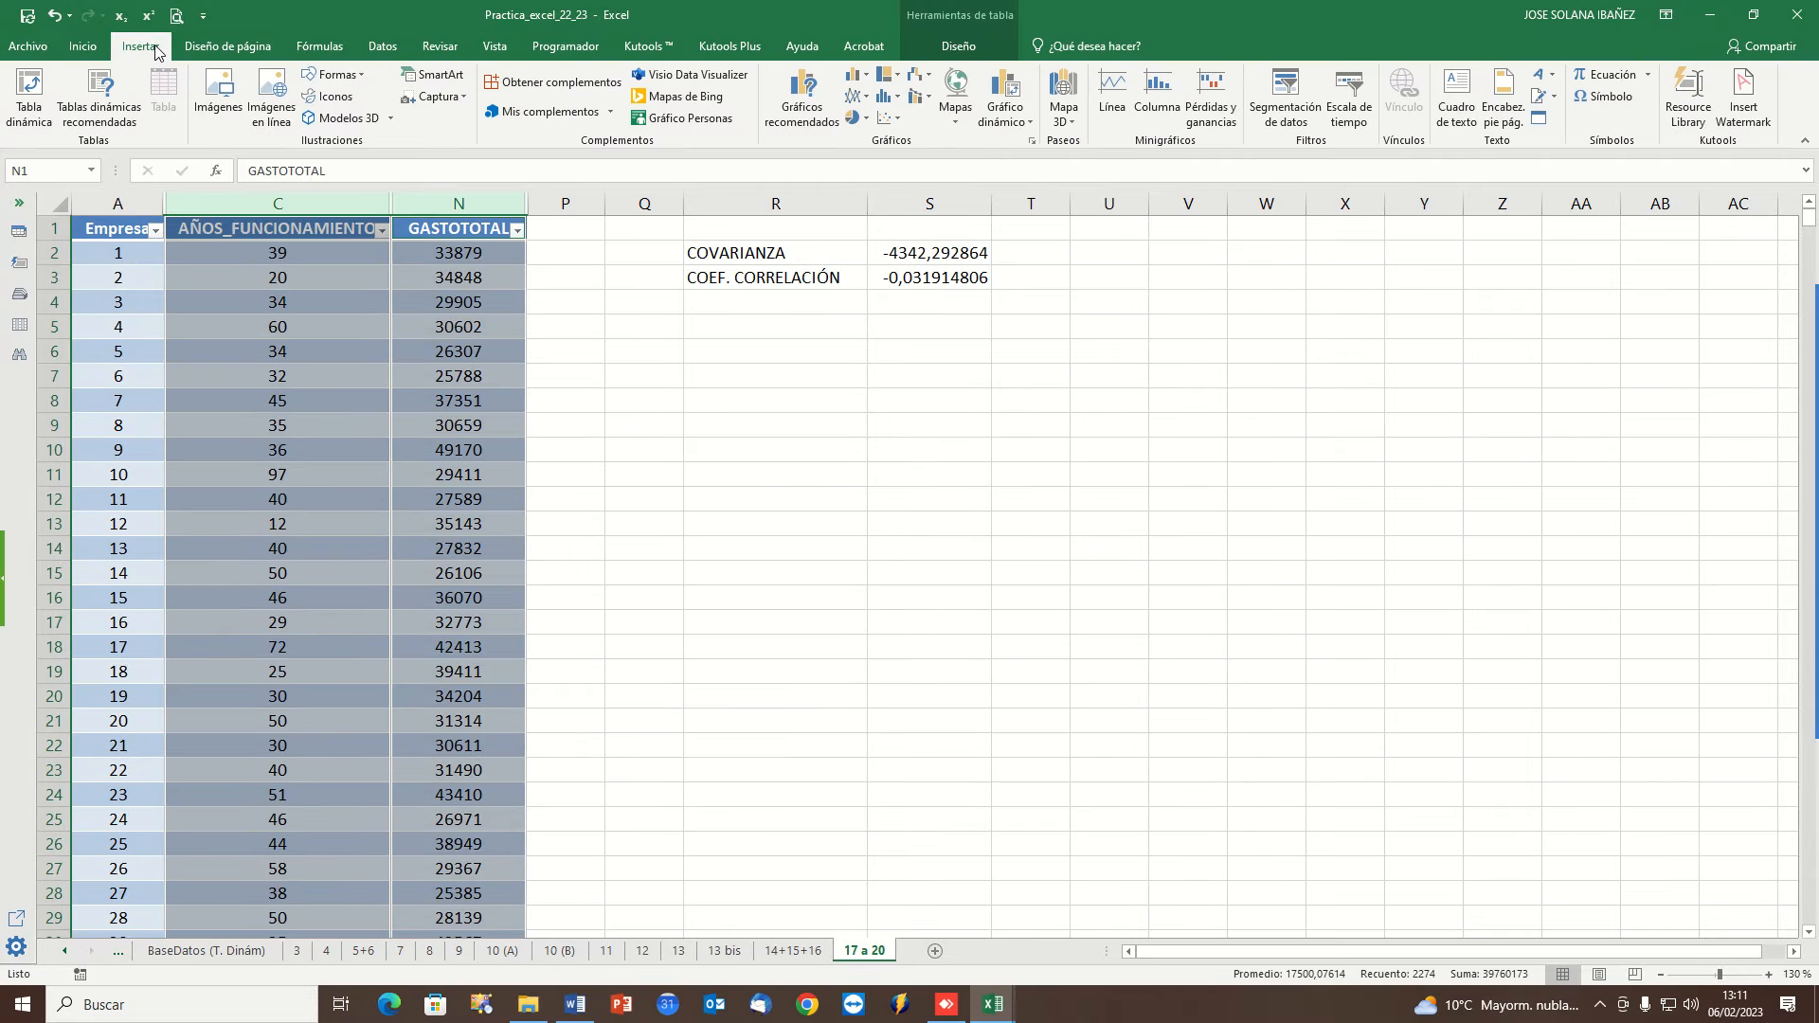
{"action": "left_click", "coordinate": [894, 121]}
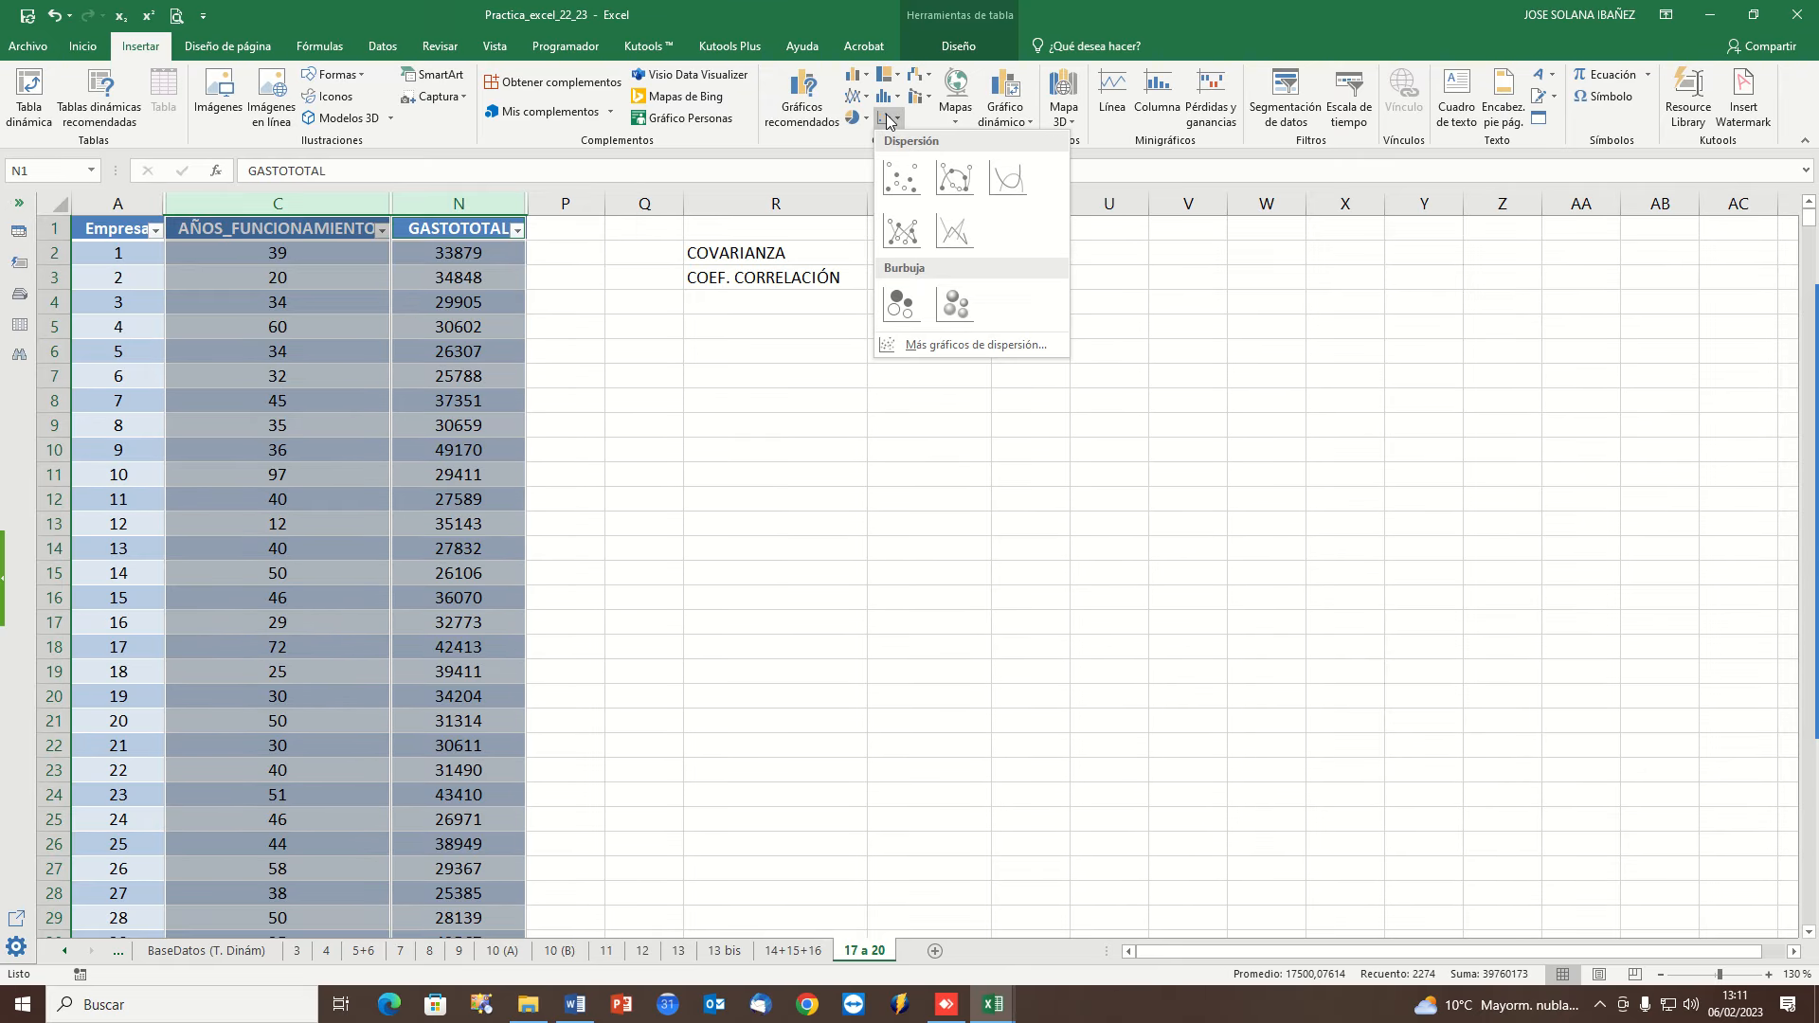
{"action": "left_click", "coordinate": [900, 176]}
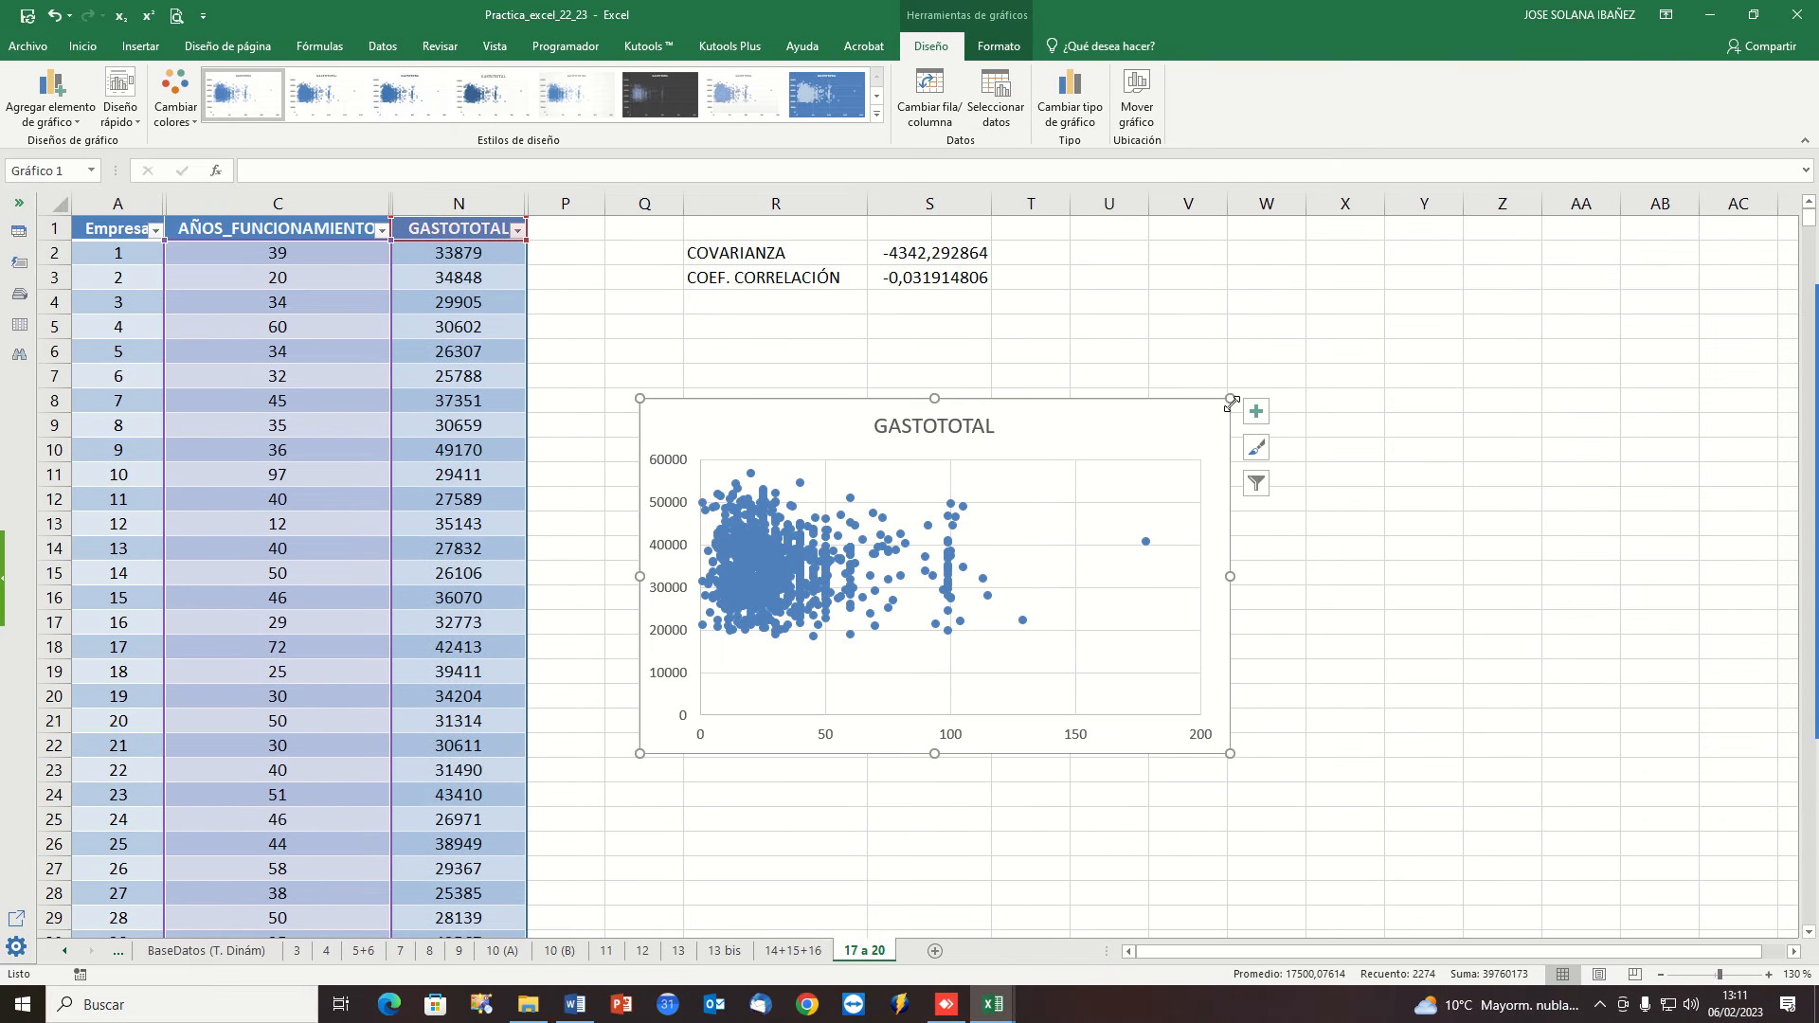
{"action": "left_click_drag", "start_coordinate": [1230, 398], "coordinate": [1432, 329]}
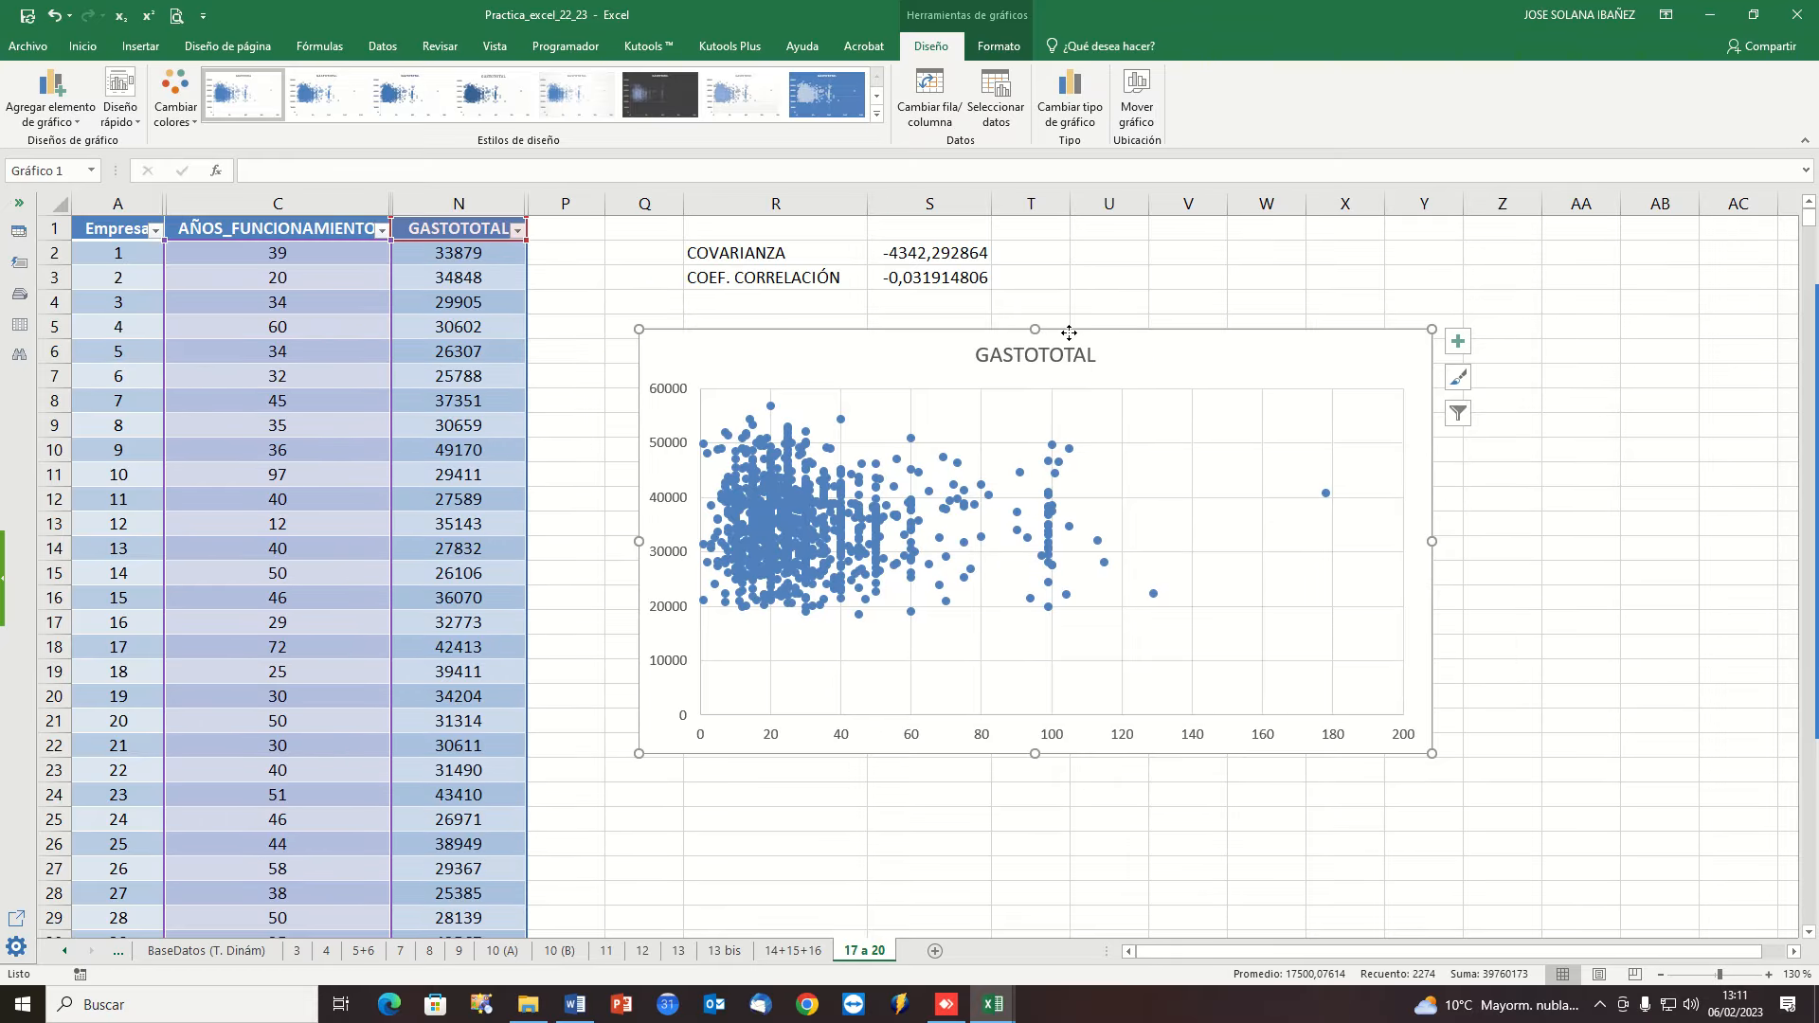
{"action": "left_click_drag", "start_coordinate": [1052, 337], "coordinate": [1068, 353]}
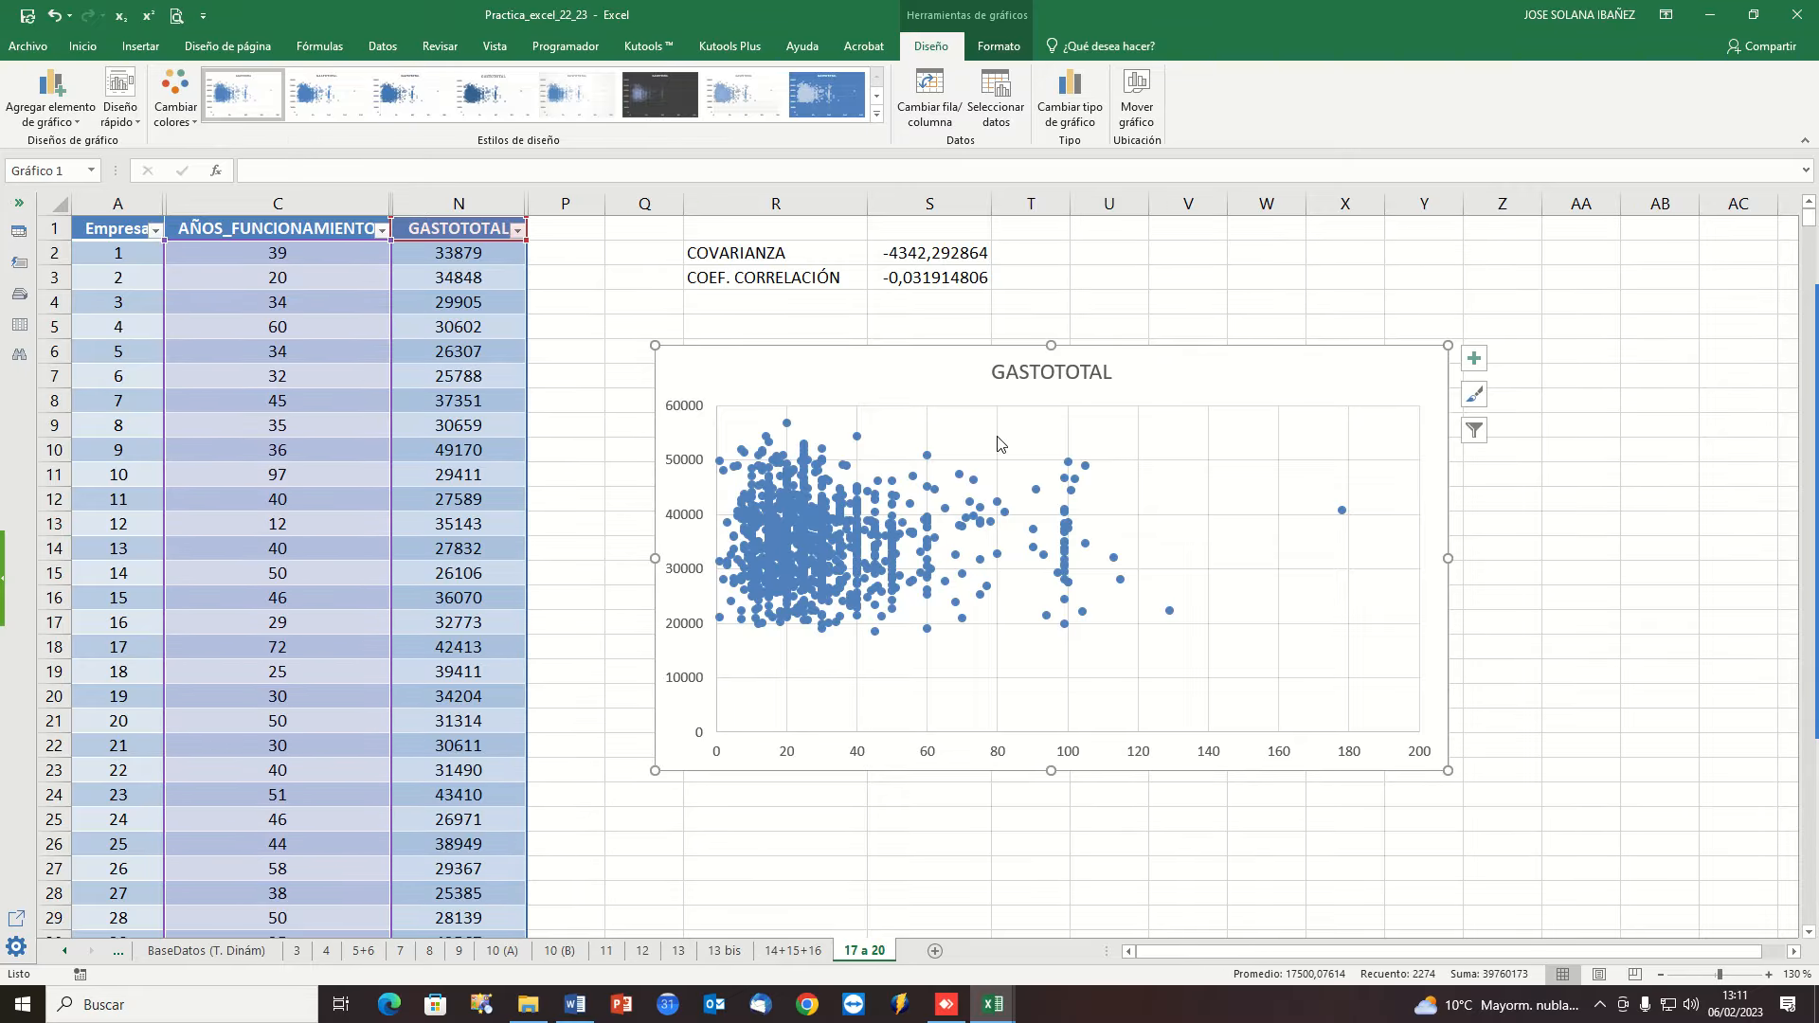
Replace the scatter chart's title with NUBE DE PUNTOS GASTO TOTAL Y AÑOS FUNC.
{"action": "left_click", "coordinate": [1062, 373]}
{"action": "double_click", "coordinate": [1063, 376]}
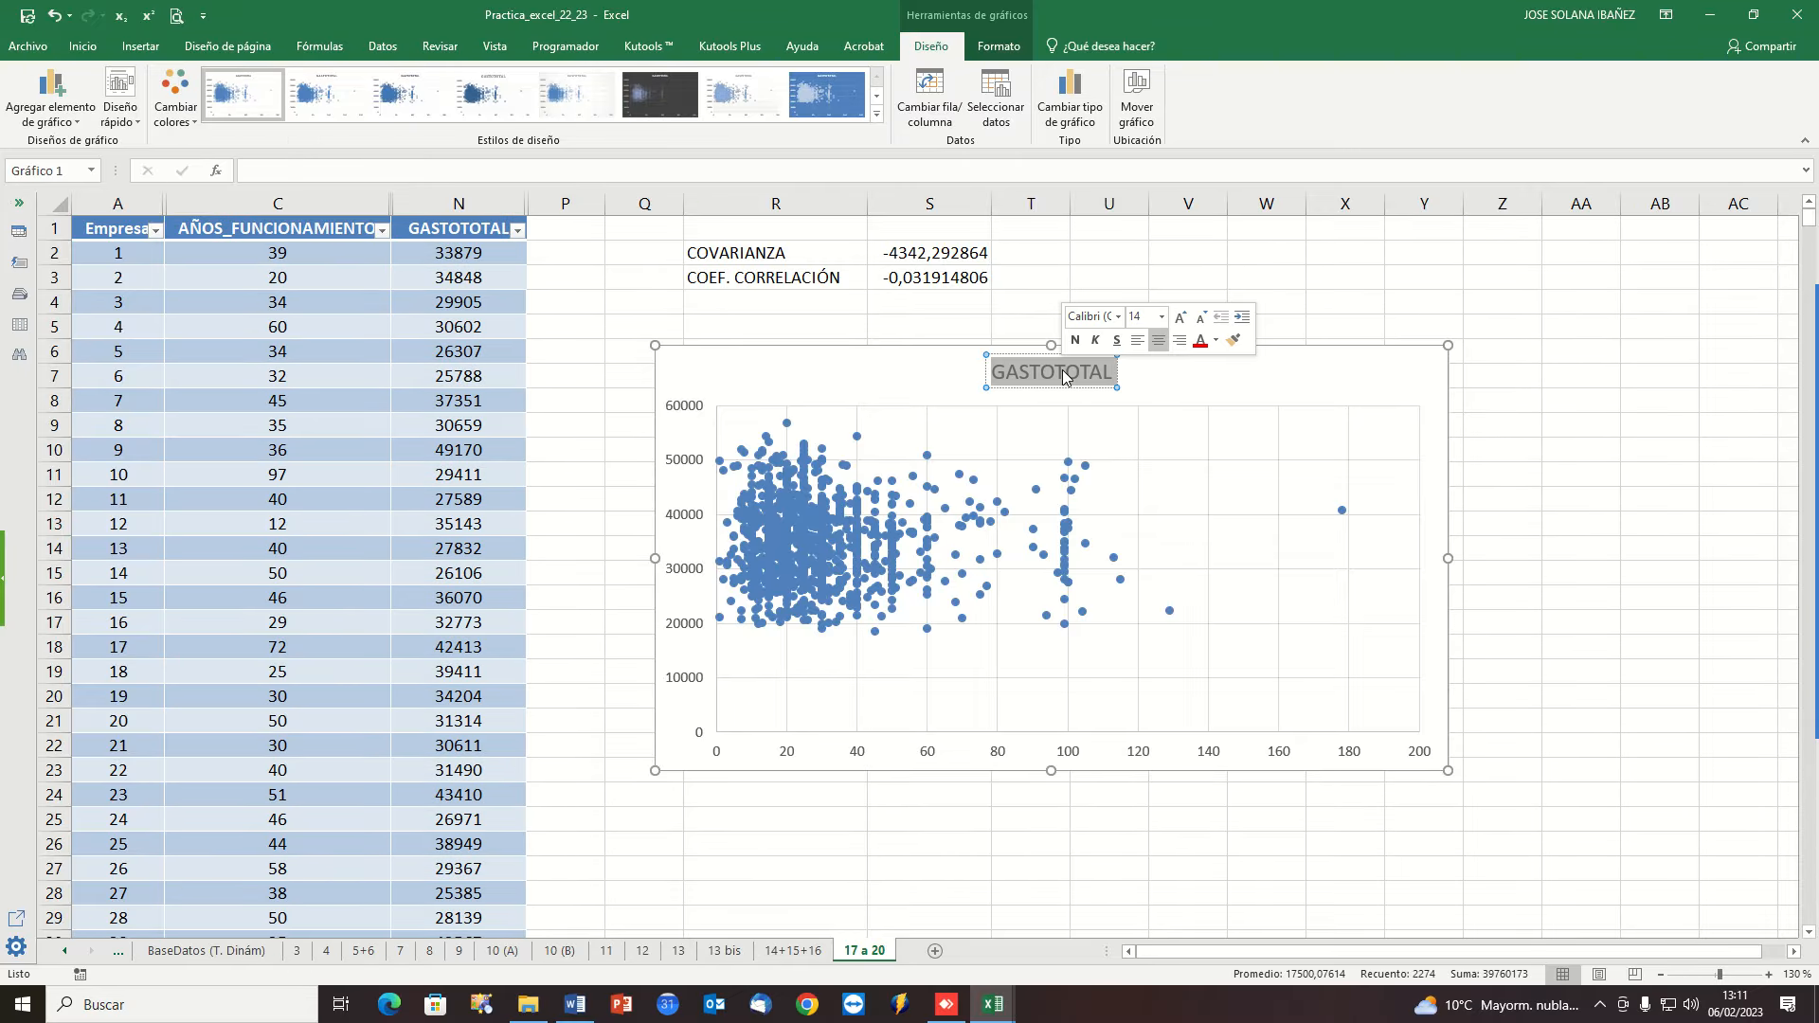
{"action": "type", "text": "nue"}
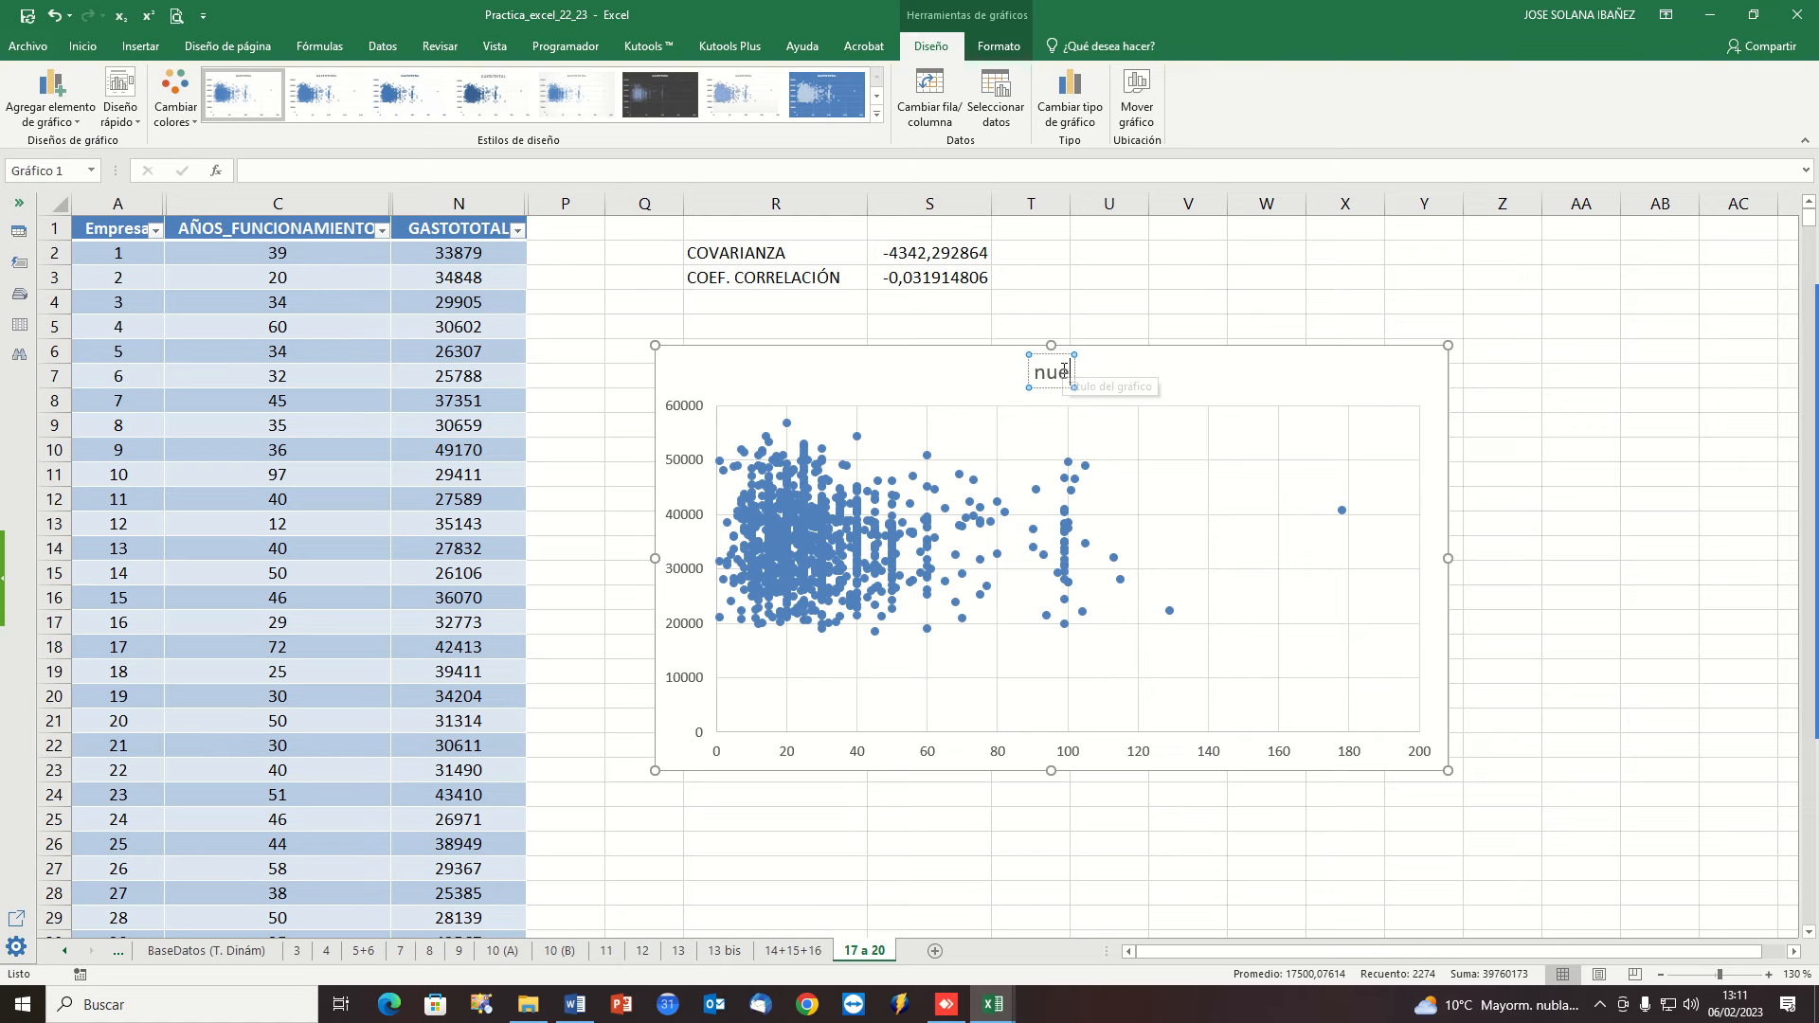
{"action": "key", "text": "BackSpace"}
{"action": "type", "text": "NU"}
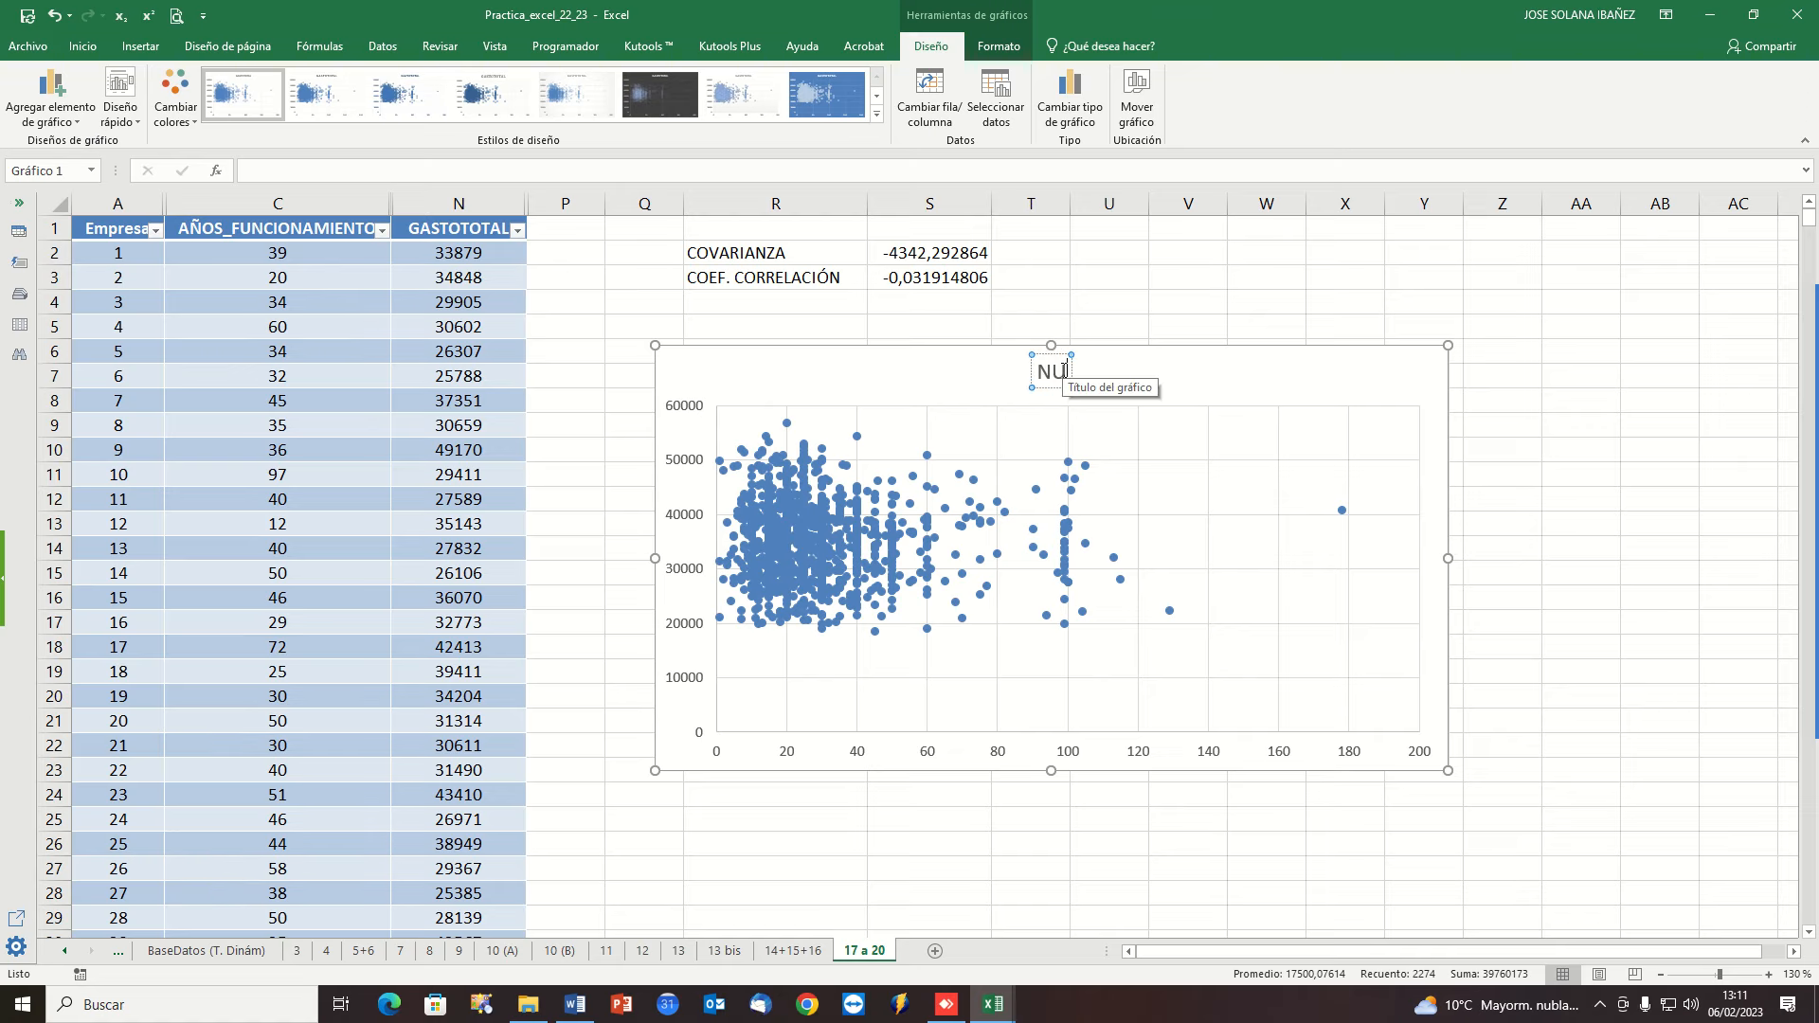
{"action": "type", "text": "BE DE PUNTOS GAST"}
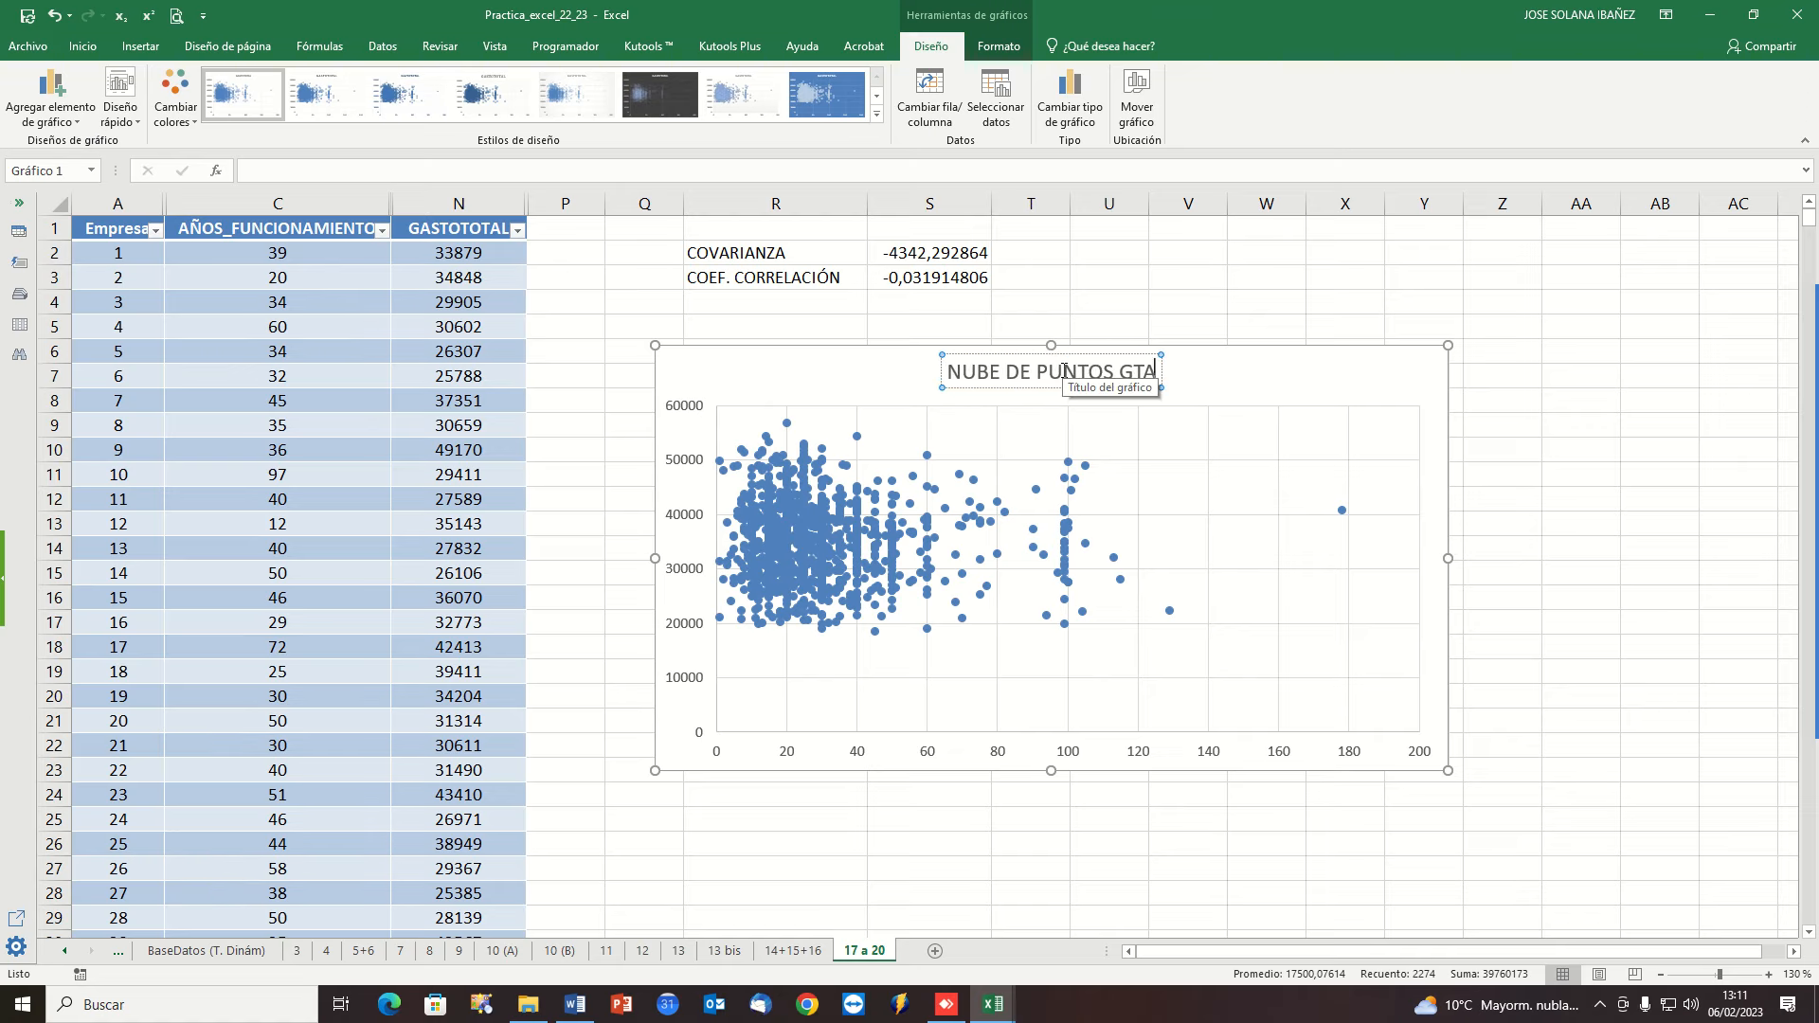
{"action": "type", "text": "O TOTAL Y"}
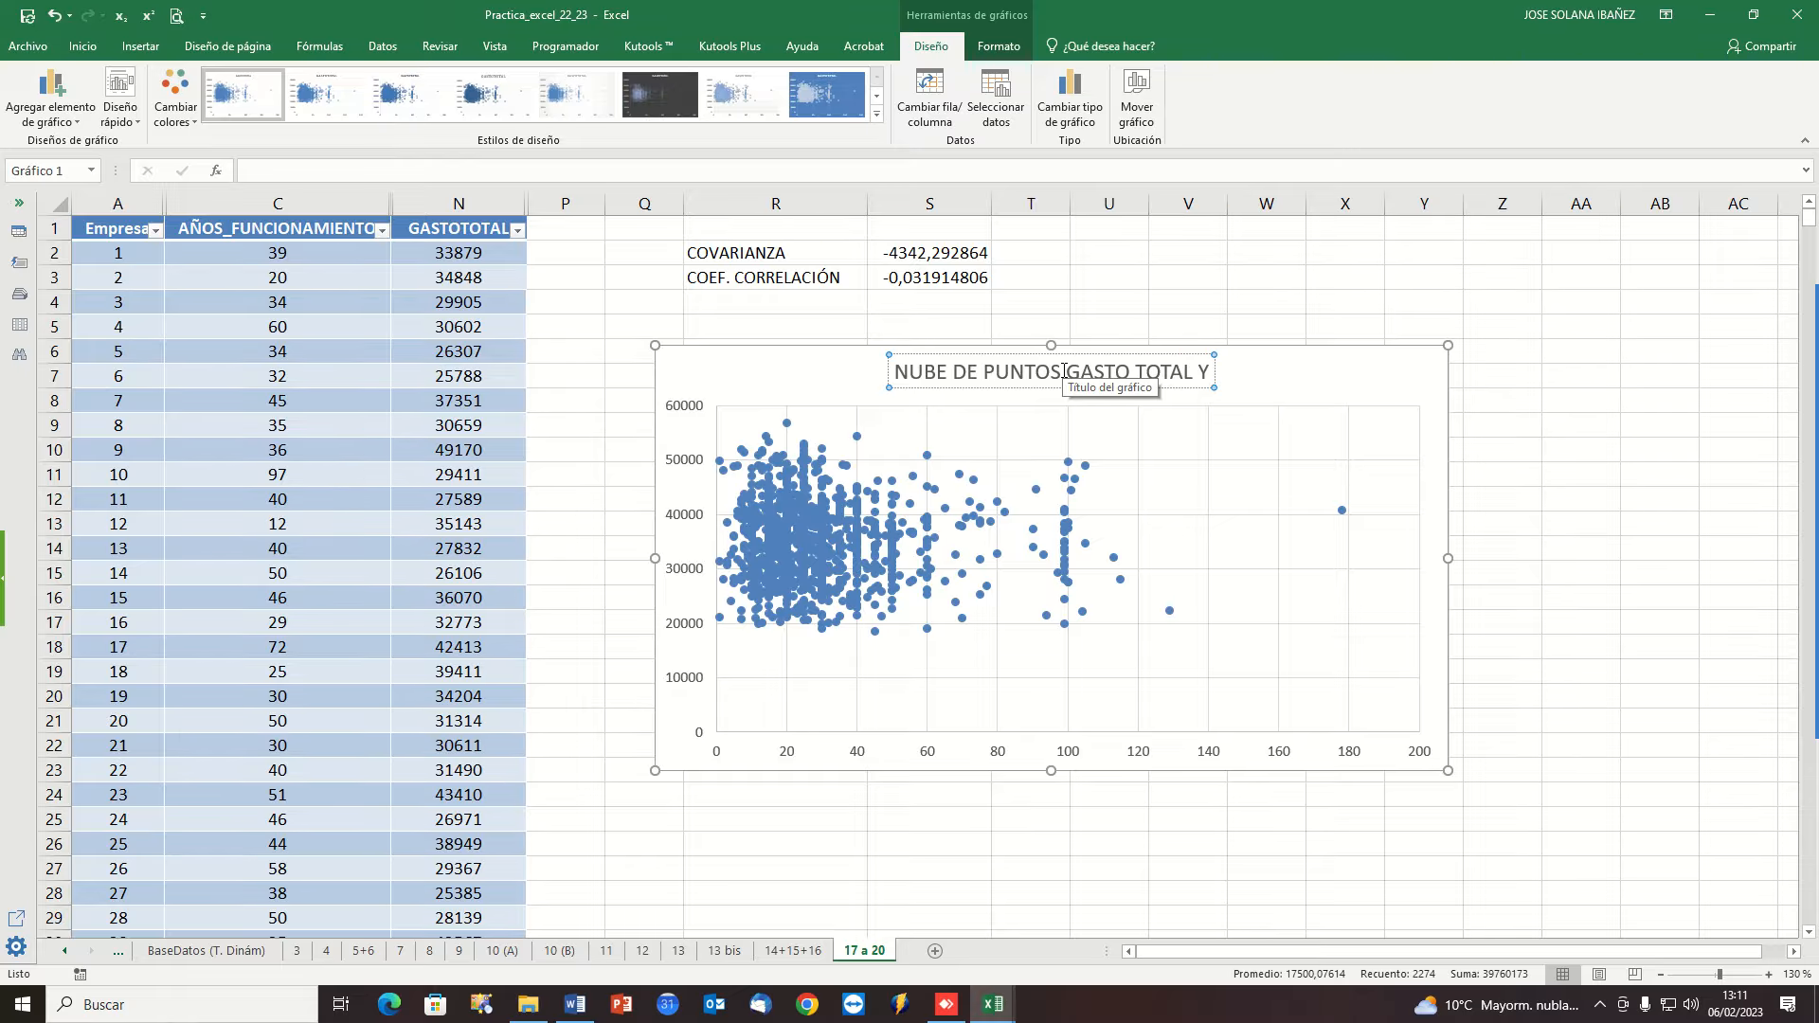
{"action": "type", "text": " AÑOS FUNC"}
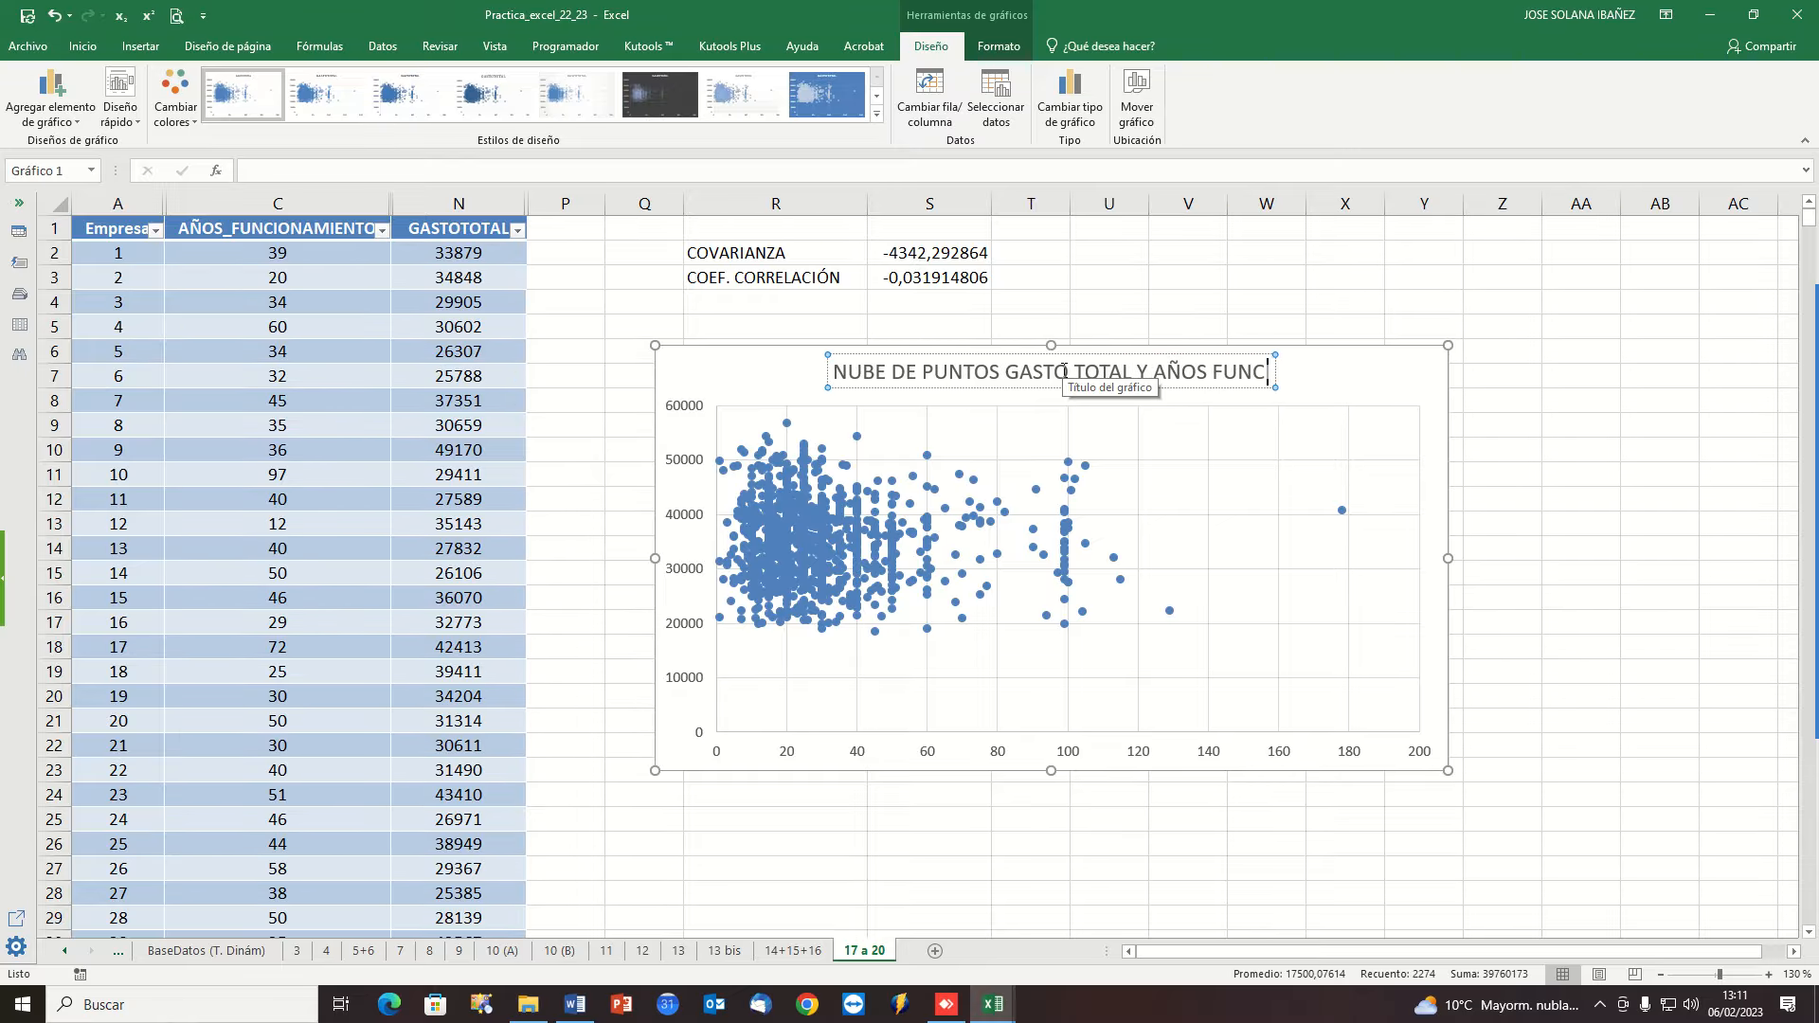
{"action": "type", "text": "."}
{"action": "left_click", "coordinate": [1281, 332]}
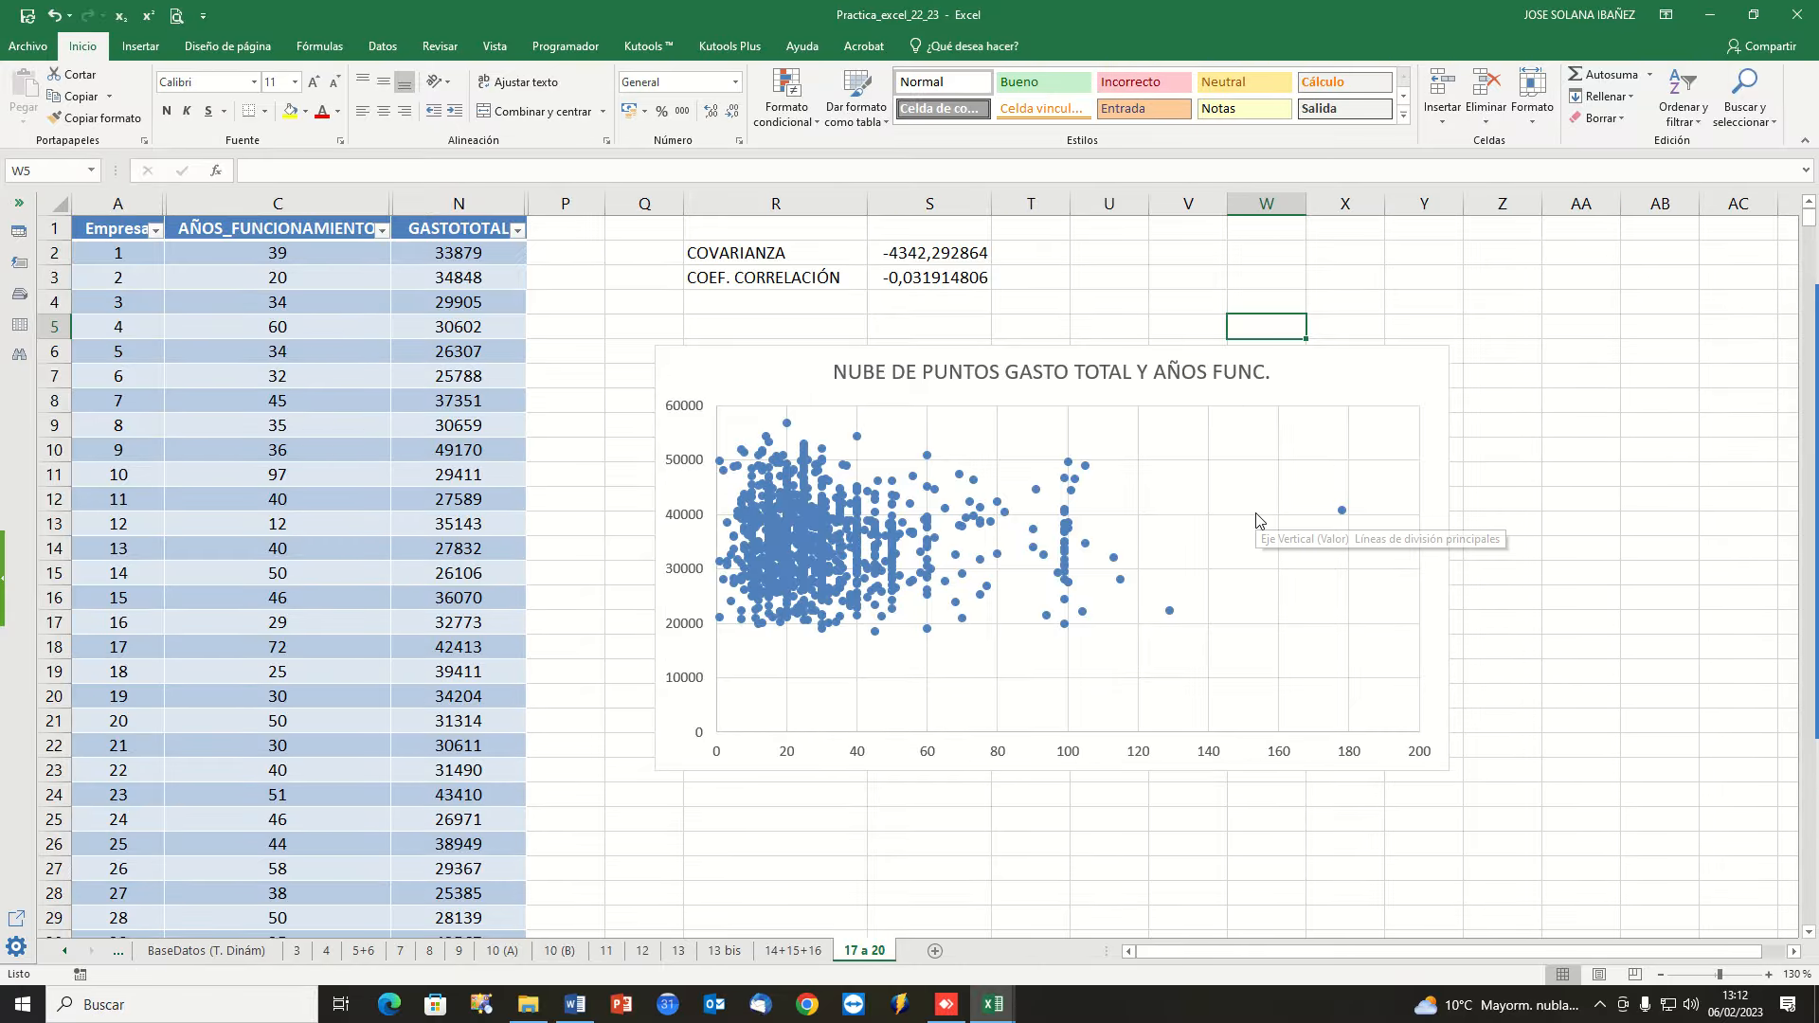
Switch to Word to read question 19, then return to the Practica_excel_22_23 workbook in Excel.
{"action": "key", "text": "alt+Tab"}
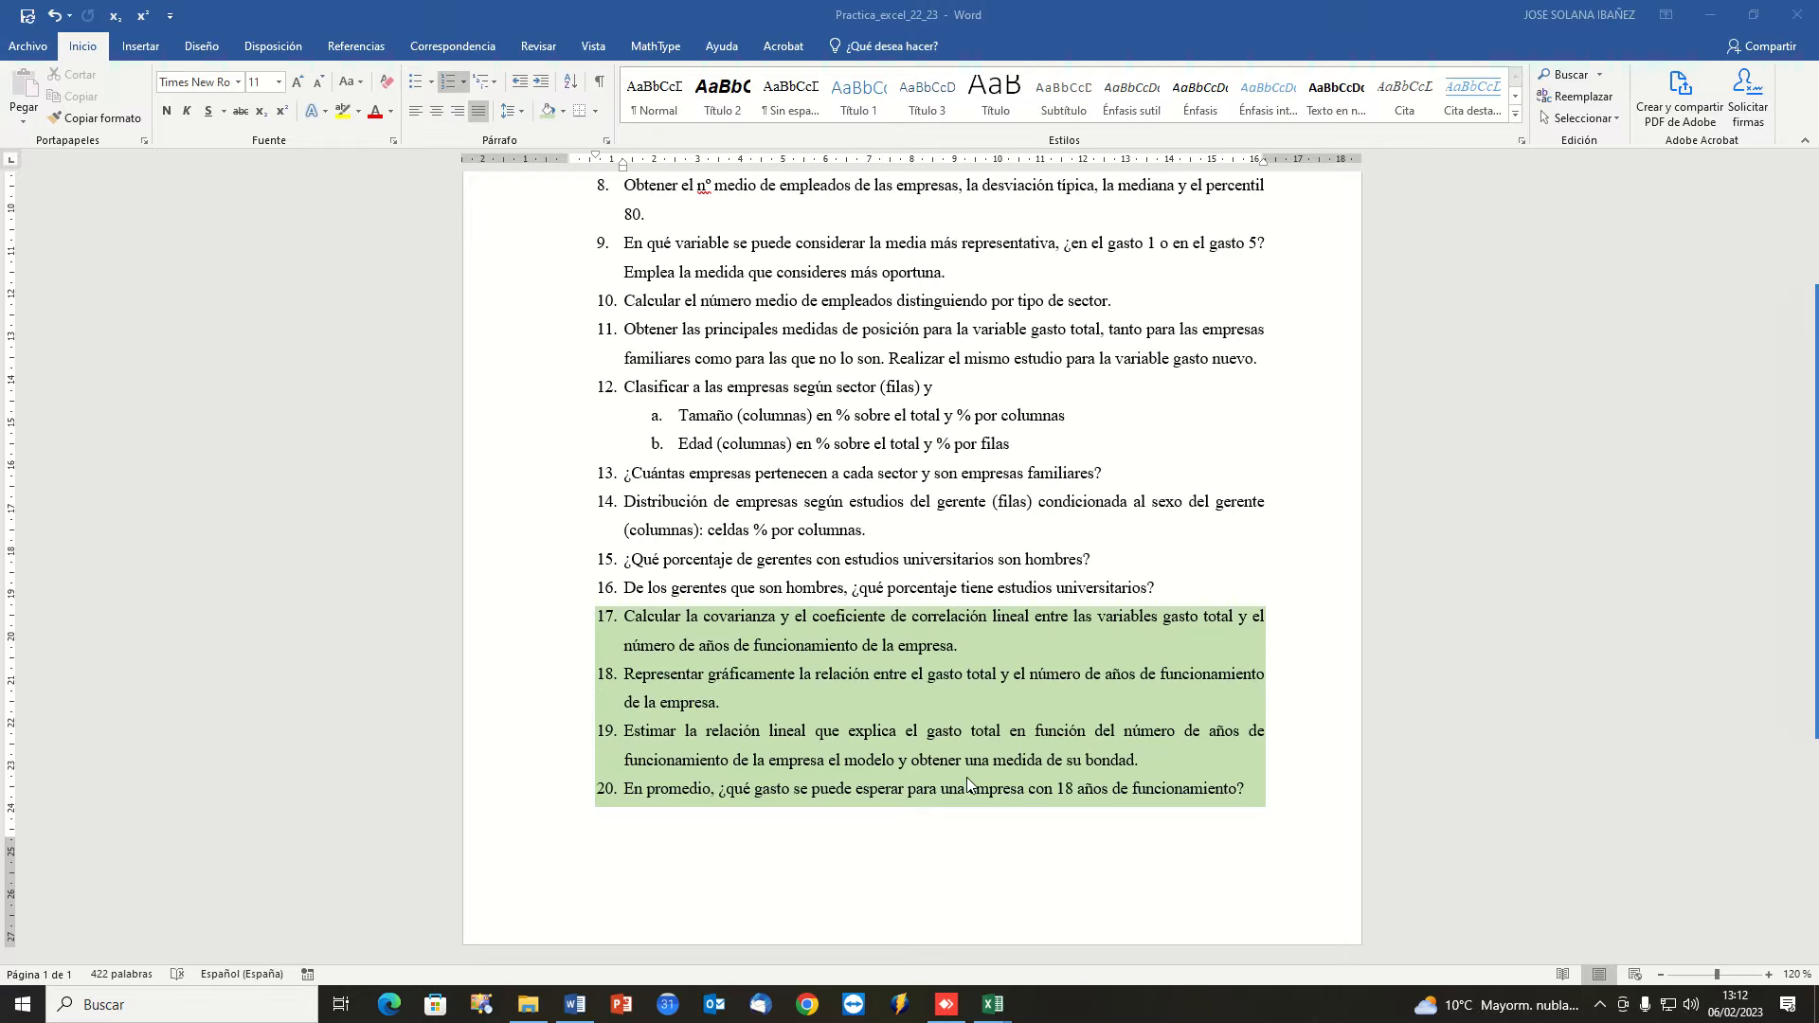
{"action": "mouse_move", "coordinate": [1812, 526]}
{"action": "mouse_move", "coordinate": [996, 985]}
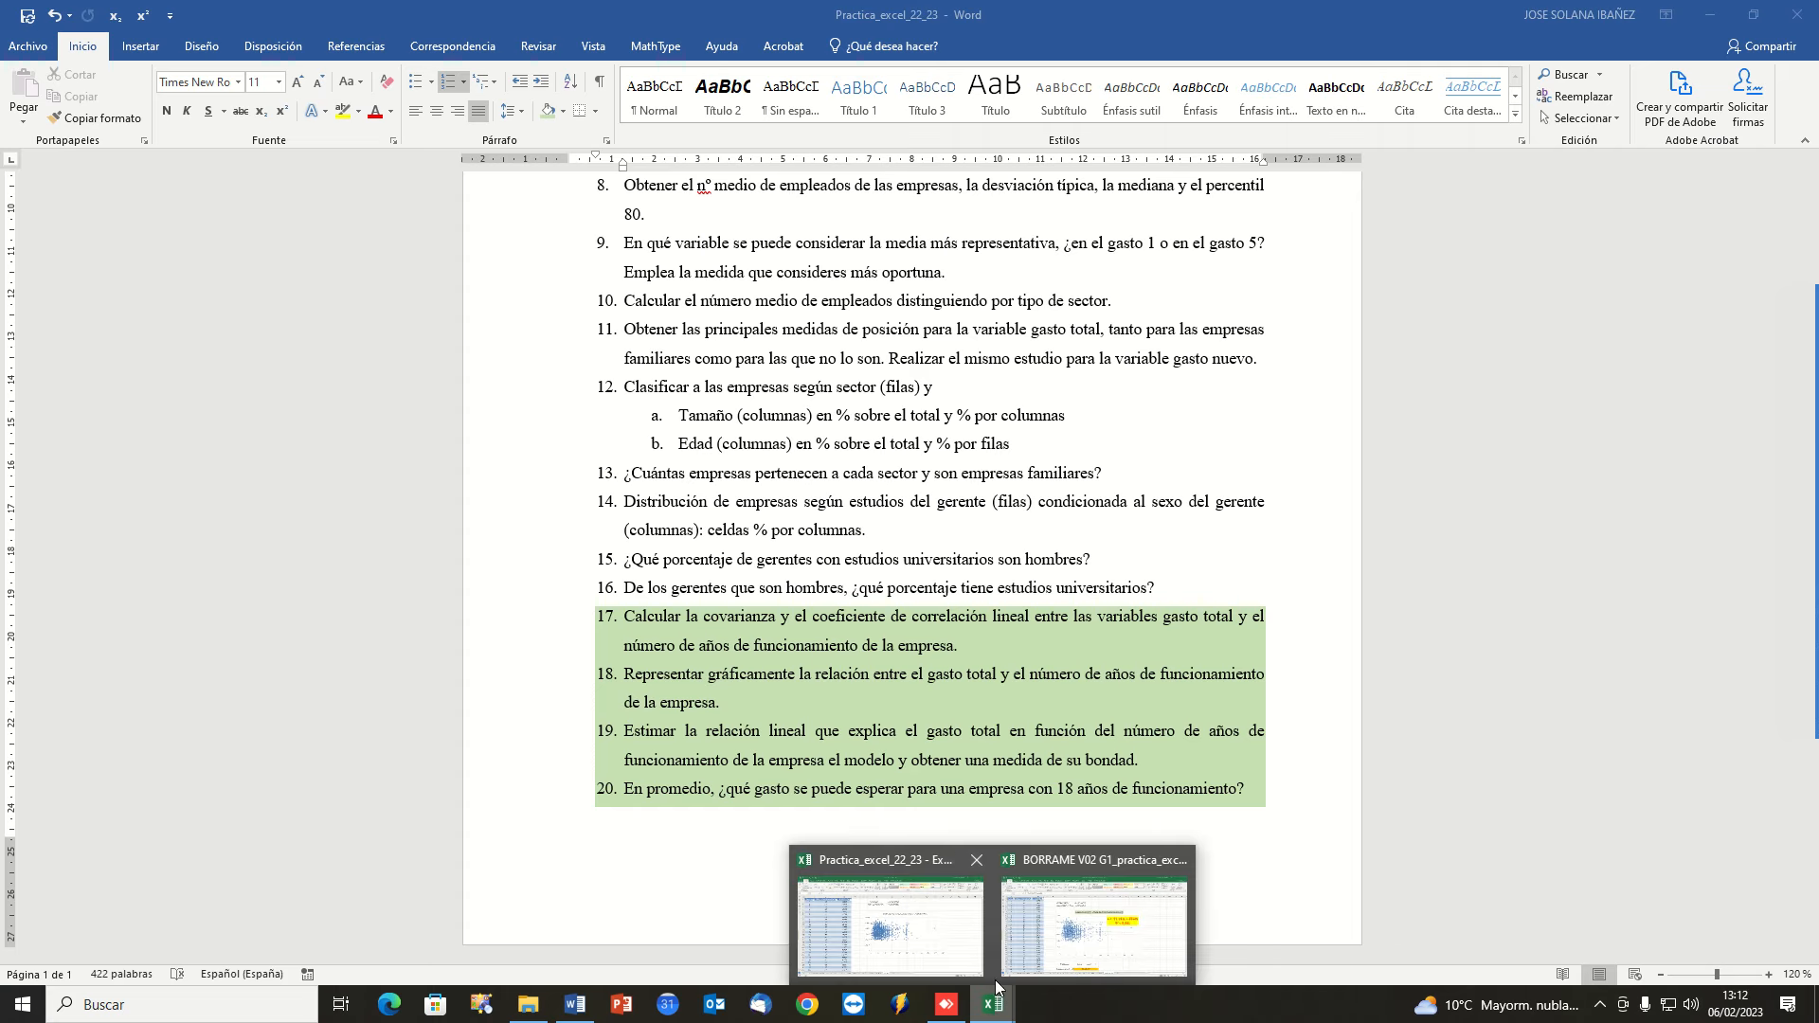
{"action": "left_click", "coordinate": [1095, 913]}
{"action": "left_click", "coordinate": [938, 881]}
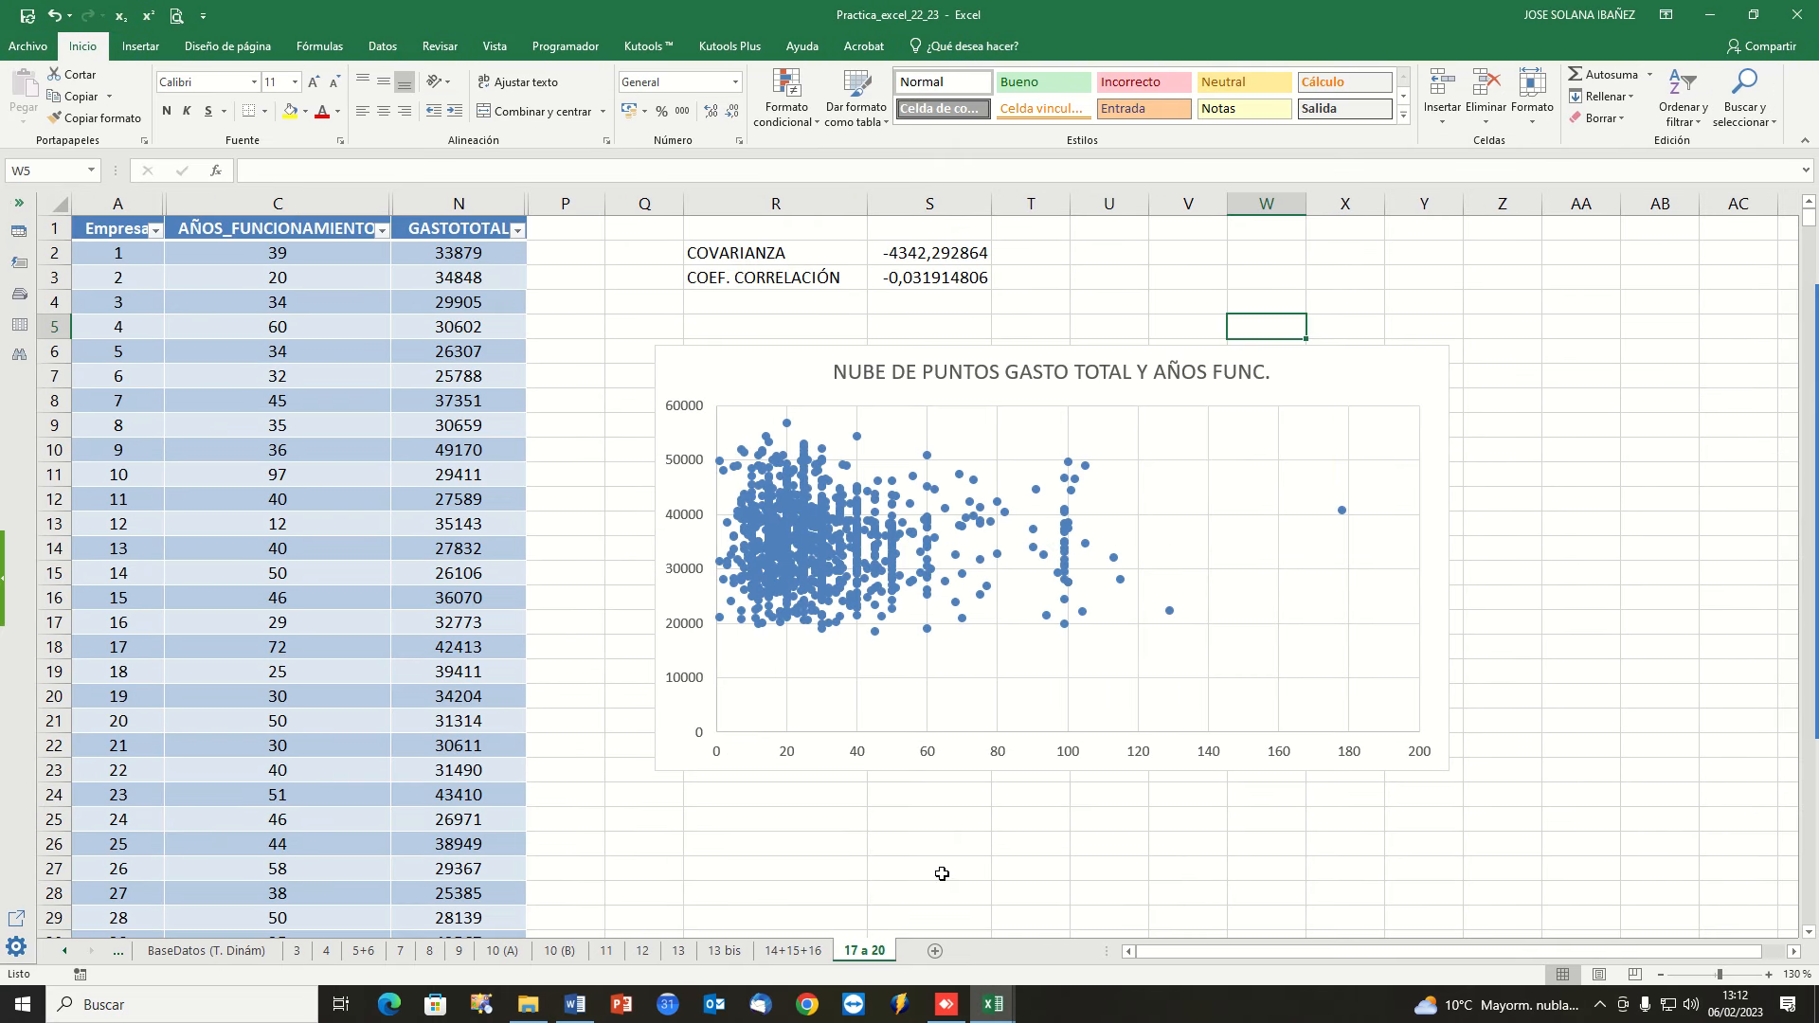
Add a linear trendline to the scatter series, showing its equation and R-squared value on the chart.
{"action": "right_click", "coordinate": [818, 533]}
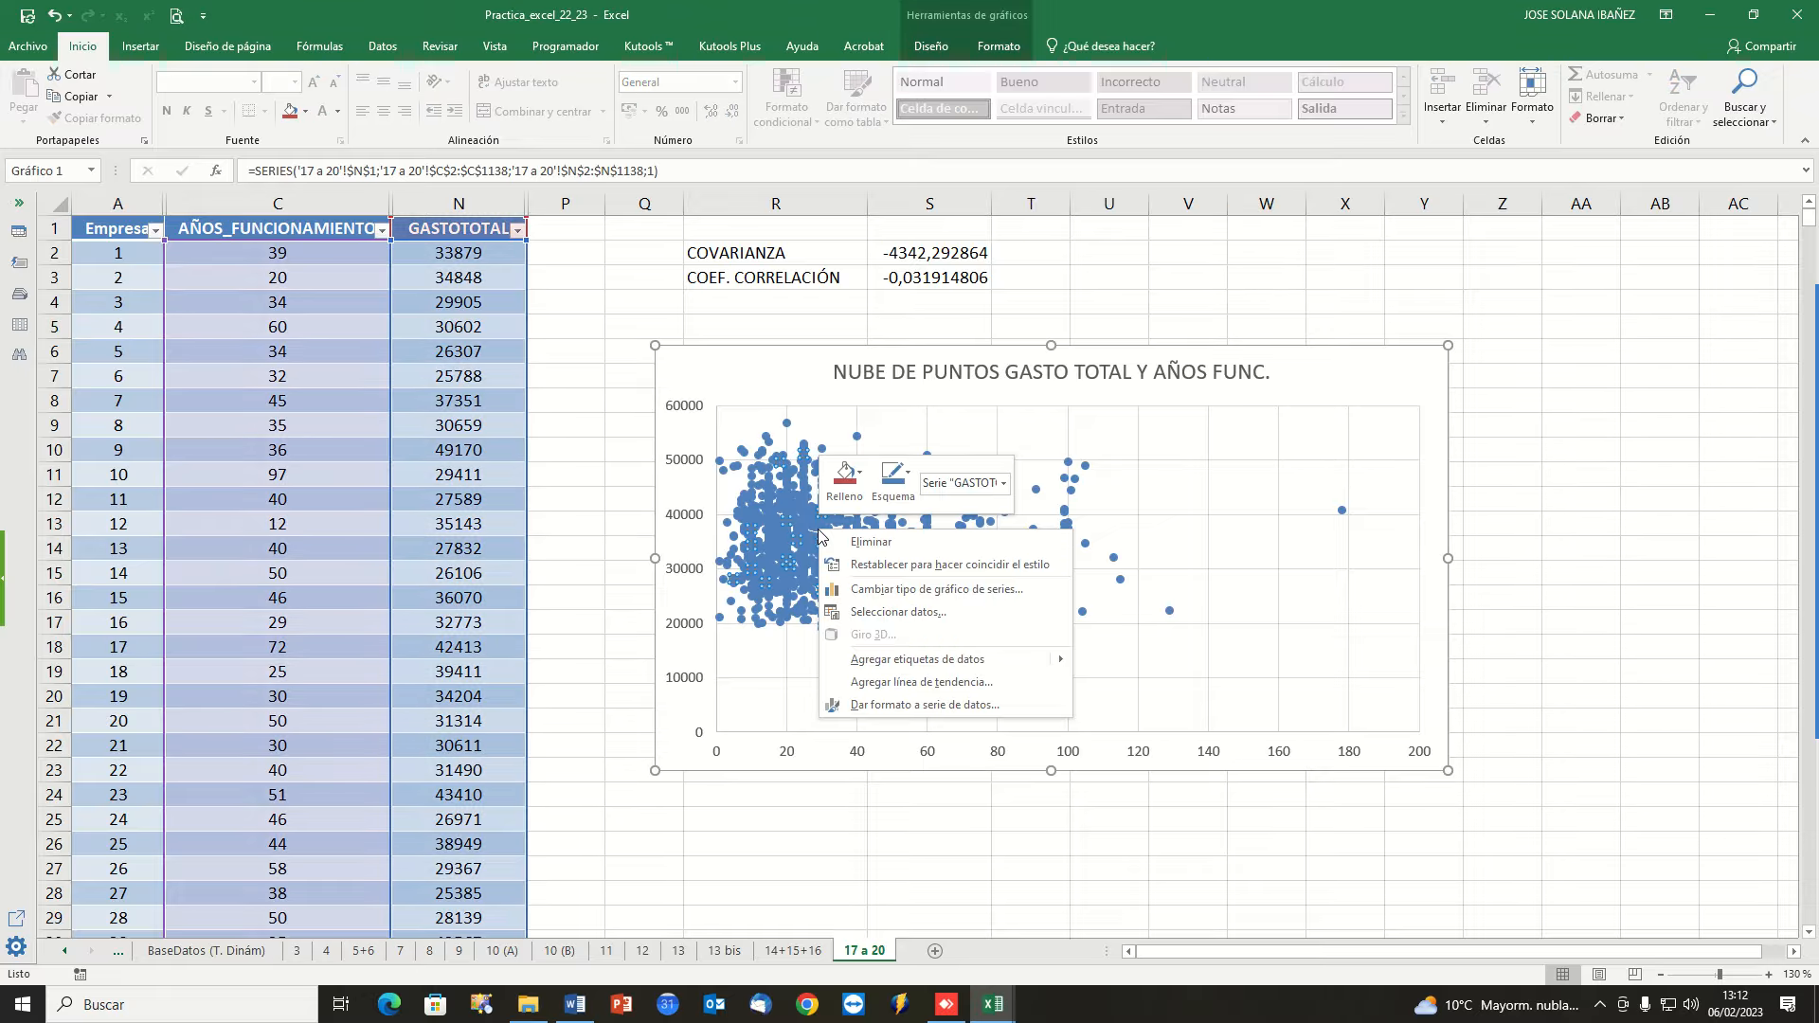
{"action": "left_click", "coordinate": [926, 683]}
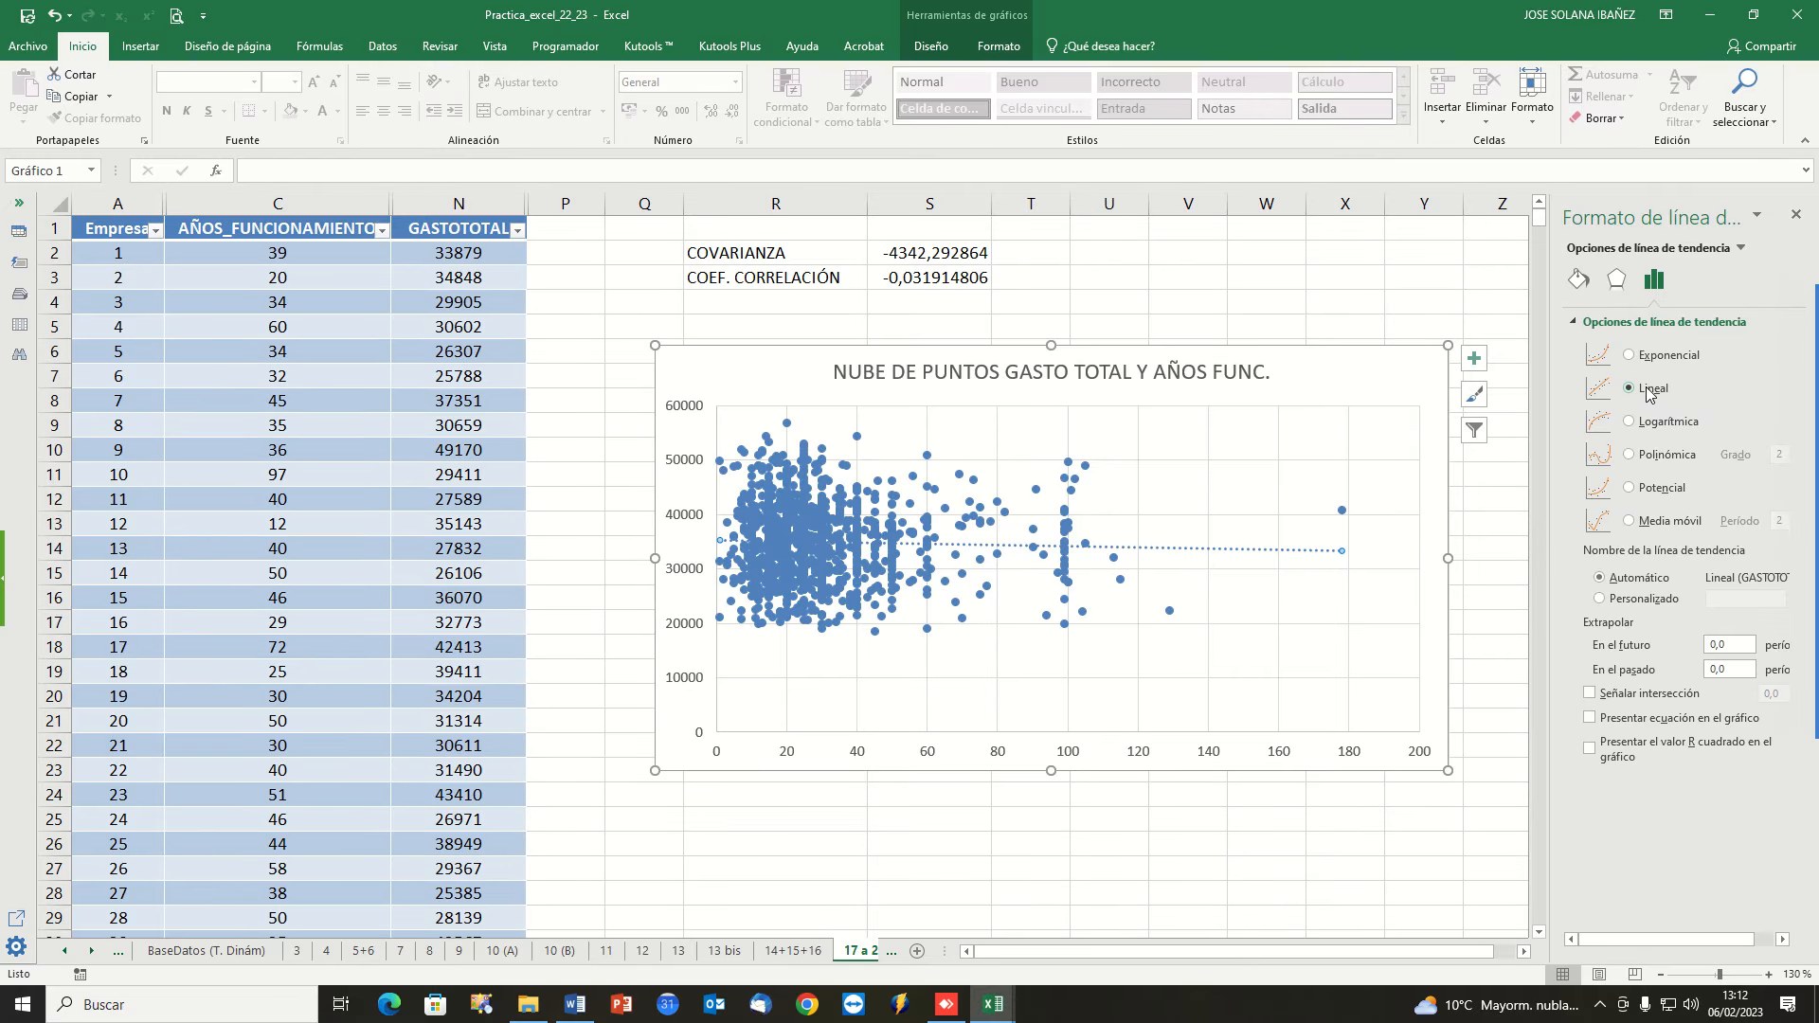
{"action": "left_click", "coordinate": [1589, 719]}
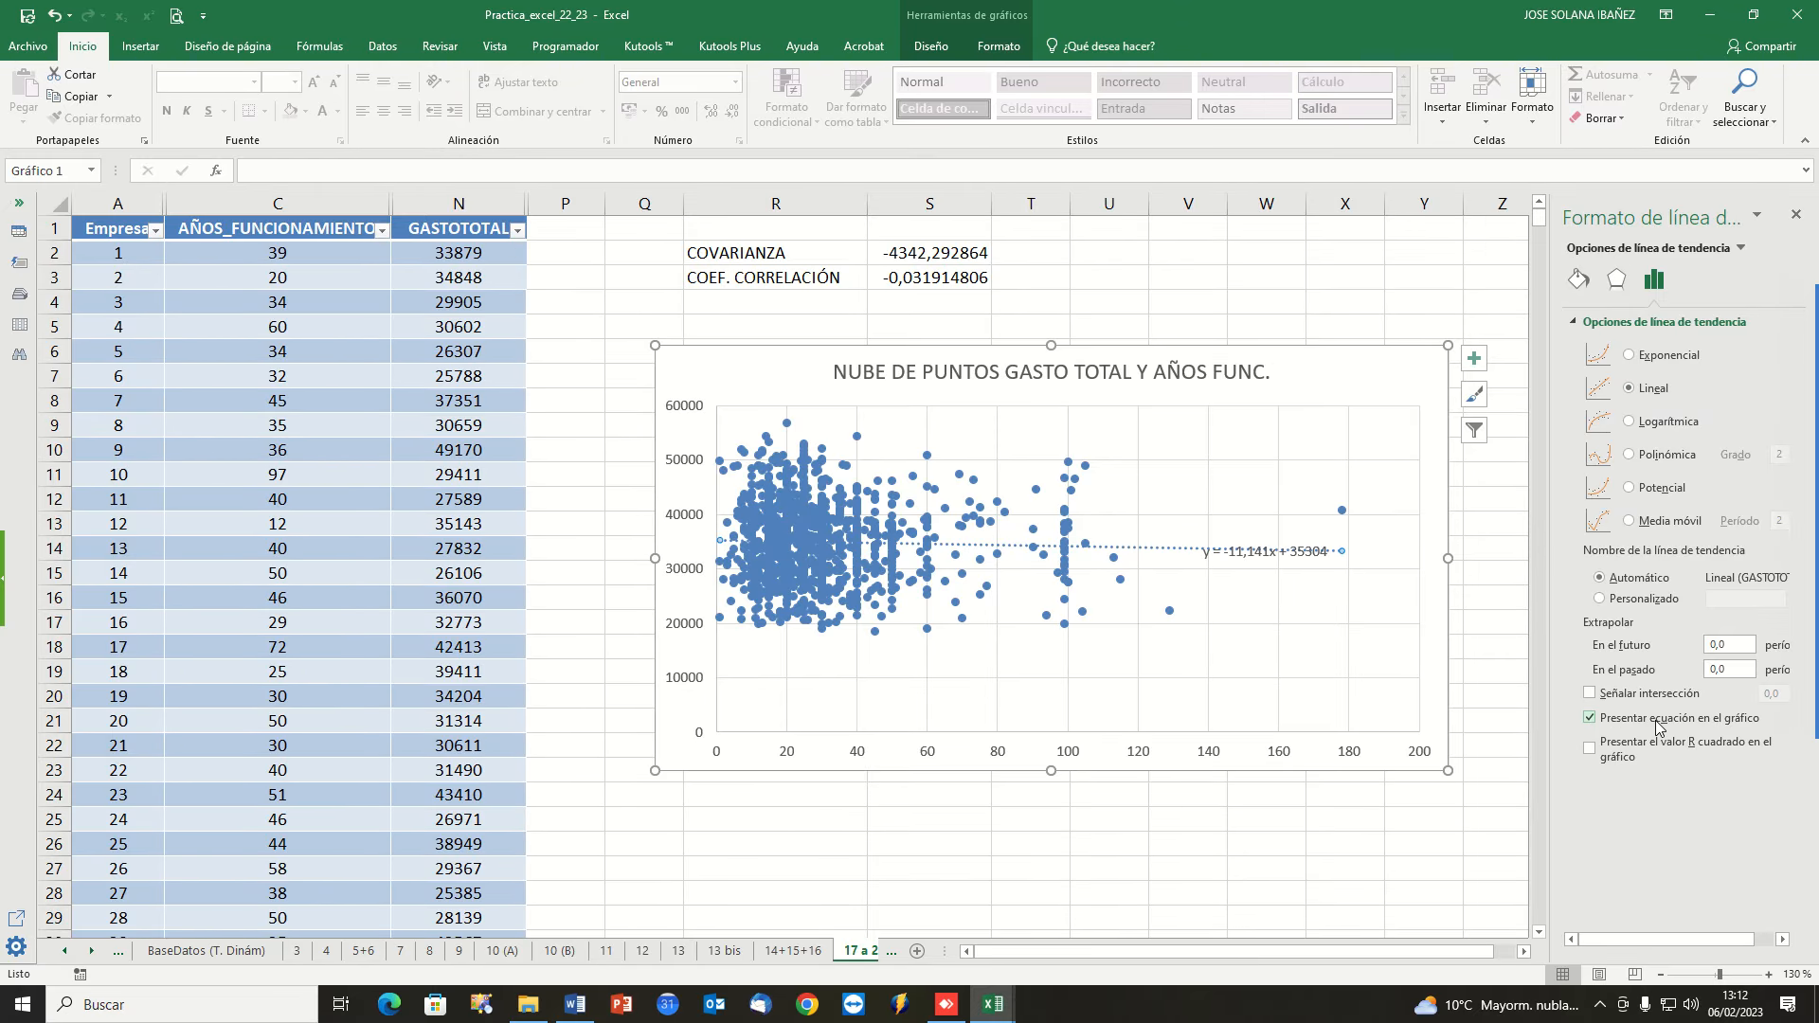
{"action": "left_click", "coordinate": [1589, 749]}
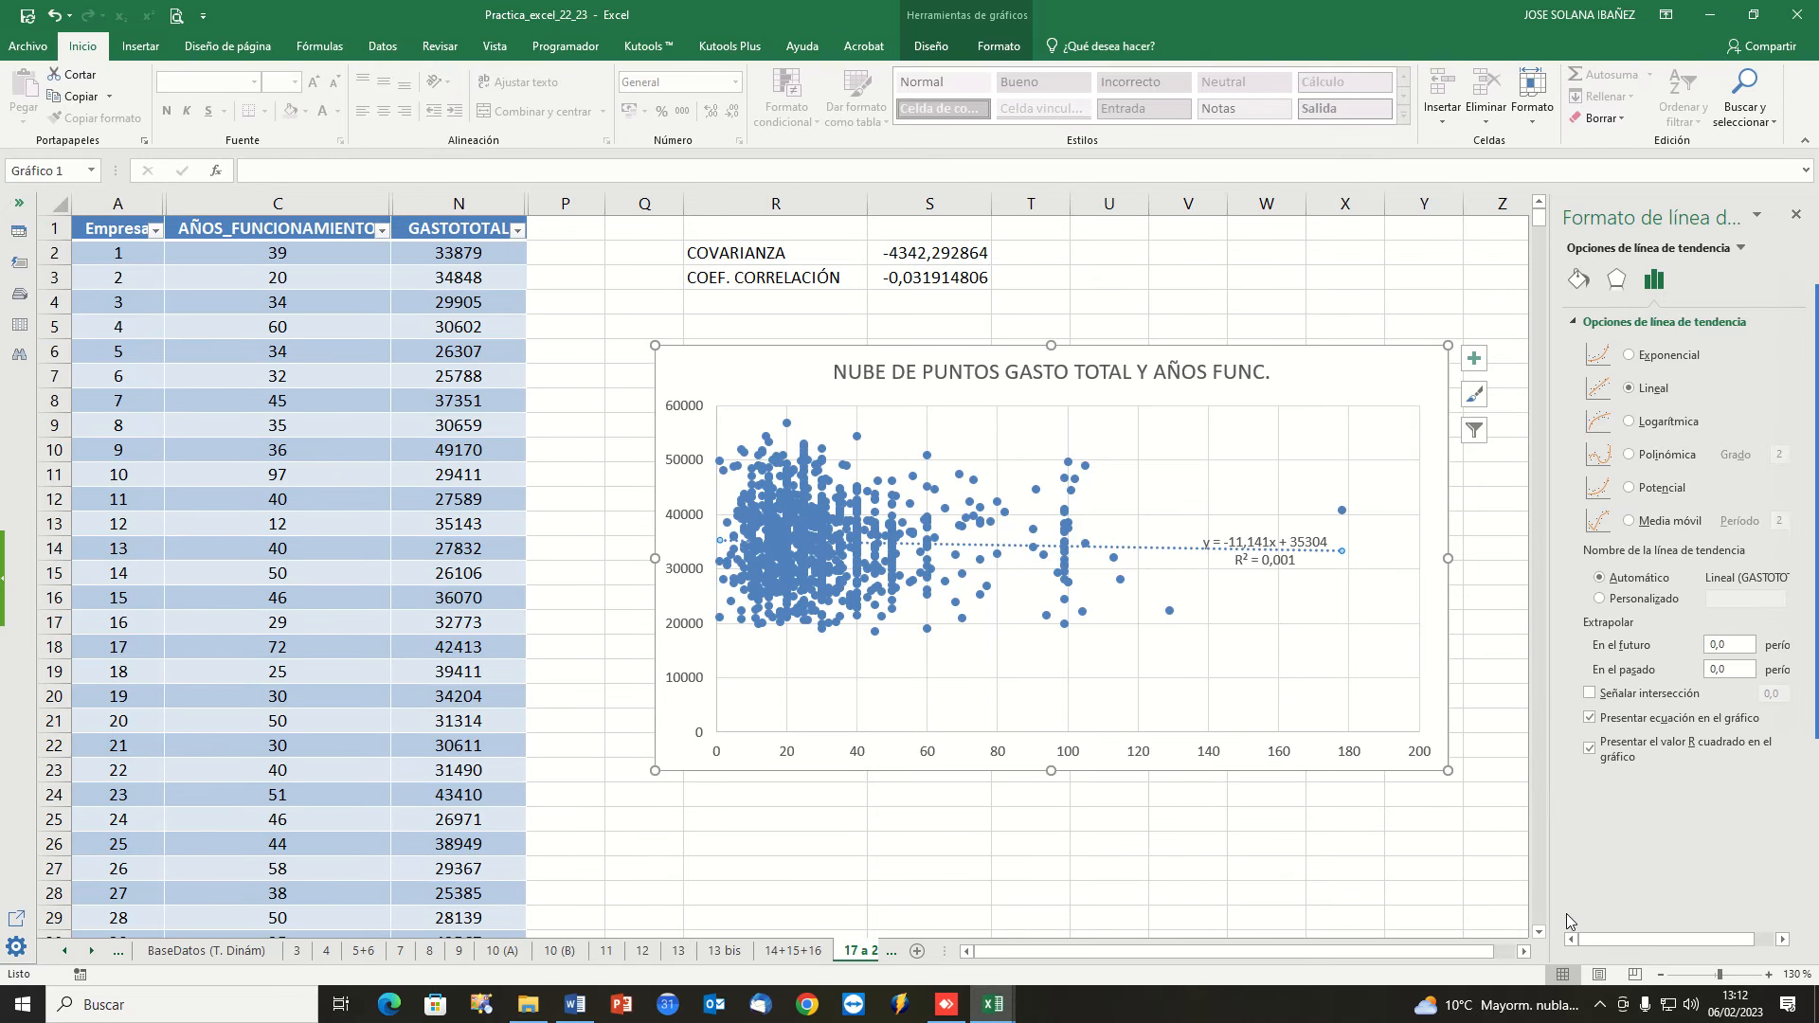
{"action": "left_click", "coordinate": [1795, 215]}
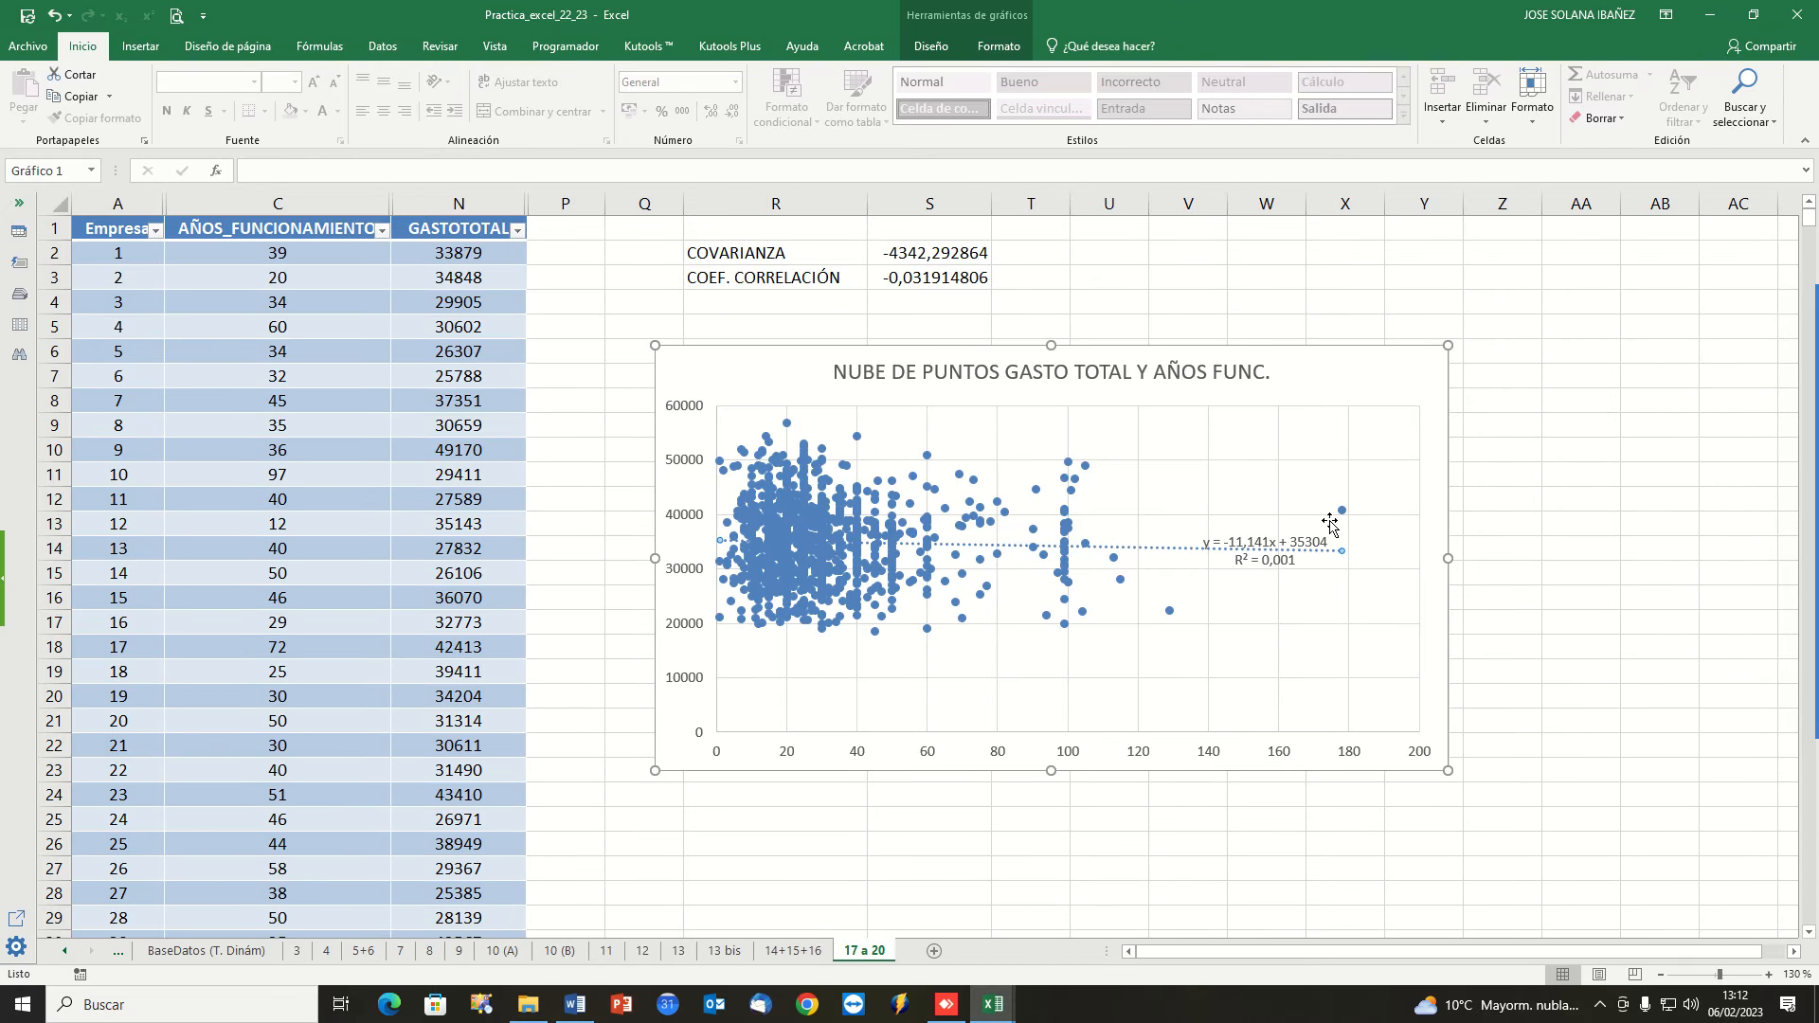
Move the trendline equation label to the chart's empty upper-right area and format it as 18 pt, red and bold.
{"action": "left_click", "coordinate": [1283, 532]}
{"action": "left_click_drag", "start_coordinate": [1283, 533], "coordinate": [1282, 429]}
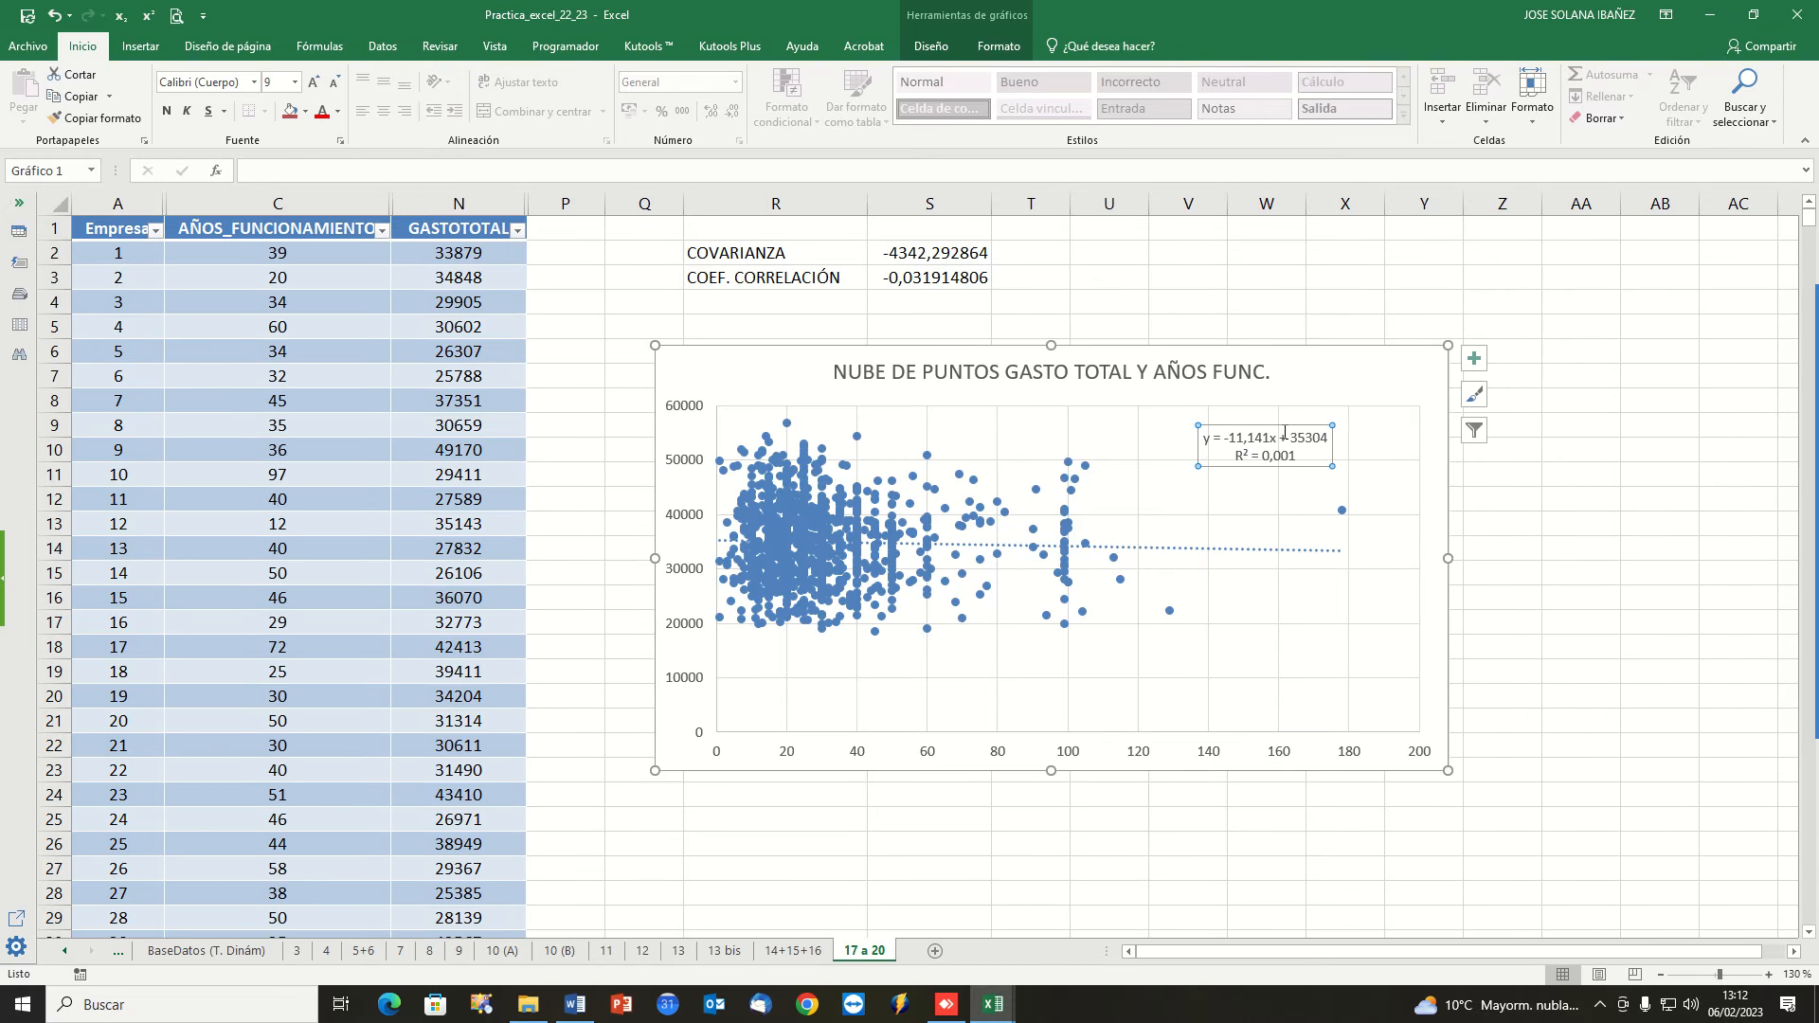
{"action": "left_click", "coordinate": [295, 82]}
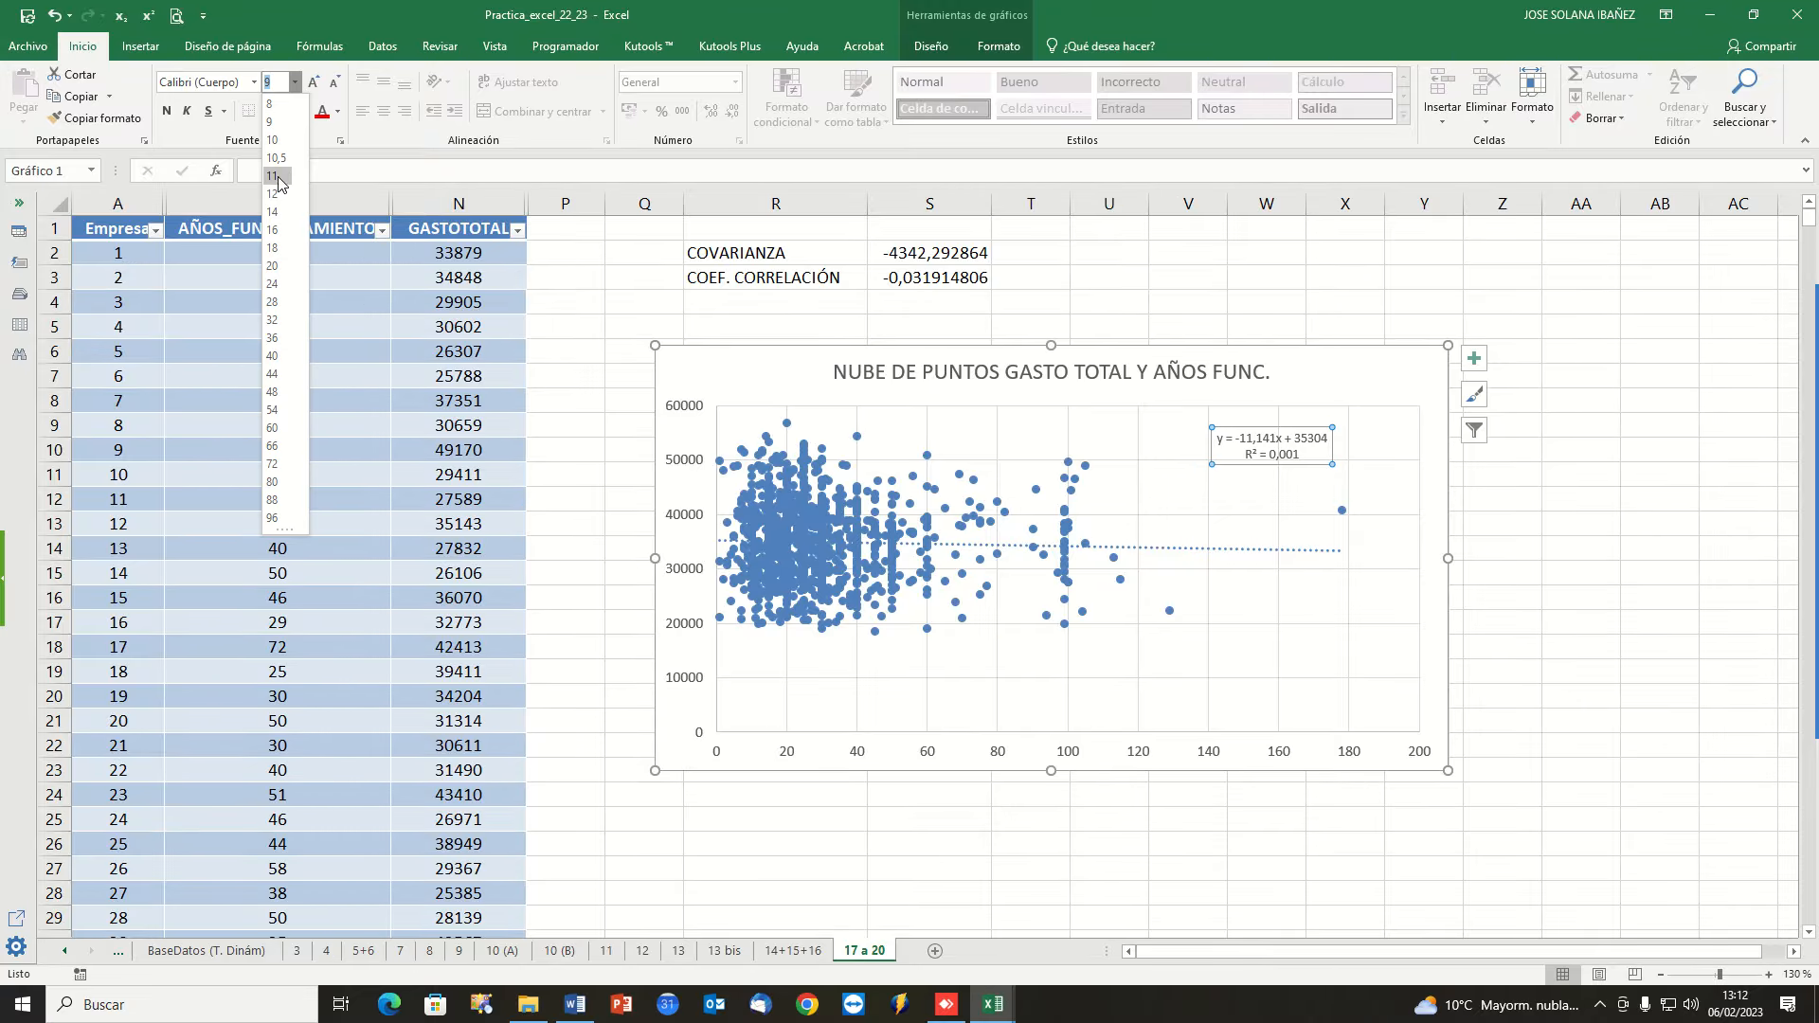
{"action": "left_click", "coordinate": [278, 249]}
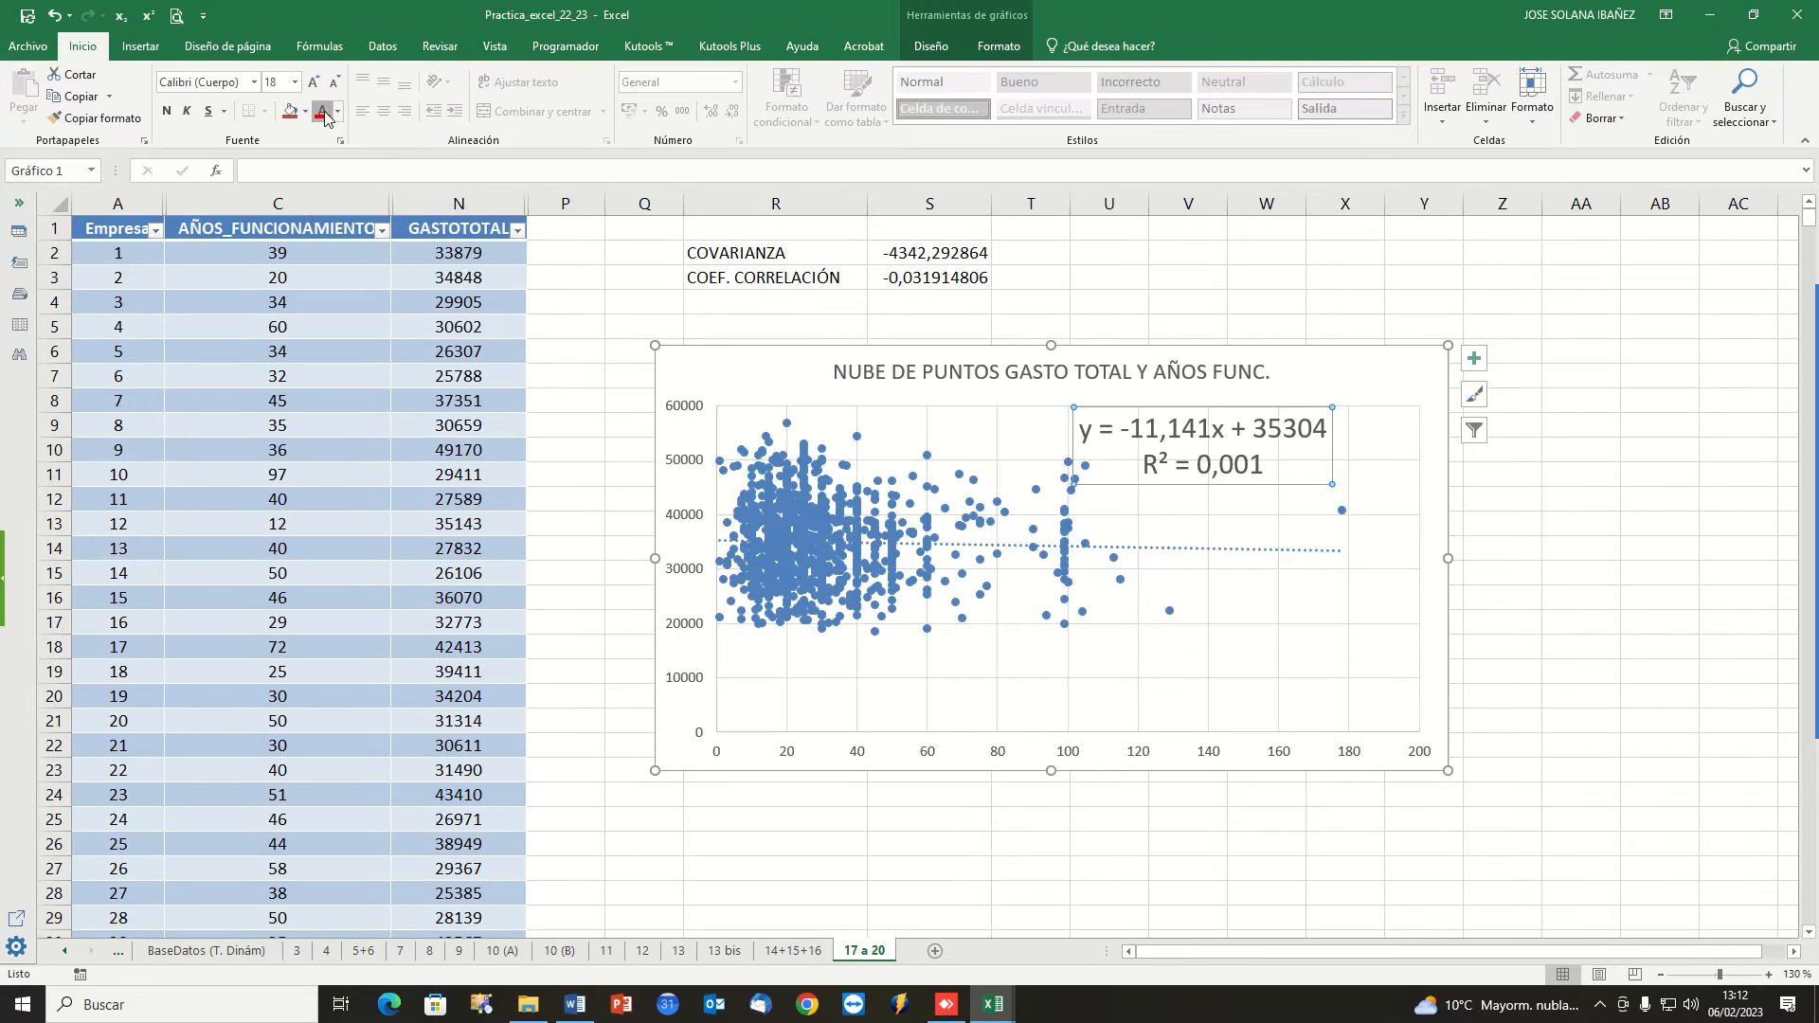
{"action": "left_click", "coordinate": [322, 111]}
{"action": "left_click", "coordinate": [168, 112]}
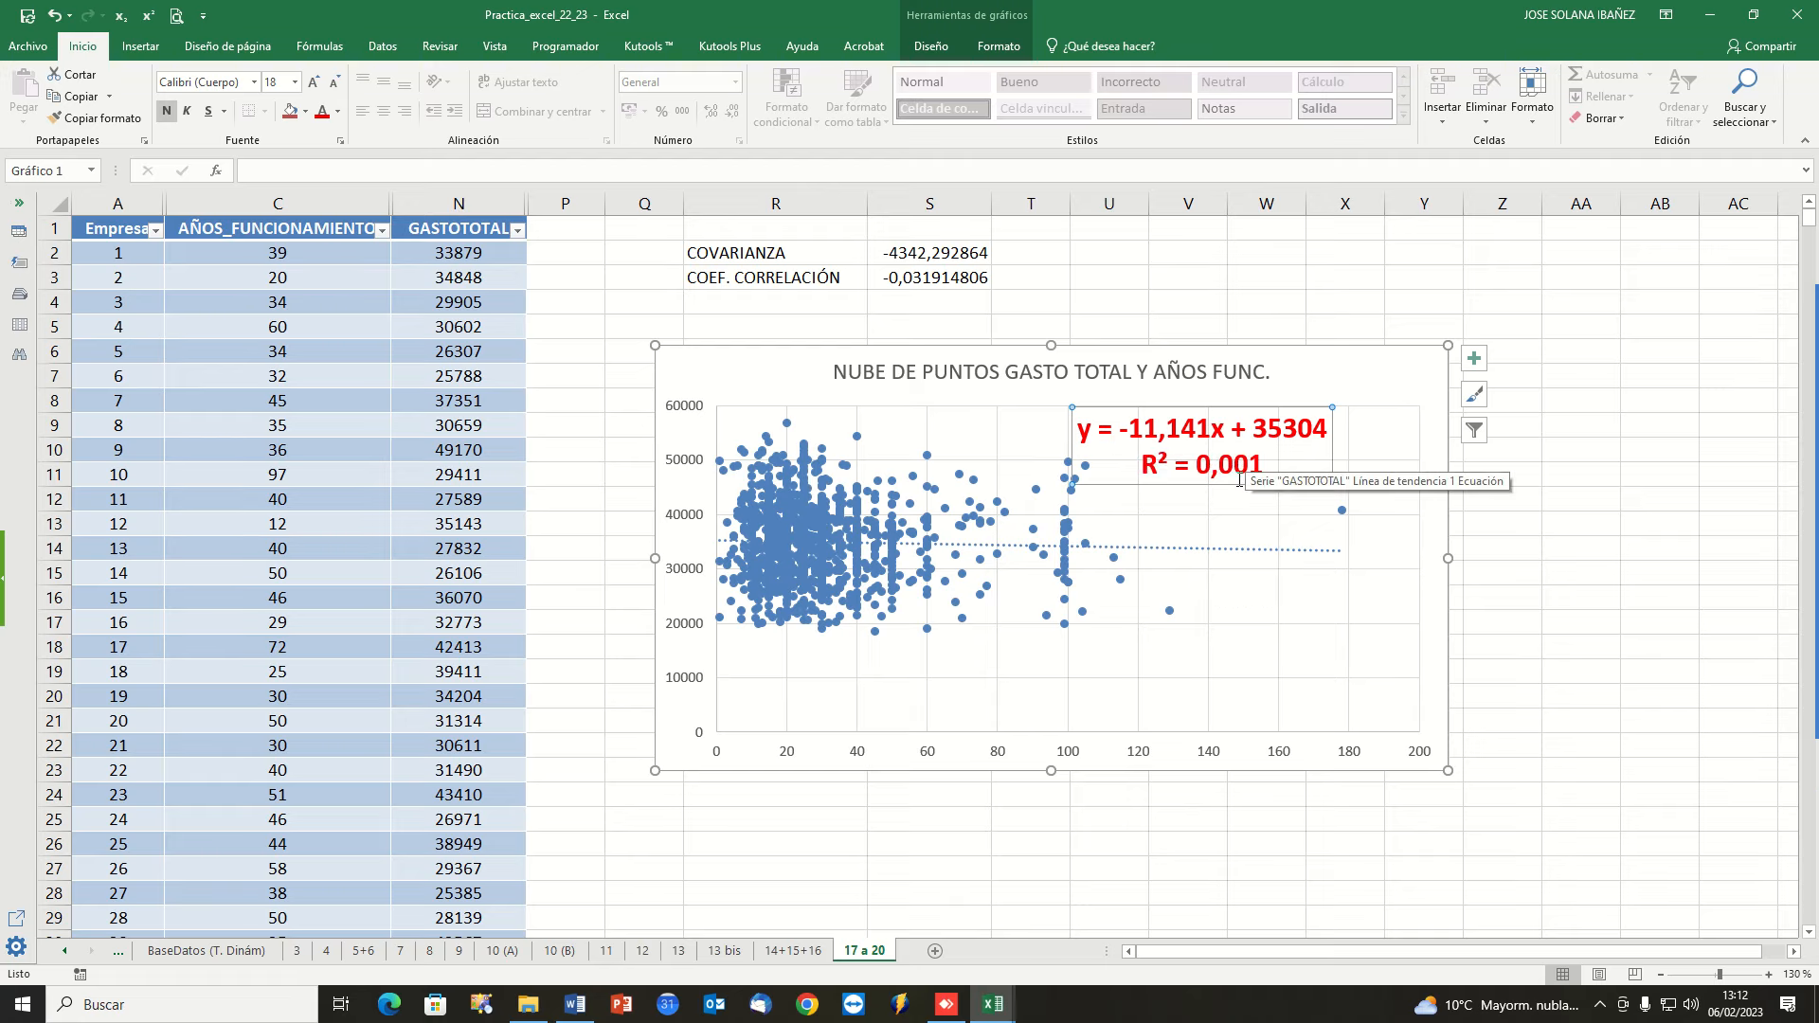
{"action": "left_click_drag", "start_coordinate": [1233, 483], "coordinate": [1279, 482]}
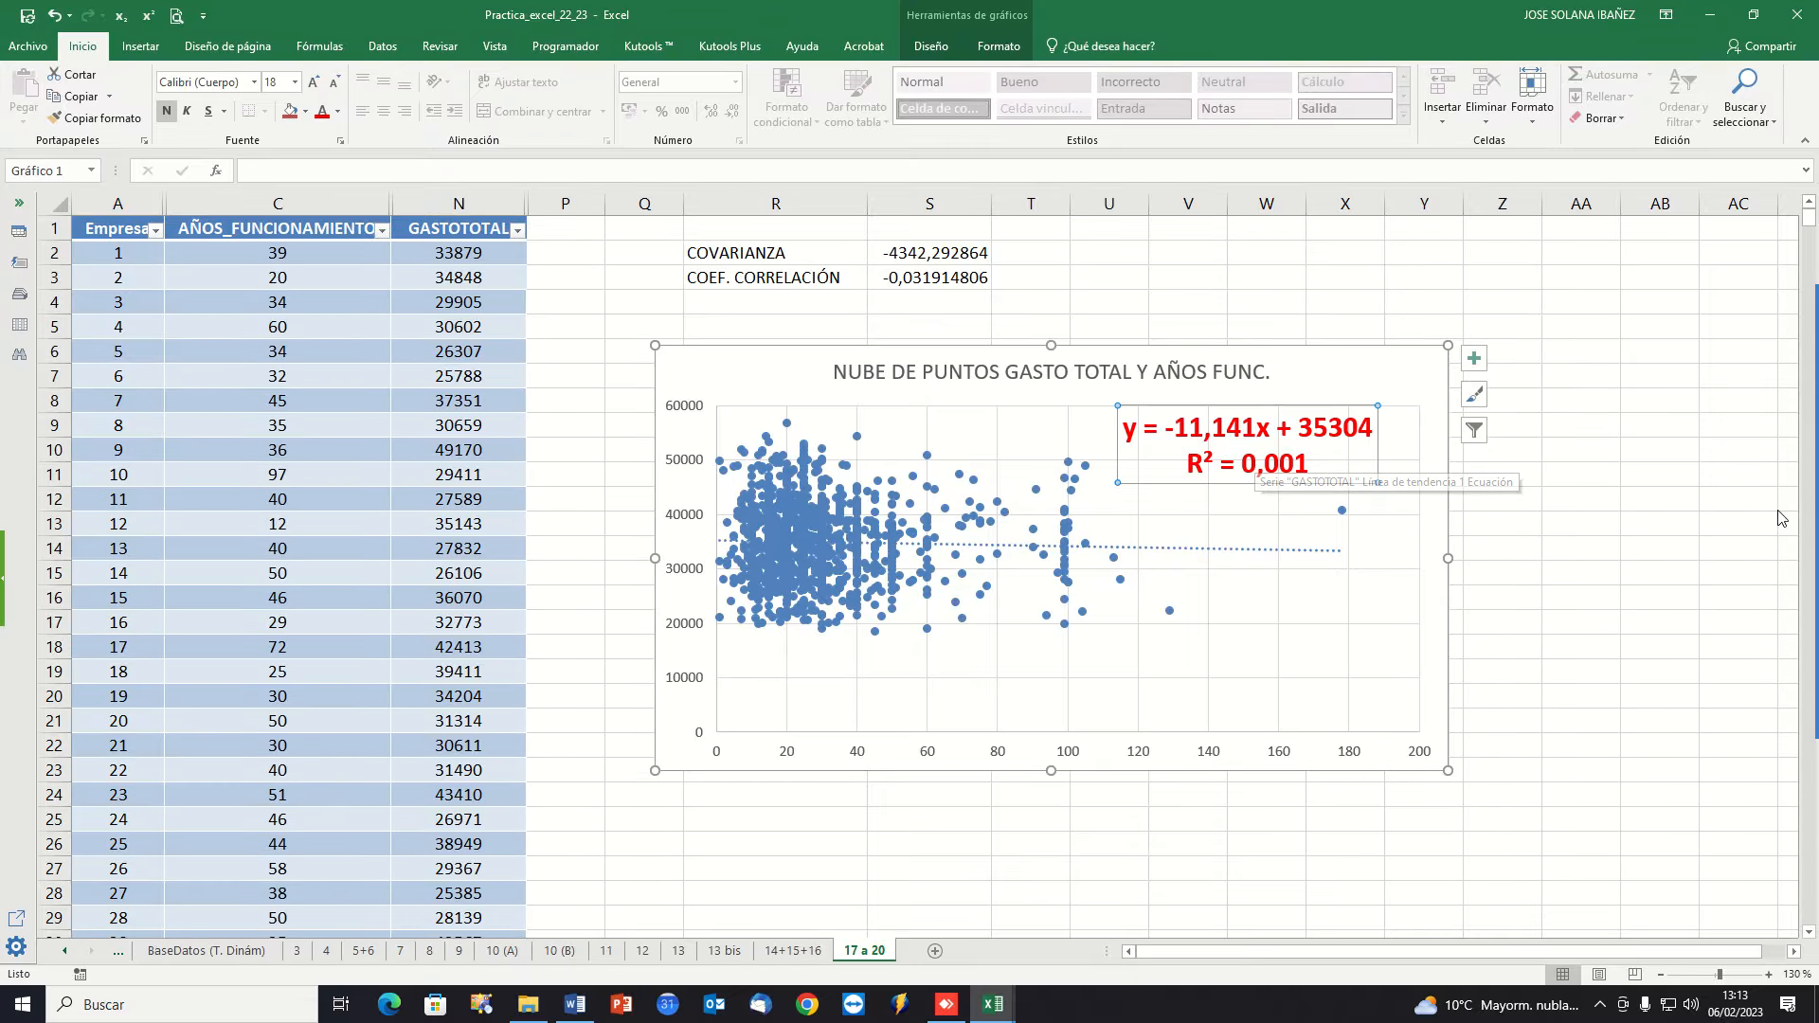
Switch to Word to read question 20, then return to the Practica_excel_22_23 workbook in Excel.
{"action": "left_click", "coordinate": [575, 1004]}
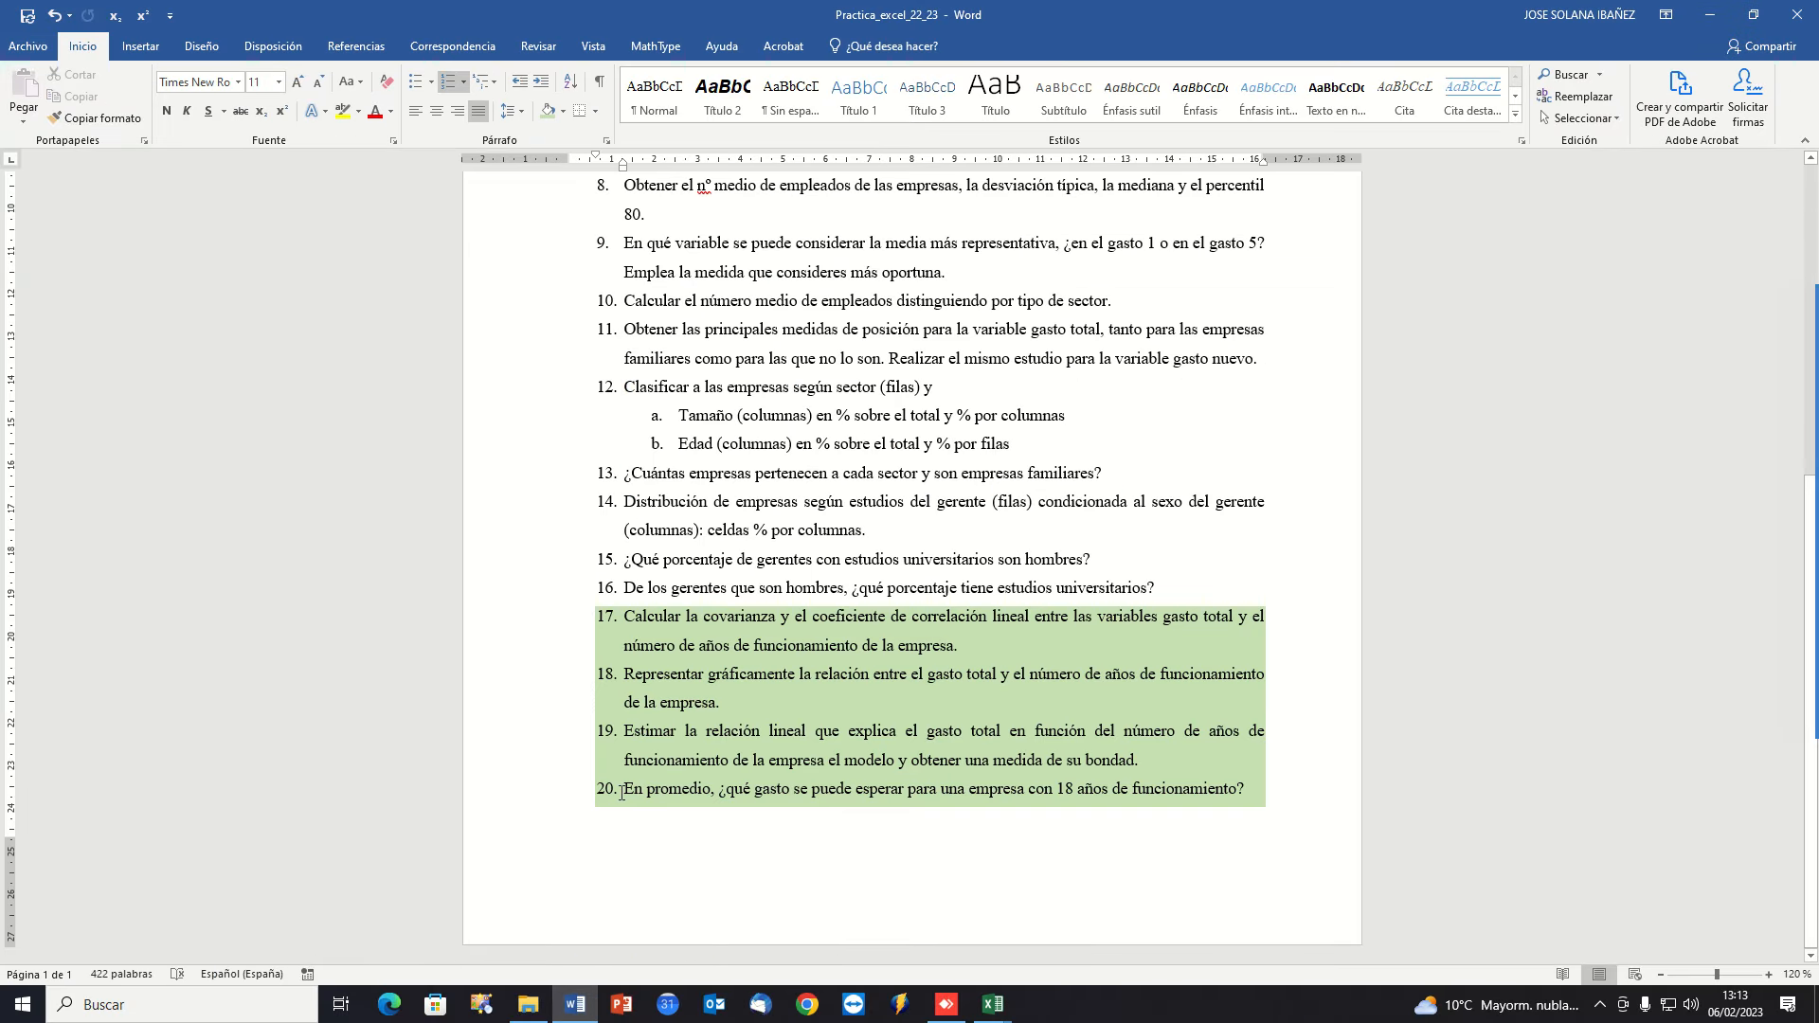
{"action": "left_click_drag", "start_coordinate": [621, 792], "coordinate": [1237, 786]}
{"action": "left_click", "coordinate": [1237, 786]}
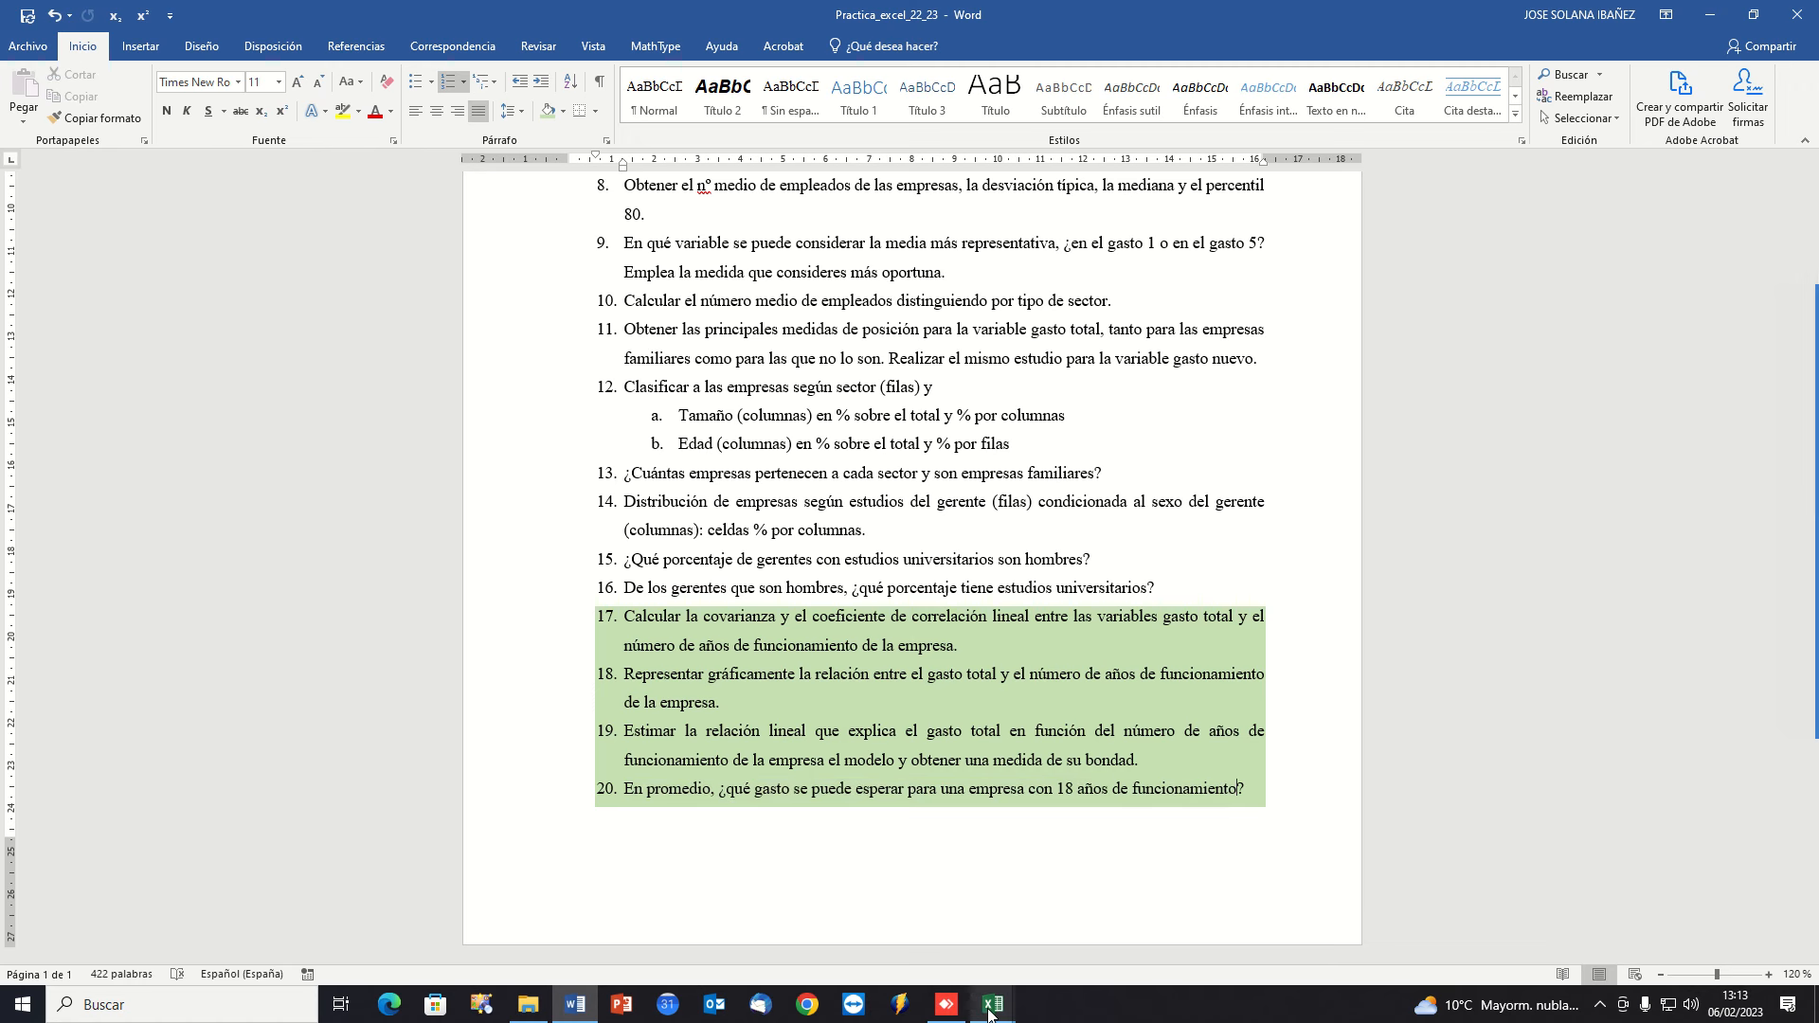
{"action": "mouse_move", "coordinate": [988, 1014]}
{"action": "left_click", "coordinate": [891, 919]}
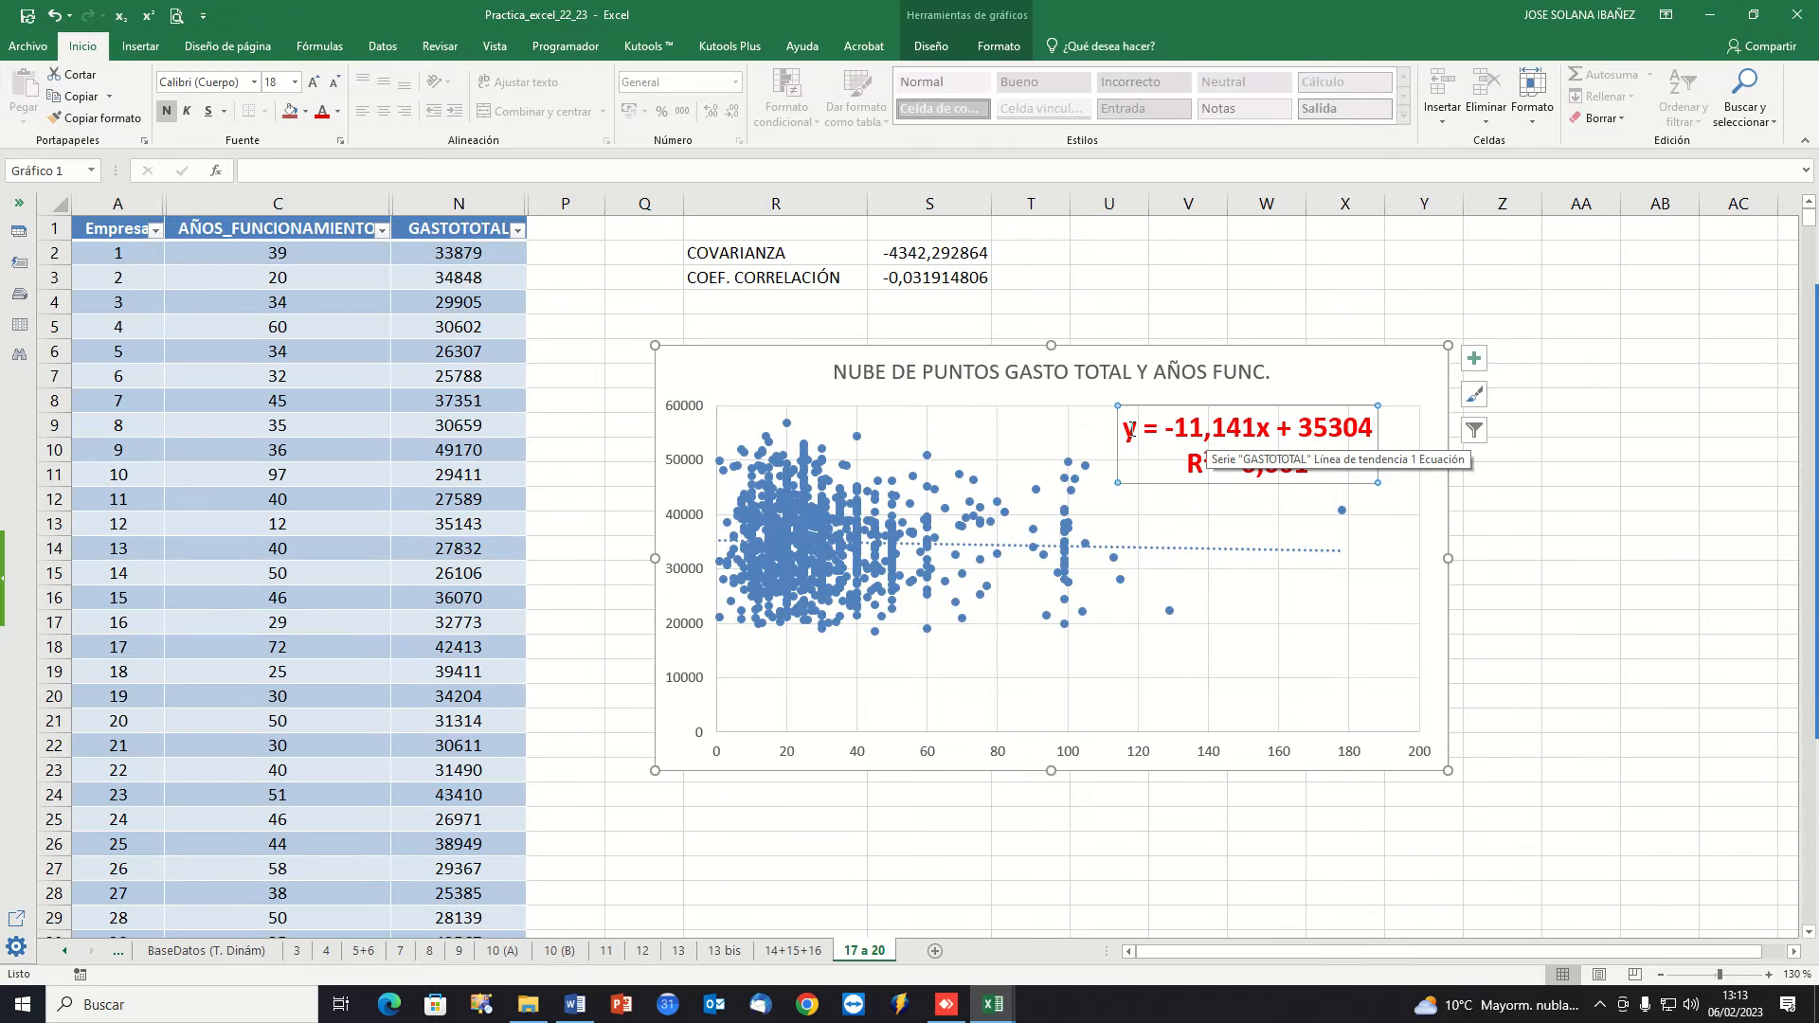
Mark the x in the trendline equation and check it against the 18 years of operation in Word's question 20, then return to Excel.
{"action": "left_click_drag", "start_coordinate": [1260, 425], "coordinate": [1268, 425]}
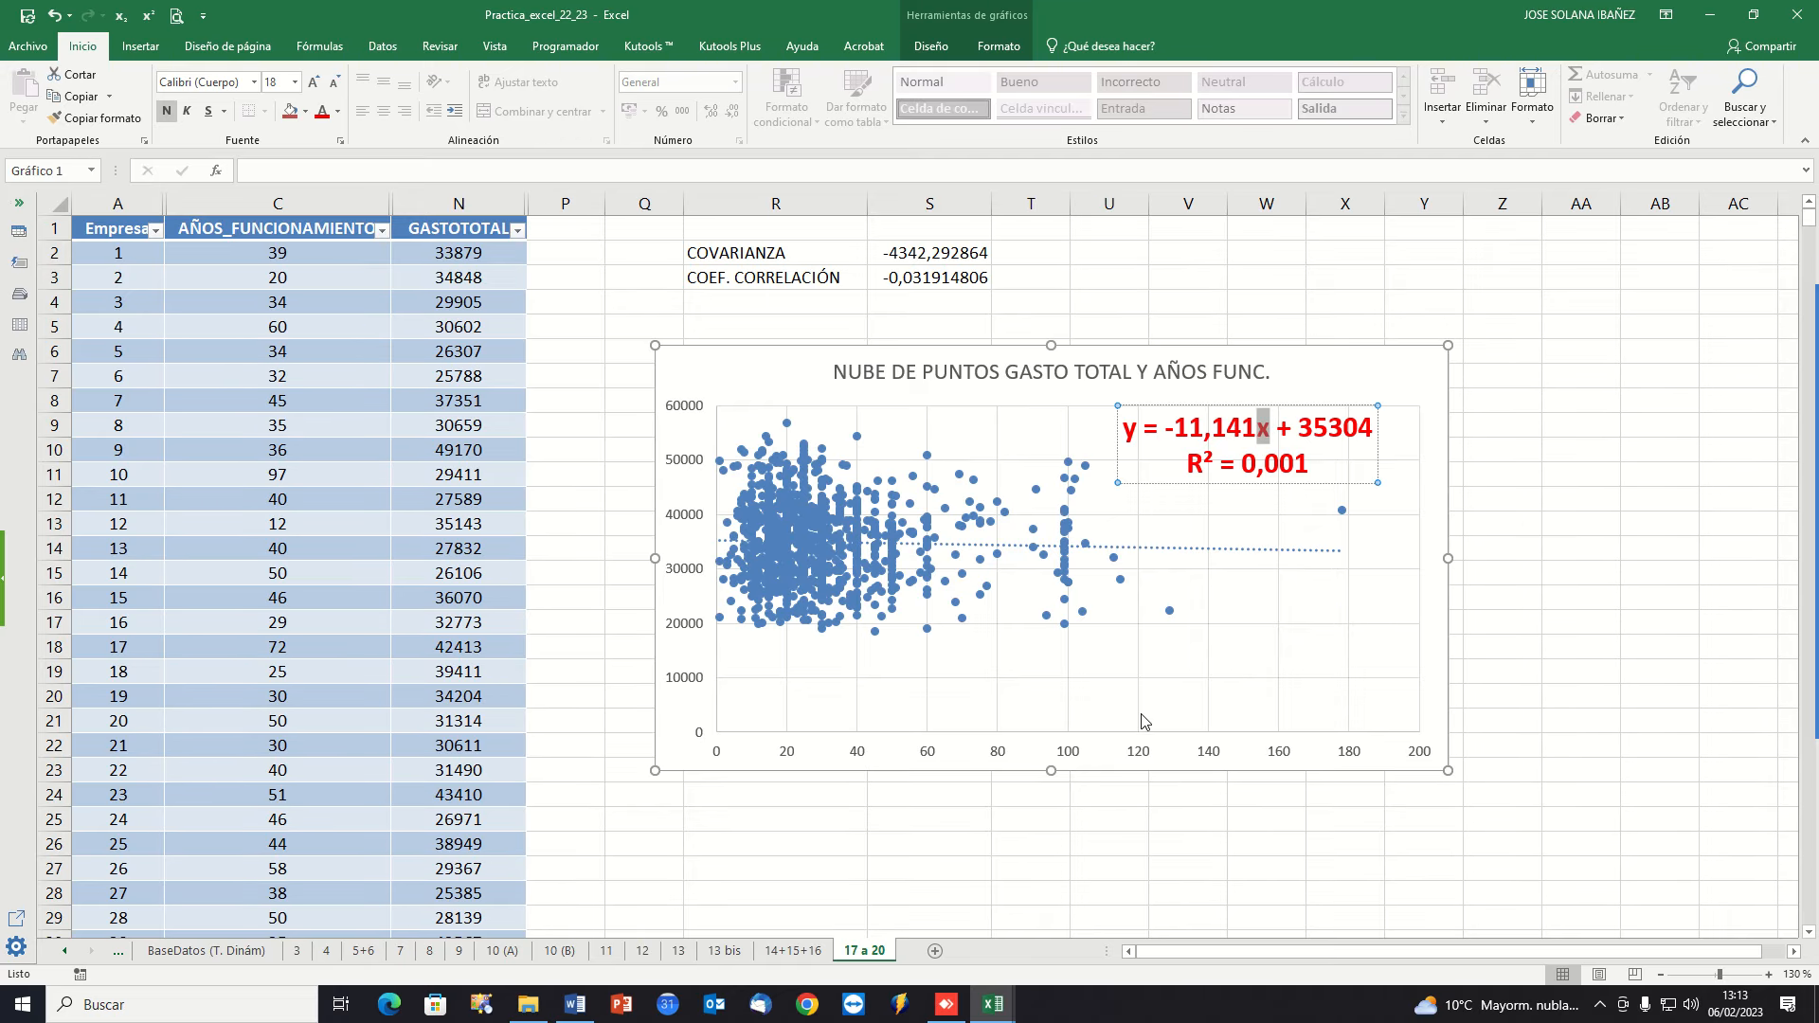
{"action": "key", "text": "alt+Tab"}
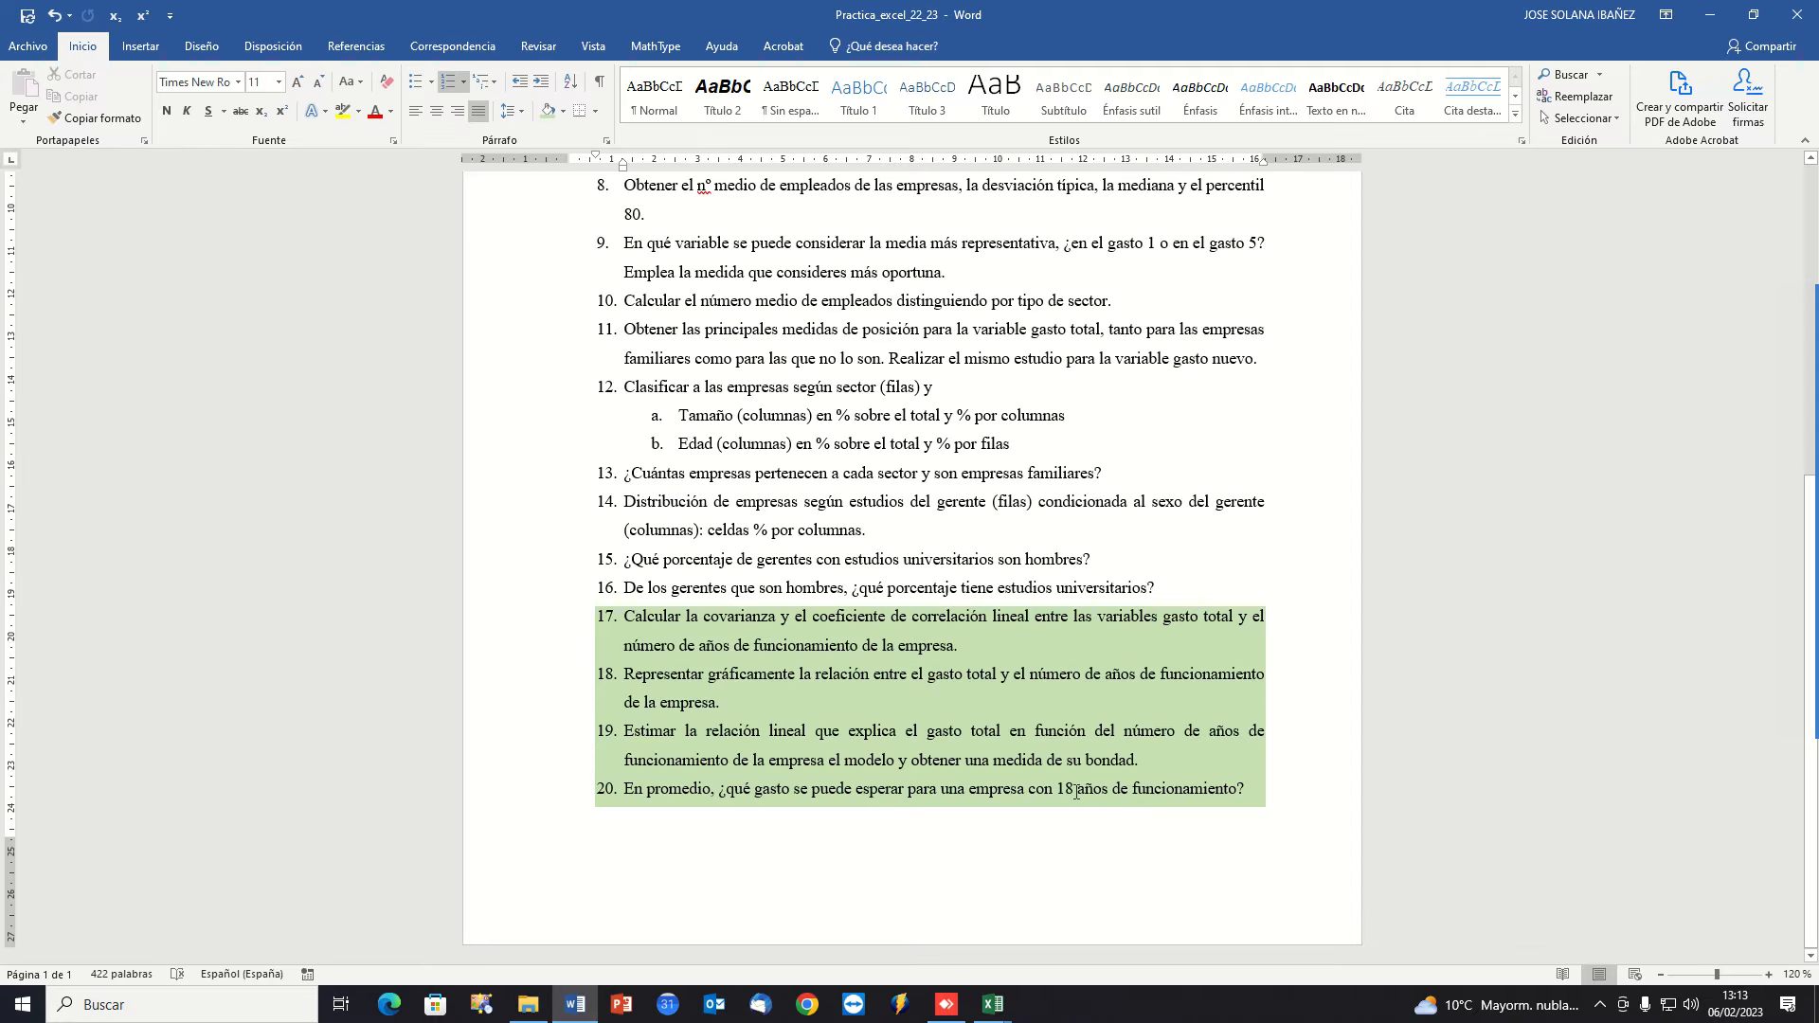
{"action": "double_click", "coordinate": [1062, 789]}
{"action": "key", "text": "alt+Tab"}
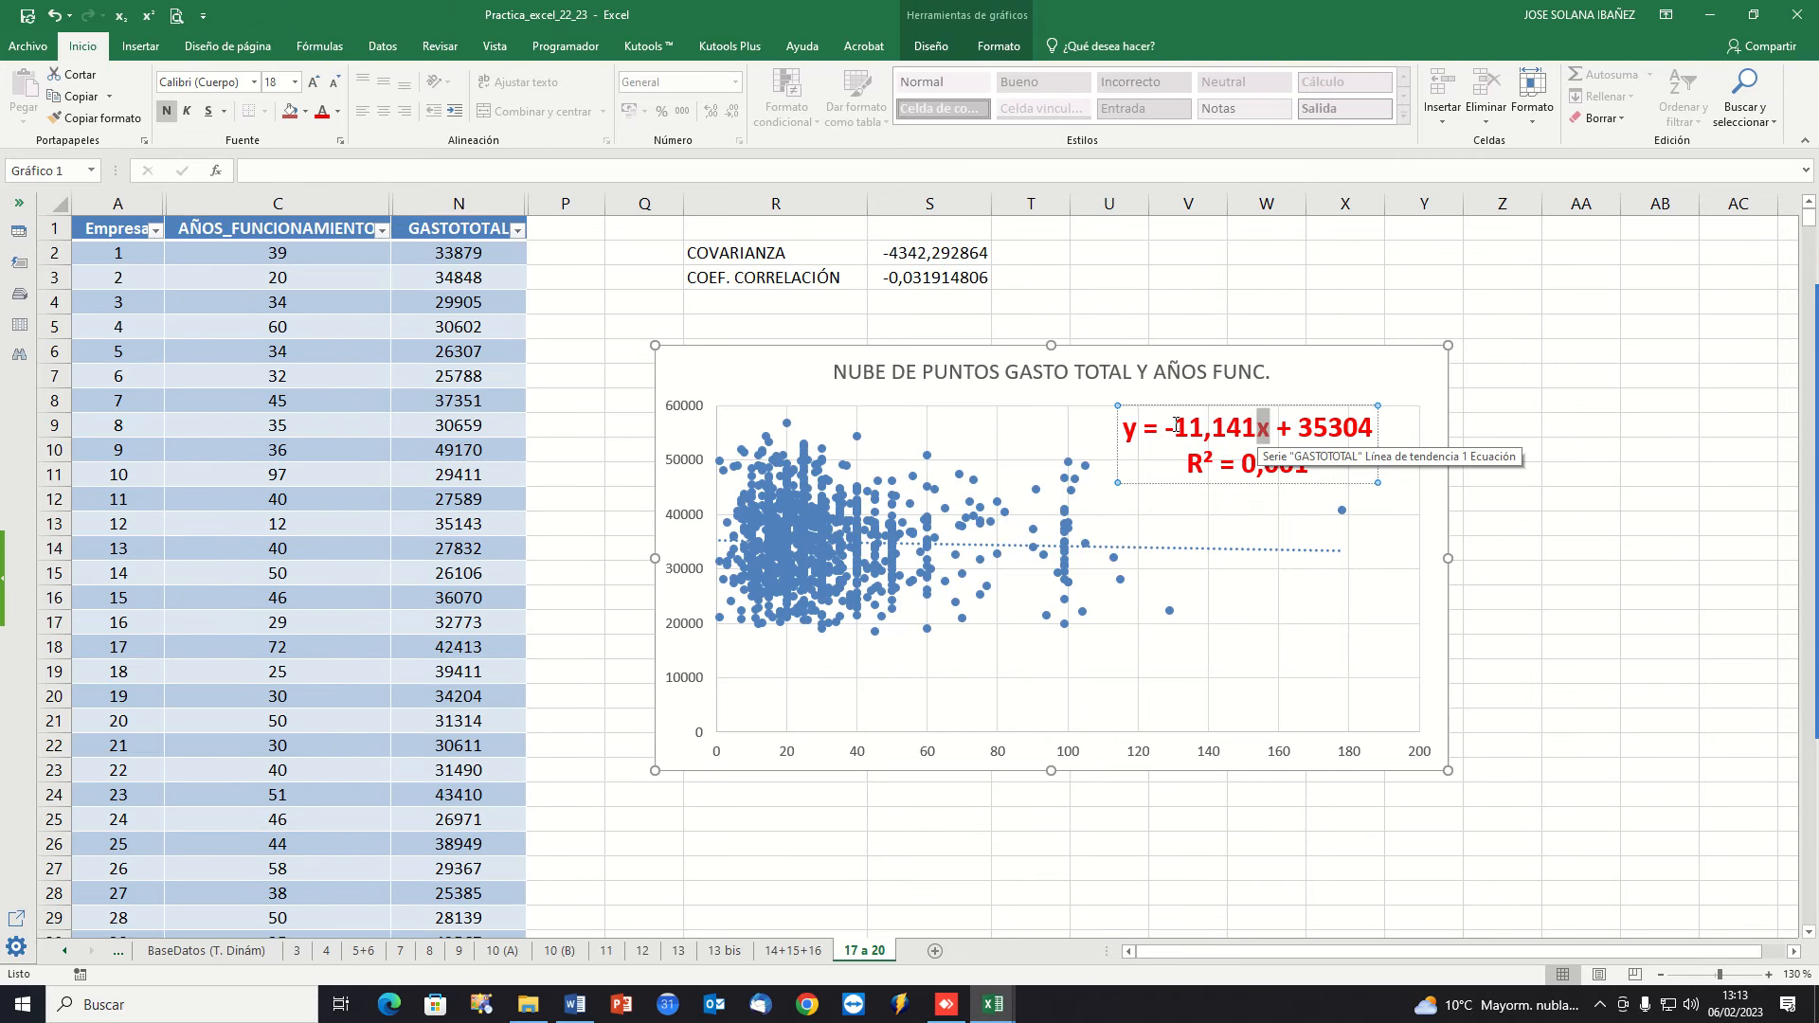
Move the scatter chart so its upper-left corner lines up with column R at row 5, and deselect it.
{"action": "left_click", "coordinate": [1129, 436]}
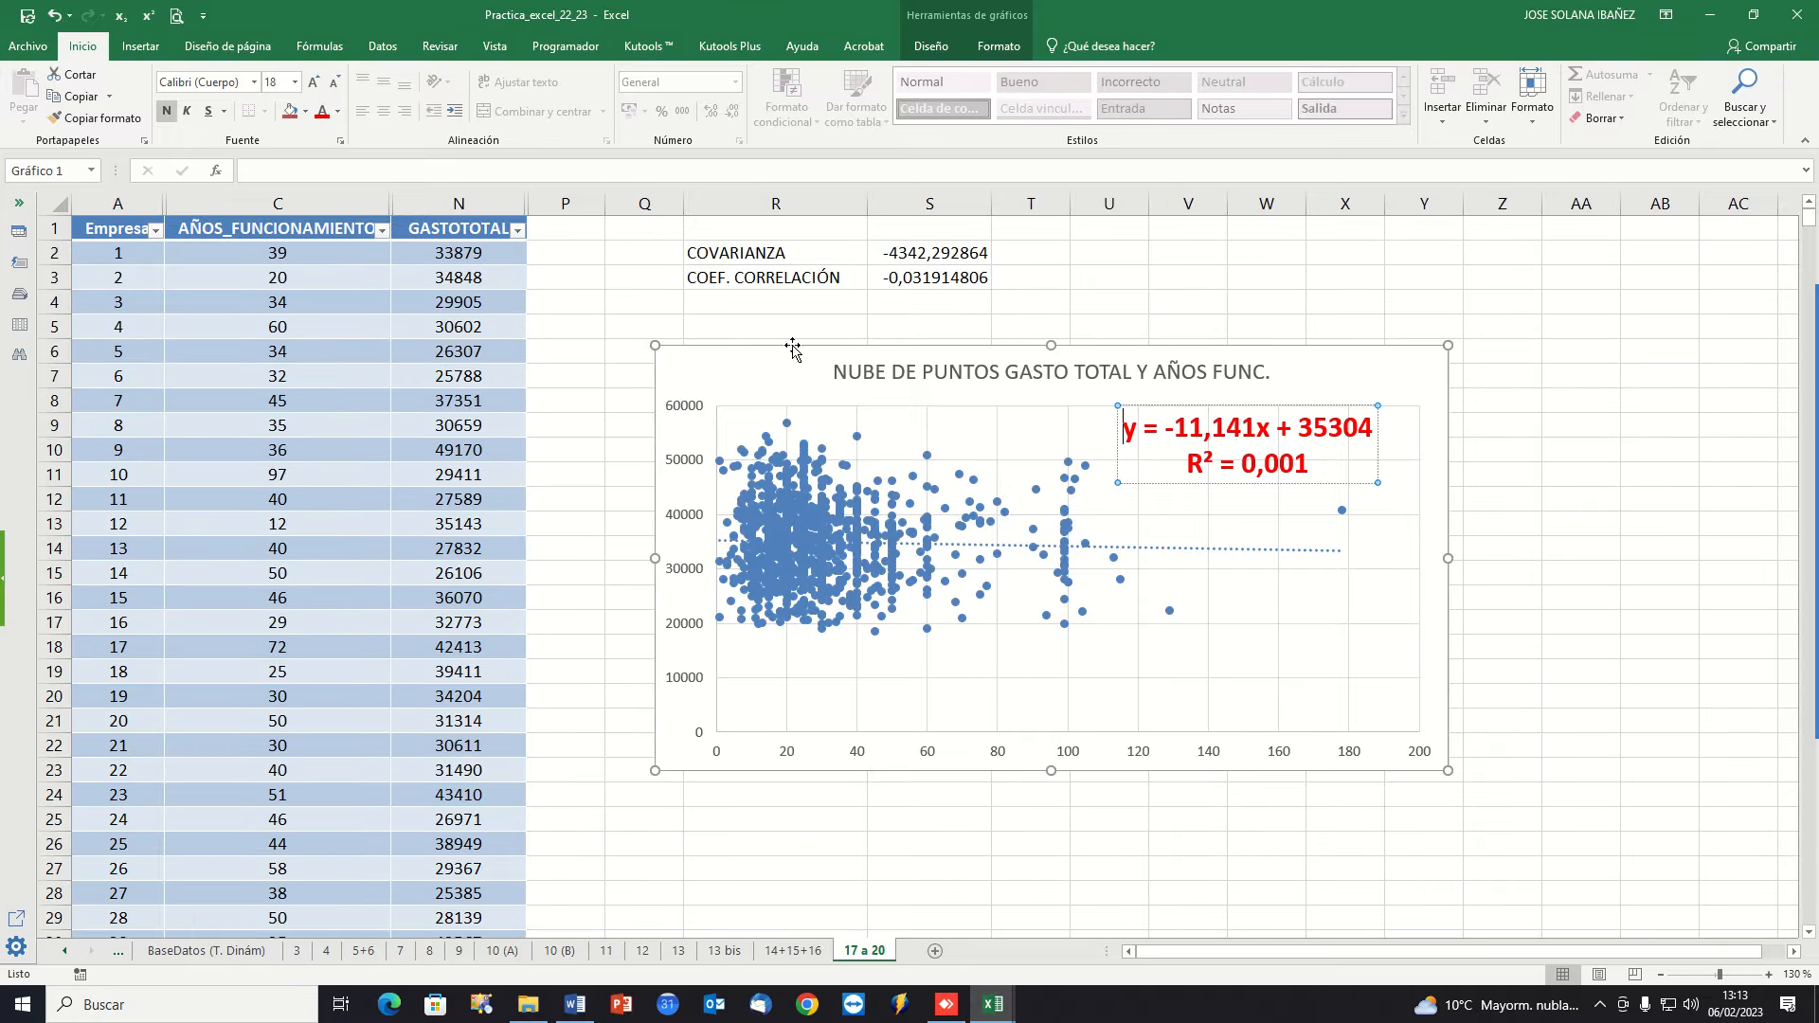
{"action": "left_click_drag", "start_coordinate": [787, 345], "coordinate": [816, 315]}
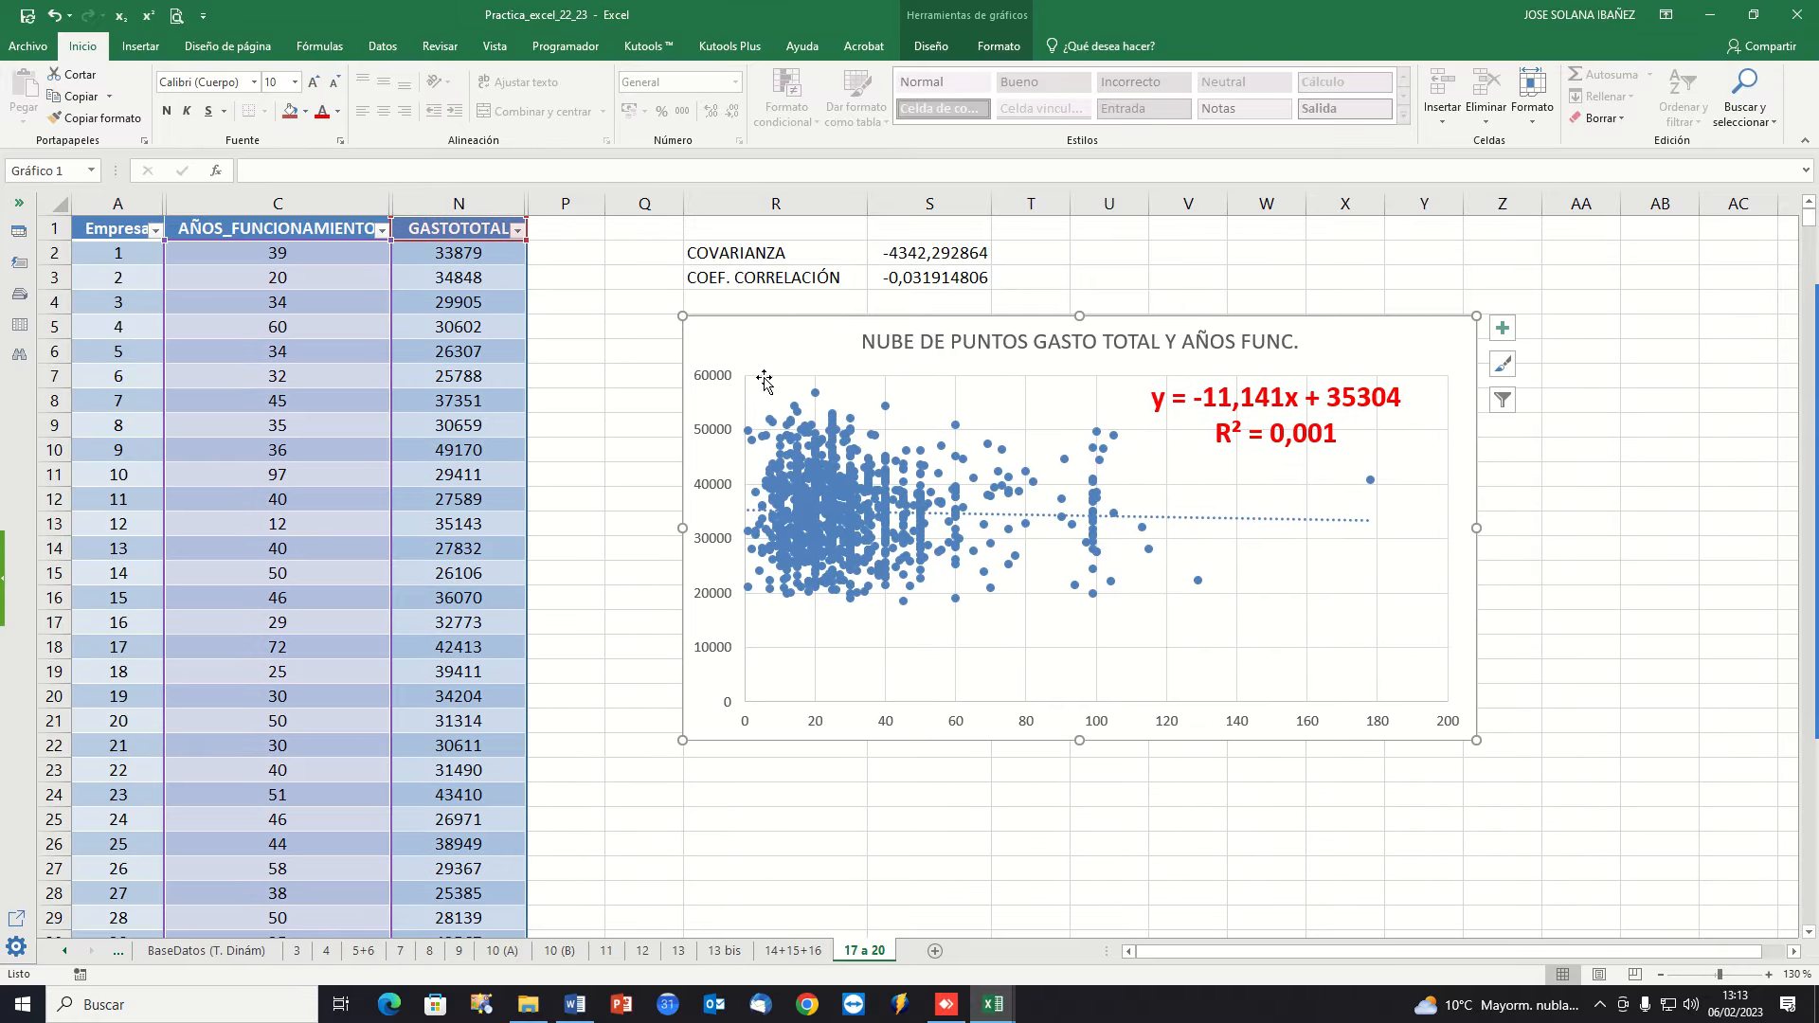
{"action": "left_click", "coordinate": [591, 479]}
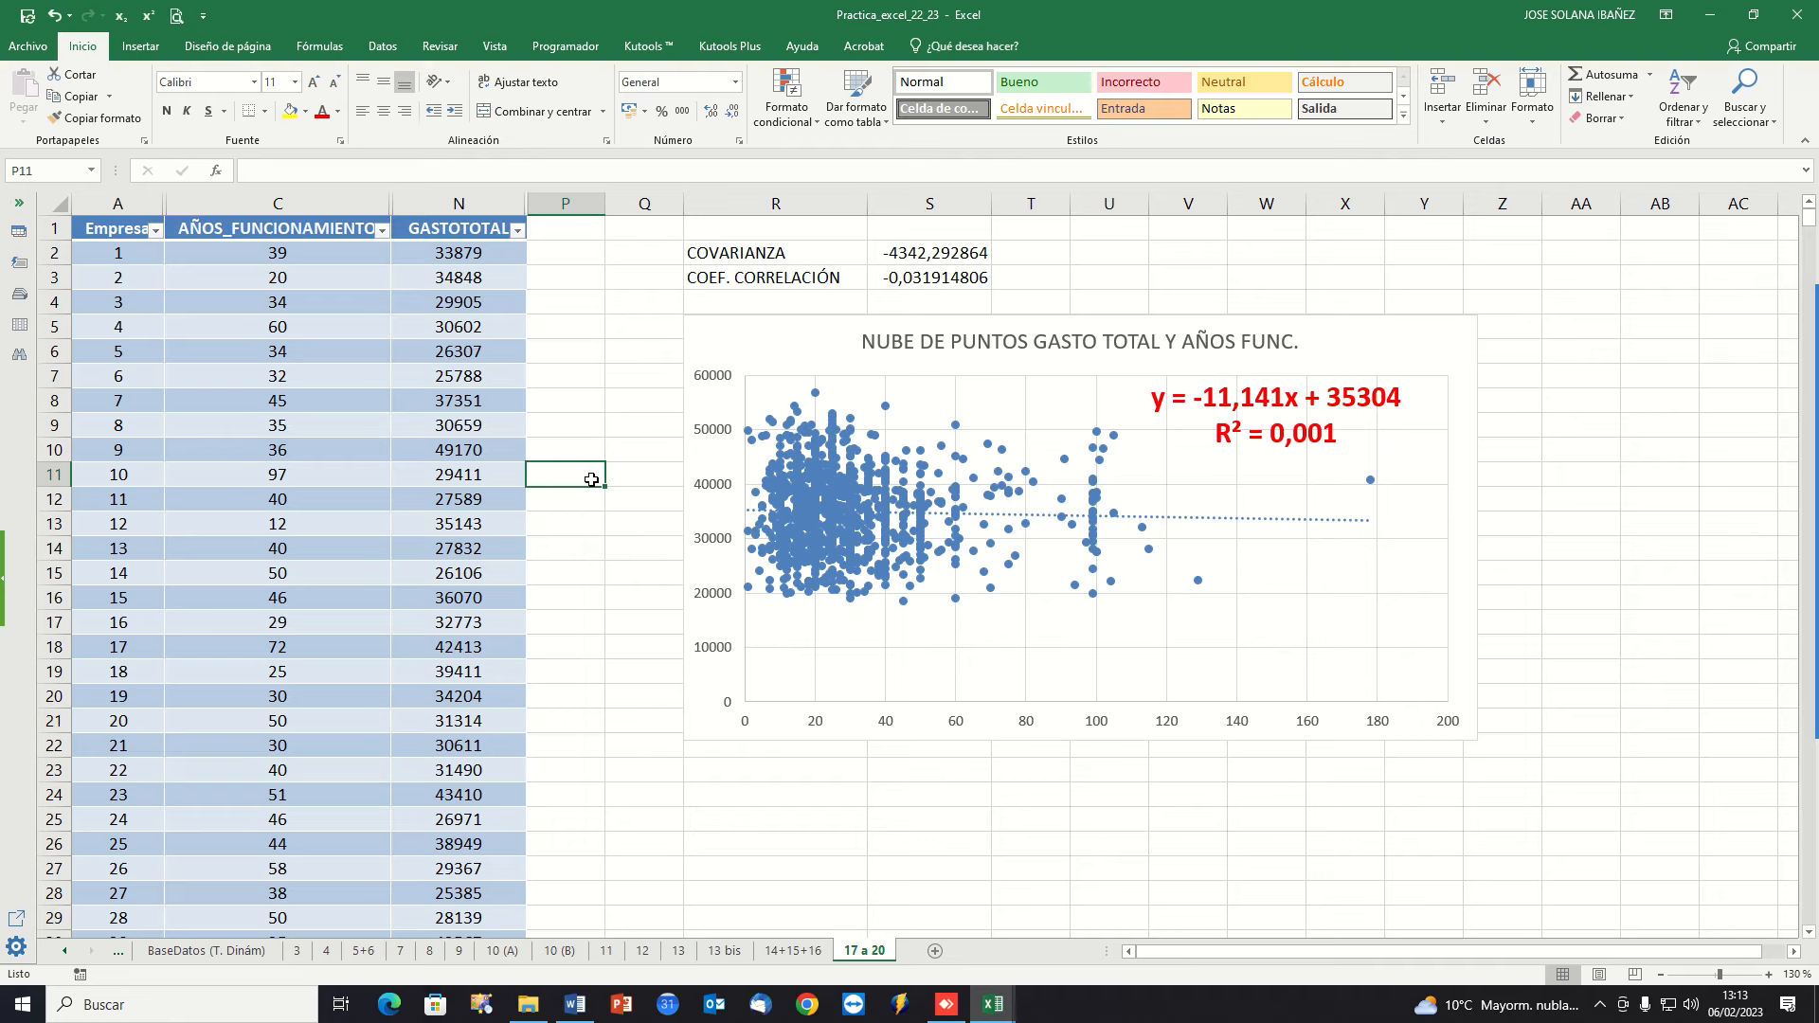